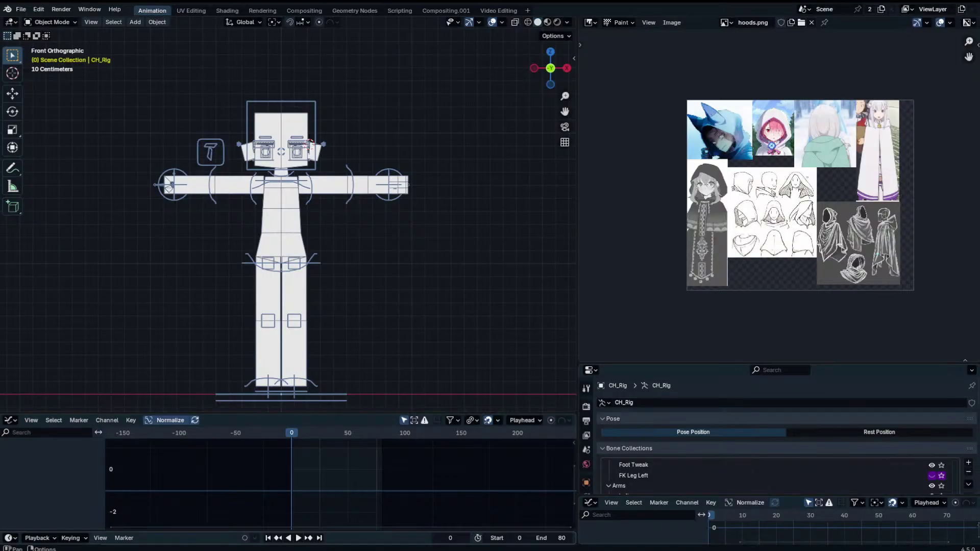
Examine the hood and cloak reference images in hoods.png.
{"action": "scroll", "coordinate": [743, 265], "scroll_direction": "up", "scroll_amount": 2}
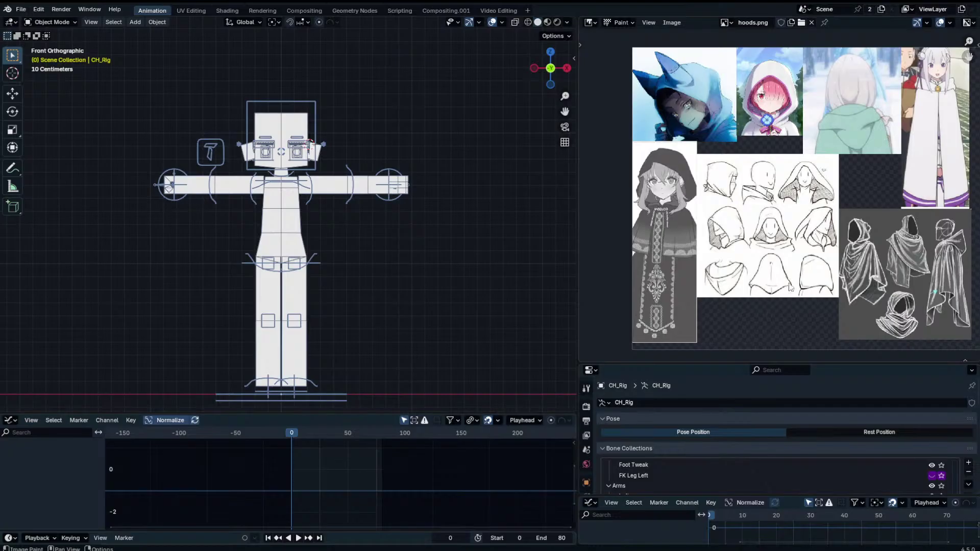
{"action": "scroll", "coordinate": [779, 253], "scroll_direction": "down", "scroll_amount": 1}
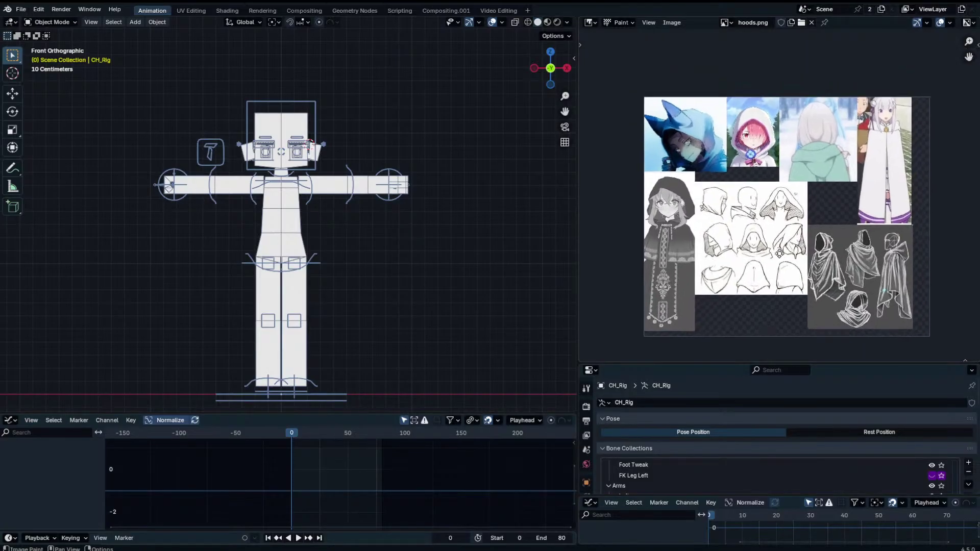
{"action": "scroll", "coordinate": [721, 189], "scroll_direction": "up", "scroll_amount": 3}
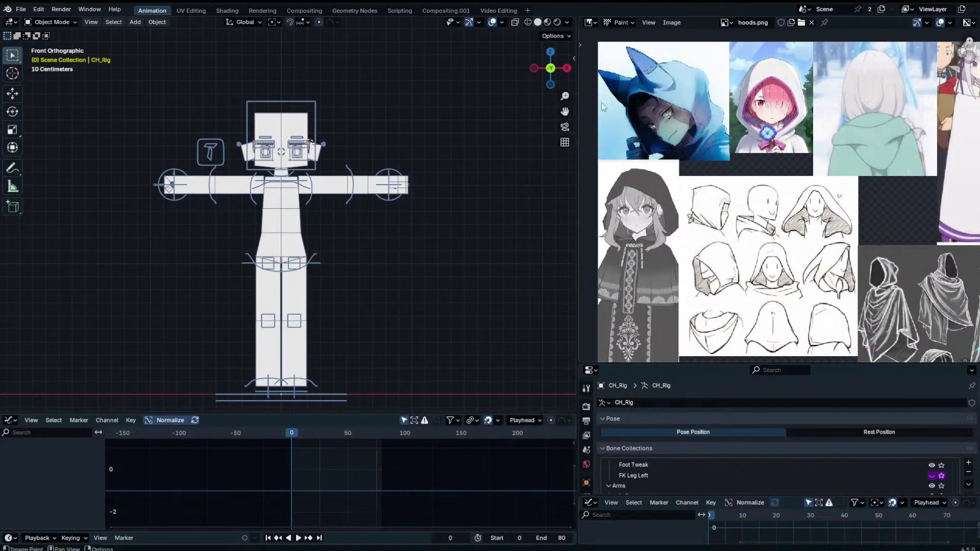
{"action": "scroll", "coordinate": [603, 106], "scroll_direction": "down", "scroll_amount": 3}
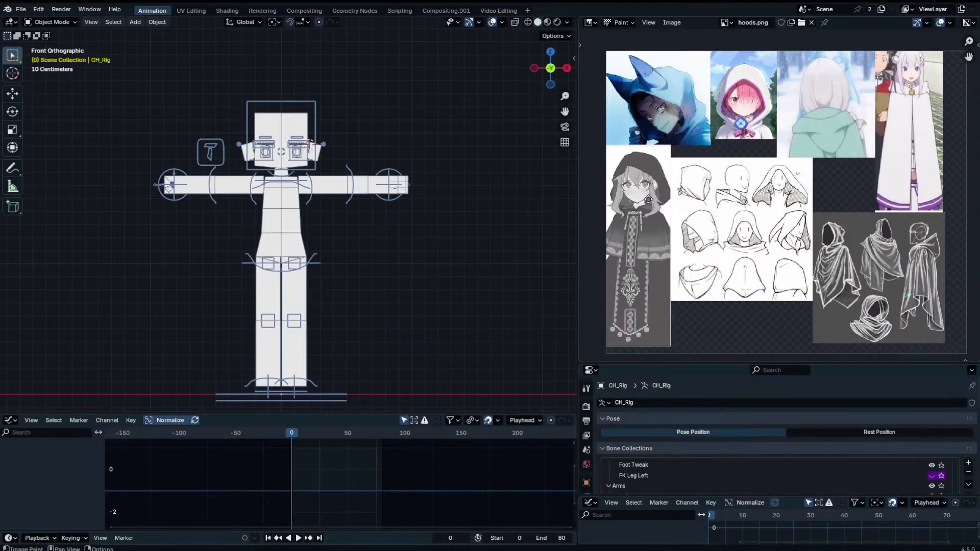
{"action": "middle_click_drag", "start_coordinate": [648, 199], "coordinate": [658, 201]}
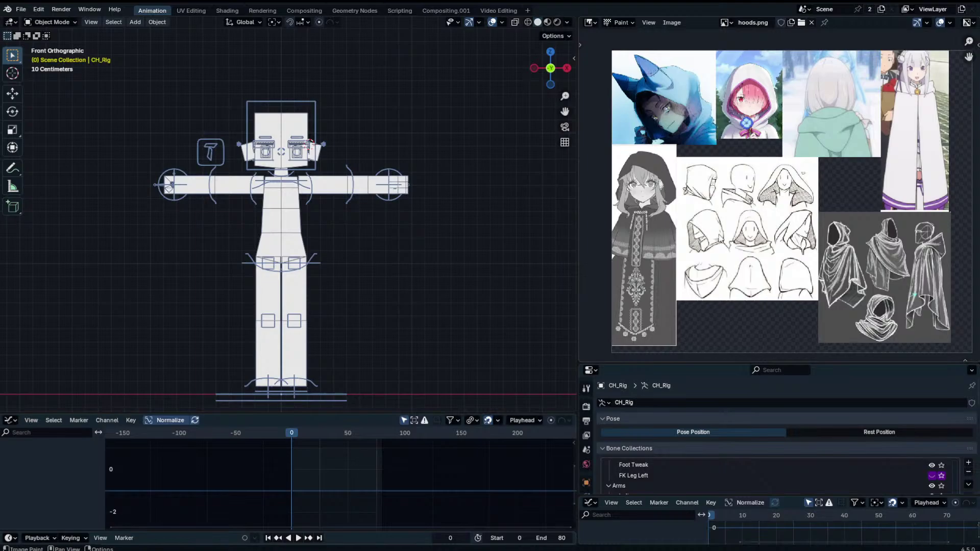
{"action": "scroll", "coordinate": [424, 265], "scroll_direction": "down", "scroll_amount": 2}
{"action": "left_click", "coordinate": [302, 207]}
{"action": "scroll", "coordinate": [303, 205], "scroll_direction": "up", "scroll_amount": 5}
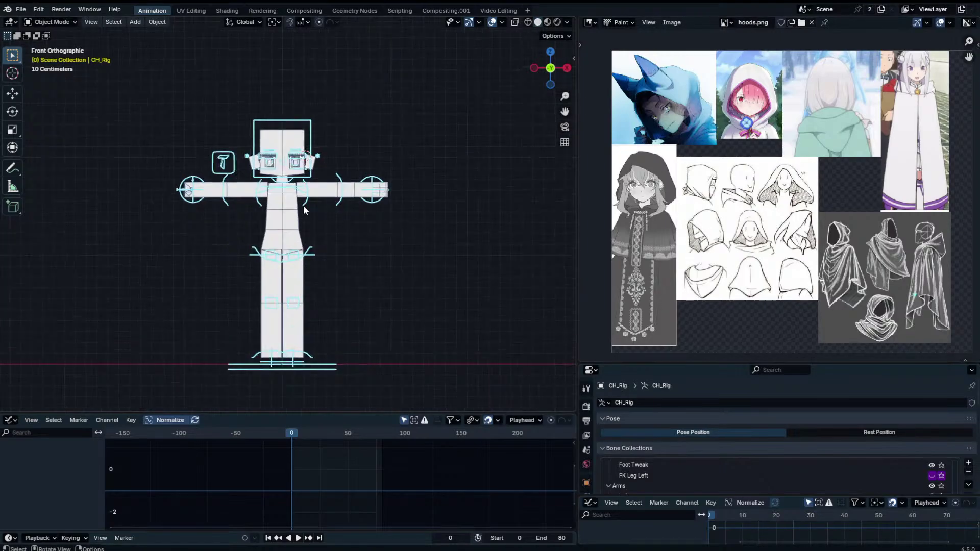
{"action": "middle_click_drag", "start_coordinate": [303, 205], "coordinate": [332, 253], "text": "shift"}
{"action": "key", "text": "ctrl+Tab"}
{"action": "left_click", "coordinate": [354, 240]}
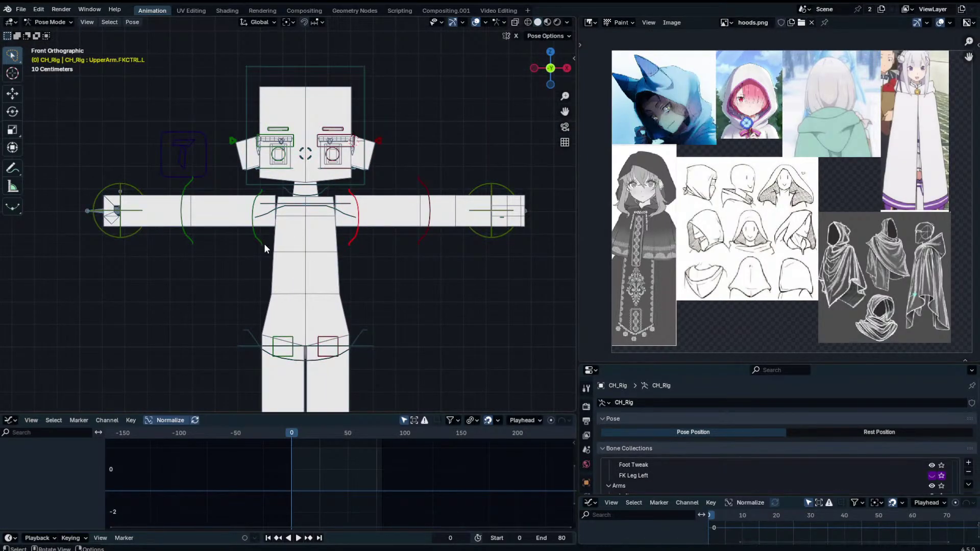
{"action": "left_click", "coordinate": [263, 243]}
{"action": "key", "text": "r"}
{"action": "right_click", "coordinate": [305, 218]}
{"action": "scroll", "coordinate": [305, 219], "scroll_direction": "down", "scroll_amount": 2}
{"action": "key", "text": "ctrl+Tab"}
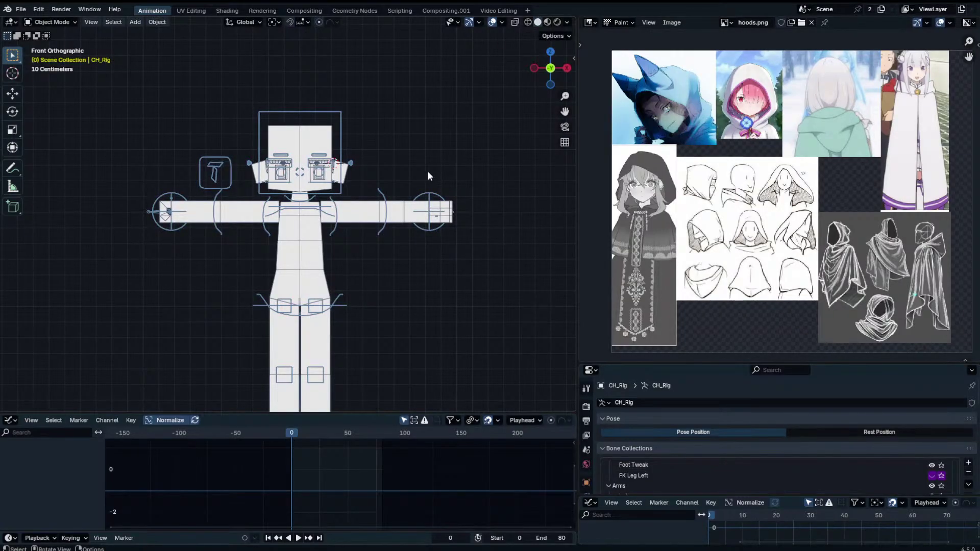
Activate the Annotate tool in the widened 3D viewport and set the annotation colour to purple.
{"action": "left_click", "coordinate": [15, 175]}
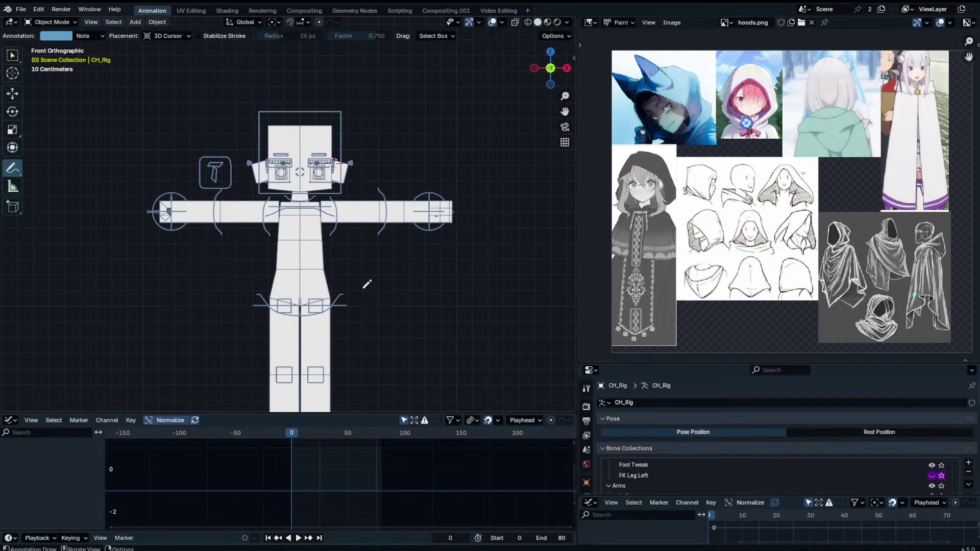
{"action": "middle_click_drag", "start_coordinate": [363, 289], "coordinate": [420, 293], "text": "shift"}
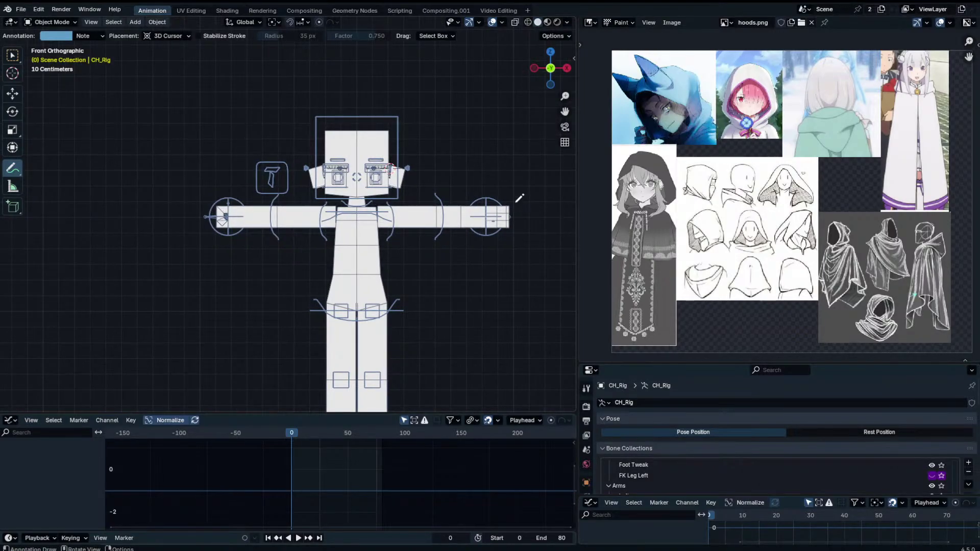
{"action": "middle_click_drag", "start_coordinate": [518, 199], "coordinate": [509, 207], "text": "shift"}
{"action": "left_click_drag", "start_coordinate": [579, 254], "coordinate": [662, 243]}
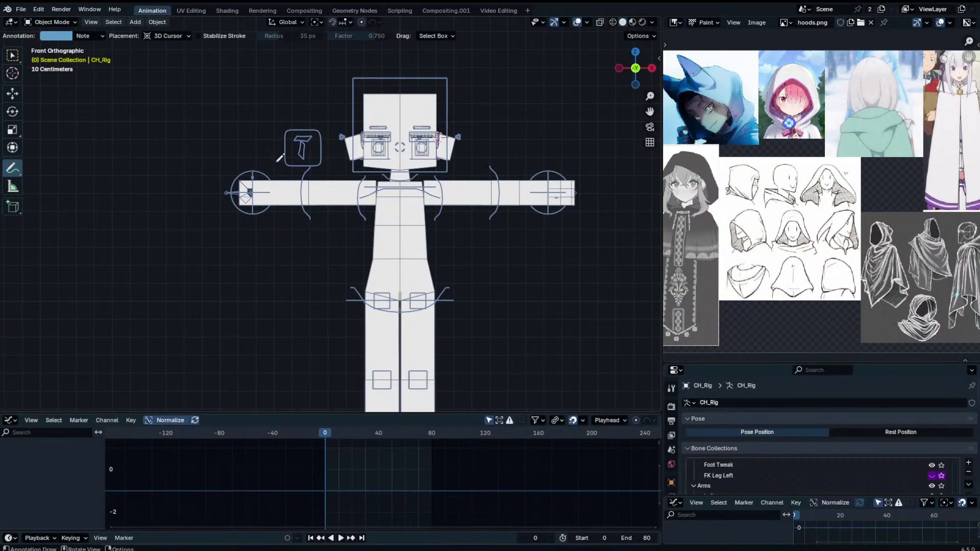
{"action": "left_click", "coordinate": [56, 37]}
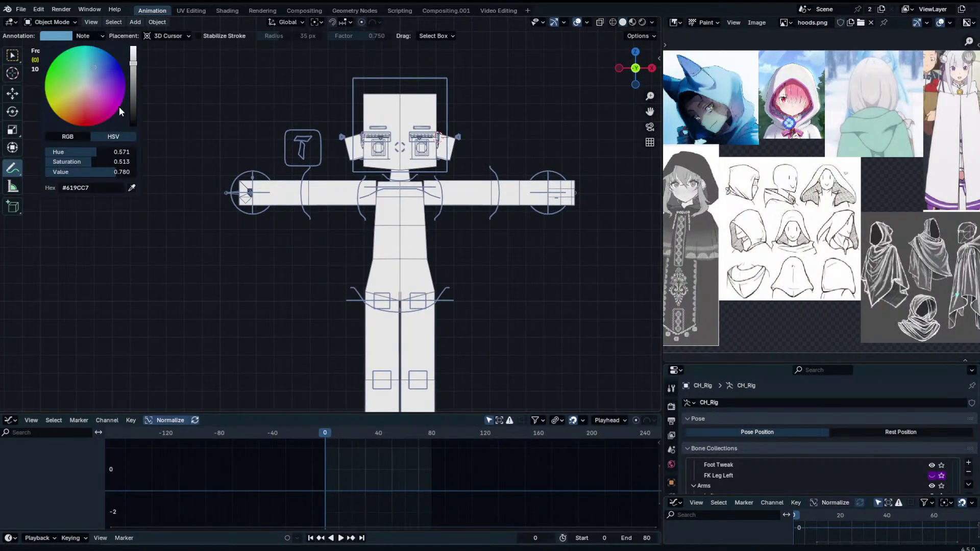
{"action": "left_click_drag", "start_coordinate": [118, 106], "coordinate": [109, 80]}
Set the Note annotation layer's thickness to 10 px after trying 8 px with a test stroke on the torso.
{"action": "key", "text": "n"}
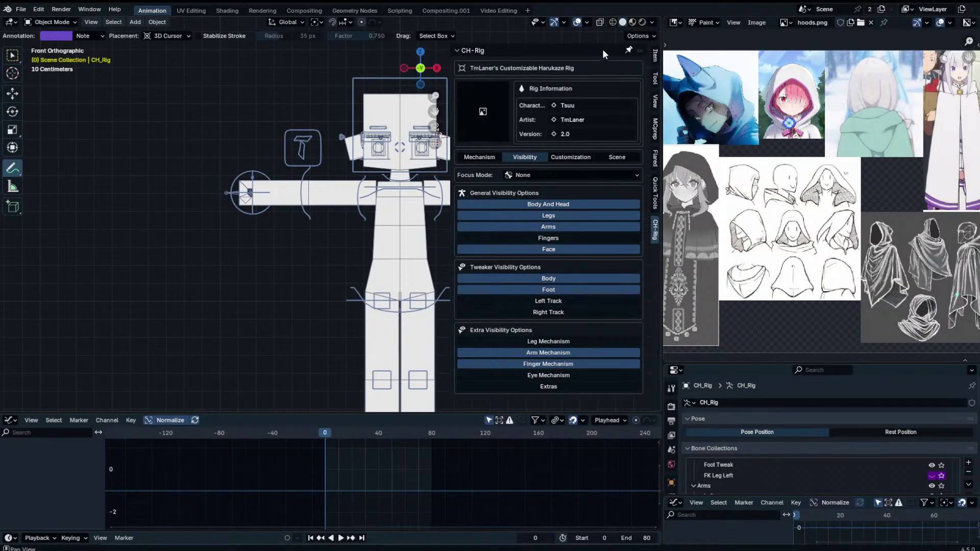
{"action": "left_click", "coordinate": [655, 55]}
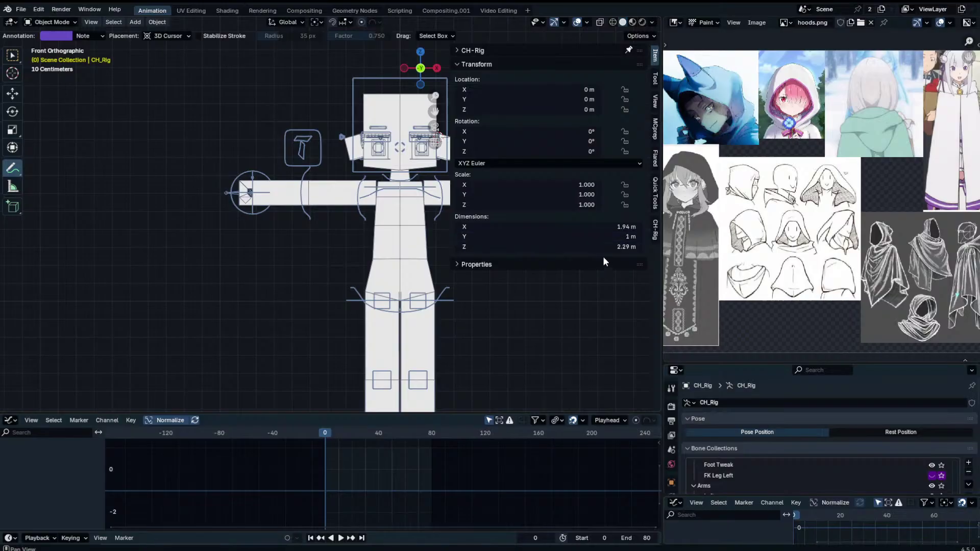
{"action": "left_click", "coordinate": [654, 96]}
{"action": "left_click", "coordinate": [538, 365]}
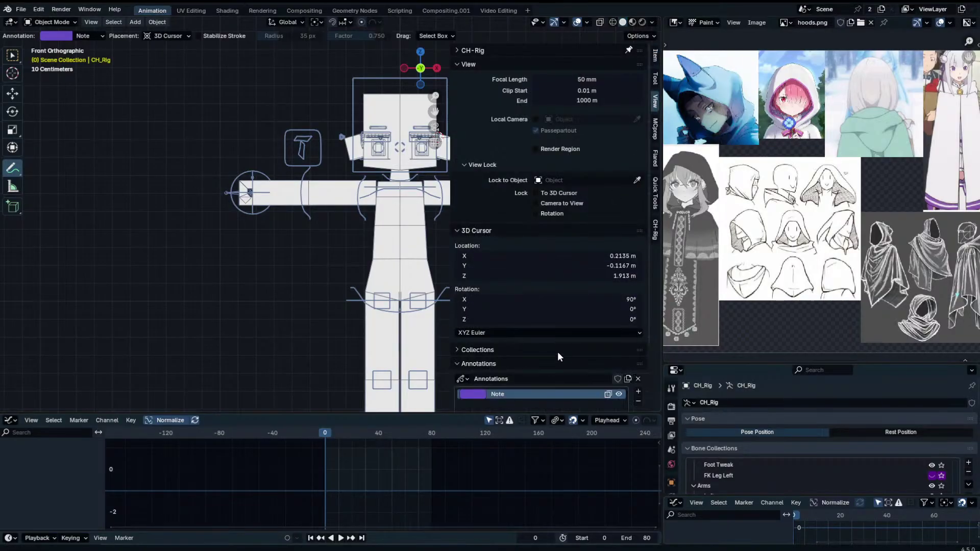
{"action": "scroll", "coordinate": [552, 326], "scroll_direction": "down", "scroll_amount": 4}
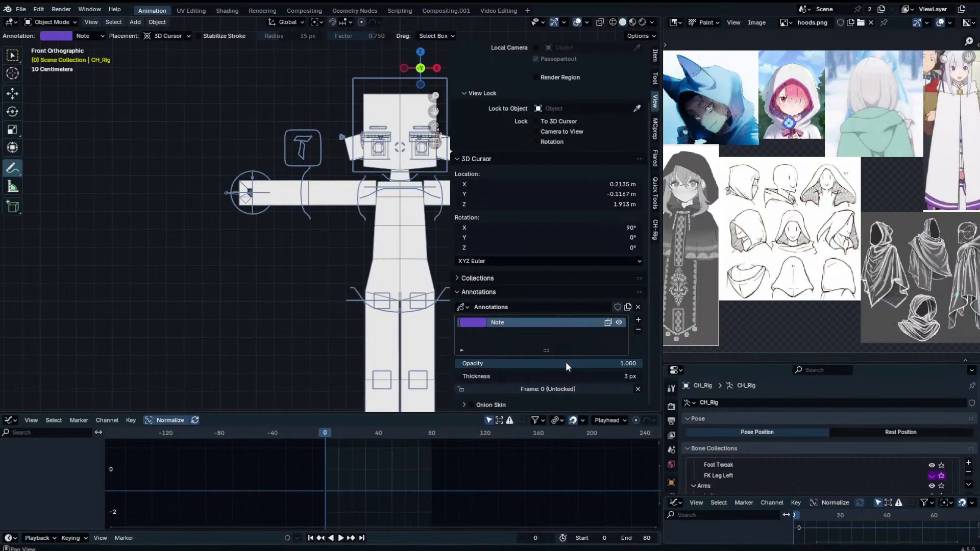
{"action": "left_click_drag", "start_coordinate": [554, 376], "coordinate": [569, 376]}
{"action": "key", "text": "n"}
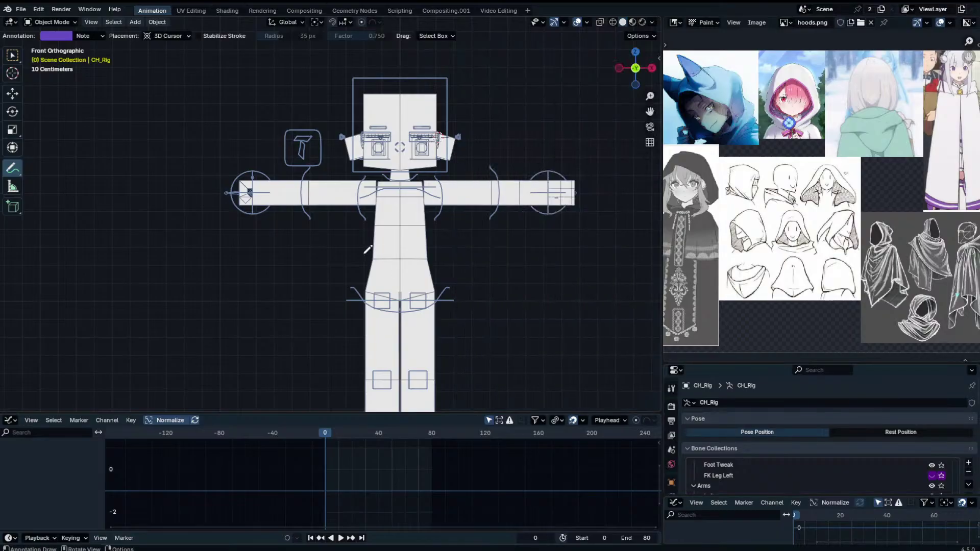
{"action": "mouse_move", "coordinate": [375, 244]}
{"action": "left_mouse_down"}
{"action": "mouse_move", "coordinate": [444, 244]}
{"action": "mouse_move", "coordinate": [434, 263]}
{"action": "left_mouse_up"}
{"action": "key", "text": "ctrl+z"}
{"action": "key", "text": "n"}
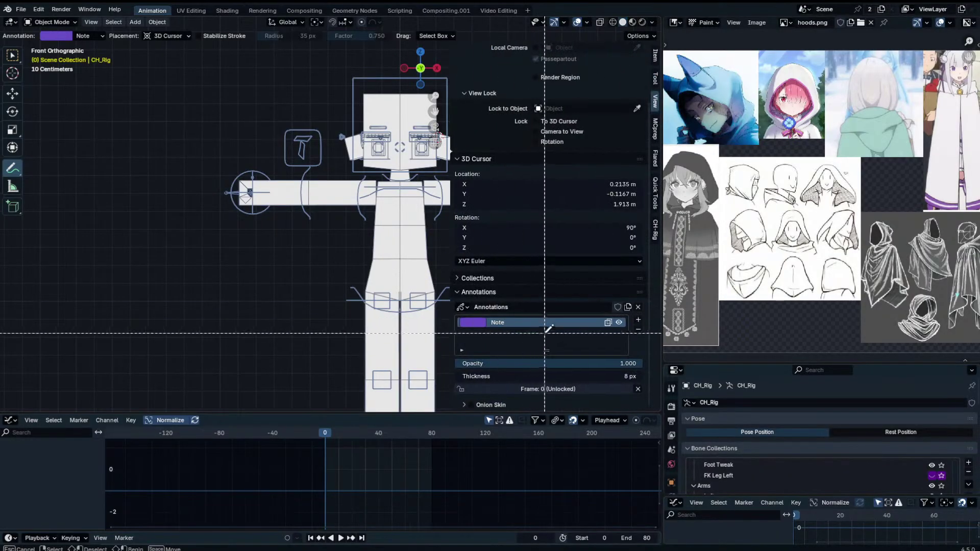
{"action": "left_click_drag", "start_coordinate": [554, 377], "coordinate": [569, 377]}
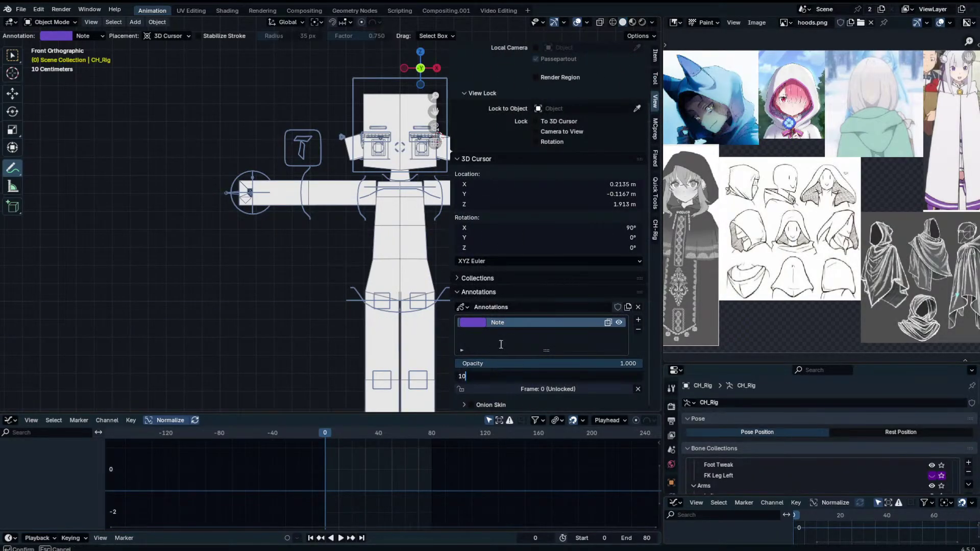
{"action": "key", "text": "n"}
Sketch the outline of the hood's draped collar around the character's neck, shoulders and upper chest.
{"action": "scroll", "coordinate": [501, 344], "scroll_direction": "up", "scroll_amount": 2}
{"action": "middle_click_drag", "start_coordinate": [429, 270], "coordinate": [402, 305], "text": "shift"}
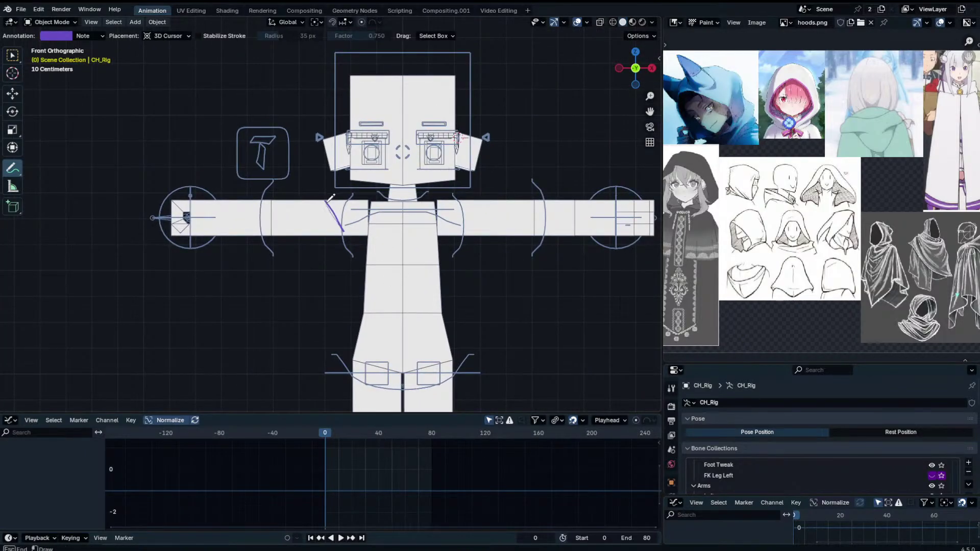
{"action": "left_click_drag", "start_coordinate": [331, 190], "coordinate": [360, 250]}
{"action": "mouse_move", "coordinate": [337, 185]}
{"action": "left_mouse_down"}
{"action": "mouse_move", "coordinate": [364, 196]}
{"action": "mouse_move", "coordinate": [452, 179]}
{"action": "mouse_move", "coordinate": [469, 189]}
{"action": "mouse_move", "coordinate": [443, 202]}
{"action": "mouse_move", "coordinate": [469, 196]}
{"action": "mouse_move", "coordinate": [474, 209]}
{"action": "left_mouse_up"}
{"action": "left_click_drag", "start_coordinate": [364, 249], "coordinate": [420, 260]}
{"action": "mouse_move", "coordinate": [435, 262]}
{"action": "left_mouse_down"}
{"action": "mouse_move", "coordinate": [480, 215]}
{"action": "mouse_move", "coordinate": [430, 252]}
{"action": "left_mouse_up"}
{"action": "left_click_drag", "start_coordinate": [391, 252], "coordinate": [423, 266]}
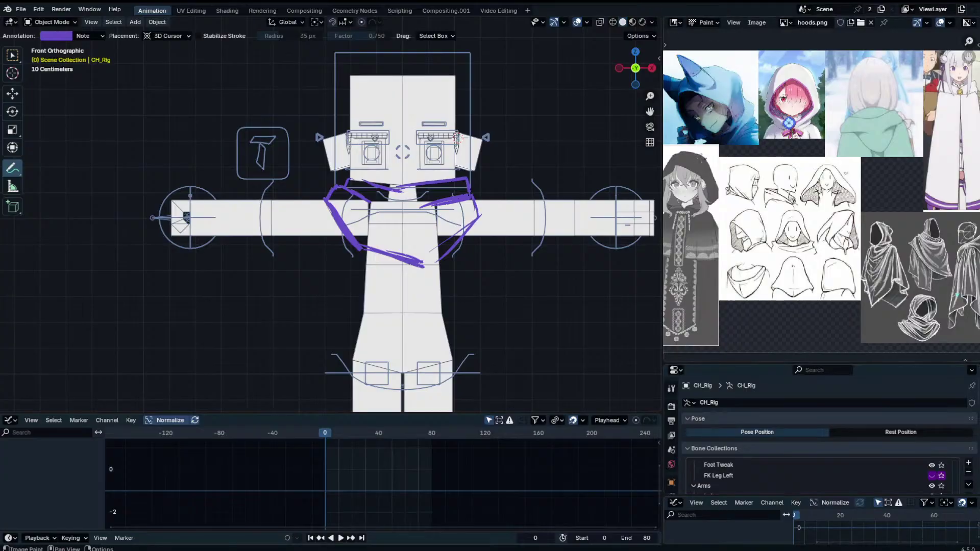
Enlarge the reference image area and activate the Annotate tool for hoods.png.
{"action": "left_click_drag", "start_coordinate": [663, 240], "coordinate": [507, 240]}
{"action": "scroll", "coordinate": [685, 165], "scroll_direction": "up", "scroll_amount": 2}
{"action": "scroll", "coordinate": [684, 165], "scroll_direction": "down", "scroll_amount": 1}
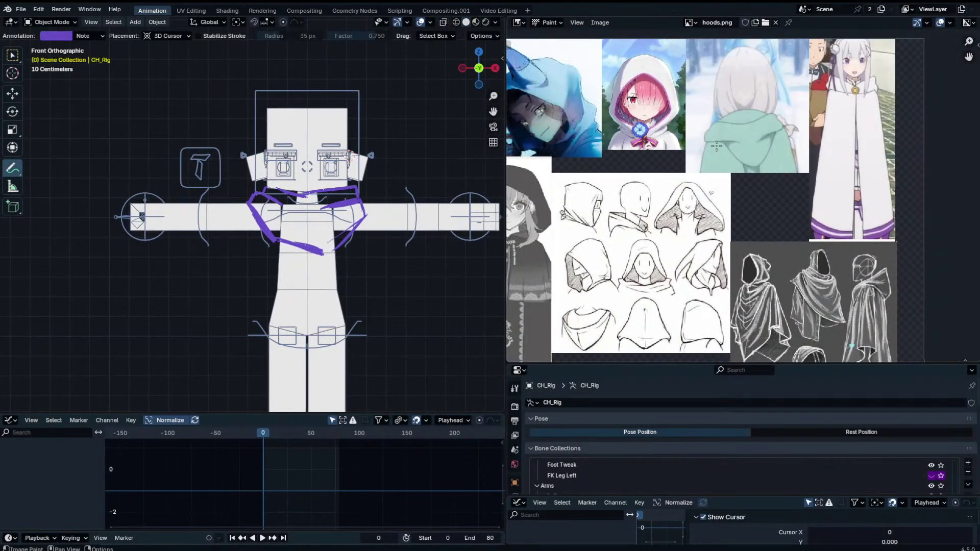
{"action": "scroll", "coordinate": [735, 127], "scroll_direction": "up", "scroll_amount": 1}
{"action": "middle_click_drag", "start_coordinate": [685, 165], "coordinate": [740, 139]}
{"action": "key", "text": "t"}
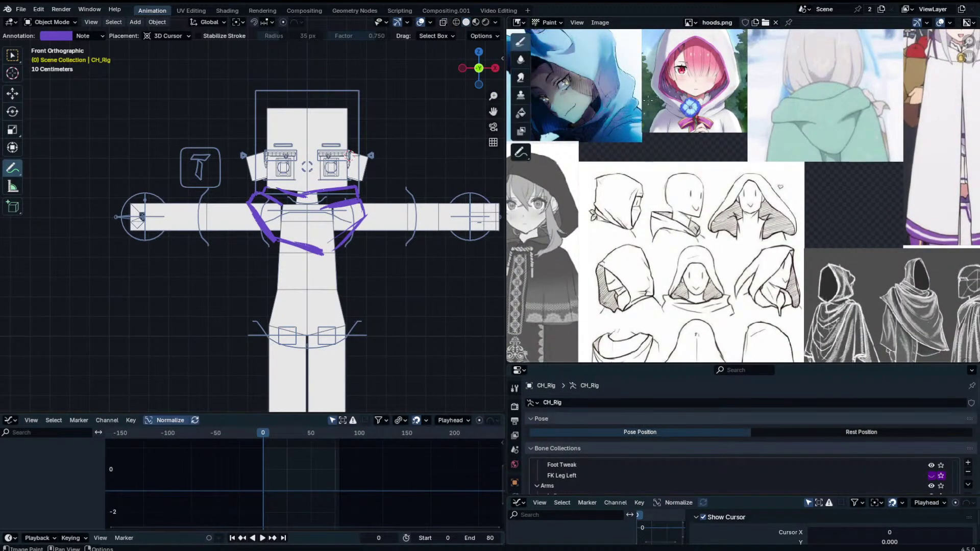
{"action": "left_click", "coordinate": [520, 152]}
{"action": "key", "text": "t"}
Trace the draped collar of the hooded figure in the middle of the line-art reference sheet.
{"action": "mouse_move", "coordinate": [668, 106]}
{"action": "left_mouse_down"}
{"action": "mouse_move", "coordinate": [724, 105]}
{"action": "mouse_move", "coordinate": [665, 98]}
{"action": "left_mouse_up"}
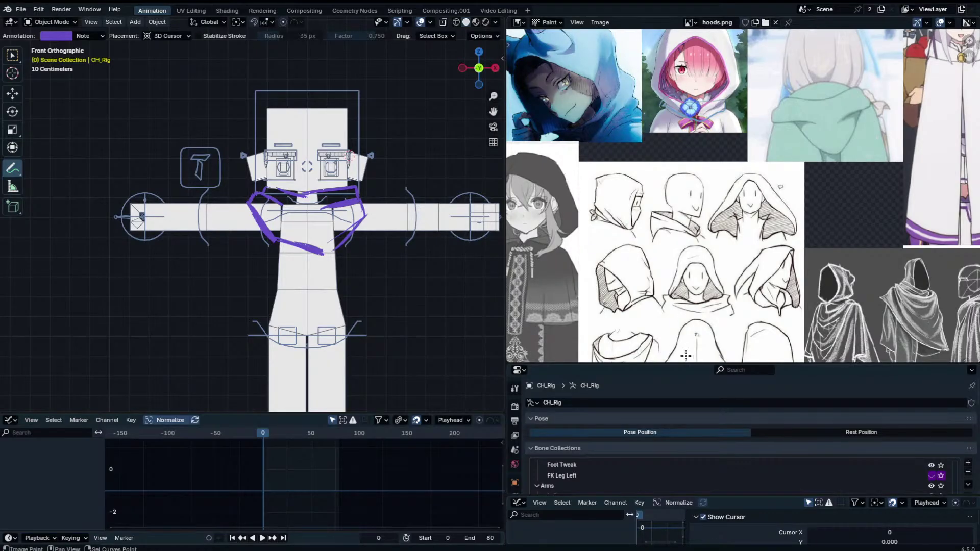
{"action": "middle_click_drag", "start_coordinate": [689, 237], "coordinate": [698, 139]}
{"action": "left_click_drag", "start_coordinate": [675, 200], "coordinate": [673, 211]}
{"action": "mouse_move", "coordinate": [674, 204]}
{"action": "left_mouse_down"}
{"action": "mouse_move", "coordinate": [677, 215]}
{"action": "mouse_move", "coordinate": [687, 202]}
{"action": "mouse_move", "coordinate": [738, 201]}
{"action": "mouse_move", "coordinate": [737, 215]}
{"action": "mouse_move", "coordinate": [708, 220]}
{"action": "mouse_move", "coordinate": [741, 217]}
{"action": "mouse_move", "coordinate": [706, 221]}
{"action": "mouse_move", "coordinate": [745, 216]}
{"action": "left_mouse_up"}
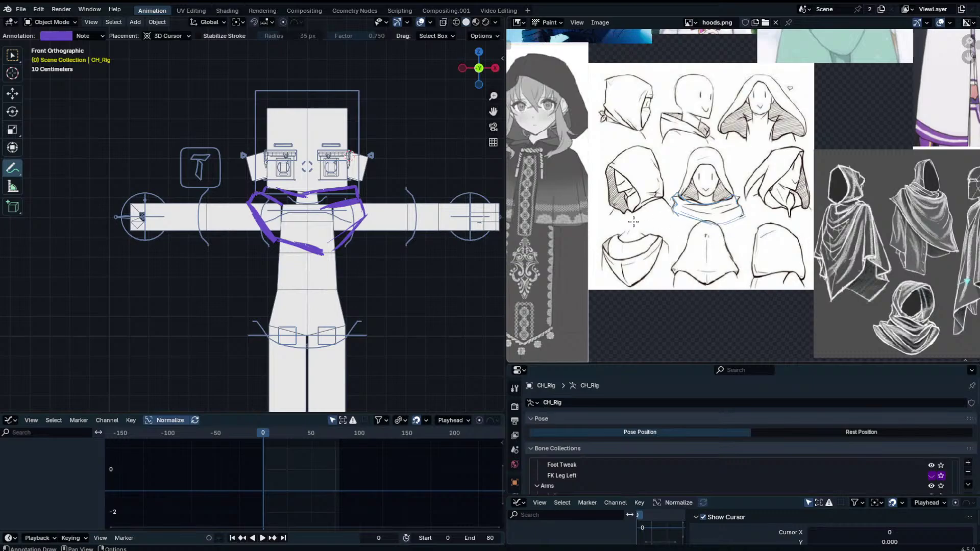
{"action": "scroll", "coordinate": [714, 209], "scroll_direction": "down", "scroll_amount": 1}
{"action": "middle_click_drag", "start_coordinate": [796, 192], "coordinate": [803, 196]}
{"action": "scroll", "coordinate": [719, 207], "scroll_direction": "up", "scroll_amount": 1}
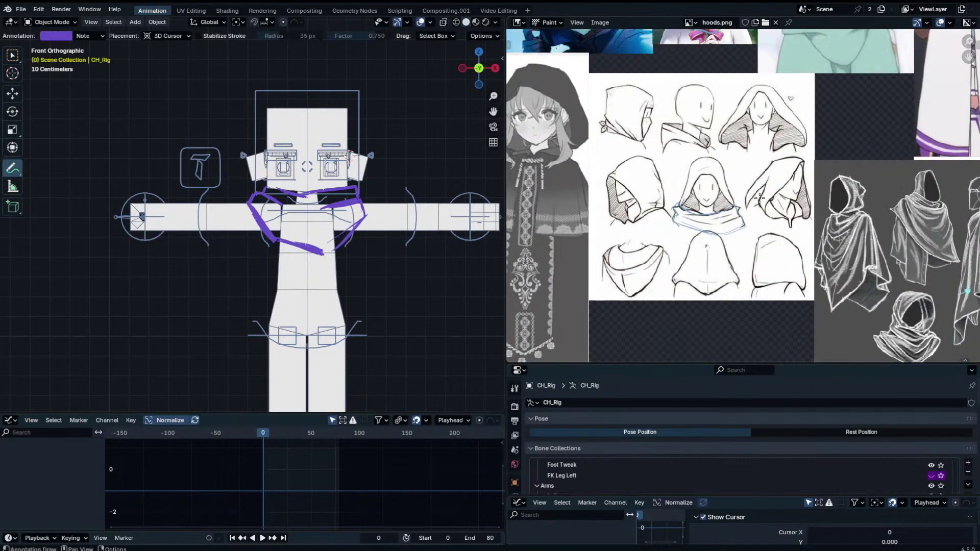
{"action": "scroll", "coordinate": [709, 208], "scroll_direction": "down", "scroll_amount": 1}
Reinforce the collar outline and sketch the character's right sleeve and the cloak's outer edge down to the lower leg.
{"action": "middle_click_drag", "start_coordinate": [370, 219], "coordinate": [401, 221], "text": "shift"}
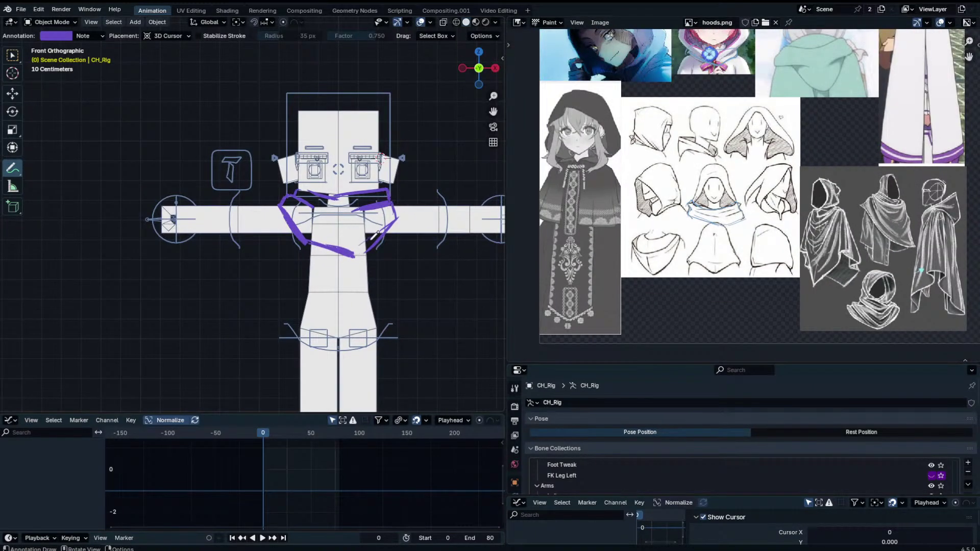
{"action": "left_click_drag", "start_coordinate": [392, 223], "coordinate": [358, 255]}
{"action": "mouse_move", "coordinate": [281, 206]}
{"action": "left_mouse_down"}
{"action": "mouse_move", "coordinate": [185, 198]}
{"action": "mouse_move", "coordinate": [188, 228]}
{"action": "mouse_move", "coordinate": [268, 225]}
{"action": "mouse_move", "coordinate": [291, 244]}
{"action": "left_mouse_up"}
{"action": "left_click_drag", "start_coordinate": [212, 245], "coordinate": [226, 411]}
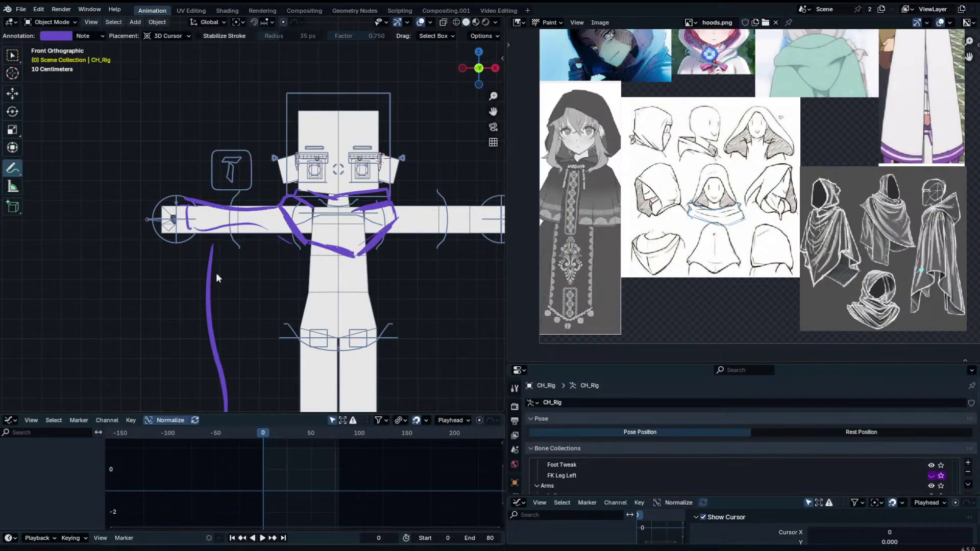
{"action": "scroll", "coordinate": [219, 279], "scroll_direction": "down", "scroll_amount": 2}
{"action": "left_click_drag", "start_coordinate": [233, 335], "coordinate": [273, 372]}
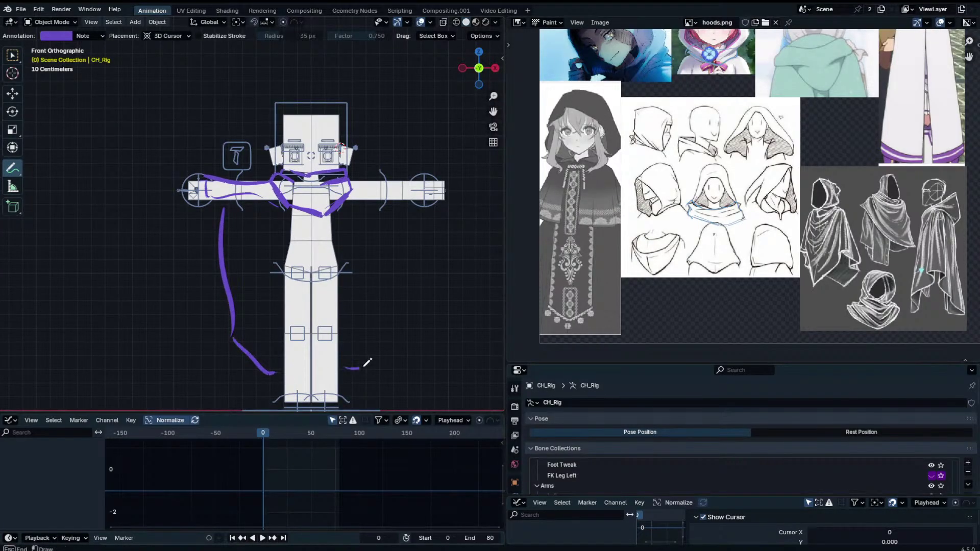
Sketch the cloak's hem and outer edge on the character's left side, joining them to a sleeve along the left arm.
{"action": "left_click_drag", "start_coordinate": [345, 369], "coordinate": [391, 347]}
{"action": "left_click_drag", "start_coordinate": [393, 336], "coordinate": [385, 225]}
{"action": "mouse_move", "coordinate": [352, 182]}
{"action": "left_mouse_down"}
{"action": "mouse_move", "coordinate": [404, 178]}
{"action": "mouse_move", "coordinate": [386, 227]}
{"action": "left_mouse_up"}
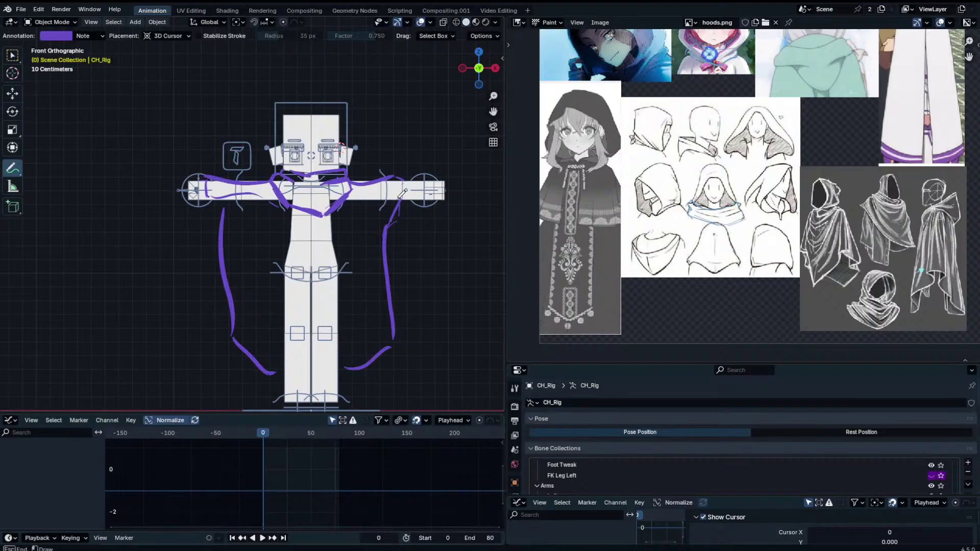
{"action": "left_click_drag", "start_coordinate": [402, 176], "coordinate": [382, 208]}
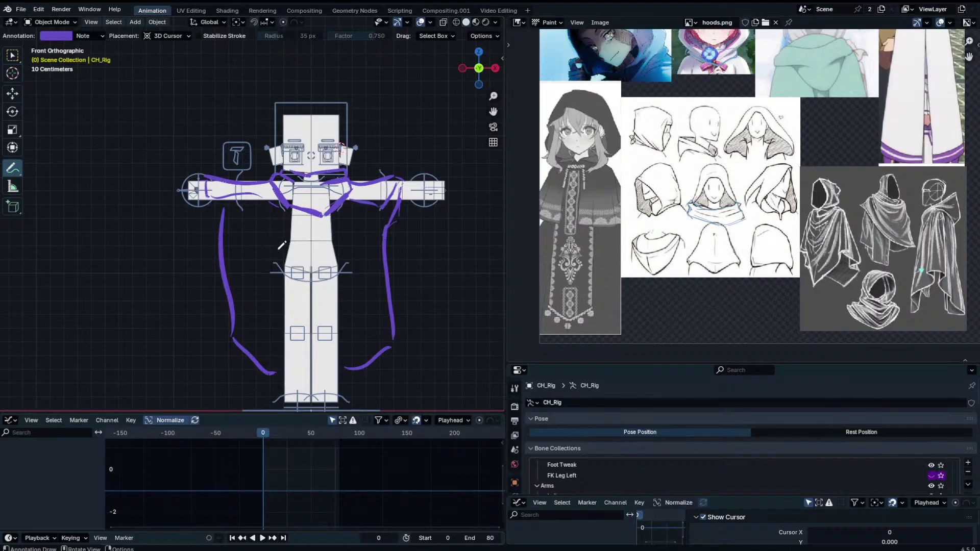
Sketch the hood's outline and front opening around the character's head, rising to a point above it.
{"action": "left_click_drag", "start_coordinate": [265, 155], "coordinate": [282, 113]}
{"action": "mouse_move", "coordinate": [280, 116]}
{"action": "left_mouse_down"}
{"action": "mouse_move", "coordinate": [286, 97]}
{"action": "mouse_move", "coordinate": [324, 119]}
{"action": "mouse_move", "coordinate": [337, 81]}
{"action": "mouse_move", "coordinate": [355, 115]}
{"action": "mouse_move", "coordinate": [354, 145]}
{"action": "mouse_move", "coordinate": [337, 133]}
{"action": "left_mouse_up"}
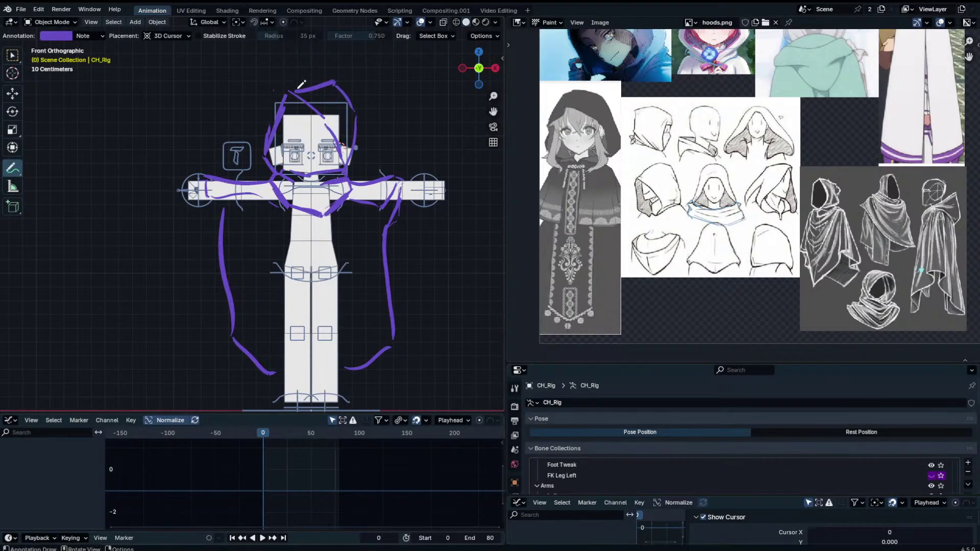
{"action": "left_click_drag", "start_coordinate": [284, 79], "coordinate": [263, 135]}
{"action": "scroll", "coordinate": [330, 195], "scroll_direction": "up", "scroll_amount": 1}
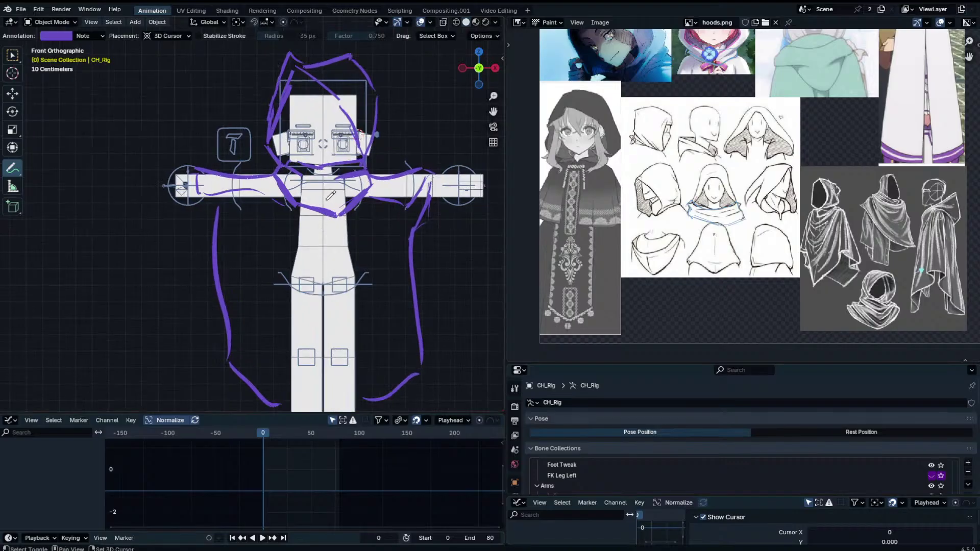
{"action": "scroll", "coordinate": [330, 194], "scroll_direction": "up", "scroll_amount": 3}
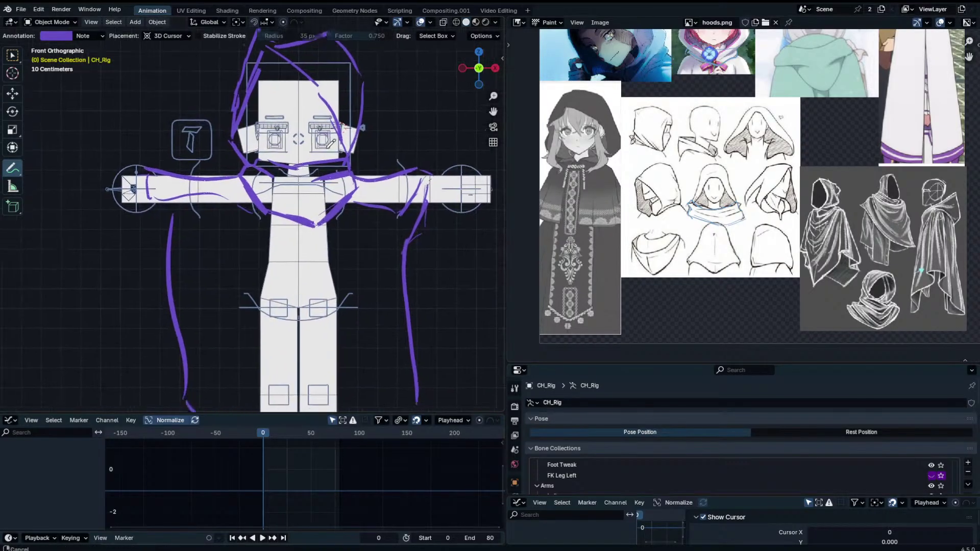
{"action": "middle_click_drag", "start_coordinate": [327, 148], "coordinate": [334, 140], "text": "shift"}
{"action": "middle_click_drag", "start_coordinate": [285, 187], "coordinate": [378, 175], "text": "shift"}
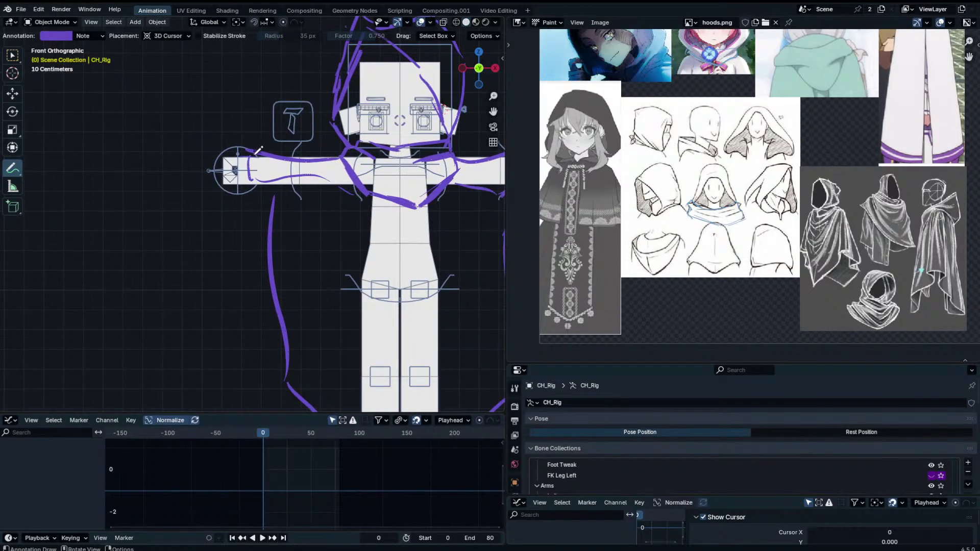
Reinforce the outline and cuff of the sleeve on the character's right arm and the upper edge of the left sleeve.
{"action": "mouse_move", "coordinate": [256, 151]}
{"action": "left_mouse_down"}
{"action": "mouse_move", "coordinate": [249, 179]}
{"action": "mouse_move", "coordinate": [346, 183]}
{"action": "left_mouse_up"}
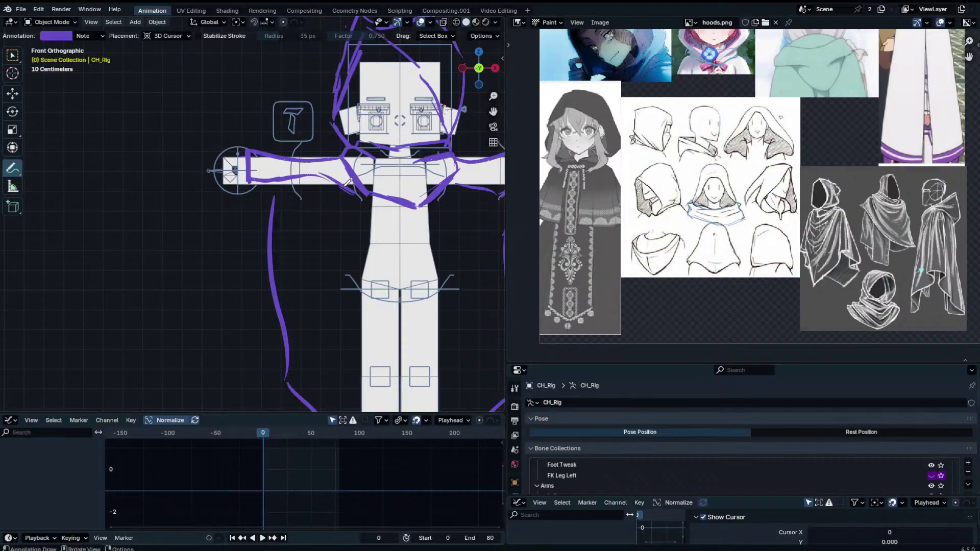
{"action": "left_click_drag", "start_coordinate": [294, 157], "coordinate": [327, 156]}
{"action": "left_click_drag", "start_coordinate": [321, 156], "coordinate": [341, 156]}
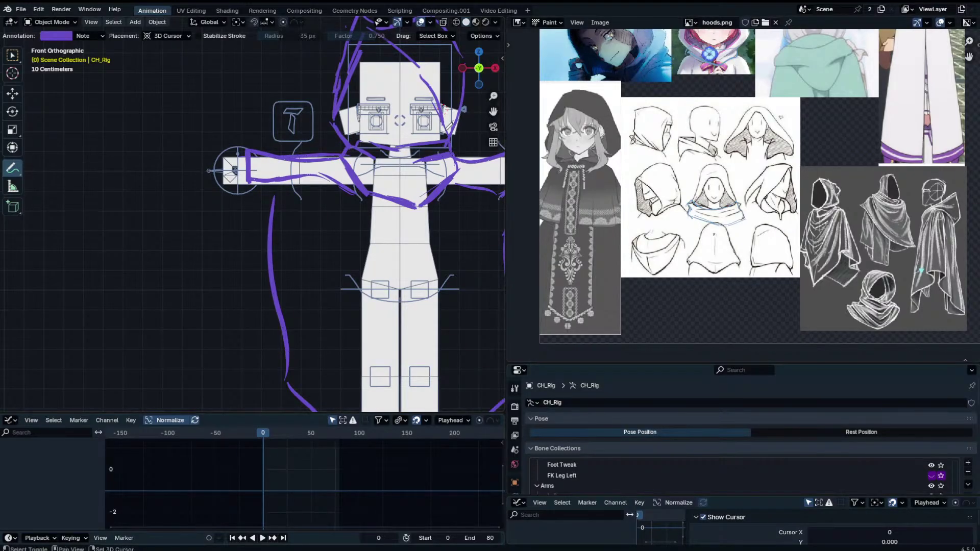
{"action": "middle_click_drag", "start_coordinate": [448, 123], "coordinate": [280, 151], "text": "shift"}
{"action": "left_click_drag", "start_coordinate": [327, 182], "coordinate": [364, 180]}
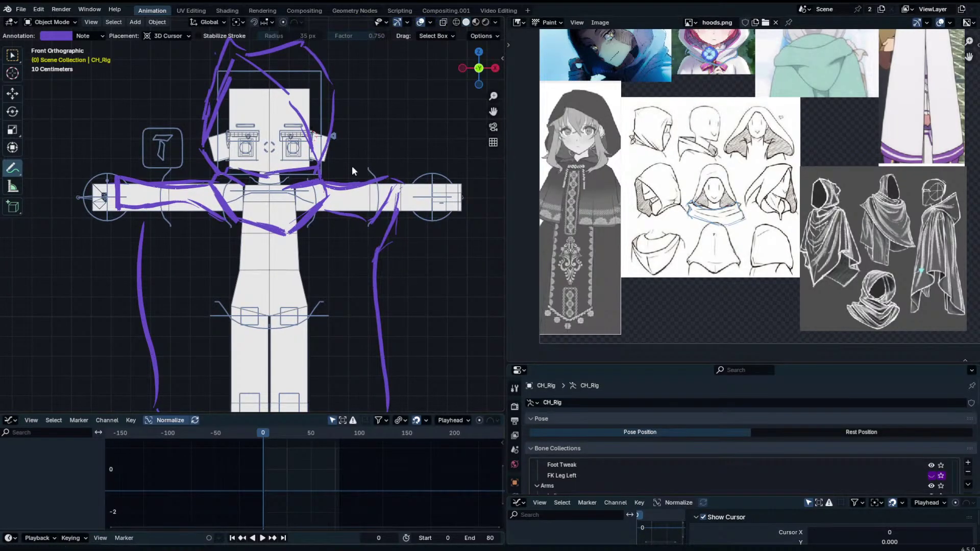
Thicken the slanted hem lines of the cloak beside both lower legs.
{"action": "scroll", "coordinate": [357, 188], "scroll_direction": "down", "scroll_amount": 3}
{"action": "middle_click_drag", "start_coordinate": [356, 192], "coordinate": [421, 165], "text": "shift"}
{"action": "scroll", "coordinate": [388, 205], "scroll_direction": "up", "scroll_amount": 2}
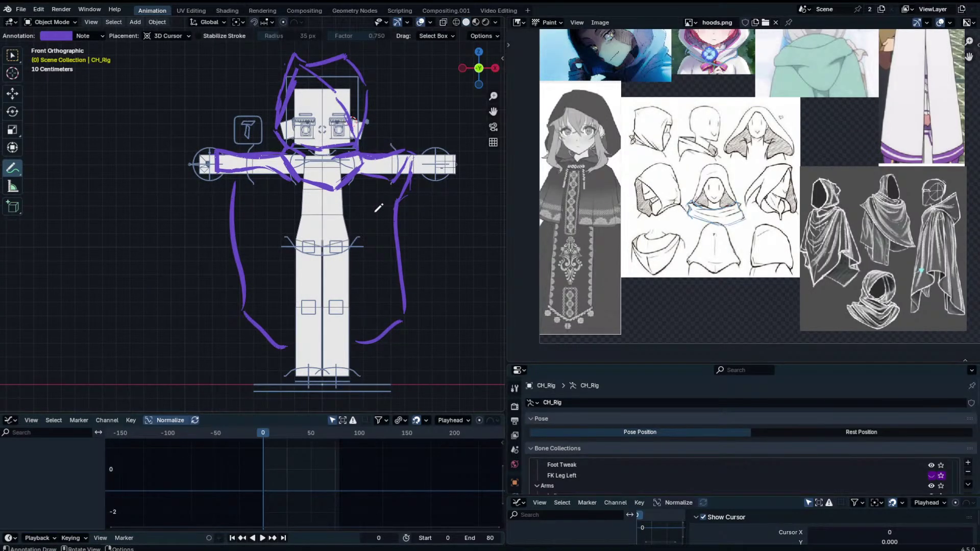
{"action": "middle_click_drag", "start_coordinate": [370, 185], "coordinate": [354, 204], "text": "shift"}
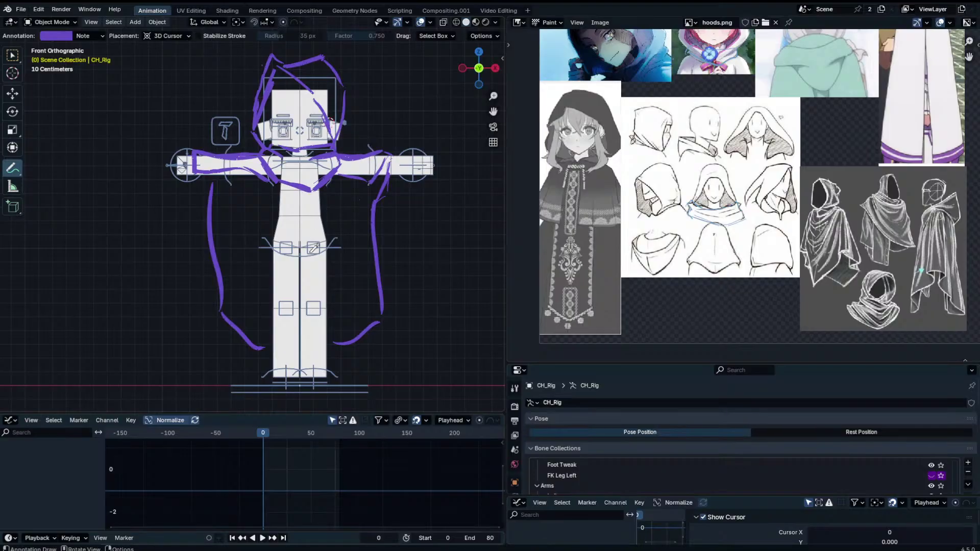
{"action": "left_click_drag", "start_coordinate": [219, 307], "coordinate": [270, 353]}
{"action": "left_click_drag", "start_coordinate": [331, 352], "coordinate": [379, 317]}
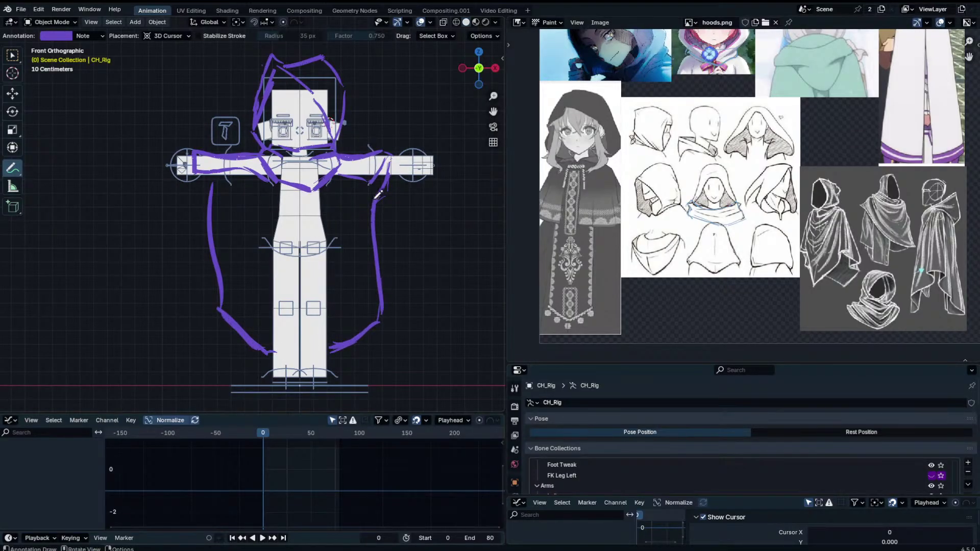
Erase parts of the cuff lines at the sleeve ends and extend the cloak's outer edge up to the character's right arm.
{"action": "left_click_drag", "start_coordinate": [391, 160], "coordinate": [384, 175], "text": "ctrl"}
{"action": "left_click_drag", "start_coordinate": [202, 175], "coordinate": [210, 230]}
{"action": "mouse_move", "coordinate": [195, 156]}
{"action": "left_mouse_down", "text": "ctrl"}
{"action": "mouse_move", "coordinate": [199, 170]}
{"action": "mouse_move", "coordinate": [217, 169]}
{"action": "left_mouse_up", "text": "ctrl"}
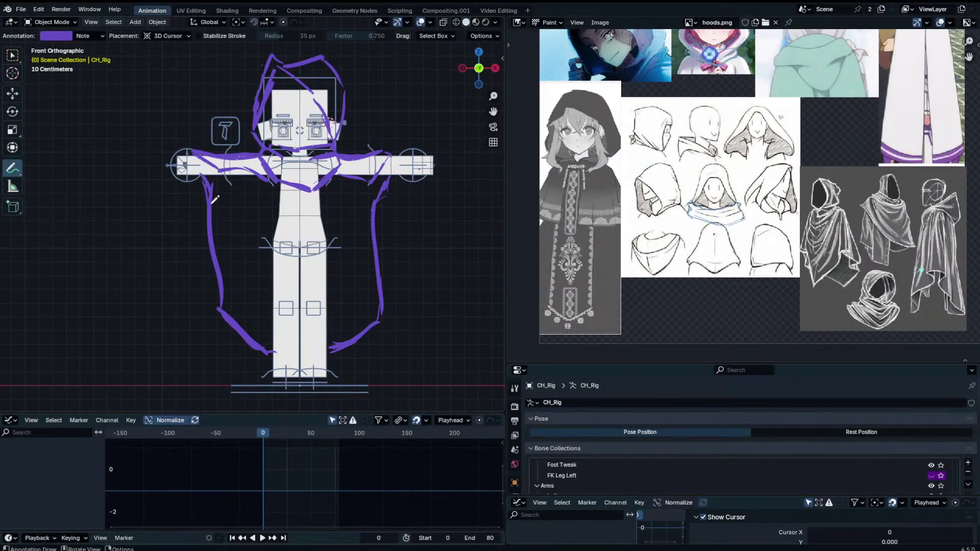
{"action": "mouse_move", "coordinate": [202, 182]}
{"action": "left_mouse_down"}
{"action": "mouse_move", "coordinate": [221, 309]}
{"action": "mouse_move", "coordinate": [210, 252]}
{"action": "left_mouse_up"}
Reinforce the slanted edge of the hood's front opening and leave the Annotate tool.
{"action": "mouse_move", "coordinate": [273, 63]}
{"action": "left_mouse_down"}
{"action": "mouse_move", "coordinate": [311, 94]}
{"action": "mouse_move", "coordinate": [332, 128]}
{"action": "mouse_move", "coordinate": [263, 93]}
{"action": "mouse_move", "coordinate": [255, 132]}
{"action": "mouse_move", "coordinate": [328, 114]}
{"action": "mouse_move", "coordinate": [318, 93]}
{"action": "mouse_move", "coordinate": [332, 123]}
{"action": "left_mouse_up"}
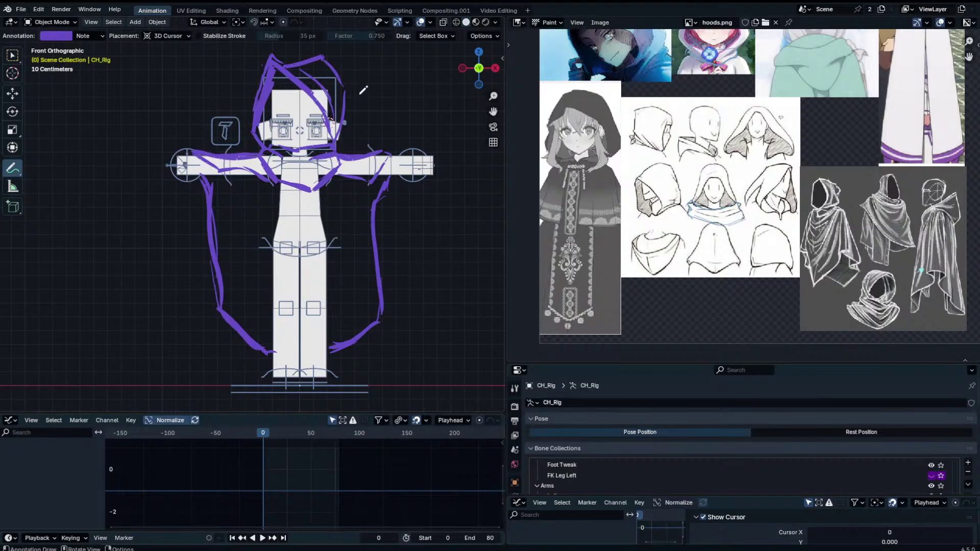
{"action": "scroll", "coordinate": [301, 353], "scroll_direction": "down", "scroll_amount": 2}
{"action": "key", "text": "w"}
{"action": "left_click", "coordinate": [325, 339]}
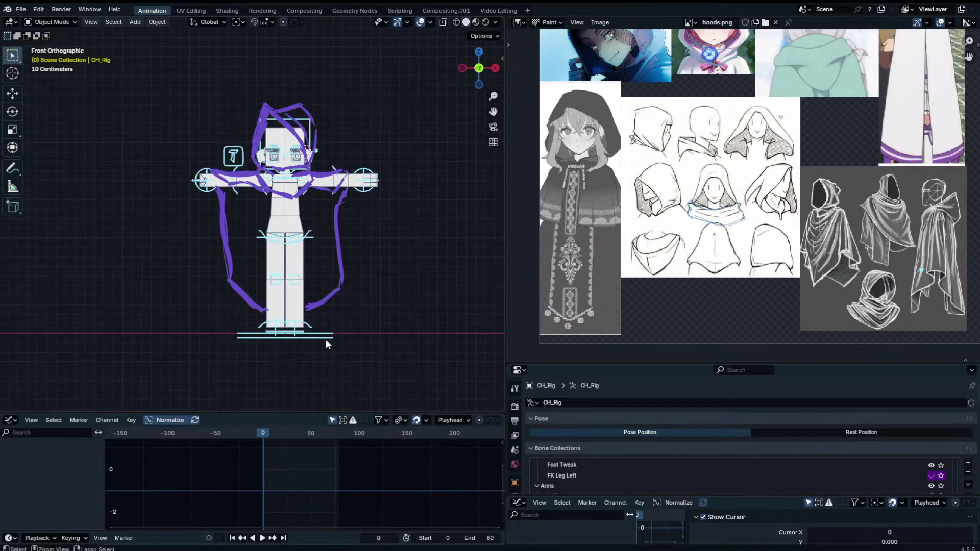
{"action": "key", "text": "ctrl+Tab"}
{"action": "key", "text": "g"}
{"action": "key", "text": "x"}
{"action": "key", "text": "Escape"}
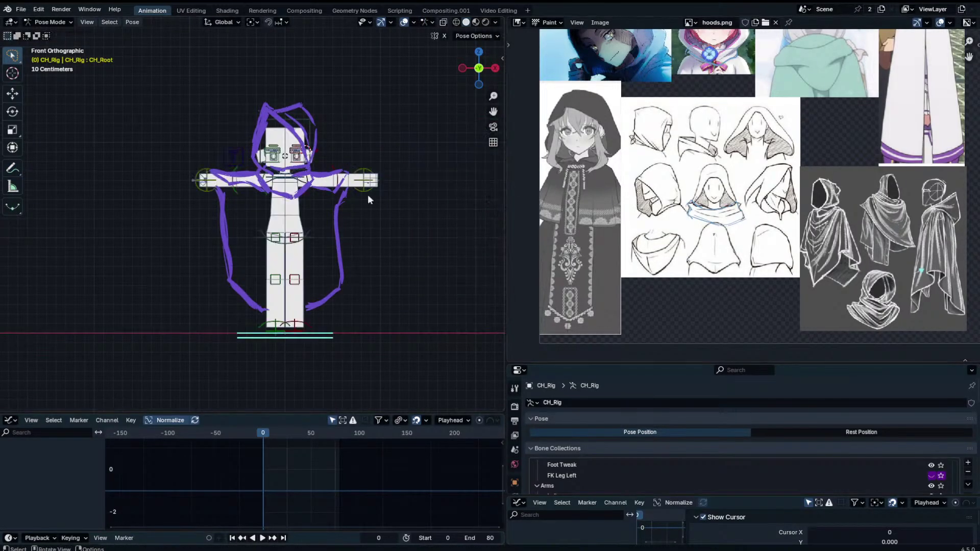
{"action": "key", "text": "ctrl+Tab"}
Show the modifiers of the left fingers mesh in an enlarged properties area and toggle the Lattice modifier's viewport display.
{"action": "left_click", "coordinate": [360, 186]}
{"action": "left_click_drag", "start_coordinate": [582, 363], "coordinate": [575, 170]}
{"action": "left_click", "coordinate": [514, 305]}
{"action": "left_click", "coordinate": [927, 225]}
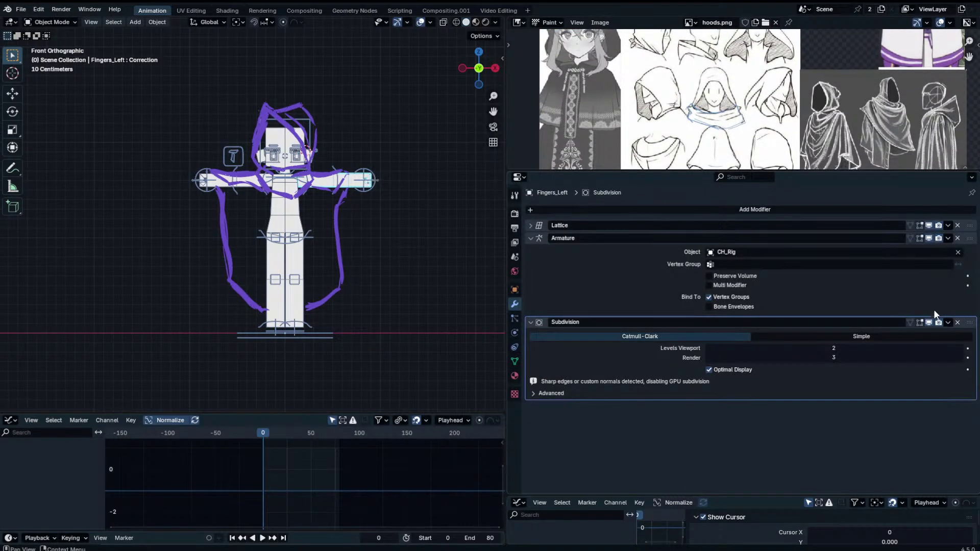
Move the rig's root bone 2.6 m along X in Pose Mode, clear of the annotation sketch.
{"action": "left_click", "coordinate": [319, 335]}
{"action": "key", "text": "ctrl+Tab"}
{"action": "key", "text": "g"}
{"action": "key", "text": "x"}
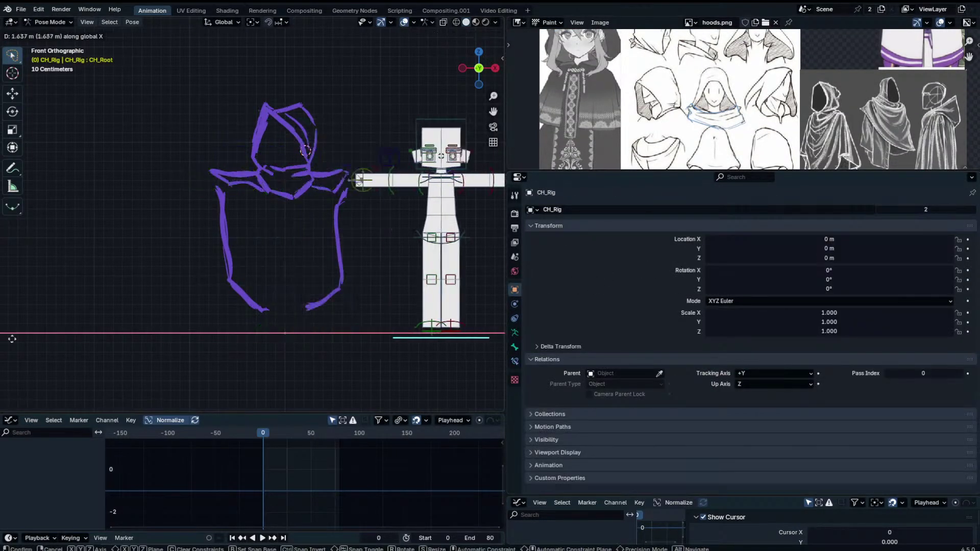
{"action": "left_click", "coordinate": [60, 331]}
Sketch short fold lines inside the collar with the Annotate tool, on the side of the character's left shoulder.
{"action": "scroll", "coordinate": [306, 219], "scroll_direction": "up", "scroll_amount": 3}
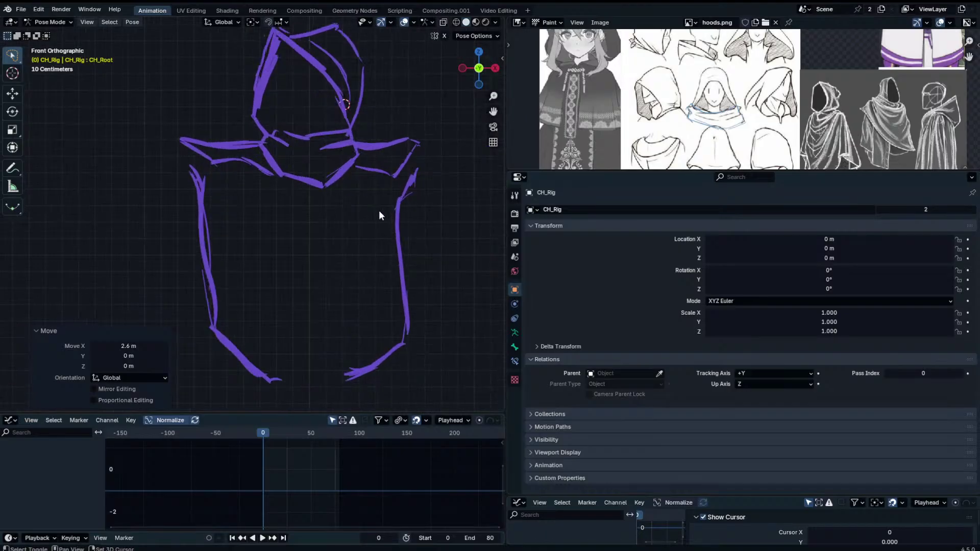
{"action": "middle_click_drag", "start_coordinate": [379, 210], "coordinate": [389, 222], "text": "shift"}
{"action": "key", "text": "n"}
{"action": "key", "text": "n"}
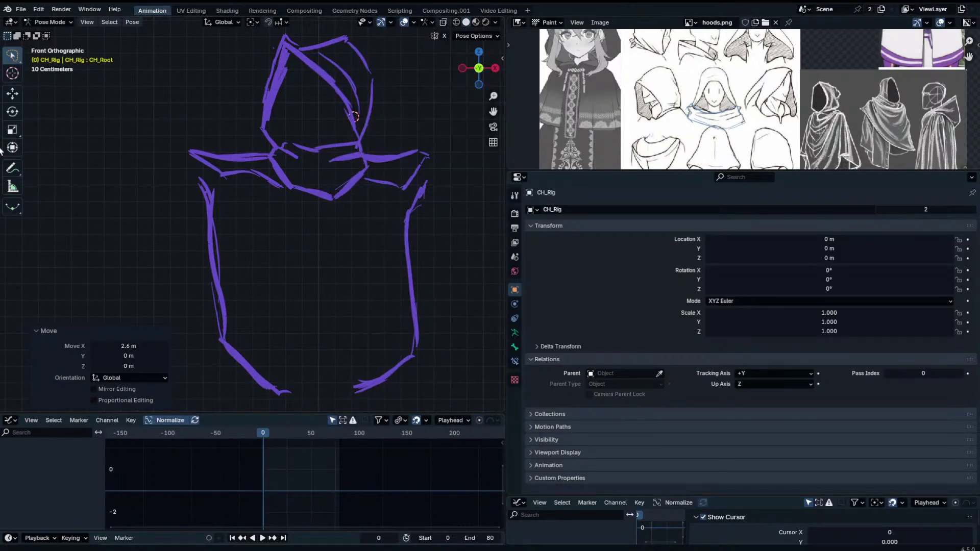
{"action": "left_click", "coordinate": [12, 168]}
{"action": "scroll", "coordinate": [350, 165], "scroll_direction": "down", "scroll_amount": 3}
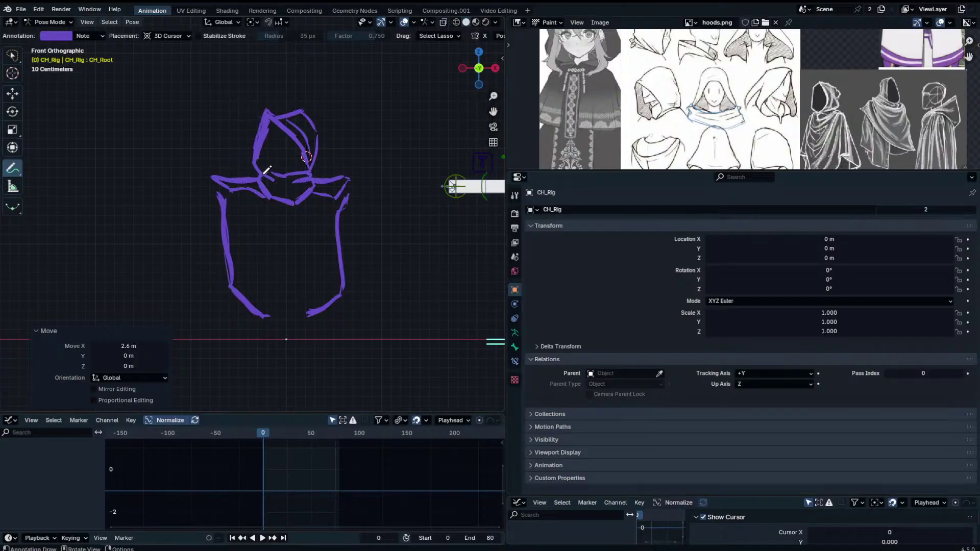
{"action": "left_click_drag", "start_coordinate": [294, 181], "coordinate": [313, 181]}
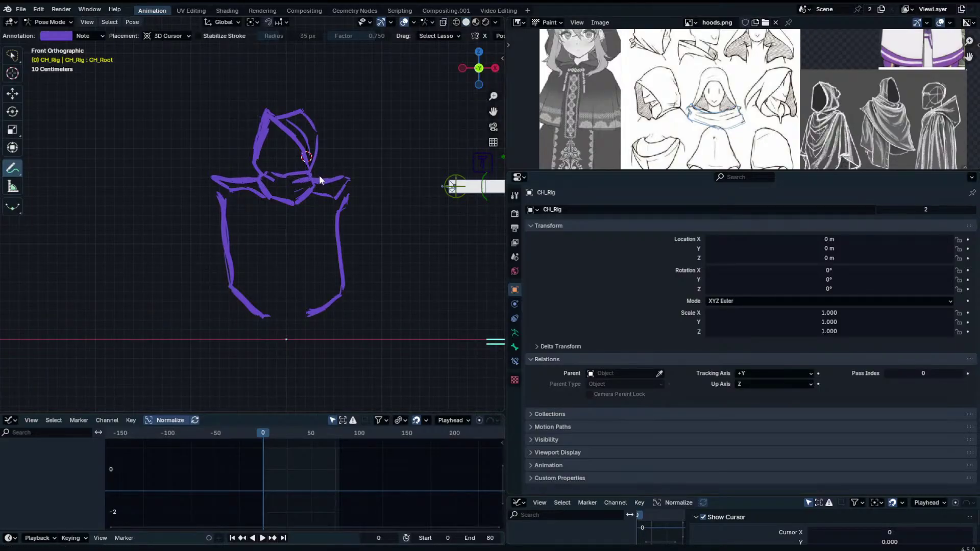
{"action": "scroll", "coordinate": [320, 175], "scroll_direction": "up", "scroll_amount": 4}
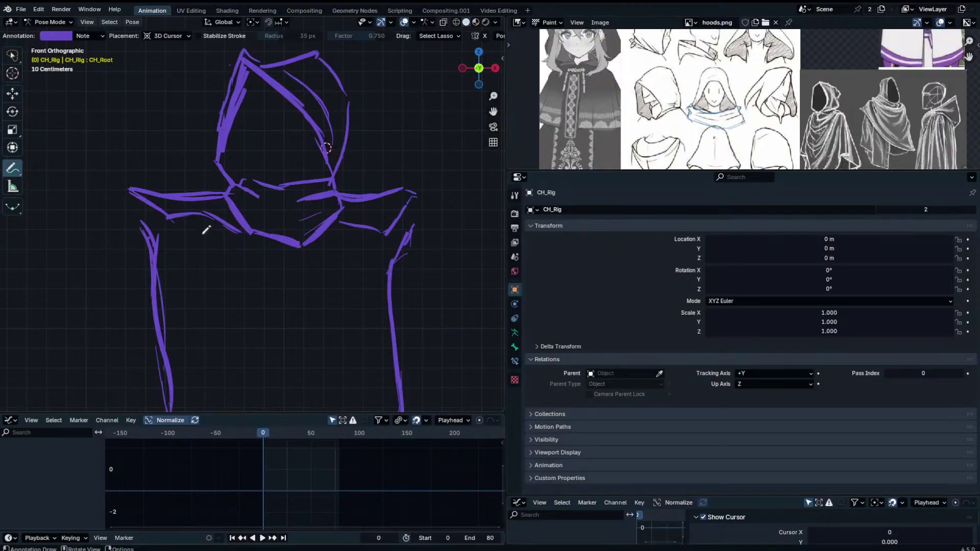
Undo a trial stroke above the collar and add a second annotation layer in light blue.
{"action": "mouse_move", "coordinate": [238, 173]}
{"action": "left_mouse_down"}
{"action": "mouse_move", "coordinate": [294, 148]}
{"action": "mouse_move", "coordinate": [341, 165]}
{"action": "left_mouse_up"}
{"action": "key", "text": "ctrl+z"}
{"action": "key", "text": "n"}
{"action": "left_click", "coordinate": [482, 316]}
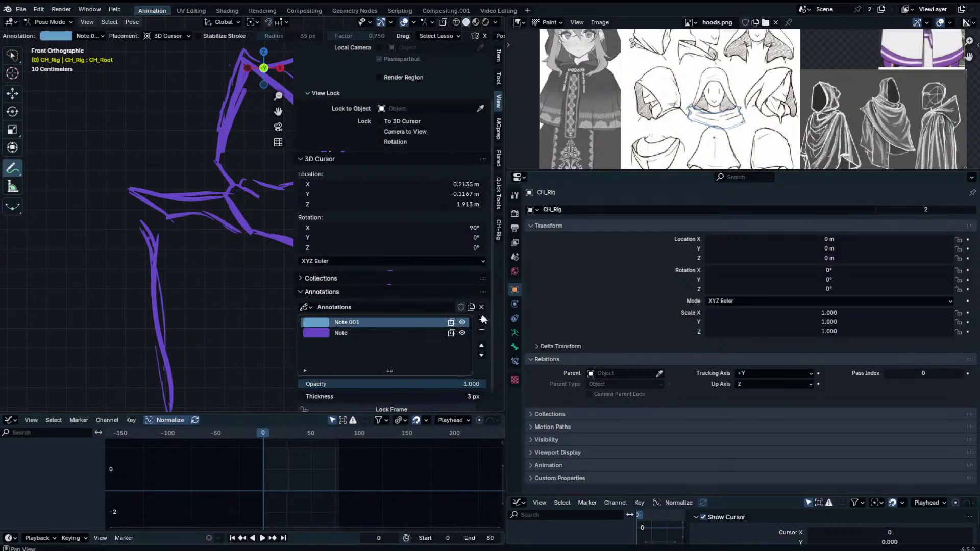
{"action": "key", "text": "n"}
Try marking the collar and the hood as separate parts with light blue outlines, and undo the hood's outline.
{"action": "mouse_move", "coordinate": [234, 174]}
{"action": "left_mouse_down"}
{"action": "mouse_move", "coordinate": [345, 168]}
{"action": "mouse_move", "coordinate": [233, 228]}
{"action": "mouse_move", "coordinate": [229, 220]}
{"action": "mouse_move", "coordinate": [332, 248]}
{"action": "mouse_move", "coordinate": [313, 163]}
{"action": "mouse_move", "coordinate": [227, 180]}
{"action": "left_mouse_up"}
{"action": "key", "text": "ctrl+z"}
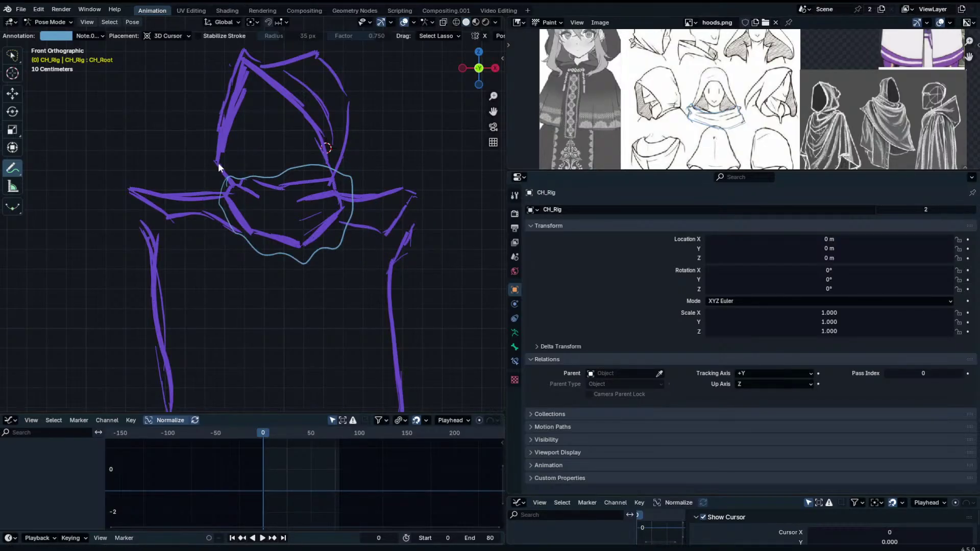
{"action": "mouse_move", "coordinate": [239, 176]}
{"action": "left_mouse_down"}
{"action": "mouse_move", "coordinate": [271, 40]}
{"action": "mouse_move", "coordinate": [383, 148]}
{"action": "mouse_move", "coordinate": [331, 169]}
{"action": "left_mouse_up"}
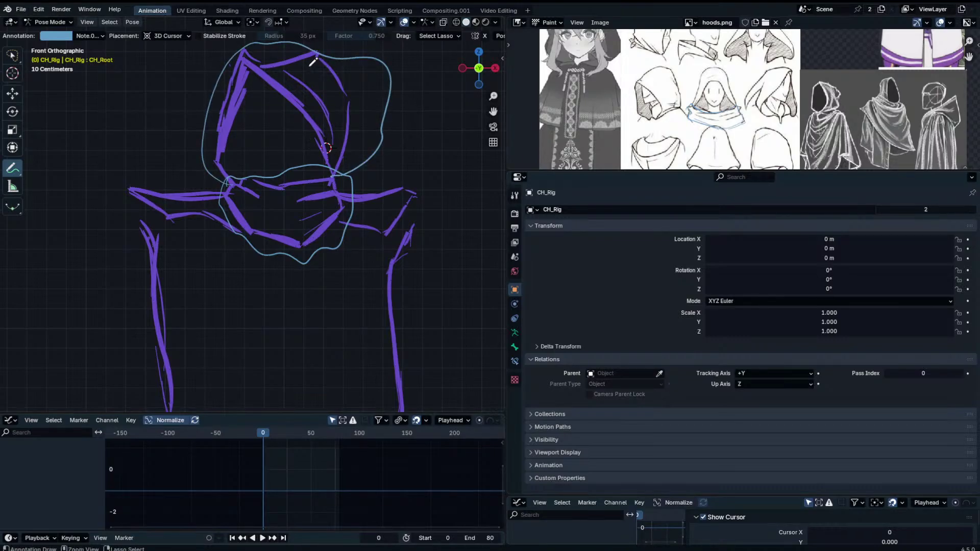
{"action": "key", "text": "ctrl+z"}
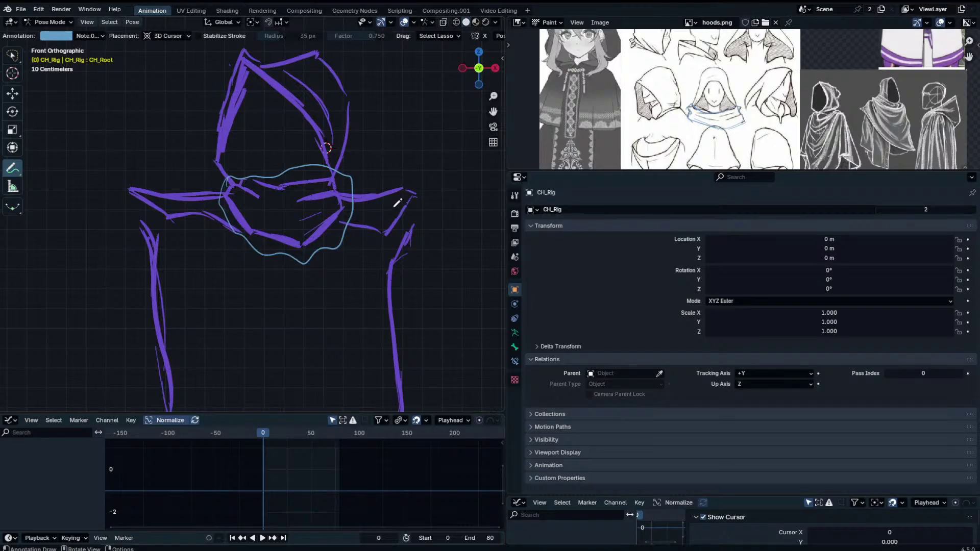
Try marking the cloak's body, shoulder area and open hem gap in light blue, undoing these strokes and the collar outline.
{"action": "scroll", "coordinate": [368, 179], "scroll_direction": "down", "scroll_amount": 3}
{"action": "left_click_drag", "start_coordinate": [235, 201], "coordinate": [272, 304]}
{"action": "key", "text": "ctrl+z"}
{"action": "mouse_move", "coordinate": [225, 197]}
{"action": "left_mouse_down"}
{"action": "mouse_move", "coordinate": [213, 366]}
{"action": "mouse_move", "coordinate": [374, 245]}
{"action": "mouse_move", "coordinate": [315, 202]}
{"action": "left_mouse_up"}
{"action": "key", "text": "ctrl+z"}
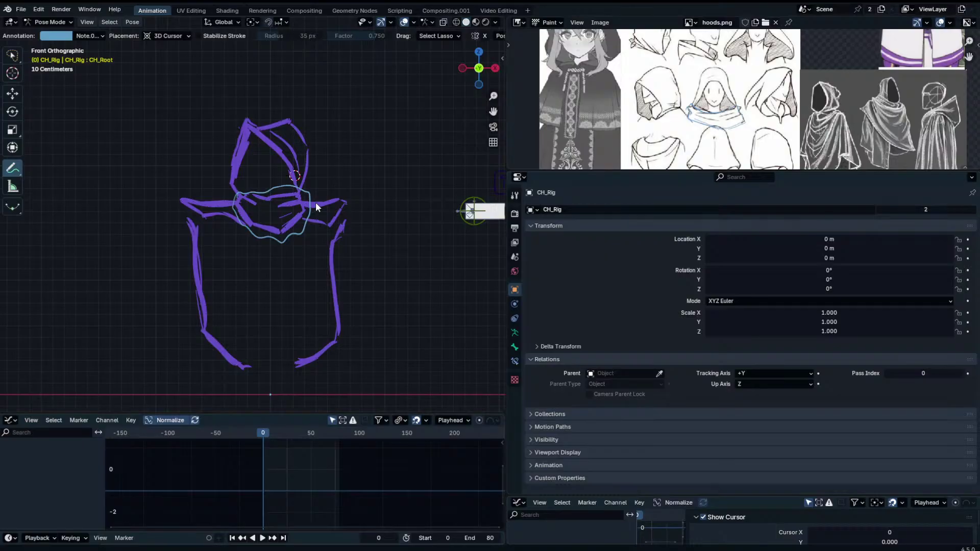
{"action": "left_click_drag", "start_coordinate": [246, 366], "coordinate": [298, 365]}
{"action": "key", "text": "ctrl+z"}
{"action": "key", "text": "ctrl+z"}
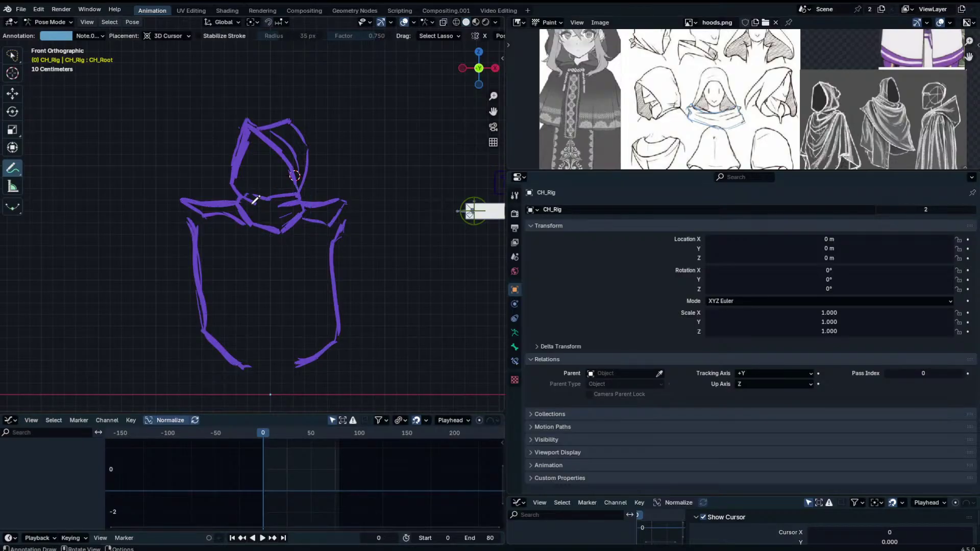
Clear the root bone's location to bring the character back behind the cloak sketch.
{"action": "middle_click_drag", "start_coordinate": [307, 177], "coordinate": [346, 150], "text": "shift"}
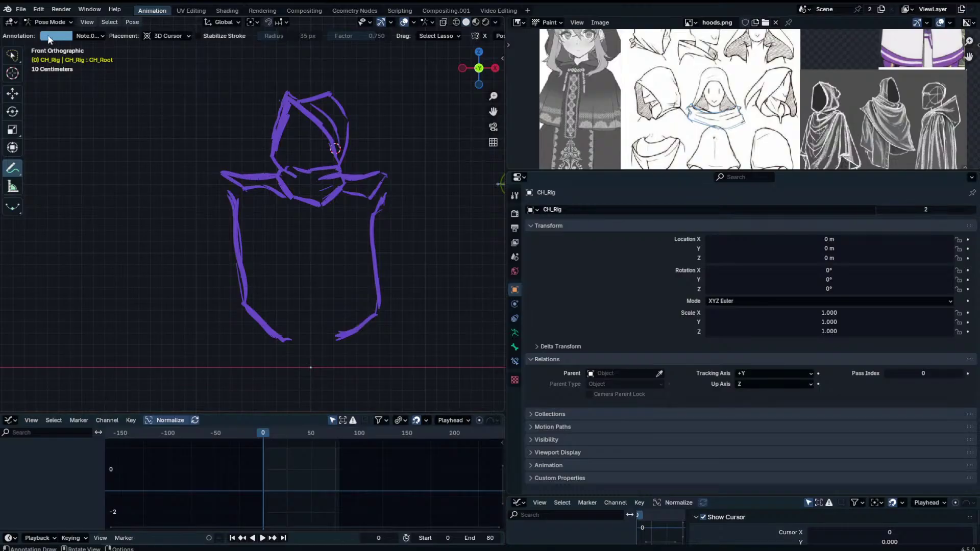
{"action": "key", "text": "w"}
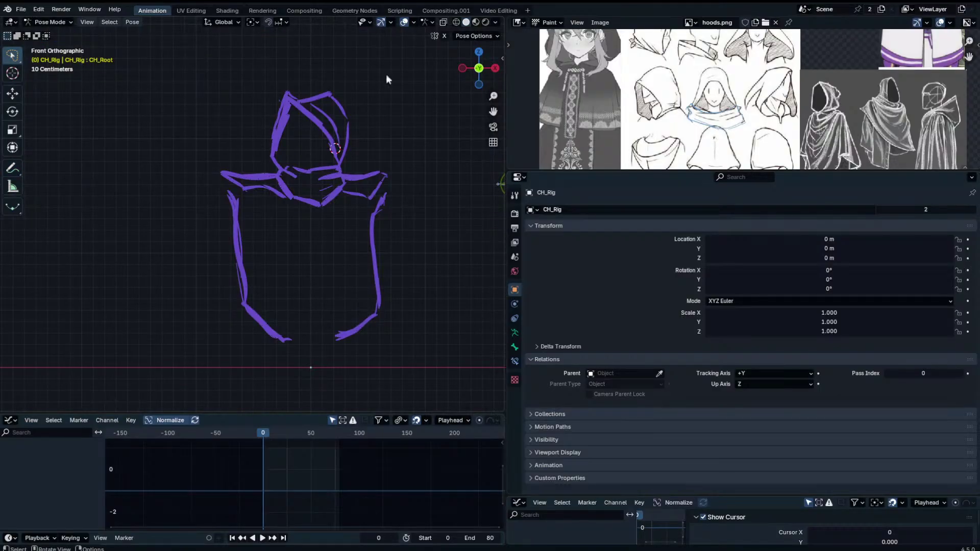
{"action": "scroll", "coordinate": [386, 77], "scroll_direction": "down", "scroll_amount": 3}
{"action": "key", "text": "alt+g"}
{"action": "scroll", "coordinate": [438, 285], "scroll_direction": "up", "scroll_amount": 2}
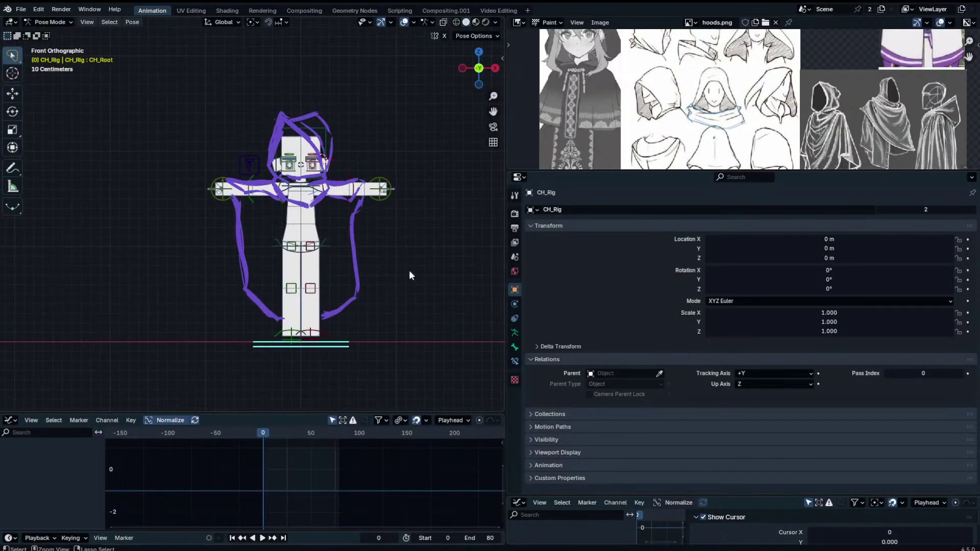
Return to Object Mode with nothing selected and enlarge the reference image area above the properties.
{"action": "key", "text": "ctrl+Tab"}
{"action": "left_click", "coordinate": [410, 271]}
{"action": "left_click_drag", "start_coordinate": [663, 170], "coordinate": [663, 350]}
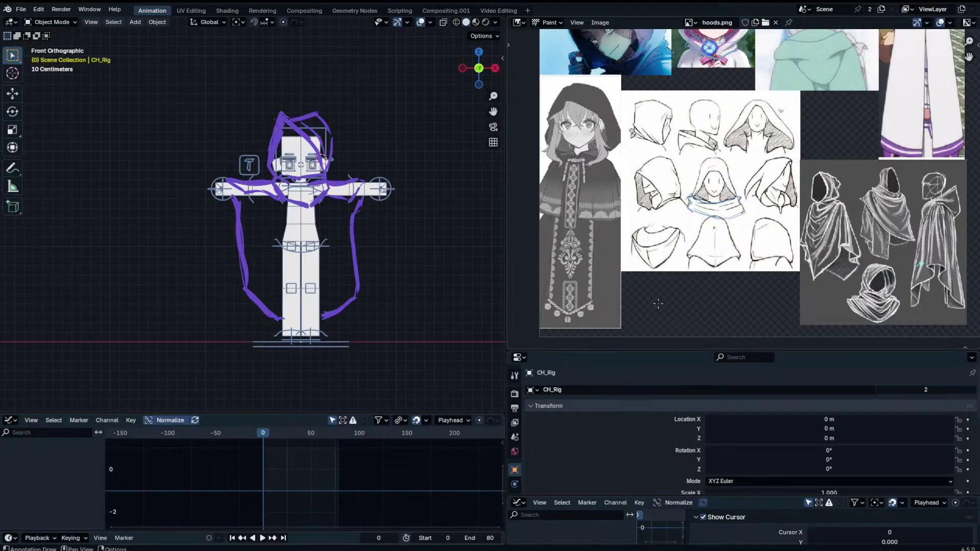
{"action": "scroll", "coordinate": [391, 239], "scroll_direction": "up", "scroll_amount": 2}
{"action": "scroll", "coordinate": [390, 240], "scroll_direction": "down", "scroll_amount": 2}
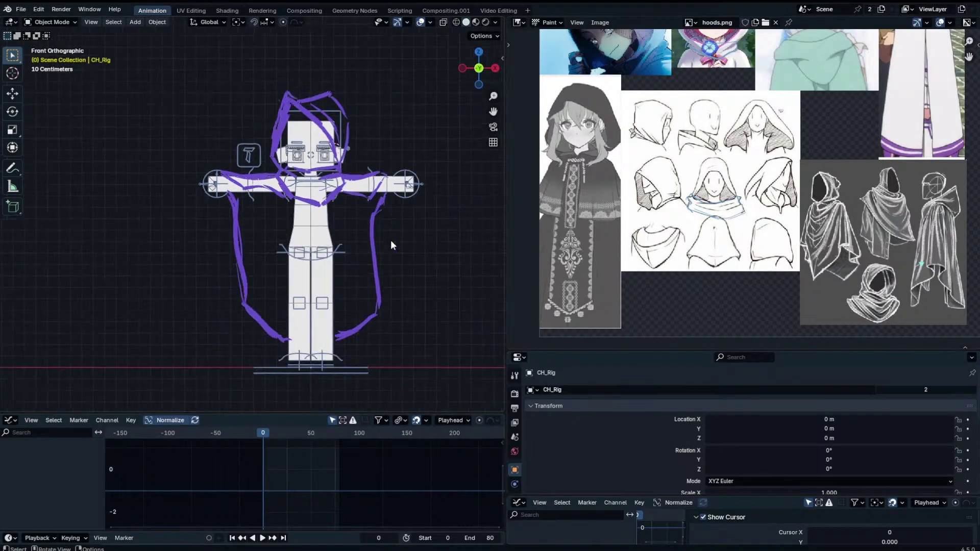
Add a 2 m mesh plane at the world origin.
{"action": "key", "text": "shift+a"}
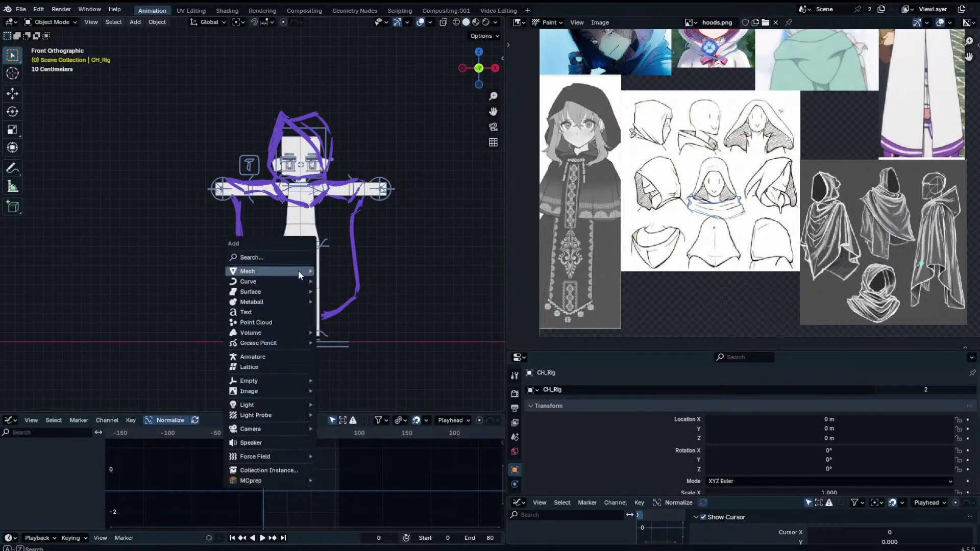
{"action": "mouse_move", "coordinate": [299, 270]}
{"action": "left_click", "coordinate": [330, 271]}
{"action": "type", "text": "rx"}
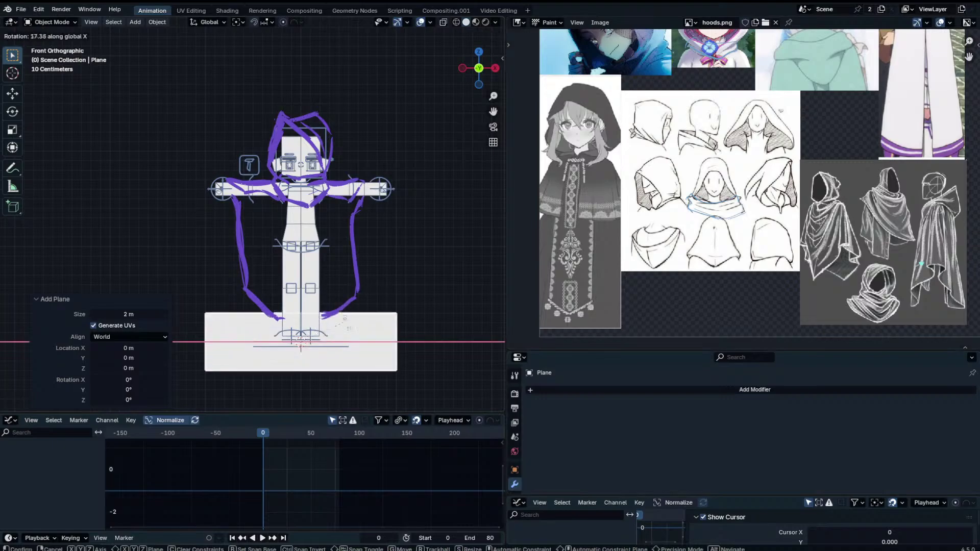
{"action": "type", "text": "90"}
{"action": "key", "text": "Return"}
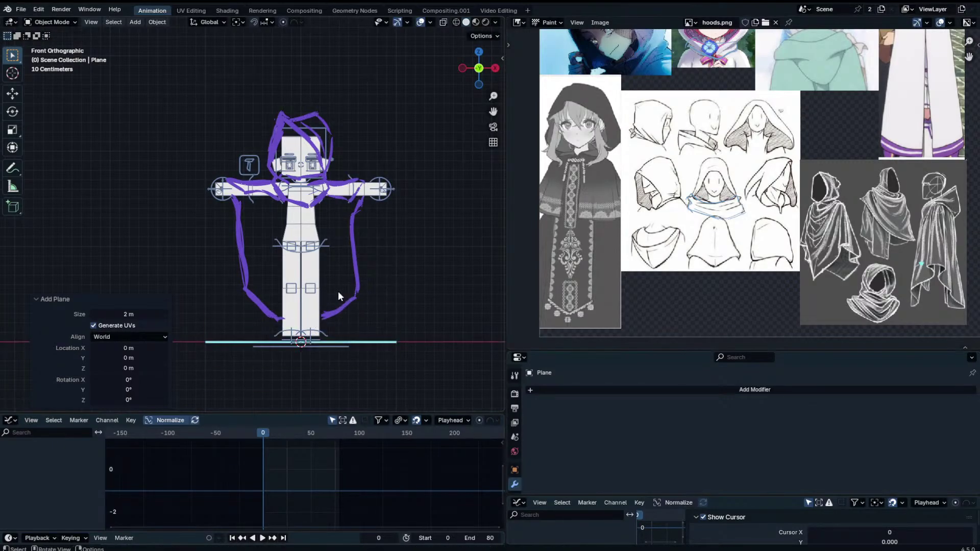
Add a Mirror modifier on the X axis to the plane and rotate its mesh 90° about X in Edit Mode.
{"action": "left_click", "coordinate": [611, 391]}
{"action": "type", "text": "mir"}
{"action": "key", "text": "Return"}
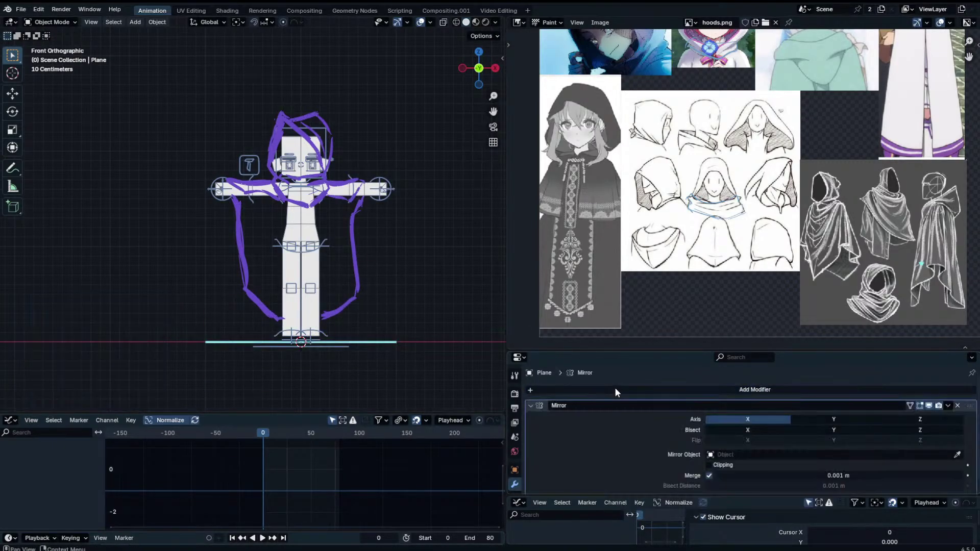
{"action": "key", "text": "Tab"}
{"action": "type", "text": "rx90"}
{"action": "key", "text": "Return"}
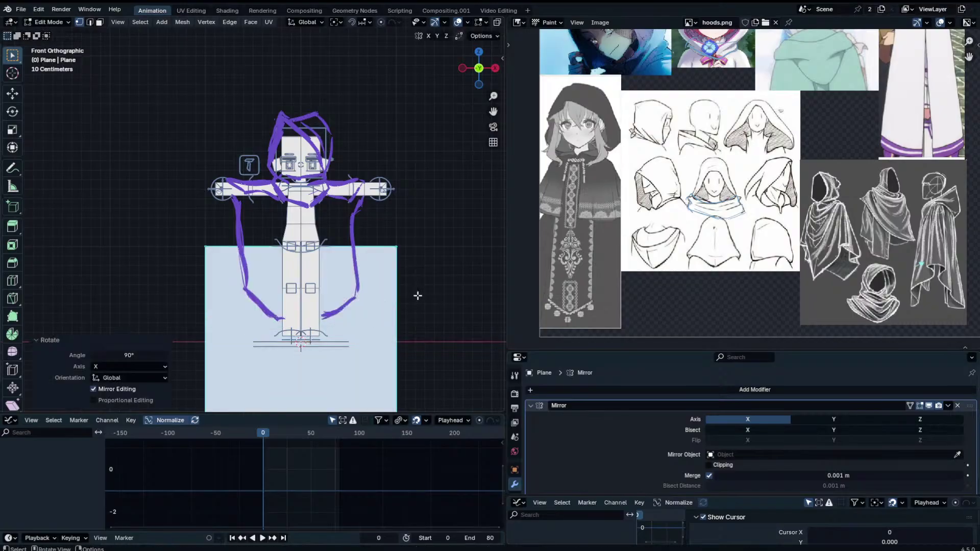
Move the plane's vertical edge on the character's right side 1 m along X to the centre line.
{"action": "left_click", "coordinate": [206, 247]}
{"action": "middle_click_drag", "start_coordinate": [191, 223], "coordinate": [195, 128], "text": "shift"}
{"action": "left_click_drag", "start_coordinate": [195, 129], "coordinate": [257, 407]}
{"action": "key", "text": "g"}
{"action": "key", "text": "x"}
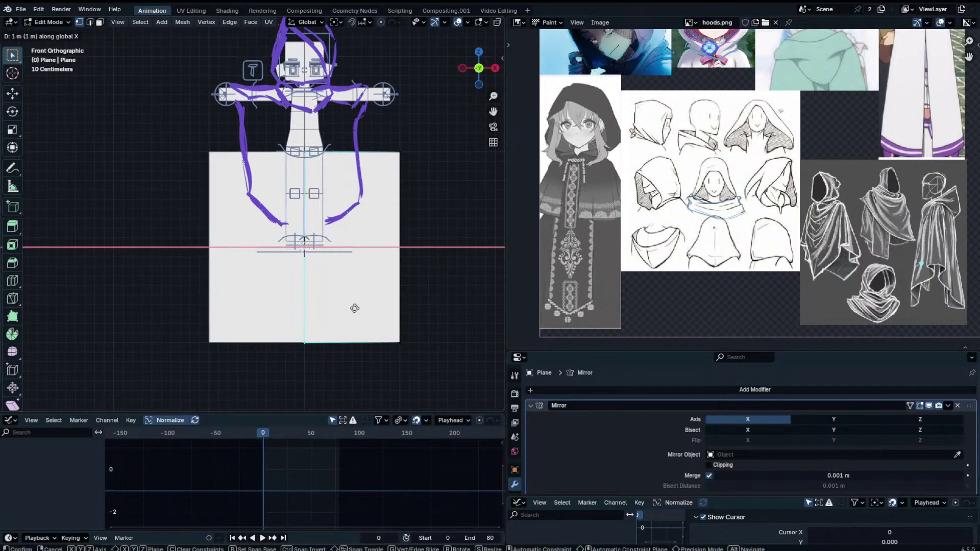
{"action": "left_click", "coordinate": [354, 307], "text": "ctrl"}
Raise the plane's bottom edge about 1.2 m along Z to the sketched hem height.
{"action": "left_click_drag", "start_coordinate": [189, 328], "coordinate": [436, 408]}
{"action": "key", "text": "g"}
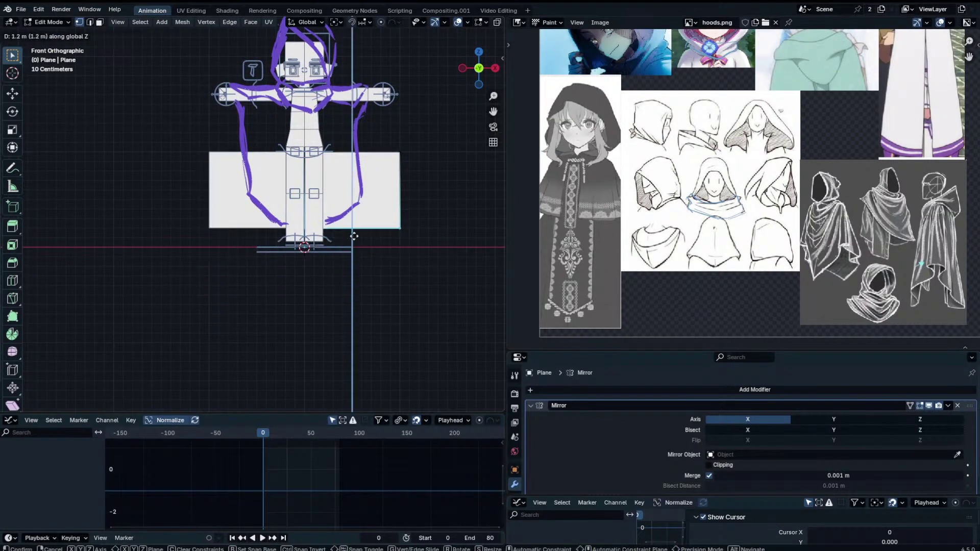
{"action": "left_click", "coordinate": [364, 239]}
Move the plane's lower and upper outer corners inward and upward onto the sketched cloak outline.
{"action": "key", "text": "g"}
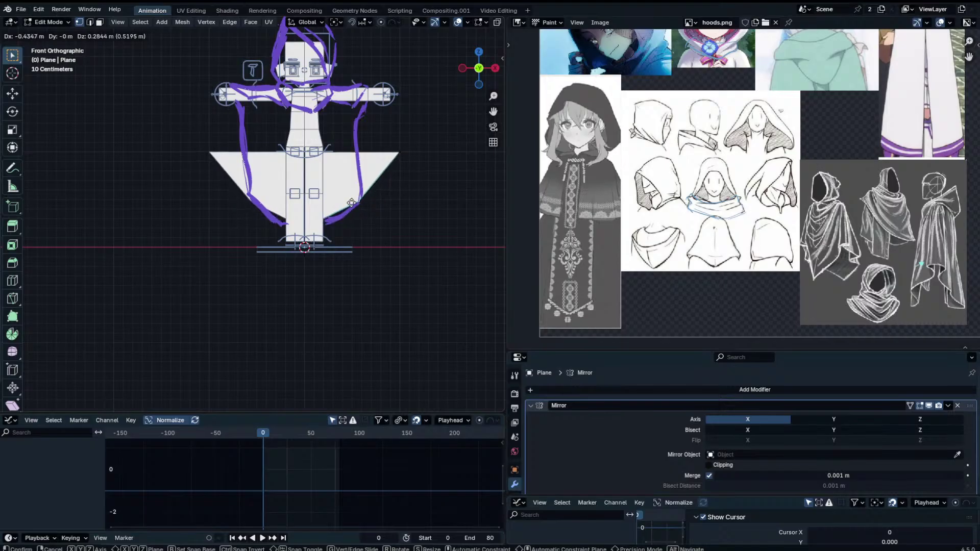
{"action": "left_click", "coordinate": [351, 202]}
{"action": "left_click", "coordinate": [388, 159]}
{"action": "key", "text": "g"}
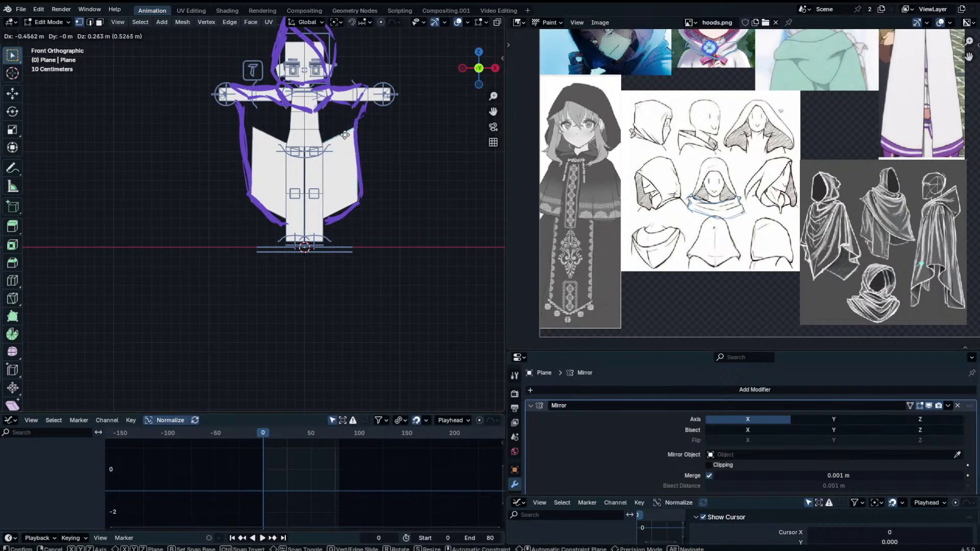
{"action": "left_click", "coordinate": [355, 128]}
Extrude the plane's top edge straight up along Z to the character's shoulder line.
{"action": "middle_click_drag", "start_coordinate": [354, 128], "coordinate": [363, 181], "text": "shift"}
{"action": "key", "text": "b"}
{"action": "left_click_drag", "start_coordinate": [317, 193], "coordinate": [369, 161]}
{"action": "key", "text": "e"}
{"action": "left_click", "coordinate": [350, 155]}
{"action": "key", "text": "ctrl+z"}
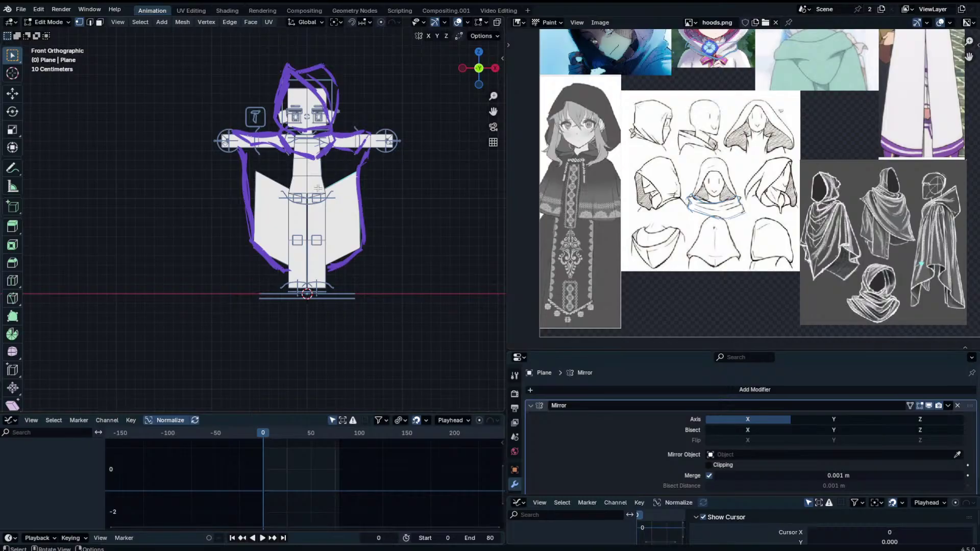
{"action": "key", "text": "z"}
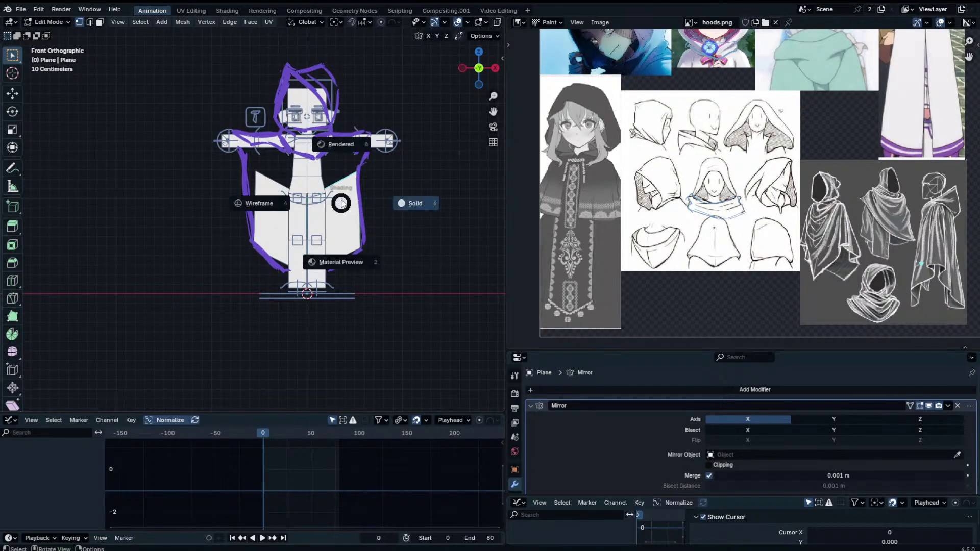
{"action": "left_click", "coordinate": [341, 203]}
{"action": "key", "text": "g"}
{"action": "key", "text": "z"}
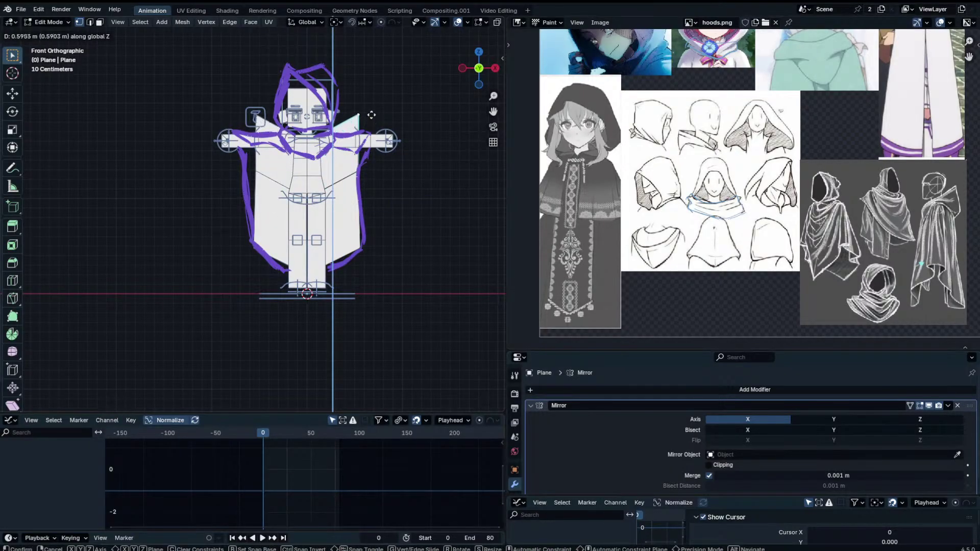
Move the middle side vertex about 0.06 m outward along X toward the sketched outline and return to Object Mode.
{"action": "left_click", "coordinate": [362, 172]}
{"action": "key", "text": "g"}
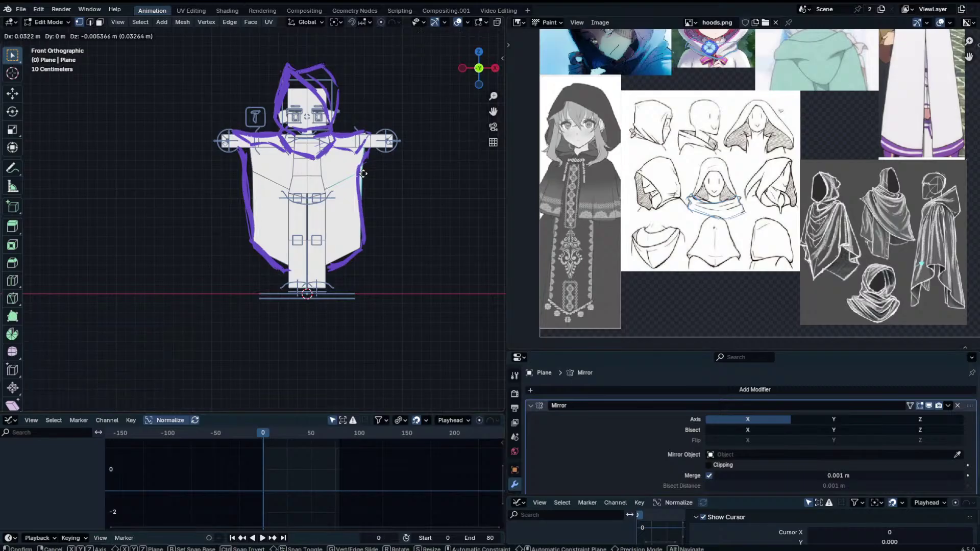
{"action": "left_click", "coordinate": [366, 173]}
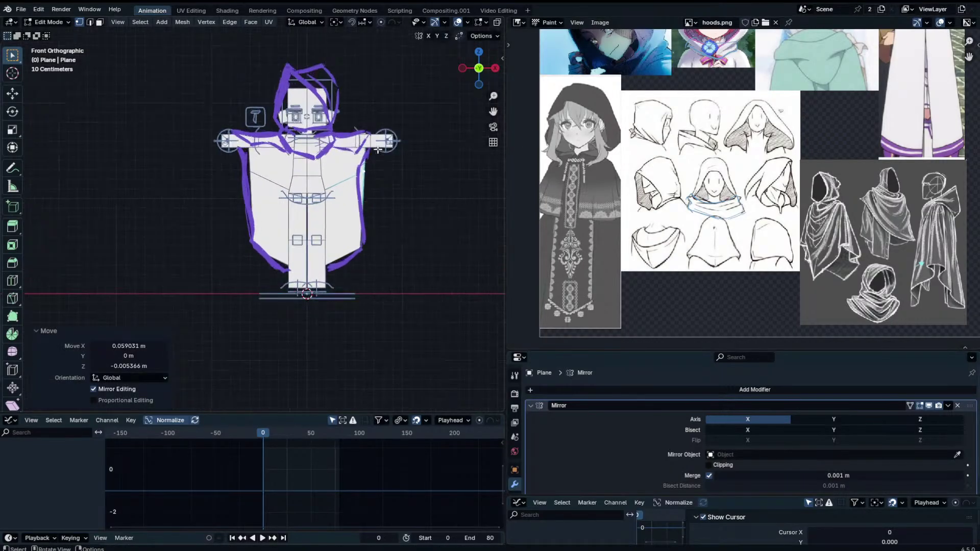
{"action": "key", "text": "Tab"}
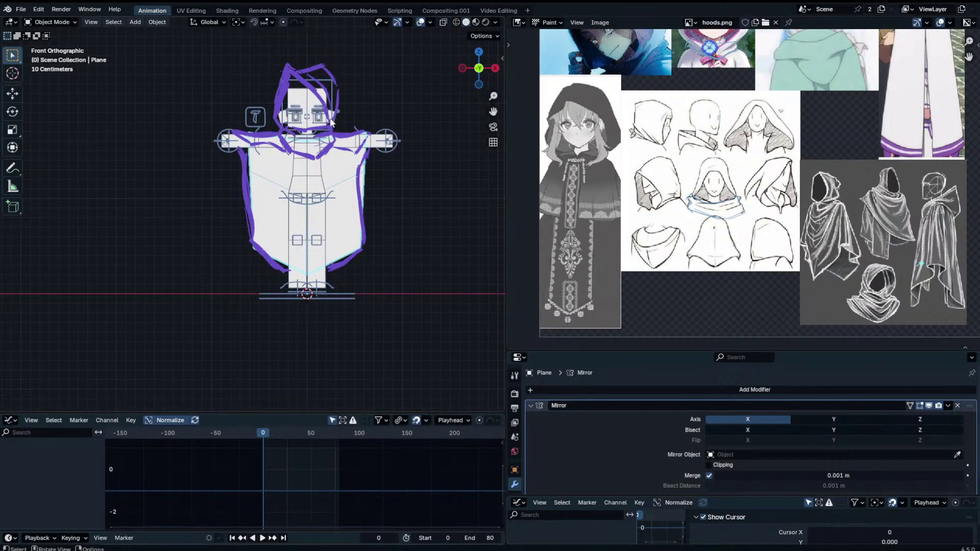
{"action": "scroll", "coordinate": [329, 117], "scroll_direction": "up", "scroll_amount": 2}
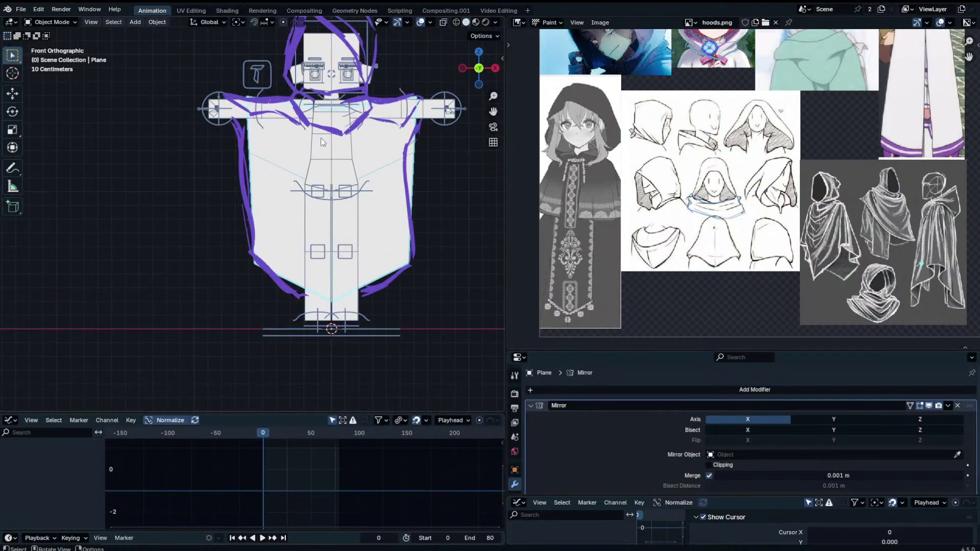
{"action": "scroll", "coordinate": [270, 194], "scroll_direction": "up", "scroll_amount": 1}
{"action": "middle_click_drag", "start_coordinate": [318, 151], "coordinate": [337, 162], "text": "shift"}
{"action": "scroll", "coordinate": [342, 165], "scroll_direction": "down", "scroll_amount": 2}
{"action": "key", "text": "Tab"}
{"action": "key", "text": "Tab"}
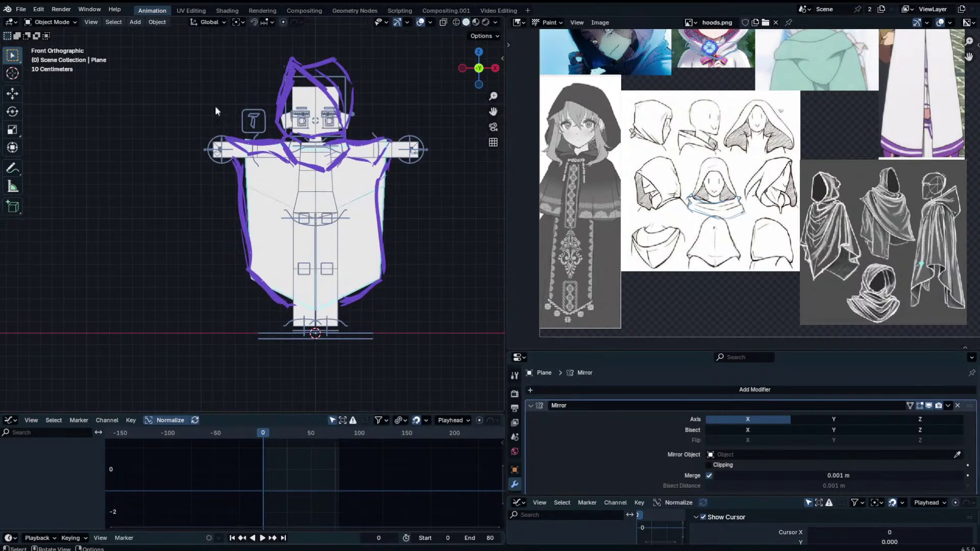
{"action": "left_click", "coordinate": [45, 24]}
{"action": "left_click", "coordinate": [23, 44]}
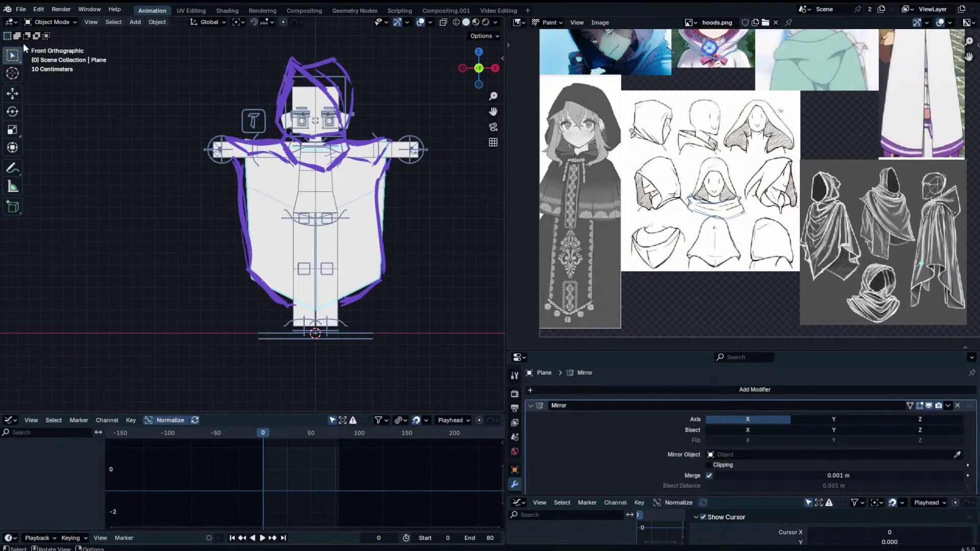
Put the character rig into Pose Mode and rotate the right upper arm control -85° so the arm hangs down.
{"action": "left_click", "coordinate": [283, 152]}
{"action": "left_click", "coordinate": [295, 144]}
{"action": "key", "text": "ctrl+Tab"}
{"action": "key", "text": "a"}
{"action": "key", "text": "a"}
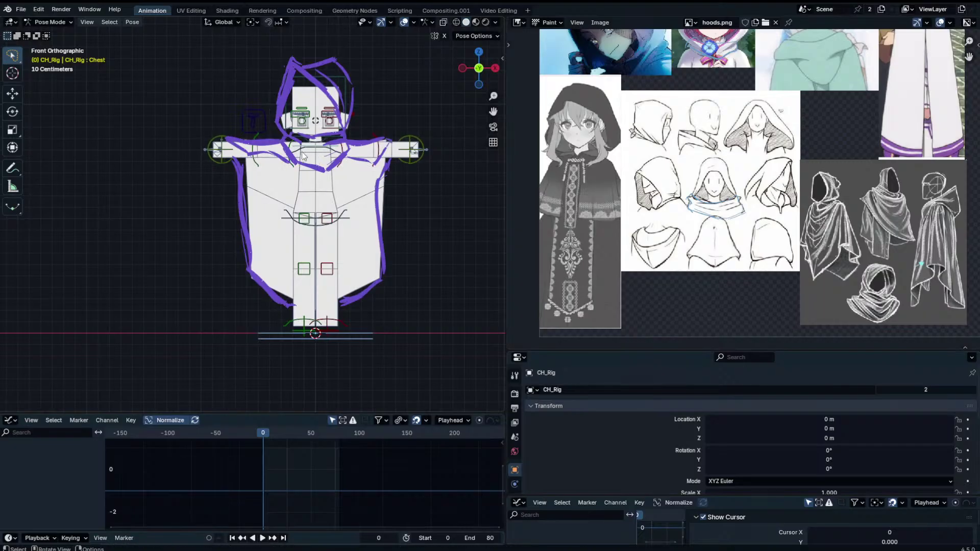
{"action": "left_click", "coordinate": [302, 155]}
{"action": "key", "text": "r"}
{"action": "left_click", "coordinate": [308, 100]}
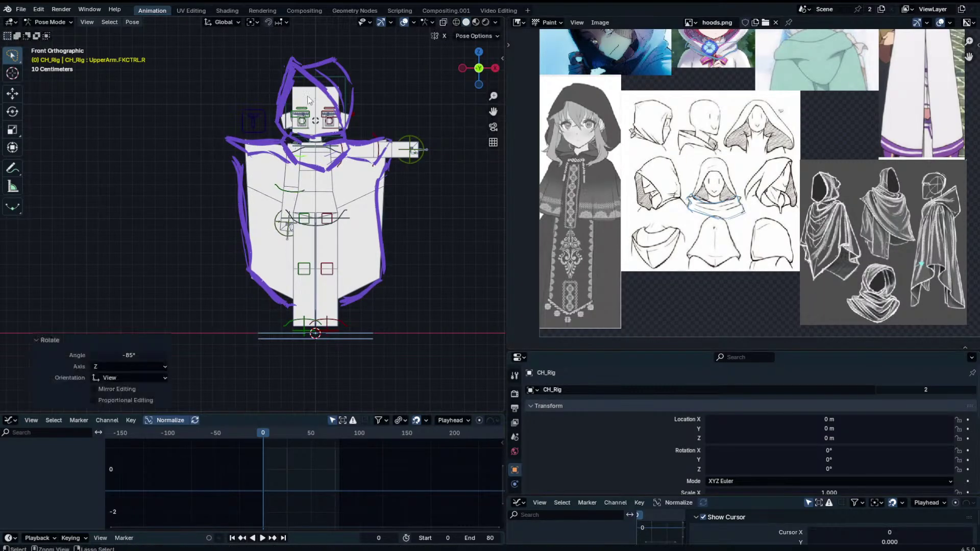
Rotate the left upper arm control 85° down and return to Object Mode with the cloak plane selected.
{"action": "left_click", "coordinate": [388, 149]}
{"action": "key", "text": "r"}
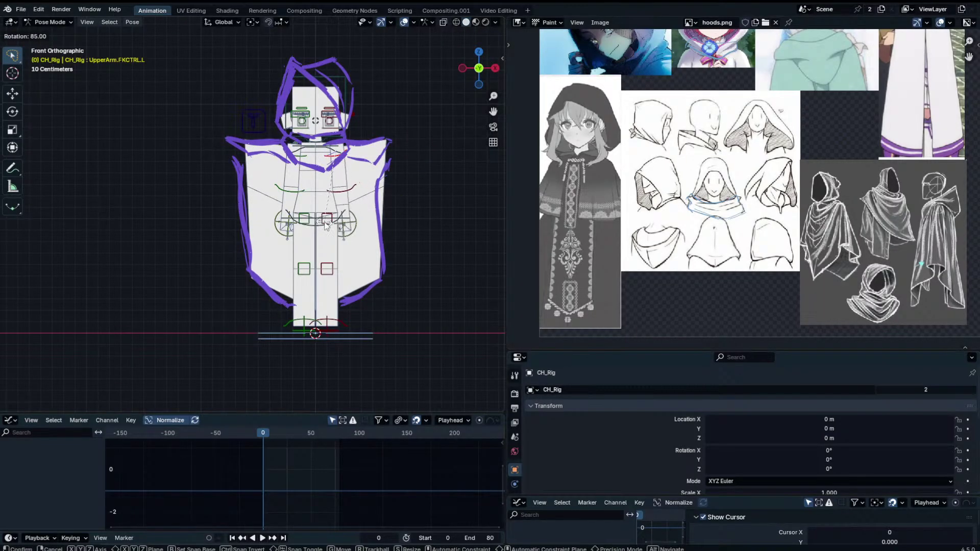
{"action": "left_click", "coordinate": [327, 226]}
{"action": "key", "text": "ctrl+Tab"}
{"action": "left_click", "coordinate": [367, 195]}
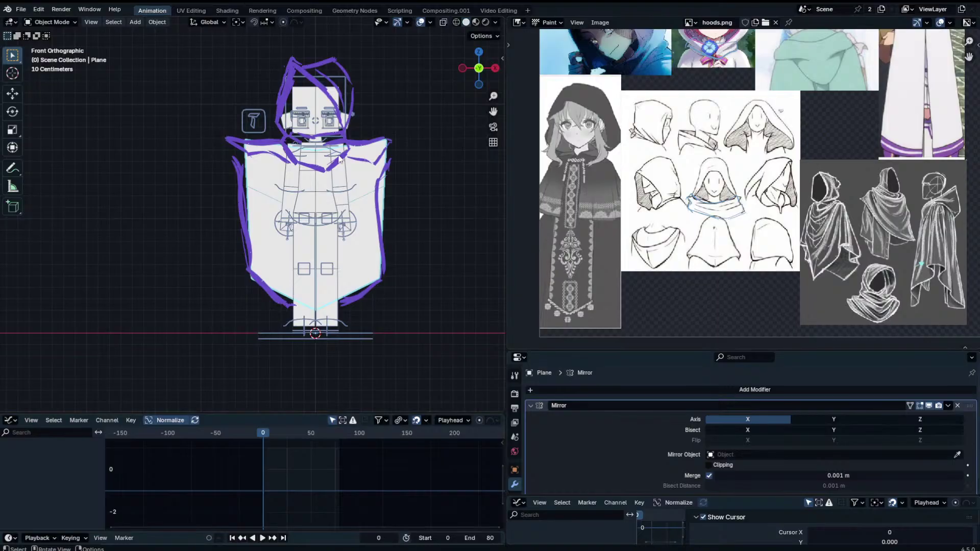
{"action": "scroll", "coordinate": [726, 221], "scroll_direction": "down", "scroll_amount": 2}
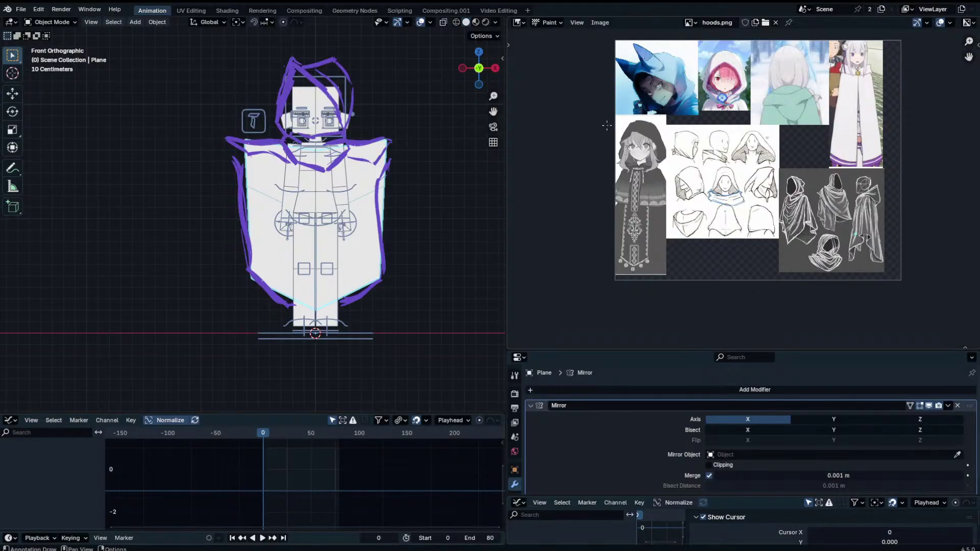
{"action": "left_click", "coordinate": [429, 298]}
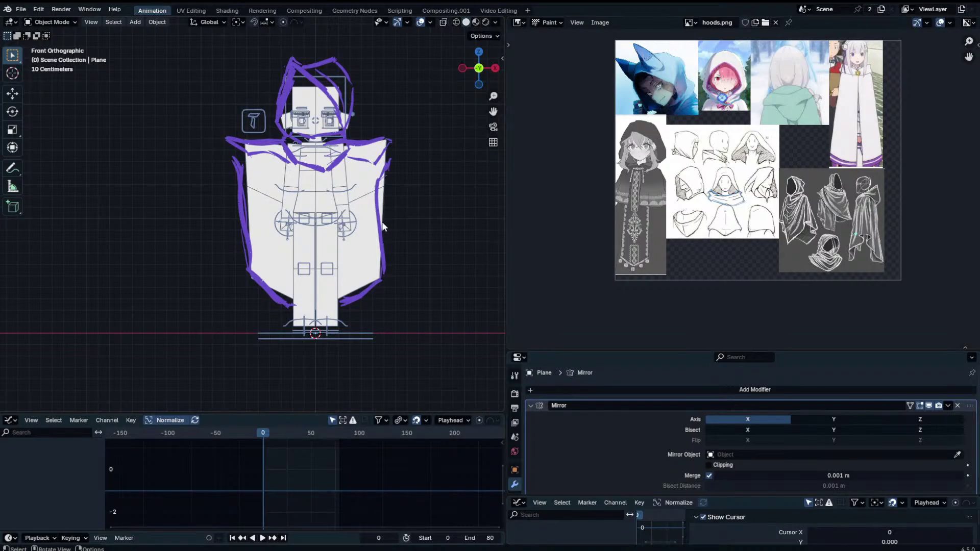
{"action": "left_click", "coordinate": [383, 238]}
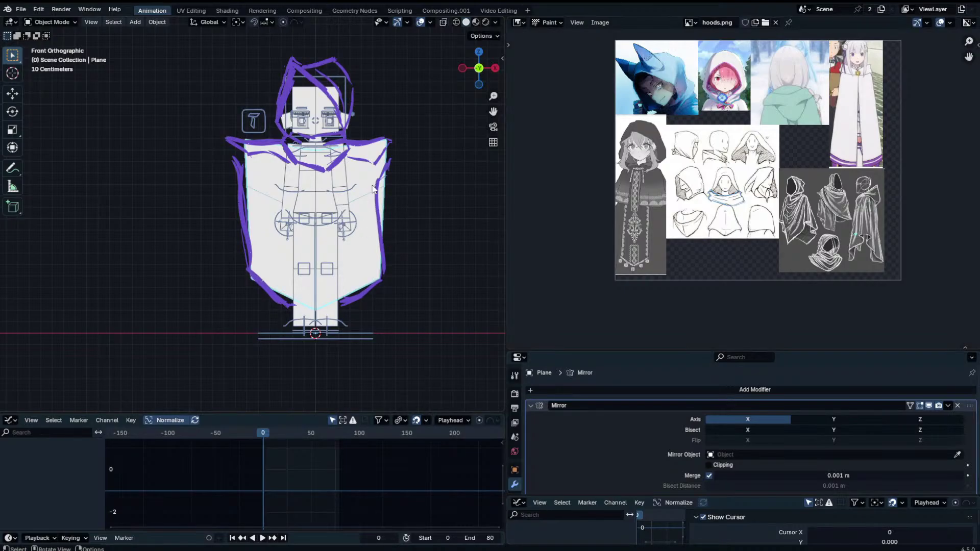
{"action": "scroll", "coordinate": [380, 239], "scroll_direction": "up", "scroll_amount": 3}
{"action": "middle_click_drag", "start_coordinate": [372, 185], "coordinate": [313, 195], "text": "shift"}
{"action": "left_click", "coordinate": [404, 211]}
{"action": "key", "text": "ctrl+Tab"}
{"action": "key", "text": "ctrl+Tab"}
{"action": "left_click", "coordinate": [409, 252]}
Try to move the cloak's top edge vertically along Z in Edit Mode.
{"action": "key", "text": "Tab"}
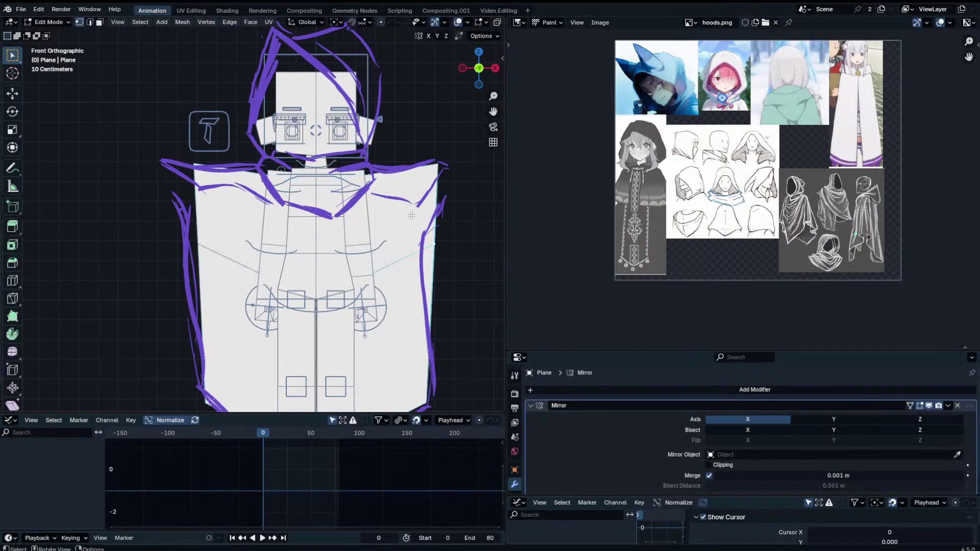
{"action": "mouse_move", "coordinate": [308, 192]}
{"action": "left_mouse_down"}
{"action": "mouse_move", "coordinate": [394, 132]}
{"action": "mouse_move", "coordinate": [448, 194]}
{"action": "left_mouse_up"}
{"action": "key", "text": "g"}
{"action": "key", "text": "z"}
{"action": "left_click", "coordinate": [400, 110]}
{"action": "left_click", "coordinate": [435, 238]}
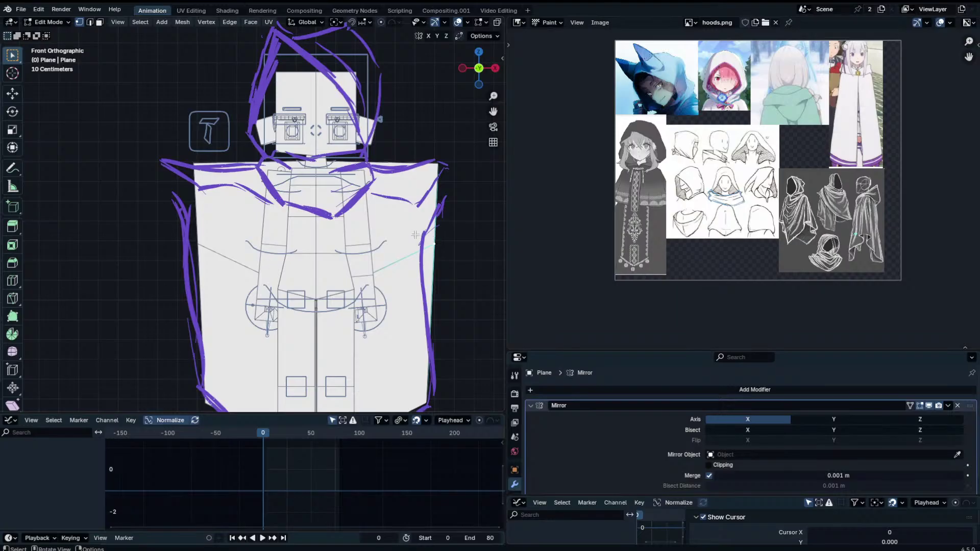
Try to slide the middle side vertex down the cloak's outer edge to hip height, and leave Edit Mode.
{"action": "middle_click_drag", "start_coordinate": [415, 222], "coordinate": [398, 197], "text": "shift"}
{"action": "left_click", "coordinate": [402, 194]}
{"action": "key", "text": "b"}
{"action": "left_click_drag", "start_coordinate": [417, 192], "coordinate": [440, 236]}
{"action": "key", "text": "g"}
{"action": "key", "text": "g"}
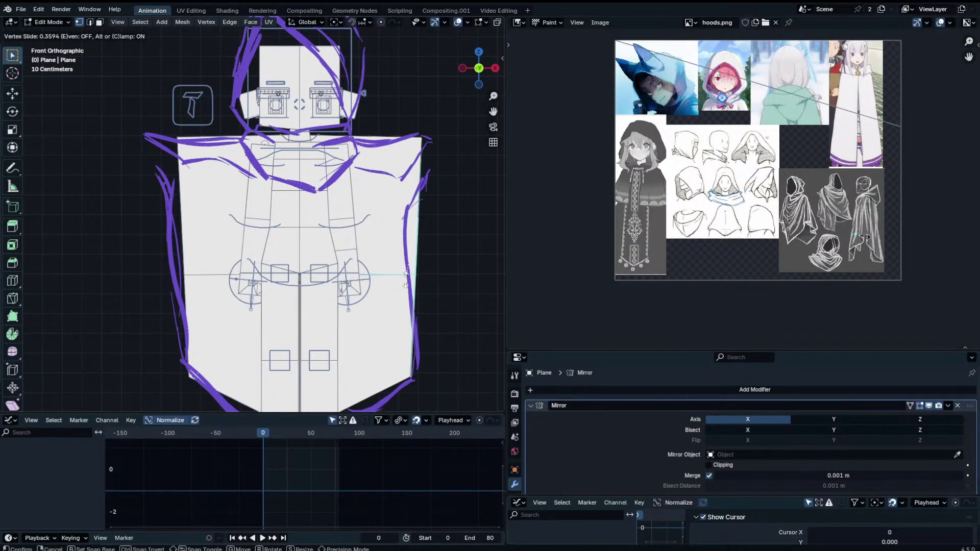
{"action": "left_click", "coordinate": [402, 278]}
{"action": "key", "text": "Tab"}
Clear the rotation of both upper arm controls in the rig's Pose Mode and return to Object Mode.
{"action": "left_click", "coordinate": [332, 167]}
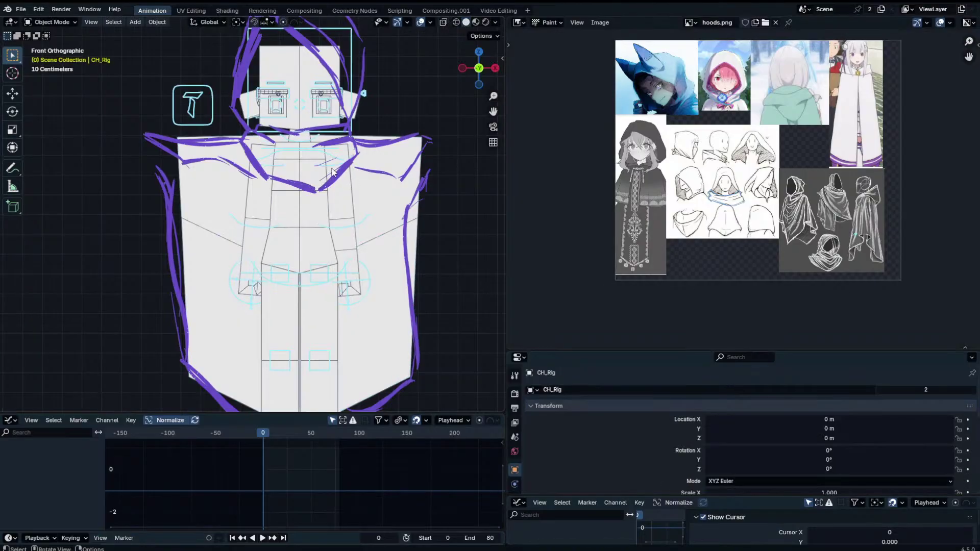
{"action": "key", "text": "ctrl+Tab"}
{"action": "key", "text": "alt+r"}
{"action": "left_click", "coordinate": [265, 168]}
{"action": "key", "text": "alt+r"}
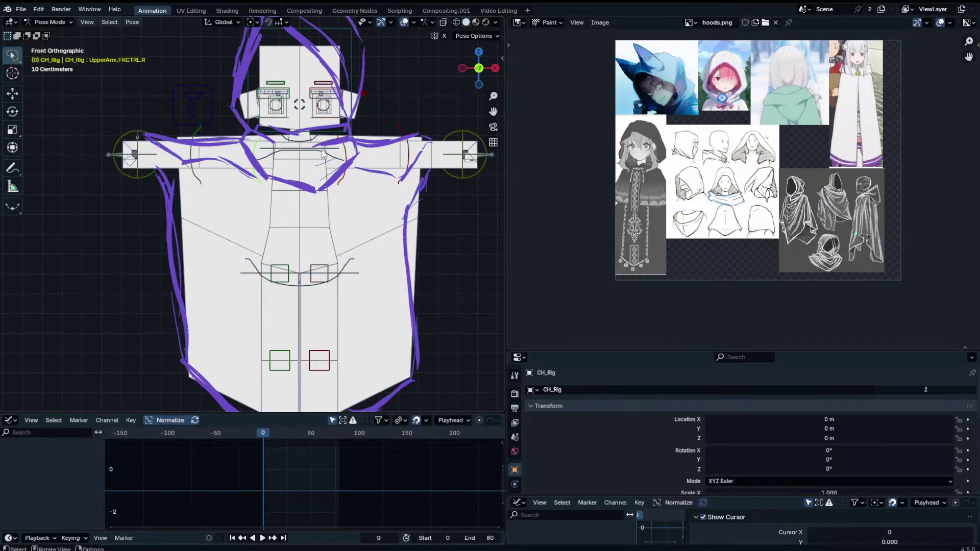
{"action": "scroll", "coordinate": [333, 160], "scroll_direction": "down", "scroll_amount": 2}
{"action": "scroll", "coordinate": [343, 179], "scroll_direction": "up", "scroll_amount": 1}
{"action": "key", "text": "ctrl+Tab"}
Open the cloak plane in Edit Mode and enlarge the 3D viewport by shrinking the timeline area below it.
{"action": "left_click", "coordinate": [355, 216]}
{"action": "key", "text": "Tab"}
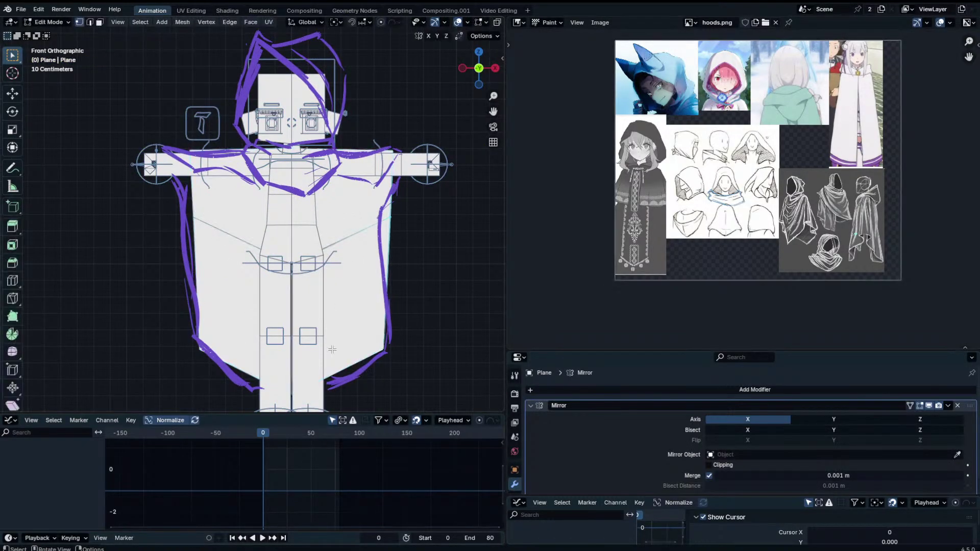
{"action": "left_click_drag", "start_coordinate": [369, 413], "coordinate": [369, 466]}
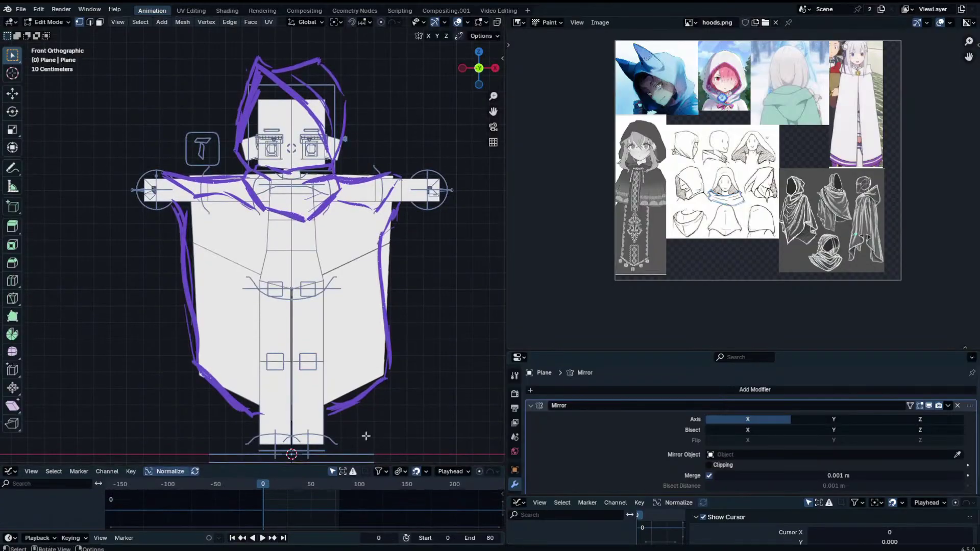
Move the cloak's outer side vertices outward along X by about 0.28 m plus 0.02 m to reach the hands.
{"action": "key", "text": "g"}
{"action": "key", "text": "x"}
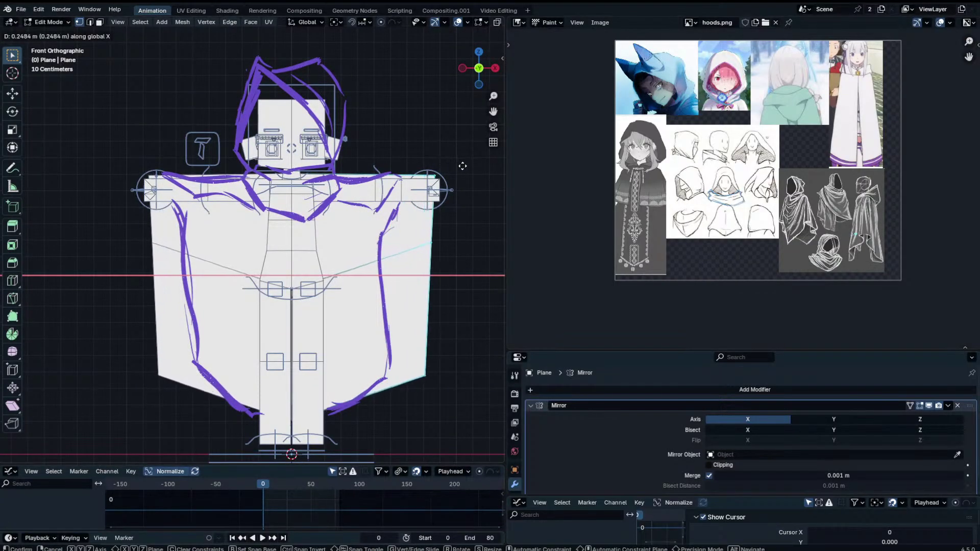
{"action": "left_click", "coordinate": [467, 167]}
{"action": "mouse_move", "coordinate": [351, 217]}
{"action": "middle_mouse_down", "text": "shift"}
{"action": "mouse_move", "coordinate": [419, 205]}
{"action": "mouse_move", "coordinate": [341, 211]}
{"action": "middle_mouse_up", "text": "shift"}
{"action": "key", "text": "g"}
{"action": "key", "text": "x"}
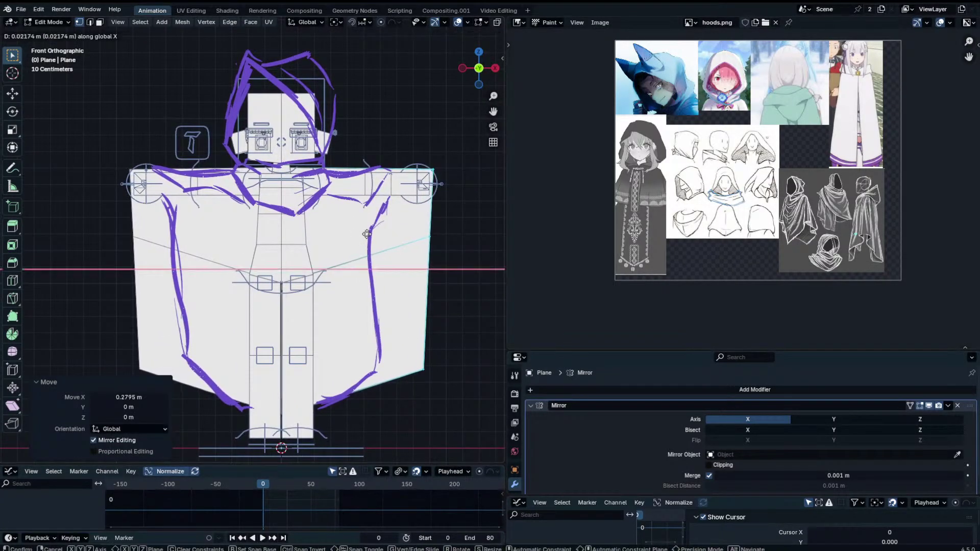
{"action": "left_click", "coordinate": [291, 273]}
{"action": "middle_click_drag", "start_coordinate": [291, 274], "coordinate": [347, 234], "text": "shift"}
{"action": "scroll", "coordinate": [348, 234], "scroll_direction": "down", "scroll_amount": 1}
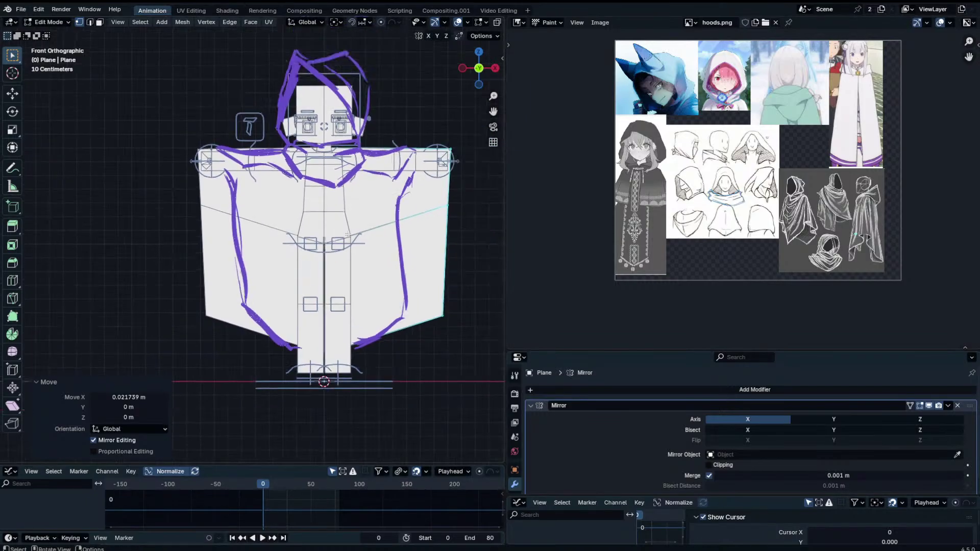
Lower the cloak's outer bottom corner along Z until the bottom edge is nearly level.
{"action": "left_click", "coordinate": [199, 314]}
{"action": "key", "text": "z"}
{"action": "left_click", "coordinate": [274, 324]}
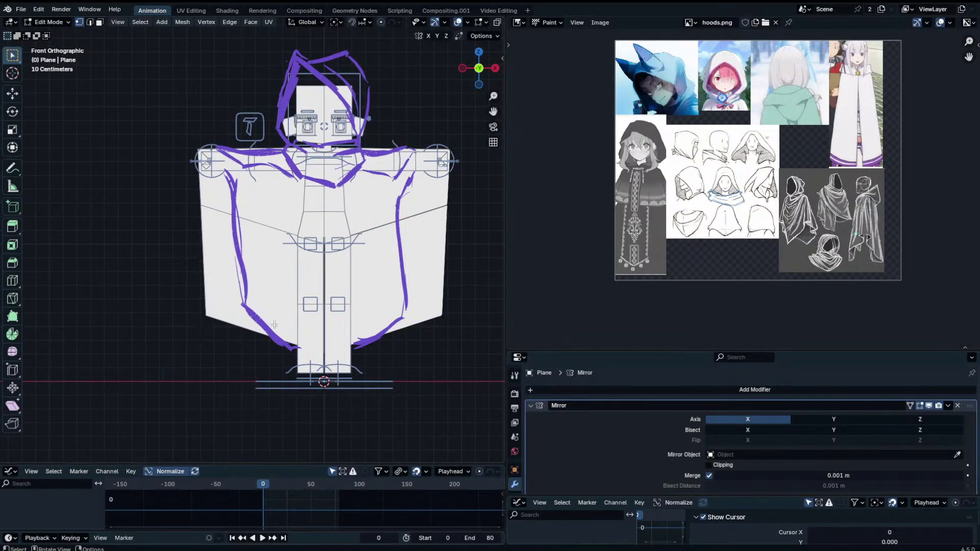
{"action": "left_click", "coordinate": [445, 310]}
{"action": "key", "text": "g"}
{"action": "key", "text": "z"}
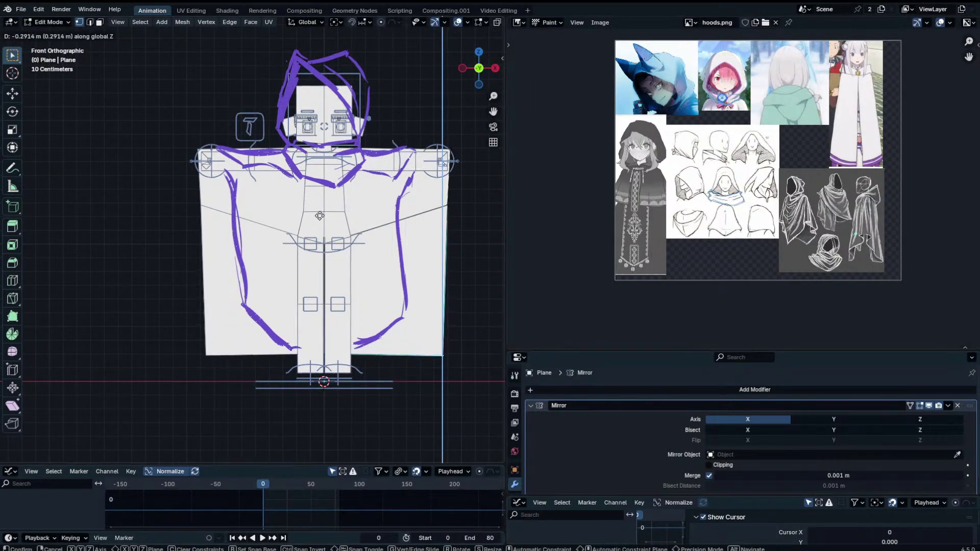
{"action": "left_click", "coordinate": [327, 174]}
Slide the middle side vertex down the outer edge until the cloak's middle edge is horizontal at hip height.
{"action": "left_click", "coordinate": [448, 207]}
{"action": "key", "text": "g"}
{"action": "key", "text": "g"}
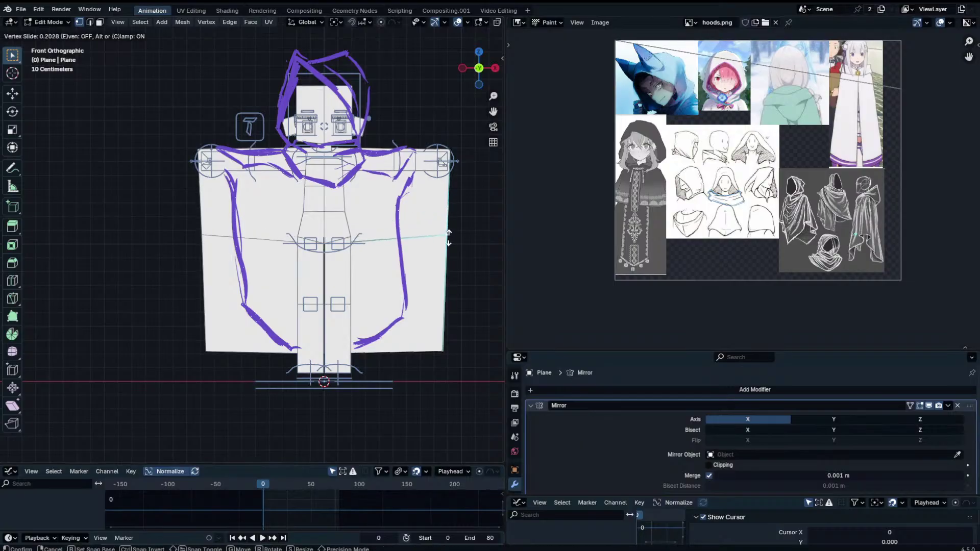
{"action": "left_click", "coordinate": [448, 244]}
Move the cloak's outer bottom corner about 0.03 m outward along X to straighten the side.
{"action": "left_click", "coordinate": [439, 351]}
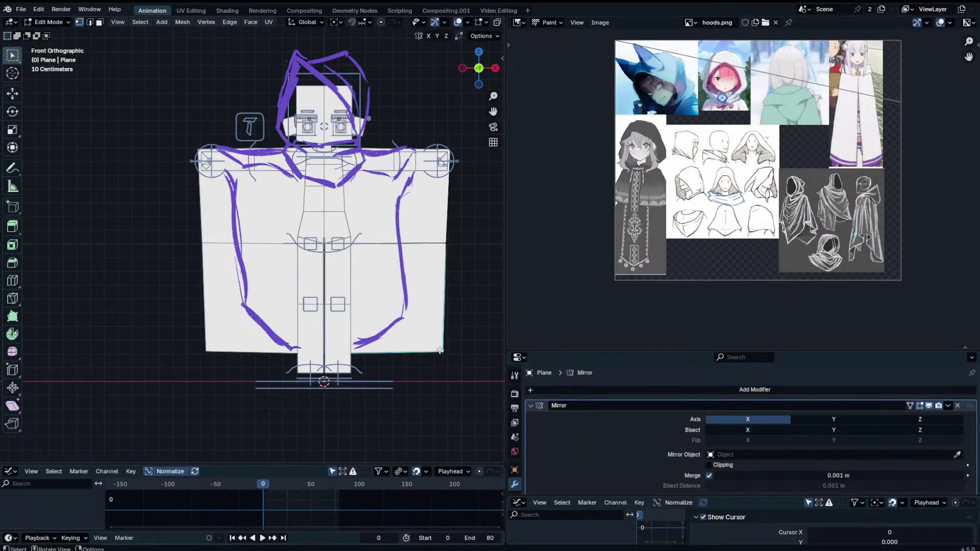
{"action": "key", "text": "g"}
{"action": "key", "text": "x"}
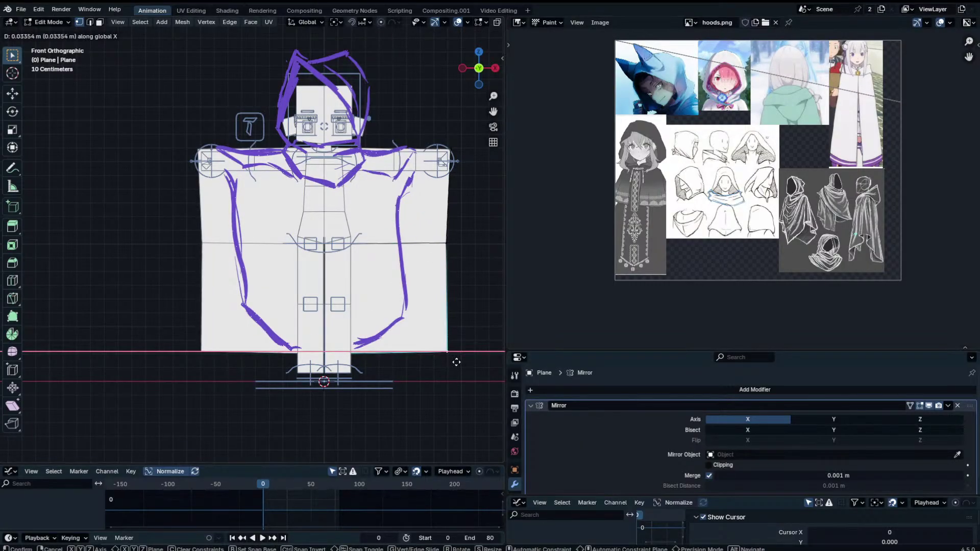
{"action": "left_click", "coordinate": [455, 361]}
Move the cloak's middle side vertex about 0.01 m outward along X and about 0.01 m down along Z.
{"action": "left_click", "coordinate": [448, 245]}
{"action": "key", "text": "g"}
{"action": "key", "text": "x"}
{"action": "left_click", "coordinate": [457, 245]}
{"action": "key", "text": "g"}
{"action": "key", "text": "z"}
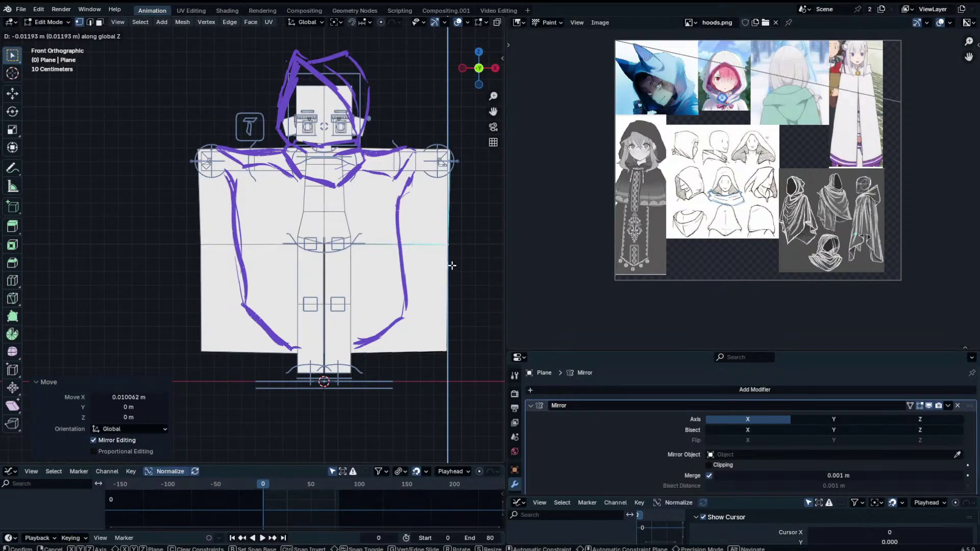
{"action": "left_click", "coordinate": [452, 265]}
Shift the cloak's outer bottom corner about 0.01 m inward along X and slightly down to level the bottom edge, and leave mesh editing.
{"action": "left_click", "coordinate": [442, 340]}
{"action": "key", "text": "g"}
{"action": "key", "text": "x"}
{"action": "left_click", "coordinate": [437, 341]}
{"action": "key", "text": "g"}
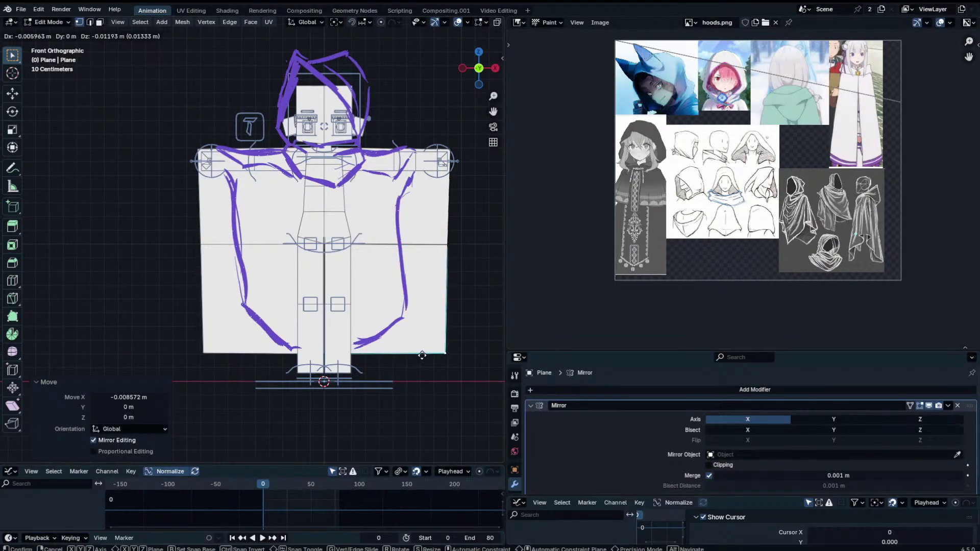
{"action": "left_click", "coordinate": [437, 361]}
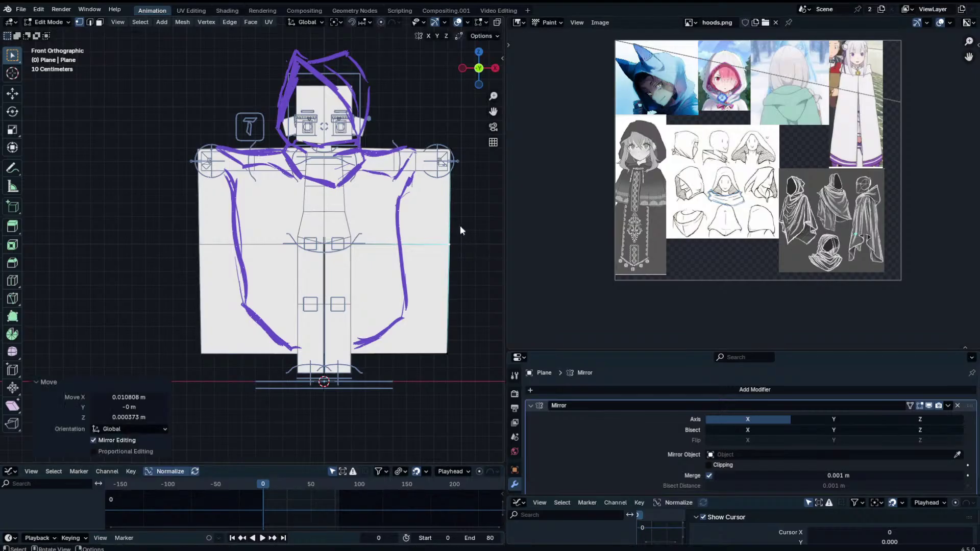
{"action": "key", "text": "Tab"}
{"action": "middle_click_drag", "start_coordinate": [443, 229], "coordinate": [306, 246]}
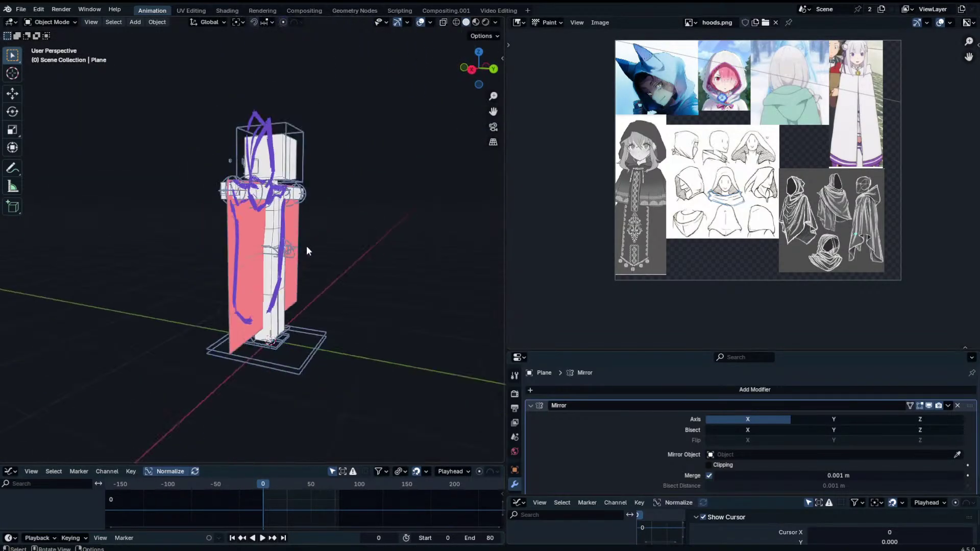
{"action": "key", "text": "KP_1"}
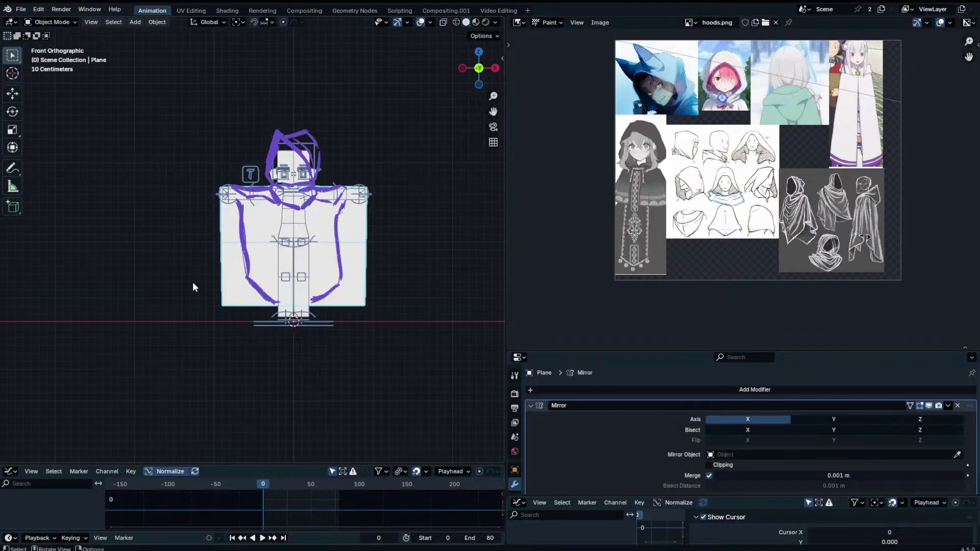
Activate the Annotate tool on the purple Note layer, with empty space beside the rig and the white cloak reference enlarged.
{"action": "scroll", "coordinate": [802, 163], "scroll_direction": "up", "scroll_amount": 4}
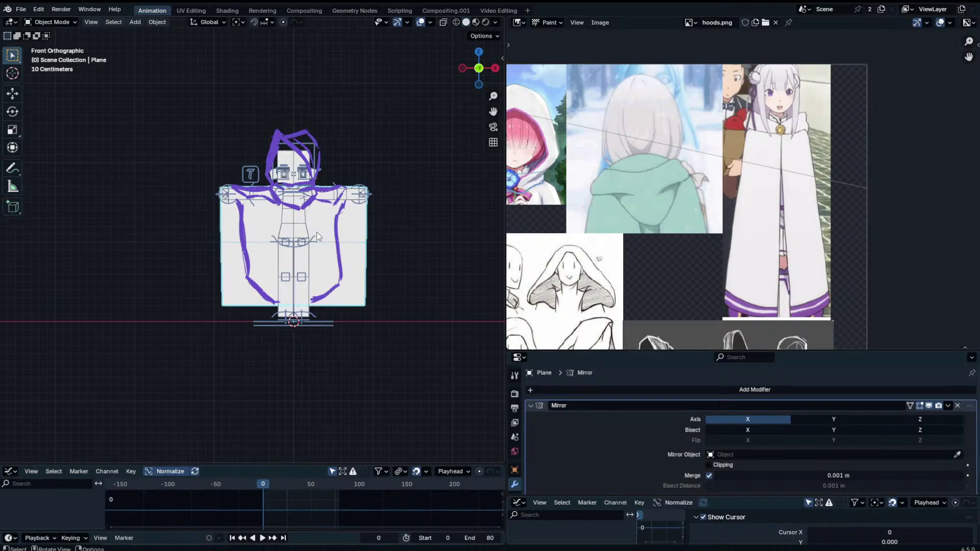
{"action": "middle_click_drag", "start_coordinate": [411, 116], "coordinate": [374, 124], "text": "shift"}
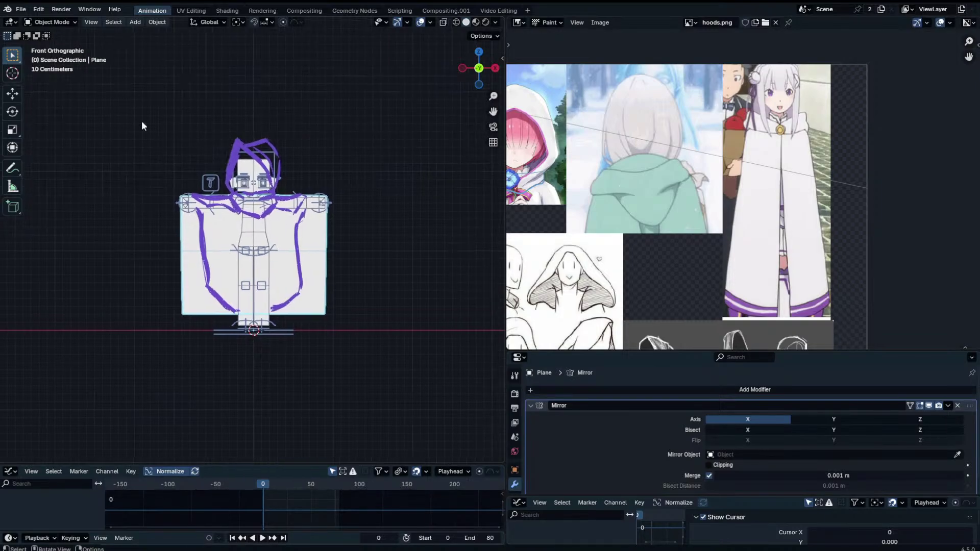
{"action": "left_click", "coordinate": [12, 168]}
{"action": "middle_click_drag", "start_coordinate": [300, 161], "coordinate": [256, 145], "text": "shift"}
{"action": "scroll", "coordinate": [256, 146], "scroll_direction": "up", "scroll_amount": 1}
{"action": "key", "text": "n"}
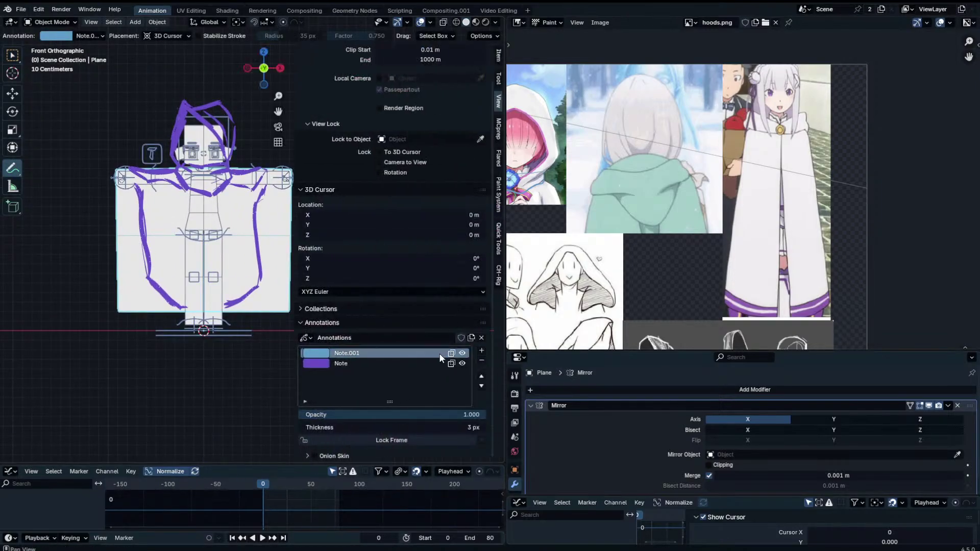
{"action": "left_click", "coordinate": [422, 362]}
{"action": "key", "text": "n"}
{"action": "middle_click_drag", "start_coordinate": [256, 184], "coordinate": [324, 180], "text": "shift"}
{"action": "scroll", "coordinate": [398, 196], "scroll_direction": "up", "scroll_amount": 1}
{"action": "middle_click_drag", "start_coordinate": [399, 196], "coordinate": [318, 194], "text": "shift"}
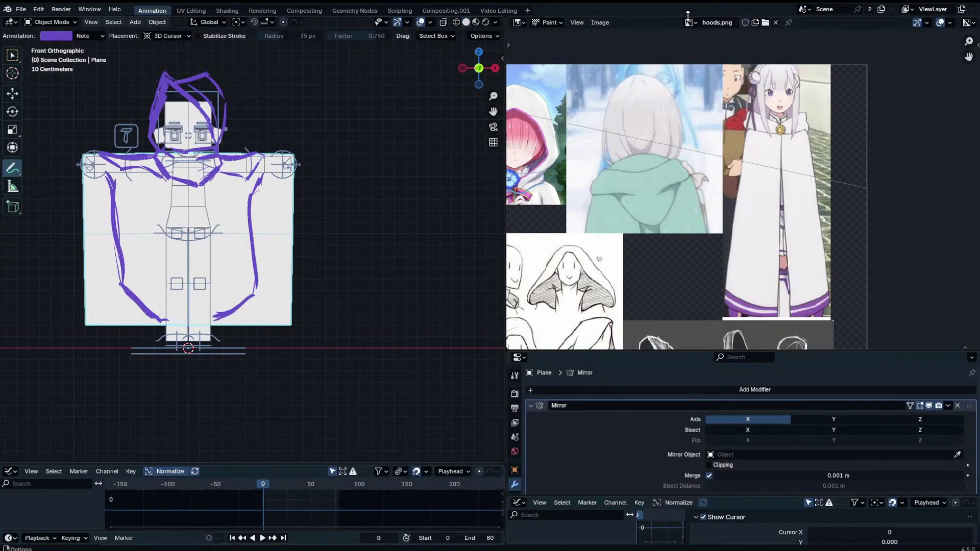
Sketch a closed bell-shaped cloak with a collar, curved hem and vertical centre line beside the rig.
{"action": "mouse_move", "coordinate": [401, 152]}
{"action": "left_mouse_down"}
{"action": "mouse_move", "coordinate": [362, 284]}
{"action": "mouse_move", "coordinate": [453, 289]}
{"action": "left_mouse_up"}
{"action": "key", "text": "ctrl+z"}
{"action": "left_click_drag", "start_coordinate": [361, 291], "coordinate": [451, 305]}
{"action": "left_click_drag", "start_coordinate": [406, 149], "coordinate": [413, 331]}
{"action": "key", "text": "ctrl+z"}
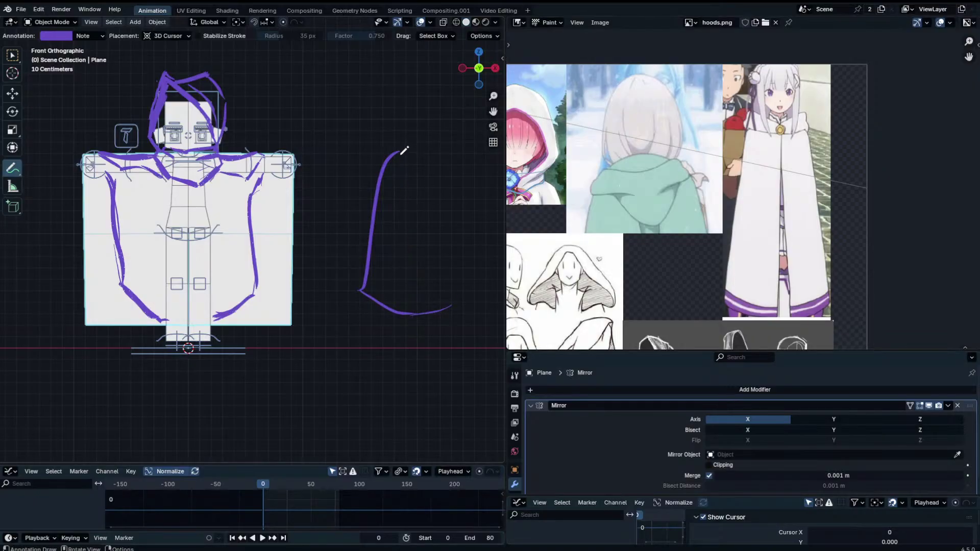
{"action": "left_click_drag", "start_coordinate": [399, 151], "coordinate": [416, 152]}
{"action": "mouse_move", "coordinate": [393, 163]}
{"action": "left_mouse_down"}
{"action": "mouse_move", "coordinate": [391, 145]}
{"action": "mouse_move", "coordinate": [449, 265]}
{"action": "mouse_move", "coordinate": [453, 306]}
{"action": "mouse_move", "coordinate": [415, 163]}
{"action": "left_mouse_up"}
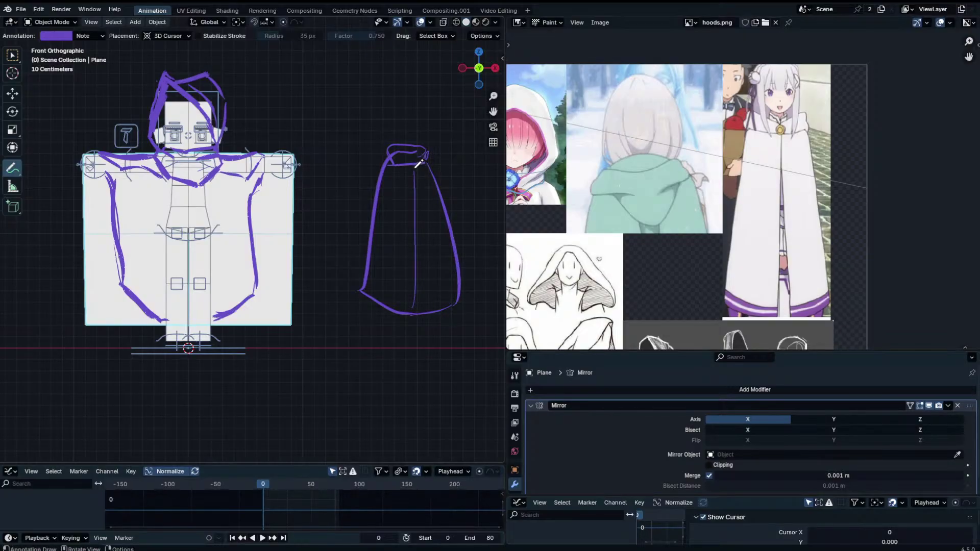
Start a second cloak sketch beside the first, with a collar and a short slanted flap on one side.
{"action": "mouse_move", "coordinate": [349, 198]}
{"action": "middle_mouse_down", "text": "shift"}
{"action": "mouse_move", "coordinate": [296, 205]}
{"action": "mouse_move", "coordinate": [267, 162]}
{"action": "middle_mouse_up", "text": "shift"}
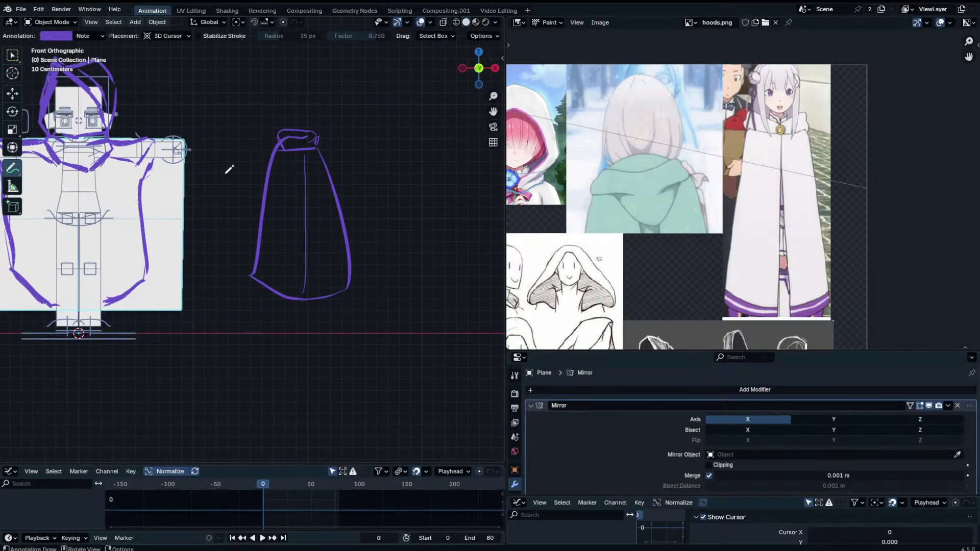
{"action": "mouse_move", "coordinate": [383, 146]}
{"action": "left_mouse_down"}
{"action": "mouse_move", "coordinate": [390, 124]}
{"action": "mouse_move", "coordinate": [399, 146]}
{"action": "mouse_move", "coordinate": [358, 240]}
{"action": "mouse_move", "coordinate": [384, 159]}
{"action": "mouse_move", "coordinate": [387, 315]}
{"action": "left_mouse_up"}
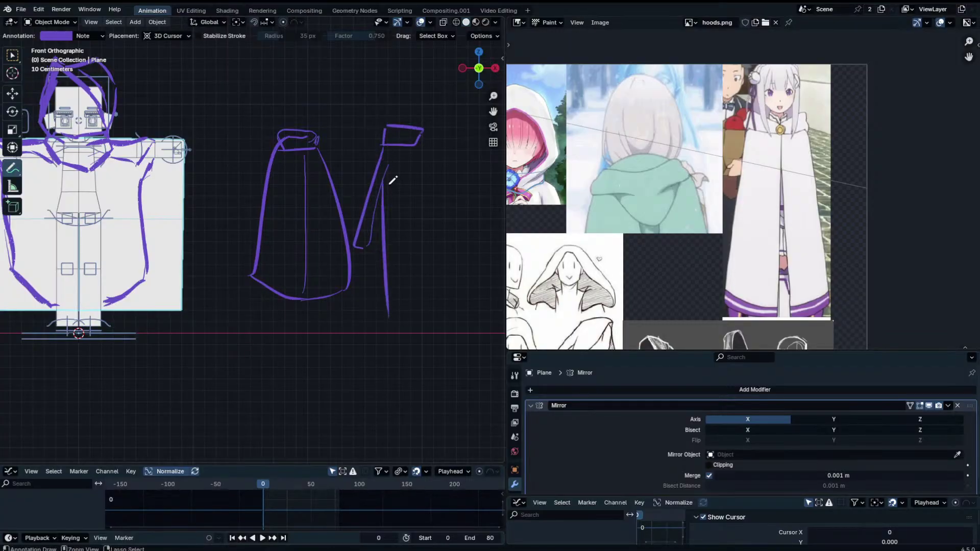
{"action": "key", "text": "ctrl+z"}
{"action": "key", "text": "ctrl+z"}
{"action": "left_click_drag", "start_coordinate": [356, 247], "coordinate": [390, 151]}
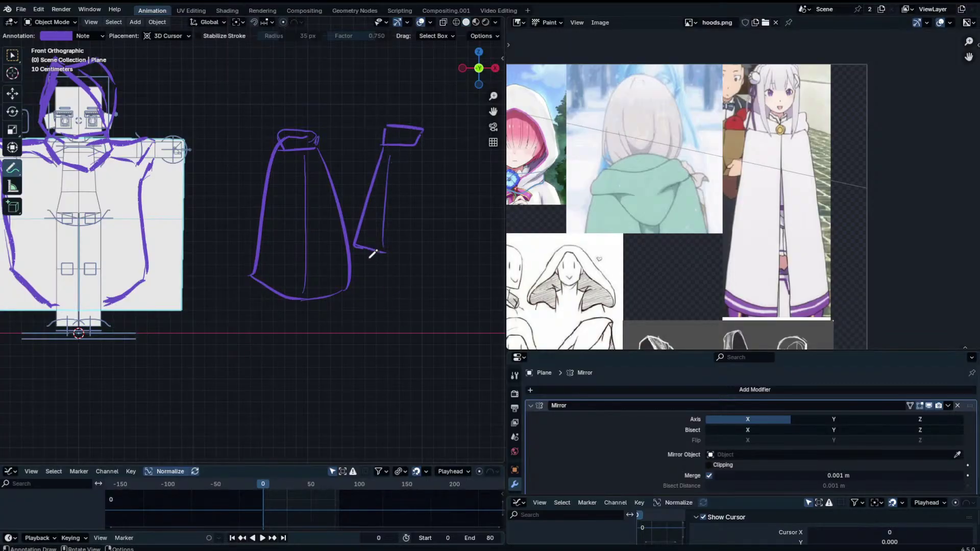
{"action": "mouse_move", "coordinate": [373, 254]}
{"action": "left_mouse_down"}
{"action": "mouse_move", "coordinate": [374, 311]}
{"action": "mouse_move", "coordinate": [402, 153]}
{"action": "left_mouse_up"}
Add the front opening, the long lower hem and a matching slanted flap on the other side to the second cloak sketch.
{"action": "left_click_drag", "start_coordinate": [410, 305], "coordinate": [443, 315]}
{"action": "mouse_move", "coordinate": [410, 305]}
{"action": "left_mouse_down"}
{"action": "mouse_move", "coordinate": [409, 149]}
{"action": "mouse_move", "coordinate": [407, 260]}
{"action": "left_mouse_up"}
{"action": "key", "text": "ctrl+z"}
{"action": "key", "text": "ctrl+z"}
{"action": "left_click_drag", "start_coordinate": [408, 152], "coordinate": [411, 301]}
{"action": "left_click_drag", "start_coordinate": [415, 194], "coordinate": [408, 296]}
{"action": "mouse_move", "coordinate": [412, 316]}
{"action": "left_mouse_down"}
{"action": "mouse_move", "coordinate": [442, 304]}
{"action": "mouse_move", "coordinate": [430, 247]}
{"action": "left_mouse_up"}
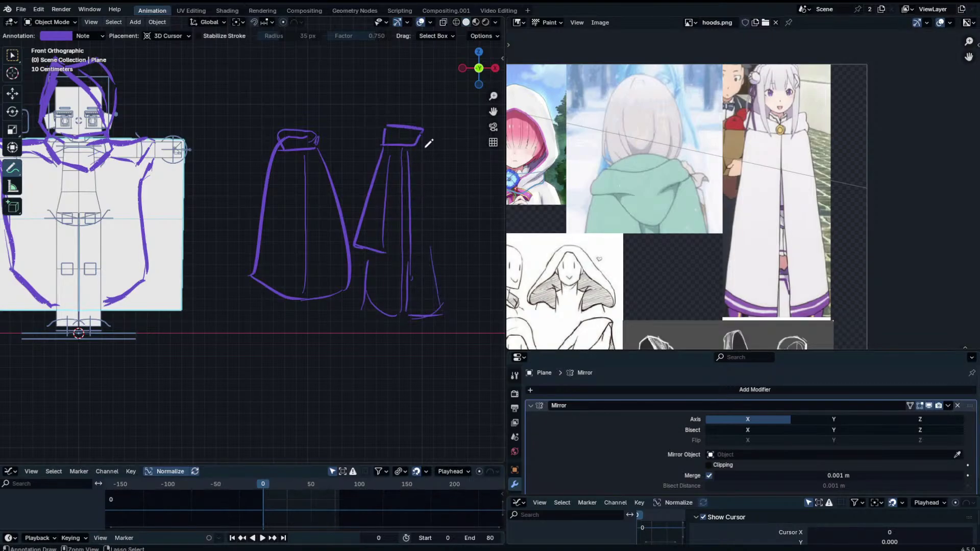
{"action": "left_click_drag", "start_coordinate": [422, 147], "coordinate": [459, 235]}
{"action": "left_click_drag", "start_coordinate": [411, 172], "coordinate": [430, 249]}
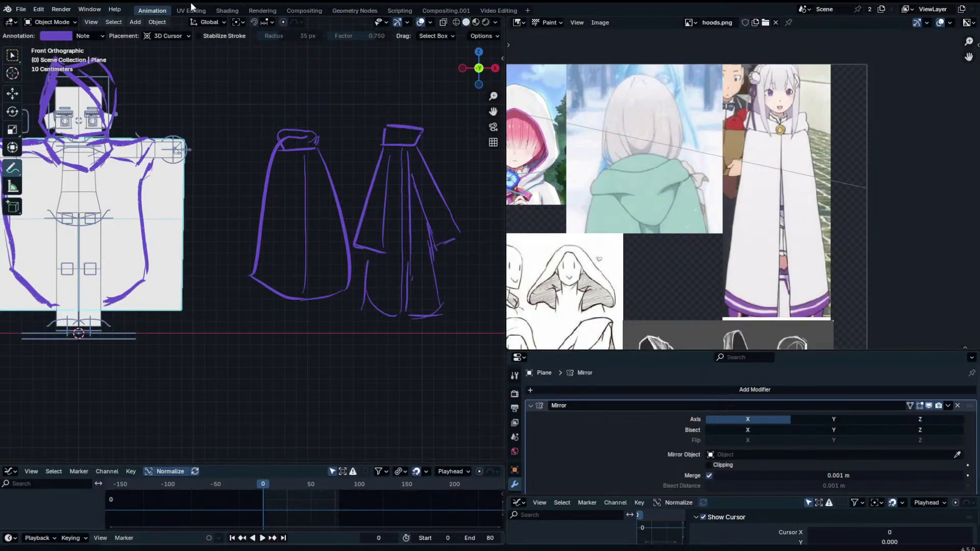
Thicken the inner edges and lower ends of both slanted flaps in the second cloak sketch, with all hood references in view.
{"action": "scroll", "coordinate": [367, 155], "scroll_direction": "down", "scroll_amount": 1}
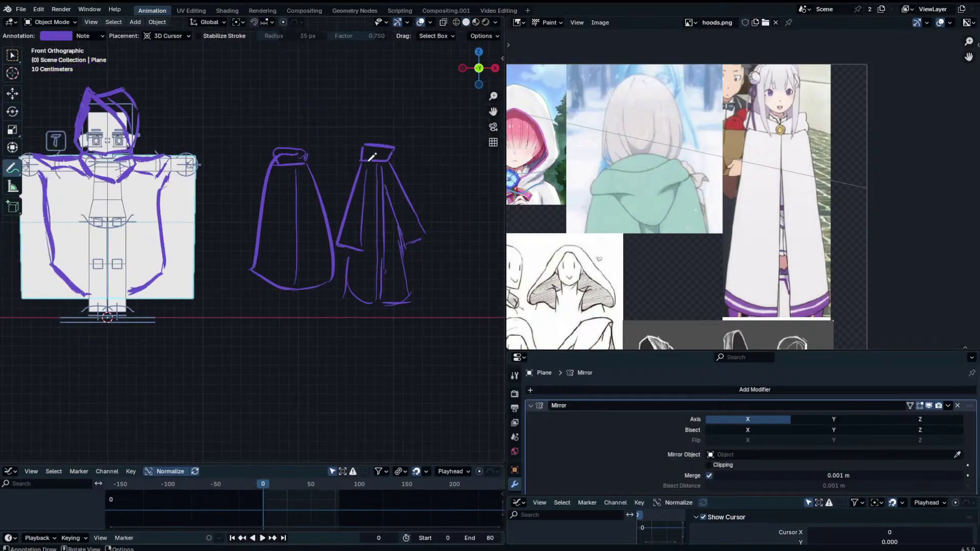
{"action": "middle_click_drag", "start_coordinate": [366, 184], "coordinate": [363, 188], "text": "shift"}
{"action": "scroll", "coordinate": [369, 189], "scroll_direction": "up", "scroll_amount": 1}
{"action": "scroll", "coordinate": [669, 173], "scroll_direction": "down", "scroll_amount": 3}
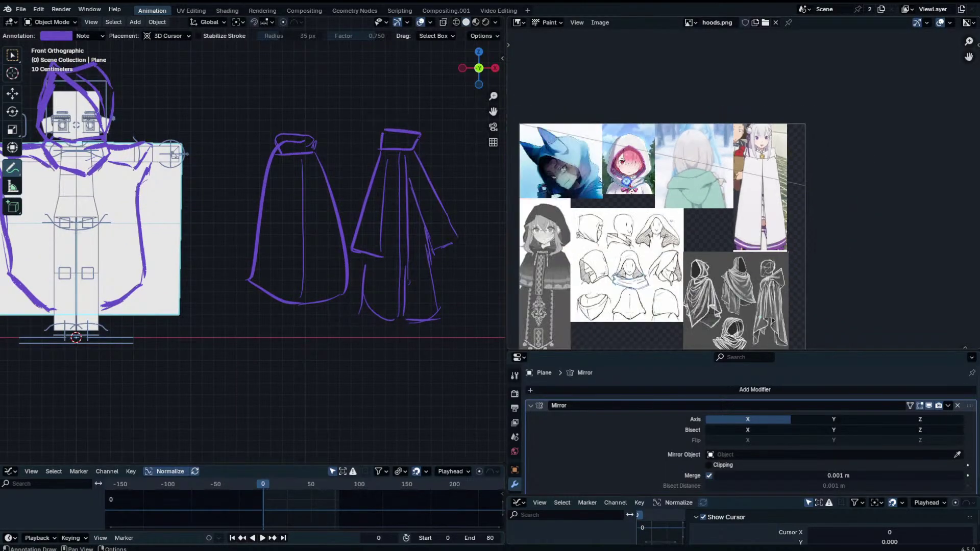
{"action": "middle_click_drag", "start_coordinate": [669, 173], "coordinate": [721, 142]}
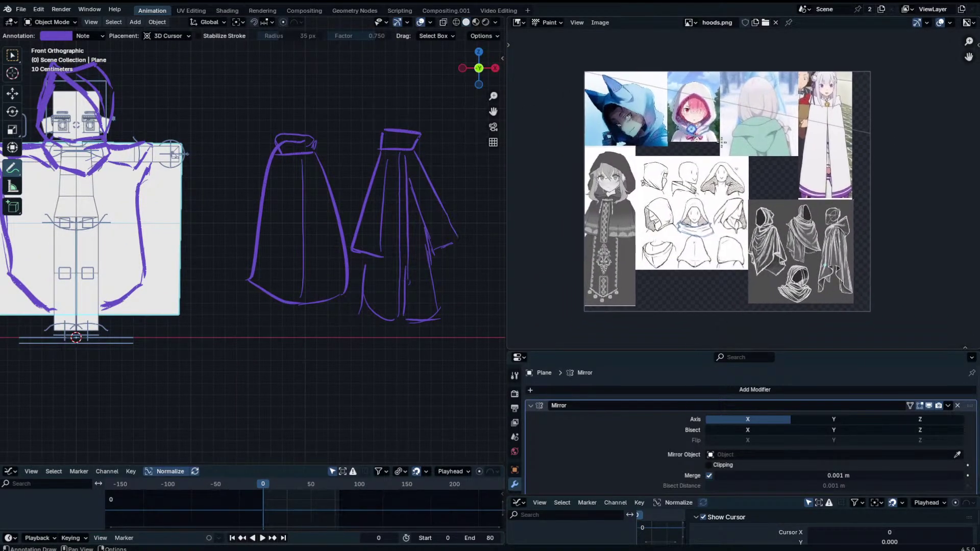
{"action": "scroll", "coordinate": [761, 129], "scroll_direction": "up", "scroll_amount": 1}
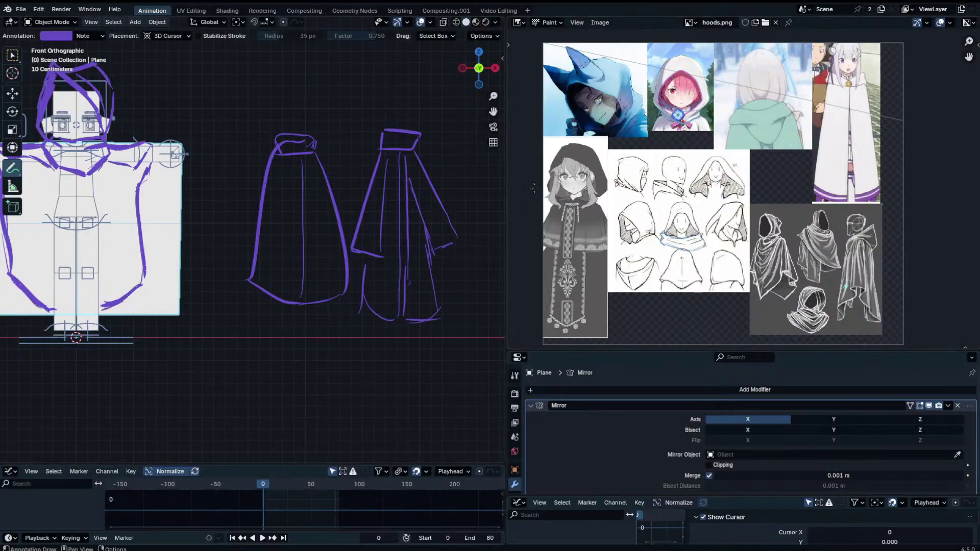
{"action": "middle_click_drag", "start_coordinate": [534, 188], "coordinate": [543, 192]}
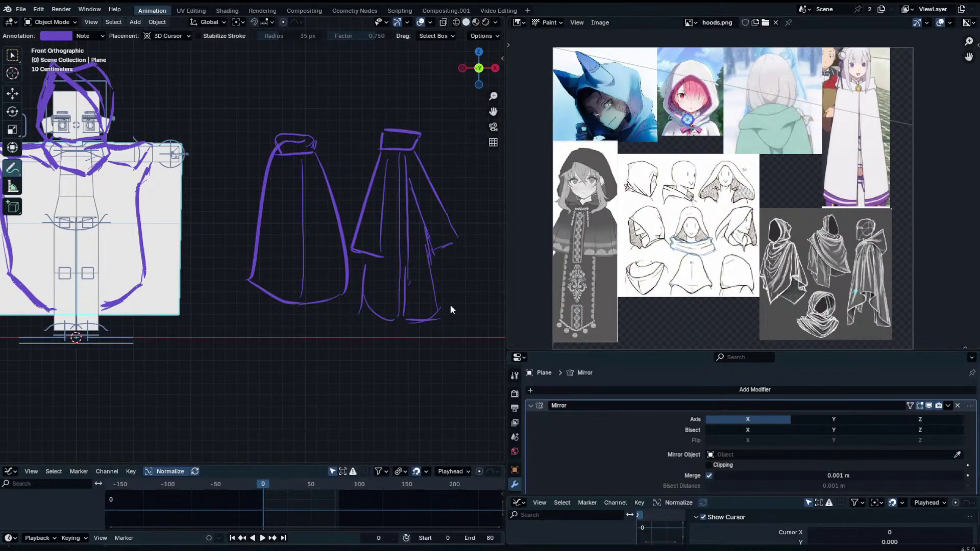
{"action": "mouse_move", "coordinate": [411, 179]}
{"action": "left_mouse_down"}
{"action": "mouse_move", "coordinate": [439, 236]}
{"action": "mouse_move", "coordinate": [435, 248]}
{"action": "mouse_move", "coordinate": [438, 203]}
{"action": "mouse_move", "coordinate": [419, 198]}
{"action": "left_mouse_up"}
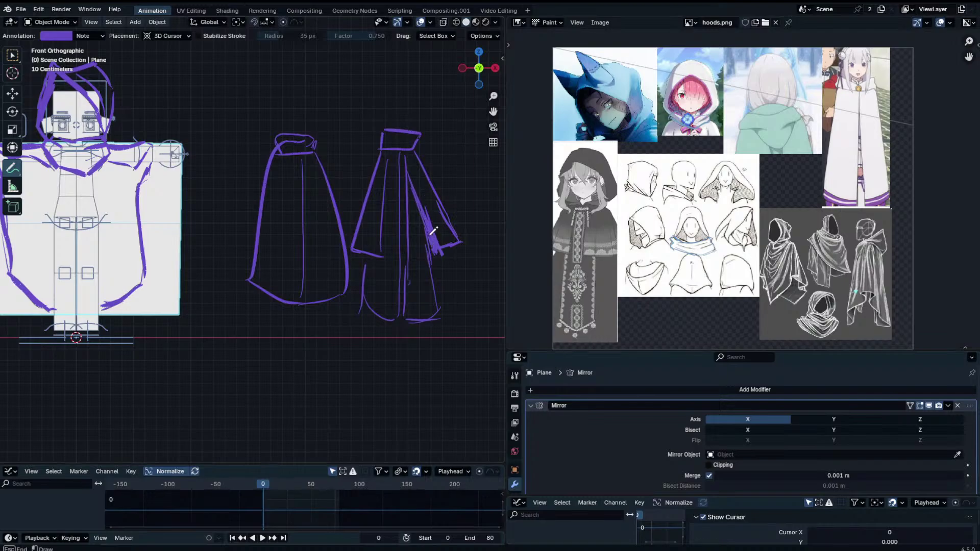
{"action": "left_click_drag", "start_coordinate": [380, 247], "coordinate": [386, 155]}
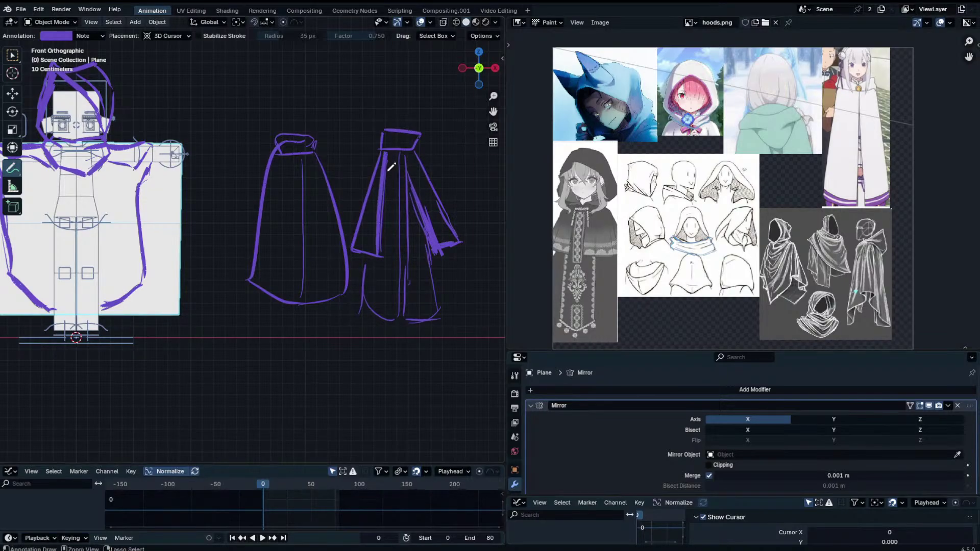
{"action": "left_click_drag", "start_coordinate": [364, 248], "coordinate": [382, 257]}
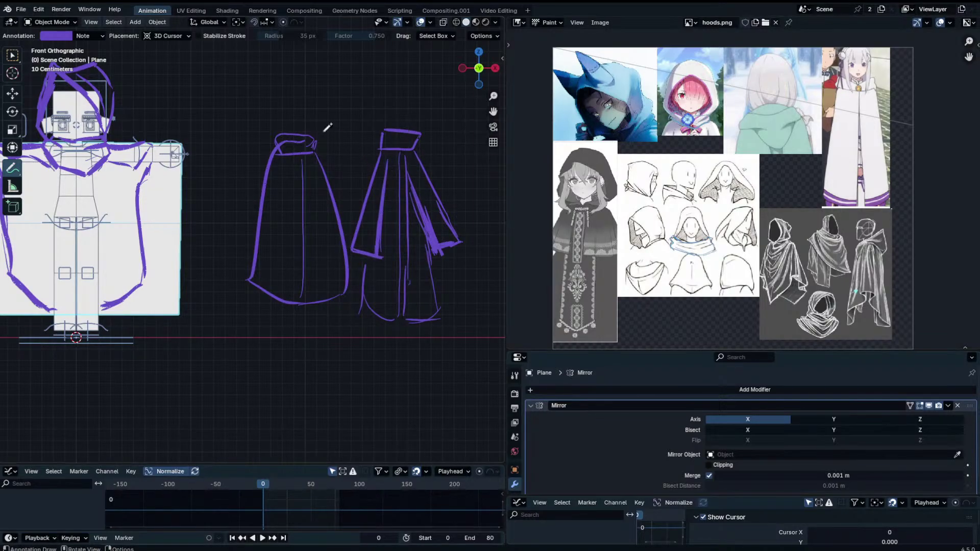
Draw arrows pointing at both sketched collars, retrace the second collar, and temporarily circle the hooded references on the image.
{"action": "left_click_drag", "start_coordinate": [329, 92], "coordinate": [310, 122]}
{"action": "left_click_drag", "start_coordinate": [379, 101], "coordinate": [393, 120]}
{"action": "left_click_drag", "start_coordinate": [380, 148], "coordinate": [414, 127]}
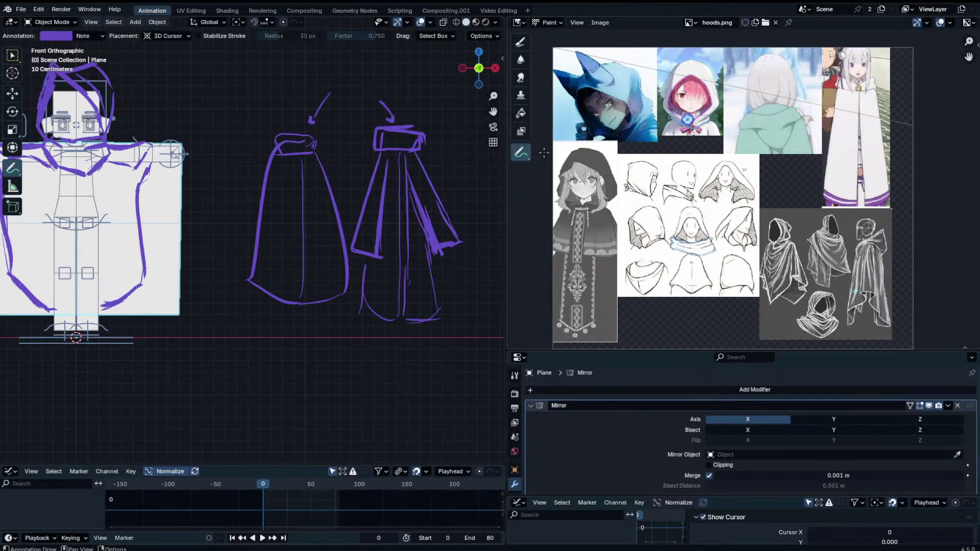
{"action": "mouse_move", "coordinate": [587, 146]}
{"action": "left_mouse_down"}
{"action": "mouse_move", "coordinate": [564, 347]}
{"action": "mouse_move", "coordinate": [600, 331]}
{"action": "mouse_move", "coordinate": [592, 145]}
{"action": "left_mouse_up"}
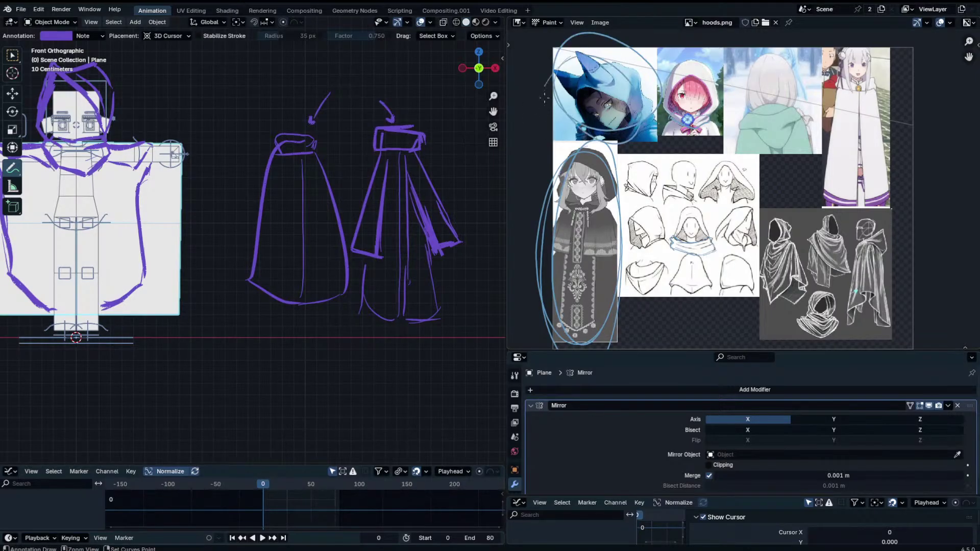
{"action": "key", "text": "ctrl+z"}
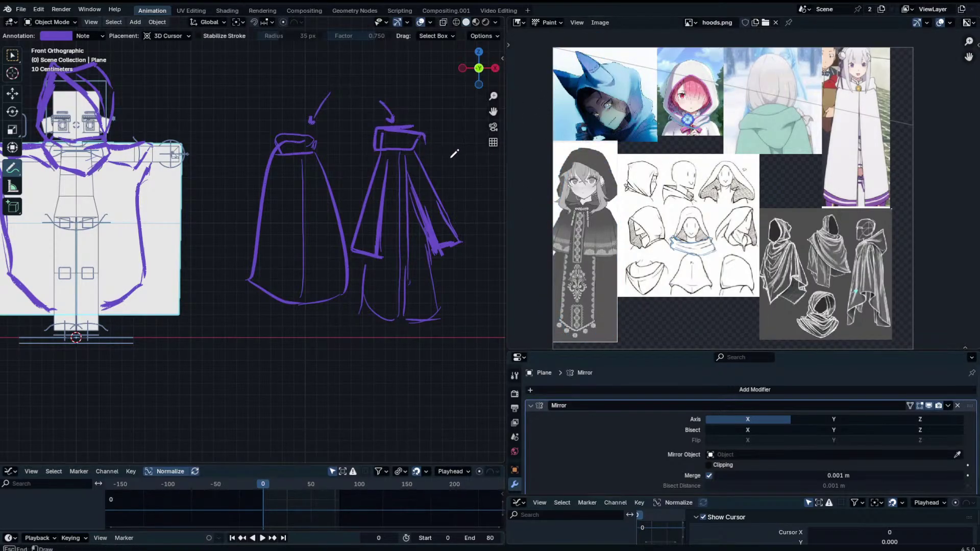
Erase both cloak sketches and their arrows beside the rig and return to the selection tool.
{"action": "scroll", "coordinate": [355, 193], "scroll_direction": "down", "scroll_amount": 3}
{"action": "scroll", "coordinate": [356, 193], "scroll_direction": "up", "scroll_amount": 1}
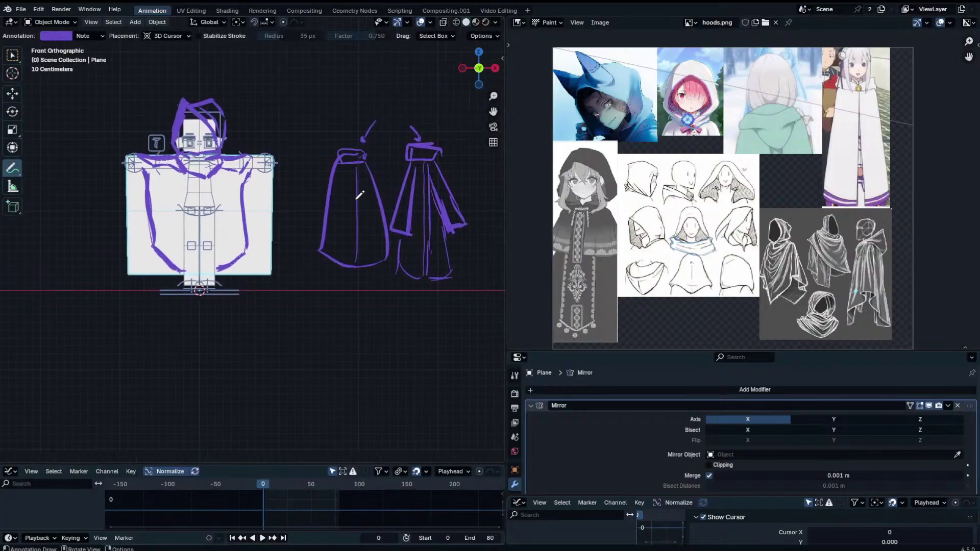
{"action": "left_click", "coordinate": [56, 24]}
{"action": "middle_click_drag", "start_coordinate": [350, 181], "coordinate": [364, 181], "text": "shift"}
{"action": "mouse_move", "coordinate": [353, 169]}
{"action": "left_mouse_down", "text": "ctrl"}
{"action": "mouse_move", "coordinate": [336, 276]}
{"action": "mouse_move", "coordinate": [378, 102]}
{"action": "mouse_move", "coordinate": [406, 296]}
{"action": "mouse_move", "coordinate": [449, 210]}
{"action": "mouse_move", "coordinate": [476, 225]}
{"action": "left_mouse_up", "text": "ctrl"}
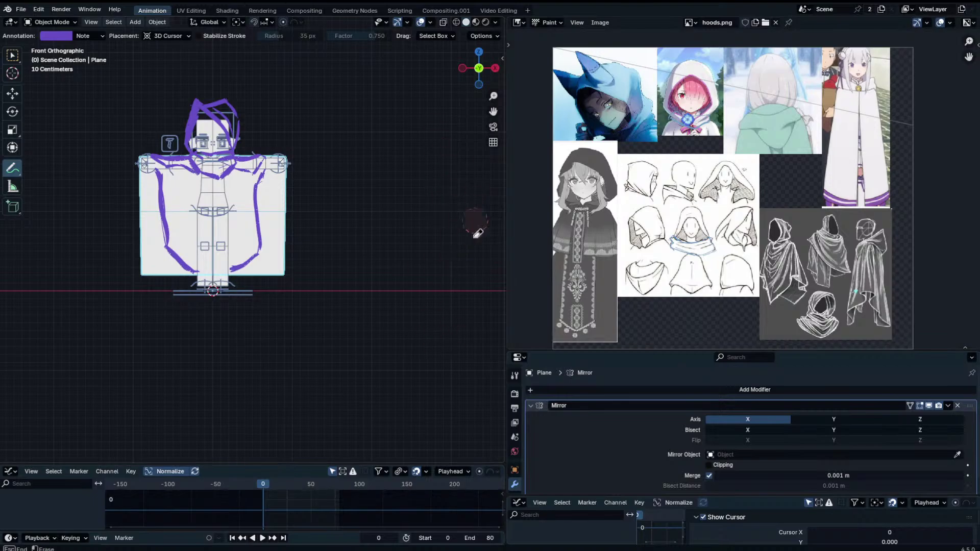
{"action": "left_click", "coordinate": [13, 56]}
{"action": "middle_click_drag", "start_coordinate": [289, 217], "coordinate": [365, 204], "text": "shift"}
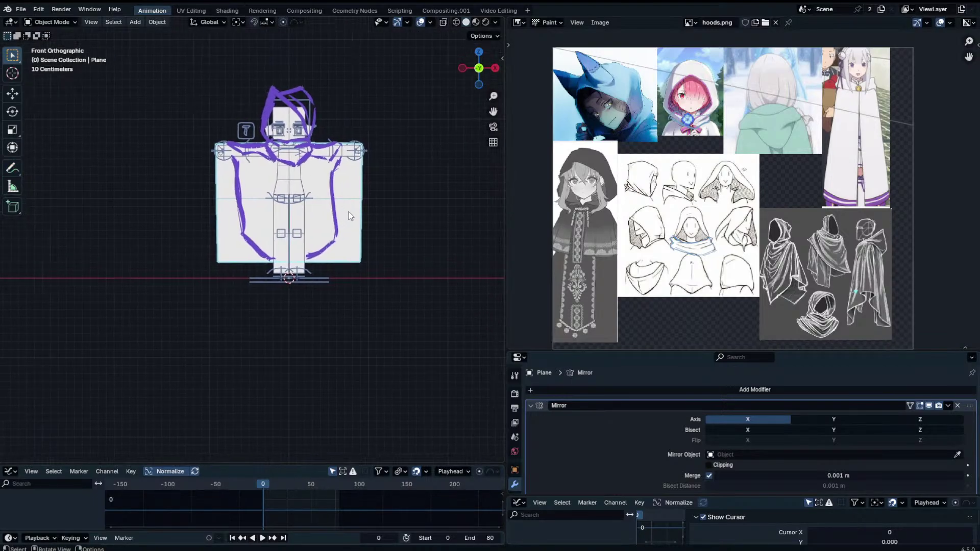
Move the whole cloak mesh 0.1 m along Y in the side view so it sits against the character's back.
{"action": "key", "text": "Tab"}
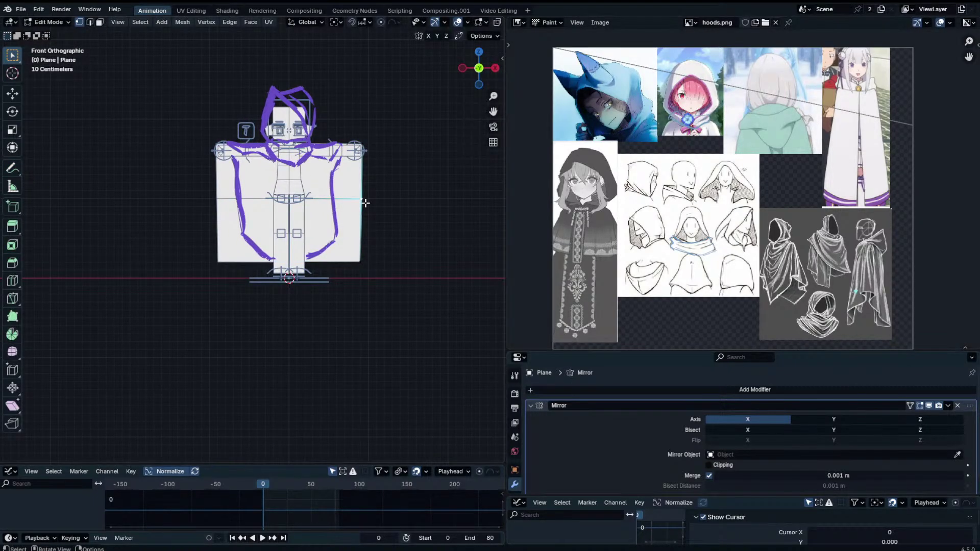
{"action": "key", "text": "a"}
{"action": "key", "text": "KP_3"}
{"action": "scroll", "coordinate": [247, 255], "scroll_direction": "up", "scroll_amount": 4}
{"action": "key", "text": "g"}
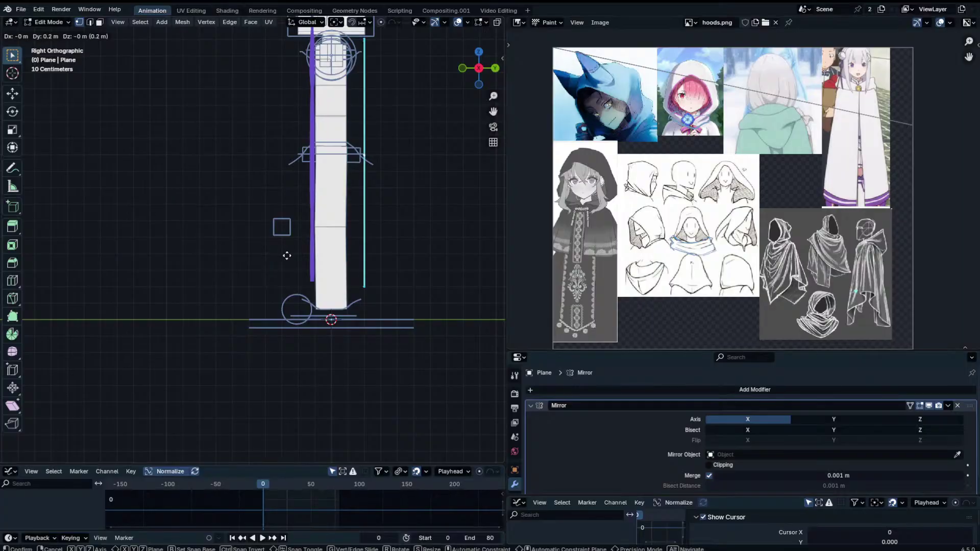
{"action": "left_click", "coordinate": [271, 256]}
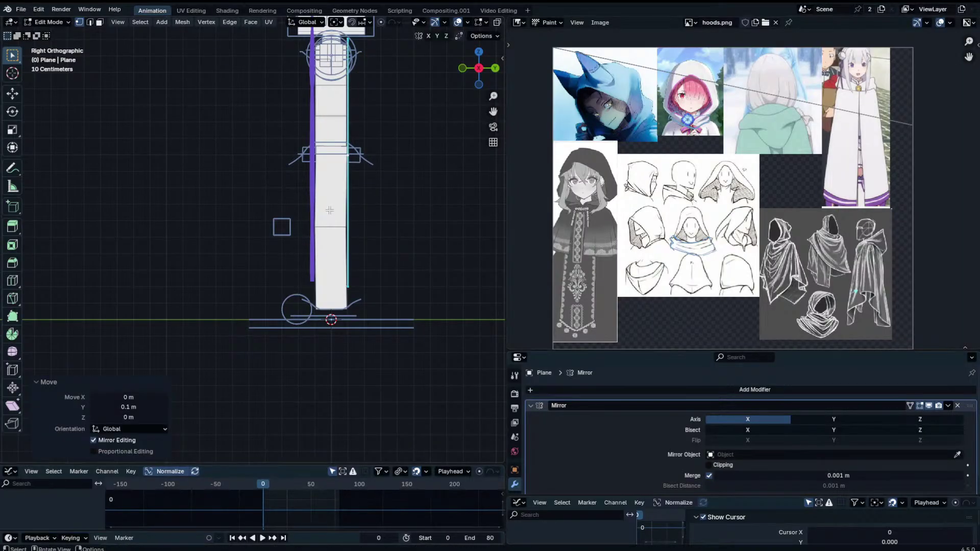
{"action": "key", "text": "KP_1"}
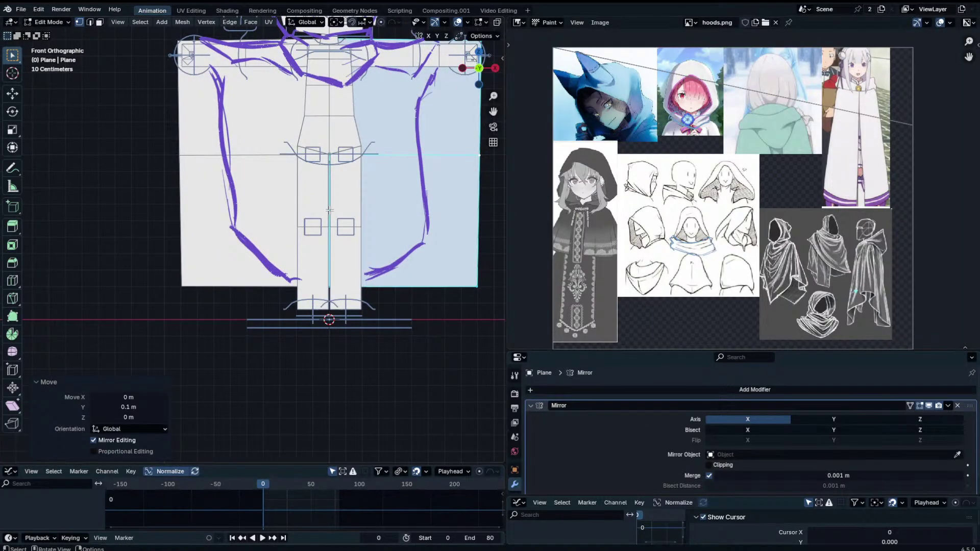
{"action": "scroll", "coordinate": [330, 207], "scroll_direction": "down", "scroll_amount": 2}
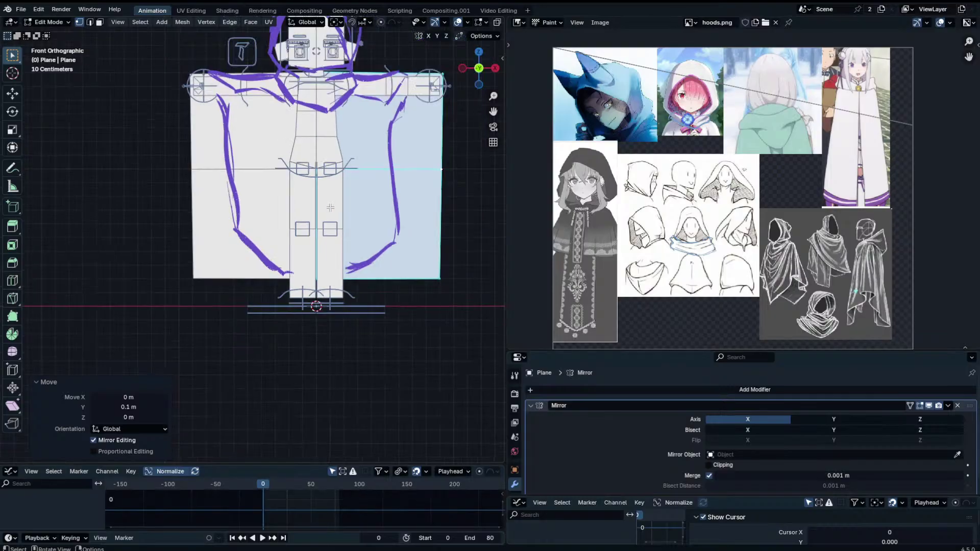
Extrude the cloak's upper edge -0.2 m along Y in the side view so it passes over the shoulders.
{"action": "key", "text": "KP_3"}
{"action": "middle_click_drag", "start_coordinate": [330, 207], "coordinate": [326, 300], "text": "shift"}
{"action": "left_click", "coordinate": [279, 229]}
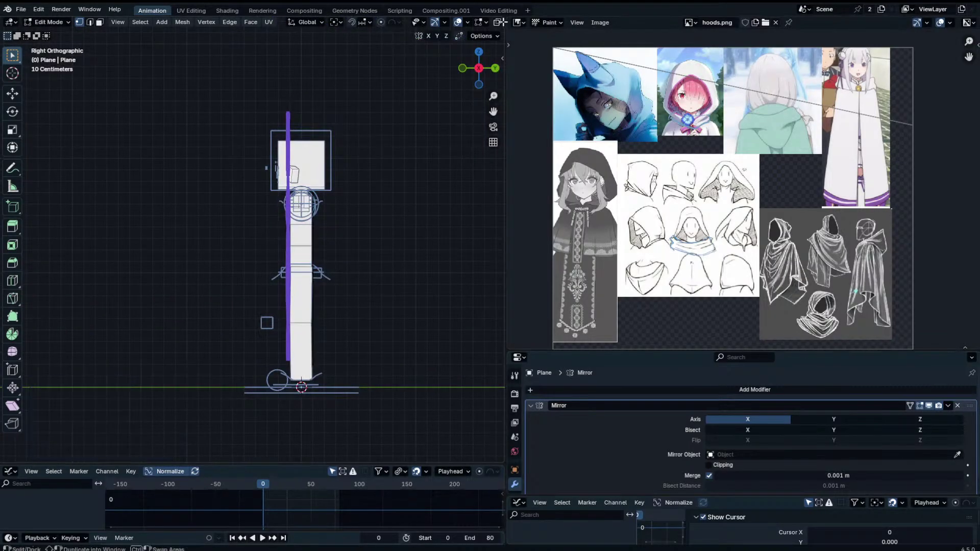
{"action": "scroll", "coordinate": [465, 23], "scroll_direction": "down", "scroll_amount": 3}
{"action": "left_click", "coordinate": [444, 23]}
{"action": "scroll", "coordinate": [368, 115], "scroll_direction": "up", "scroll_amount": 1}
{"action": "left_click_drag", "start_coordinate": [308, 159], "coordinate": [373, 203]}
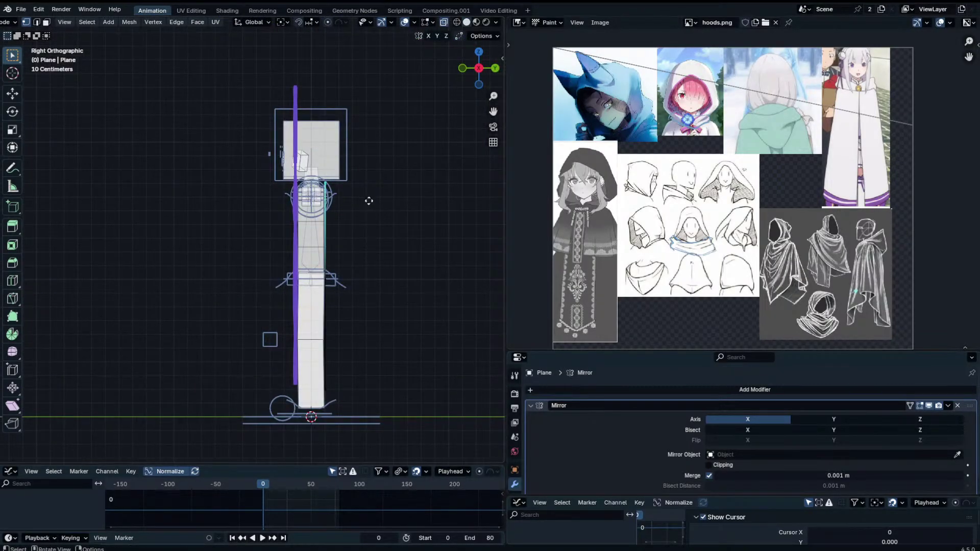
{"action": "key", "text": "g"}
{"action": "left_click", "coordinate": [340, 197]}
{"action": "middle_click_drag", "start_coordinate": [340, 197], "coordinate": [400, 241]}
Extrude the new front edge -1.5 m along Z to form the cloak's front panel, and leave mesh editing.
{"action": "key", "text": "KP_1"}
{"action": "key", "text": "g"}
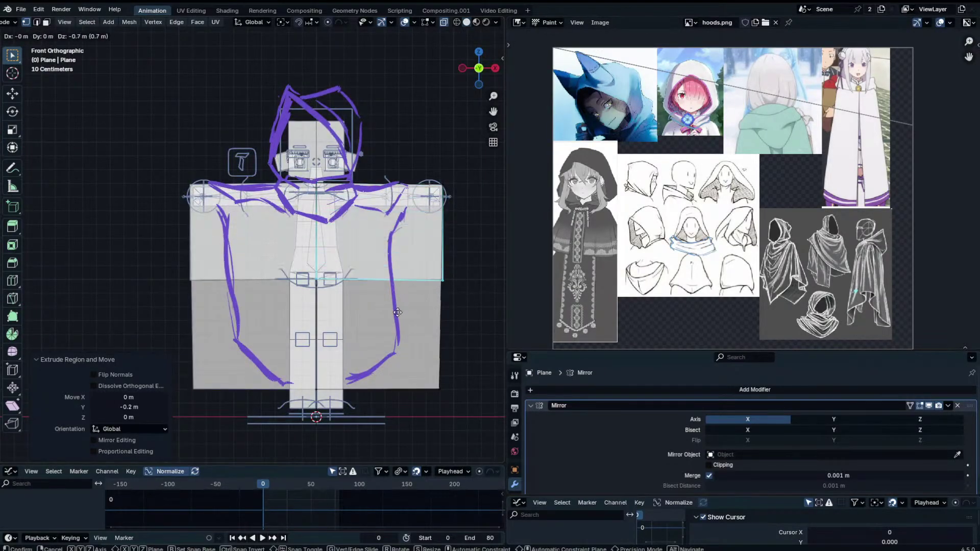
{"action": "left_click", "coordinate": [405, 423]}
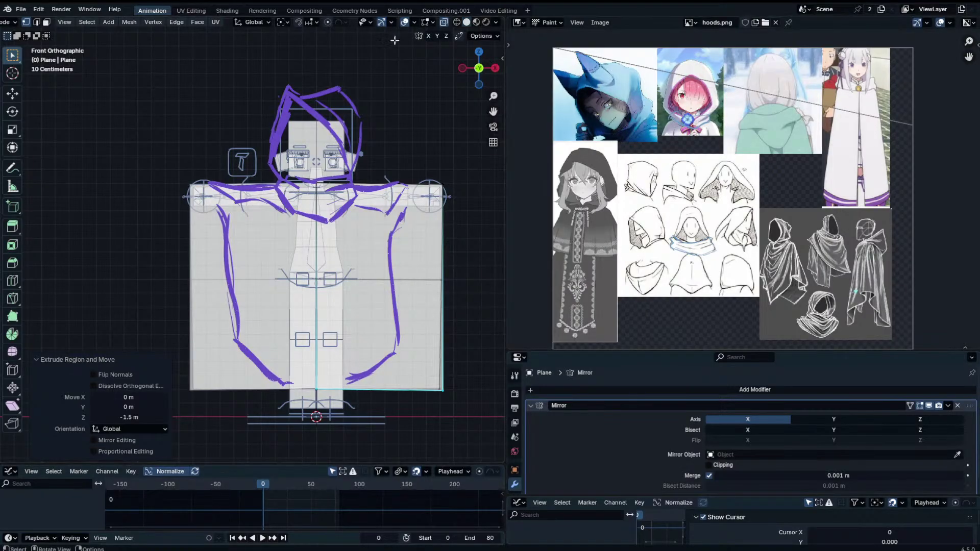
{"action": "key", "text": "Tab"}
Examine the hood references, turn off X-ray, and inspect the cloak's front and back panels from several angles.
{"action": "scroll", "coordinate": [763, 275], "scroll_direction": "up", "scroll_amount": 3}
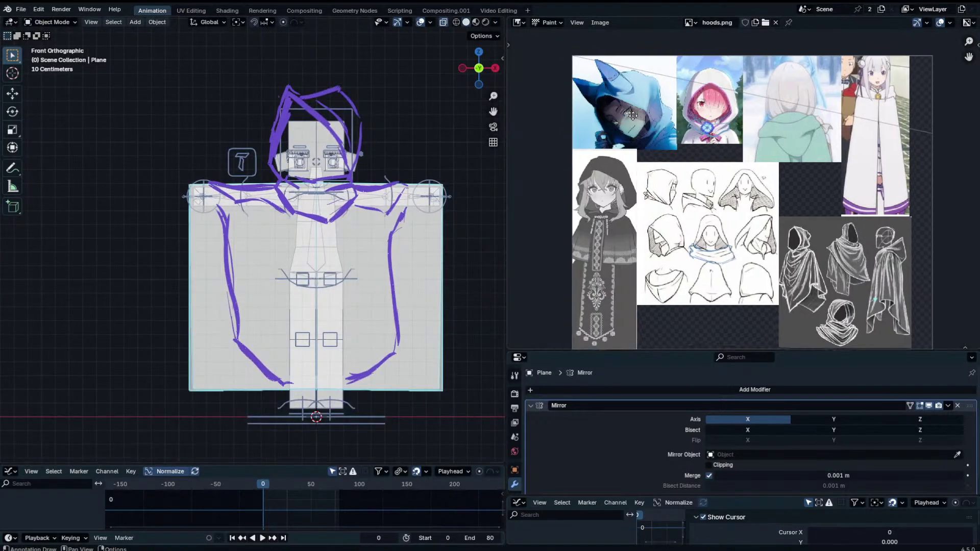
{"action": "scroll", "coordinate": [764, 276], "scroll_direction": "down", "scroll_amount": 4}
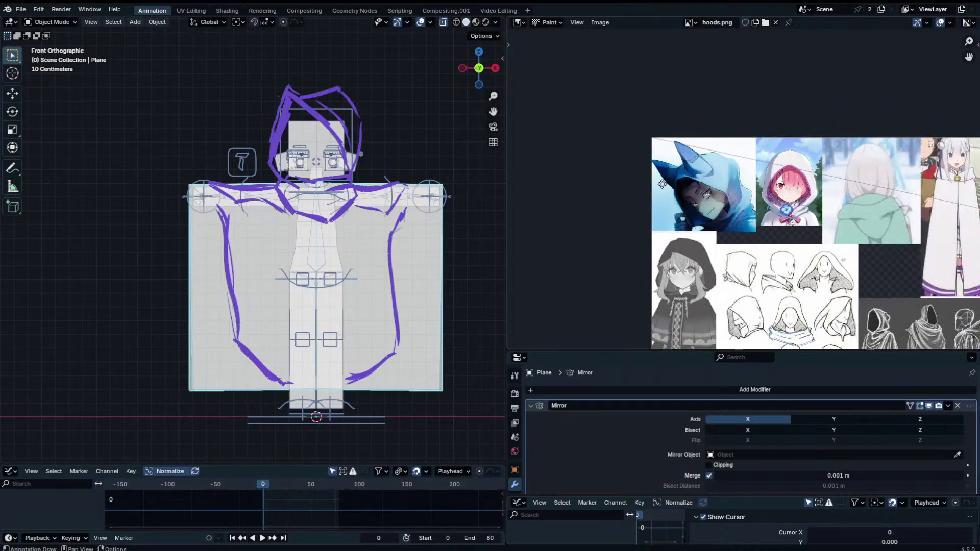
{"action": "middle_click_drag", "start_coordinate": [800, 243], "coordinate": [693, 147]}
{"action": "scroll", "coordinate": [666, 137], "scroll_direction": "down", "scroll_amount": 1}
{"action": "scroll", "coordinate": [701, 153], "scroll_direction": "up", "scroll_amount": 1}
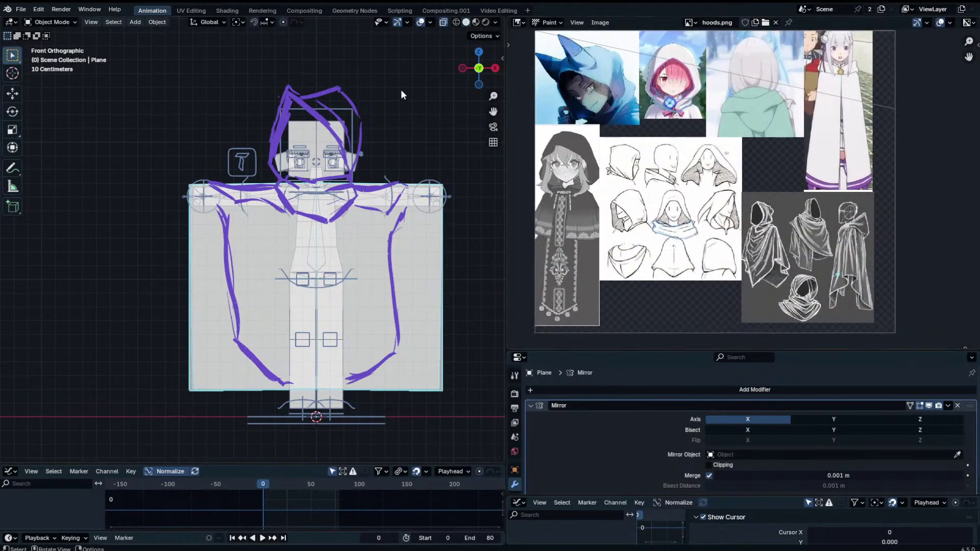
{"action": "left_click", "coordinate": [443, 23]}
{"action": "middle_click_drag", "start_coordinate": [415, 92], "coordinate": [306, 254]}
{"action": "key", "text": "Tab"}
{"action": "key", "text": "Tab"}
{"action": "middle_click_drag", "start_coordinate": [307, 254], "coordinate": [444, 240]}
Clear the purple cloak annotation sketch from the front view of the character.
{"action": "key", "text": "KP_1"}
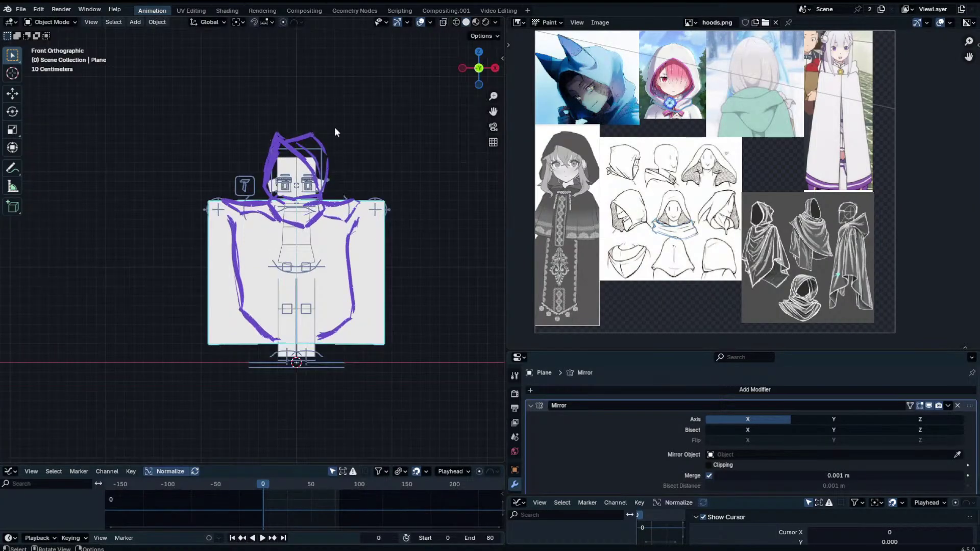
{"action": "key", "text": "n"}
{"action": "left_click", "coordinate": [464, 363]}
{"action": "key", "text": "n"}
{"action": "scroll", "coordinate": [380, 278], "scroll_direction": "up", "scroll_amount": 2}
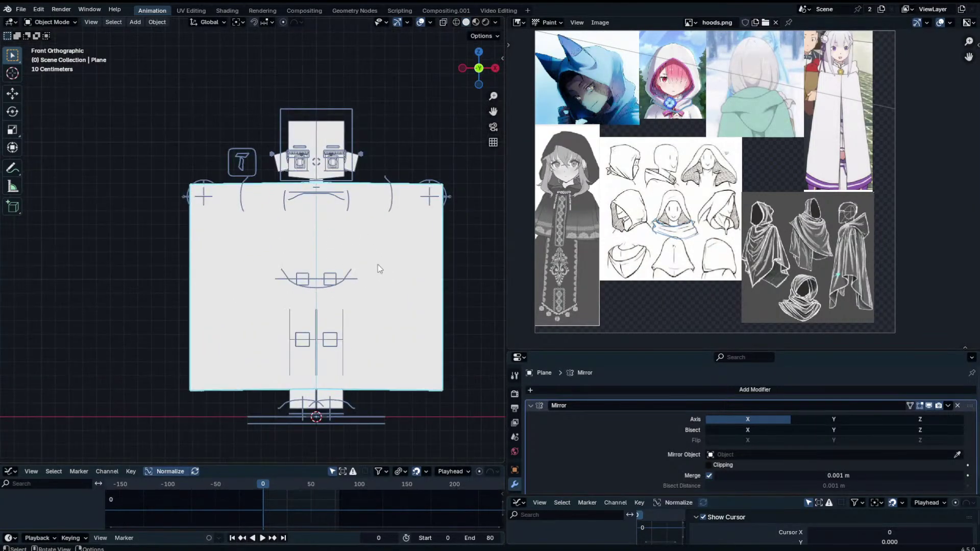
Select the cloak's front panel face and shift it slightly forward along the Y axis.
{"action": "middle_click_drag", "start_coordinate": [378, 268], "coordinate": [266, 262]}
{"action": "key", "text": "Tab"}
{"action": "key", "text": "g"}
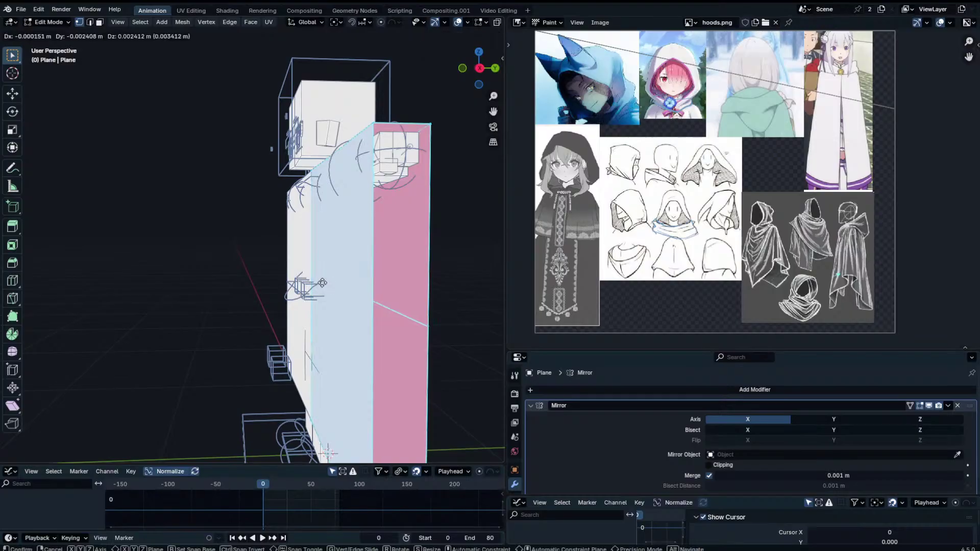
{"action": "right_click", "coordinate": [322, 282]}
{"action": "left_click", "coordinate": [283, 227]}
{"action": "left_click", "coordinate": [100, 23]}
{"action": "left_click", "coordinate": [356, 267]}
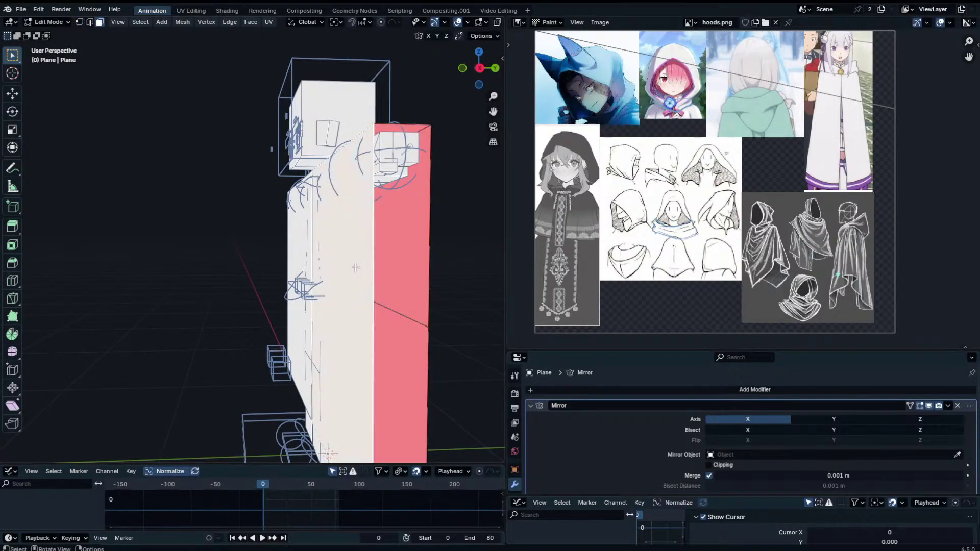
{"action": "key", "text": "g"}
{"action": "key", "text": "y"}
{"action": "left_click", "coordinate": [350, 266]}
{"action": "middle_click_drag", "start_coordinate": [350, 267], "coordinate": [1, 251]}
{"action": "key", "text": "Tab"}
{"action": "scroll", "coordinate": [370, 297], "scroll_direction": "down", "scroll_amount": 1}
{"action": "key", "text": "KP_1"}
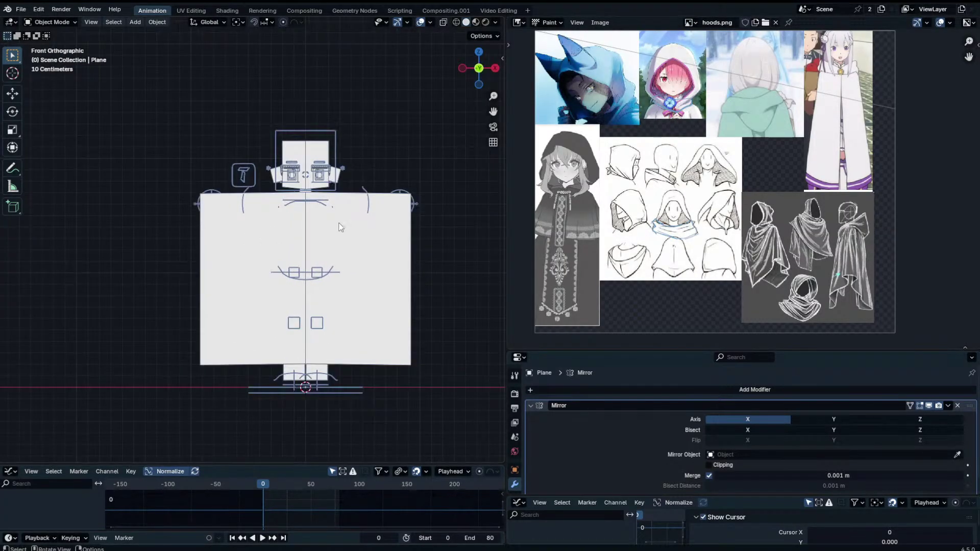
Set the cloak mesh up for vertex selection in the front view with X-ray on.
{"action": "scroll", "coordinate": [338, 276], "scroll_direction": "up", "scroll_amount": 2}
{"action": "middle_click_drag", "start_coordinate": [355, 274], "coordinate": [275, 252], "text": "shift"}
{"action": "key", "text": "Tab"}
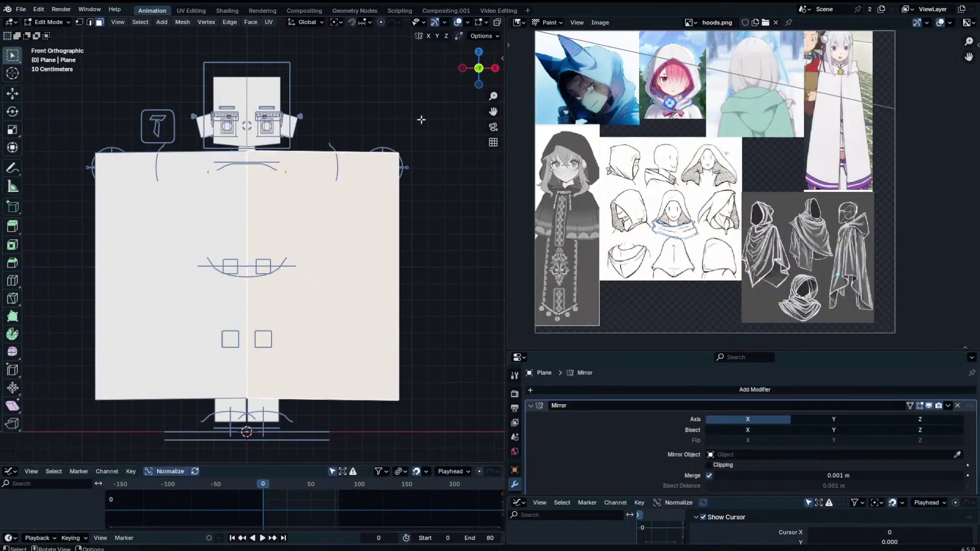
{"action": "key", "text": "alt+z"}
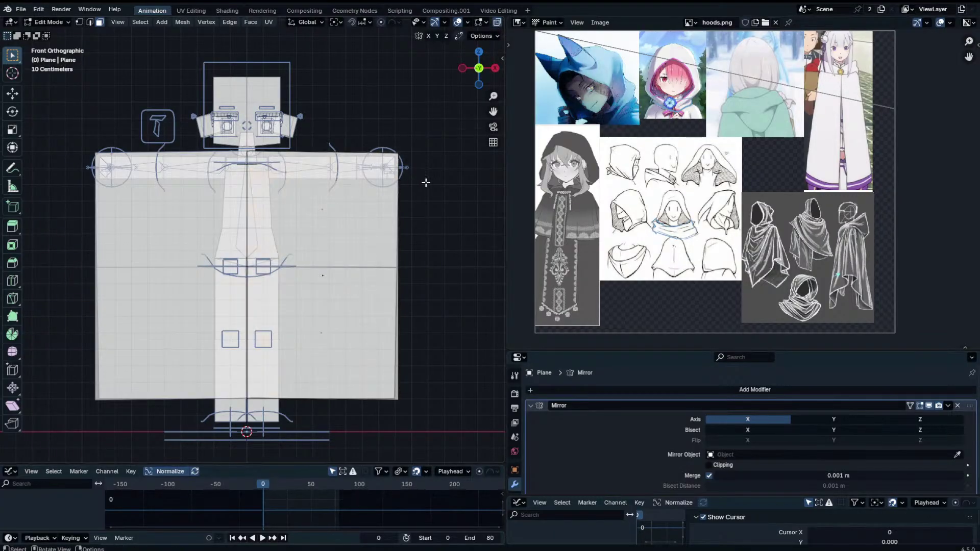
{"action": "key", "text": "1"}
{"action": "left_click_drag", "start_coordinate": [370, 132], "coordinate": [452, 188]}
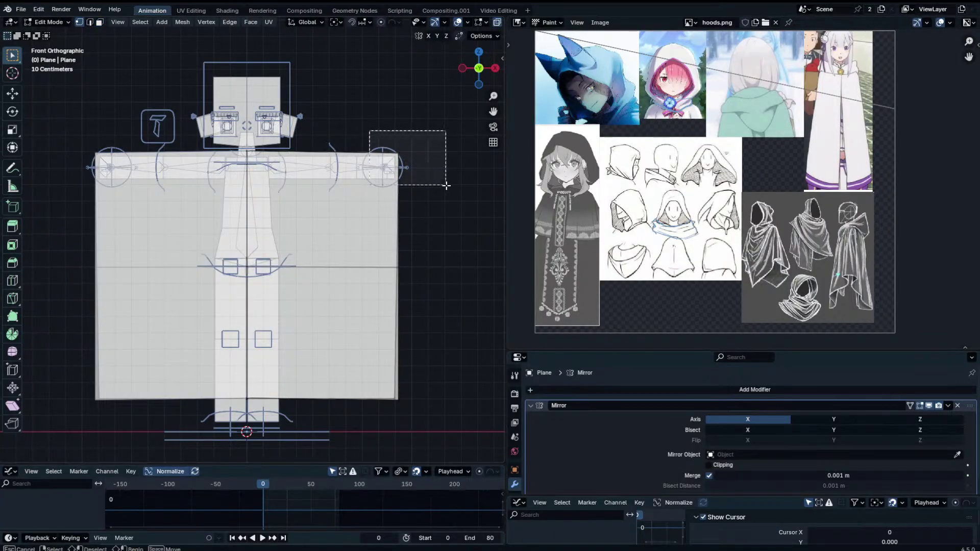
{"action": "key", "text": "g"}
{"action": "key", "text": "Escape"}
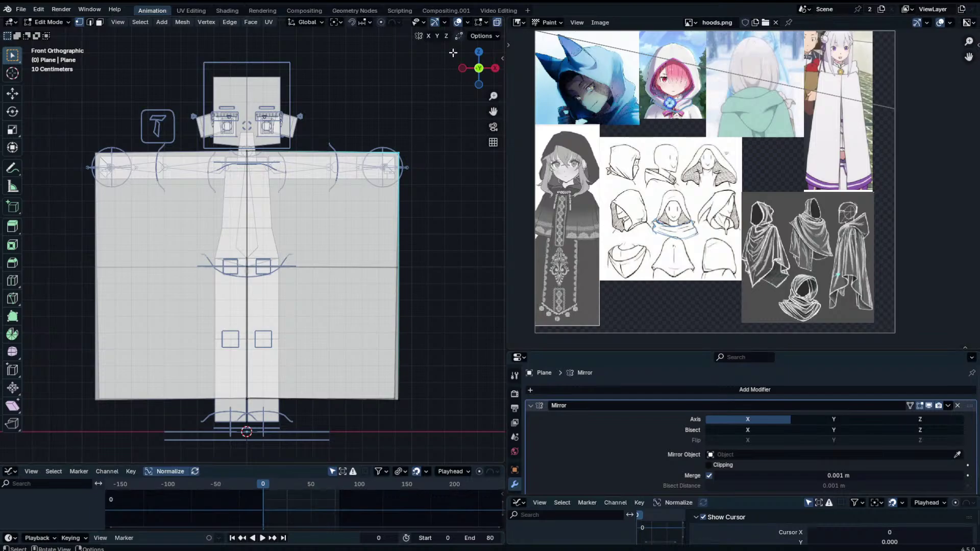
Dissolve the horizontal middle edge across the cloak's back panel and leave mesh editing.
{"action": "middle_click_drag", "start_coordinate": [398, 304], "coordinate": [339, 326]}
{"action": "middle_click_drag", "start_coordinate": [317, 273], "coordinate": [285, 290]}
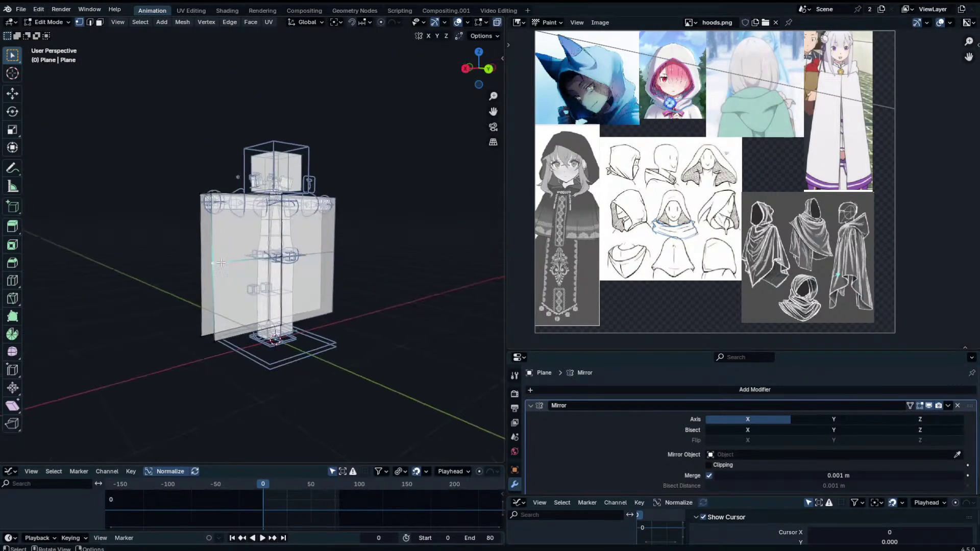
{"action": "key", "text": "x"}
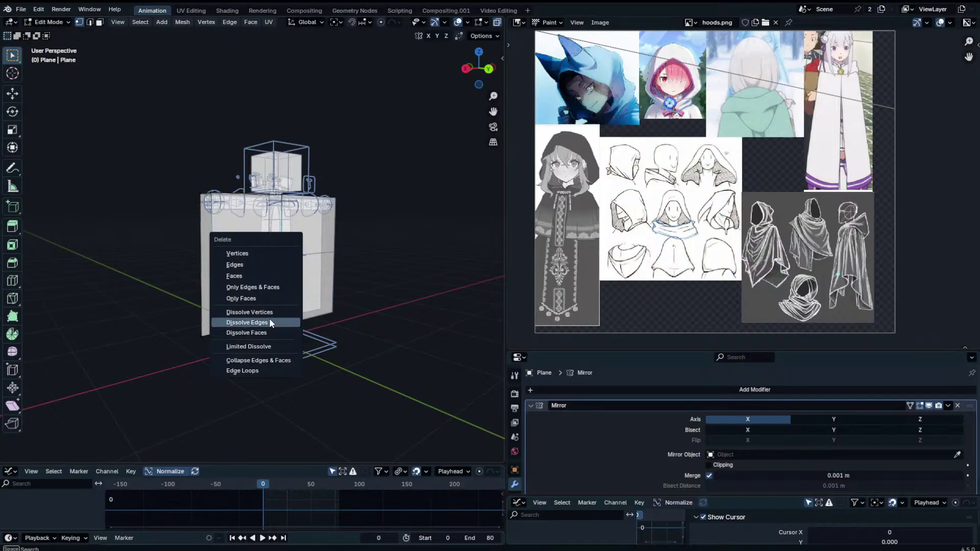
{"action": "left_click", "coordinate": [275, 322]}
{"action": "middle_click_drag", "start_coordinate": [264, 269], "coordinate": [274, 267]}
{"action": "middle_click_drag", "start_coordinate": [411, 267], "coordinate": [413, 111]}
{"action": "key", "text": "Tab"}
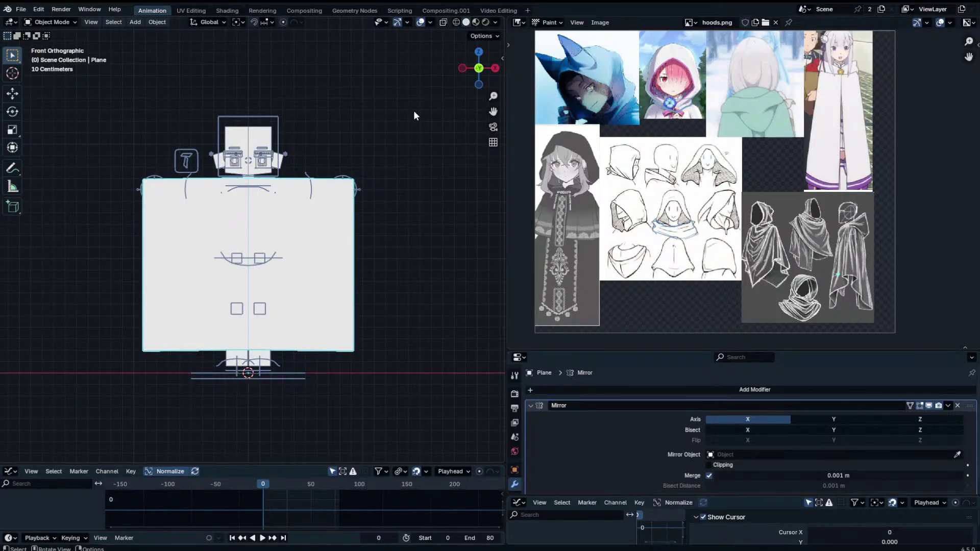
Enable X-axis mirrored posing on the rig and rotate the upper arm controls 70.3° so both arms hang down.
{"action": "left_click", "coordinate": [279, 174]}
{"action": "key", "text": "ctrl+Tab"}
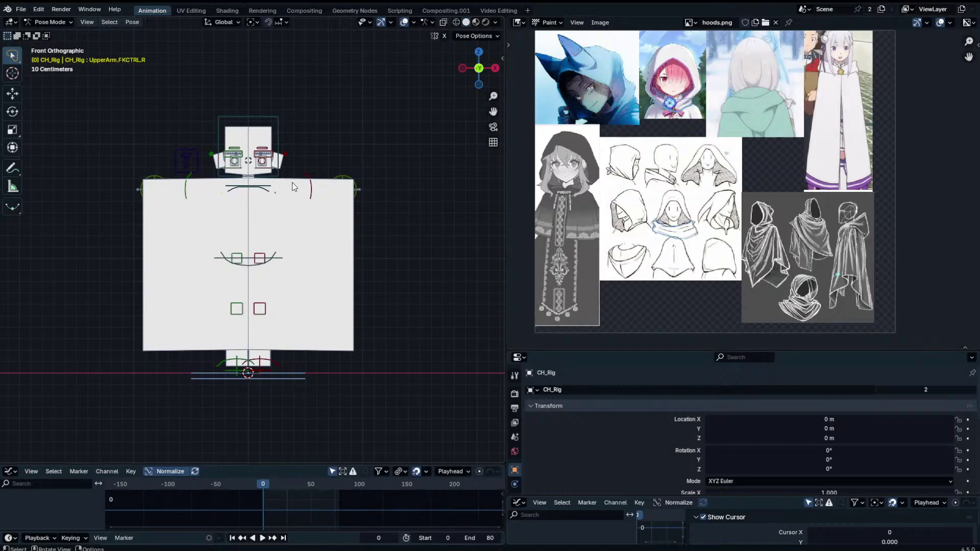
{"action": "left_click", "coordinate": [276, 196]}
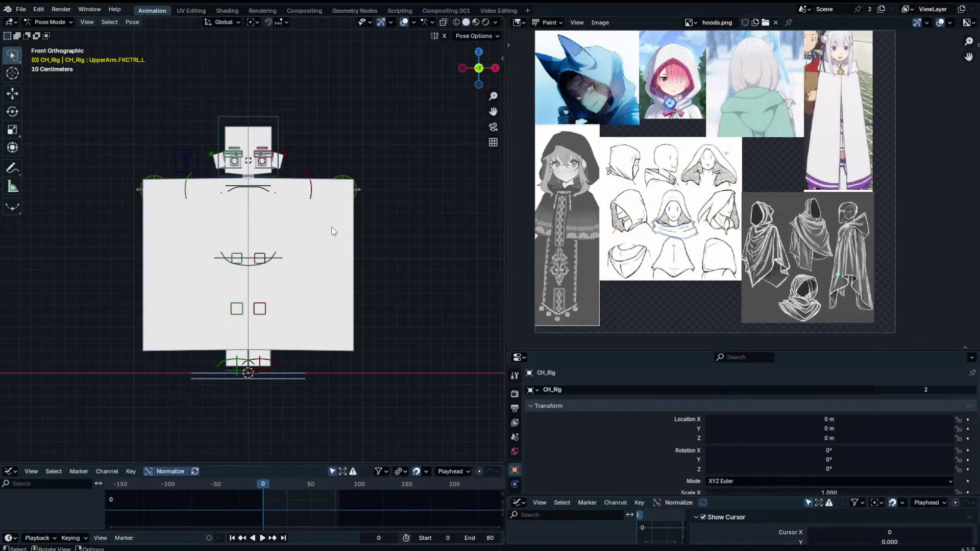
{"action": "left_click", "coordinate": [444, 36]}
{"action": "key", "text": "r"}
{"action": "left_click", "coordinate": [352, 212]}
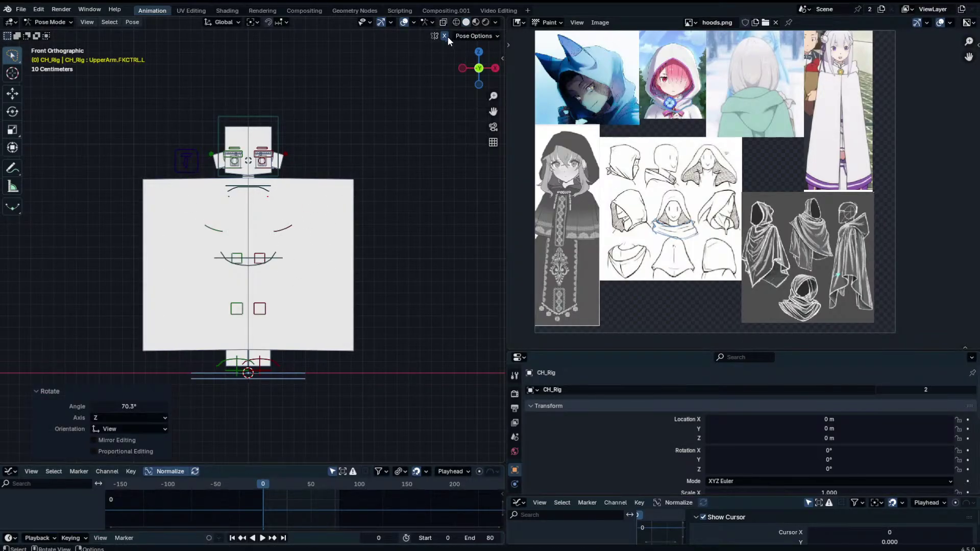
{"action": "key", "text": "alt+z"}
{"action": "key", "text": "alt+z"}
{"action": "key", "text": "alt+z"}
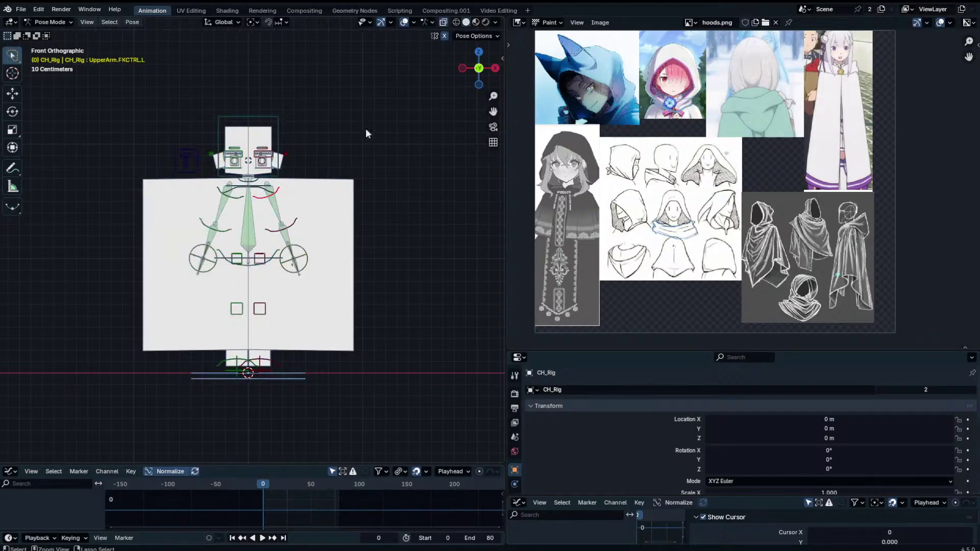
Return to editing the cloak mesh with X-ray turned on.
{"action": "left_click", "coordinate": [306, 191]}
{"action": "key", "text": "Tab"}
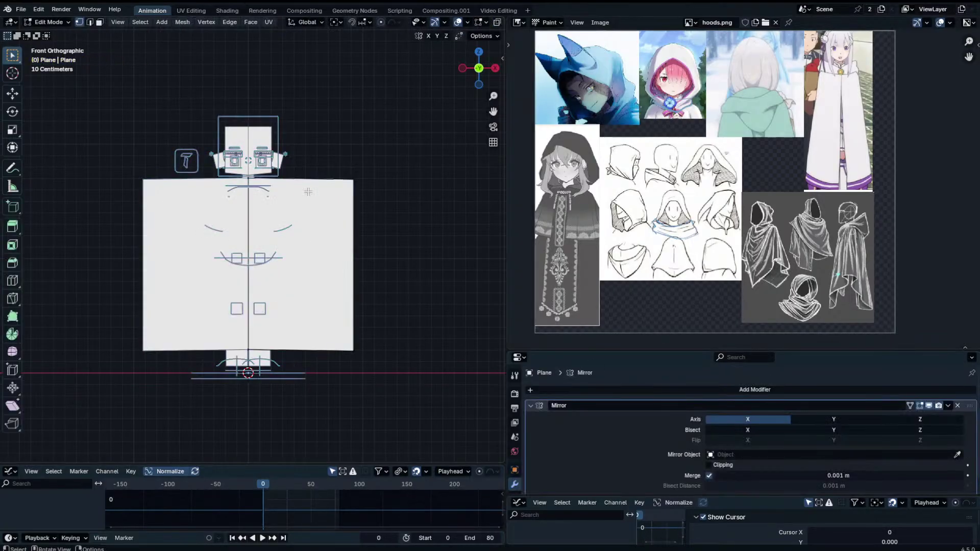
{"action": "scroll", "coordinate": [486, 23], "scroll_direction": "down", "scroll_amount": 3}
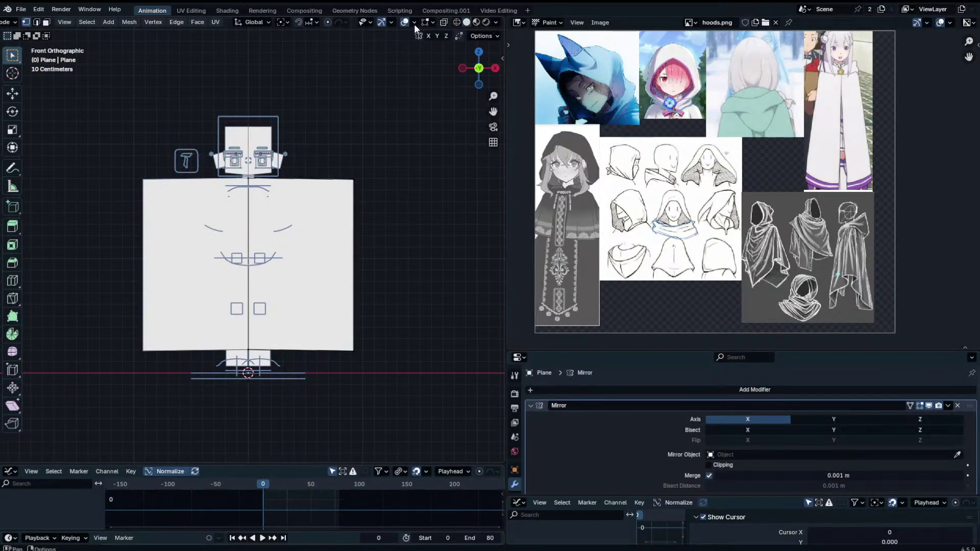
{"action": "left_click", "coordinate": [443, 25]}
{"action": "middle_click_drag", "start_coordinate": [300, 149], "coordinate": [368, 131], "text": "shift"}
{"action": "left_click_drag", "start_coordinate": [396, 137], "coordinate": [432, 214]}
{"action": "key", "text": "g"}
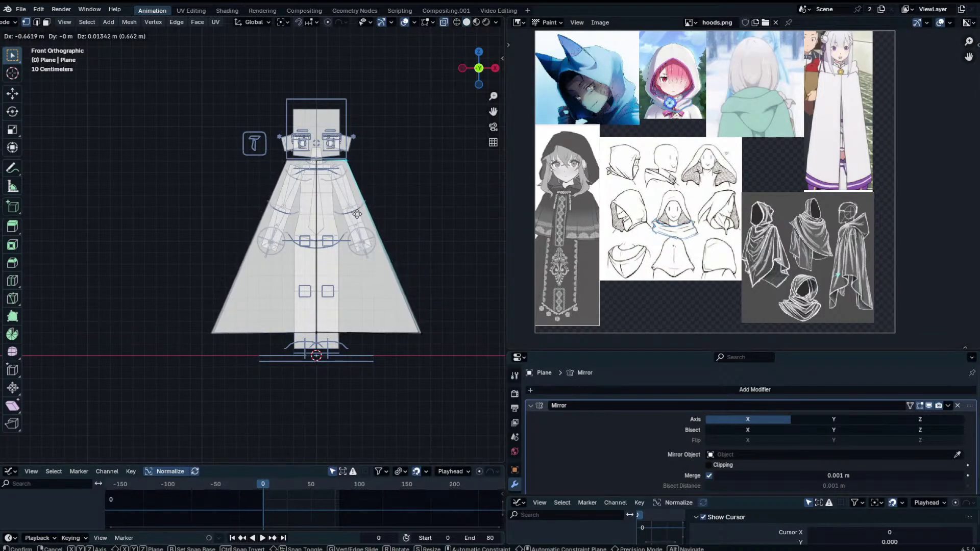
{"action": "key", "text": "Escape"}
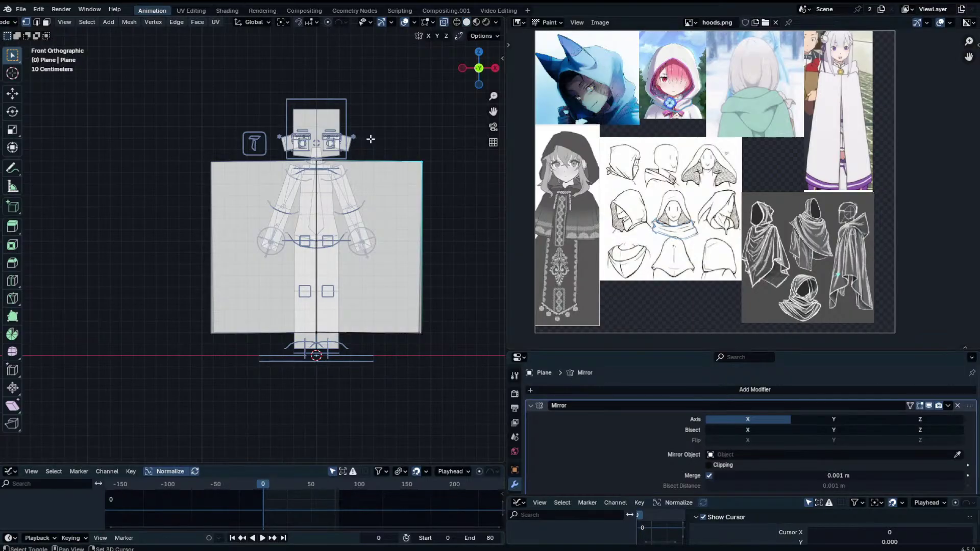
{"action": "scroll", "coordinate": [371, 139], "scroll_direction": "up", "scroll_amount": 3}
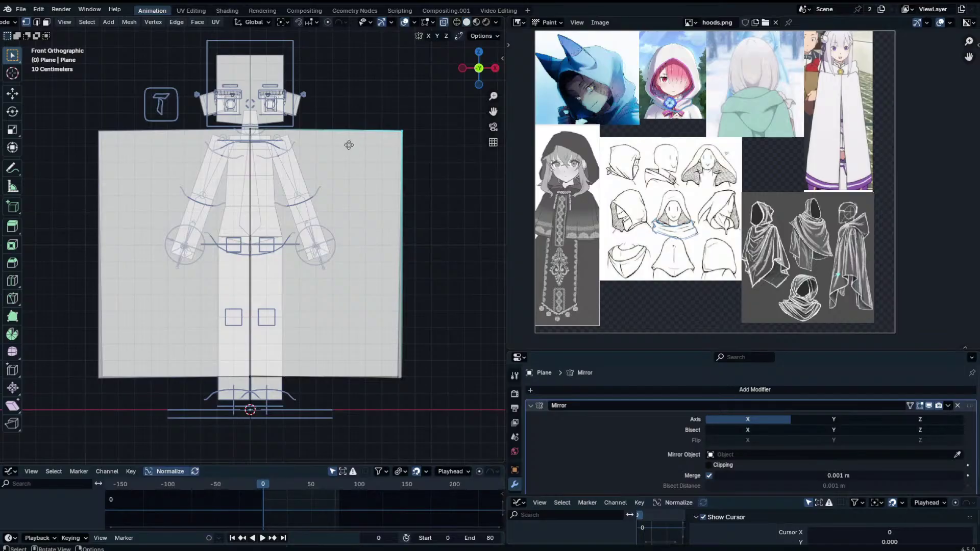
{"action": "key", "text": "g"}
{"action": "key", "text": "x"}
{"action": "right_click", "coordinate": [268, 149]}
{"action": "key", "text": "ctrl+r"}
{"action": "right_click", "coordinate": [299, 125]}
Align the cloak's lower outer corner vertices to the 3D cursor placed there, scaling them to 0 along X and Z with 3D Cursor pivot.
{"action": "right_click", "coordinate": [402, 378], "text": "shift"}
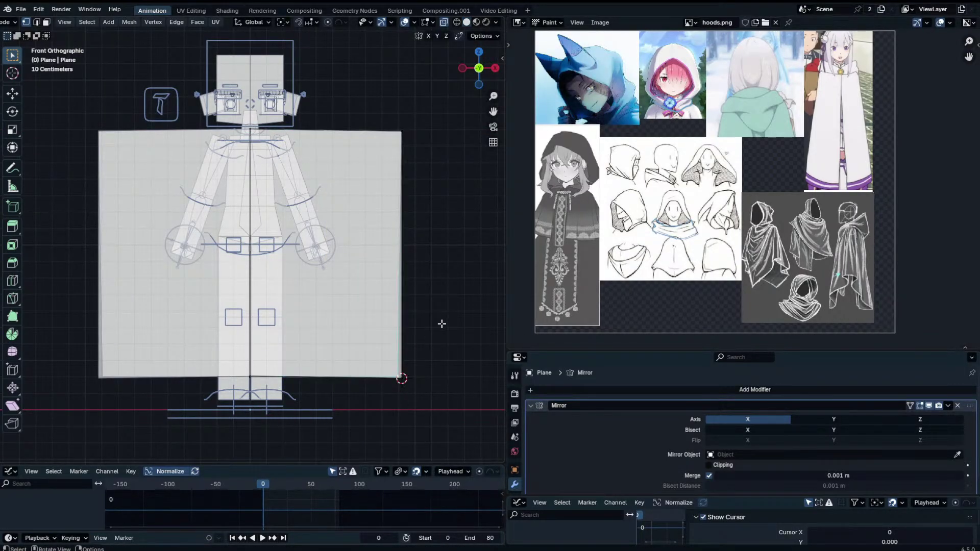
{"action": "key", "text": "period"}
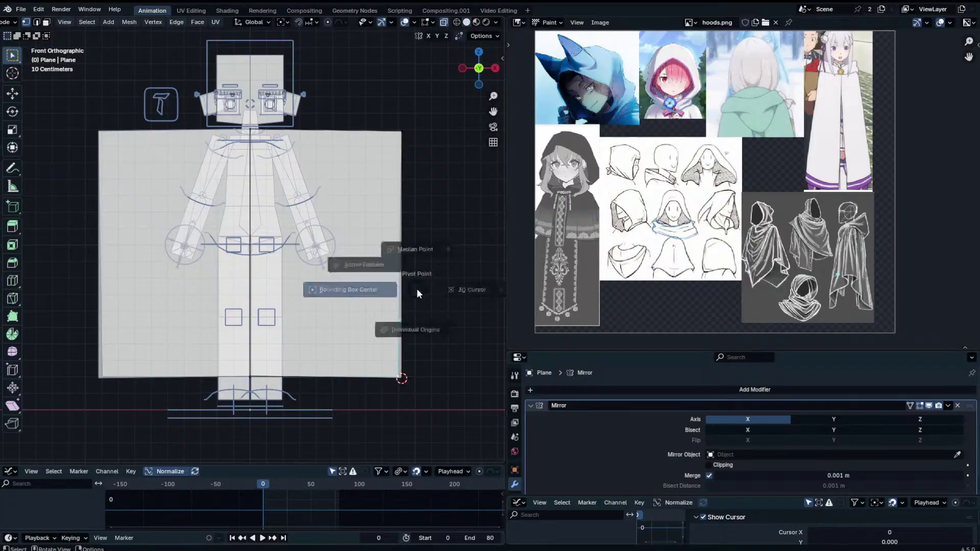
{"action": "left_click", "coordinate": [487, 289]}
{"action": "type", "text": "sx0"}
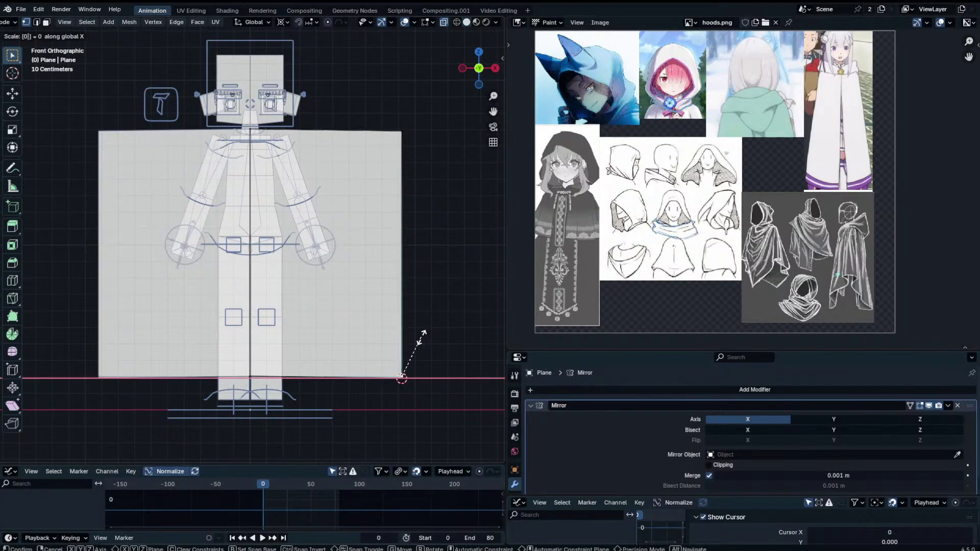
{"action": "key", "text": "Return"}
{"action": "type", "text": "sz0"}
{"action": "key", "text": "Return"}
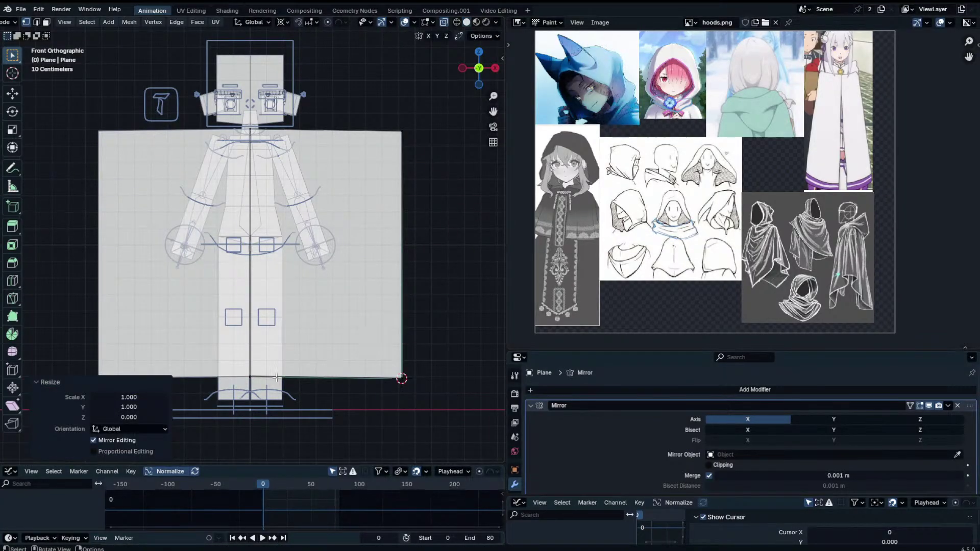
Snap the 3D cursor to the vertex at the centre of the cloak's bottom hem.
{"action": "left_click", "coordinate": [254, 376]}
{"action": "key", "text": "shift+s"}
{"action": "left_click", "coordinate": [259, 435]}
Scale the selected bottom hem vertices to 0 along Z and Y about the 3D cursor at the hem's centre.
{"action": "key", "text": "alt+a"}
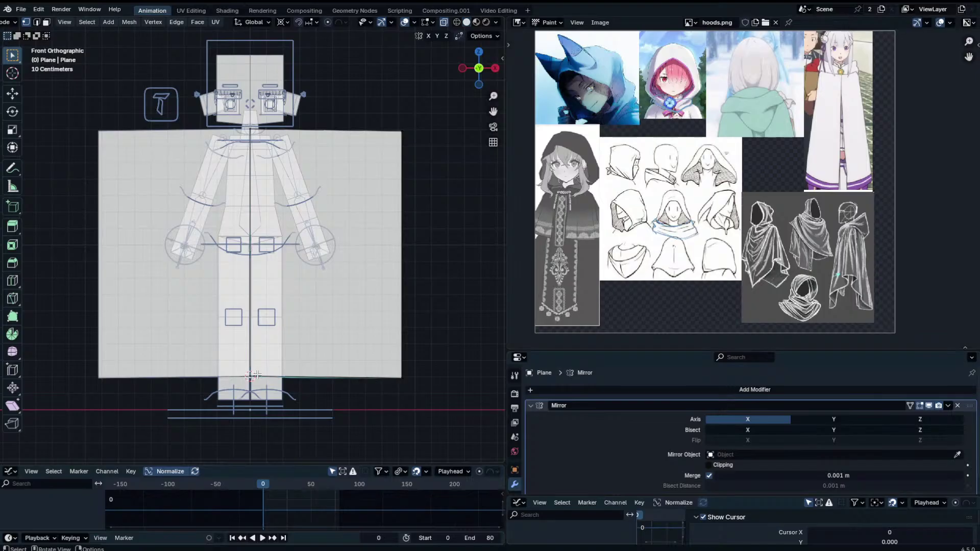
{"action": "left_click", "coordinate": [255, 375]}
{"action": "key", "text": "alt+a"}
{"action": "key", "text": "s"}
{"action": "key", "text": "z"}
{"action": "key", "text": "0"}
{"action": "key", "text": "Return"}
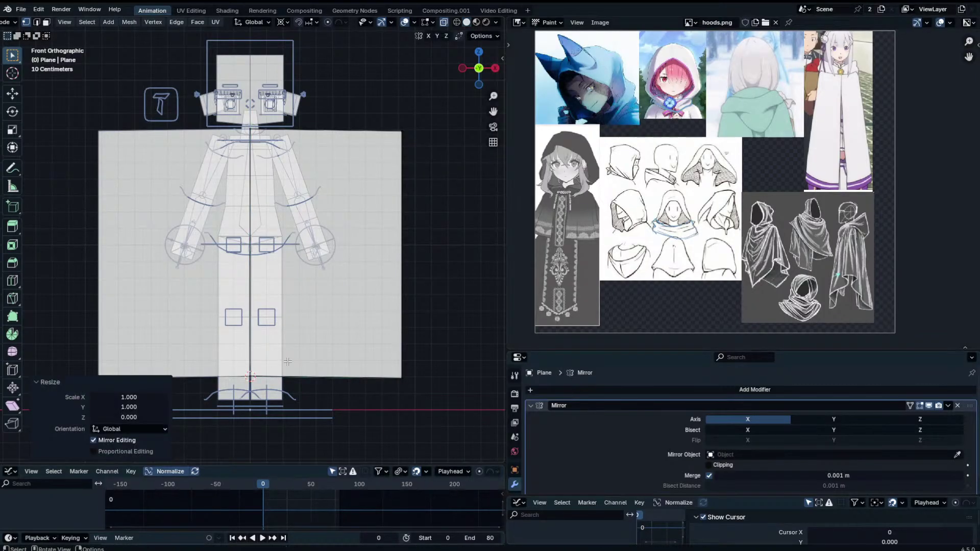
{"action": "key", "text": "s"}
{"action": "key", "text": "y"}
{"action": "key", "text": "0"}
{"action": "key", "text": "Return"}
{"action": "scroll", "coordinate": [274, 260], "scroll_direction": "up", "scroll_amount": 6}
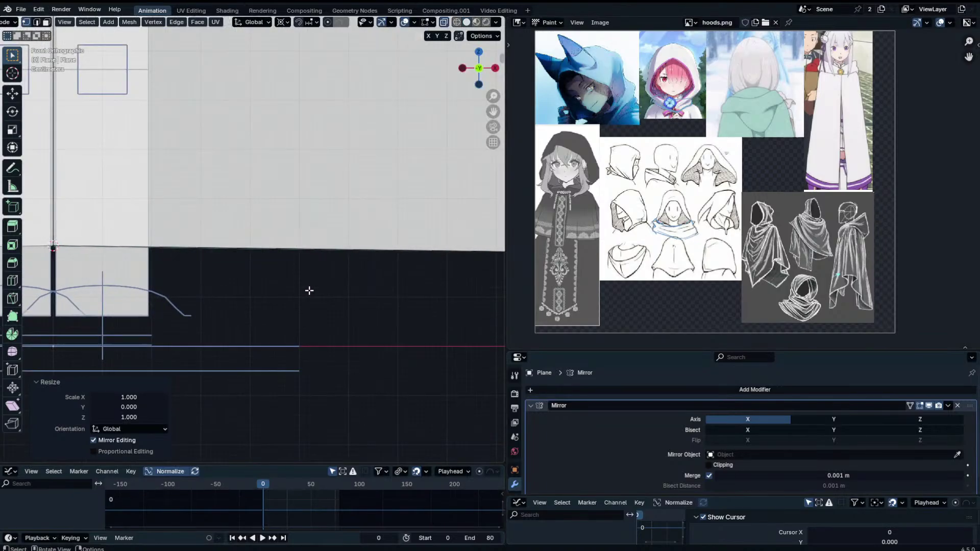
Level the cloak's lower outer corner vertices with the hem centre by scaling them to 0 along Z about the 3D cursor.
{"action": "scroll", "coordinate": [311, 289], "scroll_direction": "down", "scroll_amount": 6}
{"action": "left_click", "coordinate": [330, 242]}
{"action": "left_click_drag", "start_coordinate": [302, 232], "coordinate": [379, 294]}
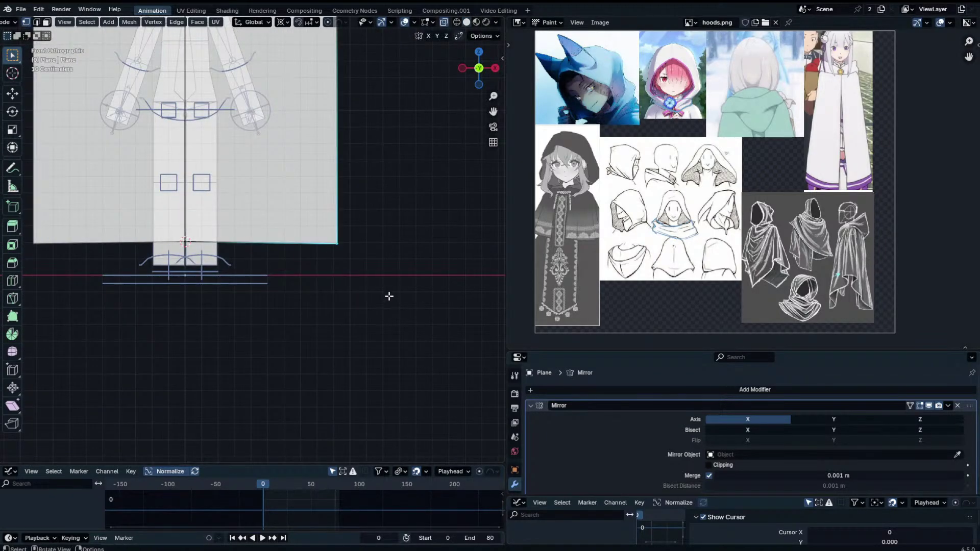
{"action": "key", "text": "s"}
{"action": "key", "text": "z"}
{"action": "key", "text": "0"}
{"action": "key", "text": "Return"}
Snap the 3D cursor to the cloak's upper outer corner vertices and scale them to 0 along Z.
{"action": "middle_click_drag", "start_coordinate": [381, 71], "coordinate": [420, 234], "text": "shift"}
{"action": "left_click", "coordinate": [376, 161]}
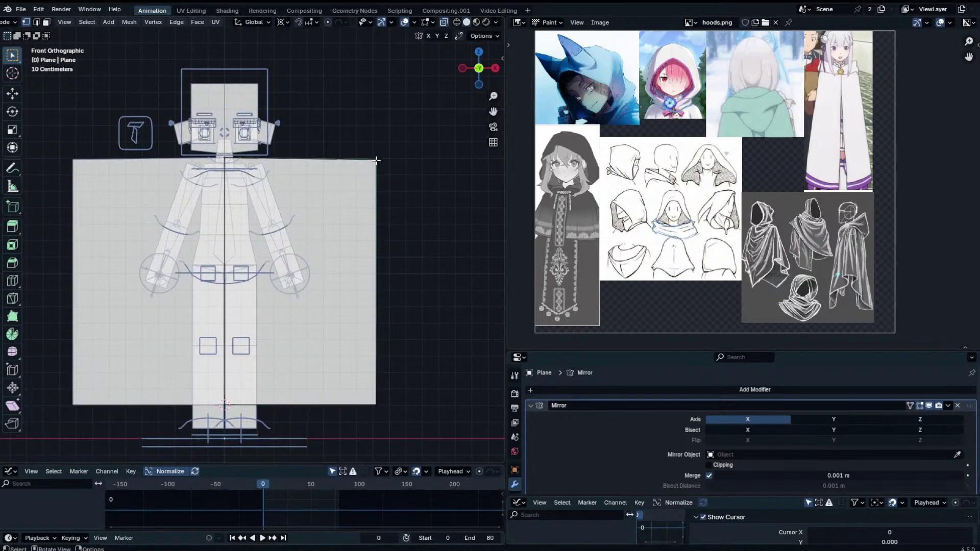
{"action": "left_click_drag", "start_coordinate": [370, 140], "coordinate": [403, 189]}
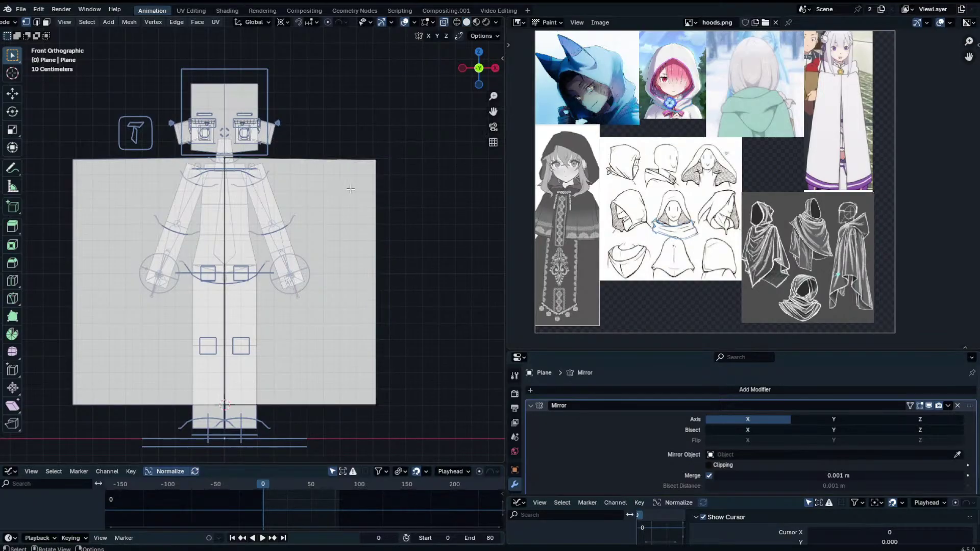
{"action": "key", "text": "shift+s"}
{"action": "left_click", "coordinate": [372, 199]}
{"action": "key", "text": "s"}
{"action": "key", "text": "z"}
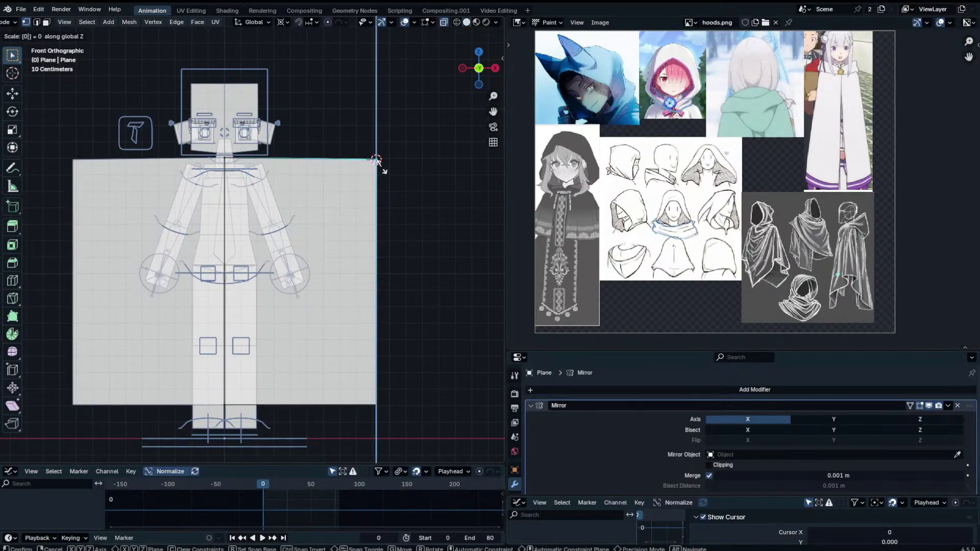
{"action": "key", "text": "0"}
{"action": "key", "text": "Return"}
Level the cloak's top centre vertices with the upper corner by scaling them to 0 along Z, and leave mesh editing.
{"action": "left_click_drag", "start_coordinate": [258, 142], "coordinate": [207, 171]}
{"action": "key", "text": "s"}
{"action": "key", "text": "z"}
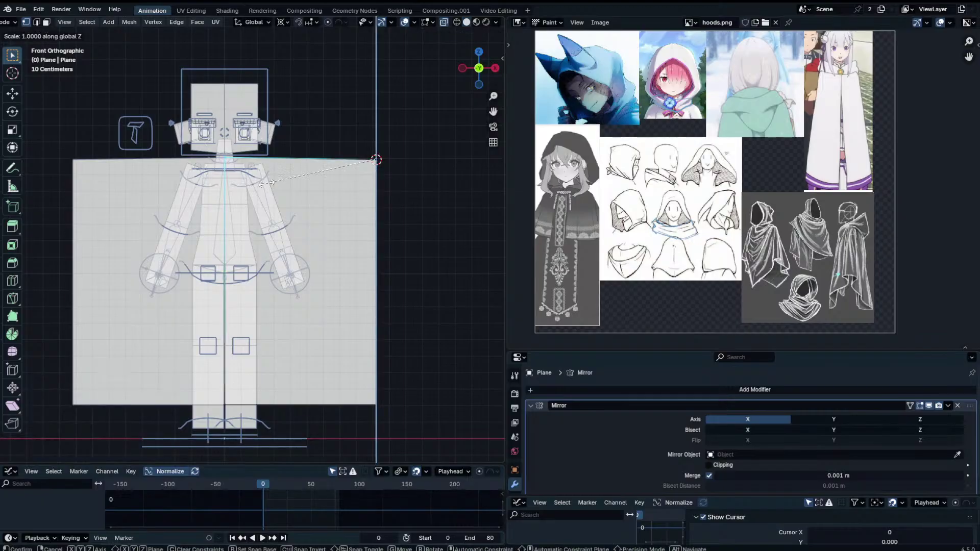
{"action": "key", "text": "0"}
{"action": "key", "text": "Return"}
{"action": "key", "text": "Tab"}
{"action": "scroll", "coordinate": [359, 174], "scroll_direction": "down", "scroll_amount": 2}
{"action": "left_click", "coordinate": [415, 194]}
{"action": "middle_click_drag", "start_coordinate": [403, 187], "coordinate": [413, 147], "text": "shift"}
{"action": "scroll", "coordinate": [387, 142], "scroll_direction": "up", "scroll_amount": 1}
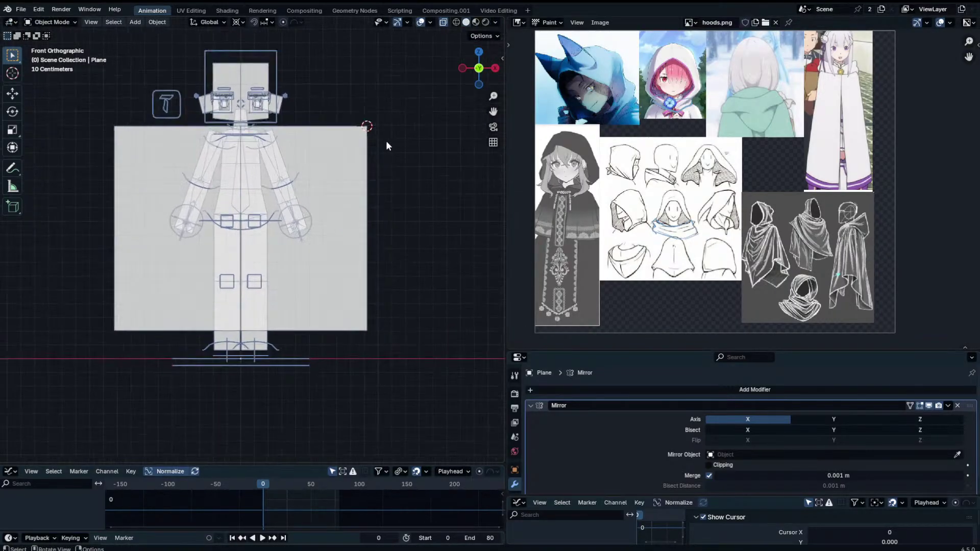
Pose the rig's arms horizontally by rotating the left upper arm FK control -70° with the pivot point switched from 3D Cursor.
{"action": "left_click", "coordinate": [324, 161]}
{"action": "key", "text": "Tab"}
{"action": "key", "text": "Tab"}
{"action": "left_click", "coordinate": [278, 140]}
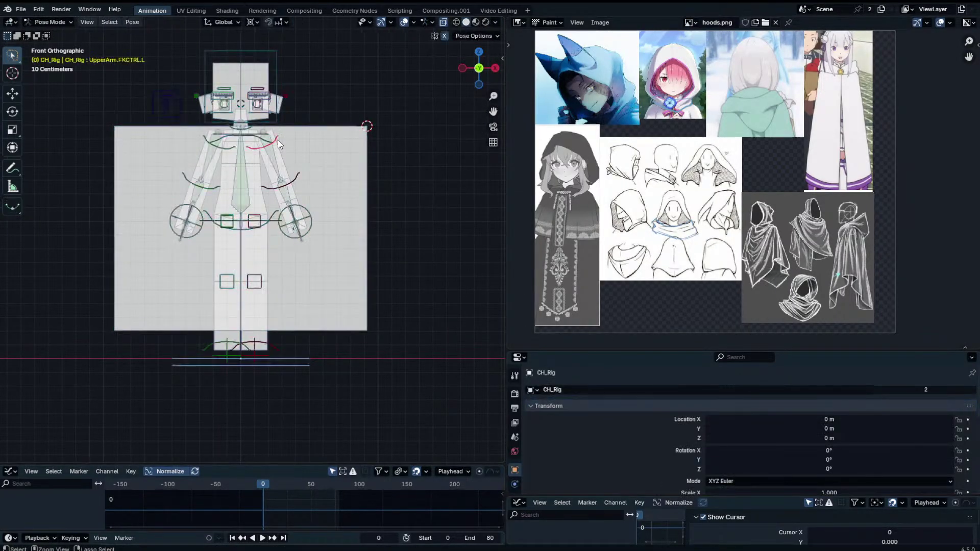
{"action": "key", "text": "r"}
{"action": "right_click", "coordinate": [303, 119]}
{"action": "left_click", "coordinate": [254, 23]}
{"action": "left_click", "coordinate": [264, 45]}
{"action": "key", "text": "r"}
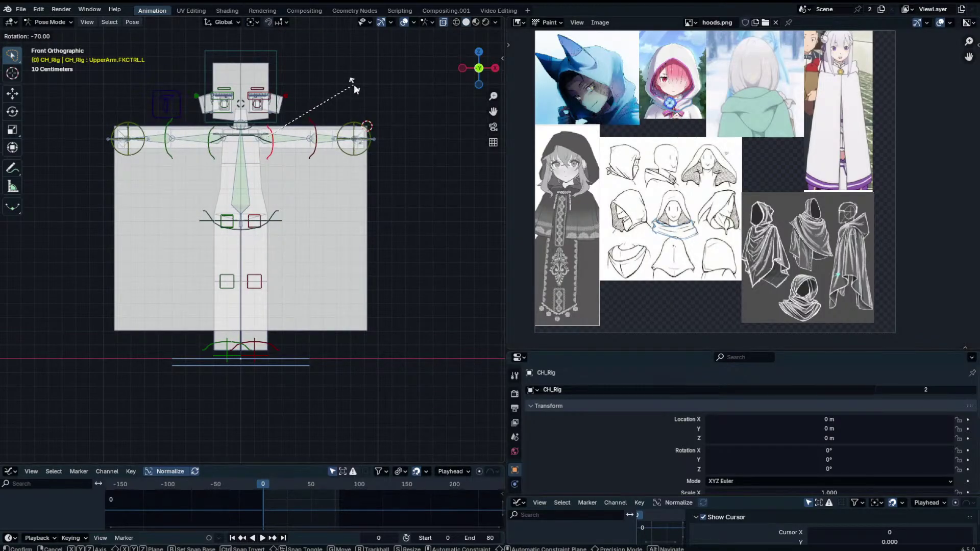
{"action": "left_click", "coordinate": [356, 89]}
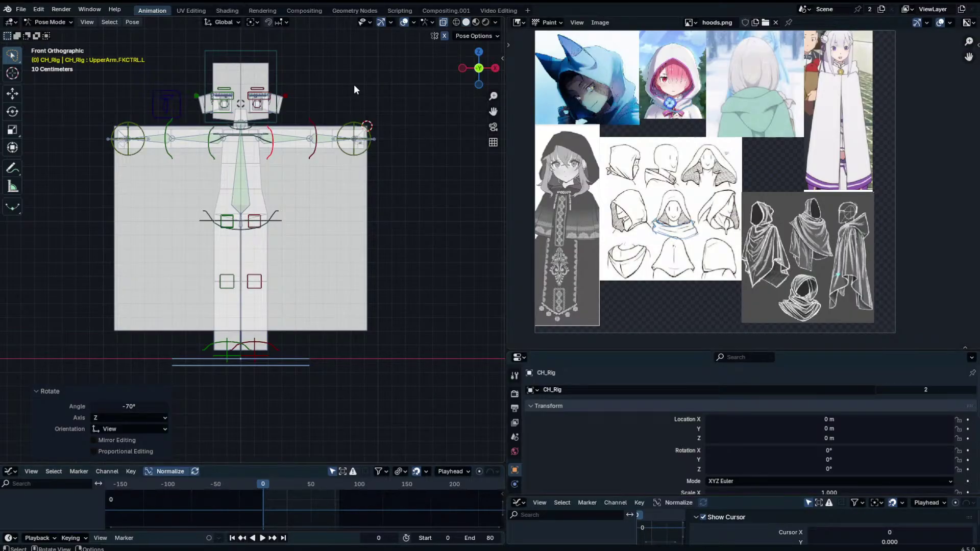
Widen the 3D viewport and switch from posing the rig to editing the cloak mesh.
{"action": "left_click_drag", "start_coordinate": [506, 184], "coordinate": [679, 184]}
{"action": "middle_click_drag", "start_coordinate": [498, 173], "coordinate": [590, 180], "text": "shift"}
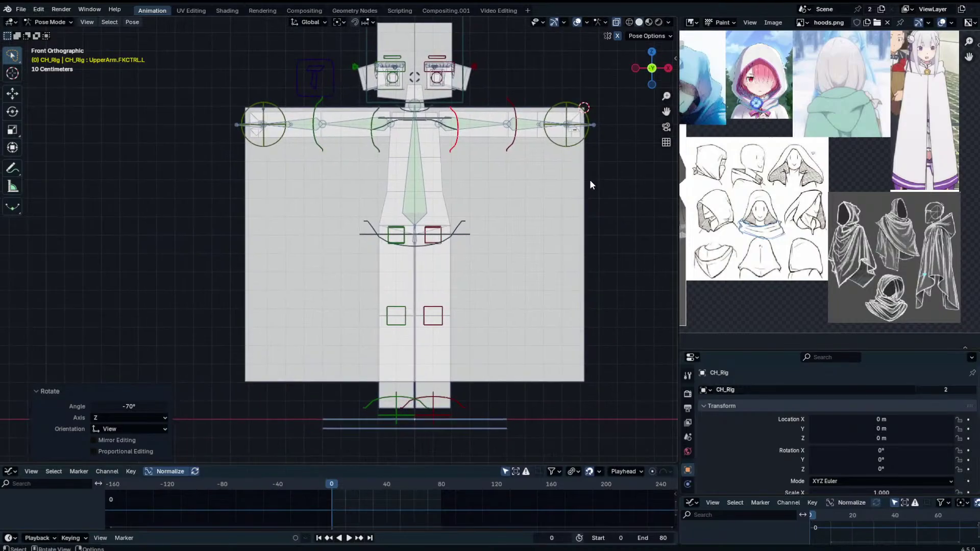
{"action": "key", "text": "ctrl+Tab"}
{"action": "left_click", "coordinate": [550, 196]}
{"action": "key", "text": "Tab"}
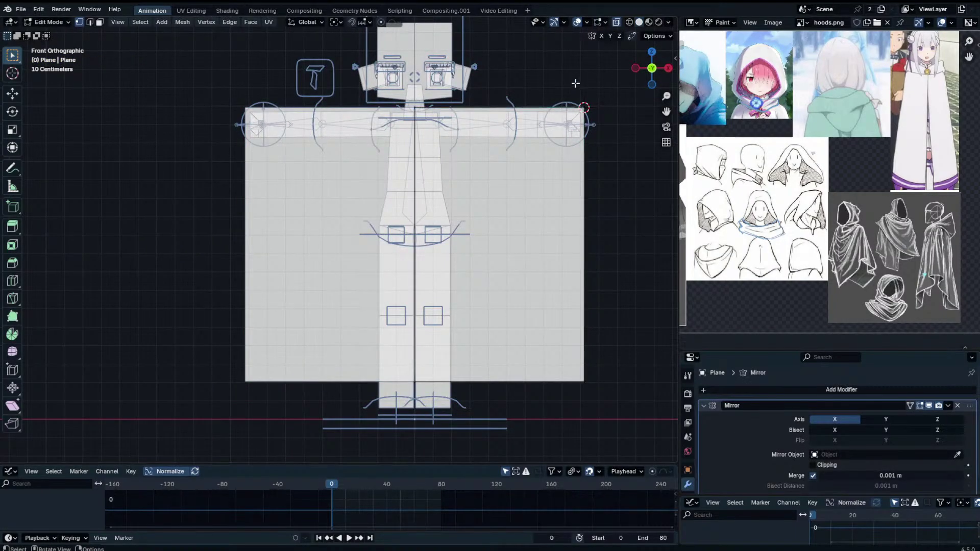
{"action": "left_click_drag", "start_coordinate": [546, 72], "coordinate": [618, 422]}
{"action": "key", "text": "g"}
{"action": "key", "text": "x"}
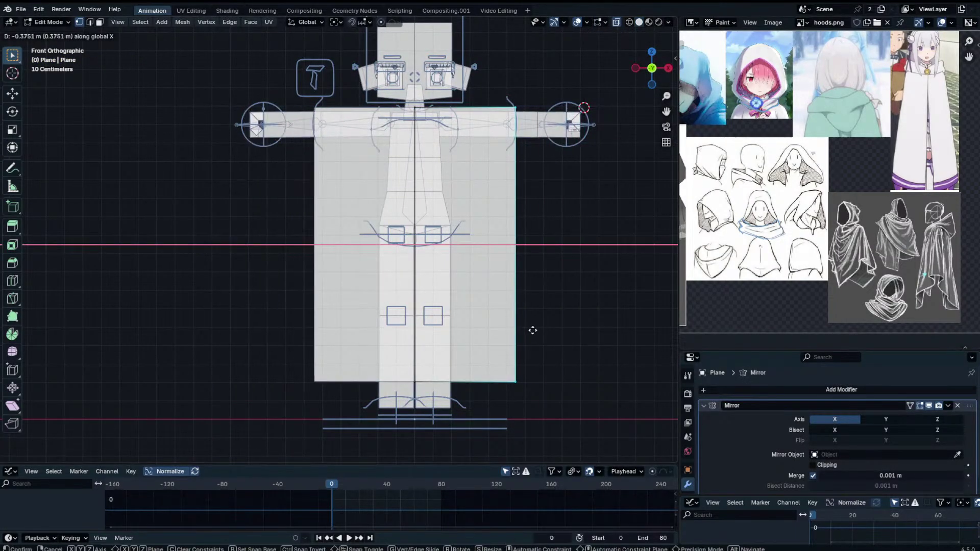
{"action": "right_click", "coordinate": [531, 339]}
{"action": "key", "text": "g"}
{"action": "key", "text": "x"}
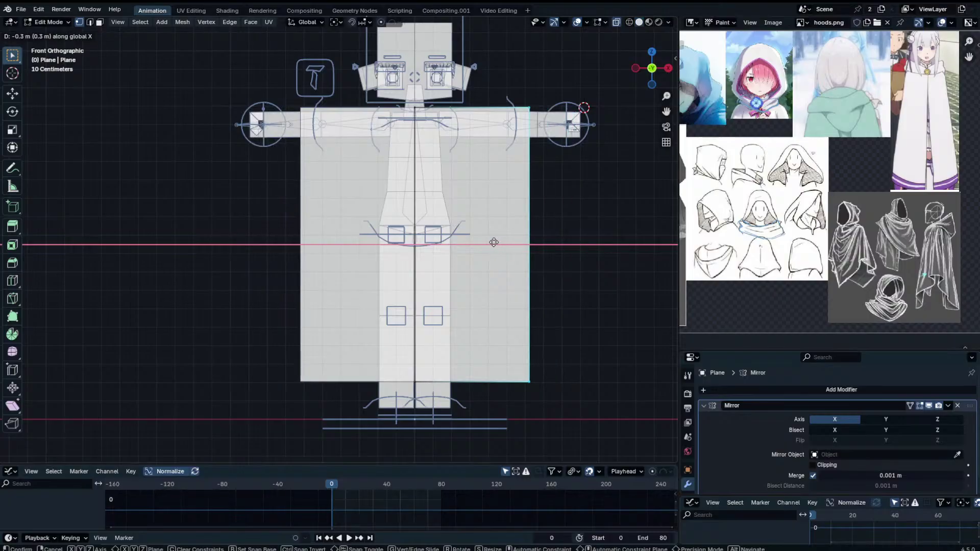
{"action": "left_click", "coordinate": [531, 244]}
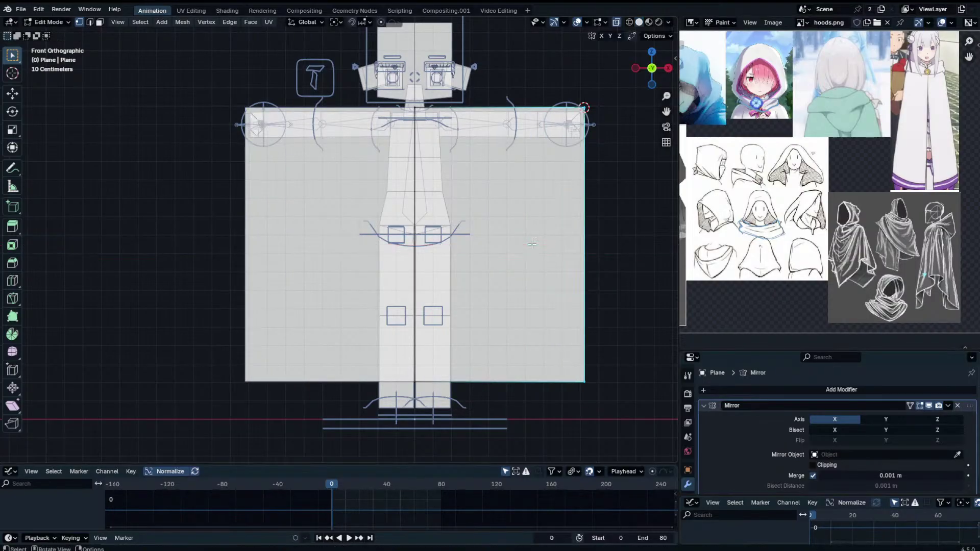
{"action": "key", "text": "Tab"}
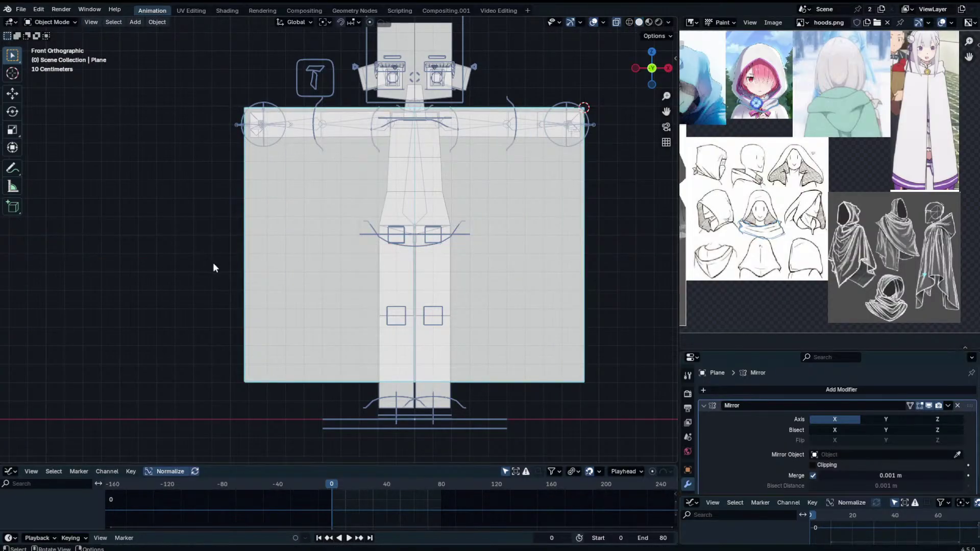
{"action": "left_click", "coordinate": [21, 10]}
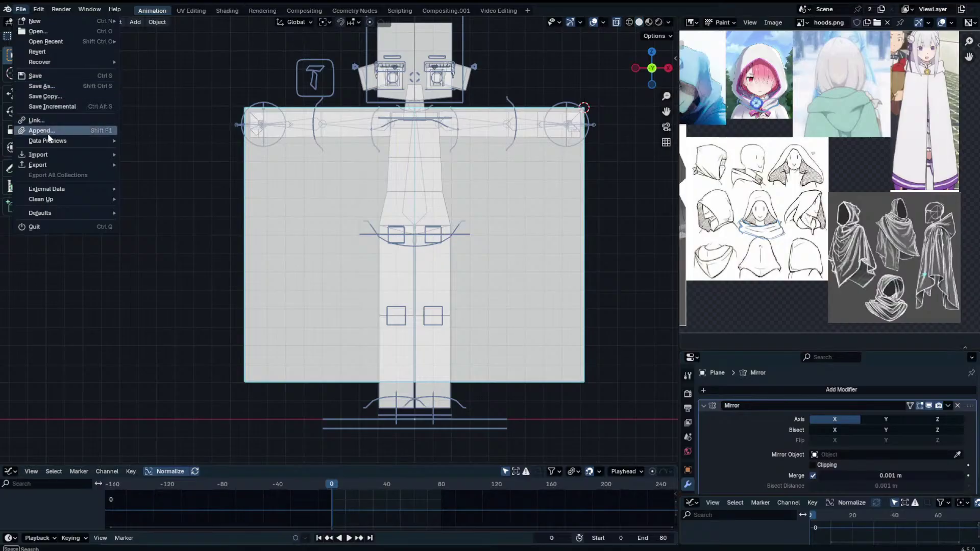
{"action": "mouse_move", "coordinate": [42, 163]}
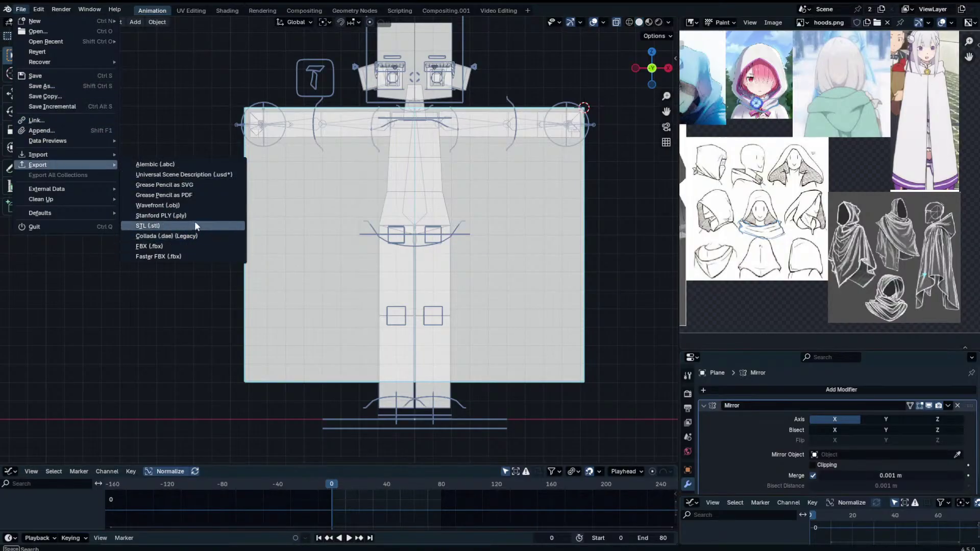
{"action": "left_click", "coordinate": [558, 297]}
{"action": "middle_click_drag", "start_coordinate": [549, 293], "coordinate": [457, 259], "text": "shift"}
{"action": "key", "text": "Tab"}
{"action": "left_click", "coordinate": [533, 340]}
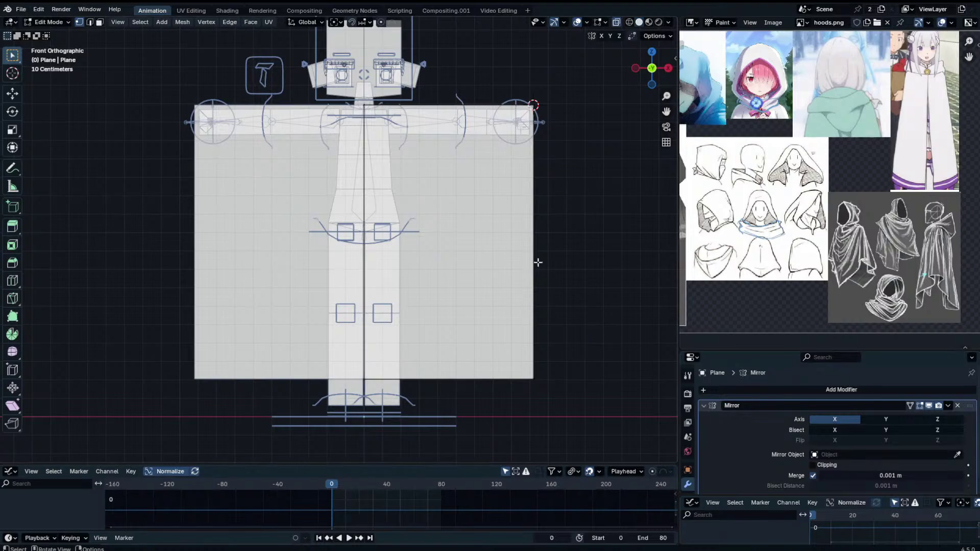
{"action": "middle_click_drag", "start_coordinate": [580, 314], "coordinate": [541, 261], "text": "shift"}
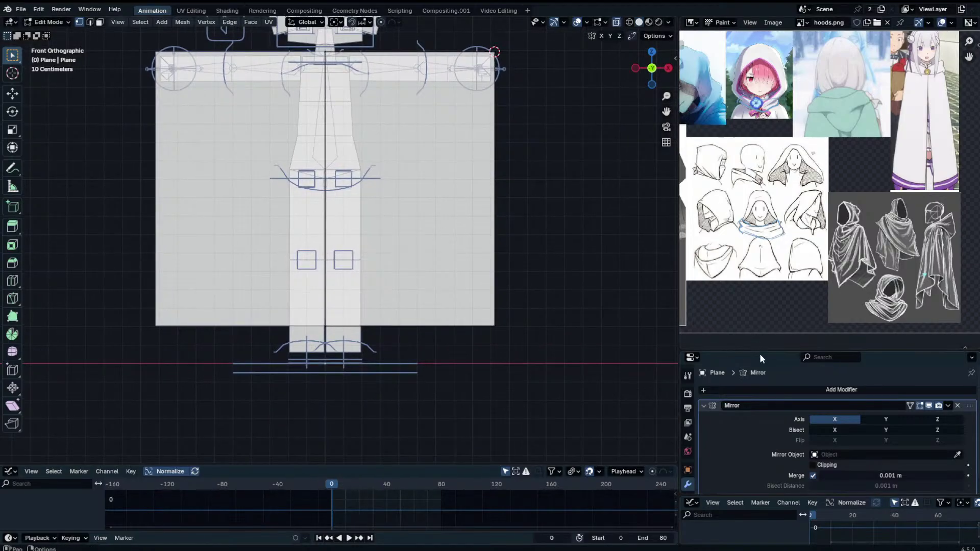
Enlarge the Properties editor and add a vertical loop cut to the cloak near the leg's outer edge, slid to a factor of about 0.54.
{"action": "left_click_drag", "start_coordinate": [760, 348], "coordinate": [760, 211]}
{"action": "scroll", "coordinate": [427, 201], "scroll_direction": "down", "scroll_amount": 1}
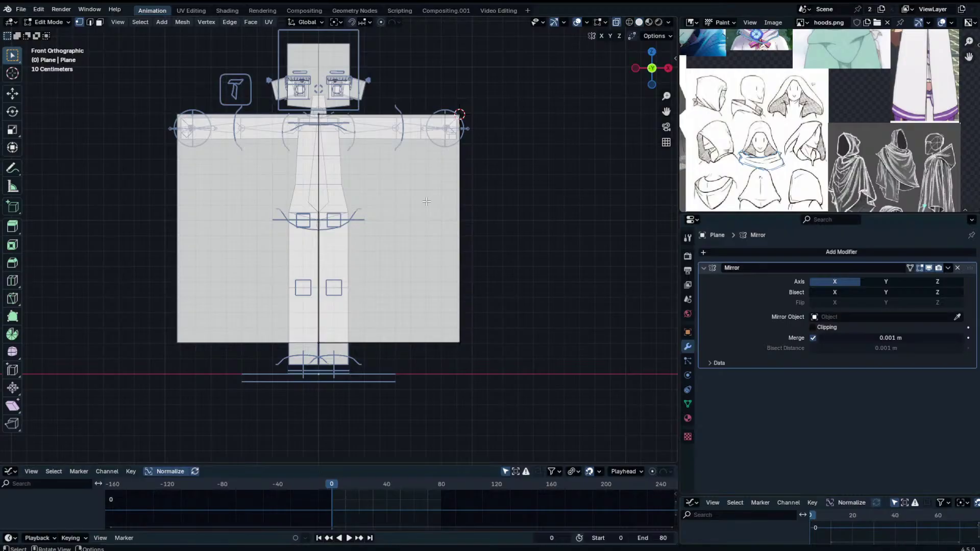
{"action": "key", "text": "Tab"}
{"action": "left_click", "coordinate": [357, 150]}
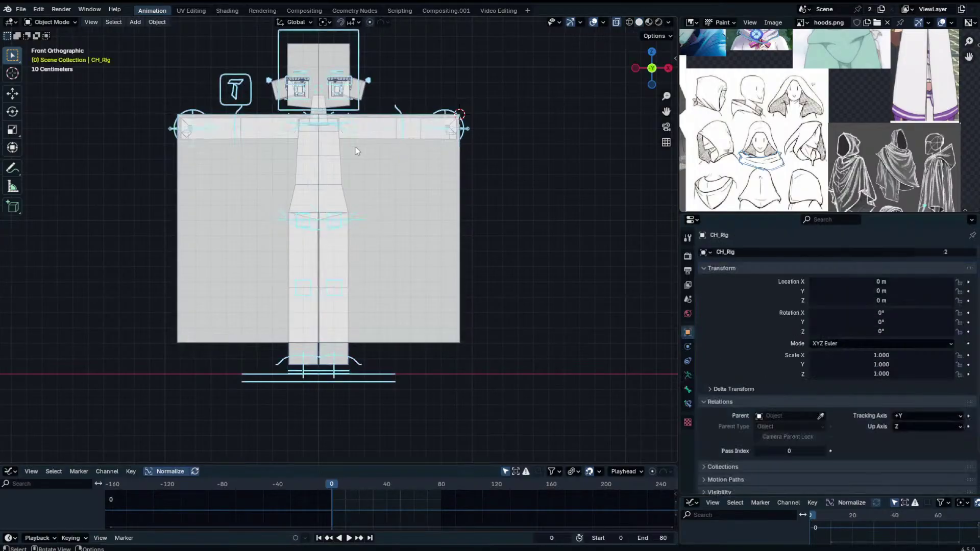
{"action": "left_click", "coordinate": [440, 175]}
{"action": "key", "text": "Tab"}
{"action": "key", "text": "g"}
{"action": "key", "text": "g"}
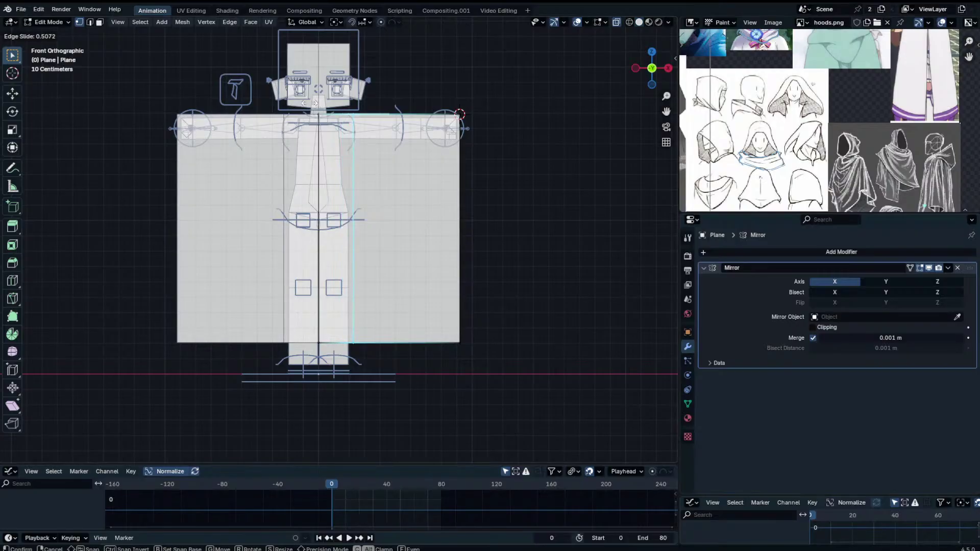
{"action": "left_click", "coordinate": [433, 191]}
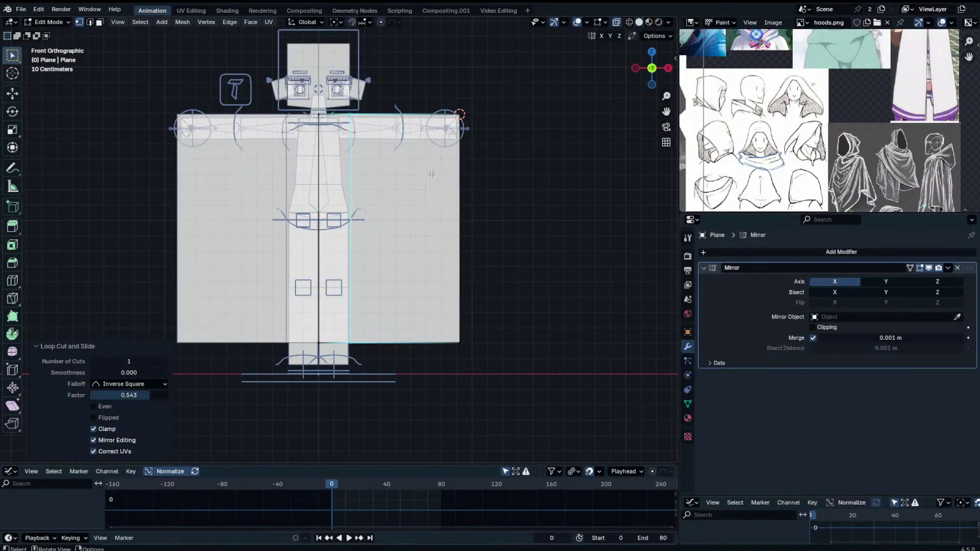
Select the vertices at the cloak's upper outer corner beside the hand.
{"action": "key", "text": "Tab"}
{"action": "key", "text": "Tab"}
{"action": "left_click", "coordinate": [503, 80]}
{"action": "left_click_drag", "start_coordinate": [437, 94], "coordinate": [494, 137]}
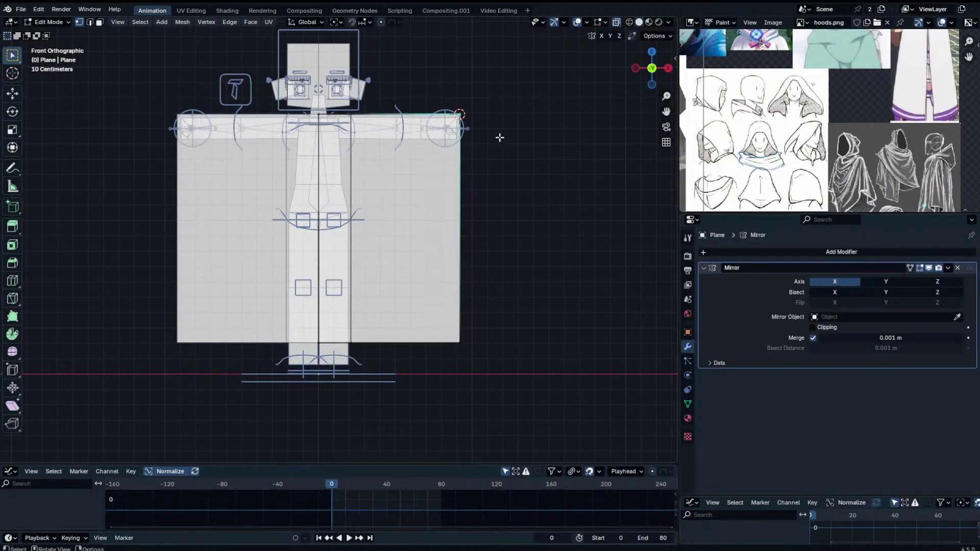
{"action": "key", "text": "g"}
{"action": "right_click", "coordinate": [480, 201]}
Add a vertex group to the cloak mesh and name it Arm.L.
{"action": "left_click", "coordinate": [689, 405]}
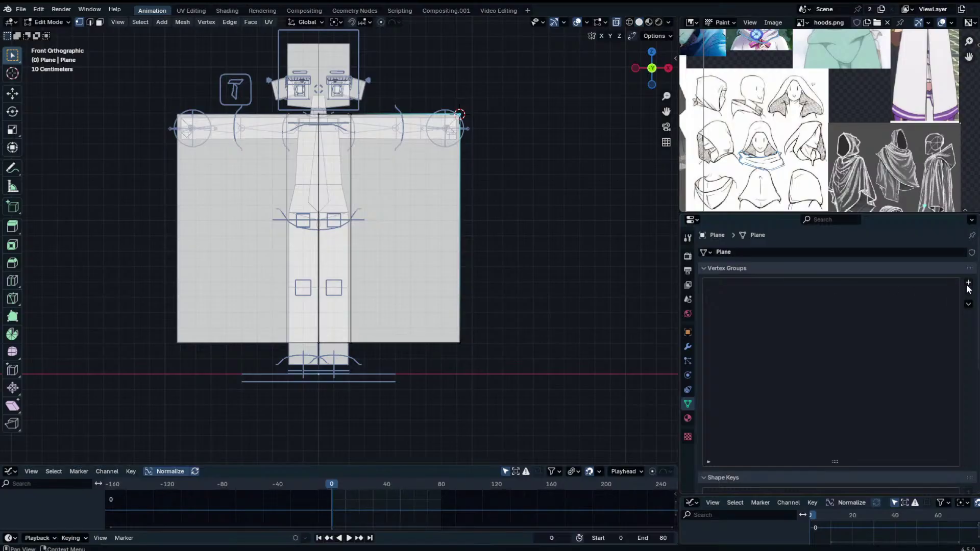
{"action": "left_click", "coordinate": [968, 283]}
{"action": "double_click", "coordinate": [766, 283]}
{"action": "type", "text": "Arm"}
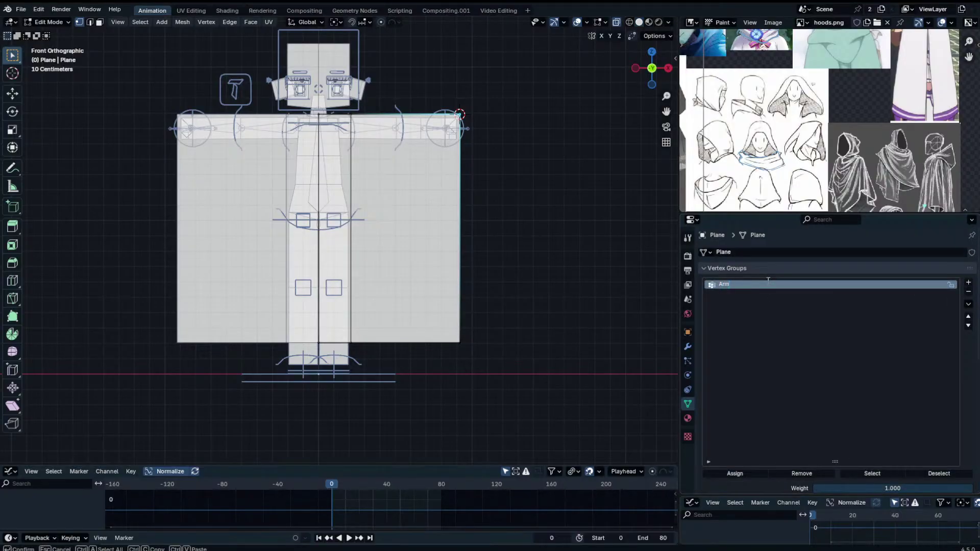
{"action": "type", "text": ".L"}
{"action": "key", "text": "Return"}
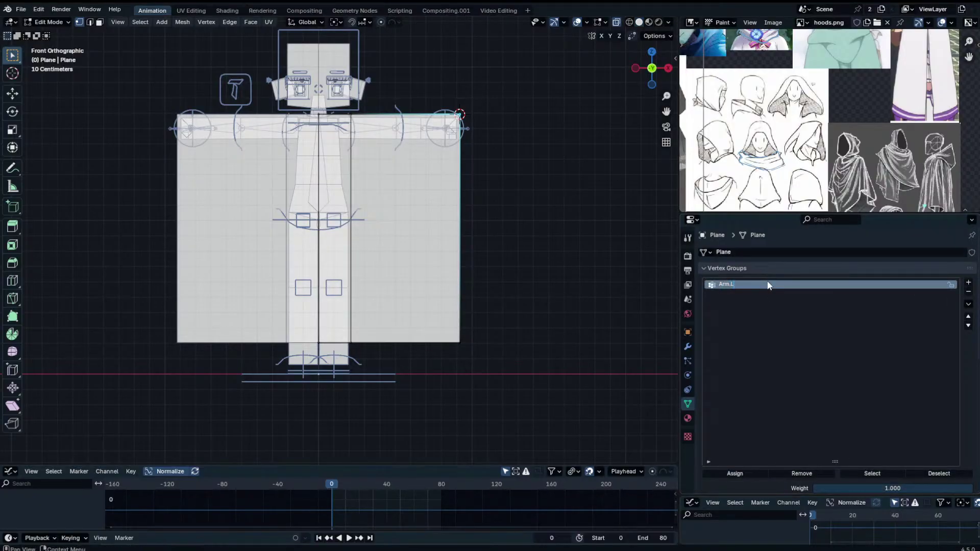
Check the rig's left arm bones, rename the cloak's vertex group as Forearm.FK.L and assign the selected upper corner vertices.
{"action": "key", "text": "Tab"}
{"action": "left_click", "coordinate": [403, 138]}
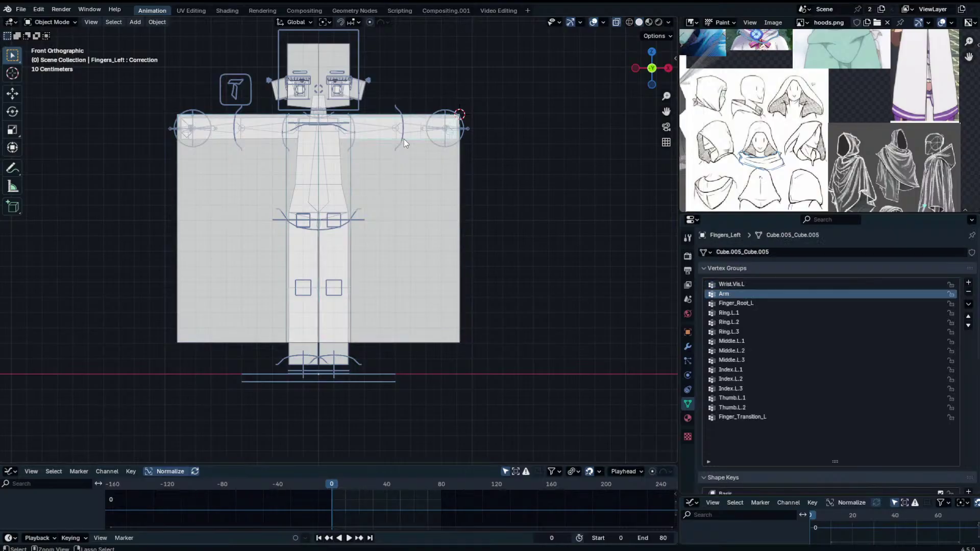
{"action": "left_click", "coordinate": [403, 138]}
{"action": "key", "text": "ctrl+Tab"}
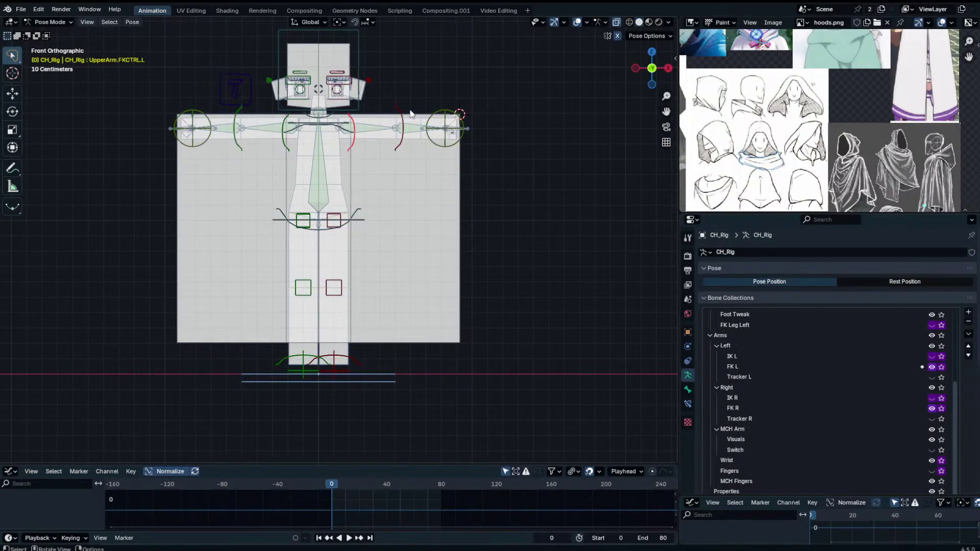
{"action": "key", "text": "ctrl+Tab"}
{"action": "left_click", "coordinate": [458, 150]}
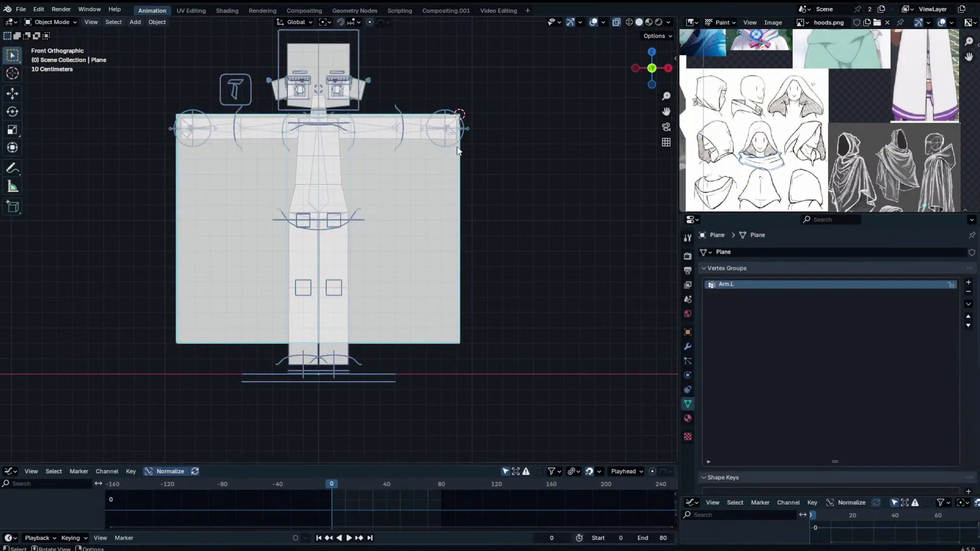
{"action": "key", "text": "Tab"}
{"action": "double_click", "coordinate": [739, 283]}
{"action": "type", "text": "Forearm.FK.L"}
{"action": "left_click", "coordinate": [735, 320]}
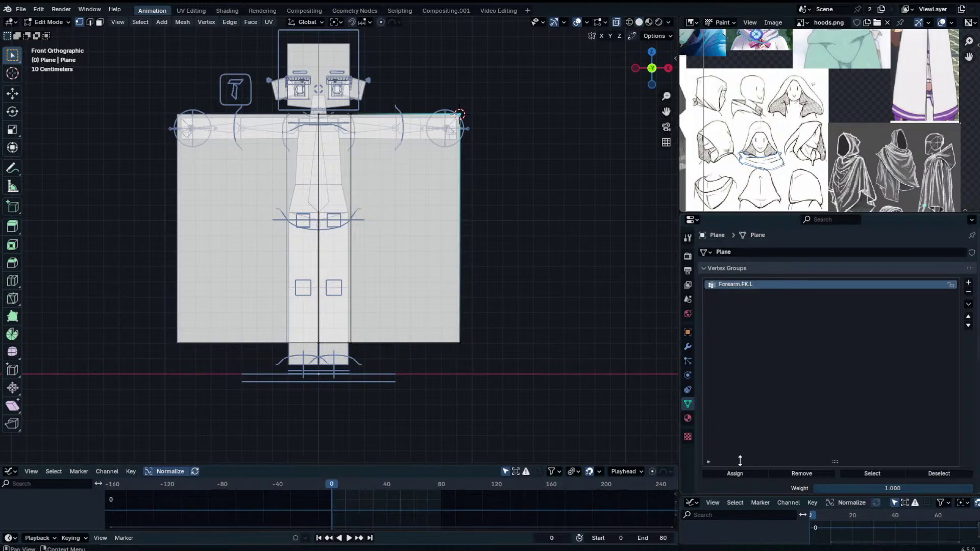
{"action": "key", "text": "Tab"}
{"action": "left_click", "coordinate": [366, 145]}
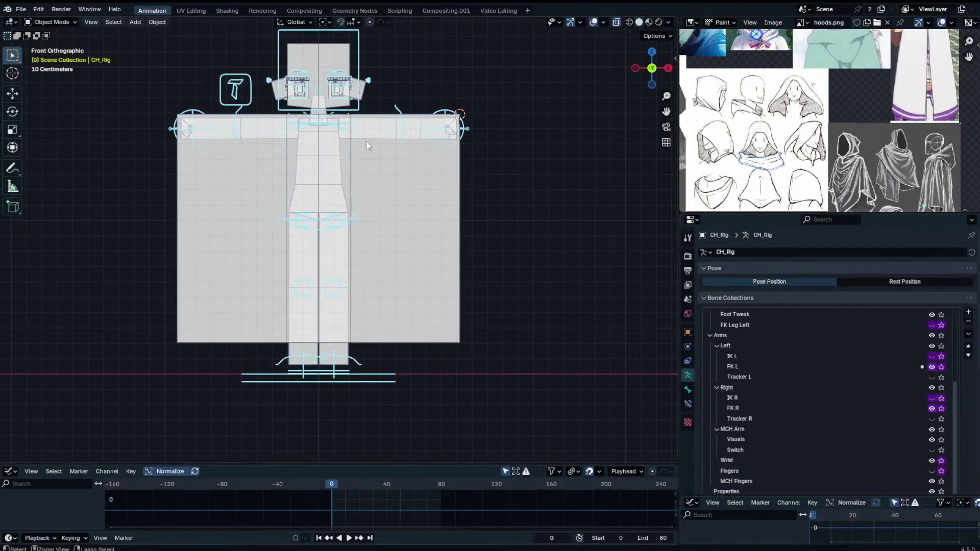
{"action": "key", "text": "ctrl+Tab"}
{"action": "left_click", "coordinate": [354, 147]}
{"action": "key", "text": "r"}
{"action": "right_click", "coordinate": [453, 232]}
{"action": "key", "text": "ctrl+Tab"}
Add an Armature modifier targeting CH_Rig to the cloak and place it above the Mirror modifier.
{"action": "left_click", "coordinate": [453, 232]}
{"action": "left_click", "coordinate": [687, 346]}
{"action": "left_click", "coordinate": [757, 252]}
{"action": "type", "text": "arm"}
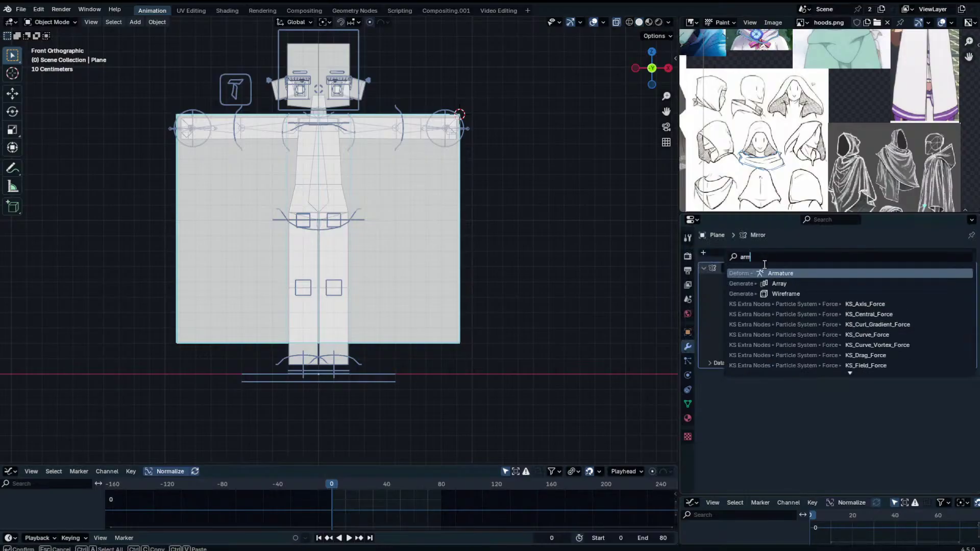
{"action": "key", "text": "Return"}
{"action": "left_click", "coordinate": [958, 390]}
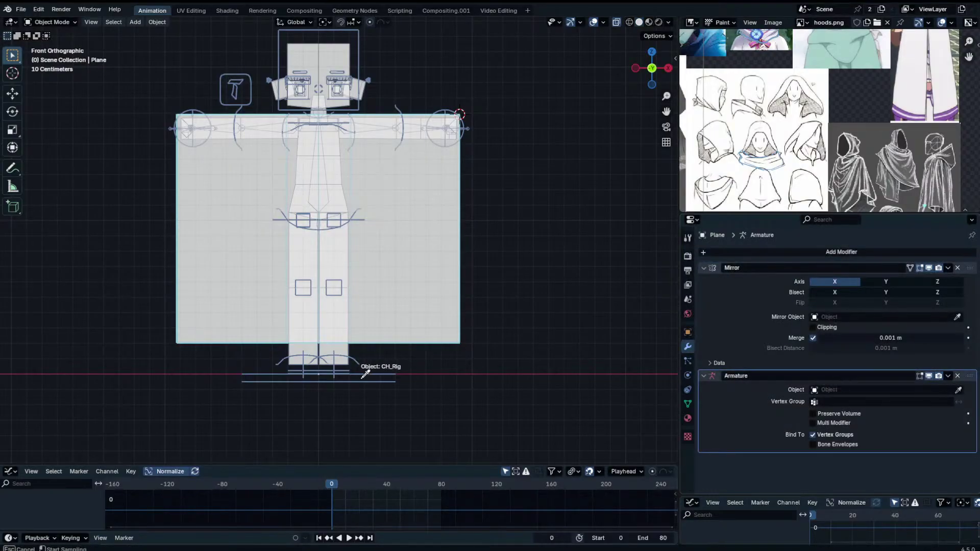
{"action": "left_click", "coordinate": [384, 365]}
{"action": "left_click_drag", "start_coordinate": [969, 375], "coordinate": [964, 264]}
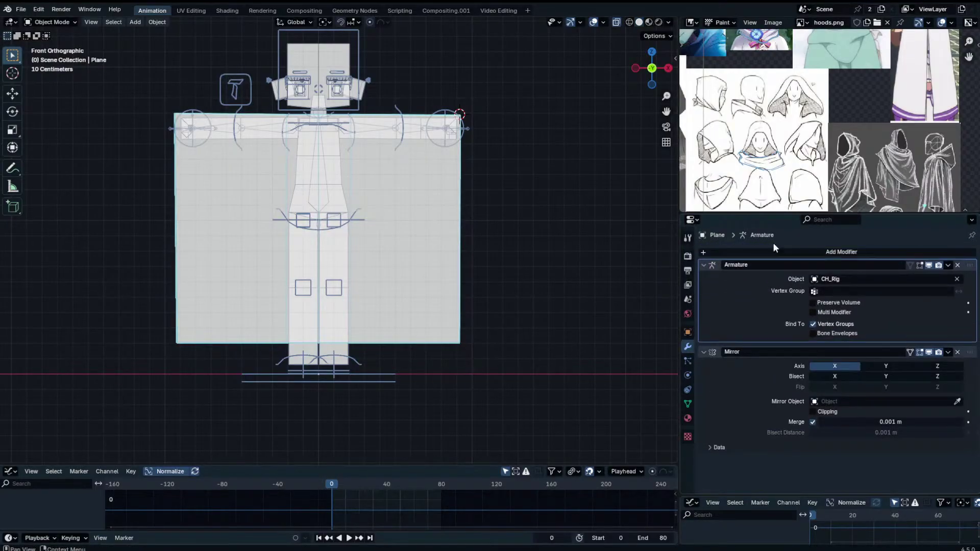
Test the cloak's deformation by rotating the rig's left upper arm control with X mirroring, cancelling each rotation.
{"action": "left_click", "coordinate": [350, 148]}
{"action": "key", "text": "ctrl+Tab"}
{"action": "key", "text": "r"}
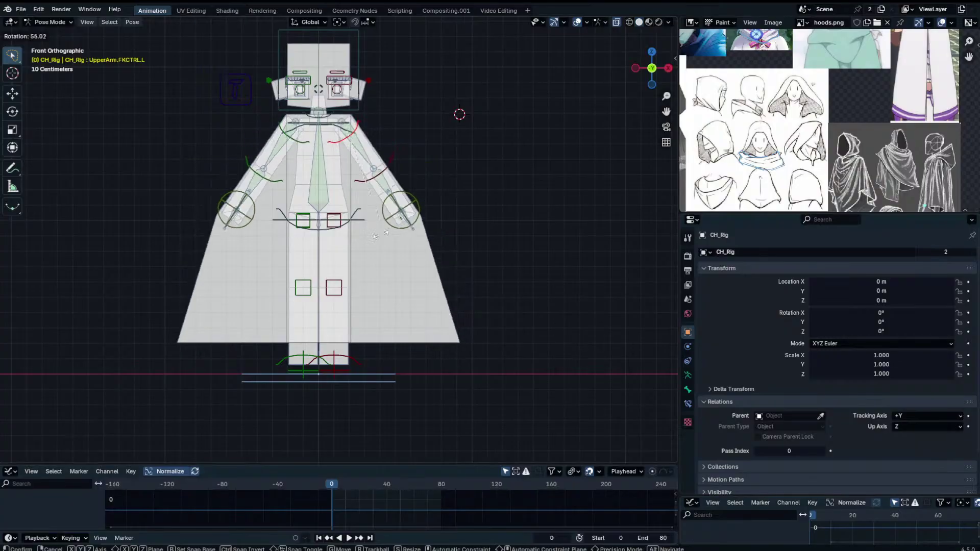
{"action": "right_click", "coordinate": [462, 100]}
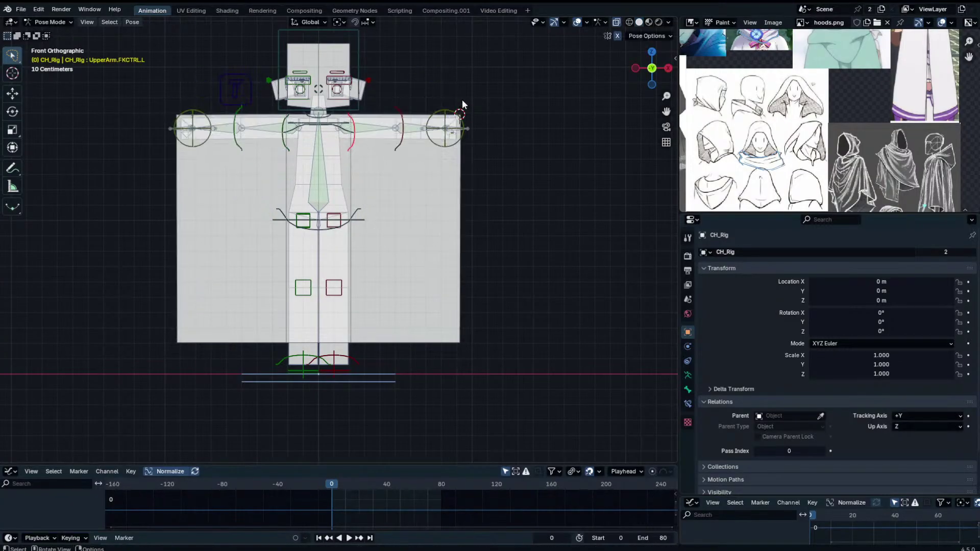
{"action": "left_click", "coordinate": [618, 24]}
{"action": "key", "text": "r"}
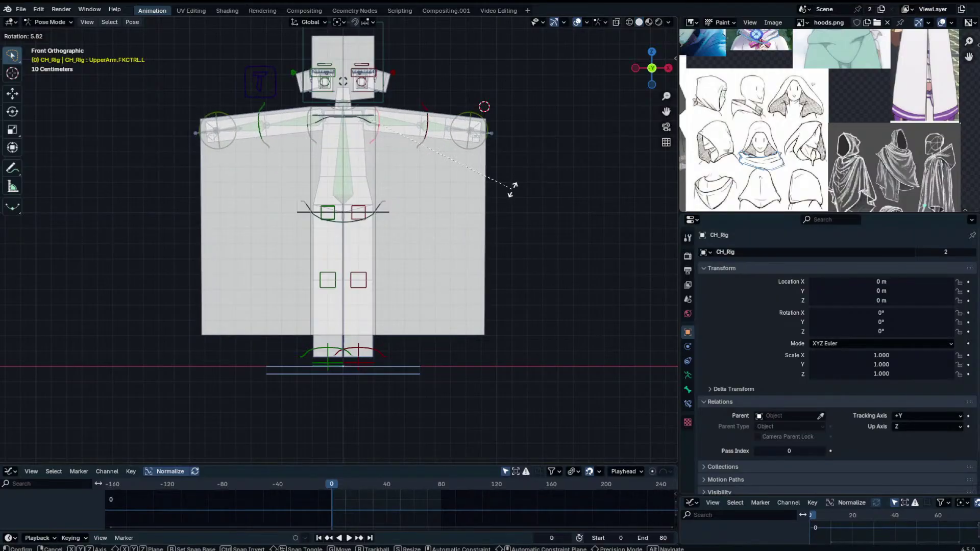
{"action": "right_click", "coordinate": [456, 283]}
Assign the cloak's selected lower outer corner vertex to the Forearm.FK.L vertex group.
{"action": "key", "text": "Tab"}
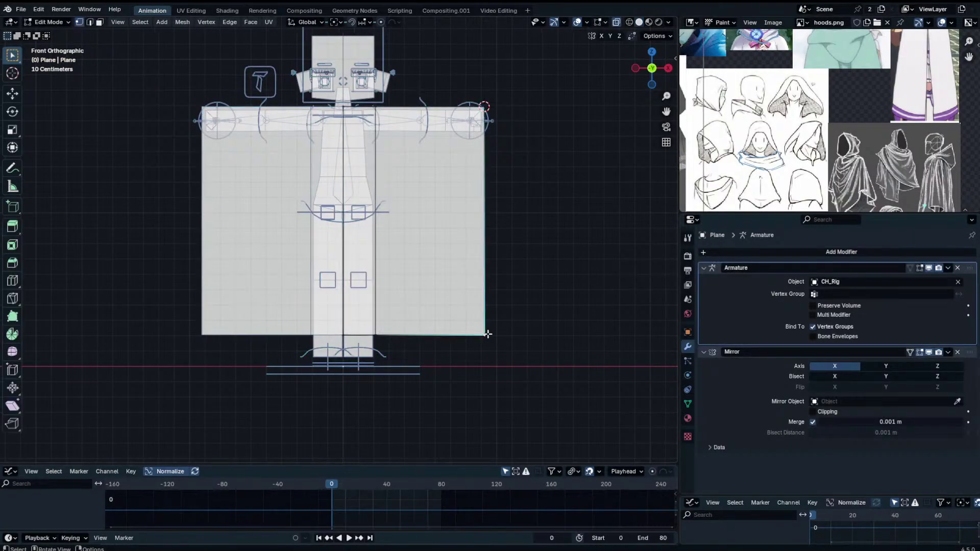
{"action": "left_click", "coordinate": [687, 404]}
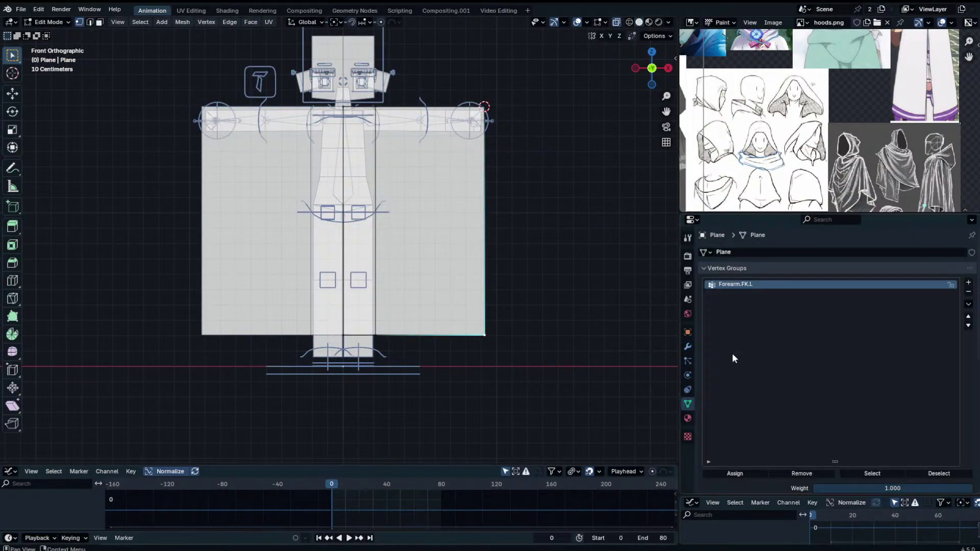
{"action": "left_click", "coordinate": [752, 475]}
Test the lower corner's binding by rotating the left upper arm control in Pose Mode, then cancel the rotation.
{"action": "key", "text": "Tab"}
{"action": "left_click", "coordinate": [377, 138]}
{"action": "key", "text": "ctrl+Tab"}
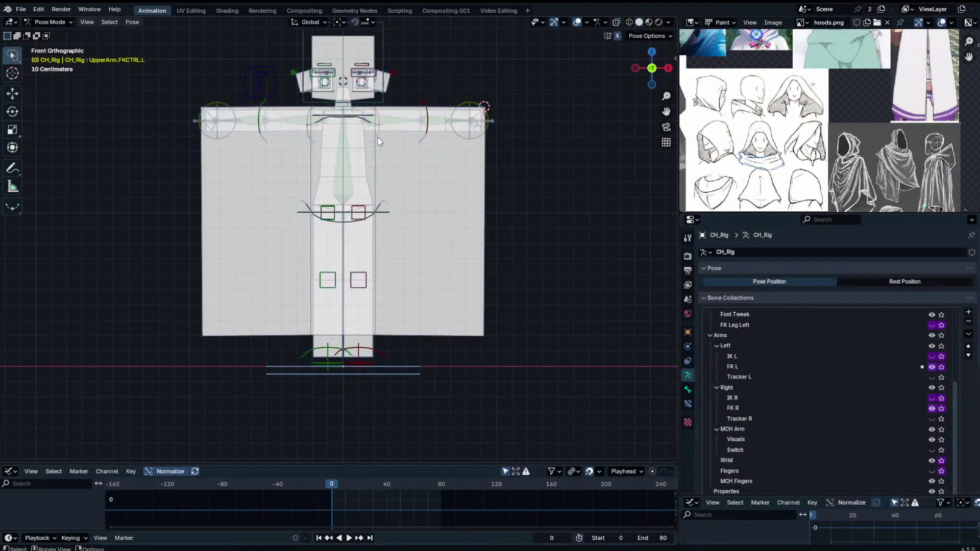
{"action": "key", "text": "r"}
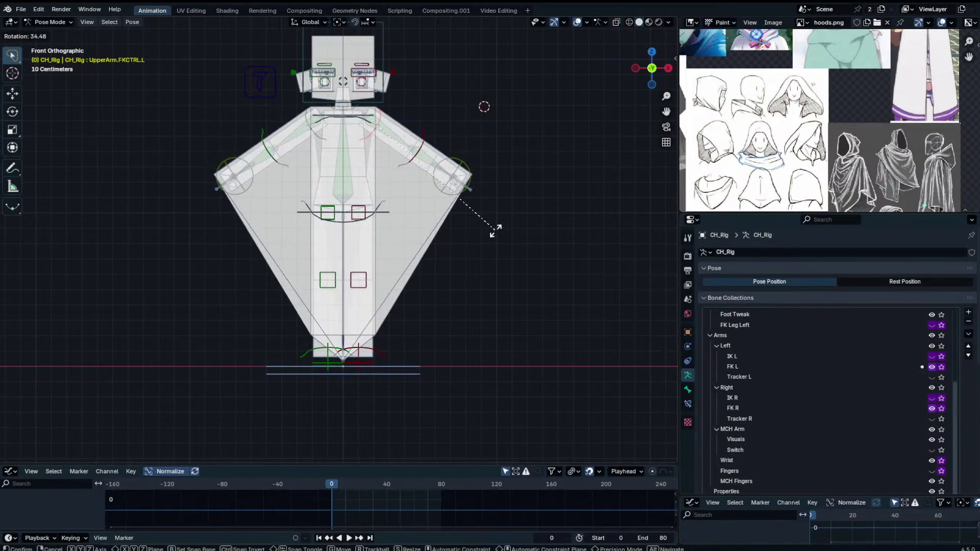
{"action": "key", "text": "Escape"}
{"action": "left_click", "coordinate": [688, 404]}
{"action": "left_click", "coordinate": [688, 390]}
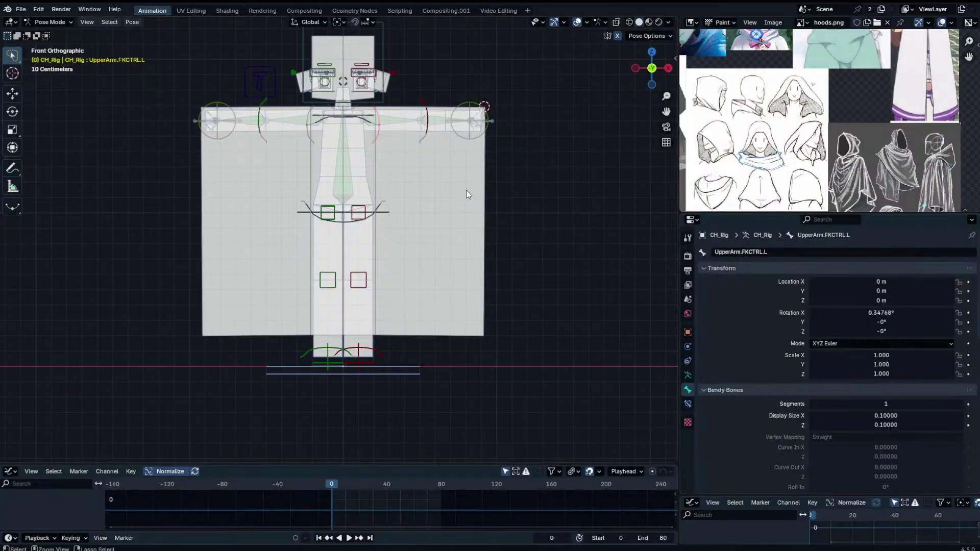
Select the cloak and place its Mirror modifier above the Armature modifier.
{"action": "key", "text": "ctrl+Tab"}
{"action": "left_click", "coordinate": [466, 193]}
{"action": "left_click", "coordinate": [687, 345]}
{"action": "left_click_drag", "start_coordinate": [969, 353], "coordinate": [970, 246]}
Add a second vertex group to the cloak mesh and name it Forearm.FK.R.
{"action": "left_click", "coordinate": [687, 404]}
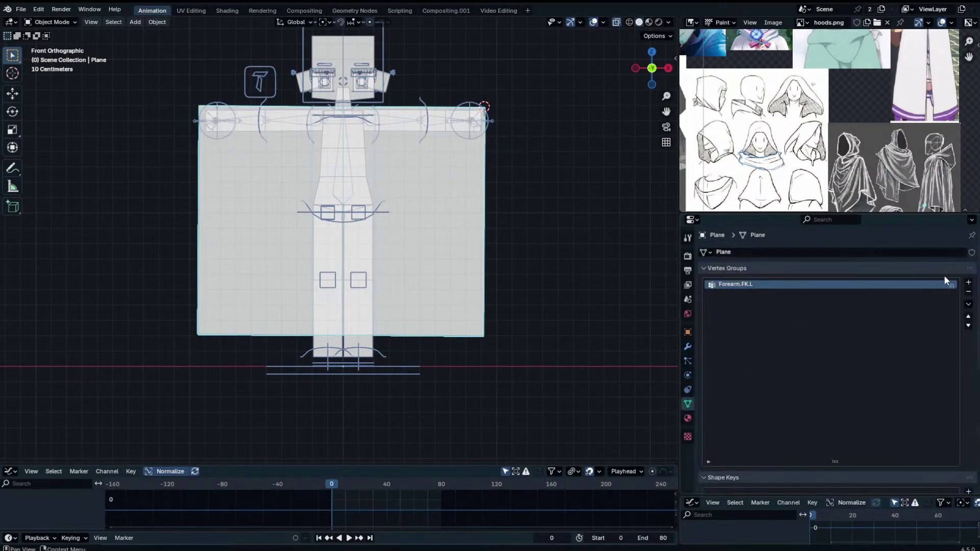
{"action": "left_click", "coordinate": [968, 283]}
{"action": "left_click", "coordinate": [764, 284]}
{"action": "double_click", "coordinate": [746, 294]}
{"action": "type", "text": "Forearm.FK.L"}
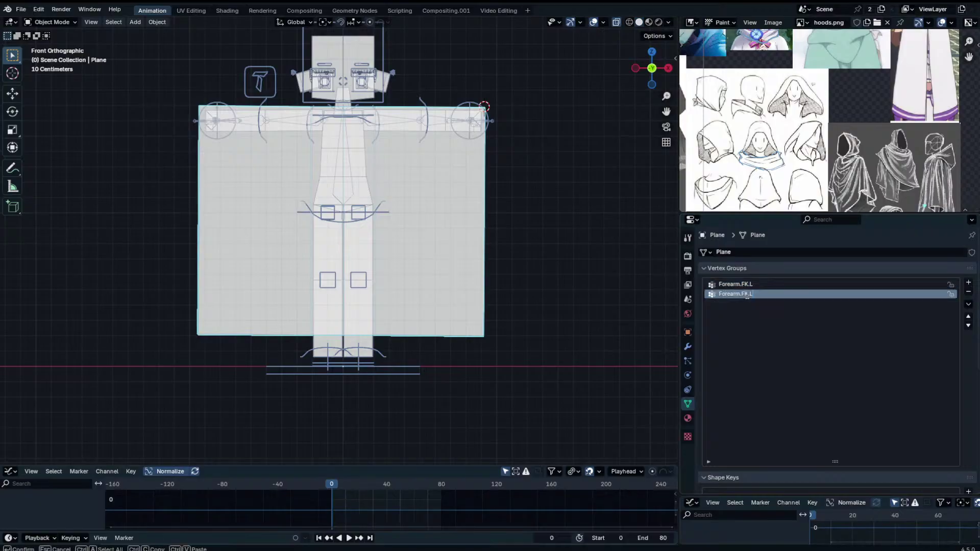
{"action": "type", "text": "R"}
{"action": "key", "text": "Return"}
Rotate the left upper arm control slightly to test how the cloak follows both arms, then return to Object Mode.
{"action": "left_click", "coordinate": [379, 139]}
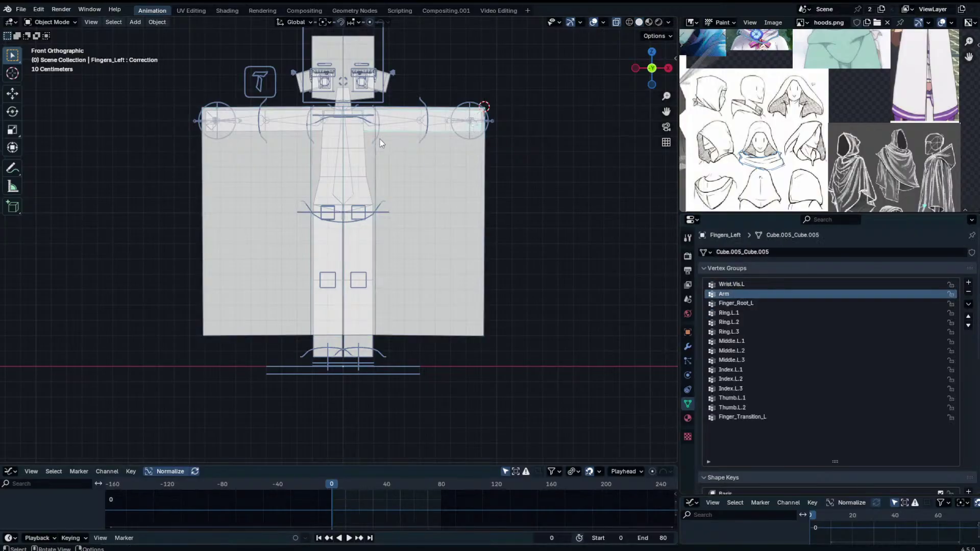
{"action": "left_click", "coordinate": [376, 137]}
{"action": "left_click", "coordinate": [377, 137]}
{"action": "key", "text": "ctrl+Tab"}
{"action": "key", "text": "r"}
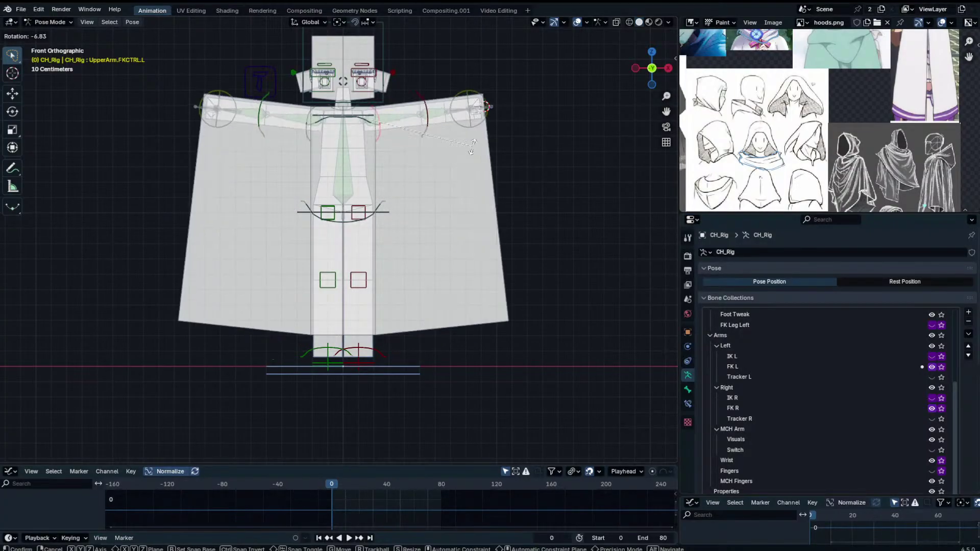
{"action": "left_click", "coordinate": [485, 128]}
{"action": "middle_click_drag", "start_coordinate": [499, 177], "coordinate": [504, 167], "text": "shift"}
{"action": "key", "text": "ctrl+Tab"}
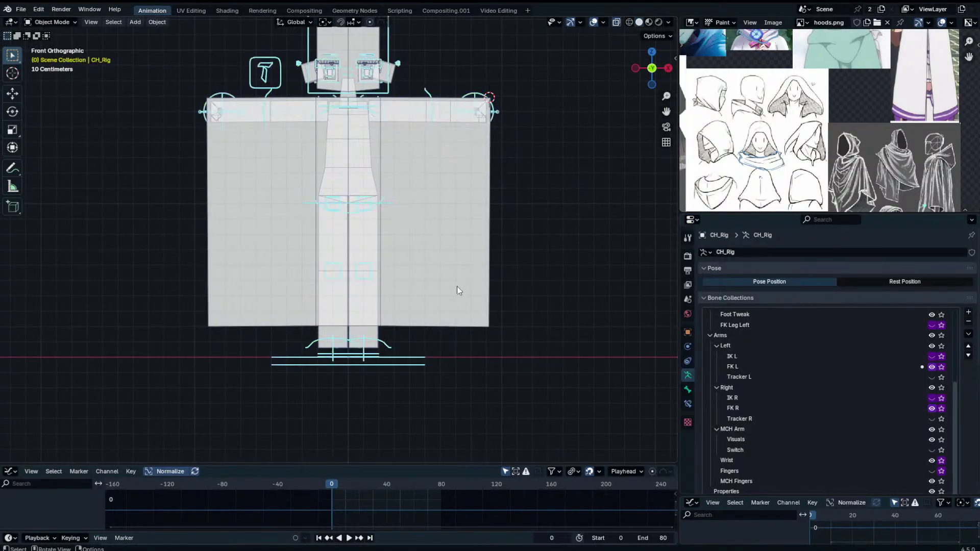
Move the cloak's lower outer corner up about 0.54 m, then inward about 0.18 m and down about 0.11 m.
{"action": "left_click", "coordinate": [457, 285]}
{"action": "key", "text": "Tab"}
{"action": "key", "text": "b"}
{"action": "left_click_drag", "start_coordinate": [462, 299], "coordinate": [528, 382]}
{"action": "key", "text": "g"}
{"action": "key", "text": "z"}
{"action": "left_click", "coordinate": [507, 300]}
{"action": "key", "text": "g"}
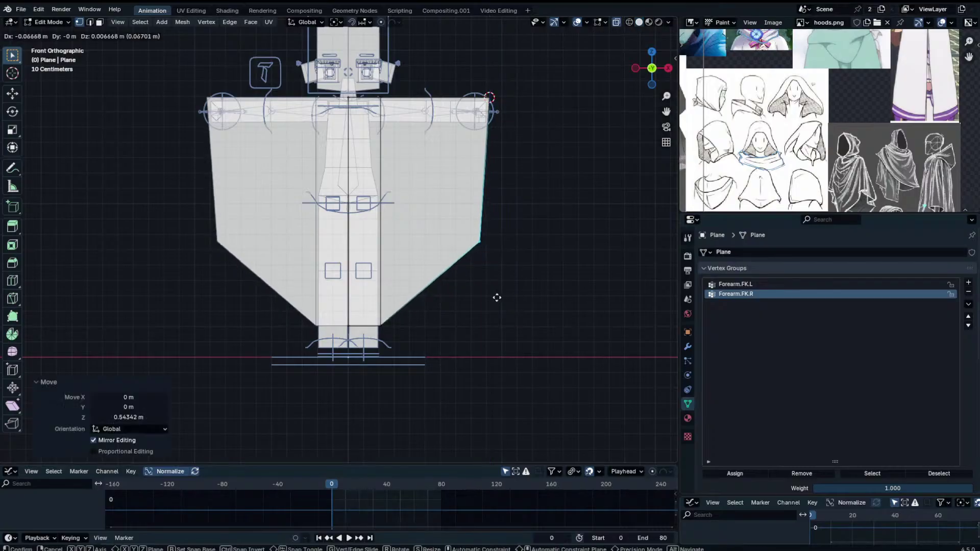
{"action": "left_click", "coordinate": [478, 317]}
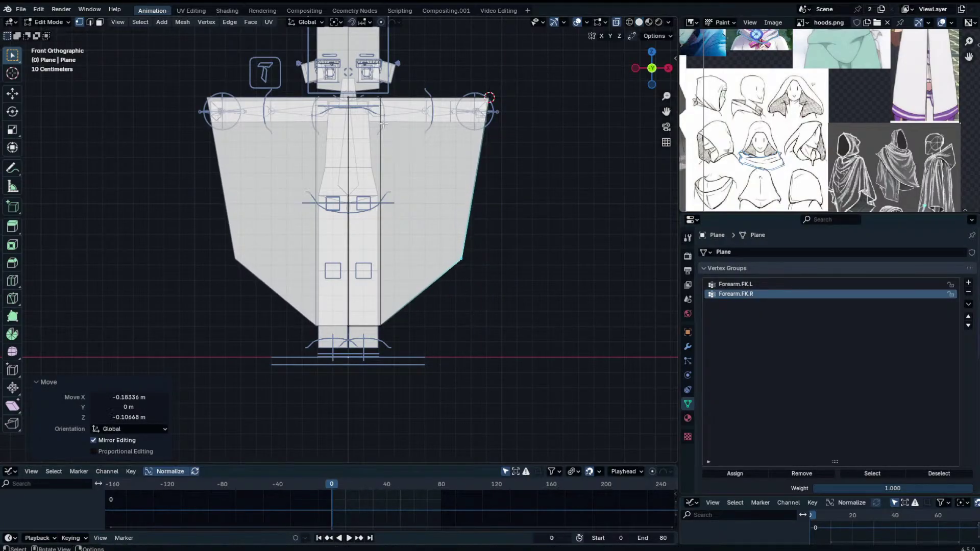
Pose both arms down beside the body with the left upper arm control to test the tapered cloak.
{"action": "key", "text": "Tab"}
{"action": "left_click", "coordinate": [384, 129]}
{"action": "key", "text": "ctrl+Tab"}
{"action": "key", "text": "r"}
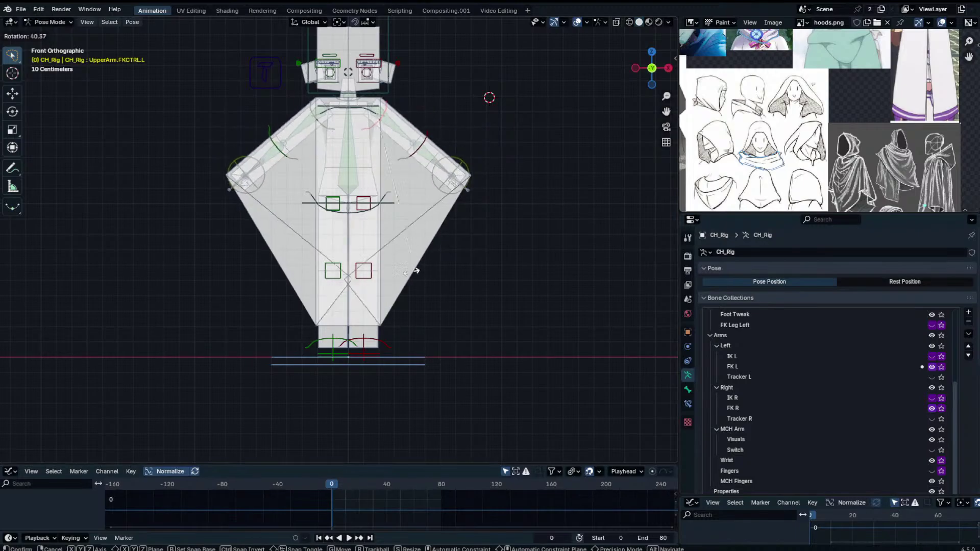
{"action": "left_click", "coordinate": [302, 249]}
Try moving the cloak's lower outer corner outward along X while the arms are lowered.
{"action": "key", "text": "ctrl+Tab"}
{"action": "left_click", "coordinate": [413, 232]}
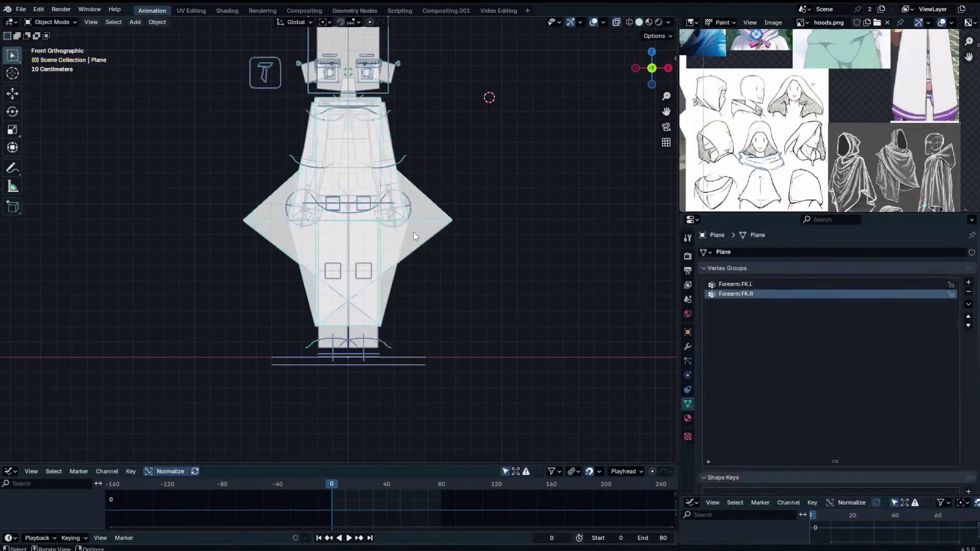
{"action": "key", "text": "Tab"}
{"action": "key", "text": "g"}
{"action": "key", "text": "x"}
{"action": "left_click", "coordinate": [531, 260]}
{"action": "key", "text": "Tab"}
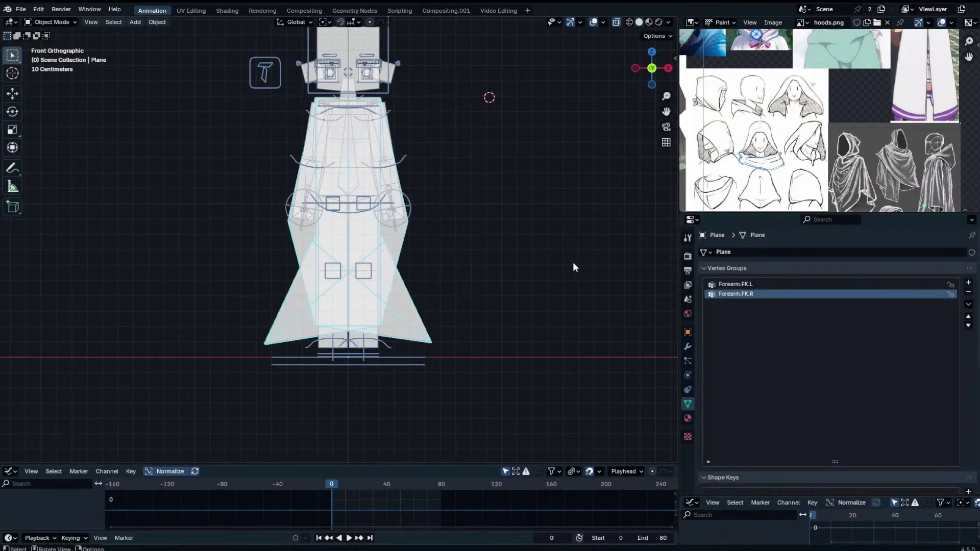
{"action": "key", "text": "Tab"}
{"action": "key", "text": "g"}
{"action": "key", "text": "x"}
{"action": "left_click", "coordinate": [522, 269]}
Try raising the cloak's lower outer corner with repeated free and Z-axis moves, checking the lowered-arm shape between them.
{"action": "key", "text": "Tab"}
{"action": "key", "text": "Tab"}
{"action": "key", "text": "g"}
{"action": "left_click", "coordinate": [476, 204]}
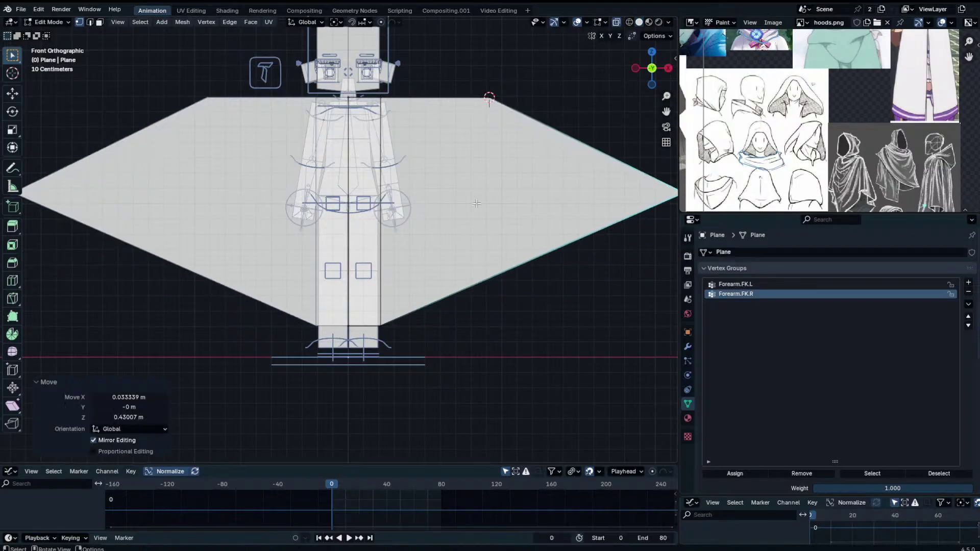
{"action": "key", "text": "Tab"}
{"action": "key", "text": "Tab"}
{"action": "key", "text": "g"}
{"action": "left_click", "coordinate": [474, 150]}
{"action": "key", "text": "Tab"}
{"action": "key", "text": "Tab"}
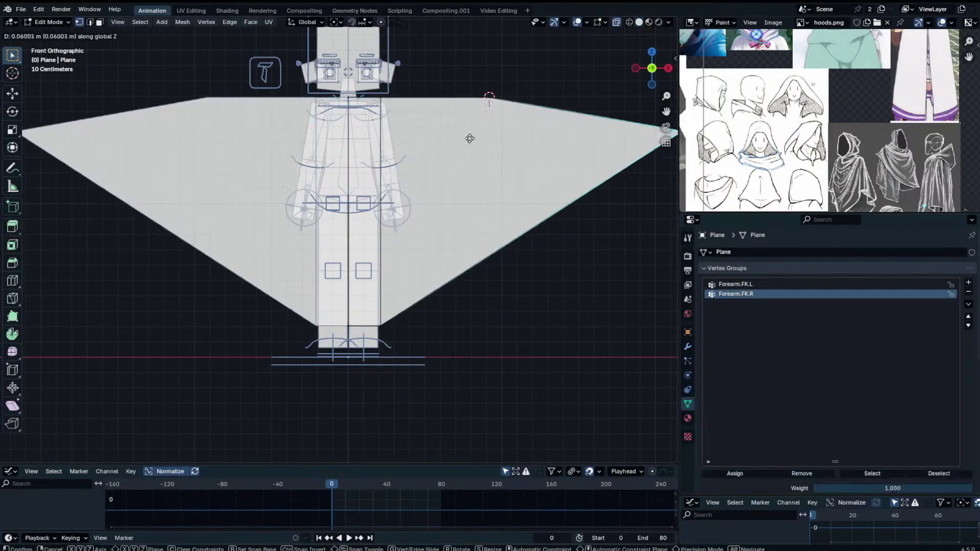
{"action": "key", "text": "Tab"}
{"action": "key", "text": "Tab"}
{"action": "key", "text": "g"}
{"action": "key", "text": "z"}
{"action": "left_click", "coordinate": [436, 100]}
{"action": "key", "text": "Tab"}
Try shifting the raised cloak corner along X and compare its shape in Object Mode.
{"action": "key", "text": "Tab"}
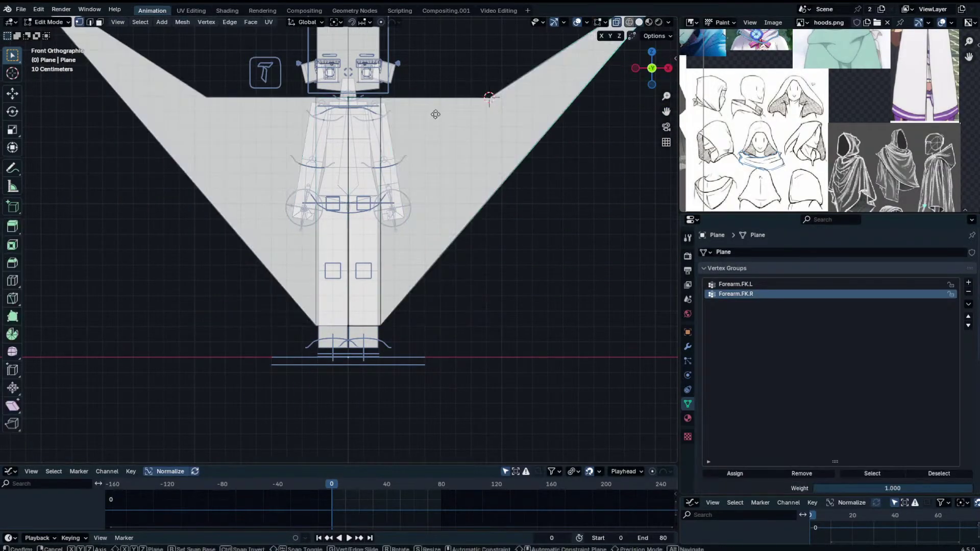
{"action": "key", "text": "Tab"}
{"action": "key", "text": "Tab"}
{"action": "key", "text": "g"}
{"action": "key", "text": "x"}
{"action": "left_click", "coordinate": [514, 130]}
{"action": "key", "text": "Tab"}
{"action": "key", "text": "Tab"}
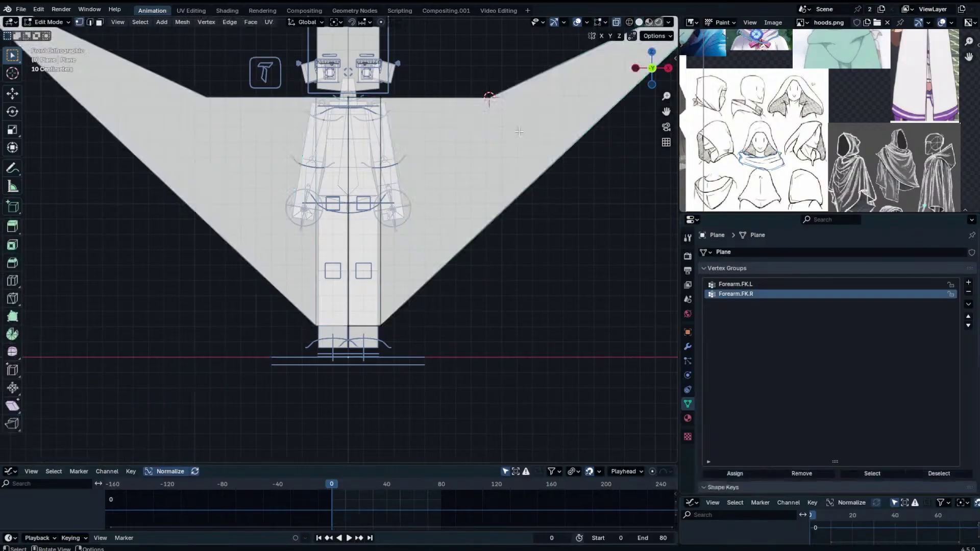
{"action": "key", "text": "Tab"}
{"action": "key", "text": "Tab"}
Undo the cloak corner moves made with lowered arms and the arm pose rotation.
{"action": "key", "text": "ctrl+z"}
{"action": "key", "text": "ctrl+z"}
{"action": "key", "text": "ctrl+z"}
{"action": "key", "text": "ctrl+z"}
{"action": "key", "text": "ctrl+z"}
{"action": "key", "text": "ctrl+z"}
{"action": "key", "text": "ctrl+z"}
{"action": "key", "text": "ctrl+z"}
{"action": "key", "text": "ctrl+z"}
{"action": "key", "text": "ctrl+z"}
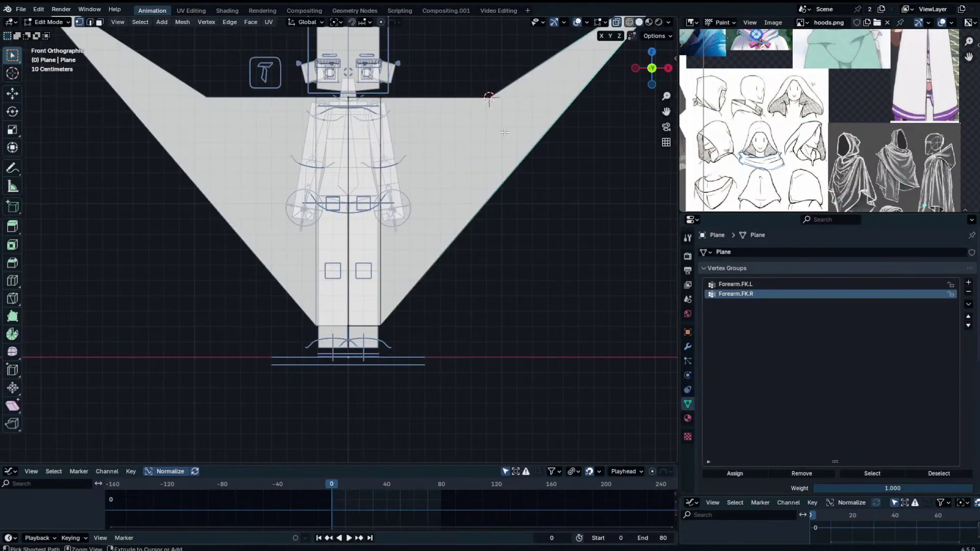
{"action": "key", "text": "ctrl+z"}
{"action": "key", "text": "ctrl+z"}
{"action": "key", "text": "ctrl+z"}
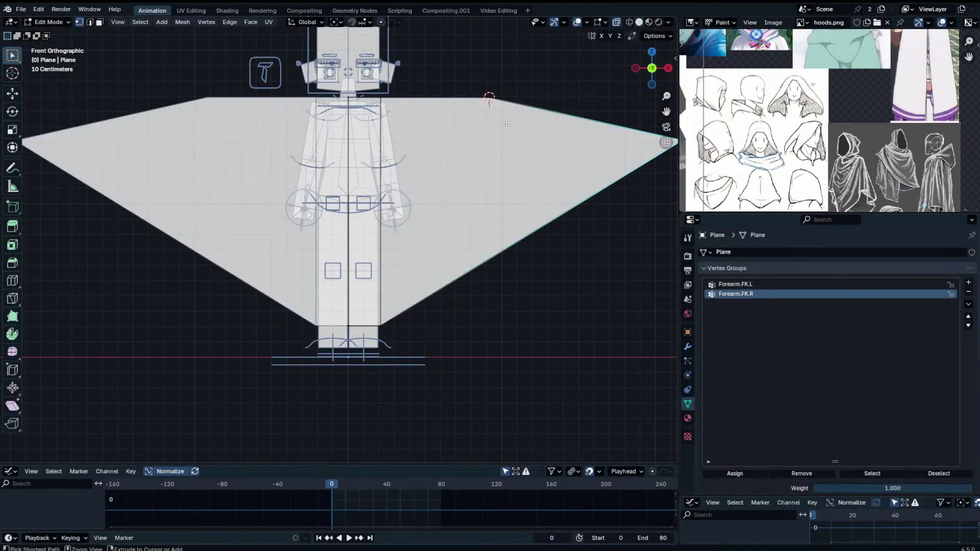
{"action": "key", "text": "ctrl+z"}
{"action": "key", "text": "ctrl+z"}
{"action": "key", "text": "ctrl+z"}
{"action": "key", "text": "ctrl+z"}
{"action": "key", "text": "ctrl+z"}
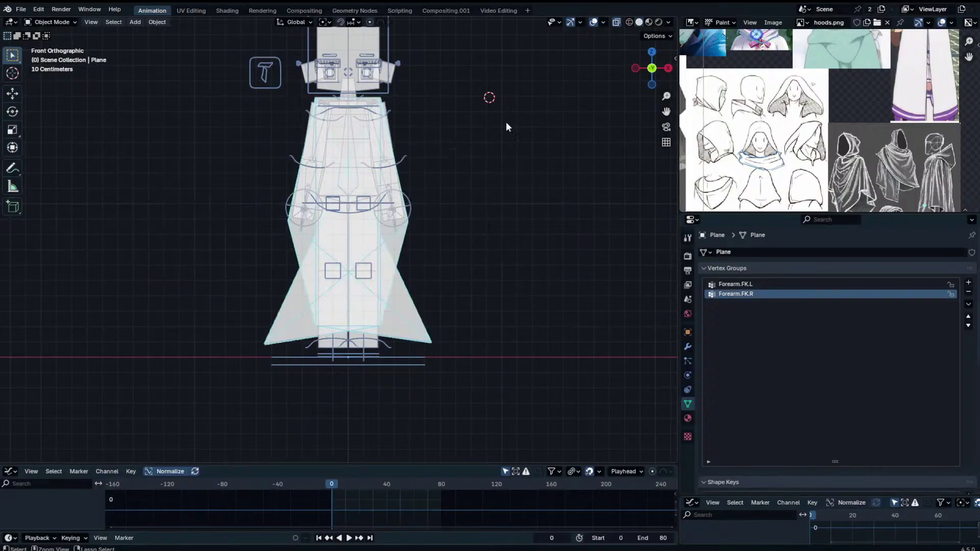
{"action": "key", "text": "ctrl+z"}
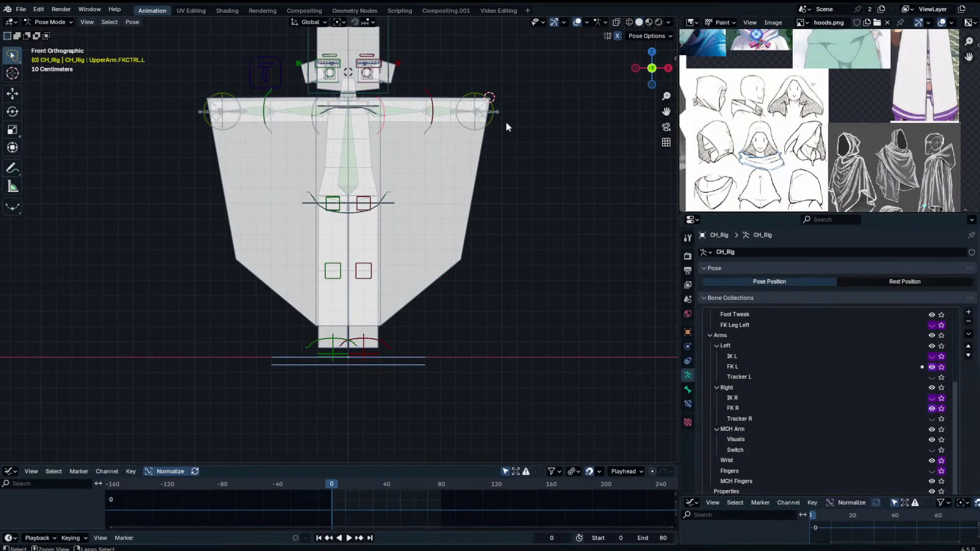
{"action": "key", "text": "ctrl+z"}
Reopen the cloak mesh in Edit Mode and try to undo its lower corner reshaping.
{"action": "left_click", "coordinate": [390, 281]}
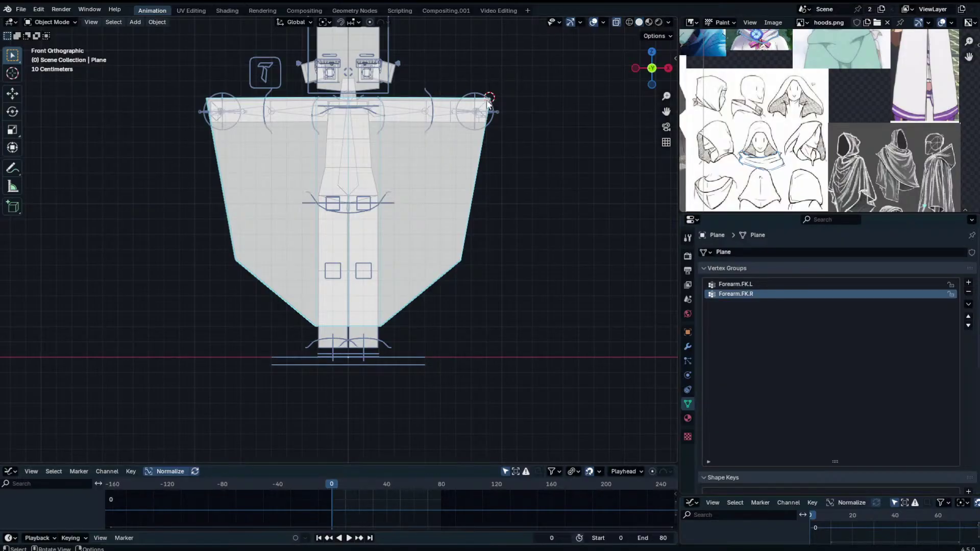
{"action": "left_click", "coordinate": [435, 308]}
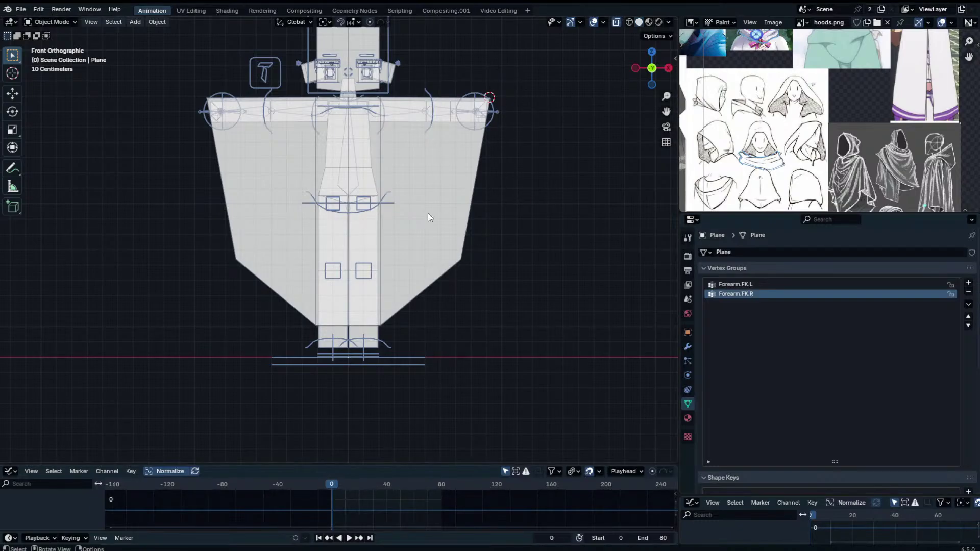
{"action": "key", "text": "Tab"}
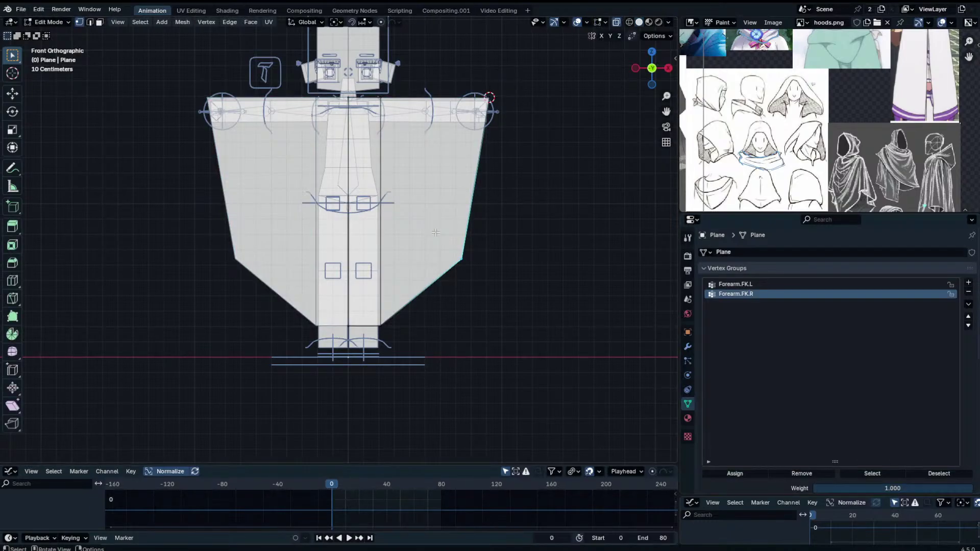
{"action": "key", "text": "ctrl+z"}
{"action": "key", "text": "ctrl+z"}
{"action": "key", "text": "ctrl+z"}
{"action": "key", "text": "ctrl+z"}
{"action": "key", "text": "ctrl+z"}
{"action": "key", "text": "ctrl+z"}
{"action": "key", "text": "ctrl+z"}
Set the pivot point to the 3D cursor and scale the cloak's lower outer corner to 0 along X.
{"action": "key", "text": "s"}
{"action": "key", "text": "x"}
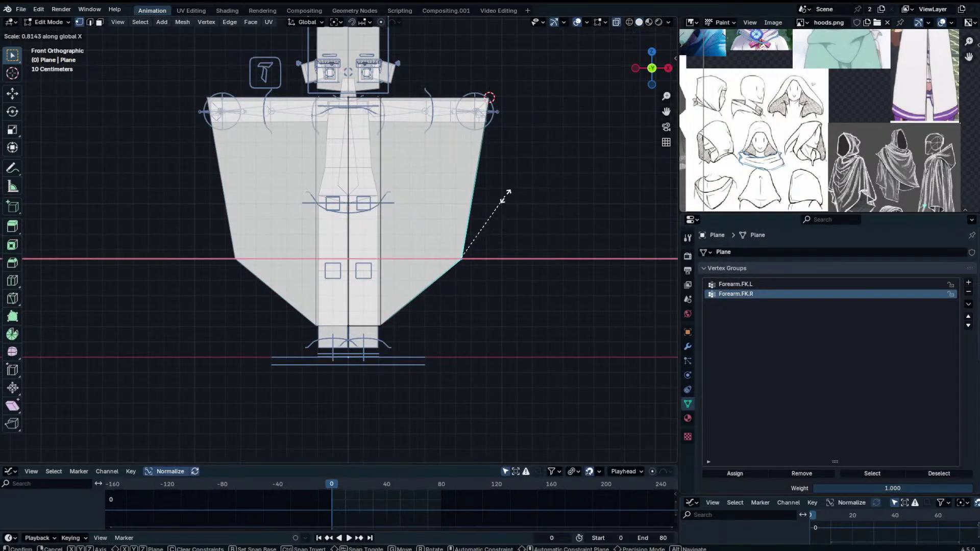
{"action": "right_click", "coordinate": [503, 200]}
{"action": "key", "text": "period"}
{"action": "left_click", "coordinate": [552, 197]}
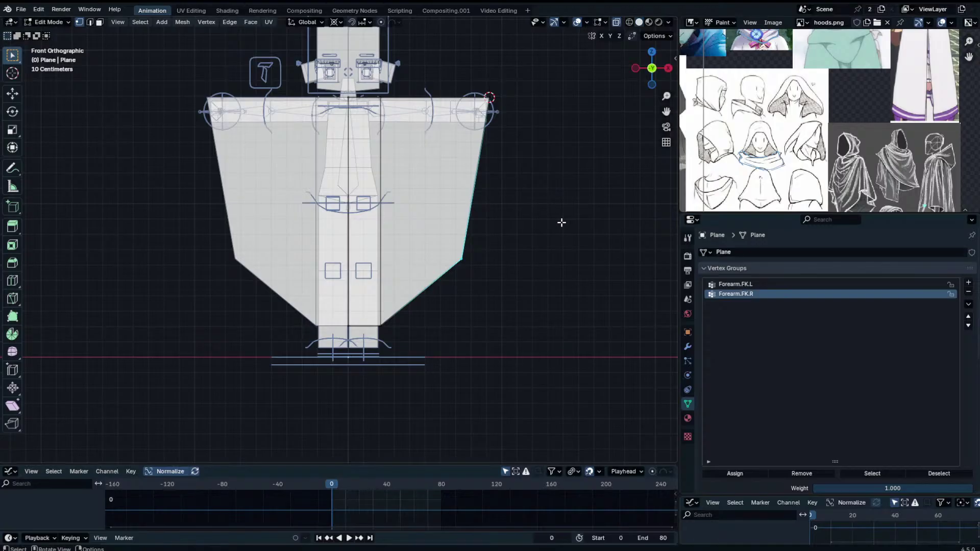
{"action": "type", "text": "sx0"}
{"action": "key", "text": "Return"}
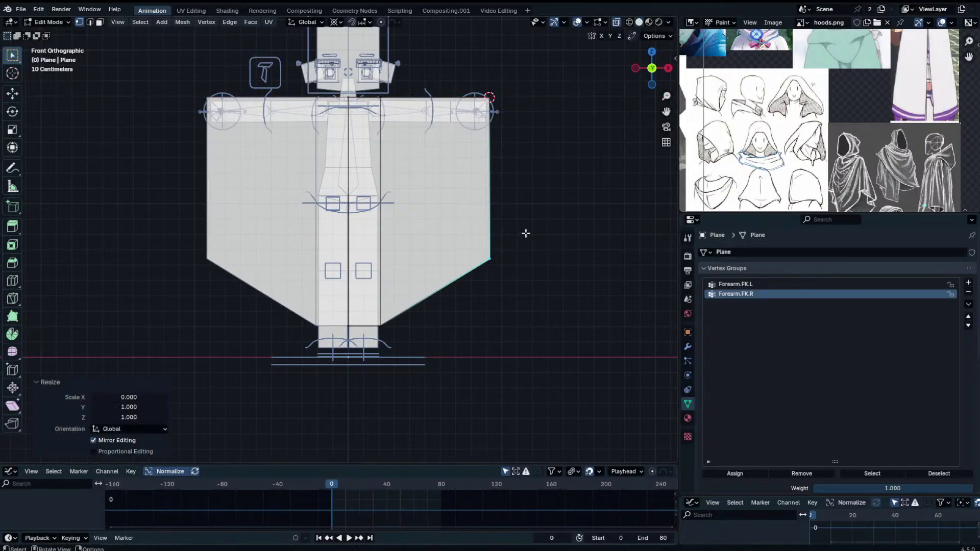
{"action": "left_click", "coordinate": [381, 326]}
{"action": "key", "text": "shift+d"}
{"action": "right_click", "coordinate": [396, 356]}
{"action": "key", "text": "x"}
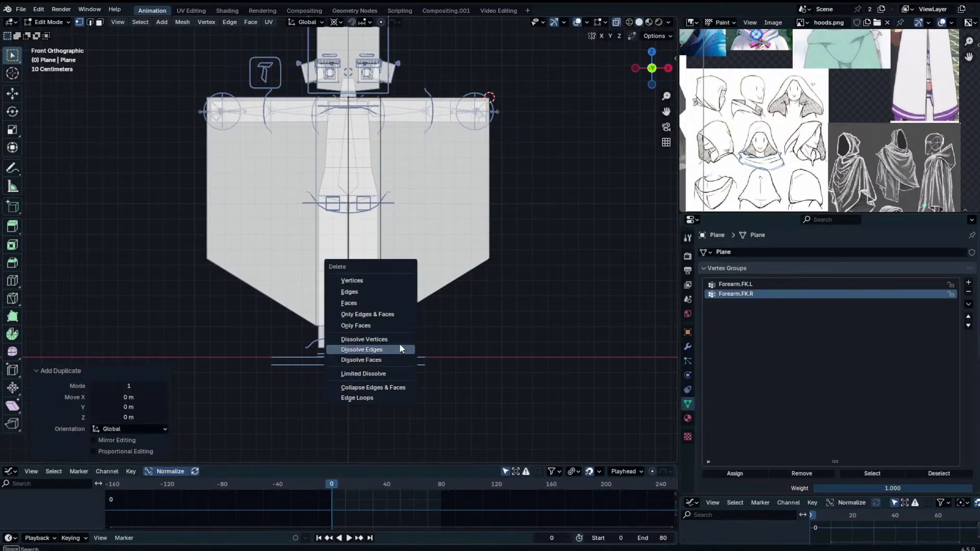
{"action": "left_click", "coordinate": [399, 281]}
Snap the 3D cursor to the cloak's lower inner vertex beside the leg.
{"action": "left_click", "coordinate": [395, 302]}
{"action": "key", "text": "shift+s"}
{"action": "left_click", "coordinate": [396, 340]}
Scale the cloak's lower outer corner to 0 along Z about the 3D cursor and return to Object Mode.
{"action": "left_click", "coordinate": [493, 267]}
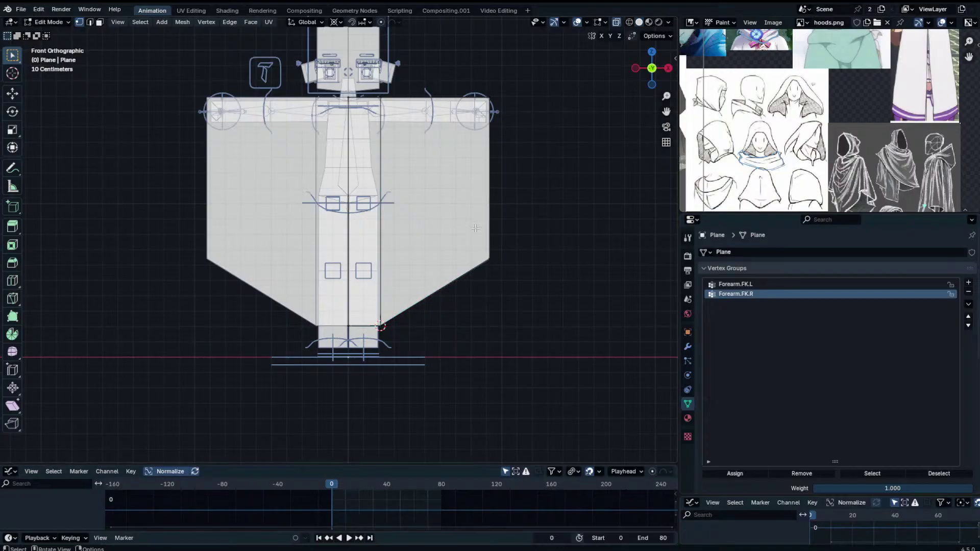
{"action": "type", "text": "sz0"}
{"action": "key", "text": "Return"}
{"action": "key", "text": "Tab"}
{"action": "middle_click_drag", "start_coordinate": [477, 299], "coordinate": [534, 244]}
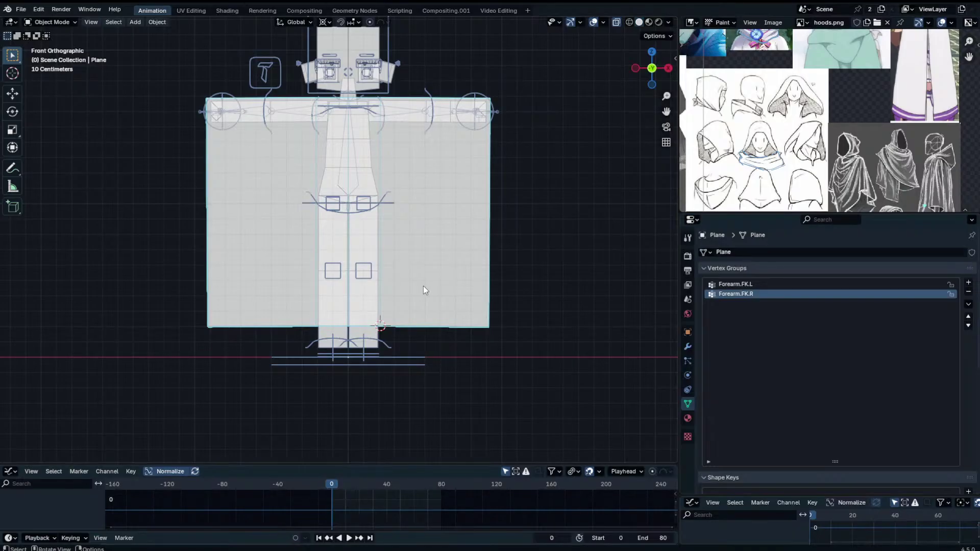
Rotate both upper arm controls of the rig down in Pose Mode so the arms hang beside the body.
{"action": "scroll", "coordinate": [847, 102], "scroll_direction": "down", "scroll_amount": 4}
{"action": "scroll", "coordinate": [855, 97], "scroll_direction": "up", "scroll_amount": 1}
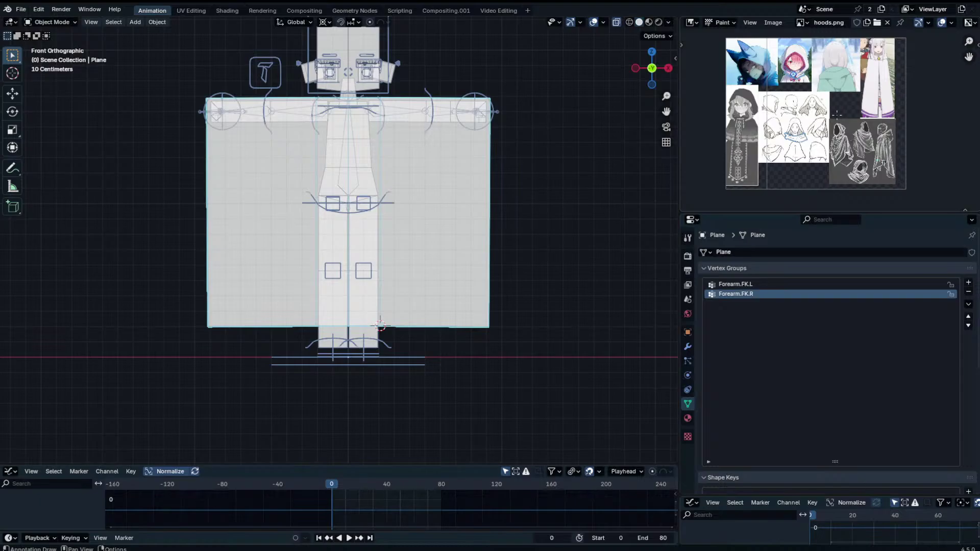
{"action": "mouse_move", "coordinate": [837, 97]}
{"action": "middle_mouse_down"}
{"action": "mouse_move", "coordinate": [858, 92]}
{"action": "mouse_move", "coordinate": [822, 95]}
{"action": "middle_mouse_up"}
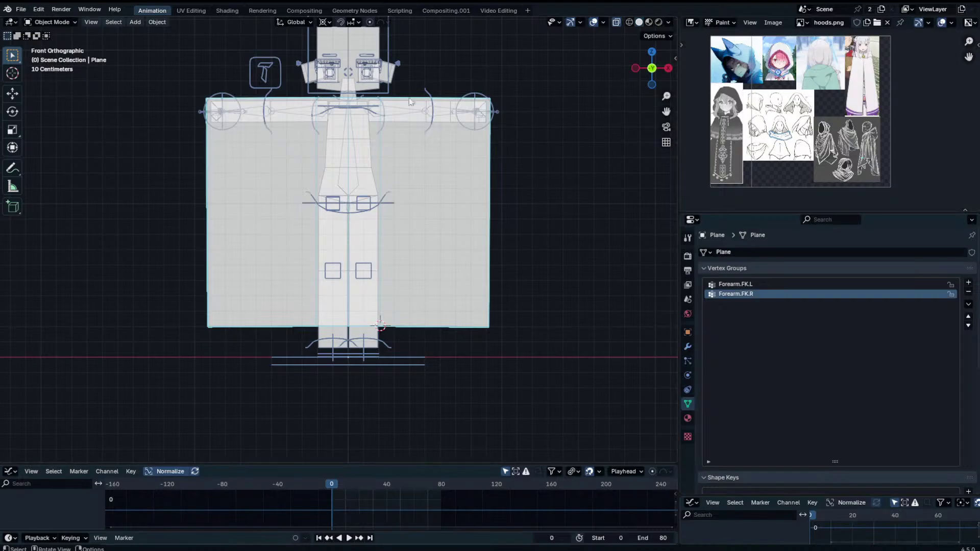
{"action": "left_click", "coordinate": [381, 127]}
{"action": "key", "text": "ctrl+Tab"}
{"action": "key", "text": "r"}
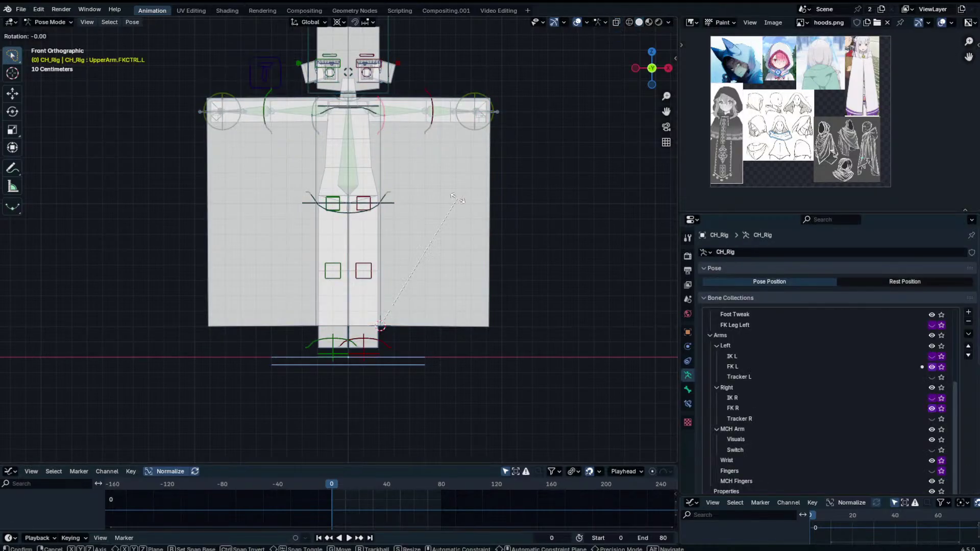
{"action": "right_click", "coordinate": [455, 198]}
{"action": "key", "text": "r"}
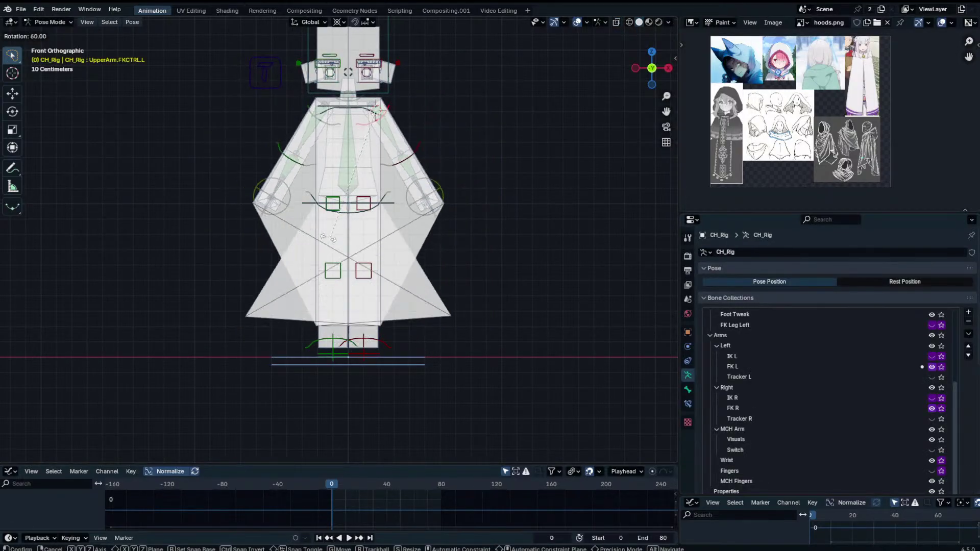
{"action": "left_click", "coordinate": [286, 236]}
Return to Object Mode and remove the Armature modifier from the cloak plane.
{"action": "key", "text": "ctrl+Tab"}
{"action": "left_click", "coordinate": [445, 249]}
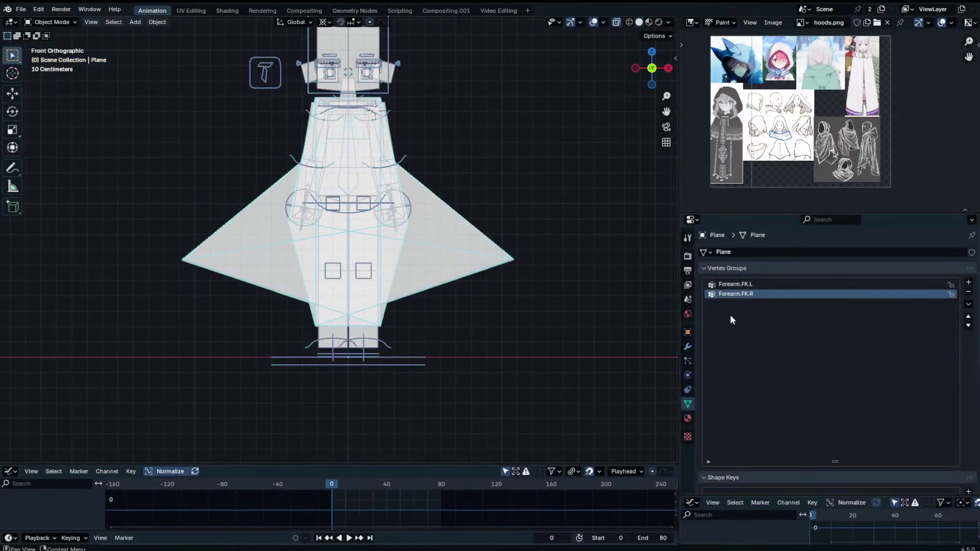
{"action": "left_click", "coordinate": [687, 346]}
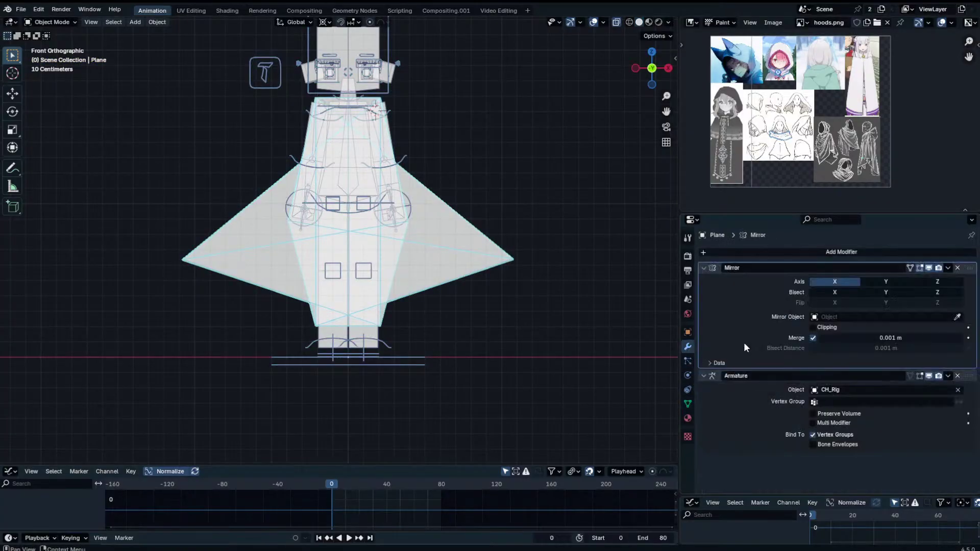
{"action": "left_click", "coordinate": [957, 375]}
Move the cloak's upper outer corner down and inward to the lowered hand in Edit Mode.
{"action": "key", "text": "Tab"}
{"action": "key", "text": "b"}
{"action": "left_click_drag", "start_coordinate": [474, 69], "coordinate": [505, 123]}
{"action": "key", "text": "g"}
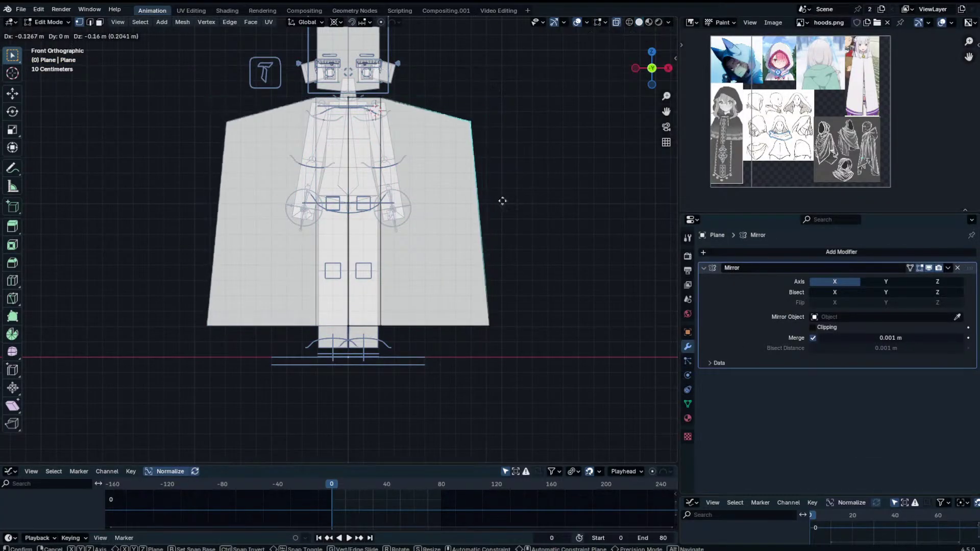
{"action": "left_click", "coordinate": [480, 304]}
Move the cloak's lower outer corner inward about 0.45 m along X.
{"action": "left_click_drag", "start_coordinate": [455, 306], "coordinate": [539, 355]}
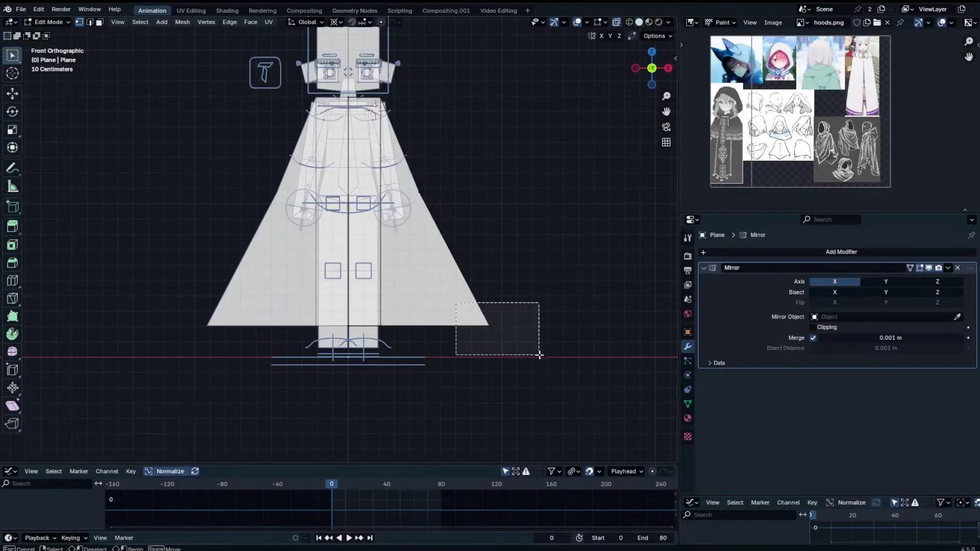
{"action": "key", "text": "g"}
{"action": "right_click", "coordinate": [449, 365]}
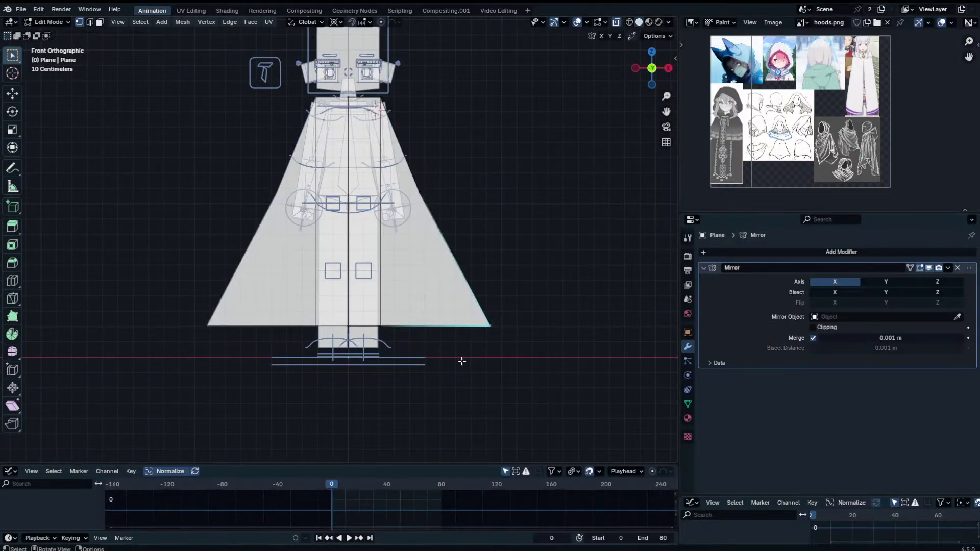
{"action": "key", "text": "g"}
{"action": "key", "text": "z"}
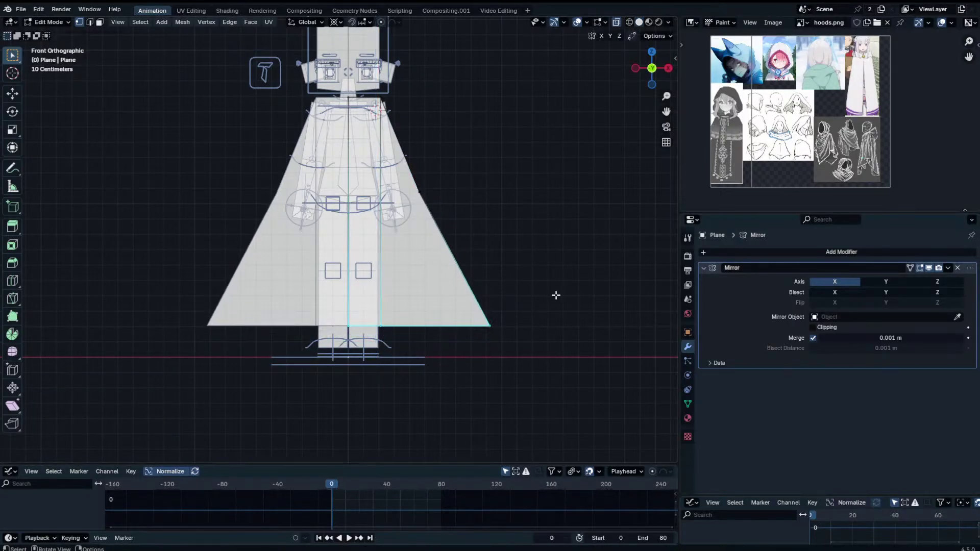
{"action": "key", "text": "Escape"}
{"action": "left_click_drag", "start_coordinate": [542, 314], "coordinate": [463, 353]}
{"action": "key", "text": "g"}
{"action": "key", "text": "x"}
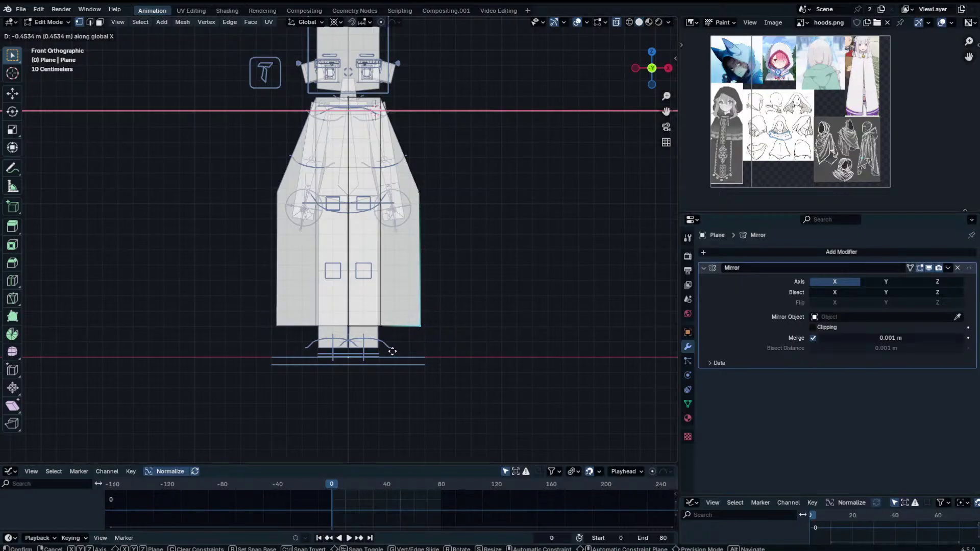
{"action": "left_click", "coordinate": [422, 224]}
Move the cloak's outer corner beside the hand inward along X to fit closer to the arm.
{"action": "left_click_drag", "start_coordinate": [410, 205], "coordinate": [437, 175]}
{"action": "key", "text": "g"}
{"action": "key", "text": "x"}
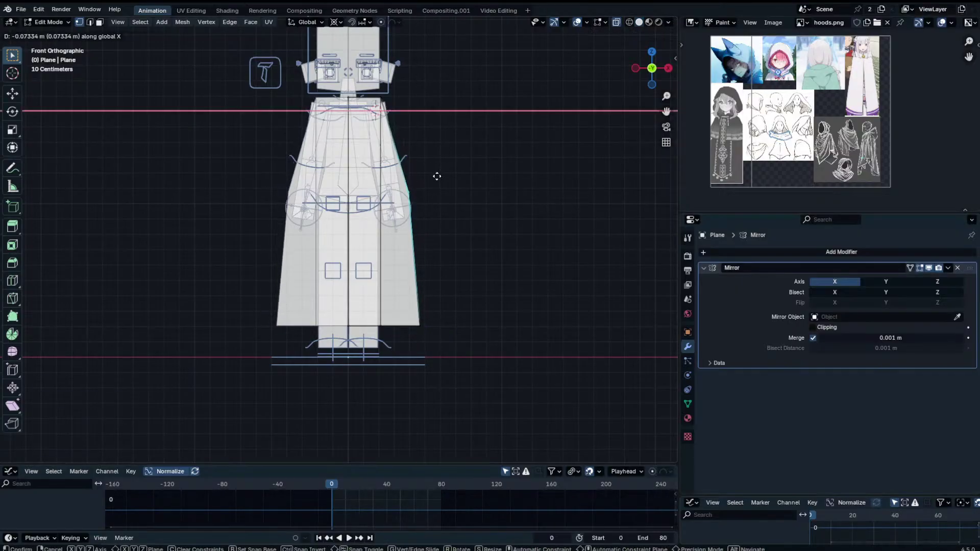
{"action": "left_click", "coordinate": [430, 173]}
Move the cloak's vertical shoulder edge, including its lower vertex, outward about 0.039 m along X.
{"action": "left_click_drag", "start_coordinate": [377, 106], "coordinate": [396, 85]}
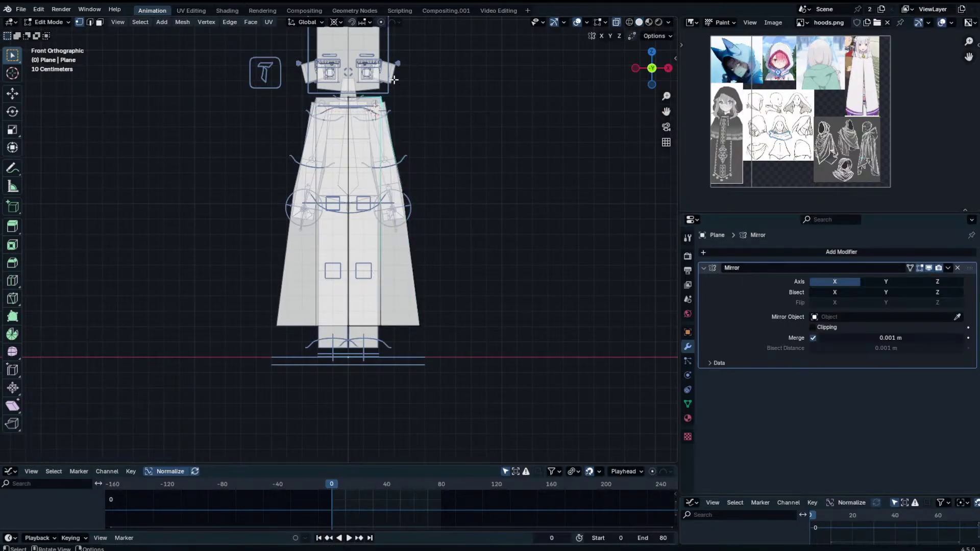
{"action": "key", "text": "g"}
{"action": "key", "text": "x"}
{"action": "right_click", "coordinate": [396, 85]}
{"action": "key", "text": "b"}
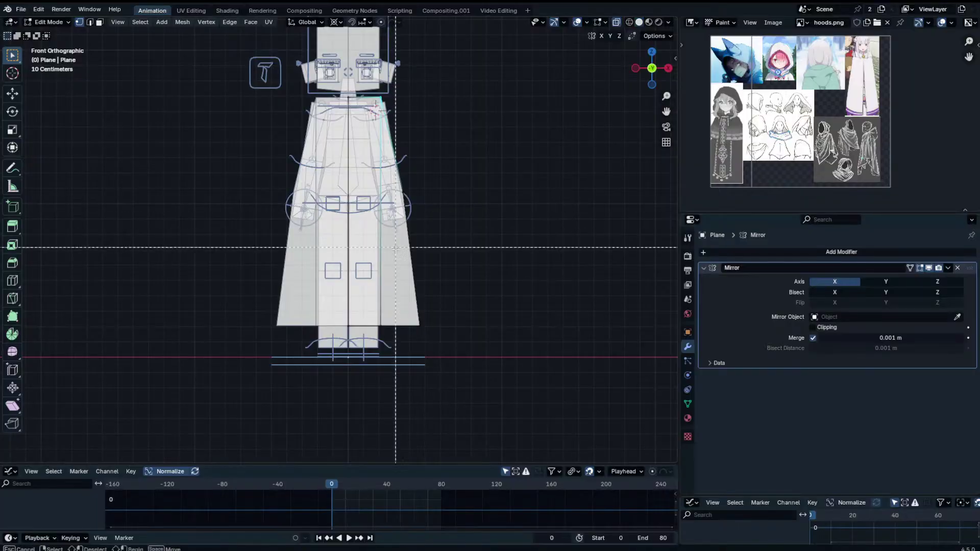
{"action": "left_click_drag", "start_coordinate": [398, 302], "coordinate": [364, 337]}
{"action": "key", "text": "g"}
{"action": "key", "text": "x"}
{"action": "left_click", "coordinate": [427, 341]}
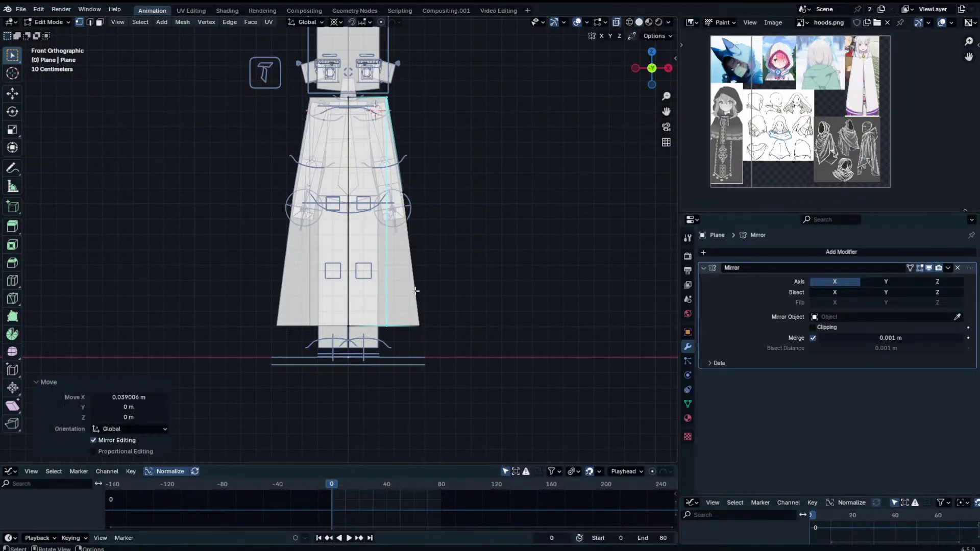
Lower the cloak's shoulder edge about 0.02 m and its centre neckline vertices about 0.03 m along Z, and leave Edit Mode.
{"action": "key", "text": "g"}
{"action": "key", "text": "z"}
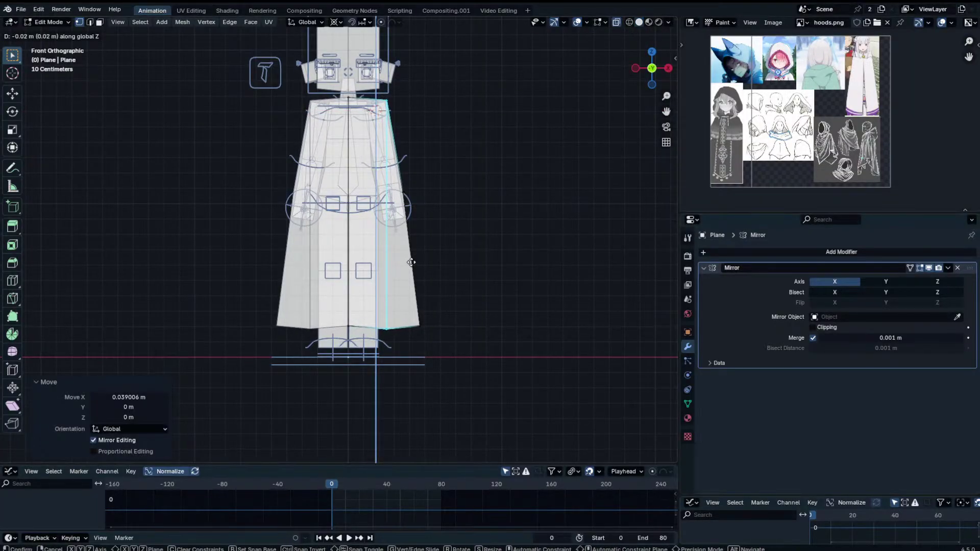
{"action": "left_click", "coordinate": [411, 262]}
{"action": "key", "text": "alt+a"}
{"action": "key", "text": "b"}
{"action": "left_click_drag", "start_coordinate": [366, 86], "coordinate": [332, 154]}
{"action": "key", "text": "g"}
{"action": "key", "text": "z"}
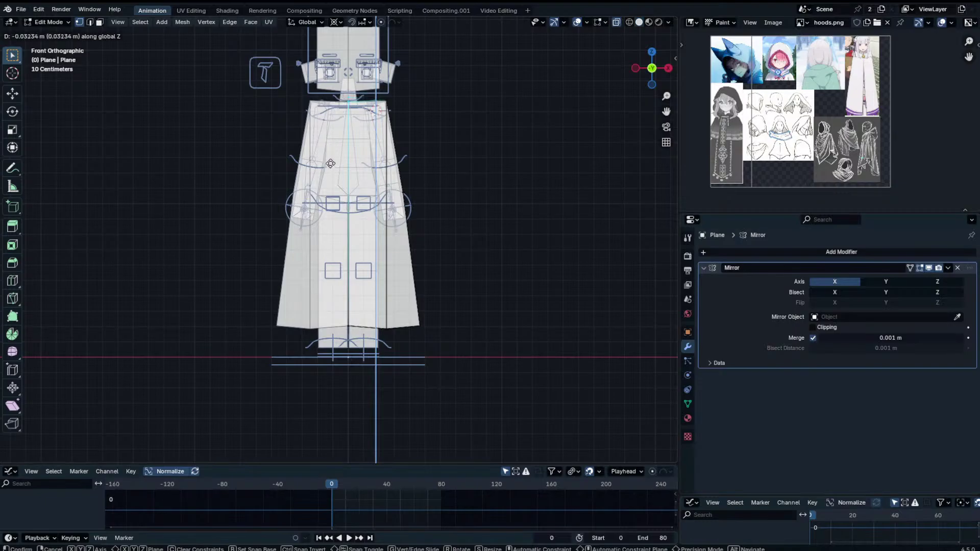
{"action": "left_click", "coordinate": [331, 177]}
{"action": "key", "text": "Tab"}
Select both upper arm controls in Pose Mode and try to apply the pose as the rest pose.
{"action": "middle_click_drag", "start_coordinate": [449, 108], "coordinate": [393, 136]}
{"action": "left_click", "coordinate": [423, 166]}
{"action": "key", "text": "ctrl+Tab"}
{"action": "key", "text": "KP_1"}
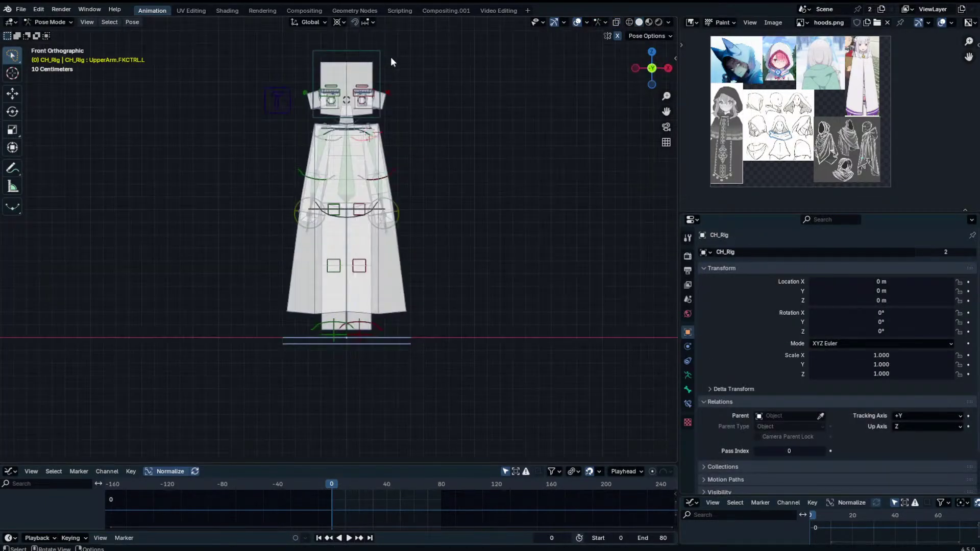
{"action": "left_click", "coordinate": [334, 141], "text": "shift"}
{"action": "key", "text": "ctrl+a"}
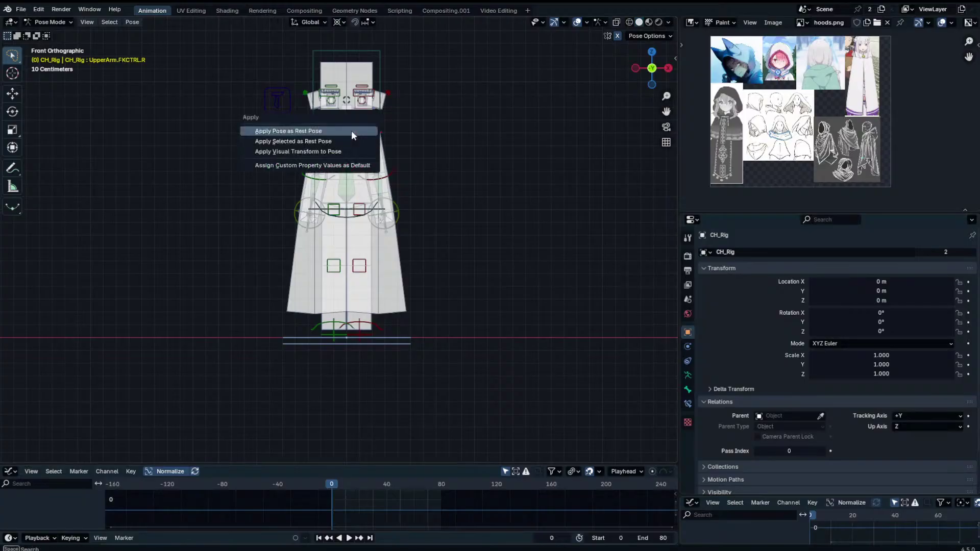
{"action": "left_click", "coordinate": [351, 130]}
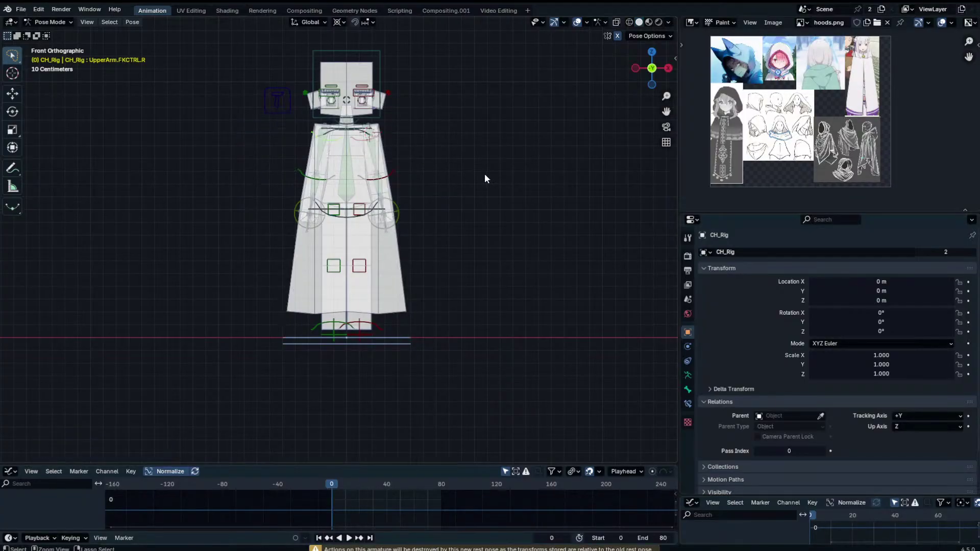
Compare the rig's arm bones in Edit Mode with their positions in Pose Mode.
{"action": "key", "text": "ctrl+Tab"}
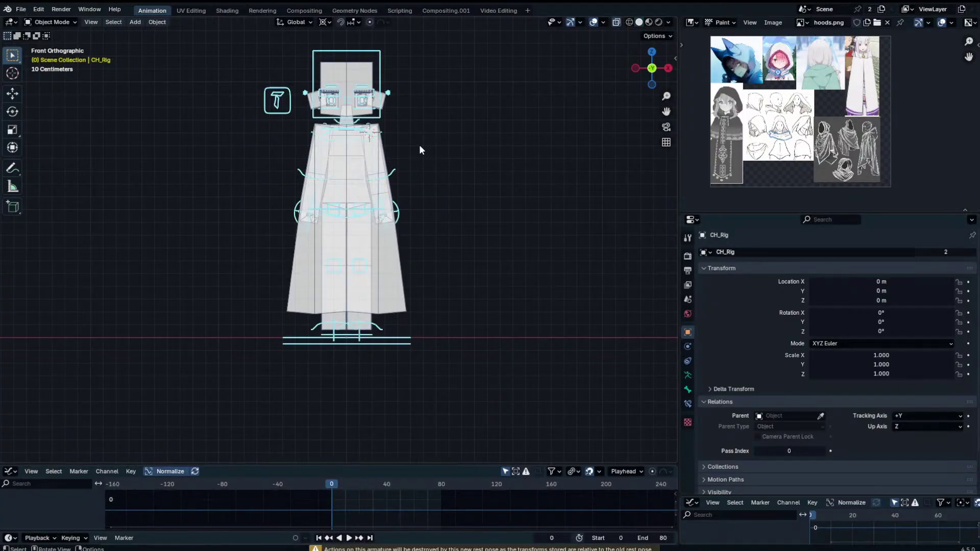
{"action": "key", "text": "Tab"}
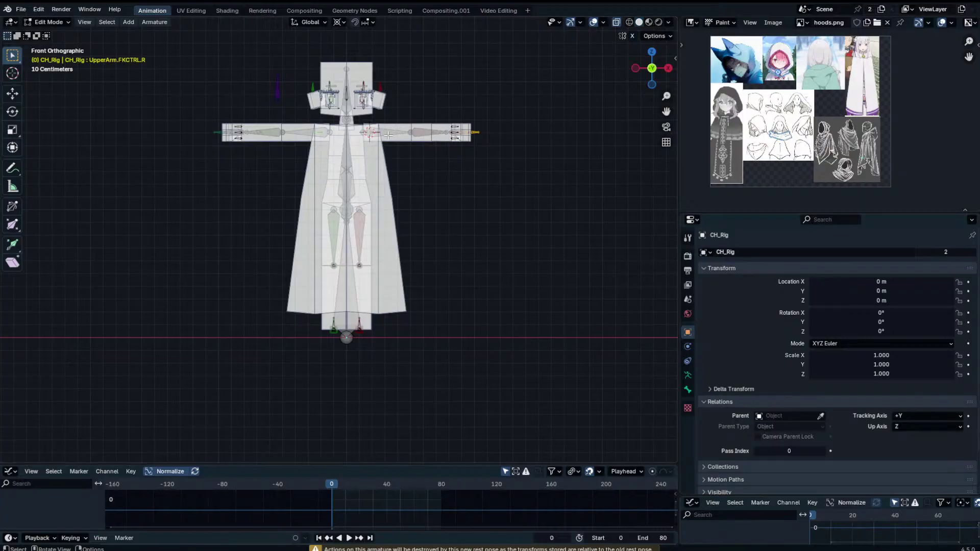
{"action": "key", "text": "ctrl+Tab"}
{"action": "key", "text": "q"}
{"action": "left_click", "coordinate": [381, 137]}
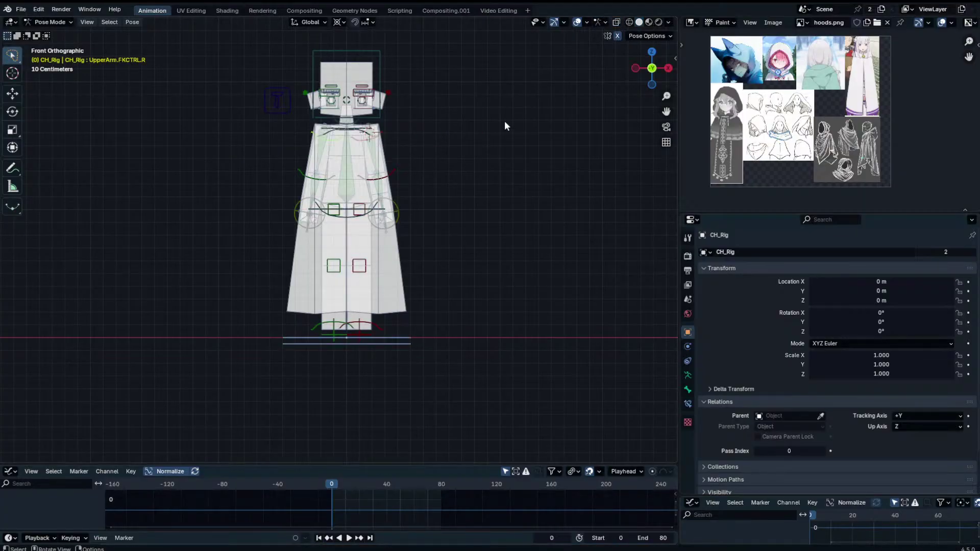
{"action": "key", "text": "q"}
{"action": "key", "text": "Tab"}
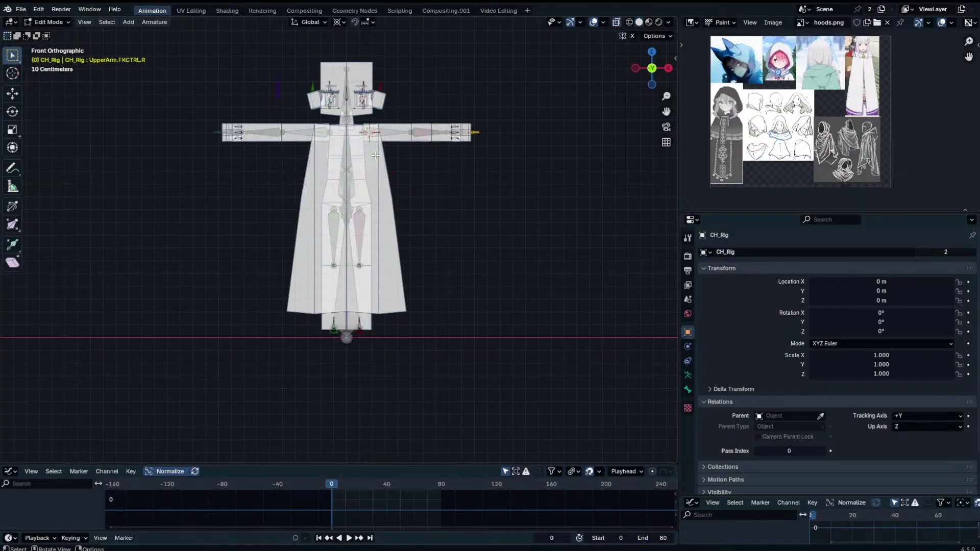
{"action": "key", "text": "ctrl+Tab"}
Apply Visual Transform to Pose on the upper arm controls and again with all the rig's bones selected.
{"action": "key", "text": "ctrl+a"}
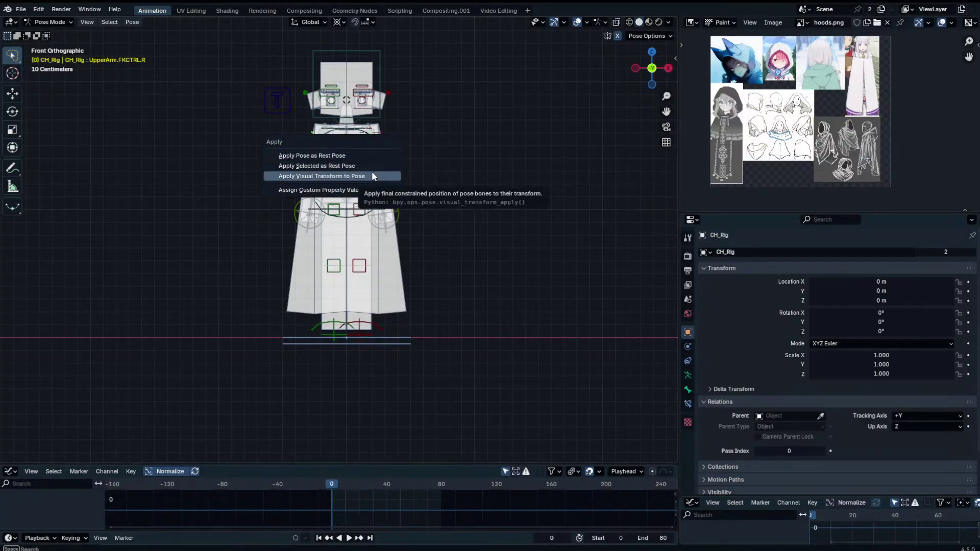
{"action": "left_click", "coordinate": [373, 175]}
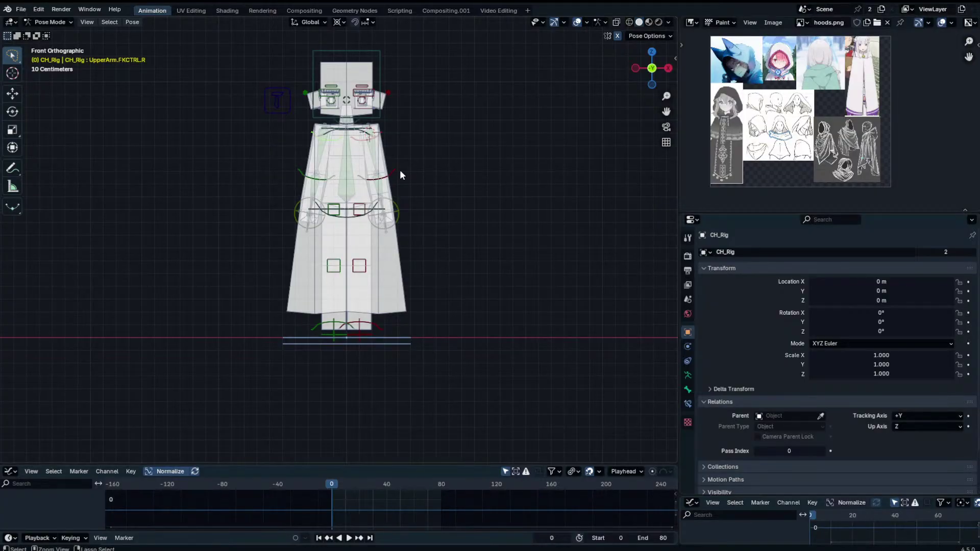
{"action": "key", "text": "ctrl+a"}
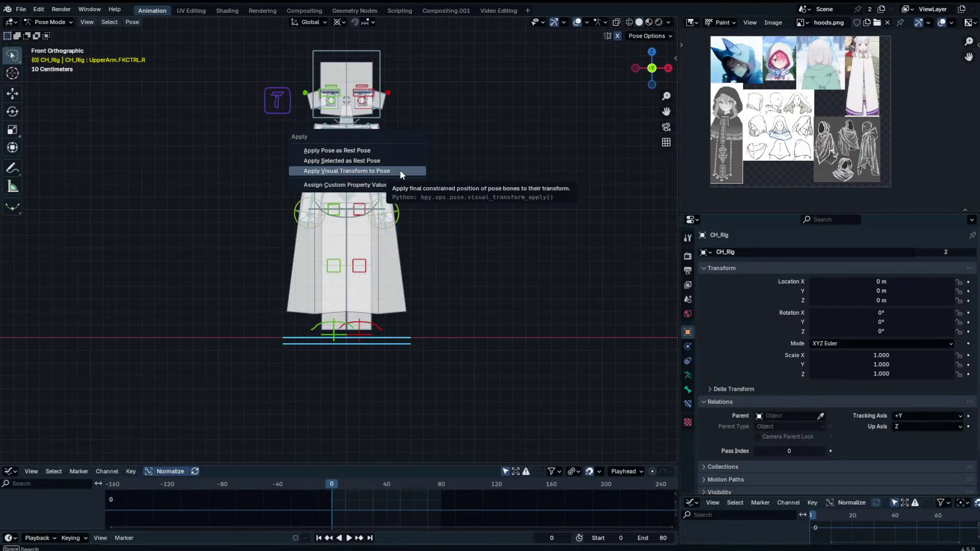
{"action": "left_click", "coordinate": [399, 172]}
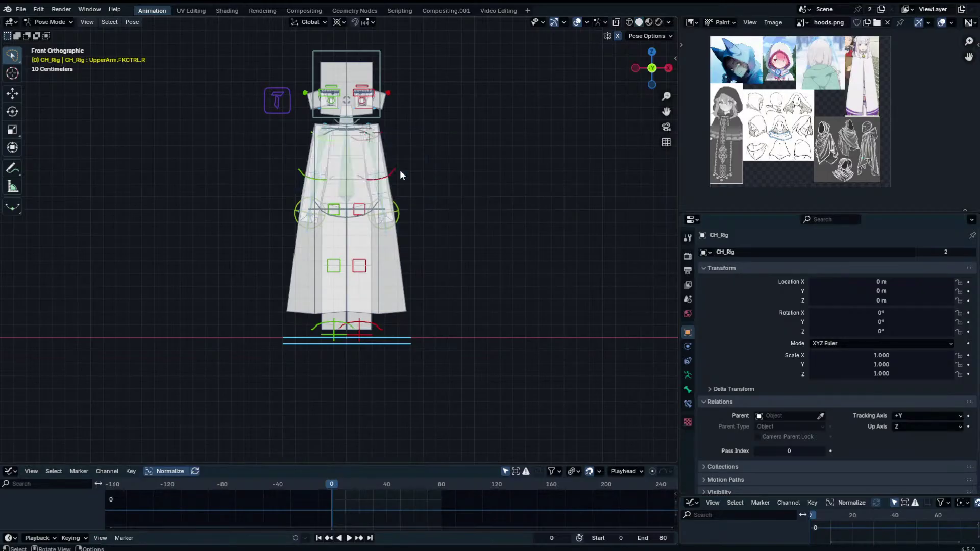
{"action": "key", "text": "ctrl+a"}
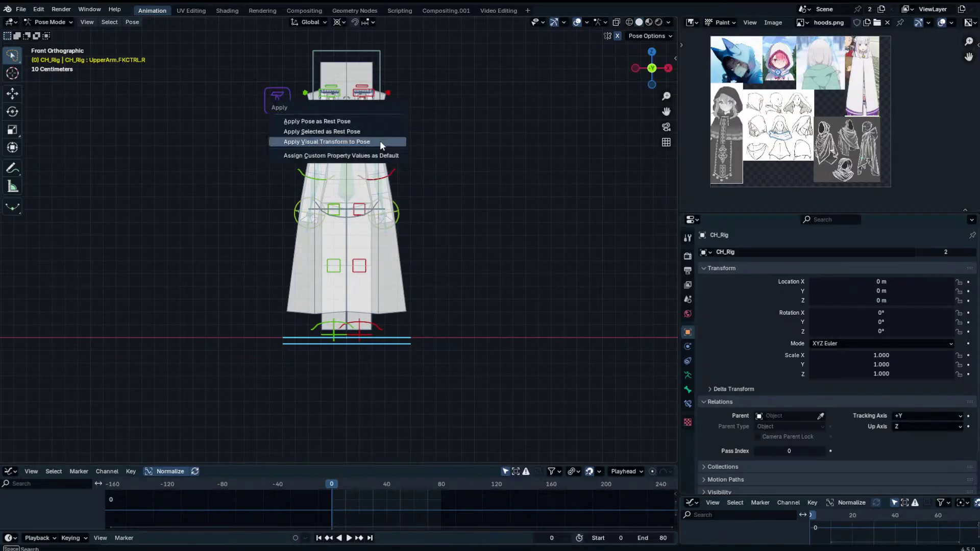
{"action": "left_click", "coordinate": [380, 140]}
Check the cloak and the left arm mesh by entering and leaving Edit Mode on each.
{"action": "key", "text": "ctrl+Tab"}
{"action": "left_click", "coordinate": [385, 160]}
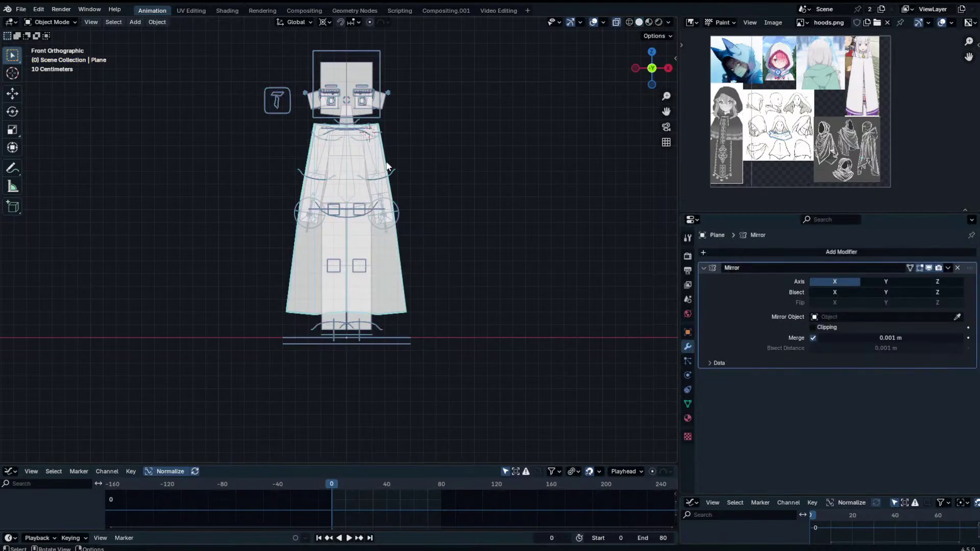
{"action": "key", "text": "Tab"}
{"action": "key", "text": "Tab"}
{"action": "left_click", "coordinate": [380, 168]}
{"action": "key", "text": "Tab"}
{"action": "key", "text": "Tab"}
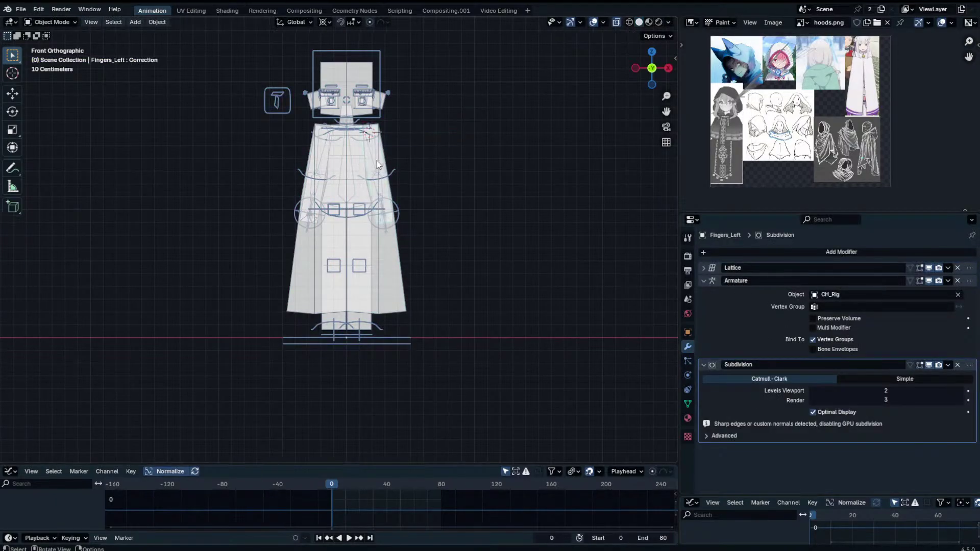
Try rotating the upper arm controls outward in Pose Mode.
{"action": "left_click", "coordinate": [393, 168]}
{"action": "key", "text": "ctrl+Tab"}
{"action": "key", "text": "r"}
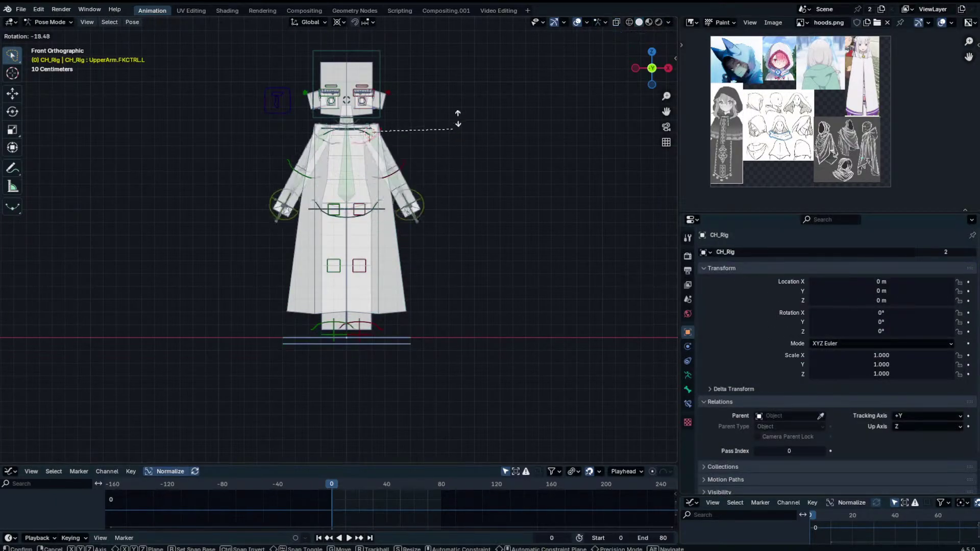
{"action": "right_click", "coordinate": [428, 149]}
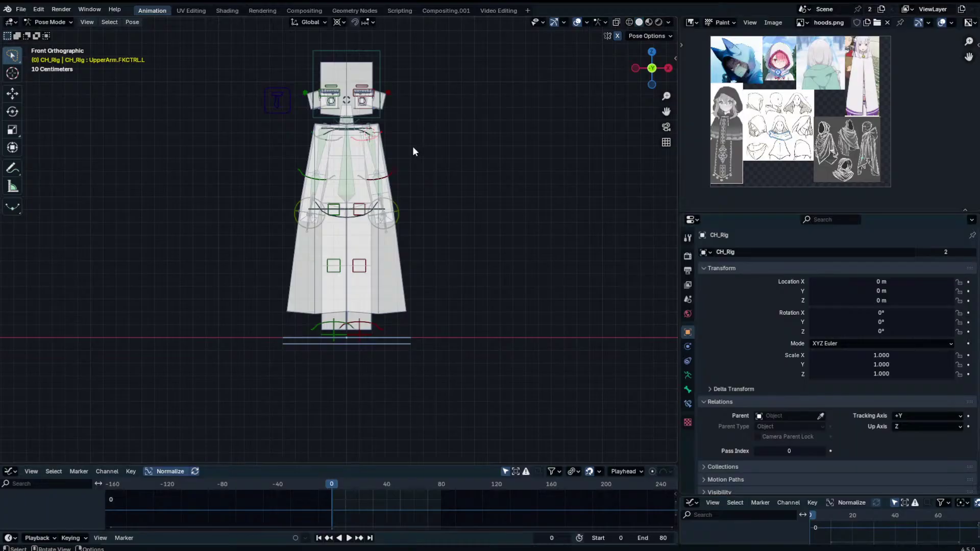
Examine the Fingers_Left arm mesh in Edit Mode and return to the rig's Pose Mode.
{"action": "scroll", "coordinate": [412, 146], "scroll_direction": "up", "scroll_amount": 2}
{"action": "key", "text": "ctrl+Tab"}
{"action": "left_click", "coordinate": [440, 179]}
{"action": "key", "text": "Tab"}
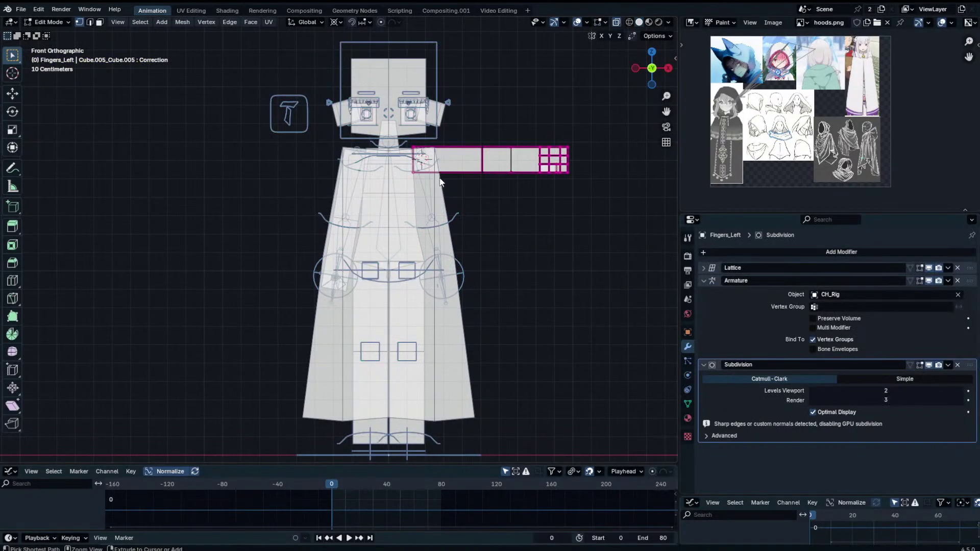
{"action": "key", "text": "Tab"}
{"action": "left_click", "coordinate": [440, 178]}
{"action": "key", "text": "Tab"}
{"action": "key", "text": "Tab"}
{"action": "left_click", "coordinate": [440, 159]}
{"action": "key", "text": "ctrl+Tab"}
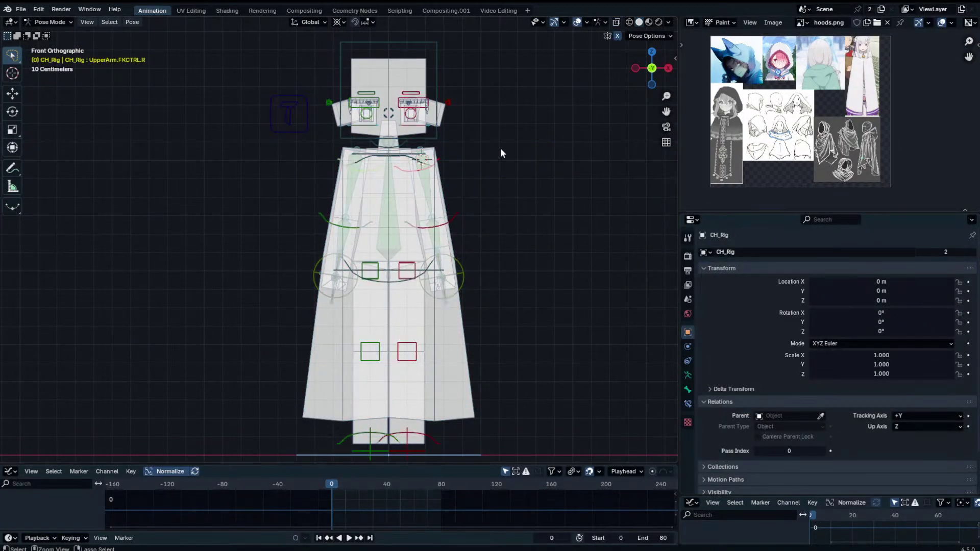
Apply Visual Transform to Pose on both upper arm controls after checking the rig's bones in Edit Mode.
{"action": "left_click", "coordinate": [435, 173]}
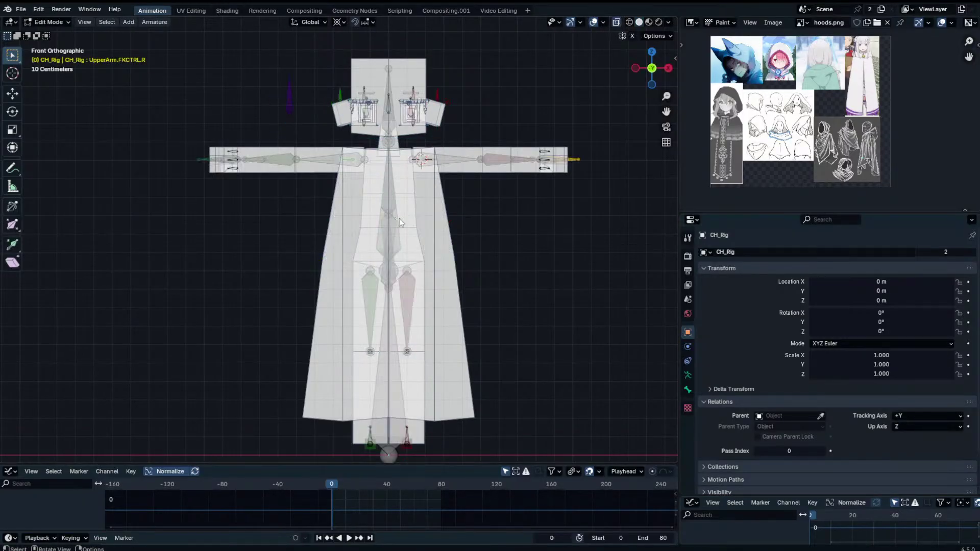
{"action": "left_click", "coordinate": [341, 170], "text": "shift"}
{"action": "left_click", "coordinate": [340, 169], "text": "shift"}
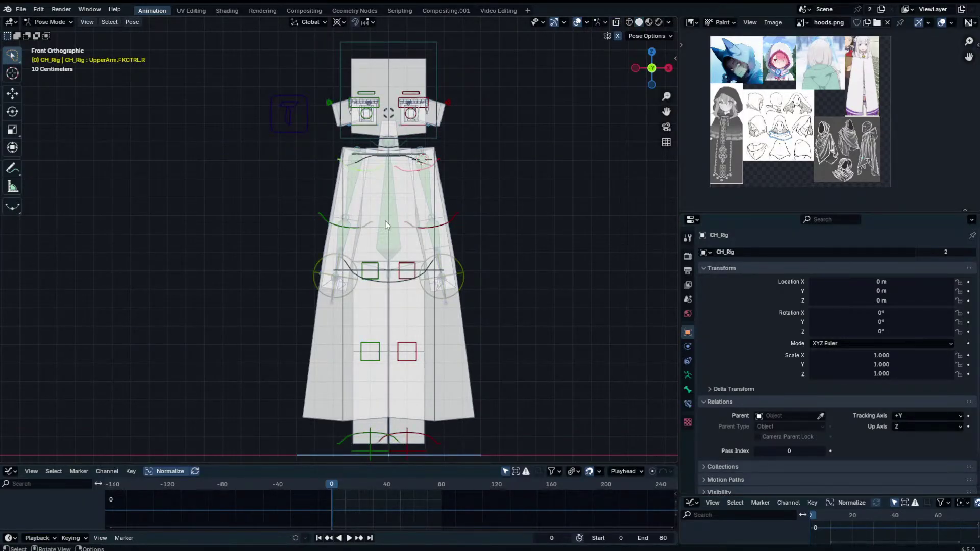
{"action": "key", "text": "ctrl+a"}
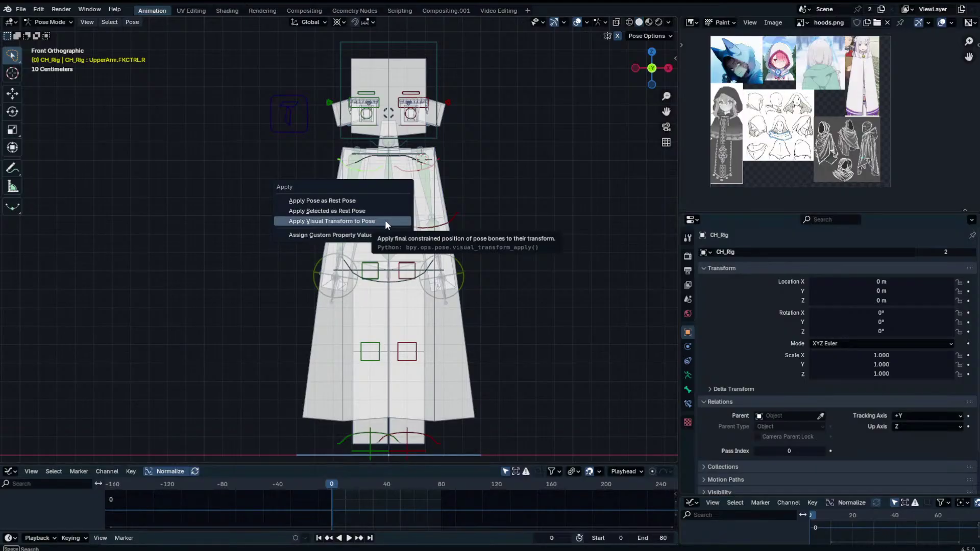
{"action": "left_click", "coordinate": [385, 221]}
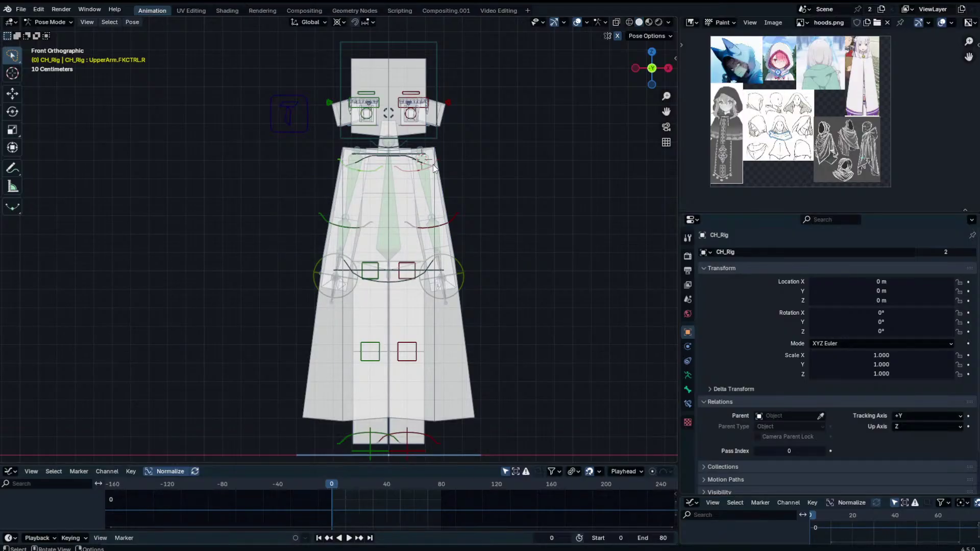
Check the rig and the cloak in Edit Mode and undo the latest pose and cloak changes.
{"action": "key", "text": "Tab"}
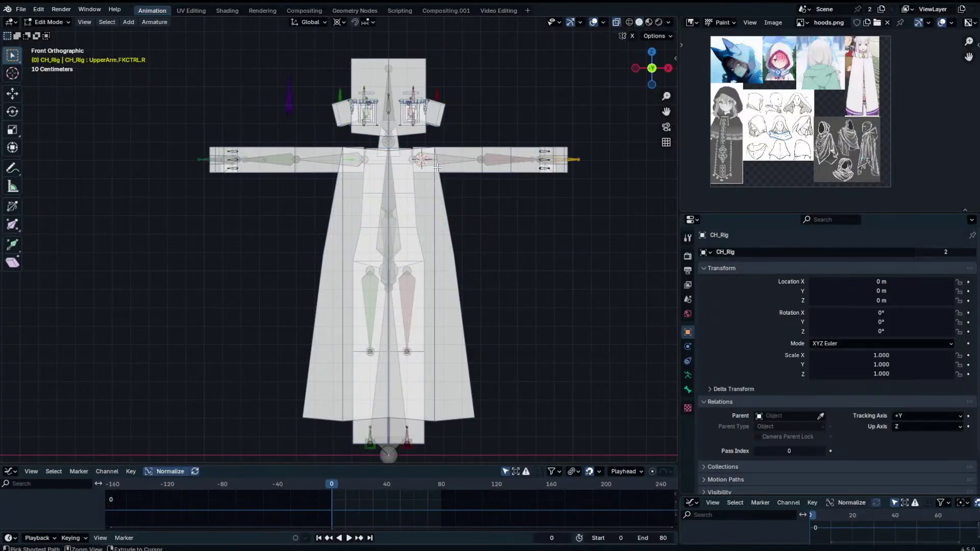
{"action": "key", "text": "alt+q"}
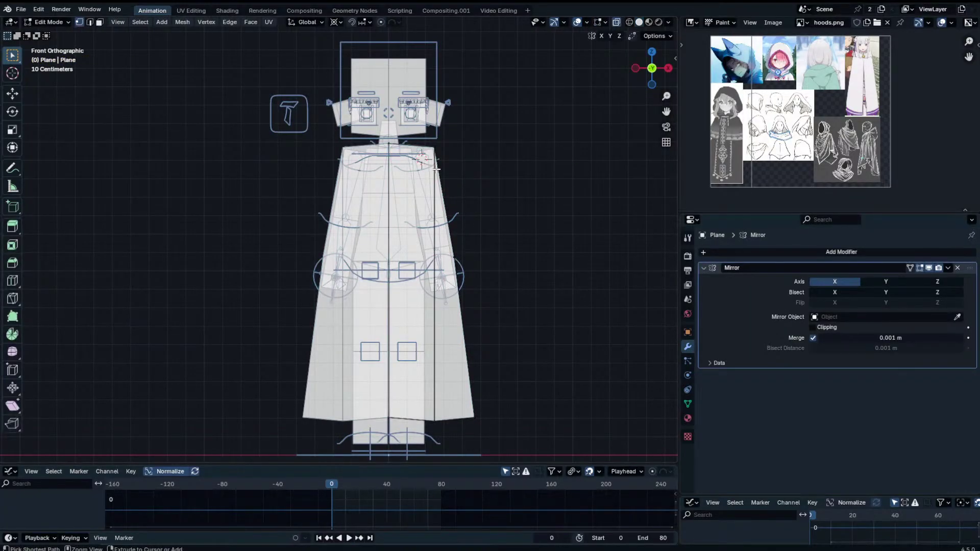
{"action": "left_click", "coordinate": [437, 169], "text": "alt"}
{"action": "key", "text": "ctrl+z"}
{"action": "key", "text": "ctrl+z"}
{"action": "key", "text": "ctrl+z"}
{"action": "key", "text": "ctrl+z"}
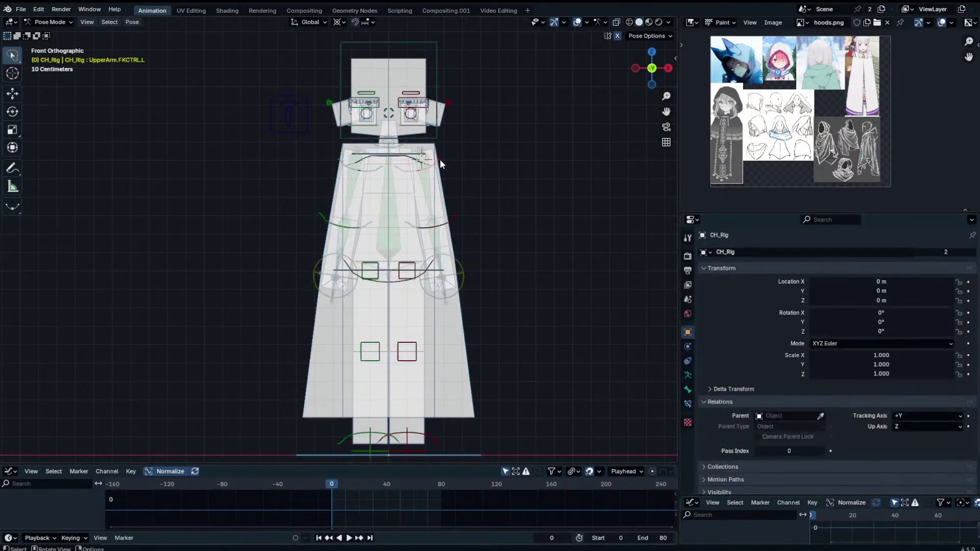
Clear the upper arm controls' rotation so both arms stretch out horizontally.
{"action": "key", "text": "r"}
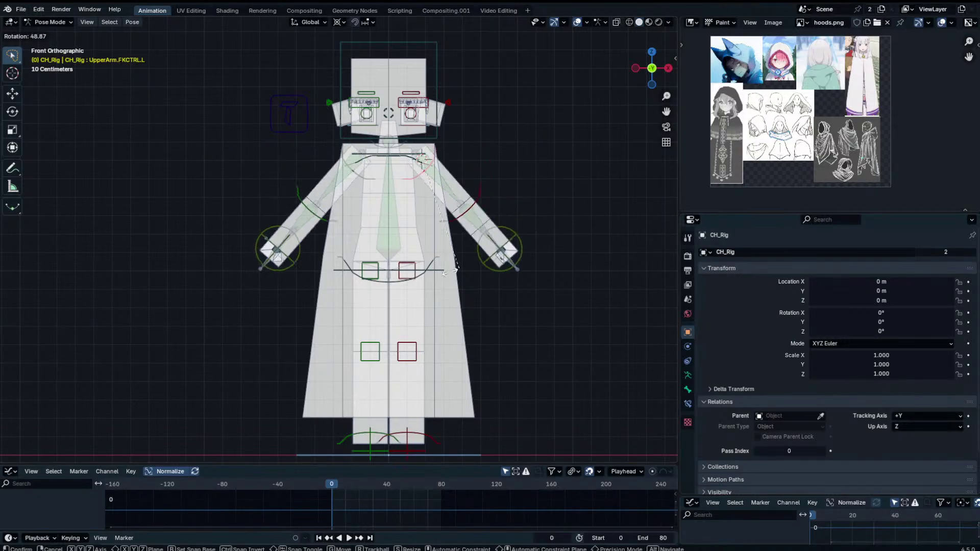
{"action": "right_click", "coordinate": [419, 277]}
{"action": "key", "text": "m"}
{"action": "key", "text": "Escape"}
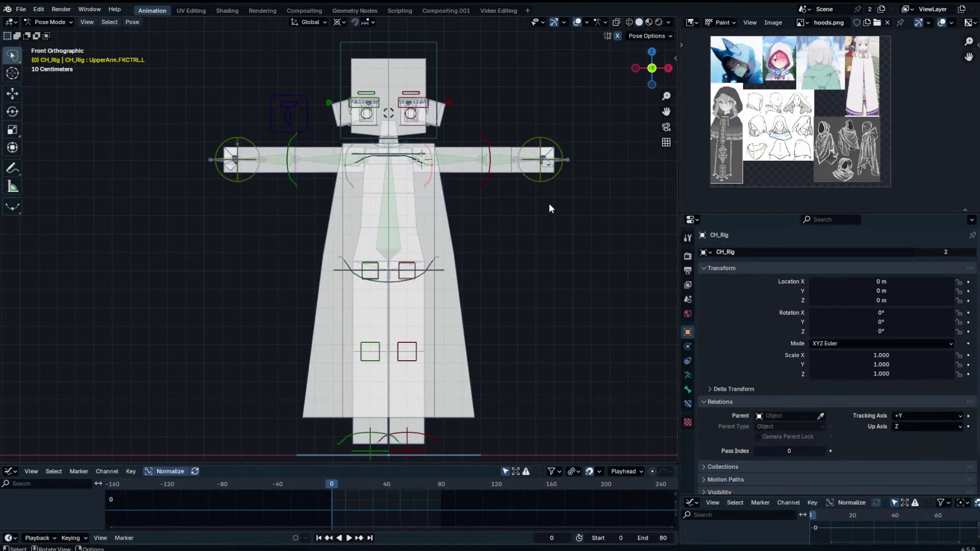
Switch the reference image area to the Outliner and then to a Text Editor.
{"action": "key", "text": "n"}
{"action": "left_click", "coordinate": [691, 22]}
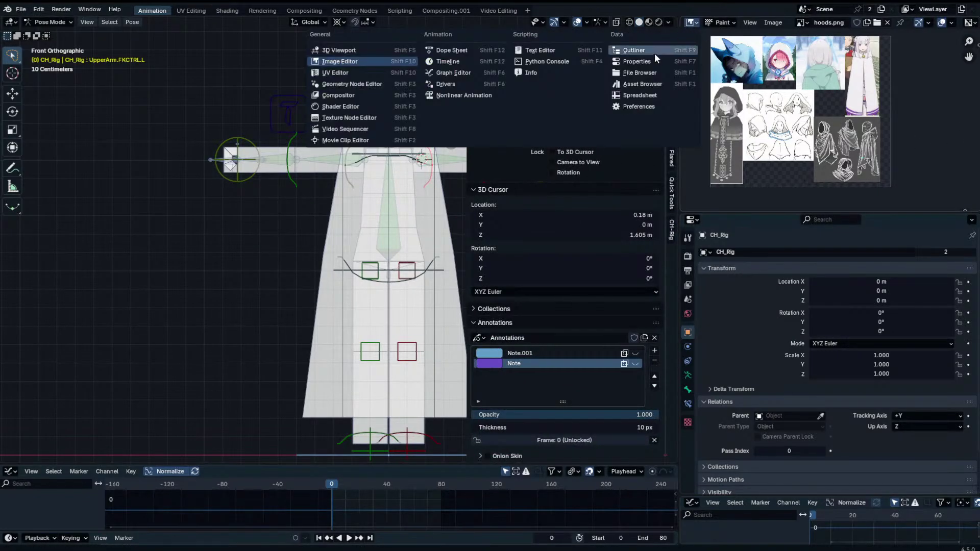
{"action": "left_click", "coordinate": [654, 52]}
{"action": "left_click", "coordinate": [696, 45]}
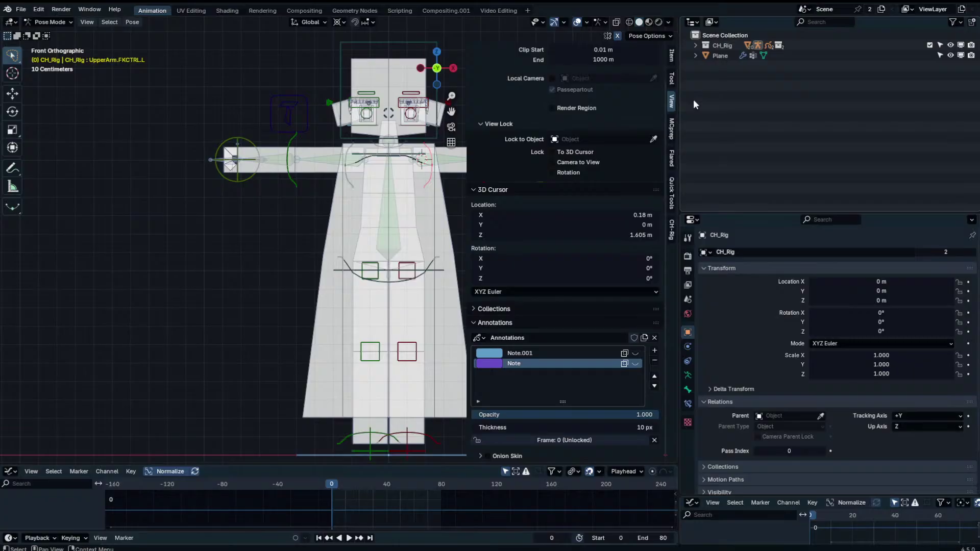
{"action": "left_click", "coordinate": [691, 22]}
{"action": "left_click", "coordinate": [534, 50]}
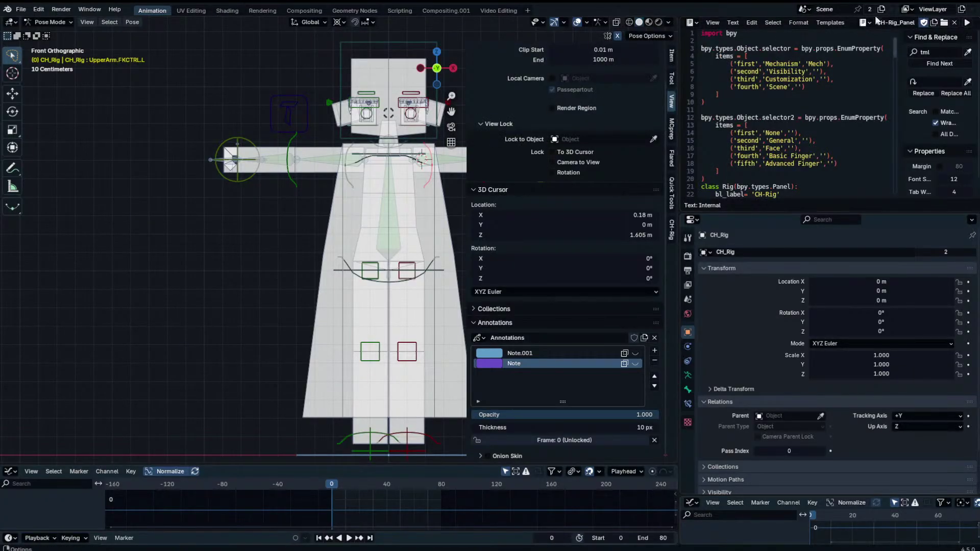
Create a new text named "Remind Me" and write "Rotation Offset" on its first line.
{"action": "left_click", "coordinate": [935, 22]}
{"action": "double_click", "coordinate": [885, 23]}
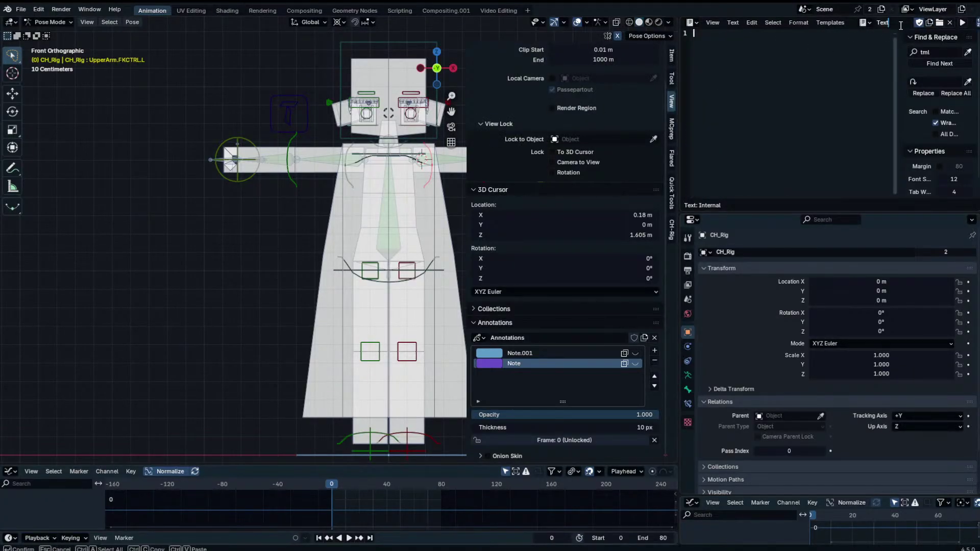
{"action": "type", "text": "Remind Me"}
{"action": "key", "text": "Return"}
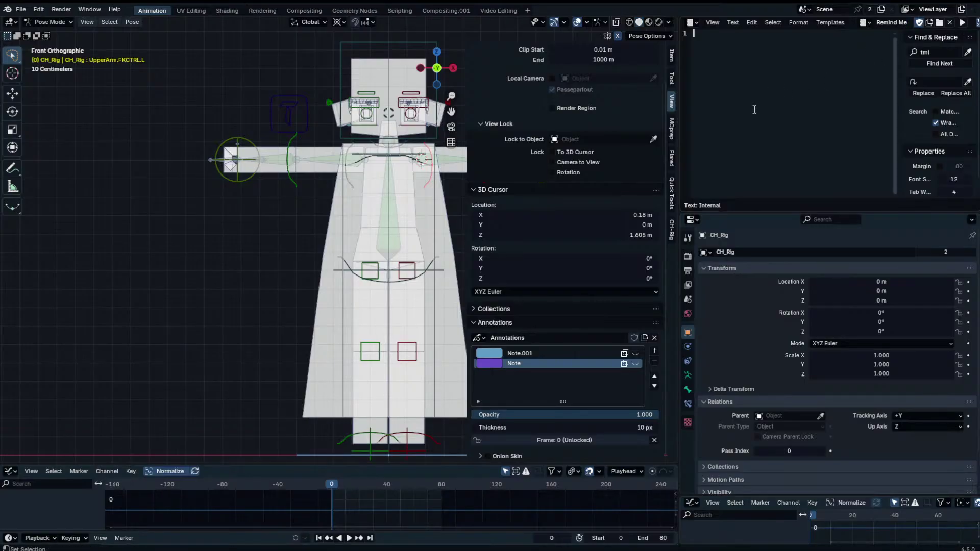
{"action": "type", "text": "Rotation Offset"}
{"action": "key", "text": "Return"}
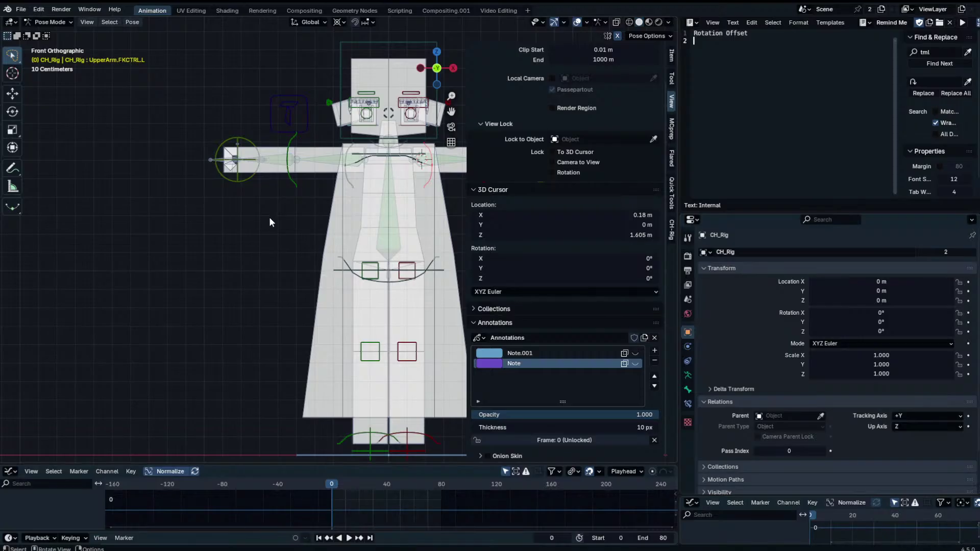
Rotate the mirrored upper arm controls by 85° so the arms hang down inside the cloak.
{"action": "key", "text": "n"}
{"action": "key", "text": "r"}
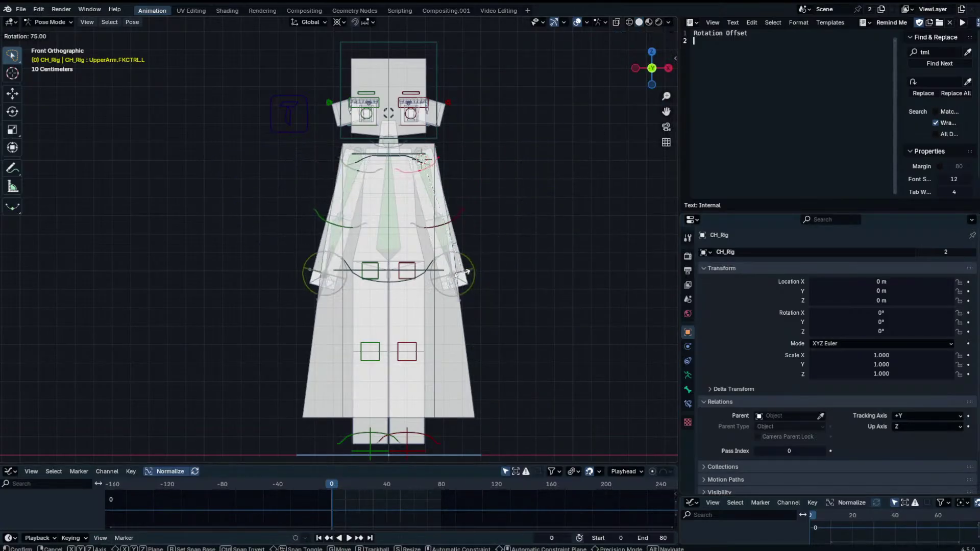
{"action": "left_click", "coordinate": [464, 223]}
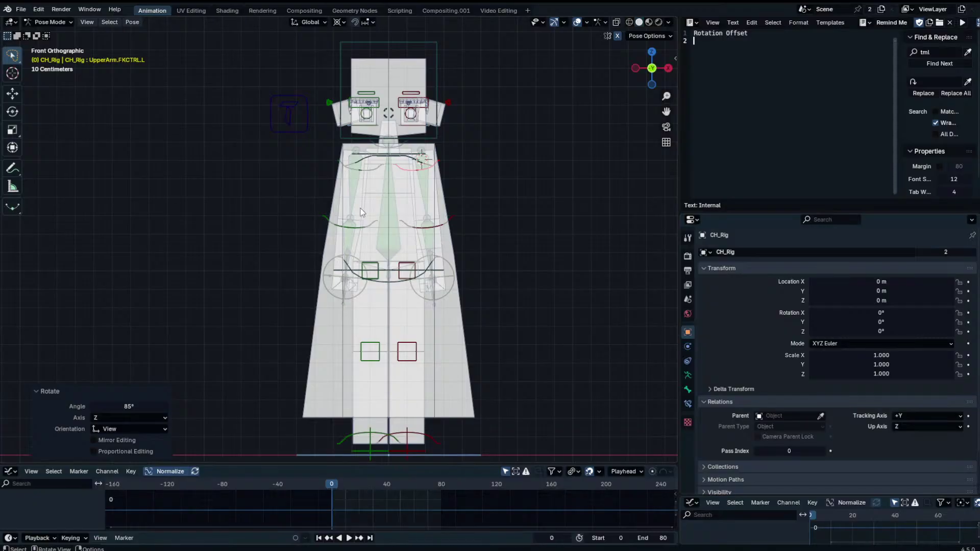
Select the upper arm controls on both sides and apply Visual Transform to Pose to them.
{"action": "left_click", "coordinate": [340, 164], "text": "shift"}
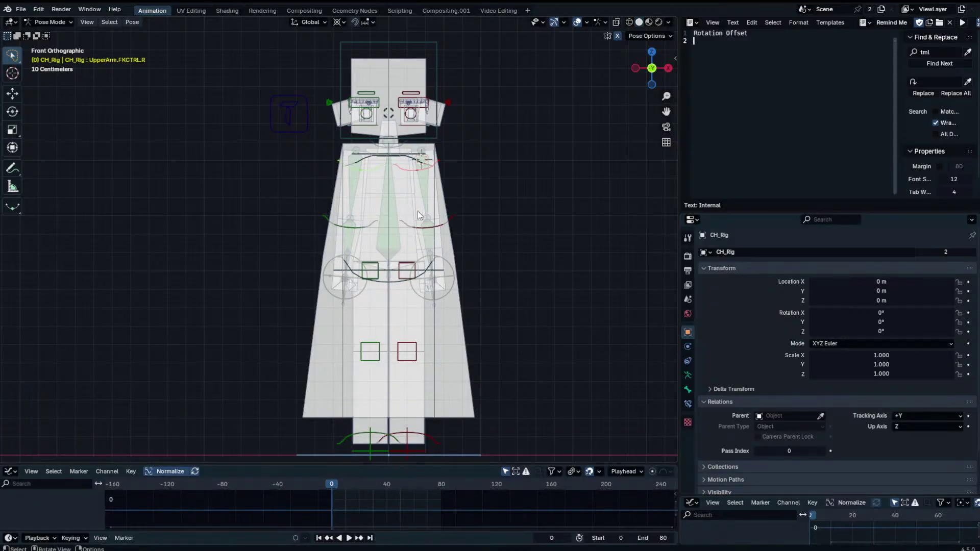
{"action": "key", "text": "a"}
{"action": "left_click", "coordinate": [338, 163]}
{"action": "left_click", "coordinate": [438, 168], "text": "shift"}
{"action": "key", "text": "ctrl+a"}
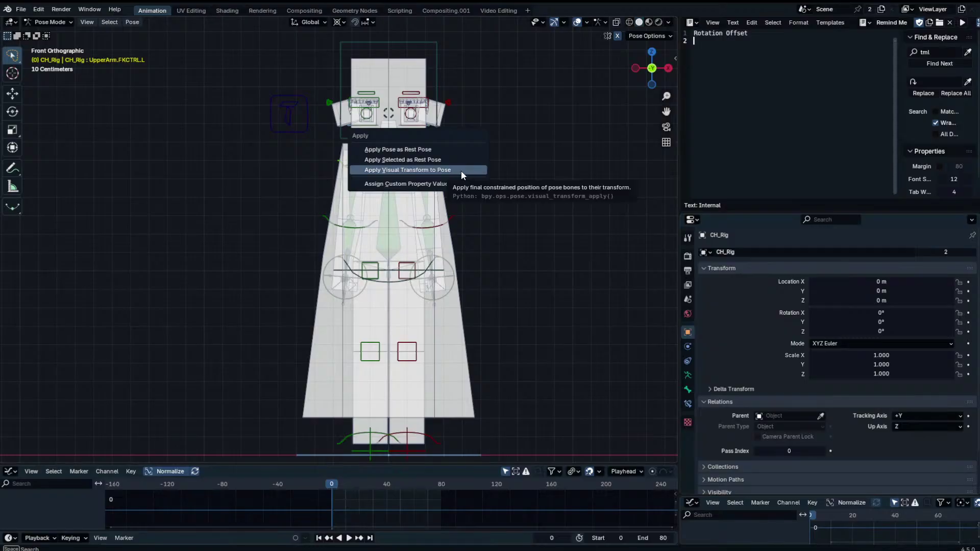
{"action": "left_click", "coordinate": [461, 170]}
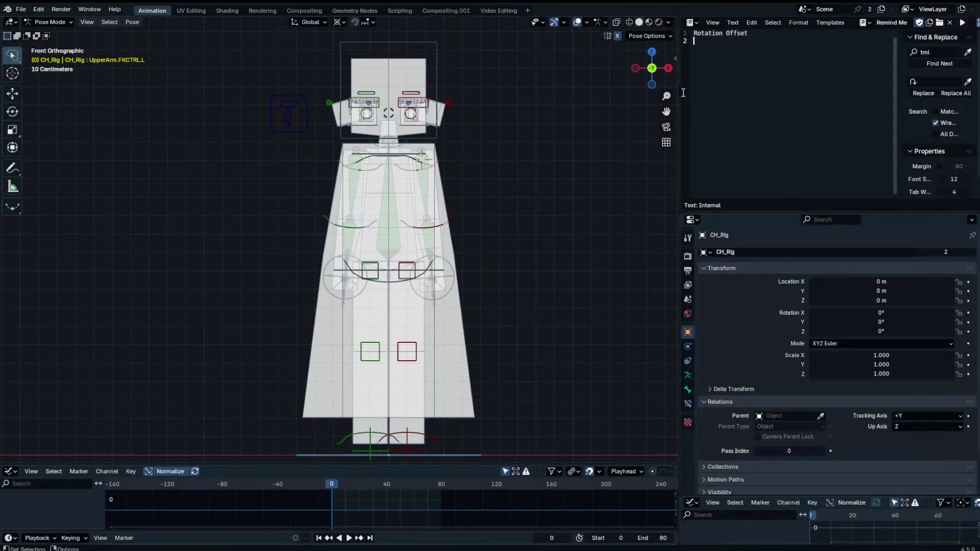
Collapse the viewport's View properties, show the item's transform values, and restore the upper arm control selection.
{"action": "key", "text": "n"}
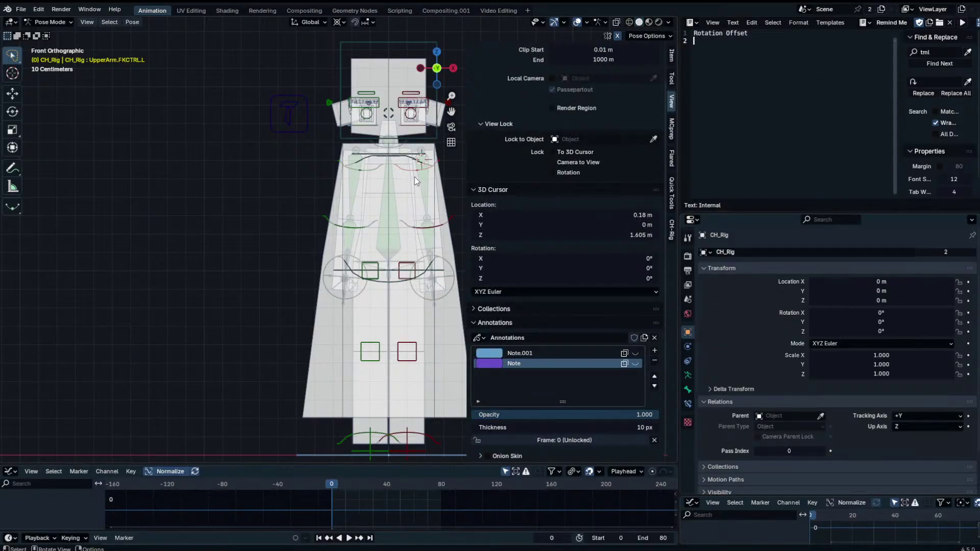
{"action": "left_click", "coordinate": [415, 159]}
{"action": "scroll", "coordinate": [667, 64], "scroll_direction": "up", "scroll_amount": 2}
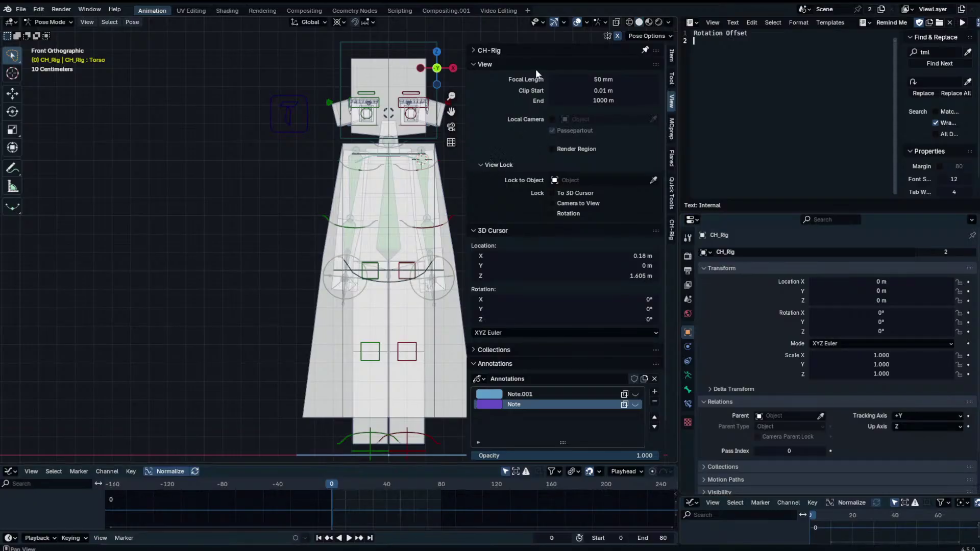
{"action": "left_click_drag", "start_coordinate": [533, 65], "coordinate": [525, 116]}
{"action": "left_click", "coordinate": [521, 68]}
{"action": "left_click", "coordinate": [521, 67]}
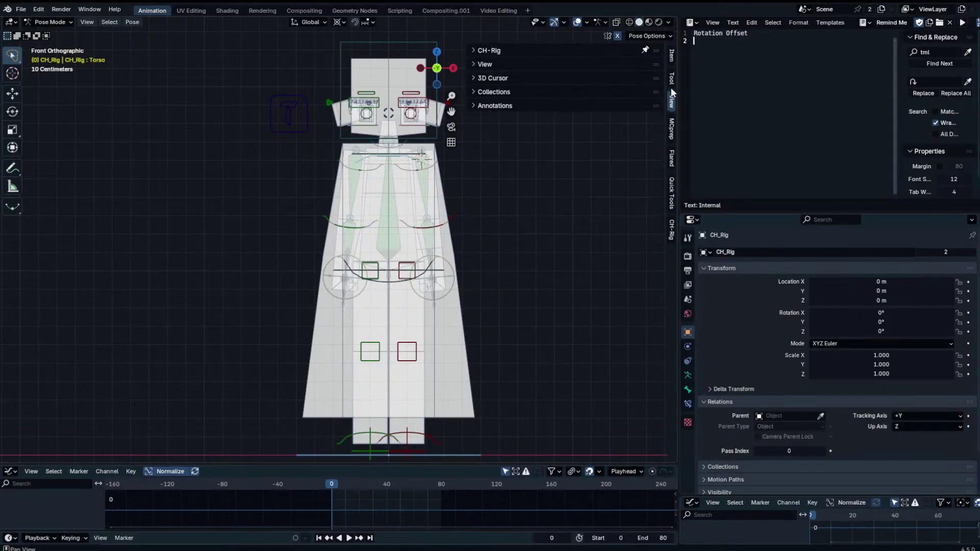
{"action": "left_click", "coordinate": [671, 79]}
{"action": "left_click", "coordinate": [672, 53]}
{"action": "key", "text": "n"}
{"action": "key", "text": "ctrl+z"}
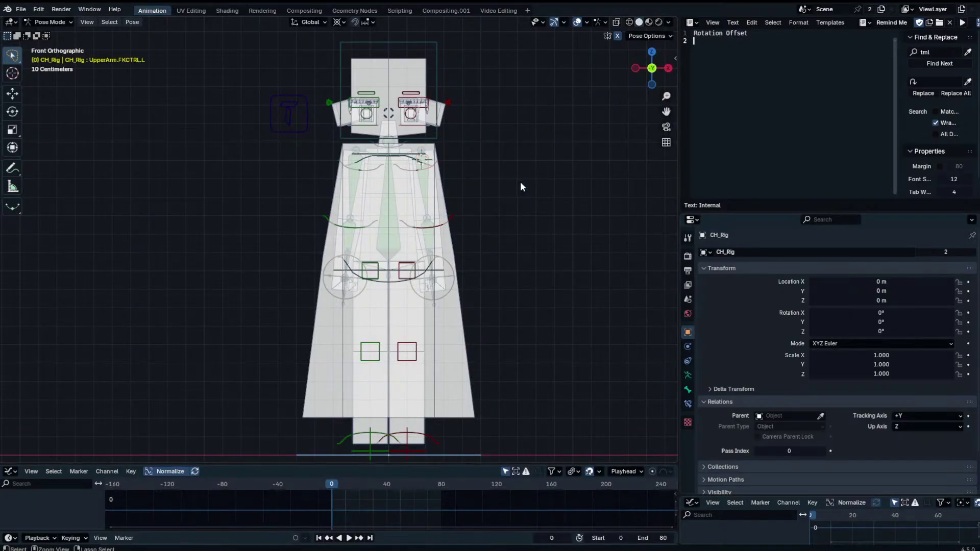
Set the left upper arm control's Y and Z rotation to 0°.
{"action": "key", "text": "a"}
{"action": "key", "text": "a"}
{"action": "key", "text": "n"}
{"action": "double_click", "coordinate": [596, 142]}
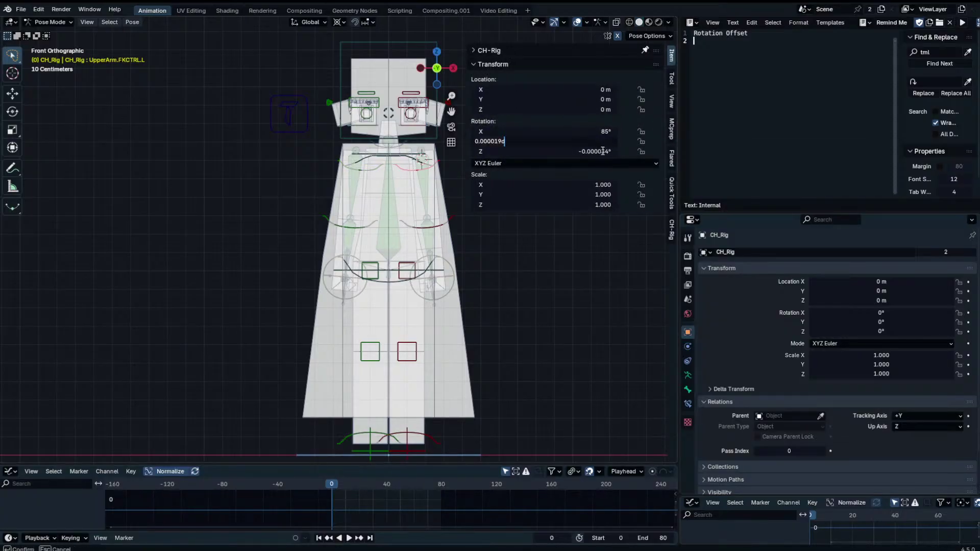
{"action": "type", "text": "0"}
{"action": "key", "text": "Return"}
{"action": "double_click", "coordinate": [604, 151]}
{"action": "type", "text": "0"}
{"action": "key", "text": "Return"}
Add the left upper arm control's X rotation to the Rotation Offset note as "85d".
{"action": "double_click", "coordinate": [604, 131]}
{"action": "key", "text": "Return"}
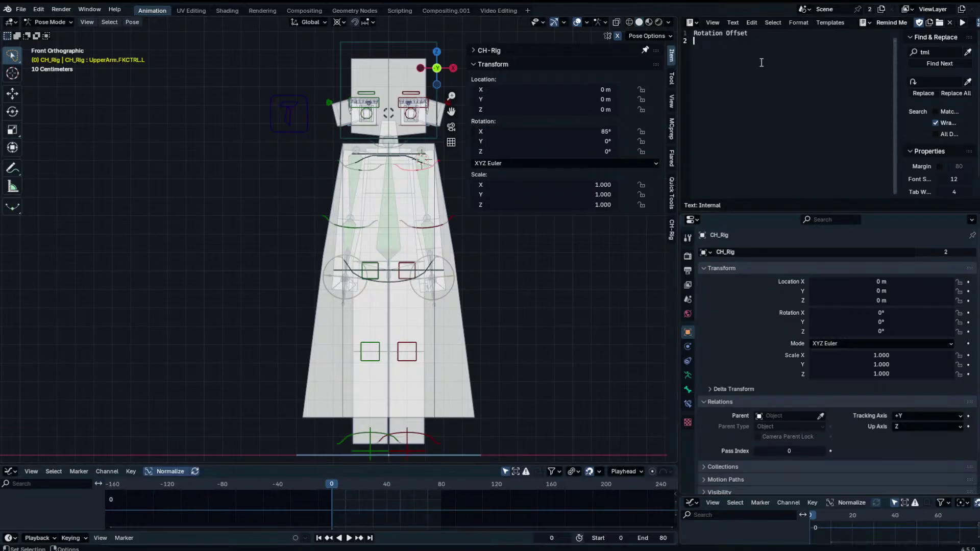
{"action": "type", "text": "85d"}
{"action": "type", "text": "n"}
{"action": "left_click", "coordinate": [424, 170]}
{"action": "left_click", "coordinate": [407, 171]}
{"action": "left_click", "coordinate": [385, 169], "text": "shift"}
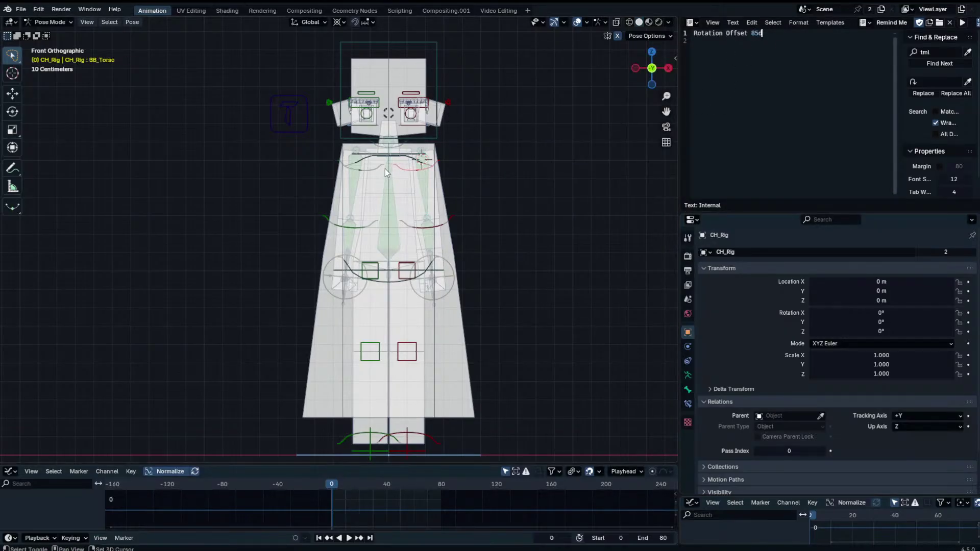
{"action": "left_click", "coordinate": [377, 169]}
{"action": "left_click", "coordinate": [408, 168], "text": "alt"}
{"action": "left_click", "coordinate": [408, 168]}
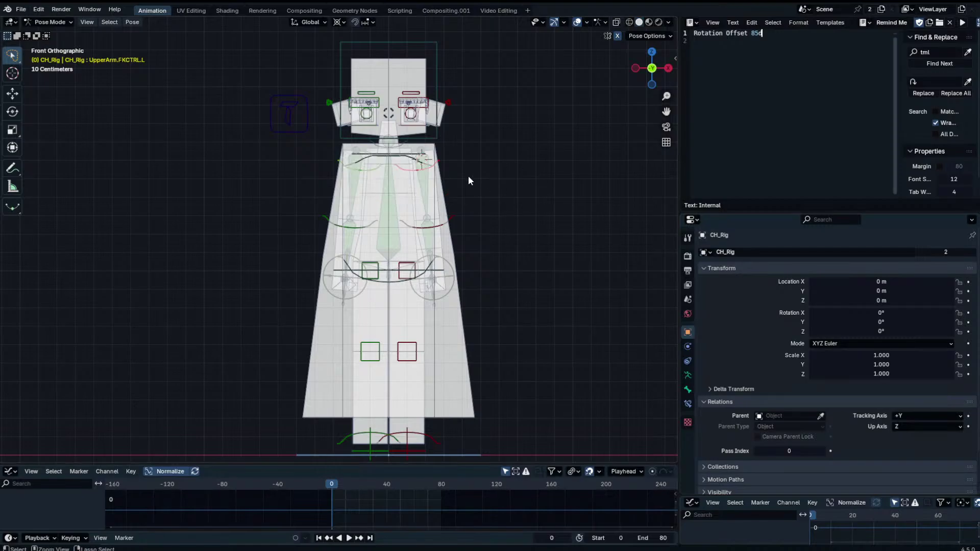
{"action": "key", "text": "ctrl+a"}
{"action": "key", "text": "Escape"}
Try moving the upper arm control after switching modes on the rig, and undo the move.
{"action": "key", "text": "ctrl+Tab"}
{"action": "left_click", "coordinate": [442, 160]}
{"action": "left_click", "coordinate": [443, 160], "text": "shift"}
{"action": "key", "text": "ctrl+Tab"}
{"action": "key", "text": "g"}
{"action": "left_click", "coordinate": [463, 160]}
{"action": "key", "text": "ctrl+z"}
Apply Visual Transform to Pose on the left upper arm control and again on the right one.
{"action": "key", "text": "ctrl+a"}
{"action": "left_click", "coordinate": [456, 169]}
{"action": "left_click", "coordinate": [332, 162]}
{"action": "key", "text": "ctrl+a"}
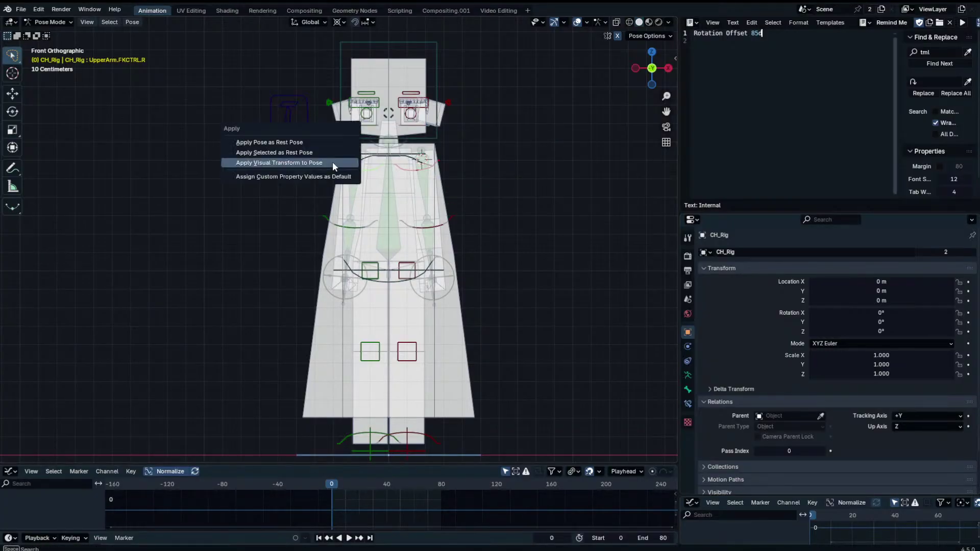
{"action": "left_click", "coordinate": [332, 162]}
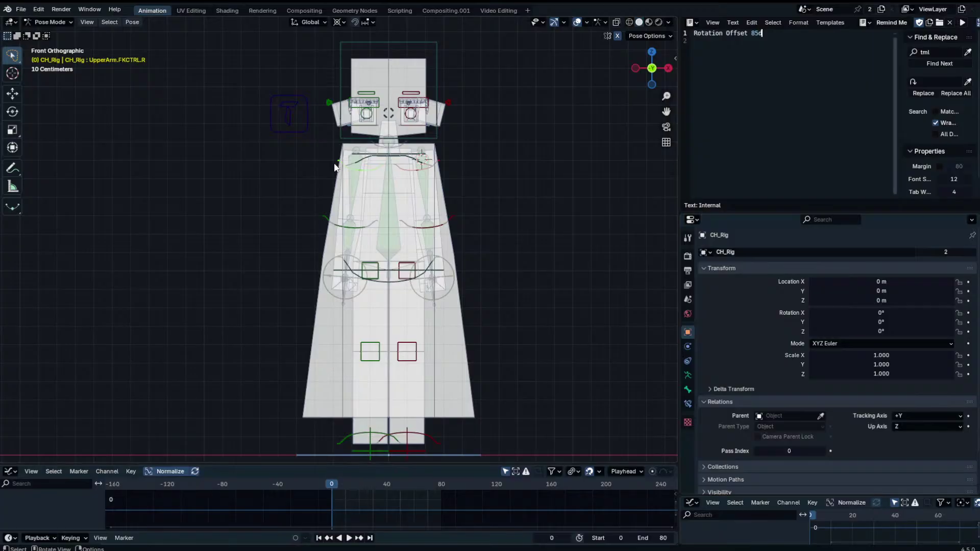
Try moving the left upper arm control and clearing its rotation, and undo the clearing.
{"action": "left_click", "coordinate": [441, 163]}
{"action": "key", "text": "g"}
{"action": "right_click", "coordinate": [476, 163]}
{"action": "key", "text": "alt+r"}
{"action": "key", "text": "ctrl+z"}
Try applying the selected left upper arm control's pose as the rest pose, and undo it.
{"action": "key", "text": "ctrl+a"}
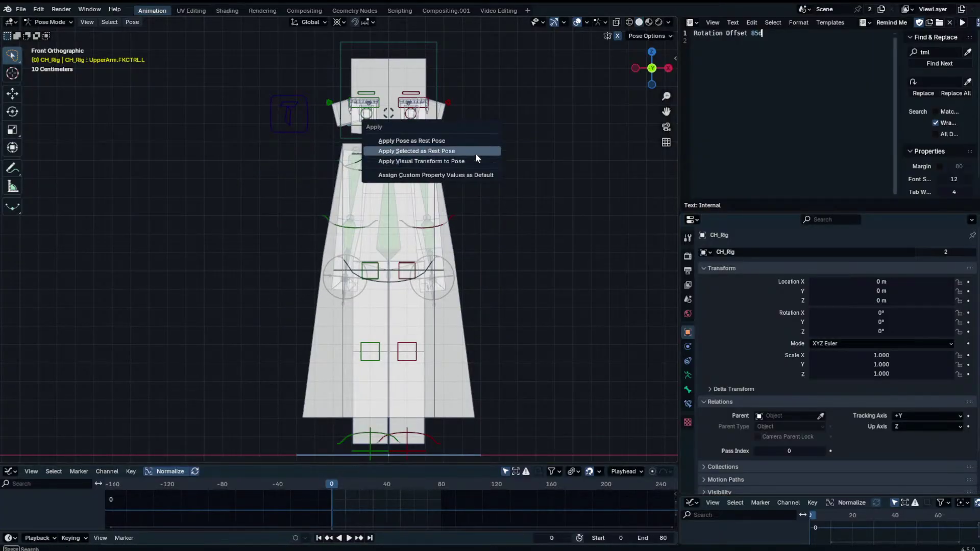
{"action": "left_click", "coordinate": [475, 152]}
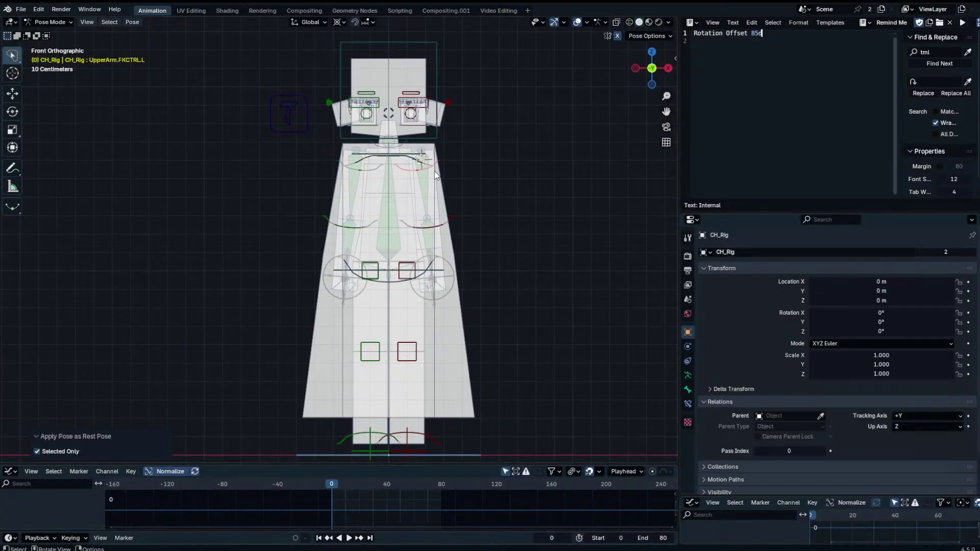
{"action": "key", "text": "ctrl+z"}
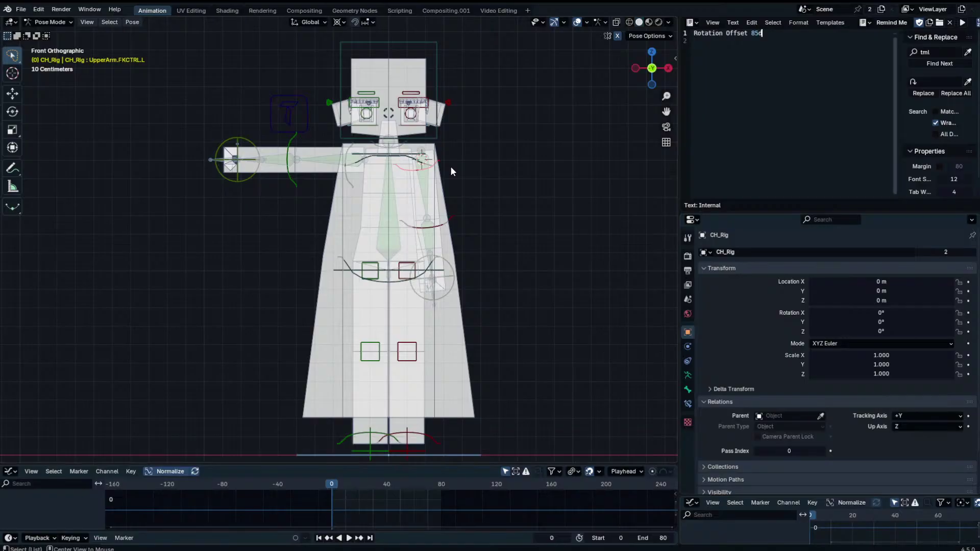
Set the right upper arm control's X rotation to 85°.
{"action": "left_click", "coordinate": [340, 182]}
{"action": "key", "text": "n"}
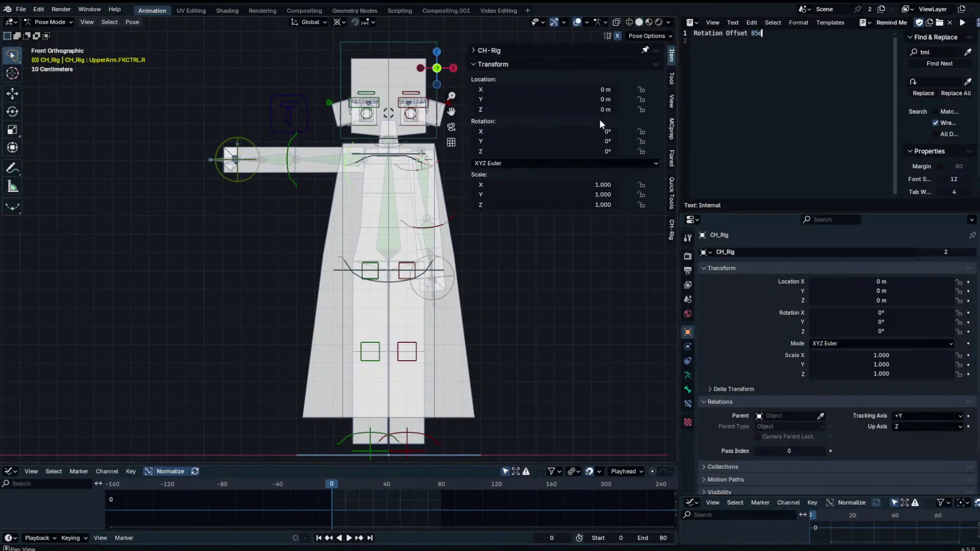
{"action": "double_click", "coordinate": [593, 132]}
{"action": "type", "text": "85"}
{"action": "key", "text": "Return"}
{"action": "key", "text": "n"}
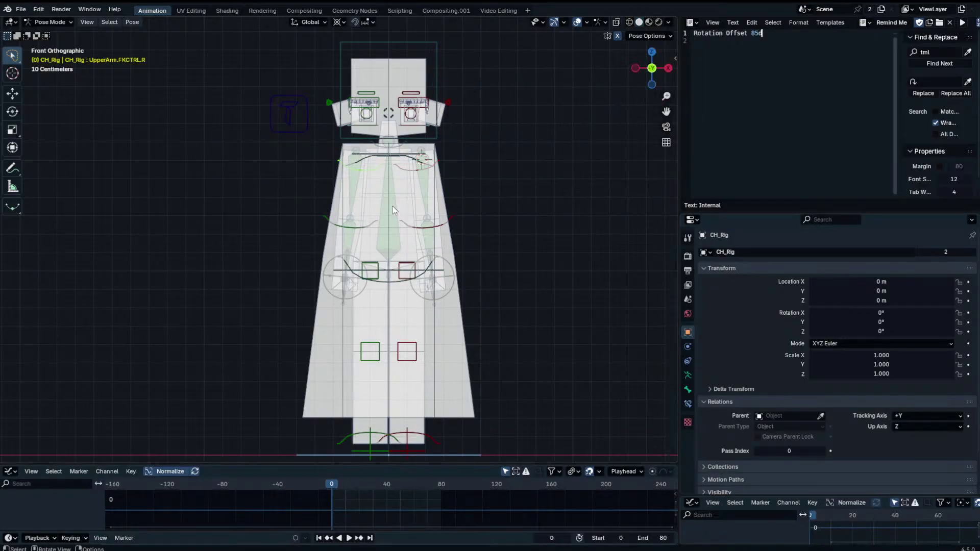
Apply the selected right upper arm control's pose as its rest pose.
{"action": "key", "text": "ctrl+a"}
{"action": "left_click", "coordinate": [389, 200]}
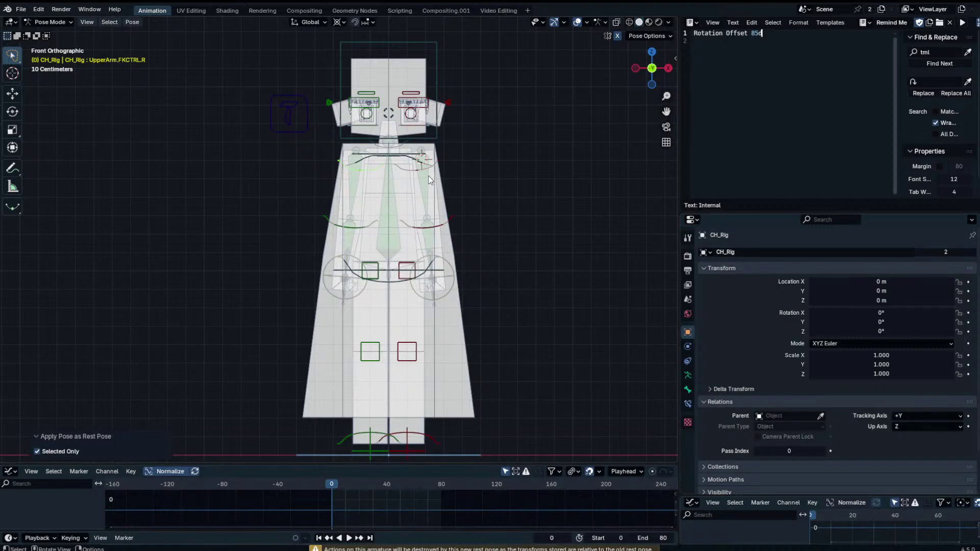
{"action": "key", "text": "n"}
{"action": "key", "text": "n"}
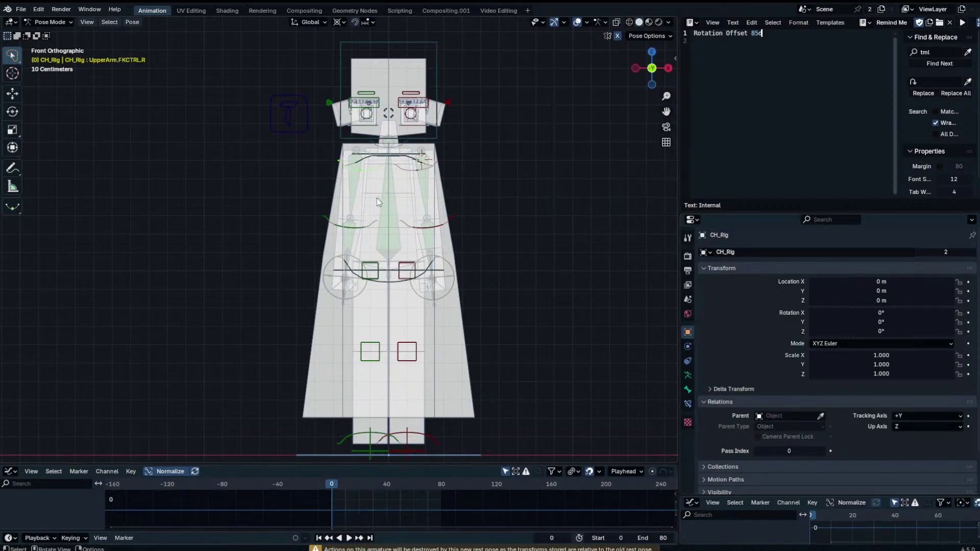
Compare the finger mesh and the rig in Edit Mode and Object Mode to examine their original and posed arm positions.
{"action": "key", "text": "ctrl+Tab"}
{"action": "left_click", "coordinate": [346, 186]}
{"action": "key", "text": "Tab"}
{"action": "key", "text": "Tab"}
{"action": "left_click", "coordinate": [346, 187]}
{"action": "key", "text": "Tab"}
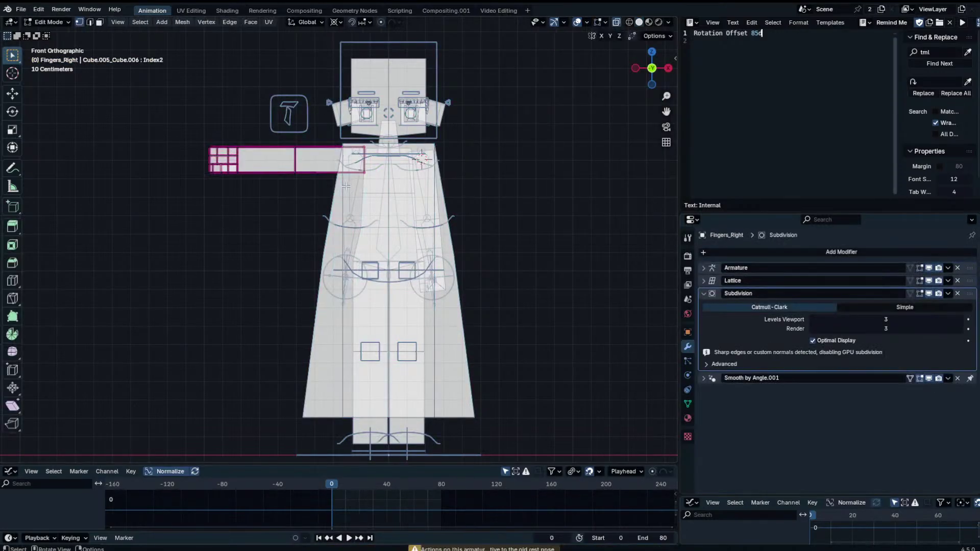
{"action": "key", "text": "Tab"}
{"action": "left_click", "coordinate": [347, 187]}
{"action": "left_click", "coordinate": [346, 187]}
{"action": "left_click", "coordinate": [347, 186]}
{"action": "left_click", "coordinate": [347, 187]}
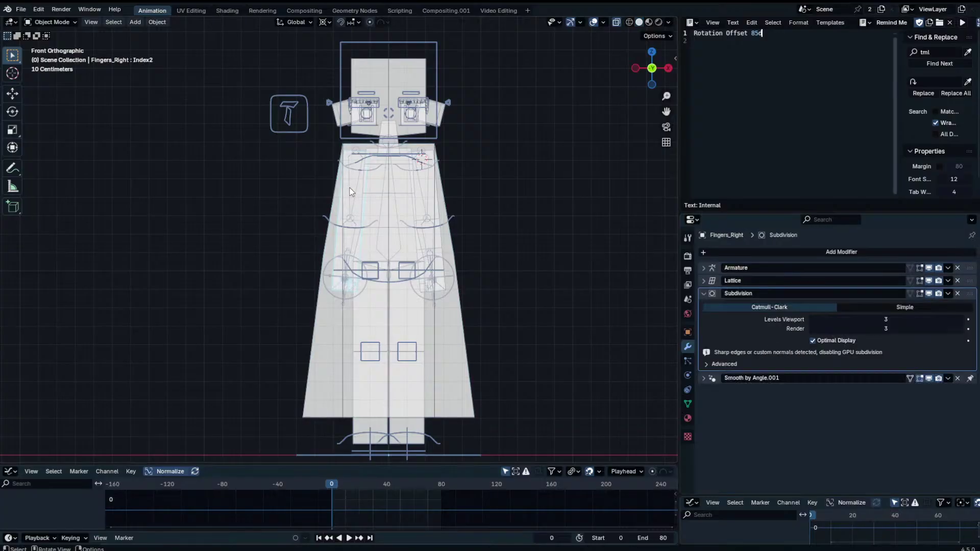
{"action": "left_click", "coordinate": [350, 188]}
{"action": "key", "text": "Tab"}
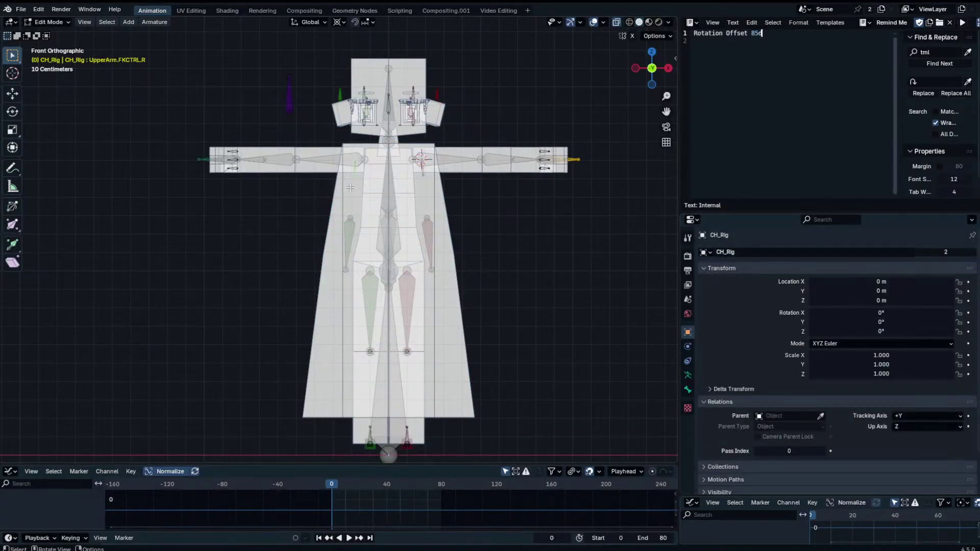
{"action": "key", "text": "Tab"}
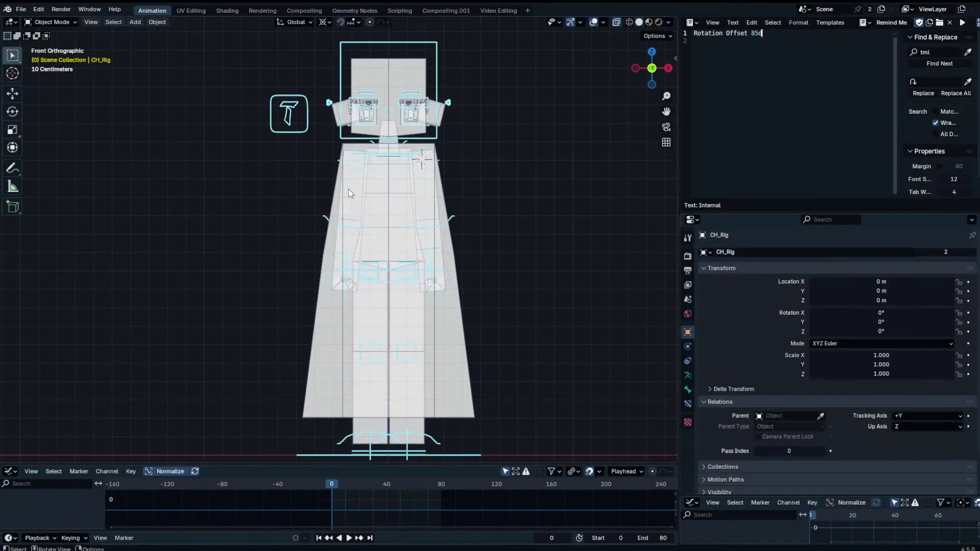
{"action": "key", "text": "Tab"}
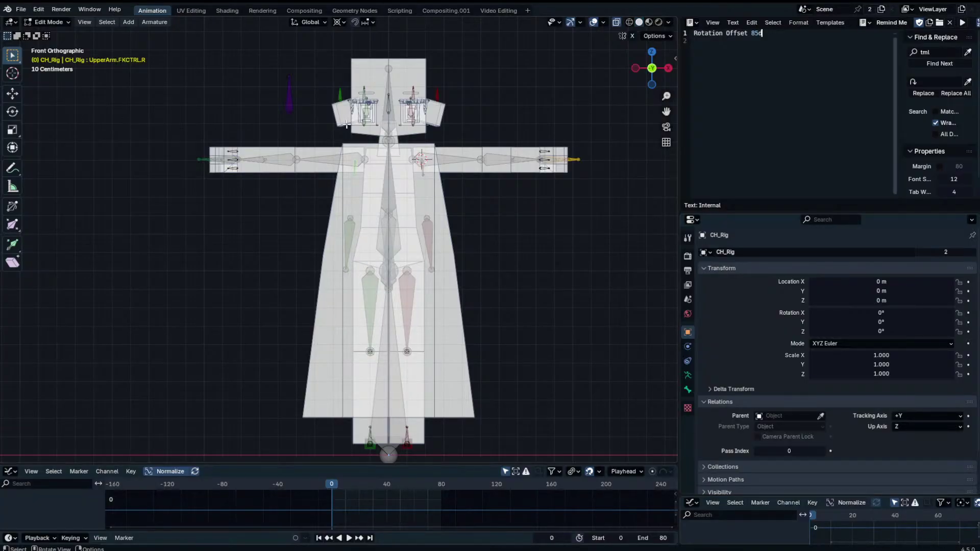
{"action": "key", "text": "Tab"}
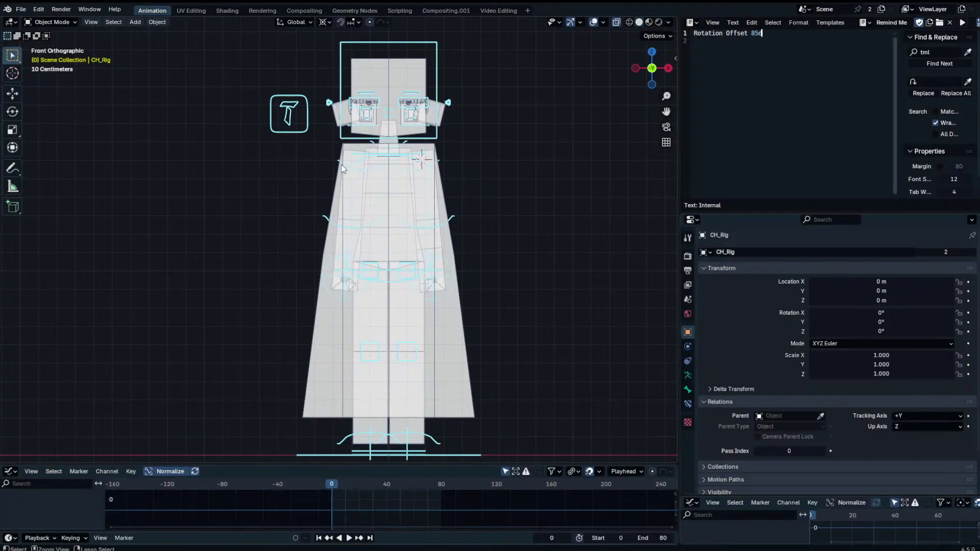
Try applying the selected upper arm and forearm Vis bones' pose as the rest pose, and undo it.
{"action": "key", "text": "ctrl+Tab"}
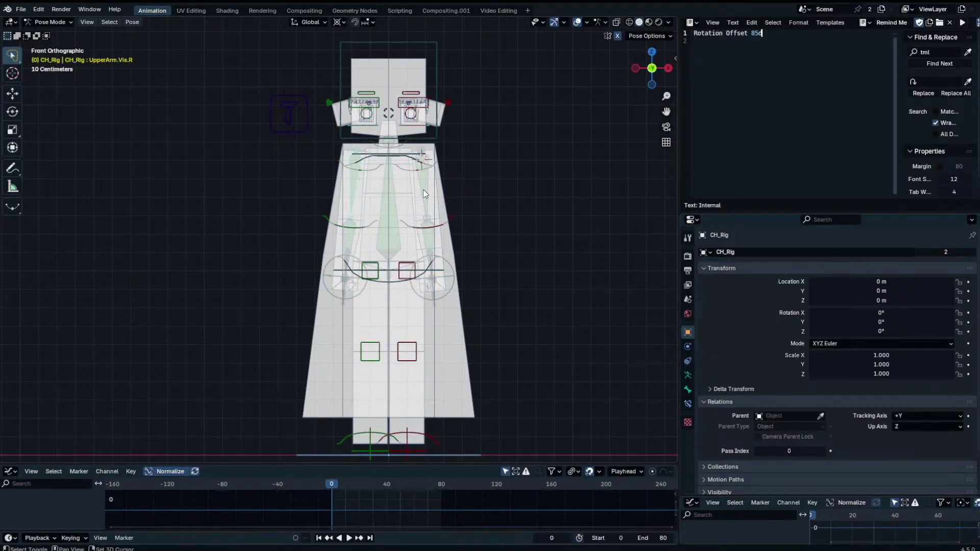
{"action": "left_click", "coordinate": [358, 234]}
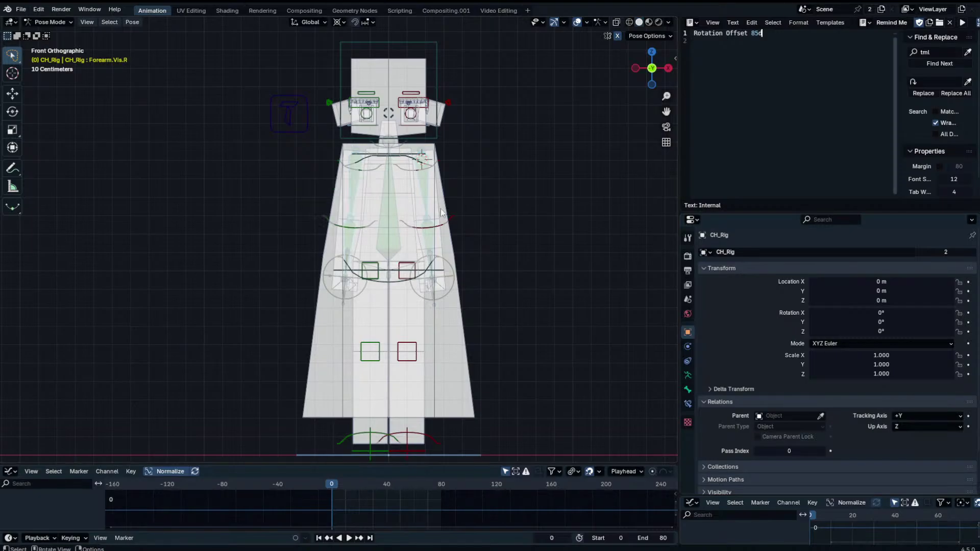
{"action": "key", "text": "ctrl+a"}
{"action": "left_click", "coordinate": [397, 217]}
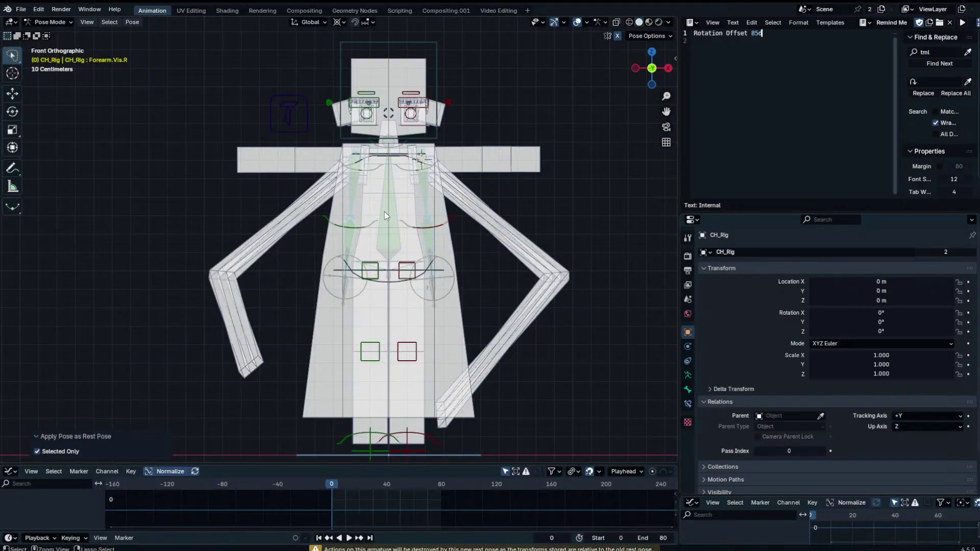
{"action": "key", "text": "ctrl+z"}
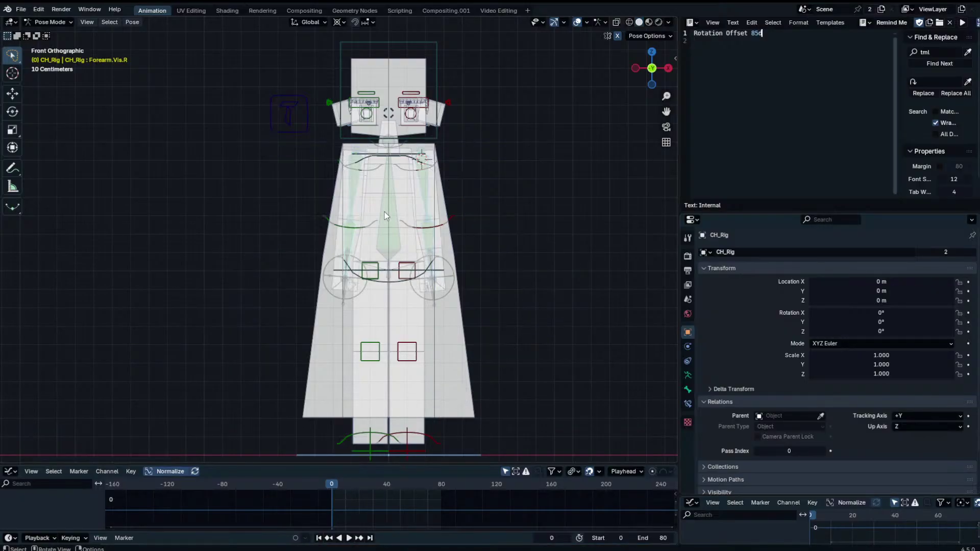
Try Apply Visual Transform to Pose on the selected Vis arm bones, and open the left upper arm control's bone constraints.
{"action": "key", "text": "ctrl+a"}
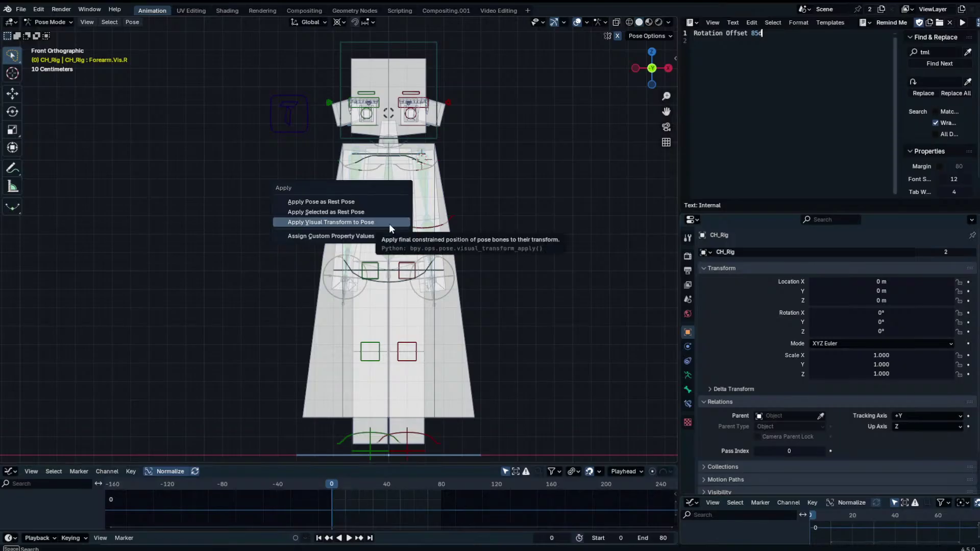
{"action": "left_click", "coordinate": [389, 223]}
{"action": "left_click", "coordinate": [429, 168]}
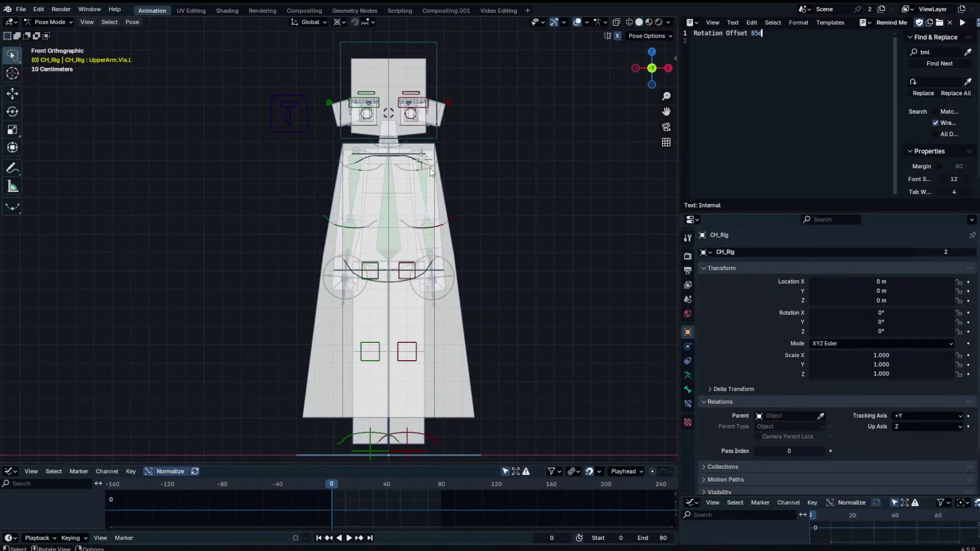
{"action": "left_click", "coordinate": [687, 403]}
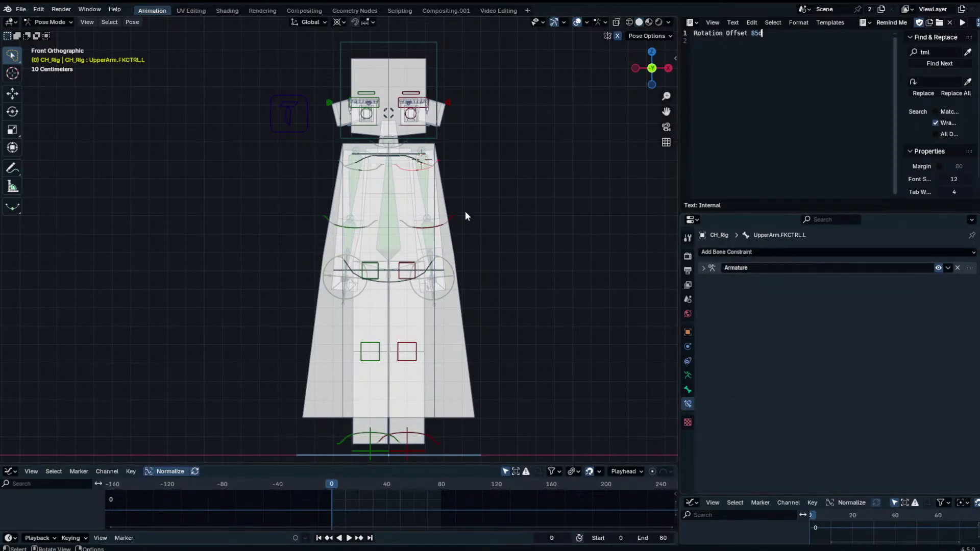
Undo the recent rig changes back to before the right arm was lowered, keeping the left upper arm control selected in Pose Mode.
{"action": "key", "text": "ctrl+z"}
{"action": "key", "text": "ctrl+z"}
{"action": "key", "text": "ctrl+z"}
{"action": "key", "text": "ctrl+z"}
{"action": "key", "text": "ctrl+z"}
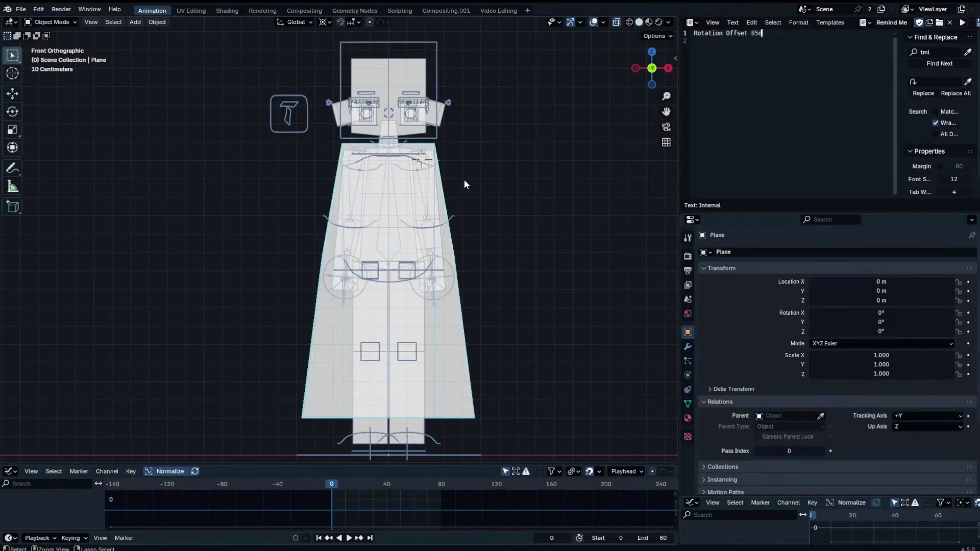
{"action": "left_click", "coordinate": [460, 226]}
{"action": "left_click", "coordinate": [454, 218]}
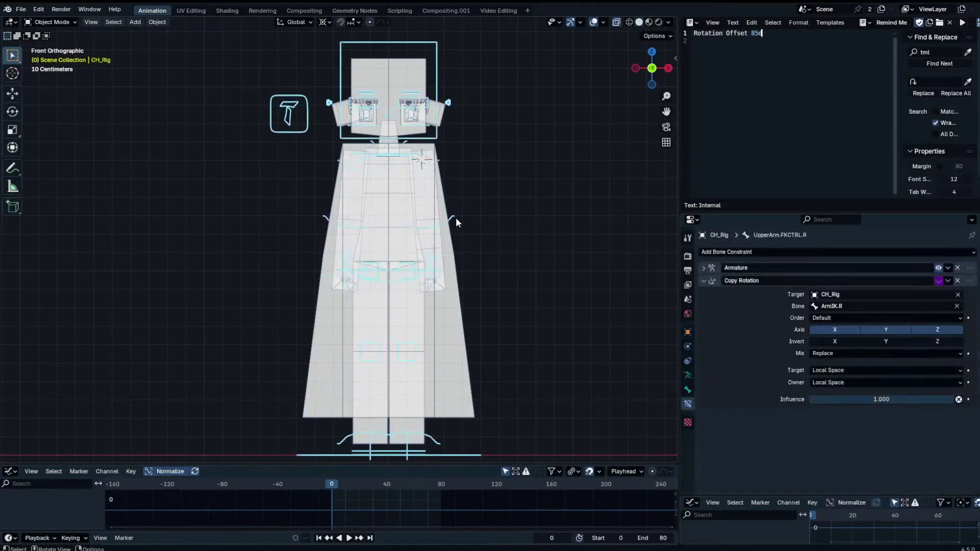
{"action": "key", "text": "ctrl+Tab"}
{"action": "left_click", "coordinate": [440, 163]}
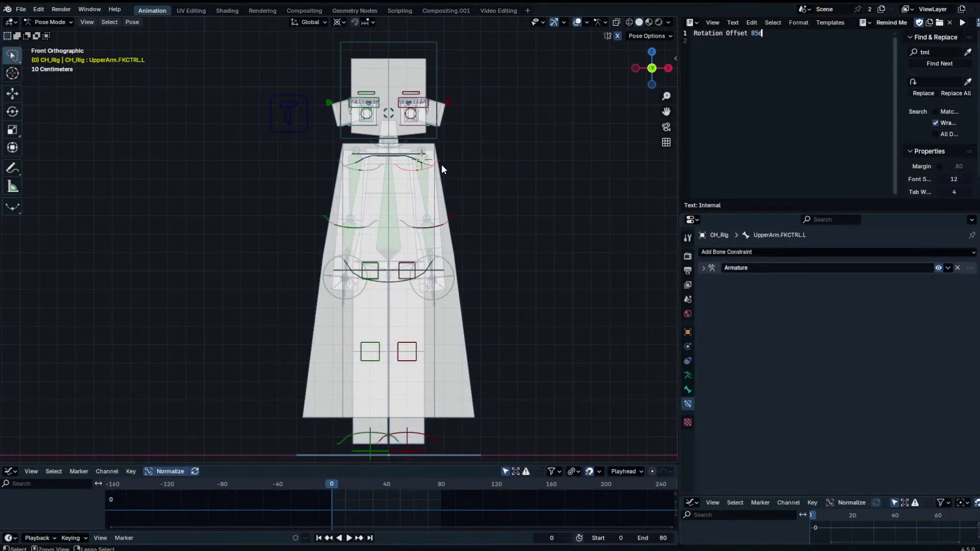
{"action": "key", "text": "ctrl+z"}
{"action": "key", "text": "ctrl+z"}
{"action": "key", "text": "ctrl+z"}
{"action": "key", "text": "ctrl+z"}
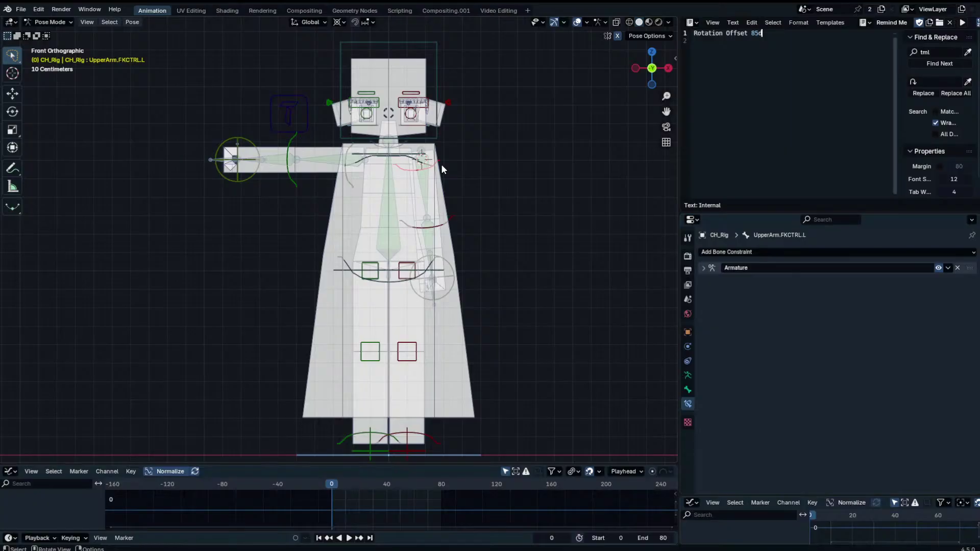
Set the left upper arm control's X rotation to -85° and apply the selected bone's pose as its rest pose.
{"action": "key", "text": "n"}
{"action": "left_click_drag", "start_coordinate": [510, 131], "coordinate": [482, 132]}
{"action": "left_click_drag", "start_coordinate": [594, 134], "coordinate": [584, 134]}
{"action": "right_click", "coordinate": [594, 134]}
{"action": "left_click", "coordinate": [594, 134]}
{"action": "type", "text": "-85"}
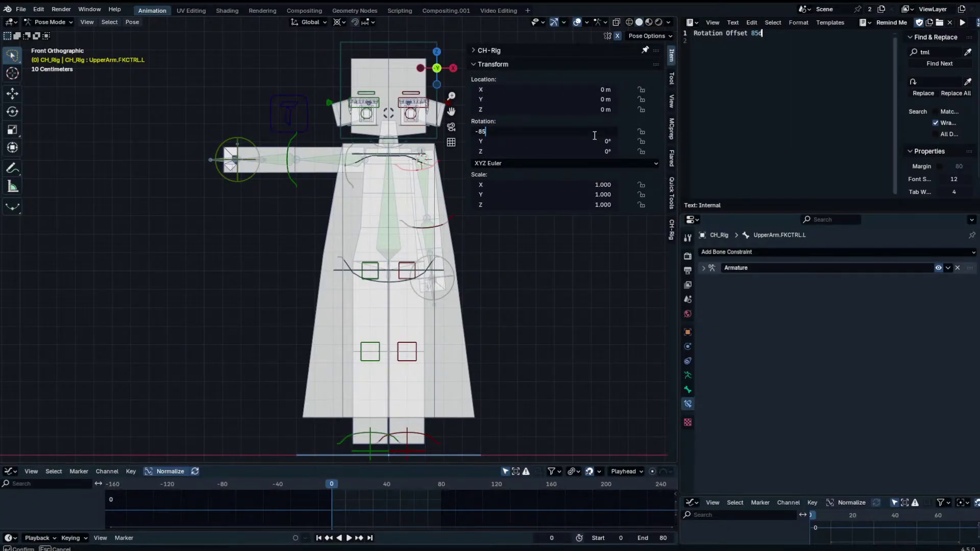
{"action": "key", "text": "Return"}
{"action": "key", "text": "n"}
{"action": "key", "text": "ctrl+a"}
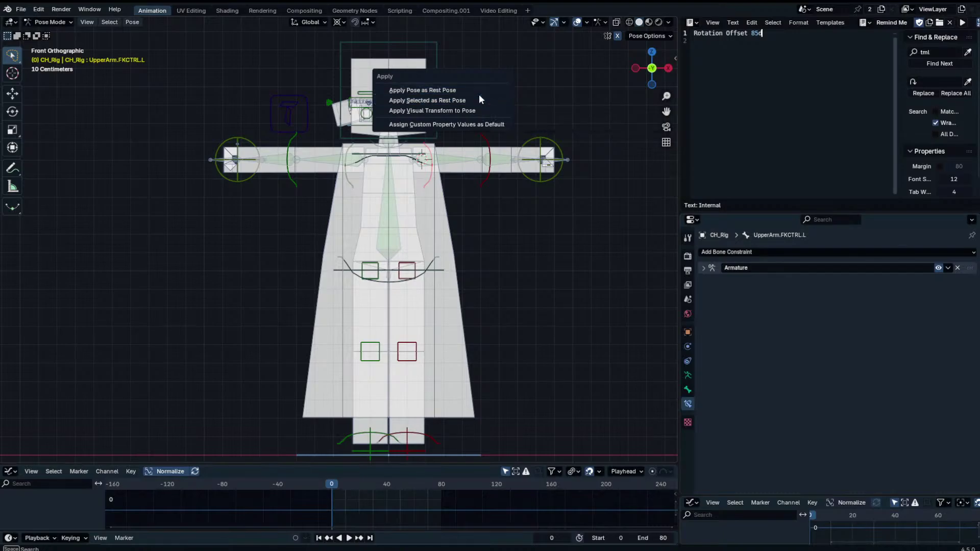
{"action": "left_click", "coordinate": [482, 100]}
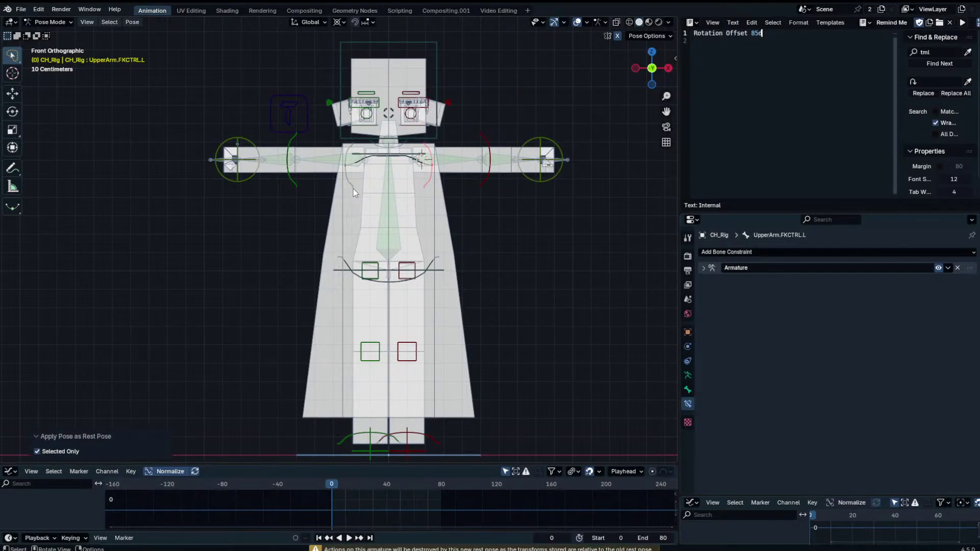
{"action": "key", "text": "n"}
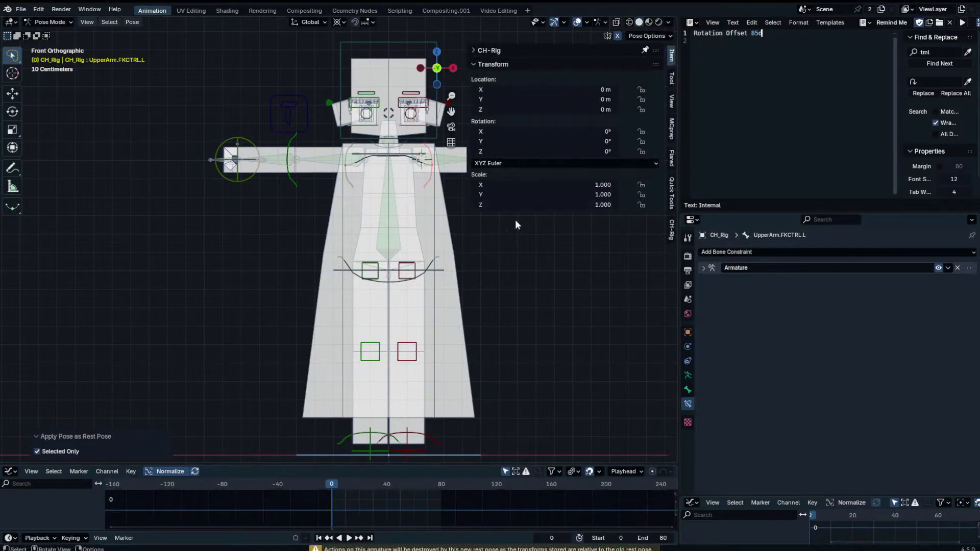
{"action": "key", "text": "n"}
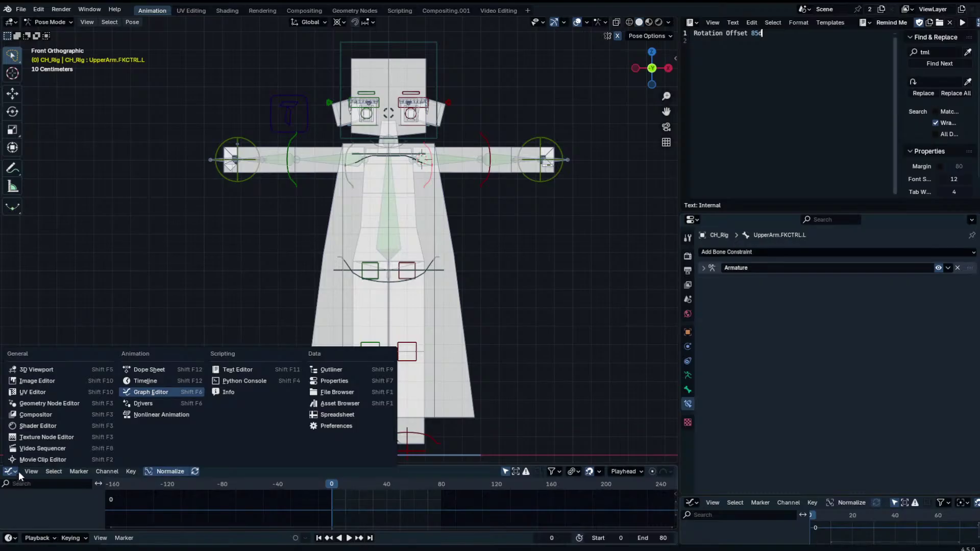
Change the Graph Editor below the viewport to the Nonlinear Animation editor and shrink it to its header.
{"action": "left_click", "coordinate": [161, 414]}
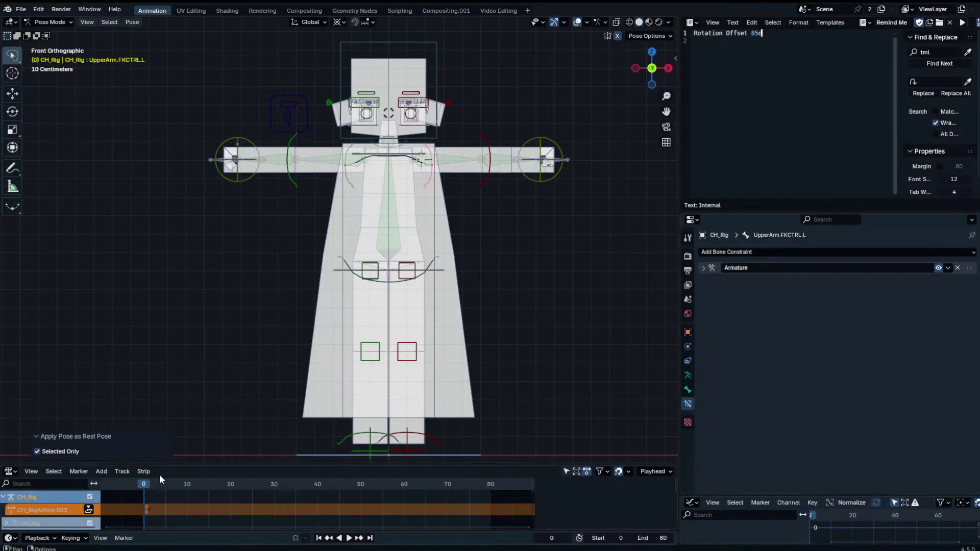
{"action": "left_click_drag", "start_coordinate": [166, 467], "coordinate": [156, 549]}
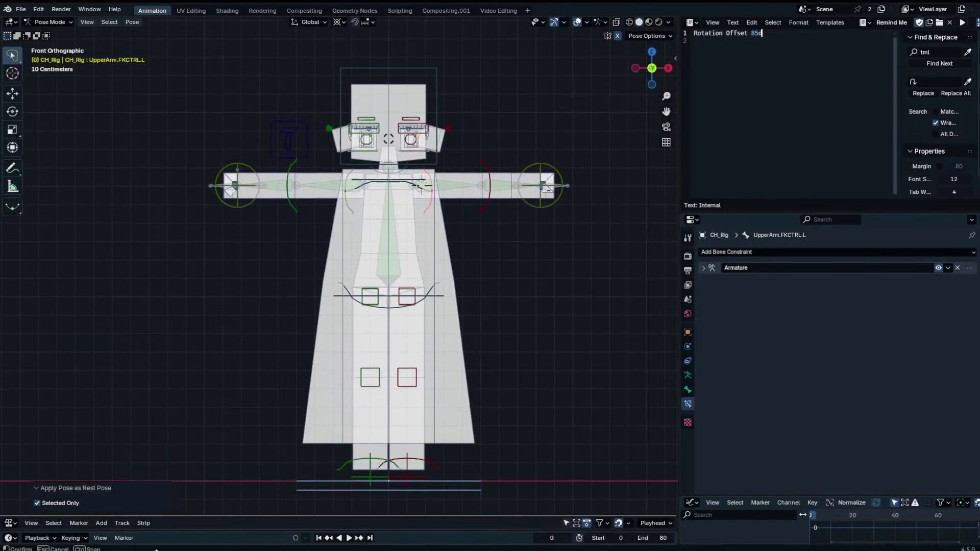
Rotate the left upper arm control 85° with pose mirroring to lower both arms, and leave Pose Mode.
{"action": "type", "text": "r"}
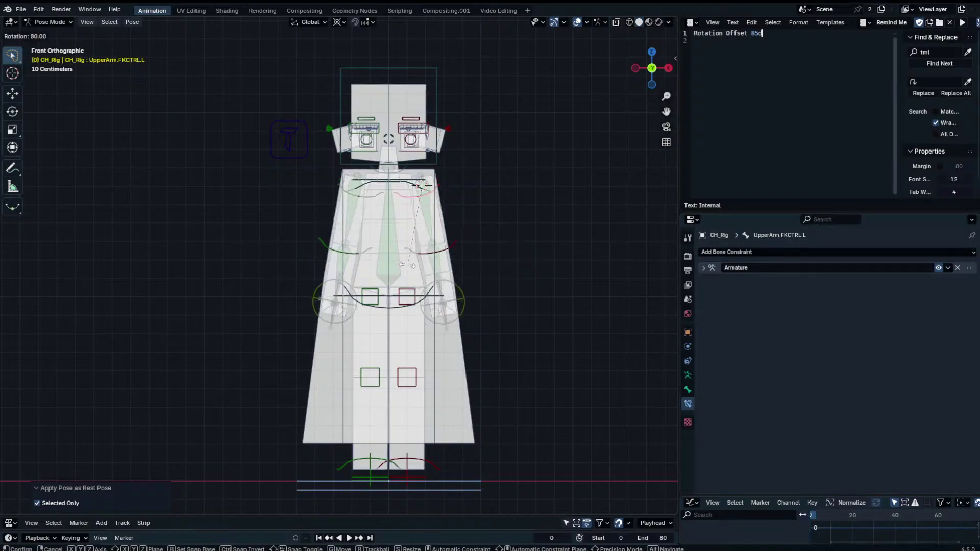
{"action": "type", "text": "85"}
{"action": "key", "text": "Return"}
{"action": "key", "text": "ctrl+Tab"}
Move the cloak's lower outer corner inward about 0.08 m and up about 0.04 m in Edit Mode.
{"action": "left_click", "coordinate": [615, 23]}
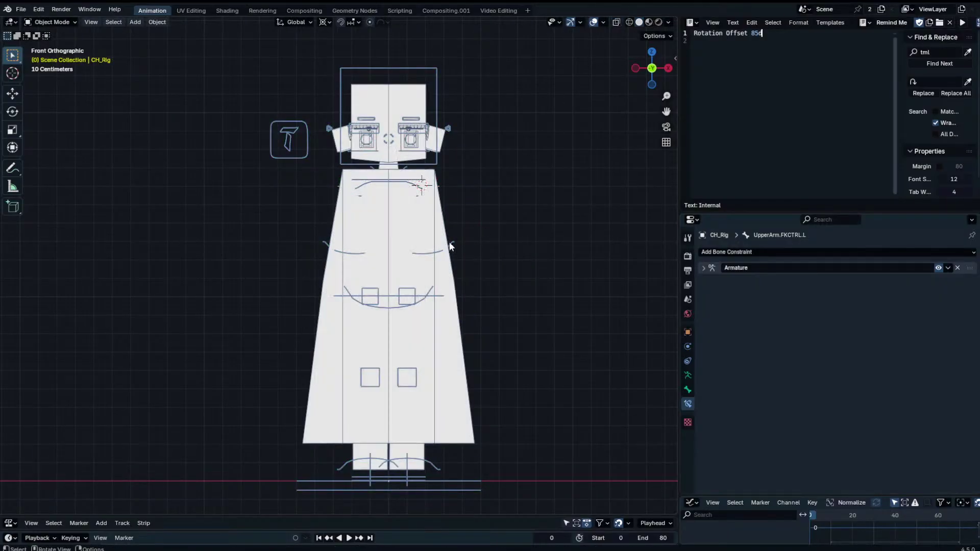
{"action": "left_click", "coordinate": [439, 221]}
{"action": "key", "text": "Tab"}
{"action": "left_click", "coordinate": [468, 452]}
{"action": "left_click_drag", "start_coordinate": [458, 413], "coordinate": [498, 476]}
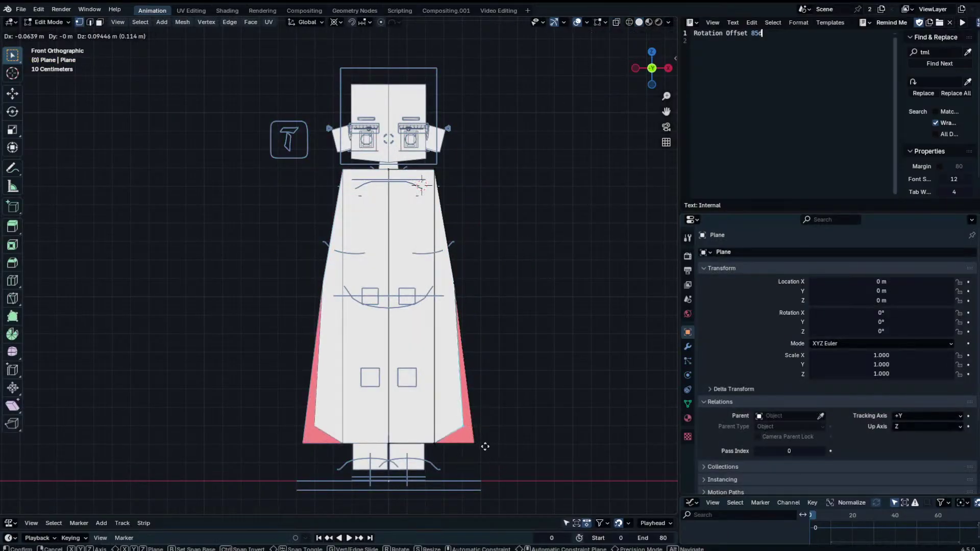
{"action": "left_click", "coordinate": [616, 23]}
{"action": "key", "text": "g"}
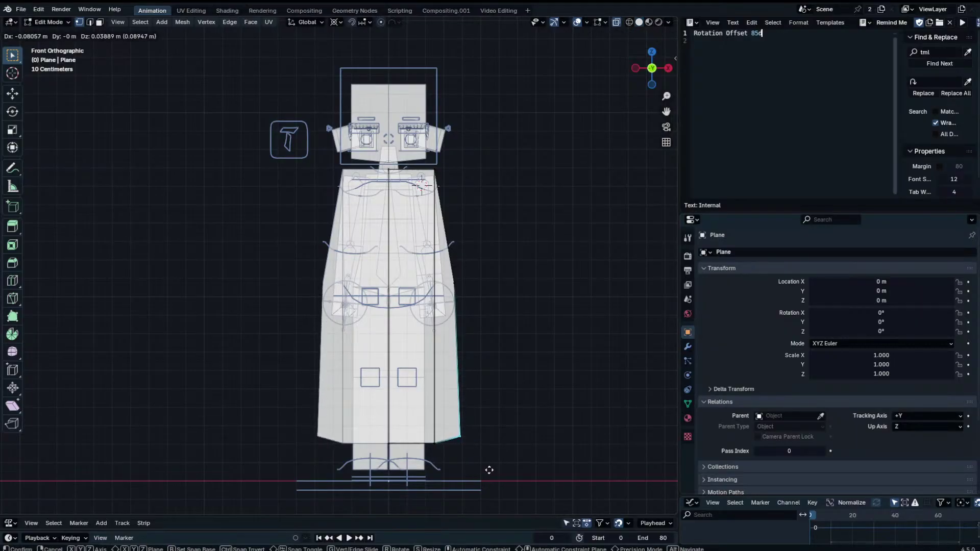
{"action": "left_click", "coordinate": [486, 468]}
Move the cloak's outer side vertices at hand height inward along X by about 0.025 m.
{"action": "key", "text": "b"}
{"action": "left_click_drag", "start_coordinate": [443, 269], "coordinate": [466, 304]}
{"action": "key", "text": "g"}
{"action": "key", "text": "x"}
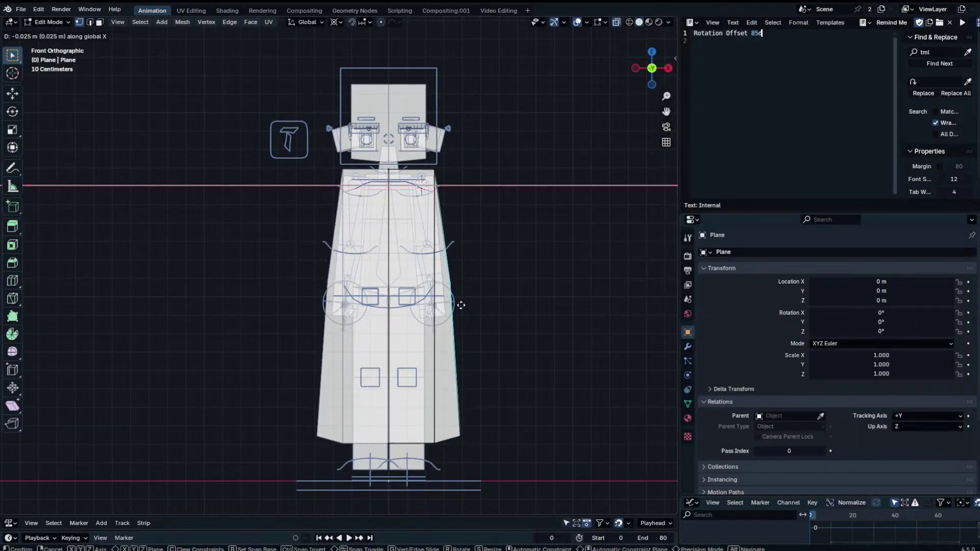
{"action": "left_click", "coordinate": [460, 305]}
{"action": "left_click", "coordinate": [432, 240]}
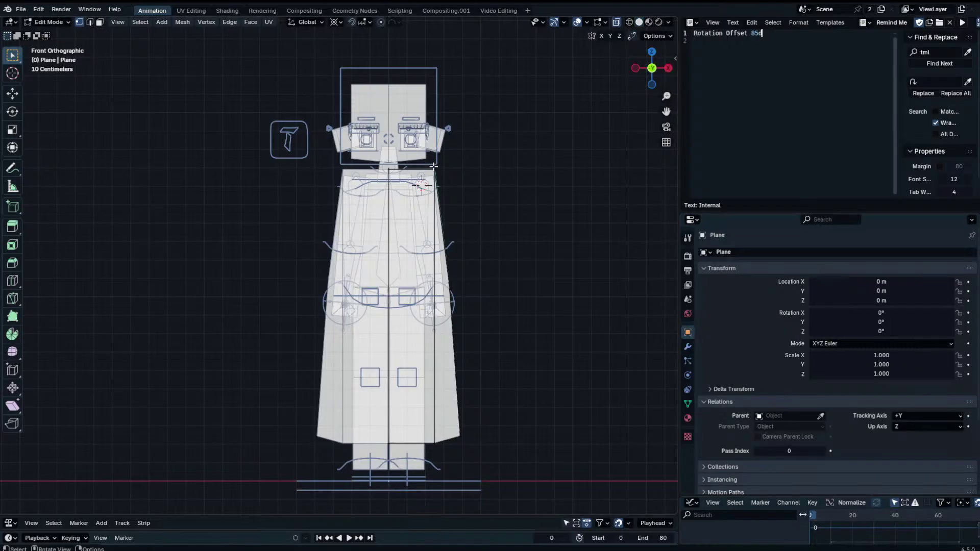
Turn off X-ray and align the bottom vertices at the cloak's side by scaling them to 0 along Y.
{"action": "key", "text": "Tab"}
{"action": "middle_click_drag", "start_coordinate": [542, 283], "coordinate": [598, 43]}
{"action": "left_click", "coordinate": [616, 23]}
{"action": "middle_click_drag", "start_coordinate": [581, 92], "coordinate": [396, 158]}
{"action": "key", "text": "Tab"}
{"action": "middle_click_drag", "start_coordinate": [384, 258], "coordinate": [401, 263]}
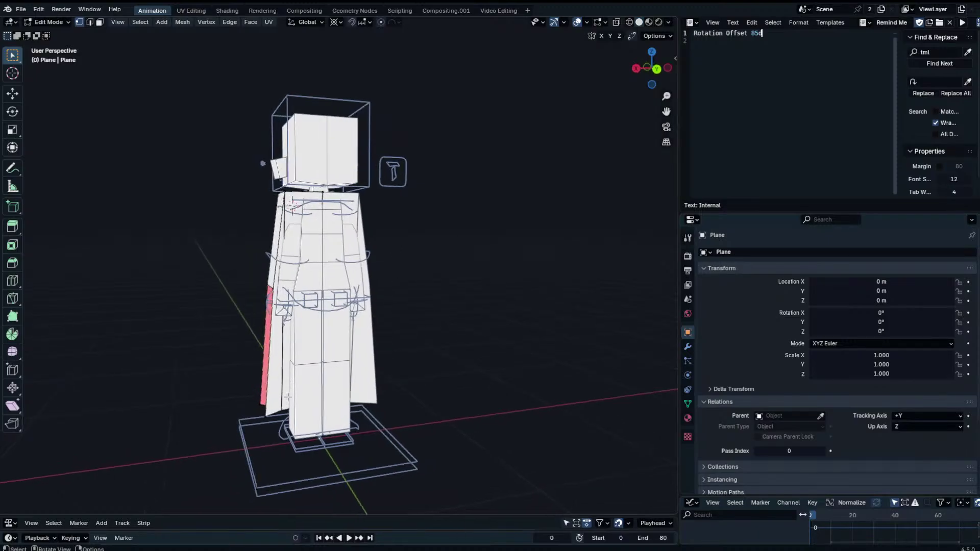
{"action": "left_click", "coordinate": [276, 409]}
{"action": "middle_click_drag", "start_coordinate": [285, 408], "coordinate": [383, 452]}
{"action": "key", "text": "g"}
{"action": "left_click", "coordinate": [397, 408]}
{"action": "key", "text": "s"}
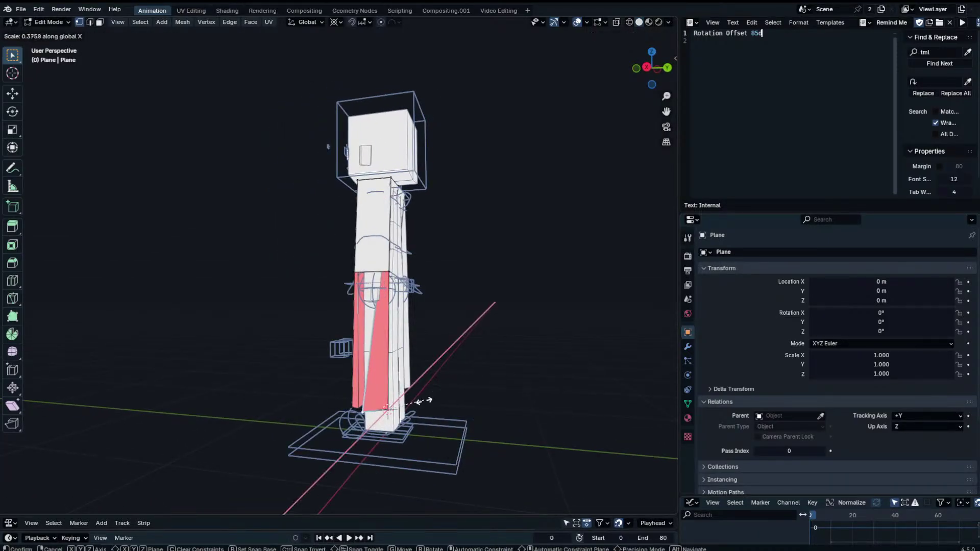
{"action": "key", "text": "y"}
{"action": "key", "text": "0"}
{"action": "key", "text": "Return"}
{"action": "middle_click_drag", "start_coordinate": [417, 374], "coordinate": [386, 350]}
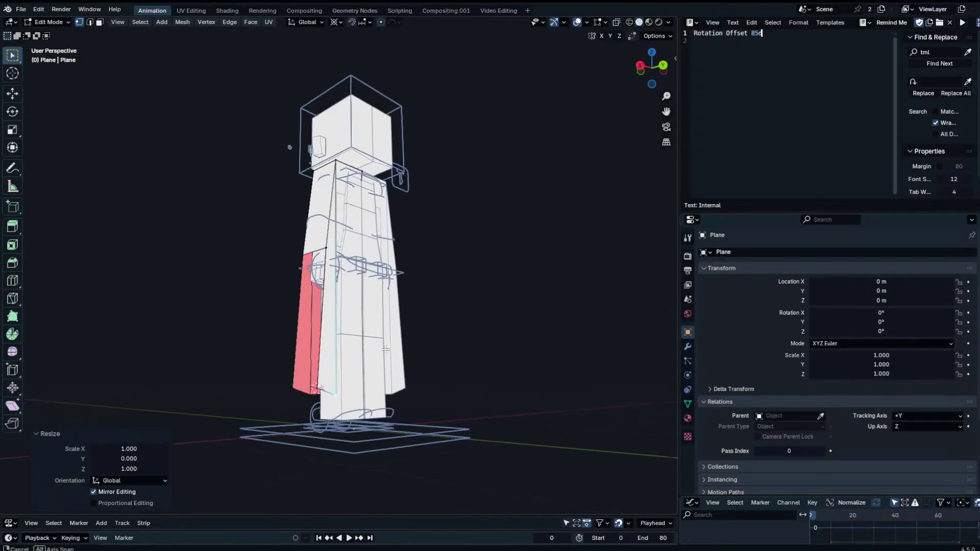
Isolate the cloak in local view and move the selected bottom vertex at its side -1 m along Y.
{"action": "key", "text": "KP_Divide"}
{"action": "middle_click_drag", "start_coordinate": [470, 260], "coordinate": [496, 220]}
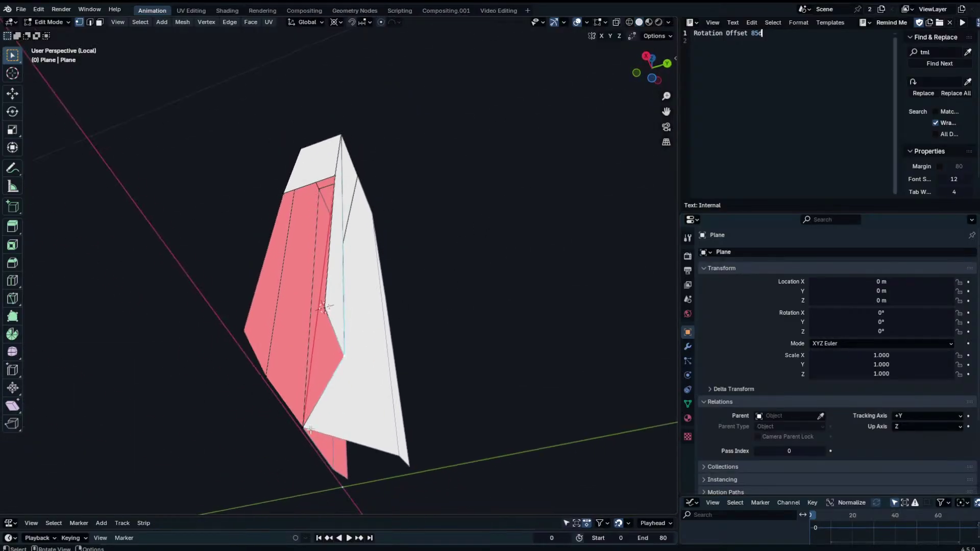
{"action": "key", "text": "g"}
{"action": "key", "text": "x"}
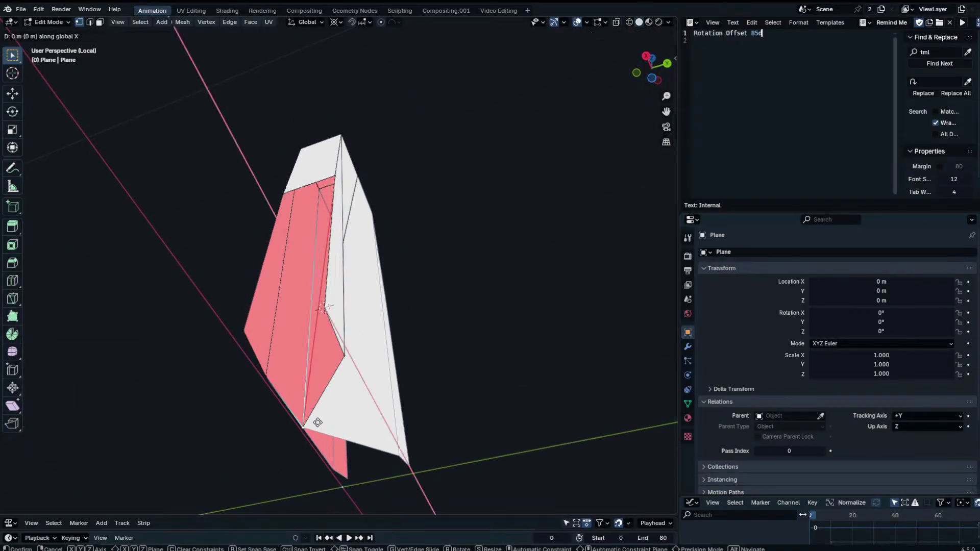
{"action": "key", "text": "y"}
{"action": "left_click", "coordinate": [165, 488]}
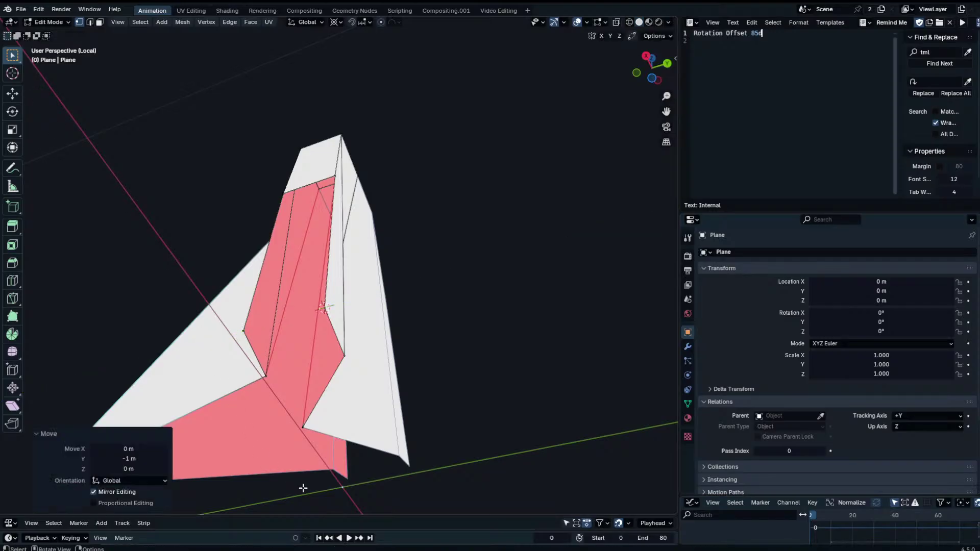
Align the remaining vertices along the cloak's side opening by scaling them to 0 along Y.
{"action": "key", "text": "s"}
{"action": "type", "text": "xzy"}
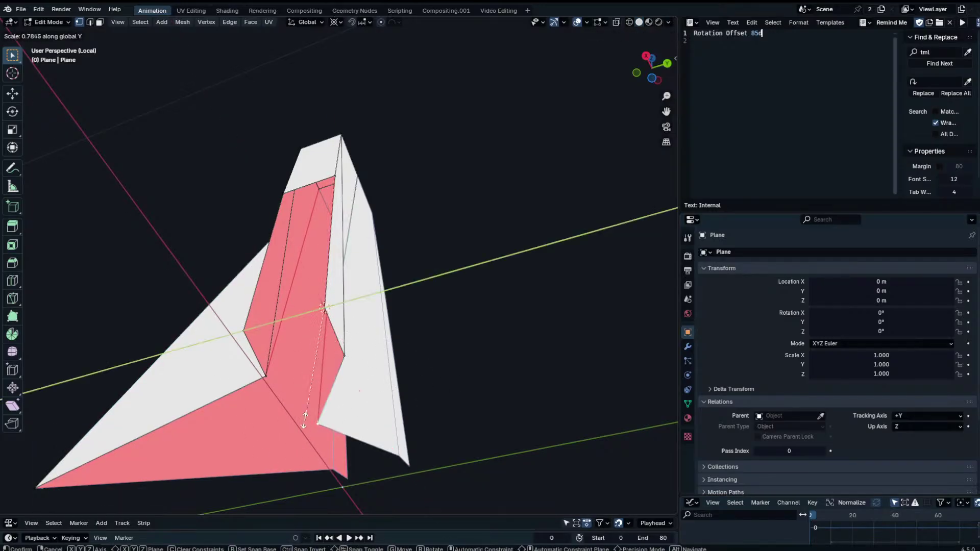
{"action": "type", "text": "0"}
{"action": "key", "text": "Return"}
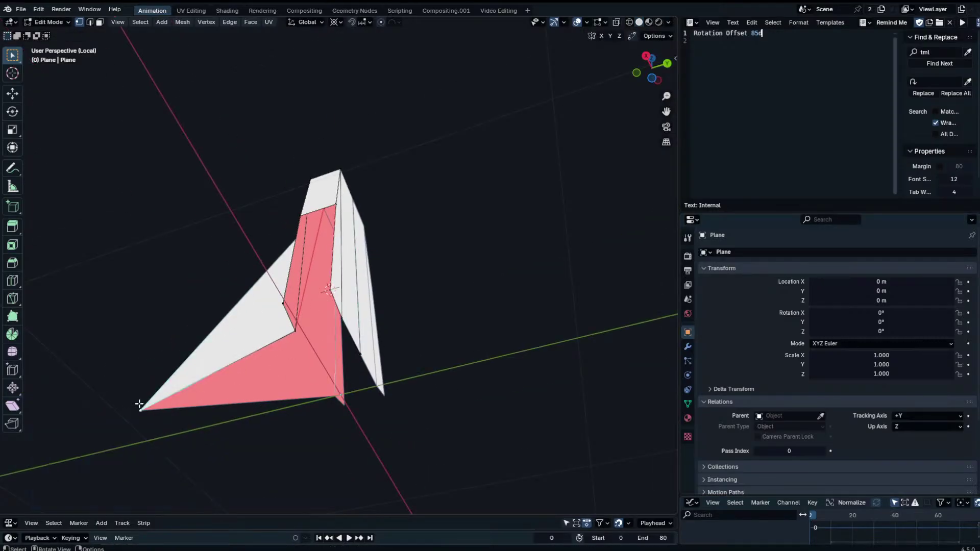
Move the displaced bottom vertex 1 m along Y, fill the cloak's lower side opening with a face, and leave Edit Mode.
{"action": "type", "text": "gy1"}
{"action": "key", "text": "Return"}
{"action": "middle_click_drag", "start_coordinate": [319, 365], "coordinate": [314, 245]}
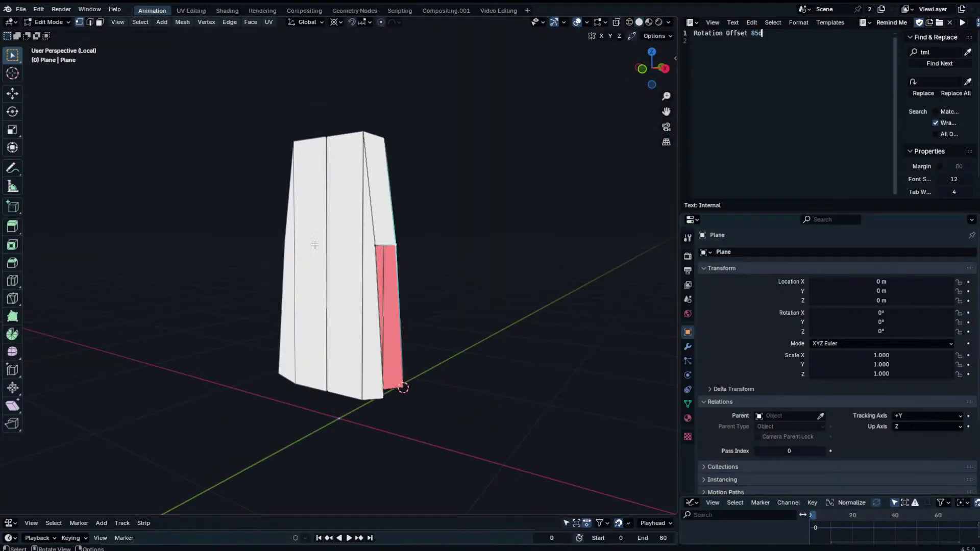
{"action": "left_click", "coordinate": [385, 398], "text": "shift"}
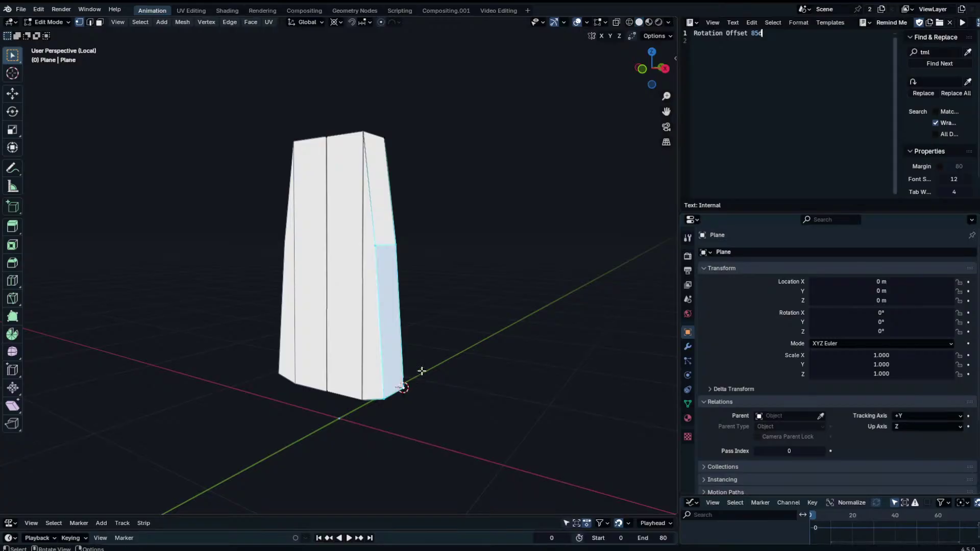
{"action": "key", "text": "Tab"}
{"action": "middle_click_drag", "start_coordinate": [461, 311], "coordinate": [487, 317]}
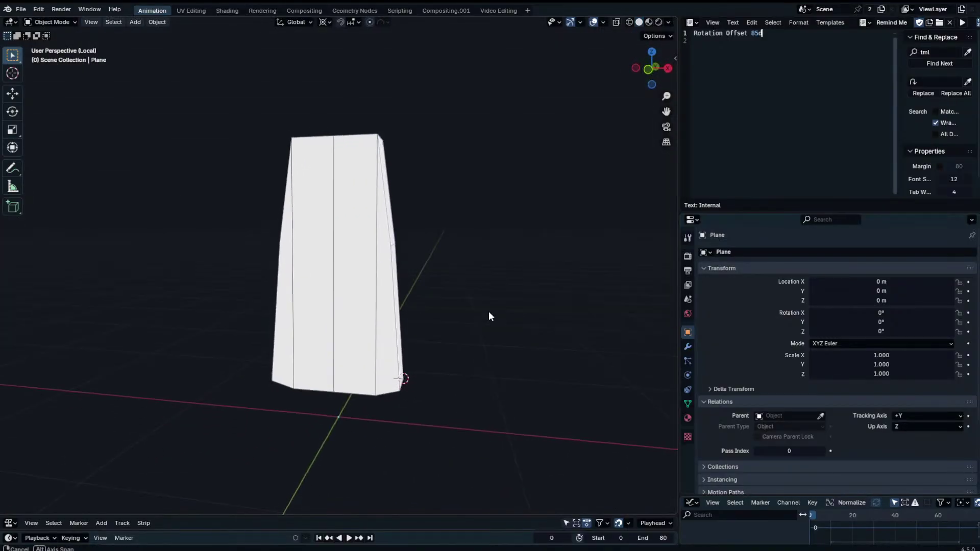
{"action": "key", "text": "Tab"}
{"action": "middle_click_drag", "start_coordinate": [351, 246], "coordinate": [413, 269]}
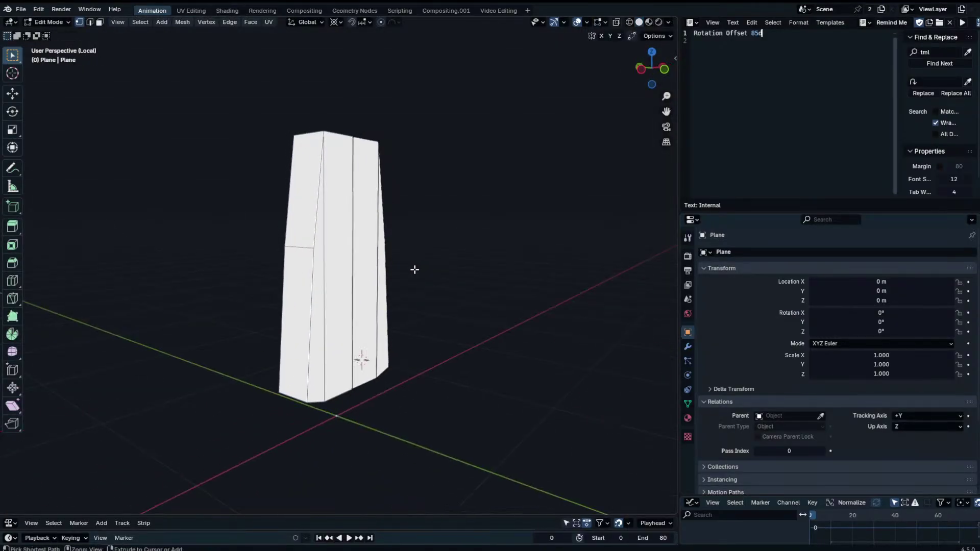
{"action": "key", "text": "Tab"}
{"action": "key", "text": "Tab"}
{"action": "key", "text": "ctrl+r"}
{"action": "middle_click_drag", "start_coordinate": [296, 250], "coordinate": [236, 250]}
Turn on X-ray, leave local view, and move the cloak's side edge at hand height inward about 0.004 m along X.
{"action": "left_click", "coordinate": [328, 247]}
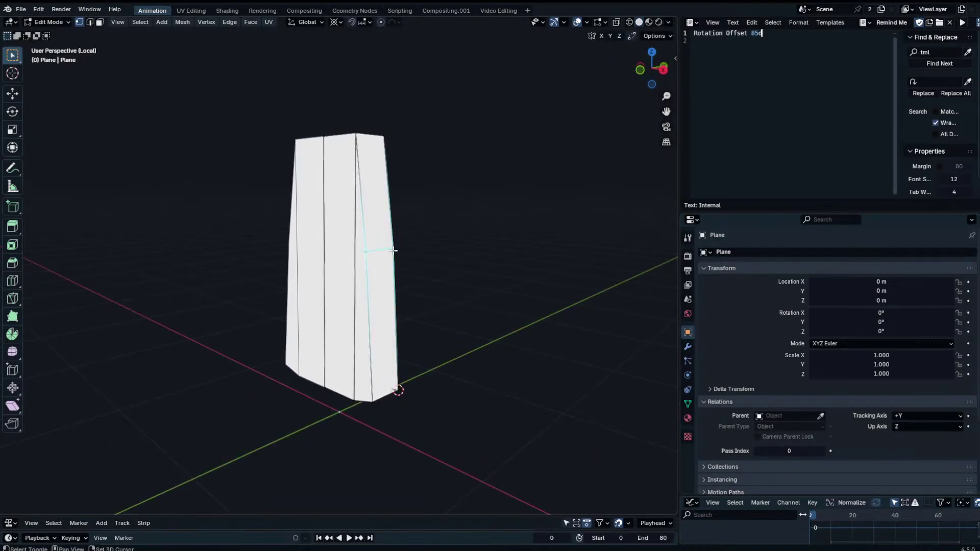
{"action": "key", "text": "KP_1"}
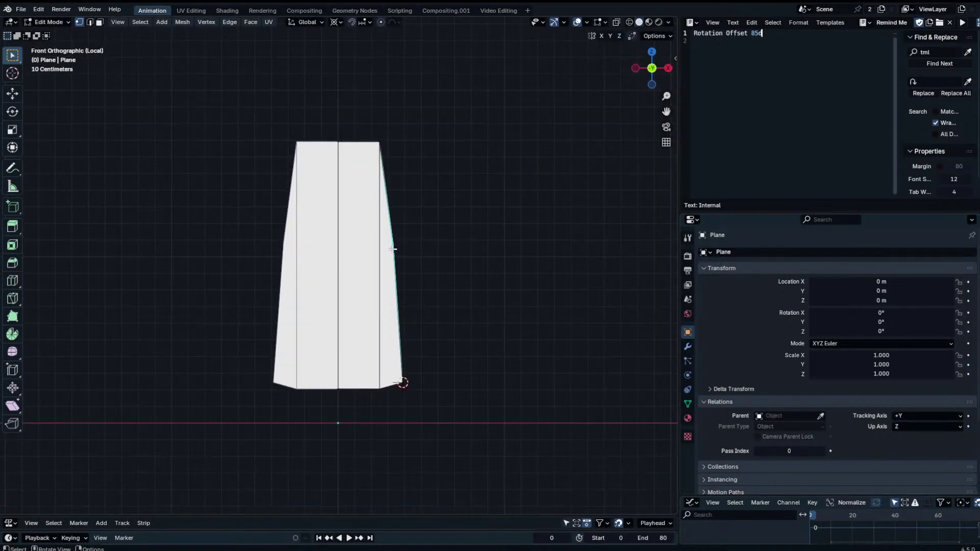
{"action": "left_click", "coordinate": [616, 22]}
{"action": "scroll", "coordinate": [392, 211], "scroll_direction": "up", "scroll_amount": 2}
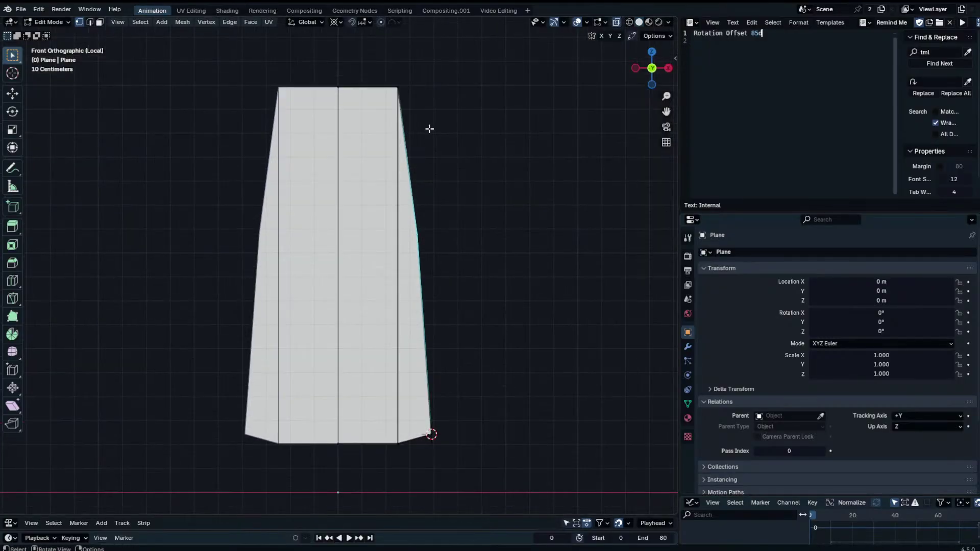
{"action": "key", "text": "KP_Divide"}
{"action": "key", "text": "KP_1"}
{"action": "scroll", "coordinate": [527, 214], "scroll_direction": "up", "scroll_amount": 7}
{"action": "scroll", "coordinate": [477, 179], "scroll_direction": "down", "scroll_amount": 3}
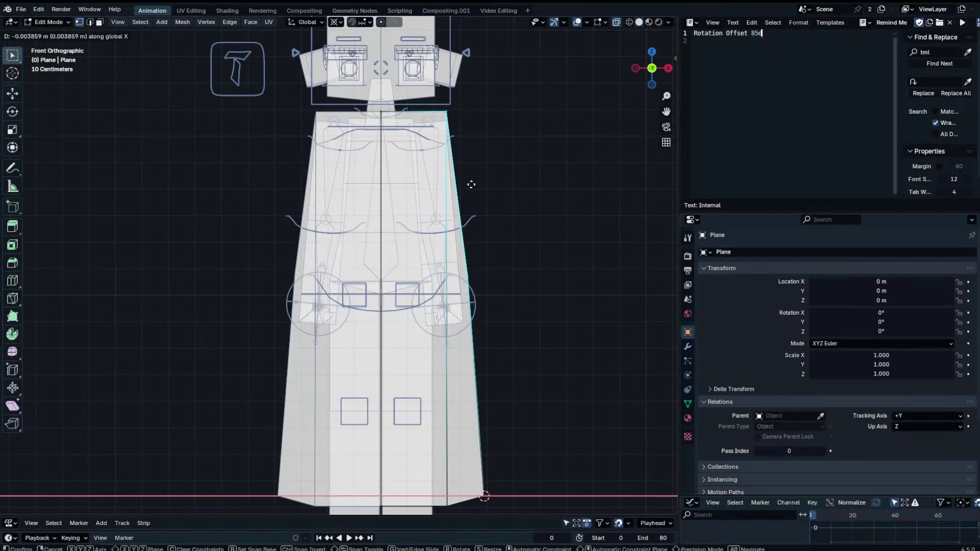
{"action": "left_click", "coordinate": [448, 141], "text": "shift"}
Slide the top and bottom vertices of the cloak's vertical panel edge inward, in line with the side of the head.
{"action": "left_click_drag", "start_coordinate": [430, 136], "coordinate": [476, 93]}
{"action": "left_click_drag", "start_coordinate": [433, 491], "coordinate": [462, 514], "text": "shift"}
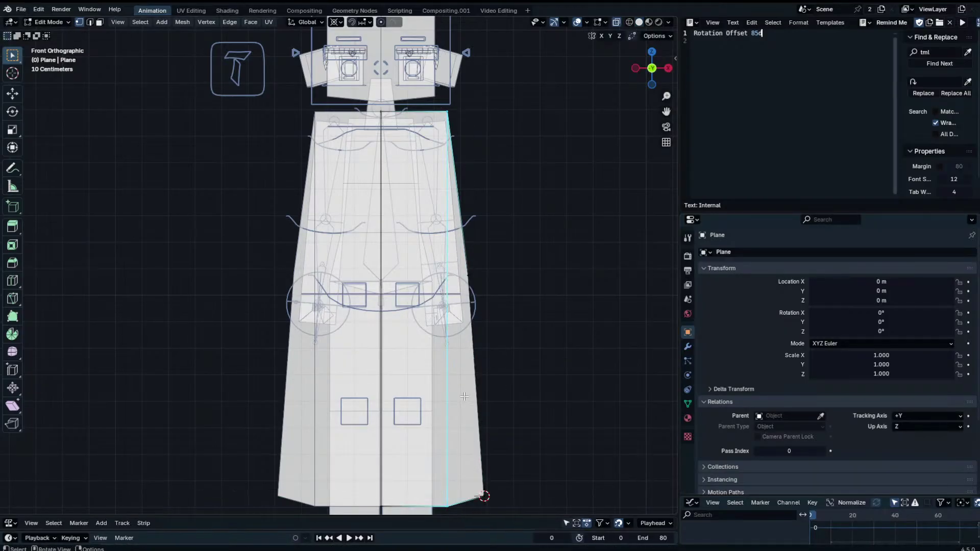
{"action": "key", "text": "g"}
{"action": "key", "text": "g"}
{"action": "left_click", "coordinate": [448, 480]}
Move the cloak's outer hand-height vertices up about 0.6 m and inward about 0.087 m to the shoulder.
{"action": "left_click", "coordinate": [465, 336]}
{"action": "left_click", "coordinate": [469, 276]}
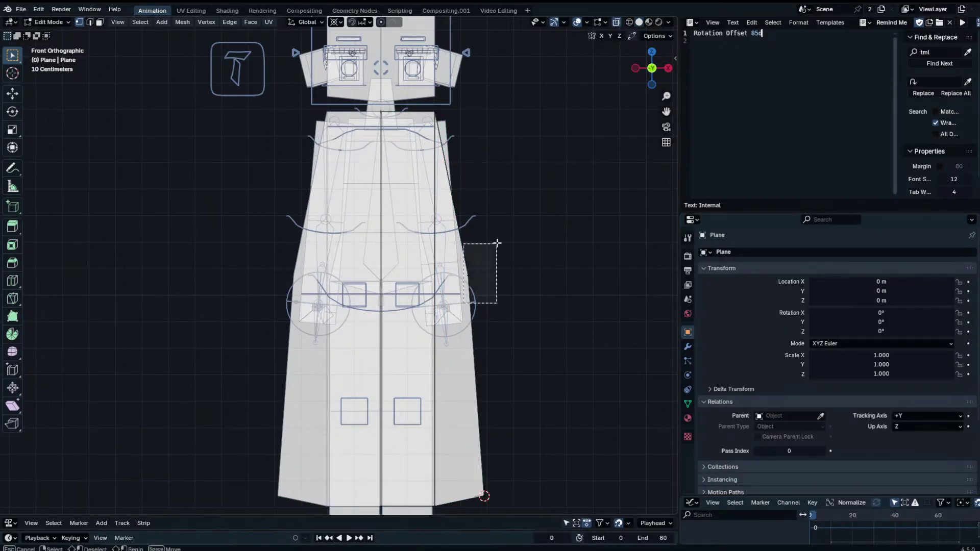
{"action": "key", "text": "g"}
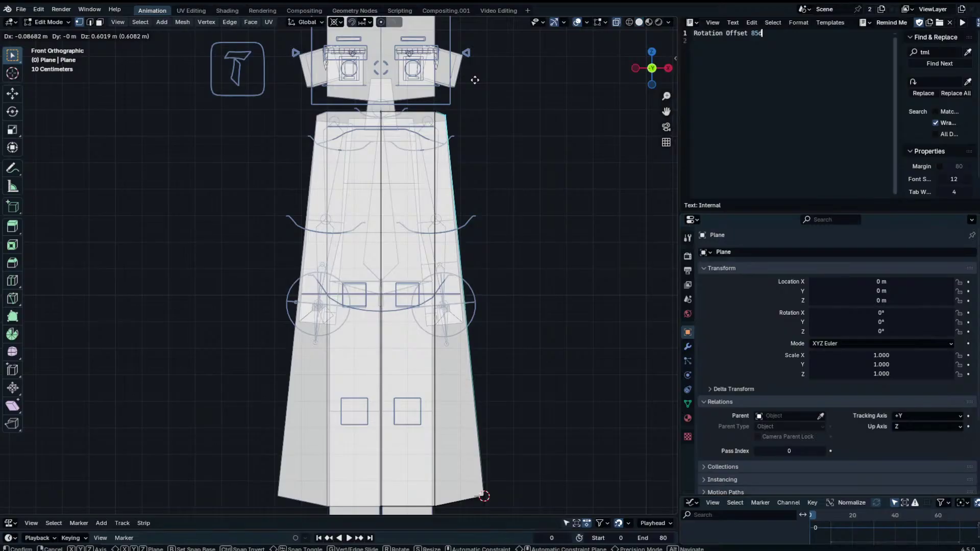
{"action": "left_click", "coordinate": [476, 80]}
Lower the top vertices of the cloak's vertical panel edge about 0.027 m along Z and leave Edit Mode.
{"action": "key", "text": "b"}
{"action": "left_click_drag", "start_coordinate": [427, 106], "coordinate": [438, 116]}
{"action": "key", "text": "g"}
{"action": "key", "text": "z"}
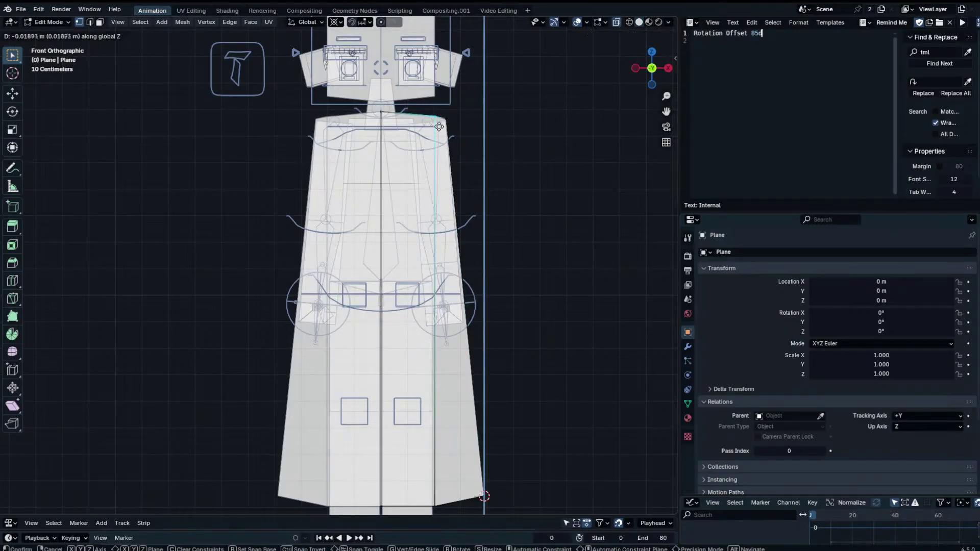
{"action": "left_click", "coordinate": [436, 147]}
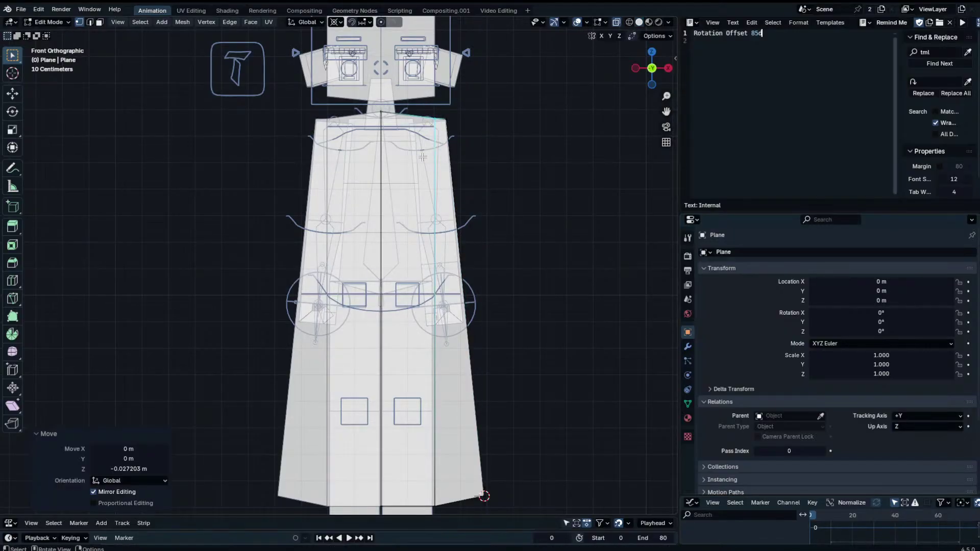
{"action": "key", "text": "Tab"}
Change the text editor area to an Image Editor showing the hoods.png reference sheet.
{"action": "scroll", "coordinate": [475, 144], "scroll_direction": "down", "scroll_amount": 2}
{"action": "left_click", "coordinate": [692, 22]}
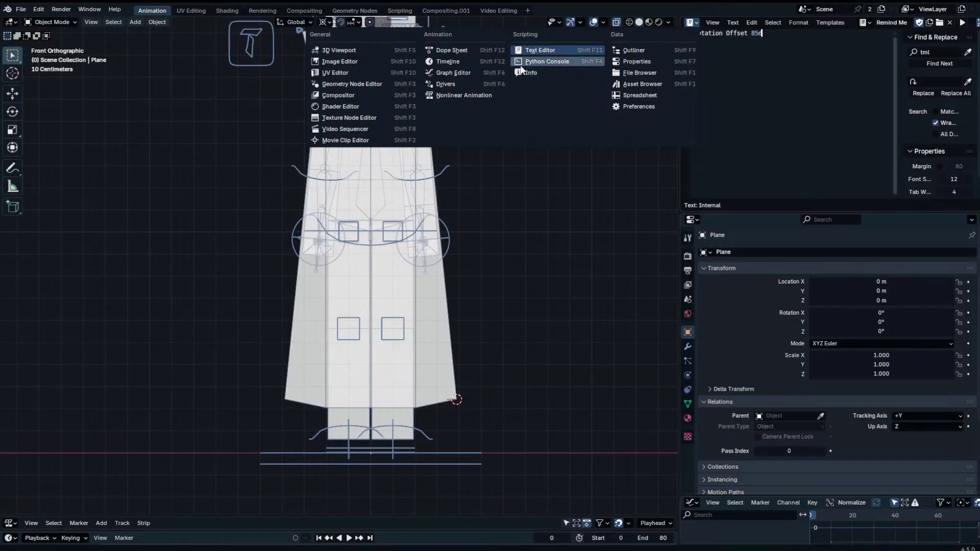
{"action": "left_click", "coordinate": [366, 61]}
{"action": "scroll", "coordinate": [818, 129], "scroll_direction": "up", "scroll_amount": 2}
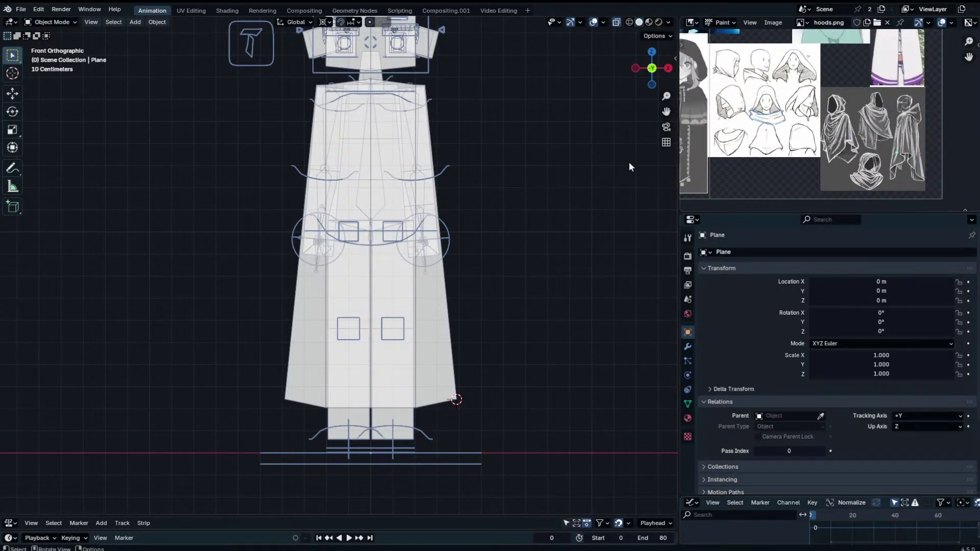
Lower the cloak's centre hem vertices about 0.028 m along Z, leave Edit Mode, and turn off X-ray.
{"action": "scroll", "coordinate": [444, 260], "scroll_direction": "down", "scroll_amount": 5, "text": "shift"}
{"action": "key", "text": "Tab"}
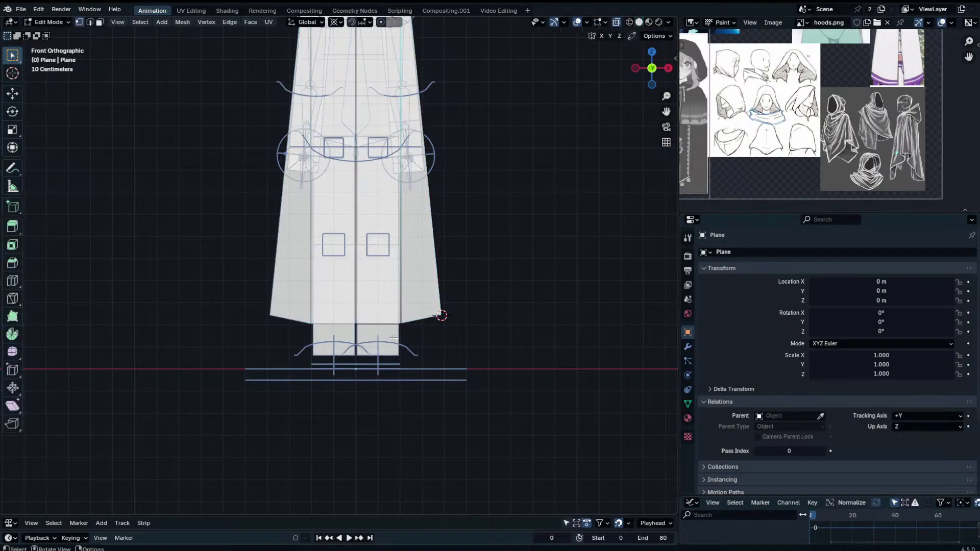
{"action": "left_click", "coordinate": [361, 316], "text": "alt"}
{"action": "key", "text": "g"}
{"action": "key", "text": "z"}
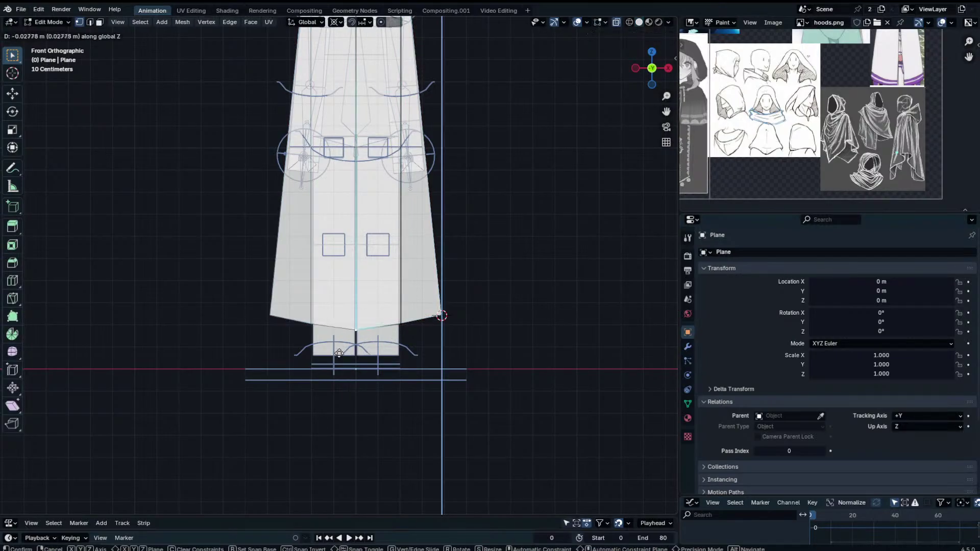
{"action": "left_click", "coordinate": [339, 352]}
{"action": "key", "text": "Tab"}
{"action": "scroll", "coordinate": [393, 304], "scroll_direction": "down", "scroll_amount": 3}
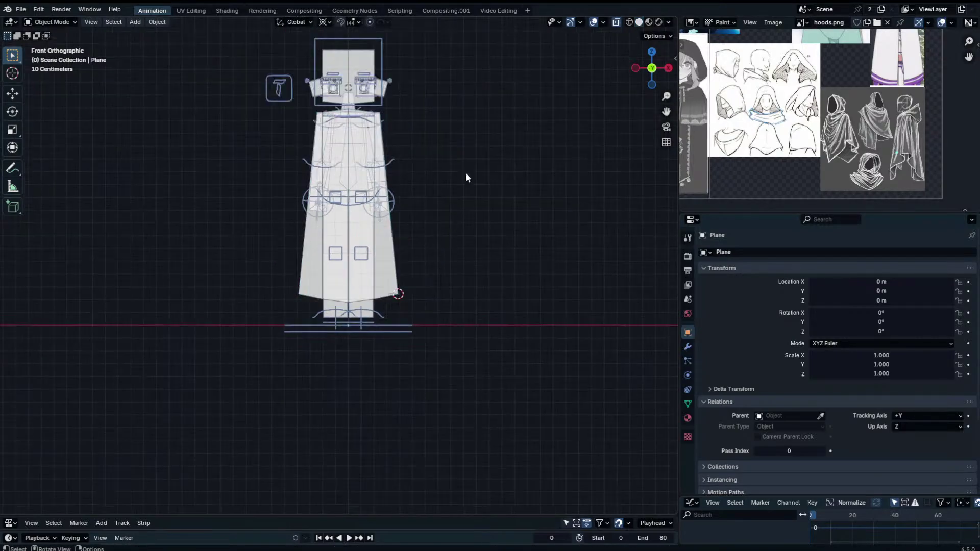
{"action": "scroll", "coordinate": [417, 139], "scroll_direction": "up", "scroll_amount": 2}
{"action": "middle_click_drag", "start_coordinate": [416, 139], "coordinate": [420, 206], "text": "shift"}
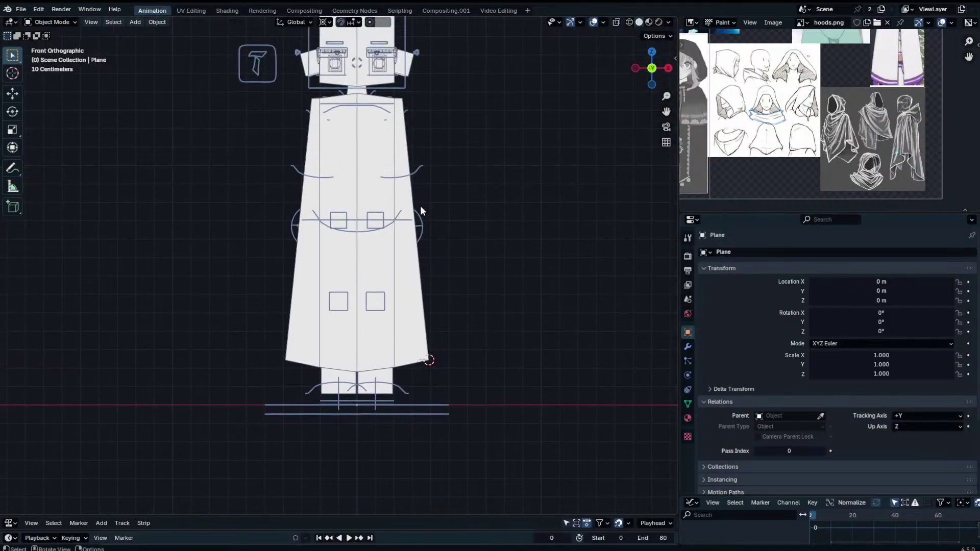
Hide the character's rig controls, then select the cloak and open it in Edit Mode in front view.
{"action": "left_click", "coordinate": [372, 124]}
{"action": "middle_click_drag", "start_coordinate": [371, 124], "coordinate": [586, 201]}
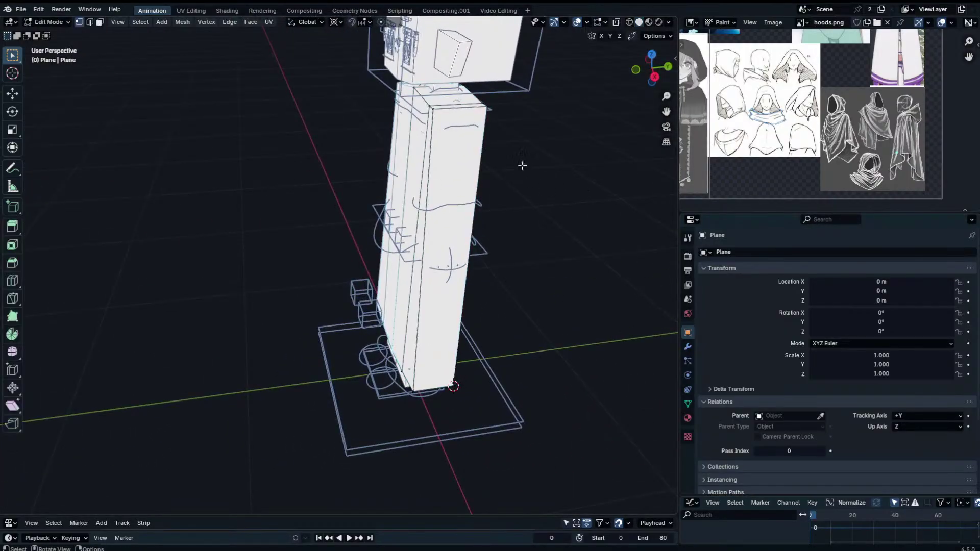
{"action": "left_click", "coordinate": [468, 127]}
{"action": "key", "text": "h"}
{"action": "middle_click_drag", "start_coordinate": [473, 127], "coordinate": [446, 212]}
{"action": "left_click", "coordinate": [411, 196]}
{"action": "key", "text": "KP_1"}
{"action": "scroll", "coordinate": [429, 230], "scroll_direction": "up", "scroll_amount": 4}
{"action": "scroll", "coordinate": [423, 138], "scroll_direction": "down", "scroll_amount": 2}
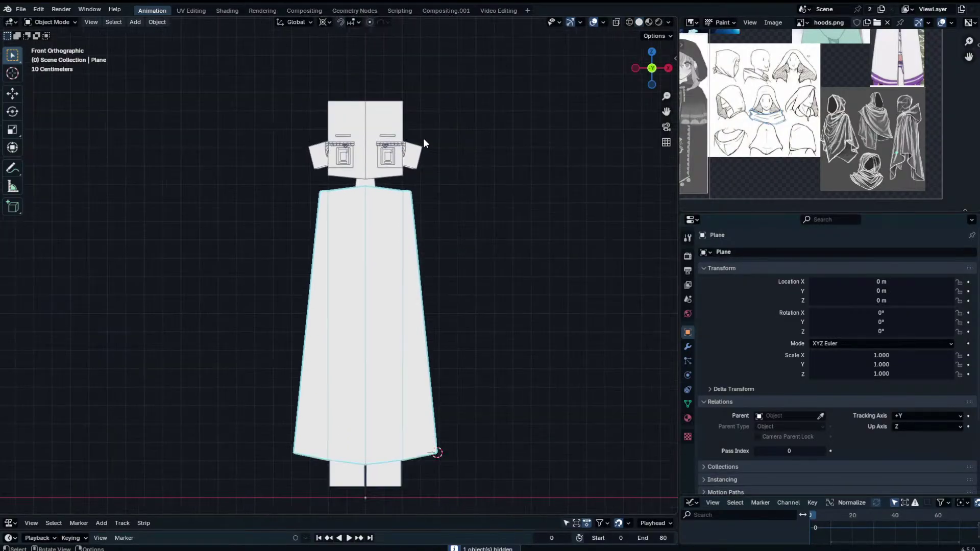
{"action": "middle_click_drag", "start_coordinate": [466, 270], "coordinate": [417, 184], "text": "shift"}
{"action": "scroll", "coordinate": [476, 139], "scroll_direction": "up", "scroll_amount": 1}
{"action": "key", "text": "Tab"}
{"action": "key", "text": "g"}
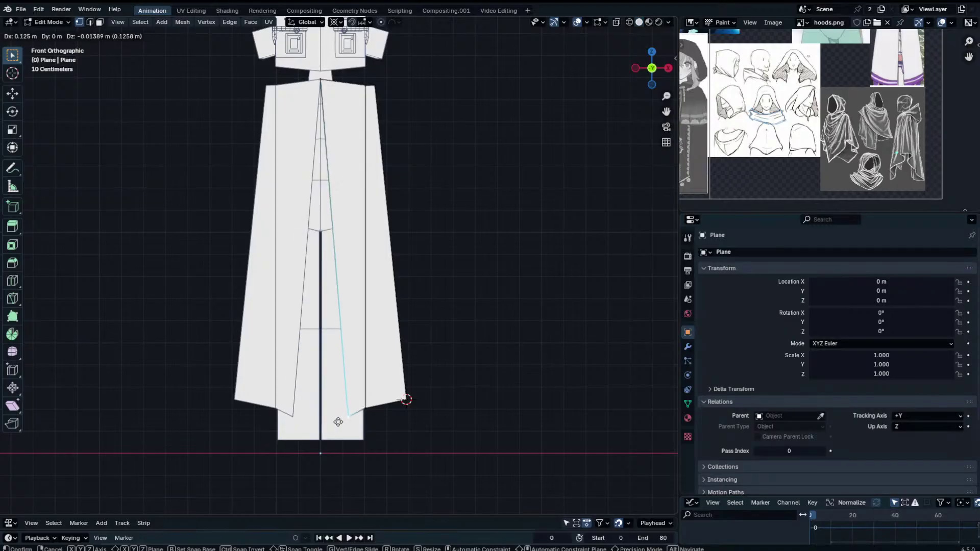
{"action": "key", "text": "x"}
{"action": "left_click", "coordinate": [343, 420]}
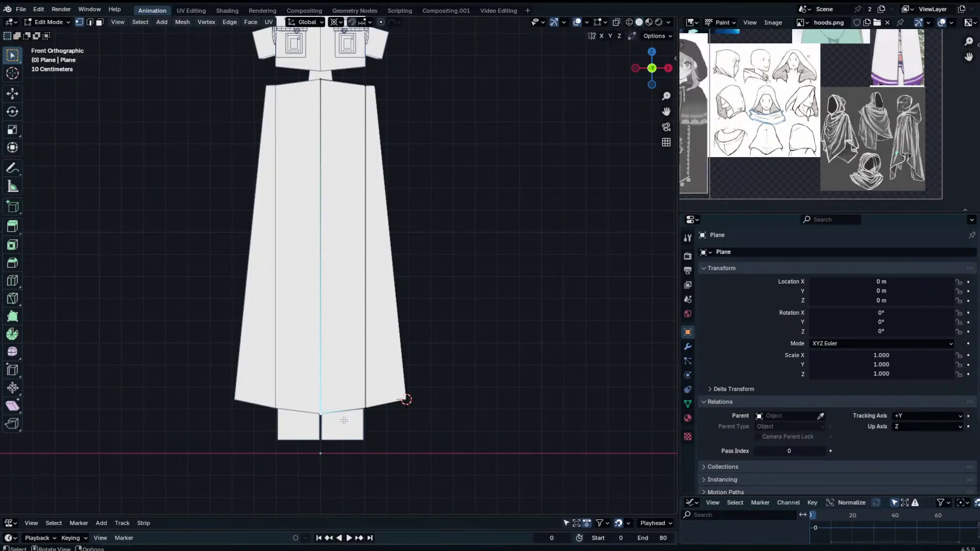
Turn off Merge in the cloak's Mirror modifier and open the front by moving its centre edge outward about 0.07 m along X.
{"action": "left_click", "coordinate": [687, 347]}
{"action": "left_click", "coordinate": [813, 338]}
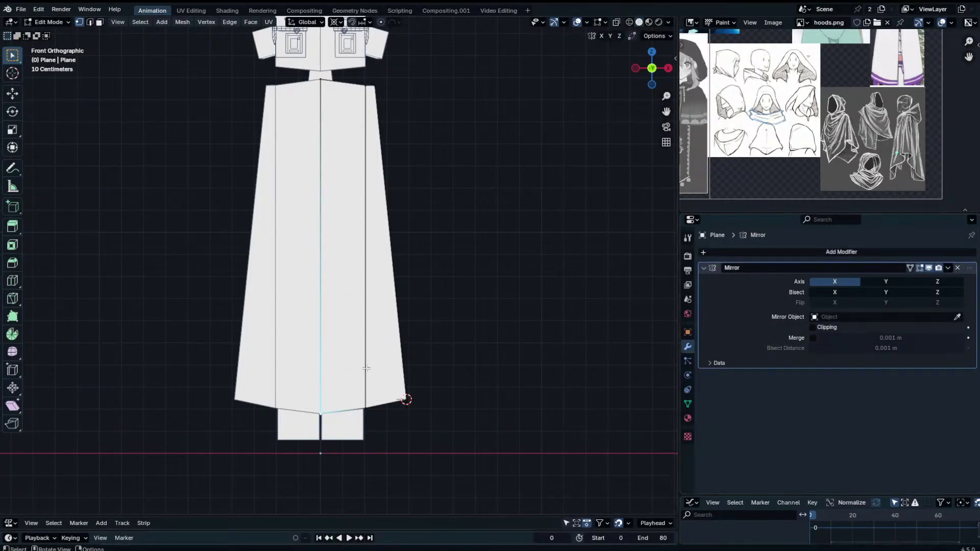
{"action": "key", "text": "g"}
{"action": "key", "text": "x"}
{"action": "right_click", "coordinate": [400, 221]}
{"action": "key", "text": "g"}
{"action": "key", "text": "x"}
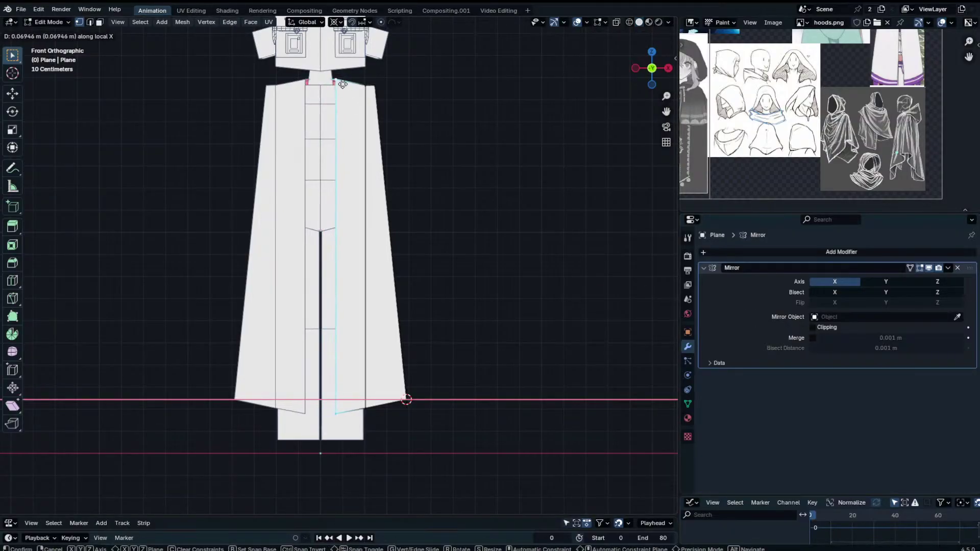
{"action": "left_click", "coordinate": [341, 85]}
{"action": "key", "text": "Tab"}
{"action": "scroll", "coordinate": [460, 271], "scroll_direction": "down", "scroll_amount": 3}
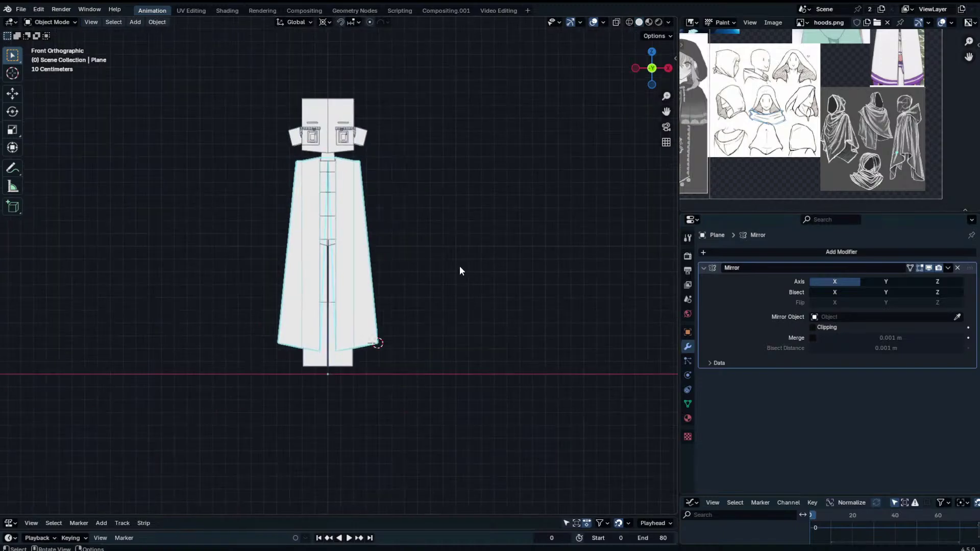
Try a horizontal loop cut around the middle of the cloak.
{"action": "left_click", "coordinate": [447, 257]}
{"action": "key", "text": "Tab"}
{"action": "key", "text": "ctrl+r"}
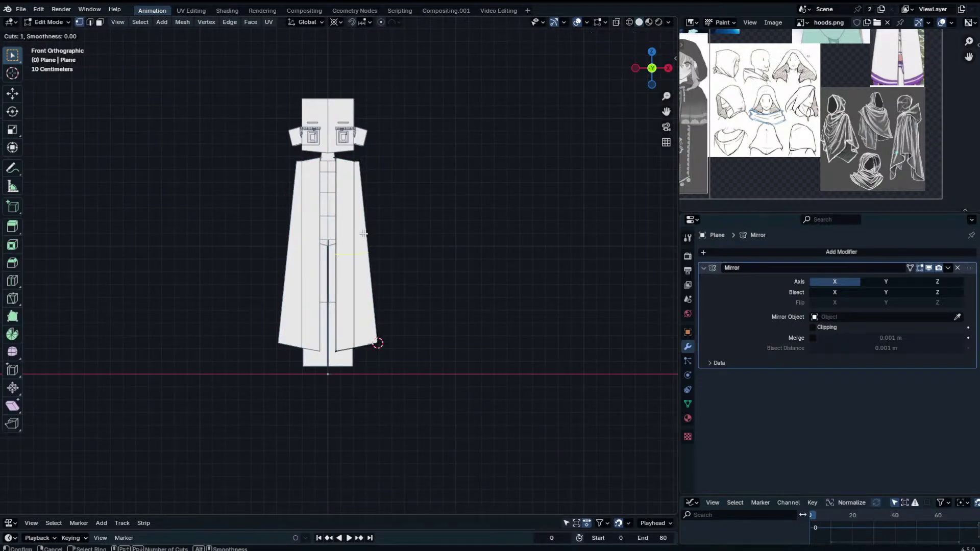
{"action": "left_click", "coordinate": [322, 249]}
{"action": "right_click", "coordinate": [357, 255]}
{"action": "key", "text": "Tab"}
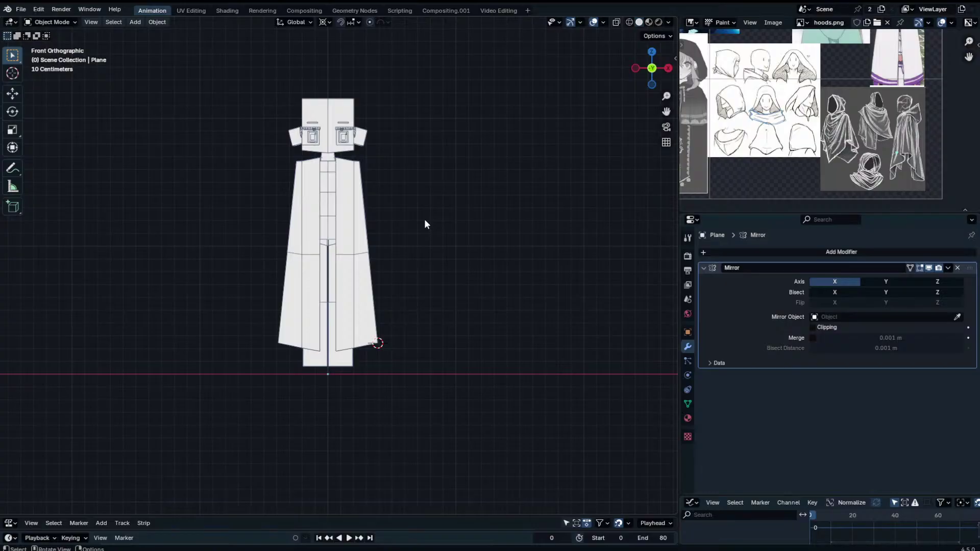
{"action": "key", "text": "Tab"}
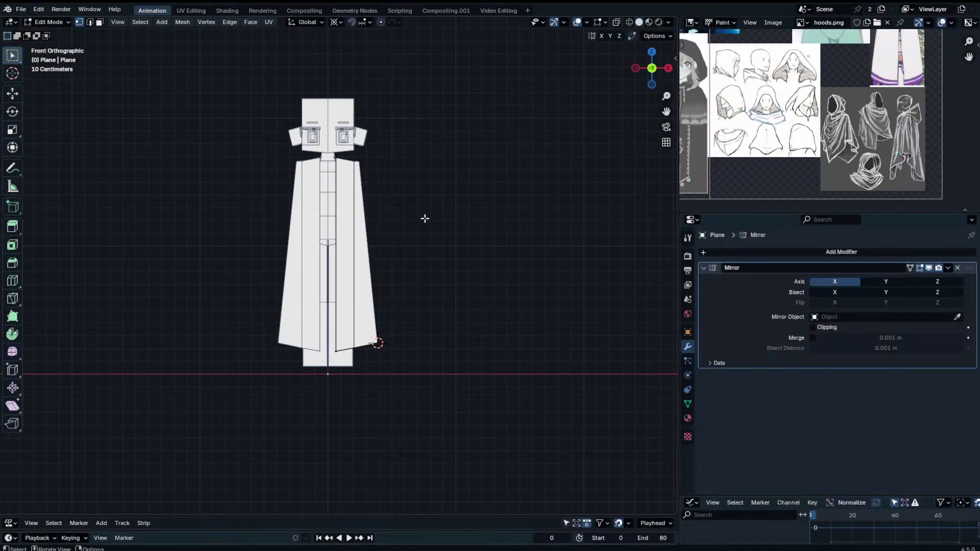
{"action": "scroll", "coordinate": [503, 182], "scroll_direction": "up", "scroll_amount": 5}
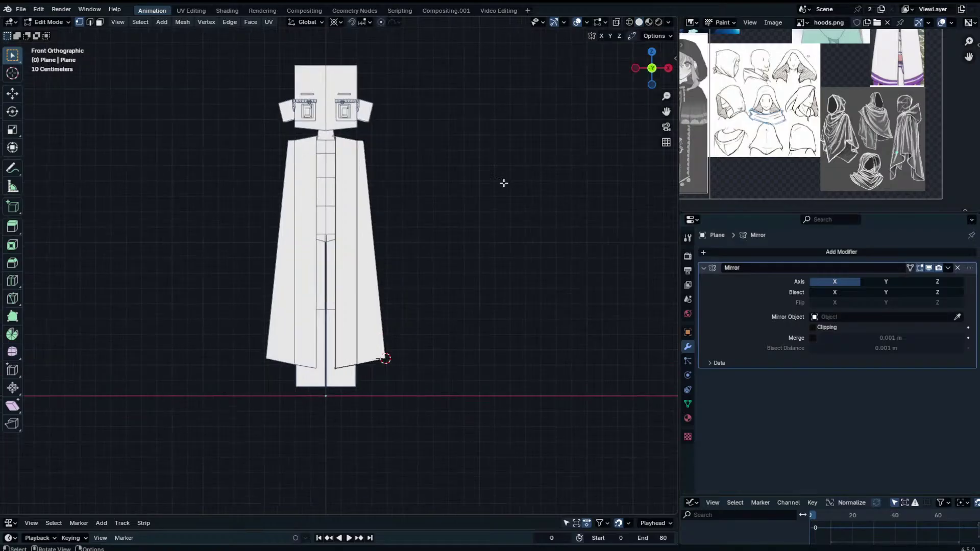
Try a horizontal loop cut above the cloak's middle with an edge slide of about -0.26, and undo it.
{"action": "middle_click_drag", "start_coordinate": [767, 144], "coordinate": [785, 157]}
{"action": "key", "text": "ctrl+r"}
{"action": "left_click", "coordinate": [425, 300]}
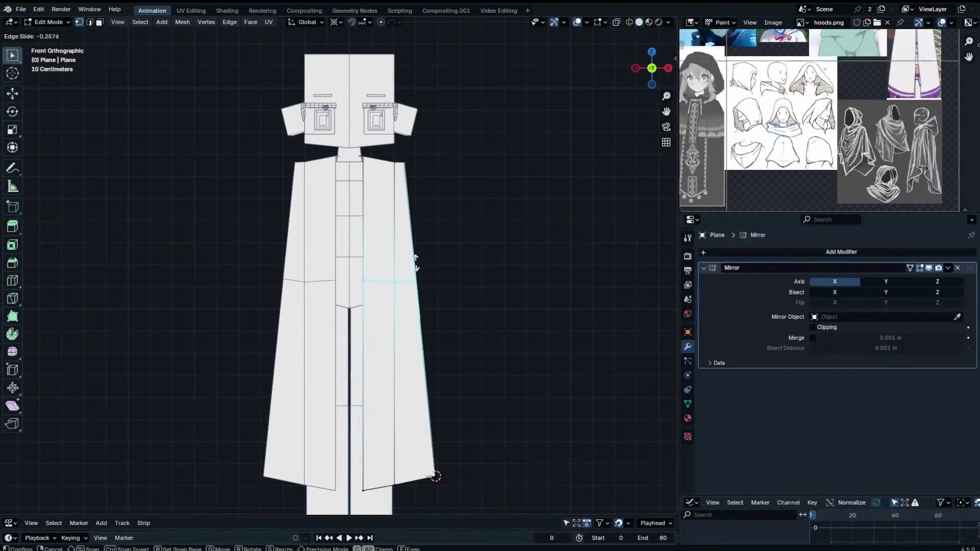
{"action": "left_click", "coordinate": [414, 282]}
{"action": "key", "text": "ctrl+z"}
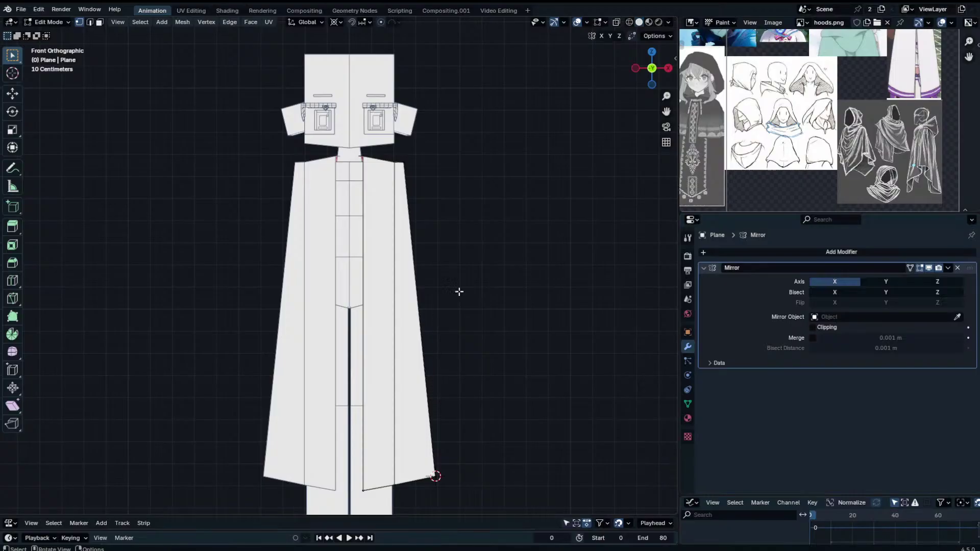
Examine the cloak's side, back and shoulder edges against the hood and cloak references, finishing in Object Mode.
{"action": "scroll", "coordinate": [849, 156], "scroll_direction": "down", "scroll_amount": 1}
{"action": "middle_click_drag", "start_coordinate": [428, 352], "coordinate": [319, 367]}
{"action": "key", "text": "Tab"}
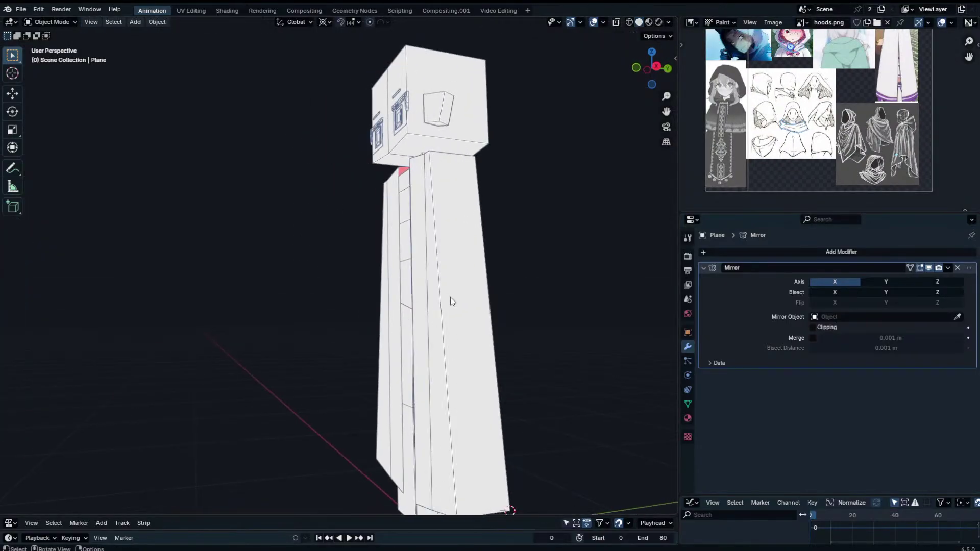
{"action": "middle_click_drag", "start_coordinate": [548, 295], "coordinate": [388, 276]}
{"action": "left_click", "coordinate": [332, 225]}
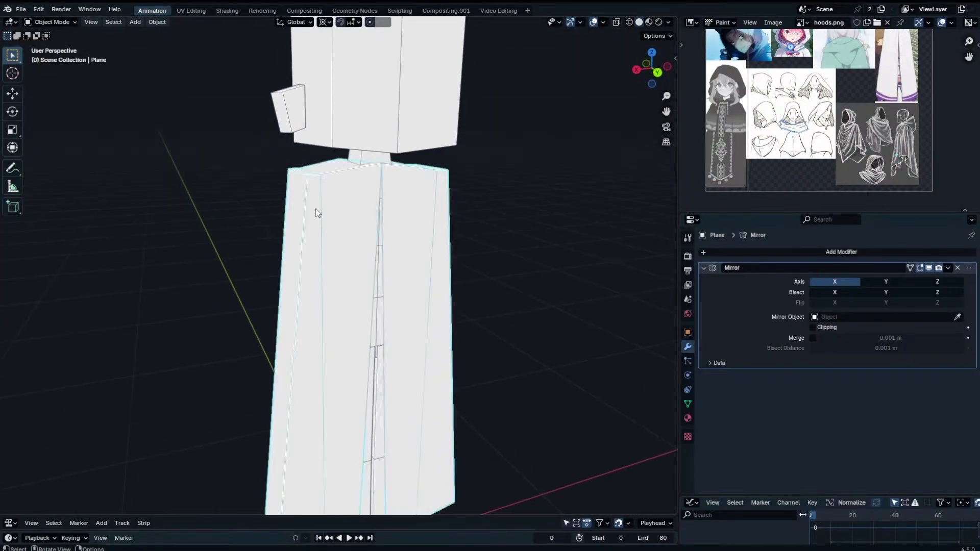
{"action": "scroll", "coordinate": [315, 209], "scroll_direction": "up", "scroll_amount": 1}
{"action": "middle_click_drag", "start_coordinate": [316, 209], "coordinate": [312, 246], "text": "shift"}
{"action": "left_click", "coordinate": [723, 252]}
{"action": "scroll", "coordinate": [796, 87], "scroll_direction": "up", "scroll_amount": 3}
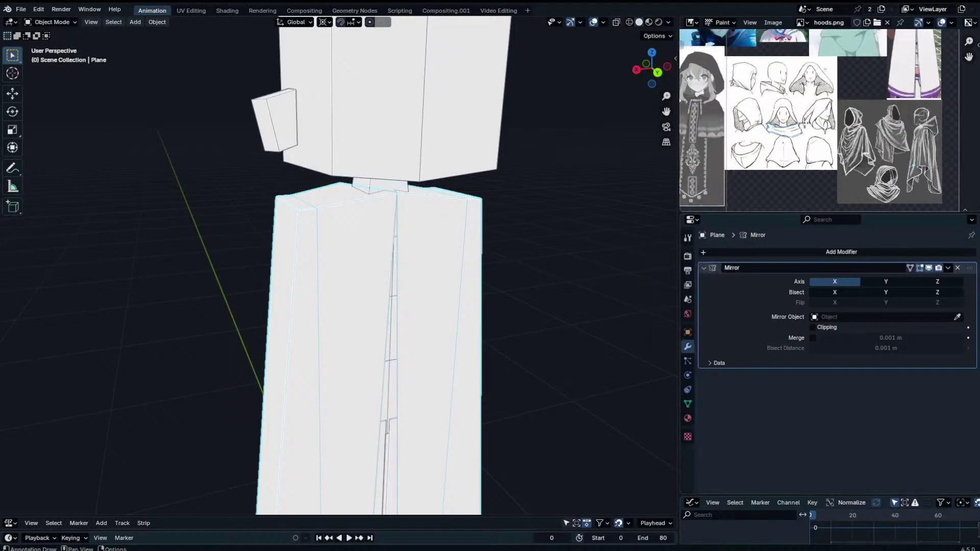
{"action": "middle_click_drag", "start_coordinate": [811, 66], "coordinate": [780, 114]}
{"action": "key", "text": "Tab"}
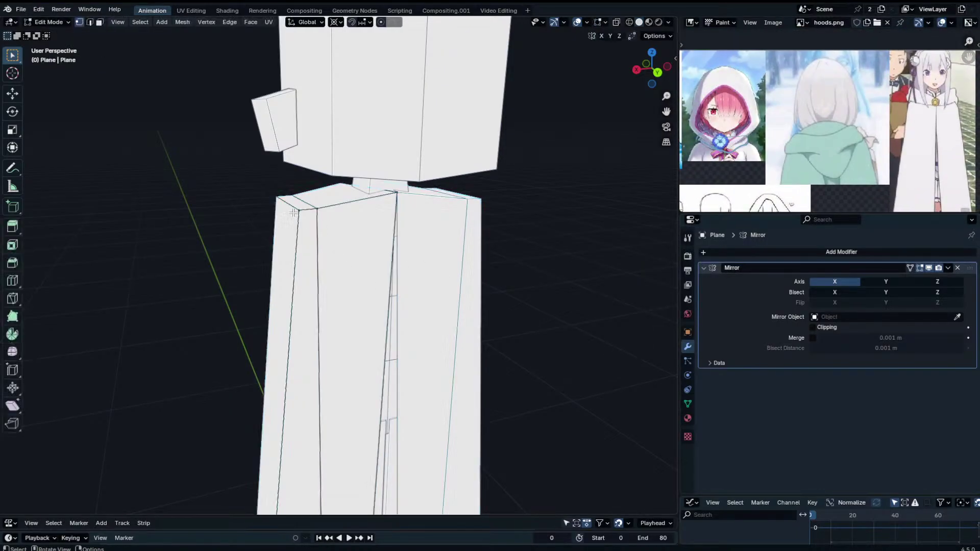
{"action": "left_click", "coordinate": [278, 200], "text": "shift"}
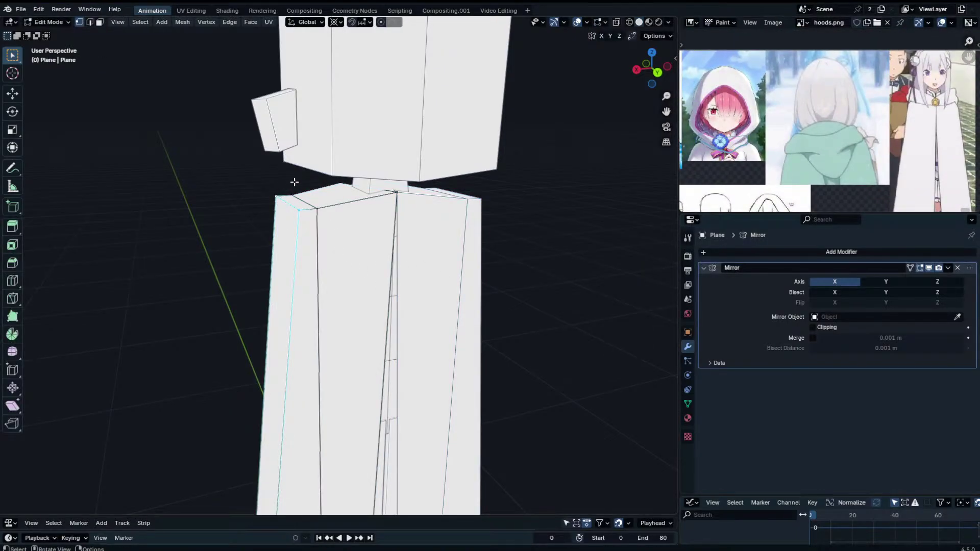
{"action": "key", "text": "Tab"}
Add a Subdivision Surface modifier to the cloak after the Mirror modifier and isolate the cloak in local view.
{"action": "left_click", "coordinate": [529, 212]}
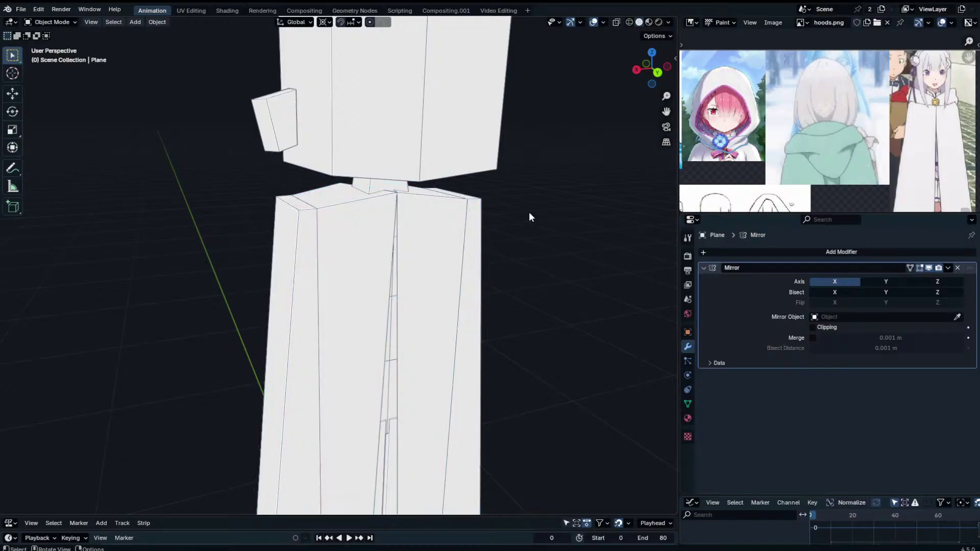
{"action": "left_click", "coordinate": [467, 212]}
{"action": "left_click", "coordinate": [803, 250]}
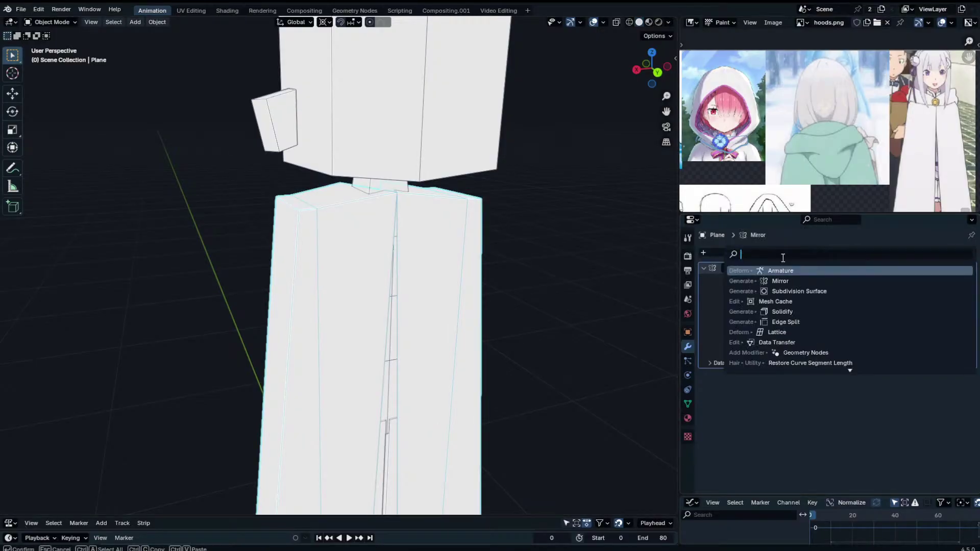
{"action": "type", "text": "sub"}
{"action": "key", "text": "Return"}
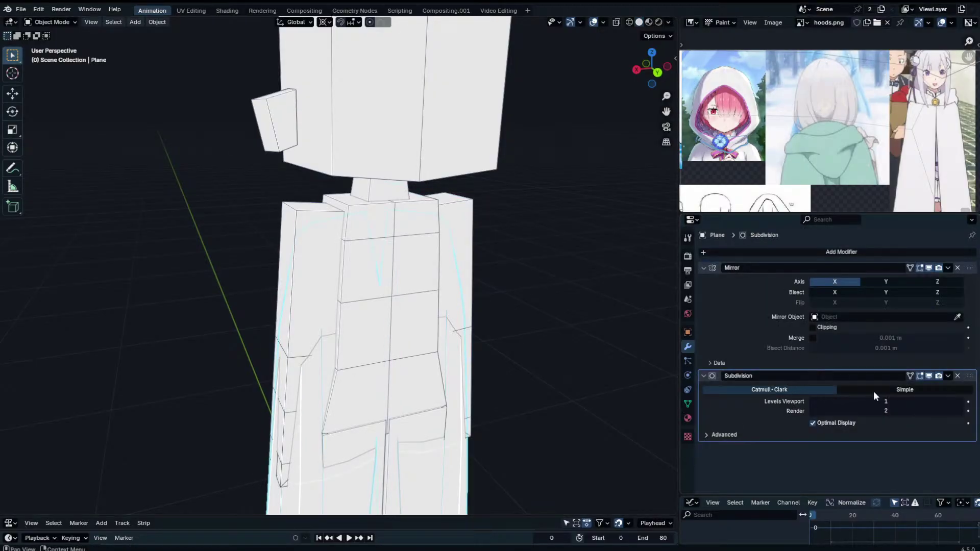
{"action": "scroll", "coordinate": [449, 276], "scroll_direction": "down", "scroll_amount": 3}
{"action": "key", "text": "KP_Divide"}
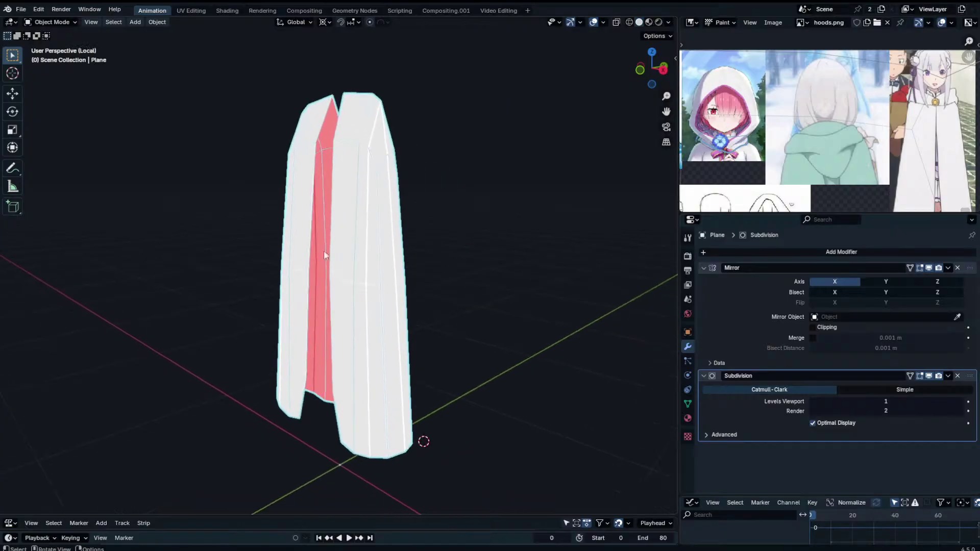
{"action": "middle_click_drag", "start_coordinate": [324, 250], "coordinate": [286, 261]}
Open the cloak in Edit Mode, try adjusting the selected edges' mean crease, and select the front neckline vertex.
{"action": "key", "text": "Tab"}
{"action": "middle_click_drag", "start_coordinate": [306, 202], "coordinate": [393, 175]}
{"action": "key", "text": "n"}
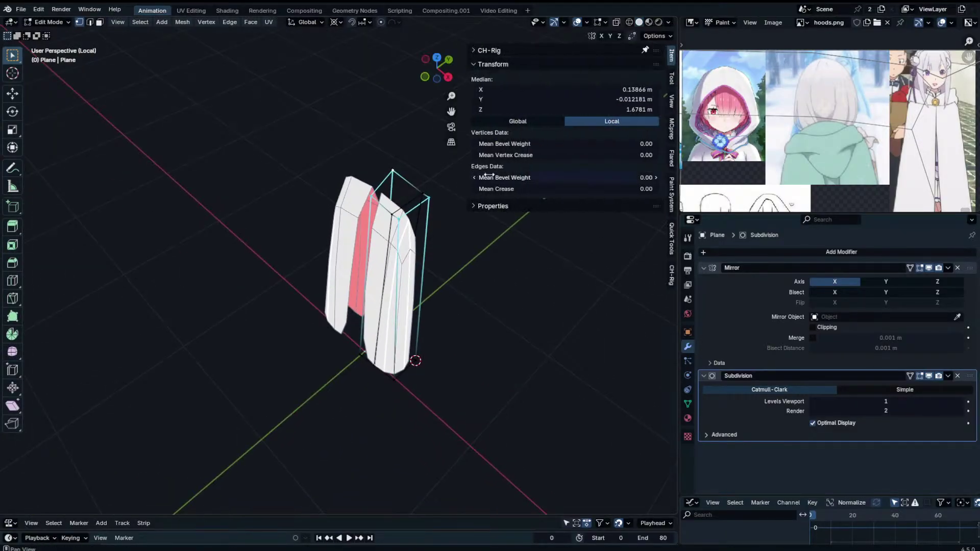
{"action": "left_click_drag", "start_coordinate": [561, 189], "coordinate": [535, 189]}
{"action": "left_click", "coordinate": [376, 192]}
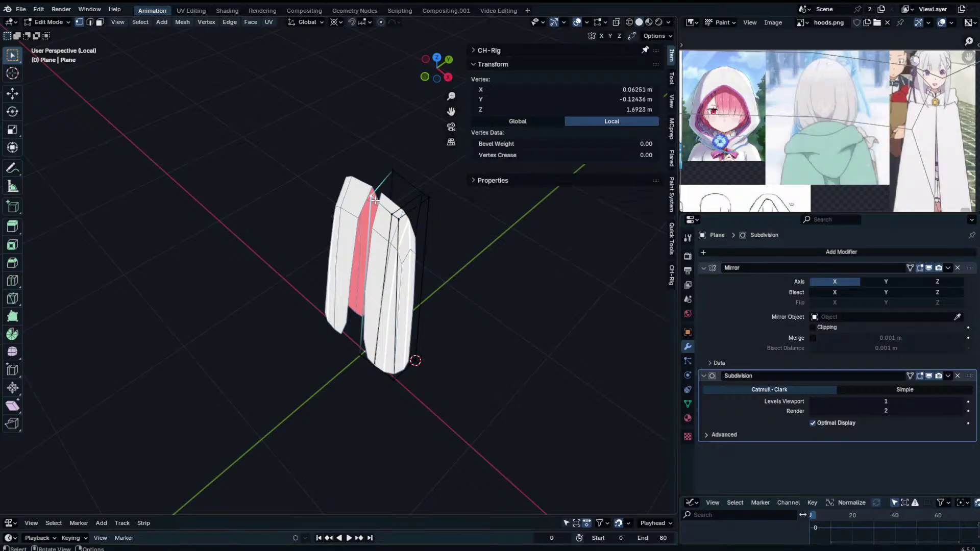
Select the cape panel's outline edges around its top, side and lower hem in edge mode.
{"action": "left_click", "coordinate": [386, 212], "text": "alt"}
{"action": "left_click", "coordinate": [424, 197], "text": "alt"}
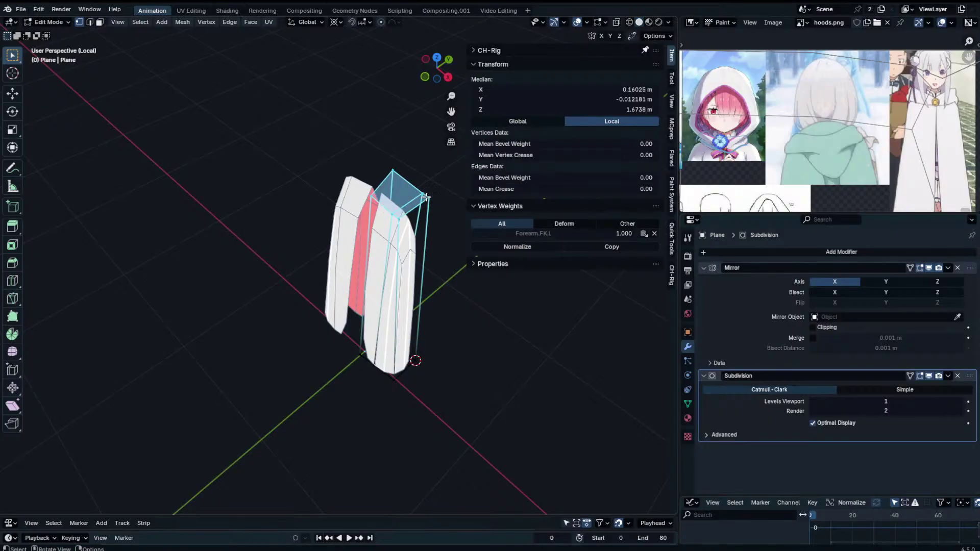
{"action": "left_click", "coordinate": [424, 178]}
{"action": "left_click", "coordinate": [376, 195], "text": "alt"}
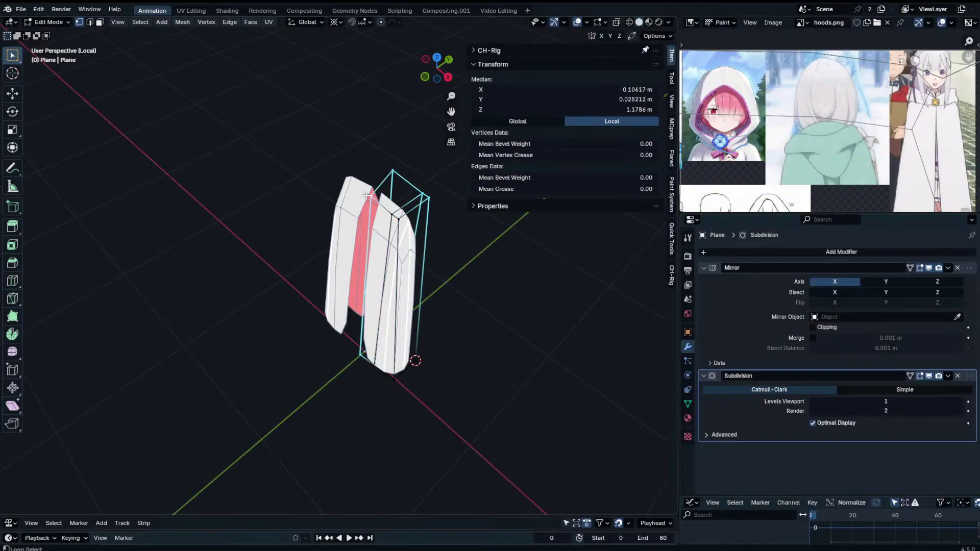
{"action": "left_click", "coordinate": [388, 218], "text": "shift"}
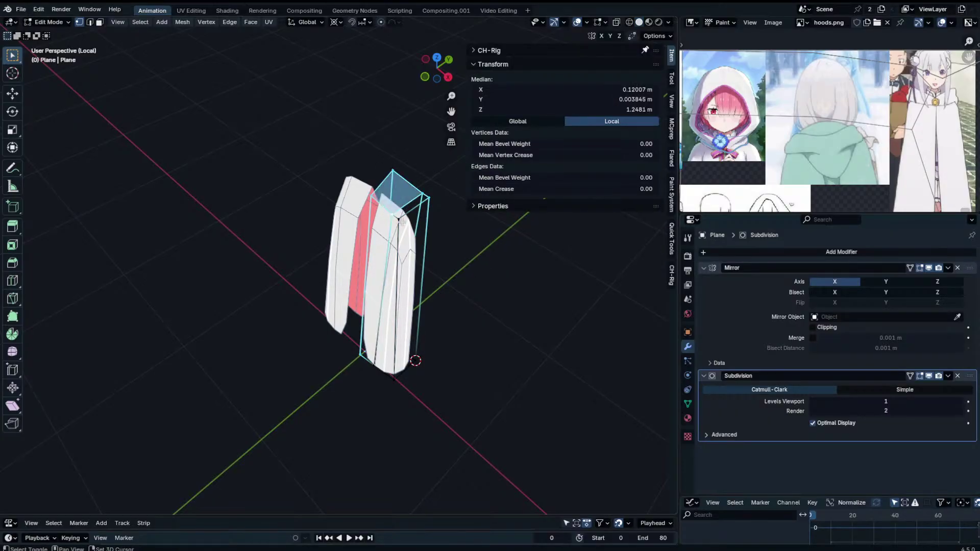
{"action": "left_click", "coordinate": [91, 23]}
{"action": "left_click", "coordinate": [407, 205], "text": "shift"}
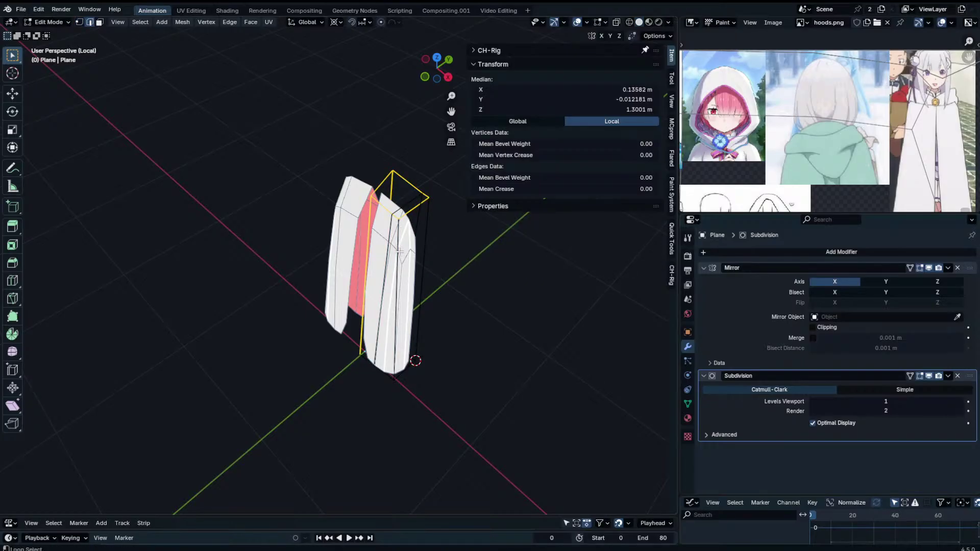
{"action": "left_click", "coordinate": [419, 322], "text": "alt+shift"}
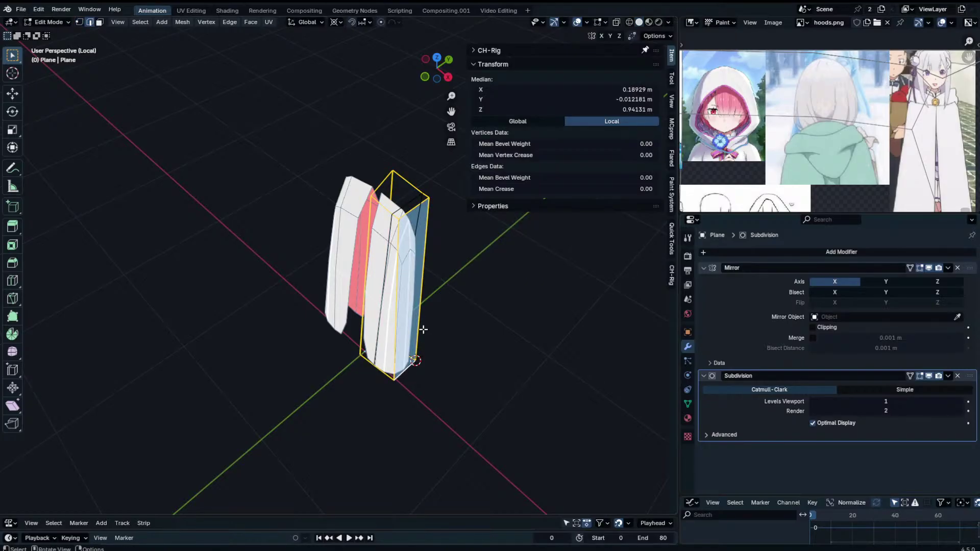
{"action": "middle_click_drag", "start_coordinate": [423, 329], "coordinate": [389, 311]}
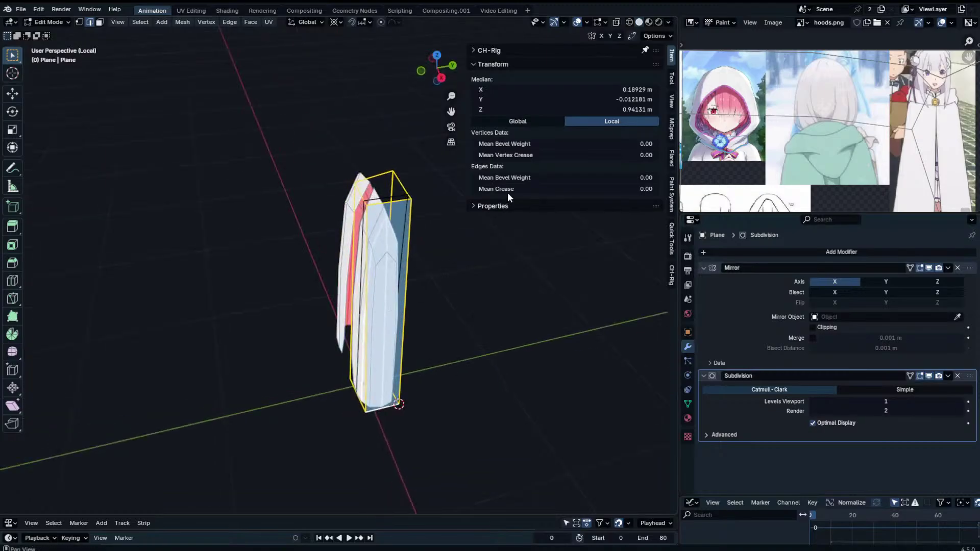
Raise the mean crease of the selected cape outline edges, exit local view and show the character from the front.
{"action": "left_click_drag", "start_coordinate": [507, 192], "coordinate": [576, 191]}
{"action": "key", "text": "n"}
{"action": "key", "text": "Tab"}
{"action": "middle_click_drag", "start_coordinate": [356, 202], "coordinate": [464, 176]}
{"action": "key", "text": "KP_Divide"}
{"action": "key", "text": "KP_1"}
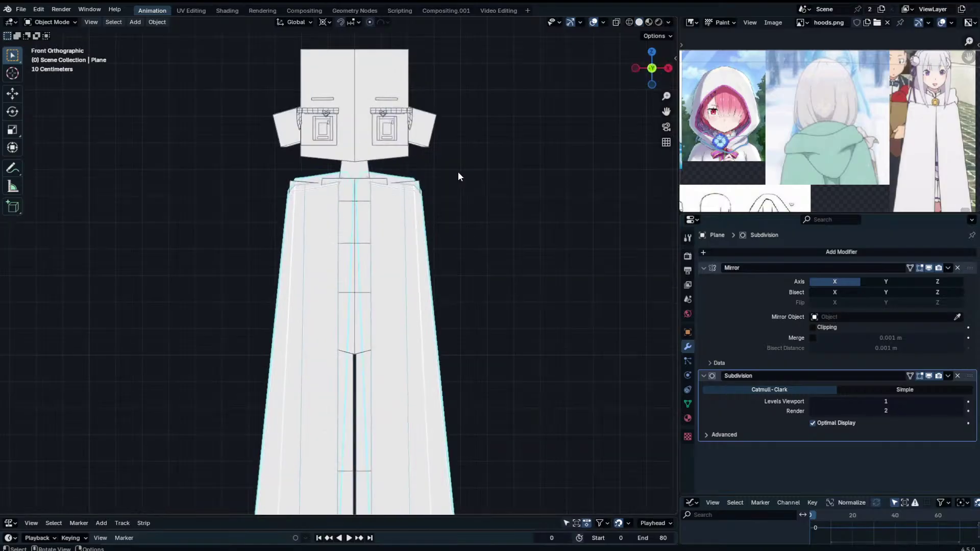
{"action": "key", "text": "Tab"}
{"action": "key", "text": "Tab"}
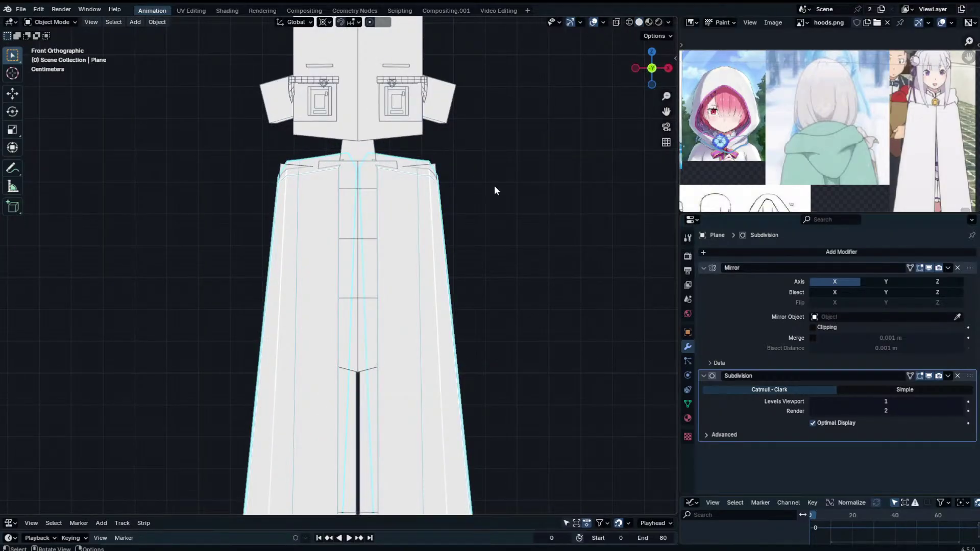
Set the mean crease of the cape's outline edges to 0.50 and raise these edges slightly along Z.
{"action": "key", "text": "n"}
{"action": "key", "text": "n"}
{"action": "key", "text": "Tab"}
{"action": "key", "text": "n"}
{"action": "key", "text": "shift+e"}
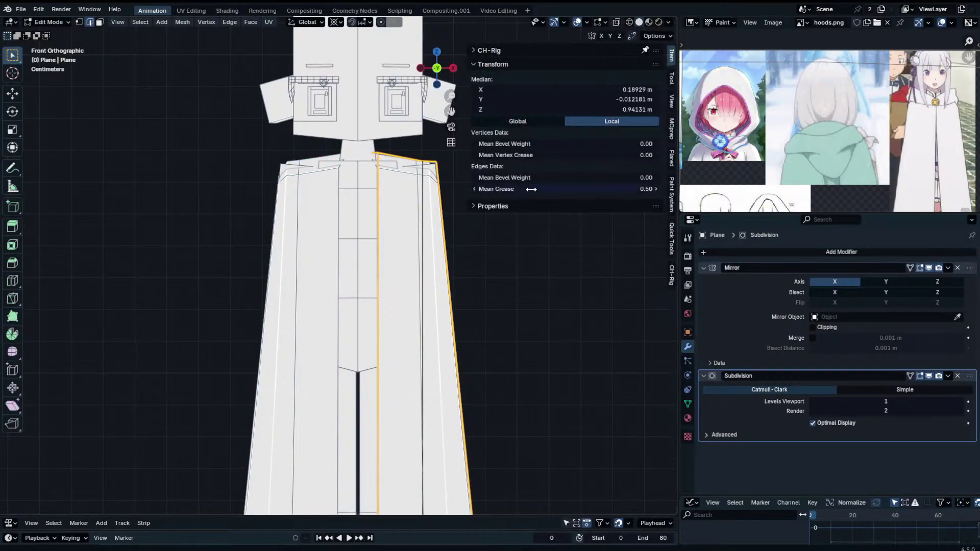
{"action": "left_click", "coordinate": [430, 192]}
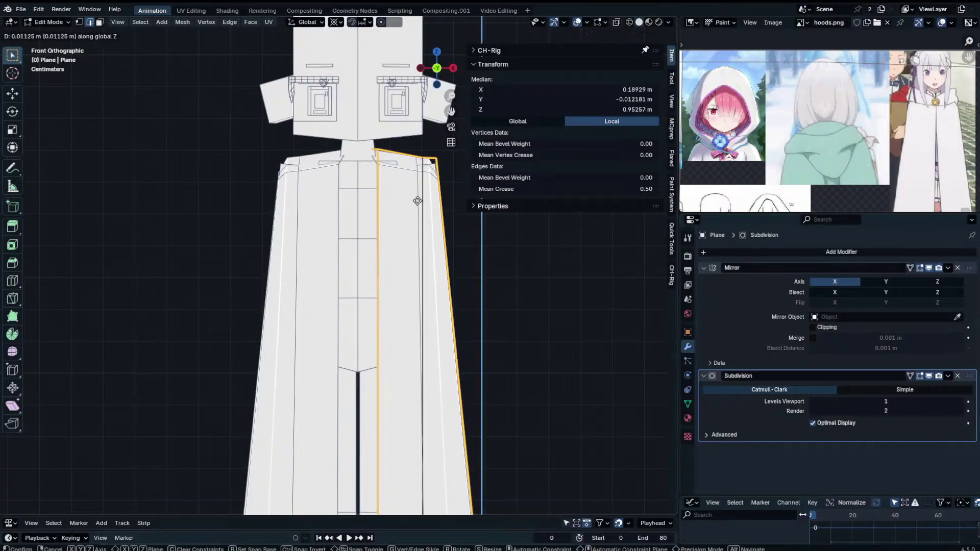
{"action": "middle_click_drag", "start_coordinate": [431, 192], "coordinate": [379, 203]}
{"action": "key", "text": "Tab"}
{"action": "key", "text": "n"}
Examine the shoulder area to check which arm geometry pokes through the cape.
{"action": "left_click", "coordinate": [496, 168]}
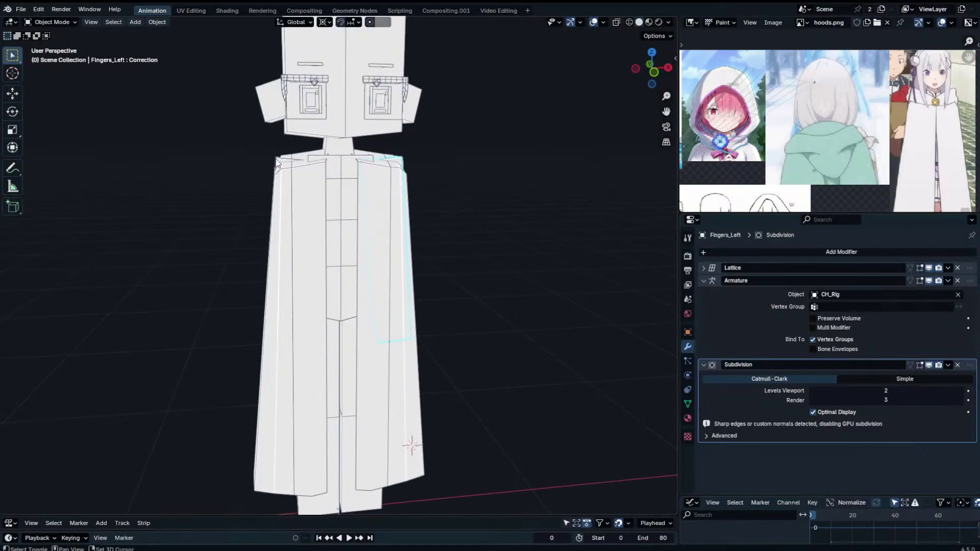
{"action": "left_click", "coordinate": [367, 197]}
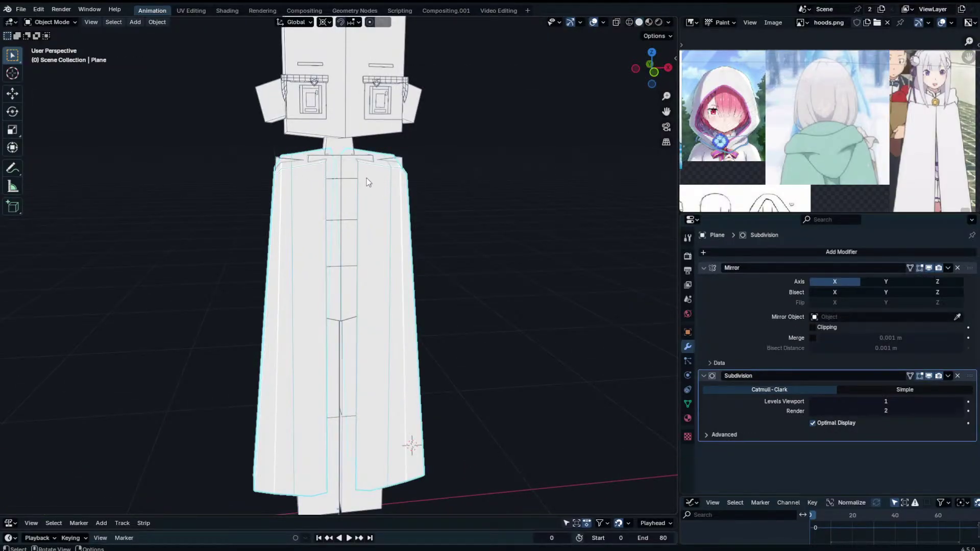
{"action": "left_click", "coordinate": [405, 159]}
{"action": "left_click", "coordinate": [402, 183]}
{"action": "left_click", "coordinate": [401, 183]}
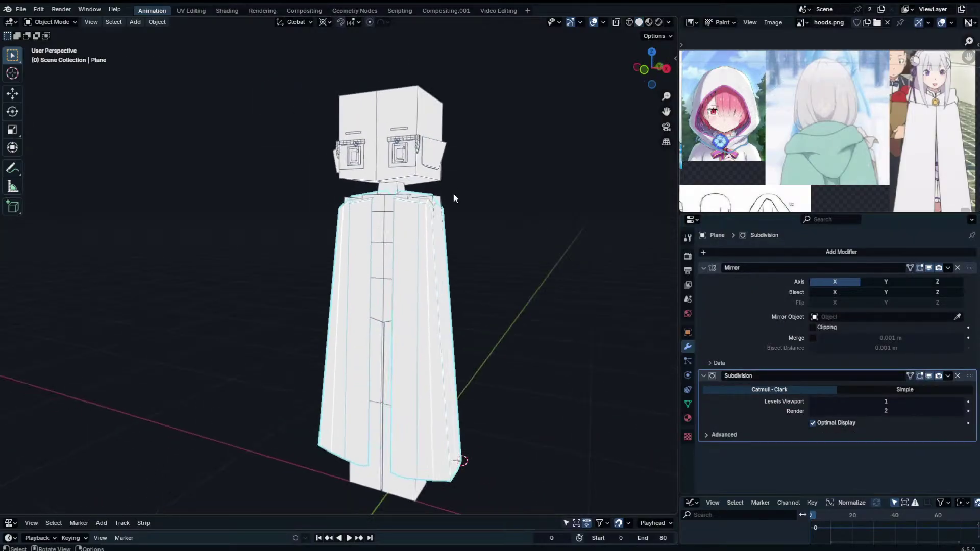
Move the 3D cursor to the world origin and scale the cape's back centre edge along X onto the mirror line.
{"action": "middle_click_drag", "start_coordinate": [463, 212], "coordinate": [312, 356]}
{"action": "key", "text": "Tab"}
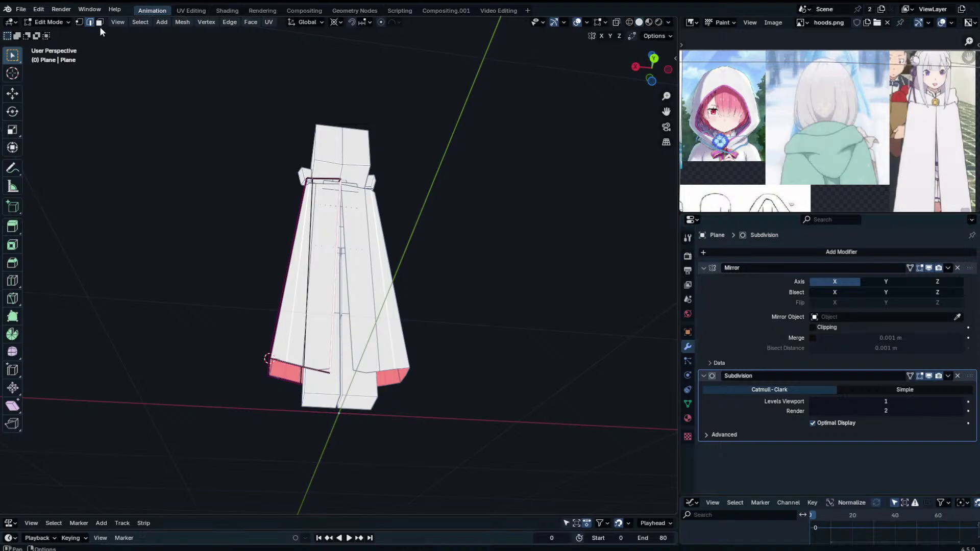
{"action": "left_click", "coordinate": [83, 23]}
{"action": "key", "text": "shift+s"}
{"action": "left_click", "coordinate": [183, 476]}
{"action": "key", "text": "s"}
{"action": "key", "text": "x"}
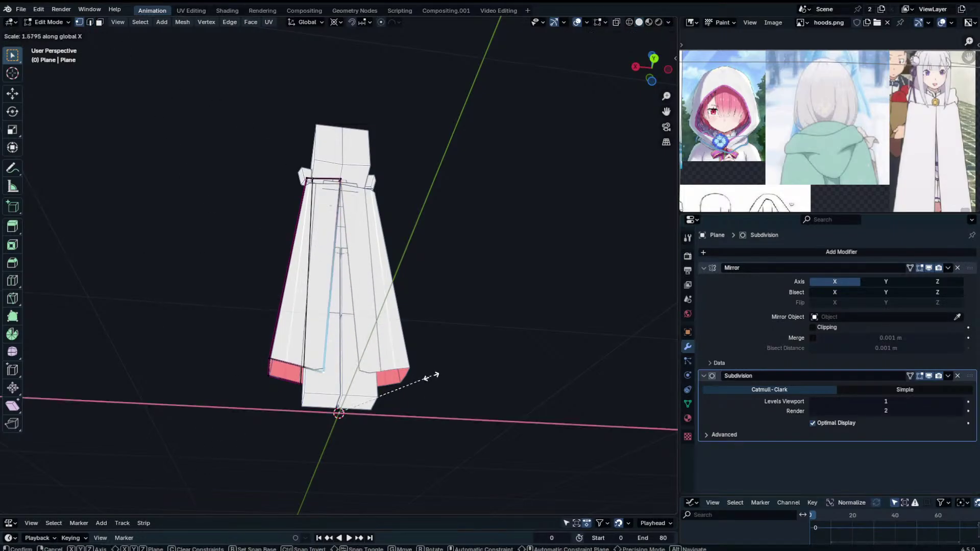
{"action": "key", "text": "Return"}
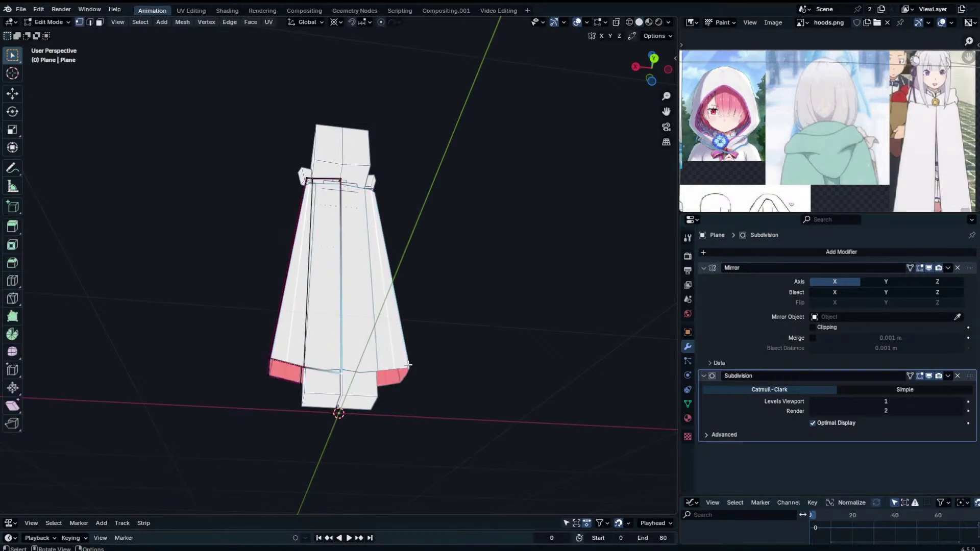
{"action": "key", "text": "n"}
{"action": "key", "text": "n"}
{"action": "key", "text": "Tab"}
Hide the Fingers_Left and Fingers_Right arm meshes that poke through the cape's shoulders.
{"action": "middle_click_drag", "start_coordinate": [502, 325], "coordinate": [62, 380]}
{"action": "left_click", "coordinate": [386, 397]}
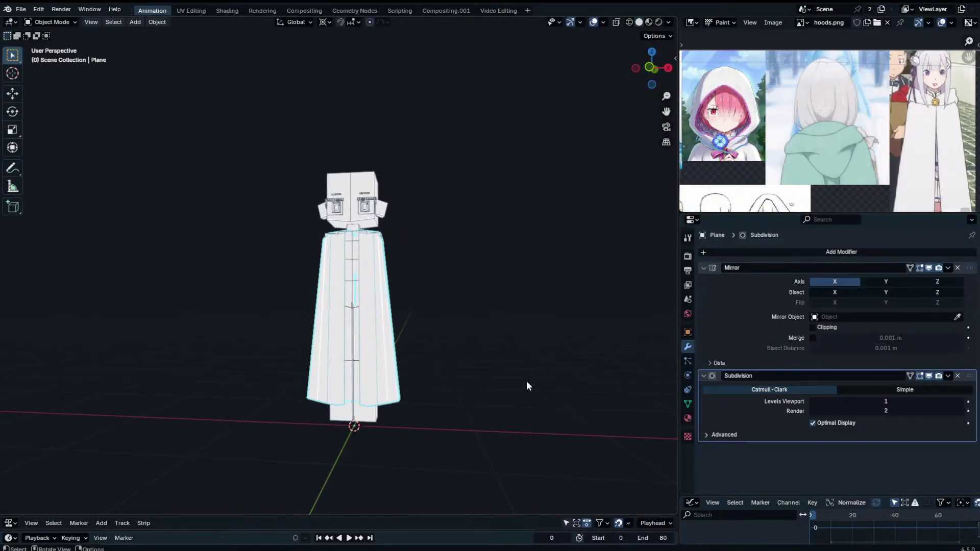
{"action": "scroll", "coordinate": [528, 386], "scroll_direction": "up", "scroll_amount": 2}
{"action": "left_click", "coordinate": [399, 221]}
{"action": "key", "text": "KP_1"}
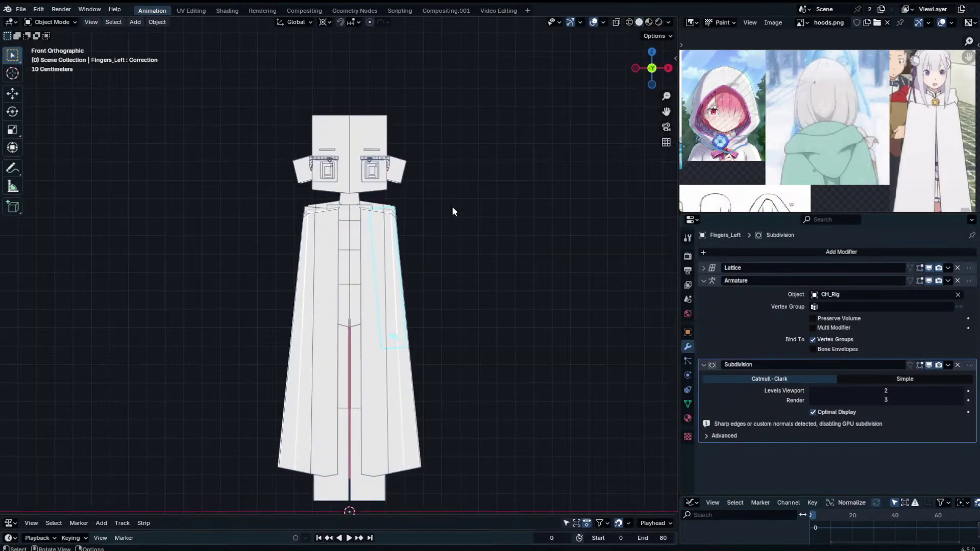
{"action": "scroll", "coordinate": [453, 212], "scroll_direction": "up", "scroll_amount": 3}
{"action": "left_click", "coordinate": [266, 150], "text": "shift"}
{"action": "key", "text": "h"}
{"action": "scroll", "coordinate": [261, 130], "scroll_direction": "down", "scroll_amount": 3}
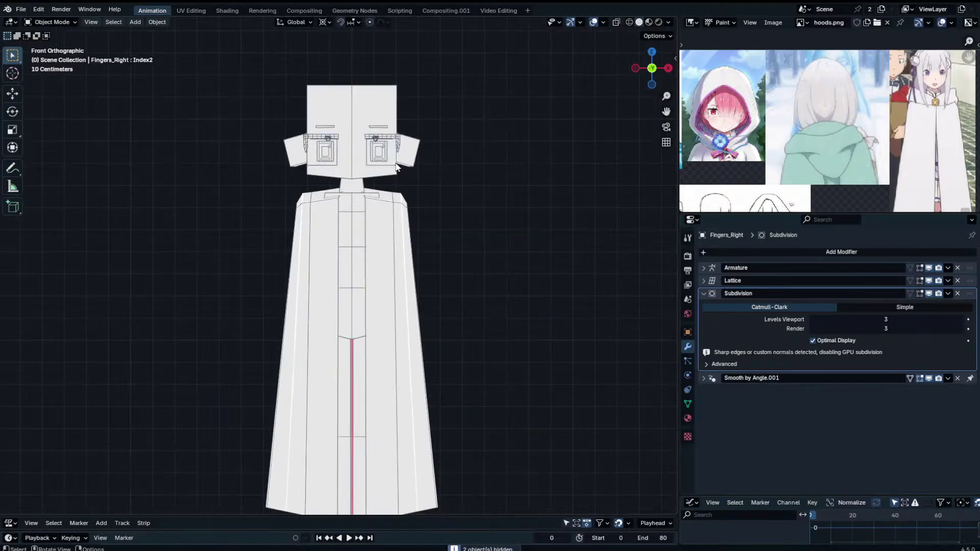
Select the top front shoulder edge of the cape mesh and raise its crease.
{"action": "left_click", "coordinate": [411, 200]}
{"action": "middle_click_drag", "start_coordinate": [411, 200], "coordinate": [440, 189]}
{"action": "key", "text": "Tab"}
{"action": "left_click", "coordinate": [443, 197]}
{"action": "left_click", "coordinate": [420, 184], "text": "shift"}
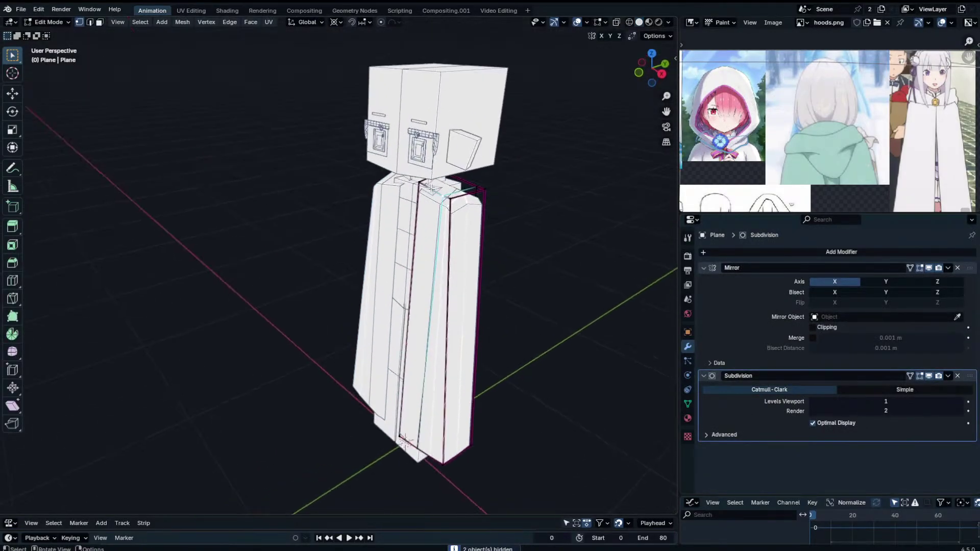
{"action": "key", "text": "n"}
{"action": "left_click_drag", "start_coordinate": [566, 189], "coordinate": [602, 189]}
{"action": "key", "text": "n"}
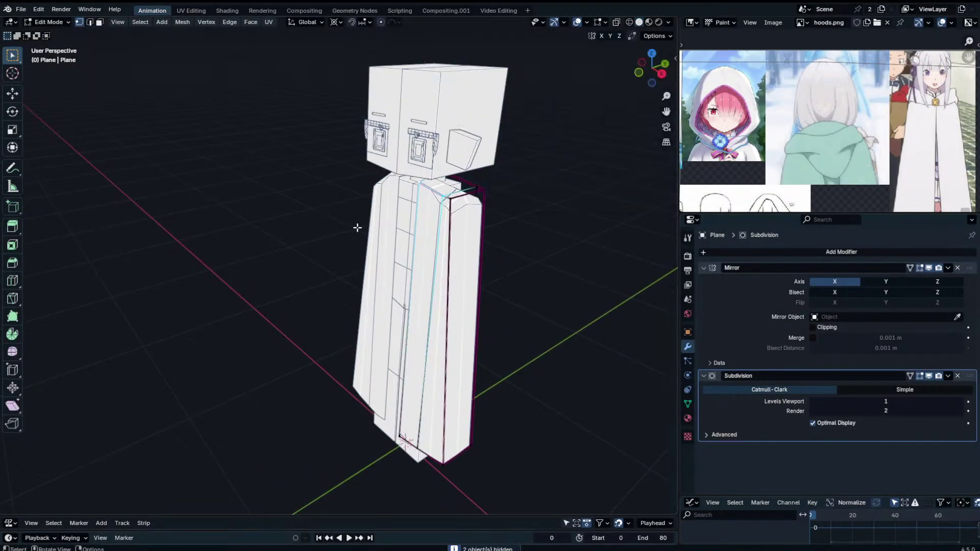
Set the top front shoulder edge's crease to 1.00.
{"action": "middle_click_drag", "start_coordinate": [357, 225], "coordinate": [498, 225]}
{"action": "scroll", "coordinate": [459, 219], "scroll_direction": "up", "scroll_amount": 4}
{"action": "middle_click_drag", "start_coordinate": [326, 189], "coordinate": [397, 230], "text": "shift"}
{"action": "key", "text": "n"}
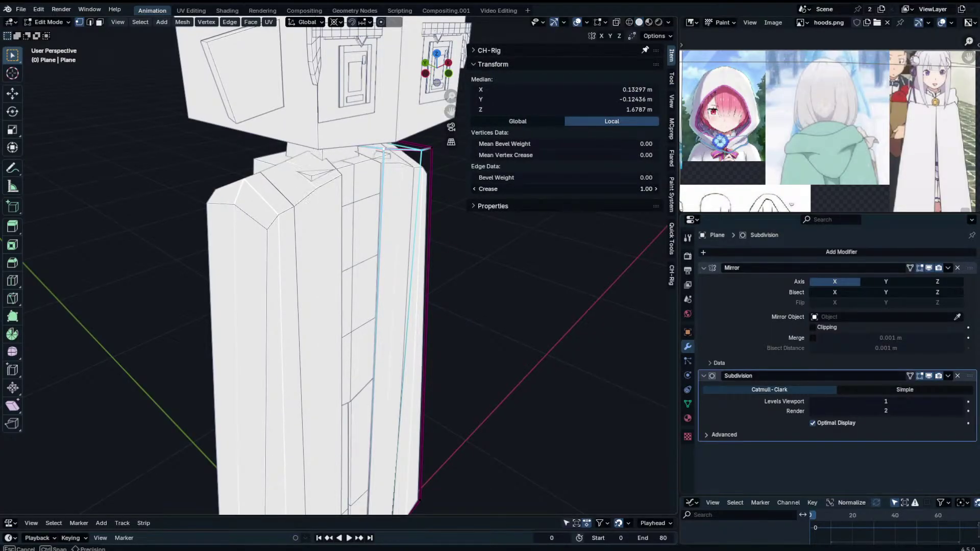
{"action": "left_click_drag", "start_coordinate": [567, 189], "coordinate": [587, 189]}
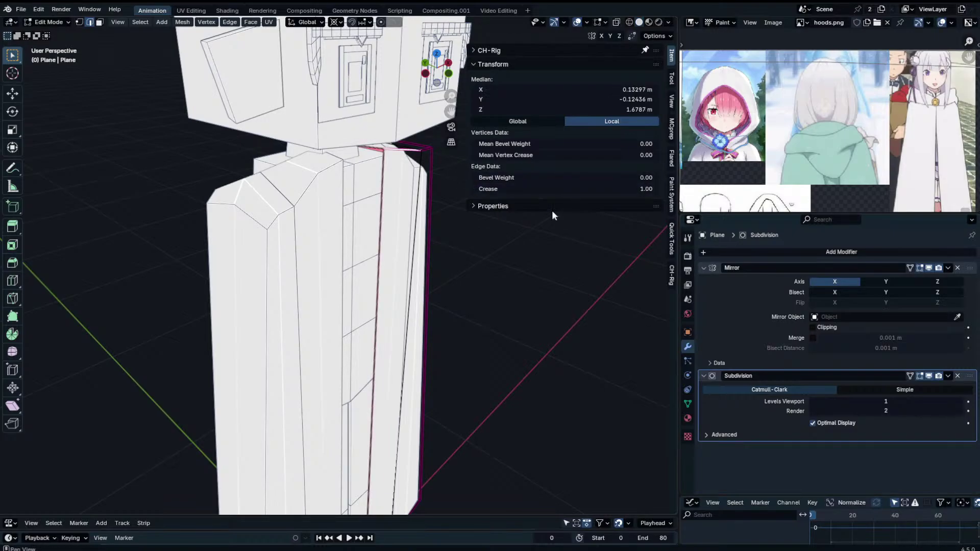
Set the mean crease of the top front shoulder edge and the adjoining neckline edge to about 0.78.
{"action": "left_click_drag", "start_coordinate": [566, 189], "coordinate": [577, 188]}
{"action": "middle_click_drag", "start_coordinate": [429, 204], "coordinate": [320, 199]}
{"action": "scroll", "coordinate": [370, 183], "scroll_direction": "up", "scroll_amount": 3}
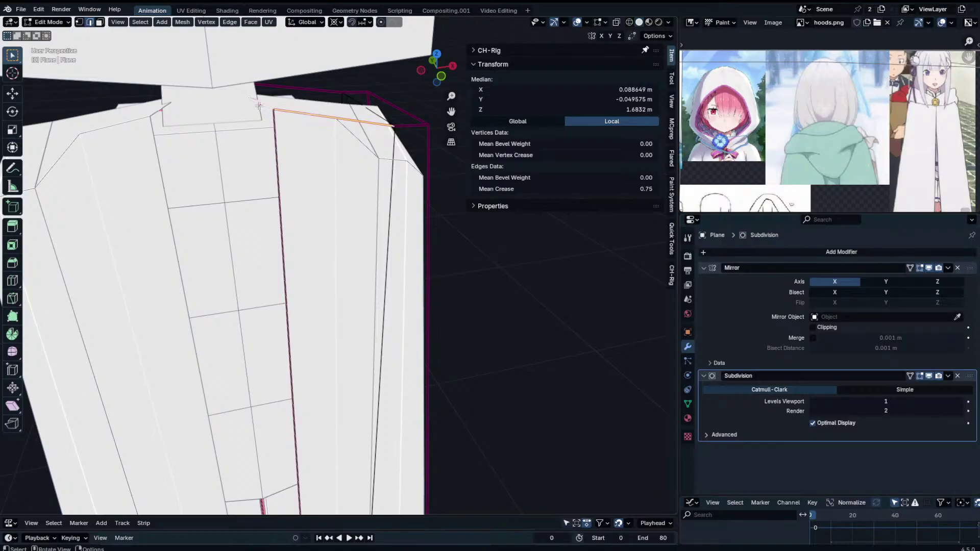
{"action": "middle_click_drag", "start_coordinate": [258, 105], "coordinate": [214, 117]}
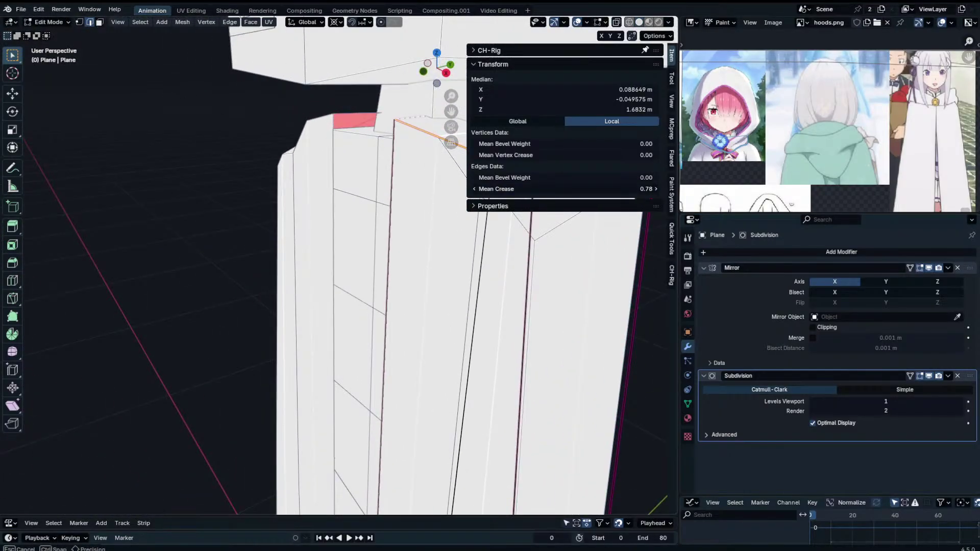
{"action": "mouse_move", "coordinate": [577, 188]}
{"action": "left_mouse_down"}
{"action": "mouse_move", "coordinate": [530, 189]}
{"action": "mouse_move", "coordinate": [579, 189]}
{"action": "left_mouse_up"}
{"action": "mouse_move", "coordinate": [279, 159]}
{"action": "middle_mouse_down"}
{"action": "mouse_move", "coordinate": [315, 163]}
{"action": "mouse_move", "coordinate": [287, 171]}
{"action": "middle_mouse_up"}
{"action": "key", "text": "n"}
{"action": "key", "text": "g"}
{"action": "key", "text": "z"}
{"action": "right_click", "coordinate": [295, 171]}
Select the cape's front neckline corner vertex and adjust its height along Z.
{"action": "left_click", "coordinate": [81, 23]}
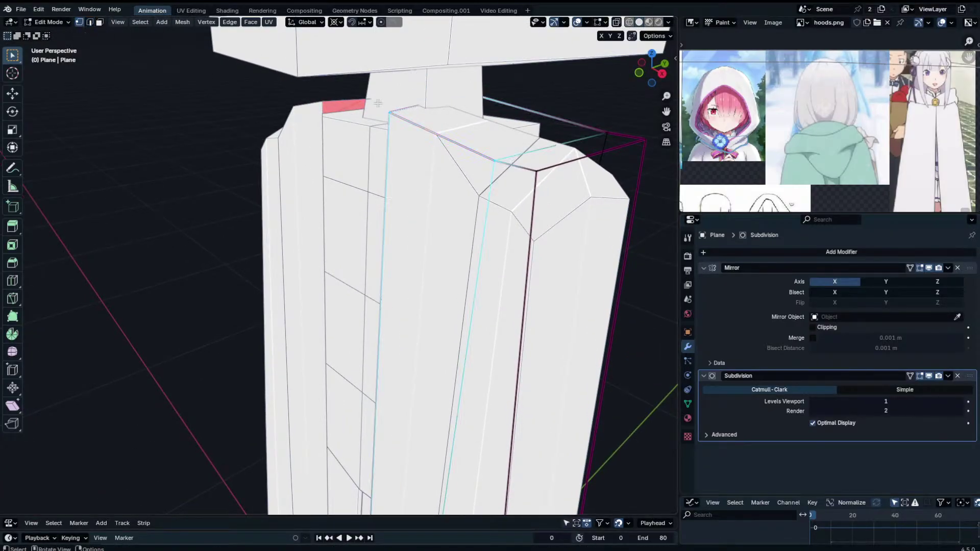
{"action": "left_click", "coordinate": [388, 115]}
{"action": "key", "text": "g"}
{"action": "key", "text": "z"}
{"action": "right_click", "coordinate": [392, 121]}
{"action": "middle_click_drag", "start_coordinate": [392, 120], "coordinate": [465, 191]}
{"action": "key", "text": "g"}
{"action": "key", "text": "z"}
{"action": "left_click", "coordinate": [440, 161]}
{"action": "key", "text": "Tab"}
{"action": "key", "text": "Tab"}
Slide the cape's front mid-shoulder vertex along its top shoulder edge.
{"action": "left_click", "coordinate": [423, 193]}
{"action": "scroll", "coordinate": [459, 191], "scroll_direction": "down", "scroll_amount": 6}
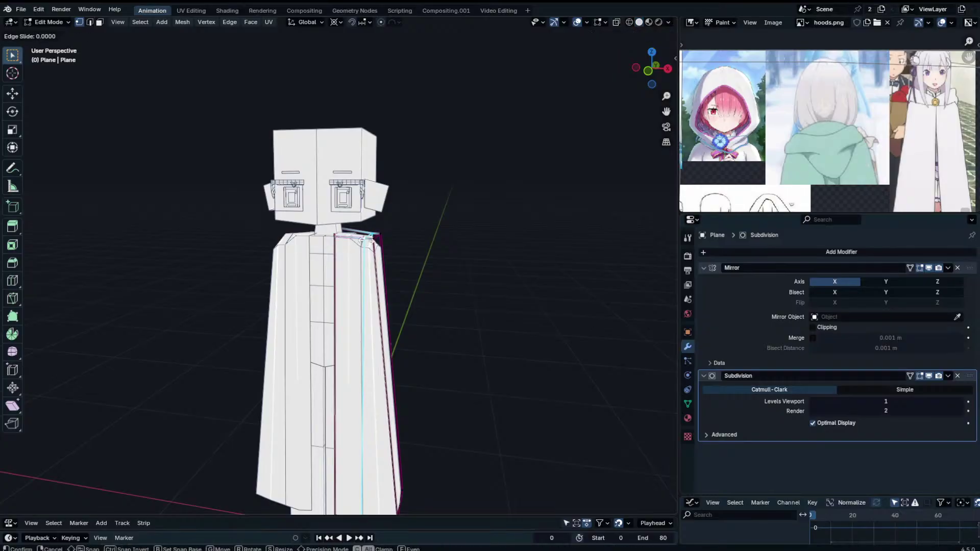
{"action": "left_click", "coordinate": [356, 242]}
{"action": "scroll", "coordinate": [366, 261], "scroll_direction": "up", "scroll_amount": 3}
{"action": "middle_click_drag", "start_coordinate": [367, 262], "coordinate": [338, 262]}
{"action": "key", "text": "g"}
{"action": "key", "text": "g"}
{"action": "left_click", "coordinate": [400, 262]}
Select the cape's top back shoulder edge and set its crease to 0.50.
{"action": "scroll", "coordinate": [371, 224], "scroll_direction": "up", "scroll_amount": 4}
{"action": "middle_click_drag", "start_coordinate": [371, 224], "coordinate": [463, 209]}
{"action": "left_click", "coordinate": [385, 229], "text": "shift"}
{"action": "key", "text": "n"}
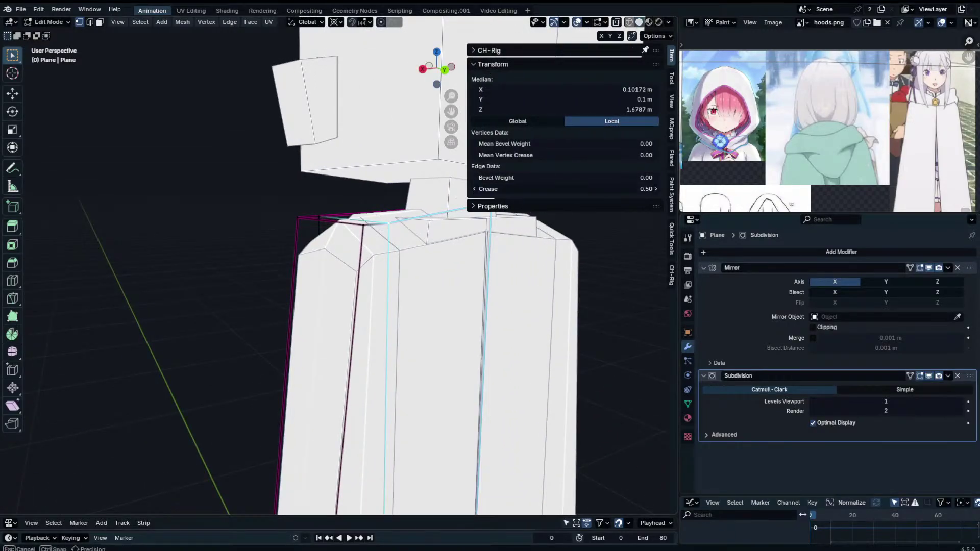
{"action": "middle_click_drag", "start_coordinate": [359, 210], "coordinate": [423, 229]}
Select the short outer front shoulder edge of the cape and set its crease to 0.50.
{"action": "left_click", "coordinate": [381, 217]}
{"action": "middle_click_drag", "start_coordinate": [418, 188], "coordinate": [426, 216]}
{"action": "left_click", "coordinate": [317, 241]}
{"action": "left_click", "coordinate": [426, 215], "text": "shift"}
{"action": "key", "text": "shift+space"}
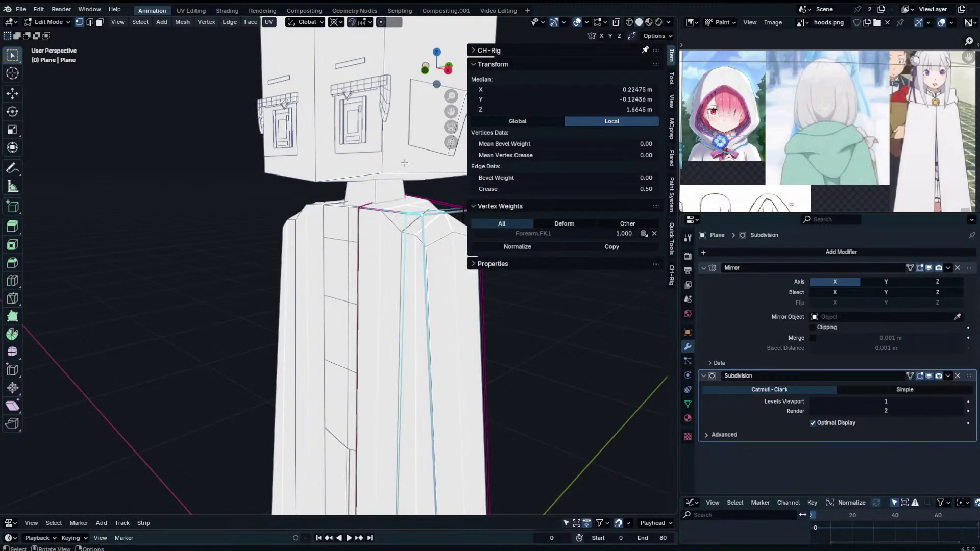
{"action": "key", "text": "n"}
{"action": "scroll", "coordinate": [454, 184], "scroll_direction": "up", "scroll_amount": 3}
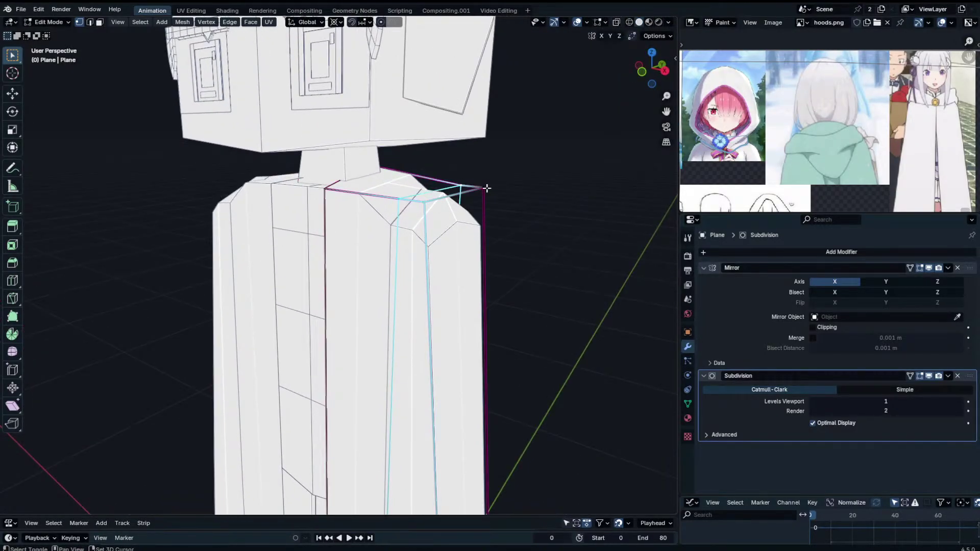
Select the short outer back shoulder edge of the cape and set its crease to 1.00.
{"action": "left_click", "coordinate": [486, 189], "text": "shift"}
{"action": "left_click", "coordinate": [486, 188]}
{"action": "left_click", "coordinate": [461, 185], "text": "shift"}
{"action": "key", "text": "n"}
{"action": "left_click_drag", "start_coordinate": [519, 188], "coordinate": [544, 188]}
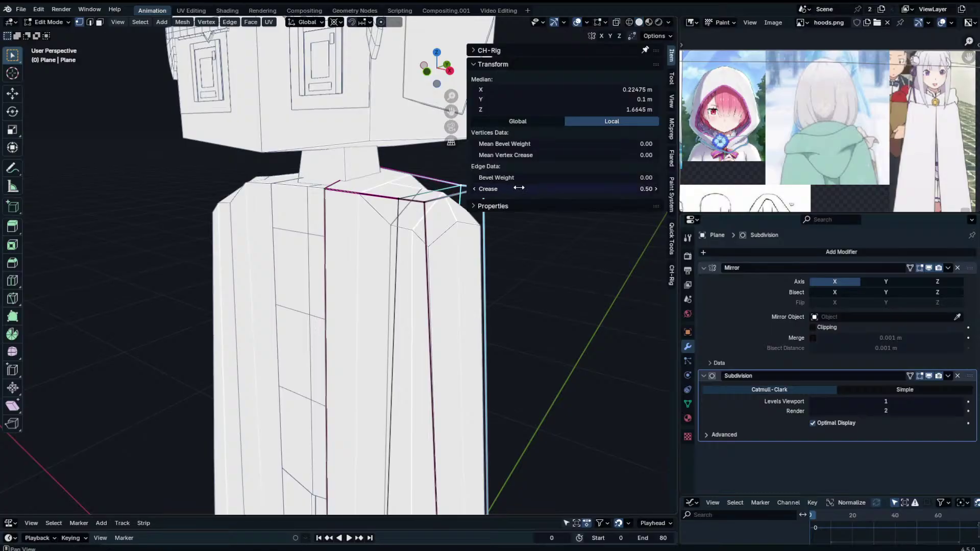
{"action": "key", "text": "n"}
Enlarge the reference image area and zoom out to show all hood references, with the cape shoulder in close view.
{"action": "scroll", "coordinate": [779, 109], "scroll_direction": "down", "scroll_amount": 4}
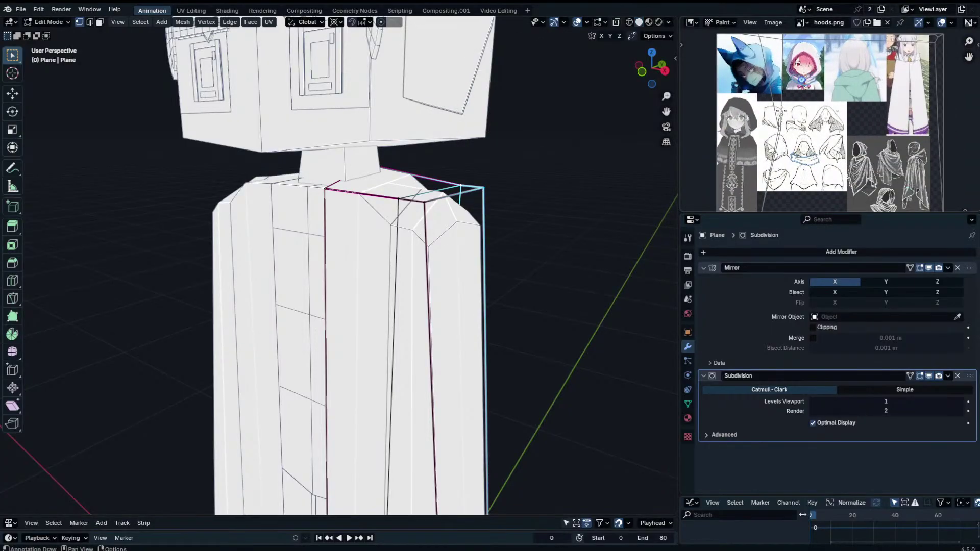
{"action": "left_click_drag", "start_coordinate": [826, 213], "coordinate": [827, 300]}
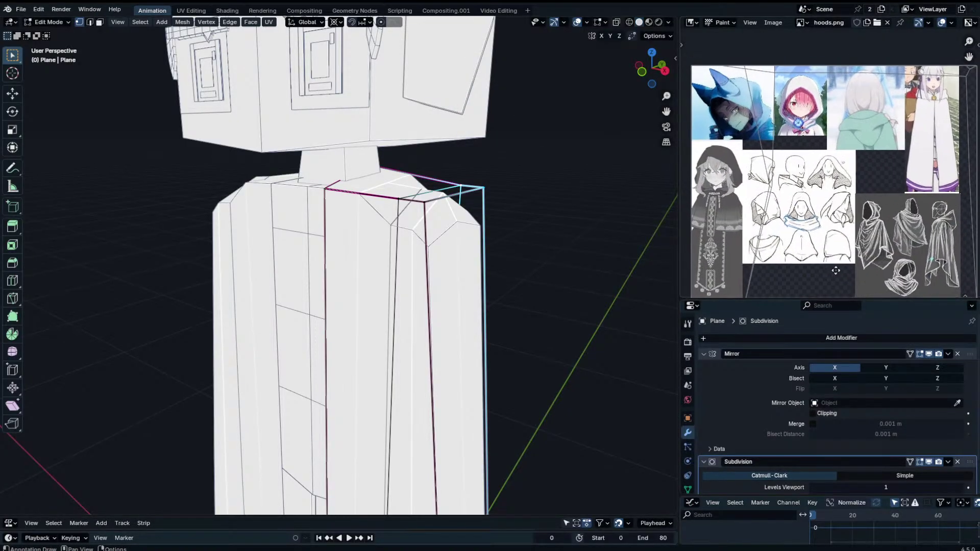
{"action": "middle_click_drag", "start_coordinate": [381, 162], "coordinate": [355, 179]}
{"action": "key", "text": "n"}
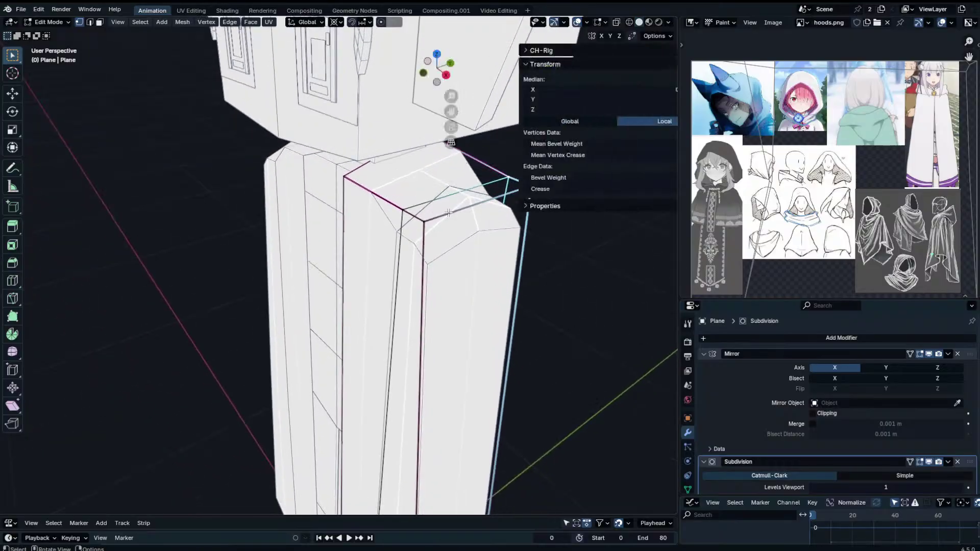
{"action": "middle_click_drag", "start_coordinate": [505, 248], "coordinate": [412, 272], "text": "shift"}
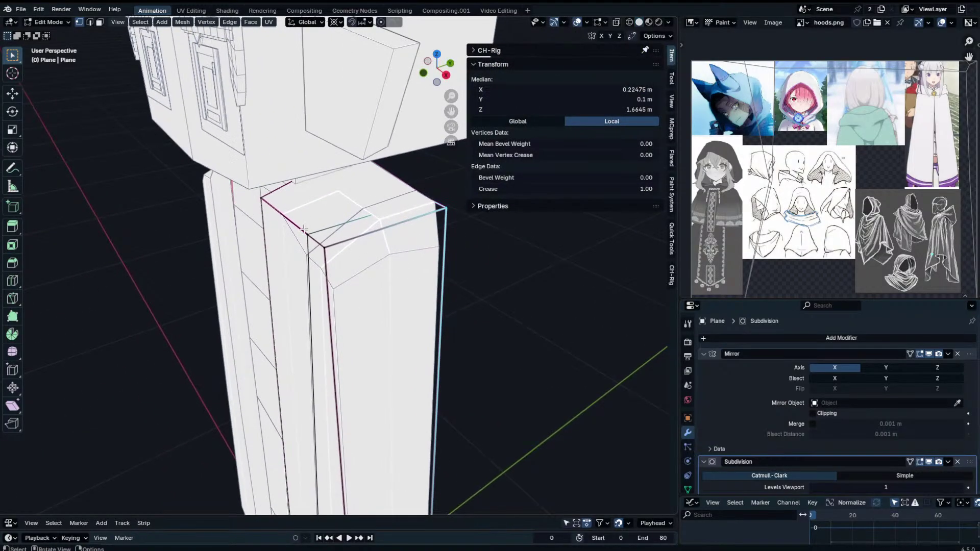
Undo the last crease change and set the crease of the outer shoulder edge running front to back to 0.33.
{"action": "key", "text": "ctrl+z"}
{"action": "middle_click_drag", "start_coordinate": [321, 233], "coordinate": [342, 226]}
{"action": "left_click", "coordinate": [343, 239]}
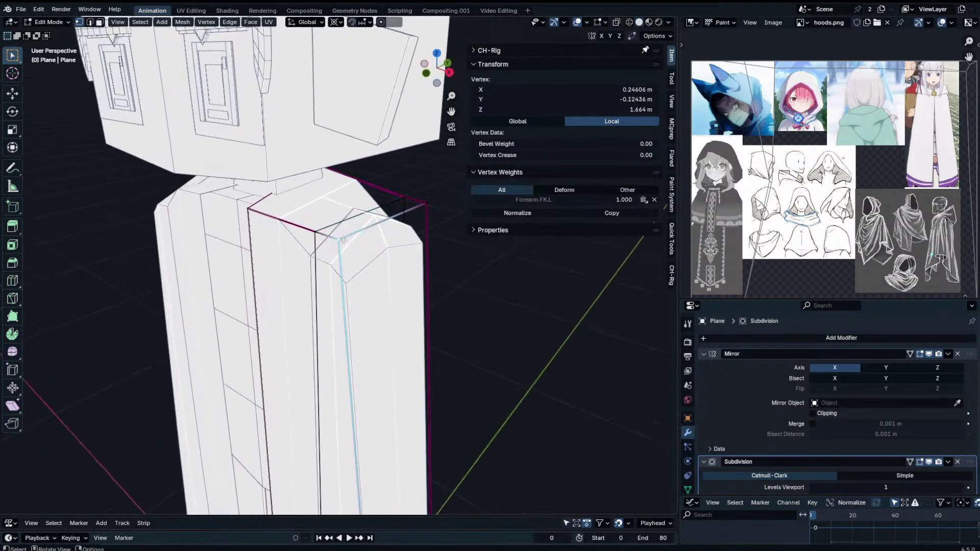
{"action": "left_click", "coordinate": [431, 206], "text": "shift"}
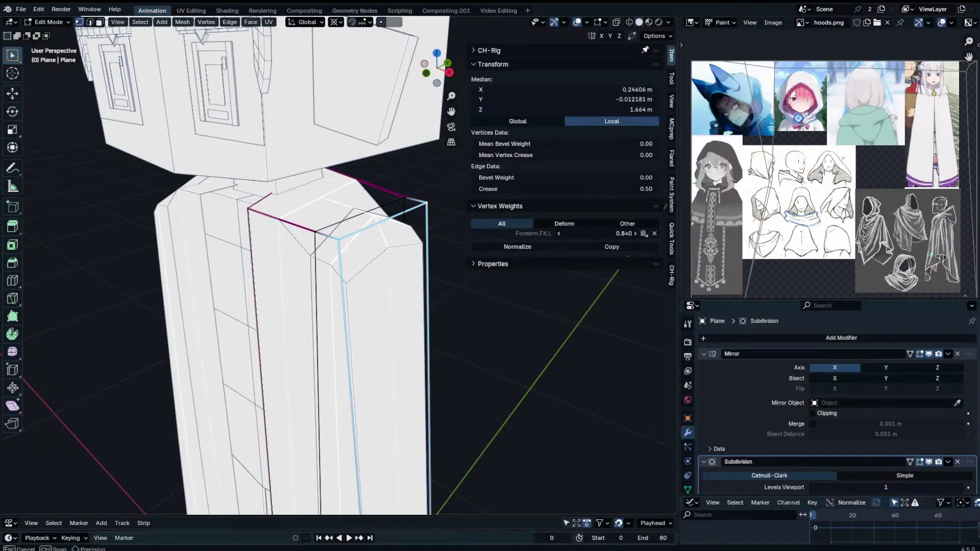
{"action": "key", "text": "n"}
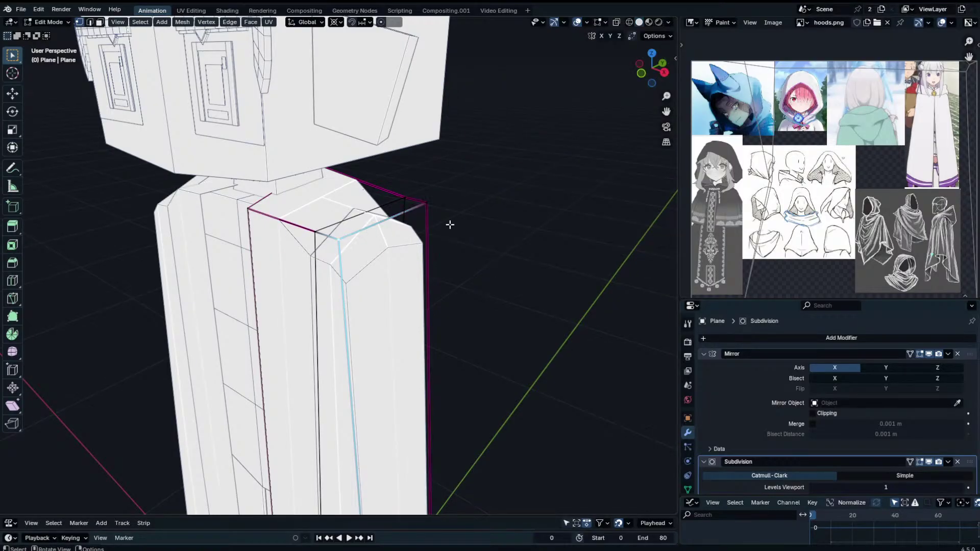
{"action": "left_click", "coordinate": [432, 203], "text": "shift"}
{"action": "key", "text": "n"}
{"action": "left_click_drag", "start_coordinate": [565, 188], "coordinate": [556, 188]}
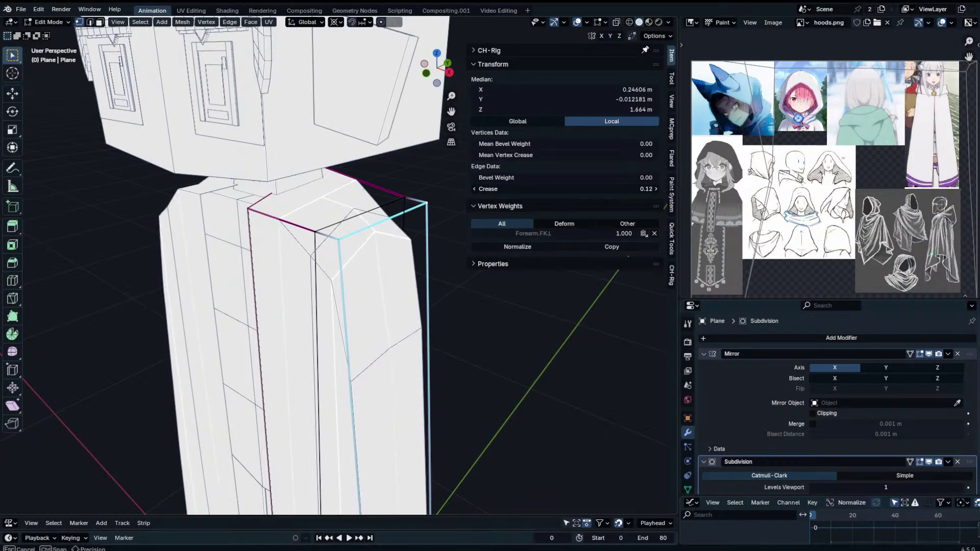
{"action": "left_click_drag", "start_coordinate": [556, 188], "coordinate": [565, 192]}
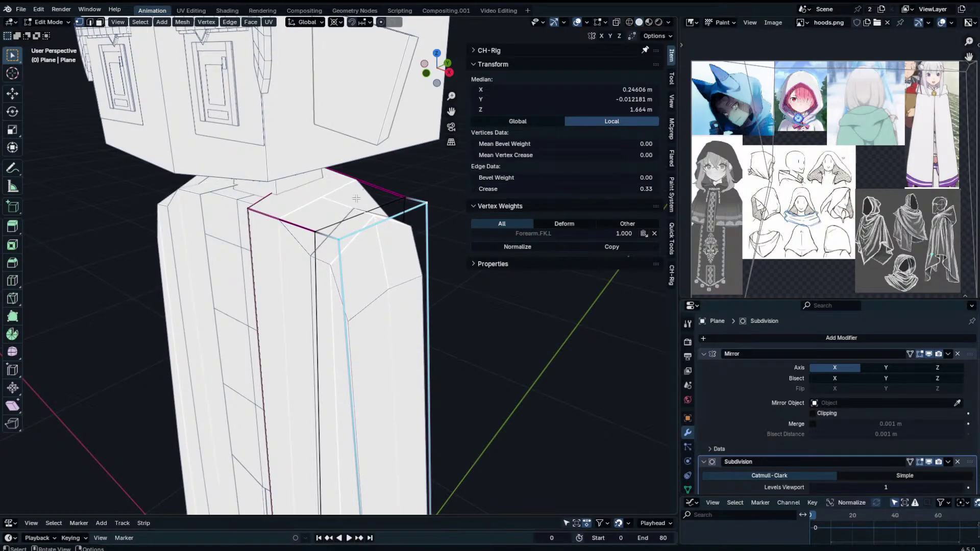
Select the cape's inner shoulder edge running front to back and raise its crease.
{"action": "mouse_move", "coordinate": [356, 198]}
{"action": "middle_mouse_down"}
{"action": "mouse_move", "coordinate": [405, 197]}
{"action": "mouse_move", "coordinate": [368, 211]}
{"action": "middle_mouse_up"}
{"action": "left_click", "coordinate": [352, 205]}
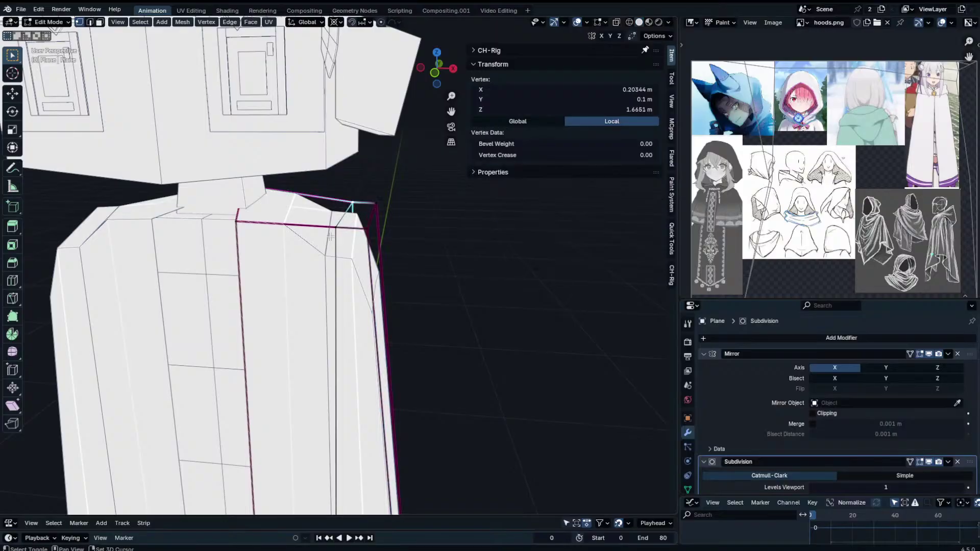
{"action": "left_click", "coordinate": [330, 236], "text": "shift"}
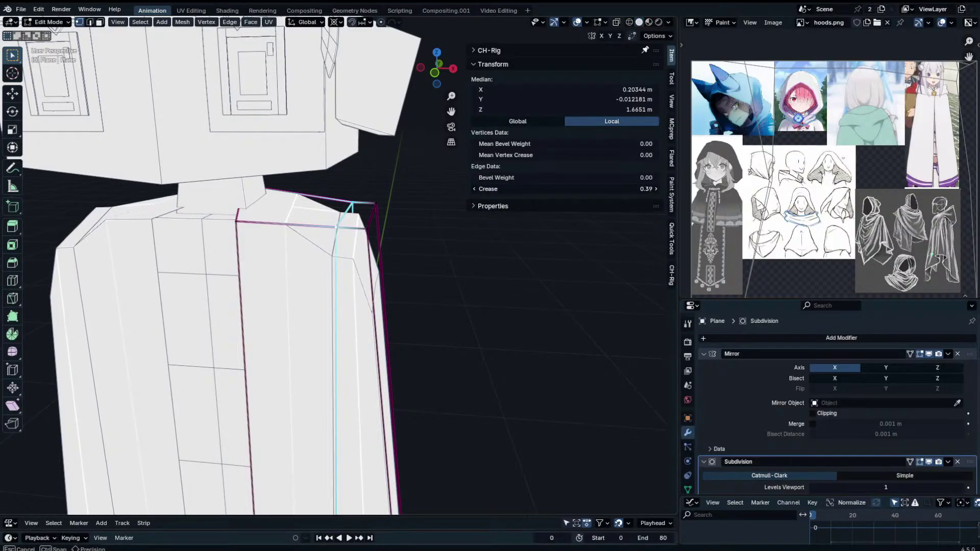
{"action": "key", "text": "Tab"}
{"action": "key", "text": "n"}
{"action": "scroll", "coordinate": [356, 206], "scroll_direction": "down", "scroll_amount": 3}
{"action": "middle_click_drag", "start_coordinate": [356, 207], "coordinate": [375, 242]}
{"action": "key", "text": "Tab"}
{"action": "scroll", "coordinate": [350, 232], "scroll_direction": "up", "scroll_amount": 2}
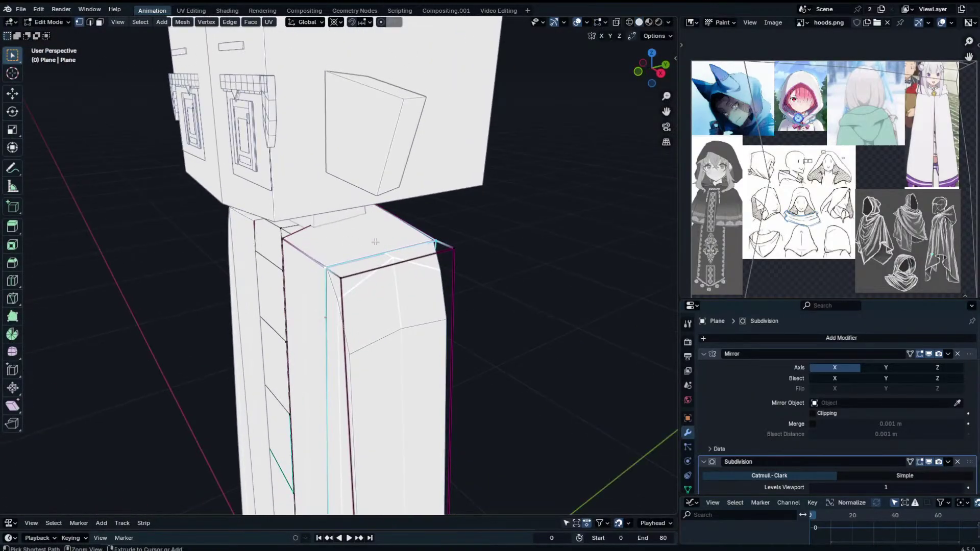
Cut a centred edge loop across the shoulder top and down the cape's side, then raise it along Z.
{"action": "left_click", "coordinate": [366, 240]}
{"action": "right_click", "coordinate": [366, 240]}
{"action": "key", "text": "g"}
{"action": "key", "text": "z"}
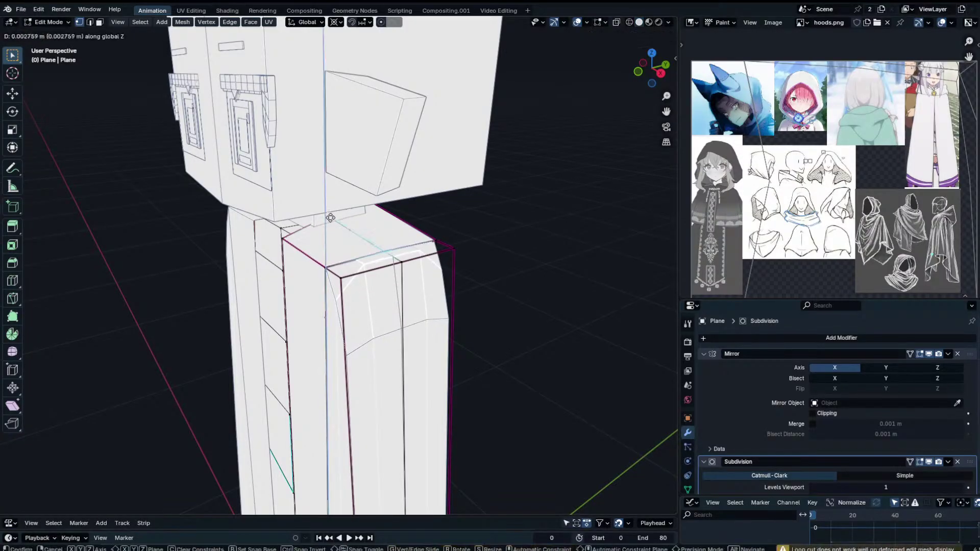
{"action": "left_click", "coordinate": [331, 212]}
Select the new middle edge on the shoulder top and increase its crease.
{"action": "middle_click_drag", "start_coordinate": [331, 212], "coordinate": [375, 220]}
{"action": "key", "text": "n"}
{"action": "right_click", "coordinate": [375, 219]}
{"action": "left_click", "coordinate": [383, 222]}
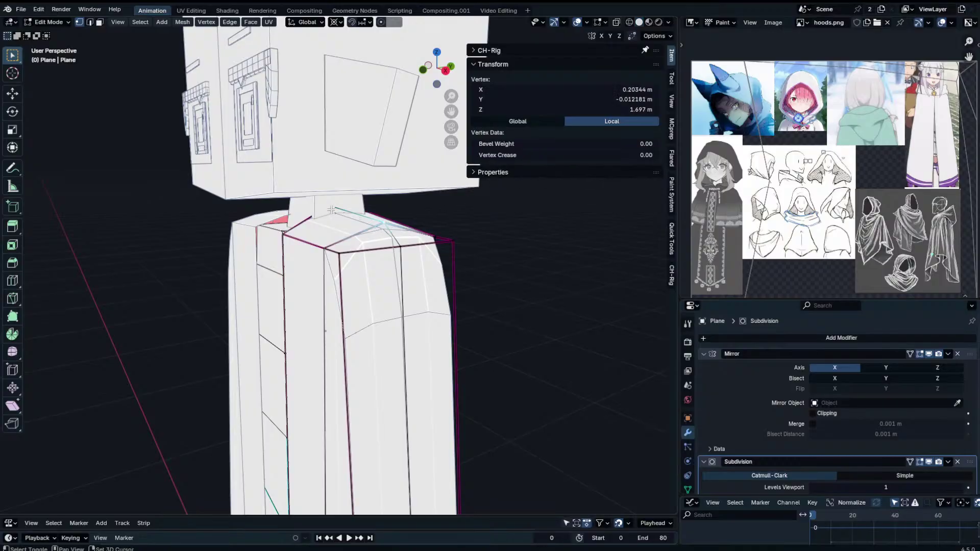
{"action": "left_click", "coordinate": [335, 208], "text": "shift"}
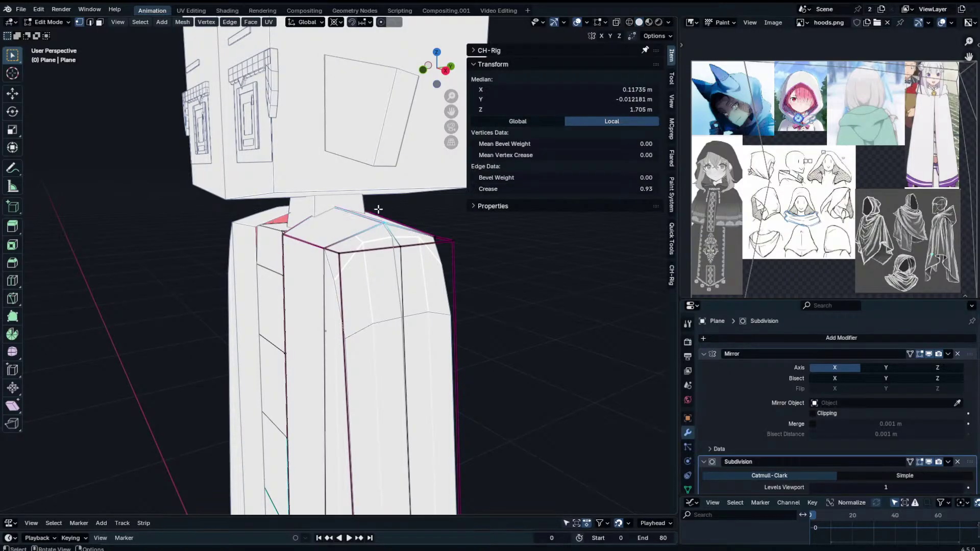
{"action": "left_click_drag", "start_coordinate": [536, 189], "coordinate": [546, 188]}
{"action": "key", "text": "n"}
Apply Smooth by Angle shading to the cape object.
{"action": "key", "text": "Tab"}
{"action": "left_click", "coordinate": [498, 261]}
{"action": "middle_click_drag", "start_coordinate": [442, 296], "coordinate": [479, 301]}
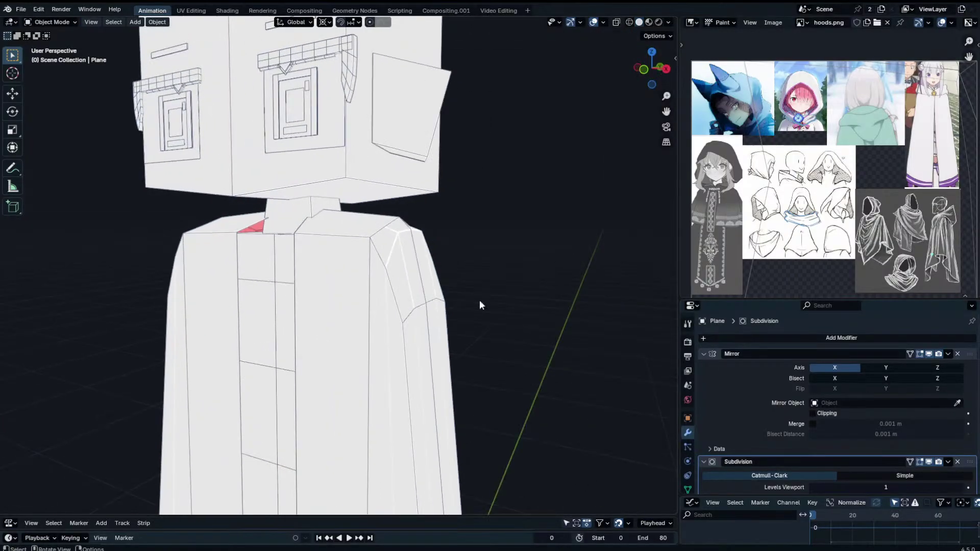
{"action": "right_click", "coordinate": [409, 295]}
{"action": "left_click", "coordinate": [407, 295]}
{"action": "middle_click_drag", "start_coordinate": [492, 264], "coordinate": [604, 295]}
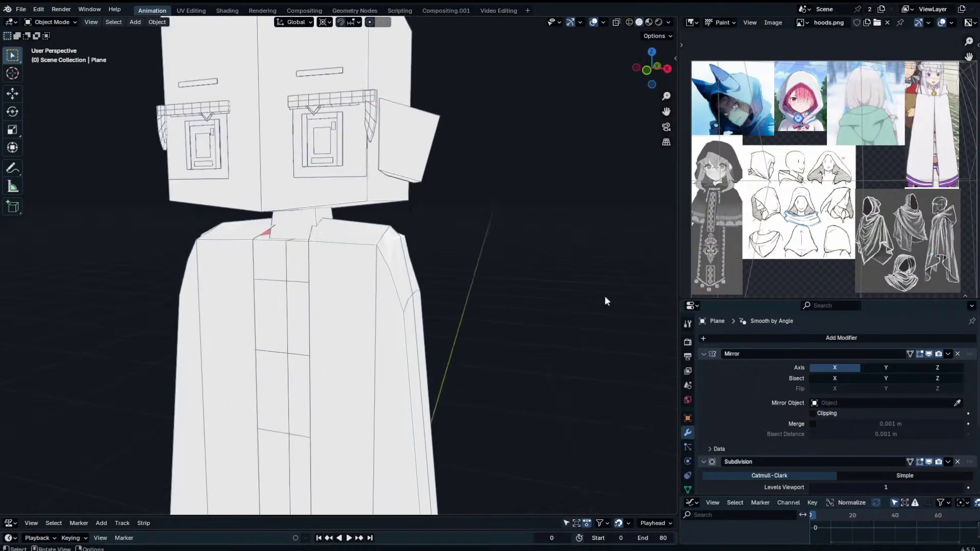
Set the cape's Subdivision viewport levels to 3.
{"action": "scroll", "coordinate": [904, 440], "scroll_direction": "down", "scroll_amount": 3}
{"action": "scroll", "coordinate": [904, 439], "scroll_direction": "down", "scroll_amount": 2}
{"action": "left_click", "coordinate": [959, 391]}
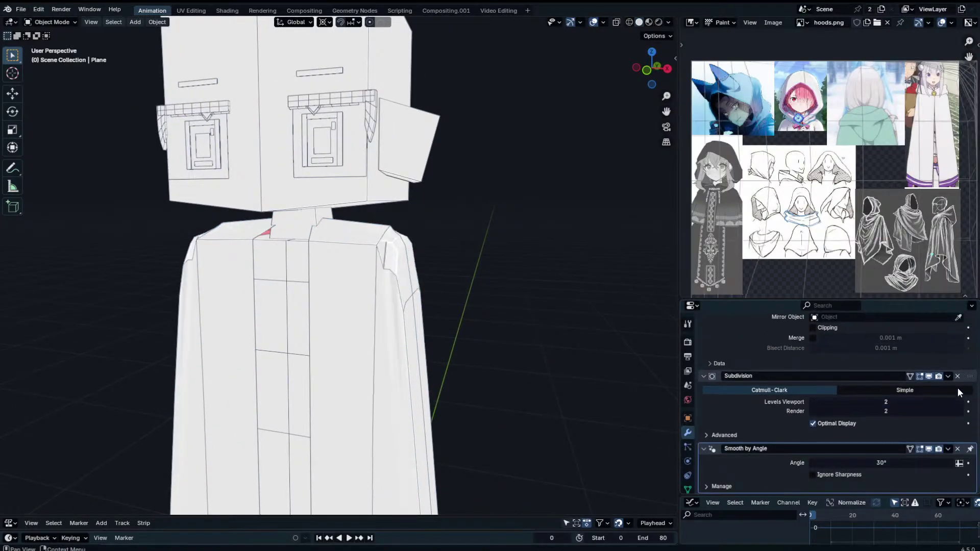
{"action": "left_click", "coordinate": [960, 401]}
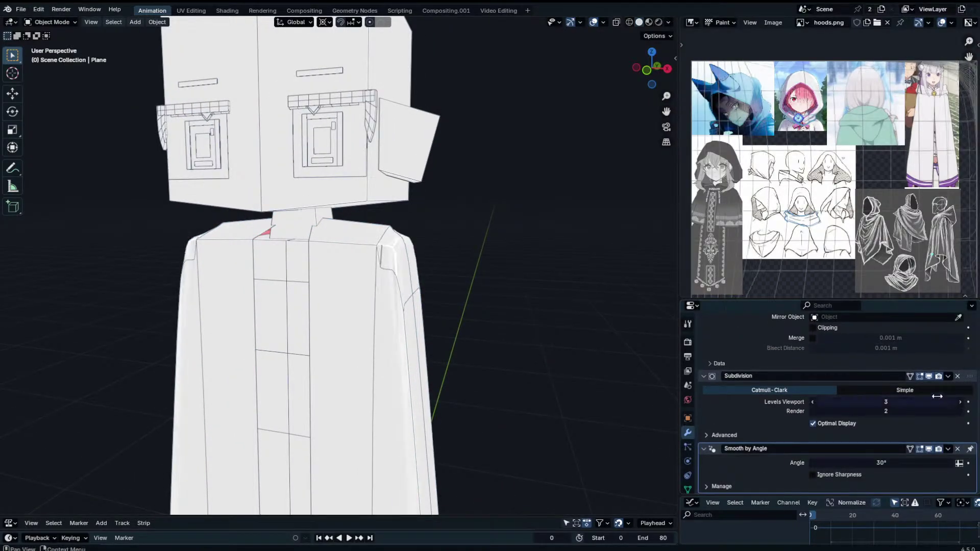
Move the cape's inner shoulder edge inward along X and check the crease of the outer shoulder edge.
{"action": "key", "text": "Tab"}
{"action": "middle_click_drag", "start_coordinate": [419, 259], "coordinate": [388, 265]}
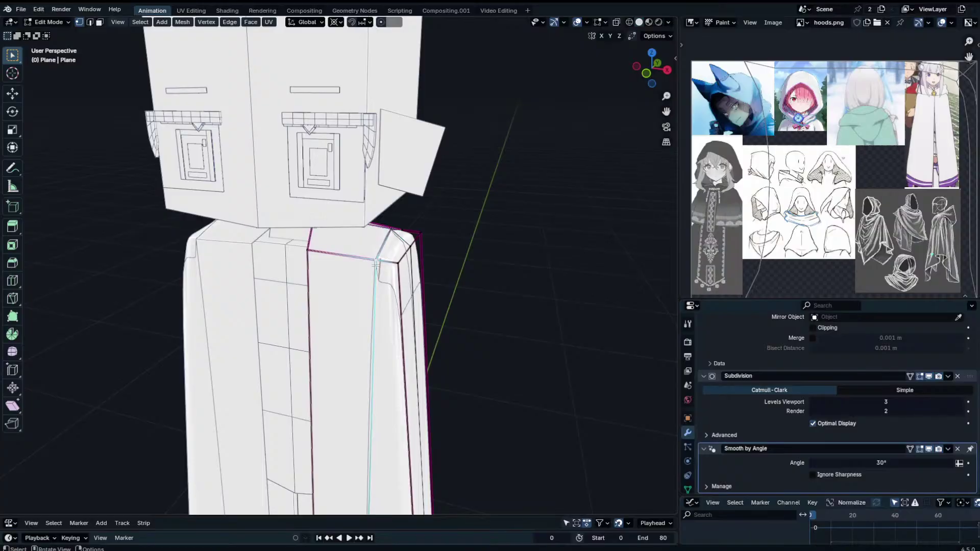
{"action": "key", "text": "g"}
{"action": "key", "text": "x"}
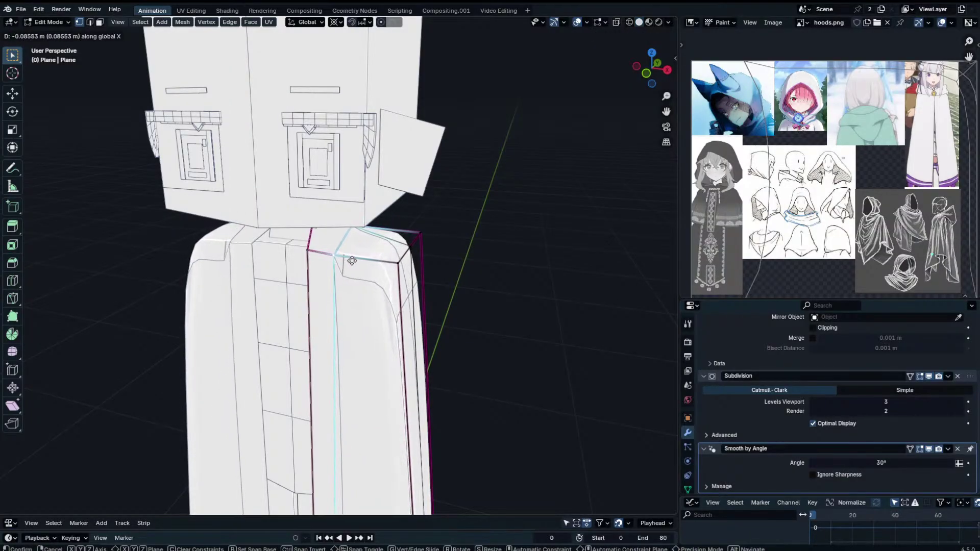
{"action": "left_click", "coordinate": [380, 265]}
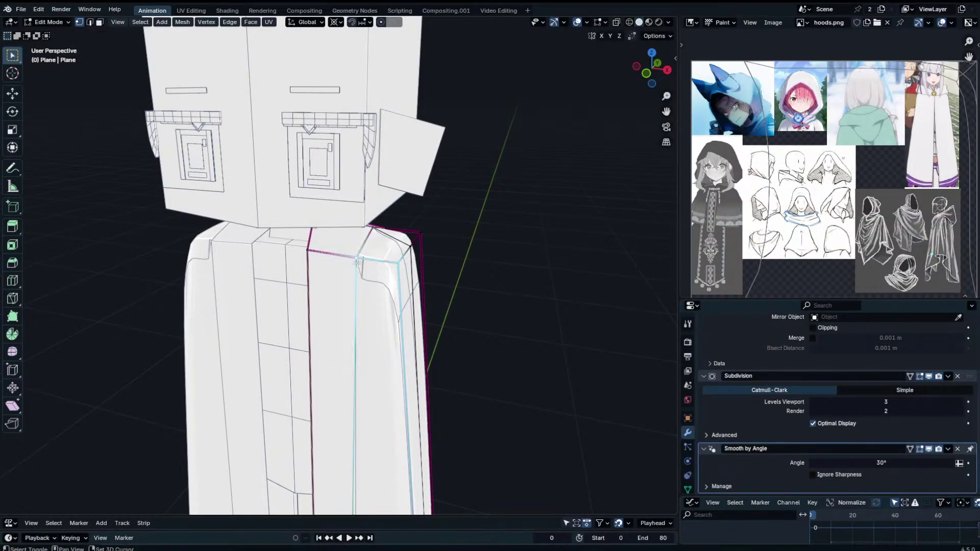
{"action": "key", "text": "n"}
{"action": "middle_click_drag", "start_coordinate": [408, 232], "coordinate": [373, 240]}
{"action": "left_click", "coordinate": [404, 238]}
{"action": "left_click", "coordinate": [405, 274], "text": "shift"}
{"action": "key", "text": "n"}
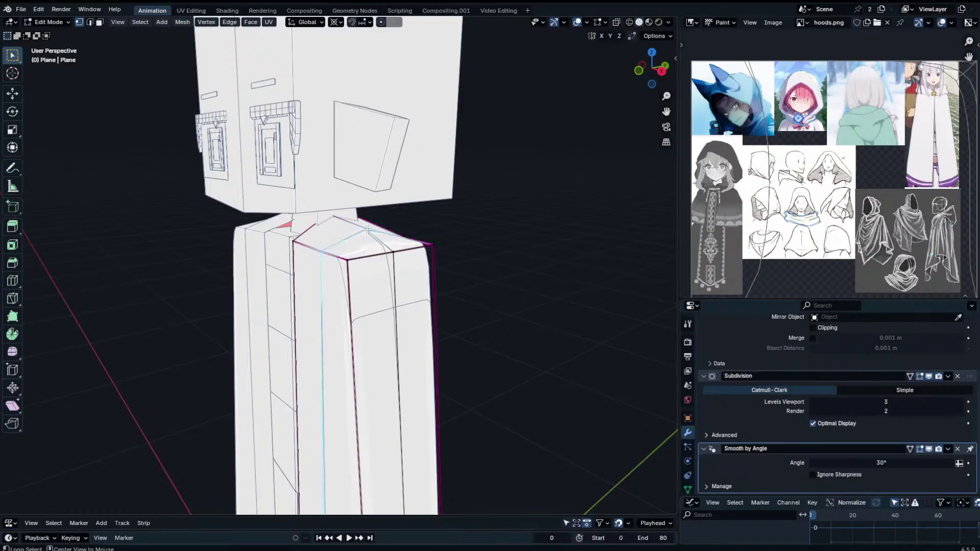
Dissolve the middle edge loop that runs over the shoulder top and down the cape's side.
{"action": "key", "text": "n"}
{"action": "left_click", "coordinate": [367, 231], "text": "alt"}
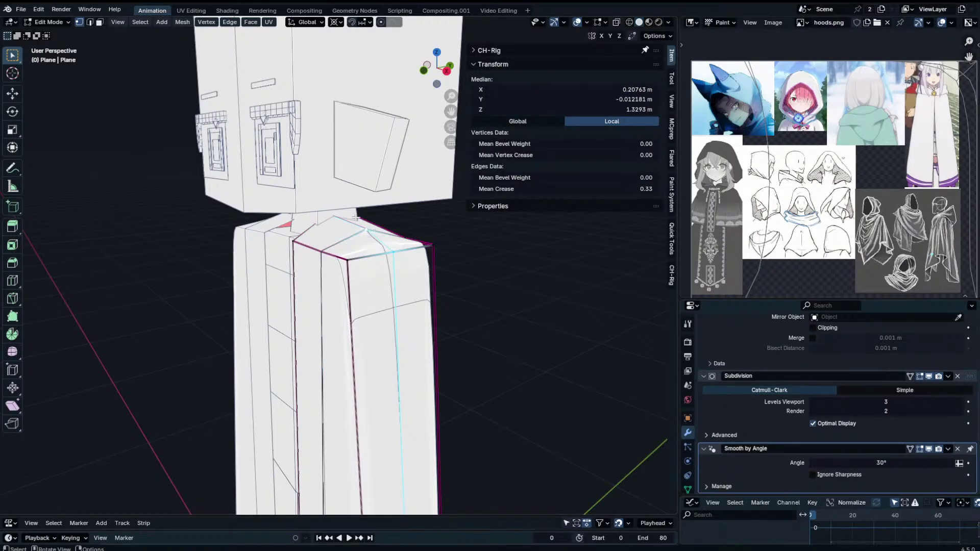
{"action": "key", "text": "x"}
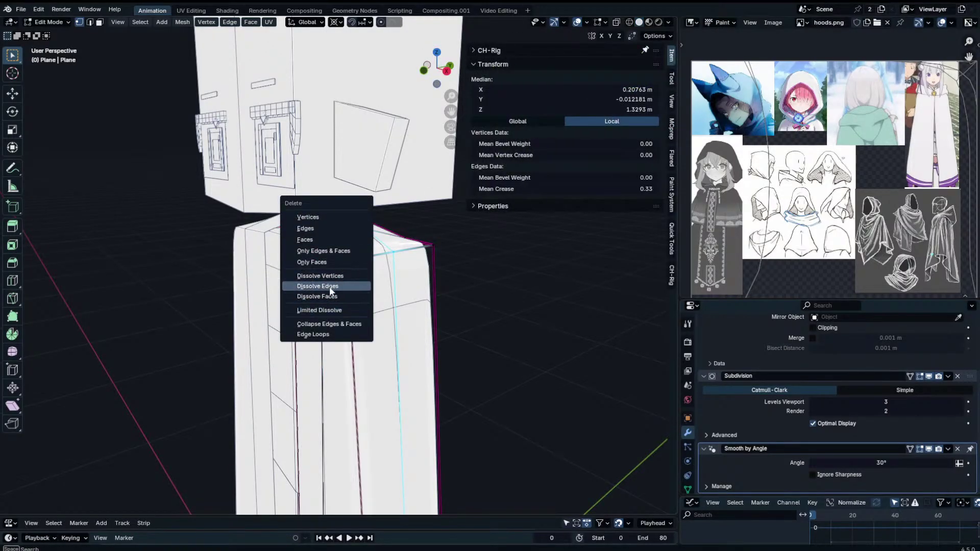
{"action": "left_click", "coordinate": [331, 288]}
{"action": "middle_click_drag", "start_coordinate": [345, 272], "coordinate": [384, 244]}
{"action": "key", "text": "Tab"}
{"action": "scroll", "coordinate": [418, 260], "scroll_direction": "down", "scroll_amount": 1}
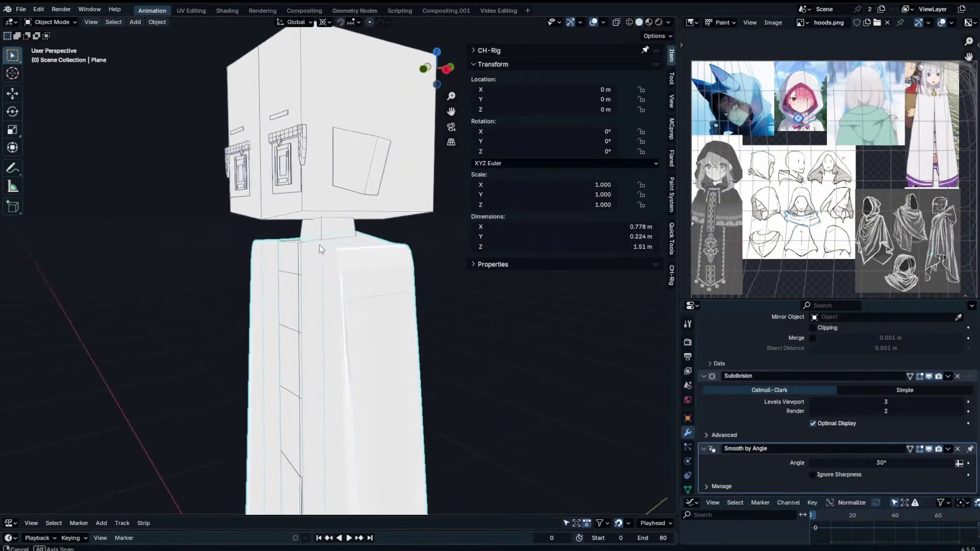
Place the 3D cursor on the outer side of the cape just below the shoulder.
{"action": "scroll", "coordinate": [384, 244], "scroll_direction": "up", "scroll_amount": 2}
{"action": "key", "text": "g"}
{"action": "left_click", "coordinate": [421, 273]}
{"action": "middle_click_drag", "start_coordinate": [421, 273], "coordinate": [288, 290]}
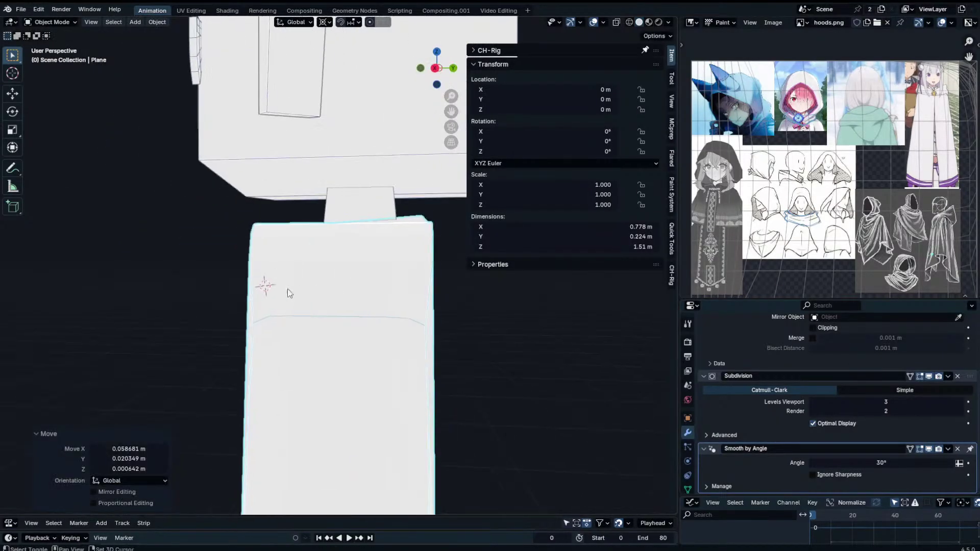
{"action": "right_click_drag", "start_coordinate": [287, 289], "coordinate": [303, 281], "text": "shift"}
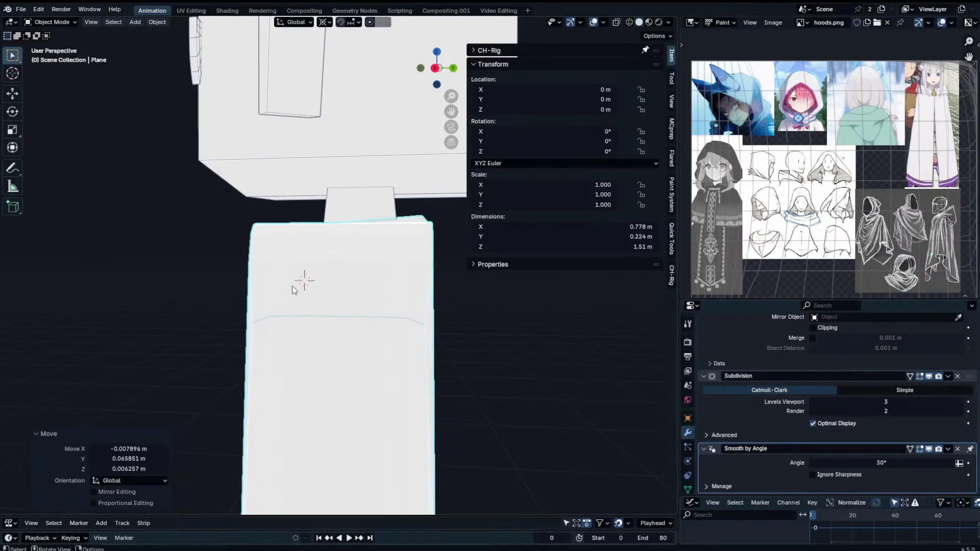
{"action": "key", "text": "n"}
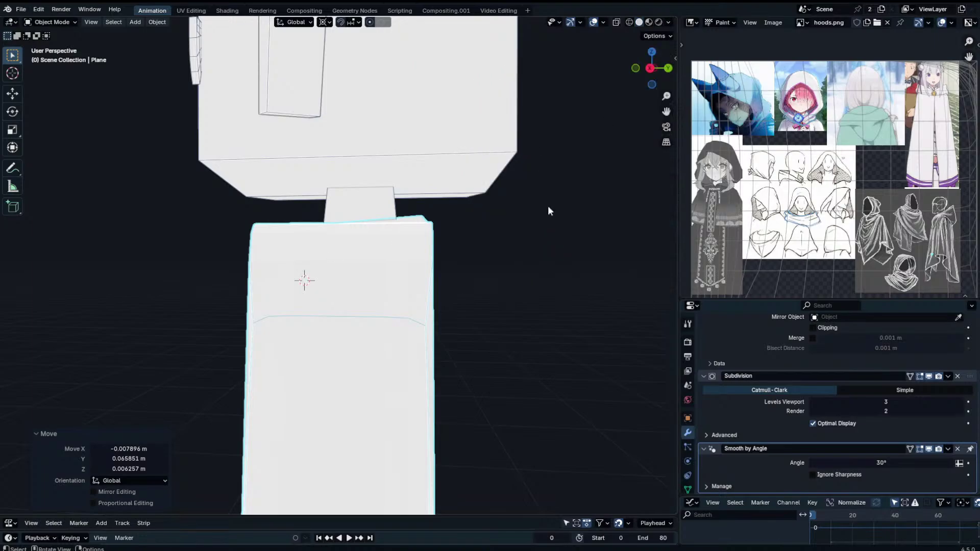
Lower the cape's top centre-back vertex along Z in the back orthographic view.
{"action": "middle_click_drag", "start_coordinate": [372, 283], "coordinate": [481, 276]}
{"action": "scroll", "coordinate": [480, 302], "scroll_direction": "down", "scroll_amount": 7}
{"action": "scroll", "coordinate": [479, 270], "scroll_direction": "down", "scroll_amount": 2}
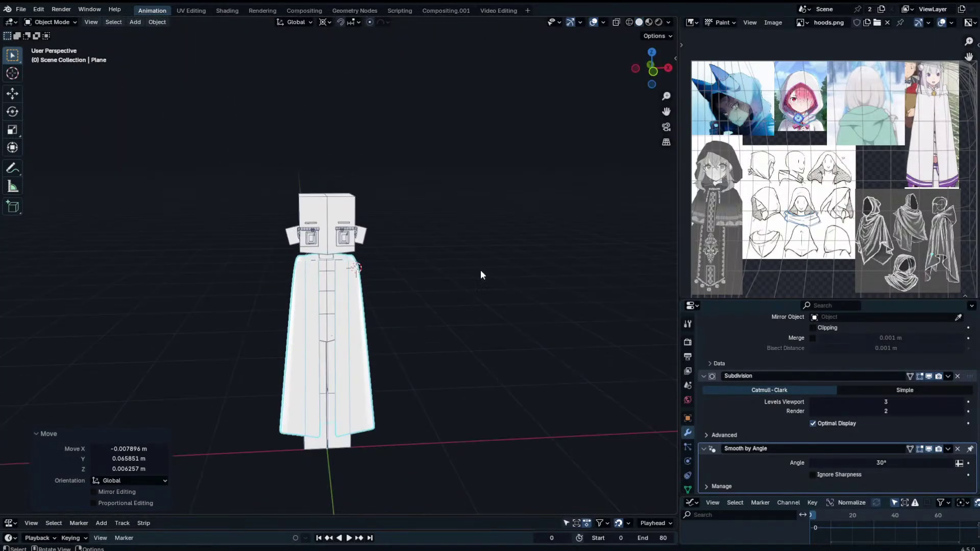
{"action": "key", "text": "KP_1"}
{"action": "key", "text": "Tab"}
{"action": "scroll", "coordinate": [469, 257], "scroll_direction": "up", "scroll_amount": 3}
{"action": "scroll", "coordinate": [370, 227], "scroll_direction": "up", "scroll_amount": 5}
{"action": "middle_click_drag", "start_coordinate": [364, 223], "coordinate": [238, 223]}
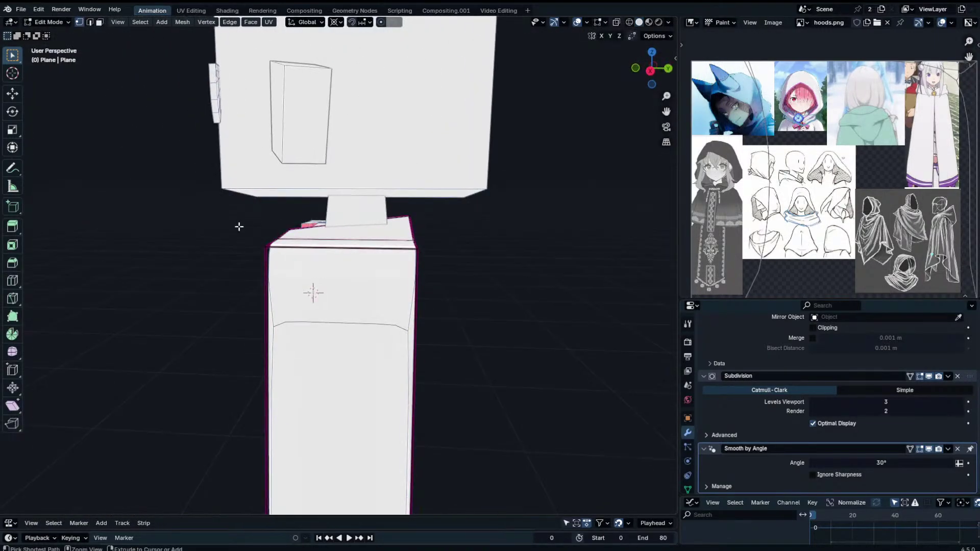
{"action": "key", "text": "ctrl+KP_1"}
{"action": "key", "text": "g"}
{"action": "key", "text": "z"}
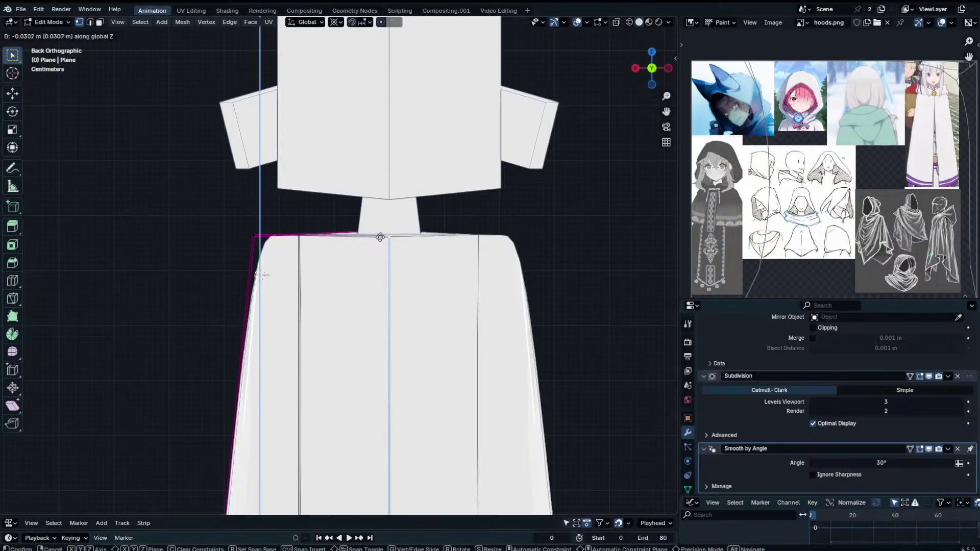
{"action": "left_click", "coordinate": [381, 232]}
Raise the top vertex of the cape's front opening edge about 0.009 m along Z.
{"action": "key", "text": "Tab"}
{"action": "middle_click_drag", "start_coordinate": [382, 231], "coordinate": [587, 247]}
{"action": "key", "text": "Tab"}
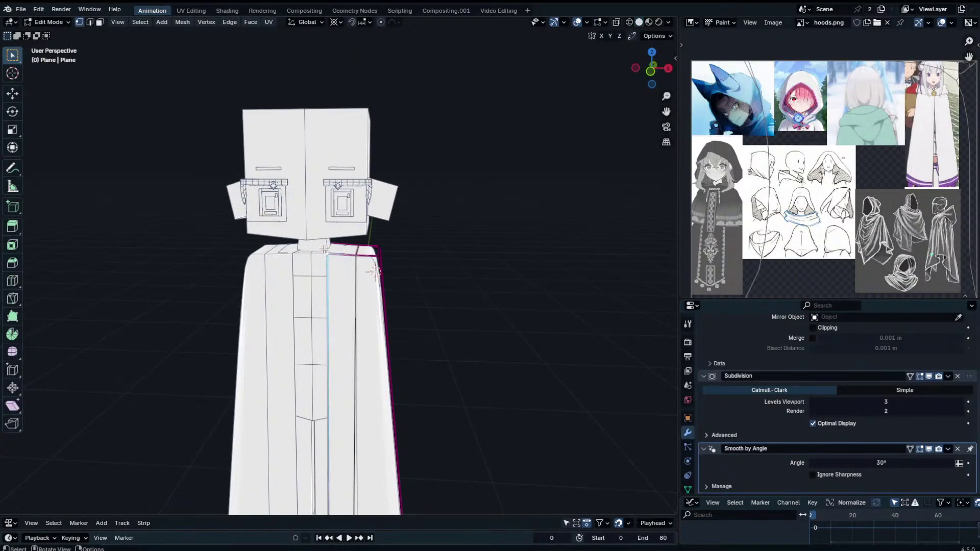
{"action": "key", "text": "g"}
{"action": "key", "text": "z"}
{"action": "left_click", "coordinate": [333, 247]}
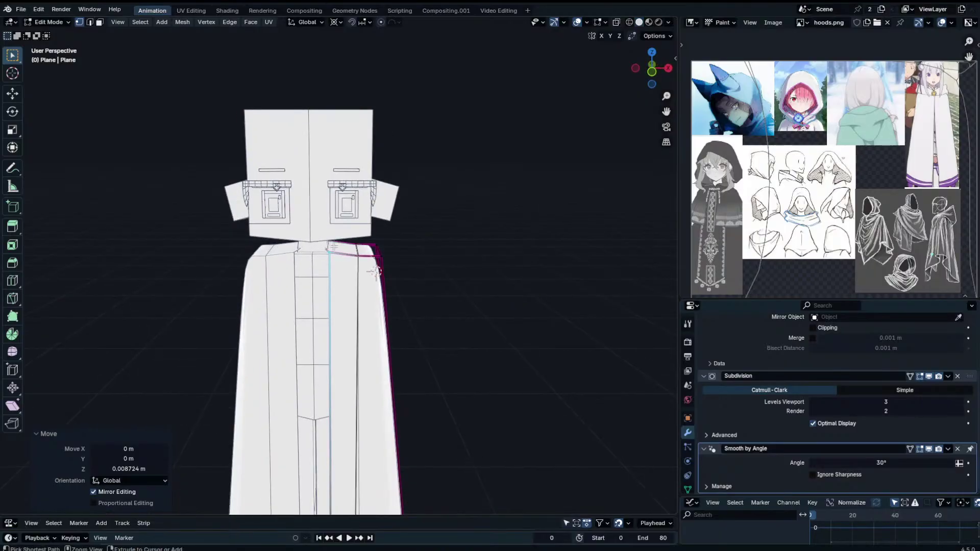
Move the top vertex of the cape's front opening edge about 0.044 m outward along X.
{"action": "middle_click_drag", "start_coordinate": [333, 247], "coordinate": [295, 185]}
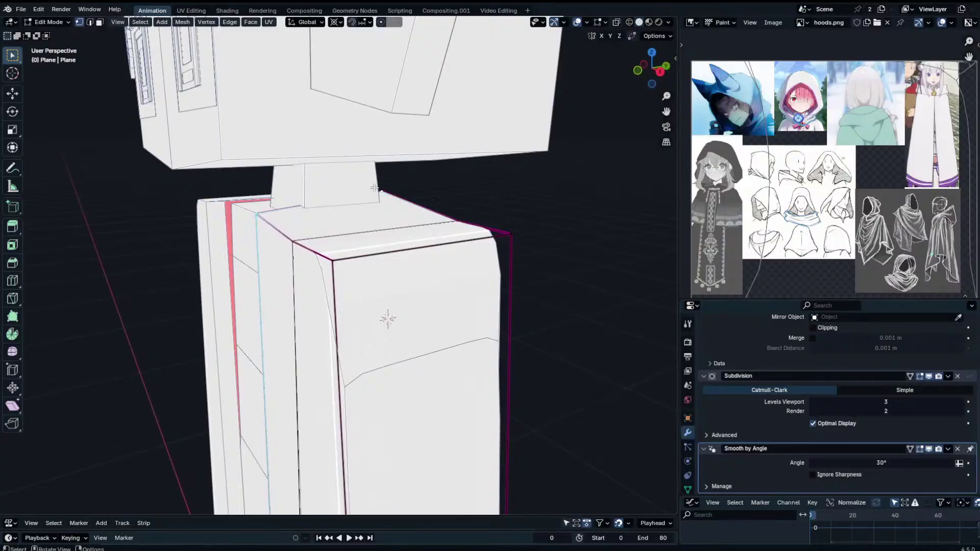
{"action": "middle_click_drag", "start_coordinate": [374, 187], "coordinate": [390, 199]}
{"action": "key", "text": "g"}
{"action": "key", "text": "x"}
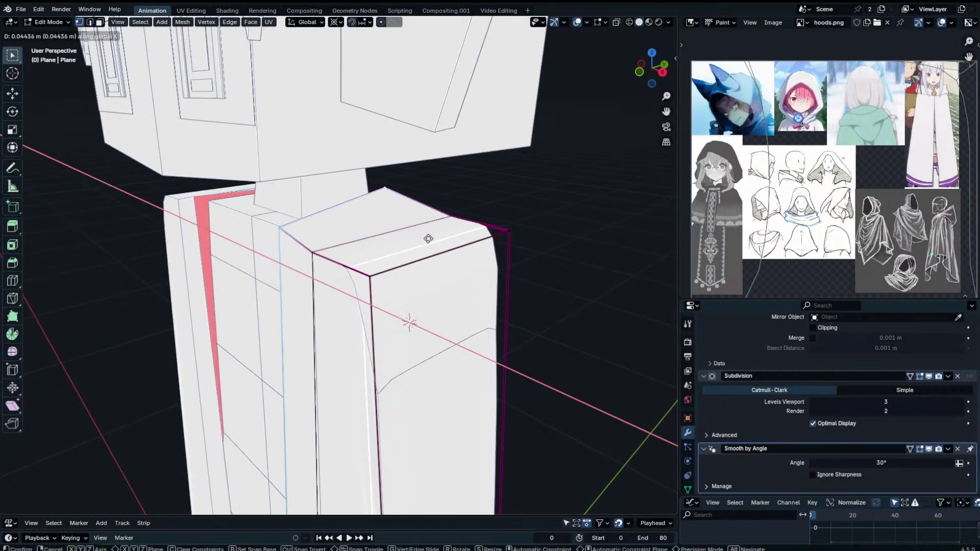
{"action": "left_click", "coordinate": [428, 238]}
{"action": "middle_click_drag", "start_coordinate": [428, 238], "coordinate": [363, 325]}
Turn off the Subdivision modifier's viewport display and show the whole cape in front orthographic view.
{"action": "key", "text": "Tab"}
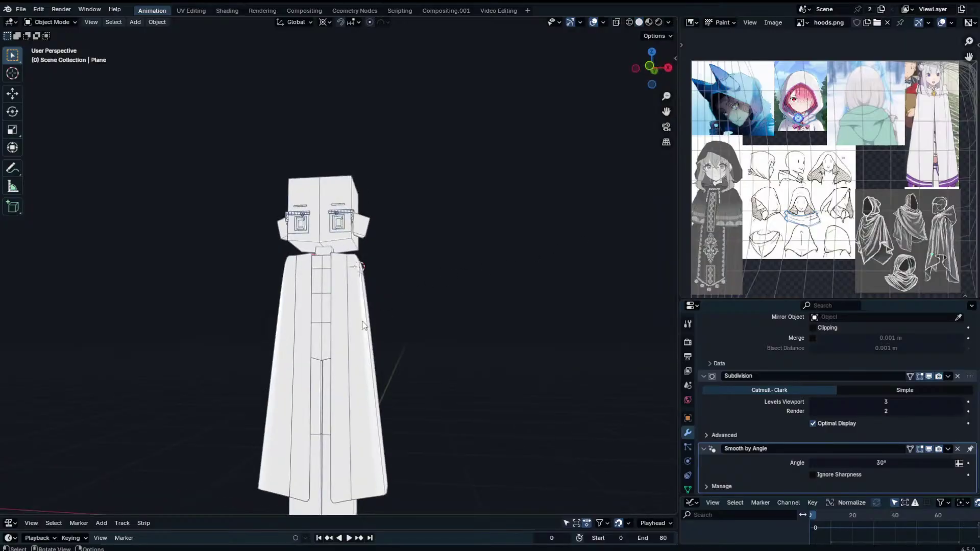
{"action": "left_click", "coordinate": [929, 376]}
{"action": "mouse_move", "coordinate": [397, 317]}
{"action": "middle_mouse_down"}
{"action": "mouse_move", "coordinate": [464, 333]}
{"action": "mouse_move", "coordinate": [331, 412]}
{"action": "mouse_move", "coordinate": [244, 364]}
{"action": "mouse_move", "coordinate": [402, 326]}
{"action": "middle_mouse_up"}
{"action": "key", "text": "KP_1"}
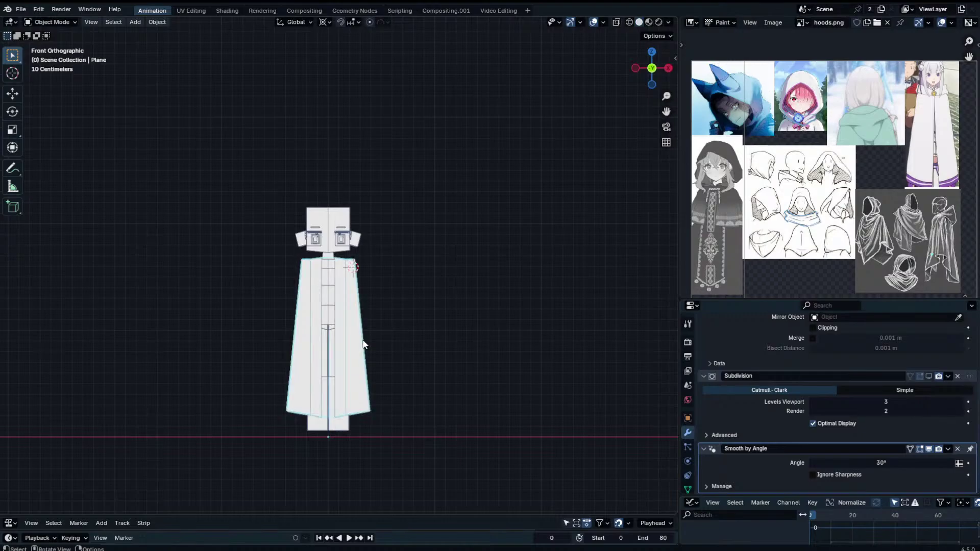
Try to slide the front panel edge's hem and shoulder vertices outward with Vertex Slide, and undo the slides.
{"action": "scroll", "coordinate": [340, 402], "scroll_direction": "up", "scroll_amount": 5}
{"action": "key", "text": "Tab"}
{"action": "key", "text": "g"}
{"action": "key", "text": "g"}
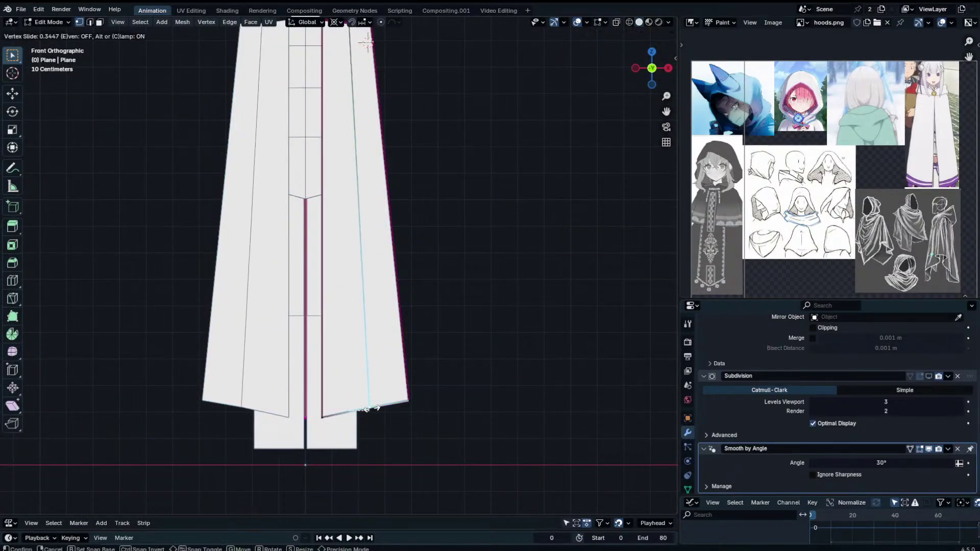
{"action": "left_click", "coordinate": [373, 407]}
{"action": "middle_click_drag", "start_coordinate": [366, 296], "coordinate": [400, 402], "text": "shift"}
{"action": "middle_click_drag", "start_coordinate": [404, 302], "coordinate": [389, 219], "text": "shift"}
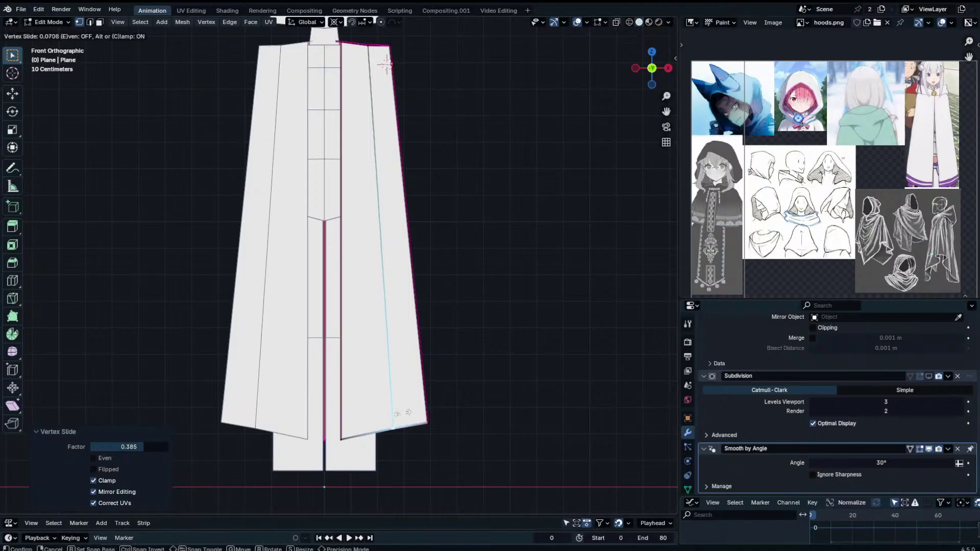
{"action": "middle_click_drag", "start_coordinate": [371, 56], "coordinate": [386, 152], "text": "shift"}
{"action": "key", "text": "ctrl+z"}
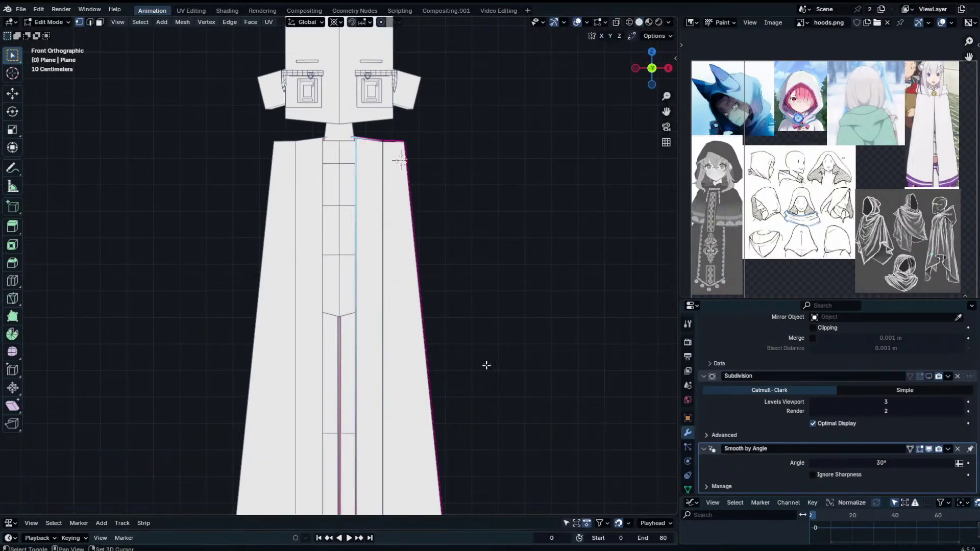
With X-ray enabled, slide the overlapping hem vertices at the cape panel's middle edges outward along the hem.
{"action": "left_click", "coordinate": [616, 22]}
{"action": "middle_click_drag", "start_coordinate": [490, 453], "coordinate": [495, 302], "text": "shift"}
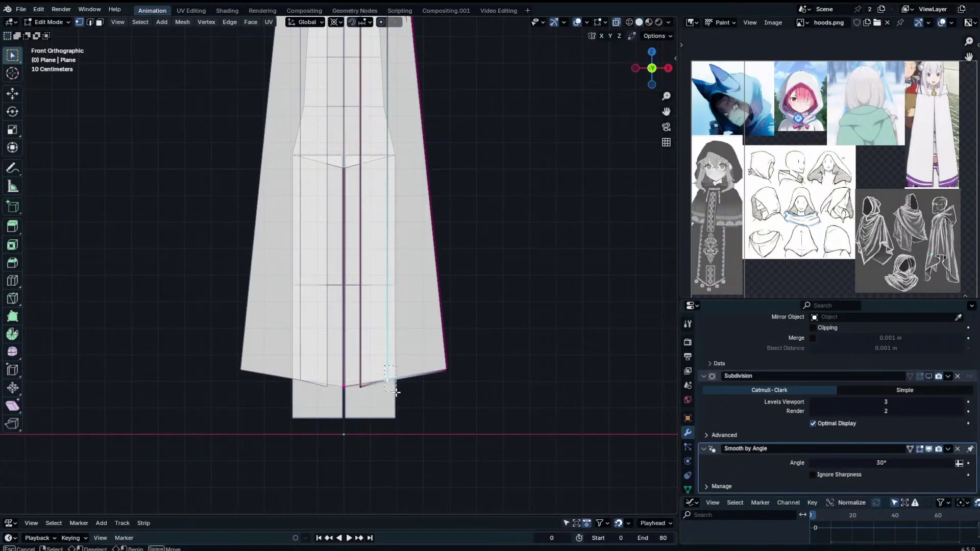
{"action": "left_click_drag", "start_coordinate": [397, 392], "coordinate": [397, 392]}
{"action": "key", "text": "shift+v"}
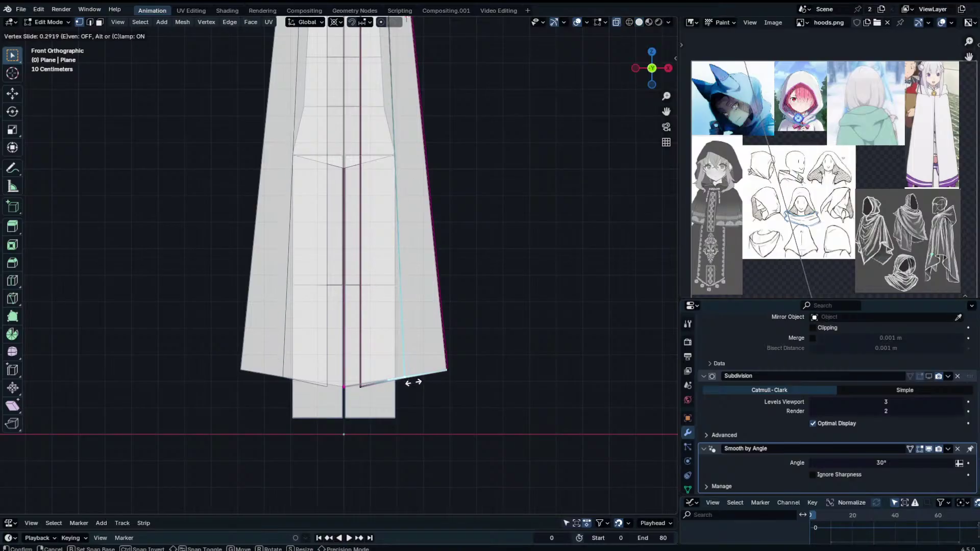
{"action": "left_click", "coordinate": [418, 381]}
Slide the edge at the top of the cape's front panel sideways along the shoulder by a factor of about 0.216.
{"action": "middle_click_drag", "start_coordinate": [419, 352], "coordinate": [425, 506], "text": "shift"}
{"action": "left_click_drag", "start_coordinate": [388, 153], "coordinate": [396, 133]}
{"action": "key", "text": "g"}
{"action": "key", "text": "g"}
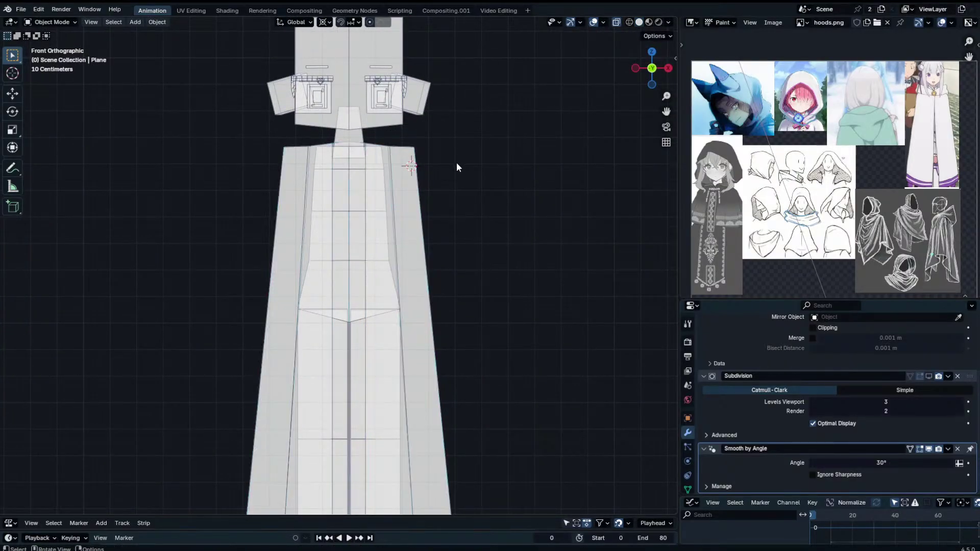
{"action": "key", "text": "Tab"}
{"action": "left_click", "coordinate": [386, 160], "text": "alt"}
{"action": "key", "text": "g"}
{"action": "key", "text": "g"}
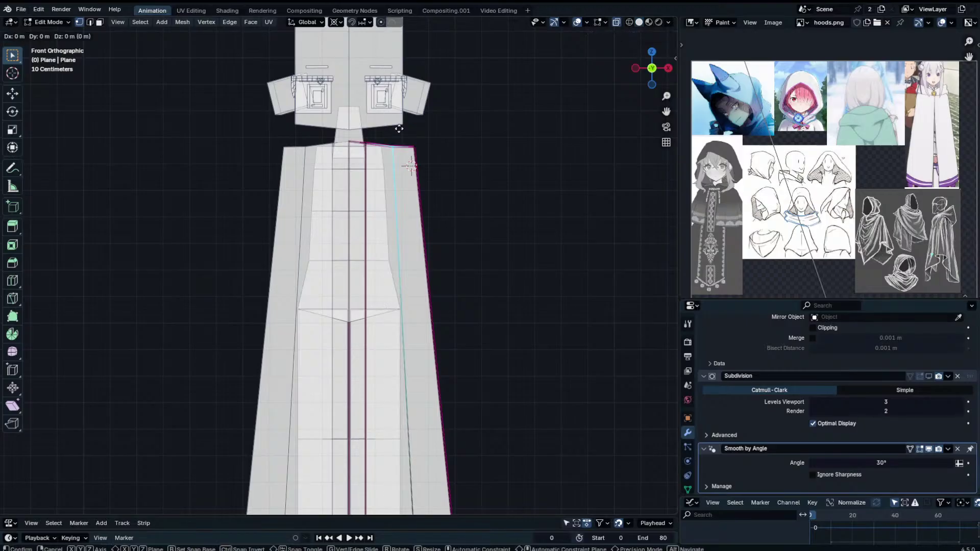
{"action": "left_click", "coordinate": [410, 166]}
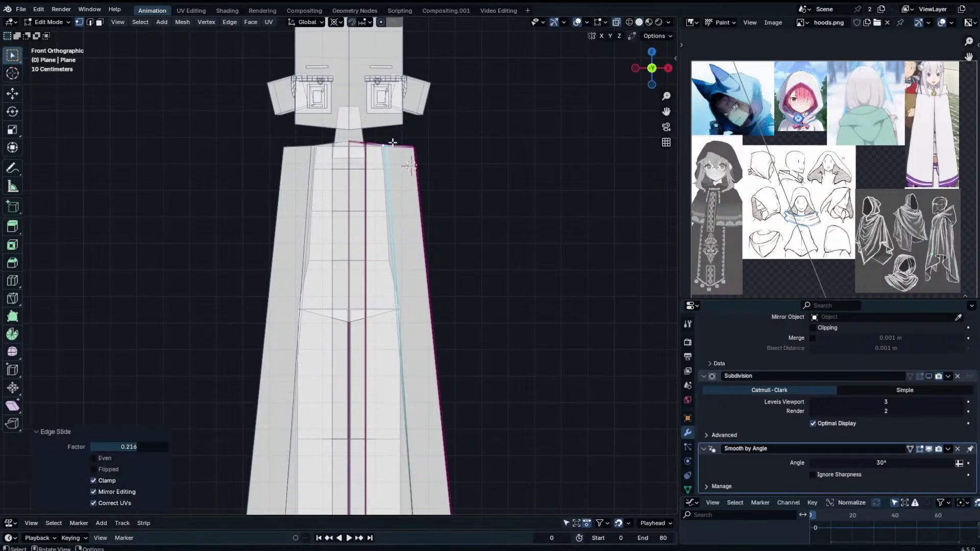
Vertex-slide the top end of the panel edge along the shoulder by a factor of 0.157, and turn X-ray off.
{"action": "key", "text": "shift+v"}
{"action": "left_click", "coordinate": [411, 166]}
{"action": "scroll", "coordinate": [444, 192], "scroll_direction": "down", "scroll_amount": 3}
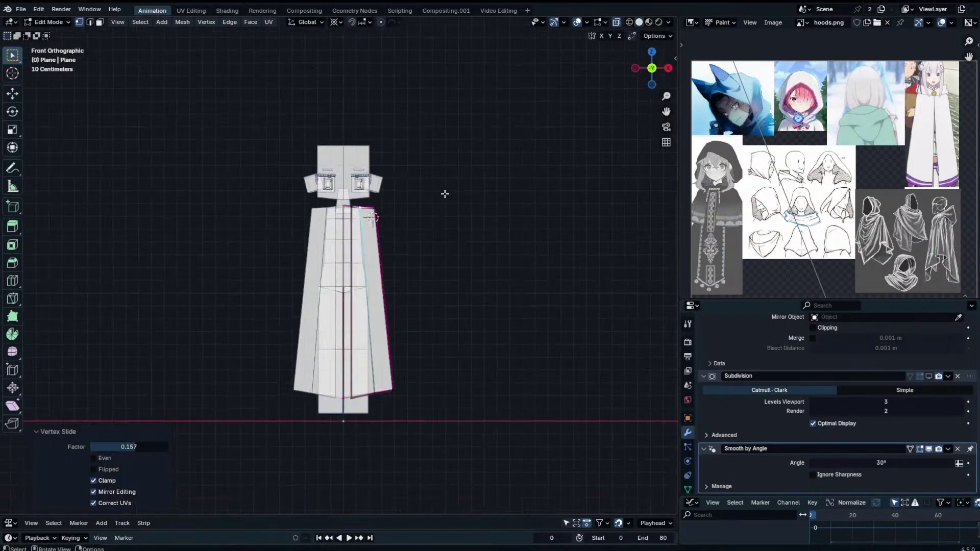
{"action": "key", "text": "Tab"}
{"action": "scroll", "coordinate": [483, 350], "scroll_direction": "up", "scroll_amount": 1}
{"action": "left_click", "coordinate": [616, 21]}
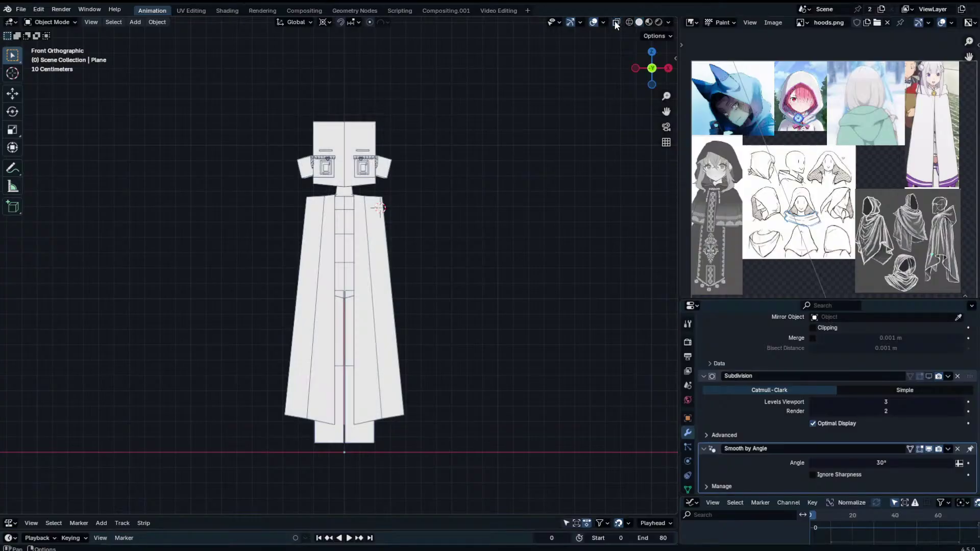
Unhide the character rig, select its left forearm control and enter Pose Mode with the character seen from the side.
{"action": "middle_click_drag", "start_coordinate": [541, 224], "coordinate": [360, 251]}
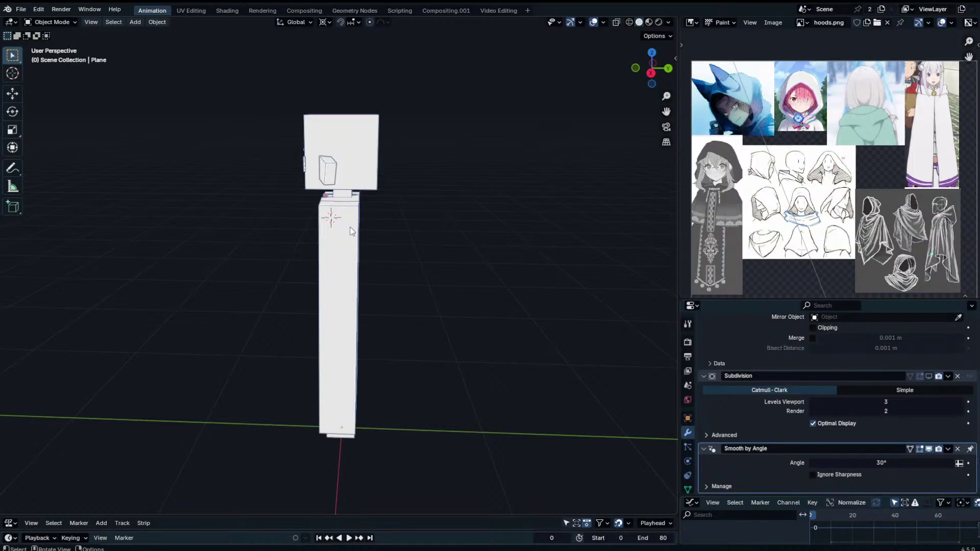
{"action": "middle_click_drag", "start_coordinate": [367, 350], "coordinate": [499, 343]}
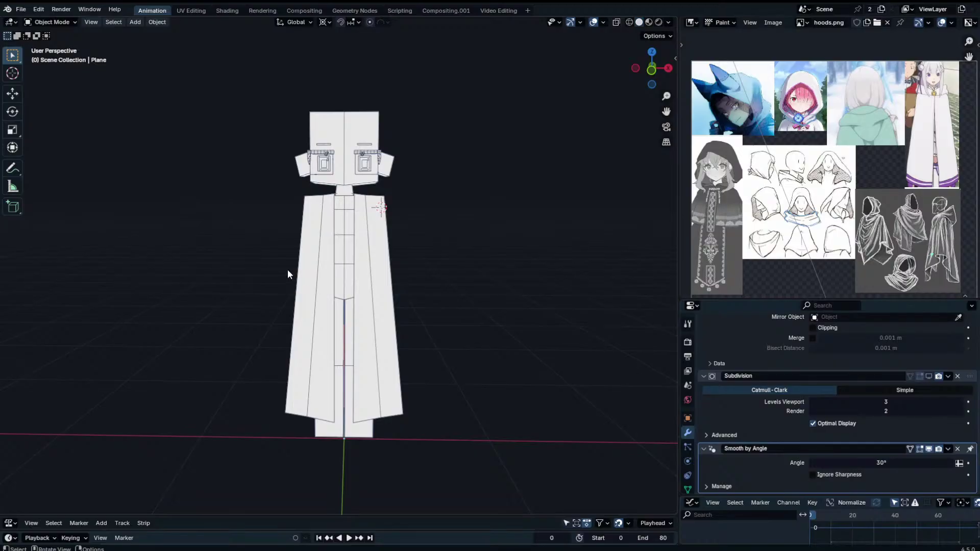
{"action": "middle_click_drag", "start_coordinate": [283, 275], "coordinate": [248, 293]}
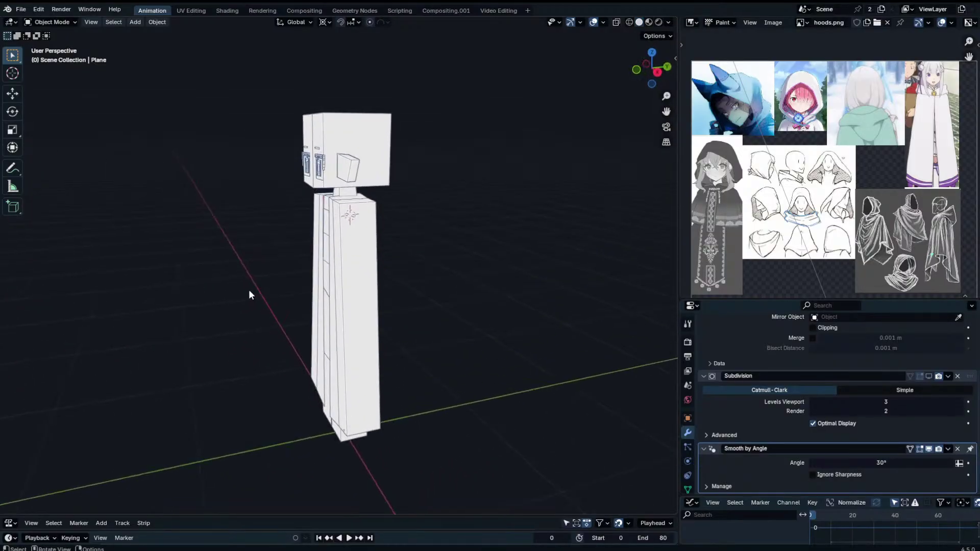
{"action": "left_click", "coordinate": [312, 283]}
{"action": "middle_click_drag", "start_coordinate": [313, 284], "coordinate": [419, 279]}
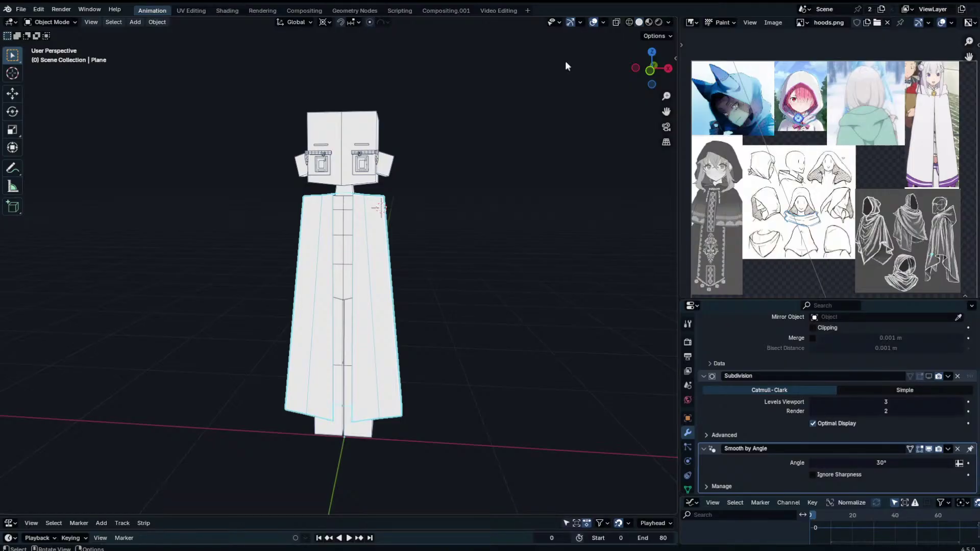
{"action": "middle_click_drag", "start_coordinate": [565, 60], "coordinate": [492, 165]}
{"action": "key", "text": "alt+h"}
{"action": "left_click", "coordinate": [436, 225]}
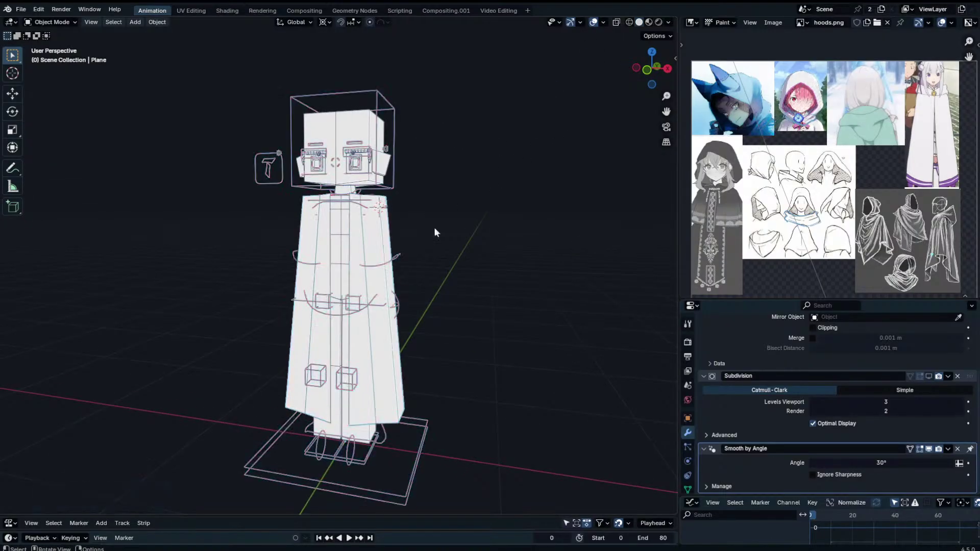
{"action": "left_click", "coordinate": [403, 250]}
{"action": "key", "text": "ctrl+Tab"}
{"action": "middle_click_drag", "start_coordinate": [403, 250], "coordinate": [304, 260]}
Try bending the forearm forward and swinging the upper arm control back in the side view.
{"action": "key", "text": "r"}
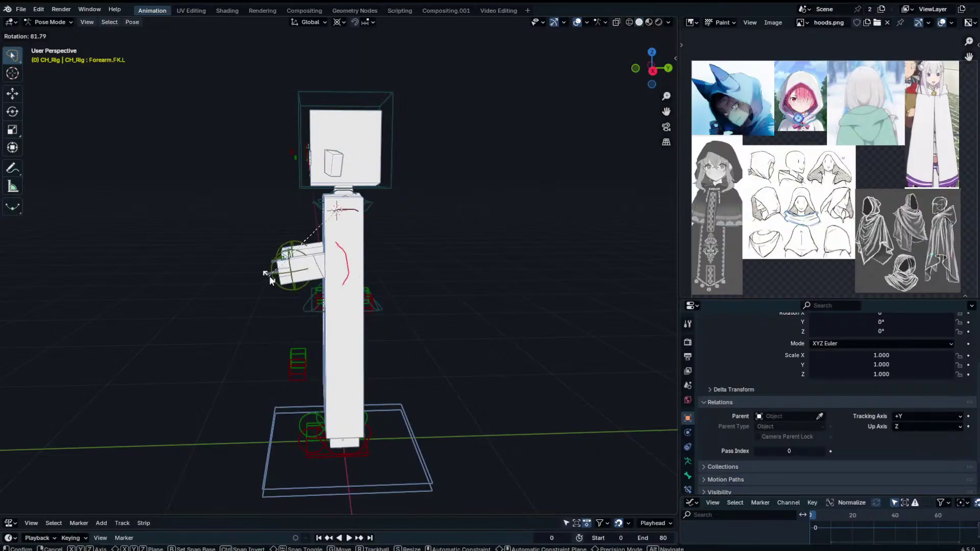
{"action": "left_click", "coordinate": [261, 266]}
{"action": "left_click", "coordinate": [361, 210]}
{"action": "key", "text": "r"}
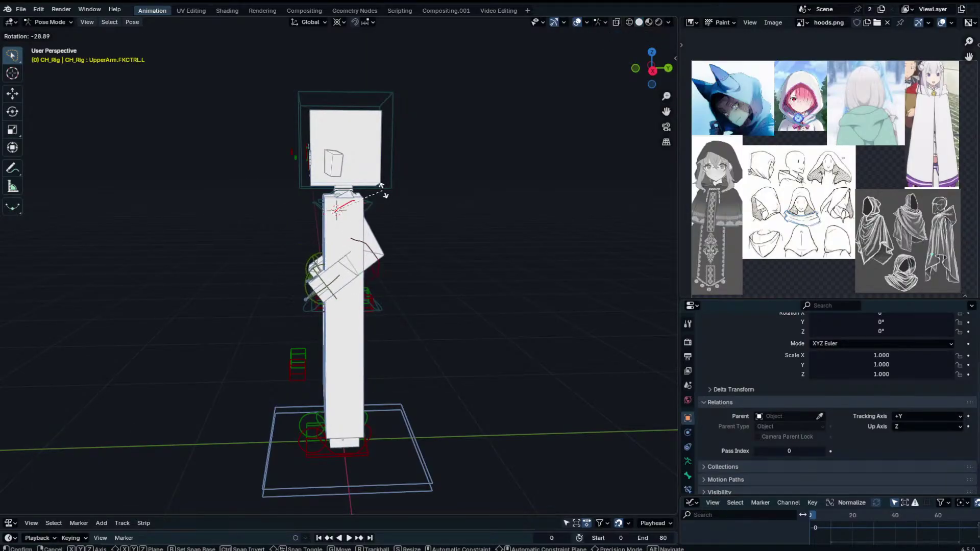
{"action": "left_click", "coordinate": [375, 201]}
{"action": "key", "text": "r"}
{"action": "key", "text": "r"}
{"action": "right_click", "coordinate": [398, 182]}
Clear the rotation of the upper arm and forearm controls to return both arms to a T-pose.
{"action": "key", "text": "alt+r"}
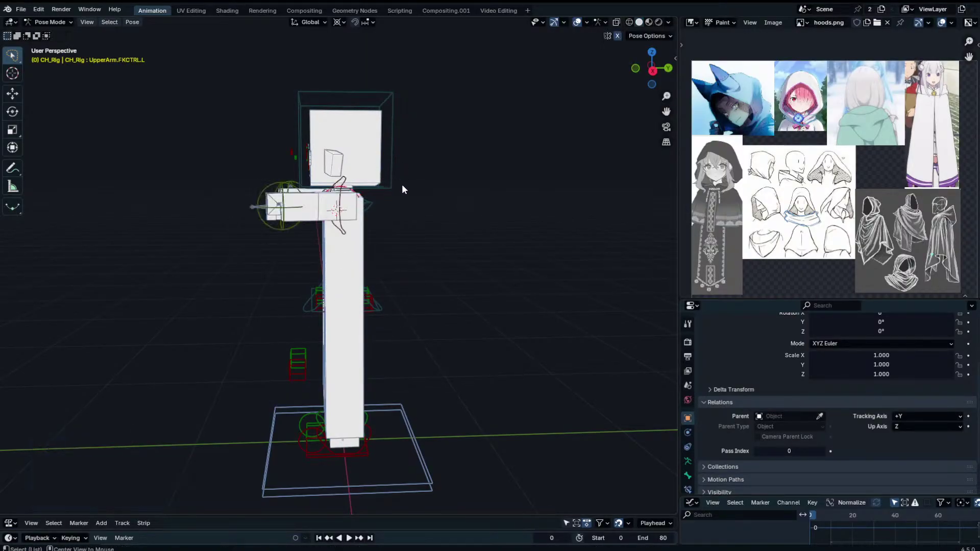
{"action": "key", "text": "r"}
{"action": "right_click", "coordinate": [444, 164]}
{"action": "middle_click_drag", "start_coordinate": [442, 163], "coordinate": [507, 180]}
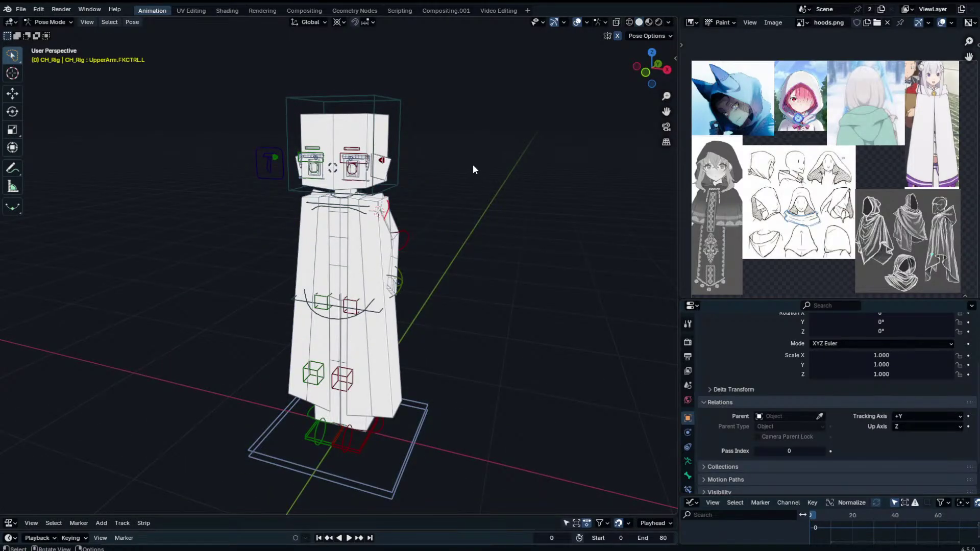
{"action": "key", "text": "alt+r"}
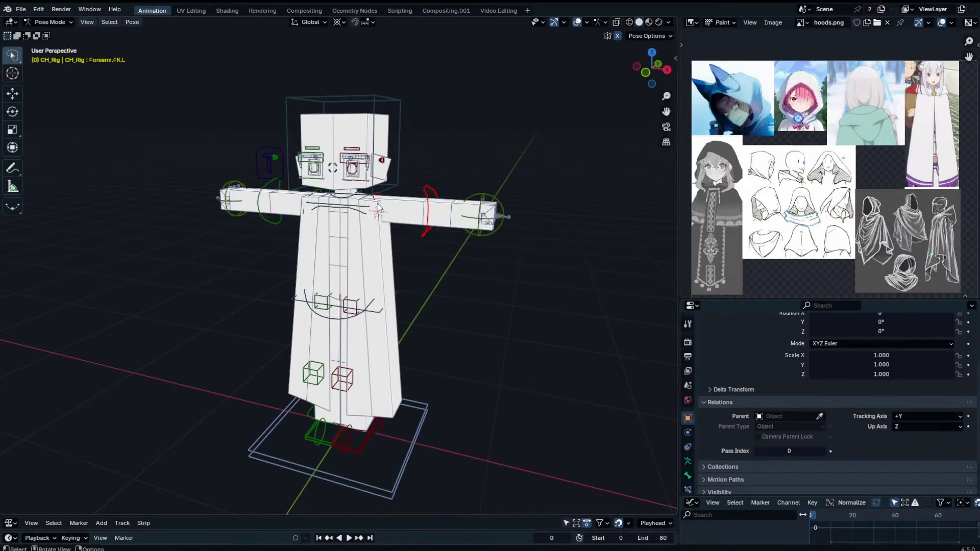
Rotate the mirrored upper arm controls 80° downward in front orthographic view.
{"action": "key", "text": "KP_1"}
{"action": "key", "text": "r"}
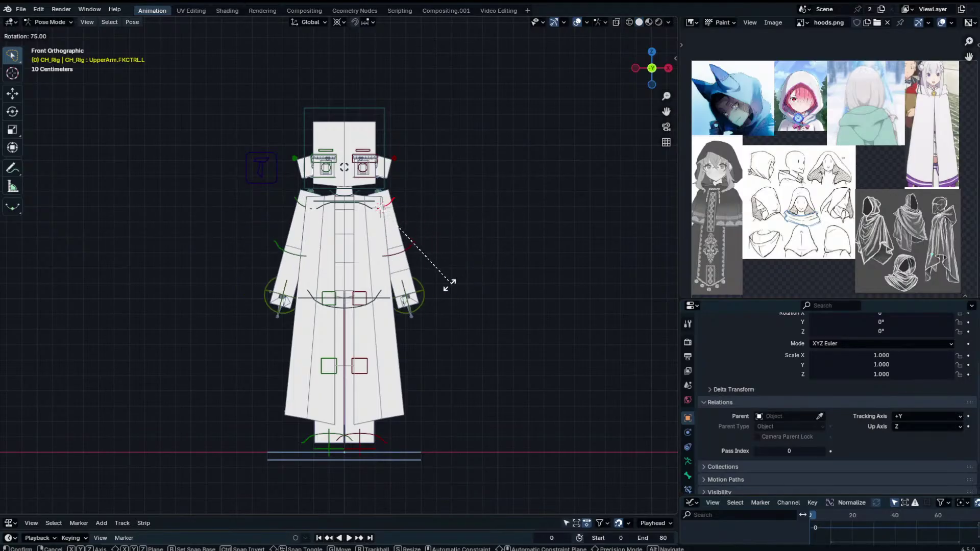
{"action": "right_click", "coordinate": [430, 266]}
{"action": "key", "text": "r"}
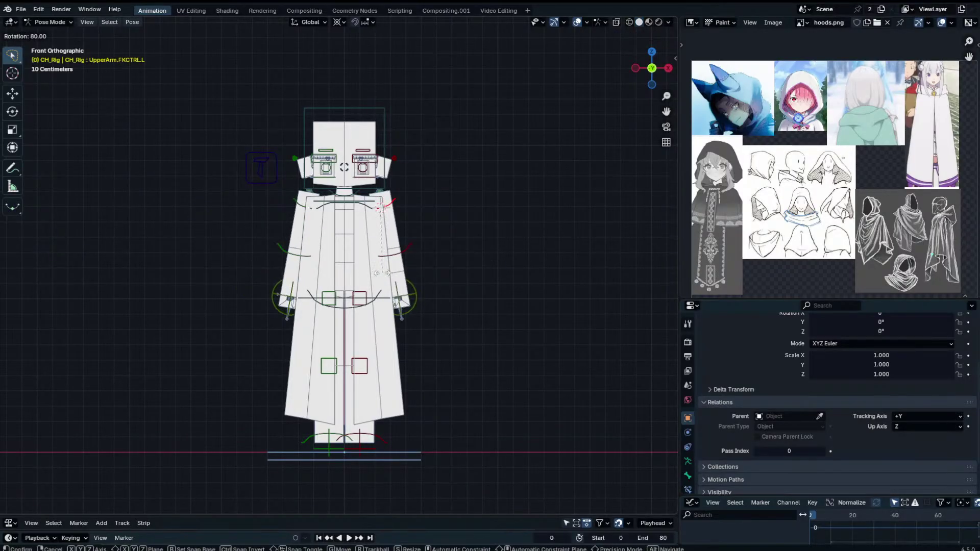
{"action": "left_click", "coordinate": [378, 273]}
Rotate the upper arm controls a further 5° so the arms hang closer to the body.
{"action": "key", "text": "g"}
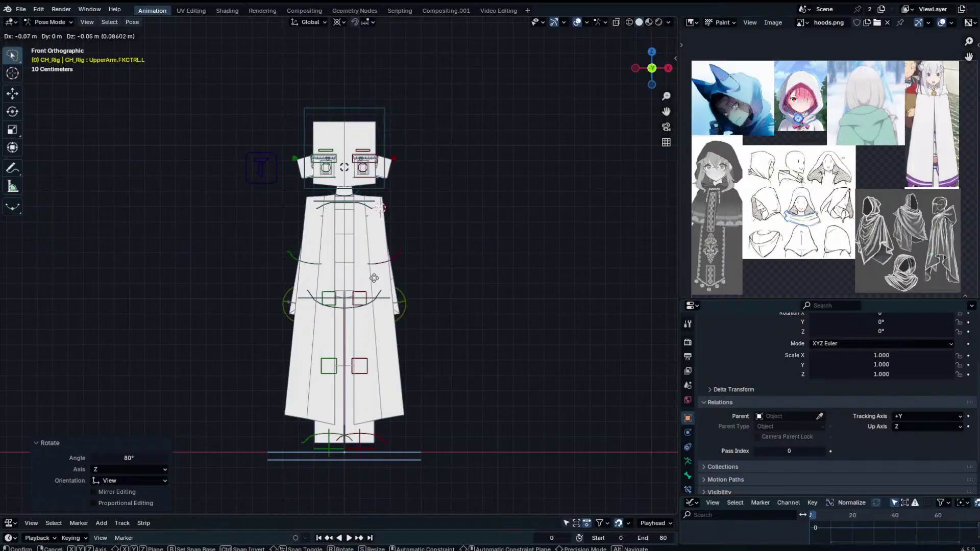
{"action": "scroll", "coordinate": [411, 255], "scroll_direction": "up", "scroll_amount": 4, "text": "alt"}
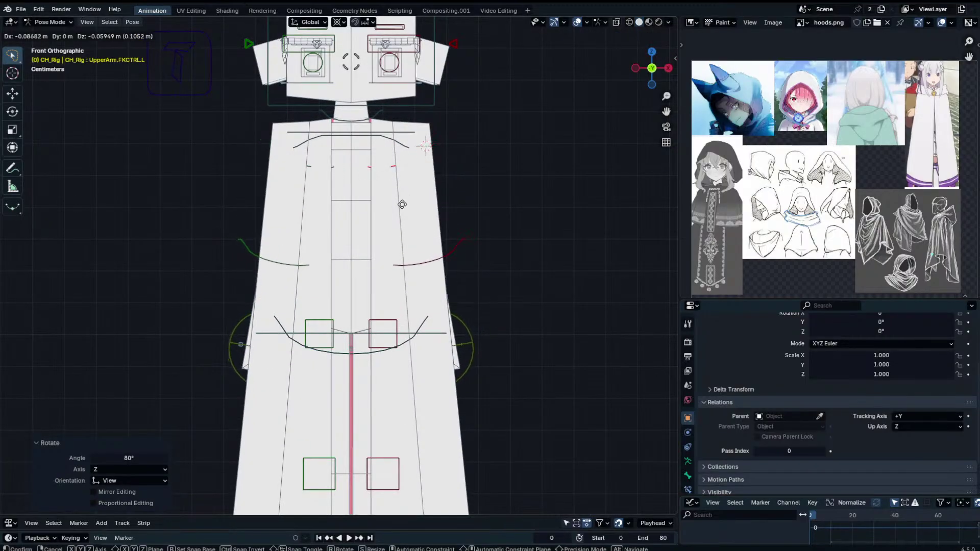
{"action": "right_click", "coordinate": [402, 204]}
{"action": "key", "text": "r"}
{"action": "left_click", "coordinate": [490, 217]}
{"action": "key", "text": "g"}
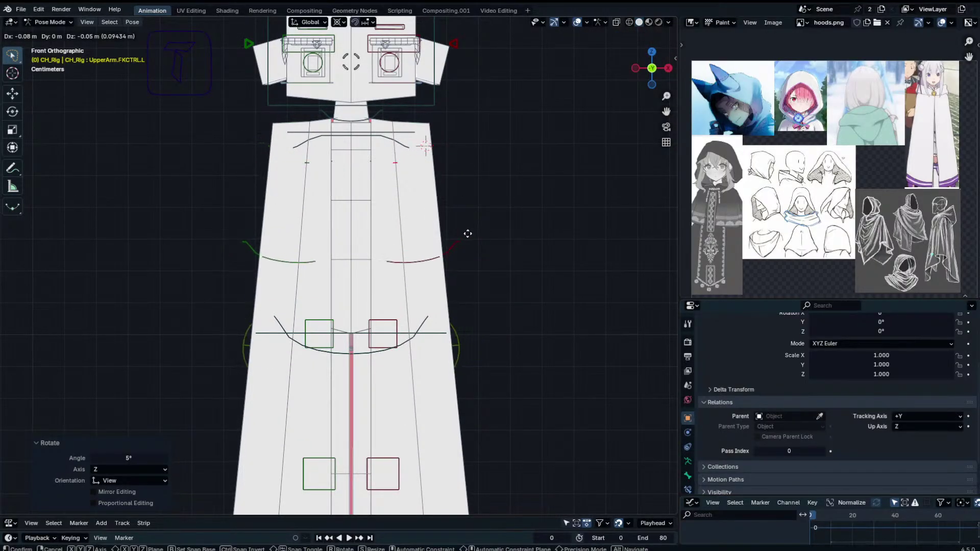
{"action": "right_click", "coordinate": [467, 233]}
Move the upper arm controls inward and slightly down using X-ray to tuck the arms under the cape, and return to Object Mode.
{"action": "left_click", "coordinate": [616, 22]}
{"action": "key", "text": "g"}
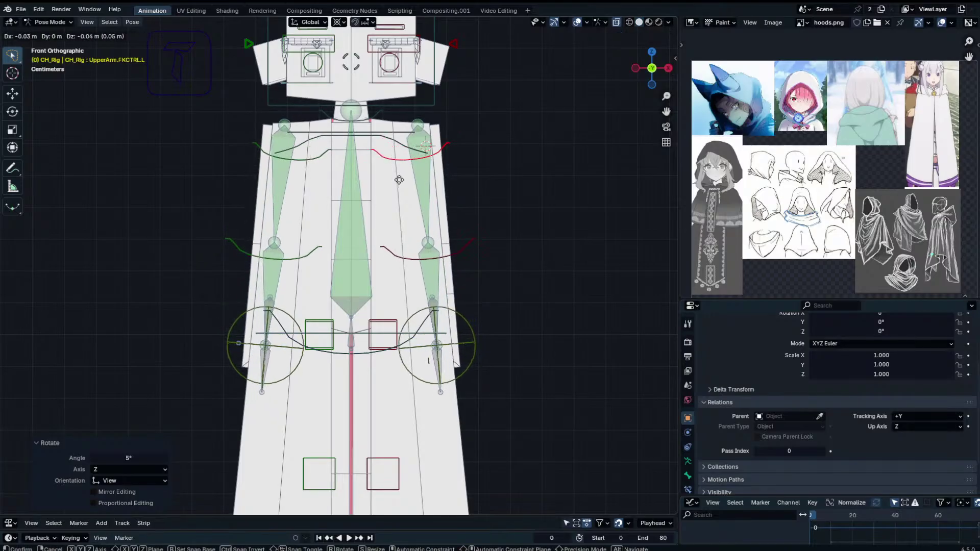
{"action": "left_click", "coordinate": [389, 184]}
{"action": "scroll", "coordinate": [429, 166], "scroll_direction": "down", "scroll_amount": 2}
{"action": "key", "text": "ctrl+Tab"}
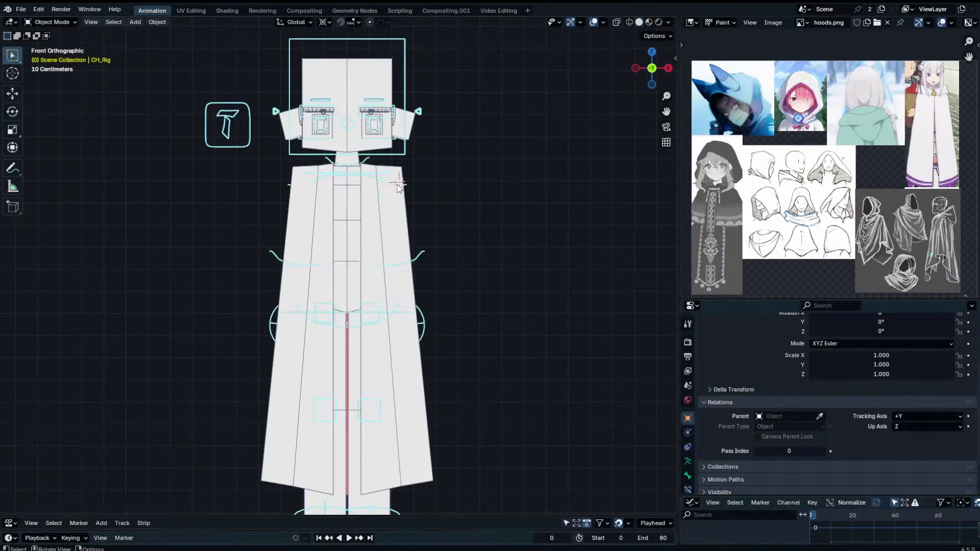
Check the arms beneath the cape by temporarily shifting it along X, and inspect the cape from behind.
{"action": "left_click", "coordinate": [398, 187]}
{"action": "key", "text": "g"}
{"action": "key", "text": "x"}
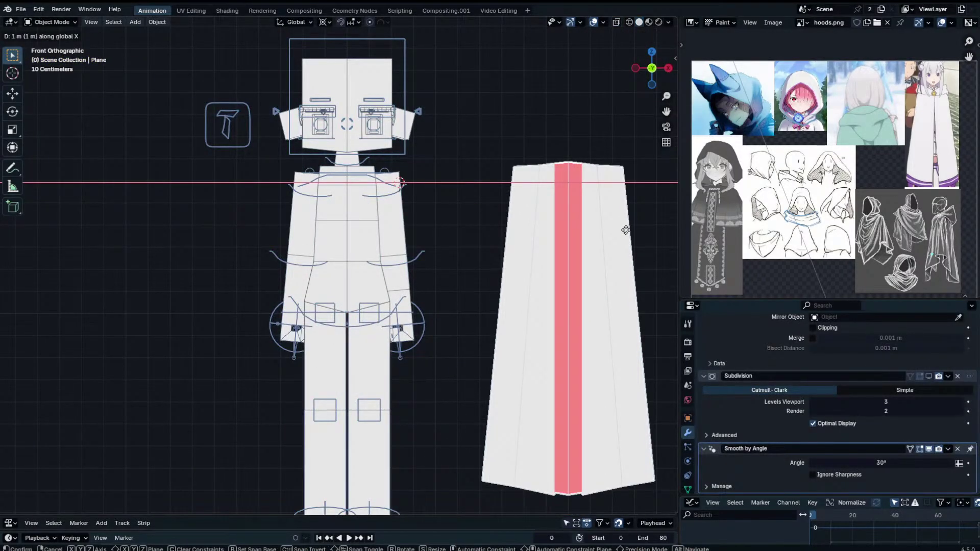
{"action": "right_click", "coordinate": [600, 189]}
{"action": "middle_click_drag", "start_coordinate": [599, 109], "coordinate": [342, 239]}
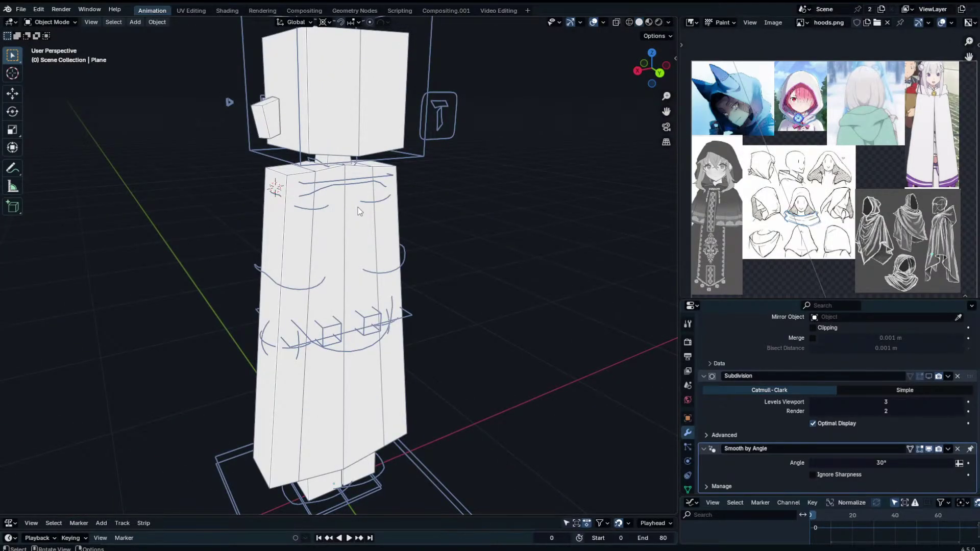
{"action": "key", "text": "Tab"}
{"action": "key", "text": "Tab"}
{"action": "key", "text": "KP_1"}
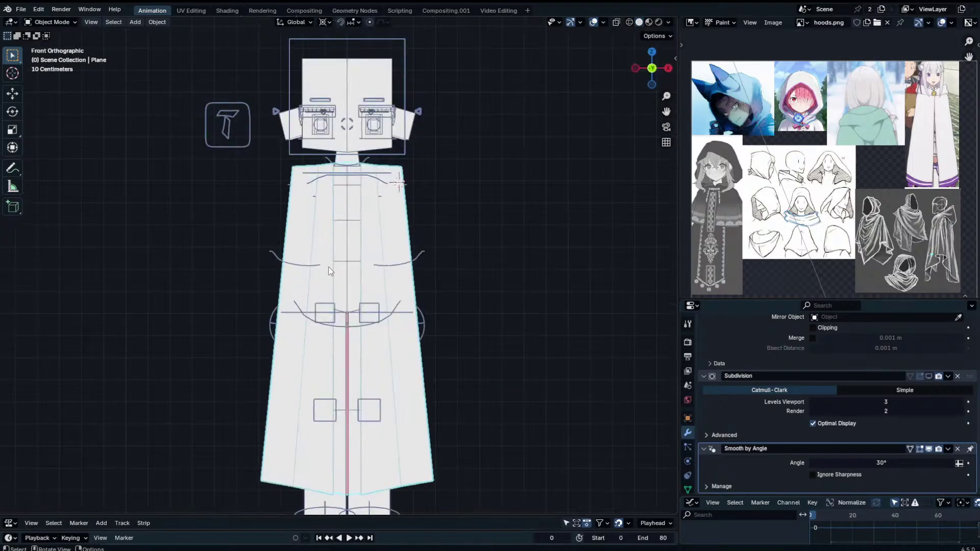
Add an armature at the world origin.
{"action": "scroll", "coordinate": [393, 247], "scroll_direction": "down", "scroll_amount": 3}
{"action": "key", "text": "shift+a"}
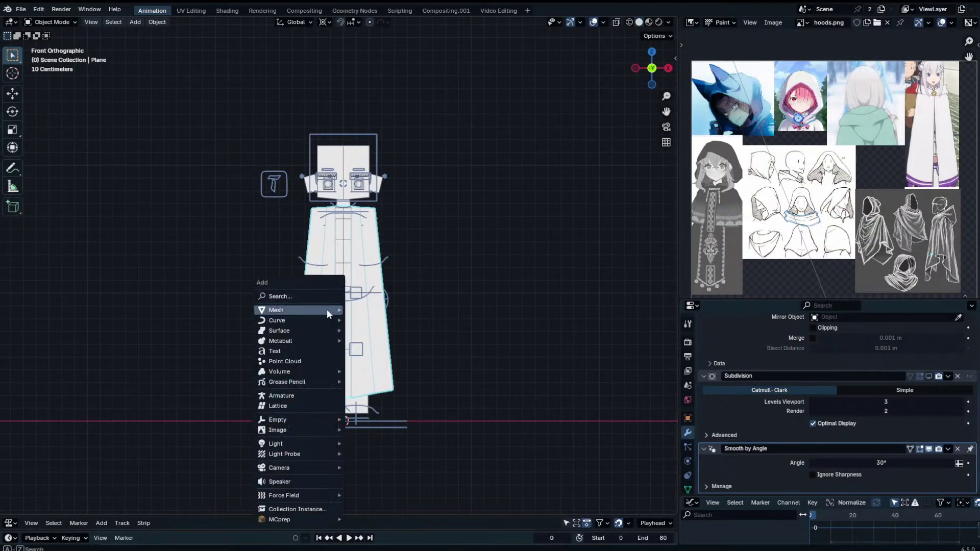
{"action": "type", "text": "armat"}
{"action": "key", "text": "Return"}
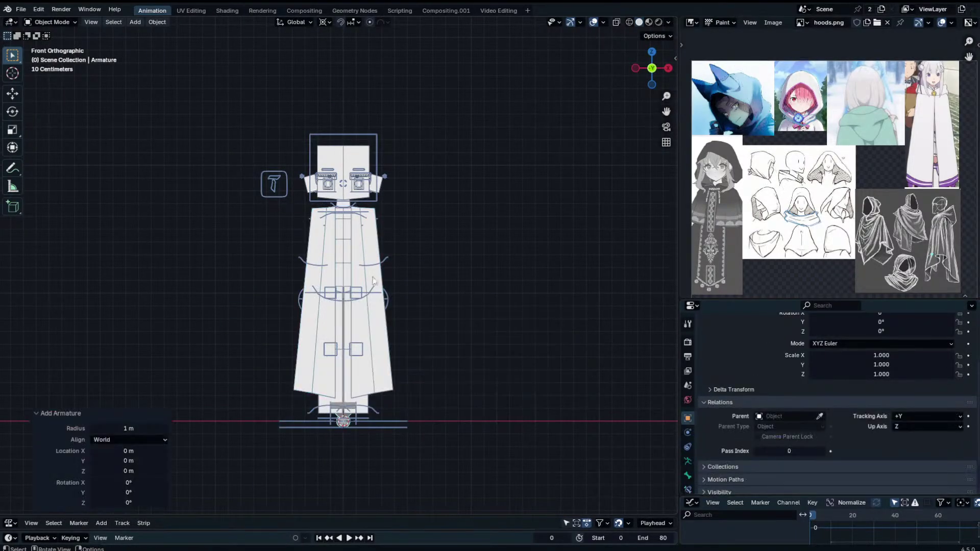
Hide the character rig and isolate the cape and the new armature in local view.
{"action": "left_click", "coordinate": [387, 425]}
{"action": "key", "text": "h"}
{"action": "left_click", "coordinate": [347, 424]}
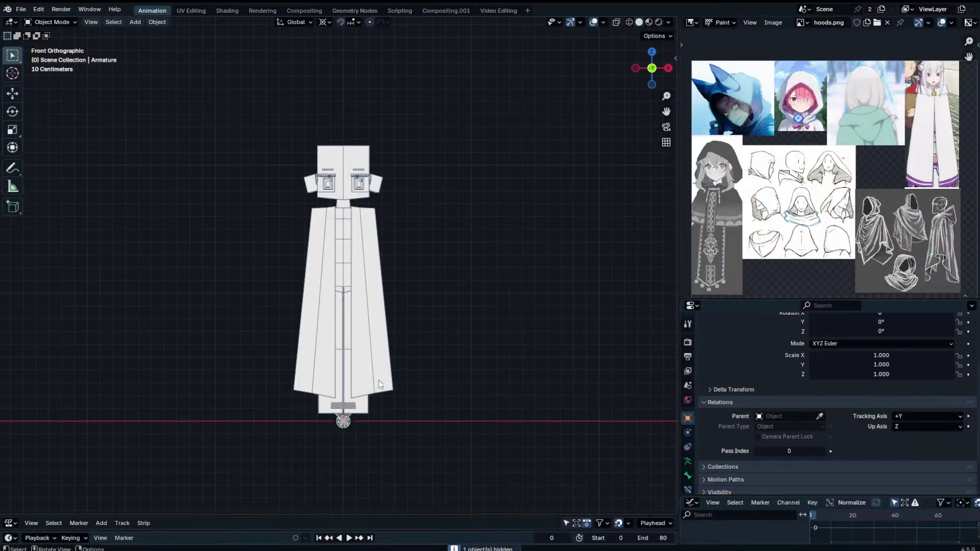
{"action": "left_click", "coordinate": [379, 330]}
{"action": "left_click", "coordinate": [335, 417], "text": "shift"}
{"action": "key", "text": "KP_Divide"}
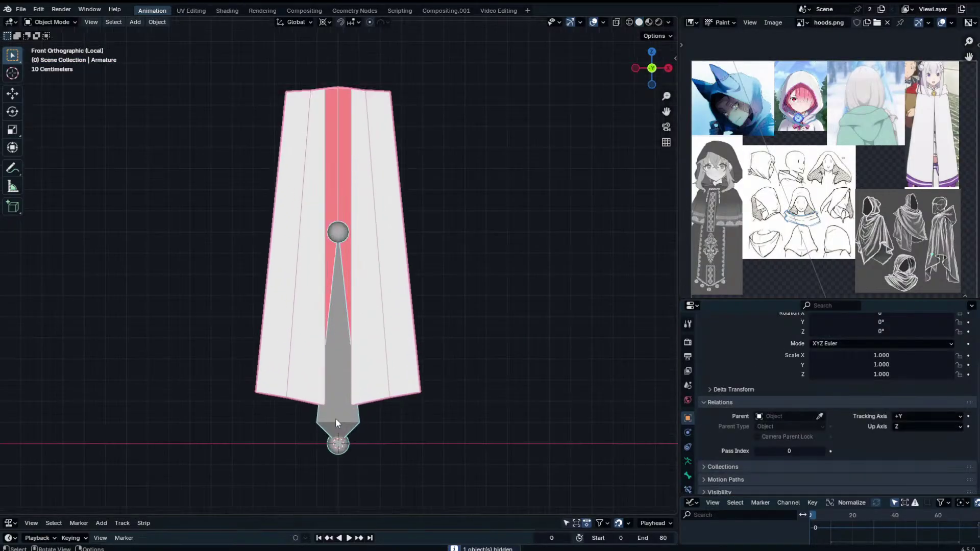
Lower the tip of the armature's bone 0.9 m along Z in Edit Mode.
{"action": "key", "text": "Tab"}
{"action": "left_click", "coordinate": [338, 236]}
{"action": "key", "text": "g"}
{"action": "key", "text": "z"}
{"action": "left_click", "coordinate": [325, 432]}
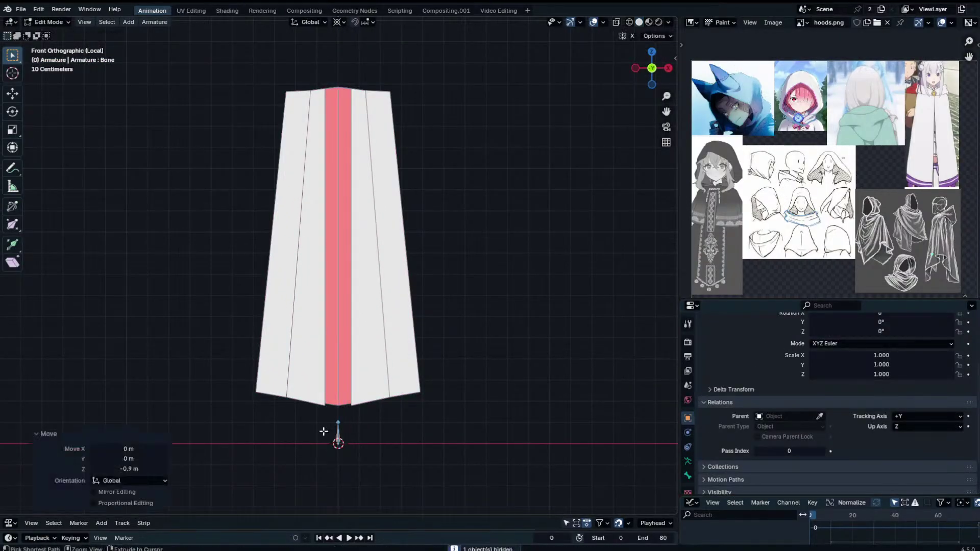
Rename the armature's bone at the world origin to Root.
{"action": "left_click", "coordinate": [337, 436]}
{"action": "key", "text": "F2"}
{"action": "type", "text": "Ropo"}
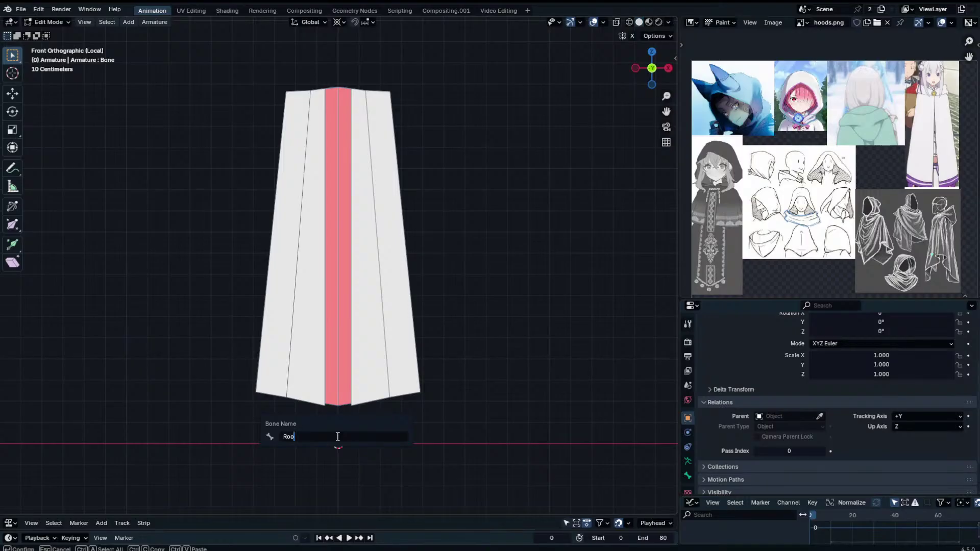
{"action": "type", "text": "t"}
{"action": "key", "text": "Return"}
Duplicate the Root bone and place the copy 1.7 m higher along Z, above the cape's top edge.
{"action": "key", "text": "shift+d"}
{"action": "key", "text": "z"}
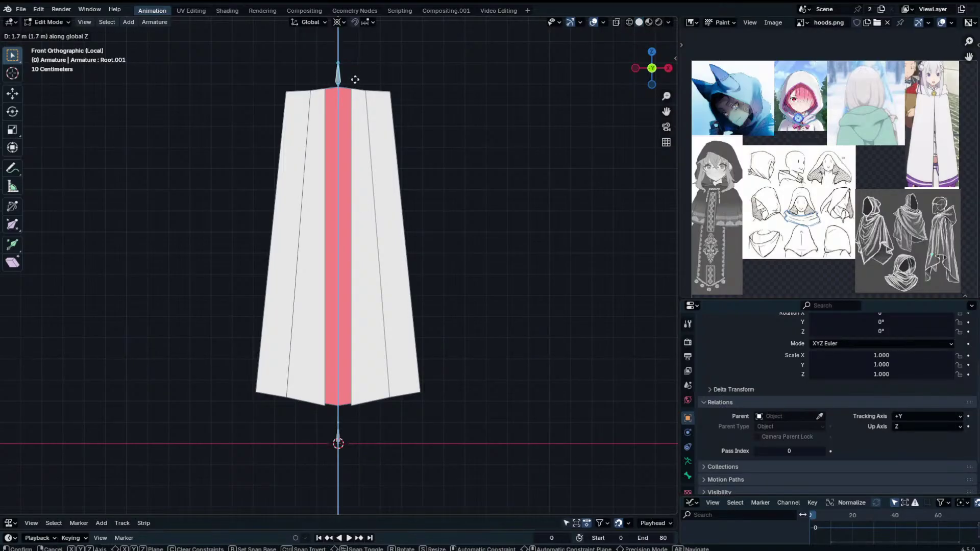
{"action": "left_click", "coordinate": [355, 80]}
{"action": "scroll", "coordinate": [356, 174], "scroll_direction": "up", "scroll_amount": 2}
{"action": "middle_click_drag", "start_coordinate": [352, 68], "coordinate": [341, 130], "text": "shift"}
{"action": "left_click", "coordinate": [346, 128]}
{"action": "left_click", "coordinate": [346, 162]}
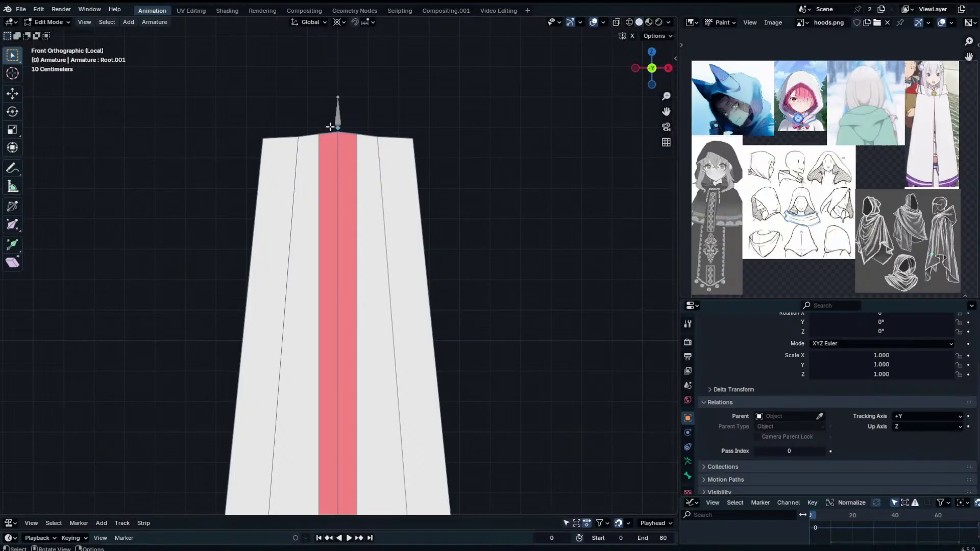
Lower the duplicated bone slightly along Z to meet the cape's top edge and rename it Top.
{"action": "scroll", "coordinate": [327, 150], "scroll_direction": "up", "scroll_amount": 2}
{"action": "key", "text": "g"}
{"action": "key", "text": "z"}
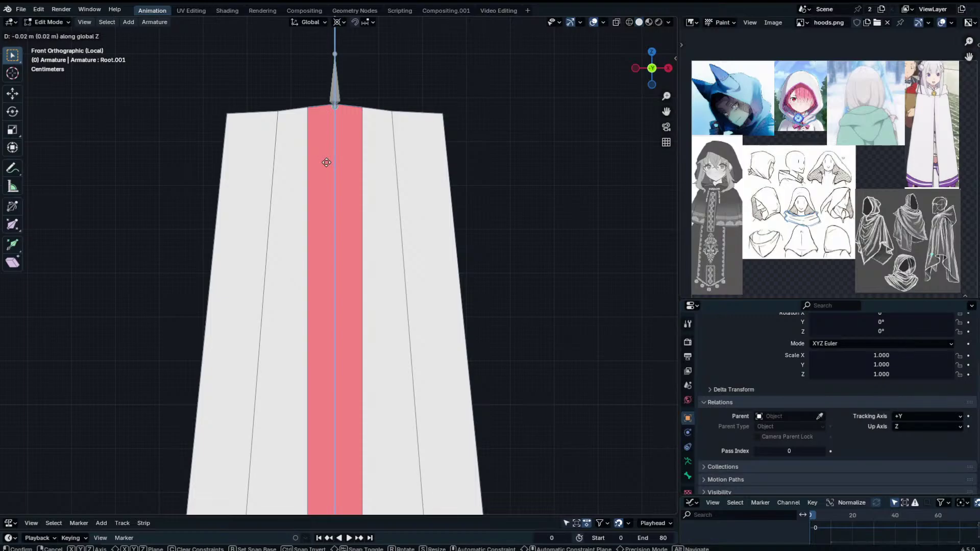
{"action": "left_click", "coordinate": [327, 158]}
{"action": "middle_click_drag", "start_coordinate": [335, 119], "coordinate": [342, 139], "text": "shift"}
{"action": "key", "text": "F2"}
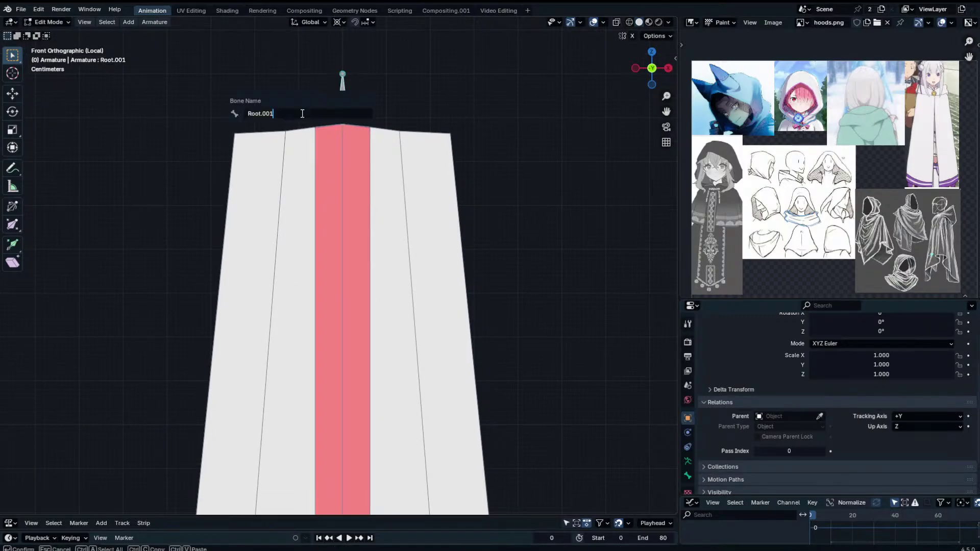
{"action": "type", "text": "Top"}
{"action": "key", "text": "Return"}
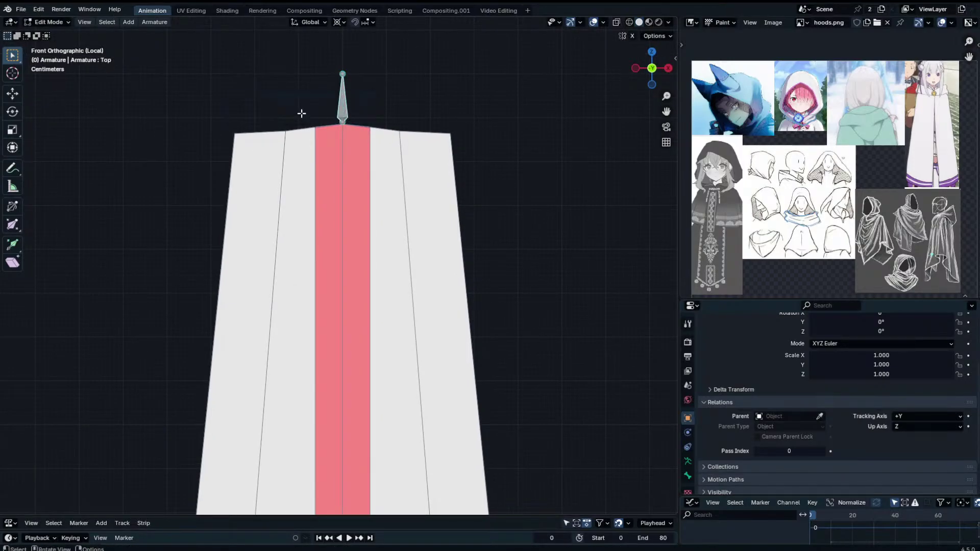
Duplicate the Top bone 0.2 m along X, with X-axis mirroring enabled, and name the copy FF.L.
{"action": "scroll", "coordinate": [385, 123], "scroll_direction": "down", "scroll_amount": 4}
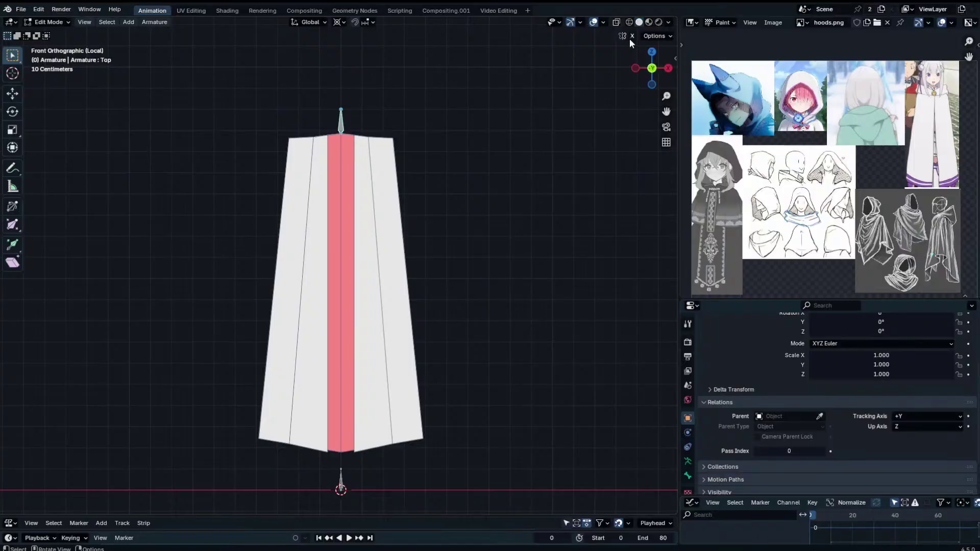
{"action": "key", "text": "shift+d"}
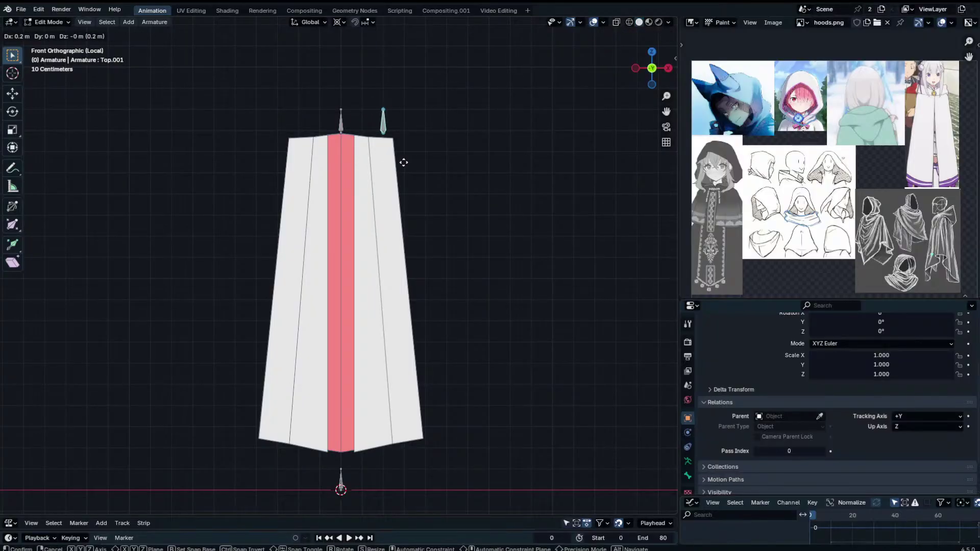
{"action": "left_click", "coordinate": [403, 163]}
{"action": "key", "text": "F2"}
{"action": "left_click", "coordinate": [513, 85]}
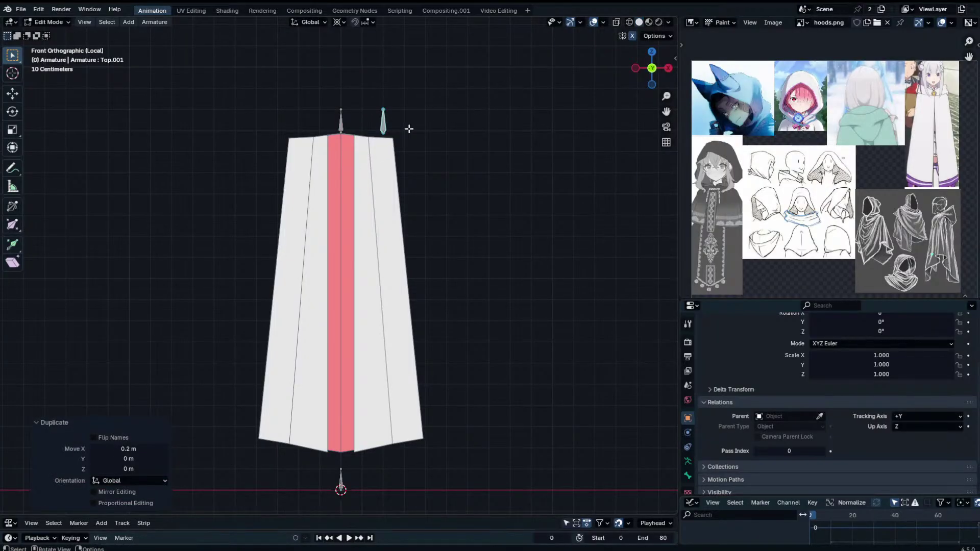
{"action": "key", "text": "F2"}
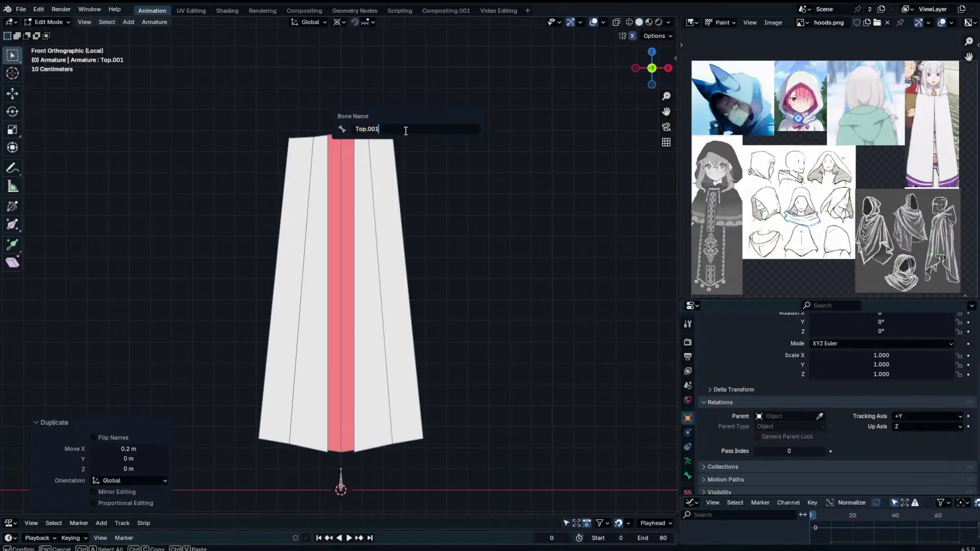
{"action": "type", "text": "Bo"}
{"action": "type", "text": "FF.L"}
{"action": "key", "text": "Return"}
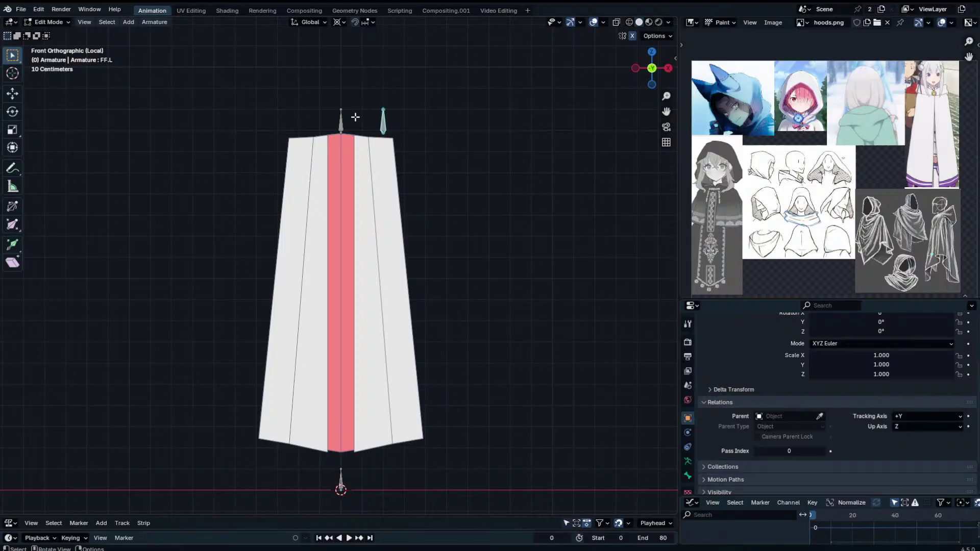
Symmetrize the FF.L bone, then move it 0.2 m along X and -1.5 m along Z beside the cape's lower outer corner.
{"action": "right_click", "coordinate": [378, 134]}
{"action": "left_click", "coordinate": [352, 198]}
{"action": "left_click", "coordinate": [391, 120]}
{"action": "key", "text": "g"}
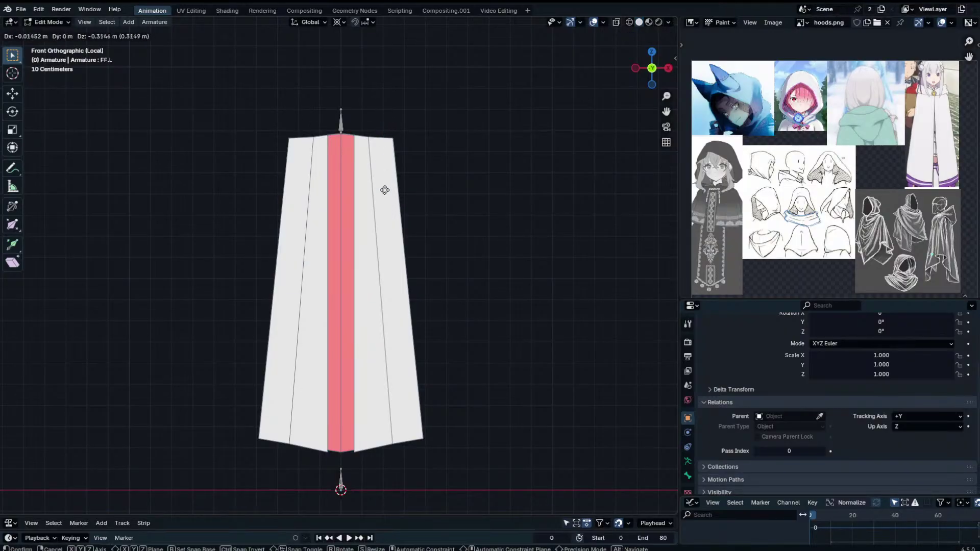
{"action": "left_click", "coordinate": [431, 429]}
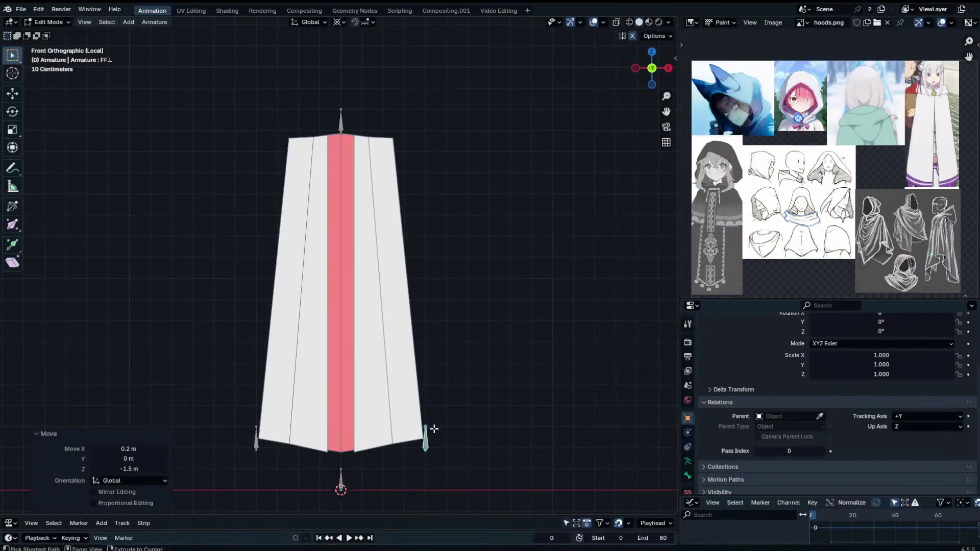
Turn on X-ray and move FF.L about -0.333 m in X and -0.013 m in Z to the hem corner beside the front opening.
{"action": "middle_click_drag", "start_coordinate": [431, 428], "coordinate": [434, 253], "text": "shift"}
{"action": "scroll", "coordinate": [449, 245], "scroll_direction": "up", "scroll_amount": 3}
{"action": "left_click", "coordinate": [617, 25]}
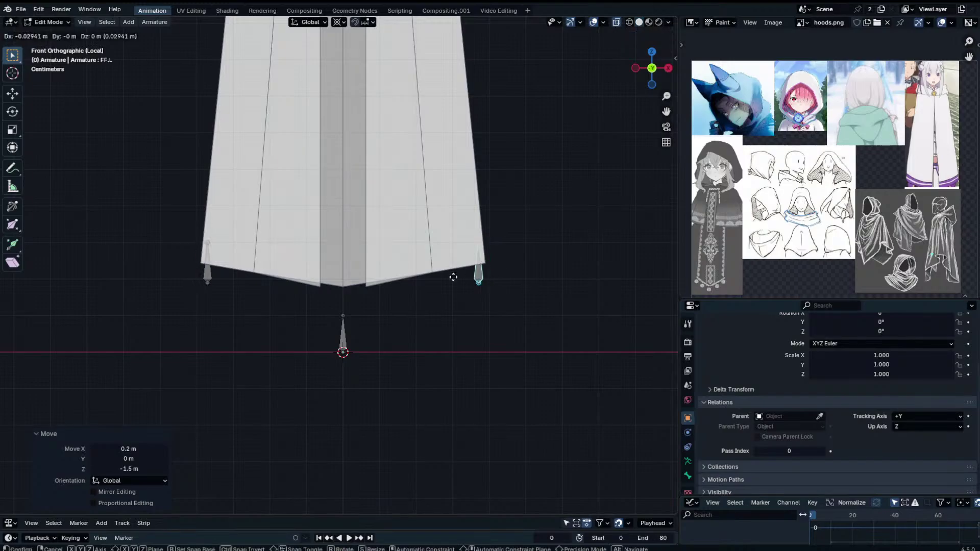
{"action": "key", "text": "g"}
{"action": "left_click", "coordinate": [351, 281]}
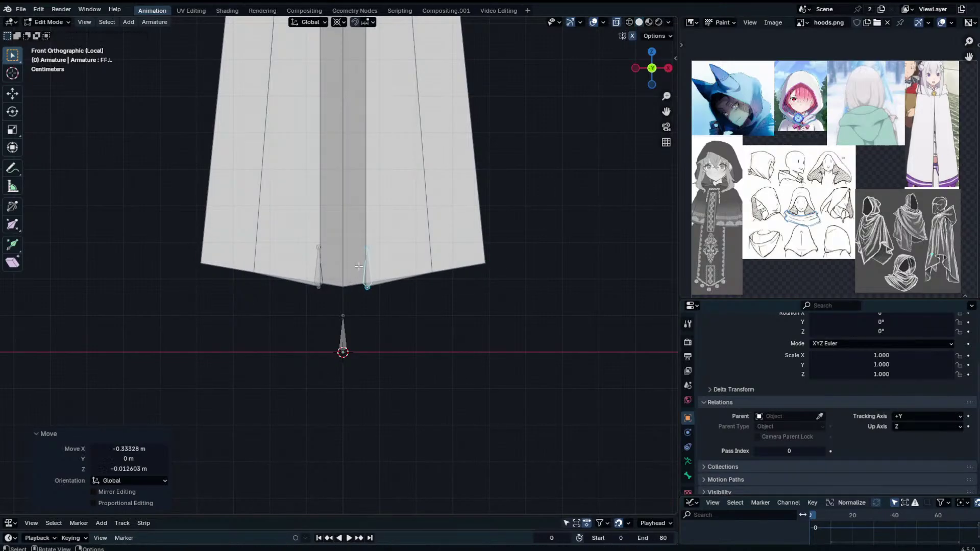
Move the tip of FF.L about -0.158 m along Z so the bone points down below the hem.
{"action": "left_click", "coordinate": [365, 252]}
{"action": "key", "text": "g"}
{"action": "key", "text": "z"}
{"action": "left_click", "coordinate": [369, 307]}
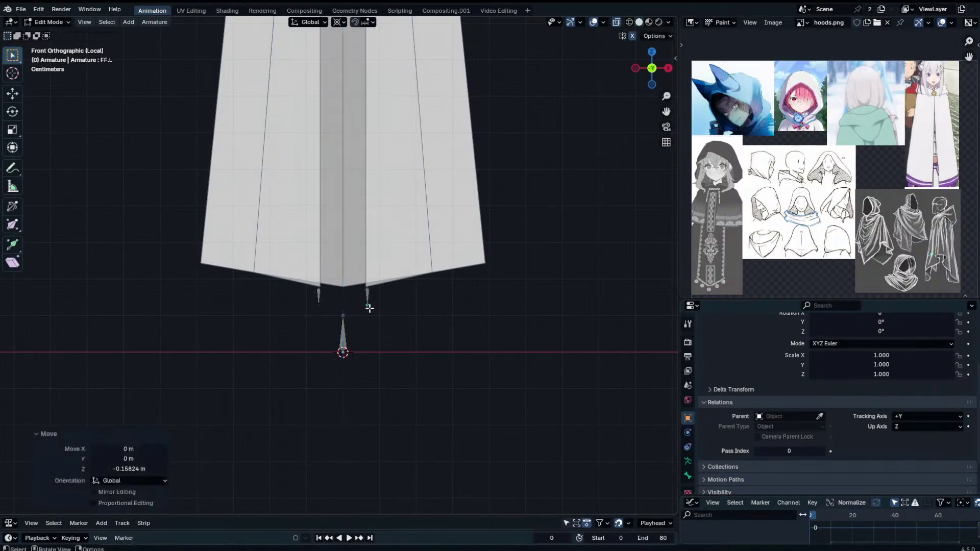
Move the whole FF.L bone about -0.125 m along Y to the cape's front face.
{"action": "key", "text": "KP_3"}
{"action": "left_click", "coordinate": [339, 295]}
{"action": "key", "text": "g"}
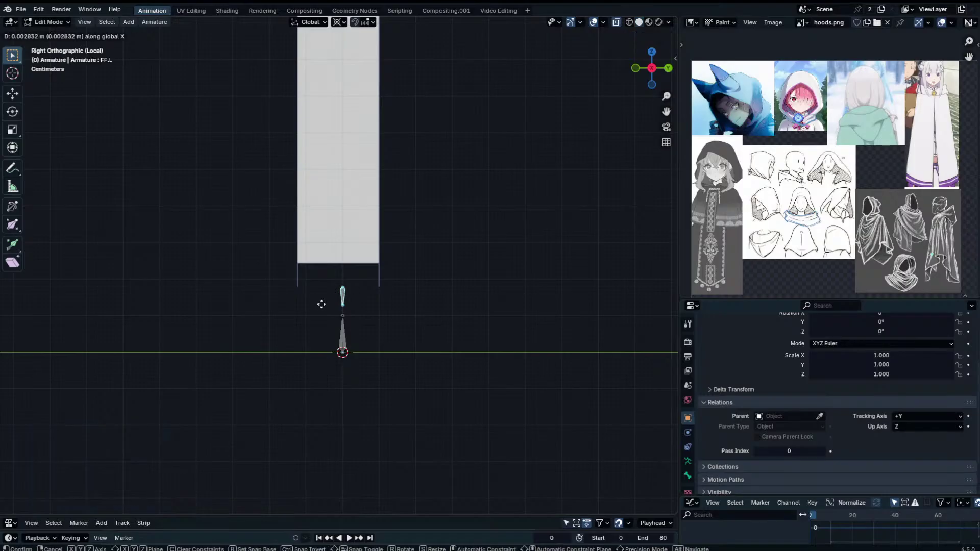
{"action": "key", "text": "y"}
{"action": "left_click", "coordinate": [258, 310]}
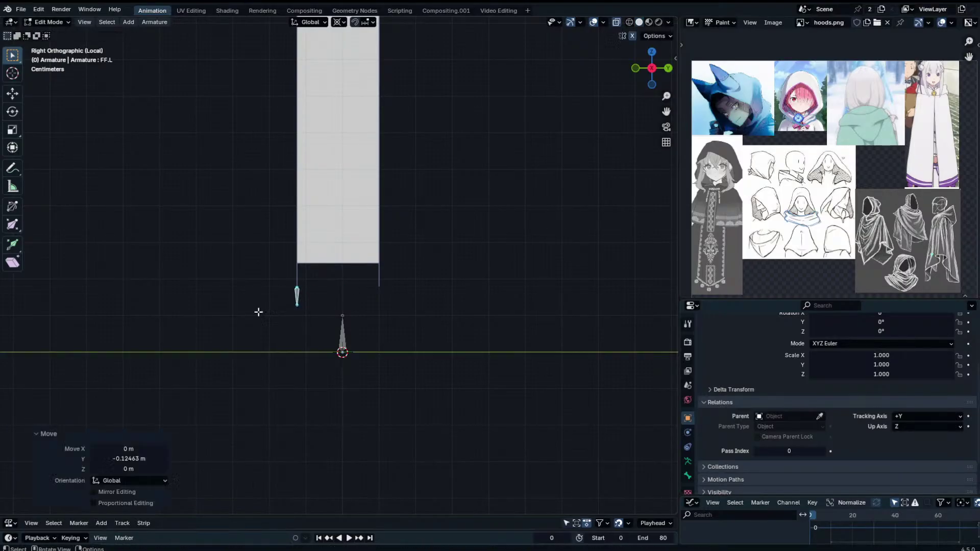
Try to align FF.L with the front opening's lower corner using Edge Center snapping.
{"action": "left_click", "coordinate": [364, 23]}
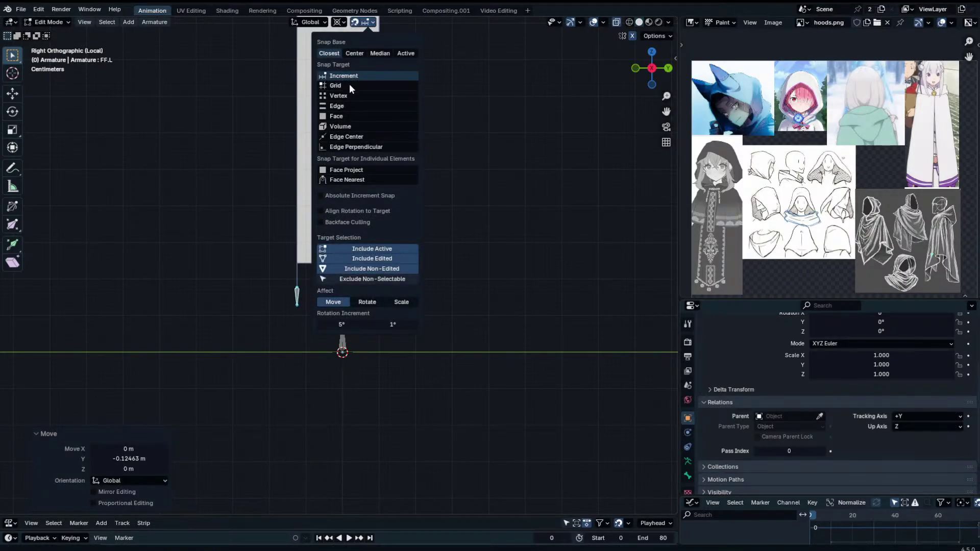
{"action": "left_click", "coordinate": [344, 137]}
{"action": "middle_click_drag", "start_coordinate": [332, 155], "coordinate": [377, 299]}
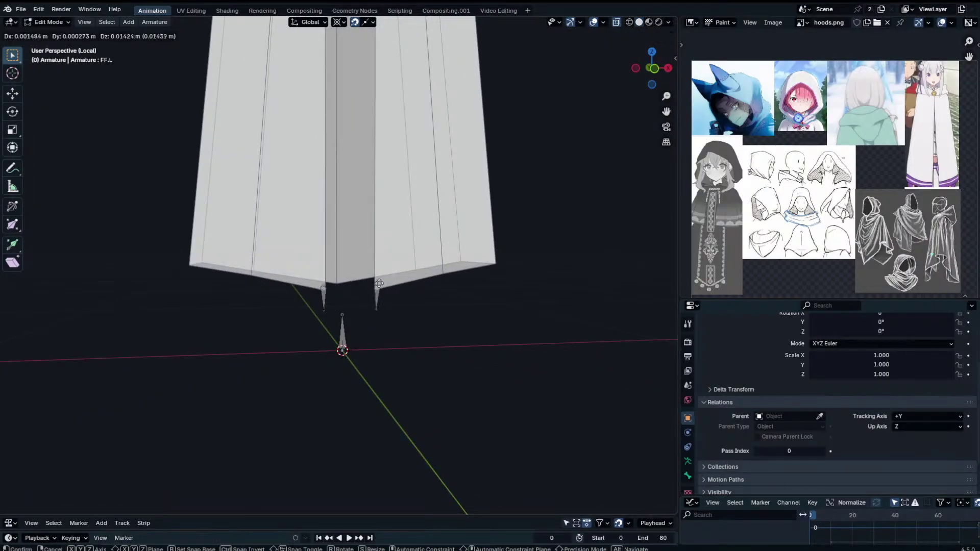
{"action": "key", "text": "KP_1"}
{"action": "scroll", "coordinate": [342, 307], "scroll_direction": "up", "scroll_amount": 6}
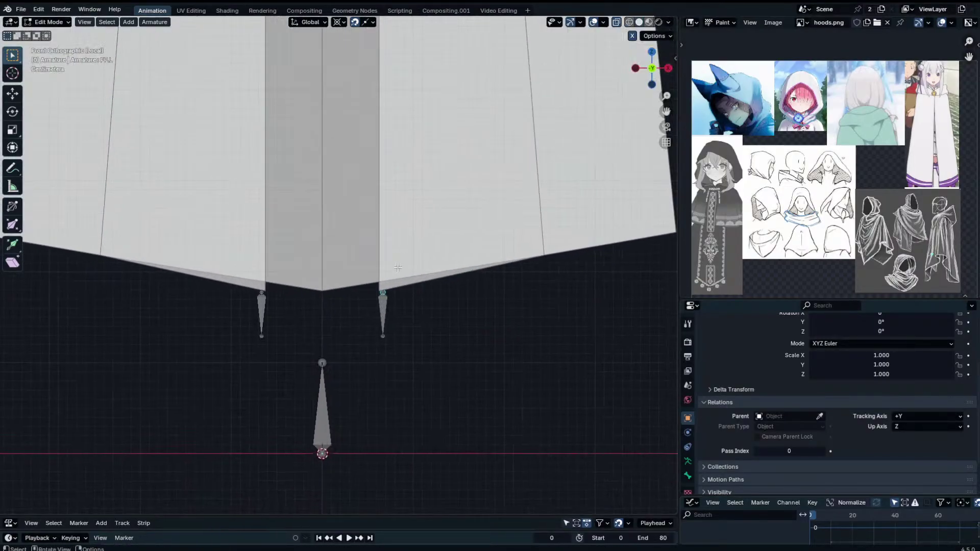
{"action": "left_click", "coordinate": [403, 348]}
{"action": "key", "text": "g"}
{"action": "left_click", "coordinate": [403, 307]}
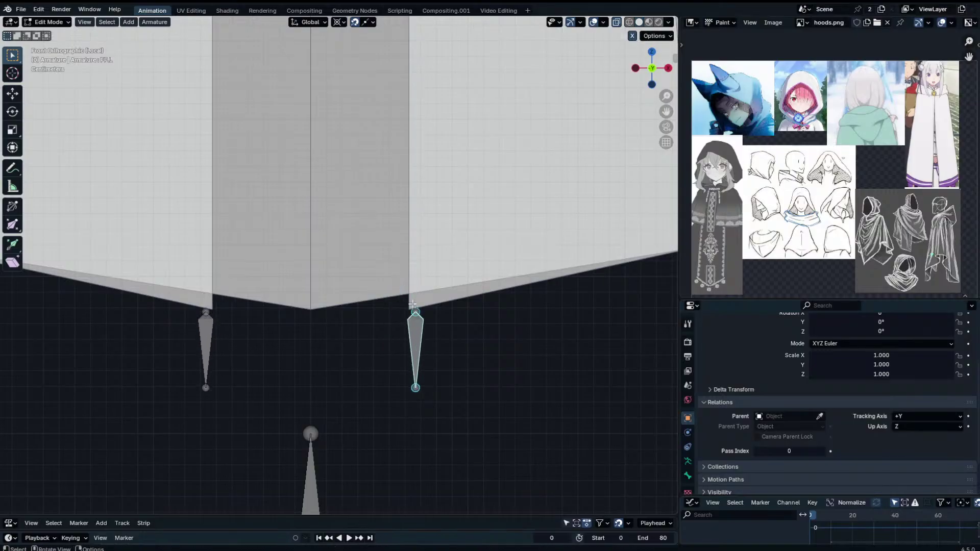
Switch the snap target to Vertex and snap FF.L onto the lower corner of the front opening.
{"action": "middle_click_drag", "start_coordinate": [403, 306], "coordinate": [387, 214]}
{"action": "left_click", "coordinate": [365, 22]}
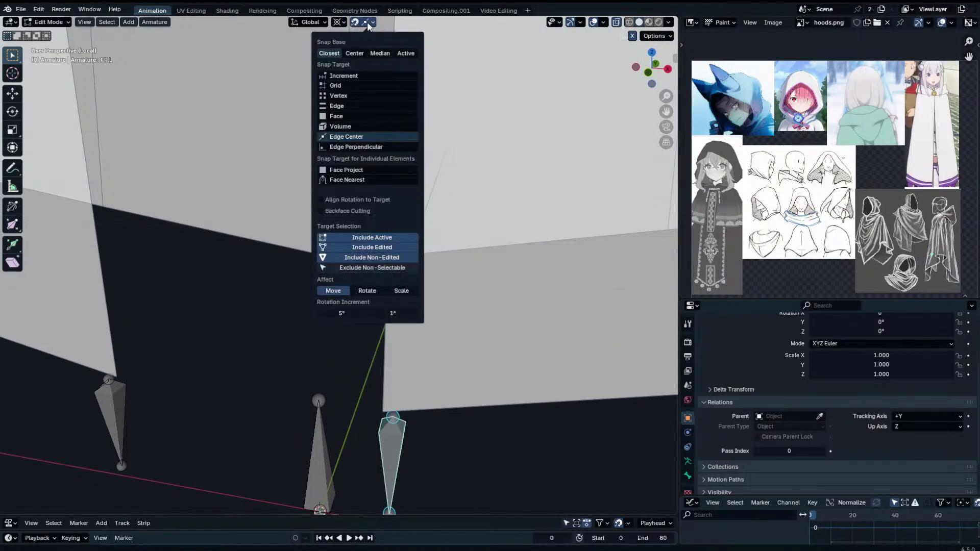
{"action": "left_click", "coordinate": [358, 96]}
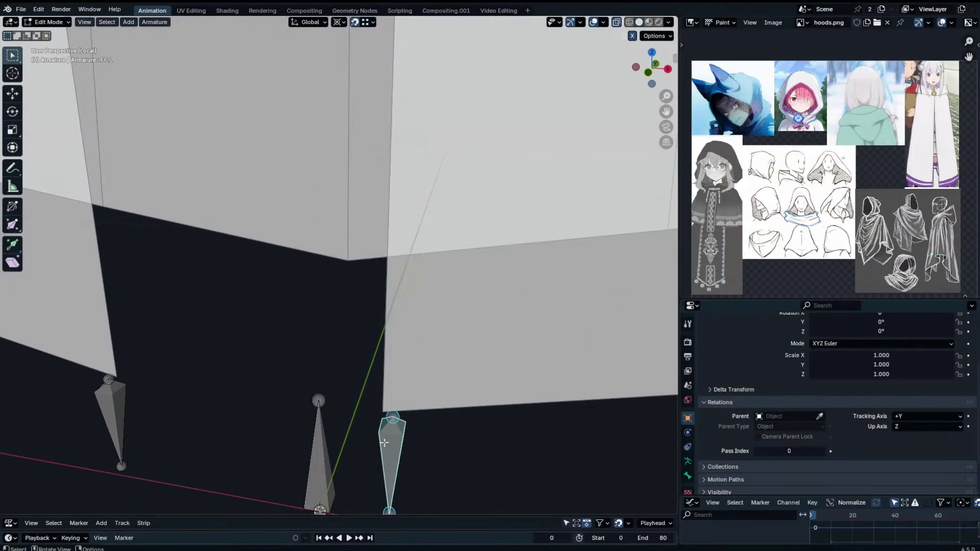
{"action": "key", "text": "g"}
{"action": "left_click", "coordinate": [390, 420]}
{"action": "scroll", "coordinate": [390, 349], "scroll_direction": "down", "scroll_amount": 5}
{"action": "key", "text": "KP_1"}
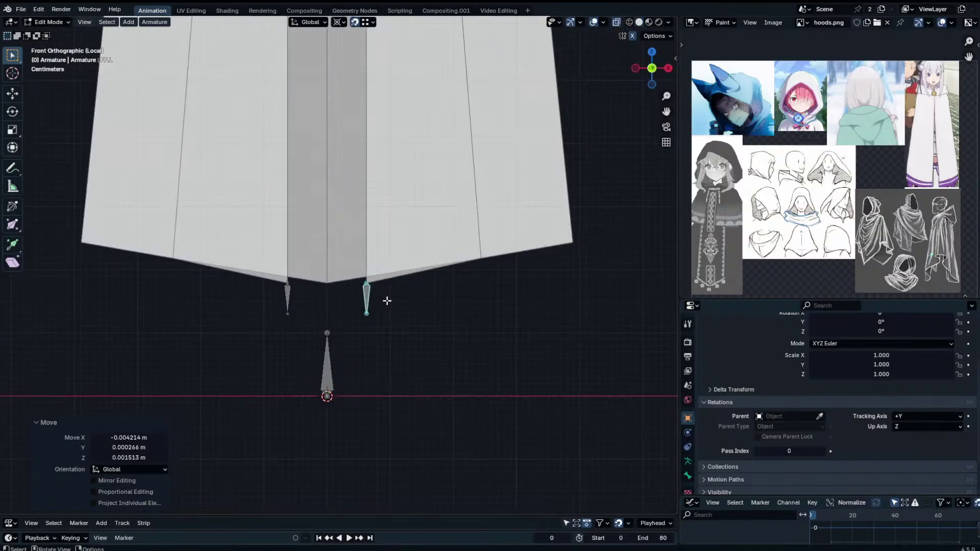
Duplicate FF.L, snap the copy to the next hem vertex outward and rename it F.L.
{"action": "key", "text": "shift+d"}
{"action": "left_click", "coordinate": [483, 257]}
{"action": "left_click", "coordinate": [482, 265]}
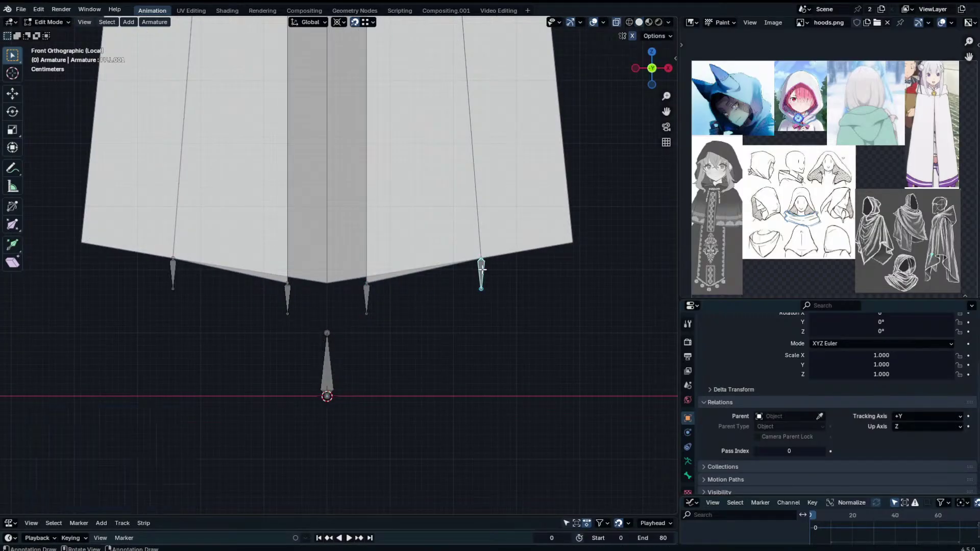
{"action": "key", "text": "F2"}
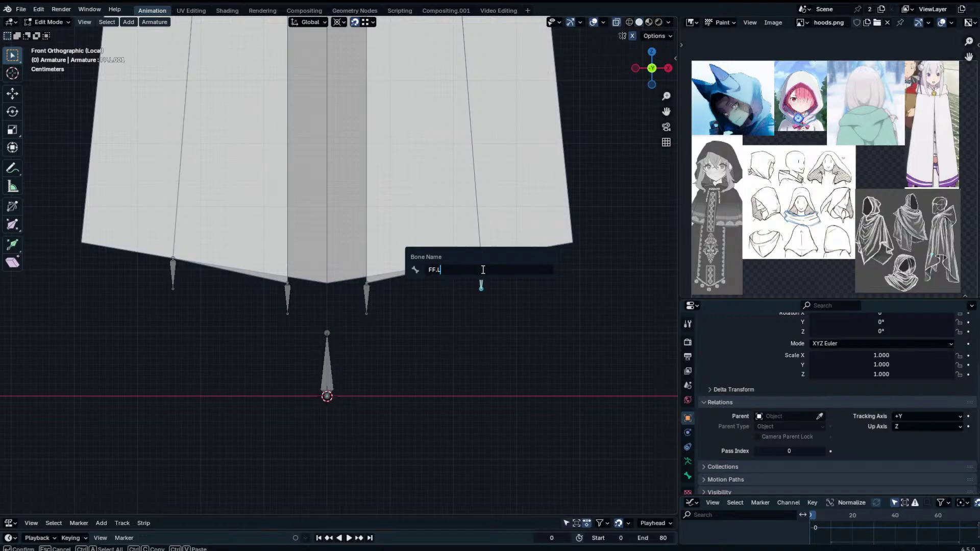
{"action": "key", "text": "BackSpace"}
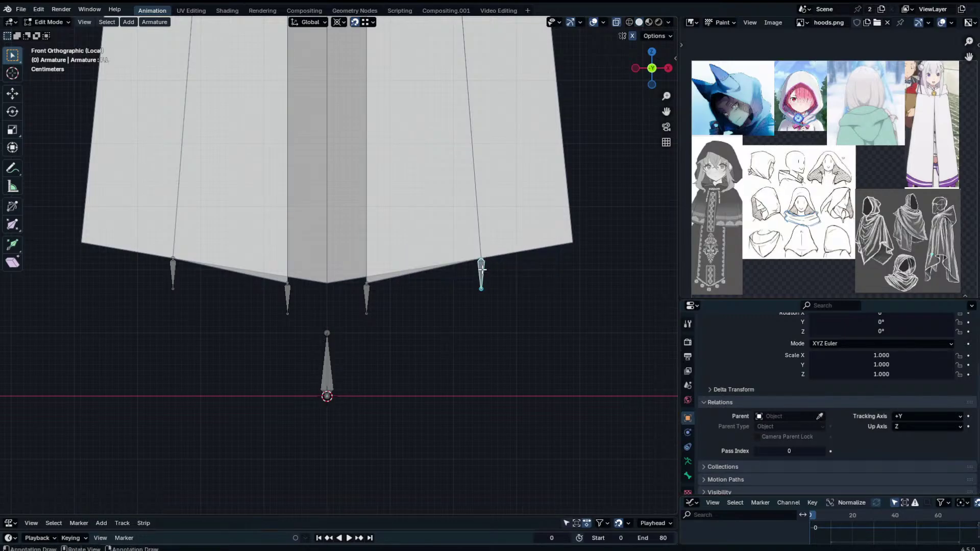
{"action": "key", "text": "Return"}
Duplicate F.L, snap the copy to the hem's outer corner and rename it FE.L.
{"action": "key", "text": "shift+d"}
{"action": "left_click", "coordinate": [575, 252]}
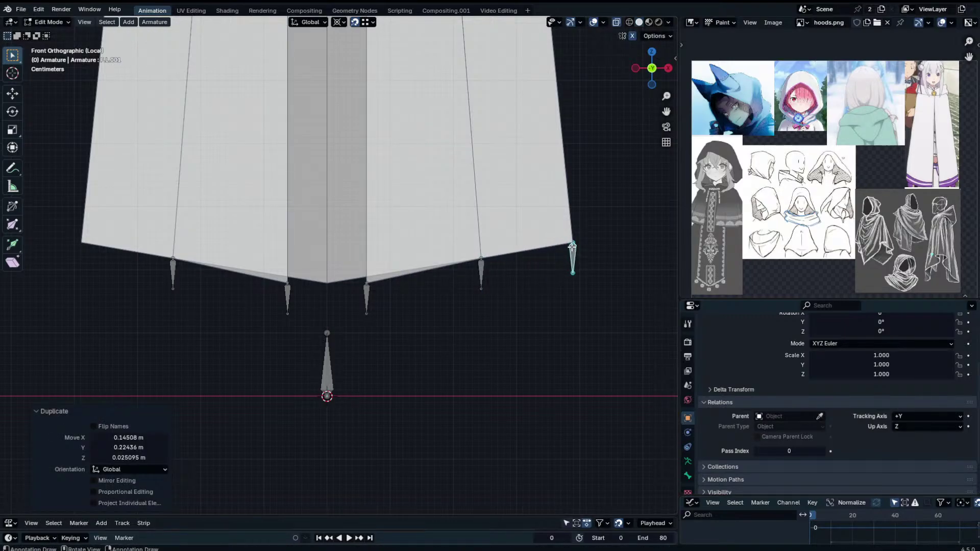
{"action": "key", "text": "F2"}
{"action": "key", "text": "Right"}
{"action": "key", "text": "Left"}
{"action": "key", "text": "Left"}
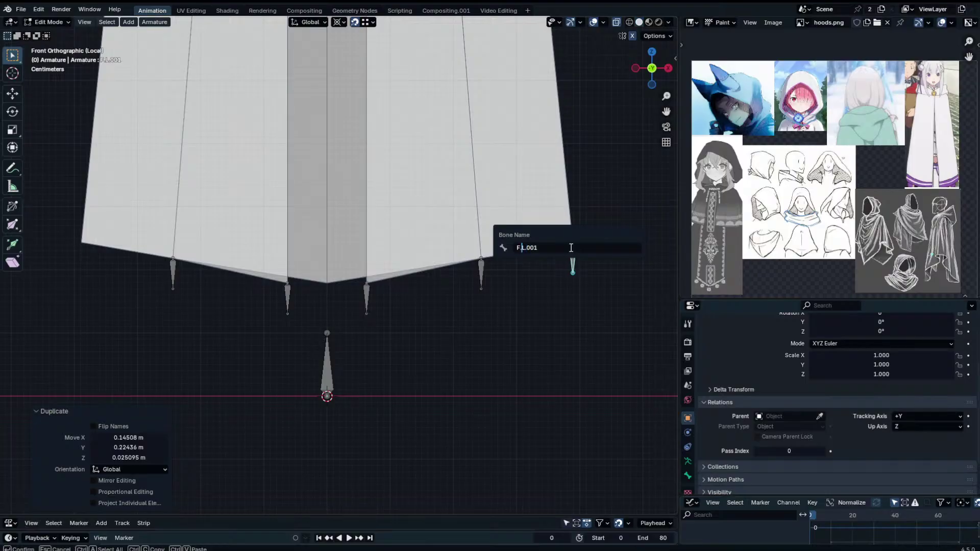
{"action": "type", "text": "R"}
{"action": "key", "text": "Return"}
Snap FE.L to the front outer corner of the hem, moving it about -0.224 m along Y.
{"action": "key", "text": "Tab"}
{"action": "middle_click_drag", "start_coordinate": [517, 287], "coordinate": [467, 306]}
{"action": "key", "text": "Tab"}
{"action": "left_click", "coordinate": [467, 305]}
{"action": "key", "text": "g"}
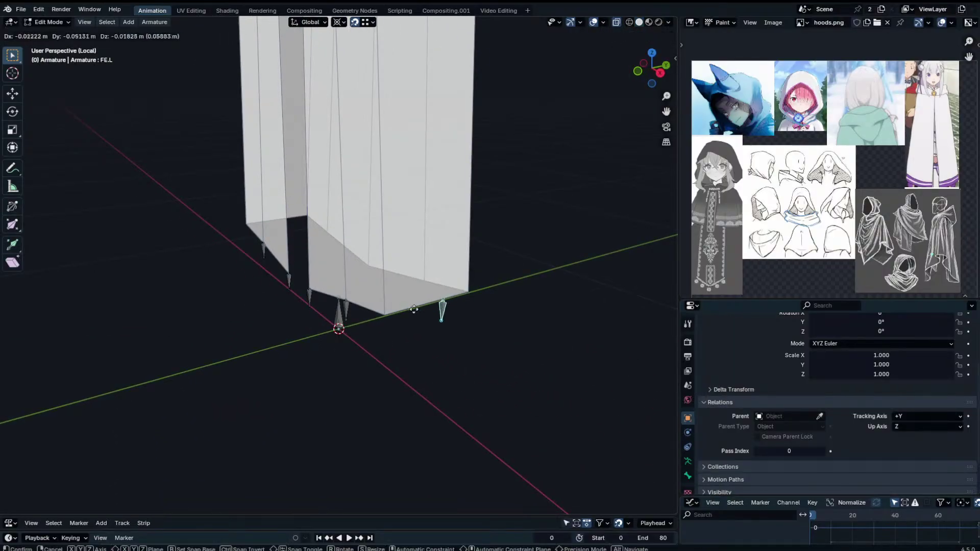
{"action": "left_click", "coordinate": [386, 315]}
{"action": "scroll", "coordinate": [386, 316], "scroll_direction": "down", "scroll_amount": 2}
{"action": "middle_click_drag", "start_coordinate": [388, 318], "coordinate": [375, 325]}
{"action": "key", "text": "shift+d"}
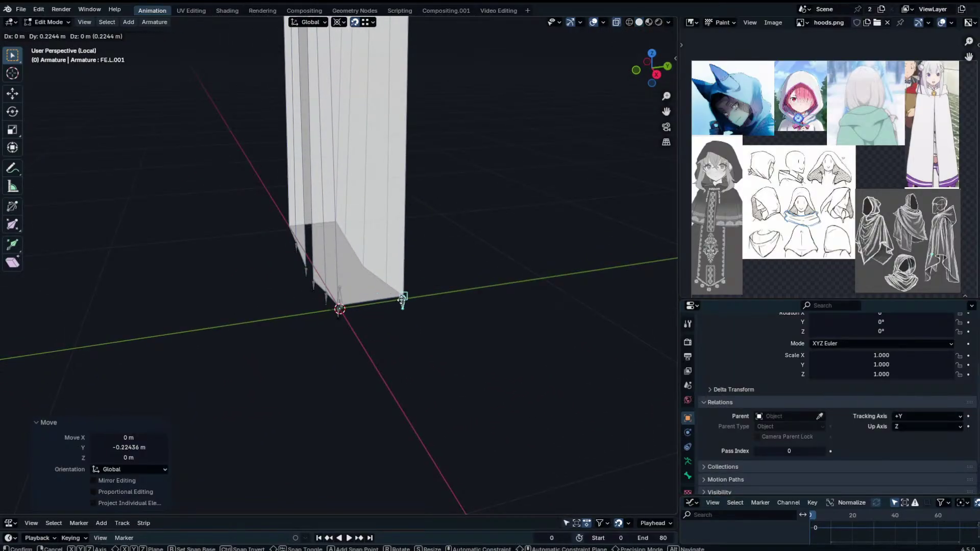
{"action": "left_click", "coordinate": [402, 325]}
{"action": "key", "text": "x"}
{"action": "left_click", "coordinate": [402, 323]}
Duplicate FF.L, F.L and FE.L onto the cape's back hem, and delete the FF.L copy with its mirrored counterpart near the centre.
{"action": "middle_click_drag", "start_coordinate": [312, 305], "coordinate": [367, 286]}
{"action": "left_click", "coordinate": [335, 286]}
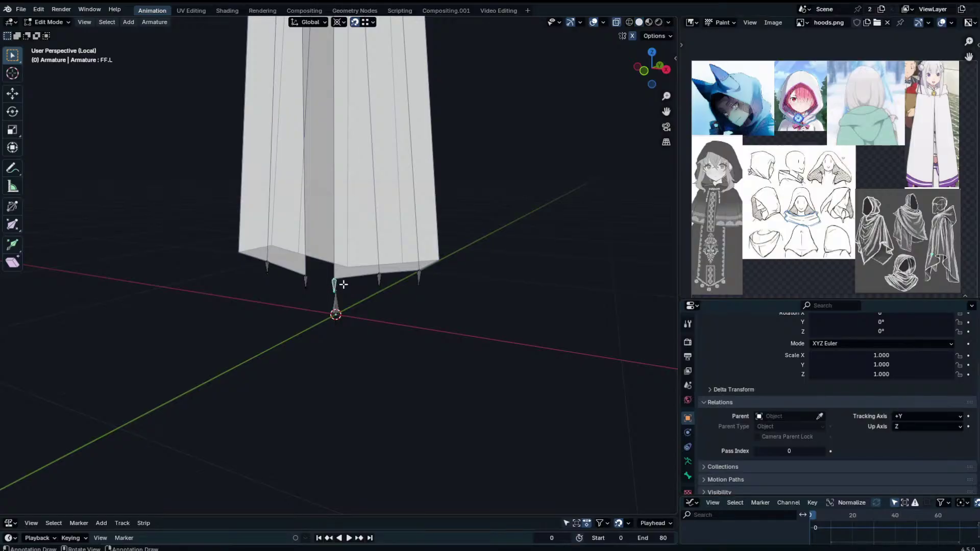
{"action": "left_click", "coordinate": [382, 280], "text": "shift"}
{"action": "left_click", "coordinate": [424, 277], "text": "shift"}
{"action": "middle_click_drag", "start_coordinate": [424, 277], "coordinate": [366, 295]}
{"action": "key", "text": "shift+d"}
{"action": "left_click", "coordinate": [362, 278]}
{"action": "left_click", "coordinate": [350, 300]}
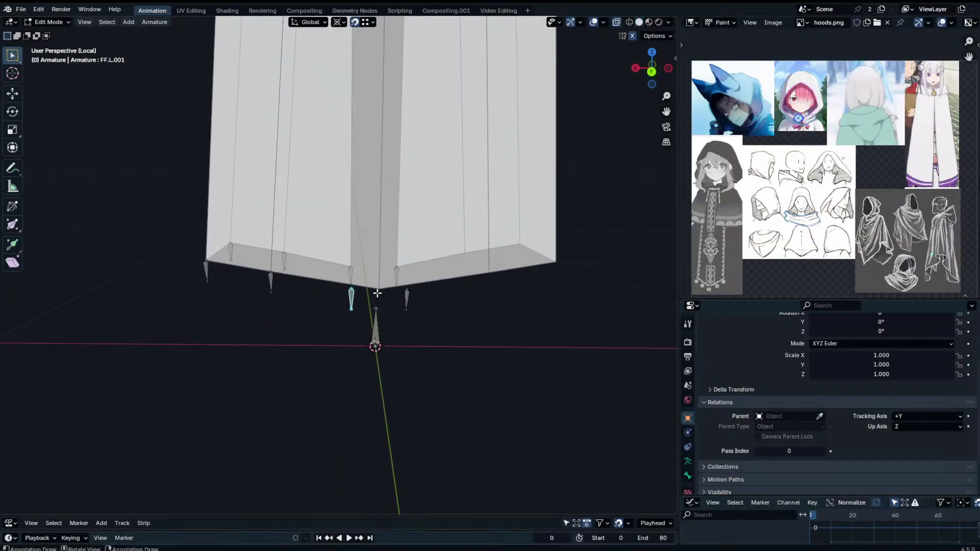
{"action": "key", "text": "Delete"}
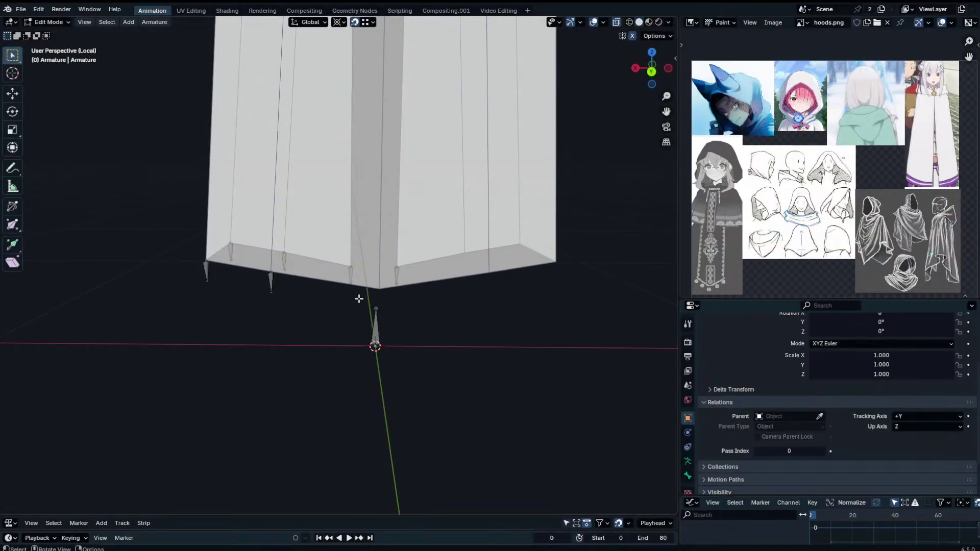
Undo the deletion of the FF.L copy and its mirrored counterpart near the centre of the back hem.
{"action": "key", "text": "ctrl+z"}
{"action": "key", "text": "x"}
{"action": "left_click", "coordinate": [409, 250]}
{"action": "left_click", "coordinate": [350, 280]}
{"action": "key", "text": "ctrl+z"}
{"action": "key", "text": "ctrl+z"}
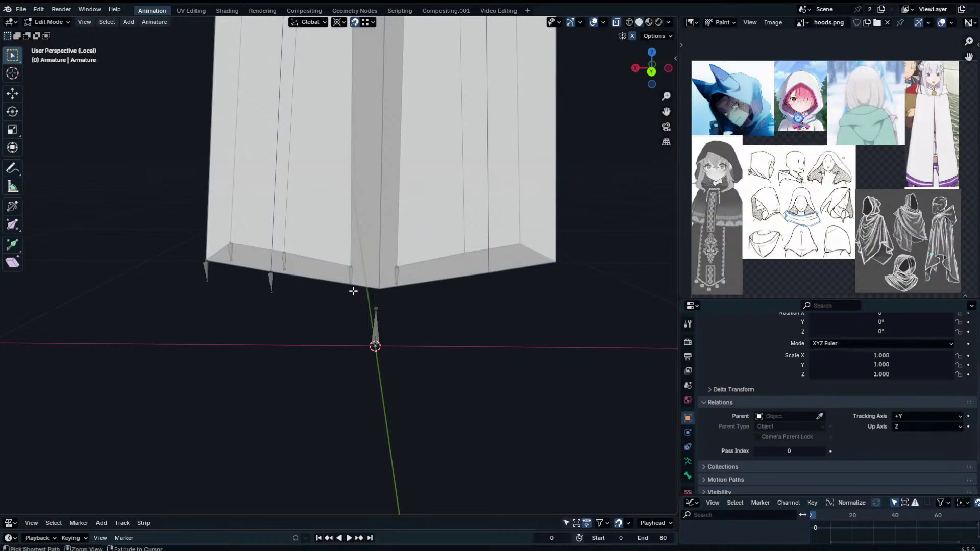
Rename the copied inner back hem bone FF and snap it to the hem's centre vertex, 0.06251 m along X.
{"action": "key", "text": "F2"}
{"action": "key", "text": "BackSpace"}
{"action": "key", "text": "BackSpace"}
{"action": "key", "text": "BackSpace"}
{"action": "key", "text": "BackSpace"}
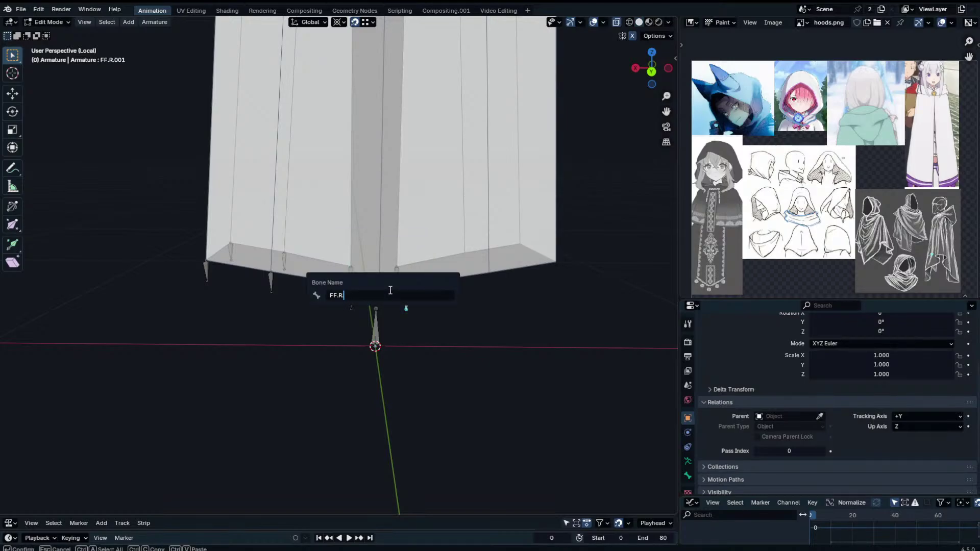
{"action": "key", "text": "Return"}
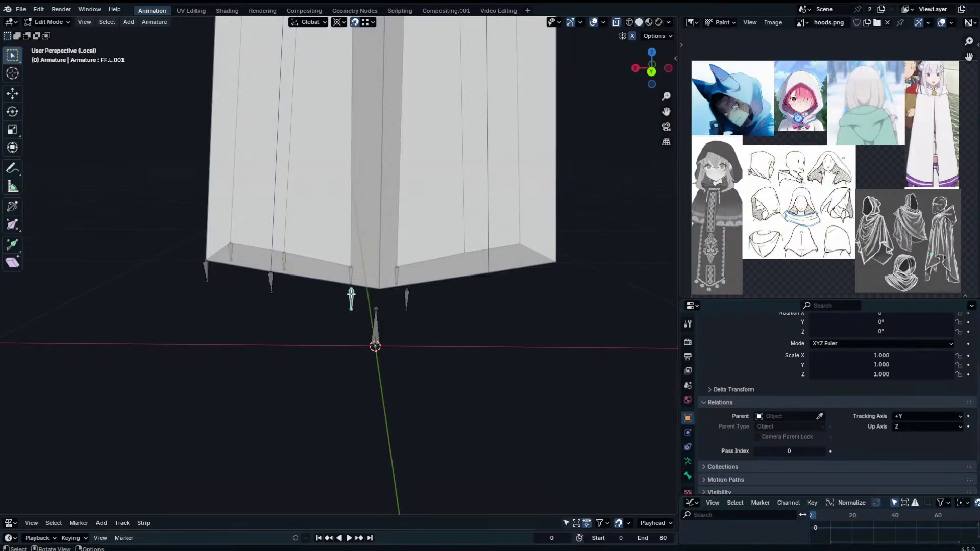
{"action": "key", "text": "g"}
{"action": "left_click", "coordinate": [384, 298]}
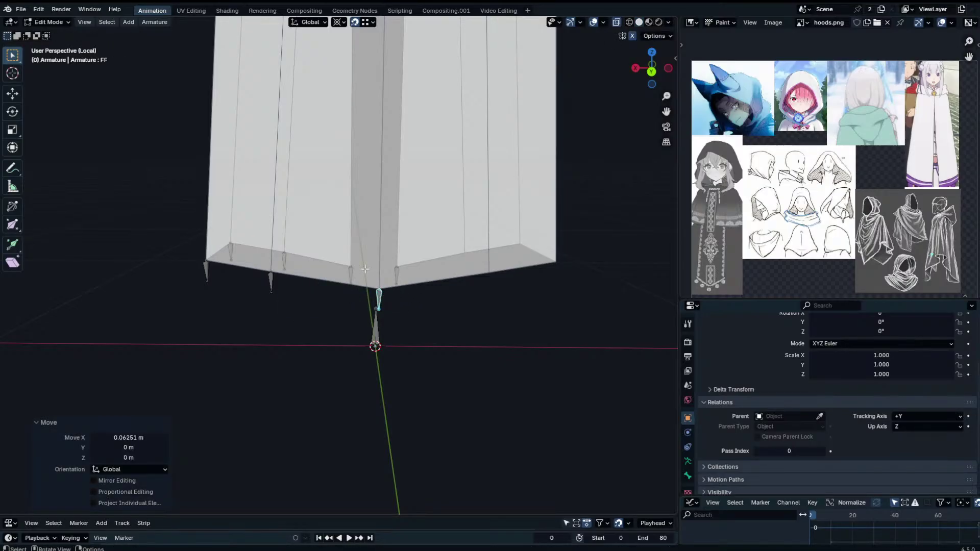
Rename the centre bone of the back hem BC.
{"action": "key", "text": "F2"}
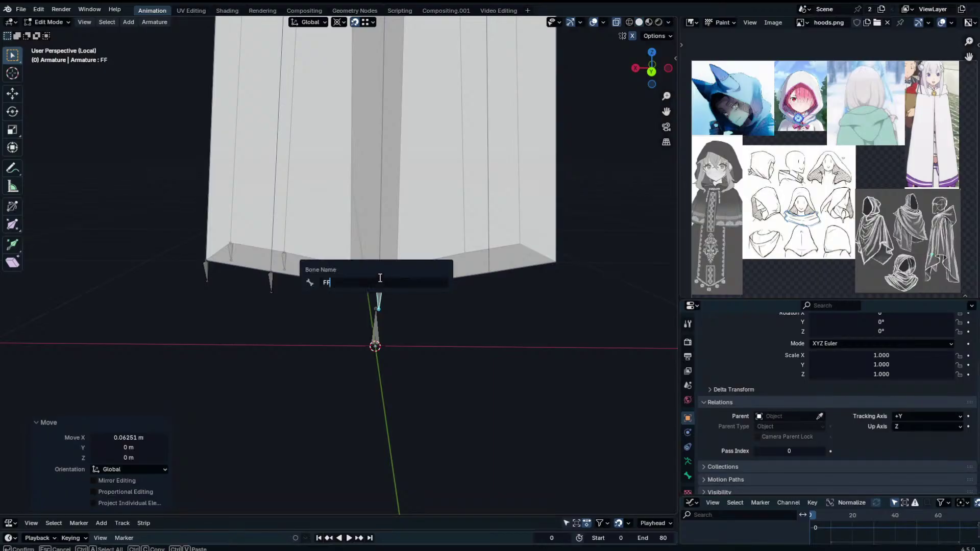
{"action": "type", "text": "BB"}
{"action": "key", "text": "Return"}
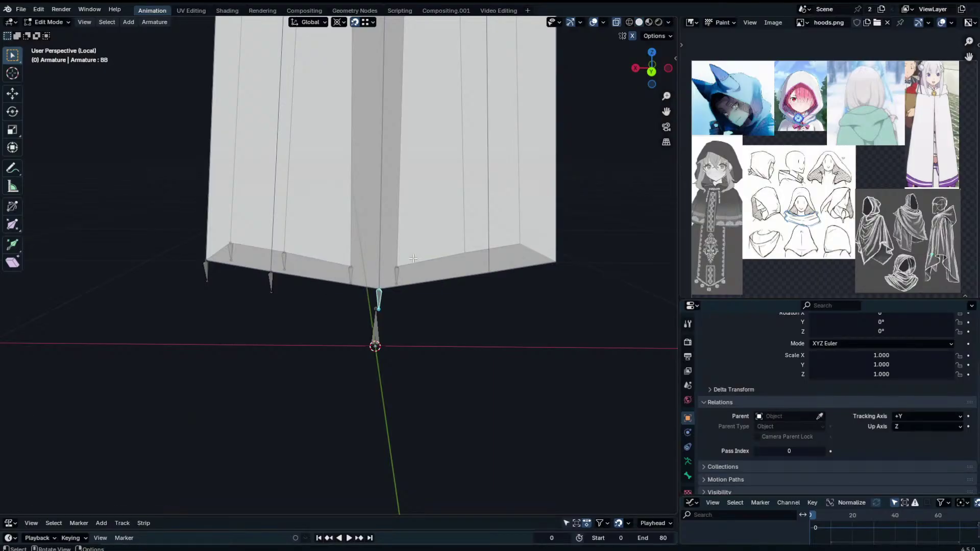
{"action": "key", "text": "F2"}
{"action": "type", "text": "BC"}
{"action": "key", "text": "Return"}
Rename the back hem copy of F.L as B.L and the back corner copy of FE.L as BE.L.
{"action": "left_click", "coordinate": [271, 281]}
{"action": "scroll", "coordinate": [280, 301], "scroll_direction": "up", "scroll_amount": 1}
{"action": "middle_click_drag", "start_coordinate": [277, 308], "coordinate": [350, 312], "text": "shift"}
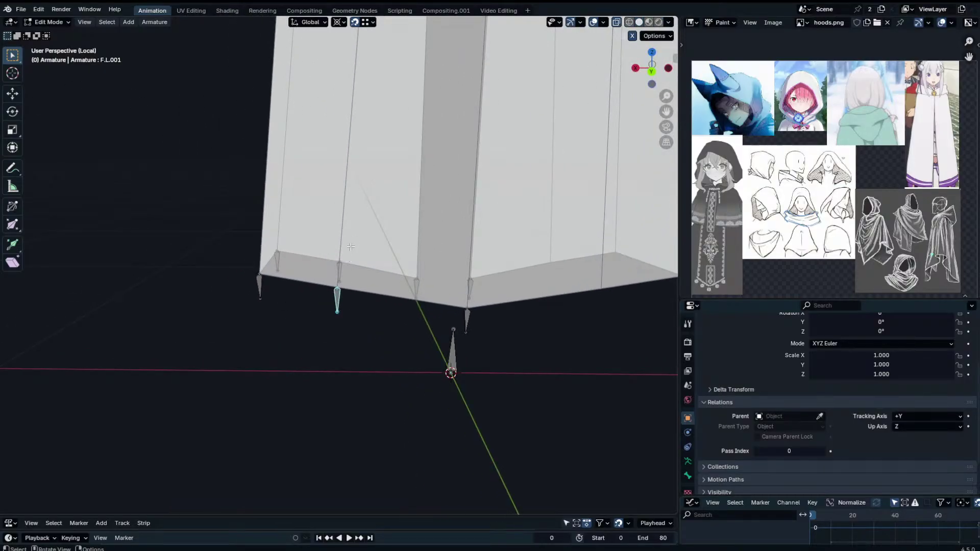
{"action": "key", "text": "F2"}
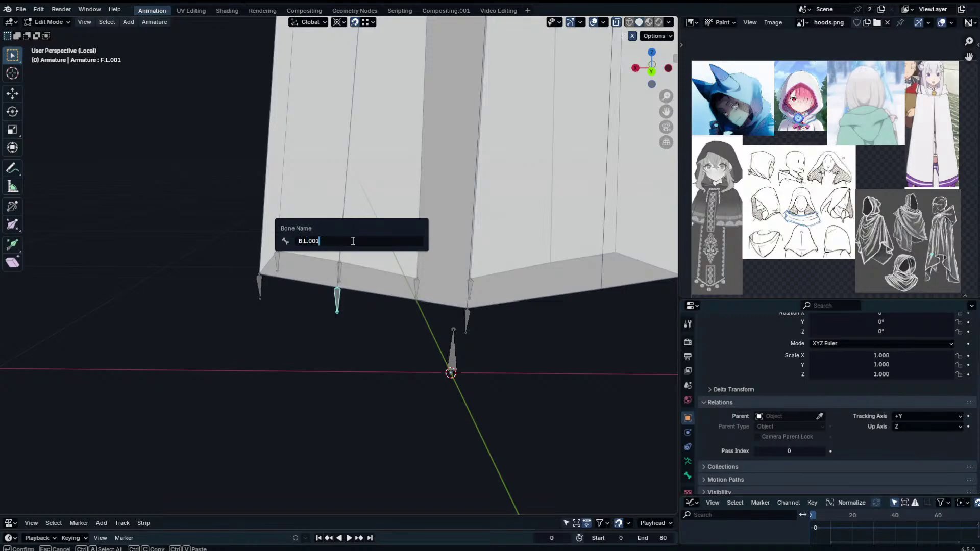
{"action": "key", "text": "Return"}
{"action": "left_click", "coordinate": [260, 300]}
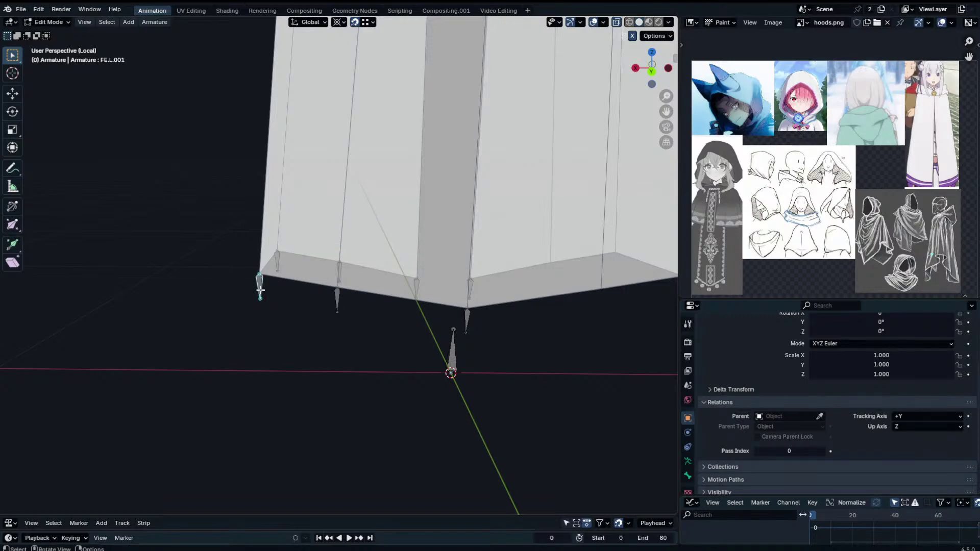
{"action": "key", "text": "F2"}
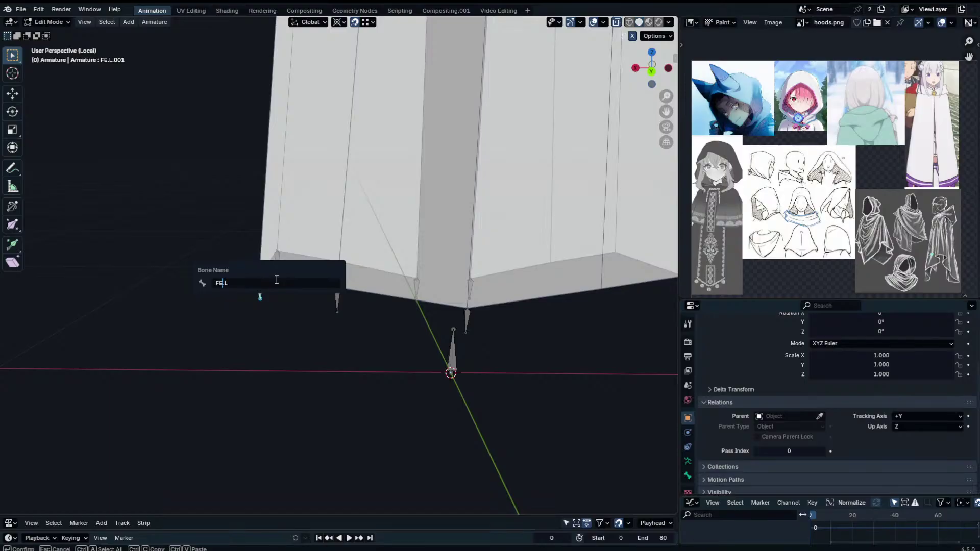
{"action": "key", "text": "Return"}
Test-move BE.L and FE.L together in Pose Mode, cancel the move and return to Object Mode.
{"action": "key", "text": "Tab"}
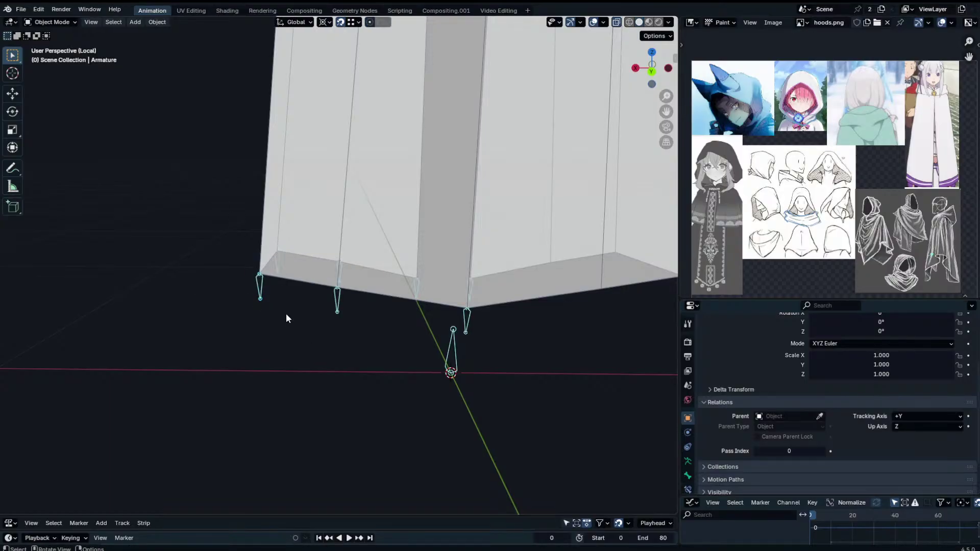
{"action": "key", "text": "ctrl+Tab"}
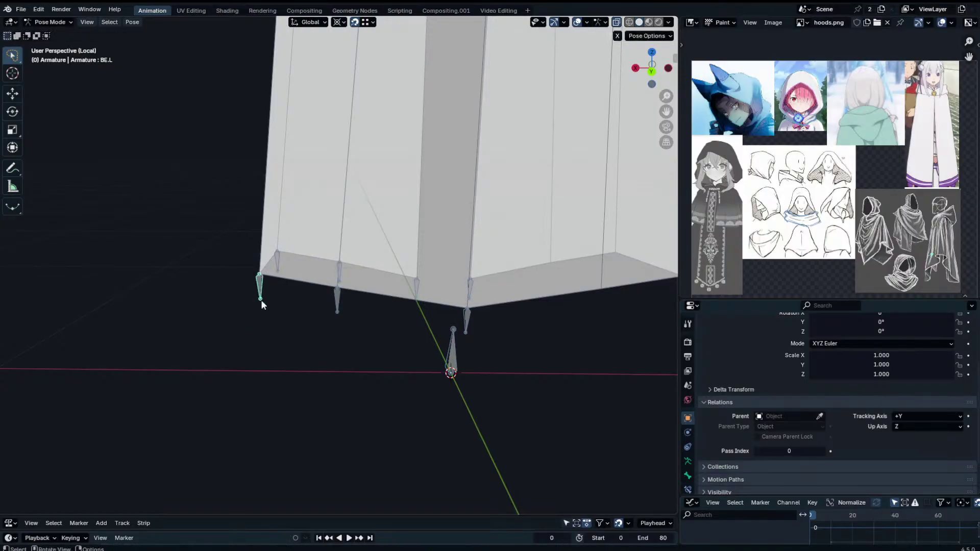
{"action": "middle_click_drag", "start_coordinate": [262, 299], "coordinate": [404, 300]}
{"action": "left_click", "coordinate": [390, 288], "text": "shift"}
{"action": "key", "text": "g"}
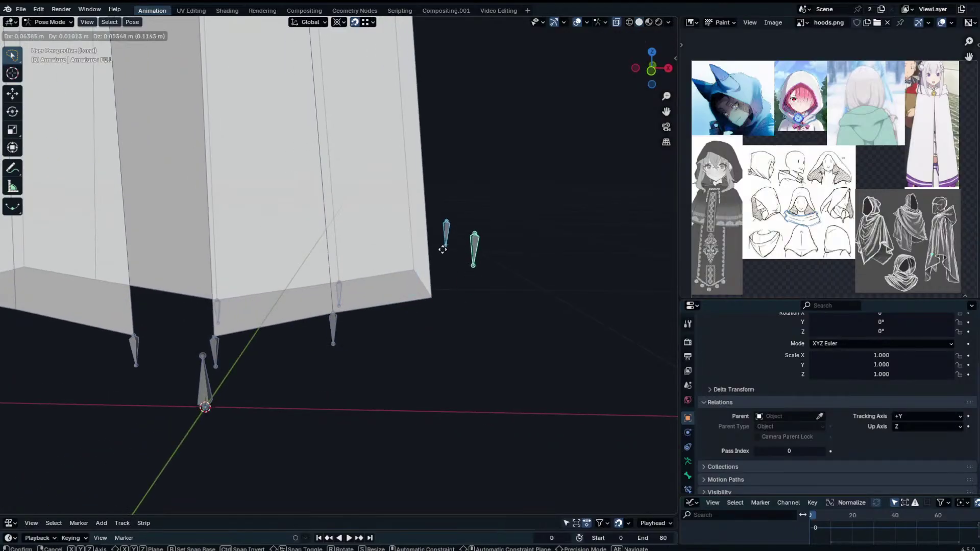
{"action": "right_click", "coordinate": [443, 272]}
{"action": "scroll", "coordinate": [455, 261], "scroll_direction": "down", "scroll_amount": 4}
{"action": "left_click", "coordinate": [464, 251]}
{"action": "key", "text": "ctrl+Tab"}
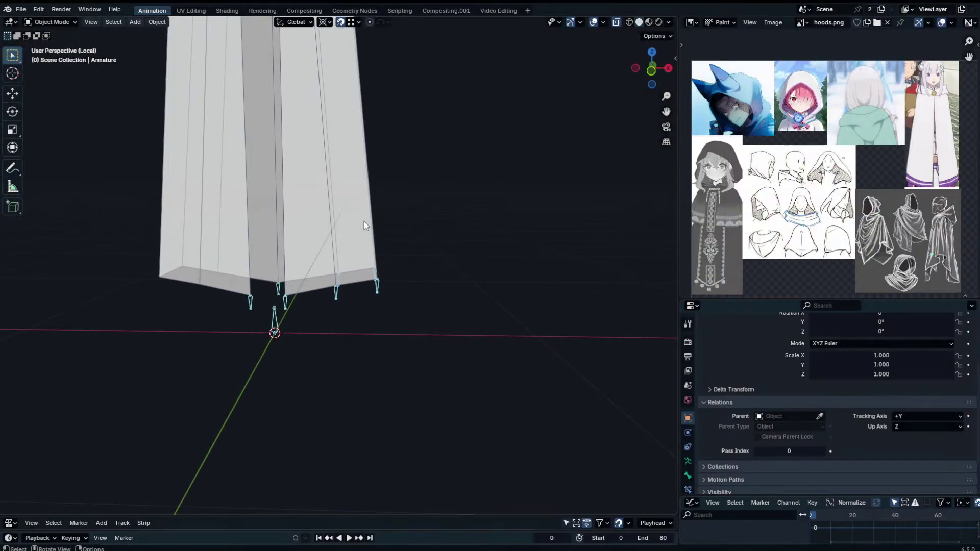
Select the cape mesh and the armature together, and enter Edit Mode on the armature.
{"action": "left_click", "coordinate": [360, 216]}
{"action": "middle_click_drag", "start_coordinate": [366, 304], "coordinate": [334, 293]}
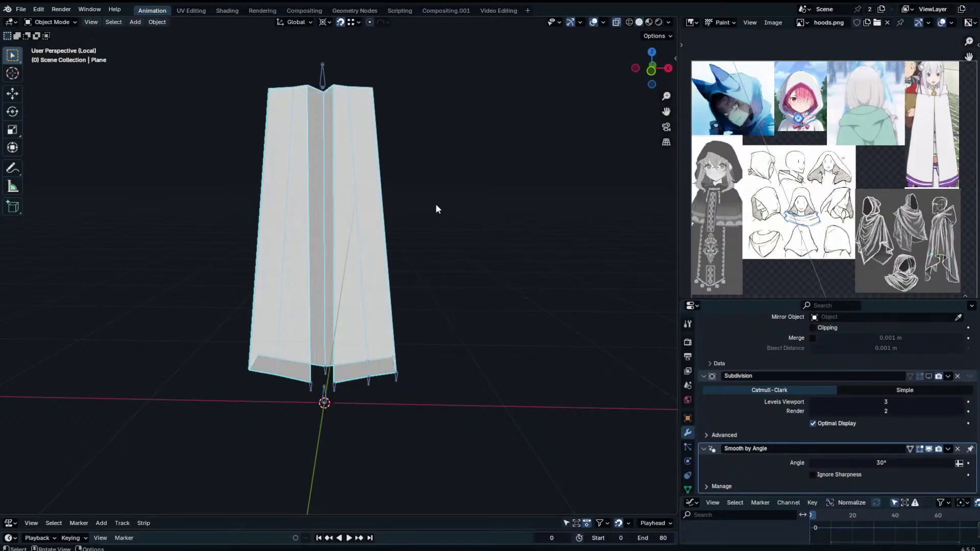
{"action": "middle_click_drag", "start_coordinate": [435, 208], "coordinate": [418, 192]}
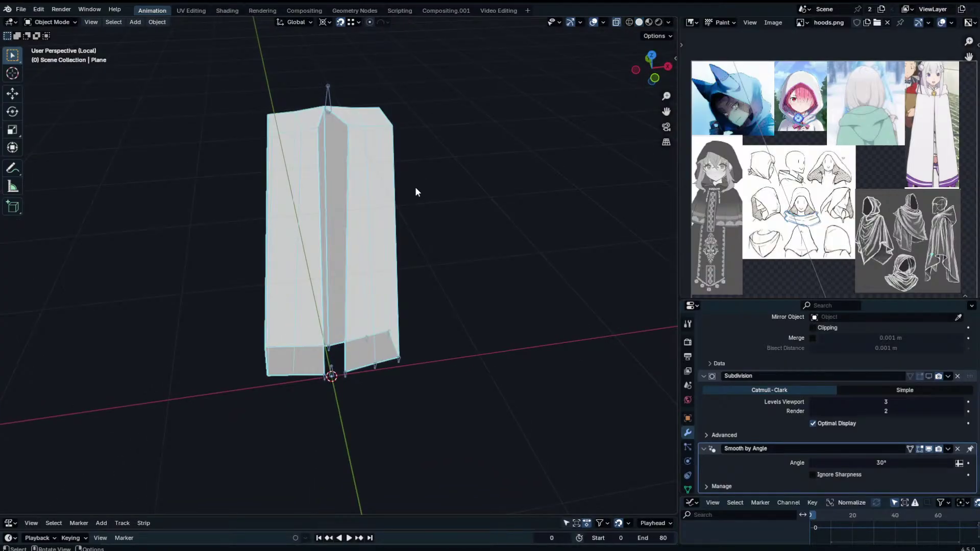
{"action": "left_click", "coordinate": [399, 362], "text": "shift"}
{"action": "middle_click_drag", "start_coordinate": [397, 357], "coordinate": [391, 277]}
{"action": "key", "text": "Tab"}
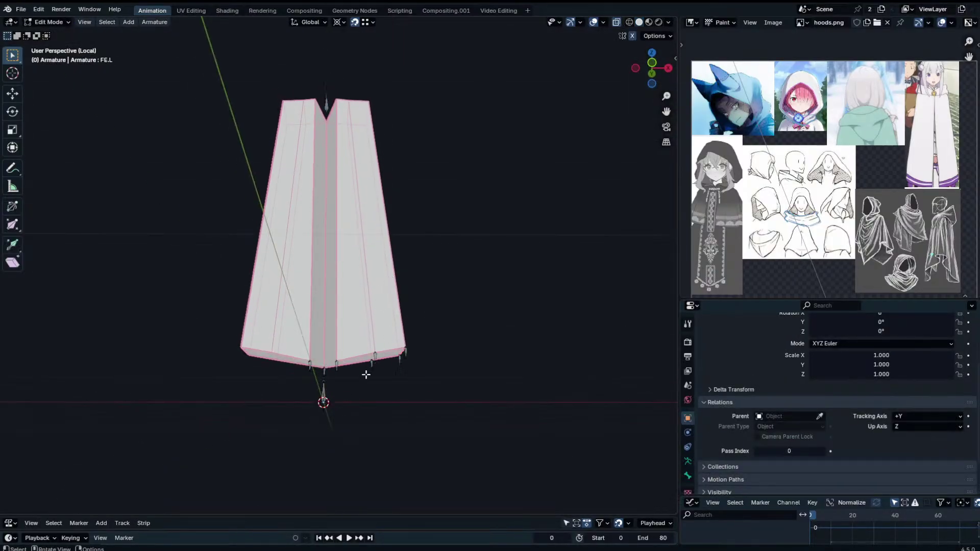
Duplicate the FF.L bone in place with its mirrored counterpart, and delete the selected bones.
{"action": "middle_click_drag", "start_coordinate": [366, 374], "coordinate": [355, 321]}
{"action": "left_click", "coordinate": [335, 383]}
{"action": "scroll", "coordinate": [357, 332], "scroll_direction": "up", "scroll_amount": 2}
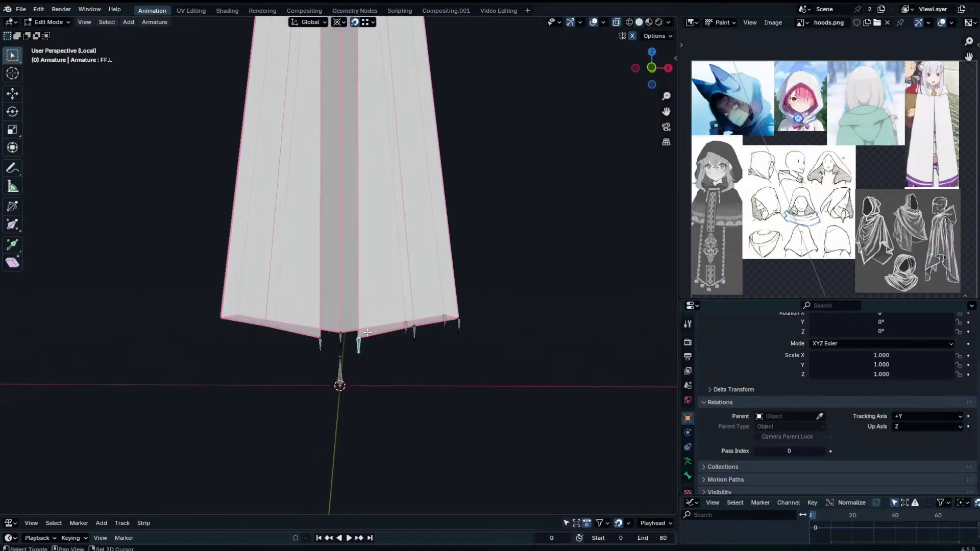
{"action": "key", "text": "shift+d"}
{"action": "left_click", "coordinate": [415, 345]}
{"action": "key", "text": "x"}
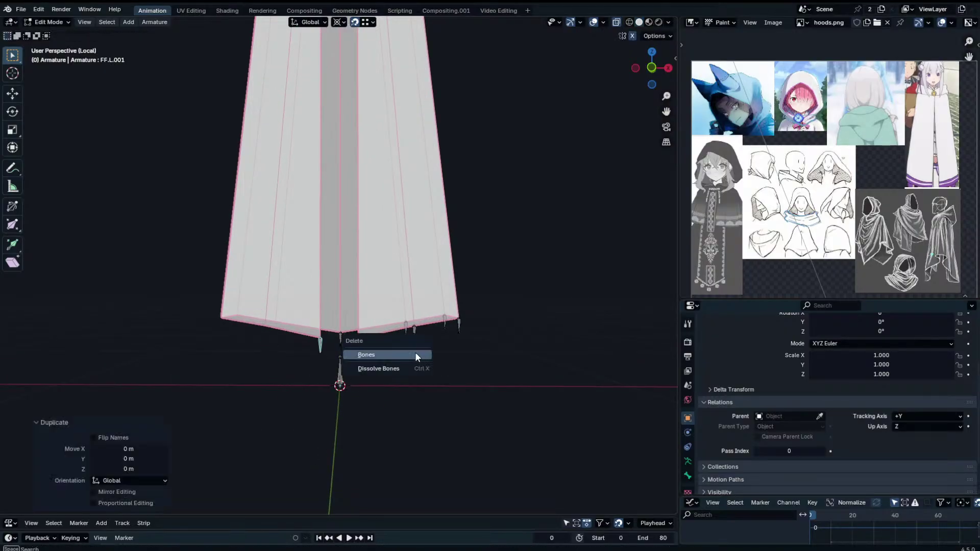
{"action": "left_click", "coordinate": [411, 353]}
Symmetrize the selected side hem bones to the opposite side of the cape, and return to Object Mode.
{"action": "left_click", "coordinate": [414, 332]}
{"action": "right_click", "coordinate": [412, 332]}
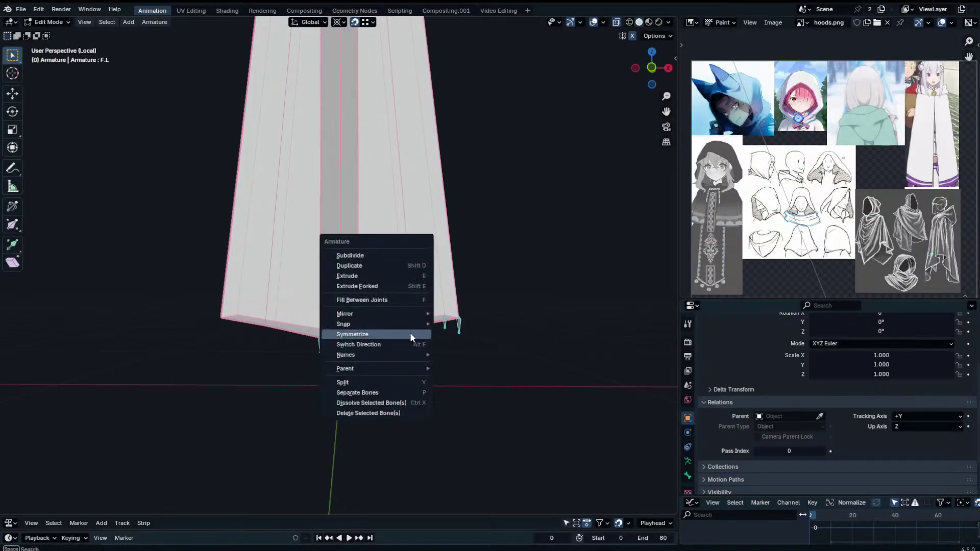
{"action": "left_click", "coordinate": [411, 332]}
{"action": "key", "text": "Tab"}
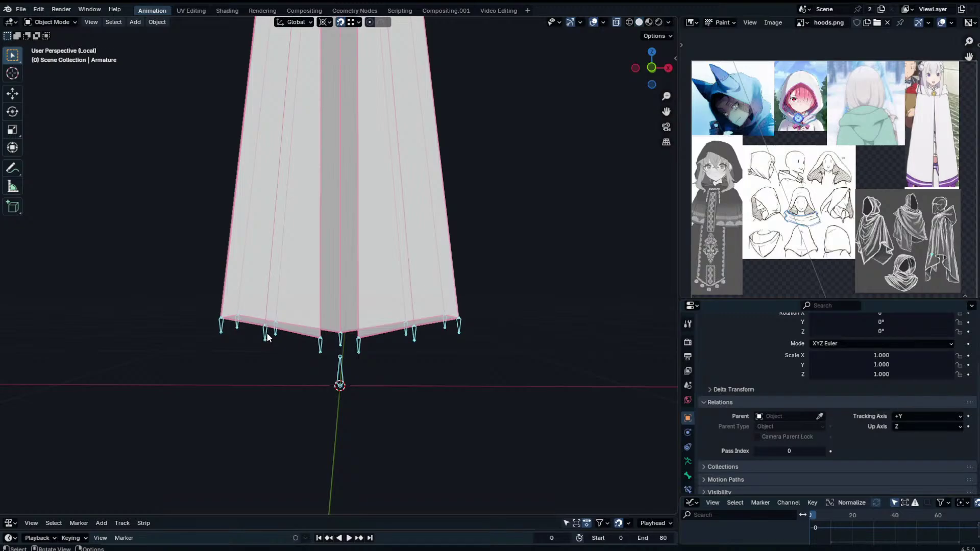
Test-move the Root bone in Pose Mode, cancel the move and return to Object Mode.
{"action": "left_click", "coordinate": [269, 341]}
{"action": "left_click", "coordinate": [311, 356]}
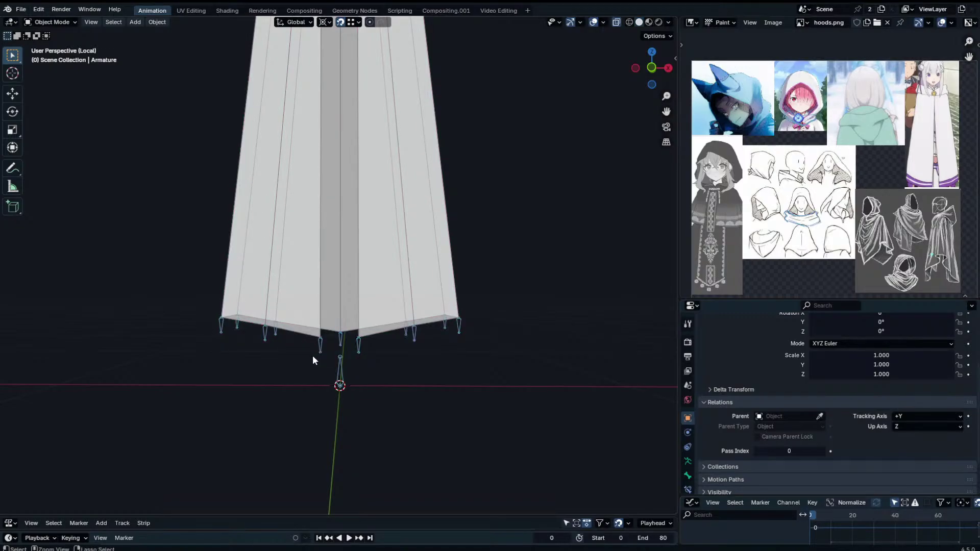
{"action": "key", "text": "ctrl+z"}
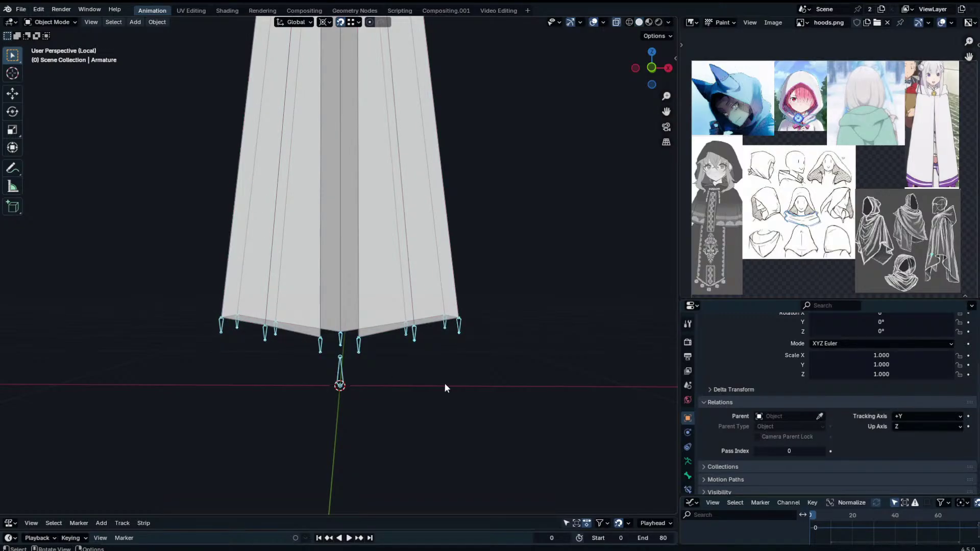
{"action": "key", "text": "ctrl+Tab"}
{"action": "key", "text": "g"}
{"action": "right_click", "coordinate": [333, 386]}
{"action": "scroll", "coordinate": [369, 347], "scroll_direction": "down", "scroll_amount": 2}
{"action": "scroll", "coordinate": [370, 343], "scroll_direction": "up", "scroll_amount": 2}
{"action": "mouse_move", "coordinate": [372, 343]}
{"action": "middle_mouse_down"}
{"action": "mouse_move", "coordinate": [351, 348]}
{"action": "mouse_move", "coordinate": [383, 356]}
{"action": "middle_mouse_up"}
{"action": "key", "text": "g"}
{"action": "right_click", "coordinate": [344, 374]}
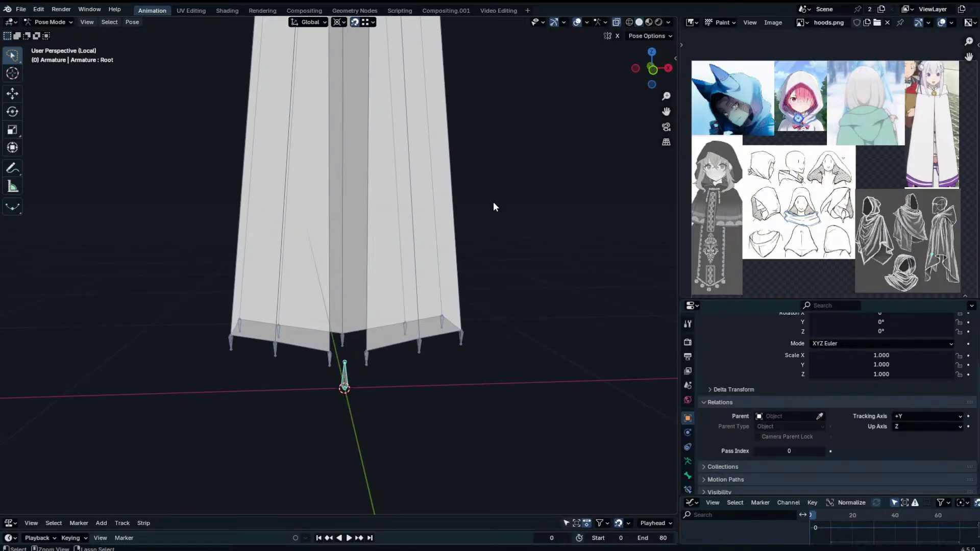
{"action": "key", "text": "ctrl+Tab"}
Parent the cape mesh to the armature with automatic weights.
{"action": "middle_click_drag", "start_coordinate": [459, 268], "coordinate": [454, 258]}
{"action": "left_click", "coordinate": [397, 335]}
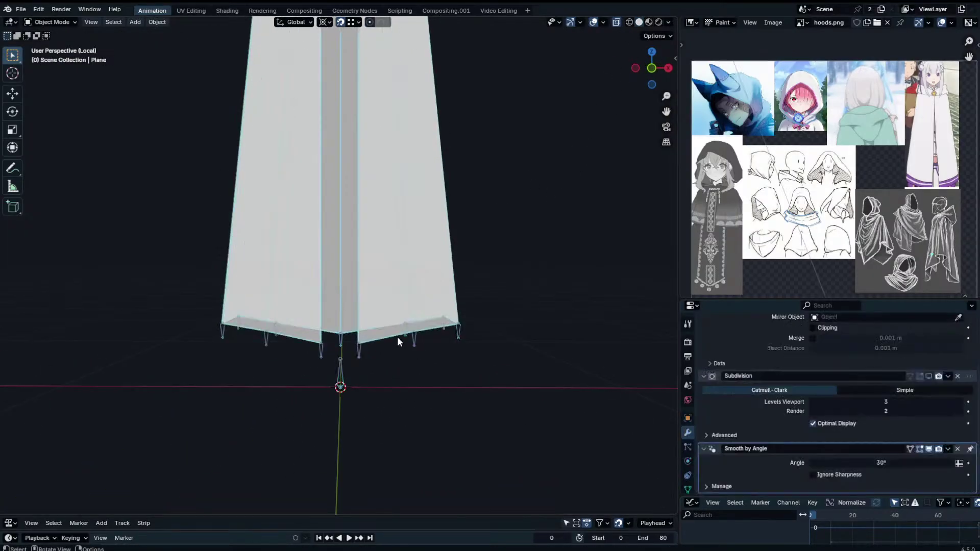
{"action": "left_click", "coordinate": [417, 341], "text": "shift"}
{"action": "right_click", "coordinate": [416, 341]}
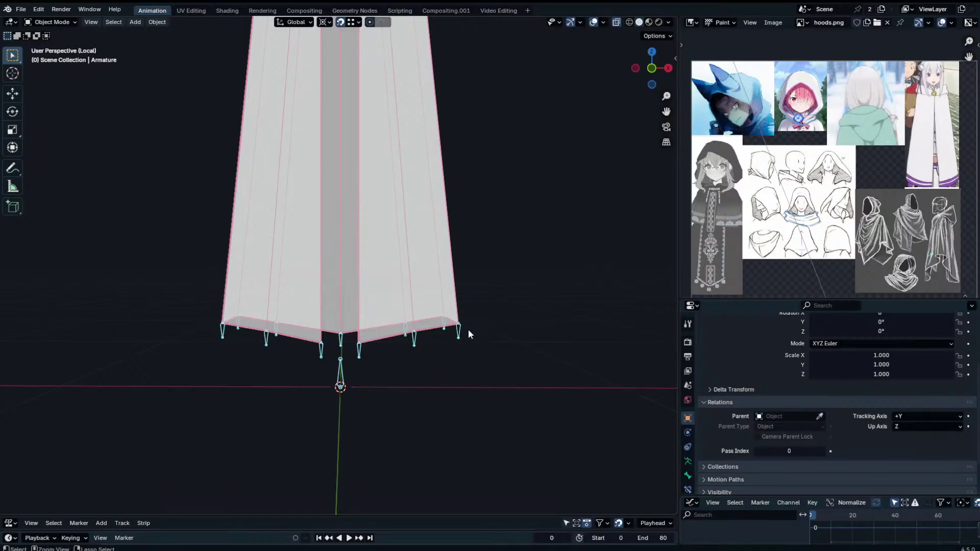
{"action": "key", "text": "ctrl+p"}
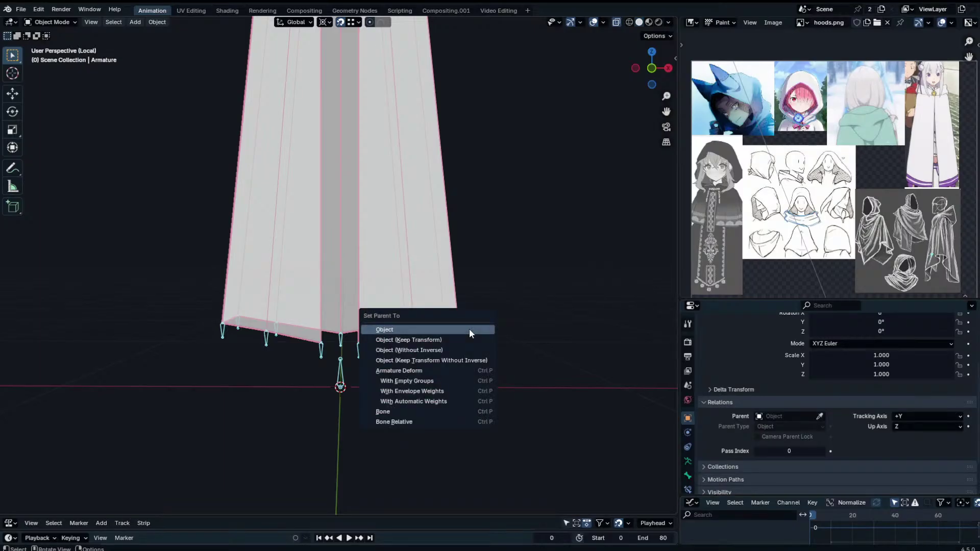
{"action": "left_click", "coordinate": [445, 402]}
Examine the cape's modifiers and vertex groups, and select the FF.R.002 group.
{"action": "left_click", "coordinate": [441, 313]}
{"action": "left_click", "coordinate": [687, 432]}
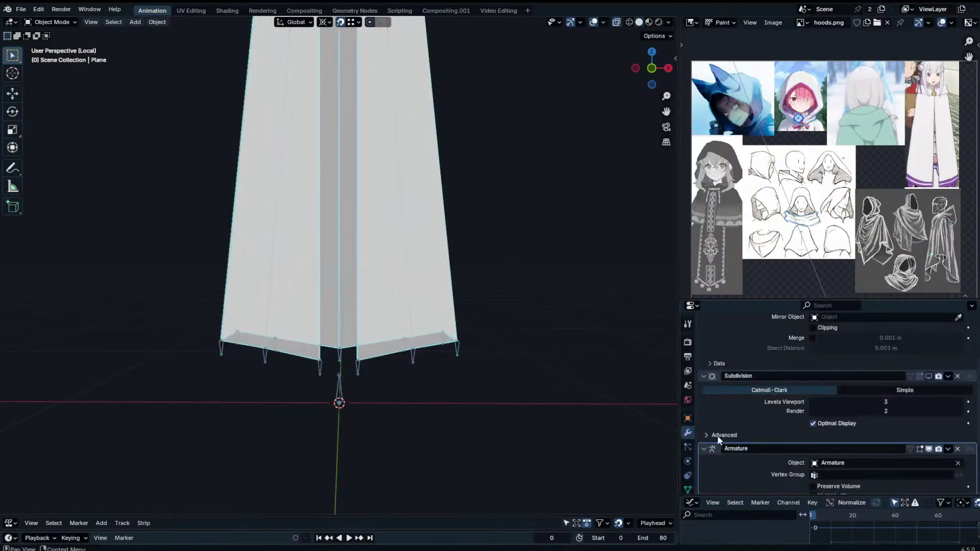
{"action": "left_click", "coordinate": [687, 489]}
{"action": "scroll", "coordinate": [727, 415], "scroll_direction": "up", "scroll_amount": 5}
{"action": "scroll", "coordinate": [757, 384], "scroll_direction": "down", "scroll_amount": 3}
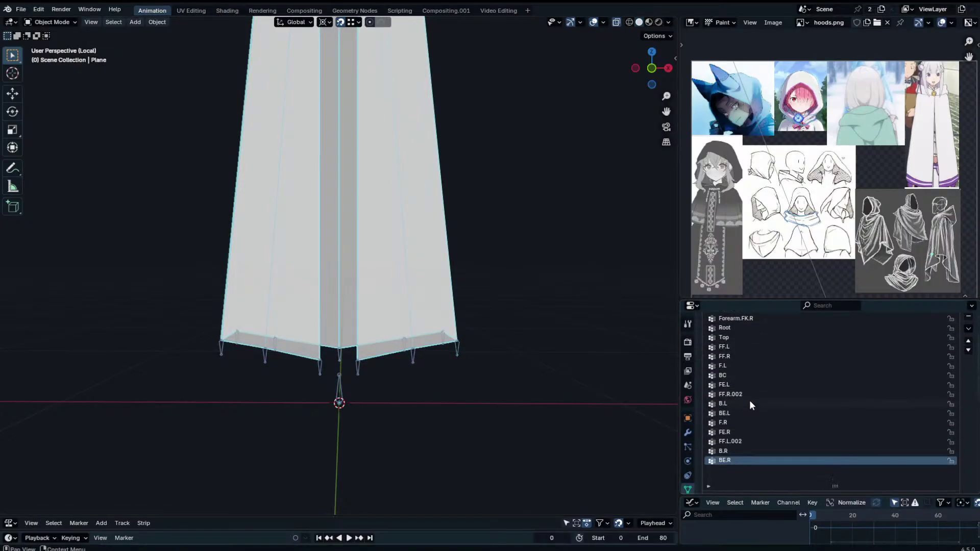
{"action": "left_click", "coordinate": [748, 394]}
Delete the duplicate bone overlapping FF.L at the front opening with its mirrored counterpart, and check the neighbouring hem bones.
{"action": "left_click", "coordinate": [322, 371]}
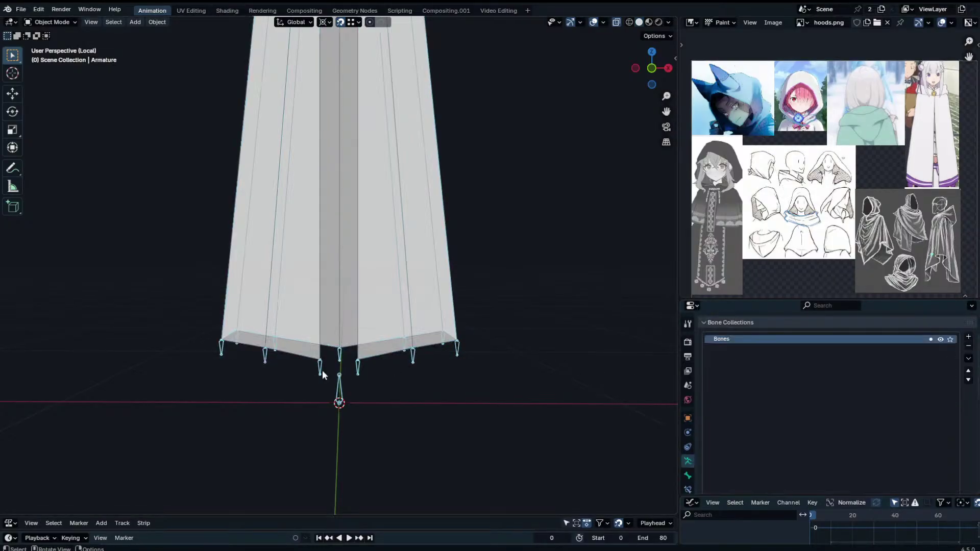
{"action": "key", "text": "ctrl+Tab"}
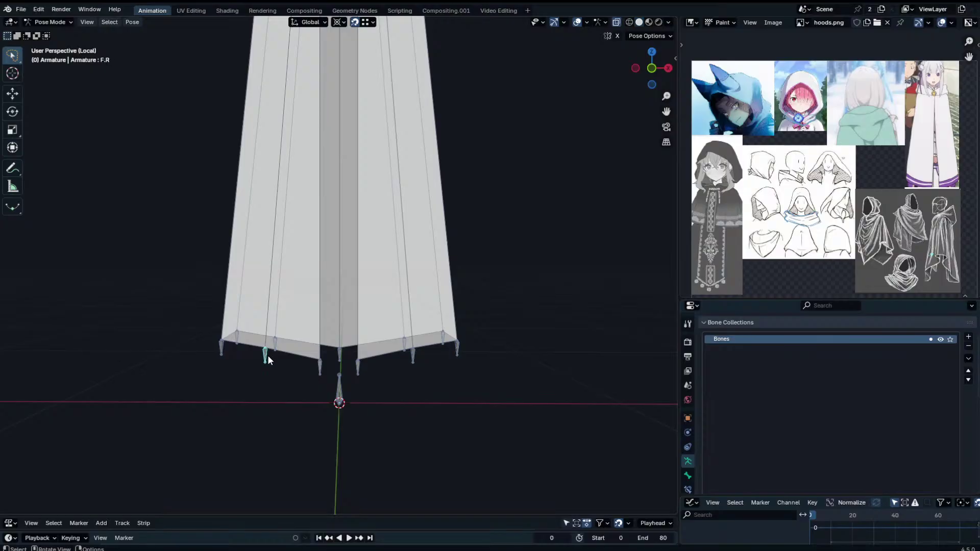
{"action": "left_click", "coordinate": [228, 347]}
{"action": "left_click", "coordinate": [265, 356]}
{"action": "left_click", "coordinate": [357, 373]}
{"action": "key", "text": "Tab"}
{"action": "key", "text": "x"}
{"action": "left_click", "coordinate": [359, 373]}
{"action": "left_click", "coordinate": [417, 359]}
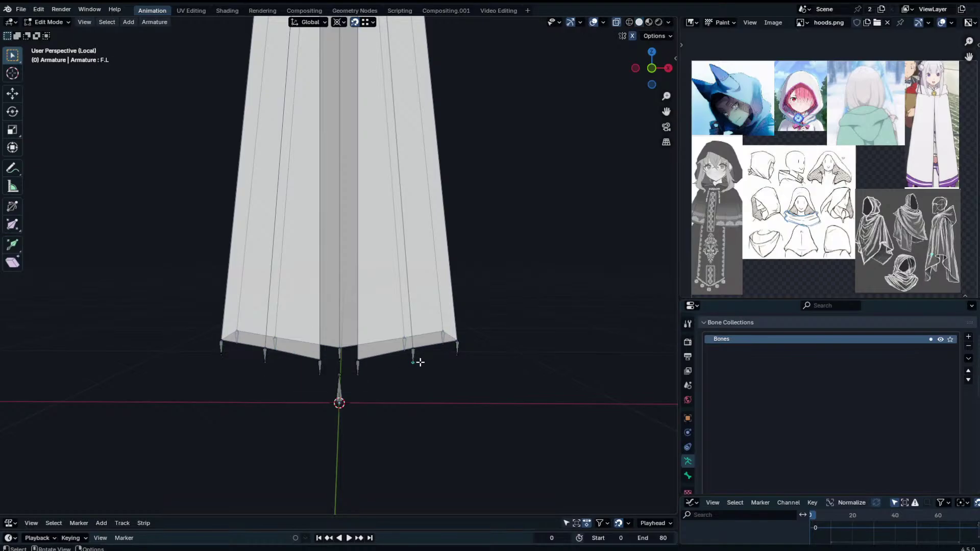
{"action": "left_click", "coordinate": [414, 357]}
{"action": "left_click", "coordinate": [320, 366]}
{"action": "key", "text": "Tab"}
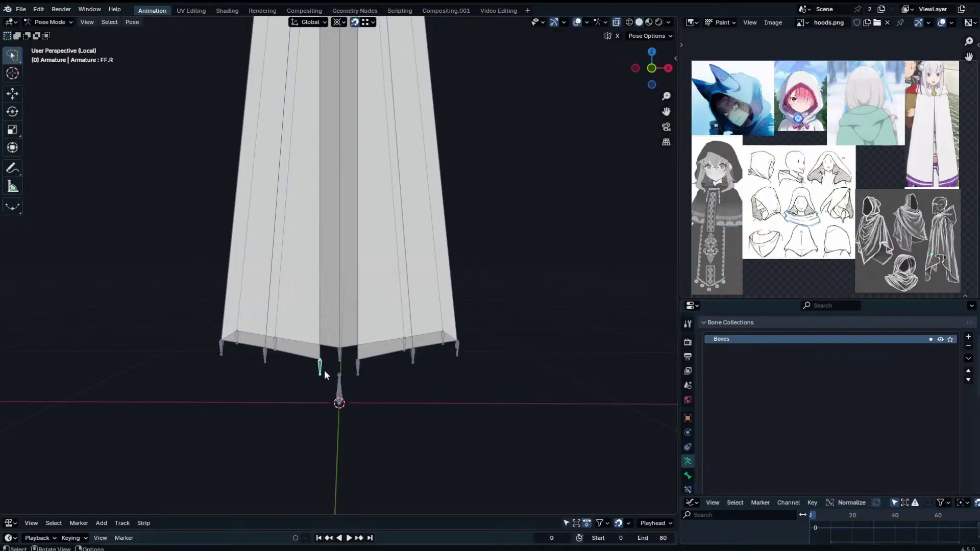
Delete the leftover vertex groups FF.L.002 and FF.R.002 from the cape mesh.
{"action": "left_click", "coordinate": [374, 345]}
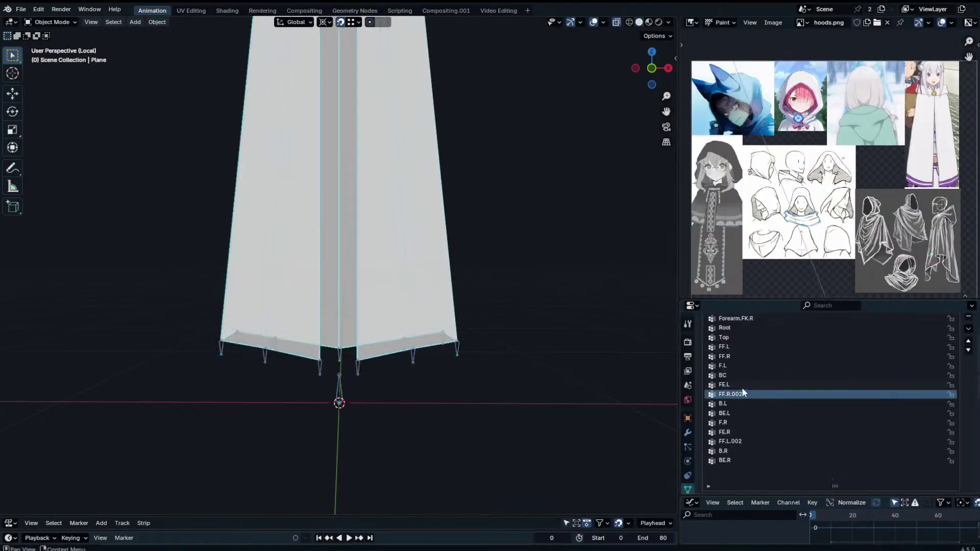
{"action": "left_click", "coordinate": [754, 394]}
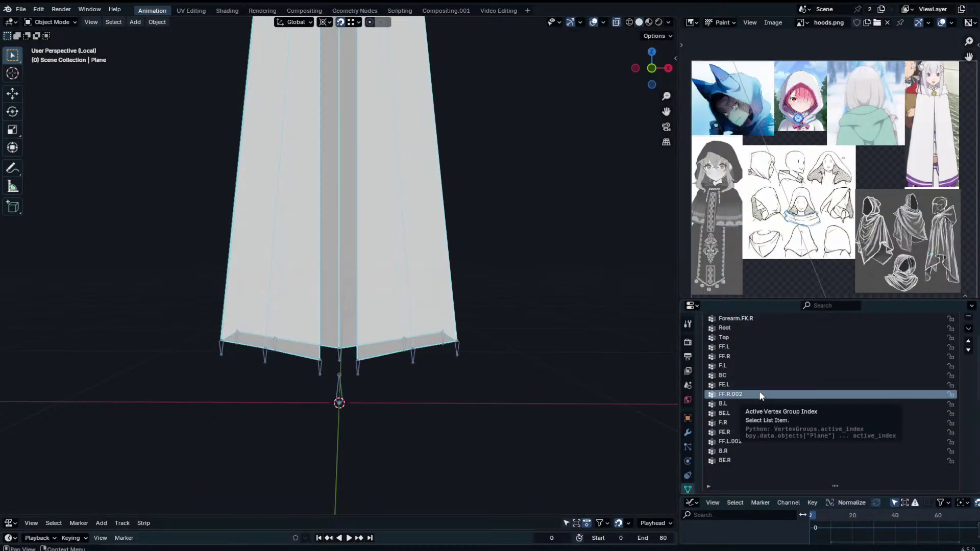
{"action": "left_click", "coordinate": [868, 442]}
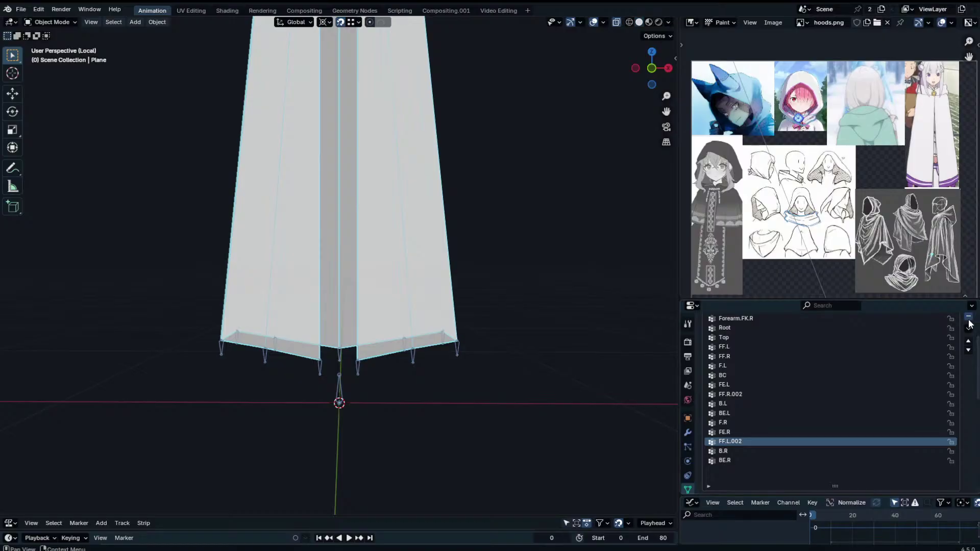
{"action": "left_click", "coordinate": [968, 316]}
{"action": "left_click", "coordinate": [787, 396]}
{"action": "left_click", "coordinate": [968, 317]}
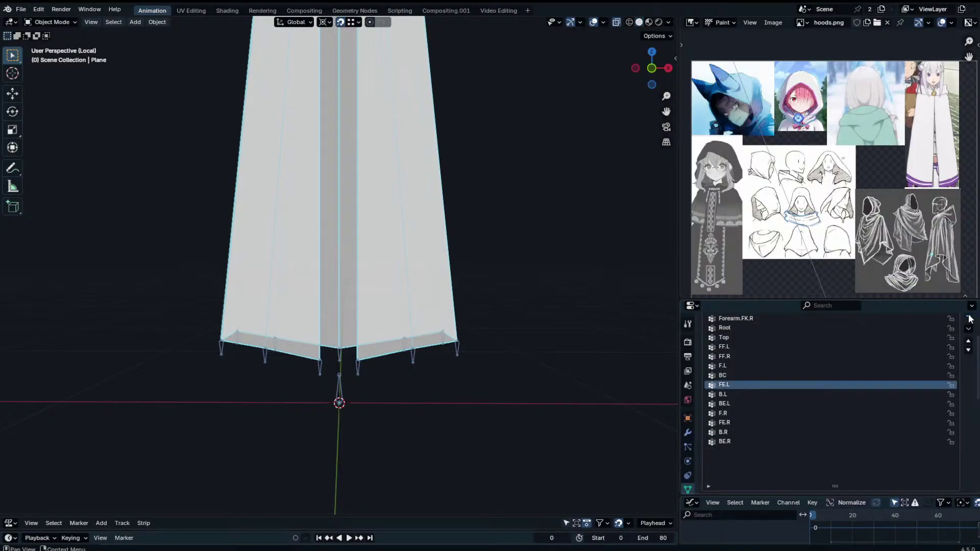
Deselect the cape, enlarge the reference image area and examine the hood and cloak sketches.
{"action": "left_click", "coordinate": [359, 371]}
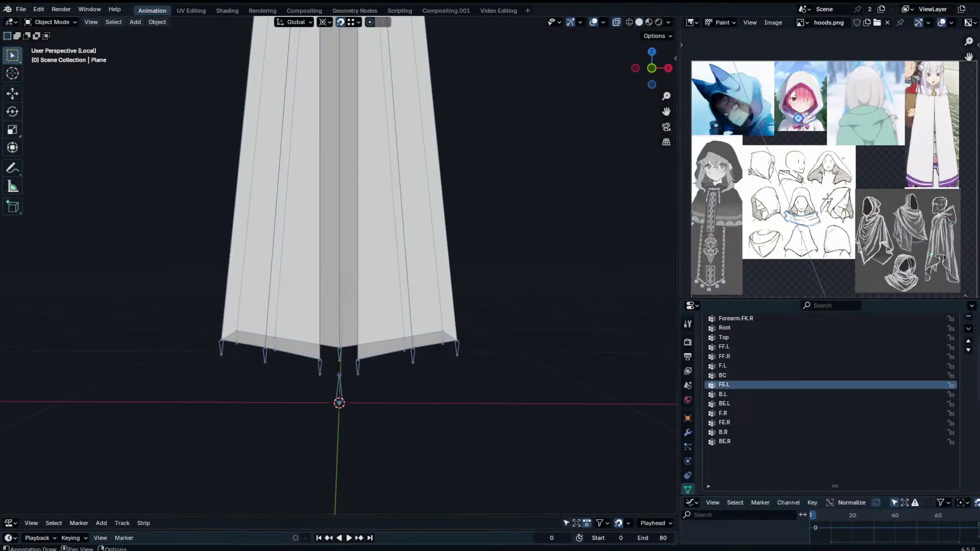
{"action": "left_click_drag", "start_coordinate": [791, 297], "coordinate": [792, 352]}
{"action": "scroll", "coordinate": [755, 264], "scroll_direction": "up", "scroll_amount": 3}
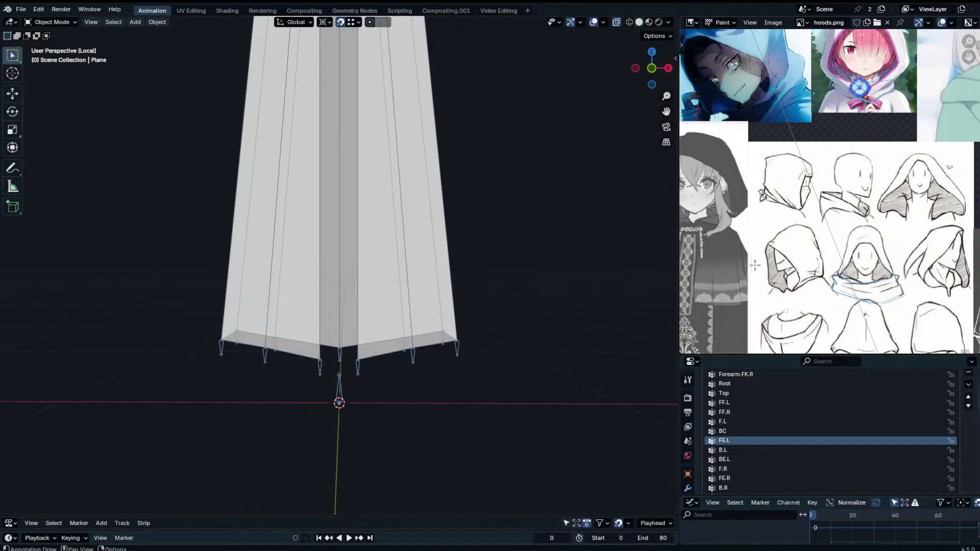
{"action": "scroll", "coordinate": [750, 250], "scroll_direction": "down", "scroll_amount": 1}
{"action": "middle_click_drag", "start_coordinate": [730, 214], "coordinate": [797, 139]}
{"action": "middle_click_drag", "start_coordinate": [845, 212], "coordinate": [664, 218]}
{"action": "scroll", "coordinate": [449, 317], "scroll_direction": "down", "scroll_amount": 1}
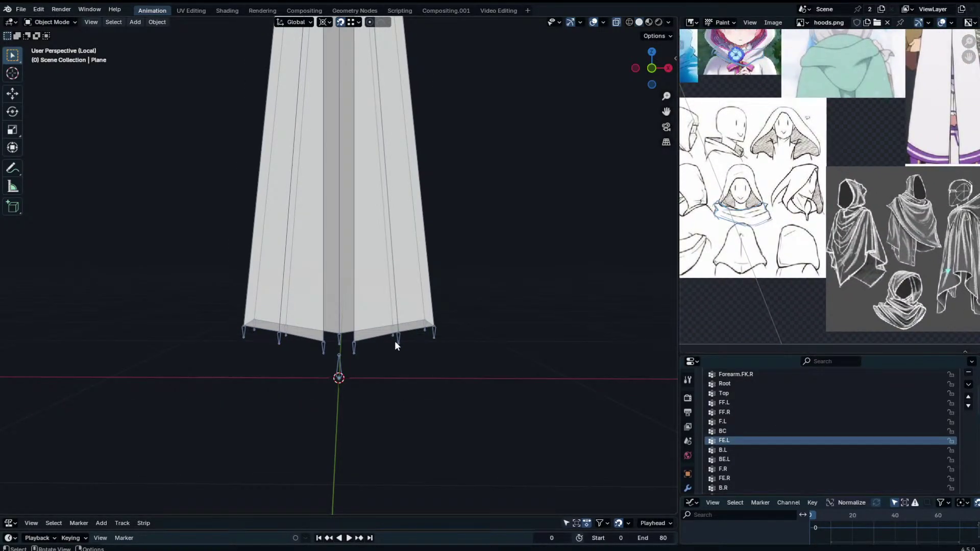
Test-move the FF.L bone in Pose Mode, cancel the move and return to Object Mode.
{"action": "left_click", "coordinate": [395, 342]}
{"action": "key", "text": "ctrl+Tab"}
{"action": "key", "text": "g"}
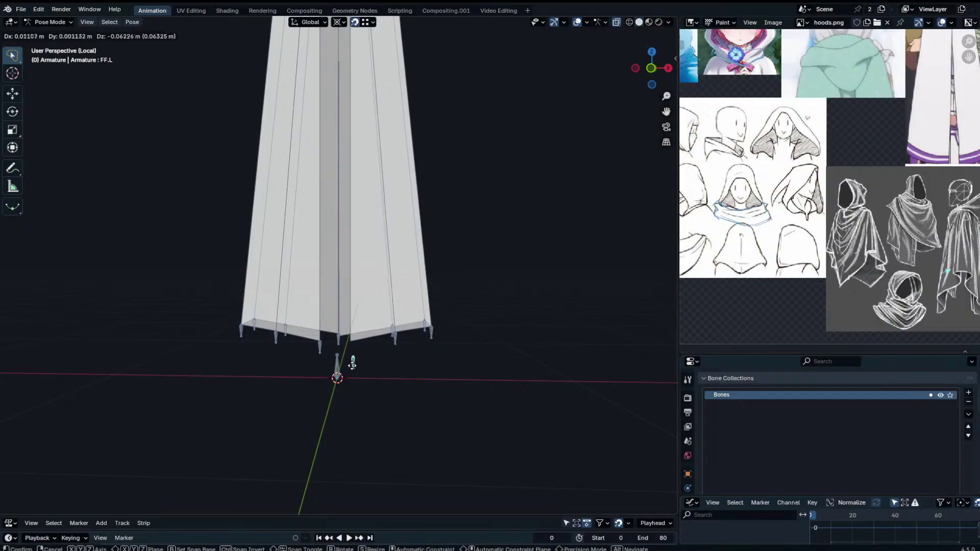
{"action": "right_click", "coordinate": [366, 349]}
{"action": "middle_click_drag", "start_coordinate": [365, 349], "coordinate": [408, 332]}
{"action": "key", "text": "ctrl+Tab"}
Open the cape mesh in Edit Mode and enlarge the Properties editor to fit its whole vertex group list.
{"action": "left_click", "coordinate": [409, 331]}
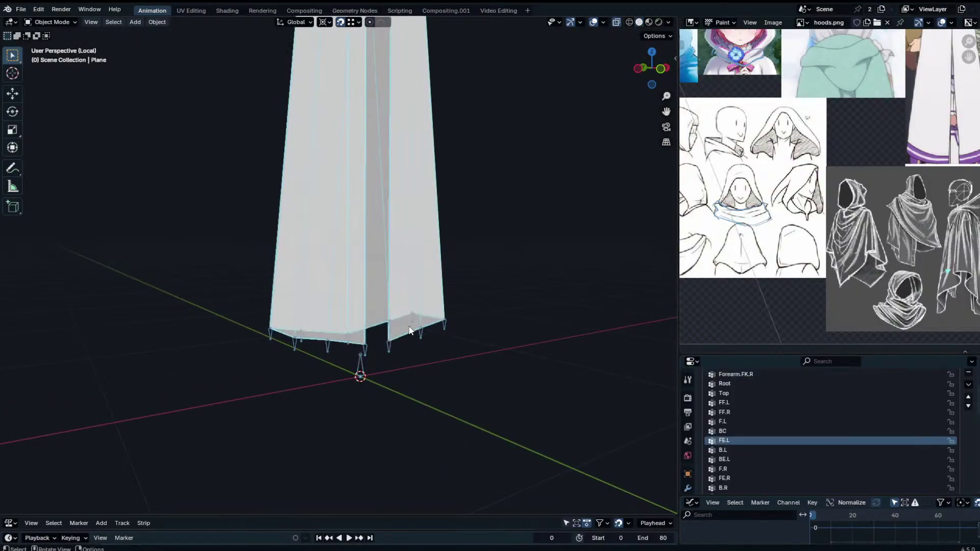
{"action": "key", "text": "Tab"}
{"action": "scroll", "coordinate": [817, 400], "scroll_direction": "up", "scroll_amount": 3}
{"action": "scroll", "coordinate": [834, 415], "scroll_direction": "down", "scroll_amount": 1}
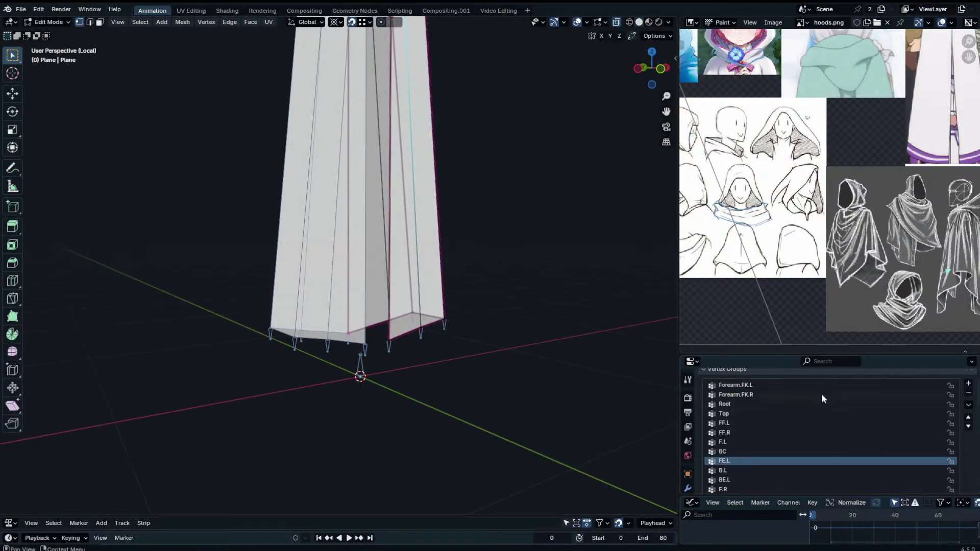
{"action": "left_click_drag", "start_coordinate": [784, 353], "coordinate": [780, 159]}
Remove the cape's vertices from all vertex groups to clear the automatic weights.
{"action": "left_click", "coordinate": [774, 320]}
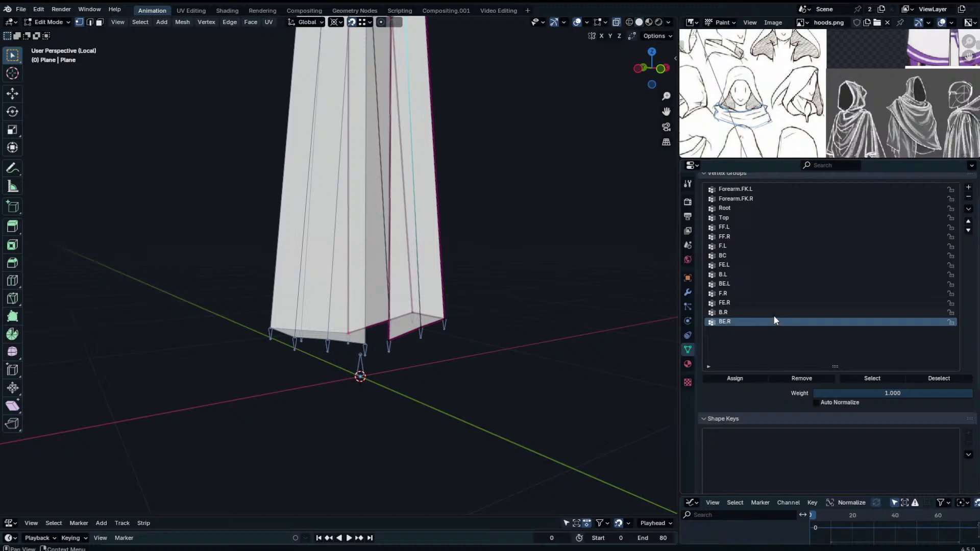
{"action": "left_click", "coordinate": [968, 209]}
{"action": "left_click", "coordinate": [929, 287]}
{"action": "left_click", "coordinate": [968, 209]}
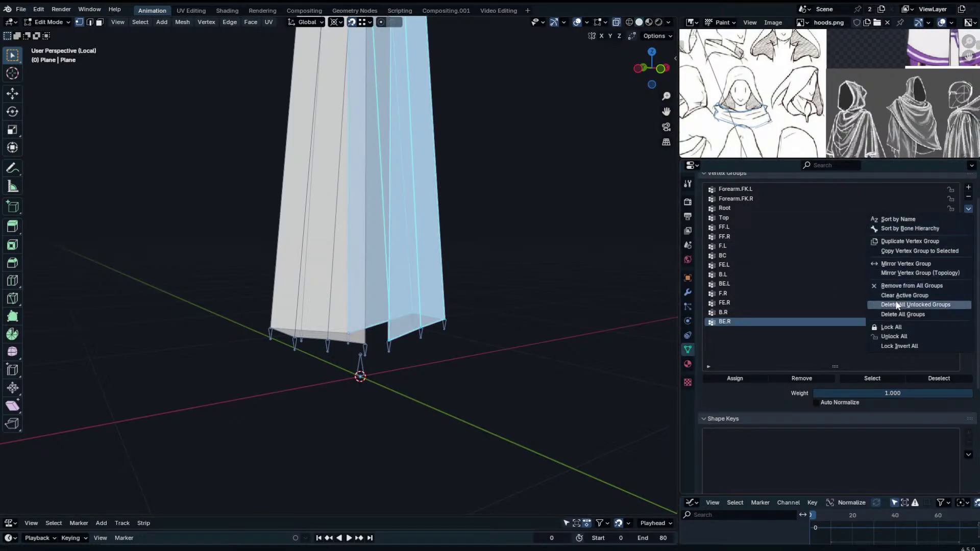
Sort the cape's vertex groups by name and again by bone hierarchy.
{"action": "middle_click_drag", "start_coordinate": [465, 278], "coordinate": [587, 276]}
{"action": "scroll", "coordinate": [718, 295], "scroll_direction": "up", "scroll_amount": 1}
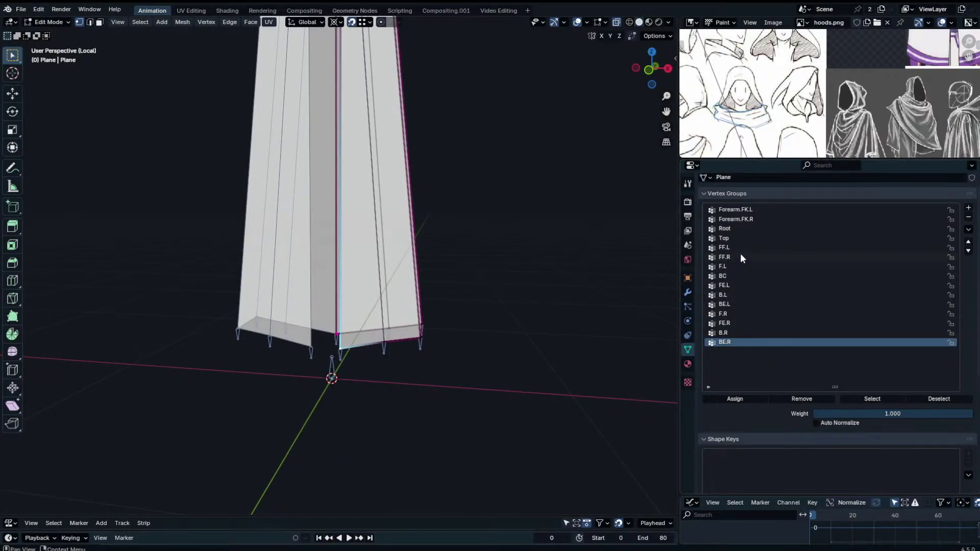
{"action": "left_click", "coordinate": [968, 229]}
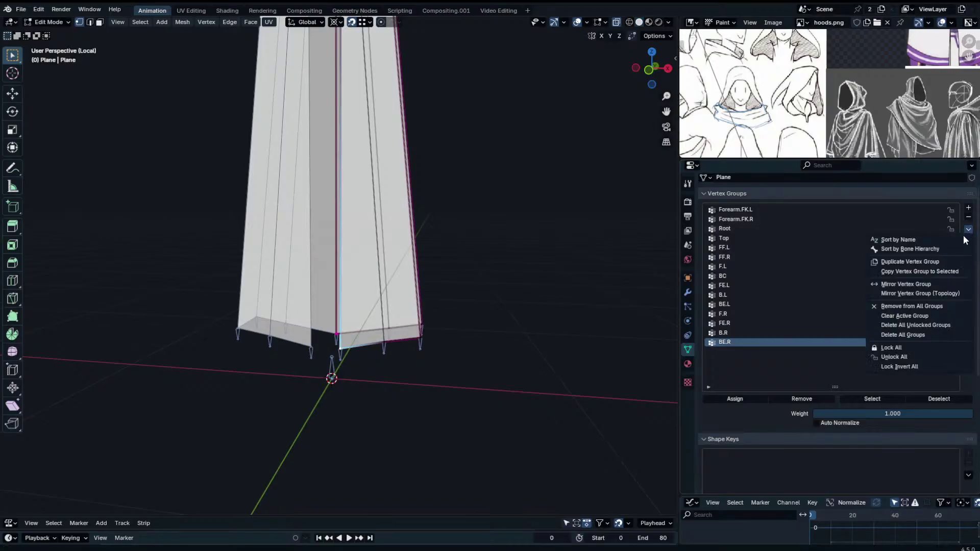
{"action": "left_click", "coordinate": [924, 240]}
{"action": "left_click", "coordinate": [968, 229]}
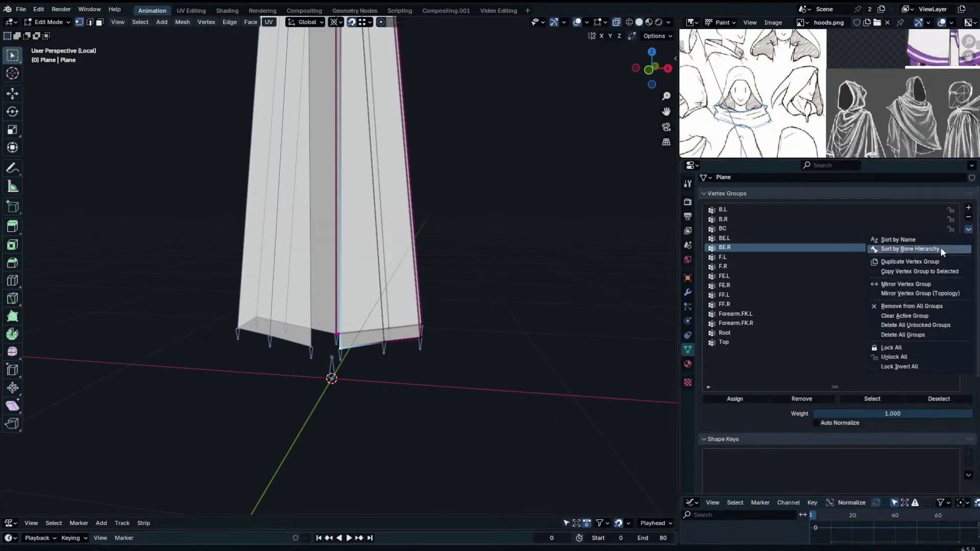
{"action": "left_click", "coordinate": [940, 247]}
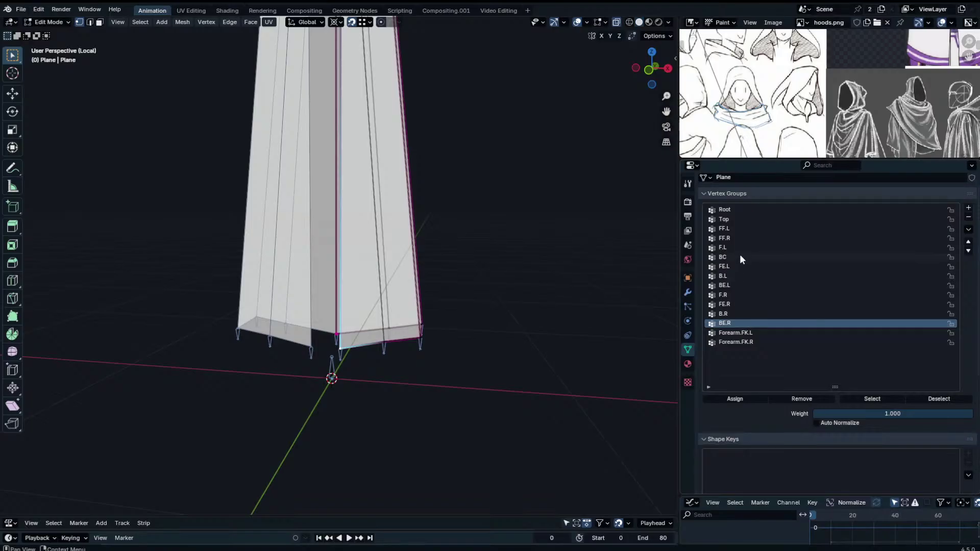
Assign the front opening edge to the FF.L vertex group and the front panel's middle edge loop to F.L.
{"action": "left_click", "coordinate": [751, 228]}
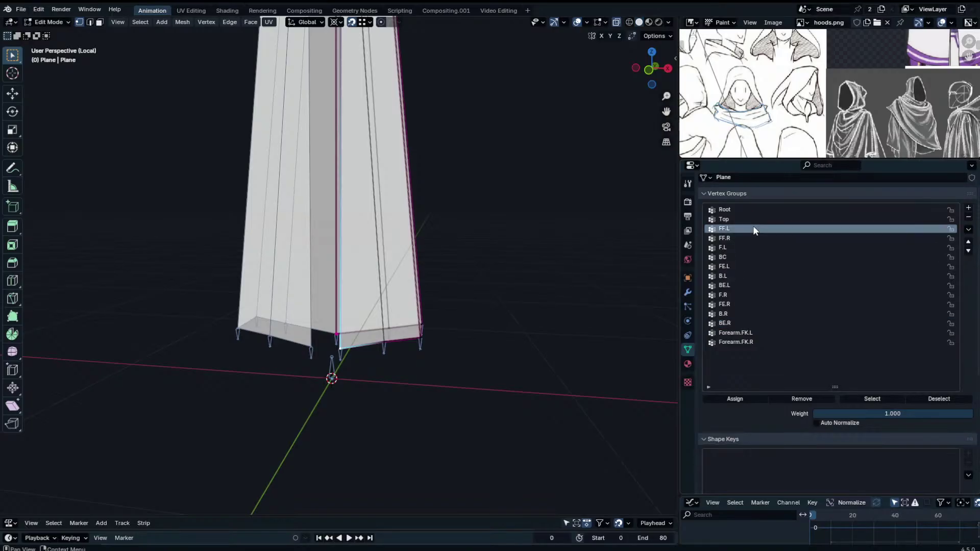
{"action": "left_click", "coordinate": [750, 398]}
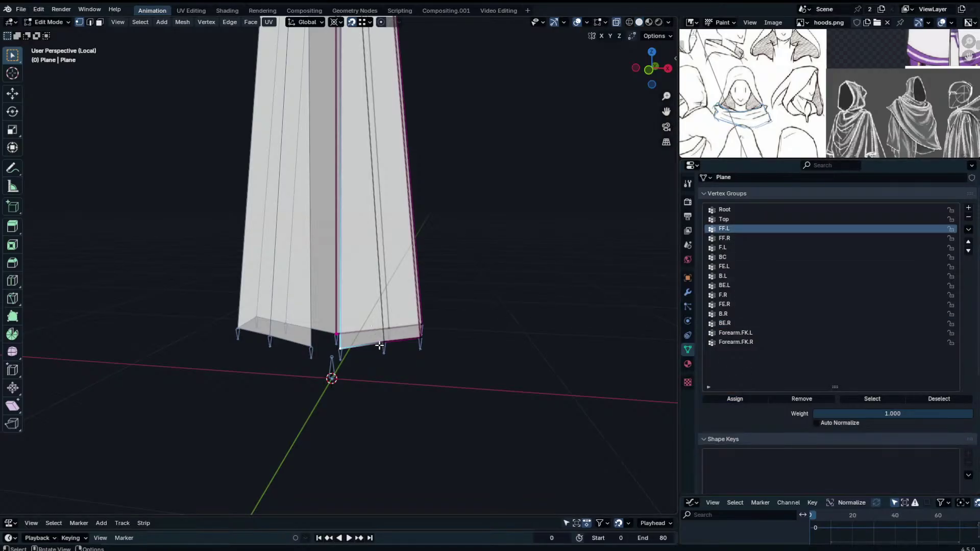
{"action": "left_click", "coordinate": [382, 344], "text": "alt"}
{"action": "left_click", "coordinate": [722, 247]}
{"action": "left_click", "coordinate": [749, 399]}
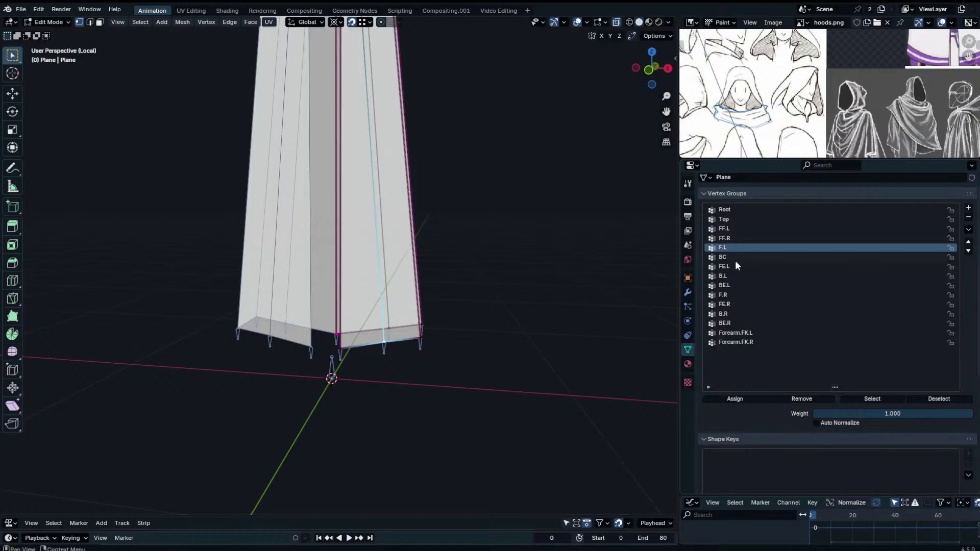
Assign the front outer corner edge loop to the FE.L group and the back panel's middle edge loop to B.L.
{"action": "left_click", "coordinate": [737, 266]}
{"action": "left_click", "coordinate": [420, 329], "text": "alt"}
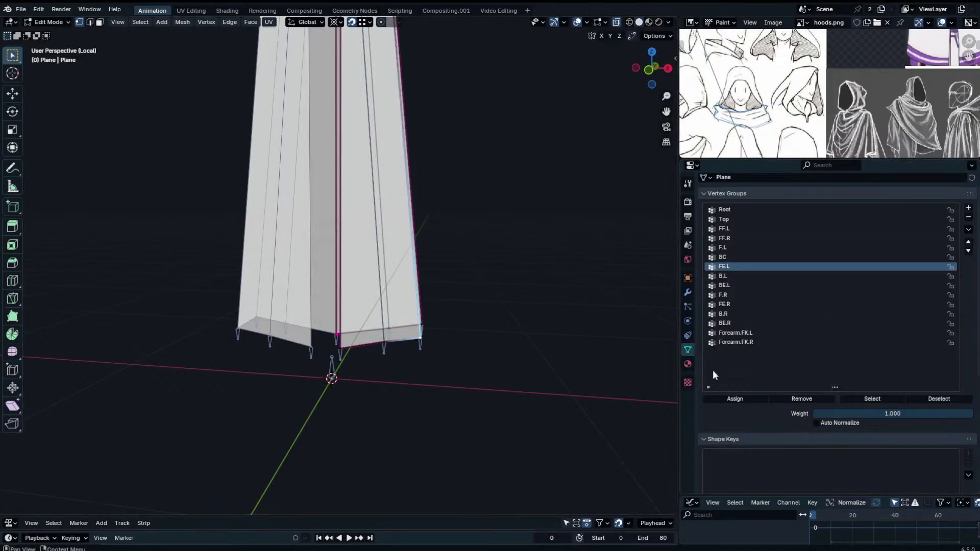
{"action": "left_click", "coordinate": [722, 400]}
{"action": "left_click", "coordinate": [722, 275]}
{"action": "left_click", "coordinate": [433, 320], "text": "alt"}
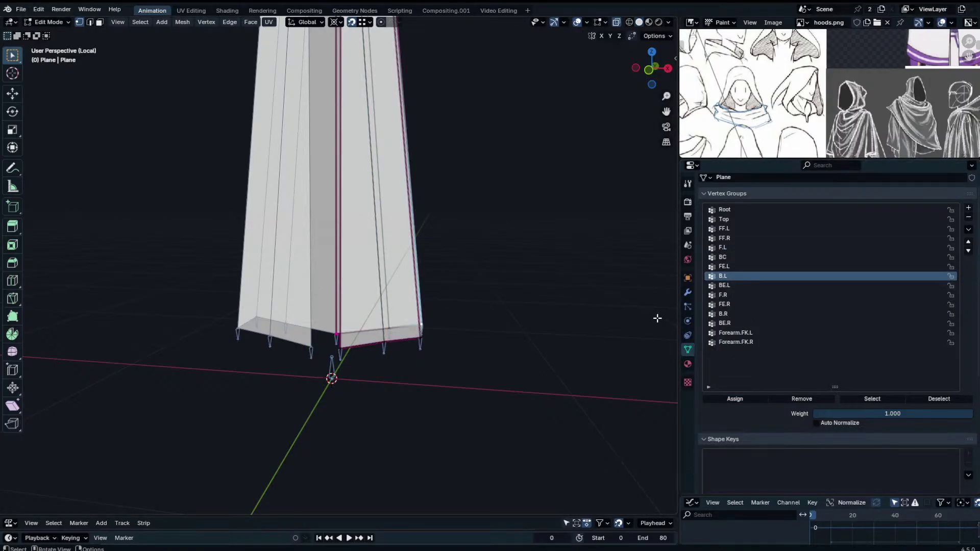
{"action": "left_click", "coordinate": [389, 331], "text": "alt"}
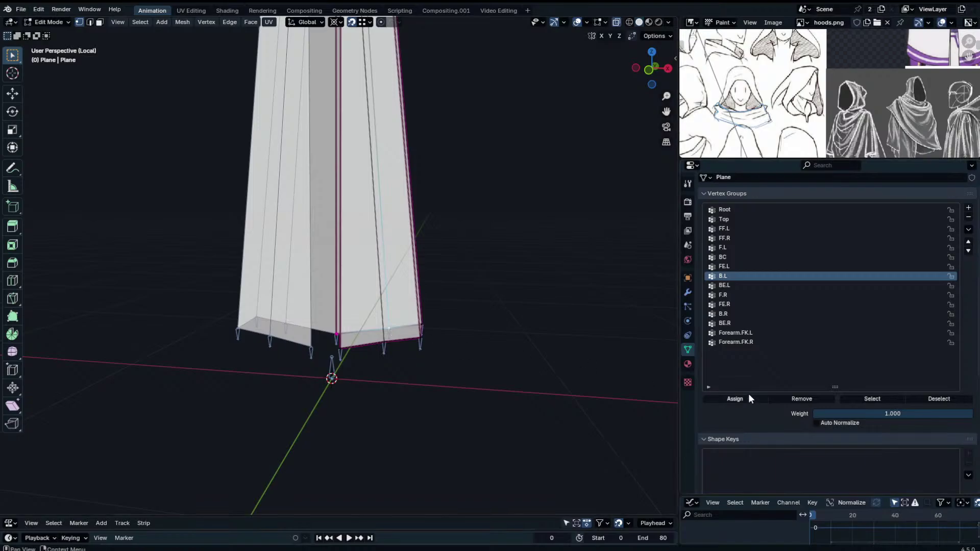
{"action": "left_click", "coordinate": [748, 397]}
Assign the rear outer corner edge loop to the BE.L group and the centre back edge loop to BC.
{"action": "left_click", "coordinate": [731, 285]}
{"action": "left_click", "coordinate": [421, 320], "text": "alt"}
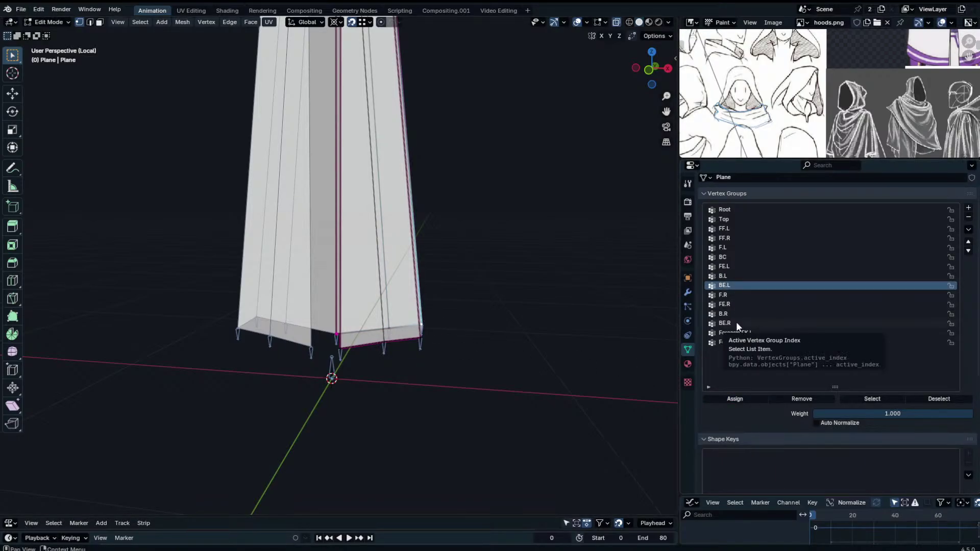
{"action": "left_click", "coordinate": [739, 258]}
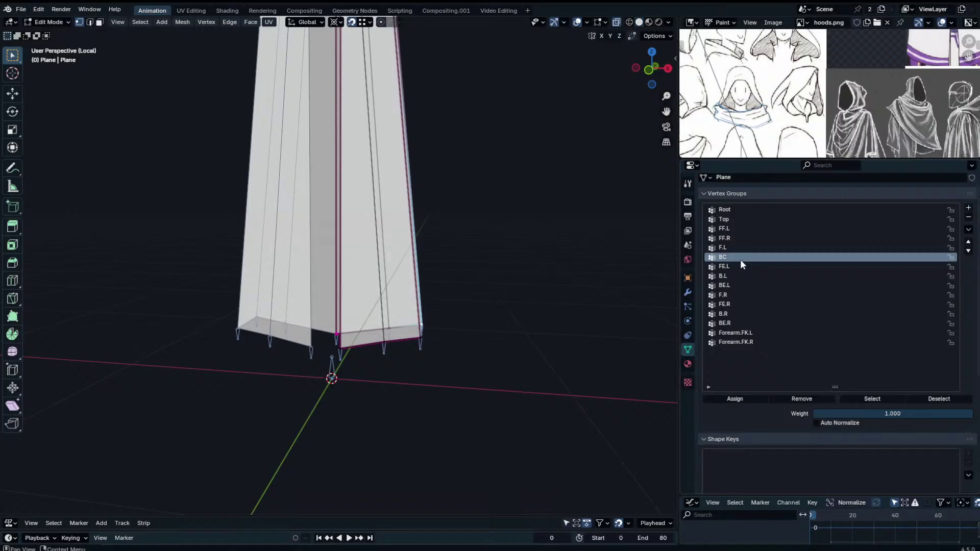
{"action": "left_click", "coordinate": [744, 399]}
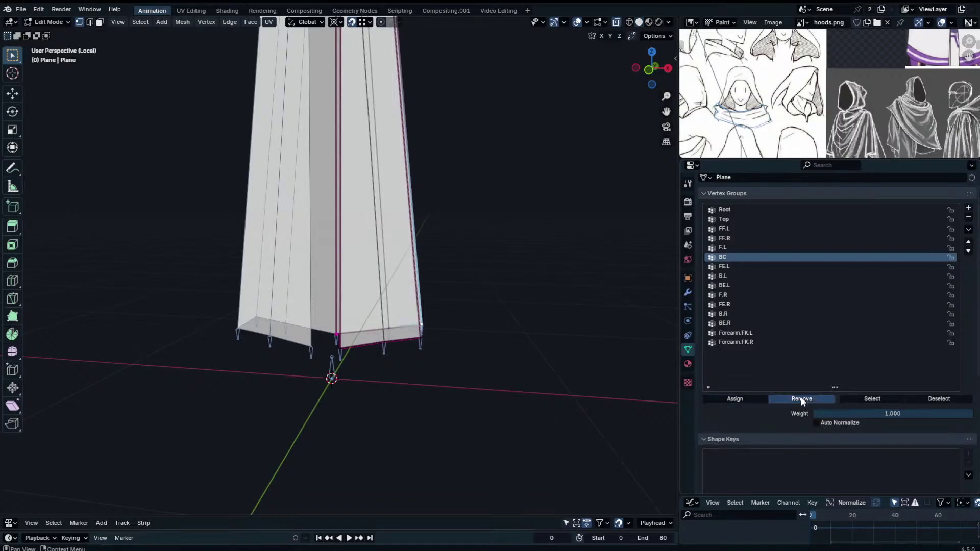
{"action": "left_click", "coordinate": [332, 332], "text": "alt"}
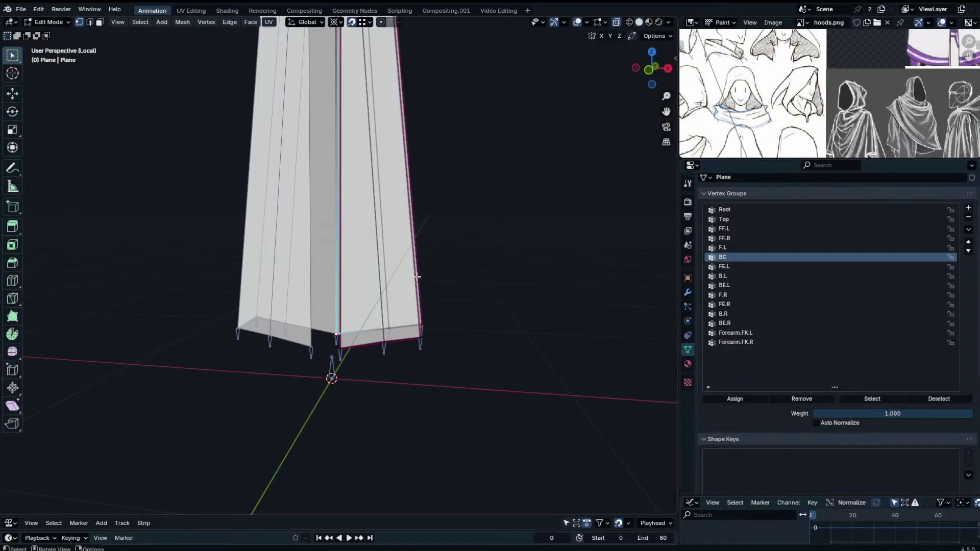
{"action": "middle_click_drag", "start_coordinate": [481, 276], "coordinate": [510, 286]}
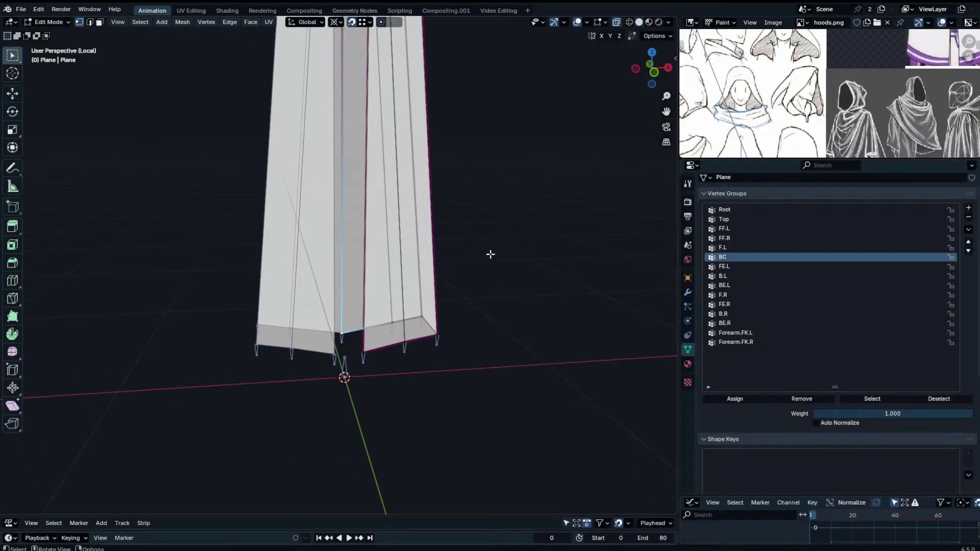
{"action": "left_click", "coordinate": [758, 399]}
Leave Edit Mode on the cape and put the armature into Pose Mode.
{"action": "key", "text": "Tab"}
{"action": "middle_click_drag", "start_coordinate": [534, 286], "coordinate": [380, 306]}
{"action": "left_click", "coordinate": [308, 347]}
{"action": "key", "text": "ctrl+Tab"}
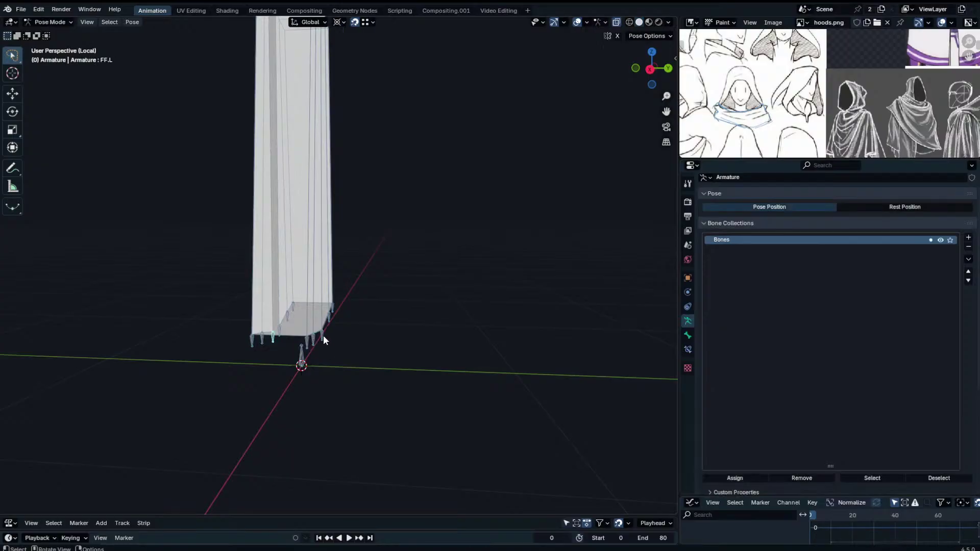
Test-move the centre back bone BC several times from different angles, cancelling each move.
{"action": "left_click", "coordinate": [323, 334]}
{"action": "key", "text": "g"}
{"action": "right_click", "coordinate": [456, 255]}
{"action": "middle_click_drag", "start_coordinate": [460, 243], "coordinate": [497, 225]}
{"action": "key", "text": "g"}
{"action": "right_click", "coordinate": [536, 199]}
{"action": "key", "text": "g"}
{"action": "right_click", "coordinate": [487, 284]}
{"action": "middle_click_drag", "start_coordinate": [486, 290], "coordinate": [444, 301]}
{"action": "key", "text": "g"}
{"action": "right_click", "coordinate": [499, 267]}
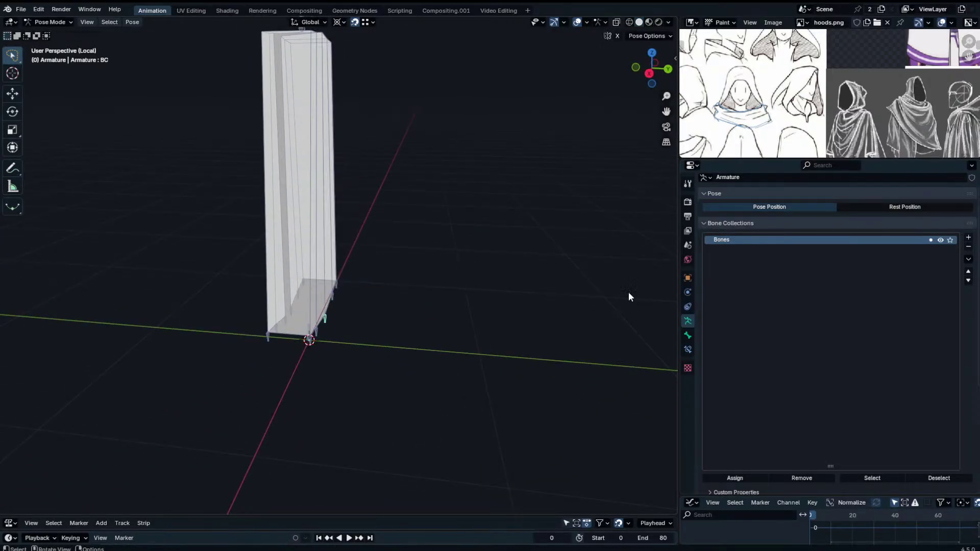
Open the BC bone's properties and test-move the bone from the opposite side, cancelling the move.
{"action": "left_click", "coordinate": [687, 335]}
{"action": "middle_click_drag", "start_coordinate": [449, 324], "coordinate": [315, 298]}
{"action": "key", "text": "g"}
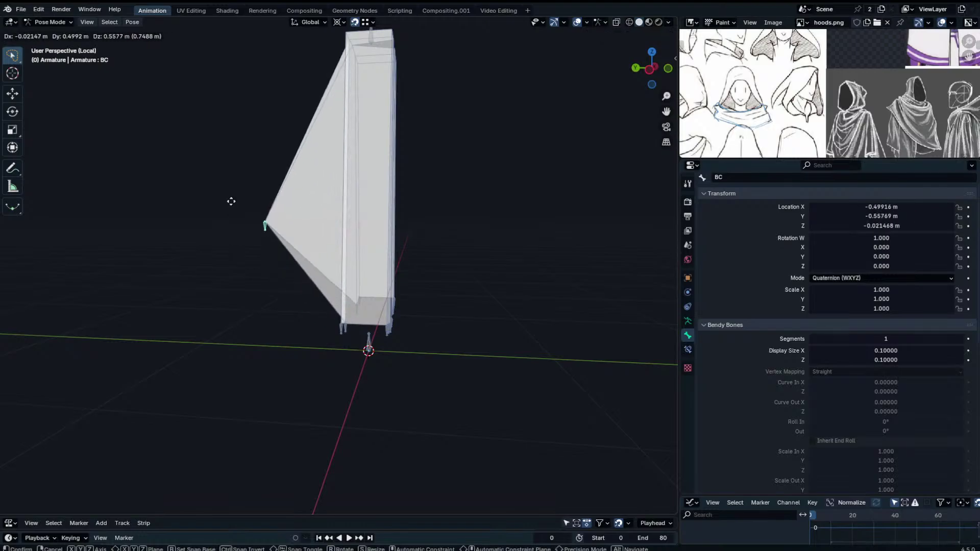
{"action": "right_click", "coordinate": [265, 234]}
{"action": "middle_click_drag", "start_coordinate": [265, 234], "coordinate": [380, 304]}
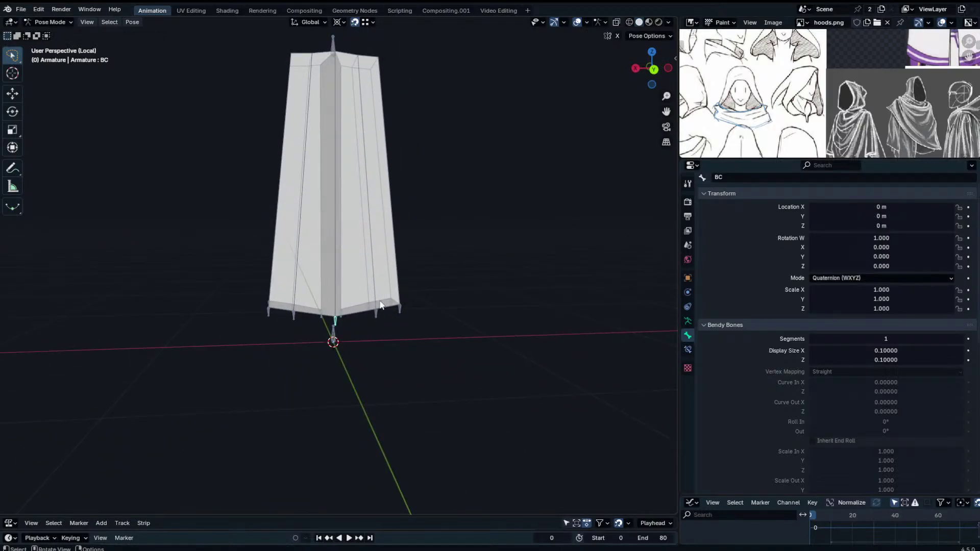
Reselect the BC bone at the hem and try another move from a closer view, cancelling it.
{"action": "left_click", "coordinate": [267, 309]}
{"action": "middle_click_drag", "start_coordinate": [267, 309], "coordinate": [326, 331]}
{"action": "left_click", "coordinate": [326, 328]}
{"action": "scroll", "coordinate": [327, 328], "scroll_direction": "up", "scroll_amount": 1}
{"action": "left_click", "coordinate": [329, 334]}
{"action": "key", "text": "g"}
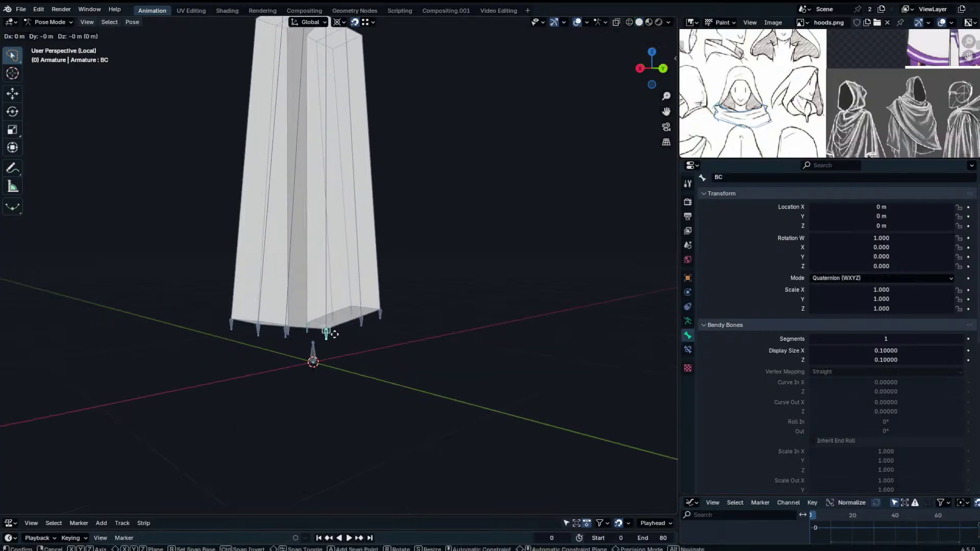
{"action": "right_click", "coordinate": [400, 289]}
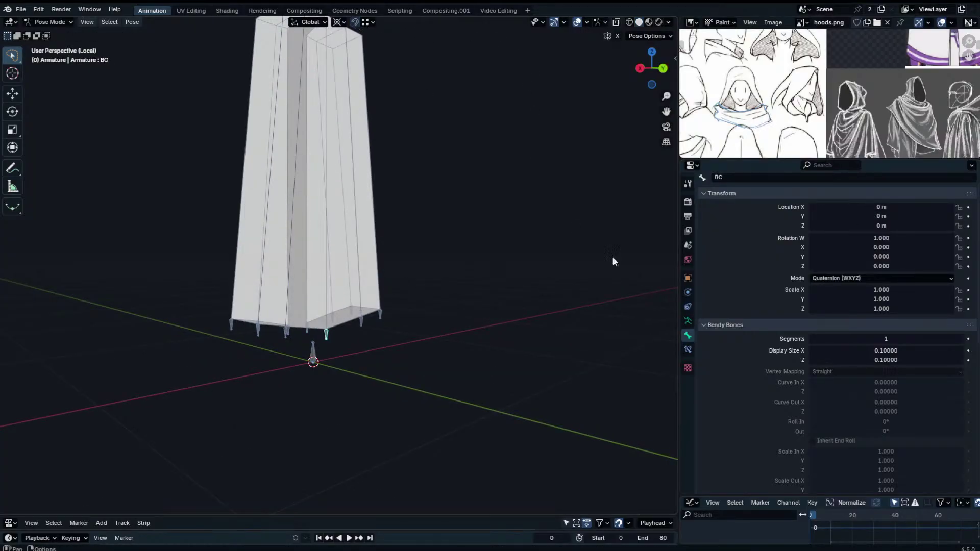
Examine the armature's data settings and the cape mesh's modifier stack.
{"action": "left_click", "coordinate": [688, 321]}
{"action": "scroll", "coordinate": [855, 336], "scroll_direction": "down", "scroll_amount": 3}
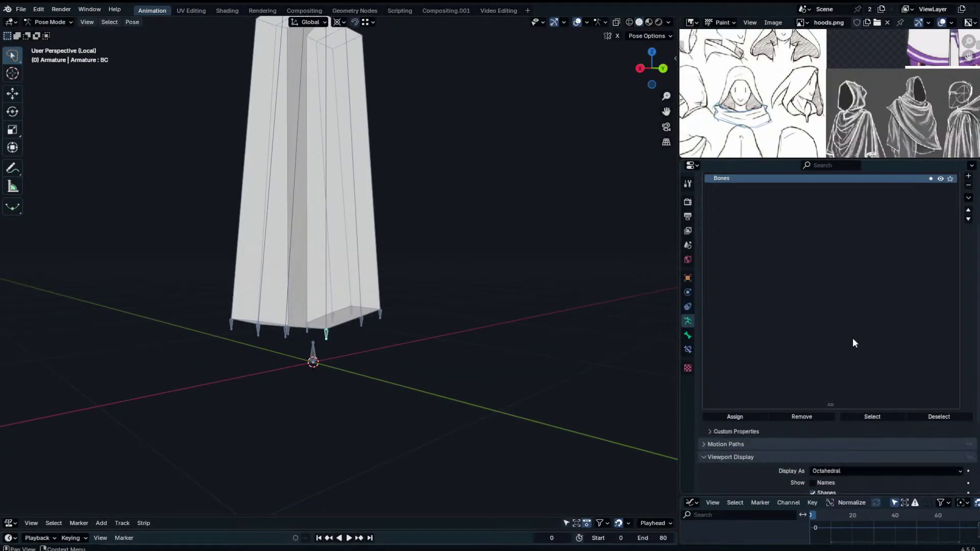
{"action": "left_click", "coordinate": [363, 236]}
{"action": "left_click", "coordinate": [687, 291]}
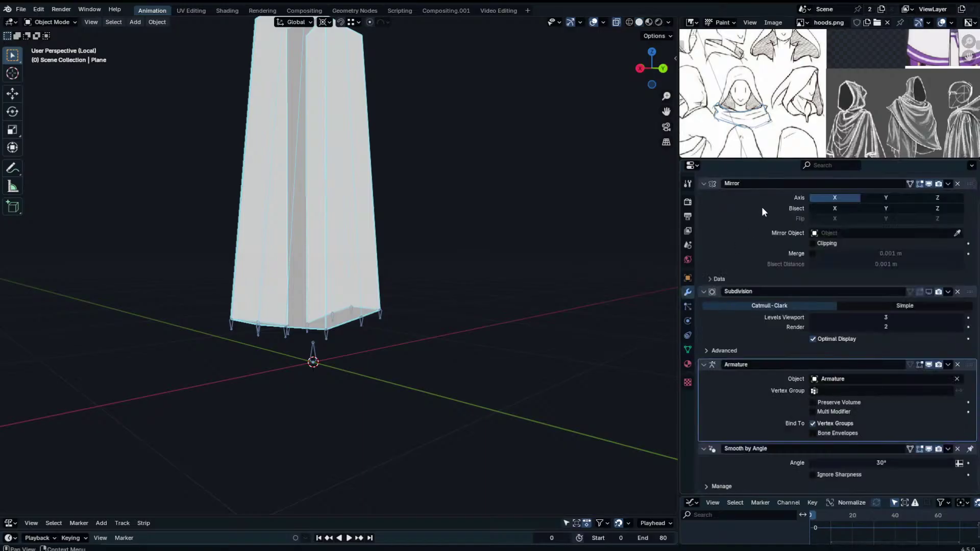
Box-select the upper vertices of the cape mesh and assign them to the Top vertex group with weight 1.000.
{"action": "scroll", "coordinate": [761, 206], "scroll_direction": "up", "scroll_amount": 2}
{"action": "key", "text": "Tab"}
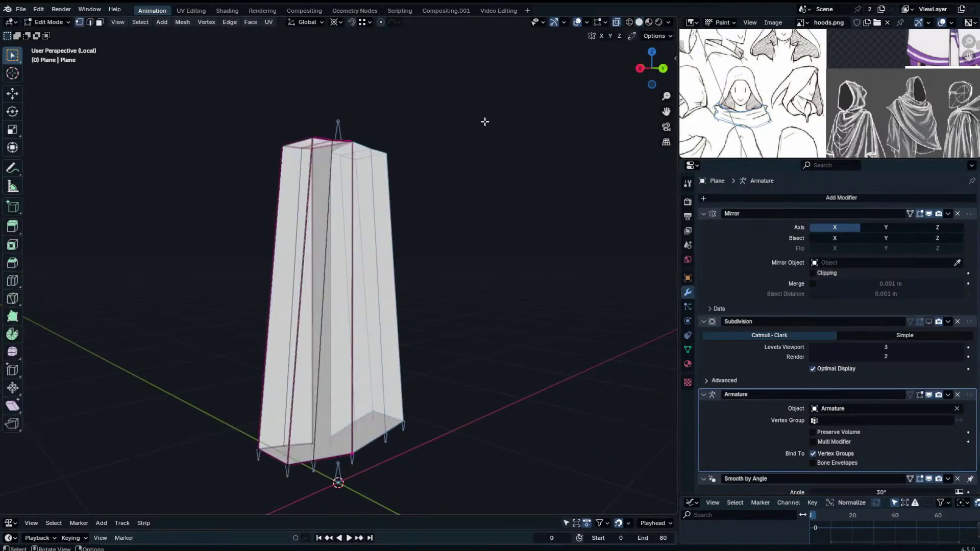
{"action": "left_click_drag", "start_coordinate": [483, 107], "coordinate": [72, 192]}
{"action": "middle_click_drag", "start_coordinate": [72, 193], "coordinate": [376, 195]}
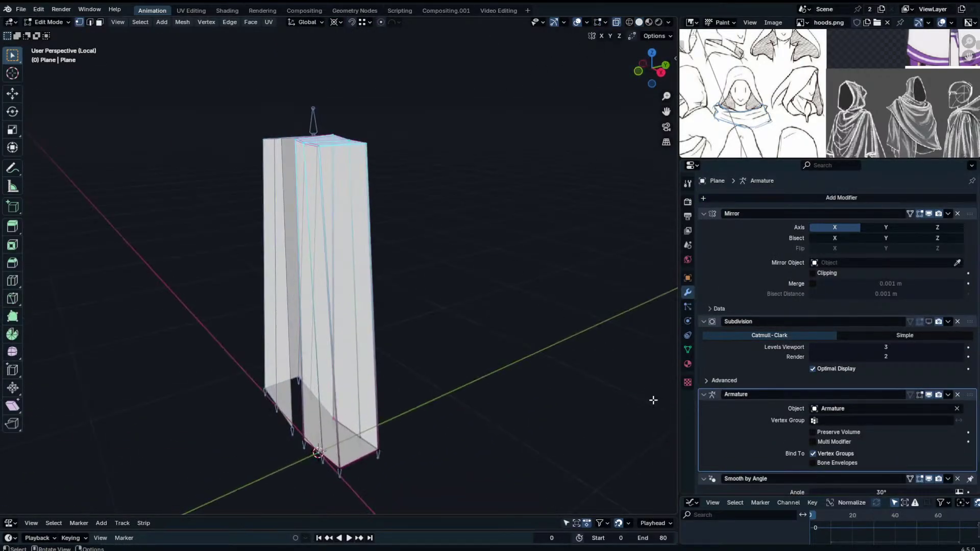
{"action": "left_click", "coordinate": [688, 349]}
{"action": "left_click", "coordinate": [746, 239]}
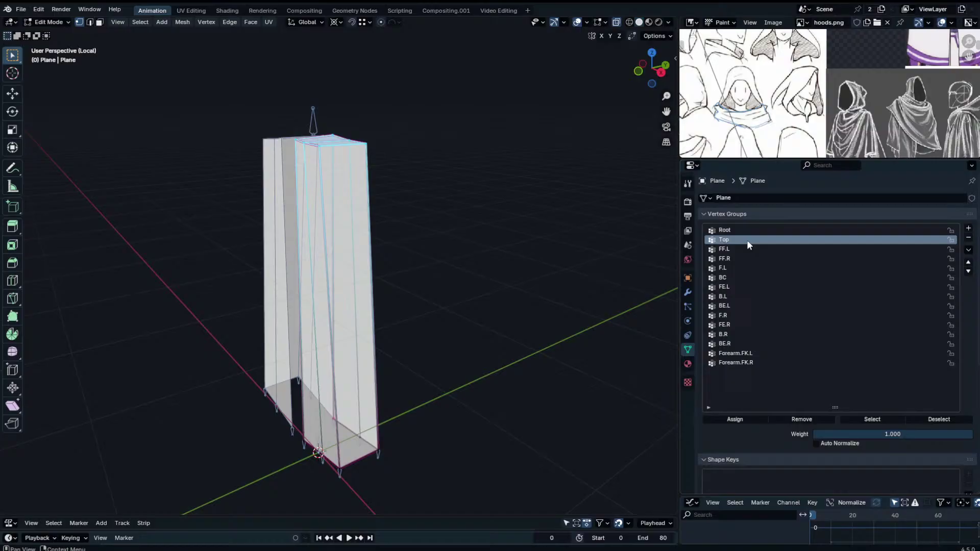
{"action": "left_click", "coordinate": [745, 419]}
Test-move the Top bone above the cape in Pose Mode, cancel the move and leave Pose Mode.
{"action": "key", "text": "Tab"}
{"action": "left_click", "coordinate": [315, 115]}
{"action": "key", "text": "ctrl+Tab"}
{"action": "left_click", "coordinate": [314, 115]}
{"action": "key", "text": "g"}
{"action": "right_click", "coordinate": [285, 155]}
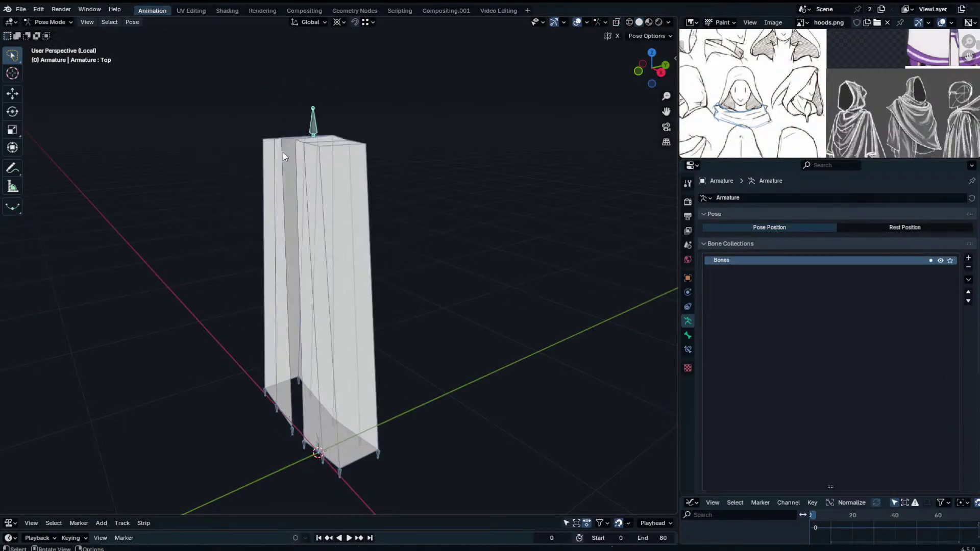
{"action": "scroll", "coordinate": [349, 200], "scroll_direction": "down", "scroll_amount": 2}
{"action": "middle_click_drag", "start_coordinate": [358, 202], "coordinate": [472, 245]}
{"action": "key", "text": "a"}
{"action": "key", "text": "ctrl+Tab"}
Enable the cape's Subdivision modifier in the viewport and switch its type to Simple.
{"action": "left_click", "coordinate": [359, 269]}
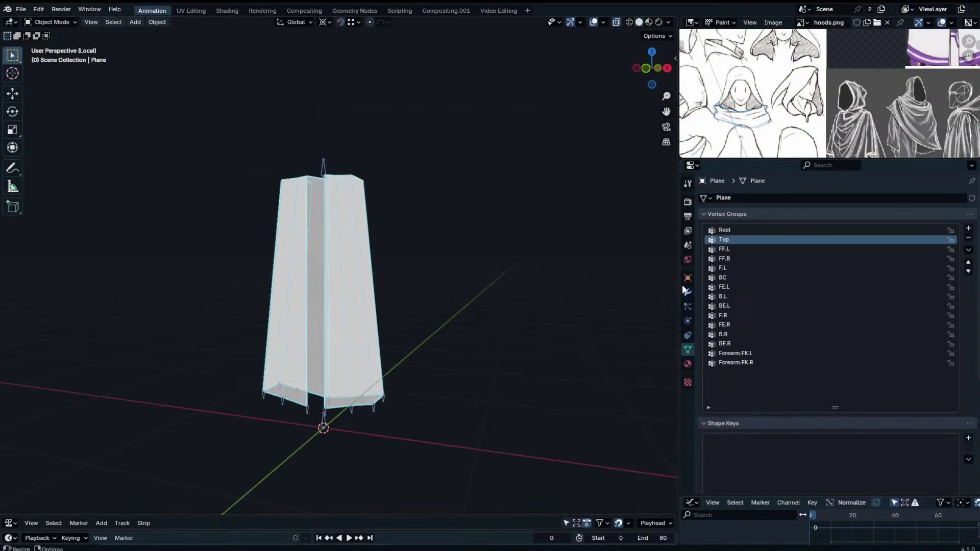
{"action": "left_click", "coordinate": [687, 292]}
{"action": "left_click", "coordinate": [751, 196]}
{"action": "left_click", "coordinate": [751, 196]}
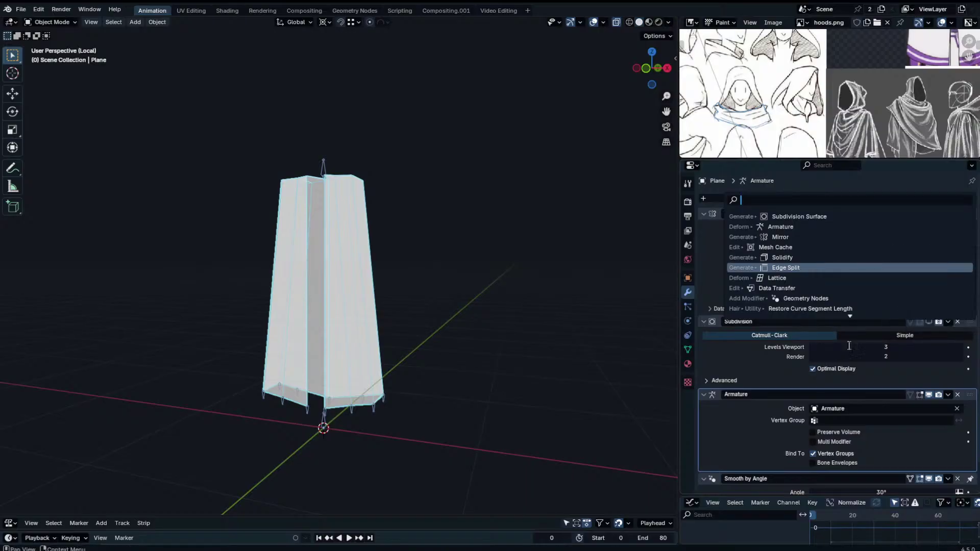
{"action": "left_click", "coordinate": [928, 323]}
{"action": "left_click", "coordinate": [930, 337]}
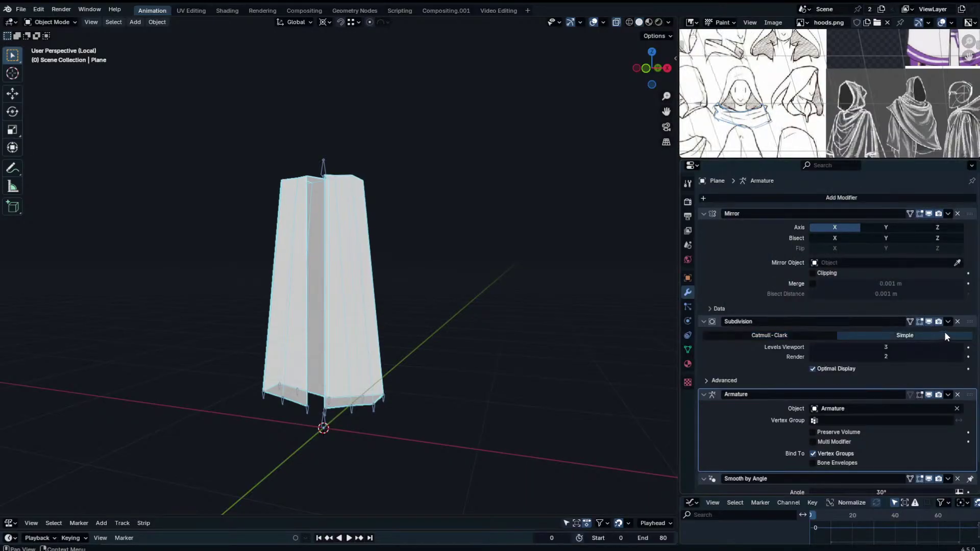
Test-move the outer hem bone on the cape's +X side in Pose Mode, cancelling the move.
{"action": "left_click", "coordinate": [324, 165]}
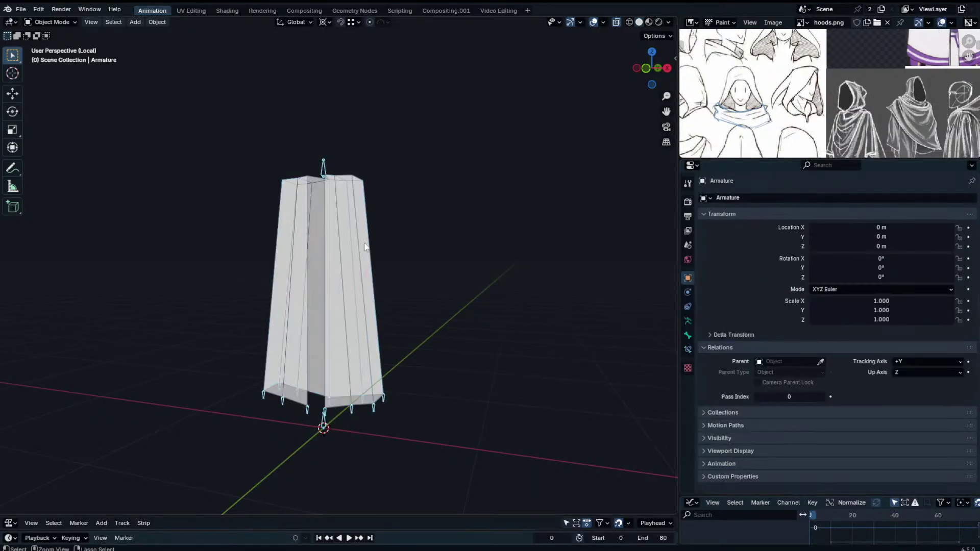
{"action": "middle_click_drag", "start_coordinate": [347, 357], "coordinate": [359, 405]}
{"action": "key", "text": "ctrl+Tab"}
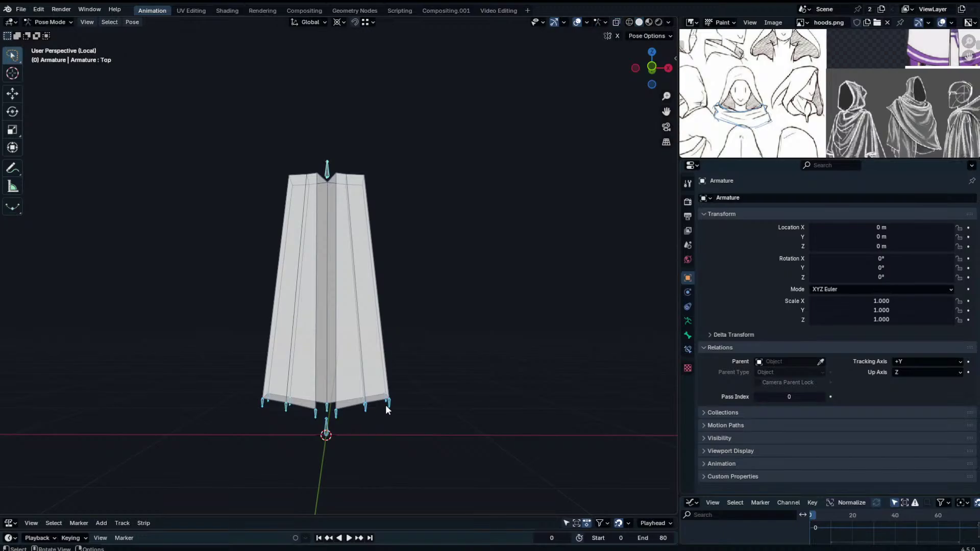
{"action": "left_click_drag", "start_coordinate": [385, 404], "coordinate": [500, 342]}
{"action": "right_click", "coordinate": [500, 342]}
{"action": "key", "text": "ctrl+Tab"}
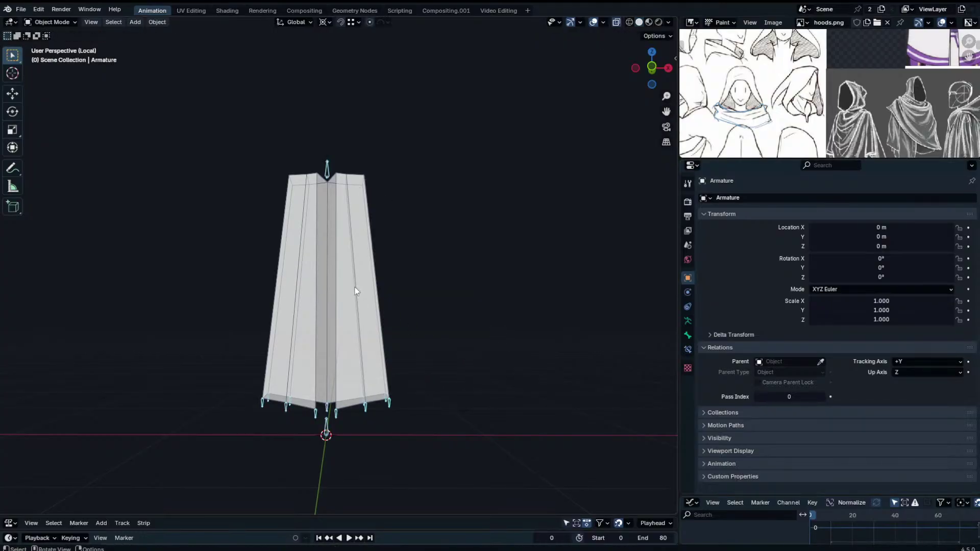
Add a horizontal loop cut to the cape slid towards the hem with factor 0.648, and undo the stray extrusion.
{"action": "left_click", "coordinate": [358, 291]}
{"action": "key", "text": "Tab"}
{"action": "key", "text": "ctrl+r"}
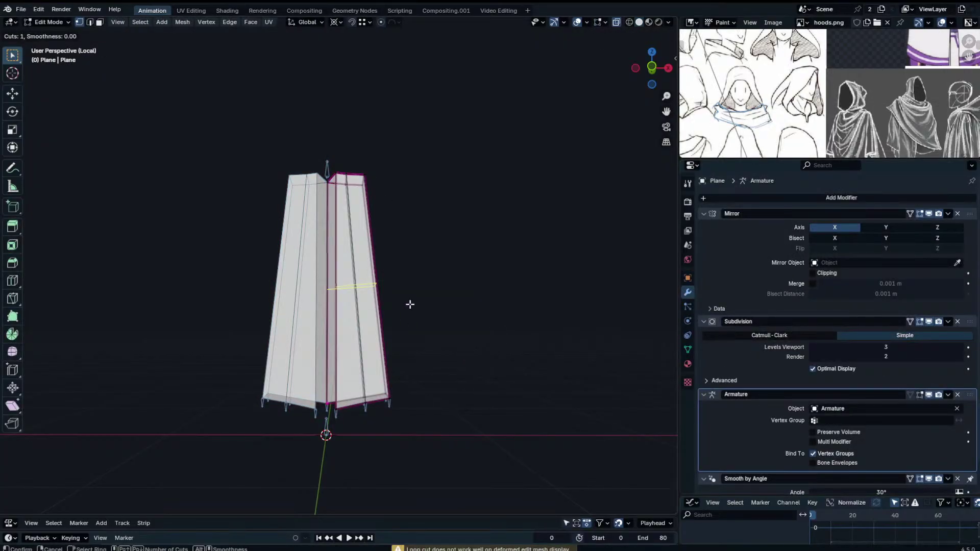
{"action": "left_click", "coordinate": [409, 305]}
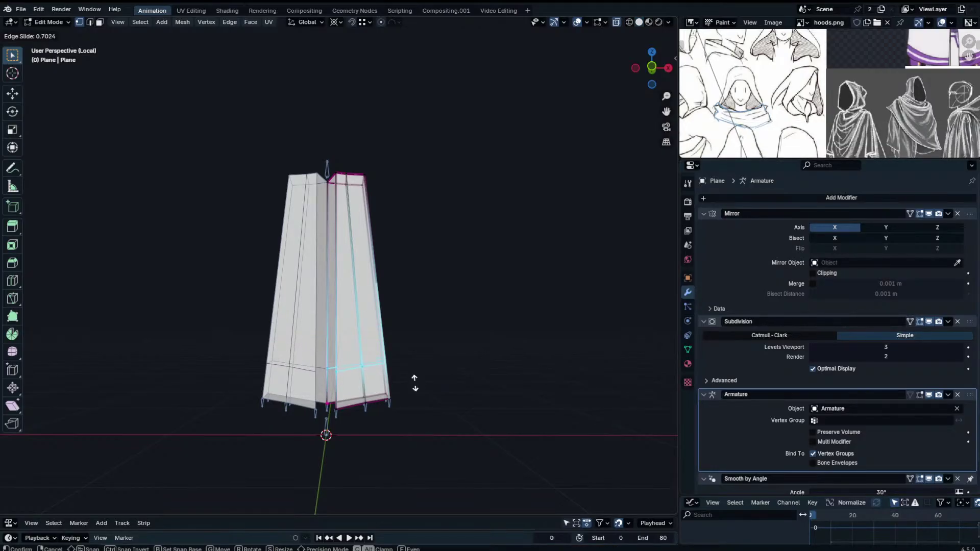
{"action": "left_click", "coordinate": [413, 379]}
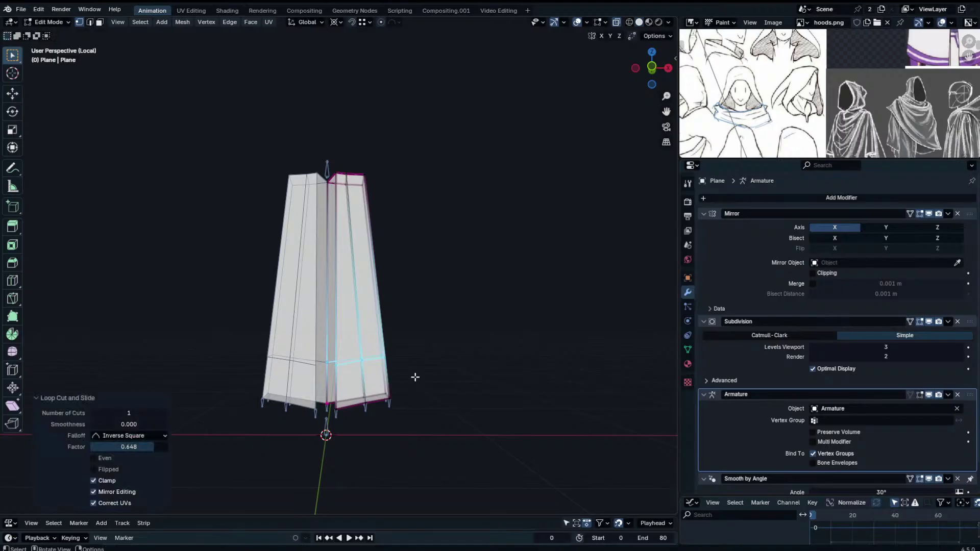
{"action": "scroll", "coordinate": [407, 366], "scroll_direction": "up", "scroll_amount": 1}
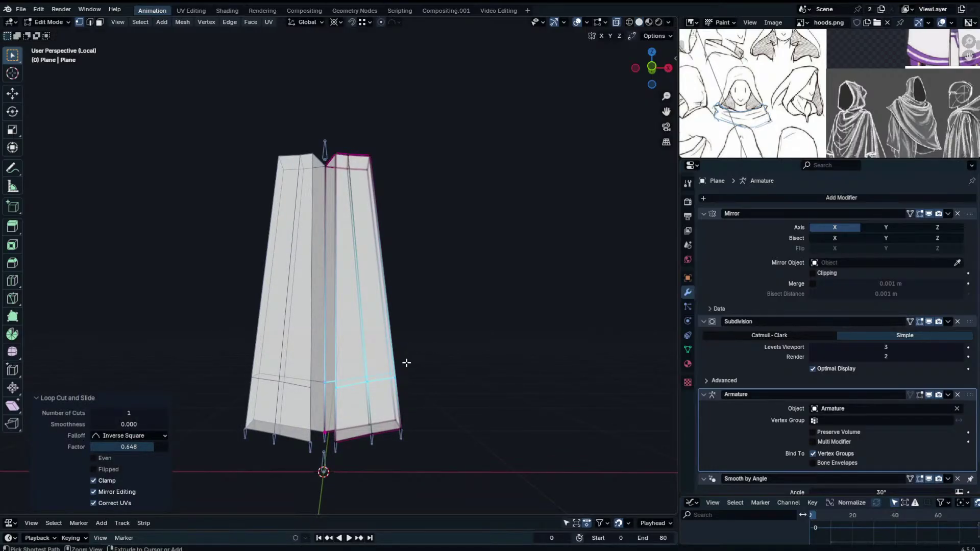
{"action": "right_click", "coordinate": [413, 352], "text": "ctrl"}
{"action": "key", "text": "ctrl+z"}
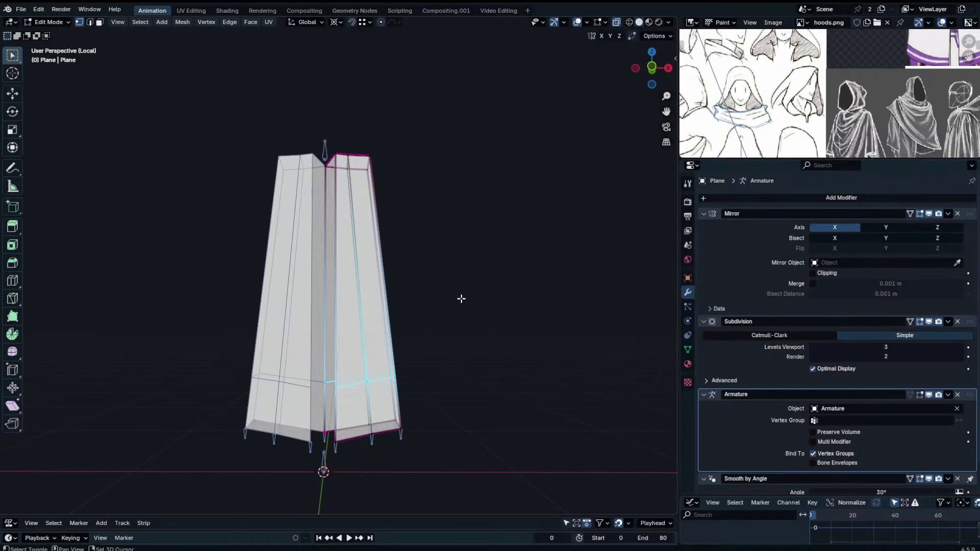
Examine the vertex weights of the cape's front hem vertices, viewing the lower loop and hem up close.
{"action": "middle_click_drag", "start_coordinate": [461, 298], "coordinate": [497, 220], "text": "shift"}
{"action": "left_click", "coordinate": [475, 285]}
{"action": "middle_click_drag", "start_coordinate": [459, 245], "coordinate": [415, 270]}
{"action": "left_click", "coordinate": [376, 306]}
{"action": "middle_click_drag", "start_coordinate": [388, 309], "coordinate": [395, 286]}
{"action": "scroll", "coordinate": [417, 288], "scroll_direction": "up", "scroll_amount": 3}
{"action": "middle_click_drag", "start_coordinate": [434, 327], "coordinate": [414, 312], "text": "shift"}
{"action": "scroll", "coordinate": [434, 328], "scroll_direction": "up", "scroll_amount": 3}
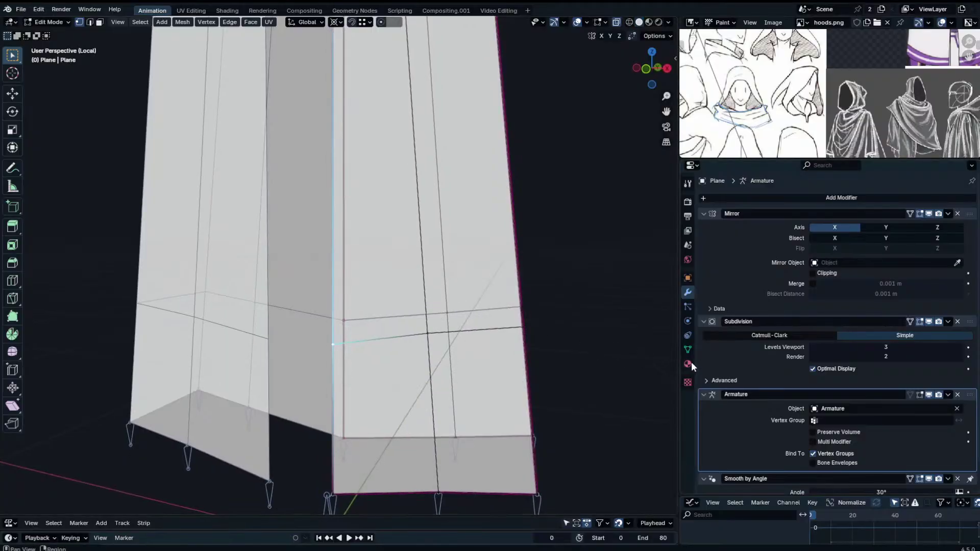
{"action": "scroll", "coordinate": [579, 324], "scroll_direction": "down", "scroll_amount": 3}
{"action": "middle_click_drag", "start_coordinate": [579, 324], "coordinate": [594, 323]}
{"action": "left_click", "coordinate": [687, 349]}
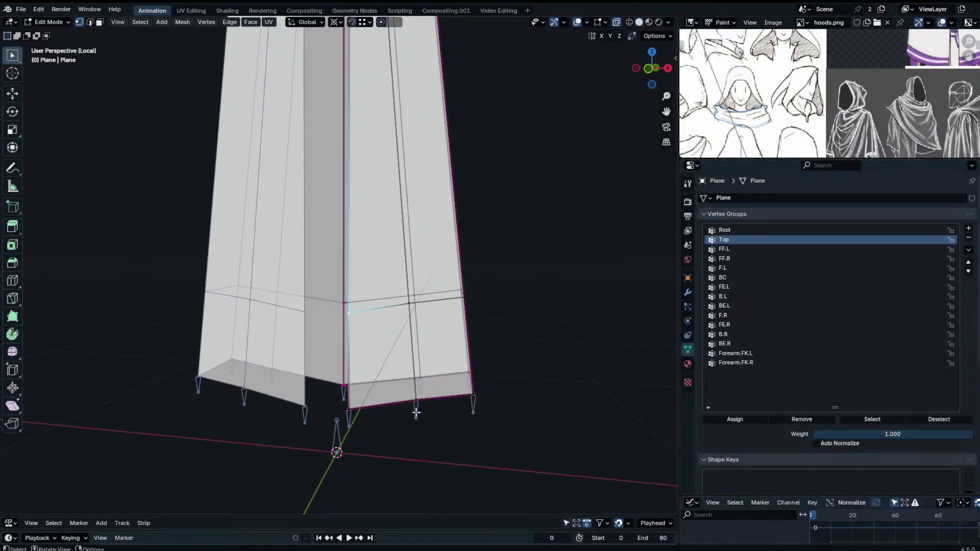
{"action": "left_click", "coordinate": [351, 408]}
{"action": "key", "text": "n"}
{"action": "left_click", "coordinate": [419, 400]}
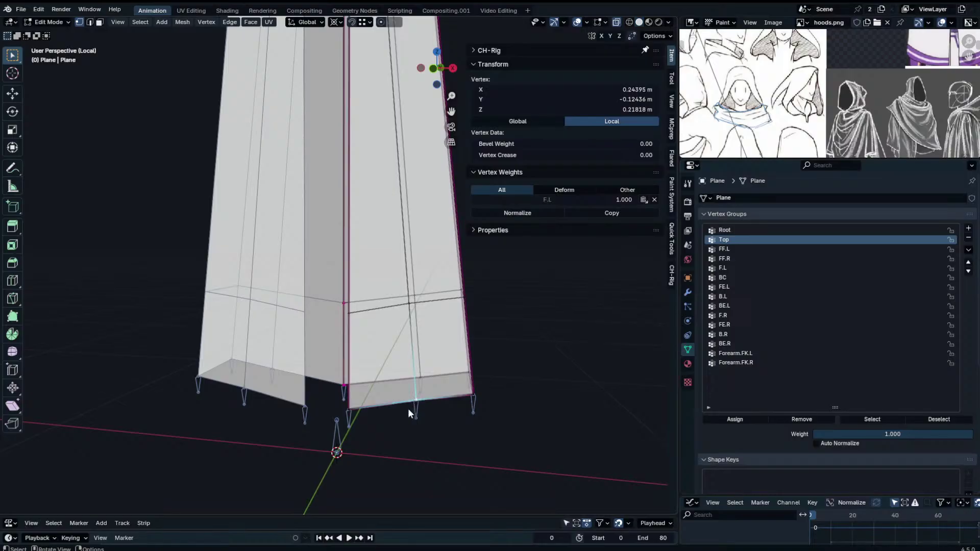
Try pulling the FF.L bone outward from the front hem in Pose Mode, undoing the moves and leaving Pose Mode.
{"action": "key", "text": "Tab"}
{"action": "left_click", "coordinate": [347, 415]}
{"action": "middle_click_drag", "start_coordinate": [337, 411], "coordinate": [247, 401]}
{"action": "key", "text": "ctrl+Tab"}
{"action": "left_click", "coordinate": [297, 414]}
{"action": "key", "text": "g"}
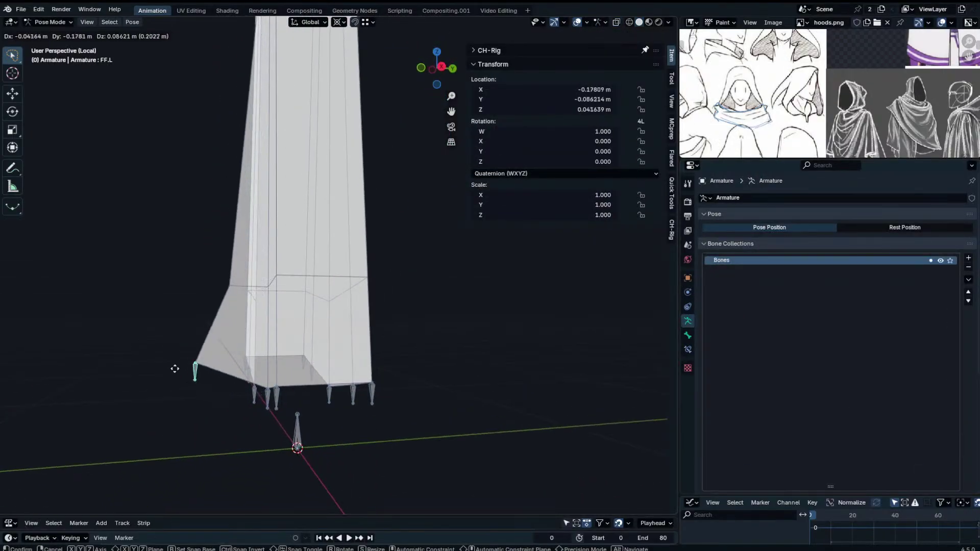
{"action": "left_click", "coordinate": [141, 338]}
{"action": "scroll", "coordinate": [224, 339], "scroll_direction": "down", "scroll_amount": 3}
{"action": "key", "text": "g"}
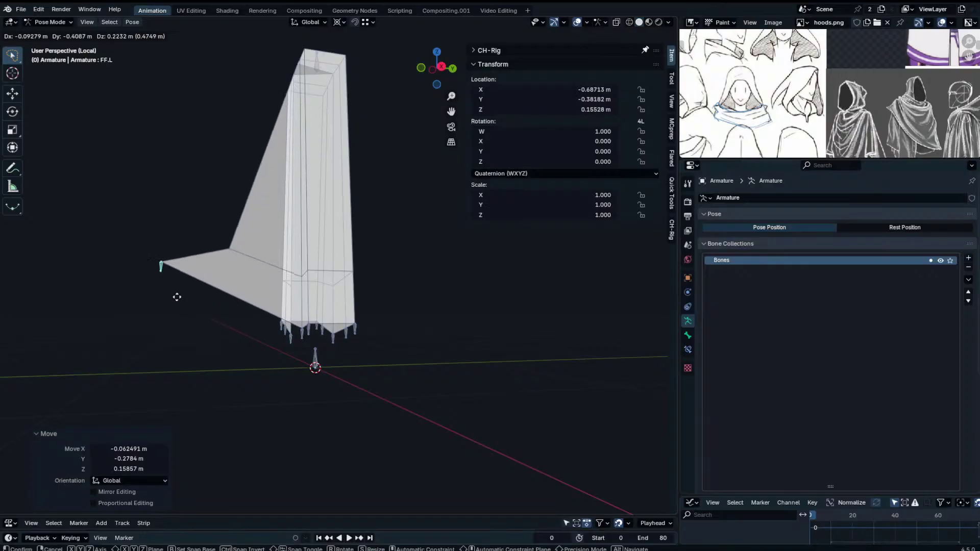
{"action": "right_click", "coordinate": [206, 311]}
{"action": "key", "text": "ctrl+z"}
{"action": "key", "text": "ctrl+z"}
{"action": "key", "text": "ctrl+z"}
{"action": "key", "text": "ctrl+Tab"}
Check the weights of vertices on the cape's lower horizontal loop and try dissolving the selected loops' edges.
{"action": "left_click", "coordinate": [300, 305]}
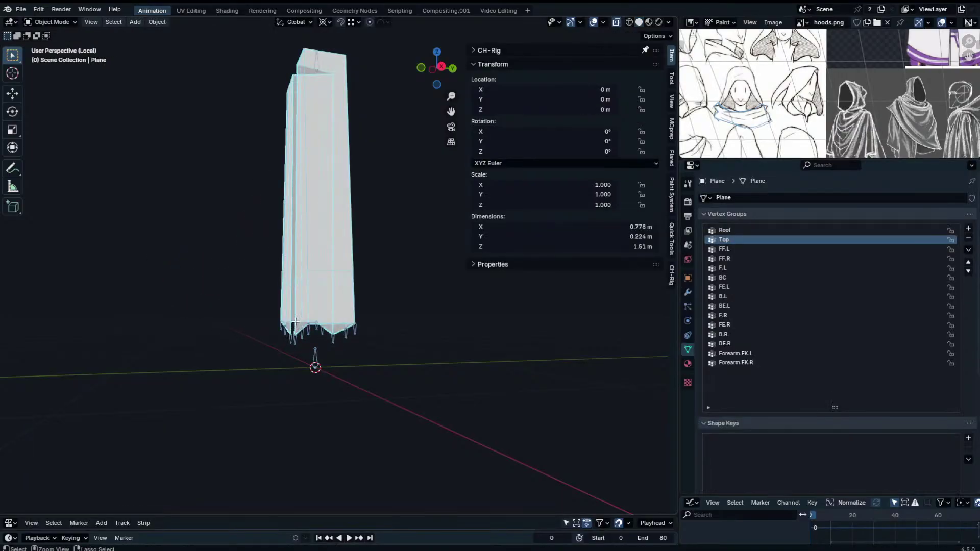
{"action": "key", "text": "Tab"}
{"action": "middle_click_drag", "start_coordinate": [304, 306], "coordinate": [391, 294]}
{"action": "left_click", "coordinate": [381, 282]}
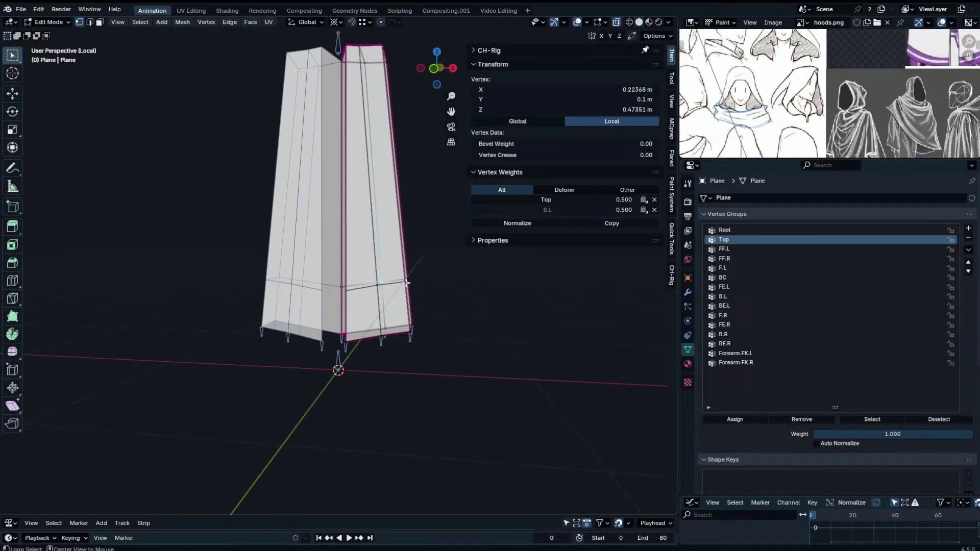
{"action": "left_click", "coordinate": [406, 283], "text": "alt"}
{"action": "left_click", "coordinate": [377, 285], "text": "alt"}
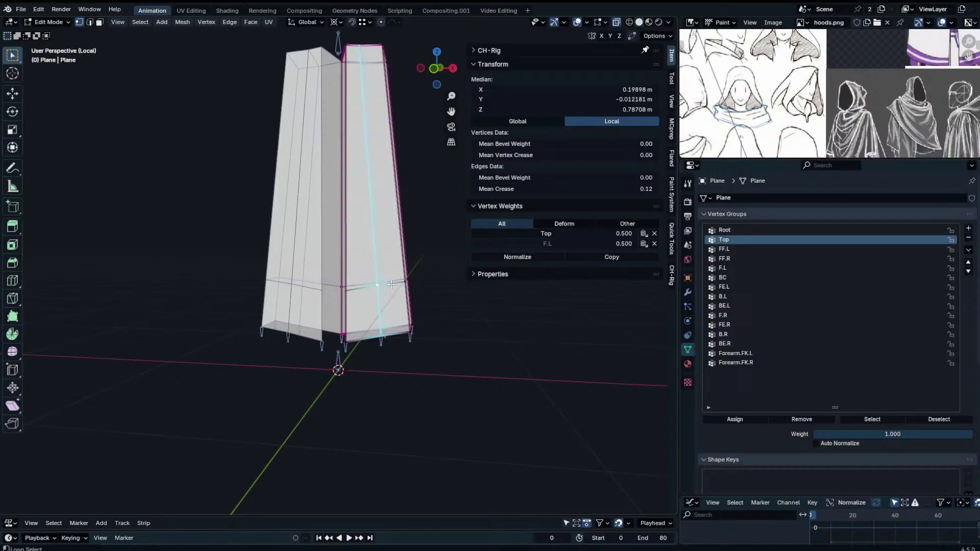
{"action": "left_click", "coordinate": [391, 284], "text": "alt+shift"}
{"action": "key", "text": "x"}
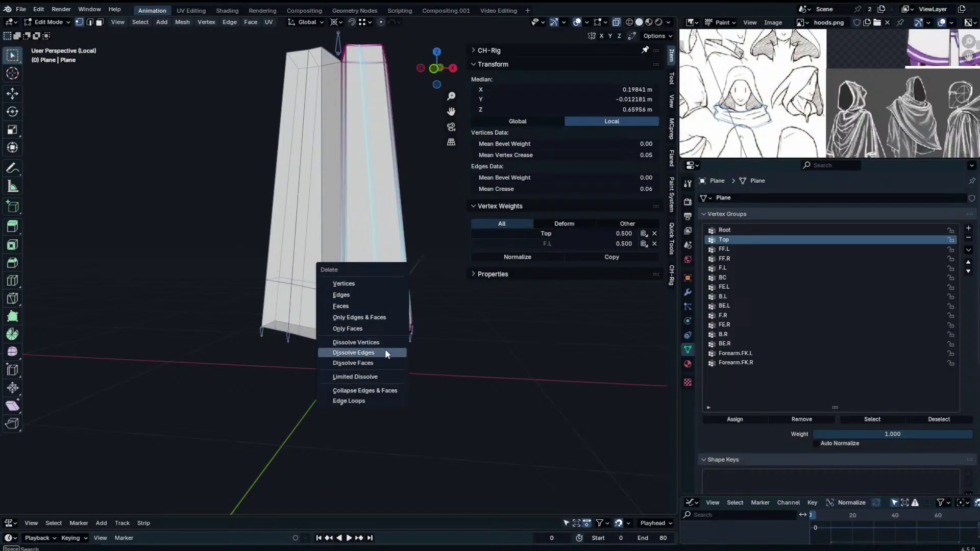
{"action": "left_click", "coordinate": [385, 352]}
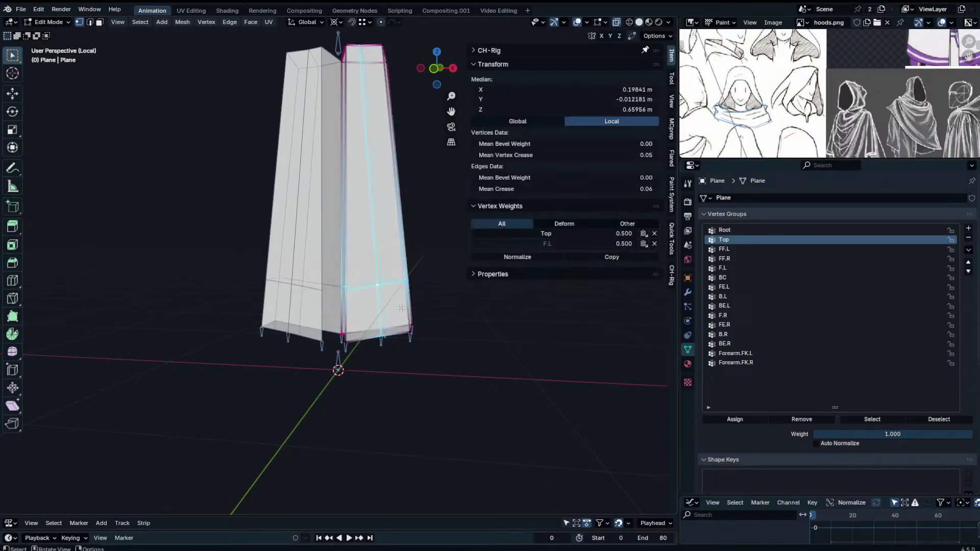
Dissolve the horizontal edge loop near the cape's hem, working in edge select mode.
{"action": "middle_click_drag", "start_coordinate": [401, 308], "coordinate": [384, 303]}
{"action": "left_click", "coordinate": [91, 22]}
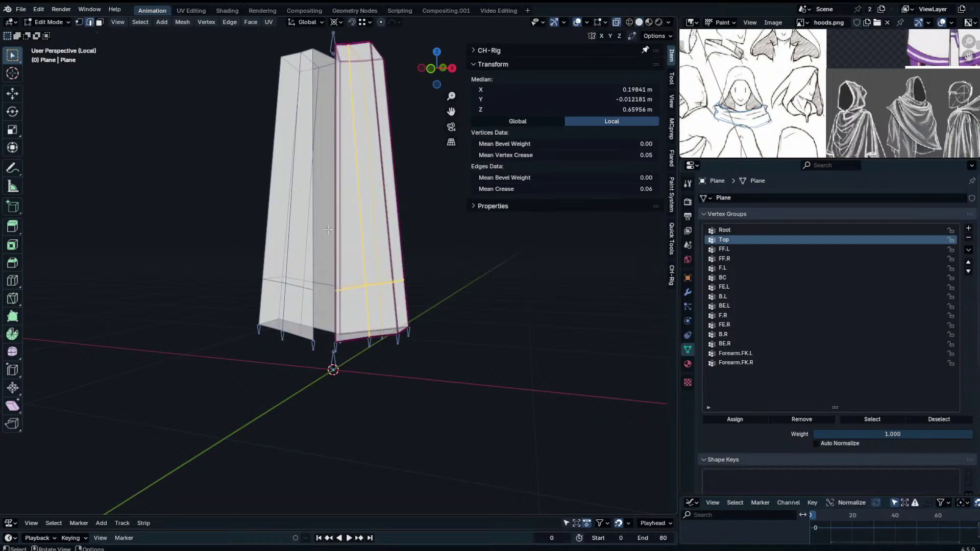
{"action": "left_click", "coordinate": [369, 280], "text": "alt"}
{"action": "key", "text": "x"}
{"action": "left_click", "coordinate": [376, 284]}
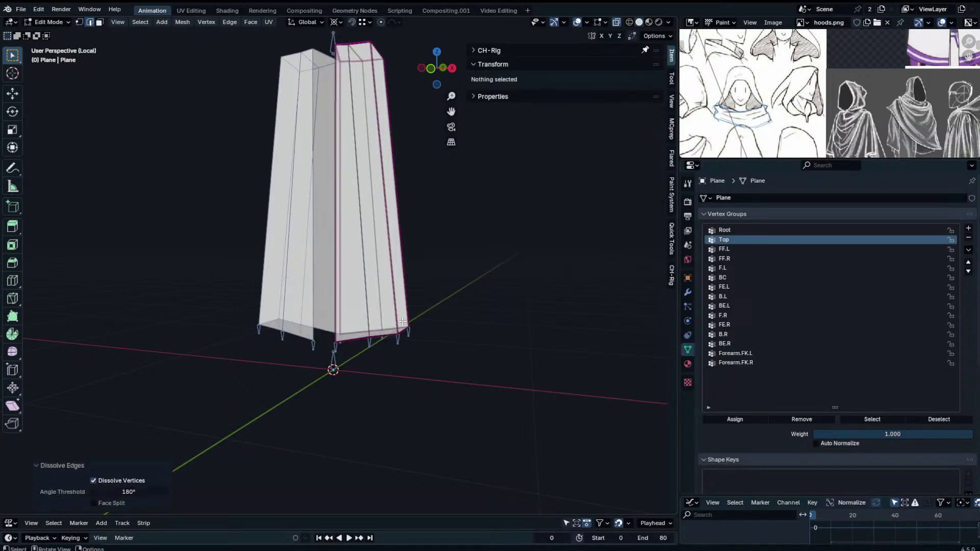
Pose the FE.L bone outward and upward from the cape's hem corner, cancelling the first try and keeping the second.
{"action": "key", "text": "Tab"}
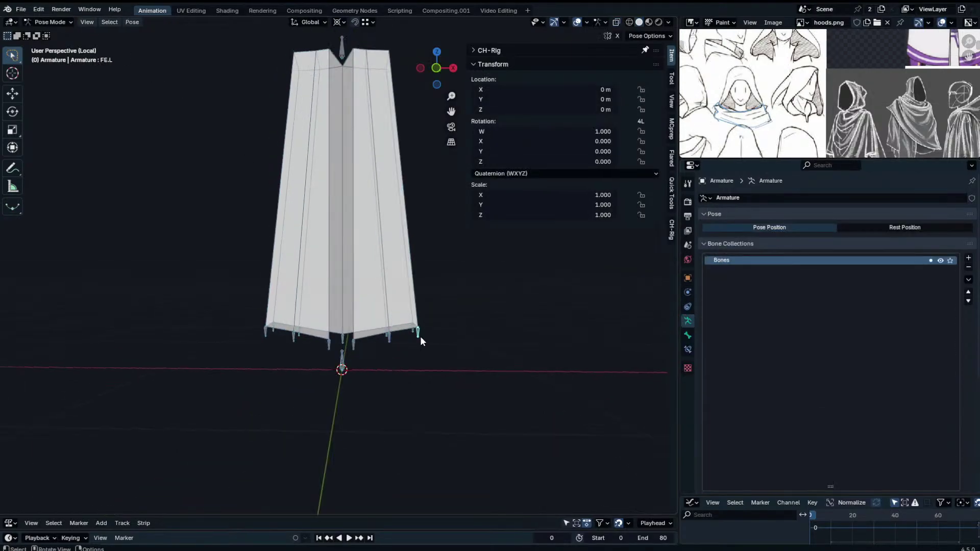
{"action": "key", "text": "g"}
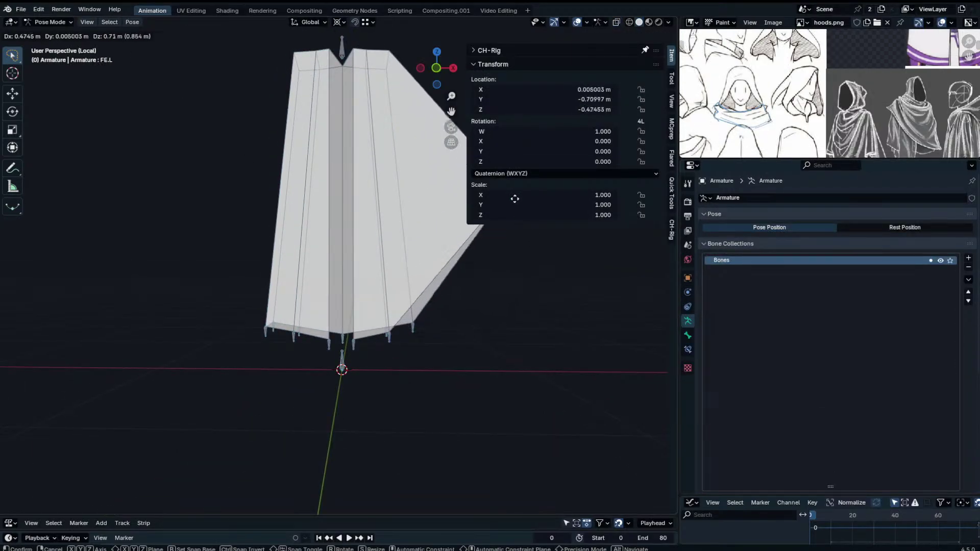
{"action": "right_click", "coordinate": [479, 296]}
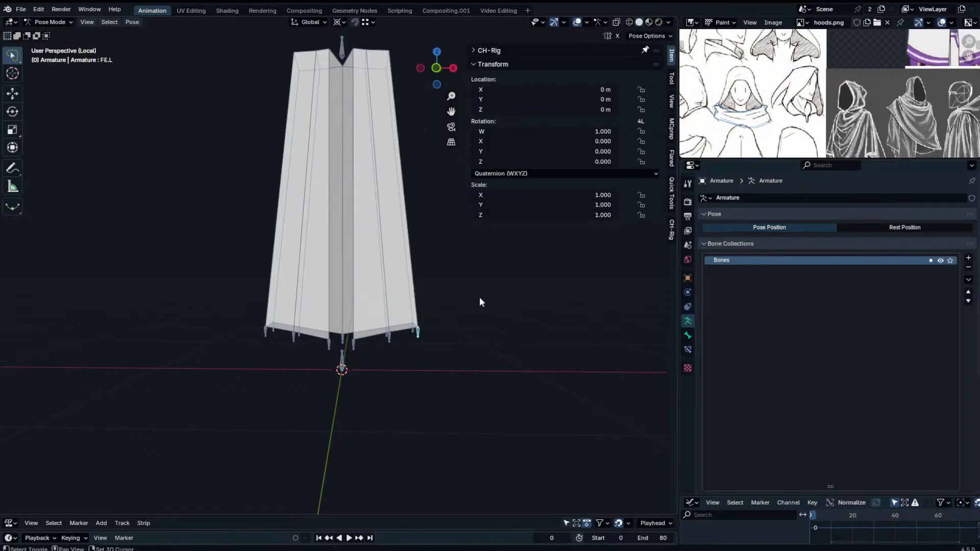
{"action": "middle_click_drag", "start_coordinate": [481, 292], "coordinate": [444, 323], "text": "shift"}
{"action": "key", "text": "g"}
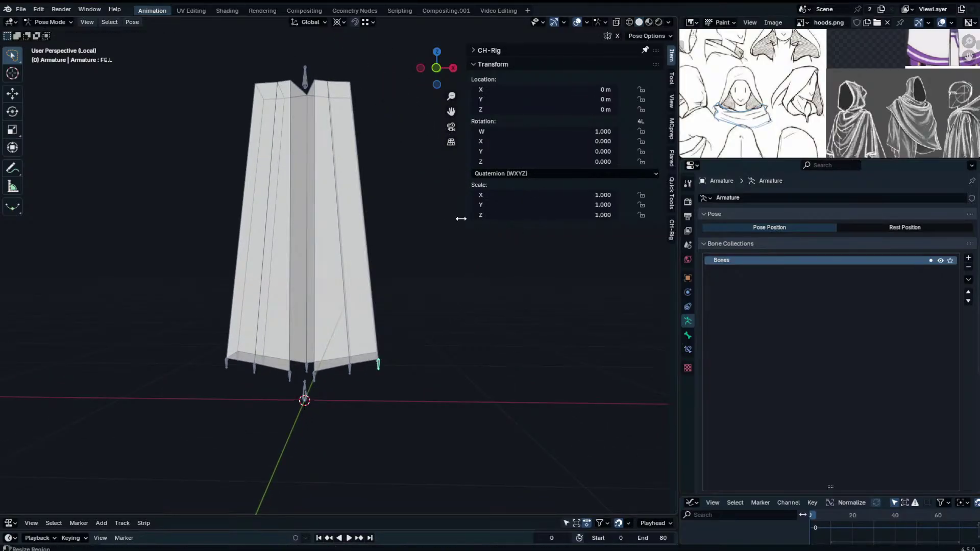
{"action": "left_click", "coordinate": [415, 220]}
Set the cape's Subdivision modifier to Catmull-Clark and reorder it below the Armature modifier.
{"action": "left_click", "coordinate": [415, 220]}
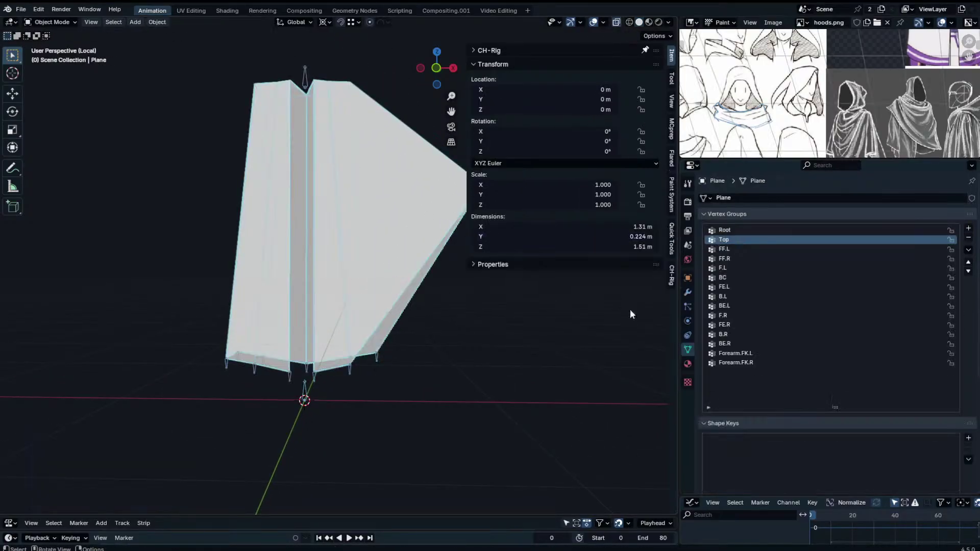
{"action": "left_click", "coordinate": [687, 292]}
{"action": "scroll", "coordinate": [853, 395], "scroll_direction": "down", "scroll_amount": 2}
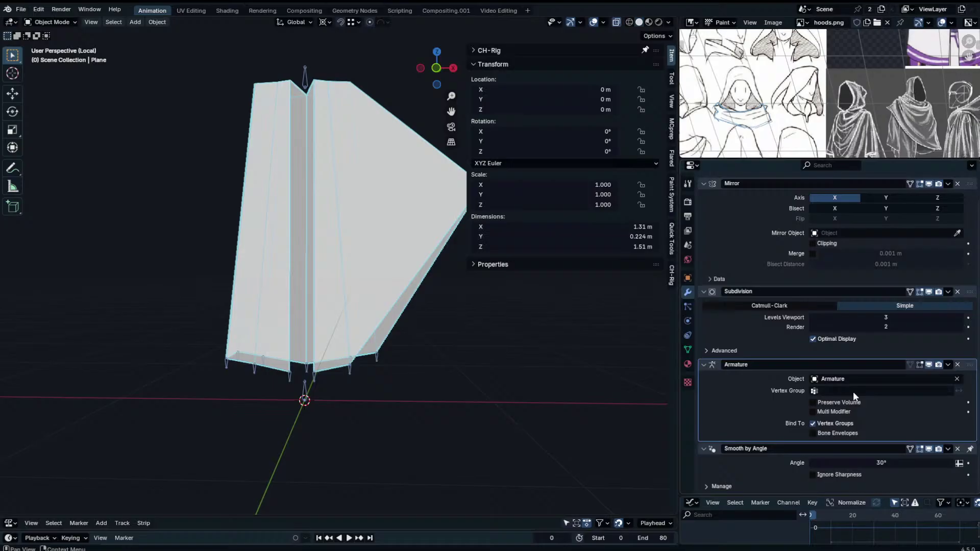
{"action": "left_click", "coordinate": [825, 306]}
{"action": "left_click_drag", "start_coordinate": [969, 291], "coordinate": [962, 430]}
{"action": "scroll", "coordinate": [500, 291], "scroll_direction": "down", "scroll_amount": 2}
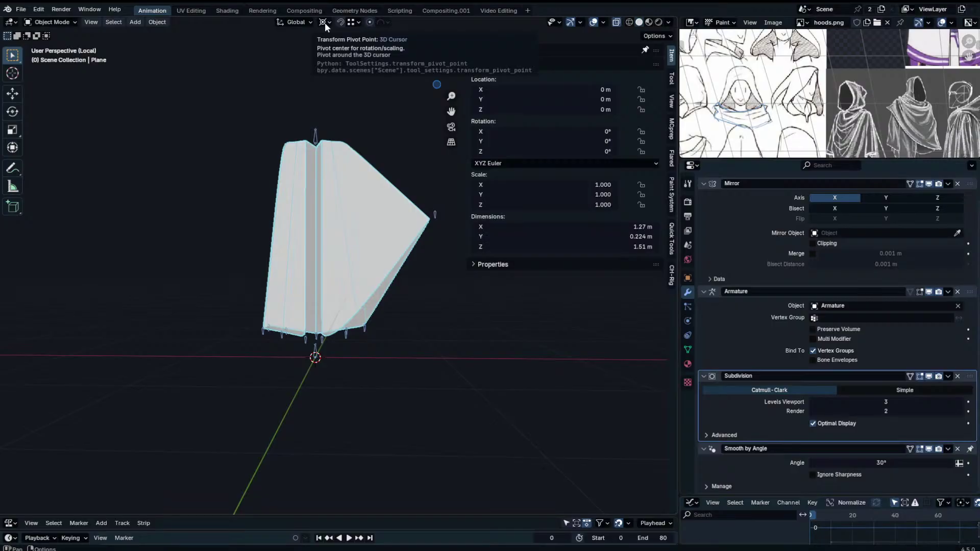
{"action": "key", "text": "n"}
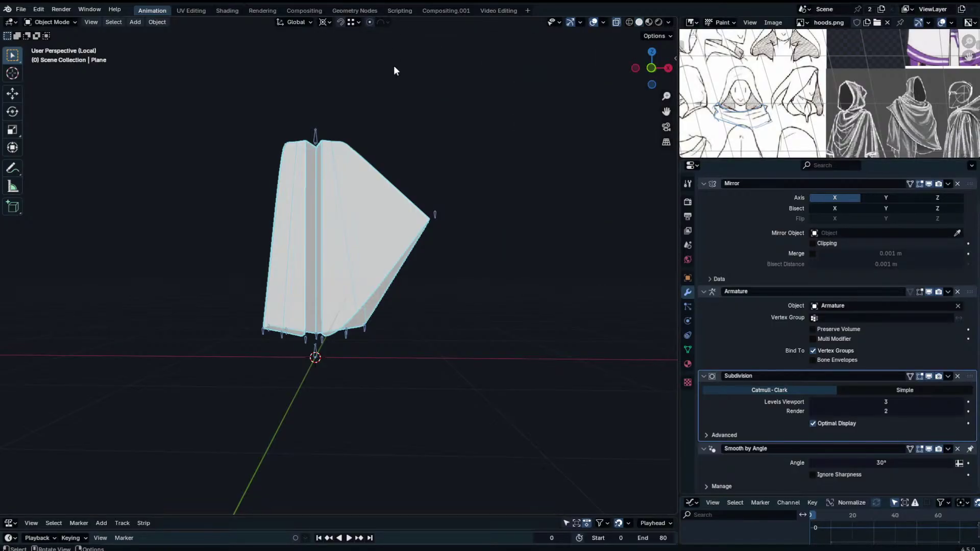
Save the current file, then save it under the new name Base_Cloak.blend.
{"action": "middle_click_drag", "start_coordinate": [393, 65], "coordinate": [420, 152]}
{"action": "scroll", "coordinate": [421, 152], "scroll_direction": "down", "scroll_amount": 3}
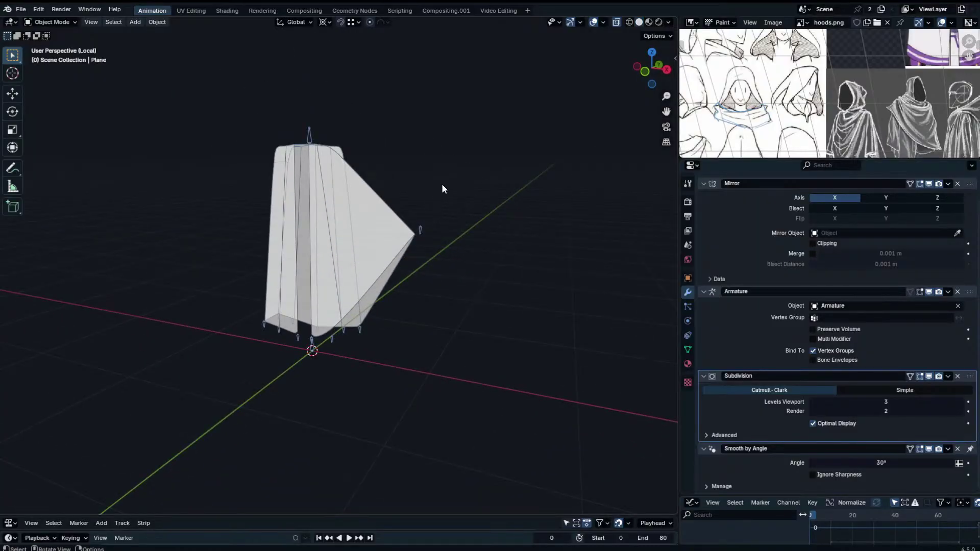
{"action": "scroll", "coordinate": [444, 187], "scroll_direction": "up", "scroll_amount": 1}
{"action": "key", "text": "ctrl+s"}
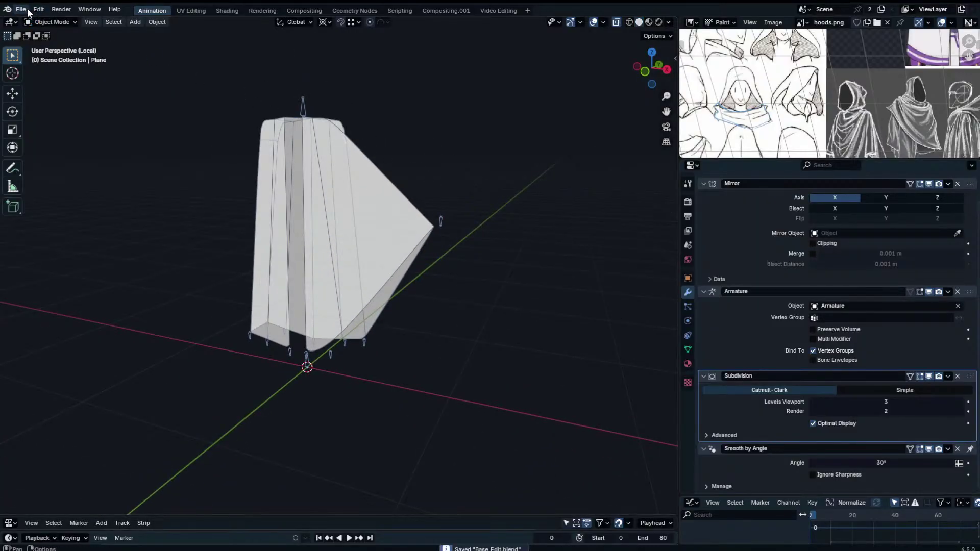
{"action": "left_click", "coordinate": [23, 10]}
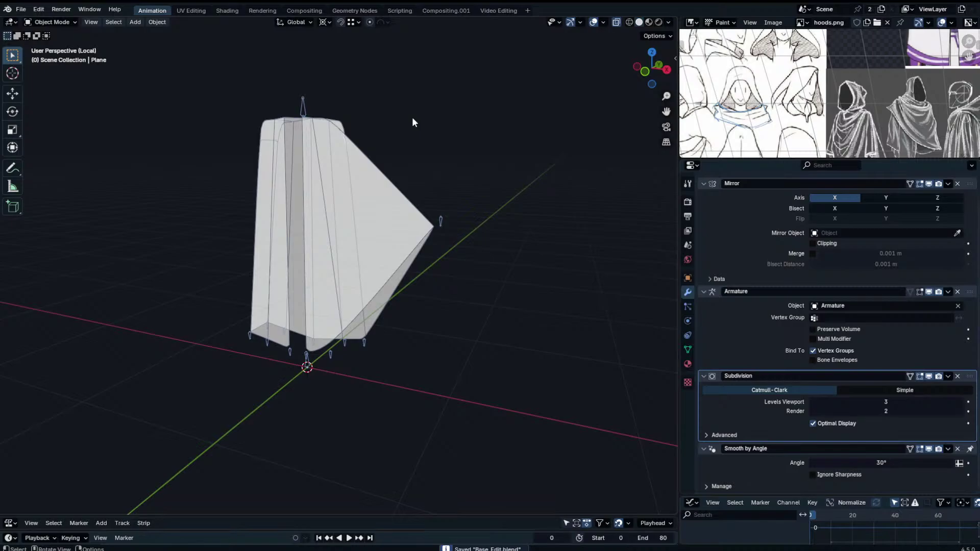
{"action": "left_click", "coordinate": [445, 413]}
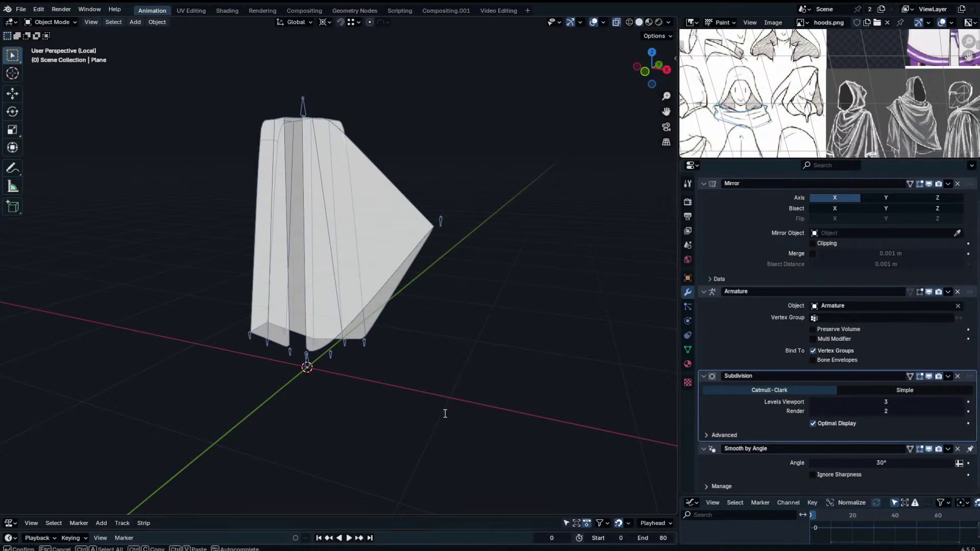
{"action": "key", "text": "Return"}
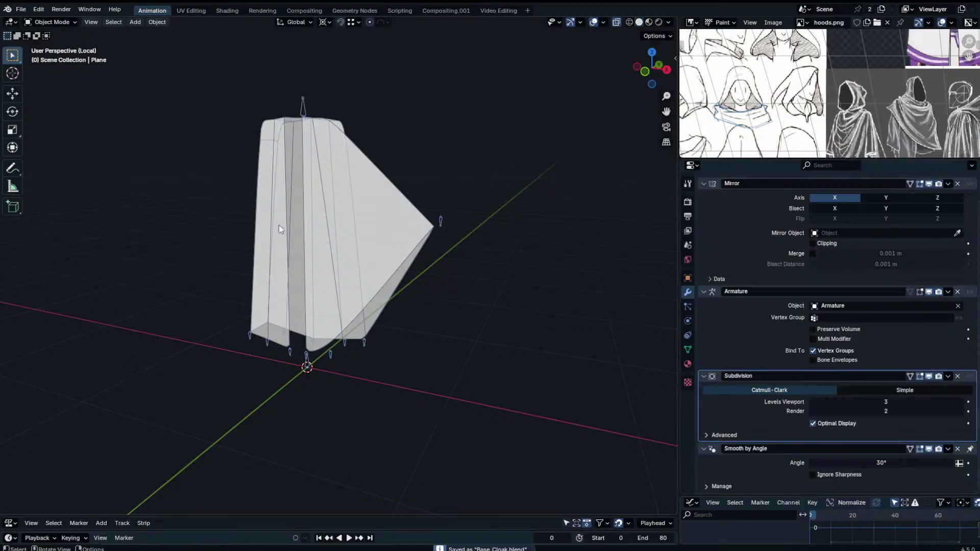
Switch to the rigged dragon file and show the whole scene in Object Mode, out of local view.
{"action": "left_click", "coordinate": [30, 11]}
{"action": "mouse_move", "coordinate": [45, 42]}
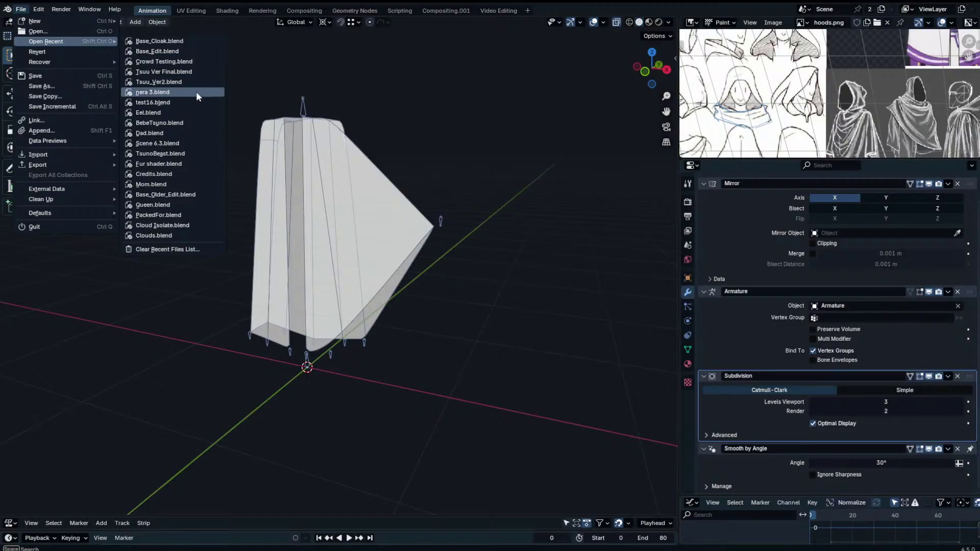
{"action": "key", "text": "Escape"}
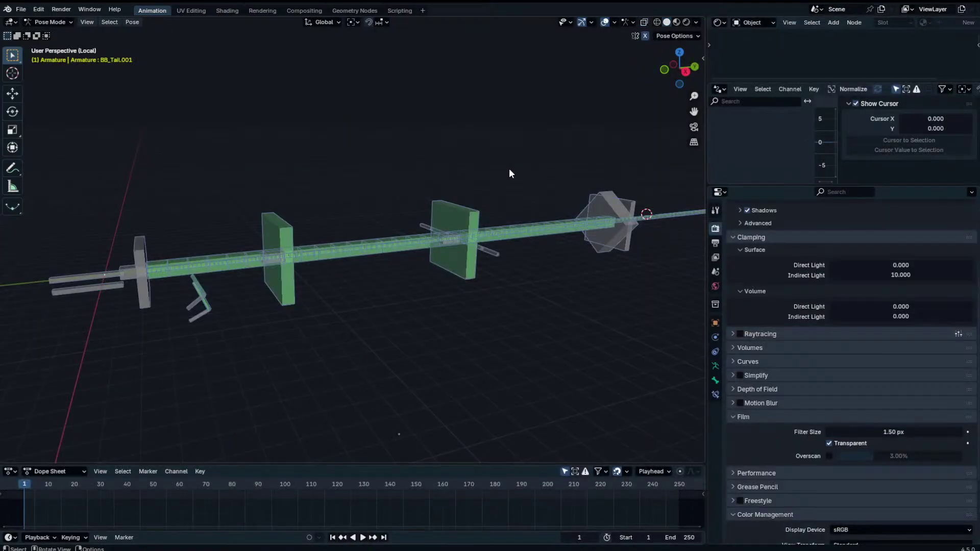
{"action": "middle_click_drag", "start_coordinate": [509, 167], "coordinate": [455, 199]}
{"action": "key", "text": "ctrl+Tab"}
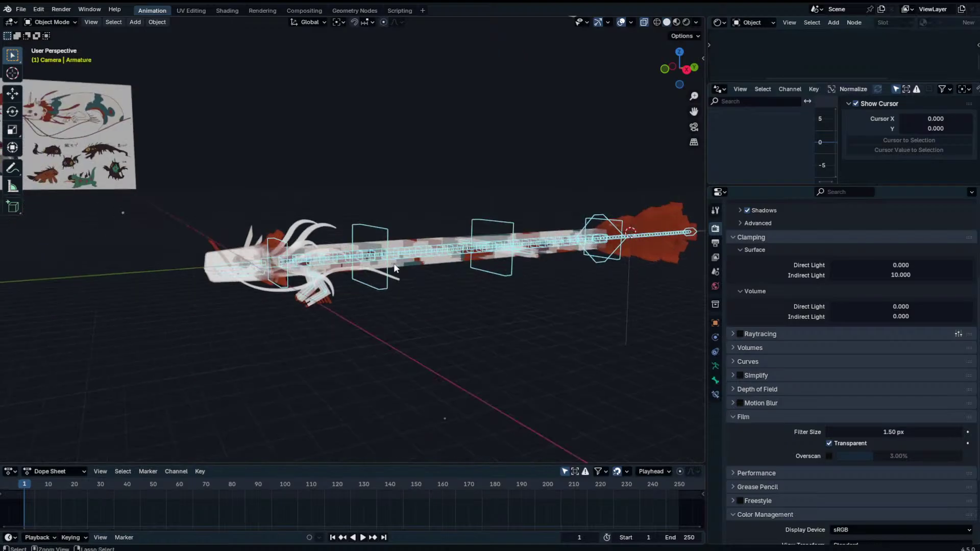
Try moving the dragon's armature and view its bones in Pose Mode.
{"action": "key", "text": "g"}
{"action": "right_click", "coordinate": [395, 235]}
{"action": "left_click", "coordinate": [412, 246]}
{"action": "middle_click_drag", "start_coordinate": [650, 243], "coordinate": [631, 243]}
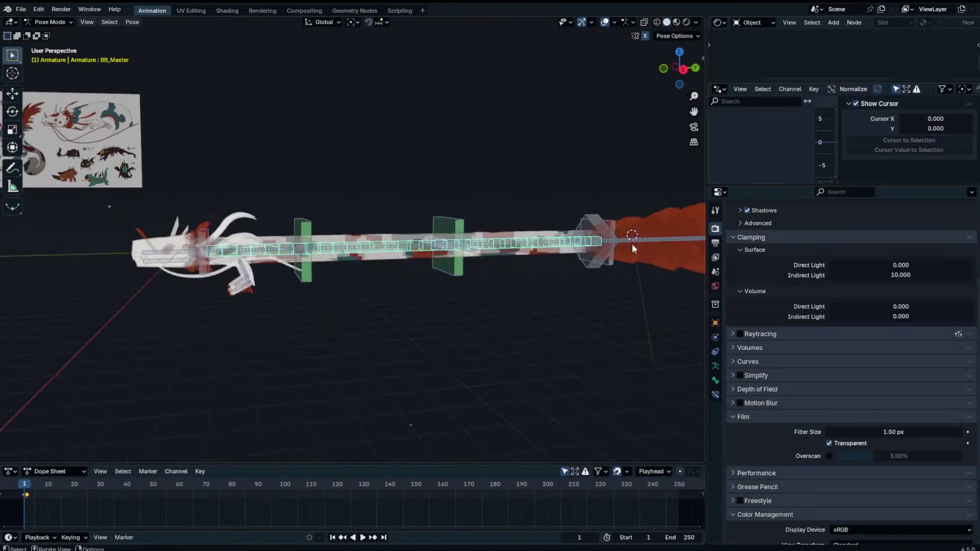
Try rotating and moving the BB_Tail.001 bone and rotating the BB_H_ForTail bone at the base of the tail.
{"action": "left_click", "coordinate": [598, 216]}
{"action": "key", "text": "r"}
{"action": "right_click", "coordinate": [587, 188]}
{"action": "left_click", "coordinate": [613, 224]}
{"action": "key", "text": "r"}
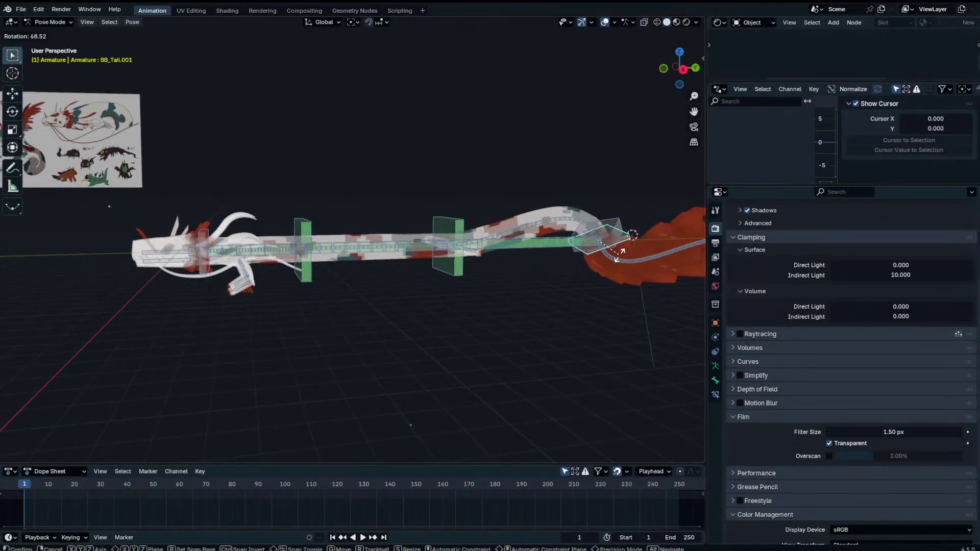
{"action": "right_click", "coordinate": [615, 241]}
{"action": "key", "text": "g"}
{"action": "right_click", "coordinate": [577, 145]}
{"action": "left_click", "coordinate": [601, 221]}
{"action": "key", "text": "r"}
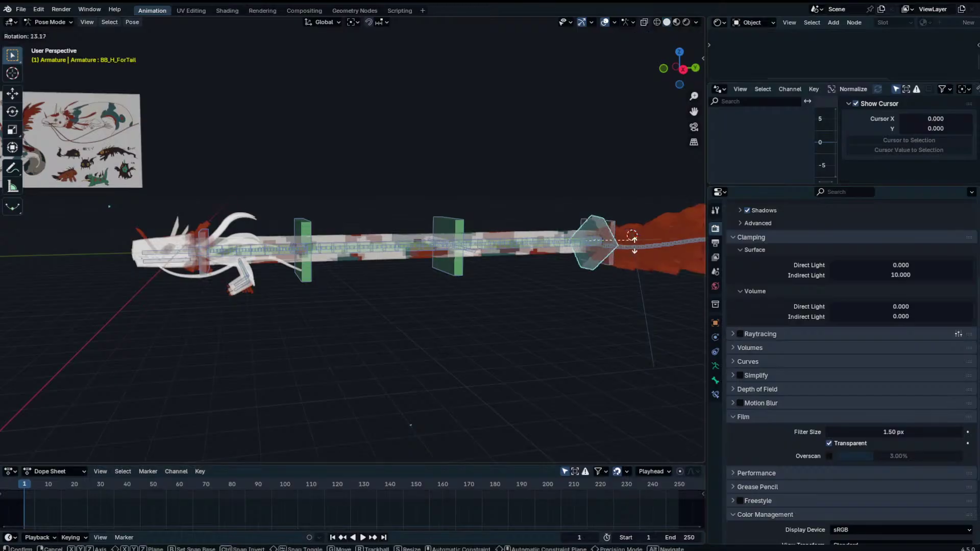
{"action": "right_click", "coordinate": [615, 275]}
Move the BB_Tail bone by about -4.3 m in X, -10.8 m in Y and 18.4 m in Z to arch the dragon's body.
{"action": "left_click", "coordinate": [541, 241]}
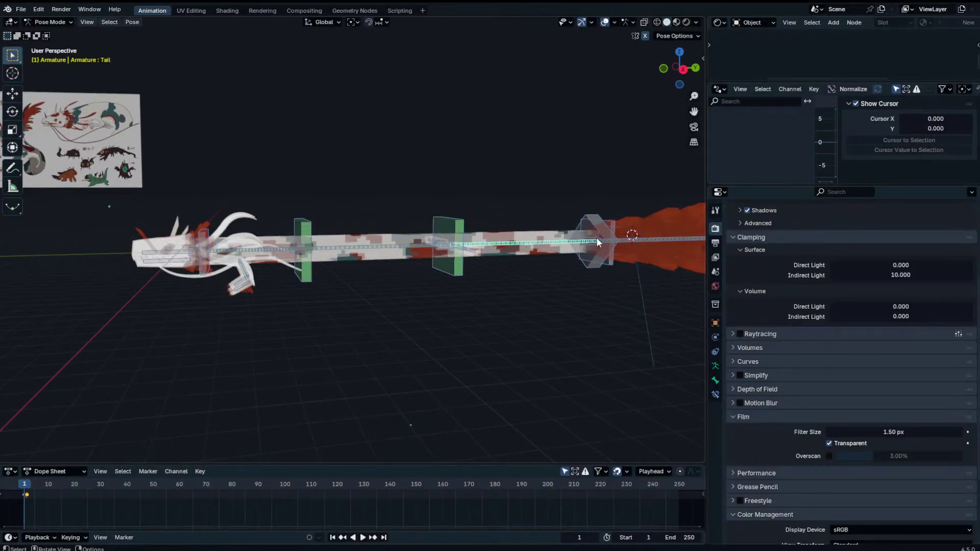
{"action": "left_click", "coordinate": [594, 236]}
{"action": "left_click", "coordinate": [590, 233]}
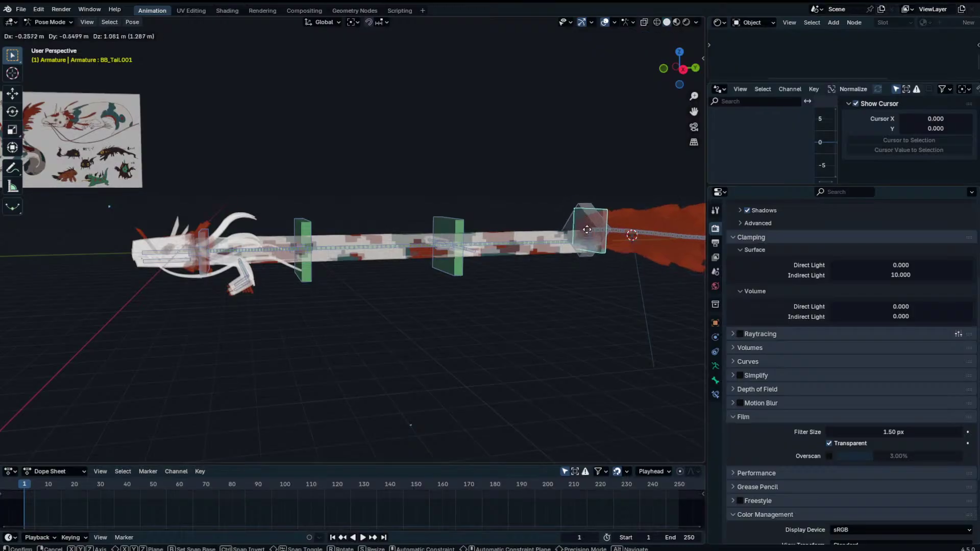
{"action": "left_click_drag", "start_coordinate": [589, 240], "coordinate": [438, 38]}
{"action": "scroll", "coordinate": [410, 172], "scroll_direction": "up", "scroll_amount": 5}
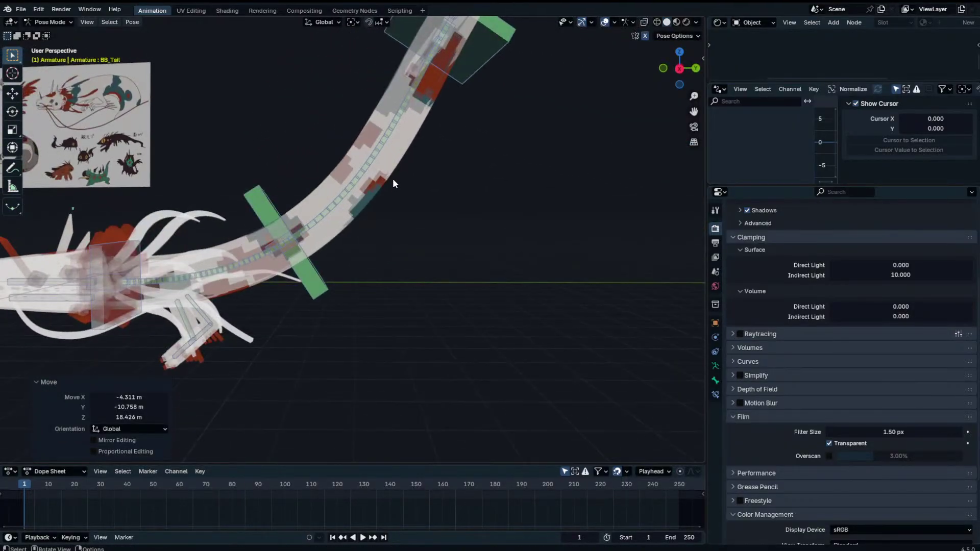
{"action": "key", "text": "g"}
{"action": "right_click", "coordinate": [427, 213]}
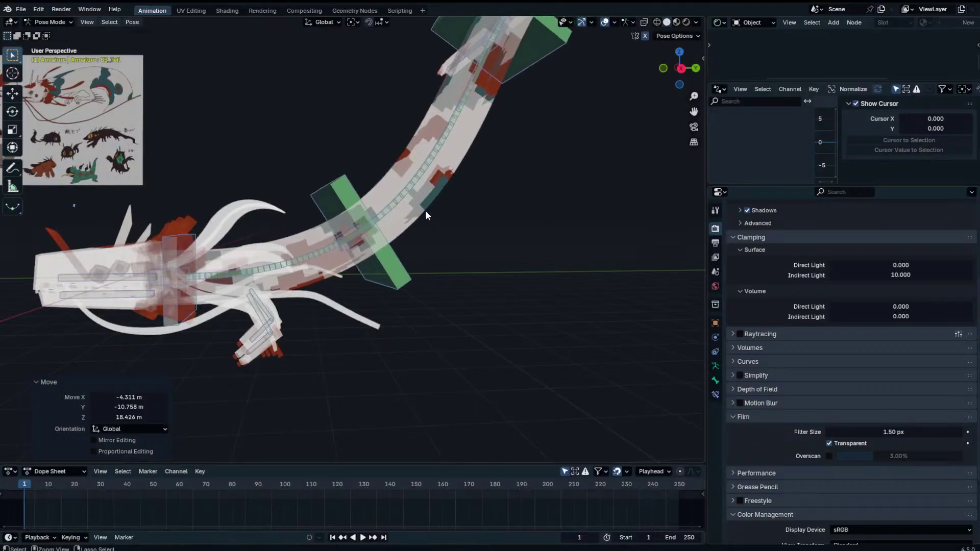
Dissolve selected edge loops around the body mesh's two joint areas, working in edge select mode, and return to Object Mode.
{"action": "left_click", "coordinate": [425, 211]}
{"action": "key", "text": "Tab"}
{"action": "left_click", "coordinate": [383, 243], "text": "alt"}
{"action": "left_click", "coordinate": [378, 259], "text": "alt"}
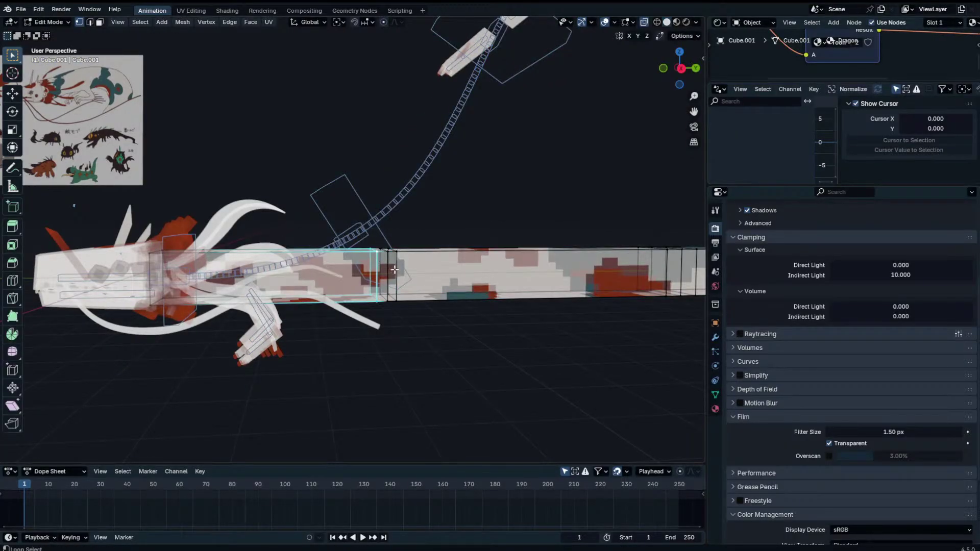
{"action": "left_click", "coordinate": [394, 271], "text": "alt+shift"}
{"action": "middle_click_drag", "start_coordinate": [614, 279], "coordinate": [463, 280], "text": "shift"}
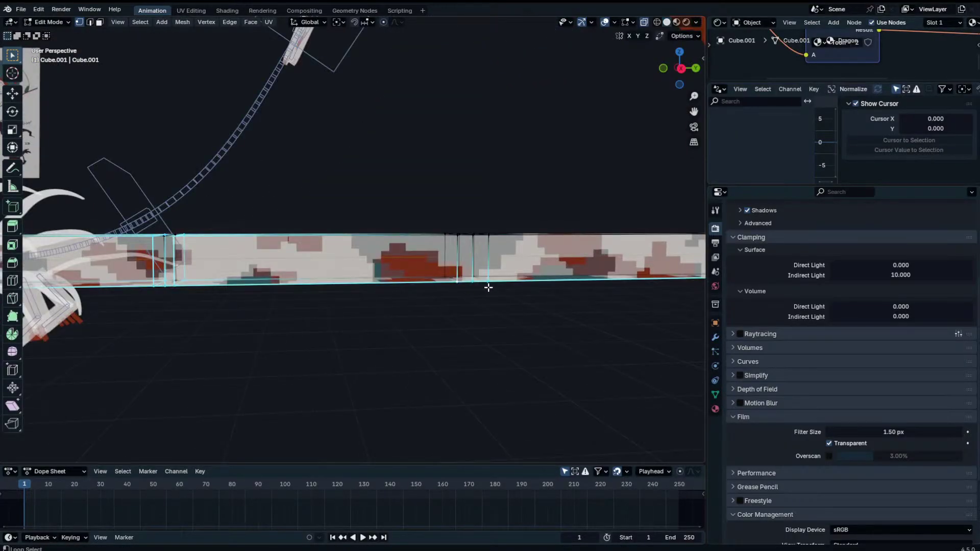
{"action": "left_click", "coordinate": [458, 263], "text": "alt+shift"}
{"action": "scroll", "coordinate": [408, 242], "scroll_direction": "down", "scroll_amount": 4}
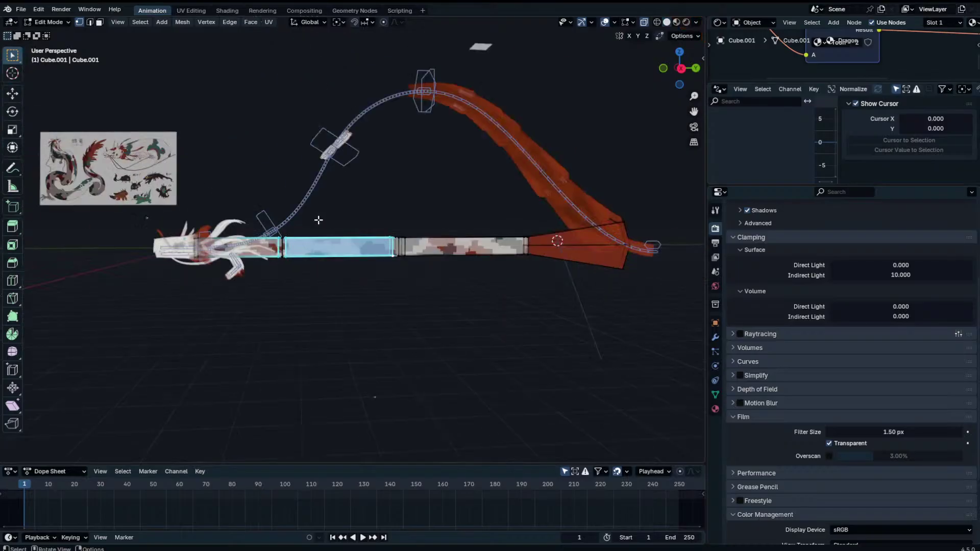
{"action": "scroll", "coordinate": [368, 229], "scroll_direction": "up", "scroll_amount": 1}
{"action": "left_click", "coordinate": [422, 248], "text": "alt+shift"}
{"action": "key", "text": "x"}
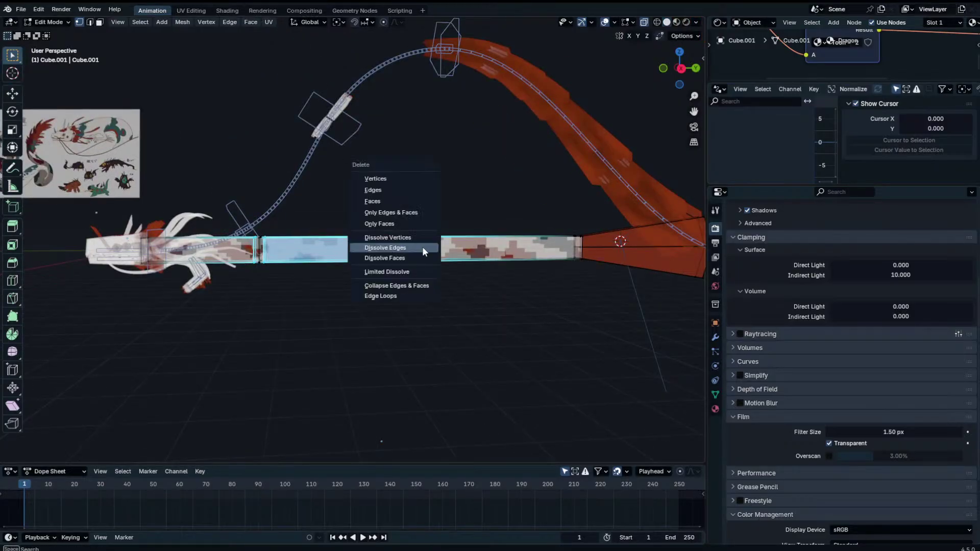
{"action": "left_click", "coordinate": [91, 22]}
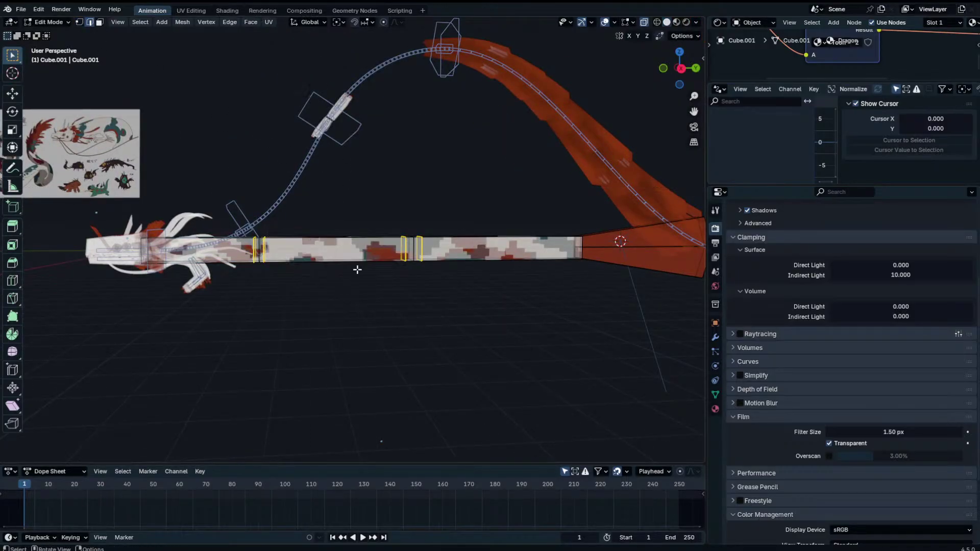
{"action": "key", "text": "x"}
{"action": "left_click", "coordinate": [355, 268]}
{"action": "key", "text": "Tab"}
{"action": "scroll", "coordinate": [369, 216], "scroll_direction": "up", "scroll_amount": 5}
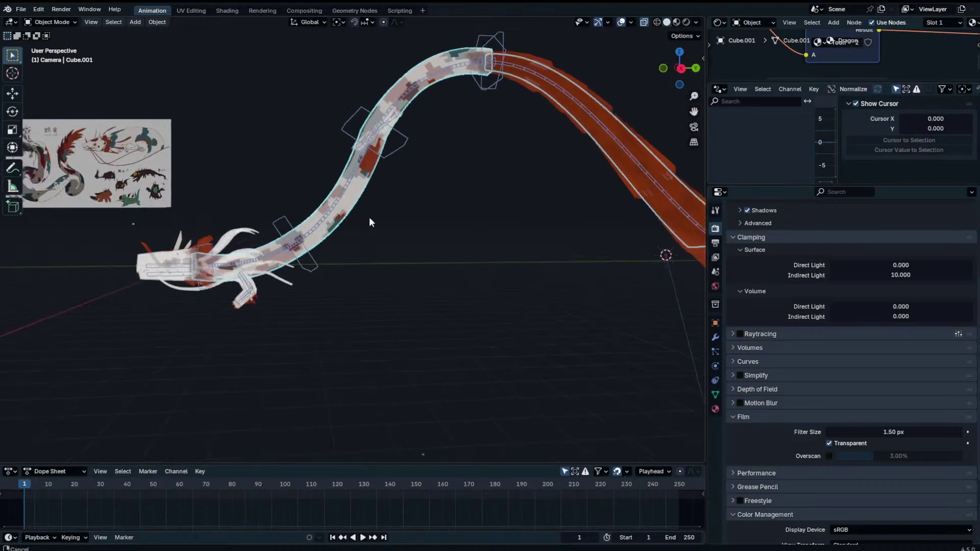
Move the BB_Transition2 bone by about 1.4 m in X, 10.2 m in Y and -6.7 m in Z to bend the body downward.
{"action": "left_click", "coordinate": [344, 245]}
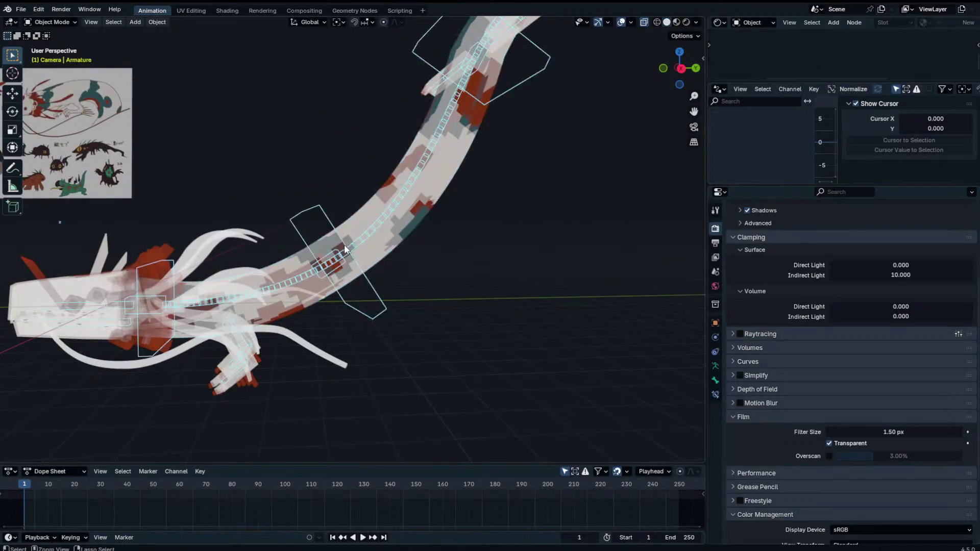
{"action": "key", "text": "ctrl+Tab"}
{"action": "left_click", "coordinate": [329, 253]}
{"action": "left_click", "coordinate": [331, 257]}
{"action": "key", "text": "g"}
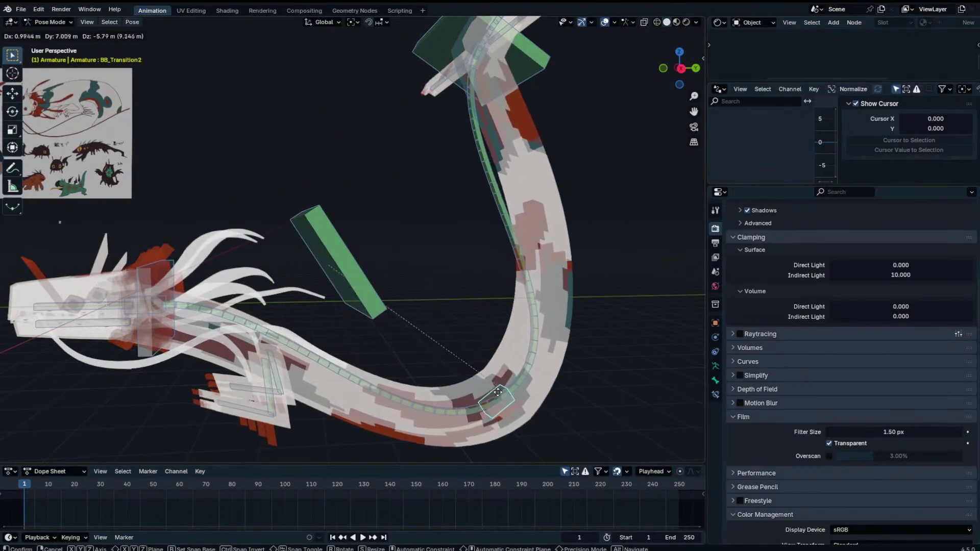
{"action": "left_click", "coordinate": [567, 402]}
{"action": "middle_click_drag", "start_coordinate": [602, 293], "coordinate": [420, 252], "text": "shift"}
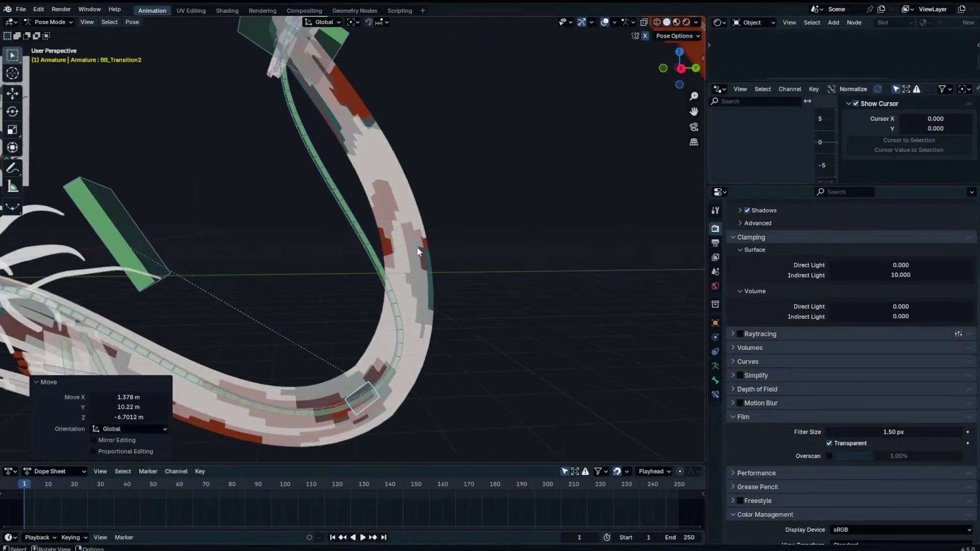
Examine how the body mesh follows the bones at the middle joint, checking it in Object Mode and Edit Mode.
{"action": "key", "text": "ctrl+Tab"}
{"action": "middle_click_drag", "start_coordinate": [275, 153], "coordinate": [409, 204], "text": "shift"}
{"action": "left_click", "coordinate": [410, 191]}
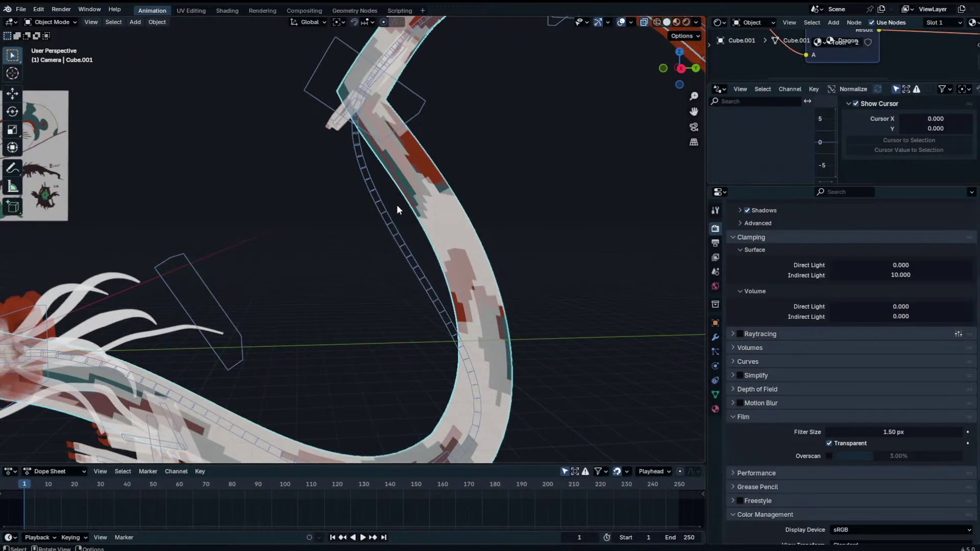
{"action": "scroll", "coordinate": [397, 206], "scroll_direction": "down", "scroll_amount": 4}
{"action": "key", "text": "Tab"}
{"action": "key", "text": "Tab"}
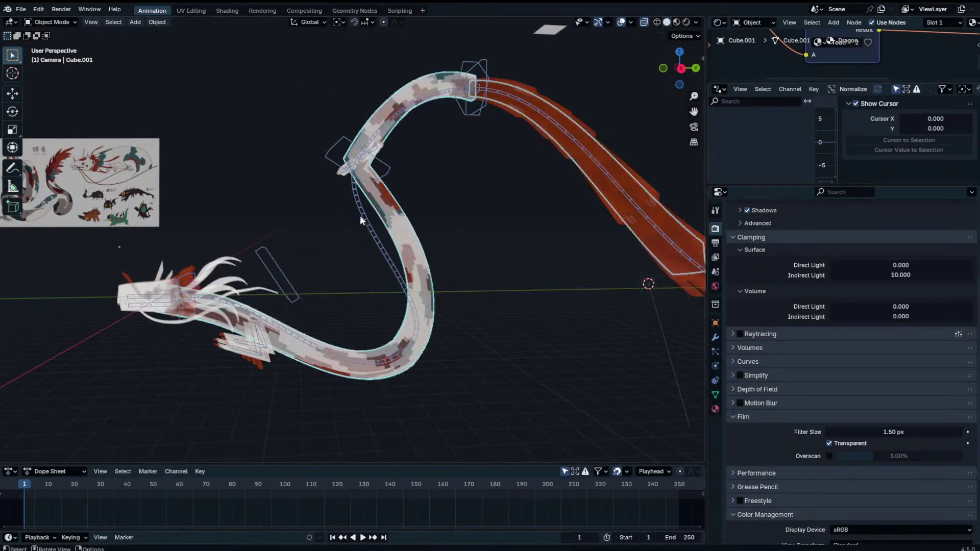
Try rotating the BB_Transition2 bone at the lowest bend of the body.
{"action": "left_click", "coordinate": [402, 357]}
{"action": "key", "text": "ctrl+Tab"}
{"action": "key", "text": "r"}
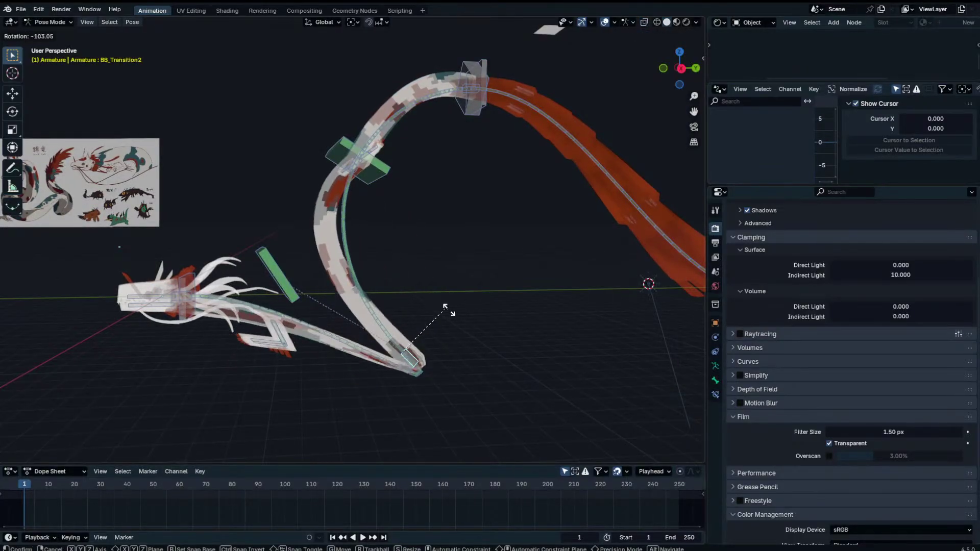
{"action": "left_click", "coordinate": [431, 388]}
Try rotating the BB_Tail bone and moving the BB_Tail.001 bone at the base of the tail.
{"action": "left_click", "coordinate": [464, 96]}
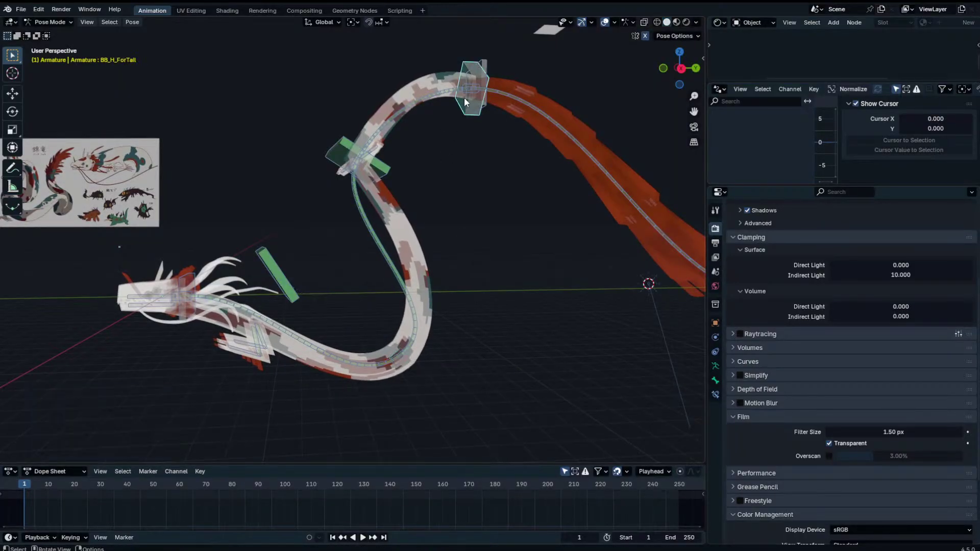
{"action": "left_click", "coordinate": [465, 92]}
{"action": "key", "text": "r"}
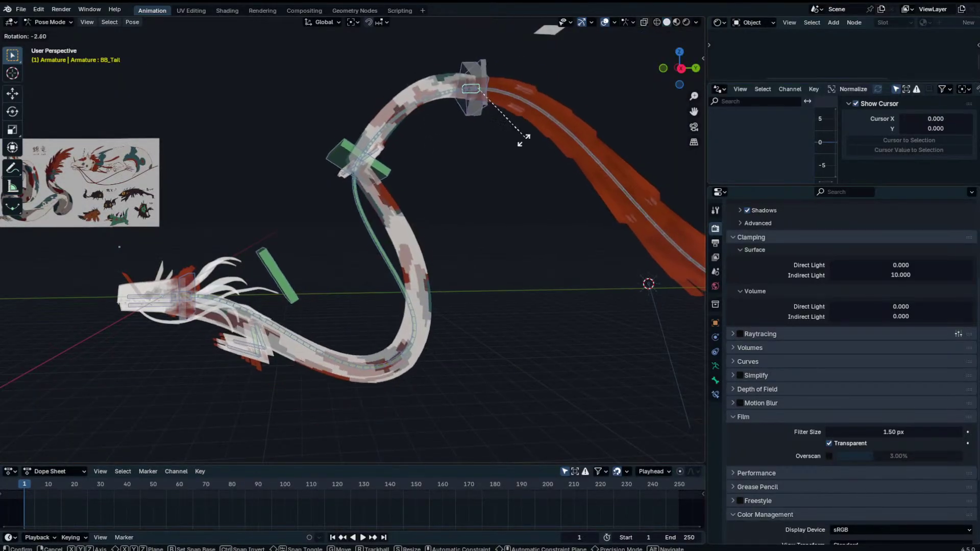
{"action": "right_click", "coordinate": [471, 115]}
{"action": "left_click", "coordinate": [472, 111]}
{"action": "key", "text": "g"}
{"action": "right_click", "coordinate": [500, 152]}
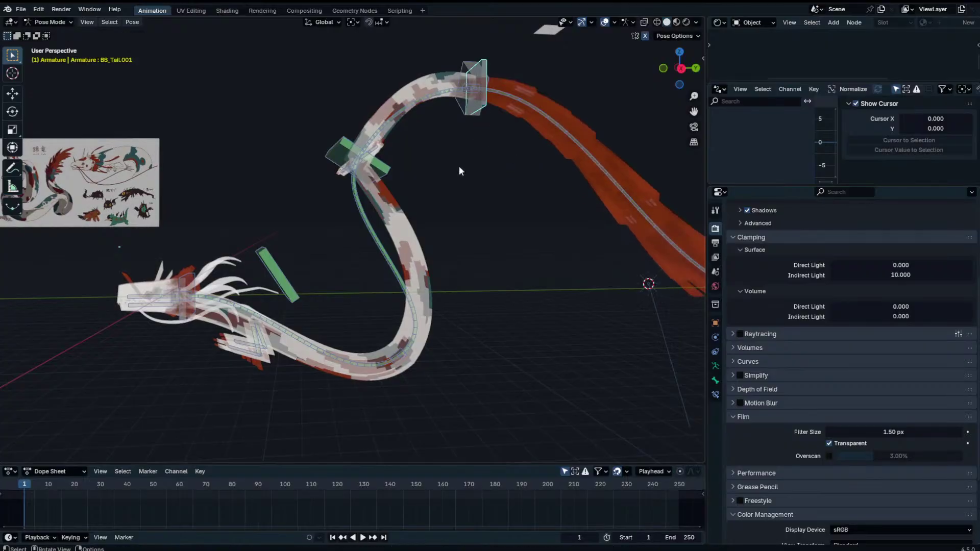
Rotate the BB_Head.001 bone 133° to curl the dragon's head back over its neck, and test moving it.
{"action": "middle_click_drag", "start_coordinate": [206, 300], "coordinate": [299, 250], "text": "shift"}
{"action": "left_click", "coordinate": [274, 230]}
{"action": "key", "text": "r"}
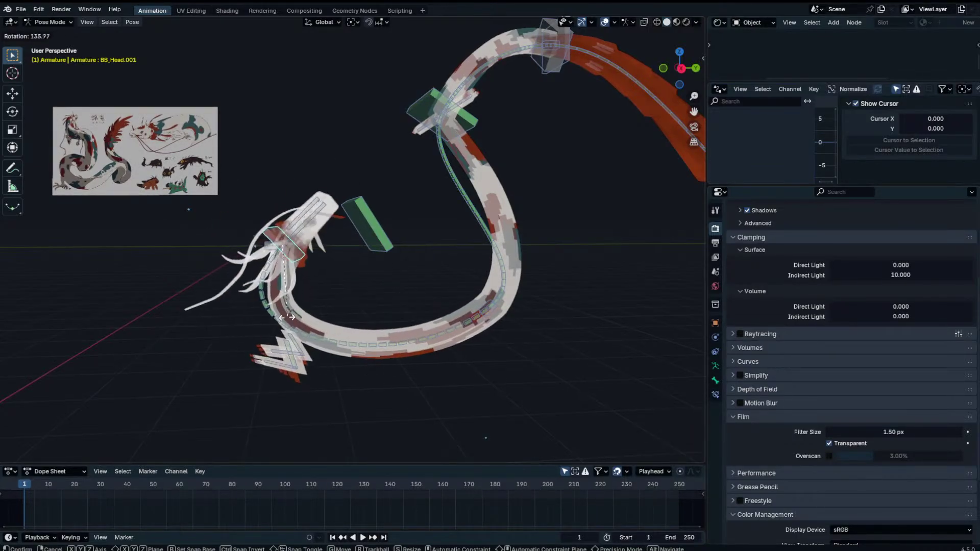
{"action": "left_click", "coordinate": [346, 248]}
{"action": "scroll", "coordinate": [345, 246], "scroll_direction": "up", "scroll_amount": 5}
{"action": "key", "text": "g"}
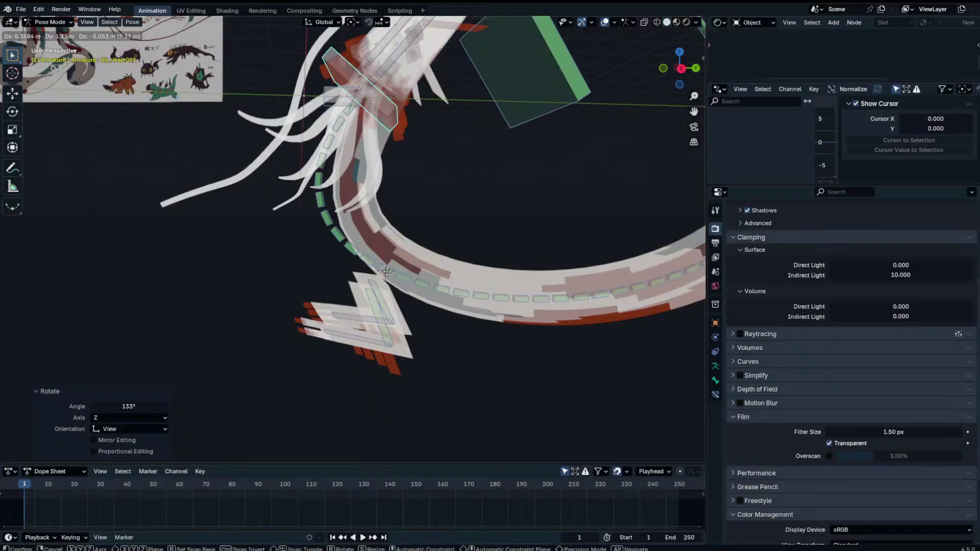
{"action": "left_click", "coordinate": [385, 241]}
Try a viewport level of 6 on the body mesh's Simple Subdivision modifier and restore it to 5.
{"action": "key", "text": "ctrl+Tab"}
{"action": "left_click", "coordinate": [388, 242]}
{"action": "left_click", "coordinate": [714, 339]}
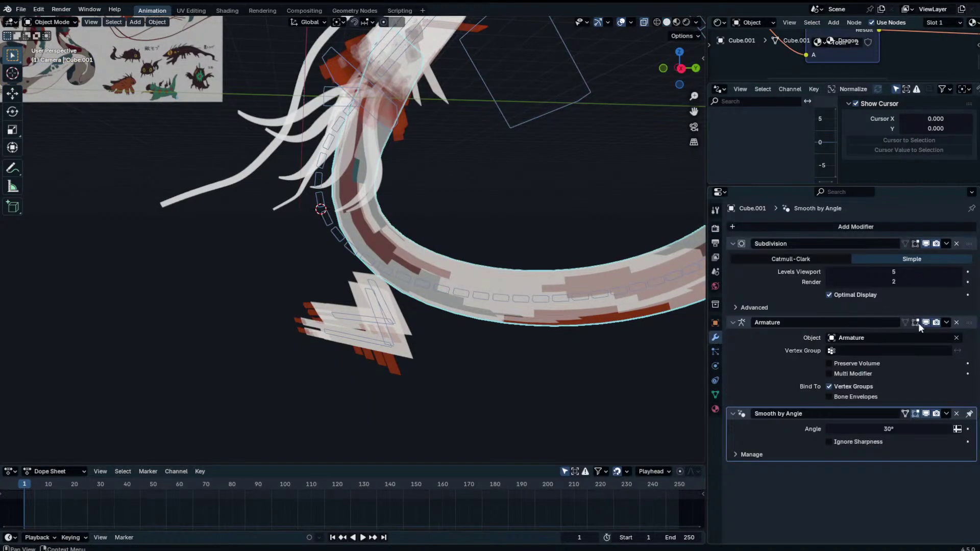
{"action": "left_click", "coordinate": [958, 274]}
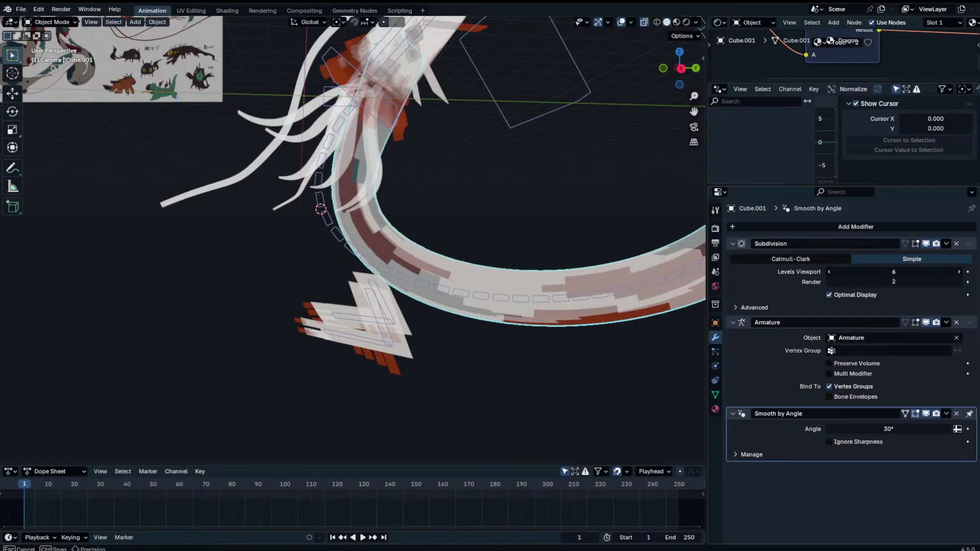
{"action": "mouse_move", "coordinate": [952, 272]}
{"action": "left_mouse_down"}
{"action": "mouse_move", "coordinate": [908, 272]}
{"action": "mouse_move", "coordinate": [944, 272]}
{"action": "left_mouse_up"}
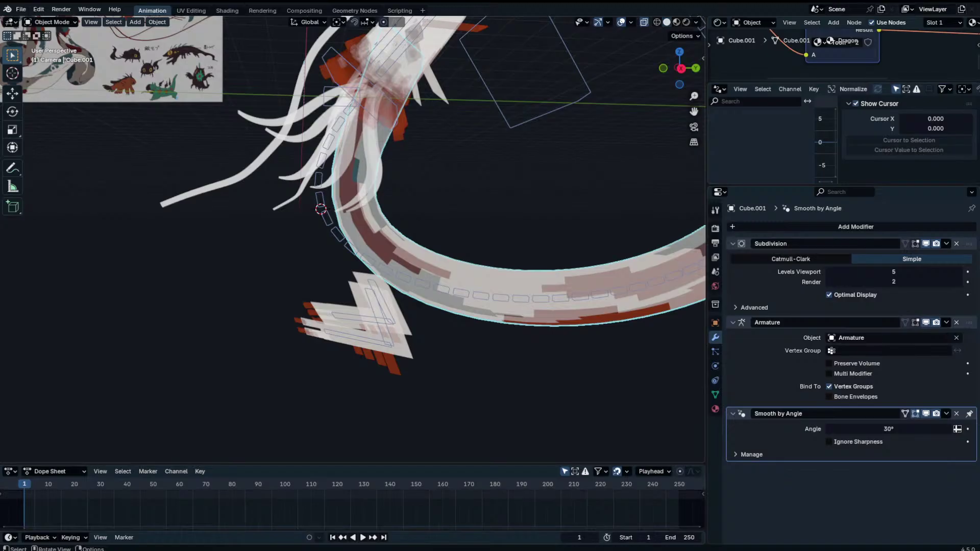
{"action": "left_click", "coordinate": [262, 340]}
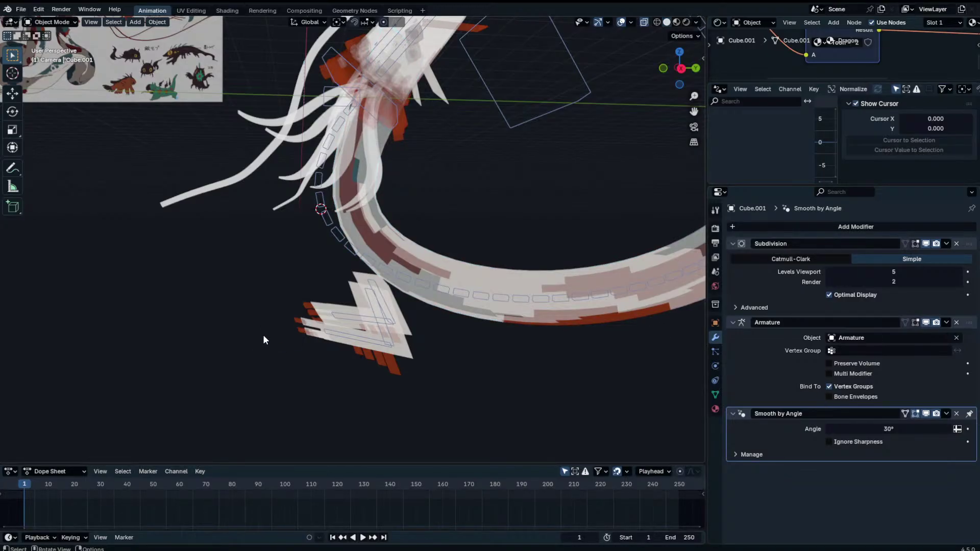
{"action": "middle_click_drag", "start_coordinate": [447, 261], "coordinate": [396, 255], "text": "shift"}
{"action": "left_click", "coordinate": [384, 304]}
{"action": "left_click", "coordinate": [484, 204]}
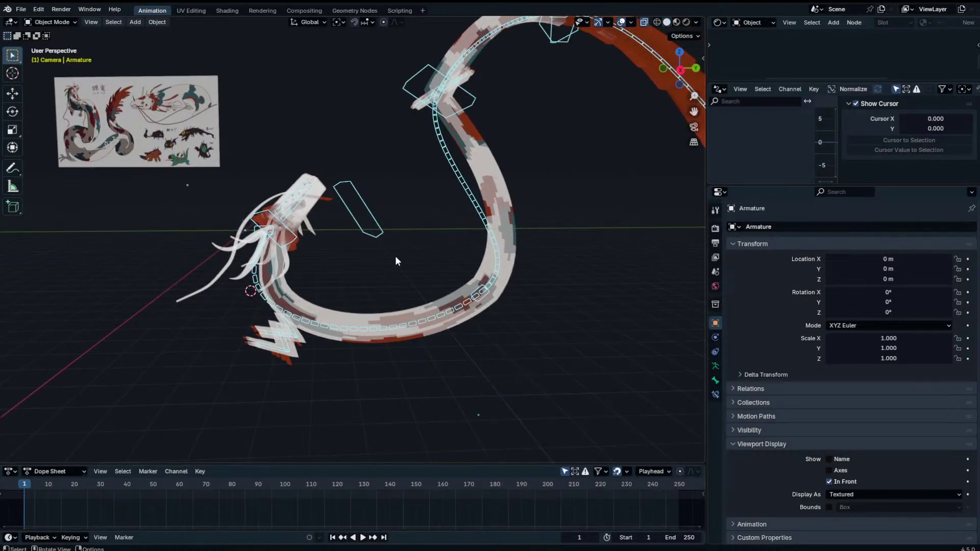
{"action": "left_click", "coordinate": [360, 268]}
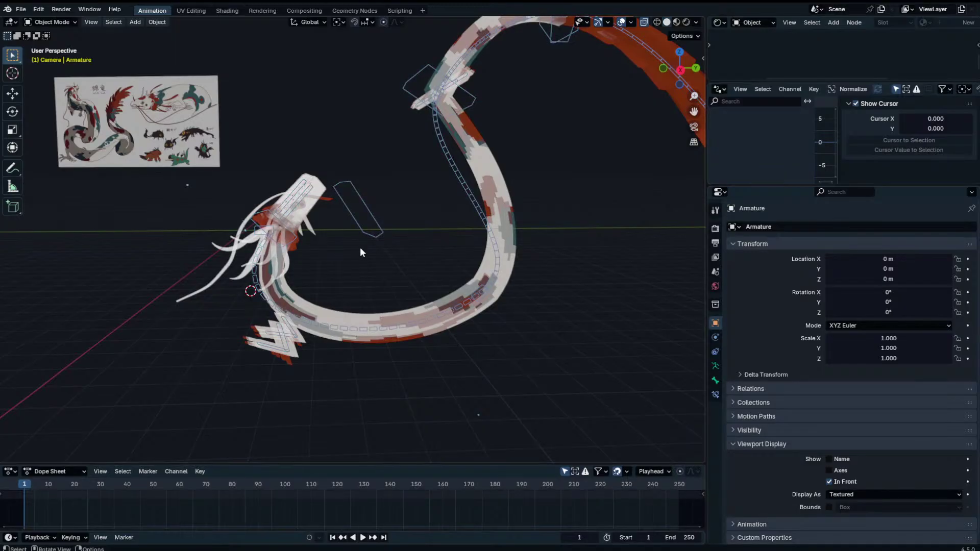
{"action": "left_click", "coordinate": [503, 235]}
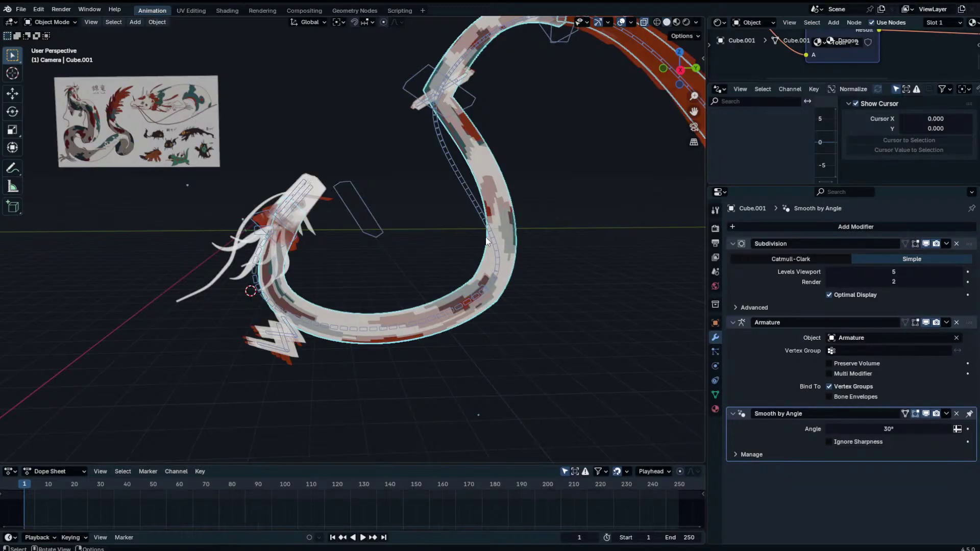
{"action": "left_click", "coordinate": [491, 236]}
{"action": "key", "text": "ctrl+Tab"}
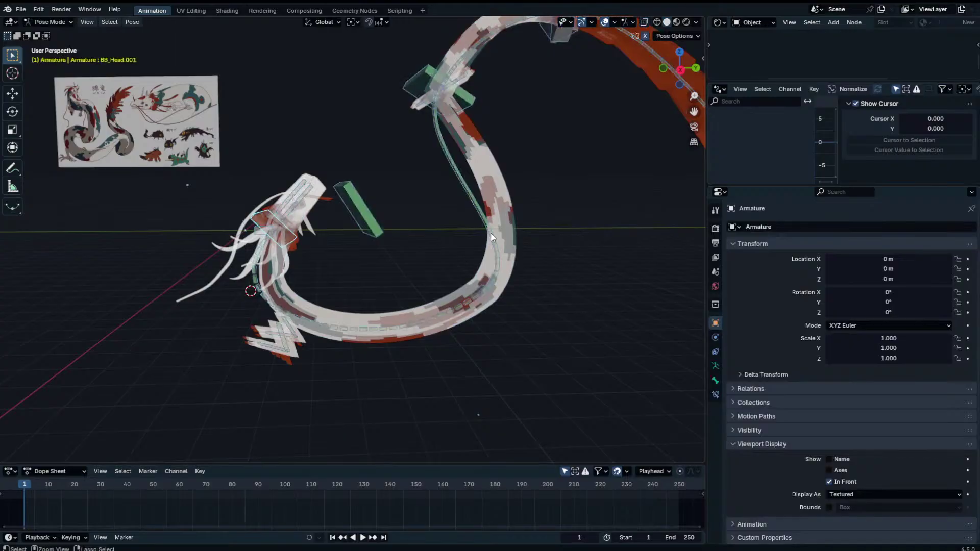
{"action": "left_click", "coordinate": [491, 233]}
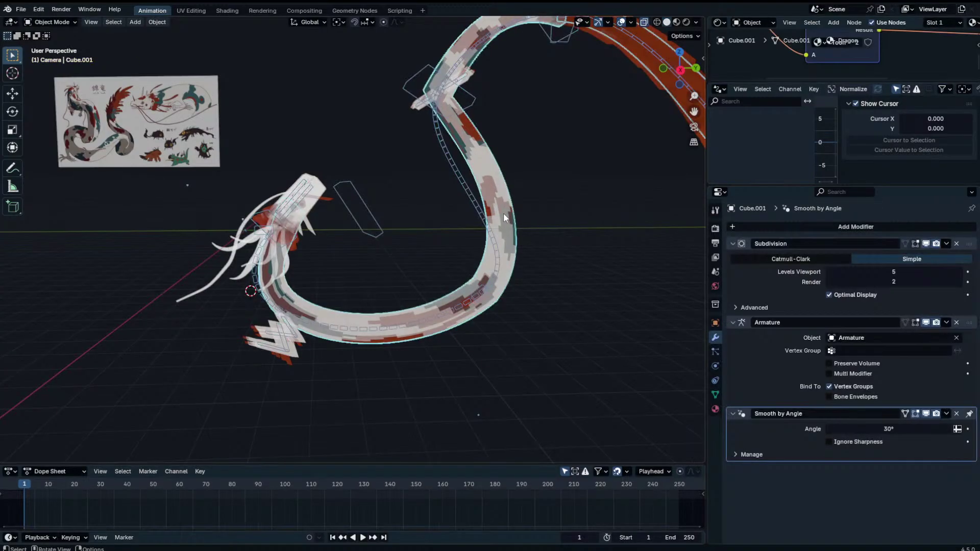
{"action": "left_click", "coordinate": [469, 200]}
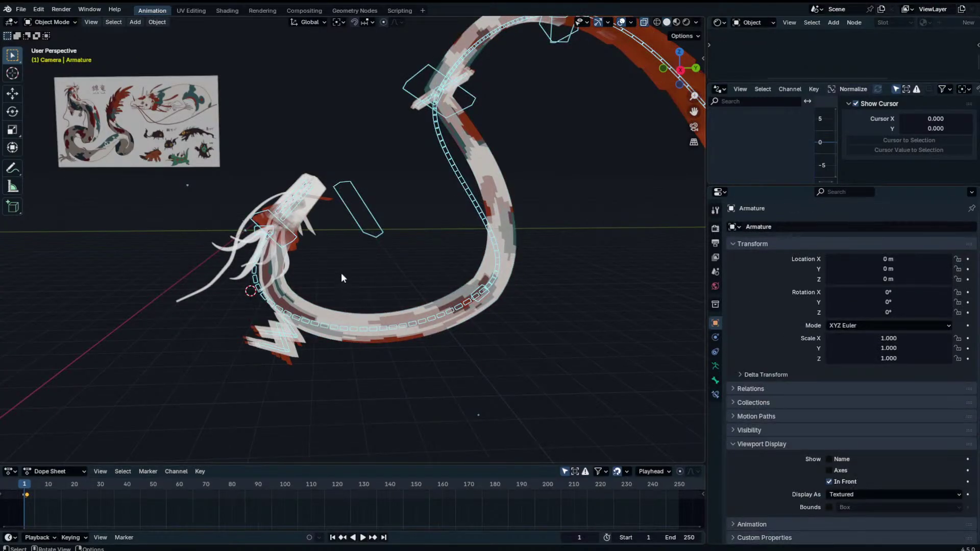
Open the recent file Base_Cloak.blend.
{"action": "left_click", "coordinate": [21, 10]}
{"action": "mouse_move", "coordinate": [46, 42]}
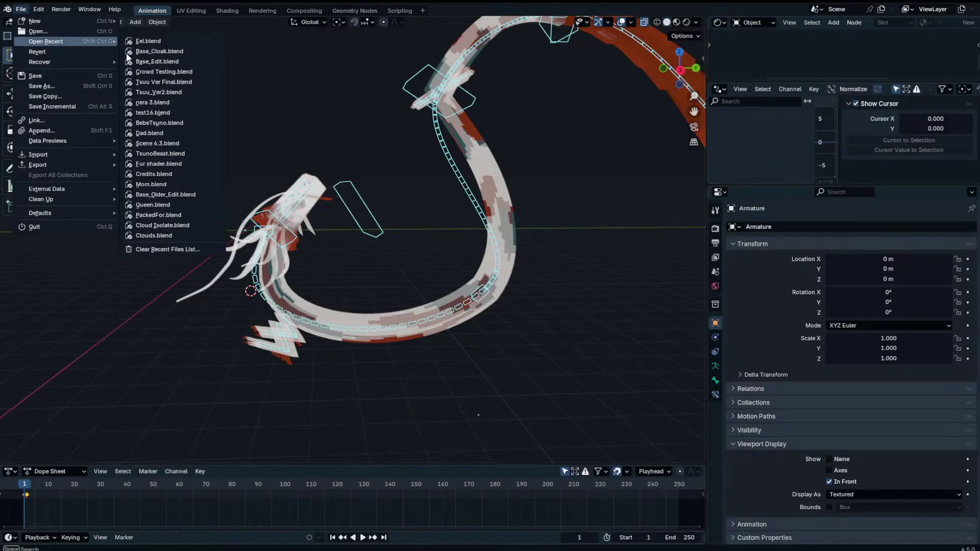
{"action": "left_click", "coordinate": [159, 52]}
{"action": "left_click", "coordinate": [481, 294]}
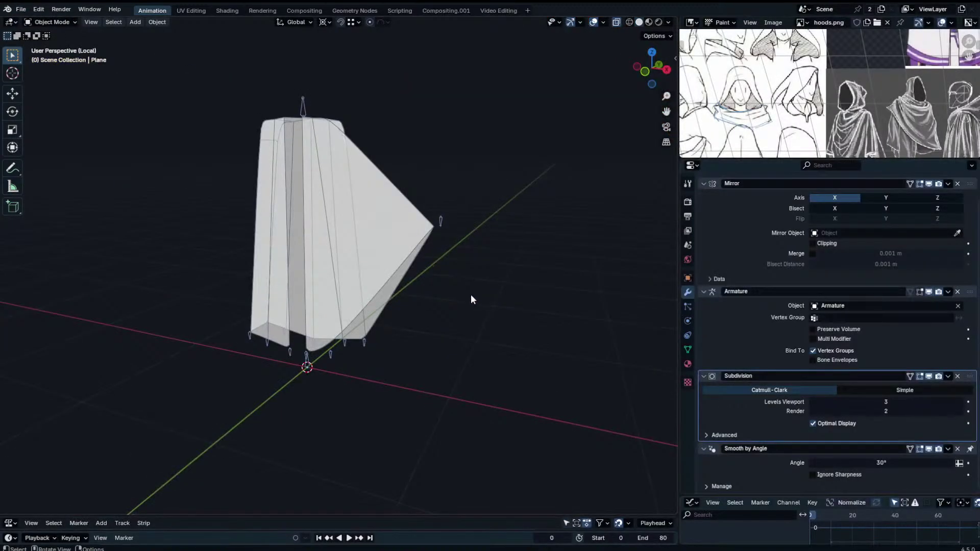
Clear the pose location of the cape's pulled-out hem bone FE.L, and leave local view in a front view of the whole character.
{"action": "left_click", "coordinate": [430, 221]}
{"action": "left_click", "coordinate": [440, 223]}
{"action": "key", "text": "ctrl+Tab"}
{"action": "key", "text": "alt+g"}
{"action": "middle_click_drag", "start_coordinate": [442, 221], "coordinate": [459, 204]}
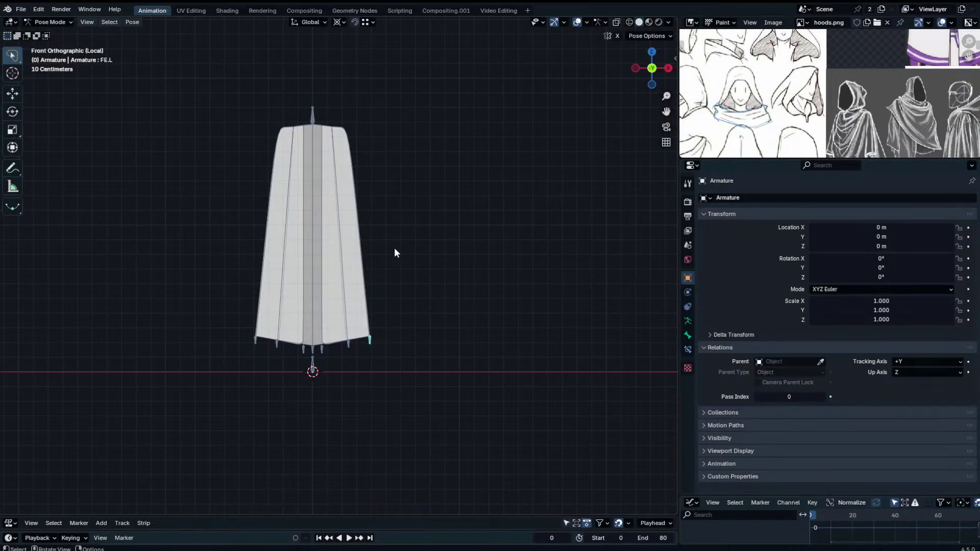
{"action": "key", "text": "ctrl+Tab"}
{"action": "key", "text": "KP_Divide"}
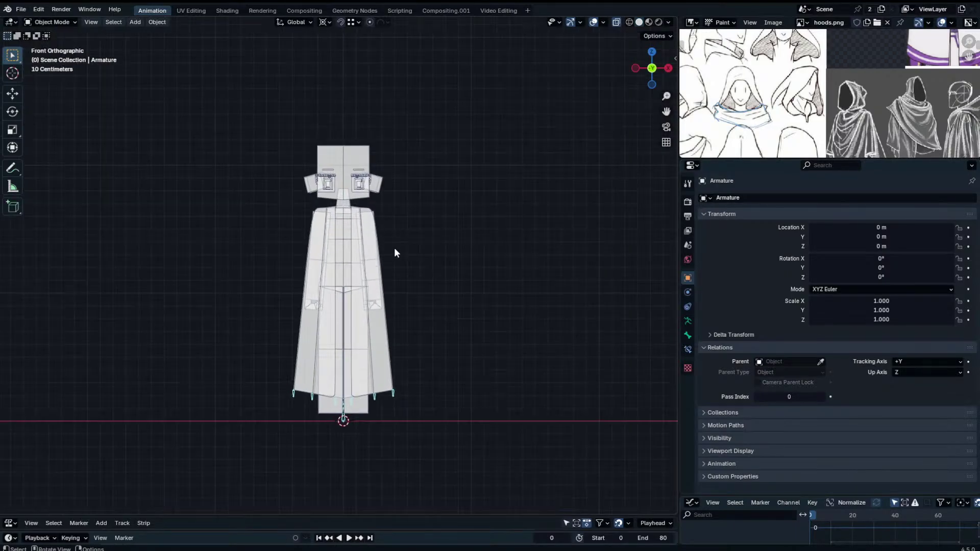
Add a horizontal loop cut around the cape mesh at about the height of the character's hands.
{"action": "scroll", "coordinate": [427, 355], "scroll_direction": "up", "scroll_amount": 3}
{"action": "left_click", "coordinate": [420, 349]}
{"action": "key", "text": "Tab"}
{"action": "middle_click_drag", "start_coordinate": [420, 348], "coordinate": [422, 329], "text": "shift"}
{"action": "key", "text": "ctrl+r"}
{"action": "left_click", "coordinate": [422, 329]}
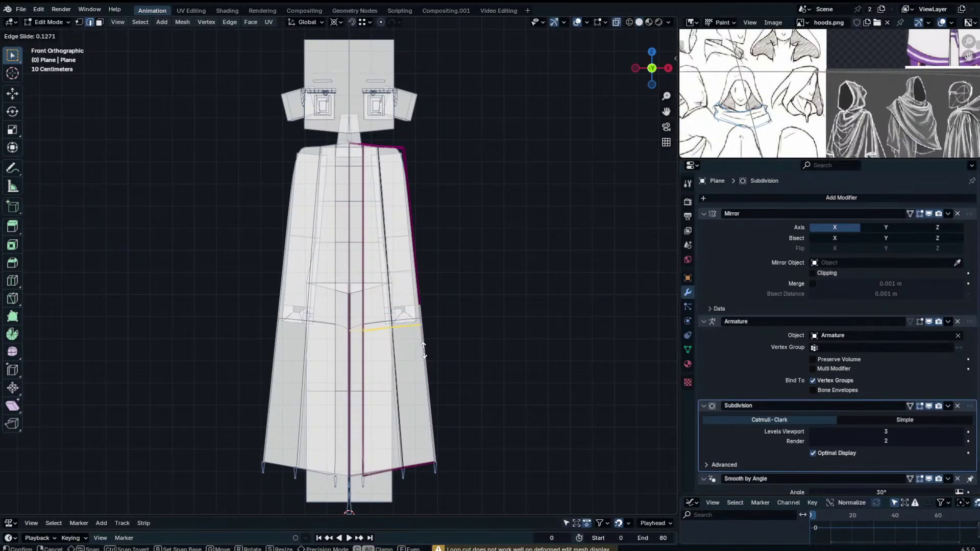
{"action": "left_click", "coordinate": [423, 349]}
{"action": "key", "text": "Tab"}
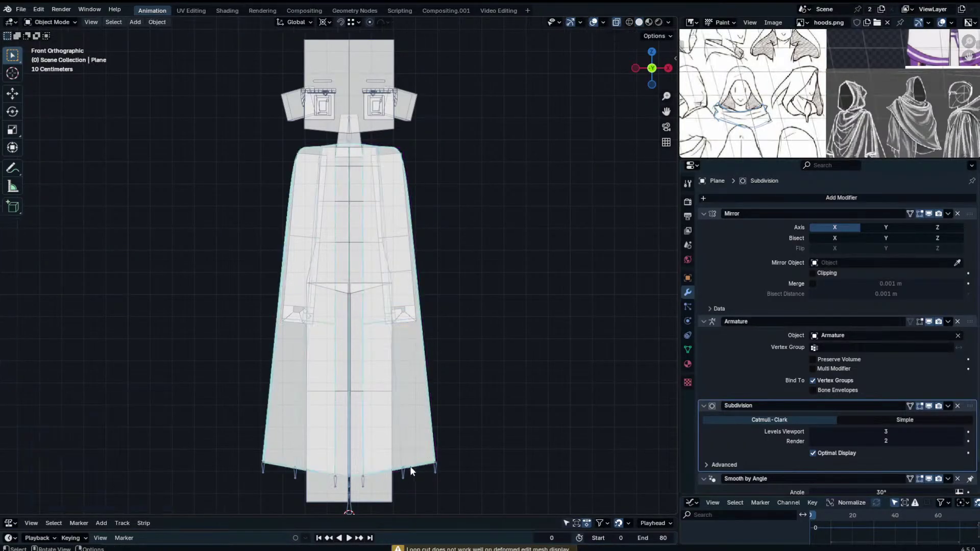
Duplicate all the hem bones of the cape armature and move the copies up about 0.681 m along Z to the new edge loop.
{"action": "left_click", "coordinate": [404, 477]}
{"action": "key", "text": "Tab"}
{"action": "middle_click_drag", "start_coordinate": [410, 472], "coordinate": [415, 407], "text": "shift"}
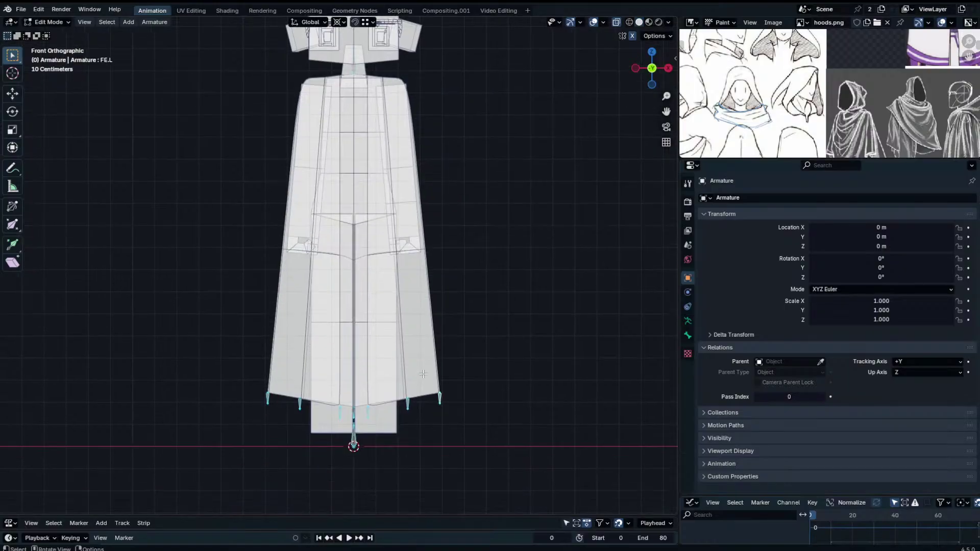
{"action": "key", "text": "b"}
{"action": "left_click_drag", "start_coordinate": [392, 425], "coordinate": [460, 360]}
{"action": "key", "text": "g"}
{"action": "left_click", "coordinate": [393, 378]}
{"action": "scroll", "coordinate": [371, 412], "scroll_direction": "up", "scroll_amount": 1}
{"action": "left_click", "coordinate": [460, 420], "text": "shift"}
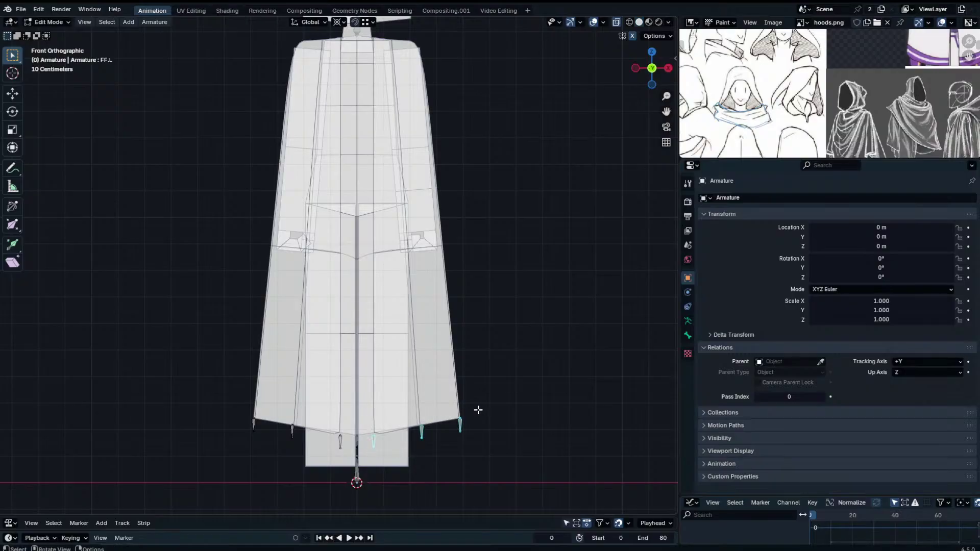
{"action": "key", "text": "b"}
{"action": "left_click_drag", "start_coordinate": [375, 431], "coordinate": [300, 445]}
{"action": "key", "text": "b"}
{"action": "left_click_drag", "start_coordinate": [245, 411], "coordinate": [305, 456]}
{"action": "key", "text": "b"}
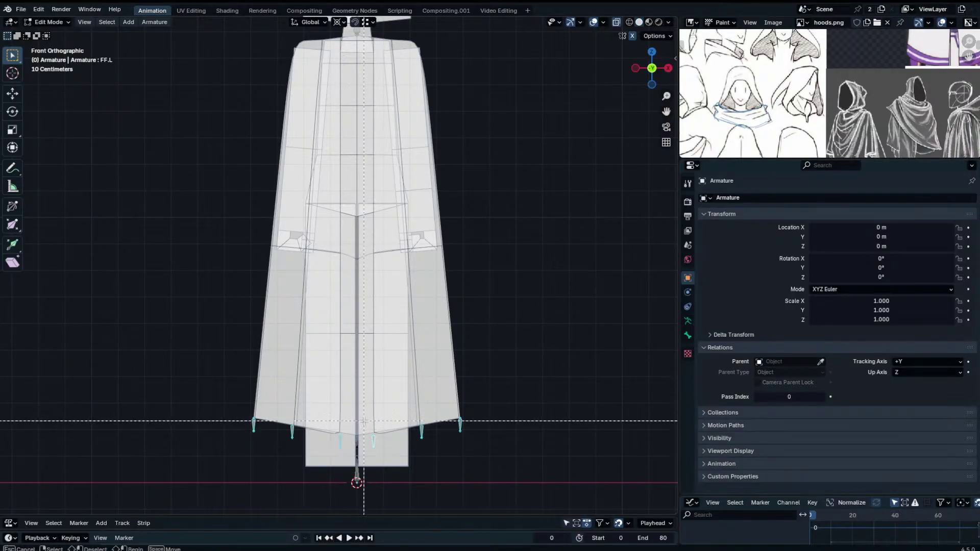
{"action": "left_click_drag", "start_coordinate": [350, 421], "coordinate": [369, 438]}
{"action": "key", "text": "g"}
{"action": "right_click", "coordinate": [430, 366]}
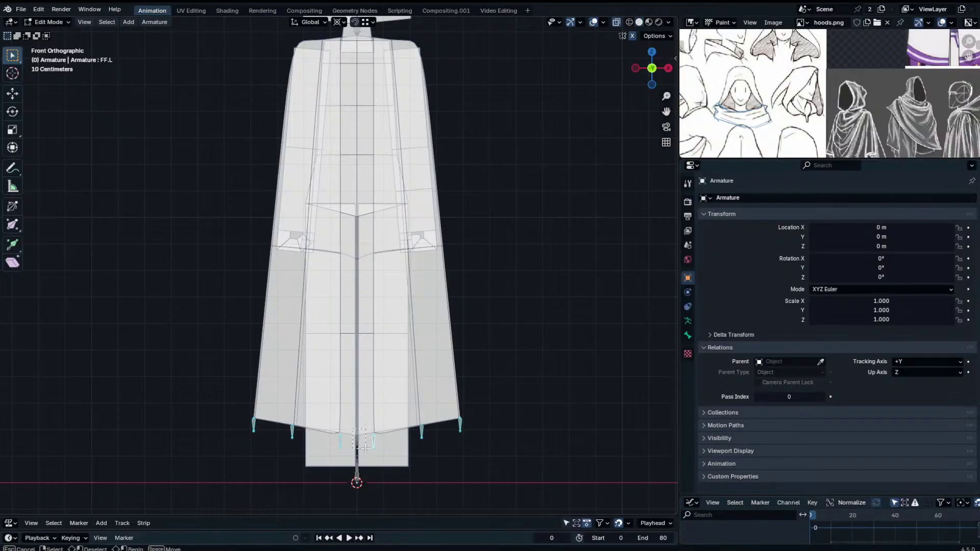
{"action": "key", "text": "shift+d"}
{"action": "key", "text": "z"}
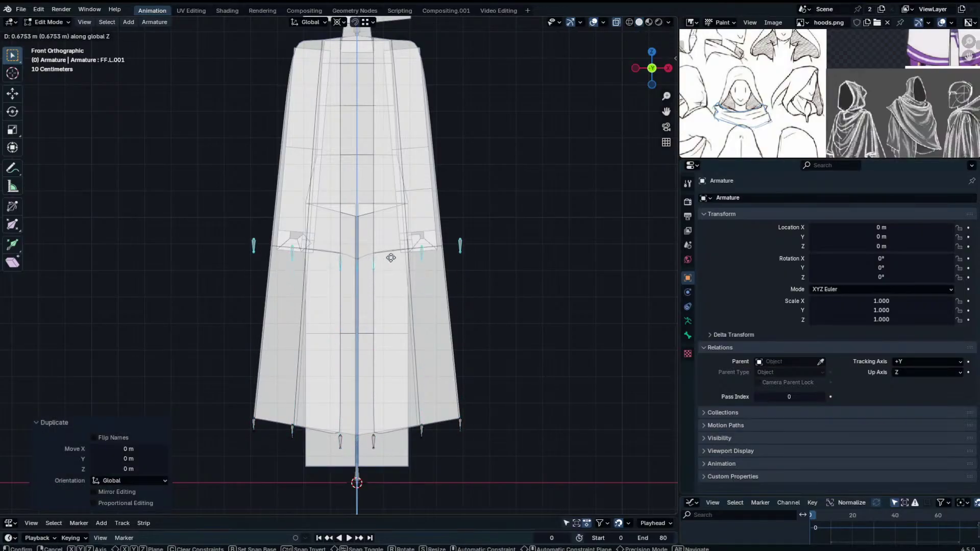
{"action": "left_click", "coordinate": [395, 257]}
Batch rename the raised left-side (.L) bones, replacing L.001 with U.L in their names.
{"action": "key", "text": "F2"}
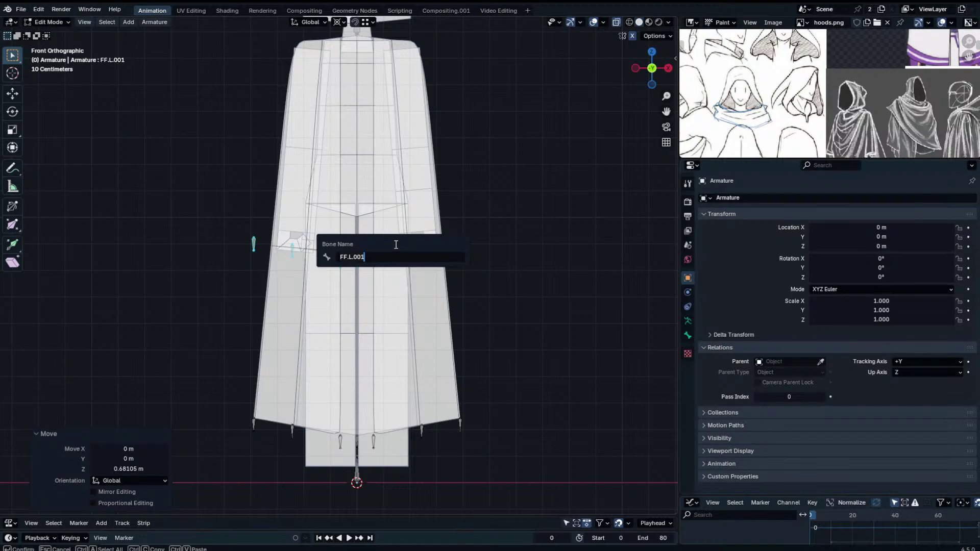
{"action": "key", "text": "Return"}
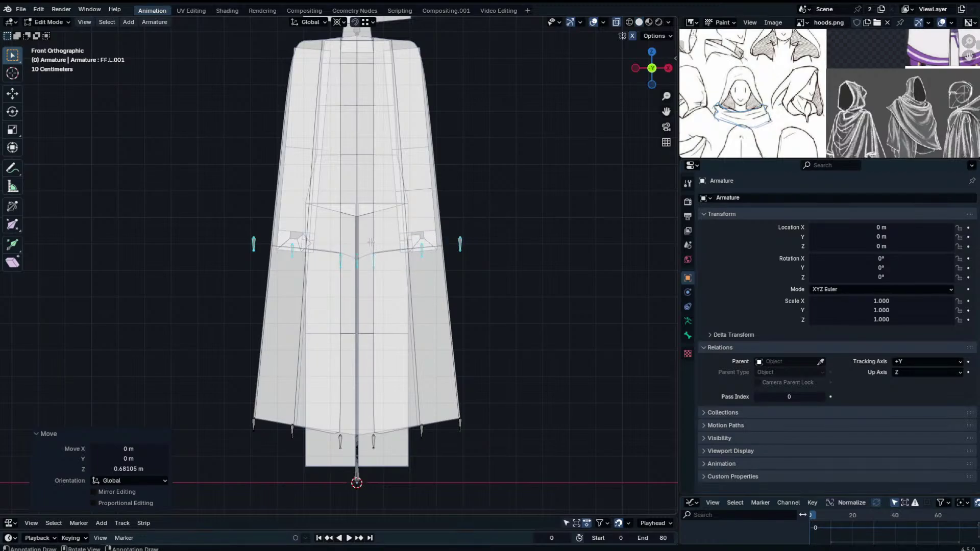
{"action": "left_click_drag", "start_coordinate": [369, 237], "coordinate": [558, 270]}
{"action": "key", "text": "ctrl+F2"}
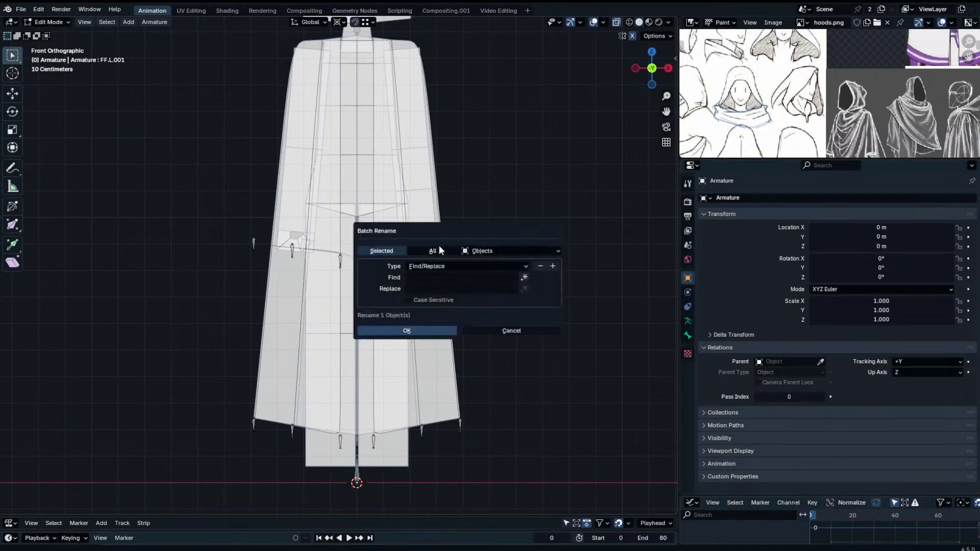
{"action": "left_click", "coordinate": [478, 251]}
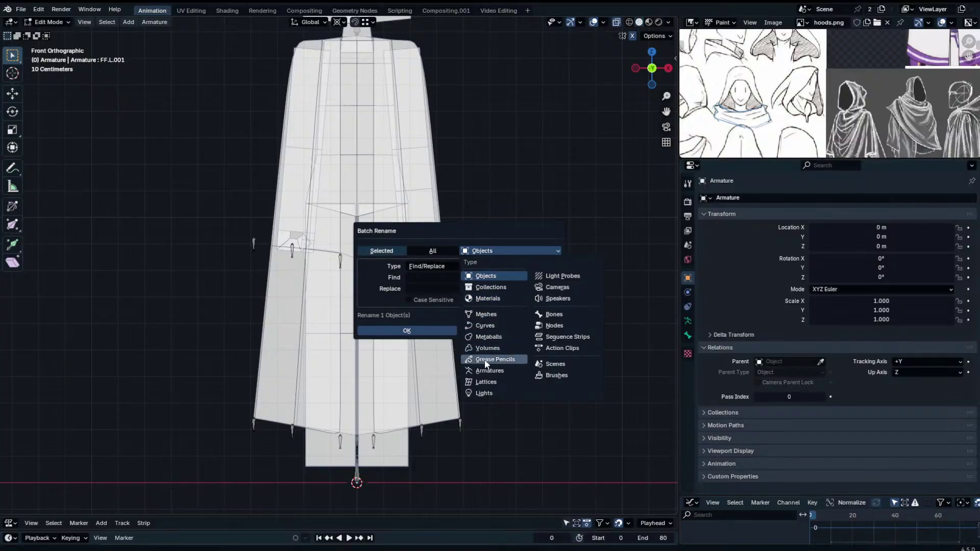
{"action": "left_click", "coordinate": [477, 296]}
{"action": "left_click", "coordinate": [461, 277]}
{"action": "type", "text": "L"}
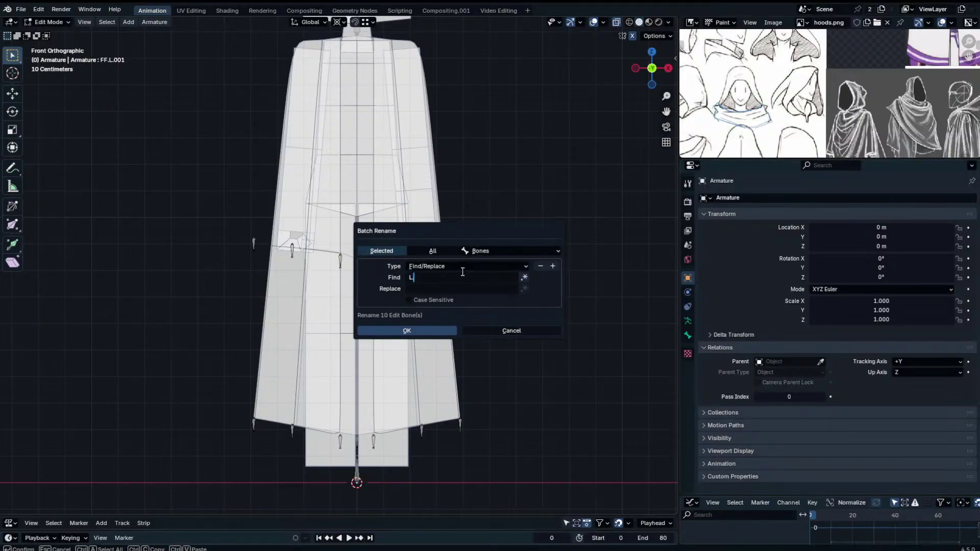
{"action": "type", "text": ".001"}
{"action": "left_click", "coordinate": [445, 287]}
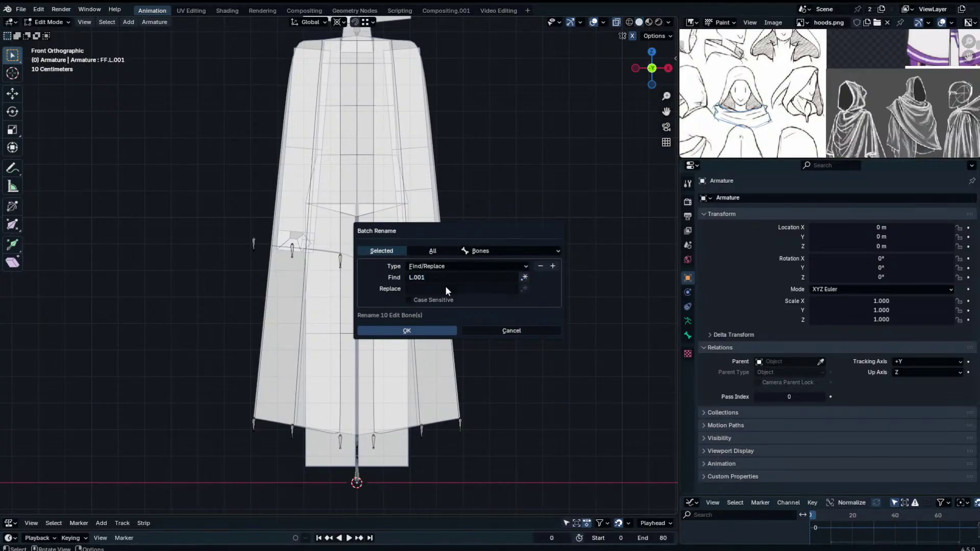
{"action": "type", "text": "U"}
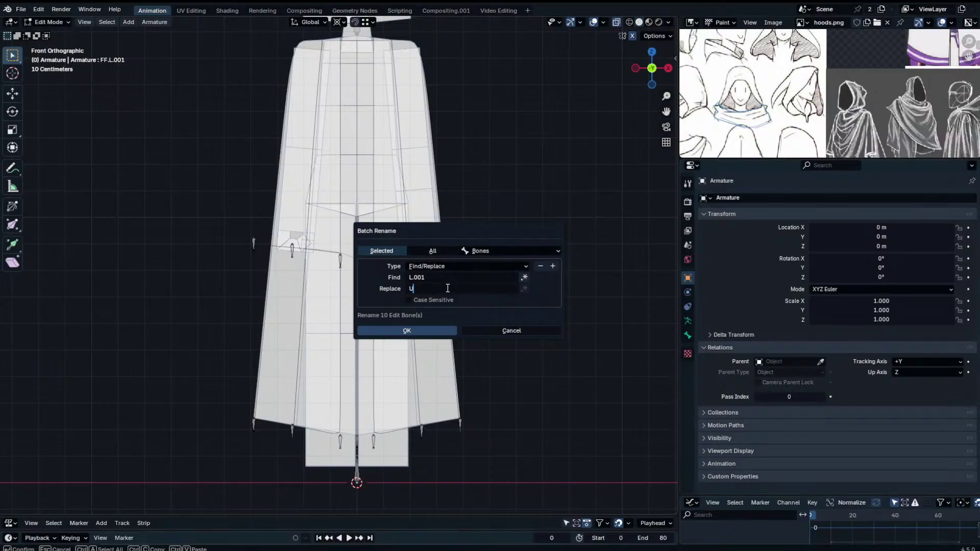
{"action": "type", "text": ".L.00"}
{"action": "key", "text": "BackSpace"}
{"action": "key", "text": "BackSpace"}
{"action": "key", "text": "BackSpace"}
{"action": "left_click", "coordinate": [390, 329]}
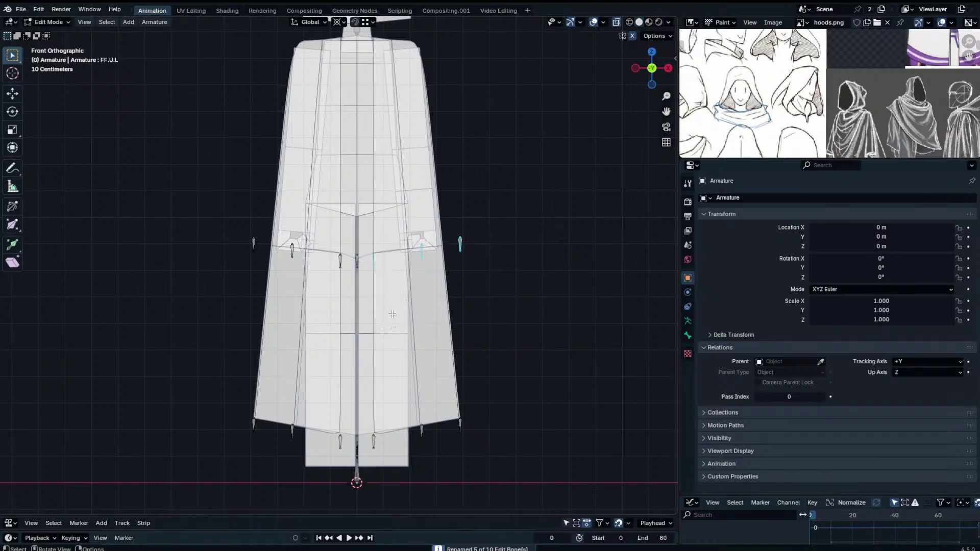
Select the raised right-side (.R) bones and batch rename them, replacing R.001 with U.R.
{"action": "left_click", "coordinate": [343, 257]}
{"action": "key", "text": "b"}
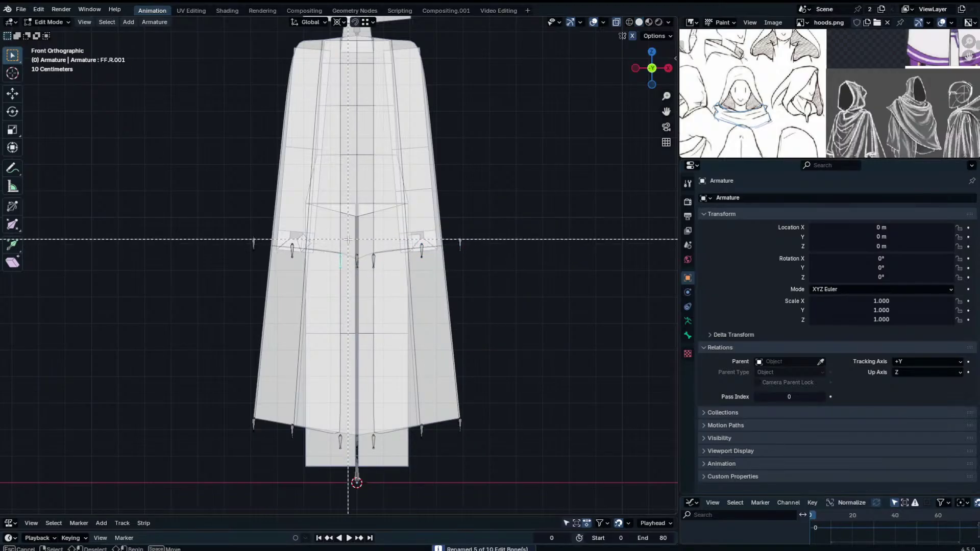
{"action": "left_click_drag", "start_coordinate": [221, 237], "coordinate": [295, 278]}
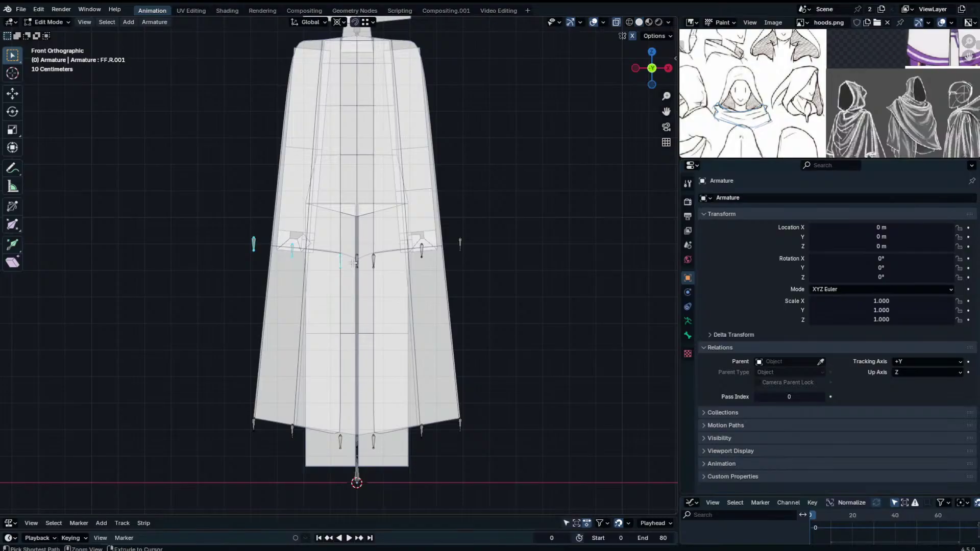
{"action": "key", "text": "ctrl+F2"}
{"action": "left_click", "coordinate": [345, 295]}
{"action": "key", "text": "Home"}
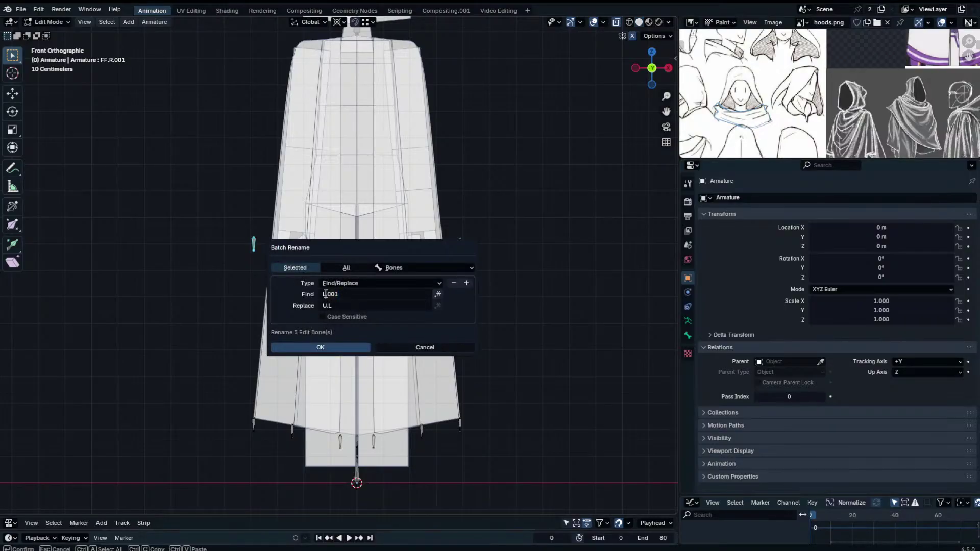
{"action": "key", "text": "Delete"}
{"action": "type", "text": "R"}
{"action": "left_click", "coordinate": [302, 311]}
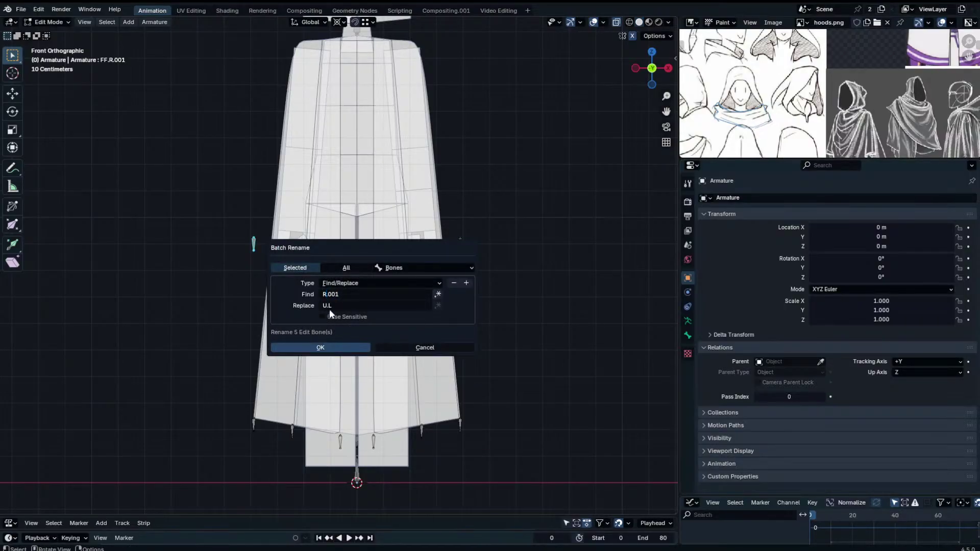
{"action": "left_click", "coordinate": [332, 309]}
{"action": "key", "text": "BackSpace"}
{"action": "type", "text": "R"}
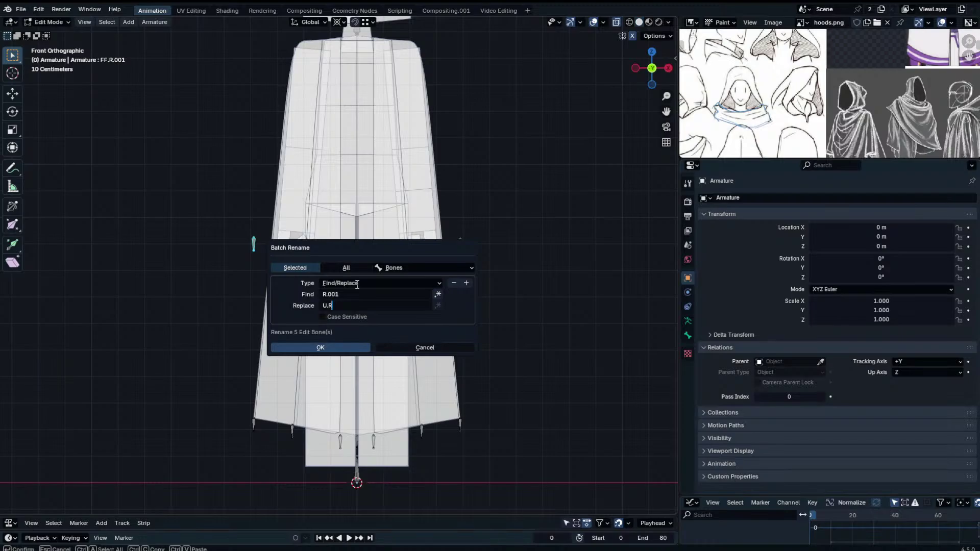
{"action": "key", "text": "Return"}
{"action": "left_click", "coordinate": [304, 347]}
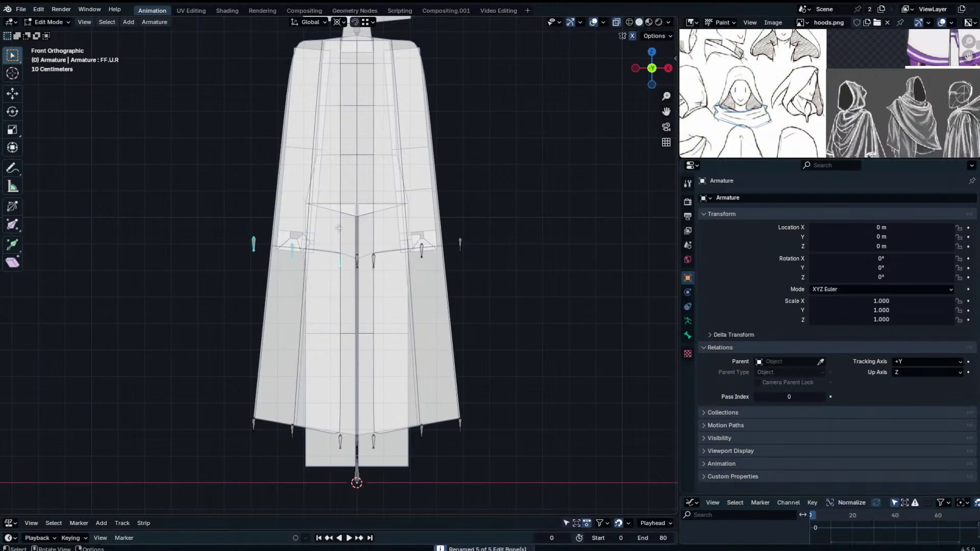
Rename the raised central bone BC.001, replacing its .001 ending with U.
{"action": "middle_click_drag", "start_coordinate": [339, 228], "coordinate": [337, 265]}
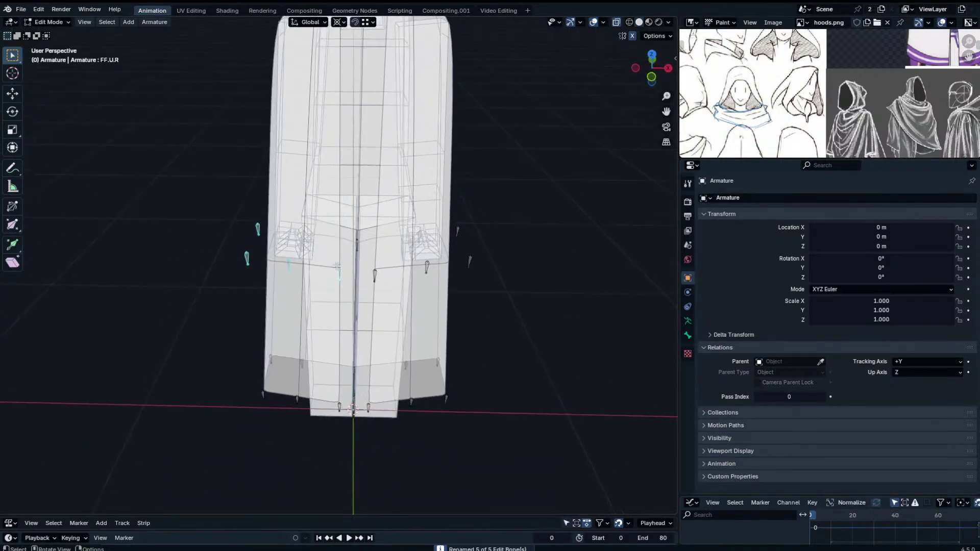
{"action": "key", "text": "n"}
{"action": "key", "text": "n"}
{"action": "left_click", "coordinate": [359, 244]}
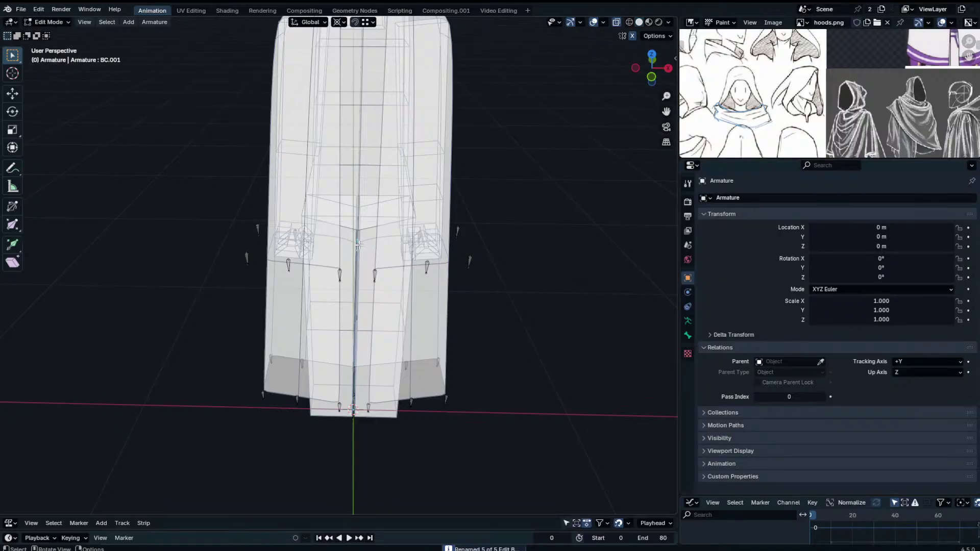
{"action": "key", "text": "F2"}
{"action": "key", "text": "BackSpace"}
{"action": "key", "text": "BackSpace"}
{"action": "key", "text": "BackSpace"}
{"action": "key", "text": "BackSpace"}
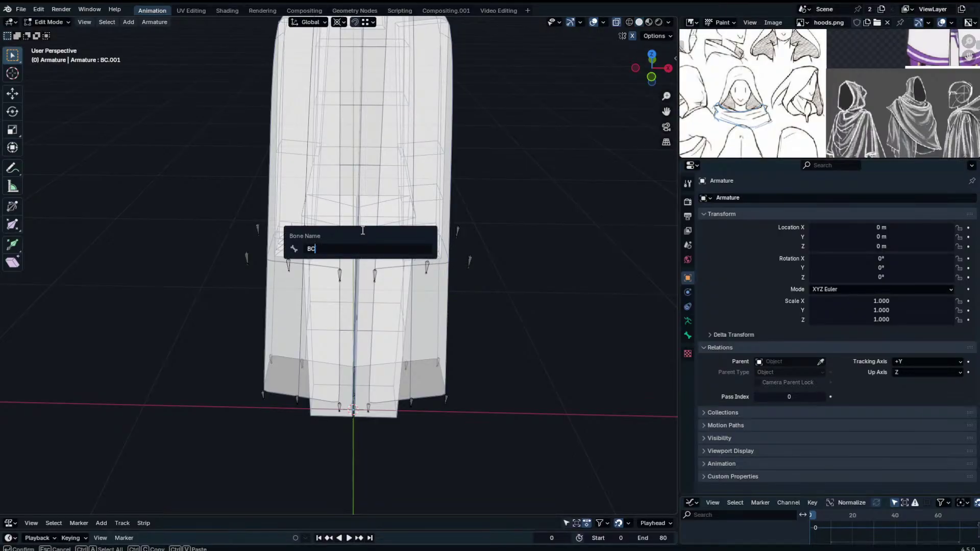
{"action": "type", "text": "U"}
{"action": "key", "text": "Return"}
Select the cape mesh in Object Mode and turn off the viewport display of its Subdivision modifier.
{"action": "middle_click_drag", "start_coordinate": [363, 231], "coordinate": [533, 308]}
{"action": "key", "text": "Tab"}
{"action": "left_click", "coordinate": [452, 317]}
{"action": "middle_click_drag", "start_coordinate": [452, 318], "coordinate": [493, 317]}
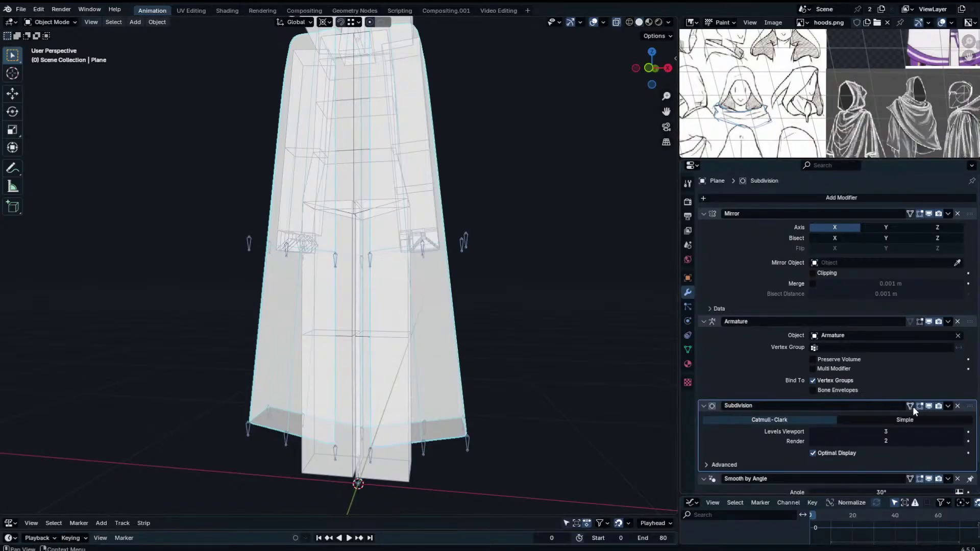
{"action": "key", "text": "KP_1"}
Enable snapping and try moving the pose bones FF.U.L, F.U.L and FE.U.L onto the nearest vertices of the cape's mid-height loop.
{"action": "left_click", "coordinate": [471, 238]}
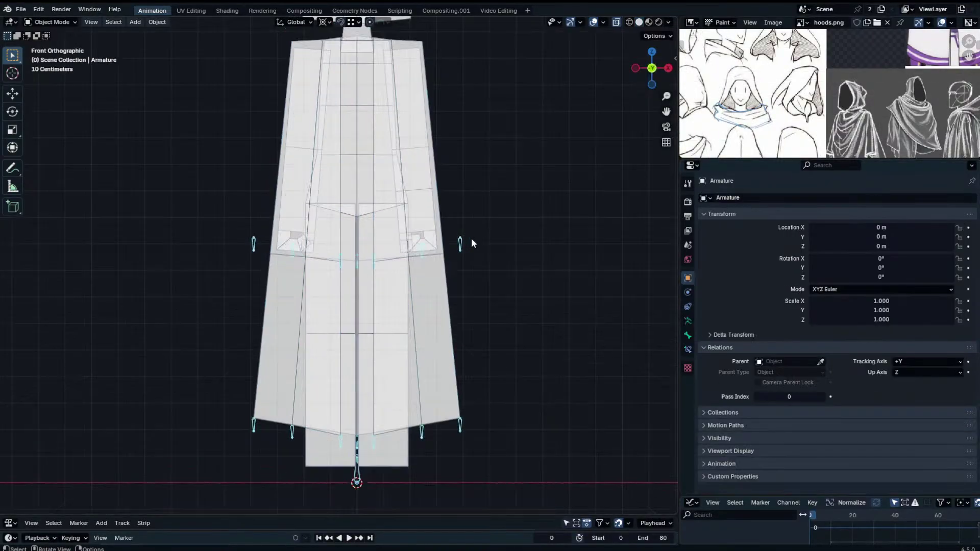
{"action": "scroll", "coordinate": [428, 250], "scroll_direction": "up", "scroll_amount": 5}
{"action": "key", "text": "ctrl+Tab"}
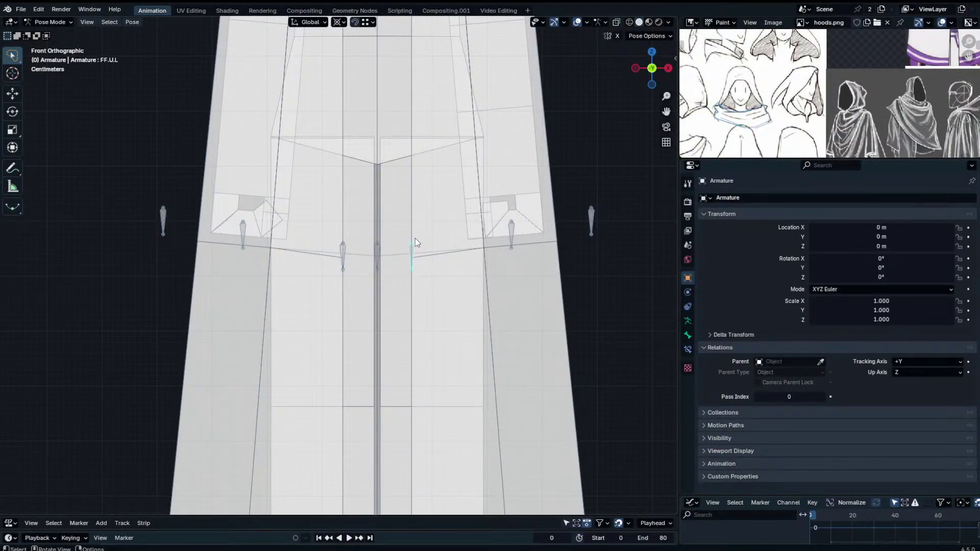
{"action": "left_click", "coordinate": [356, 23]}
{"action": "middle_click_drag", "start_coordinate": [418, 243], "coordinate": [405, 258]}
{"action": "key", "text": "g"}
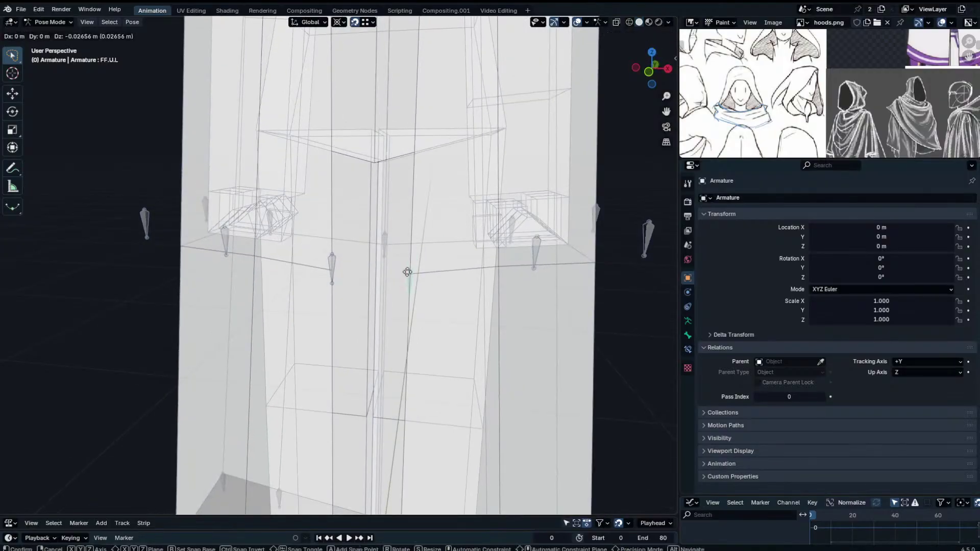
{"action": "left_click", "coordinate": [410, 284]}
{"action": "left_click", "coordinate": [534, 252]}
{"action": "key", "text": "g"}
{"action": "left_click", "coordinate": [500, 280]}
{"action": "left_click", "coordinate": [644, 238]}
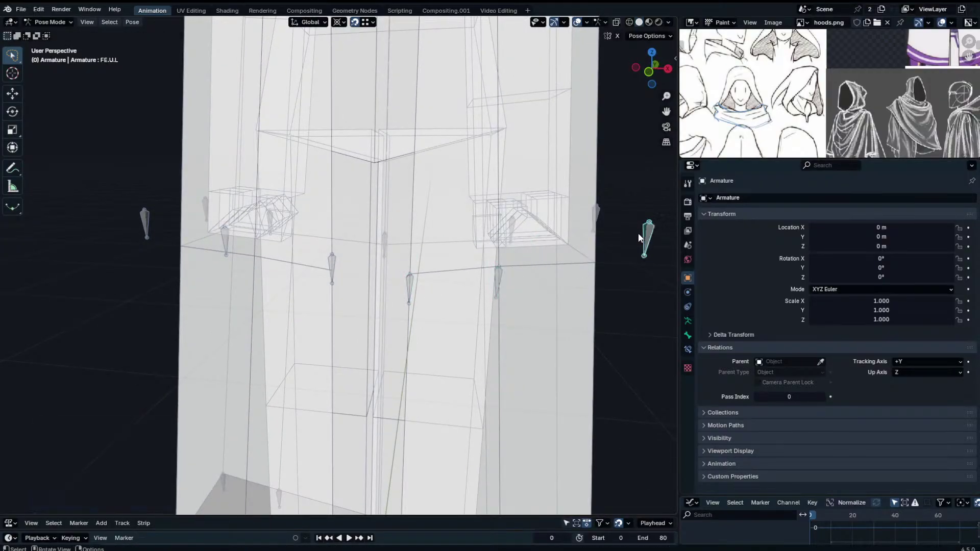
{"action": "key", "text": "g"}
{"action": "left_click", "coordinate": [586, 276]}
Try snapping the pose bones BE.U.L, B.U.L and the raised central back bone onto the back of the mid-height loop.
{"action": "middle_click_drag", "start_coordinate": [605, 220], "coordinate": [530, 217]}
{"action": "left_click", "coordinate": [645, 225]}
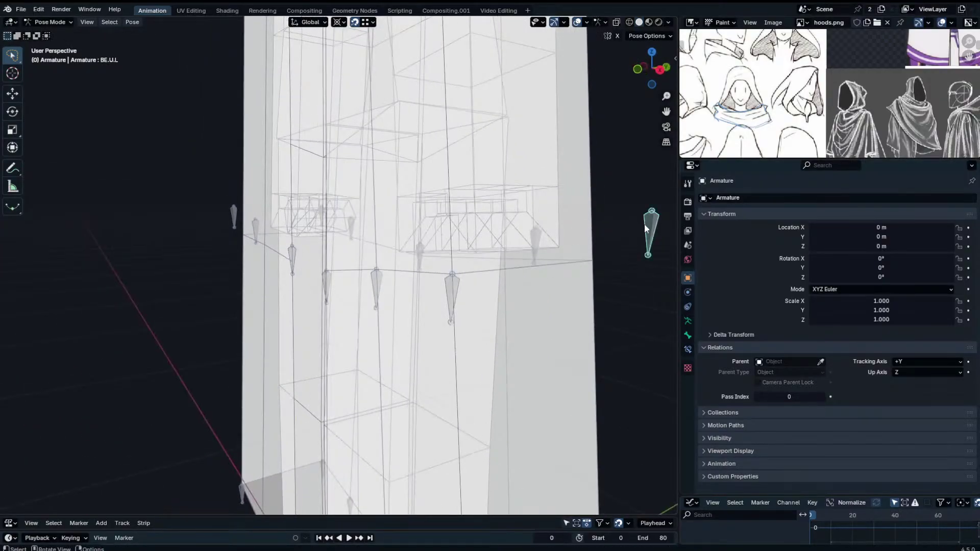
{"action": "key", "text": "g"}
{"action": "left_click", "coordinate": [591, 261]}
{"action": "middle_click_drag", "start_coordinate": [591, 262], "coordinate": [305, 284]}
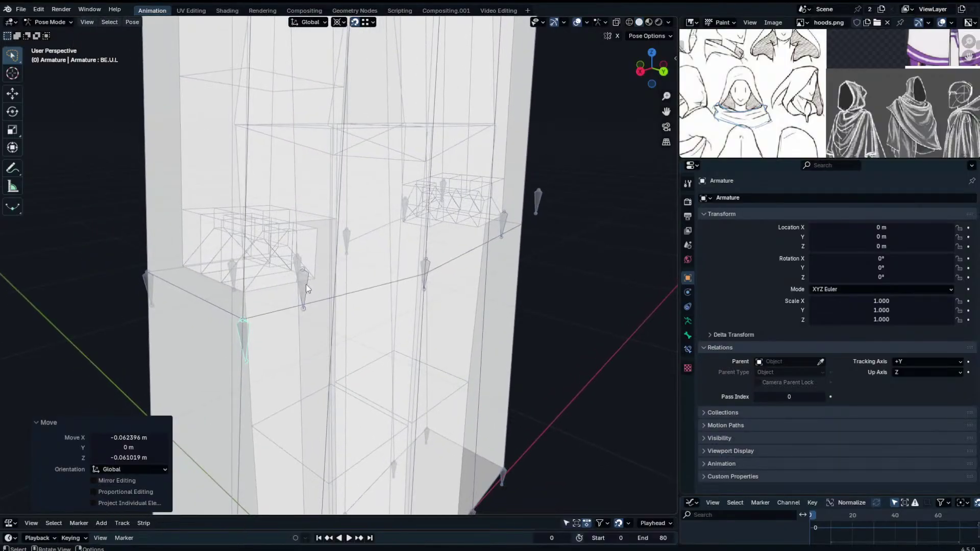
{"action": "left_click", "coordinate": [306, 286]}
{"action": "key", "text": "g"}
{"action": "left_click", "coordinate": [336, 301]}
{"action": "left_click", "coordinate": [427, 276]}
{"action": "key", "text": "g"}
{"action": "left_click", "coordinate": [428, 280]}
Try snapping the right-side pose bones B.U.R, BE.U.R, FE.U.R and F.U.R onto their matching mid-height loop vertices.
{"action": "left_click", "coordinate": [502, 224]}
{"action": "key", "text": "g"}
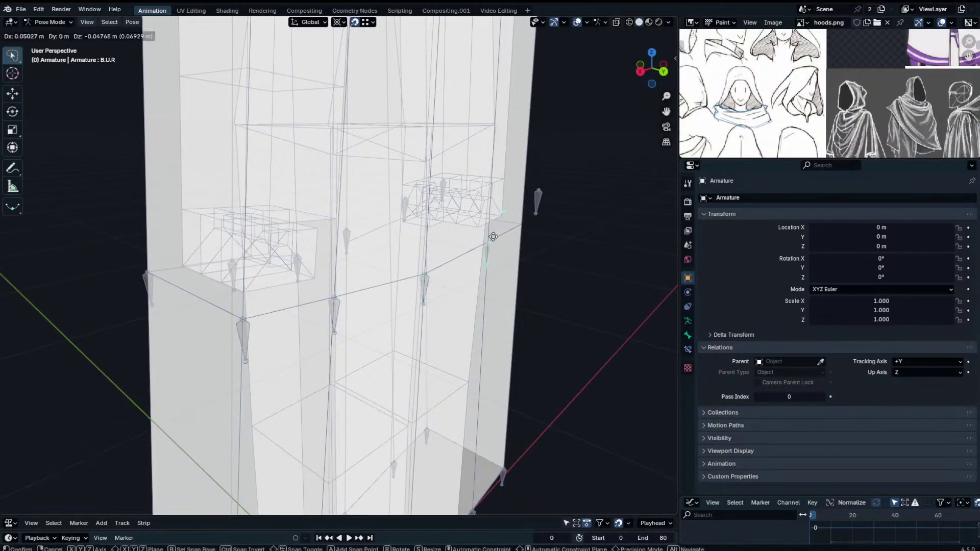
{"action": "left_click", "coordinate": [493, 237]}
{"action": "left_click", "coordinate": [541, 194]}
{"action": "key", "text": "g"}
{"action": "left_click", "coordinate": [524, 226]}
{"action": "scroll", "coordinate": [525, 220], "scroll_direction": "down", "scroll_amount": 5}
{"action": "middle_click_drag", "start_coordinate": [526, 219], "coordinate": [285, 258]}
{"action": "left_click", "coordinate": [393, 265]}
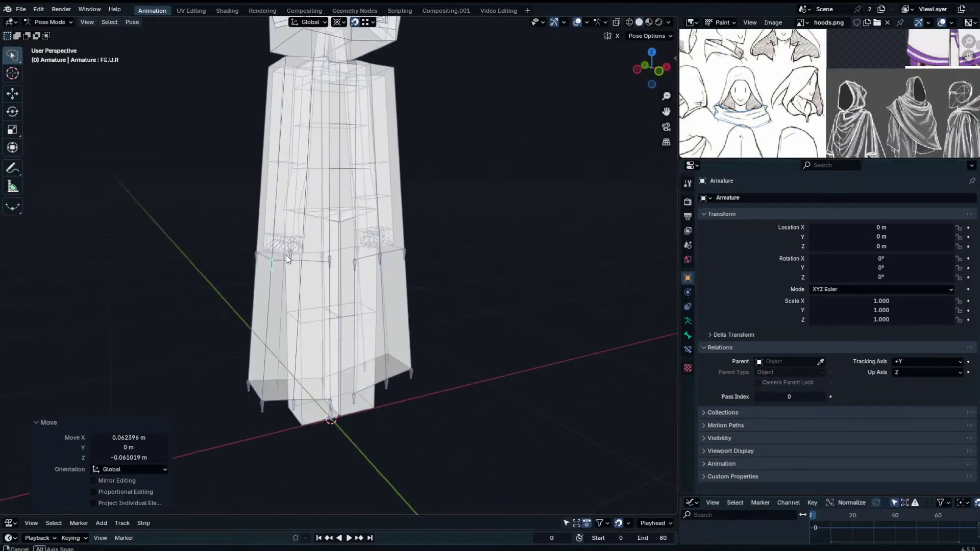
{"action": "scroll", "coordinate": [284, 252], "scroll_direction": "up", "scroll_amount": 1}
{"action": "left_click", "coordinate": [280, 248]}
{"action": "key", "text": "g"}
{"action": "left_click", "coordinate": [295, 272]}
{"action": "scroll", "coordinate": [306, 270], "scroll_direction": "down", "scroll_amount": 1}
Leave Pose Mode and turn off X-ray display in the viewport.
{"action": "key", "text": "ctrl+Tab"}
{"action": "middle_click_drag", "start_coordinate": [436, 281], "coordinate": [428, 207]}
{"action": "left_click", "coordinate": [616, 22]}
Select the cape mesh's mid-height edge loop and remove its vertices from all vertex groups.
{"action": "left_click", "coordinate": [387, 240]}
{"action": "scroll", "coordinate": [385, 244], "scroll_direction": "up", "scroll_amount": 2}
{"action": "key", "text": "Tab"}
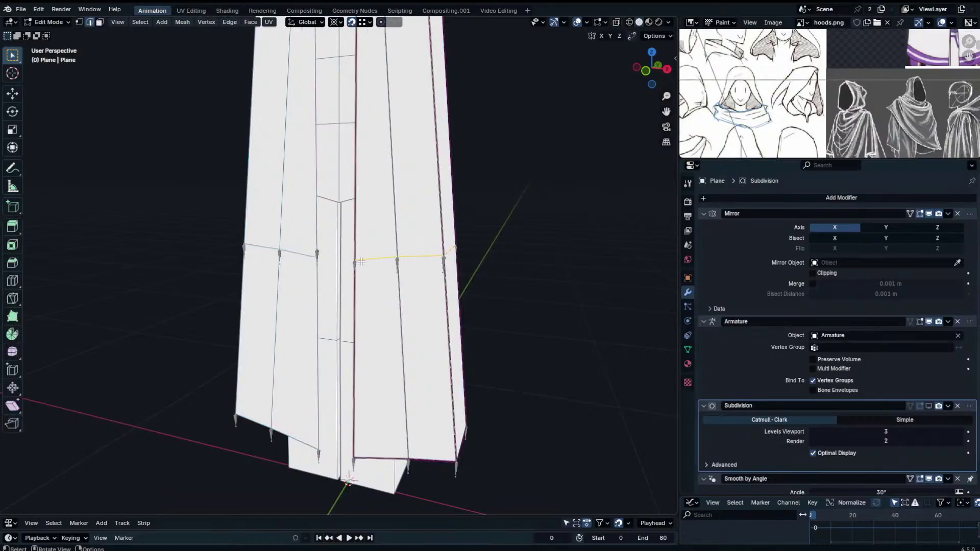
{"action": "left_click", "coordinate": [373, 259]}
{"action": "key", "text": "n"}
{"action": "left_click", "coordinate": [373, 260], "text": "alt"}
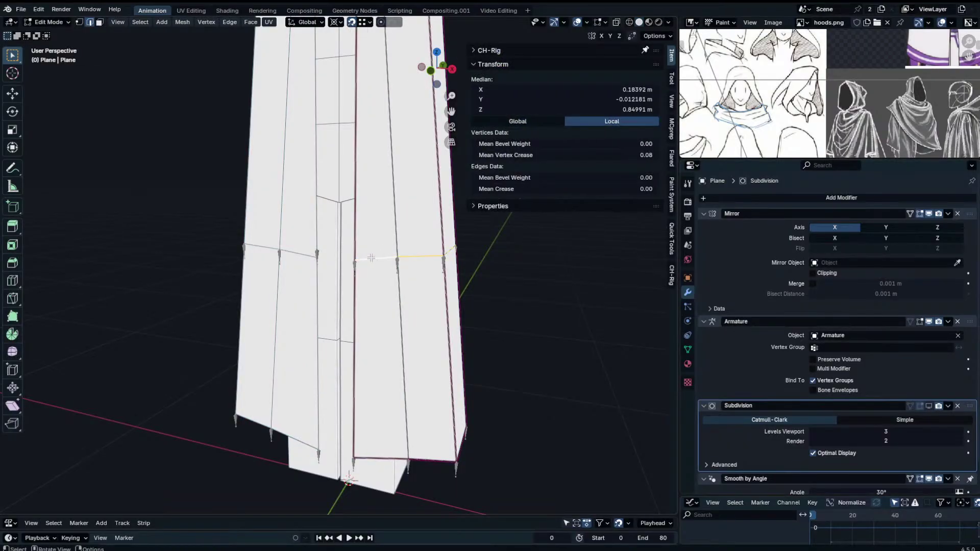
{"action": "key", "text": "n"}
{"action": "left_click", "coordinate": [80, 23]}
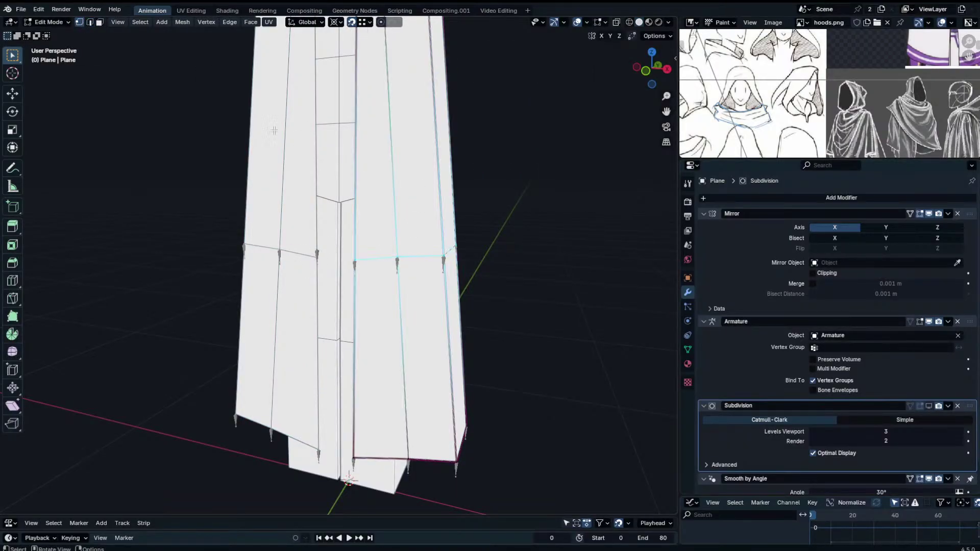
{"action": "left_click", "coordinate": [687, 350]}
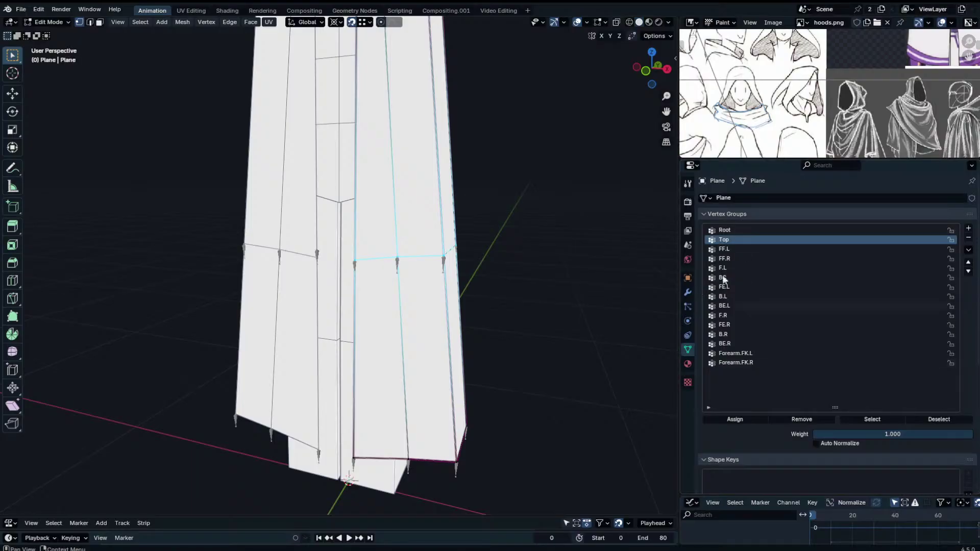
{"action": "left_click", "coordinate": [968, 249]}
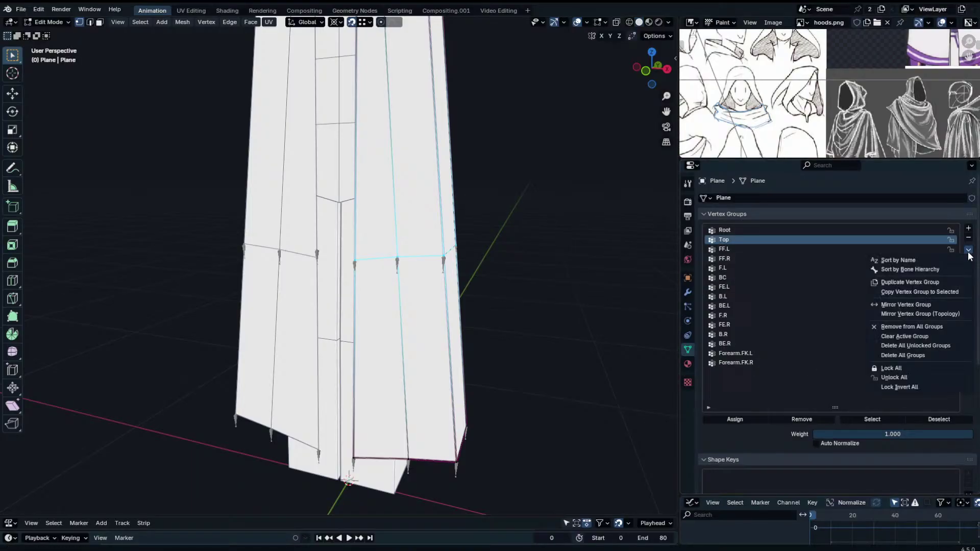
{"action": "left_click", "coordinate": [931, 328]}
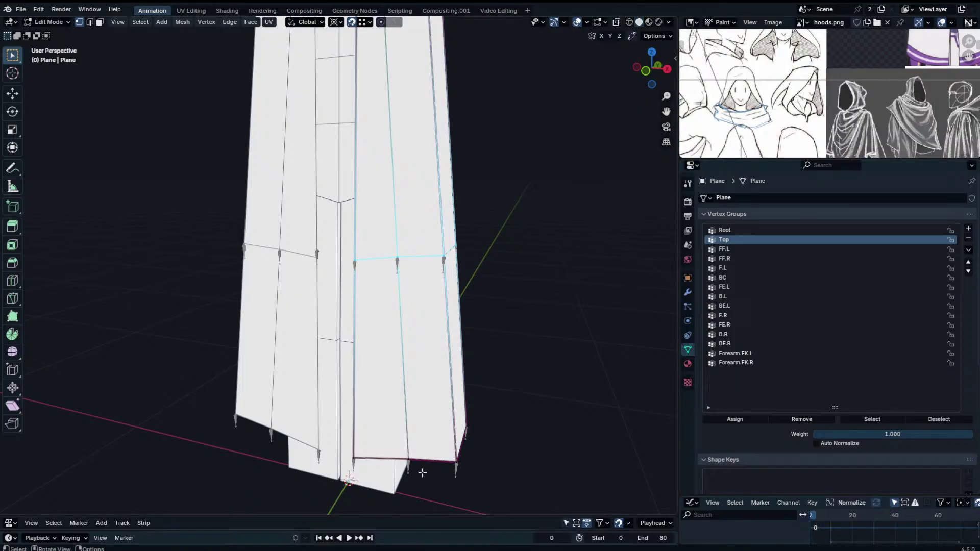
Test the cape's deformation by trial-moving the hem bone FE.L in Pose Mode, and cancel the move.
{"action": "scroll", "coordinate": [449, 322], "scroll_direction": "down", "scroll_amount": 6}
{"action": "key", "text": "Tab"}
{"action": "left_click", "coordinate": [397, 359]}
{"action": "key", "text": "ctrl+Tab"}
{"action": "left_click", "coordinate": [397, 358]}
{"action": "key", "text": "g"}
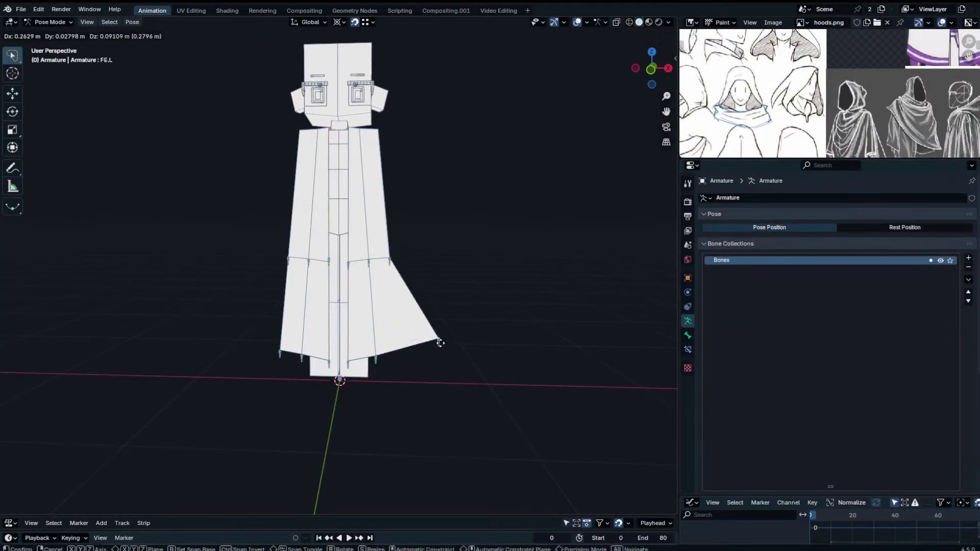
{"action": "right_click", "coordinate": [477, 262]}
Trial-move the inner front bones FF.U.L and FF.L to check their influence on the cape, cancelling each move.
{"action": "middle_click_drag", "start_coordinate": [420, 323], "coordinate": [459, 323]}
{"action": "scroll", "coordinate": [459, 322], "scroll_direction": "up", "scroll_amount": 4}
{"action": "left_click", "coordinate": [366, 265]}
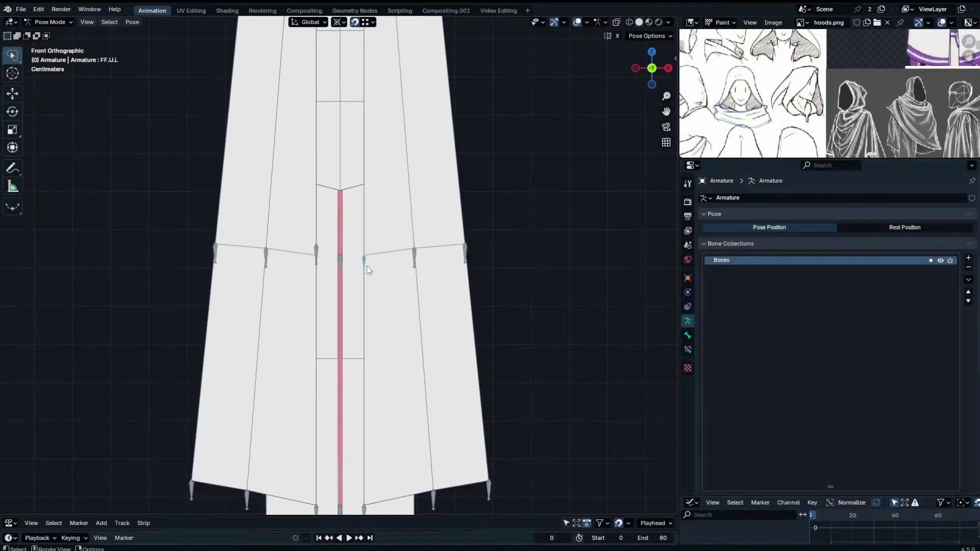
{"action": "middle_click_drag", "start_coordinate": [367, 265], "coordinate": [384, 268]}
{"action": "key", "text": "g"}
{"action": "right_click", "coordinate": [384, 329]}
{"action": "left_click", "coordinate": [362, 489]}
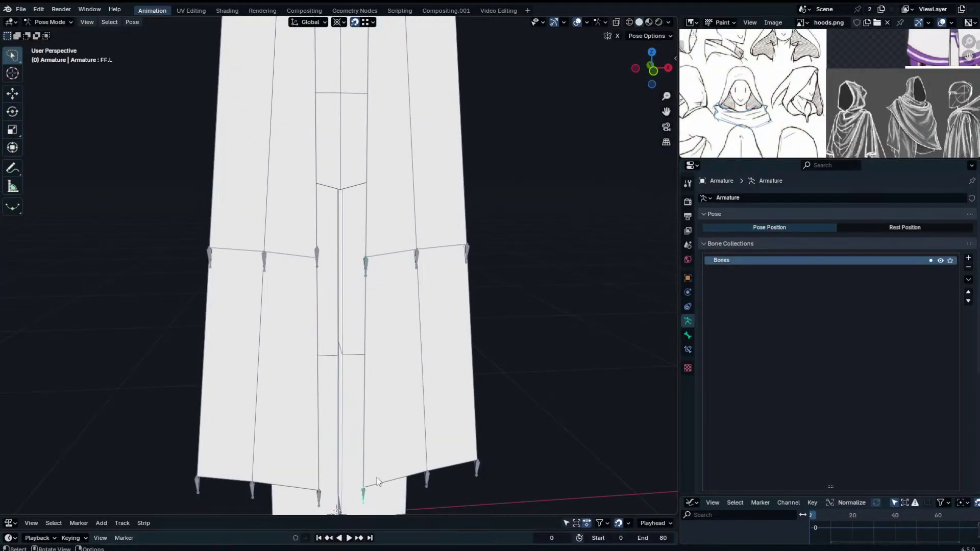
{"action": "middle_click_drag", "start_coordinate": [379, 481], "coordinate": [493, 463]}
{"action": "key", "text": "g"}
{"action": "right_click", "coordinate": [544, 454]}
{"action": "middle_click_drag", "start_coordinate": [539, 408], "coordinate": [414, 380]}
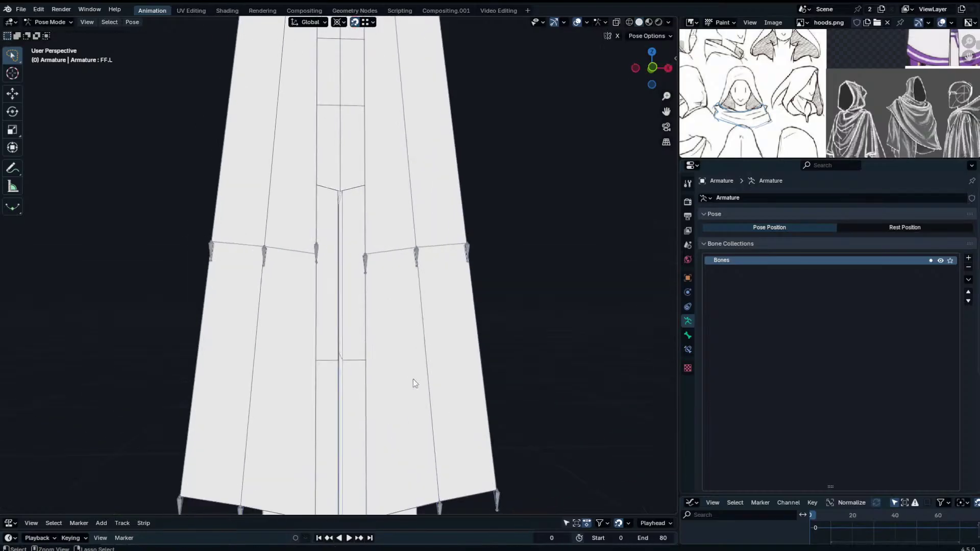
Inspect the coordinates of the cape's front mid-height loop vertices in Edit Mode.
{"action": "key", "text": "ctrl+Tab"}
{"action": "left_click", "coordinate": [400, 265]}
{"action": "key", "text": "Tab"}
{"action": "key", "text": "n"}
{"action": "left_click", "coordinate": [413, 247]}
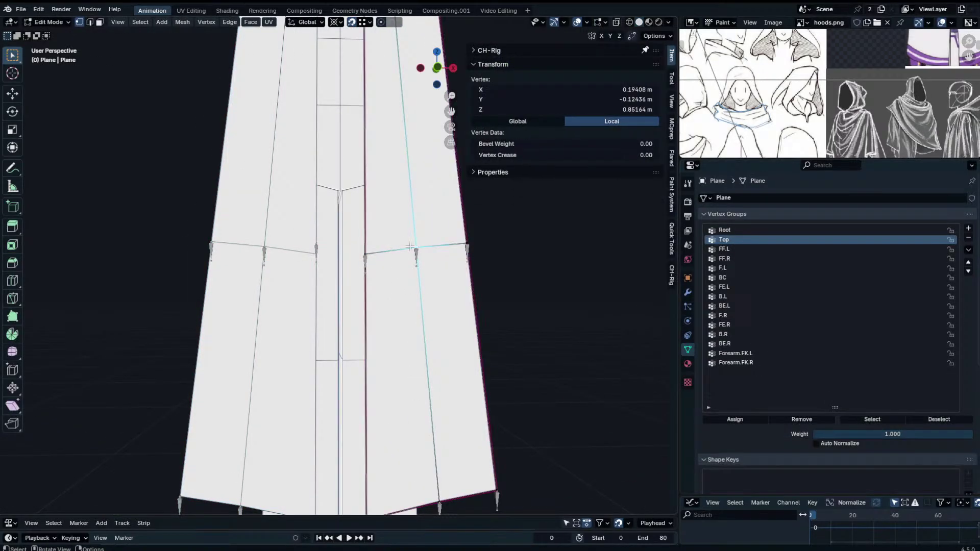
{"action": "middle_click_drag", "start_coordinate": [590, 220], "coordinate": [454, 258]}
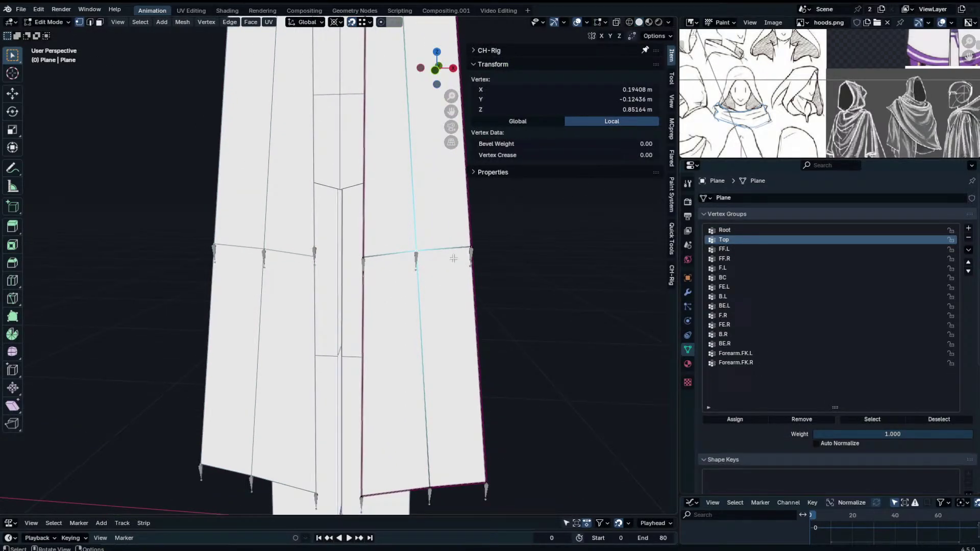
{"action": "left_click", "coordinate": [382, 259]}
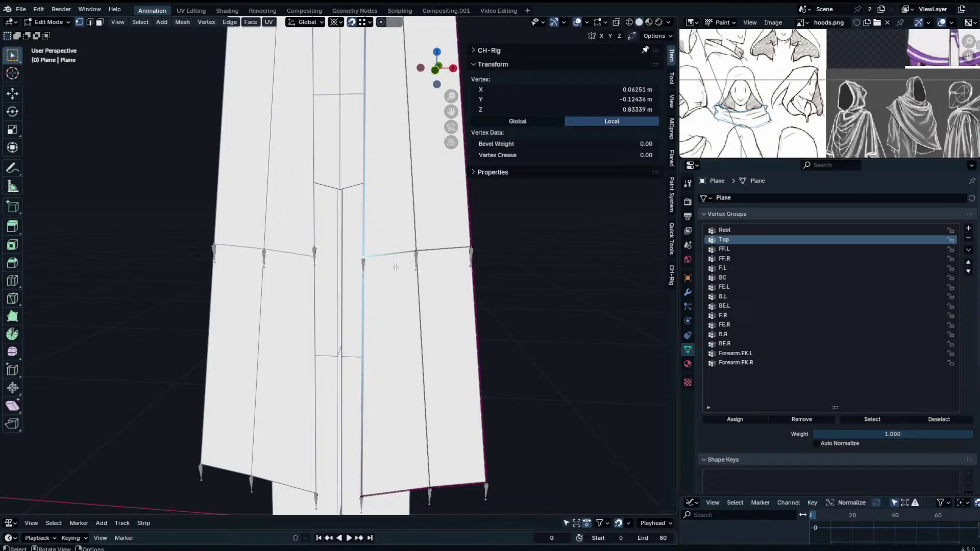
Trial-move the mid-height vertex on the cape's front opening edge and cancel the move.
{"action": "middle_click_drag", "start_coordinate": [393, 267], "coordinate": [396, 293]}
{"action": "key", "text": "g"}
{"action": "key", "text": "z"}
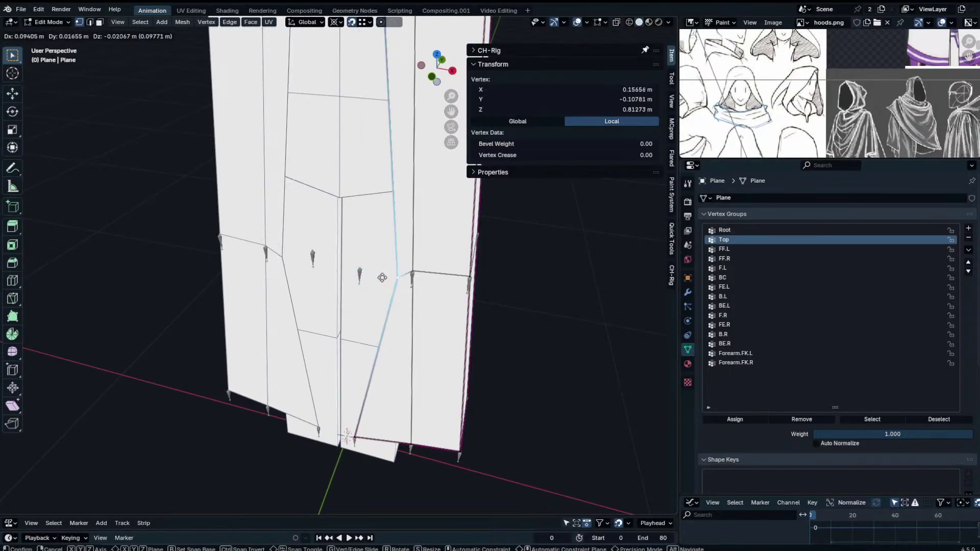
{"action": "right_click", "coordinate": [359, 279]}
Compare the raised front bone FF.U.R's placement between the armature's Pose Mode and Edit Mode.
{"action": "key", "text": "Tab"}
{"action": "scroll", "coordinate": [347, 278], "scroll_direction": "down", "scroll_amount": 5}
{"action": "left_click", "coordinate": [353, 278]}
{"action": "middle_click_drag", "start_coordinate": [353, 278], "coordinate": [360, 228]}
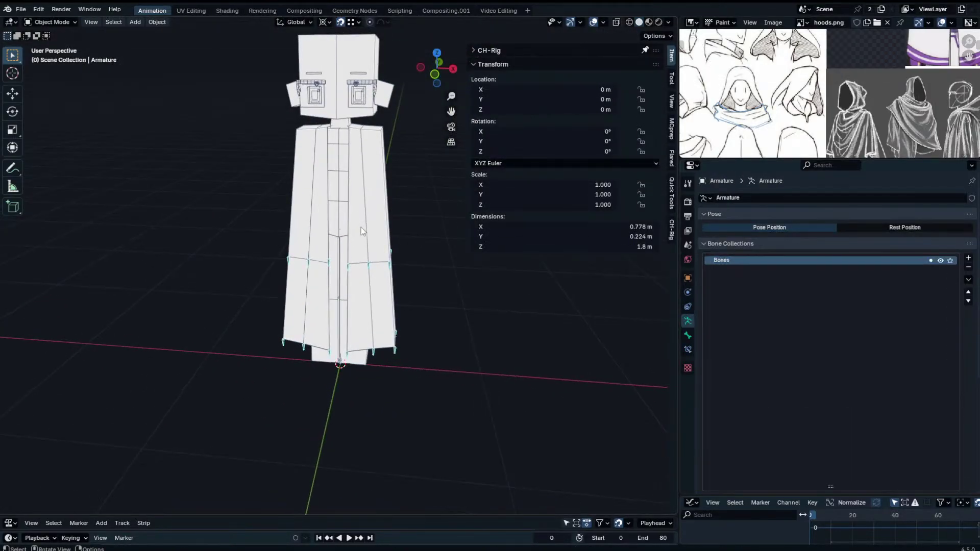
{"action": "left_click", "coordinate": [687, 349]}
{"action": "scroll", "coordinate": [357, 271], "scroll_direction": "up", "scroll_amount": 6}
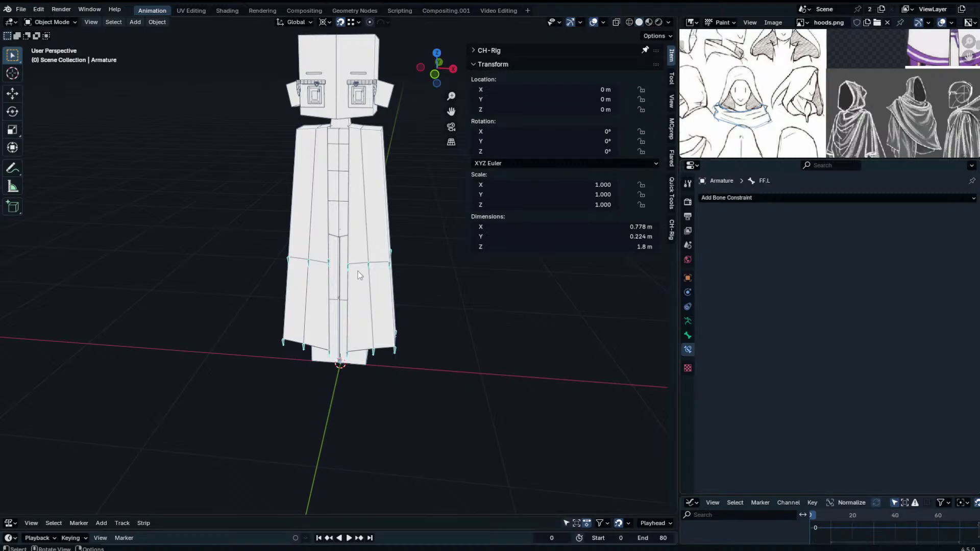
{"action": "key", "text": "ctrl+Tab"}
{"action": "left_click", "coordinate": [325, 257]}
{"action": "key", "text": "Tab"}
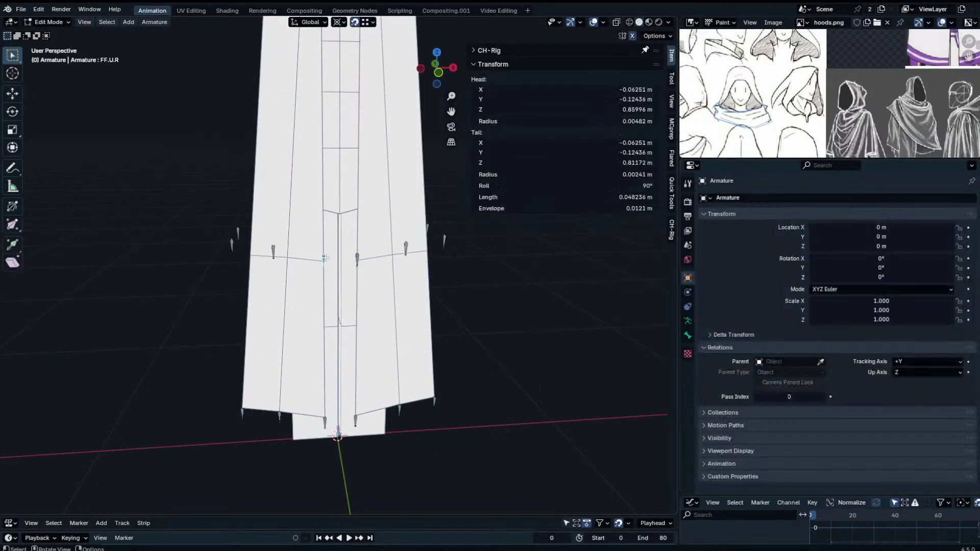
{"action": "key", "text": "Tab"}
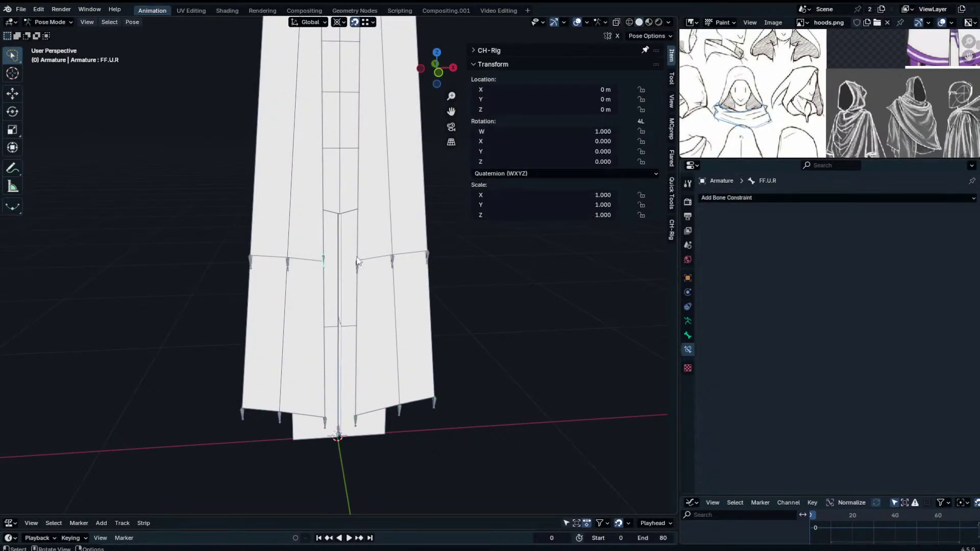
{"action": "left_click", "coordinate": [323, 257]}
{"action": "key", "text": "Tab"}
{"action": "key", "text": "Tab"}
{"action": "left_click", "coordinate": [323, 257]}
{"action": "key", "text": "Tab"}
{"action": "key", "text": "Tab"}
{"action": "left_click", "coordinate": [356, 269]}
Undo the snapped pose moves of the armature's raised control bones.
{"action": "key", "text": "ctrl+z"}
{"action": "key", "text": "ctrl+z"}
{"action": "key", "text": "ctrl+z"}
{"action": "key", "text": "ctrl+z"}
{"action": "key", "text": "ctrl+z"}
{"action": "key", "text": "ctrl+z"}
{"action": "key", "text": "ctrl+z"}
{"action": "key", "text": "ctrl+z"}
{"action": "key", "text": "ctrl+z"}
{"action": "key", "text": "ctrl+z"}
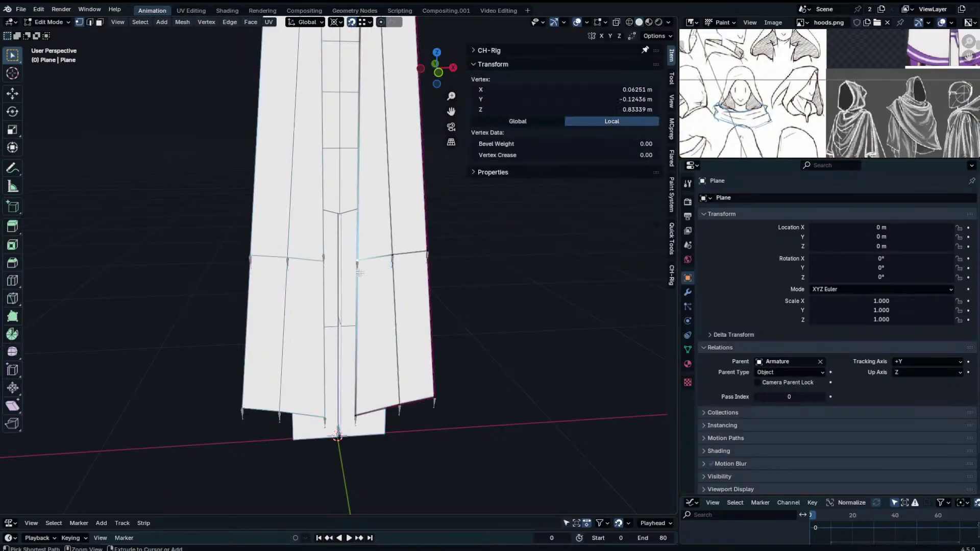
{"action": "key", "text": "Tab"}
{"action": "left_click", "coordinate": [323, 260]}
{"action": "key", "text": "ctrl+Tab"}
{"action": "key", "text": "ctrl+z"}
{"action": "key", "text": "ctrl+z"}
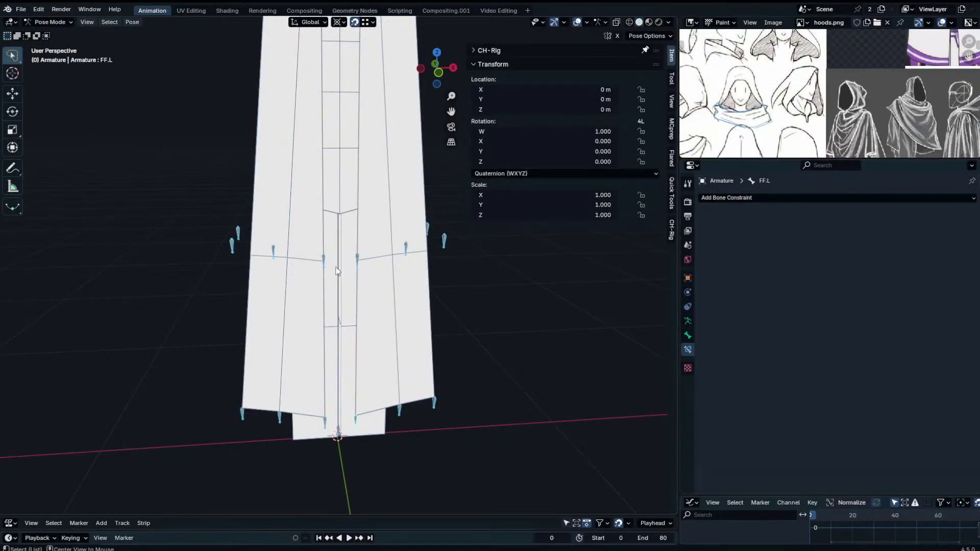
Try moving all the armature's bones together about 0.022 m up Z in Edit Mode.
{"action": "middle_click_drag", "start_coordinate": [339, 267], "coordinate": [357, 265]}
{"action": "key", "text": "ctrl+Tab"}
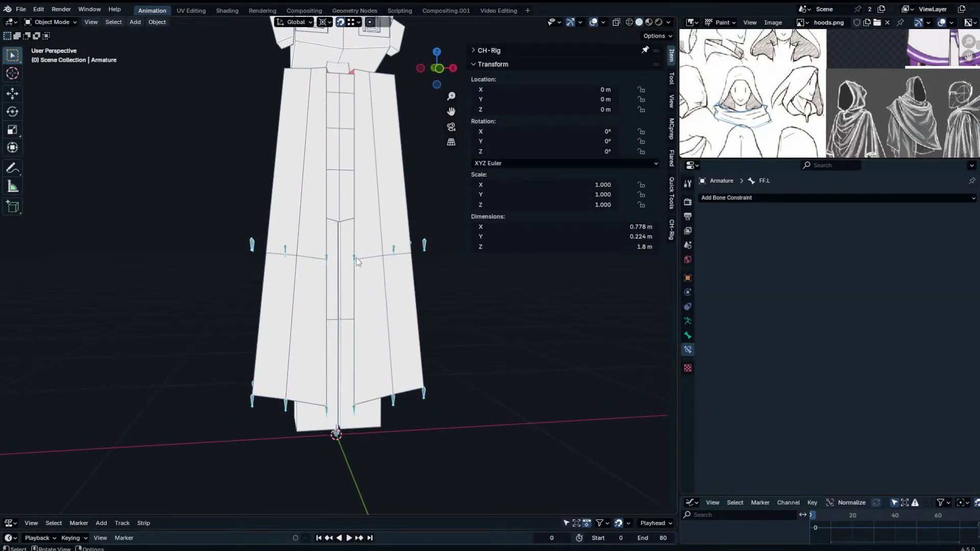
{"action": "key", "text": "ctrl+Tab"}
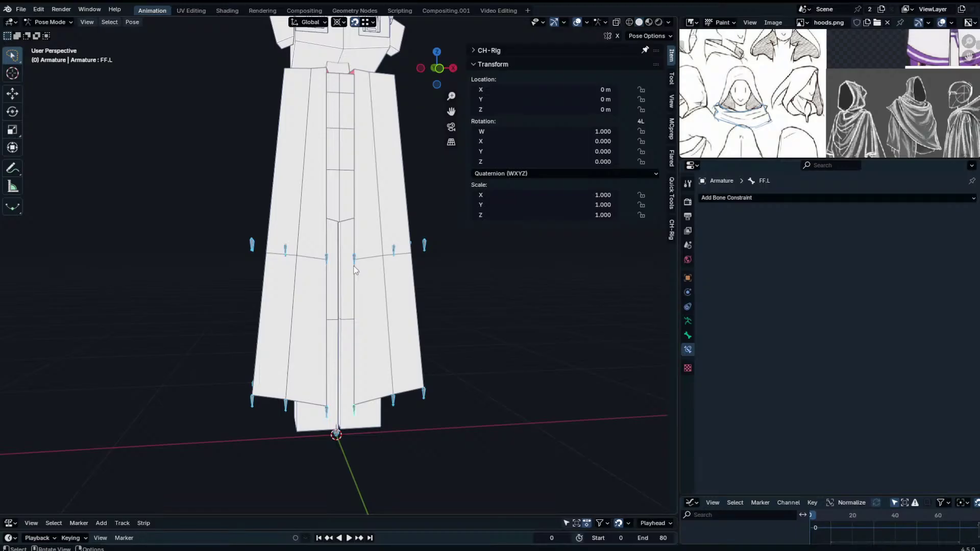
{"action": "key", "text": "ctrl+Tab"}
{"action": "key", "text": "Tab"}
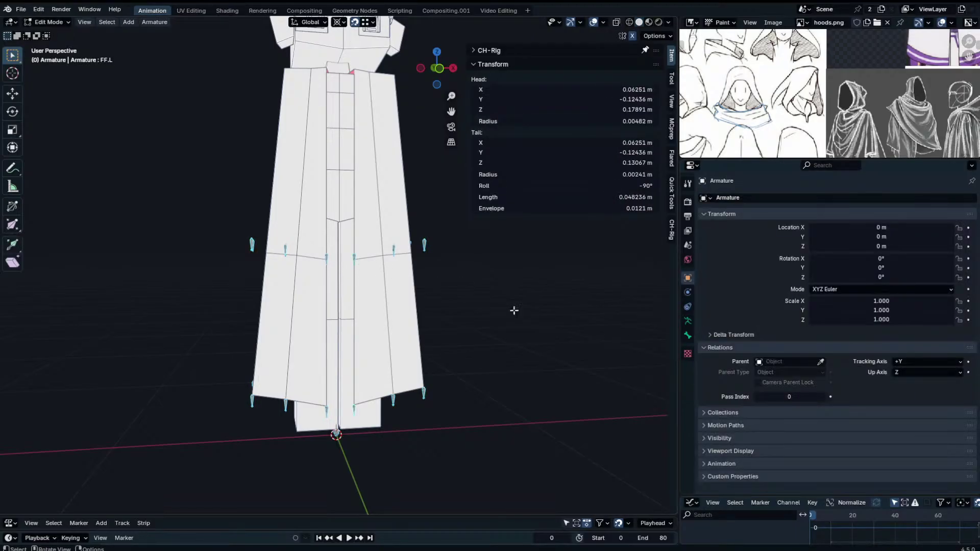
{"action": "scroll", "coordinate": [369, 253], "scroll_direction": "up", "scroll_amount": 3}
{"action": "key", "text": "g"}
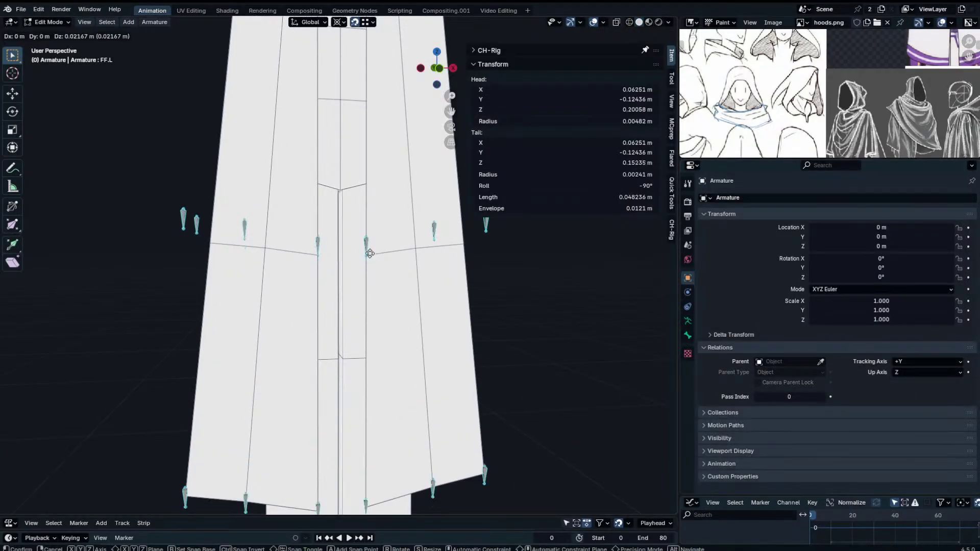
{"action": "right_click", "coordinate": [370, 253]}
Try to snap the raised front bone FF.U.L and its joint to the adjacent mid-height loop vertex.
{"action": "left_click", "coordinate": [366, 247]}
{"action": "key", "text": "g"}
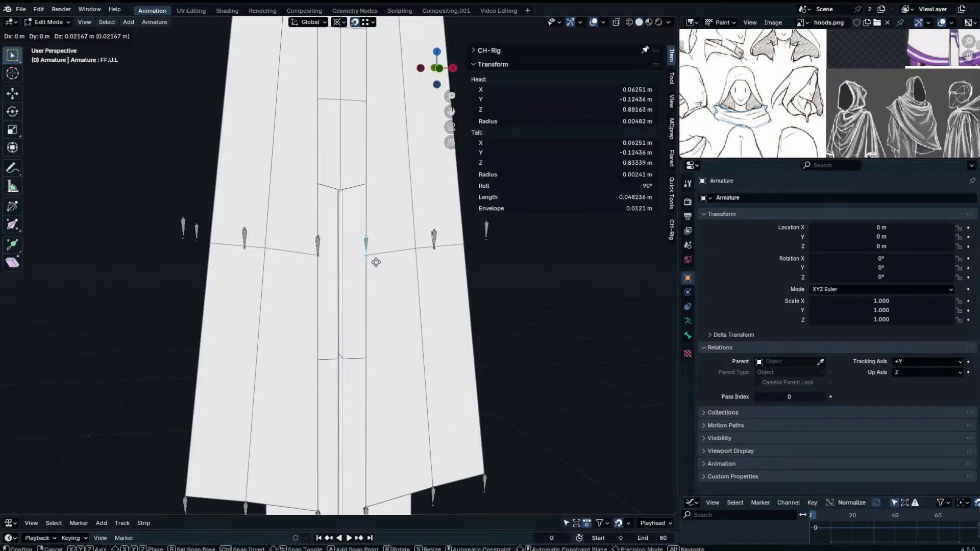
{"action": "right_click", "coordinate": [368, 241]}
{"action": "left_click", "coordinate": [367, 244]}
{"action": "key", "text": "g"}
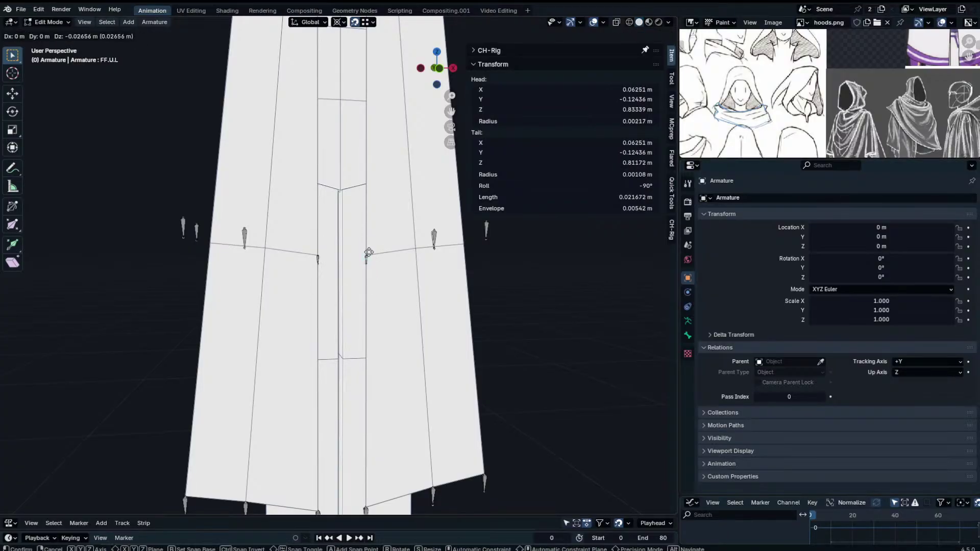
{"action": "right_click", "coordinate": [368, 252]}
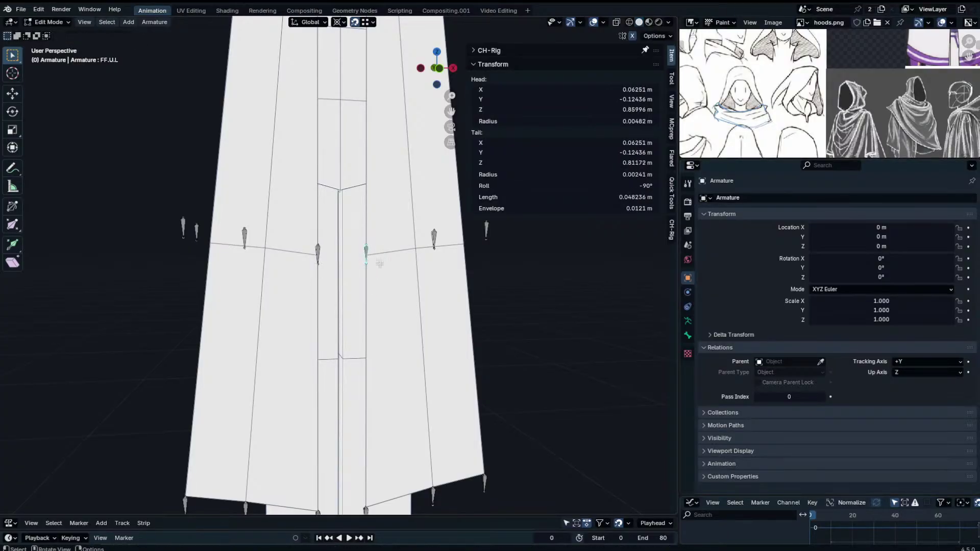
Inspect the cape's front mid-height vertex coordinates in Edit Mode and the modifiers on the cape mesh.
{"action": "key", "text": "Tab"}
{"action": "left_click", "coordinate": [402, 291]}
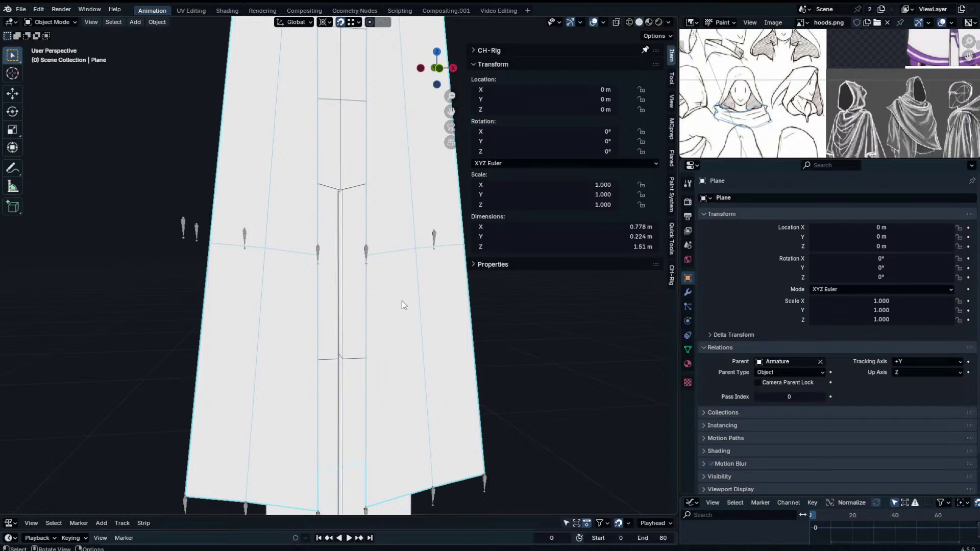
{"action": "middle_click_drag", "start_coordinate": [402, 301], "coordinate": [374, 301]}
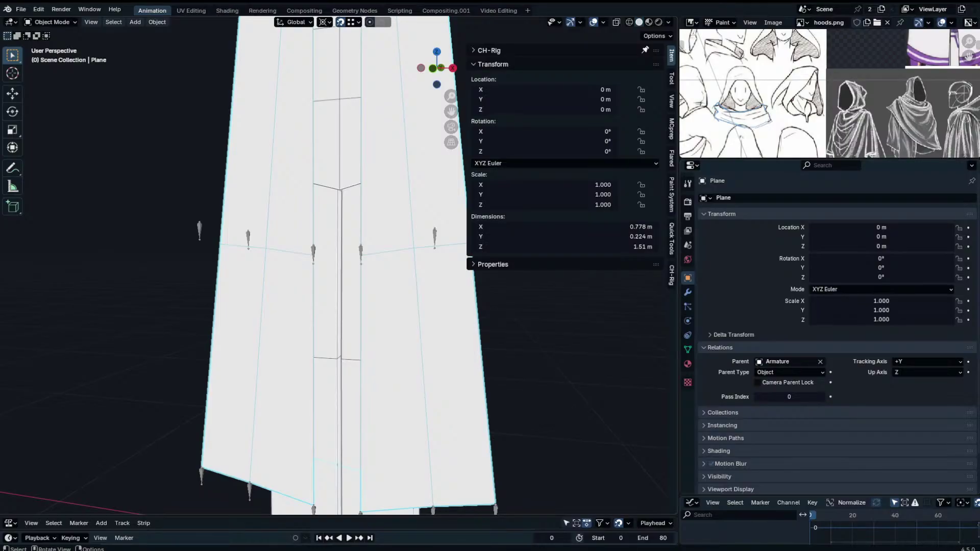
{"action": "key", "text": "Tab"}
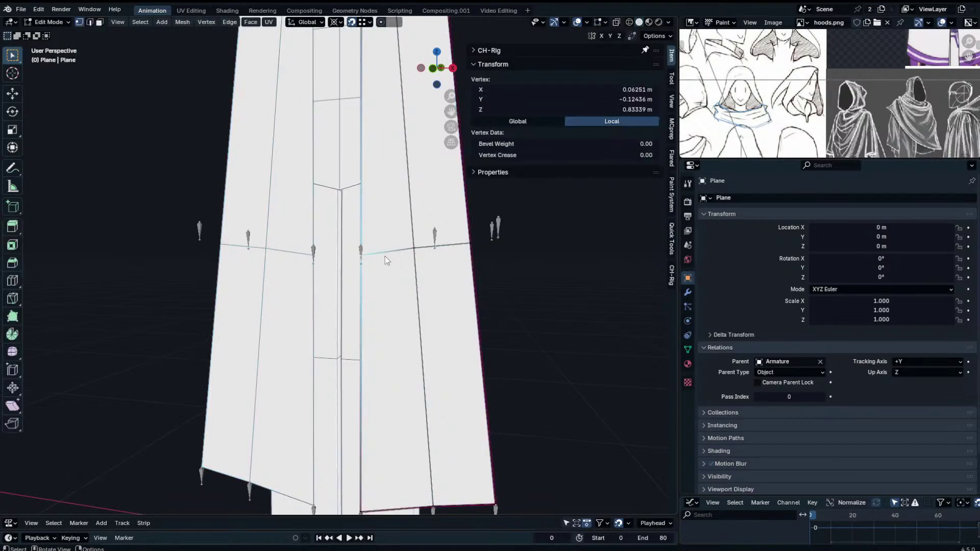
{"action": "key", "text": "Tab"}
{"action": "left_click", "coordinate": [687, 292]}
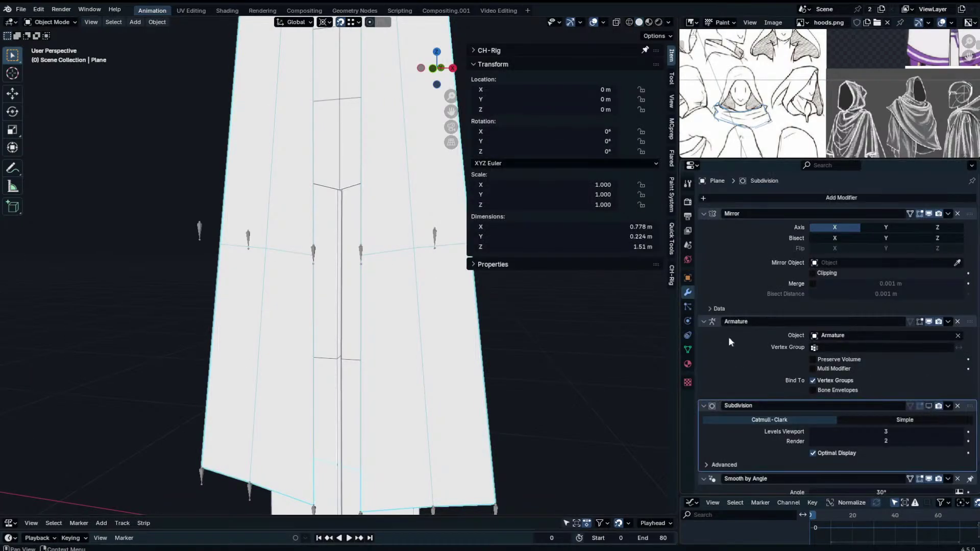
{"action": "key", "text": "Tab"}
{"action": "key", "text": "Tab"}
Snap the raised front bones F.U.L and FF.U.L onto their matching mid-height loop vertices in the armature's Edit Mode.
{"action": "left_click", "coordinate": [362, 251]}
{"action": "key", "text": "Tab"}
{"action": "left_click", "coordinate": [435, 237]}
{"action": "key", "text": "g"}
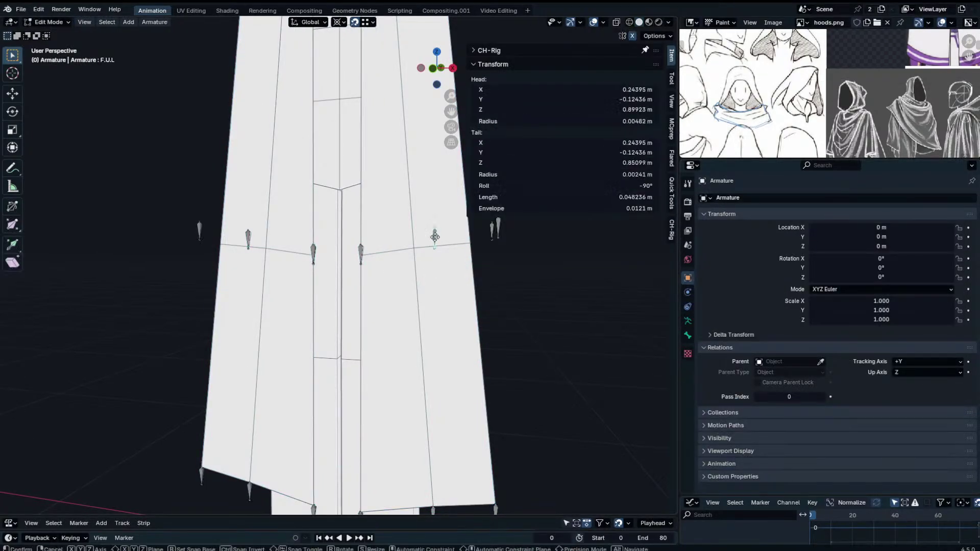
{"action": "left_click", "coordinate": [415, 256]}
{"action": "left_click", "coordinate": [359, 251]}
{"action": "key", "text": "g"}
{"action": "left_click", "coordinate": [364, 249]}
Snap the cape's raised side-edge bones and back bone B.U.L onto their matching mid-height loop vertices.
{"action": "middle_click_drag", "start_coordinate": [490, 231], "coordinate": [338, 320]}
{"action": "left_click", "coordinate": [449, 266]}
{"action": "key", "text": "g"}
{"action": "left_click", "coordinate": [424, 266]}
{"action": "left_click", "coordinate": [256, 297]}
{"action": "key", "text": "g"}
{"action": "left_click", "coordinate": [281, 304]}
{"action": "left_click", "coordinate": [314, 290]}
{"action": "key", "text": "g"}
{"action": "left_click", "coordinate": [334, 291]}
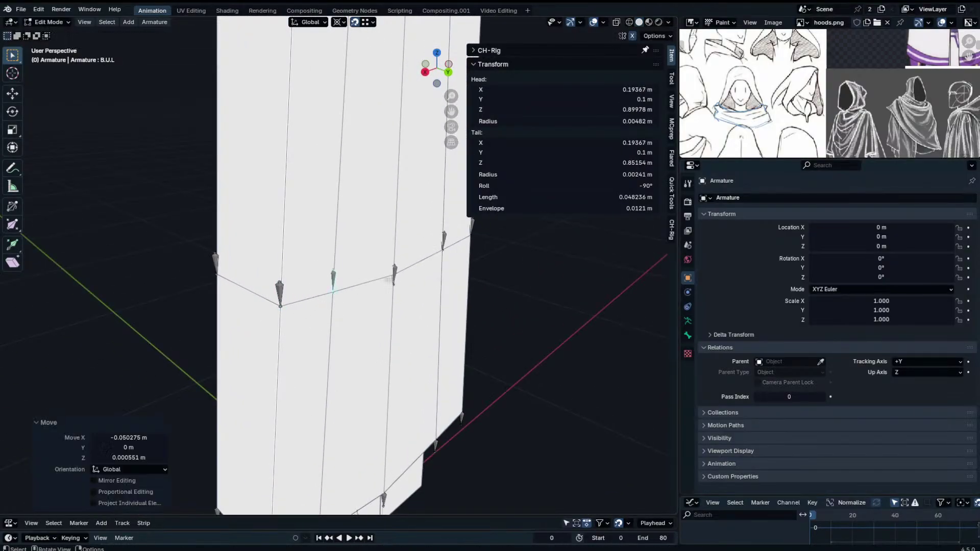
Snap the back center bone BCU down about 0.0237 m along Z to the mid-height loop.
{"action": "left_click", "coordinate": [392, 277]}
{"action": "key", "text": "g"}
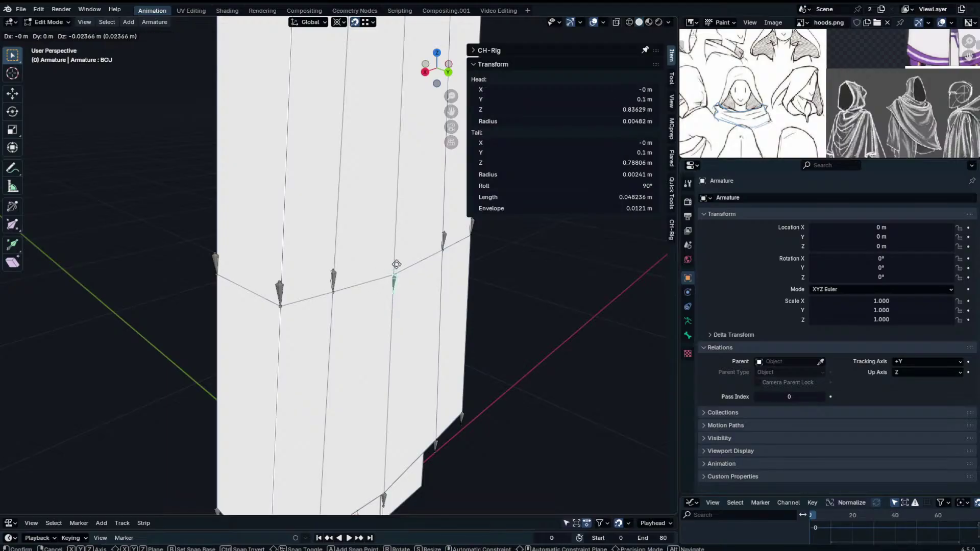
{"action": "left_click", "coordinate": [396, 265]}
{"action": "middle_click_drag", "start_coordinate": [397, 264], "coordinate": [362, 259]}
{"action": "key", "text": "g"}
{"action": "key", "text": "z"}
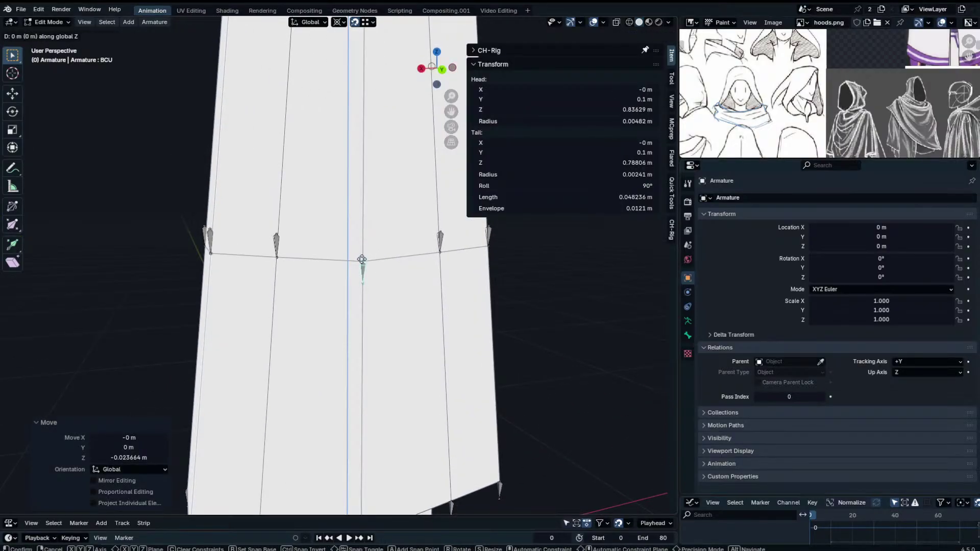
{"action": "key", "text": "Escape"}
Test-move the back bone B.U.L, cancel the move, and hide the viewport's transform sidebar.
{"action": "left_click", "coordinate": [276, 244]}
{"action": "key", "text": "g"}
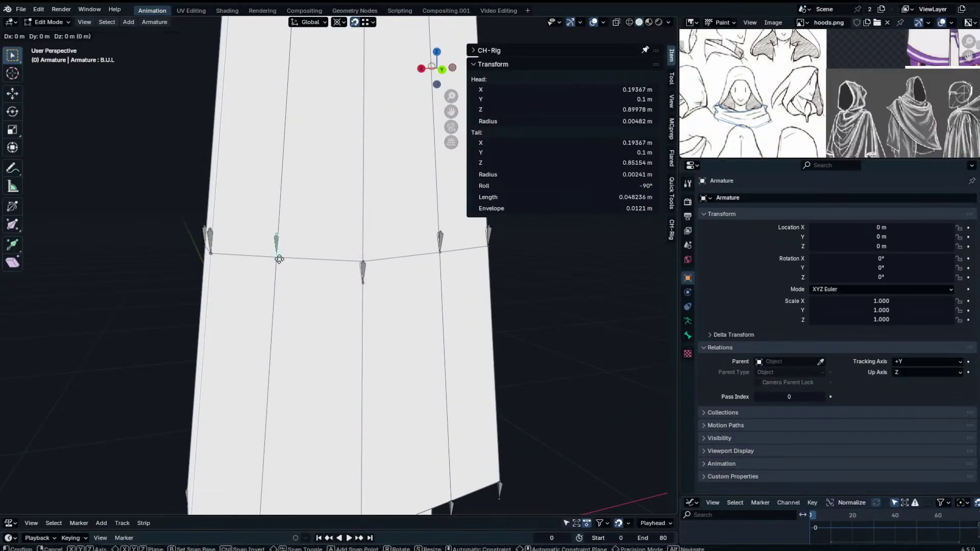
{"action": "key", "text": "Escape"}
{"action": "left_click", "coordinate": [365, 266]}
{"action": "scroll", "coordinate": [379, 210], "scroll_direction": "down", "scroll_amount": 3}
{"action": "middle_click_drag", "start_coordinate": [380, 211], "coordinate": [341, 239]}
{"action": "scroll", "coordinate": [402, 255], "scroll_direction": "down", "scroll_amount": 1}
{"action": "key", "text": "n"}
{"action": "scroll", "coordinate": [336, 243], "scroll_direction": "up", "scroll_amount": 1}
Try to re-snap the back bones B.U.L and BCU to their mid-height loop vertices.
{"action": "left_click", "coordinate": [304, 242]}
{"action": "scroll", "coordinate": [304, 242], "scroll_direction": "up", "scroll_amount": 3}
{"action": "key", "text": "g"}
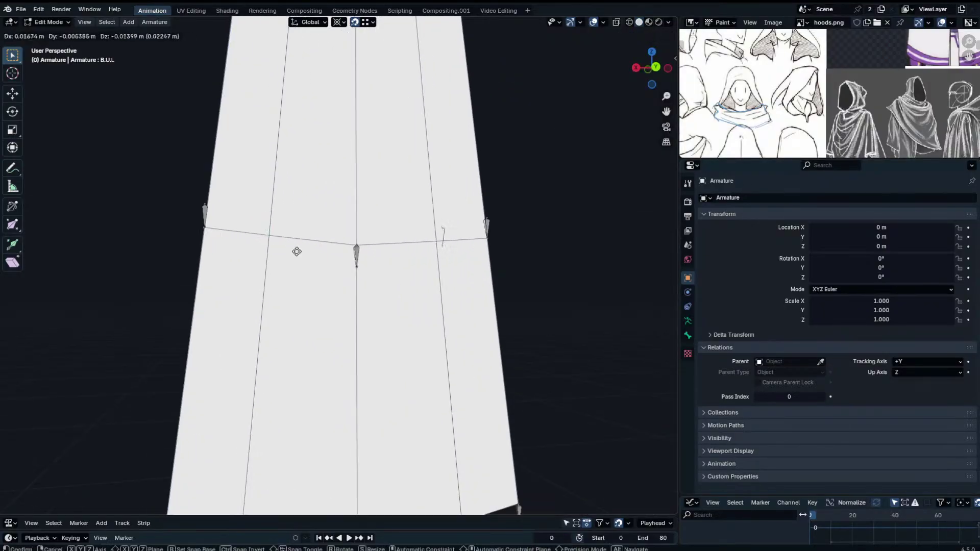
{"action": "right_click", "coordinate": [289, 256]}
{"action": "key", "text": "g"}
{"action": "key", "text": "b"}
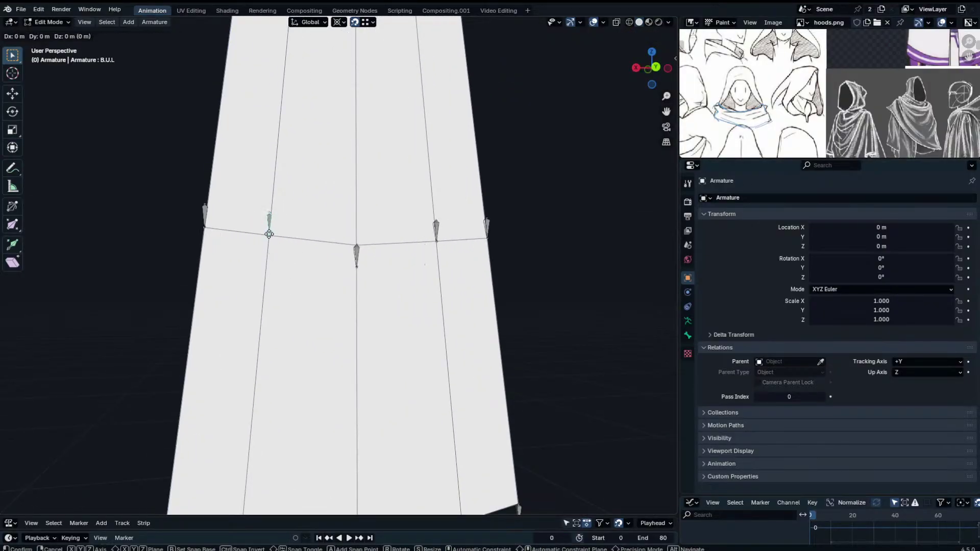
{"action": "right_click", "coordinate": [268, 235]}
{"action": "left_click", "coordinate": [357, 255]}
{"action": "key", "text": "g"}
{"action": "right_click", "coordinate": [361, 242]}
Check the aligned bone row around the cape and test-move bone F.U.L in Pose Mode, cancelling the move.
{"action": "key", "text": "Tab"}
{"action": "middle_click_drag", "start_coordinate": [361, 242], "coordinate": [507, 274]}
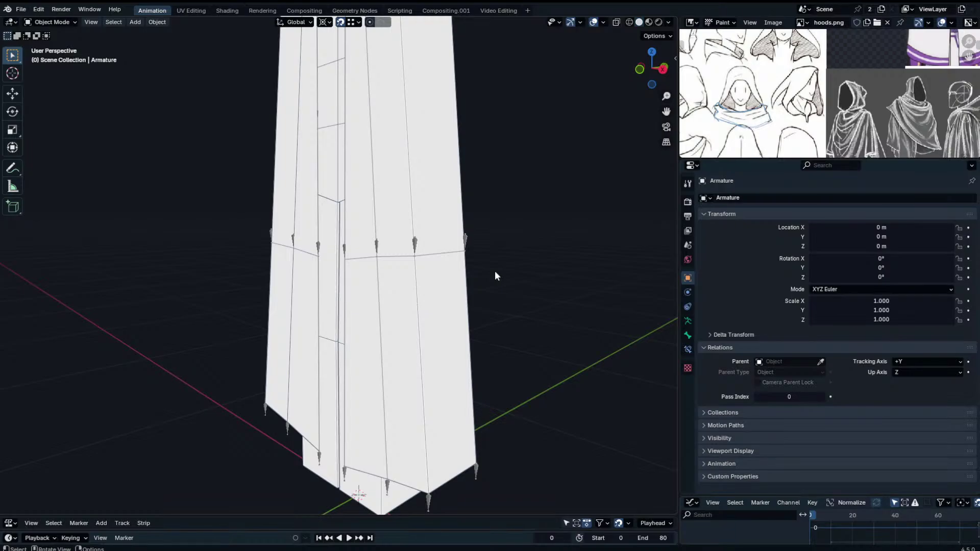
{"action": "scroll", "coordinate": [589, 135], "scroll_direction": "down", "scroll_amount": 3}
{"action": "middle_click_drag", "start_coordinate": [589, 136], "coordinate": [610, 164]}
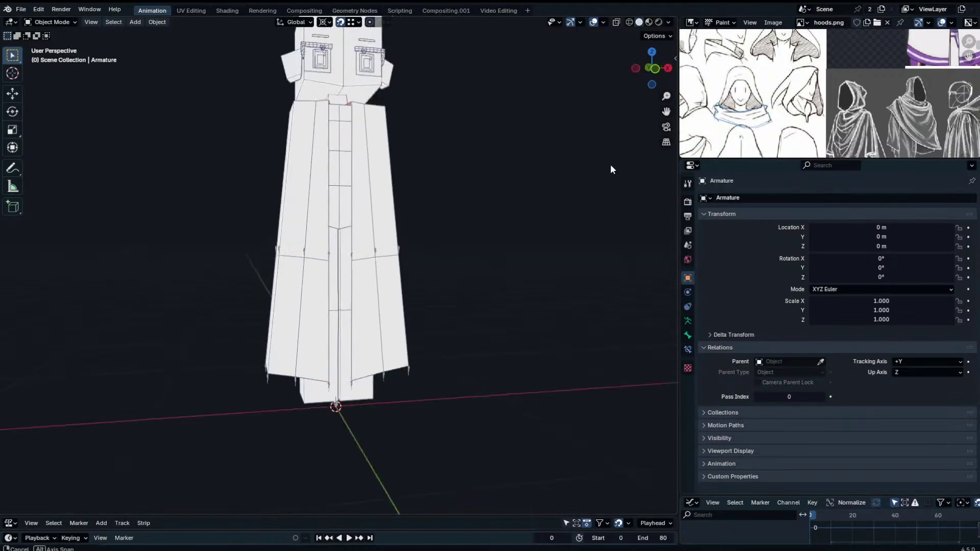
{"action": "scroll", "coordinate": [544, 206], "scroll_direction": "up", "scroll_amount": 3}
{"action": "middle_click_drag", "start_coordinate": [504, 284], "coordinate": [436, 235]}
{"action": "left_click", "coordinate": [398, 240]}
{"action": "left_click", "coordinate": [396, 240]}
{"action": "key", "text": "ctrl+Tab"}
{"action": "left_click", "coordinate": [400, 241]}
{"action": "key", "text": "g"}
{"action": "right_click", "coordinate": [484, 255]}
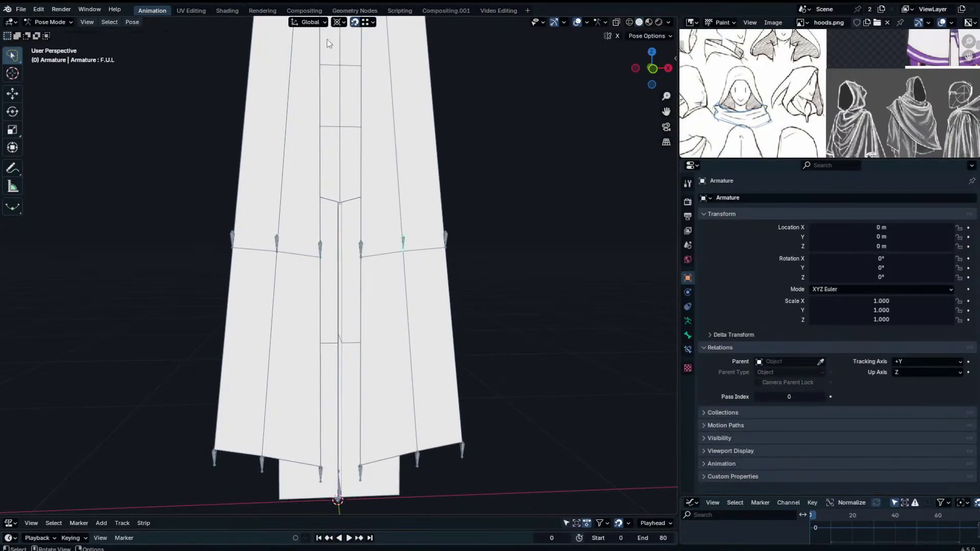
Turn snapping off and set the transform pivot point to 3D Cursor.
{"action": "left_click", "coordinate": [354, 22]}
{"action": "middle_click_drag", "start_coordinate": [369, 212], "coordinate": [403, 225]}
{"action": "left_click", "coordinate": [370, 242]}
{"action": "left_click", "coordinate": [342, 22]}
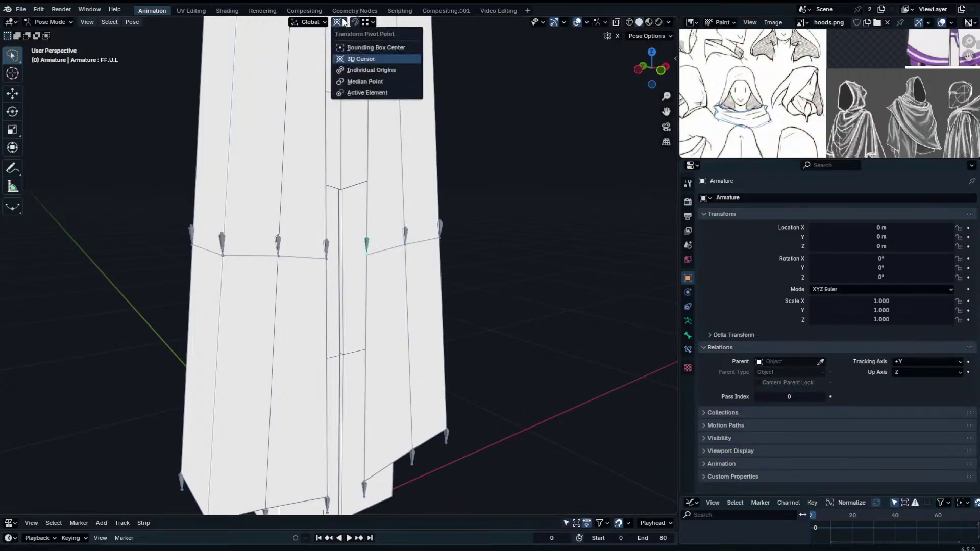
{"action": "left_click", "coordinate": [347, 59]}
{"action": "key", "text": "ctrl+Tab"}
Add five new vertex groups to the cape mesh in Edit Mode.
{"action": "left_click", "coordinate": [383, 261]}
{"action": "key", "text": "Tab"}
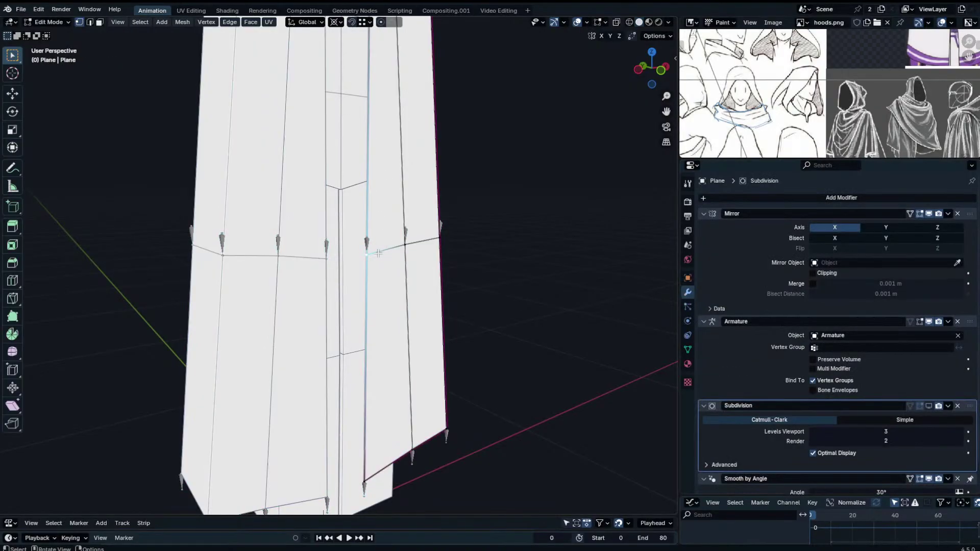
{"action": "left_click", "coordinate": [687, 349]}
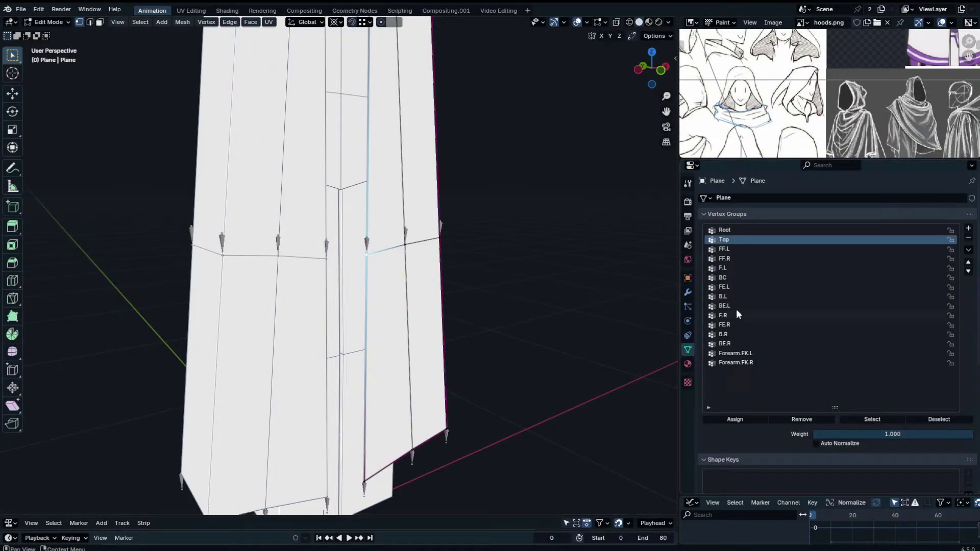
{"action": "left_click", "coordinate": [968, 230]}
{"action": "left_click", "coordinate": [968, 230]}
{"action": "left_click", "coordinate": [969, 229]}
{"action": "left_click", "coordinate": [969, 230]}
{"action": "left_click", "coordinate": [968, 230]}
Rename the first two new vertex groups as FF.U.L and F.U.L.
{"action": "left_click", "coordinate": [732, 240]}
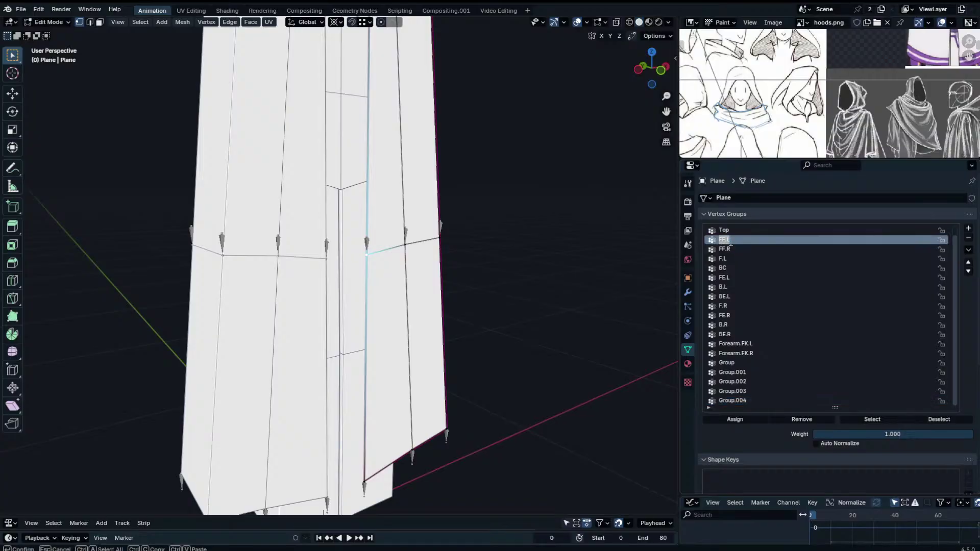
{"action": "double_click", "coordinate": [741, 364]}
{"action": "type", "text": "FF.L"}
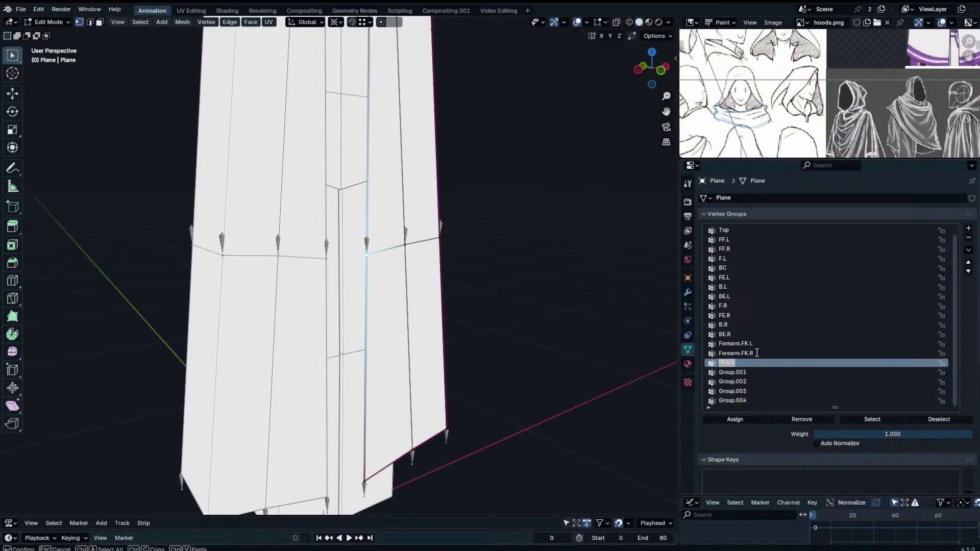
{"action": "key", "text": "Return"}
{"action": "left_click", "coordinate": [731, 373]}
{"action": "double_click", "coordinate": [731, 372]}
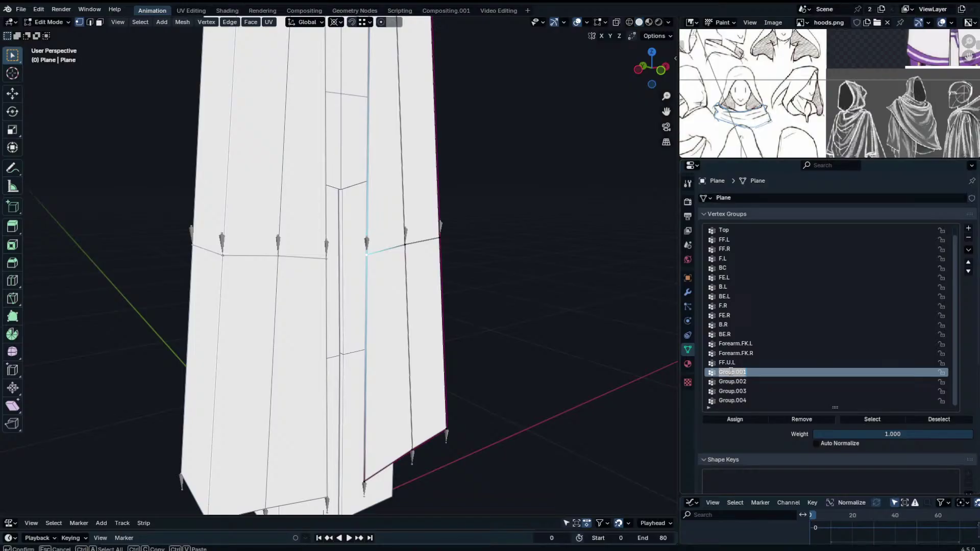
{"action": "type", "text": "FF.U.L"}
{"action": "key", "text": "Home"}
{"action": "key", "text": "Delete"}
{"action": "key", "text": "Return"}
Rename the third and fourth new vertex groups as FE.U.L and BE.U.L.
{"action": "double_click", "coordinate": [748, 378]}
{"action": "type", "text": "FF.U.L"}
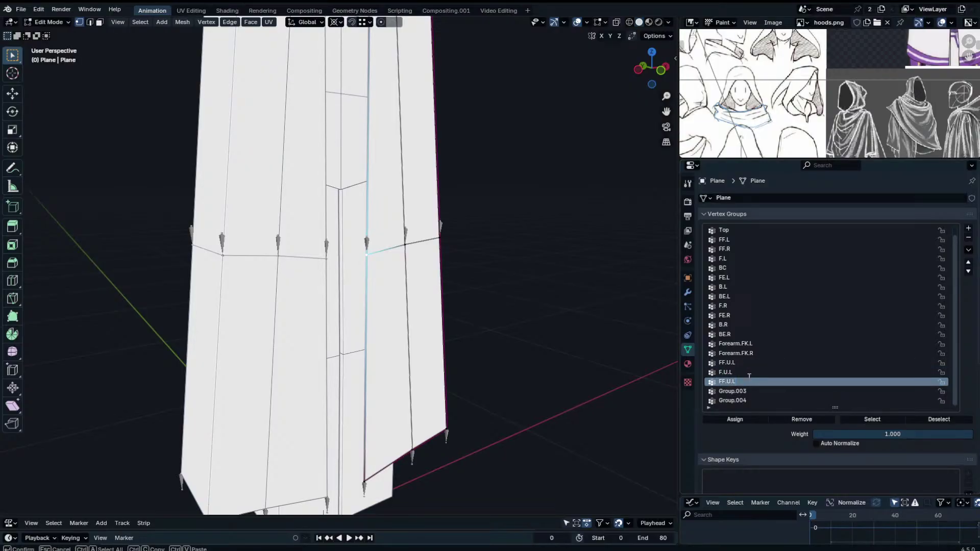
{"action": "type", "text": "E"}
{"action": "key", "text": "Return"}
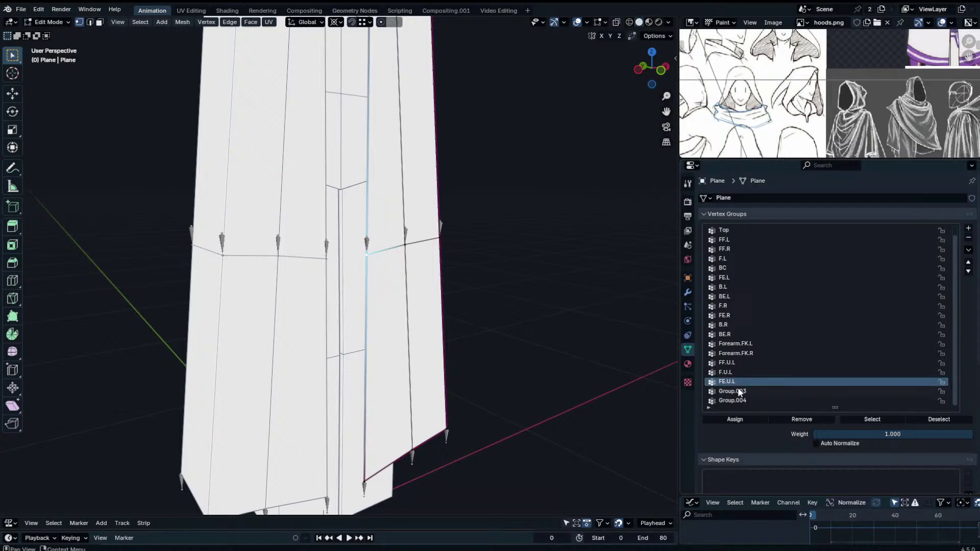
{"action": "double_click", "coordinate": [737, 390]}
{"action": "type", "text": "FF.U.L"}
{"action": "left_click_drag", "start_coordinate": [724, 396], "coordinate": [716, 396]}
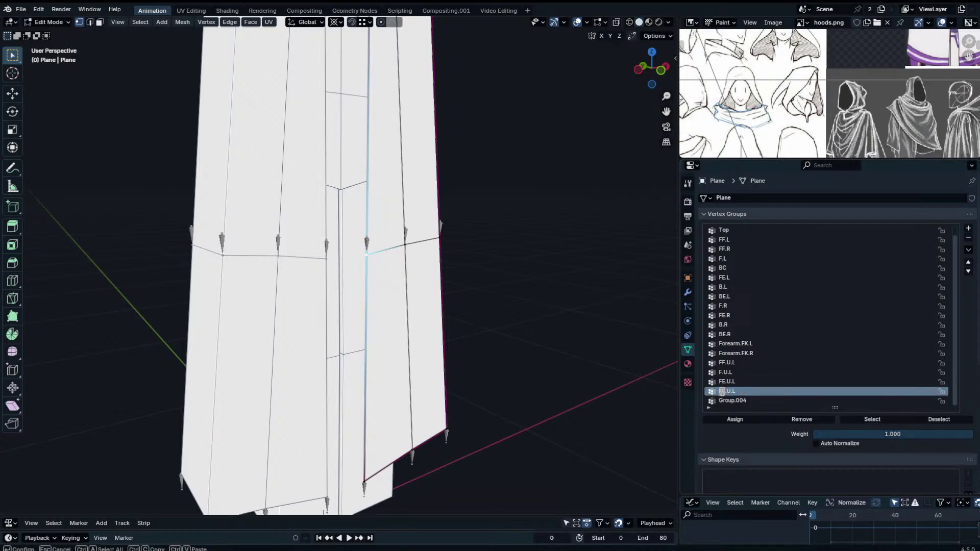
{"action": "type", "text": "B"}
{"action": "key", "text": "Return"}
Rename the fifth new vertex group as B.U.L, reusing the copied name BE.U.L.
{"action": "double_click", "coordinate": [735, 391]}
{"action": "key", "text": "ctrl+c"}
{"action": "key", "text": "Return"}
{"action": "double_click", "coordinate": [746, 400]}
{"action": "key", "text": "ctrl+v"}
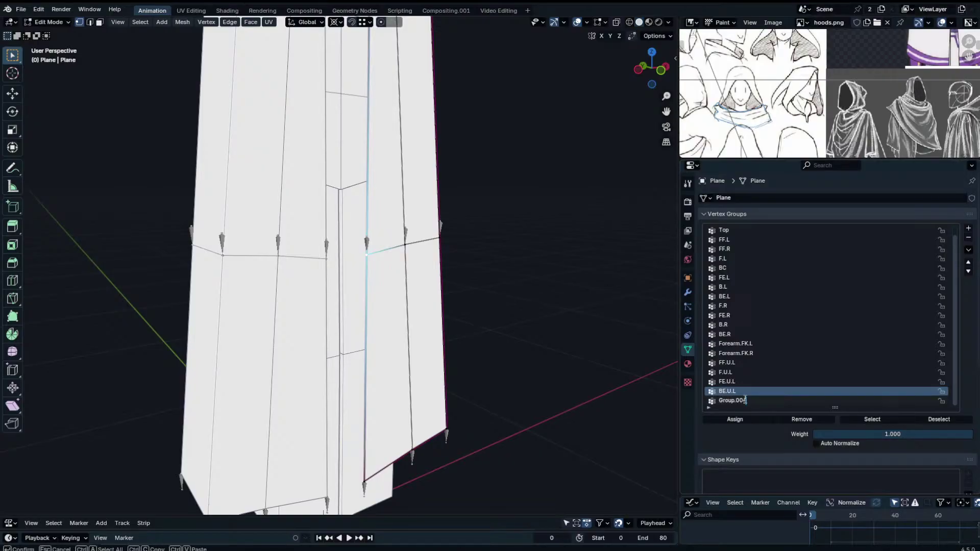
{"action": "key", "text": "Delete"}
{"action": "key", "text": "Return"}
{"action": "scroll", "coordinate": [352, 307], "scroll_direction": "down", "scroll_amount": 1}
Add another vertex group named BBUC and select the cape's back center mid-height vertex.
{"action": "middle_click_drag", "start_coordinate": [145, 278], "coordinate": [393, 270]}
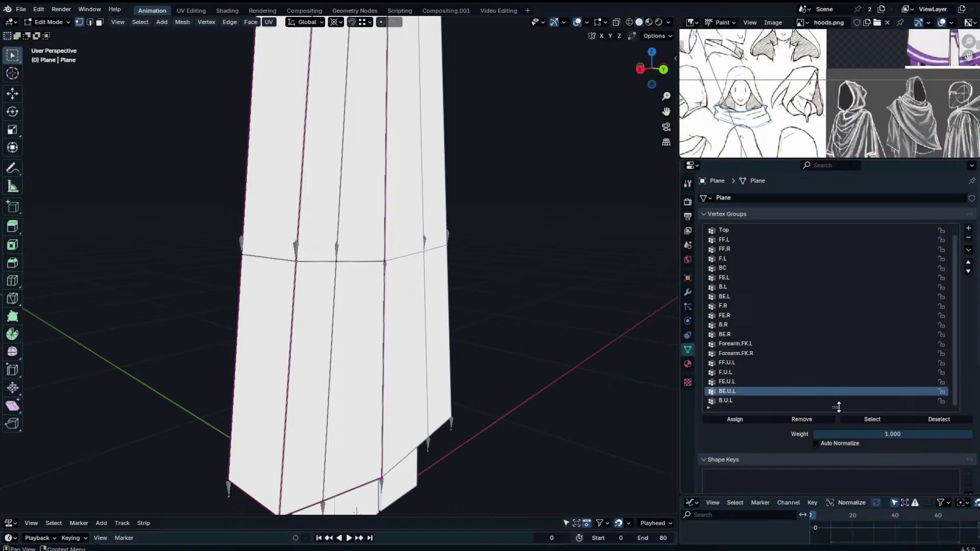
{"action": "left_click", "coordinate": [837, 401]}
{"action": "left_click", "coordinate": [968, 228]}
{"action": "double_click", "coordinate": [730, 401]}
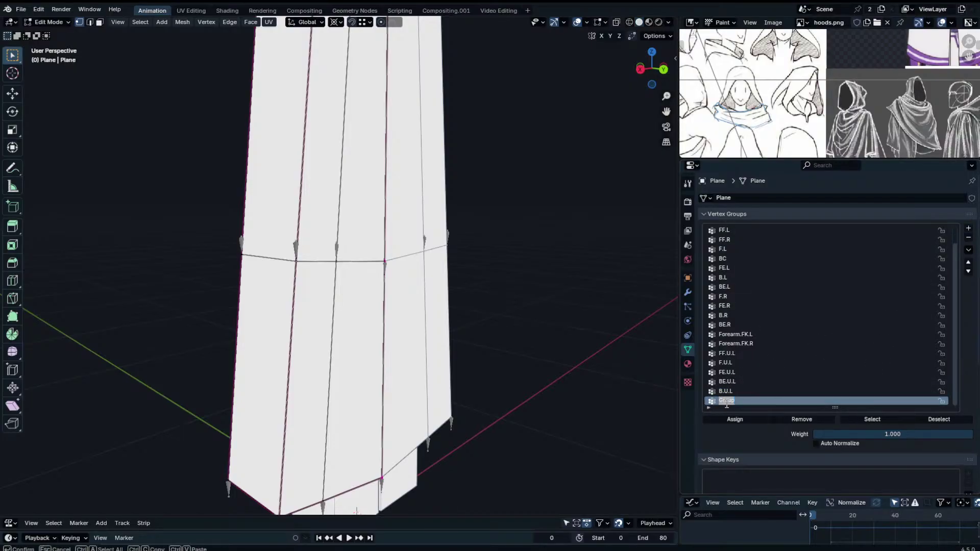
{"action": "type", "text": "BBUC"}
{"action": "key", "text": "Return"}
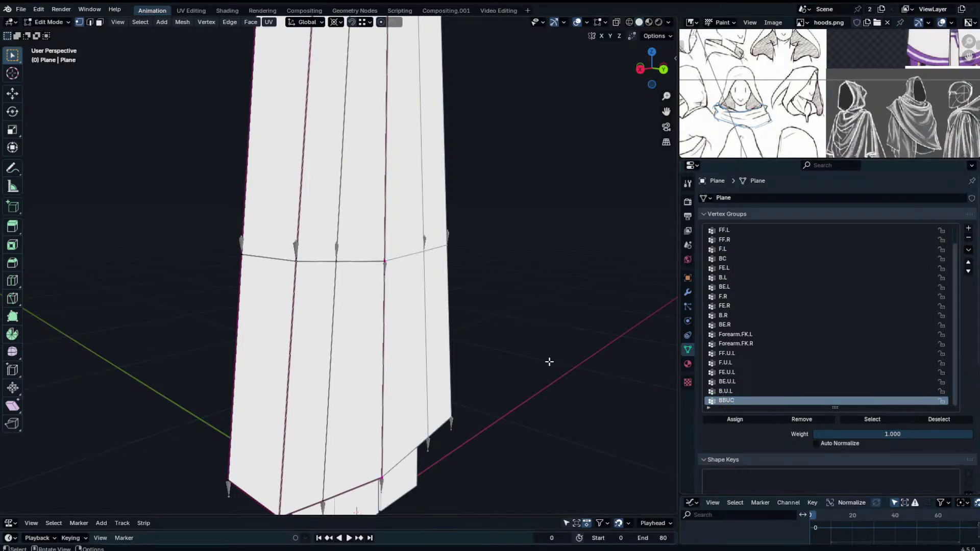
{"action": "key", "text": "Tab"}
{"action": "key", "text": "Tab"}
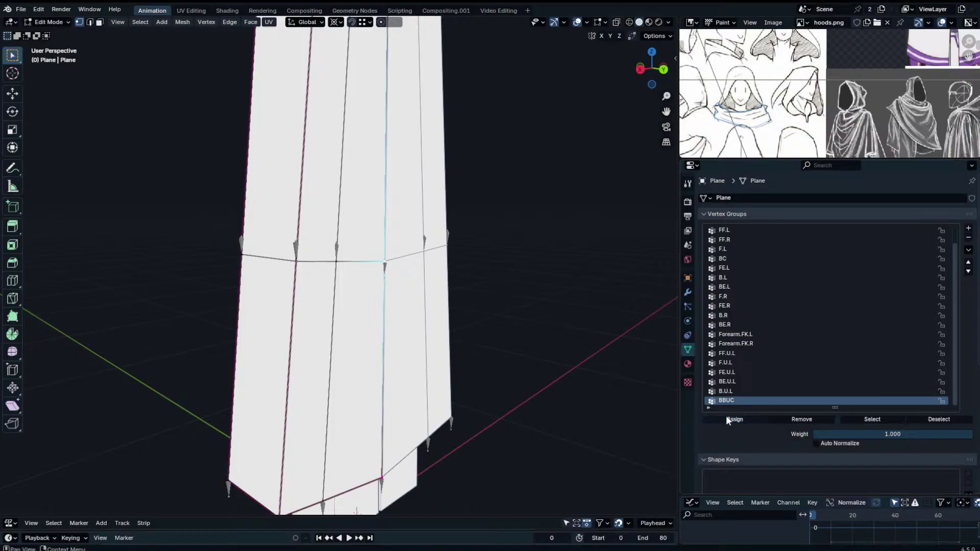
Assign the next three mid-height vertices around the cape's back and side to vertex groups B.U.L, BE.U.L and FE.U.L.
{"action": "left_click", "coordinate": [333, 255], "text": "alt"}
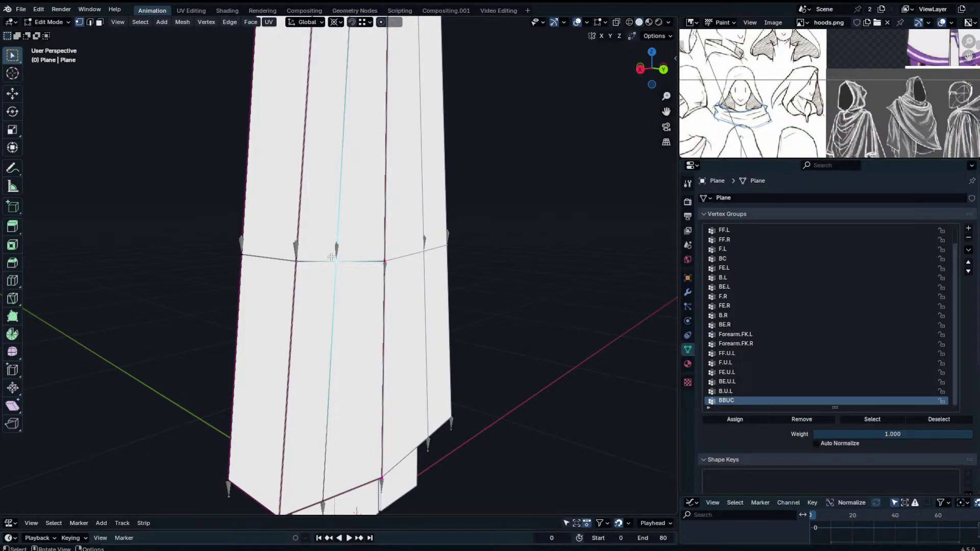
{"action": "left_click", "coordinate": [735, 390]}
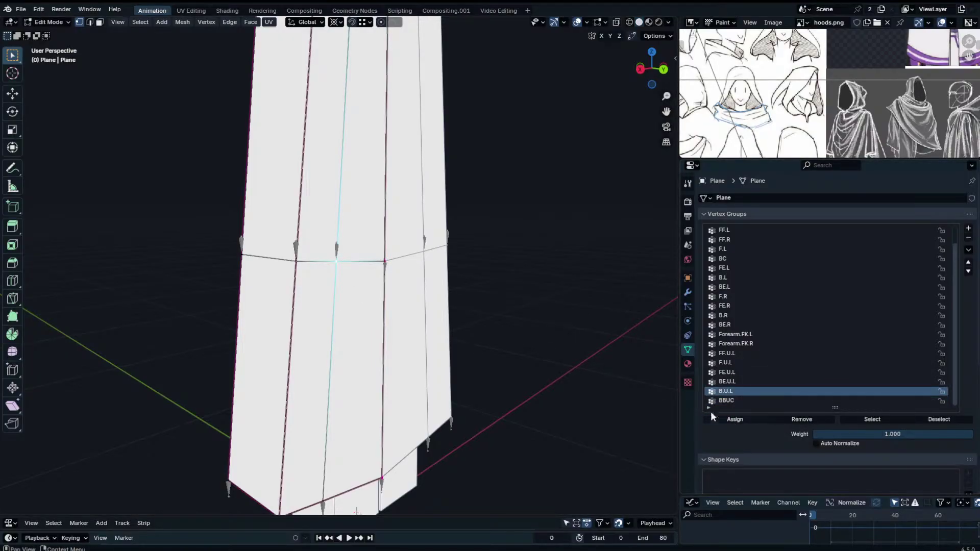
{"action": "left_click", "coordinate": [302, 265], "text": "alt"}
{"action": "left_click", "coordinate": [757, 381]}
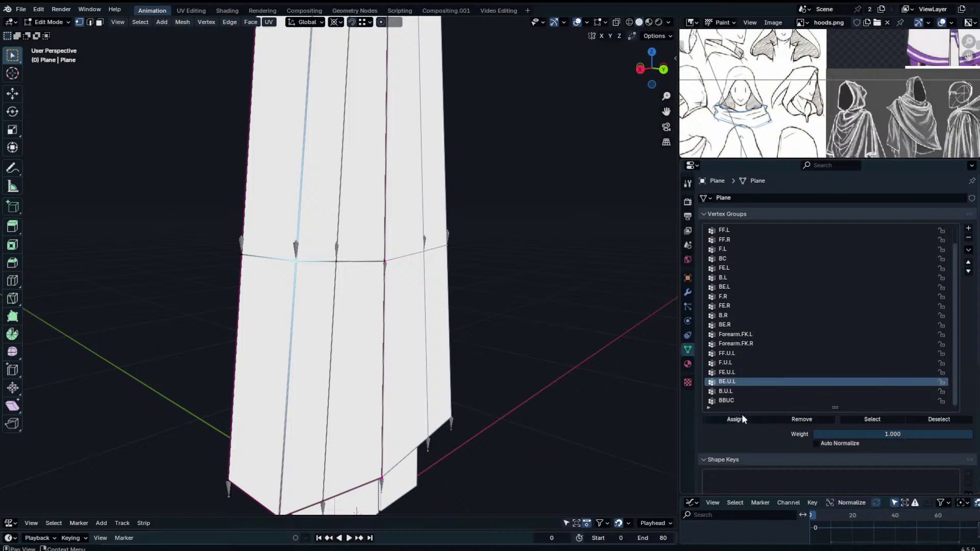
{"action": "left_click", "coordinate": [237, 259], "text": "alt"}
{"action": "left_click", "coordinate": [720, 372]}
{"action": "left_click", "coordinate": [728, 420]}
Assign the front mid-height vertices to vertex groups F.U.L and FF.U.L, and leave mesh editing.
{"action": "middle_click_drag", "start_coordinate": [335, 281], "coordinate": [392, 268]}
{"action": "left_click", "coordinate": [404, 270], "text": "alt"}
{"action": "left_click", "coordinate": [739, 363]}
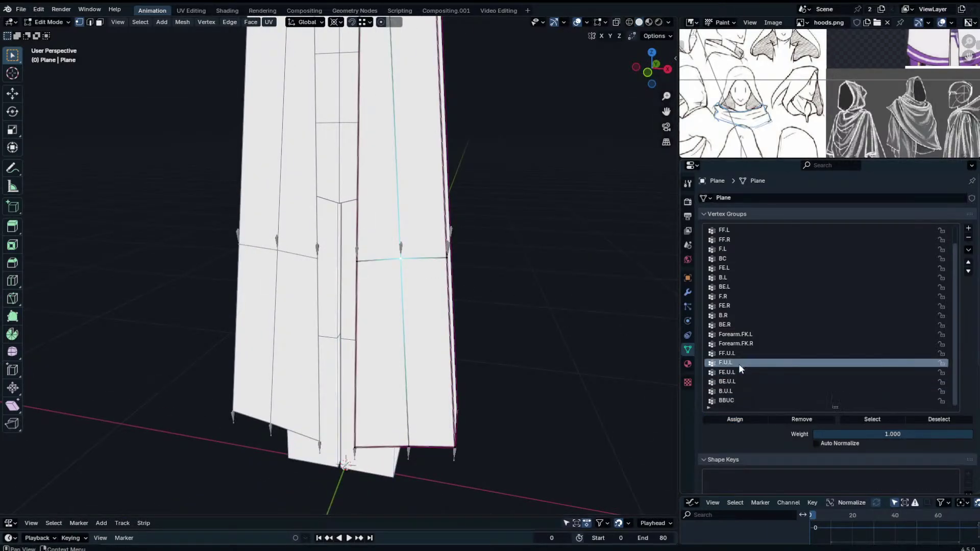
{"action": "left_click", "coordinate": [733, 417]}
{"action": "left_click", "coordinate": [353, 263], "text": "alt"}
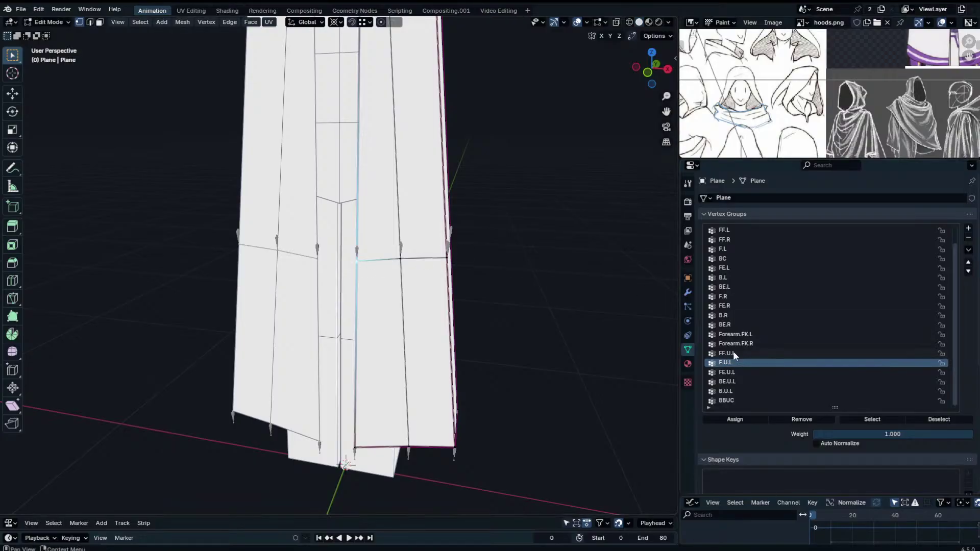
{"action": "left_click", "coordinate": [734, 353]}
{"action": "left_click", "coordinate": [737, 418]}
{"action": "key", "text": "Tab"}
Pose the armature by moving the hem bone FE.L and its neighbouring back-edge bone outward and upward.
{"action": "left_click", "coordinate": [399, 253]}
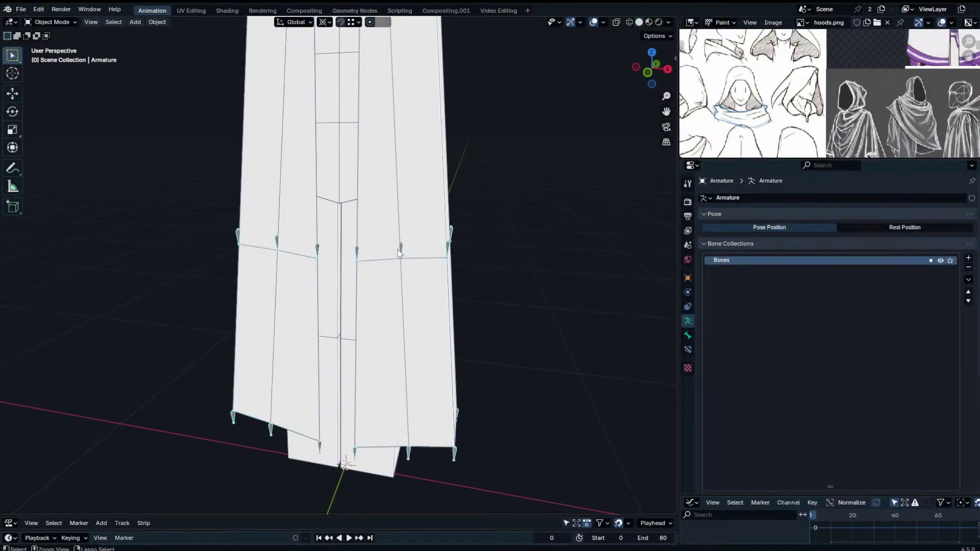
{"action": "key", "text": "ctrl+Tab"}
{"action": "middle_click_drag", "start_coordinate": [444, 390], "coordinate": [421, 369]}
{"action": "scroll", "coordinate": [475, 372], "scroll_direction": "down", "scroll_amount": 3}
{"action": "key", "text": "b"}
{"action": "left_click_drag", "start_coordinate": [406, 384], "coordinate": [414, 378]}
{"action": "left_click", "coordinate": [413, 379], "text": "shift"}
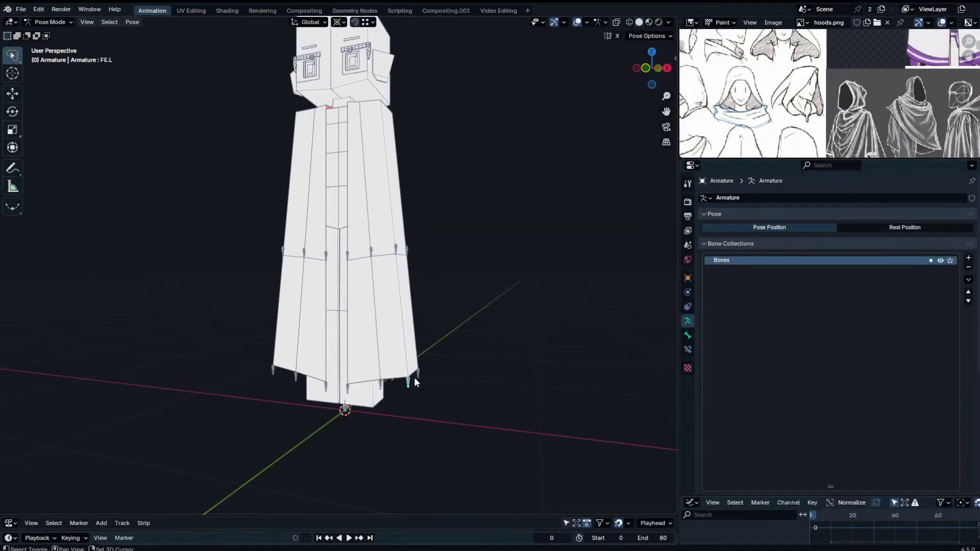
{"action": "left_click", "coordinate": [415, 377], "text": "shift"}
{"action": "key", "text": "g"}
{"action": "left_click", "coordinate": [509, 274]}
Test-move the two mid-height edge bones above the posed hem bones outward, and cancel the move.
{"action": "left_click", "coordinate": [398, 251]}
{"action": "left_click", "coordinate": [408, 255], "text": "shift"}
{"action": "key", "text": "g"}
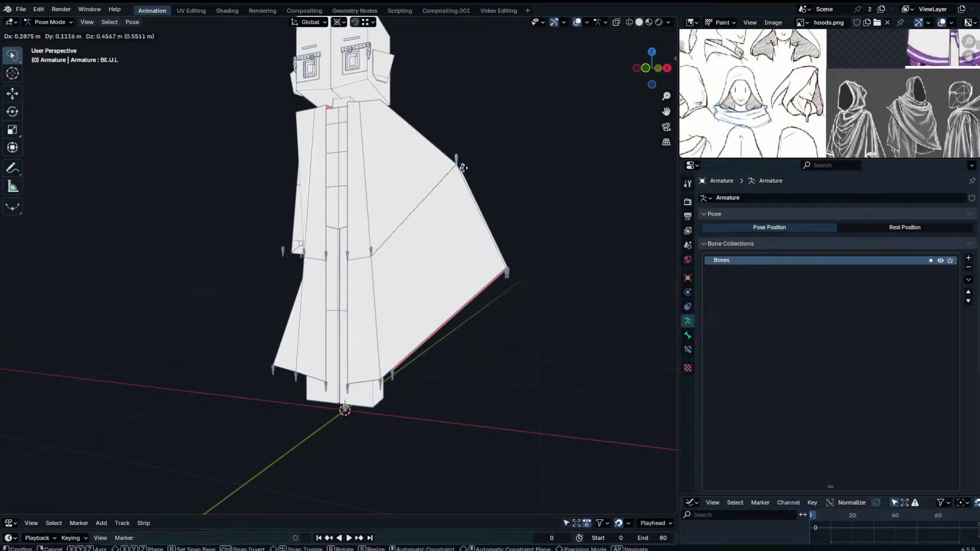
{"action": "right_click", "coordinate": [411, 225]}
Return to object mode, select the cape mesh and enlarge the display of its vertex groups.
{"action": "middle_click_drag", "start_coordinate": [412, 225], "coordinate": [447, 224]}
{"action": "key", "text": "ctrl+Tab"}
{"action": "left_click", "coordinate": [304, 271]}
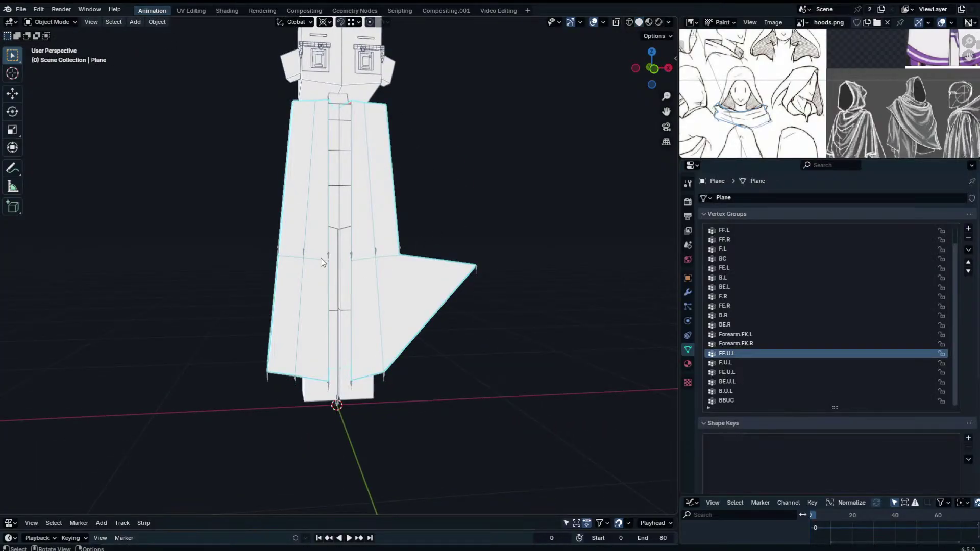
{"action": "left_click", "coordinate": [807, 400]}
{"action": "left_click", "coordinate": [785, 353]}
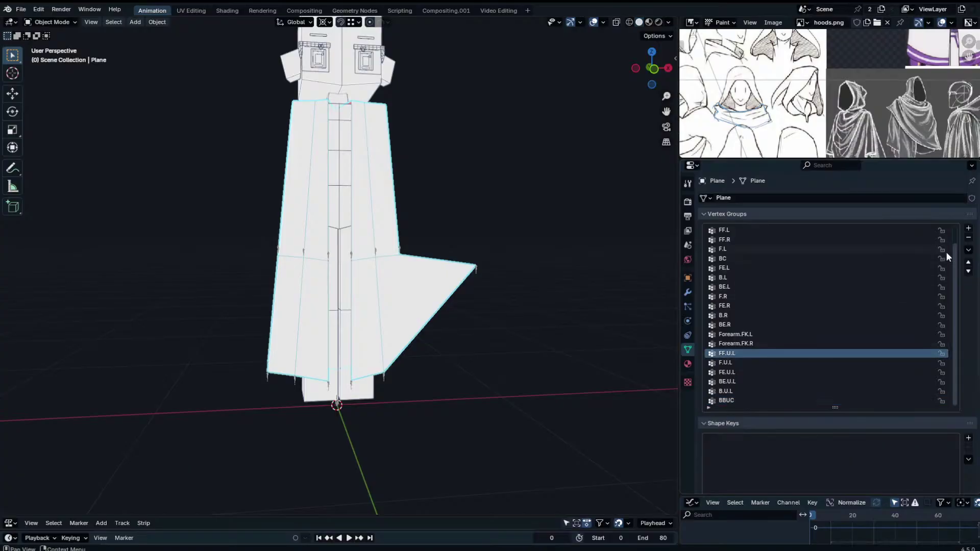
{"action": "left_click", "coordinate": [967, 250]}
{"action": "left_click_drag", "start_coordinate": [837, 407], "coordinate": [835, 483]}
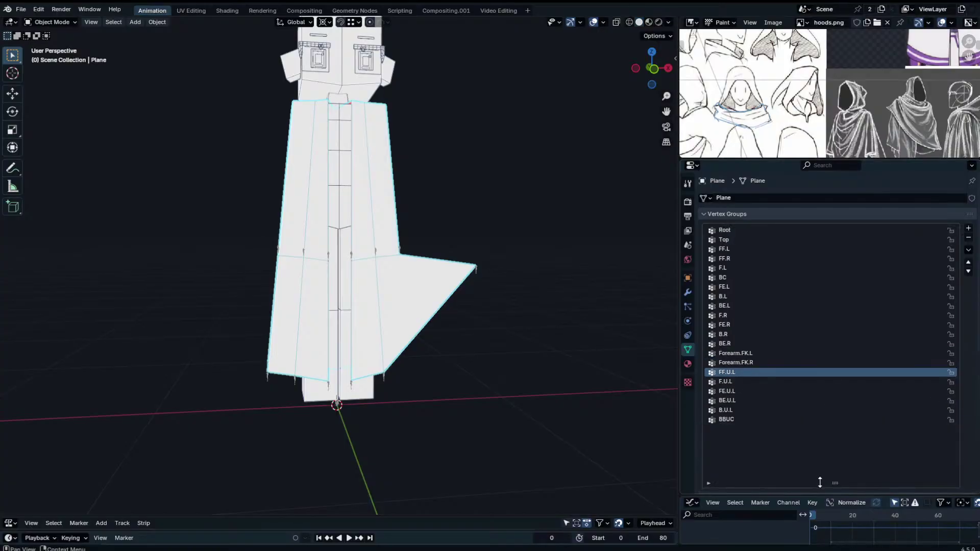
{"action": "scroll", "coordinate": [779, 192], "scroll_direction": "down", "scroll_amount": 2}
{"action": "left_click_drag", "start_coordinate": [784, 159], "coordinate": [784, 60]}
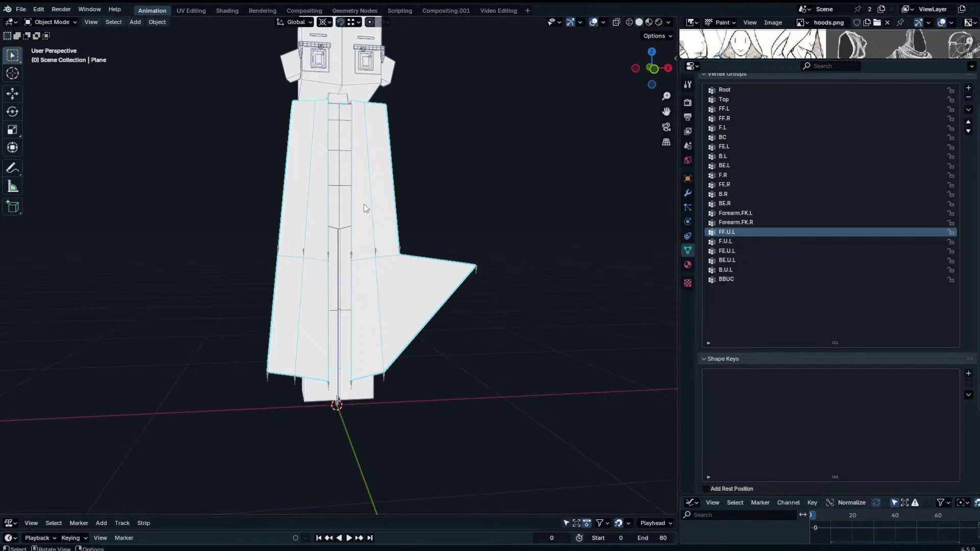
Deselect the cape, save the file and open the Preferences.
{"action": "left_click", "coordinate": [450, 180]}
{"action": "key", "text": "ctrl+s"}
{"action": "left_click", "coordinate": [21, 10]}
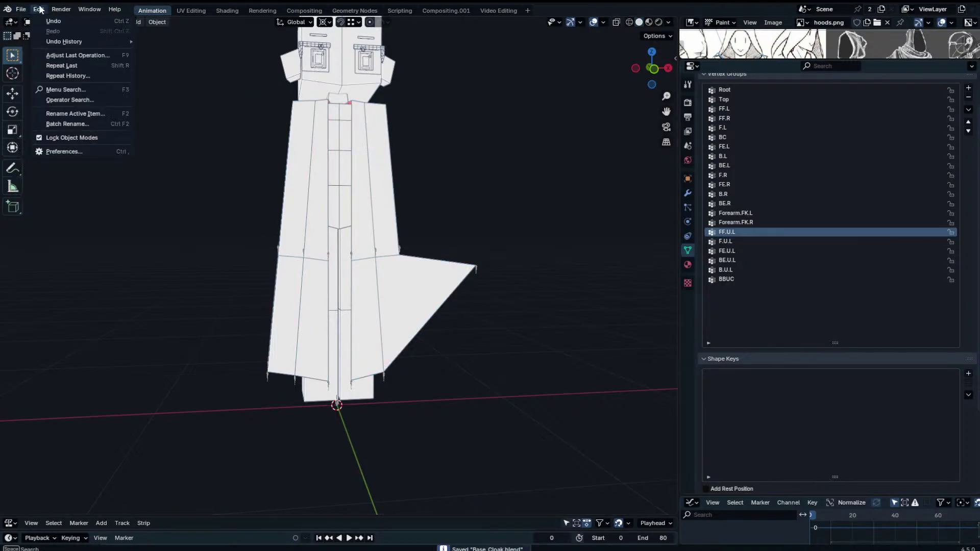
{"action": "mouse_move", "coordinate": [39, 12]}
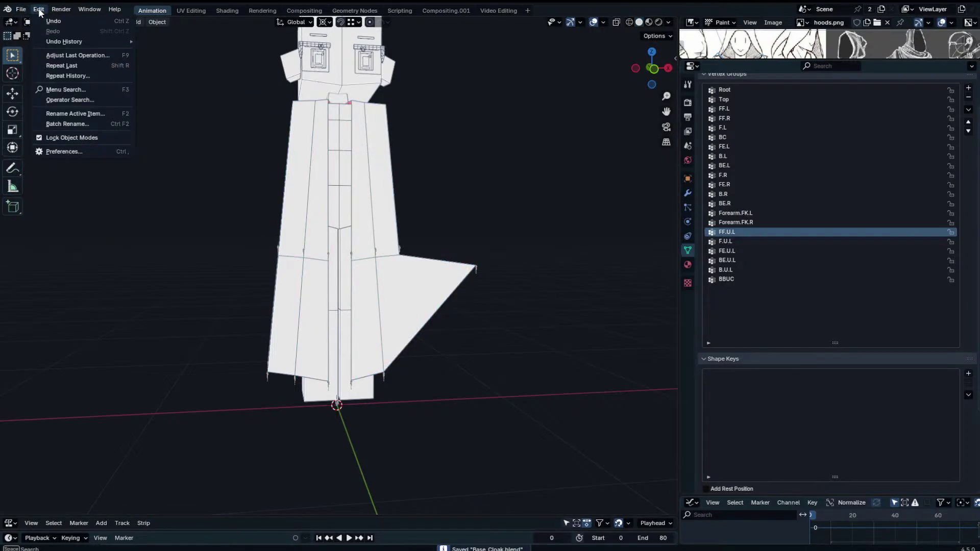
{"action": "left_click", "coordinate": [56, 150]}
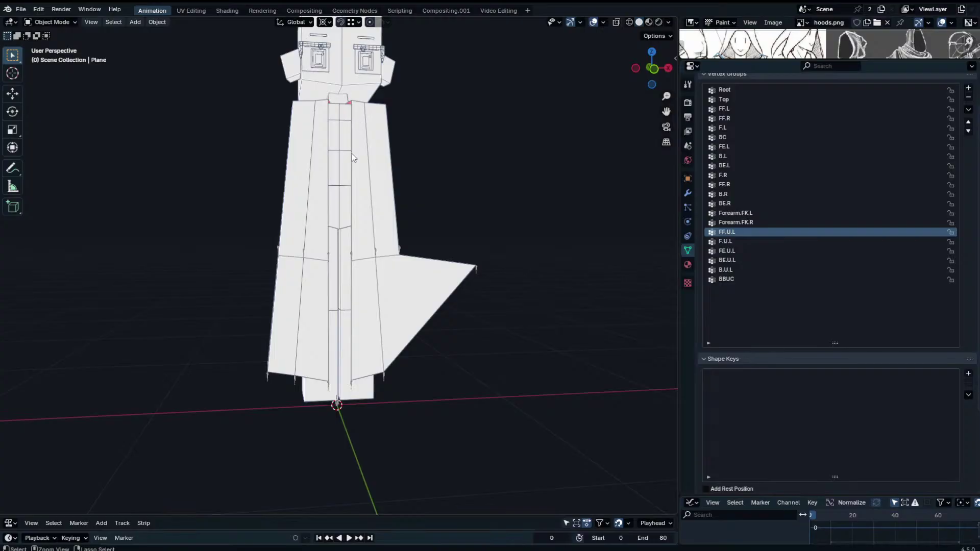
{"action": "left_click", "coordinate": [482, 76]}
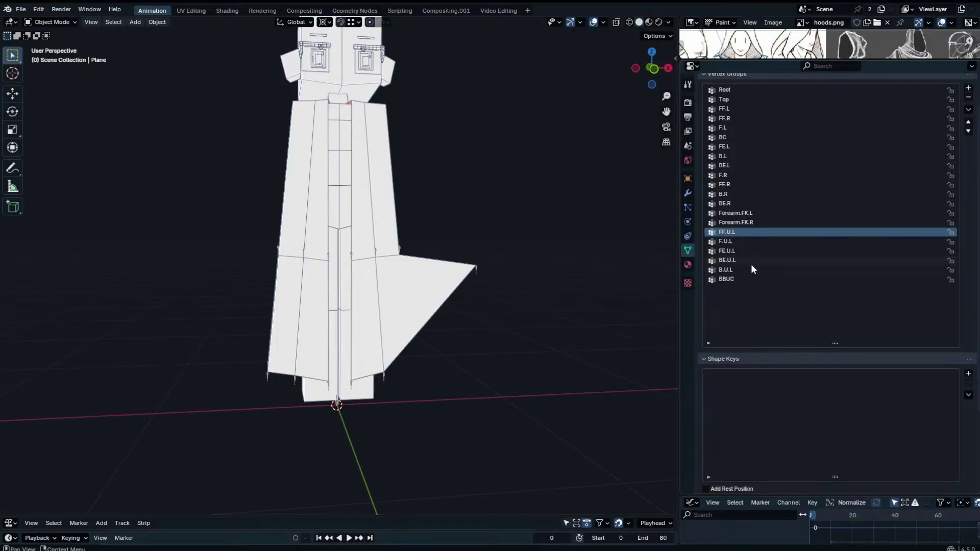
Try to mirror the FF.U.L vertex group of the cape mesh with Mirror Vertex Group.
{"action": "left_click", "coordinate": [740, 222]}
{"action": "scroll", "coordinate": [809, 186], "scroll_direction": "up", "scroll_amount": 2}
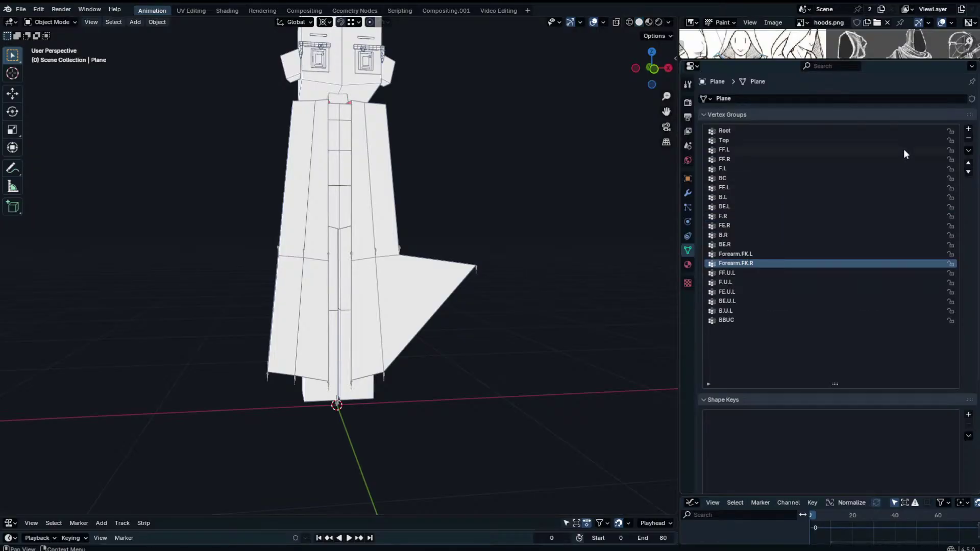
{"action": "left_click", "coordinate": [968, 150]}
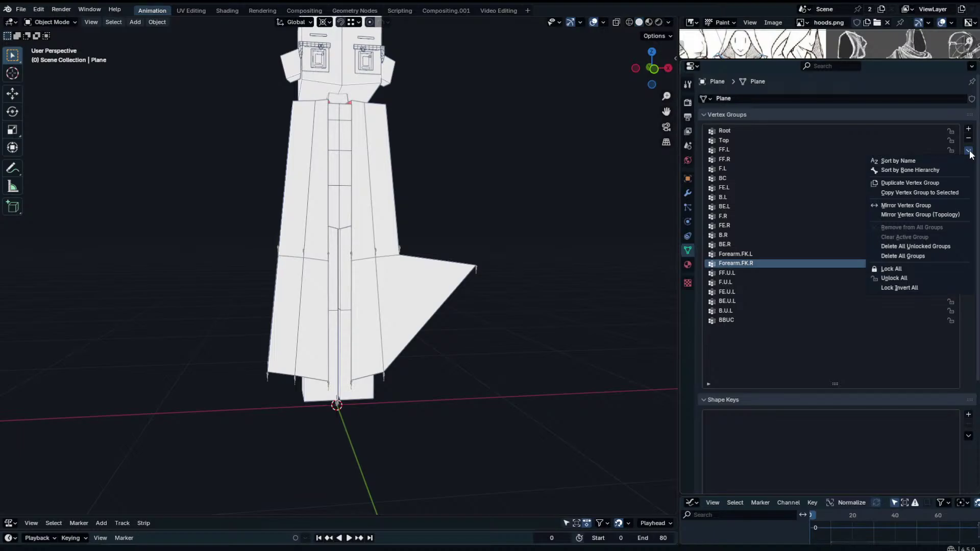
{"action": "left_click", "coordinate": [969, 151]}
{"action": "left_click", "coordinate": [776, 274]}
{"action": "left_click", "coordinate": [773, 320]}
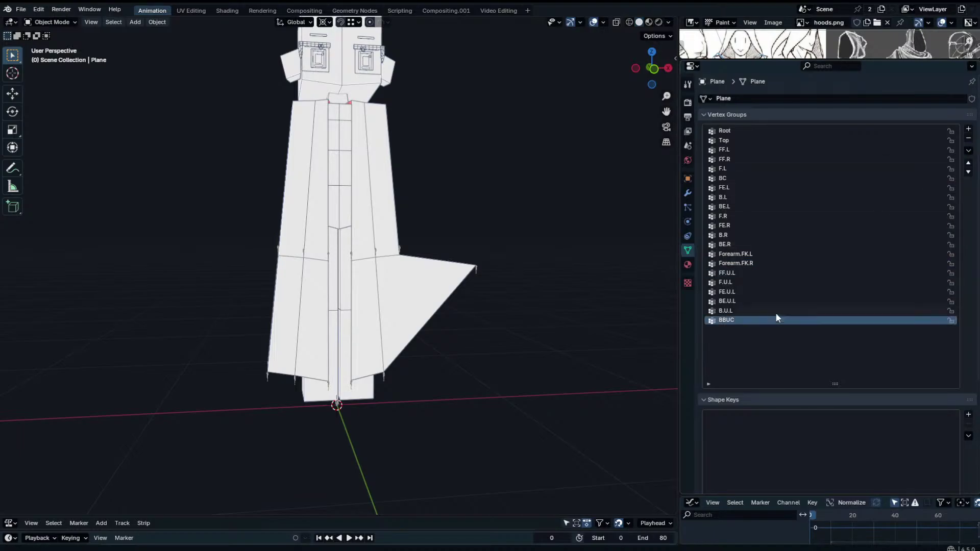
{"action": "left_click", "coordinate": [781, 274]}
{"action": "left_click", "coordinate": [967, 151]}
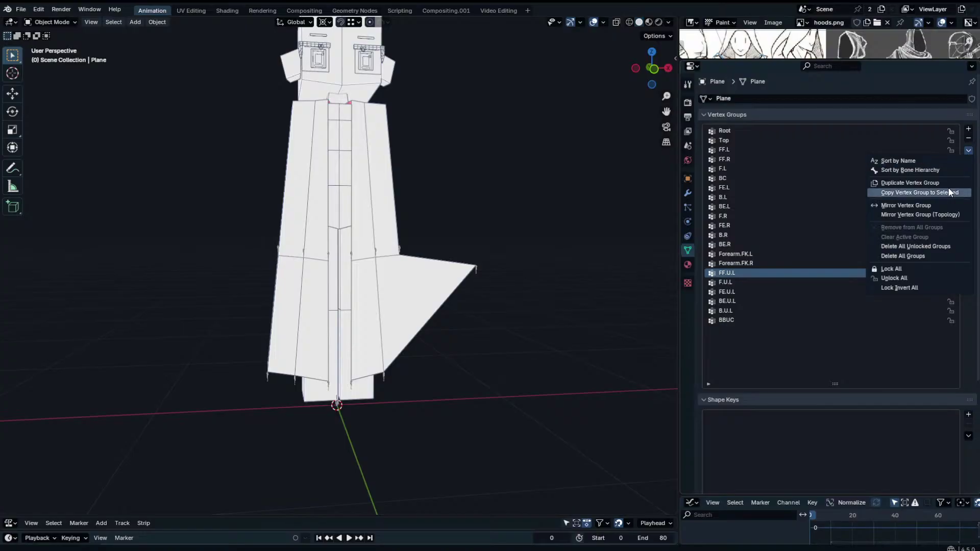
{"action": "left_click", "coordinate": [936, 206]}
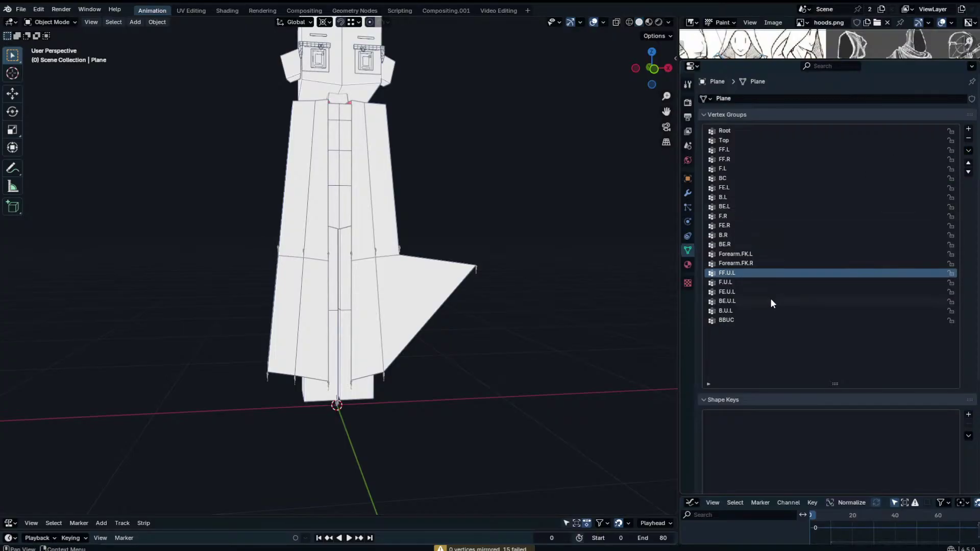
{"action": "left_click", "coordinate": [967, 150]}
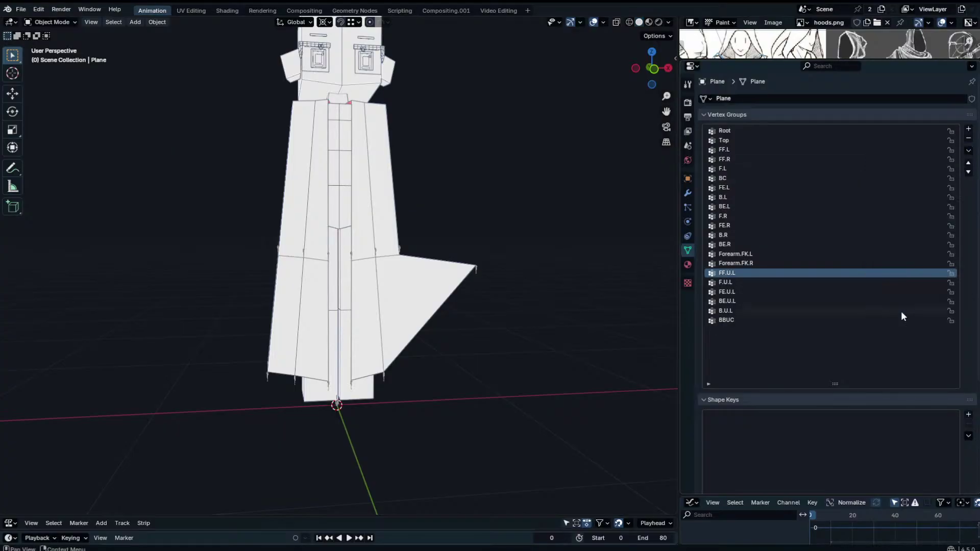
{"action": "key", "text": "F2"}
{"action": "key", "text": "Escape"}
{"action": "key", "text": "ctrl+F2"}
{"action": "left_click", "coordinate": [881, 299]}
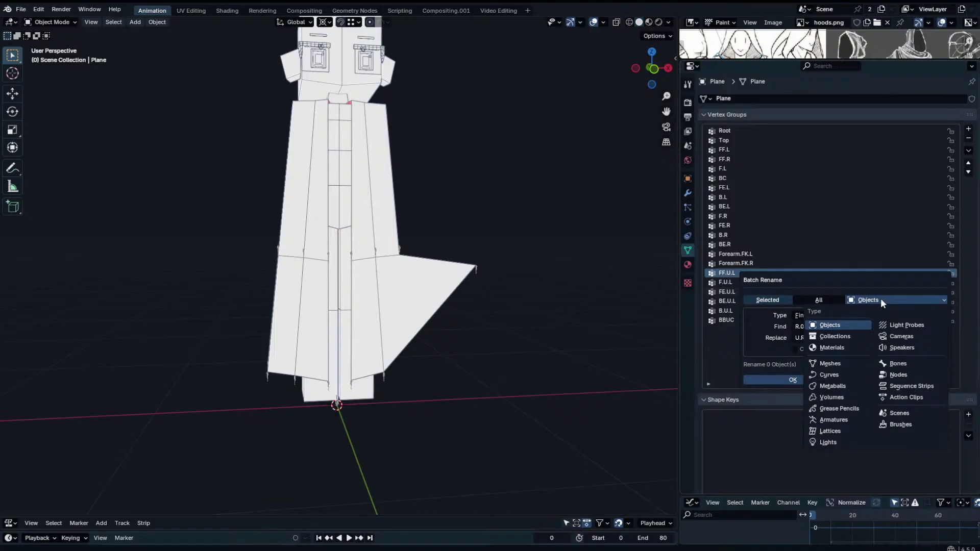
{"action": "key", "text": "Escape"}
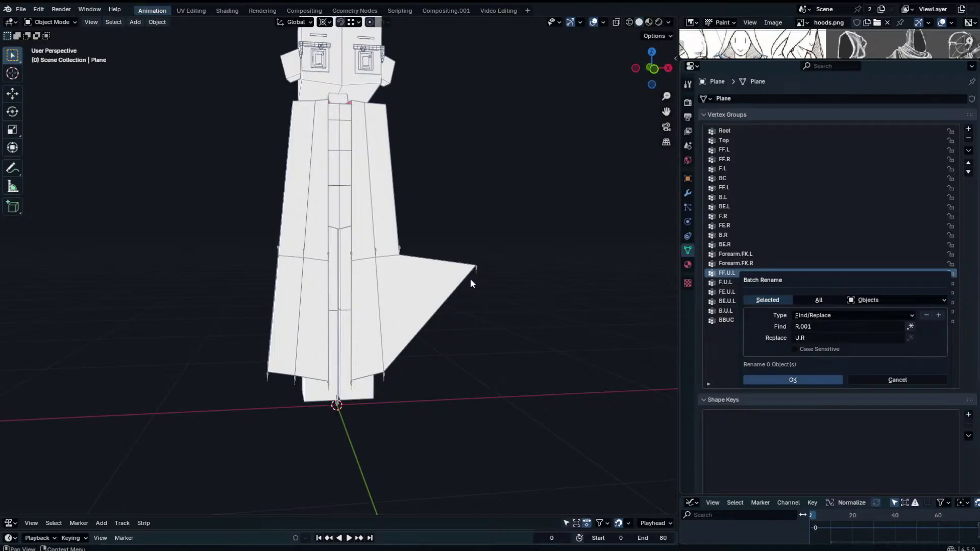
Clear the displaced cloak bone's location in the armature's Pose Mode and return to Object Mode.
{"action": "left_click", "coordinate": [477, 267]}
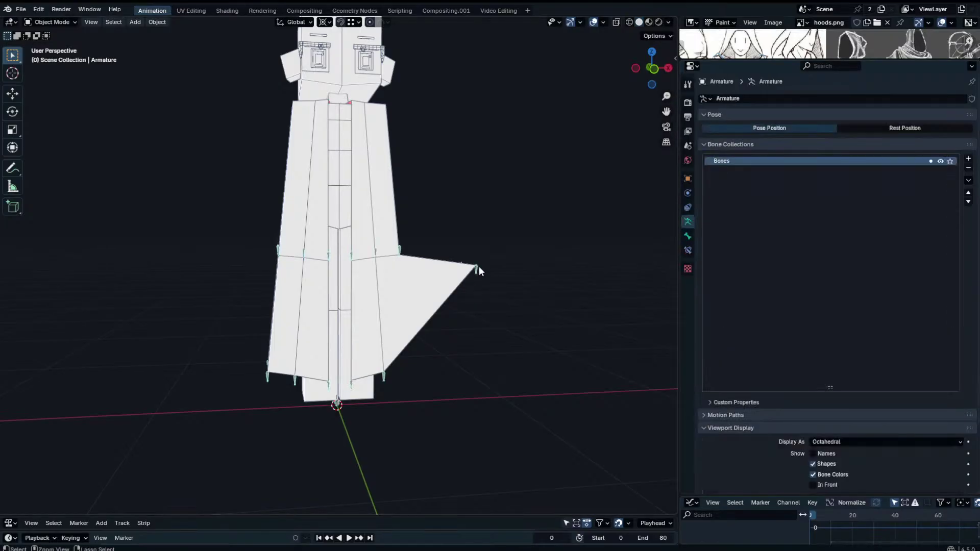
{"action": "key", "text": "alt+g"}
{"action": "left_click", "coordinate": [464, 265]}
{"action": "key", "text": "alt+g"}
{"action": "key", "text": "ctrl+Tab"}
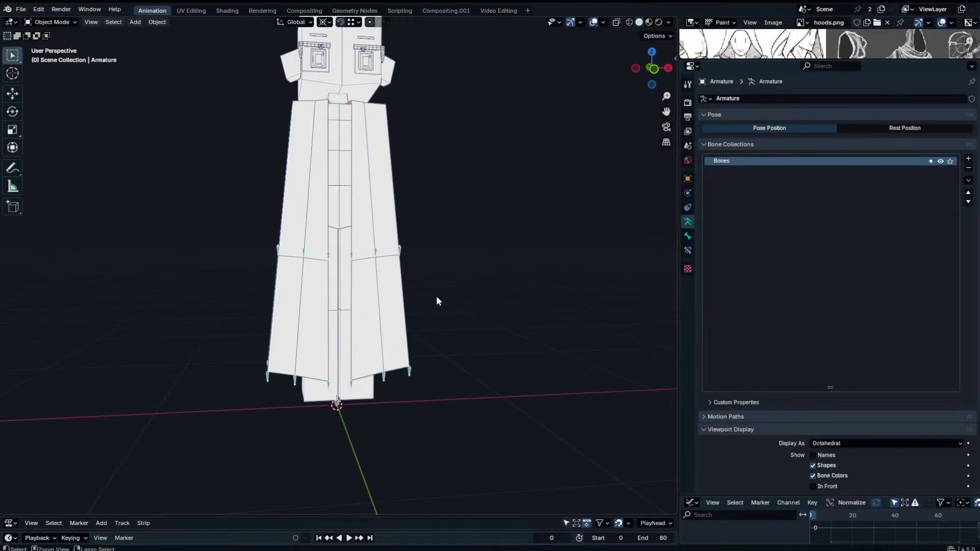
Duplicate the cloak mesh's FF.U.L and F.U.L vertex groups.
{"action": "left_click", "coordinate": [407, 311]}
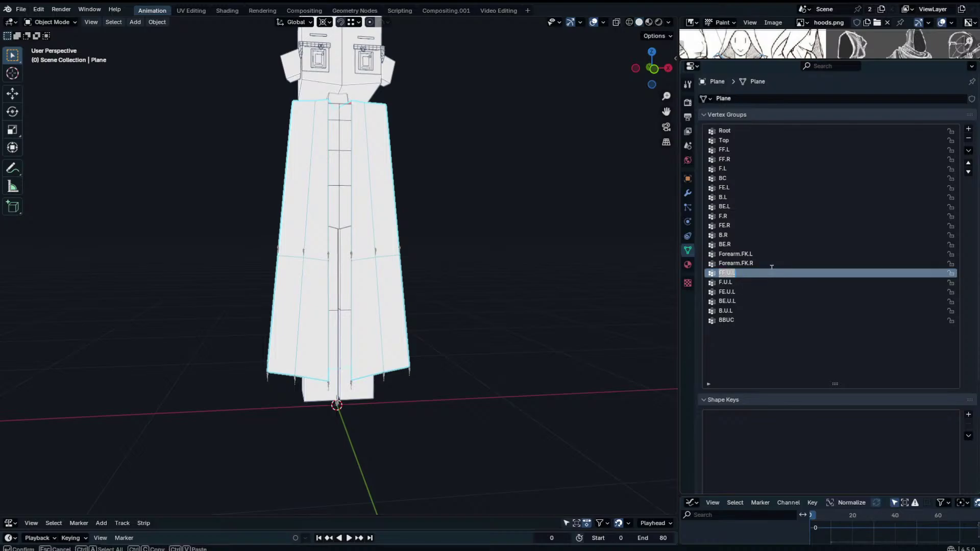
{"action": "left_click", "coordinate": [968, 151]}
{"action": "left_click", "coordinate": [909, 182]}
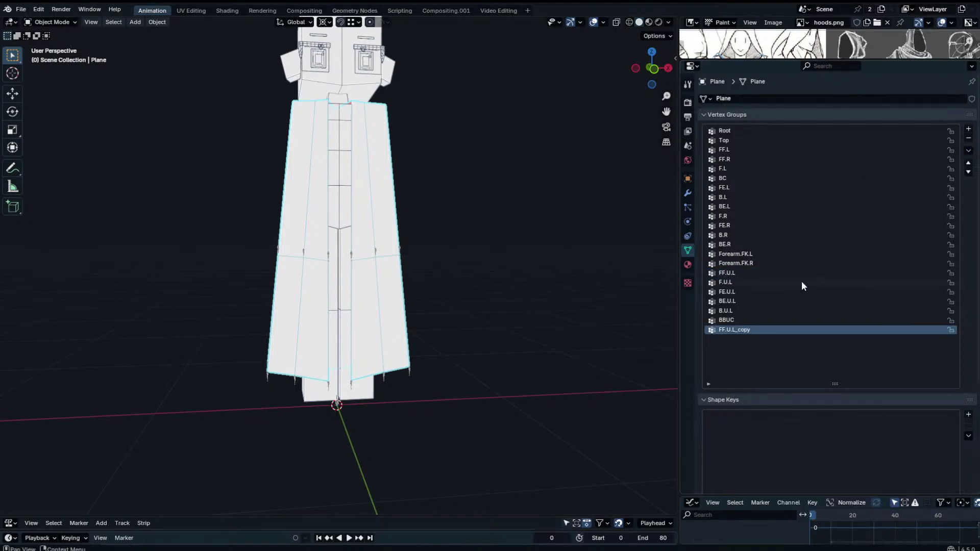
{"action": "left_click", "coordinate": [801, 282]}
{"action": "left_click", "coordinate": [968, 151]}
{"action": "left_click", "coordinate": [910, 182]}
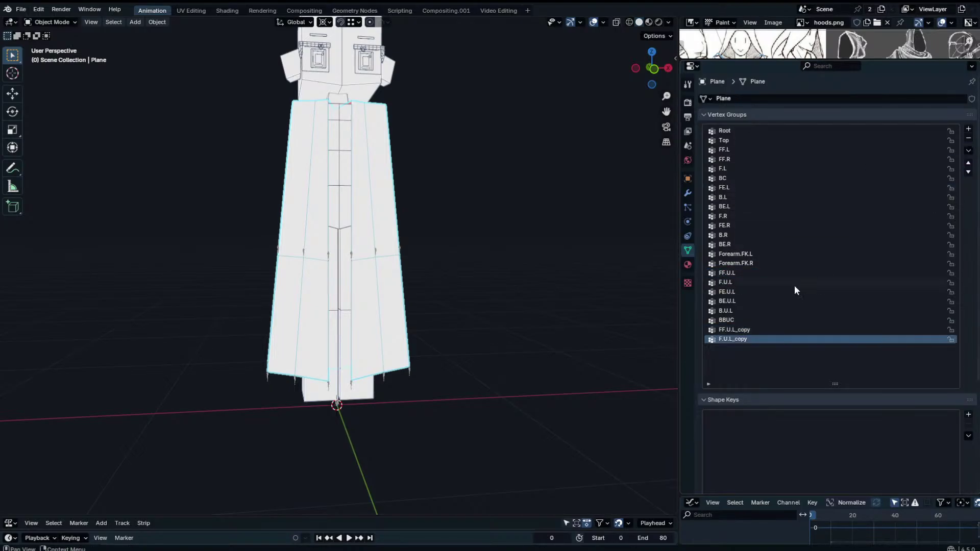
Duplicate the FE.U.L, BE.U.L and B.U.L vertex groups as well.
{"action": "left_click", "coordinate": [794, 291]}
{"action": "left_click", "coordinate": [968, 150]}
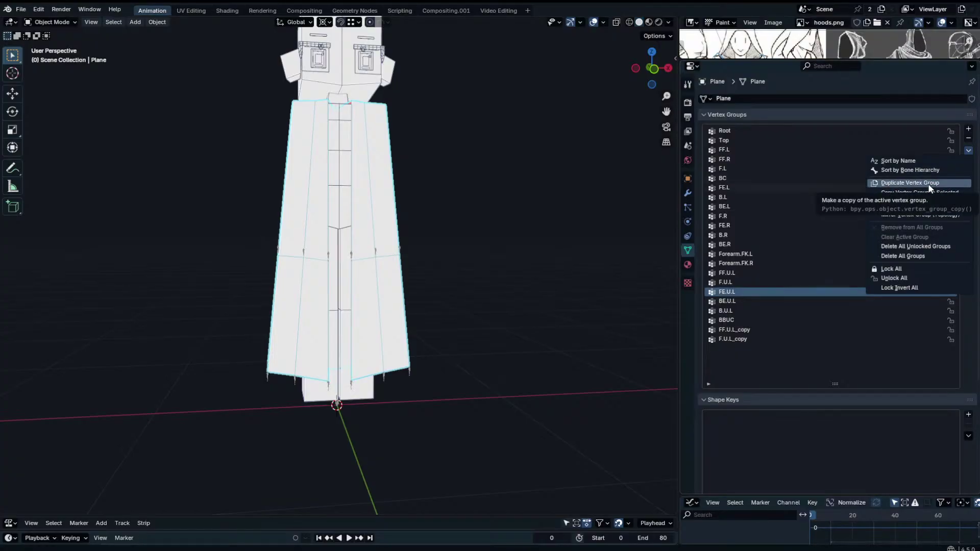
{"action": "left_click", "coordinate": [928, 185]}
{"action": "left_click", "coordinate": [733, 301]}
{"action": "left_click", "coordinate": [968, 151]}
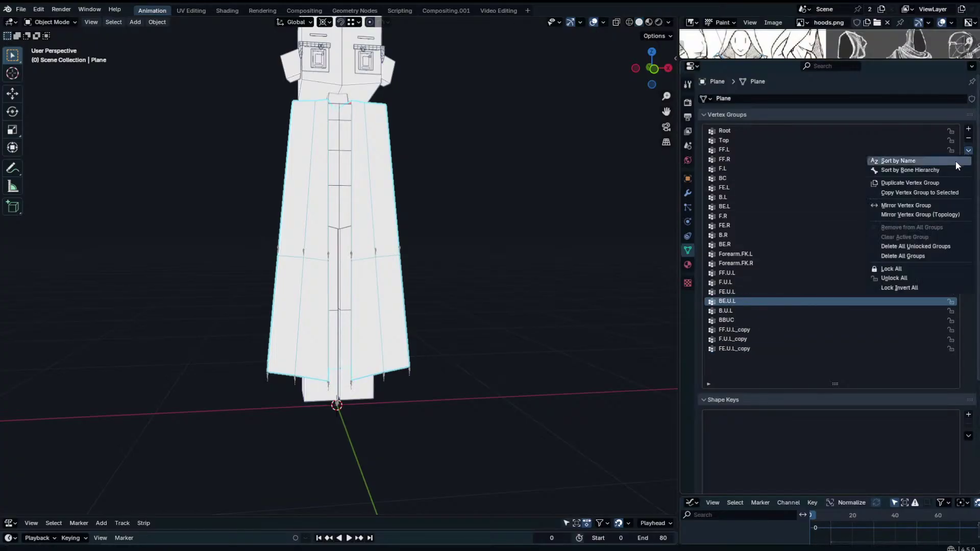
{"action": "left_click", "coordinate": [935, 185]}
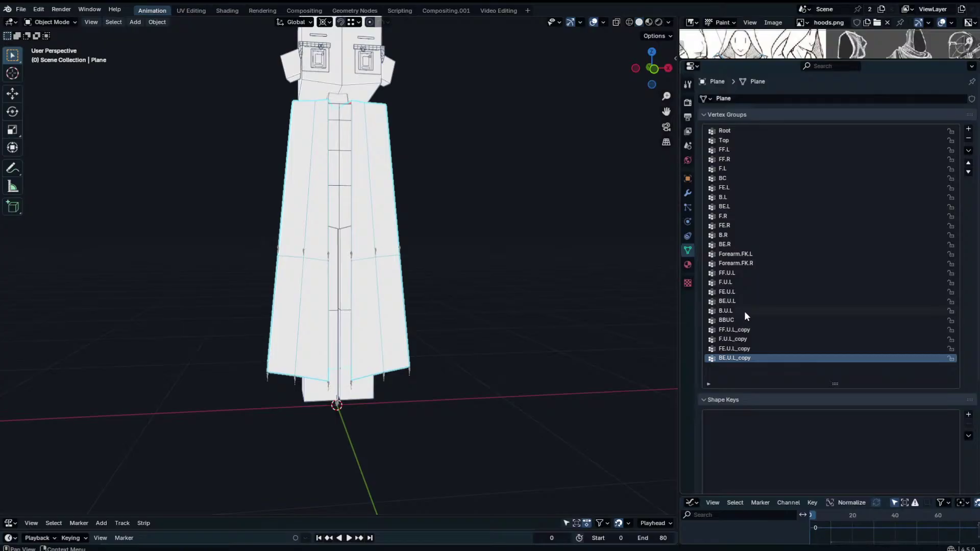
{"action": "left_click", "coordinate": [745, 311]}
{"action": "left_click", "coordinate": [968, 151]}
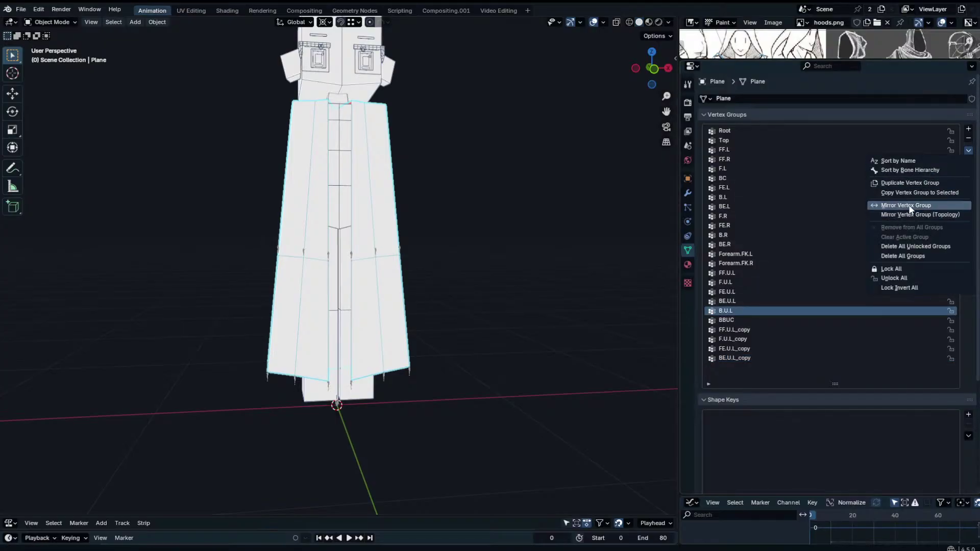
{"action": "left_click", "coordinate": [919, 186]}
{"action": "left_click", "coordinate": [747, 340]}
{"action": "left_click", "coordinate": [747, 331]}
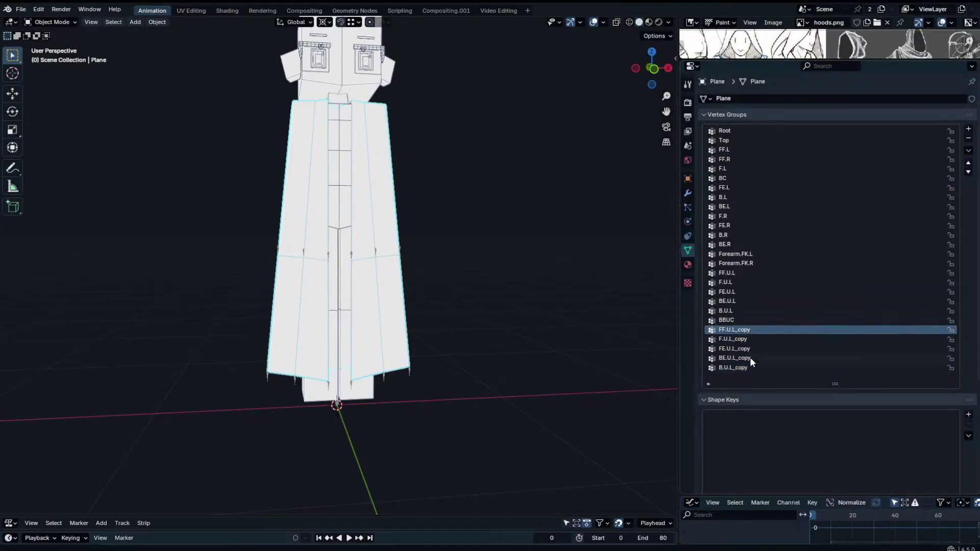
{"action": "left_click", "coordinate": [751, 367]}
{"action": "left_click", "coordinate": [753, 339]}
{"action": "left_click", "coordinate": [755, 331]}
Look through the preferences and the viewport's sidebar add-on sections for a batch rename tool.
{"action": "left_click", "coordinate": [38, 9]}
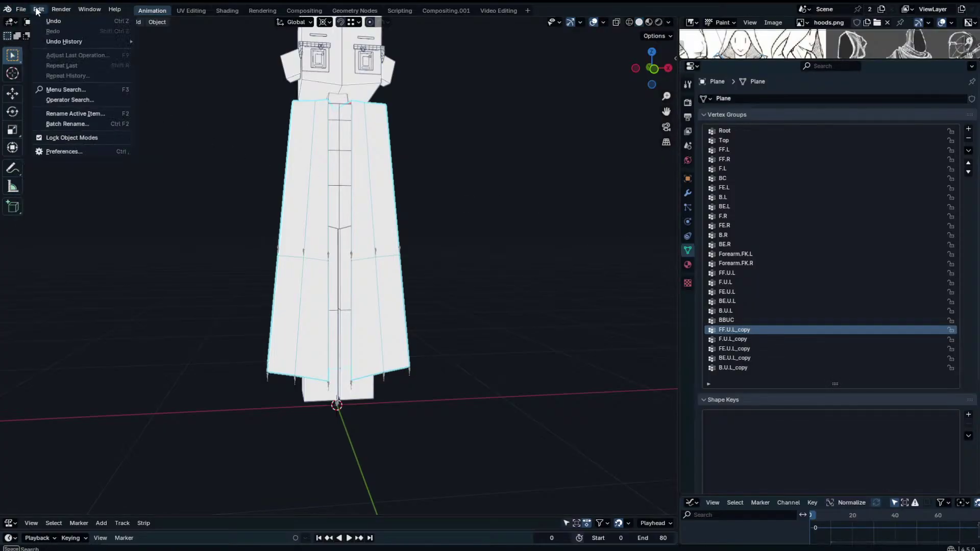
{"action": "left_click", "coordinate": [57, 152]}
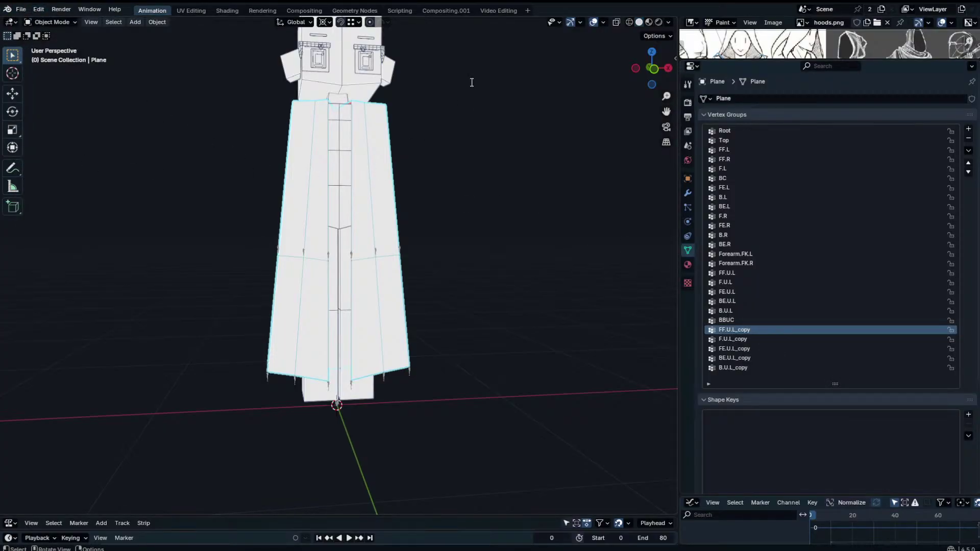
{"action": "left_click", "coordinate": [418, 79]}
{"action": "key", "text": "n"}
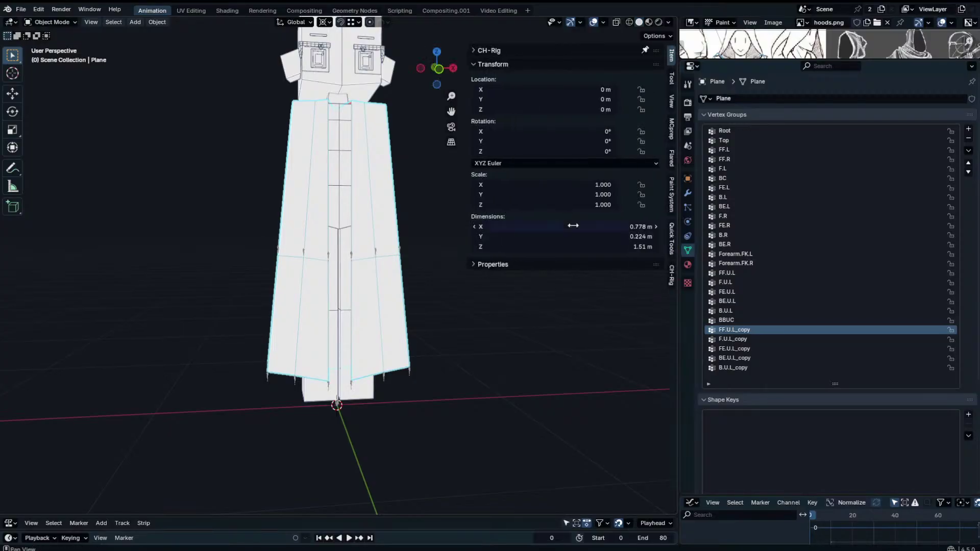
{"action": "left_click", "coordinate": [671, 237]}
{"action": "left_click", "coordinate": [671, 195]}
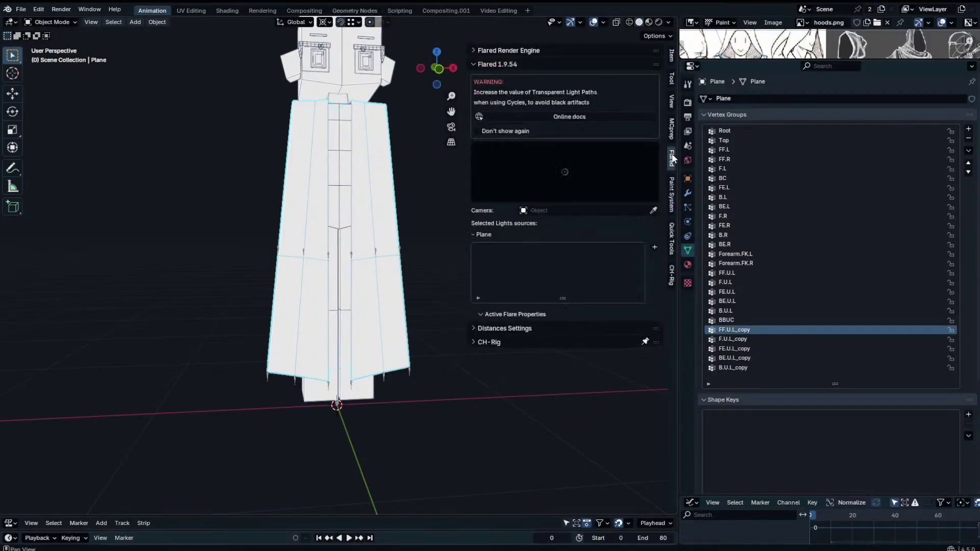
{"action": "left_click", "coordinate": [671, 129]}
{"action": "left_click", "coordinate": [671, 100]}
{"action": "left_click", "coordinate": [671, 54]}
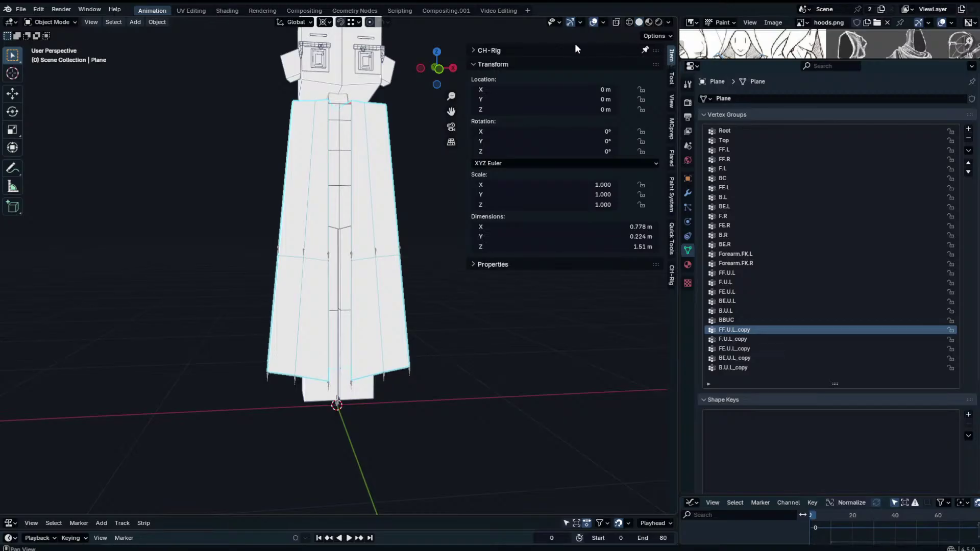
{"action": "left_click", "coordinate": [558, 62]}
Run Additional Batch Rename on the selected cloak, finding "L_copy" and replacing it with "R".
{"action": "right_click", "coordinate": [491, 216]}
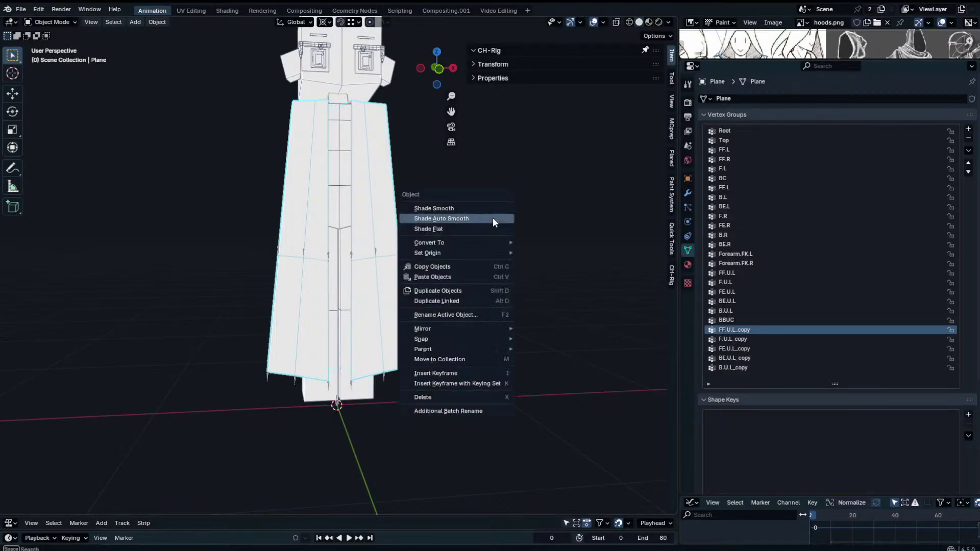
{"action": "left_click", "coordinate": [461, 411]}
{"action": "left_click_drag", "start_coordinate": [464, 413], "coordinate": [540, 230]}
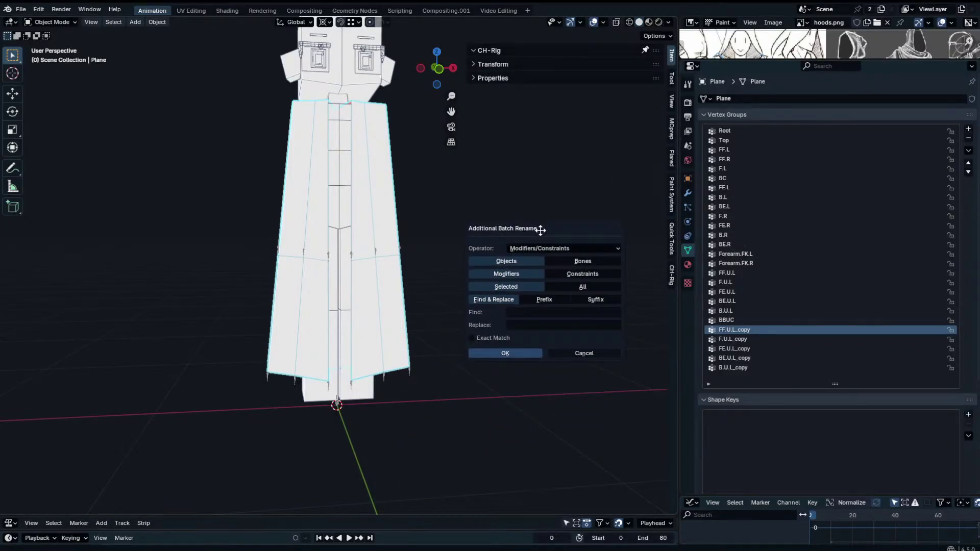
{"action": "left_click", "coordinate": [542, 312]}
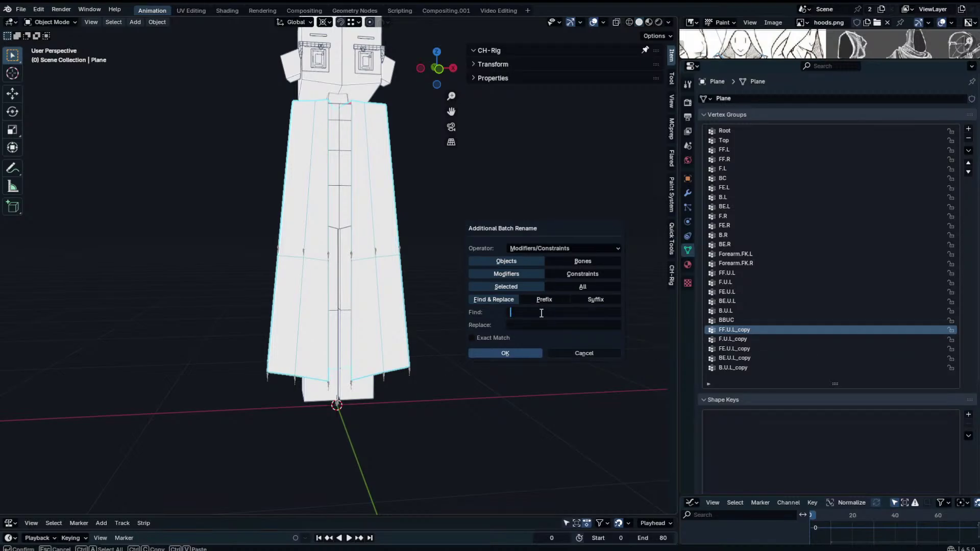
{"action": "type", "text": "L_copy"}
{"action": "left_click", "coordinate": [545, 327]}
{"action": "type", "text": ".R"}
{"action": "key", "text": "BackSpace"}
{"action": "key", "text": "BackSpace"}
{"action": "type", "text": "R"}
{"action": "key", "text": "Return"}
{"action": "left_click", "coordinate": [499, 352]}
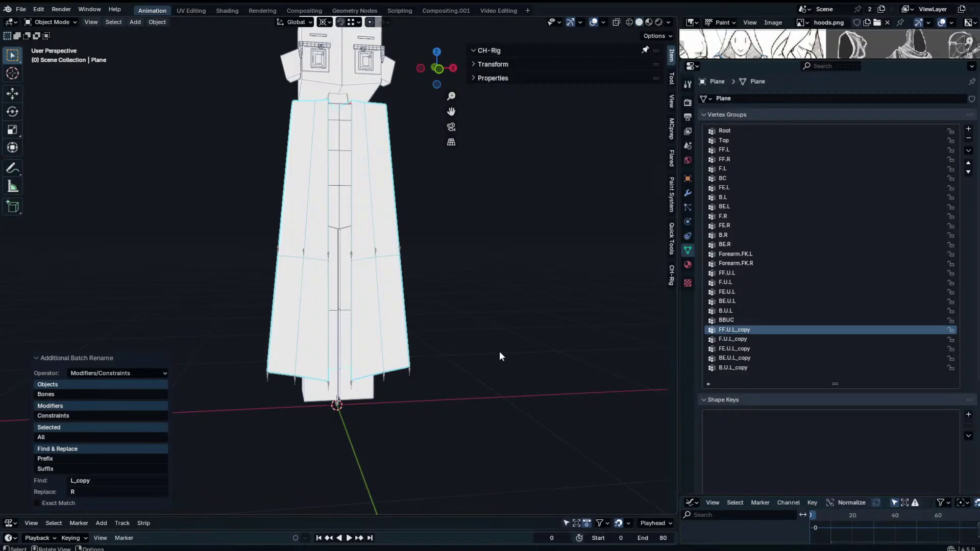
Switch the batch rename's operator to Vertex Groups so the replacement applies to the copied groups.
{"action": "left_click", "coordinate": [75, 374]}
{"action": "left_click", "coordinate": [105, 373]}
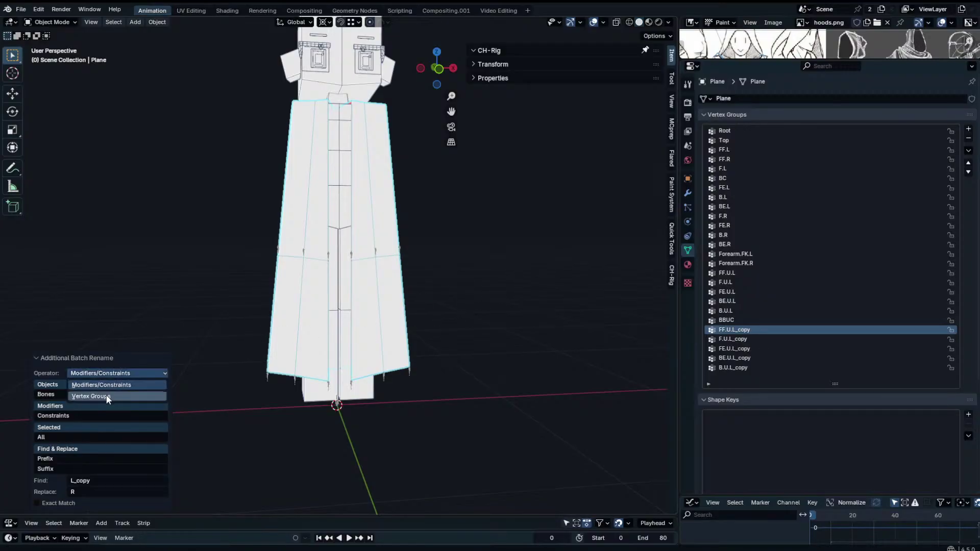
{"action": "left_click", "coordinate": [107, 400]}
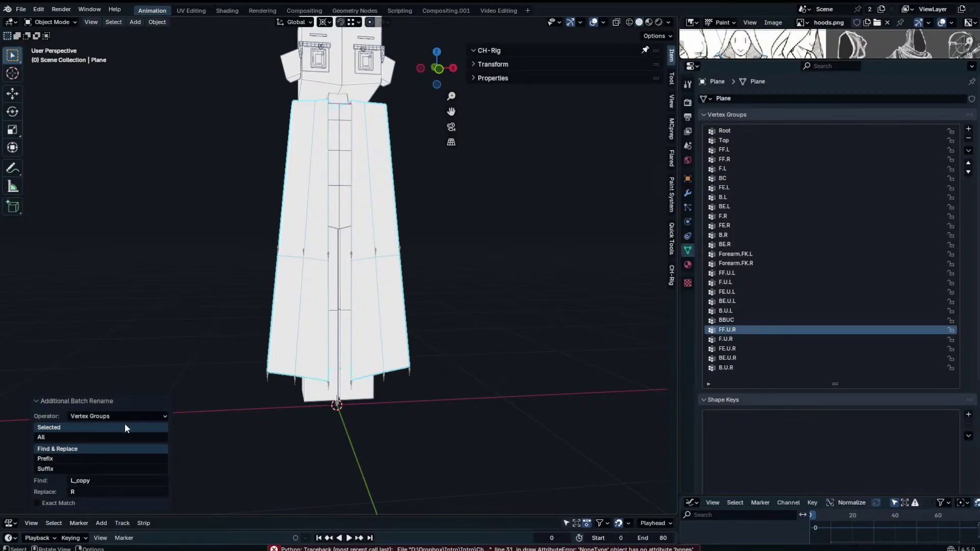
Test the cloak's deformation by moving the FE.L and FE.R hem bones outward and up in Pose Mode.
{"action": "left_click", "coordinate": [420, 394]}
{"action": "key", "text": "ctrl+Tab"}
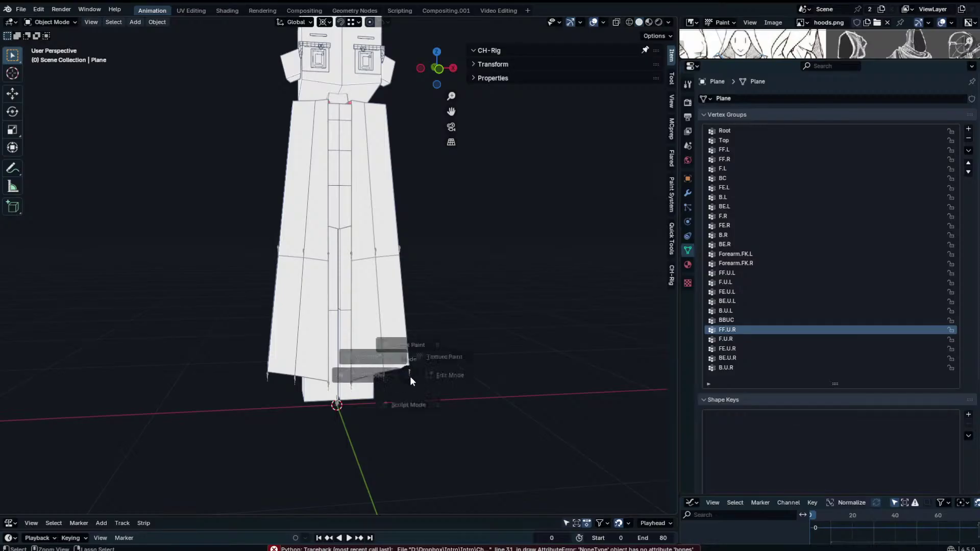
{"action": "key", "text": "Escape"}
{"action": "left_click", "coordinate": [409, 375]}
{"action": "key", "text": "ctrl+Tab"}
{"action": "left_click", "coordinate": [410, 375]}
{"action": "key", "text": "g"}
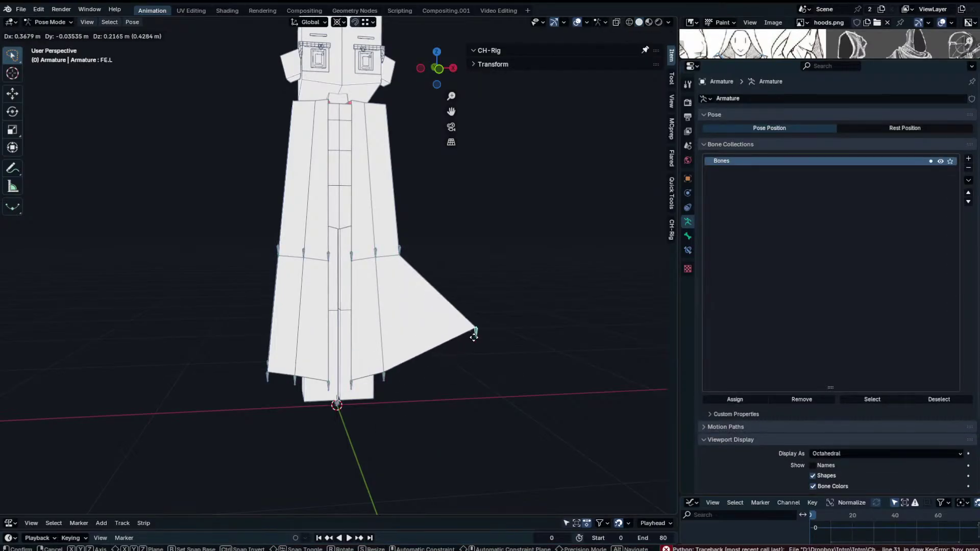
{"action": "left_click", "coordinate": [476, 344]}
{"action": "left_click", "coordinate": [268, 364]}
{"action": "key", "text": "g"}
{"action": "left_click", "coordinate": [208, 344]}
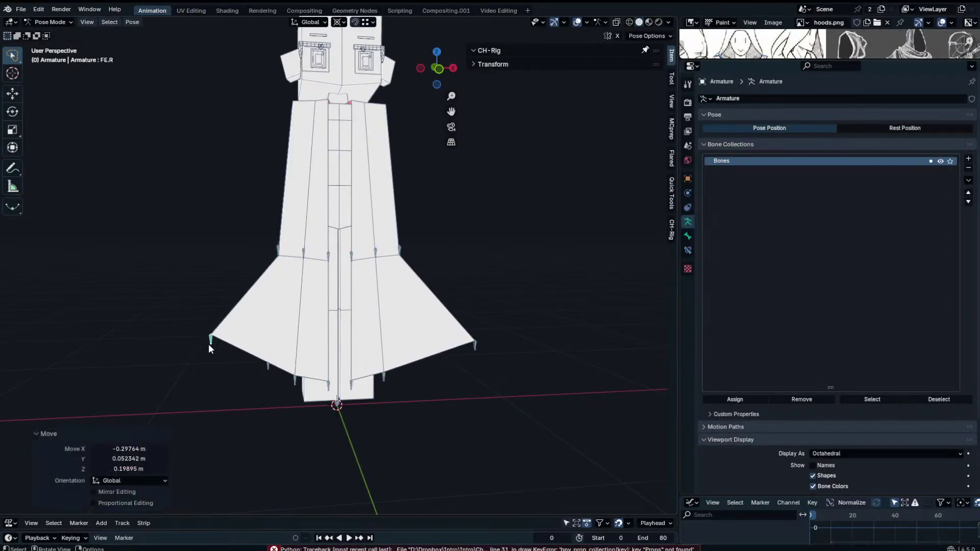
Undo the test moves of the hem bones and return to Object Mode.
{"action": "key", "text": "ctrl+z"}
{"action": "key", "text": "ctrl+z"}
{"action": "key", "text": "ctrl+z"}
{"action": "key", "text": "ctrl+Tab"}
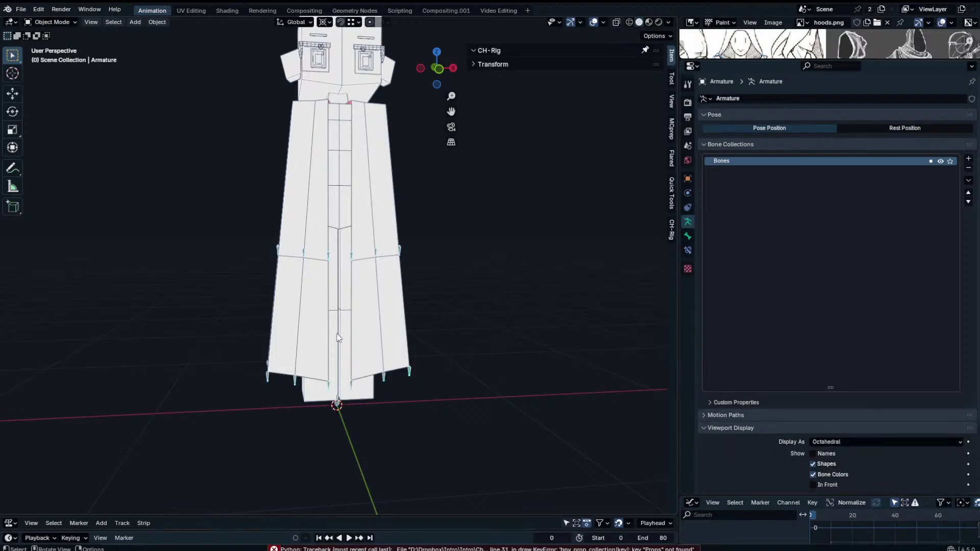
In front view, pose the outer hem bones on the cloak's .L side outward and up, then return to Object Mode.
{"action": "left_click", "coordinate": [394, 359]}
{"action": "key", "text": "KP_1"}
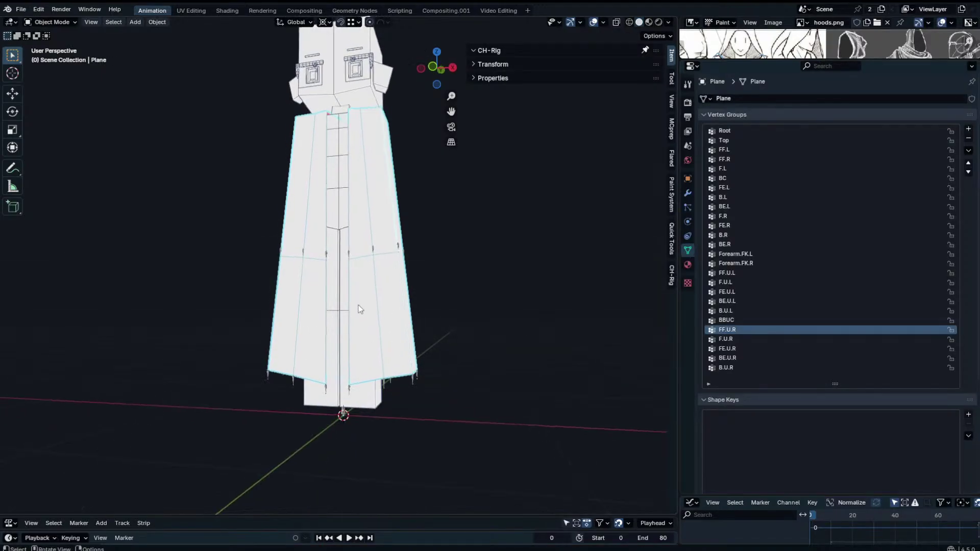
{"action": "key", "text": "Tab"}
{"action": "key", "text": "Tab"}
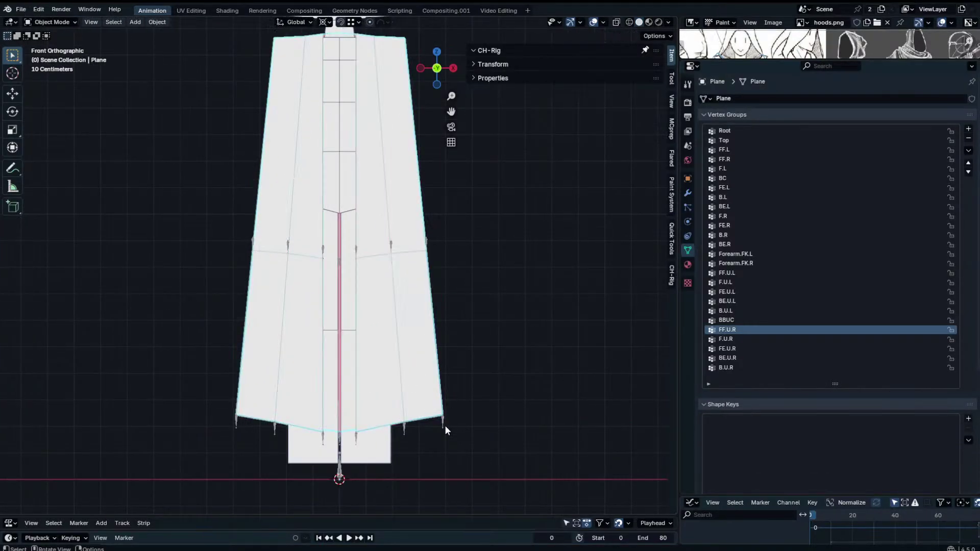
{"action": "left_click", "coordinate": [443, 423]}
{"action": "scroll", "coordinate": [442, 210], "scroll_direction": "down", "scroll_amount": 2}
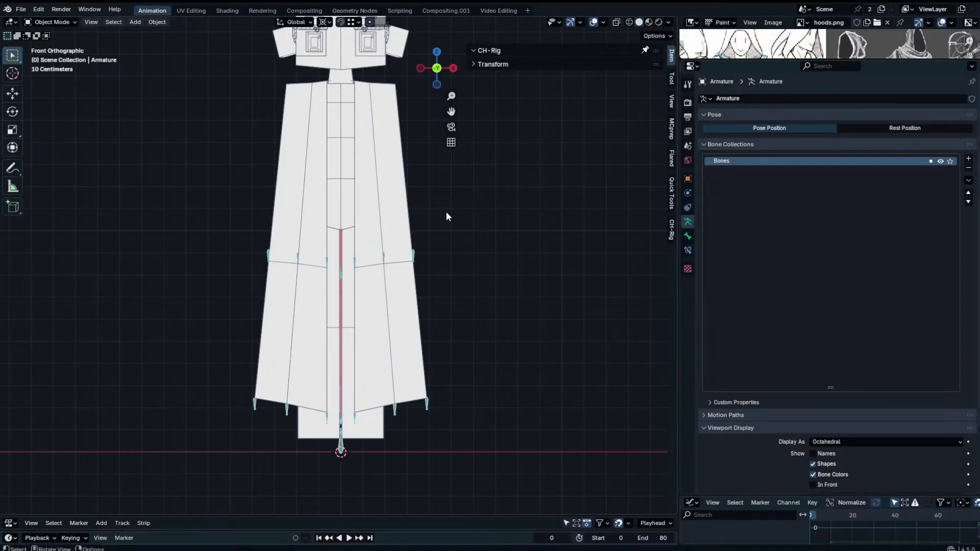
{"action": "key", "text": "ctrl+Tab"}
{"action": "left_click_drag", "start_coordinate": [425, 405], "coordinate": [497, 324]}
{"action": "key", "text": "ctrl+Tab"}
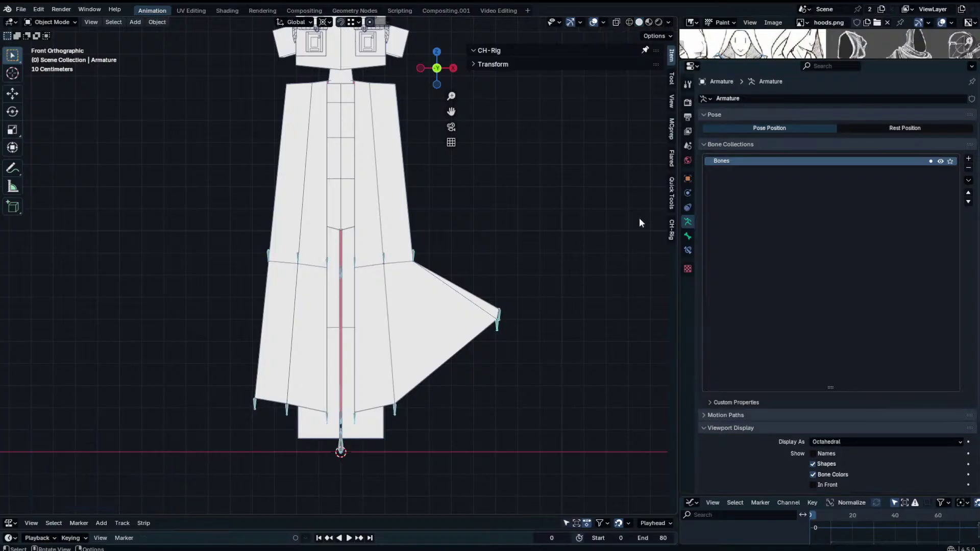
Show the cloak's Subdivision modifier in the viewport.
{"action": "left_click", "coordinate": [687, 102]}
{"action": "left_click", "coordinate": [449, 302]}
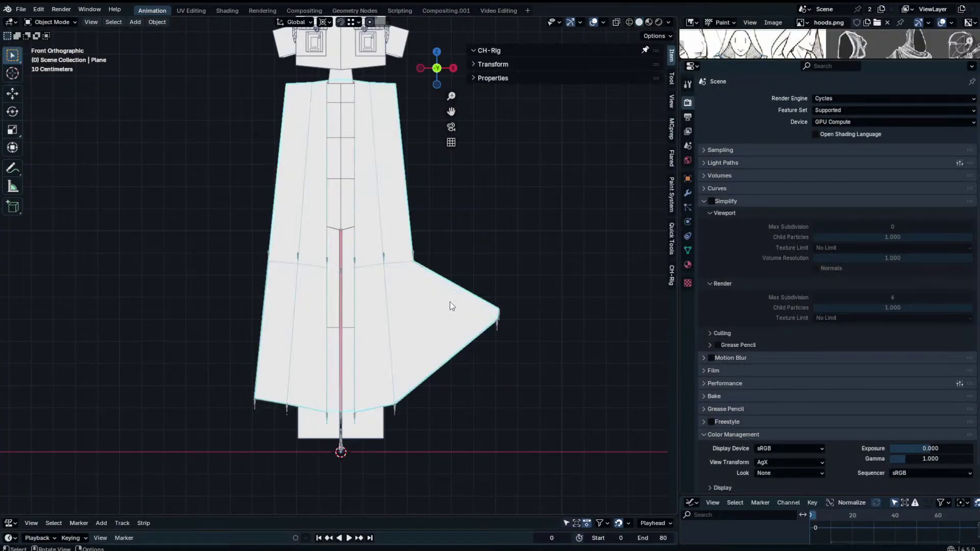
{"action": "left_click", "coordinate": [687, 192]}
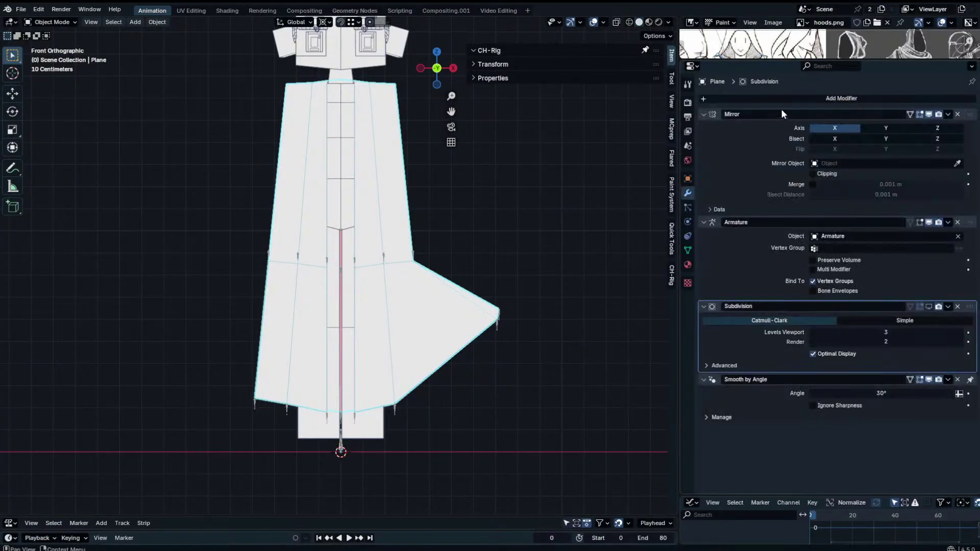
{"action": "left_click", "coordinate": [927, 306]}
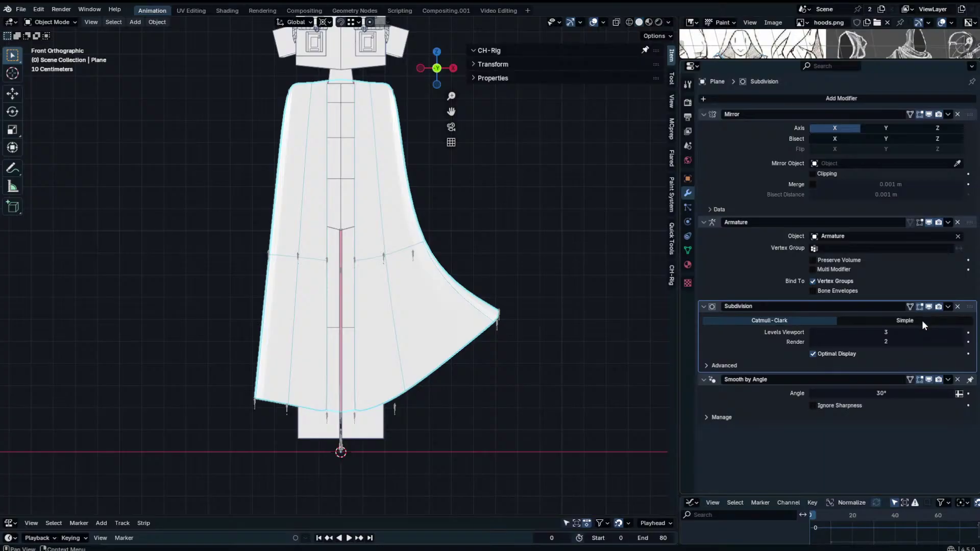
Try Simple subdivision on the posed cloak, then return the modifier to Catmull-Clark.
{"action": "left_click", "coordinate": [918, 320]}
{"action": "left_click", "coordinate": [834, 319]}
{"action": "middle_click_drag", "start_coordinate": [531, 251], "coordinate": [485, 259]}
Return the displaced hem bones on the cloak's .L side to their rest pose in Pose Mode.
{"action": "left_click", "coordinate": [274, 246]}
{"action": "left_click", "coordinate": [365, 204]}
{"action": "left_click", "coordinate": [431, 303]}
{"action": "key", "text": "ctrl+Tab"}
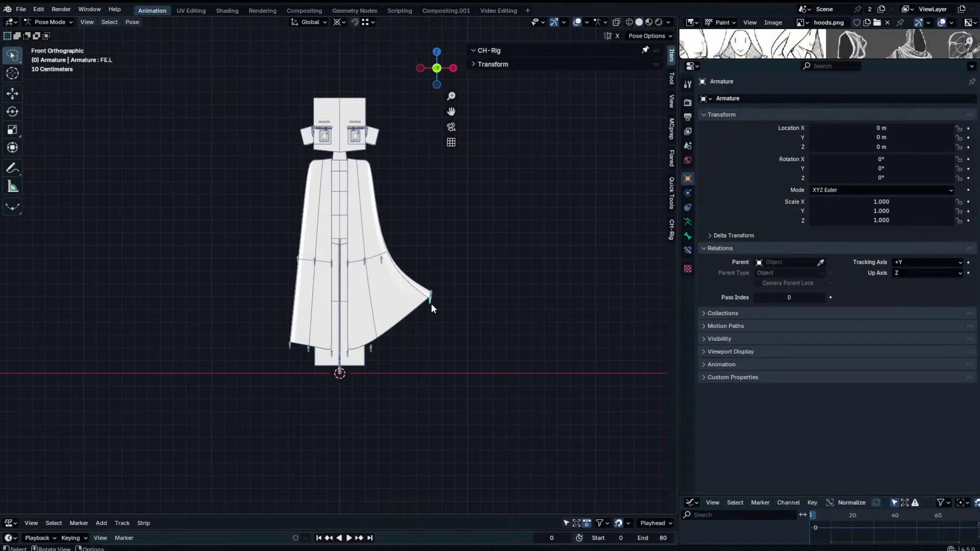
{"action": "key", "text": "alt+r"}
Test-move the mid-height side bone FE.U.L outward and cancel the moves.
{"action": "left_click", "coordinate": [378, 263]}
{"action": "key", "text": "g"}
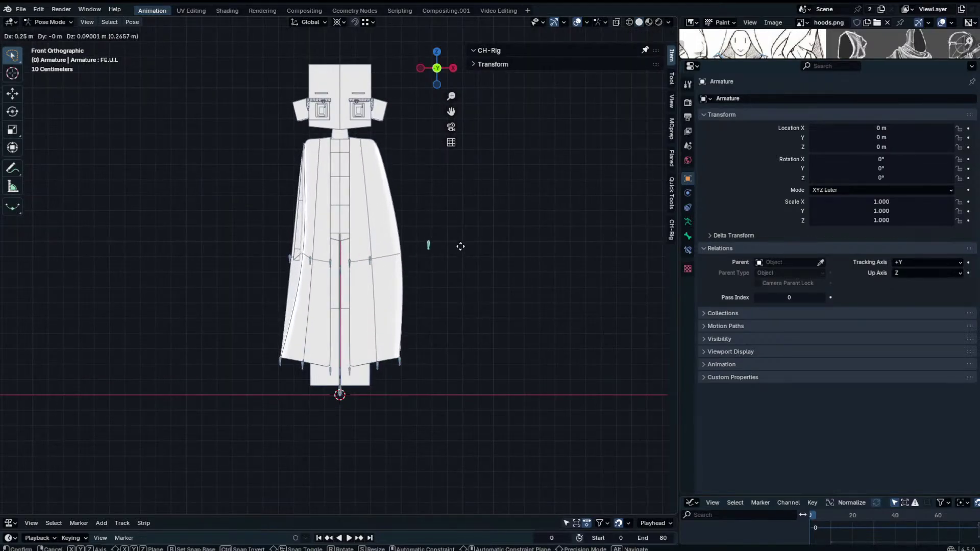
{"action": "middle_click_drag", "start_coordinate": [422, 247], "coordinate": [404, 237], "text": "alt"}
{"action": "right_click", "coordinate": [440, 247]}
{"action": "key", "text": "g"}
{"action": "right_click", "coordinate": [455, 232]}
In the cloak's Edit Mode, inspect the outer mid-height vertex's weights and which vertices belong to the FF.U.R vertex group.
{"action": "key", "text": "ctrl+Tab"}
{"action": "left_click", "coordinate": [361, 290]}
{"action": "key", "text": "Tab"}
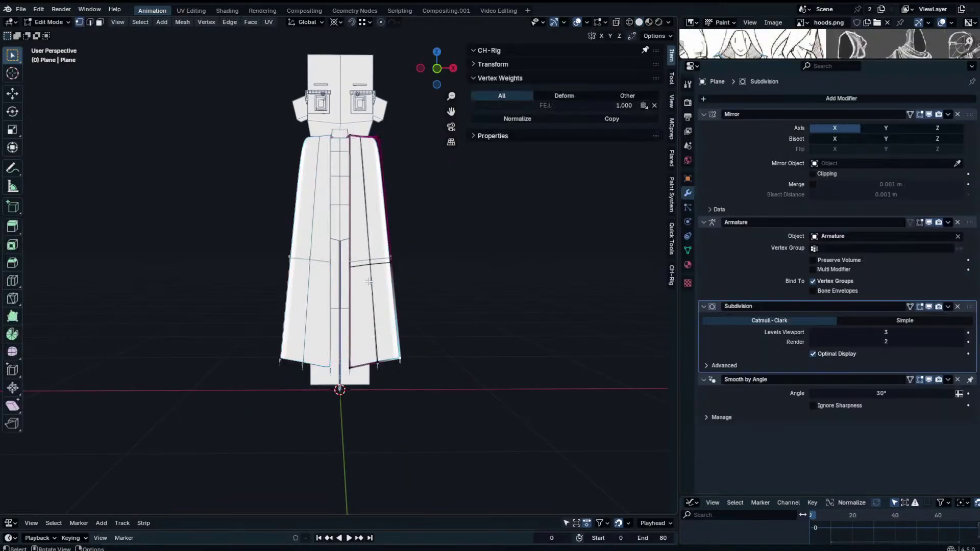
{"action": "left_click", "coordinate": [400, 265]}
{"action": "left_click", "coordinate": [687, 251]}
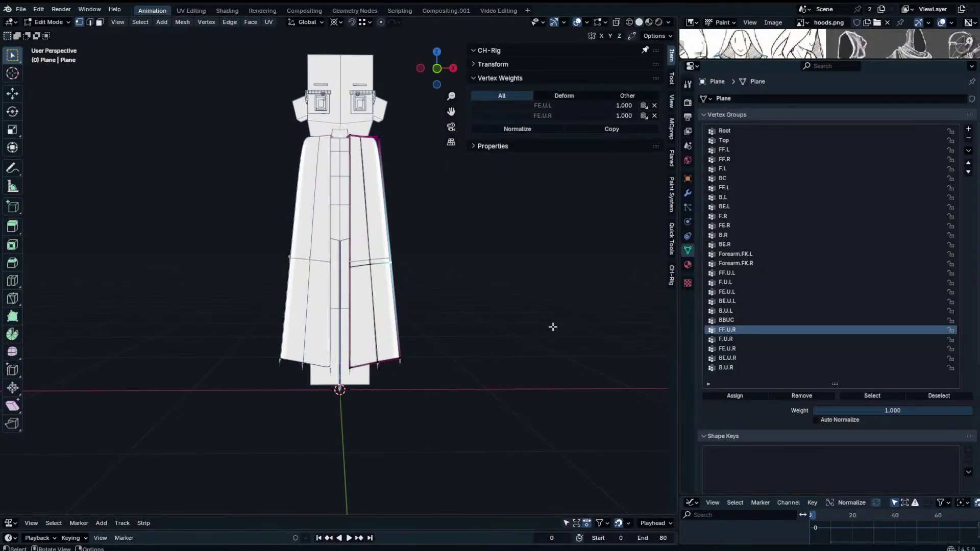
{"action": "left_click", "coordinate": [628, 359]}
{"action": "left_click", "coordinate": [872, 396]}
{"action": "key", "text": "g"}
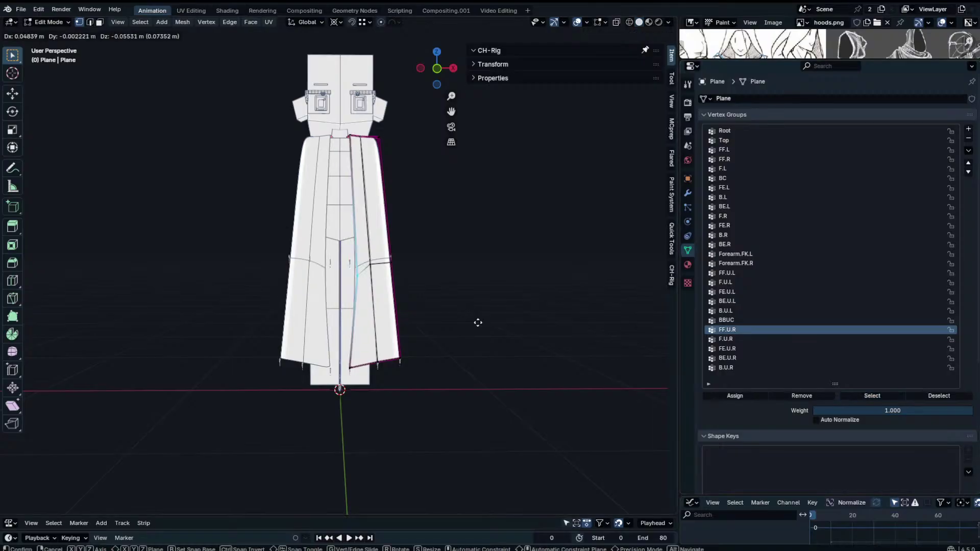
{"action": "right_click", "coordinate": [612, 349]}
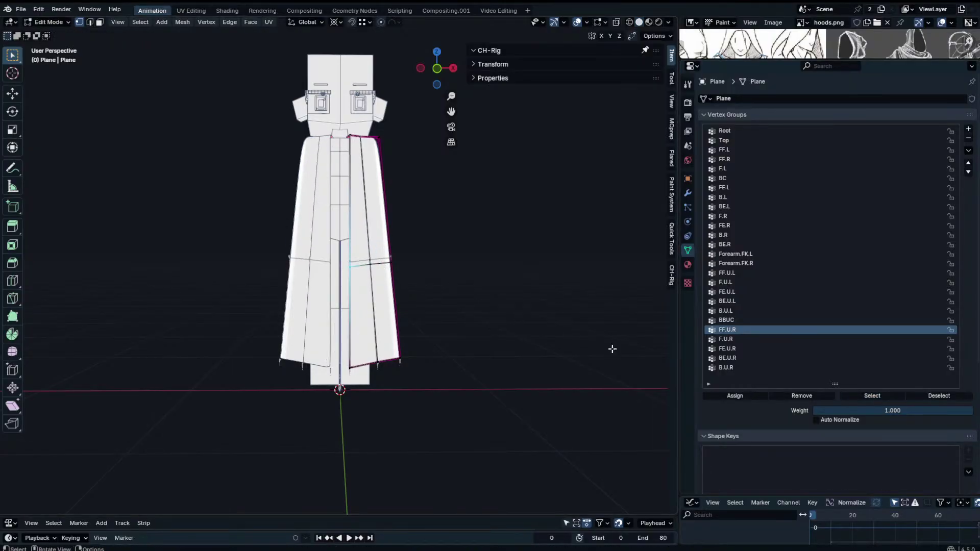
Remove all cloak vertices from the FF.U.R, F.U.R, FE.U.R, BE.U.R and B.U.R vertex groups.
{"action": "left_click", "coordinate": [792, 395]}
{"action": "left_click", "coordinate": [791, 339]}
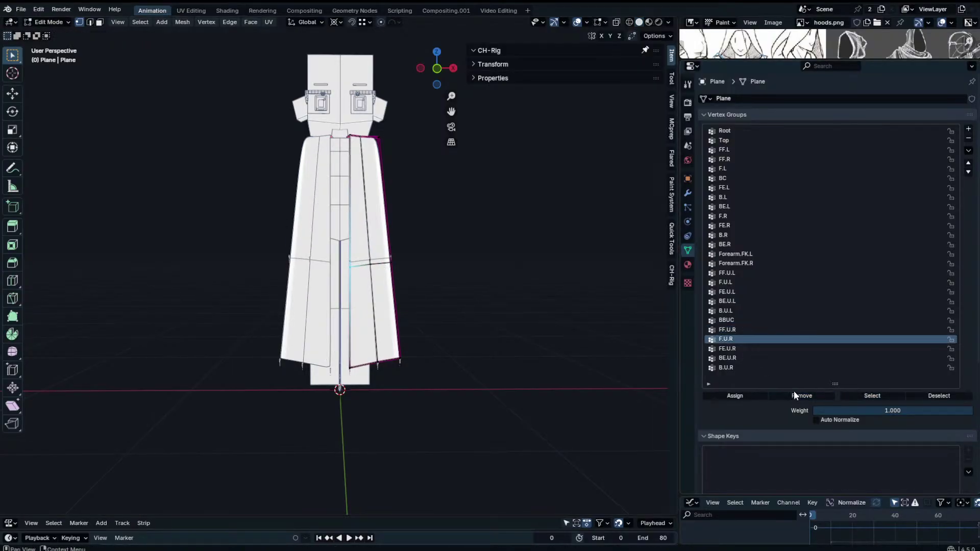
{"action": "key", "text": "a"}
{"action": "left_click", "coordinate": [740, 331]}
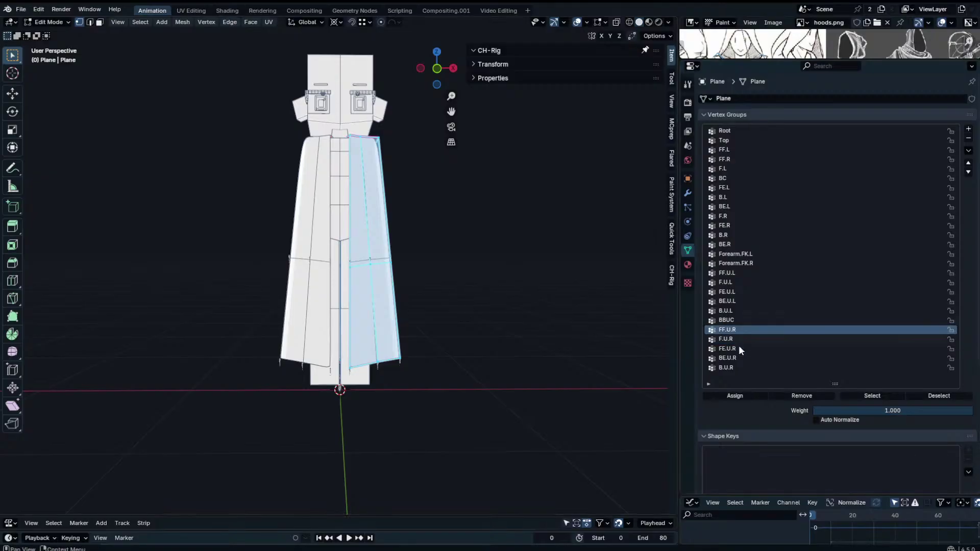
{"action": "left_click", "coordinate": [764, 341]}
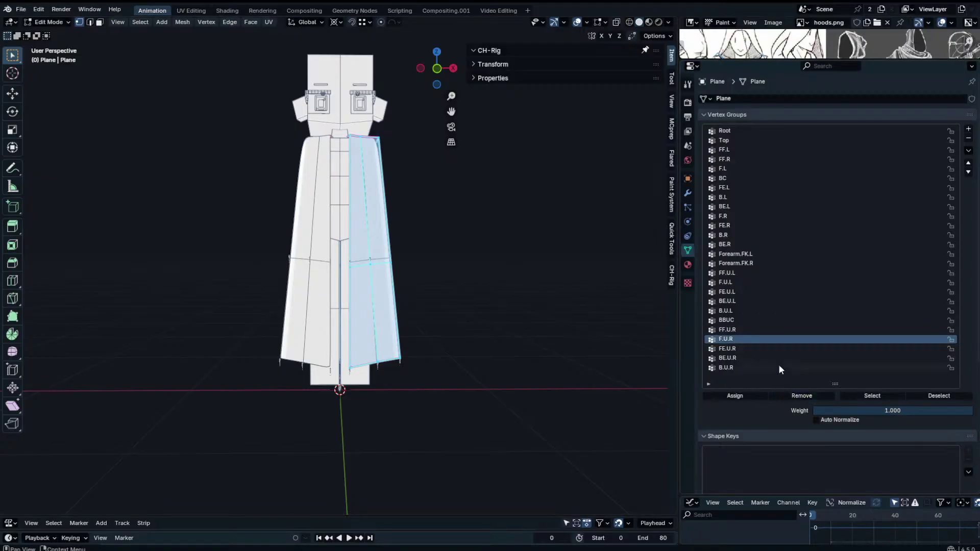
{"action": "left_click", "coordinate": [782, 358]}
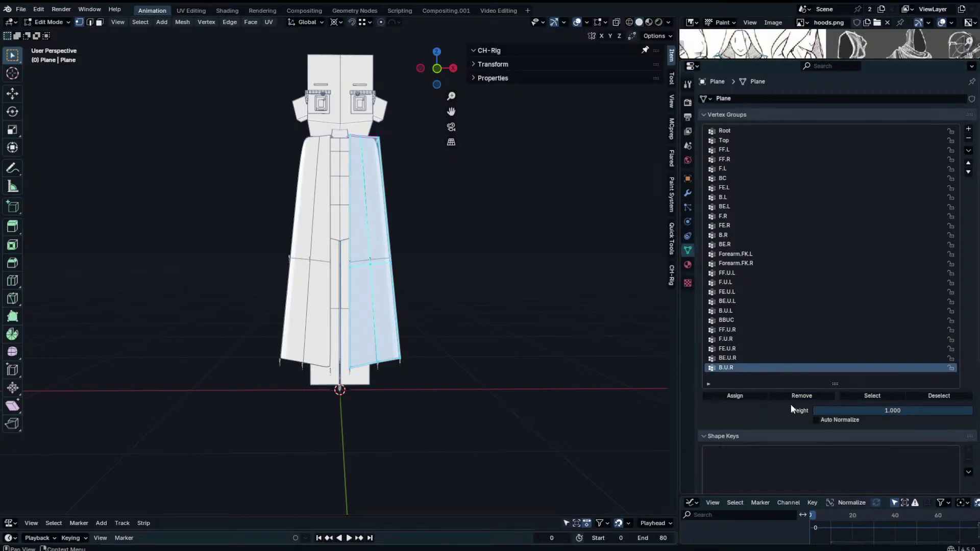
{"action": "left_click", "coordinate": [785, 392]}
Test the side deformation by moving FE.U.L freely and along X in Pose Mode, cancelling each move.
{"action": "key", "text": "Tab"}
{"action": "left_click", "coordinate": [401, 360]}
{"action": "key", "text": "ctrl+Tab"}
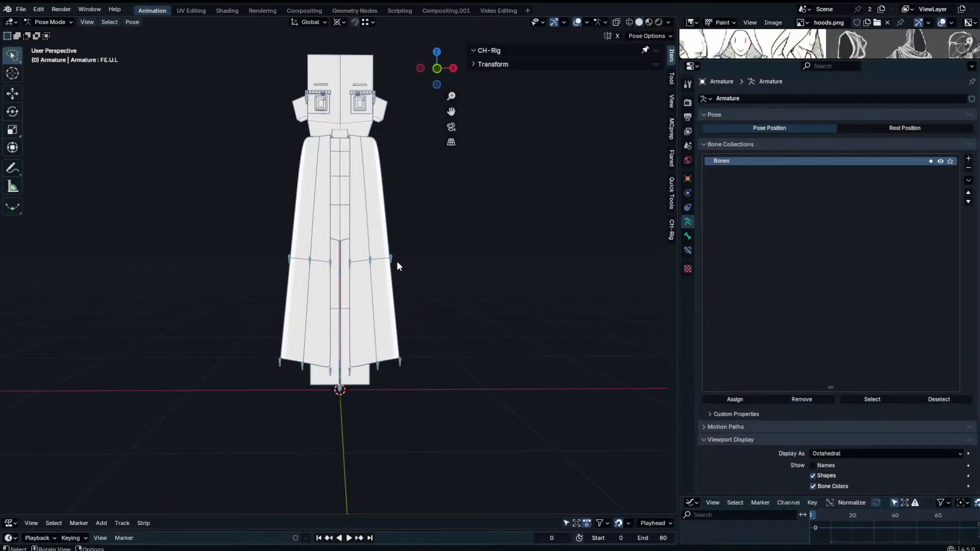
{"action": "left_click", "coordinate": [397, 261]}
{"action": "key", "text": "g"}
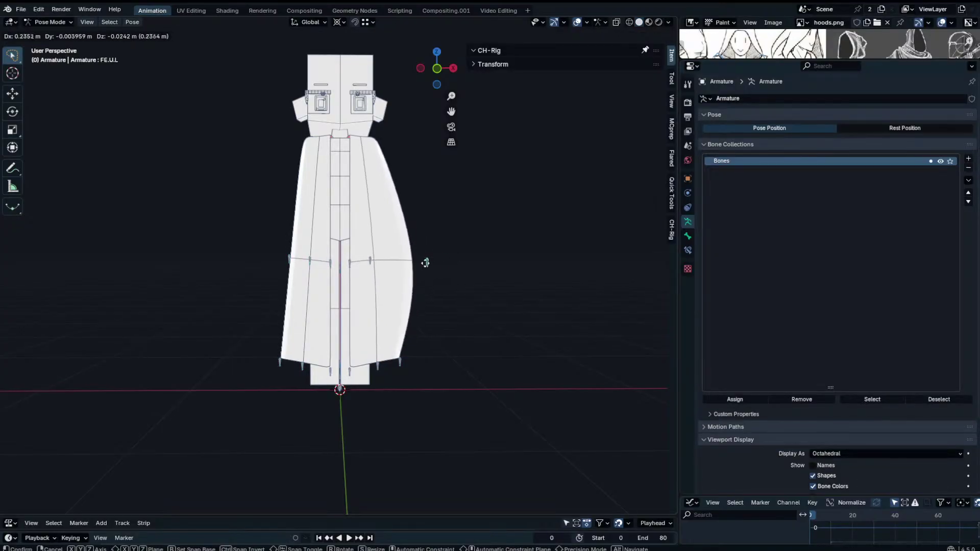
{"action": "right_click", "coordinate": [427, 263]}
{"action": "key", "text": "g"}
{"action": "key", "text": "x"}
{"action": "right_click", "coordinate": [473, 270]}
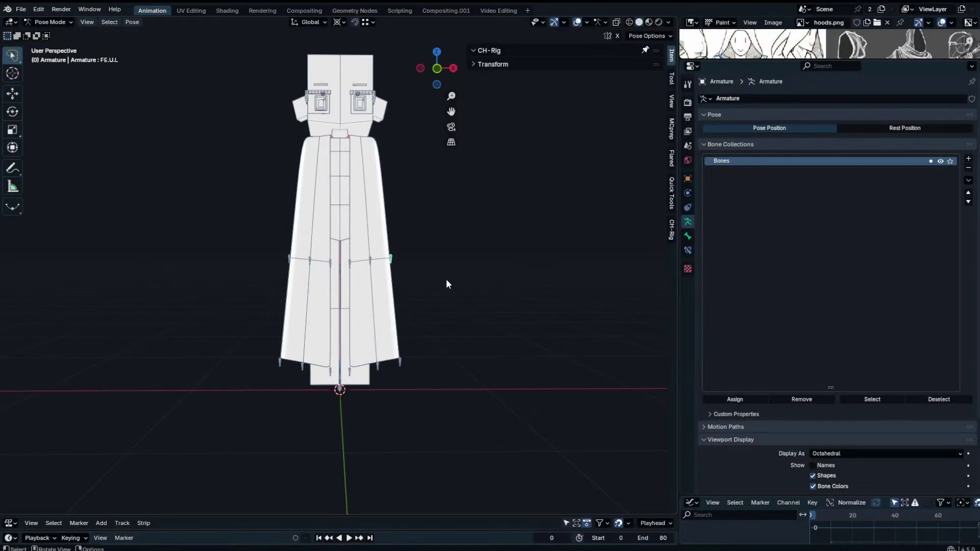
Test the cloak's front edge by moving the FF.U.L bone outward in Pose Mode, cancelling each move.
{"action": "key", "text": "ctrl+Tab"}
{"action": "left_click", "coordinate": [395, 309]}
{"action": "scroll", "coordinate": [398, 312], "scroll_direction": "up", "scroll_amount": 3}
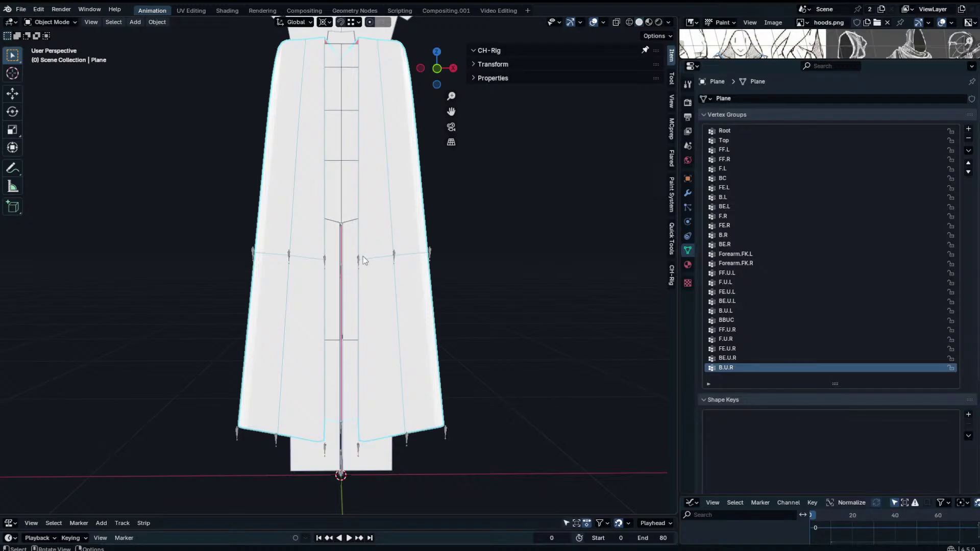
{"action": "left_click", "coordinate": [359, 261]}
{"action": "key", "text": "ctrl+Tab"}
{"action": "left_click", "coordinate": [360, 263]}
{"action": "key", "text": "g"}
{"action": "right_click", "coordinate": [383, 250]}
{"action": "key", "text": "g"}
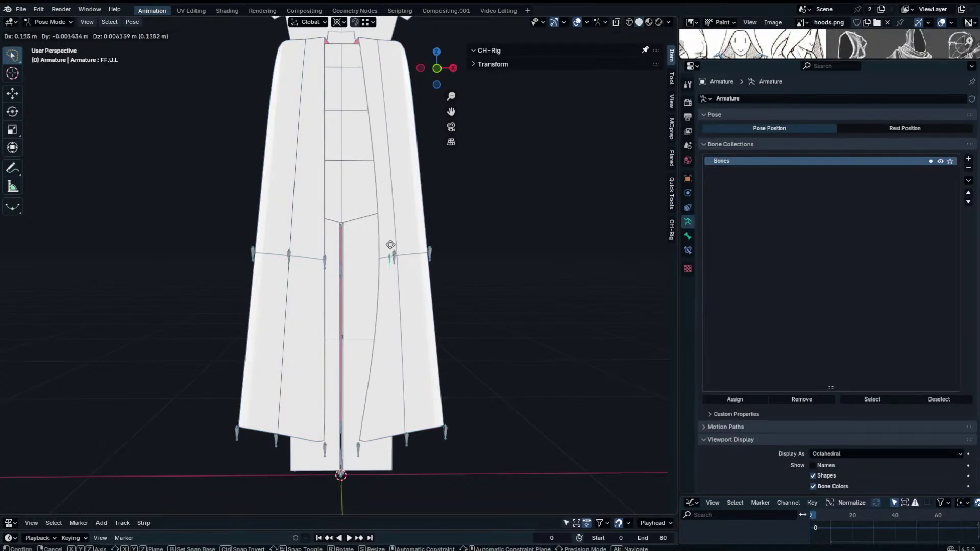
{"action": "right_click", "coordinate": [275, 258]}
Test-move the opposite side bone FE.U.R outward and up, cancelling each move.
{"action": "left_click", "coordinate": [257, 258]}
{"action": "key", "text": "g"}
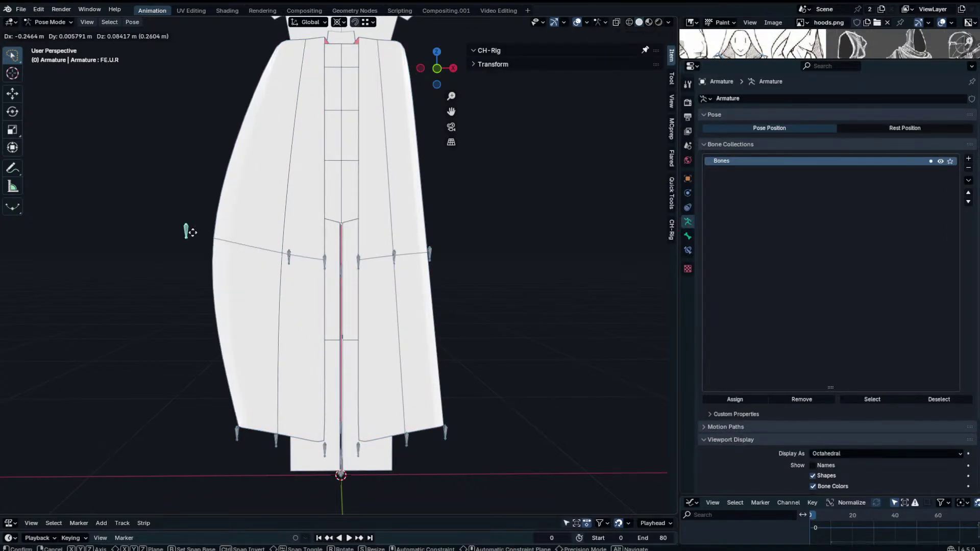
{"action": "right_click", "coordinate": [268, 231]}
{"action": "scroll", "coordinate": [275, 236], "scroll_direction": "down", "scroll_amount": 2}
{"action": "key", "text": "g"}
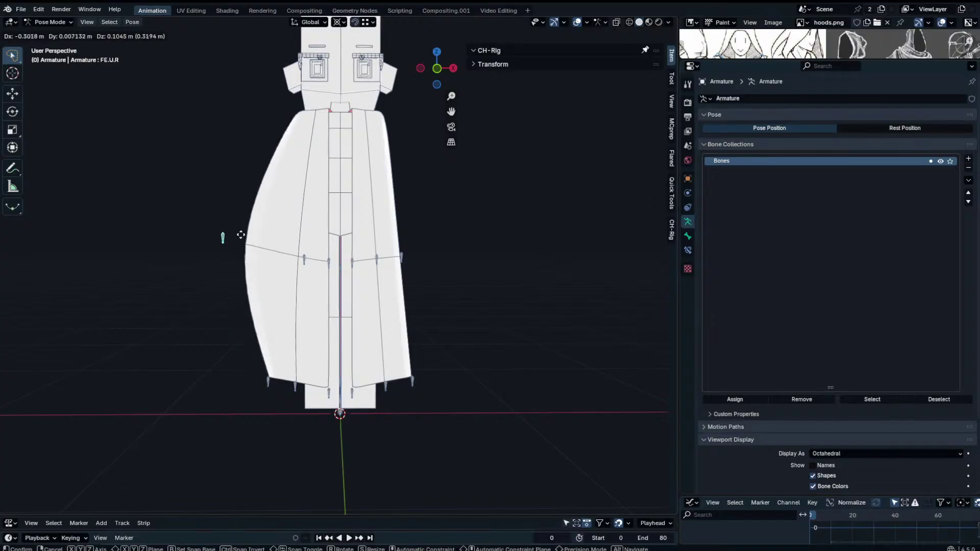
{"action": "right_click", "coordinate": [265, 255]}
In the cloak's Edit Mode, select the horizontal mid-height edge loop and check its vertex weights.
{"action": "key", "text": "ctrl+Tab"}
{"action": "left_click", "coordinate": [298, 283]}
{"action": "key", "text": "Tab"}
{"action": "left_click", "coordinate": [378, 264]}
{"action": "left_click", "coordinate": [390, 261], "text": "alt"}
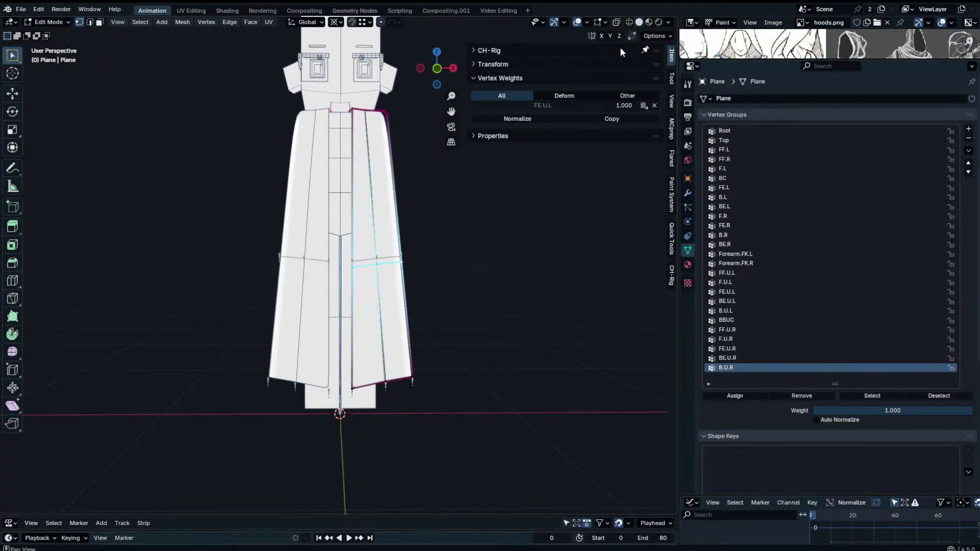
Collapse the open sidebar sections and hide the viewport sidebar.
{"action": "left_click", "coordinate": [671, 79]}
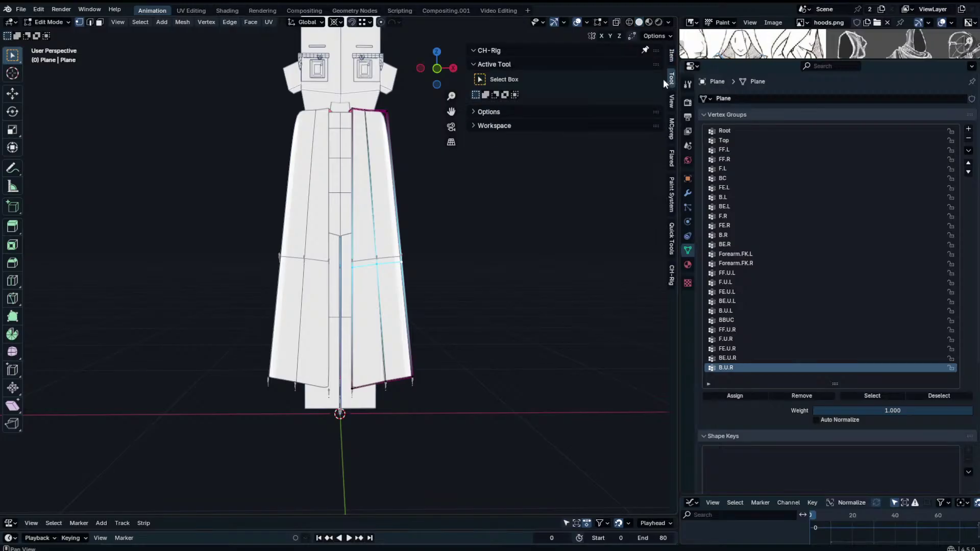
{"action": "left_click", "coordinate": [576, 61]}
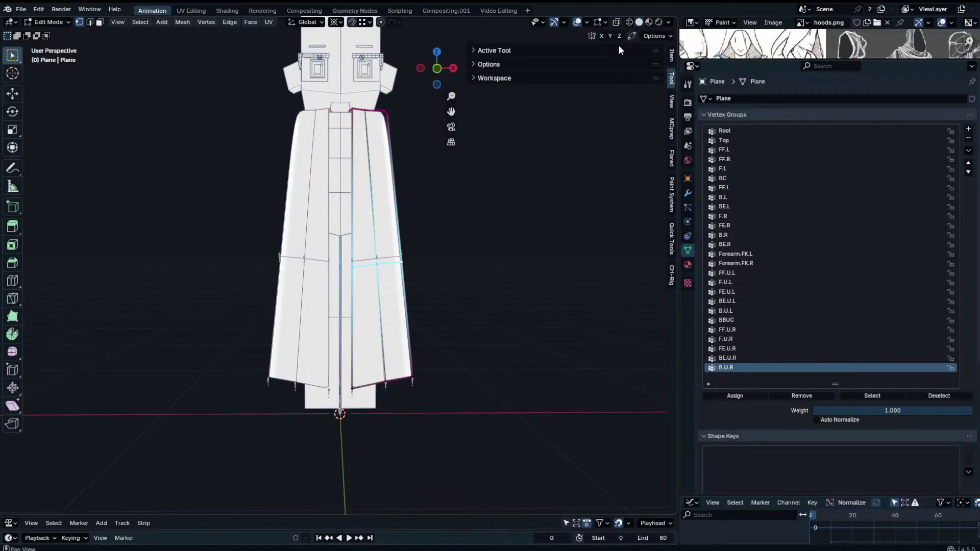
{"action": "left_click", "coordinate": [671, 55]}
{"action": "left_click", "coordinate": [568, 51]}
{"action": "left_click_drag", "start_coordinate": [505, 174], "coordinate": [541, 175]}
{"action": "key", "text": "n"}
Test-move the front mid-height bone F.U.L outward in Pose Mode, then cancel and return to Object Mode.
{"action": "key", "text": "Tab"}
{"action": "left_click", "coordinate": [378, 259]}
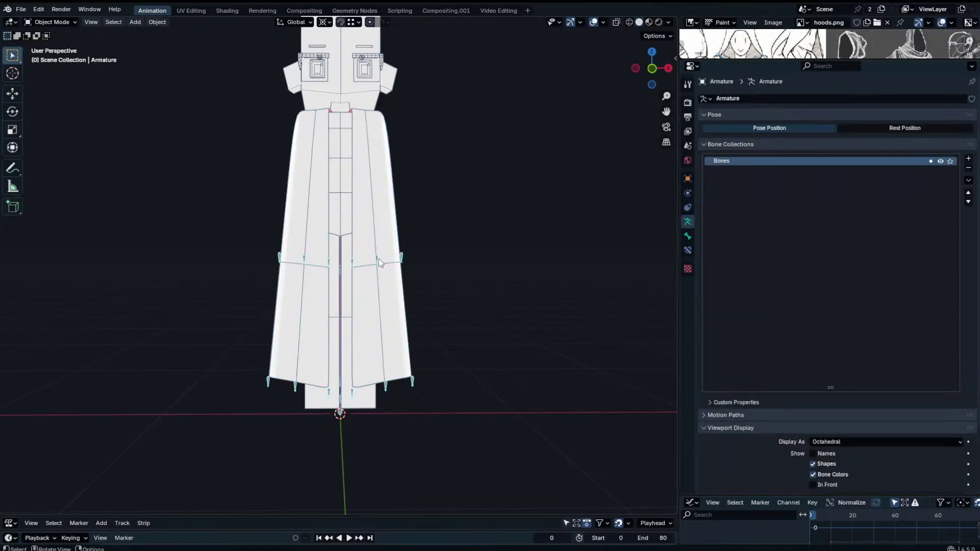
{"action": "key", "text": "ctrl+Tab"}
{"action": "left_click", "coordinate": [379, 260]}
{"action": "key", "text": "g"}
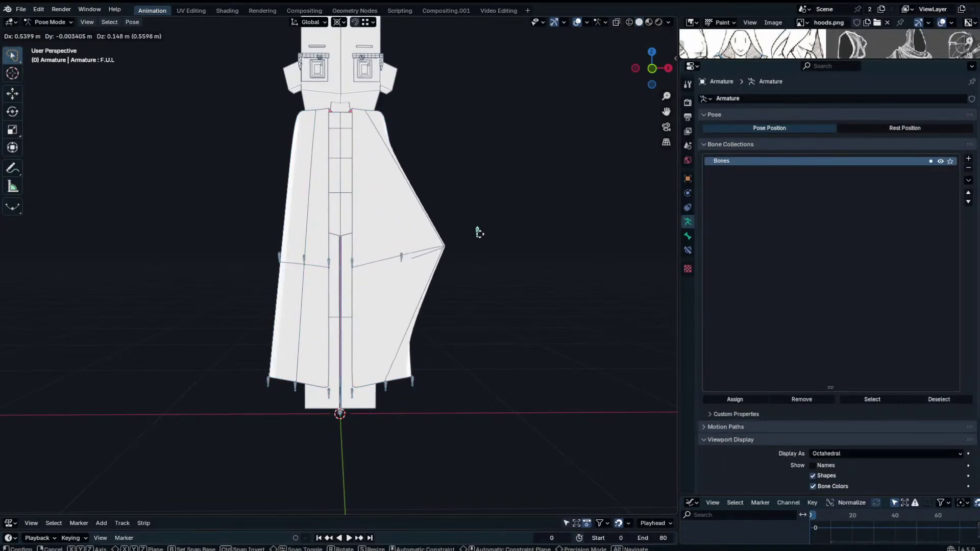
{"action": "key", "text": "Escape"}
{"action": "key", "text": "ctrl+Tab"}
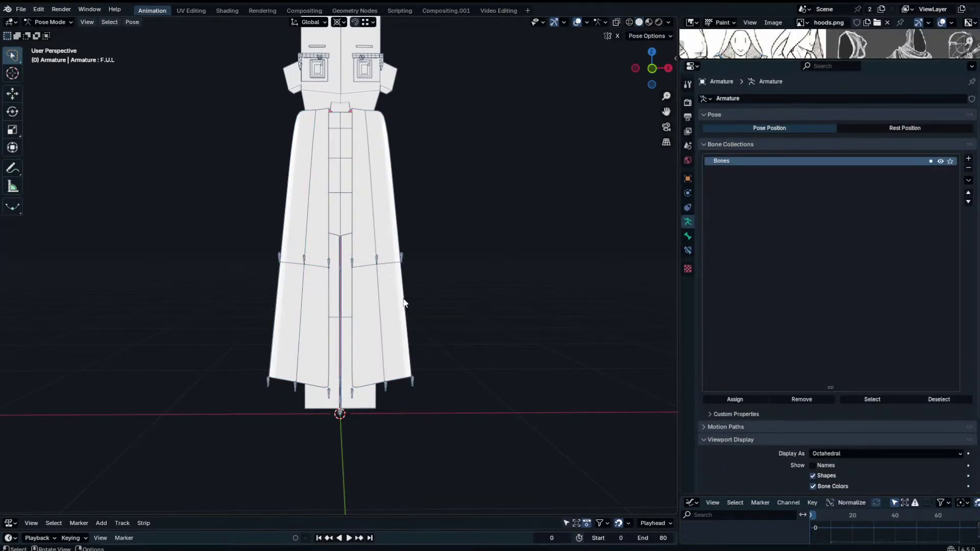
Move the cloak's Subdivision modifier above the Armature modifier.
{"action": "left_click", "coordinate": [403, 298]}
{"action": "left_click", "coordinate": [688, 193]}
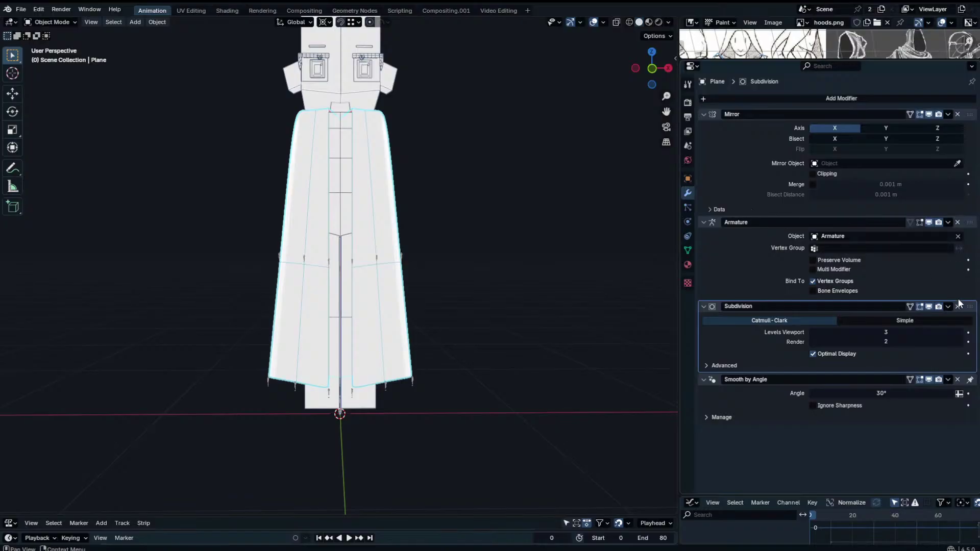
{"action": "left_click_drag", "start_coordinate": [969, 307], "coordinate": [967, 222]}
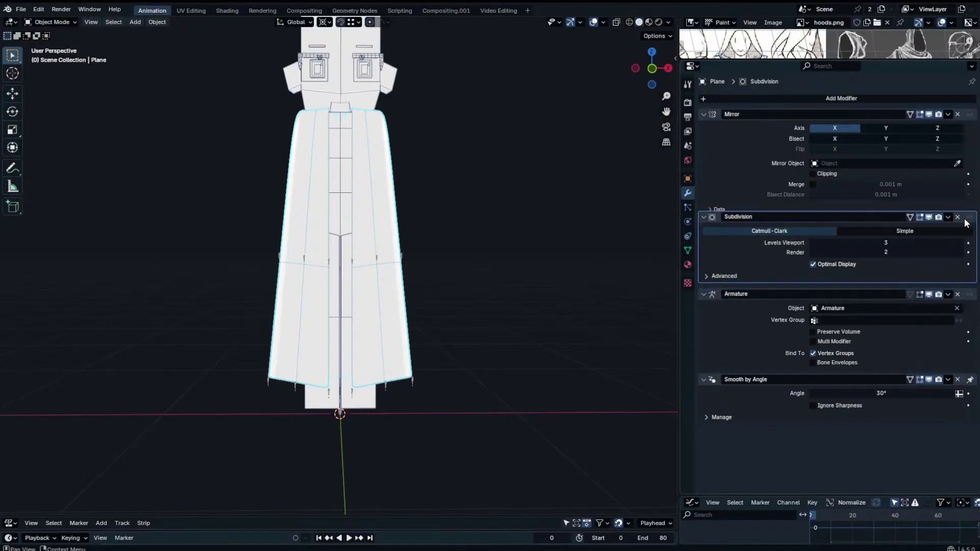
Test the changed modifier order by moving the F.U.L and FE.U.L bones outward, cancelling each move.
{"action": "left_click", "coordinate": [378, 255]}
{"action": "key", "text": "ctrl+Tab"}
{"action": "key", "text": "g"}
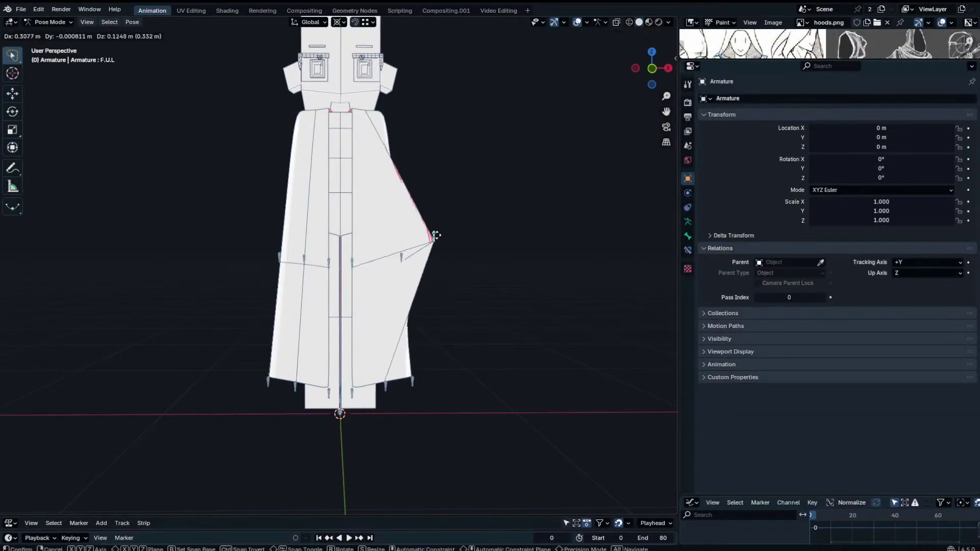
{"action": "right_click", "coordinate": [400, 261]}
{"action": "left_click", "coordinate": [403, 258]}
{"action": "key", "text": "g"}
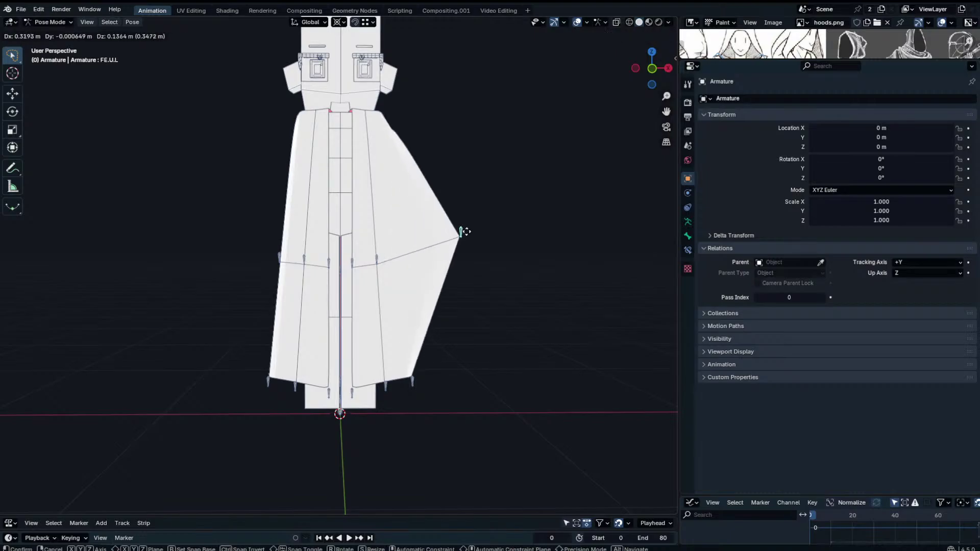
{"action": "right_click", "coordinate": [476, 226]}
Restore the cloak's Armature modifier to its place above the Subdivision modifier.
{"action": "key", "text": "ctrl+Tab"}
{"action": "left_click", "coordinate": [392, 228]}
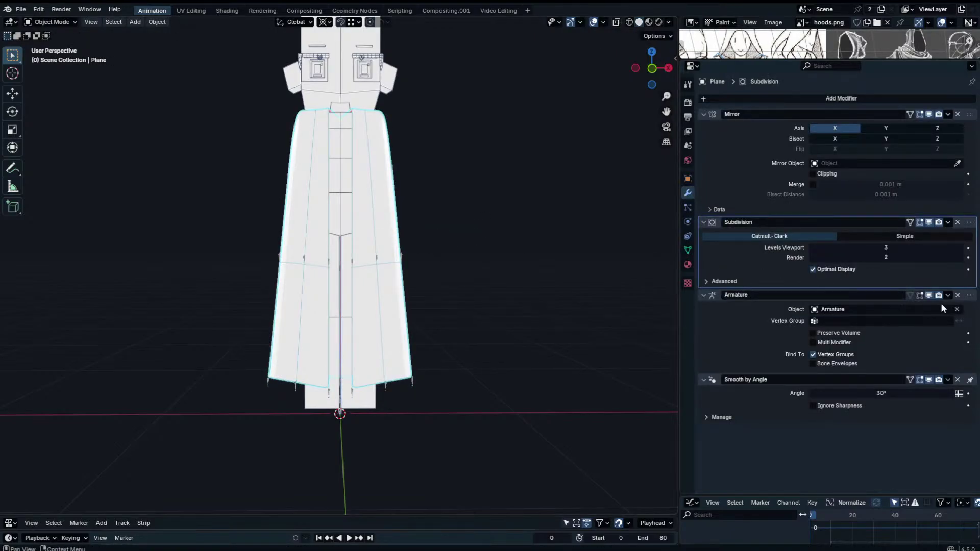
{"action": "left_click_drag", "start_coordinate": [973, 297], "coordinate": [964, 222]}
Pose the FE.U.L bone outward and up, then return to Object Mode with the cloak selected.
{"action": "left_click", "coordinate": [382, 250]}
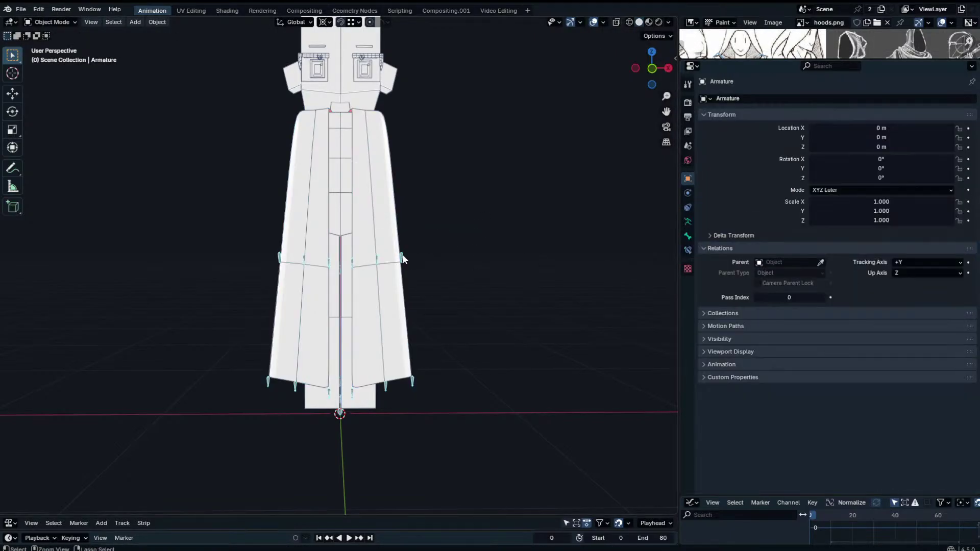
{"action": "key", "text": "ctrl+Tab"}
{"action": "key", "text": "g"}
{"action": "left_click", "coordinate": [458, 197]}
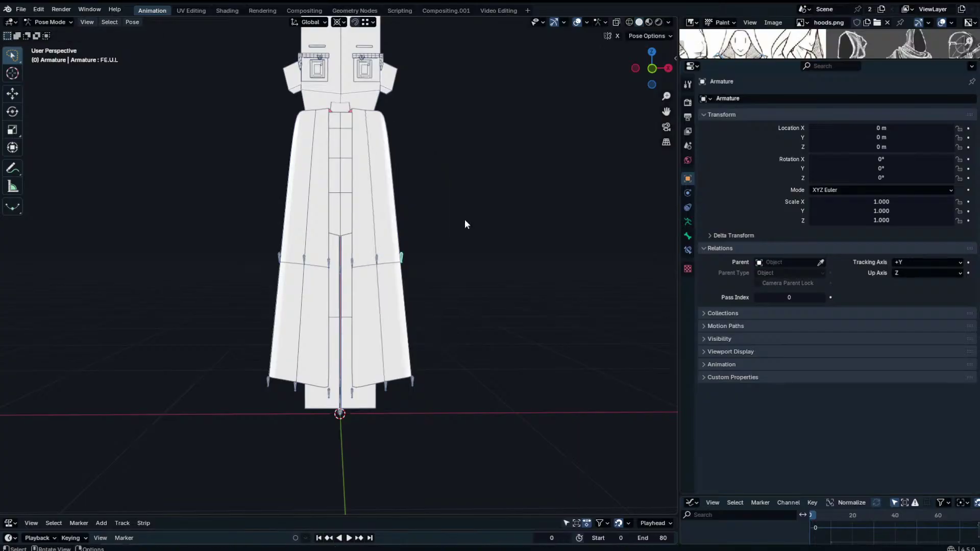
{"action": "key", "text": "ctrl+Tab"}
{"action": "left_click", "coordinate": [422, 216]}
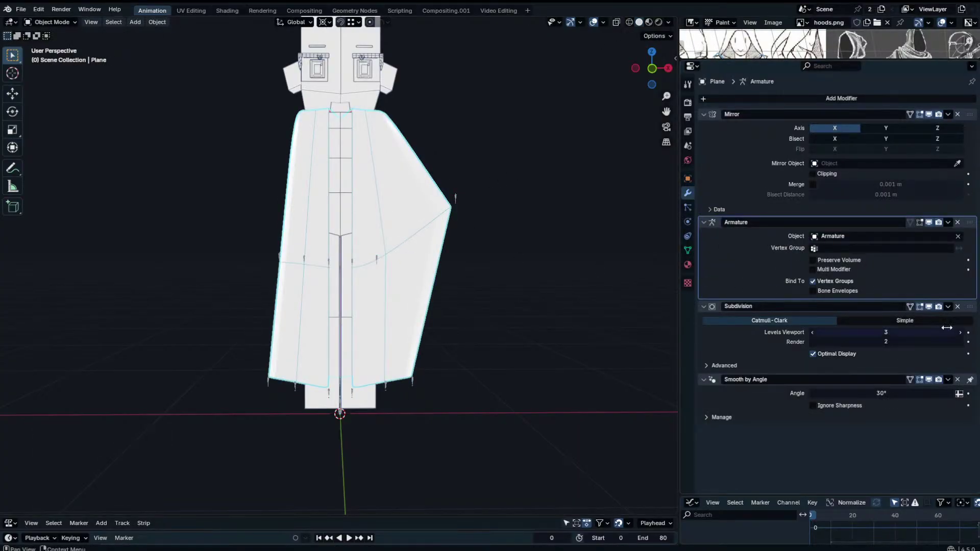
{"action": "left_click_drag", "start_coordinate": [970, 306], "coordinate": [962, 335]}
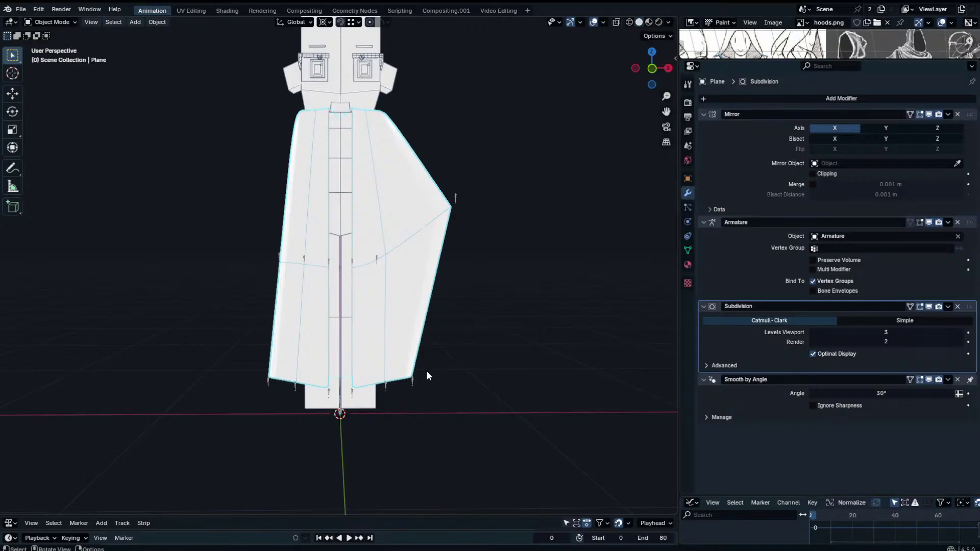
Pose the FE.L hem bone about 0.93 m outward along X and 0.90 m up along Z.
{"action": "left_click", "coordinate": [413, 385]}
{"action": "key", "text": "g"}
{"action": "left_click", "coordinate": [584, 218]}
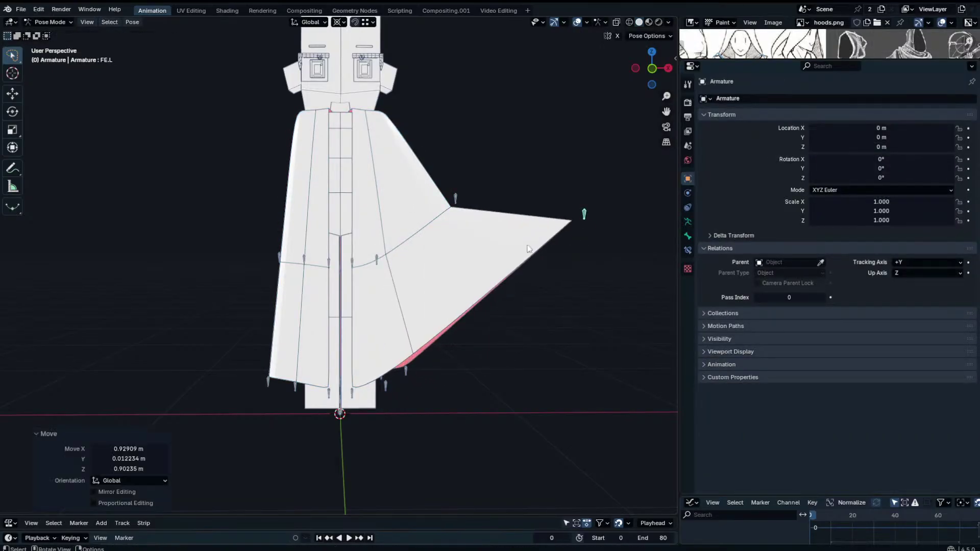
Compare Simple subdivision on the raised cloak, then set the modifier back to Catmull-Clark.
{"action": "left_click", "coordinate": [529, 249]}
{"action": "left_click", "coordinate": [899, 322]}
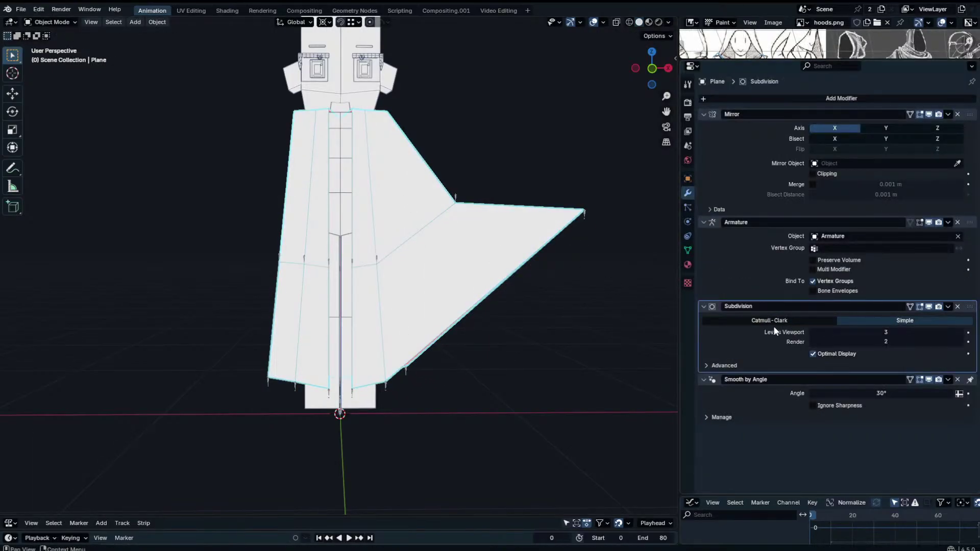
{"action": "left_click", "coordinate": [773, 326]}
Select the cloak's mid-height horizontal edge loop in Edit Mode and set its mean edge crease to 0.48.
{"action": "middle_click_drag", "start_coordinate": [484, 245], "coordinate": [541, 222]}
{"action": "key", "text": "Tab"}
{"action": "left_click", "coordinate": [376, 260]}
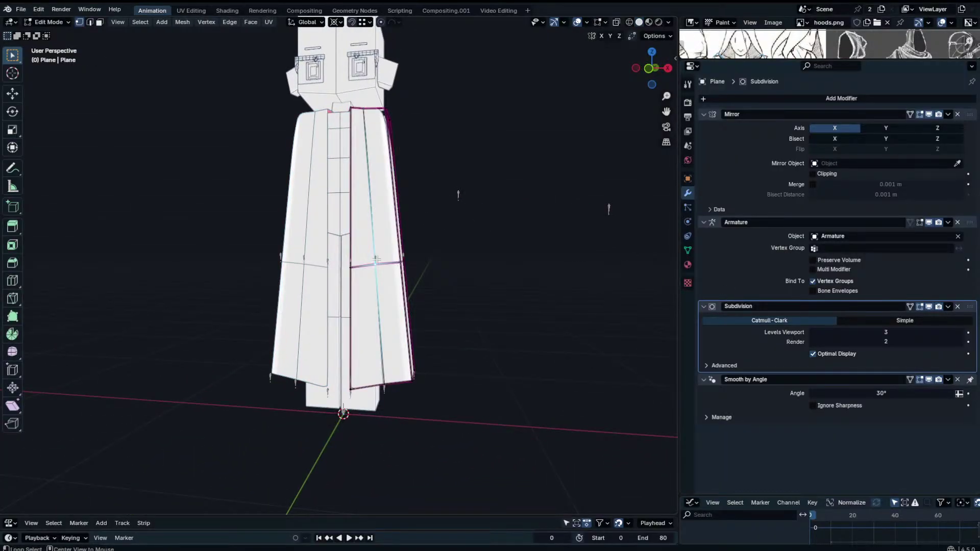
{"action": "left_click", "coordinate": [385, 262], "text": "alt"}
{"action": "key", "text": "alt+a"}
{"action": "left_click", "coordinate": [389, 262], "text": "alt"}
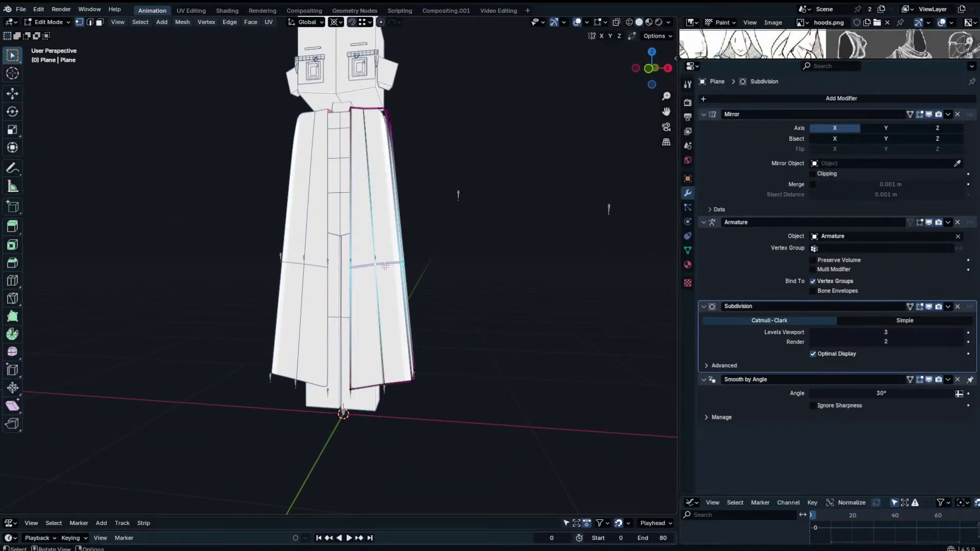
{"action": "key", "text": "g"}
{"action": "key", "text": "x"}
{"action": "right_click", "coordinate": [388, 263]}
{"action": "key", "text": "n"}
{"action": "left_click_drag", "start_coordinate": [612, 175], "coordinate": [638, 175]}
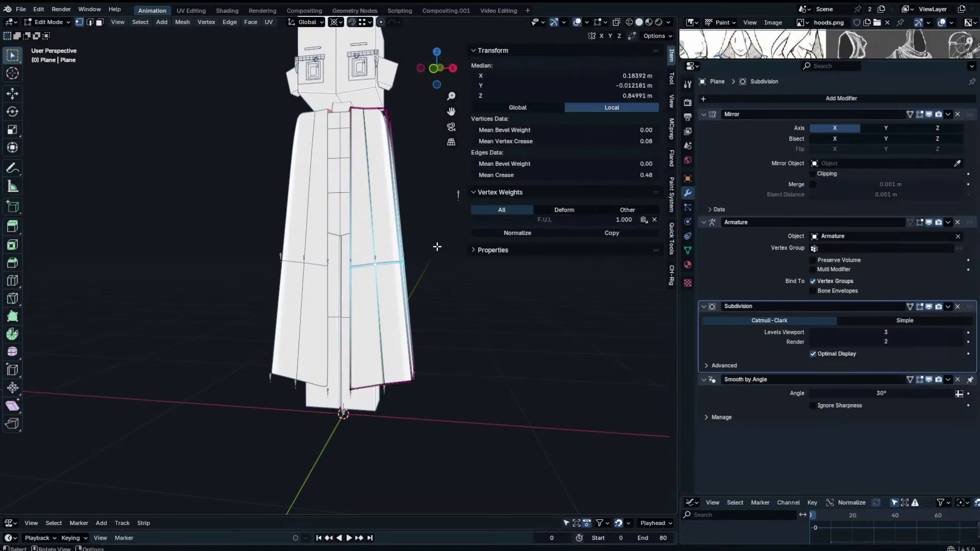
Compare the cloak's posed shape in Object Mode with its mesh and crease values in Edit Mode.
{"action": "key", "text": "Tab"}
{"action": "key", "text": "n"}
{"action": "key", "text": "Tab"}
{"action": "key", "text": "n"}
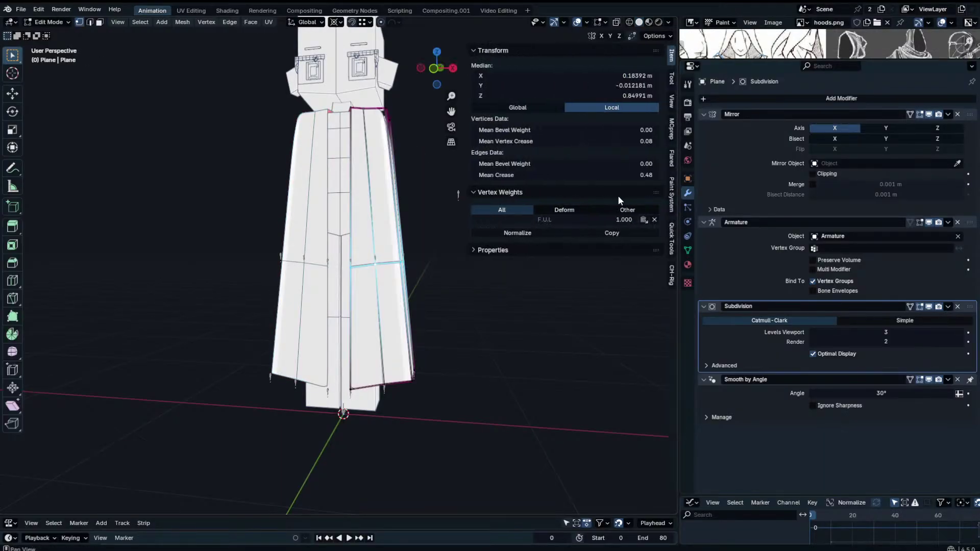
{"action": "key", "text": "n"}
{"action": "key", "text": "Tab"}
Test the cloak by moving the FE.L bone inward and down in Pose Mode, then clear all bones' locations.
{"action": "left_click", "coordinate": [609, 209]}
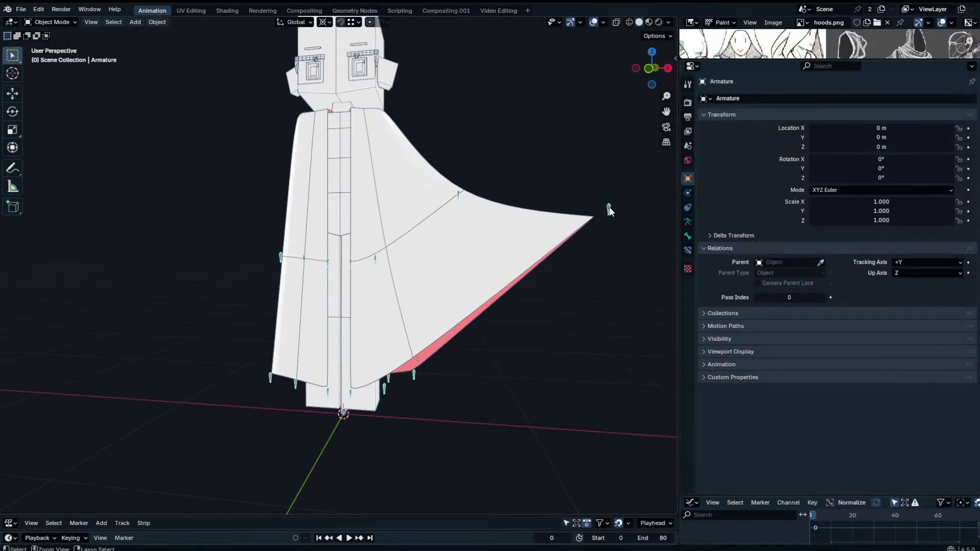
{"action": "key", "text": "ctrl+Tab"}
{"action": "key", "text": "g"}
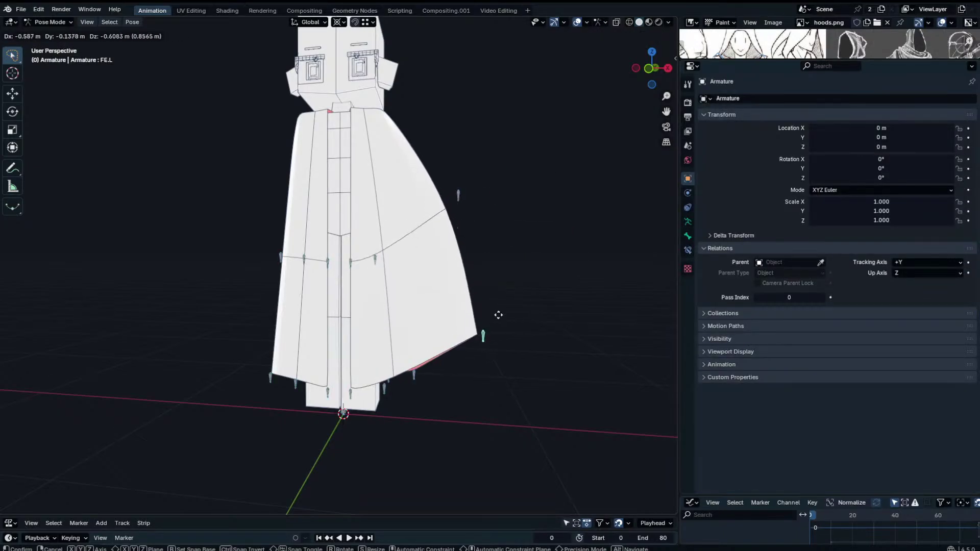
{"action": "left_click", "coordinate": [515, 296]}
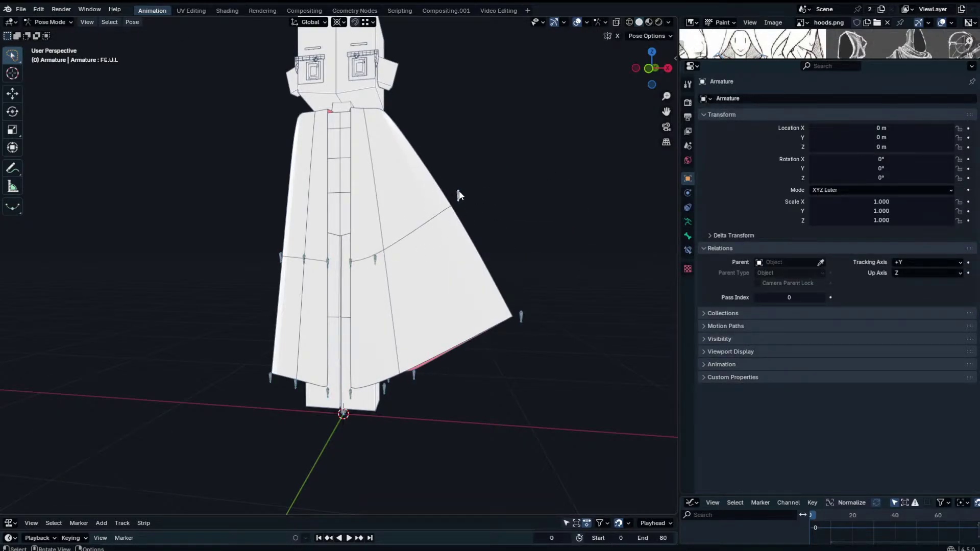
{"action": "key", "text": "g"}
{"action": "right_click", "coordinate": [502, 319]}
{"action": "left_click", "coordinate": [521, 316]}
{"action": "key", "text": "g"}
{"action": "key", "text": "Escape"}
{"action": "key", "text": "a"}
{"action": "key", "text": "alt+g"}
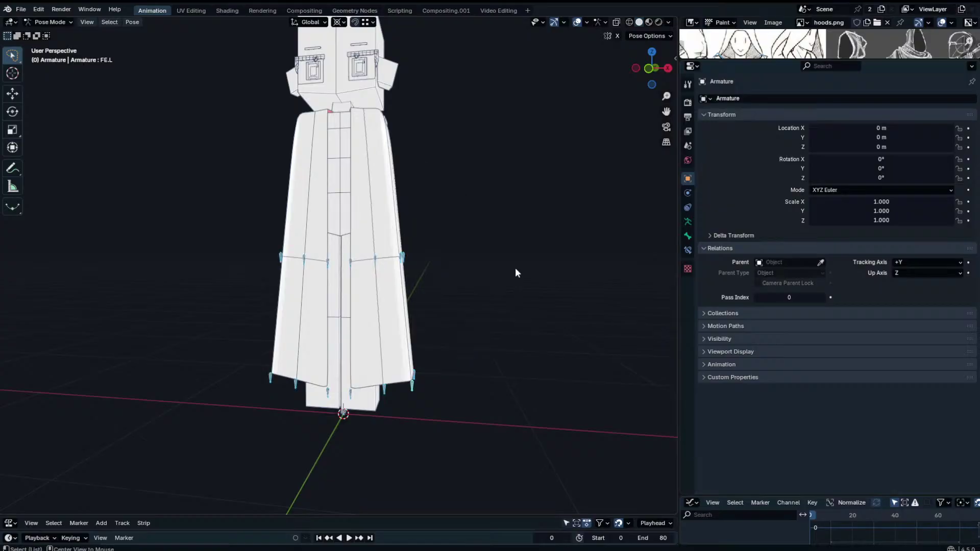
Duplicate the armature's mid-height row of bones in place, working in Edit Mode from the front view.
{"action": "key", "text": "KP_1"}
{"action": "scroll", "coordinate": [486, 218], "scroll_direction": "up", "scroll_amount": 2}
{"action": "key", "text": "Tab"}
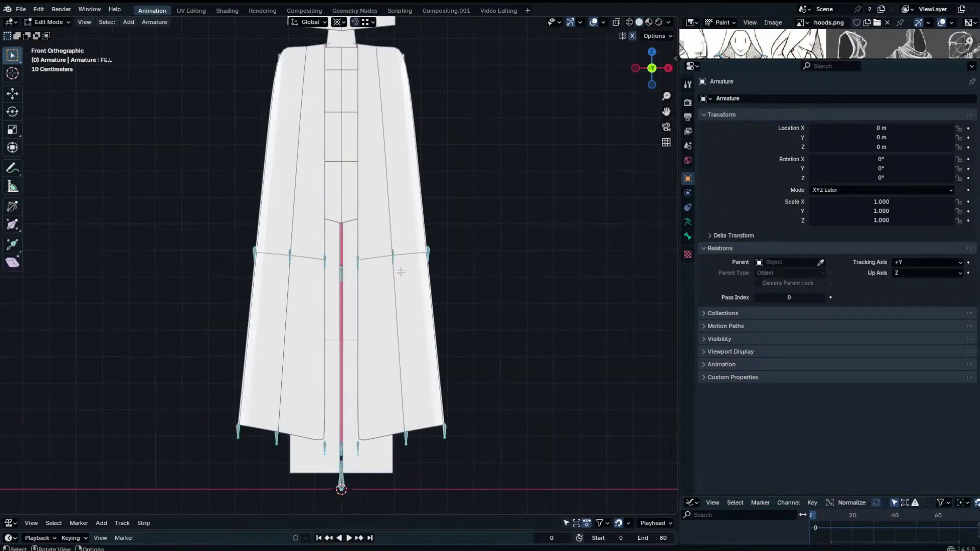
{"action": "key", "text": "b"}
{"action": "left_click_drag", "start_coordinate": [483, 219], "coordinate": [21, 305]}
{"action": "key", "text": "shift+d"}
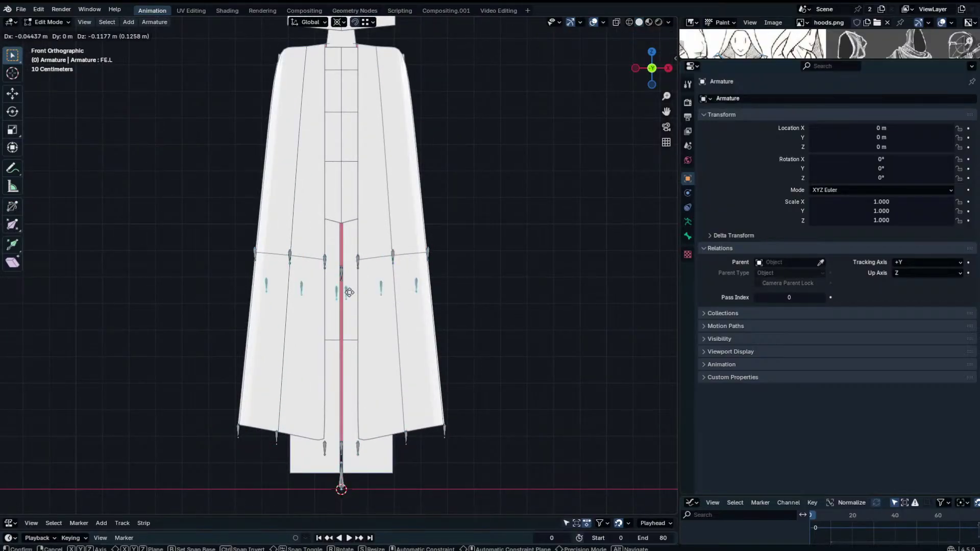
{"action": "key", "text": "z"}
{"action": "right_click", "coordinate": [352, 330]}
Scale the duplicated bones about 11.85 times around their individual origins.
{"action": "key", "text": "s"}
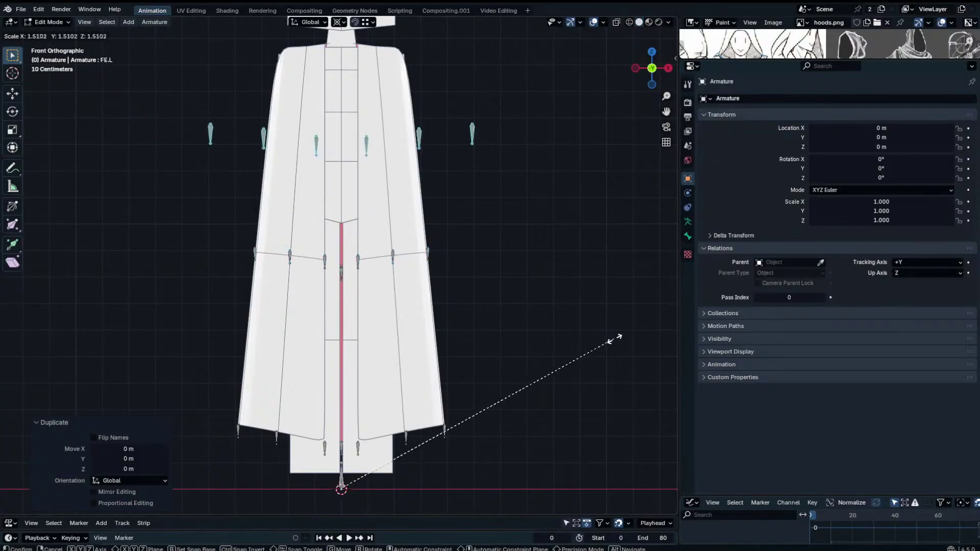
{"action": "right_click", "coordinate": [603, 334]}
{"action": "left_click", "coordinate": [344, 24]}
{"action": "left_click", "coordinate": [362, 72]}
{"action": "key", "text": "s"}
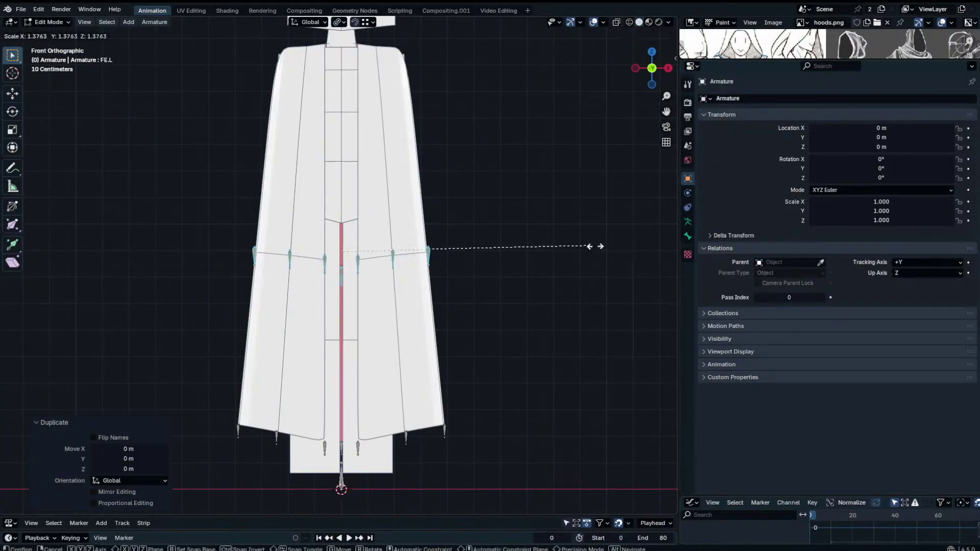
{"action": "left_click", "coordinate": [446, 438]}
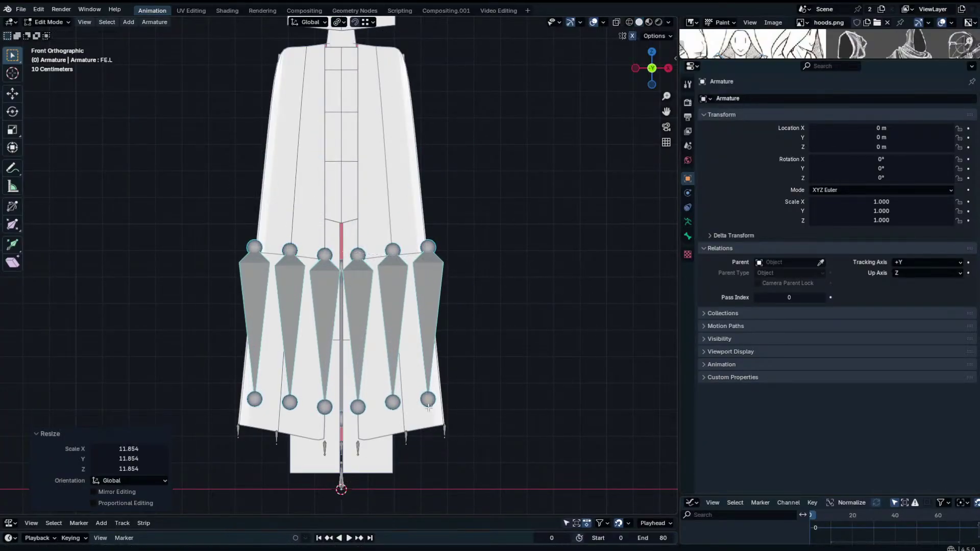
Enable snapping and move the tail of bone FE.U.L.001 onto the front left corner of the cloak's hem.
{"action": "left_click", "coordinate": [427, 407]}
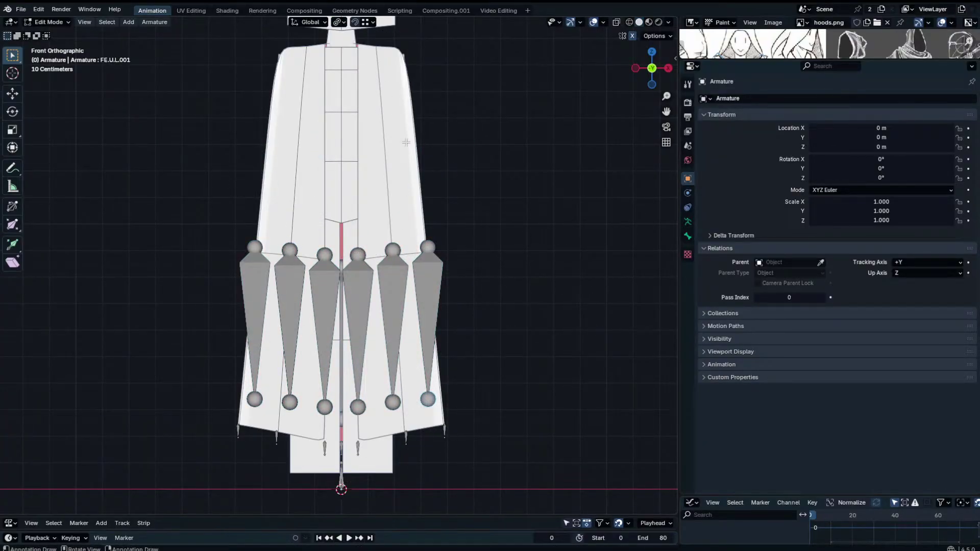
{"action": "left_click", "coordinate": [357, 25]}
{"action": "key", "text": "g"}
{"action": "right_click", "coordinate": [443, 426]}
{"action": "middle_click_drag", "start_coordinate": [444, 426], "coordinate": [416, 407]}
{"action": "key", "text": "g"}
{"action": "left_click", "coordinate": [416, 457]}
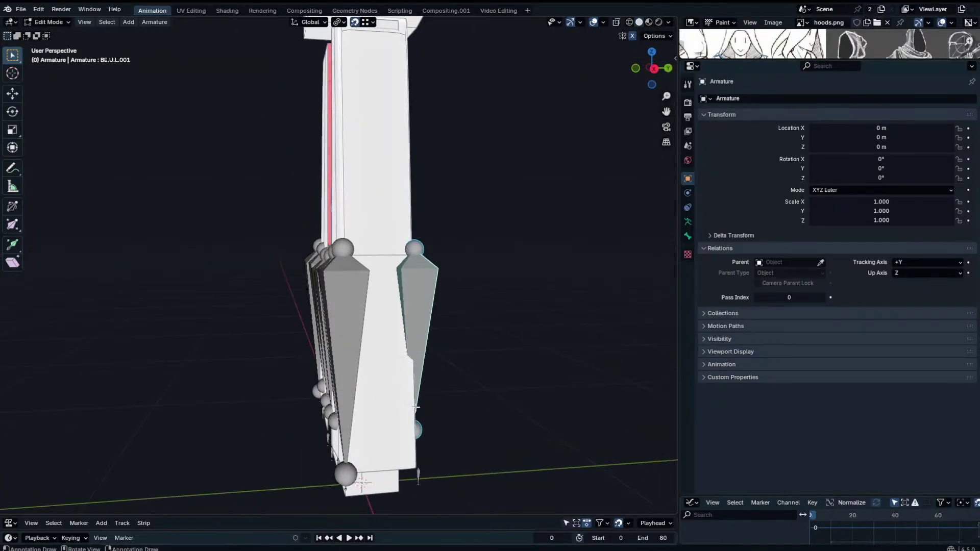
Snap the tails of bones BE.U.L.001 and B.U.L.001 down onto the back of the cloak's hem.
{"action": "left_click", "coordinate": [420, 427]}
{"action": "key", "text": "g"}
{"action": "left_click", "coordinate": [420, 459]}
{"action": "middle_click_drag", "start_coordinate": [419, 459], "coordinate": [334, 446]}
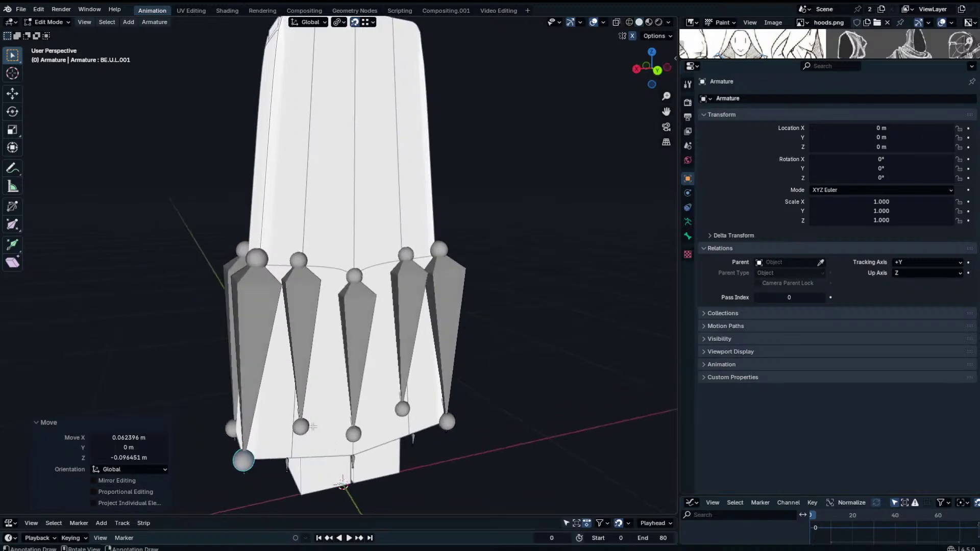
{"action": "left_click", "coordinate": [307, 427]}
{"action": "key", "text": "g"}
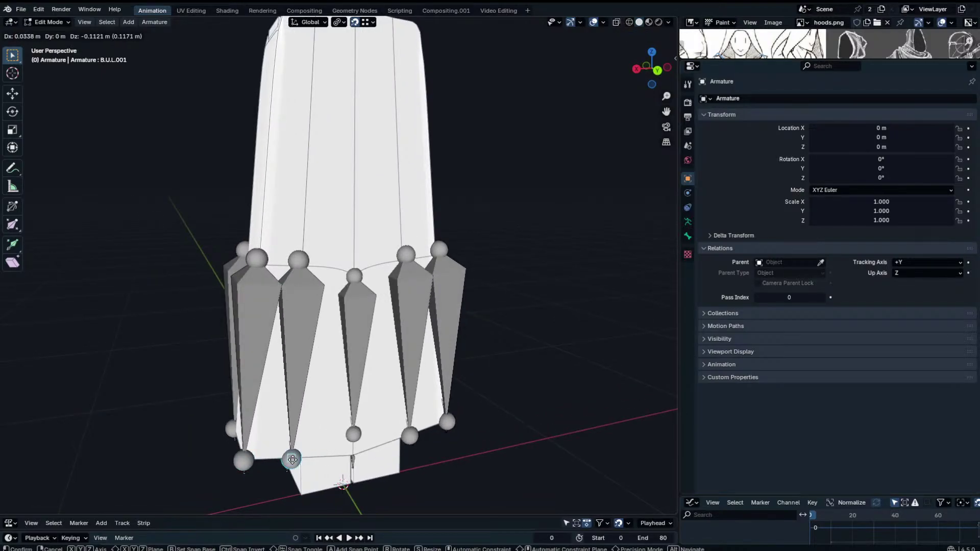
{"action": "left_click", "coordinate": [292, 459]}
Hide the cloak's Subdivision modifier in the viewport and reselect the armature.
{"action": "key", "text": "Tab"}
{"action": "left_click", "coordinate": [378, 234]}
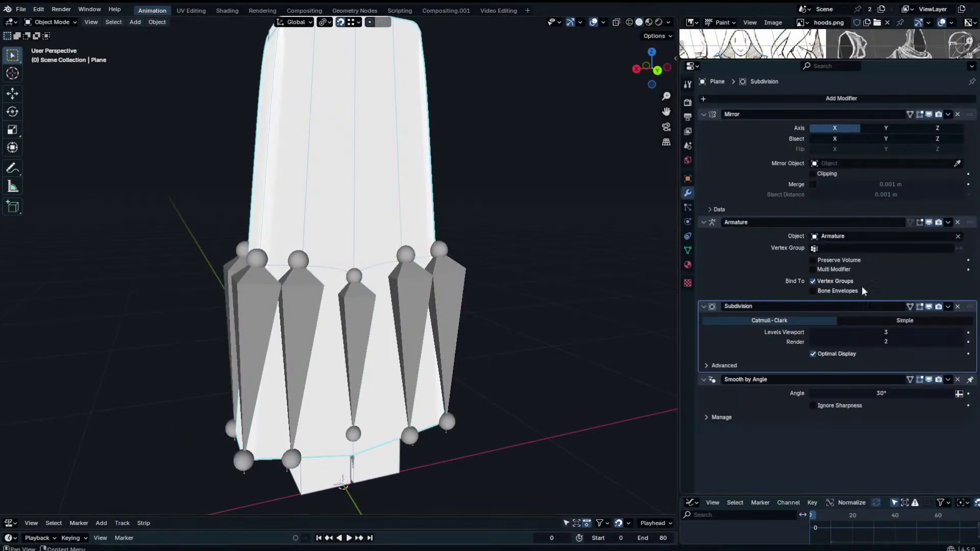
{"action": "left_click", "coordinate": [928, 307]}
{"action": "middle_click_drag", "start_coordinate": [312, 348], "coordinate": [315, 269], "text": "shift"}
{"action": "left_click", "coordinate": [313, 269]}
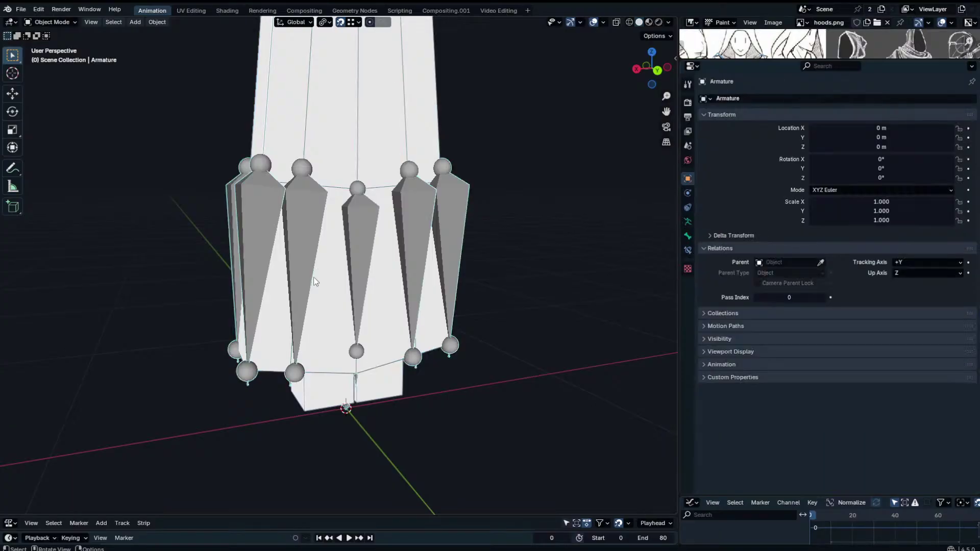
Realign the tails of B.U.L.001 and BE.U.L.001 with the hem vertices of the unsubdivided cloak.
{"action": "key", "text": "Tab"}
{"action": "left_click", "coordinate": [295, 374]}
{"action": "key", "text": "g"}
{"action": "left_click", "coordinate": [289, 375]}
{"action": "left_click", "coordinate": [246, 372]}
{"action": "key", "text": "g"}
{"action": "left_click", "coordinate": [242, 372]}
Realign the tail of FE.U.L.001 with the front left hem corner of the unsubdivided cloak.
{"action": "middle_click_drag", "start_coordinate": [242, 372], "coordinate": [378, 383]}
{"action": "left_click", "coordinate": [321, 386]}
{"action": "key", "text": "g"}
{"action": "left_click", "coordinate": [324, 389]}
{"action": "key", "text": "g"}
{"action": "left_click", "coordinate": [433, 359]}
Snap the tails of F.U.L.001 and FF.U.L.001 onto the front hem vertices, lowering the latter about 0.13 m.
{"action": "left_click", "coordinate": [377, 331]}
{"action": "key", "text": "g"}
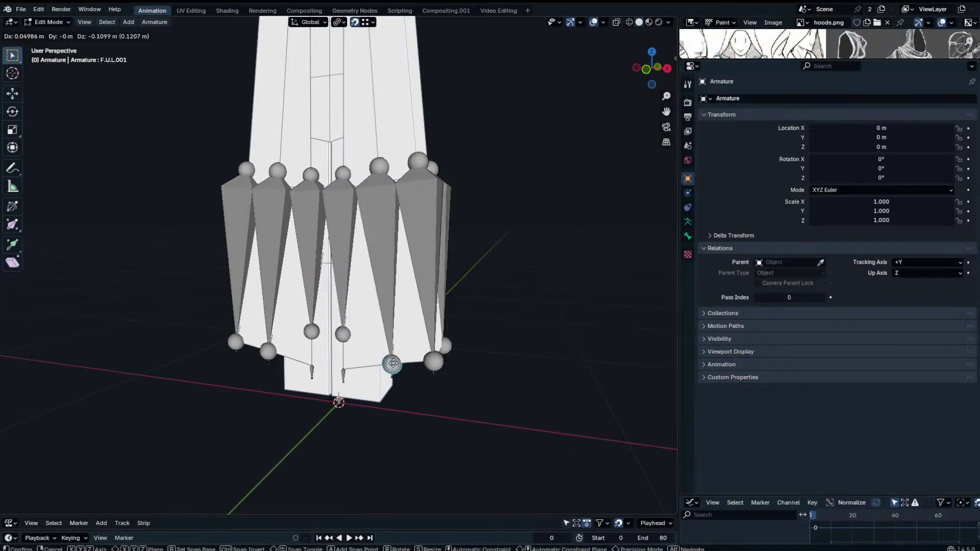
{"action": "left_click", "coordinate": [369, 357]}
{"action": "left_click", "coordinate": [346, 337]}
{"action": "key", "text": "g"}
{"action": "left_click", "coordinate": [344, 369]}
Snap the tail of the long center back bone onto the hem and leave Edit Mode.
{"action": "middle_click_drag", "start_coordinate": [344, 368], "coordinate": [250, 374]}
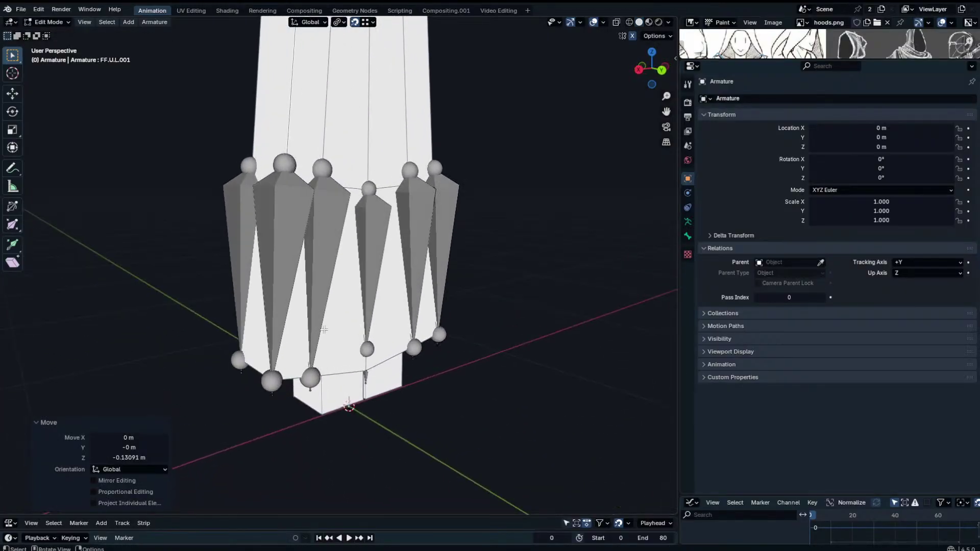
{"action": "left_click", "coordinate": [367, 354]}
{"action": "key", "text": "g"}
{"action": "left_click", "coordinate": [368, 371]}
{"action": "middle_click_drag", "start_coordinate": [366, 339], "coordinate": [462, 320]}
{"action": "key", "text": "Tab"}
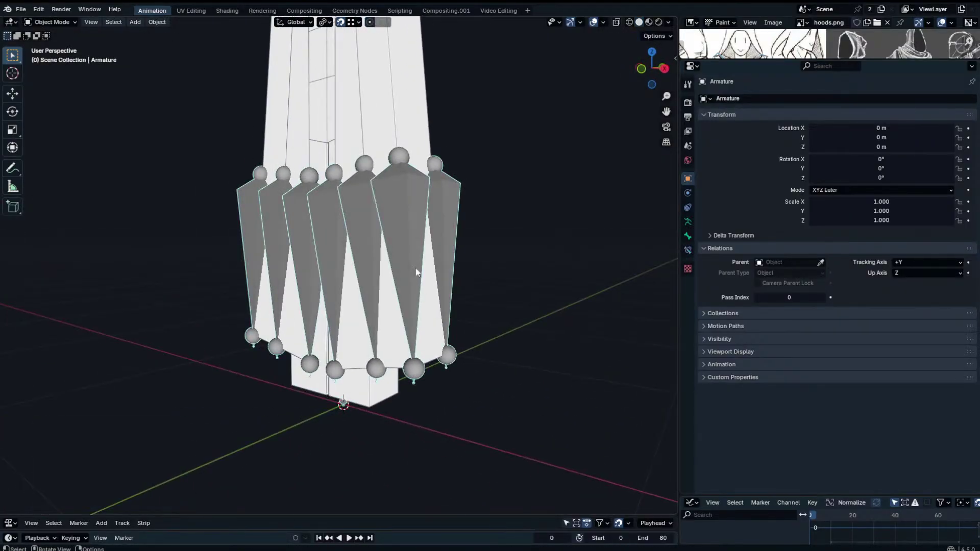
Try rotating the FE.U.L.001 bone in Pose Mode.
{"action": "key", "text": "ctrl+Tab"}
{"action": "middle_click_drag", "start_coordinate": [400, 253], "coordinate": [462, 254]}
{"action": "left_click", "coordinate": [438, 245]}
{"action": "key", "text": "r"}
{"action": "right_click", "coordinate": [521, 206]}
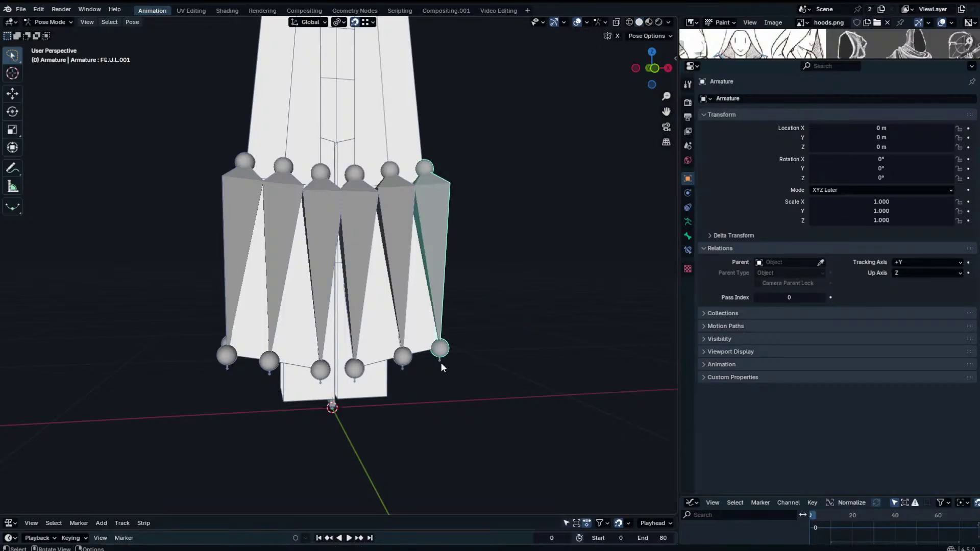
Select the FE.L hem bone and set the armature's viewport display to Stick.
{"action": "left_click", "coordinate": [439, 362]}
{"action": "left_click", "coordinate": [687, 221]}
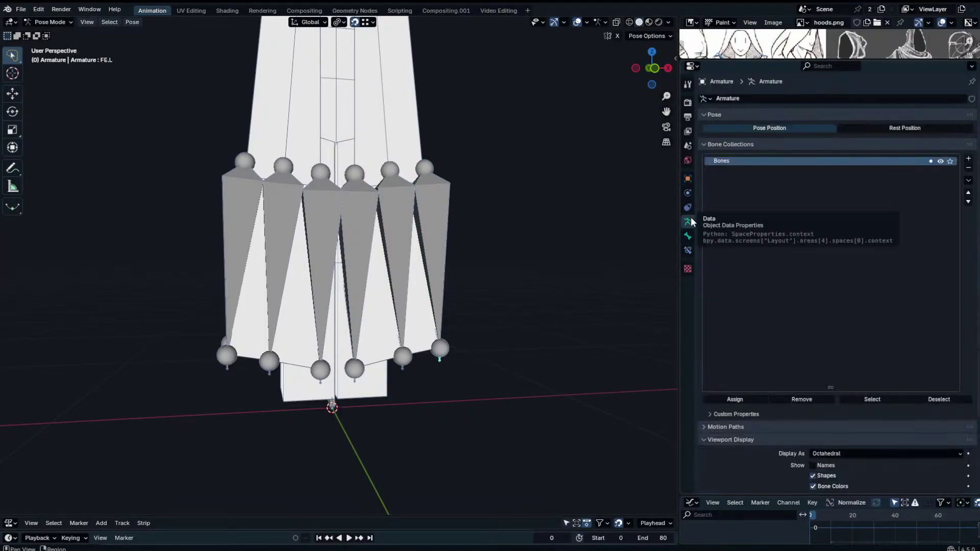
{"action": "scroll", "coordinate": [840, 393], "scroll_direction": "down", "scroll_amount": 2}
{"action": "left_click", "coordinate": [843, 413]}
{"action": "left_click", "coordinate": [837, 430]}
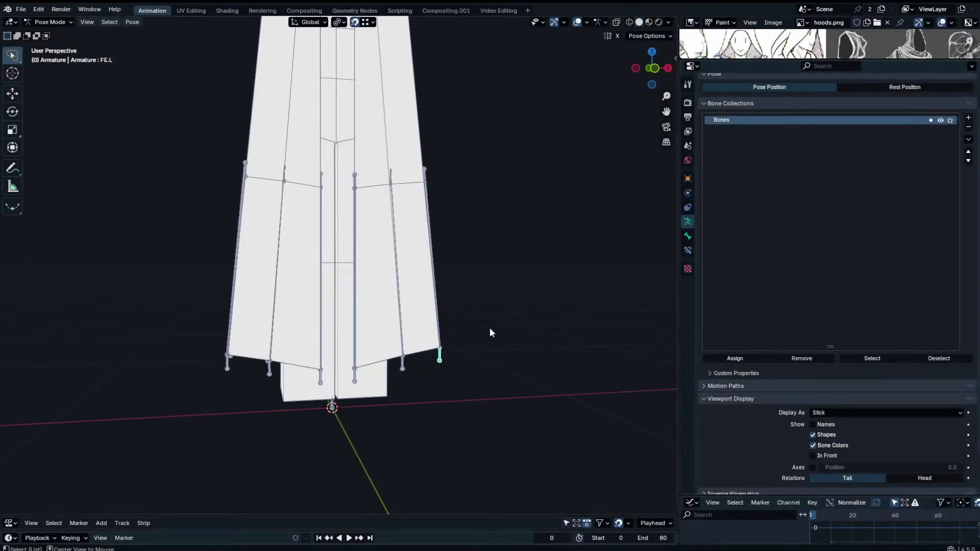
Try the Envelope and Wire bone displays, then return the armature to Stick.
{"action": "left_click", "coordinate": [834, 412]}
{"action": "left_click", "coordinate": [833, 454]}
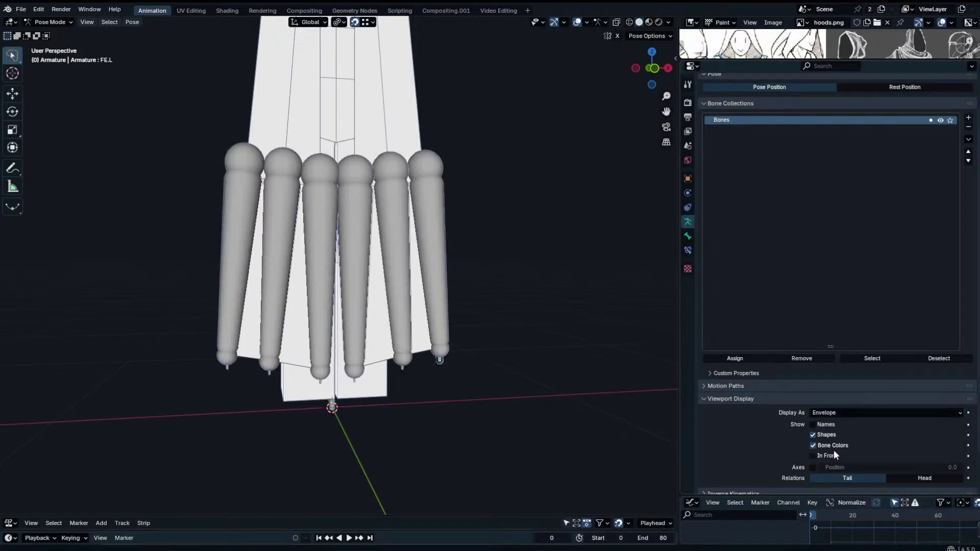
{"action": "left_click", "coordinate": [843, 412]}
{"action": "left_click", "coordinate": [842, 461]}
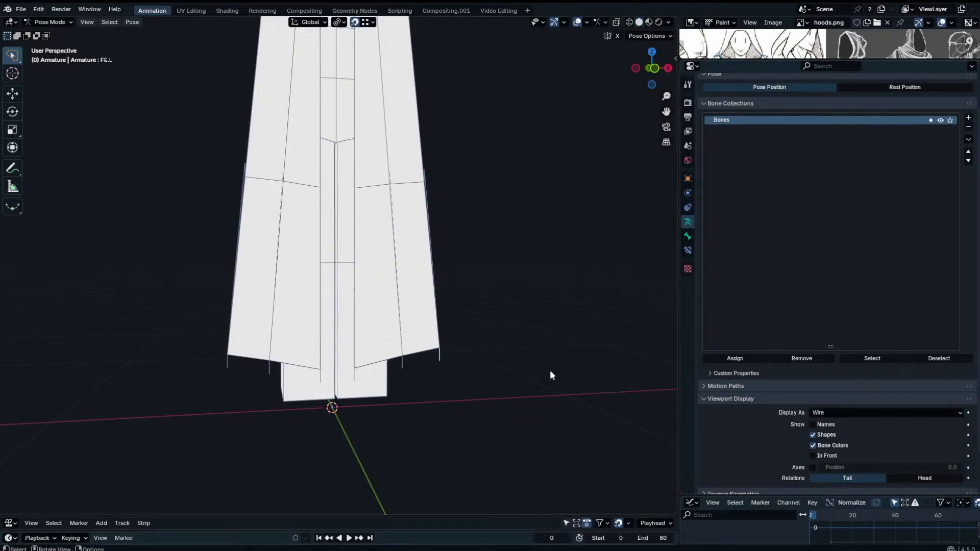
{"action": "left_click", "coordinate": [824, 412]}
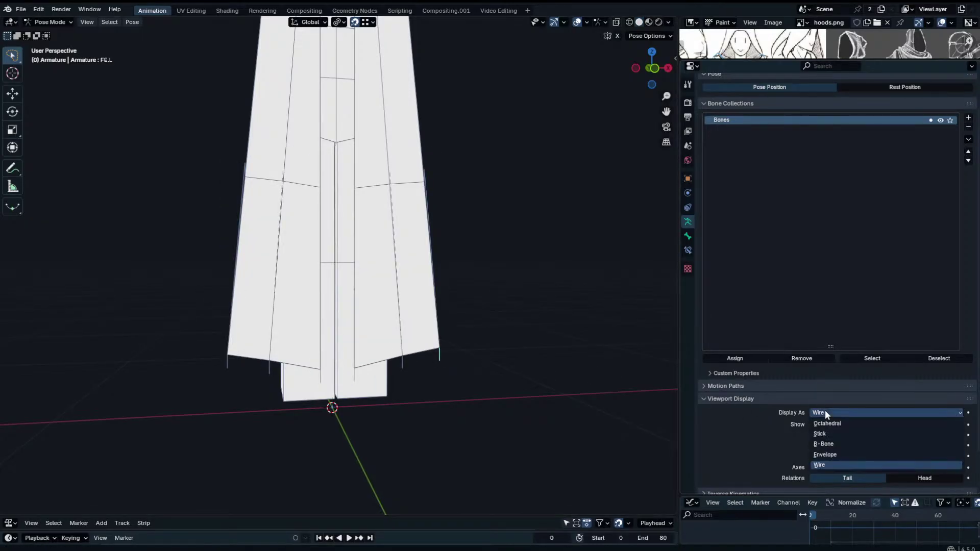
{"action": "left_click", "coordinate": [838, 436]}
Parent the FE.L hem bone to FE.U.L.001 in Edit Mode, keeping its offset.
{"action": "key", "text": "Tab"}
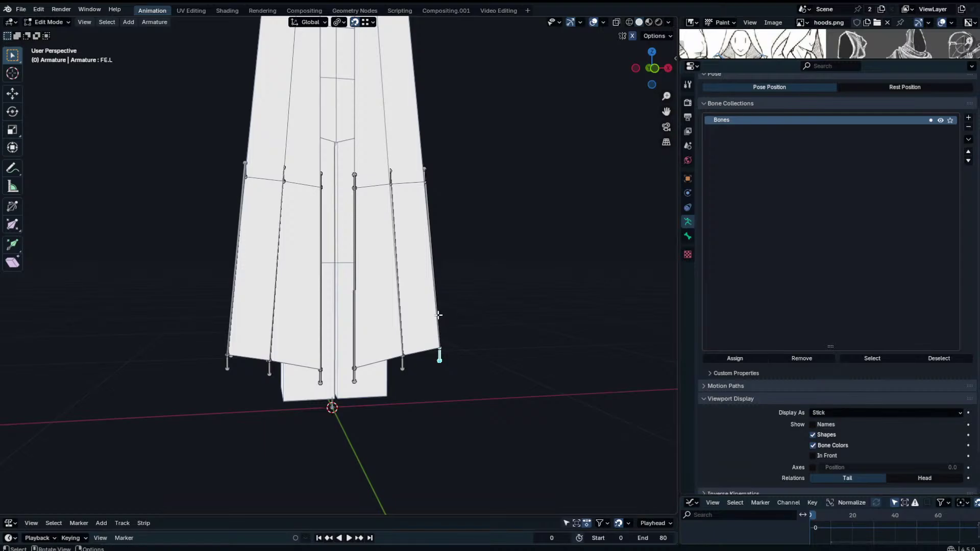
{"action": "left_click", "coordinate": [434, 313], "text": "shift"}
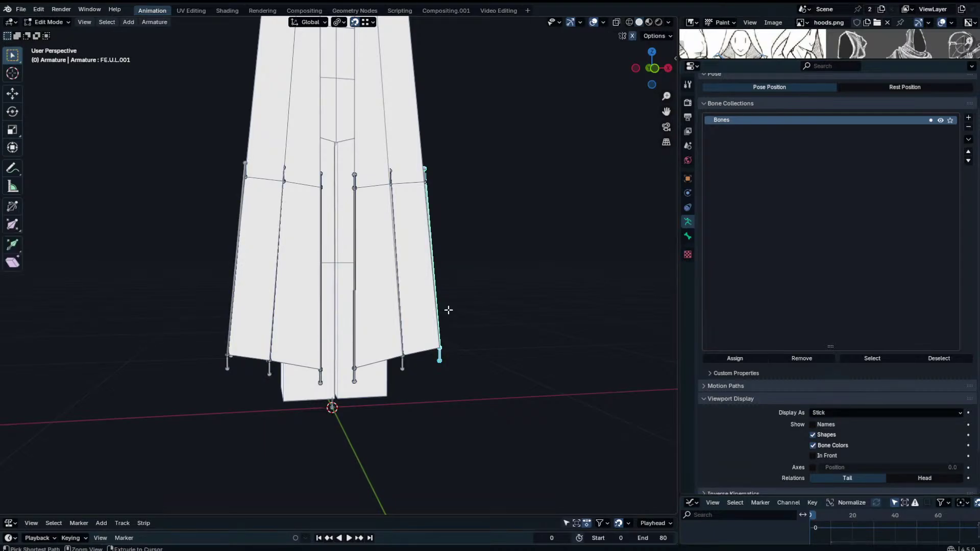
{"action": "key", "text": "ctrl+p"}
{"action": "left_click", "coordinate": [449, 310]}
Parent the other two front left hem bones to F.U.L.001 and FF.U.L.001 respectively, using Keep Offset.
{"action": "left_click", "coordinate": [403, 316]}
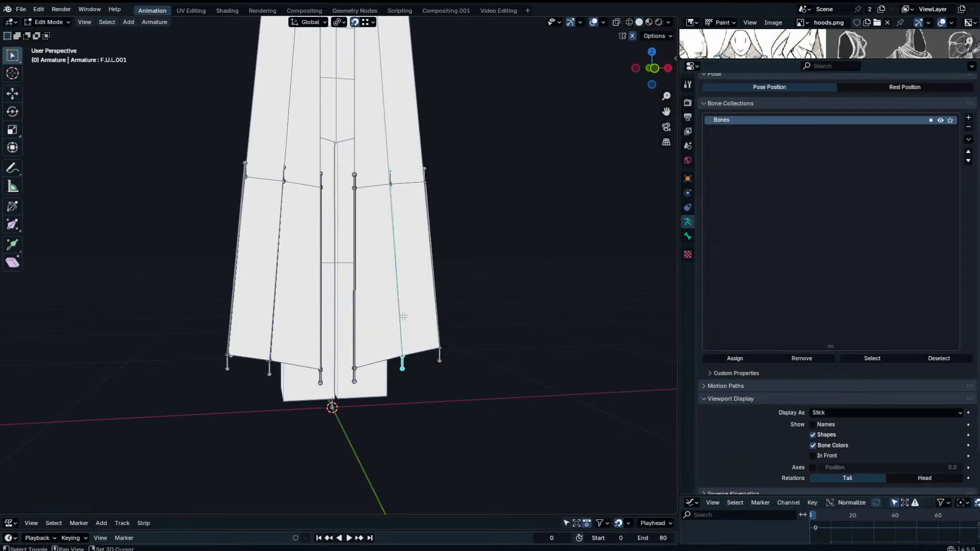
{"action": "key", "text": "ctrl+p"}
{"action": "left_click", "coordinate": [341, 326]}
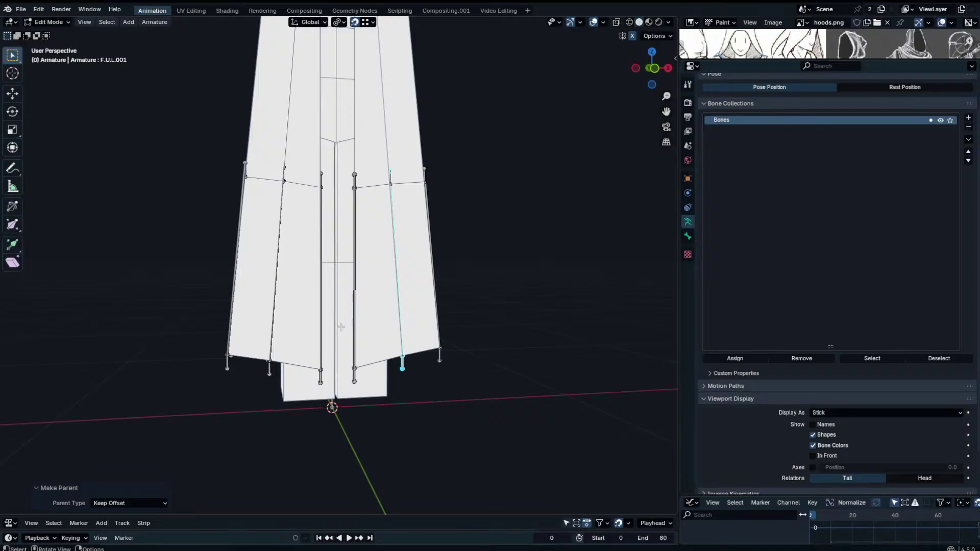
{"action": "left_click", "coordinate": [353, 380]}
{"action": "left_click", "coordinate": [355, 317], "text": "shift"}
{"action": "key", "text": "ctrl+p"}
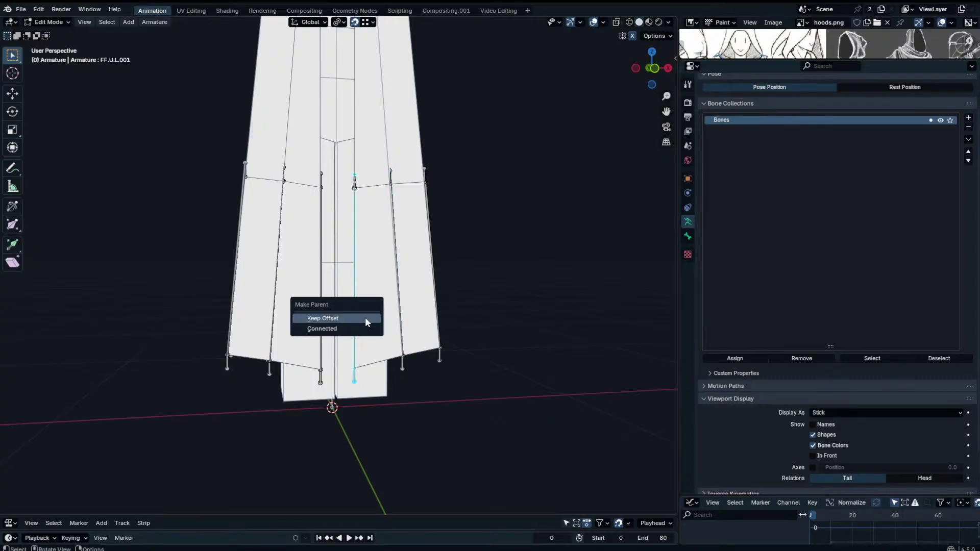
{"action": "left_click", "coordinate": [365, 317]}
Try rotating FE.U.L.001 and its right-side counterpart in Pose Mode to test the hem parenting.
{"action": "key", "text": "ctrl+Tab"}
{"action": "left_click", "coordinate": [436, 306]}
{"action": "key", "text": "r"}
{"action": "right_click", "coordinate": [512, 275]}
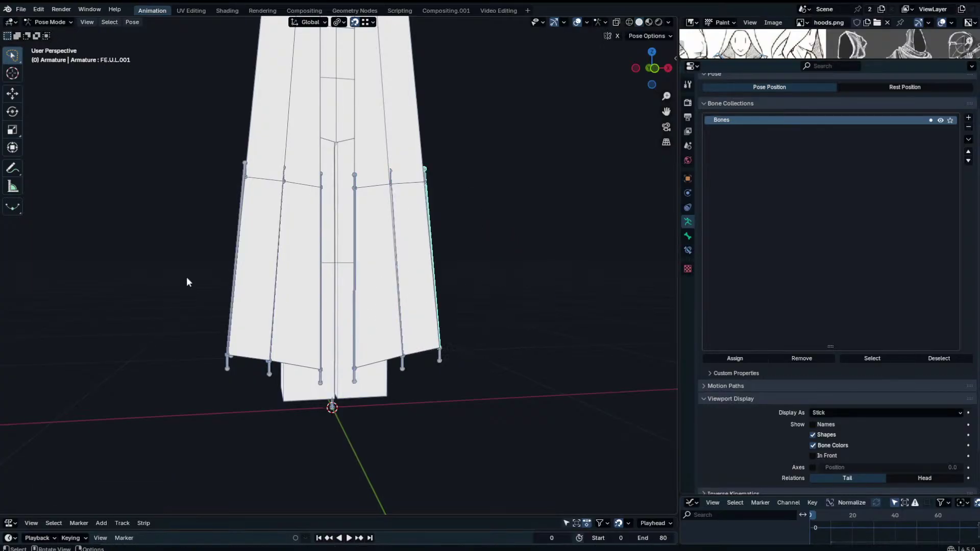
{"action": "left_click", "coordinate": [234, 293]}
{"action": "key", "text": "r"}
{"action": "right_click", "coordinate": [267, 343]}
Parent the BE.L hem bone to BE.U.L.001 in Edit Mode, keeping its offset.
{"action": "key", "text": "ctrl+Tab"}
{"action": "middle_click_drag", "start_coordinate": [266, 345], "coordinate": [434, 331]}
{"action": "left_click", "coordinate": [420, 378]}
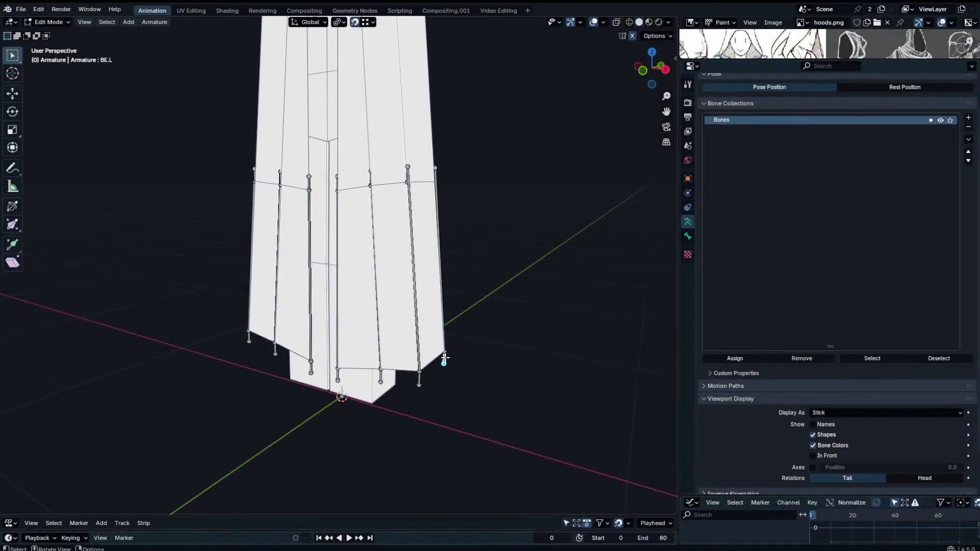
{"action": "left_click", "coordinate": [441, 318], "text": "shift"}
{"action": "key", "text": "ctrl+p"}
{"action": "left_click", "coordinate": [453, 313]}
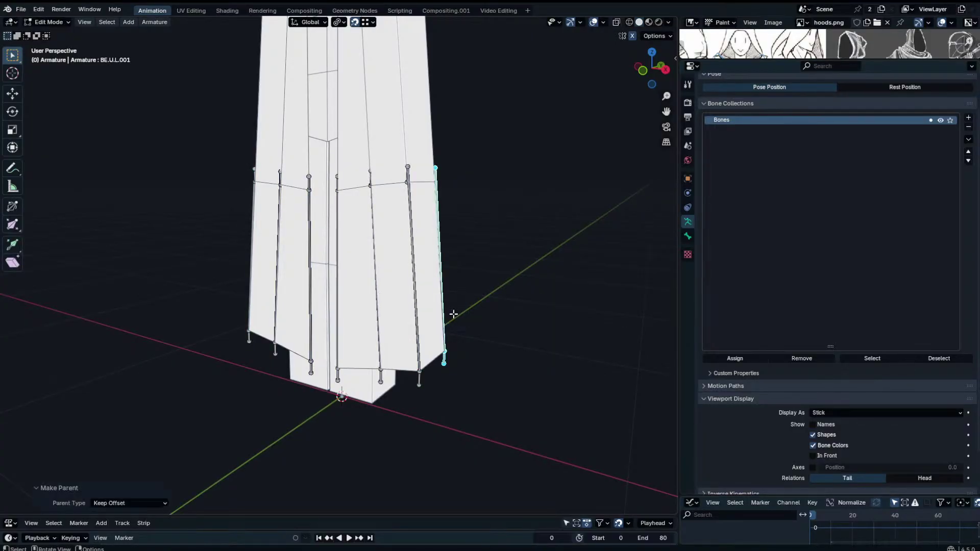
Parent the left back hem bone beside it to B.U.L.001 with Keep Offset.
{"action": "middle_click_drag", "start_coordinate": [453, 313], "coordinate": [341, 274]}
{"action": "left_click", "coordinate": [303, 377]}
{"action": "left_click", "coordinate": [307, 334], "text": "shift"}
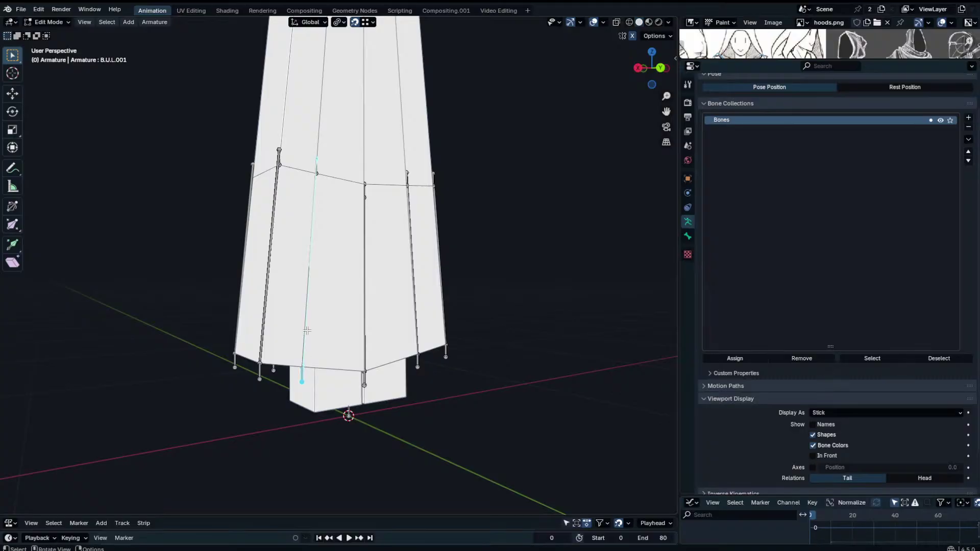
{"action": "key", "text": "ctrl+p"}
{"action": "left_click", "coordinate": [308, 333]}
Parent the BC back centre hem bone to BCU.001 with Keep Offset.
{"action": "left_click", "coordinate": [364, 382]}
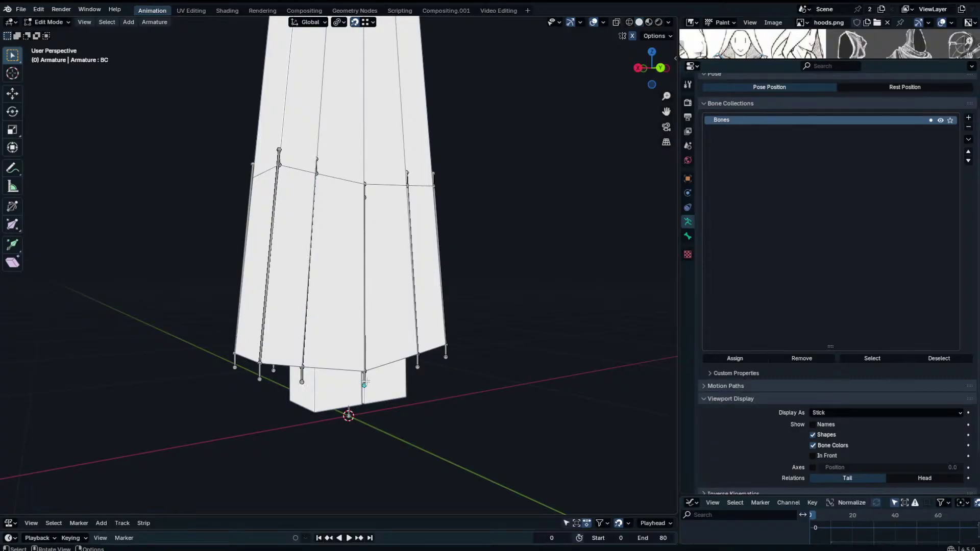
{"action": "left_click", "coordinate": [366, 345], "text": "shift"}
{"action": "key", "text": "ctrl+p"}
{"action": "left_click", "coordinate": [337, 345]}
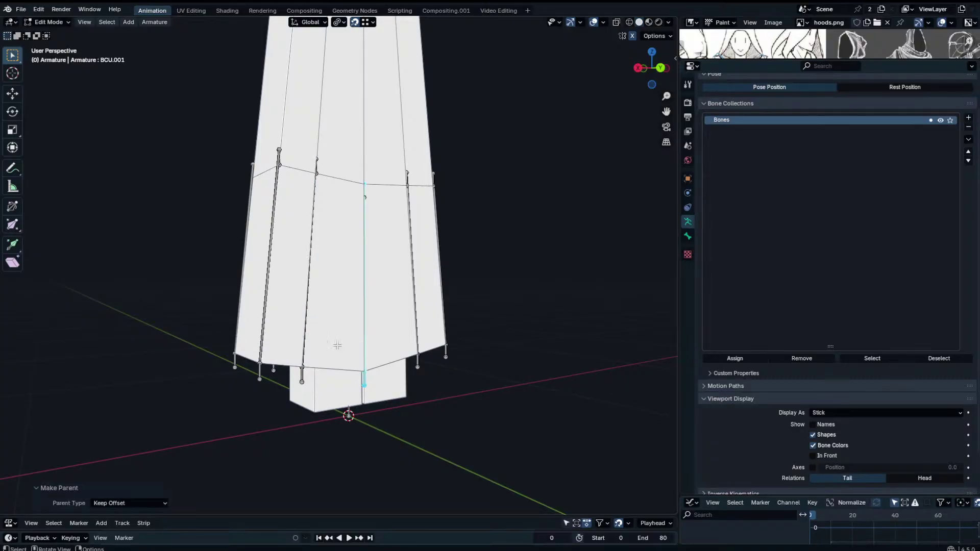
Rotate FE.U.L.001 outward in Pose Mode from the front view to test the hem parenting.
{"action": "key", "text": "ctrl+Tab"}
{"action": "middle_click_drag", "start_coordinate": [533, 298], "coordinate": [478, 323]}
{"action": "key", "text": "KP_1"}
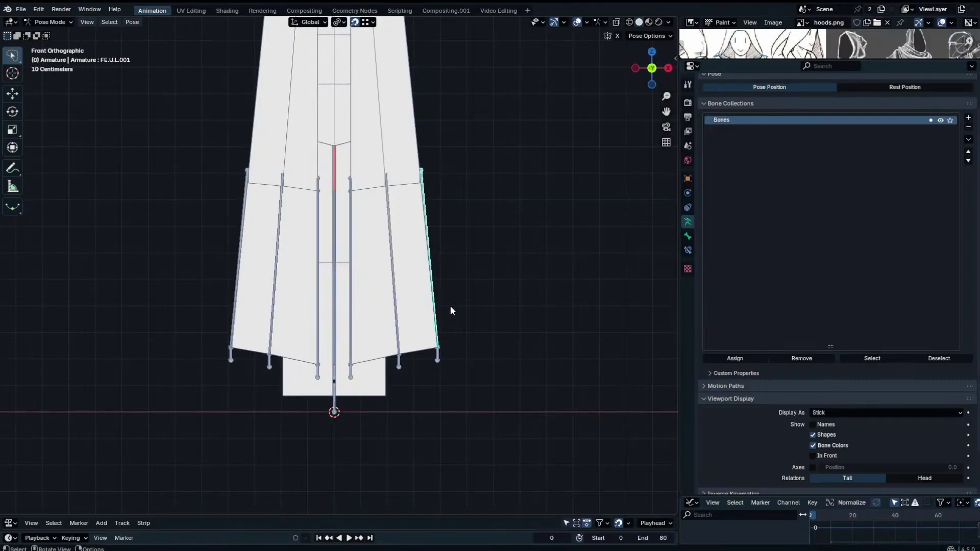
{"action": "key", "text": "r"}
{"action": "left_click", "coordinate": [557, 257]}
Try moving the FE.L hem bone independently of its rotated parent.
{"action": "left_click", "coordinate": [575, 277]}
{"action": "key", "text": "g"}
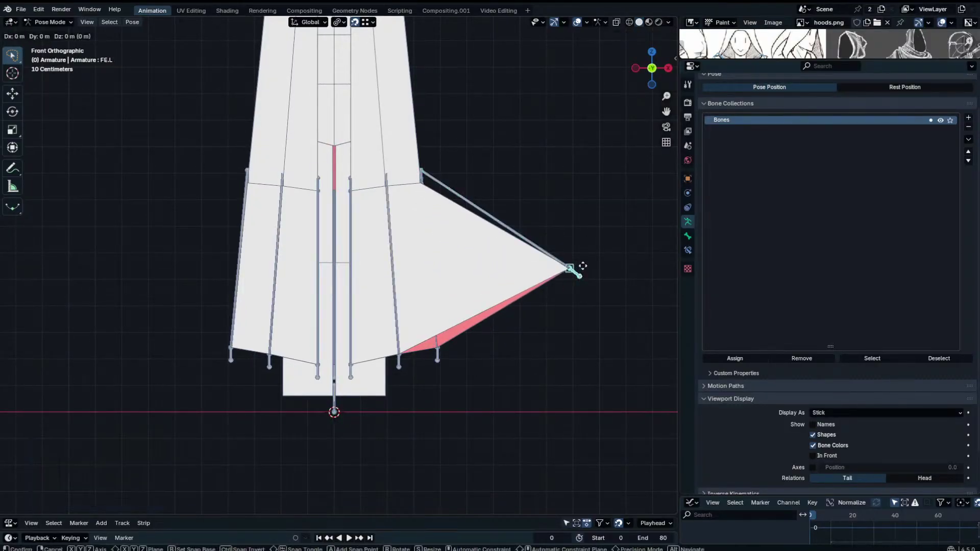
{"action": "right_click", "coordinate": [592, 257]}
{"action": "key", "text": "g"}
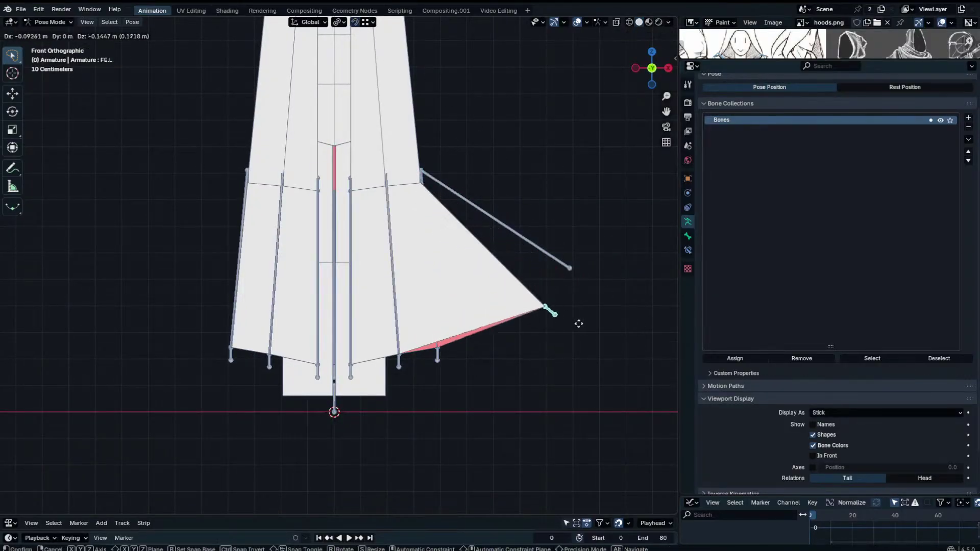
{"action": "right_click", "coordinate": [575, 270]}
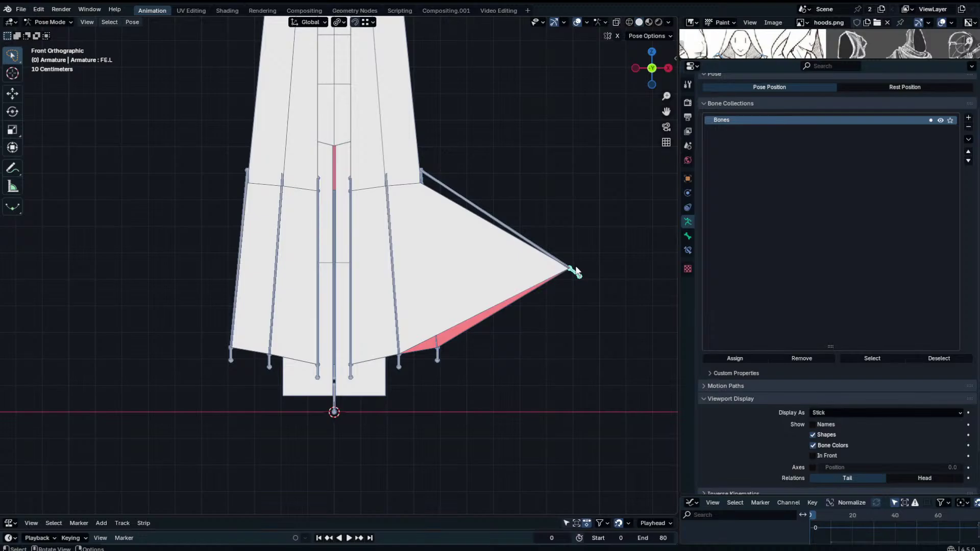
{"action": "key", "text": "g"}
{"action": "right_click", "coordinate": [596, 291]}
Try rotating FE.U.L.001 and FE.L, and moving the middle-row bone FE.U.L.
{"action": "left_click", "coordinate": [547, 252]}
{"action": "key", "text": "r"}
{"action": "right_click", "coordinate": [549, 252]}
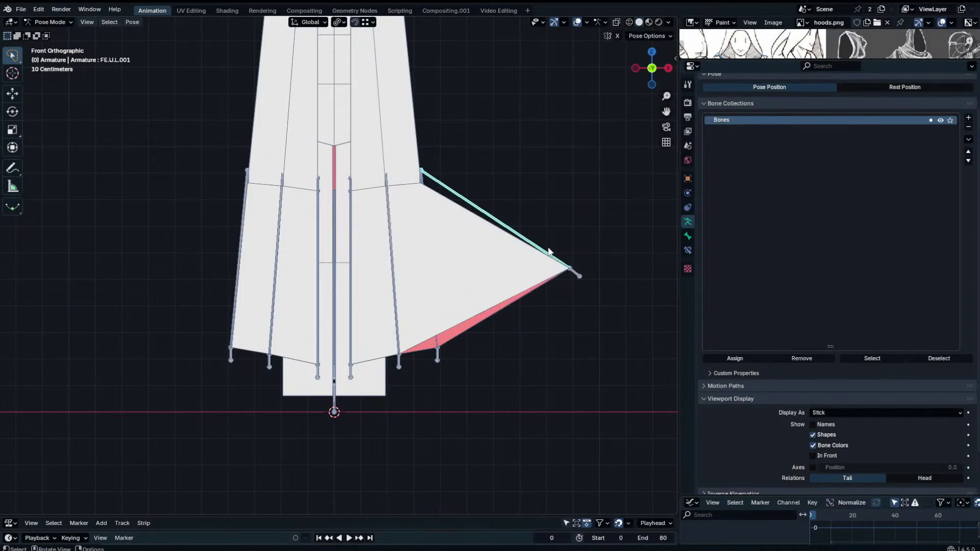
{"action": "left_click", "coordinate": [577, 279]}
{"action": "key", "text": "r"}
{"action": "right_click", "coordinate": [559, 213]}
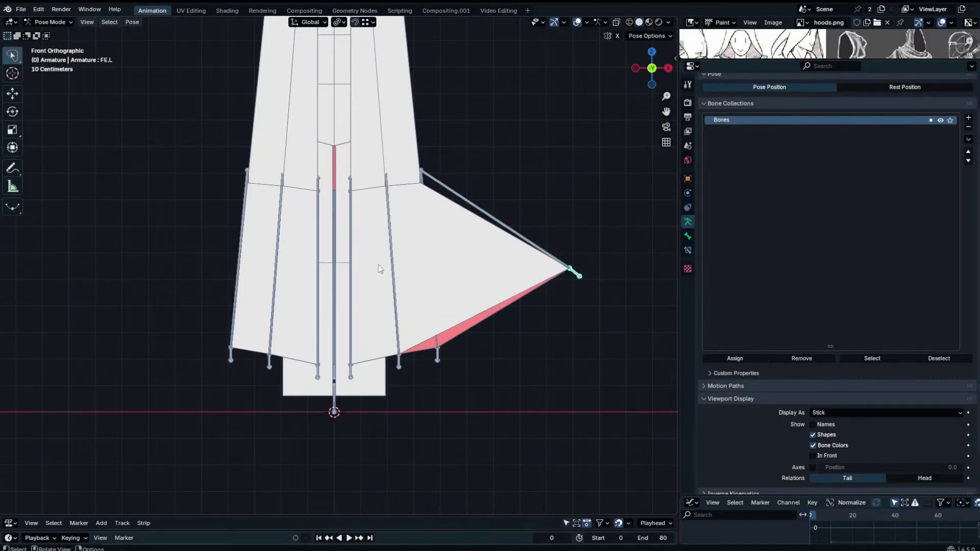
{"action": "key", "text": "r"}
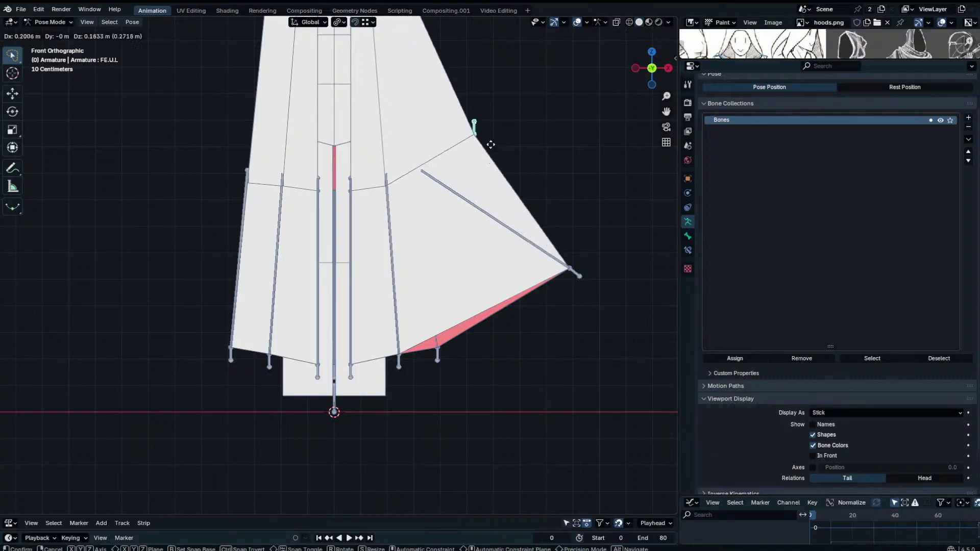
{"action": "right_click", "coordinate": [536, 265]}
{"action": "scroll", "coordinate": [550, 261], "scroll_direction": "up", "scroll_amount": 2}
{"action": "key", "text": "ctrl+Tab"}
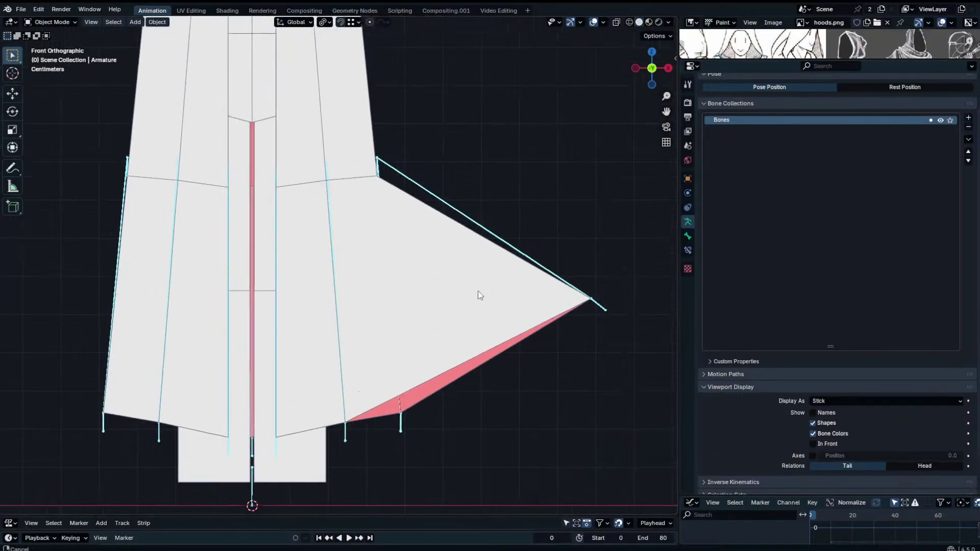
{"action": "key", "text": "g"}
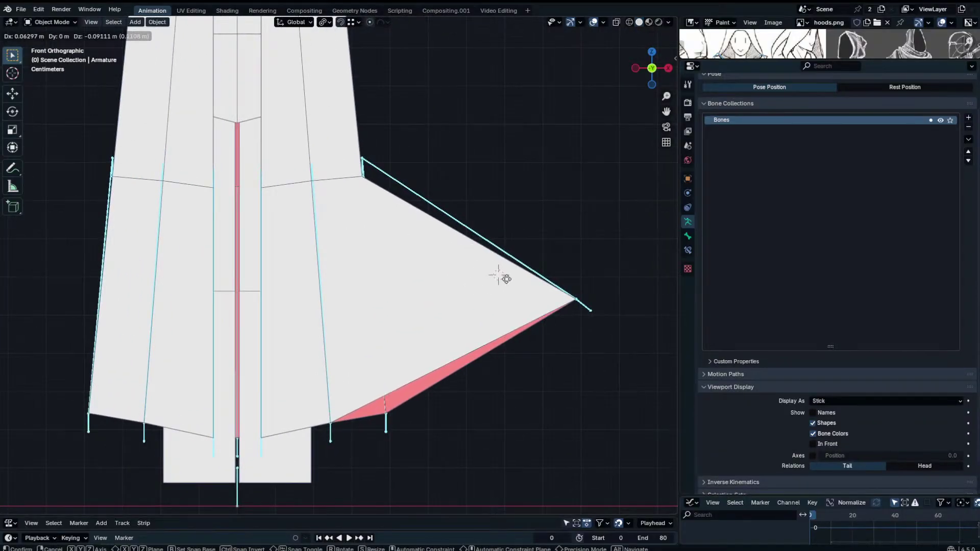
{"action": "left_click", "coordinate": [521, 309]}
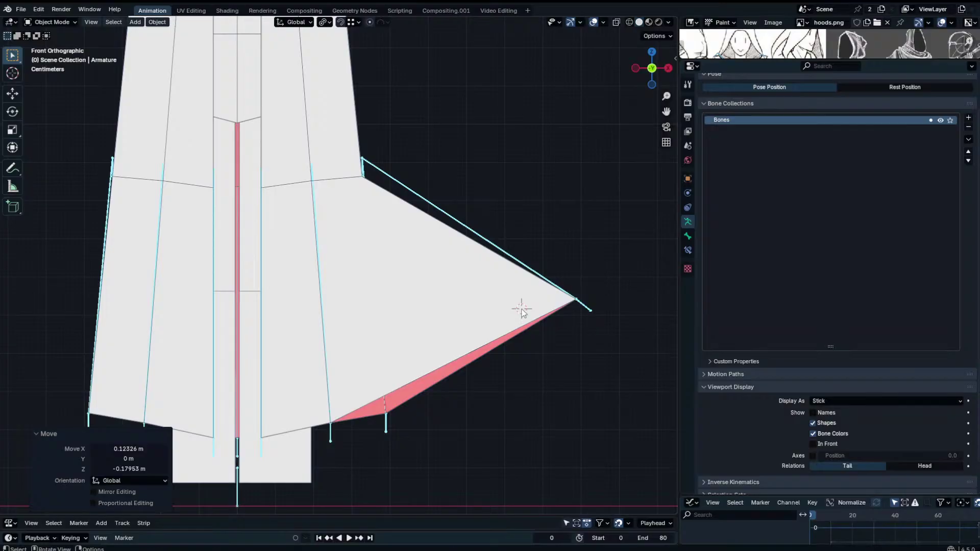
{"action": "key", "text": "ctrl+z"}
Try moving the FE.U.L bone joint in Edit Mode and the bone itself in Pose Mode.
{"action": "key", "text": "Tab"}
{"action": "key", "text": "g"}
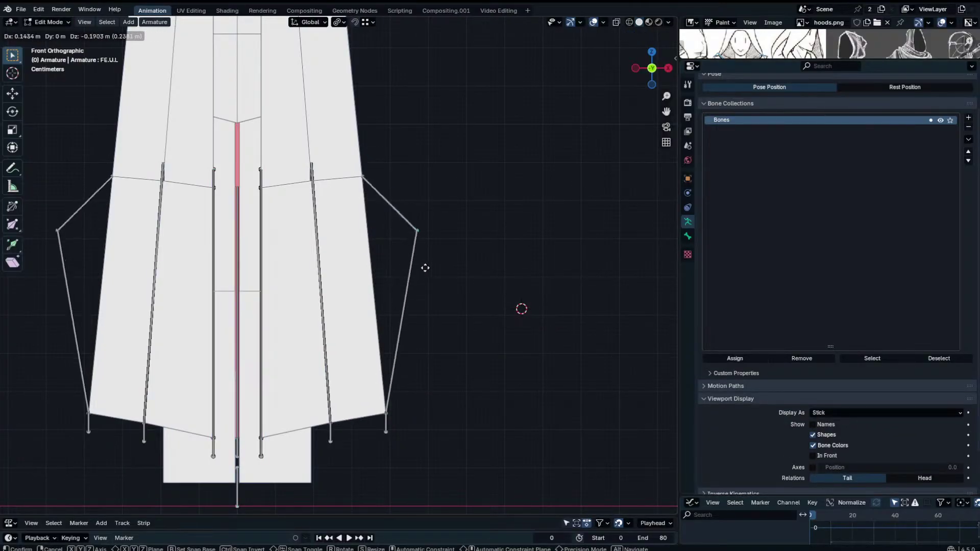
{"action": "right_click", "coordinate": [364, 183]}
{"action": "middle_click_drag", "start_coordinate": [367, 175], "coordinate": [403, 157]}
{"action": "key", "text": "g"}
{"action": "right_click", "coordinate": [260, 167]}
{"action": "key", "text": "Tab"}
{"action": "key", "text": "ctrl+Tab"}
{"action": "key", "text": "g"}
{"action": "left_click", "coordinate": [345, 182]}
{"action": "right_click", "coordinate": [347, 183]}
{"action": "key", "text": "ctrl+z"}
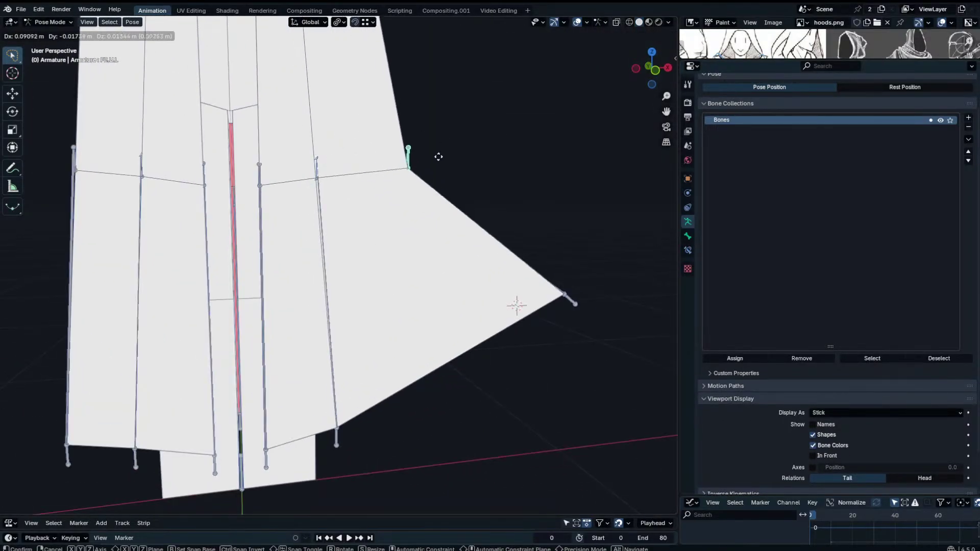
{"action": "key", "text": "Tab"}
{"action": "key", "text": "shift+d"}
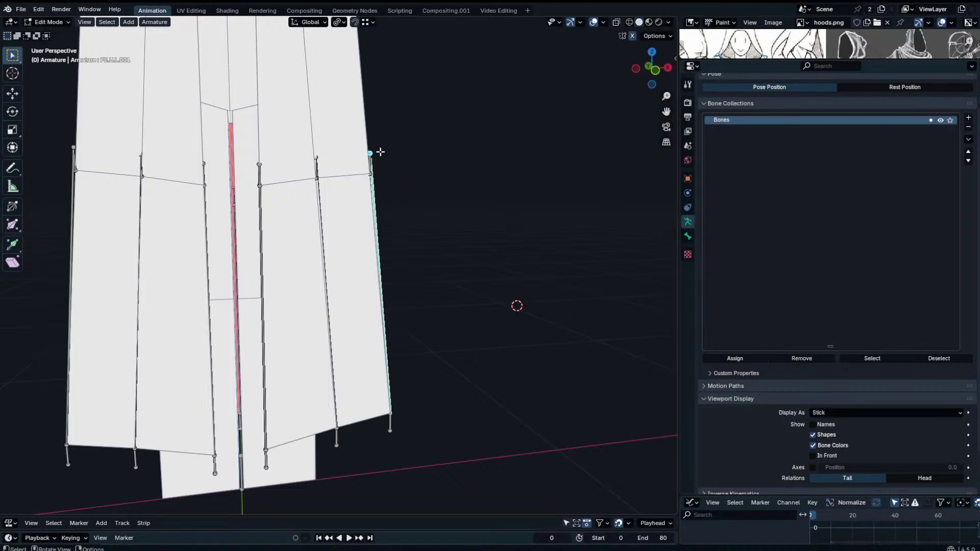
{"action": "key", "text": "x"}
{"action": "left_click", "coordinate": [373, 151]}
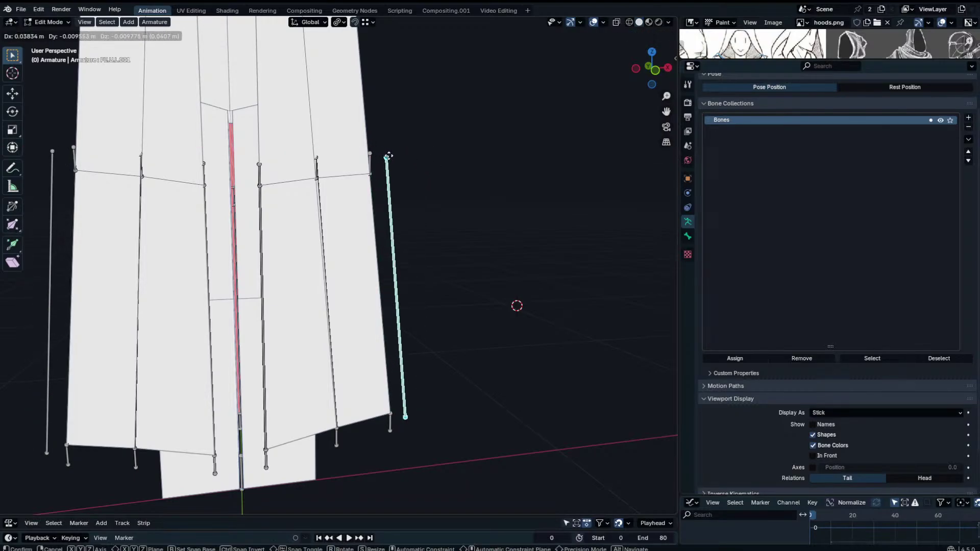
Snap the heads of FE.U.L.001 and BE.U.L.001 down to the cloak vertices at the base of their middle-row bones in Edit Mode.
{"action": "key", "text": "KP_1"}
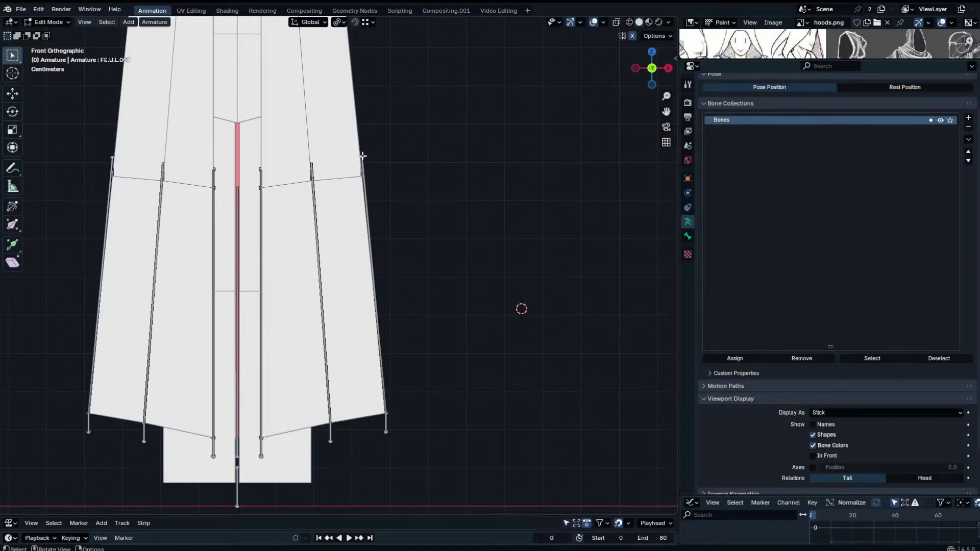
{"action": "key", "text": "g"}
{"action": "right_click", "coordinate": [365, 176]}
{"action": "middle_click_drag", "start_coordinate": [364, 176], "coordinate": [313, 212]}
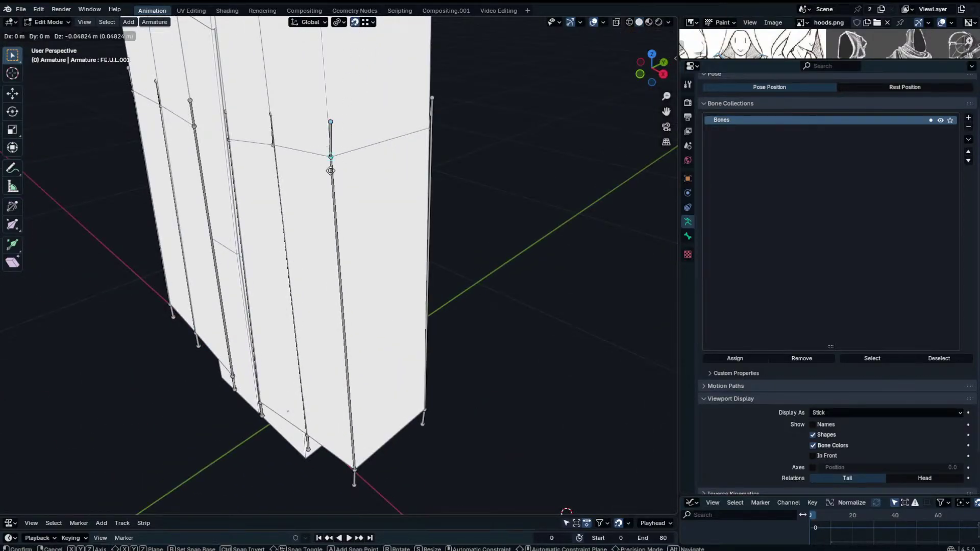
{"action": "left_click", "coordinate": [432, 97]}
{"action": "key", "text": "g"}
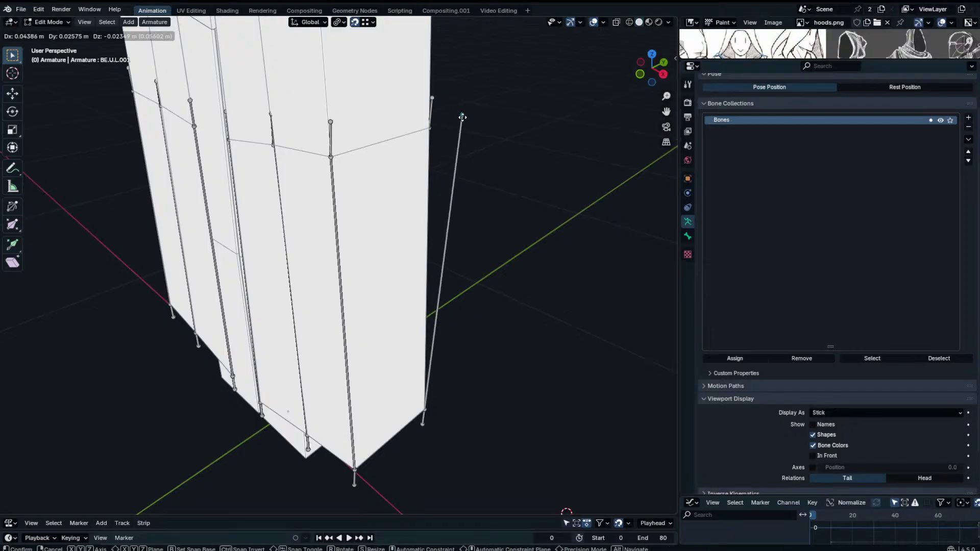
{"action": "left_click", "coordinate": [433, 129]}
Snap the head of B.U.L.001 down to the cloak vertex at the base of B.U.L.
{"action": "middle_click_drag", "start_coordinate": [433, 129], "coordinate": [297, 131]}
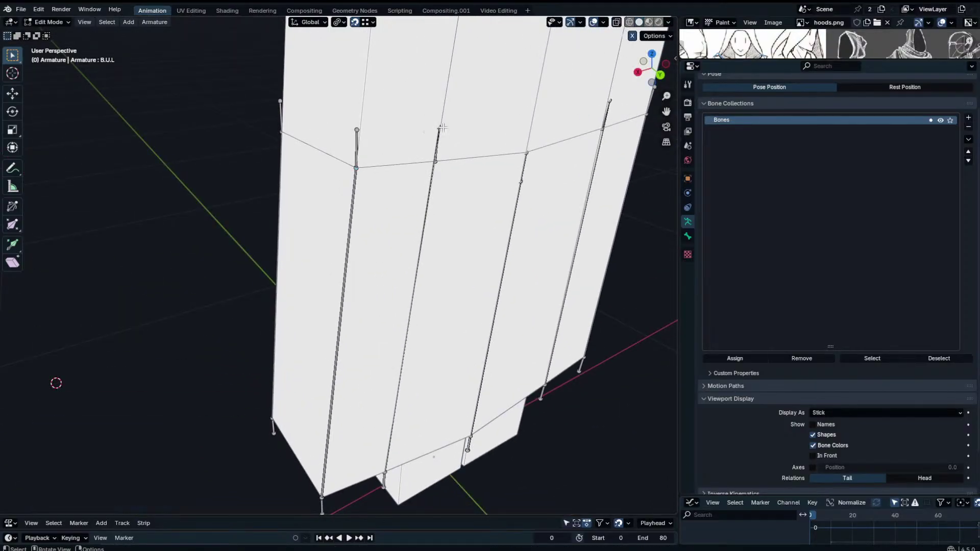
{"action": "key", "text": "g"}
{"action": "right_click", "coordinate": [454, 150]}
{"action": "key", "text": "g"}
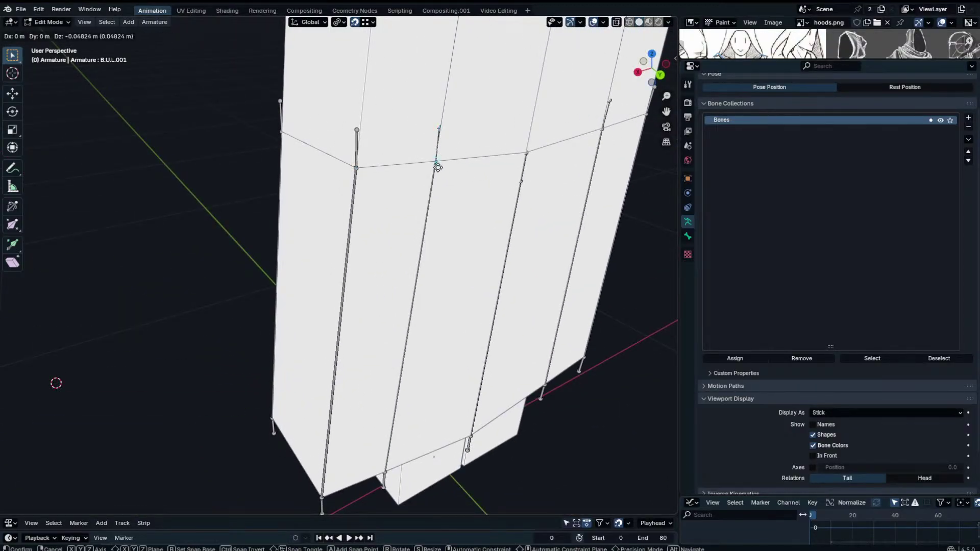
{"action": "left_click", "coordinate": [436, 162]}
Try moving the middle-row bone BCU at the cloak's back centre.
{"action": "middle_click_drag", "start_coordinate": [527, 155], "coordinate": [497, 164]}
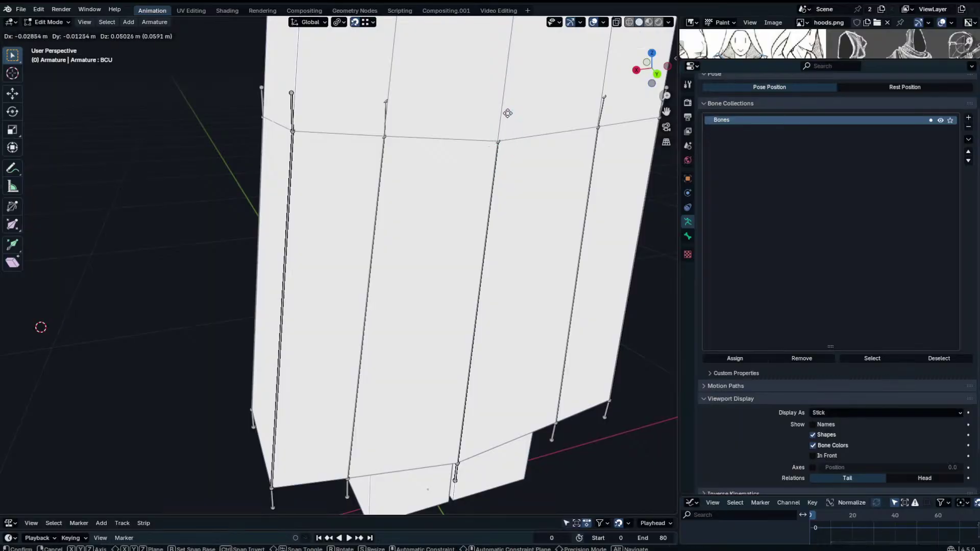
{"action": "key", "text": "g"}
{"action": "right_click", "coordinate": [505, 153]}
{"action": "scroll", "coordinate": [514, 153], "scroll_direction": "down", "scroll_amount": 3}
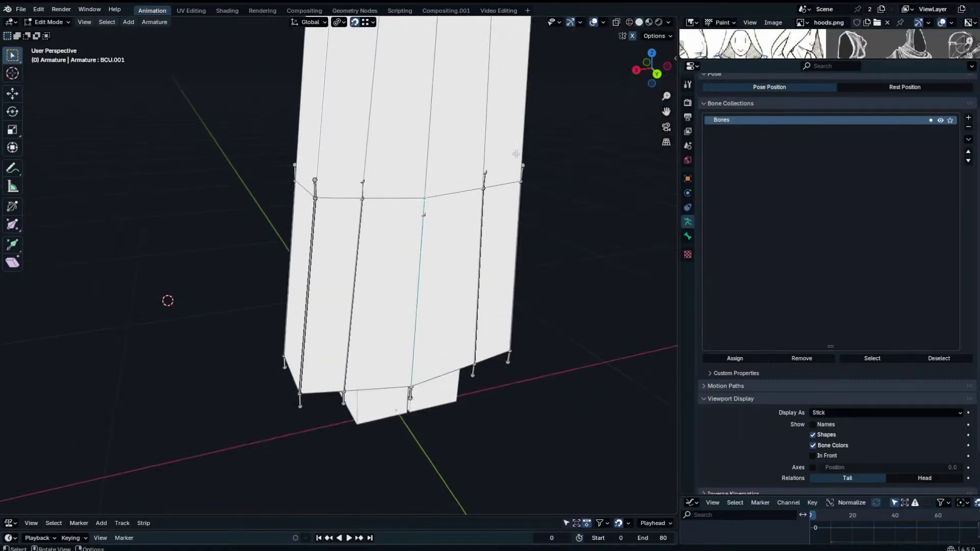
{"action": "left_click", "coordinate": [493, 175]}
{"action": "middle_click_drag", "start_coordinate": [516, 153], "coordinate": [567, 174]}
{"action": "key", "text": "g"}
{"action": "right_click", "coordinate": [504, 204]}
{"action": "left_click", "coordinate": [486, 177]}
Snap the head of F.U.L.001 down to the cloak vertex at the base of F.U.L.
{"action": "middle_click_drag", "start_coordinate": [357, 197], "coordinate": [412, 193], "text": "shift"}
{"action": "scroll", "coordinate": [412, 193], "scroll_direction": "up", "scroll_amount": 1}
{"action": "left_click", "coordinate": [415, 166]}
{"action": "key", "text": "g"}
{"action": "right_click", "coordinate": [424, 182]}
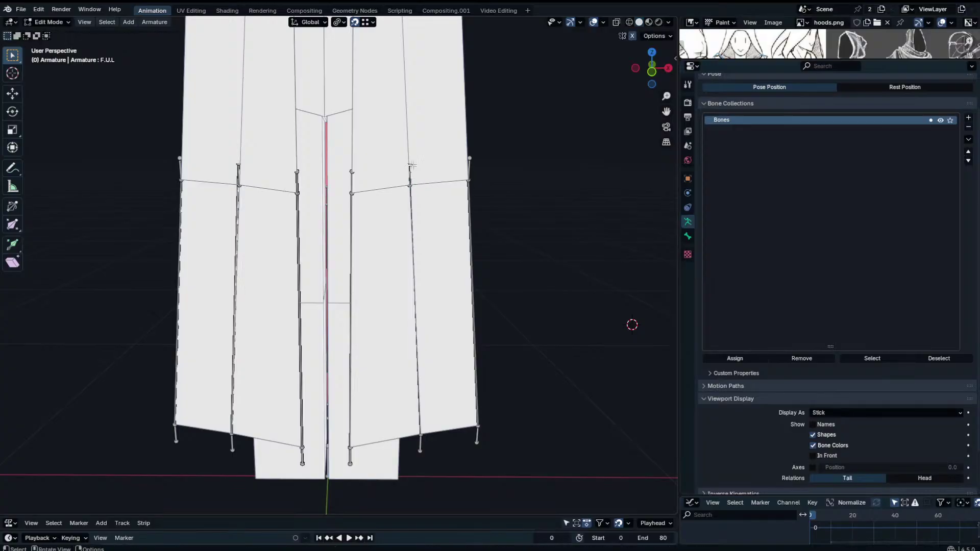
{"action": "left_click", "coordinate": [413, 167]}
{"action": "key", "text": "g"}
{"action": "left_click", "coordinate": [417, 189]}
Snap the head of FF.U.L.001 down to the cloak vertex at the base of FF.U.L.
{"action": "left_click", "coordinate": [353, 171]}
{"action": "key", "text": "g"}
{"action": "right_click", "coordinate": [379, 171]}
{"action": "left_click", "coordinate": [355, 172]}
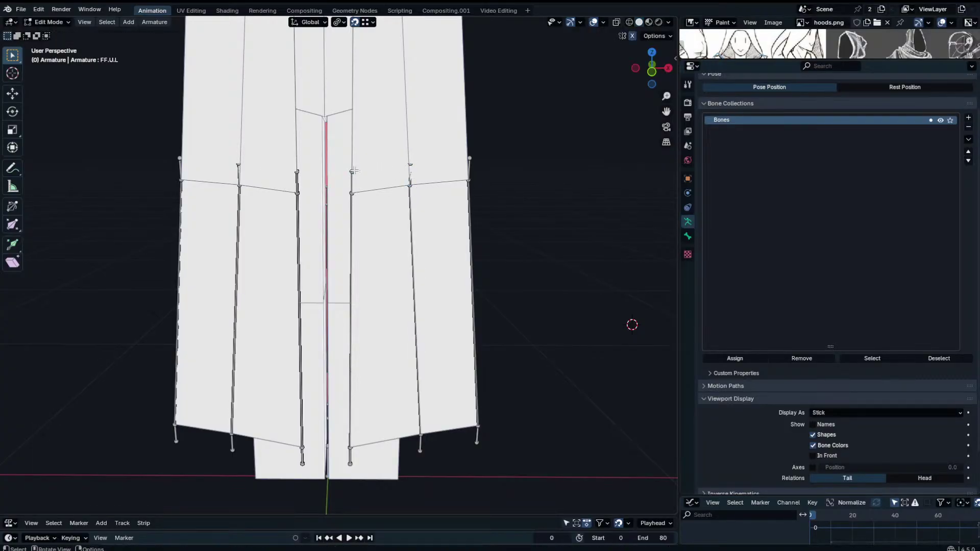
{"action": "key", "text": "g"}
{"action": "left_click", "coordinate": [359, 195]}
Clear the rotation of FE.U.L.001 in Pose Mode.
{"action": "key", "text": "ctrl+Tab"}
{"action": "scroll", "coordinate": [484, 220], "scroll_direction": "down", "scroll_amount": 2}
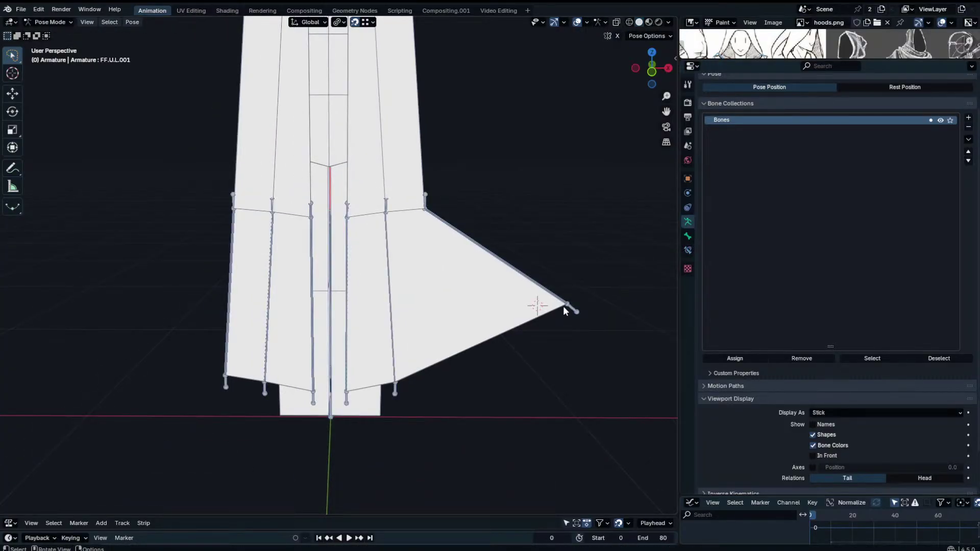
{"action": "left_click", "coordinate": [551, 286]}
{"action": "key", "text": "alt+r"}
Try moving the FE.L hem bone away from the cloak in Pose Mode.
{"action": "left_click", "coordinate": [433, 396]}
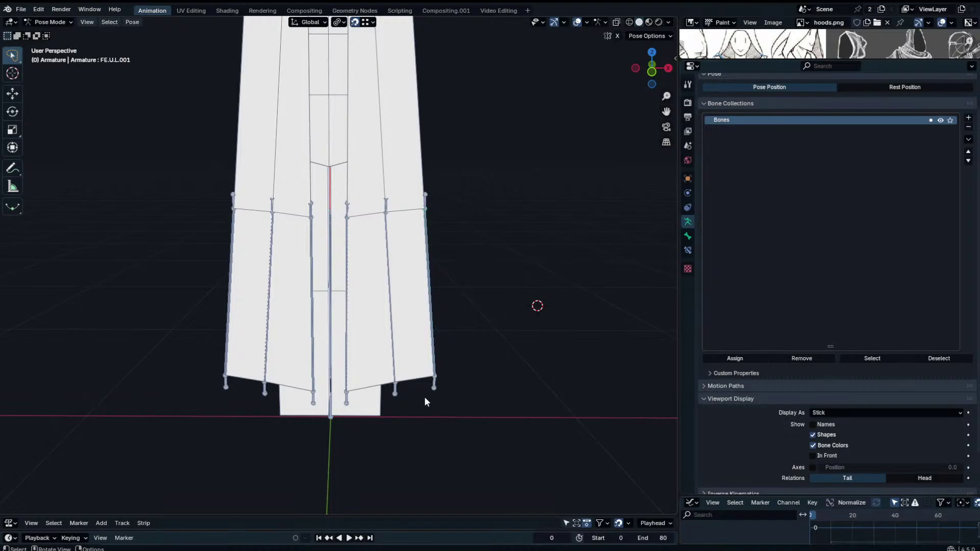
{"action": "middle_click_drag", "start_coordinate": [424, 396], "coordinate": [443, 388]}
{"action": "key", "text": "g"}
{"action": "right_click", "coordinate": [553, 316]}
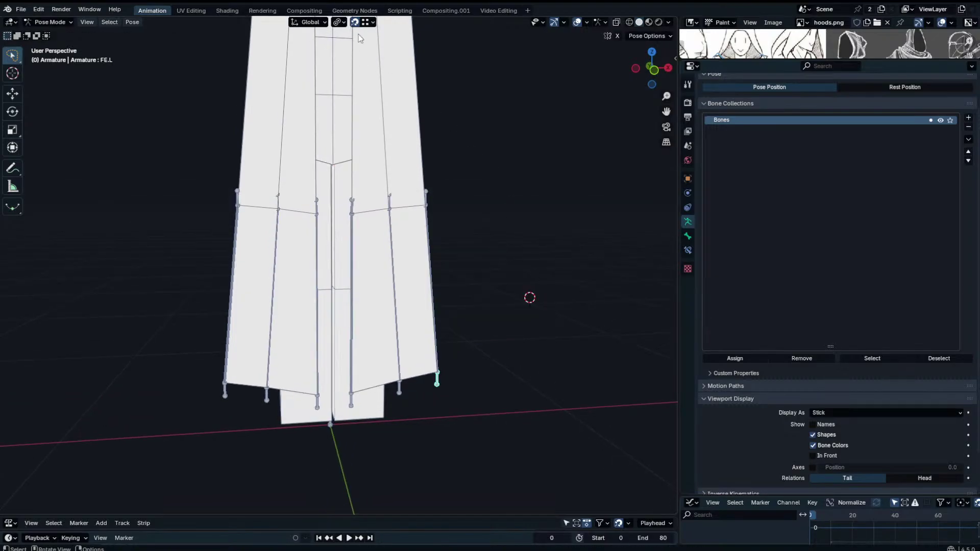
{"action": "key", "text": "g"}
{"action": "left_click", "coordinate": [507, 297]}
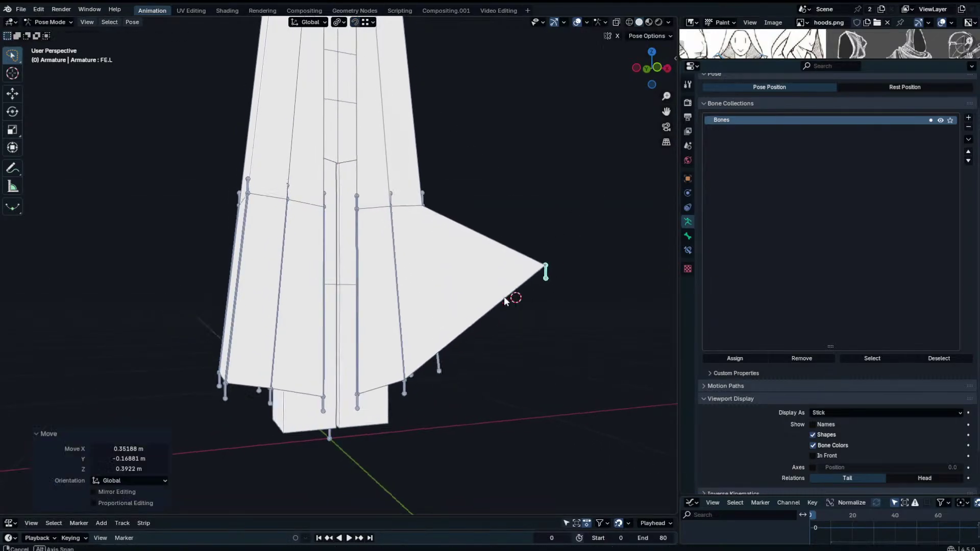
{"action": "middle_click_drag", "start_coordinate": [508, 298], "coordinate": [455, 273]}
{"action": "key", "text": "ctrl+z"}
Rotate the long bones on the cloak's left side to flare the hem.
{"action": "key", "text": "KP_1"}
{"action": "left_click", "coordinate": [422, 220]}
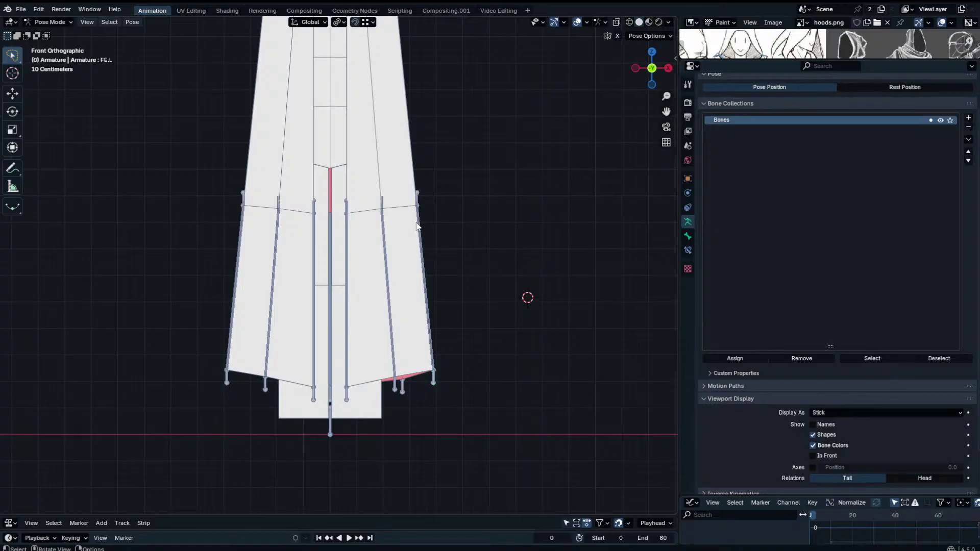
{"action": "left_click", "coordinate": [419, 221]}
{"action": "key", "text": "r"}
{"action": "left_click", "coordinate": [368, 256]}
Select the cloak mesh in Object Mode and turn on viewport display of its Subdivision modifier.
{"action": "middle_click_drag", "start_coordinate": [453, 240], "coordinate": [396, 292]}
{"action": "key", "text": "ctrl+Tab"}
{"action": "left_click", "coordinate": [403, 332]}
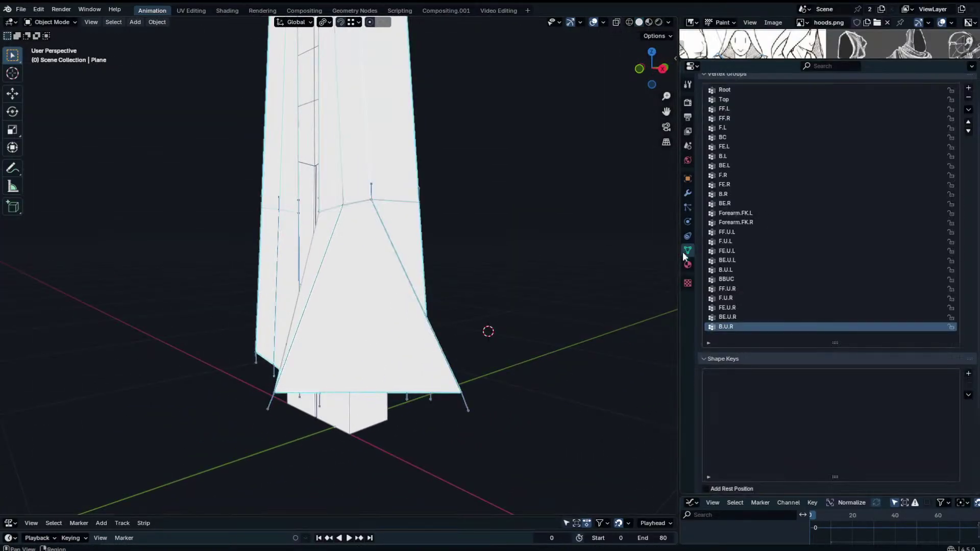
{"action": "left_click", "coordinate": [688, 194]}
{"action": "left_click", "coordinate": [928, 306]}
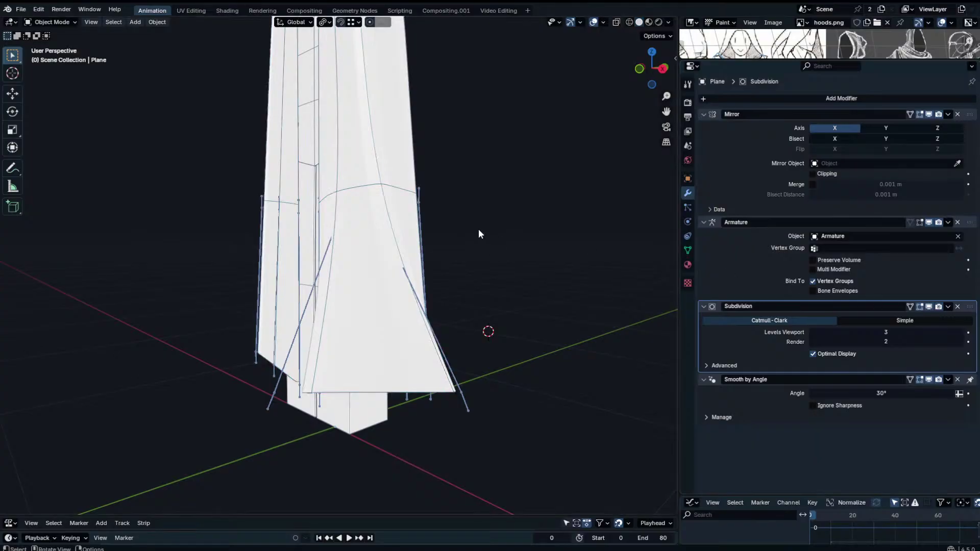
Rotate the long bones on the cloak's side in Pose Mode to flare the hem further.
{"action": "middle_click_drag", "start_coordinate": [477, 231], "coordinate": [415, 172]}
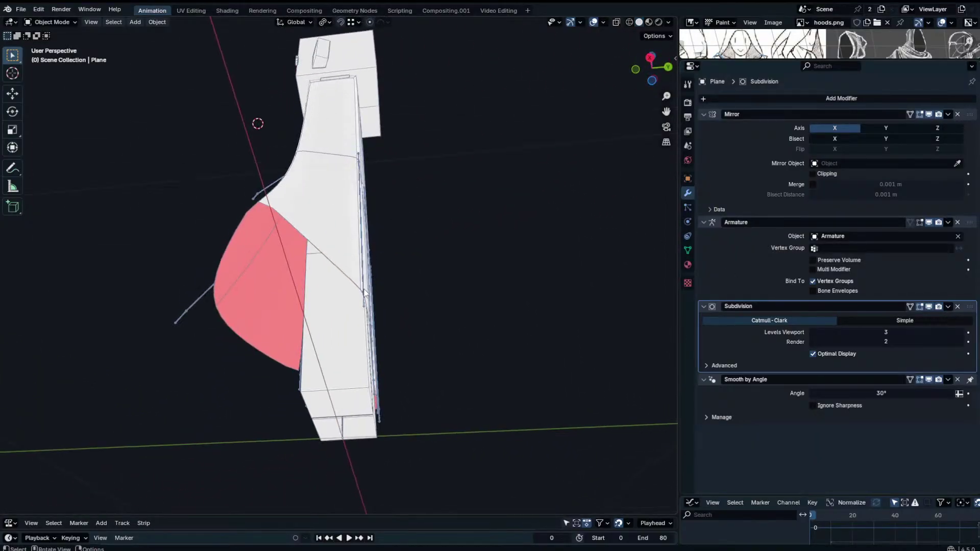
{"action": "key", "text": "ctrl+Tab"}
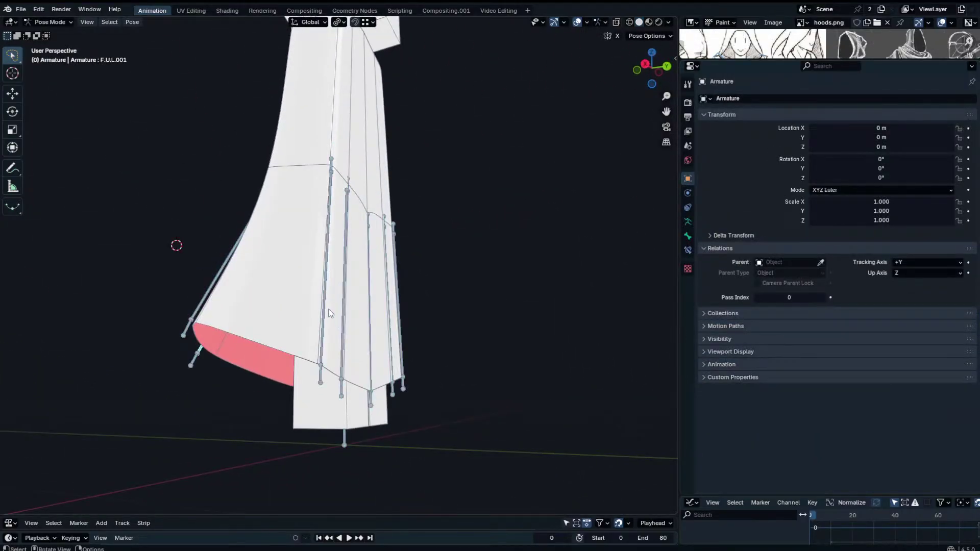
{"action": "left_click", "coordinate": [328, 309]}
{"action": "middle_click_drag", "start_coordinate": [328, 309], "coordinate": [282, 302]}
{"action": "key", "text": "r"}
{"action": "key", "text": "r"}
{"action": "left_click", "coordinate": [317, 273]}
{"action": "left_click", "coordinate": [365, 268]}
{"action": "key", "text": "r"}
{"action": "key", "text": "r"}
{"action": "right_click", "coordinate": [377, 269]}
Rotate the long bones toward the cloak's back around the X axis to swing the rear hem outward.
{"action": "key", "text": "r"}
{"action": "middle_click_drag", "start_coordinate": [378, 268], "coordinate": [351, 253]}
{"action": "key", "text": "x"}
{"action": "left_click", "coordinate": [419, 207]}
{"action": "key", "text": "r"}
{"action": "key", "text": "x"}
{"action": "left_click", "coordinate": [405, 204]}
{"action": "middle_click_drag", "start_coordinate": [405, 203], "coordinate": [301, 301]}
{"action": "left_click", "coordinate": [374, 259]}
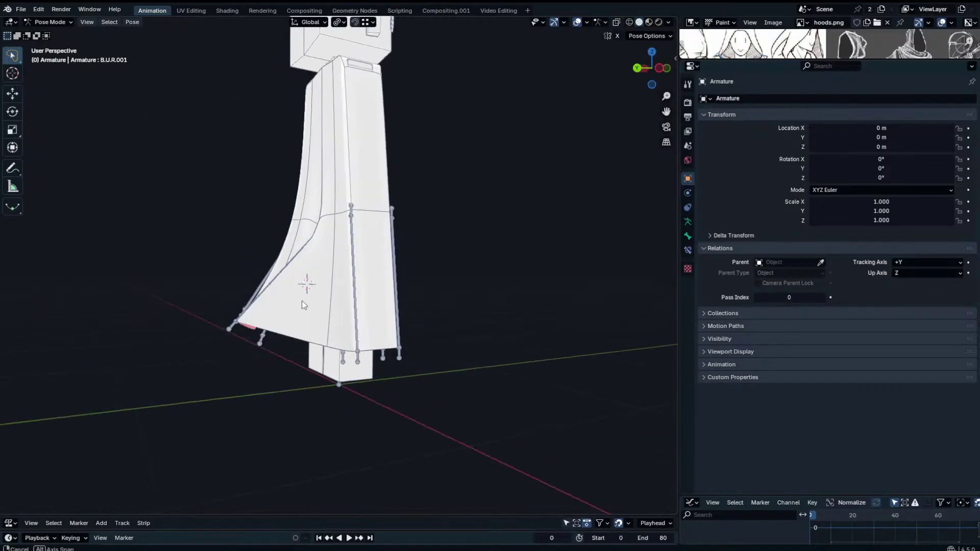
{"action": "key", "text": "r"}
{"action": "key", "text": "x"}
{"action": "left_click", "coordinate": [320, 309]}
Try moving the short middle-row bones at the cloak's back freely.
{"action": "left_click", "coordinate": [319, 225]}
{"action": "left_click", "coordinate": [320, 224]}
{"action": "middle_click_drag", "start_coordinate": [320, 224], "coordinate": [454, 225]}
{"action": "key", "text": "g"}
{"action": "right_click", "coordinate": [408, 215]}
{"action": "left_click", "coordinate": [361, 224]}
{"action": "key", "text": "g"}
{"action": "right_click", "coordinate": [374, 218]}
Try moving the BCU bone along the global Y axis to test whether it deforms the cloak.
{"action": "middle_click_drag", "start_coordinate": [376, 220], "coordinate": [366, 271]}
{"action": "key", "text": "g"}
{"action": "key", "text": "y"}
{"action": "right_click", "coordinate": [419, 243]}
{"action": "scroll", "coordinate": [367, 271], "scroll_direction": "up", "scroll_amount": 1}
{"action": "key", "text": "g"}
{"action": "key", "text": "y"}
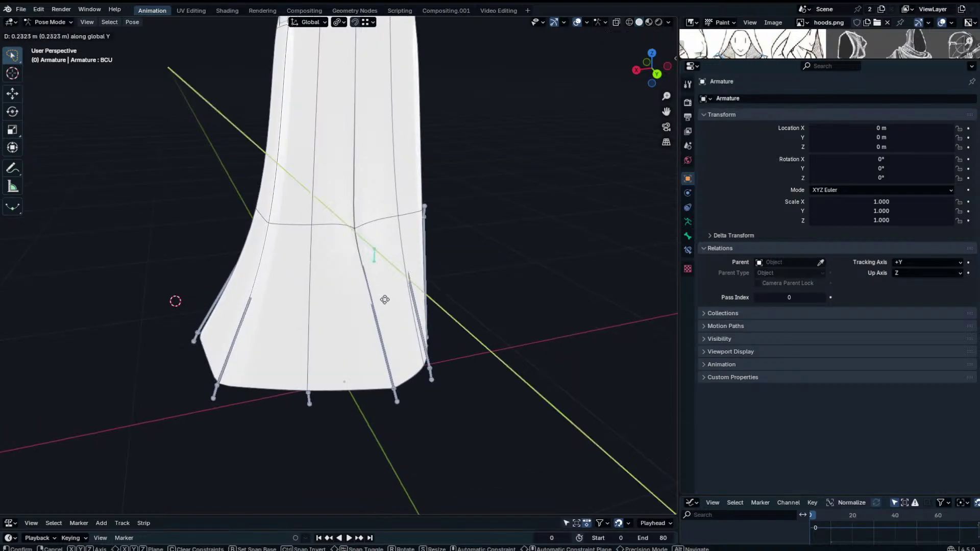
{"action": "right_click", "coordinate": [383, 290]}
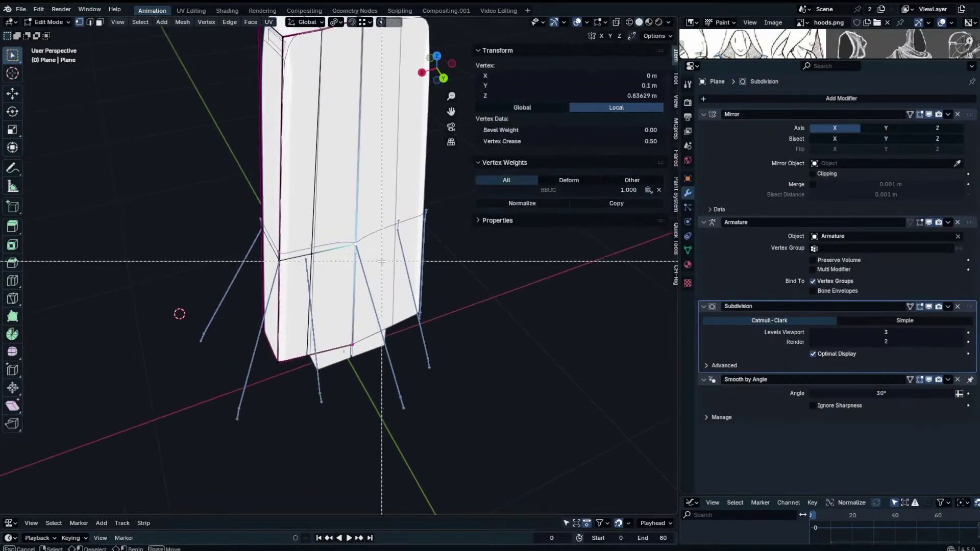
Check the vertex weights of the back-centre middle-row and hem vertices on the cloak mesh in Edit Mode.
{"action": "left_click", "coordinate": [345, 246], "text": "alt"}
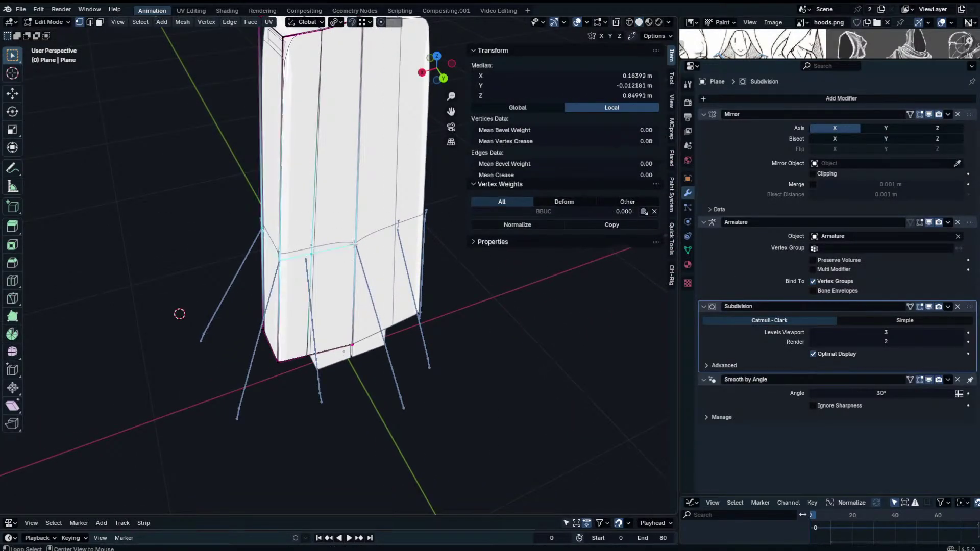
{"action": "left_click", "coordinate": [354, 341]}
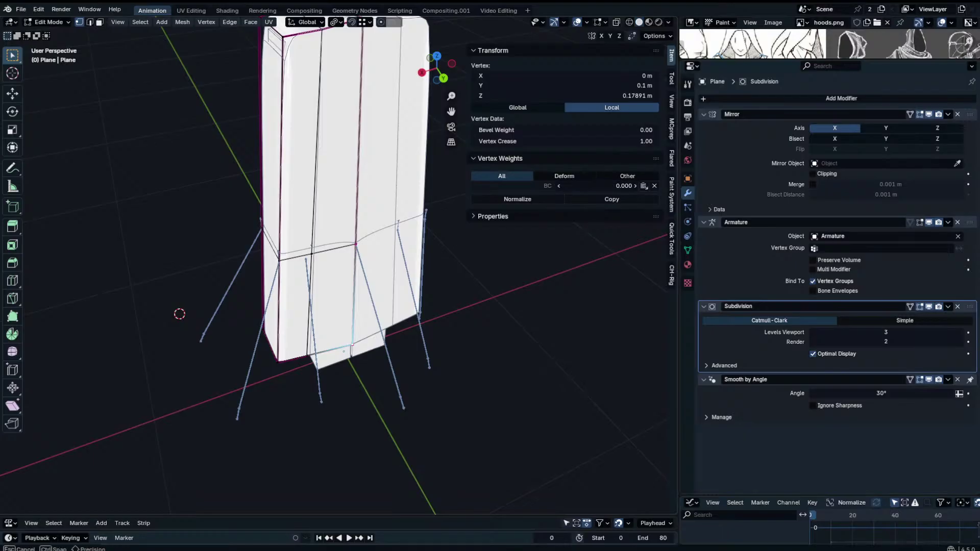
{"action": "key", "text": "Tab"}
{"action": "key", "text": "Tab"}
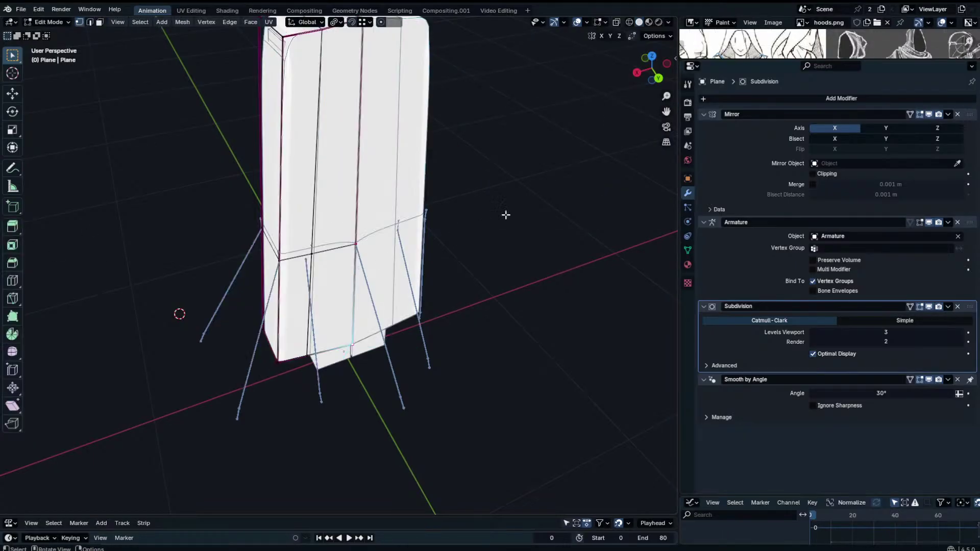
{"action": "key", "text": "n"}
{"action": "left_click", "coordinate": [352, 240]}
{"action": "key", "text": "n"}
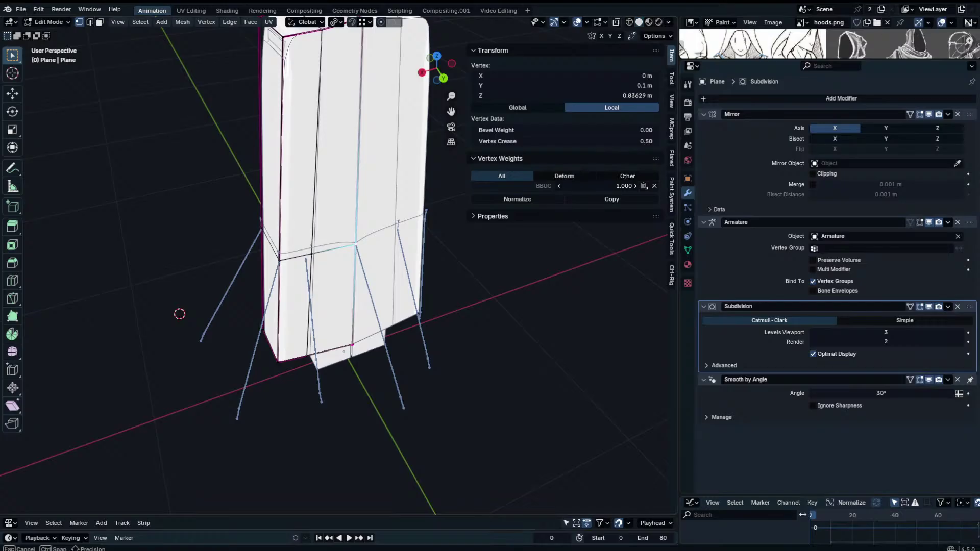
{"action": "key", "text": "n"}
{"action": "key", "text": "Tab"}
Select the back-centre bones in Pose Mode and examine their names and the cloak from below.
{"action": "left_click", "coordinate": [402, 412]}
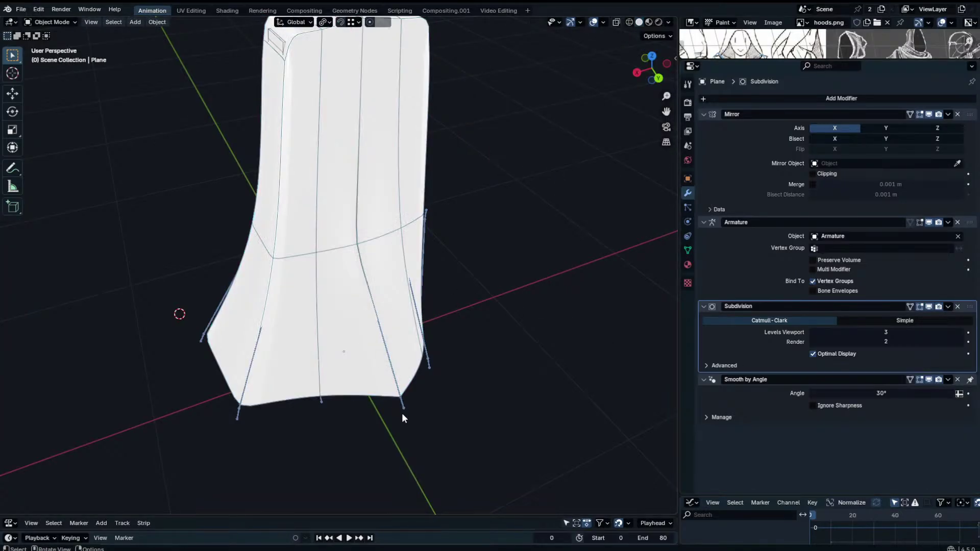
{"action": "key", "text": "ctrl+Tab"}
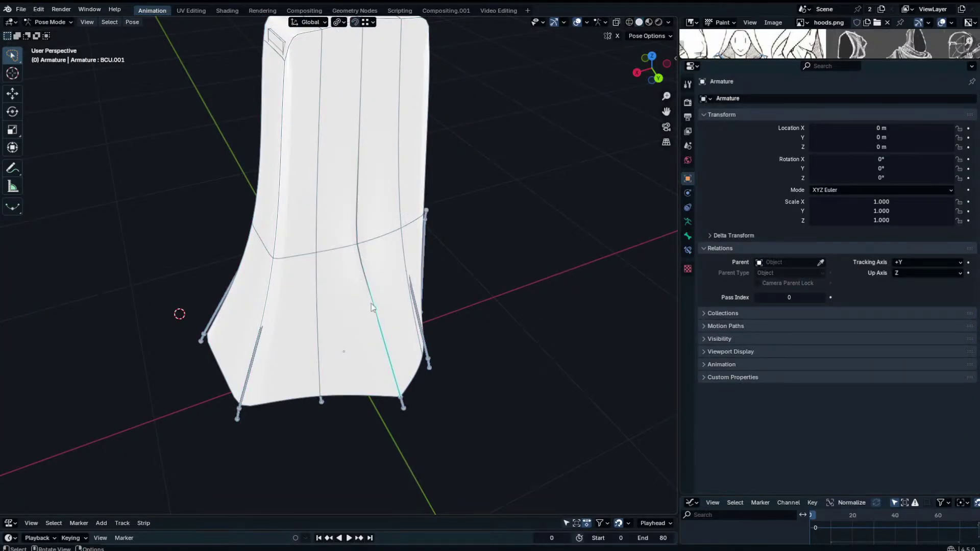
{"action": "left_click", "coordinate": [358, 248]}
{"action": "middle_click_drag", "start_coordinate": [394, 249], "coordinate": [386, 151]}
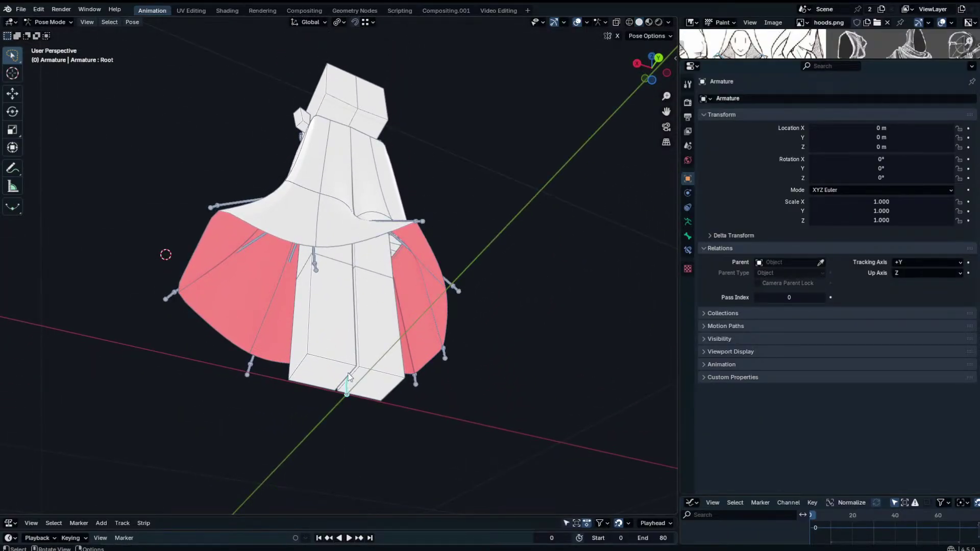
{"action": "left_click", "coordinate": [422, 226]}
{"action": "middle_click_drag", "start_coordinate": [421, 226], "coordinate": [418, 265]}
Rename the cloak mesh's BBUC vertex group as BUC.
{"action": "key", "text": "ctrl+Tab"}
{"action": "left_click", "coordinate": [363, 264]}
{"action": "key", "text": "Tab"}
{"action": "left_click", "coordinate": [687, 250]}
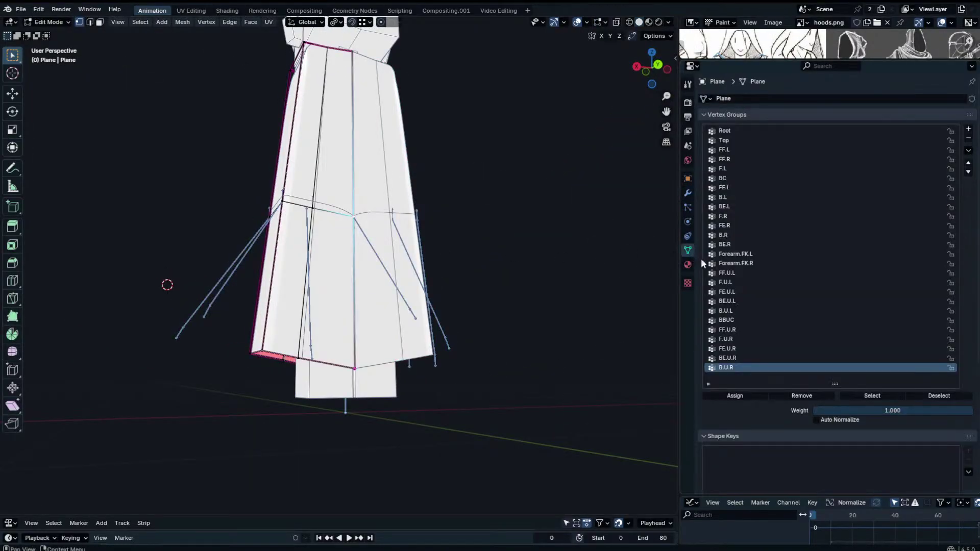
{"action": "scroll", "coordinate": [730, 331], "scroll_direction": "down", "scroll_amount": 2}
{"action": "scroll", "coordinate": [740, 315], "scroll_direction": "up", "scroll_amount": 2}
{"action": "double_click", "coordinate": [739, 320]}
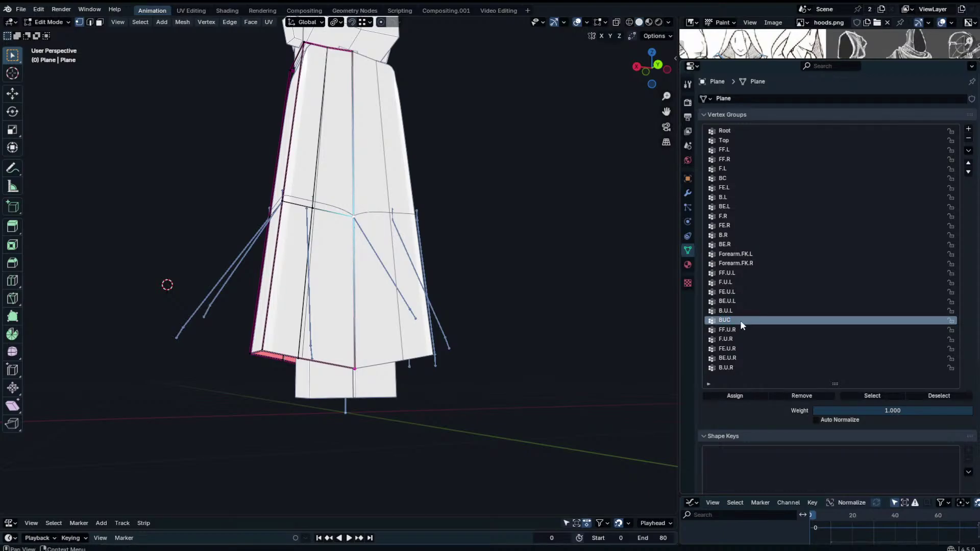
{"action": "key", "text": "Tab"}
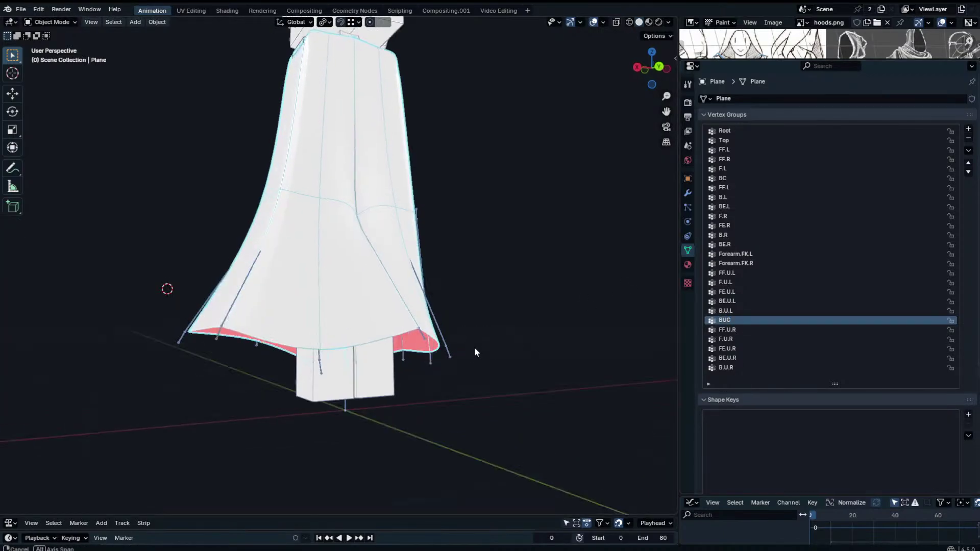
Try moving the BCU bone in Pose Mode to check whether the renamed vertex group follows it.
{"action": "mouse_move", "coordinate": [474, 347]}
{"action": "middle_mouse_down"}
{"action": "mouse_move", "coordinate": [427, 351]}
{"action": "mouse_move", "coordinate": [474, 329]}
{"action": "middle_mouse_up"}
{"action": "left_click", "coordinate": [464, 359]}
{"action": "key", "text": "ctrl+Tab"}
{"action": "left_click", "coordinate": [464, 358]}
{"action": "left_click", "coordinate": [395, 196]}
{"action": "key", "text": "g"}
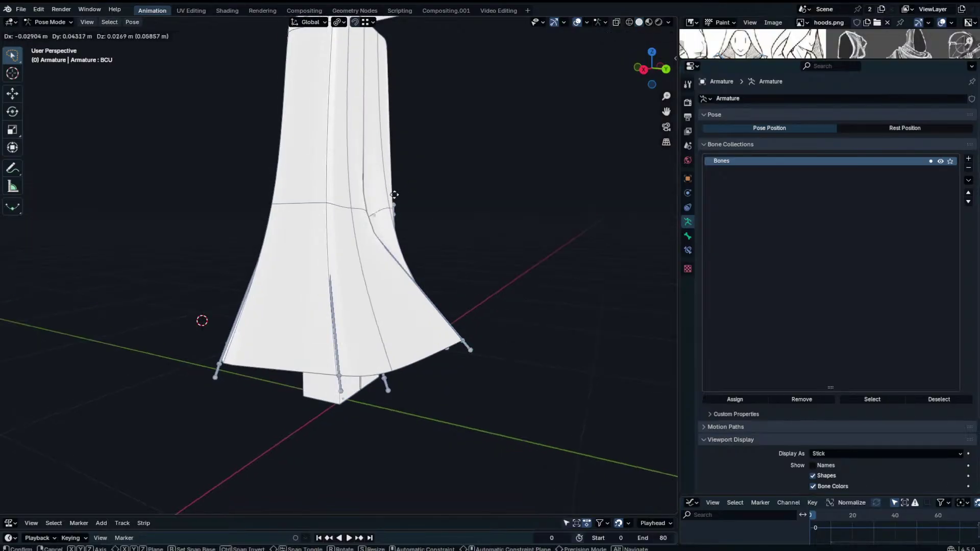
{"action": "right_click", "coordinate": [395, 193]}
{"action": "middle_click_drag", "start_coordinate": [396, 193], "coordinate": [382, 201]}
{"action": "right_click", "coordinate": [378, 205]}
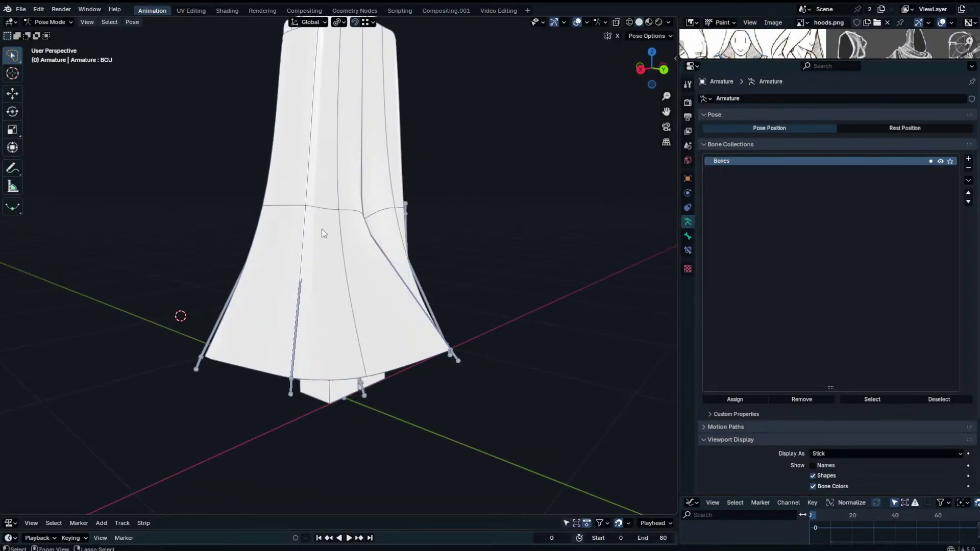
Rename the cloak's BUC vertex group as BCU so it matches the bone.
{"action": "key", "text": "ctrl+Tab"}
{"action": "left_click", "coordinate": [384, 237]}
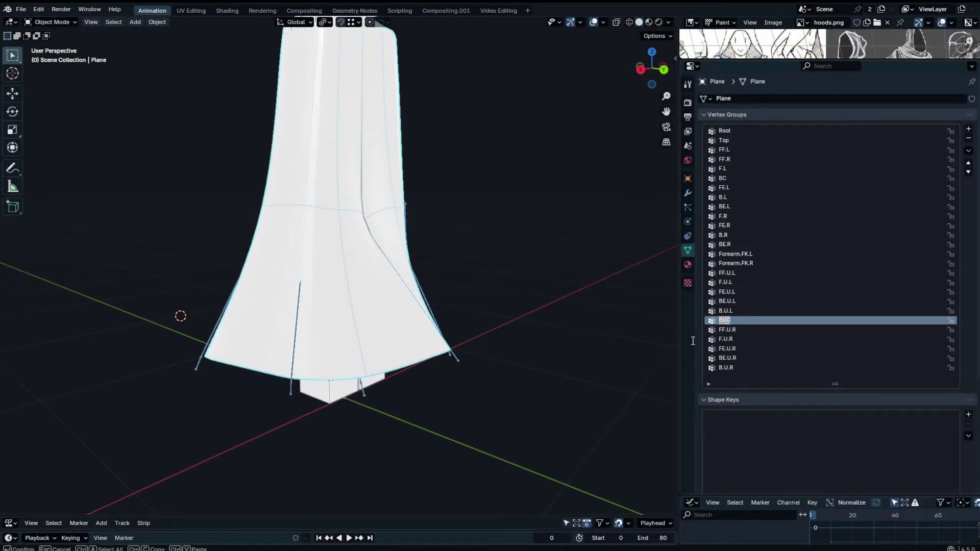
{"action": "left_click", "coordinate": [460, 363]}
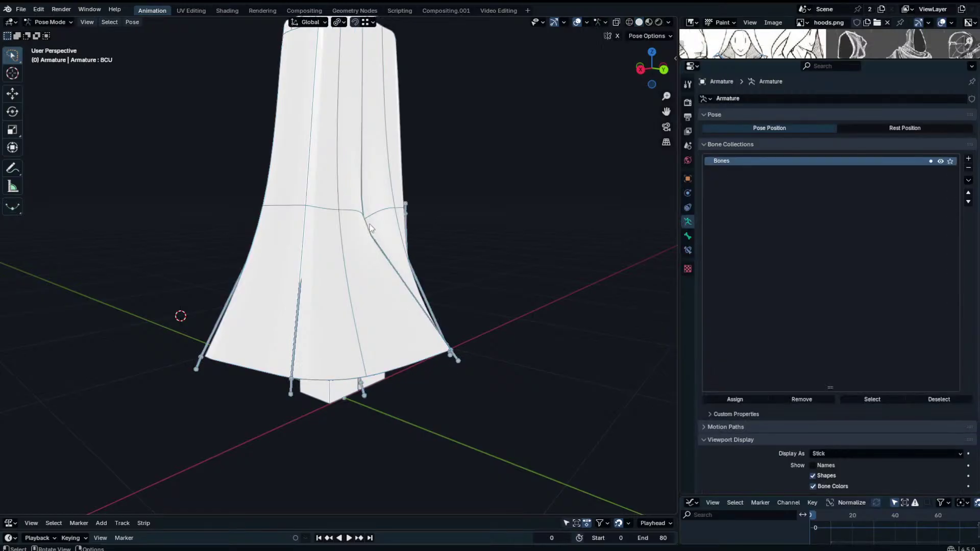
Move the BCU bone about 0.113 m along the global Y axis in Pose Mode.
{"action": "key", "text": "ctrl+Tab"}
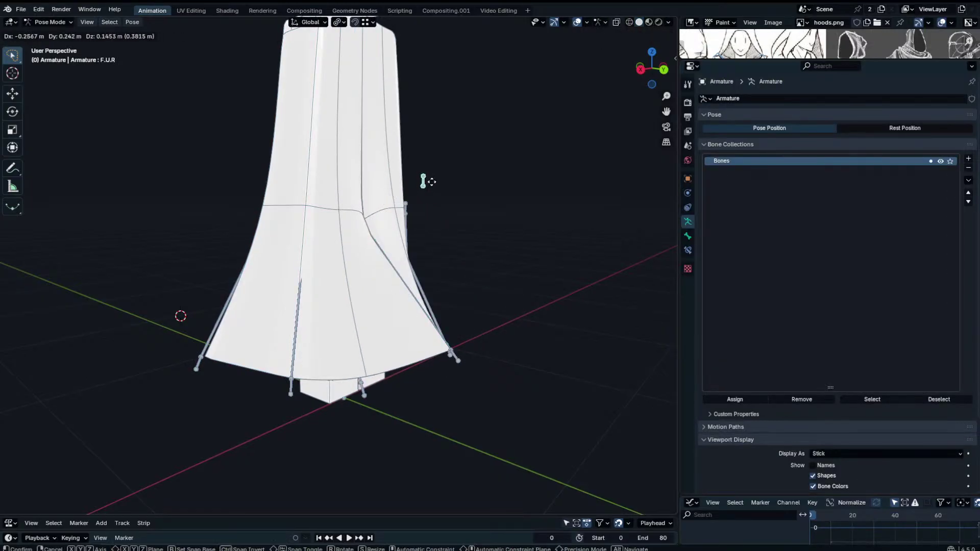
{"action": "middle_click_drag", "start_coordinate": [433, 201], "coordinate": [343, 104]}
{"action": "left_click", "coordinate": [331, 237]}
{"action": "middle_click_drag", "start_coordinate": [332, 238], "coordinate": [369, 282]}
{"action": "key", "text": "g"}
{"action": "left_click", "coordinate": [232, 292]}
{"action": "key", "text": "g"}
{"action": "left_click", "coordinate": [494, 272]}
{"action": "key", "text": "g"}
{"action": "left_click", "coordinate": [490, 282]}
{"action": "key", "text": "g"}
{"action": "key", "text": "y"}
{"action": "left_click", "coordinate": [288, 282]}
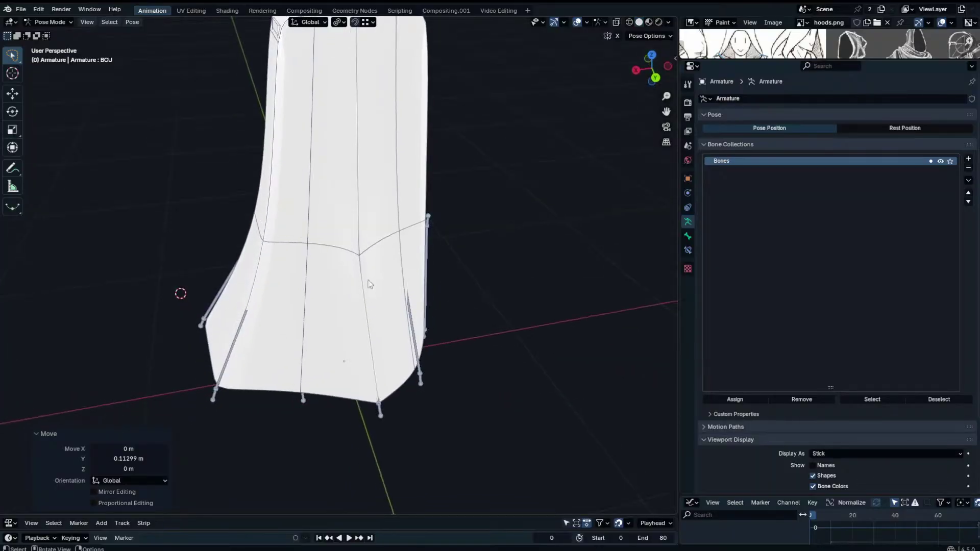
Try setting a crease of 1.00 on the middle-row edge beside the cloak's back-centre vertex.
{"action": "key", "text": "ctrl+Tab"}
{"action": "left_click", "coordinate": [382, 286]}
{"action": "key", "text": "n"}
{"action": "key", "text": "n"}
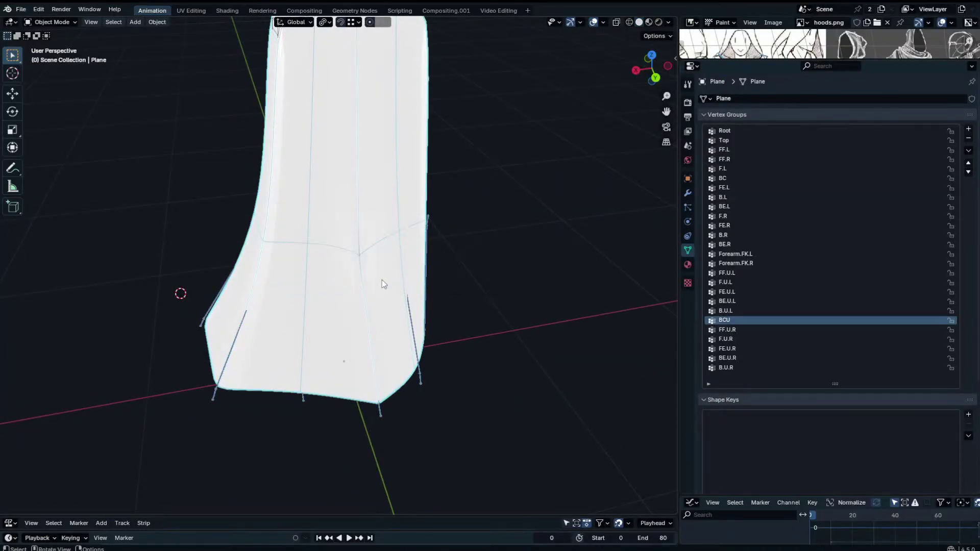
{"action": "key", "text": "Tab"}
{"action": "key", "text": "n"}
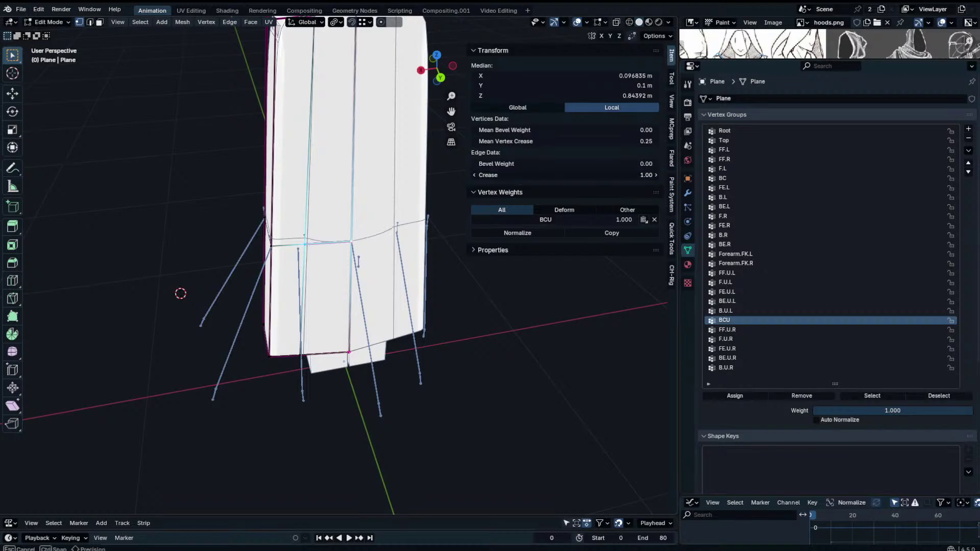
{"action": "left_click_drag", "start_coordinate": [567, 175], "coordinate": [587, 175]}
{"action": "key", "text": "n"}
{"action": "key", "text": "Tab"}
Examine the crease values and shape around the cloak's back-centre middle-row vertex in Edit Mode.
{"action": "middle_click_drag", "start_coordinate": [394, 237], "coordinate": [452, 192]}
{"action": "key", "text": "Tab"}
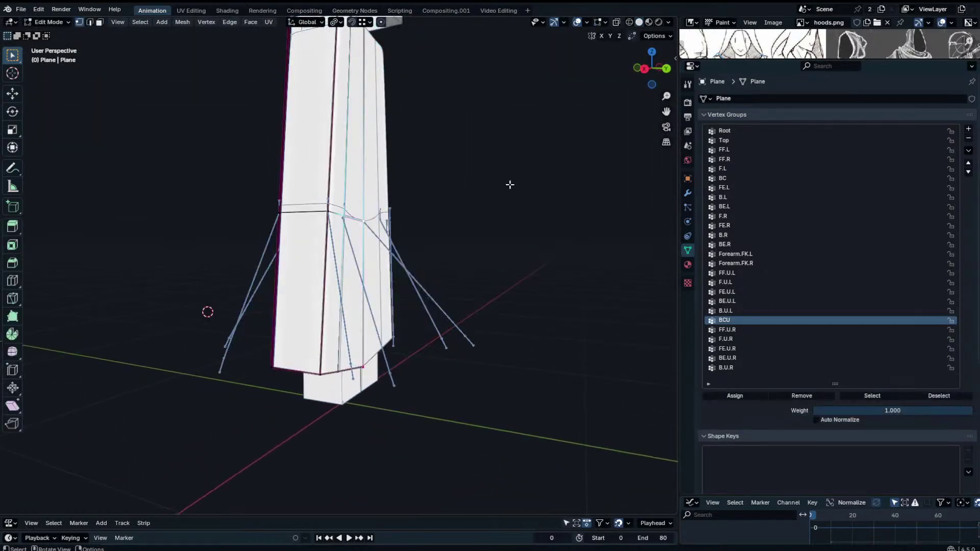
{"action": "key", "text": "n"}
{"action": "key", "text": "Tab"}
{"action": "key", "text": "Tab"}
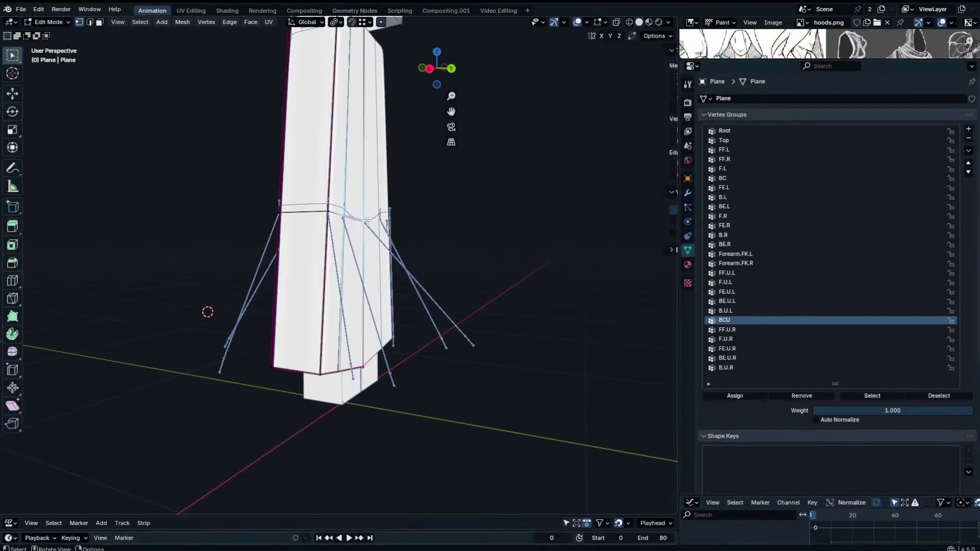
{"action": "scroll", "coordinate": [362, 252], "scroll_direction": "up", "scroll_amount": 3}
{"action": "middle_click_drag", "start_coordinate": [361, 252], "coordinate": [343, 262]}
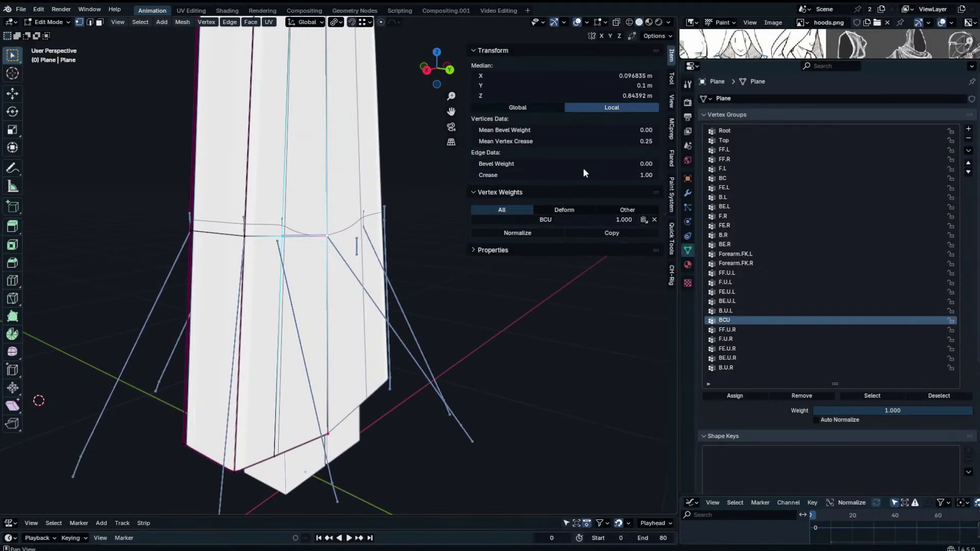
{"action": "left_click", "coordinate": [328, 236]}
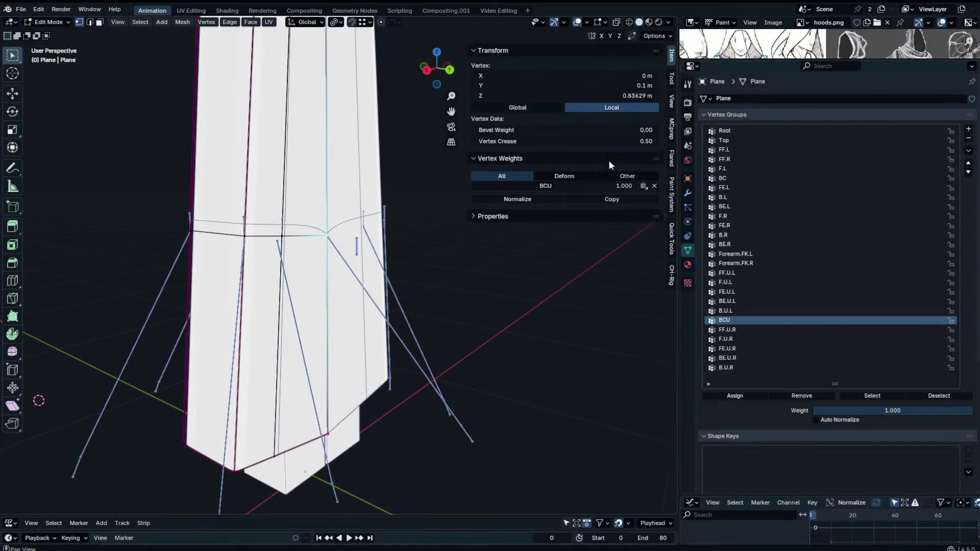
{"action": "key", "text": "Tab"}
{"action": "key", "text": "n"}
Rotate the long bone at the cloak's back centre in Pose Mode.
{"action": "middle_click_drag", "start_coordinate": [465, 214], "coordinate": [386, 142]}
{"action": "left_click", "coordinate": [295, 234]}
{"action": "key", "text": "ctrl+Tab"}
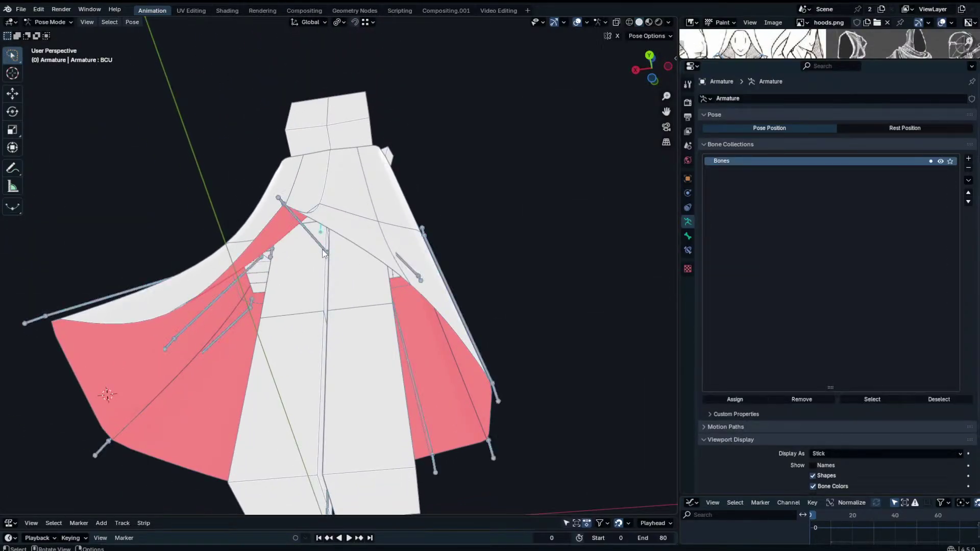
{"action": "left_click", "coordinate": [313, 232]}
{"action": "key", "text": "r"}
{"action": "left_click", "coordinate": [308, 279]}
Rotate the B.U.L.001 bone to reshape the rear left part of the flared hem.
{"action": "middle_click_drag", "start_coordinate": [309, 279], "coordinate": [409, 316]}
{"action": "left_click", "coordinate": [356, 310]}
{"action": "key", "text": "r"}
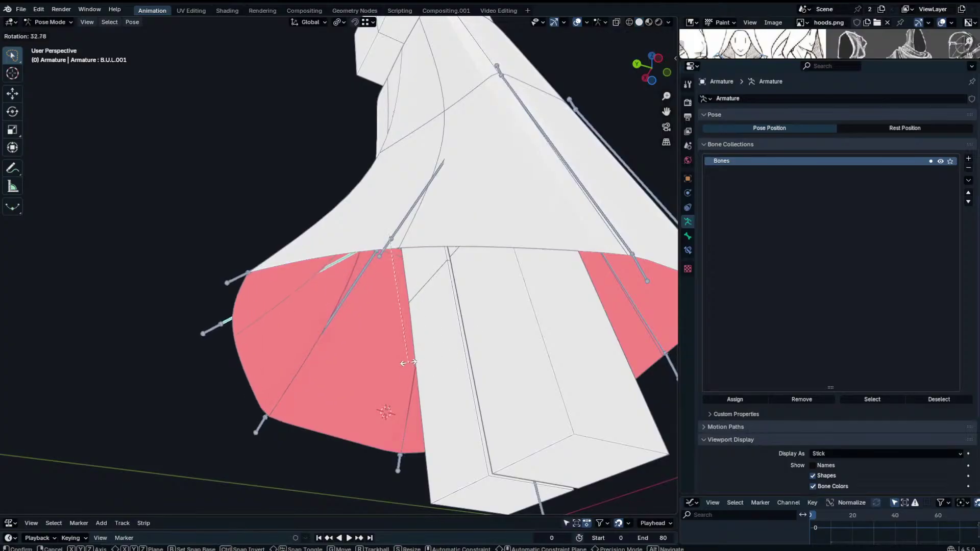
{"action": "left_click", "coordinate": [405, 363]}
{"action": "middle_click_drag", "start_coordinate": [405, 362], "coordinate": [426, 353]}
{"action": "key", "text": "r"}
{"action": "key", "text": "r"}
{"action": "left_click", "coordinate": [424, 317]}
Try moving and rotating the FE.L hem bone to test the cloak's corner.
{"action": "middle_click_drag", "start_coordinate": [424, 317], "coordinate": [303, 302]}
{"action": "scroll", "coordinate": [543, 370], "scroll_direction": "down", "scroll_amount": 3}
{"action": "left_click", "coordinate": [375, 335]}
{"action": "scroll", "coordinate": [439, 326], "scroll_direction": "up", "scroll_amount": 2}
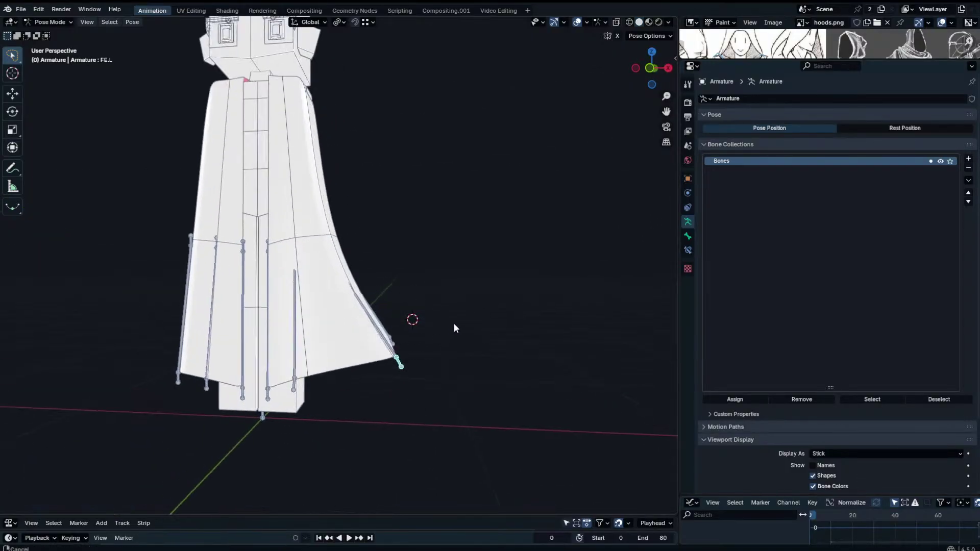
{"action": "middle_click_drag", "start_coordinate": [454, 325], "coordinate": [461, 321]}
{"action": "key", "text": "g"}
{"action": "right_click", "coordinate": [403, 311]}
{"action": "key", "text": "g"}
{"action": "right_click", "coordinate": [418, 314]}
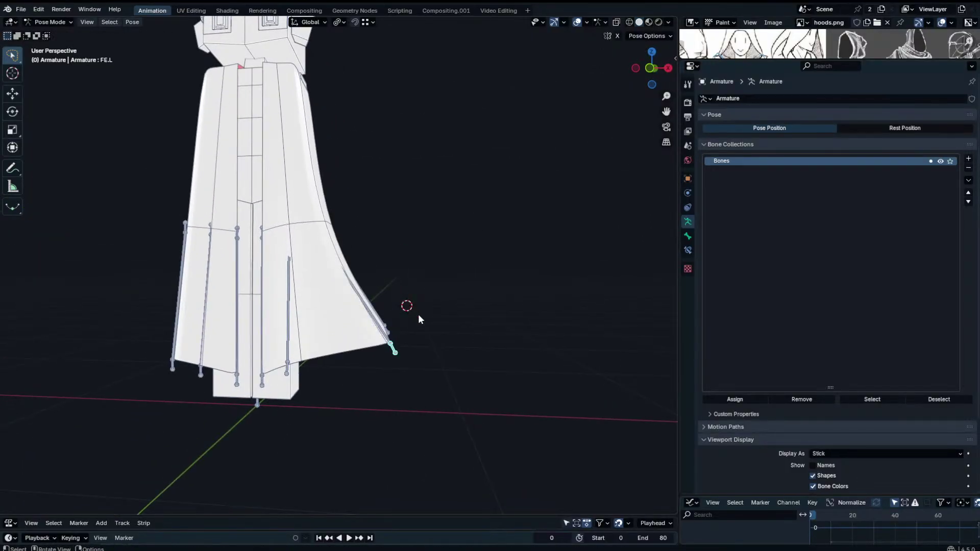
{"action": "key", "text": "r"}
{"action": "right_click", "coordinate": [415, 327]}
Clear the rotation of the flared long bones, including BCU.001, to straighten the cloak.
{"action": "middle_click_drag", "start_coordinate": [362, 249], "coordinate": [354, 288]}
{"action": "left_click", "coordinate": [290, 250]}
{"action": "key", "text": "alt+r"}
{"action": "key", "text": "alt+e"}
{"action": "left_click", "coordinate": [353, 256]}
{"action": "key", "text": "alt+r"}
{"action": "left_click", "coordinate": [345, 267]}
{"action": "key", "text": "alt+r"}
{"action": "key", "text": "alt+r"}
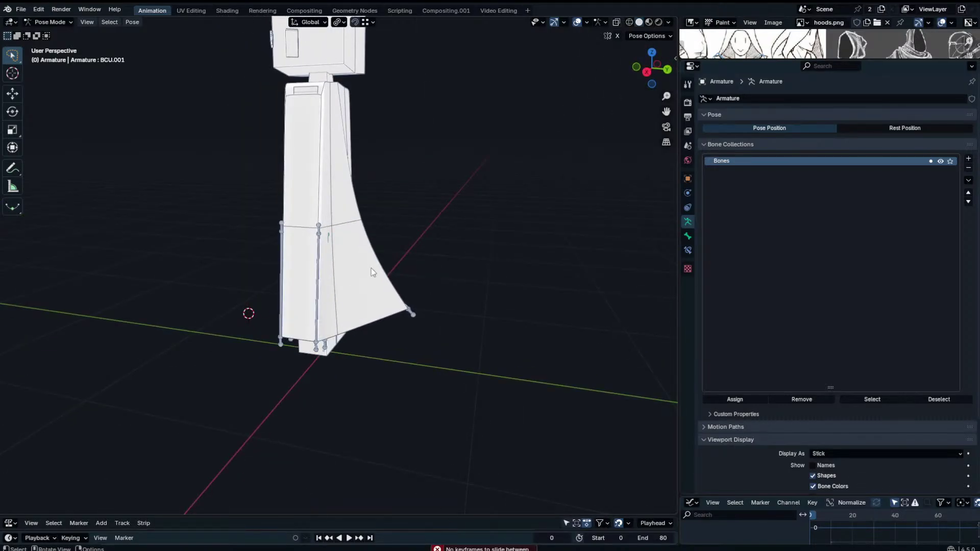
{"action": "left_click", "coordinate": [372, 272]}
{"action": "key", "text": "alt+r"}
{"action": "middle_click_drag", "start_coordinate": [378, 256], "coordinate": [492, 289]}
{"action": "key", "text": "alt+r"}
Return to Object Mode and select the UpperBody mesh beneath the cloak.
{"action": "key", "text": "ctrl+Tab"}
{"action": "middle_click_drag", "start_coordinate": [366, 237], "coordinate": [395, 228]}
{"action": "scroll", "coordinate": [399, 234], "scroll_direction": "up", "scroll_amount": 1}
{"action": "key", "text": "KP_1"}
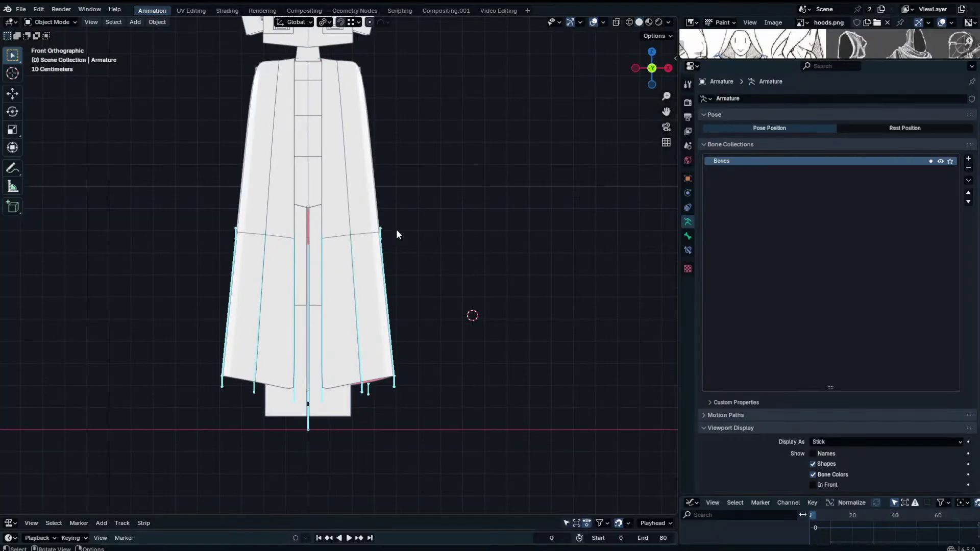
{"action": "scroll", "coordinate": [396, 229], "scroll_direction": "down", "scroll_amount": 1}
{"action": "scroll", "coordinate": [265, 256], "scroll_direction": "up", "scroll_amount": 3}
{"action": "left_click", "coordinate": [268, 254]}
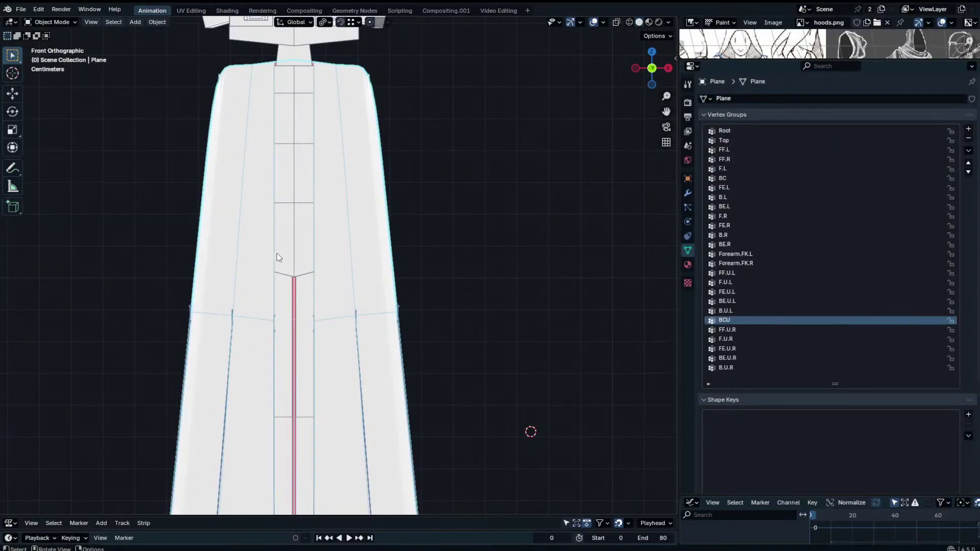
{"action": "left_click", "coordinate": [277, 253]}
{"action": "middle_click_drag", "start_coordinate": [263, 227], "coordinate": [349, 217]}
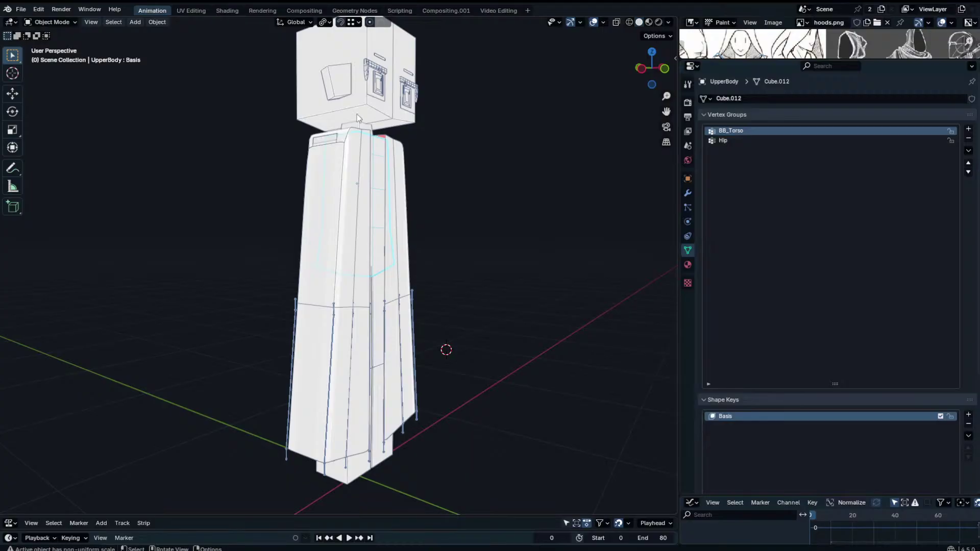
Put the armature in Pose Mode and try moving the FE.U.L middle-row bone outward in front view.
{"action": "left_click_drag", "start_coordinate": [421, 313], "coordinate": [414, 318]}
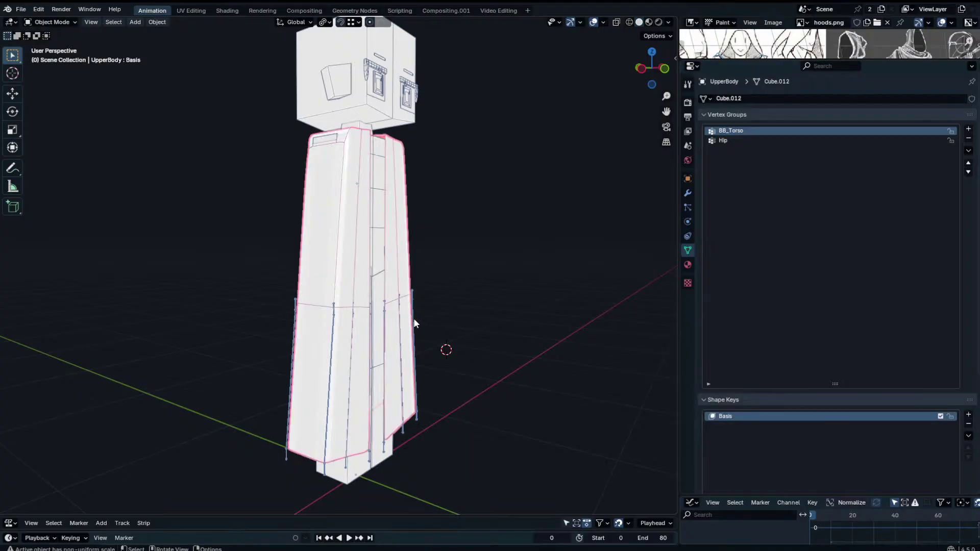
{"action": "left_click", "coordinate": [414, 318]}
{"action": "key", "text": "ctrl+Tab"}
{"action": "left_click", "coordinate": [418, 297]}
{"action": "middle_click_drag", "start_coordinate": [418, 297], "coordinate": [357, 299]}
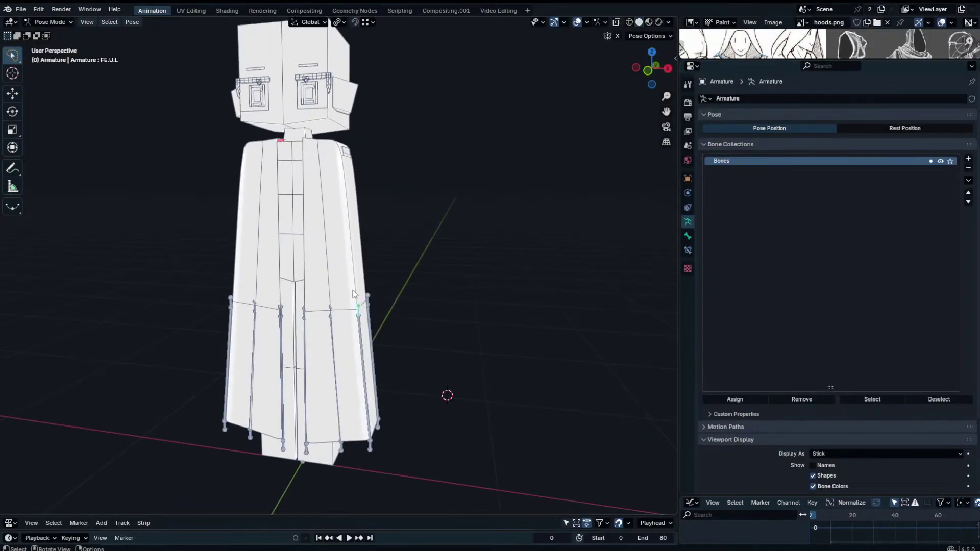
{"action": "key", "text": "KP_1"}
{"action": "scroll", "coordinate": [300, 290], "scroll_direction": "up", "scroll_amount": 3}
{"action": "key", "text": "g"}
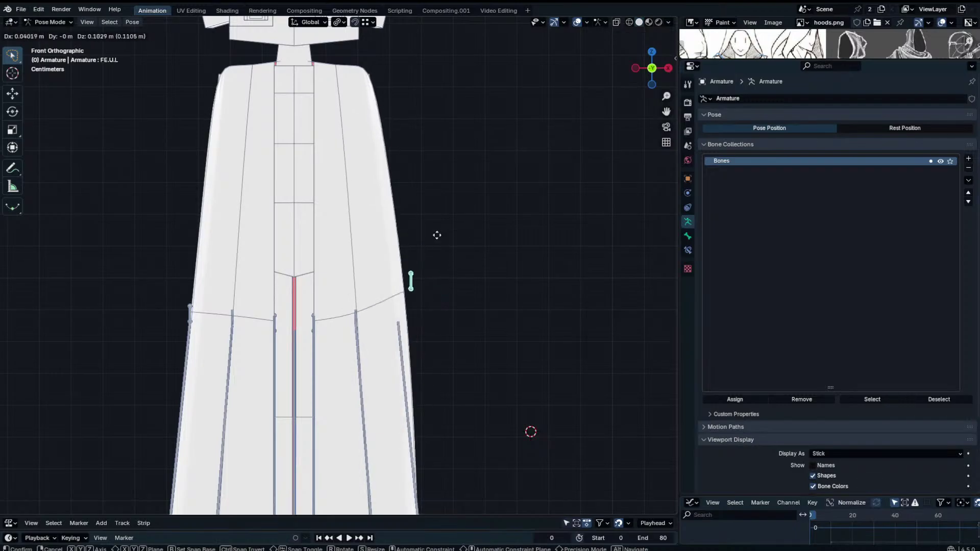
{"action": "right_click", "coordinate": [477, 235]}
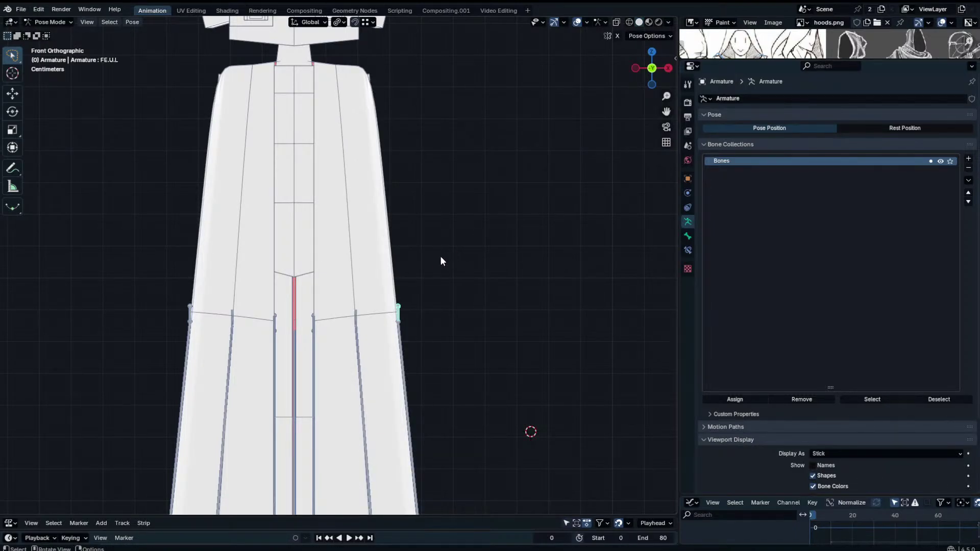
Rotate the BE.U.L.001 bone by about -74.3° to flare the rear corner of the cloak.
{"action": "scroll", "coordinate": [406, 284], "scroll_direction": "down", "scroll_amount": 2}
{"action": "middle_click_drag", "start_coordinate": [399, 289], "coordinate": [331, 337]}
{"action": "left_click", "coordinate": [348, 352]}
{"action": "key", "text": "r"}
{"action": "left_click", "coordinate": [408, 247]}
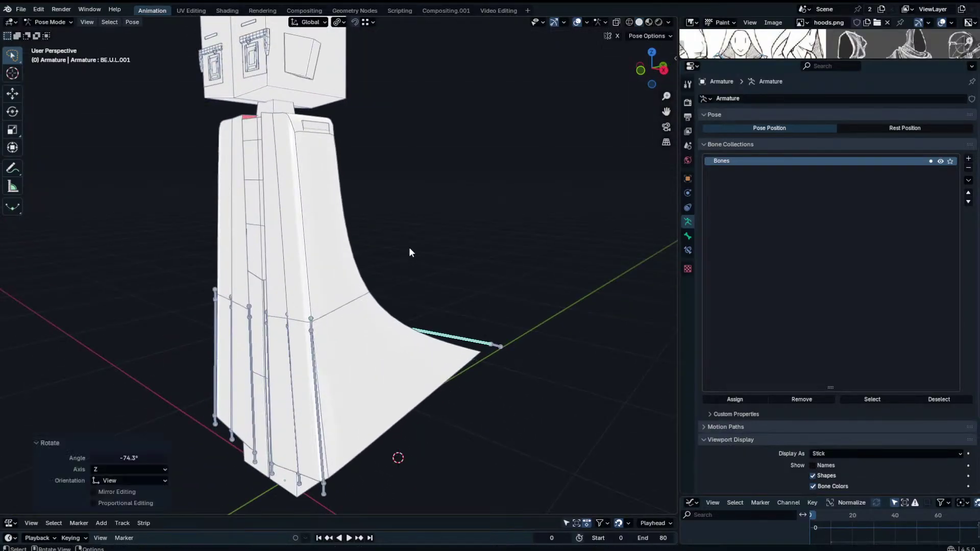
Rotate the B.U.L.001 bone about -49°, and refine its angle with a trackball rotation from behind.
{"action": "middle_click_drag", "start_coordinate": [408, 246], "coordinate": [463, 332]}
{"action": "left_click", "coordinate": [313, 347]}
{"action": "key", "text": "r"}
{"action": "left_click", "coordinate": [503, 184]}
{"action": "middle_click_drag", "start_coordinate": [503, 185], "coordinate": [391, 270]}
{"action": "key", "text": "r"}
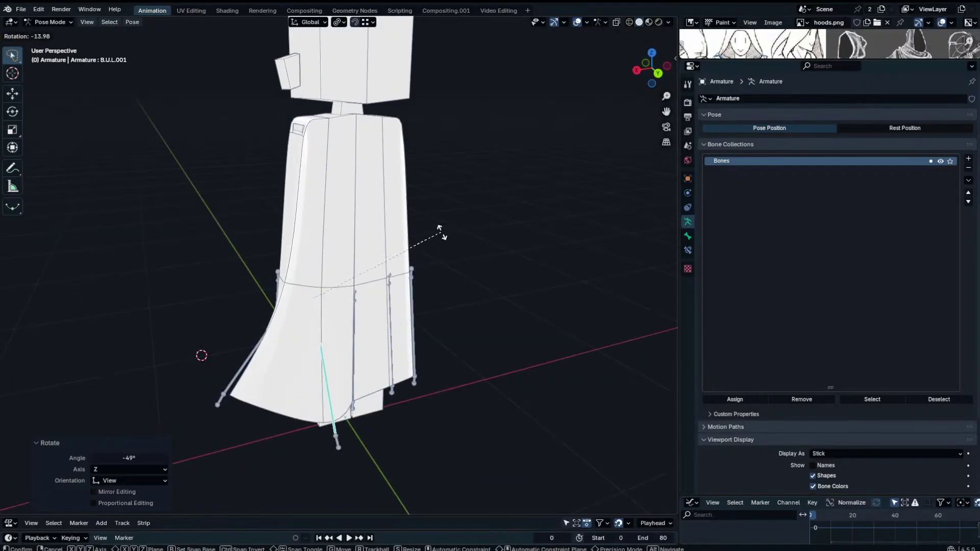
{"action": "key", "text": "r"}
{"action": "left_click", "coordinate": [433, 212]}
{"action": "key", "text": "r"}
{"action": "right_click", "coordinate": [354, 321]}
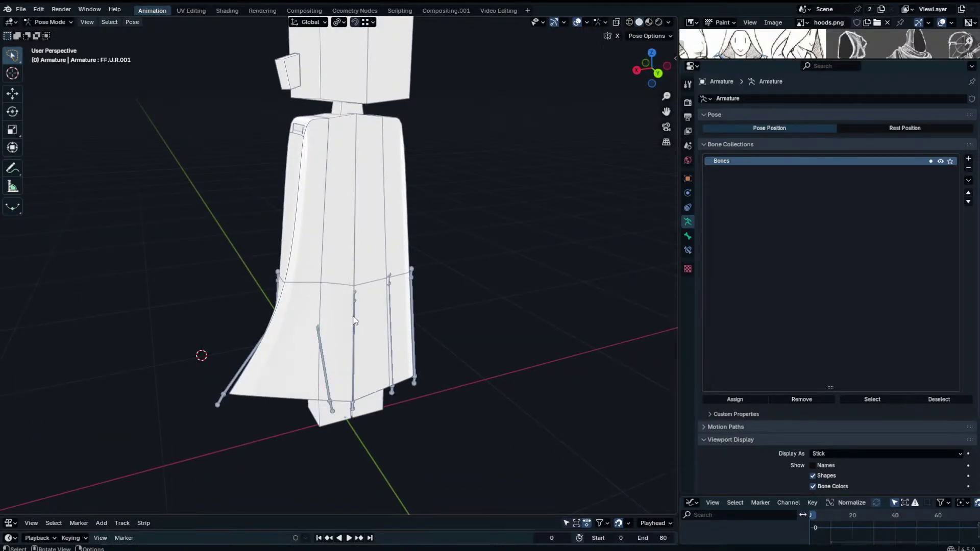
Rotate the BCU.001 centre back bone with trackball rotation and by about 55° to lift the back hem.
{"action": "left_click", "coordinate": [354, 322]}
{"action": "key", "text": "r"}
{"action": "key", "text": "r"}
{"action": "left_click", "coordinate": [374, 243]}
{"action": "middle_click_drag", "start_coordinate": [374, 243], "coordinate": [351, 210]}
{"action": "key", "text": "r"}
{"action": "left_click", "coordinate": [407, 328]}
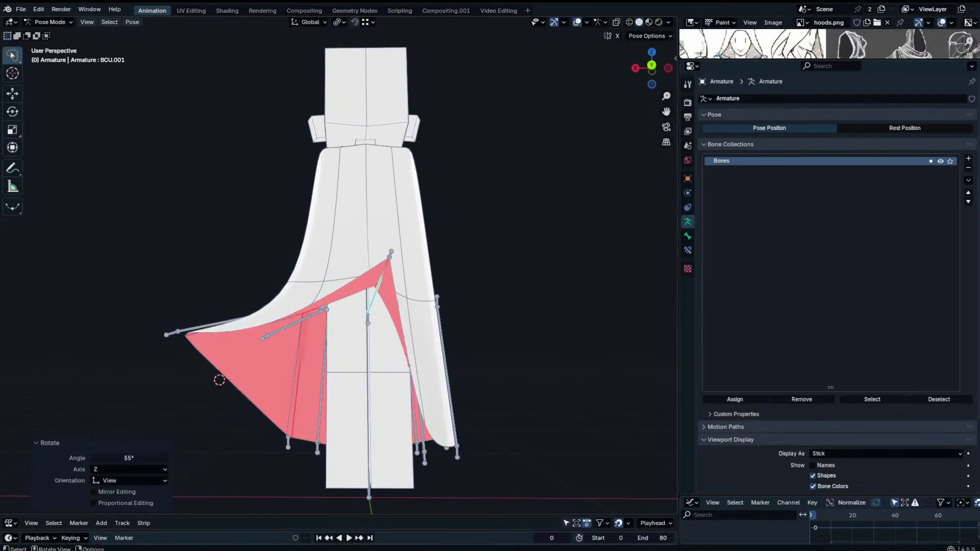
{"action": "key", "text": "r"}
{"action": "key", "text": "r"}
{"action": "left_click", "coordinate": [435, 363]}
Trackball-rotate the B.U.R.001 bone to swing the rear right part of the cloak outward.
{"action": "left_click", "coordinate": [413, 342]}
{"action": "middle_click_drag", "start_coordinate": [412, 342], "coordinate": [356, 327]}
{"action": "key", "text": "r"}
{"action": "key", "text": "r"}
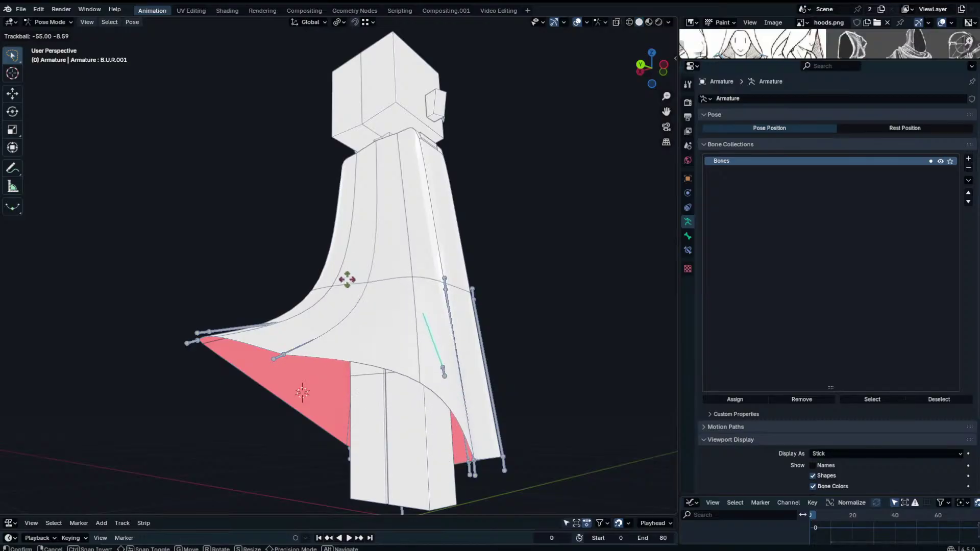
{"action": "left_click", "coordinate": [347, 280]}
Trackball-rotate BE.U.R.001 by about -37.8° and rotate FE.U.R.001 by about -42.6° to flare the cloak's right side.
{"action": "left_click", "coordinate": [444, 314]}
{"action": "middle_click_drag", "start_coordinate": [443, 316], "coordinate": [404, 335]}
{"action": "key", "text": "r"}
{"action": "key", "text": "r"}
{"action": "left_click", "coordinate": [447, 332]}
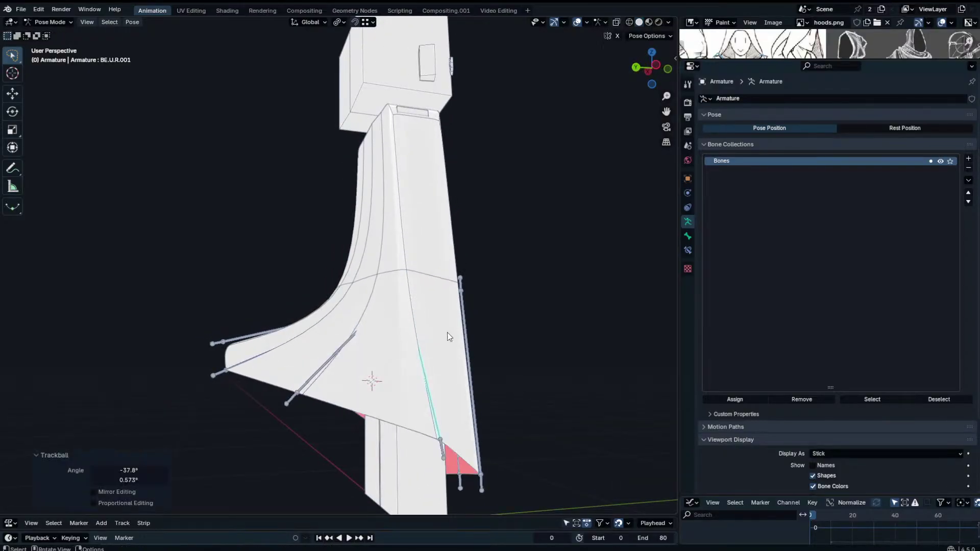
{"action": "left_click", "coordinate": [468, 329]}
{"action": "key", "text": "r"}
{"action": "left_click", "coordinate": [497, 293]}
{"action": "middle_click_drag", "start_coordinate": [495, 294], "coordinate": [347, 313]}
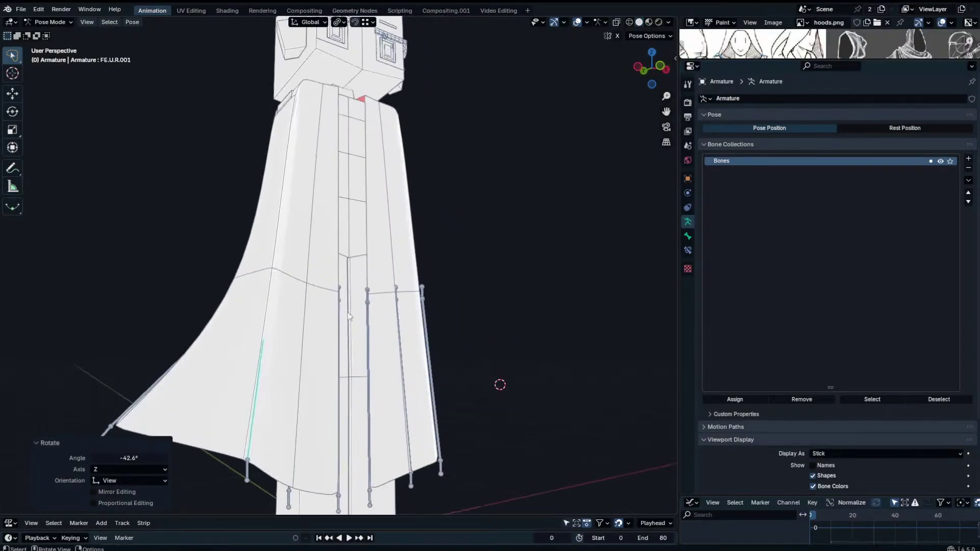
Trackball-rotate the FF.U.R.001 and F.U.R.001 bones to open the right front panel of the cloak.
{"action": "left_click", "coordinate": [335, 339]}
{"action": "left_click", "coordinate": [335, 342]}
{"action": "key", "text": "r"}
{"action": "key", "text": "r"}
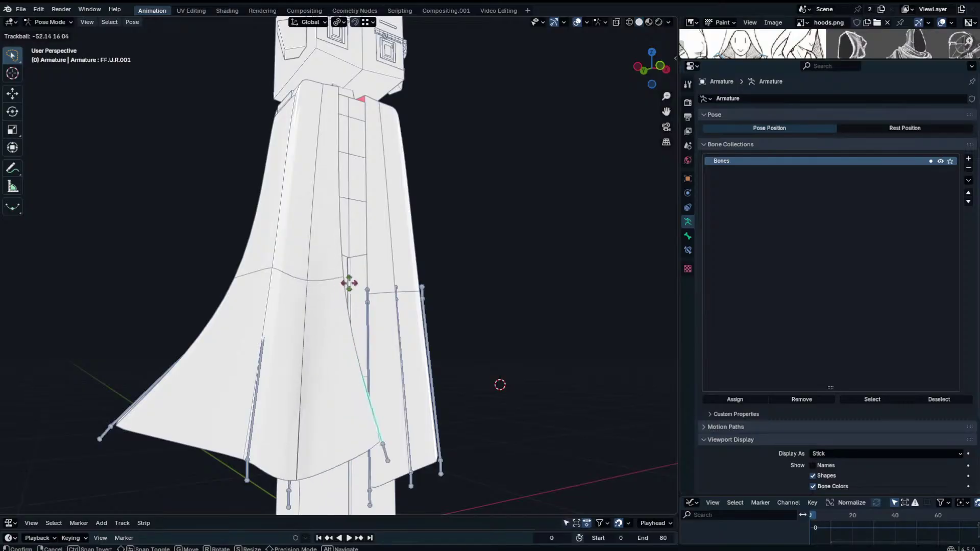
{"action": "left_click", "coordinate": [346, 284]}
{"action": "left_click", "coordinate": [291, 386]}
{"action": "left_click", "coordinate": [312, 330]}
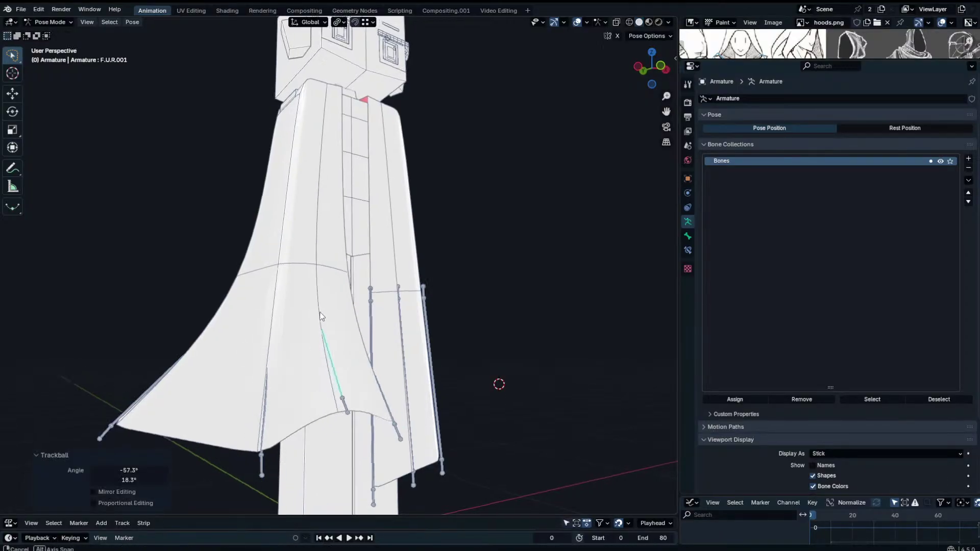
Clear the rotation of all the armature's bones to return the cloak to its straight pose.
{"action": "scroll", "coordinate": [325, 315], "scroll_direction": "down", "scroll_amount": 5}
{"action": "middle_click_drag", "start_coordinate": [332, 314], "coordinate": [500, 320]}
{"action": "key", "text": "a"}
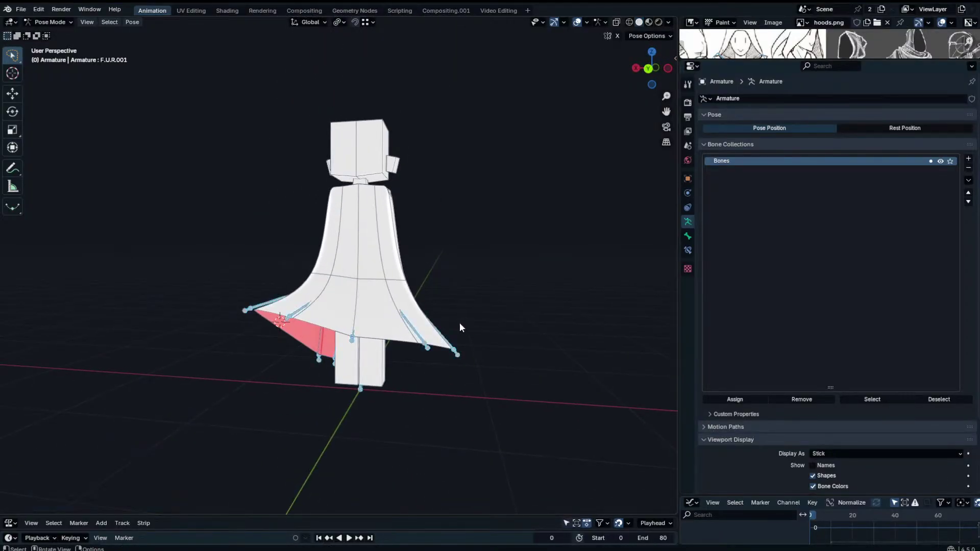
{"action": "key", "text": "alt+r"}
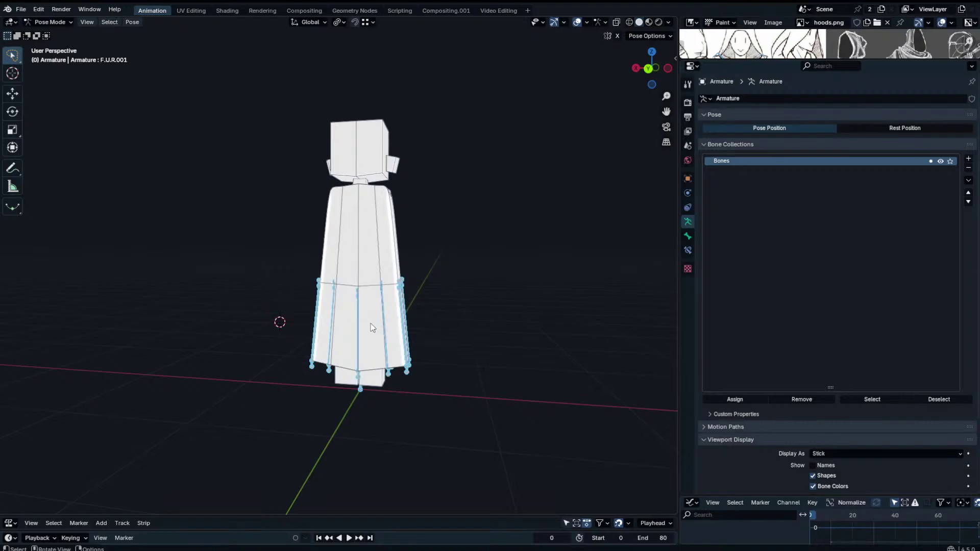
Leave Pose Mode, open the Plane cloak mesh in Edit Mode, and turn on X-ray in front view.
{"action": "key", "text": "ctrl+Tab"}
{"action": "middle_click_drag", "start_coordinate": [385, 327], "coordinate": [433, 245]}
{"action": "left_click", "coordinate": [323, 236]}
{"action": "key", "text": "Tab"}
{"action": "key", "text": "KP_1"}
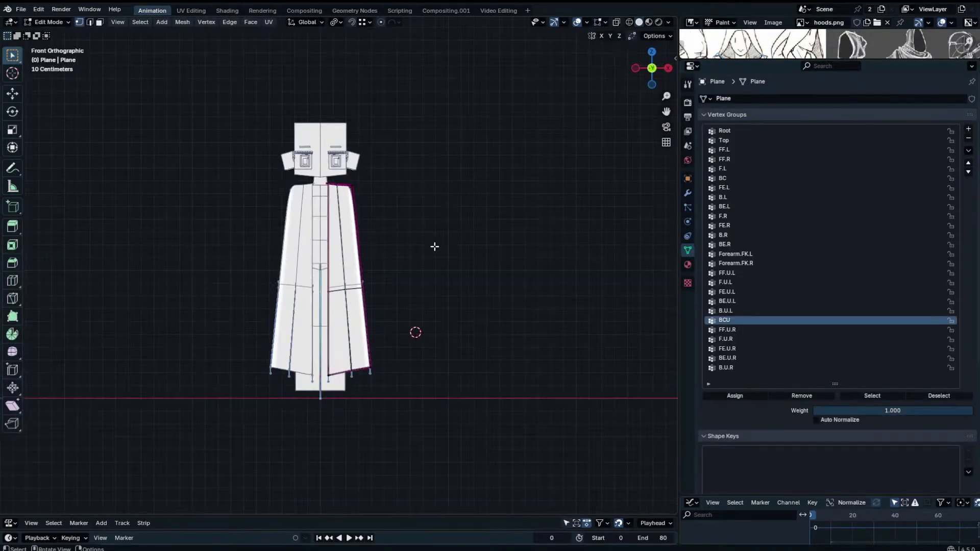
{"action": "left_click", "coordinate": [616, 23]}
{"action": "left_click_drag", "start_coordinate": [449, 132], "coordinate": [247, 302]}
{"action": "scroll", "coordinate": [389, 306], "scroll_direction": "up", "scroll_amount": 4}
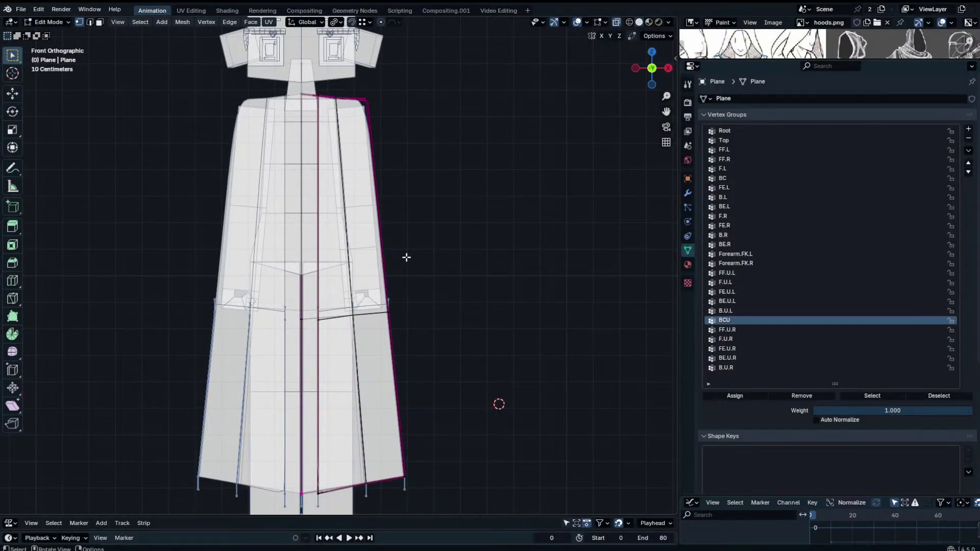
{"action": "key", "text": "ctrl+r"}
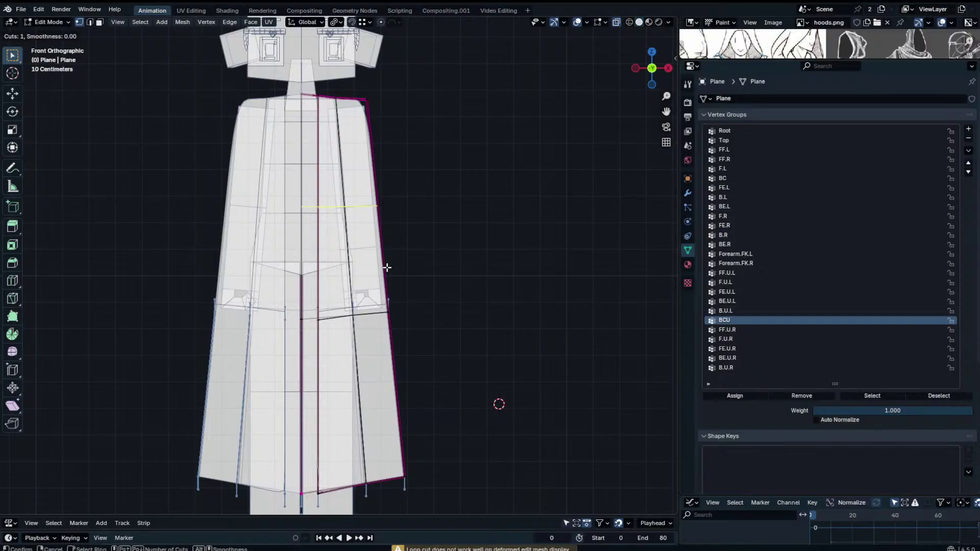
{"action": "key", "text": "Escape"}
{"action": "scroll", "coordinate": [269, 263], "scroll_direction": "up", "scroll_amount": 3}
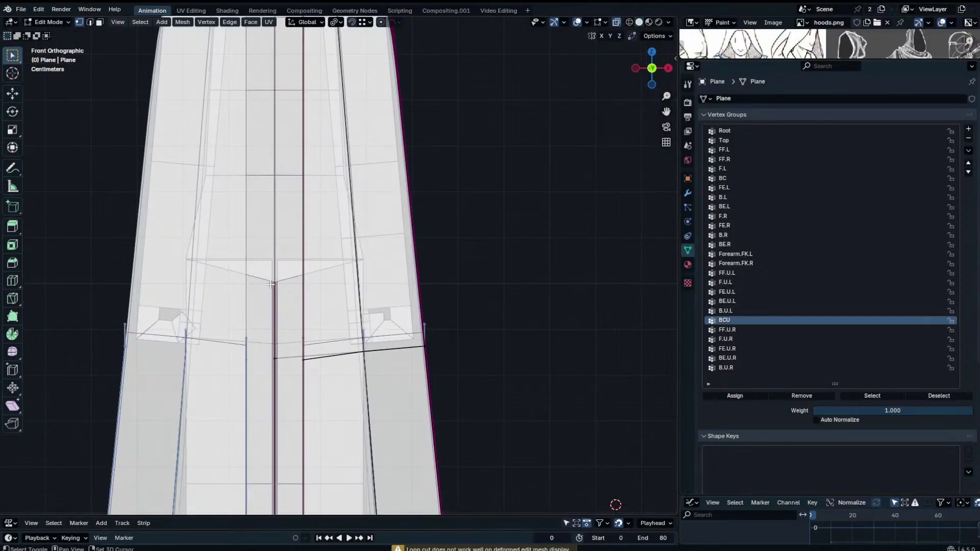
{"action": "middle_click_drag", "start_coordinate": [278, 284], "coordinate": [299, 294], "text": "shift"}
{"action": "key", "text": "d"}
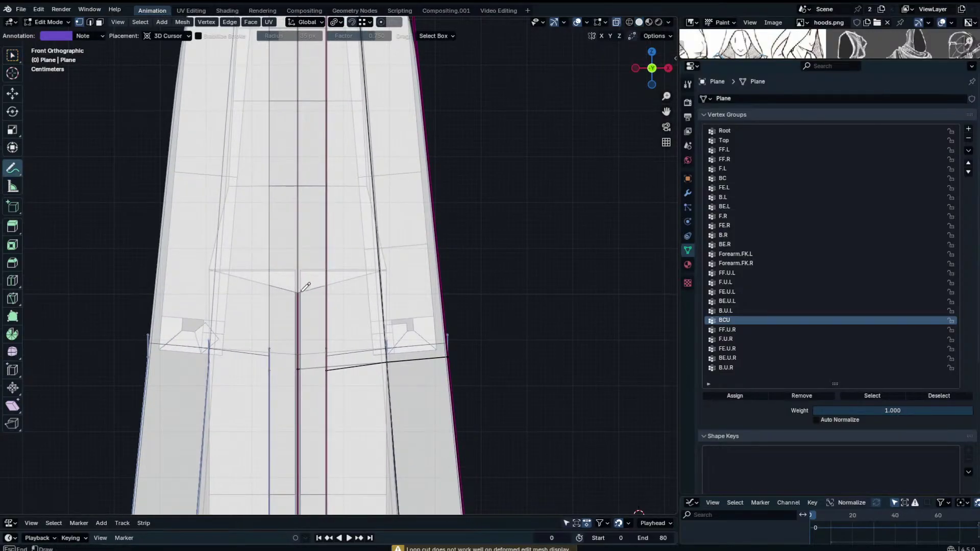
{"action": "scroll", "coordinate": [320, 284], "scroll_direction": "down", "scroll_amount": 3}
{"action": "key", "text": "n"}
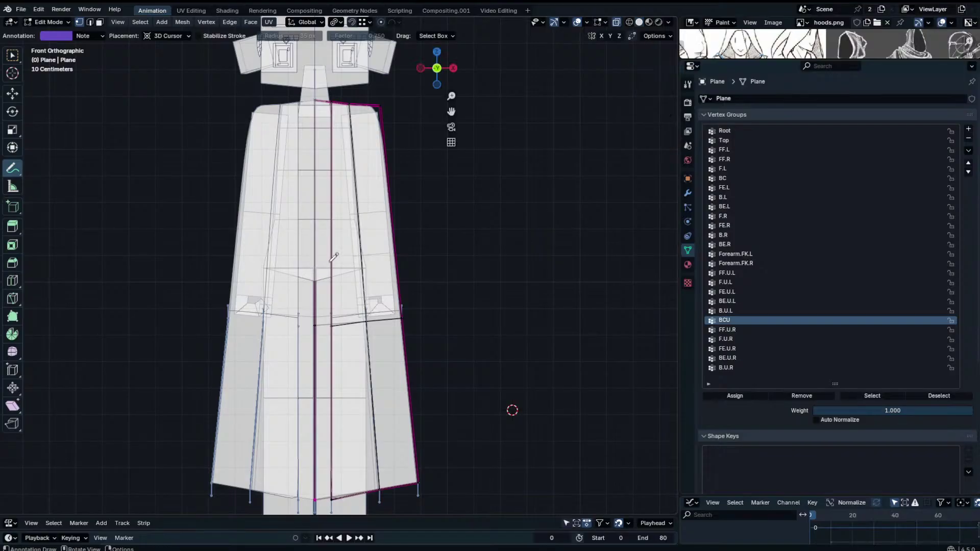
{"action": "key", "text": "n"}
{"action": "key", "text": "Tab"}
{"action": "scroll", "coordinate": [278, 184], "scroll_direction": "down", "scroll_amount": 3}
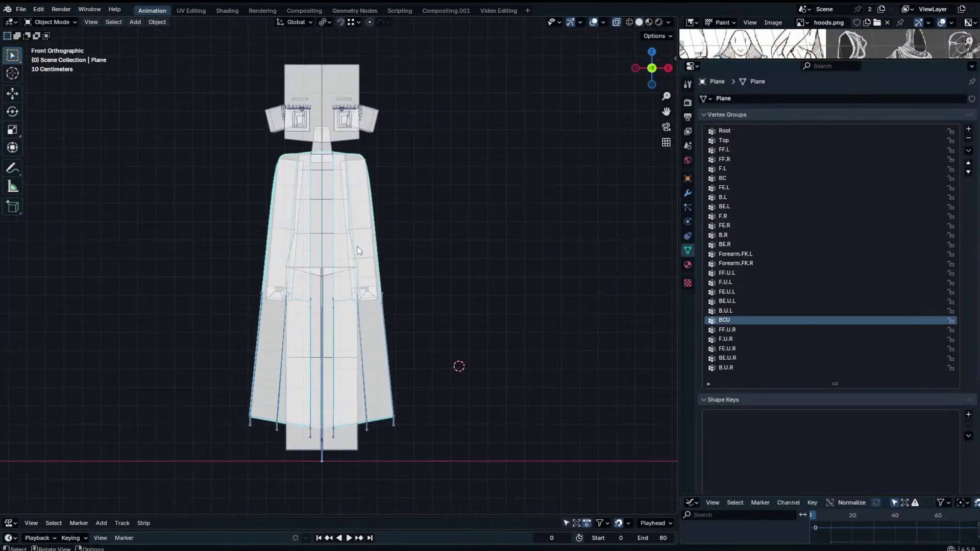
{"action": "scroll", "coordinate": [224, 179], "scroll_direction": "up", "scroll_amount": 3}
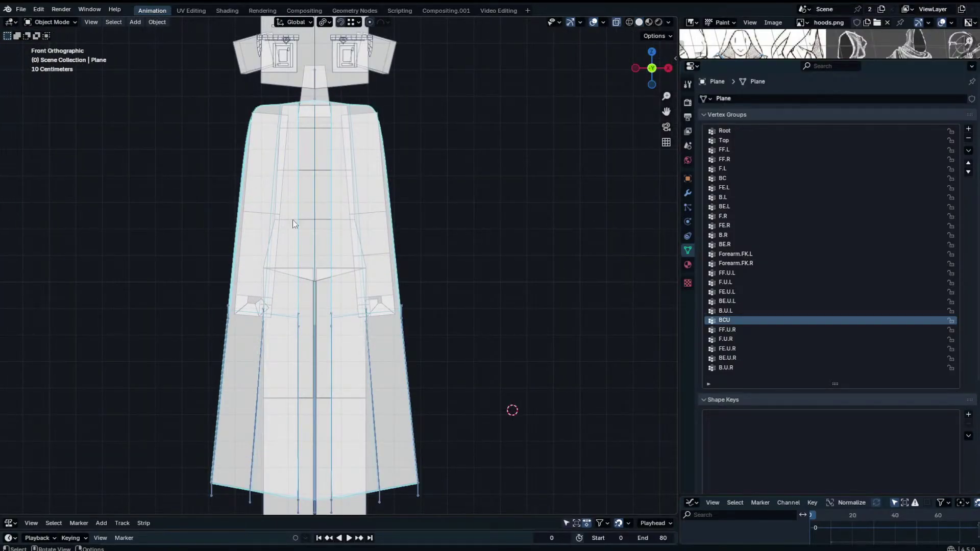
{"action": "left_click_drag", "start_coordinate": [404, 108], "coordinate": [226, 281]}
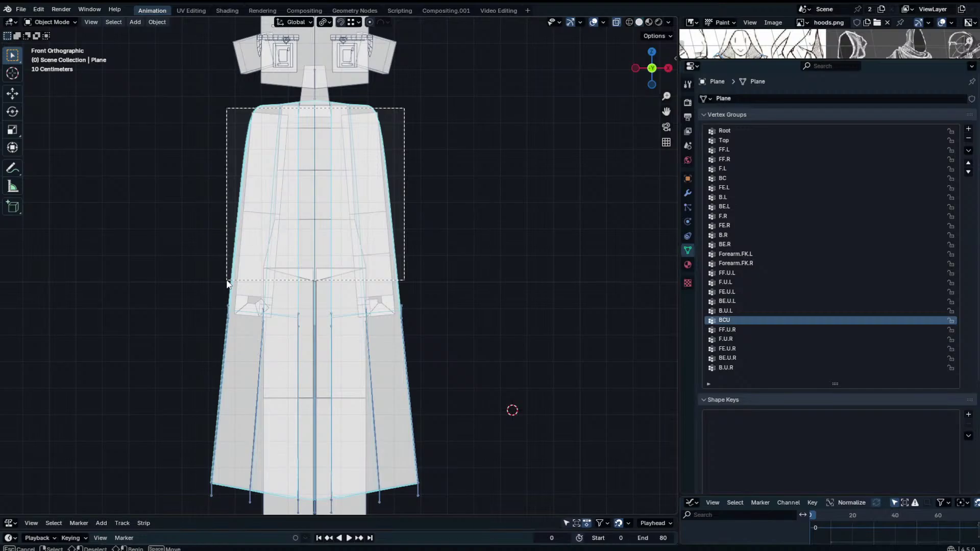
{"action": "left_click_drag", "start_coordinate": [226, 282], "coordinate": [228, 281]}
{"action": "key", "text": "Tab"}
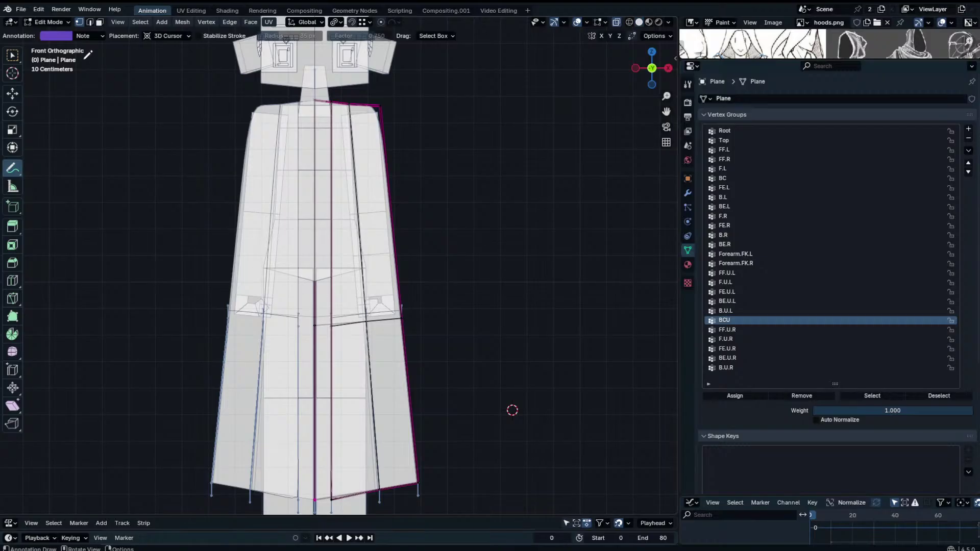
{"action": "key", "text": "Tab"}
Put the armature in Pose Mode and try moving the side middle-row bone and the FE.L hem bone below it.
{"action": "left_click", "coordinate": [403, 319]}
{"action": "key", "text": "ctrl+Tab"}
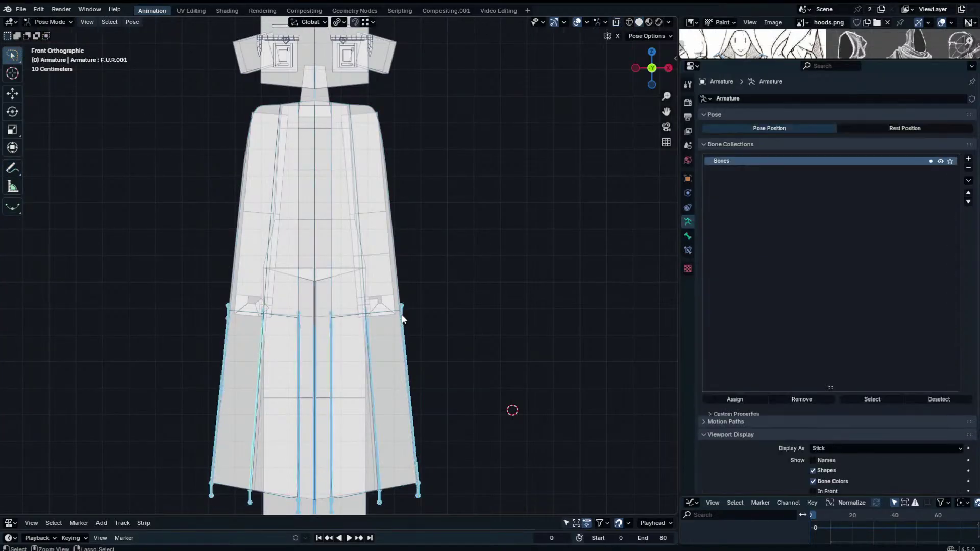
{"action": "left_click", "coordinate": [402, 316]}
{"action": "key", "text": "g"}
{"action": "right_click", "coordinate": [418, 339]}
{"action": "left_click", "coordinate": [419, 493]}
{"action": "key", "text": "g"}
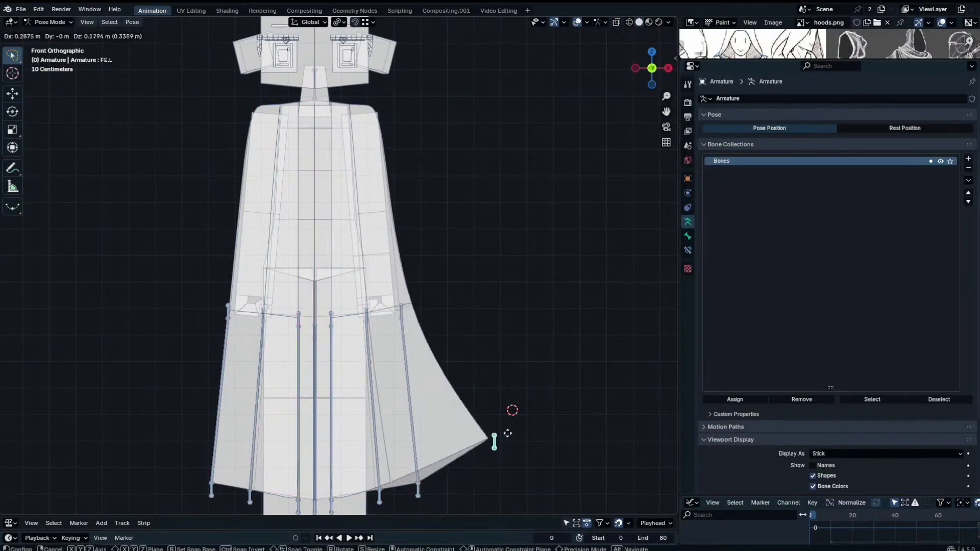
{"action": "right_click", "coordinate": [442, 457]}
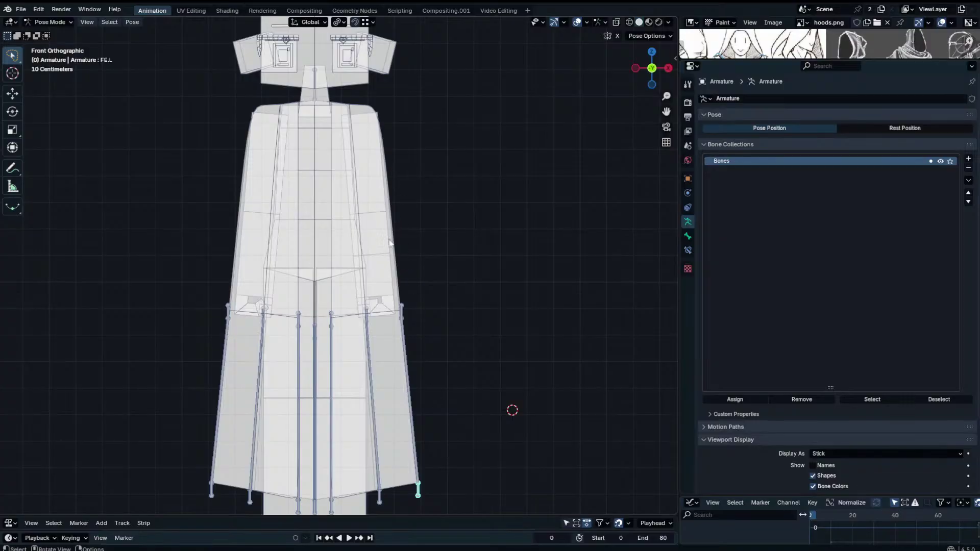
Try moving the FE.U.L bone about 0.56 m in X and 0.74 m in Z, and undo the move.
{"action": "key", "text": "g"}
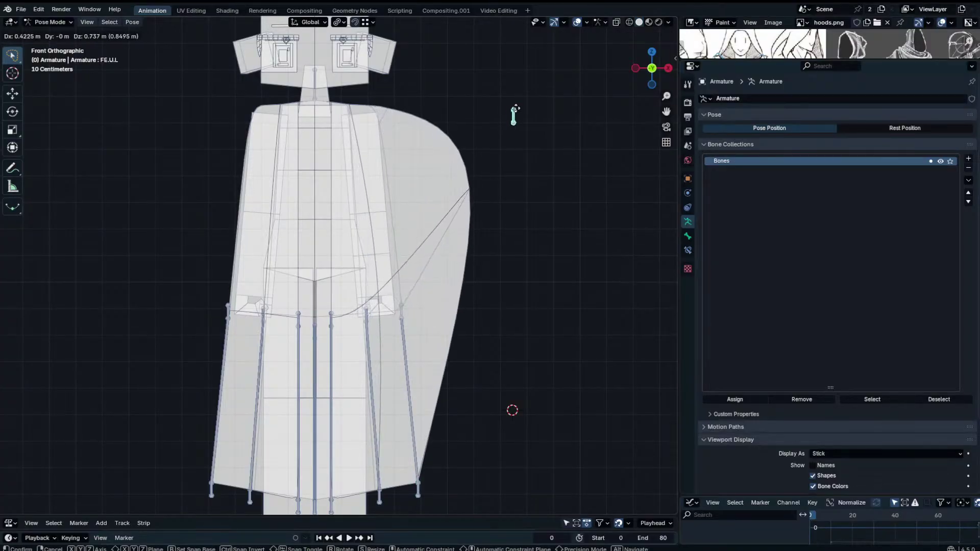
{"action": "left_click", "coordinate": [549, 110]}
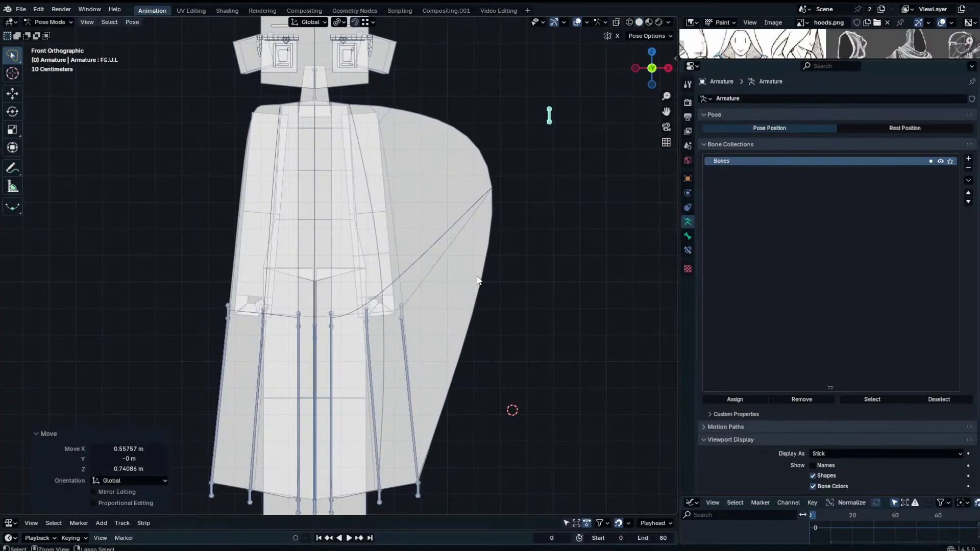
{"action": "key", "text": "ctrl+z"}
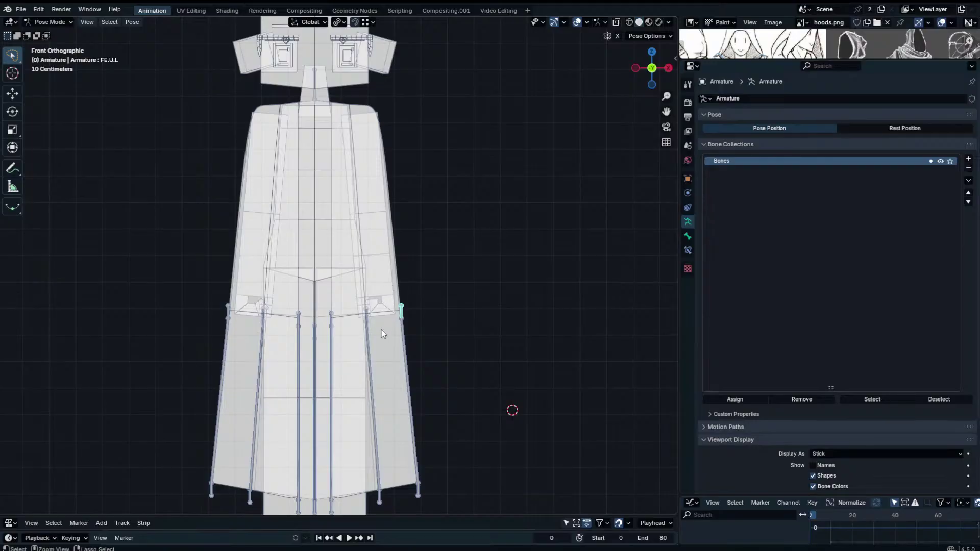
Open the Plane cloak mesh in Edit Mode and add one loop cut below the middle edge row, slid to a factor of about -0.952.
{"action": "key", "text": "ctrl+Tab"}
{"action": "left_click", "coordinate": [380, 345]}
{"action": "key", "text": "Tab"}
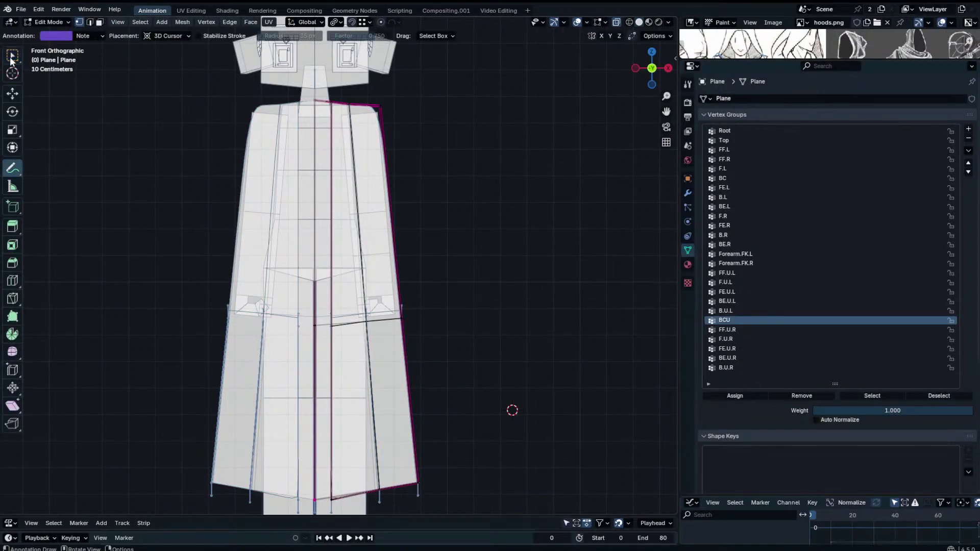
{"action": "key", "text": "ctrl+r"}
{"action": "key", "text": "Escape"}
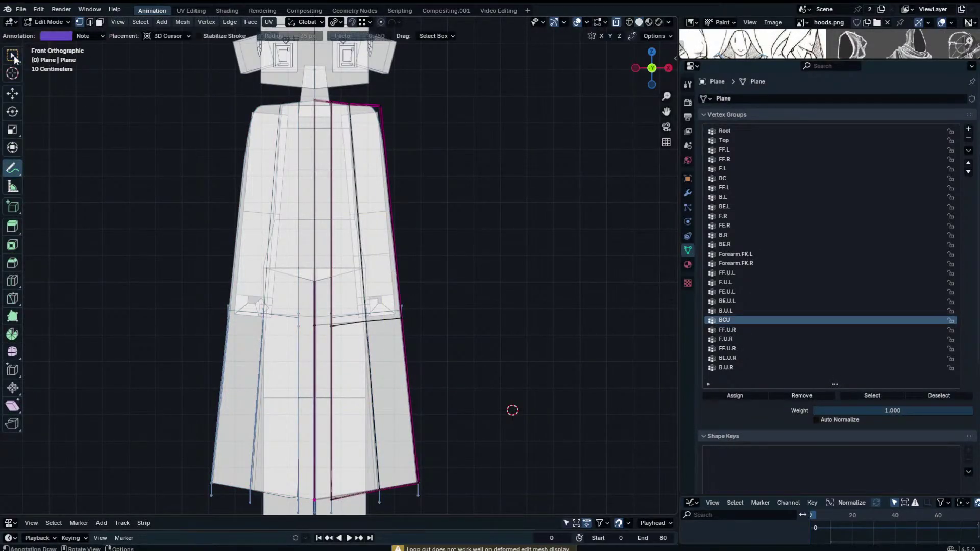
{"action": "key", "text": "ctrl+r"}
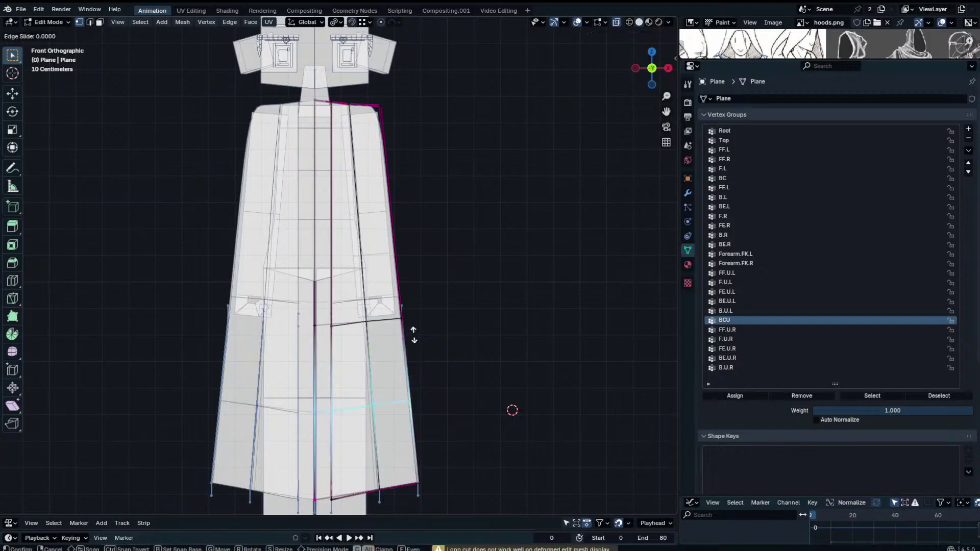
{"action": "left_click", "coordinate": [411, 332]}
{"action": "left_click", "coordinate": [411, 260]}
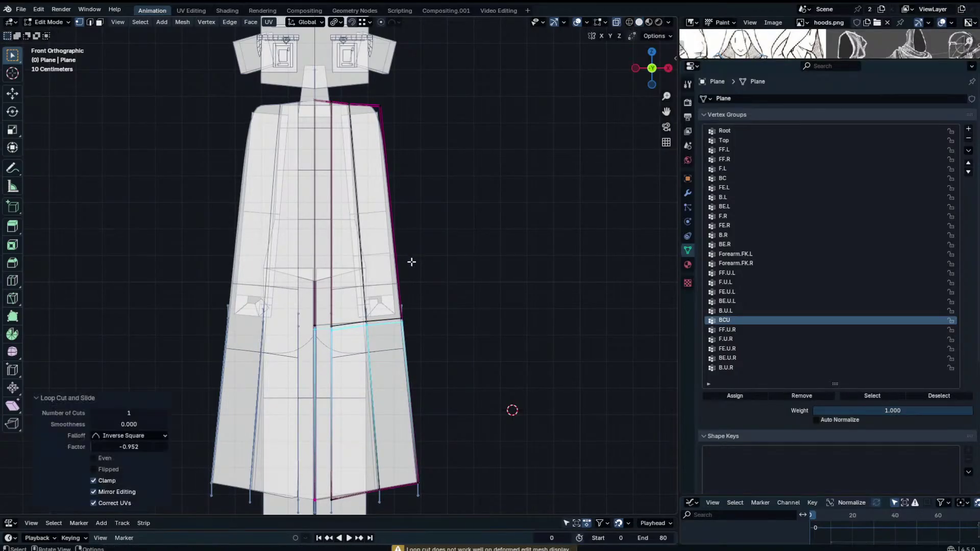
Put the armature in Pose Mode and try moving the BE.U.L bone outward and upward, then cancel the move.
{"action": "key", "text": "Tab"}
{"action": "left_click", "coordinate": [404, 315]}
{"action": "key", "text": "ctrl+Tab"}
{"action": "left_click", "coordinate": [403, 310]}
{"action": "key", "text": "g"}
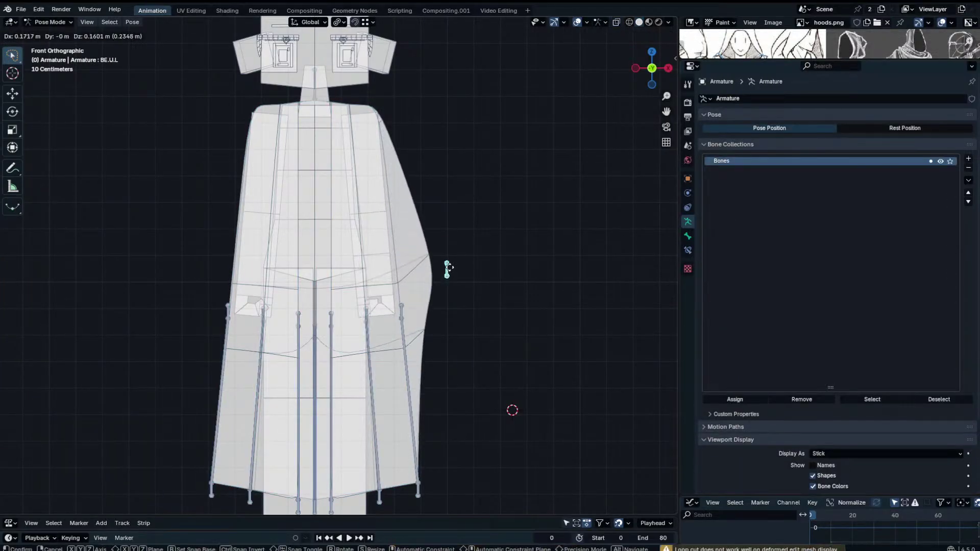
{"action": "right_click", "coordinate": [454, 270]}
{"action": "left_click", "coordinate": [454, 269]}
Undo the last mode changes and the loop cut below the cloak's middle edge row.
{"action": "key", "text": "ctrl+z"}
{"action": "key", "text": "ctrl+z"}
{"action": "key", "text": "ctrl+z"}
{"action": "key", "text": "ctrl+z"}
{"action": "key", "text": "ctrl+z"}
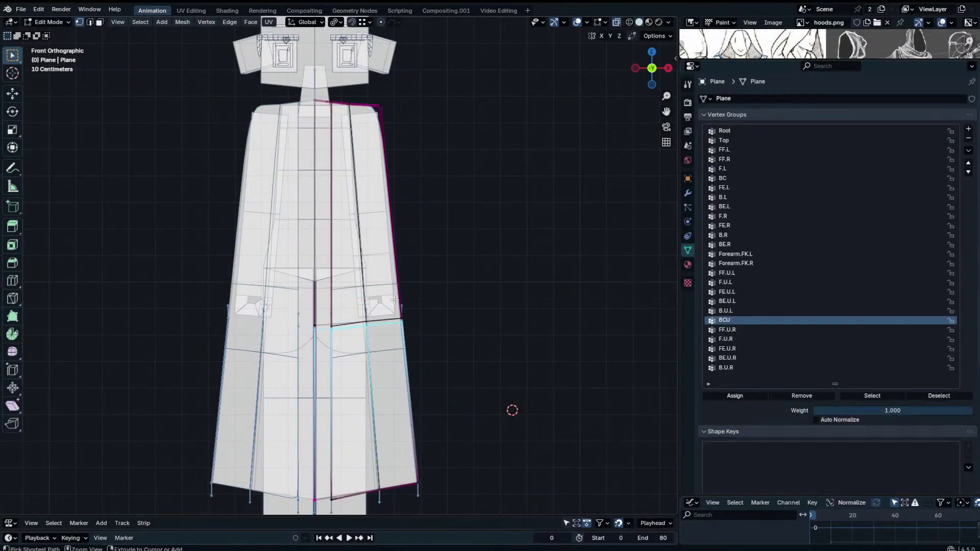
Add a loop cut just above the cloak's middle edge row at factor 0.948, and another just below it at about -0.93.
{"action": "key", "text": "ctrl+r"}
{"action": "left_click", "coordinate": [395, 297]}
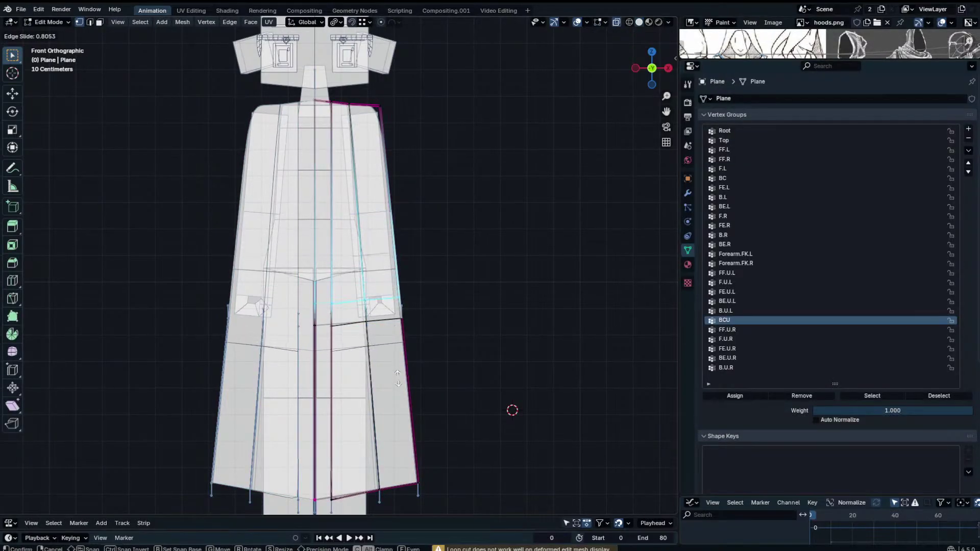
{"action": "left_click", "coordinate": [395, 296]}
{"action": "key", "text": "ctrl+r"}
{"action": "left_click", "coordinate": [395, 379]}
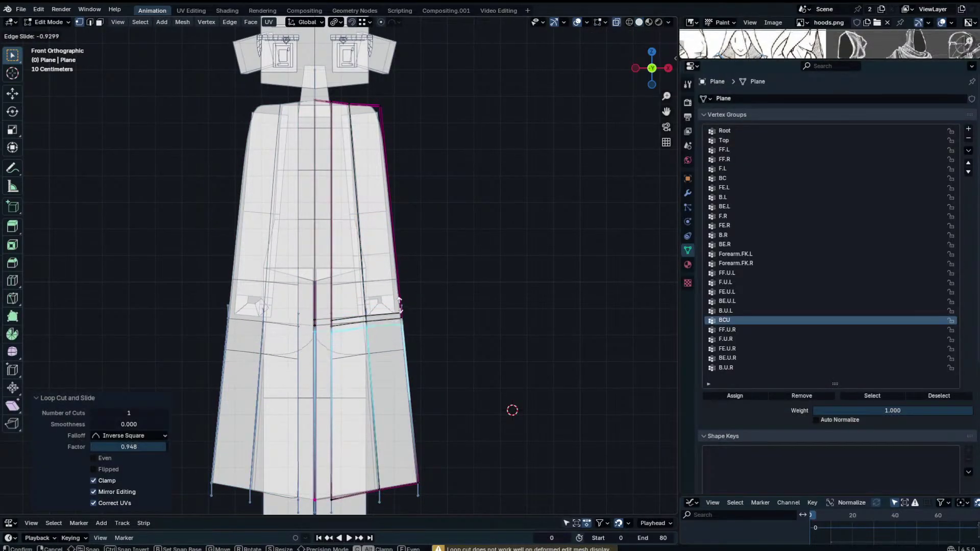
{"action": "left_click", "coordinate": [403, 306]}
Leave the mesh's Edit Mode and try moving the armature's BE.U.L bone up and outward in Pose Mode, cancelling the move.
{"action": "key", "text": "Tab"}
{"action": "left_click", "coordinate": [404, 308]}
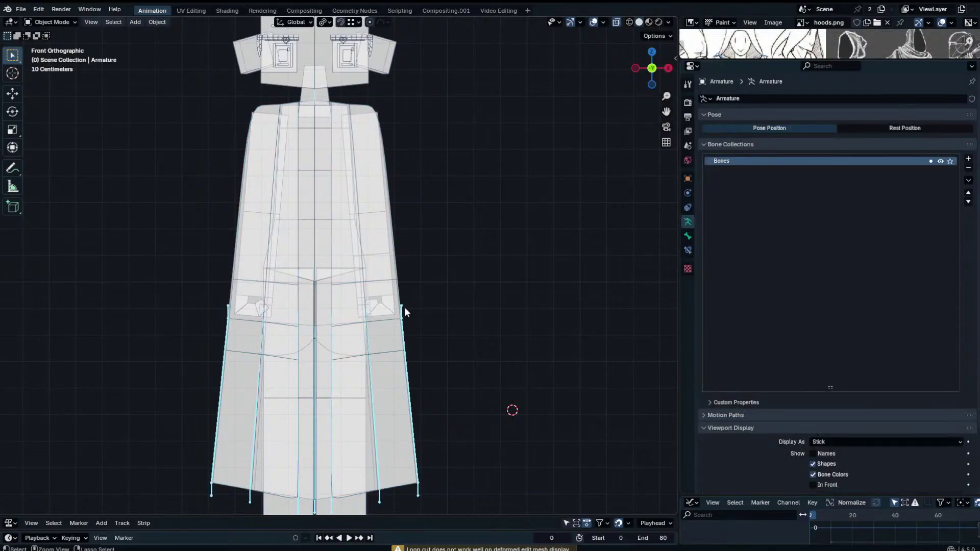
{"action": "key", "text": "ctrl+Tab"}
{"action": "left_click", "coordinate": [405, 308]}
{"action": "key", "text": "g"}
{"action": "right_click", "coordinate": [546, 95]}
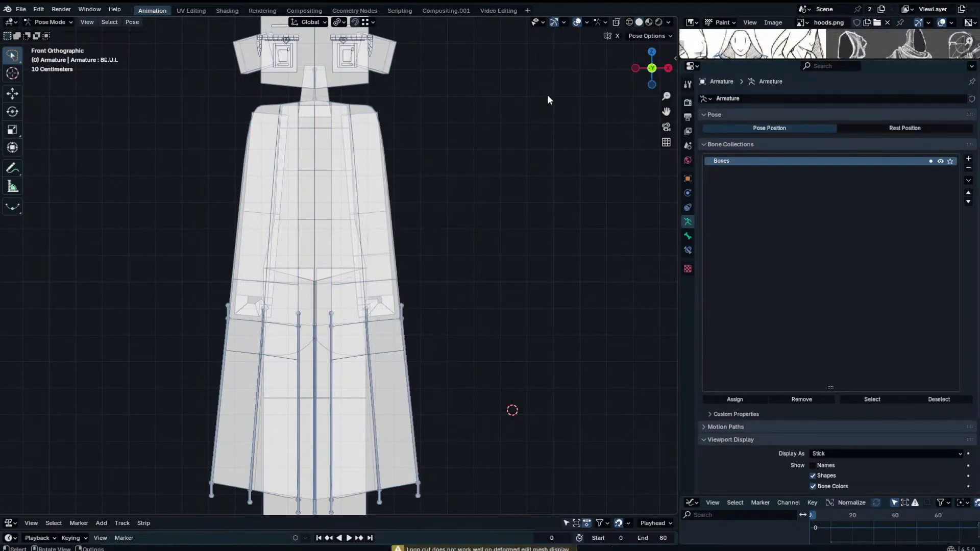
Undo the mode changes and the loop cuts around the cloak's middle edge row.
{"action": "key", "text": "ctrl+z"}
{"action": "key", "text": "ctrl+z"}
{"action": "key", "text": "ctrl+z"}
{"action": "key", "text": "ctrl+z"}
{"action": "key", "text": "ctrl+z"}
{"action": "key", "text": "ctrl+z"}
{"action": "key", "text": "ctrl+z"}
{"action": "key", "text": "ctrl+z"}
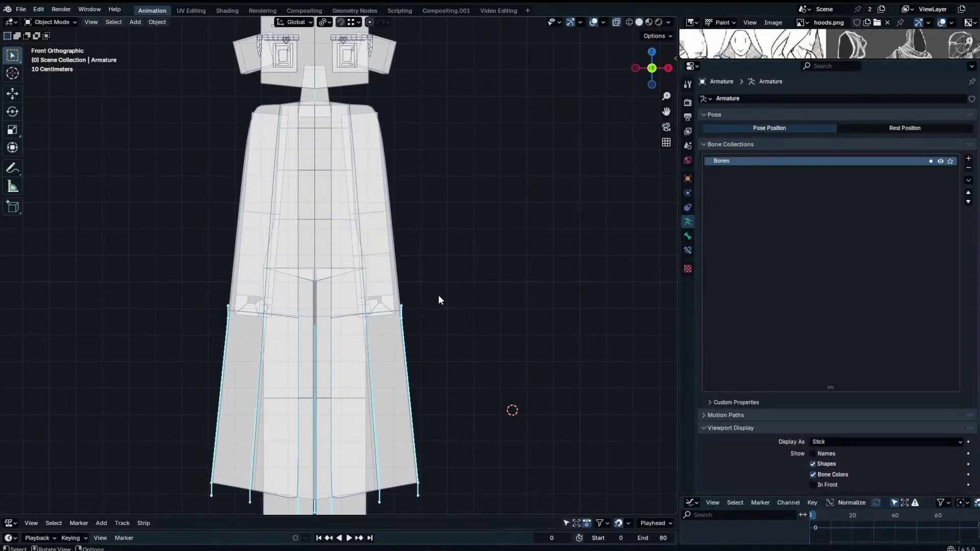
Try moving the side middle-row bone outward in Pose Mode, cancel the move, and return to Object Mode.
{"action": "key", "text": "ctrl+Tab"}
{"action": "left_click", "coordinate": [403, 306]}
{"action": "key", "text": "g"}
{"action": "right_click", "coordinate": [533, 108]}
{"action": "key", "text": "ctrl+Tab"}
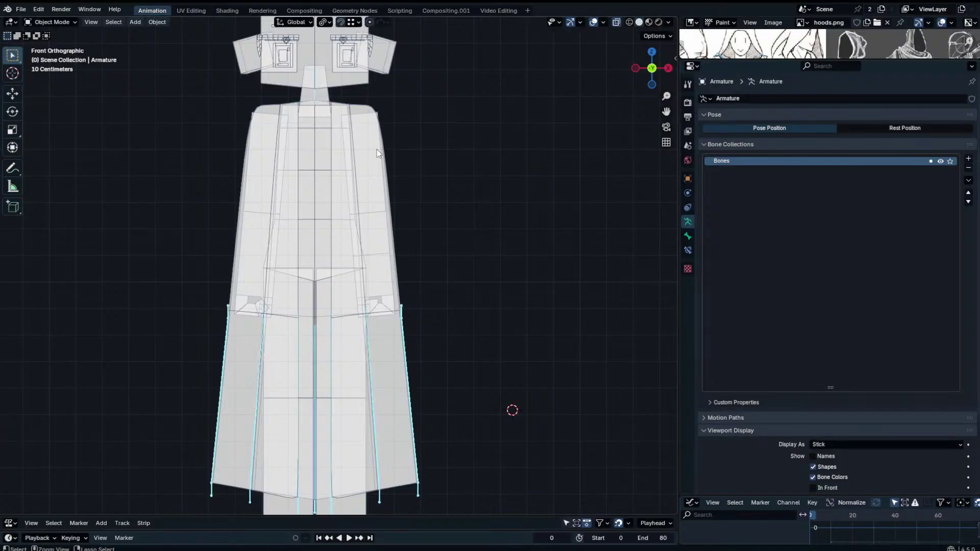
Reveal the hidden objects, enter Pose Mode on CH_Rig, reset its arms to the T-pose, and leave Pose Mode.
{"action": "key", "text": "alt+h"}
{"action": "left_click", "coordinate": [387, 134]}
{"action": "left_click", "coordinate": [386, 125]}
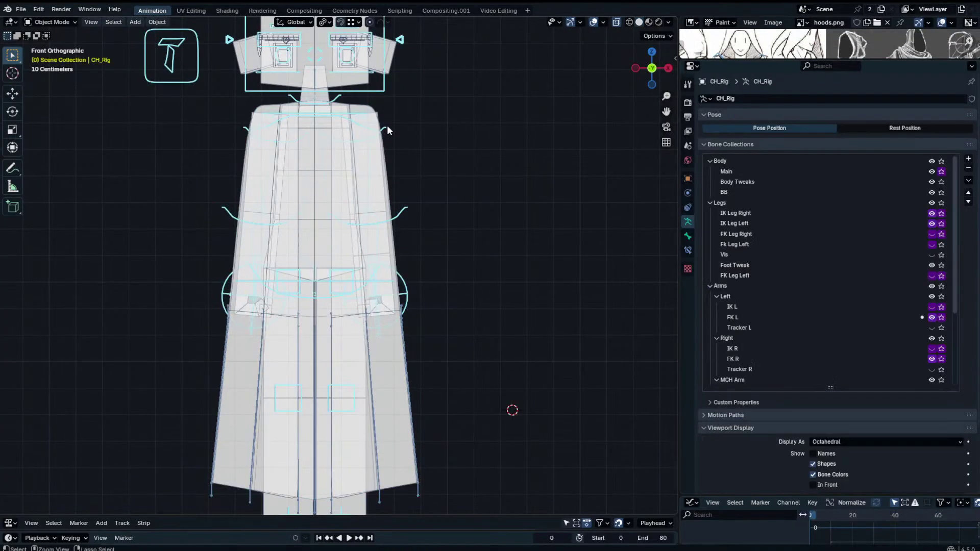
{"action": "key", "text": "ctrl+Tab"}
{"action": "left_click", "coordinate": [386, 125]}
{"action": "key", "text": "r"}
{"action": "right_click", "coordinate": [378, 86]}
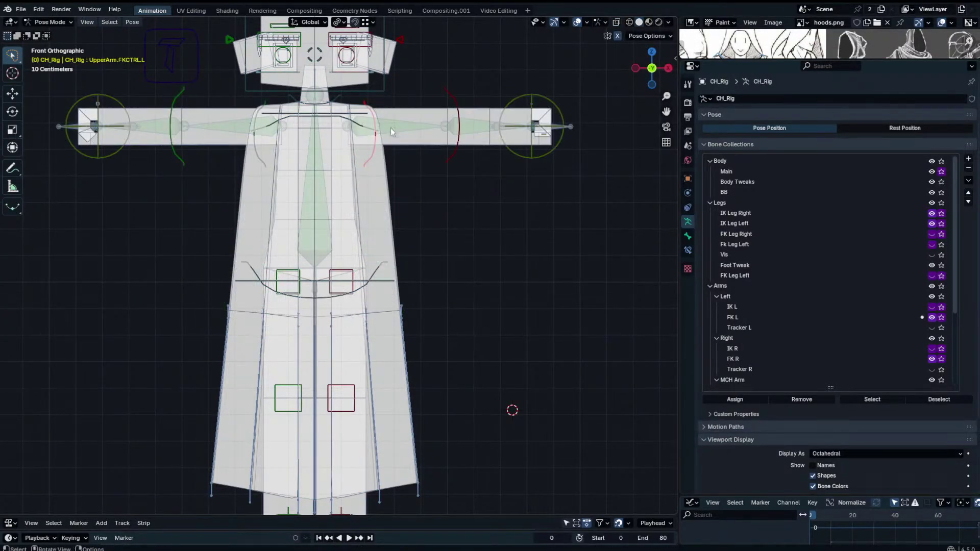
{"action": "key", "text": "ctrl+Tab"}
Put the cloak armature in Pose Mode and raise the side middle-row bones on the character's left to the outstretched hand.
{"action": "left_click", "coordinate": [400, 293]}
{"action": "left_click", "coordinate": [402, 308]}
{"action": "key", "text": "ctrl+Tab"}
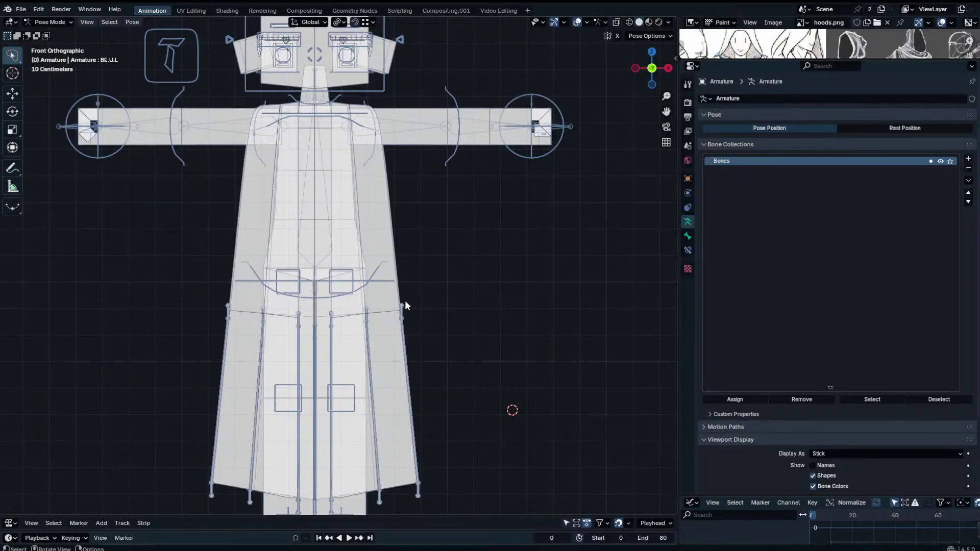
{"action": "left_click", "coordinate": [403, 308]}
{"action": "key", "text": "g"}
{"action": "key", "text": "x"}
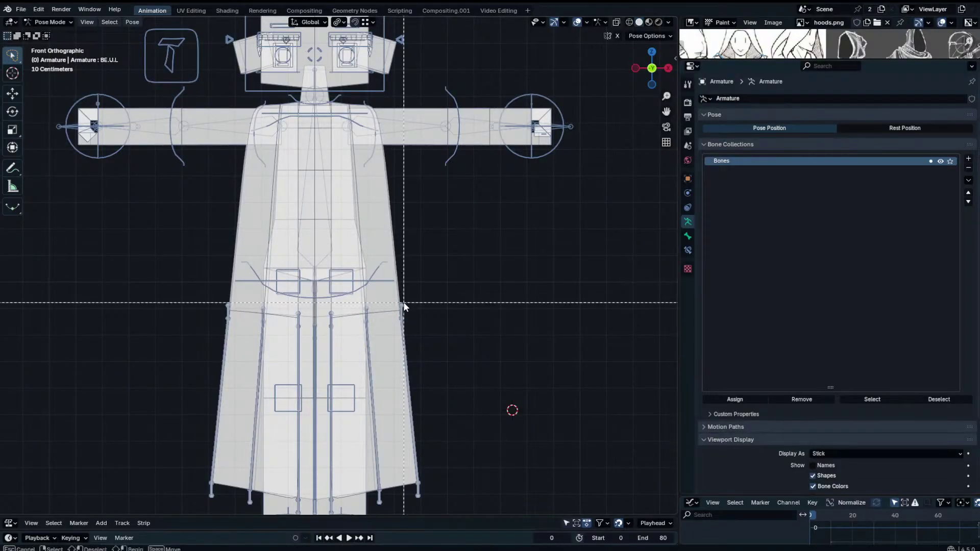
{"action": "right_click", "coordinate": [405, 308]}
{"action": "left_click_drag", "start_coordinate": [406, 307], "coordinate": [521, 94]}
Move the side hem bones up and outward below the raised arm, and shift the FE.U.L bones about 0.15 m further in X.
{"action": "left_click", "coordinate": [408, 423]}
{"action": "key", "text": "g"}
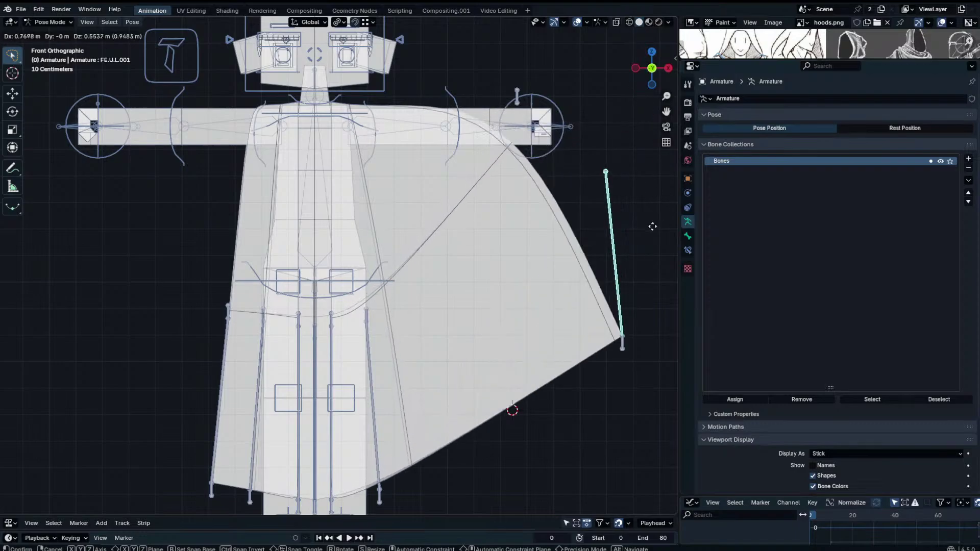
{"action": "left_click", "coordinate": [629, 224]}
{"action": "left_click", "coordinate": [516, 102]}
{"action": "key", "text": "g"}
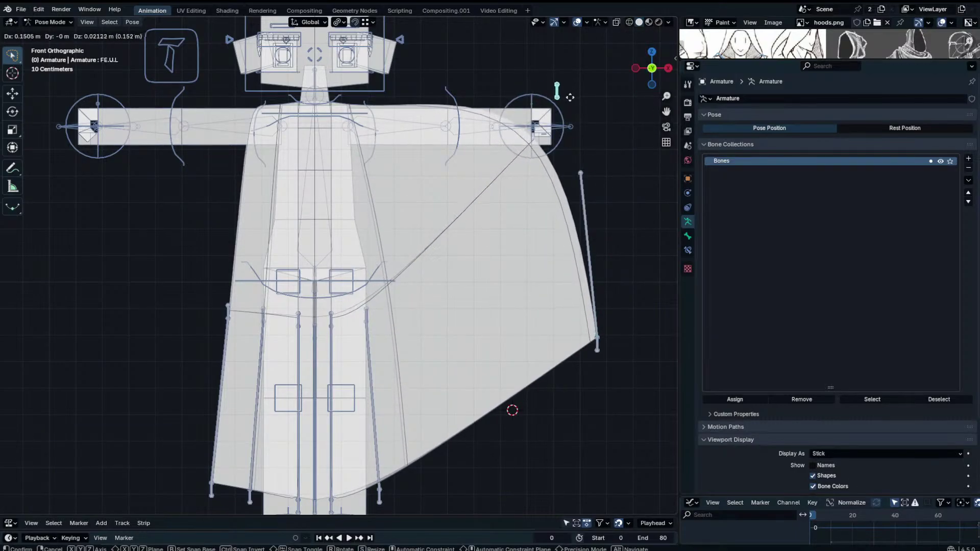
{"action": "left_click", "coordinate": [570, 104]}
Open the Plane cloak mesh in Edit Mode, set the middle row's side edge crease to 1.00, and return to Object Mode.
{"action": "key", "text": "ctrl+Tab"}
{"action": "left_click", "coordinate": [509, 196]}
{"action": "key", "text": "Tab"}
{"action": "middle_click_drag", "start_coordinate": [408, 329], "coordinate": [383, 356]}
{"action": "left_click", "coordinate": [384, 356], "text": "alt"}
{"action": "key", "text": "n"}
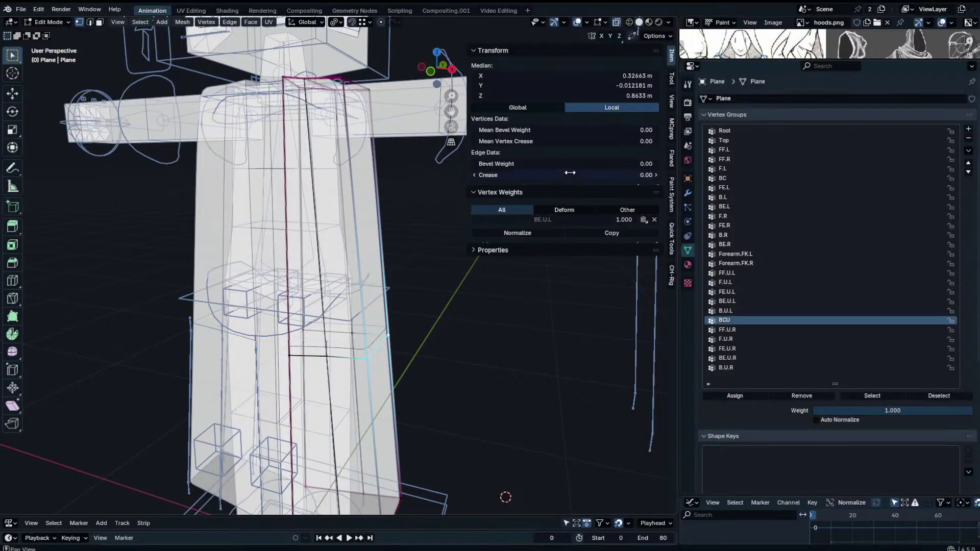
{"action": "key", "text": "n"}
{"action": "key", "text": "Tab"}
In Pose Mode, move FE.U.L.001 about 0.46 m in X and 0.88 m in Z, and BE.U.L.001 about 0.24 m in X and 0.57 m in Z.
{"action": "middle_click_drag", "start_coordinate": [383, 265], "coordinate": [516, 100]}
{"action": "scroll", "coordinate": [516, 100], "scroll_direction": "down", "scroll_amount": 5}
{"action": "left_click", "coordinate": [490, 249]}
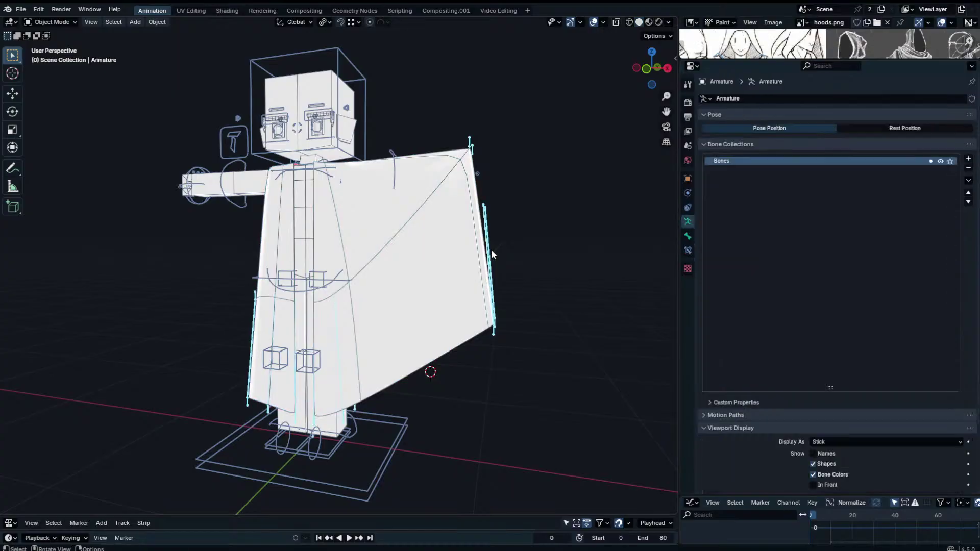
{"action": "key", "text": "ctrl+Tab"}
{"action": "key", "text": "g"}
{"action": "left_click", "coordinate": [550, 218]}
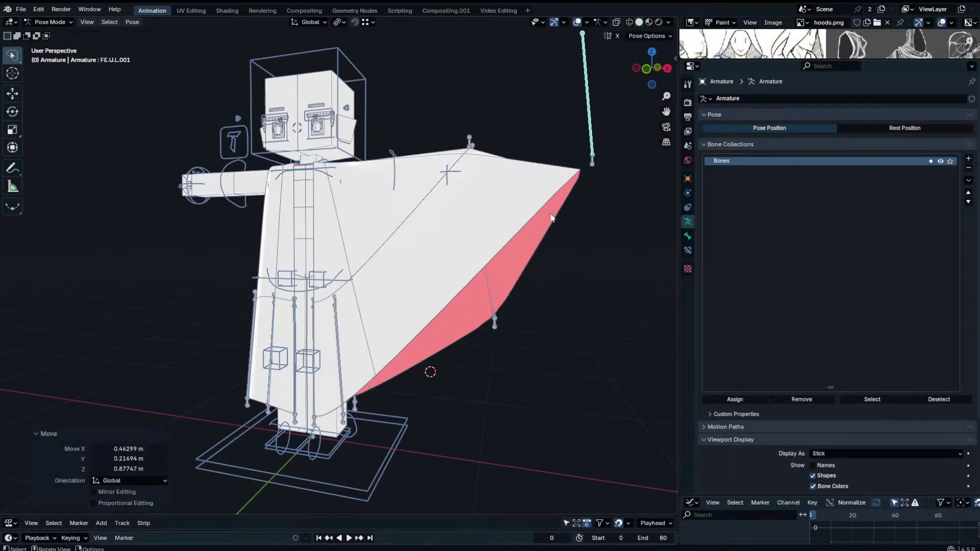
{"action": "left_click", "coordinate": [489, 273]}
{"action": "key", "text": "g"}
{"action": "left_click", "coordinate": [479, 154]}
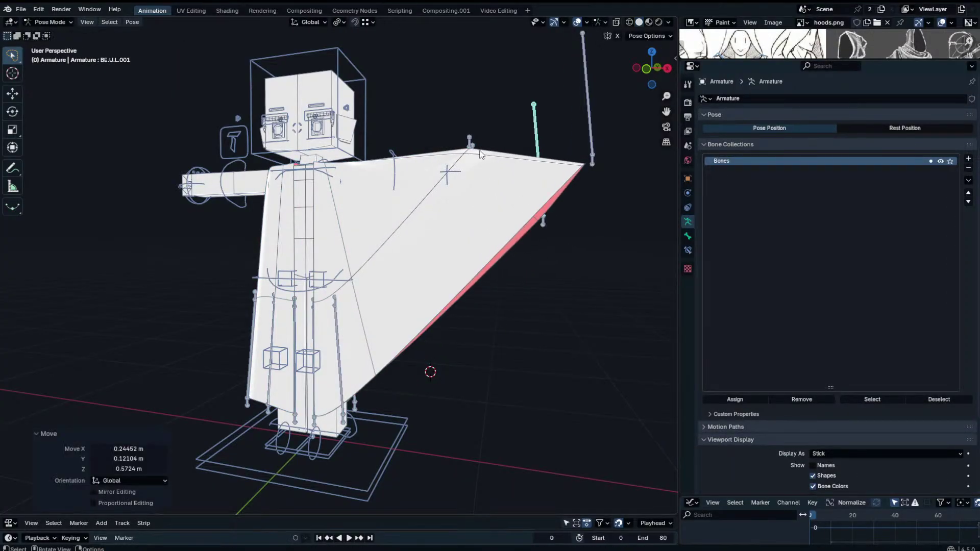
Clear the location of all the armature's pose bones.
{"action": "key", "text": "a"}
{"action": "key", "text": "alt+g"}
{"action": "middle_click_drag", "start_coordinate": [389, 170], "coordinate": [415, 165]}
Rotate the FE.U.L.001 bone -73.8° around the view axis to swing the side of the cloak outward.
{"action": "left_click", "coordinate": [389, 404]}
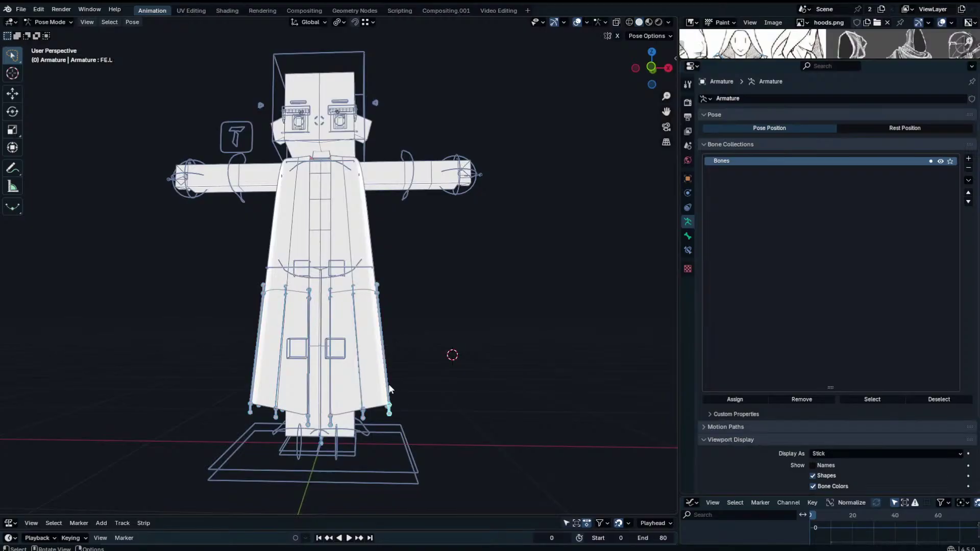
{"action": "left_click", "coordinate": [390, 389]}
{"action": "key", "text": "r"}
{"action": "left_click", "coordinate": [457, 256]}
{"action": "middle_click_drag", "start_coordinate": [457, 255], "coordinate": [358, 291]}
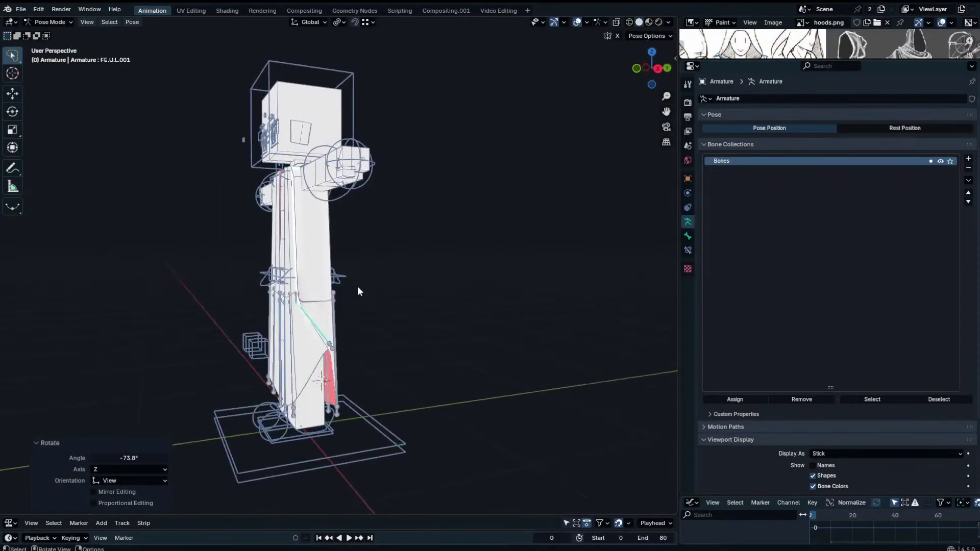
Try rotating the FE.U.L.001 bone back downward from the front, and undo the rotation.
{"action": "key", "text": "KP_1"}
{"action": "scroll", "coordinate": [455, 280], "scroll_direction": "up", "scroll_amount": 5}
{"action": "key", "text": "r"}
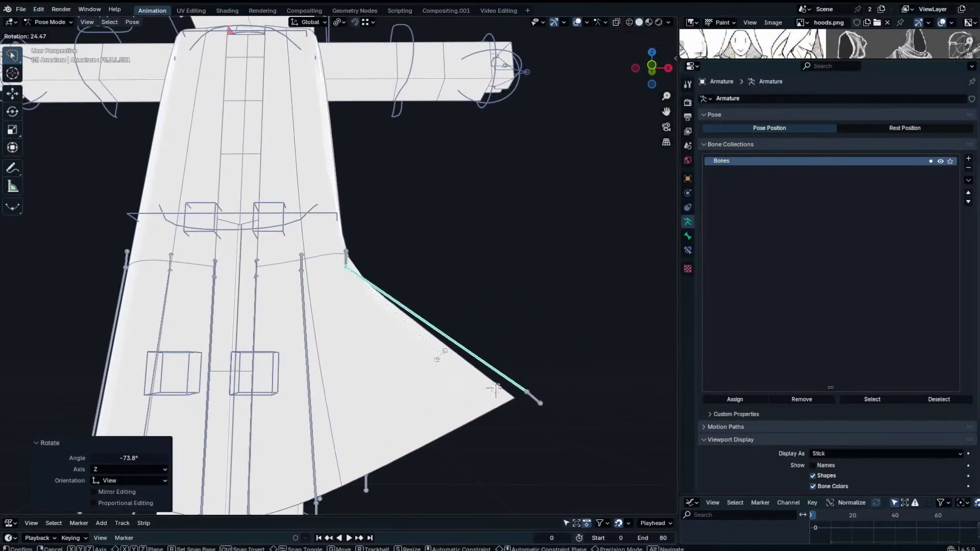
{"action": "left_click", "coordinate": [420, 345]}
{"action": "middle_click_drag", "start_coordinate": [420, 346], "coordinate": [360, 336]}
{"action": "key", "text": "ctrl+z"}
Select the BE.U.L.001 bone and try rotating it around the X axis and the Z axis, cancelling both.
{"action": "left_click", "coordinate": [333, 313], "text": "shift"}
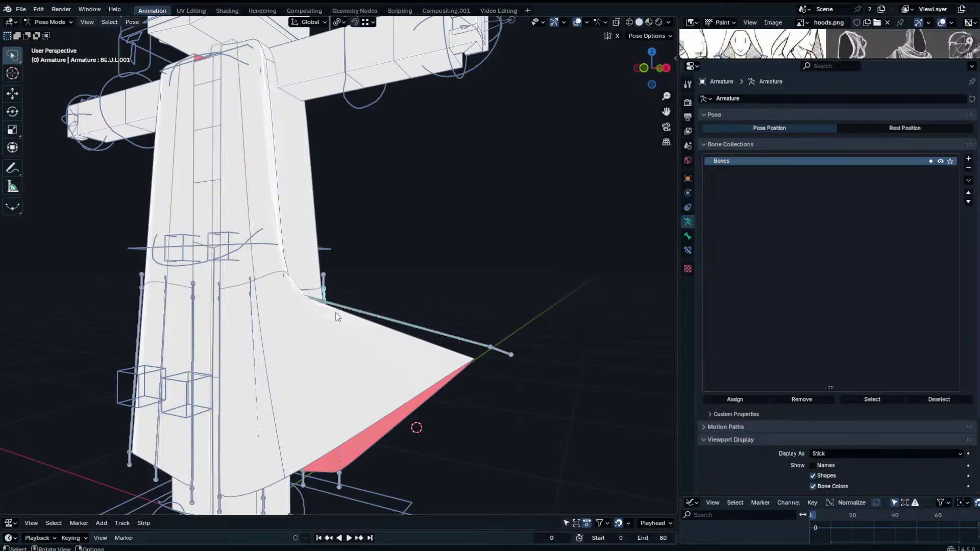
{"action": "key", "text": "r"}
{"action": "key", "text": "x"}
{"action": "right_click", "coordinate": [361, 292]}
{"action": "middle_click_drag", "start_coordinate": [356, 293], "coordinate": [341, 313]}
{"action": "key", "text": "r"}
{"action": "key", "text": "z"}
{"action": "right_click", "coordinate": [401, 250]}
Rotate the BE.U.L.001 bone around the Y axis so it swings out alongside FE.U.L.001.
{"action": "key", "text": "r"}
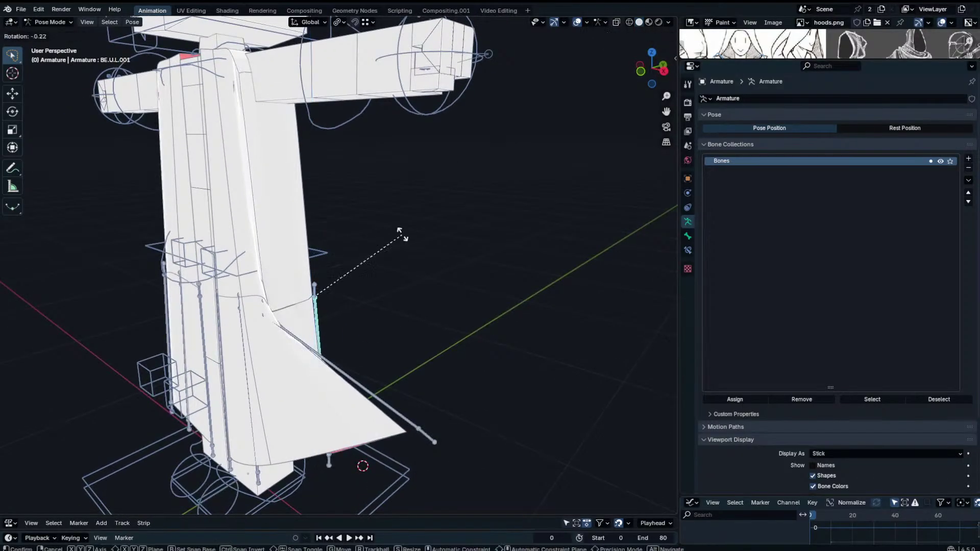
{"action": "key", "text": "y"}
{"action": "left_click", "coordinate": [271, 141]}
{"action": "middle_click_drag", "start_coordinate": [271, 141], "coordinate": [289, 154]}
{"action": "scroll", "coordinate": [335, 308], "scroll_direction": "up", "scroll_amount": 4}
Open the Plane cloak mesh in Edit Mode, remove the crease from the middle row's side edge, and return to Object Mode.
{"action": "key", "text": "ctrl+Tab"}
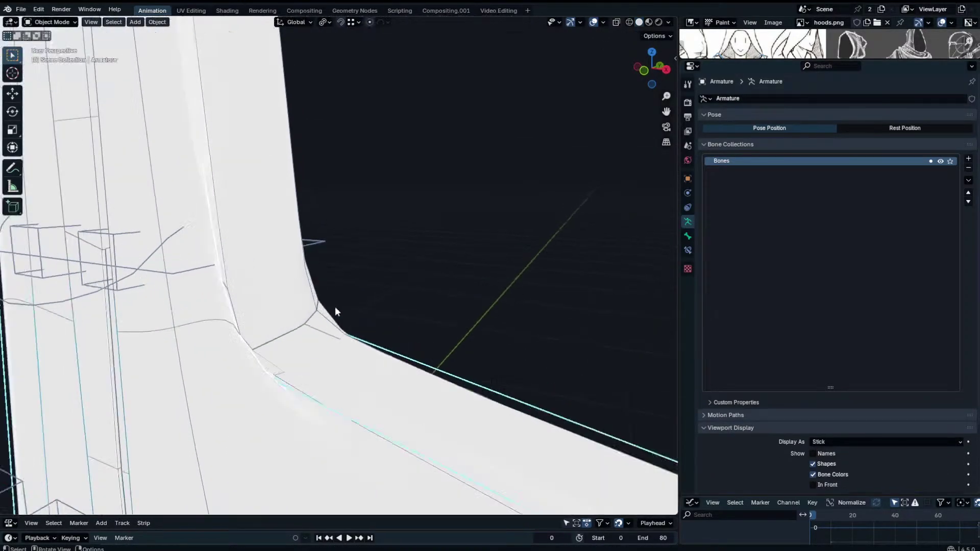
{"action": "middle_click_drag", "start_coordinate": [335, 308], "coordinate": [298, 317]}
{"action": "left_click", "coordinate": [253, 353]}
{"action": "middle_click_drag", "start_coordinate": [253, 353], "coordinate": [327, 332], "text": "shift"}
{"action": "key", "text": "Tab"}
{"action": "key", "text": "n"}
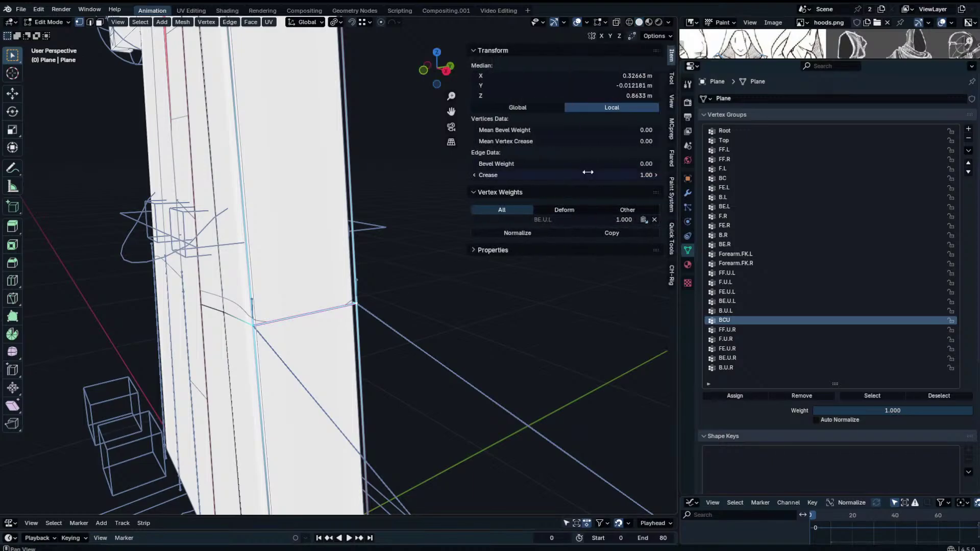
{"action": "key", "text": "Tab"}
{"action": "scroll", "coordinate": [358, 214], "scroll_direction": "up", "scroll_amount": 4}
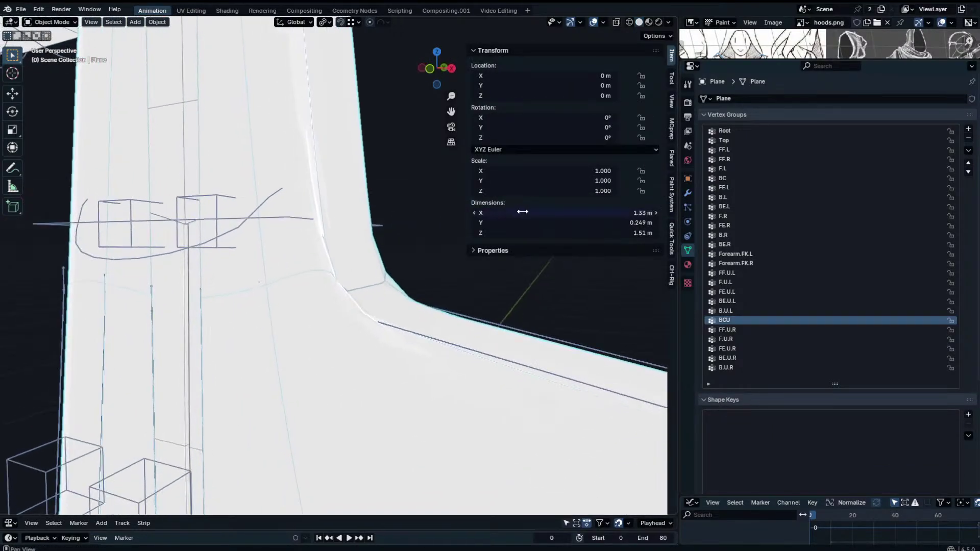
{"action": "key", "text": "Tab"}
{"action": "key", "text": "Tab"}
{"action": "scroll", "coordinate": [380, 232], "scroll_direction": "down", "scroll_amount": 6}
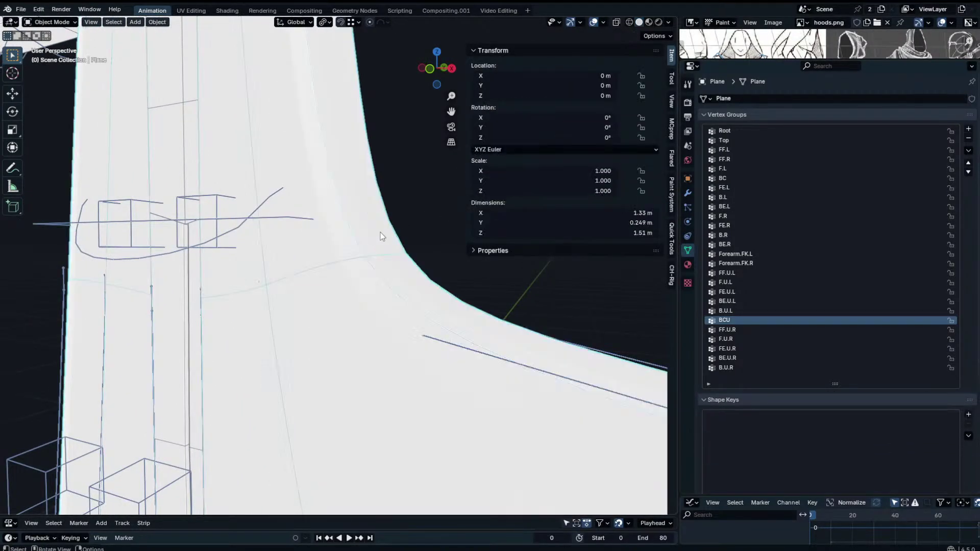
Put the cloak armature in Pose Mode, clear the rotation of all bones, and deselect them.
{"action": "left_click", "coordinate": [406, 276]}
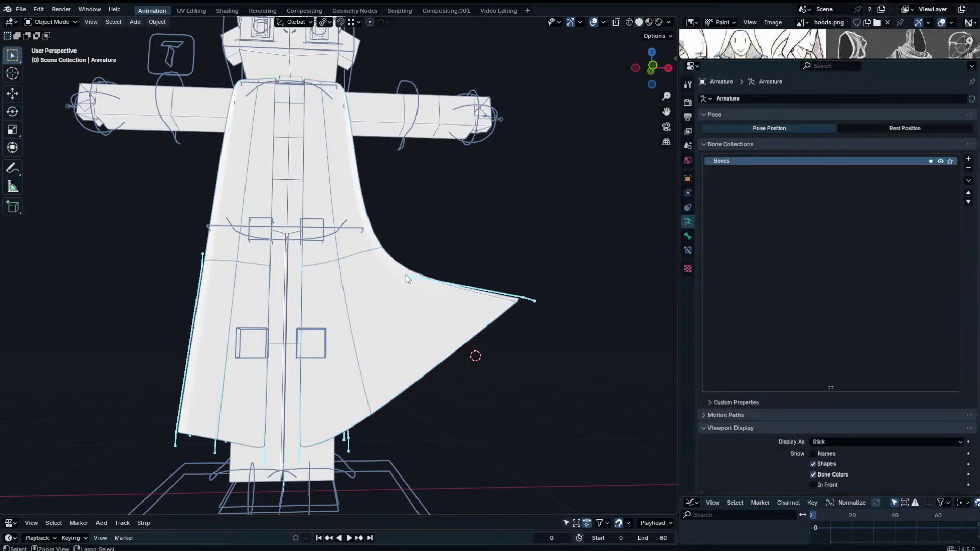
{"action": "key", "text": "ctrl+Tab"}
{"action": "middle_click_drag", "start_coordinate": [406, 275], "coordinate": [345, 289]}
{"action": "key", "text": "a"}
{"action": "key", "text": "alt+r"}
{"action": "key", "text": "alt+a"}
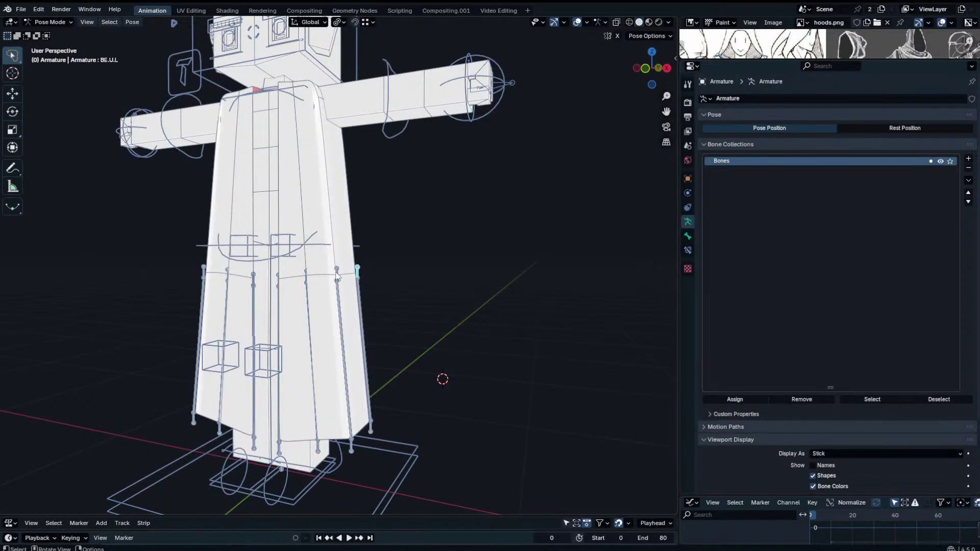
In front view, move the side middle-row bones about 0.96 m in X and 0.95 m in Z, and try moving FE.U.L.001.
{"action": "key", "text": "KP_1"}
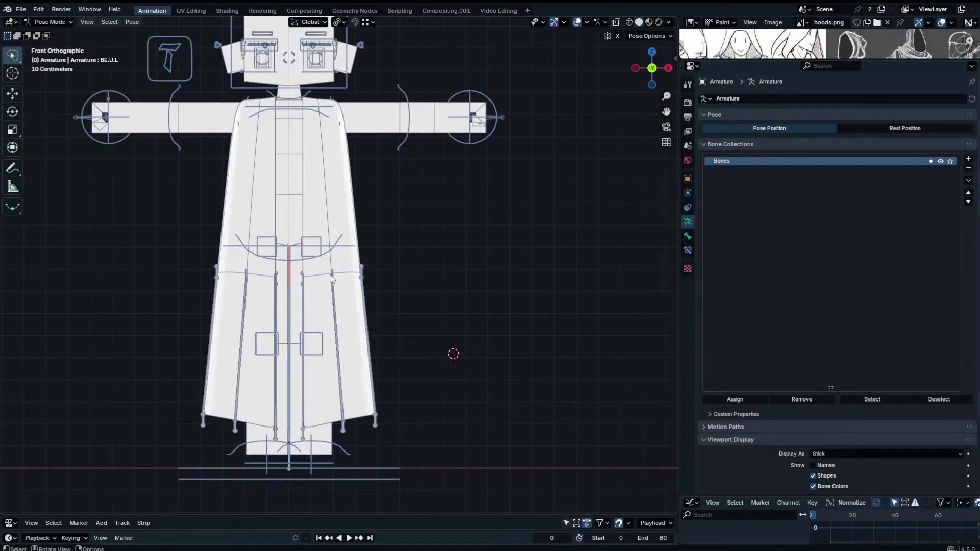
{"action": "left_click", "coordinate": [371, 267]}
{"action": "key", "text": "g"}
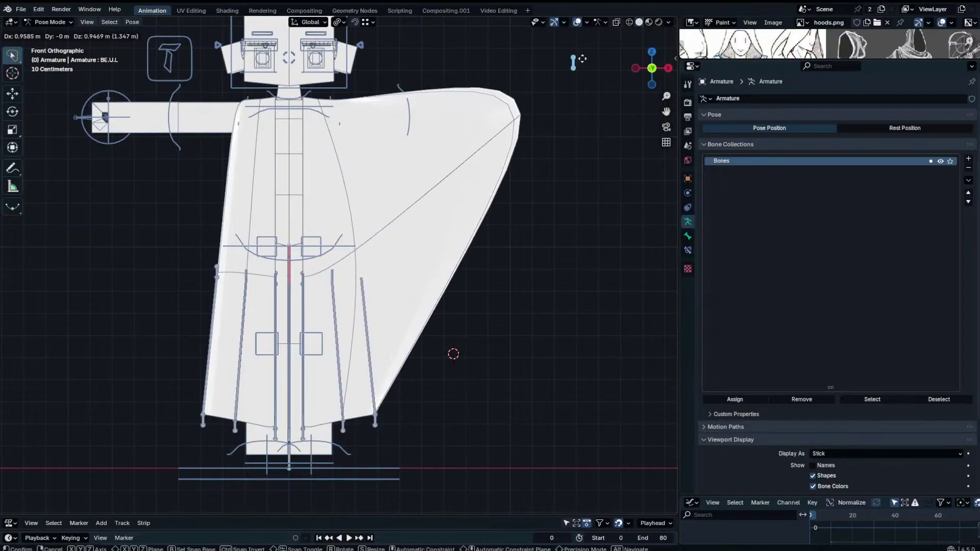
{"action": "left_click", "coordinate": [595, 44]}
{"action": "left_click", "coordinate": [369, 352]}
{"action": "key", "text": "g"}
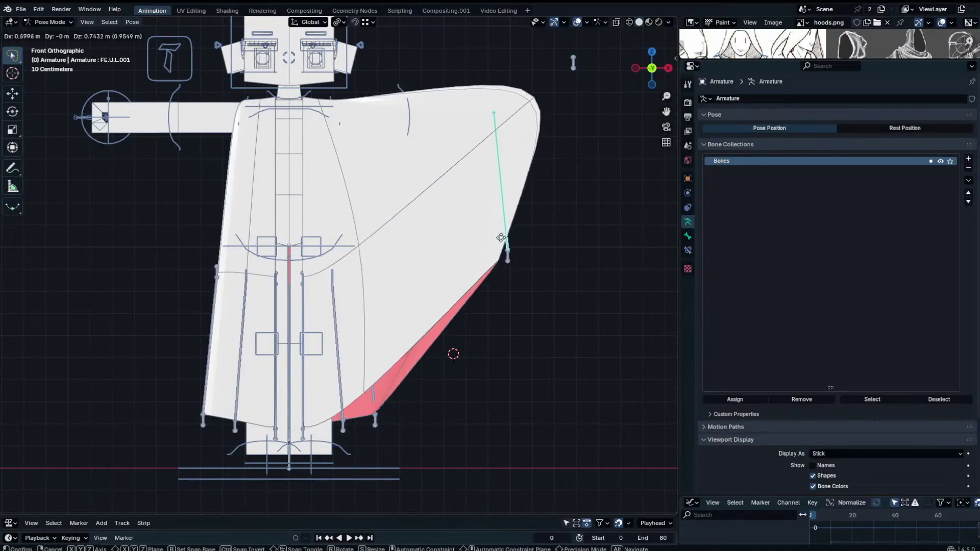
{"action": "key", "text": "Escape"}
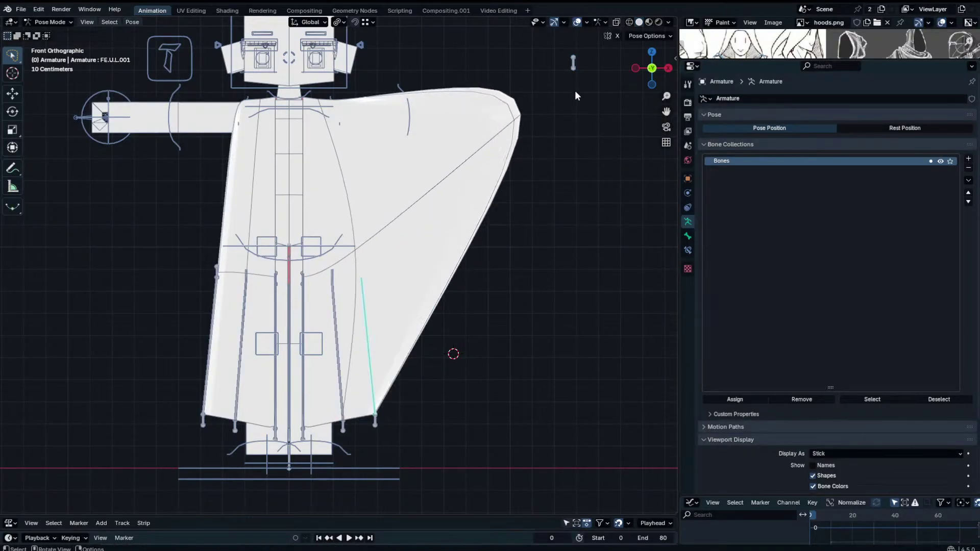
Select the raised side middle-row bones and clear their location.
{"action": "key", "text": "b"}
{"action": "left_click_drag", "start_coordinate": [552, 93], "coordinate": [616, 34]}
{"action": "key", "text": "alt+g"}
In the armature's Edit Mode, parent the FE.U.L.001 bone to the FE.U.L bone with Keep Offset.
{"action": "middle_click_drag", "start_coordinate": [365, 311], "coordinate": [317, 324]}
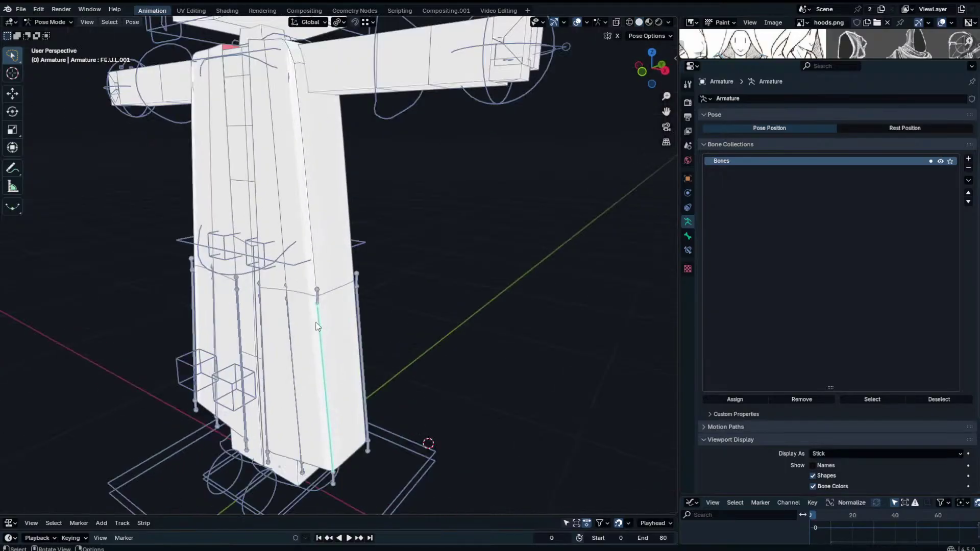
{"action": "key", "text": "Tab"}
{"action": "left_click", "coordinate": [319, 298], "text": "shift"}
{"action": "key", "text": "ctrl+p"}
{"action": "left_click", "coordinate": [321, 300]}
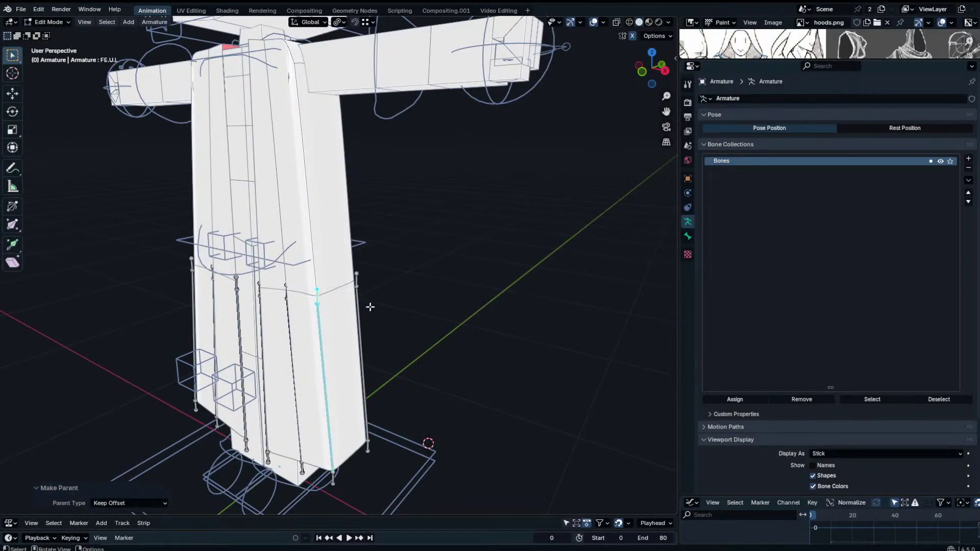
In Pose Mode and front view, move the side middle-row bones about 0.33 m in X and 0.84 m in Z.
{"action": "left_click", "coordinate": [348, 294]}
{"action": "key", "text": "ctrl+Tab"}
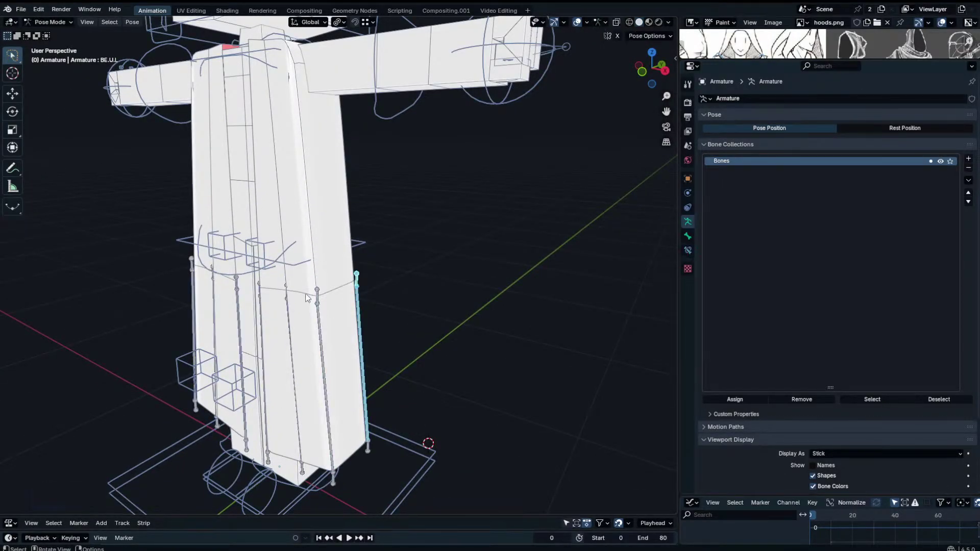
{"action": "key", "text": "KP_1"}
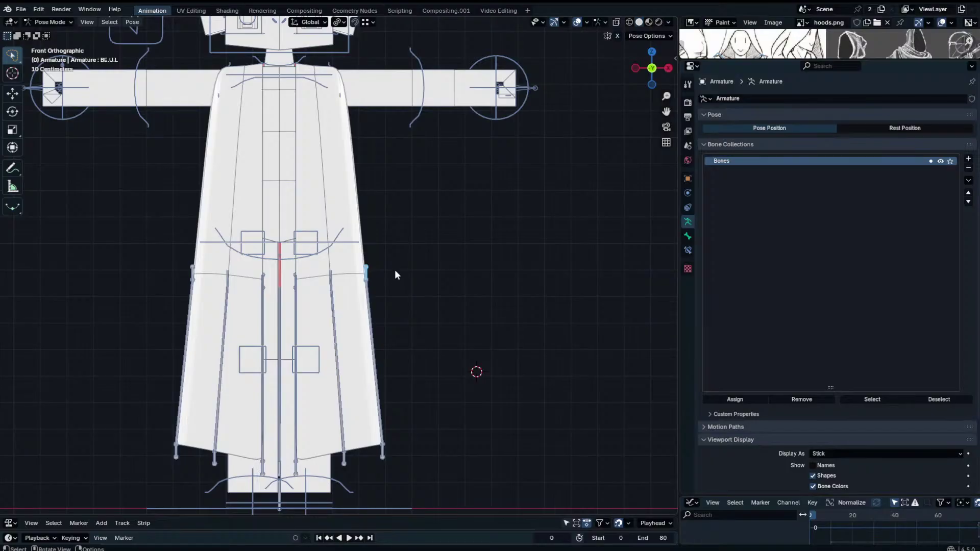
{"action": "key", "text": "g"}
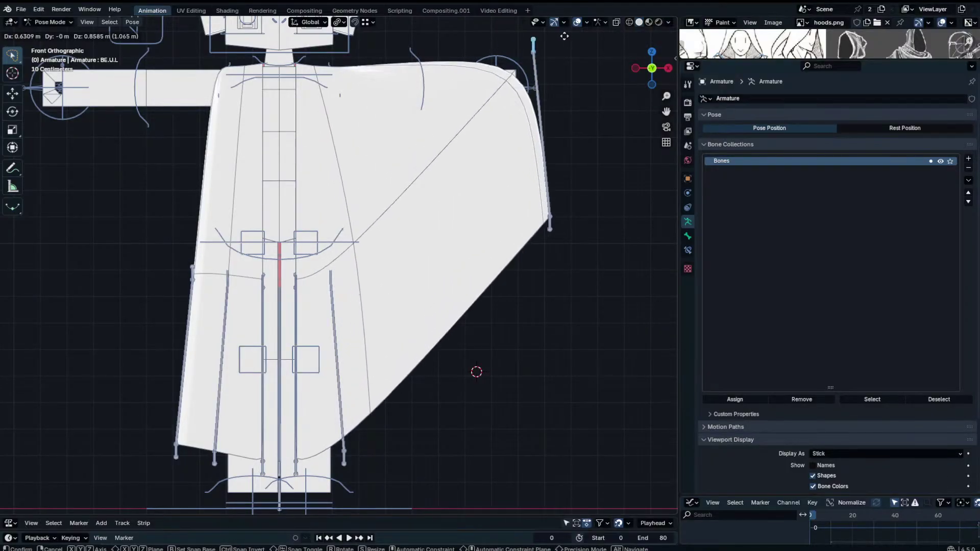
{"action": "left_click", "coordinate": [485, 41]}
Rotate the raised side middle-row bones outward, shift them about -0.10 m in X, and scale them to about 0.46.
{"action": "key", "text": "r"}
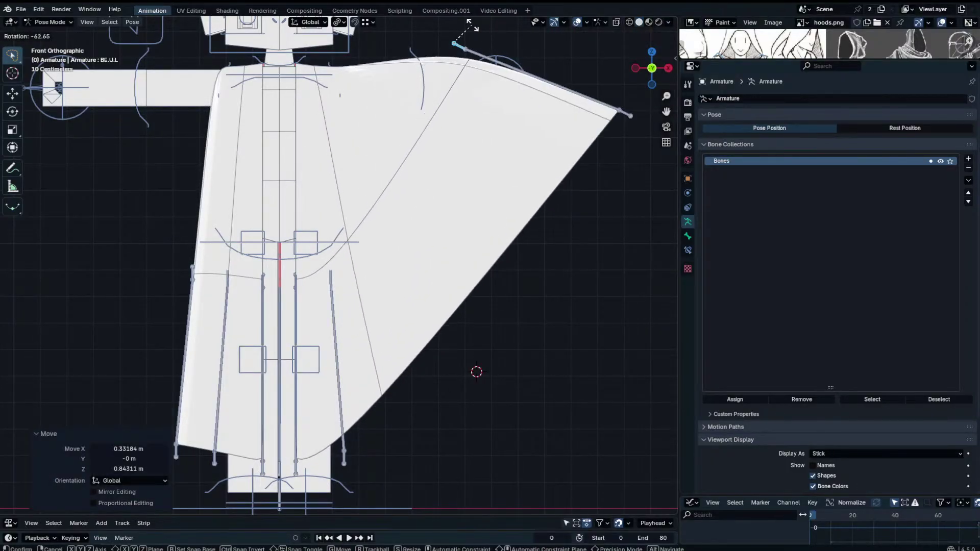
{"action": "left_click", "coordinate": [464, 23]}
{"action": "key", "text": "g"}
{"action": "left_click", "coordinate": [528, 86]}
{"action": "key", "text": "s"}
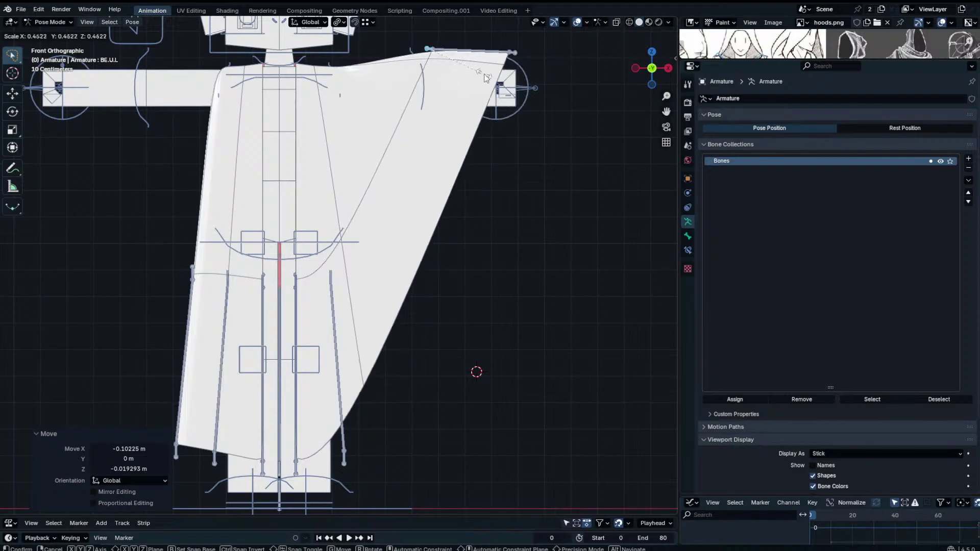
{"action": "left_click", "coordinate": [487, 78]}
Fine-tune the position and rotation of the raised side bones so they lie level along the outstretched arm.
{"action": "key", "text": "g"}
{"action": "left_click", "coordinate": [510, 91]}
{"action": "key", "text": "r"}
{"action": "left_click", "coordinate": [543, 95]}
{"action": "key", "text": "g"}
{"action": "left_click", "coordinate": [554, 99]}
{"action": "key", "text": "r"}
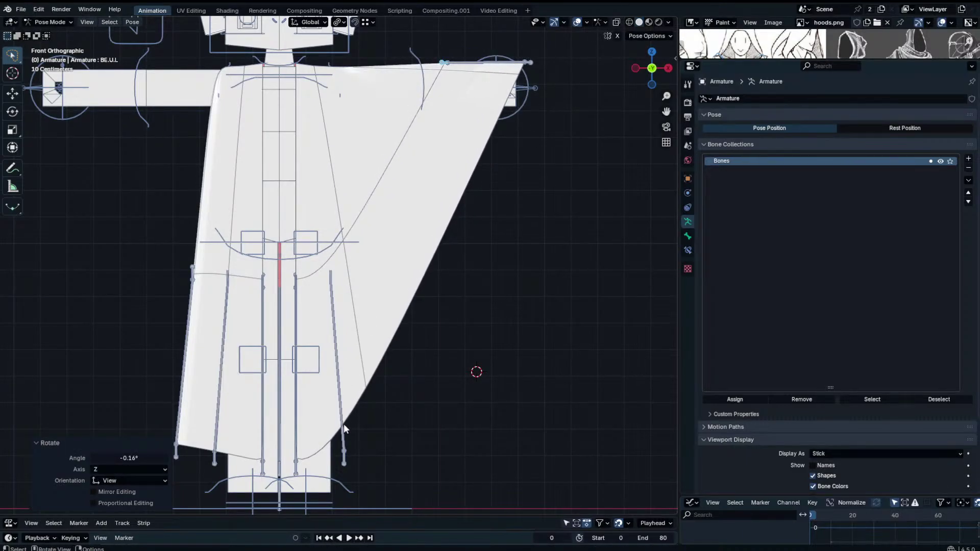
Try moving the F.U.L bone about 0.47 m in X and 0.27 m in Z, undo the move, and deselect the bone.
{"action": "left_click", "coordinate": [344, 425]}
{"action": "key", "text": "r"}
{"action": "right_click", "coordinate": [437, 341]}
{"action": "left_click", "coordinate": [331, 276]}
{"action": "key", "text": "g"}
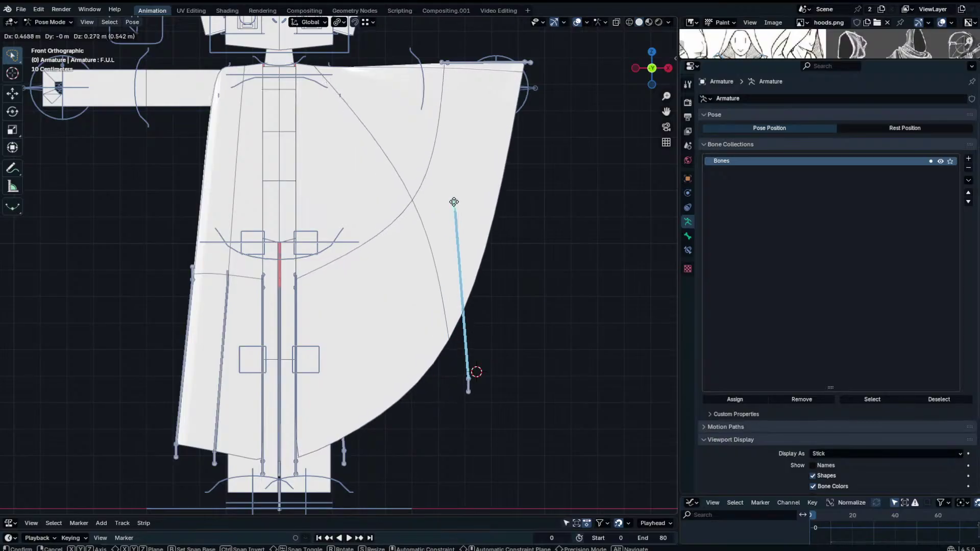
{"action": "left_click", "coordinate": [453, 202]}
{"action": "key", "text": "ctrl+z"}
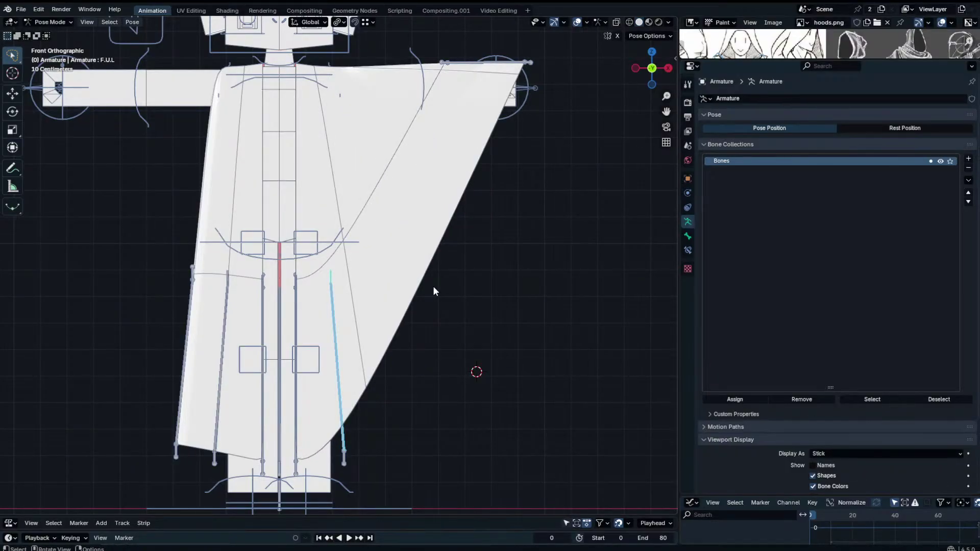
{"action": "left_click", "coordinate": [502, 352]}
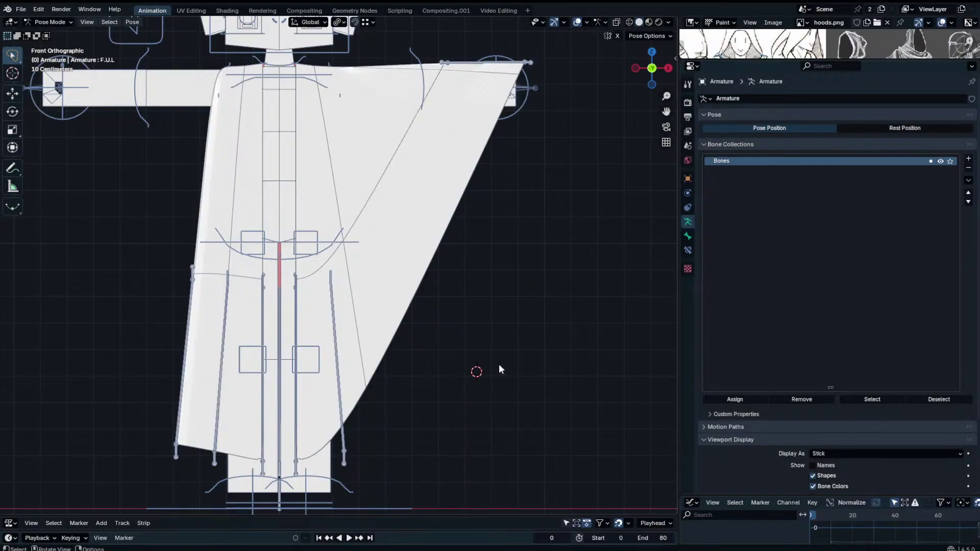
From behind the character, try rotating the B.U.L.001 and B.U.L bones.
{"action": "middle_click_drag", "start_coordinate": [499, 369], "coordinate": [300, 343]}
{"action": "left_click", "coordinate": [345, 313]}
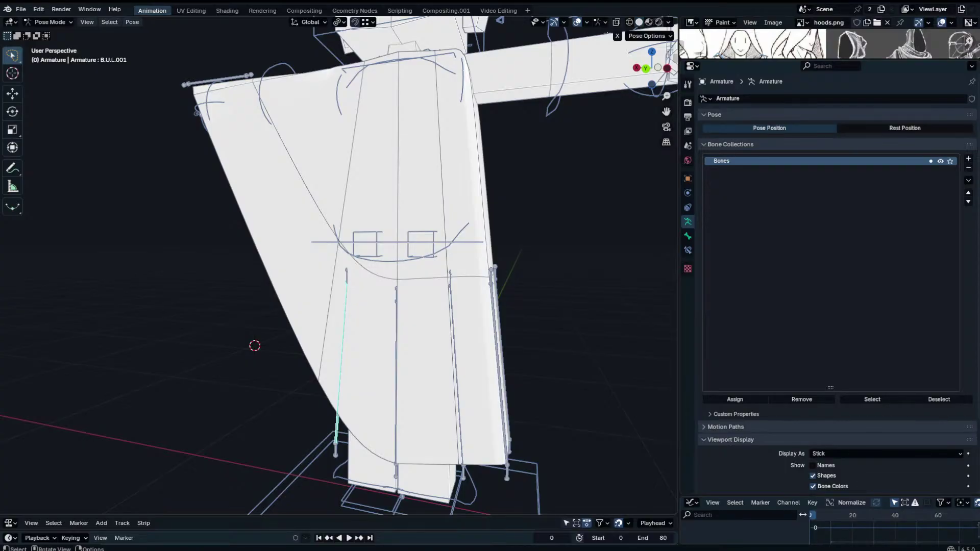
{"action": "scroll", "coordinate": [504, 364], "scroll_direction": "down", "scroll_amount": 1}
{"action": "middle_click_drag", "start_coordinate": [480, 357], "coordinate": [518, 357]}
{"action": "key", "text": "r"}
{"action": "right_click", "coordinate": [409, 350]}
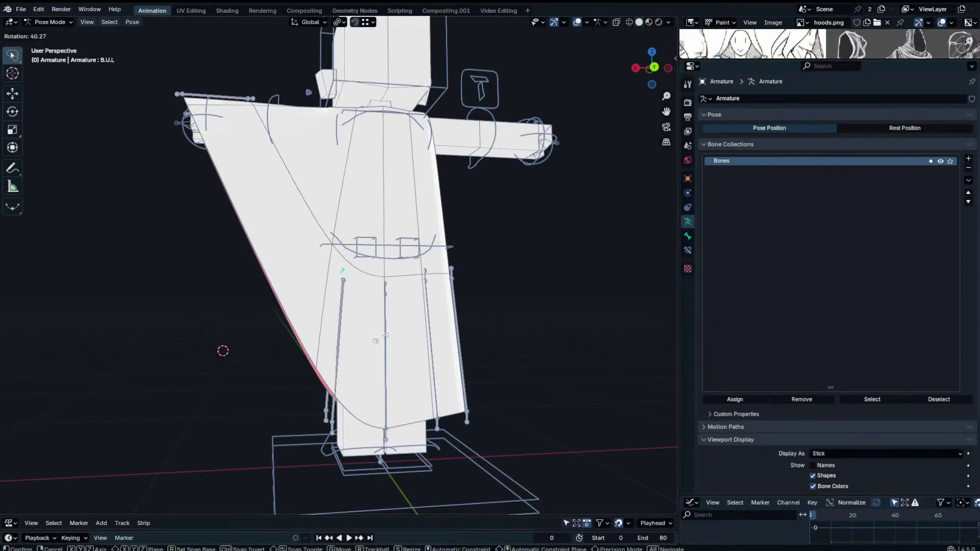
{"action": "left_click", "coordinate": [352, 303]}
In the armature's Edit Mode, parent the B.U.L.001 bone to the B.U.L bone.
{"action": "left_click", "coordinate": [341, 309]}
{"action": "middle_click_drag", "start_coordinate": [343, 309], "coordinate": [332, 300]}
{"action": "scroll", "coordinate": [334, 298], "scroll_direction": "up", "scroll_amount": 2}
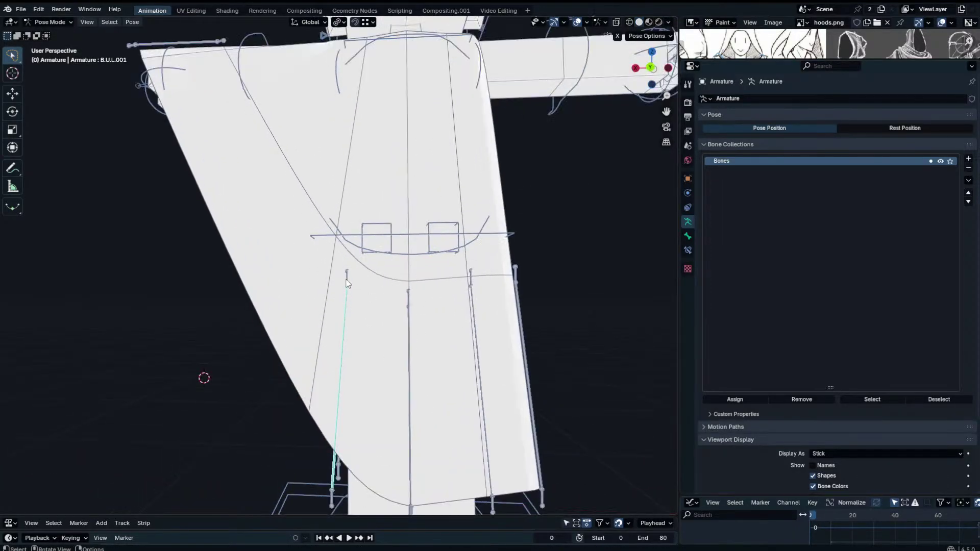
{"action": "key", "text": "Tab"}
{"action": "left_click", "coordinate": [346, 277], "text": "shift"}
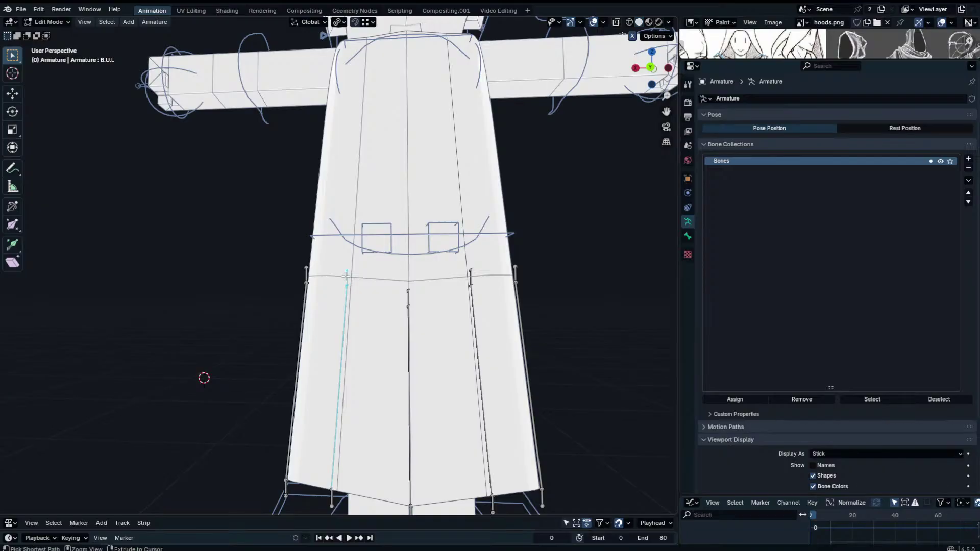
{"action": "key", "text": "ctrl+p"}
{"action": "left_click", "coordinate": [345, 275]}
{"action": "left_click", "coordinate": [398, 333]}
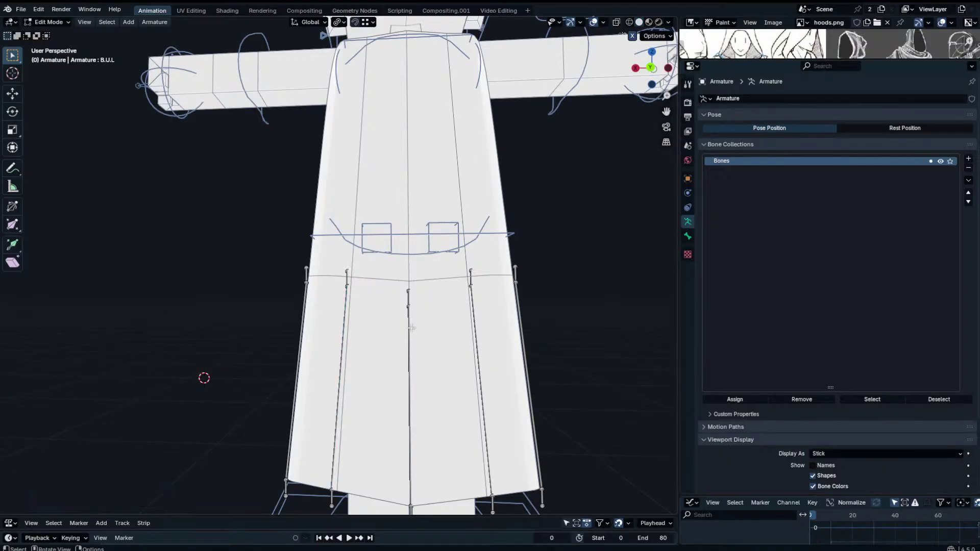
Parent the long center-back bone to the short BCU bone above it with Keep Offset.
{"action": "left_click", "coordinate": [410, 327]}
{"action": "left_click", "coordinate": [408, 300], "text": "shift"}
{"action": "mouse_move", "coordinate": [409, 313]}
{"action": "middle_mouse_down"}
{"action": "mouse_move", "coordinate": [431, 311]}
{"action": "mouse_move", "coordinate": [410, 307]}
{"action": "middle_mouse_up"}
{"action": "left_click", "coordinate": [400, 300], "text": "shift"}
{"action": "left_click", "coordinate": [395, 336]}
{"action": "left_click", "coordinate": [395, 334]}
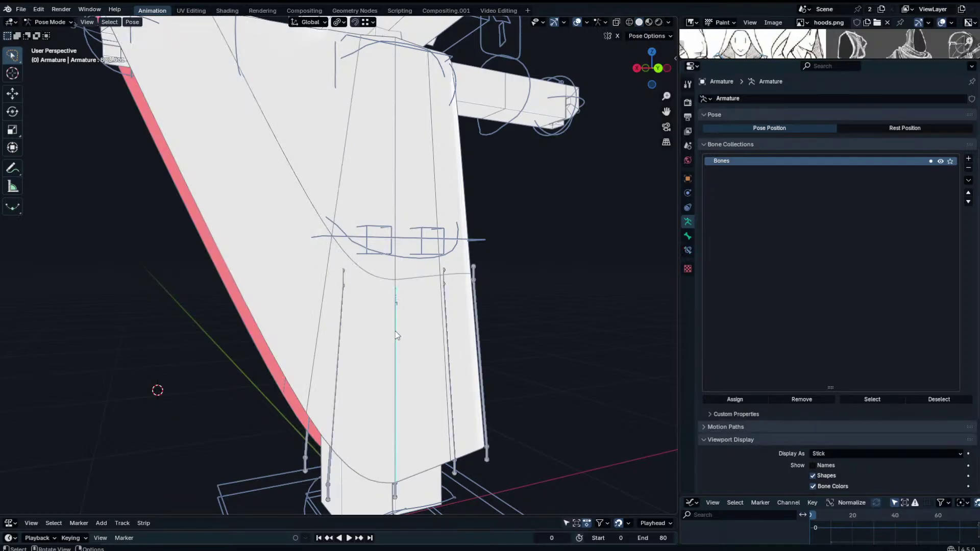
{"action": "key", "text": "ctrl+p"}
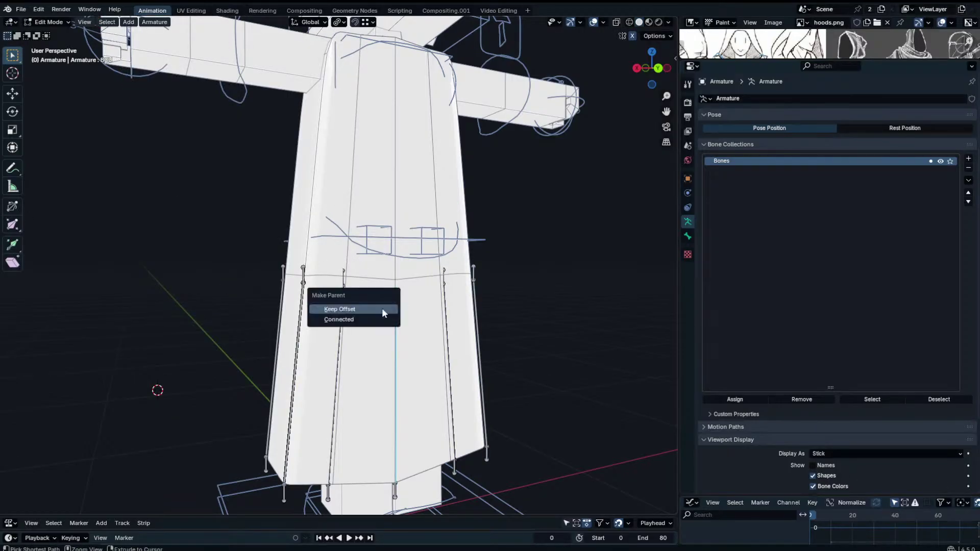
{"action": "left_click", "coordinate": [382, 308]}
Return the armature to Pose Mode and try moving the BCU bone.
{"action": "key", "text": "ctrl+Tab"}
{"action": "left_click", "coordinate": [397, 295]}
{"action": "middle_click_drag", "start_coordinate": [397, 295], "coordinate": [377, 289]}
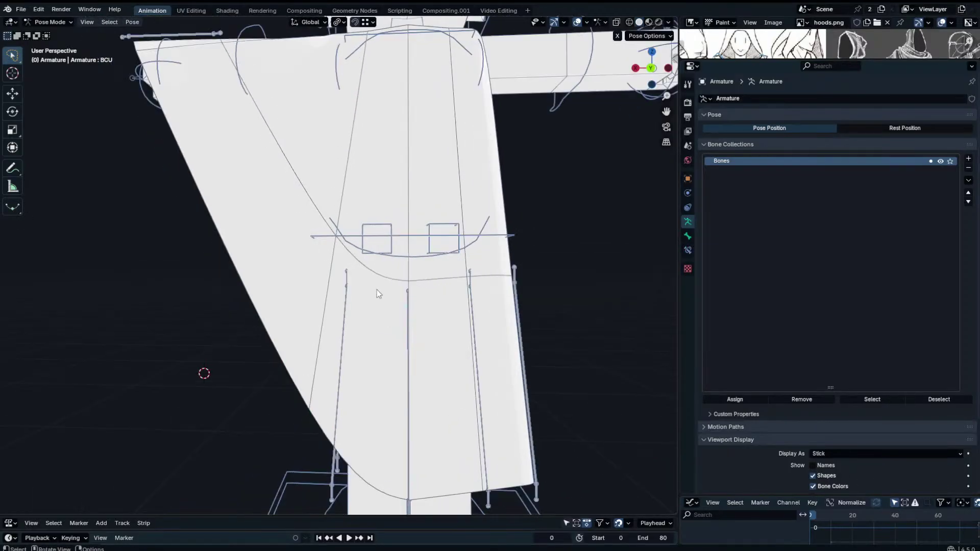
{"action": "key", "text": "g"}
{"action": "right_click", "coordinate": [369, 262]}
Move the B.U.L bone outward and up, and rotate it 41.6° to spread the back of the cloak.
{"action": "left_click", "coordinate": [345, 269]}
{"action": "key", "text": "g"}
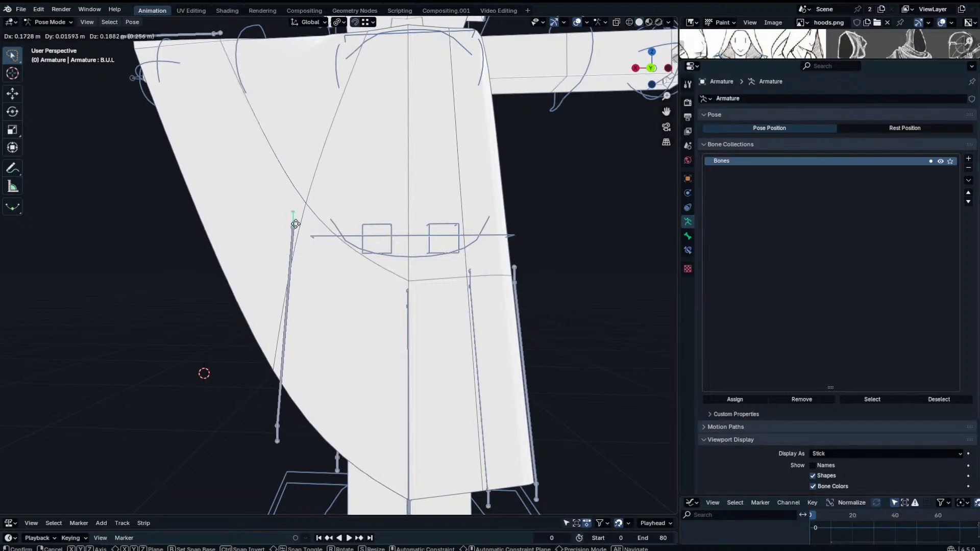
{"action": "left_click", "coordinate": [298, 207]}
{"action": "key", "text": "r"}
{"action": "left_click", "coordinate": [357, 304]}
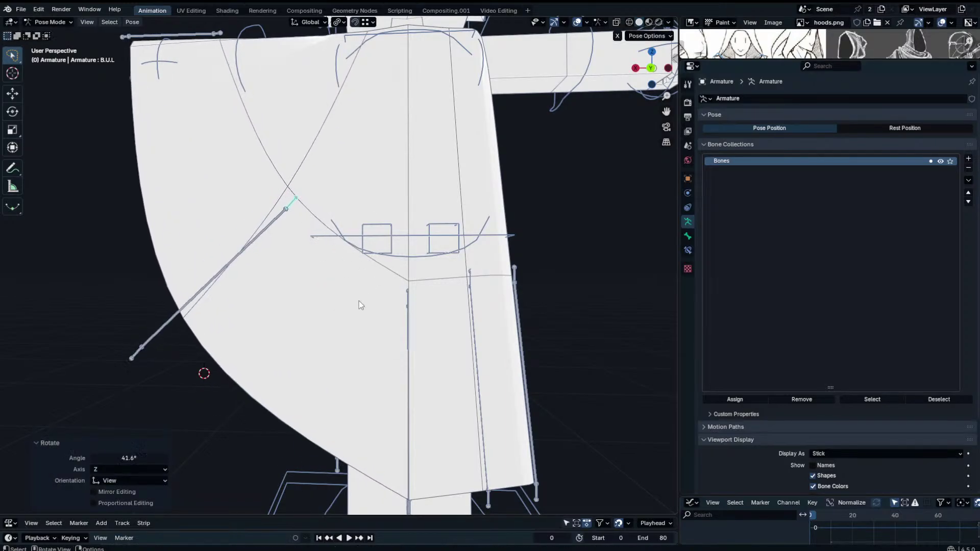
{"action": "middle_click_drag", "start_coordinate": [360, 306], "coordinate": [601, 304]}
{"action": "key", "text": "r"}
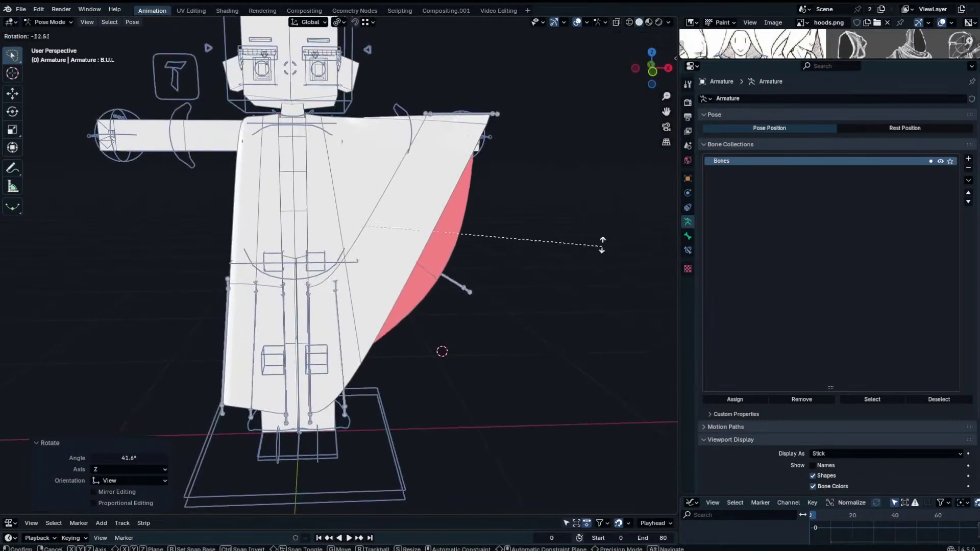
{"action": "right_click", "coordinate": [559, 230]}
In the cloak mesh's Edit Mode, lower the crease of the middle-row edge on the side, and return to Object Mode.
{"action": "scroll", "coordinate": [557, 227], "scroll_direction": "up", "scroll_amount": 3}
{"action": "middle_click_drag", "start_coordinate": [490, 123], "coordinate": [433, 219], "text": "shift"}
{"action": "left_click", "coordinate": [433, 213]}
{"action": "key", "text": "Tab"}
{"action": "scroll", "coordinate": [433, 213], "scroll_direction": "down", "scroll_amount": 4}
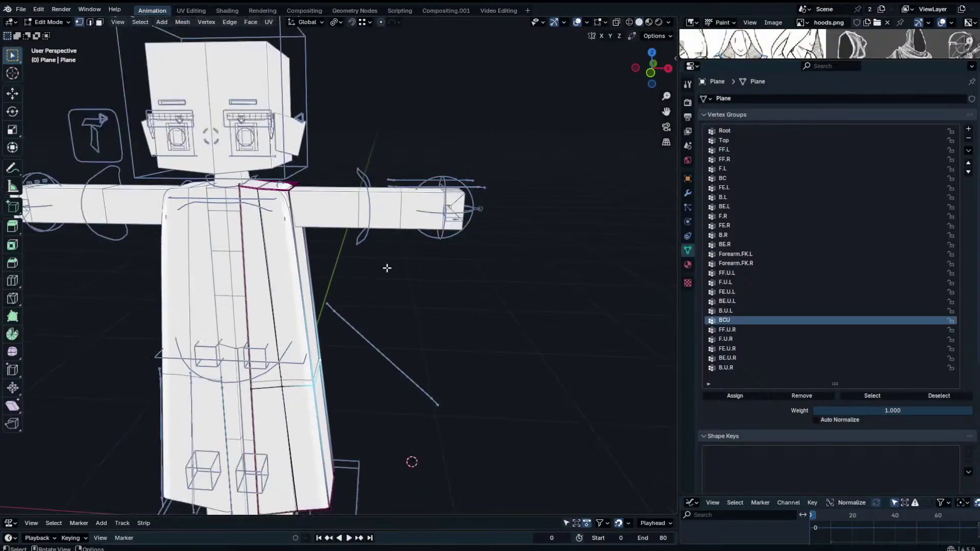
{"action": "middle_click_drag", "start_coordinate": [384, 267], "coordinate": [510, 214]}
{"action": "key", "text": "n"}
{"action": "left_click_drag", "start_coordinate": [594, 175], "coordinate": [530, 175]}
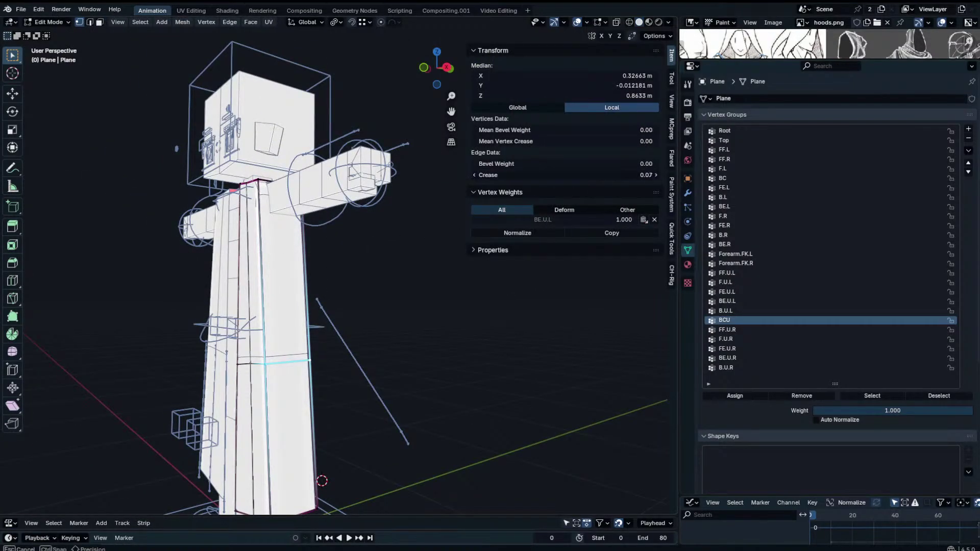
{"action": "key", "text": "n"}
{"action": "key", "text": "Tab"}
{"action": "middle_click_drag", "start_coordinate": [447, 202], "coordinate": [483, 224]}
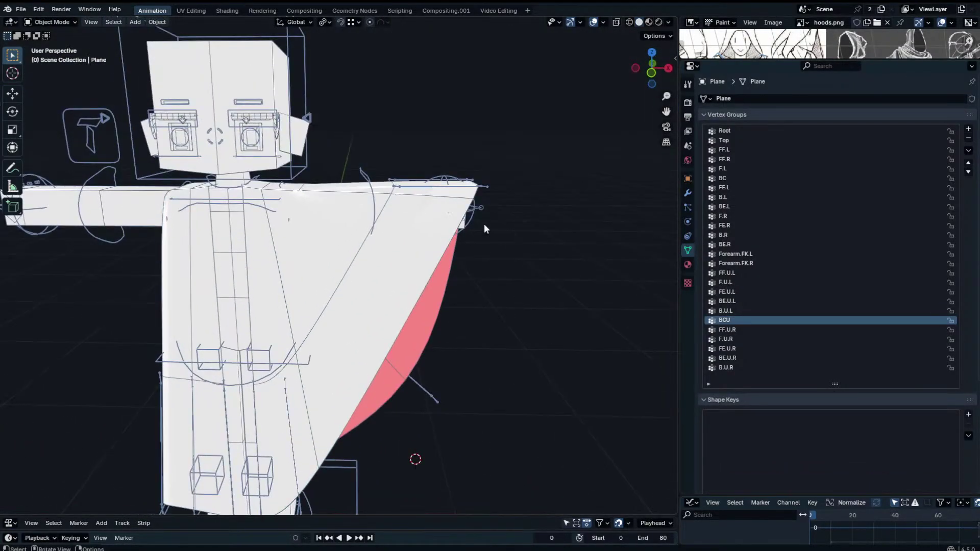
Put the armature in Pose Mode, select the two raised side middle-row bones, and scale them up.
{"action": "middle_click_drag", "start_coordinate": [331, 183], "coordinate": [389, 269]}
{"action": "left_click", "coordinate": [389, 270]}
{"action": "left_click", "coordinate": [389, 257]}
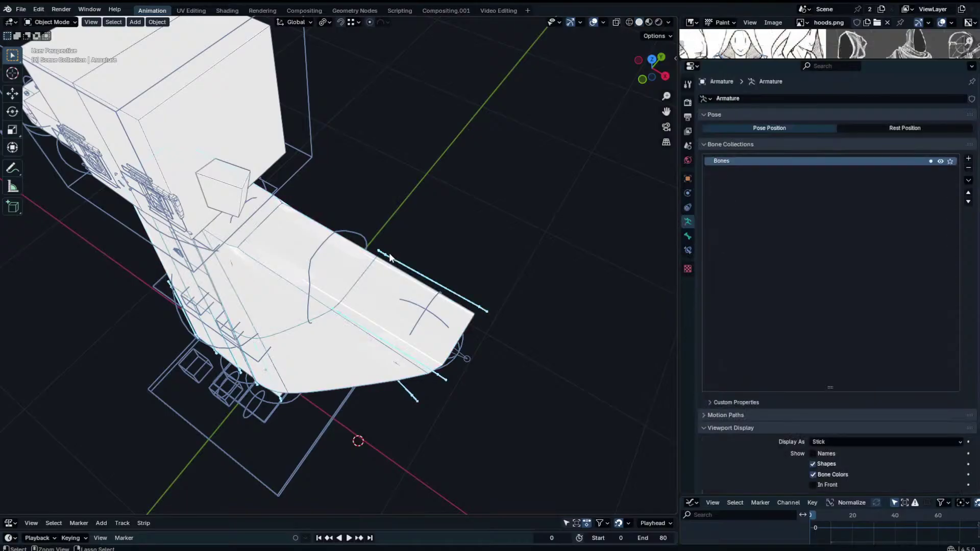
{"action": "key", "text": "ctrl+Tab"}
{"action": "left_click", "coordinate": [386, 255]}
{"action": "left_click", "coordinate": [380, 251]}
{"action": "left_click", "coordinate": [332, 310]}
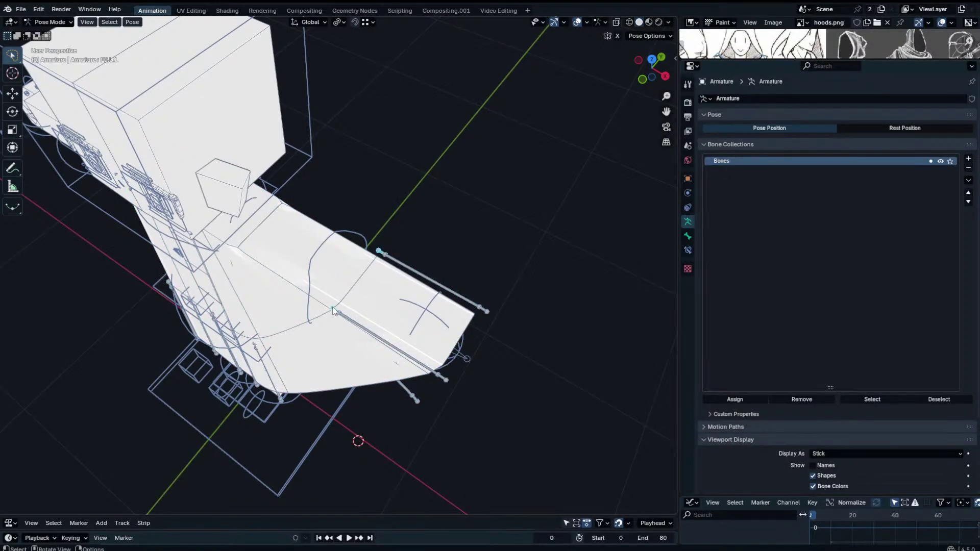
{"action": "left_click", "coordinate": [332, 309], "text": "shift"}
{"action": "key", "text": "s"}
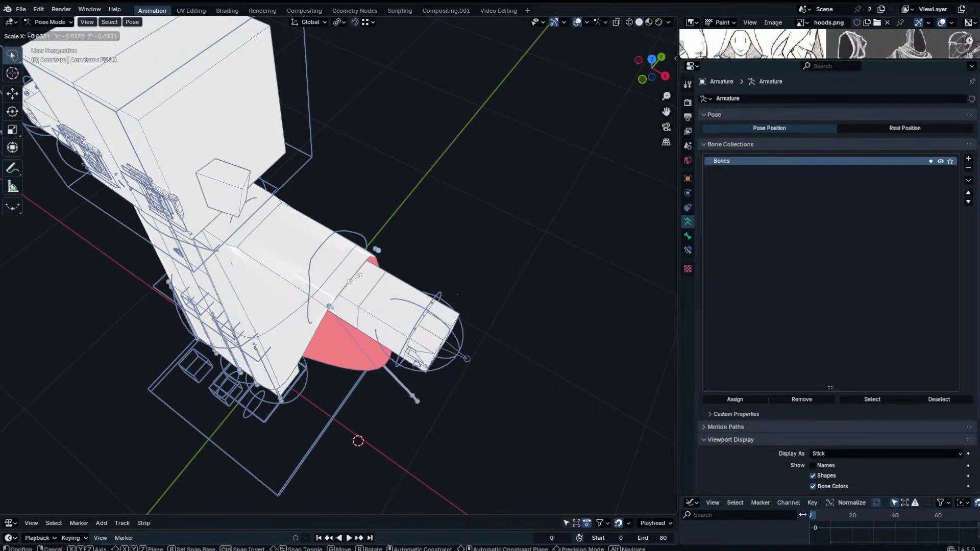
{"action": "left_click", "coordinate": [441, 321]}
Try lowering the two raised side middle-row bones below the arm.
{"action": "middle_click_drag", "start_coordinate": [422, 301], "coordinate": [467, 250]}
{"action": "key", "text": "g"}
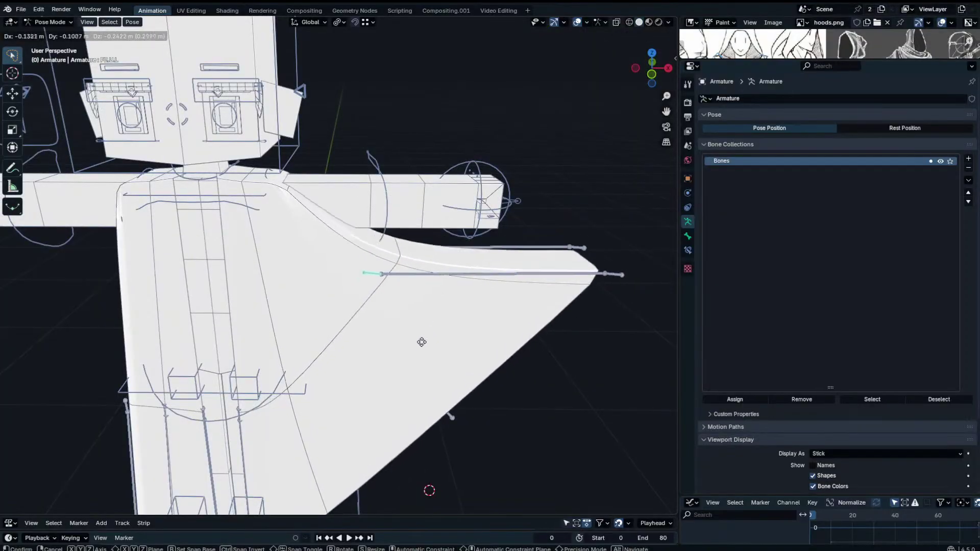
{"action": "right_click", "coordinate": [374, 353]}
In the cloak mesh's Edit Mode, set the crease of the outer shoulder edge to 1.00, and return to Object Mode.
{"action": "left_click", "coordinate": [309, 222]}
{"action": "key", "text": "Tab"}
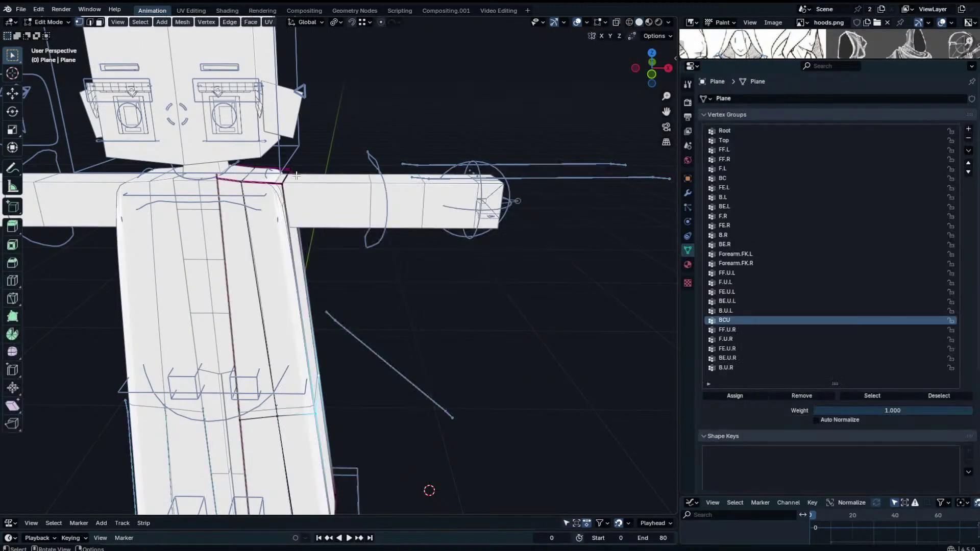
{"action": "left_click", "coordinate": [285, 181]}
{"action": "left_click", "coordinate": [292, 172], "text": "shift"}
{"action": "key", "text": "n"}
{"action": "left_click_drag", "start_coordinate": [540, 175], "coordinate": [652, 175]}
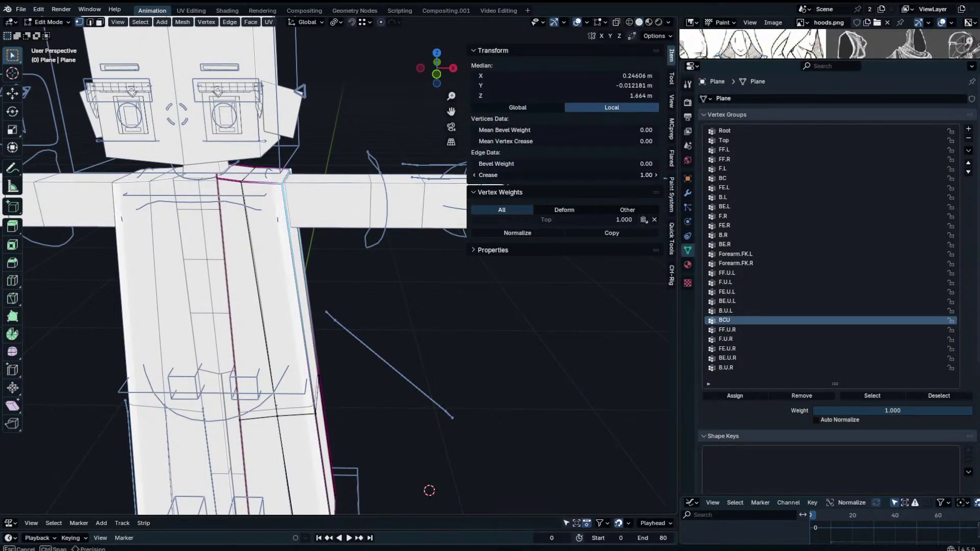
{"action": "key", "text": "n"}
{"action": "key", "text": "Tab"}
Select the vertical edge loop along the cloak's front side corner and set its mean crease to 1.00.
{"action": "left_click", "coordinate": [365, 138]}
{"action": "middle_click_drag", "start_coordinate": [365, 138], "coordinate": [275, 289]}
{"action": "key", "text": "Tab"}
{"action": "left_click", "coordinate": [388, 439]}
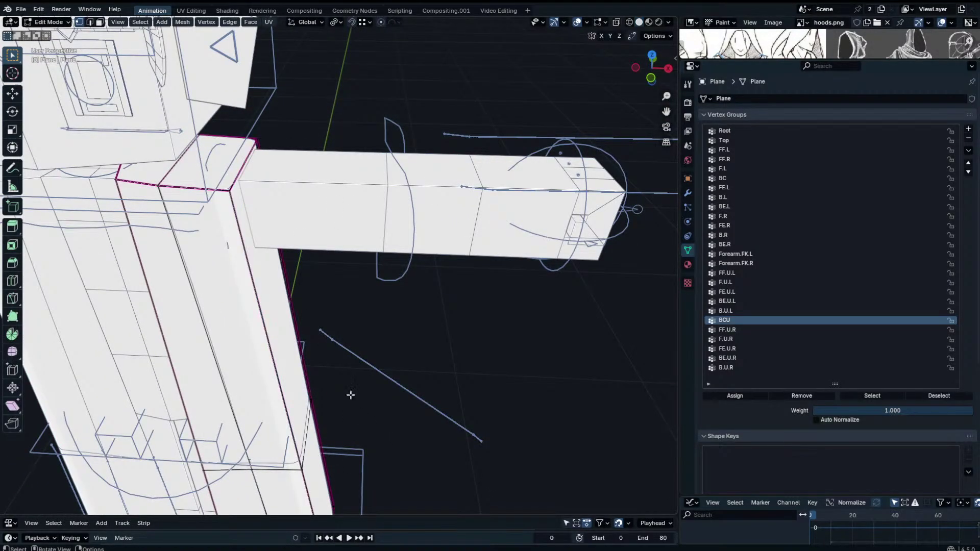
{"action": "left_click", "coordinate": [244, 258], "text": "alt"}
{"action": "key", "text": "n"}
{"action": "left_click_drag", "start_coordinate": [580, 173], "coordinate": [650, 173]}
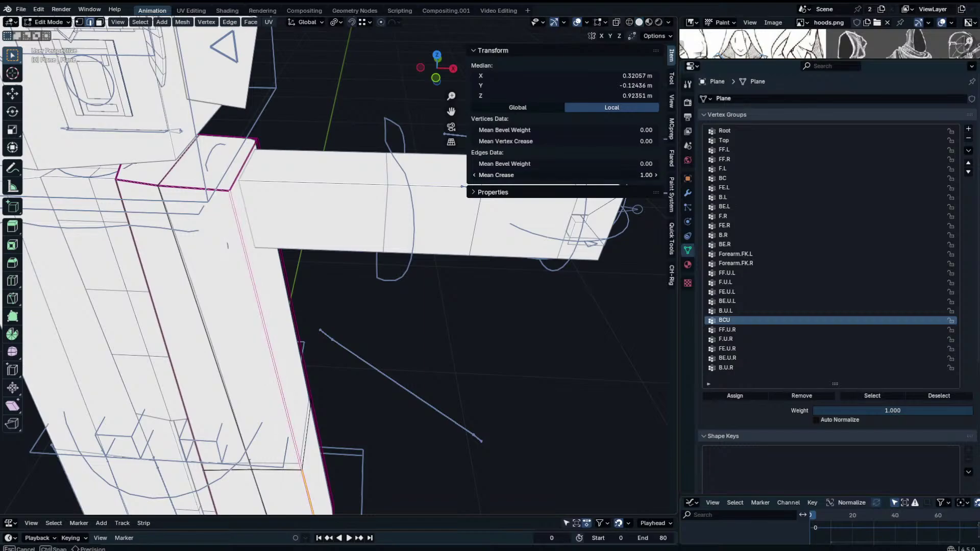
Set the mean crease of the back side corner's vertical edge loop to 1.00 and return to Object Mode.
{"action": "left_click", "coordinate": [315, 300]}
{"action": "left_click", "coordinate": [298, 300], "text": "alt"}
{"action": "left_click_drag", "start_coordinate": [544, 175], "coordinate": [612, 175]}
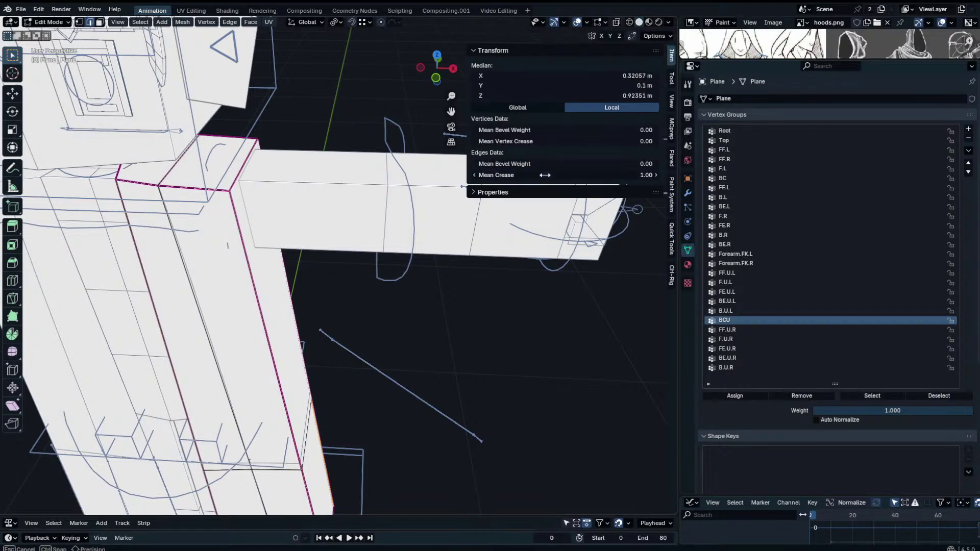
{"action": "key", "text": "n"}
{"action": "key", "text": "Tab"}
Examine the raised cloak along the shoulder and arm in front view.
{"action": "scroll", "coordinate": [326, 280], "scroll_direction": "down", "scroll_amount": 5}
{"action": "left_click", "coordinate": [445, 152]}
{"action": "middle_click_drag", "start_coordinate": [445, 153], "coordinate": [453, 221]}
{"action": "key", "text": "KP_1"}
{"action": "scroll", "coordinate": [454, 221], "scroll_direction": "up", "scroll_amount": 3}
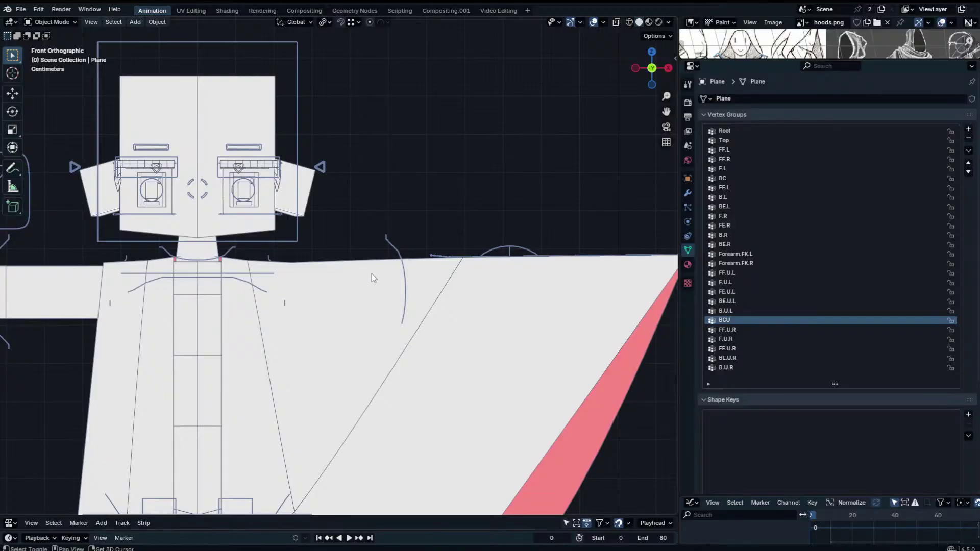
{"action": "scroll", "coordinate": [371, 273], "scroll_direction": "up", "scroll_amount": 2}
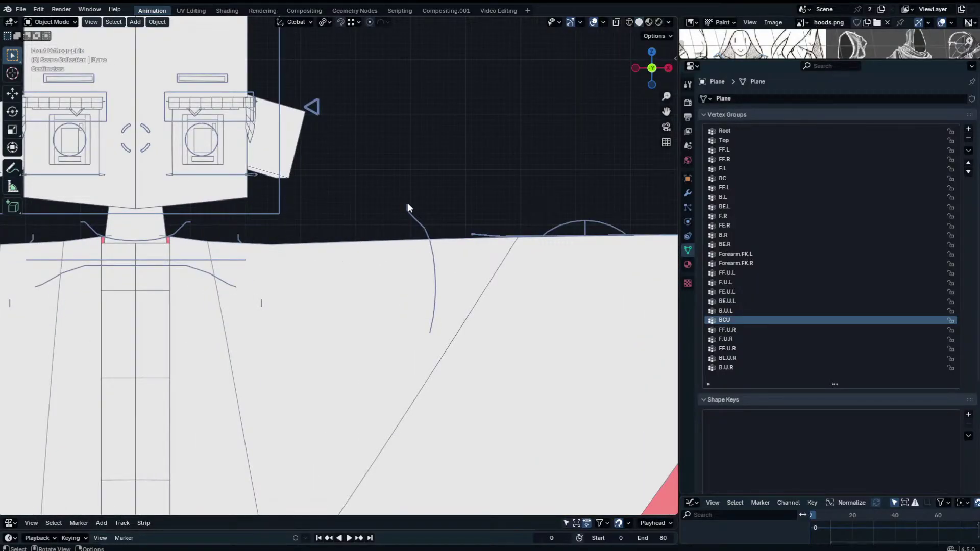
{"action": "middle_click_drag", "start_coordinate": [407, 203], "coordinate": [347, 200], "text": "shift"}
{"action": "left_click", "coordinate": [445, 231]}
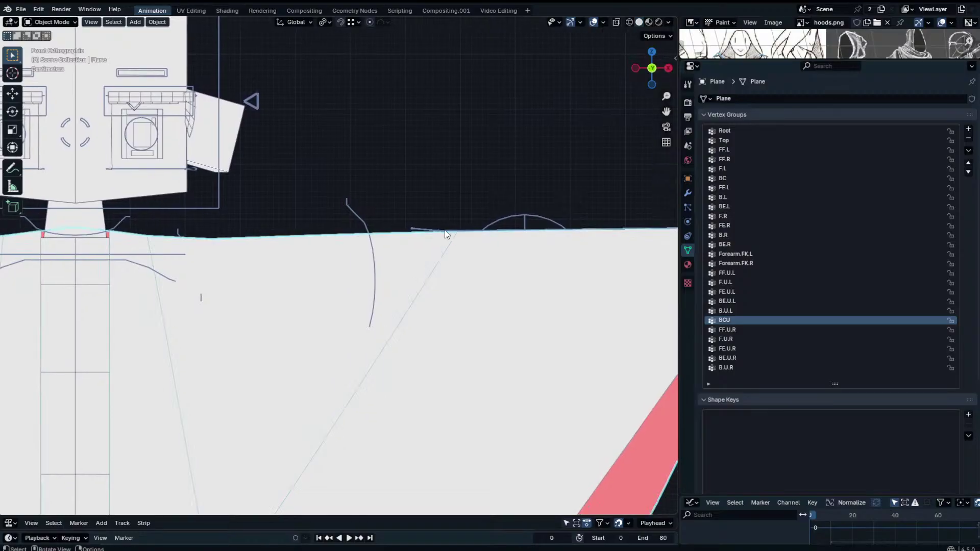
Clear the rotation of side-edge bones FE.U.L and BE.U.L in Pose Mode, and try swinging them outward in front view.
{"action": "left_click", "coordinate": [428, 231]}
{"action": "key", "text": "ctrl+Tab"}
{"action": "middle_click_drag", "start_coordinate": [427, 232], "coordinate": [427, 239]}
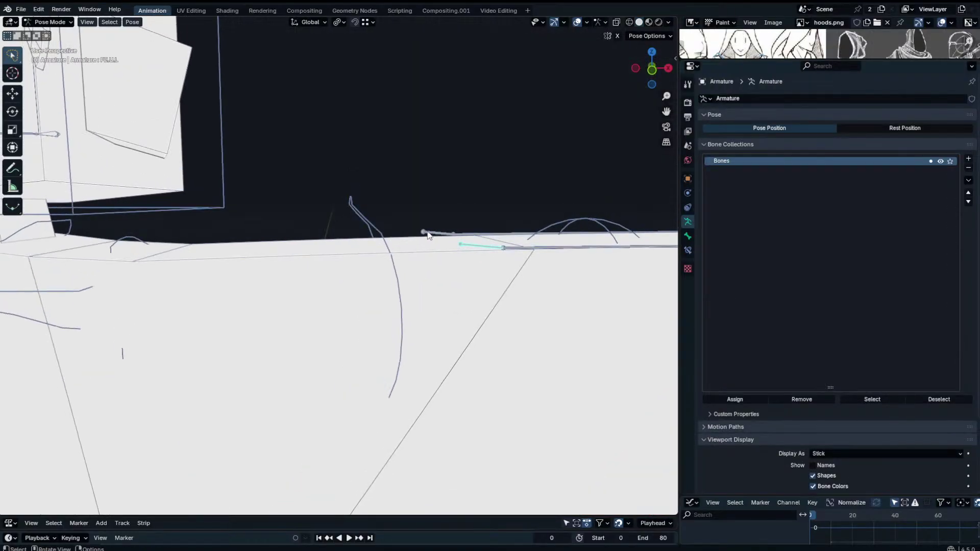
{"action": "left_click", "coordinate": [426, 232], "text": "shift"}
{"action": "key", "text": "alt+e"}
{"action": "key", "text": "alt+r"}
{"action": "key", "text": "KP_1"}
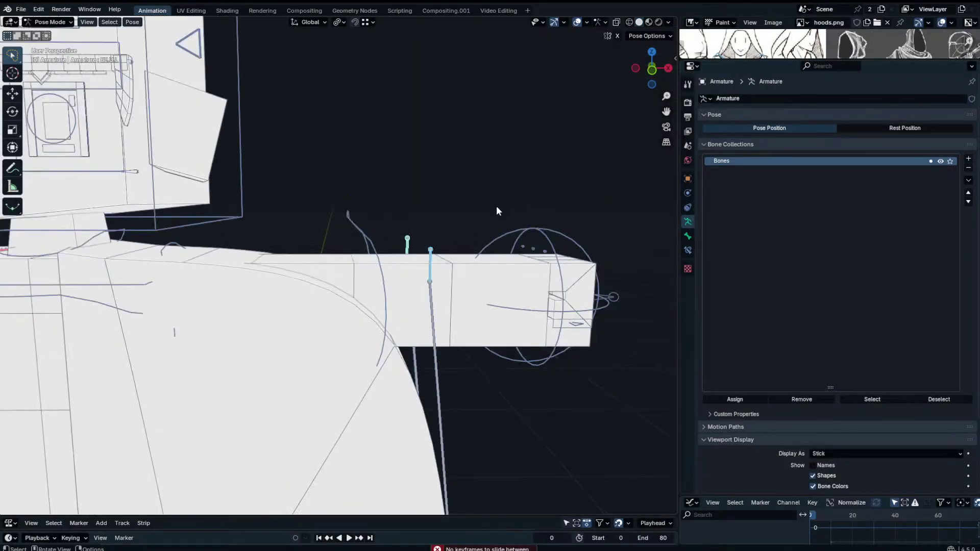
{"action": "key", "text": "r"}
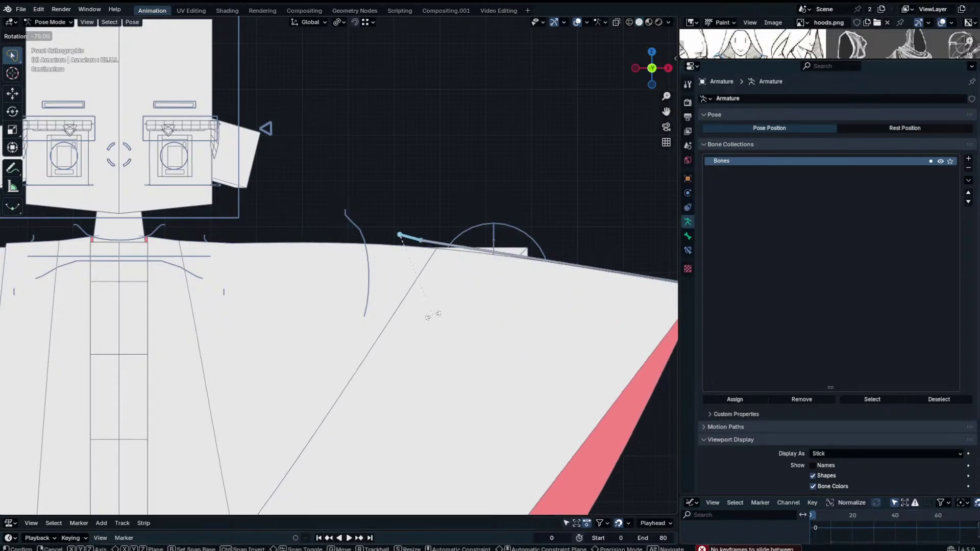
{"action": "left_click", "coordinate": [449, 306]}
{"action": "scroll", "coordinate": [461, 337], "scroll_direction": "down", "scroll_amount": 6}
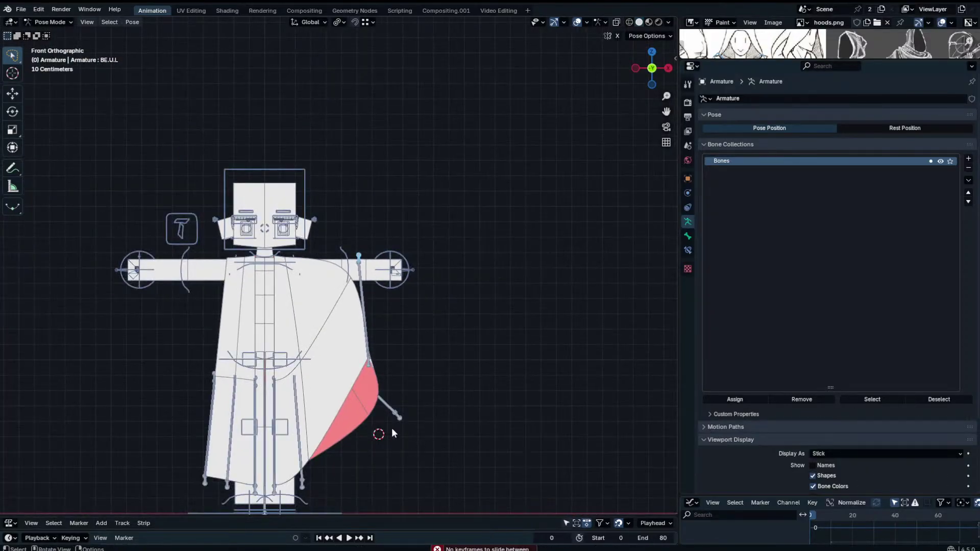
Clear the rotation of the raised back cloak bone B.U.L and its lower bone.
{"action": "left_click", "coordinate": [380, 397]}
{"action": "middle_click_drag", "start_coordinate": [370, 364], "coordinate": [327, 387]}
{"action": "left_click", "coordinate": [309, 354]}
{"action": "left_click", "coordinate": [305, 265]}
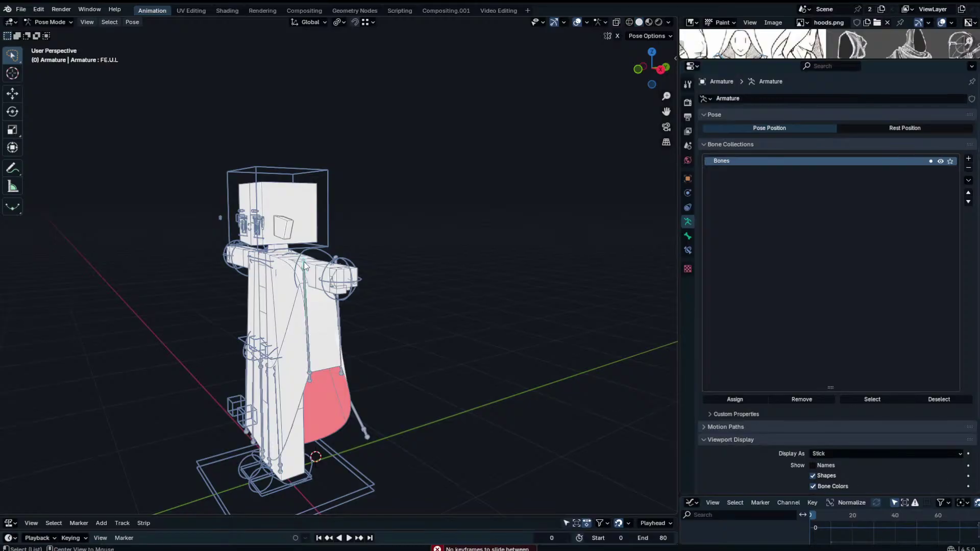
{"action": "middle_click_drag", "start_coordinate": [349, 407], "coordinate": [208, 406]}
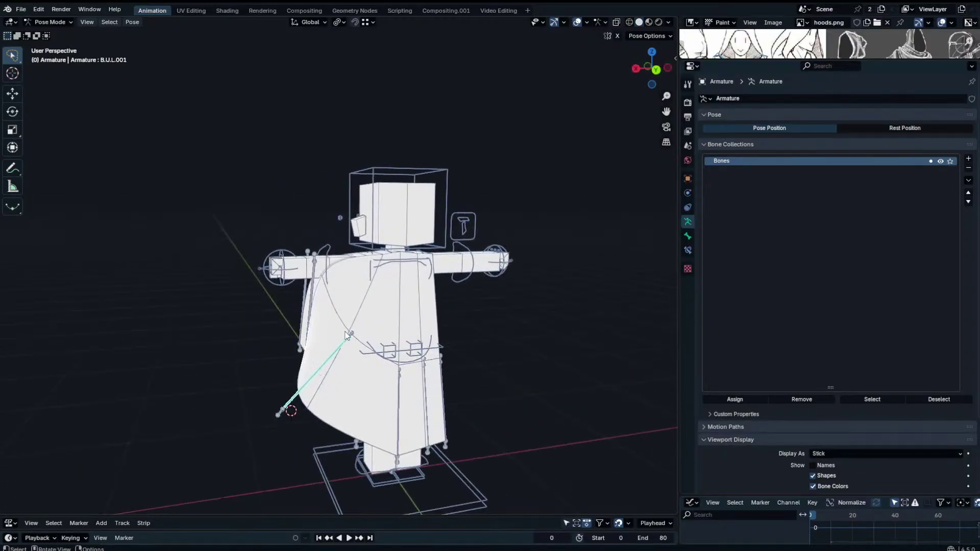
{"action": "key", "text": "alt+r"}
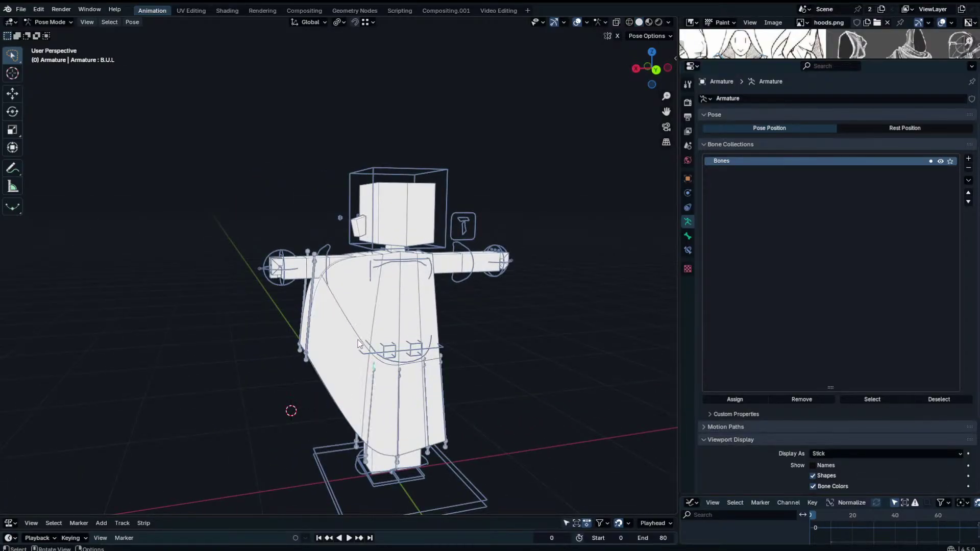
Rotate side-edge bones FE.U.L and BE.U.L by -85° in front view and scale them down to match the arm's reach.
{"action": "middle_click_drag", "start_coordinate": [352, 352], "coordinate": [597, 315]}
{"action": "key", "text": "KP_1"}
{"action": "scroll", "coordinate": [379, 263], "scroll_direction": "up", "scroll_amount": 1}
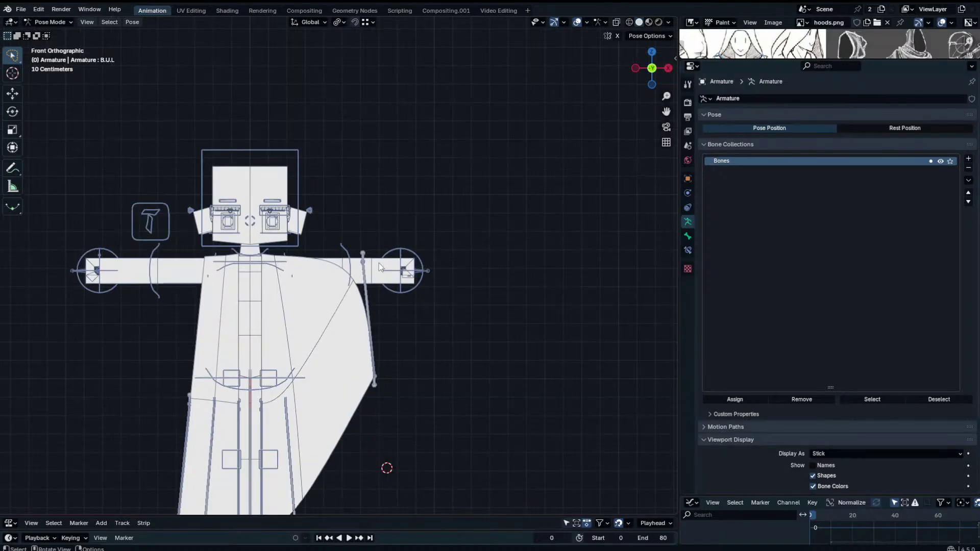
{"action": "key", "text": "r"}
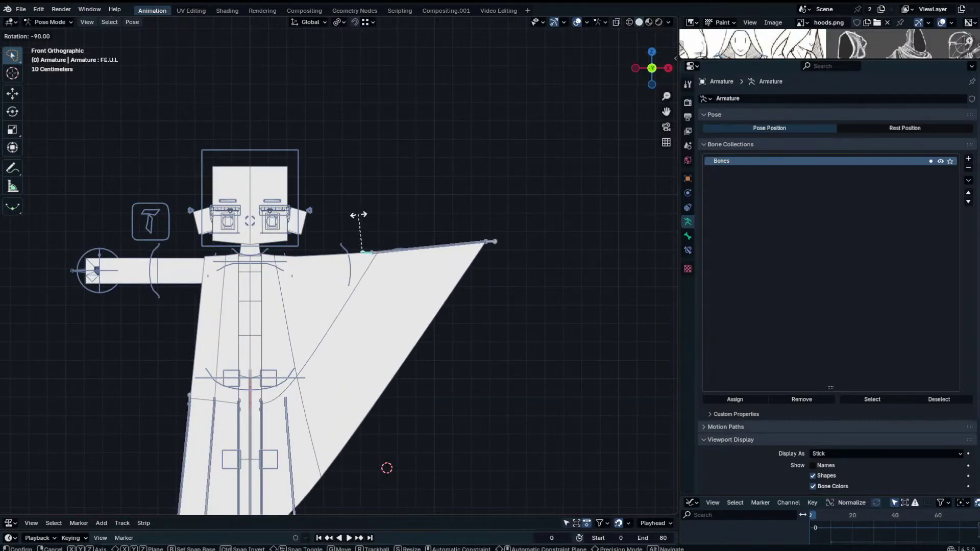
{"action": "left_click", "coordinate": [365, 223]}
{"action": "key", "text": "s"}
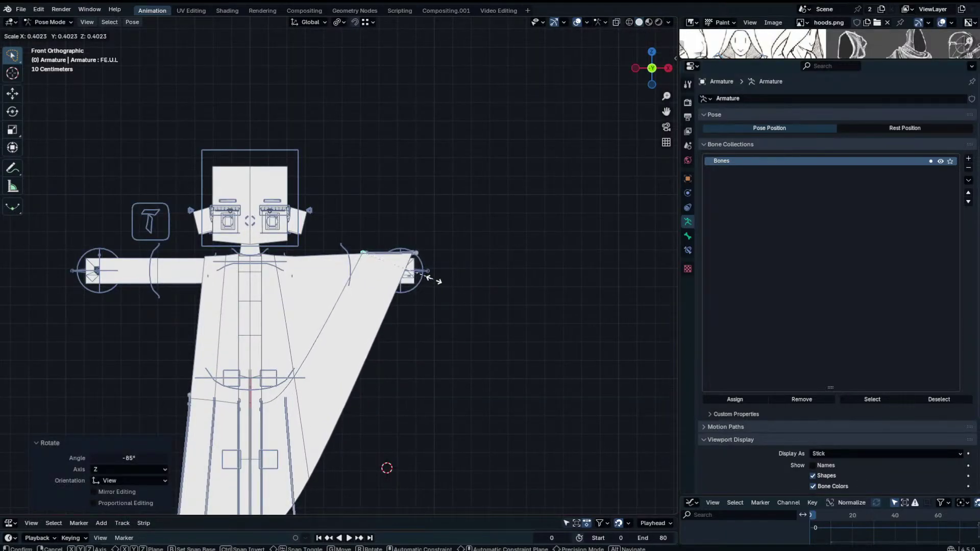
{"action": "left_click", "coordinate": [400, 305]}
{"action": "scroll", "coordinate": [400, 305], "scroll_direction": "down", "scroll_amount": 2}
{"action": "middle_click_drag", "start_coordinate": [400, 301], "coordinate": [405, 258], "text": "shift"}
{"action": "left_click", "coordinate": [307, 308]}
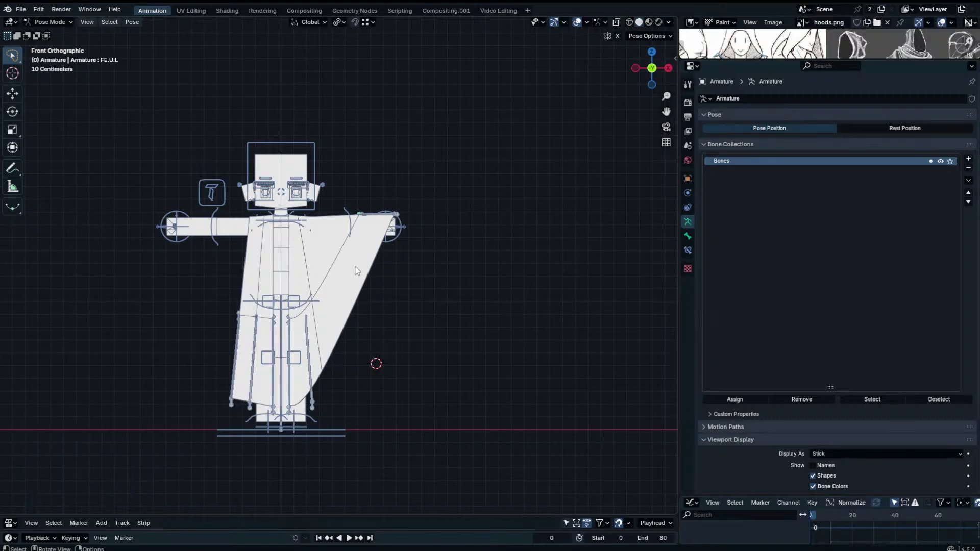
{"action": "key", "text": "r"}
{"action": "right_click", "coordinate": [335, 287]}
{"action": "left_click", "coordinate": [307, 334]}
{"action": "key", "text": "g"}
{"action": "right_click", "coordinate": [328, 326]}
Parent the front lower cloak bone F.U.L.001 to the short F.U.L bone above it in the armature's Edit Mode.
{"action": "middle_click_drag", "start_coordinate": [328, 326], "coordinate": [271, 347]}
{"action": "scroll", "coordinate": [271, 347], "scroll_direction": "up", "scroll_amount": 2}
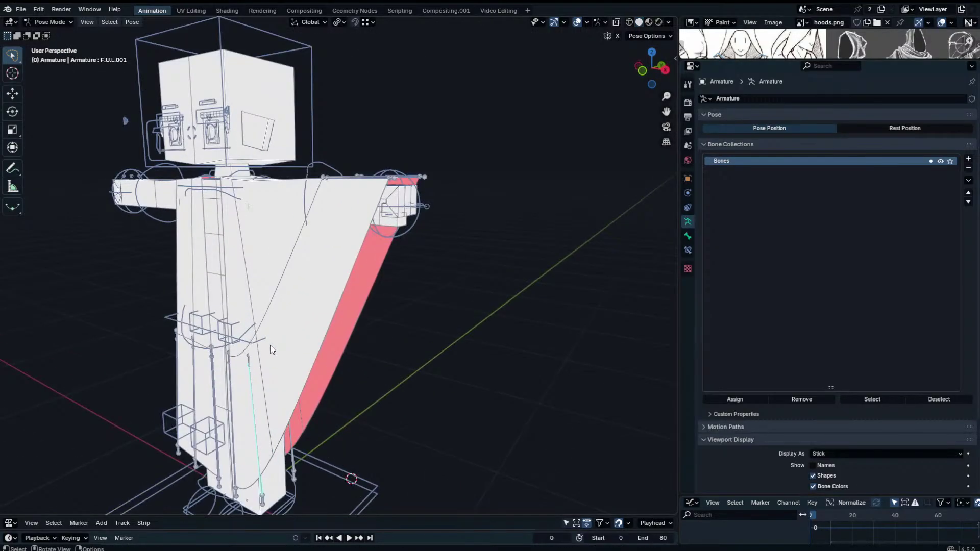
{"action": "key", "text": "Tab"}
{"action": "key", "text": "ctrl+p"}
{"action": "left_click", "coordinate": [247, 358]}
{"action": "key", "text": "Tab"}
Parent the inner front lower cloak bone to the short FF.U.L bone above it and return to Pose Mode.
{"action": "middle_click_drag", "start_coordinate": [225, 363], "coordinate": [275, 381]}
{"action": "left_click", "coordinate": [238, 393]}
{"action": "key", "text": "Tab"}
{"action": "left_click", "coordinate": [236, 375]}
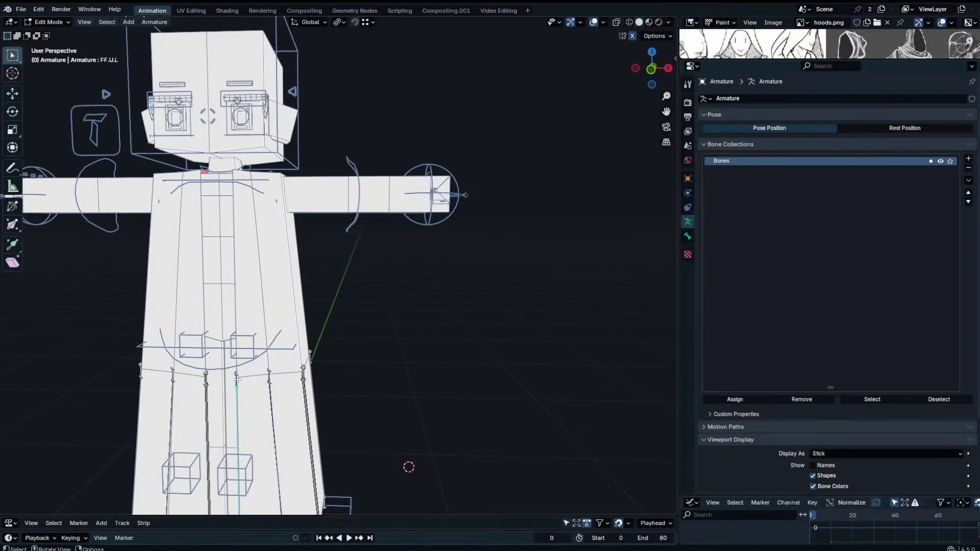
{"action": "key", "text": "Tab"}
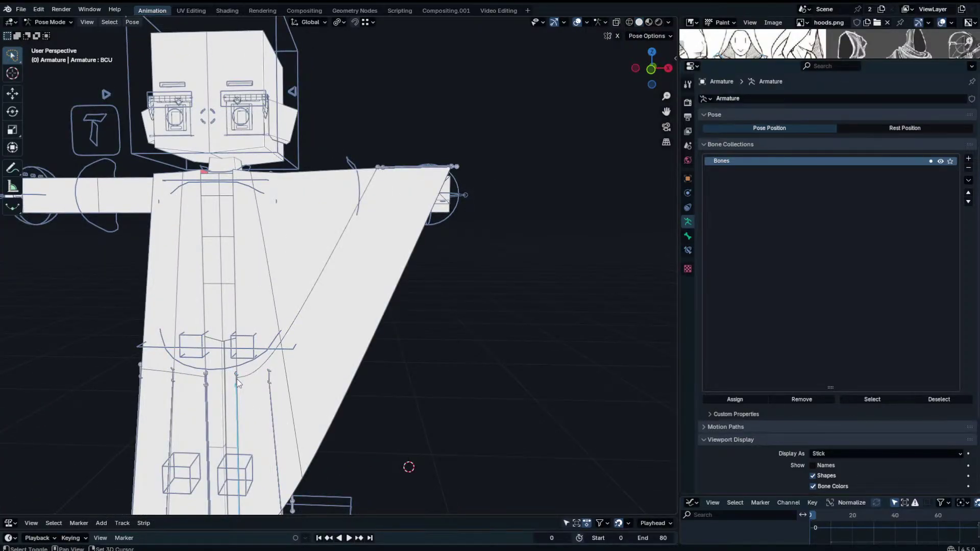
{"action": "left_click", "coordinate": [237, 378], "text": "shift"}
{"action": "key", "text": "Tab"}
{"action": "key", "text": "ctrl+p"}
{"action": "left_click", "coordinate": [237, 378]}
{"action": "key", "text": "Tab"}
{"action": "scroll", "coordinate": [320, 329], "scroll_direction": "down", "scroll_amount": 2}
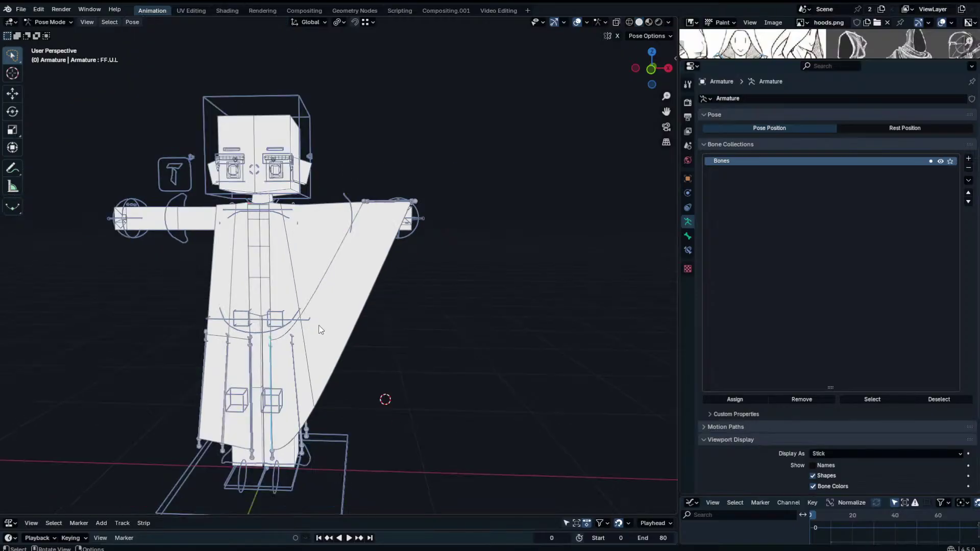
Rotate bones F.U.L and B.U.L about -30° in front view, move them up and outward, and rotate them about -16° further.
{"action": "middle_click_drag", "start_coordinate": [296, 329], "coordinate": [340, 343]}
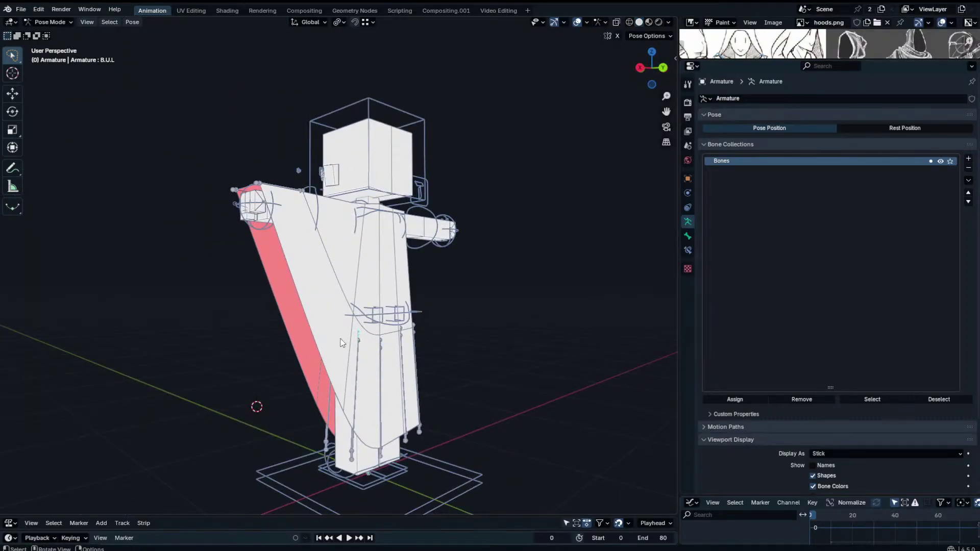
{"action": "key", "text": "KP_1"}
{"action": "key", "text": "r"}
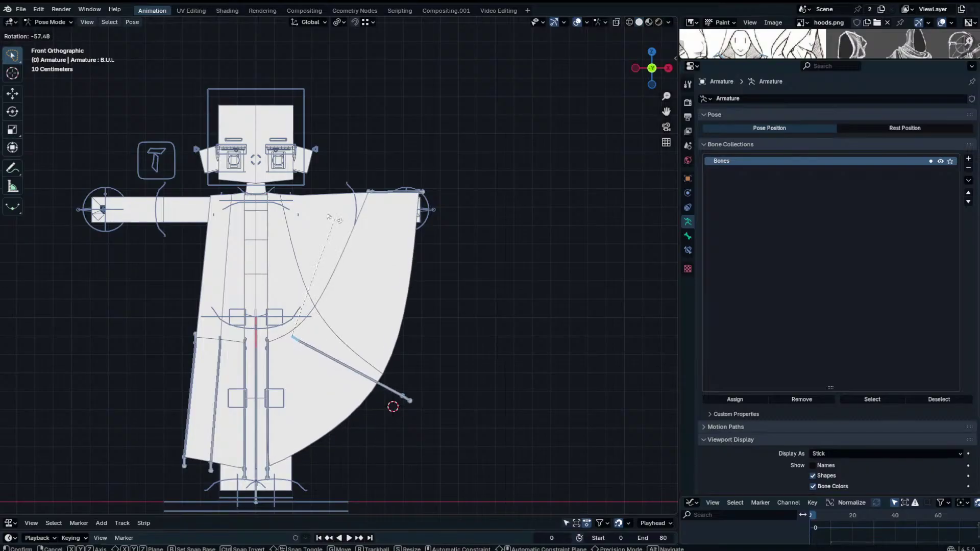
{"action": "right_click", "coordinate": [345, 277]}
{"action": "key", "text": "g"}
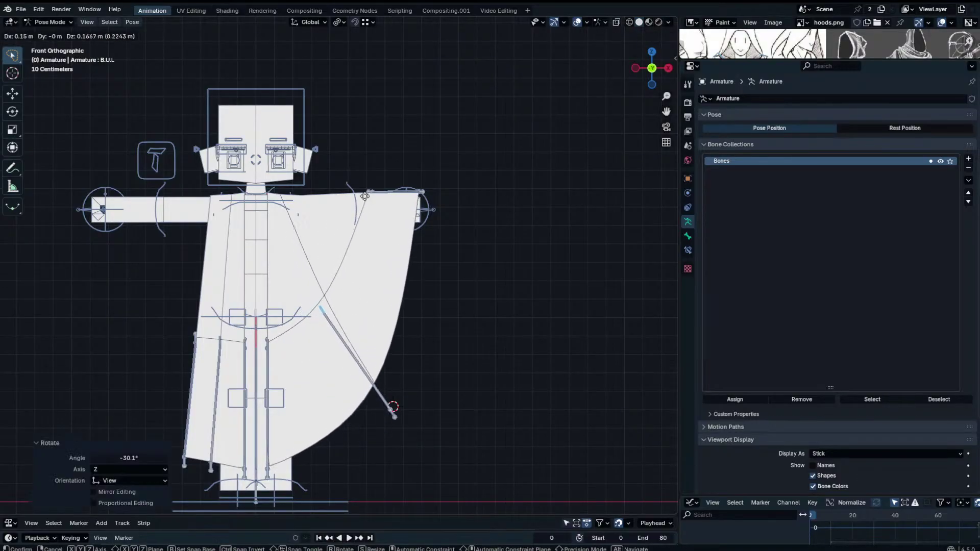
{"action": "left_click", "coordinate": [377, 159]}
{"action": "key", "text": "r"}
{"action": "left_click", "coordinate": [424, 143]}
Refine the drape of the raised cloak side with small extra moves and a rotation of bones F.U.L and B.U.L.
{"action": "key", "text": "g"}
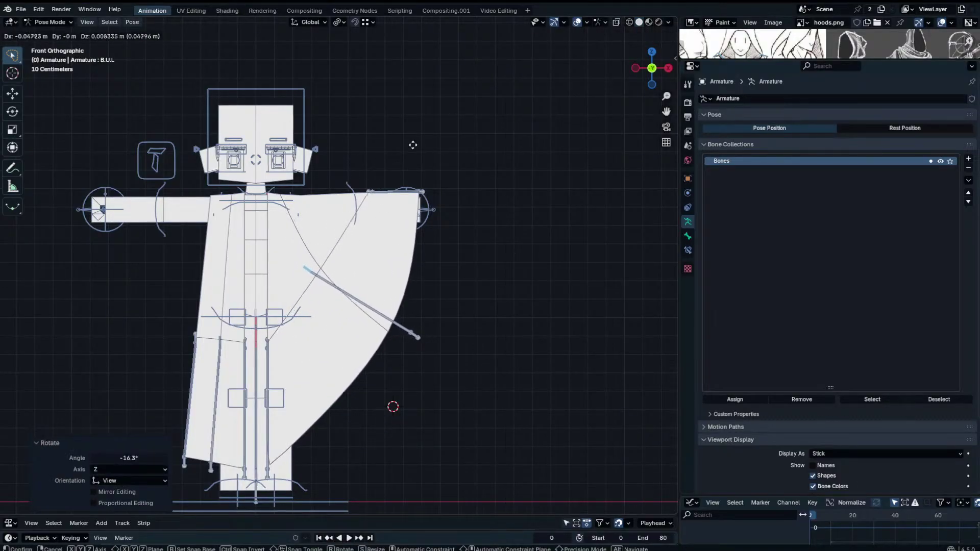
{"action": "left_click", "coordinate": [407, 151]}
{"action": "key", "text": "r"}
{"action": "left_click", "coordinate": [391, 237]}
{"action": "key", "text": "g"}
{"action": "left_click", "coordinate": [402, 246]}
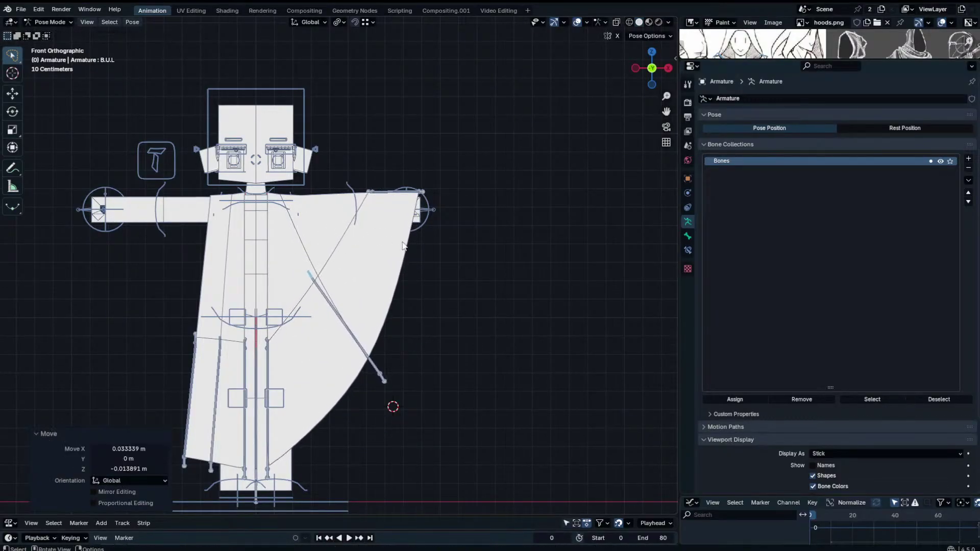
Examine the draped cloak pose and the arrangement of its bones in front view.
{"action": "left_click", "coordinate": [265, 339]}
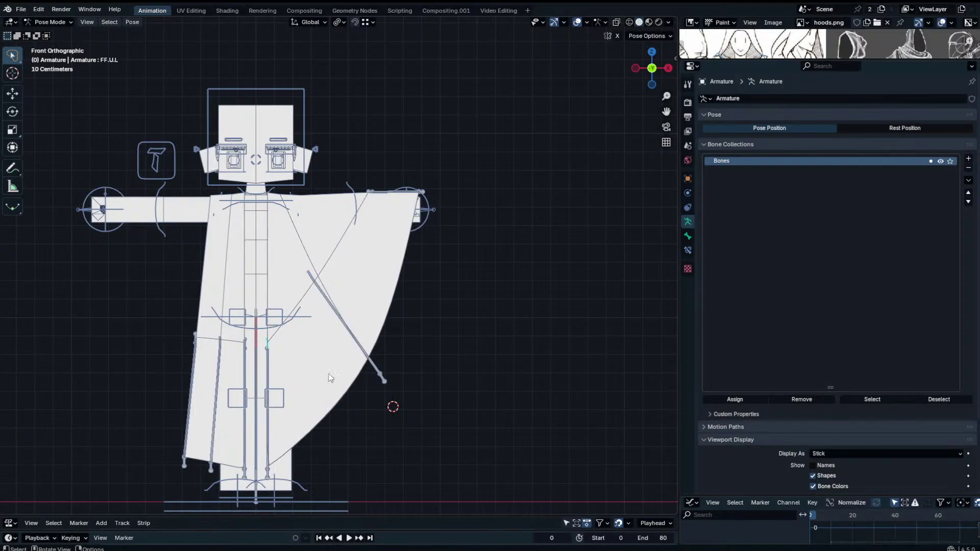
{"action": "left_click", "coordinate": [248, 343]}
{"action": "middle_click_drag", "start_coordinate": [249, 343], "coordinate": [320, 345], "text": "shift"}
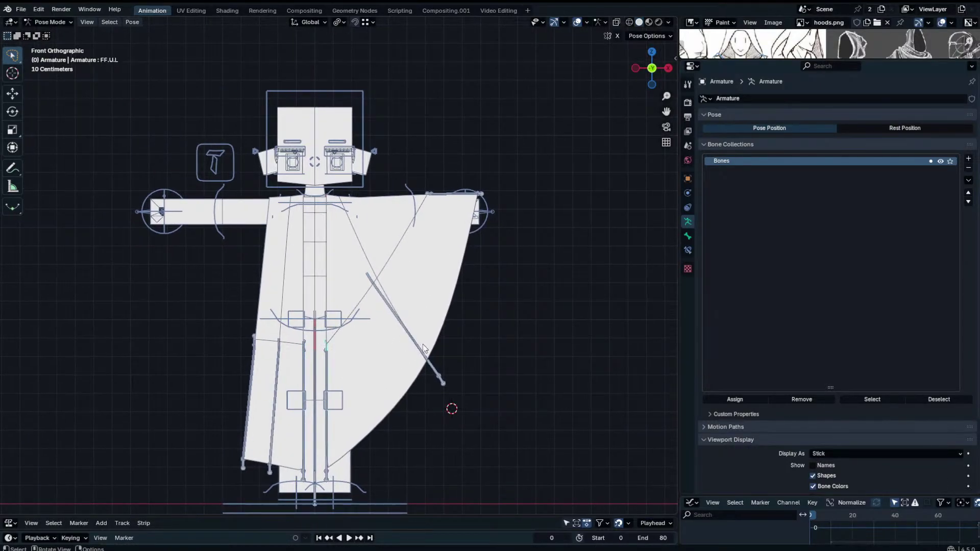
{"action": "key", "text": "shift+z"}
{"action": "left_click", "coordinate": [639, 22]}
{"action": "key", "text": "s"}
{"action": "right_click", "coordinate": [377, 276]}
{"action": "scroll", "coordinate": [307, 365], "scroll_direction": "down", "scroll_amount": 2}
{"action": "middle_click_drag", "start_coordinate": [276, 365], "coordinate": [366, 292]}
{"action": "scroll", "coordinate": [373, 359], "scroll_direction": "up", "scroll_amount": 2}
{"action": "key", "text": "a"}
{"action": "scroll", "coordinate": [377, 324], "scroll_direction": "down", "scroll_amount": 2}
{"action": "scroll", "coordinate": [384, 243], "scroll_direction": "up", "scroll_amount": 2}
{"action": "scroll", "coordinate": [378, 241], "scroll_direction": "down", "scroll_amount": 3}
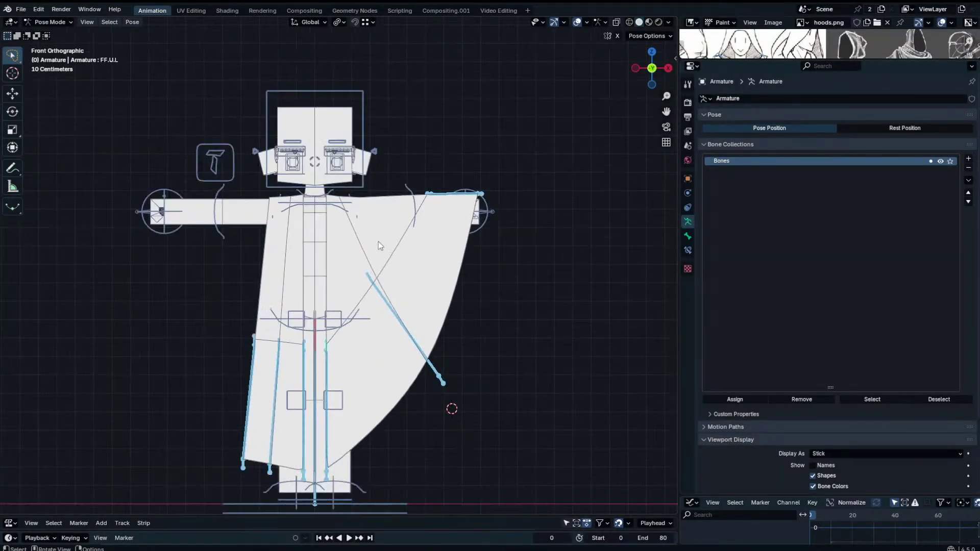
{"action": "left_click", "coordinate": [278, 317]}
{"action": "left_click", "coordinate": [279, 322], "text": "shift"}
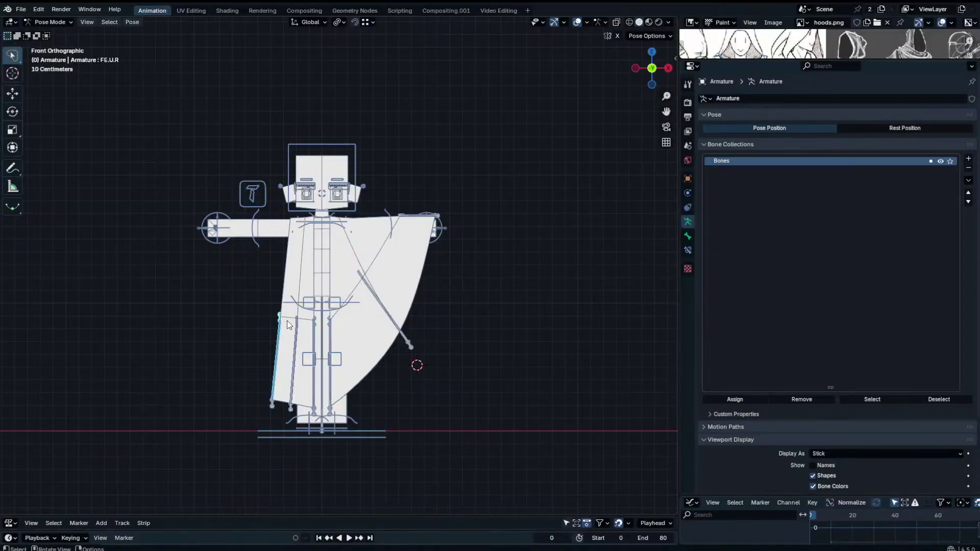
{"action": "key", "text": "r"}
{"action": "right_click", "coordinate": [295, 332]}
Reset the posed bones on the raised cloak side to their rest pose.
{"action": "left_click", "coordinate": [289, 231]}
{"action": "key", "text": "alt+r"}
{"action": "left_click", "coordinate": [378, 275]}
{"action": "mouse_move", "coordinate": [383, 258]}
{"action": "left_mouse_down"}
{"action": "mouse_move", "coordinate": [349, 293]}
{"action": "mouse_move", "coordinate": [338, 253]}
{"action": "left_mouse_up"}
{"action": "key", "text": "alt+r"}
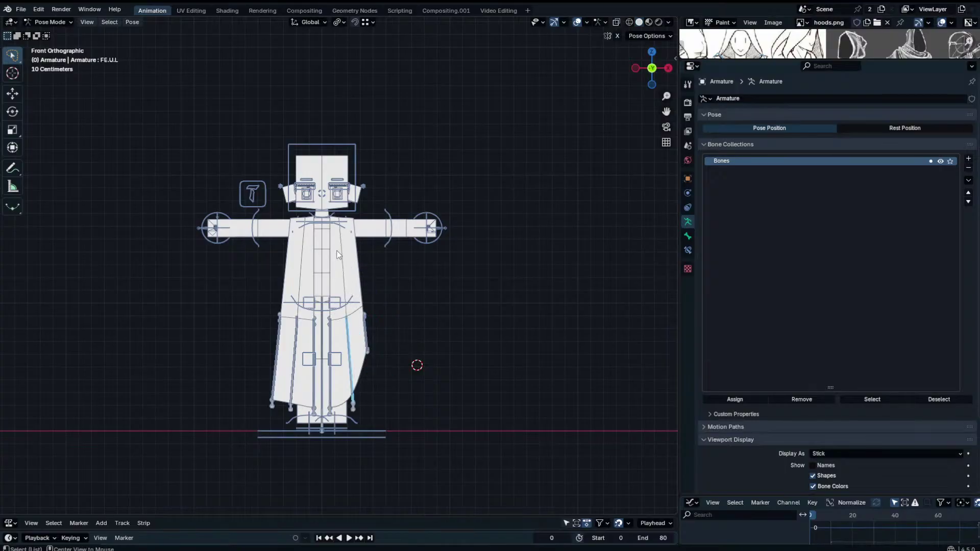
{"action": "mouse_move", "coordinate": [399, 274]}
{"action": "left_mouse_down"}
{"action": "mouse_move", "coordinate": [330, 275]}
{"action": "mouse_move", "coordinate": [349, 248]}
{"action": "left_mouse_up"}
{"action": "key", "text": "alt+r"}
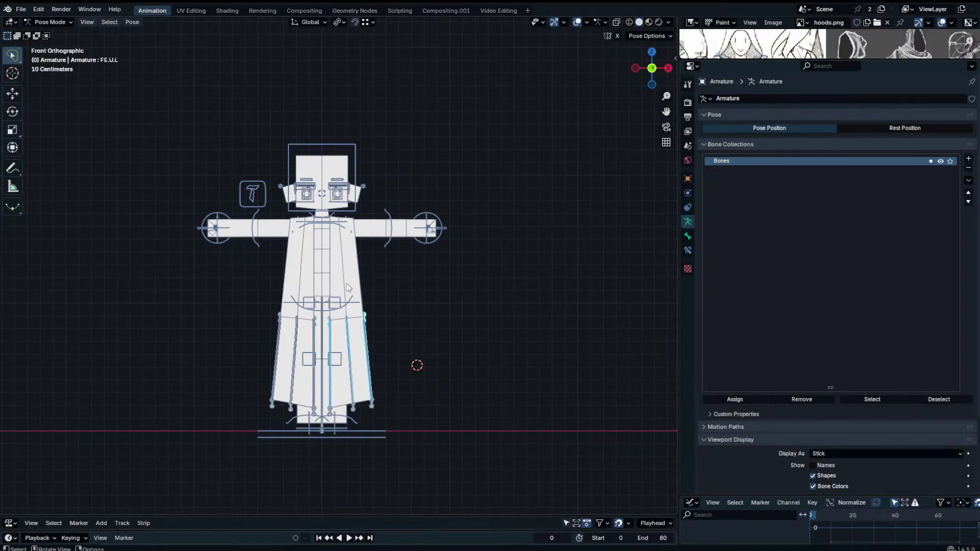
In the cloak mesh's Edit Mode, use vertex selection and snap the 3D cursor to the outer shoulder corner vertices.
{"action": "key", "text": "ctrl+Tab"}
{"action": "left_click", "coordinate": [350, 287]}
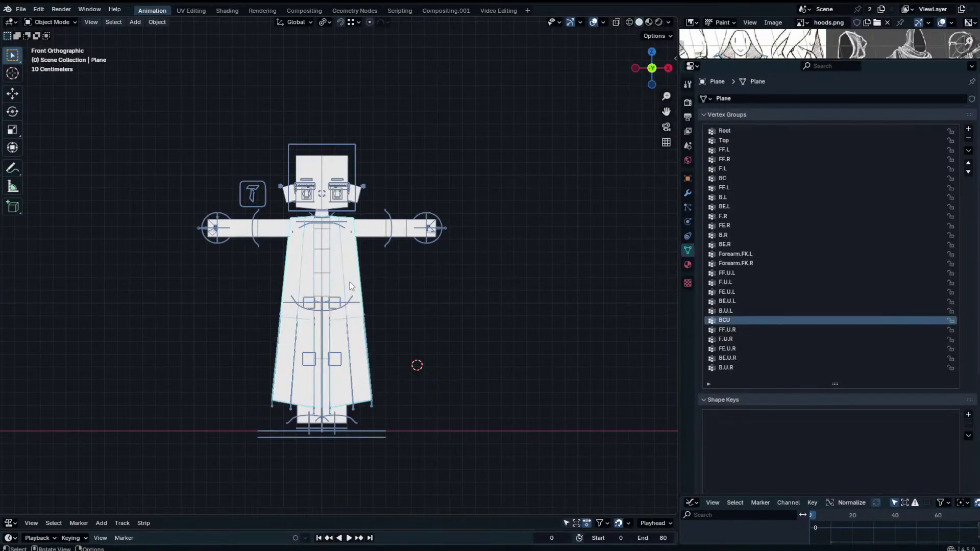
{"action": "scroll", "coordinate": [351, 291], "scroll_direction": "up", "scroll_amount": 2}
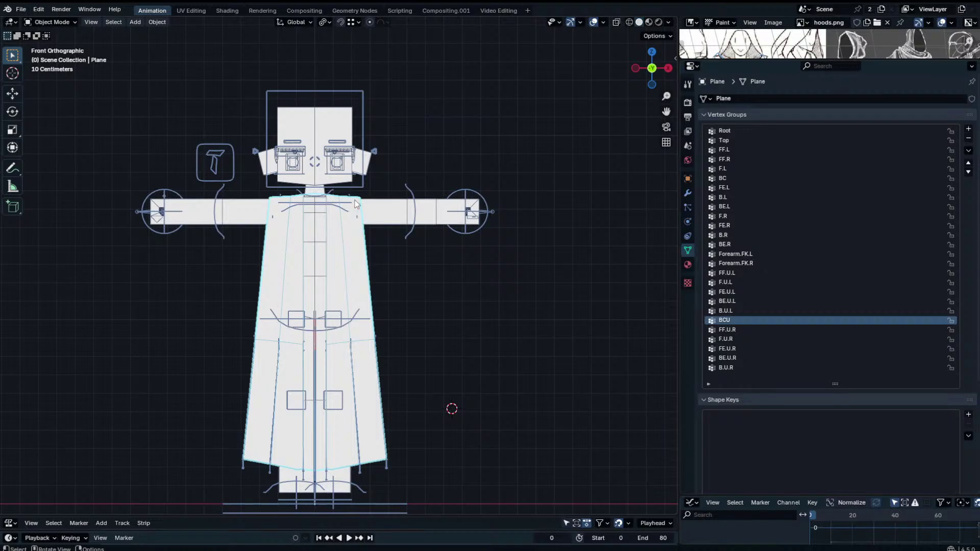
{"action": "right_click_drag", "start_coordinate": [356, 204], "coordinate": [493, 188], "text": "shift"}
{"action": "key", "text": "Tab"}
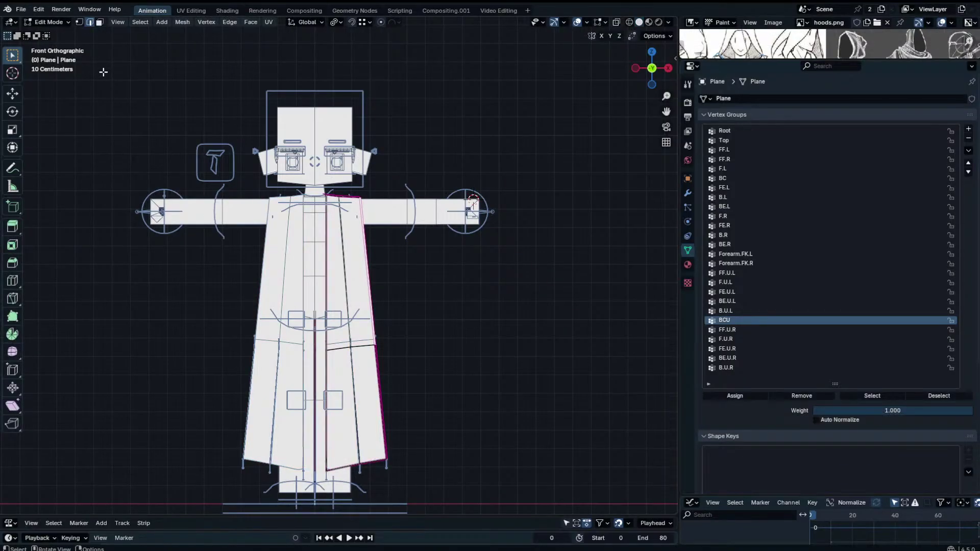
{"action": "left_click", "coordinate": [79, 22]}
{"action": "left_click_drag", "start_coordinate": [352, 181], "coordinate": [399, 223]}
{"action": "key", "text": "shift+s"}
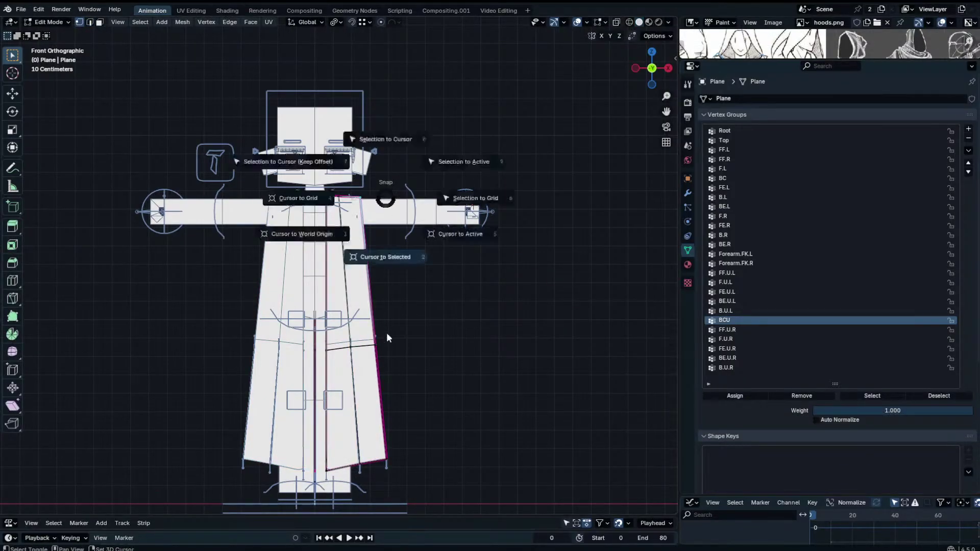
{"action": "left_click", "coordinate": [372, 231]}
Select the cloak's outer side vertices at the middle row and the hem.
{"action": "left_click", "coordinate": [387, 460]}
{"action": "key", "text": "c"}
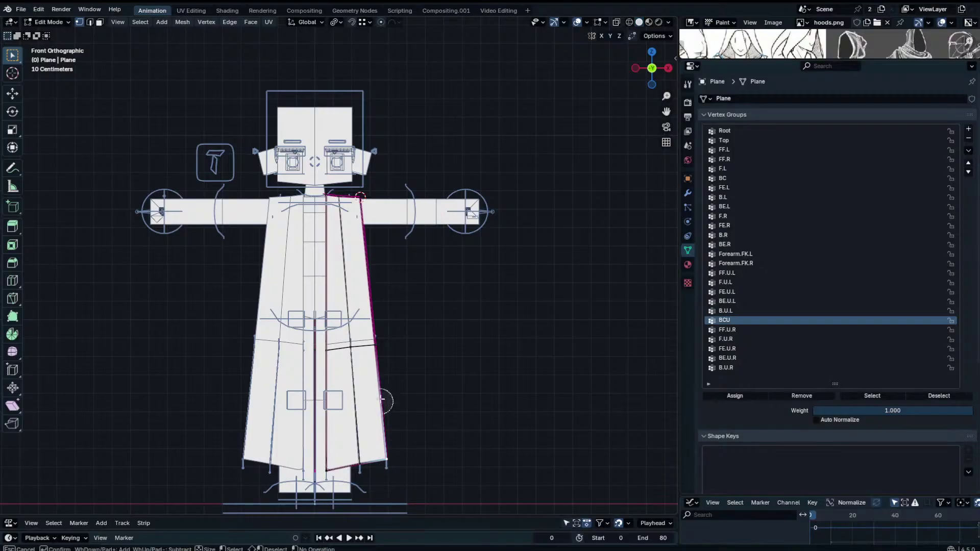
{"action": "left_click", "coordinate": [379, 346]}
{"action": "right_click", "coordinate": [380, 323]}
{"action": "key", "text": "r"}
{"action": "right_click", "coordinate": [466, 340]}
Set the pivot point to 3D Cursor and rotate the selected outer side vertices by -85° in front view.
{"action": "left_click", "coordinate": [336, 22]}
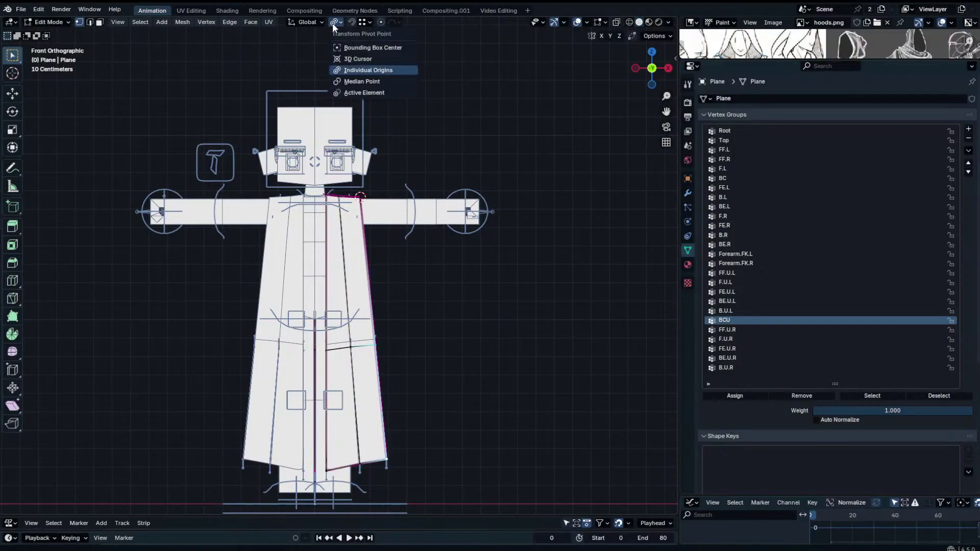
{"action": "left_click", "coordinate": [357, 60]}
{"action": "key", "text": "r"}
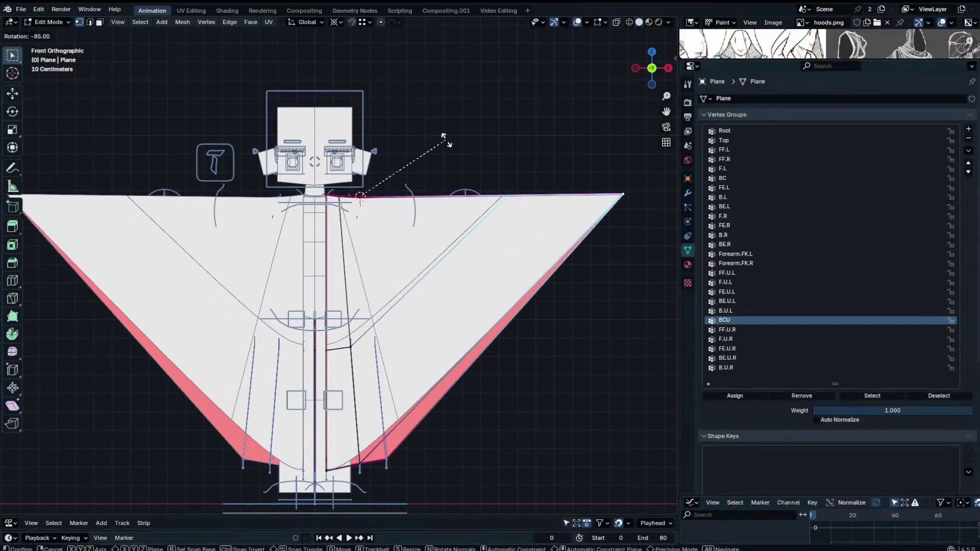
{"action": "right_click", "coordinate": [446, 141]}
{"action": "scroll", "coordinate": [438, 286], "scroll_direction": "up", "scroll_amount": 3}
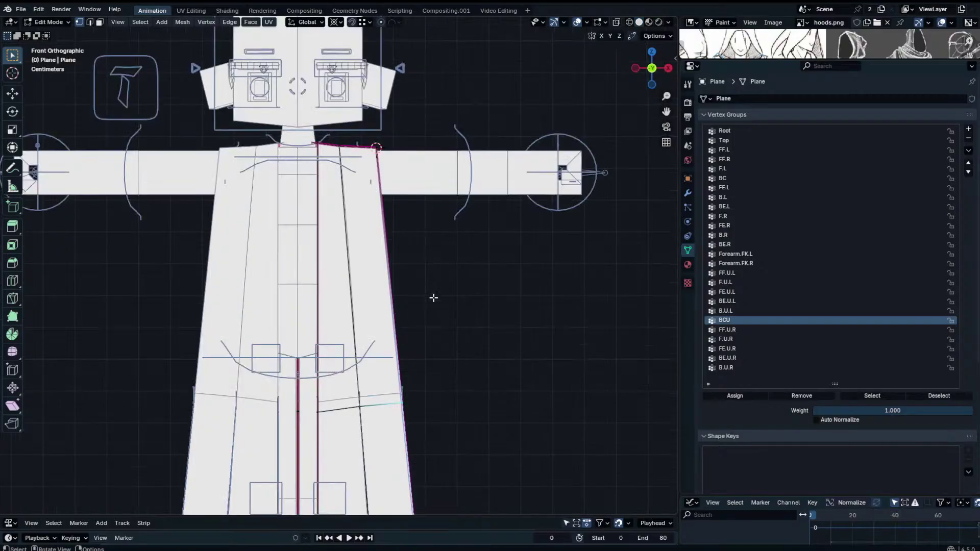
{"action": "key", "text": "r"}
{"action": "left_click", "coordinate": [523, 96]}
{"action": "scroll", "coordinate": [541, 180], "scroll_direction": "down", "scroll_amount": 3}
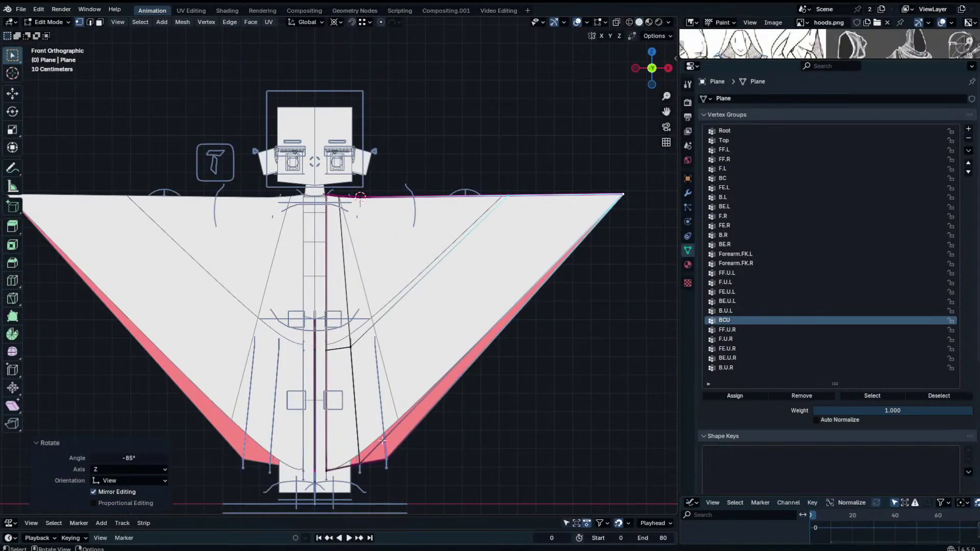
Try rotating the next inner column's middle-row and hem vertices by -45° about its shoulder corner in front view.
{"action": "left_click", "coordinate": [359, 465], "text": "shift"}
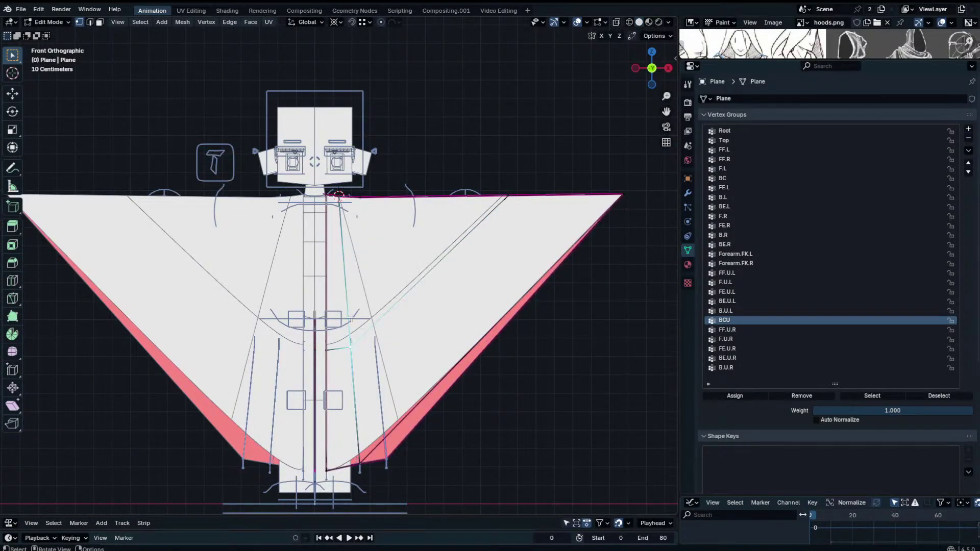
{"action": "key", "text": "r"}
{"action": "left_click", "coordinate": [400, 458]}
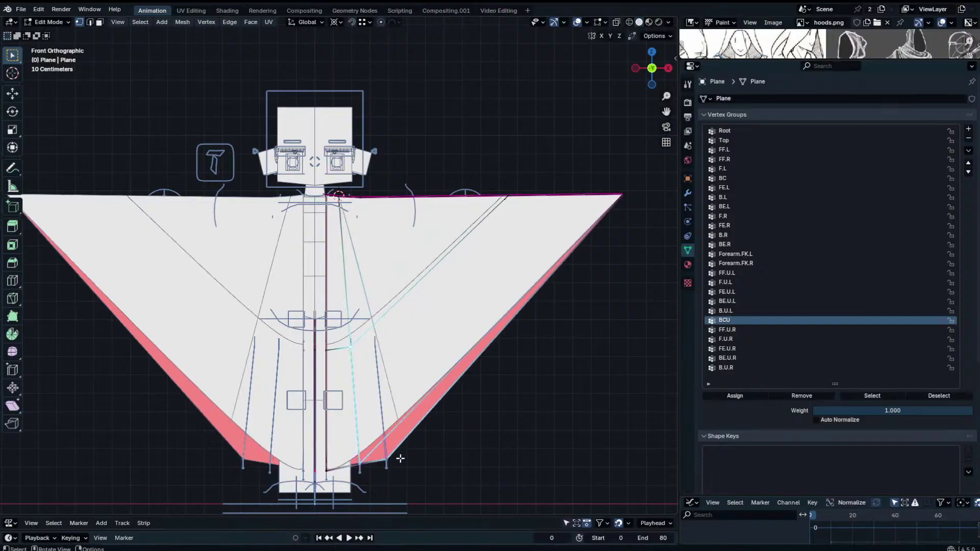
{"action": "scroll", "coordinate": [402, 447], "scroll_direction": "down", "scroll_amount": 1}
{"action": "key", "text": "r"}
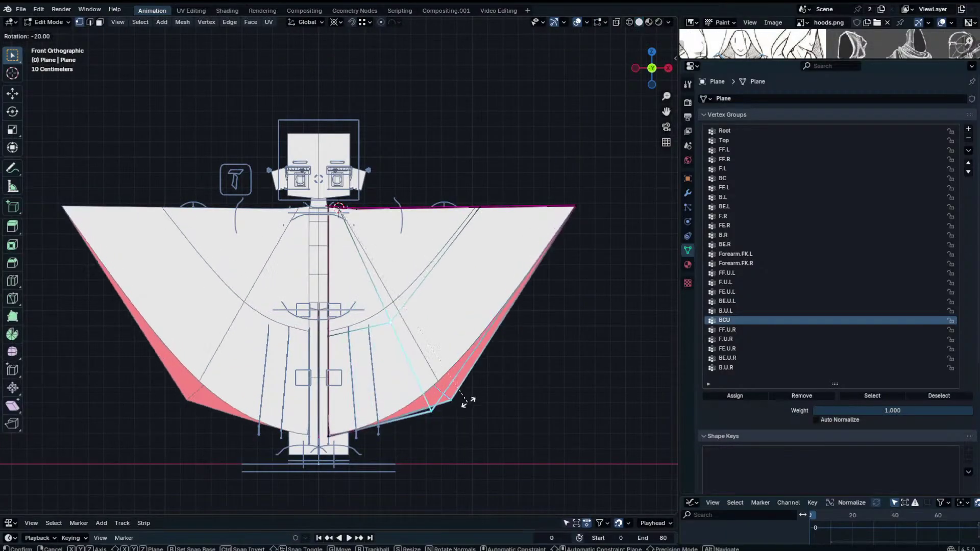
{"action": "left_click", "coordinate": [545, 331]}
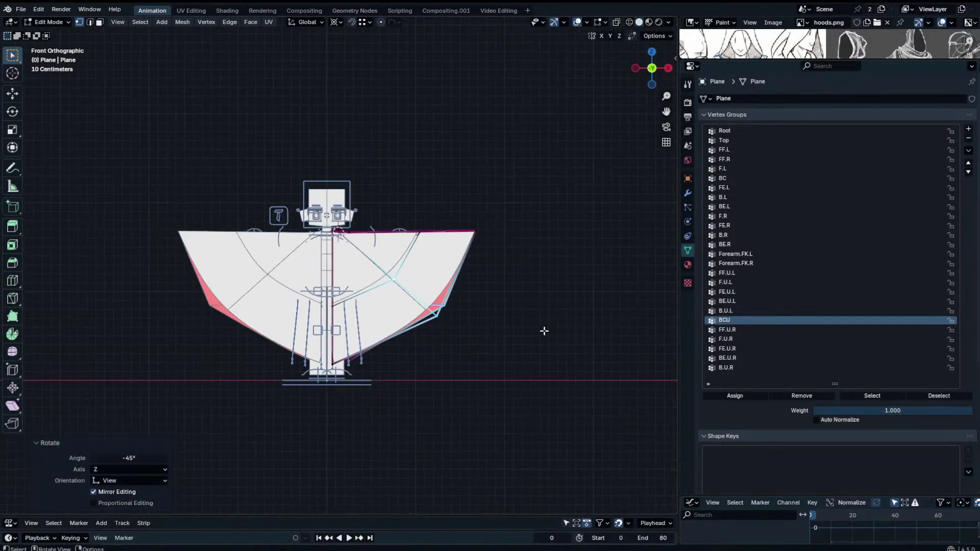
Snap the 3D cursor to the outer shoulder corner and select the cloak's outer side vertices at the middle row and hem.
{"action": "key", "text": "Tab"}
{"action": "middle_click_drag", "start_coordinate": [543, 333], "coordinate": [363, 347]}
{"action": "key", "text": "Tab"}
{"action": "left_click", "coordinate": [350, 362]}
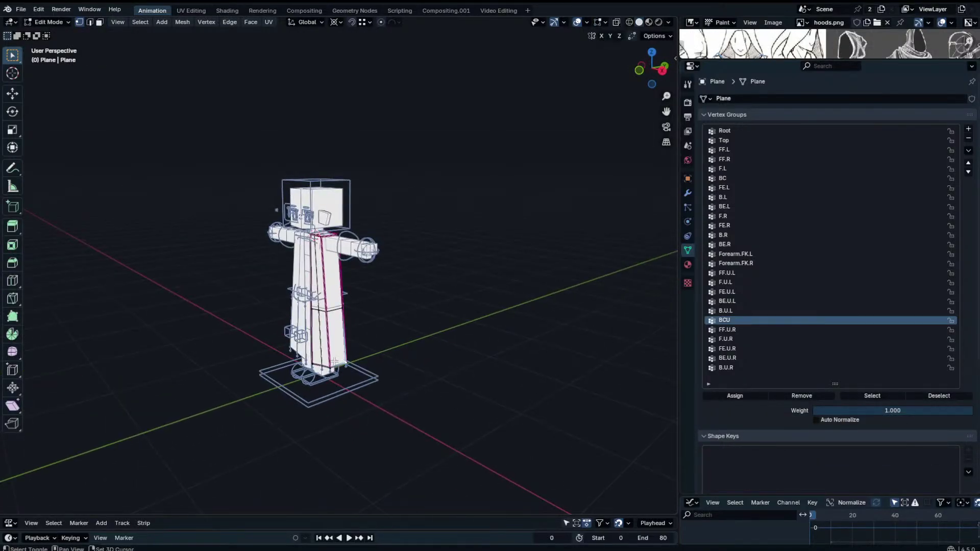
{"action": "left_click", "coordinate": [345, 310], "text": "shift"}
{"action": "key", "text": "z"}
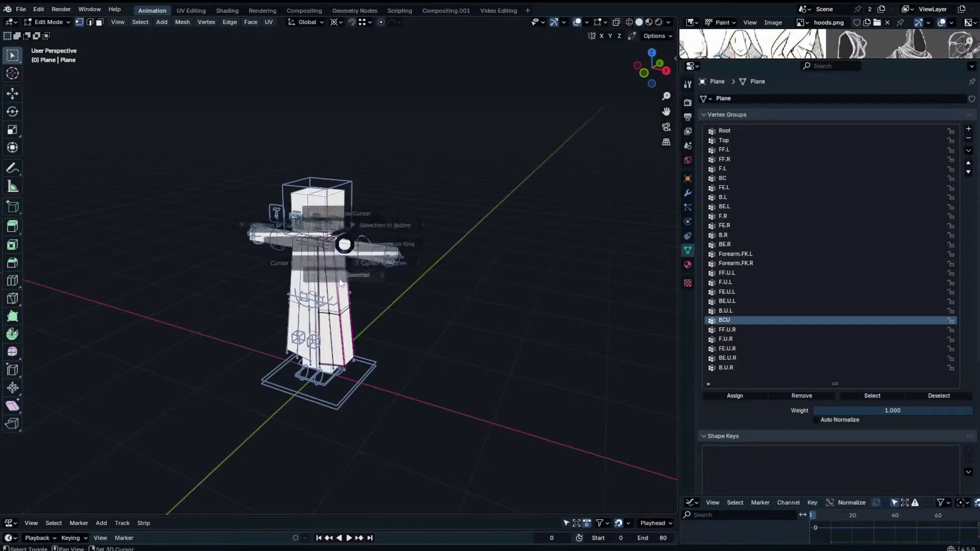
{"action": "left_click", "coordinate": [332, 311]}
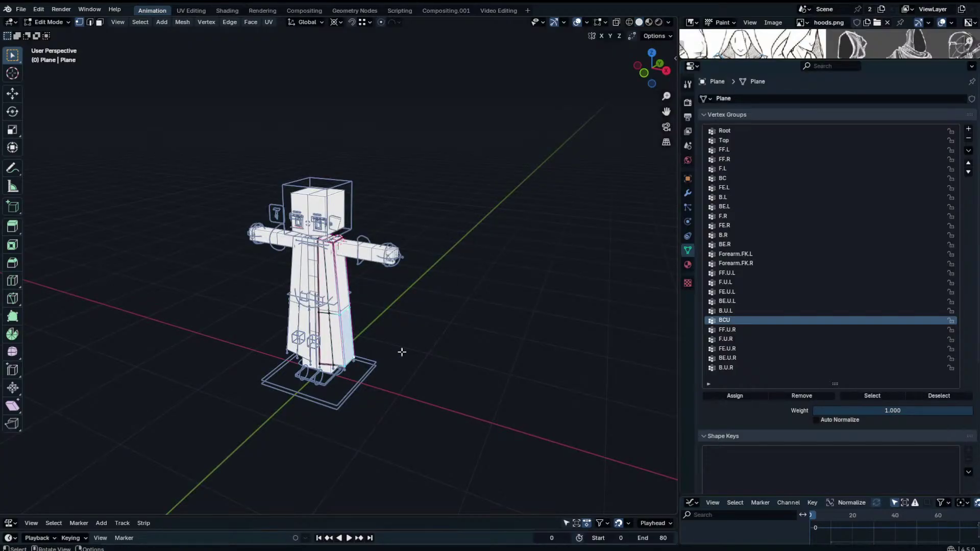
Try rotating the selected outer side vertices around the global Y axis.
{"action": "key", "text": "r"}
{"action": "key", "text": "z"}
{"action": "key", "text": "y"}
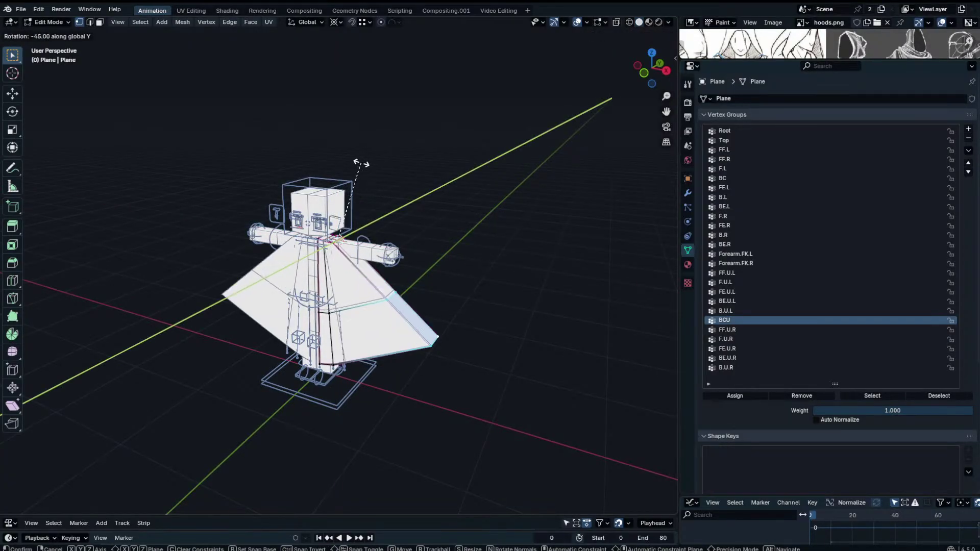
{"action": "right_click", "coordinate": [305, 177]}
Test raising the outer side vertices to shoulder height by rotating them about the 3D cursor in front view.
{"action": "key", "text": "KP_1"}
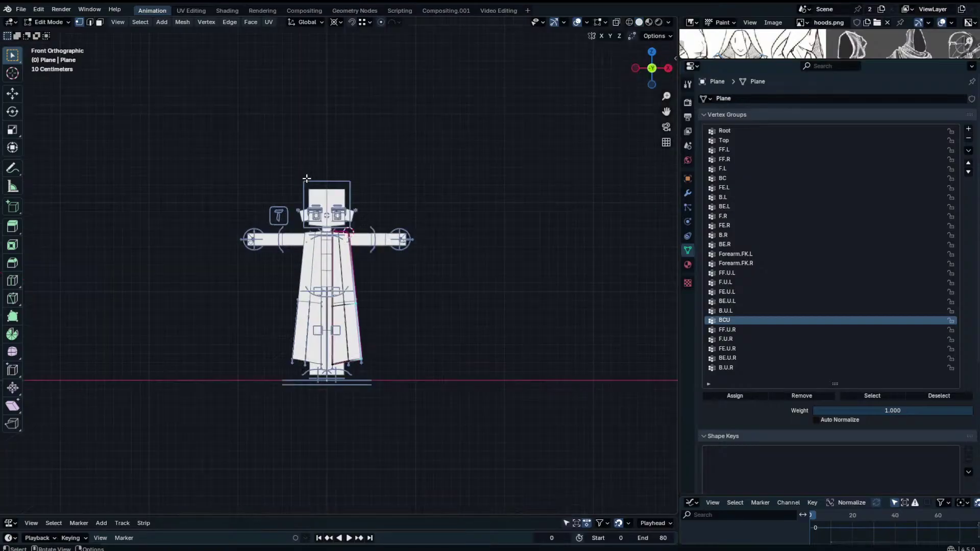
{"action": "scroll", "coordinate": [308, 180], "scroll_direction": "up", "scroll_amount": 3}
{"action": "key", "text": "r"}
{"action": "right_click", "coordinate": [498, 209]}
{"action": "scroll", "coordinate": [319, 370], "scroll_direction": "down", "scroll_amount": 1}
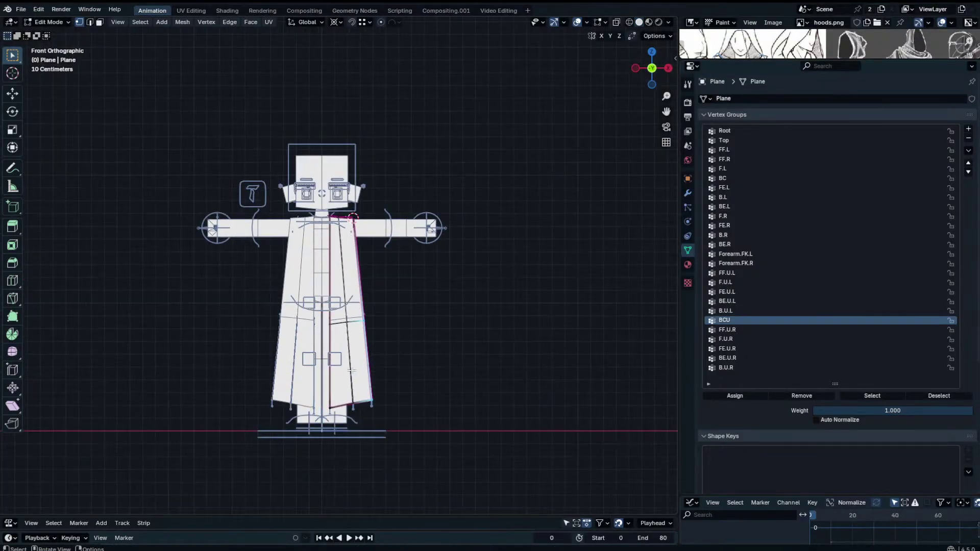
{"action": "scroll", "coordinate": [369, 347], "scroll_direction": "up", "scroll_amount": 2}
{"action": "key", "text": "r"}
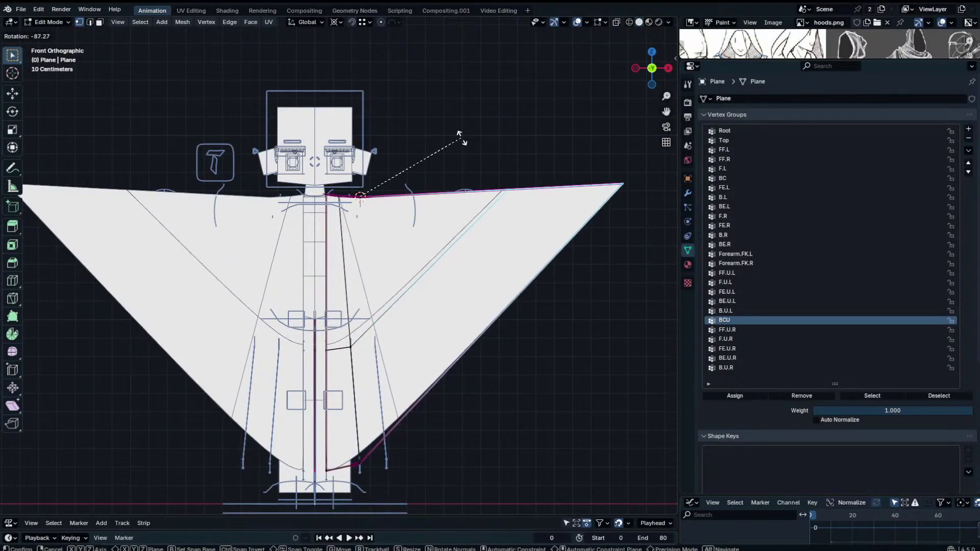
{"action": "right_click", "coordinate": [465, 140]}
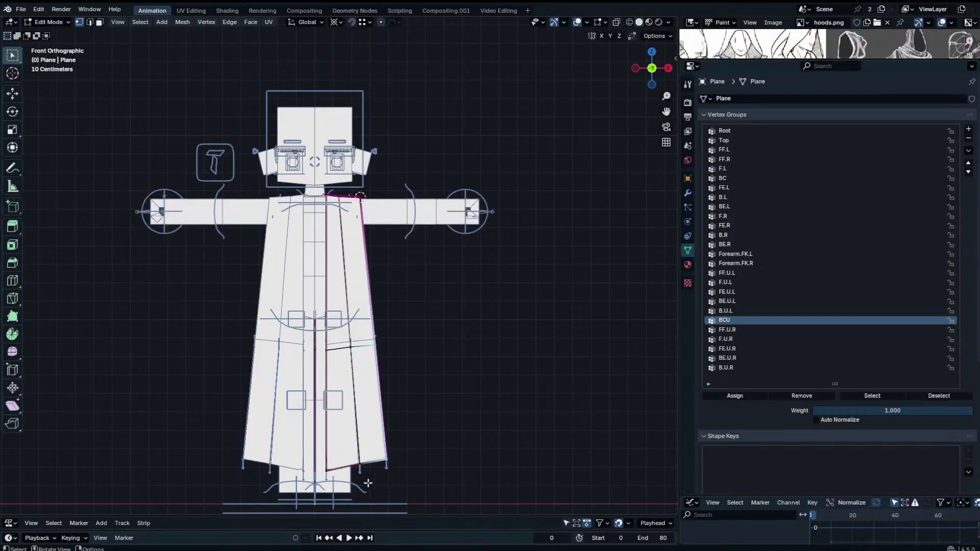
{"action": "key", "text": "r"}
{"action": "right_click", "coordinate": [489, 196]}
{"action": "key", "text": "r"}
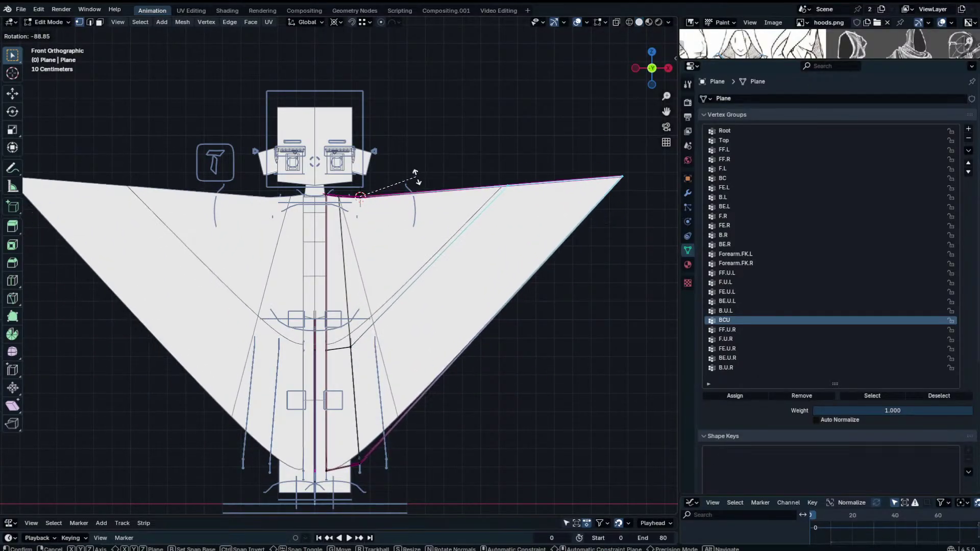
{"action": "right_click", "coordinate": [437, 170]}
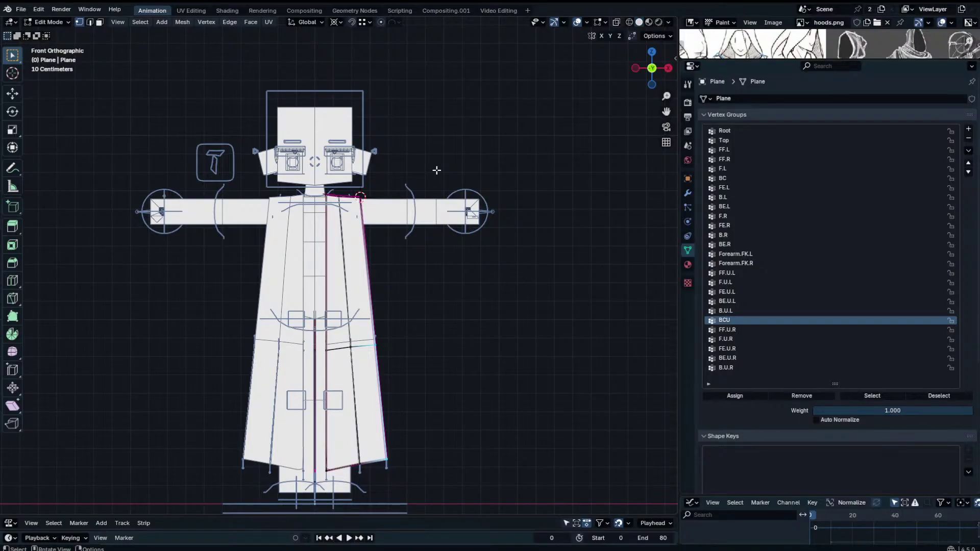
Leave the cloak mesh's Edit Mode, put the cloak armature in Pose Mode and select the F.U.L bone.
{"action": "key", "text": "Tab"}
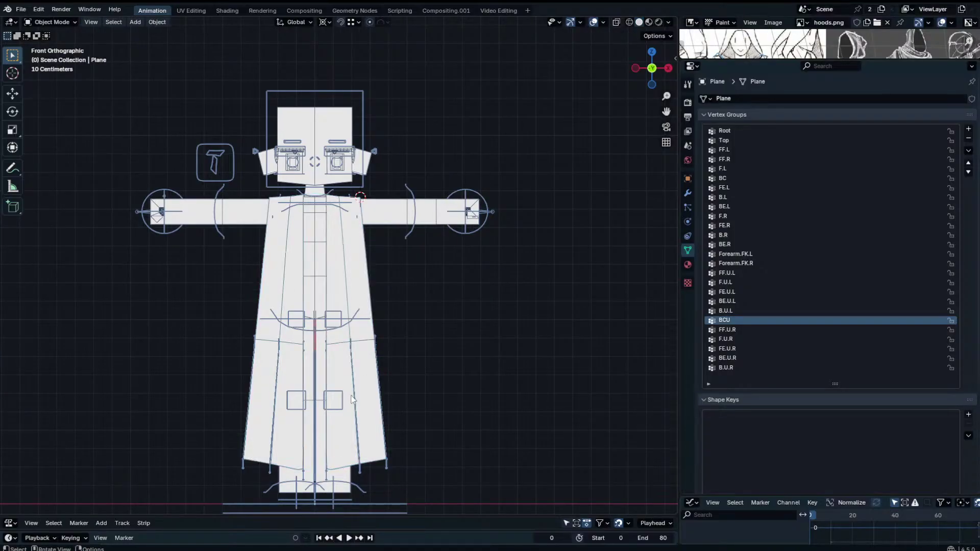
{"action": "left_click", "coordinate": [350, 390]}
{"action": "left_click", "coordinate": [354, 391]}
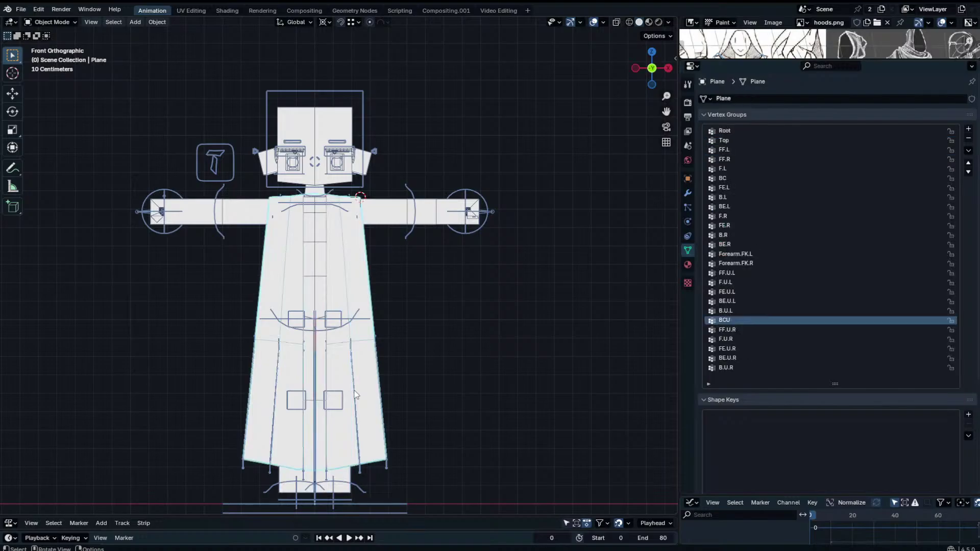
{"action": "left_click", "coordinate": [354, 391]}
{"action": "key", "text": "ctrl+Tab"}
{"action": "left_click", "coordinate": [352, 343]}
{"action": "scroll", "coordinate": [356, 347], "scroll_direction": "up", "scroll_amount": 4}
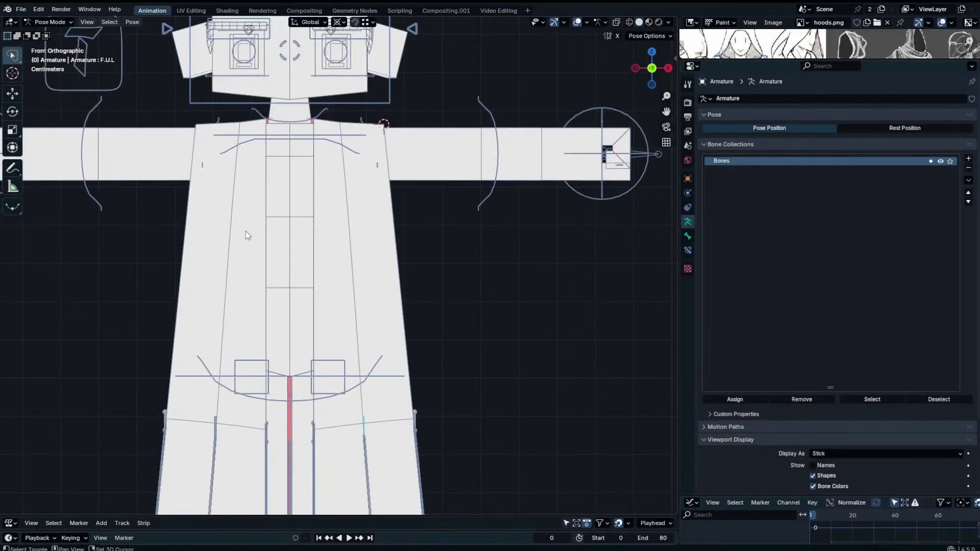
Switch to the CH_Rig armature in Pose Mode and change the pivot point away from 3D Cursor.
{"action": "scroll", "coordinate": [246, 231], "scroll_direction": "down", "scroll_amount": 2}
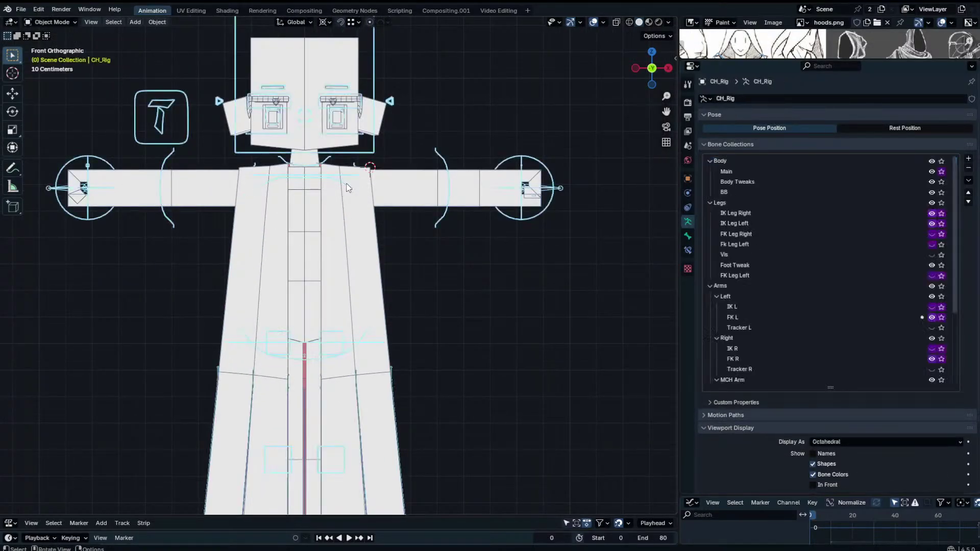
{"action": "middle_click_drag", "start_coordinate": [306, 194], "coordinate": [270, 204]}
{"action": "scroll", "coordinate": [270, 204], "scroll_direction": "down", "scroll_amount": 4}
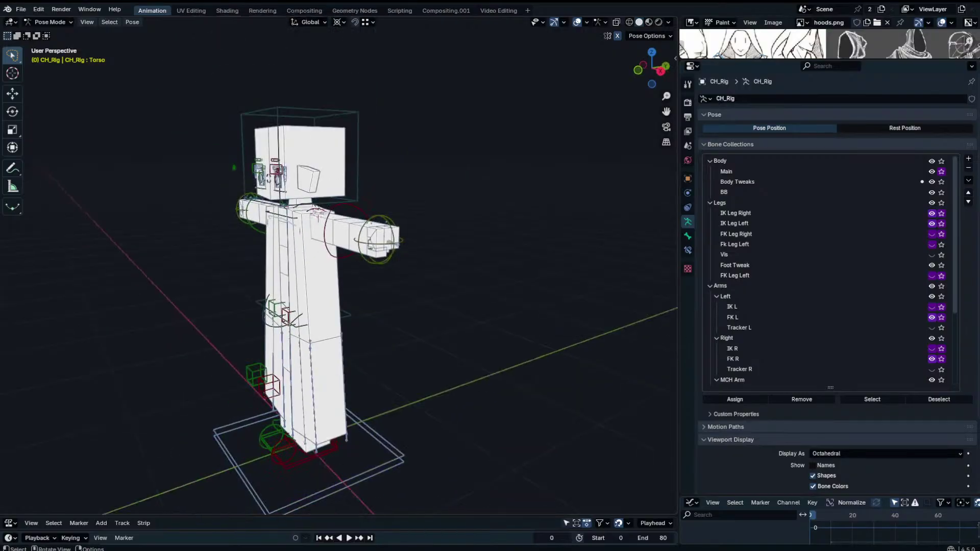
{"action": "left_click", "coordinate": [338, 22]}
{"action": "left_click", "coordinate": [349, 48]}
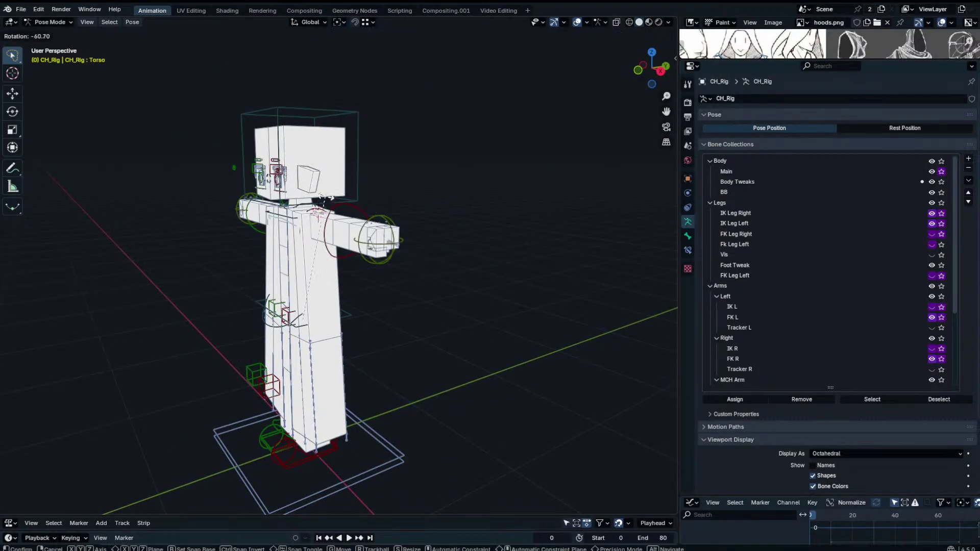
Test how the cloak follows the body by rotating CH_Rig's Chest bone.
{"action": "left_click", "coordinate": [288, 221]}
{"action": "key", "text": "r"}
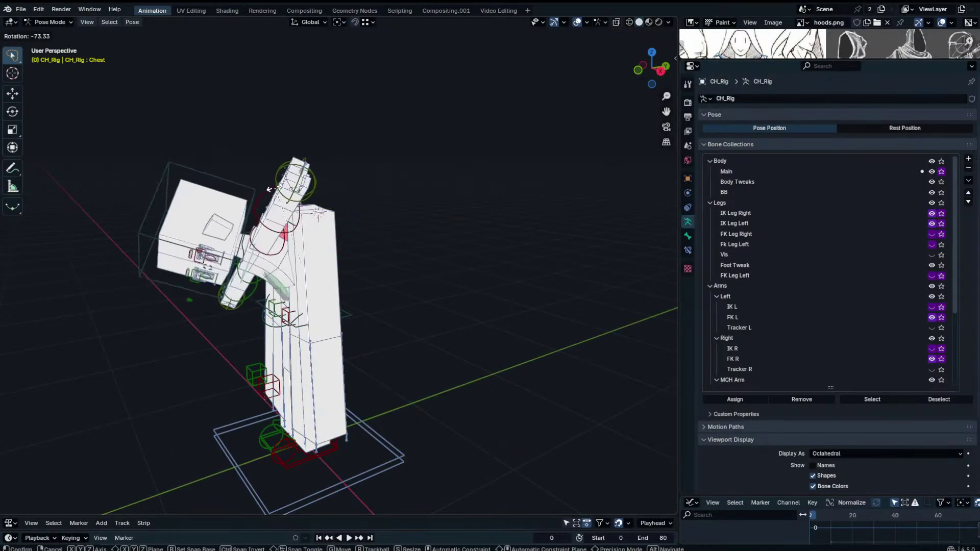
{"action": "left_click", "coordinate": [250, 204]}
{"action": "middle_click_drag", "start_coordinate": [250, 205], "coordinate": [362, 196]}
{"action": "key", "text": "ctrl+z"}
{"action": "key", "text": "r"}
{"action": "key", "text": "r"}
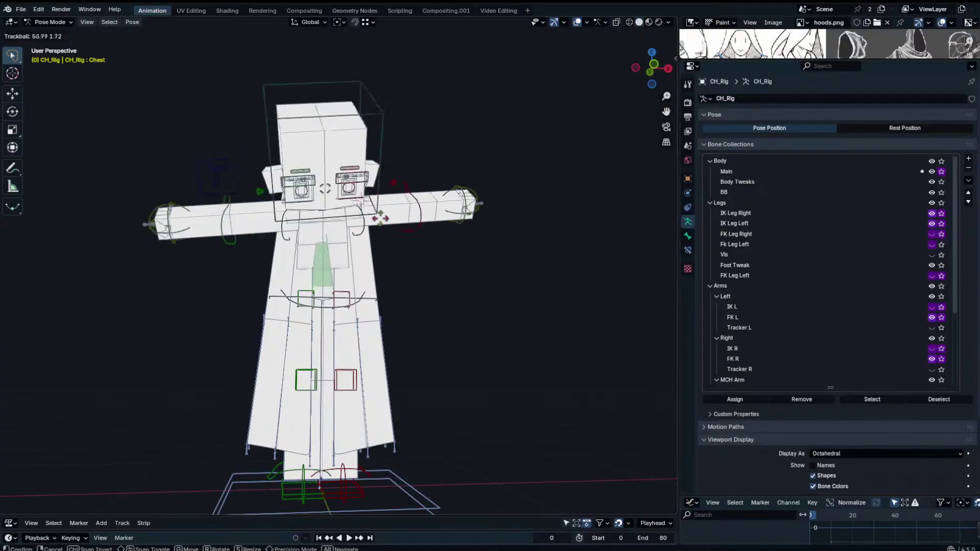
{"action": "right_click", "coordinate": [388, 200]}
Return to the cloak armature in Pose Mode and select the middle-row bones FE.U.L and F.U.L in front view.
{"action": "key", "text": "KP_1"}
{"action": "key", "text": "ctrl+Tab"}
{"action": "left_click", "coordinate": [372, 354]}
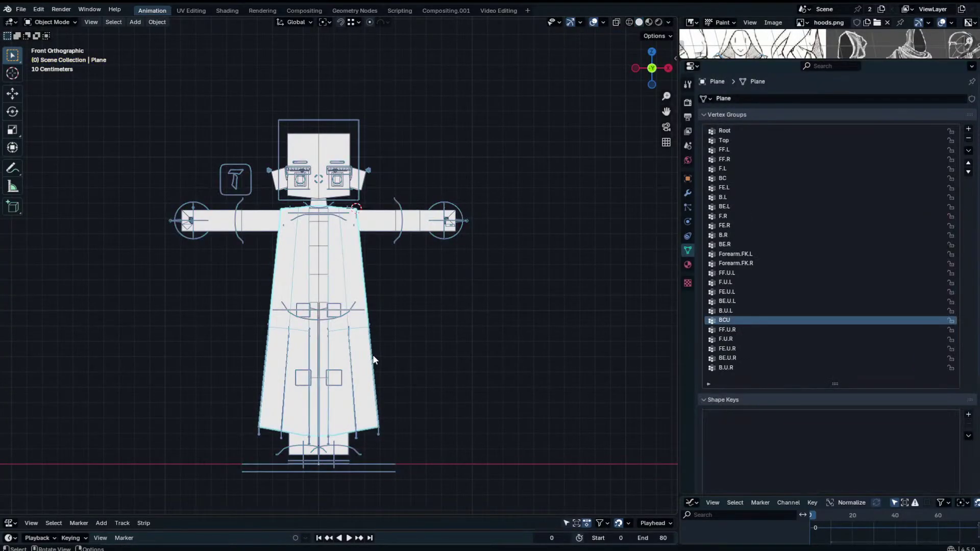
{"action": "scroll", "coordinate": [372, 354], "scroll_direction": "up", "scroll_amount": 2}
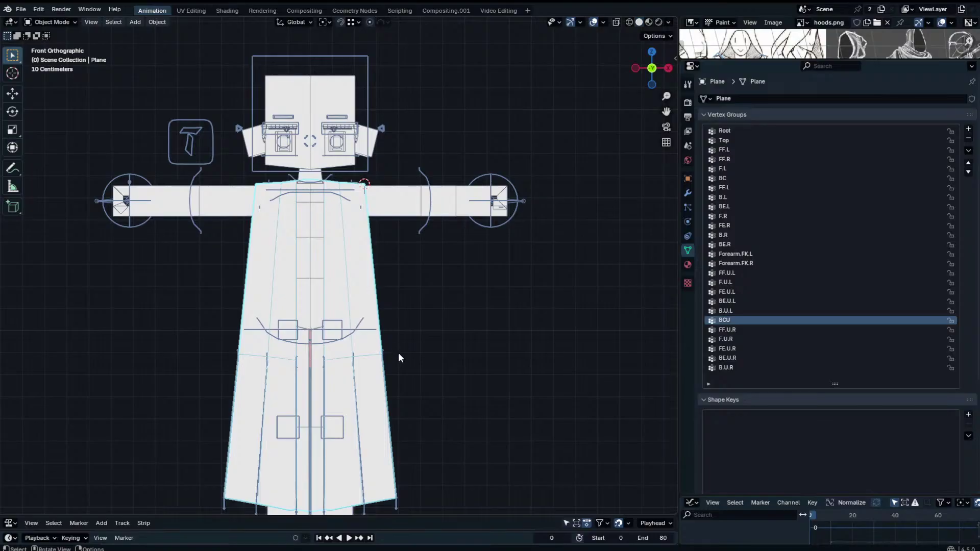
{"action": "left_click", "coordinate": [384, 348]}
{"action": "key", "text": "ctrl+Tab"}
{"action": "left_click", "coordinate": [385, 348]}
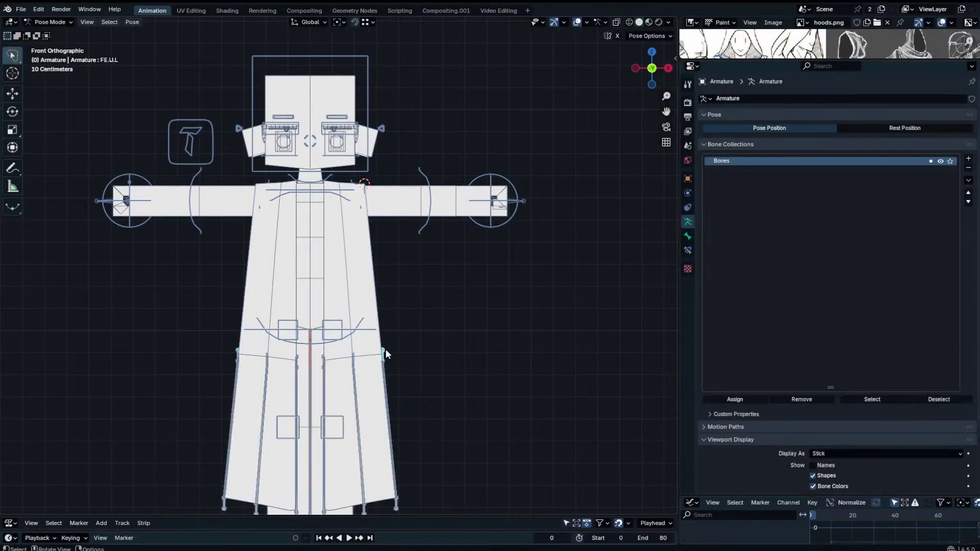
{"action": "middle_click_drag", "start_coordinate": [384, 347], "coordinate": [399, 281], "text": "shift"}
{"action": "scroll", "coordinate": [399, 280], "scroll_direction": "up", "scroll_amount": 4}
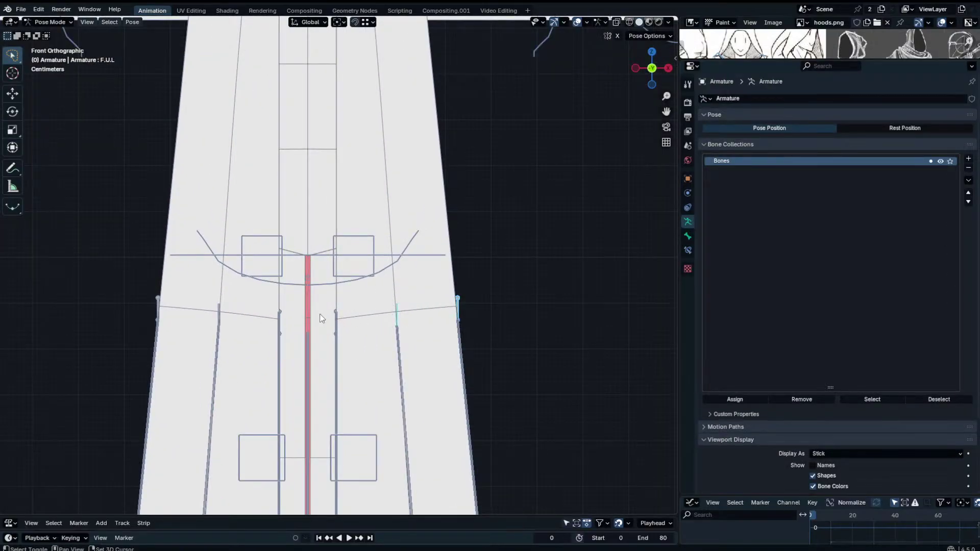
Check the cloak's back-centre bone in Edit Mode and turn off the cloak mesh's Subdivision modifier in the viewport.
{"action": "middle_click_drag", "start_coordinate": [323, 316], "coordinate": [284, 318]}
{"action": "left_click", "coordinate": [327, 334]}
{"action": "key", "text": "Tab"}
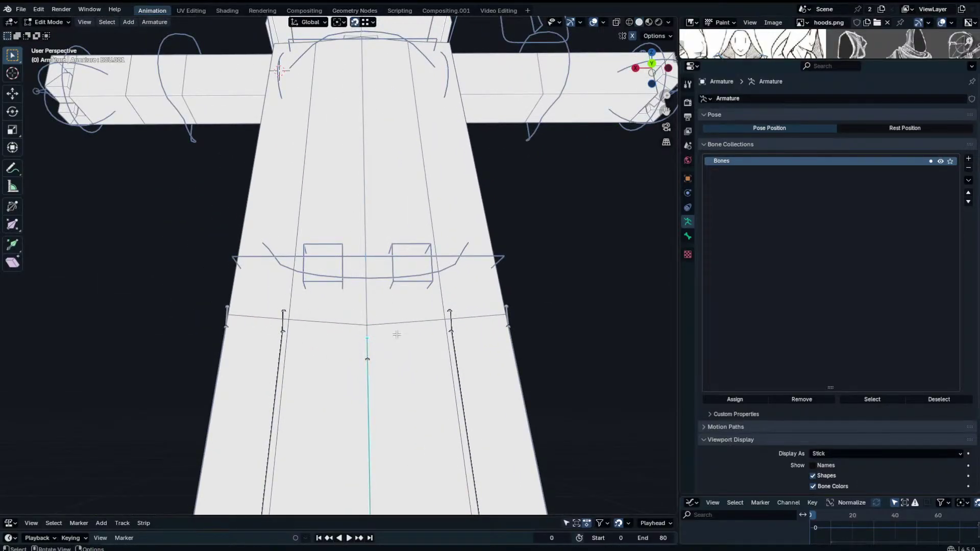
{"action": "key", "text": "Tab"}
{"action": "left_click", "coordinate": [450, 383]}
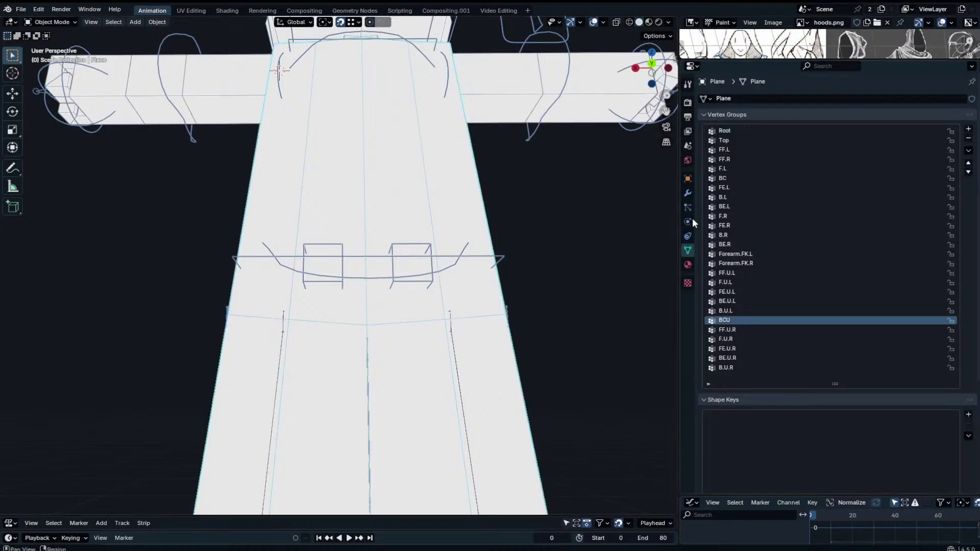
{"action": "left_click", "coordinate": [687, 193]}
{"action": "left_click", "coordinate": [928, 306]}
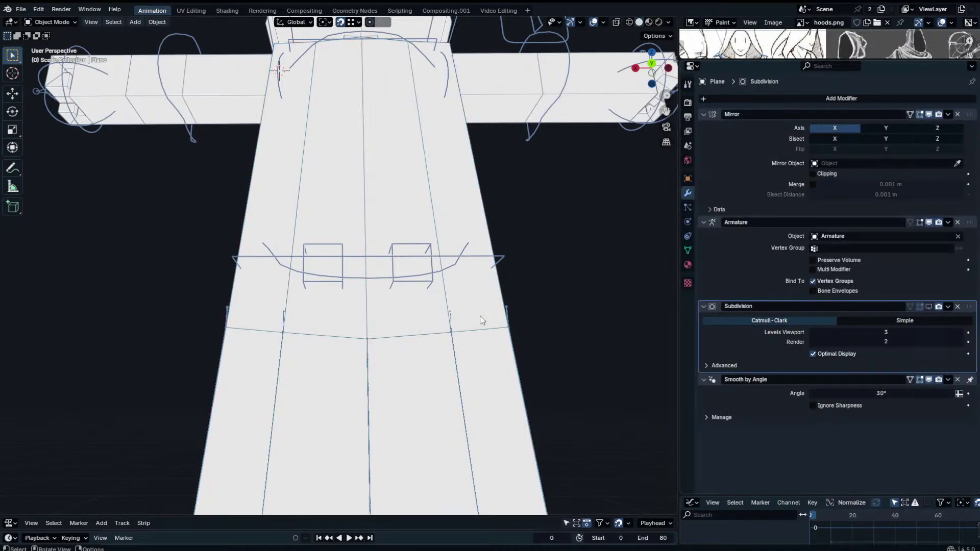
Enter the cloak armature's Edit Mode and select the short middle-row bones beside the back centre and at the outer back edges.
{"action": "left_click", "coordinate": [451, 315]}
{"action": "left_click", "coordinate": [452, 315]}
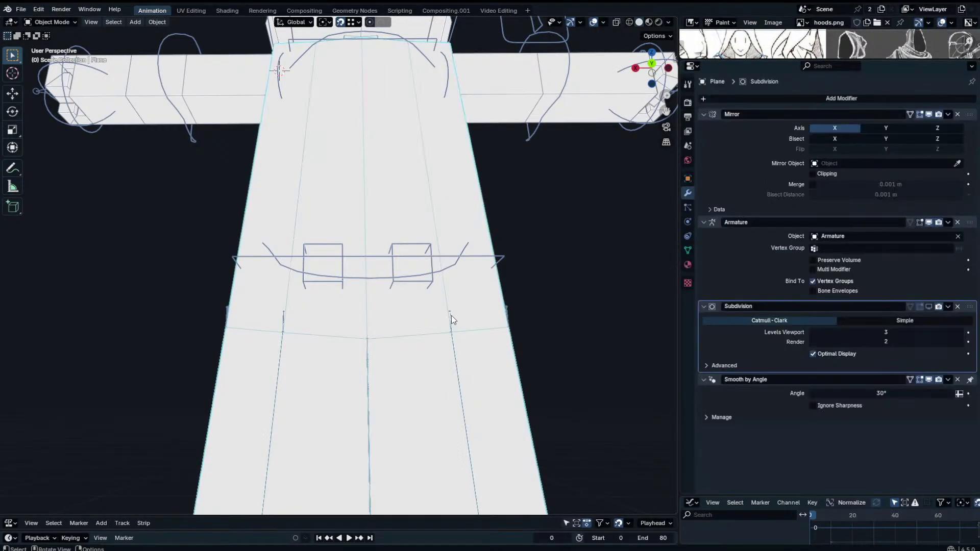
{"action": "left_click", "coordinate": [451, 315]}
{"action": "key", "text": "Tab"}
{"action": "left_click", "coordinate": [365, 344]}
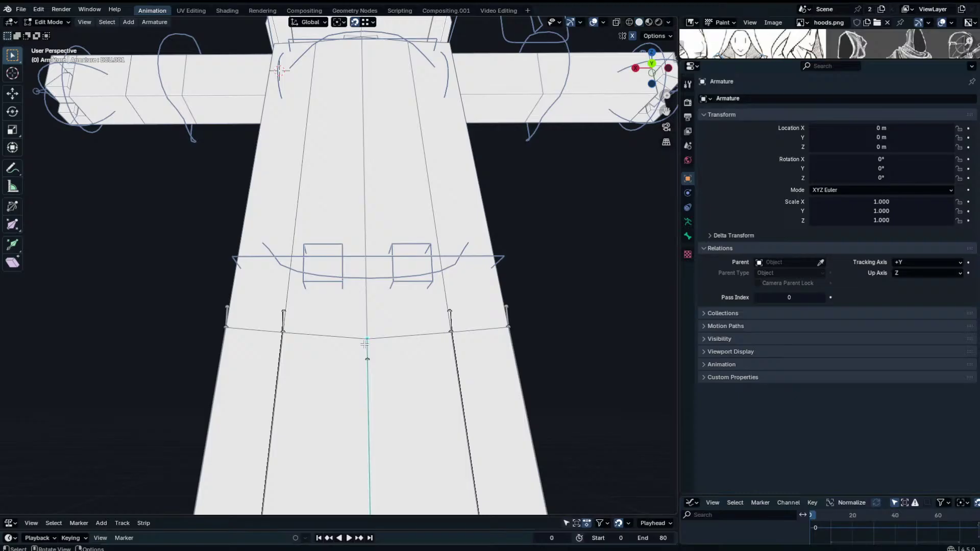
{"action": "left_click", "coordinate": [275, 353]}
{"action": "left_click", "coordinate": [284, 313]}
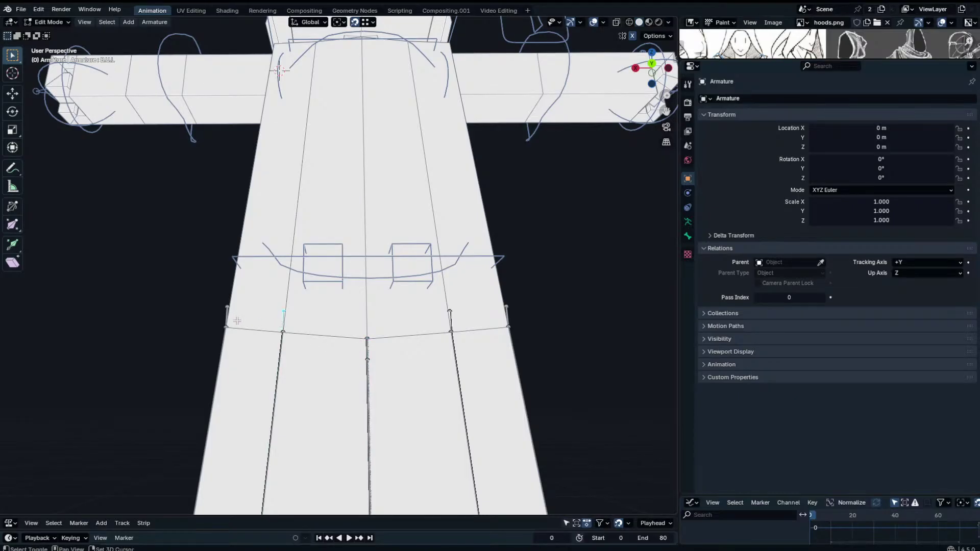
{"action": "left_click", "coordinate": [510, 317], "text": "shift"}
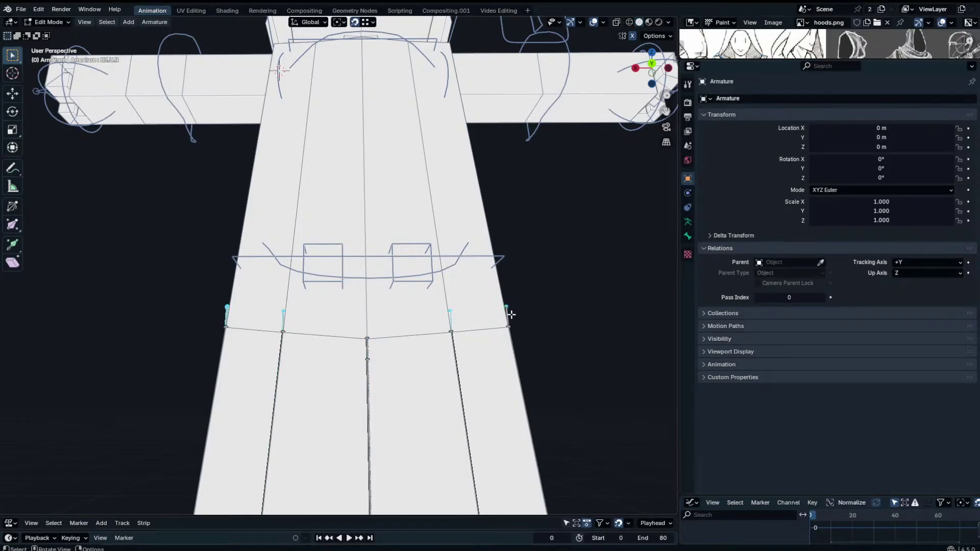
Add the front-opening bone FF.U.L and the back-centre bone BCU to the selection of short middle-row bones.
{"action": "middle_click_drag", "start_coordinate": [510, 316], "coordinate": [401, 304]}
{"action": "middle_click_drag", "start_coordinate": [258, 294], "coordinate": [293, 311]}
{"action": "middle_click_drag", "start_coordinate": [217, 307], "coordinate": [486, 313]}
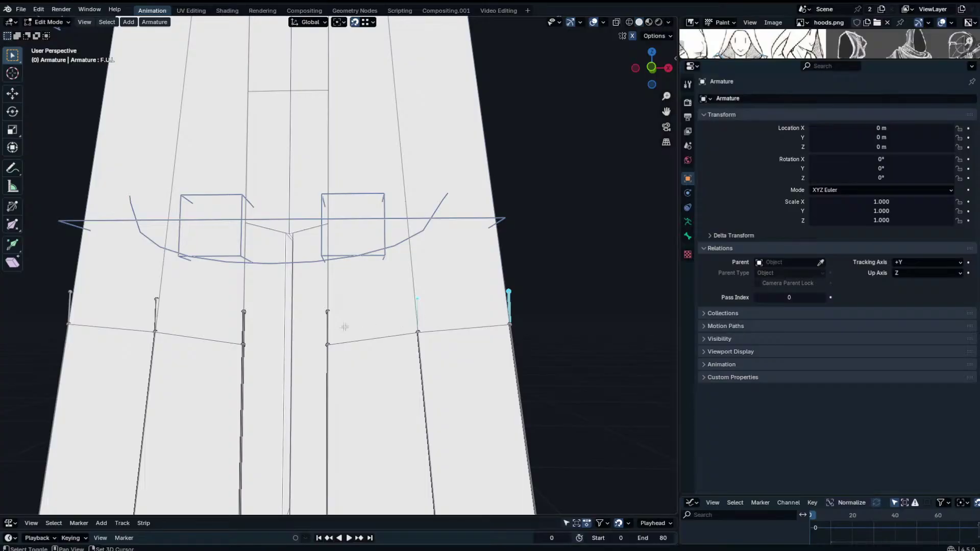
{"action": "left_click", "coordinate": [327, 326], "text": "shift"}
{"action": "middle_click_drag", "start_coordinate": [330, 328], "coordinate": [225, 344]}
{"action": "key", "text": "g"}
{"action": "right_click", "coordinate": [304, 340]}
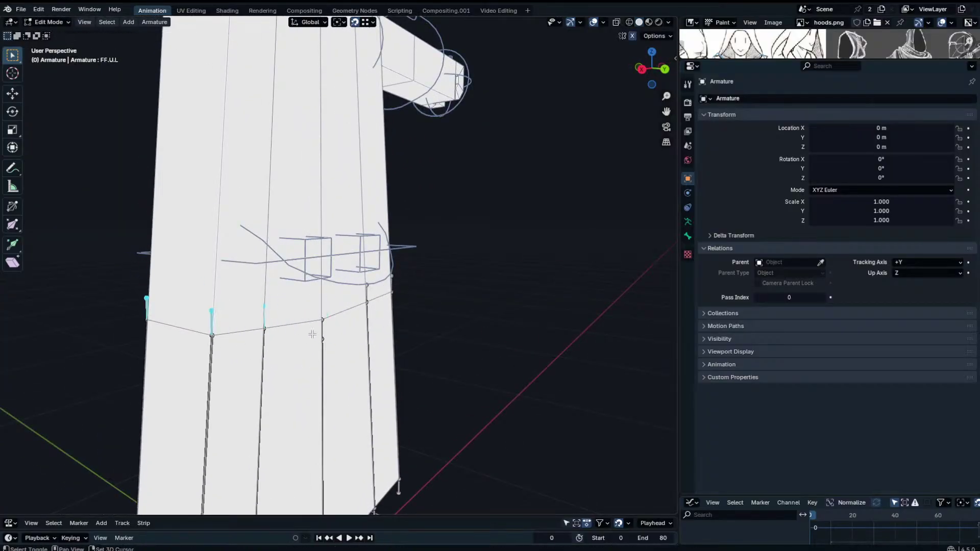
{"action": "left_click", "coordinate": [322, 331], "text": "shift"}
{"action": "key", "text": "g"}
{"action": "right_click", "coordinate": [356, 319]}
Duplicate the selected middle-row bones and move the copies straight up along Z to the cloak's shoulder line.
{"action": "scroll", "coordinate": [356, 319], "scroll_direction": "down", "scroll_amount": 4}
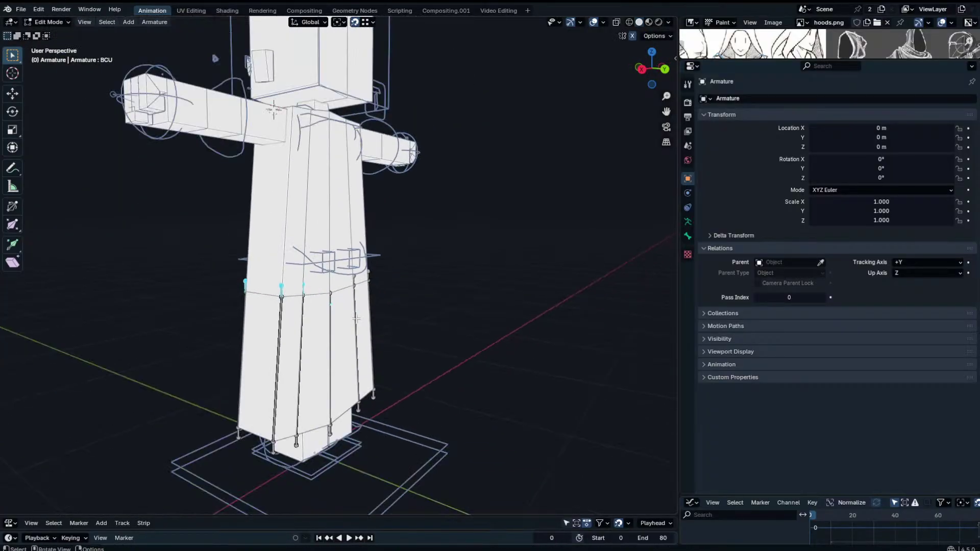
{"action": "middle_click_drag", "start_coordinate": [356, 317], "coordinate": [398, 321]}
{"action": "scroll", "coordinate": [398, 323], "scroll_direction": "up", "scroll_amount": 3}
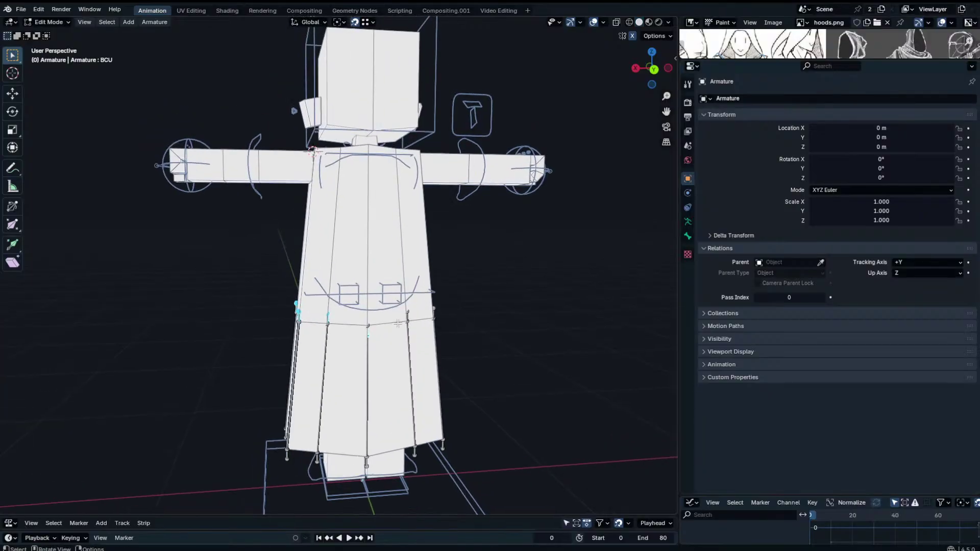
{"action": "key", "text": "shift+d"}
{"action": "key", "text": "z"}
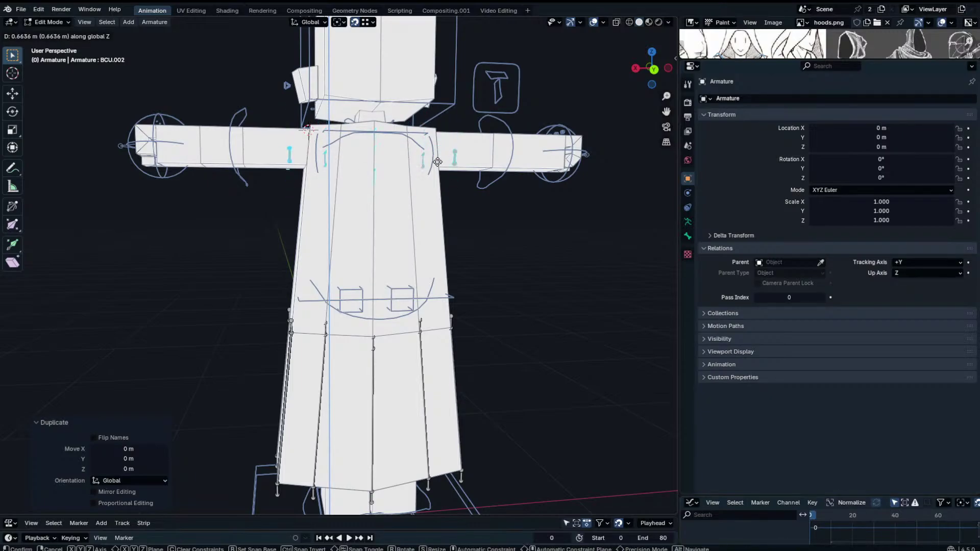
{"action": "left_click", "coordinate": [439, 135]}
Snap the duplicated back-centre bone onto the cloak's top back-centre vertex.
{"action": "middle_click_drag", "start_coordinate": [439, 136], "coordinate": [400, 236]}
{"action": "scroll", "coordinate": [398, 286], "scroll_direction": "up", "scroll_amount": 2}
{"action": "left_click", "coordinate": [383, 215]}
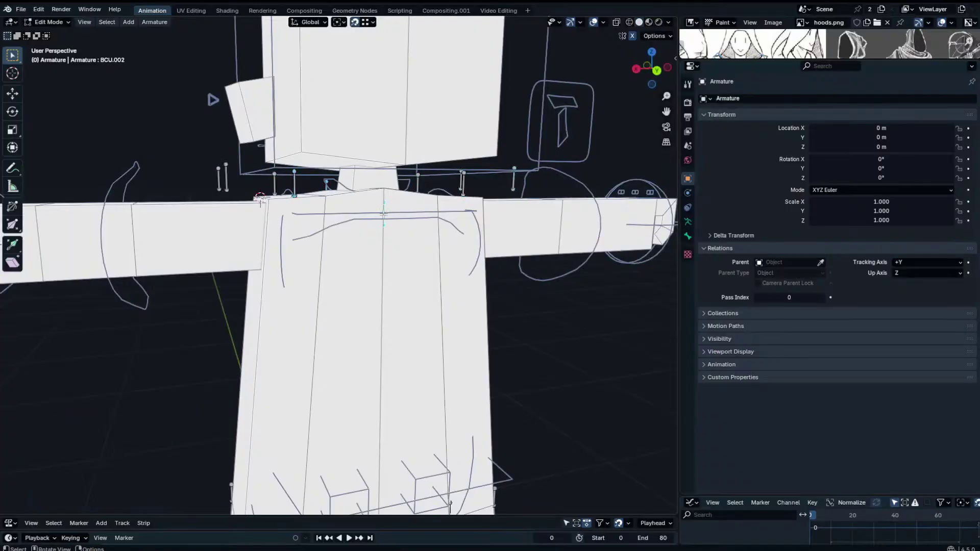
{"action": "key", "text": "g"}
{"action": "left_click", "coordinate": [385, 184]}
Snap the duplicated bone beside the back centre onto its matching vertex on the cloak's top edge.
{"action": "left_click", "coordinate": [323, 185]}
{"action": "key", "text": "g"}
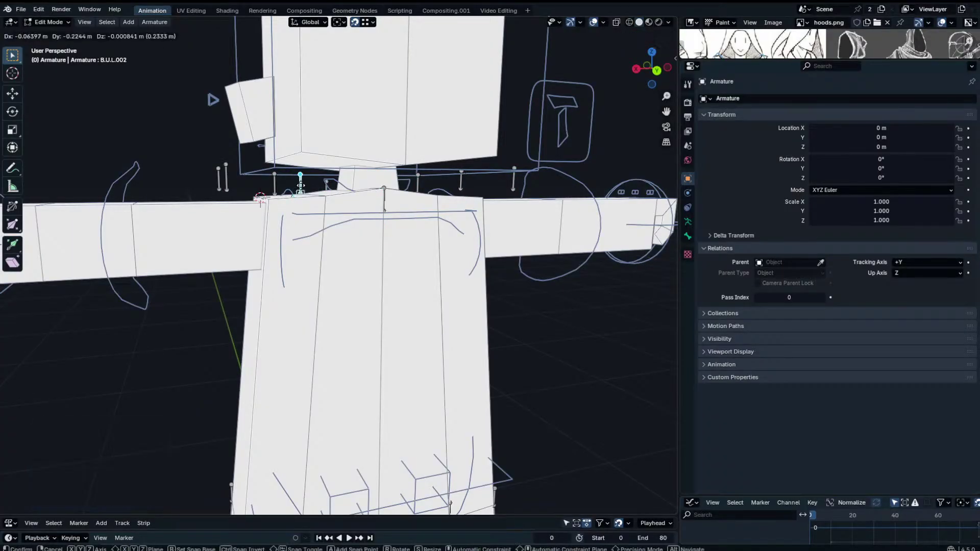
{"action": "left_click", "coordinate": [327, 195]}
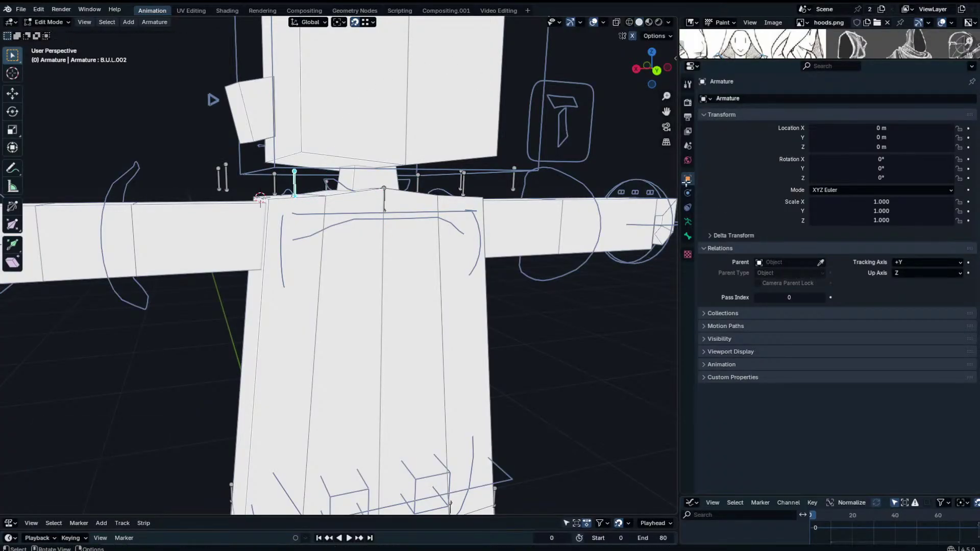
{"action": "key", "text": "Tab"}
{"action": "left_click", "coordinate": [424, 265]}
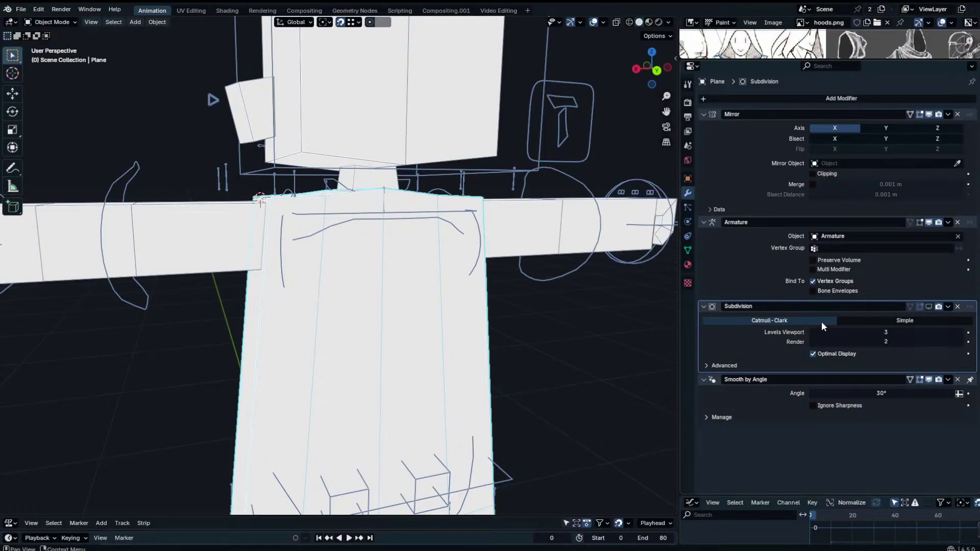
{"action": "left_click", "coordinate": [225, 178]}
{"action": "key", "text": "Tab"}
{"action": "left_click", "coordinate": [294, 175]}
{"action": "key", "text": "g"}
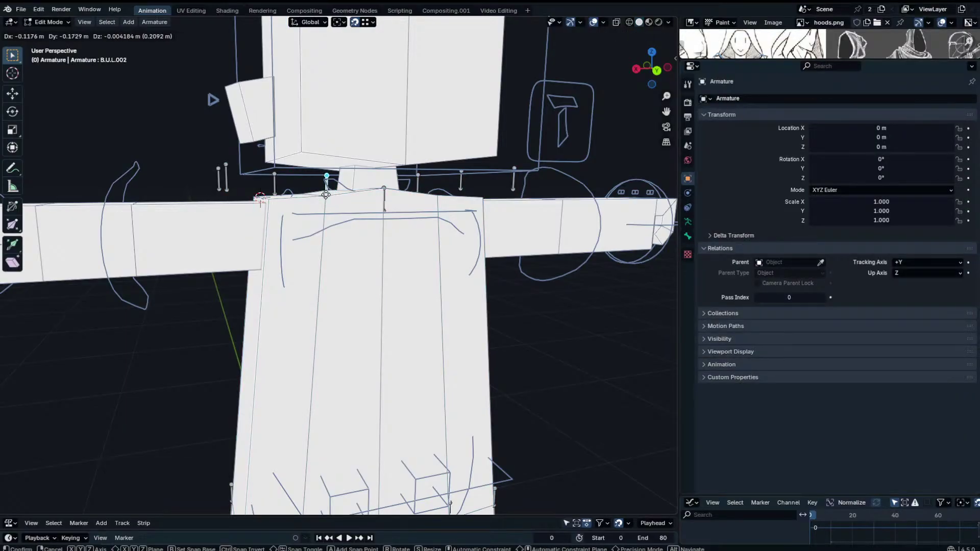
{"action": "left_click", "coordinate": [326, 197]}
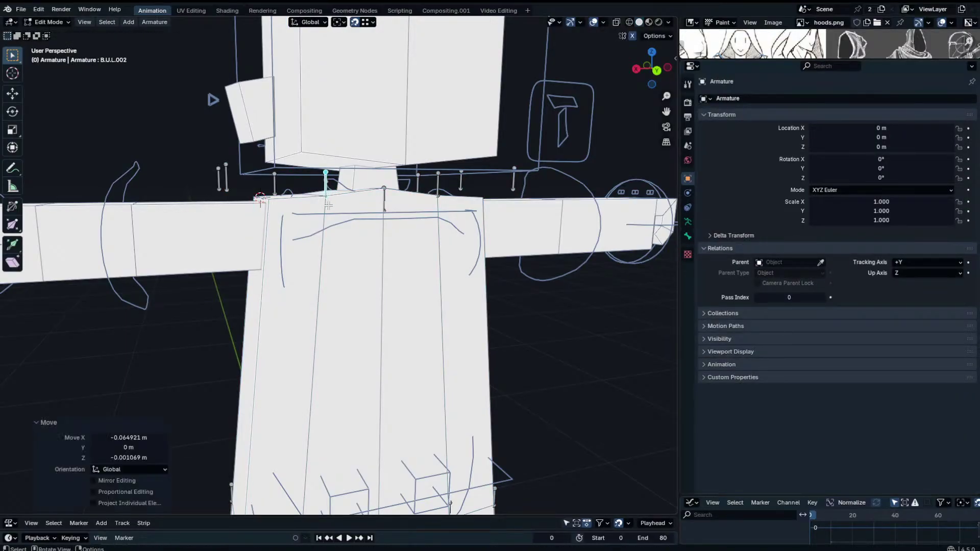
Isolate the cloak mesh and its armature together in local view.
{"action": "middle_click_drag", "start_coordinate": [328, 205], "coordinate": [359, 215]}
{"action": "key", "text": "Tab"}
{"action": "left_click", "coordinate": [345, 194]}
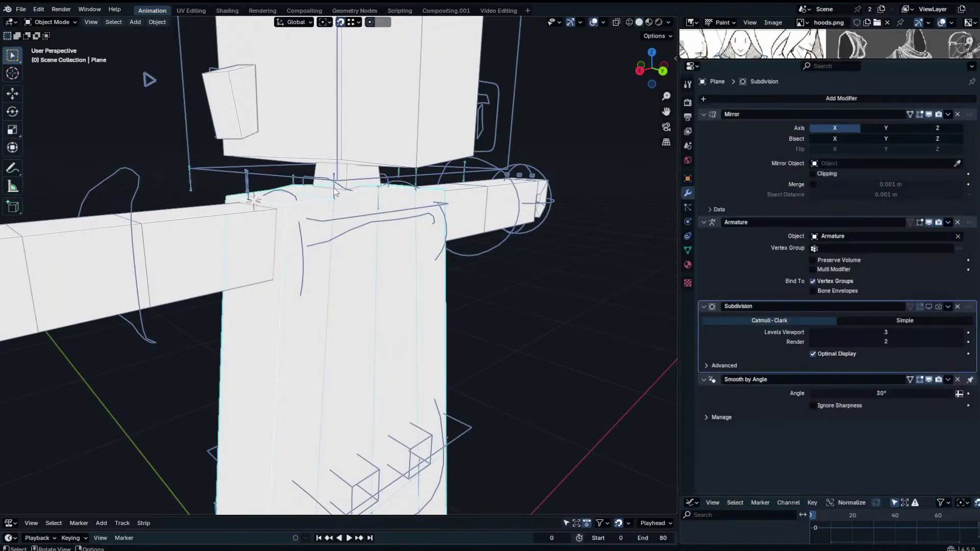
{"action": "left_click", "coordinate": [335, 192], "text": "shift"}
{"action": "key", "text": "KP_Divide"}
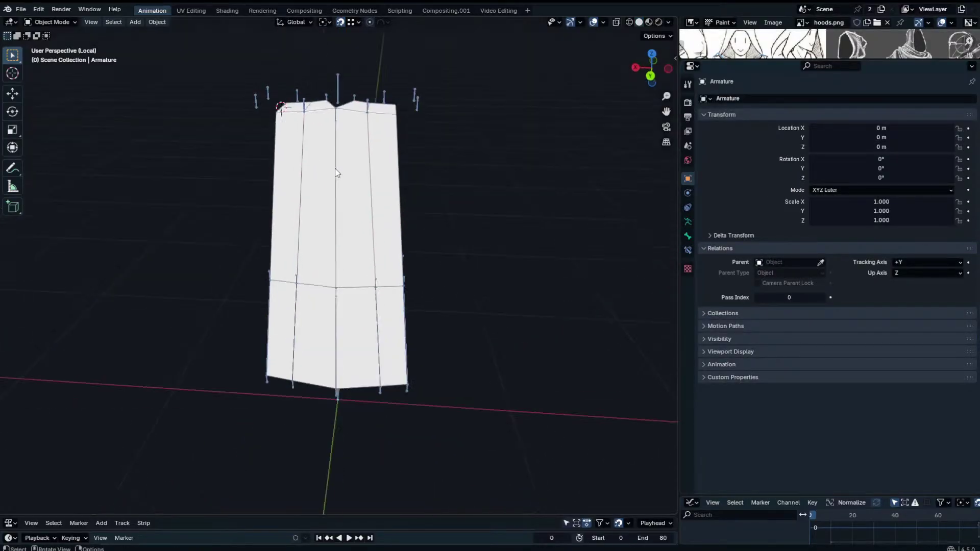
{"action": "left_click", "coordinate": [335, 172]}
{"action": "scroll", "coordinate": [353, 220], "scroll_direction": "up", "scroll_amount": 4}
{"action": "left_click", "coordinate": [454, 96]}
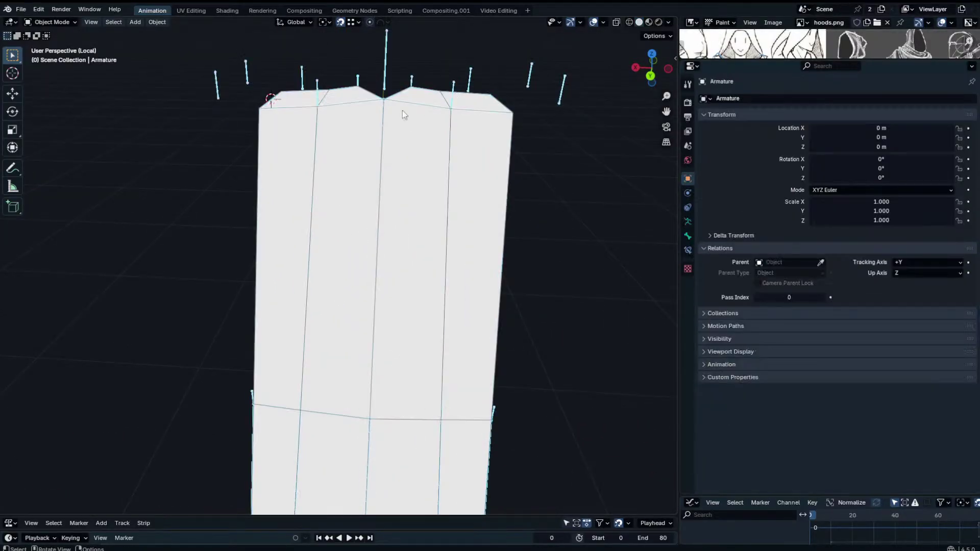
In Armature Edit Mode, snap the duplicated back-edge and front-edge bones onto the cloak's outer top corners.
{"action": "key", "text": "Tab"}
{"action": "left_click_drag", "start_coordinate": [210, 89], "coordinate": [251, 100]}
{"action": "left_click", "coordinate": [245, 80]}
{"action": "middle_click_drag", "start_coordinate": [246, 79], "coordinate": [278, 131]}
{"action": "key", "text": "g"}
{"action": "right_click", "coordinate": [280, 136]}
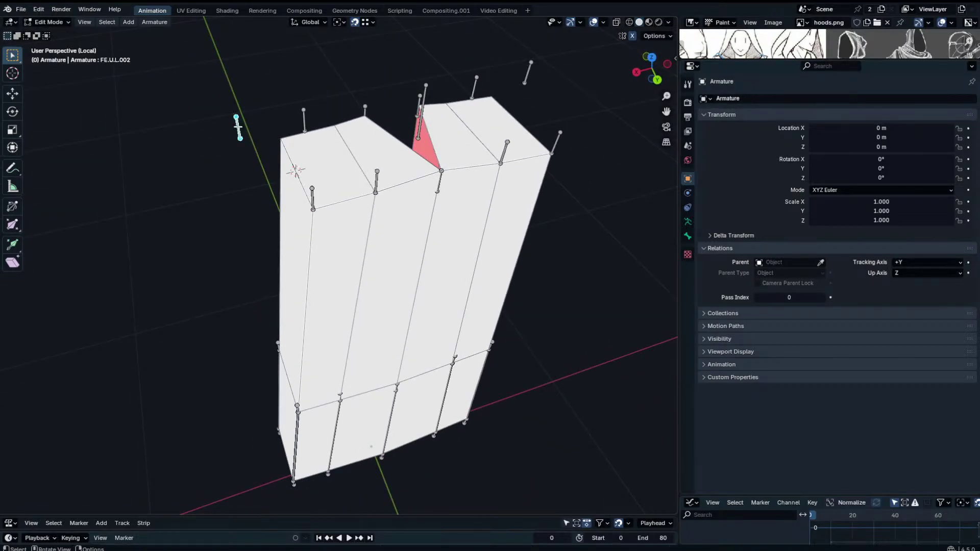
{"action": "key", "text": "g"}
{"action": "left_click", "coordinate": [285, 137]}
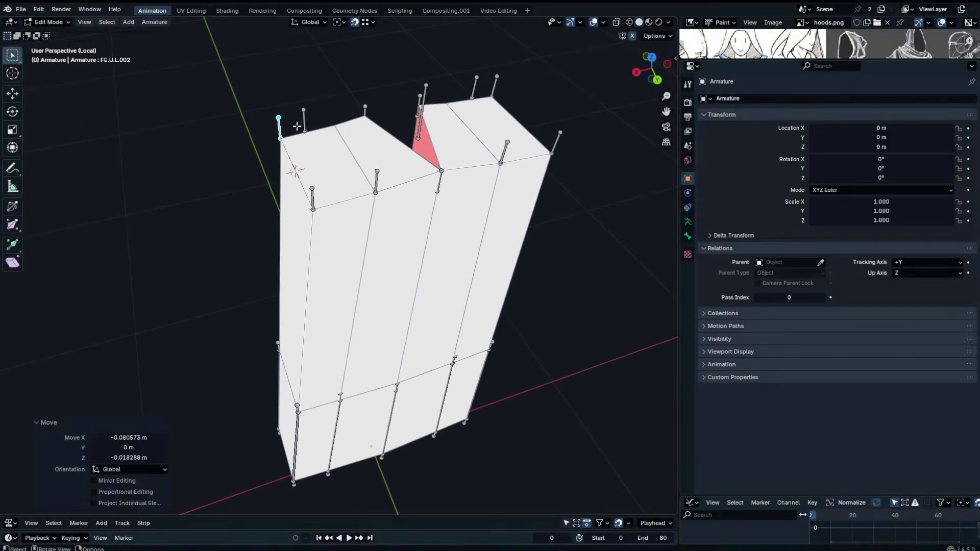
Snap the two remaining duplicated front bones onto the cloak's top front vertices, ending at the front opening.
{"action": "left_click", "coordinate": [305, 121]}
{"action": "key", "text": "g"}
{"action": "left_click", "coordinate": [334, 117]}
{"action": "left_click", "coordinate": [365, 117]}
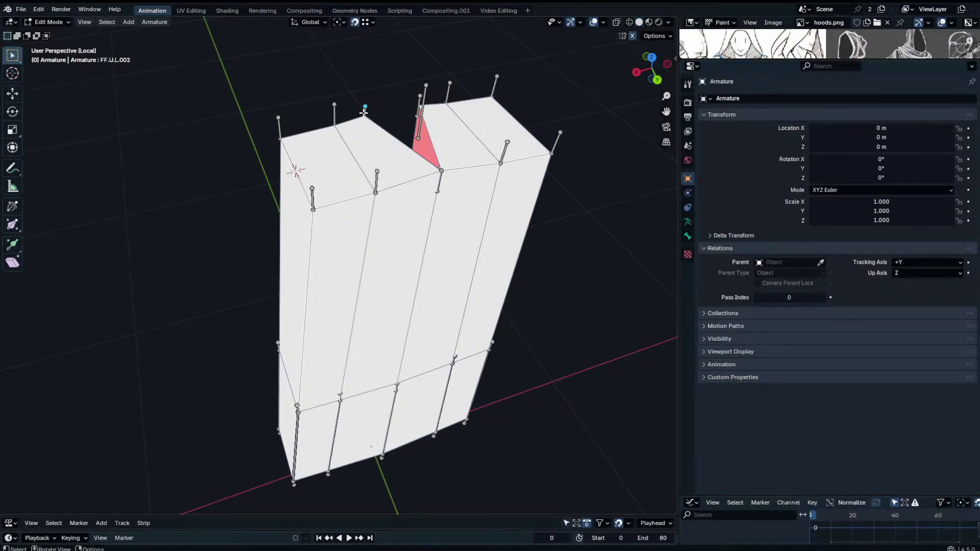
{"action": "middle_click_drag", "start_coordinate": [363, 113], "coordinate": [526, 88]}
{"action": "scroll", "coordinate": [398, 214], "scroll_direction": "up", "scroll_amount": 2}
{"action": "key", "text": "g"}
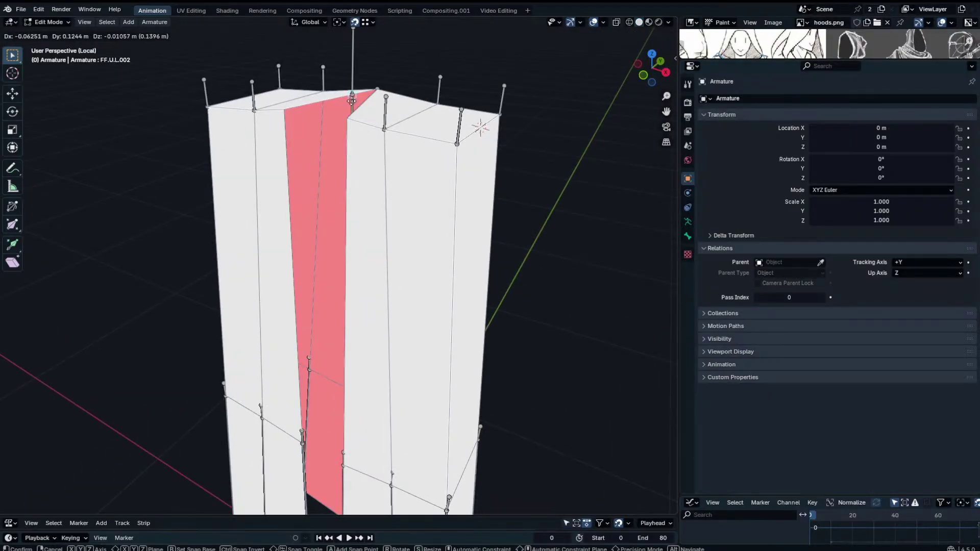
{"action": "left_click", "coordinate": [351, 100]}
{"action": "left_click", "coordinate": [386, 120]}
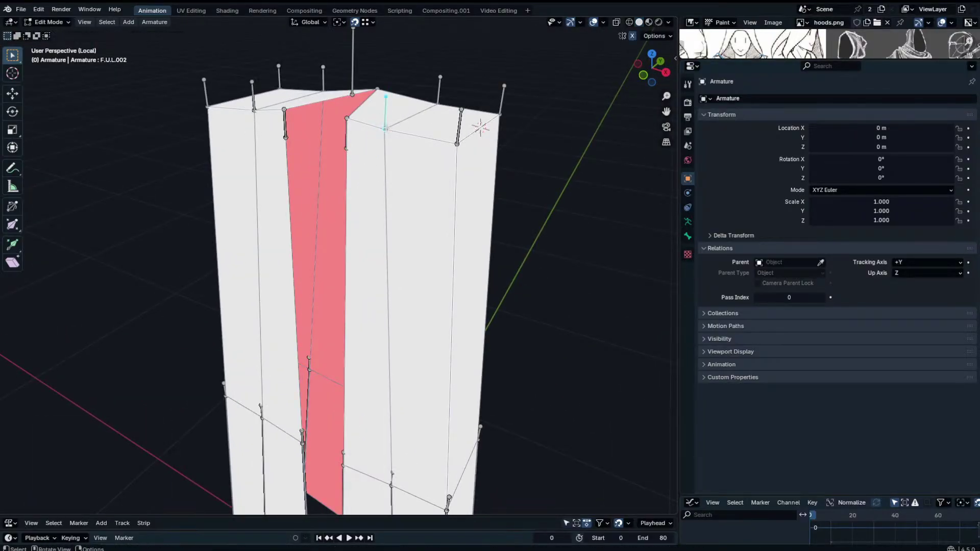
{"action": "key", "text": "g"}
{"action": "key", "text": "z"}
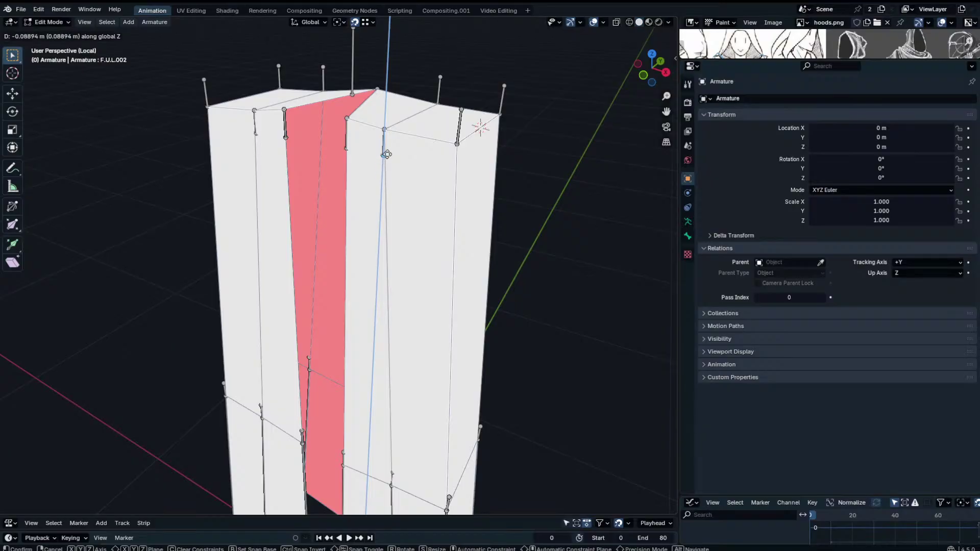
{"action": "right_click", "coordinate": [388, 145]}
{"action": "left_click", "coordinate": [353, 77]}
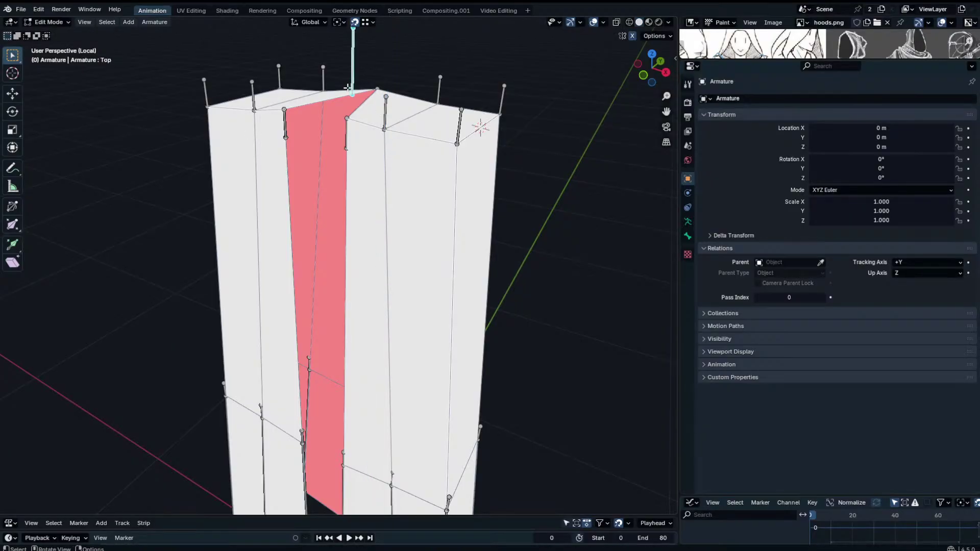
{"action": "middle_click_drag", "start_coordinate": [353, 77], "coordinate": [331, 97]}
{"action": "key", "text": "x"}
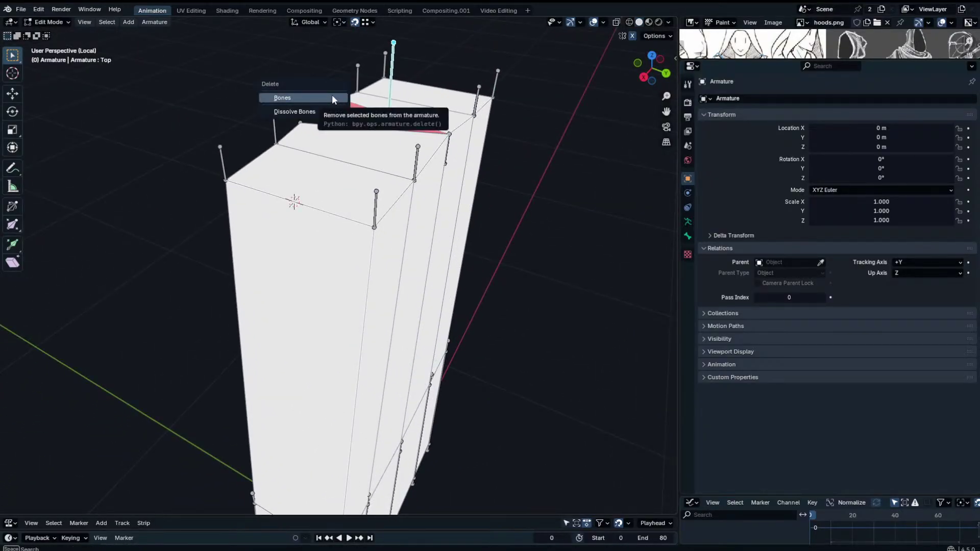
Try extending the duplicated back-centre, adjacent and back-edge bones by moving their tips down to the middle-row vertices.
{"action": "scroll", "coordinate": [383, 143], "scroll_direction": "down", "scroll_amount": 2}
{"action": "middle_click_drag", "start_coordinate": [382, 143], "coordinate": [306, 125]}
{"action": "left_click", "coordinate": [313, 147]}
{"action": "key", "text": "g"}
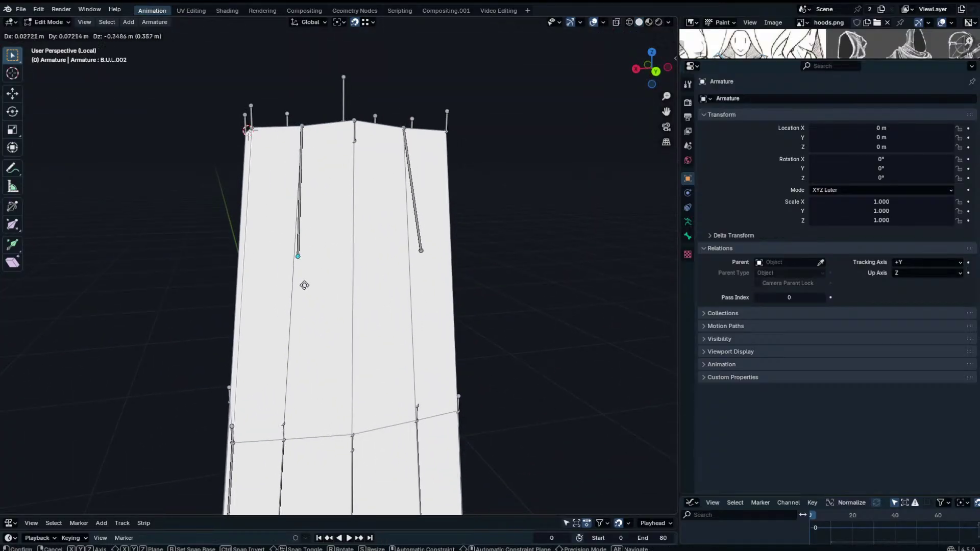
{"action": "left_click", "coordinate": [289, 439]}
{"action": "left_click", "coordinate": [354, 140]}
{"action": "key", "text": "g"}
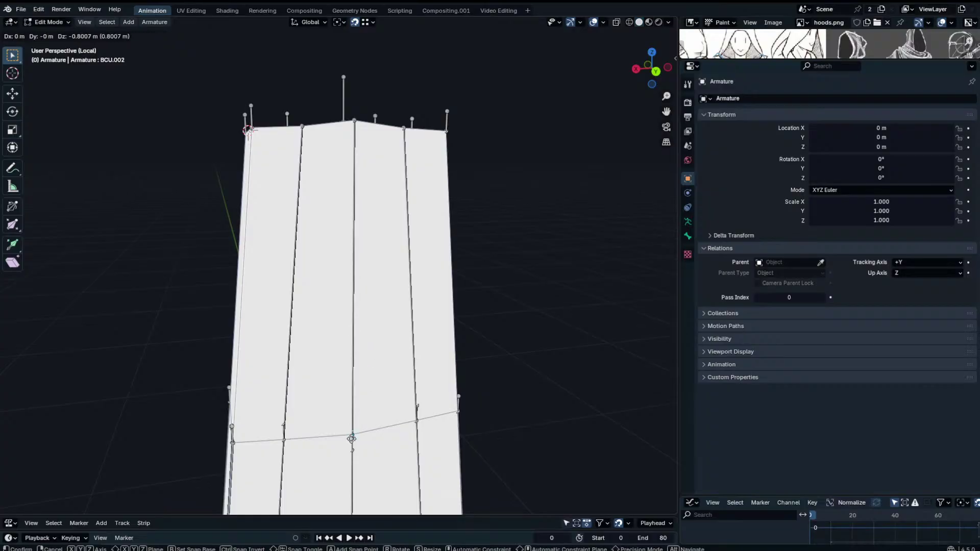
{"action": "left_click", "coordinate": [351, 436]}
{"action": "key", "text": "g"}
{"action": "left_click", "coordinate": [459, 409]}
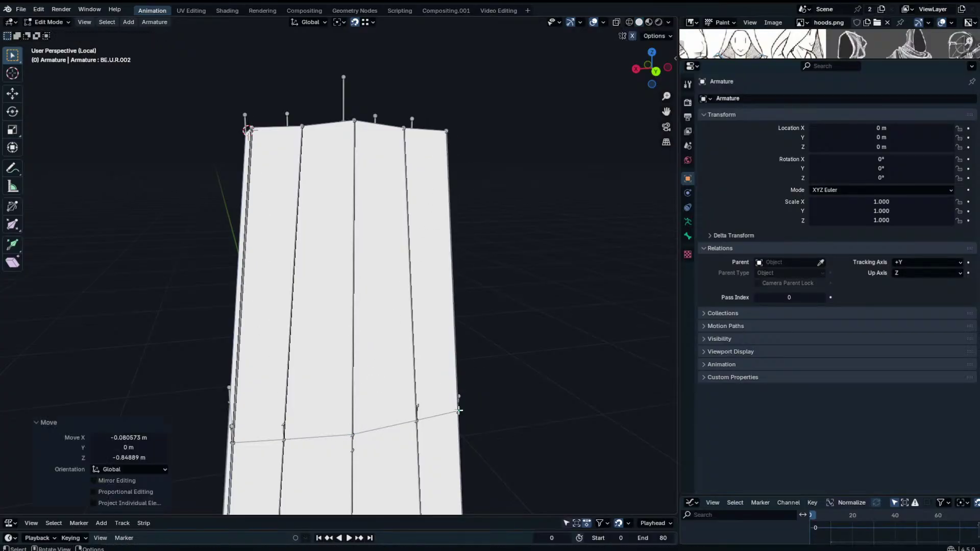
Test the rotation of the extended back-edge, adjacent and back-centre bones in Pose Mode, cancelling each rotation.
{"action": "key", "text": "Tab"}
{"action": "left_click", "coordinate": [452, 213]}
{"action": "key", "text": "r"}
{"action": "right_click", "coordinate": [478, 193]}
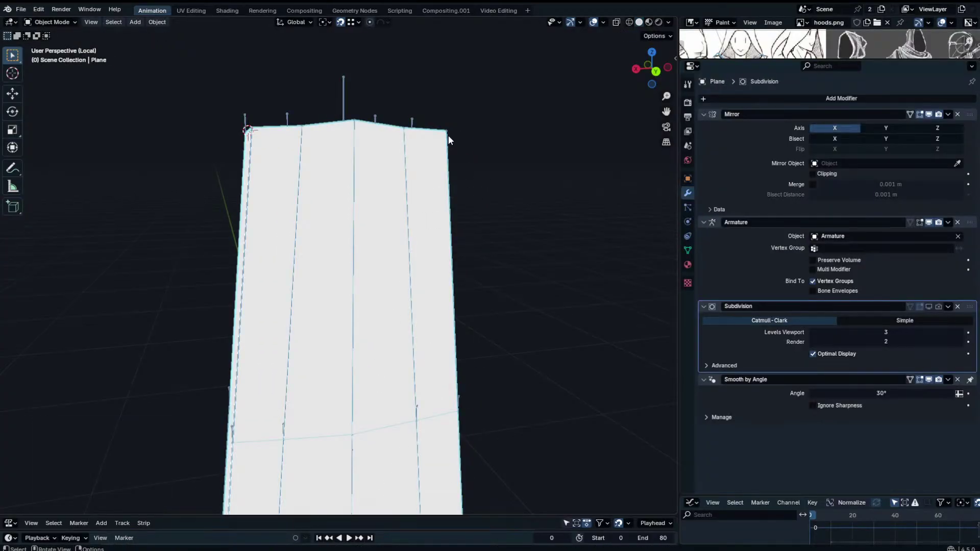
{"action": "left_click", "coordinate": [448, 134]}
{"action": "key", "text": "ctrl+Tab"}
{"action": "left_click", "coordinate": [448, 134]}
{"action": "key", "text": "r"}
{"action": "right_click", "coordinate": [517, 166]}
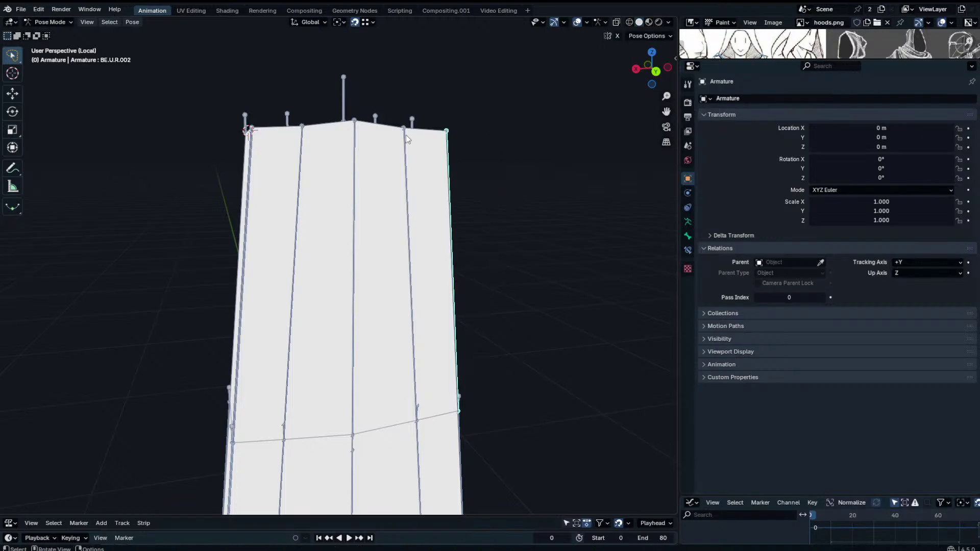
{"action": "left_click", "coordinate": [406, 138]}
{"action": "key", "text": "r"}
{"action": "right_click", "coordinate": [409, 146]}
{"action": "left_click", "coordinate": [357, 140]}
{"action": "key", "text": "r"}
{"action": "right_click", "coordinate": [409, 156]}
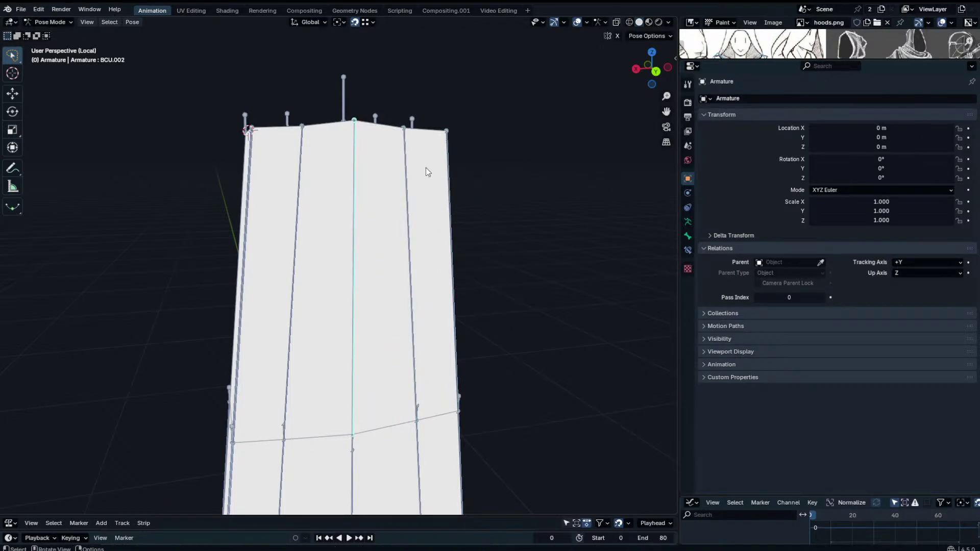
Undo the downward extension of the upper back bones and return to the armature's Edit Mode.
{"action": "left_click", "coordinate": [405, 171]}
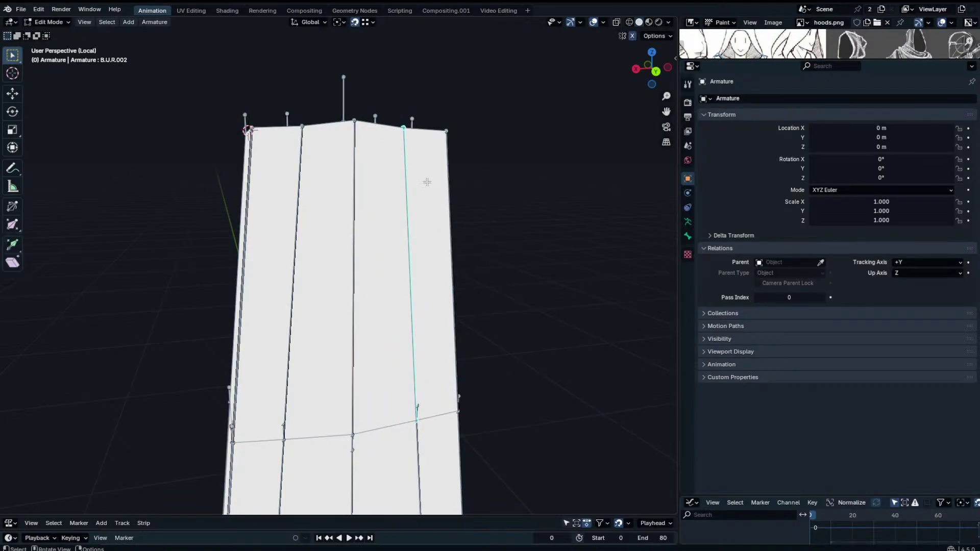
{"action": "key", "text": "ctrl+Tab"}
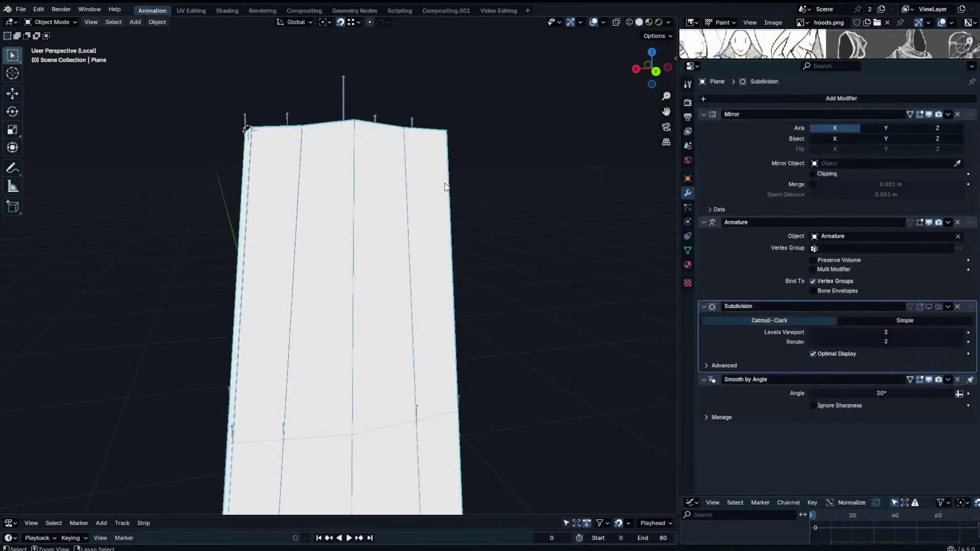
{"action": "key", "text": "Tab"}
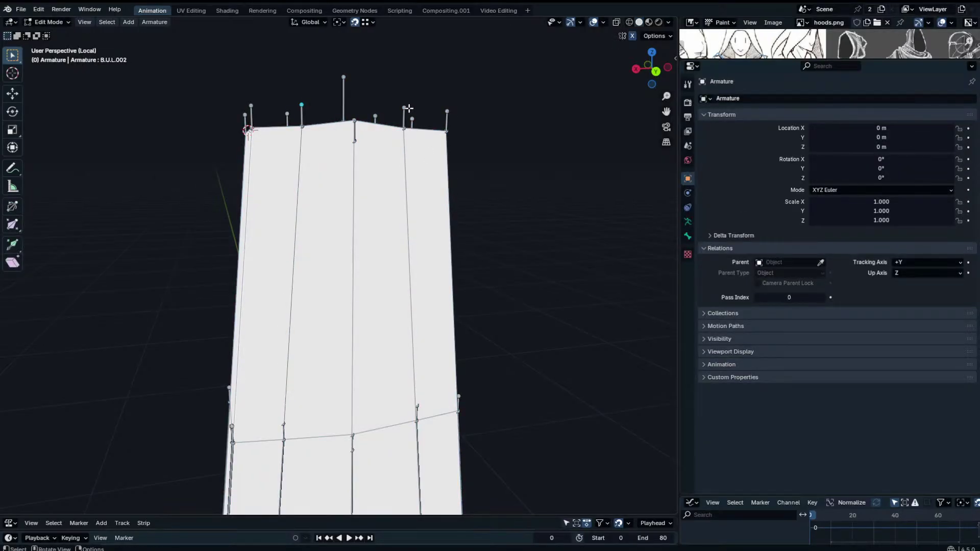
Move the base joints of the upper bone beside the back centre and the back-edge bone down to their middle-row vertices.
{"action": "left_click", "coordinate": [405, 128]}
{"action": "key", "text": "g"}
{"action": "left_click", "coordinate": [423, 424]}
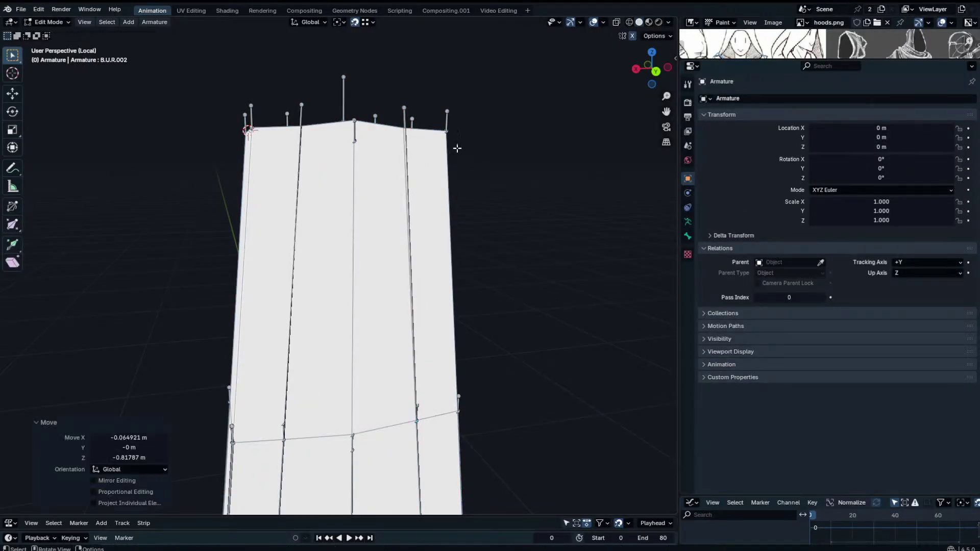
{"action": "left_click", "coordinate": [449, 131]}
{"action": "key", "text": "g"}
{"action": "left_click", "coordinate": [462, 412]}
Snap the tips of the back-edge bone and the bone beside the back centre onto the cloak's top-edge vertices.
{"action": "left_click", "coordinate": [448, 113]}
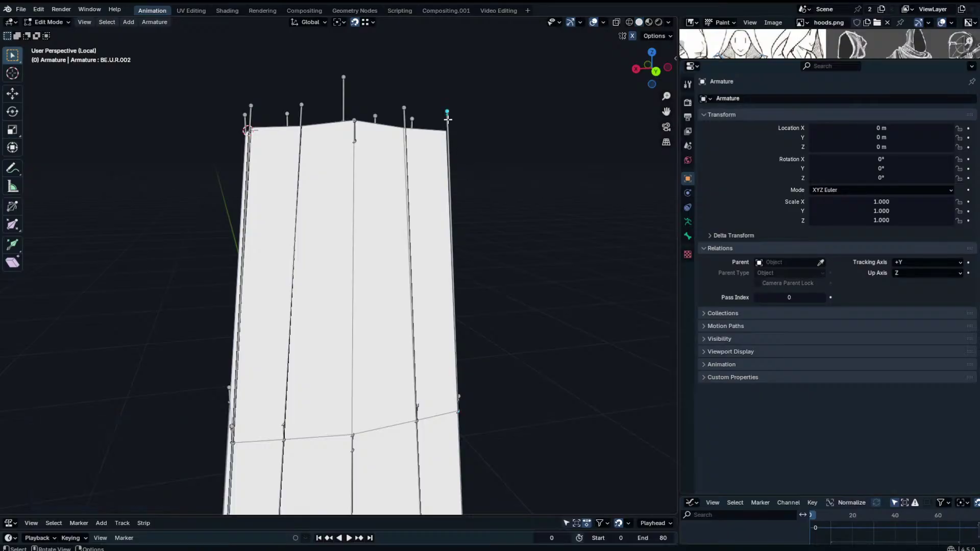
{"action": "key", "text": "g"}
{"action": "left_click", "coordinate": [448, 131]}
{"action": "left_click", "coordinate": [406, 108]}
{"action": "key", "text": "g"}
{"action": "left_click", "coordinate": [405, 128]}
Stretch the upper front-edge bone from its middle-row vertex to the cloak's outer top corner by snapping both joints.
{"action": "middle_click_drag", "start_coordinate": [502, 125], "coordinate": [422, 164]}
{"action": "left_click", "coordinate": [422, 117]}
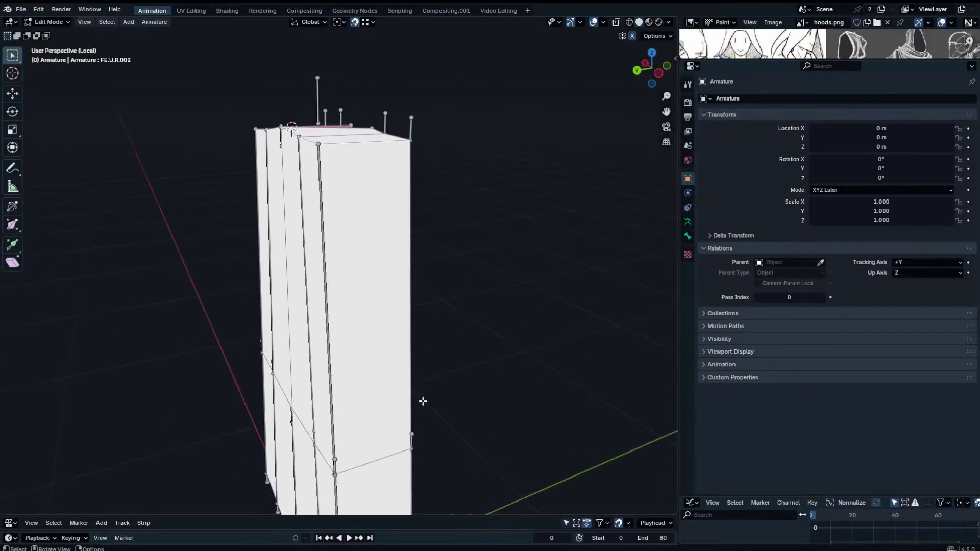
{"action": "key", "text": "g"}
{"action": "left_click", "coordinate": [411, 449]}
{"action": "left_click", "coordinate": [414, 124]}
{"action": "key", "text": "g"}
{"action": "left_click", "coordinate": [412, 139]}
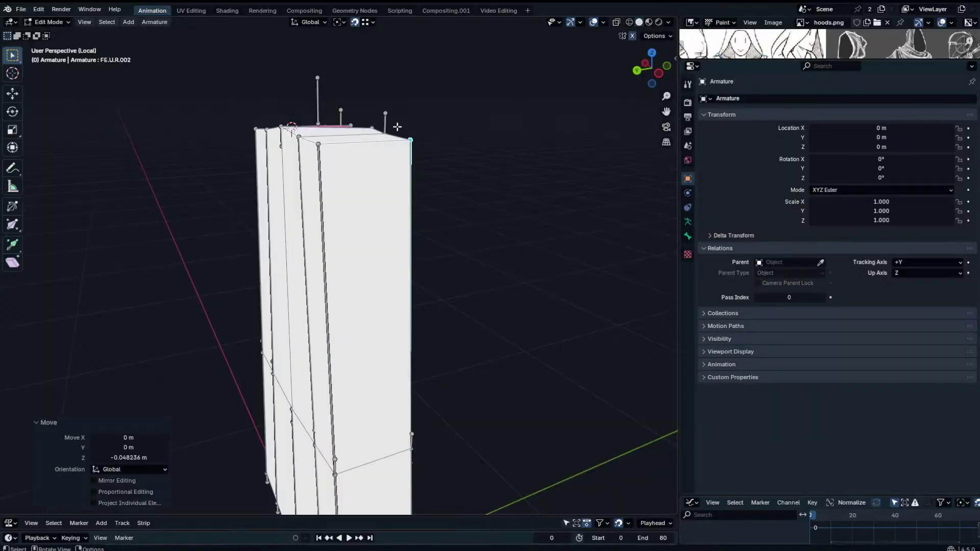
Stretch the upper front bone F.U.R.002 between its middle-row vertex and the cloak's top-edge vertex by snapping both joints.
{"action": "left_click", "coordinate": [387, 117]}
{"action": "middle_click_drag", "start_coordinate": [387, 119], "coordinate": [337, 131]}
{"action": "left_click", "coordinate": [340, 139]}
{"action": "key", "text": "g"}
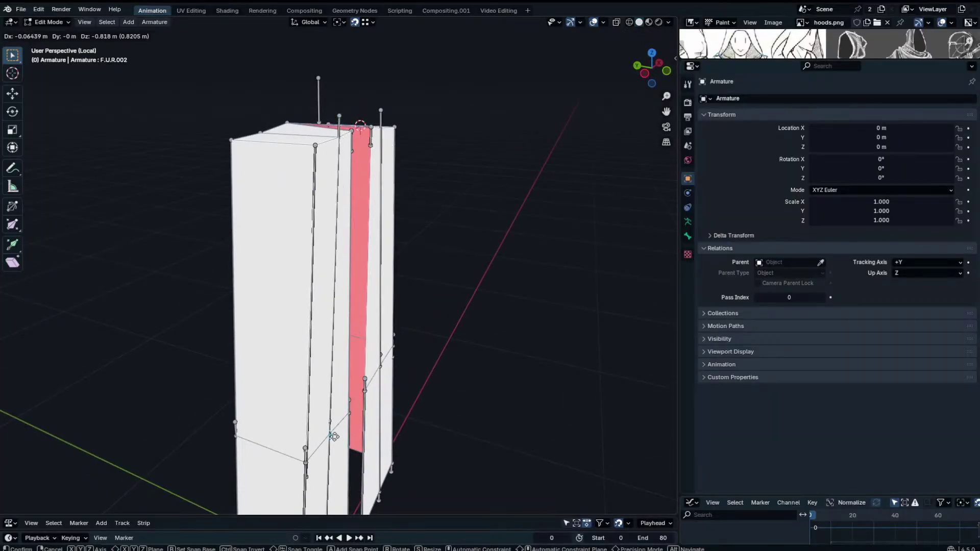
{"action": "left_click", "coordinate": [333, 436]}
{"action": "left_click", "coordinate": [340, 122]}
{"action": "left_click", "coordinate": [341, 118]}
{"action": "key", "text": "g"}
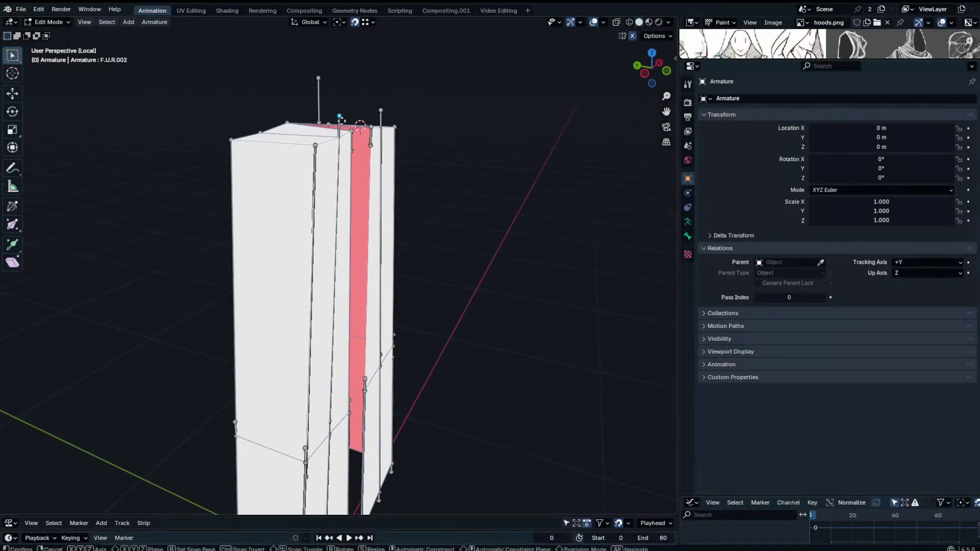
{"action": "left_click", "coordinate": [341, 138]}
Move the lower joint of the front-opening upper bone FF.U.R.002 straight down along Z by -0.79691 m to its middle-row vertex.
{"action": "middle_click_drag", "start_coordinate": [343, 142], "coordinate": [324, 145]}
{"action": "left_click", "coordinate": [334, 152]}
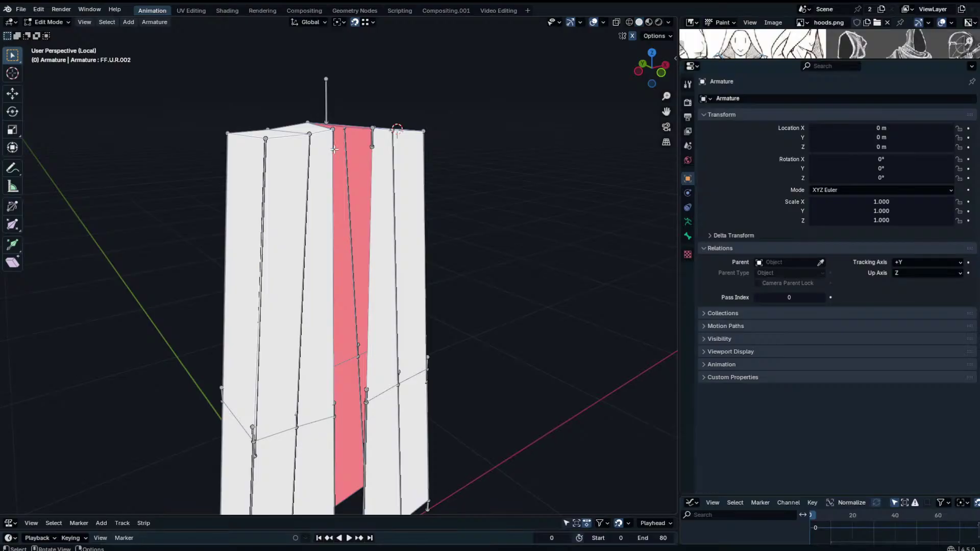
{"action": "key", "text": "ctrl+Tab"}
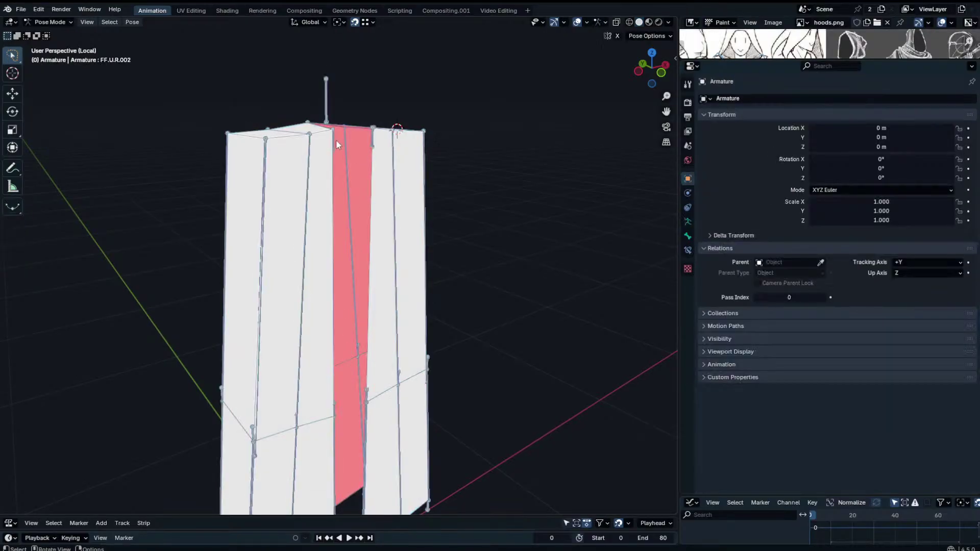
{"action": "key", "text": "Tab"}
{"action": "key", "text": "g"}
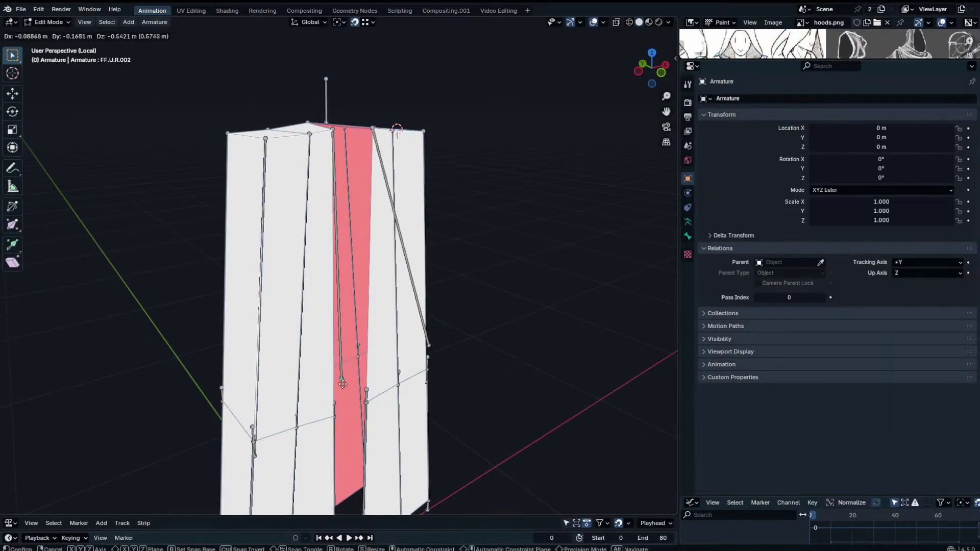
{"action": "key", "text": "z"}
{"action": "left_click", "coordinate": [351, 403]}
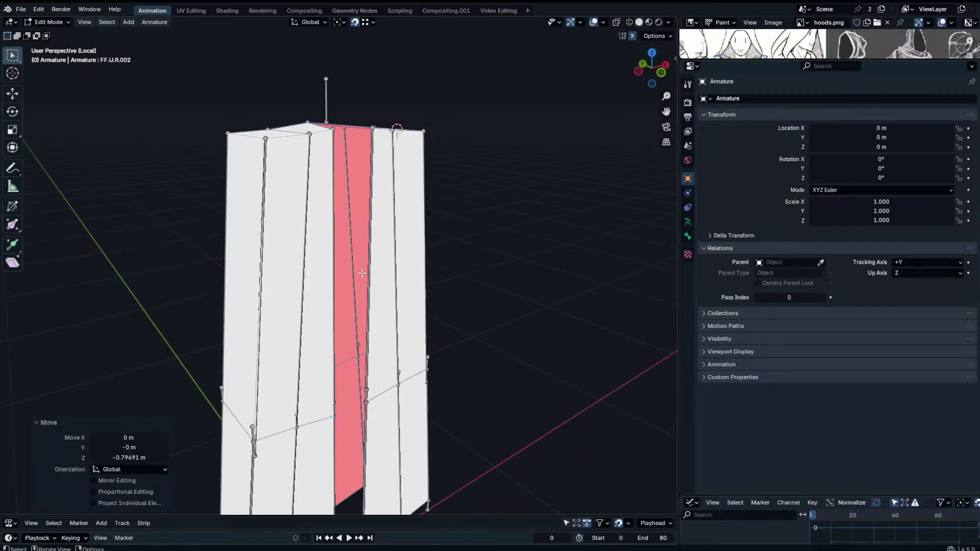
Parent the middle-row control bone at the front opening to the upper bone FF.U.L.002 with Keep Offset.
{"action": "middle_click_drag", "start_coordinate": [362, 276], "coordinate": [368, 312]}
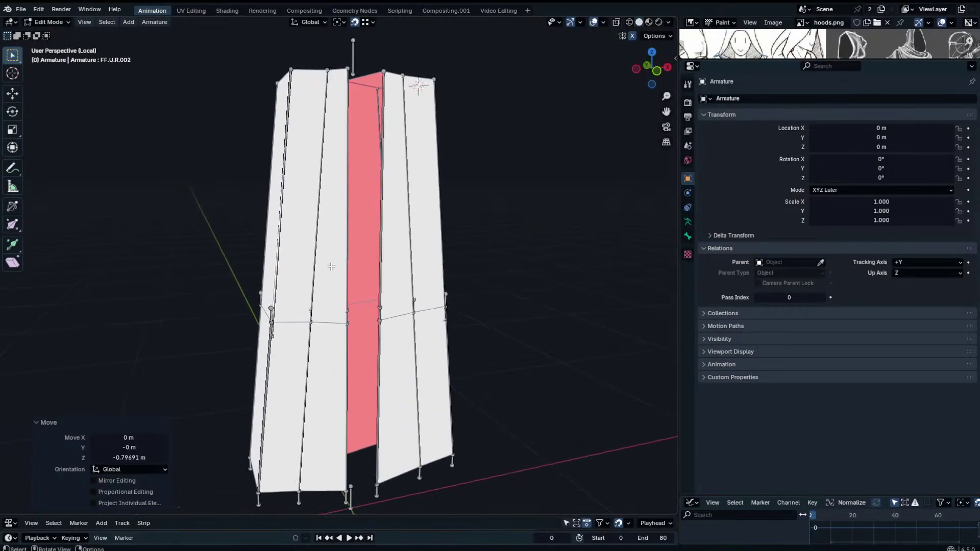
{"action": "key", "text": "ctrl+Tab"}
{"action": "key", "text": "r"}
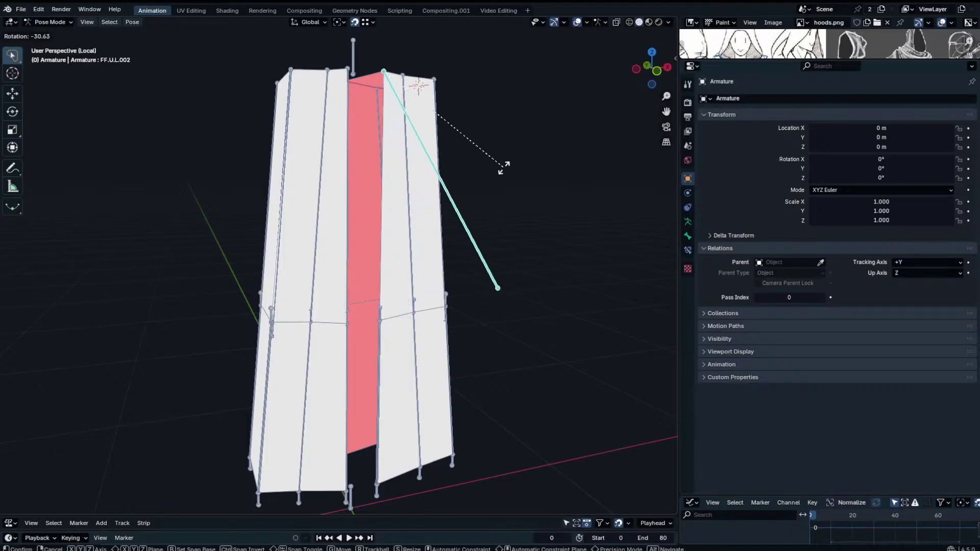
{"action": "key", "text": "Escape"}
{"action": "key", "text": "Tab"}
{"action": "left_click", "coordinate": [380, 308], "text": "shift"}
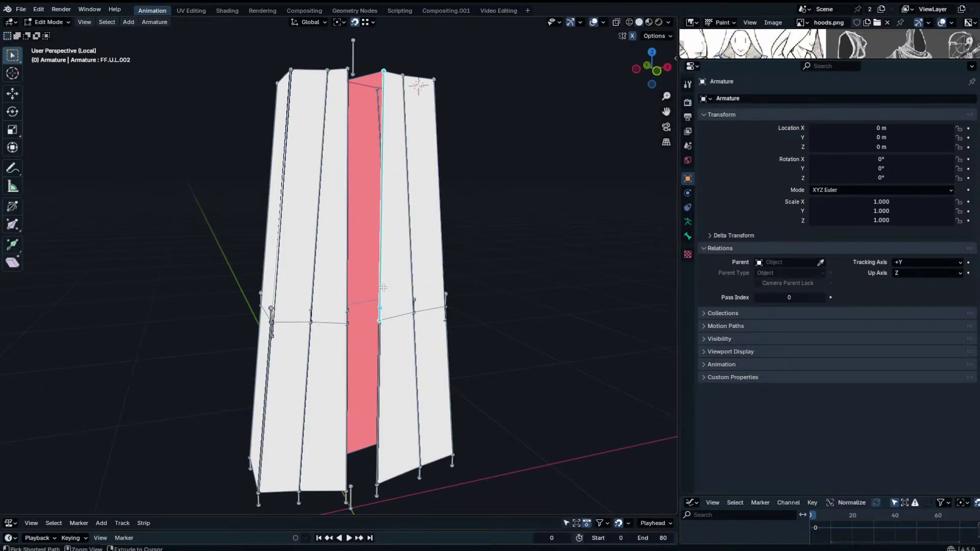
{"action": "key", "text": "ctrl+p"}
{"action": "left_click", "coordinate": [395, 299]}
Parent the middle-row control bone of the front column to the upper bone F.U.L.002 with Keep Offset.
{"action": "key", "text": "ctrl+Tab"}
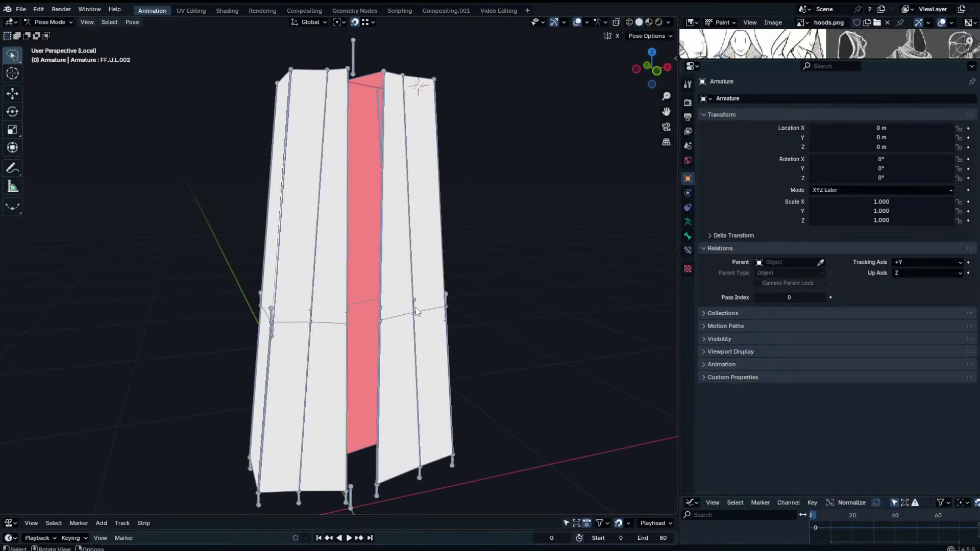
{"action": "left_click", "coordinate": [413, 289]}
{"action": "key", "text": "Tab"}
{"action": "key", "text": "ctrl+p"}
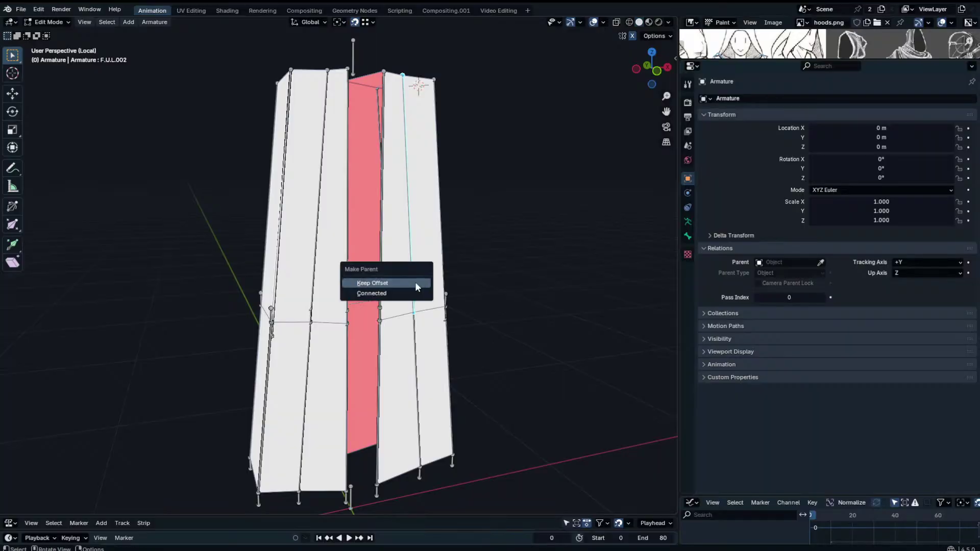
{"action": "left_click", "coordinate": [415, 284]}
Parent the front-edge control bone FE.U.L to the upper bone FE.U.L.002 with Keep Offset.
{"action": "key", "text": "Tab"}
{"action": "left_click", "coordinate": [446, 301]}
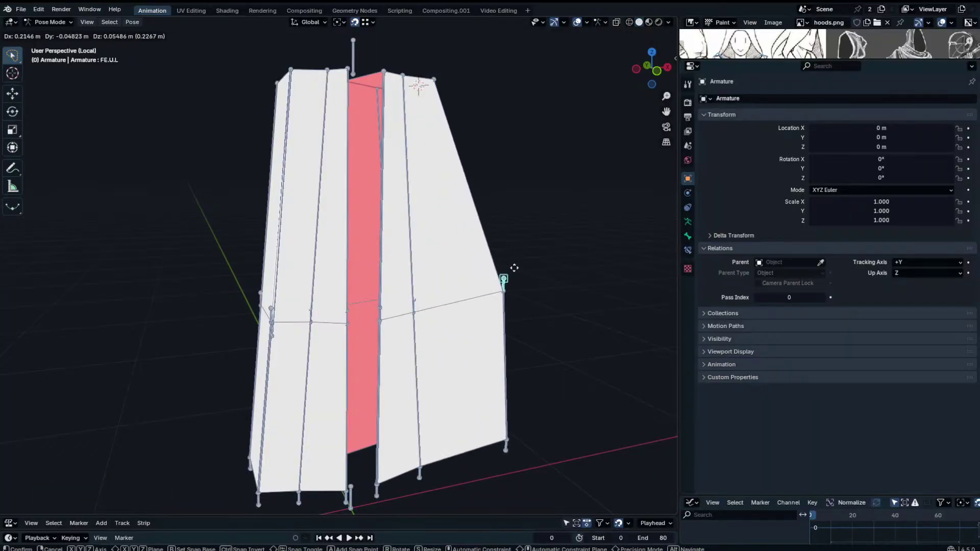
{"action": "key", "text": "Escape"}
{"action": "key", "text": "Tab"}
{"action": "key", "text": "ctrl+p"}
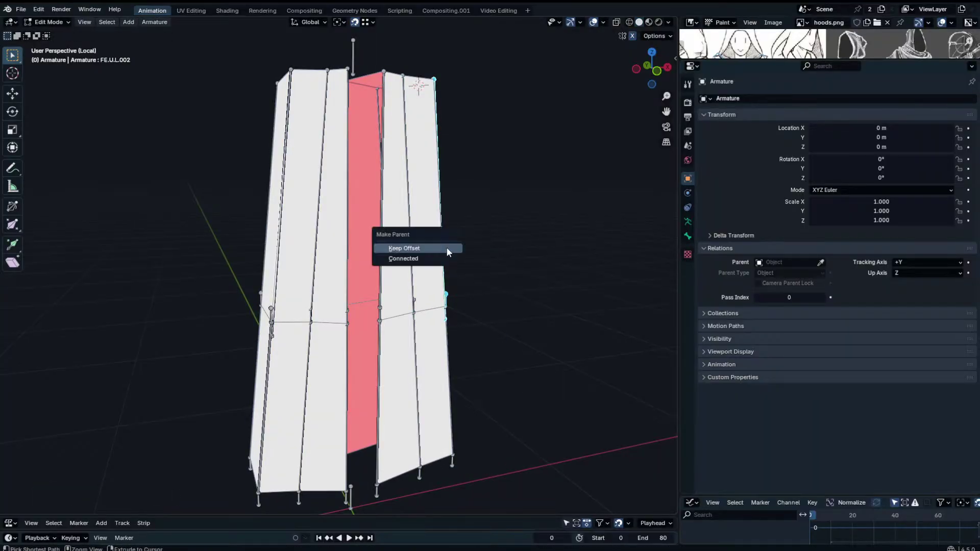
{"action": "left_click", "coordinate": [447, 249]}
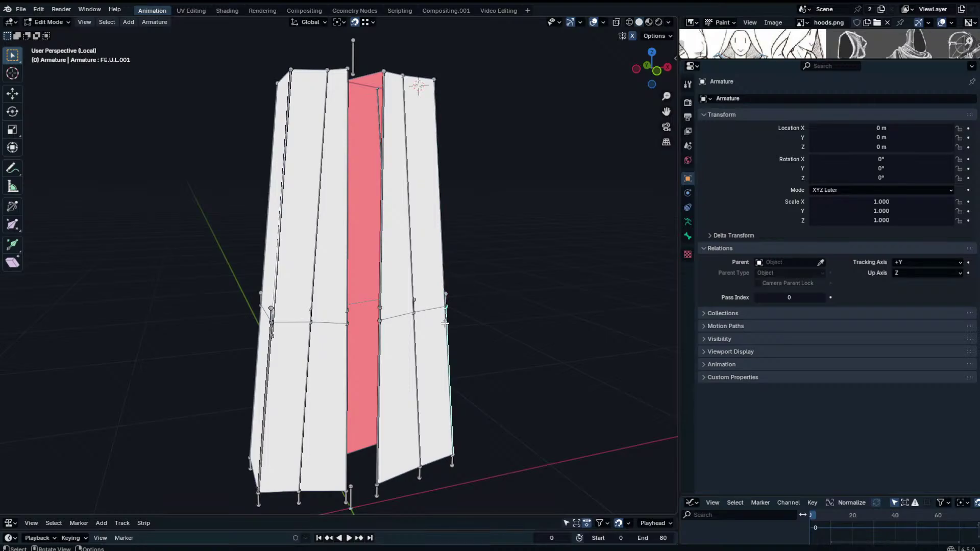
Reposition the lower joint of the front-edge upper bone FE.U.L.002 at the middle row.
{"action": "left_click", "coordinate": [449, 320]}
{"action": "left_click", "coordinate": [448, 321]}
{"action": "key", "text": "g"}
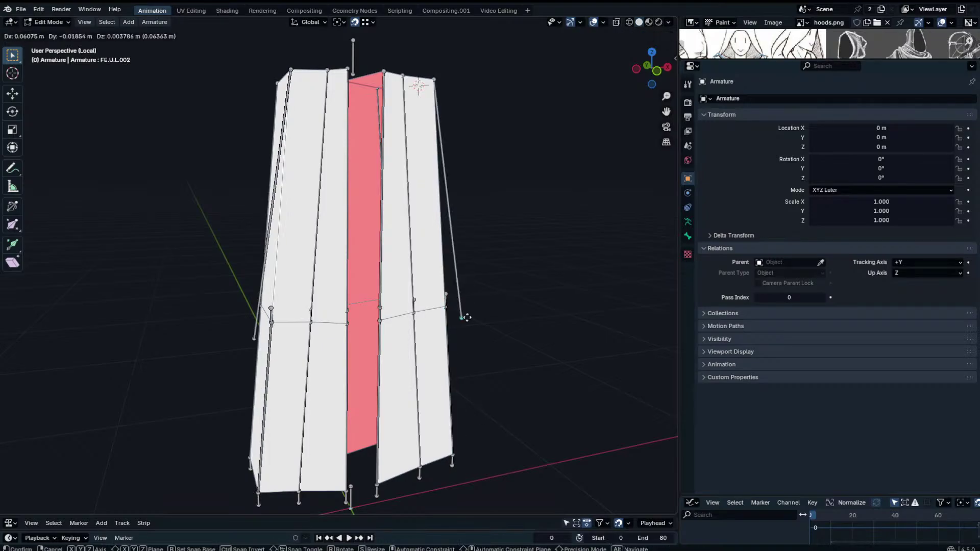
Snap the lower end of the long front-edge bone FE.U.L.002 onto the cloak's middle edge loop.
{"action": "key", "text": "z"}
{"action": "left_click", "coordinate": [450, 304]}
{"action": "key", "text": "Tab"}
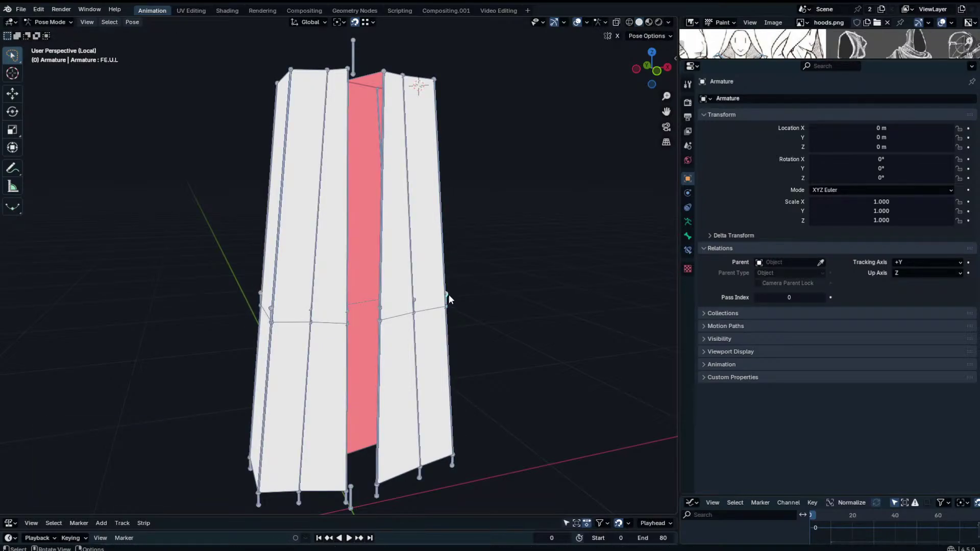
Parent the lower bone to the long upper bone along the cloak's side edge.
{"action": "left_click", "coordinate": [448, 295]}
{"action": "middle_click_drag", "start_coordinate": [458, 268], "coordinate": [363, 324]}
{"action": "left_click", "coordinate": [454, 330]}
{"action": "left_click", "coordinate": [454, 296], "text": "shift"}
{"action": "key", "text": "Tab"}
{"action": "key", "text": "Tab"}
Parent the lower back-left bone to the upper bone B.U.L.002 with Keep Offset.
{"action": "left_click", "coordinate": [307, 347]}
{"action": "left_click", "coordinate": [309, 328], "text": "shift"}
{"action": "key", "text": "Tab"}
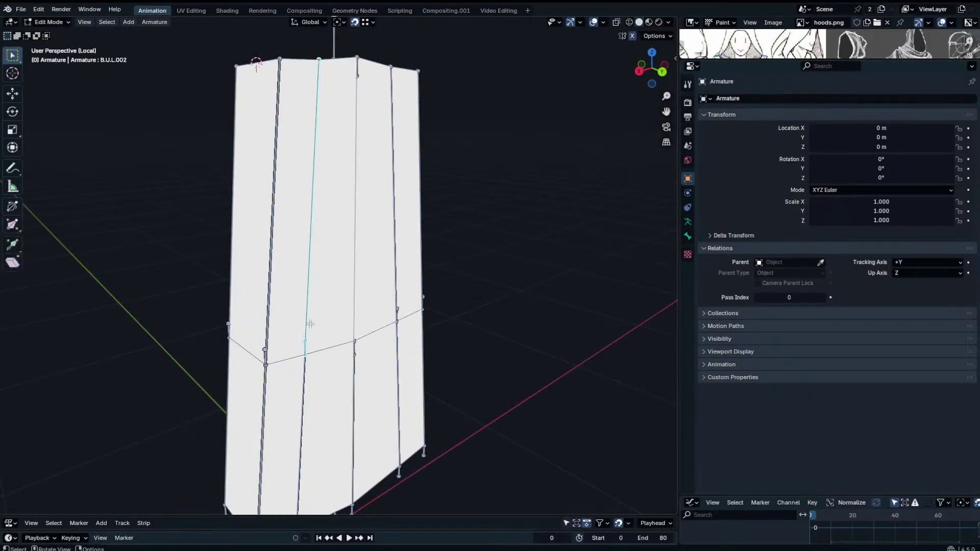
{"action": "key", "text": "ctrl+q"}
{"action": "key", "text": "Escape"}
{"action": "key", "text": "ctrl+p"}
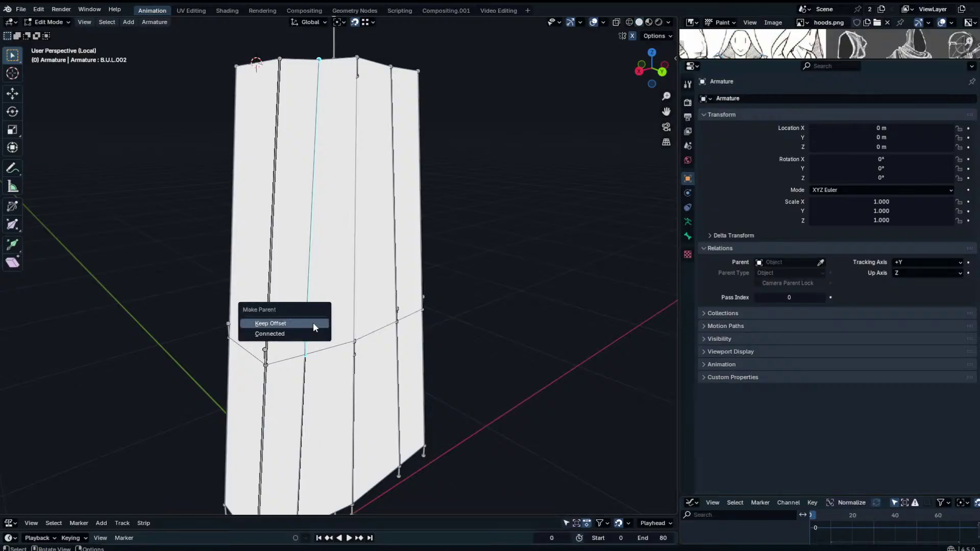
{"action": "left_click", "coordinate": [313, 322]}
{"action": "key", "text": "Tab"}
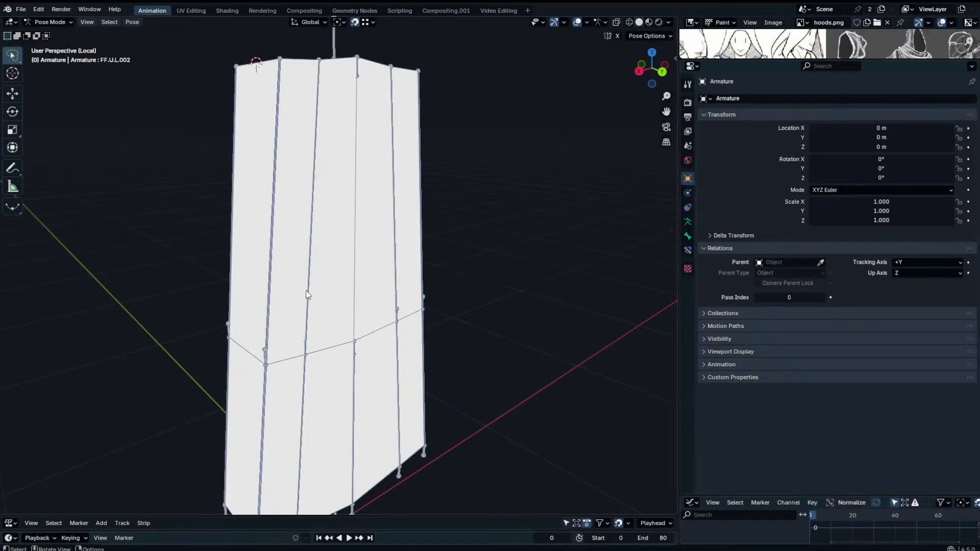
Test-rotate the back-left upper bone and the short centre-back bone, cancelling each rotation.
{"action": "left_click", "coordinate": [306, 291]}
{"action": "key", "text": "r"}
{"action": "key", "text": "r"}
{"action": "right_click", "coordinate": [334, 253]}
{"action": "left_click", "coordinate": [358, 73]}
{"action": "key", "text": "Tab"}
{"action": "key", "text": "Tab"}
{"action": "key", "text": "r"}
{"action": "right_click", "coordinate": [375, 81]}
Extend the short centre-back bone BCU.002 down by snapping its tail to the cloak's middle edge loop.
{"action": "key", "text": "Tab"}
{"action": "left_click", "coordinate": [355, 83]}
{"action": "key", "text": "g"}
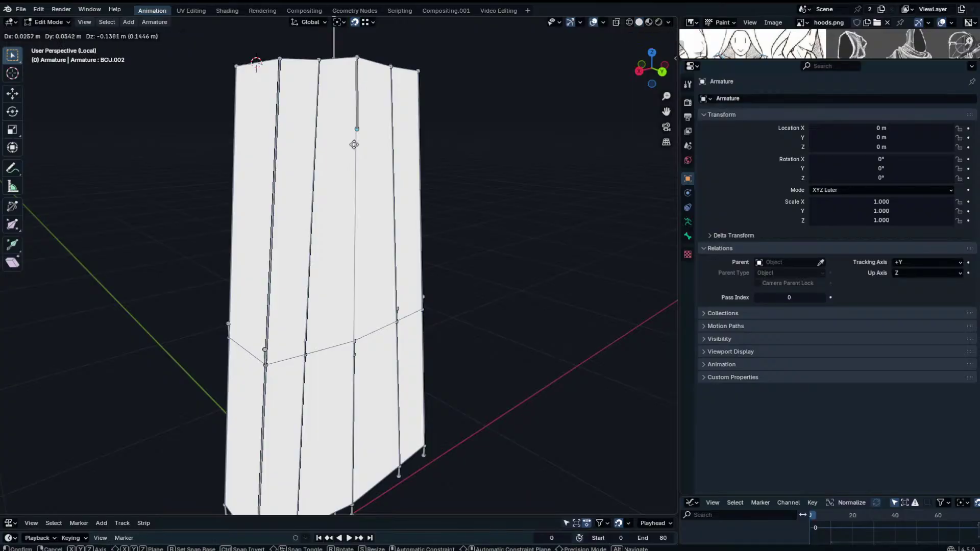
{"action": "left_click", "coordinate": [355, 340]}
Parent the lower centre-back bone to the upper bone BCU.002.
{"action": "left_click", "coordinate": [357, 359]}
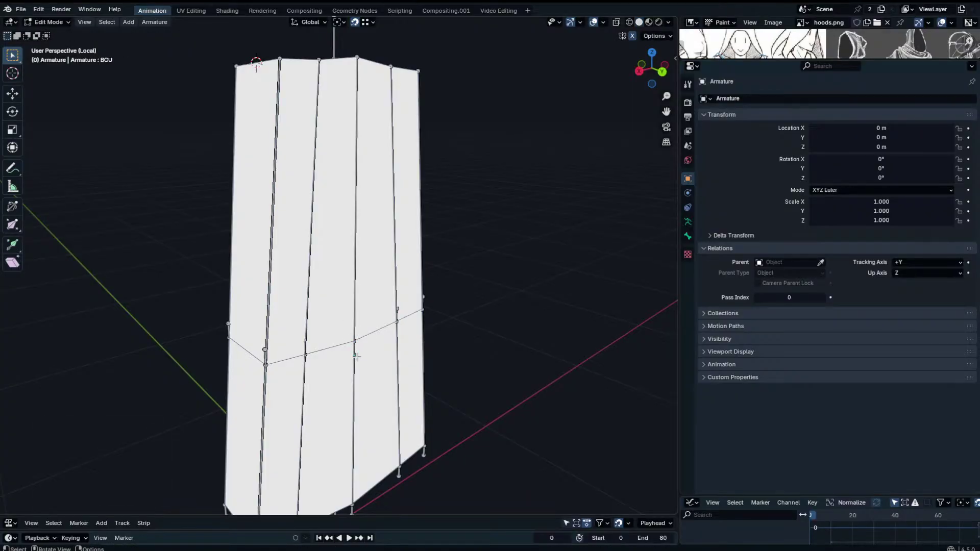
{"action": "middle_click_drag", "start_coordinate": [356, 356], "coordinate": [352, 332]}
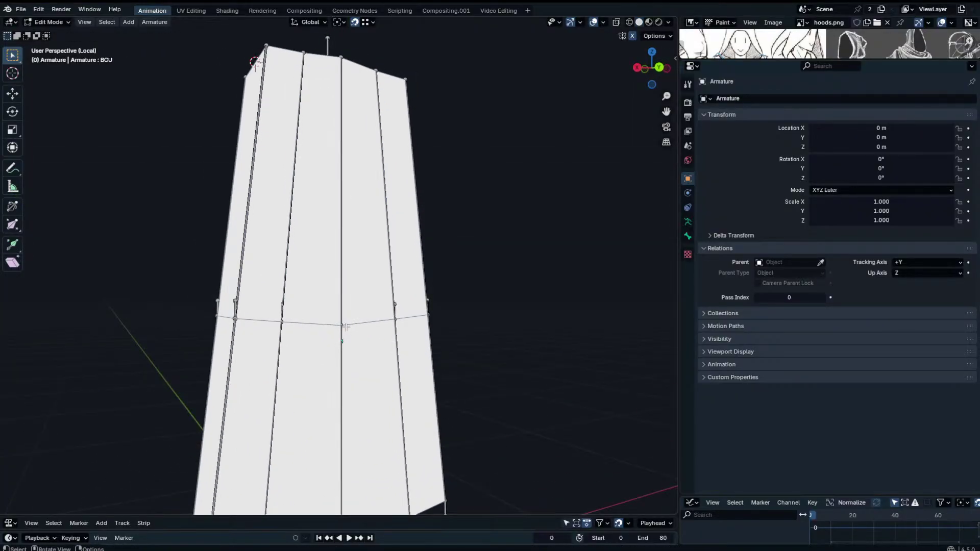
{"action": "key", "text": "ctrl+Tab"}
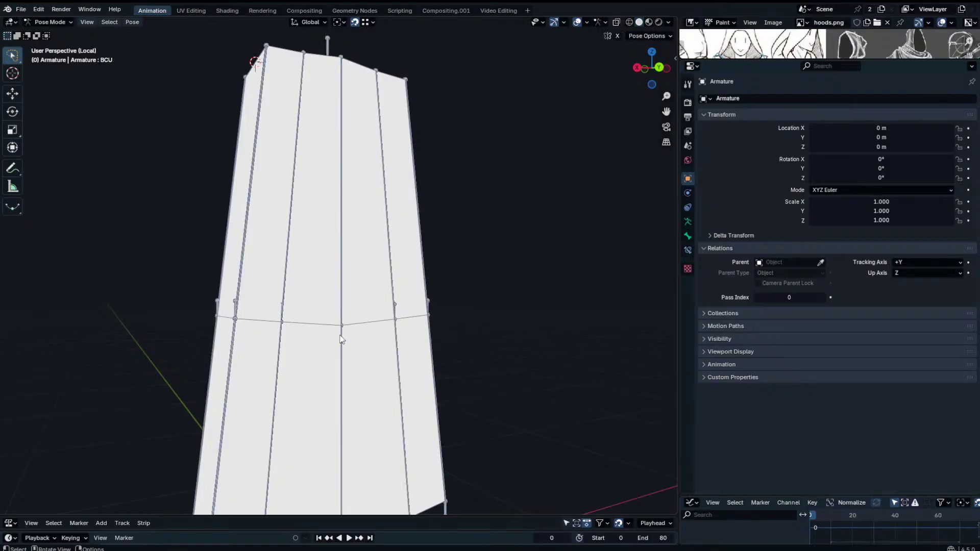
{"action": "left_click", "coordinate": [343, 340]}
{"action": "left_click", "coordinate": [342, 337]}
{"action": "left_click", "coordinate": [342, 299], "text": "shift"}
{"action": "key", "text": "Tab"}
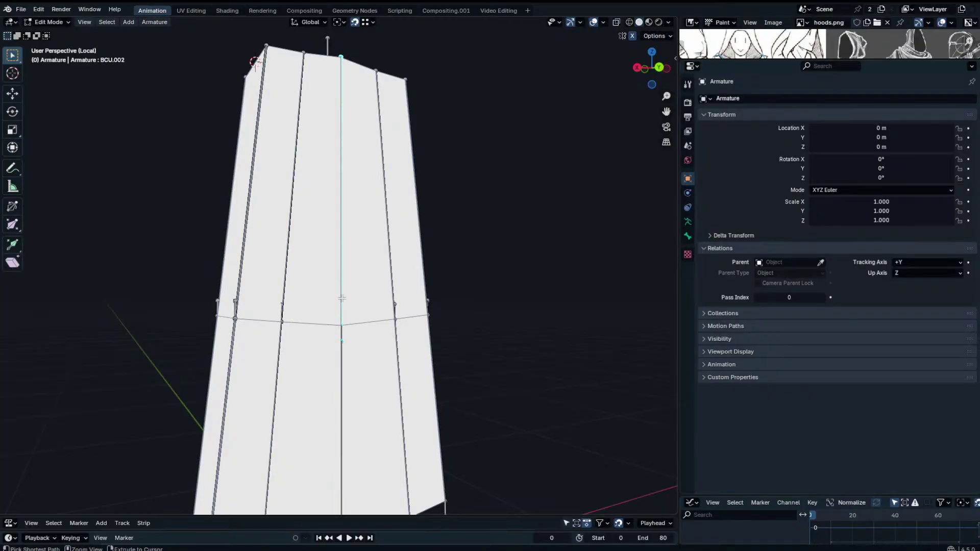
{"action": "key", "text": "ctrl+p"}
{"action": "left_click", "coordinate": [342, 299]}
Rotate the centre-back upper bone BCU.002 outward by about 57.4° in Pose Mode.
{"action": "key", "text": "ctrl+Tab"}
{"action": "scroll", "coordinate": [438, 306], "scroll_direction": "down", "scroll_amount": 4}
{"action": "key", "text": "r"}
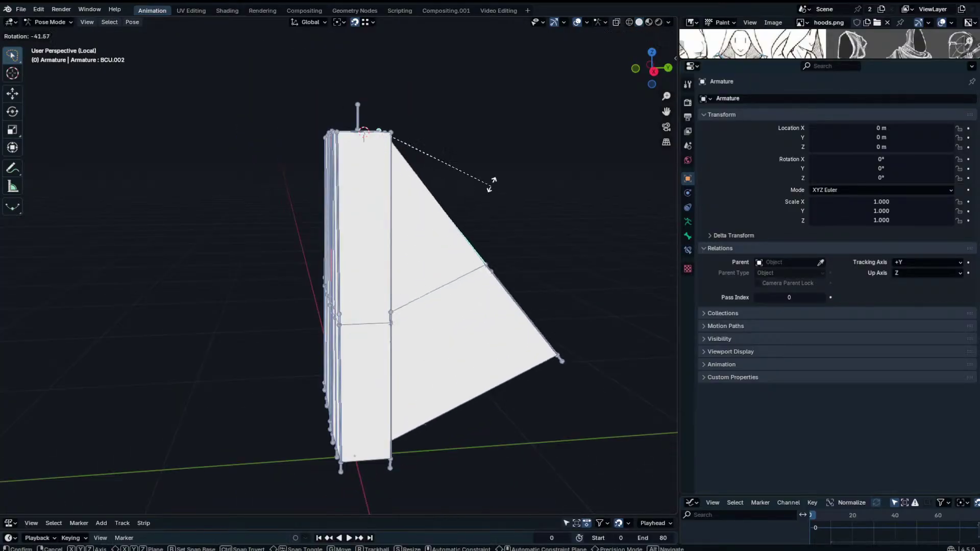
{"action": "left_click", "coordinate": [470, 174]}
{"action": "middle_click_drag", "start_coordinate": [470, 170], "coordinate": [487, 179]}
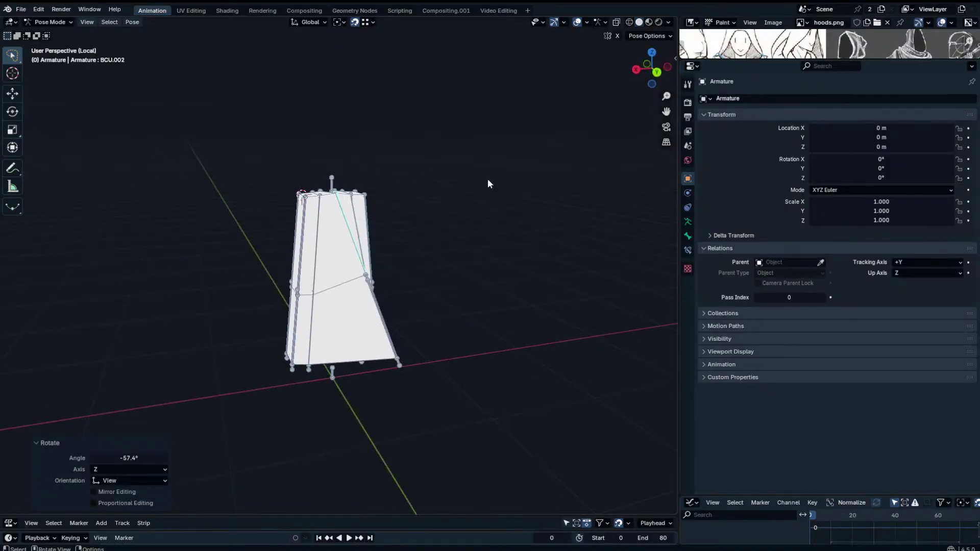
Return to posing the armature and clear the rotation of the centre-back upper bone.
{"action": "left_click", "coordinate": [688, 104]}
{"action": "key", "text": "ctrl+Tab"}
{"action": "left_click", "coordinate": [368, 338]}
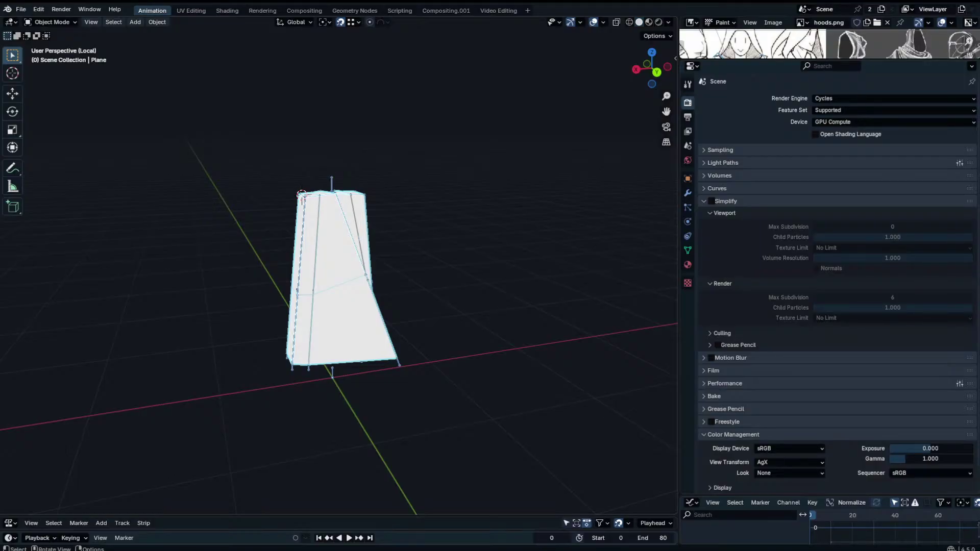
{"action": "middle_click_drag", "start_coordinate": [378, 263], "coordinate": [334, 253]}
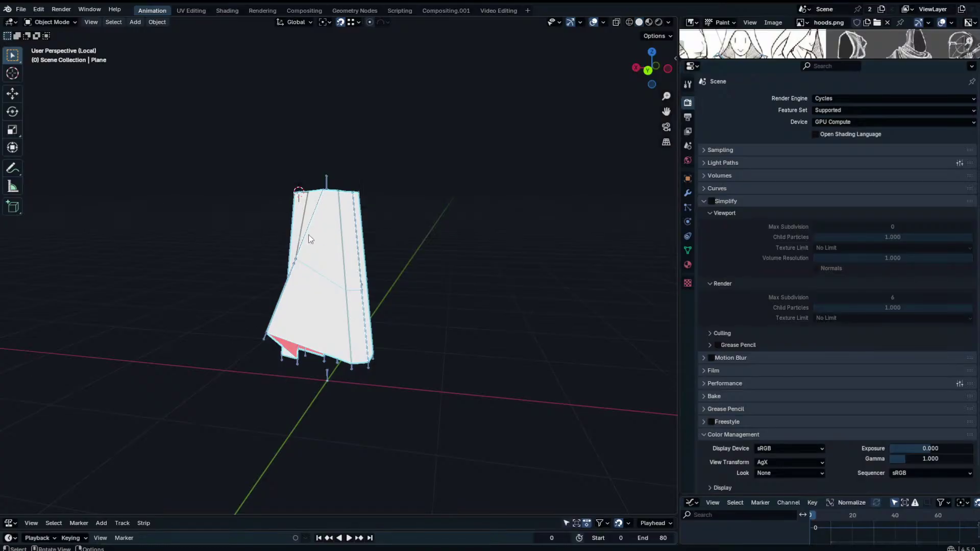
{"action": "left_click", "coordinate": [324, 183]}
{"action": "key", "text": "ctrl+Tab"}
{"action": "left_click", "coordinate": [316, 209]}
{"action": "key", "text": "alt+r"}
Add the neighbouring back upper bones to the selection and rotate them outward around the global X axis.
{"action": "middle_click_drag", "start_coordinate": [317, 209], "coordinate": [418, 249]}
{"action": "left_click", "coordinate": [318, 259], "text": "shift"}
{"action": "left_click", "coordinate": [331, 261], "text": "shift"}
{"action": "left_click", "coordinate": [361, 261], "text": "shift"}
{"action": "left_click", "coordinate": [372, 260], "text": "shift"}
{"action": "key", "text": "r"}
{"action": "key", "text": "x"}
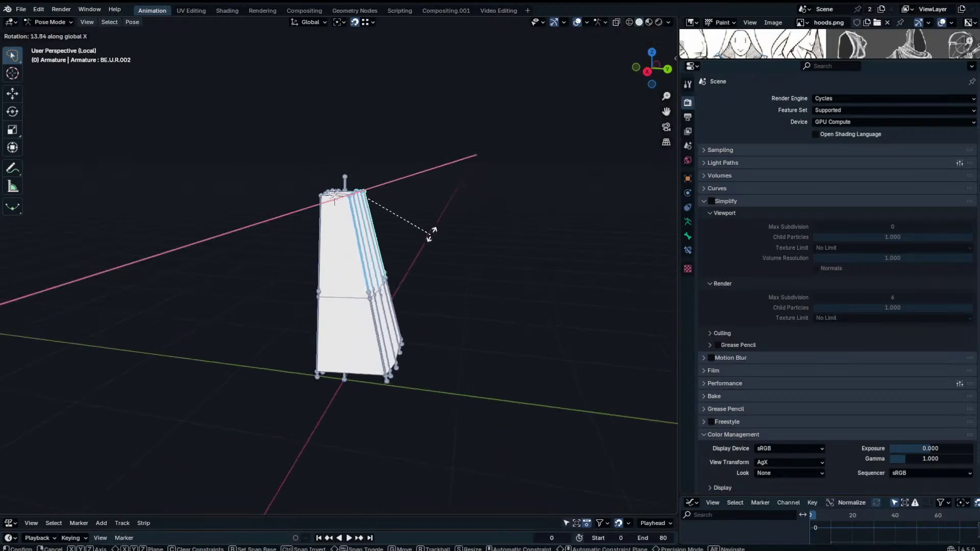
{"action": "left_click", "coordinate": [442, 202]}
Rotate the lower back bones upward around the global X axis, each about its own origin.
{"action": "left_click_drag", "start_coordinate": [434, 306], "coordinate": [467, 256]}
{"action": "key", "text": "r"}
{"action": "left_click", "coordinate": [469, 225]}
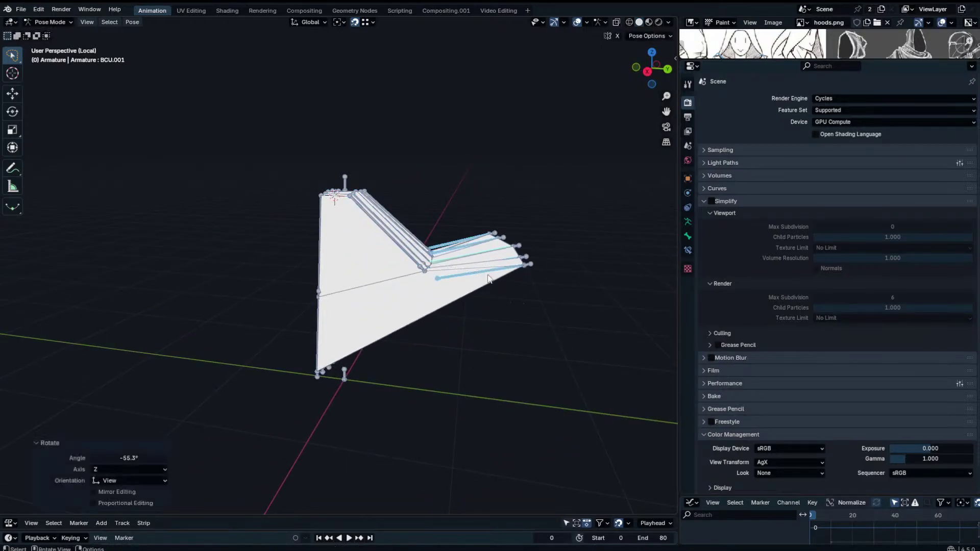
{"action": "key", "text": "ctrl+z"}
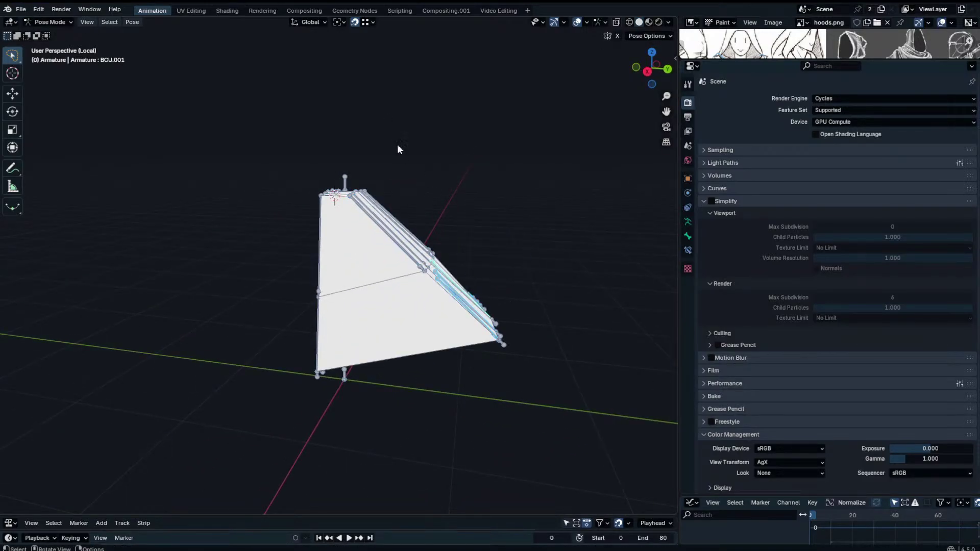
{"action": "left_click", "coordinate": [338, 22]}
{"action": "left_click", "coordinate": [359, 68]}
{"action": "key", "text": "r"}
{"action": "key", "text": "x"}
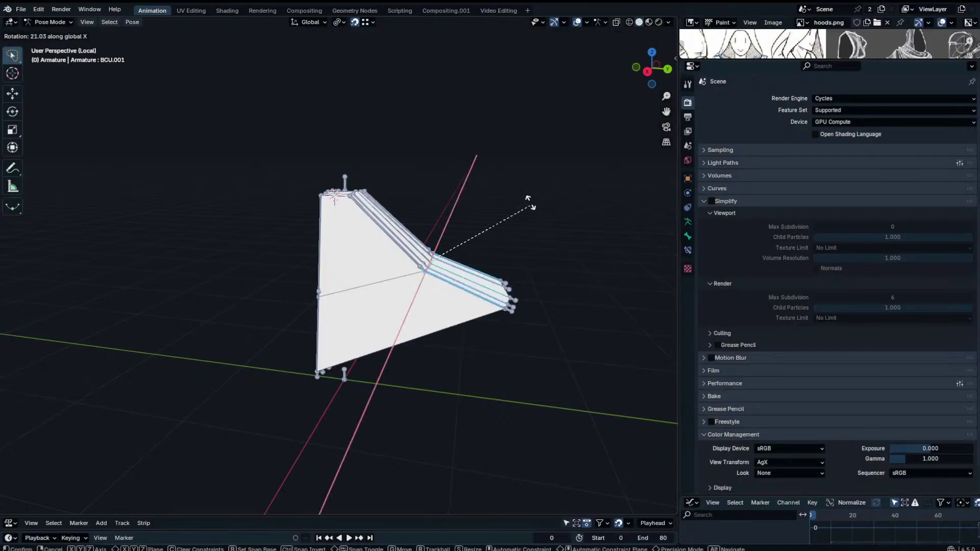
{"action": "left_click", "coordinate": [486, 170]}
Fine-tune the outward rotation of the lower back-left bones with X-axis mirroring on.
{"action": "middle_click_drag", "start_coordinate": [486, 170], "coordinate": [404, 264]}
{"action": "key", "text": "r"}
{"action": "key", "text": "r"}
{"action": "right_click", "coordinate": [393, 244]}
{"action": "left_click", "coordinate": [280, 319], "text": "shift"}
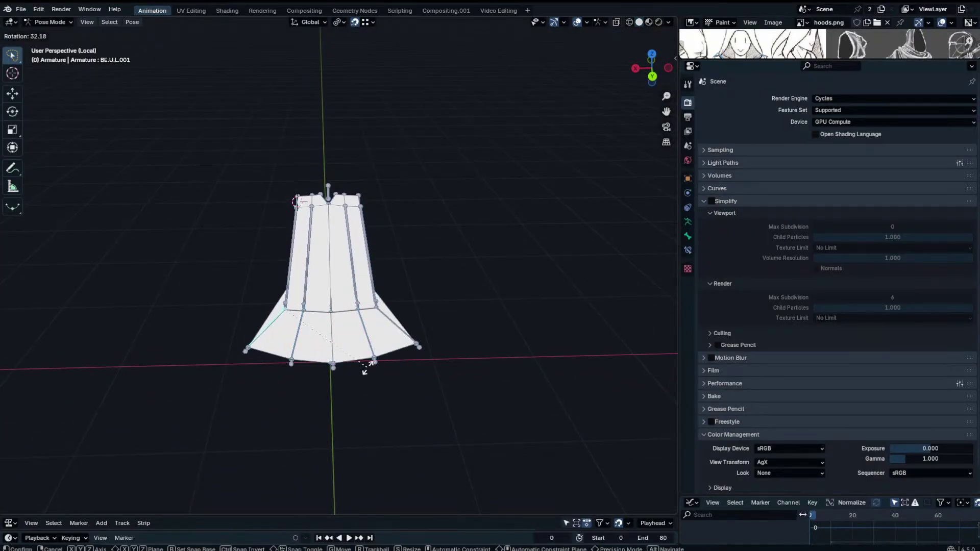
{"action": "key", "text": "r"}
{"action": "left_click", "coordinate": [312, 338]}
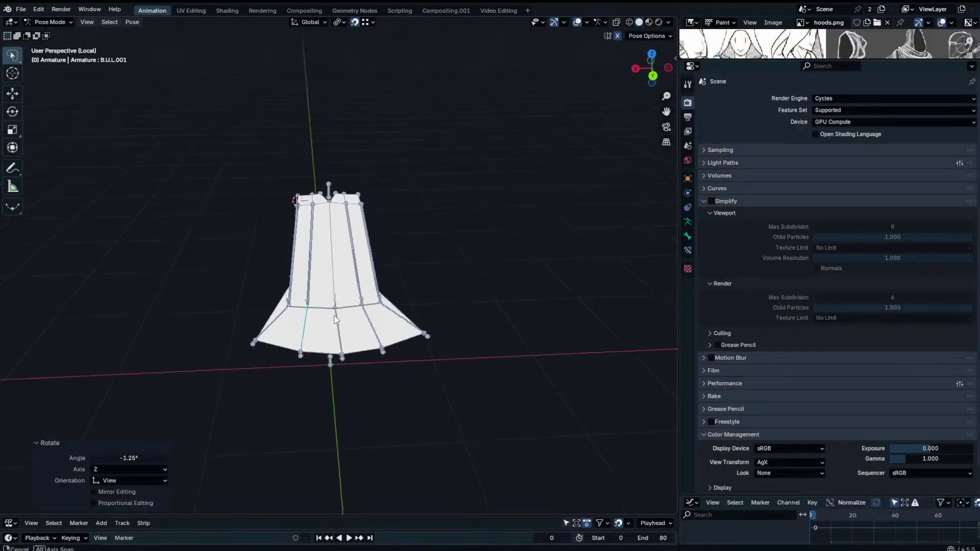
Rotate the back-edge upper bone BE.U.L.002 outward by about 32.3°.
{"action": "middle_click_drag", "start_coordinate": [313, 338], "coordinate": [449, 331]}
{"action": "left_click", "coordinate": [403, 280]}
{"action": "key", "text": "r"}
{"action": "left_click", "coordinate": [361, 334]}
{"action": "middle_click_drag", "start_coordinate": [361, 333], "coordinate": [476, 308]}
{"action": "key", "text": "n"}
{"action": "key", "text": "n"}
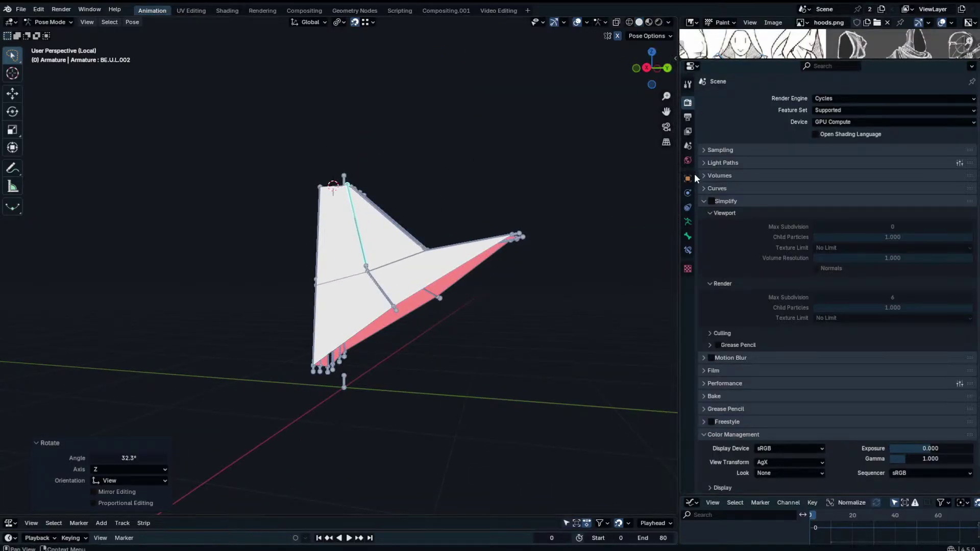
Enable the cloak mesh's Subdivision modifier for both viewport and render.
{"action": "key", "text": "ctrl+Tab"}
{"action": "left_click", "coordinate": [443, 275]}
{"action": "left_click", "coordinate": [687, 193]}
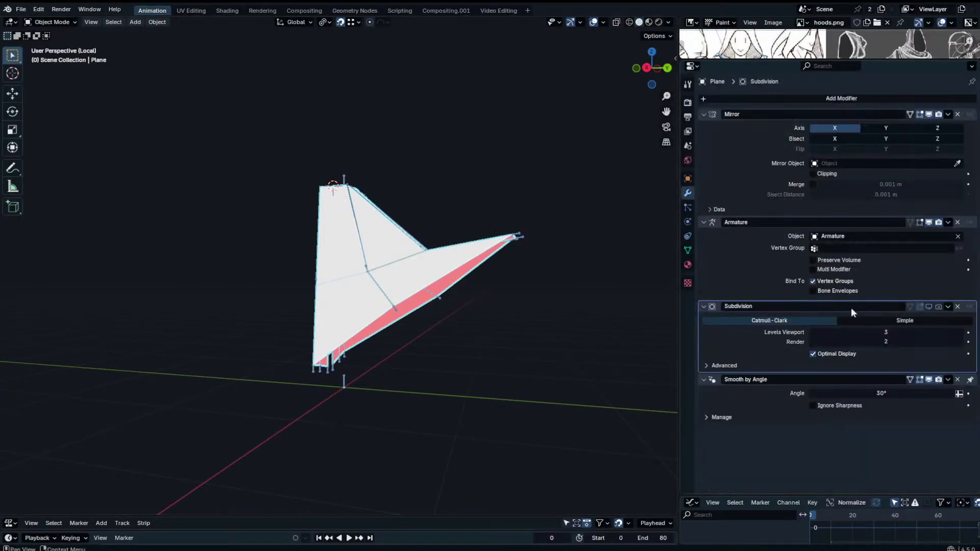
{"action": "left_click_drag", "start_coordinate": [927, 307], "coordinate": [938, 308]}
Return to posing the armature and rotate the back upper bone B.U.L.002.
{"action": "left_click", "coordinate": [520, 236]}
{"action": "middle_click_drag", "start_coordinate": [522, 238], "coordinate": [499, 226]}
{"action": "key", "text": "ctrl+Tab"}
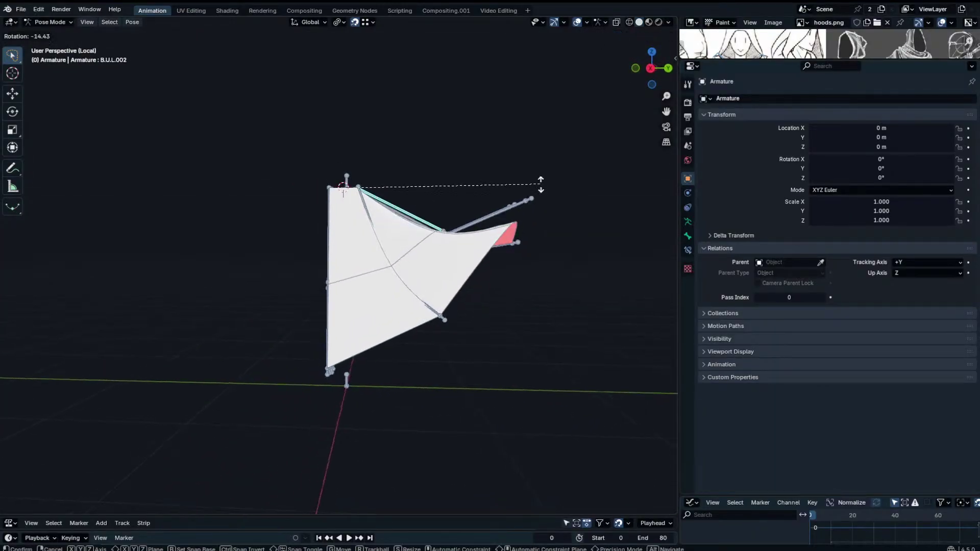
{"action": "key", "text": "r"}
{"action": "left_click", "coordinate": [418, 255]}
Rotate the back-edge upper bone outward in two passes to flare the cloak sideways.
{"action": "middle_click_drag", "start_coordinate": [418, 254], "coordinate": [312, 248]}
{"action": "left_click", "coordinate": [318, 223]}
{"action": "key", "text": "r"}
{"action": "left_click", "coordinate": [444, 214]}
{"action": "key", "text": "r"}
{"action": "left_click", "coordinate": [316, 244]}
Refine the back upper bone B.U.L.002 with plain and trackball rotations, the last about 5.16° and -2.86°.
{"action": "left_click", "coordinate": [363, 226]}
{"action": "key", "text": "r"}
{"action": "key", "text": "r"}
{"action": "left_click", "coordinate": [324, 241]}
{"action": "key", "text": "r"}
{"action": "left_click", "coordinate": [298, 241]}
{"action": "key", "text": "r"}
{"action": "key", "text": "r"}
{"action": "left_click", "coordinate": [295, 246]}
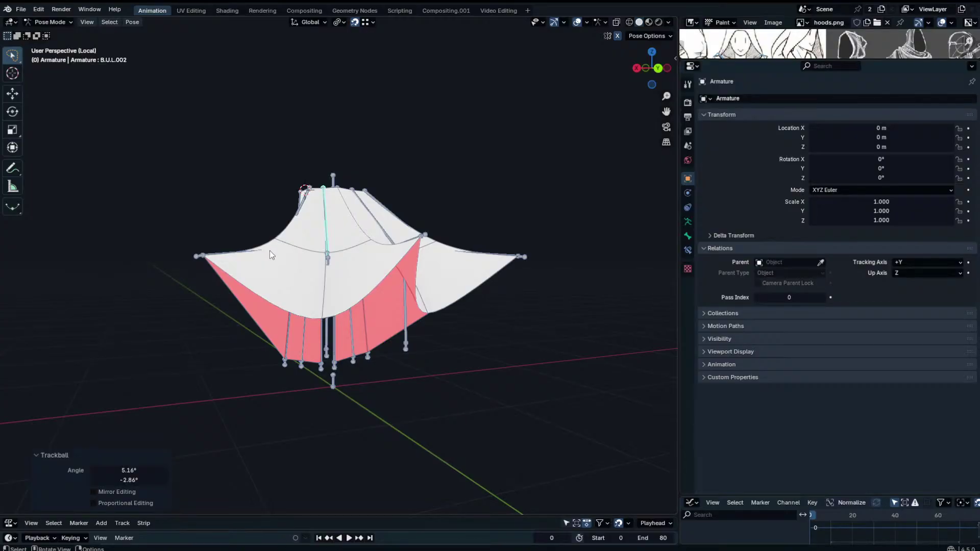
Adjust the rotation of the lower back-edge bone on the cloak's flared side.
{"action": "left_click", "coordinate": [260, 246]}
{"action": "key", "text": "r"}
{"action": "left_click", "coordinate": [300, 244]}
{"action": "middle_click_drag", "start_coordinate": [299, 243], "coordinate": [392, 233]}
{"action": "key", "text": "r"}
{"action": "right_click", "coordinate": [306, 279]}
Curl the lower back bone B.U.L.001 upward with trackball rotations, the last about -59.6° and 5.16°.
{"action": "middle_click_drag", "start_coordinate": [352, 269], "coordinate": [318, 251]}
{"action": "left_click", "coordinate": [319, 250]}
{"action": "key", "text": "r"}
{"action": "key", "text": "r"}
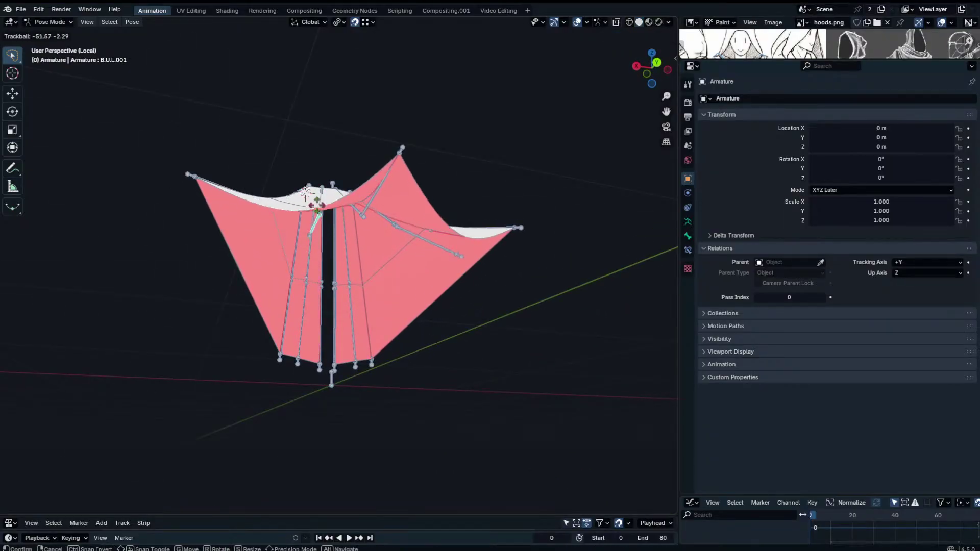
{"action": "left_click", "coordinate": [307, 193]}
{"action": "middle_click_drag", "start_coordinate": [306, 193], "coordinate": [304, 194]}
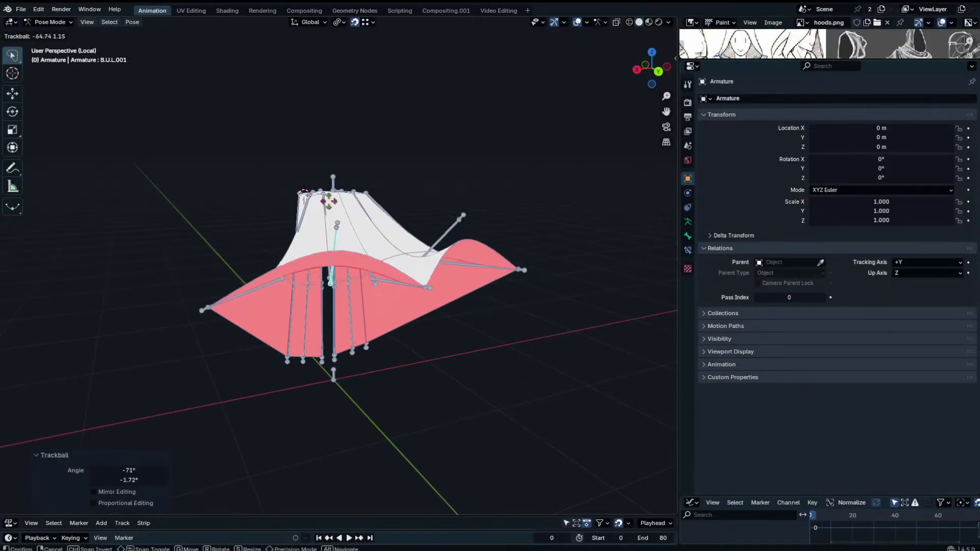
{"action": "left_click", "coordinate": [331, 207]}
{"action": "middle_click_drag", "start_coordinate": [343, 236], "coordinate": [313, 236]}
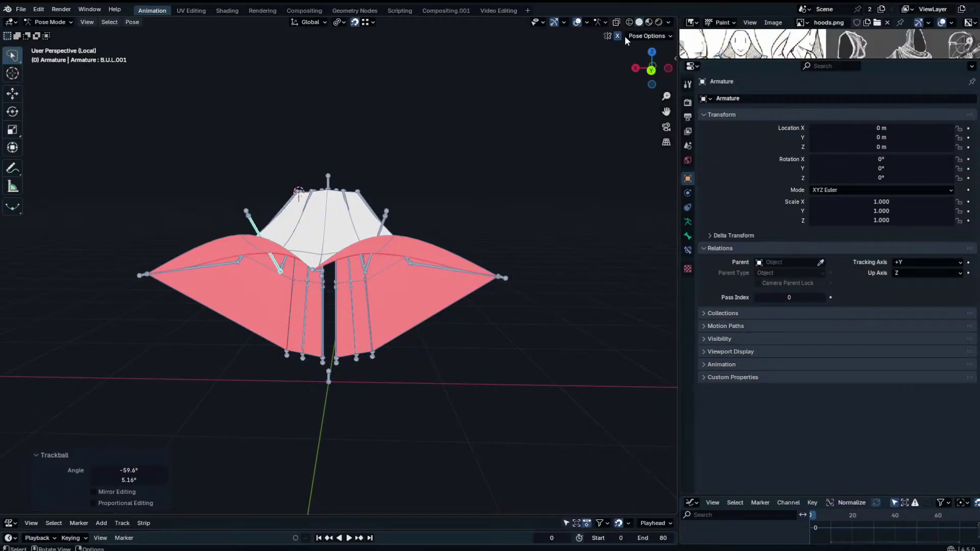
Turn off X-axis mirroring and trackball-rotate only the lower bone B.U.R.001 downward by about 75.1° and -17.2°.
{"action": "left_click", "coordinate": [618, 36]}
{"action": "left_click", "coordinate": [378, 237]}
{"action": "key", "text": "r"}
{"action": "key", "text": "r"}
{"action": "left_click", "coordinate": [362, 308]}
{"action": "middle_click_drag", "start_coordinate": [364, 308], "coordinate": [244, 290]}
Start the Annotate tool, hide the Note annotation layer and make the visible layer Note.001 active.
{"action": "left_click", "coordinate": [13, 169]}
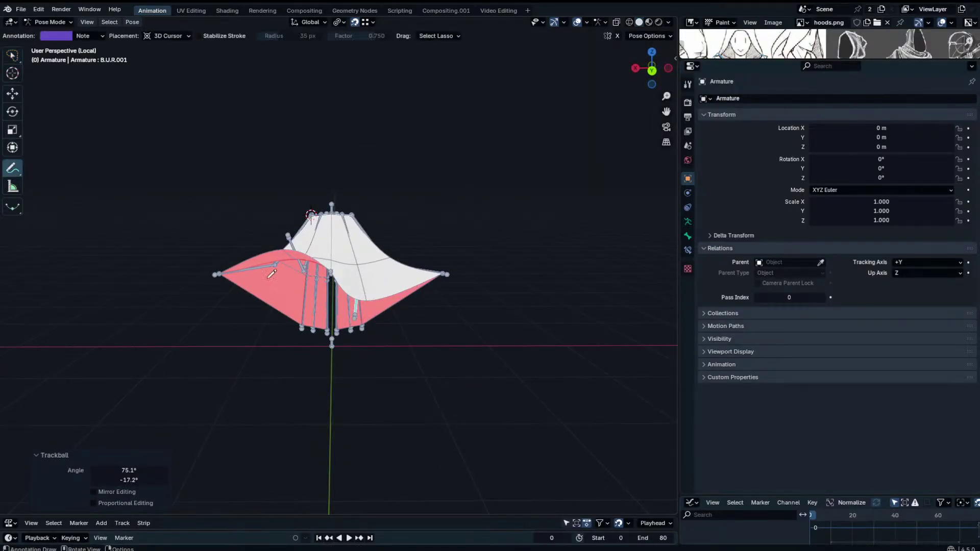
{"action": "key", "text": "n"}
{"action": "left_click", "coordinate": [670, 79]}
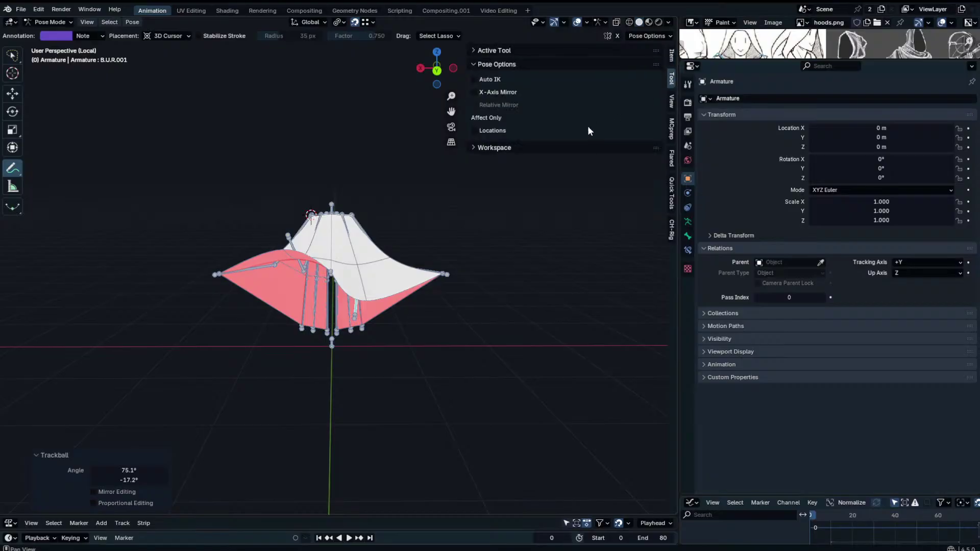
{"action": "left_click", "coordinate": [561, 148]}
{"action": "left_click", "coordinate": [571, 147]}
{"action": "left_click", "coordinate": [671, 98]}
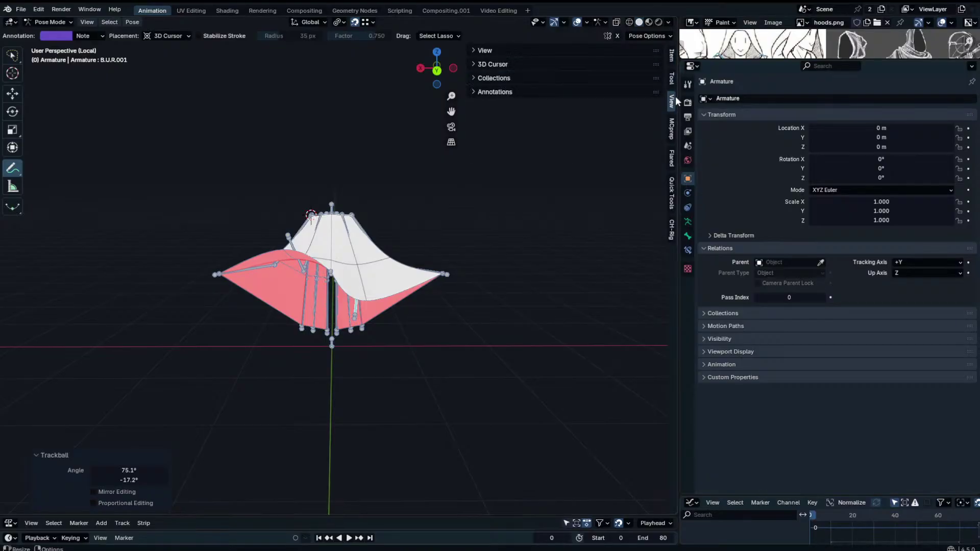
{"action": "left_click", "coordinate": [561, 93]}
{"action": "left_click_drag", "start_coordinate": [634, 123], "coordinate": [634, 135]}
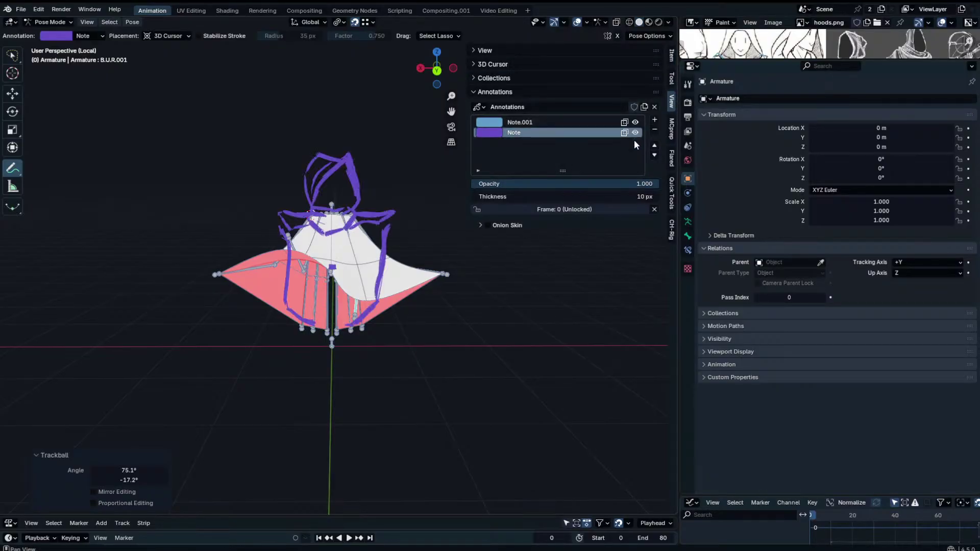
{"action": "left_click", "coordinate": [634, 133]}
{"action": "left_click", "coordinate": [614, 124]}
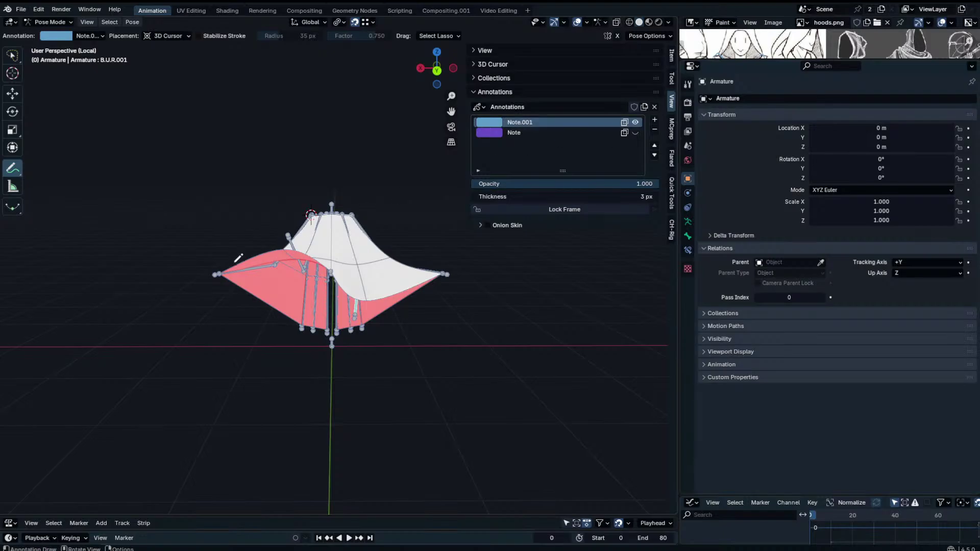
Try sketching annotation curves along the cloak's hem, undoing each stroke.
{"action": "left_click_drag", "start_coordinate": [220, 273], "coordinate": [438, 270]}
{"action": "key", "text": "ctrl+z"}
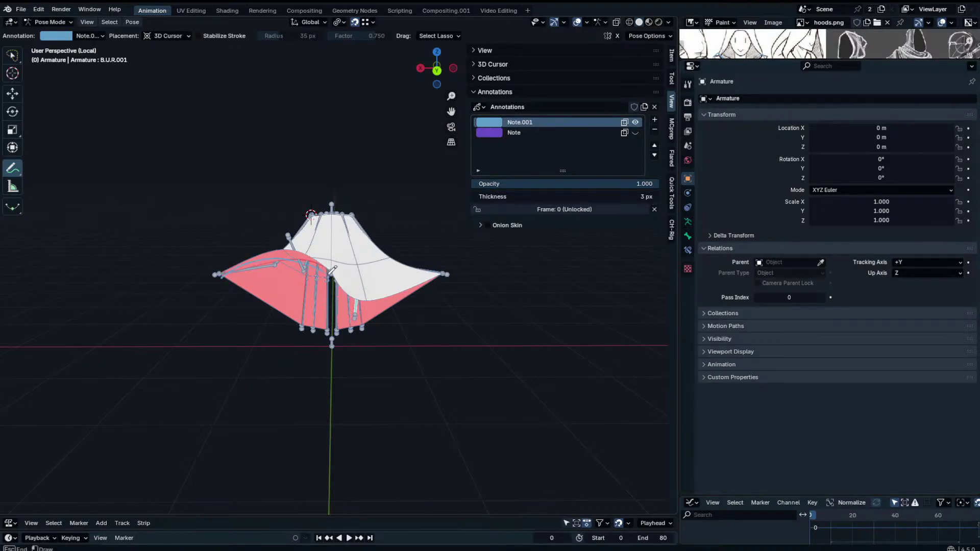
{"action": "key", "text": "ctrl+z"}
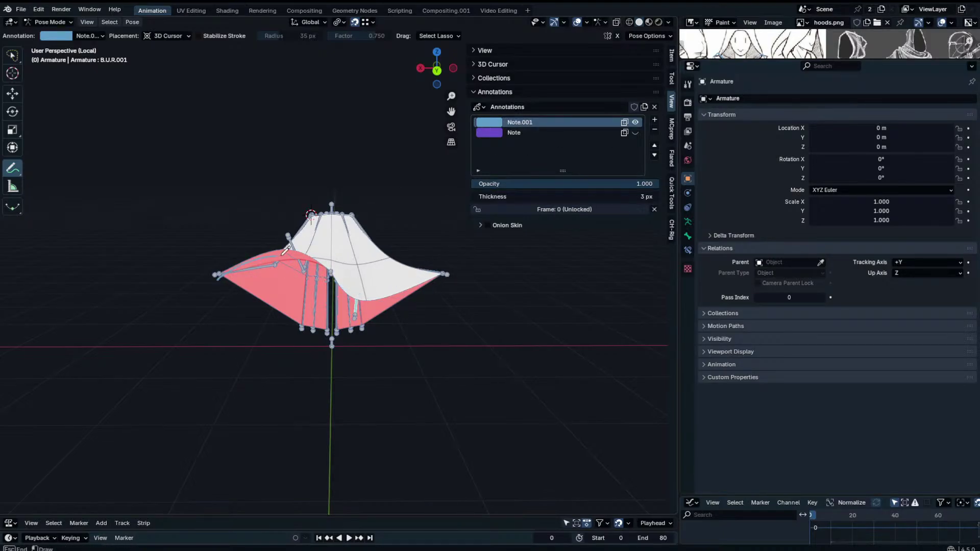
{"action": "left_click_drag", "start_coordinate": [349, 292], "coordinate": [466, 272]}
{"action": "key", "text": "ctrl+z"}
Go back to the selection tool and rotate the front-edge upper bone FE.U.L.002 outward, the last pass by about 8.68°.
{"action": "middle_click_drag", "start_coordinate": [245, 286], "coordinate": [396, 268]}
{"action": "key", "text": "w"}
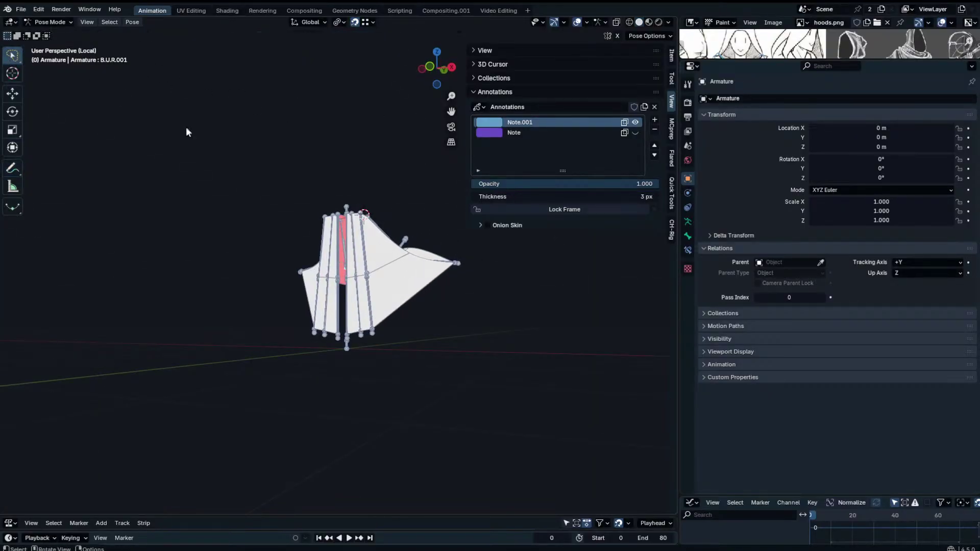
{"action": "left_click", "coordinate": [369, 258]}
{"action": "key", "text": "r"}
{"action": "left_click", "coordinate": [383, 251]}
{"action": "middle_click_drag", "start_coordinate": [383, 253], "coordinate": [275, 284]}
{"action": "key", "text": "r"}
{"action": "left_click", "coordinate": [345, 310]}
{"action": "middle_click_drag", "start_coordinate": [345, 310], "coordinate": [450, 294]}
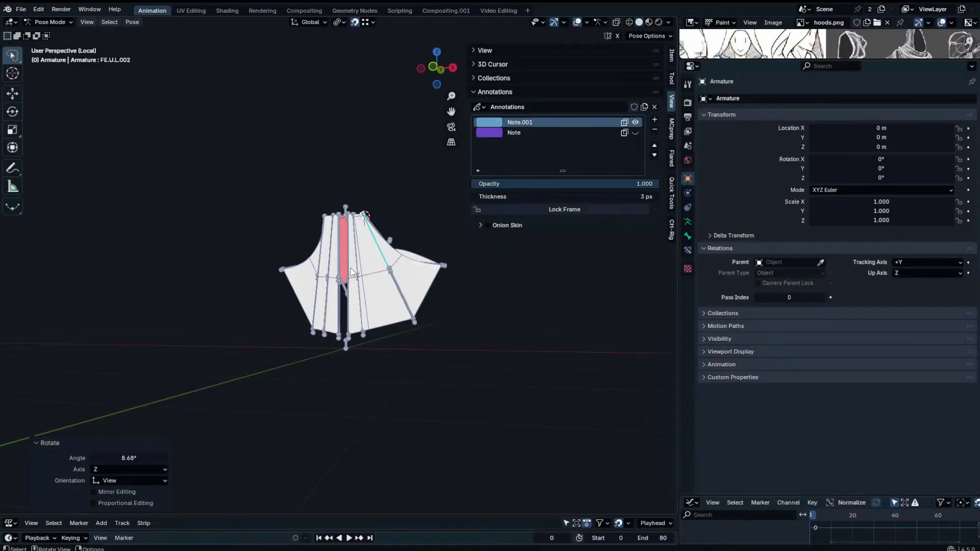
Trackball-rotate the front-edge upper bone FE.U.L.002 by about 12.6° and 14.9°, and rotate it a further 38° from the side.
{"action": "key", "text": "r"}
{"action": "key", "text": "r"}
{"action": "left_click", "coordinate": [370, 274]}
{"action": "middle_click_drag", "start_coordinate": [369, 275], "coordinate": [246, 274]}
{"action": "key", "text": "r"}
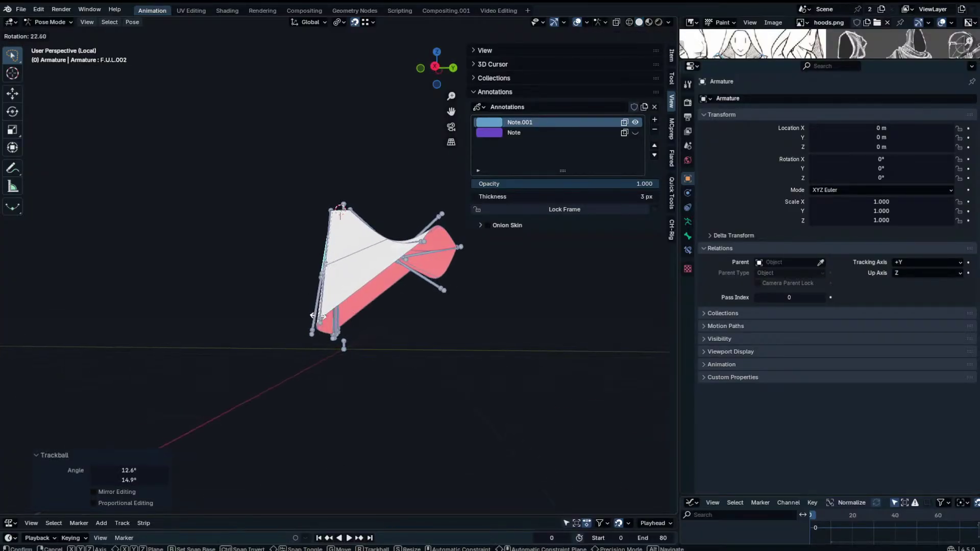
{"action": "left_click", "coordinate": [323, 308]}
{"action": "middle_click_drag", "start_coordinate": [322, 309], "coordinate": [438, 292]}
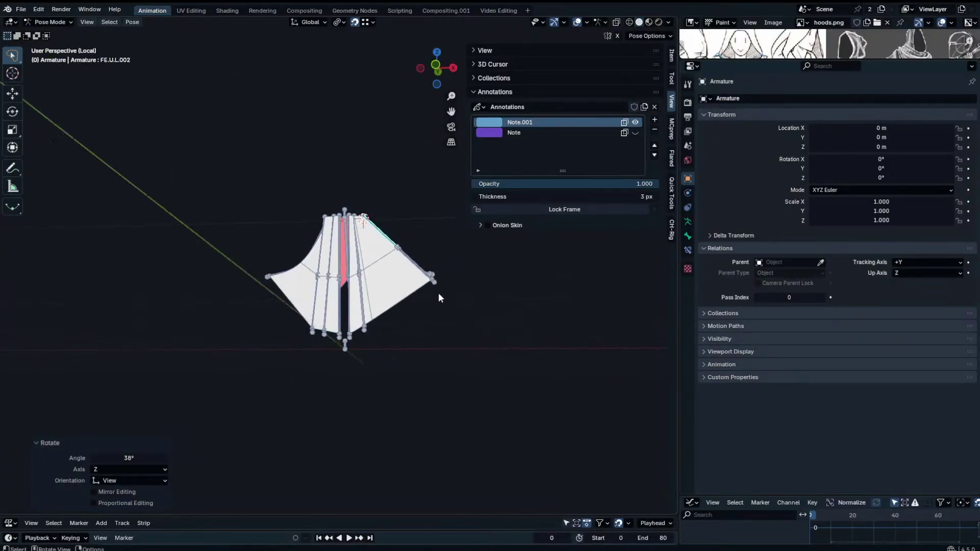
Rotate the neighbouring front upper bone F.U.L.002, finishing with a trackball rotation of about -49.8° and -2.29°.
{"action": "left_click", "coordinate": [358, 261]}
{"action": "middle_click_drag", "start_coordinate": [358, 266], "coordinate": [426, 280]}
{"action": "key", "text": "r"}
{"action": "left_click", "coordinate": [289, 268]}
{"action": "key", "text": "r"}
{"action": "key", "text": "r"}
{"action": "left_click", "coordinate": [377, 210]}
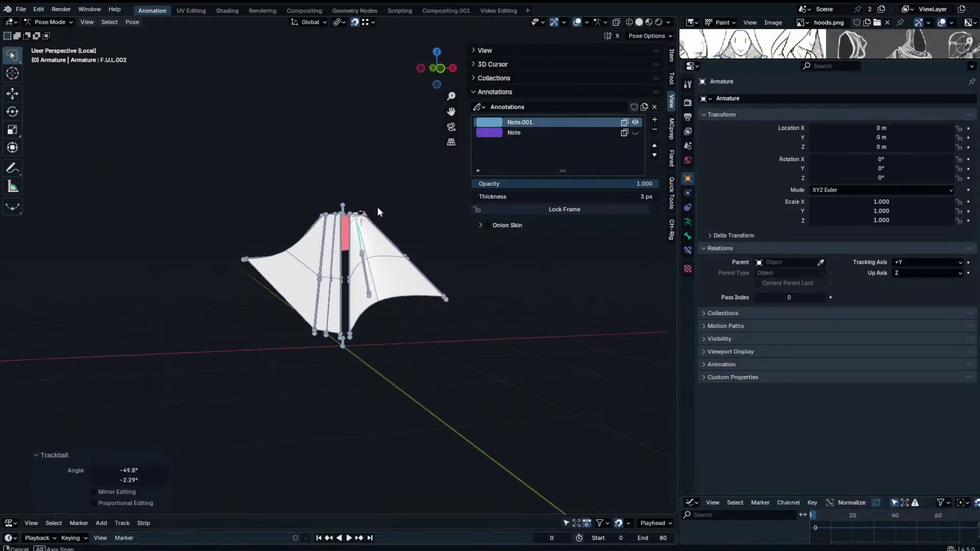
{"action": "middle_click_drag", "start_coordinate": [377, 210], "coordinate": [354, 220]}
Trackball-rotate the innermost front upper bone FF.U.L.002 slightly beside the cloak's opening.
{"action": "middle_click_drag", "start_coordinate": [340, 270], "coordinate": [375, 263]}
{"action": "left_click", "coordinate": [352, 260]}
{"action": "key", "text": "r"}
{"action": "key", "text": "r"}
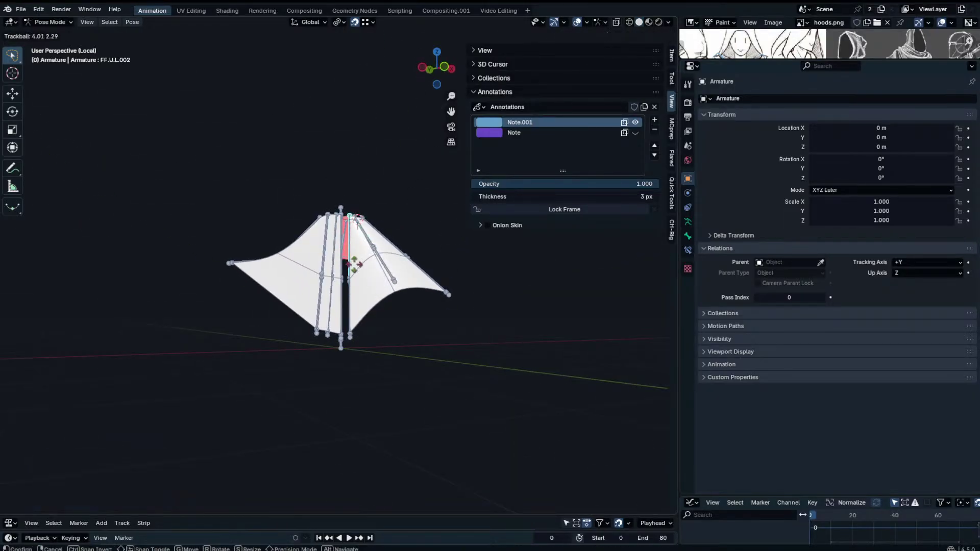
{"action": "left_click", "coordinate": [353, 243]}
Trackball-rotate the upper bone FE.U.R.002 outward on the cloak's other side and pose its neighbouring front bone.
{"action": "left_click", "coordinate": [341, 254]}
{"action": "left_click", "coordinate": [324, 252]}
{"action": "key", "text": "r"}
{"action": "key", "text": "r"}
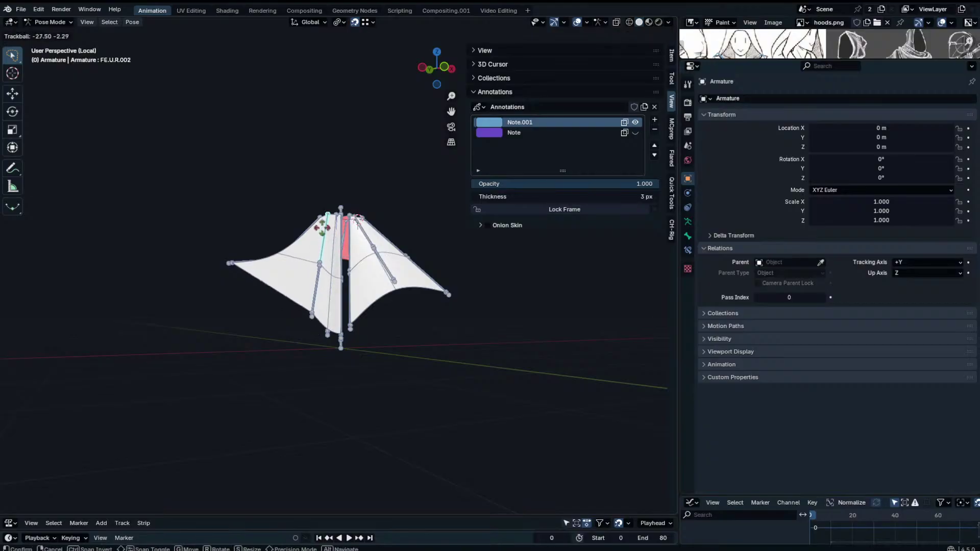
{"action": "left_click", "coordinate": [322, 226]}
{"action": "left_click", "coordinate": [330, 236]}
{"action": "key", "text": "r"}
{"action": "key", "text": "r"}
{"action": "left_click", "coordinate": [335, 209]}
Reset all cloak bones to their rest pose and show the whole character in Object Mode.
{"action": "middle_click_drag", "start_coordinate": [335, 210], "coordinate": [402, 228]}
{"action": "key", "text": "a"}
{"action": "key", "text": "n"}
{"action": "key", "text": "ctrl+Tab"}
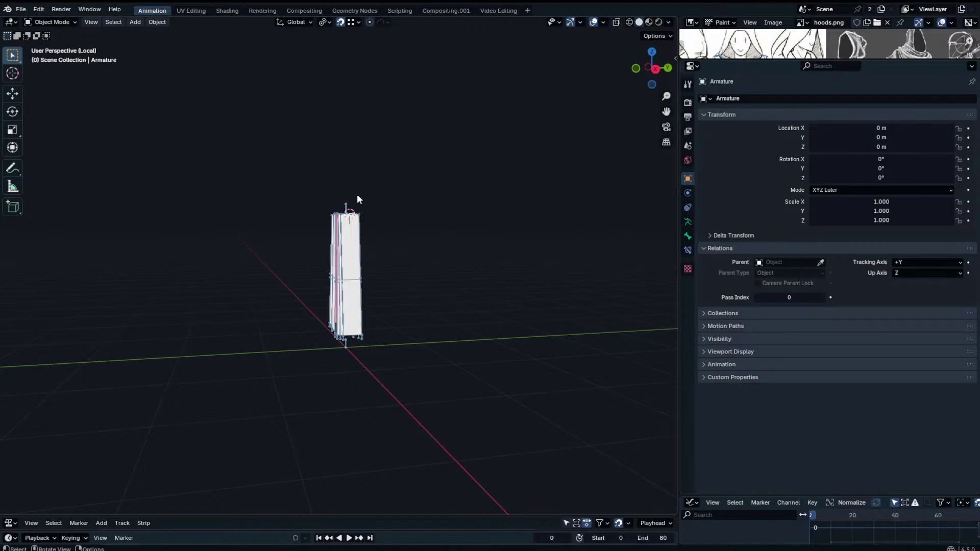
{"action": "key", "text": "KP_Divide"}
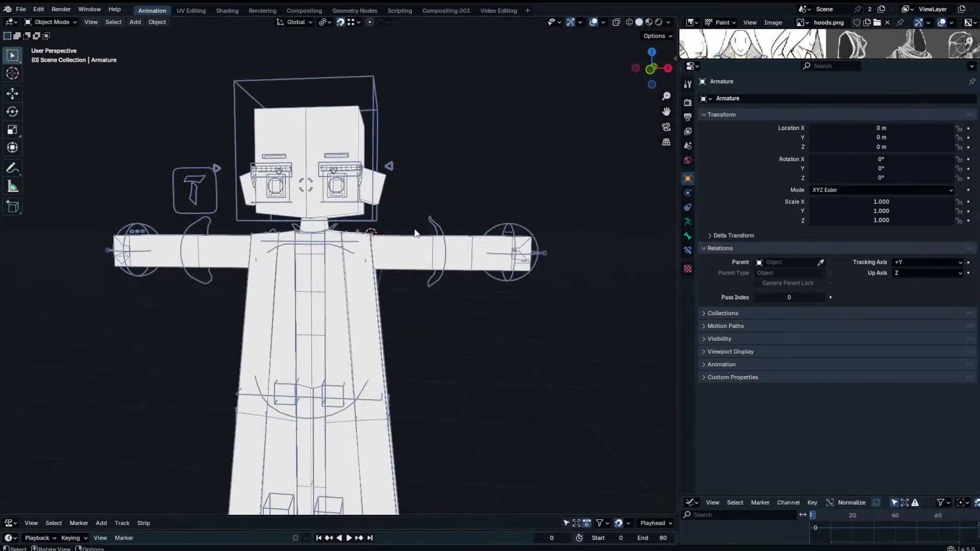
Try rotating the CH_Rig's Chest bone about 91° around the global X axis in Pose Mode, and cancel it.
{"action": "left_click", "coordinate": [348, 246]}
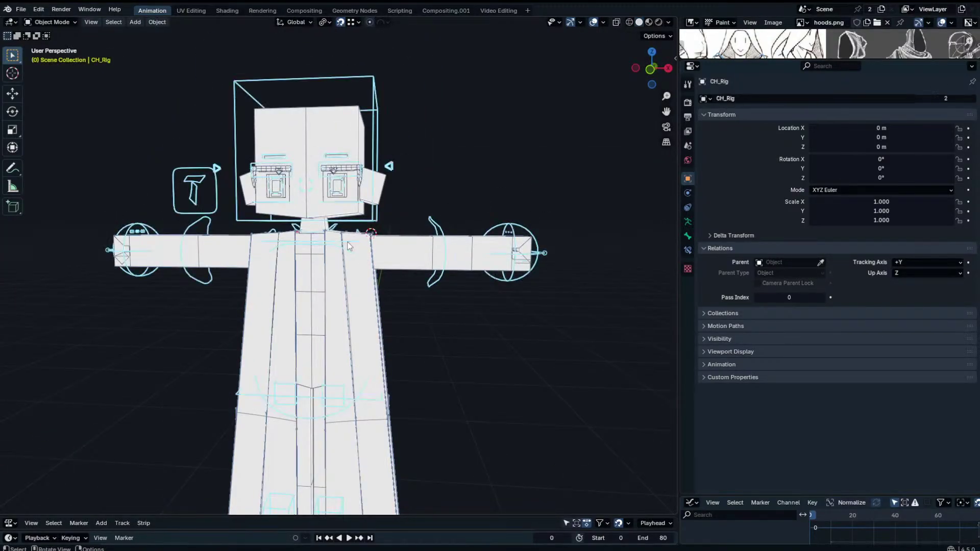
{"action": "key", "text": "ctrl+Tab"}
{"action": "middle_click_drag", "start_coordinate": [348, 246], "coordinate": [310, 247]}
{"action": "left_click", "coordinate": [315, 244]}
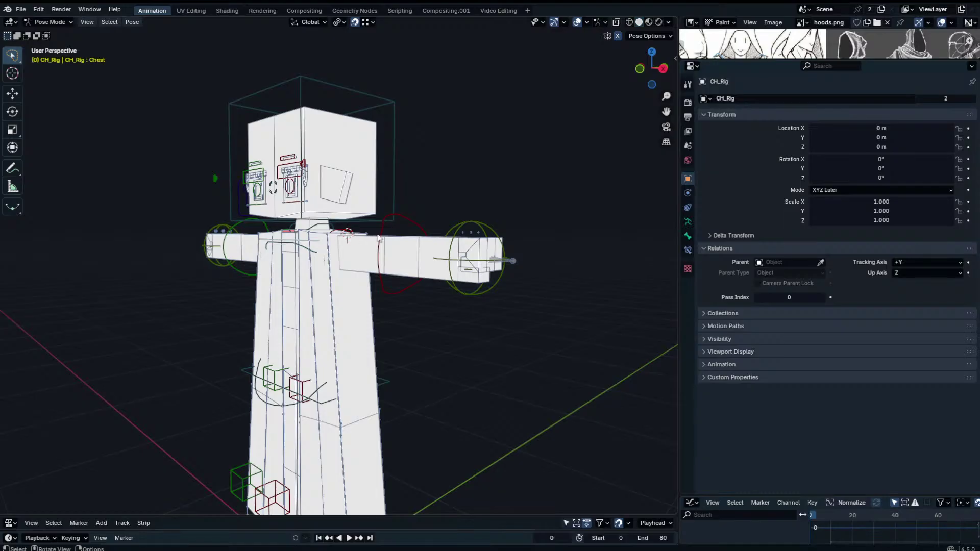
{"action": "key", "text": "r"}
{"action": "key", "text": "x"}
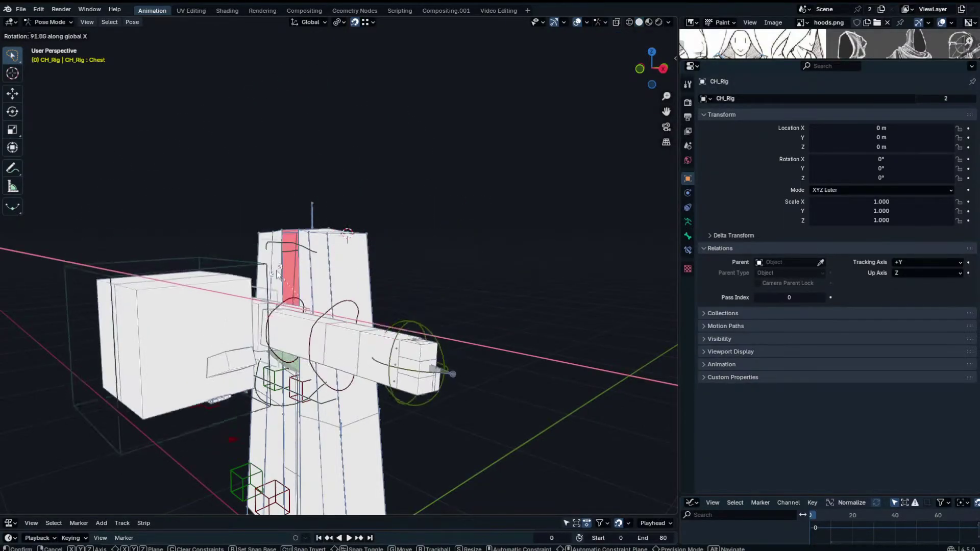
{"action": "right_click", "coordinate": [300, 274]}
{"action": "middle_click_drag", "start_coordinate": [301, 275], "coordinate": [367, 239]}
Put the cloak's Armature in Pose Mode and test-move its Top bone, cancelling the move.
{"action": "key", "text": "ctrl+Tab"}
{"action": "left_click", "coordinate": [331, 279]}
{"action": "key", "text": "ctrl+Tab"}
{"action": "left_click", "coordinate": [331, 278]}
{"action": "key", "text": "ctrl+Tab"}
{"action": "left_click", "coordinate": [318, 229]}
{"action": "left_click", "coordinate": [320, 226]}
{"action": "key", "text": "g"}
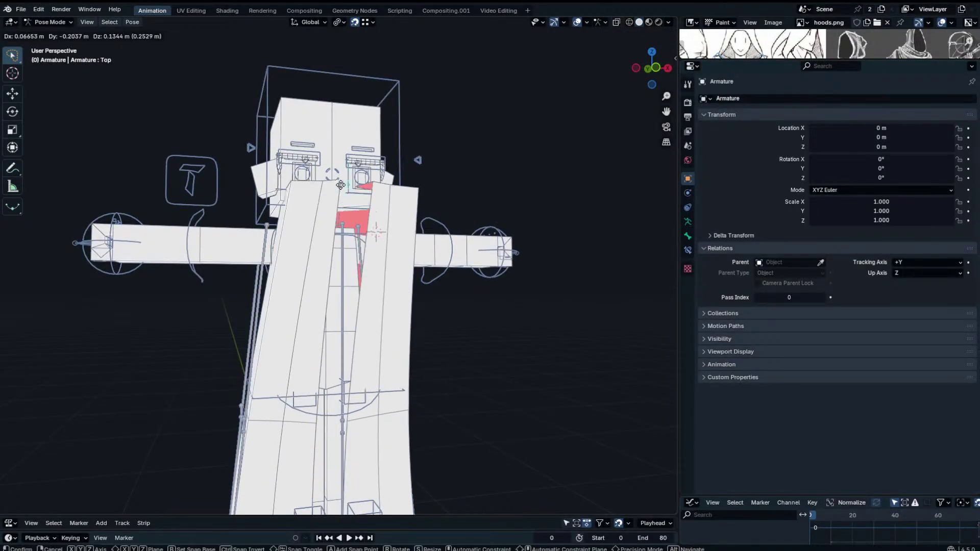
{"action": "right_click", "coordinate": [324, 234]}
Try moving the Top bone with the armature isolated and again with the whole character shown, cancelling each move.
{"action": "key", "text": "KP_Divide"}
{"action": "right_click", "coordinate": [419, 136]}
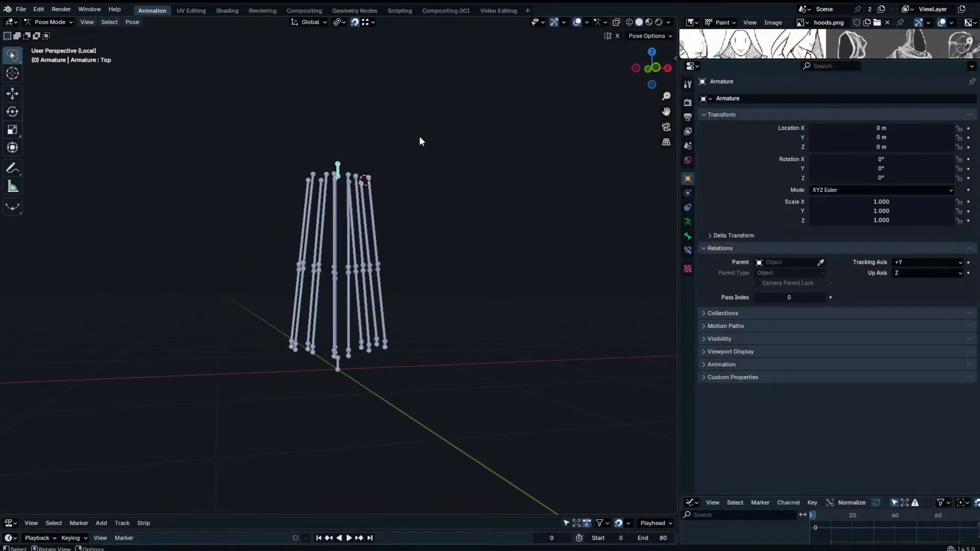
{"action": "middle_click_drag", "start_coordinate": [418, 135], "coordinate": [350, 169]}
{"action": "key", "text": "g"}
{"action": "right_click", "coordinate": [384, 138]}
{"action": "key", "text": "KP_Divide"}
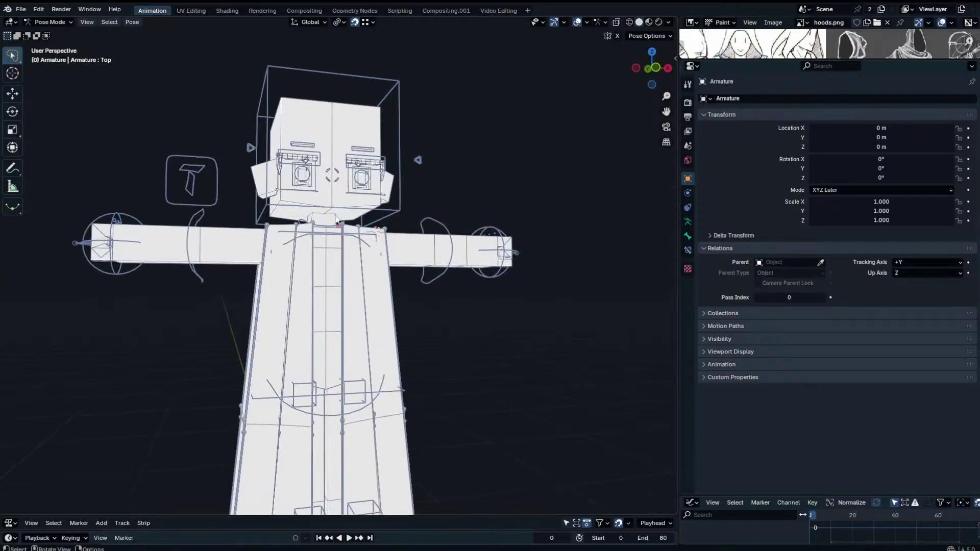
{"action": "key", "text": "g"}
{"action": "right_click", "coordinate": [335, 243]}
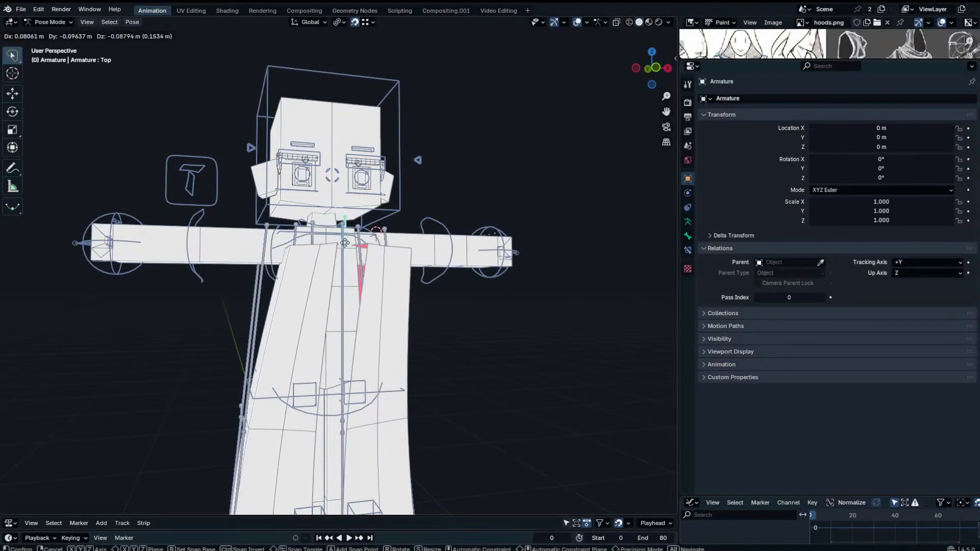
Isolate the armature in front view and parent all upper cloak bones to the Top bone in Edit Mode.
{"action": "key", "text": "KP_1"}
{"action": "key", "text": "KP_Divide"}
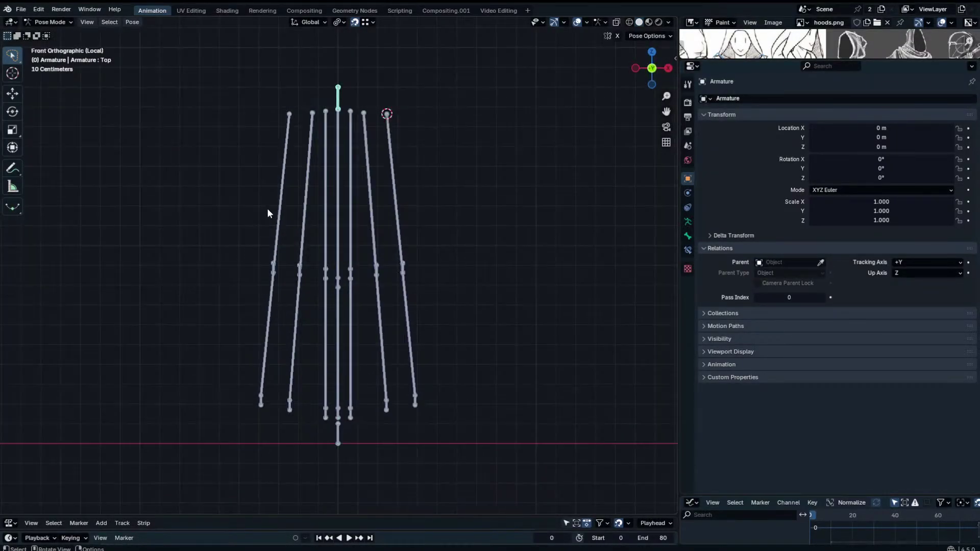
{"action": "key", "text": "Tab"}
{"action": "left_click_drag", "start_coordinate": [240, 186], "coordinate": [437, 154]}
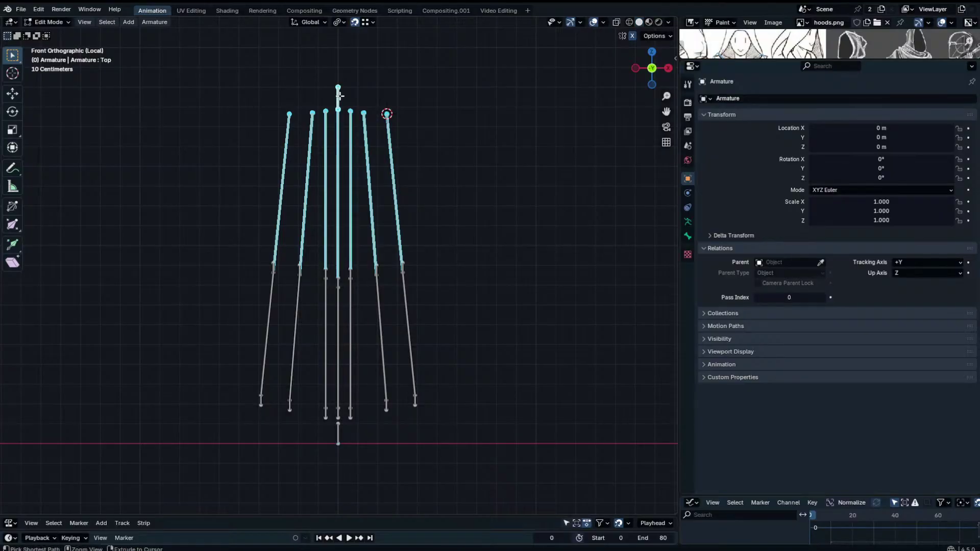
{"action": "key", "text": "ctrl+p"}
{"action": "left_click", "coordinate": [341, 97]}
{"action": "key", "text": "Tab"}
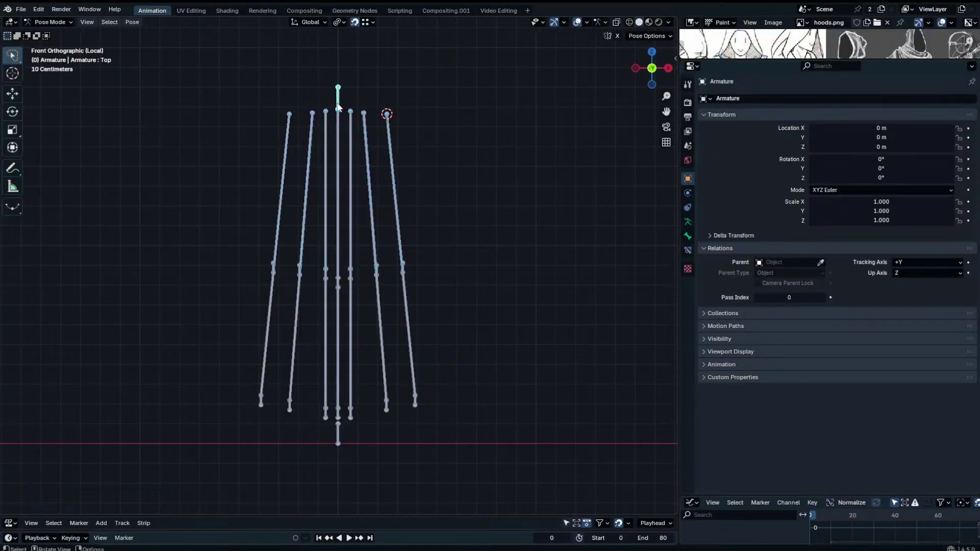
Test the parenting by moving the Top bone in isolation and on the full character, cancelling each move.
{"action": "key", "text": "g"}
{"action": "right_click", "coordinate": [330, 139]}
{"action": "key", "text": "KP_Divide"}
{"action": "key", "text": "g"}
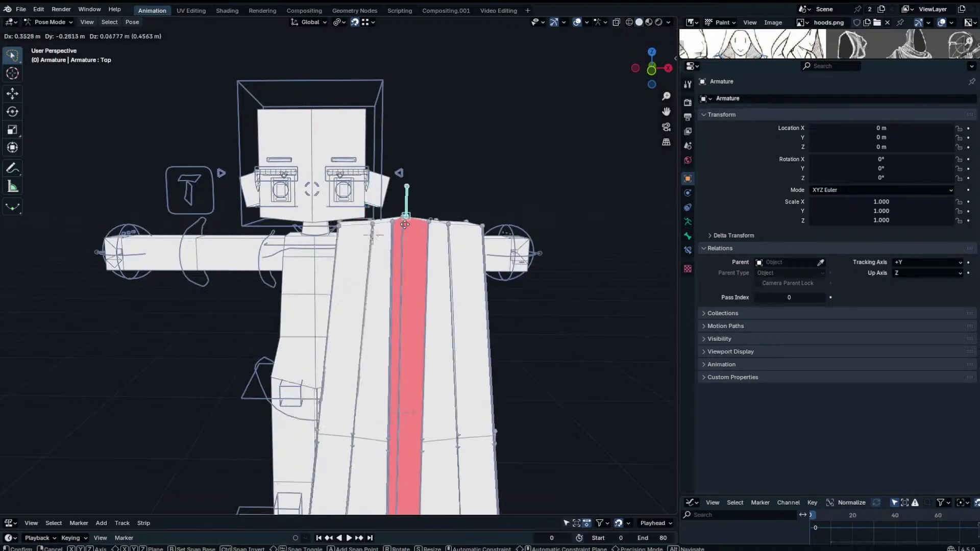
{"action": "right_click", "coordinate": [396, 105]}
{"action": "key", "text": "g"}
{"action": "right_click", "coordinate": [347, 217]}
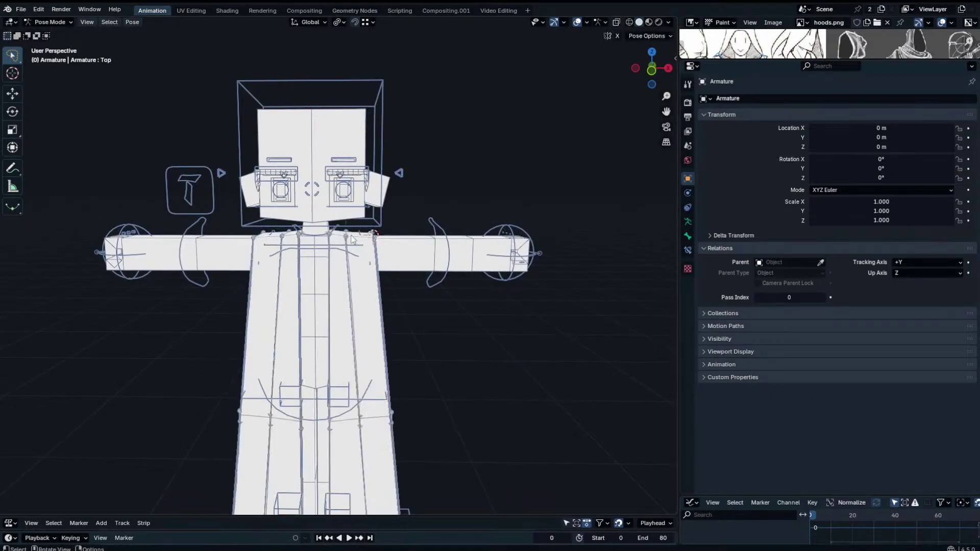
Try rotating the selected cloak bone from several view angles, cancelling each rotation.
{"action": "middle_click_drag", "start_coordinate": [352, 219], "coordinate": [232, 229]}
{"action": "middle_click_drag", "start_coordinate": [380, 243], "coordinate": [340, 418]}
{"action": "key", "text": "r"}
{"action": "right_click", "coordinate": [369, 265]}
{"action": "key", "text": "r"}
{"action": "right_click", "coordinate": [392, 148]}
Parent the small control bones along the cloak's hem to the Root bone in Edit Mode.
{"action": "key", "text": "Tab"}
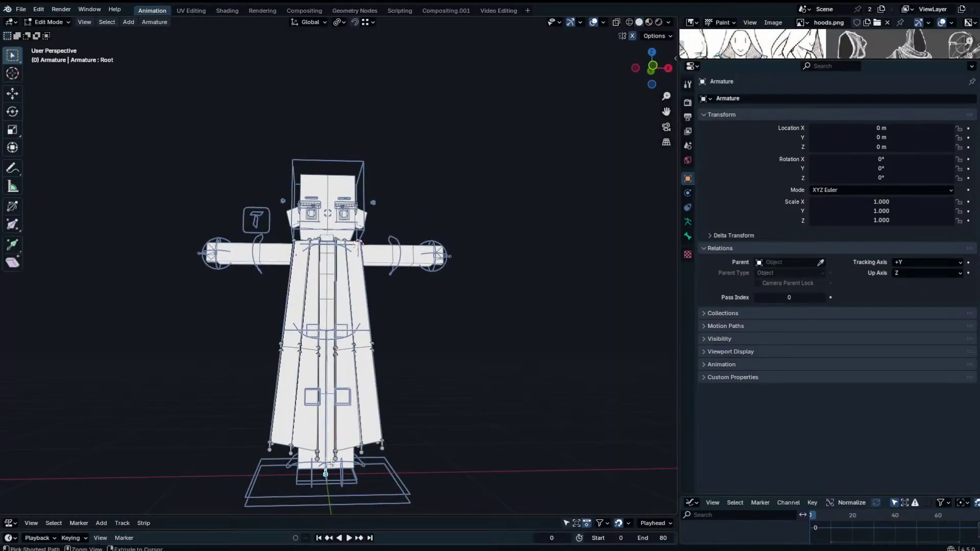
{"action": "key", "text": "ctrl+p"}
{"action": "left_click", "coordinate": [341, 448]}
{"action": "key", "text": "Tab"}
Test-move the Root bone, the hem bone FF.L and the upper bone FF.U.L.002 in Pose Mode, cancelling each move.
{"action": "key", "text": "g"}
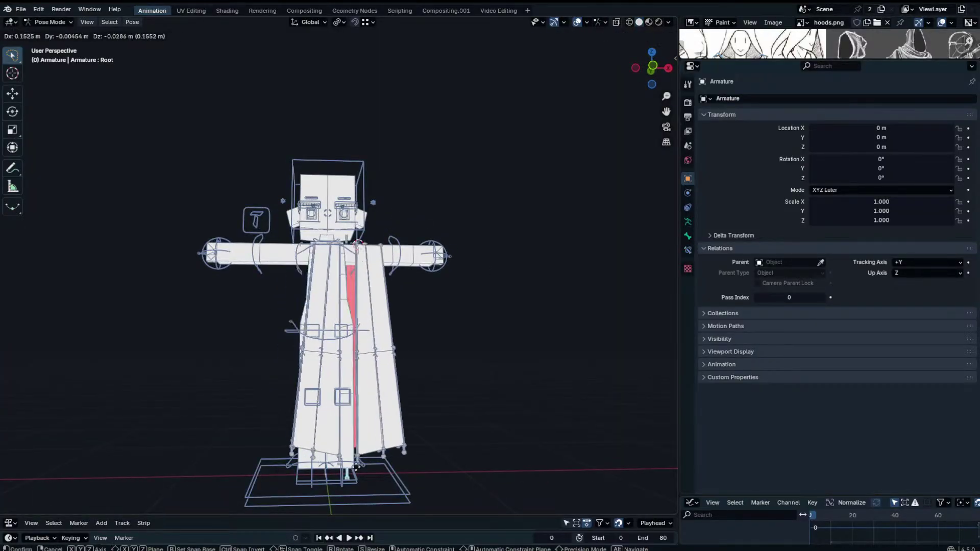
{"action": "right_click", "coordinate": [344, 433]}
{"action": "key", "text": "g"}
{"action": "right_click", "coordinate": [336, 392]}
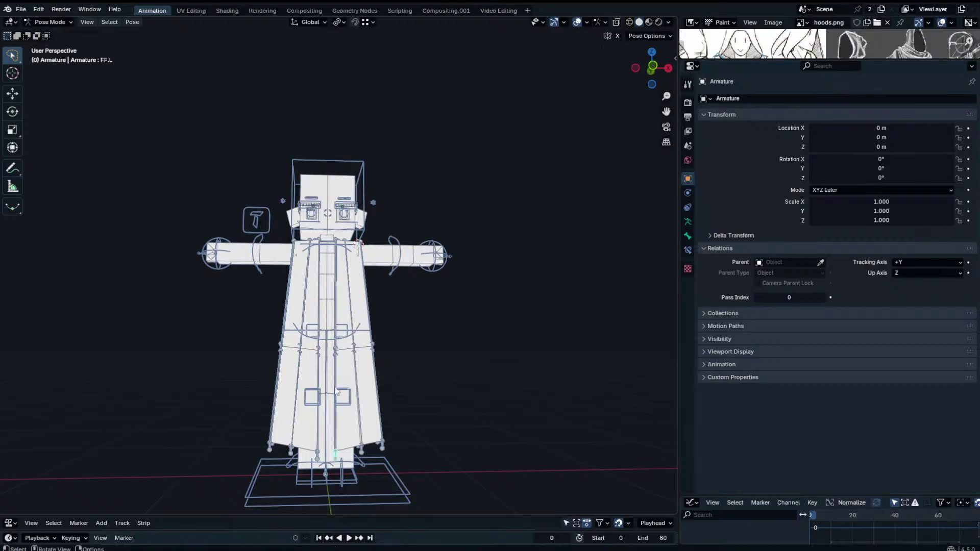
{"action": "key", "text": "g"}
{"action": "right_click", "coordinate": [329, 341]}
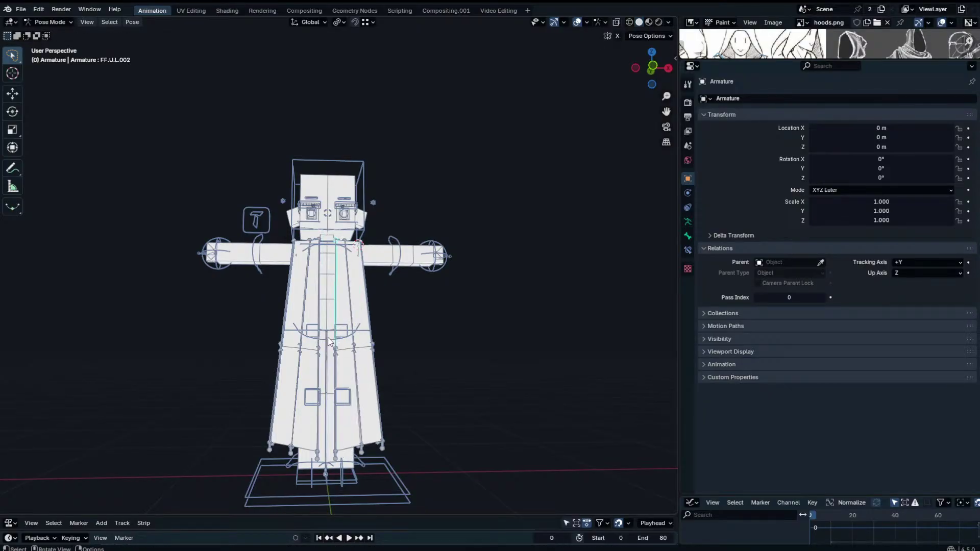
Try moving and trackball-rotating the Top bone to check how the whole cloak swings, and cancel it.
{"action": "left_click", "coordinate": [327, 234]}
{"action": "key", "text": "g"}
{"action": "key", "text": "r"}
{"action": "key", "text": "r"}
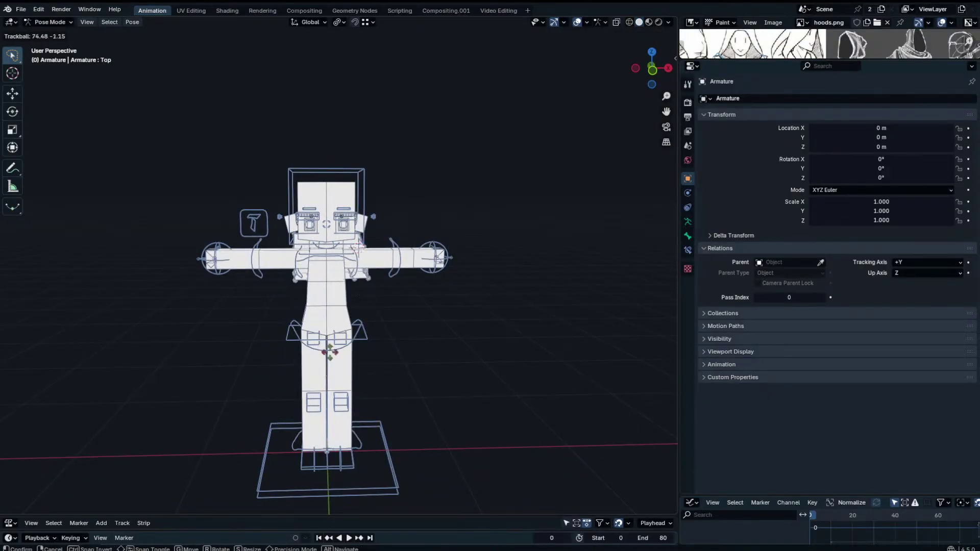
{"action": "right_click", "coordinate": [331, 352]}
{"action": "mouse_move", "coordinate": [357, 345]}
{"action": "middle_mouse_down"}
{"action": "mouse_move", "coordinate": [218, 338]}
{"action": "mouse_move", "coordinate": [373, 332]}
{"action": "middle_mouse_up"}
Delete the Top bone in Edit Mode, select all upper cloak bones and return to Pose Mode.
{"action": "key", "text": "Tab"}
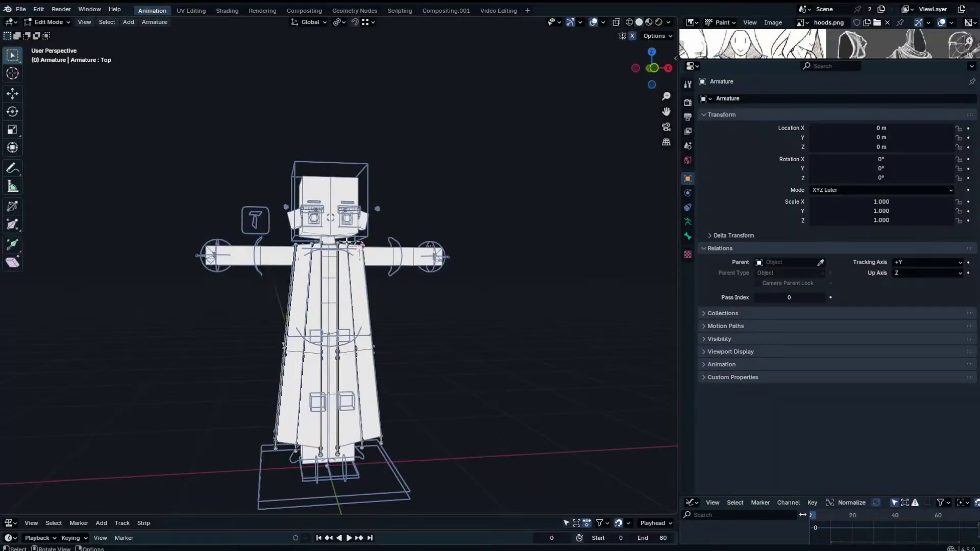
{"action": "key", "text": "x"}
{"action": "left_click", "coordinate": [346, 241]}
{"action": "left_click_drag", "start_coordinate": [250, 294], "coordinate": [386, 254]}
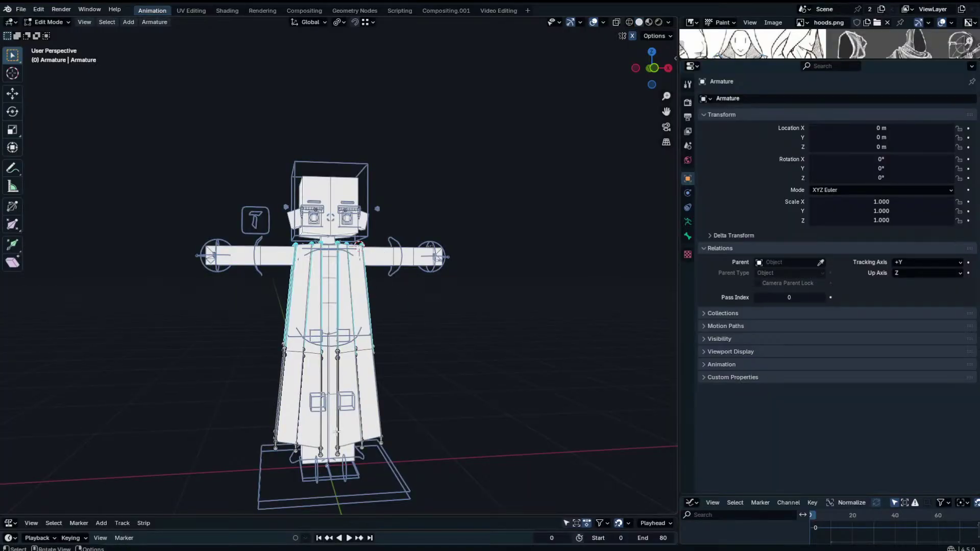
{"action": "key", "text": "shift+d"}
{"action": "right_click", "coordinate": [325, 474]}
{"action": "middle_click_drag", "start_coordinate": [325, 474], "coordinate": [311, 448], "text": "shift"}
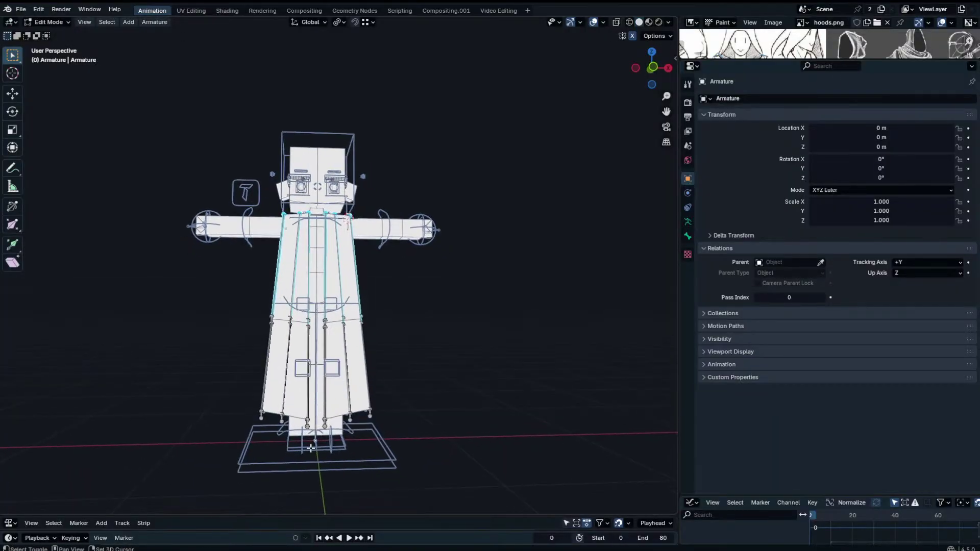
{"action": "key", "text": "Tab"}
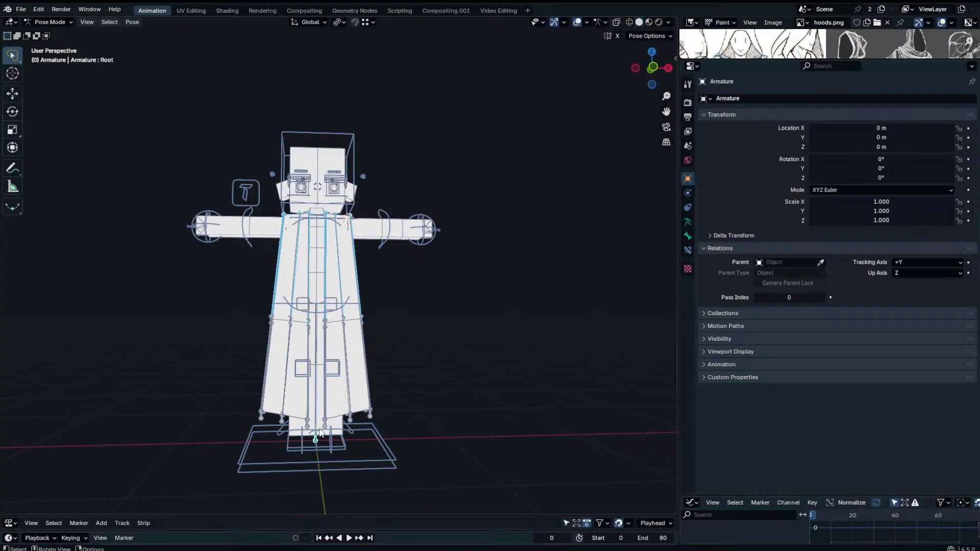
Undo the Top bone's deletion and the recent parenting of cloak bones to Root and Top.
{"action": "key", "text": "ctrl+z"}
{"action": "key", "text": "ctrl+z"}
{"action": "key", "text": "ctrl+z"}
{"action": "key", "text": "ctrl+z"}
{"action": "key", "text": "ctrl+z"}
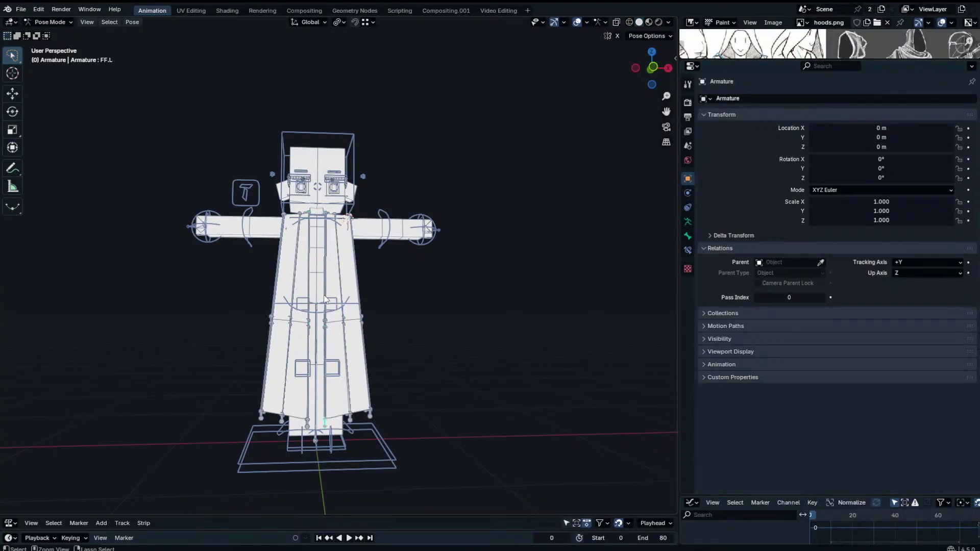
{"action": "key", "text": "ctrl+z"}
{"action": "key", "text": "ctrl+z"}
{"action": "key", "text": "ctrl+z"}
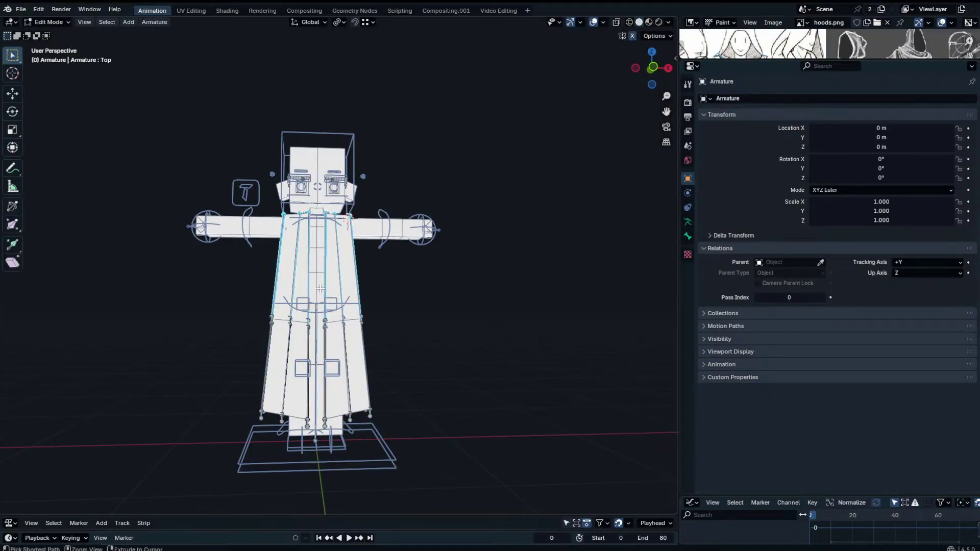
Switch between Edit and Pose Mode and test-move the restored Top bone.
{"action": "key", "text": "Tab"}
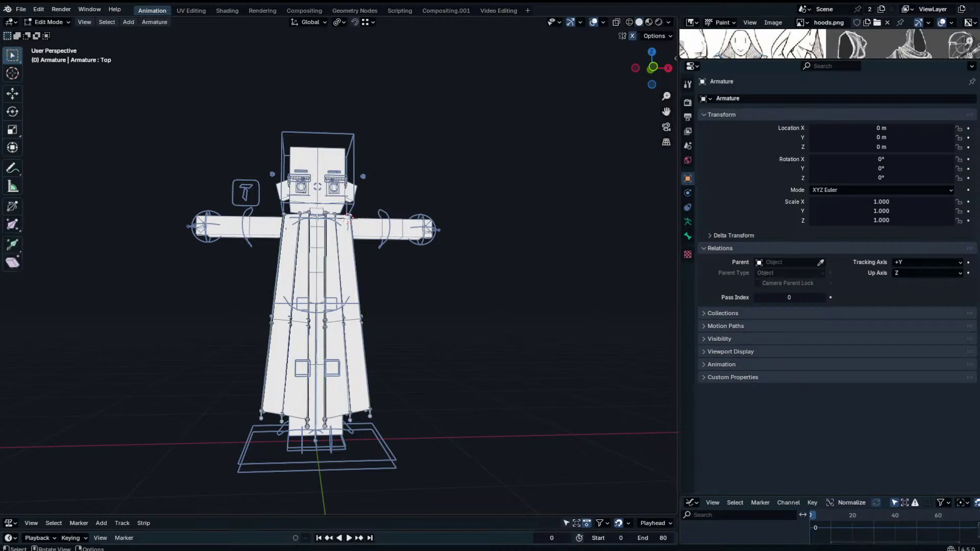
{"action": "key", "text": "Tab"}
{"action": "key", "text": "ctrl+Tab"}
{"action": "key", "text": "ctrl+Tab"}
{"action": "key", "text": "Tab"}
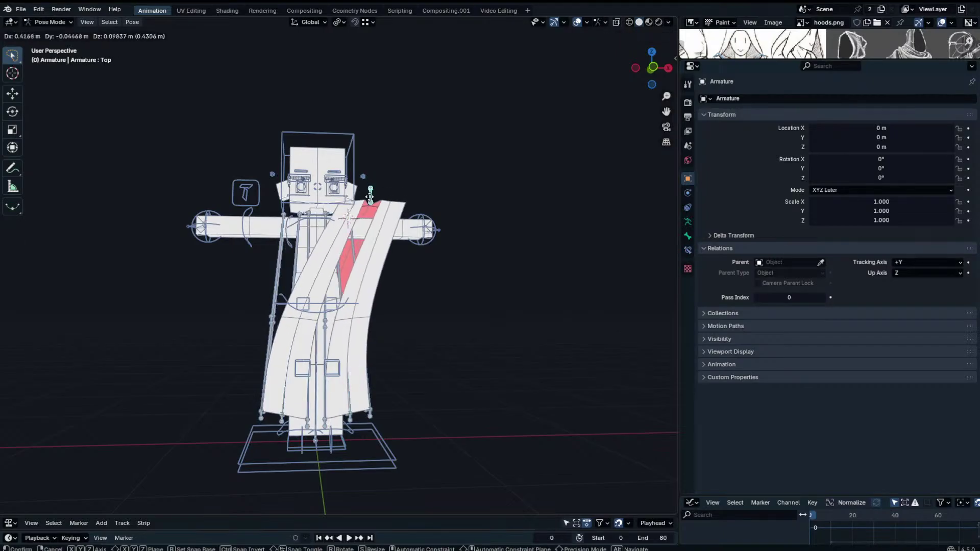
{"action": "key", "text": "Tab"}
Delete the Root bone at the character's feet after a cancelled test move.
{"action": "key", "text": "g"}
{"action": "right_click", "coordinate": [336, 444]}
{"action": "key", "text": "Tab"}
{"action": "key", "text": "x"}
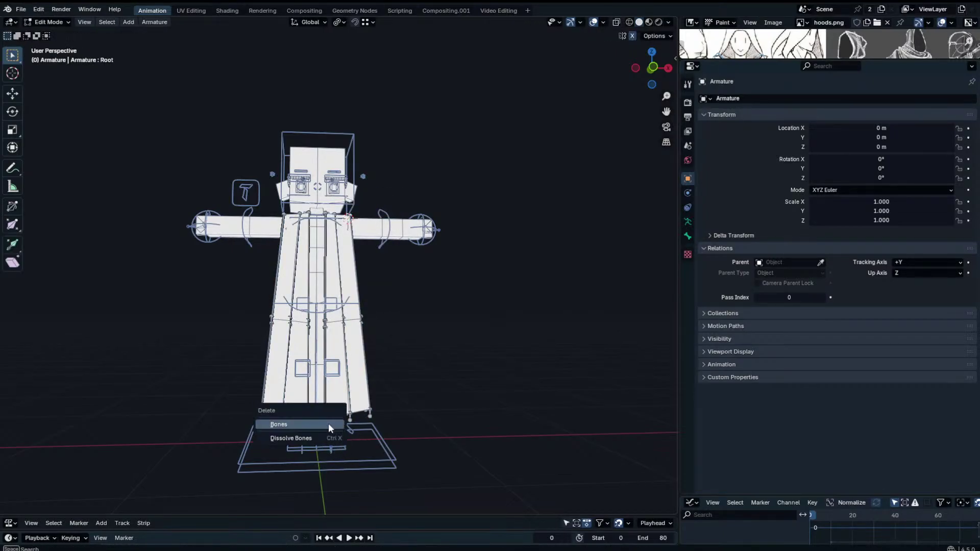
{"action": "left_click", "coordinate": [329, 423]}
Select the upper cloak bones, test-move them and isolate the cloak armature in local view.
{"action": "left_click", "coordinate": [278, 246]}
{"action": "key", "text": "b"}
{"action": "left_click_drag", "start_coordinate": [245, 267], "coordinate": [384, 245]}
{"action": "middle_click_drag", "start_coordinate": [378, 245], "coordinate": [334, 210]}
{"action": "key", "text": "g"}
{"action": "right_click", "coordinate": [316, 292]}
{"action": "key", "text": "KP_Divide"}
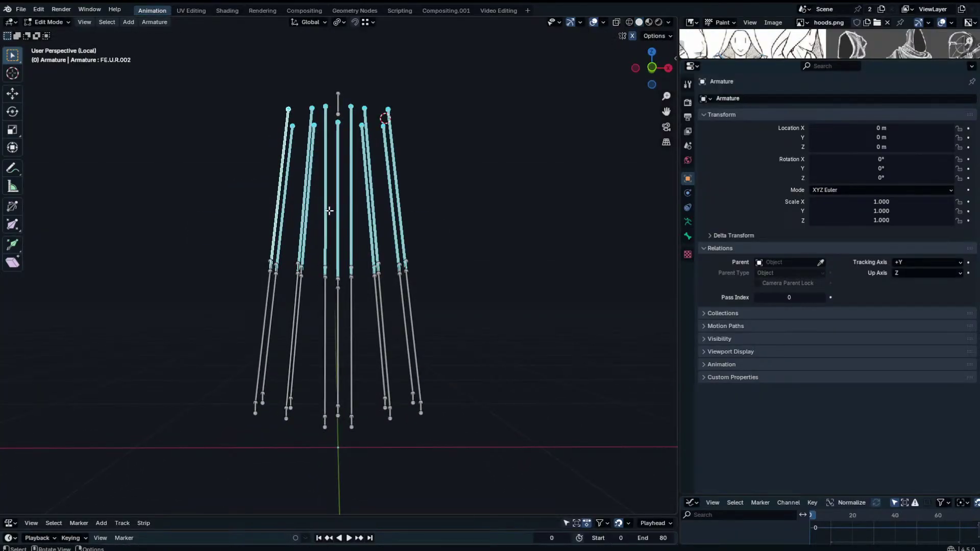
Lower the Top bone along Z to ground level in Edit Mode, leave local view and test-move it in Pose Mode.
{"action": "left_click", "coordinate": [337, 105]}
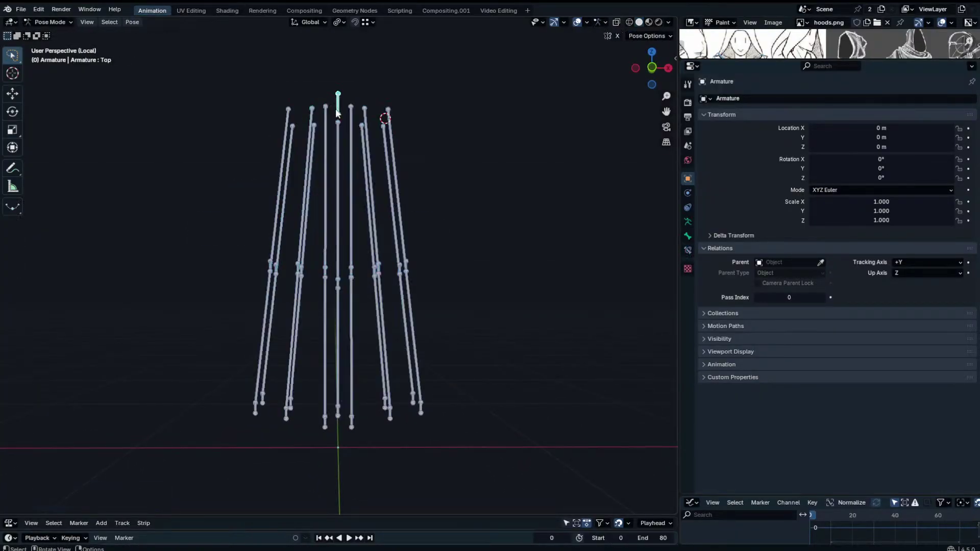
{"action": "key", "text": "KP_1"}
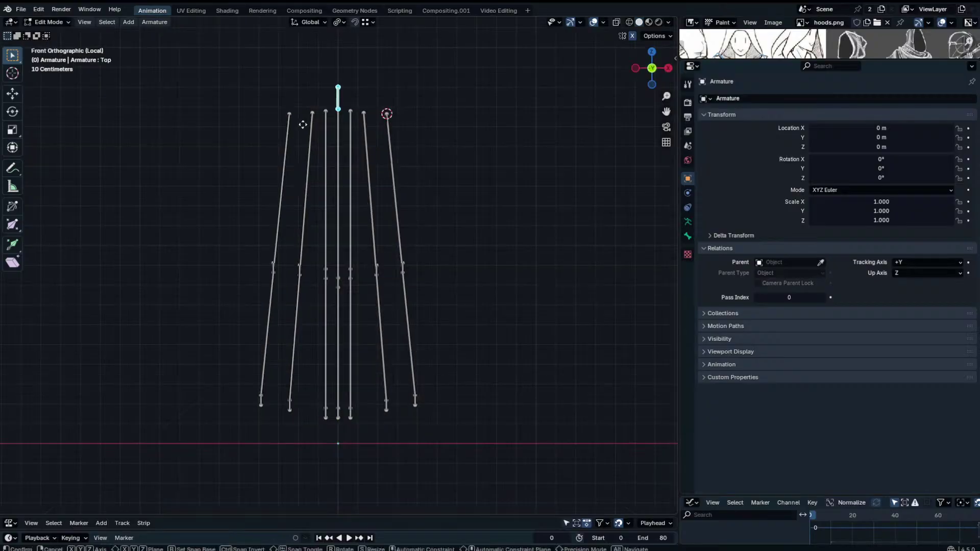
{"action": "key", "text": "g"}
{"action": "key", "text": "z"}
{"action": "left_click", "coordinate": [322, 458]}
{"action": "key", "text": "Tab"}
{"action": "scroll", "coordinate": [396, 326], "scroll_direction": "down", "scroll_amount": 2}
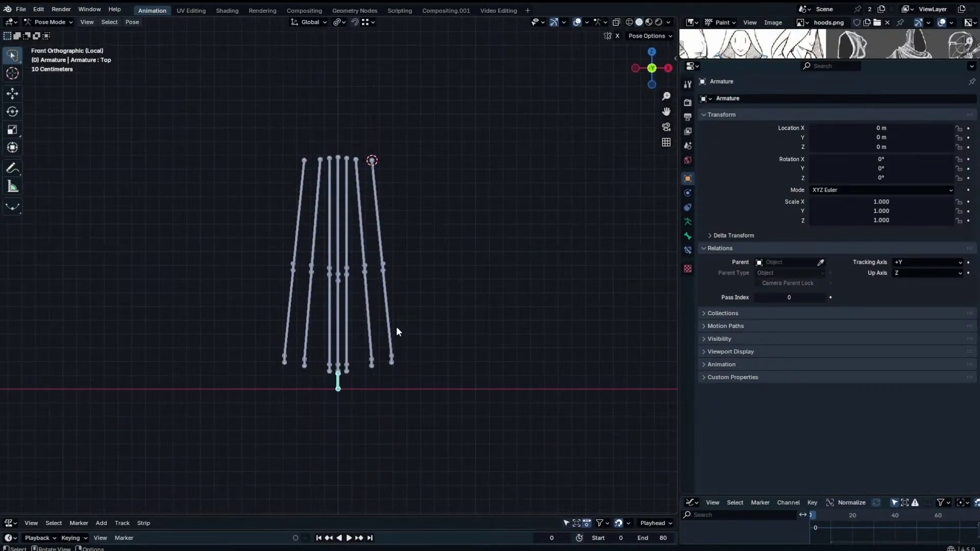
{"action": "key", "text": "KP_Divide"}
{"action": "key", "text": "g"}
{"action": "key", "text": "Escape"}
{"action": "middle_click_drag", "start_coordinate": [437, 396], "coordinate": [431, 372]}
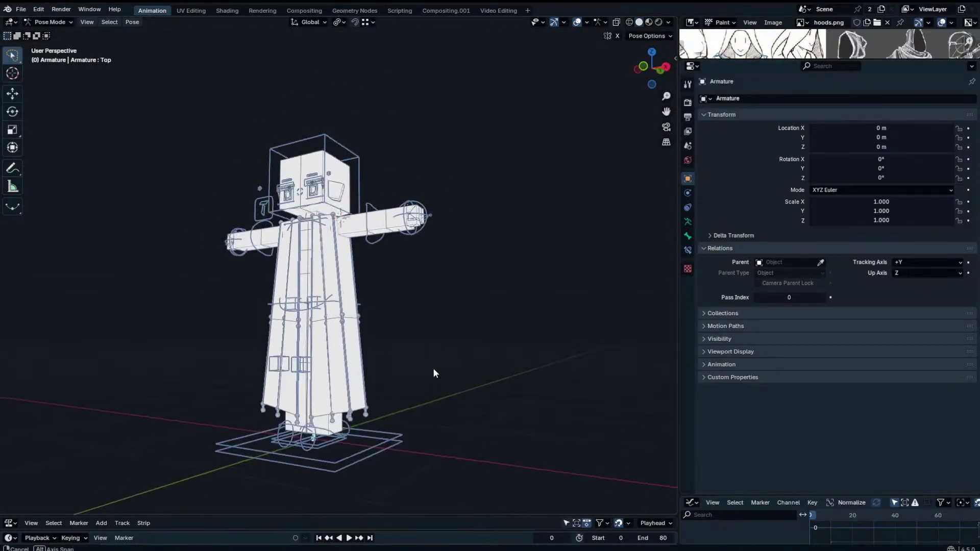
Raise the Top bone about 2.3 m along Z above the character's head in Edit Mode and test-move it in Pose Mode.
{"action": "key", "text": "Tab"}
{"action": "key", "text": "g"}
{"action": "key", "text": "z"}
{"action": "left_click", "coordinate": [428, 59]}
{"action": "middle_click_drag", "start_coordinate": [427, 60], "coordinate": [475, 109]}
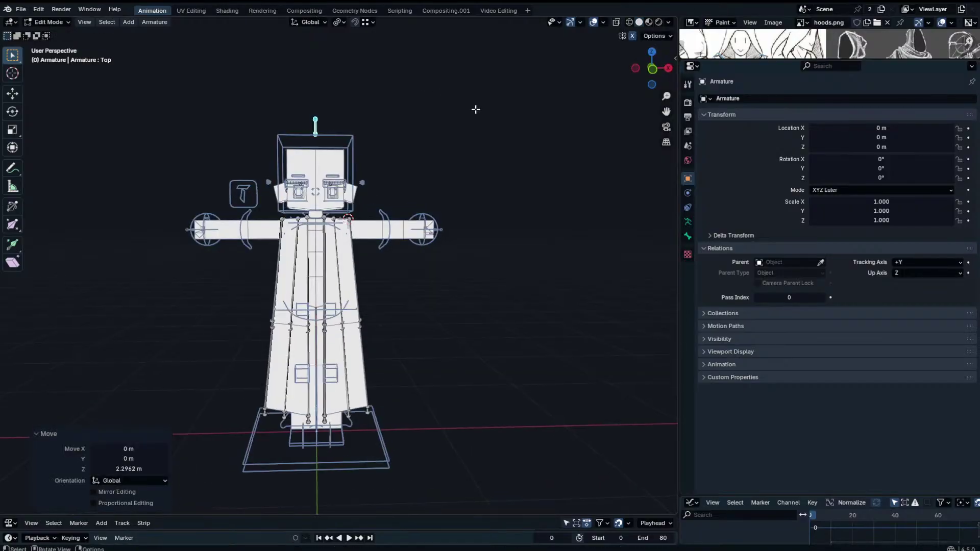
{"action": "key", "text": "Tab"}
{"action": "key", "text": "g"}
{"action": "key", "text": "z"}
{"action": "right_click", "coordinate": [412, 153]}
{"action": "key", "text": "g"}
{"action": "right_click", "coordinate": [402, 166]}
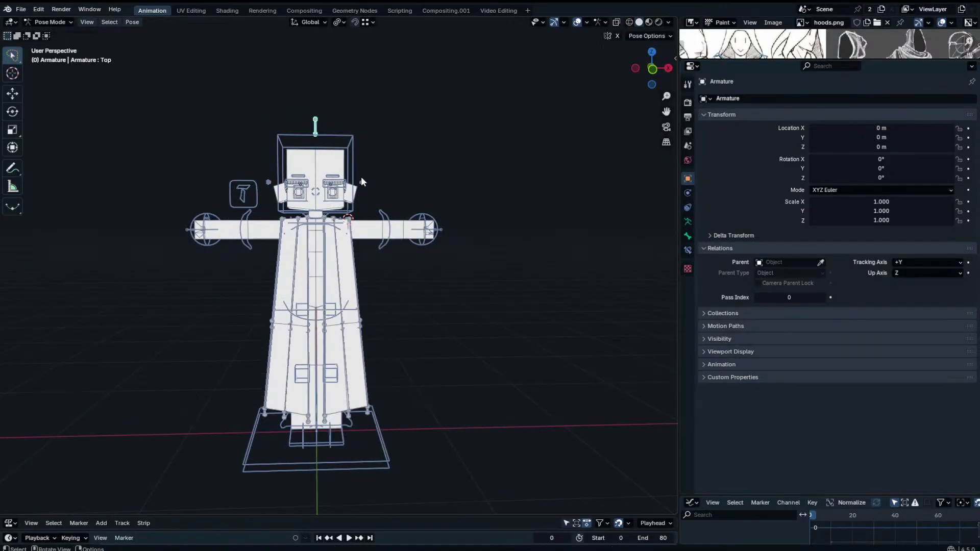
Move the Top bone back down along Z to ground level at the character's feet in Edit Mode.
{"action": "key", "text": "KP_1"}
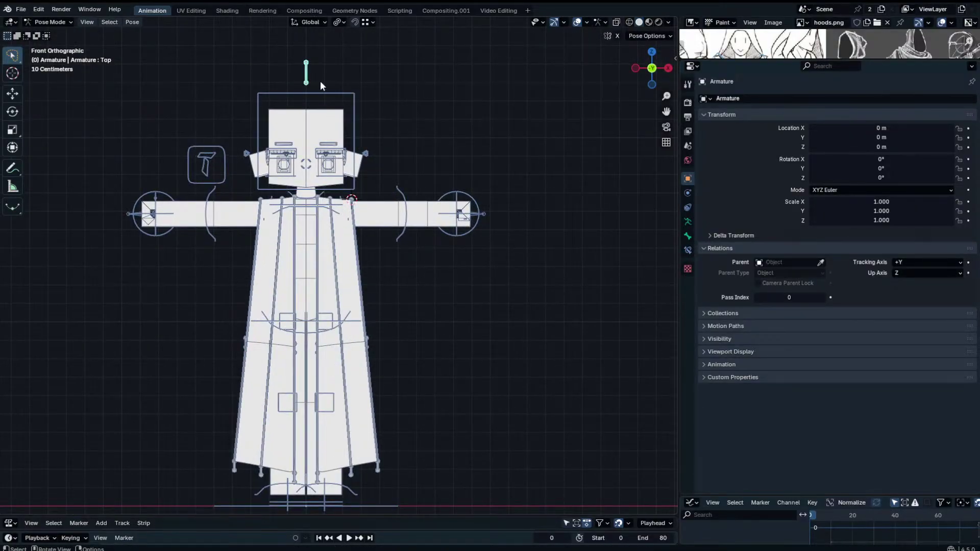
{"action": "key", "text": "Tab"}
{"action": "key", "text": "g"}
{"action": "key", "text": "z"}
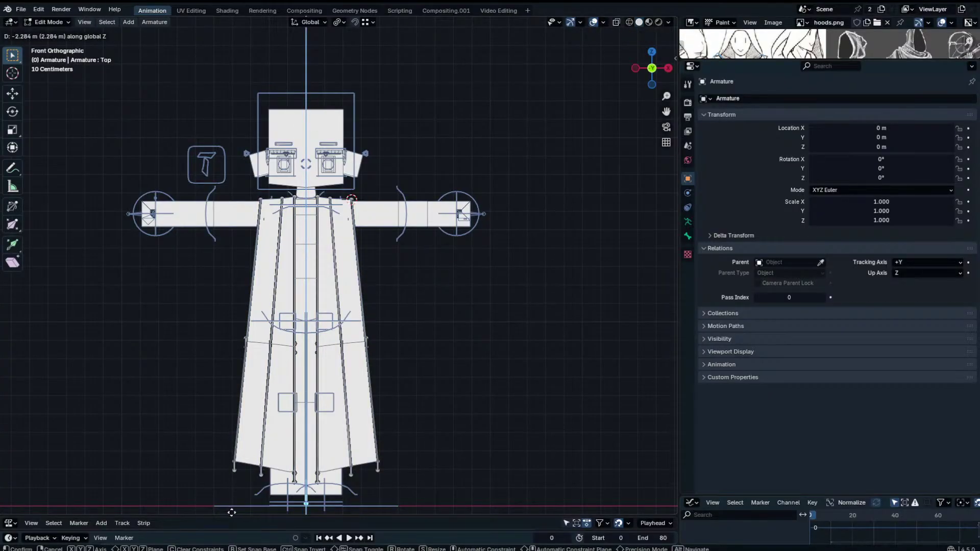
{"action": "left_click", "coordinate": [233, 19]}
{"action": "middle_click_drag", "start_coordinate": [289, 255], "coordinate": [294, 189], "text": "shift"}
{"action": "key", "text": "g"}
{"action": "key", "text": "z"}
{"action": "left_click", "coordinate": [293, 190]}
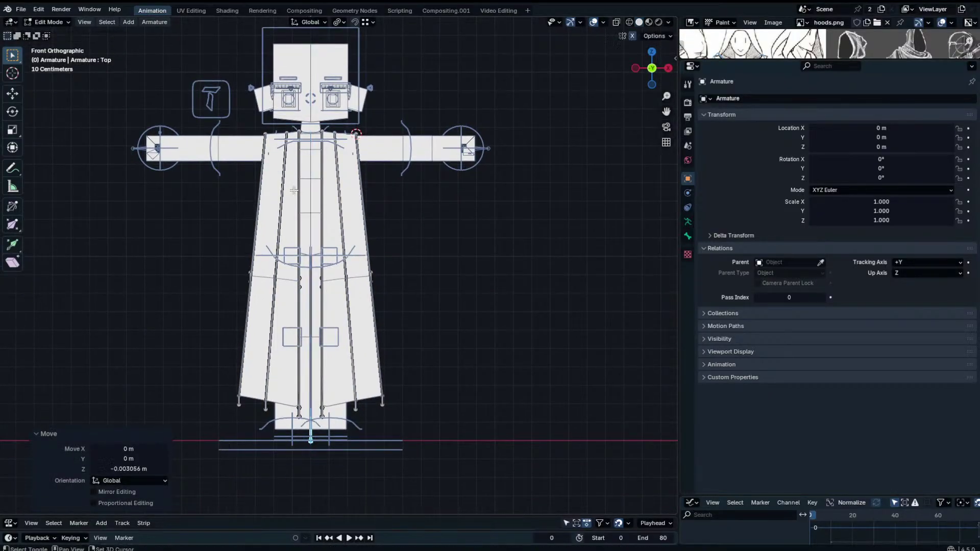
Select all upper cloak bones in Pose Mode and test-move them.
{"action": "key", "text": "ctrl+Tab"}
{"action": "left_click_drag", "start_coordinate": [390, 200], "coordinate": [216, 208]}
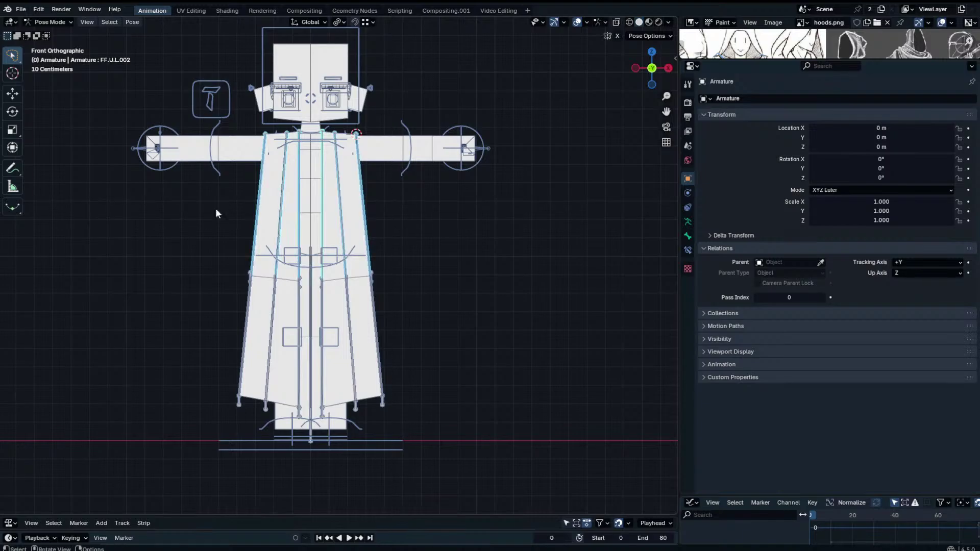
{"action": "middle_click_drag", "start_coordinate": [245, 209], "coordinate": [332, 210]}
{"action": "key", "text": "g"}
{"action": "right_click", "coordinate": [445, 227]}
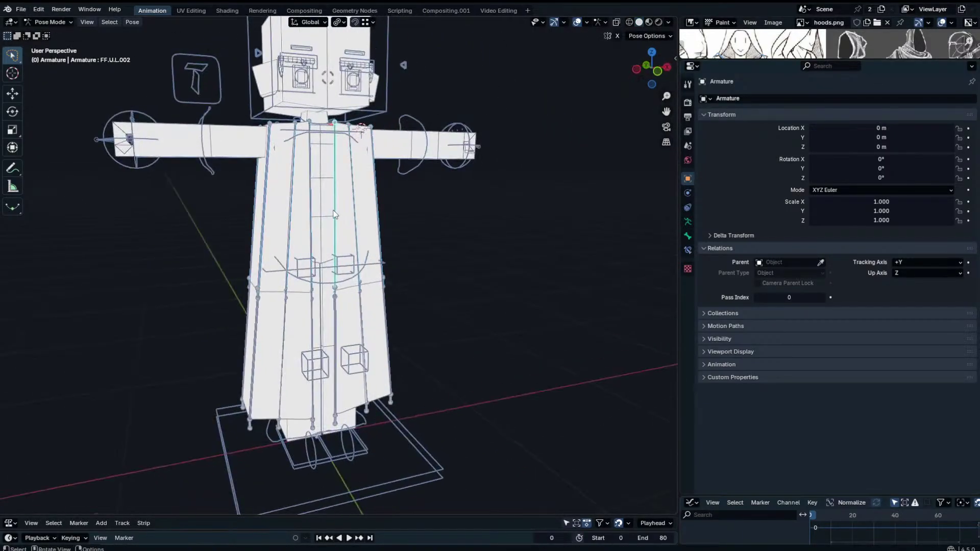
Add an Armature bone constraint with one target bone entry to FF.U.L.002.
{"action": "left_click", "coordinate": [687, 250]}
{"action": "left_click", "coordinate": [759, 99]}
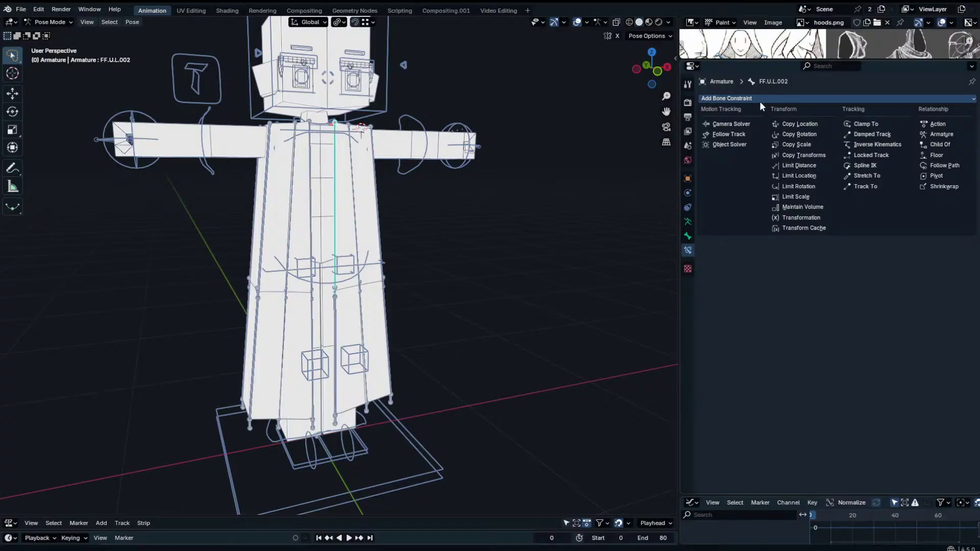
{"action": "left_click", "coordinate": [941, 133]}
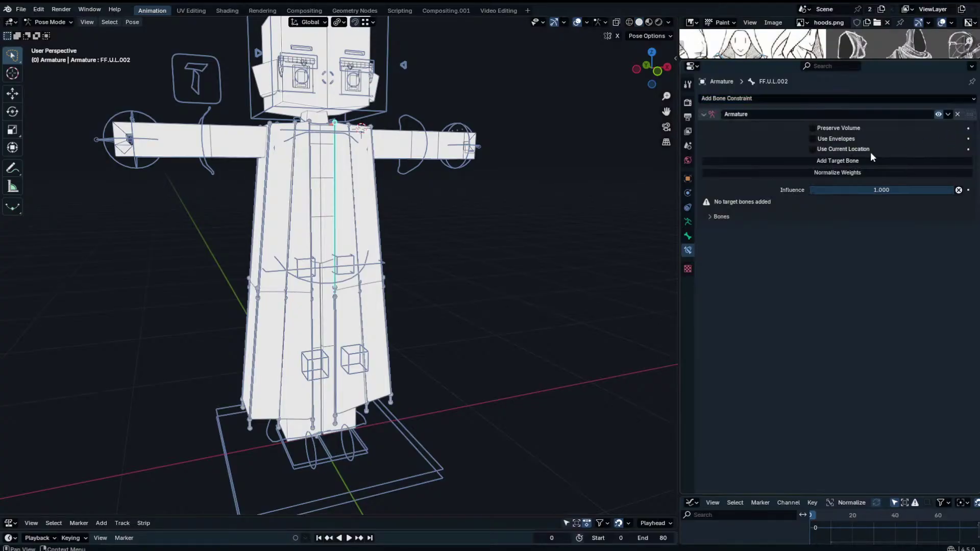
{"action": "left_click", "coordinate": [840, 161]}
Try the cloak's own Armature as the constraint target and search its bones for "be".
{"action": "left_click", "coordinate": [790, 222]}
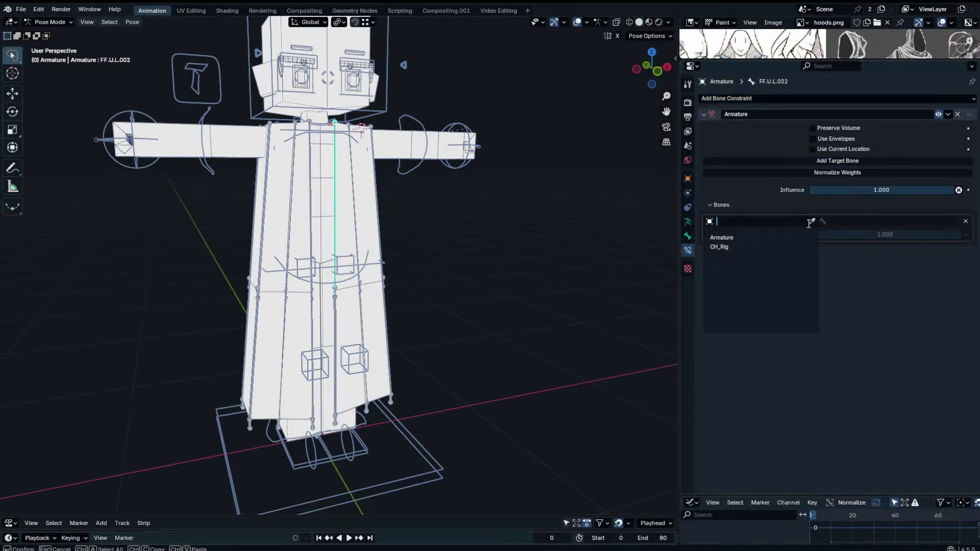
{"action": "left_click", "coordinate": [755, 237]}
{"action": "left_click", "coordinate": [854, 221]}
{"action": "type", "text": "B"}
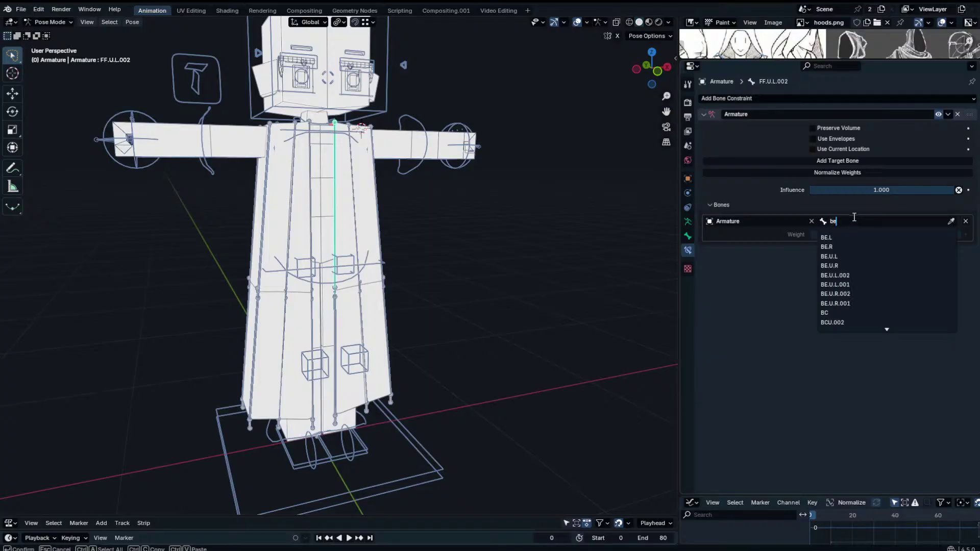
{"action": "type", "text": "e"}
{"action": "key", "text": "Escape"}
Set the Armature constraint's target to CH_Rig and its bone to BB_Torso.
{"action": "left_click", "coordinate": [755, 220]}
{"action": "left_click", "coordinate": [724, 248]}
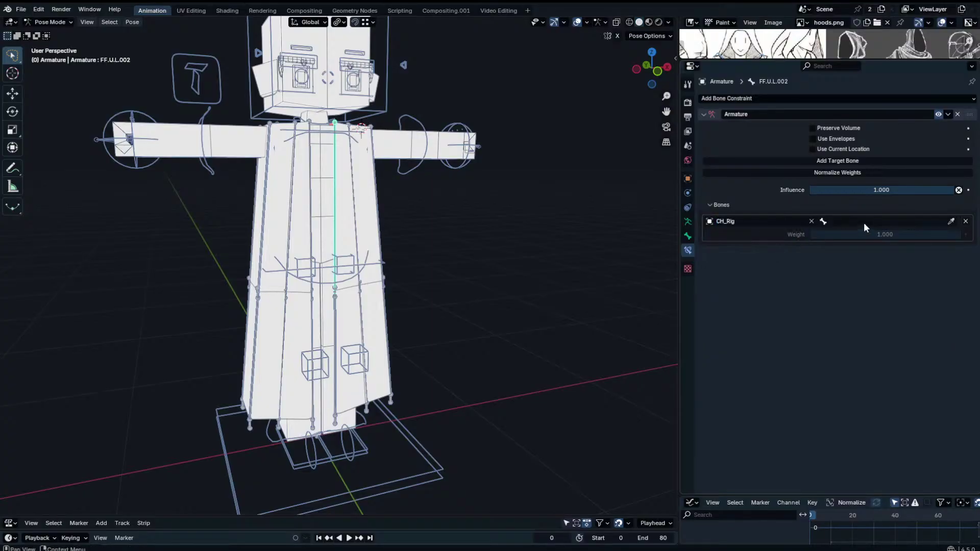
{"action": "left_click", "coordinate": [865, 221]}
{"action": "type", "text": "bb"}
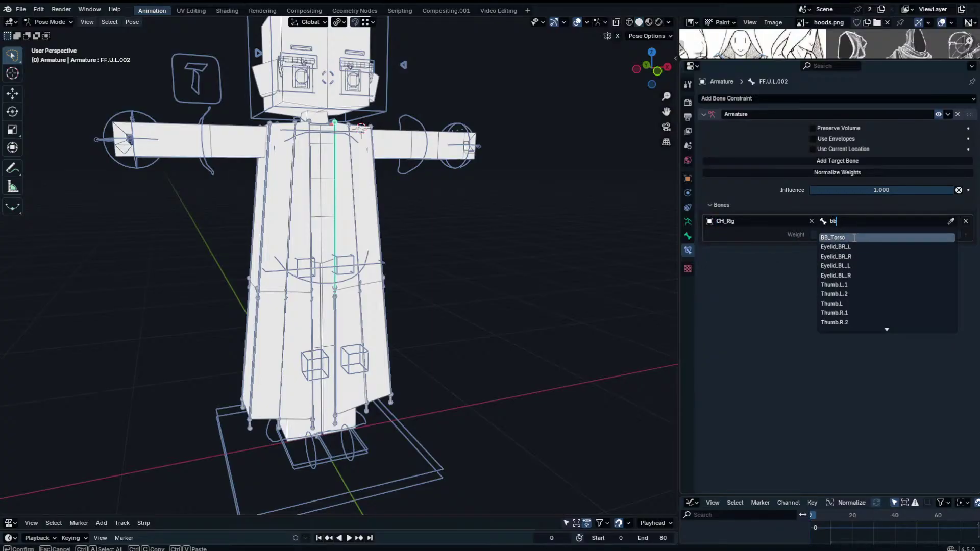
{"action": "left_click", "coordinate": [832, 237]}
Test-rotate CH_Rig's Chest bone about the global X axis to check the BB_Torso constraint on the cloak.
{"action": "left_click", "coordinate": [351, 135]}
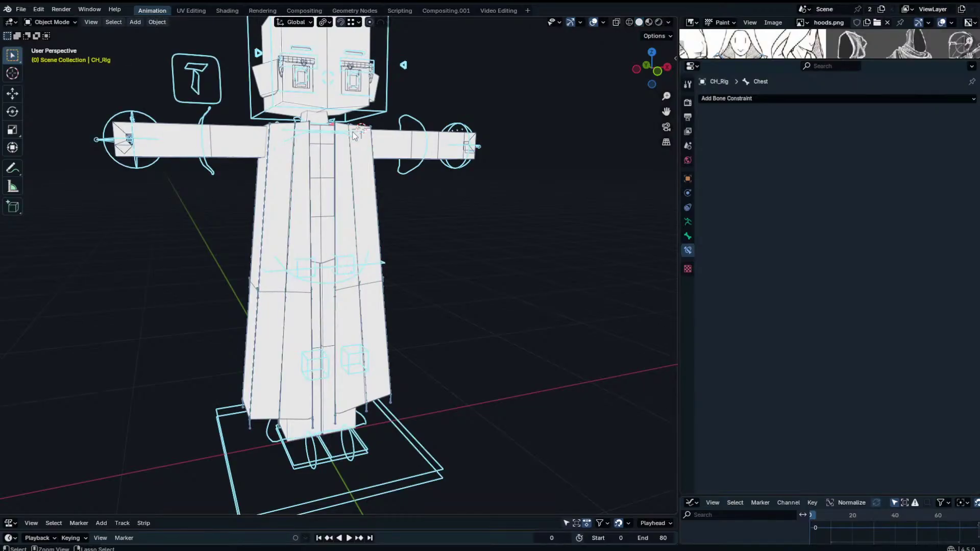
{"action": "key", "text": "r"}
{"action": "key", "text": "x"}
{"action": "middle_click_drag", "start_coordinate": [346, 79], "coordinate": [446, 101]}
{"action": "right_click", "coordinate": [425, 132]}
{"action": "key", "text": "r"}
{"action": "key", "text": "x"}
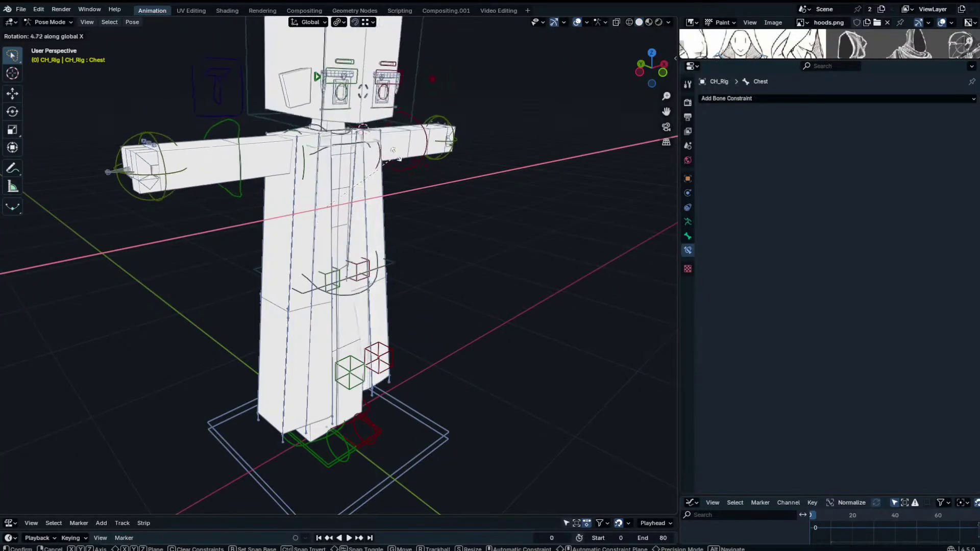
{"action": "right_click", "coordinate": [360, 183]}
Return to the cloak armature's Pose Mode and set the Bendy Bones segments of FF.U.L.002 to 32.
{"action": "key", "text": "ctrl+Tab"}
{"action": "left_click", "coordinate": [353, 182]}
{"action": "key", "text": "ctrl+Tab"}
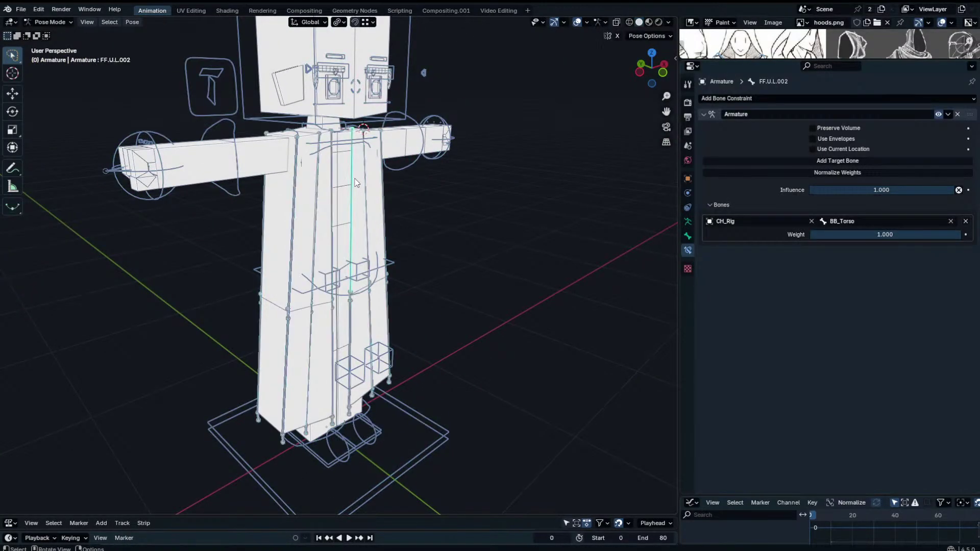
{"action": "left_click", "coordinate": [352, 181]}
{"action": "left_click", "coordinate": [687, 235]}
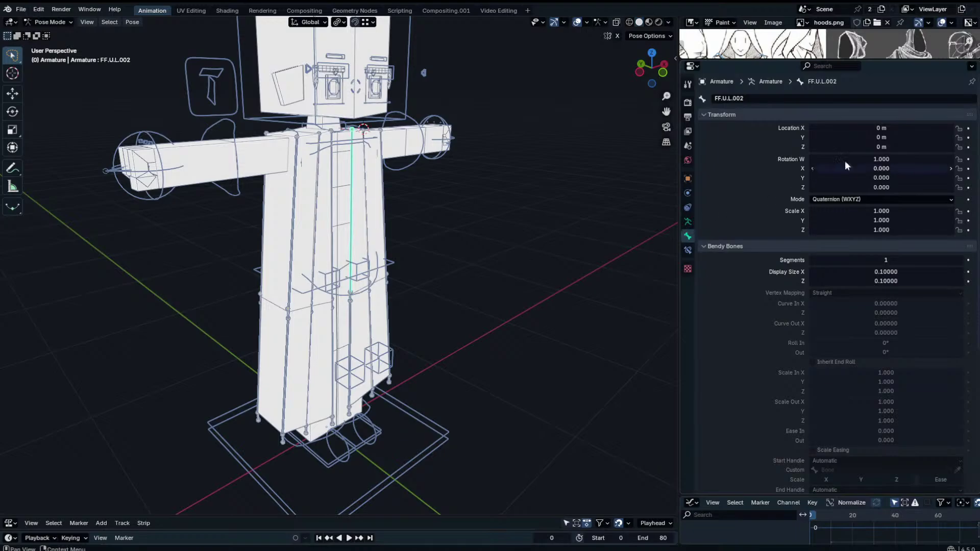
{"action": "left_click_drag", "start_coordinate": [885, 261], "coordinate": [949, 260]}
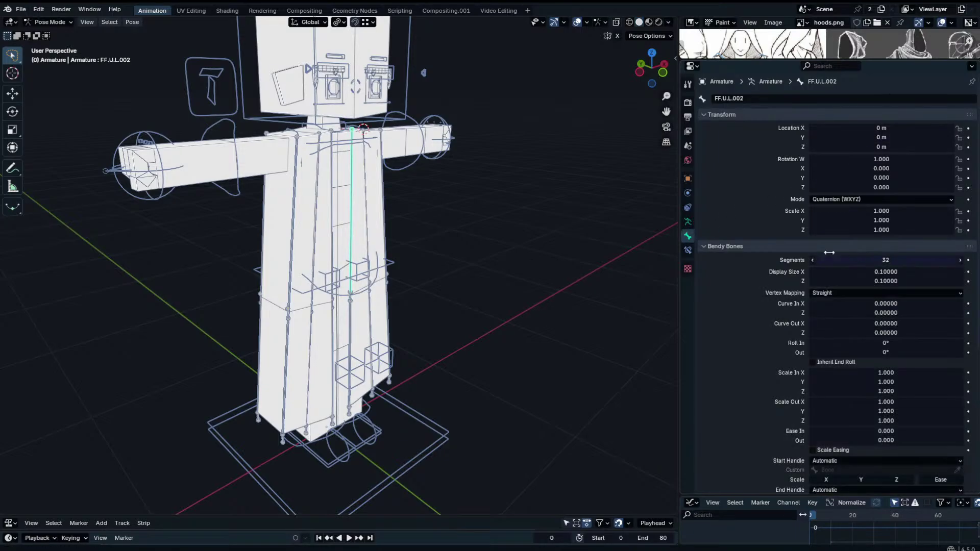
Test-rotate the Chest bone about X to check how the cloak strip bends with the segmented bone.
{"action": "key", "text": "ctrl+Tab"}
{"action": "left_click", "coordinate": [338, 152]}
{"action": "key", "text": "ctrl+Tab"}
{"action": "left_click", "coordinate": [342, 146]}
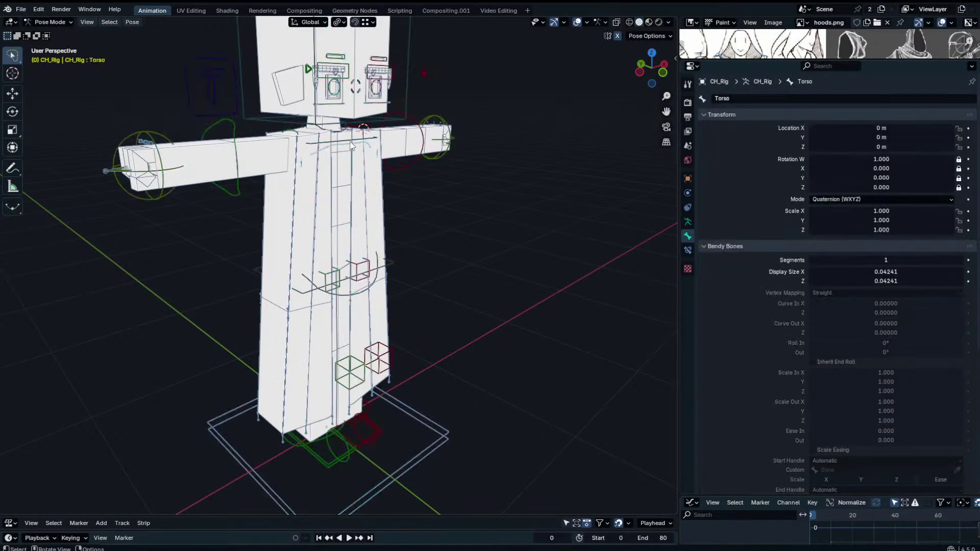
{"action": "left_click", "coordinate": [345, 140]}
{"action": "key", "text": "r"}
{"action": "key", "text": "x"}
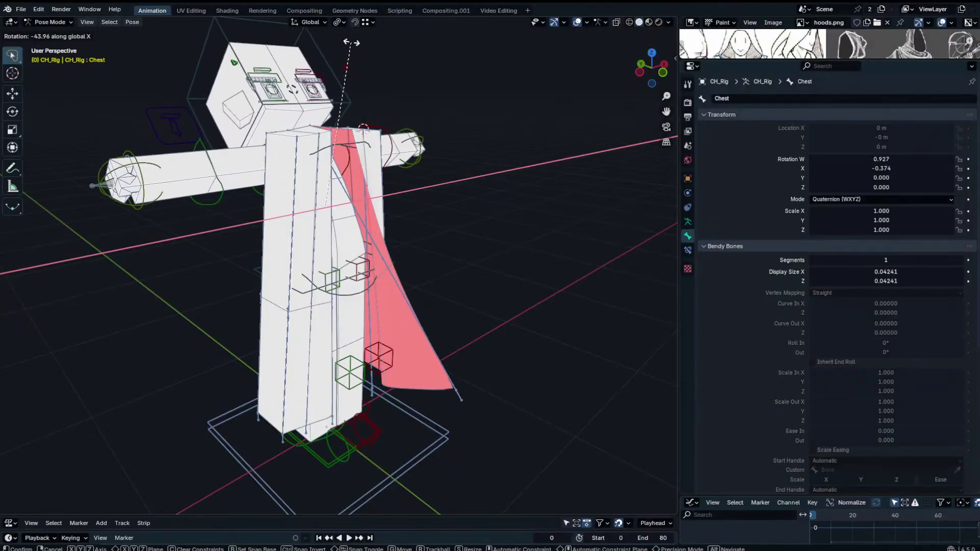
{"action": "right_click", "coordinate": [350, 47]}
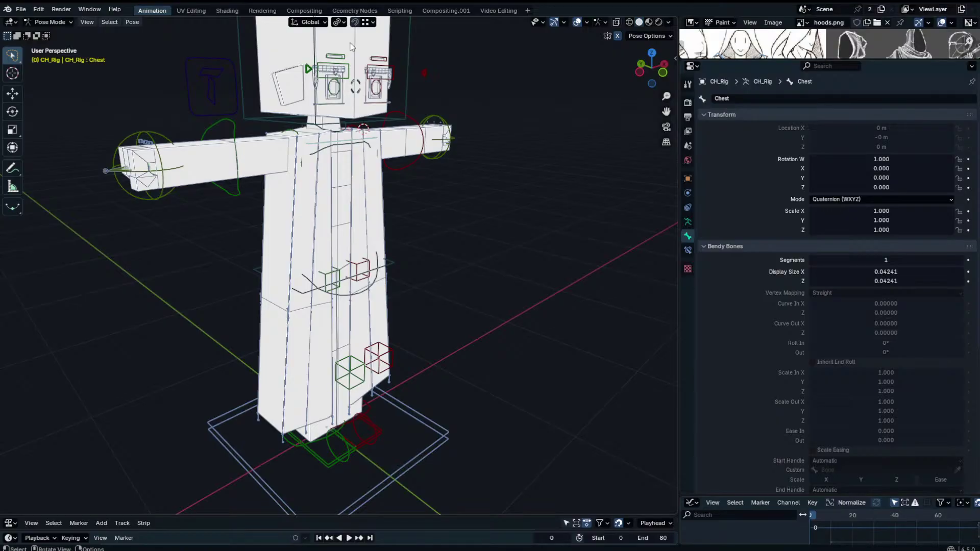
Examine the cloak from the front and briefly check the Plane mesh in Edit Mode.
{"action": "middle_click_drag", "start_coordinate": [529, 224], "coordinate": [535, 255], "text": "ctrl"}
{"action": "middle_click_drag", "start_coordinate": [535, 255], "coordinate": [498, 209]}
{"action": "middle_click_drag", "start_coordinate": [498, 209], "coordinate": [469, 232]}
{"action": "key", "text": "ctrl+Tab"}
{"action": "left_click", "coordinate": [342, 179]}
{"action": "key", "text": "Tab"}
{"action": "middle_click_drag", "start_coordinate": [342, 179], "coordinate": [328, 175]}
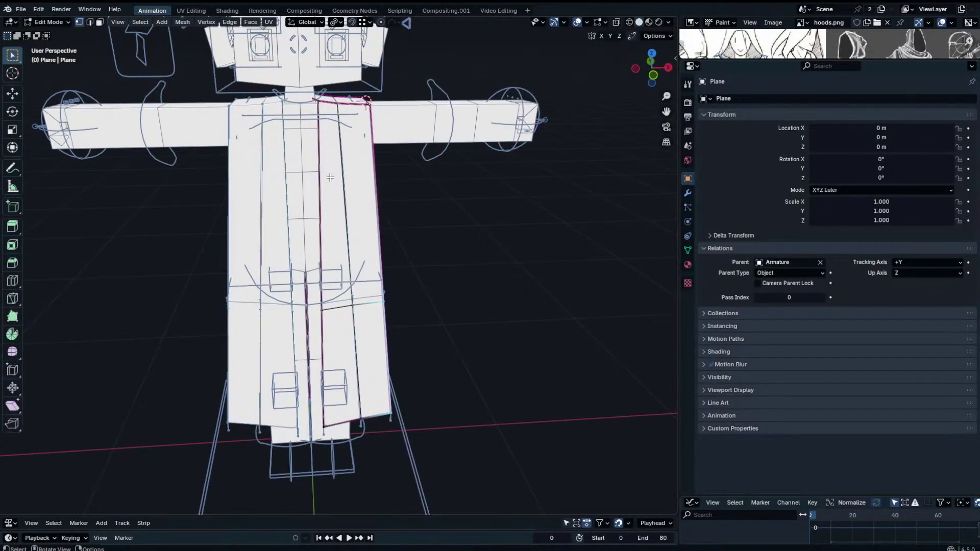
{"action": "key", "text": "Tab"}
Isolate the cloak armature in Pose Mode and copy FF.U.L.002's Armature constraint to the other selected upper cloak bones.
{"action": "left_click", "coordinate": [321, 182]}
{"action": "key", "text": "ctrl+Tab"}
{"action": "left_click", "coordinate": [322, 182]}
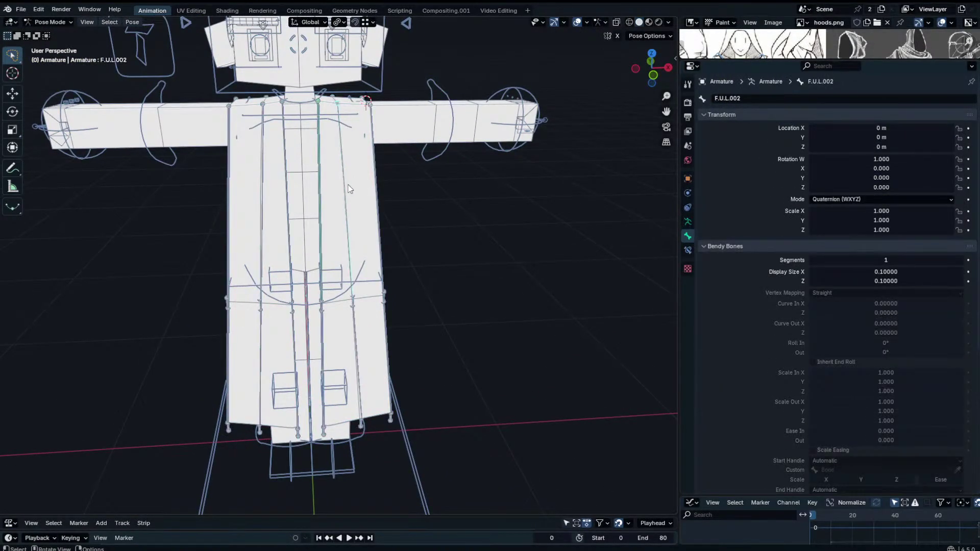
{"action": "middle_click_drag", "start_coordinate": [348, 189], "coordinate": [289, 201]}
{"action": "left_click", "coordinate": [351, 198], "text": "shift"}
{"action": "left_click", "coordinate": [363, 214], "text": "shift"}
{"action": "middle_click_drag", "start_coordinate": [364, 214], "coordinate": [359, 238]}
{"action": "key", "text": "KP_Divide"}
{"action": "left_click", "coordinate": [359, 238], "text": "shift"}
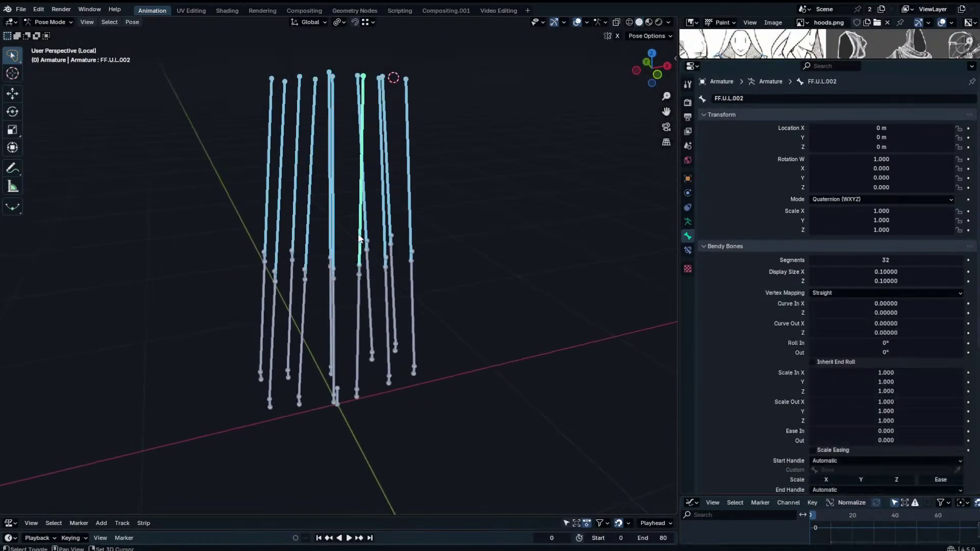
{"action": "left_click", "coordinate": [688, 250]}
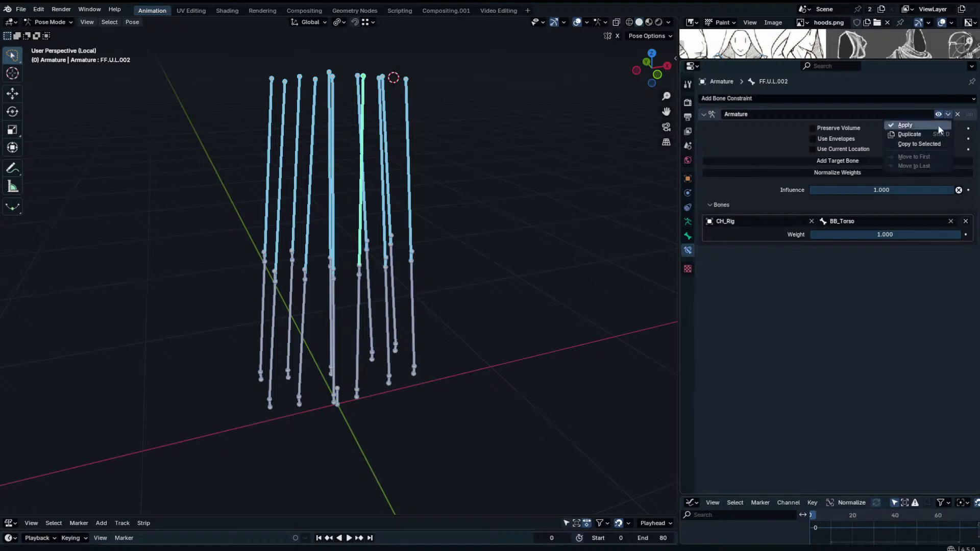
{"action": "left_click", "coordinate": [926, 144]}
Select all upper cloak bones and set their Bendy Bones segments to 32 together.
{"action": "middle_click_drag", "start_coordinate": [417, 197], "coordinate": [362, 175]}
{"action": "left_click_drag", "start_coordinate": [225, 176], "coordinate": [505, 131]}
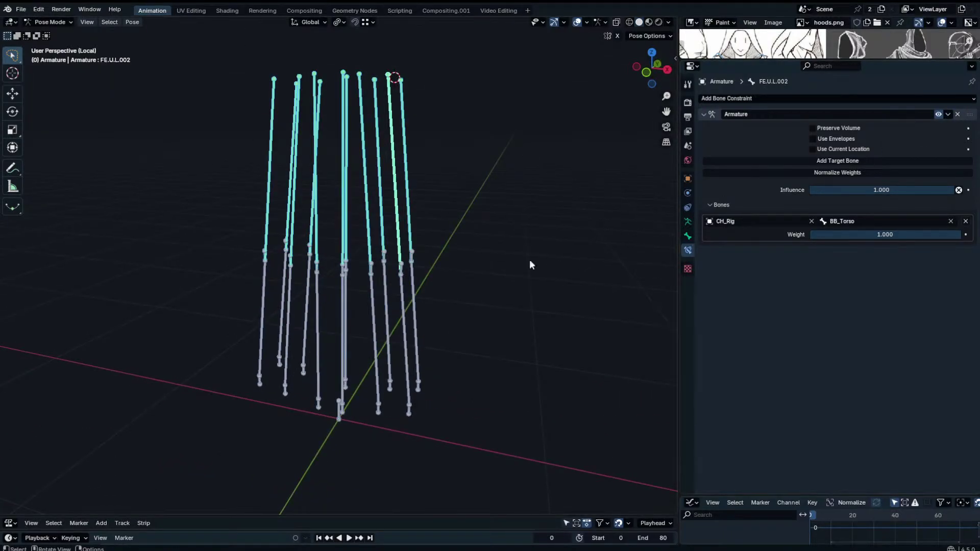
{"action": "left_click", "coordinate": [688, 236]}
{"action": "scroll", "coordinate": [813, 224], "scroll_direction": "down", "scroll_amount": 2}
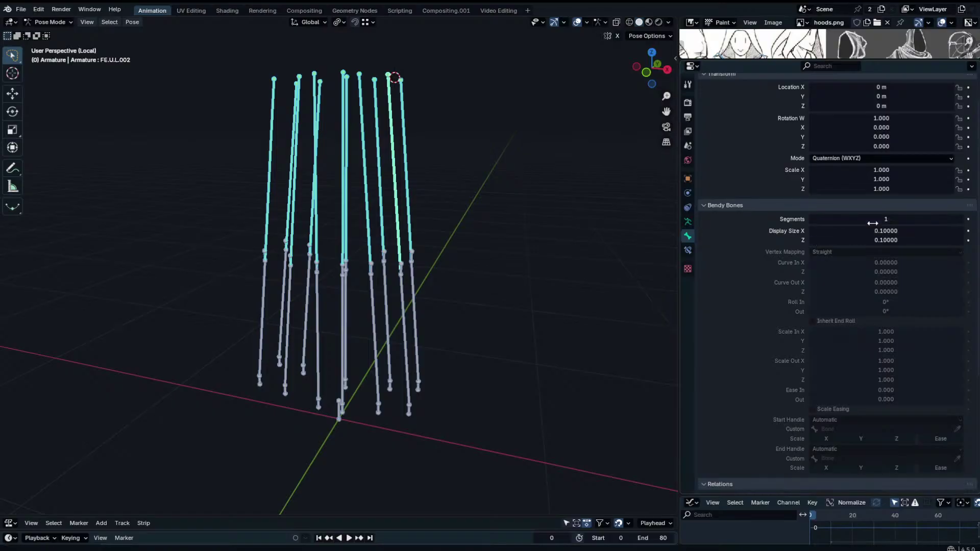
{"action": "left_click_drag", "start_coordinate": [873, 223], "coordinate": [954, 223], "text": "alt"}
Set the viewport display of all selected upper cloak bones to B-Bone.
{"action": "left_click", "coordinate": [509, 171]}
{"action": "middle_click_drag", "start_coordinate": [509, 170], "coordinate": [495, 167]}
{"action": "left_click_drag", "start_coordinate": [504, 142], "coordinate": [245, 173]}
{"action": "left_click", "coordinate": [688, 250]}
{"action": "left_click", "coordinate": [688, 222]}
{"action": "scroll", "coordinate": [842, 306], "scroll_direction": "down", "scroll_amount": 4}
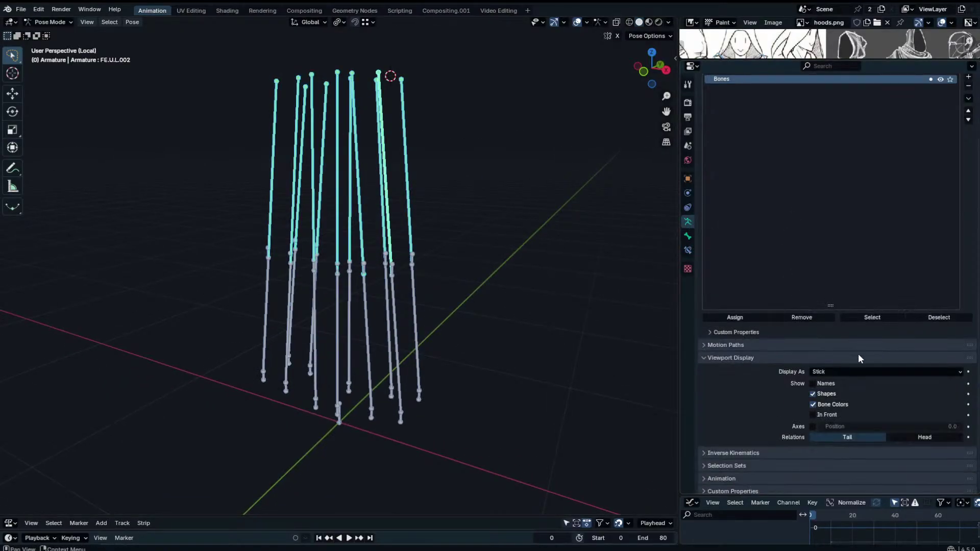
{"action": "left_click", "coordinate": [688, 236]}
{"action": "scroll", "coordinate": [788, 237], "scroll_direction": "down", "scroll_amount": 4}
{"action": "scroll", "coordinate": [766, 204], "scroll_direction": "up", "scroll_amount": 4}
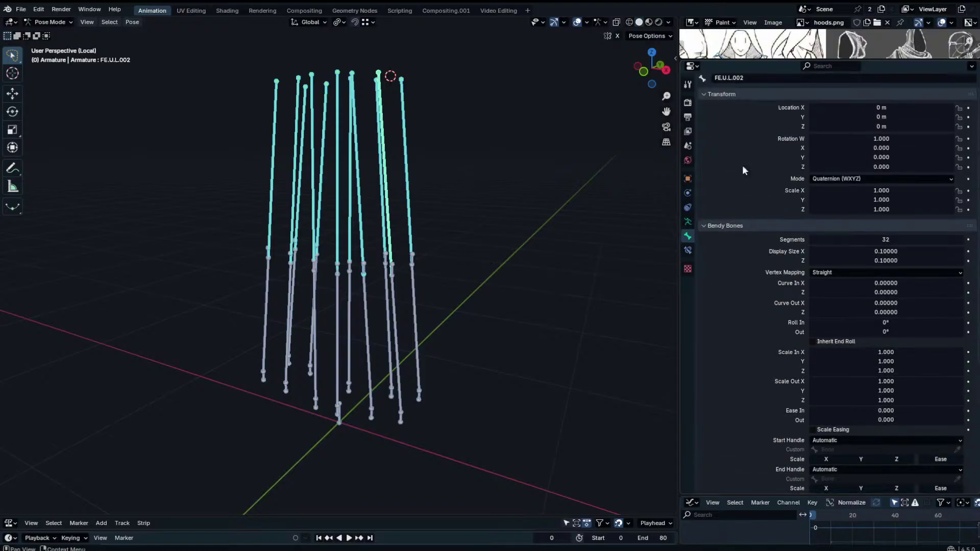
{"action": "left_click_drag", "start_coordinate": [740, 115], "coordinate": [734, 173]}
{"action": "left_click", "coordinate": [762, 177]}
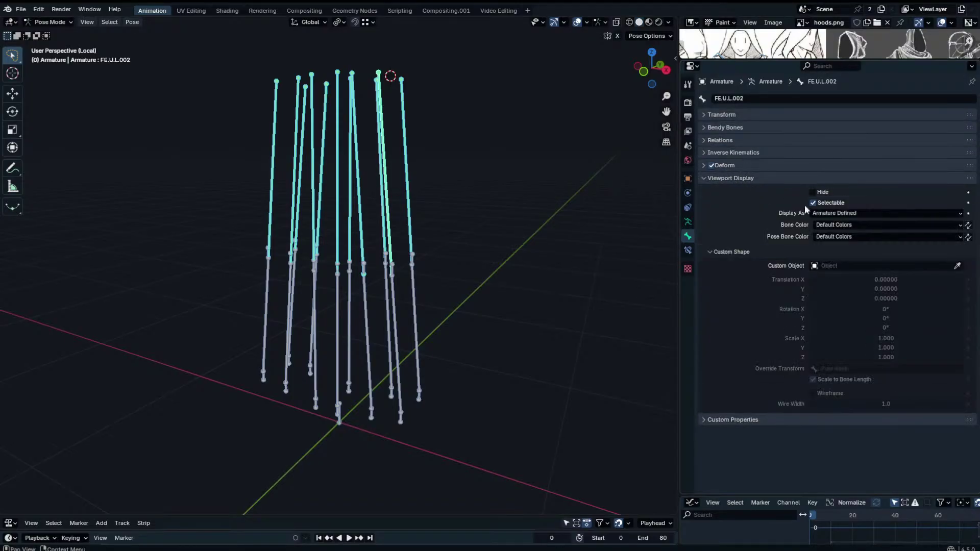
{"action": "left_click", "coordinate": [841, 215]}
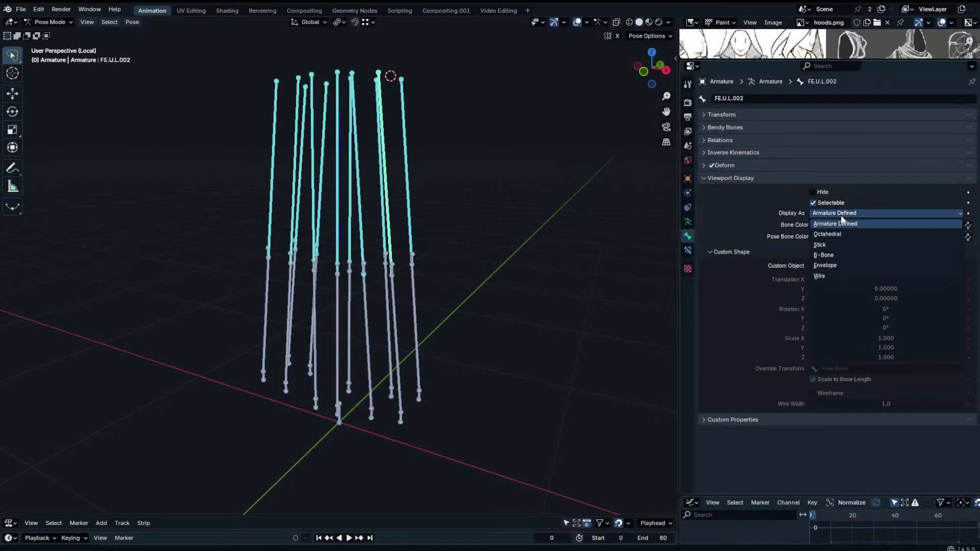
{"action": "left_click", "coordinate": [837, 252]}
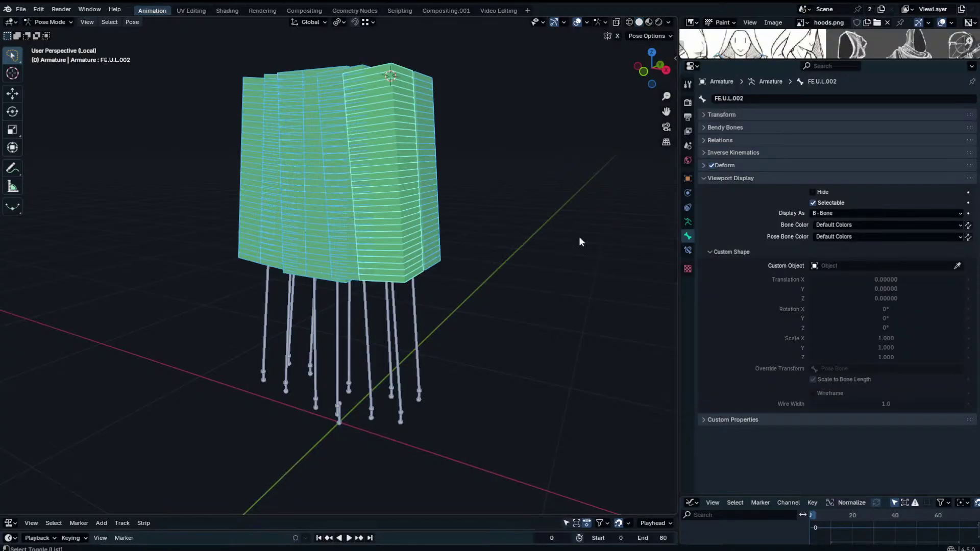
Scale the B-Bone display size of the upper cloak bones down to thin strips, then leave the isolated view.
{"action": "key", "text": "ctrl+alt+s"}
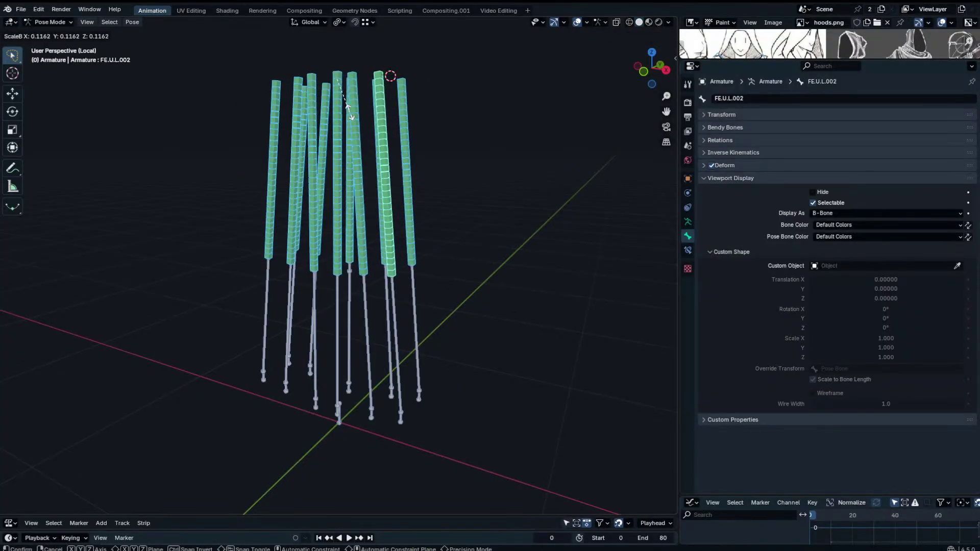
{"action": "left_click", "coordinate": [339, 98]}
{"action": "middle_click_drag", "start_coordinate": [414, 143], "coordinate": [474, 163]}
{"action": "key", "text": "KP_Divide"}
Test-rotate CH_Rig's Chest bone about the global X axis to lean the torso forward and check the cloak's bend.
{"action": "key", "text": "ctrl+Tab"}
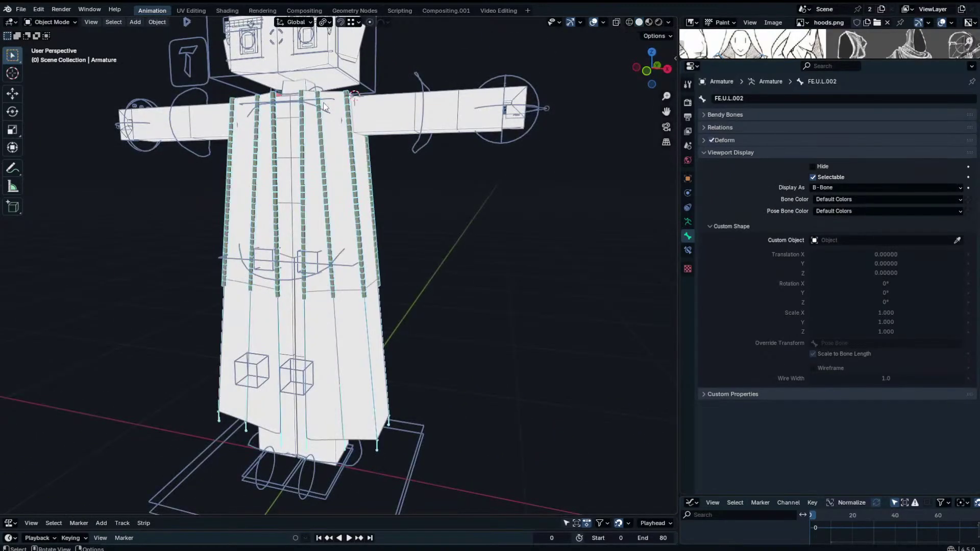
{"action": "left_click", "coordinate": [329, 101]}
{"action": "key", "text": "ctrl+Tab"}
{"action": "middle_click_drag", "start_coordinate": [330, 101], "coordinate": [380, 141]}
{"action": "key", "text": "r"}
{"action": "key", "text": "x"}
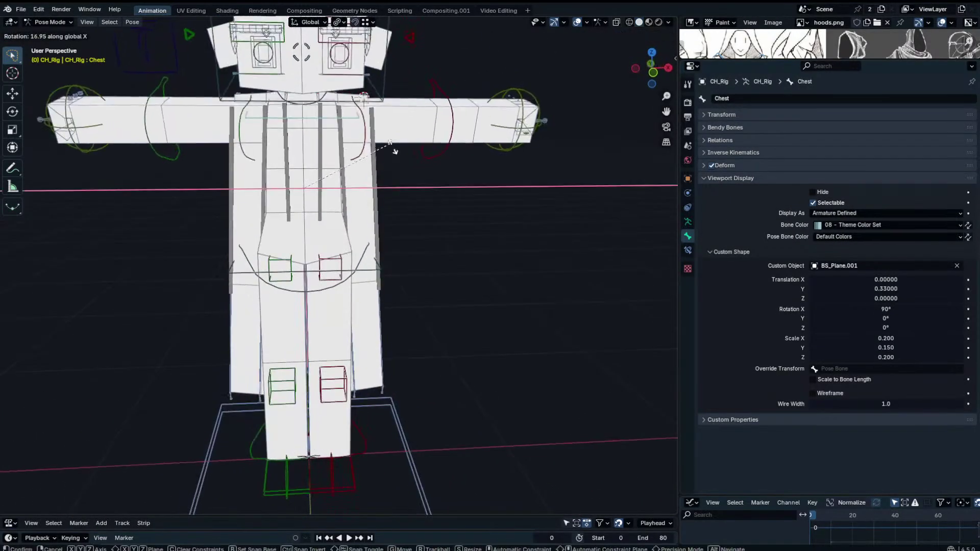
{"action": "right_click", "coordinate": [375, 170]}
{"action": "middle_click_drag", "start_coordinate": [444, 176], "coordinate": [397, 184]}
{"action": "key", "text": "r"}
{"action": "key", "text": "x"}
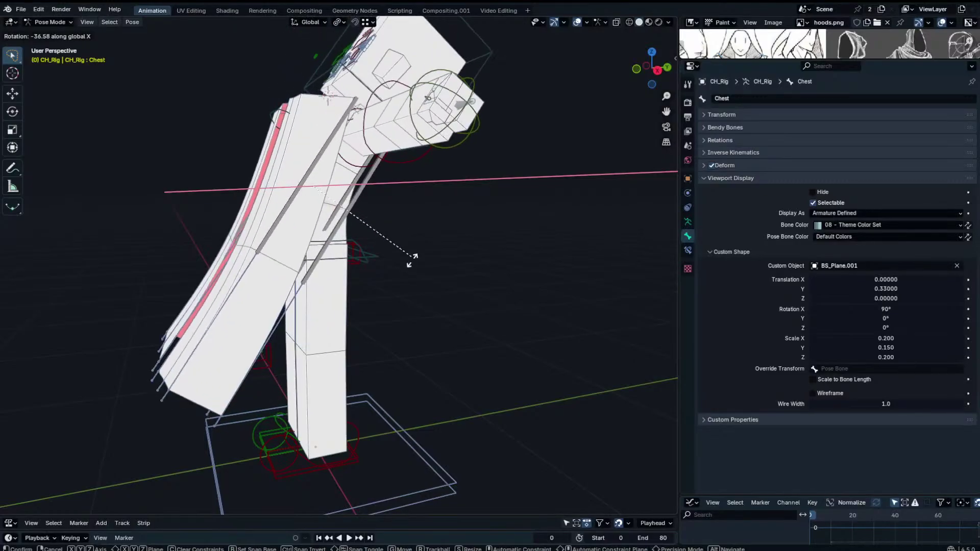
{"action": "left_click", "coordinate": [409, 328]}
Inspect the upper cloak bones in the leaning pose, then undo the Chest bone's test rotation.
{"action": "key", "text": "ctrl+Tab"}
{"action": "left_click", "coordinate": [341, 201]}
{"action": "left_click", "coordinate": [350, 206]}
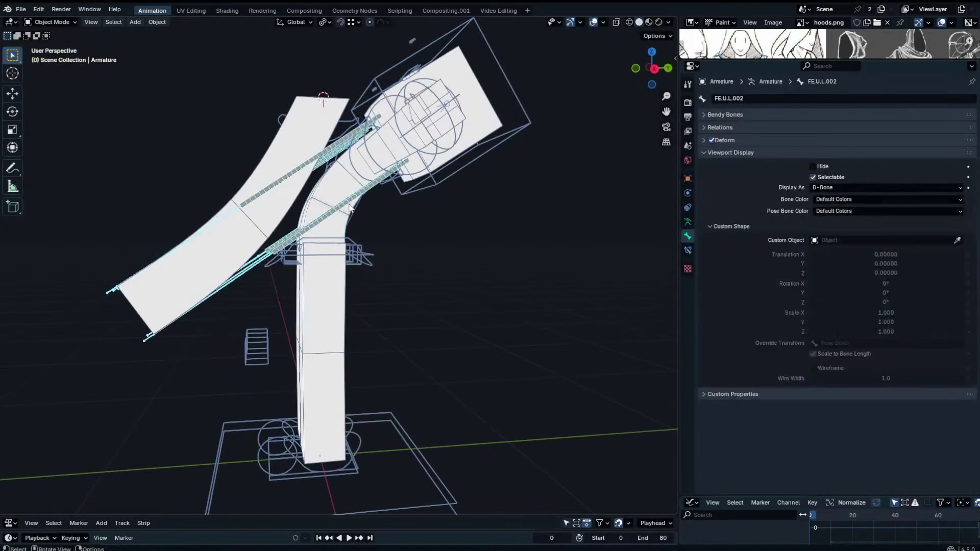
{"action": "key", "text": "ctrl+Tab"}
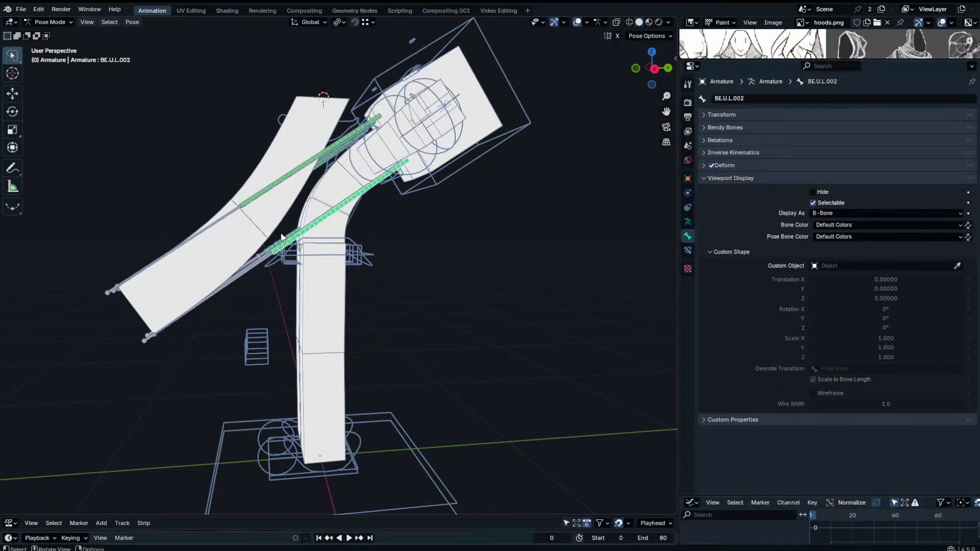
{"action": "key", "text": "r"}
{"action": "right_click", "coordinate": [422, 183]}
{"action": "middle_click_drag", "start_coordinate": [360, 228], "coordinate": [420, 235]}
{"action": "scroll", "coordinate": [391, 208], "scroll_direction": "down", "scroll_amount": 3}
{"action": "middle_click_drag", "start_coordinate": [390, 206], "coordinate": [336, 221]}
{"action": "left_click", "coordinate": [358, 185]}
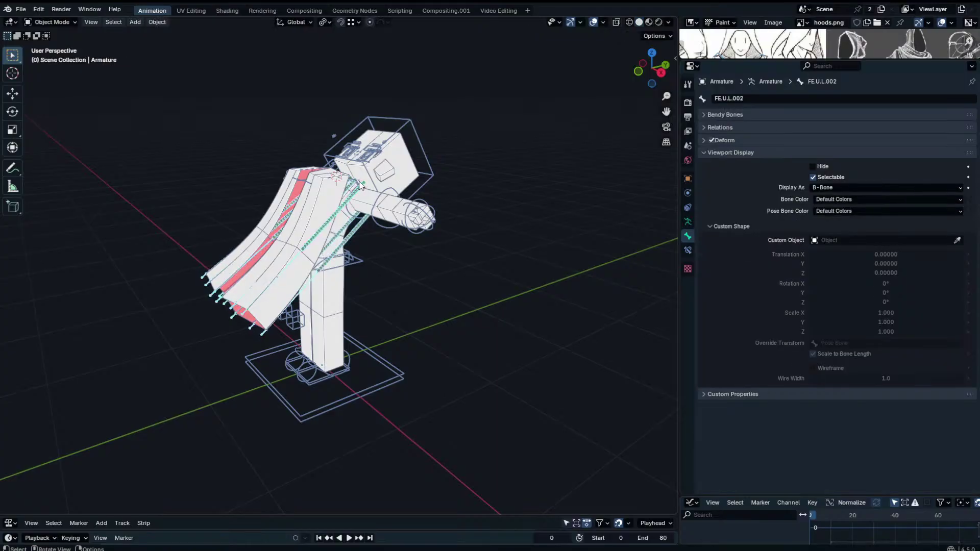
{"action": "key", "text": "ctrl+z"}
{"action": "key", "text": "ctrl+z"}
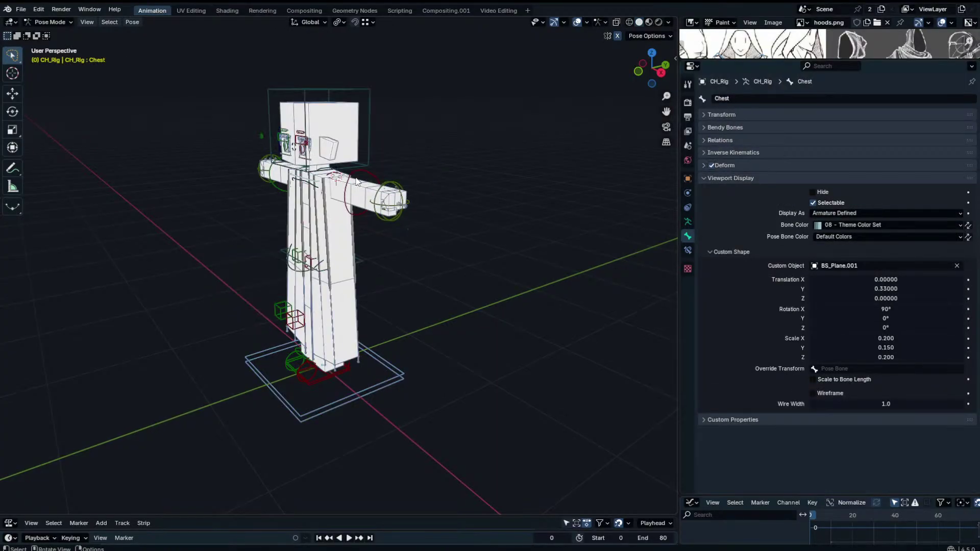
Select the upper cloak bones in Edit Mode from the front view and duplicate them in place.
{"action": "key", "text": "ctrl+Tab"}
{"action": "left_click", "coordinate": [336, 226]}
{"action": "middle_click_drag", "start_coordinate": [336, 227], "coordinate": [371, 233]}
{"action": "key", "text": "KP_1"}
{"action": "key", "text": "Tab"}
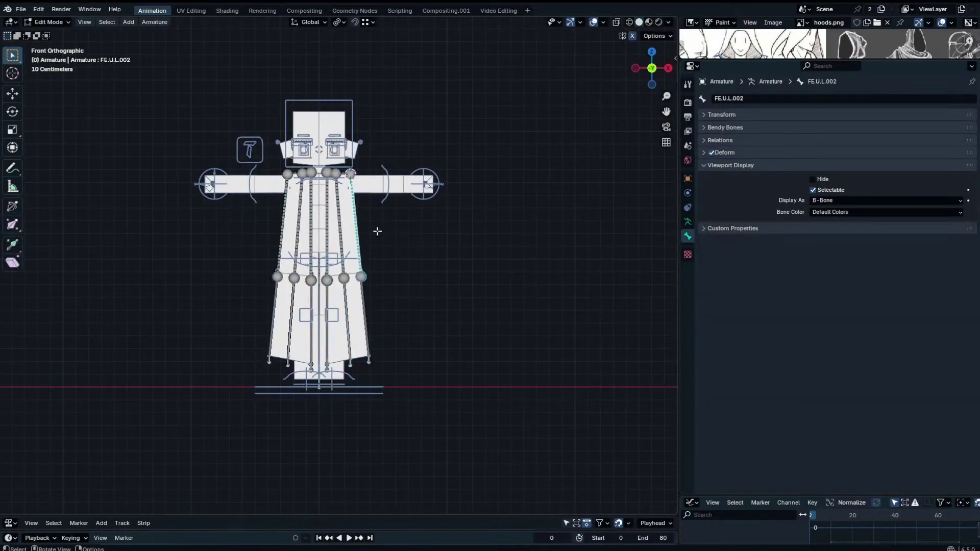
{"action": "scroll", "coordinate": [376, 229], "scroll_direction": "up", "scroll_amount": 5}
{"action": "left_click_drag", "start_coordinate": [464, 172], "coordinate": [126, 195]}
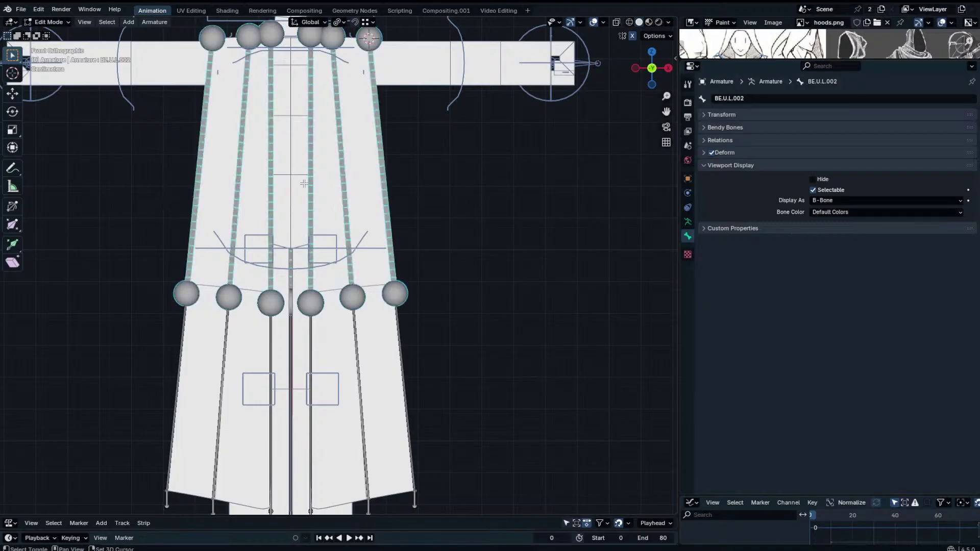
{"action": "middle_click_drag", "start_coordinate": [356, 191], "coordinate": [394, 243], "text": "shift"}
{"action": "key", "text": "shift+d"}
{"action": "right_click", "coordinate": [410, 232]}
{"action": "key", "text": "g"}
{"action": "key", "text": "z"}
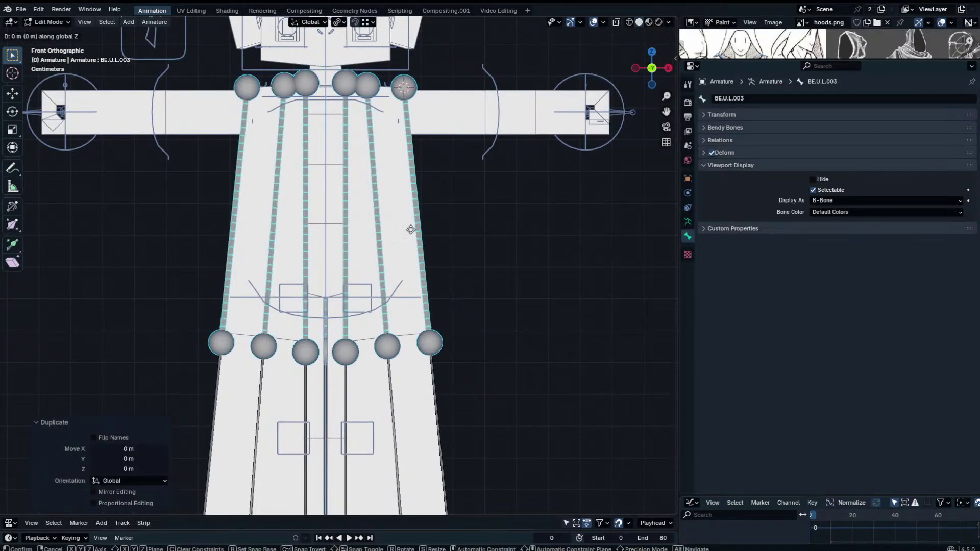
{"action": "right_click", "coordinate": [392, 118]}
{"action": "left_click", "coordinate": [315, 22]}
{"action": "key", "text": "g"}
{"action": "key", "text": "z"}
{"action": "key", "text": "x"}
{"action": "key", "text": "y"}
{"action": "key", "text": "y"}
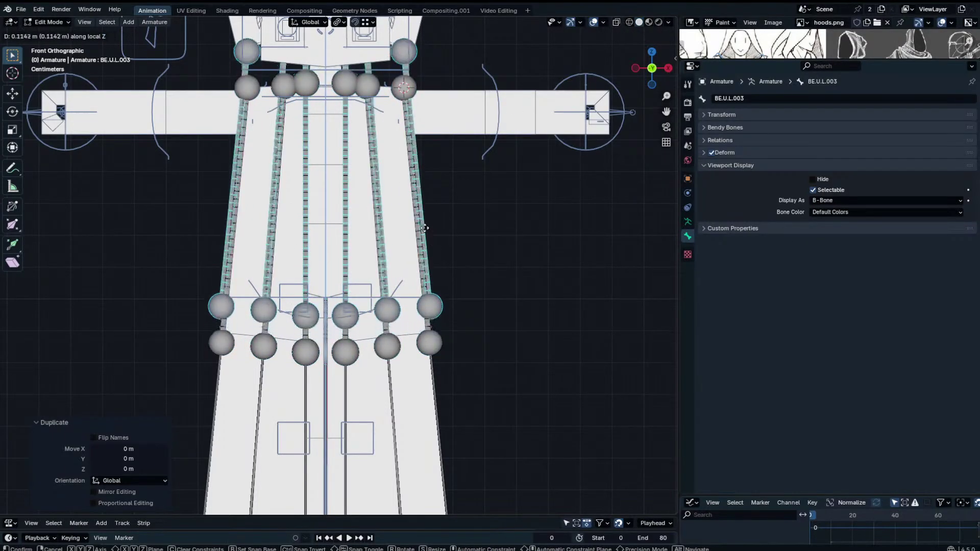
{"action": "key", "text": "Escape"}
Switch the transform orientation to Normal and move the duplicated bones about -0.85 m along their Y axis.
{"action": "left_click", "coordinate": [308, 22]}
{"action": "left_click", "coordinate": [310, 75]}
{"action": "key", "text": "g"}
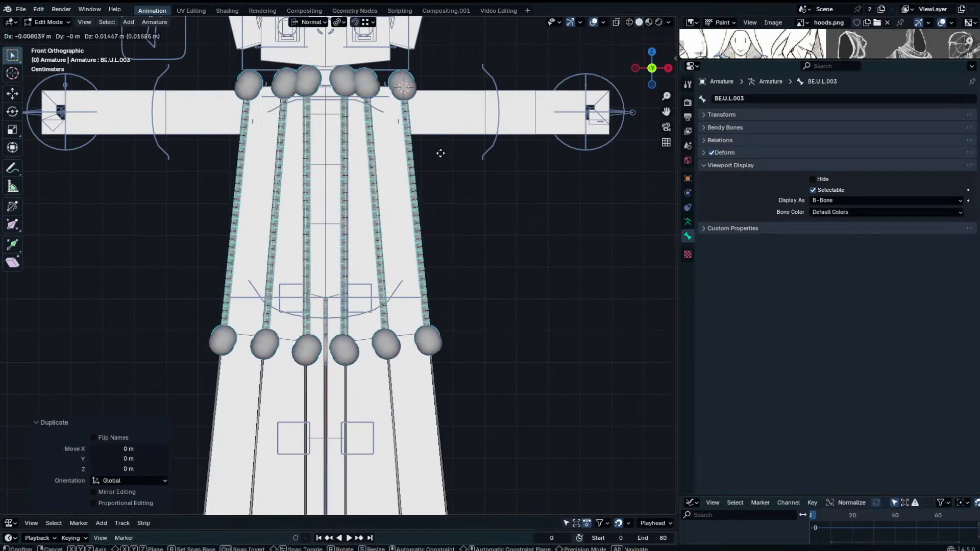
{"action": "key", "text": "x"}
{"action": "key", "text": "y"}
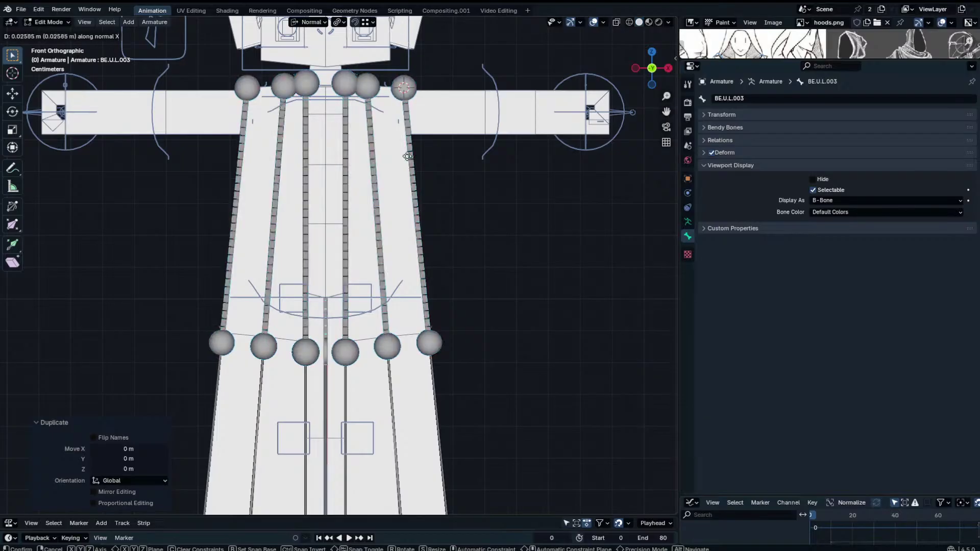
{"action": "left_click", "coordinate": [371, 380]}
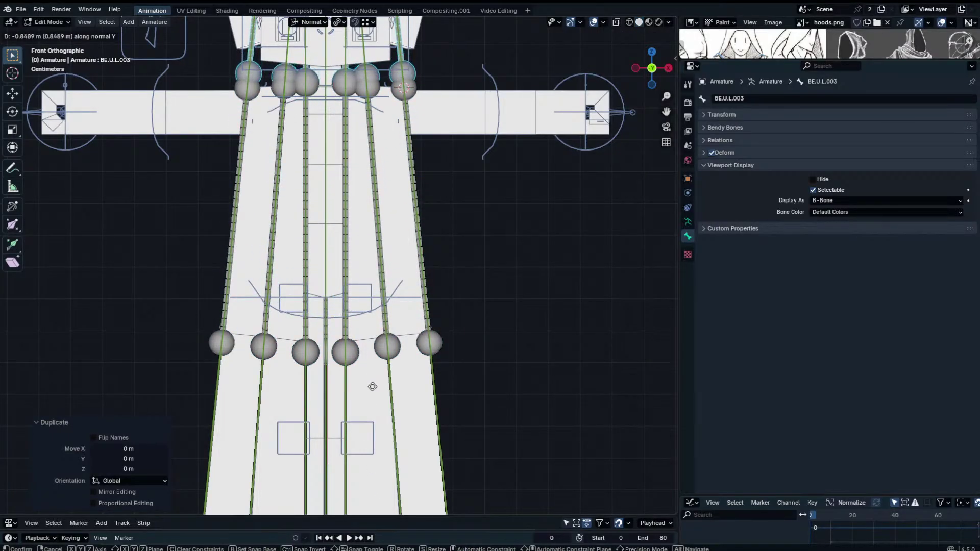
Scale the duplicated bones to 0.066 and move them about 0.76 m along normal Y, just above the upper bones.
{"action": "scroll", "coordinate": [554, 243], "scroll_direction": "down", "scroll_amount": 5}
{"action": "key", "text": "s"}
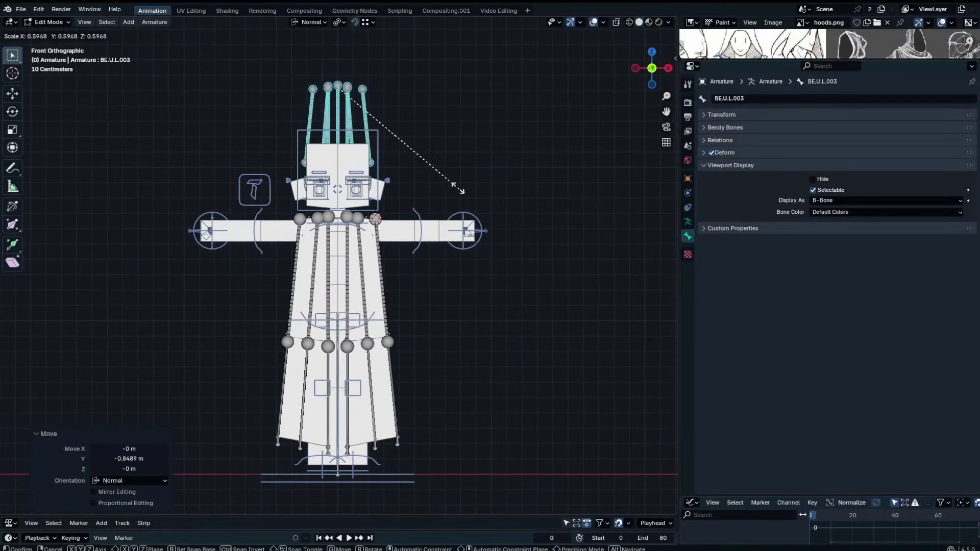
{"action": "left_click", "coordinate": [364, 128]}
{"action": "key", "text": "g"}
{"action": "key", "text": "y"}
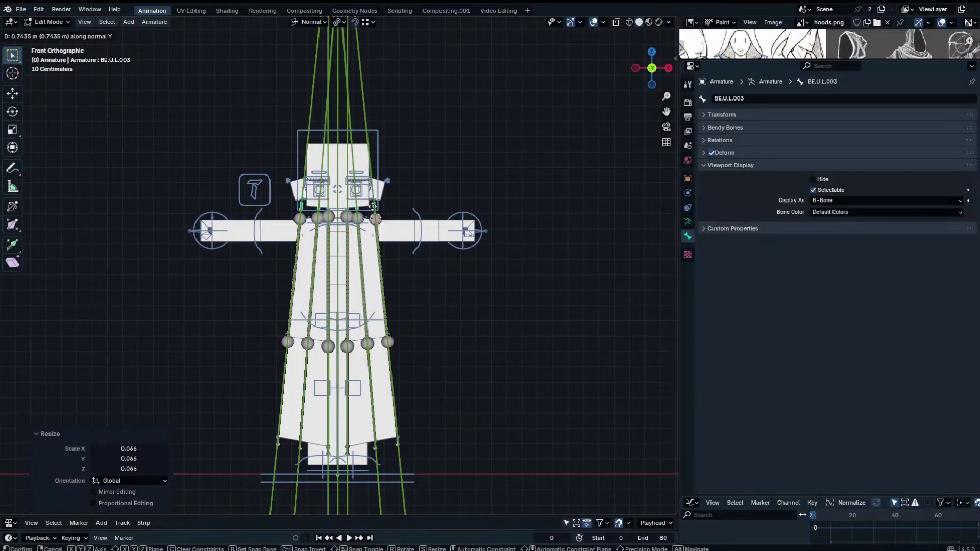
{"action": "left_click", "coordinate": [375, 210]}
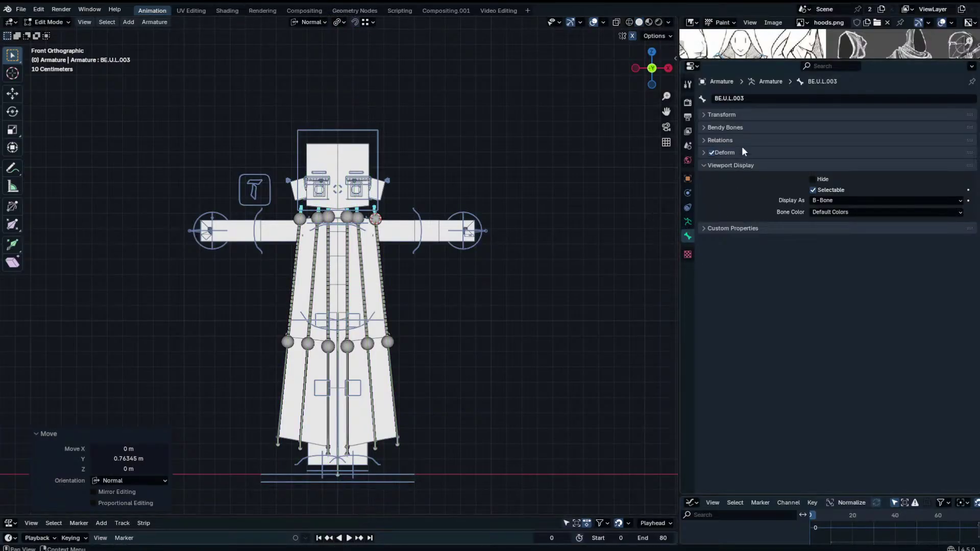
Move the upper cloak bones and their short copies to a new bone collection named BB and hide the Bones collection.
{"action": "left_click", "coordinate": [725, 128]}
{"action": "scroll", "coordinate": [309, 276], "scroll_direction": "up", "scroll_amount": 3}
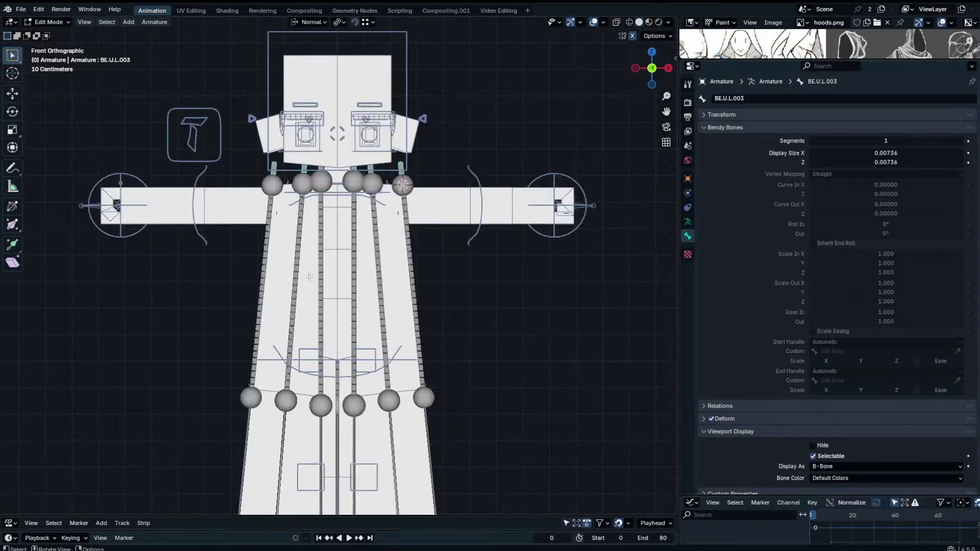
{"action": "scroll", "coordinate": [364, 249], "scroll_direction": "down", "scroll_amount": 2}
{"action": "left_click_drag", "start_coordinate": [493, 286], "coordinate": [100, 251]}
{"action": "key", "text": "m"}
{"action": "left_click", "coordinate": [384, 304]}
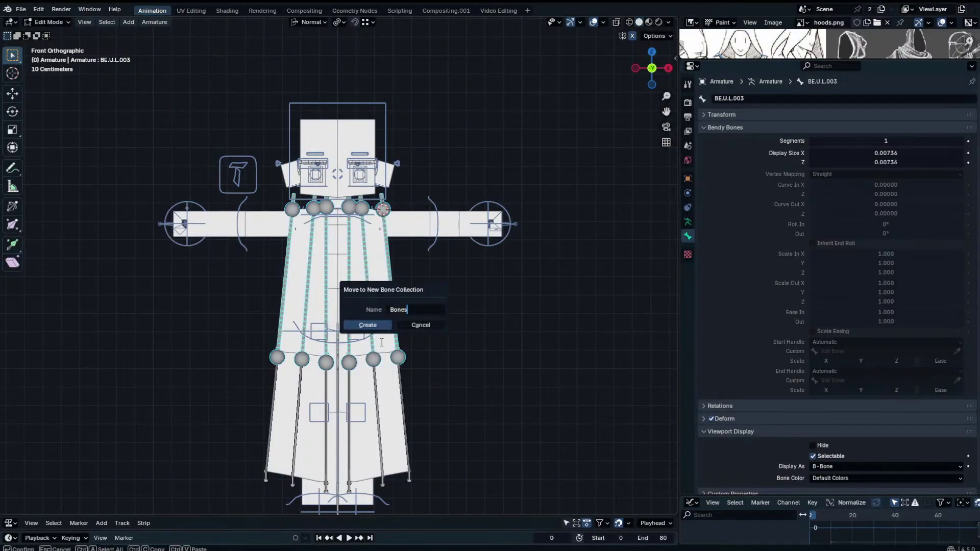
{"action": "key", "text": "Return"}
{"action": "left_click", "coordinate": [687, 223]}
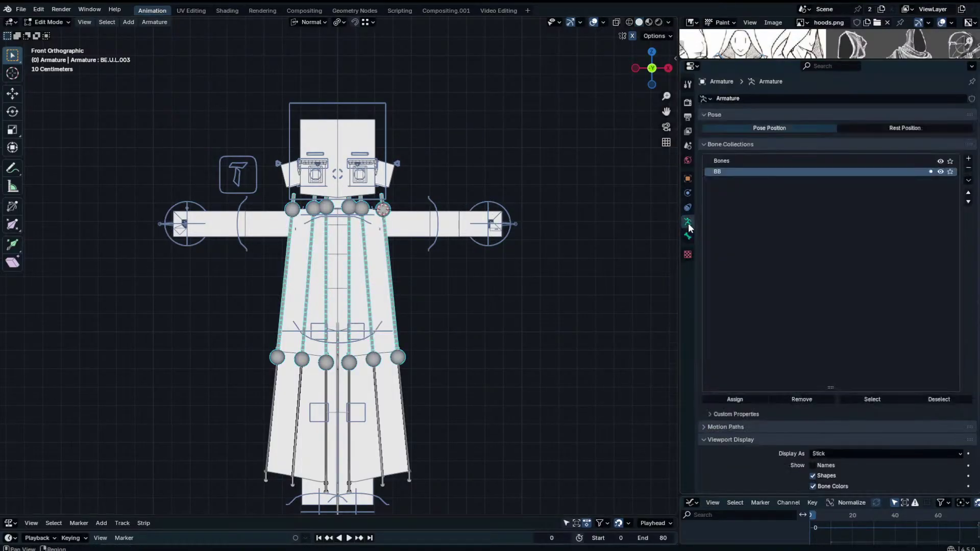
{"action": "left_click", "coordinate": [940, 161]}
Duplicate the short bones above the upper cloak bones and move the copies about 0.93 m along normal Y to the lower ends.
{"action": "scroll", "coordinate": [462, 260], "scroll_direction": "down", "scroll_amount": 1}
{"action": "scroll", "coordinate": [461, 260], "scroll_direction": "up", "scroll_amount": 3}
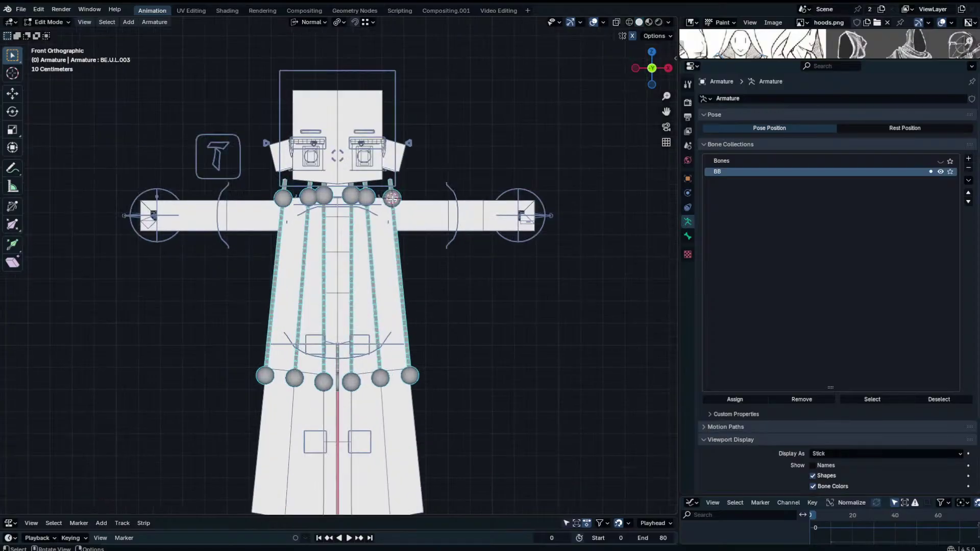
{"action": "key", "text": "b"}
{"action": "left_click_drag", "start_coordinate": [431, 187], "coordinate": [233, 152]}
{"action": "key", "text": "b"}
{"action": "key", "text": "Tab"}
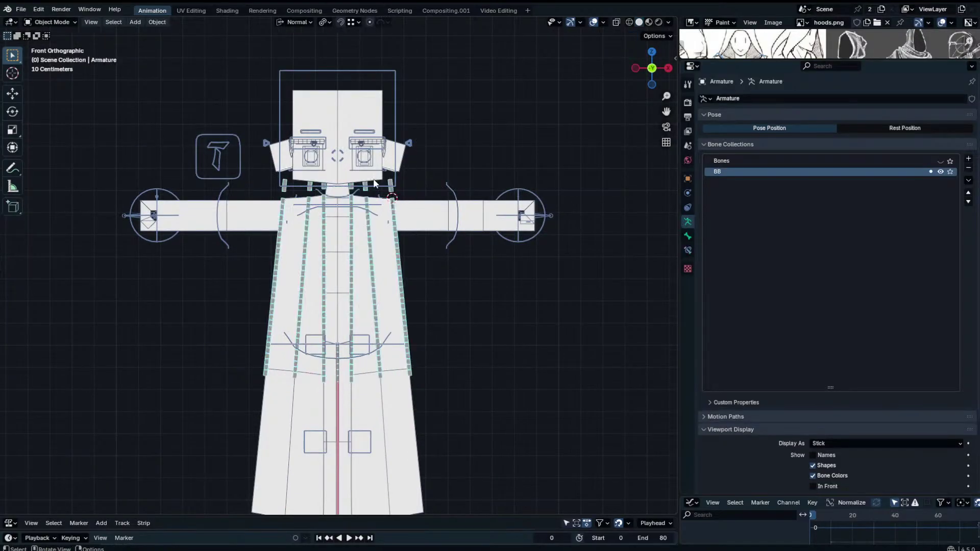
{"action": "left_click", "coordinate": [375, 177]}
{"action": "left_click", "coordinate": [389, 188]}
{"action": "left_click", "coordinate": [389, 188]}
{"action": "key", "text": "ctrl+Tab"}
{"action": "key", "text": "b"}
{"action": "left_click_drag", "start_coordinate": [408, 191], "coordinate": [180, 172]}
{"action": "key", "text": "Tab"}
{"action": "key", "text": "shift+d"}
{"action": "key", "text": "x"}
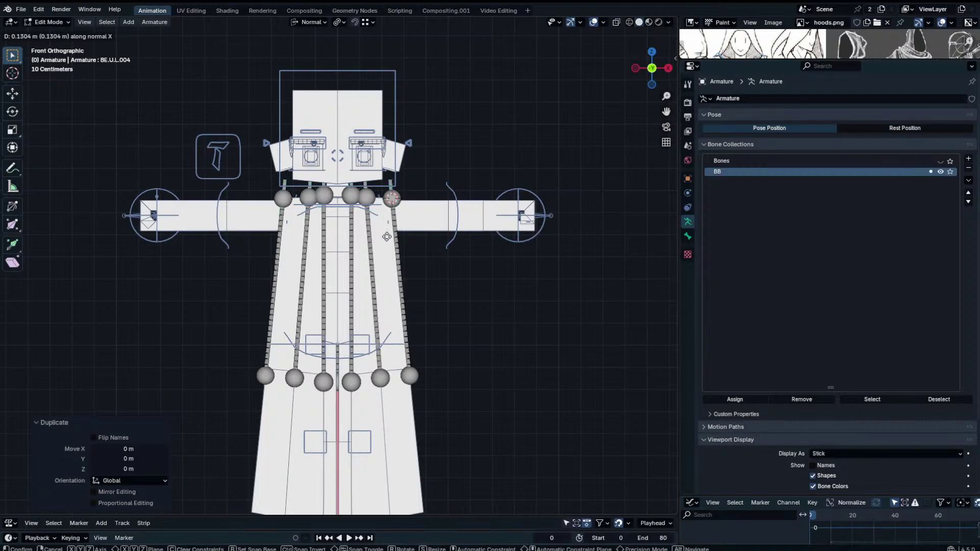
{"action": "key", "text": "y"}
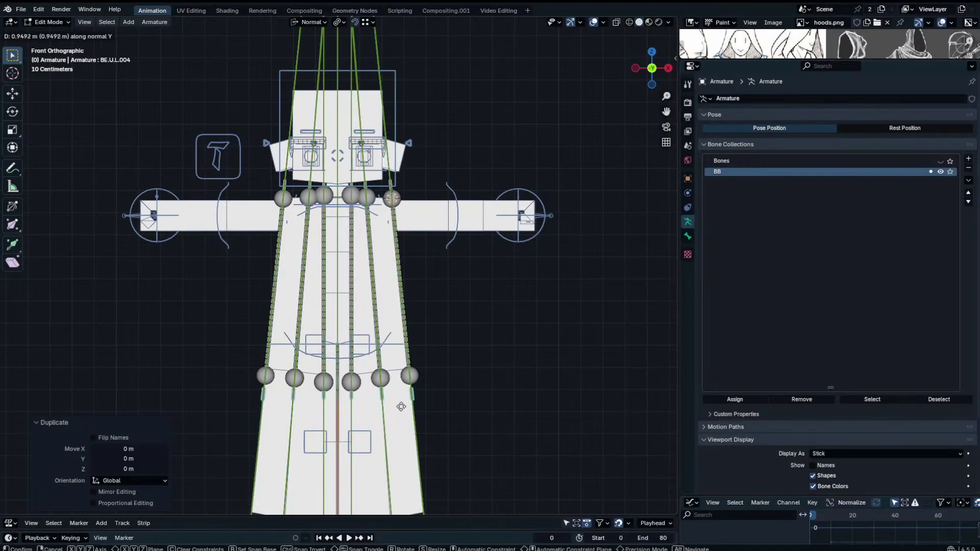
{"action": "left_click", "coordinate": [403, 402]}
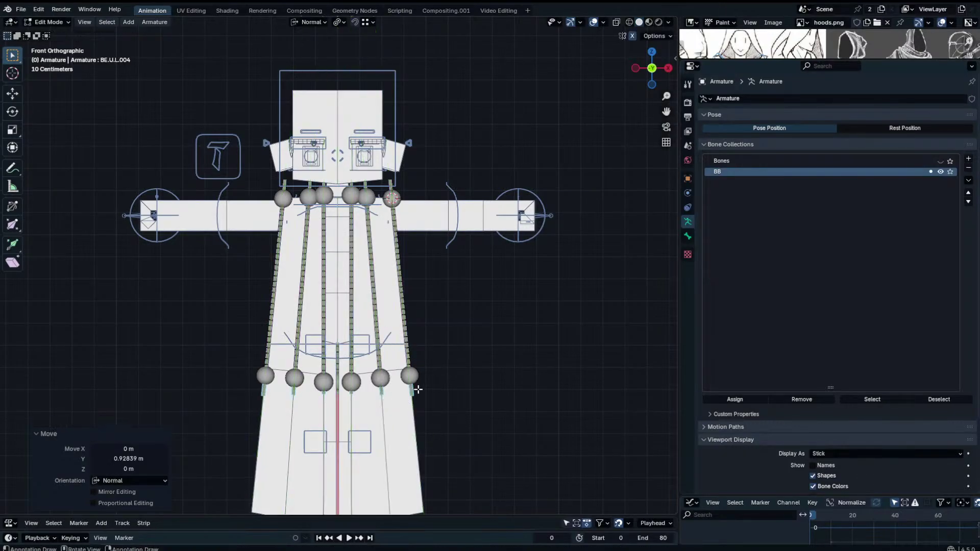
Isolate the armature in local view and select the long bendy bone FE.U.L.002 in Pose Mode.
{"action": "key", "text": "KP_Decimal"}
{"action": "key", "text": "KP_Divide"}
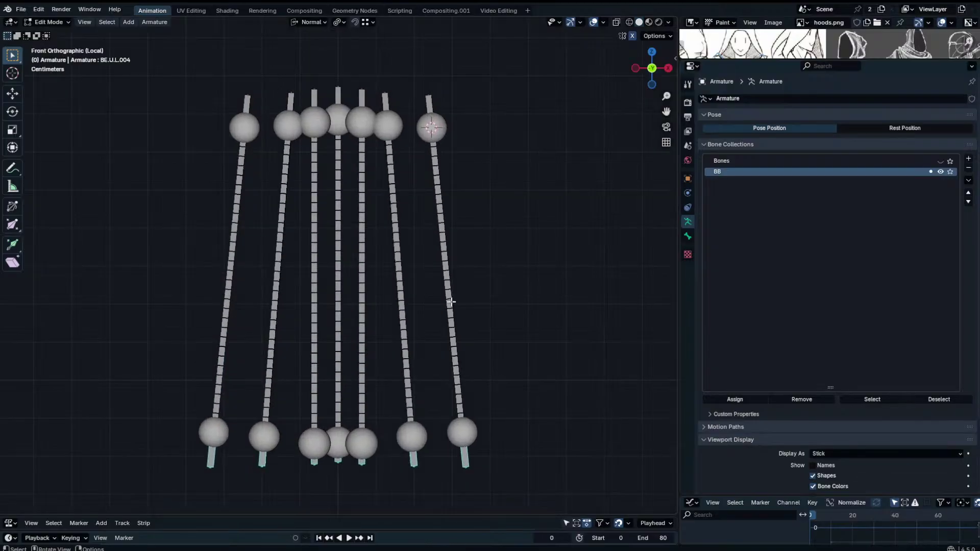
{"action": "left_click", "coordinate": [451, 302]}
{"action": "middle_click_drag", "start_coordinate": [441, 164], "coordinate": [391, 200]}
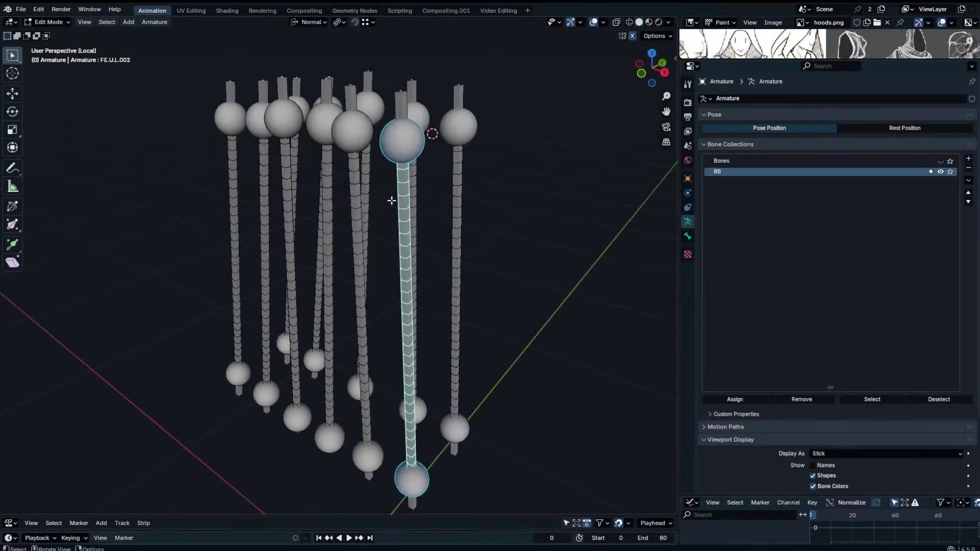
{"action": "left_click", "coordinate": [396, 112]}
{"action": "middle_click_drag", "start_coordinate": [396, 112], "coordinate": [429, 167]}
{"action": "left_click", "coordinate": [435, 131]}
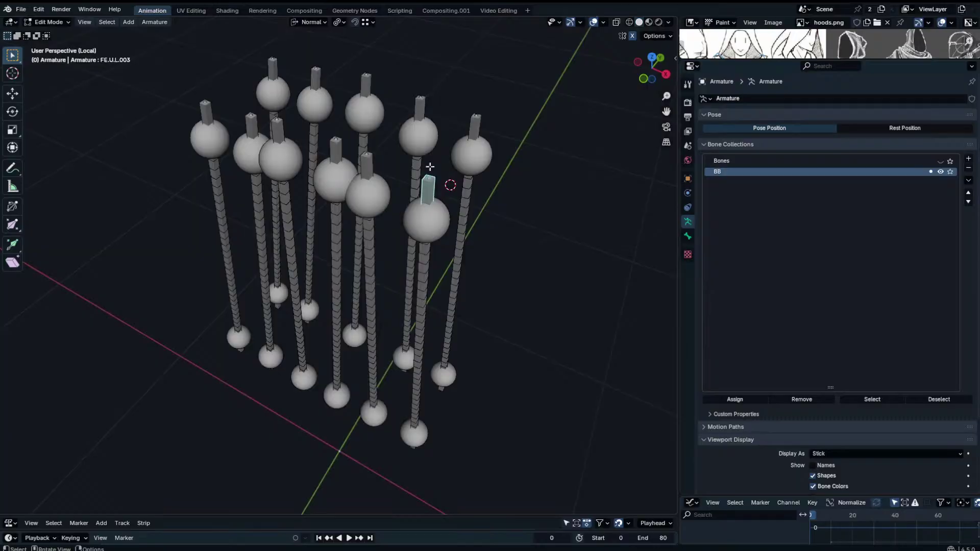
{"action": "left_click", "coordinate": [423, 313]}
{"action": "key", "text": "Tab"}
{"action": "middle_click_drag", "start_coordinate": [424, 315], "coordinate": [471, 261]}
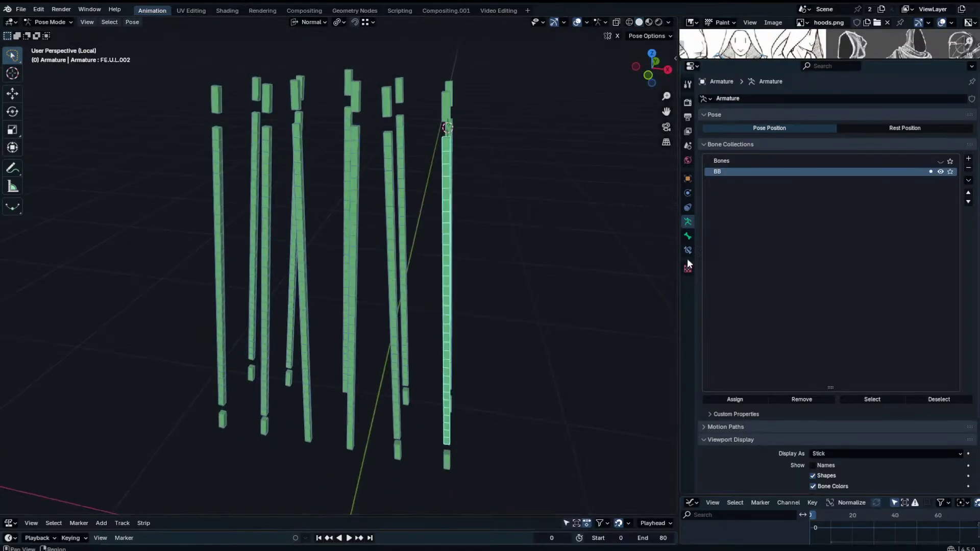
Select all the upper bendy bones and set both their start and end handles to Tangent.
{"action": "left_click", "coordinate": [687, 235]}
{"action": "scroll", "coordinate": [889, 286], "scroll_direction": "down", "scroll_amount": 5}
{"action": "left_click", "coordinate": [895, 256]}
{"action": "scroll", "coordinate": [435, 218], "scroll_direction": "down", "scroll_amount": 3}
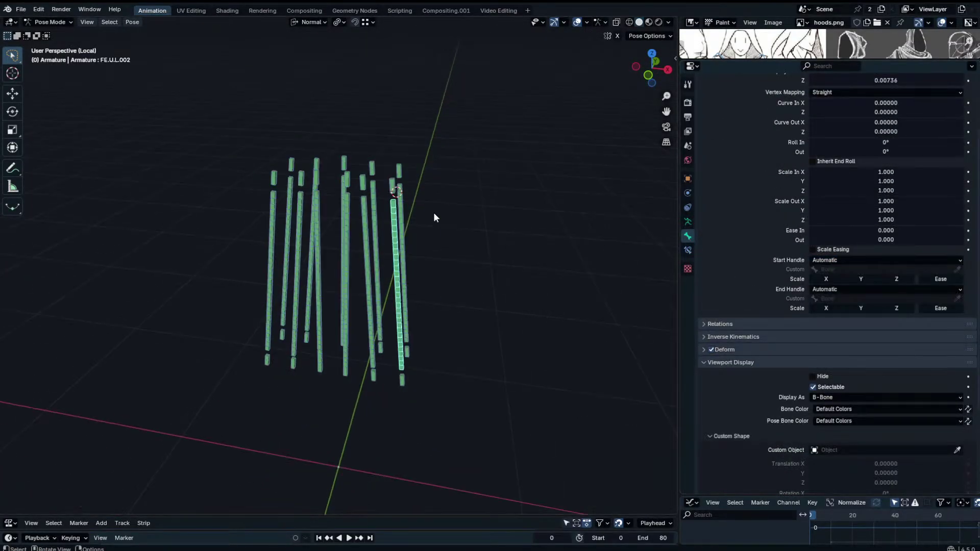
{"action": "key", "text": "a"}
{"action": "middle_click_drag", "start_coordinate": [422, 274], "coordinate": [346, 246]}
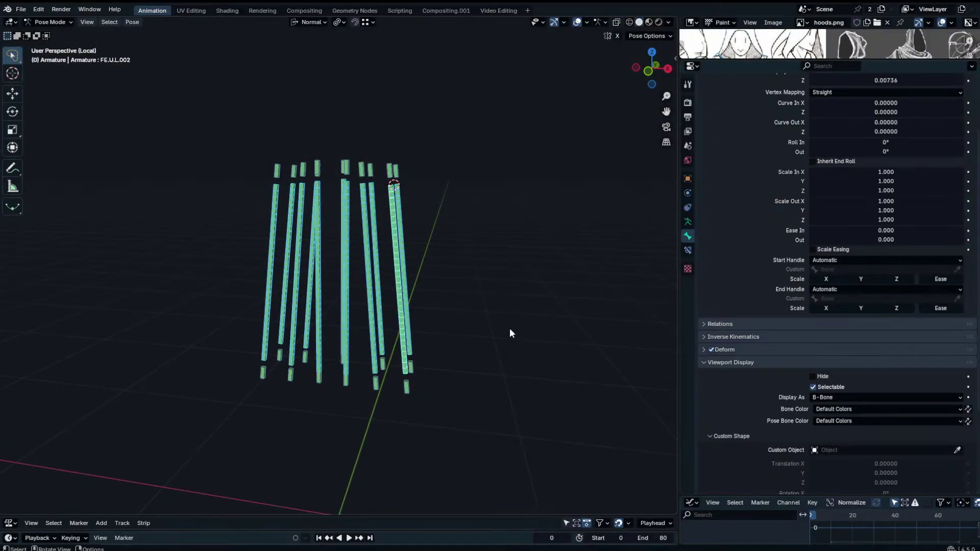
{"action": "middle_click_drag", "start_coordinate": [500, 327], "coordinate": [469, 309]}
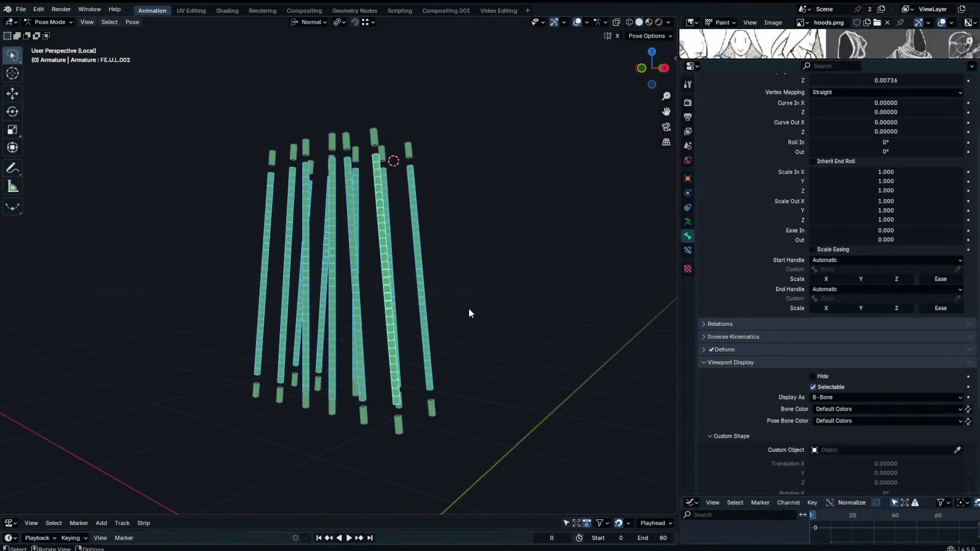
{"action": "left_click", "coordinate": [865, 262]}
{"action": "left_click", "coordinate": [843, 299]}
{"action": "left_click", "coordinate": [846, 290]}
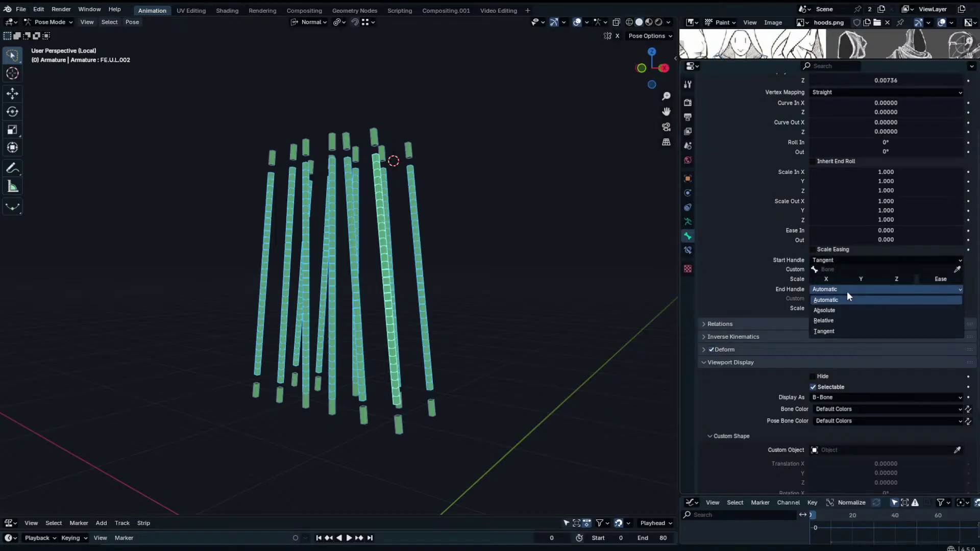
{"action": "left_click", "coordinate": [843, 331]}
{"action": "middle_click_drag", "start_coordinate": [567, 278], "coordinate": [413, 298]}
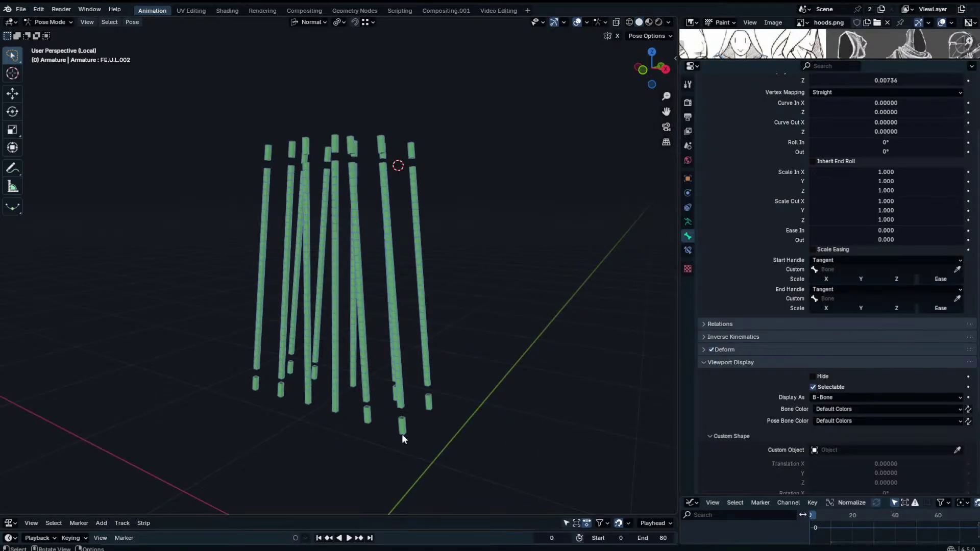
{"action": "left_click", "coordinate": [414, 366]}
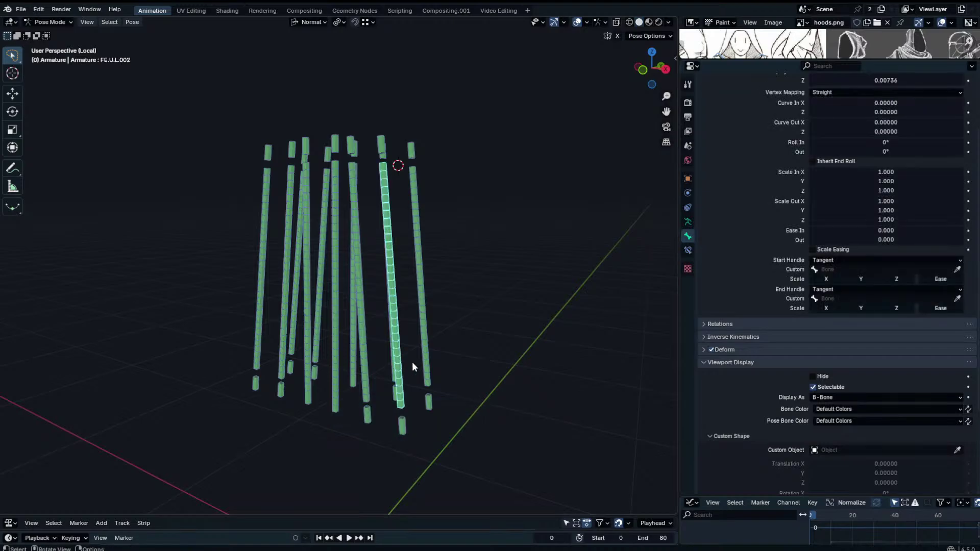
{"action": "left_click", "coordinate": [832, 291]}
{"action": "left_click", "coordinate": [833, 292]}
{"action": "left_click", "coordinate": [836, 298]}
{"action": "type", "text": "FE.U.L.006"}
{"action": "key", "text": "Escape"}
Assign the short lower-end bone FE.U.L.004 as the custom end handle of bendy bone FE.U.L.002 and try rotating it.
{"action": "left_click", "coordinate": [406, 415]}
{"action": "key", "text": "r"}
{"action": "right_click", "coordinate": [449, 393]}
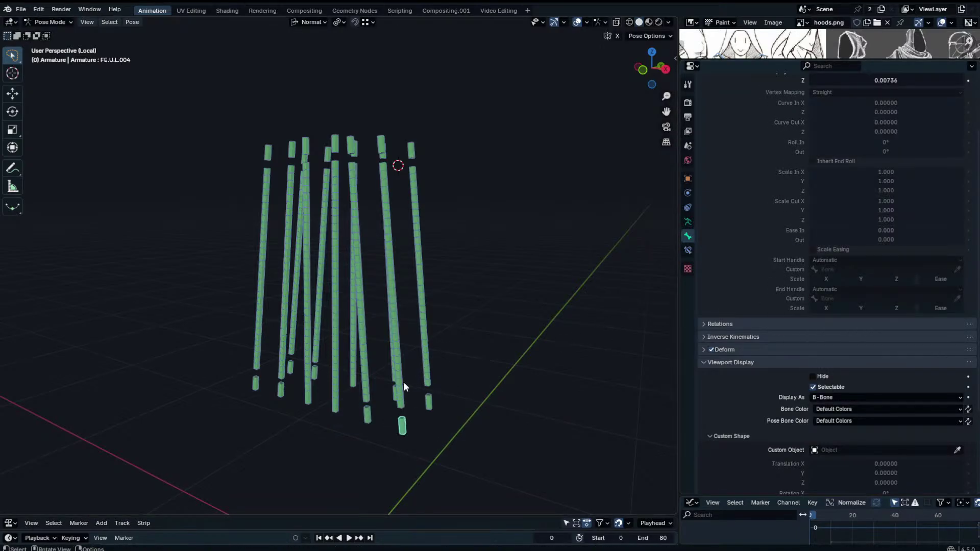
{"action": "left_click", "coordinate": [402, 385]}
{"action": "left_click", "coordinate": [817, 298]}
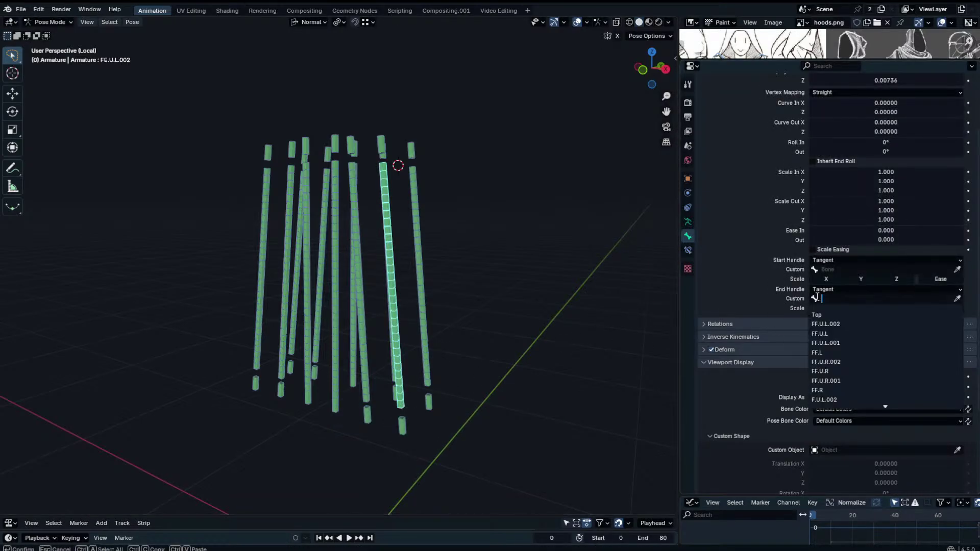
{"action": "type", "text": "FE.U.L.004"}
{"action": "left_click", "coordinate": [843, 315]}
{"action": "left_click", "coordinate": [404, 424]}
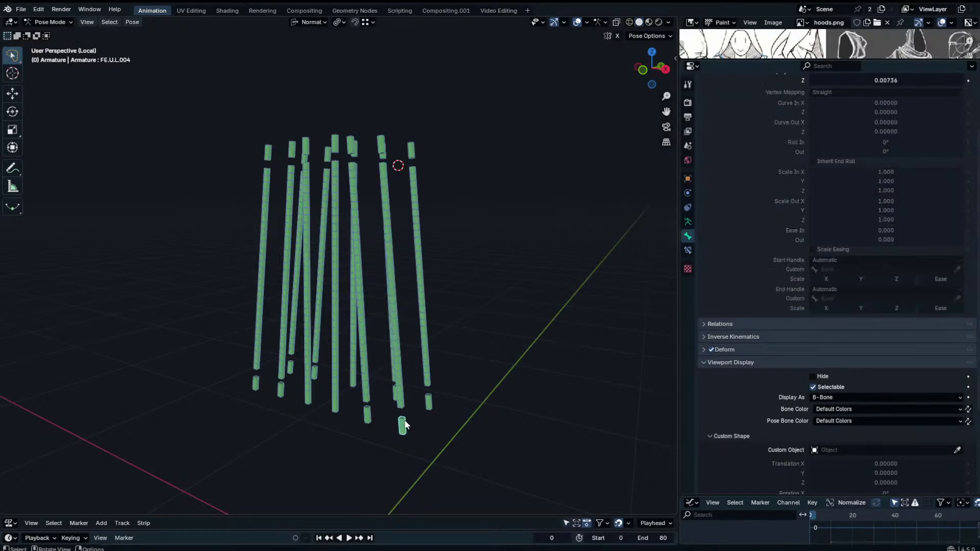
{"action": "key", "text": "r"}
{"action": "right_click", "coordinate": [481, 405]}
Copy the name of the short upper-end bone FE.U.L.003, assign it as FE.U.L.002's custom start handle and try rotating it.
{"action": "left_click", "coordinate": [396, 225]}
{"action": "left_click", "coordinate": [382, 149]}
{"action": "key", "text": "F2"}
{"action": "key", "text": "ctrl+c"}
{"action": "key", "text": "Return"}
{"action": "left_click", "coordinate": [387, 204]}
{"action": "left_click", "coordinate": [847, 270]}
{"action": "key", "text": "ctrl+v"}
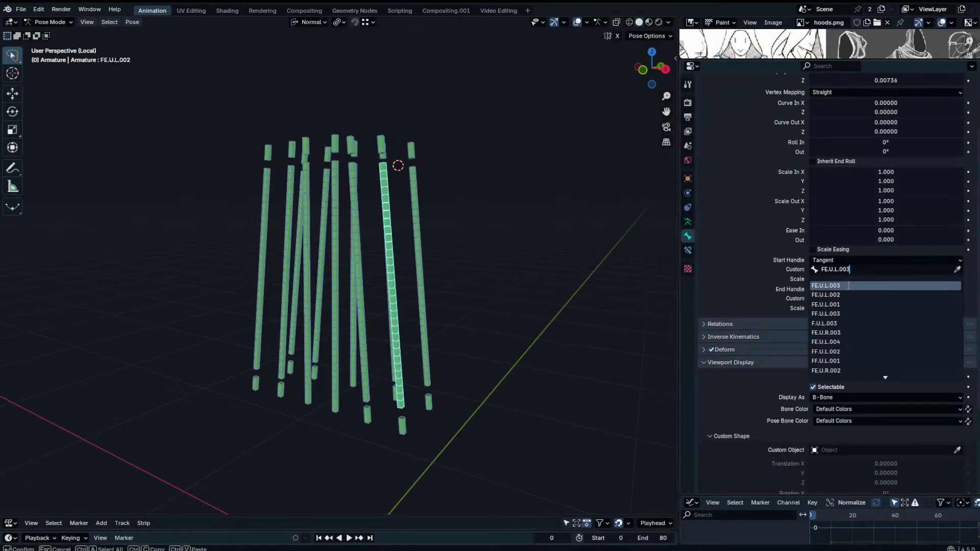
{"action": "key", "text": "Return"}
{"action": "left_click", "coordinate": [381, 150]}
{"action": "key", "text": "r"}
{"action": "left_click", "coordinate": [437, 218]}
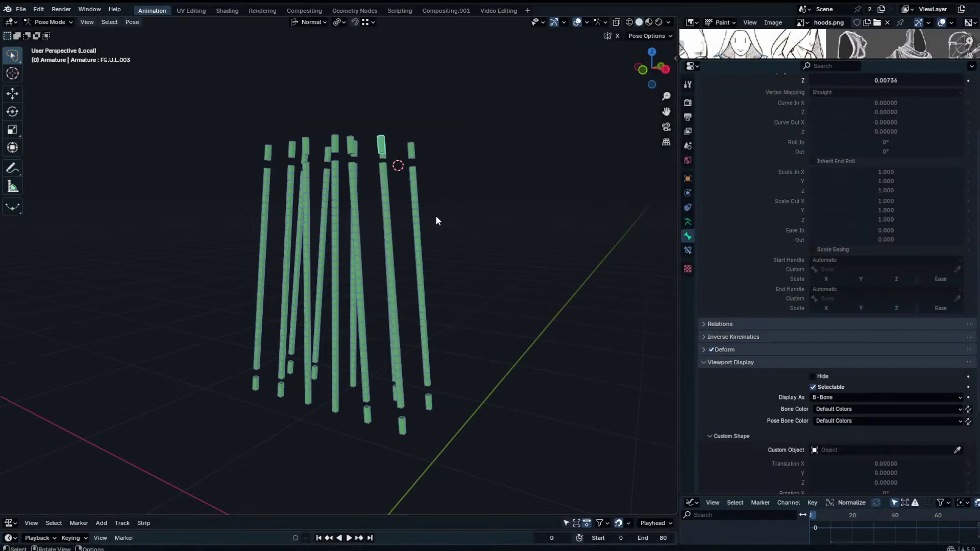
Rotate the Chest bone of CH_Rig about its normal X axis to test how the cloak bones bend.
{"action": "key", "text": "ctrl+Tab"}
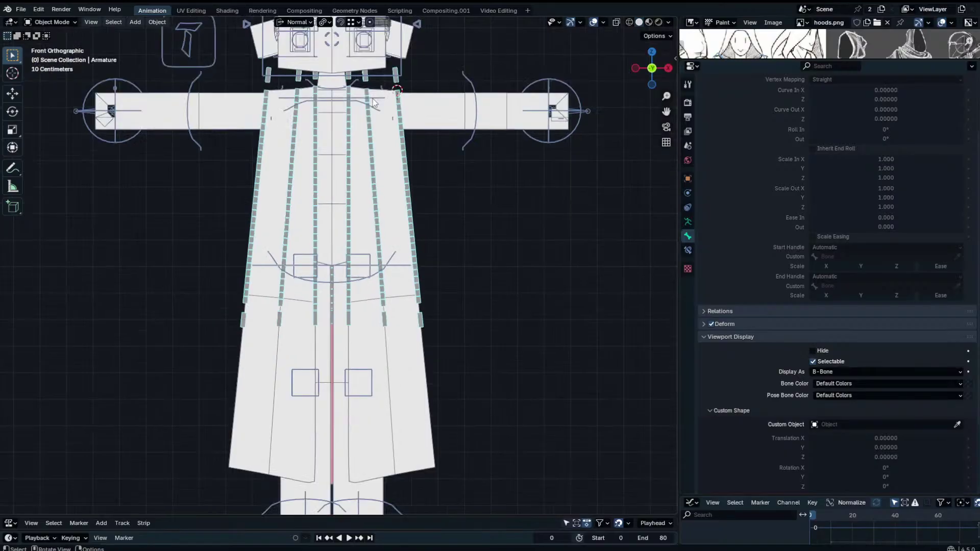
{"action": "left_click", "coordinate": [375, 107]}
{"action": "middle_click_drag", "start_coordinate": [377, 98], "coordinate": [357, 153]}
{"action": "key", "text": "r"}
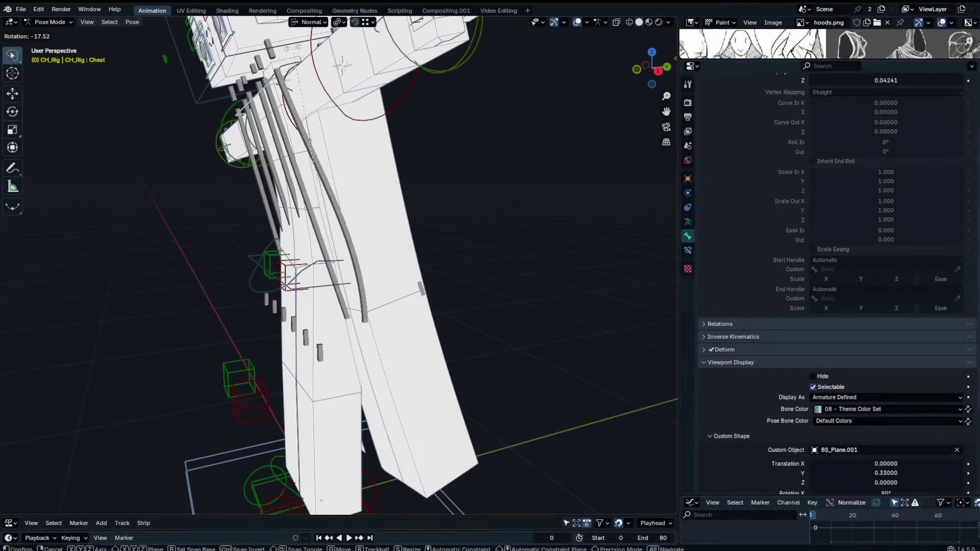
{"action": "key", "text": "x"}
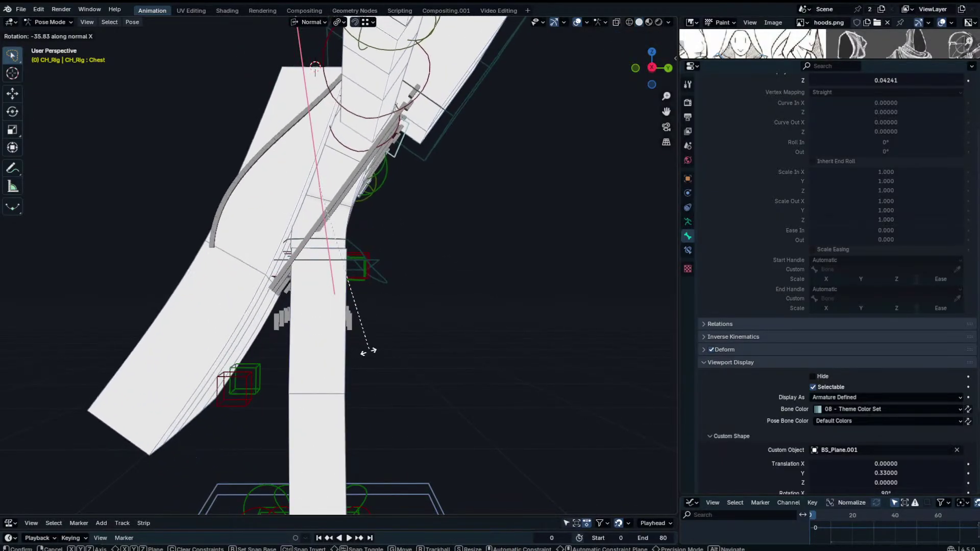
{"action": "key", "text": "Escape"}
{"action": "key", "text": "r"}
{"action": "key", "text": "x"}
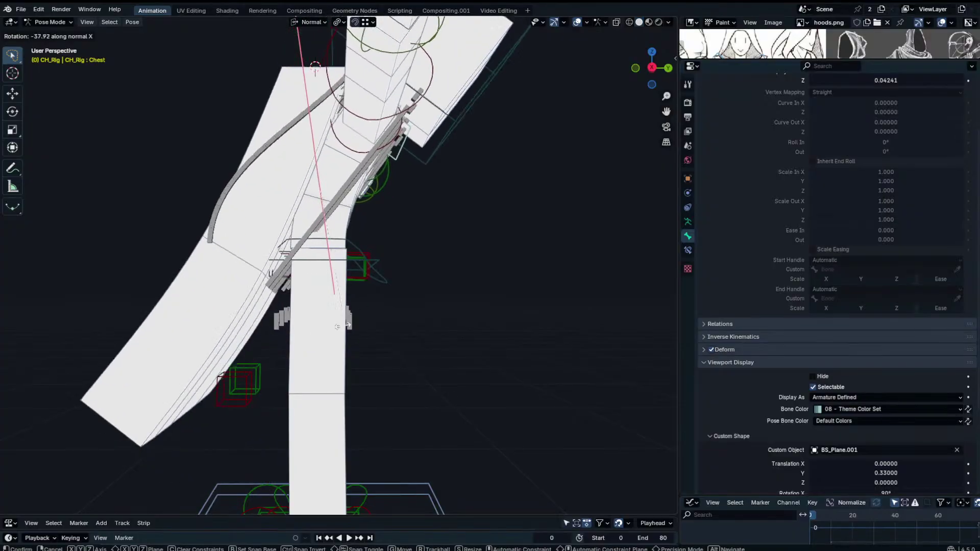
{"action": "left_click", "coordinate": [294, 367]}
Select the curved bendy bone FE.U.L.002 in the cloak armature's Pose Mode and examine its bendy bone settings.
{"action": "key", "text": "ctrl+Tab"}
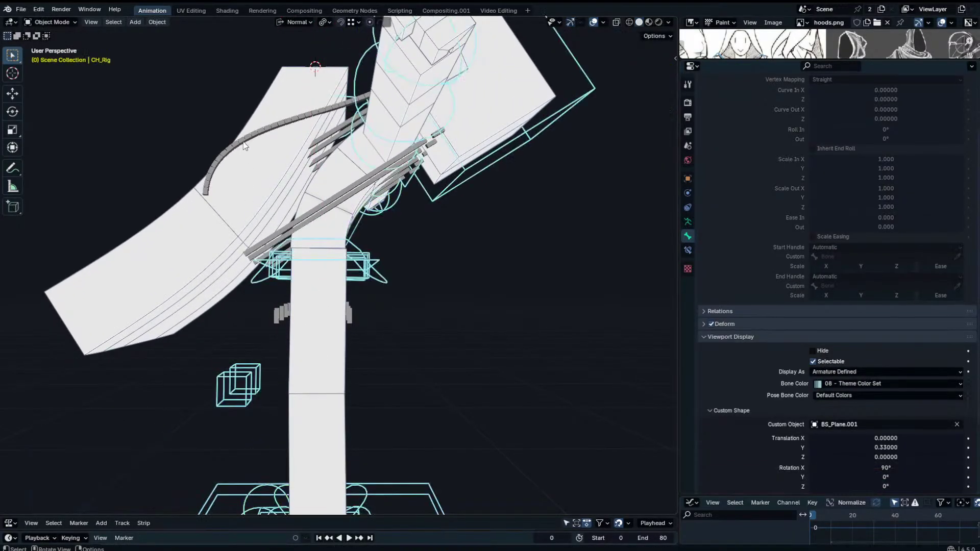
{"action": "left_click", "coordinate": [245, 141]}
{"action": "key", "text": "ctrl+Tab"}
{"action": "left_click", "coordinate": [250, 148]}
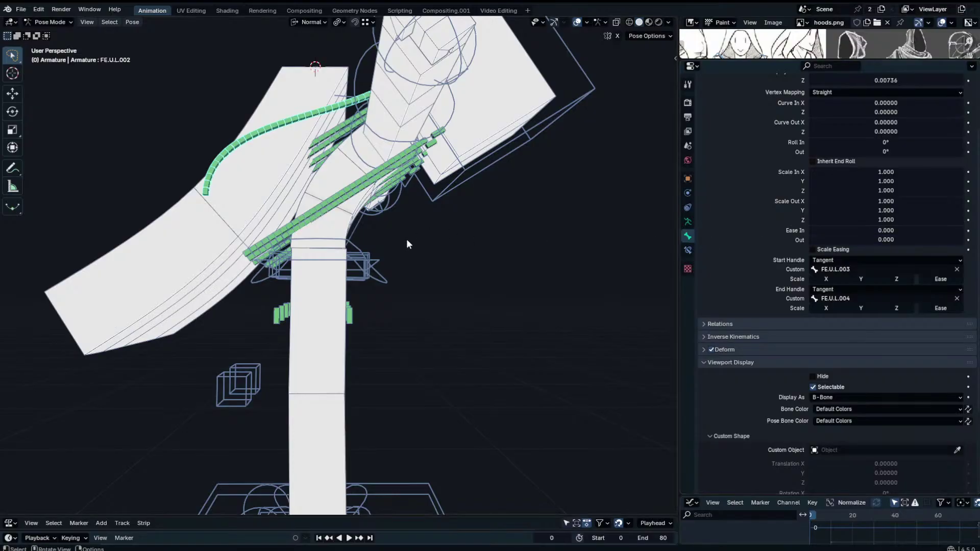
{"action": "scroll", "coordinate": [861, 237], "scroll_direction": "up", "scroll_amount": 2}
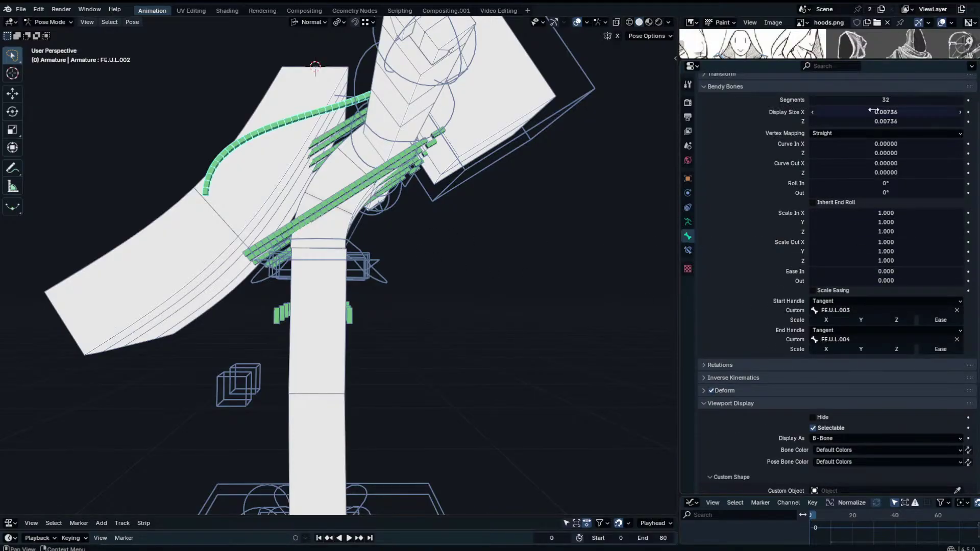
{"action": "left_click_drag", "start_coordinate": [871, 110], "coordinate": [846, 111]}
{"action": "scroll", "coordinate": [741, 322], "scroll_direction": "down", "scroll_amount": 5}
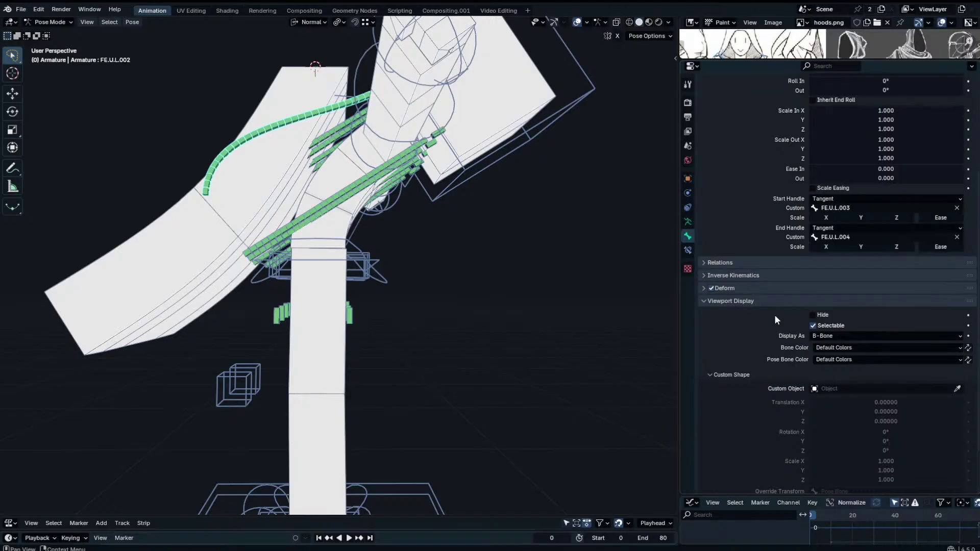
{"action": "left_click", "coordinate": [767, 301]}
{"action": "left_click", "coordinate": [732, 429]}
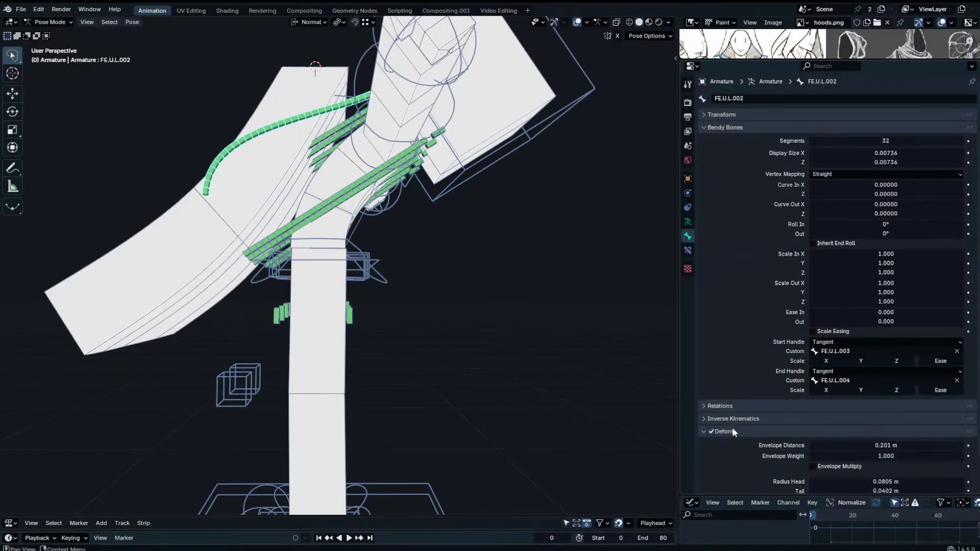
{"action": "left_click", "coordinate": [731, 428]}
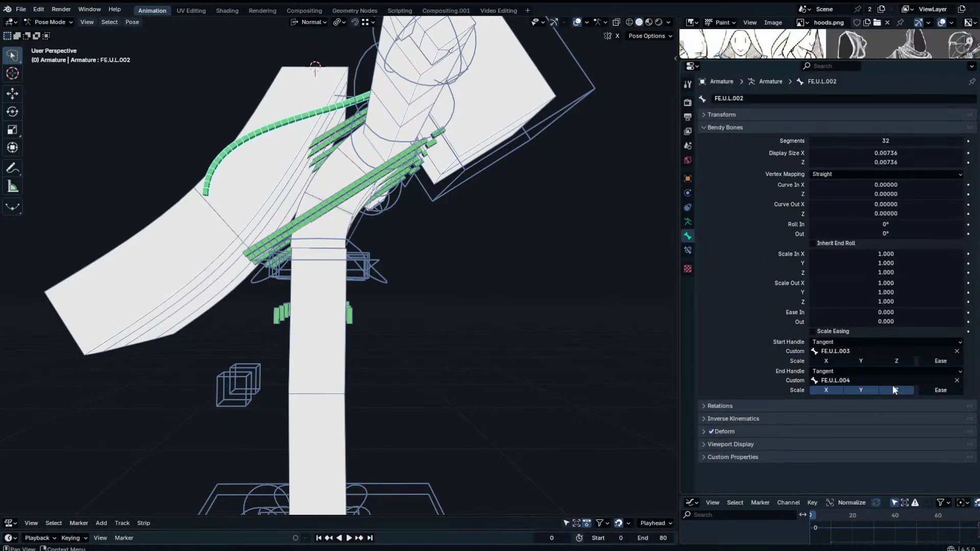
Try the Ease scale option on the start and end handles of FE.U.L.002.
{"action": "left_click", "coordinate": [945, 361]}
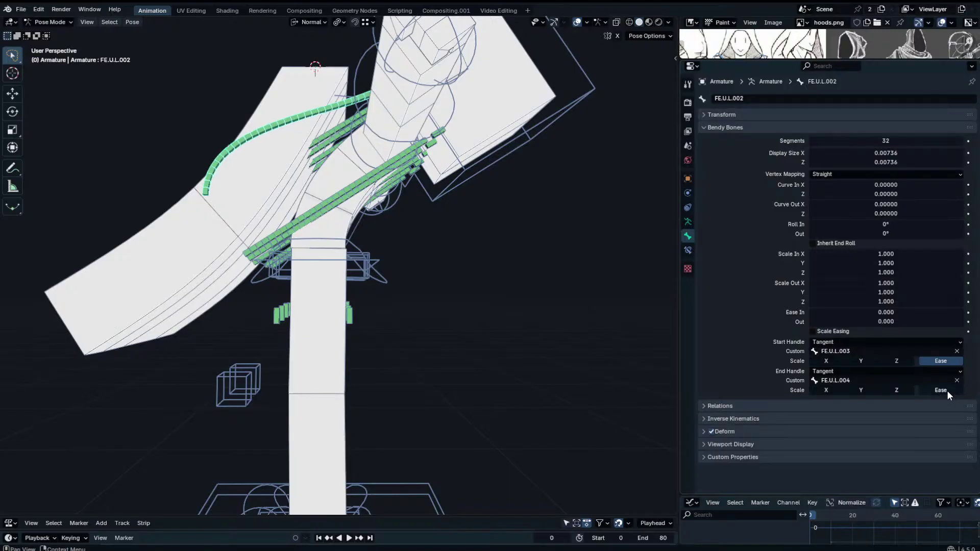
{"action": "left_click", "coordinate": [948, 391]}
{"action": "left_click", "coordinate": [948, 390]}
{"action": "left_click", "coordinate": [936, 361]}
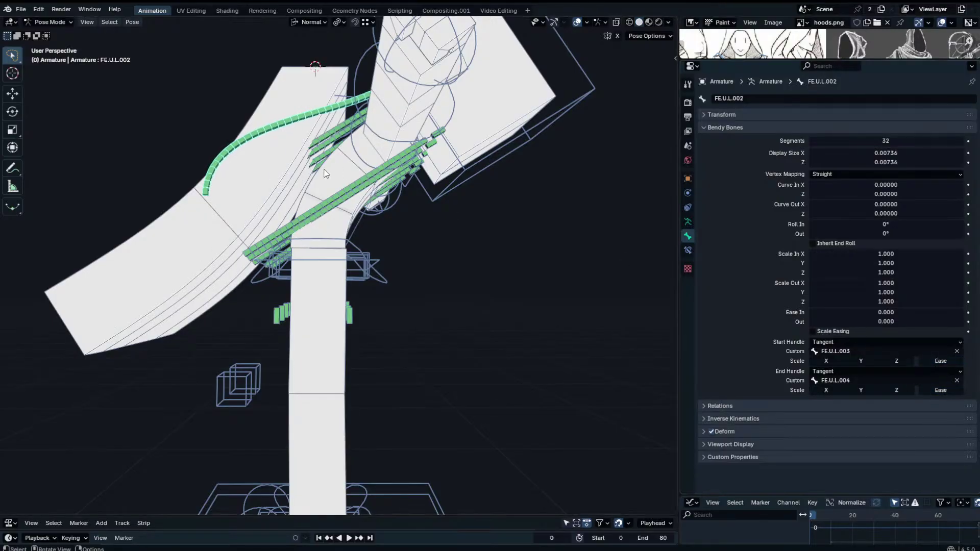
Examine the Armature constraint, bone transform and parent relations of FE.U.L.002.
{"action": "left_click", "coordinate": [687, 250]}
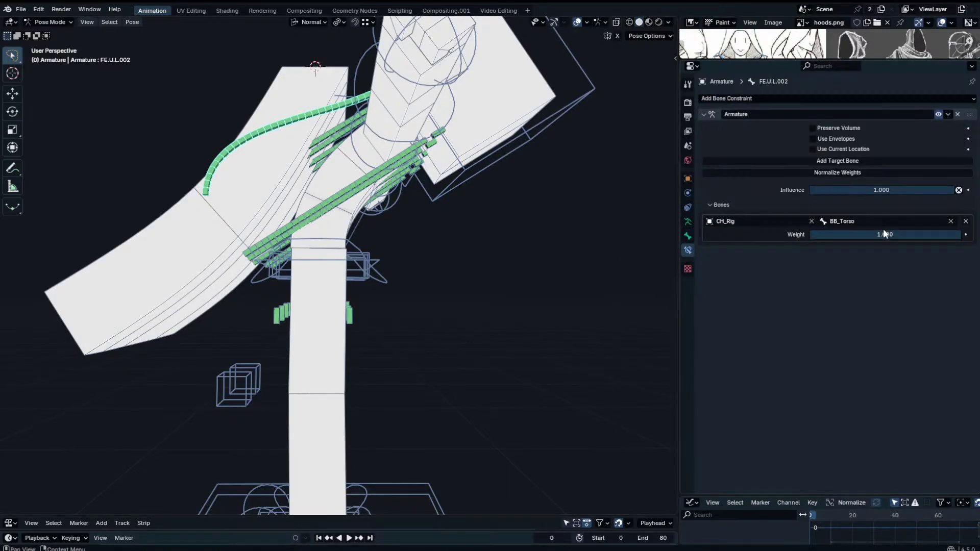
{"action": "mouse_move", "coordinate": [828, 235]}
{"action": "left_mouse_down"}
{"action": "mouse_move", "coordinate": [673, 236]}
{"action": "mouse_move", "coordinate": [827, 235]}
{"action": "left_mouse_up"}
{"action": "left_click", "coordinate": [687, 236]}
{"action": "left_click", "coordinate": [687, 221]}
{"action": "left_click", "coordinate": [687, 235]}
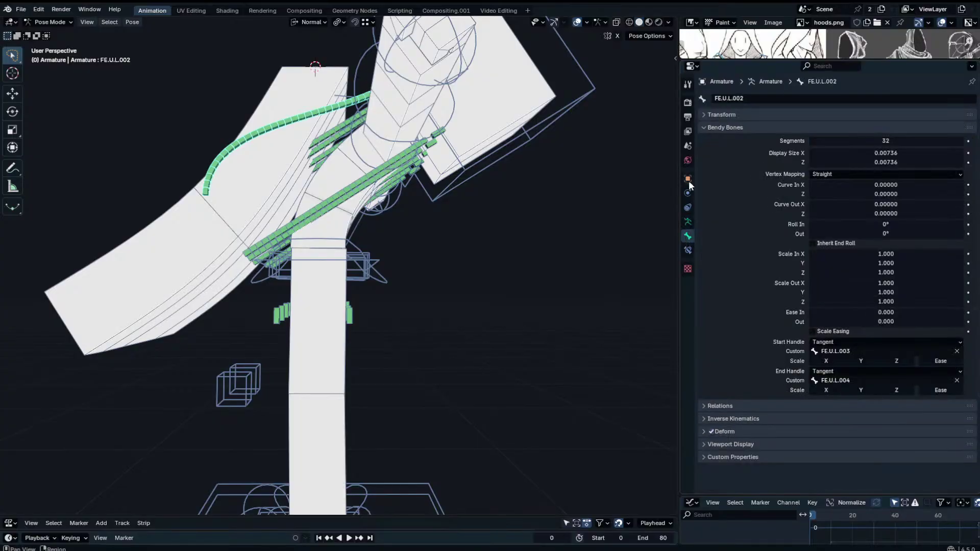
{"action": "left_click", "coordinate": [688, 221]}
{"action": "left_click", "coordinate": [687, 236]}
{"action": "left_click", "coordinate": [748, 115]}
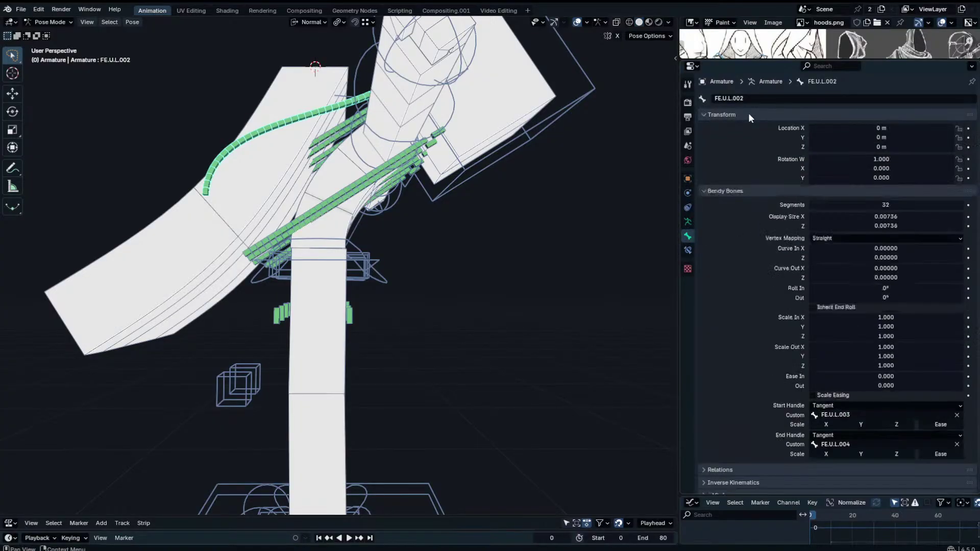
{"action": "left_click", "coordinate": [758, 246], "text": "ctrl"}
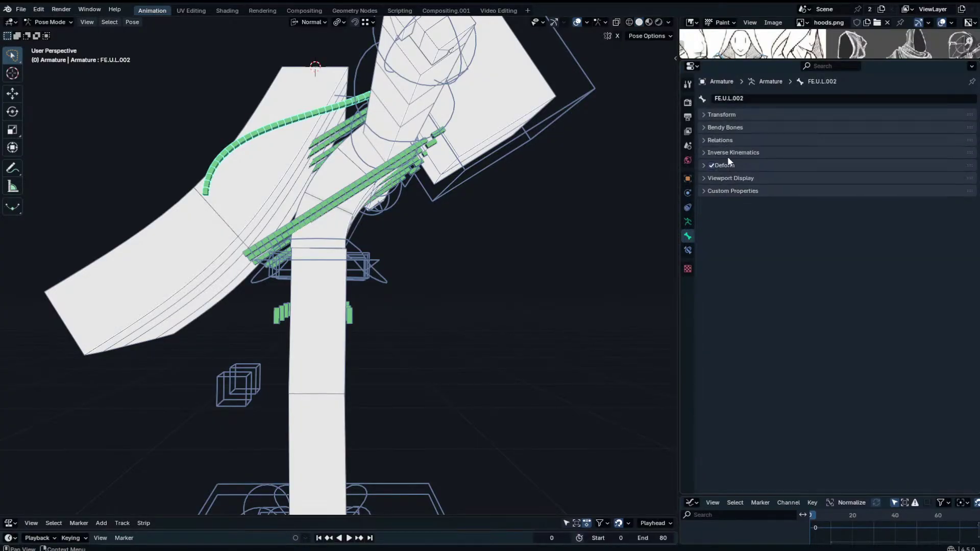
{"action": "left_click", "coordinate": [729, 141]}
{"action": "scroll", "coordinate": [457, 231], "scroll_direction": "down", "scroll_amount": 3}
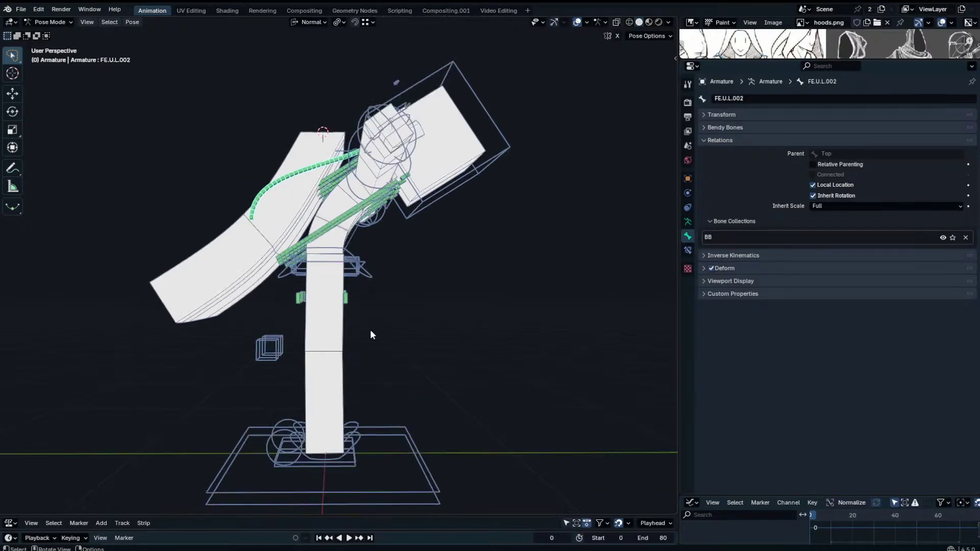
Make the cloak armature's Bones collection visible again.
{"action": "middle_click_drag", "start_coordinate": [369, 329], "coordinate": [346, 355]}
{"action": "key", "text": "ctrl+Tab"}
{"action": "key", "text": "ctrl+Tab"}
{"action": "left_click", "coordinate": [688, 221]}
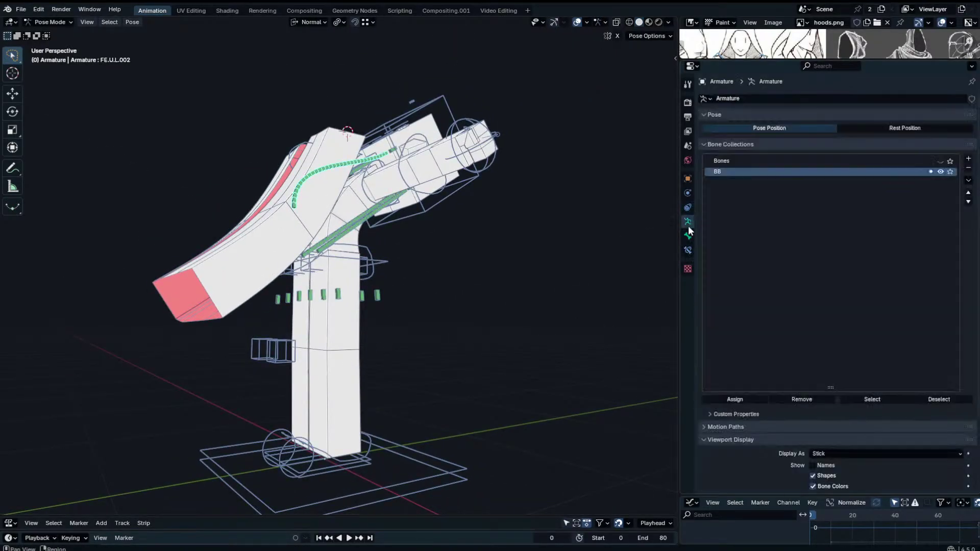
{"action": "left_click", "coordinate": [940, 162]}
Try moving the Top bone at the base of the rig and reselect bendy bone FE.U.L.002.
{"action": "left_click", "coordinate": [324, 450]}
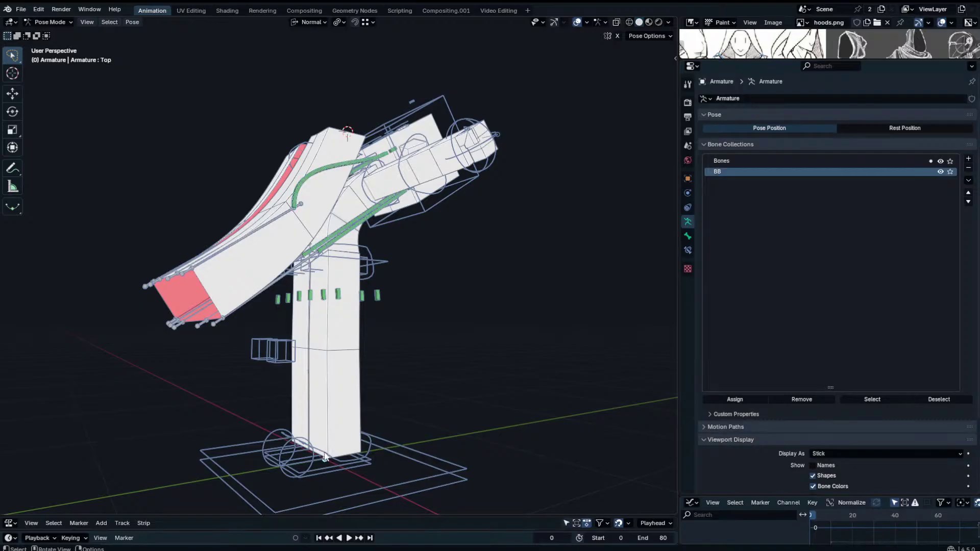
{"action": "key", "text": "g"}
{"action": "right_click", "coordinate": [394, 260]}
{"action": "key", "text": "ctrl+Tab"}
{"action": "key", "text": "ctrl+Tab"}
{"action": "left_click", "coordinate": [340, 165]}
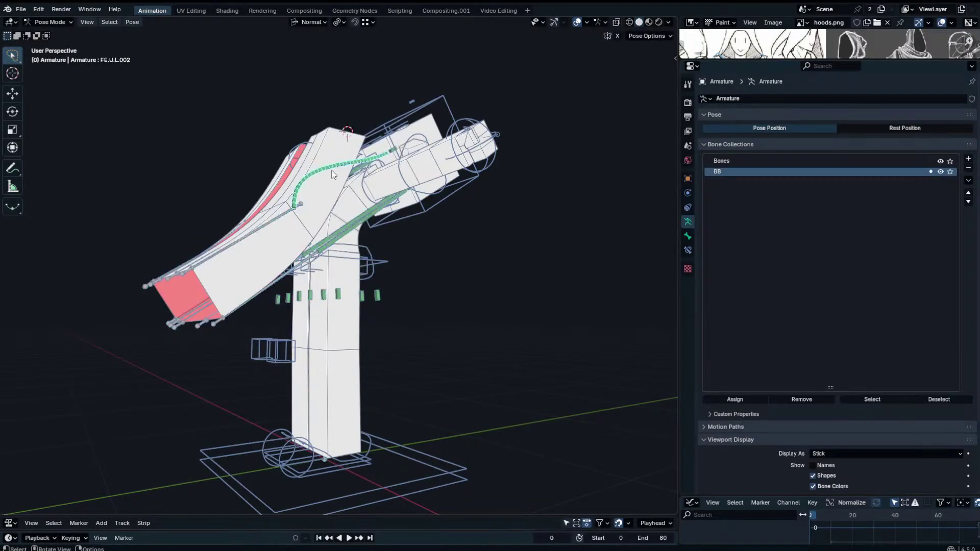
Try removing the Armature constraint from the short top bone FE.U.L.003.
{"action": "key", "text": "g"}
{"action": "right_click", "coordinate": [355, 171]}
{"action": "left_click", "coordinate": [396, 148]}
{"action": "left_click", "coordinate": [688, 250]}
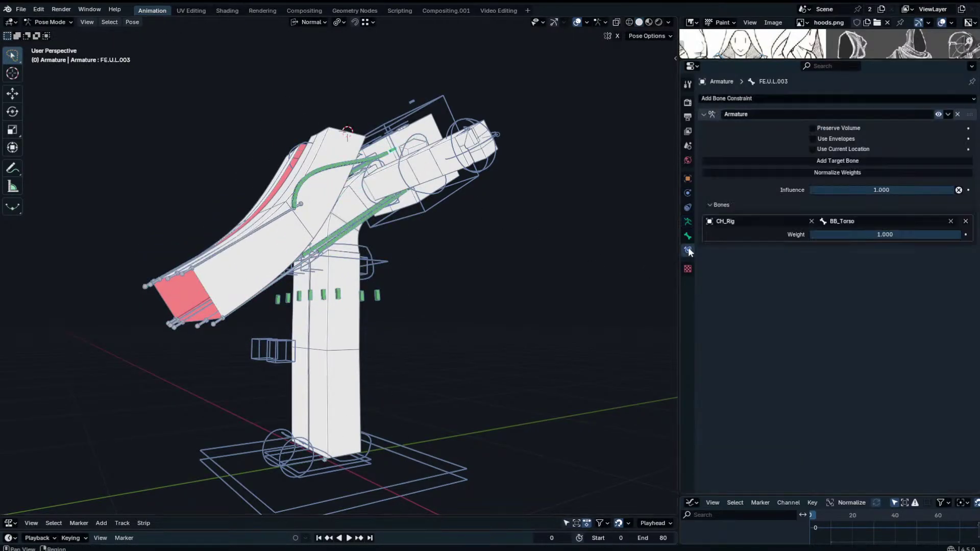
{"action": "left_click", "coordinate": [956, 114]}
{"action": "middle_click_drag", "start_coordinate": [510, 158], "coordinate": [440, 166]}
{"action": "key", "text": "ctrl+z"}
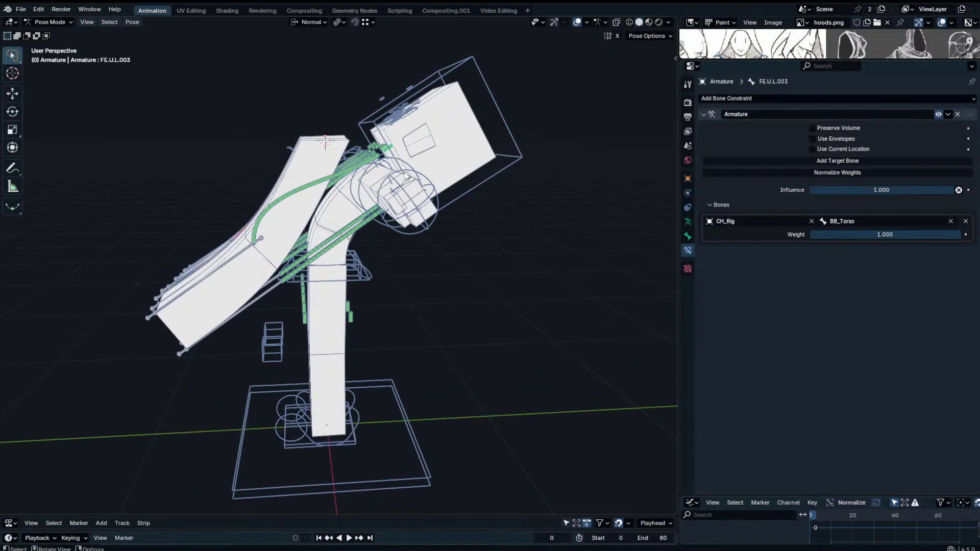
Remove the Armature constraint from the upper bendy bone FE.U.L.002.
{"action": "left_click", "coordinate": [366, 167]}
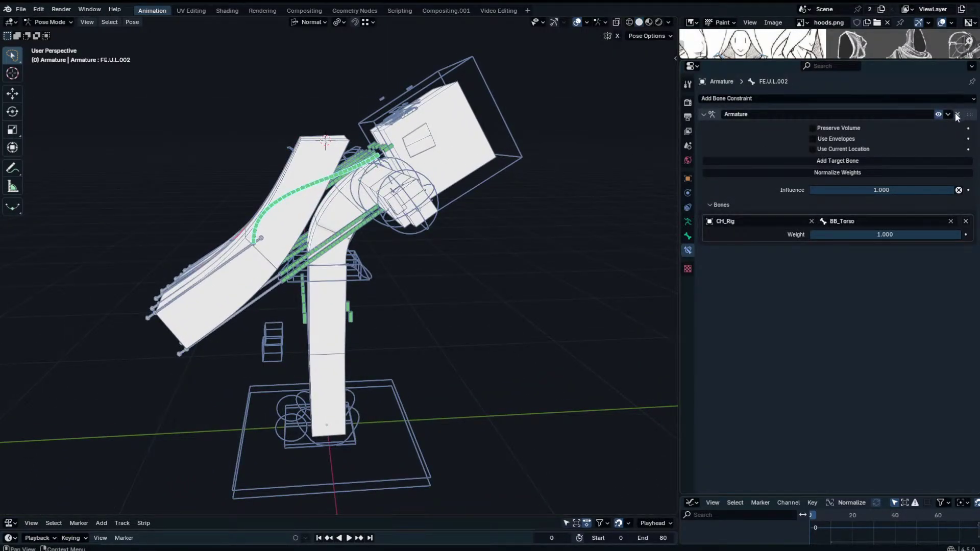
{"action": "left_click", "coordinate": [957, 115]}
{"action": "middle_click_drag", "start_coordinate": [497, 159], "coordinate": [277, 172]}
{"action": "key", "text": "ctrl+Tab"}
{"action": "key", "text": "ctrl+Tab"}
Isolate the cloak armature and remove the Armature constraint from upper bendy bone F.U.L.002 and the upper bendy bone next to it.
{"action": "left_click", "coordinate": [317, 190]}
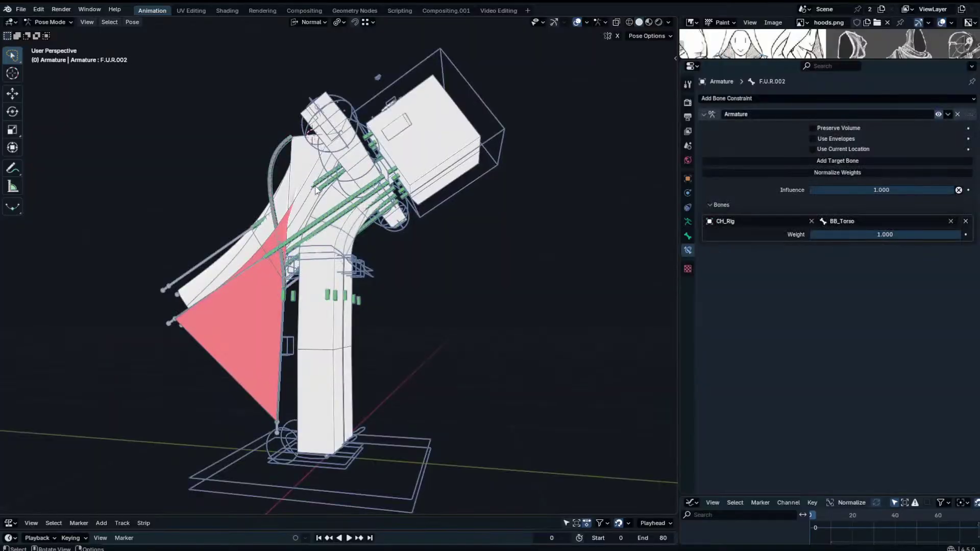
{"action": "key", "text": "c"}
{"action": "left_click_drag", "start_coordinate": [328, 189], "coordinate": [355, 217]}
{"action": "right_click", "coordinate": [355, 218]}
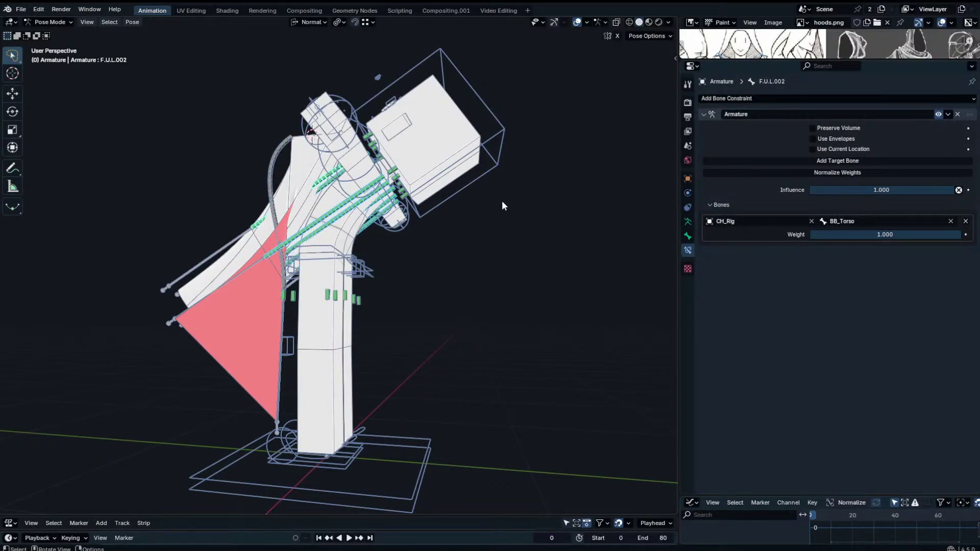
{"action": "key", "text": "KP_Divide"}
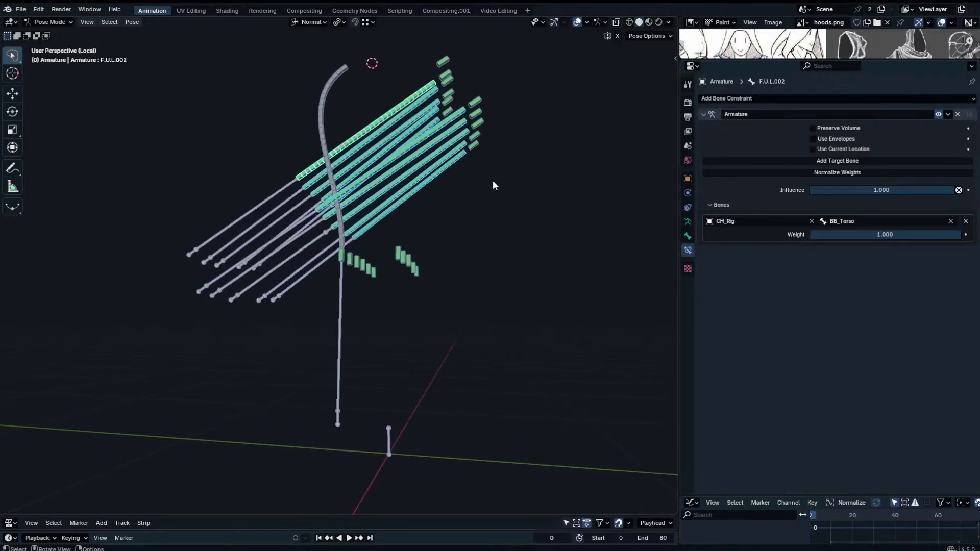
{"action": "left_click", "coordinate": [957, 114]}
{"action": "middle_click_drag", "start_coordinate": [439, 115], "coordinate": [383, 131]}
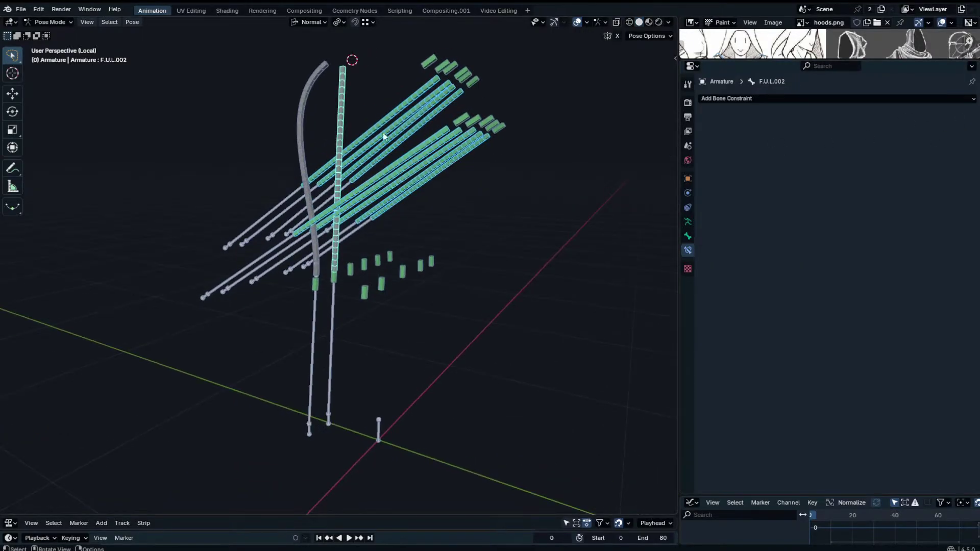
{"action": "left_click", "coordinate": [382, 130]}
{"action": "left_click", "coordinate": [949, 115]}
{"action": "left_click", "coordinate": [956, 115]}
Disable the Armature constraint on all remaining upper bendy bones at once and leave the isolated view.
{"action": "left_click", "coordinate": [380, 134]}
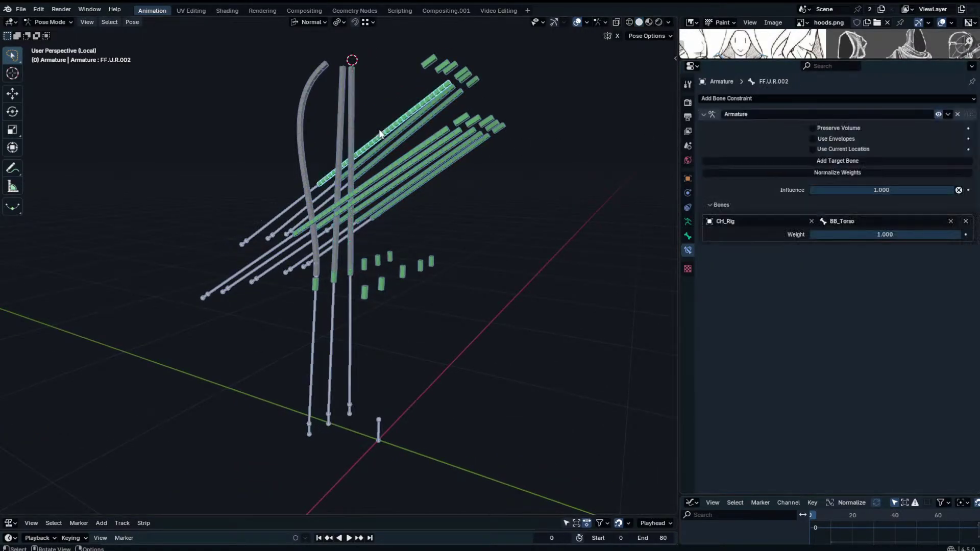
{"action": "left_click_drag", "start_coordinate": [382, 133], "coordinate": [422, 187]}
{"action": "left_click", "coordinate": [939, 115], "text": "alt"}
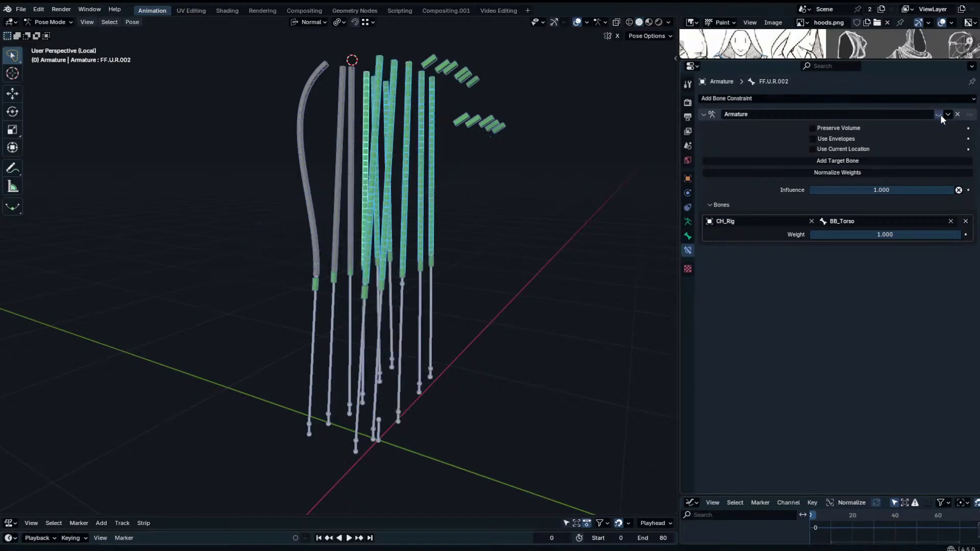
{"action": "mouse_move", "coordinate": [510, 139]}
{"action": "middle_mouse_down"}
{"action": "mouse_move", "coordinate": [523, 144]}
{"action": "mouse_move", "coordinate": [510, 154]}
{"action": "middle_mouse_up"}
{"action": "left_click", "coordinate": [474, 155]}
{"action": "key", "text": "KP_Divide"}
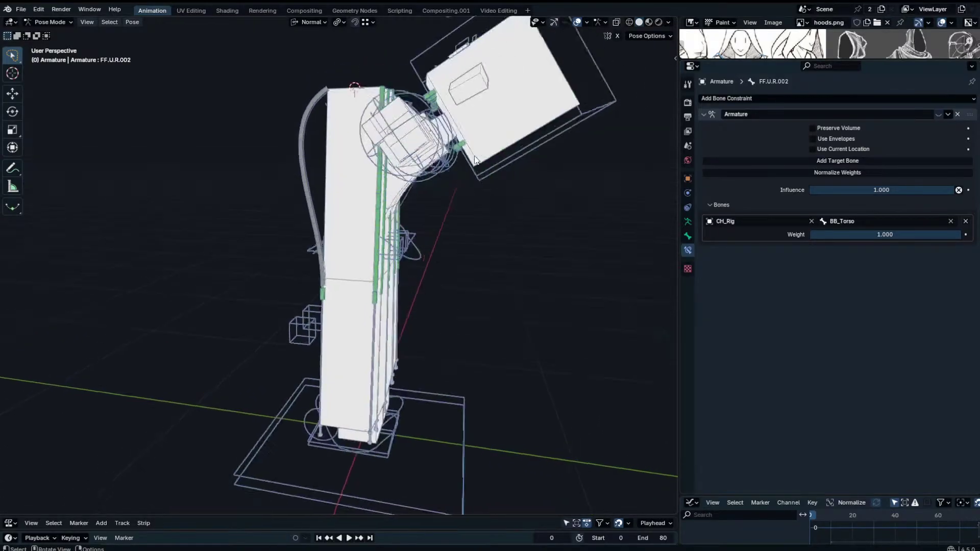
Try a Stretch To constraint targeting FE.U.L.003 on FE.U.L.002, lower its influence to 0 and remove it.
{"action": "middle_click_drag", "start_coordinate": [395, 188], "coordinate": [431, 237]}
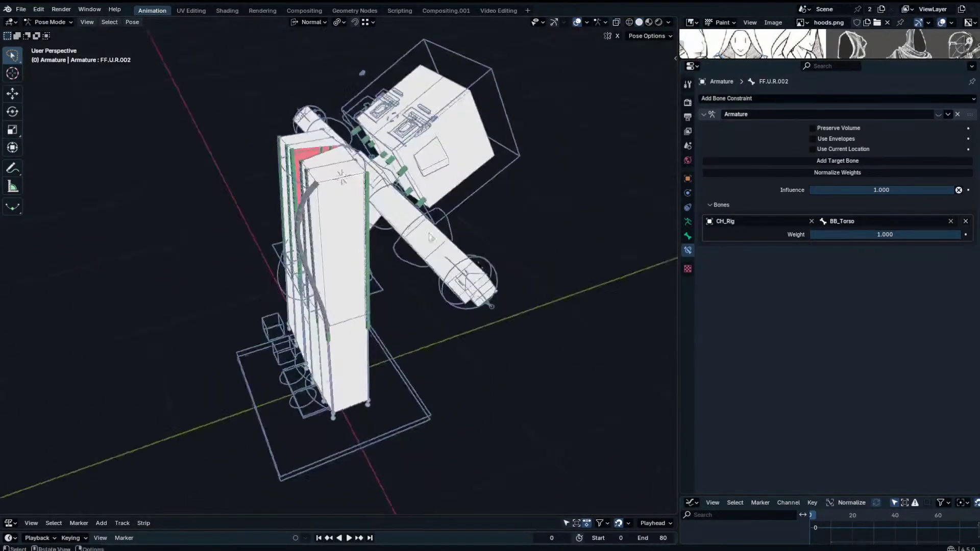
{"action": "left_click", "coordinate": [305, 197]}
{"action": "middle_click_drag", "start_coordinate": [304, 197], "coordinate": [327, 204]}
{"action": "left_click", "coordinate": [785, 98]}
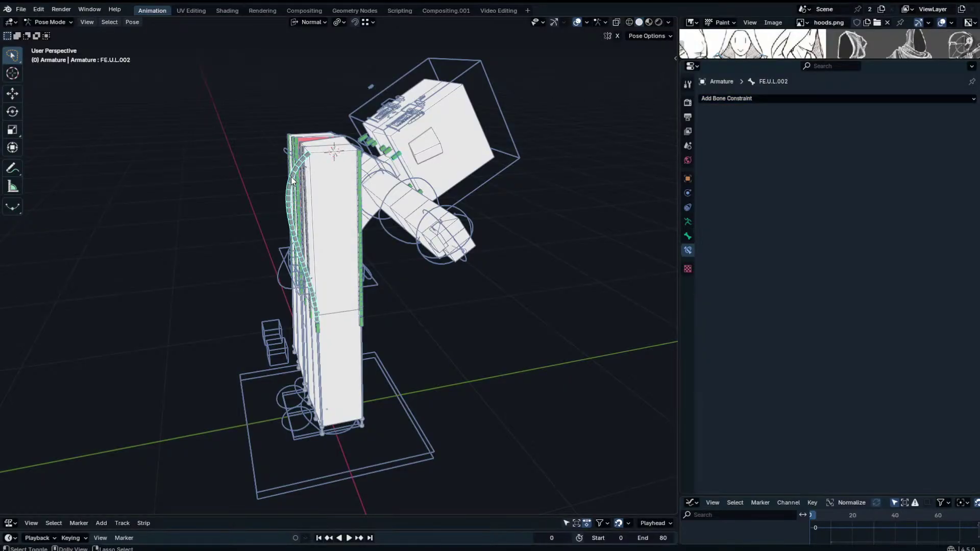
{"action": "key", "text": "shift+ctrl+c"}
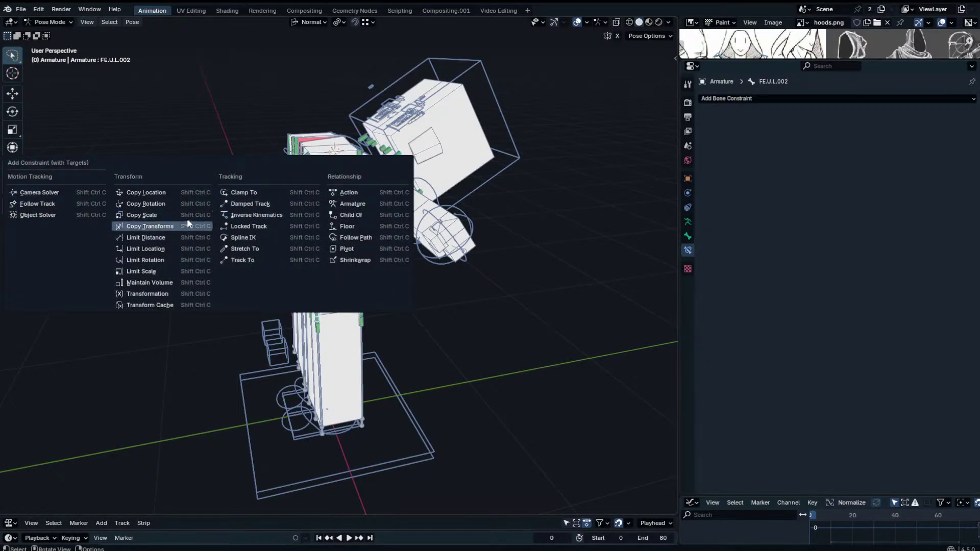
{"action": "left_click", "coordinate": [245, 248]}
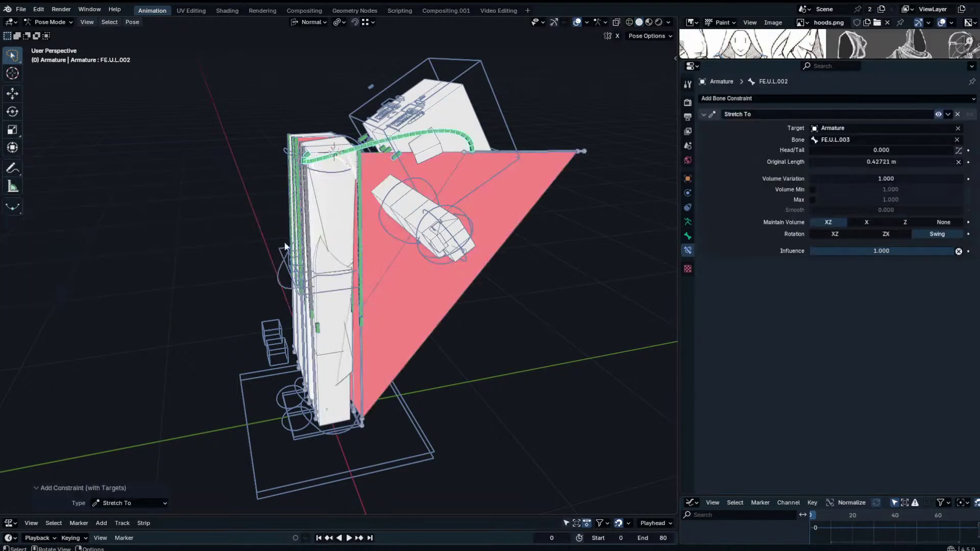
{"action": "mouse_move", "coordinate": [399, 229]}
{"action": "middle_mouse_down"}
{"action": "mouse_move", "coordinate": [409, 207]}
{"action": "mouse_move", "coordinate": [385, 223]}
{"action": "mouse_move", "coordinate": [393, 225]}
{"action": "middle_mouse_up"}
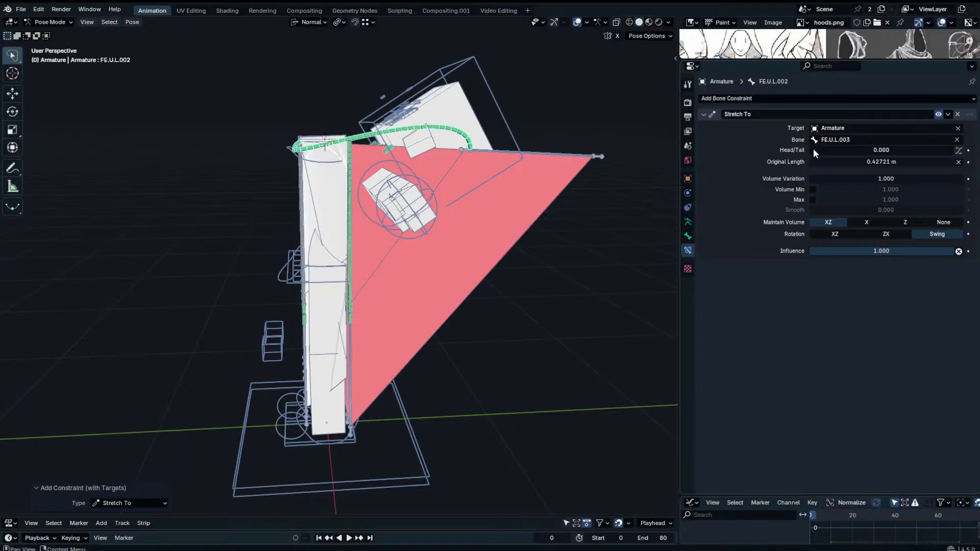
{"action": "left_click_drag", "start_coordinate": [883, 249], "coordinate": [795, 250]}
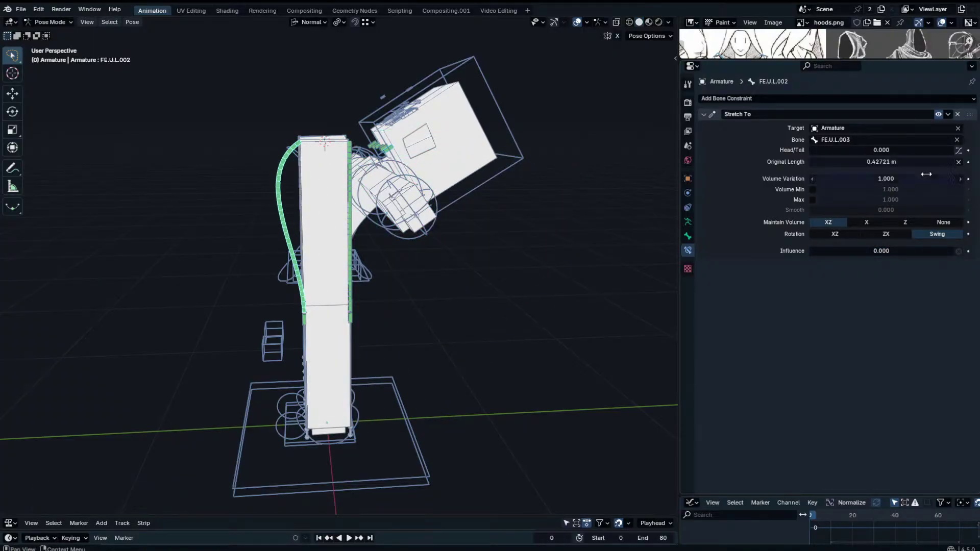
{"action": "left_click", "coordinate": [957, 114]}
In Edit Mode, try rotating the upper bendy bones with the pivot set to Bounding Box Center.
{"action": "middle_click_drag", "start_coordinate": [388, 204], "coordinate": [459, 249]}
{"action": "key", "text": "Tab"}
{"action": "left_click", "coordinate": [337, 22]}
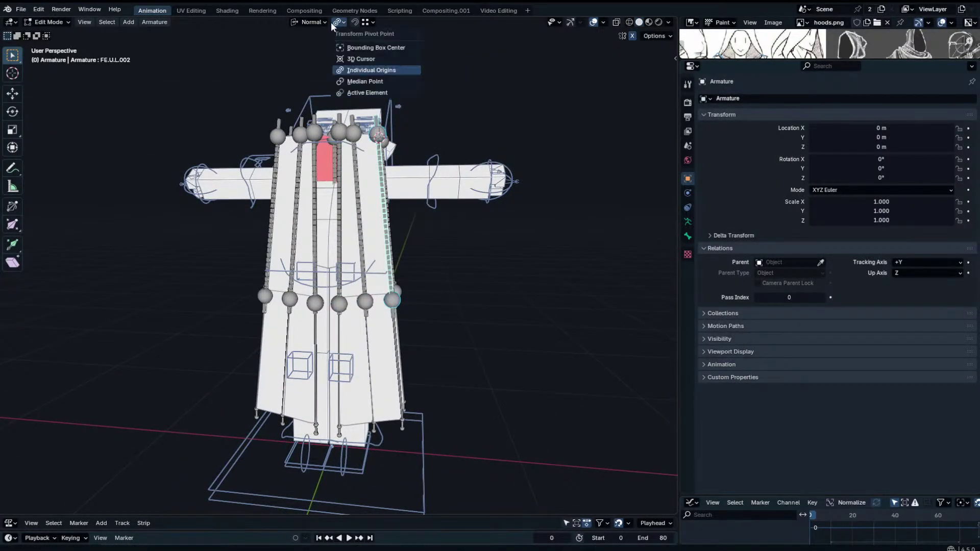
{"action": "left_click", "coordinate": [372, 47]}
{"action": "key", "text": "a"}
{"action": "key", "text": "r"}
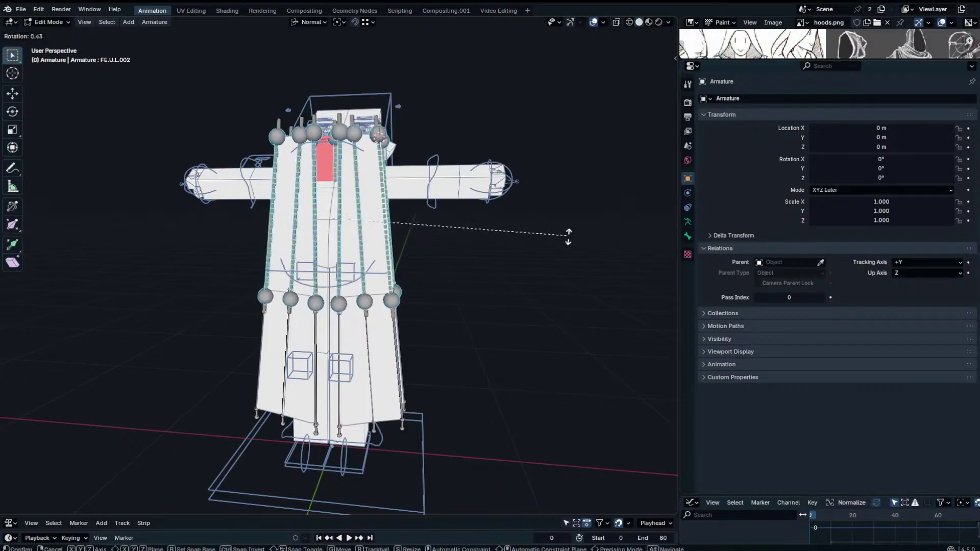
{"action": "right_click", "coordinate": [454, 281]}
Try rotating the upper bendy bones 180° about their individual origins and moving them along their normal Y axis.
{"action": "left_click", "coordinate": [339, 22]}
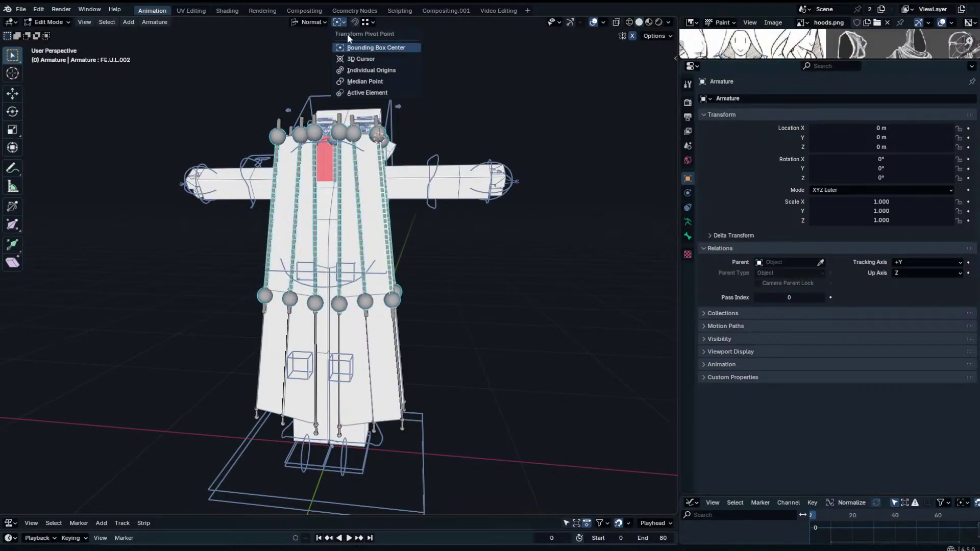
{"action": "left_click", "coordinate": [373, 69]}
{"action": "type", "text": "r"}
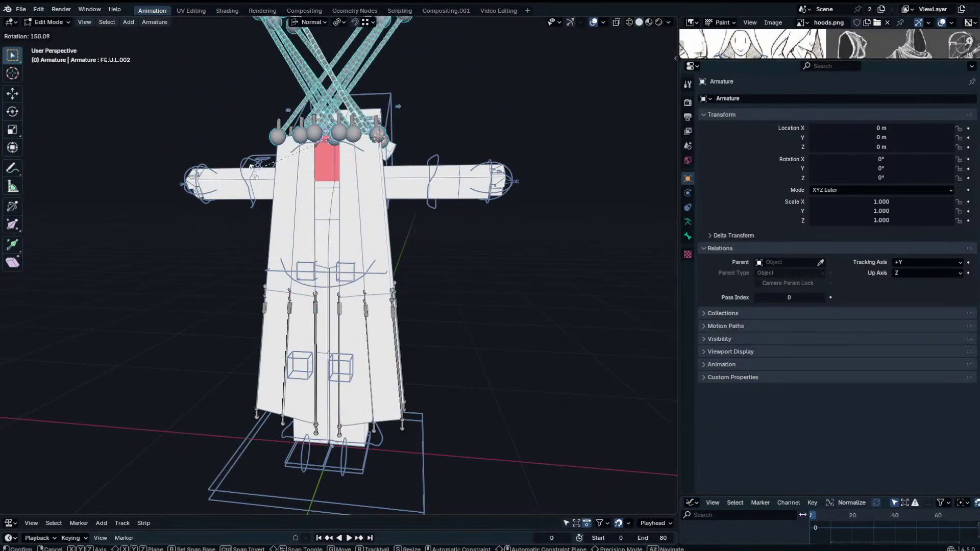
{"action": "type", "text": "180"}
{"action": "key", "text": "Return"}
{"action": "key", "text": "g"}
{"action": "key", "text": "y"}
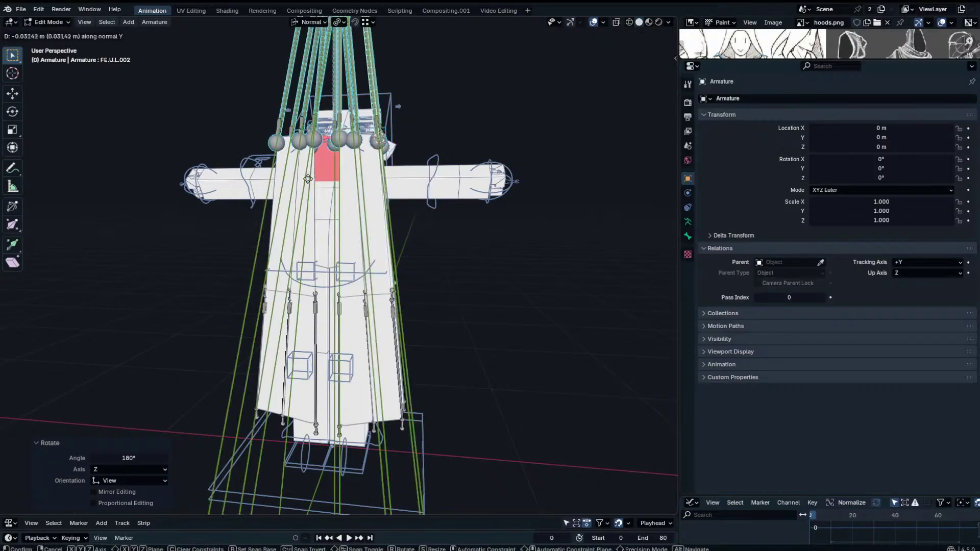
{"action": "right_click", "coordinate": [318, 309]}
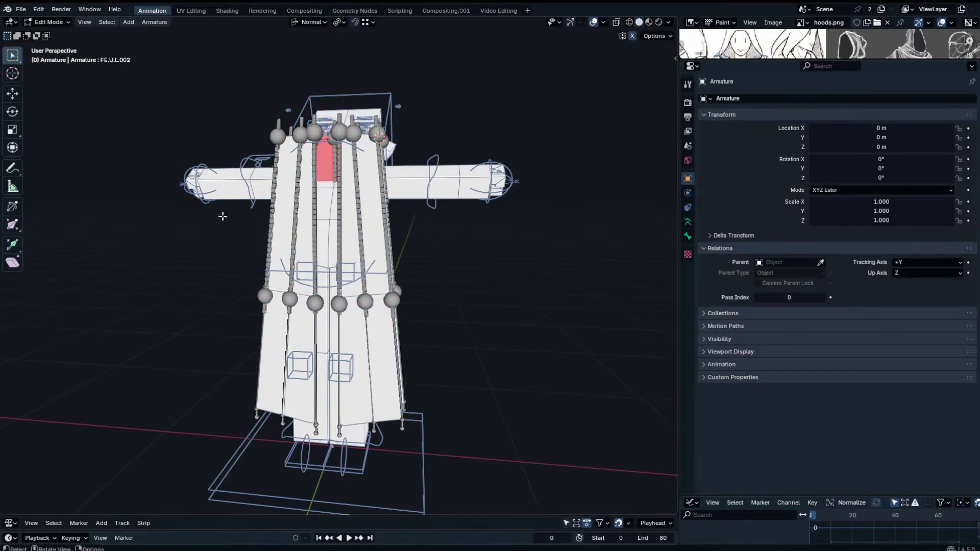
Flip the upper bendy bones about their individual origins by scaling them by -1.
{"action": "left_click_drag", "start_coordinate": [222, 216], "coordinate": [490, 212]}
{"action": "key", "text": "s"}
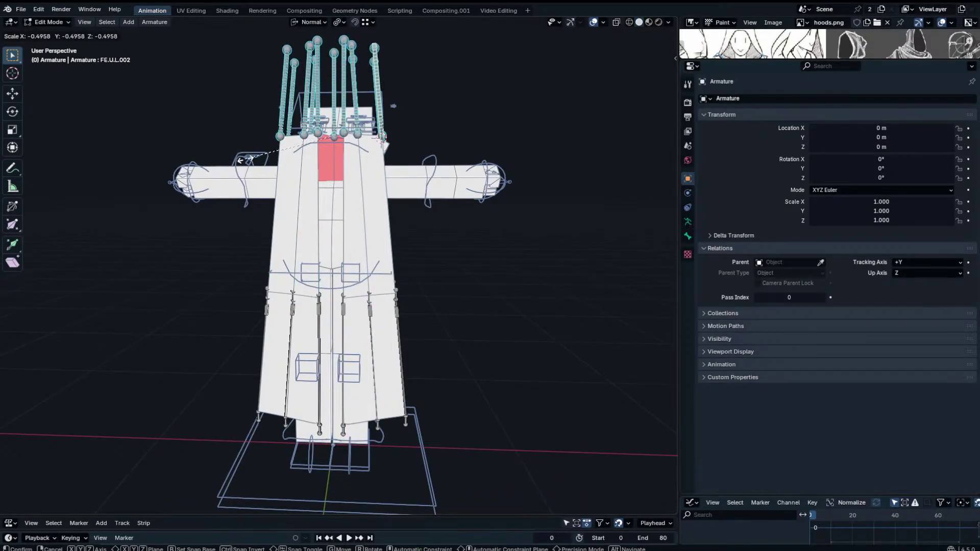
{"action": "key", "text": "Return"}
{"action": "key", "text": "e"}
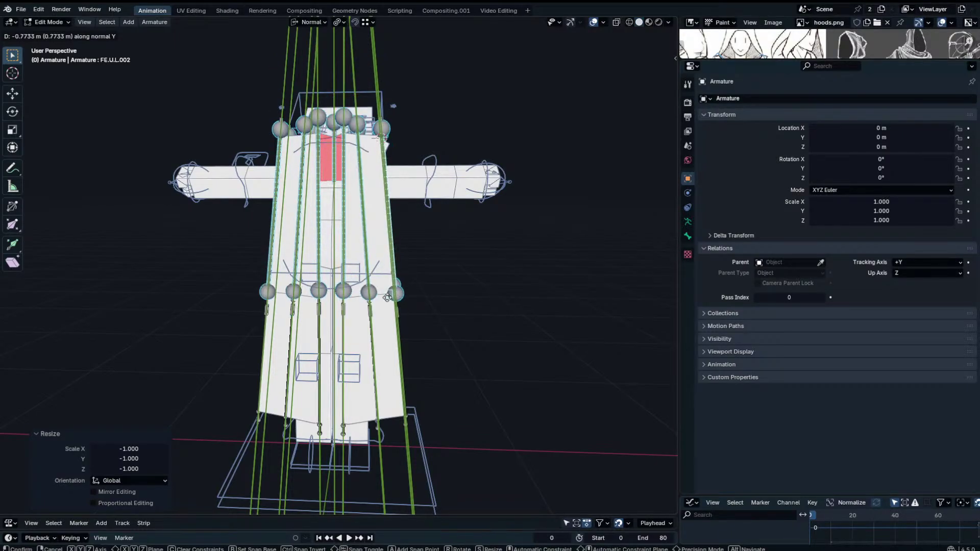
{"action": "right_click", "coordinate": [387, 297]}
Move the flipped upper bones -0.76957 m along their normal Y axis, back over the upper cloak.
{"action": "key", "text": "KP_1"}
{"action": "key", "text": "g"}
{"action": "key", "text": "y"}
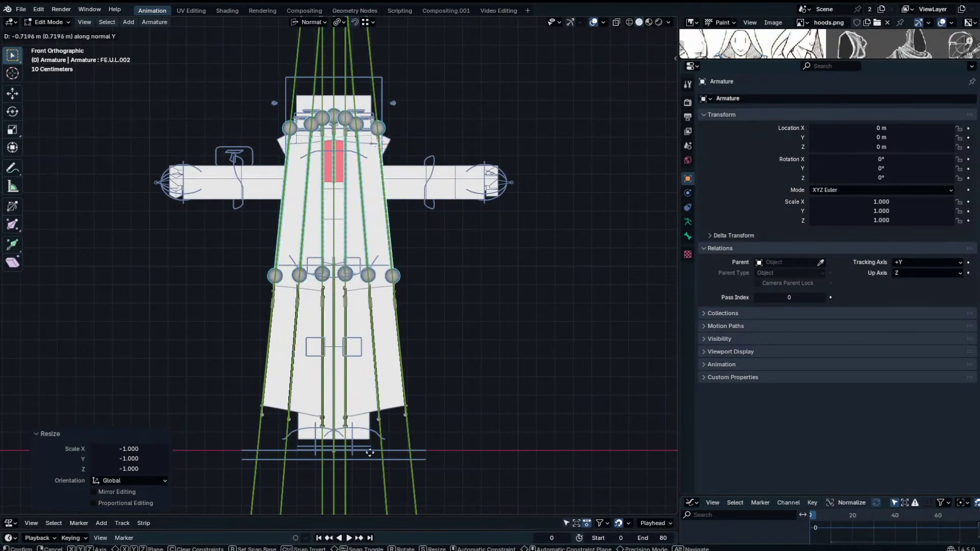
{"action": "left_click", "coordinate": [374, 462]}
{"action": "middle_click_drag", "start_coordinate": [435, 185], "coordinate": [440, 245], "text": "shift"}
{"action": "scroll", "coordinate": [439, 240], "scroll_direction": "up", "scroll_amount": 3}
{"action": "key", "text": "g"}
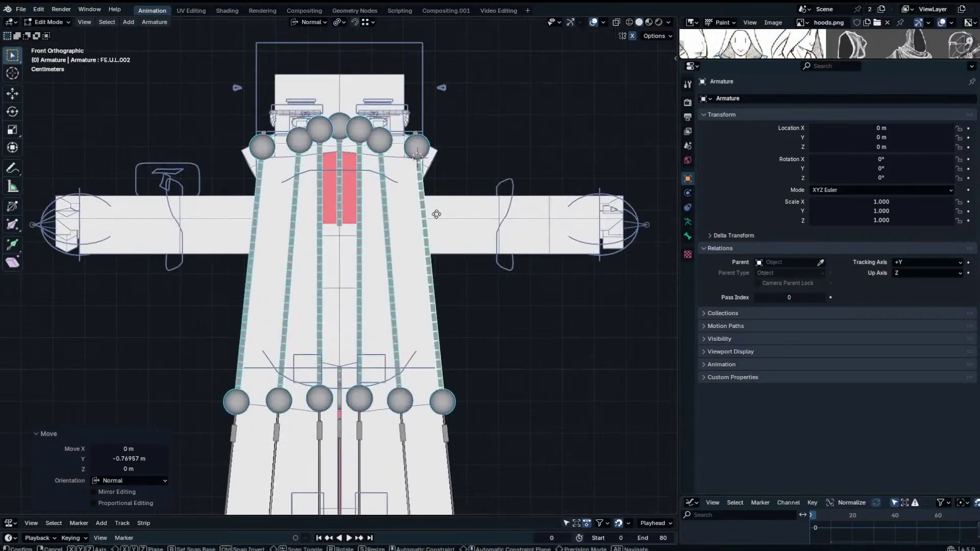
{"action": "key", "text": "y"}
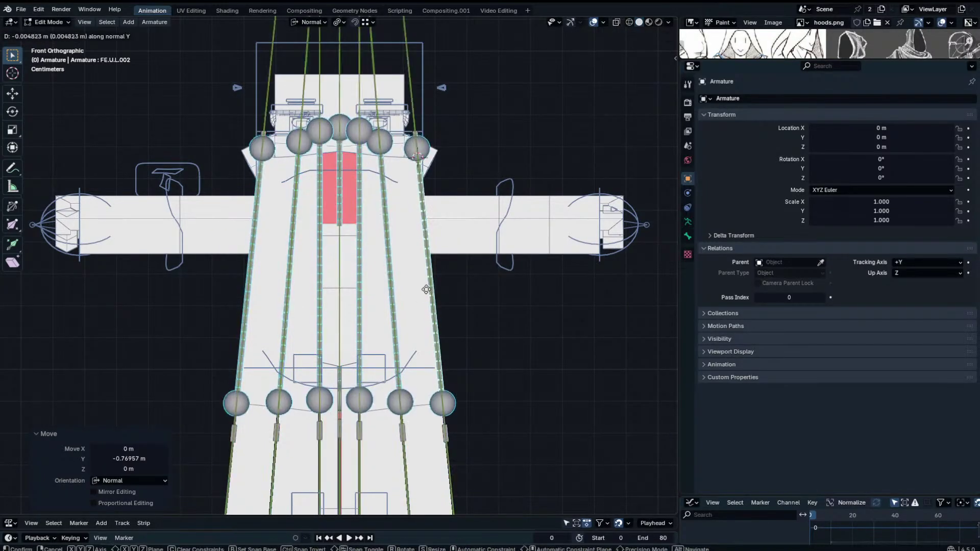
{"action": "right_click", "coordinate": [434, 293]}
Nudge the flipped upper bones along normal Y and check their fit with the lower bones in Pose Mode.
{"action": "scroll", "coordinate": [490, 358], "scroll_direction": "up", "scroll_amount": 3}
{"action": "middle_click_drag", "start_coordinate": [490, 358], "coordinate": [451, 252], "text": "shift"}
{"action": "key", "text": "g"}
{"action": "key", "text": "y"}
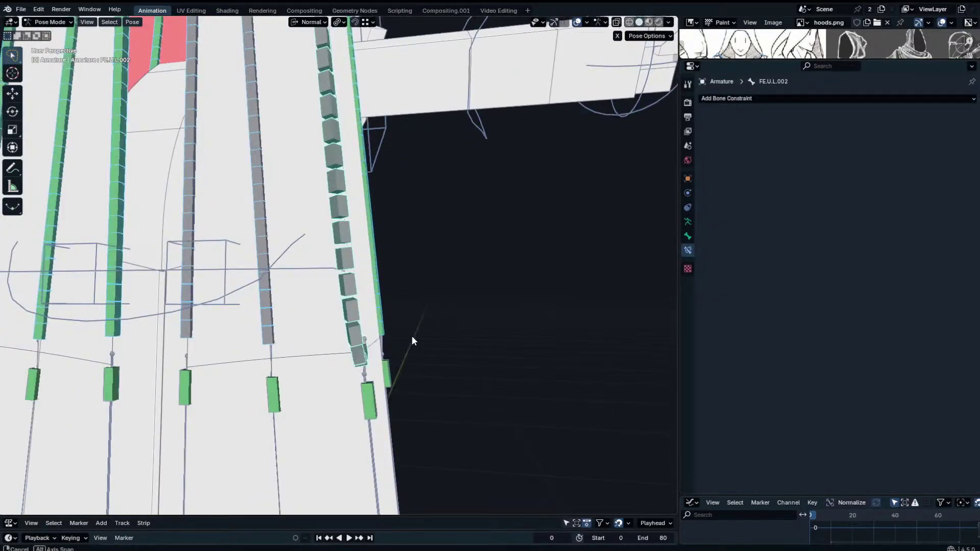
{"action": "middle_click_drag", "start_coordinate": [411, 335], "coordinate": [309, 282]}
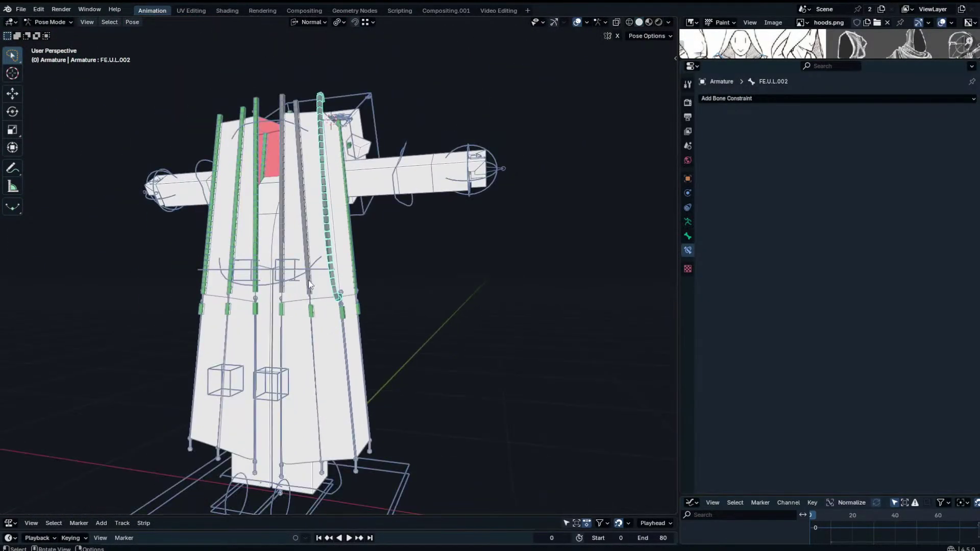
Shift the upper bendy bones repeatedly along normal Y in Edit Mode, checking each placement in Pose Mode.
{"action": "key", "text": "Tab"}
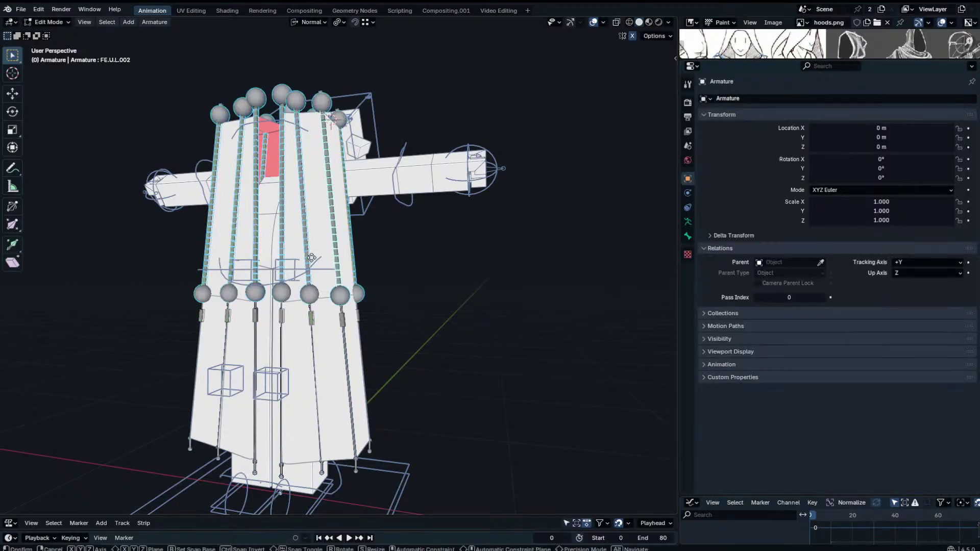
{"action": "key", "text": "g"}
{"action": "key", "text": "y"}
{"action": "left_click", "coordinate": [320, 296]}
{"action": "key", "text": "Tab"}
{"action": "key", "text": "Tab"}
{"action": "middle_click_drag", "start_coordinate": [333, 256], "coordinate": [375, 238]}
{"action": "key", "text": "g"}
{"action": "key", "text": "y"}
{"action": "left_click", "coordinate": [353, 291]}
{"action": "key", "text": "Tab"}
{"action": "key", "text": "Tab"}
{"action": "key", "text": "g"}
{"action": "key", "text": "y"}
{"action": "left_click", "coordinate": [368, 235]}
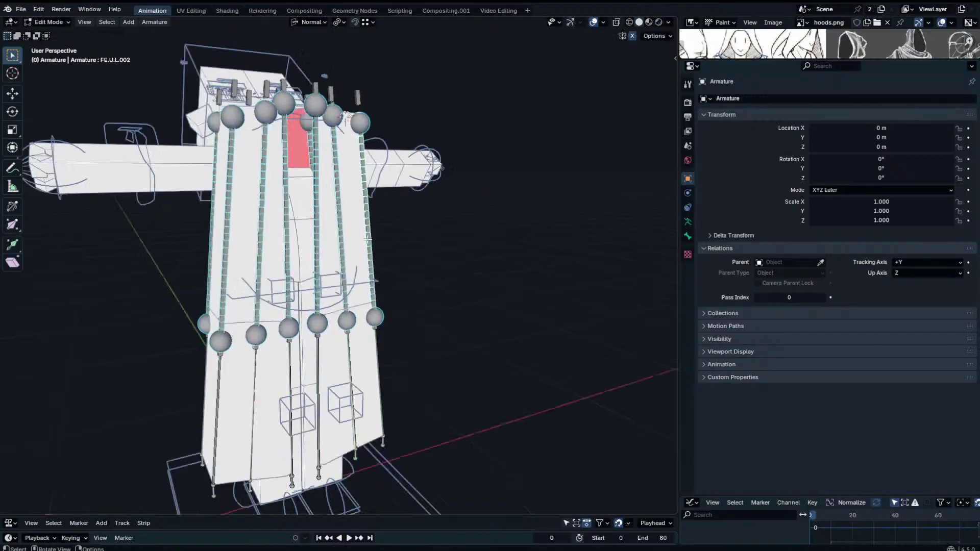
In the front view, raise the upper bendy bones along normal Y until their lower joints sit above the lower bones.
{"action": "key", "text": "KP_1"}
{"action": "scroll", "coordinate": [368, 256], "scroll_direction": "up", "scroll_amount": 2}
{"action": "scroll", "coordinate": [382, 305], "scroll_direction": "up", "scroll_amount": 4}
{"action": "key", "text": "g"}
{"action": "key", "text": "y"}
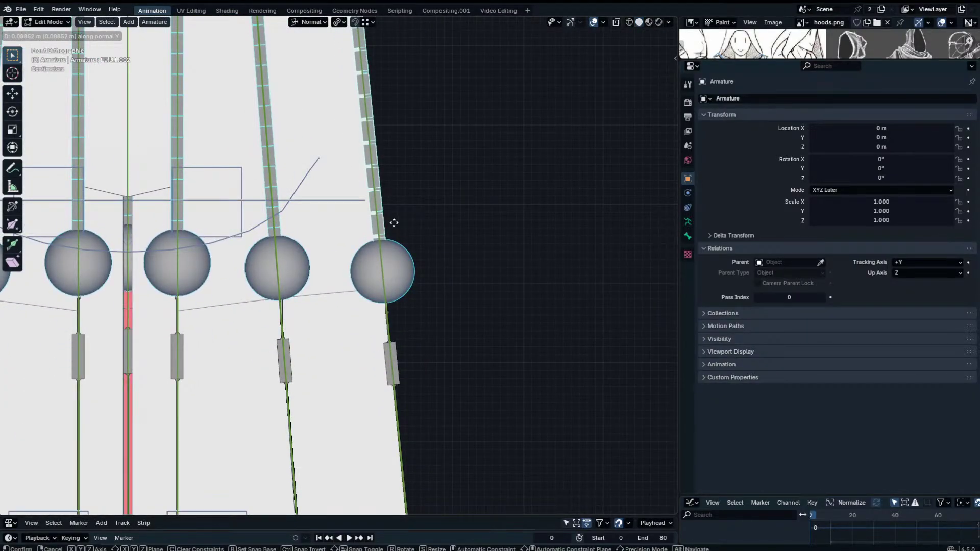
{"action": "right_click", "coordinate": [394, 223]}
{"action": "scroll", "coordinate": [394, 221], "scroll_direction": "down", "scroll_amount": 4}
{"action": "key", "text": "g"}
{"action": "key", "text": "y"}
{"action": "left_click", "coordinate": [389, 133]}
Finish raising the upper bendy bones along normal Y, comparing the new placement with the previous one.
{"action": "left_click", "coordinate": [365, 212]}
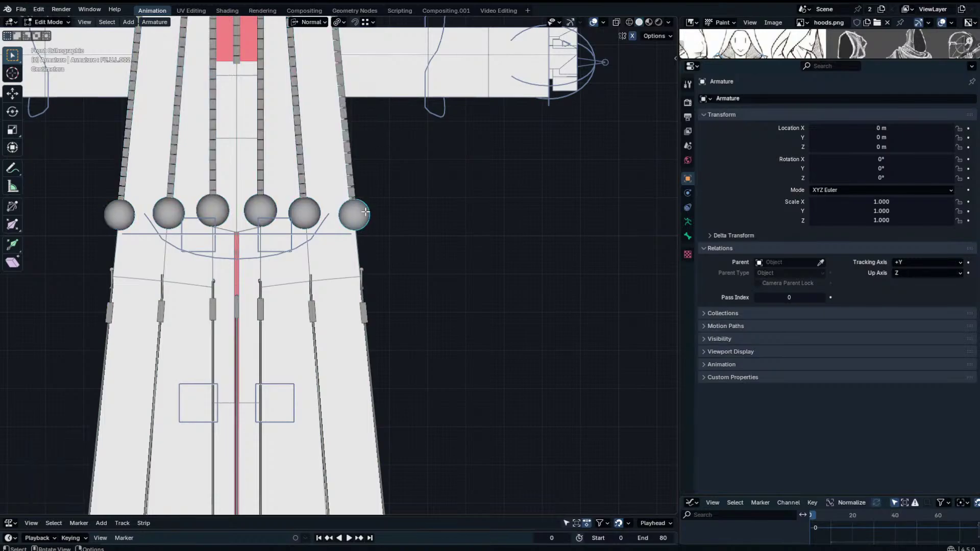
{"action": "key", "text": "ctrl+z"}
{"action": "key", "text": "ctrl+shift+z"}
{"action": "middle_click_drag", "start_coordinate": [350, 98], "coordinate": [402, 201]}
{"action": "key", "text": "ctrl+z"}
{"action": "key", "text": "ctrl+shift+z"}
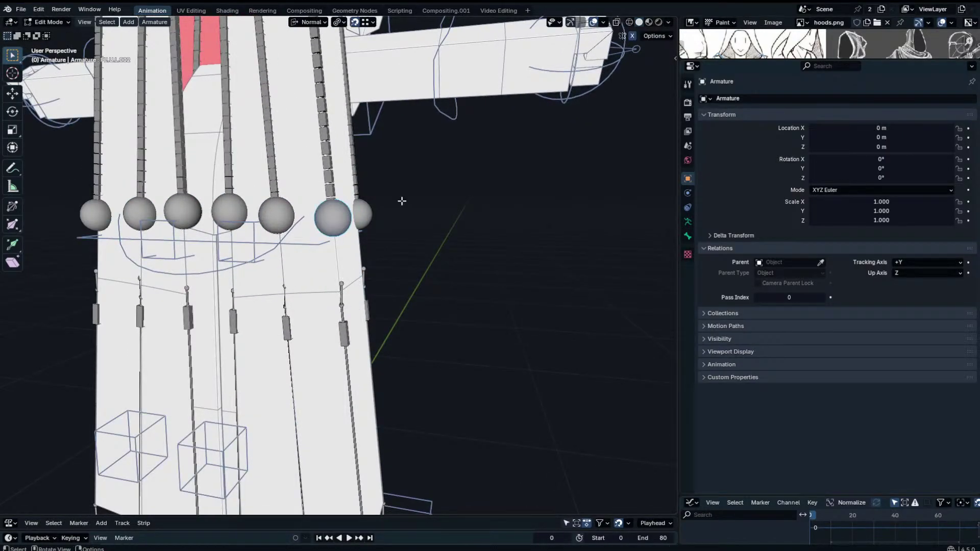
Turn on X-ray display and hide the cloak mesh's Subdivision modifier in the viewport.
{"action": "left_click", "coordinate": [616, 22]}
{"action": "middle_click_drag", "start_coordinate": [334, 204], "coordinate": [364, 216]}
{"action": "key", "text": "g"}
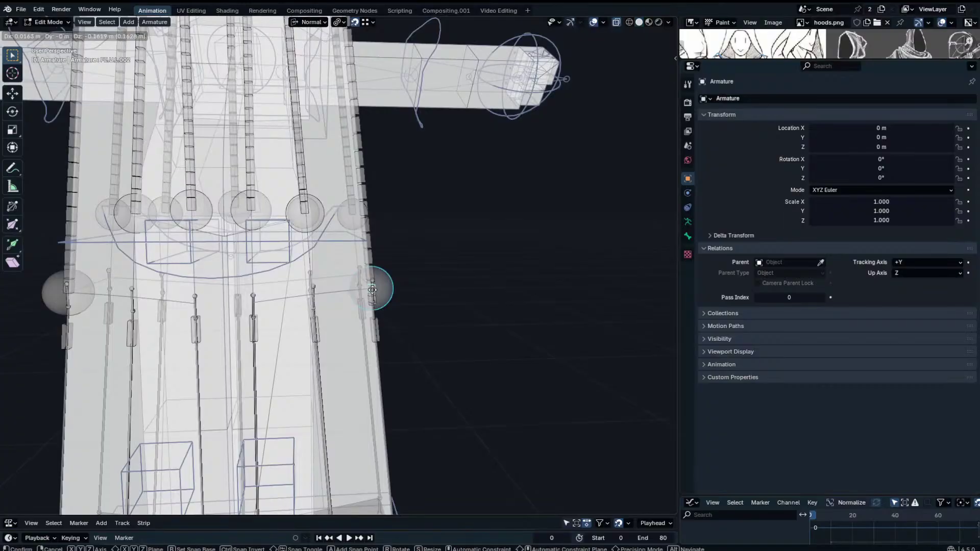
{"action": "right_click", "coordinate": [356, 292]}
{"action": "key", "text": "Tab"}
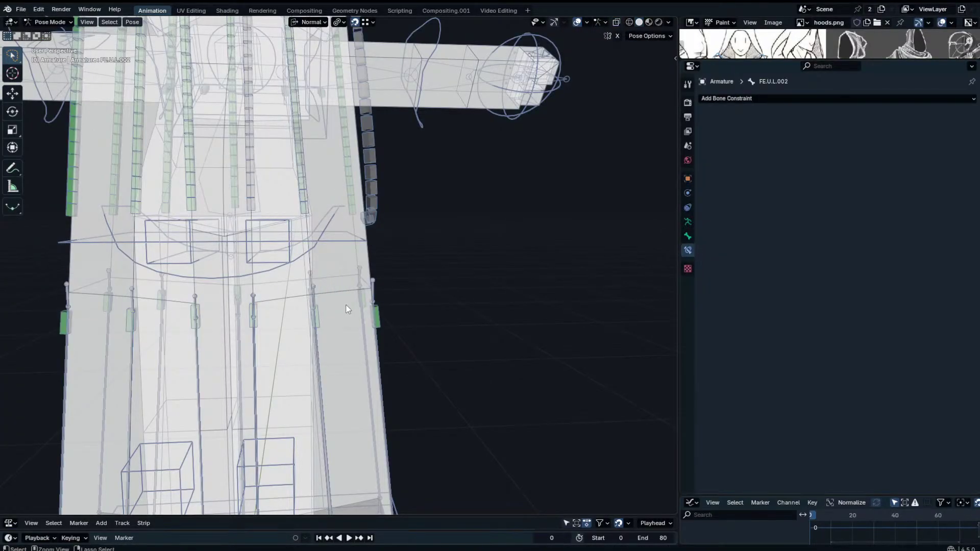
{"action": "key", "text": "ctrl+Tab"}
{"action": "left_click", "coordinate": [382, 311]}
{"action": "left_click", "coordinate": [687, 193]}
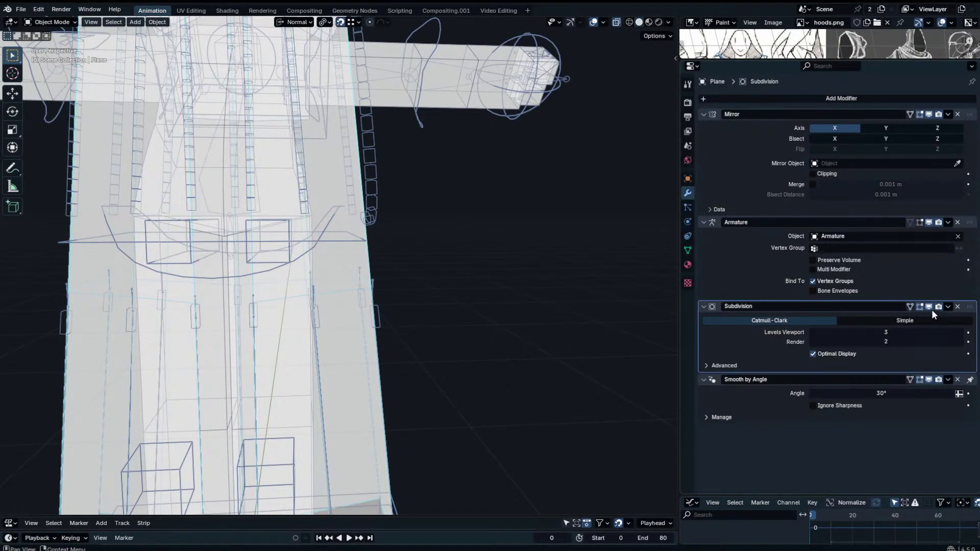
In the armature's Edit Mode, snap the lower joints of the left front upper bones down onto the cloak's waistline vertices.
{"action": "left_click", "coordinate": [375, 214]}
{"action": "key", "text": "Tab"}
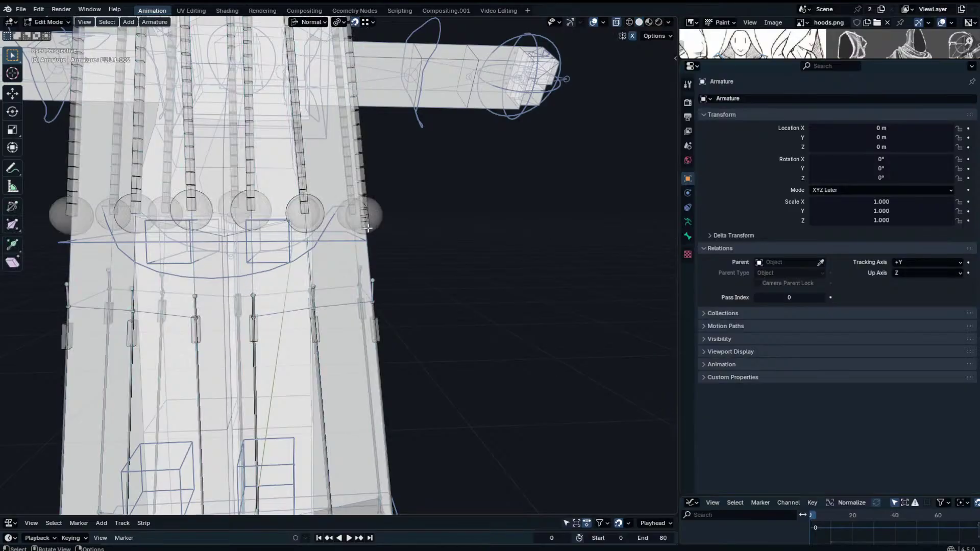
{"action": "key", "text": "g"}
{"action": "left_click", "coordinate": [375, 309]}
{"action": "left_click", "coordinate": [308, 218]}
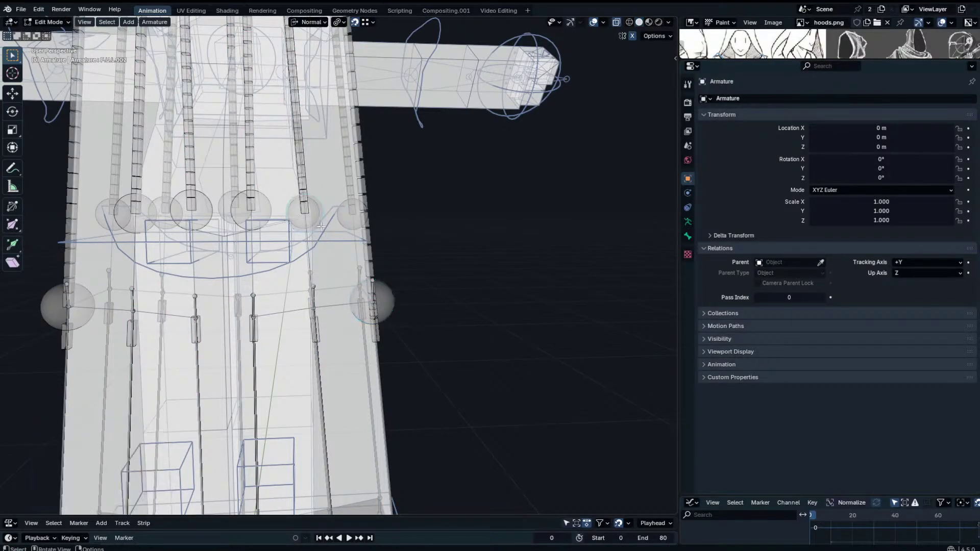
{"action": "middle_click_drag", "start_coordinate": [308, 219], "coordinate": [305, 258]}
{"action": "key", "text": "g"}
{"action": "left_click", "coordinate": [310, 330]}
{"action": "left_click", "coordinate": [260, 265]}
{"action": "key", "text": "g"}
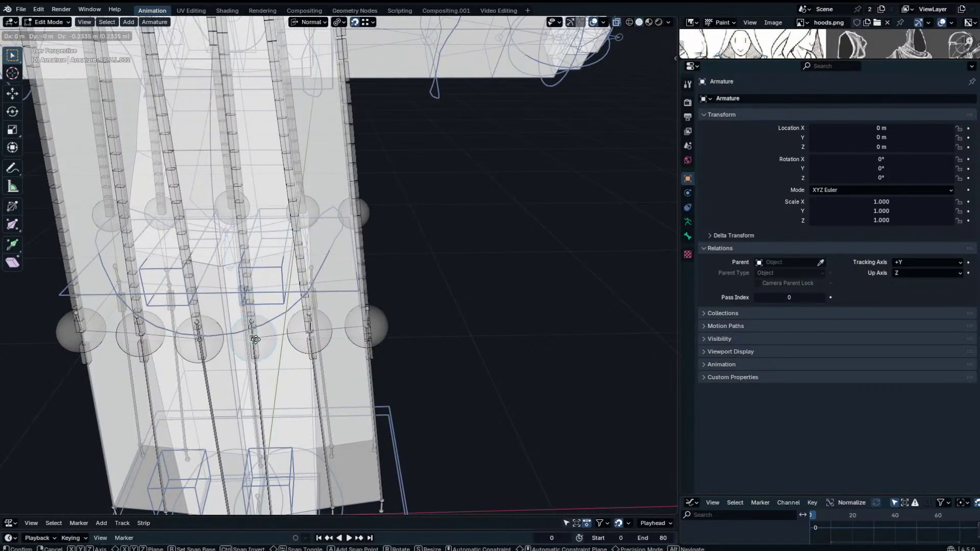
{"action": "left_click", "coordinate": [257, 339]}
Snap the lower joints of the back-edge, back and centre-back upper bones down onto the cloak's rear waistline vertices.
{"action": "middle_click_drag", "start_coordinate": [357, 306], "coordinate": [284, 270]}
{"action": "middle_click_drag", "start_coordinate": [355, 234], "coordinate": [389, 240]}
{"action": "scroll", "coordinate": [387, 232], "scroll_direction": "up", "scroll_amount": 3}
{"action": "left_click", "coordinate": [382, 207]}
{"action": "key", "text": "g"}
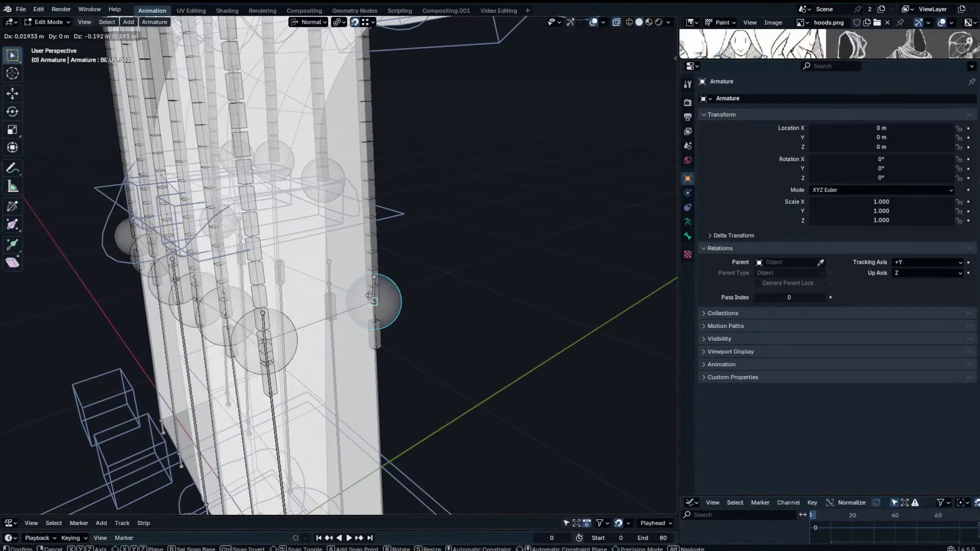
{"action": "left_click", "coordinate": [371, 300]}
{"action": "left_click", "coordinate": [328, 186]}
{"action": "key", "text": "g"}
{"action": "left_click", "coordinate": [324, 285]}
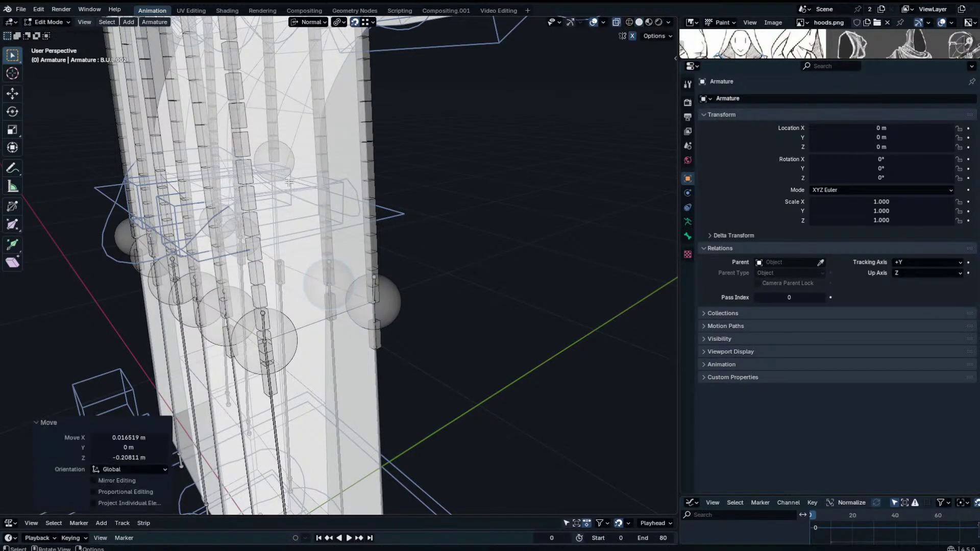
{"action": "left_click", "coordinate": [276, 163]}
{"action": "key", "text": "g"}
{"action": "left_click", "coordinate": [280, 266]}
{"action": "scroll", "coordinate": [326, 255], "scroll_direction": "down", "scroll_amount": 4}
{"action": "middle_click_drag", "start_coordinate": [336, 250], "coordinate": [364, 204]}
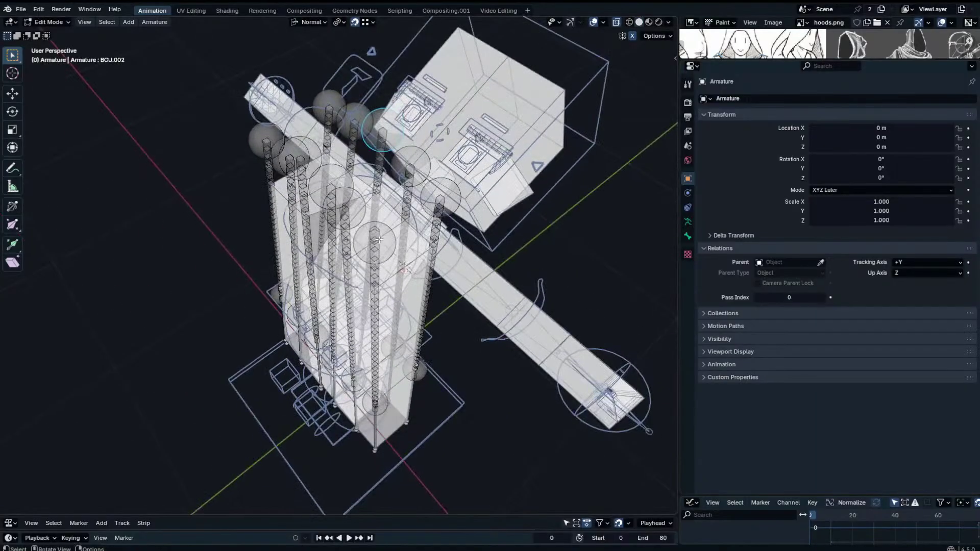
Turn off X-ray and snap the upper joints of the left front upper bones down to the cloak's top-edge vertices.
{"action": "left_click", "coordinate": [374, 242]}
{"action": "middle_click_drag", "start_coordinate": [374, 242], "coordinate": [371, 217]}
{"action": "key", "text": "g"}
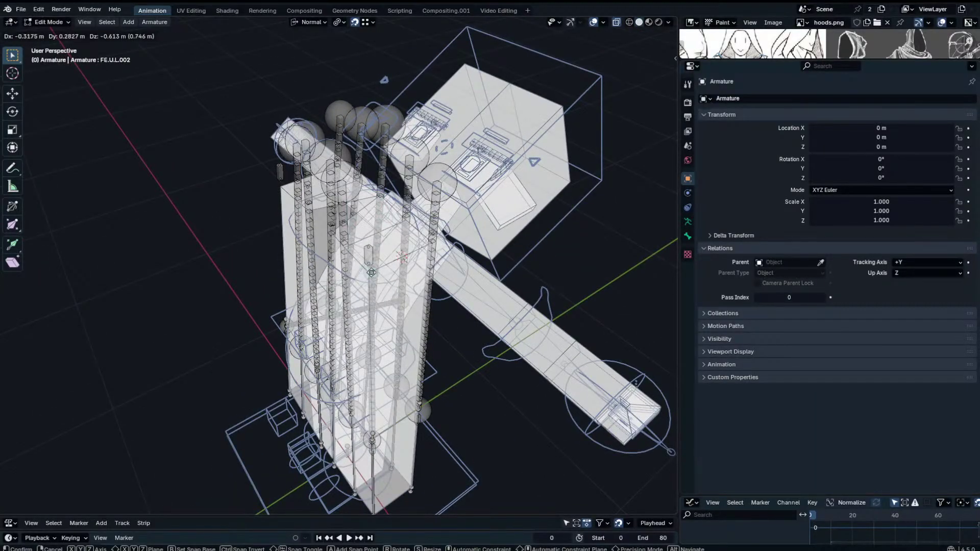
{"action": "right_click", "coordinate": [371, 273]}
{"action": "left_click", "coordinate": [617, 23]}
{"action": "key", "text": "g"}
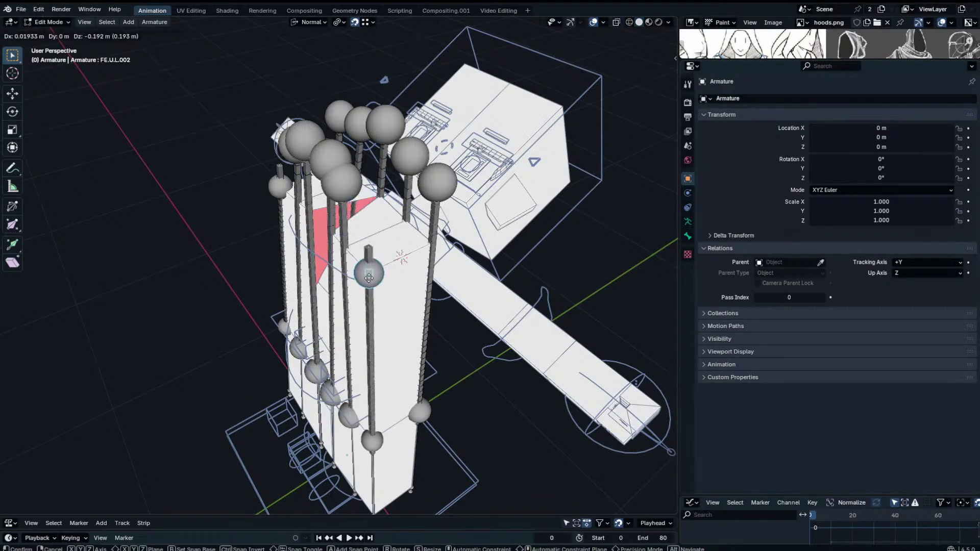
{"action": "left_click", "coordinate": [369, 279]}
{"action": "left_click", "coordinate": [348, 186]}
{"action": "key", "text": "g"}
{"action": "left_click", "coordinate": [348, 256]}
{"action": "left_click", "coordinate": [341, 162]}
{"action": "key", "text": "g"}
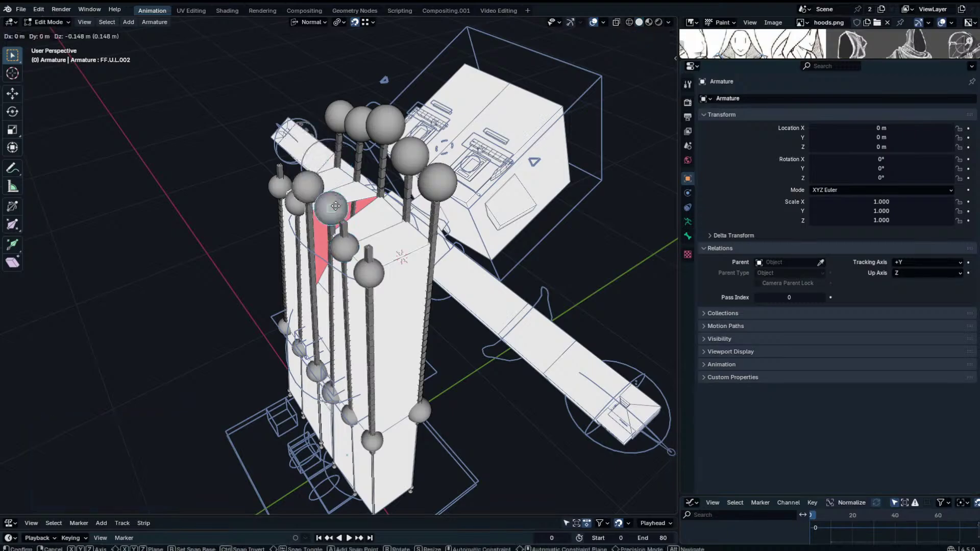
{"action": "left_click", "coordinate": [341, 232]}
Snap the upper joints of the centre-back, back and back-edge upper bones down to the cloak's top-edge vertices.
{"action": "left_click", "coordinate": [390, 134]}
{"action": "key", "text": "g"}
{"action": "left_click", "coordinate": [379, 197]}
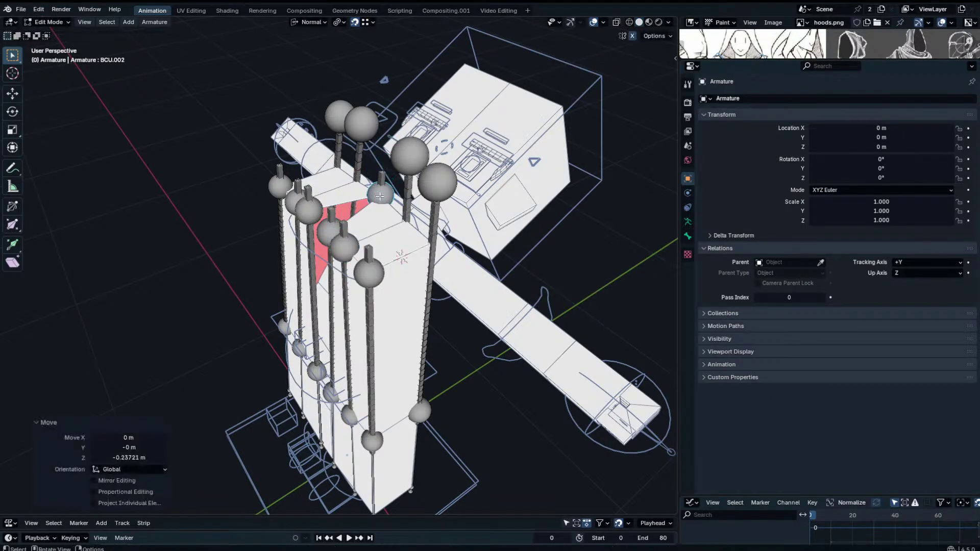
{"action": "left_click", "coordinate": [408, 160]}
{"action": "key", "text": "g"}
{"action": "left_click", "coordinate": [407, 222]}
{"action": "left_click", "coordinate": [437, 181]}
{"action": "key", "text": "g"}
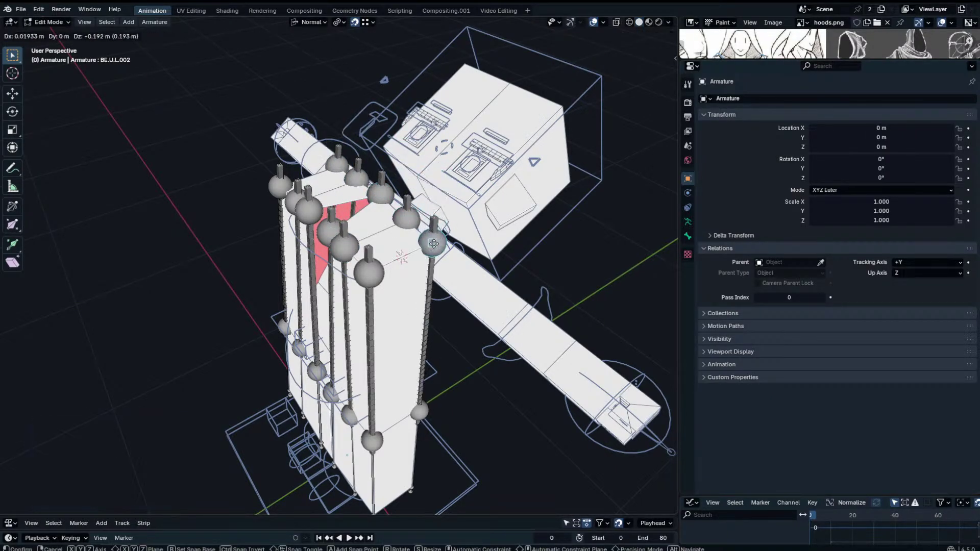
{"action": "left_click", "coordinate": [432, 243]}
In Pose Mode, open the Bendy Bones settings of the front-edge upper bone FE.U.L.002.
{"action": "middle_click_drag", "start_coordinate": [432, 243], "coordinate": [407, 296]}
{"action": "key", "text": "Tab"}
{"action": "scroll", "coordinate": [377, 189], "scroll_direction": "down", "scroll_amount": 3}
{"action": "key", "text": "ctrl+Tab"}
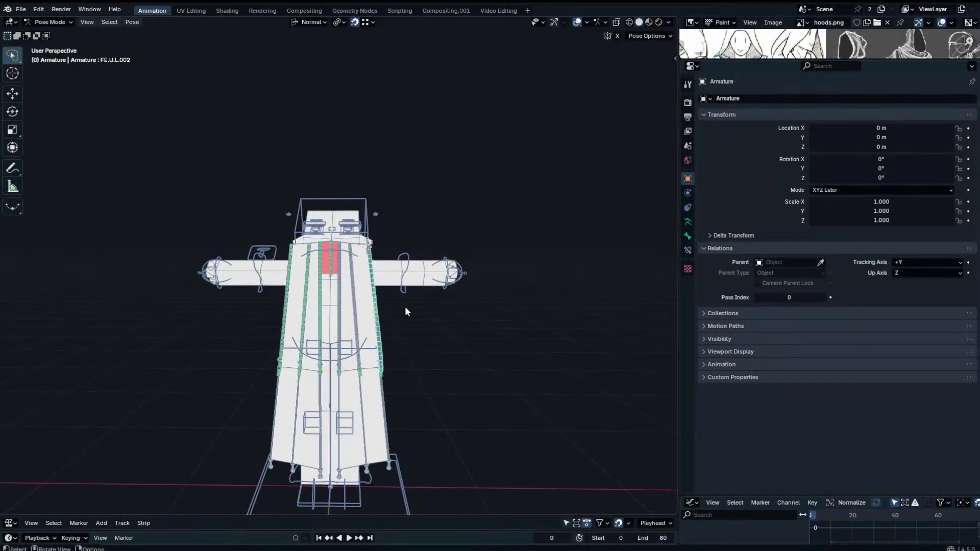
{"action": "scroll", "coordinate": [481, 321], "scroll_direction": "up", "scroll_amount": 1}
{"action": "left_click", "coordinate": [687, 236]}
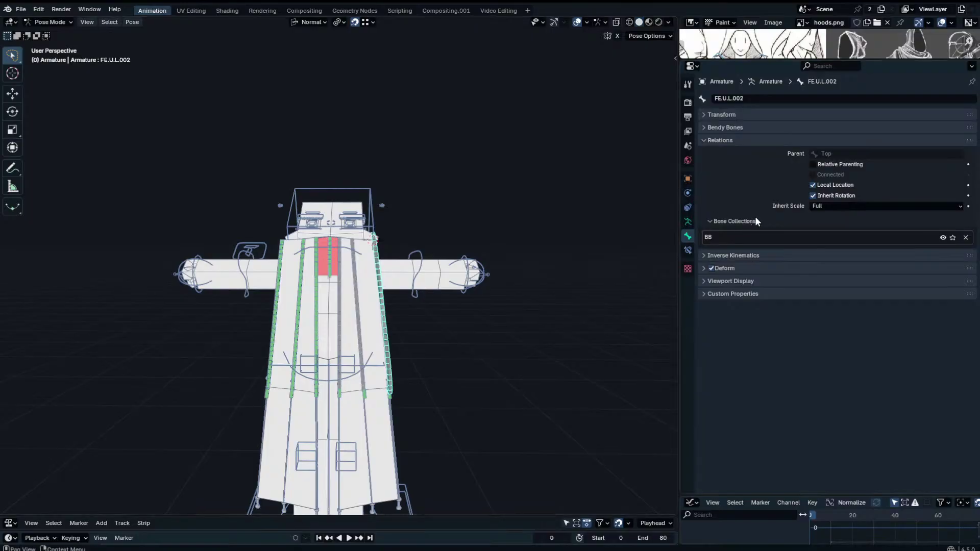
{"action": "left_click", "coordinate": [689, 254]}
{"action": "left_click", "coordinate": [686, 237]}
{"action": "left_click", "coordinate": [688, 222]}
{"action": "left_click", "coordinate": [687, 236]}
{"action": "left_click", "coordinate": [743, 128]}
{"action": "scroll", "coordinate": [855, 380], "scroll_direction": "down", "scroll_amount": 3}
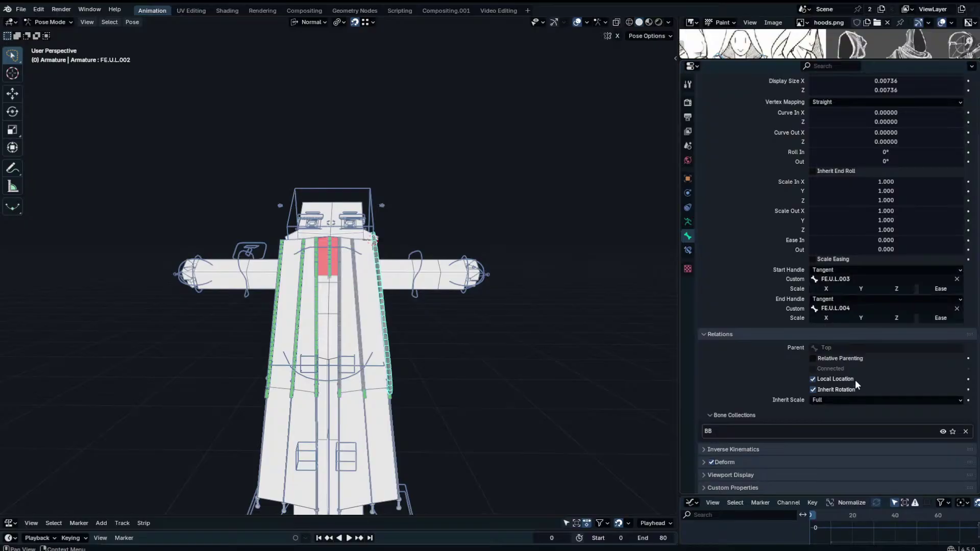
Swap the custom handles of FE.U.L.002, using FE.U.L.004 as the start handle and FE.U.L.003 as the end handle.
{"action": "double_click", "coordinate": [856, 308]}
{"action": "key", "text": "BackSpace"}
{"action": "type", "text": "3"}
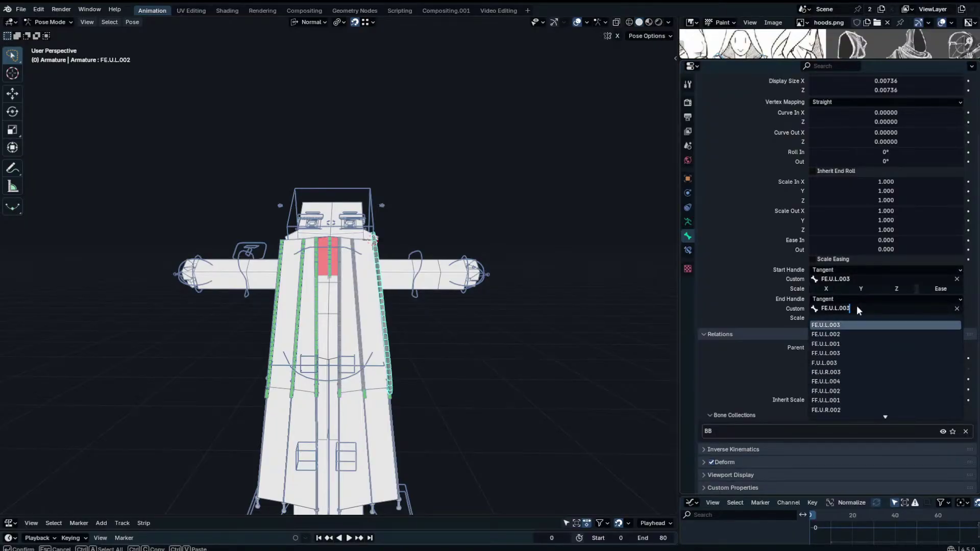
{"action": "key", "text": "Return"}
{"action": "left_click", "coordinate": [933, 280]}
{"action": "key", "text": "BackSpace"}
{"action": "type", "text": "4"}
{"action": "key", "text": "Return"}
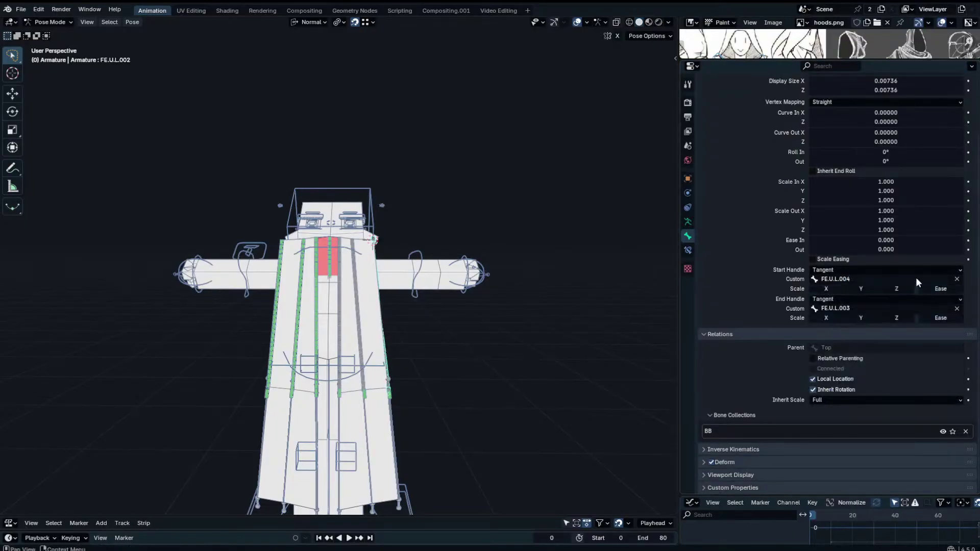
Inspect the curve of FE.U.L.002 from the side and test moving and rotating its short lower end bone FE.U.L.004.
{"action": "middle_click_drag", "start_coordinate": [440, 260], "coordinate": [360, 257]}
{"action": "scroll", "coordinate": [361, 258], "scroll_direction": "down", "scroll_amount": 3}
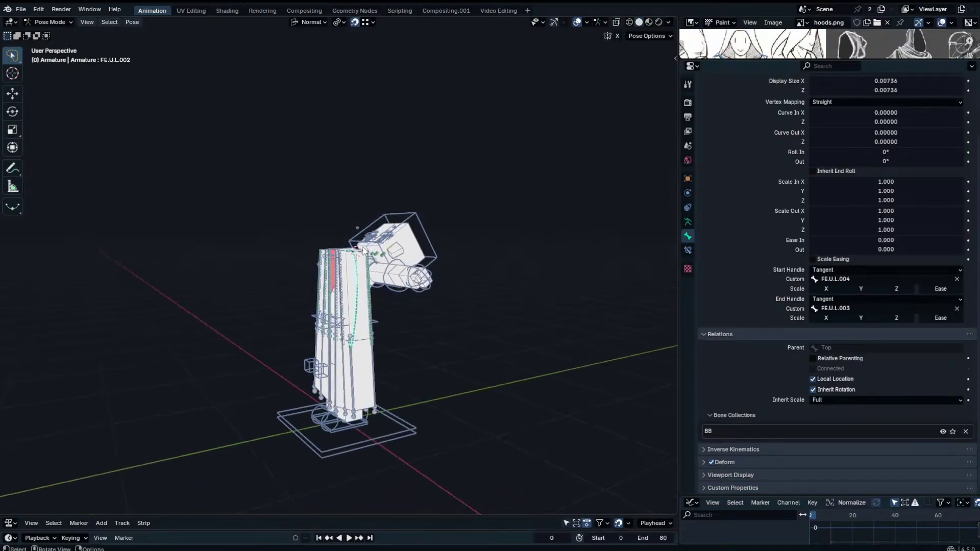
{"action": "middle_click_drag", "start_coordinate": [412, 332], "coordinate": [410, 297], "text": "shift"}
{"action": "scroll", "coordinate": [411, 297], "scroll_direction": "up", "scroll_amount": 4}
{"action": "scroll", "coordinate": [408, 306], "scroll_direction": "up", "scroll_amount": 1}
{"action": "middle_click_drag", "start_coordinate": [381, 426], "coordinate": [376, 416]}
{"action": "left_click", "coordinate": [362, 409]}
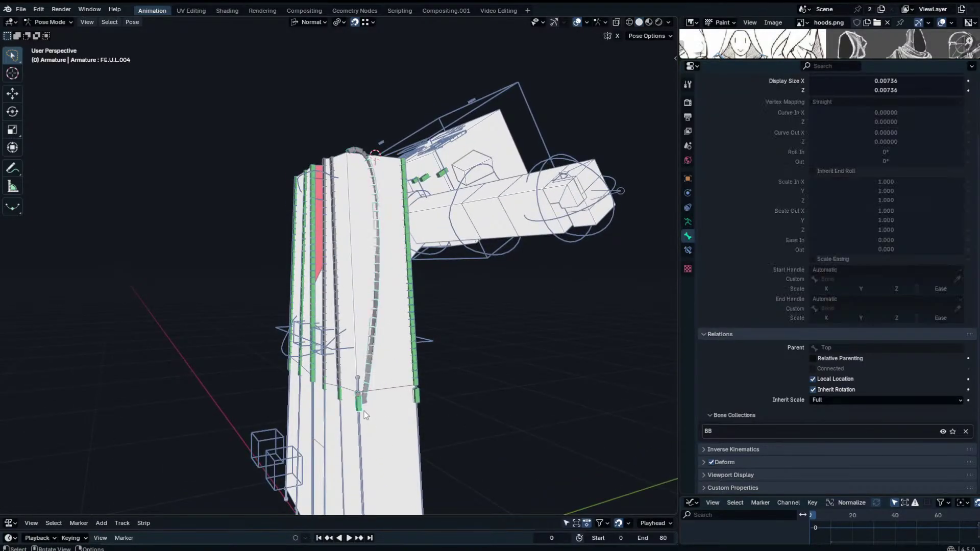
{"action": "key", "text": "g"}
{"action": "right_click", "coordinate": [385, 407]}
{"action": "key", "text": "Tab"}
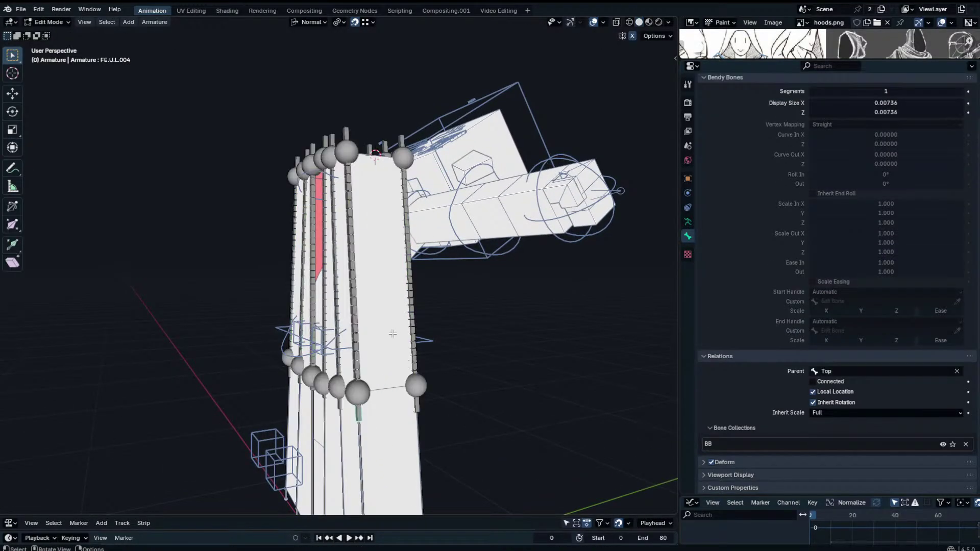
{"action": "key", "text": "r"}
{"action": "right_click", "coordinate": [307, 419]}
In Edit Mode, slide the short end bone FF.U.L.004 down along normal Y, away from the waistline joint.
{"action": "middle_click_drag", "start_coordinate": [338, 393], "coordinate": [326, 367]}
{"action": "left_click", "coordinate": [393, 355]}
{"action": "scroll", "coordinate": [312, 373], "scroll_direction": "up", "scroll_amount": 4}
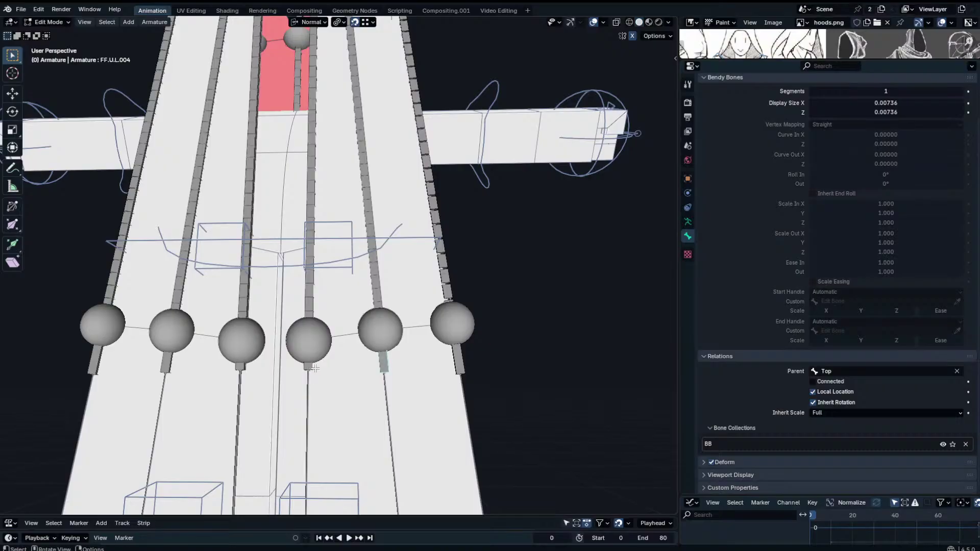
{"action": "key", "text": "ctrl+Tab"}
{"action": "key", "text": "Tab"}
{"action": "key", "text": "g"}
{"action": "key", "text": "y"}
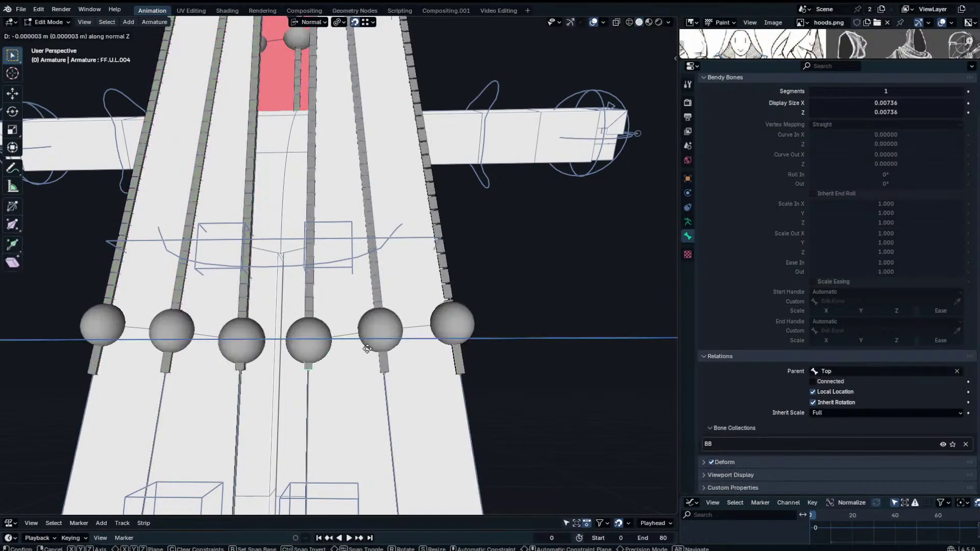
{"action": "left_click", "coordinate": [367, 388]}
{"action": "left_click", "coordinate": [413, 366]}
Slide F.U.L.004 and FE.U.L.004 down along normal Y, moving the front-edge bone about 0.02 m.
{"action": "left_click", "coordinate": [387, 363]}
{"action": "key", "text": "g"}
{"action": "key", "text": "y"}
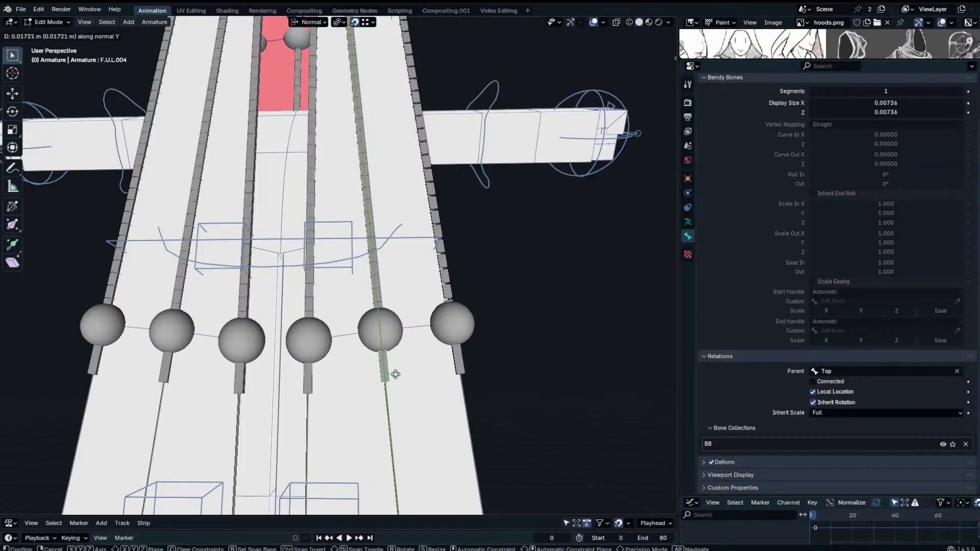
{"action": "left_click", "coordinate": [396, 379]}
{"action": "left_click", "coordinate": [455, 360]}
{"action": "key", "text": "g"}
{"action": "key", "text": "y"}
{"action": "left_click", "coordinate": [451, 374]}
Slide the short lower end bones at the back edge, back and centre back down along normal Y.
{"action": "middle_click_drag", "start_coordinate": [448, 374], "coordinate": [341, 372]}
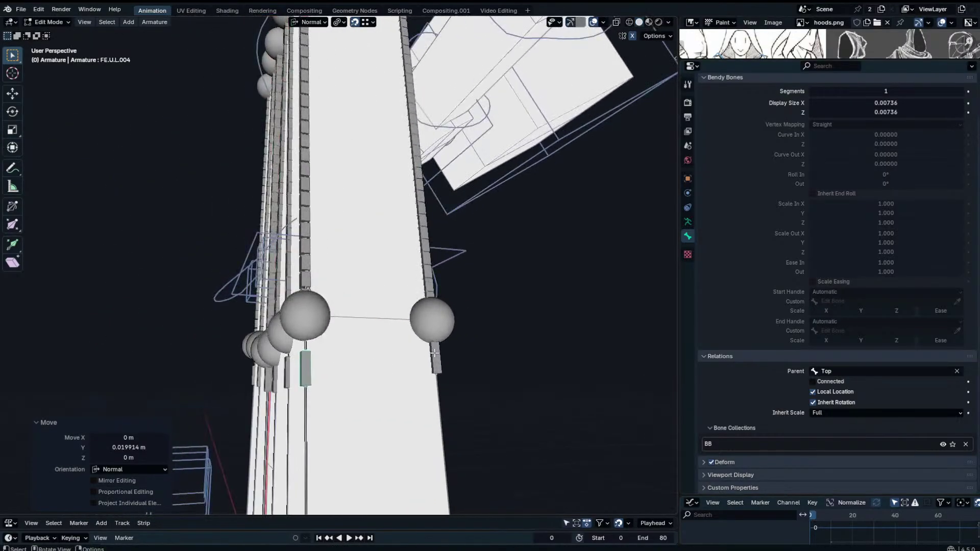
{"action": "left_click", "coordinate": [437, 360]}
{"action": "key", "text": "g"}
{"action": "key", "text": "y"}
{"action": "left_click", "coordinate": [436, 375]}
{"action": "middle_click_drag", "start_coordinate": [433, 375], "coordinate": [329, 380]}
{"action": "left_click", "coordinate": [330, 380]}
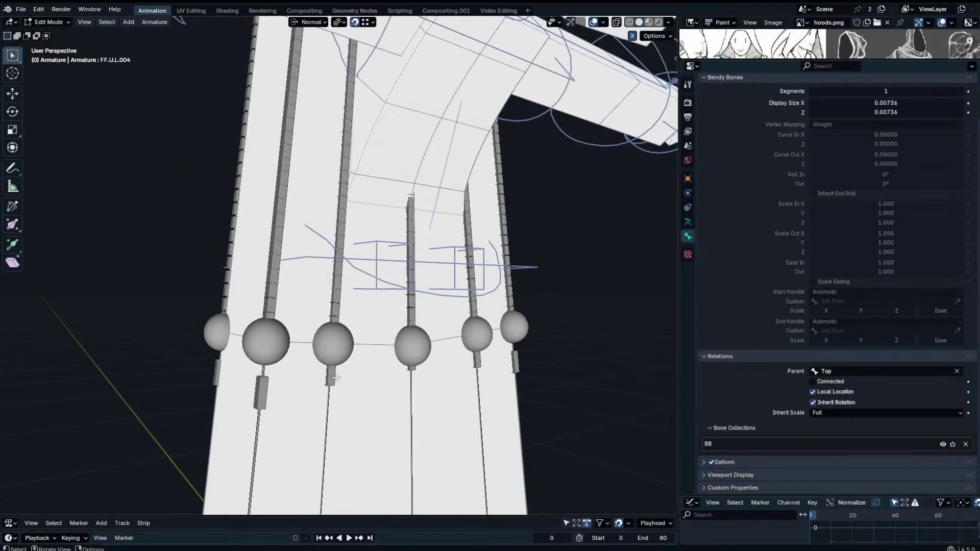
{"action": "key", "text": "g"}
{"action": "key", "text": "y"}
{"action": "left_click", "coordinate": [345, 400]}
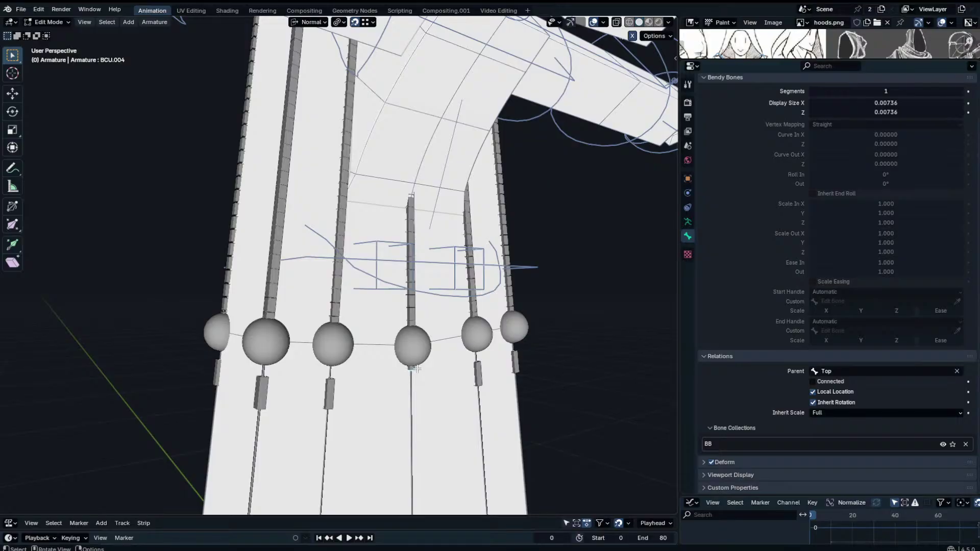
{"action": "key", "text": "g"}
{"action": "key", "text": "y"}
{"action": "left_click", "coordinate": [417, 399]}
Flip the left lower end bones, including FF.U.L.004, with a -1 scale along normal Y followed by a 180° rotation.
{"action": "key", "text": "ctrl+Tab"}
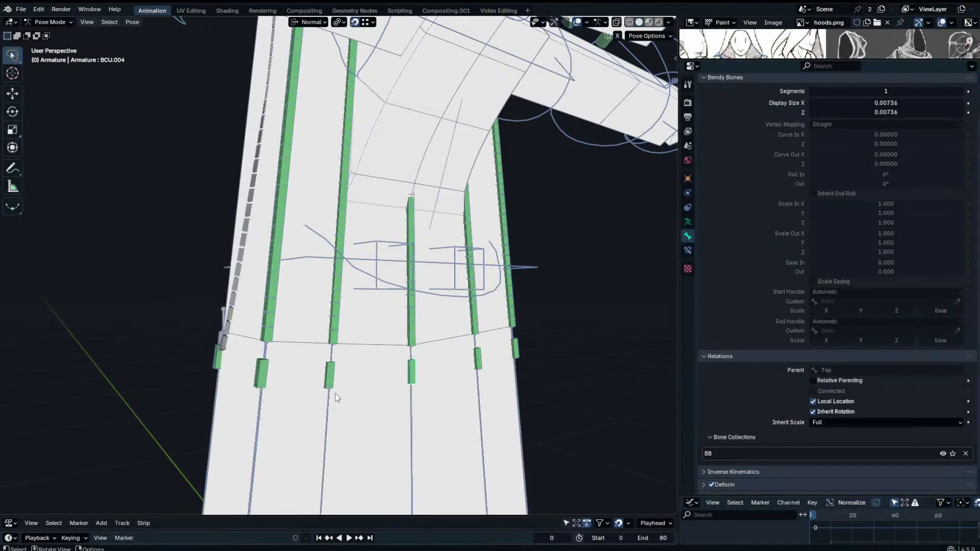
{"action": "middle_click_drag", "start_coordinate": [238, 381], "coordinate": [368, 389]}
{"action": "left_click", "coordinate": [253, 378], "text": "shift"}
{"action": "left_click", "coordinate": [357, 378], "text": "shift"}
{"action": "key", "text": "Tab"}
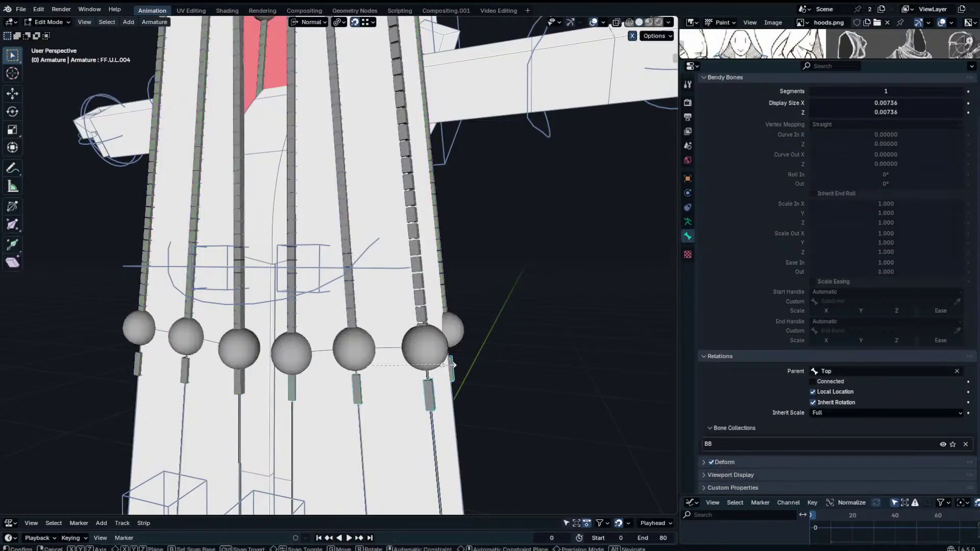
{"action": "type", "text": "sy-1"}
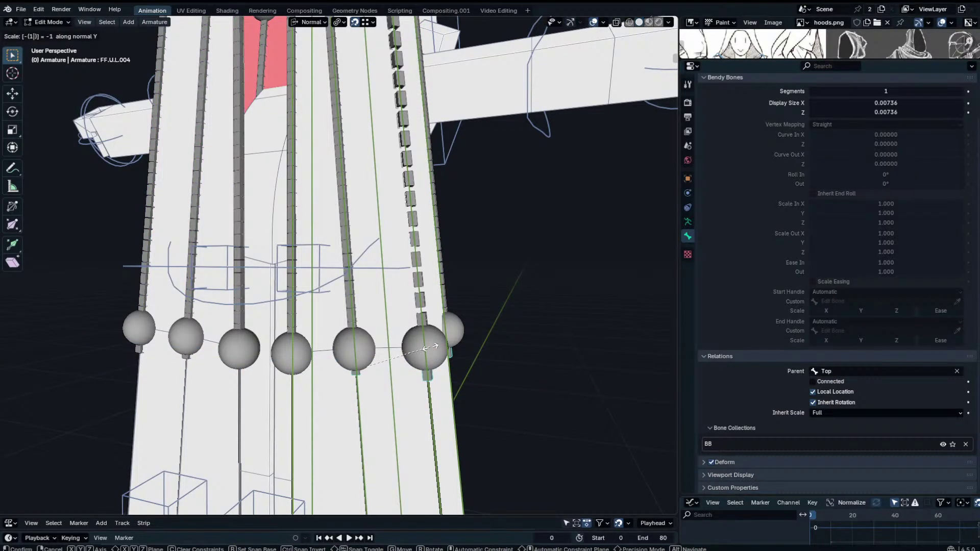
{"action": "key", "text": "Return"}
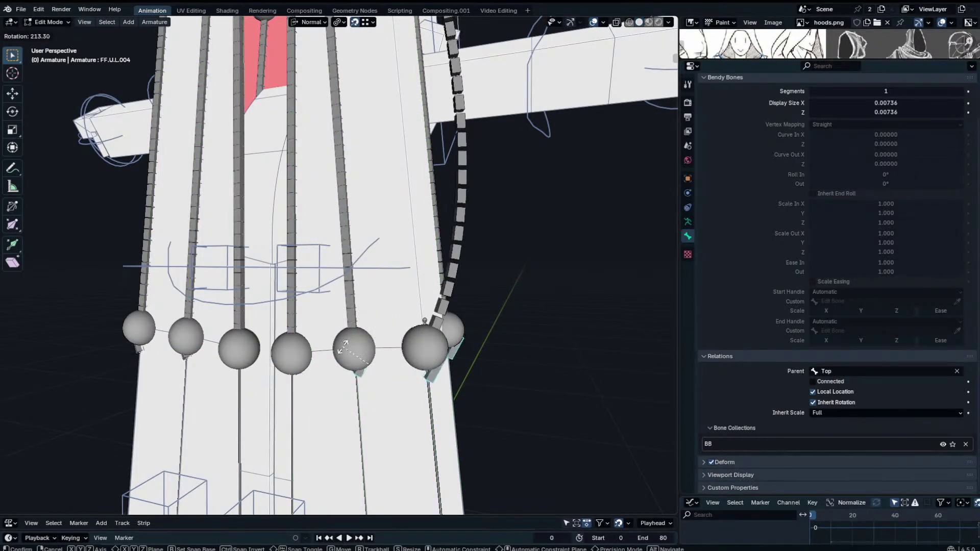
{"action": "type", "text": "180"}
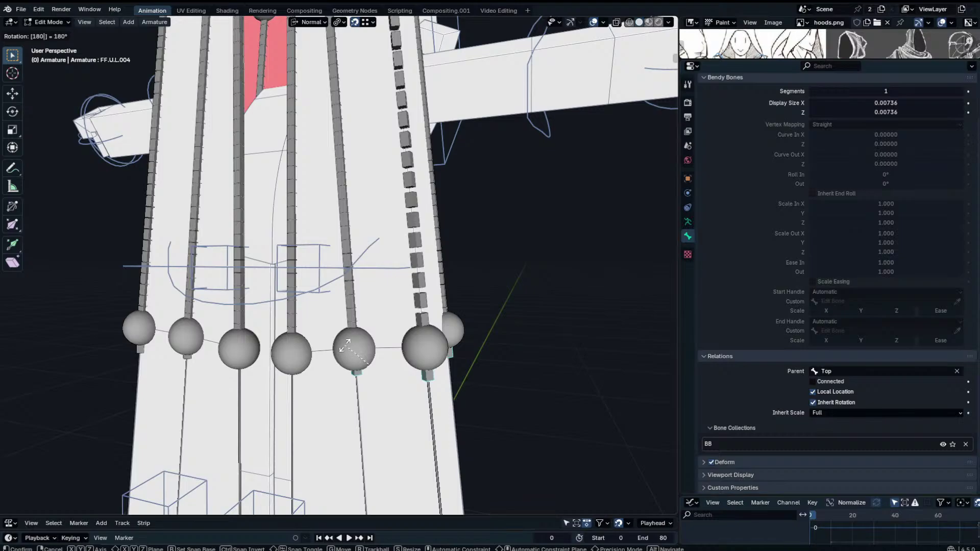
{"action": "key", "text": "Return"}
Slide the selected lower end bones along normal Y to reposition them below the waistline joints, and return to Pose Mode.
{"action": "middle_click_drag", "start_coordinate": [382, 345], "coordinate": [375, 306]}
{"action": "key", "text": "g"}
{"action": "key", "text": "y"}
{"action": "left_click", "coordinate": [331, 331]}
{"action": "key", "text": "Tab"}
Clear the rotation of the CH_Rig Chest control and leave its Pose Mode.
{"action": "scroll", "coordinate": [375, 256], "scroll_direction": "down", "scroll_amount": 4}
{"action": "middle_click_drag", "start_coordinate": [396, 168], "coordinate": [333, 218]}
{"action": "left_click", "coordinate": [346, 177]}
{"action": "middle_click_drag", "start_coordinate": [346, 177], "coordinate": [380, 209]}
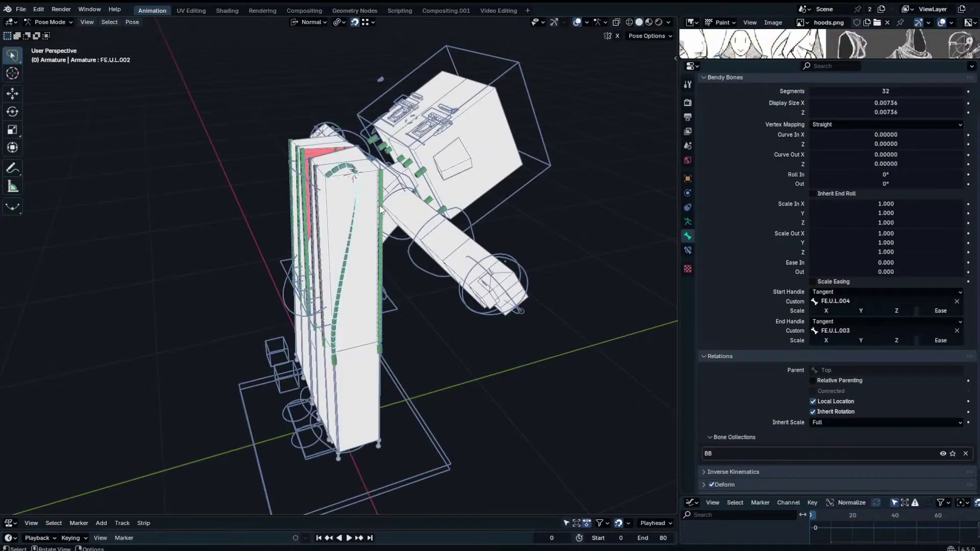
{"action": "left_click", "coordinate": [408, 178]}
{"action": "left_click", "coordinate": [409, 180]}
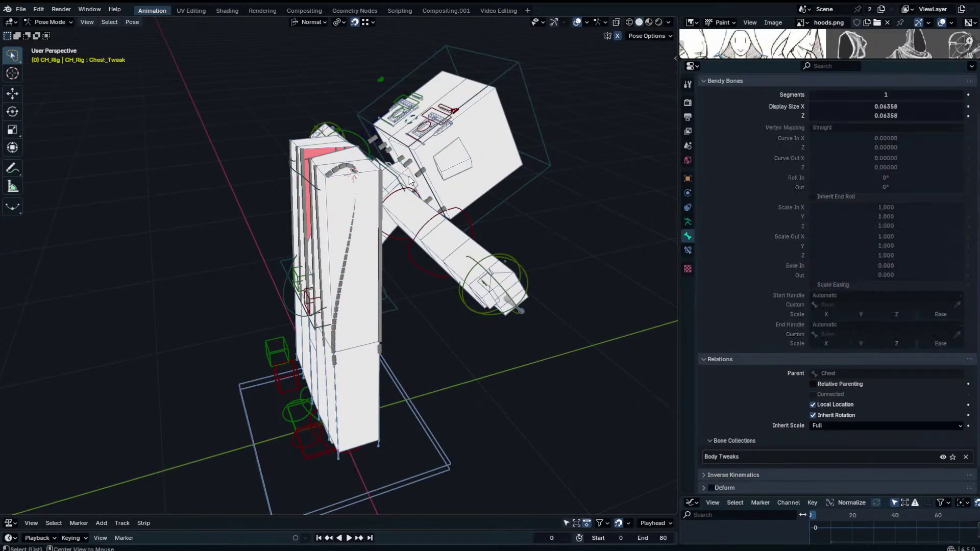
{"action": "left_click", "coordinate": [399, 188]}
{"action": "key", "text": "alt+r"}
{"action": "middle_click_drag", "start_coordinate": [400, 186], "coordinate": [467, 153]}
{"action": "key", "text": "ctrl+Tab"}
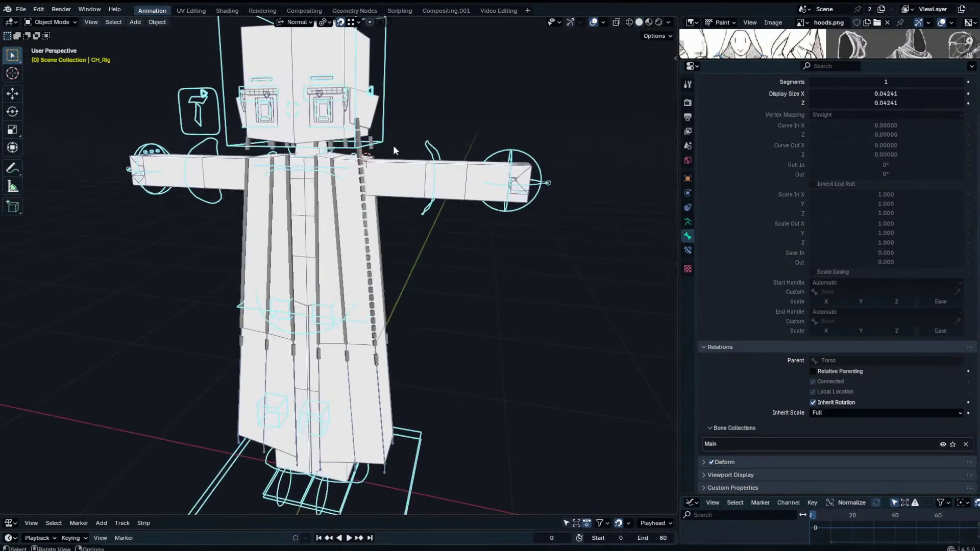
Select the armature's upper end bone FE.U.L.003 in Edit Mode and snap the 3D cursor to it.
{"action": "left_click", "coordinate": [364, 163]}
{"action": "key", "text": "ctrl+Tab"}
{"action": "mouse_move", "coordinate": [365, 164]}
{"action": "middle_mouse_down"}
{"action": "mouse_move", "coordinate": [391, 160]}
{"action": "mouse_move", "coordinate": [347, 169]}
{"action": "middle_mouse_up"}
{"action": "left_click", "coordinate": [347, 168]}
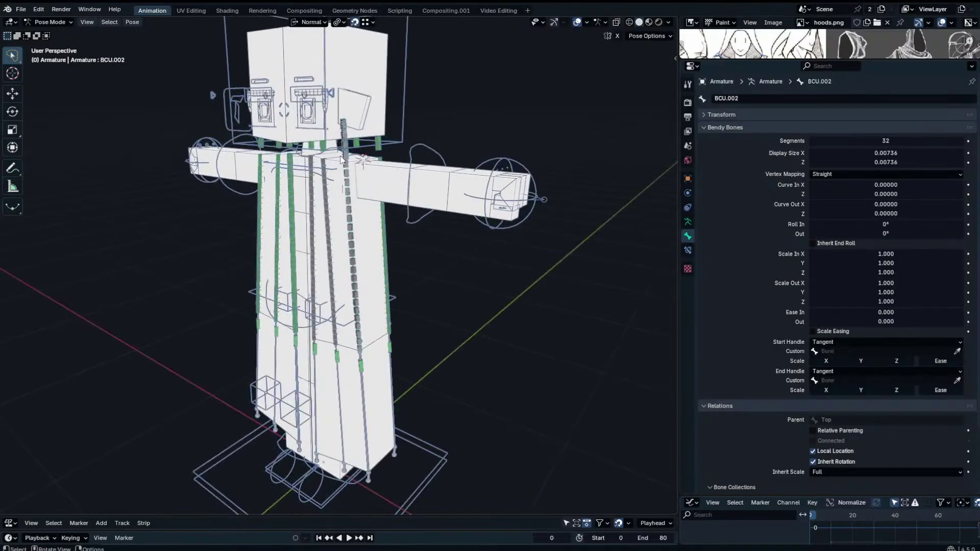
{"action": "left_click", "coordinate": [346, 166]}
{"action": "left_click", "coordinate": [344, 155]}
{"action": "key", "text": "Tab"}
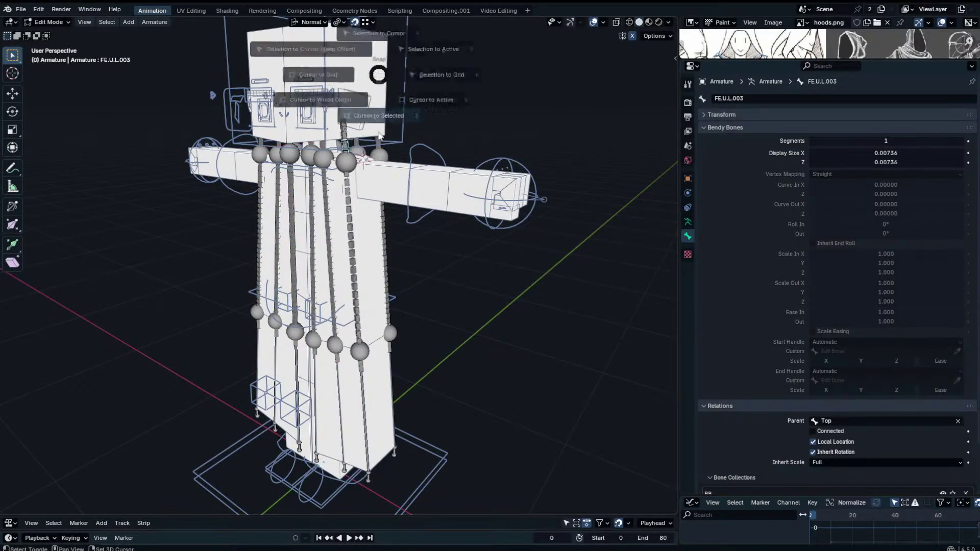
Try rotating upper end bone FE.U.L.003 and clearing its roll to 0°.
{"action": "key", "text": "r"}
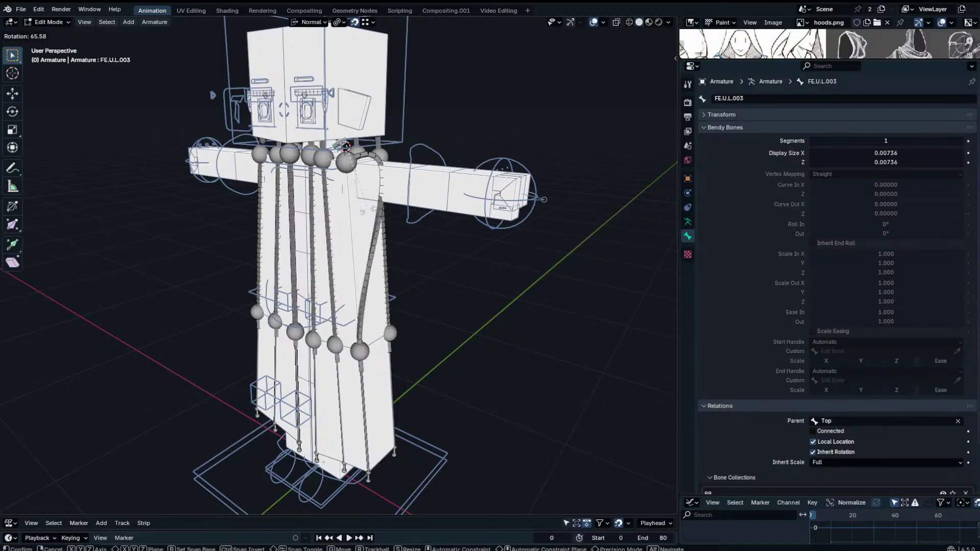
{"action": "key", "text": "Return"}
{"action": "middle_click_drag", "start_coordinate": [368, 209], "coordinate": [467, 189]}
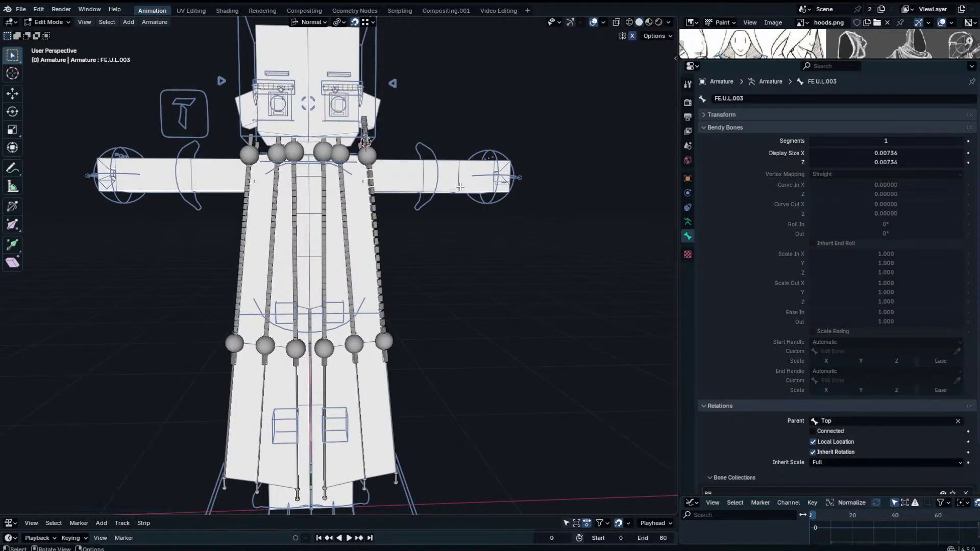
{"action": "key", "text": "alt+r"}
{"action": "scroll", "coordinate": [389, 243], "scroll_direction": "up", "scroll_amount": 6}
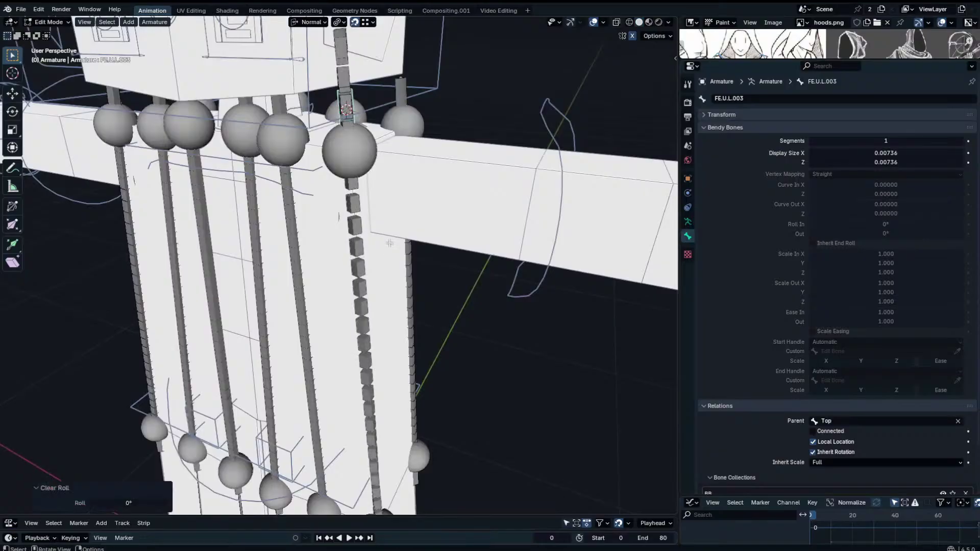
{"action": "key", "text": "ctrl+z"}
{"action": "key", "text": "r"}
{"action": "key", "text": "x"}
{"action": "right_click", "coordinate": [353, 225]}
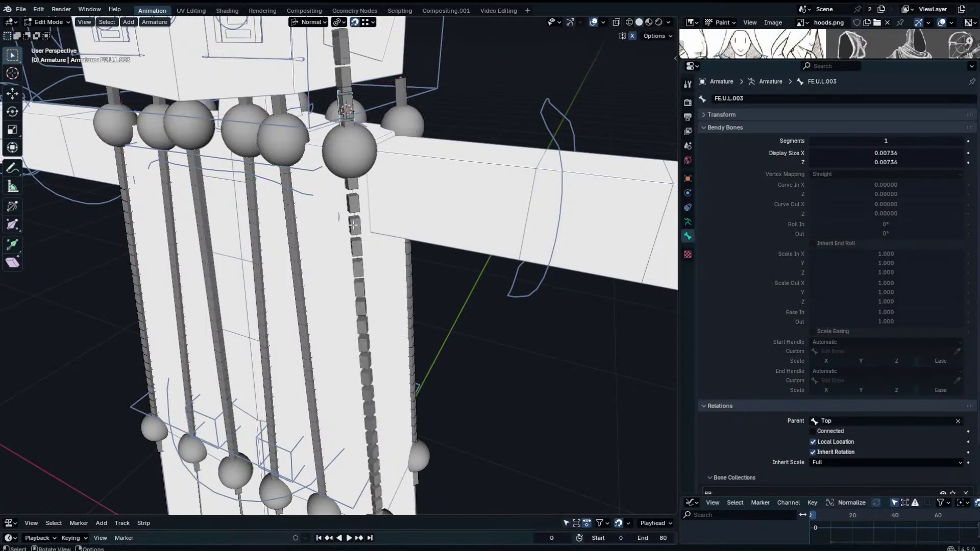
Rotate FE.U.L.003 by 180° about normal X and slide it along normal Y to the top of its bendy bone.
{"action": "type", "text": "rx180"}
{"action": "key", "text": "Return"}
{"action": "middle_click_drag", "start_coordinate": [267, 218], "coordinate": [312, 200]}
{"action": "key", "text": "g"}
{"action": "key", "text": "y"}
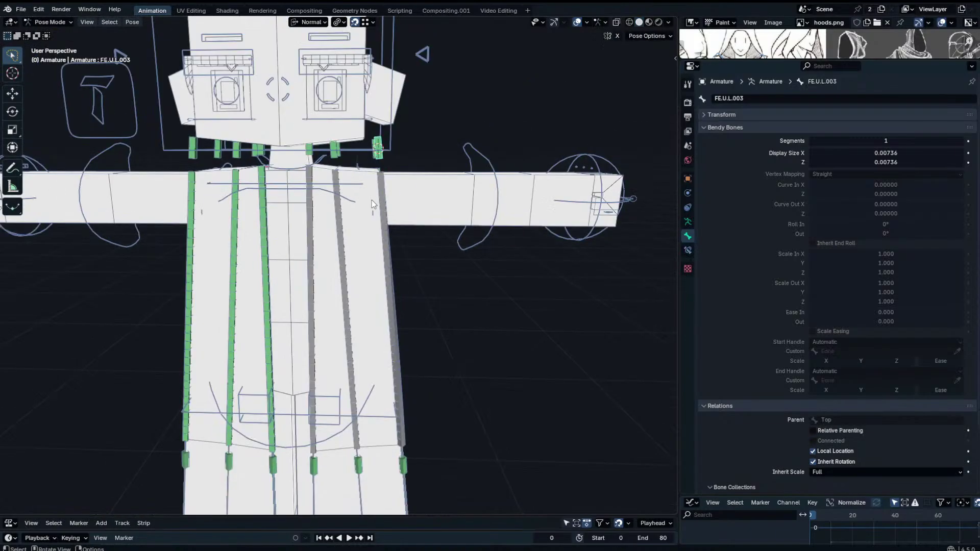
Add a bone constraint to the front-edge bendy bone FE.U.L.002 in Pose Mode.
{"action": "middle_click_drag", "start_coordinate": [286, 204], "coordinate": [298, 192]}
{"action": "middle_click_drag", "start_coordinate": [551, 260], "coordinate": [351, 163]}
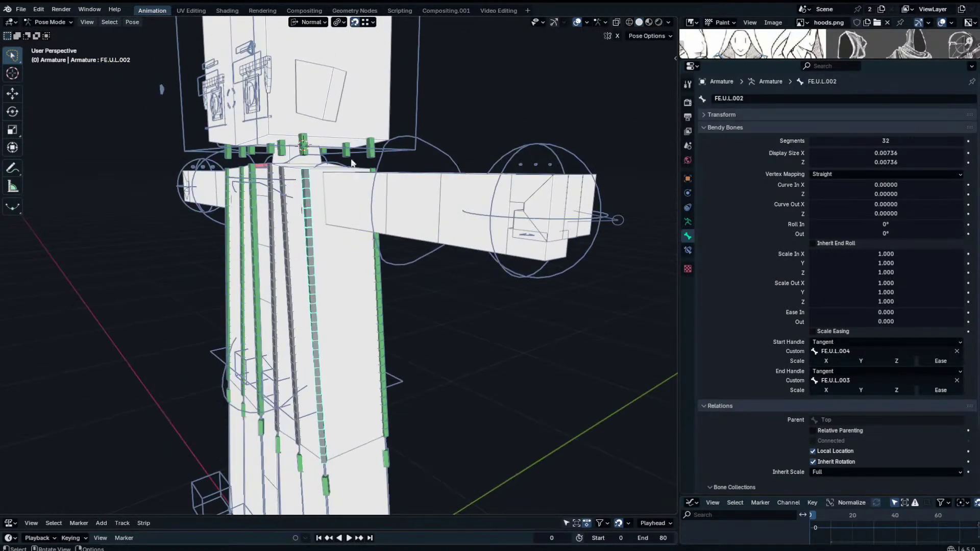
{"action": "key", "text": "ctrl+shift+c"}
{"action": "left_click", "coordinate": [312, 211]}
{"action": "left_click", "coordinate": [300, 153]}
Test the front-edge bendy bone's curve by rotating the CH_Rig Chest control forward about normal X.
{"action": "key", "text": "ctrl+Tab"}
{"action": "left_click", "coordinate": [326, 164]}
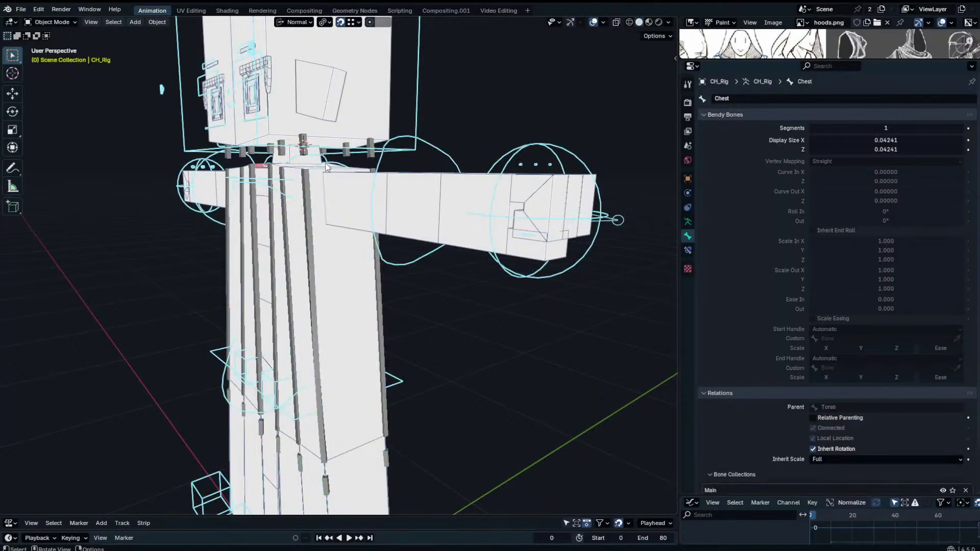
{"action": "key", "text": "ctrl+Tab"}
{"action": "left_click", "coordinate": [327, 167]}
{"action": "left_click", "coordinate": [294, 180]}
{"action": "key", "text": "r"}
{"action": "key", "text": "x"}
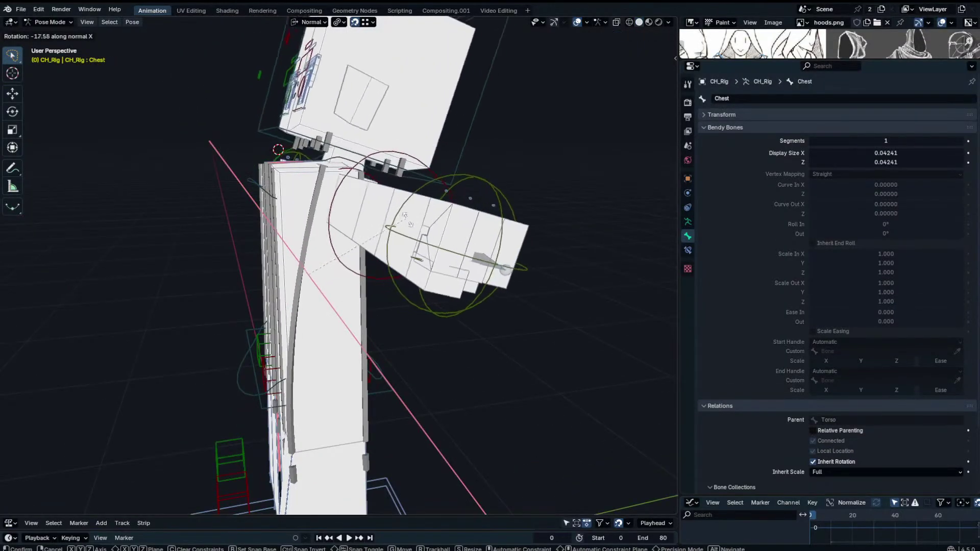
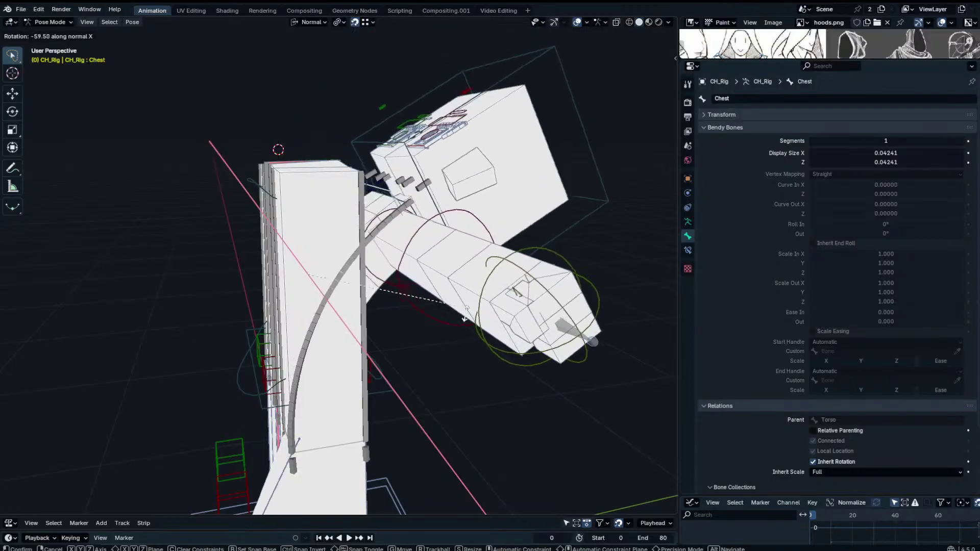
{"action": "right_click", "coordinate": [447, 346]}
{"action": "key", "text": "r"}
{"action": "key", "text": "x"}
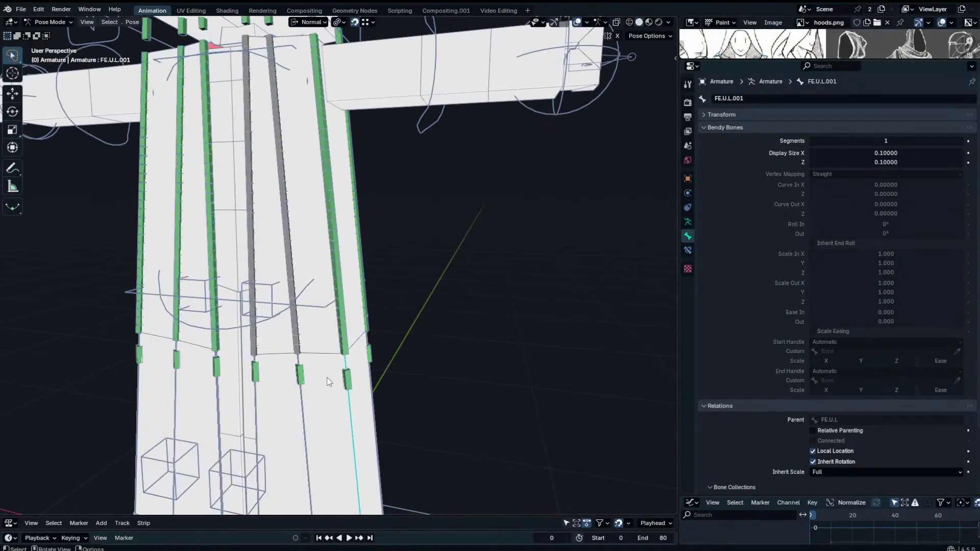
Remove the constraint from lower end bone FE.U.L.004 and test the result by rotating the Chest control about normal X.
{"action": "left_click", "coordinate": [688, 250]}
{"action": "left_click", "coordinate": [957, 114]}
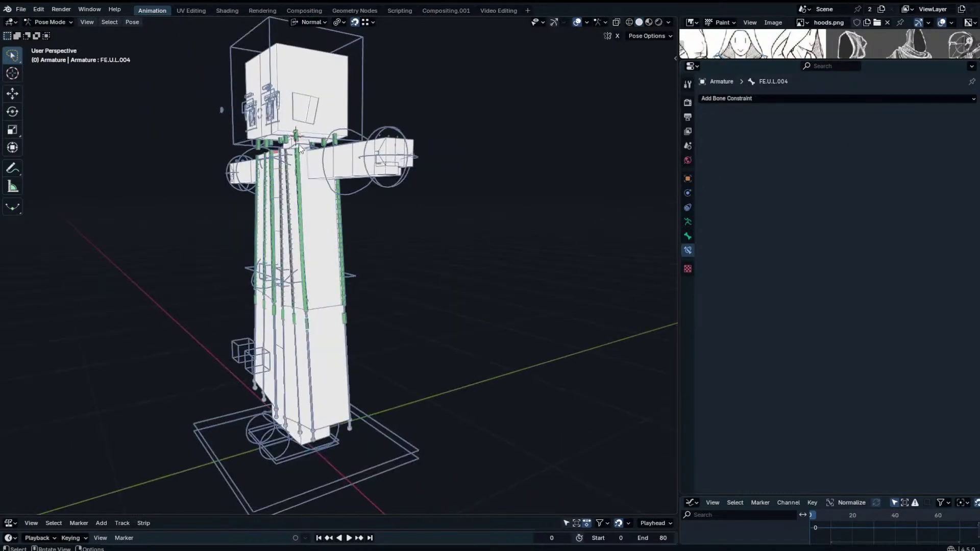
{"action": "left_click", "coordinate": [312, 150]}
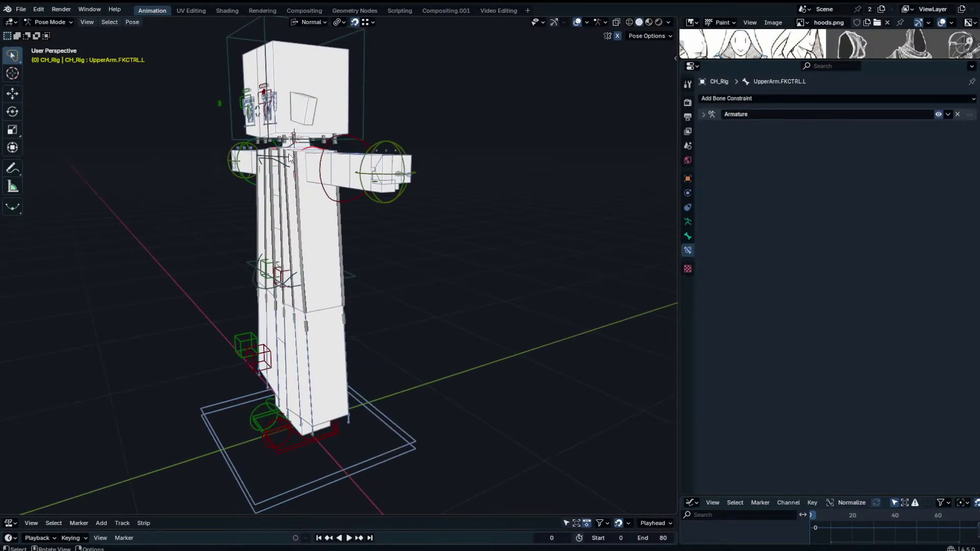
{"action": "left_click", "coordinate": [289, 157]}
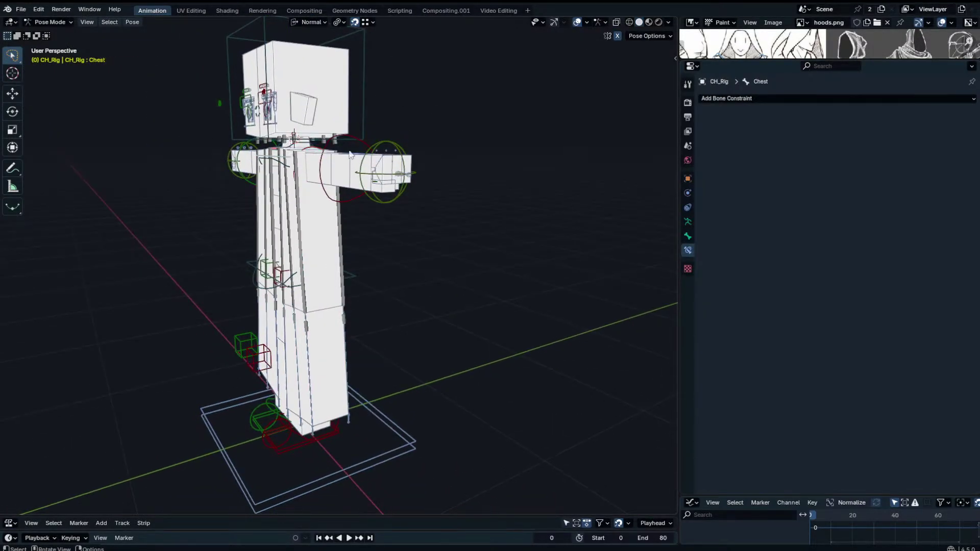
{"action": "key", "text": "r"}
{"action": "key", "text": "x"}
{"action": "key", "text": "Escape"}
{"action": "middle_click_drag", "start_coordinate": [448, 250], "coordinate": [253, 262]}
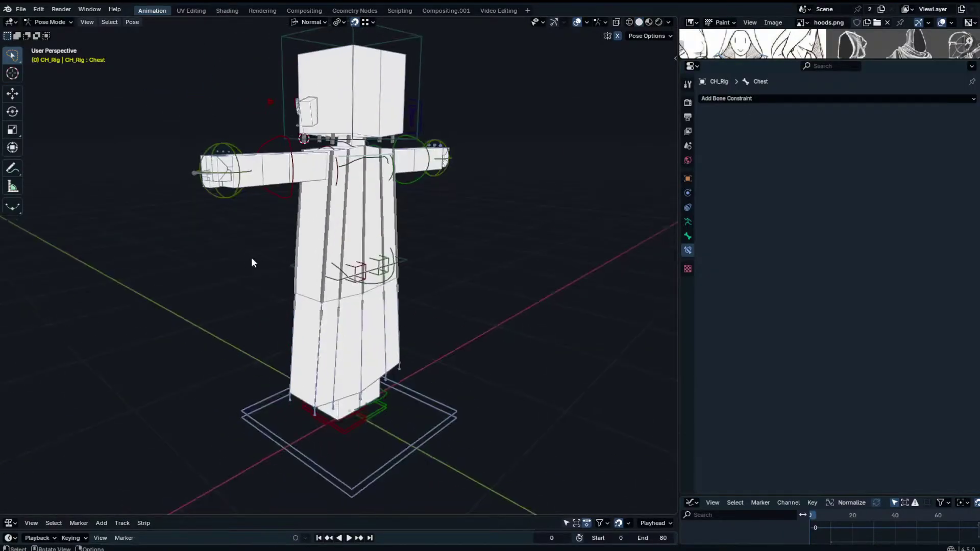
{"action": "middle_click_drag", "start_coordinate": [358, 244], "coordinate": [470, 258]}
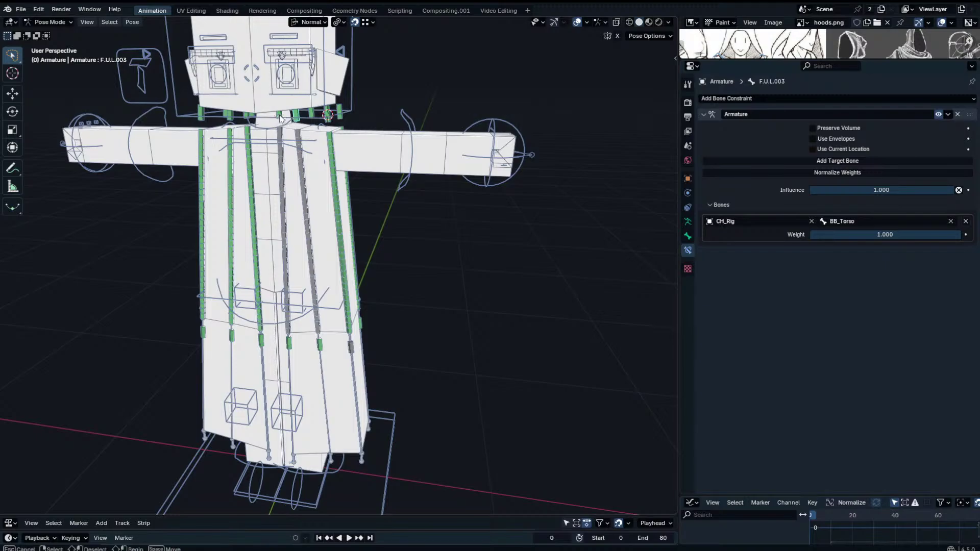
Isolate the armature in front view and rotate the remaining selected upper end bones, including B.U.L.003, 180° about normal X.
{"action": "middle_click_drag", "start_coordinate": [280, 119], "coordinate": [486, 99]}
{"action": "key", "text": "KP_Divide"}
{"action": "key", "text": "KP_1"}
{"action": "key", "text": "Tab"}
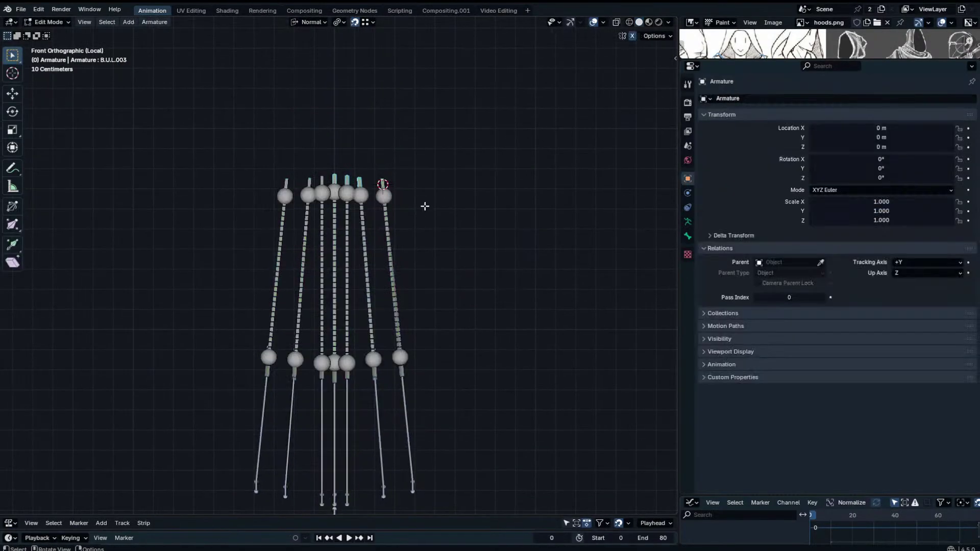
{"action": "key", "text": "r"}
{"action": "key", "text": "x"}
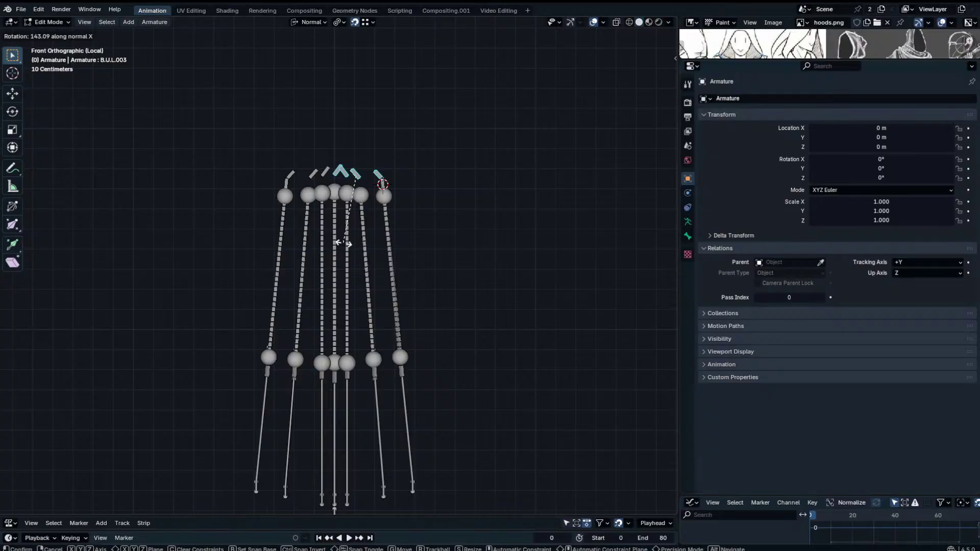
{"action": "middle_click_drag", "start_coordinate": [343, 243], "coordinate": [350, 298]}
{"action": "type", "text": "180"}
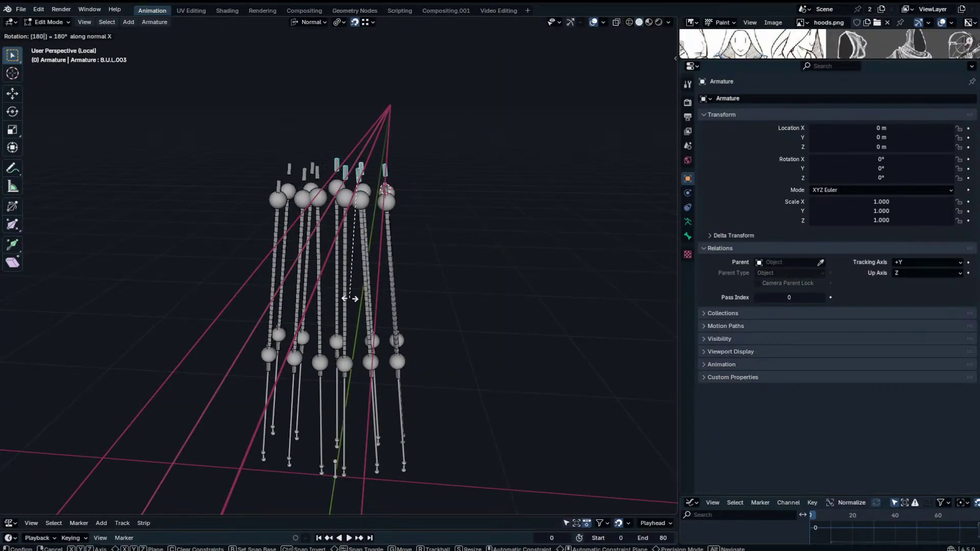
{"action": "key", "text": "Return"}
{"action": "key", "text": "KP_1"}
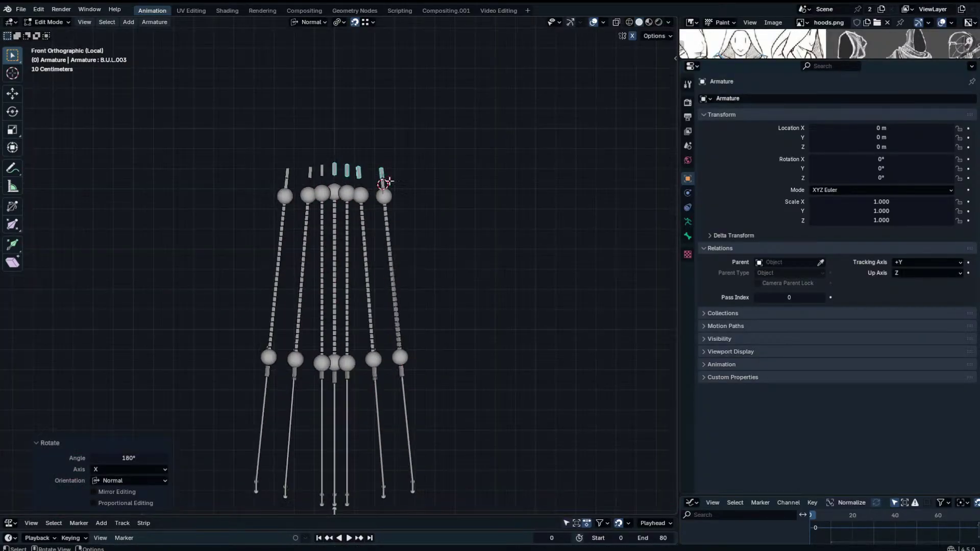
Slide the flipped upper end bones down along normal Y toward the tops of their bendy bones.
{"action": "scroll", "coordinate": [335, 326], "scroll_direction": "up", "scroll_amount": 5}
{"action": "key", "text": "g"}
{"action": "key", "text": "y"}
{"action": "left_click", "coordinate": [414, 204]}
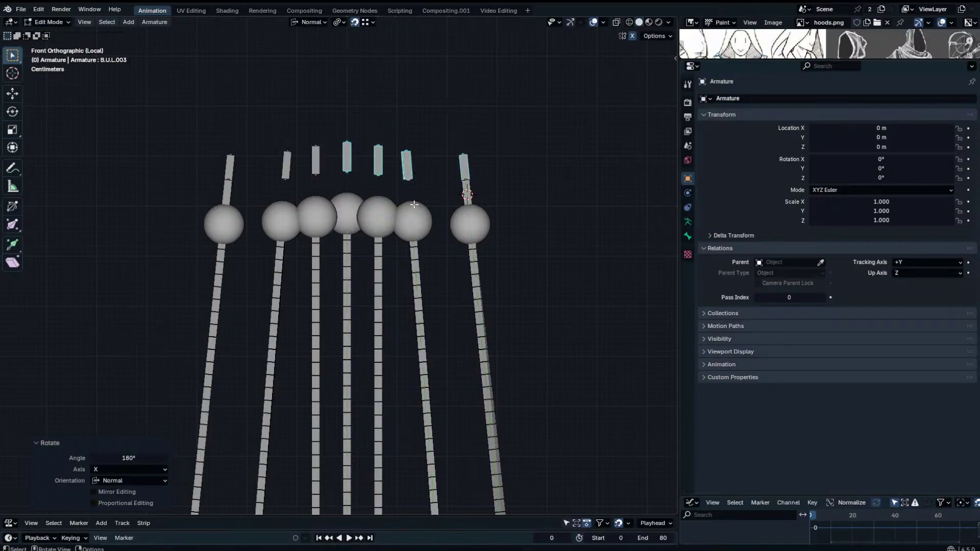
{"action": "key", "text": "g"}
{"action": "key", "text": "y"}
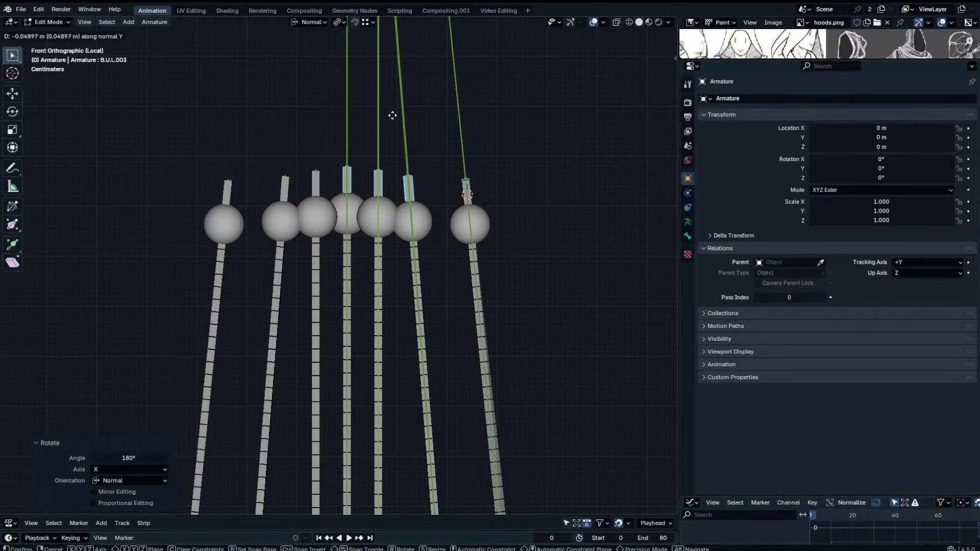
{"action": "left_click", "coordinate": [397, 155]}
In Pose Mode, remove the Armature constraint from the left back bendy bones, including B.U.L.002.
{"action": "middle_click_drag", "start_coordinate": [399, 202], "coordinate": [425, 202]}
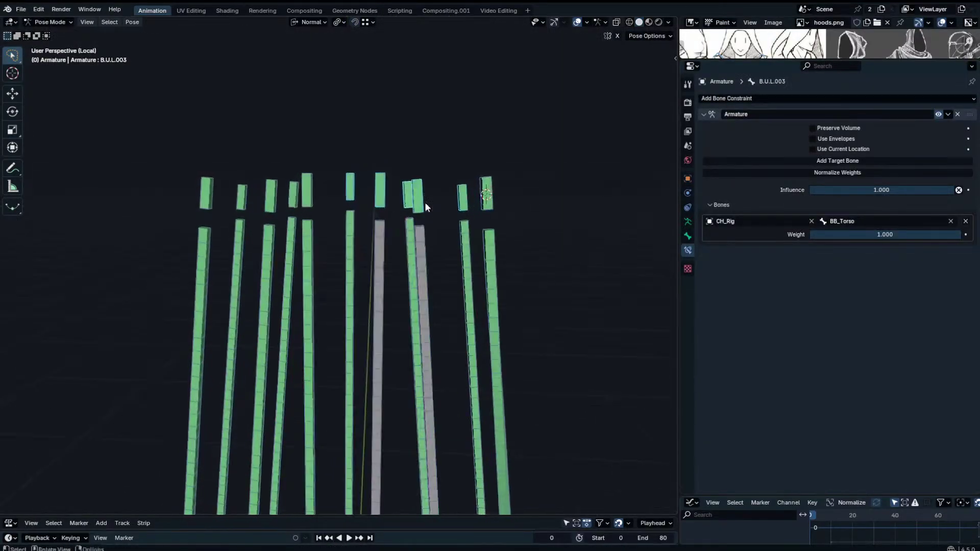
{"action": "scroll", "coordinate": [425, 204], "scroll_direction": "down", "scroll_amount": 1}
{"action": "left_click", "coordinate": [442, 251]}
{"action": "middle_click_drag", "start_coordinate": [442, 252], "coordinate": [409, 266]}
{"action": "middle_click_drag", "start_coordinate": [489, 239], "coordinate": [351, 277]}
{"action": "left_click", "coordinate": [958, 115]}
{"action": "left_click", "coordinate": [317, 276]}
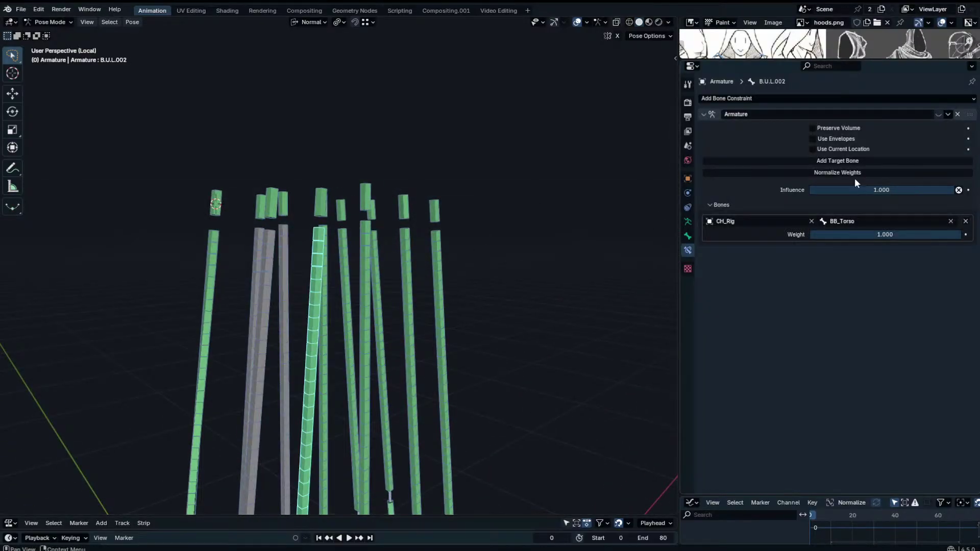
{"action": "left_click", "coordinate": [958, 115]}
Remove the Armature constraint from the centre and right back bendy bones BCU.002, B.U.R.002 and BE.U.R.002.
{"action": "left_click", "coordinate": [366, 279]}
{"action": "left_click", "coordinate": [956, 114]}
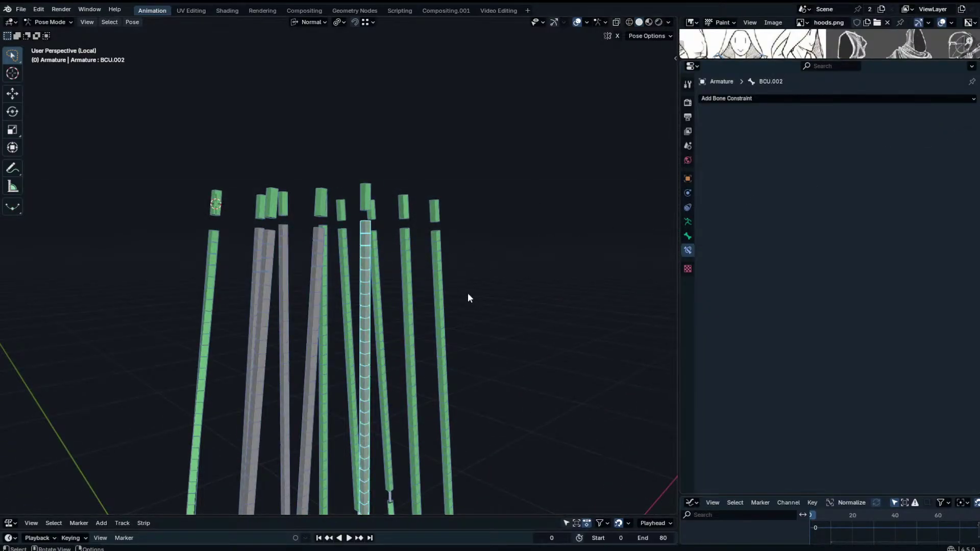
{"action": "left_click", "coordinate": [408, 285]}
{"action": "left_click", "coordinate": [957, 115]}
{"action": "left_click", "coordinate": [437, 286]}
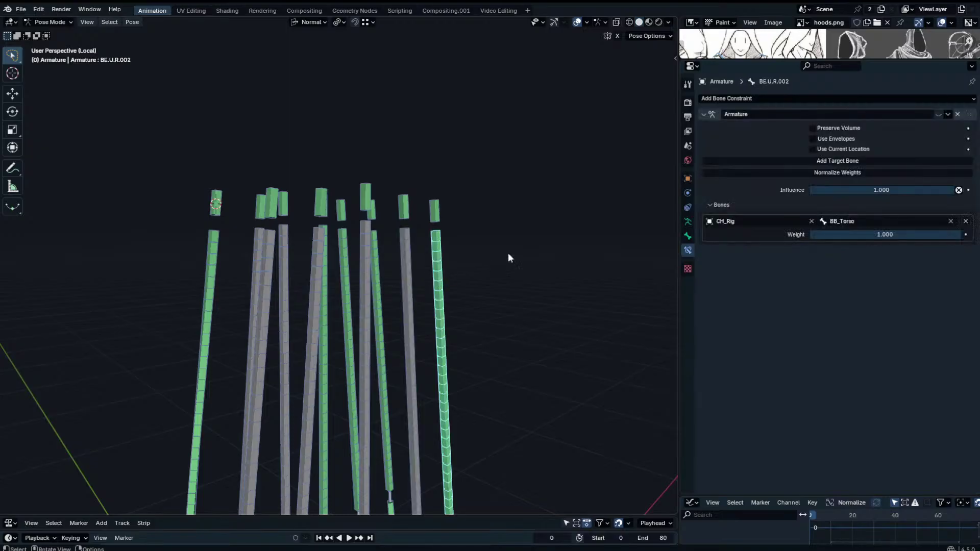
{"action": "left_click", "coordinate": [957, 114]}
Remove the Armature constraint from the right front bendy bones FE.U.R.002, F.U.R.002 and FF.U.R.002.
{"action": "middle_click_drag", "start_coordinate": [549, 200], "coordinate": [429, 274]}
{"action": "left_click", "coordinate": [431, 275]}
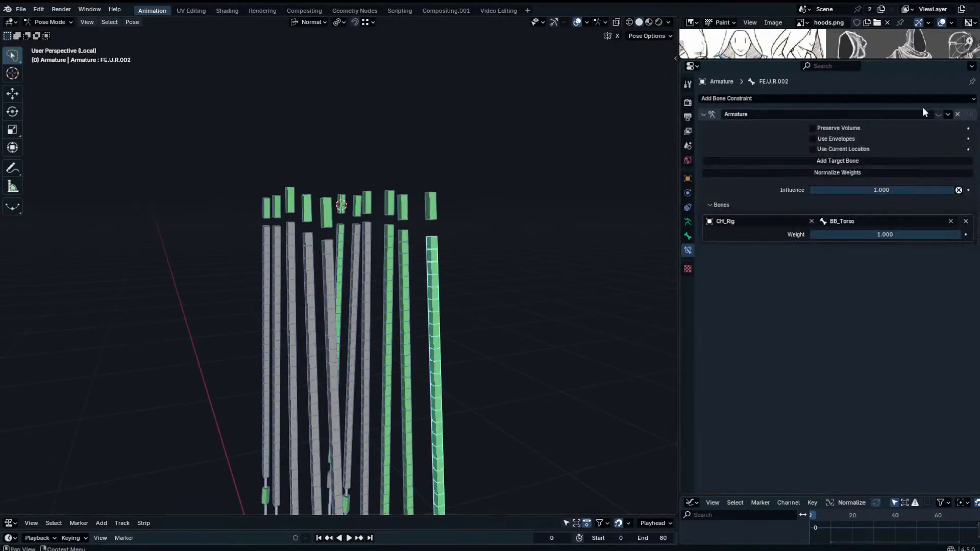
{"action": "left_click", "coordinate": [957, 115]}
{"action": "left_click", "coordinate": [421, 243]}
{"action": "left_click", "coordinate": [957, 114]}
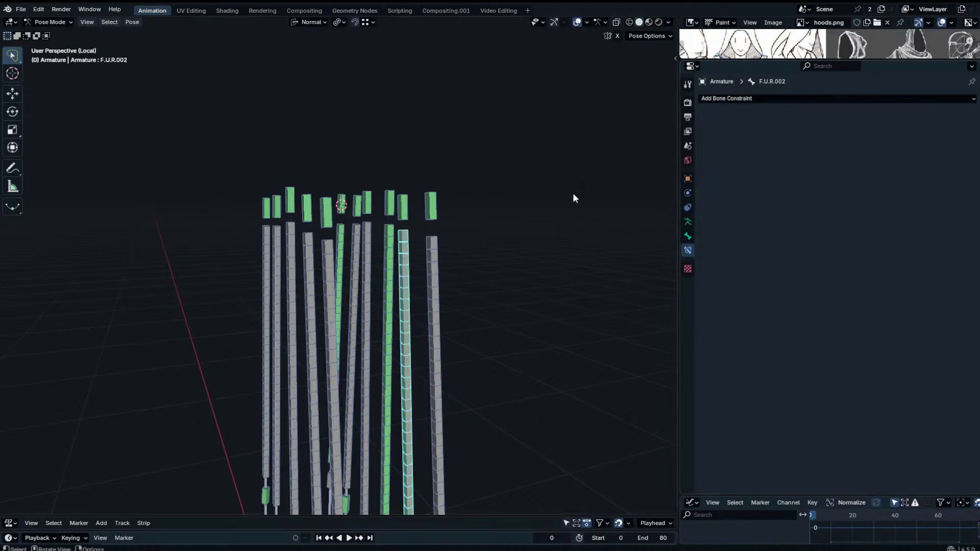
{"action": "left_click", "coordinate": [388, 246]}
{"action": "left_click", "coordinate": [957, 114]}
Remove the Armature constraint from lower end bone F.U.L.004.
{"action": "middle_click_drag", "start_coordinate": [424, 140], "coordinate": [319, 153]}
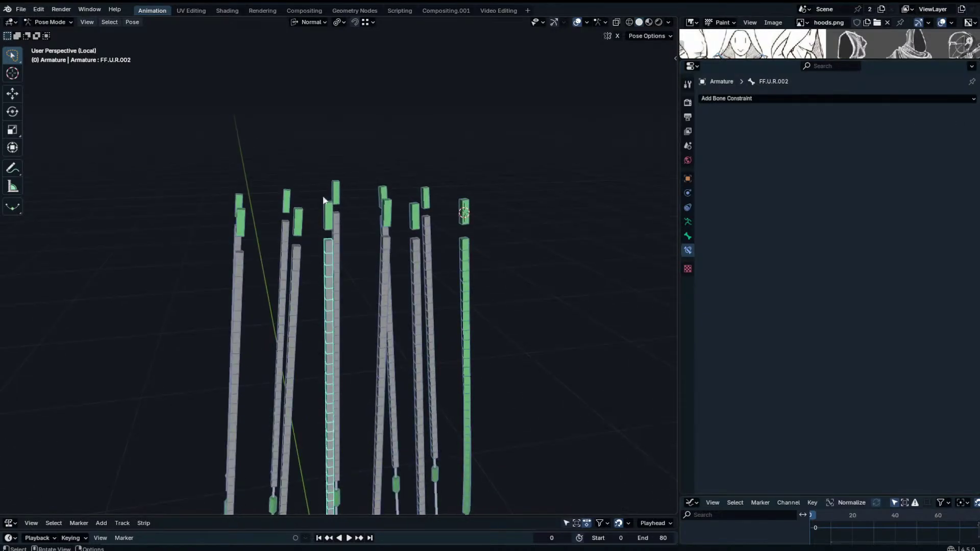
{"action": "left_click", "coordinate": [328, 206]}
{"action": "scroll", "coordinate": [390, 301], "scroll_direction": "down", "scroll_amount": 4}
{"action": "scroll", "coordinate": [381, 268], "scroll_direction": "up", "scroll_amount": 2}
{"action": "middle_click_drag", "start_coordinate": [388, 393], "coordinate": [408, 301], "text": "shift"}
{"action": "left_click", "coordinate": [413, 306]}
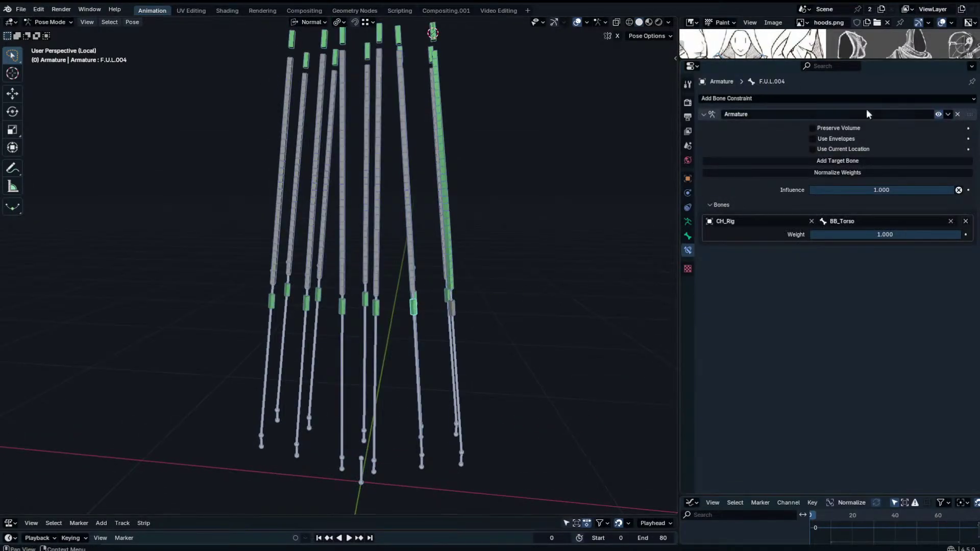
{"action": "left_click", "coordinate": [957, 114]}
Hide the Bones bone collection and remove the Armature constraint from lower end bone BE.U.L.004.
{"action": "middle_click_drag", "start_coordinate": [623, 214], "coordinate": [482, 317]}
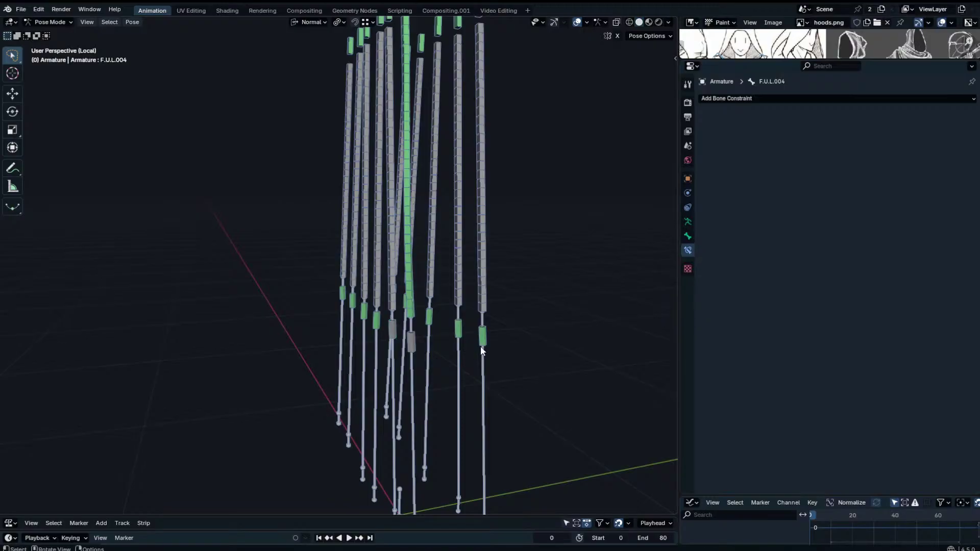
{"action": "left_click", "coordinate": [482, 338]}
{"action": "left_click", "coordinate": [687, 221]}
{"action": "left_click", "coordinate": [941, 162]}
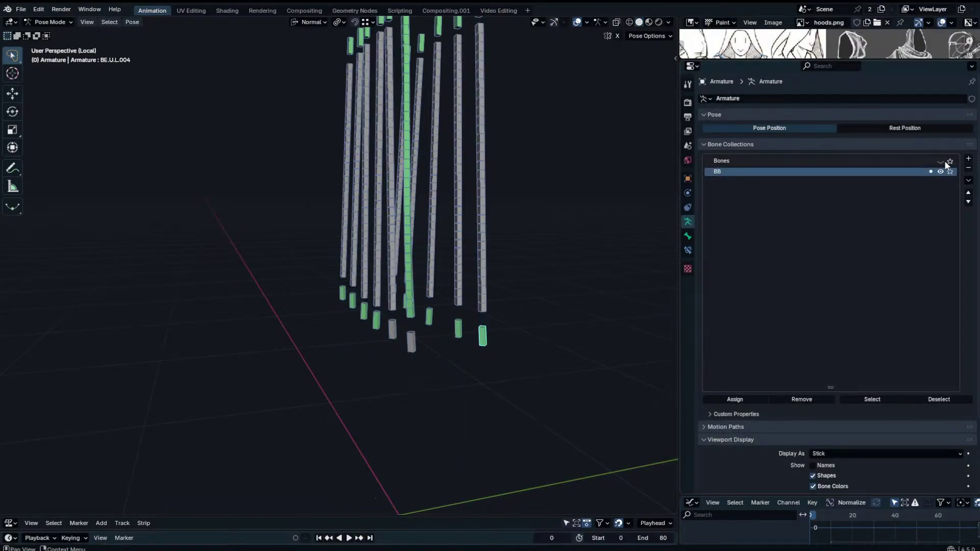
{"action": "left_click", "coordinate": [688, 235]}
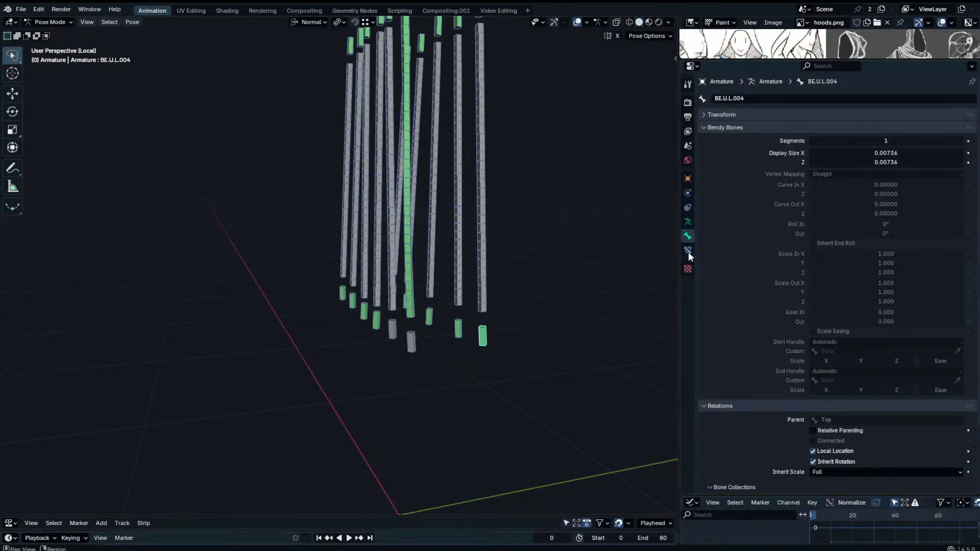
{"action": "left_click", "coordinate": [687, 250]}
{"action": "left_click", "coordinate": [957, 115]}
Remove the Armature constraint from the four remaining lower end bones along the cloak's back, including B.U.R.004.
{"action": "middle_click_drag", "start_coordinate": [551, 286], "coordinate": [393, 316]}
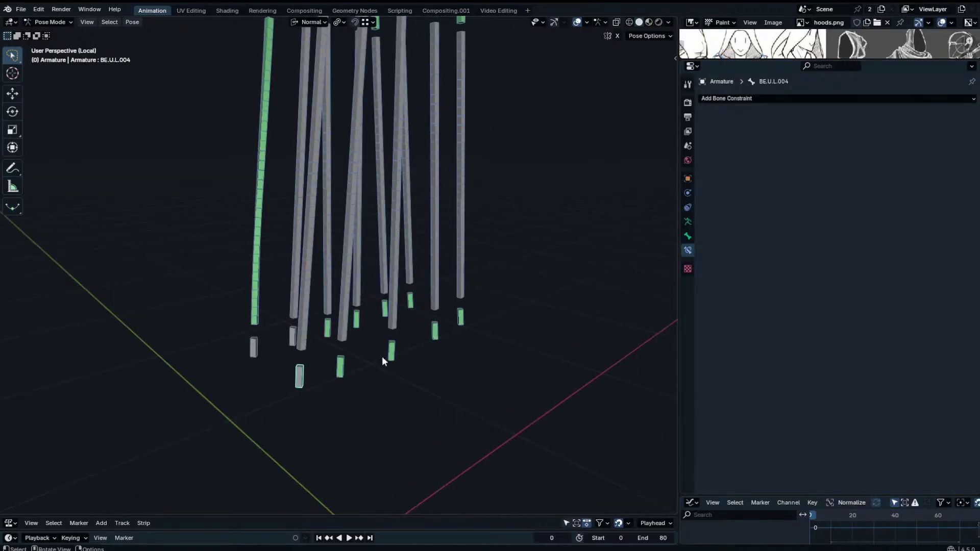
{"action": "left_click", "coordinate": [345, 369]}
{"action": "left_click", "coordinate": [957, 115]}
{"action": "left_click", "coordinate": [391, 349]}
{"action": "left_click", "coordinate": [957, 114]}
{"action": "left_click", "coordinate": [436, 332]}
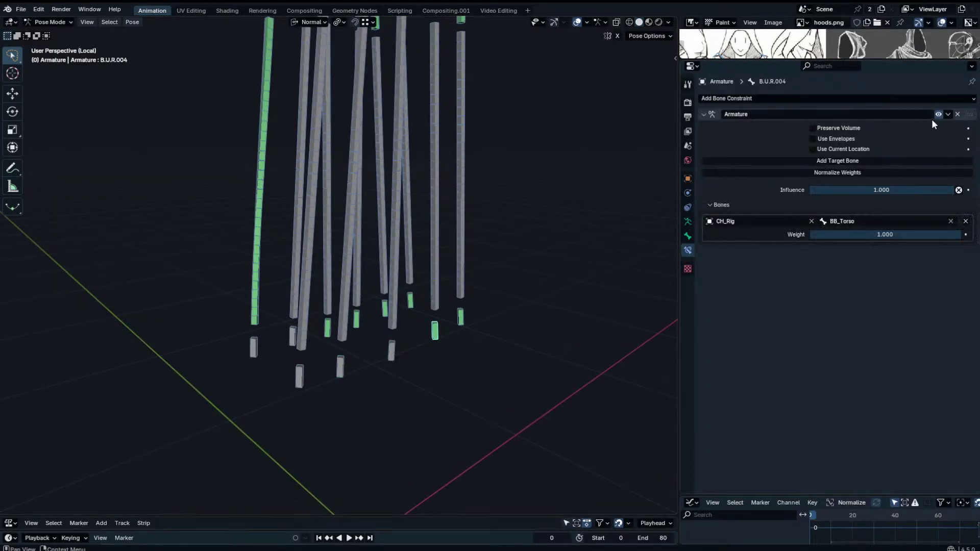
{"action": "left_click", "coordinate": [957, 114]}
{"action": "left_click", "coordinate": [437, 306]}
{"action": "left_click", "coordinate": [460, 316]}
{"action": "left_click", "coordinate": [957, 114]}
Remove the Armature constraint from the remaining front lower end bones, including FE.U.R.004, F.U.R.004 and FF.U.L.004.
{"action": "middle_click_drag", "start_coordinate": [572, 204], "coordinate": [429, 232]}
{"action": "left_click", "coordinate": [393, 334]}
{"action": "middle_click_drag", "start_coordinate": [393, 332], "coordinate": [341, 325]}
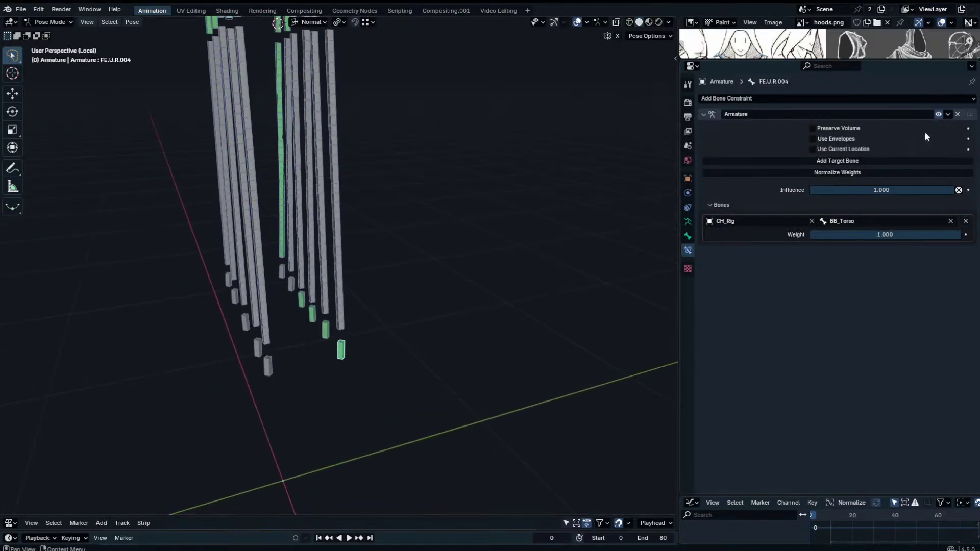
{"action": "key", "text": "x"}
{"action": "left_click", "coordinate": [325, 331]}
{"action": "left_click", "coordinate": [958, 114]}
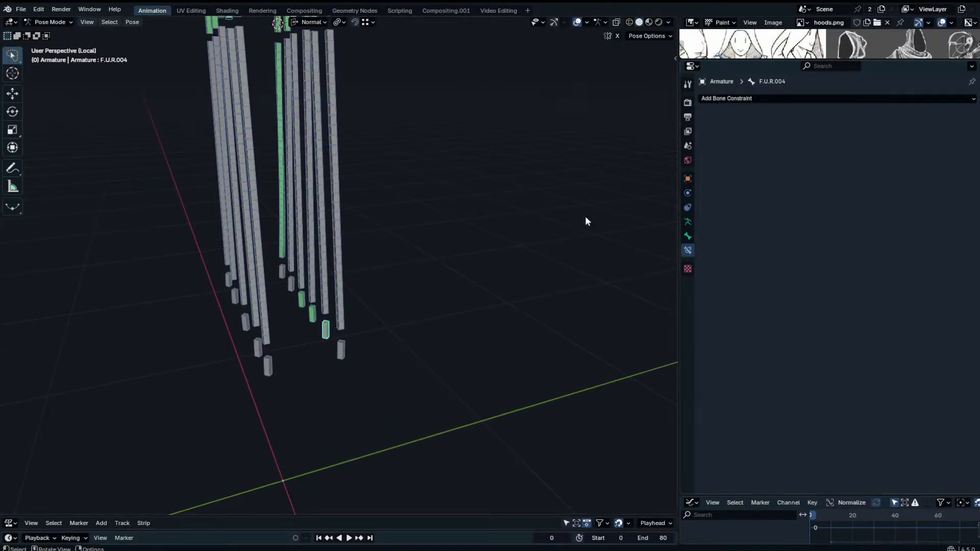
{"action": "left_click", "coordinate": [301, 301]}
{"action": "left_click", "coordinate": [956, 114]}
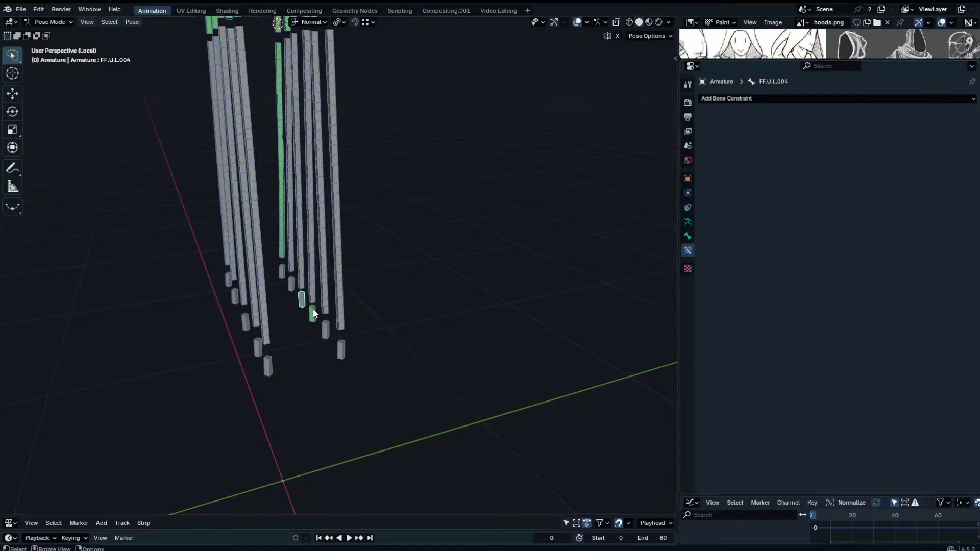
{"action": "left_click", "coordinate": [314, 314]}
{"action": "left_click", "coordinate": [957, 114]}
Test how the left front chain responds by moving its lower end bone and rotating bendy bone F.U.L.002, cancelling each transform.
{"action": "middle_click_drag", "start_coordinate": [359, 162], "coordinate": [364, 168]}
{"action": "scroll", "coordinate": [365, 171], "scroll_direction": "up", "scroll_amount": 3}
{"action": "left_click", "coordinate": [429, 247]}
{"action": "left_click", "coordinate": [405, 228]}
{"action": "middle_click_drag", "start_coordinate": [400, 96], "coordinate": [427, 188], "text": "shift"}
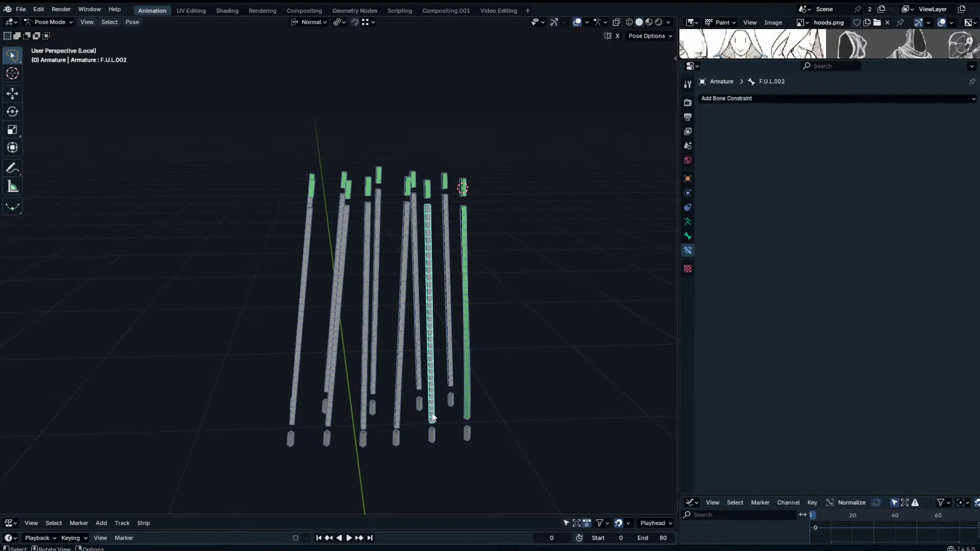
{"action": "left_click", "coordinate": [432, 433]}
{"action": "key", "text": "g"}
{"action": "right_click", "coordinate": [464, 416]}
{"action": "left_click", "coordinate": [432, 390]}
{"action": "key", "text": "g"}
{"action": "right_click", "coordinate": [444, 406]}
{"action": "key", "text": "r"}
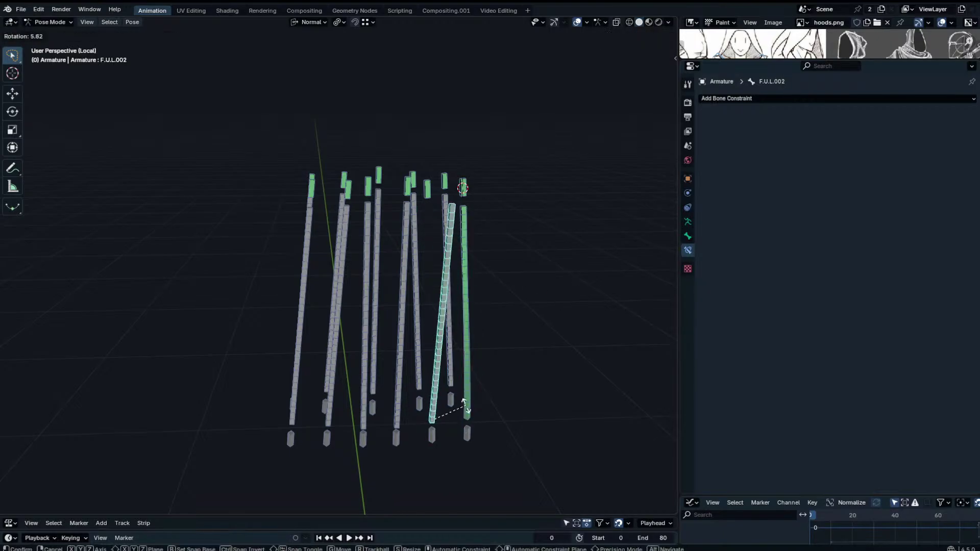
{"action": "right_click", "coordinate": [520, 423]}
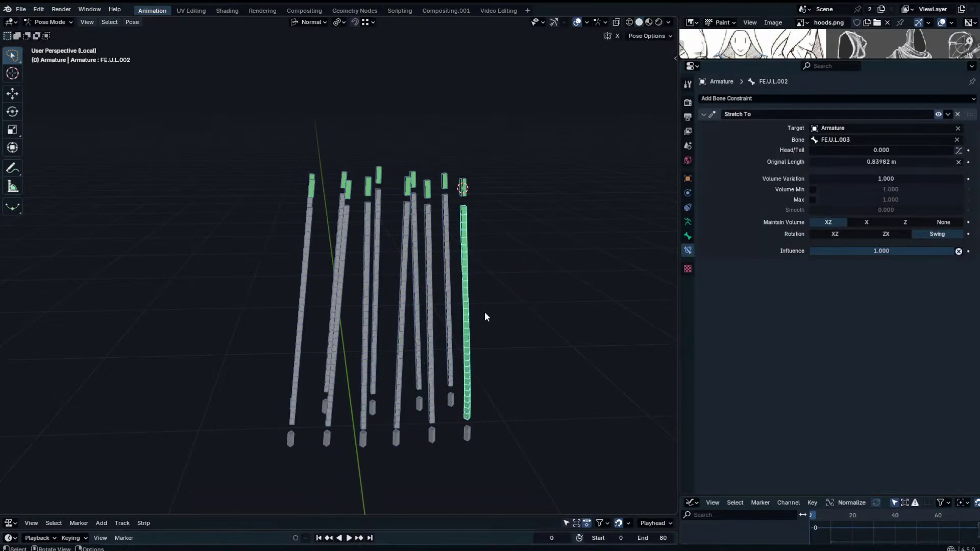
Test-move end bones FE.U.L.004 and FE.U.L.003, and test-move and rotate bendy bone FE.U.L.002, cancelling each transform.
{"action": "left_click", "coordinate": [468, 433]}
{"action": "key", "text": "g"}
{"action": "right_click", "coordinate": [512, 403]}
{"action": "left_click", "coordinate": [465, 194]}
{"action": "key", "text": "g"}
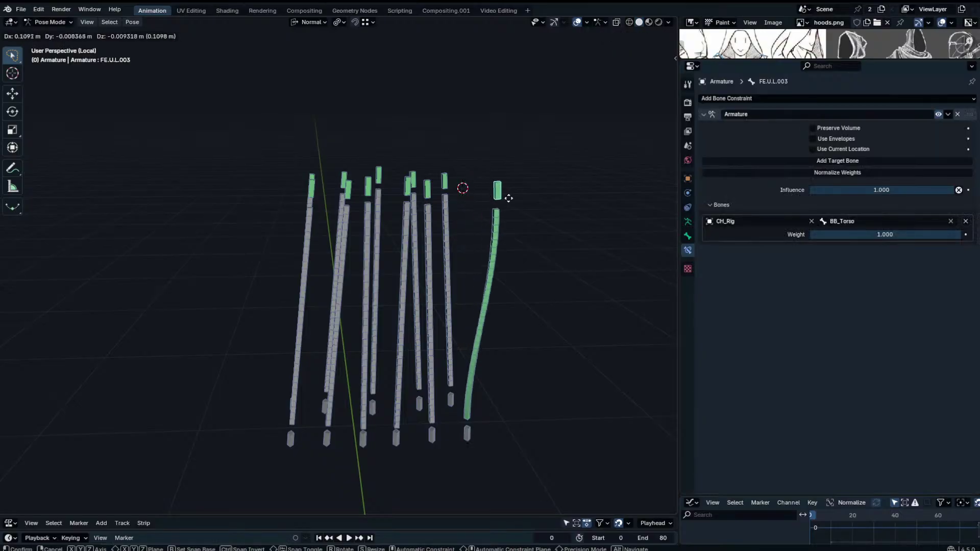
{"action": "right_click", "coordinate": [624, 301]}
{"action": "left_click", "coordinate": [466, 355]}
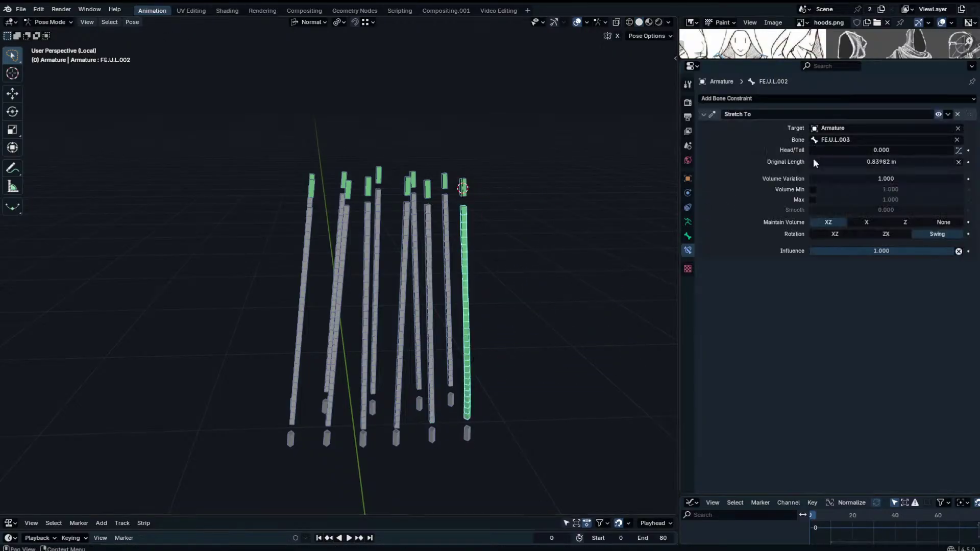
{"action": "key", "text": "g"}
{"action": "right_click", "coordinate": [565, 291]}
{"action": "key", "text": "r"}
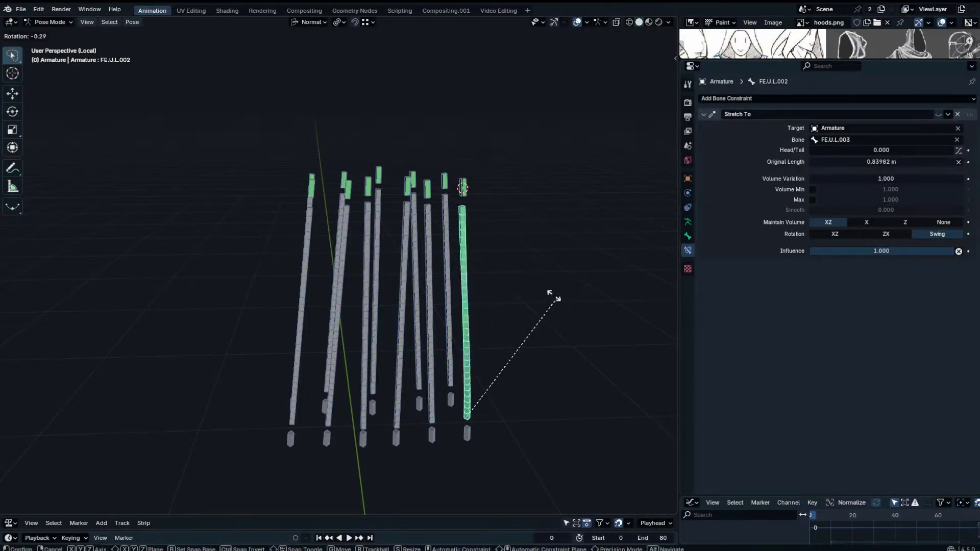
{"action": "right_click", "coordinate": [548, 340]}
Compare the chains by test-rotating bendy bone F.U.L.002 and test-moving lower end bone FE.U.L.004.
{"action": "left_click", "coordinate": [478, 407]}
{"action": "left_click", "coordinate": [464, 407]}
{"action": "key", "text": "r"}
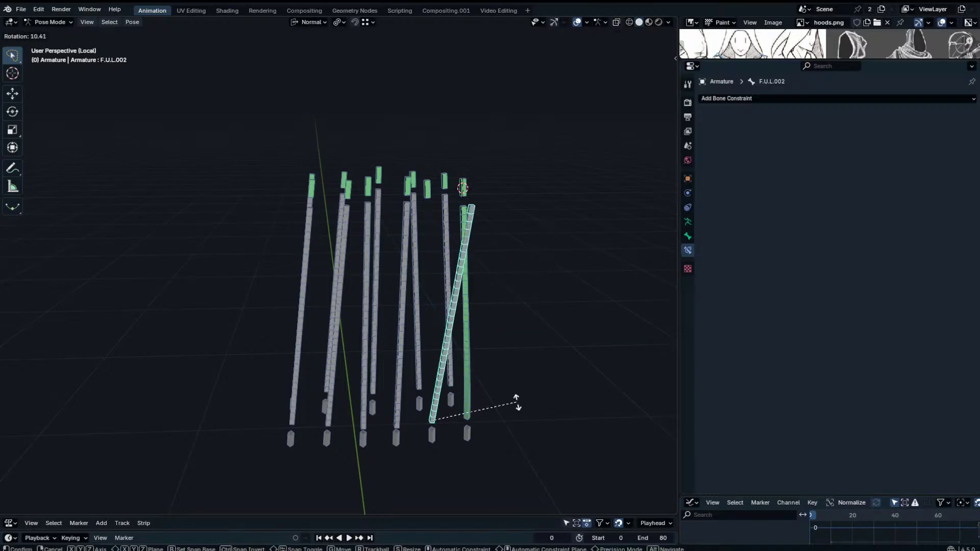
{"action": "right_click", "coordinate": [516, 401]}
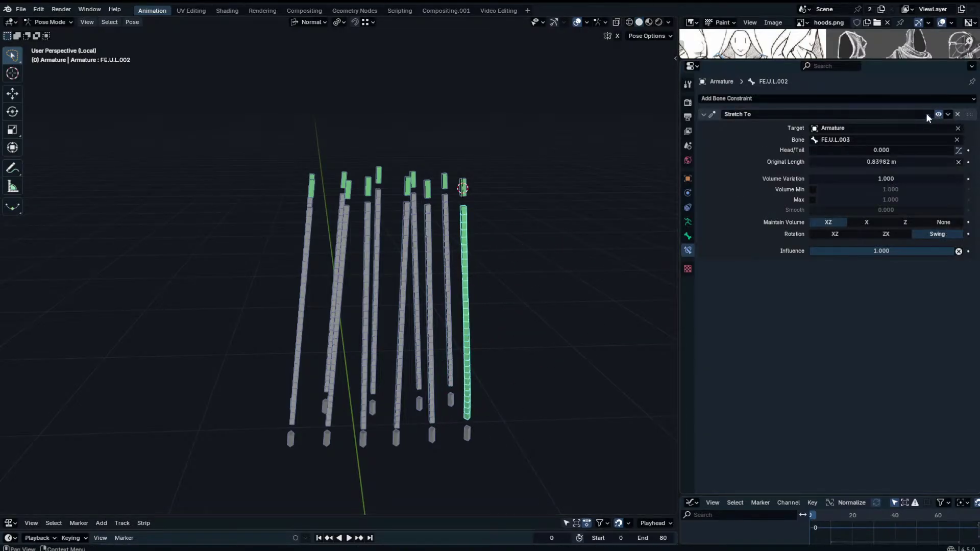
{"action": "left_click", "coordinate": [529, 243]}
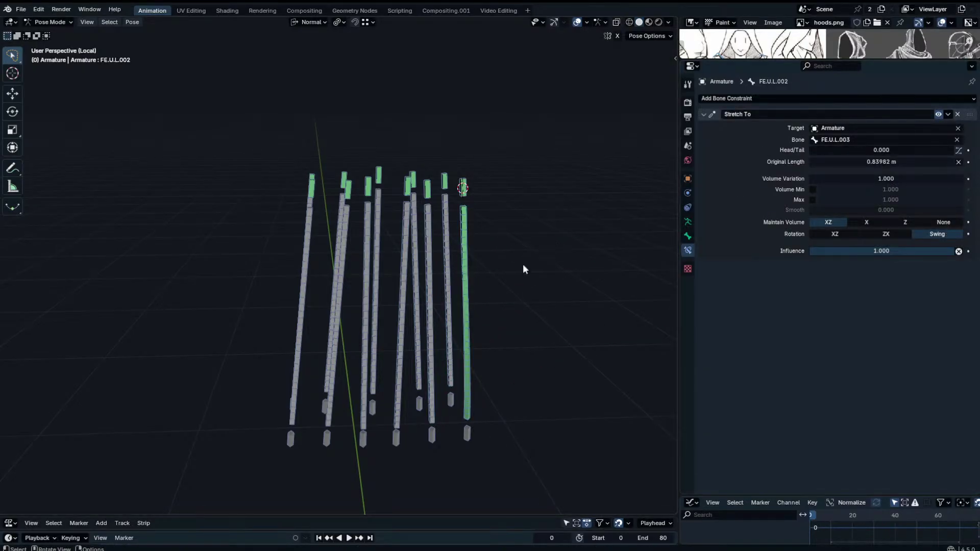
{"action": "left_click", "coordinate": [462, 435]}
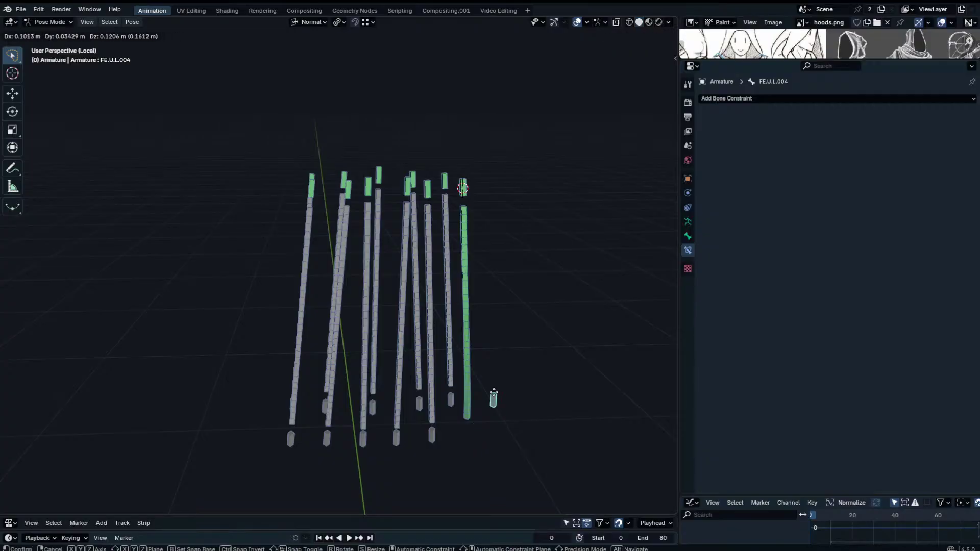
{"action": "middle_click_drag", "start_coordinate": [472, 397], "coordinate": [466, 350]}
In Edit Mode, parent bendy bone FE.U.L.002 to lower end bone FE.U.L.004 with Keep Offset, and return to Pose Mode.
{"action": "left_click", "coordinate": [468, 406]}
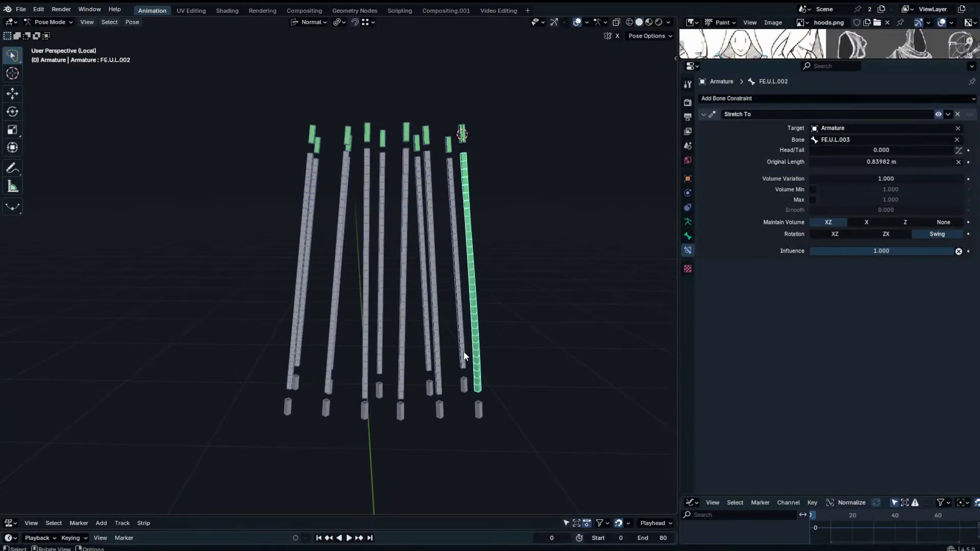
{"action": "key", "text": "Tab"}
{"action": "left_click", "coordinate": [476, 406], "text": "shift"}
{"action": "key", "text": "ctrl+p"}
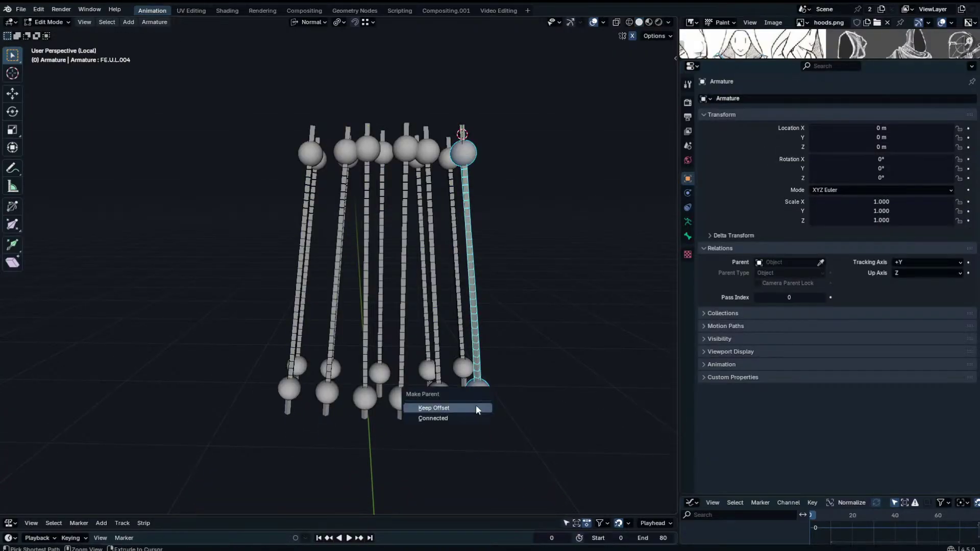
{"action": "left_click", "coordinate": [476, 408]}
{"action": "key", "text": "Tab"}
Leave local view and test-move lower end bone FE.U.L.004 to check the cloak's deformation, cancelling the move.
{"action": "key", "text": "g"}
{"action": "key", "text": "Escape"}
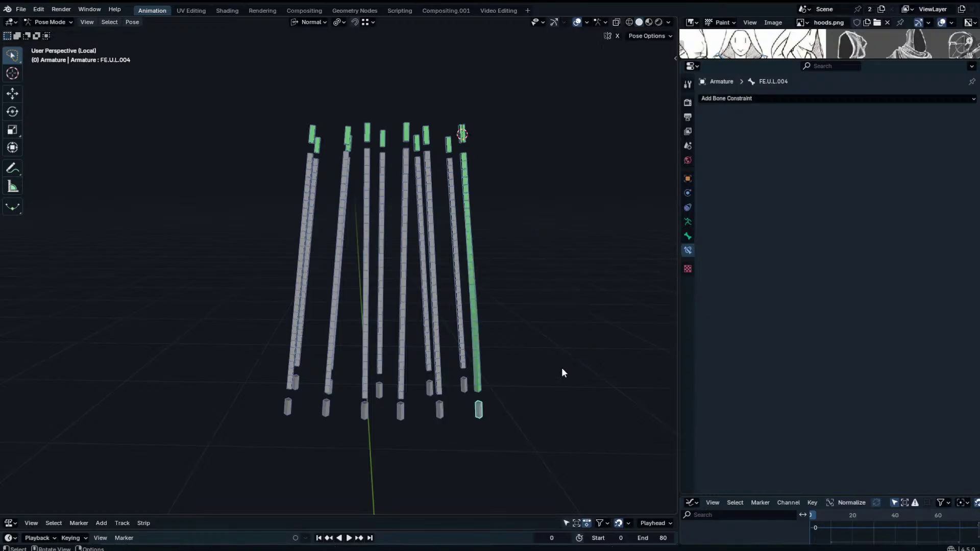
{"action": "key", "text": "KP_Divide"}
{"action": "key", "text": "g"}
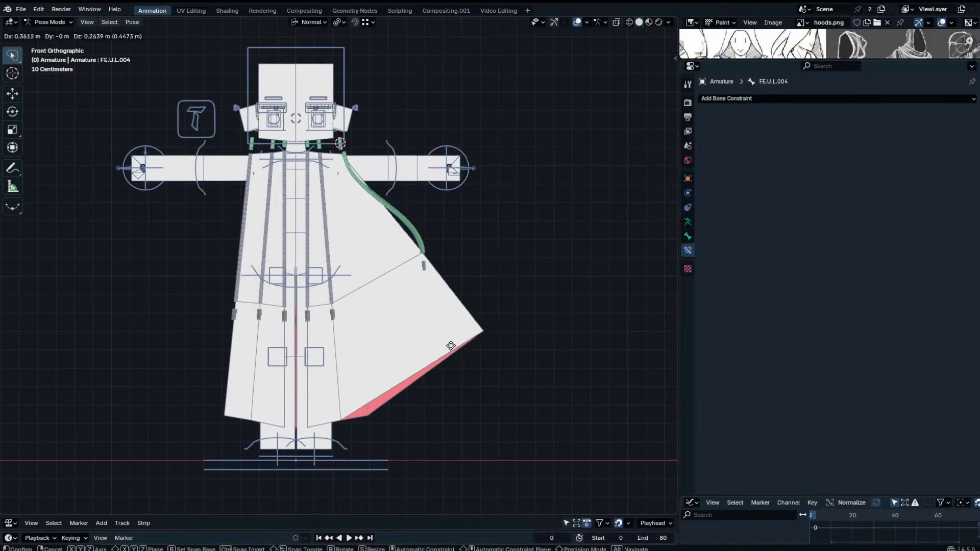
{"action": "key", "text": "Escape"}
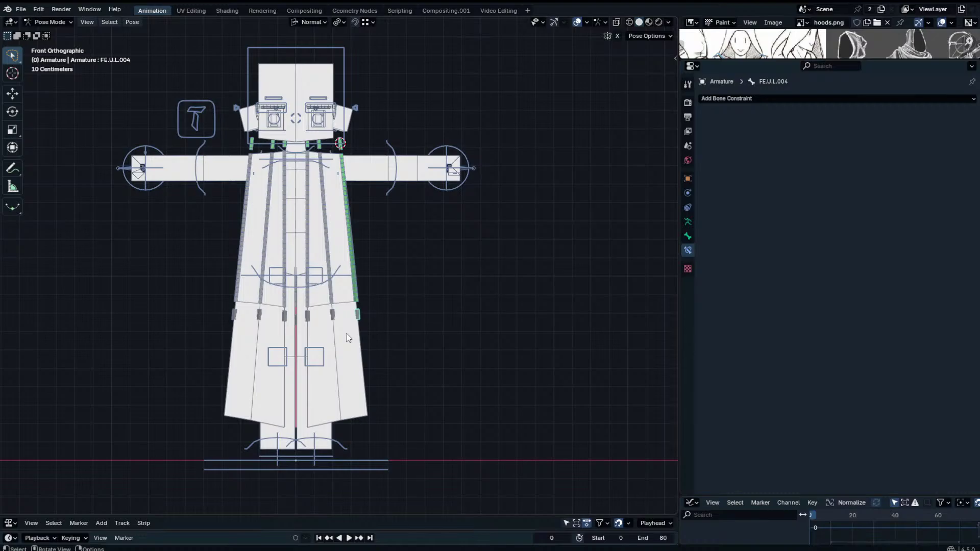
Add one loop cut to the cloak mesh Plane just above its waist-level edge loop, slid to a factor of 0.802.
{"action": "scroll", "coordinate": [349, 336], "scroll_direction": "up", "scroll_amount": 4}
{"action": "key", "text": "ctrl+Tab"}
{"action": "left_click", "coordinate": [331, 265]}
{"action": "key", "text": "Tab"}
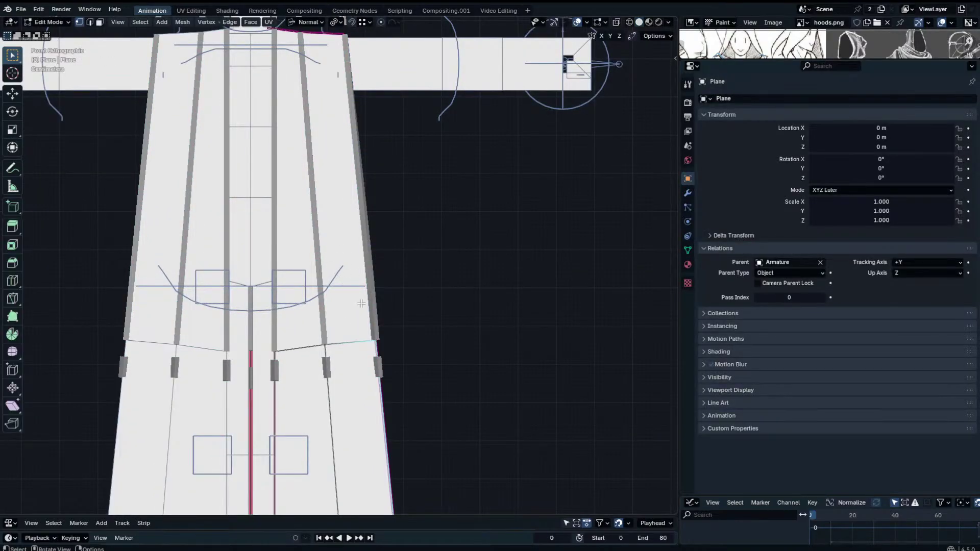
{"action": "key", "text": "ctrl+r"}
{"action": "left_click", "coordinate": [386, 312]}
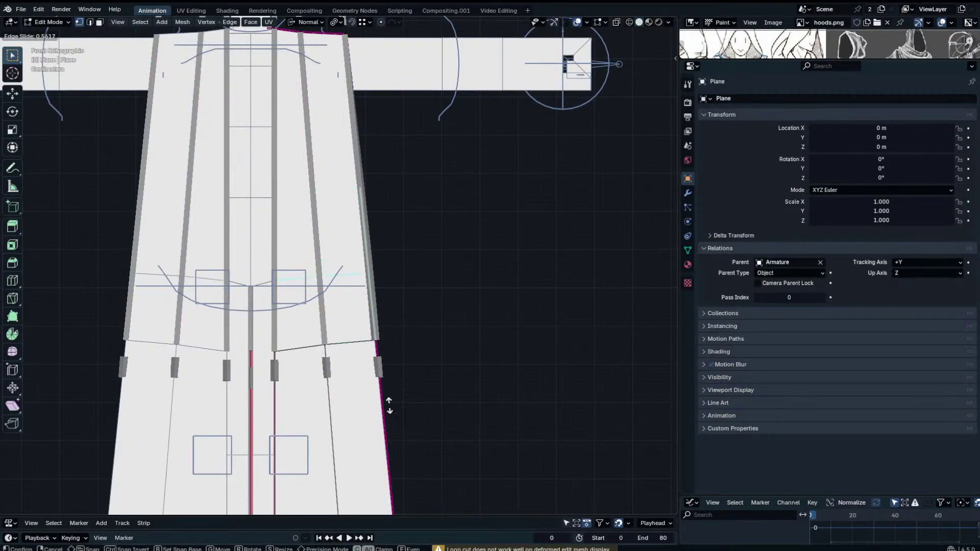
{"action": "left_click", "coordinate": [387, 440]}
{"action": "middle_click_drag", "start_coordinate": [405, 261], "coordinate": [440, 279], "text": "shift"}
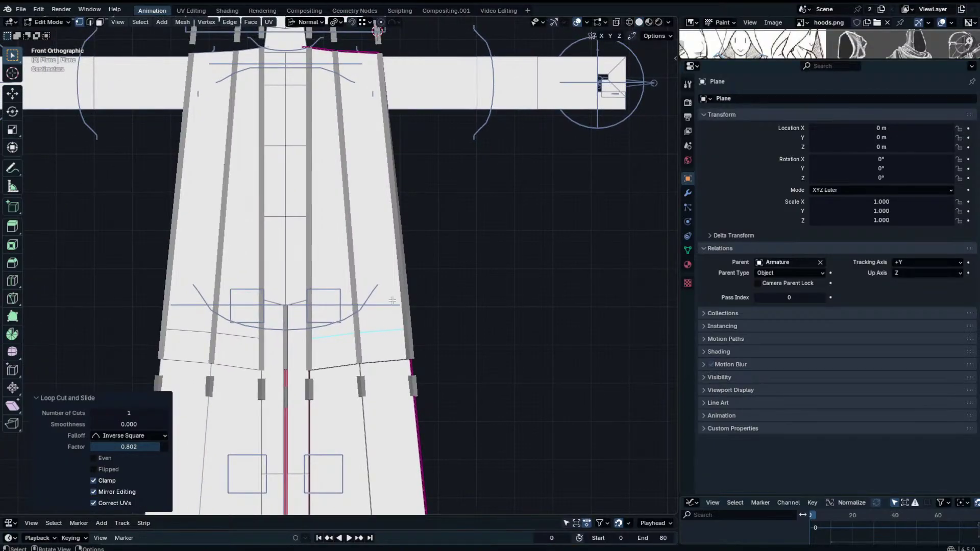
Remove the Top and FE.U.L weights from the outer front vertex of the cloak's new loop cut, and leave Edit Mode.
{"action": "left_click", "coordinate": [401, 320]}
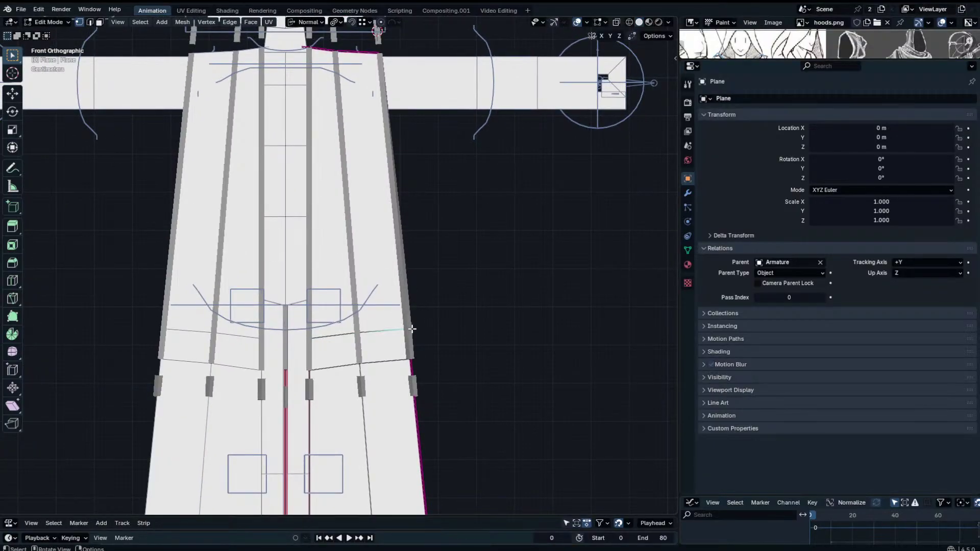
{"action": "left_click", "coordinate": [687, 265]}
{"action": "left_click", "coordinate": [687, 250]}
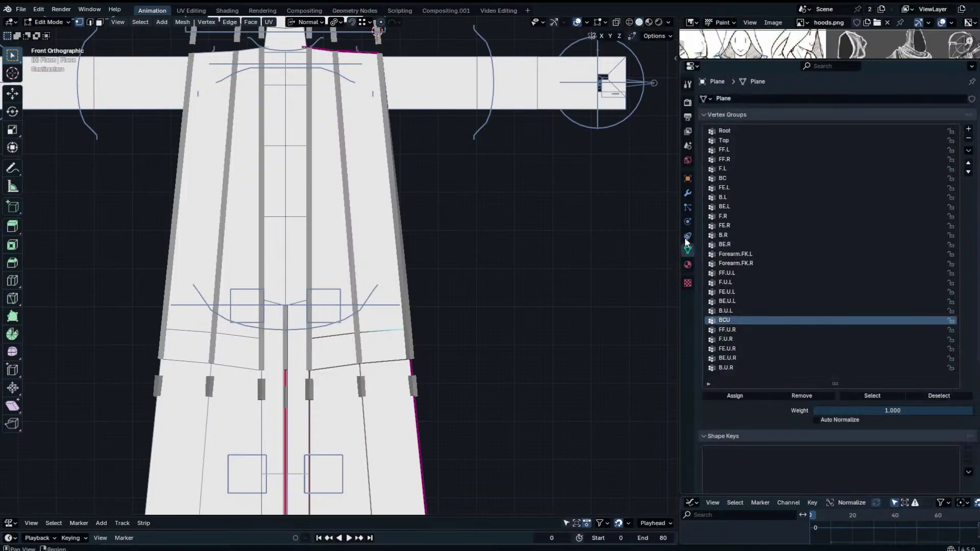
{"action": "key", "text": "n"}
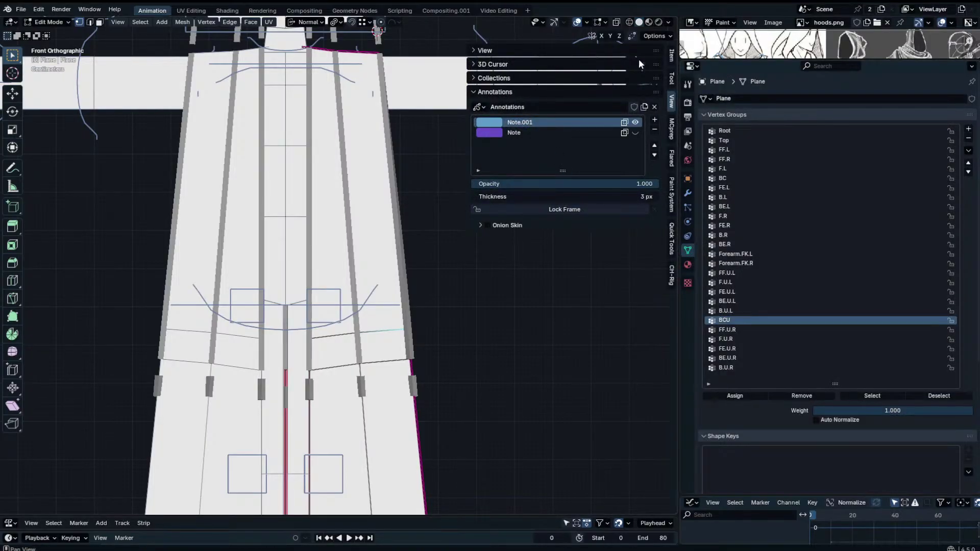
{"action": "left_click", "coordinate": [670, 56]}
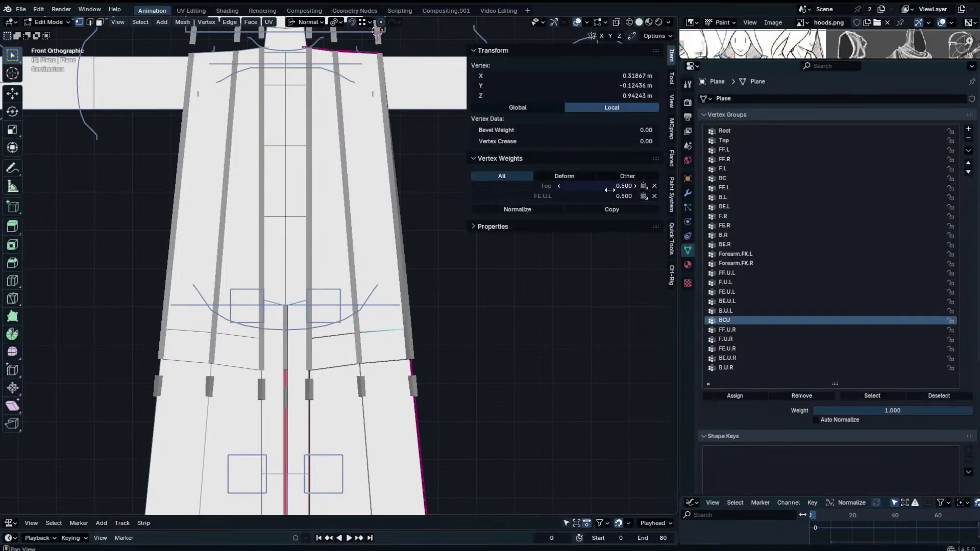
{"action": "left_click", "coordinate": [654, 186]}
{"action": "left_click", "coordinate": [653, 187]}
{"action": "key", "text": "Tab"}
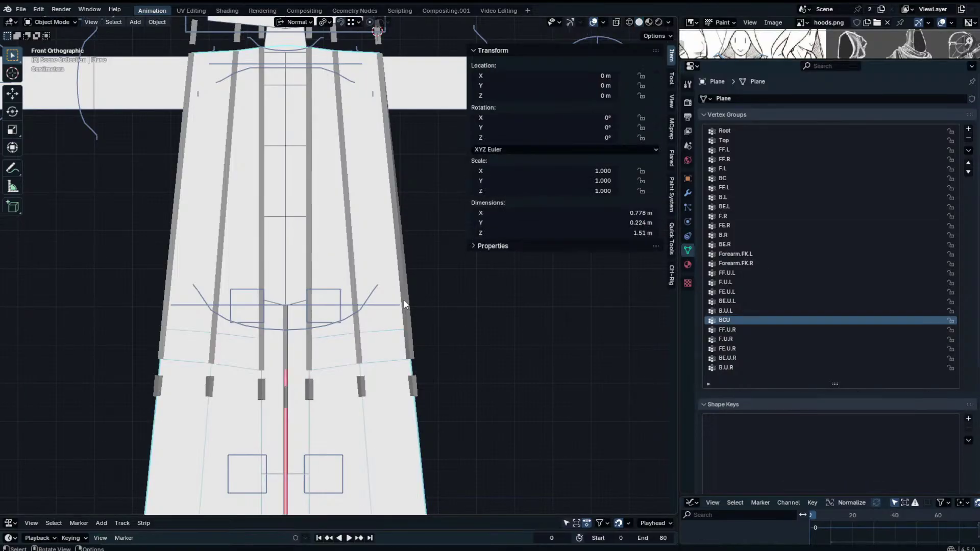
In Pose Mode, select the long bendy bones of the cloak and batch rename them, replacing L.002 with BB.L.
{"action": "left_click", "coordinate": [404, 299]}
{"action": "key", "text": "ctrl+Tab"}
{"action": "key", "text": "F2"}
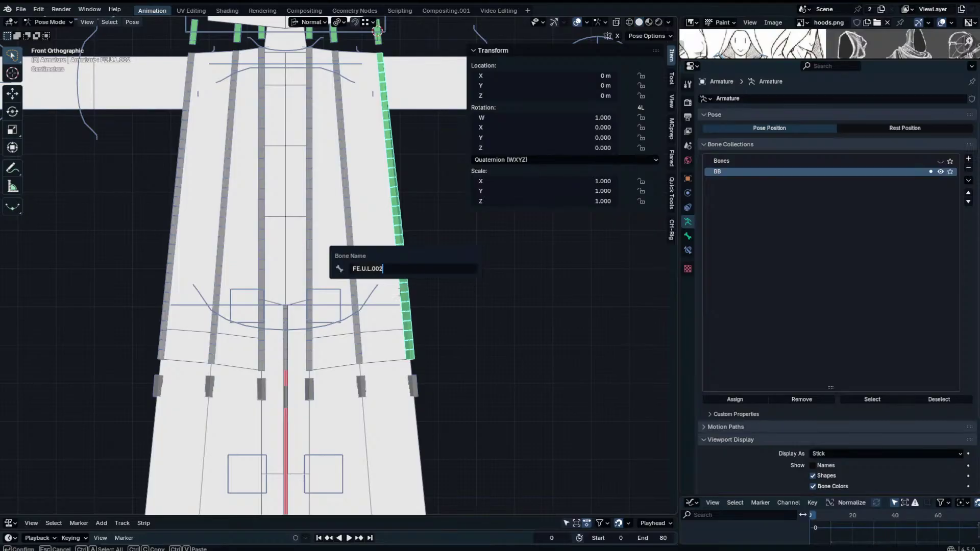
{"action": "key", "text": "Escape"}
{"action": "key", "text": "b"}
{"action": "left_click_drag", "start_coordinate": [444, 252], "coordinate": [143, 319]}
{"action": "middle_click_drag", "start_coordinate": [250, 278], "coordinate": [298, 287], "text": "shift"}
{"action": "key", "text": "F2"}
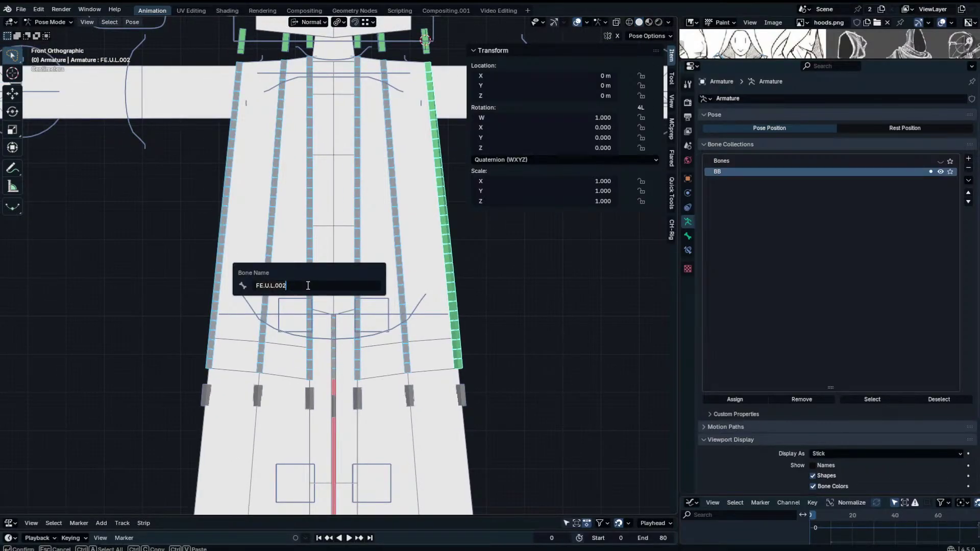
{"action": "key", "text": "Escape"}
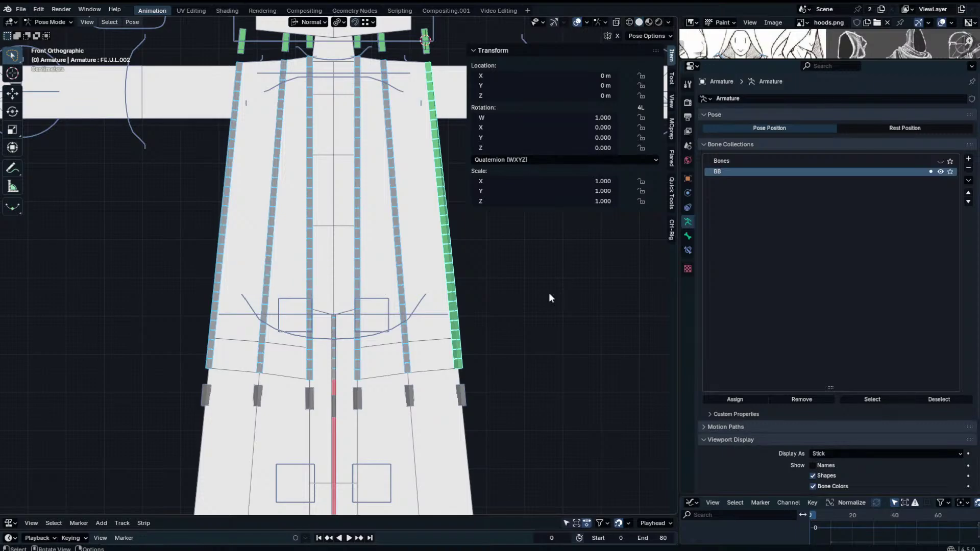
{"action": "key", "text": "ctrl+F2"}
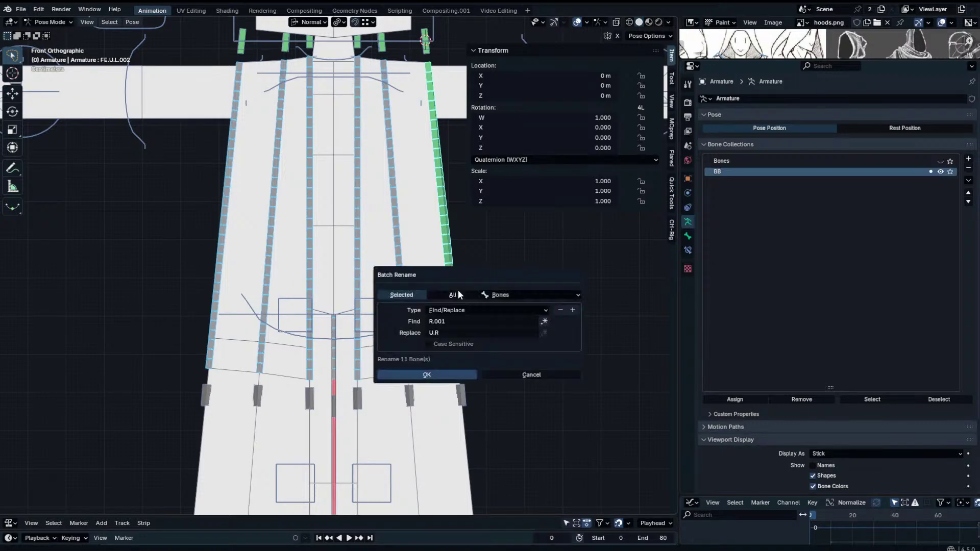
{"action": "type", "text": "L.002"}
{"action": "left_click", "coordinate": [461, 332]}
{"action": "type", "text": "L.002"}
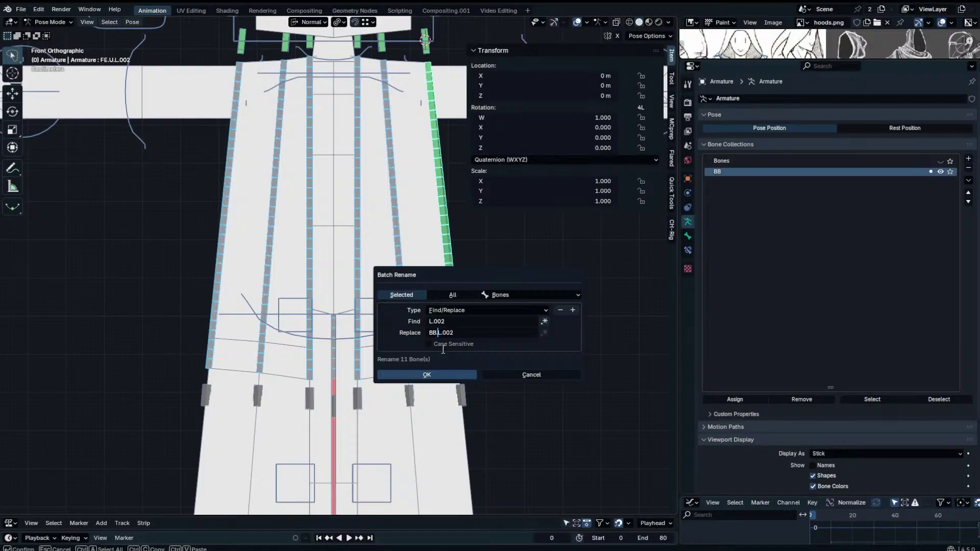
{"action": "key", "text": "BackSpace"}
{"action": "key", "text": "BackSpace"}
{"action": "key", "text": "Return"}
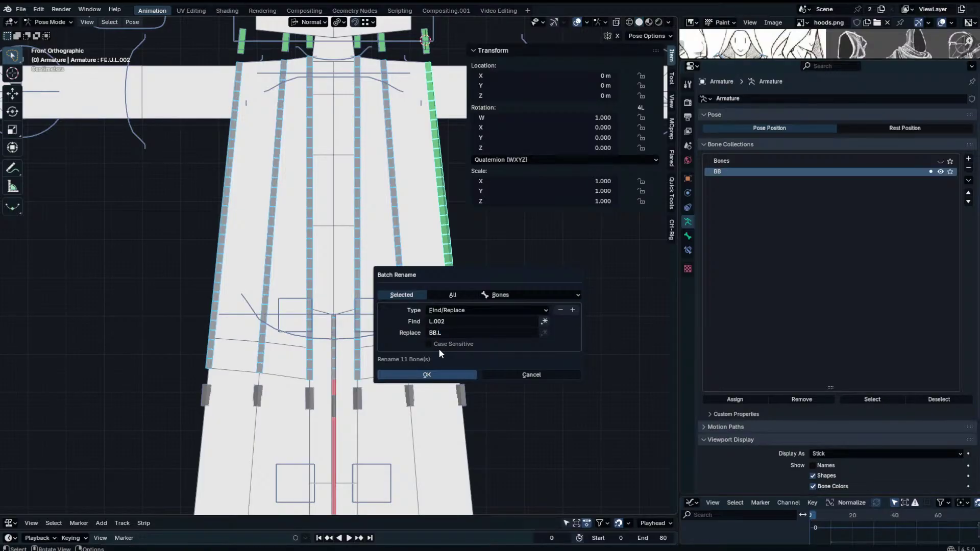
{"action": "left_click", "coordinate": [462, 373]}
{"action": "left_click", "coordinate": [458, 310]}
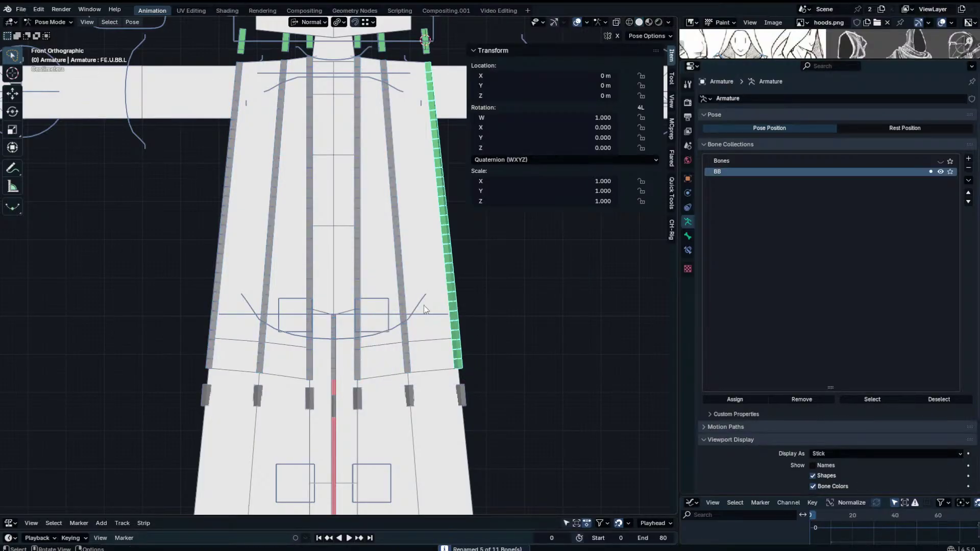
Select the character's right-side bendy bones and batch rename them, replacing R.002 with BB.R.
{"action": "left_click", "coordinate": [401, 306]}
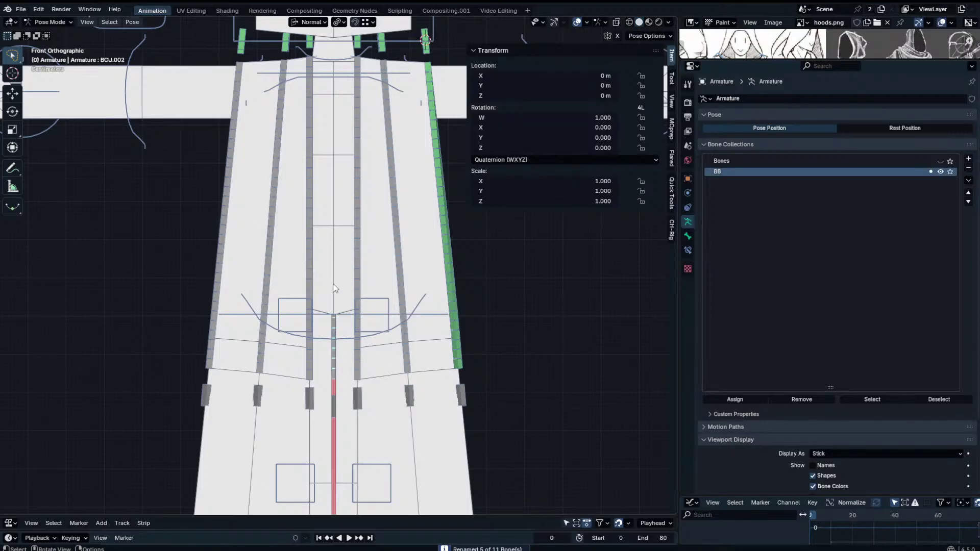
{"action": "left_click", "coordinate": [312, 278]}
{"action": "left_click_drag", "start_coordinate": [286, 278], "coordinate": [210, 286], "text": "shift"}
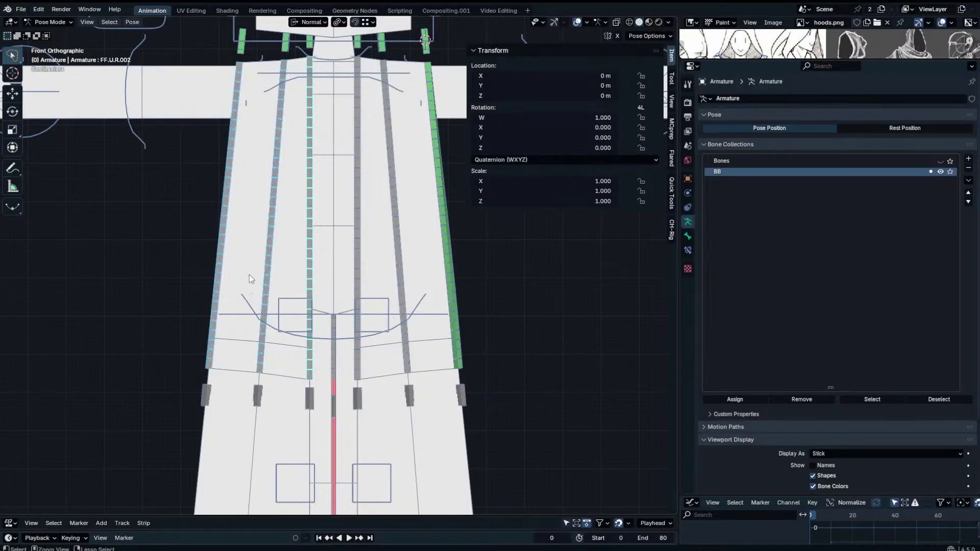
{"action": "key", "text": "ctrl+F2"}
{"action": "left_click", "coordinate": [270, 312]}
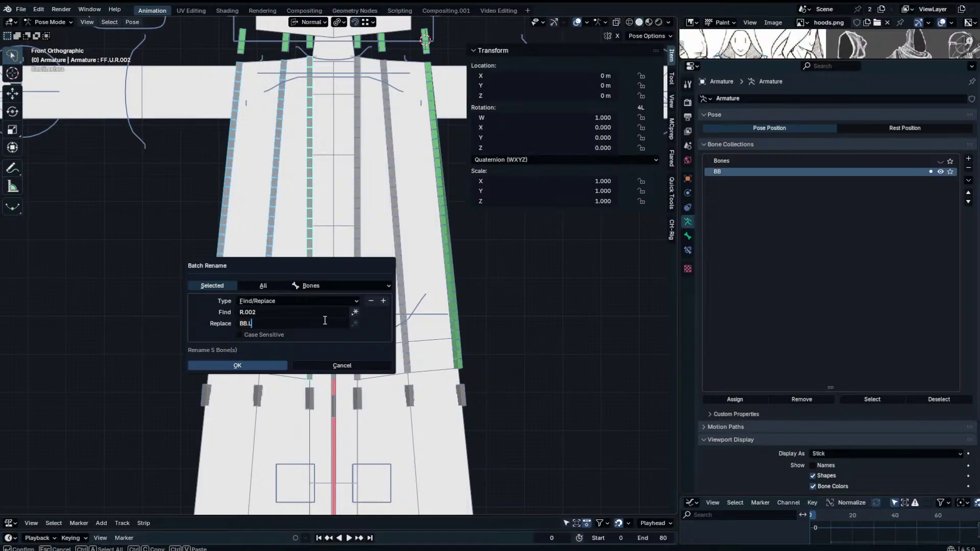
{"action": "key", "text": "BackSpace"}
{"action": "type", "text": "R"}
{"action": "key", "text": "Return"}
{"action": "left_click", "coordinate": [265, 365]}
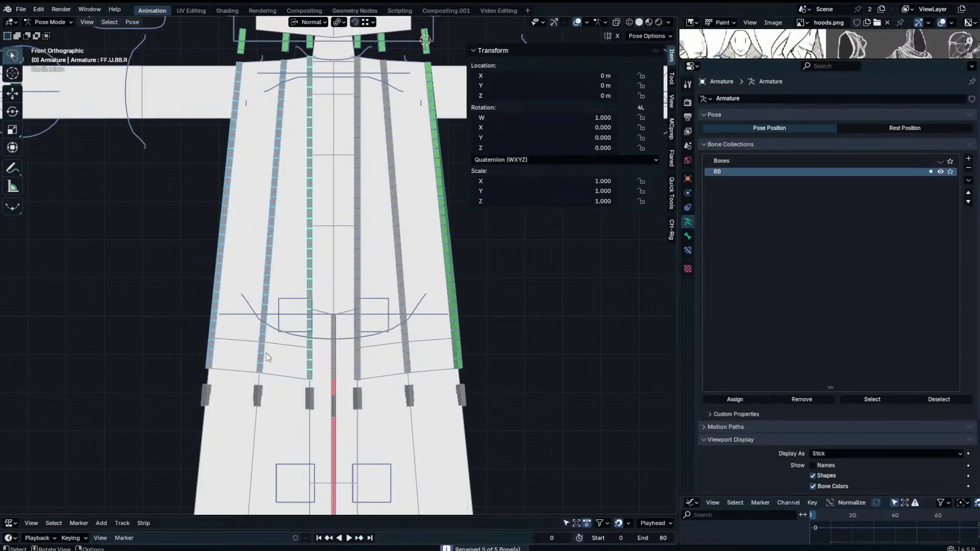
Rename the central back bendy bone BCU.002, dropping its .002 suffix.
{"action": "left_click", "coordinate": [334, 278]}
{"action": "key", "text": "F2"}
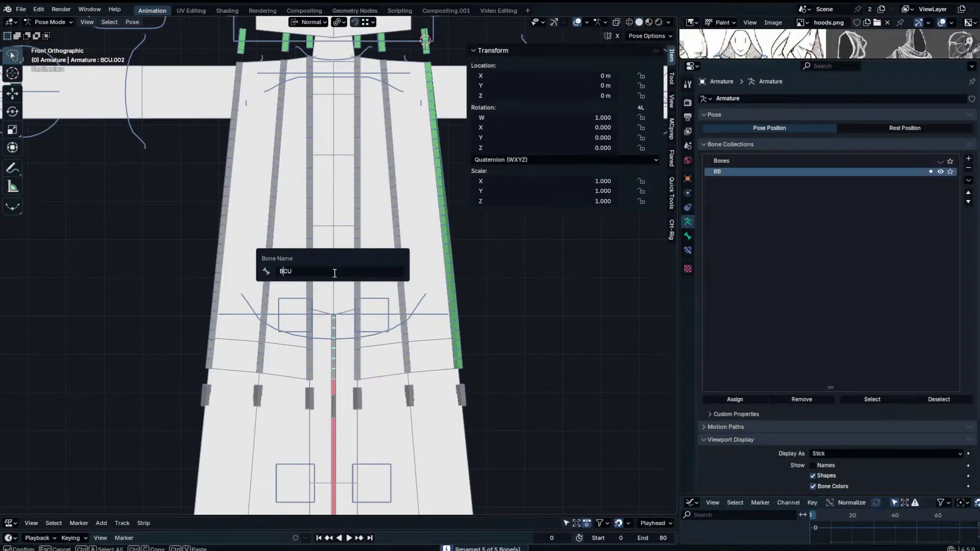
{"action": "key", "text": "Return"}
Return to Object Mode and add a new vertex group to the cloak mesh Plane in Edit Mode.
{"action": "key", "text": "ctrl+Tab"}
{"action": "middle_click_drag", "start_coordinate": [421, 307], "coordinate": [398, 284]}
{"action": "left_click", "coordinate": [396, 306]}
{"action": "left_click", "coordinate": [339, 284]}
{"action": "left_click", "coordinate": [338, 283]}
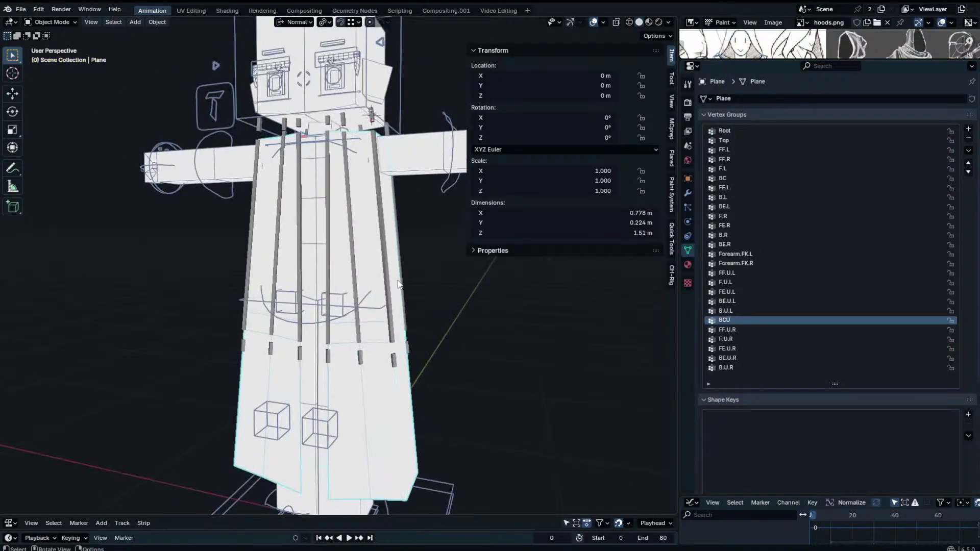
{"action": "key", "text": "Tab"}
{"action": "left_click", "coordinate": [968, 128]}
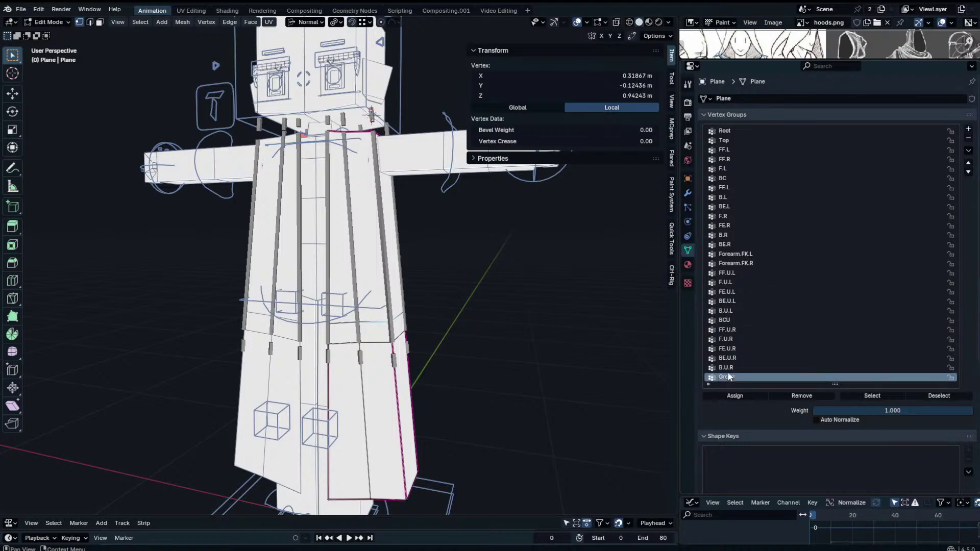
Copy the name of the outer bendy bone FE.U.BB.L from the armature in Pose Mode.
{"action": "key", "text": "Tab"}
{"action": "left_click", "coordinate": [392, 333]}
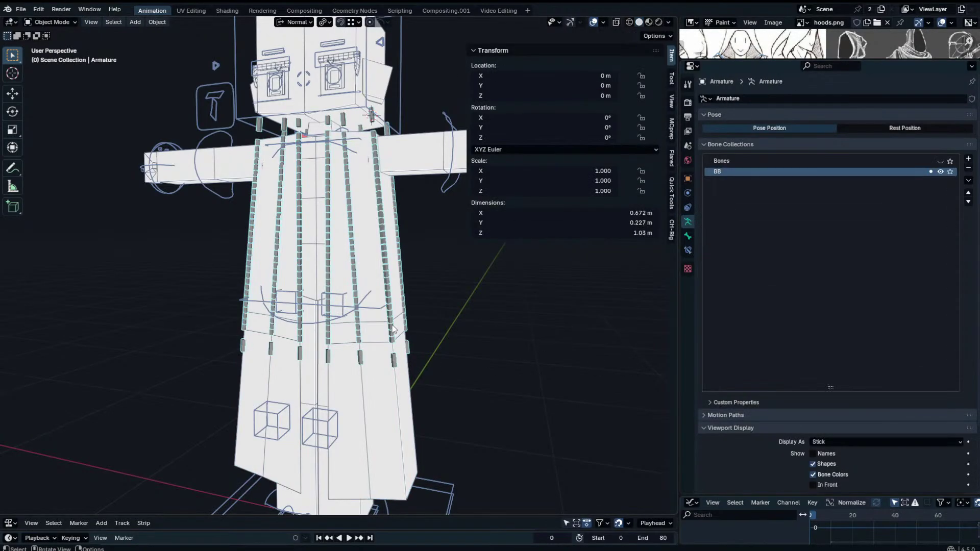
{"action": "key", "text": "ctrl+Tab"}
{"action": "left_click", "coordinate": [392, 327]}
{"action": "key", "text": "F3"}
{"action": "key", "text": "Escape"}
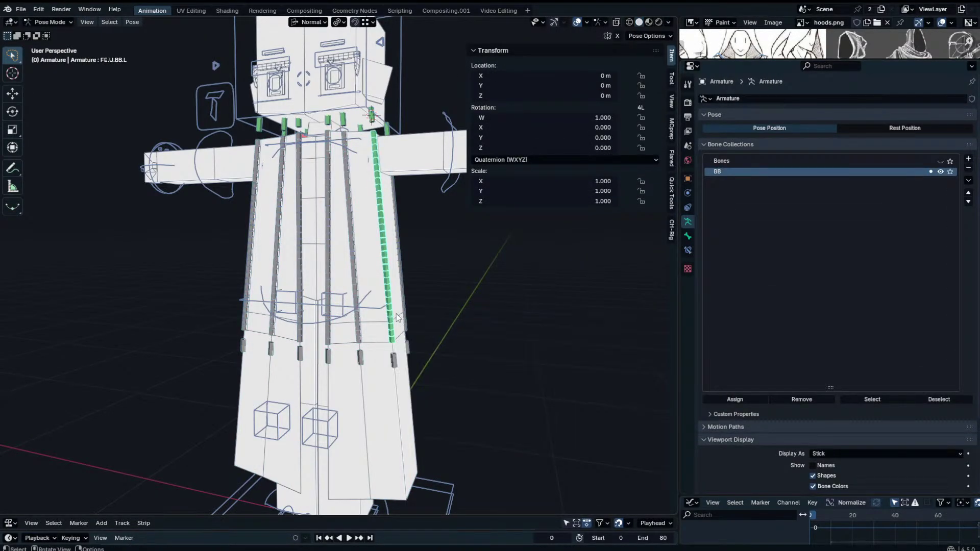
{"action": "key", "text": "F2"}
{"action": "key", "text": "Return"}
{"action": "key", "text": "ctrl+Tab"}
Rename Plane's new vertex group FE.U.BB.L and assign the selected loop-cut vertex to it with weight 1.000.
{"action": "left_click", "coordinate": [382, 301]}
{"action": "left_click", "coordinate": [382, 301]}
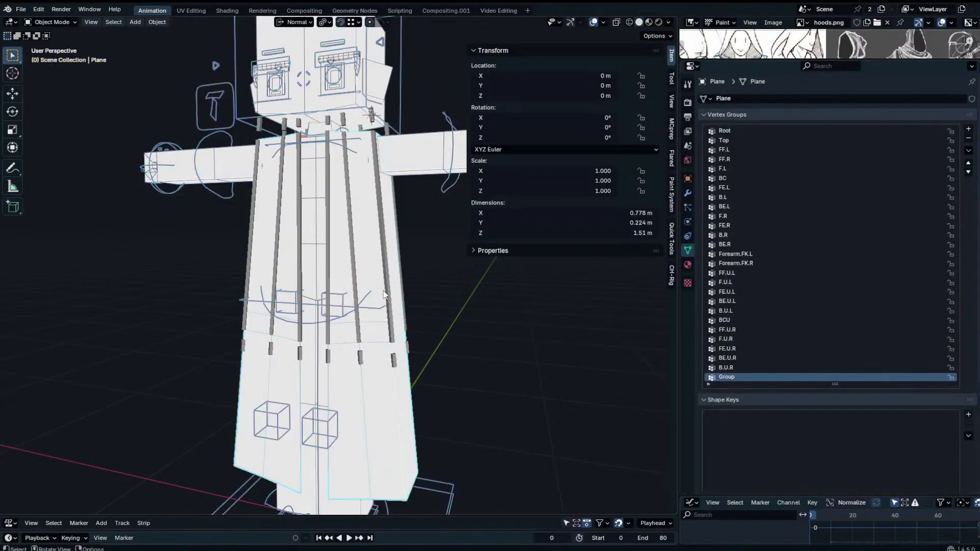
{"action": "key", "text": "Tab"}
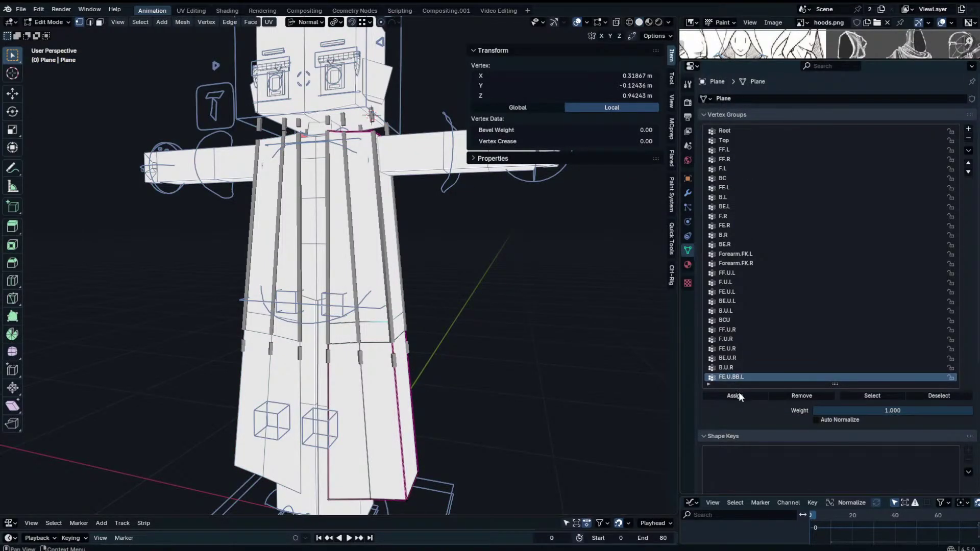
{"action": "left_click", "coordinate": [740, 396]}
In Pose Mode, move lower end bone FE.U.L.004 outward and upward to bend the cloak's side.
{"action": "key", "text": "Tab"}
{"action": "left_click", "coordinate": [397, 360]}
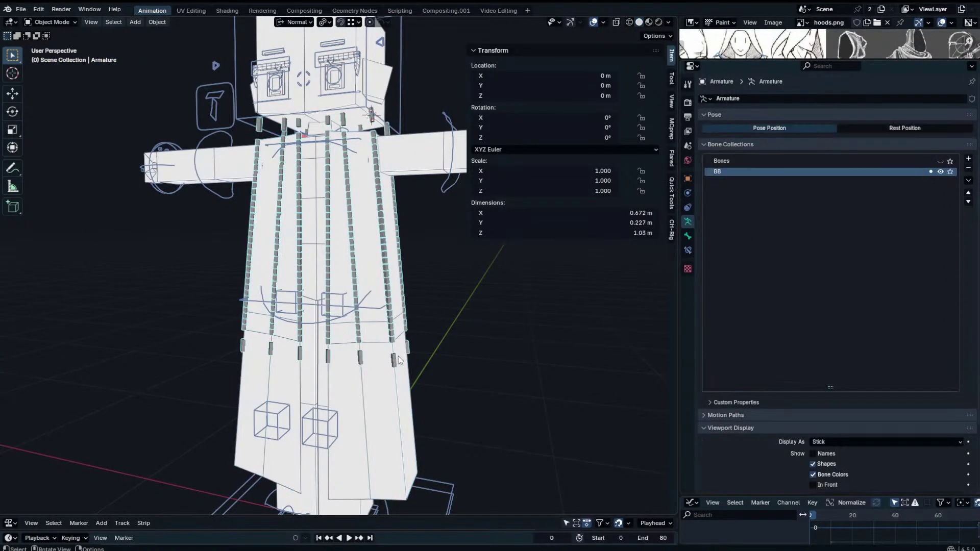
{"action": "key", "text": "ctrl+Tab"}
{"action": "key", "text": "g"}
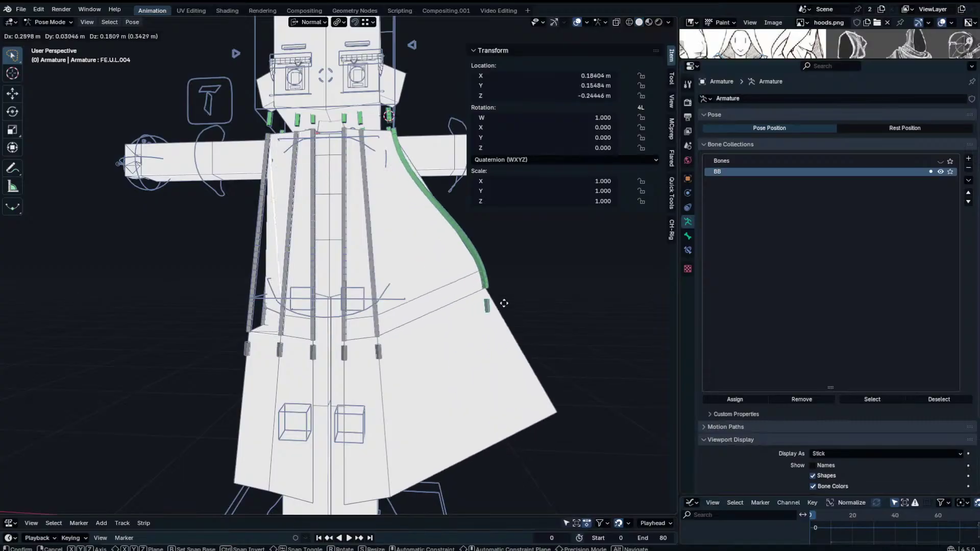
{"action": "left_click", "coordinate": [535, 258]}
Turn on the viewport display of the cloak mesh Plane's Subdivision modifier.
{"action": "key", "text": "ctrl+Tab"}
{"action": "left_click", "coordinate": [492, 261]}
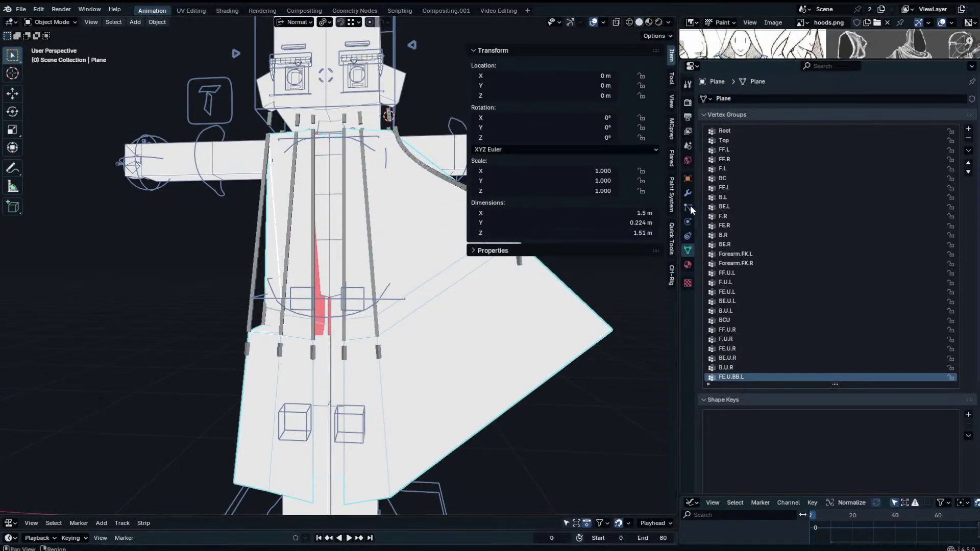
{"action": "left_click", "coordinate": [687, 193]}
{"action": "left_click", "coordinate": [928, 307]}
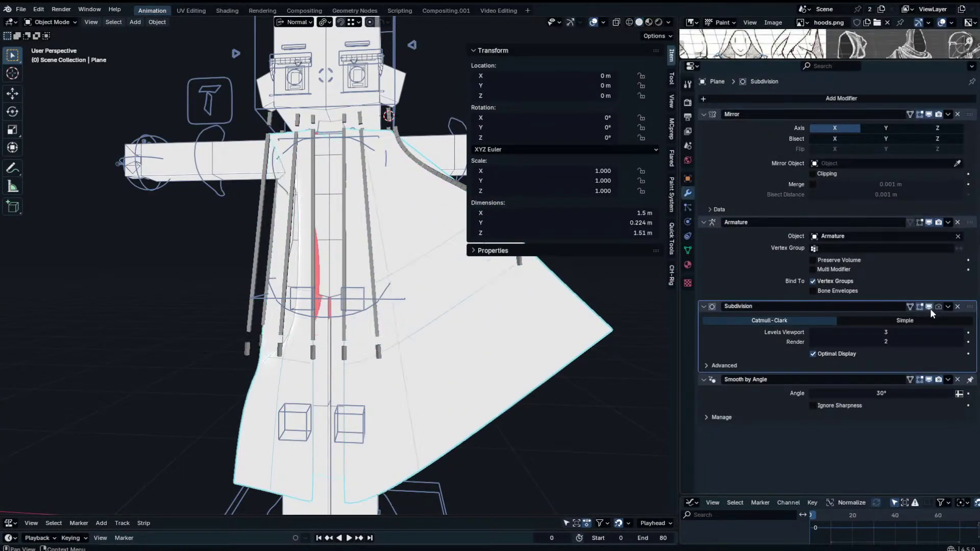
Assign the cloak's top outer corner vertex to vertex group FE.U.BB.L with weight 1.000 and return to Object Mode.
{"action": "key", "text": "n"}
{"action": "key", "text": "Tab"}
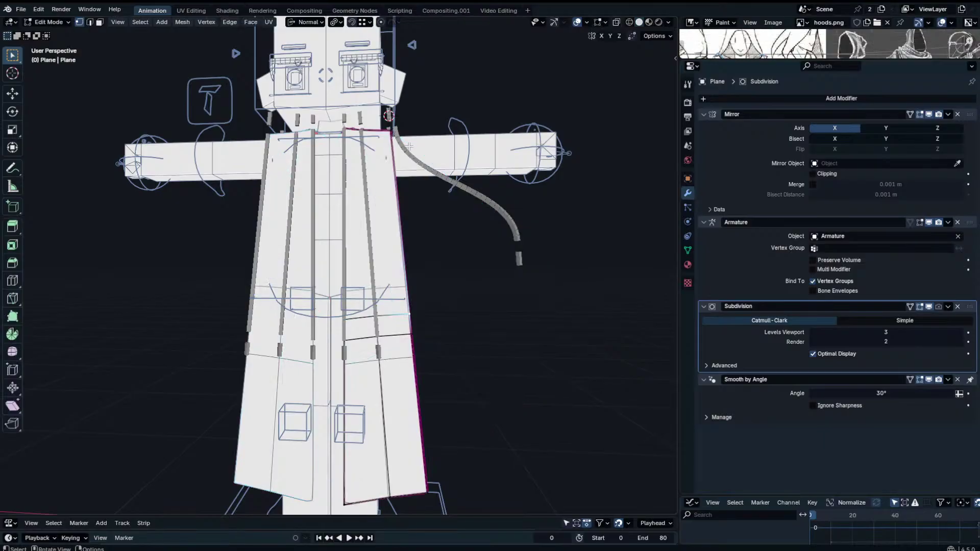
{"action": "middle_click_drag", "start_coordinate": [498, 231], "coordinate": [621, 250]}
{"action": "key", "text": "n"}
{"action": "key", "text": "b"}
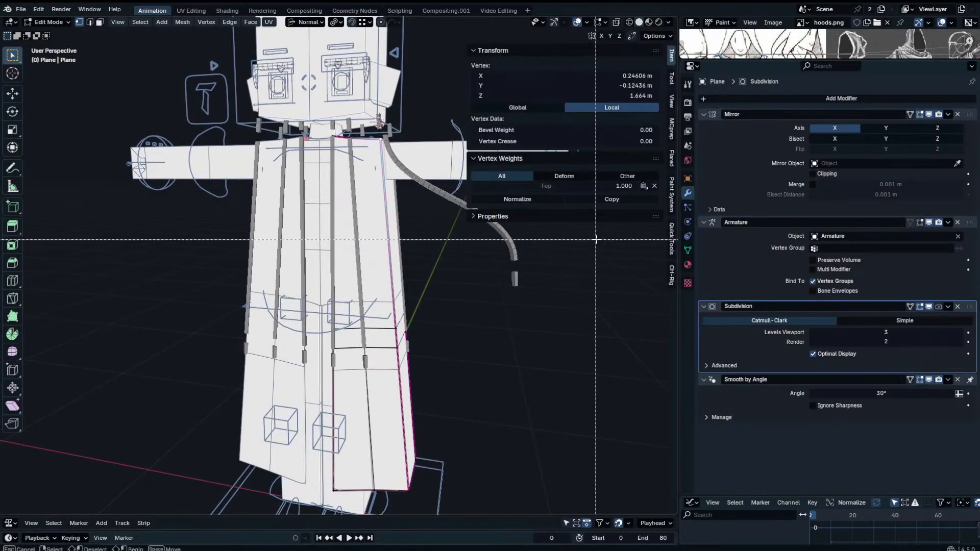
{"action": "left_click", "coordinate": [687, 250]}
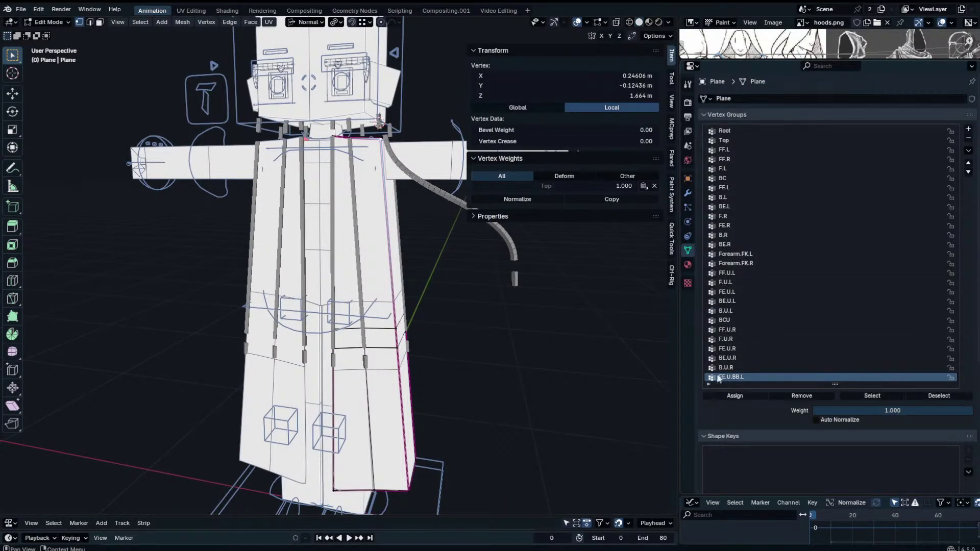
{"action": "left_click", "coordinate": [735, 396]}
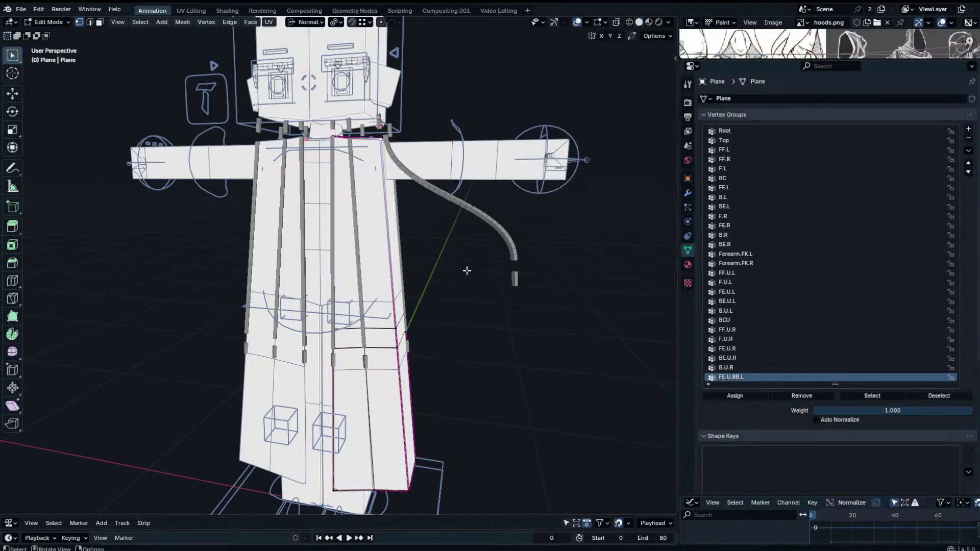
{"action": "key", "text": "n"}
{"action": "key", "text": "Tab"}
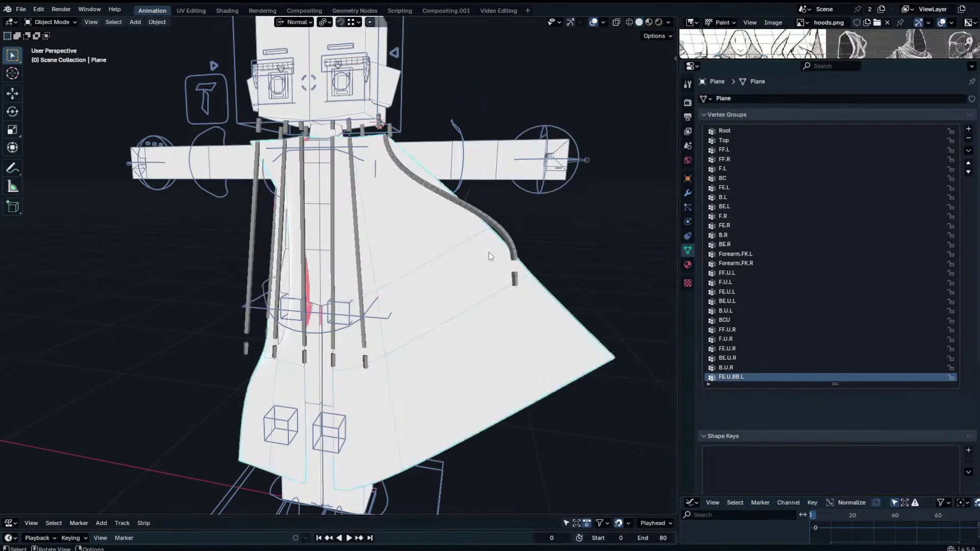
Move the cloak's Subdivision modifier above its Armature modifier and hide the viewport overlays.
{"action": "left_click", "coordinate": [510, 253]}
{"action": "key", "text": "ctrl+Tab"}
{"action": "middle_click_drag", "start_coordinate": [509, 250], "coordinate": [522, 216]}
{"action": "key", "text": "ctrl+Tab"}
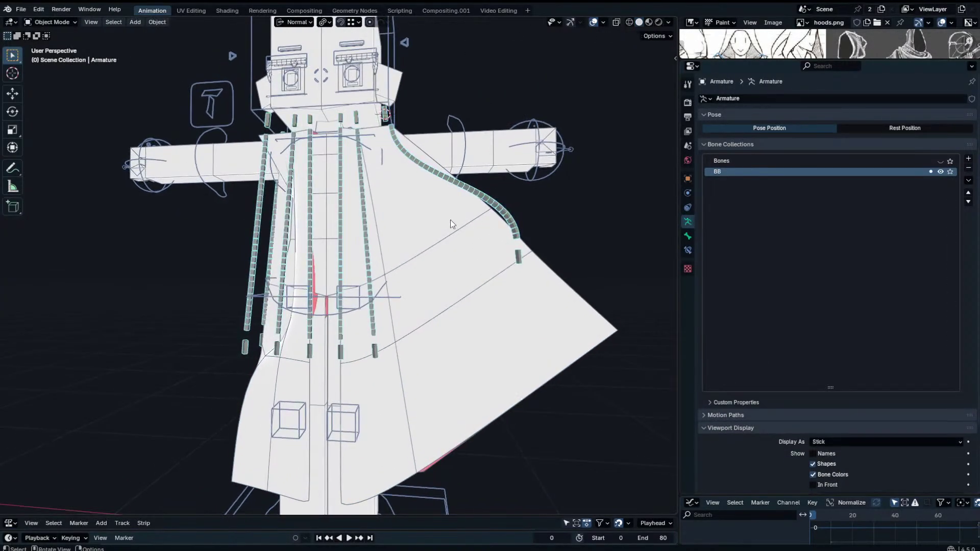
{"action": "left_click", "coordinate": [450, 220]}
{"action": "left_click", "coordinate": [688, 194]}
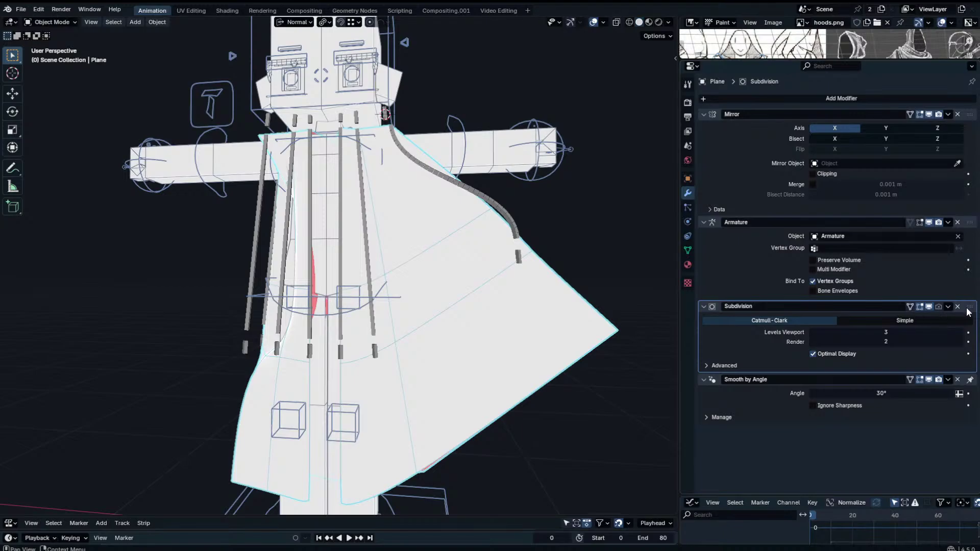
{"action": "left_click_drag", "start_coordinate": [968, 307], "coordinate": [962, 223]}
{"action": "key", "text": "shift+alt+z"}
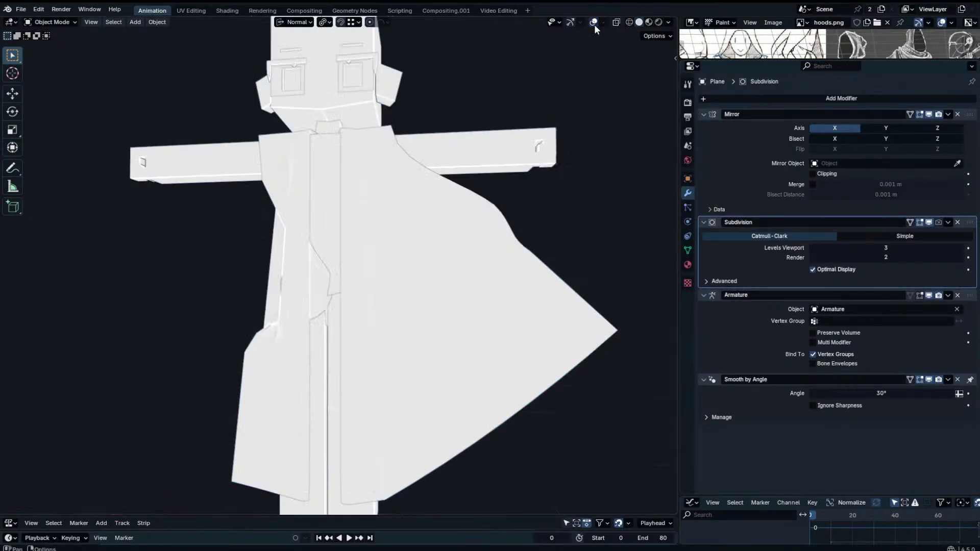
Turn the viewport overlays back on and put the armature in Pose Mode in front view.
{"action": "middle_click_drag", "start_coordinate": [597, 216], "coordinate": [531, 128]}
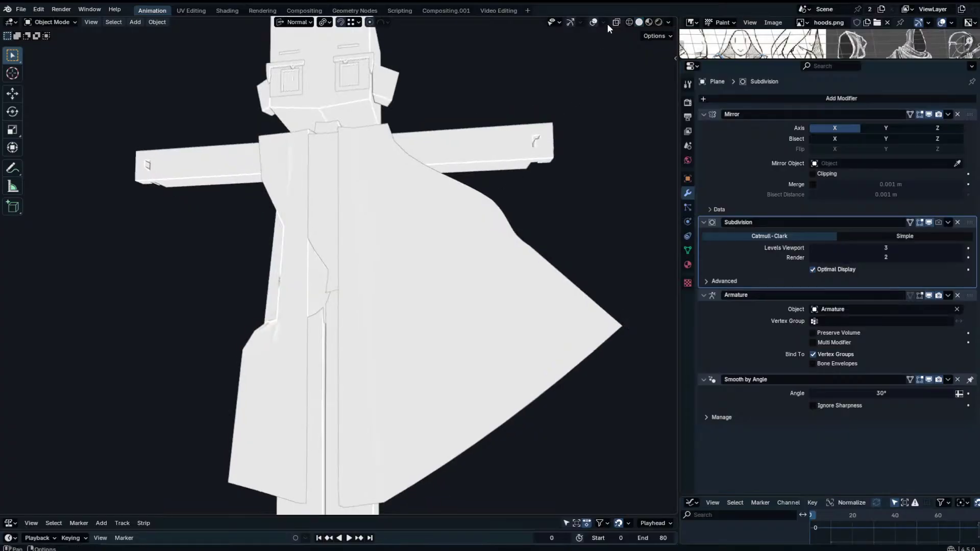
{"action": "left_click", "coordinate": [593, 23]}
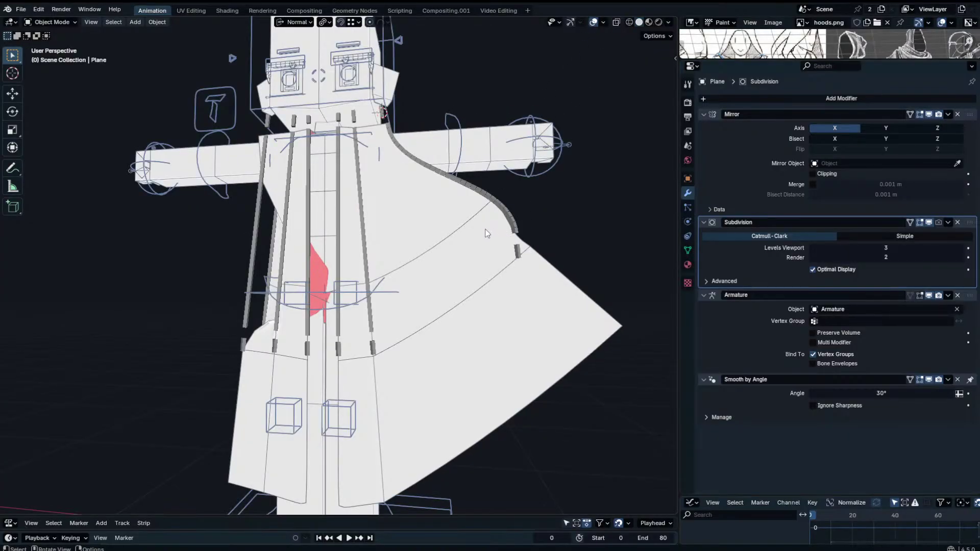
{"action": "key", "text": "KP_1"}
{"action": "left_click", "coordinate": [499, 263]}
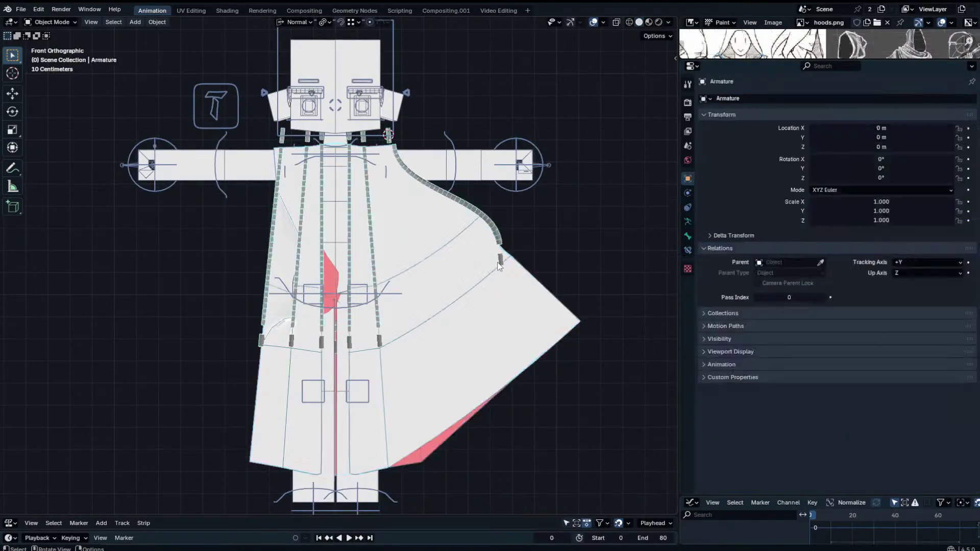
{"action": "key", "text": "ctrl+Tab"}
Return bone FE.U.L.004 at the cloak's outer edge to its rest pose and try rotating it.
{"action": "key", "text": "r"}
{"action": "right_click", "coordinate": [503, 221]}
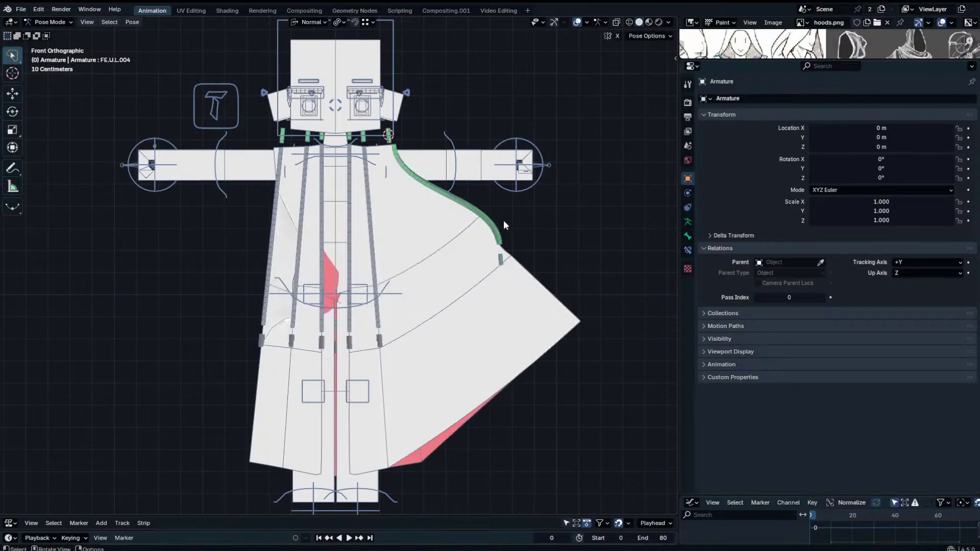
{"action": "key", "text": "r"}
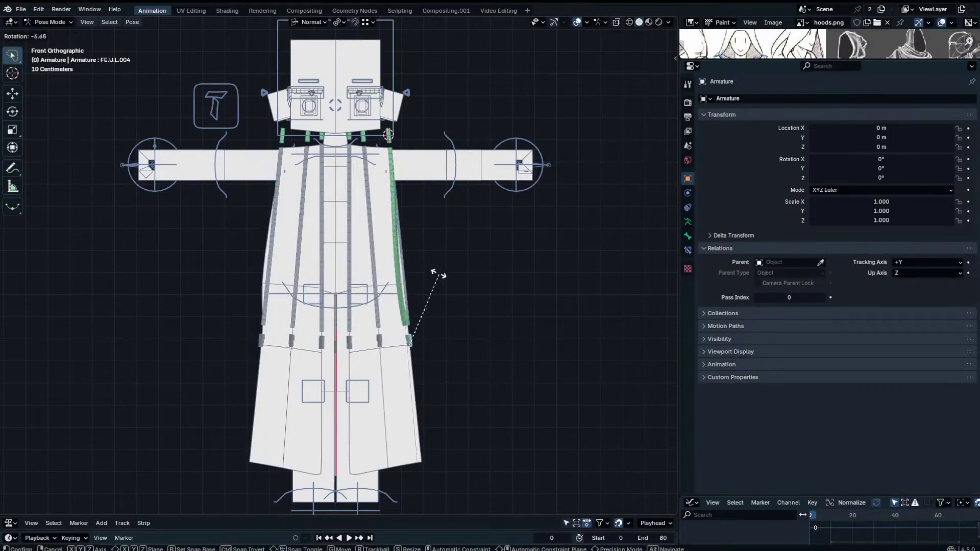
{"action": "key", "text": "Escape"}
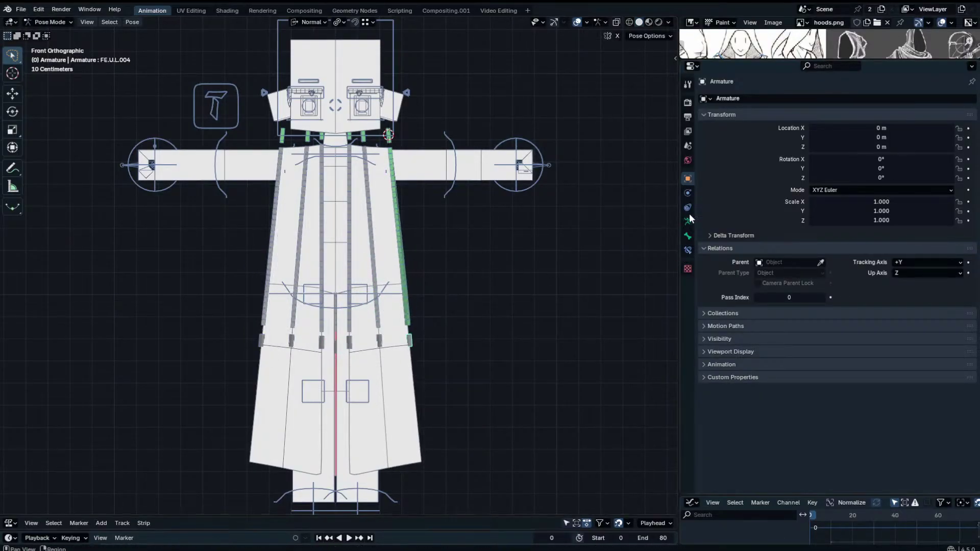
Make the Bones collection visible, move bone FE.U.L.004 about 0.43 m outward and 0.30 m upward, and rotate it.
{"action": "left_click", "coordinate": [688, 221]}
{"action": "key", "text": "g"}
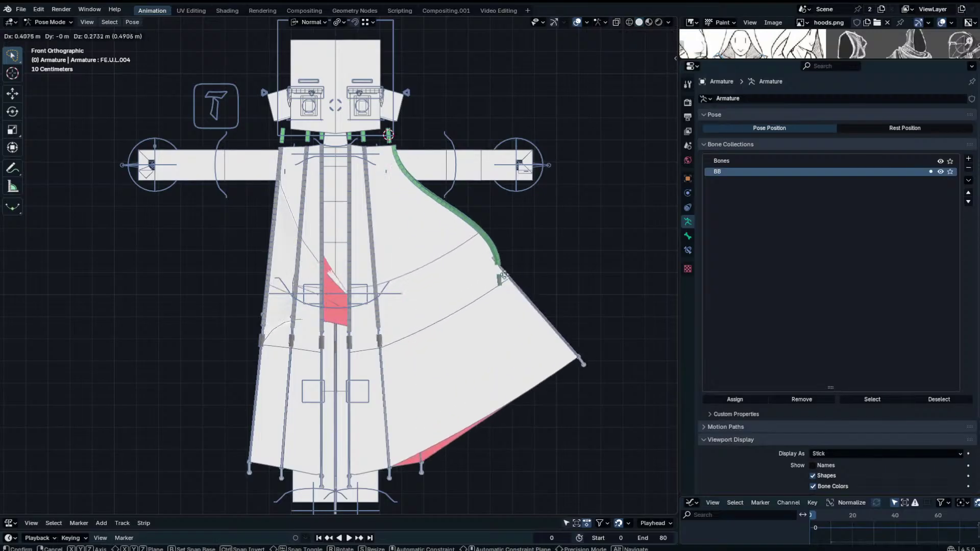
{"action": "left_click", "coordinate": [506, 274]}
{"action": "key", "text": "r"}
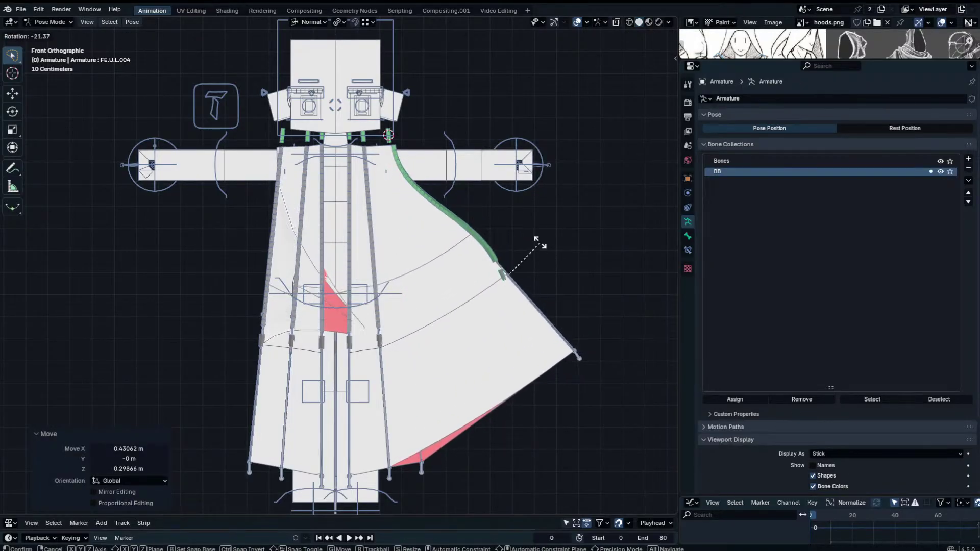
{"action": "left_click", "coordinate": [556, 267]}
Try a rotation on lower edge bone FE.U.L.001, and rotate the short connecting bone FE.U.L by about 23.2°.
{"action": "left_click", "coordinate": [532, 298]}
{"action": "key", "text": "r"}
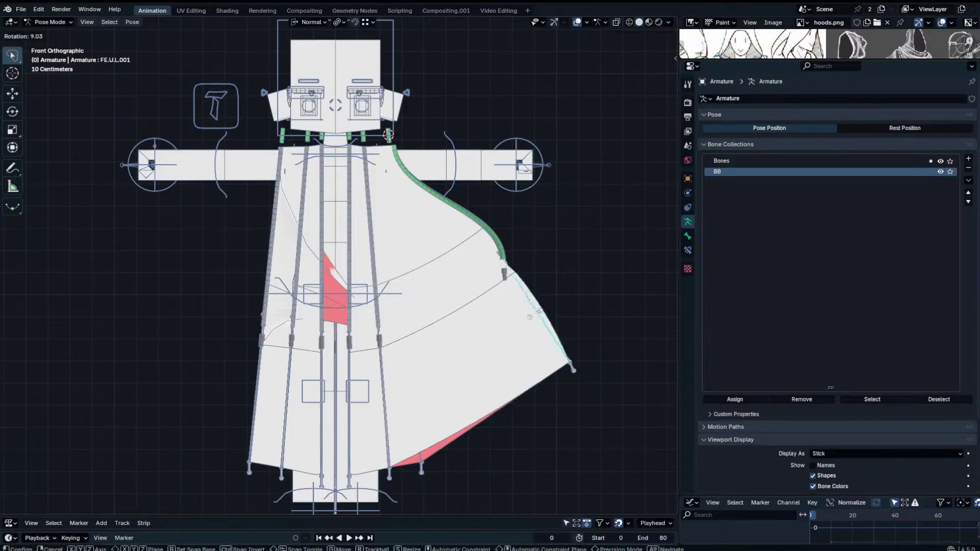
{"action": "right_click", "coordinate": [528, 312]}
{"action": "left_click", "coordinate": [500, 252]}
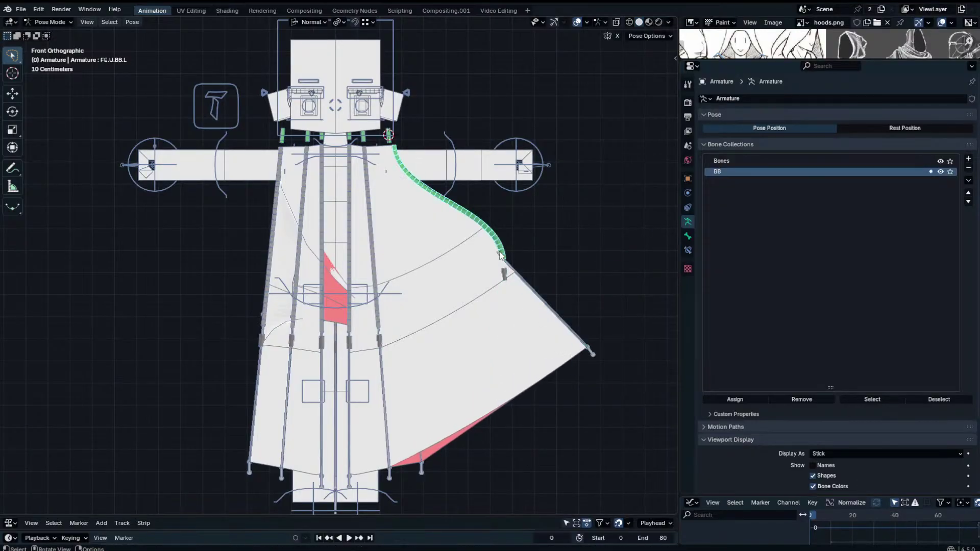
{"action": "left_click", "coordinate": [503, 261]}
{"action": "key", "text": "r"}
{"action": "left_click", "coordinate": [529, 313]}
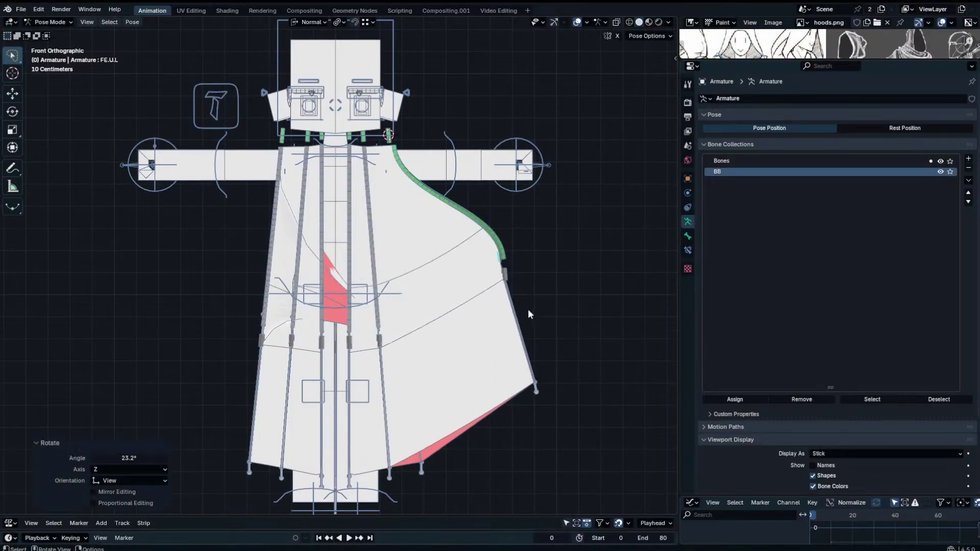
Try several rotations and moves of tip bone FE.L at the cloak's lower outer corner, and clear its location and rotation.
{"action": "left_click", "coordinate": [536, 389]}
{"action": "key", "text": "r"}
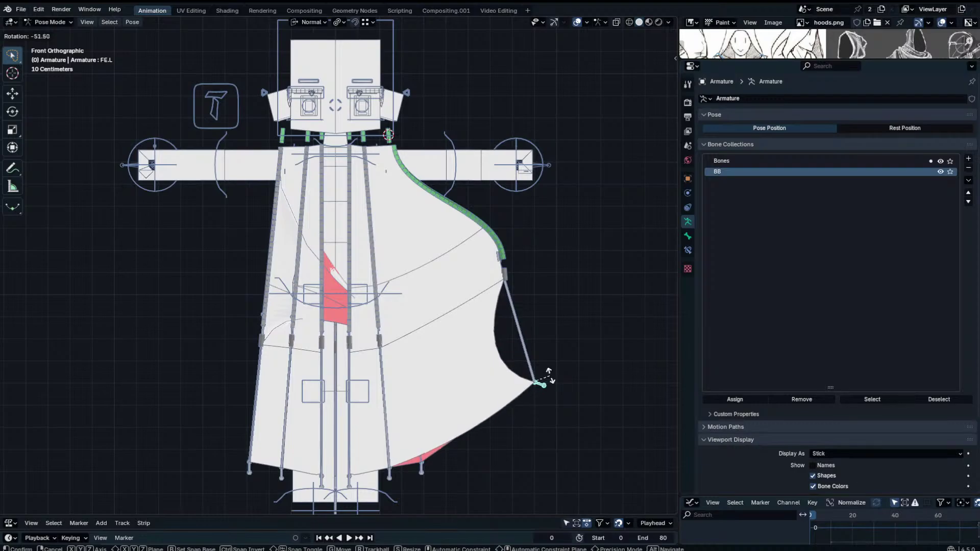
{"action": "left_click", "coordinate": [554, 369]}
{"action": "key", "text": "g"}
{"action": "left_click", "coordinate": [586, 348]}
{"action": "key", "text": "r"}
{"action": "left_click", "coordinate": [586, 331]}
{"action": "key", "text": "g"}
{"action": "left_click", "coordinate": [590, 318]}
{"action": "key", "text": "r"}
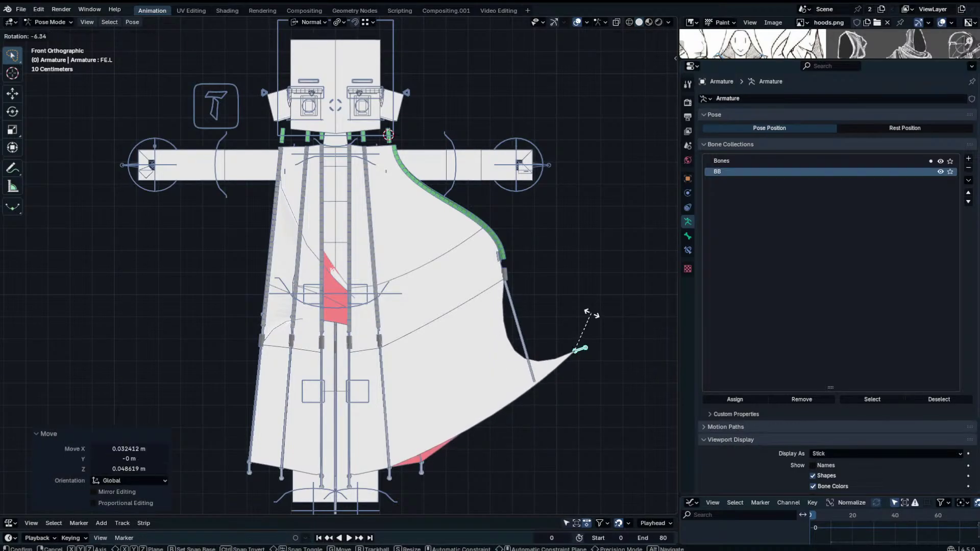
{"action": "left_click", "coordinate": [590, 312]}
{"action": "key", "text": "g"}
{"action": "left_click", "coordinate": [613, 284]}
{"action": "key", "text": "g"}
{"action": "left_click", "coordinate": [580, 327]}
{"action": "key", "text": "r"}
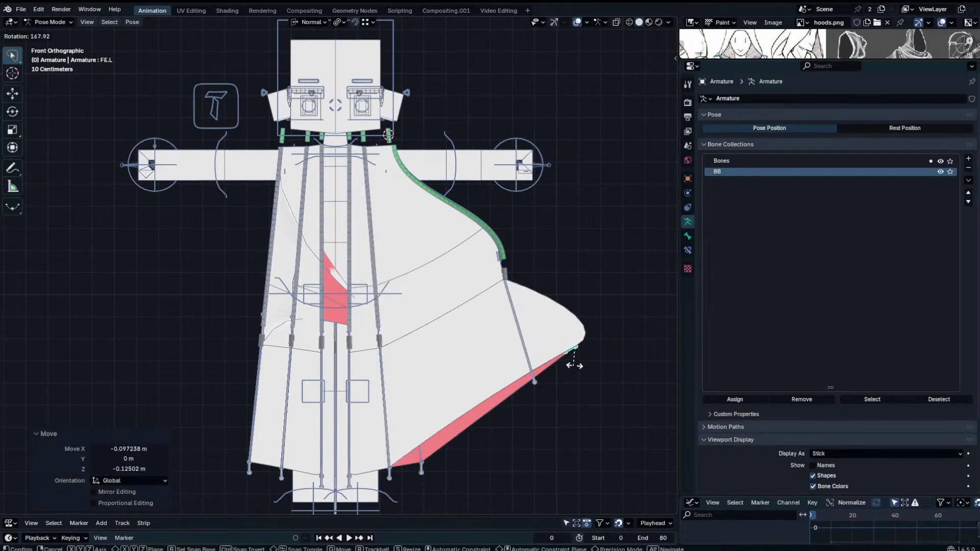
{"action": "right_click", "coordinate": [587, 344]}
{"action": "key", "text": "alt+g"}
{"action": "key", "text": "alt+r"}
Rotate tip bone FE.L by about 57.2° in front view and rotate it further from an angled view.
{"action": "key", "text": "r"}
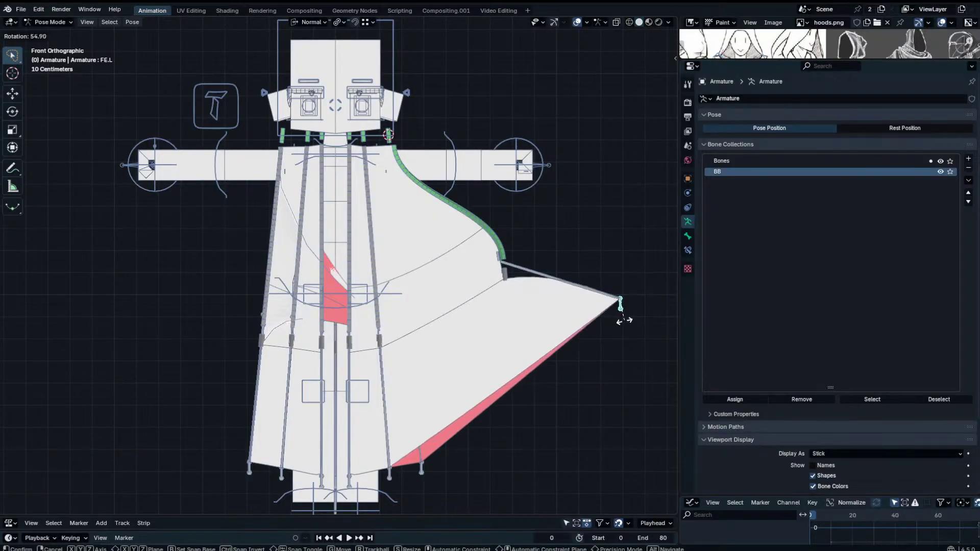
{"action": "left_click", "coordinate": [623, 317]}
{"action": "middle_click_drag", "start_coordinate": [623, 316], "coordinate": [598, 279]}
{"action": "key", "text": "r"}
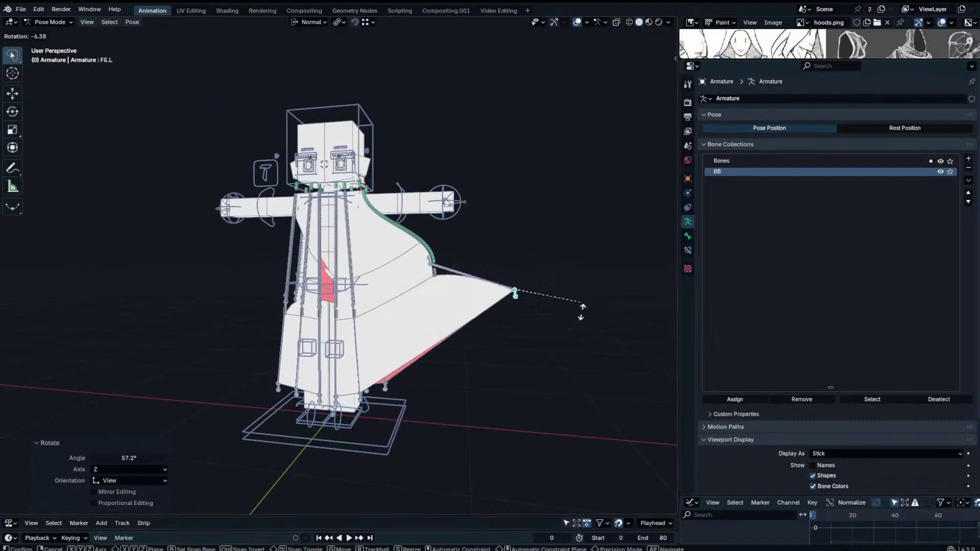
{"action": "left_click", "coordinate": [537, 328]}
Rotate the lower front-side cloak bone outward and try moving the handle bone F.U.L.004 above it.
{"action": "left_click", "coordinate": [365, 400]}
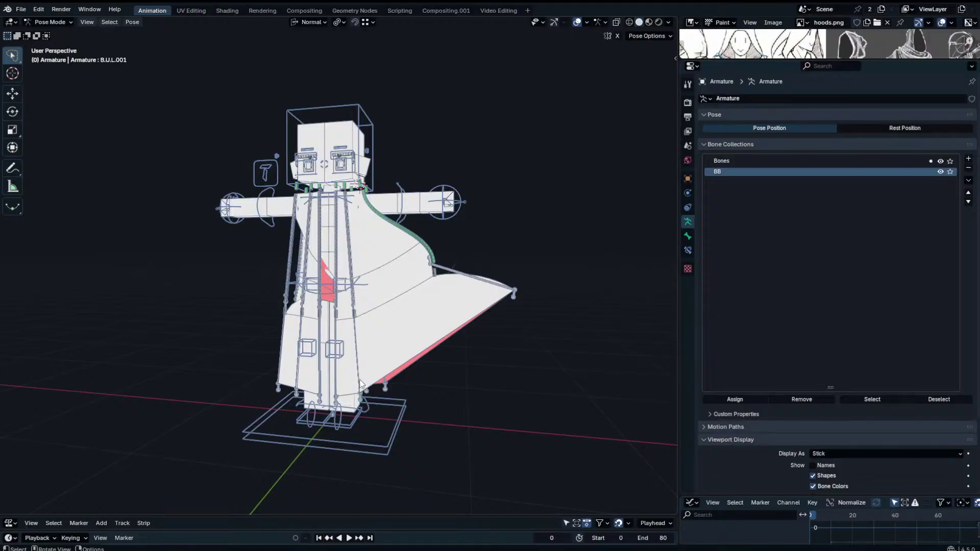
{"action": "left_click", "coordinate": [359, 386]}
{"action": "key", "text": "r"}
{"action": "left_click", "coordinate": [425, 358]}
{"action": "key", "text": "g"}
{"action": "right_click", "coordinate": [452, 347]}
{"action": "left_click", "coordinate": [356, 306]}
{"action": "key", "text": "g"}
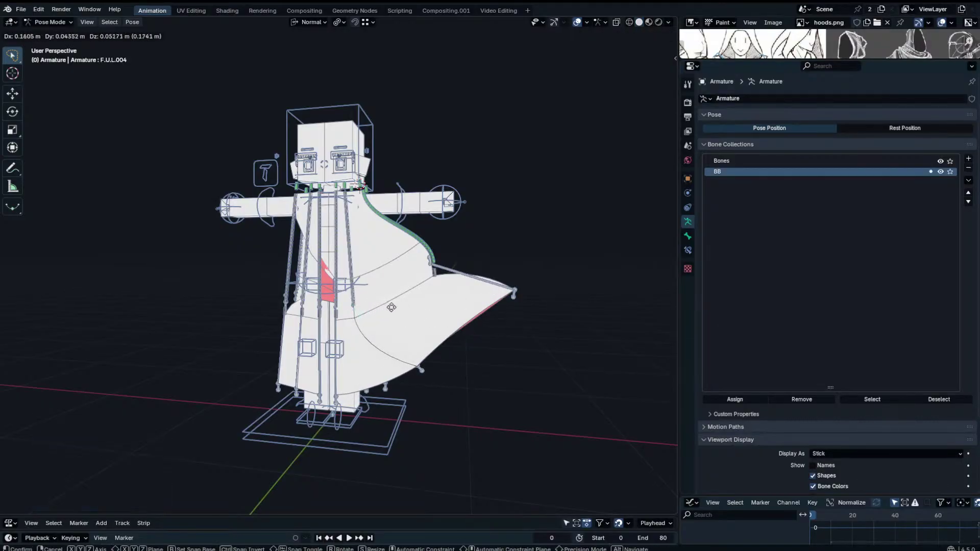
{"action": "left_click", "coordinate": [390, 307]}
Rotate the tip bones F.L and FE.L to bend the cloak's lower edge.
{"action": "middle_click_drag", "start_coordinate": [391, 307], "coordinate": [434, 270]}
{"action": "key", "text": "r"}
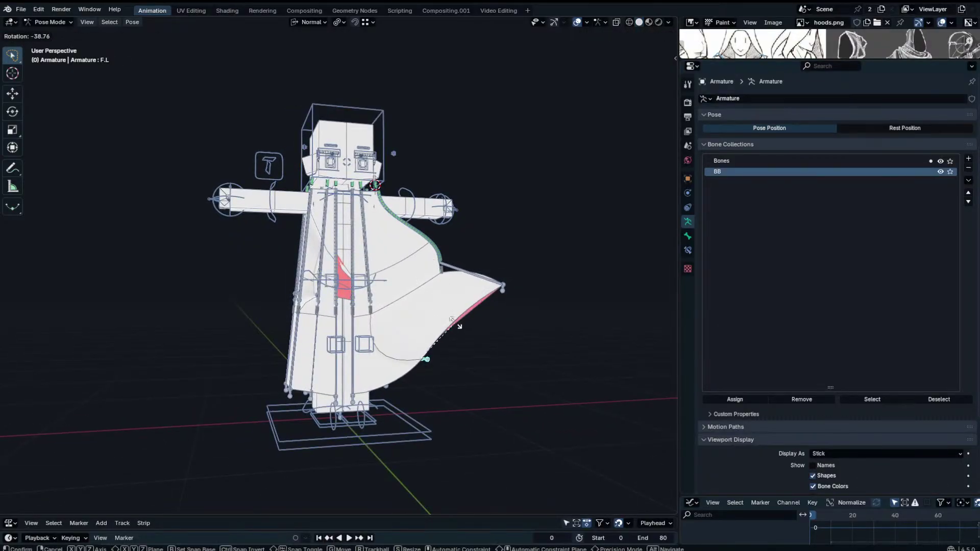
{"action": "left_click", "coordinate": [465, 337]}
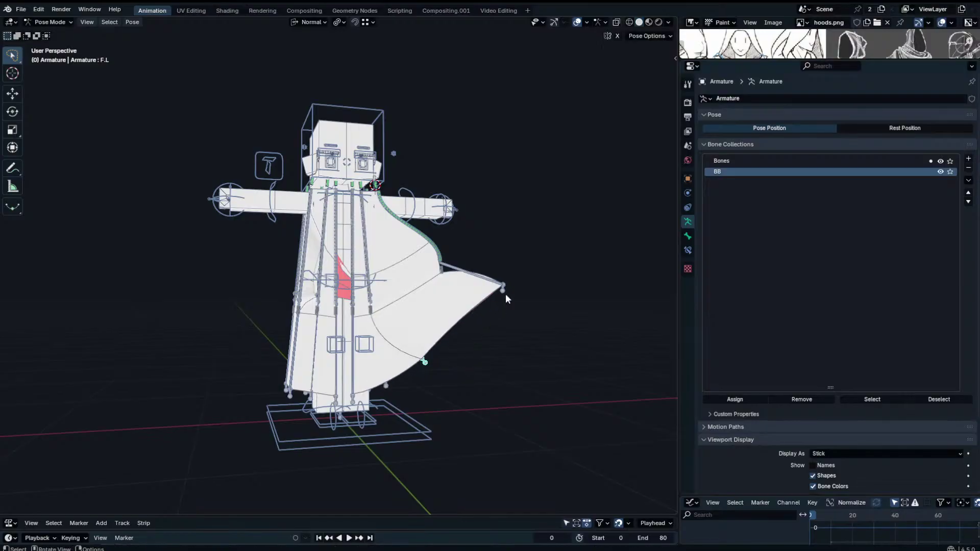
{"action": "left_click", "coordinate": [505, 288]}
{"action": "key", "text": "r"}
{"action": "key", "text": "Escape"}
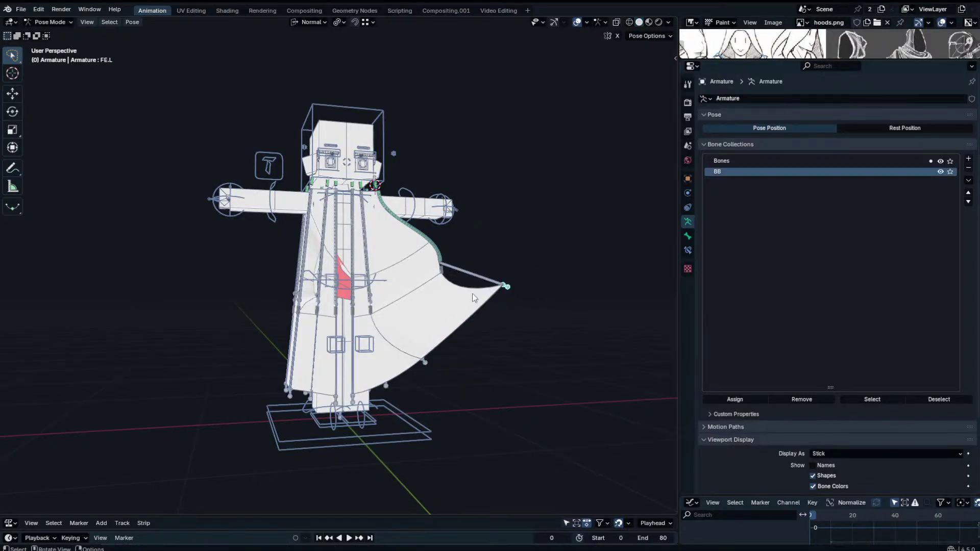
Clear the rotation of bone FE.U.L.001 and of the lower front-side cloak bones.
{"action": "left_click", "coordinate": [476, 271]}
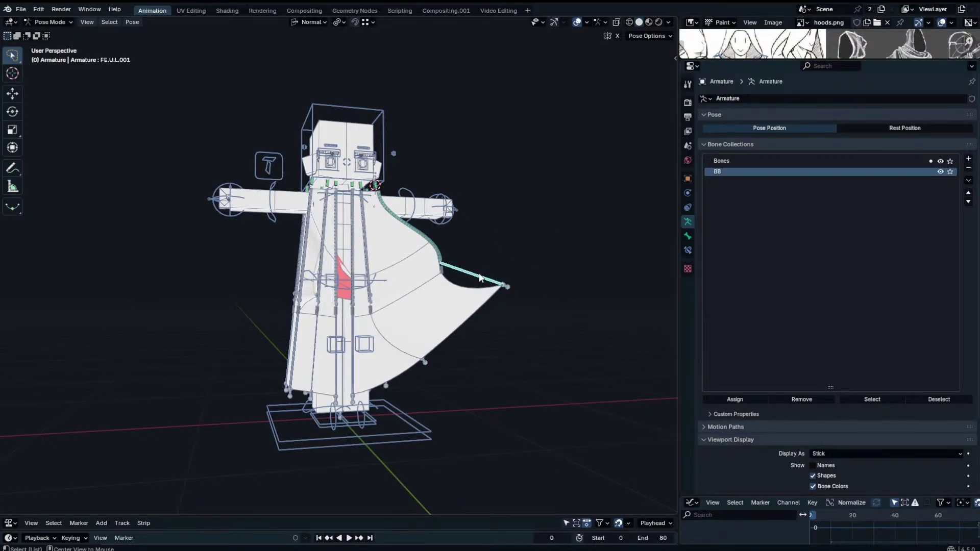
{"action": "key", "text": "KP_1"}
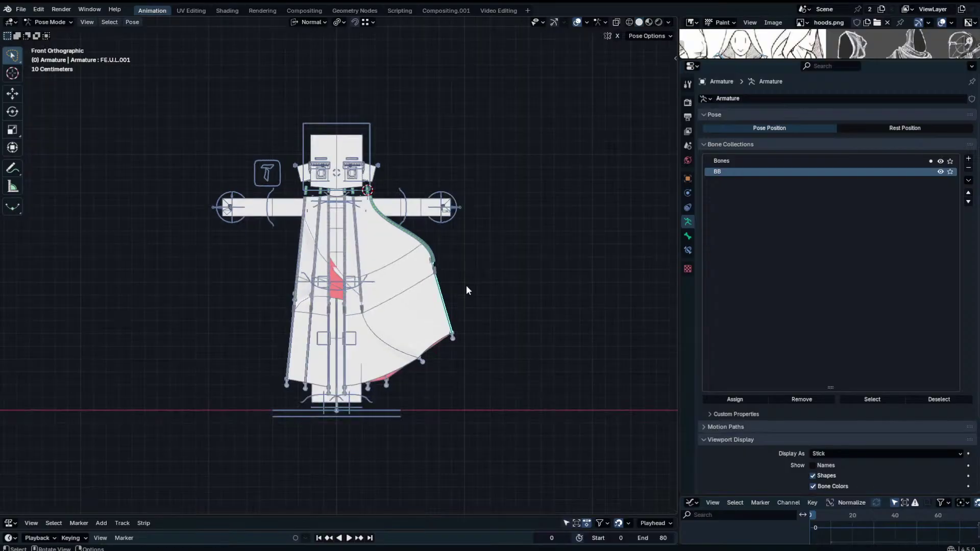
{"action": "scroll", "coordinate": [390, 329], "scroll_direction": "up", "scroll_amount": 4}
{"action": "middle_click_drag", "start_coordinate": [498, 438], "coordinate": [488, 371], "text": "shift"}
{"action": "left_click", "coordinate": [487, 371]}
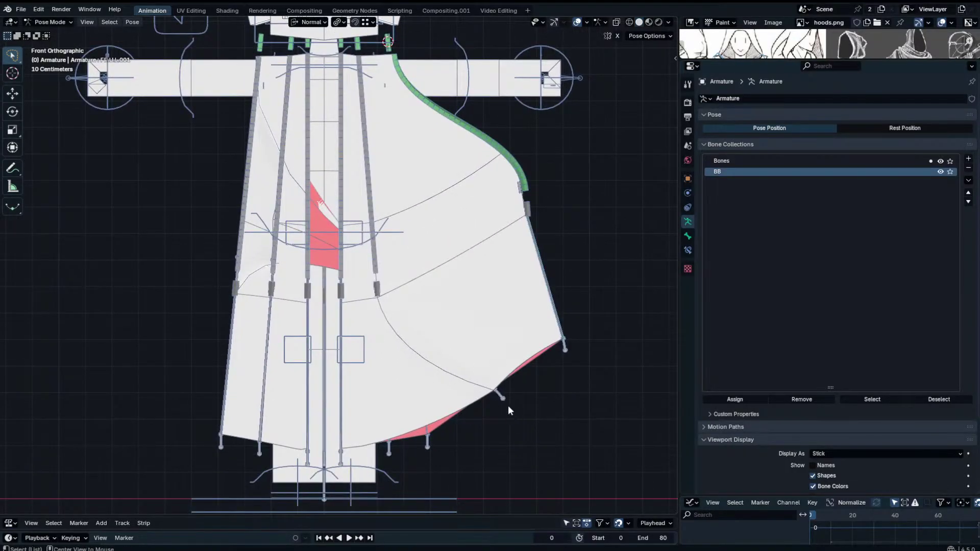
{"action": "mouse_move", "coordinate": [507, 338]}
{"action": "left_mouse_down"}
{"action": "mouse_move", "coordinate": [470, 389]}
{"action": "mouse_move", "coordinate": [447, 369]}
{"action": "left_mouse_up"}
{"action": "key", "text": "alt+r"}
Try rotating the short connecting bone FE.U.L inward below the end of the bendy bone.
{"action": "left_click", "coordinate": [558, 303]}
{"action": "left_click", "coordinate": [530, 211]}
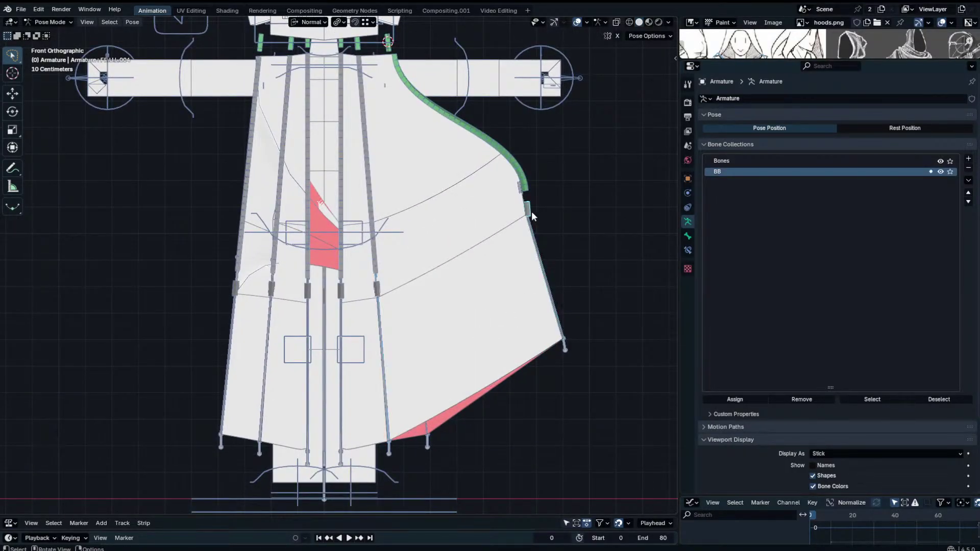
{"action": "key", "text": "r"}
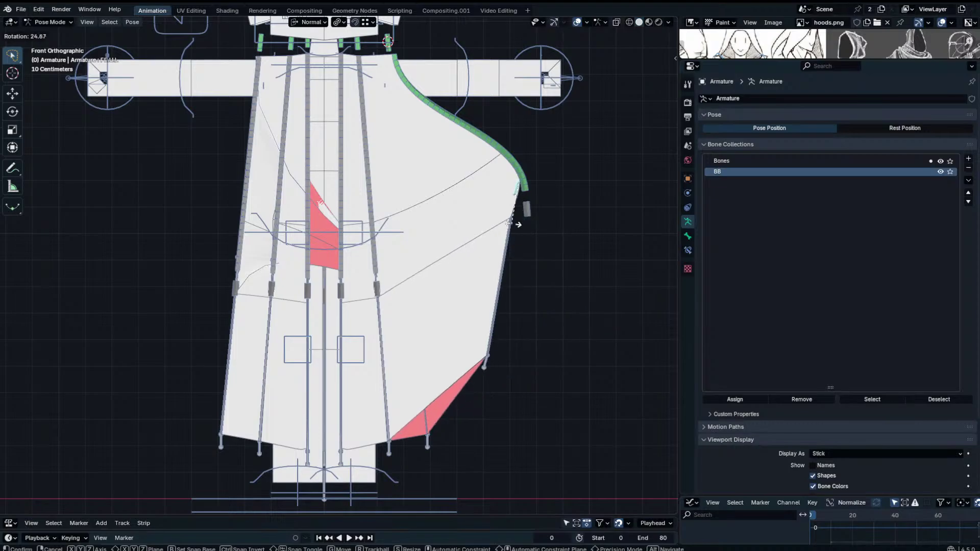
{"action": "left_click", "coordinate": [541, 246]}
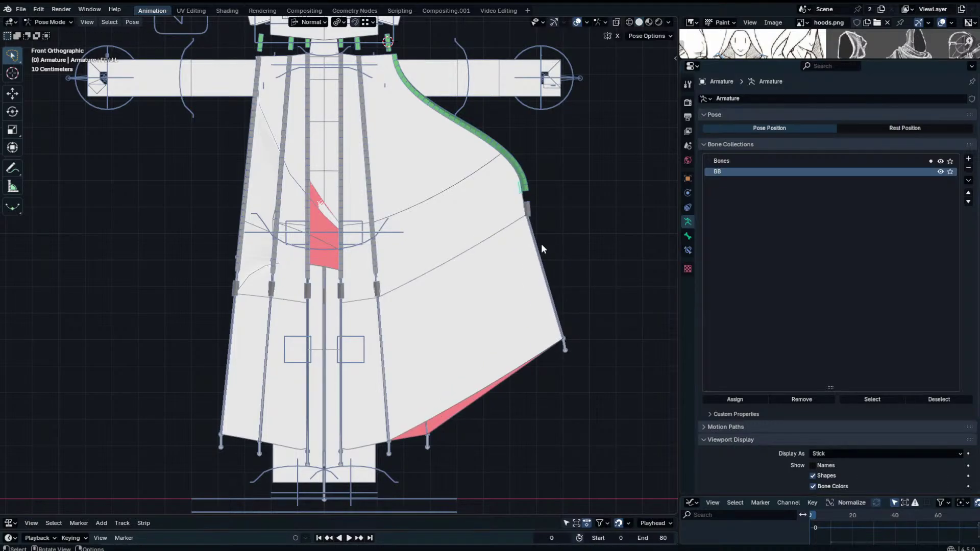
Select the cloak mesh Plane in Object Mode and turn off its Subdivision modifier's viewport display.
{"action": "left_click", "coordinate": [508, 211]}
{"action": "left_click", "coordinate": [687, 193]}
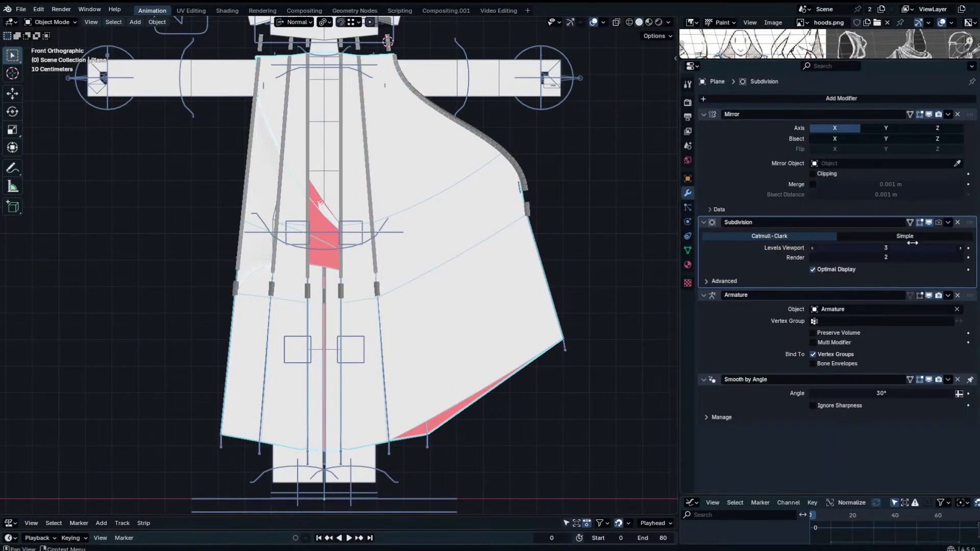
{"action": "left_click", "coordinate": [928, 222]}
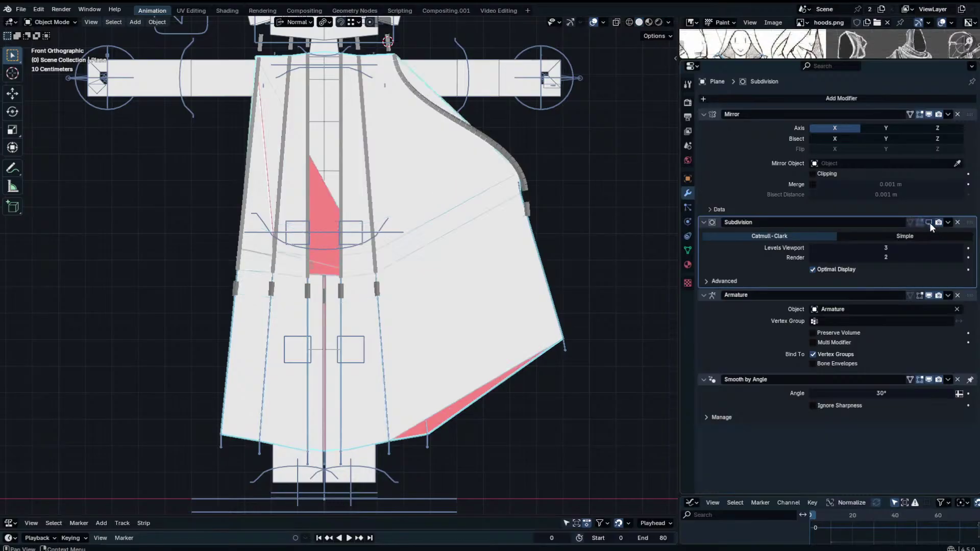
Put the armature back in Pose Mode and select the bones where the outer bendy bone ends.
{"action": "scroll", "coordinate": [506, 297], "scroll_direction": "up", "scroll_amount": 4}
{"action": "left_click", "coordinate": [556, 213]}
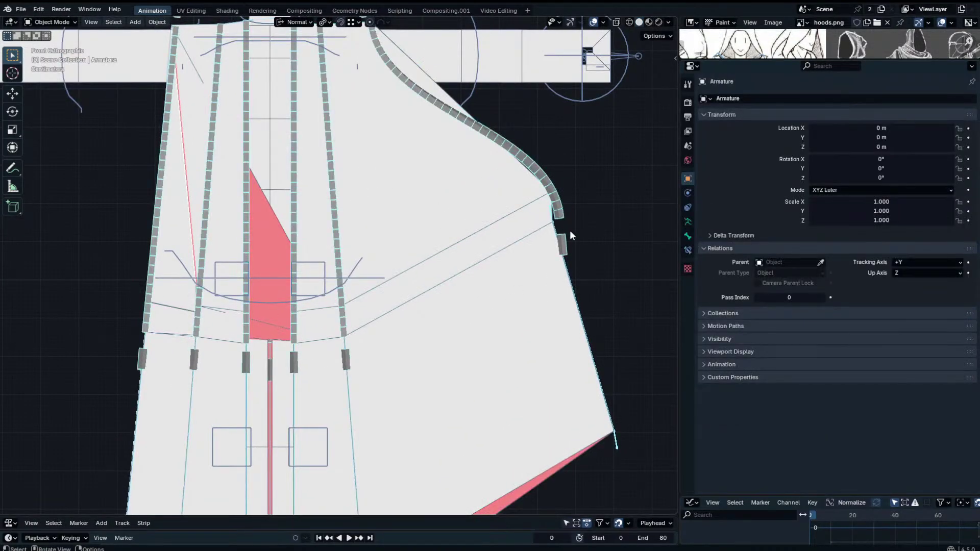
{"action": "left_click", "coordinate": [562, 245]}
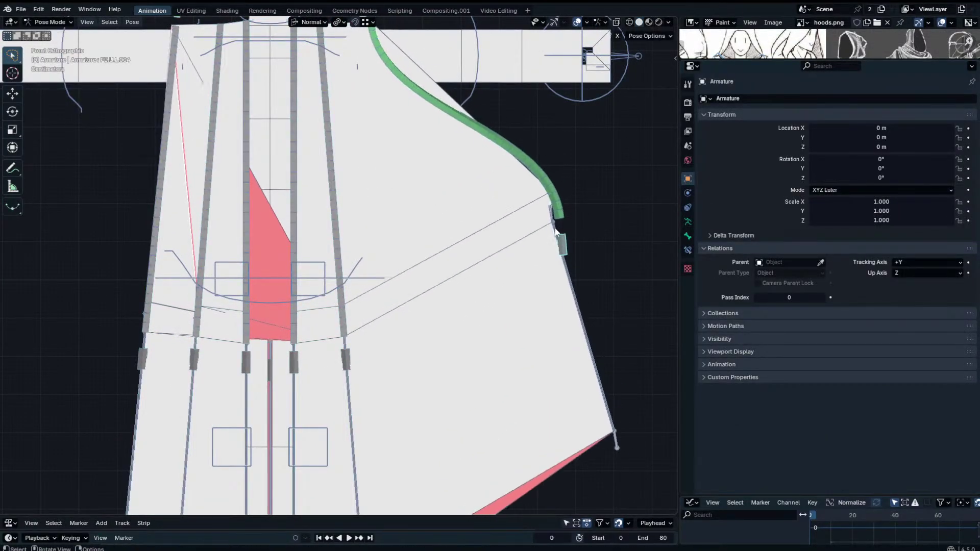
{"action": "scroll", "coordinate": [564, 231], "scroll_direction": "up", "scroll_amount": 4}
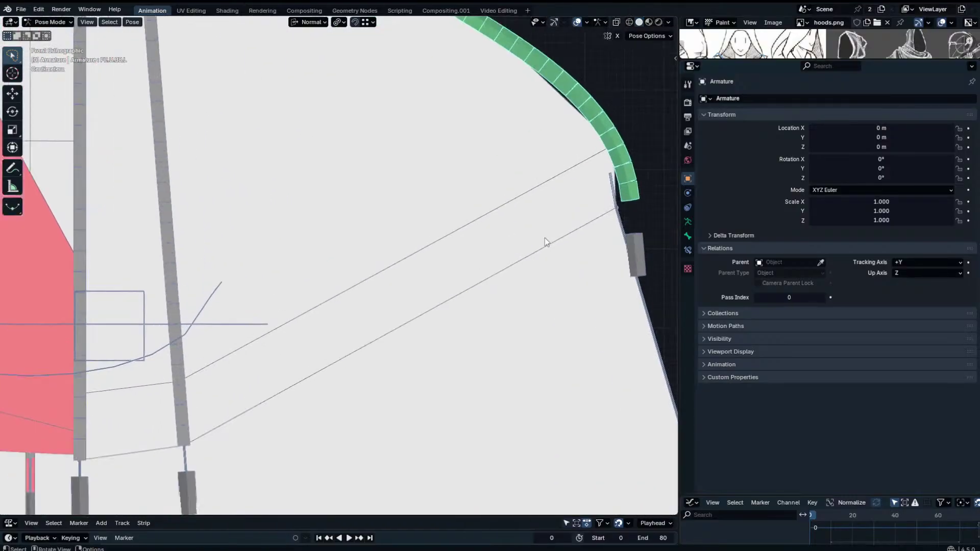
Try rotating handle bone FE.U.L.004 and hiding connecting bone FE.U.L, and undo the hiding.
{"action": "key", "text": "r"}
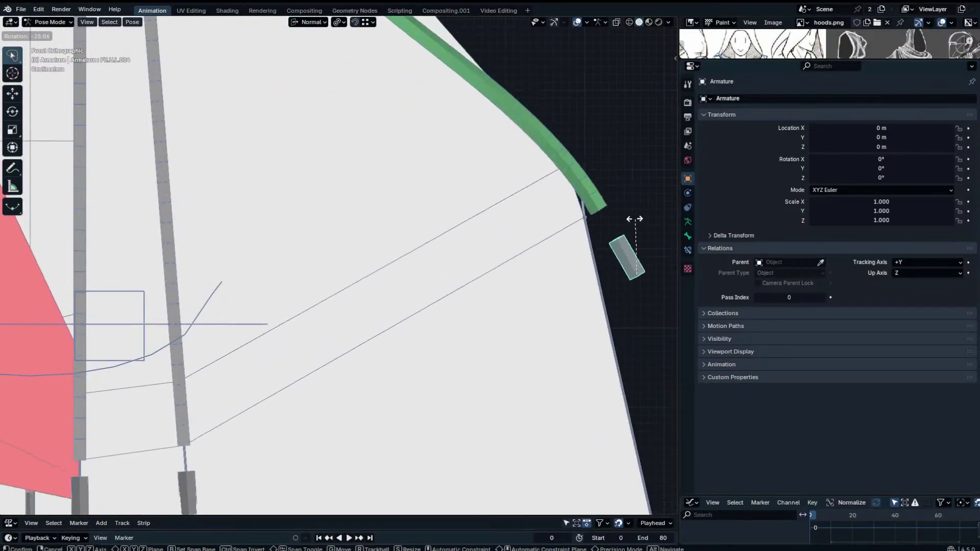
{"action": "right_click", "coordinate": [560, 225]}
{"action": "key", "text": "h"}
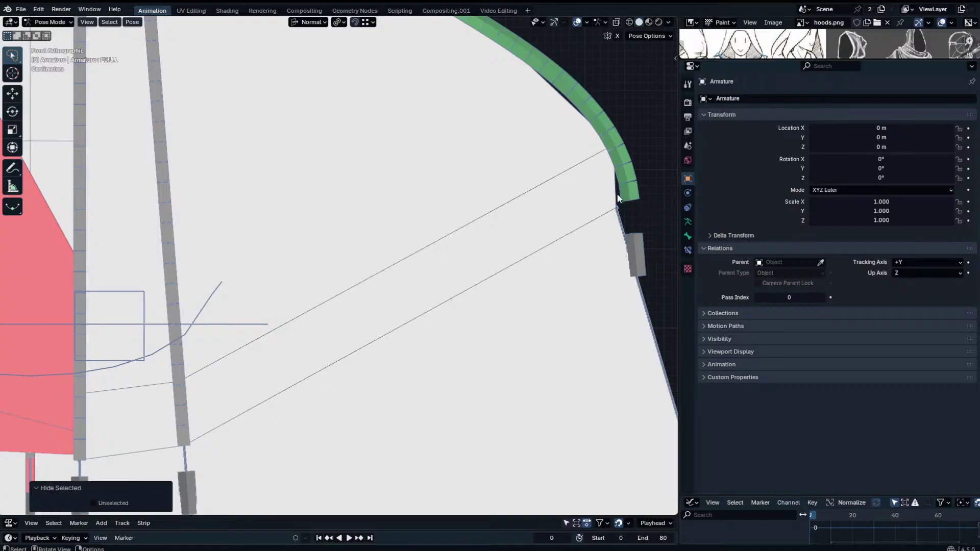
{"action": "key", "text": "ctrl+z"}
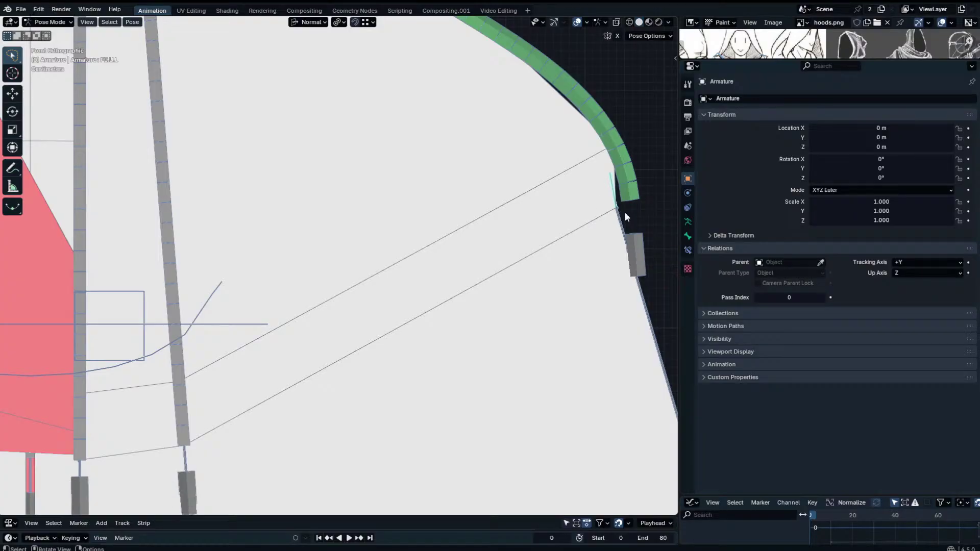
Check which parent bones FE.U.L, FE.U.BB.L and FE.U.L.004 have in their bone relations.
{"action": "left_click", "coordinate": [687, 235]}
{"action": "scroll", "coordinate": [856, 297], "scroll_direction": "down", "scroll_amount": 3}
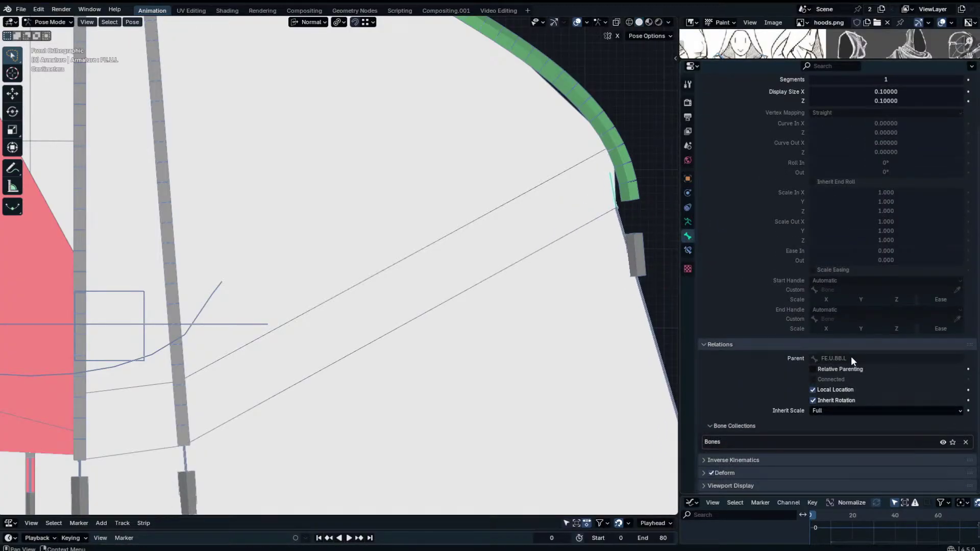
{"action": "left_click", "coordinate": [626, 190]}
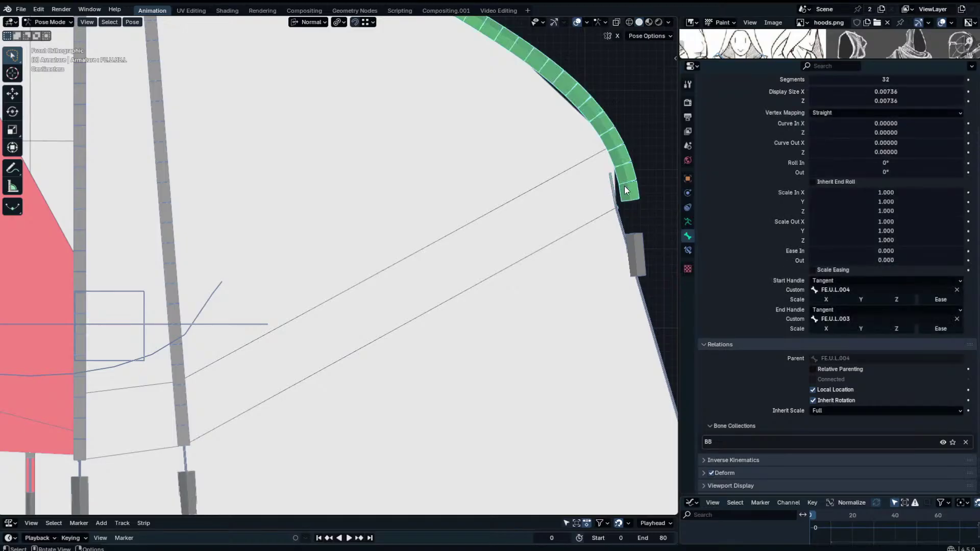
{"action": "left_click", "coordinate": [635, 255]}
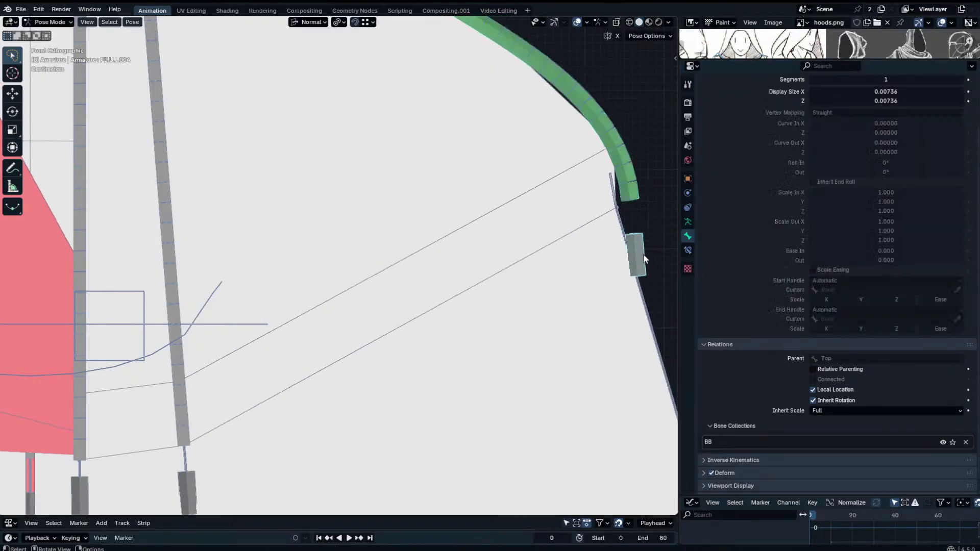
{"action": "key", "text": "r"}
Clear the parent of connecting bone FE.U.L in Edit Mode and return to Pose Mode.
{"action": "left_click", "coordinate": [607, 210]}
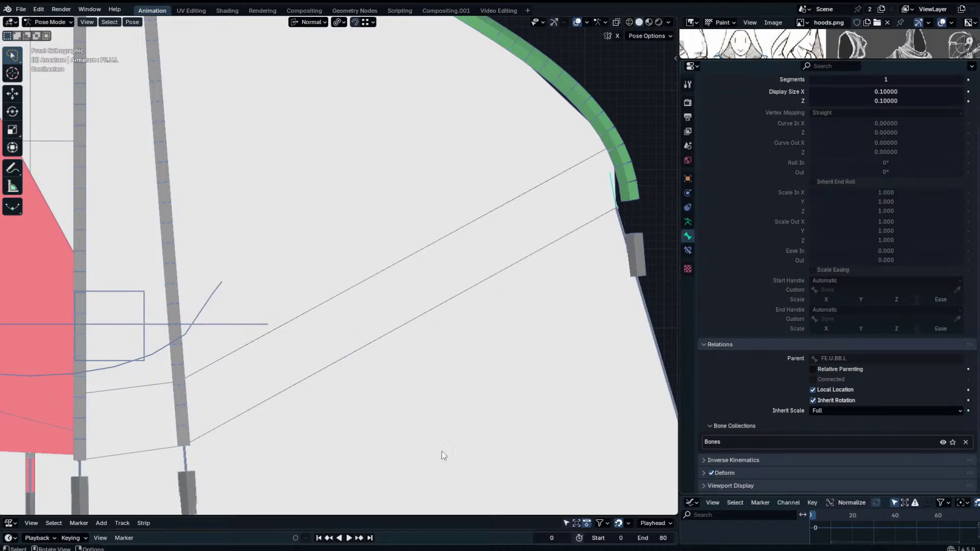
{"action": "key", "text": "Tab"}
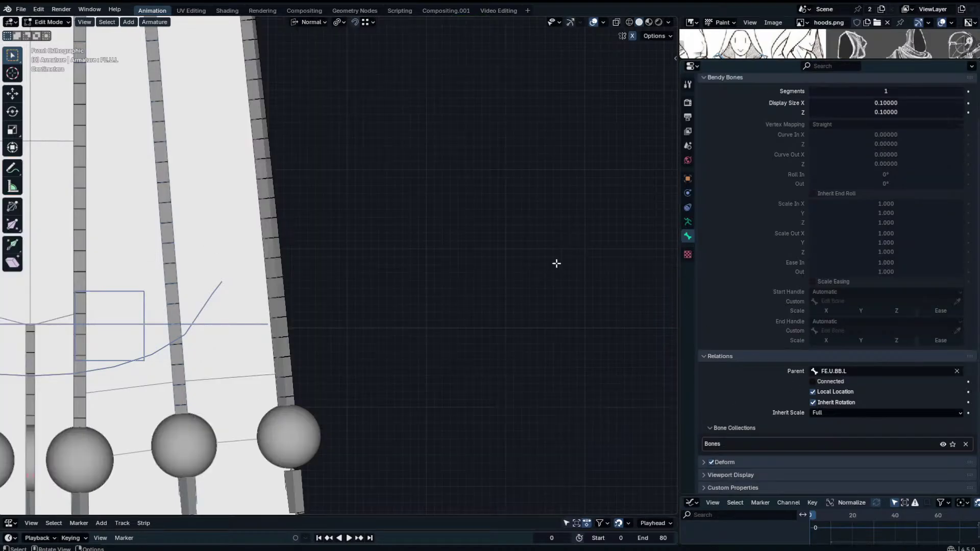
{"action": "left_click", "coordinate": [928, 372]}
{"action": "key", "text": "Tab"}
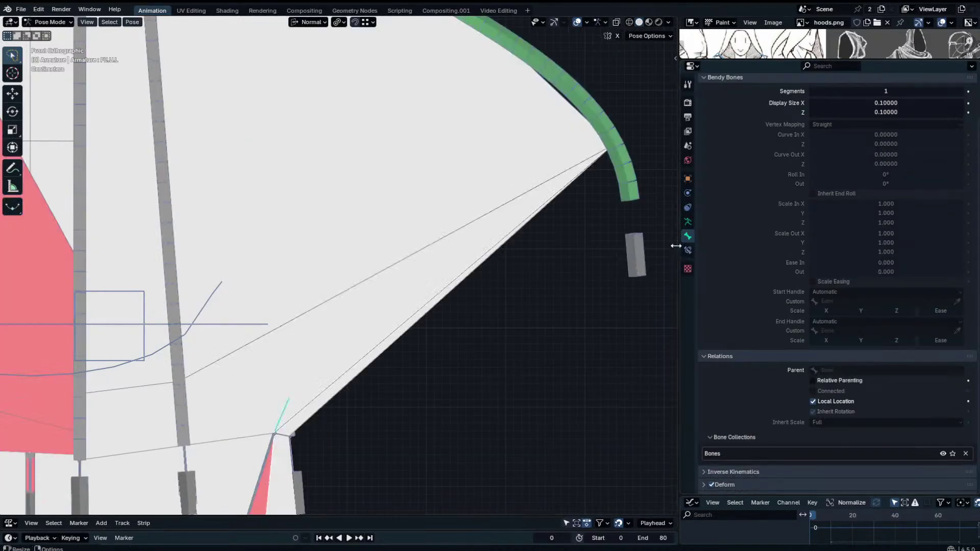
Add an Armature bone constraint to FE.U.L with one target entry that uses the Armature object.
{"action": "left_click", "coordinate": [687, 250]}
{"action": "left_click", "coordinate": [795, 98]}
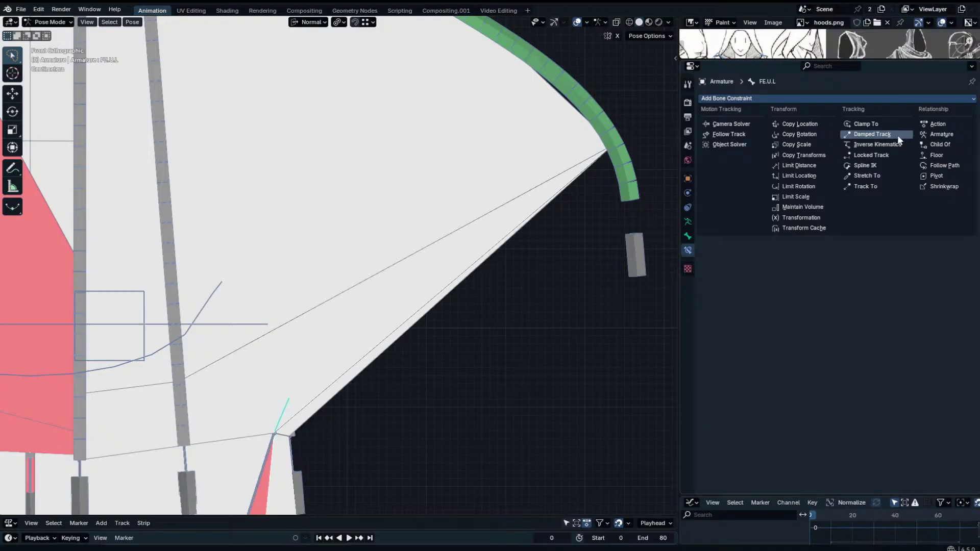
{"action": "left_click", "coordinate": [929, 135]}
{"action": "left_click", "coordinate": [836, 161]}
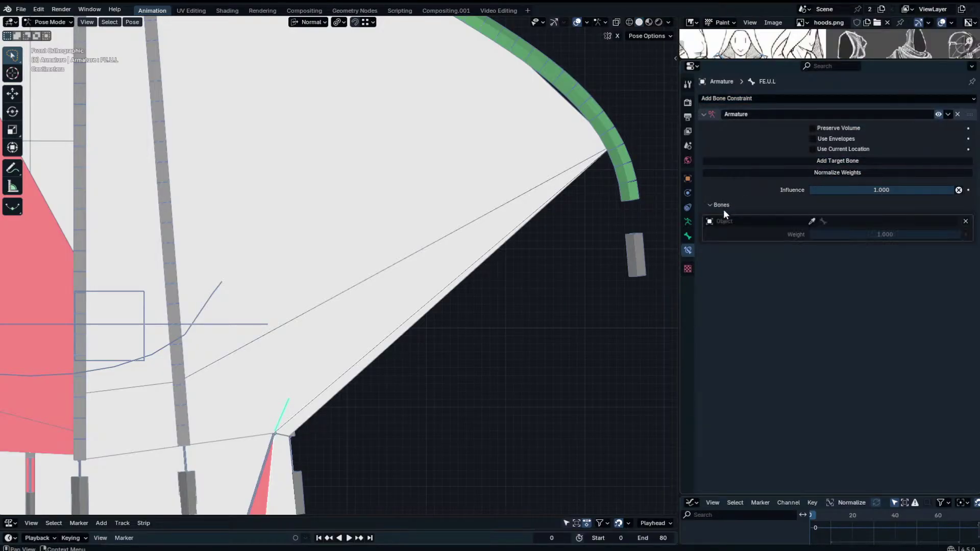
{"action": "left_click", "coordinate": [797, 222]}
{"action": "left_click", "coordinate": [789, 238]}
Look up the bendy bone's name and set FE.U.BB.L as the target bone of FE.U.L's Armature constraint.
{"action": "left_click", "coordinate": [862, 221]}
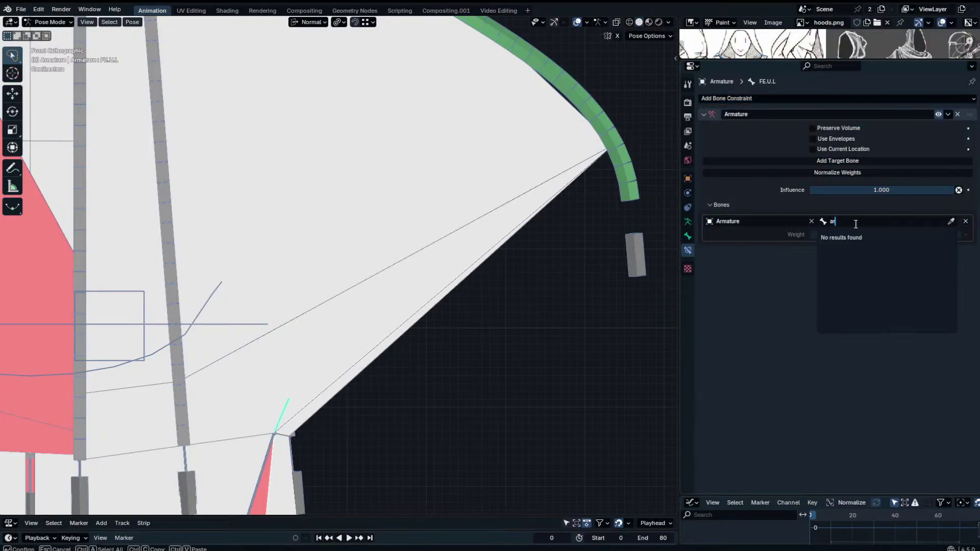
{"action": "type", "text": "armn"}
{"action": "key", "text": "BackSpace"}
{"action": "key", "text": "BackSpace"}
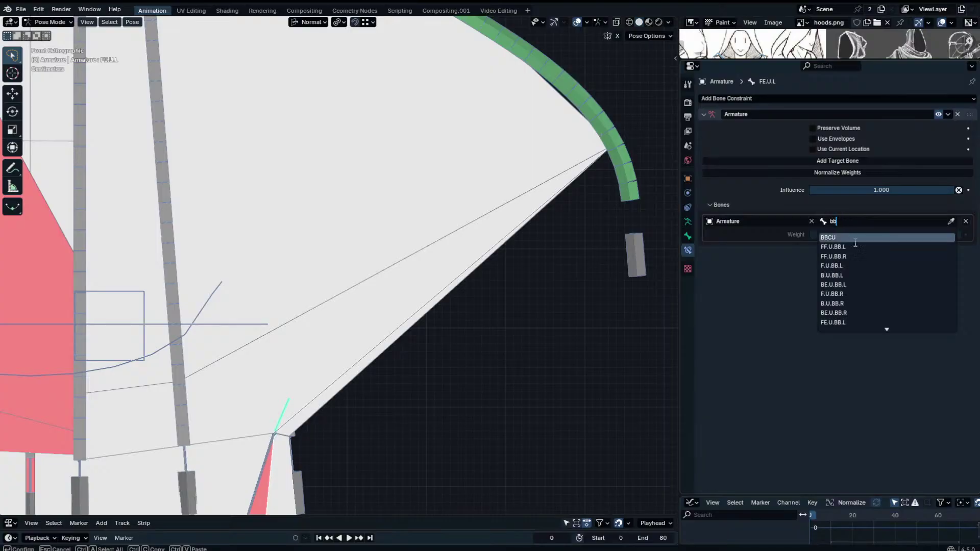
{"action": "key", "text": "Escape"}
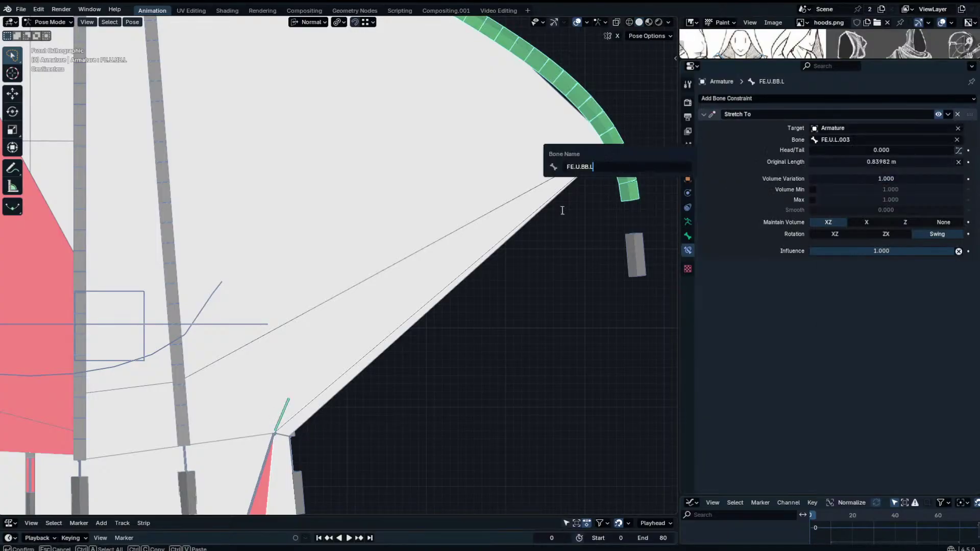
{"action": "scroll", "coordinate": [561, 204], "scroll_direction": "down", "scroll_amount": 4}
{"action": "left_click", "coordinate": [837, 223]}
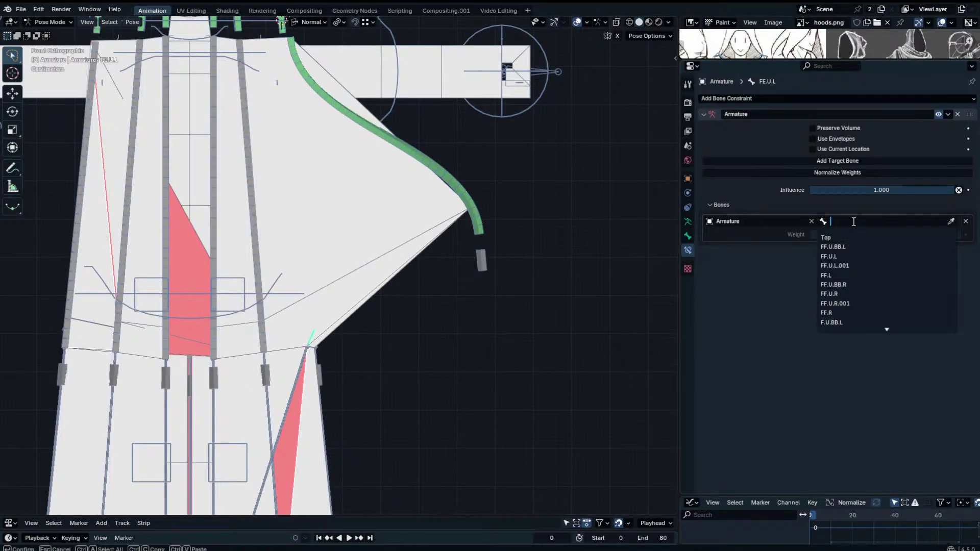
{"action": "type", "text": "FE.U.BB.L"}
{"action": "left_click", "coordinate": [851, 235]}
Try rotating handle bone FE.U.L.004 at the lower end of the outer bendy bone.
{"action": "scroll", "coordinate": [530, 241], "scroll_direction": "down", "scroll_amount": 2}
{"action": "left_click", "coordinate": [438, 262]}
{"action": "key", "text": "r"}
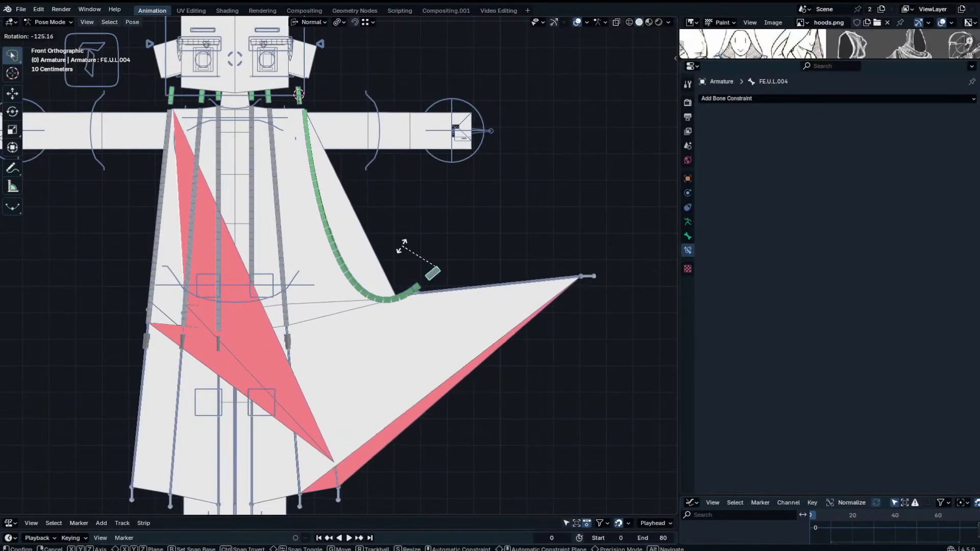
{"action": "left_click", "coordinate": [414, 220]}
Turn on the Subdivision modifier and turn off the Mirror modifier in the viewport for the cloak mesh Plane.
{"action": "left_click", "coordinate": [364, 240]}
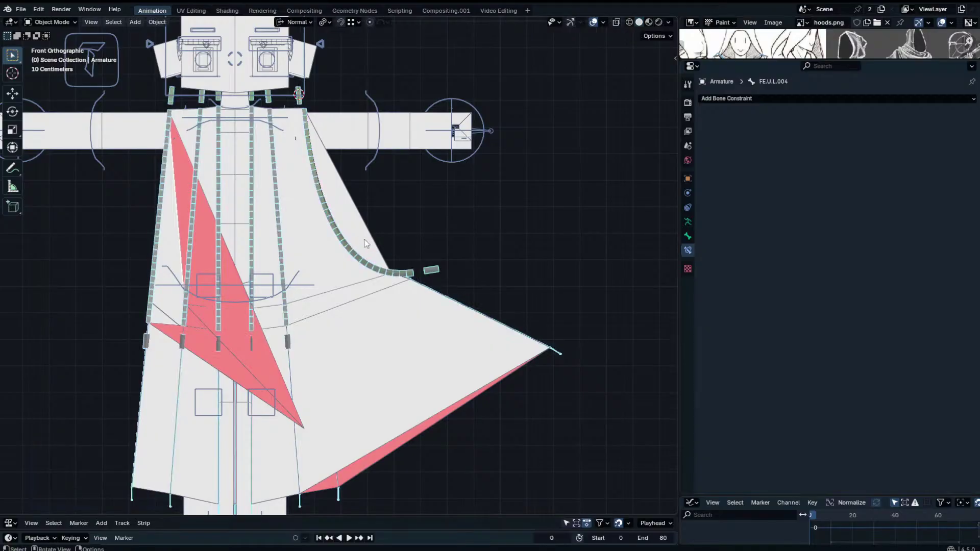
{"action": "left_click", "coordinate": [688, 192]}
{"action": "left_click", "coordinate": [928, 223]}
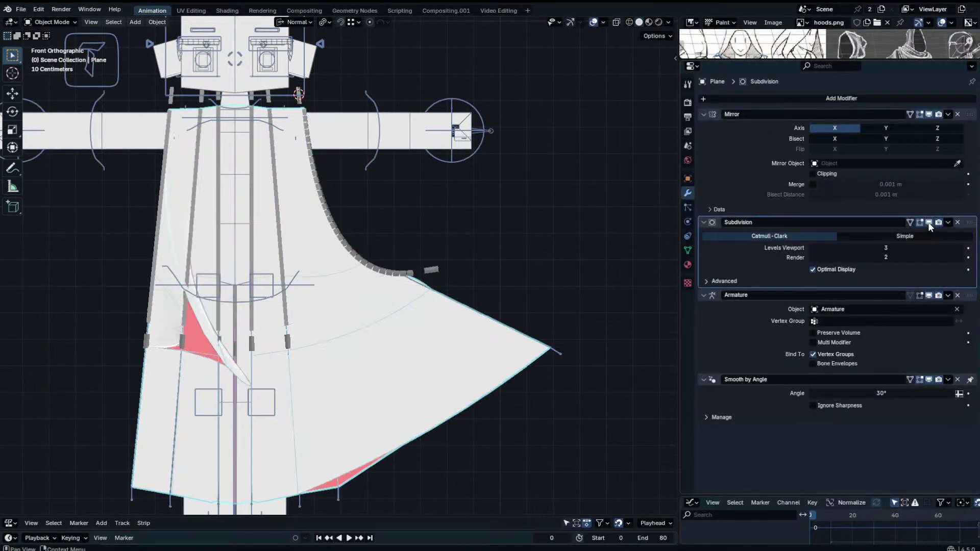
{"action": "left_click", "coordinate": [929, 115]}
Put the armature back in Pose Mode and try rotating connecting bone FE.U.L.
{"action": "left_click", "coordinate": [501, 209]}
{"action": "left_click", "coordinate": [432, 273]}
{"action": "key", "text": "ctrl+Tab"}
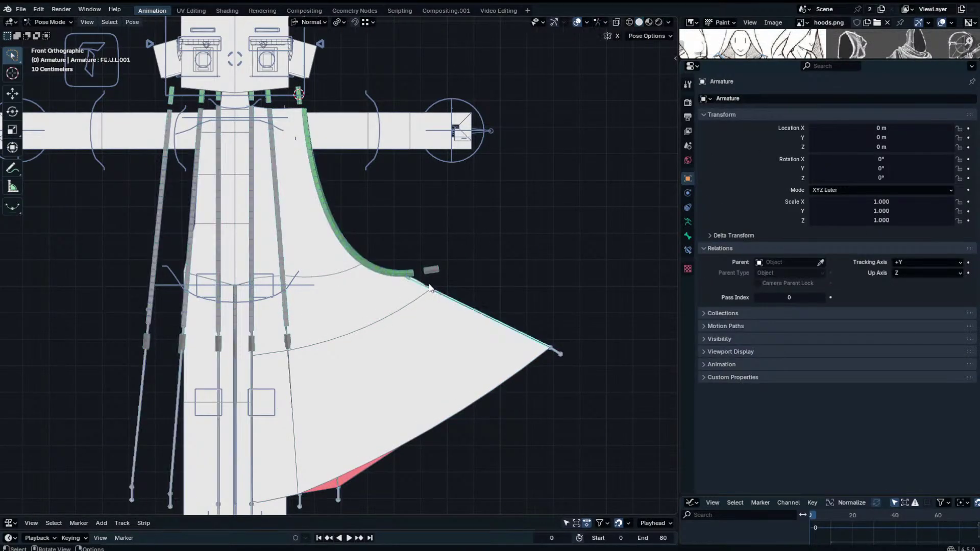
{"action": "key", "text": "r"}
{"action": "key", "text": "Escape"}
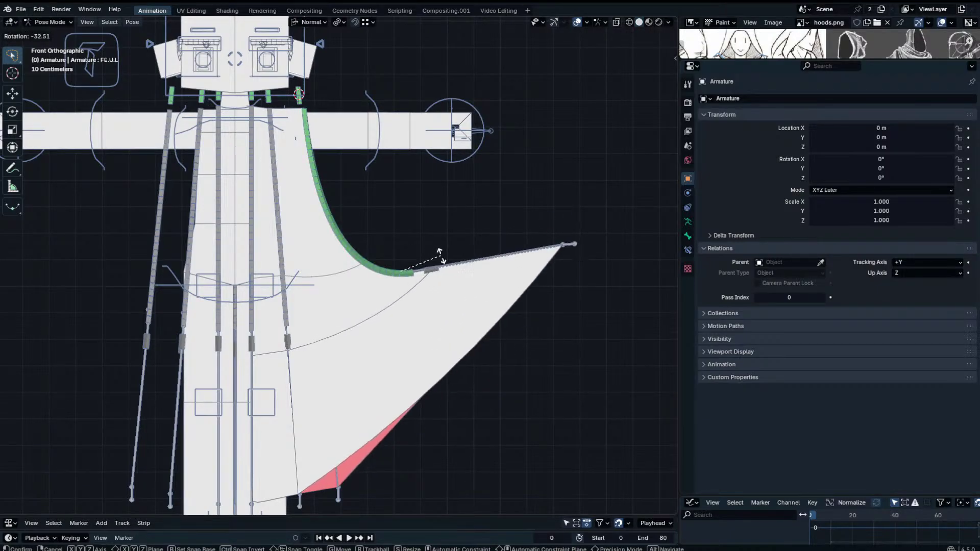
Clear the pose location and rotation of handle bone FE.U.L.004 and straighten connecting bone FE.U.L.
{"action": "scroll", "coordinate": [524, 308], "scroll_direction": "up", "scroll_amount": 3}
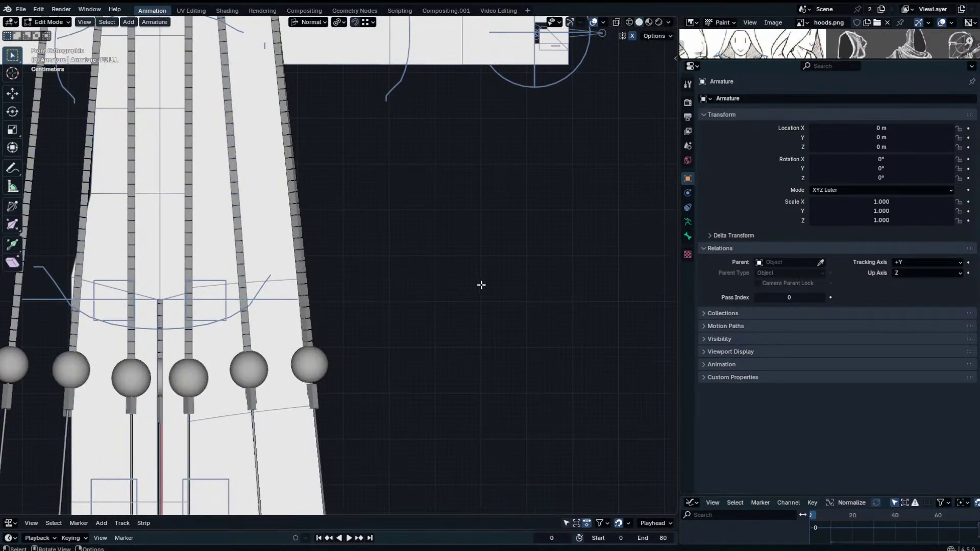
{"action": "left_click", "coordinate": [499, 275]}
{"action": "key", "text": "alt+g"}
{"action": "key", "text": "alt+r"}
{"action": "middle_click_drag", "start_coordinate": [349, 333], "coordinate": [370, 276], "text": "shift"}
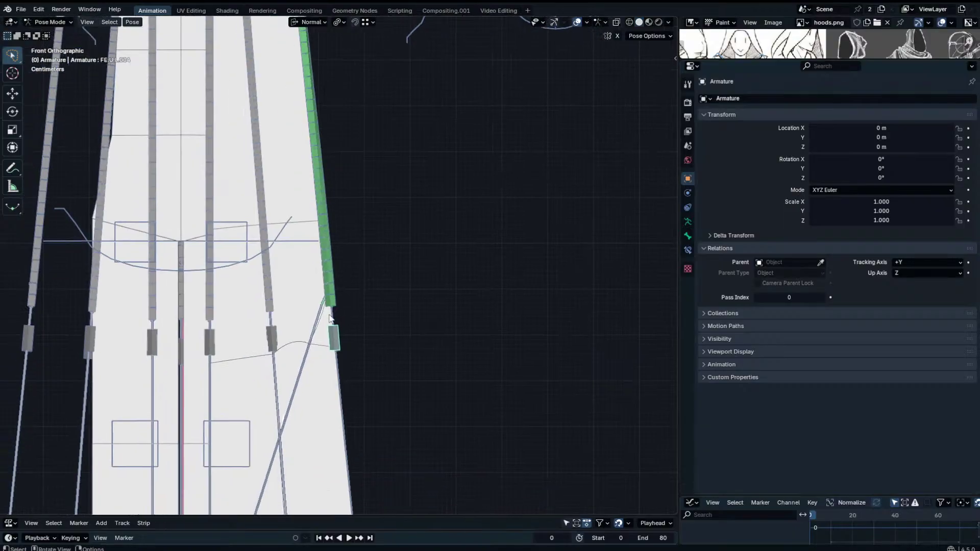
{"action": "left_click", "coordinate": [326, 300]}
{"action": "left_click", "coordinate": [326, 301]}
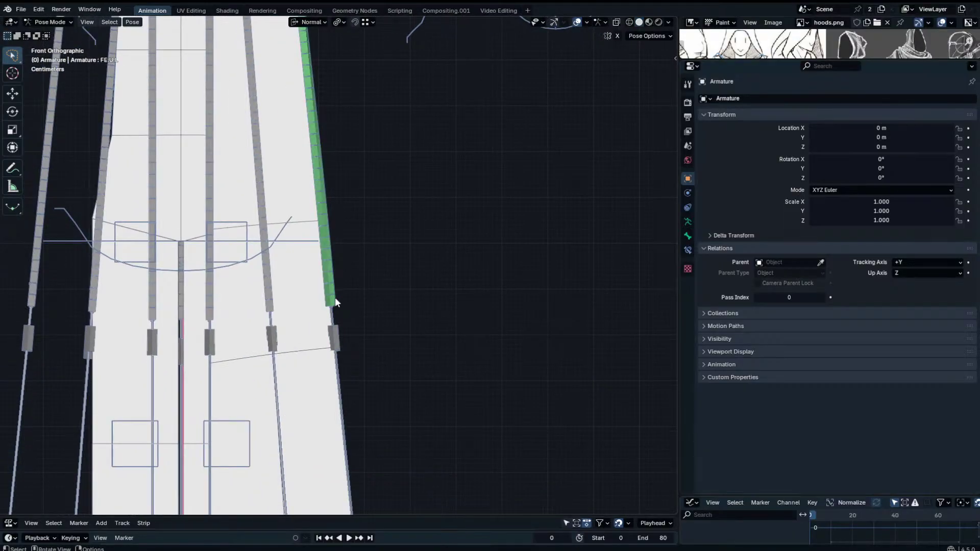
Enter Edit Mode, select the lower end joint of bendy bone FE.U.BB.L and try moving it along its local Y axis.
{"action": "key", "text": "Tab"}
{"action": "left_click", "coordinate": [340, 301]}
{"action": "key", "text": "g"}
{"action": "key", "text": "z"}
{"action": "key", "text": "y"}
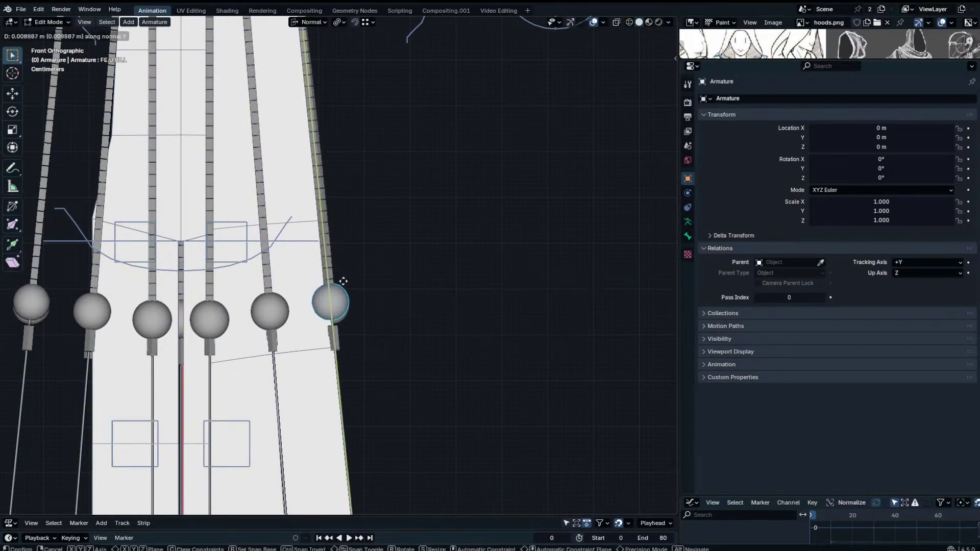
{"action": "right_click", "coordinate": [341, 276]}
Add the other left-side bendy bones' lower end joints to the selection, shift them upward along local Y, and return to Pose Mode.
{"action": "left_click", "coordinate": [282, 310], "text": "shift"}
{"action": "middle_click_drag", "start_coordinate": [302, 311], "coordinate": [377, 304], "text": "shift"}
{"action": "left_click", "coordinate": [220, 315], "text": "shift"}
{"action": "middle_click_drag", "start_coordinate": [219, 315], "coordinate": [309, 311], "text": "shift"}
{"action": "left_click", "coordinate": [287, 302], "text": "shift"}
{"action": "left_click", "coordinate": [386, 294]}
{"action": "left_click", "coordinate": [334, 313], "text": "shift"}
{"action": "key", "text": "KP_1"}
{"action": "key", "text": "g"}
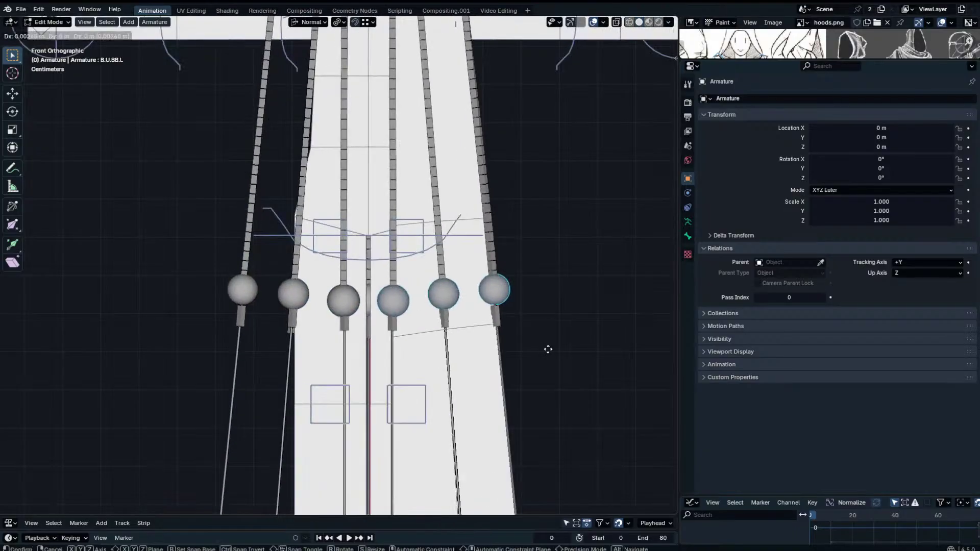
{"action": "key", "text": "y"}
{"action": "left_click", "coordinate": [550, 321]}
{"action": "key", "text": "Tab"}
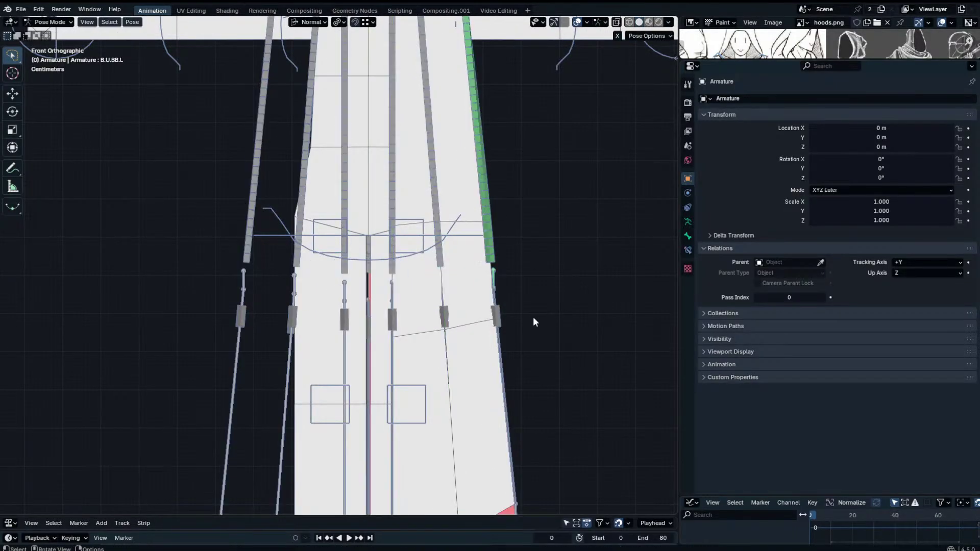
Try moving handle bone FE.U.L.004 outward and rotating it, and clear its location and rotation.
{"action": "left_click", "coordinate": [499, 307]}
{"action": "key", "text": "r"}
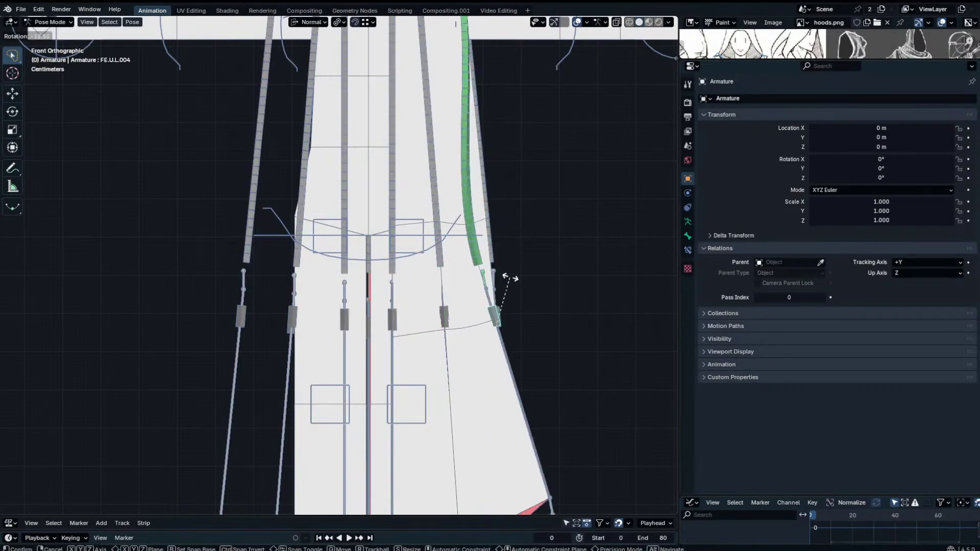
{"action": "left_click", "coordinate": [490, 276]}
{"action": "key", "text": "g"}
{"action": "left_click", "coordinate": [601, 214]}
{"action": "key", "text": "r"}
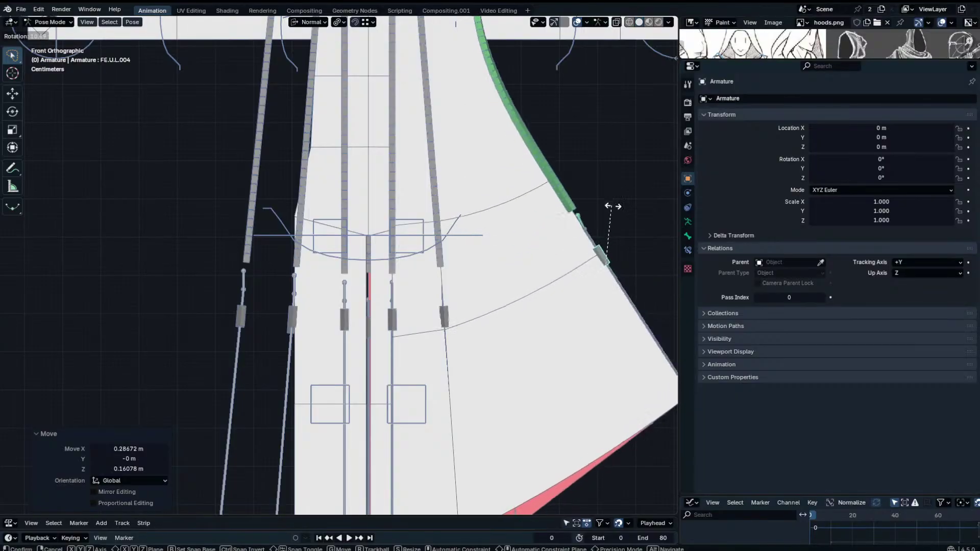
{"action": "left_click", "coordinate": [619, 221]}
{"action": "scroll", "coordinate": [613, 222], "scroll_direction": "down", "scroll_amount": 4}
{"action": "key", "text": "g"}
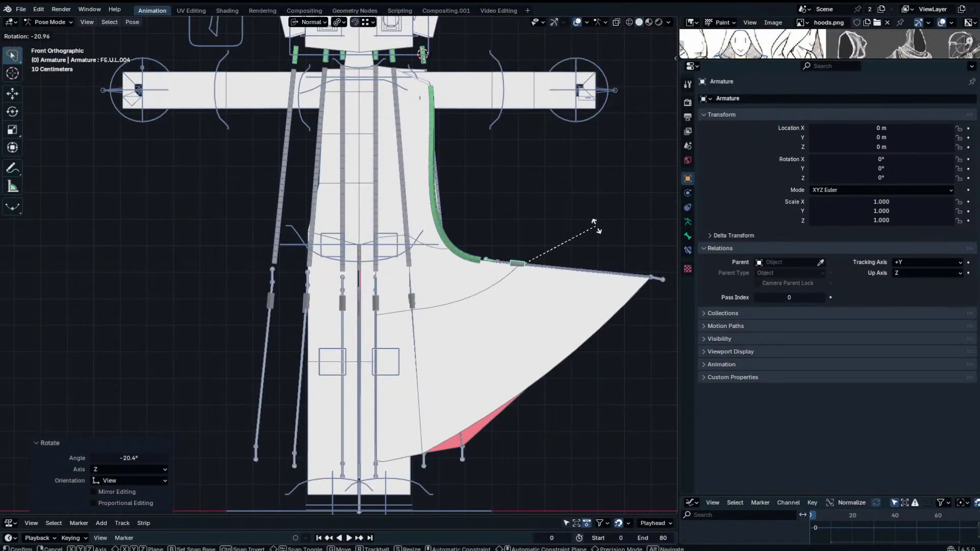
{"action": "right_click", "coordinate": [574, 157]}
{"action": "key", "text": "alt+g"}
{"action": "key", "text": "alt+r"}
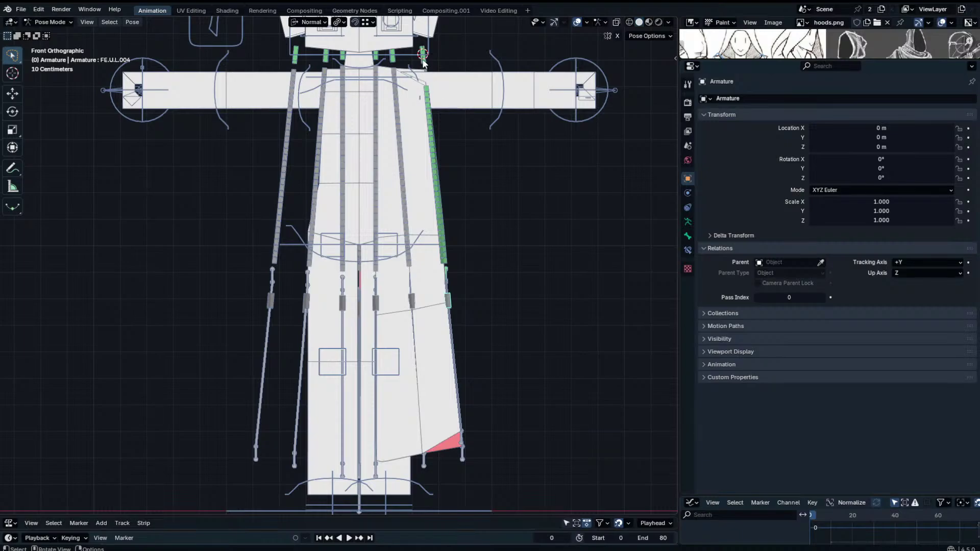
Reset the original length in the Stretch To constraint of bendy bone FE.U.BB.L.
{"action": "left_click", "coordinate": [687, 236]}
{"action": "left_click", "coordinate": [687, 250]}
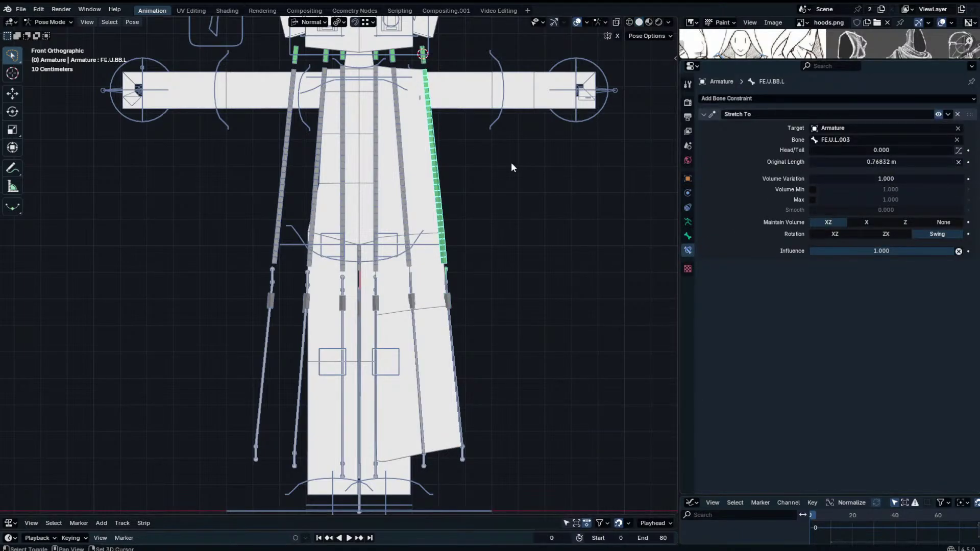
Try moving and rotating handle bone FE.U.L.004 outward, and try rotating connecting bone FE.U.L.
{"action": "left_click", "coordinate": [449, 298]}
{"action": "key", "text": "r"}
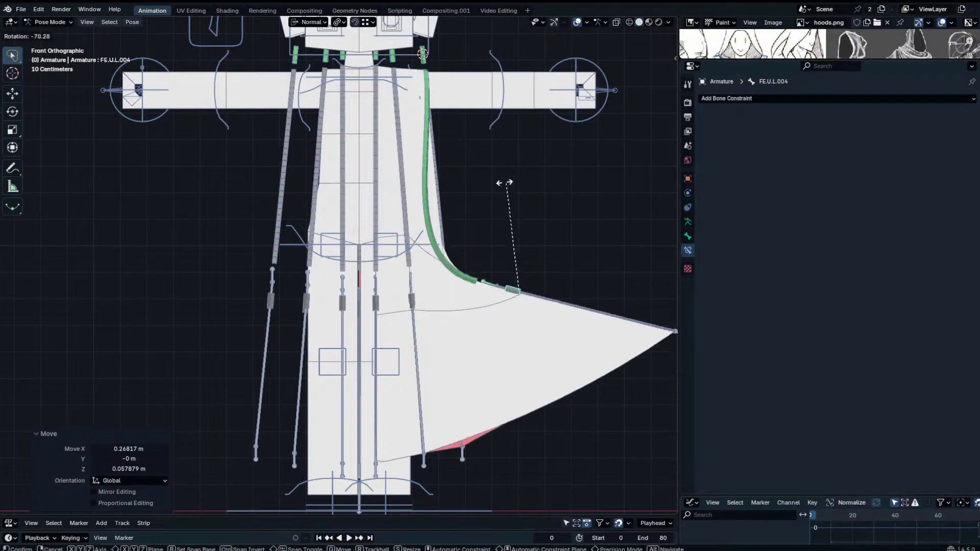
{"action": "left_click", "coordinate": [499, 187]}
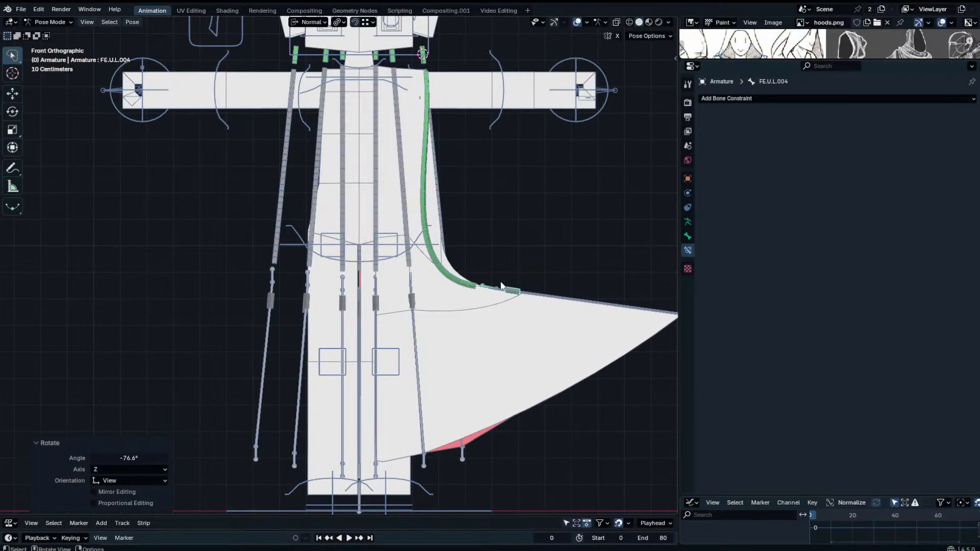
{"action": "left_click", "coordinate": [500, 284]}
{"action": "key", "text": "r"}
{"action": "right_click", "coordinate": [521, 291]}
{"action": "right_click", "coordinate": [513, 293]}
{"action": "key", "text": "Escape"}
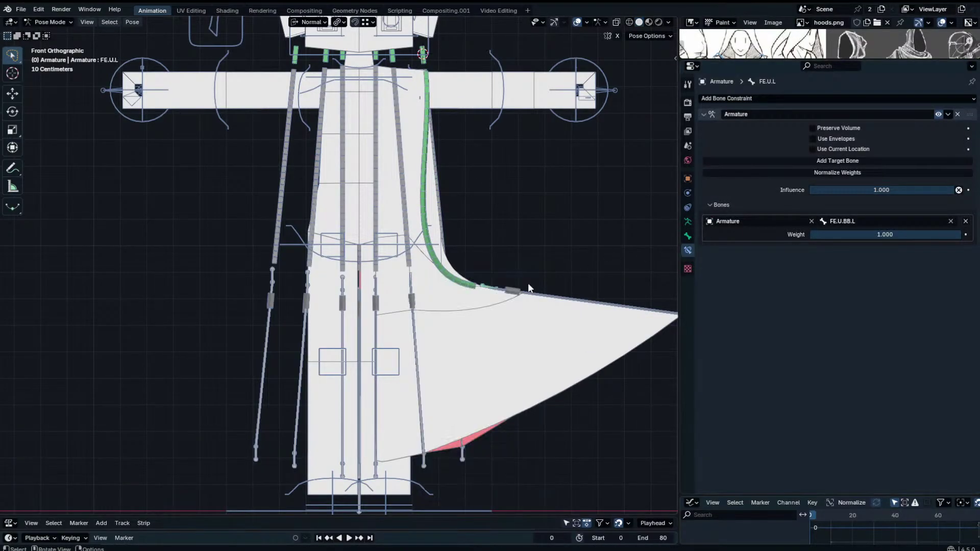
Try rotating handle bone FE.U.L.004 from its outward pose and clear its location and rotation.
{"action": "left_click", "coordinate": [513, 291]}
{"action": "key", "text": "r"}
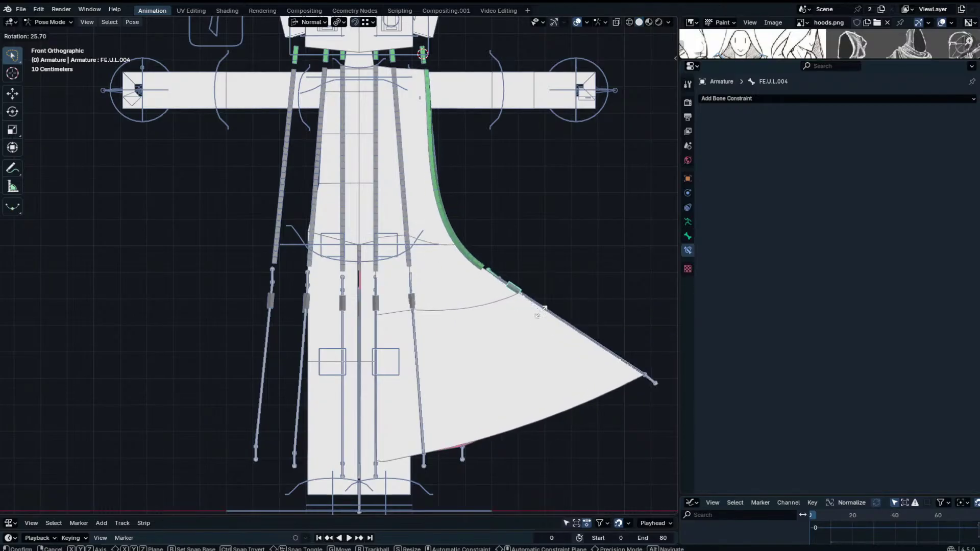
{"action": "right_click", "coordinate": [537, 311]}
{"action": "key", "text": "alt+g"}
{"action": "key", "text": "alt+r"}
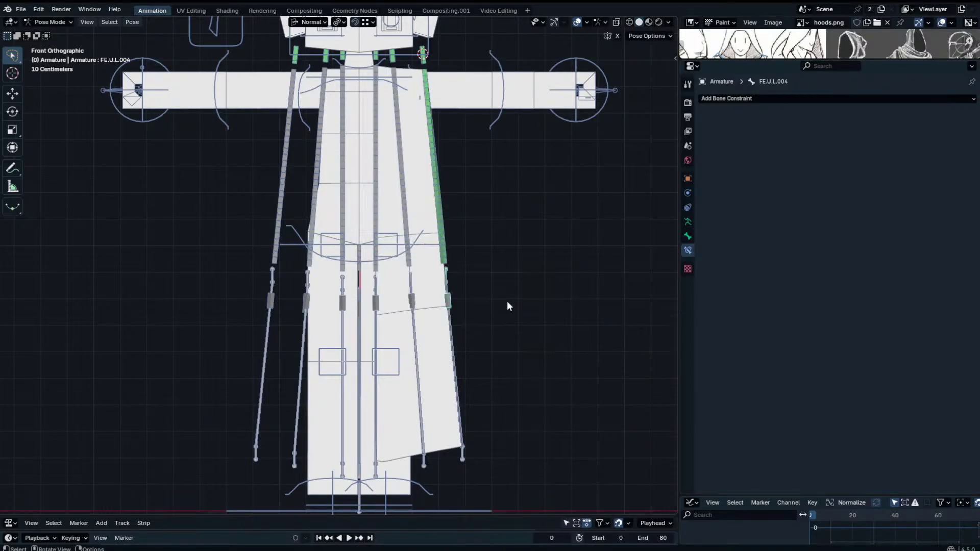
In Edit Mode, move the left-side and back-centre joint bones below the bendy bones about 0.05 m along their normal Y axis.
{"action": "scroll", "coordinate": [507, 302], "scroll_direction": "up", "scroll_amount": 2}
{"action": "key", "text": "Tab"}
{"action": "mouse_move", "coordinate": [458, 323]}
{"action": "middle_mouse_down"}
{"action": "mouse_move", "coordinate": [438, 317]}
{"action": "mouse_move", "coordinate": [445, 335]}
{"action": "middle_mouse_up"}
{"action": "key", "text": "ctrl+Tab"}
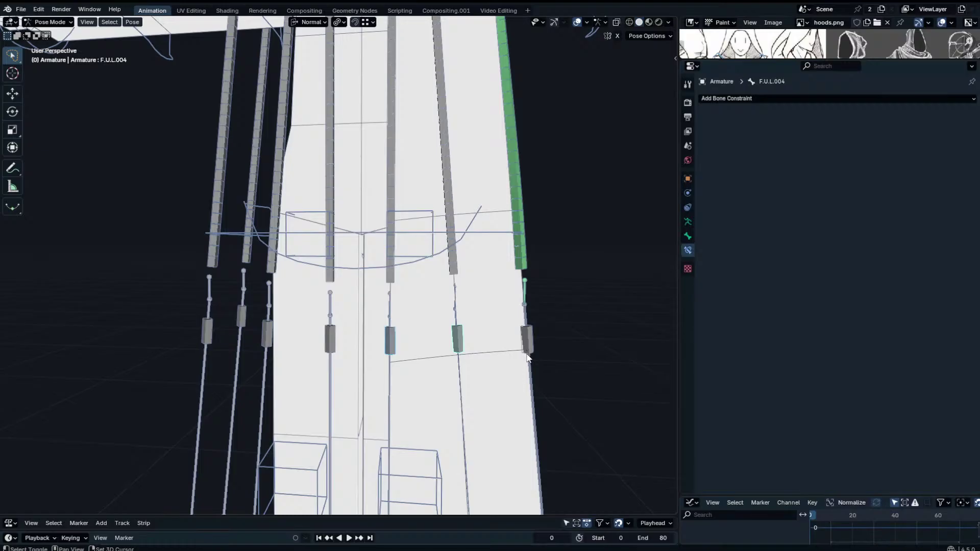
{"action": "middle_click_drag", "start_coordinate": [526, 346], "coordinate": [369, 346]}
{"action": "left_click", "coordinate": [415, 347]}
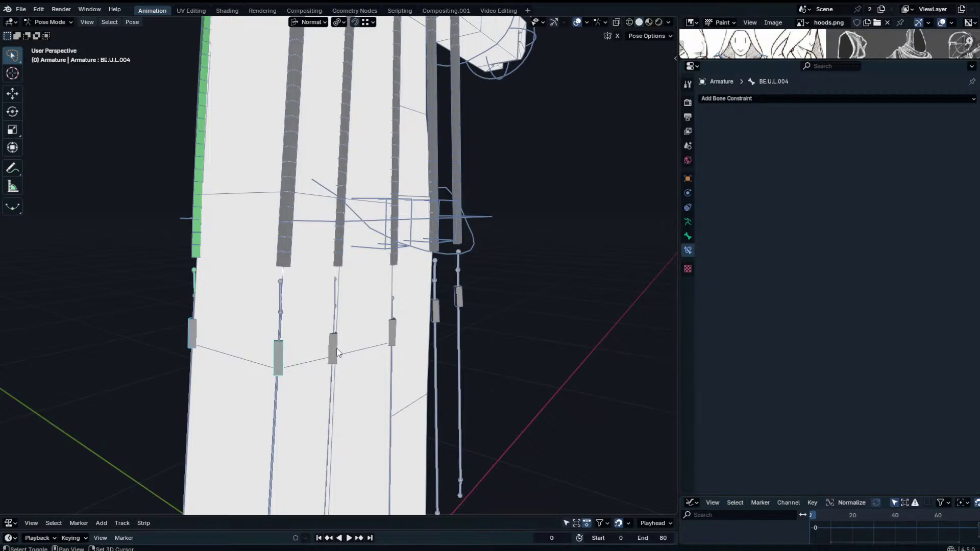
{"action": "middle_click_drag", "start_coordinate": [397, 333], "coordinate": [376, 332]}
{"action": "key", "text": "KP_1"}
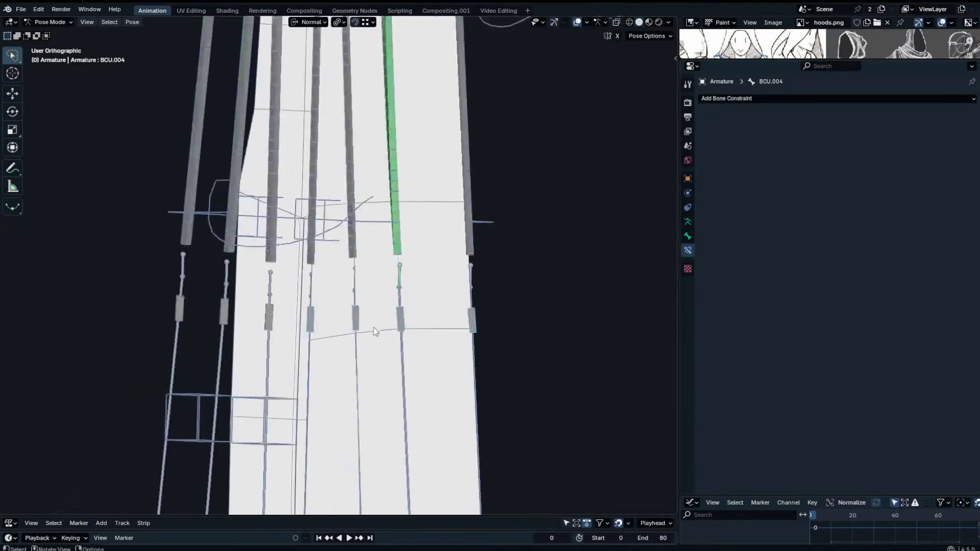
{"action": "key", "text": "Tab"}
{"action": "key", "text": "g"}
{"action": "key", "text": "y"}
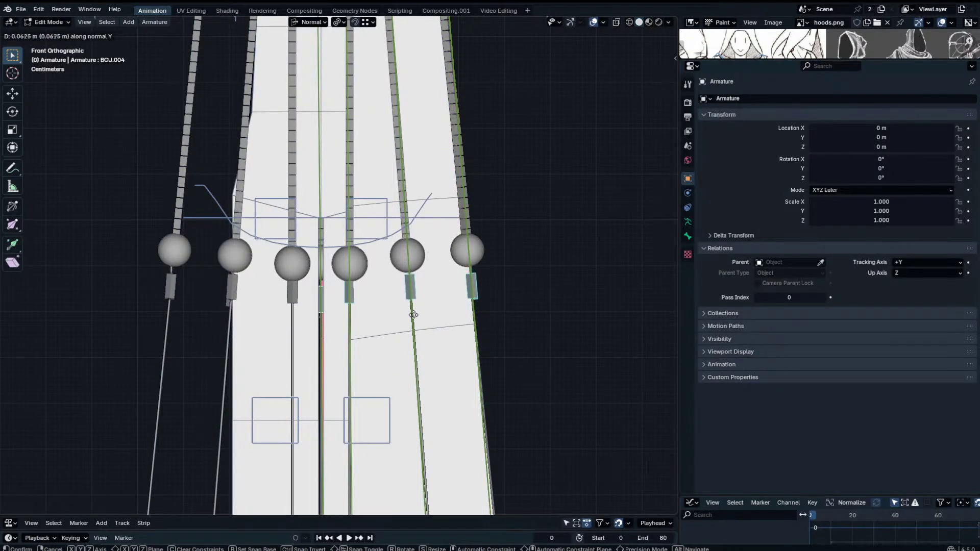
{"action": "left_click", "coordinate": [408, 321]}
Exclude the inner front joint bone and move the other selected joint bones about 0.013 m along normal Y.
{"action": "key", "text": "b"}
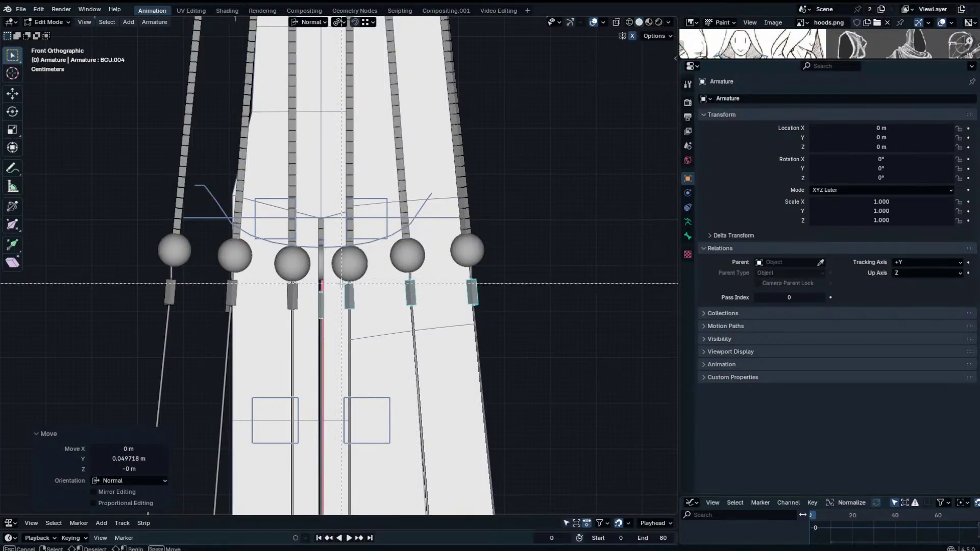
{"action": "left_click_drag", "start_coordinate": [363, 315], "coordinate": [364, 314]}
{"action": "key", "text": "g"}
{"action": "key", "text": "y"}
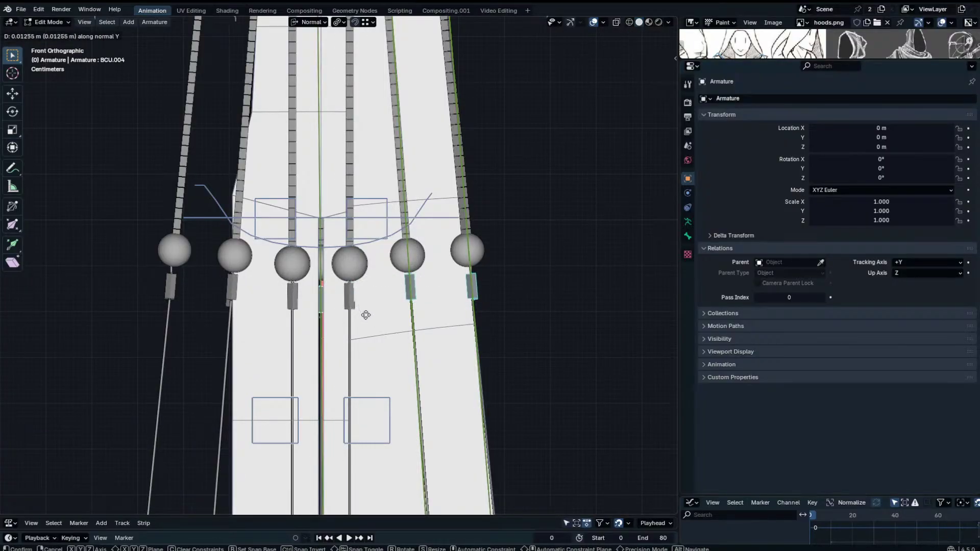
{"action": "left_click", "coordinate": [366, 315]}
Adjust the joint bone selection and nudge the selected bones further along their normal Y axis.
{"action": "middle_click_drag", "start_coordinate": [365, 314], "coordinate": [410, 341]}
{"action": "key", "text": "b"}
{"action": "right_click", "coordinate": [396, 271]}
{"action": "key", "text": "b"}
{"action": "middle_click_drag", "start_coordinate": [410, 341], "coordinate": [448, 260]}
{"action": "key", "text": "g"}
{"action": "key", "text": "y"}
{"action": "left_click", "coordinate": [383, 291]}
Try posing FE.U.L.004 with a -46.3° rotation and a move of about 0.23 m in X and 0.05 m in Z, and undo both.
{"action": "key", "text": "Tab"}
{"action": "key", "text": "KP_1"}
{"action": "left_click", "coordinate": [479, 281]}
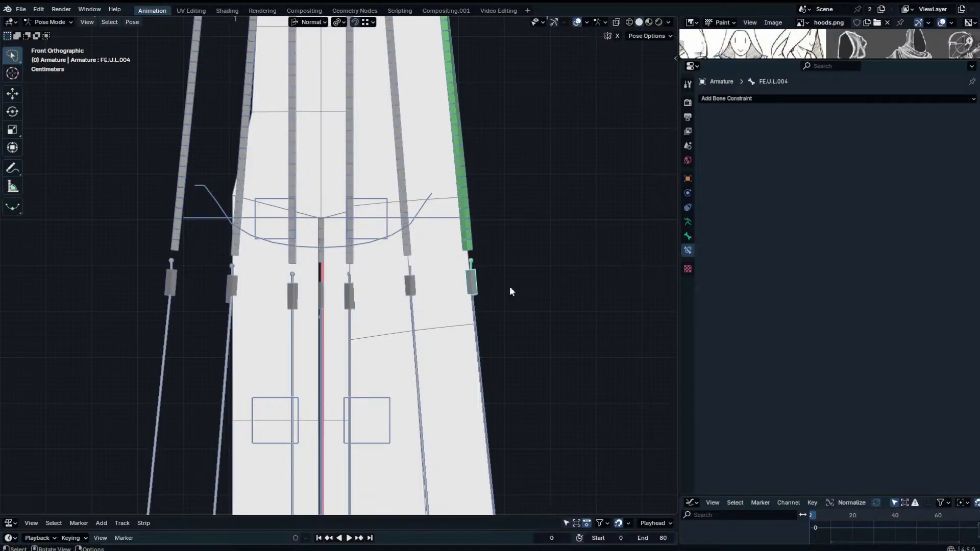
{"action": "key", "text": "r"}
{"action": "left_click", "coordinate": [561, 207]}
{"action": "key", "text": "g"}
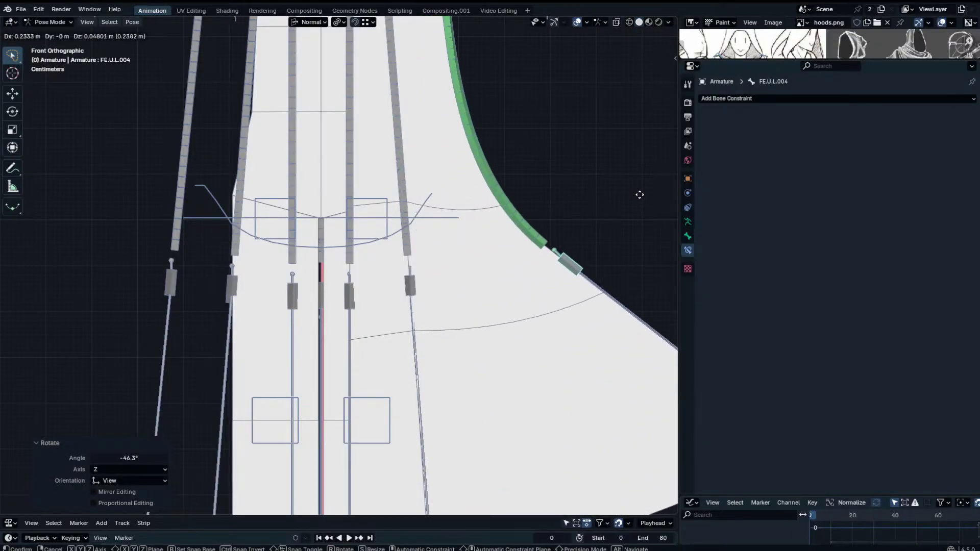
{"action": "left_click", "coordinate": [640, 195]}
{"action": "scroll", "coordinate": [567, 227], "scroll_direction": "down", "scroll_amount": 3}
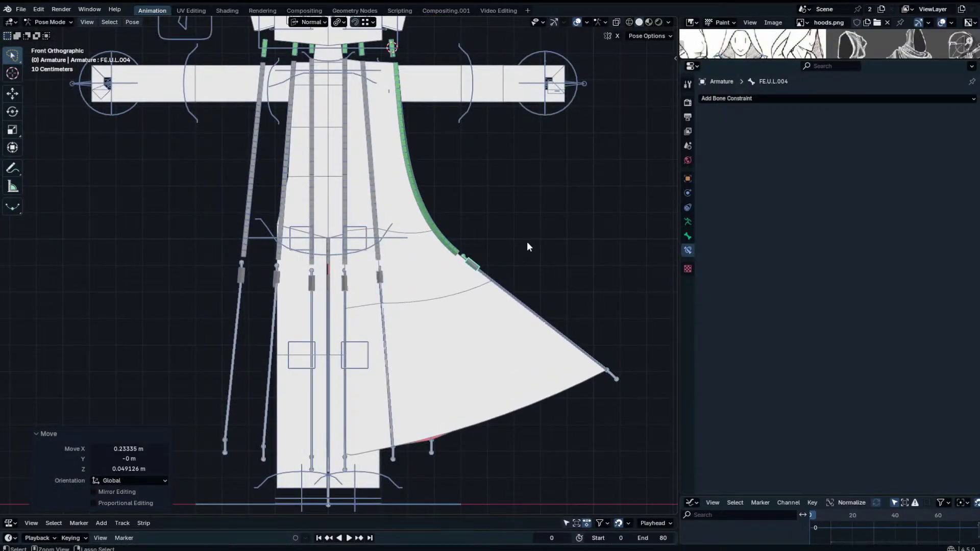
{"action": "key", "text": "ctrl+z"}
{"action": "key", "text": "ctrl+z"}
Try posing FE.U.L.004 again in front view with a -41.5° rotation and an outward, upward move.
{"action": "key", "text": "r"}
{"action": "left_click", "coordinate": [447, 172]}
{"action": "key", "text": "g"}
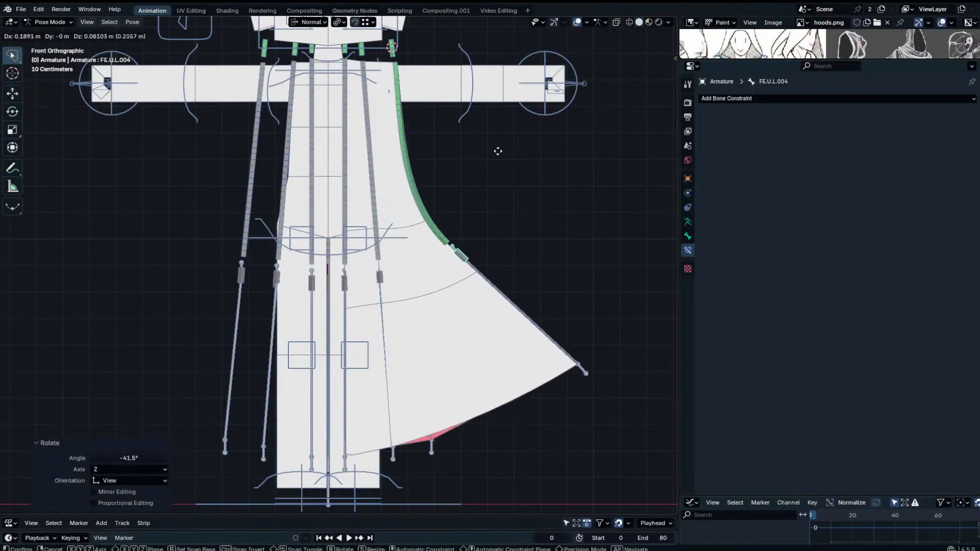
{"action": "left_click", "coordinate": [499, 171]}
{"action": "key", "text": "r"}
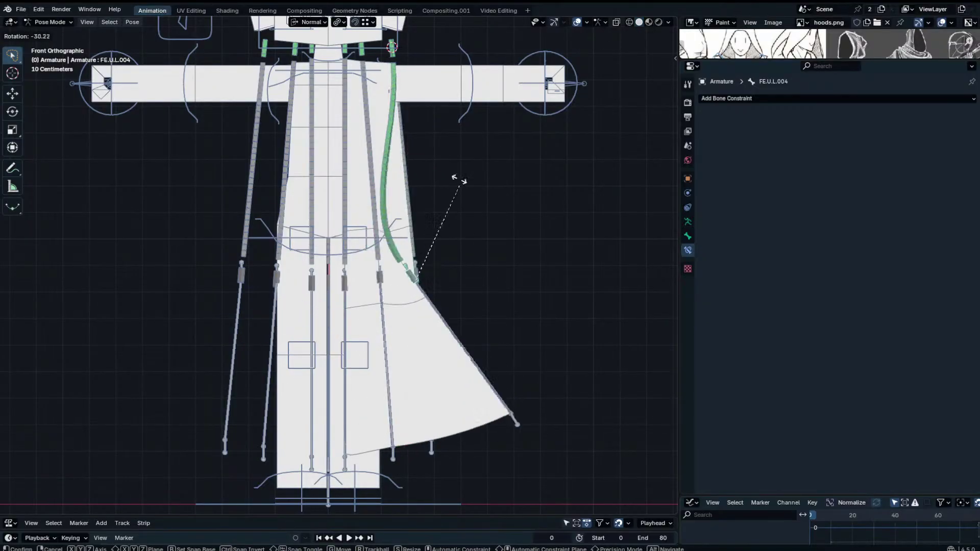
{"action": "right_click", "coordinate": [482, 148]}
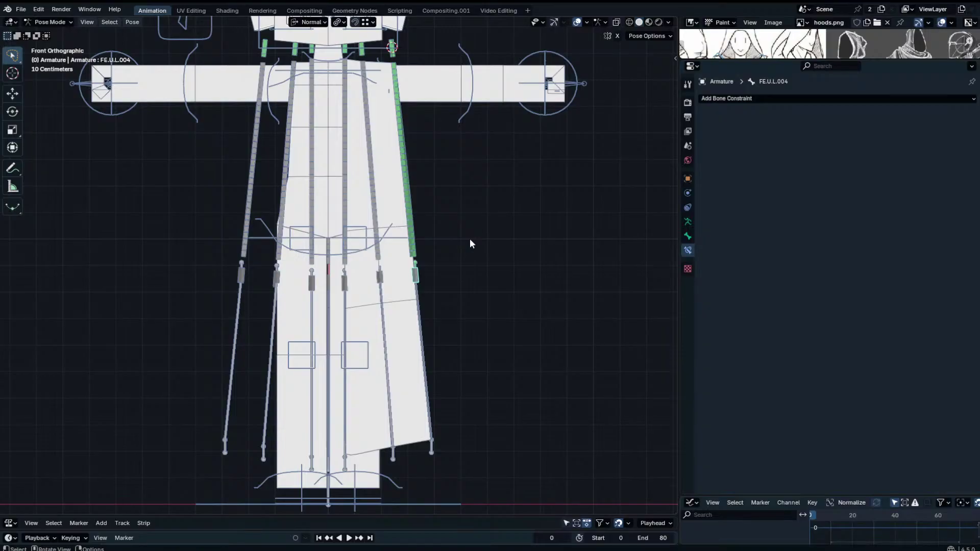
Try flaring the cloak from an angled view by rotating FE.U.L.004 -52.9° and moving it outward.
{"action": "middle_click_drag", "start_coordinate": [470, 239], "coordinate": [474, 282]}
{"action": "key", "text": "r"}
{"action": "left_click", "coordinate": [498, 168]}
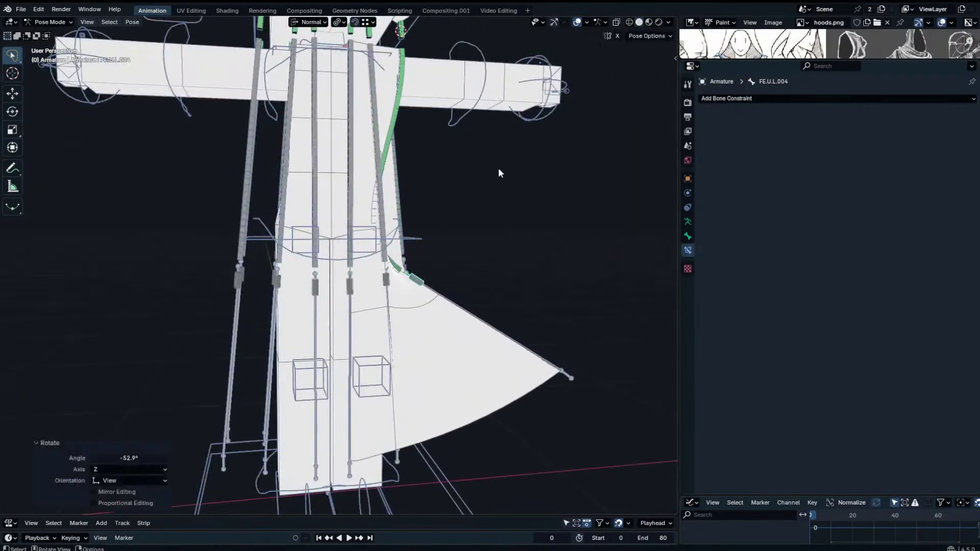
{"action": "key", "text": "g"}
{"action": "left_click", "coordinate": [562, 132]}
Try rotating the outer left top bone FE.U.L.003 from several angles to test how the bendy bone follows.
{"action": "middle_click_drag", "start_coordinate": [415, 60], "coordinate": [390, 145], "text": "shift"}
{"action": "left_click", "coordinate": [376, 127]}
{"action": "key", "text": "r"}
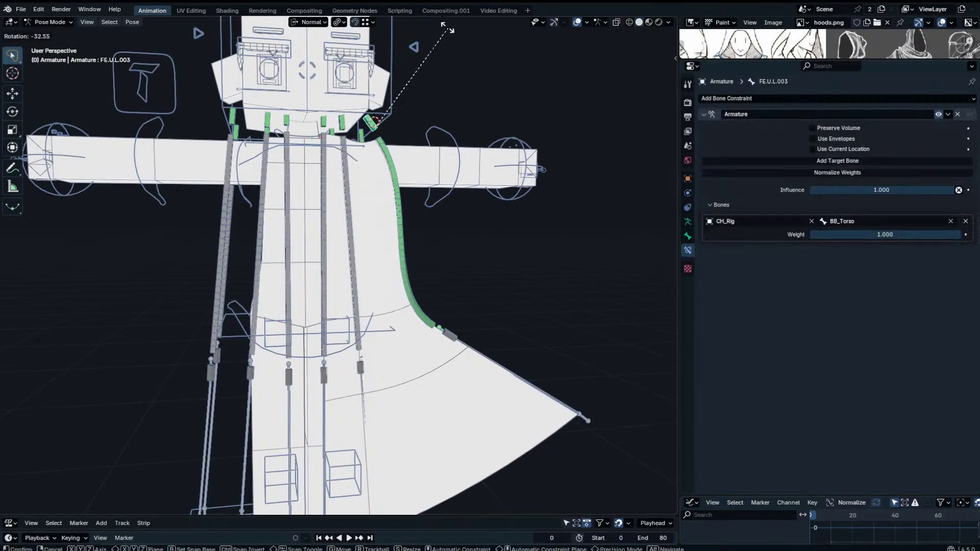
{"action": "right_click", "coordinate": [434, 113]}
{"action": "middle_click_drag", "start_coordinate": [443, 178], "coordinate": [396, 224], "text": "shift"}
{"action": "scroll", "coordinate": [431, 218], "scroll_direction": "up", "scroll_amount": 3}
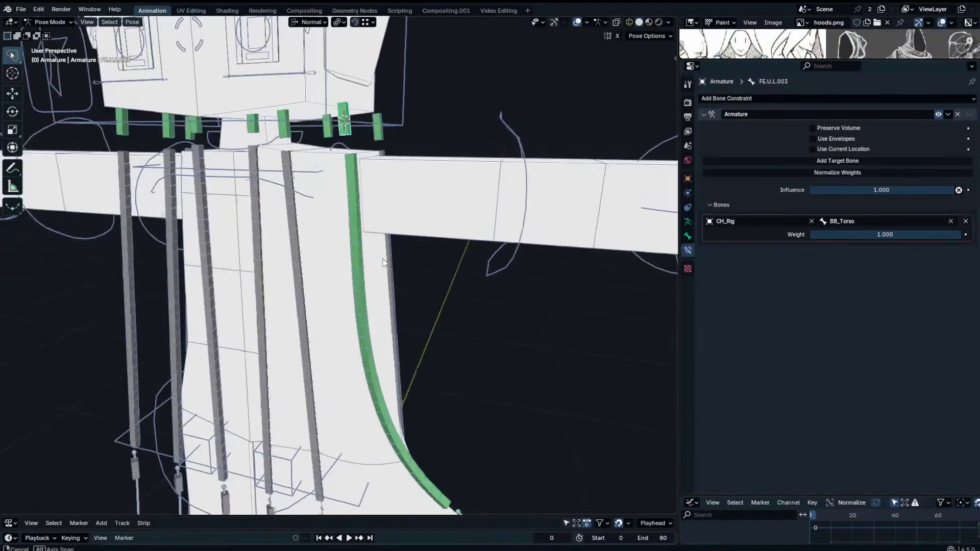
{"action": "key", "text": "r"}
{"action": "right_click", "coordinate": [449, 167]}
{"action": "key", "text": "r"}
{"action": "middle_click_drag", "start_coordinate": [449, 163], "coordinate": [455, 210]}
{"action": "right_click", "coordinate": [452, 209]}
{"action": "key", "text": "KP_1"}
Try moving FE.U.L.004 in front view to test the bendy bone's curve.
{"action": "scroll", "coordinate": [455, 213], "scroll_direction": "down", "scroll_amount": 3}
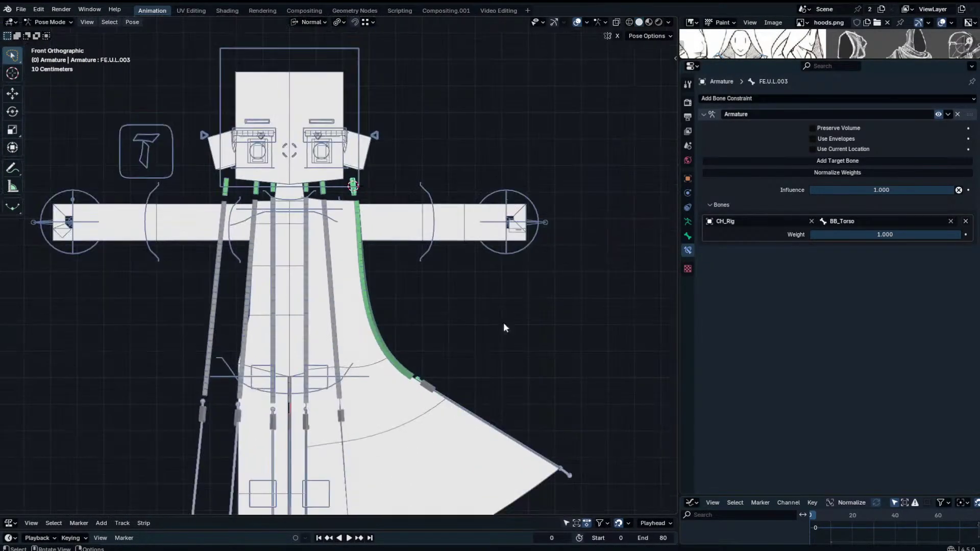
{"action": "left_click", "coordinate": [490, 473]}
{"action": "key", "text": "g"}
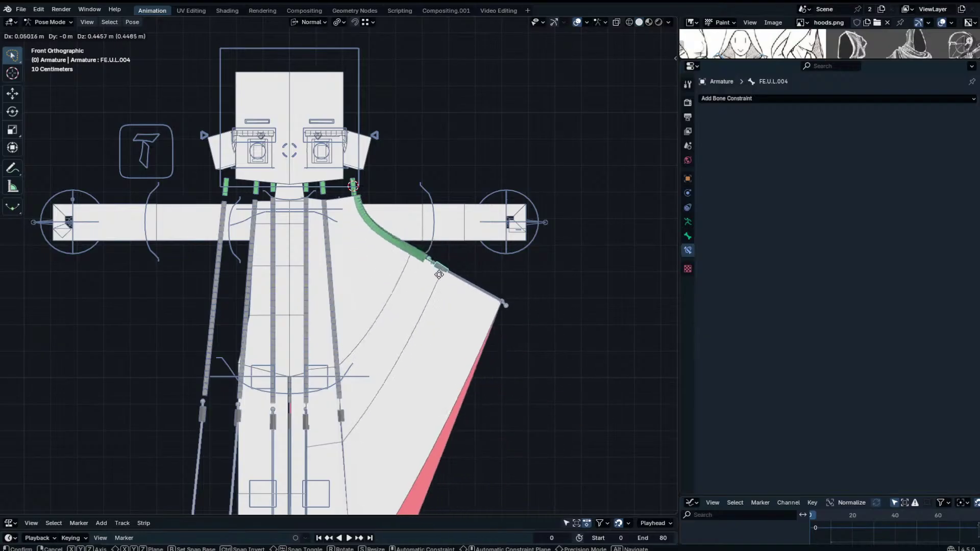
{"action": "left_click", "coordinate": [422, 363]}
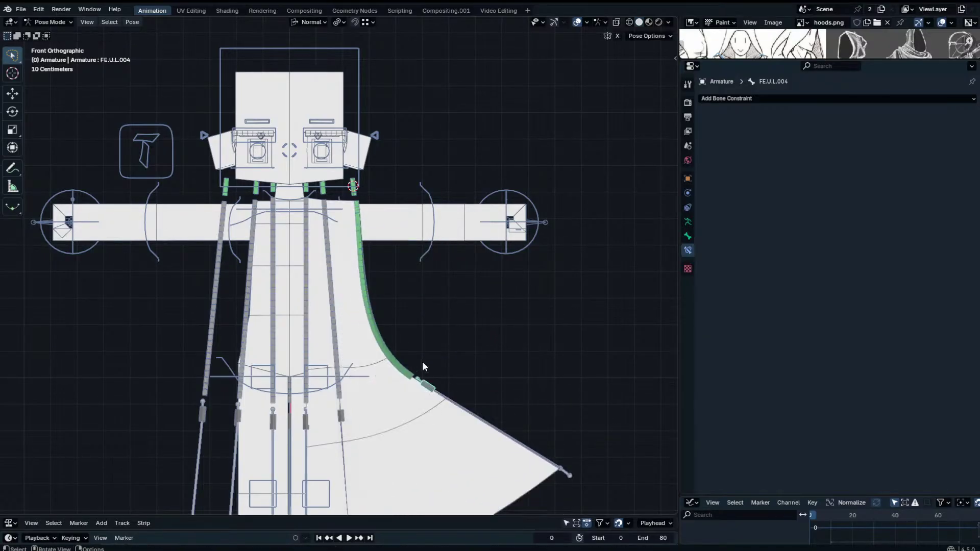
{"action": "key", "text": "ctrl+z"}
In Edit Mode, snap the outer left top bone FE.U.L.003 onto its bendy bone's upper joint using the 3D cursor.
{"action": "left_click", "coordinate": [354, 189]}
{"action": "key", "text": "Tab"}
{"action": "scroll", "coordinate": [364, 192], "scroll_direction": "up", "scroll_amount": 3}
{"action": "key", "text": "g"}
{"action": "right_click", "coordinate": [365, 191]}
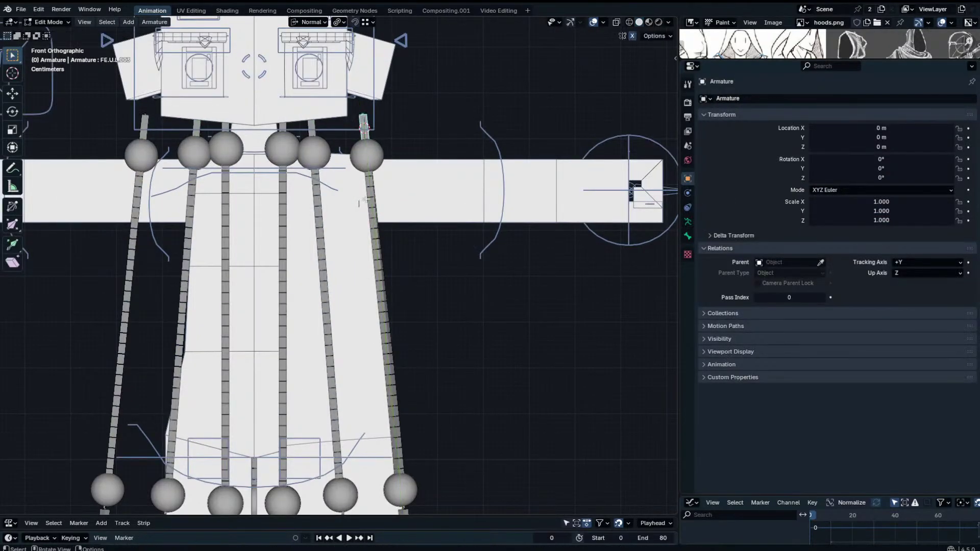
{"action": "left_click", "coordinate": [379, 155]}
{"action": "key", "text": "shift+s"}
{"action": "left_click", "coordinate": [384, 239]}
{"action": "left_click", "coordinate": [366, 133]}
{"action": "key", "text": "shift+s"}
{"action": "left_click", "coordinate": [353, 66]}
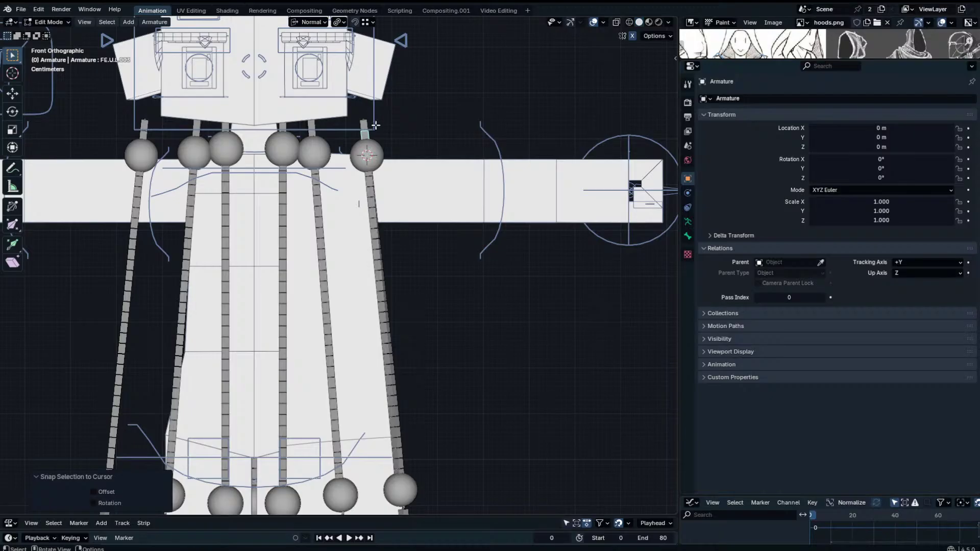
In Pose Mode, reset the Stretch To constraint's original length on the outer left bendy bone FE.U.BB.L.
{"action": "key", "text": "ctrl+Tab"}
{"action": "left_click", "coordinate": [372, 176]}
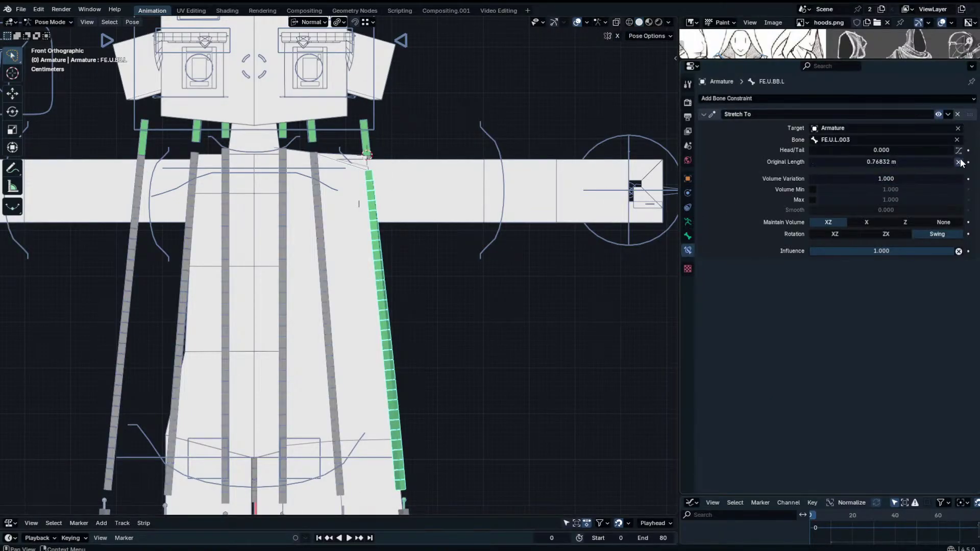
{"action": "scroll", "coordinate": [352, 168], "scroll_direction": "down", "scroll_amount": 2}
{"action": "left_click", "coordinate": [356, 172]}
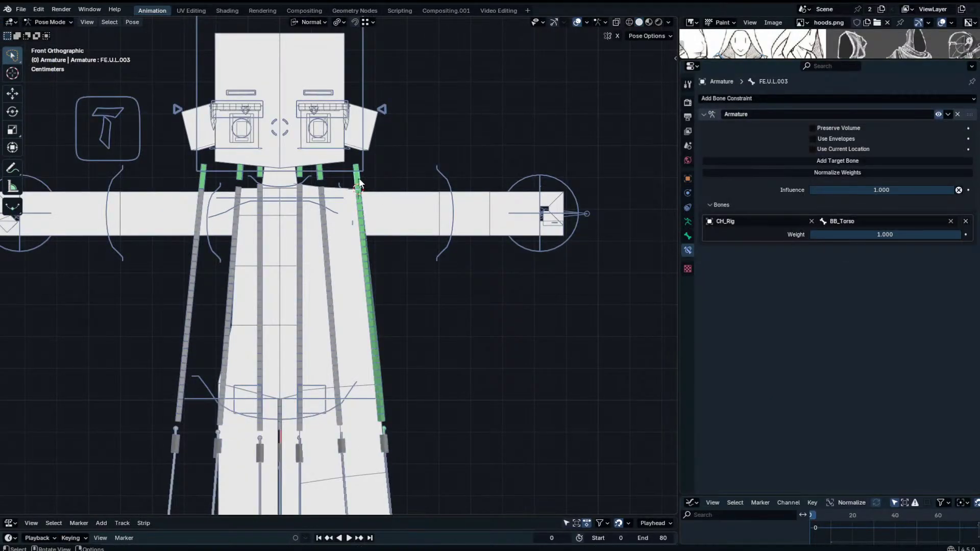
Try moving FE.U.L.004 from the front and from an angle to test the reattached bendy bone.
{"action": "left_click", "coordinate": [386, 449]}
{"action": "key", "text": "g"}
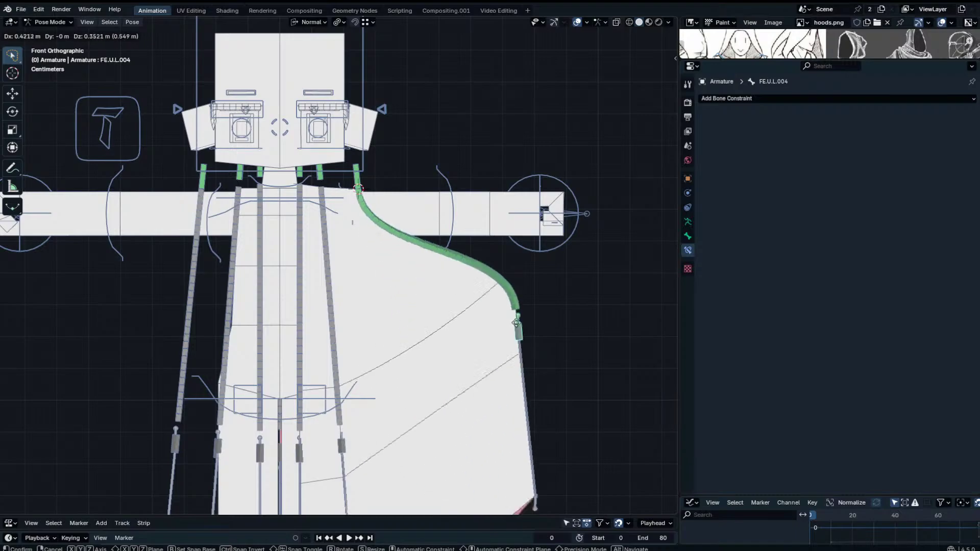
{"action": "right_click", "coordinate": [516, 337]}
{"action": "middle_click_drag", "start_coordinate": [432, 346], "coordinate": [397, 348]}
{"action": "key", "text": "g"}
{"action": "right_click", "coordinate": [393, 299]}
Isolate the armature in Edit Mode and snap the top bone F.U.L.003 onto its bendy bone's upper joint.
{"action": "key", "text": "Tab"}
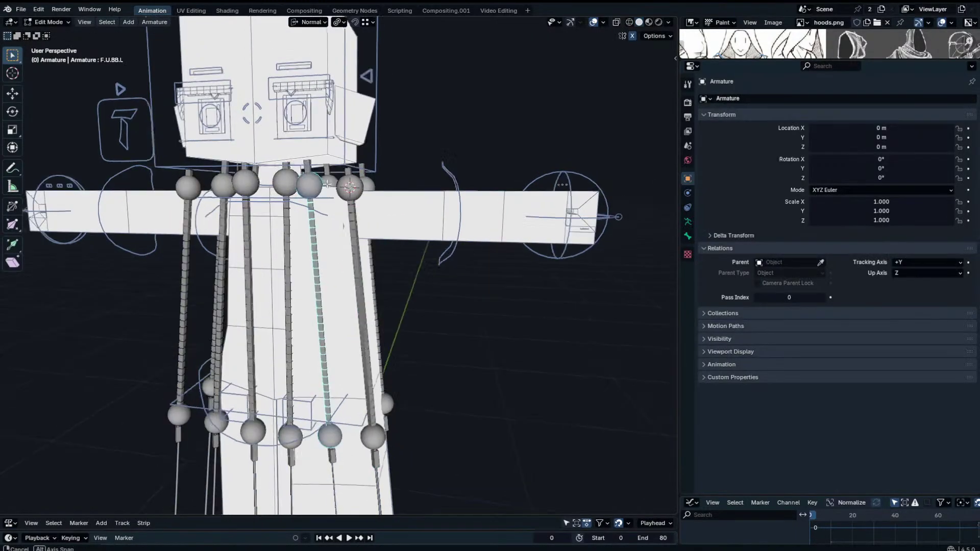
{"action": "left_click", "coordinate": [303, 166]}
{"action": "key", "text": "KP_Divide"}
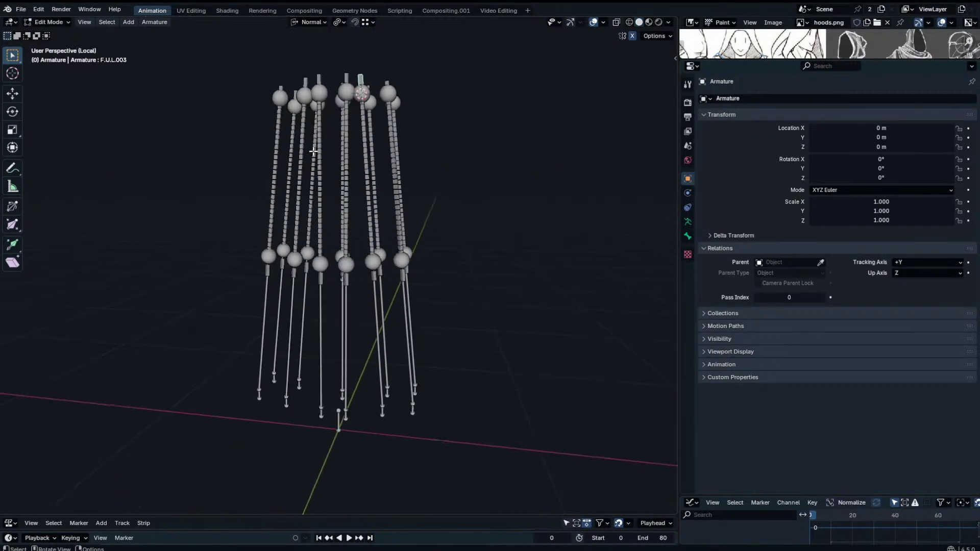
{"action": "middle_click_drag", "start_coordinate": [313, 149], "coordinate": [363, 236], "text": "shift"}
{"action": "scroll", "coordinate": [362, 237], "scroll_direction": "up", "scroll_amount": 4}
{"action": "key", "text": "shift+s"}
{"action": "left_click", "coordinate": [356, 182]}
Snap the top bone above FF.U.BB.L onto that bendy bone's upper joint using the 3D cursor.
{"action": "left_click", "coordinate": [342, 211]}
{"action": "key", "text": "shift+s"}
{"action": "left_click", "coordinate": [335, 283]}
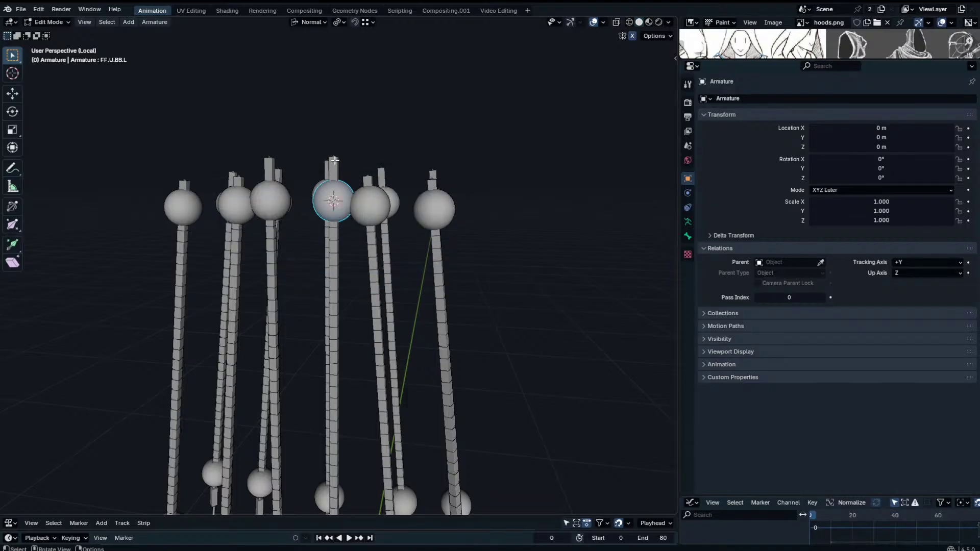
{"action": "left_click", "coordinate": [335, 160]}
{"action": "key", "text": "shift+s"}
{"action": "left_click", "coordinate": [339, 138]}
Snap the top bone above BE.U.BB.L onto that bendy bone's upper joint using the 3D cursor.
{"action": "middle_click_drag", "start_coordinate": [388, 191], "coordinate": [330, 231]}
{"action": "left_click", "coordinate": [413, 225]}
{"action": "key", "text": "shift+s"}
{"action": "left_click", "coordinate": [418, 311]}
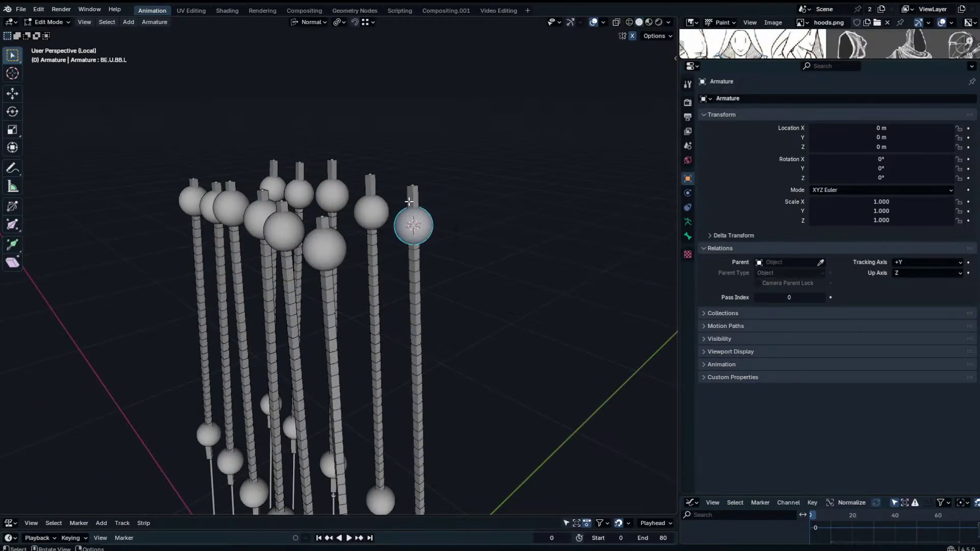
{"action": "left_click", "coordinate": [413, 196]}
{"action": "key", "text": "shift+s"}
{"action": "left_click", "coordinate": [414, 112]}
Snap the back left top bone B.U.L.003 onto its bendy bone's upper joint using the 3D cursor.
{"action": "left_click", "coordinate": [373, 204]}
{"action": "key", "text": "shift+s"}
{"action": "left_click", "coordinate": [376, 260]}
{"action": "left_click", "coordinate": [372, 183]}
{"action": "key", "text": "shift+s"}
{"action": "left_click", "coordinate": [378, 112]}
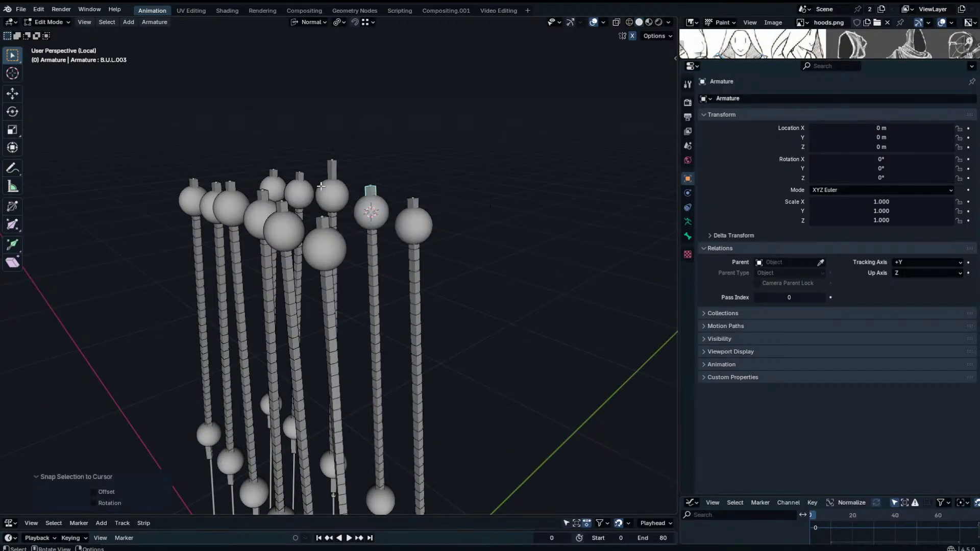
Snap the centre back top bone onto its bendy bone's upper joint using the 3D cursor.
{"action": "left_click", "coordinate": [331, 197]}
{"action": "key", "text": "shift+s"}
{"action": "left_click", "coordinate": [332, 286]}
{"action": "left_click", "coordinate": [346, 75]}
Return to Pose Mode, check the left-side bendy bones, and leave the armature's isolated view for the front view.
{"action": "middle_click_drag", "start_coordinate": [360, 201], "coordinate": [325, 222]}
{"action": "key", "text": "Tab"}
{"action": "left_click", "coordinate": [387, 226]}
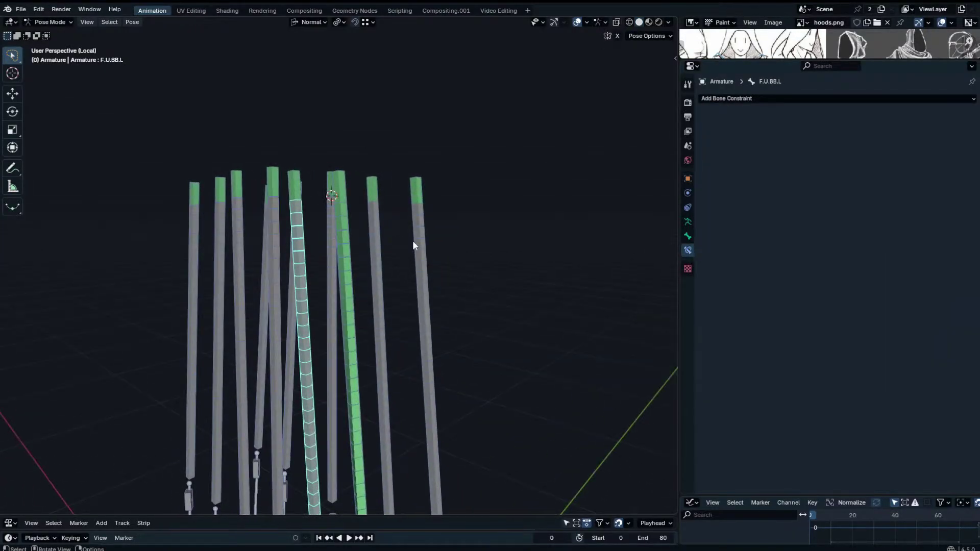
{"action": "left_click", "coordinate": [413, 241]}
{"action": "scroll", "coordinate": [382, 261], "scroll_direction": "down", "scroll_amount": 5}
{"action": "middle_click_drag", "start_coordinate": [381, 261], "coordinate": [413, 250]}
{"action": "key", "text": "KP_1"}
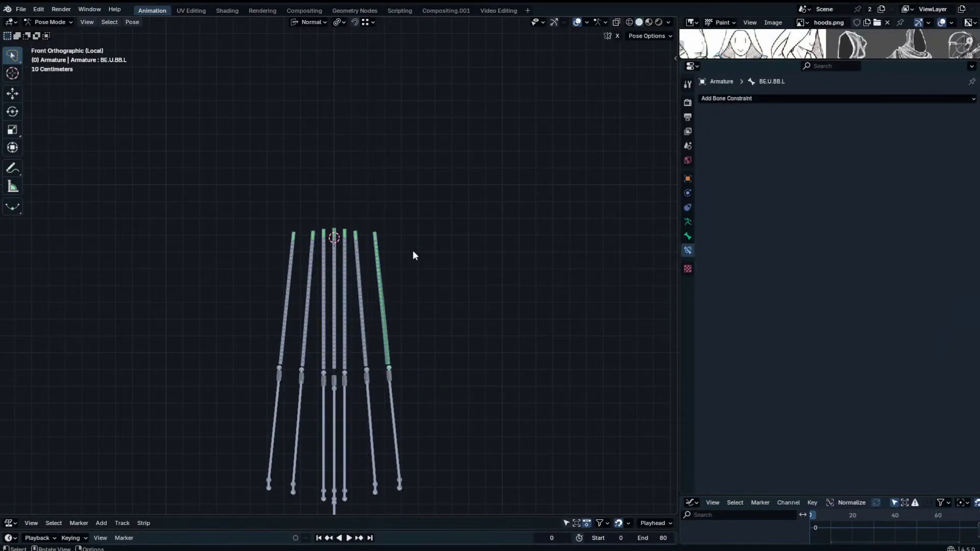
{"action": "key", "text": "KP_Divide"}
{"action": "key", "text": "KP_1"}
{"action": "scroll", "coordinate": [374, 311], "scroll_direction": "up", "scroll_amount": 4}
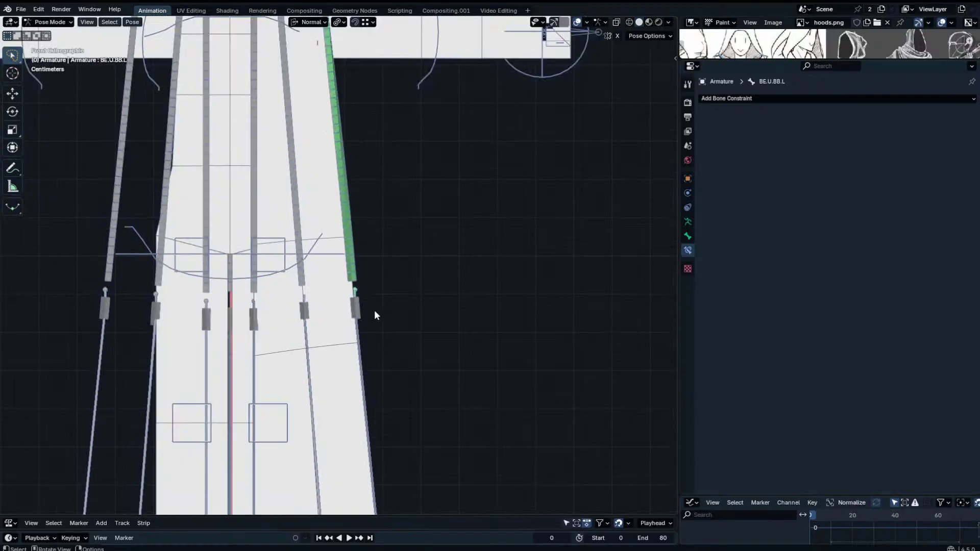
Try rotating the outer left joint bone at the lower end of its bendy bone.
{"action": "left_click", "coordinate": [357, 308]}
{"action": "key", "text": "r"}
{"action": "right_click", "coordinate": [328, 206]}
Try rotating the outer left top bone FE.U.L.003 repeatedly in front view.
{"action": "middle_click_drag", "start_coordinate": [351, 177], "coordinate": [390, 293], "text": "shift"}
{"action": "left_click", "coordinate": [364, 114]}
{"action": "scroll", "coordinate": [364, 113], "scroll_direction": "down", "scroll_amount": 2}
{"action": "left_click", "coordinate": [354, 149]}
{"action": "left_click", "coordinate": [354, 148]}
{"action": "left_click", "coordinate": [354, 147]}
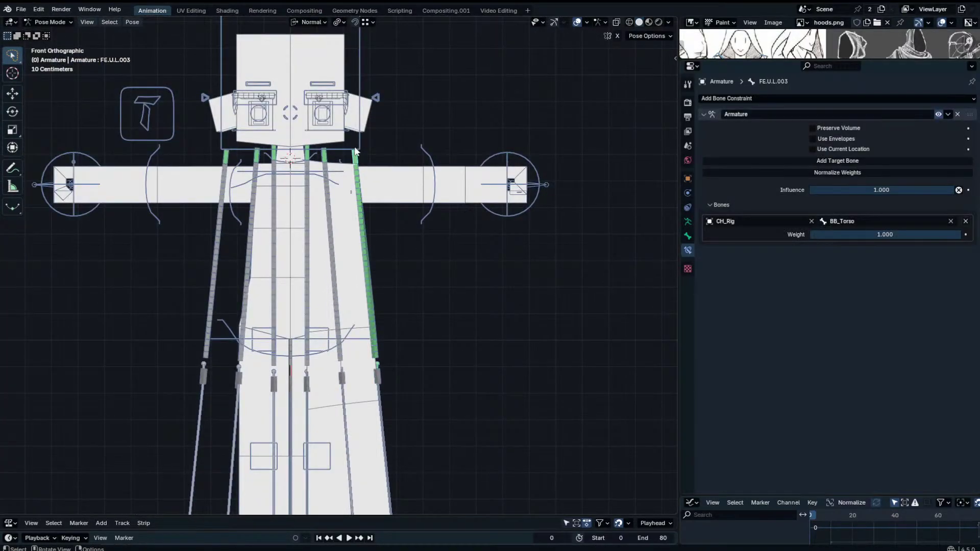
{"action": "scroll", "coordinate": [355, 152], "scroll_direction": "down", "scroll_amount": 2}
{"action": "scroll", "coordinate": [363, 204], "scroll_direction": "up", "scroll_amount": 2}
{"action": "key", "text": "r"}
{"action": "right_click", "coordinate": [407, 177]}
{"action": "key", "text": "r"}
{"action": "right_click", "coordinate": [474, 243]}
{"action": "key", "text": "r"}
{"action": "right_click", "coordinate": [465, 206]}
Try moving FE.U.L.004 and rotating FE.U.L.003 to test both ends of the outer left bendy bone.
{"action": "left_click", "coordinate": [377, 376]}
{"action": "key", "text": "g"}
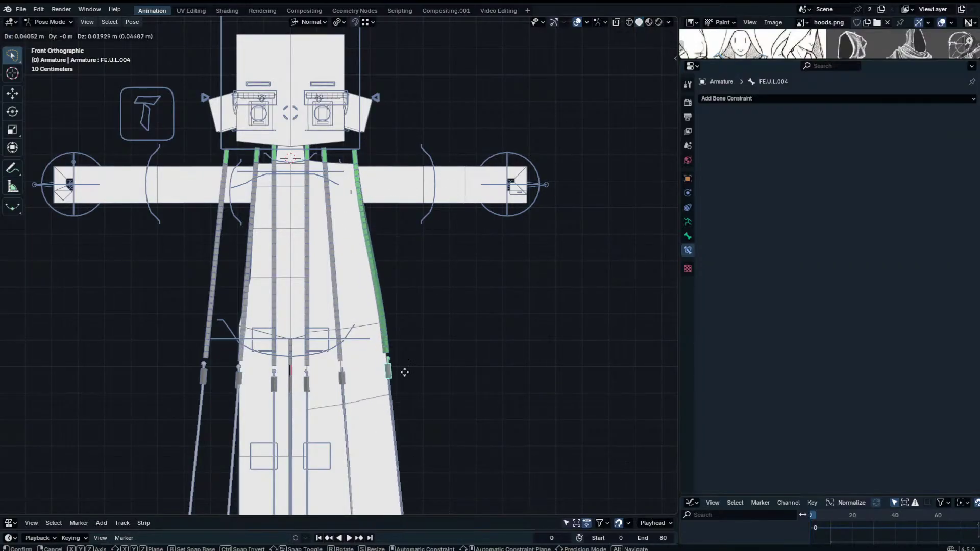
{"action": "right_click", "coordinate": [401, 348]}
{"action": "left_click", "coordinate": [355, 165]}
{"action": "key", "text": "r"}
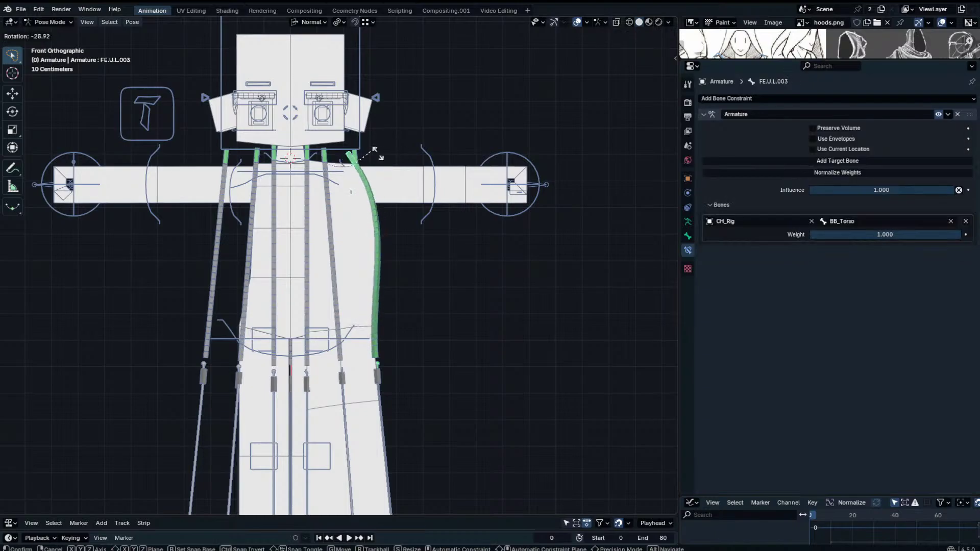
{"action": "left_click", "coordinate": [419, 143]}
{"action": "scroll", "coordinate": [421, 127], "scroll_direction": "down", "scroll_amount": 1}
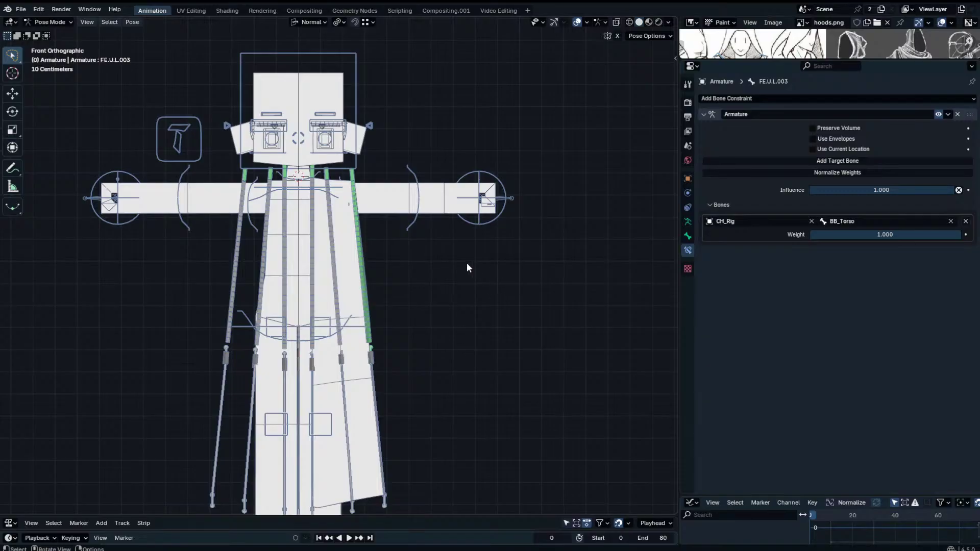
Select the bendy bones running down the upper part of the cloak.
{"action": "mouse_move", "coordinate": [434, 269]}
{"action": "right_mouse_down", "text": "ctrl"}
{"action": "mouse_move", "coordinate": [192, 281]}
{"action": "mouse_move", "coordinate": [220, 261]}
{"action": "right_mouse_up", "text": "ctrl"}
{"action": "left_click", "coordinate": [334, 264]}
{"action": "mouse_move", "coordinate": [383, 262]}
{"action": "right_mouse_down", "text": "ctrl"}
{"action": "mouse_move", "coordinate": [249, 285]}
{"action": "mouse_move", "coordinate": [224, 271]}
{"action": "right_mouse_up", "text": "ctrl"}
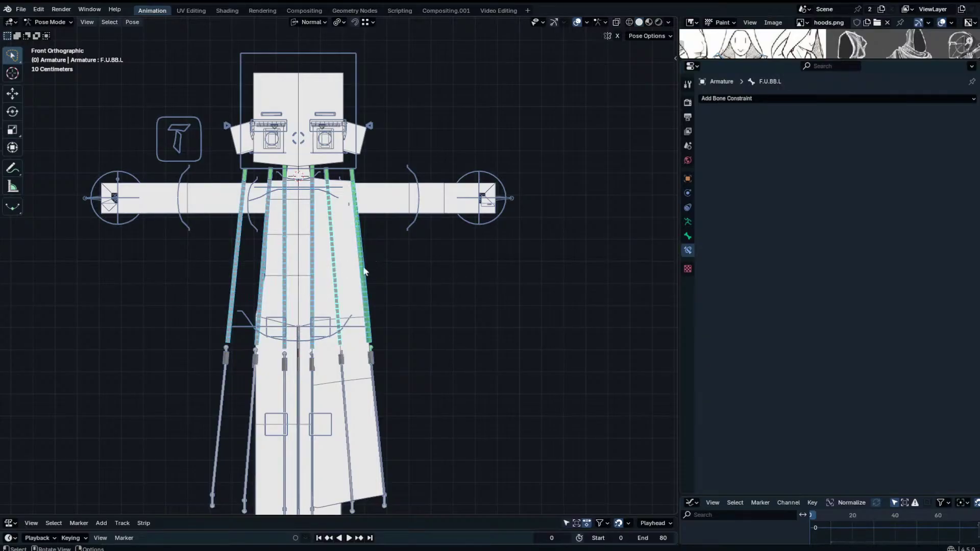
{"action": "left_click", "coordinate": [364, 270]}
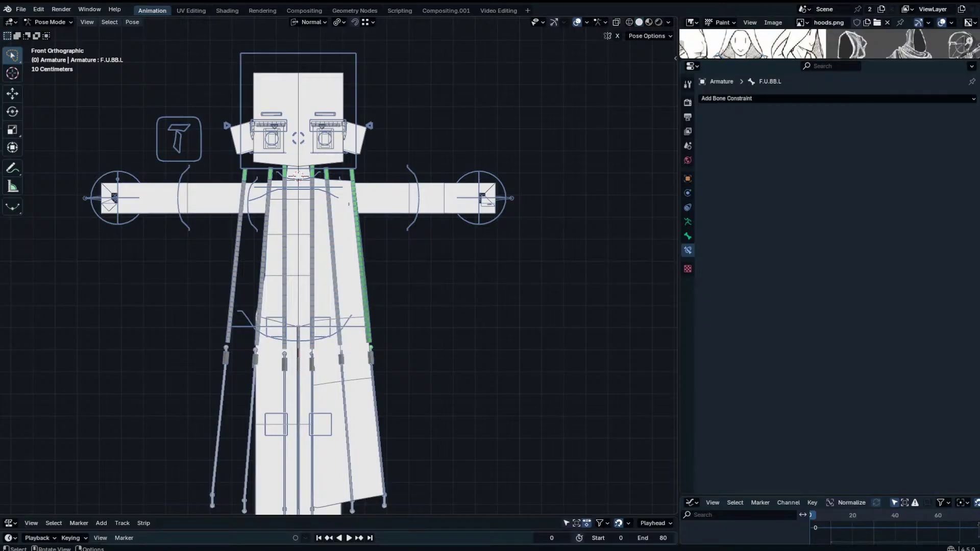
Try rotating and moving the outer left joint bone FE.U.L.004 outward to swing the cloak's side.
{"action": "scroll", "coordinate": [390, 278], "scroll_direction": "up", "scroll_amount": 2}
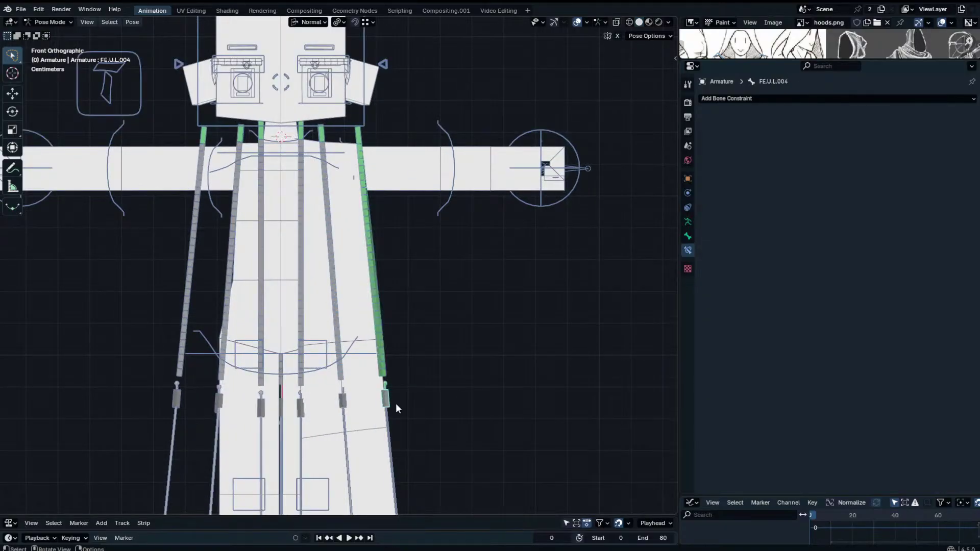
{"action": "left_click_drag", "start_coordinate": [396, 403], "coordinate": [475, 366]}
{"action": "key", "text": "r"}
{"action": "right_click", "coordinate": [438, 249]}
{"action": "key", "text": "ctrl+z"}
{"action": "scroll", "coordinate": [473, 387], "scroll_direction": "down", "scroll_amount": 3}
{"action": "key", "text": "r"}
{"action": "left_click", "coordinate": [480, 323]}
{"action": "key", "text": "g"}
{"action": "left_click", "coordinate": [524, 292]}
Try rotating the cloak tip bone FE.L and the lower bone FE.U.L.001.
{"action": "left_click", "coordinate": [502, 367]}
{"action": "key", "text": "r"}
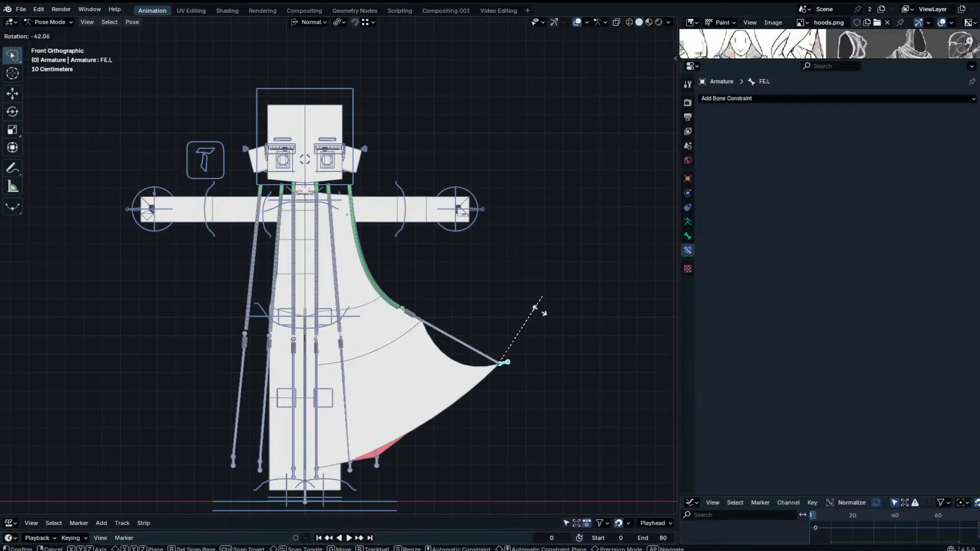
{"action": "left_click", "coordinate": [513, 357]}
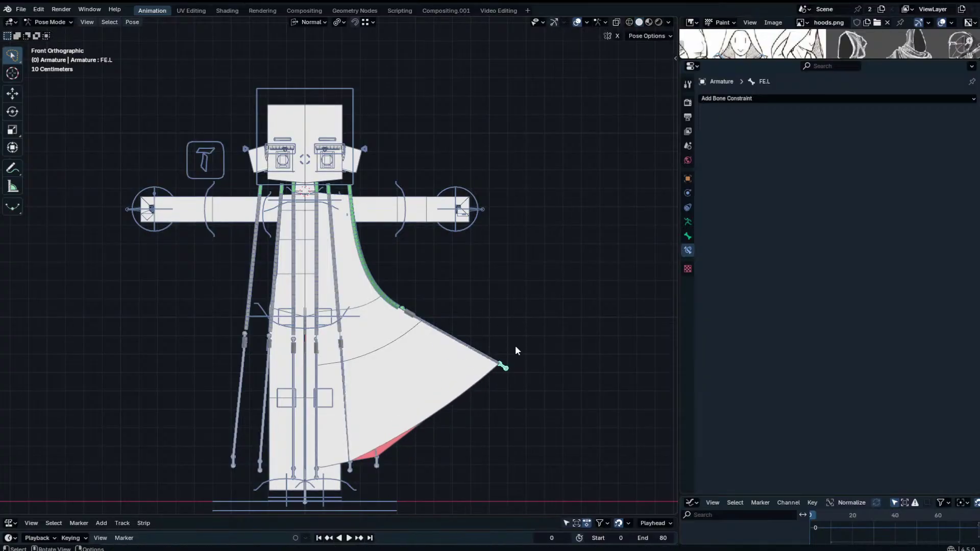
{"action": "left_click", "coordinate": [462, 341]}
{"action": "key", "text": "r"}
{"action": "right_click", "coordinate": [467, 337]}
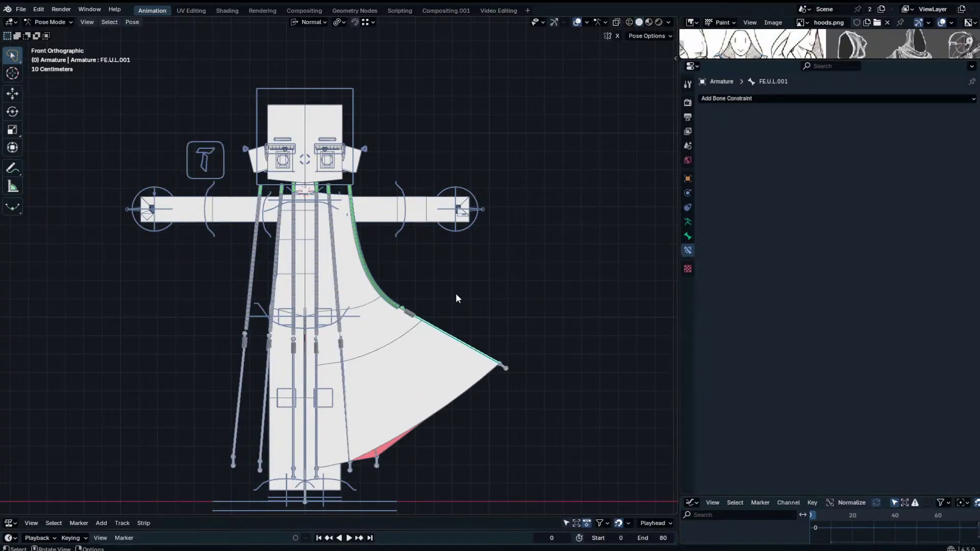
Try rotating the joint bone FE.U.L, and undo the outer left test pose.
{"action": "left_click", "coordinate": [410, 313]}
{"action": "left_click", "coordinate": [410, 312]}
{"action": "left_click", "coordinate": [411, 309]}
{"action": "left_click", "coordinate": [407, 313]}
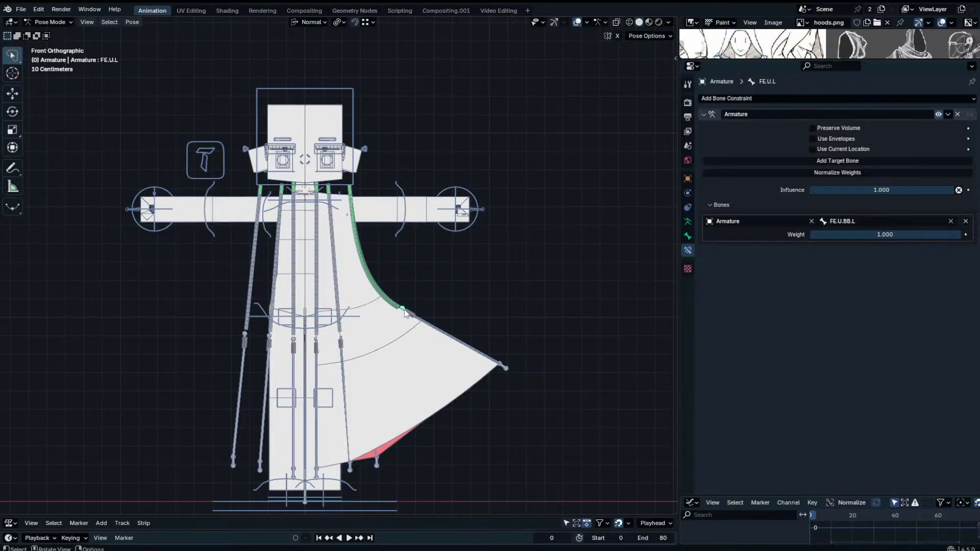
{"action": "key", "text": "r"}
{"action": "left_click", "coordinate": [441, 331]}
{"action": "key", "text": "ctrl+z"}
{"action": "key", "text": "ctrl+z"}
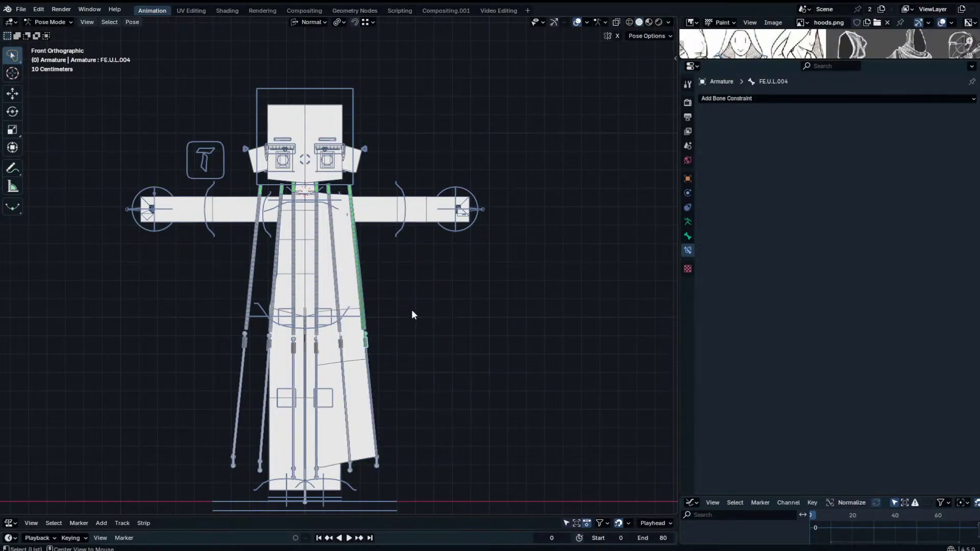
Snap the joint bone FE.U.L.004 to the lower end of the outer left bendy bone in Edit Mode.
{"action": "scroll", "coordinate": [403, 332], "scroll_direction": "up", "scroll_amount": 2}
{"action": "middle_click_drag", "start_coordinate": [394, 344], "coordinate": [377, 276], "text": "shift"}
{"action": "scroll", "coordinate": [400, 338], "scroll_direction": "up", "scroll_amount": 8}
{"action": "key", "text": "Tab"}
{"action": "left_click", "coordinate": [420, 335]}
{"action": "key", "text": "shift+s"}
{"action": "left_click", "coordinate": [421, 392]}
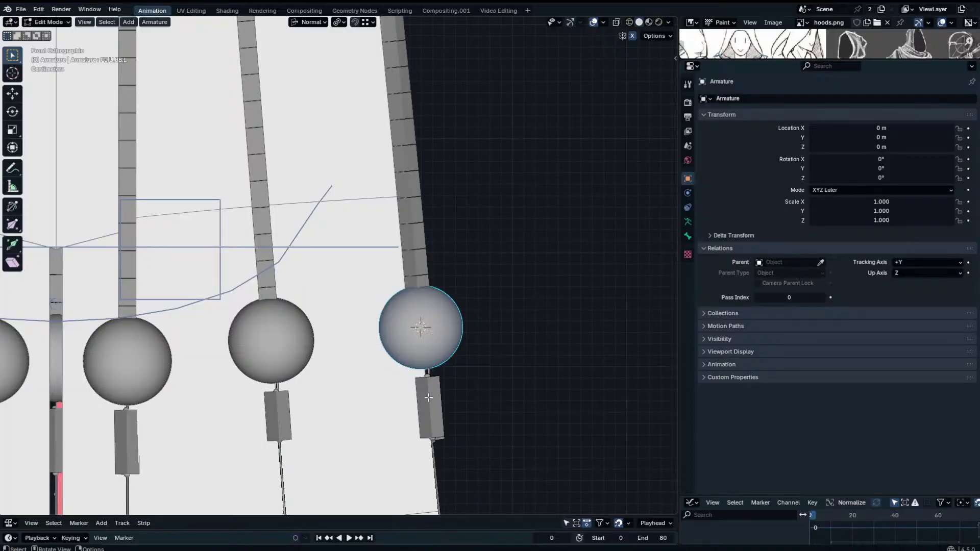
{"action": "left_click", "coordinate": [435, 396]}
{"action": "key", "text": "shift+s"}
{"action": "scroll", "coordinate": [420, 250], "scroll_direction": "down", "scroll_amount": 2}
{"action": "key", "text": "Tab"}
Try rotating FE.U.L.004 at its position on the bendy bone's lower end.
{"action": "left_click", "coordinate": [406, 291]}
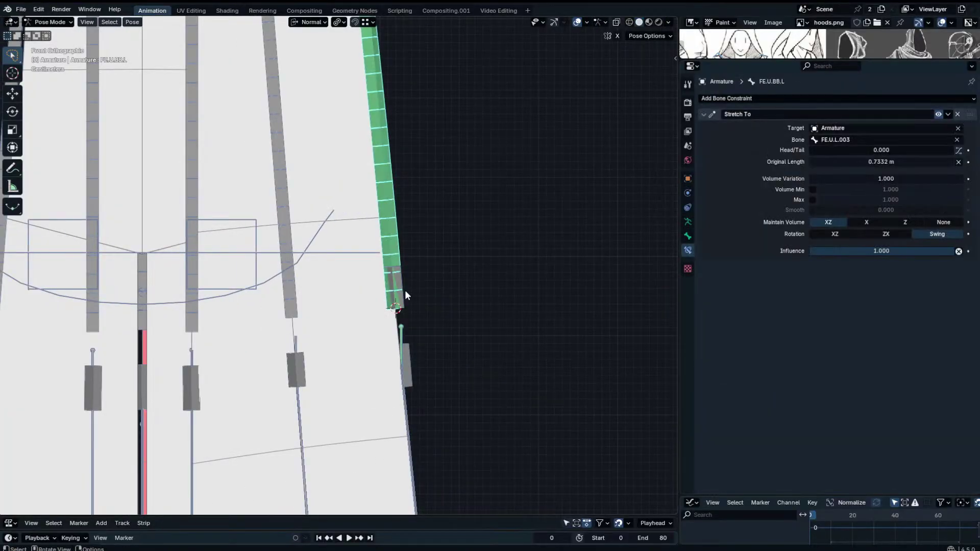
{"action": "left_click", "coordinate": [405, 290]}
{"action": "key", "text": "r"}
{"action": "right_click", "coordinate": [452, 329]}
Delete the leftover connecting bone FE.U.L beneath the outer left bendy bone.
{"action": "scroll", "coordinate": [429, 314], "scroll_direction": "down", "scroll_amount": 2}
{"action": "left_click", "coordinate": [385, 313]}
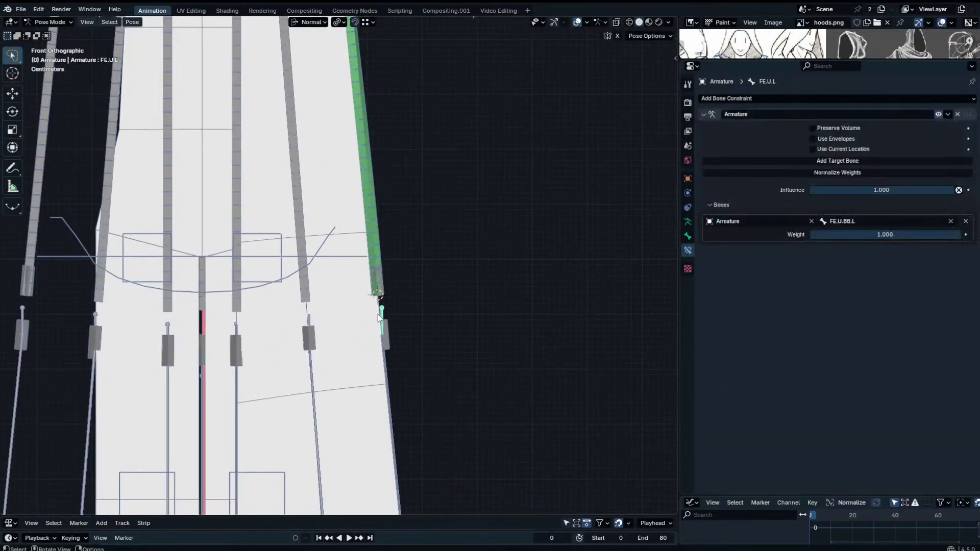
{"action": "scroll", "coordinate": [386, 313], "scroll_direction": "up", "scroll_amount": 1}
{"action": "middle_click_drag", "start_coordinate": [386, 313], "coordinate": [348, 302]}
{"action": "scroll", "coordinate": [312, 316], "scroll_direction": "down", "scroll_amount": 3}
{"action": "key", "text": "Tab"}
{"action": "key", "text": "x"}
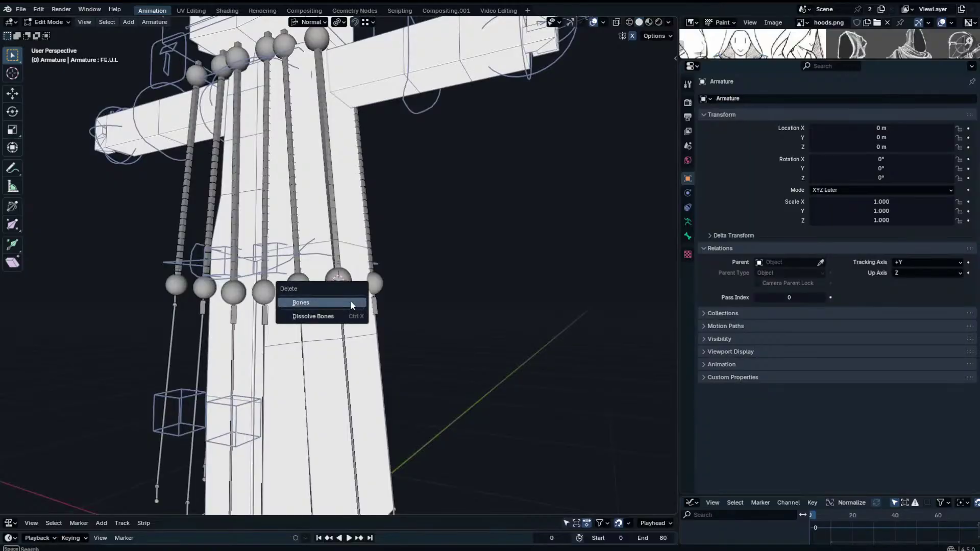
{"action": "left_click", "coordinate": [350, 301]}
Try rotating FE.U.L.004 in front view to test how the bendy bone and cloak bend.
{"action": "left_click", "coordinate": [340, 306]}
{"action": "left_click", "coordinate": [341, 302]}
{"action": "key", "text": "KP_1"}
{"action": "key", "text": "Tab"}
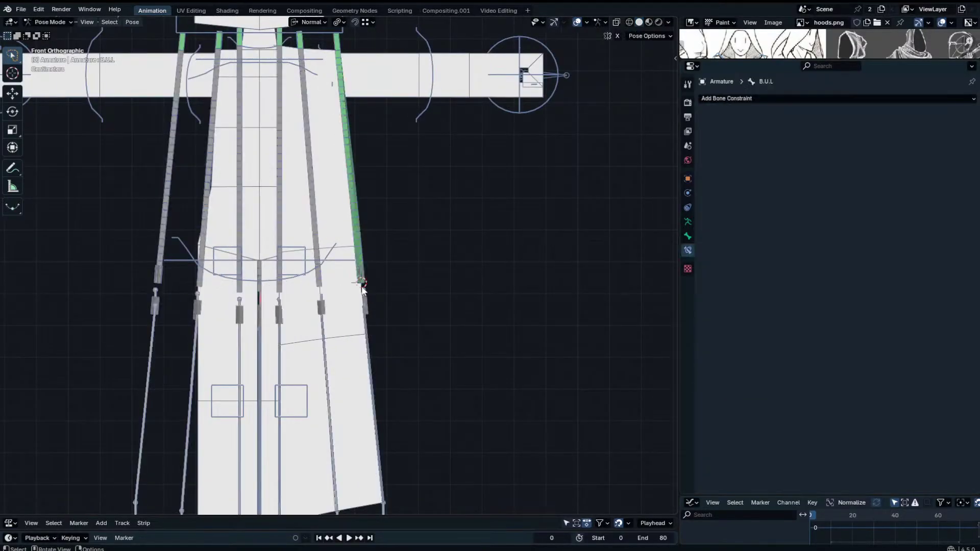
{"action": "left_click", "coordinate": [362, 284]}
{"action": "left_click", "coordinate": [361, 282]}
{"action": "key", "text": "r"}
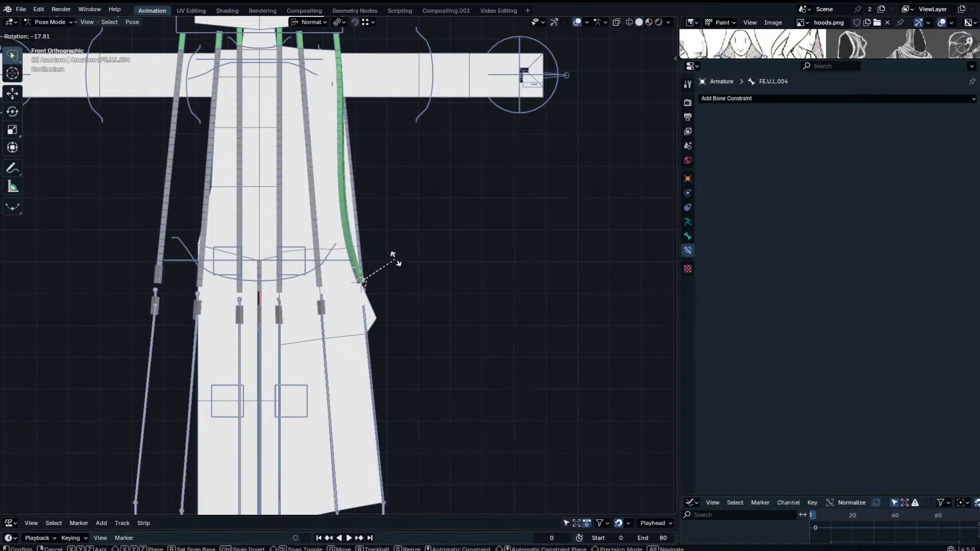
{"action": "key", "text": "Escape"}
Dissolve the two extra horizontal edge loops just below the bendy bones' lower ends on the cloak mesh.
{"action": "key", "text": "ctrl+Tab"}
{"action": "left_click", "coordinate": [345, 358]}
{"action": "key", "text": "Tab"}
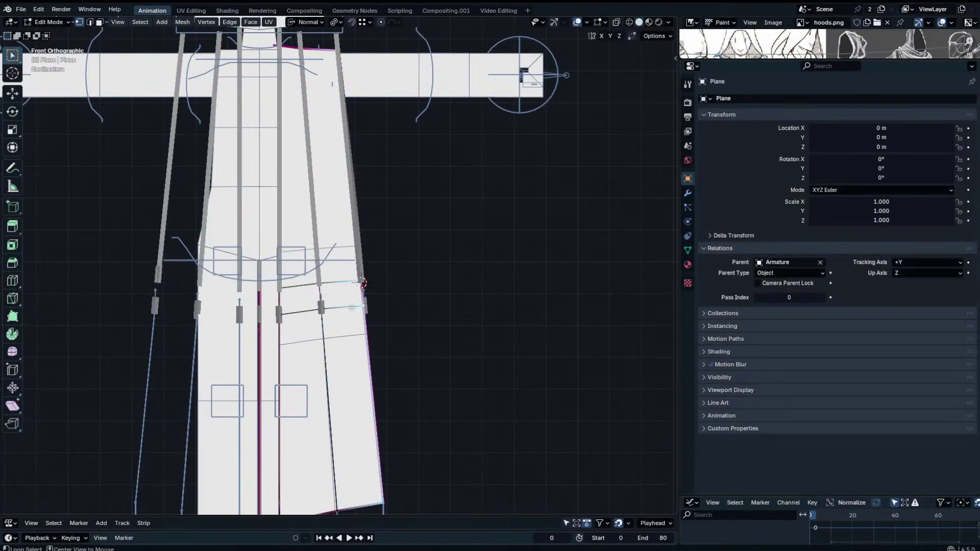
{"action": "key", "text": "x"}
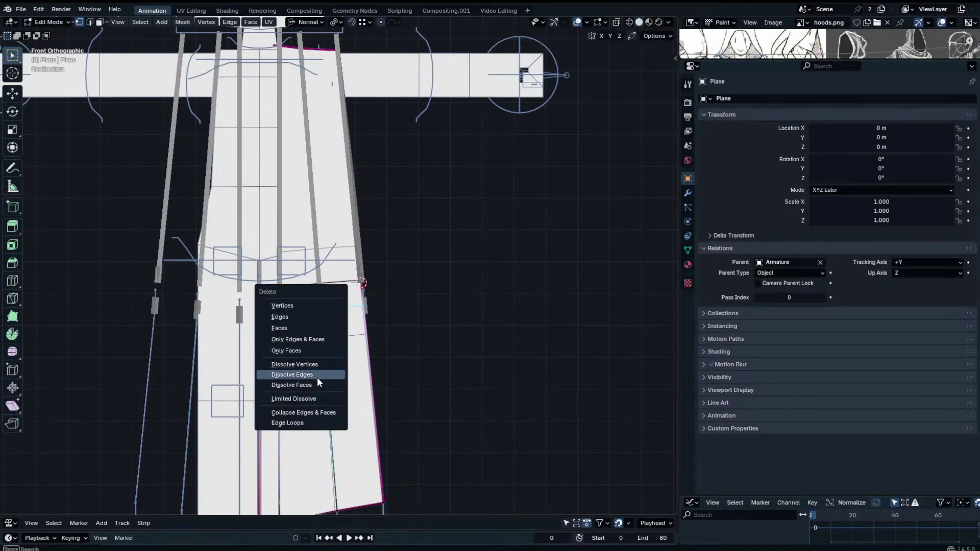
{"action": "left_click", "coordinate": [319, 373]}
{"action": "key", "text": "Tab"}
Snap the upper end of the lower bone FE.U.L.001 to the outer left bendy bone's lower end.
{"action": "left_click", "coordinate": [368, 299]}
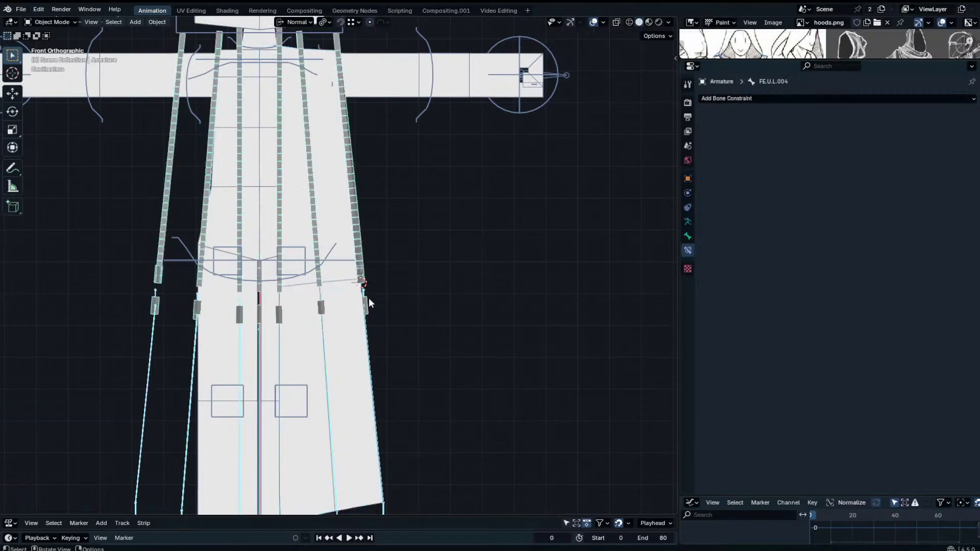
{"action": "key", "text": "Tab"}
{"action": "middle_click_drag", "start_coordinate": [367, 310], "coordinate": [359, 380]}
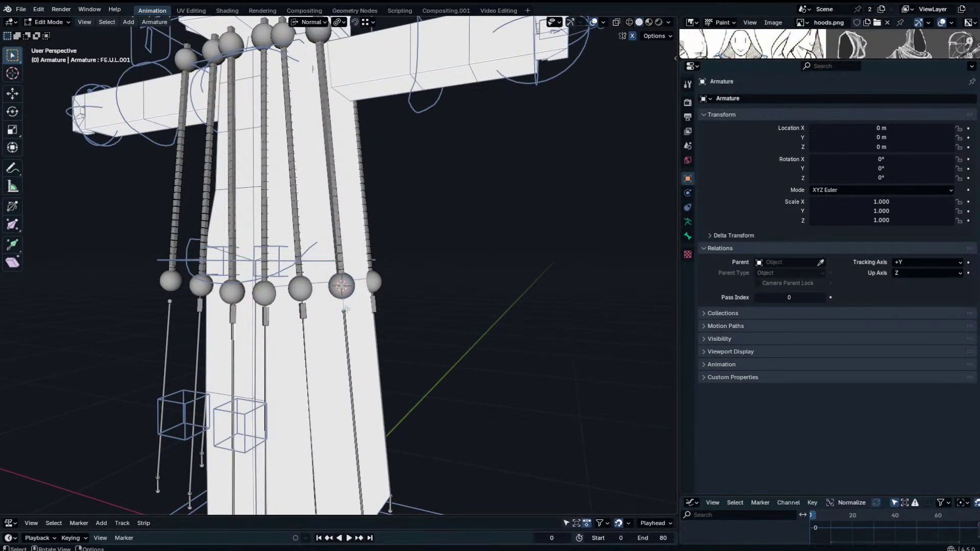
{"action": "key", "text": "shift+s"}
{"action": "left_click", "coordinate": [349, 284]}
Place the 3D cursor at the lower end of the front bendy bone next to the outer left one.
{"action": "left_click", "coordinate": [300, 312]}
{"action": "middle_click_drag", "start_coordinate": [302, 311], "coordinate": [278, 319]}
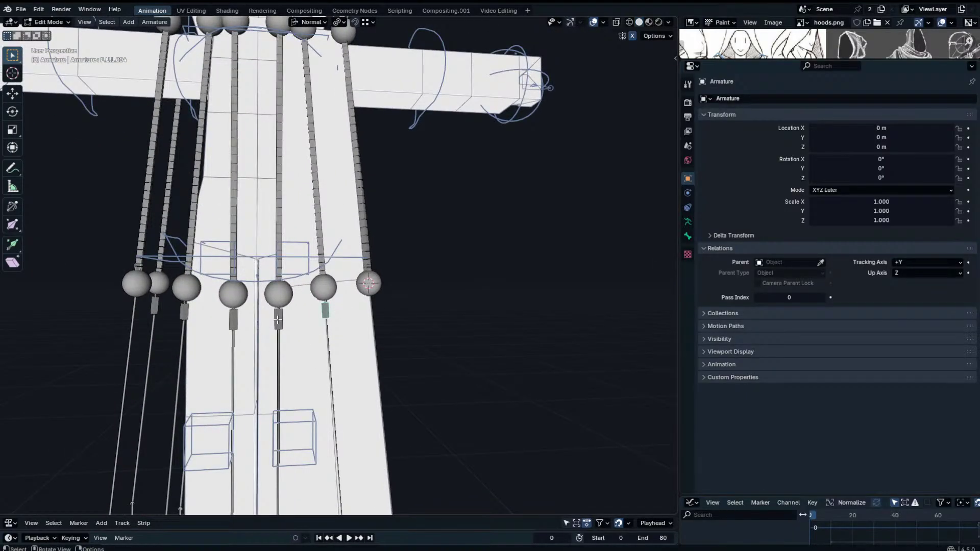
{"action": "left_click", "coordinate": [331, 287]}
{"action": "key", "text": "shift+s"}
{"action": "left_click", "coordinate": [332, 366]}
Try to snap the neighbouring bone F.U.L to the 3D cursor.
{"action": "key", "text": "shift+s"}
{"action": "left_click", "coordinate": [337, 208]}
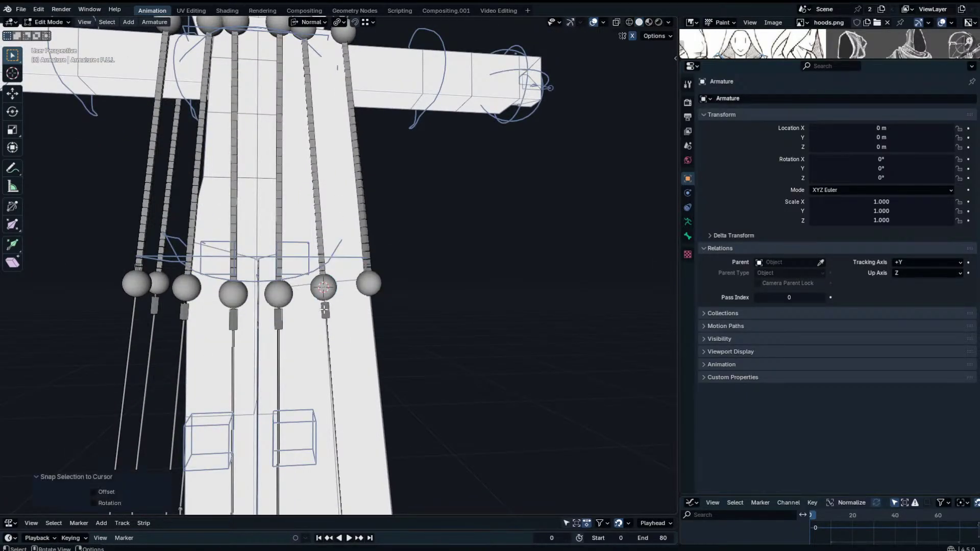
{"action": "key", "text": "ctrl+z"}
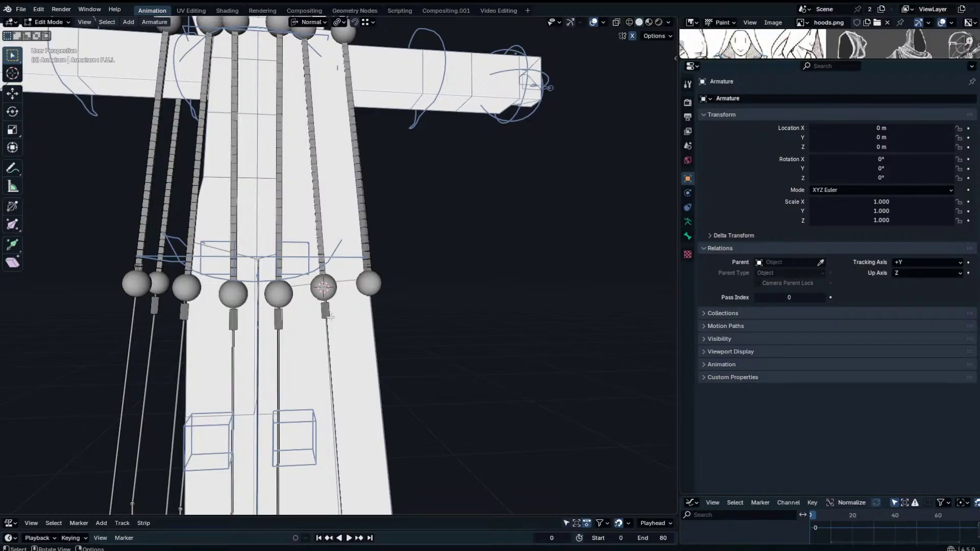
Snap the joint bone F.U.L.004 to the 3D cursor in Edit Mode.
{"action": "key", "text": "Tab"}
{"action": "key", "text": "ctrl+Tab"}
{"action": "scroll", "coordinate": [328, 318], "scroll_direction": "up", "scroll_amount": 1}
{"action": "left_click", "coordinate": [326, 321]}
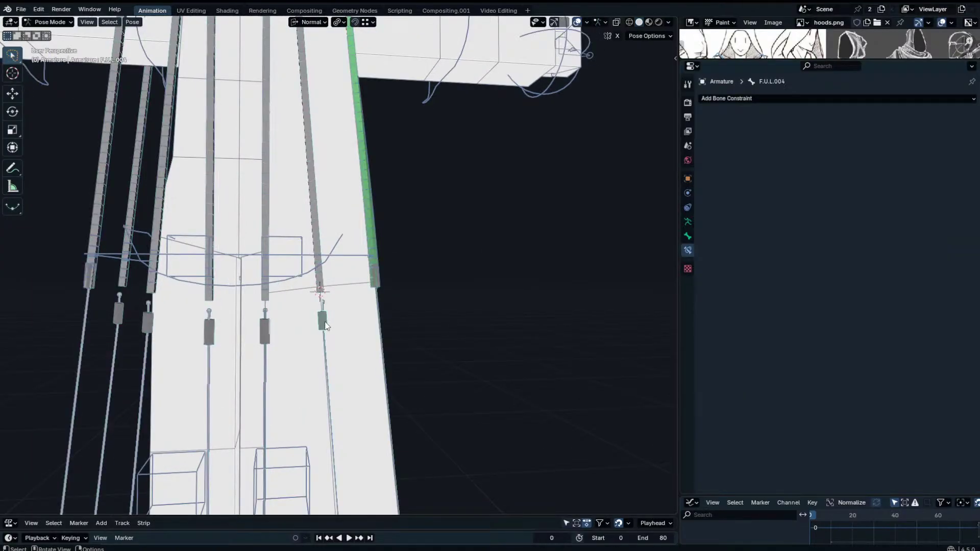
{"action": "key", "text": "Tab"}
{"action": "key", "text": "shift+s"}
{"action": "left_click", "coordinate": [330, 249]}
{"action": "key", "text": "ctrl+Tab"}
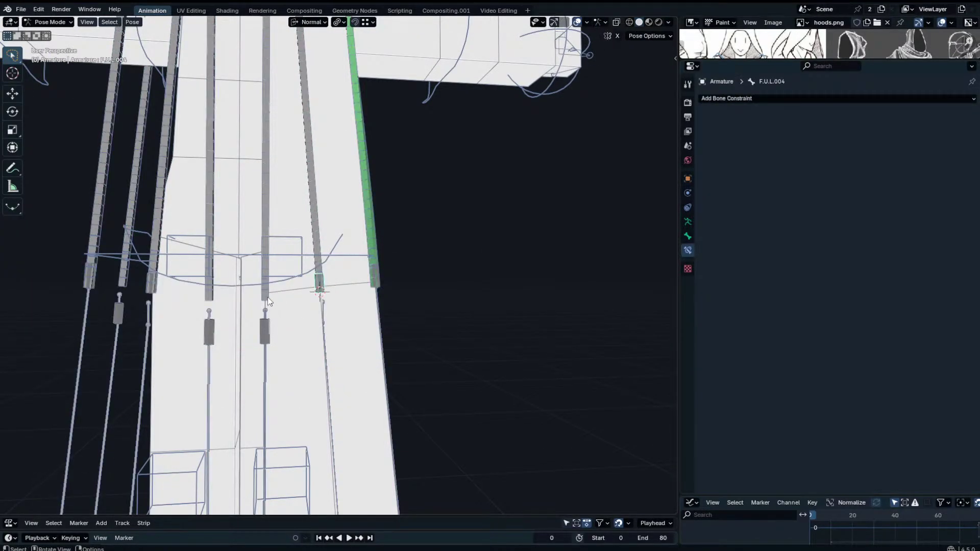
Snap the joint bone FF.U.L.004 to the lower end of the innermost left front bendy bone.
{"action": "left_click", "coordinate": [268, 299]}
{"action": "key", "text": "Tab"}
{"action": "key", "text": "ctrl+Tab"}
{"action": "key", "text": "shift+s"}
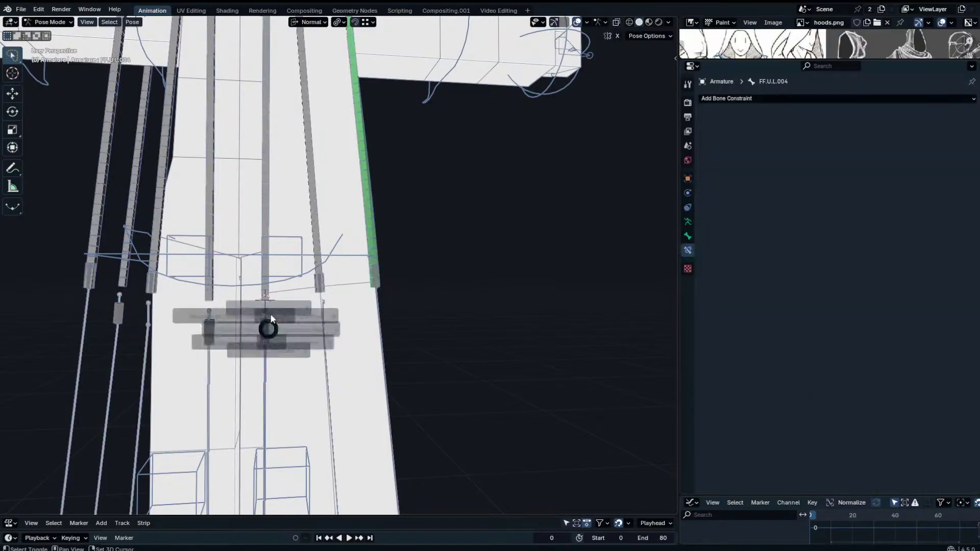
{"action": "left_click", "coordinate": [267, 284]}
{"action": "middle_click_drag", "start_coordinate": [265, 284], "coordinate": [344, 279], "text": "shift"}
{"action": "key", "text": "Tab"}
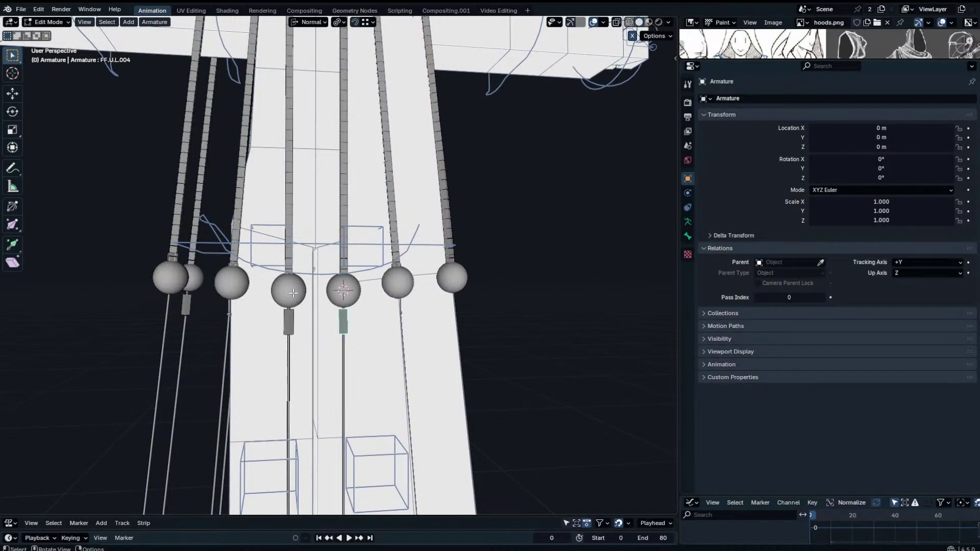
{"action": "key", "text": "ctrl+Tab"}
{"action": "key", "text": "Tab"}
{"action": "key", "text": "shift+s"}
{"action": "left_click", "coordinate": [317, 197]}
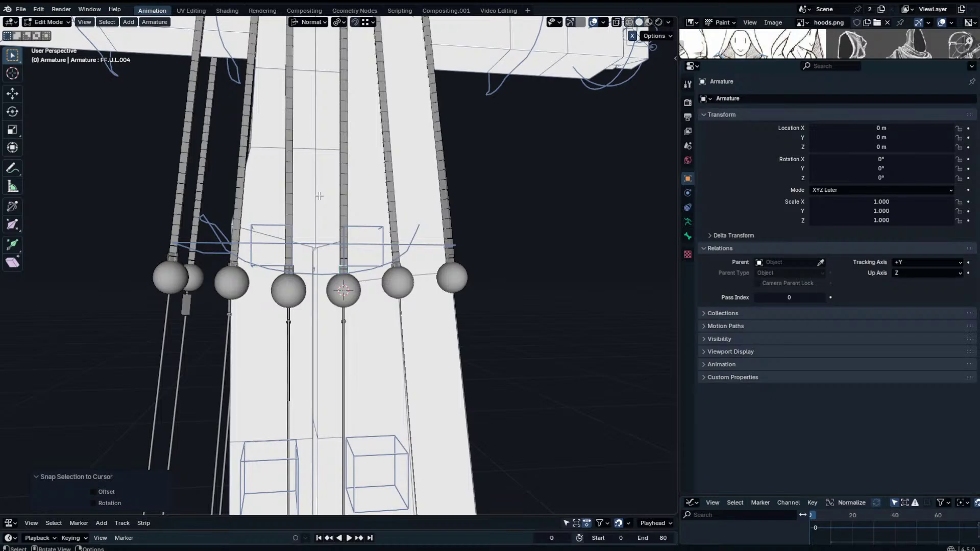
Place the 3D cursor at the lower end of the outer left back bendy bone BE.U.BB.L.
{"action": "scroll", "coordinate": [319, 196], "scroll_direction": "down", "scroll_amount": 4}
{"action": "key", "text": "Tab"}
{"action": "middle_click_drag", "start_coordinate": [492, 278], "coordinate": [381, 281]}
{"action": "scroll", "coordinate": [427, 281], "scroll_direction": "up", "scroll_amount": 3}
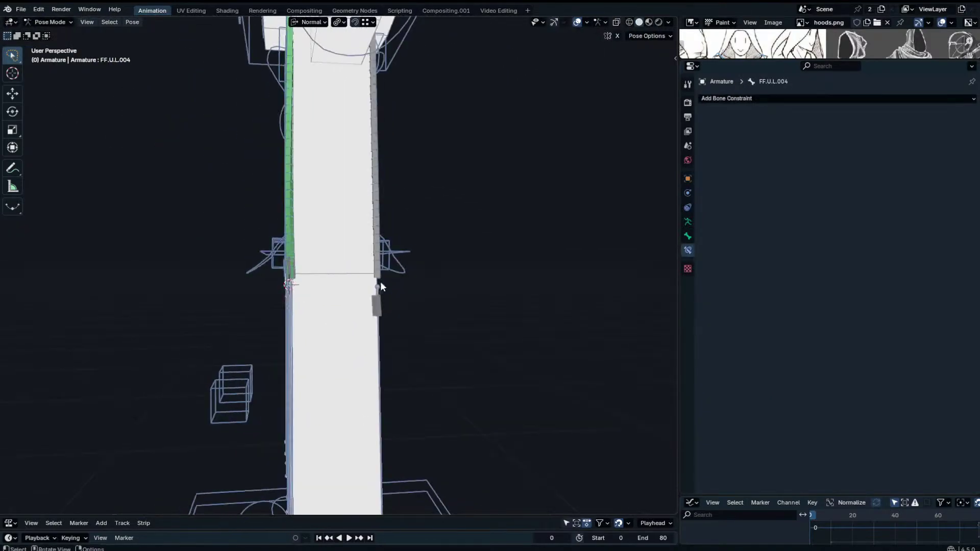
{"action": "left_click", "coordinate": [378, 266]}
{"action": "key", "text": "Tab"}
{"action": "left_click", "coordinate": [379, 280]}
{"action": "left_click", "coordinate": [380, 280]}
{"action": "key", "text": "shift+s"}
{"action": "left_click", "coordinate": [379, 312]}
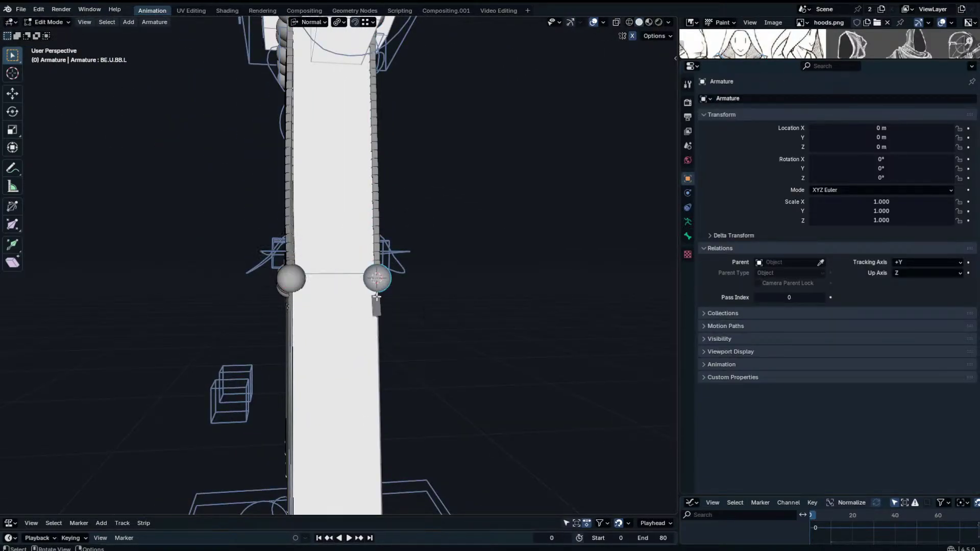
Snap the joint bone BE.U.L.004 to the 3D cursor in Edit Mode and clear its pose location.
{"action": "key", "text": "Tab"}
{"action": "left_click", "coordinate": [378, 310]}
{"action": "key", "text": "shift+s"}
{"action": "left_click", "coordinate": [382, 240]}
{"action": "key", "text": "Tab"}
{"action": "key", "text": "shift+s"}
{"action": "left_click", "coordinate": [393, 130]}
{"action": "key", "text": "Tab"}
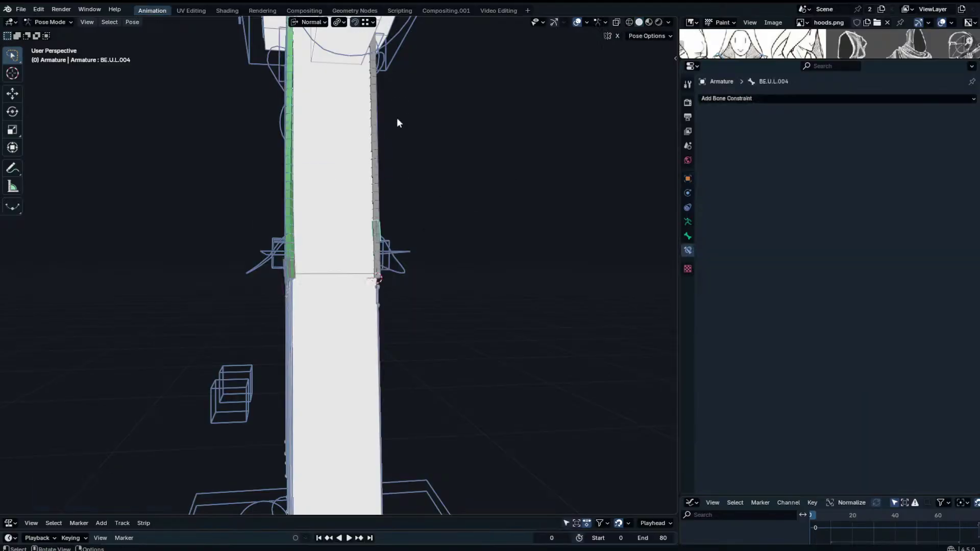
{"action": "key", "text": "alt+g"}
{"action": "middle_click_drag", "start_coordinate": [408, 212], "coordinate": [331, 225]}
{"action": "key", "text": "a"}
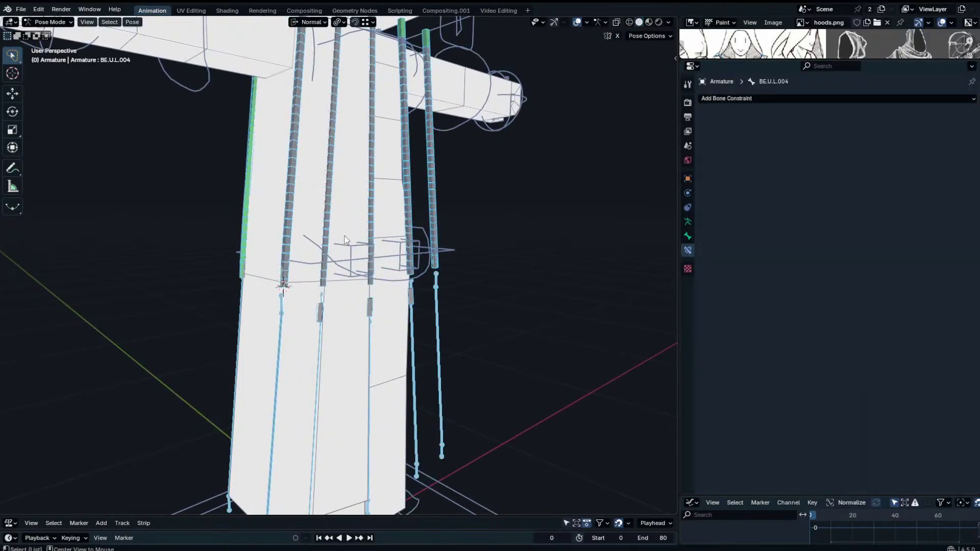
Snap the back joint bone B.U.L.004 to the lower end of its bendy bone.
{"action": "key", "text": "Tab"}
{"action": "left_click", "coordinate": [323, 291]}
{"action": "key", "text": "shift+s"}
{"action": "left_click", "coordinate": [324, 349]}
{"action": "left_click", "coordinate": [320, 313]}
{"action": "key", "text": "shift+s"}
{"action": "left_click", "coordinate": [321, 255]}
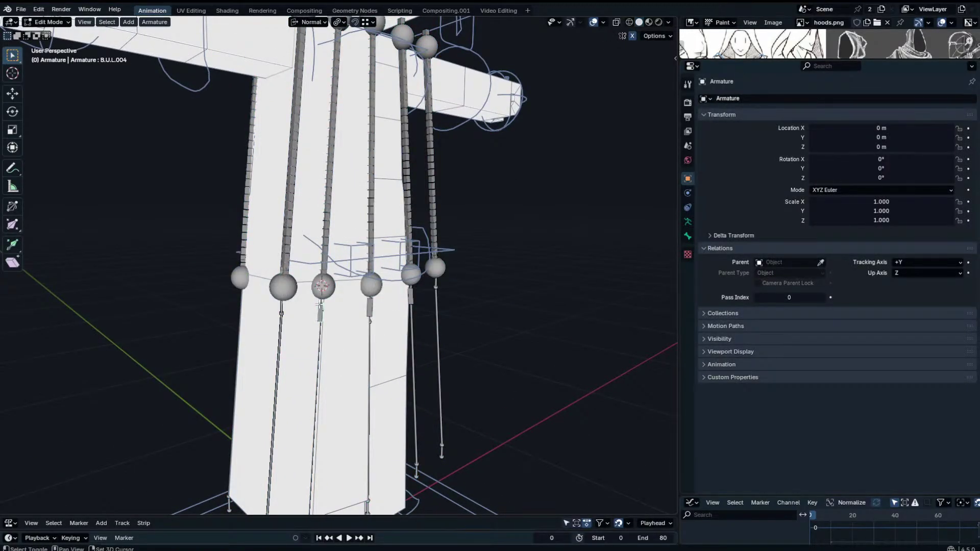
Snap the back center joint bone BCU.004 to the lower end of the center bendy bone.
{"action": "left_click", "coordinate": [374, 295]}
{"action": "key", "text": "shift+s"}
{"action": "left_click", "coordinate": [361, 325]}
{"action": "left_click", "coordinate": [366, 309]}
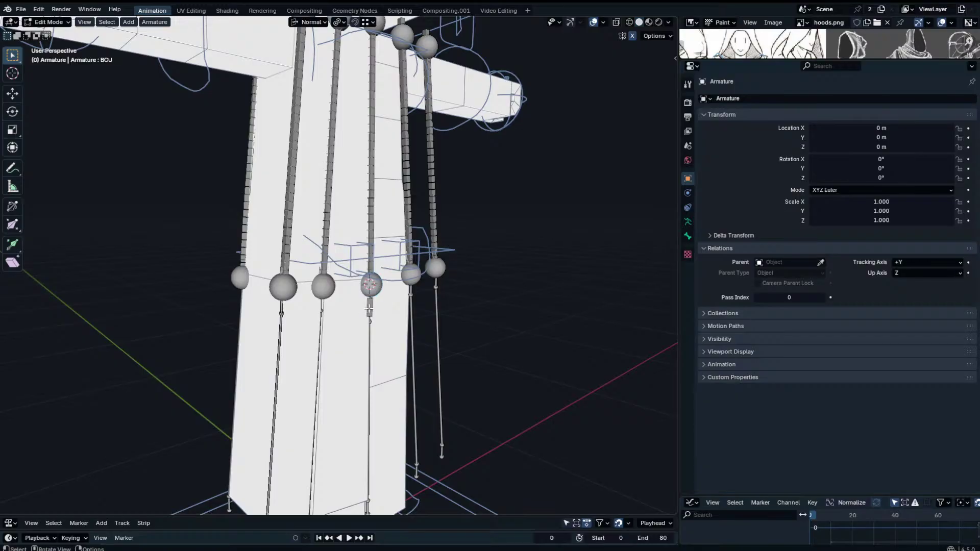
{"action": "left_click", "coordinate": [369, 310]}
{"action": "left_click", "coordinate": [369, 307]}
{"action": "left_click", "coordinate": [369, 307]}
{"action": "left_click", "coordinate": [369, 307]}
{"action": "left_click", "coordinate": [369, 307]}
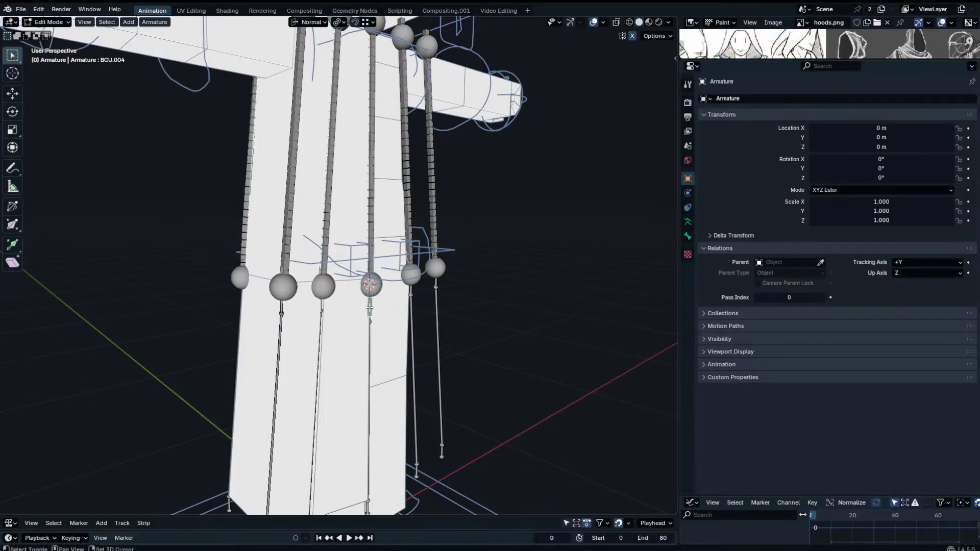
{"action": "key", "text": "shift+s"}
{"action": "left_click", "coordinate": [360, 270]}
Delete the connecting bones just below the front left joints in Edit Mode.
{"action": "key", "text": "Tab"}
{"action": "scroll", "coordinate": [343, 270], "scroll_direction": "down", "scroll_amount": 3}
{"action": "middle_click_drag", "start_coordinate": [343, 269], "coordinate": [462, 265]}
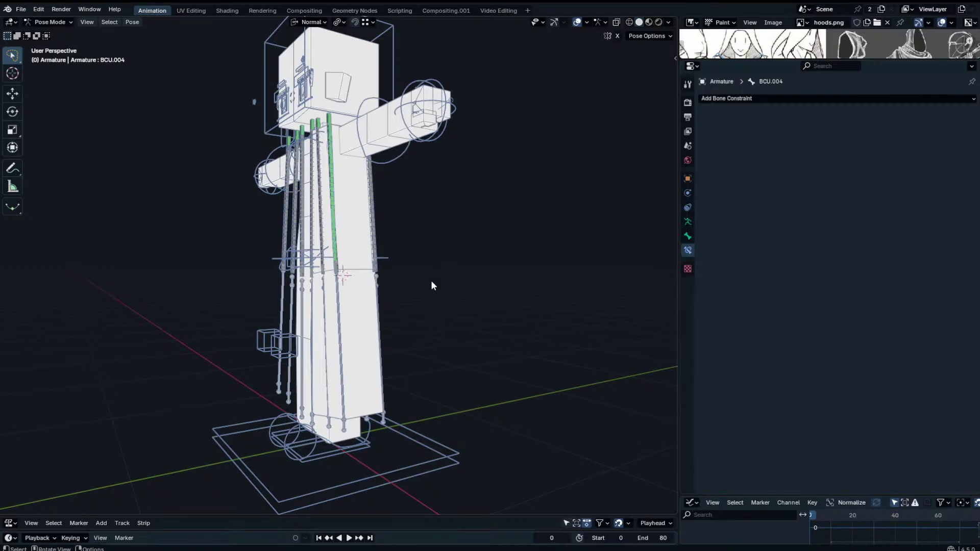
{"action": "middle_click_drag", "start_coordinate": [425, 291], "coordinate": [460, 295]}
{"action": "scroll", "coordinate": [460, 295], "scroll_direction": "up", "scroll_amount": 1}
{"action": "key", "text": "Tab"}
{"action": "scroll", "coordinate": [452, 295], "scroll_direction": "up", "scroll_amount": 3}
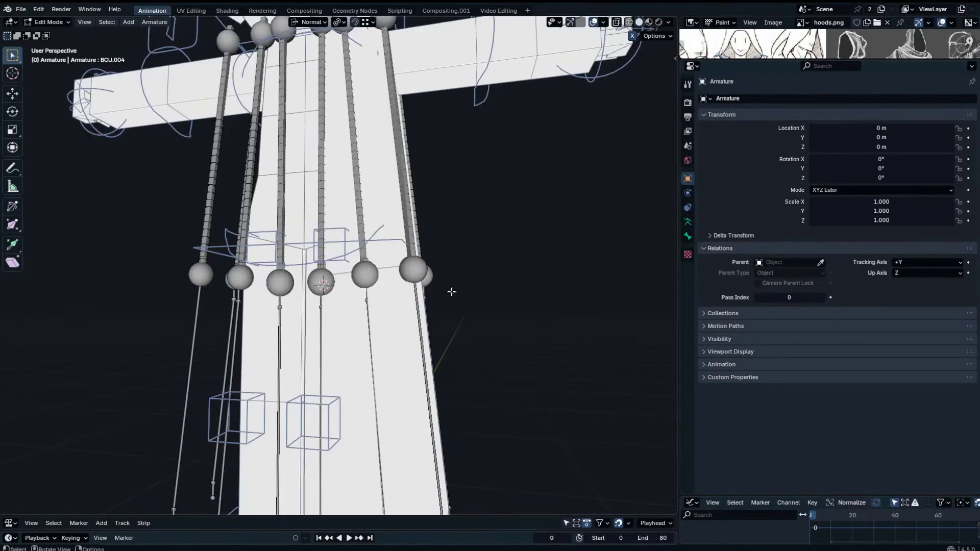
{"action": "key", "text": "Tab"}
{"action": "left_click", "coordinate": [365, 300]}
{"action": "middle_click_drag", "start_coordinate": [312, 306], "coordinate": [284, 303]}
{"action": "left_click", "coordinate": [350, 296], "text": "shift"}
{"action": "key", "text": "Tab"}
{"action": "key", "text": "ctrl+p"}
{"action": "left_click", "coordinate": [323, 304]}
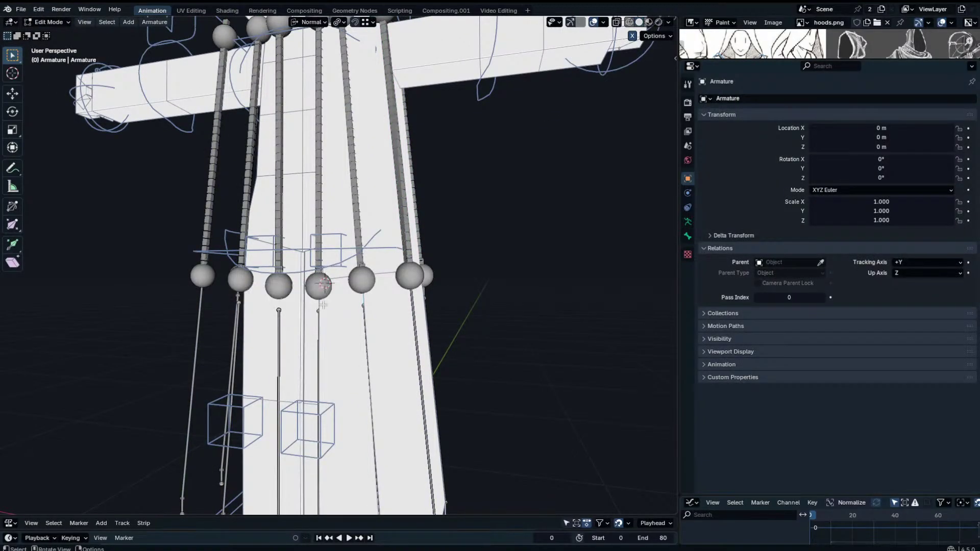
Delete the back connecting bones beneath the joints, including the outer BE.U.L and the center BCU.
{"action": "key", "text": "Tab"}
{"action": "middle_click_drag", "start_coordinate": [411, 303], "coordinate": [368, 264]}
{"action": "left_click", "coordinate": [336, 289]}
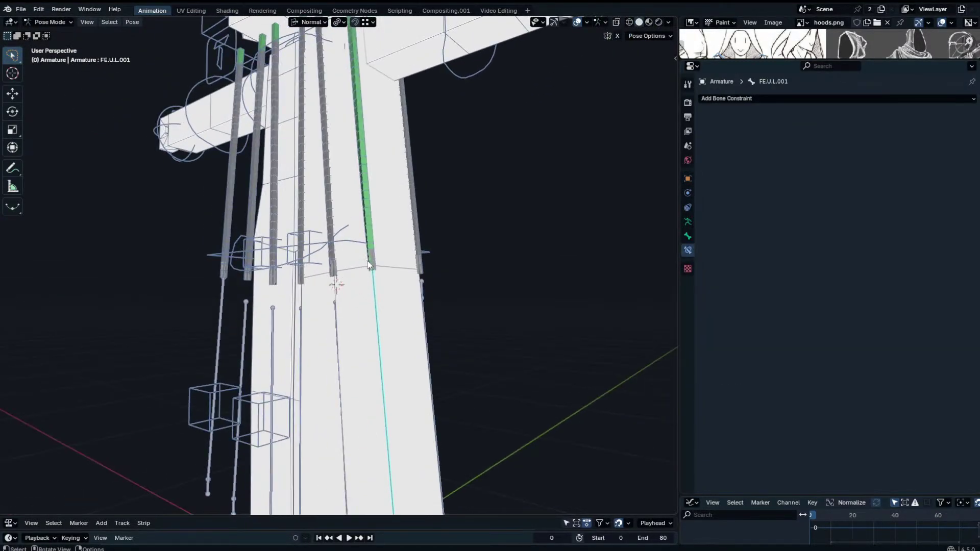
{"action": "key", "text": "Tab"}
{"action": "middle_click_drag", "start_coordinate": [427, 290], "coordinate": [327, 306]}
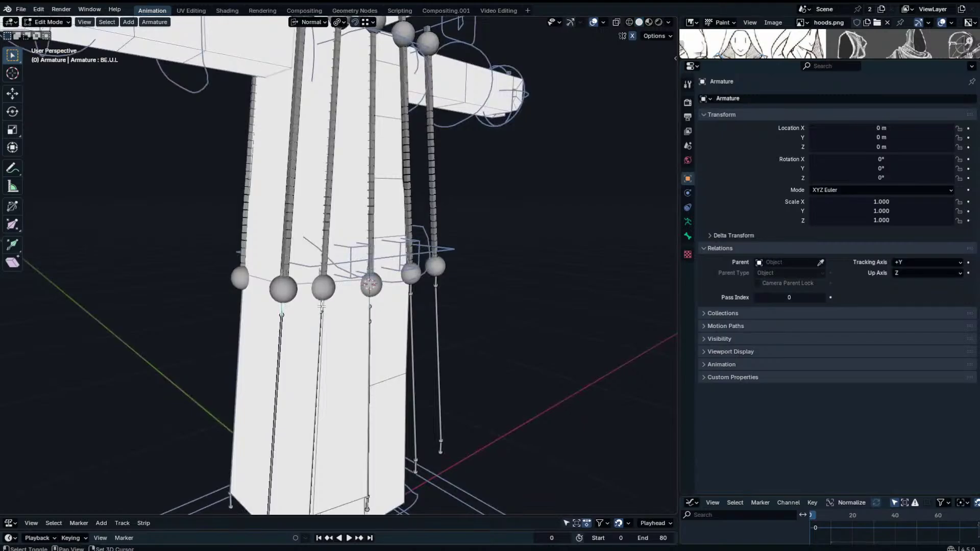
{"action": "left_click", "coordinate": [356, 307]}
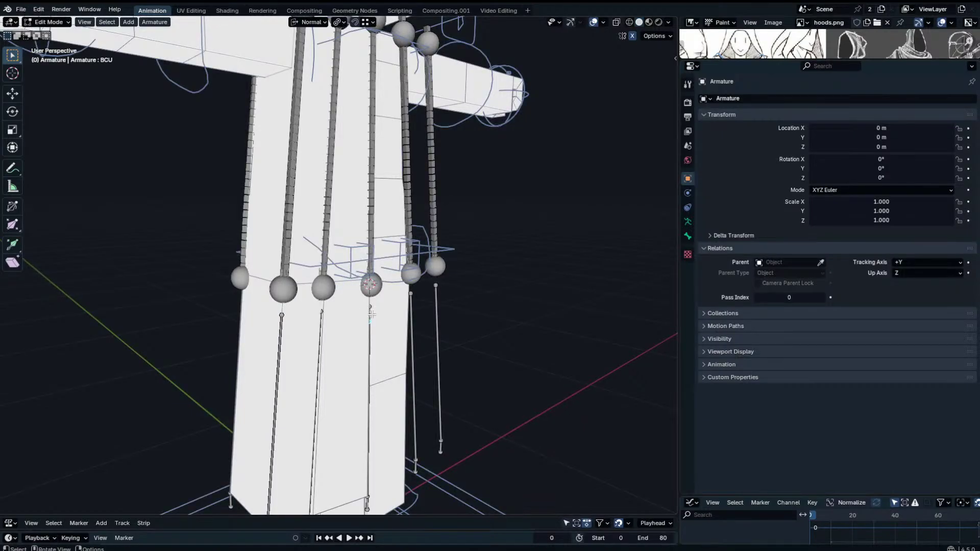
{"action": "left_click", "coordinate": [370, 315]}
{"action": "left_click", "coordinate": [370, 315]}
{"action": "left_click", "coordinate": [370, 316]}
{"action": "key", "text": "x"}
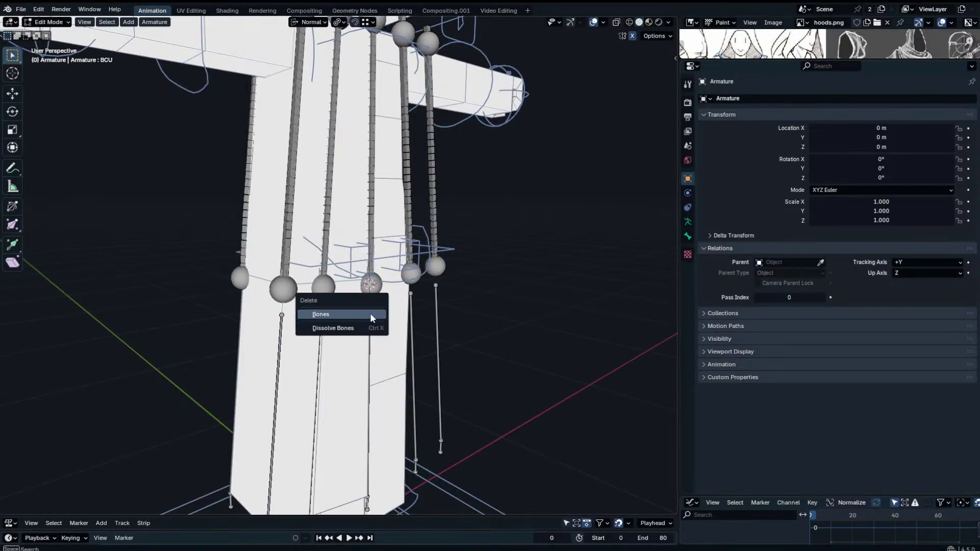
{"action": "left_click", "coordinate": [372, 318]}
Try moving and rotating the lower back center bone BCU.001 in Pose Mode.
{"action": "middle_click_drag", "start_coordinate": [371, 318], "coordinate": [356, 297]}
{"action": "key", "text": "Tab"}
{"action": "left_click", "coordinate": [369, 316]}
{"action": "key", "text": "g"}
{"action": "right_click", "coordinate": [436, 306]}
{"action": "scroll", "coordinate": [434, 295], "scroll_direction": "down", "scroll_amount": 3}
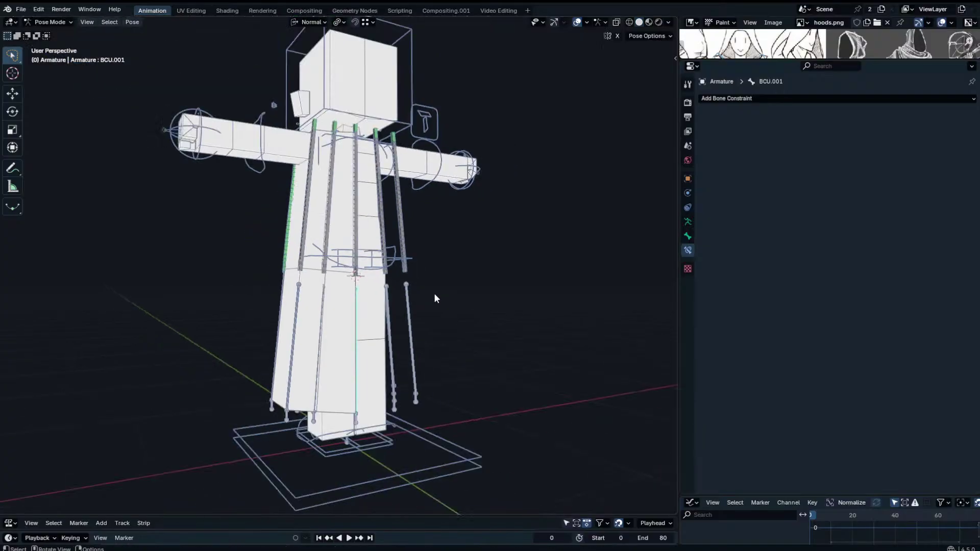
{"action": "key", "text": "r"}
{"action": "right_click", "coordinate": [398, 214]}
Snap the upper end of the lower front bone F.U.L.001 to the joint F.U.L.004 using the 3D cursor.
{"action": "middle_click_drag", "start_coordinate": [384, 259], "coordinate": [394, 279]}
{"action": "scroll", "coordinate": [395, 279], "scroll_direction": "up", "scroll_amount": 3}
{"action": "left_click", "coordinate": [335, 280]}
{"action": "key", "text": "Tab"}
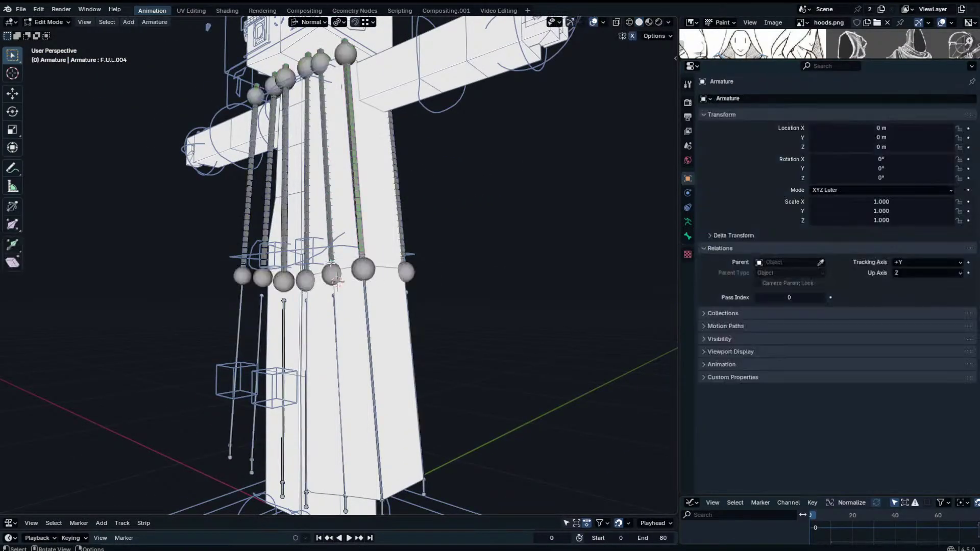
{"action": "left_click", "coordinate": [333, 274]}
{"action": "left_click", "coordinate": [335, 295]}
{"action": "key", "text": "shift+s"}
{"action": "middle_click_drag", "start_coordinate": [337, 203], "coordinate": [369, 197]}
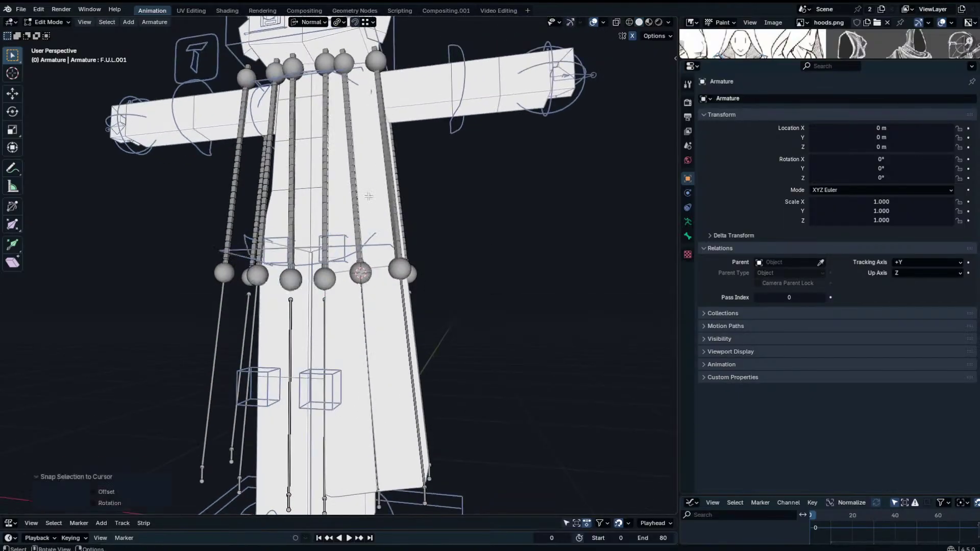
Snap the upper end of the innermost lower front bone to the joint at its bendy bone's end.
{"action": "left_click", "coordinate": [326, 282]}
{"action": "key", "text": "shift+s"}
{"action": "left_click", "coordinate": [323, 299]}
{"action": "key", "text": "shift+s"}
Snap the upper end of the outer lower back bone BE.U.L.001 to its joint.
{"action": "middle_click_drag", "start_coordinate": [472, 289], "coordinate": [393, 299]}
{"action": "left_click", "coordinate": [390, 283]}
{"action": "key", "text": "shift+s"}
{"action": "middle_click_drag", "start_coordinate": [387, 208], "coordinate": [288, 187]}
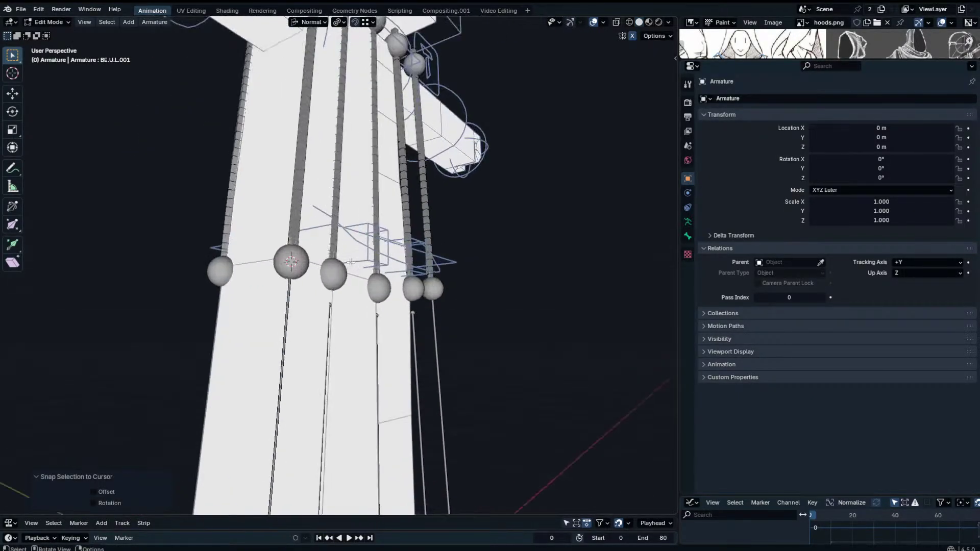
Snap the upper ends of the inner lower back bone and the center bone BCU.001 to their joints.
{"action": "left_click", "coordinate": [339, 277]}
{"action": "key", "text": "shift+s"}
{"action": "left_click", "coordinate": [336, 336]}
{"action": "left_click", "coordinate": [328, 303]}
{"action": "key", "text": "shift+s"}
{"action": "left_click", "coordinate": [339, 243]}
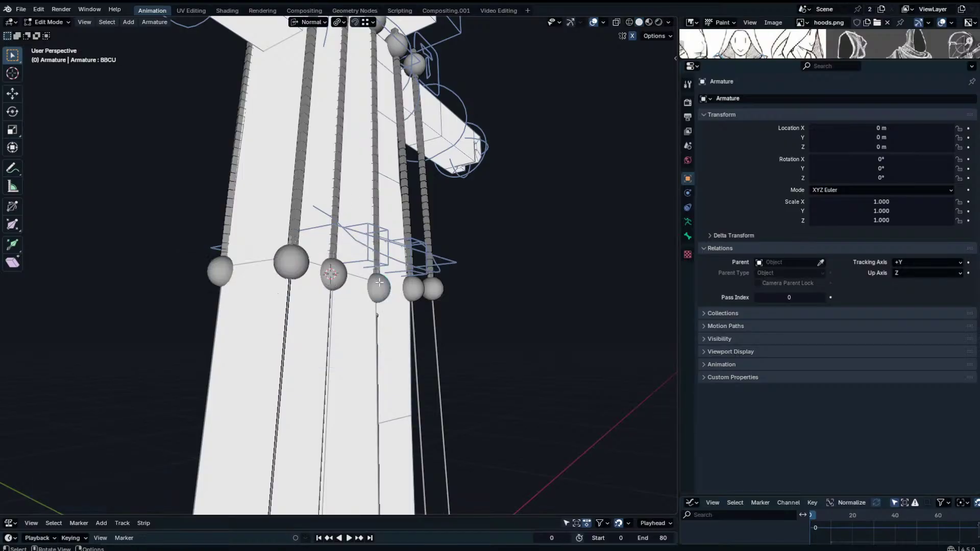
{"action": "middle_click_drag", "start_coordinate": [396, 203], "coordinate": [438, 255]}
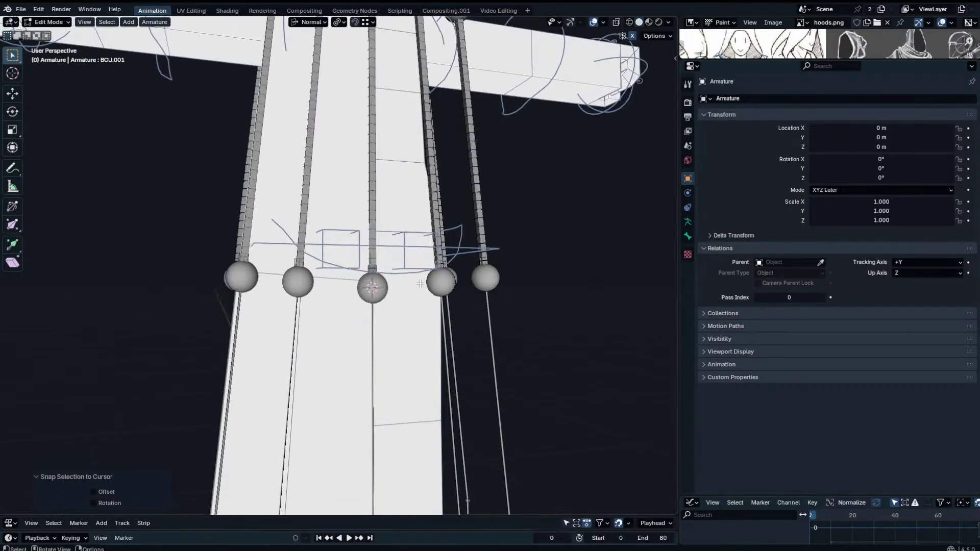
Try rotating the outer front joint FE.U.L.004 in Pose Mode from the perspective and front views.
{"action": "key", "text": "Tab"}
{"action": "scroll", "coordinate": [415, 290], "scroll_direction": "down", "scroll_amount": 6}
{"action": "middle_click_drag", "start_coordinate": [414, 291], "coordinate": [431, 257]}
{"action": "left_click", "coordinate": [348, 293]}
{"action": "left_click", "coordinate": [384, 271]}
{"action": "key", "text": "r"}
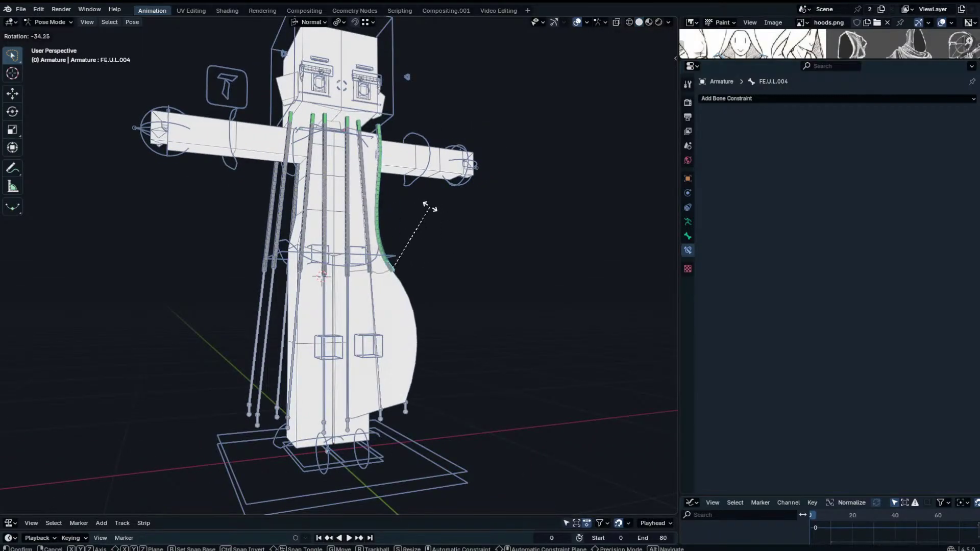
{"action": "key", "text": "Escape"}
{"action": "key", "text": "KP_1"}
{"action": "key", "text": "r"}
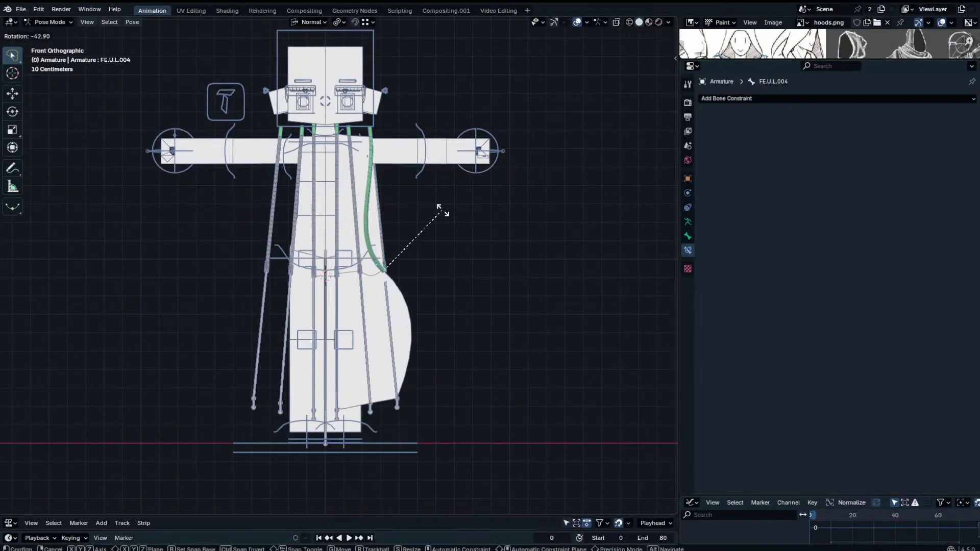
{"action": "key", "text": "Escape"}
Try rotating the outer front tip bone FE.L to test the cloak's lower corner.
{"action": "left_click", "coordinate": [406, 402]}
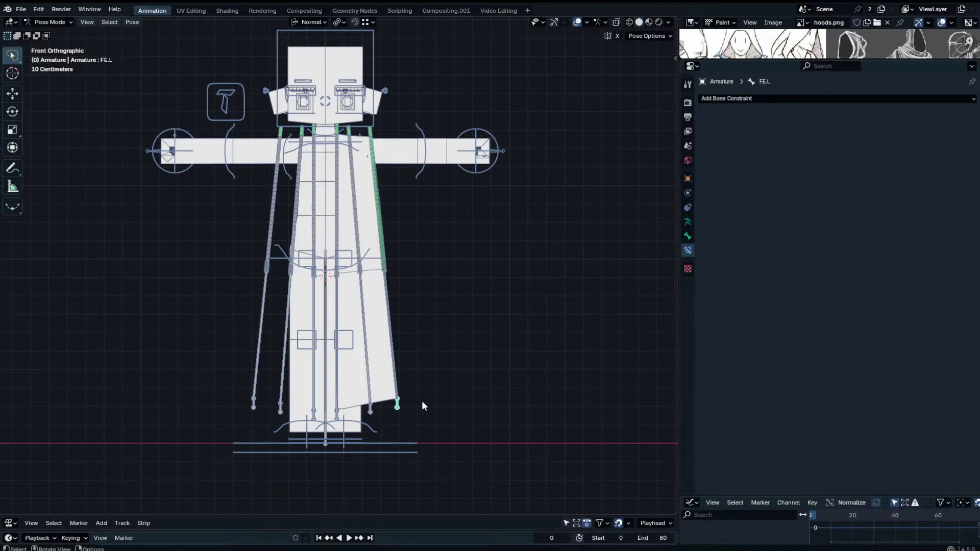
{"action": "key", "text": "r"}
{"action": "key", "text": "Escape"}
{"action": "key", "text": "r"}
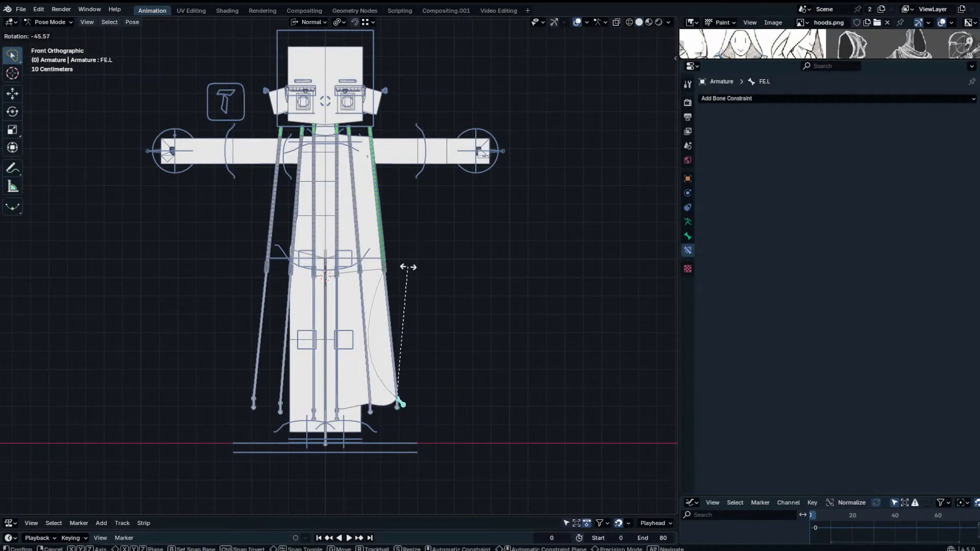
{"action": "right_click", "coordinate": [450, 407]}
Select the bottom-edge vertices of the cloak plane in Edit Mode with X-ray enabled, and return to Object Mode.
{"action": "middle_click_drag", "start_coordinate": [446, 328], "coordinate": [487, 313], "text": "shift"}
{"action": "scroll", "coordinate": [487, 313], "scroll_direction": "up", "scroll_amount": 1}
{"action": "key", "text": "ctrl+Tab"}
{"action": "left_click", "coordinate": [407, 374]}
{"action": "key", "text": "Tab"}
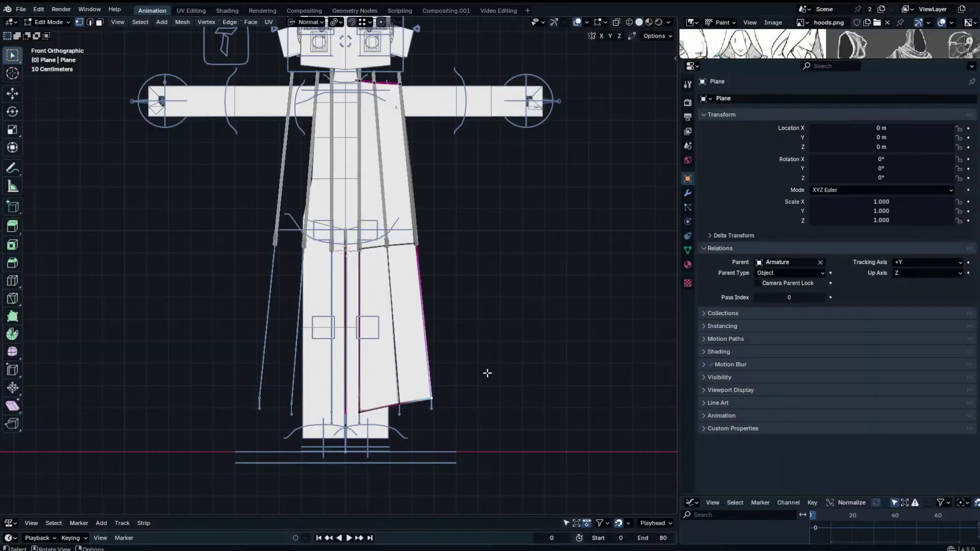
{"action": "key", "text": "alt+z"}
{"action": "key", "text": "b"}
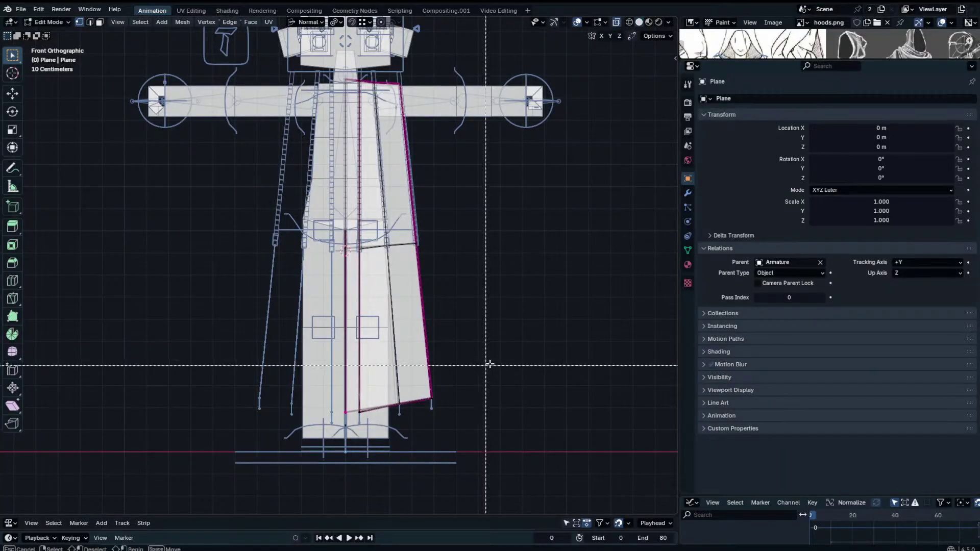
{"action": "left_click_drag", "start_coordinate": [487, 365], "coordinate": [300, 483]}
{"action": "key", "text": "n"}
{"action": "key", "text": "n"}
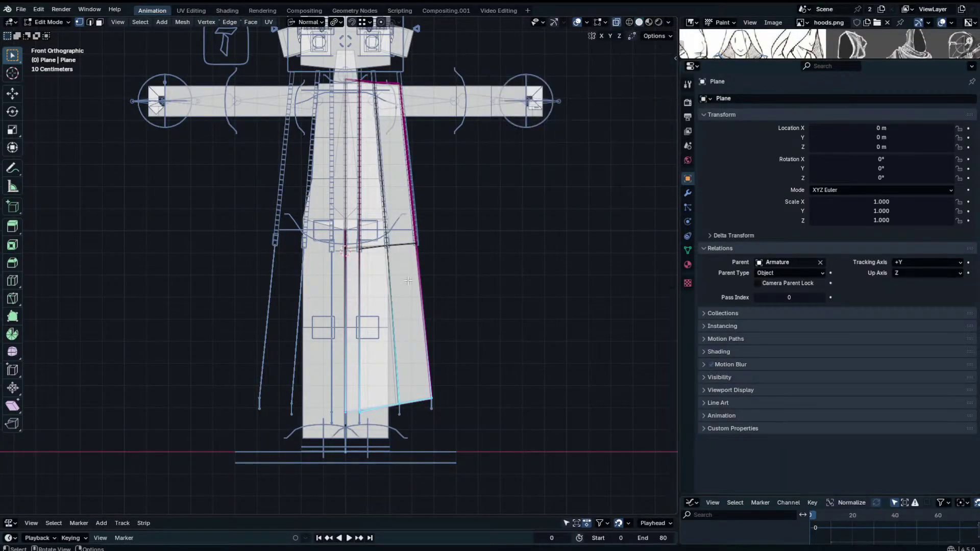
{"action": "key", "text": "Tab"}
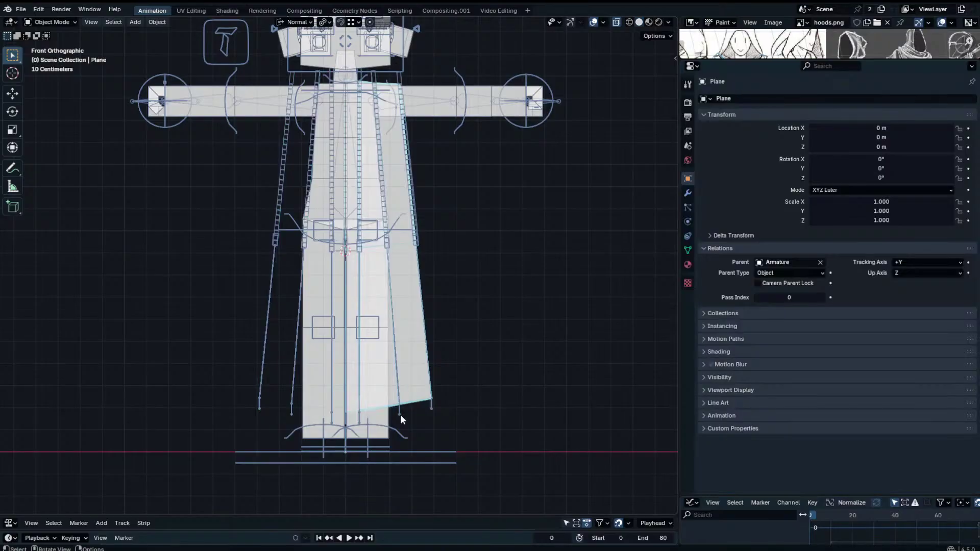
Try moving the front tip bone F.L in Pose Mode to check the cloak's hem.
{"action": "left_click", "coordinate": [400, 415]}
{"action": "key", "text": "ctrl+Tab"}
{"action": "left_click", "coordinate": [399, 415]}
{"action": "key", "text": "g"}
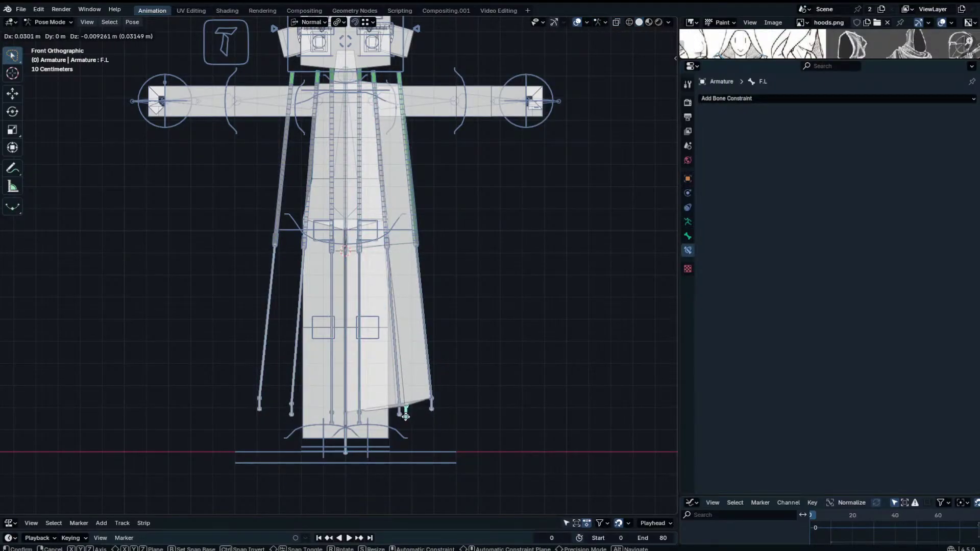
{"action": "left_click", "coordinate": [401, 395]}
{"action": "key", "text": "KP_5"}
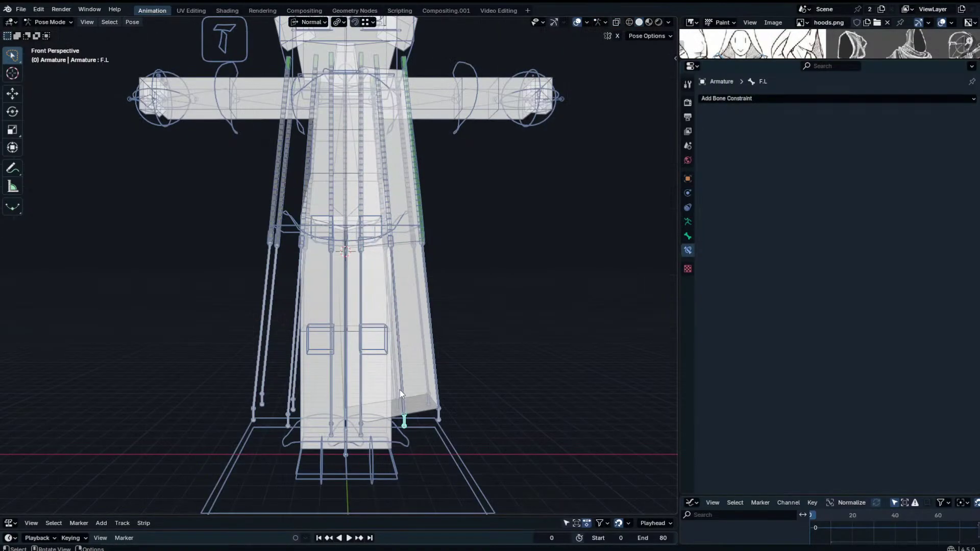
Try moving the lower front bone F.U.L.001.
{"action": "left_click", "coordinate": [400, 390]}
{"action": "left_click", "coordinate": [403, 385]}
{"action": "key", "text": "g"}
{"action": "right_click", "coordinate": [400, 361]}
{"action": "middle_click_drag", "start_coordinate": [399, 359], "coordinate": [400, 360]}
{"action": "key", "text": "KP_1"}
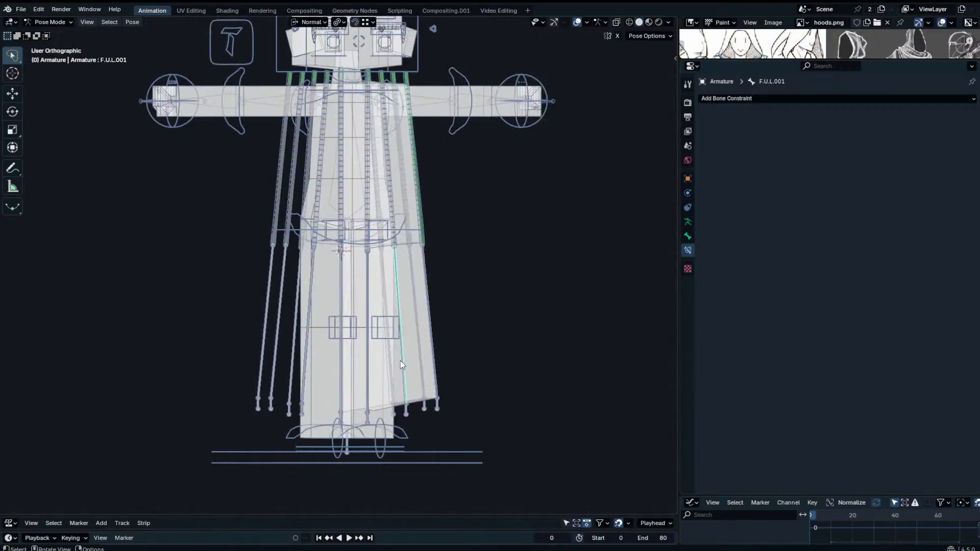
{"action": "key", "text": "b"}
{"action": "left_click_drag", "start_coordinate": [463, 311], "coordinate": [159, 339]}
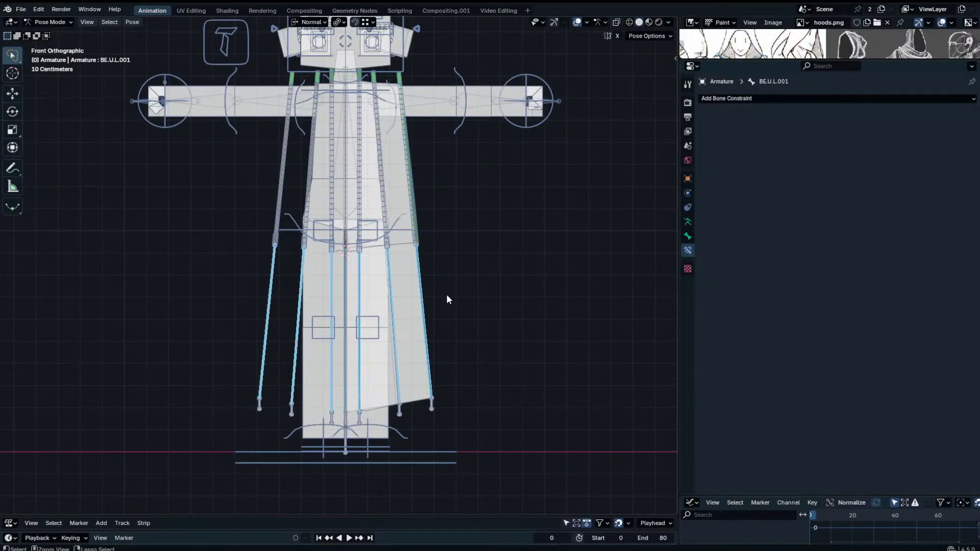
{"action": "key", "text": "ctrl+F2"}
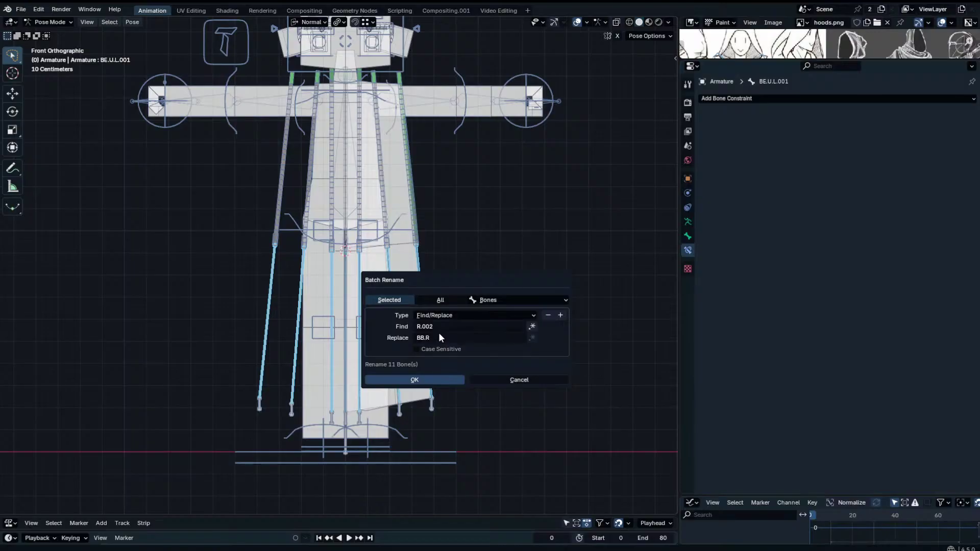
{"action": "key", "text": "Escape"}
{"action": "left_click", "coordinate": [433, 327]}
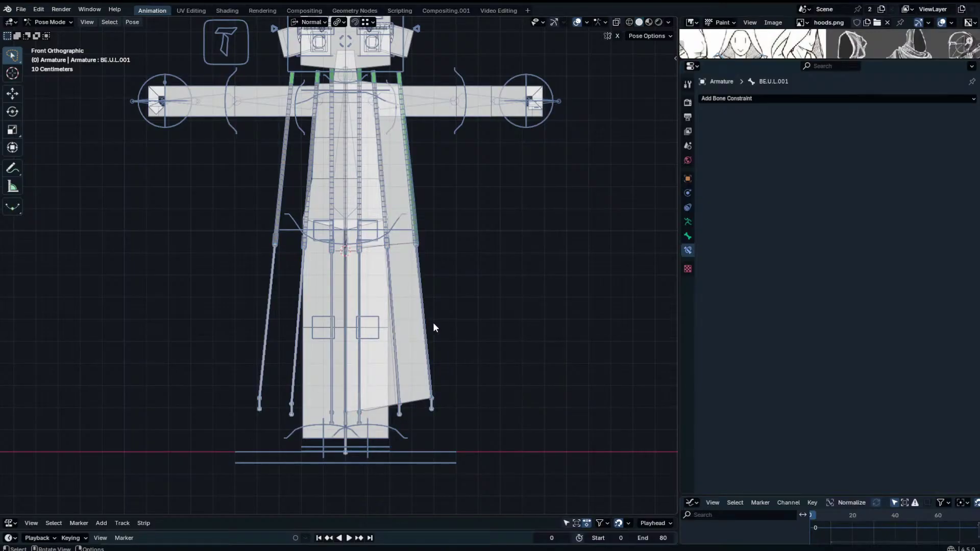
Select all the lower cloak bones and batch rename them, replacing R.001 with BB.R.
{"action": "mouse_move", "coordinate": [482, 305]}
{"action": "right_mouse_down", "text": "ctrl"}
{"action": "mouse_move", "coordinate": [410, 327]}
{"action": "mouse_move", "coordinate": [247, 334]}
{"action": "right_mouse_up", "text": "ctrl"}
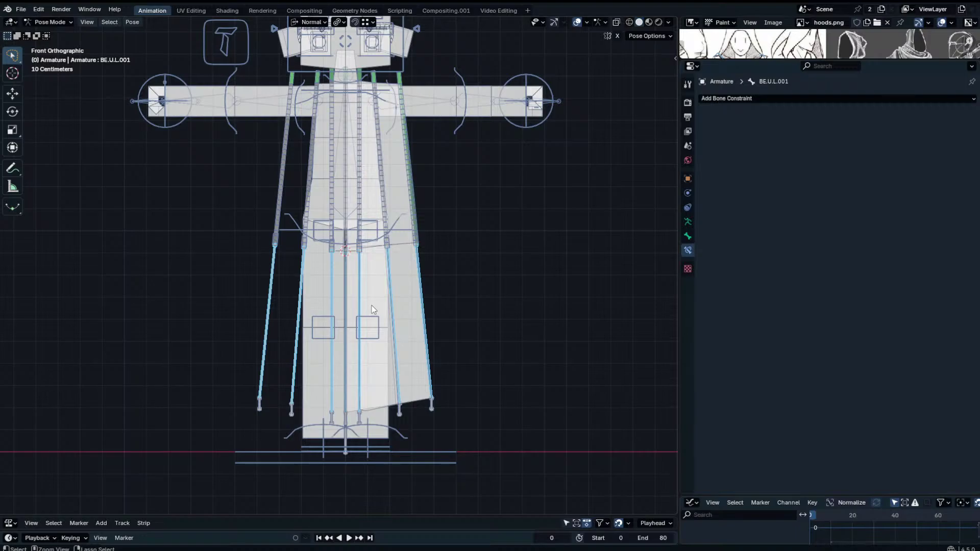
{"action": "key", "text": "ctrl+F2"}
{"action": "left_click", "coordinate": [381, 336]}
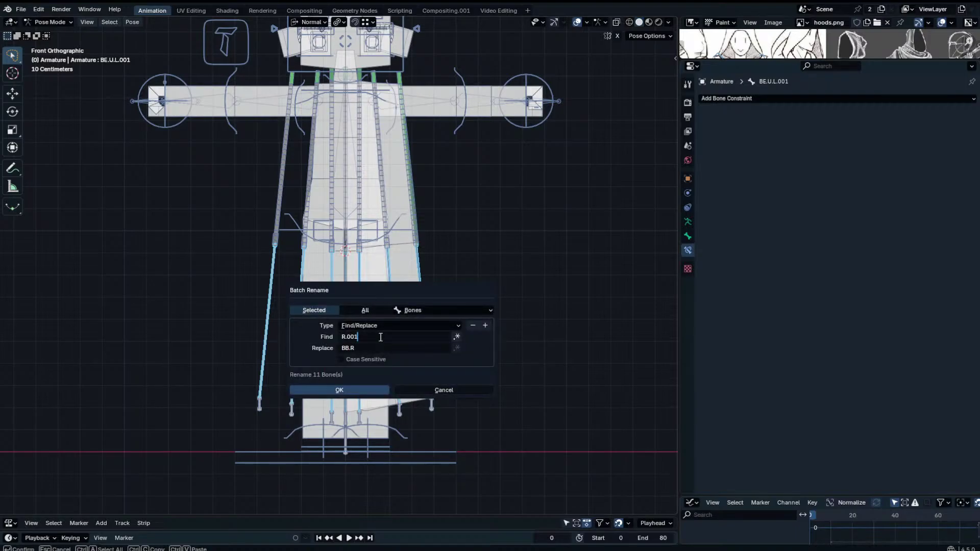
{"action": "key", "text": "Return"}
{"action": "left_click", "coordinate": [366, 391]}
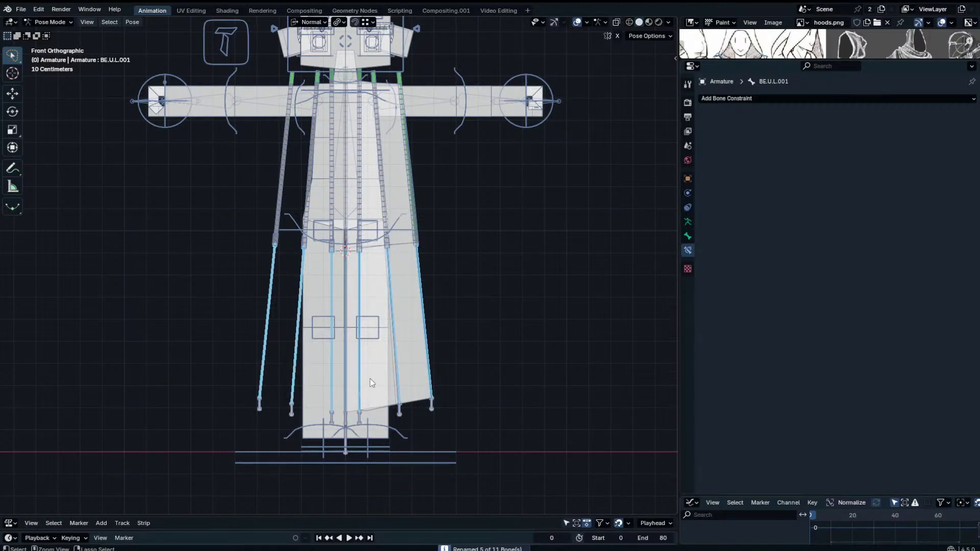
Batch rename the selected lower cloak bones, replacing L.001 with BB.L.
{"action": "key", "text": "ctrl+F2"}
{"action": "left_click", "coordinate": [351, 407]}
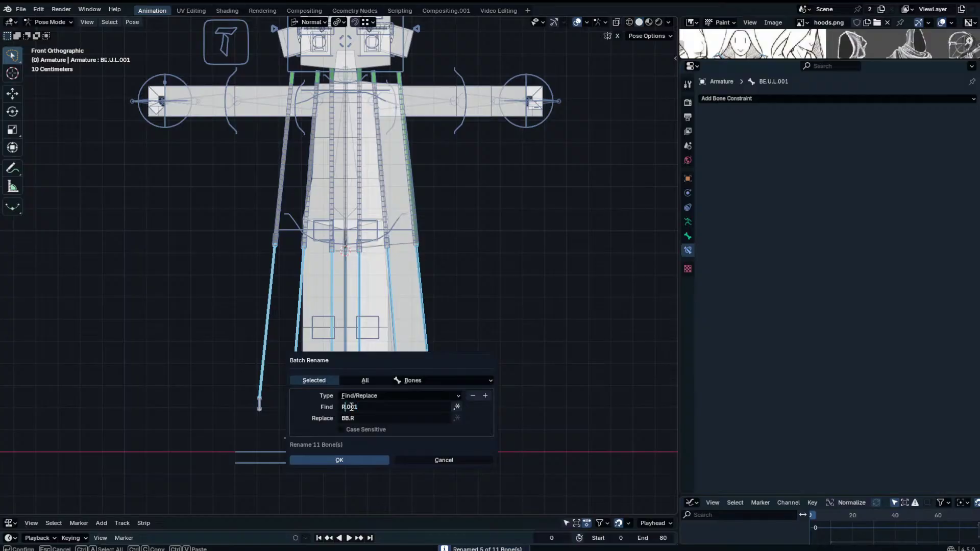
{"action": "key", "text": "BackSpace"}
{"action": "type", "text": "L"}
{"action": "key", "text": "Return"}
{"action": "left_click", "coordinate": [369, 418]}
{"action": "key", "text": "BackSpace"}
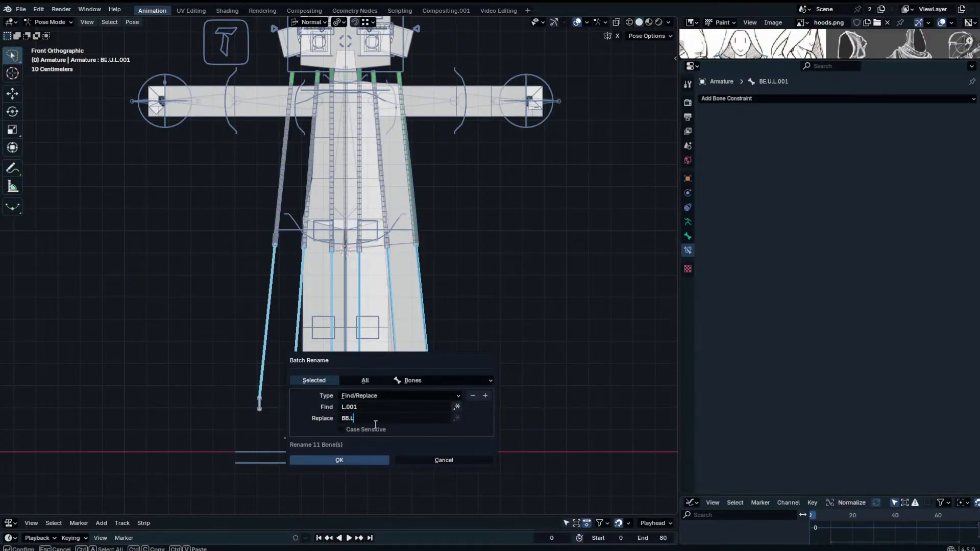
{"action": "left_click", "coordinate": [365, 459]}
Rename the central lower cloak bone BCU.001 as BBC.
{"action": "left_click", "coordinate": [345, 295]}
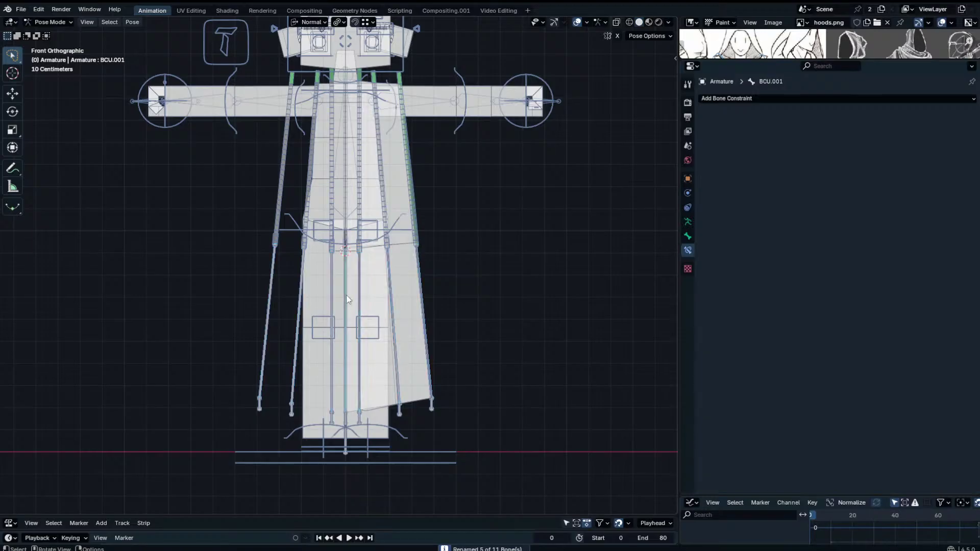
{"action": "key", "text": "F2"}
{"action": "type", "text": "BBC"}
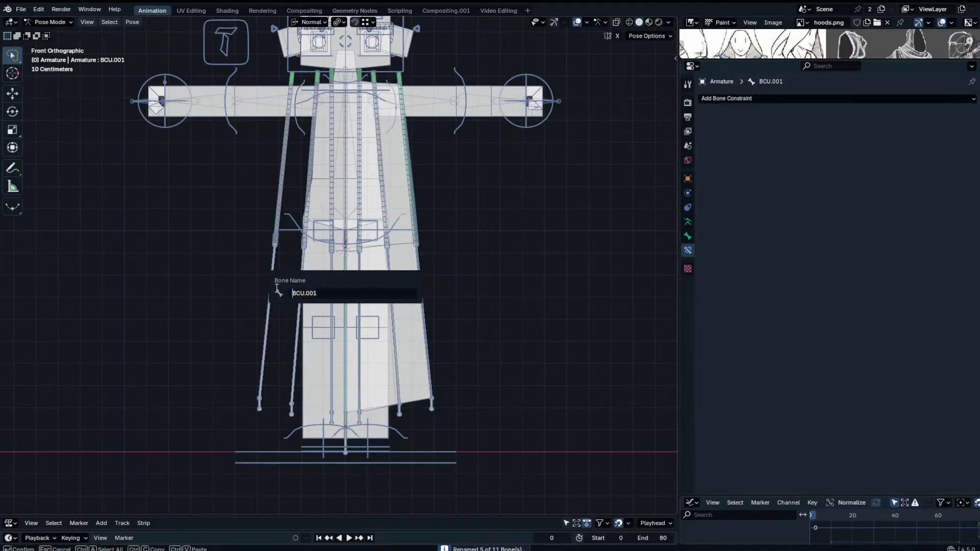
{"action": "type", "text": "U"}
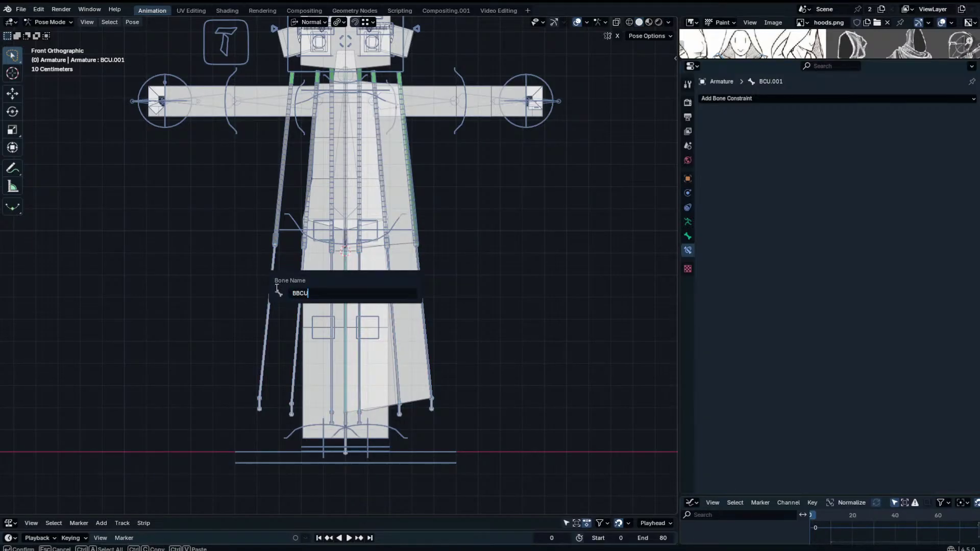
{"action": "type", "text": "YU"}
{"action": "key", "text": "Return"}
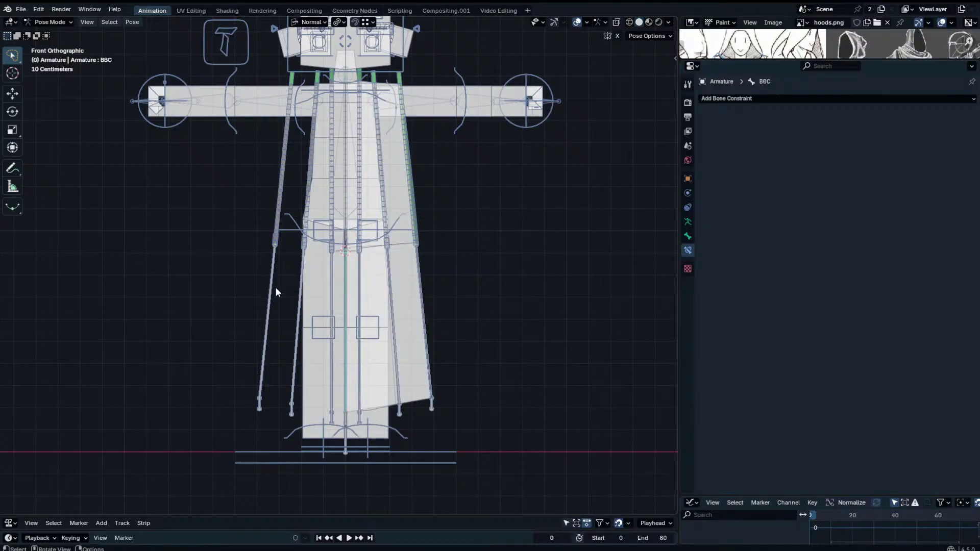
Select the lower cloak bones around the body and open their Bendy Bones settings.
{"action": "left_click", "coordinate": [347, 298]}
{"action": "middle_click_drag", "start_coordinate": [346, 299], "coordinate": [377, 326]}
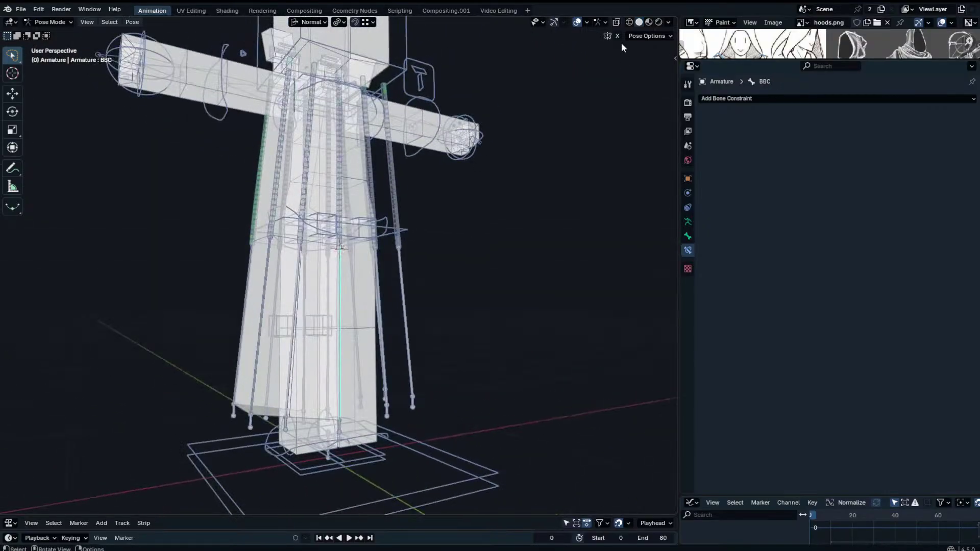
{"action": "left_click", "coordinate": [484, 143]}
{"action": "left_click_drag", "start_coordinate": [425, 298], "coordinate": [265, 305]}
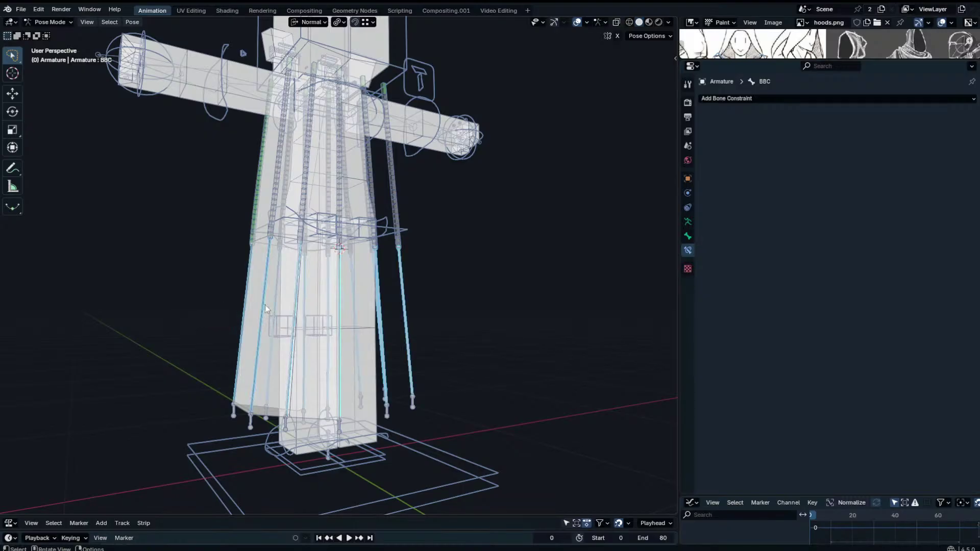
{"action": "middle_click_drag", "start_coordinate": [265, 305], "coordinate": [606, 324]}
{"action": "left_click", "coordinate": [687, 237]}
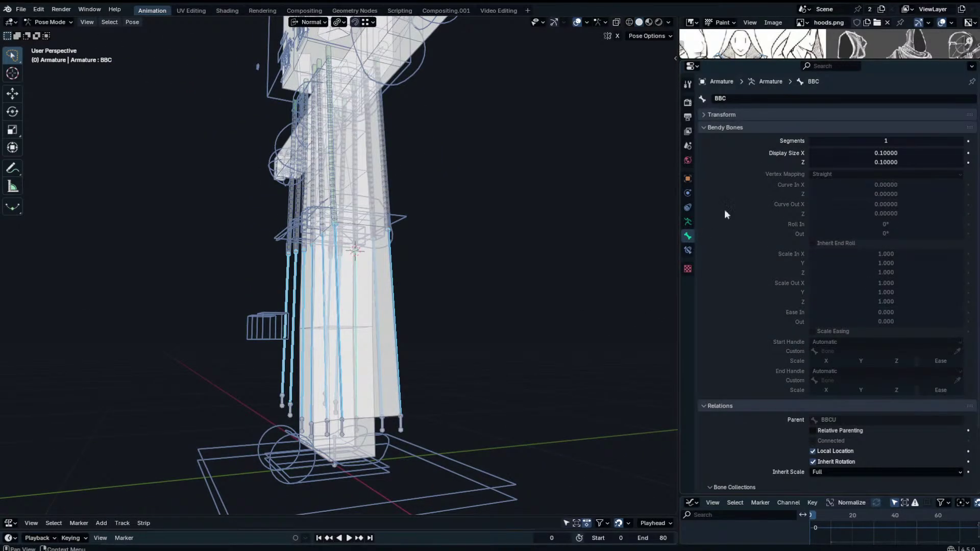
{"action": "left_click_drag", "start_coordinate": [858, 141], "coordinate": [887, 140]}
{"action": "key", "text": "Escape"}
Select all the lower cloak bones, including BE.U.BB.L.001, and set their viewport display to B-Bone.
{"action": "middle_click_drag", "start_coordinate": [365, 296], "coordinate": [433, 303]}
{"action": "left_click", "coordinate": [426, 303]}
{"action": "left_click_drag", "start_coordinate": [462, 294], "coordinate": [124, 318]}
{"action": "scroll", "coordinate": [854, 391], "scroll_direction": "down", "scroll_amount": 3}
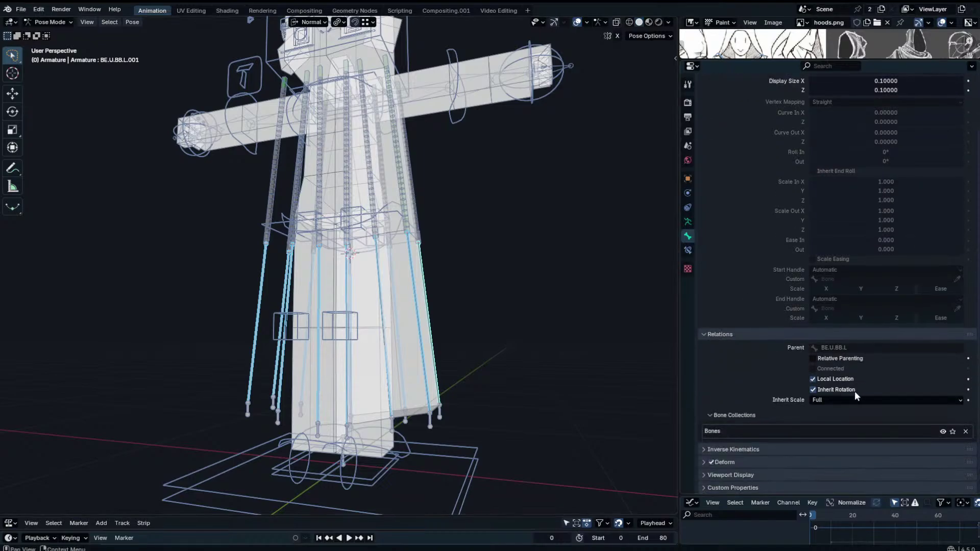
{"action": "left_click", "coordinate": [721, 337]}
{"action": "left_click", "coordinate": [730, 443]}
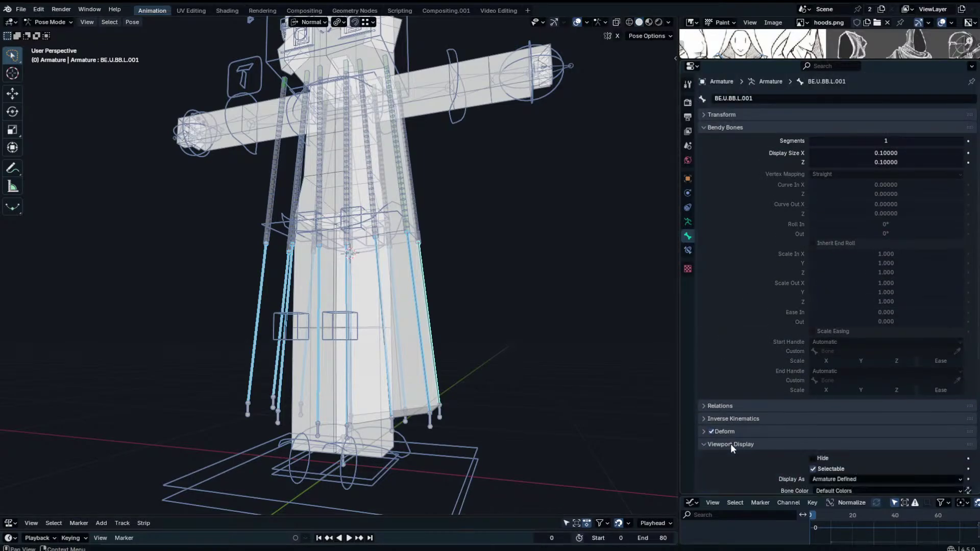
{"action": "scroll", "coordinate": [855, 429], "scroll_direction": "down", "scroll_amount": 3}
{"action": "scroll", "coordinate": [856, 432], "scroll_direction": "down", "scroll_amount": 2}
{"action": "left_click", "coordinate": [834, 378]}
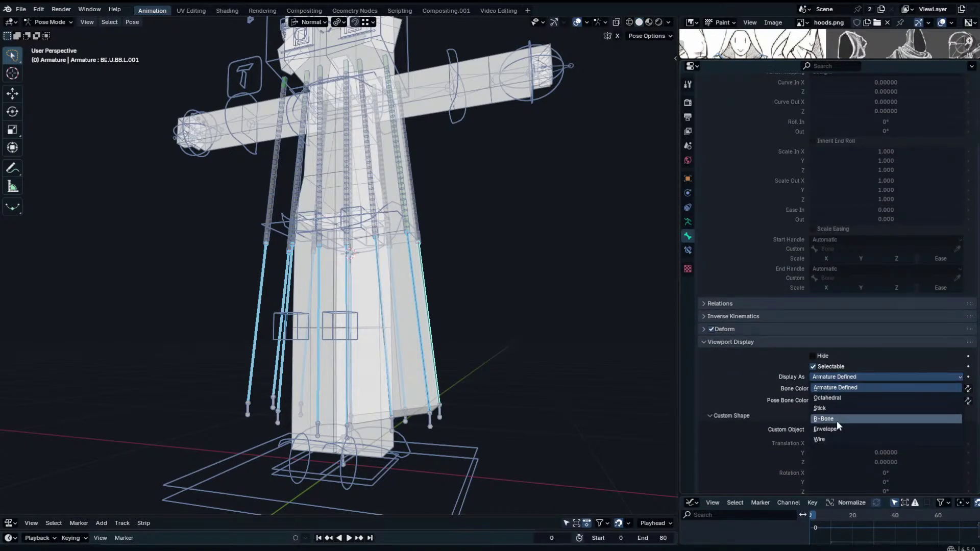
{"action": "left_click", "coordinate": [836, 419]}
Give the lower cloak bones 32 bendy segments and scale their display size down to about 0.006.
{"action": "scroll", "coordinate": [850, 170], "scroll_direction": "up", "scroll_amount": 5}
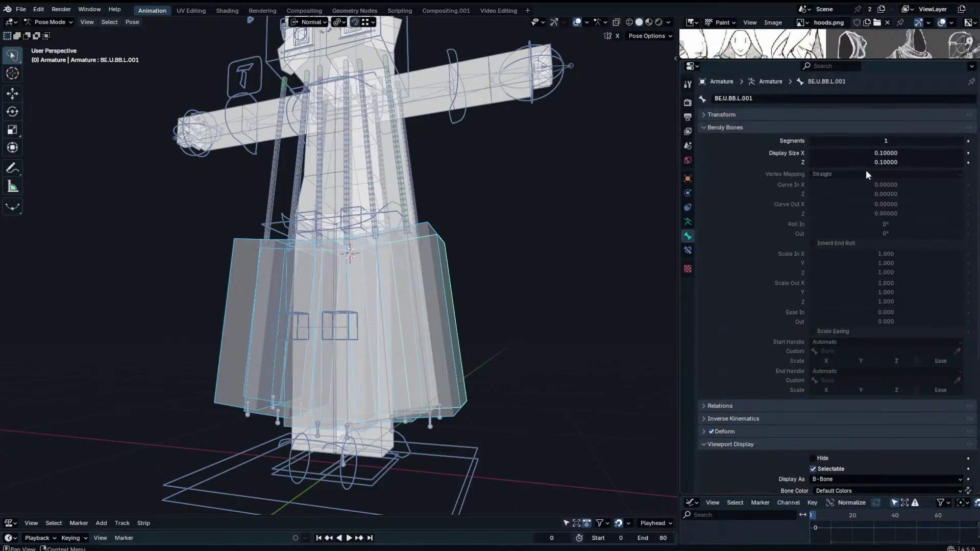
{"action": "left_click_drag", "start_coordinate": [884, 141], "coordinate": [954, 141]}
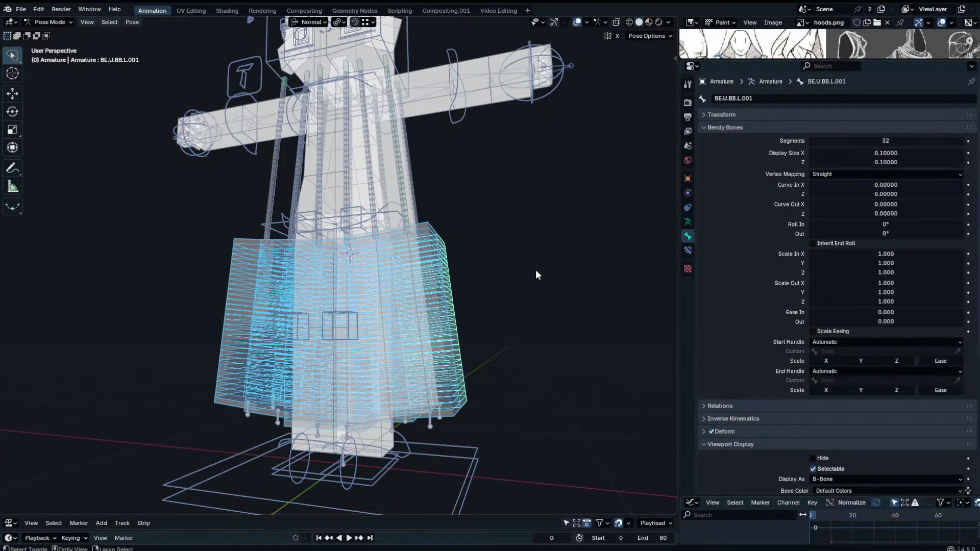
{"action": "key", "text": "ctrl+alt+s"}
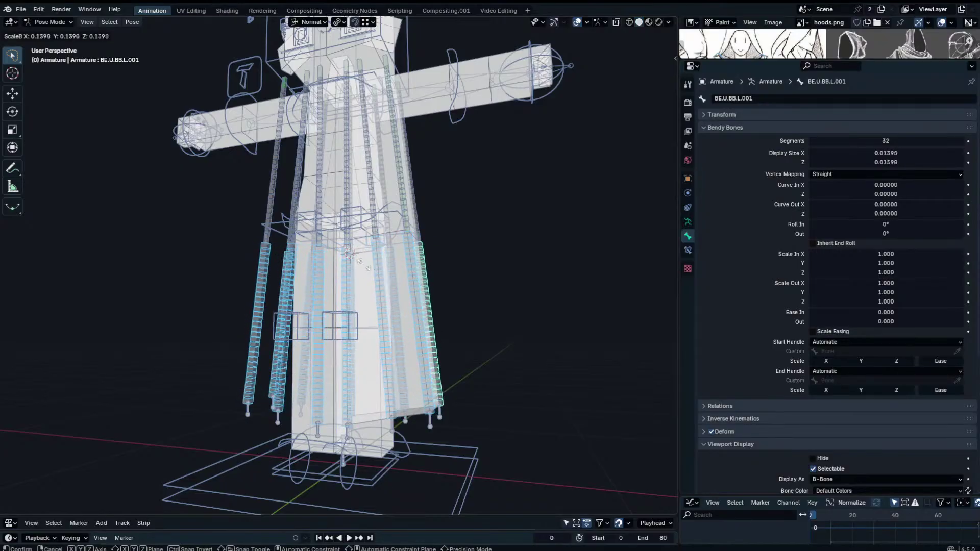
{"action": "left_click", "coordinate": [499, 284]}
{"action": "middle_click_drag", "start_coordinate": [499, 284], "coordinate": [384, 490]}
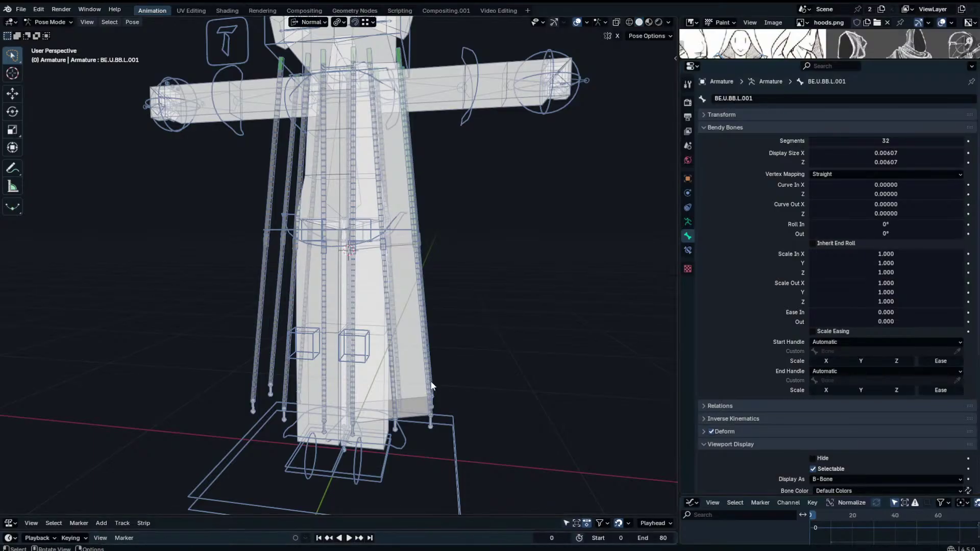
Try moving the tip bone FE.L to check how the lower cloak bendy bone follows.
{"action": "left_click", "coordinate": [425, 332]}
{"action": "left_click", "coordinate": [426, 426]}
{"action": "key", "text": "g"}
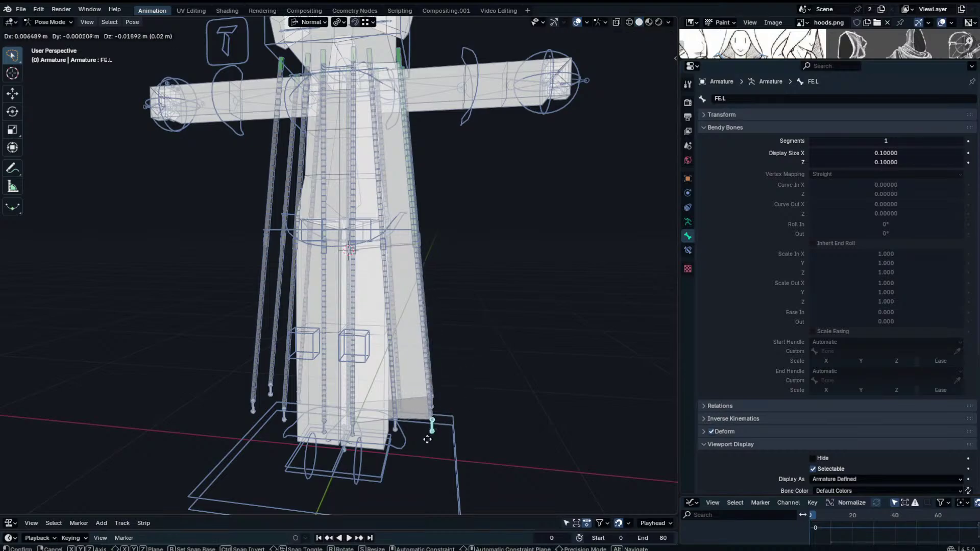
{"action": "right_click", "coordinate": [435, 418]}
{"action": "middle_click_drag", "start_coordinate": [435, 418], "coordinate": [445, 390]}
{"action": "key", "text": "g"}
{"action": "right_click", "coordinate": [411, 396]}
Rotate the joint bone FE.U.L.004 in Pose Mode to test the bend at the cloak's middle.
{"action": "left_click", "coordinate": [424, 375]}
{"action": "scroll", "coordinate": [434, 284], "scroll_direction": "up", "scroll_amount": 1}
{"action": "left_click", "coordinate": [441, 237]}
{"action": "key", "text": "r"}
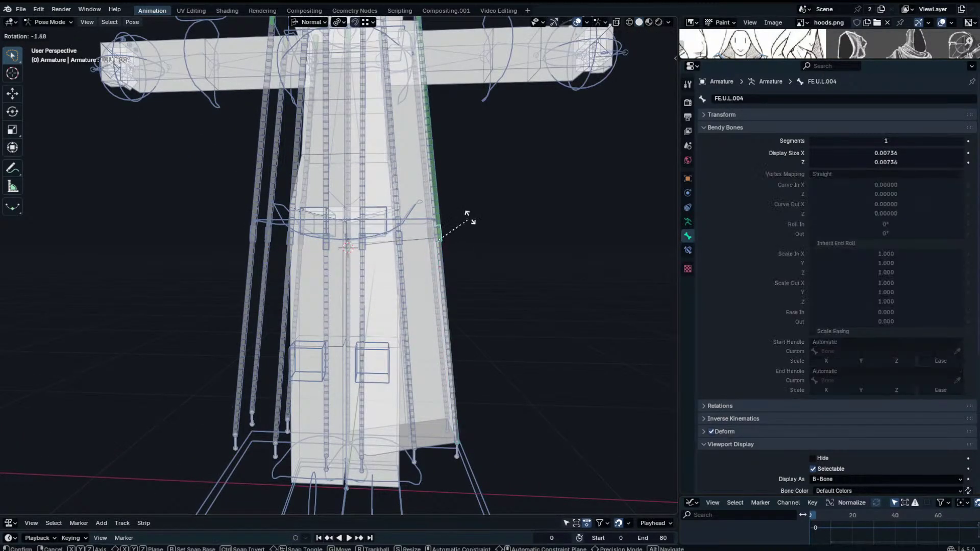
{"action": "left_click", "coordinate": [445, 145]}
Set both the start and end handles of the lower bendy bone FE.U.BB.L.001 to Tangent.
{"action": "left_click", "coordinate": [435, 275]}
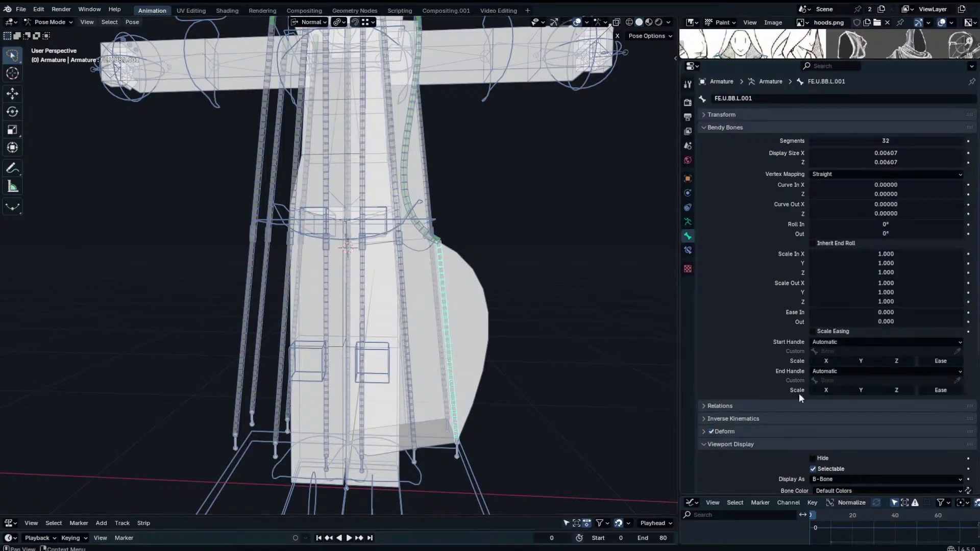
{"action": "scroll", "coordinate": [801, 418], "scroll_direction": "down", "scroll_amount": 8}
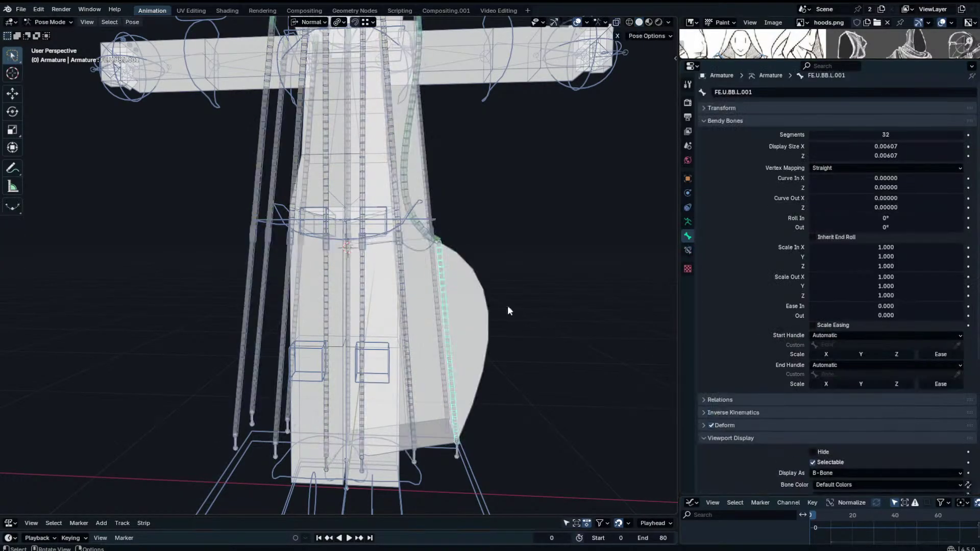
{"action": "scroll", "coordinate": [807, 403], "scroll_direction": "up", "scroll_amount": 3}
{"action": "left_click", "coordinate": [843, 212]}
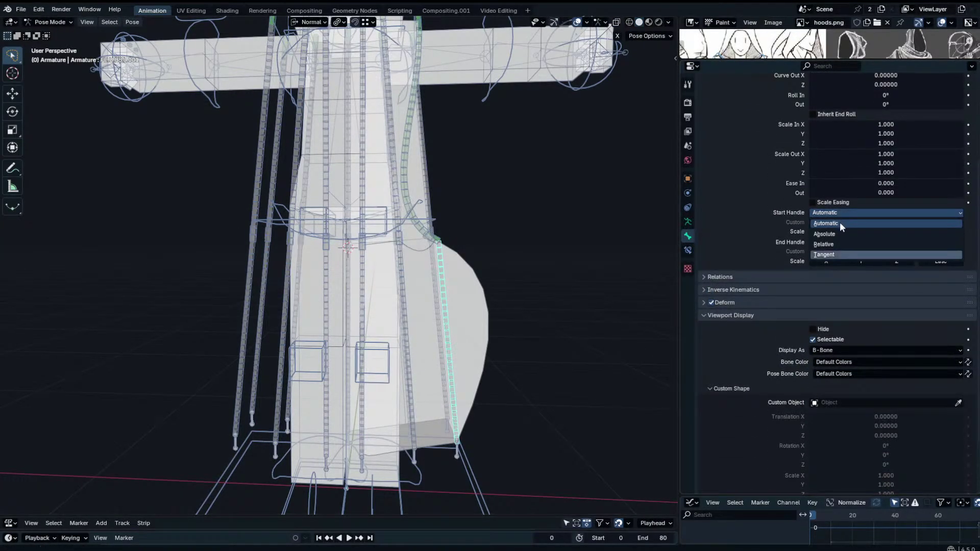
{"action": "left_click", "coordinate": [824, 255]}
{"action": "left_click", "coordinate": [846, 223]}
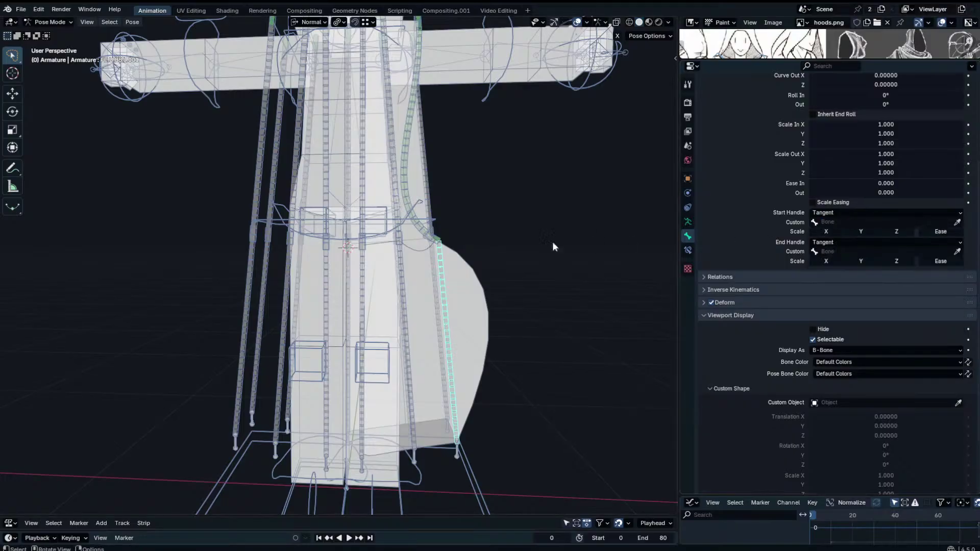
Copy the joint bone's name, FE.U.L.004, and assign it as the custom start handle of FE.U.BB.L.001.
{"action": "left_click", "coordinate": [443, 244]}
{"action": "key", "text": "F2"}
{"action": "key", "text": "ctrl+c"}
{"action": "key", "text": "Escape"}
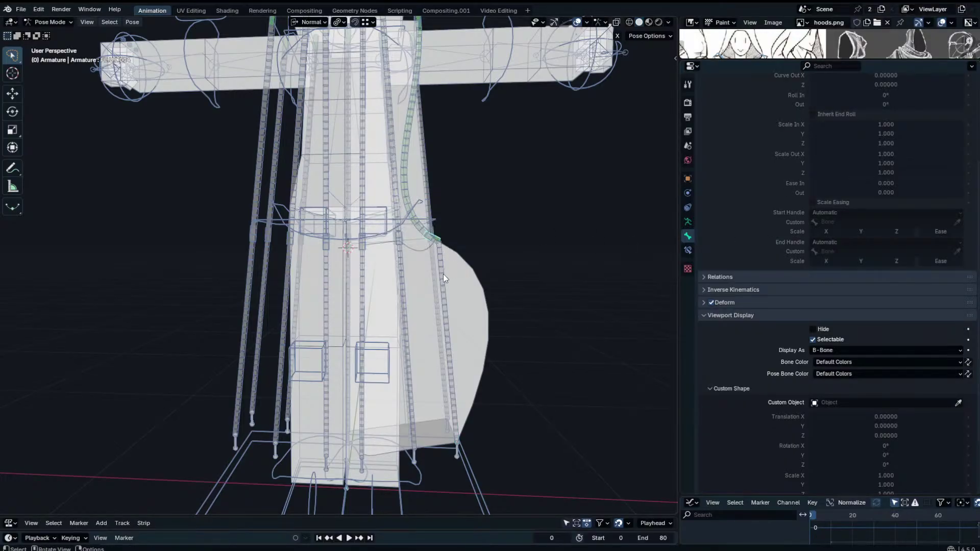
{"action": "left_click", "coordinate": [444, 278]}
{"action": "left_click", "coordinate": [860, 224]}
{"action": "left_click", "coordinate": [859, 239]}
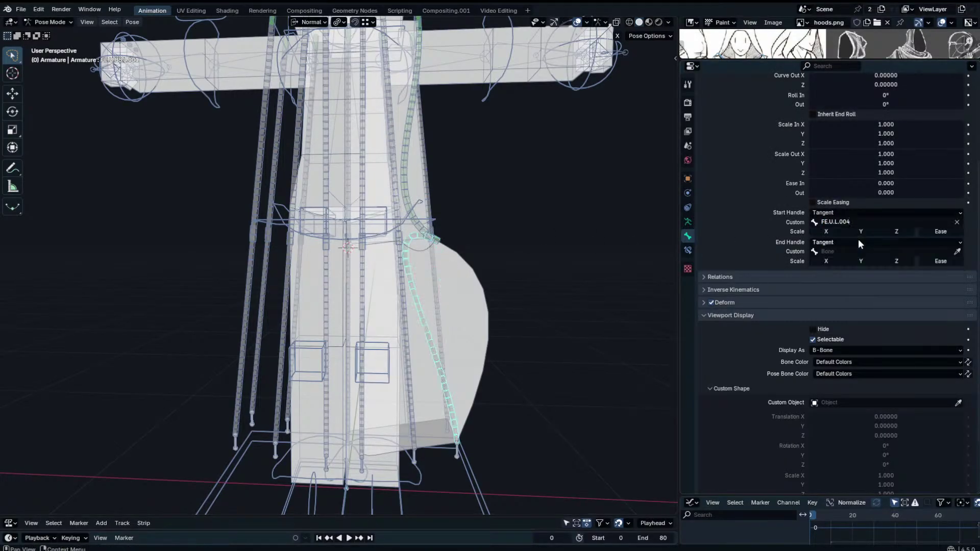
Clear the custom start handle of FE.U.BB.L.001 and assign FE.U.L.004 as its custom end handle.
{"action": "left_click", "coordinate": [957, 222]}
{"action": "left_click", "coordinate": [898, 251]}
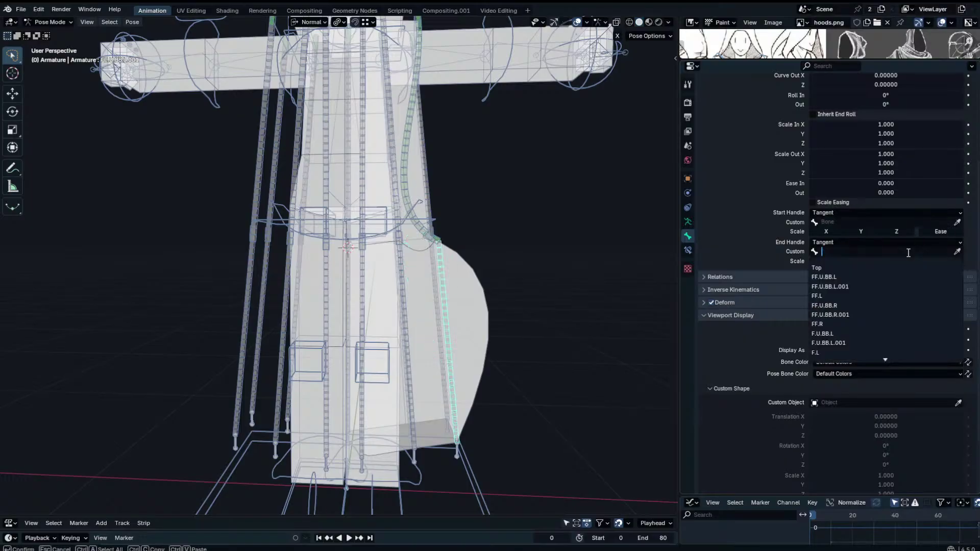
{"action": "key", "text": "ctrl+v"}
{"action": "left_click", "coordinate": [908, 267]}
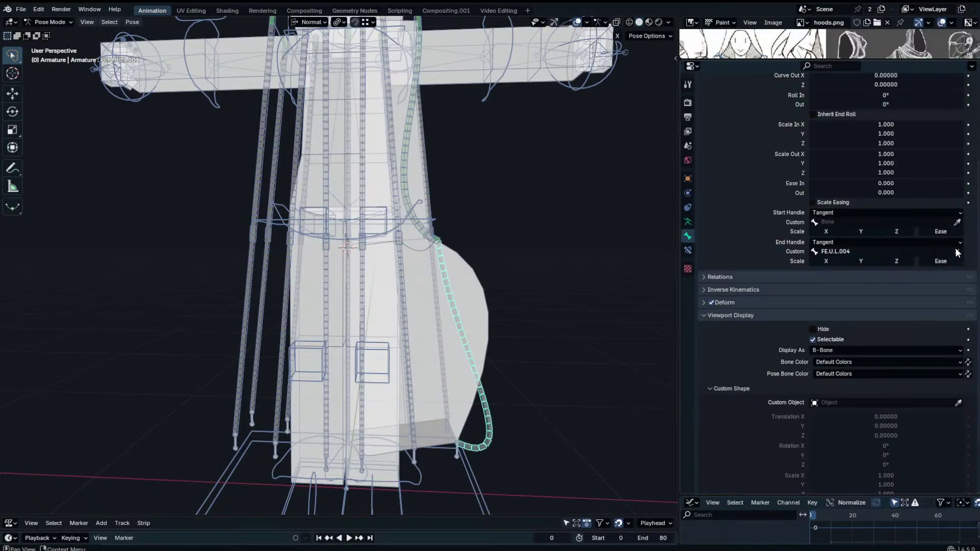
Clear the custom end handle of FE.U.BB.L.001 and use FE.U.L.004 as its custom start handle again.
{"action": "left_click", "coordinate": [922, 222]}
{"action": "key", "text": "ctrl+v"}
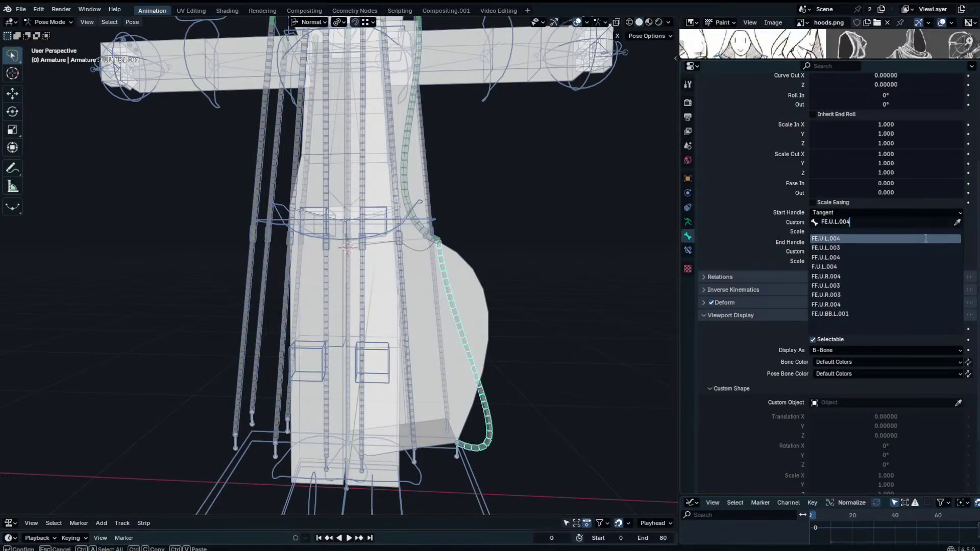
{"action": "left_click", "coordinate": [925, 238]}
Enter Edit Mode and try rotating the lower bendy bone FE.U.BB.L.001.
{"action": "key", "text": "Tab"}
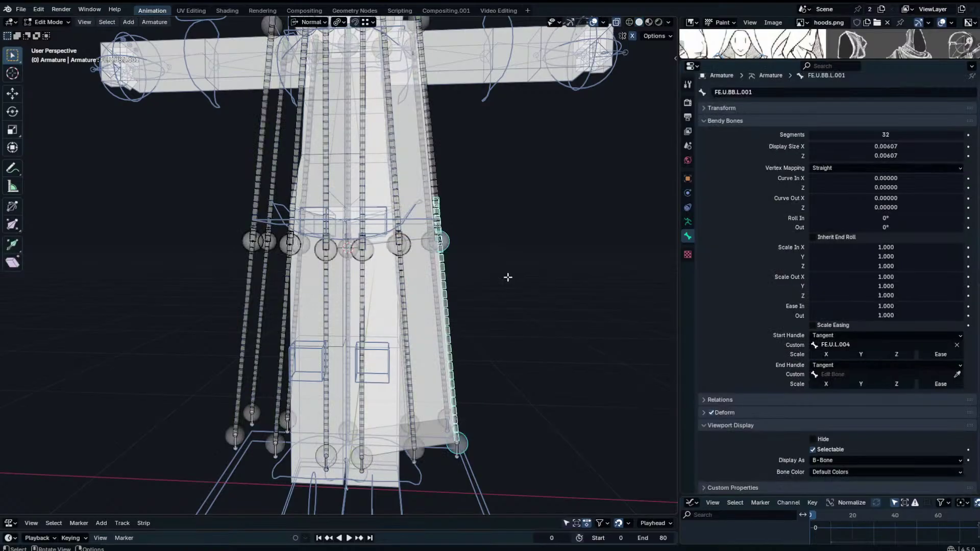
{"action": "middle_click_drag", "start_coordinate": [495, 284], "coordinate": [426, 286]}
{"action": "key", "text": "r"}
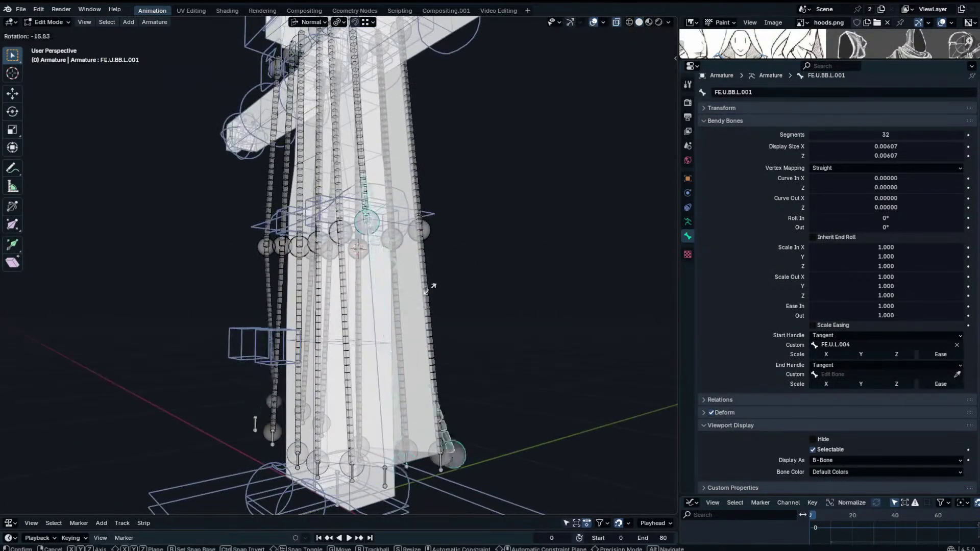
{"action": "right_click", "coordinate": [348, 107]}
Snap the 3D cursor to the selected bone FE.U.BB.L.001 in front view.
{"action": "middle_click_drag", "start_coordinate": [364, 190], "coordinate": [428, 194]}
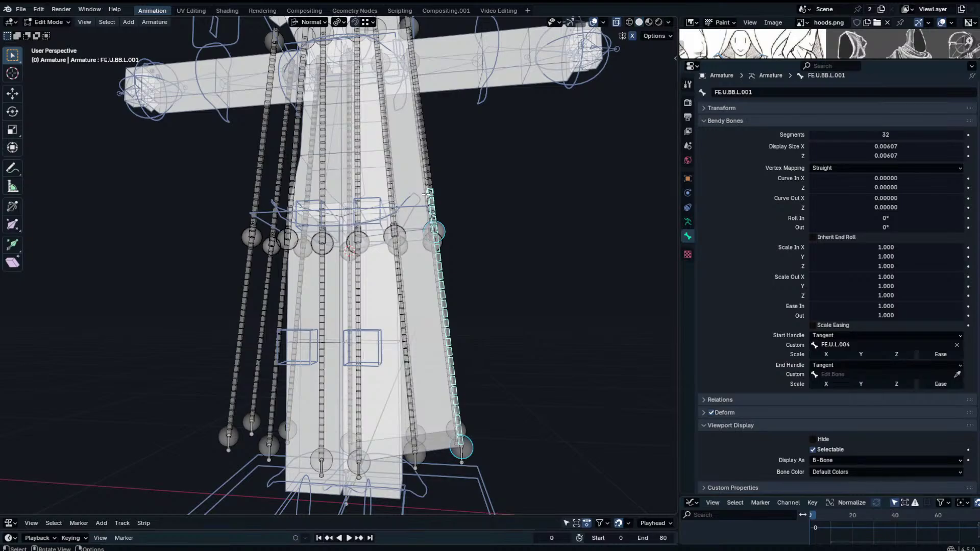
{"action": "key", "text": "KP_1"}
{"action": "key", "text": "shift+s"}
{"action": "left_click", "coordinate": [389, 356]}
{"action": "left_click", "coordinate": [340, 18]}
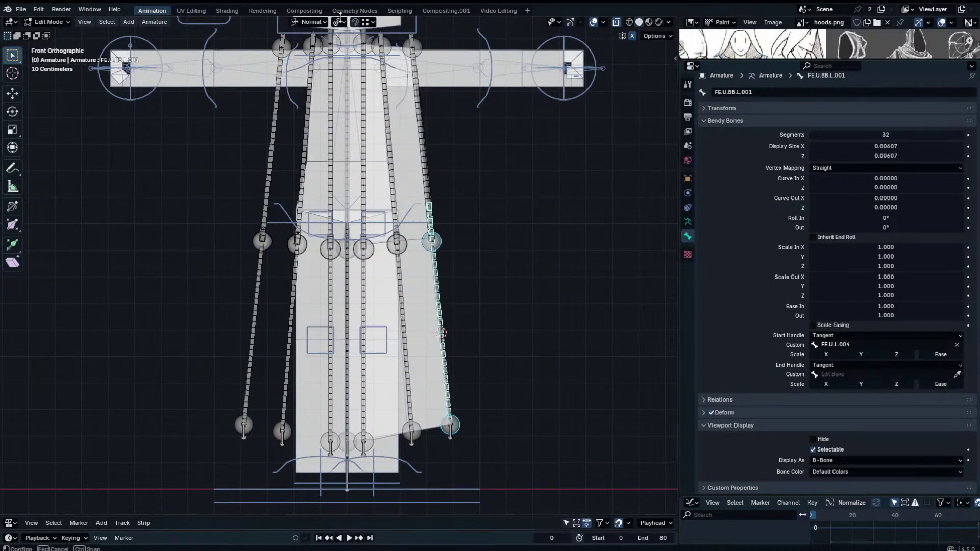
{"action": "key", "text": "r"}
{"action": "key", "text": "z"}
{"action": "right_click", "coordinate": [347, 31]}
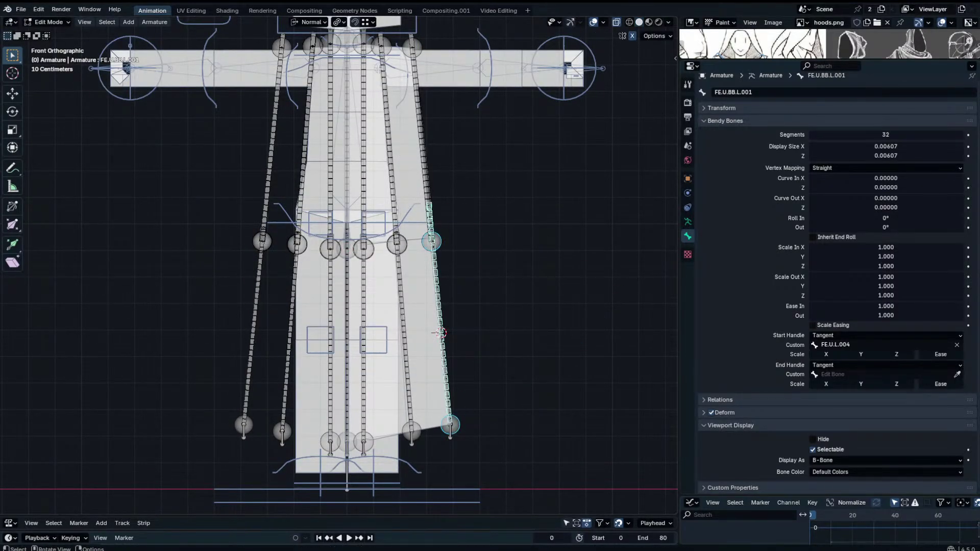
Flip the bone FE.U.BB.L.001 by rotating it 180° on its normal X axis around the 3D cursor, and return to Pose Mode.
{"action": "left_click", "coordinate": [343, 23]}
{"action": "left_click", "coordinate": [357, 59]}
{"action": "type", "text": "rx"}
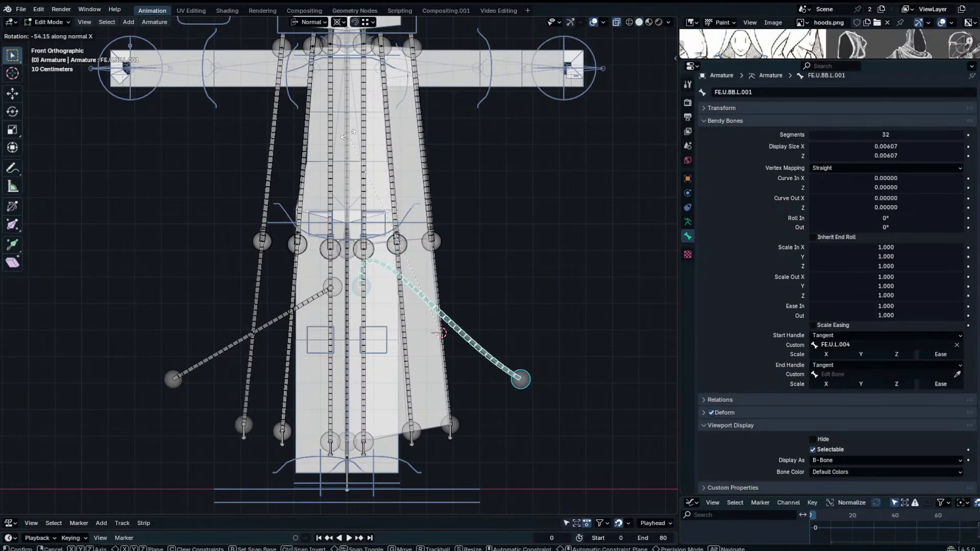
{"action": "type", "text": "180"}
{"action": "key", "text": "Return"}
{"action": "key", "text": "Tab"}
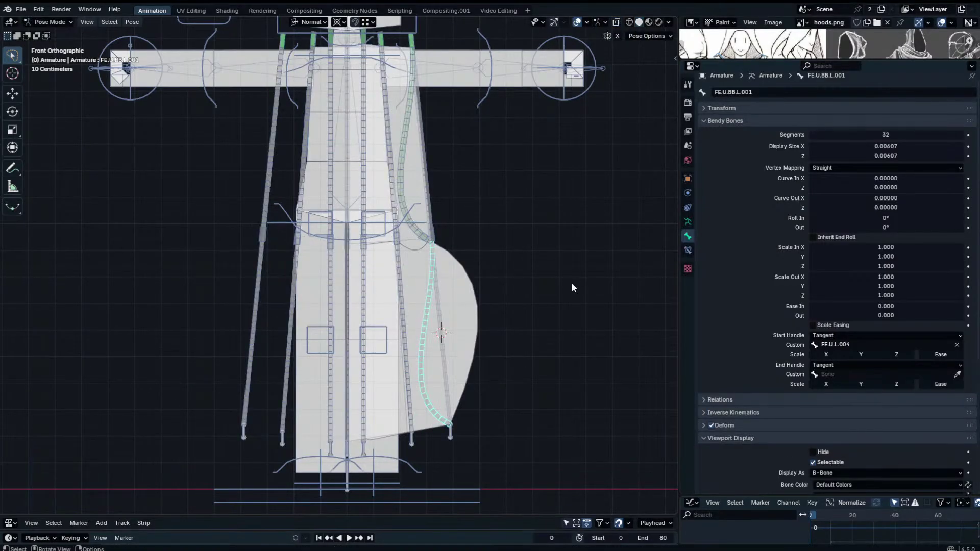
Clear the custom start handle of the flipped bone FE.U.BB.L.001 and assign FE.U.L.004 as its custom end handle.
{"action": "left_click", "coordinate": [957, 345]}
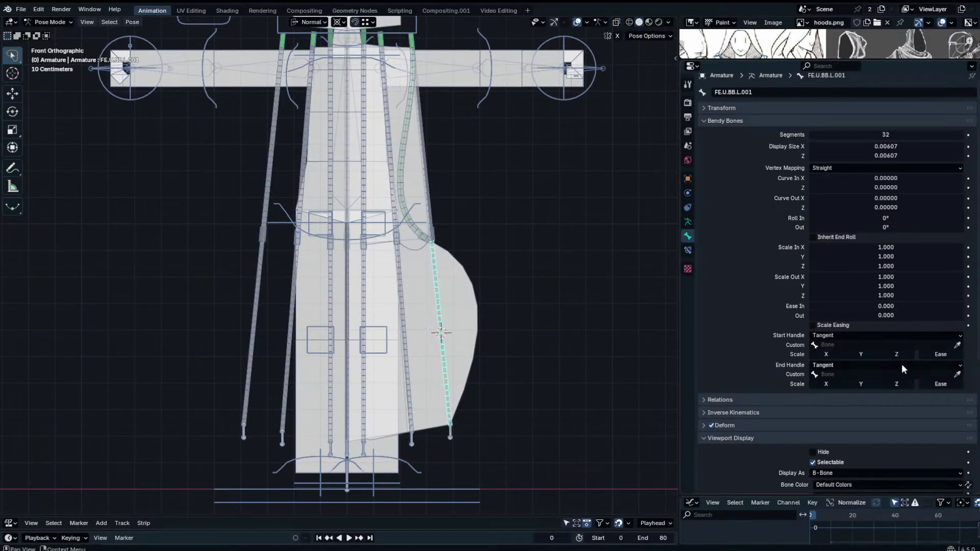
{"action": "left_click", "coordinate": [899, 375]}
{"action": "key", "text": "ctrl+v"}
{"action": "left_click", "coordinate": [896, 390]}
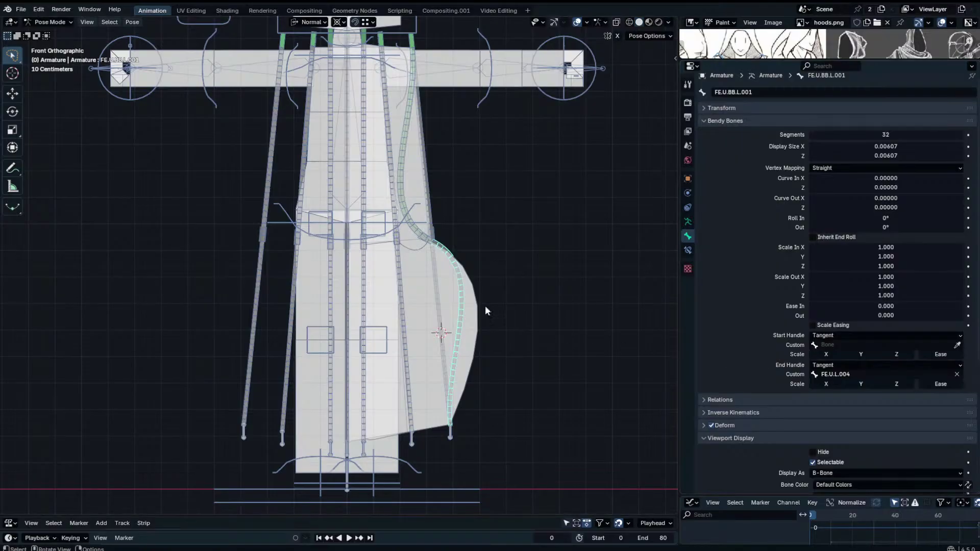
In Edit Mode, flip the bones BE.U.BB.L.001 and B.U.BB.L.001 by rotating each 180° on its normal X axis around the 3D cursor.
{"action": "left_click", "coordinate": [438, 304]}
{"action": "key", "text": "Tab"}
{"action": "middle_click_drag", "start_coordinate": [439, 305], "coordinate": [467, 324]}
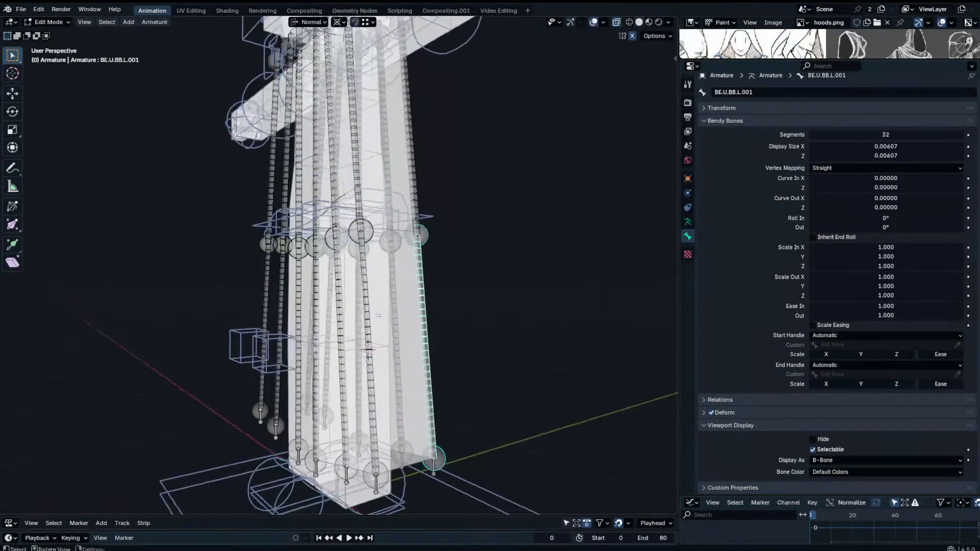
{"action": "key", "text": "r"}
{"action": "key", "text": "x"}
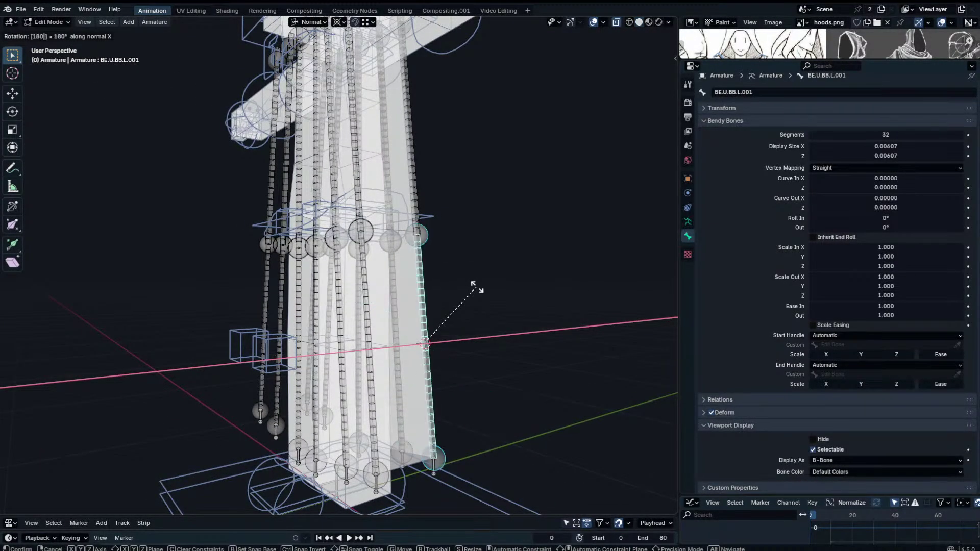
{"action": "left_click", "coordinate": [476, 285]}
{"action": "left_click", "coordinate": [394, 320]}
{"action": "type", "text": "rx"}
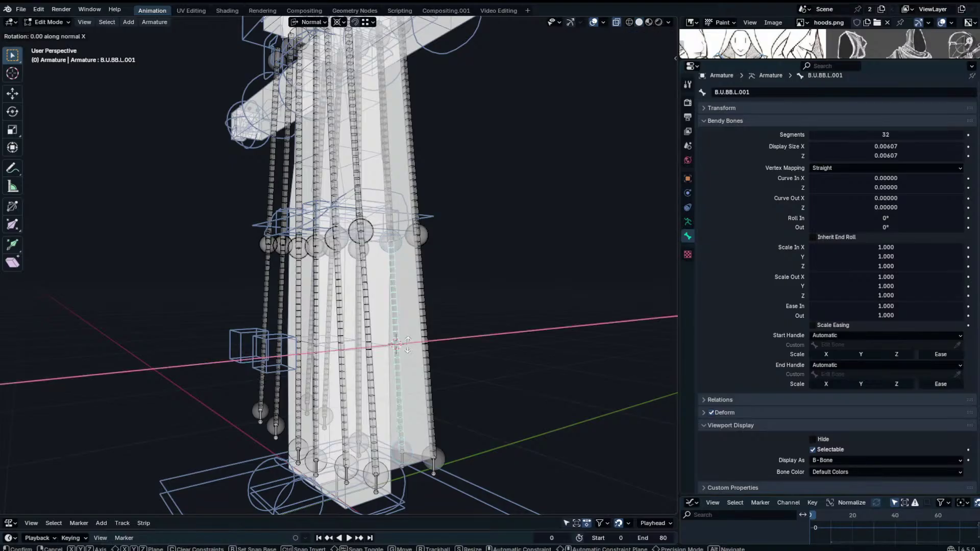
{"action": "type", "text": "180"}
{"action": "key", "text": "Return"}
Flip the lower bones BBC and FF.U.BB.L.001 by 180° on their normal X axis, and return to Pose Mode.
{"action": "middle_click_drag", "start_coordinate": [394, 320], "coordinate": [334, 360]}
{"action": "left_click", "coordinate": [339, 368]}
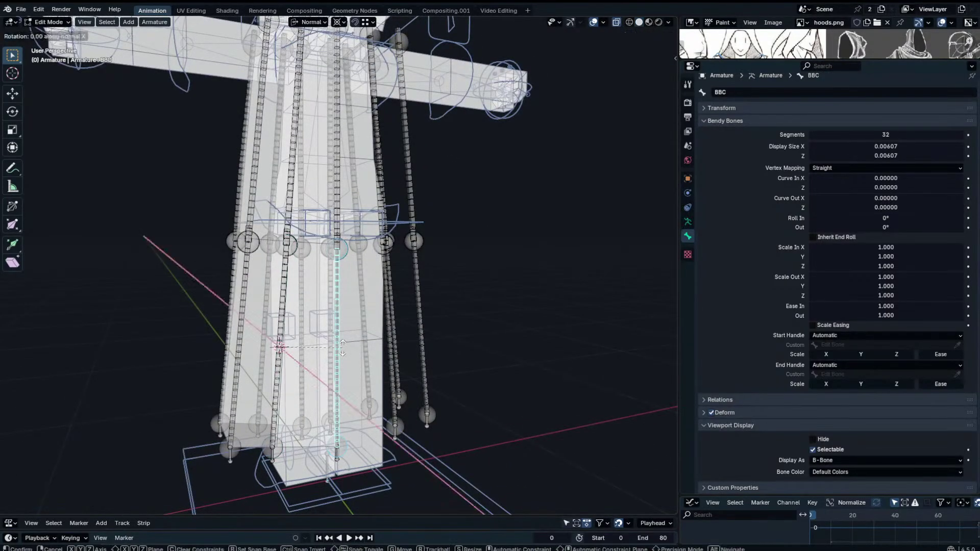
{"action": "type", "text": "rx180"}
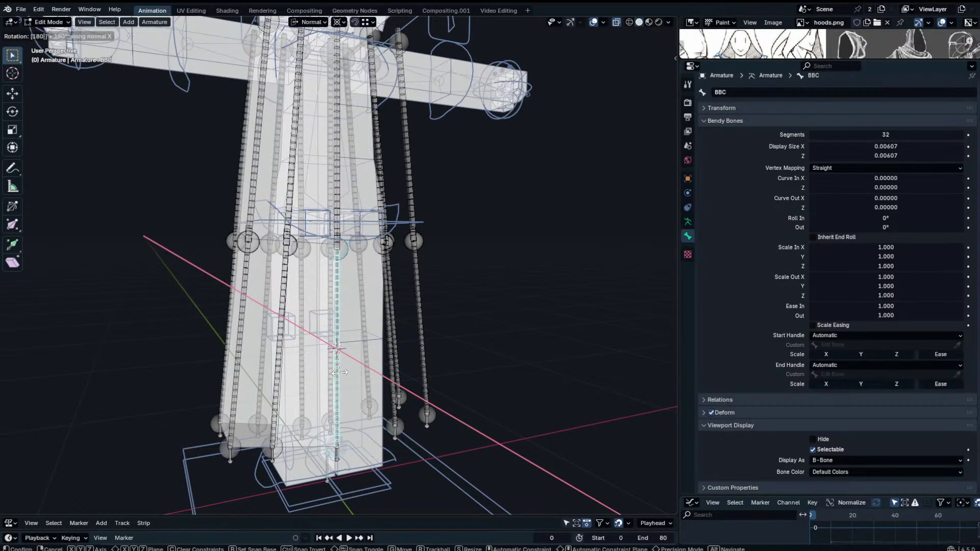
{"action": "key", "text": "Return"}
{"action": "middle_click_drag", "start_coordinate": [343, 372], "coordinate": [360, 355]}
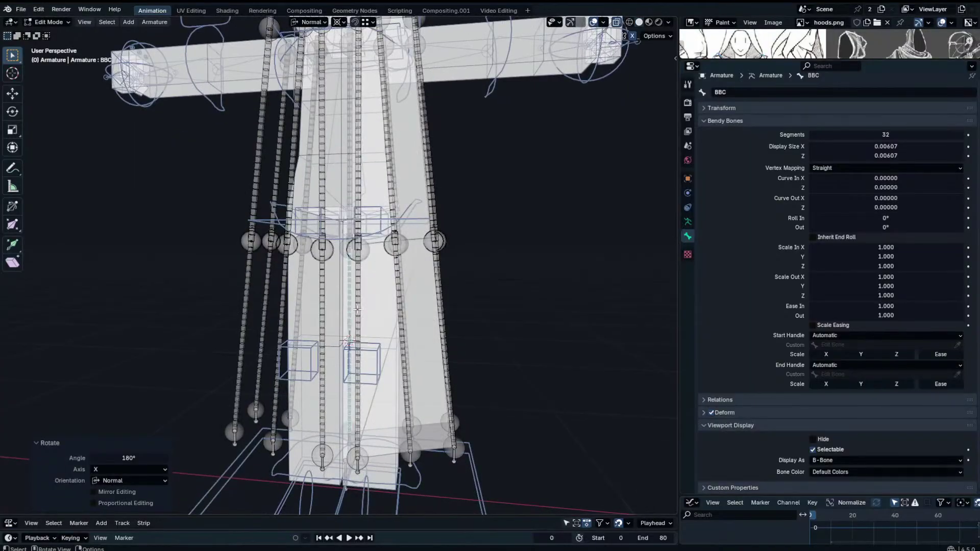
{"action": "left_click", "coordinate": [357, 352]}
{"action": "type", "text": "rx180"}
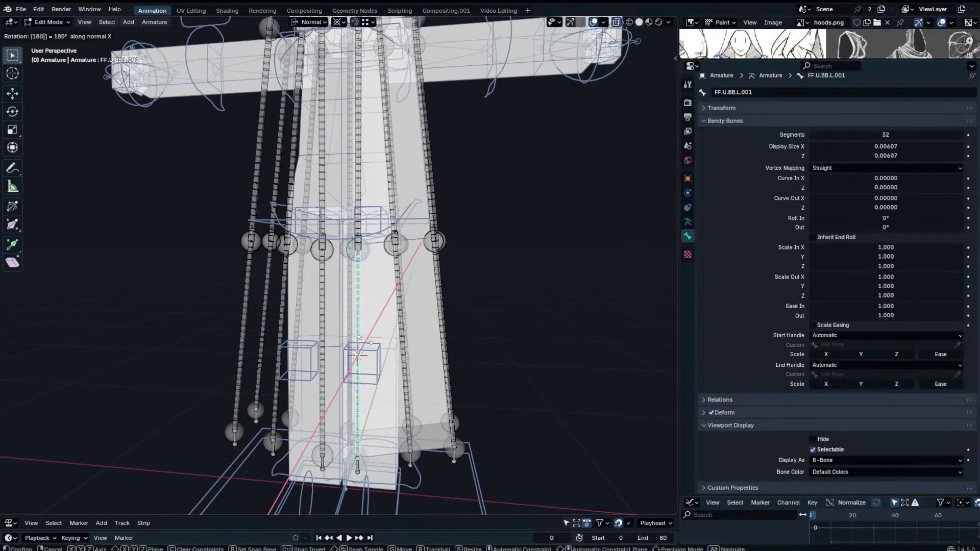
{"action": "key", "text": "Return"}
{"action": "key", "text": "ctrl+Tab"}
Set the transform pivot point to Bounding Box Center and test-rotate the joint bone FE.U.L.004.
{"action": "middle_click_drag", "start_coordinate": [479, 330], "coordinate": [474, 297]}
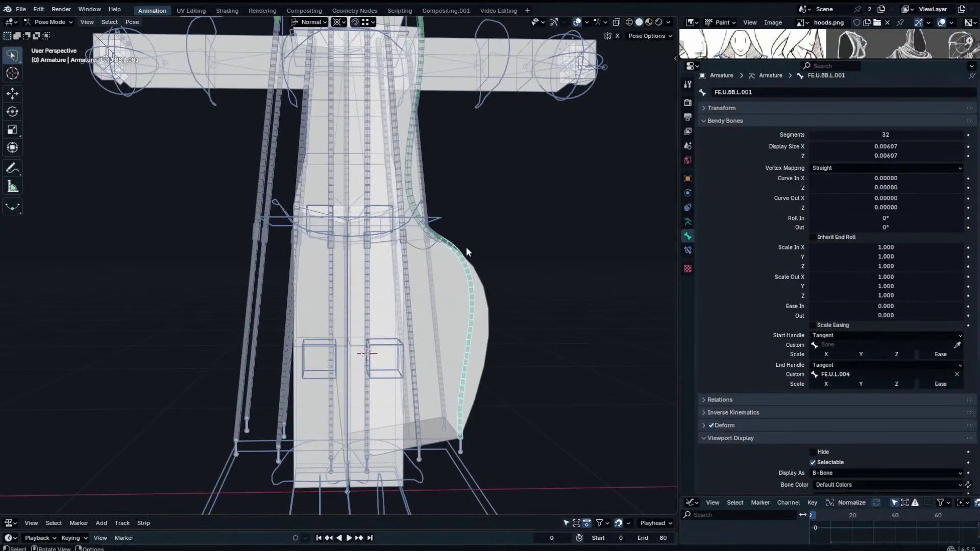
{"action": "left_click", "coordinate": [442, 239]}
{"action": "left_click", "coordinate": [345, 22]}
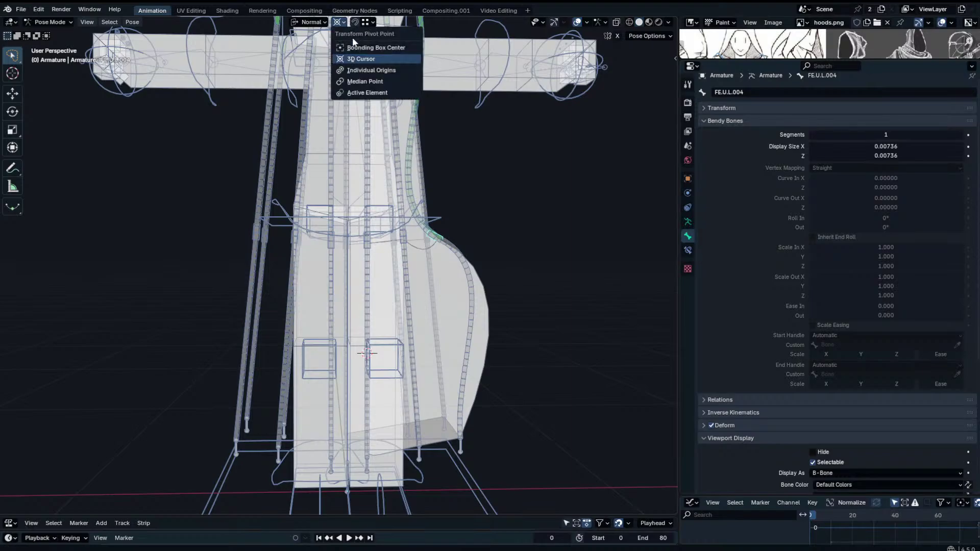
{"action": "left_click", "coordinate": [353, 46]}
{"action": "key", "text": "r"}
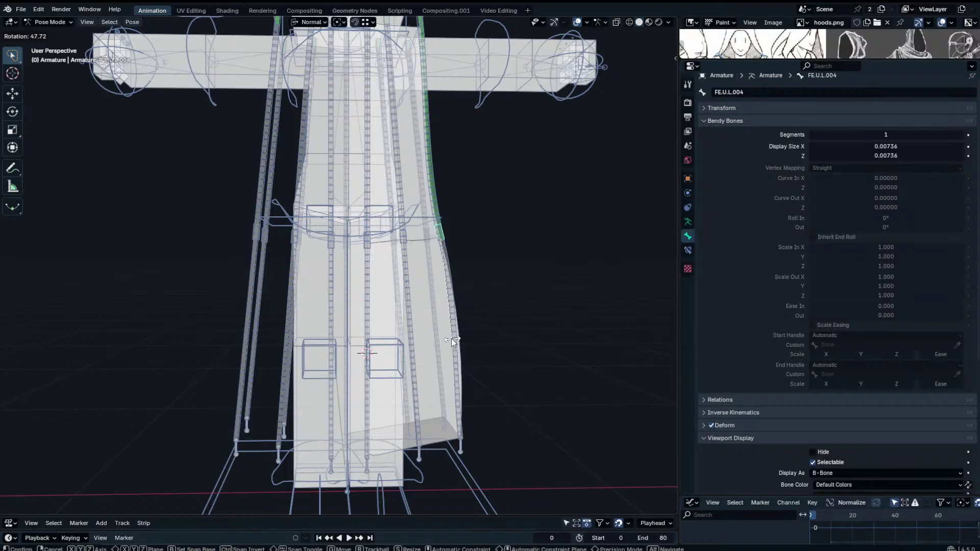
{"action": "right_click", "coordinate": [448, 339]}
Leave Pose Mode on the cloak armature and select the character rig CH_Rig in Object Mode.
{"action": "key", "text": "KP_1"}
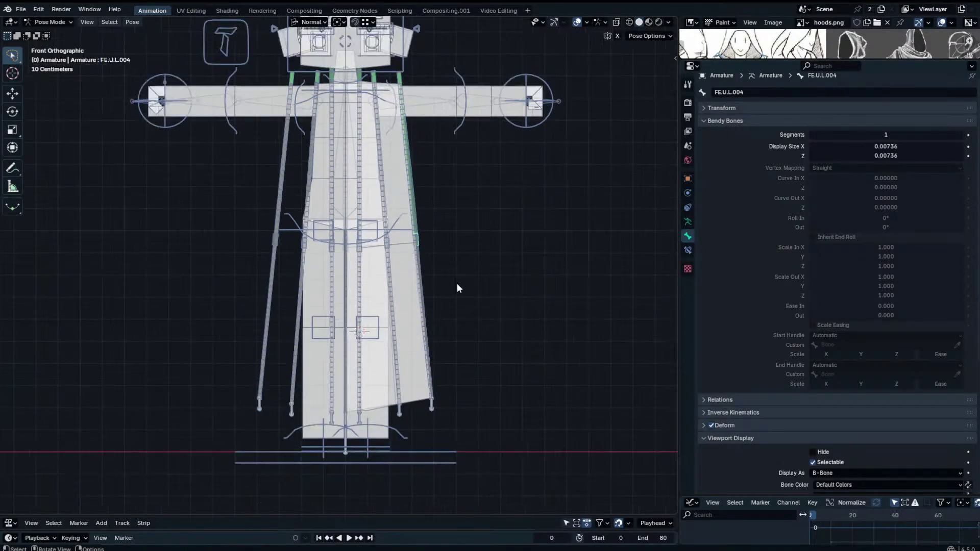
{"action": "key", "text": "ctrl+Tab"}
{"action": "left_click", "coordinate": [400, 260]}
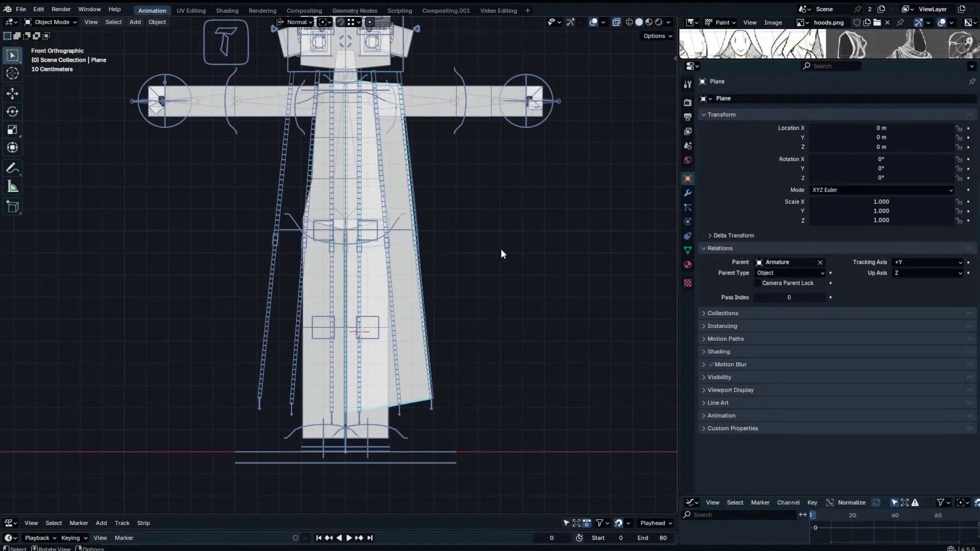
{"action": "left_click", "coordinate": [376, 88]}
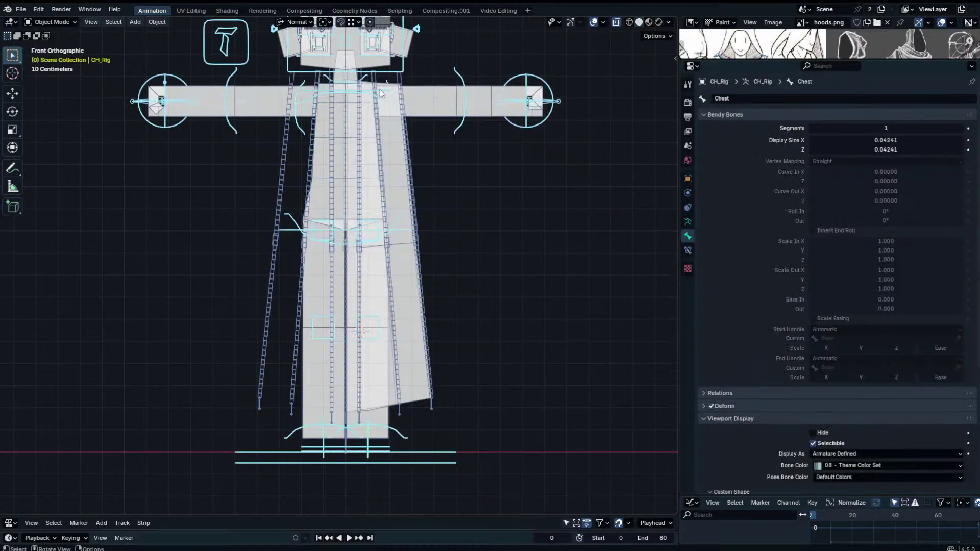
{"action": "key", "text": "ctrl+Tab"}
{"action": "middle_click_drag", "start_coordinate": [380, 93], "coordinate": [413, 201]}
{"action": "key", "text": "ctrl+Tab"}
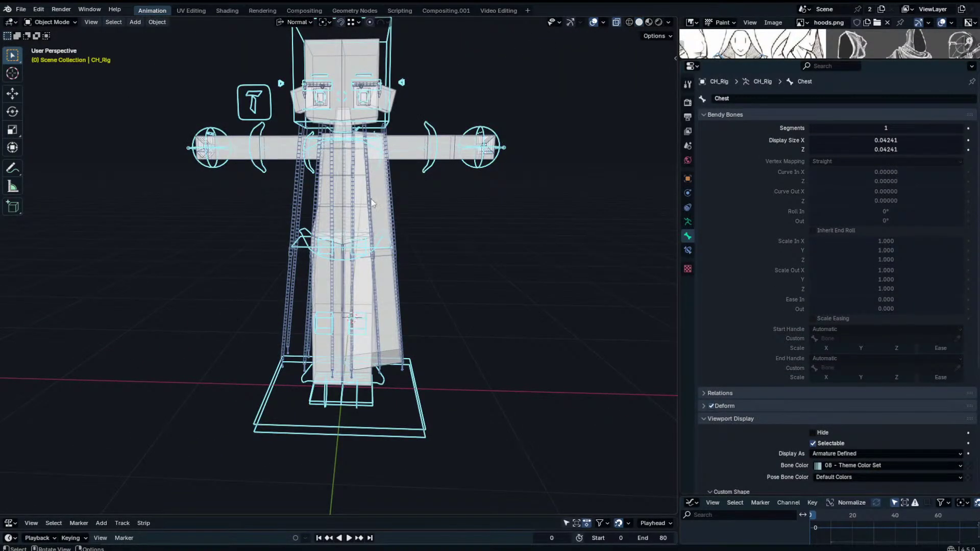
{"action": "scroll", "coordinate": [367, 218], "scroll_direction": "up", "scroll_amount": 3}
{"action": "left_click", "coordinate": [368, 219]}
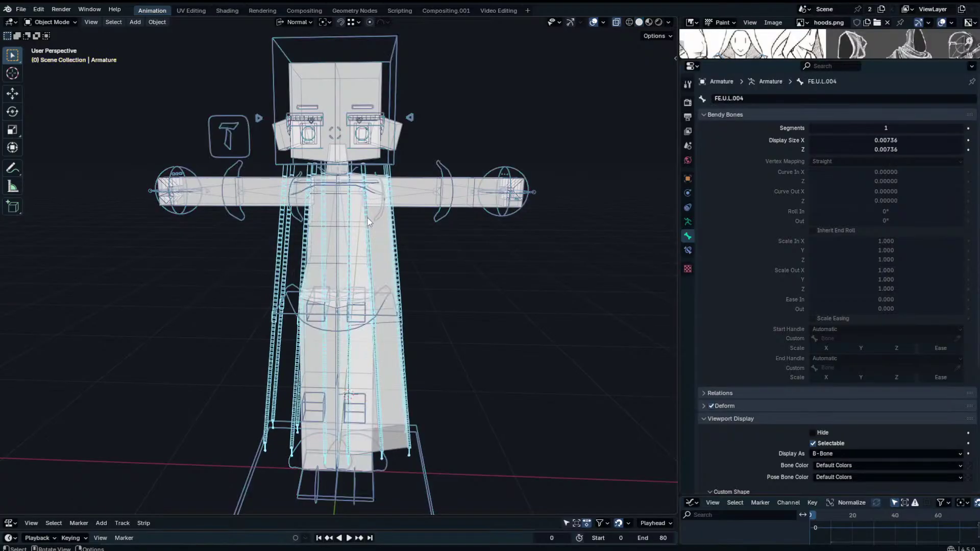
{"action": "middle_click_drag", "start_coordinate": [375, 271], "coordinate": [356, 188]}
{"action": "left_click", "coordinate": [357, 189]}
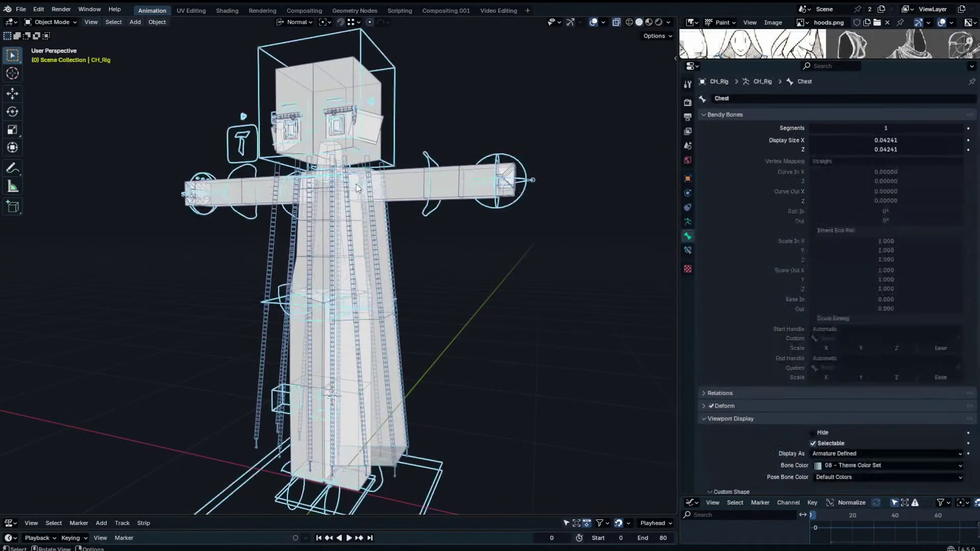
Turn off X-ray display and enter Pose Mode on CH_Rig with its Chest bone.
{"action": "left_click", "coordinate": [615, 24]}
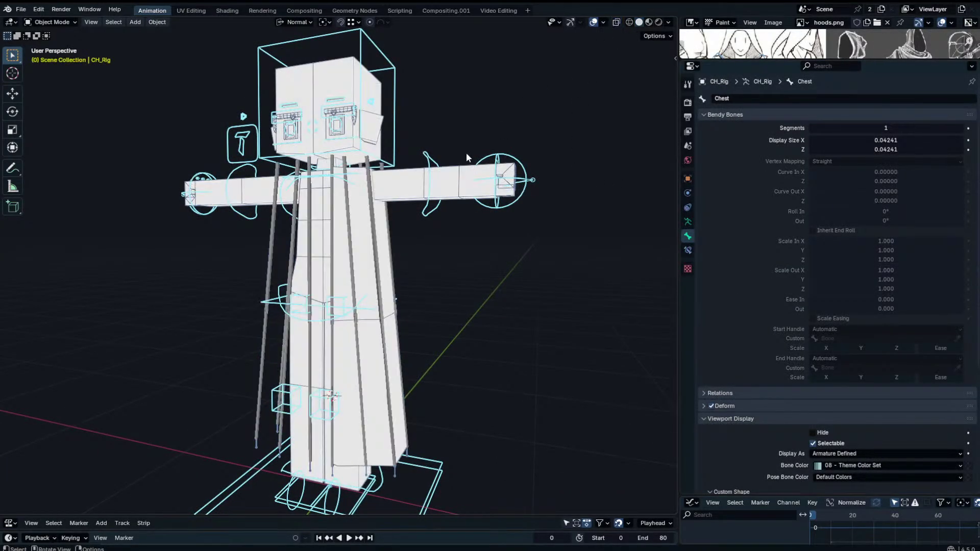
{"action": "left_click", "coordinate": [465, 153]}
{"action": "left_click", "coordinate": [435, 168]}
{"action": "left_click", "coordinate": [426, 160]}
{"action": "key", "text": "ctrl+Tab"}
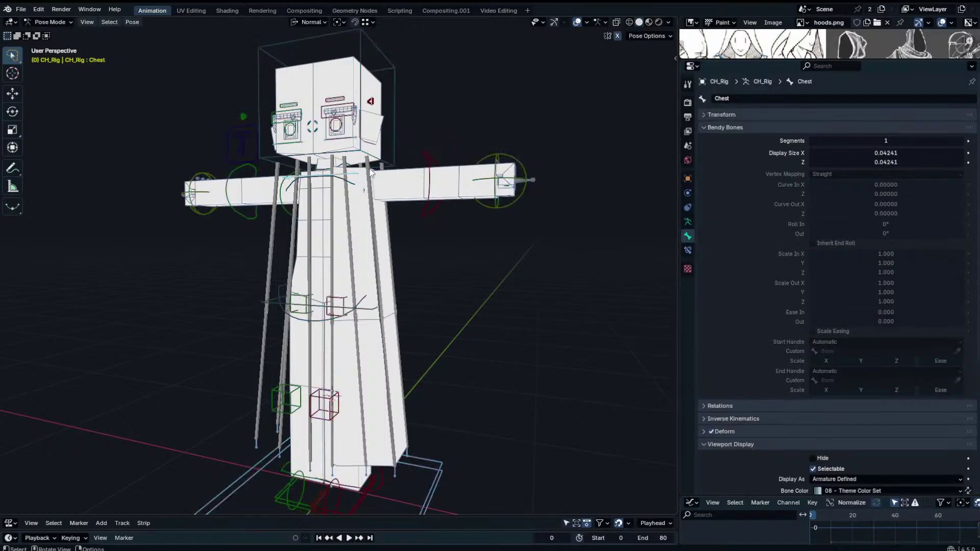
Test the cloak's deformation by rotating the Chest bone freely and on its normal X axis, cancelling each rotation.
{"action": "key", "text": "r"}
{"action": "key", "text": "r"}
{"action": "right_click", "coordinate": [409, 171]}
{"action": "middle_click_drag", "start_coordinate": [459, 166], "coordinate": [416, 184]}
{"action": "key", "text": "r"}
{"action": "key", "text": "x"}
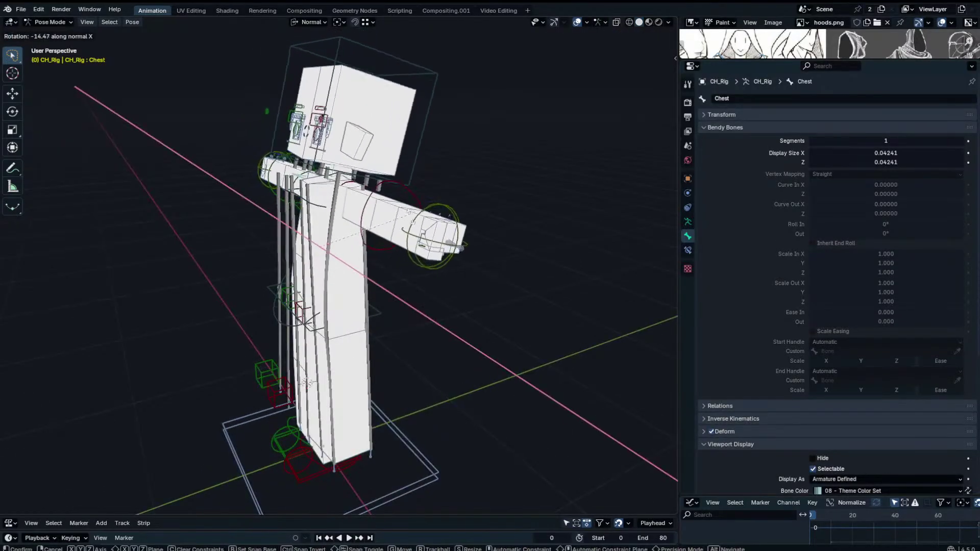
{"action": "right_click", "coordinate": [440, 239]}
{"action": "middle_click_drag", "start_coordinate": [442, 238], "coordinate": [526, 212]}
{"action": "key", "text": "r"}
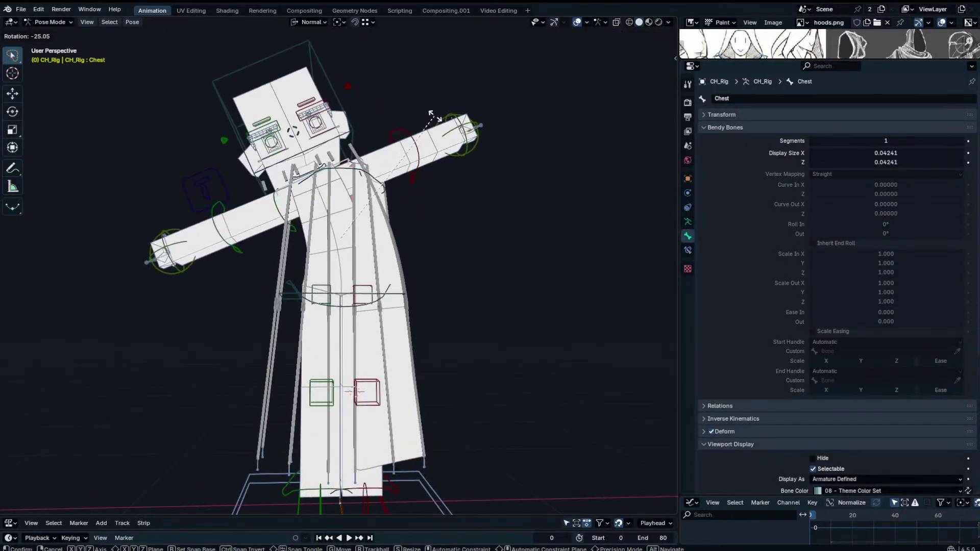
{"action": "right_click", "coordinate": [437, 346]}
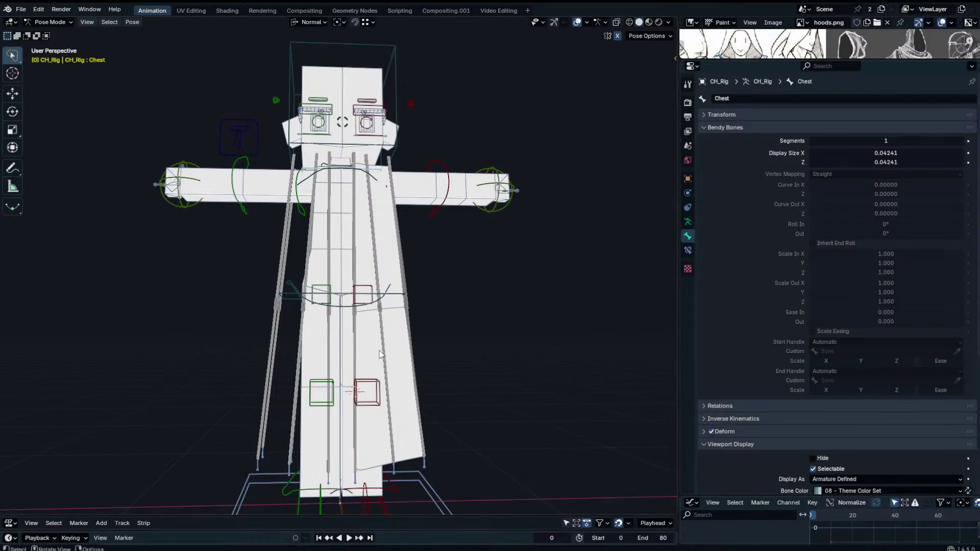
Tilt the Chest bone sideways to examine how the cloak's bones and mesh bend, and cancel the rotation.
{"action": "key", "text": "r"}
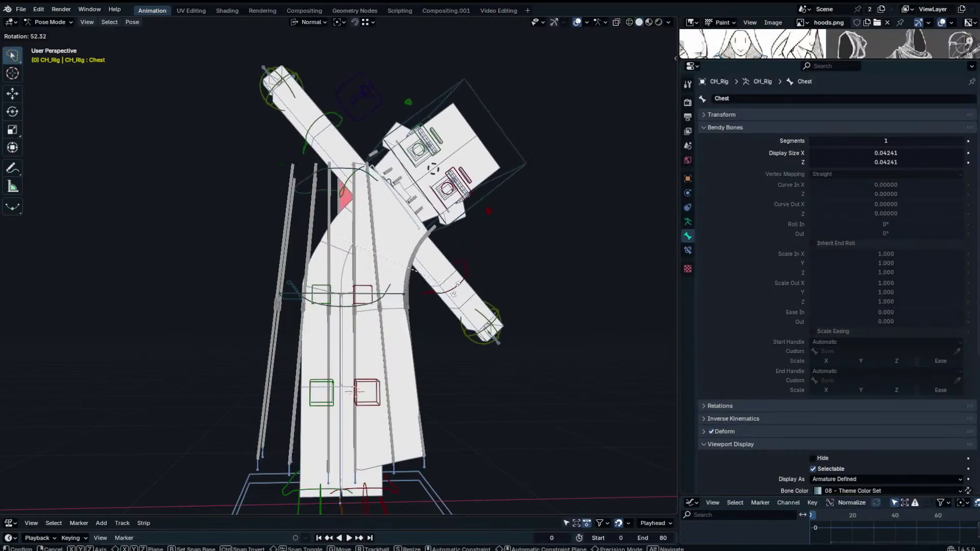
{"action": "right_click", "coordinate": [454, 140]}
{"action": "middle_click_drag", "start_coordinate": [453, 139], "coordinate": [438, 193]}
{"action": "scroll", "coordinate": [438, 194], "scroll_direction": "up", "scroll_amount": 2}
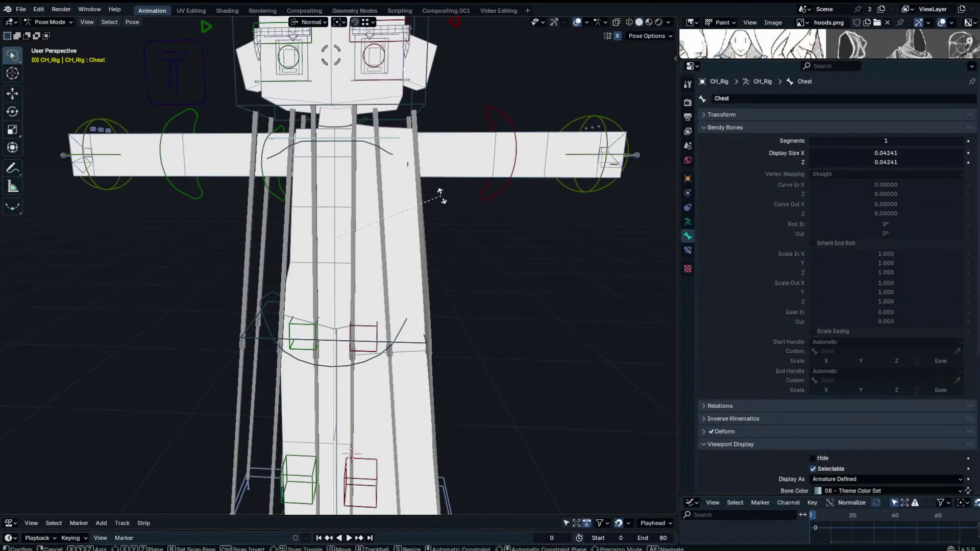
{"action": "key", "text": "r"}
{"action": "right_click", "coordinate": [449, 223]}
Switch to the cloak armature, symmetrize the bendy bone FE.U.BB.L with its mirrored counterpart in Edit Mode, and return to Pose Mode.
{"action": "key", "text": "ctrl+Tab"}
{"action": "left_click", "coordinate": [270, 213]}
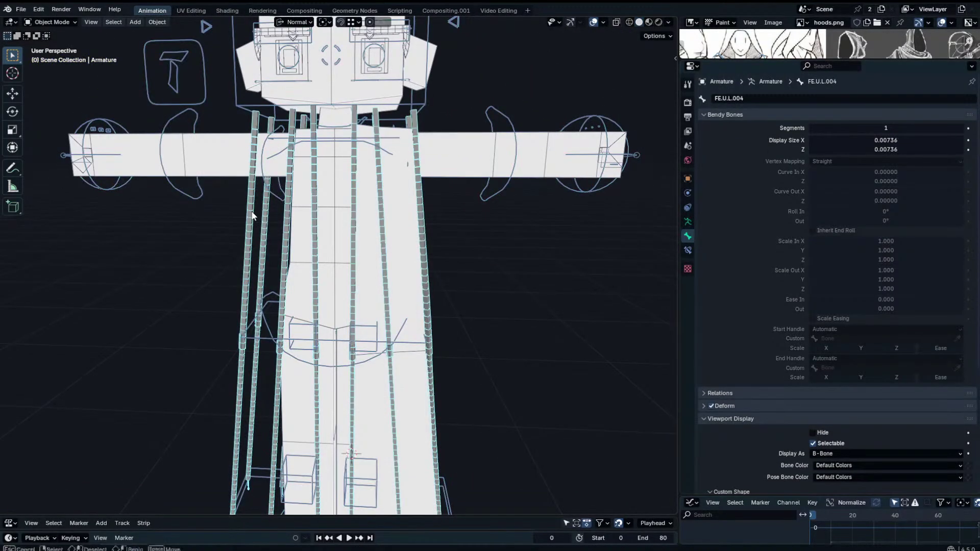
{"action": "key", "text": "ctrl+Tab"}
{"action": "key", "text": "ctrl+shift+m"}
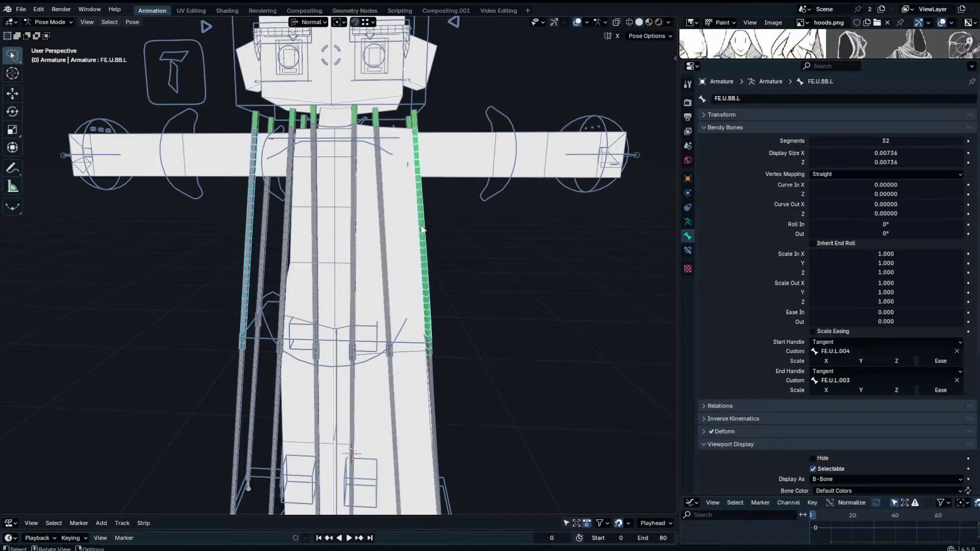
{"action": "right_click", "coordinate": [436, 228]}
{"action": "right_click", "coordinate": [409, 229]}
{"action": "key", "text": "Tab"}
{"action": "right_click", "coordinate": [429, 218]}
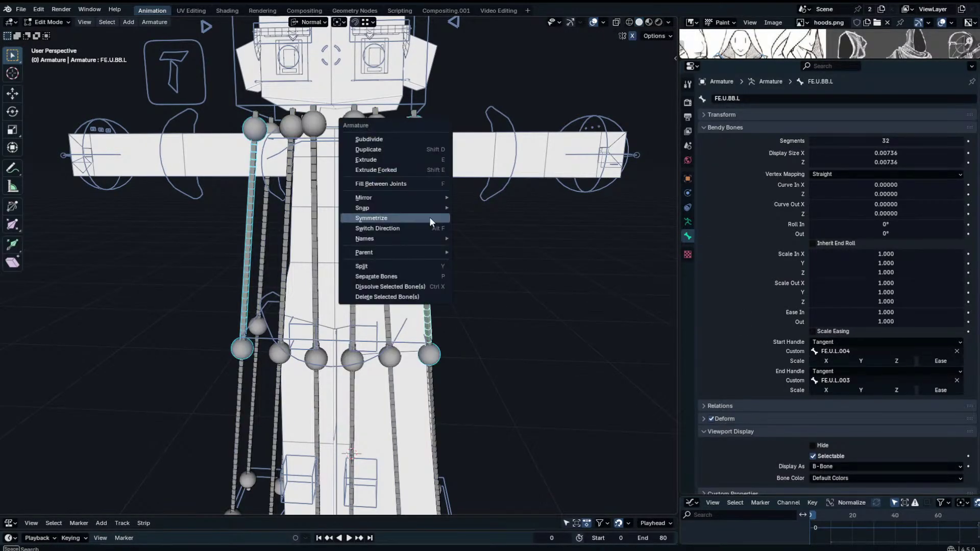
{"action": "left_click", "coordinate": [437, 218]}
{"action": "key", "text": "Tab"}
Check the bendy bone handle settings of the right-side bones FE.U.BB.R, F.U.BB.R and BE.U.BB.R.001.
{"action": "left_click", "coordinate": [248, 219]}
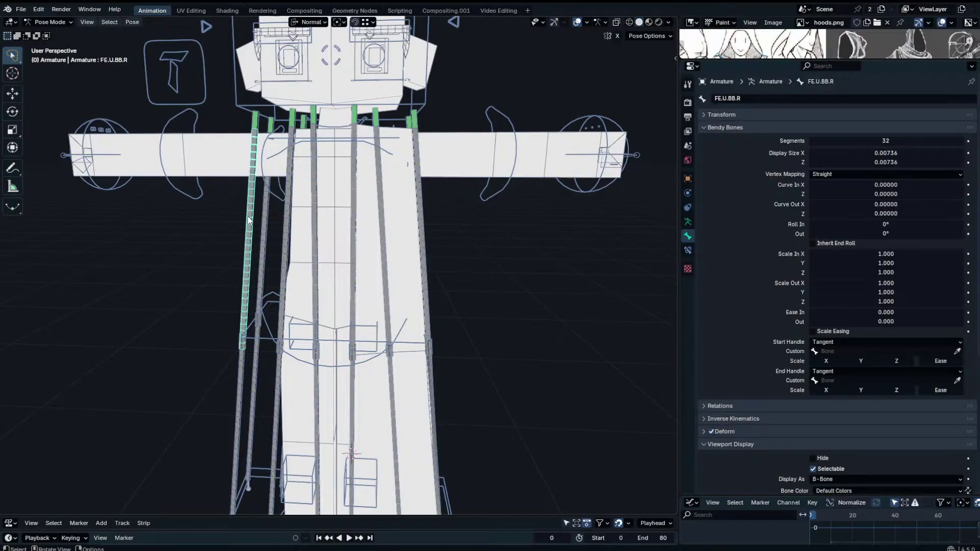
{"action": "left_click", "coordinate": [287, 224]}
{"action": "middle_click_drag", "start_coordinate": [287, 224], "coordinate": [381, 237]}
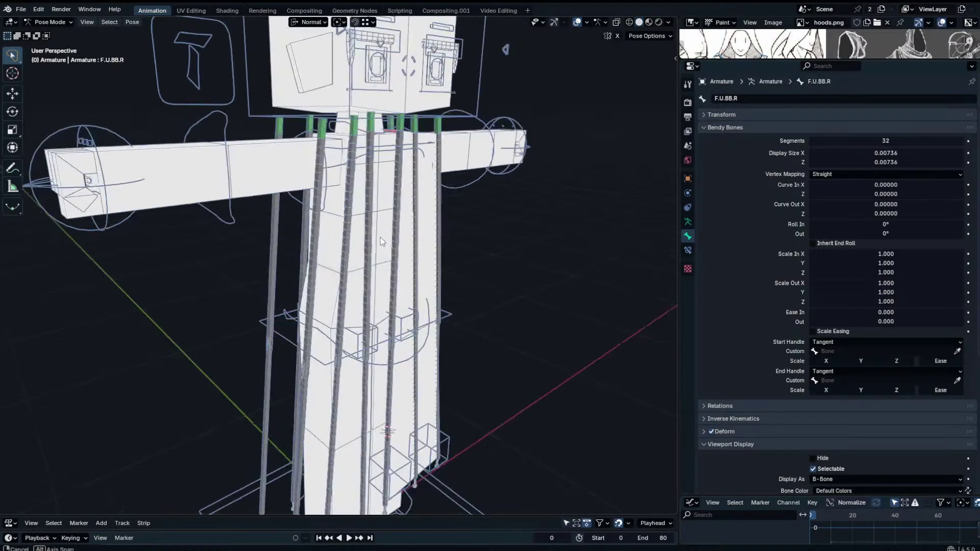
{"action": "left_click", "coordinate": [281, 225]}
{"action": "scroll", "coordinate": [315, 246], "scroll_direction": "down", "scroll_amount": 1}
{"action": "left_click", "coordinate": [275, 372]}
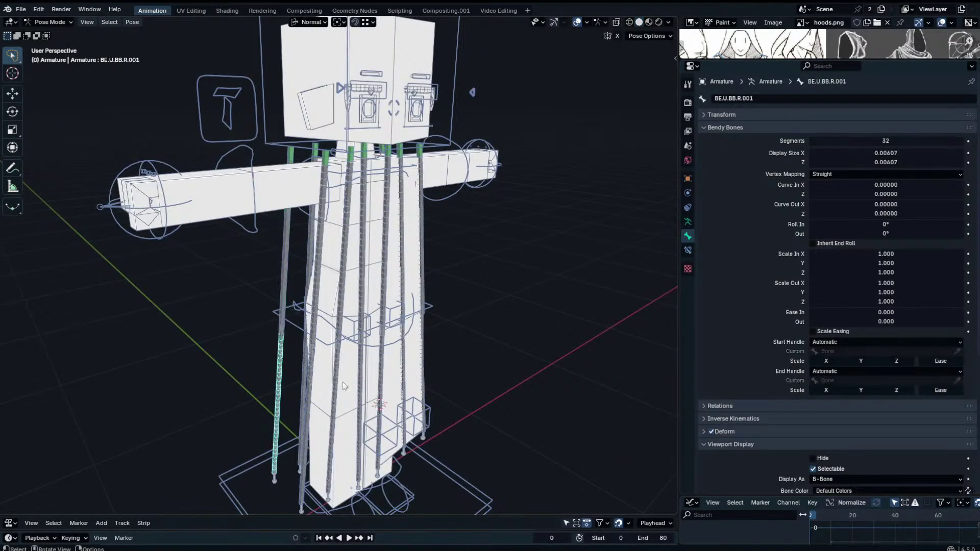
{"action": "middle_click_drag", "start_coordinate": [344, 386], "coordinate": [403, 408]}
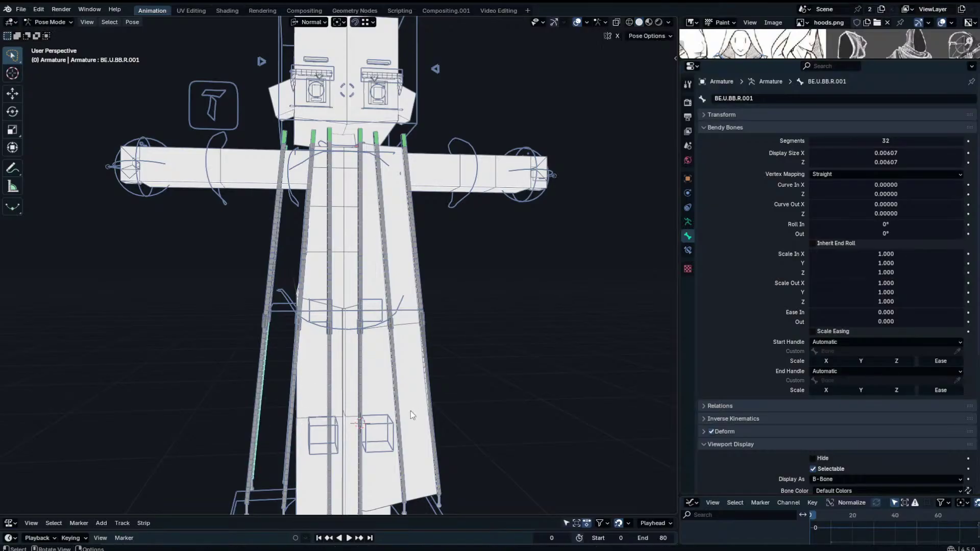
Test-rotate the lower bendy bone FE.U.BB.L.001 from several angles, cancelling each rotation.
{"action": "left_click", "coordinate": [430, 416]}
{"action": "key", "text": "r"}
{"action": "right_click", "coordinate": [467, 434]}
{"action": "middle_click_drag", "start_coordinate": [445, 421], "coordinate": [400, 426]}
{"action": "key", "text": "r"}
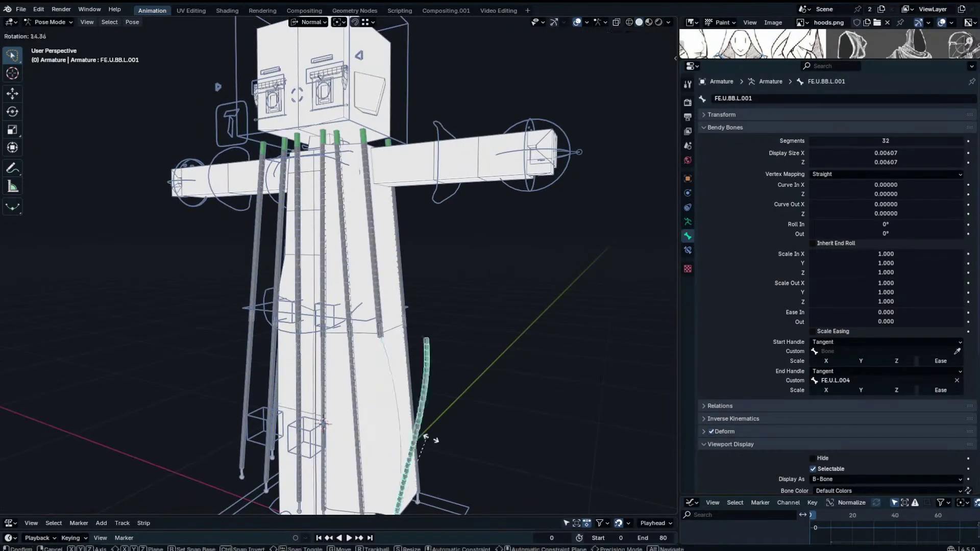
{"action": "right_click", "coordinate": [416, 418]}
{"action": "left_click", "coordinate": [412, 411]}
{"action": "key", "text": "r"}
{"action": "right_click", "coordinate": [429, 382]}
{"action": "middle_click_drag", "start_coordinate": [378, 337], "coordinate": [423, 334]}
Test rotating and moving the joint bone FE.U.L.004 to examine how the neighbouring bendy bones react.
{"action": "left_click", "coordinate": [412, 320]}
{"action": "key", "text": "r"}
{"action": "right_click", "coordinate": [419, 315]}
{"action": "left_click", "coordinate": [413, 317]}
{"action": "key", "text": "g"}
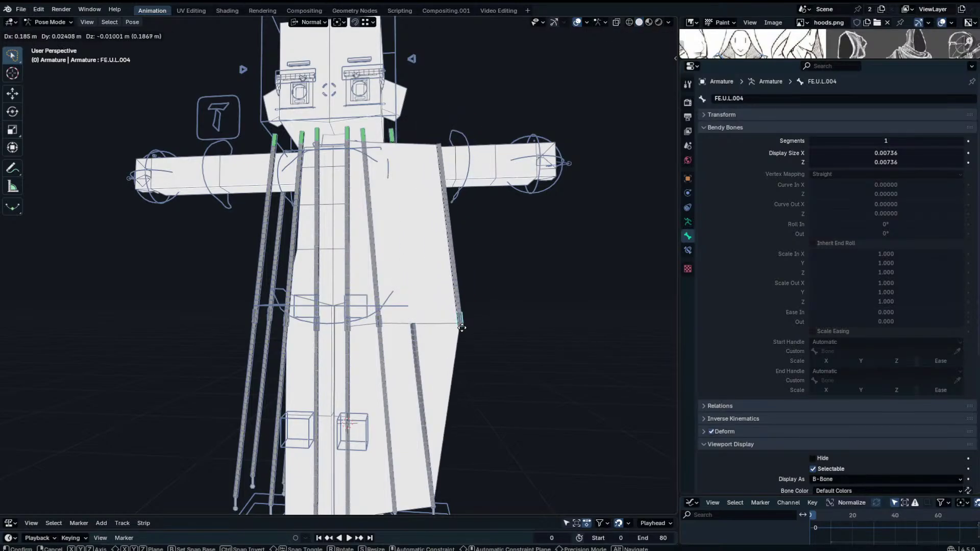
{"action": "right_click", "coordinate": [439, 304]}
Select the upper bendy bone FE.U.BB.L and inspect its custom start and end handle settings.
{"action": "left_click", "coordinate": [410, 273]}
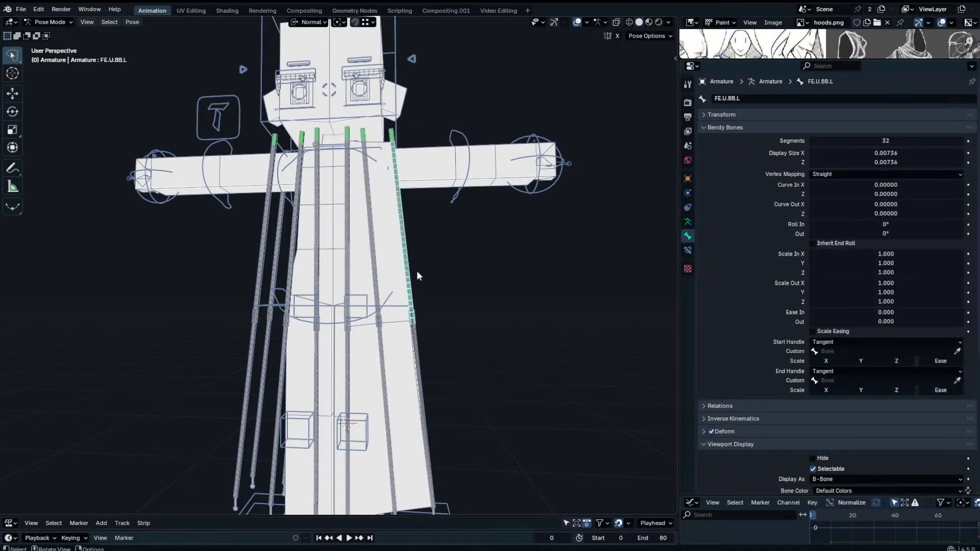
{"action": "middle_click_drag", "start_coordinate": [417, 271], "coordinate": [445, 260]}
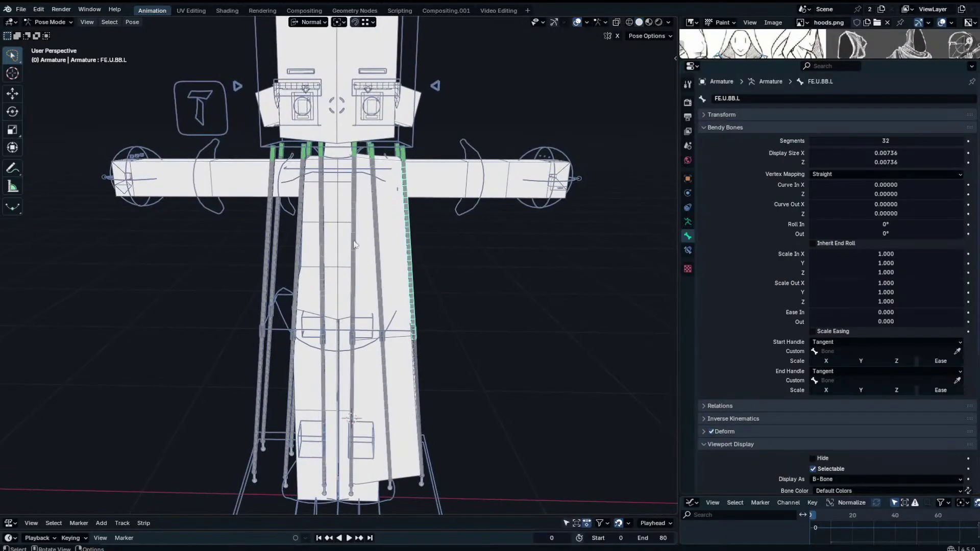
{"action": "middle_click_drag", "start_coordinate": [406, 156], "coordinate": [397, 155]}
{"action": "left_click", "coordinate": [397, 155]}
{"action": "left_click", "coordinate": [400, 173]}
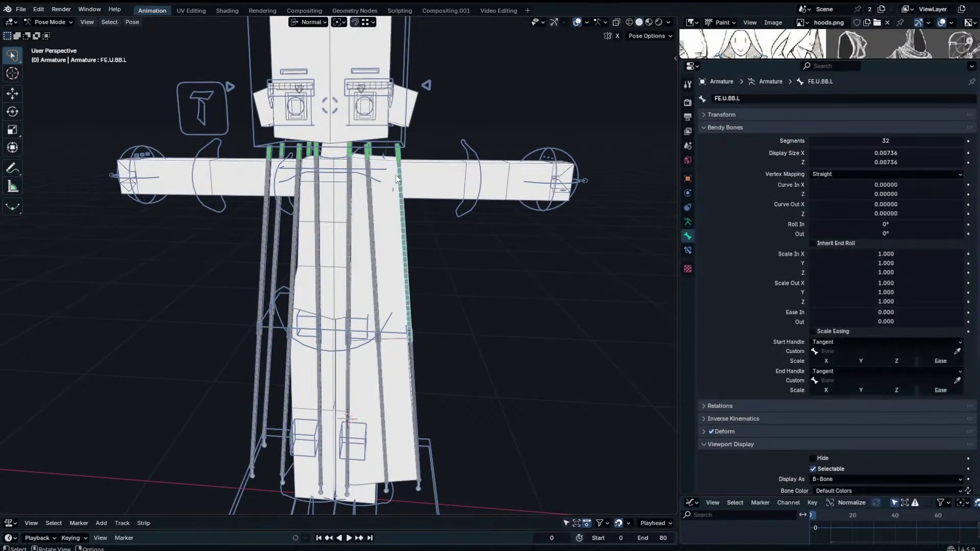
Set FE.U.R.003 as the custom start handle of the upper bendy bone FE.U.BB.R.
{"action": "left_click", "coordinate": [262, 221]}
{"action": "middle_click_drag", "start_coordinate": [262, 220], "coordinate": [280, 179]}
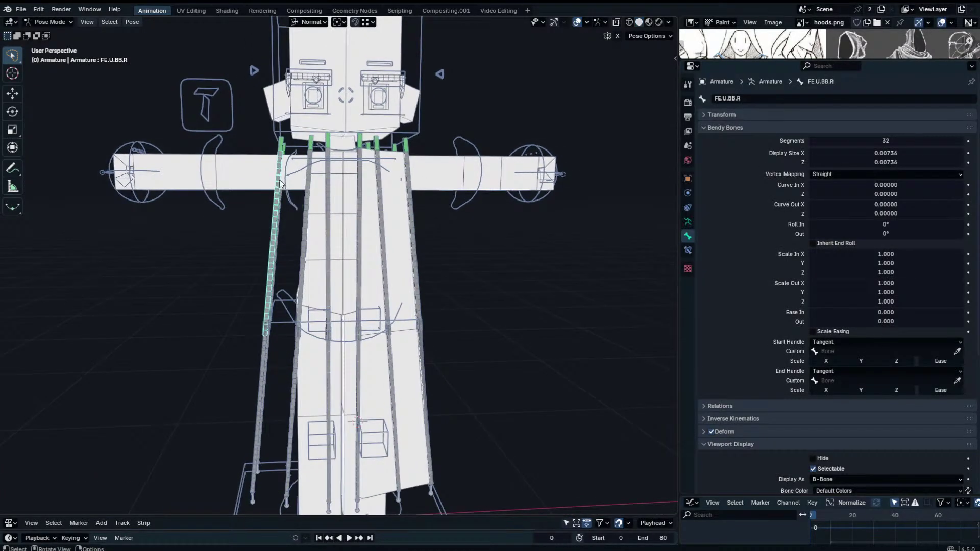
{"action": "left_click", "coordinate": [280, 147]}
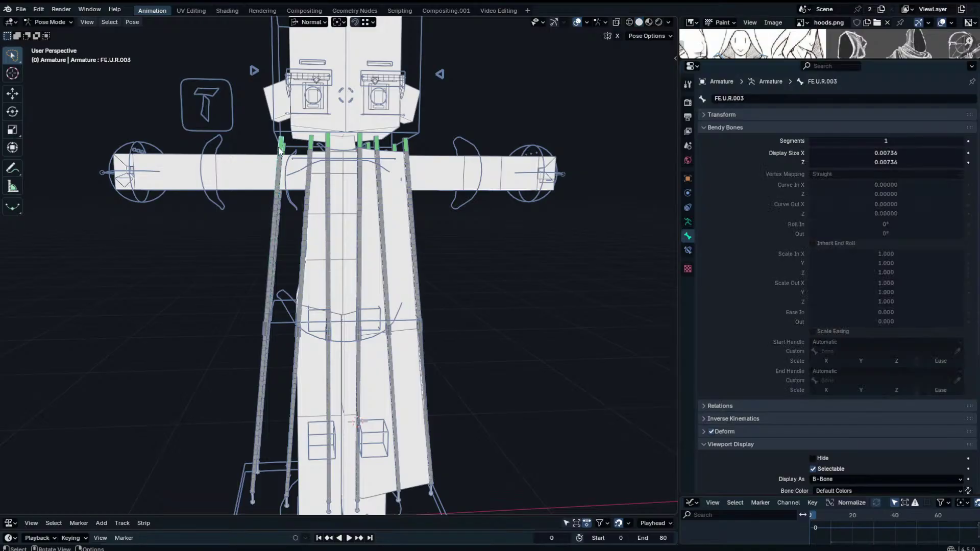
{"action": "left_click", "coordinate": [284, 195]}
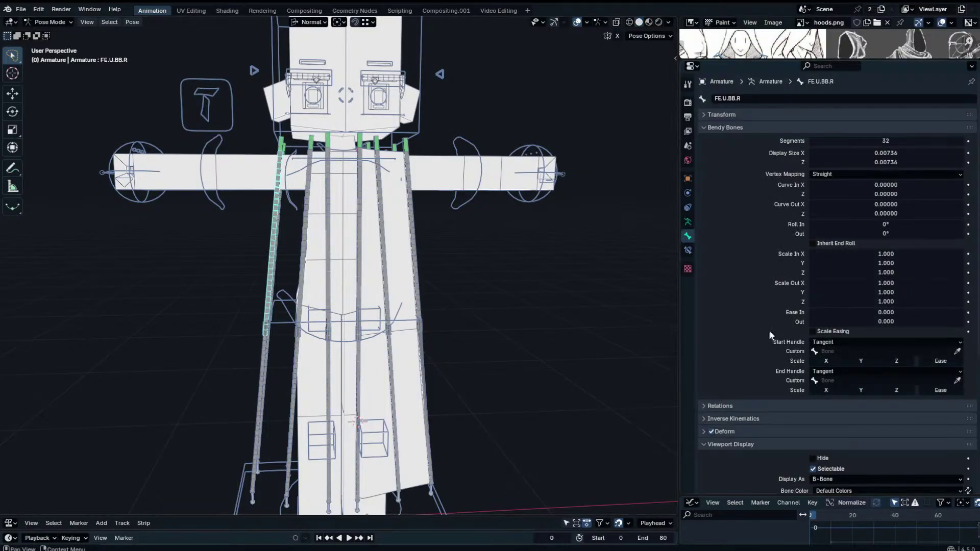
{"action": "left_click", "coordinate": [835, 352]}
{"action": "type", "text": "FE.U.R.003"}
{"action": "key", "text": "Return"}
Copy the name of joint bone FE.U.R.004 and assign it as FE.U.BB.R's custom end handle.
{"action": "left_click", "coordinate": [268, 322]}
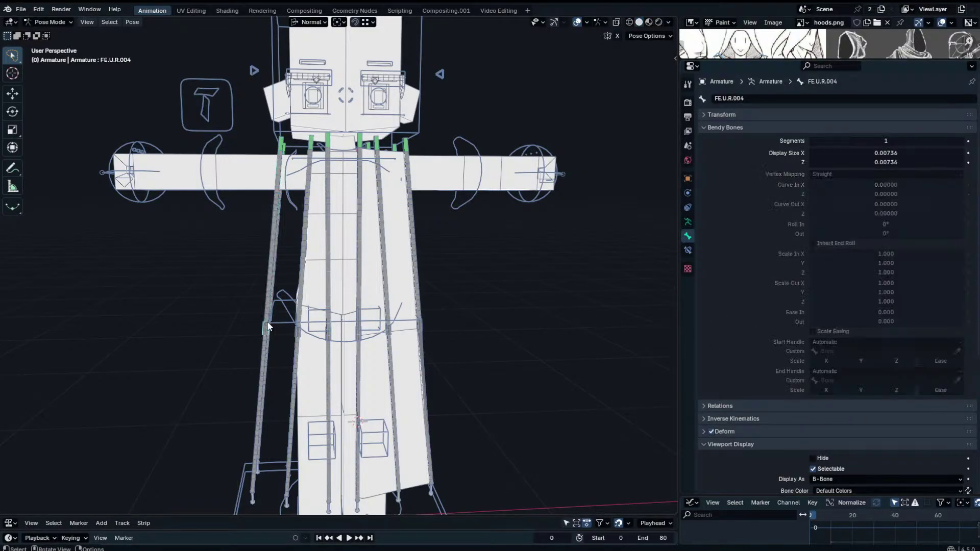
{"action": "key", "text": "F2"}
{"action": "key", "text": "ctrl+c"}
{"action": "key", "text": "Return"}
{"action": "left_click", "coordinate": [273, 271]}
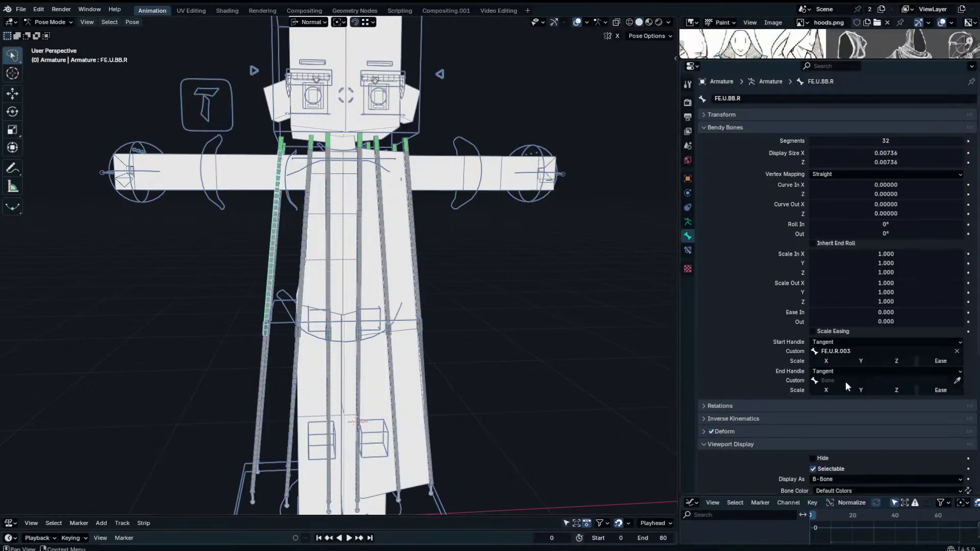
{"action": "left_click", "coordinate": [845, 381]}
{"action": "key", "text": "ctrl+v"}
{"action": "key", "text": "Return"}
{"action": "right_click", "coordinate": [283, 230]}
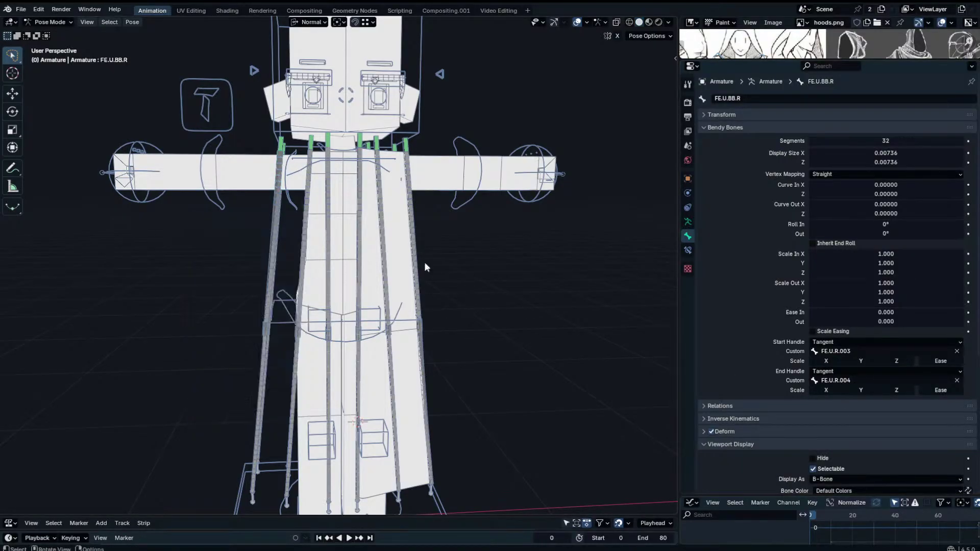
{"action": "key", "text": "Tab"}
{"action": "right_click", "coordinate": [271, 239]}
{"action": "key", "text": "Escape"}
{"action": "key", "text": "Tab"}
Symmetrize all the cloak armature's bones from -X to +X and return to Pose Mode.
{"action": "left_click", "coordinate": [416, 237]}
{"action": "left_click", "coordinate": [274, 219]}
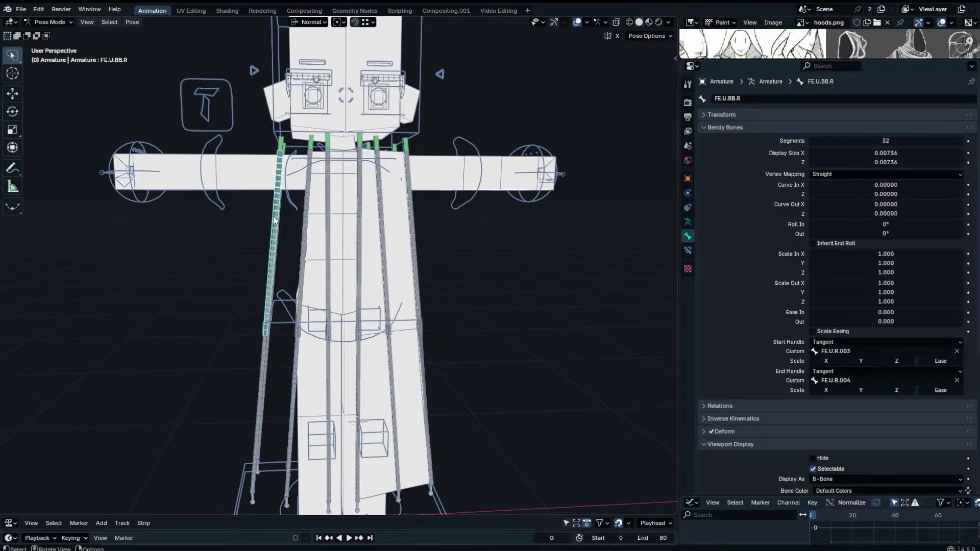
{"action": "left_click", "coordinate": [409, 147]}
{"action": "key", "text": "Tab"}
{"action": "key", "text": "a"}
{"action": "right_click", "coordinate": [408, 174]}
{"action": "left_click", "coordinate": [408, 174]}
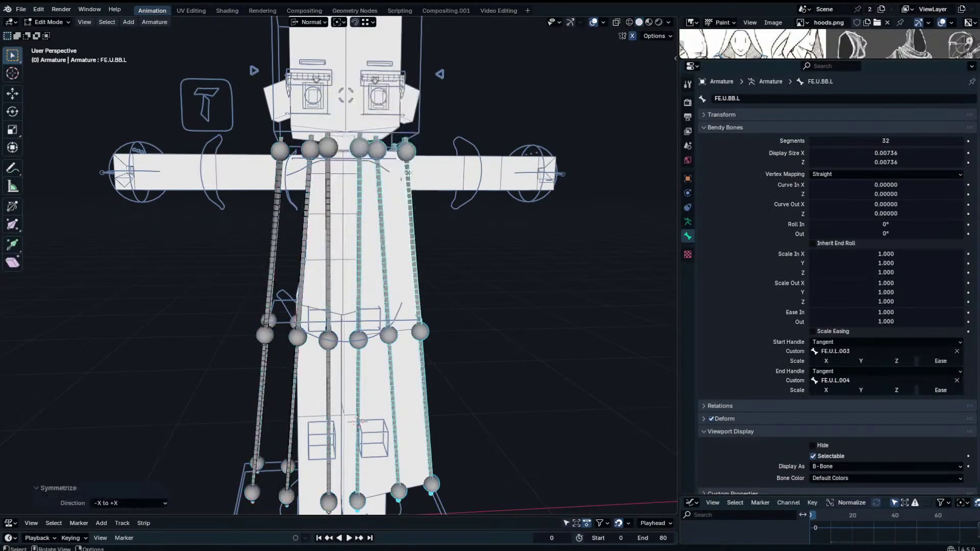
{"action": "key", "text": "Tab"}
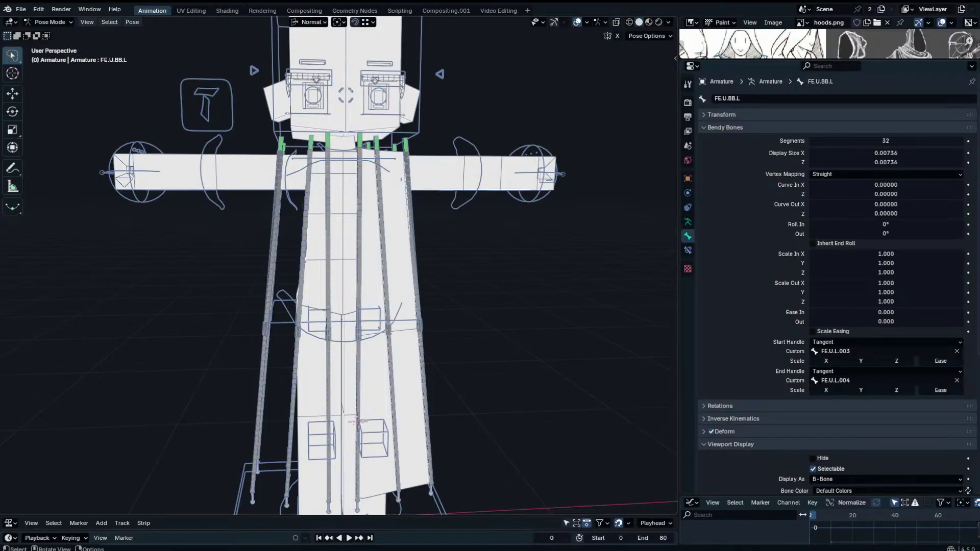
Test-rotate the top bone FE.U.L.003 and the joint bone FE.U.L.004, cancelling each rotation.
{"action": "left_click", "coordinate": [389, 308]}
{"action": "left_click", "coordinate": [410, 198]}
{"action": "left_click", "coordinate": [407, 147]}
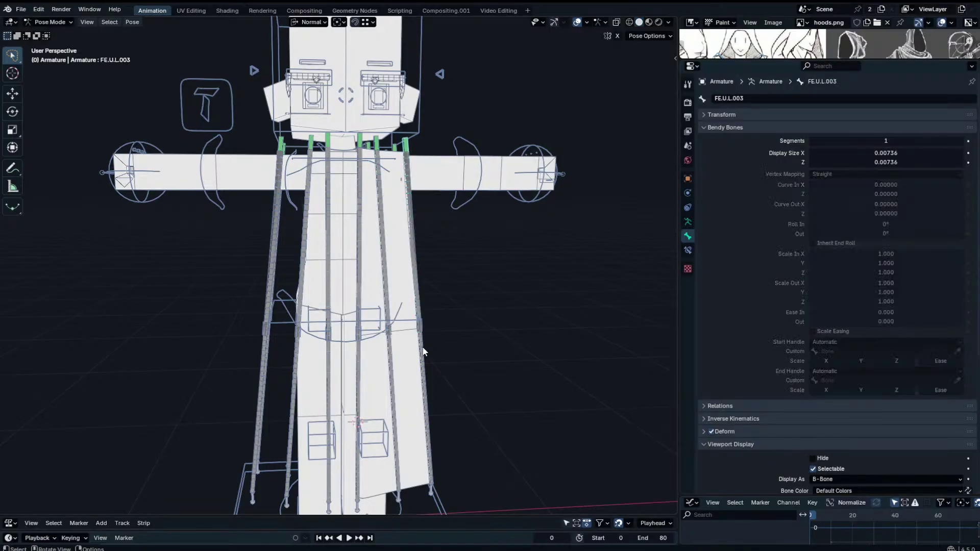
{"action": "key", "text": "r"}
{"action": "right_click", "coordinate": [458, 228]}
{"action": "left_click", "coordinate": [422, 332]}
{"action": "left_click", "coordinate": [420, 327]}
{"action": "key", "text": "r"}
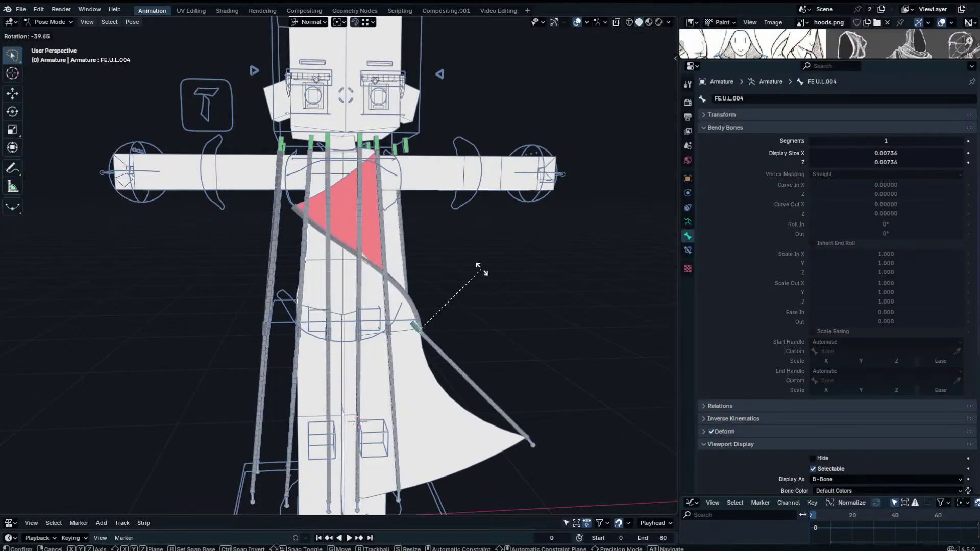
{"action": "right_click", "coordinate": [434, 343]}
Swap FE.U.BB.L's custom handles, using FE.U.L.004 as the start handle and FE.U.L.003 as the end handle.
{"action": "left_click", "coordinate": [413, 255]}
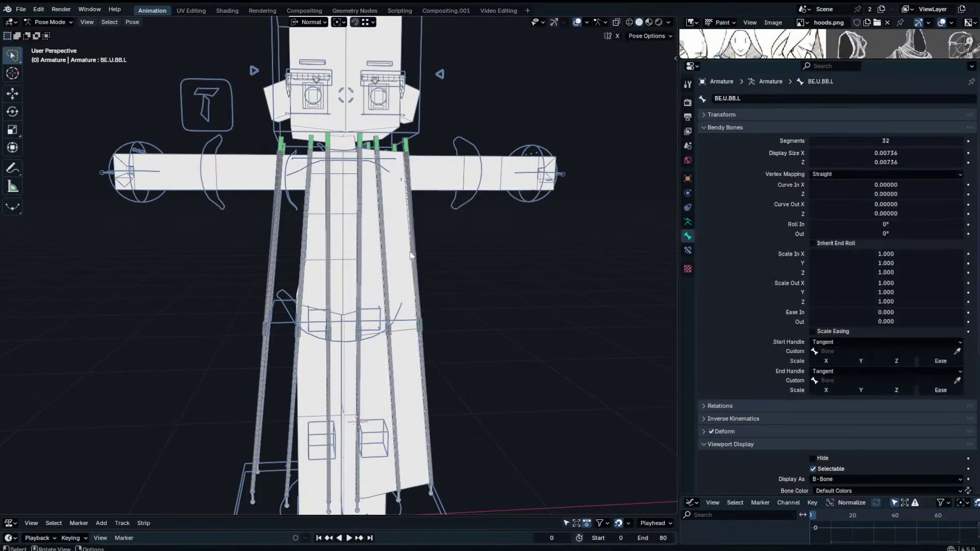
{"action": "left_click", "coordinate": [947, 351]}
{"action": "left_click", "coordinate": [947, 352]}
{"action": "left_click", "coordinate": [946, 353]}
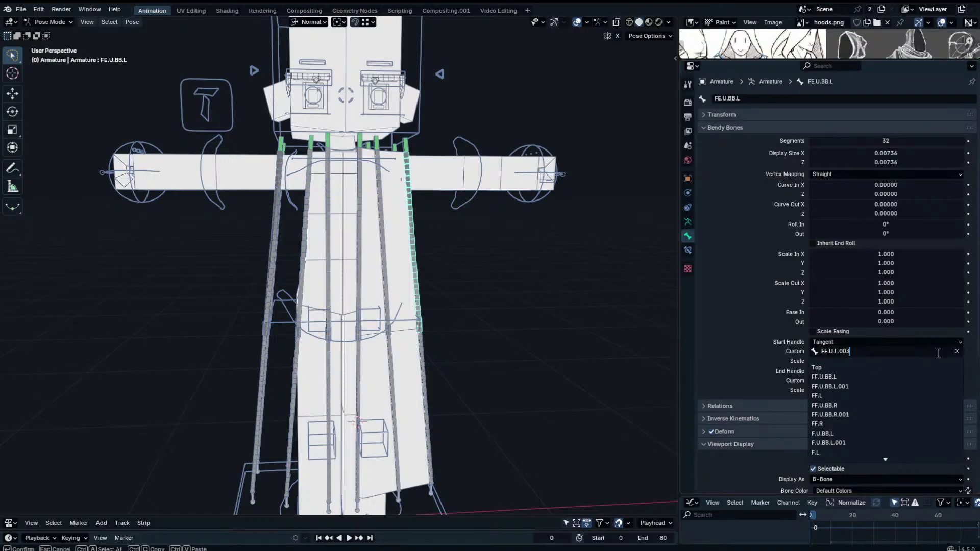
{"action": "key", "text": "BackSpace"}
{"action": "type", "text": "4"}
{"action": "key", "text": "Return"}
{"action": "left_click", "coordinate": [872, 380]}
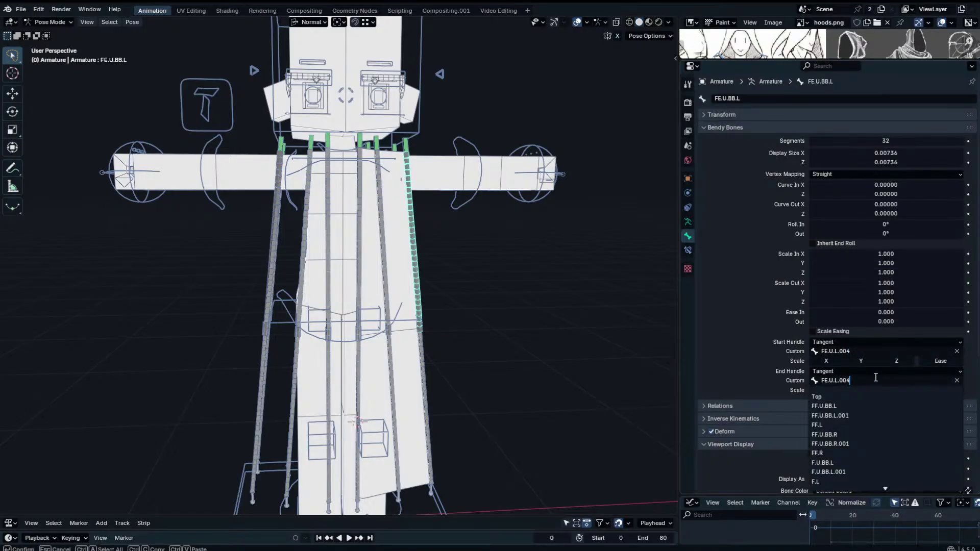
{"action": "key", "text": "BackSpace"}
{"action": "type", "text": "3"}
{"action": "key", "text": "Return"}
Test-rotate the top bone FE.U.L.003 with the swapped handles, cancelling the rotation.
{"action": "left_click", "coordinate": [406, 145]}
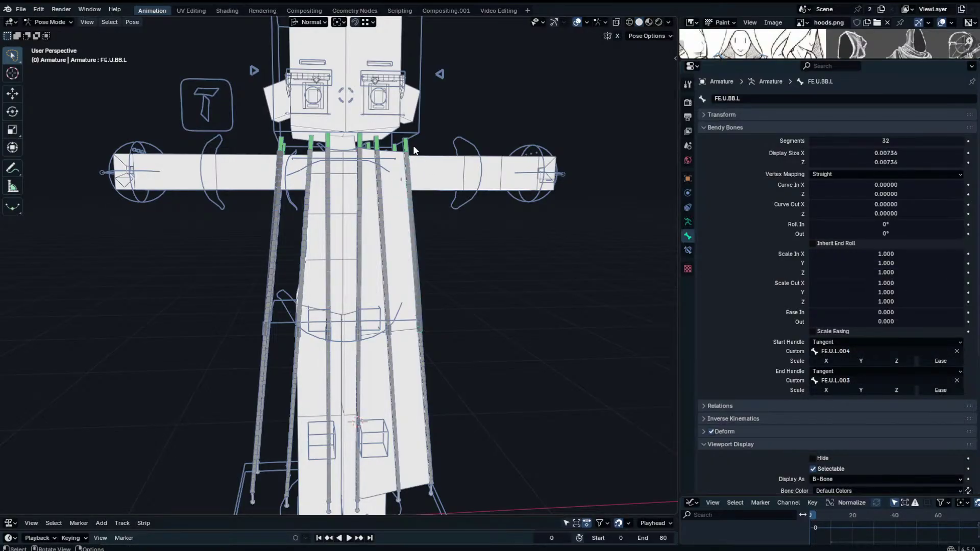
{"action": "key", "text": "r"}
{"action": "key", "text": "Escape"}
Swap FE.U.BB.R's custom handles, using FE.U.R.004 as the start handle and FE.U.R.003 as the end handle.
{"action": "left_click", "coordinate": [281, 180]}
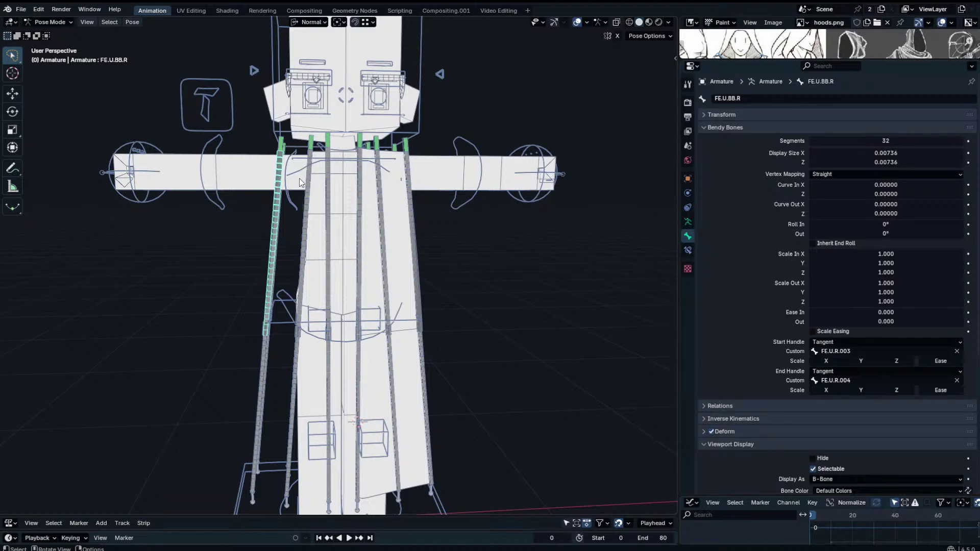
{"action": "left_click", "coordinate": [882, 351]}
{"action": "key", "text": "BackSpace"}
{"action": "type", "text": "4"}
{"action": "key", "text": "Return"}
{"action": "left_click", "coordinate": [917, 381]}
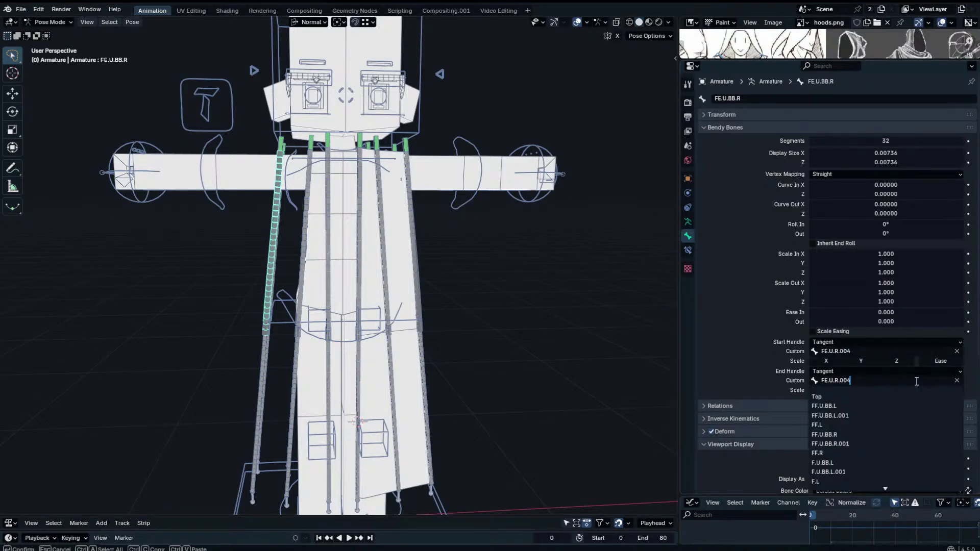
{"action": "key", "text": "BackSpace"}
{"action": "type", "text": "3"}
{"action": "key", "text": "Return"}
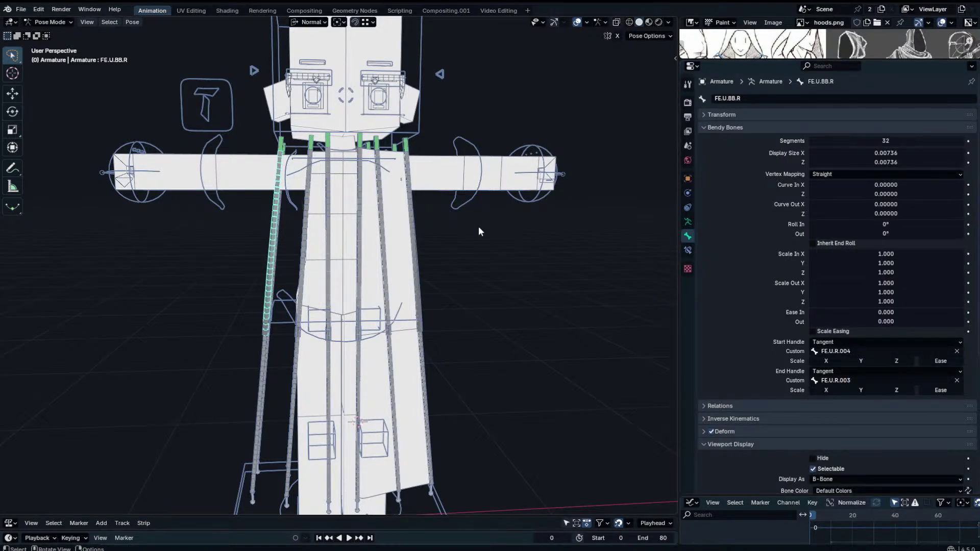
Select all the cloak bones and lower the segment count of the bendy bones.
{"action": "left_click", "coordinate": [424, 219]}
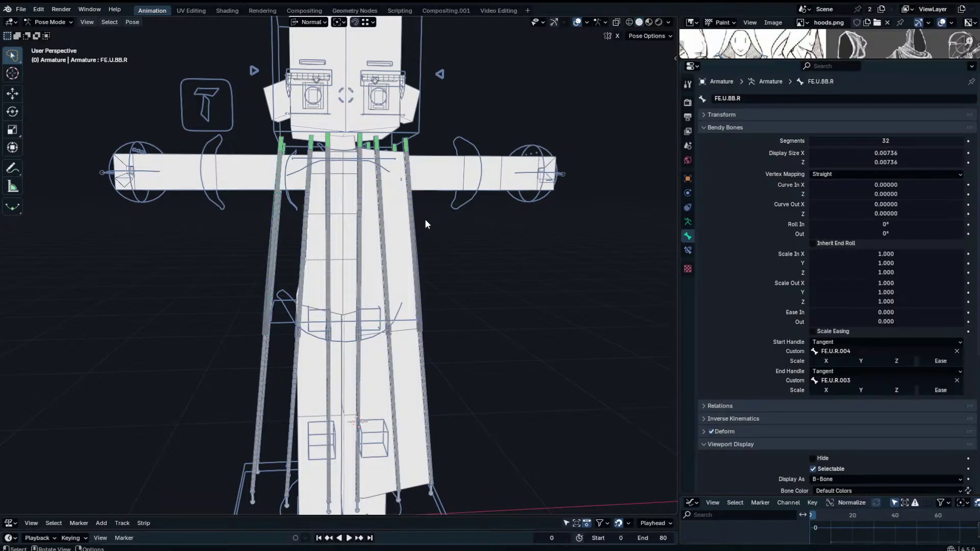
{"action": "left_click", "coordinate": [415, 218]}
{"action": "key", "text": "a"}
{"action": "left_click_drag", "start_coordinate": [898, 140], "coordinate": [855, 141]}
Rotate the top bone FE.U.L.003 by about -64.1° around the view axis to bend the cloak's edge.
{"action": "left_click", "coordinate": [398, 148]}
{"action": "key", "text": "r"}
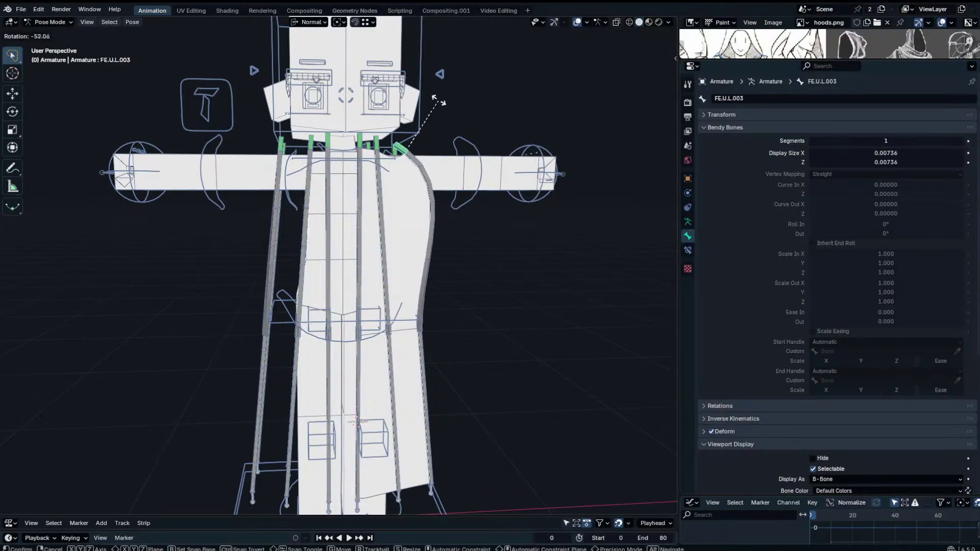
{"action": "left_click", "coordinate": [442, 108]}
Inspect the bent cloak with overlays hidden and try raising FE.U.L.003's segments to 32.
{"action": "scroll", "coordinate": [442, 107], "scroll_direction": "up", "scroll_amount": 4}
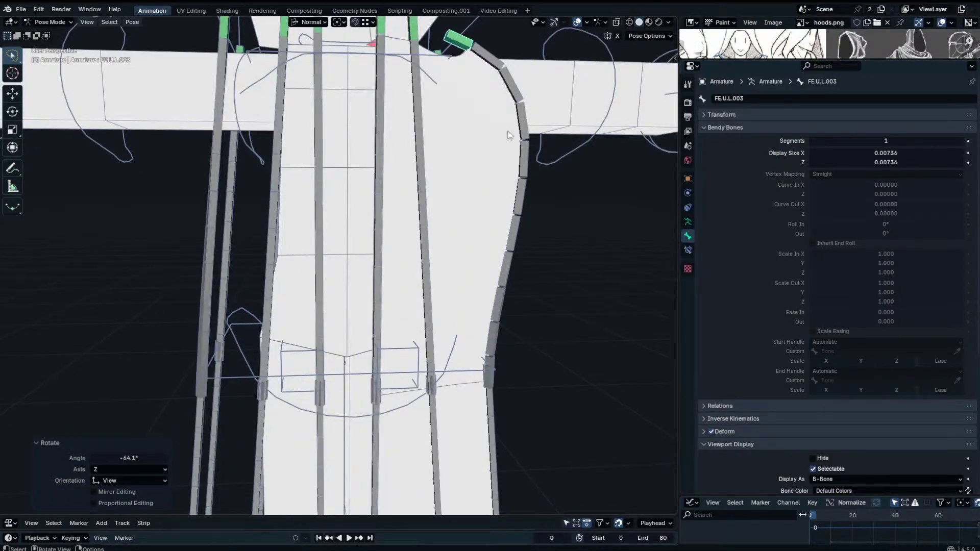
{"action": "left_click", "coordinate": [582, 21]}
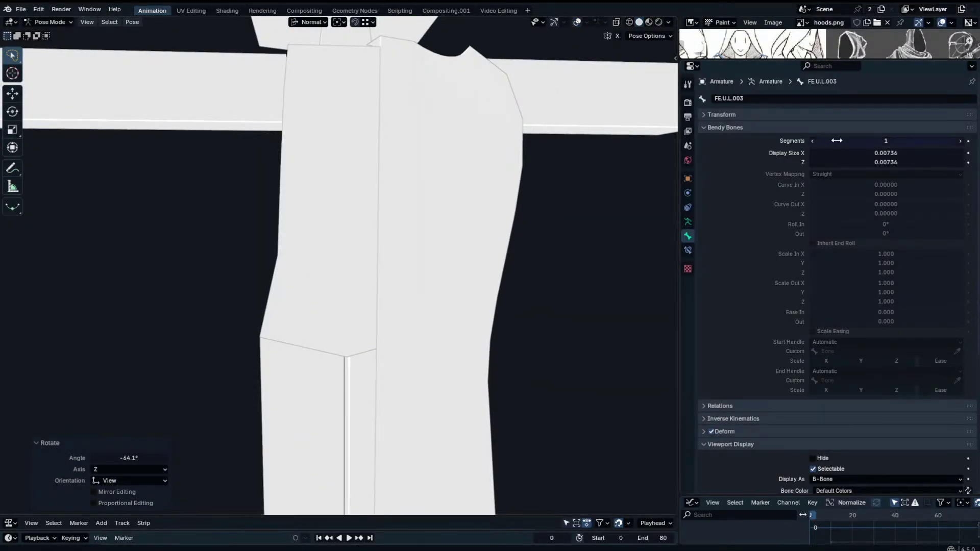
{"action": "left_click_drag", "start_coordinate": [836, 140], "coordinate": [908, 141]}
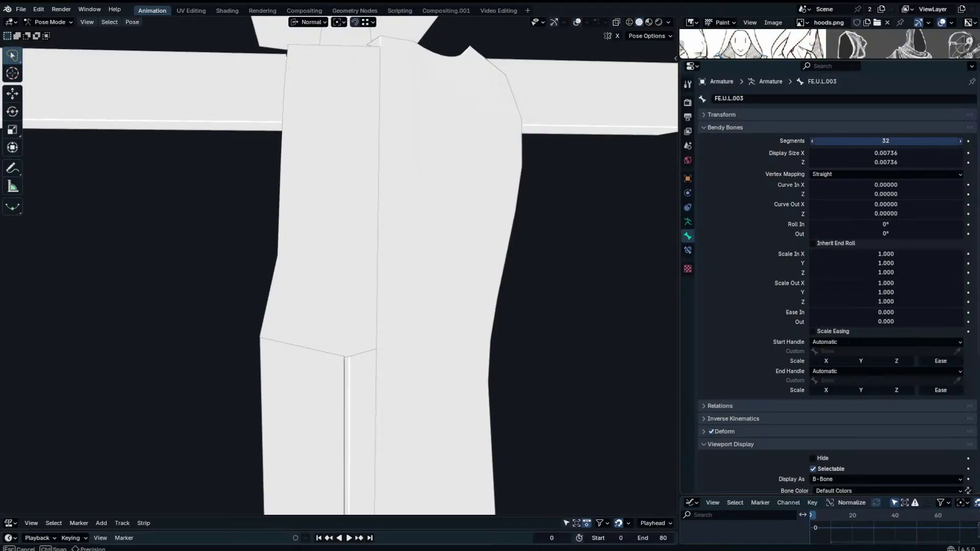
{"action": "key", "text": "Escape"}
{"action": "left_click", "coordinate": [578, 21]}
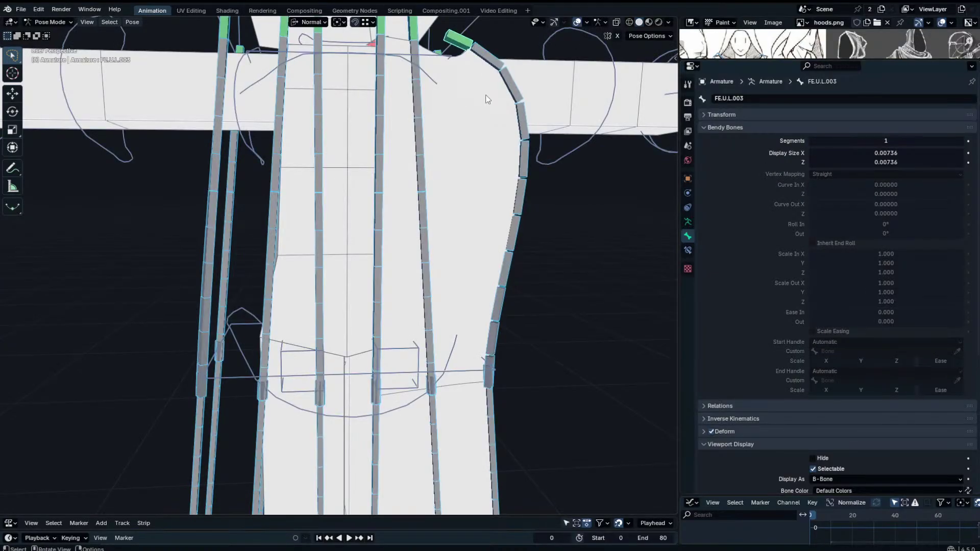
Switch to Object Mode, select the cloak mesh Plane and display its modifiers.
{"action": "key", "text": "ctrl+Tab"}
{"action": "left_click", "coordinate": [491, 206]}
{"action": "key", "text": "Tab"}
{"action": "key", "text": "Tab"}
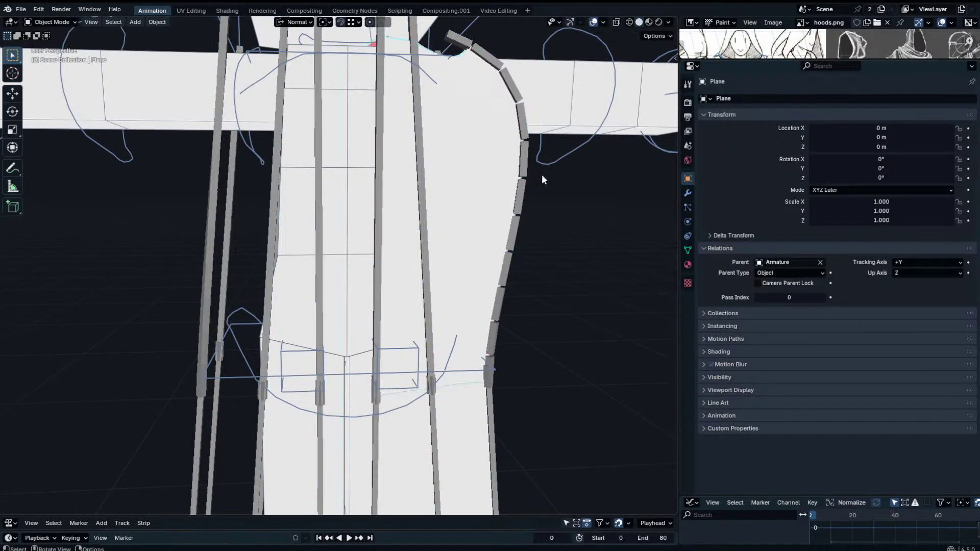
{"action": "left_click", "coordinate": [604, 22]}
{"action": "left_click", "coordinate": [688, 193]}
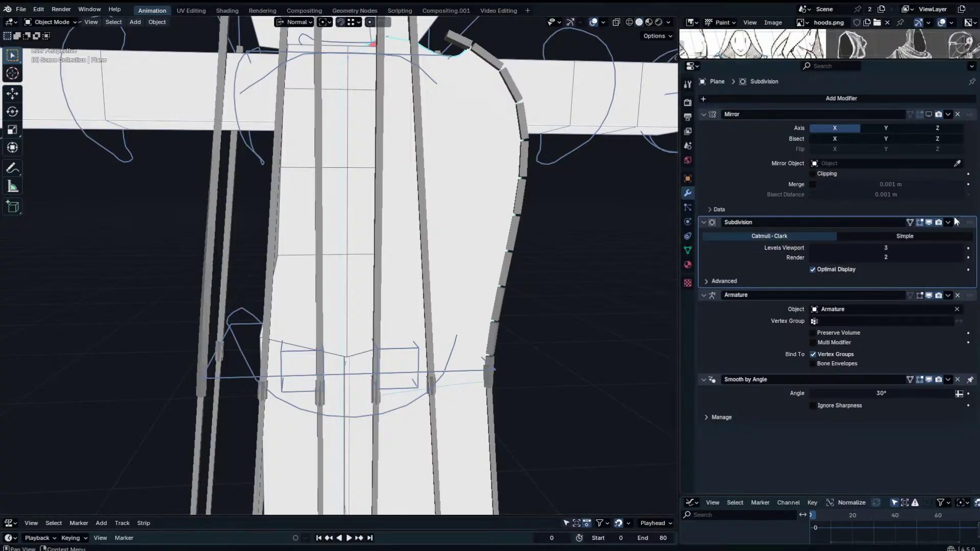
{"action": "mouse_move", "coordinate": [968, 223]}
{"action": "left_mouse_down"}
{"action": "mouse_move", "coordinate": [971, 325]}
{"action": "mouse_move", "coordinate": [969, 219]}
{"action": "left_mouse_up"}
Isolate the cloak mesh in local view and view it from another angle.
{"action": "left_click", "coordinate": [668, 23]}
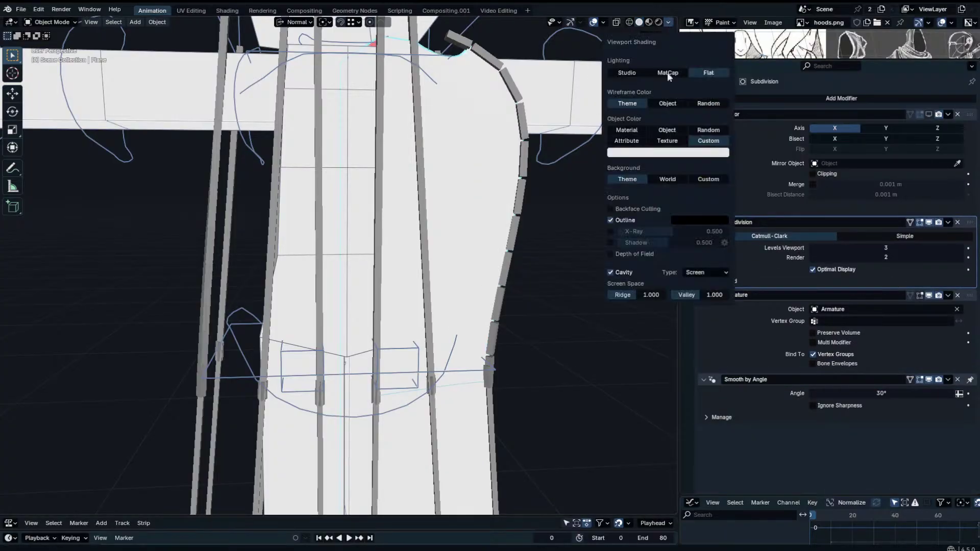
{"action": "key", "text": "KP_Divide"}
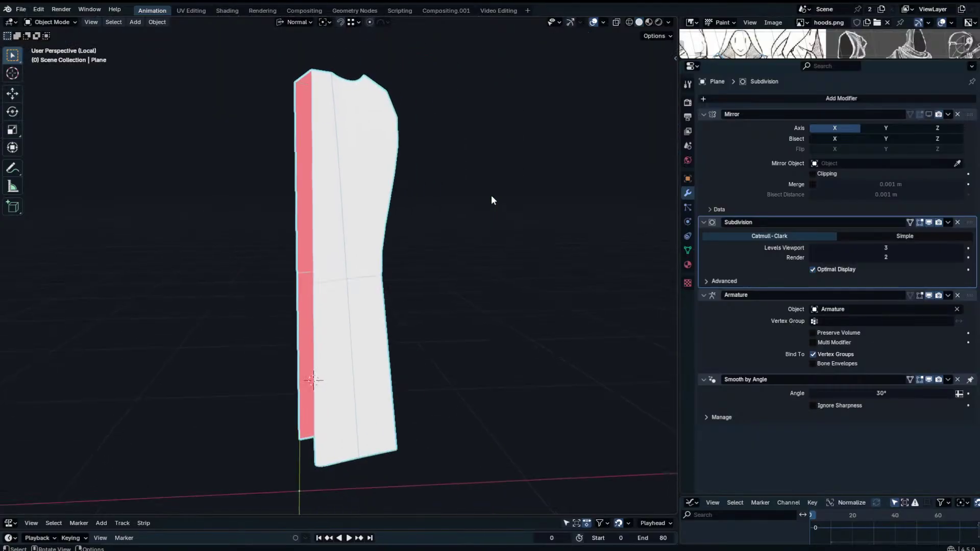
{"action": "middle_click_drag", "start_coordinate": [485, 204], "coordinate": [575, 90]}
Set the viewport's solid shading colour to Object, compare the Studio and MatCap lighting, and keep Flat lighting.
{"action": "left_click", "coordinate": [668, 22]}
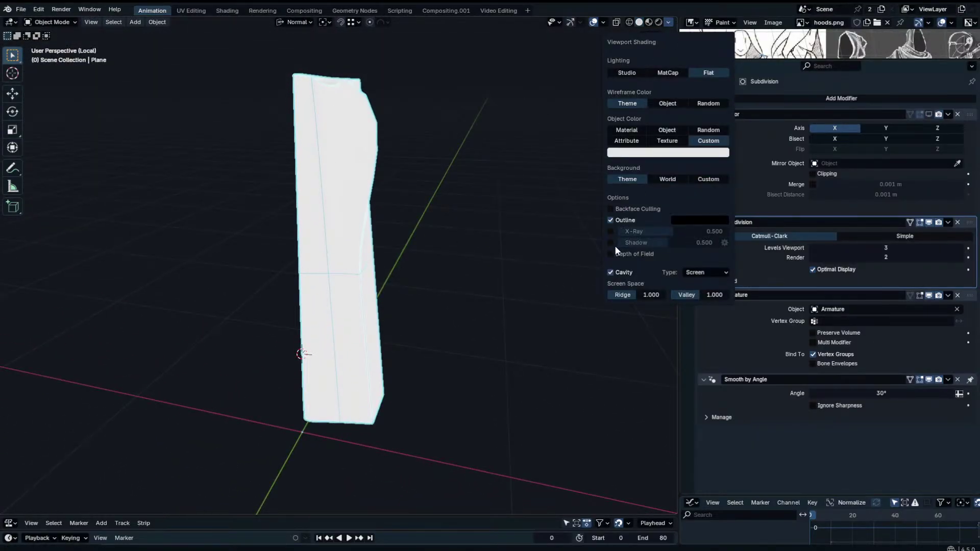
{"action": "left_click", "coordinate": [667, 136]}
{"action": "left_click", "coordinate": [696, 137]}
{"action": "left_click", "coordinate": [678, 128]}
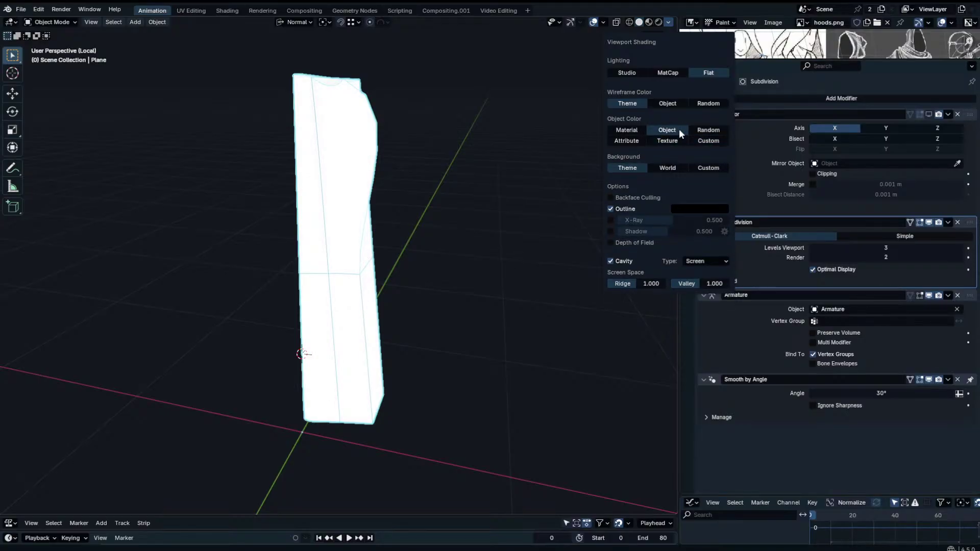
{"action": "left_click", "coordinate": [629, 75]}
{"action": "left_click", "coordinate": [697, 70]}
{"action": "left_click", "coordinate": [676, 70]}
{"action": "left_click", "coordinate": [703, 71]}
Compare Simple with Catmull-Clark subdivision on the bent cloak mesh, returning to Catmull-Clark.
{"action": "left_click", "coordinate": [602, 21]}
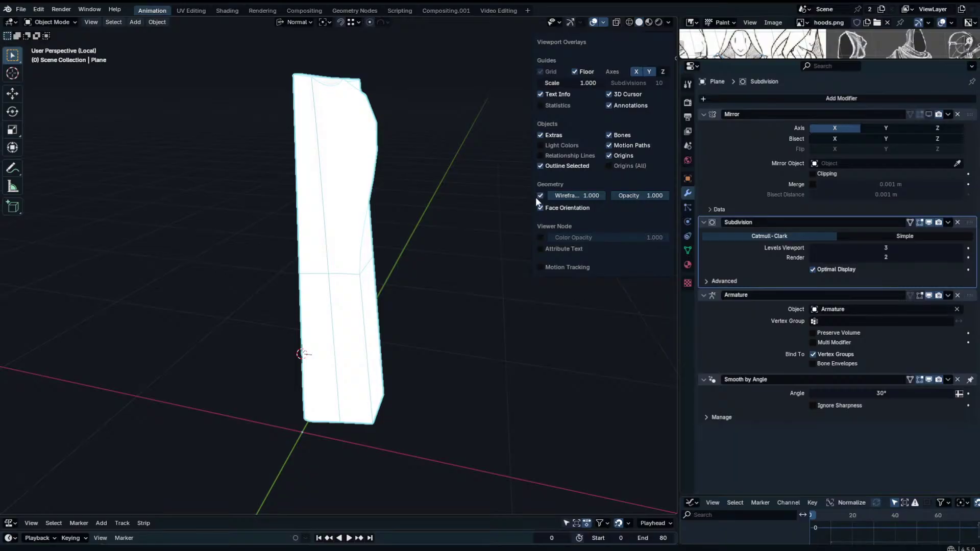
{"action": "scroll", "coordinate": [371, 290], "scroll_direction": "up", "scroll_amount": 4}
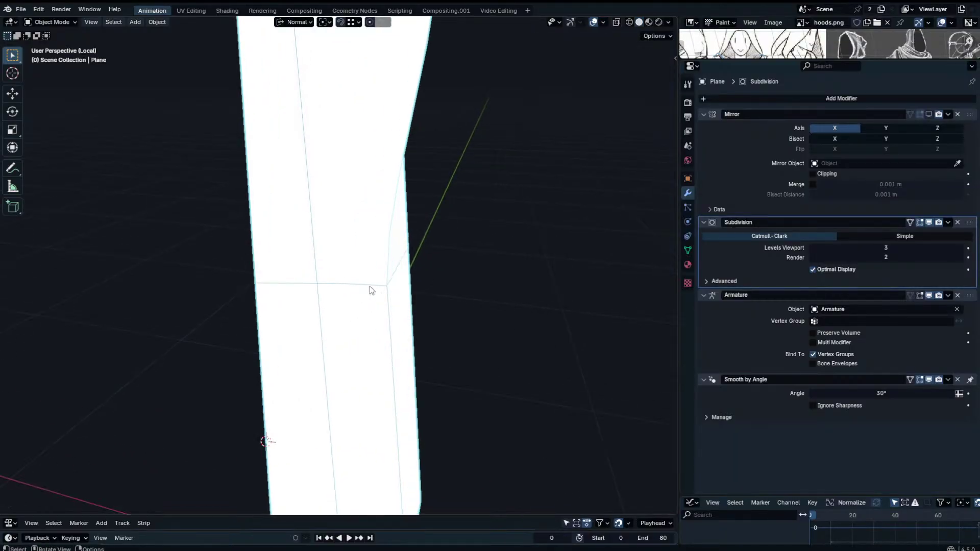
{"action": "middle_click_drag", "start_coordinate": [371, 290], "coordinate": [365, 261]}
{"action": "left_click", "coordinate": [926, 235]}
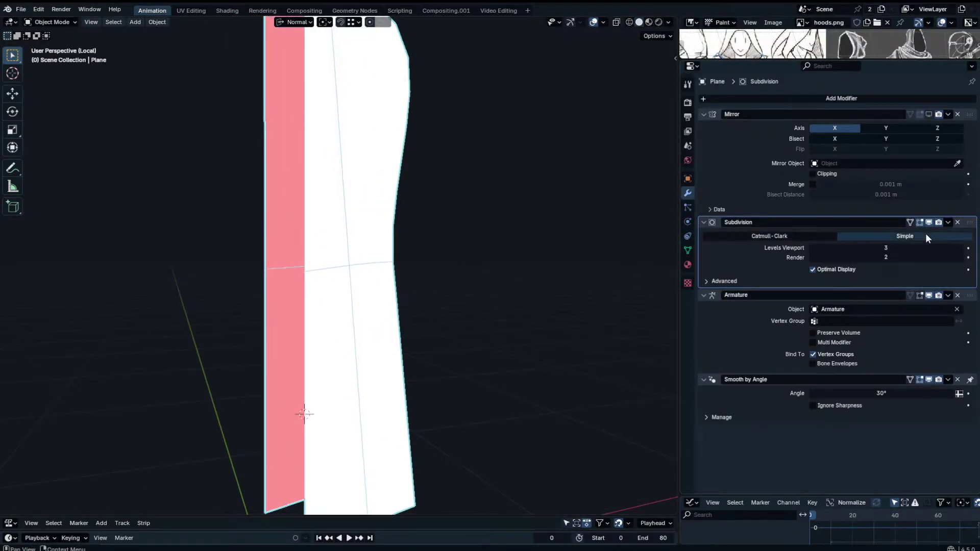
{"action": "left_click", "coordinate": [816, 237]}
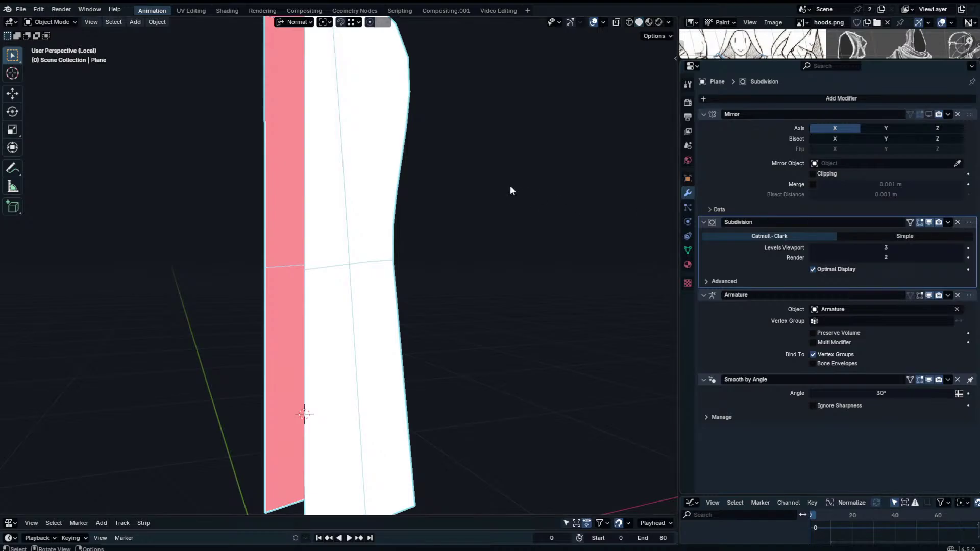
Enter Edit Mode on the cloak mesh and turn on the Subdivision modifier's on-cage display.
{"action": "key", "text": "Tab"}
{"action": "left_click", "coordinate": [909, 223]}
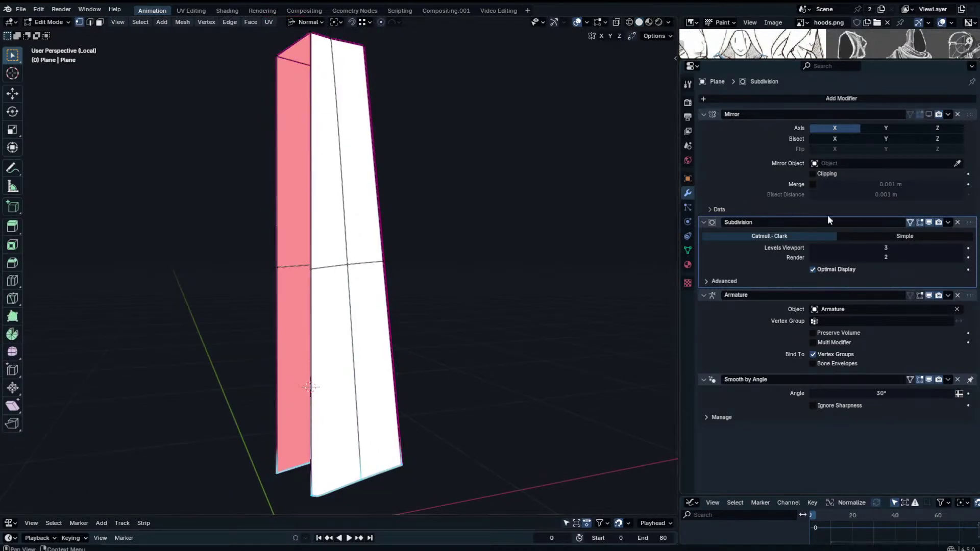
Compare Catmull-Clark with Simple subdivision on the cloak mesh in Edit Mode, keeping Simple.
{"action": "middle_click_drag", "start_coordinate": [509, 161], "coordinate": [415, 164]}
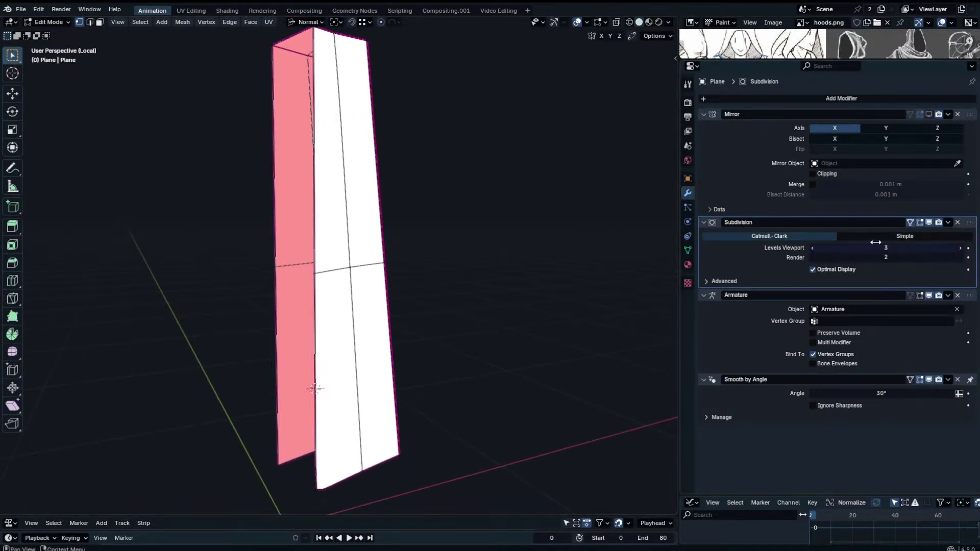
{"action": "left_click", "coordinate": [878, 234]}
{"action": "left_click", "coordinate": [816, 234]}
{"action": "left_click", "coordinate": [874, 234]}
Toggle the display of the Mirror, Armature and Smooth by Angle modifiers and Subdivision's on-cage display, restoring each one.
{"action": "left_click", "coordinate": [921, 114]}
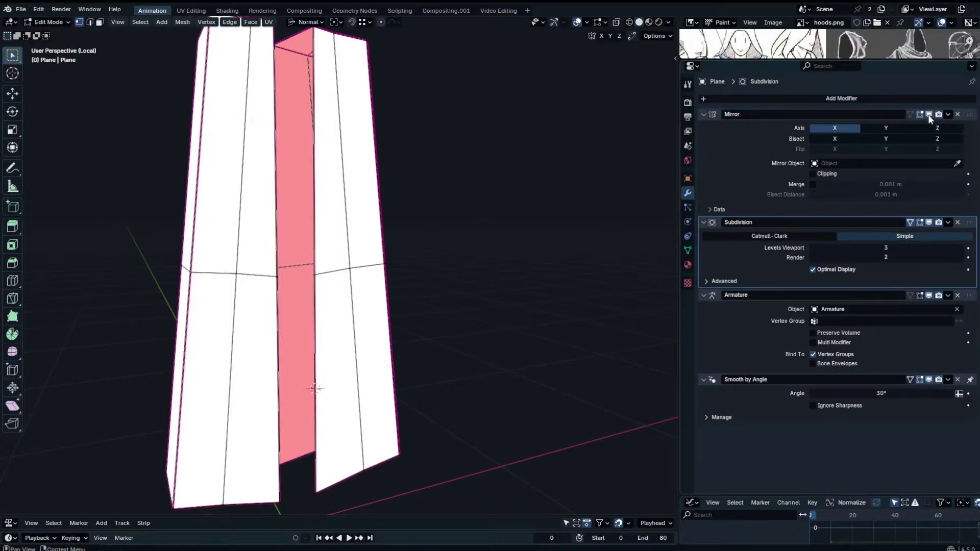
{"action": "left_click", "coordinate": [928, 114]}
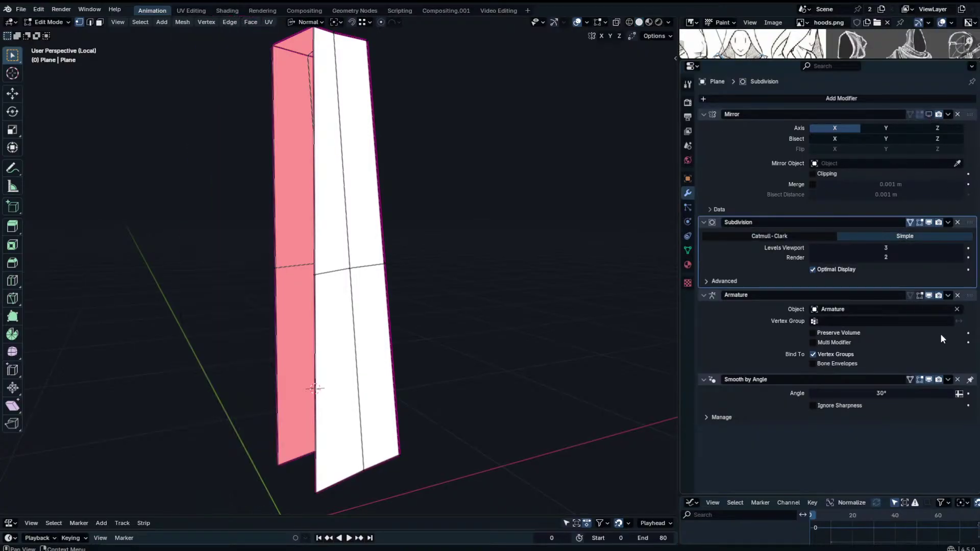
{"action": "left_click", "coordinate": [935, 297]}
{"action": "left_click", "coordinate": [929, 380]}
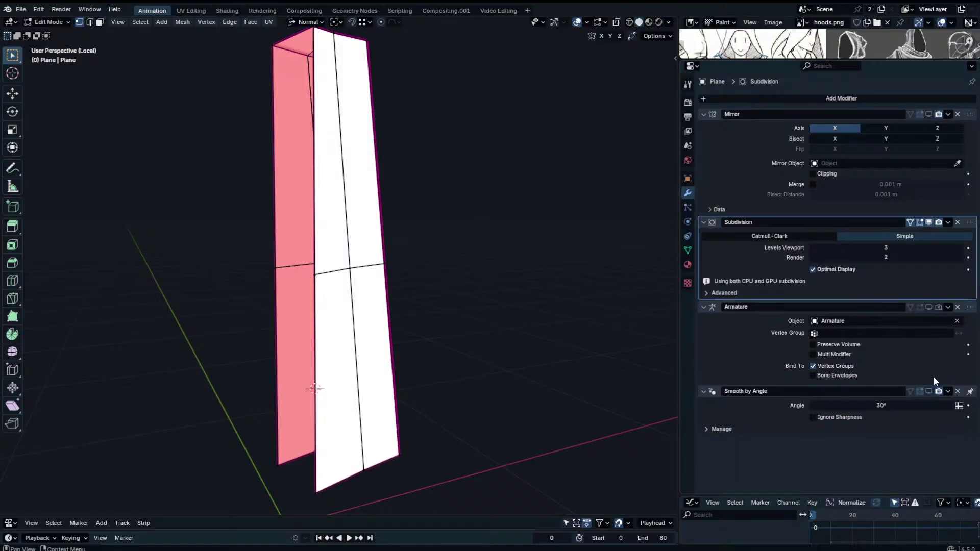
{"action": "middle_click_drag", "start_coordinate": [380, 276], "coordinate": [394, 277]}
{"action": "left_click", "coordinate": [911, 223]}
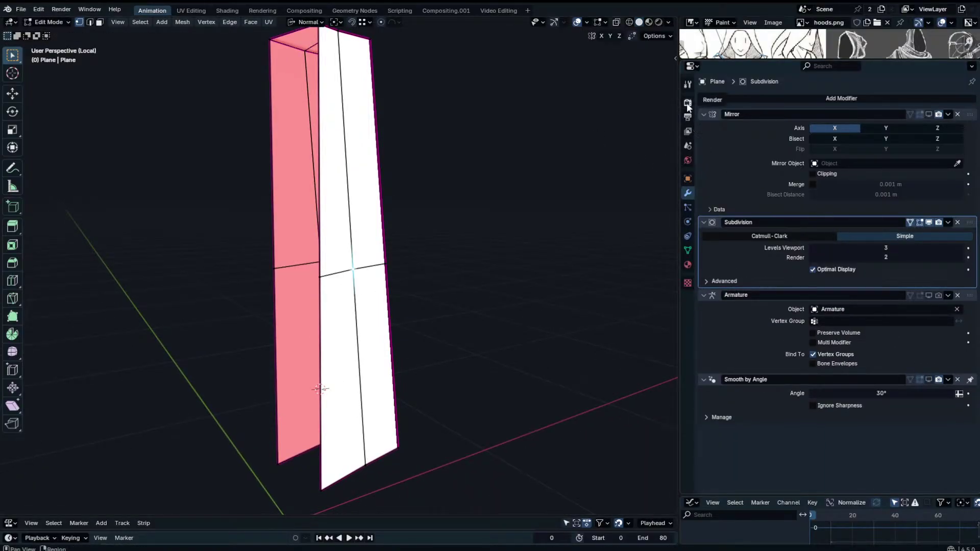
{"action": "left_click", "coordinate": [911, 223]}
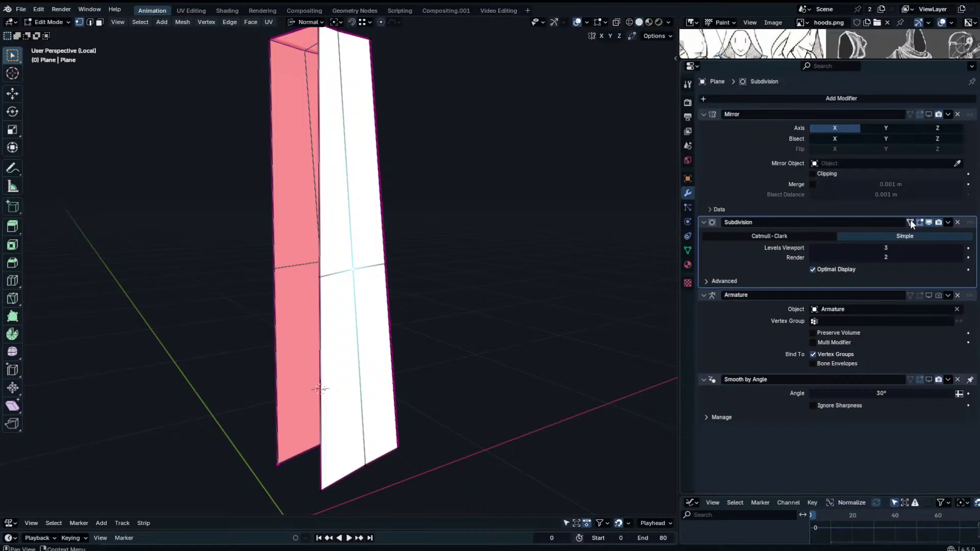
{"action": "left_click", "coordinate": [929, 379]}
{"action": "left_click", "coordinate": [927, 306]}
Leave Edit Mode on the cloak mesh and exit local view to show the whole character and rig.
{"action": "key", "text": "Tab"}
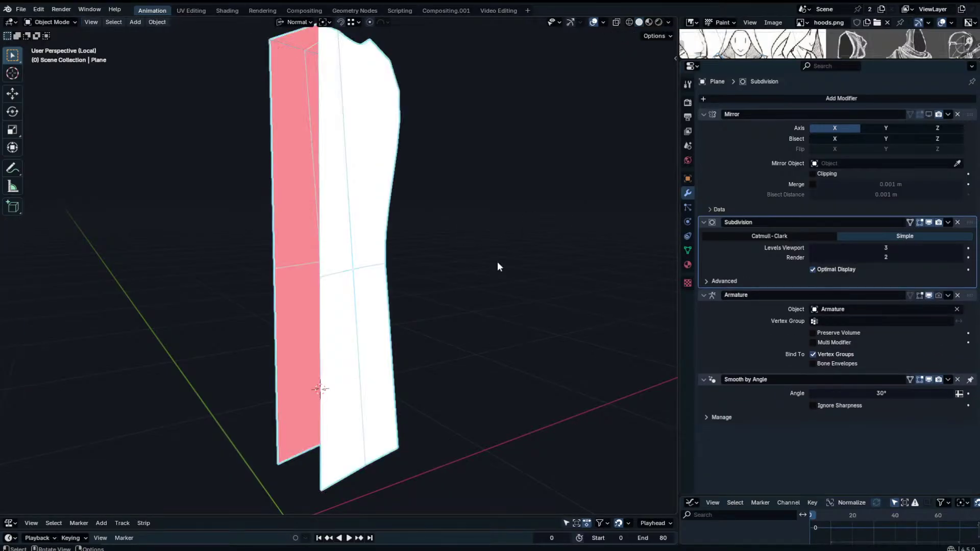
{"action": "key", "text": "KP_Divide"}
{"action": "scroll", "coordinate": [602, 205], "scroll_direction": "down", "scroll_amount": 3}
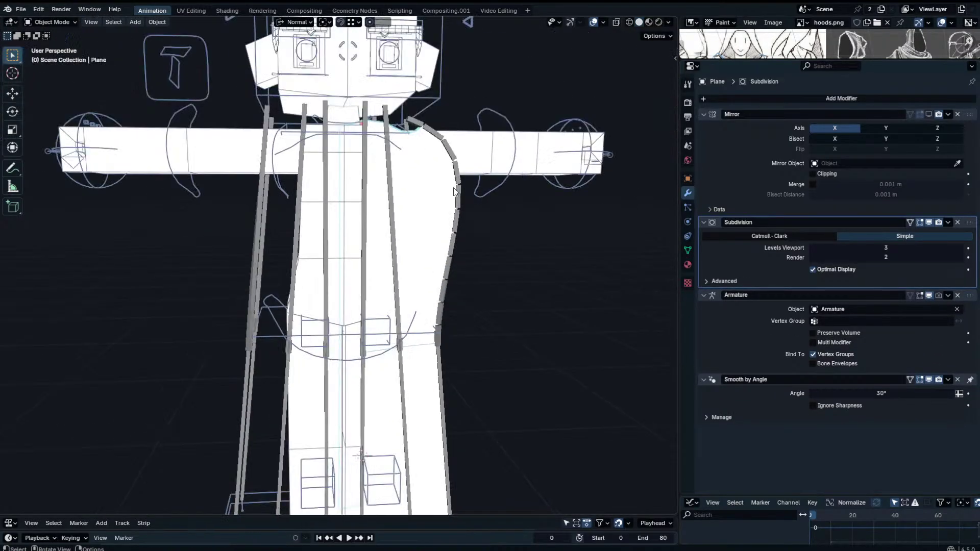
Enter Pose Mode on the armature and clear the rotation of the cloak's upper handle bone FE.U.L.003.
{"action": "left_click", "coordinate": [453, 188]}
{"action": "key", "text": "ctrl+Tab"}
{"action": "left_click", "coordinate": [407, 121]}
{"action": "key", "text": "alt+r"}
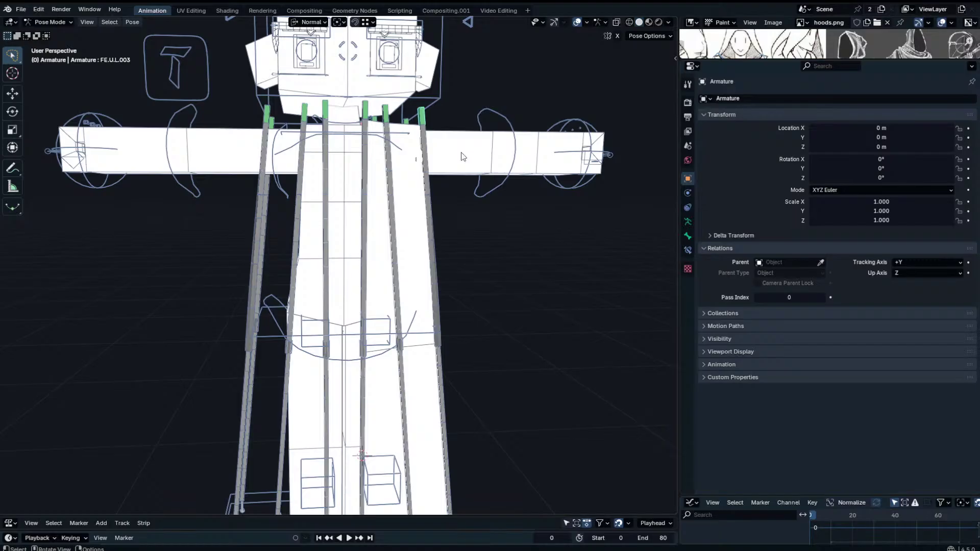
Test-rotate the handle bone FE.U.L.004 at the lower end of the upper cloak bendy bone, then cancel.
{"action": "left_click", "coordinate": [439, 338]}
{"action": "key", "text": "r"}
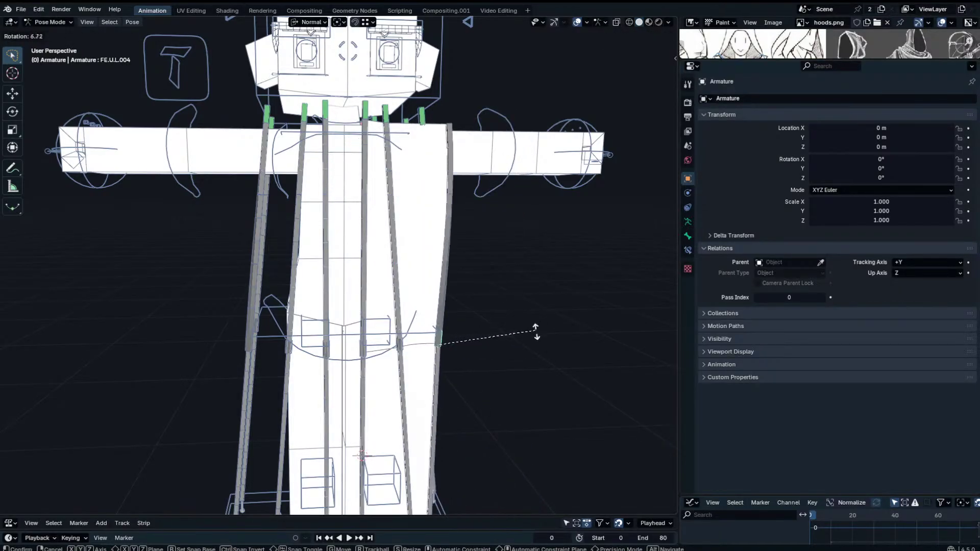
{"action": "right_click", "coordinate": [478, 321]}
Select bendy bone FE.U.BB.L together with handle FE.U.L.004 in Edit Mode and clear their parent.
{"action": "left_click", "coordinate": [439, 289]}
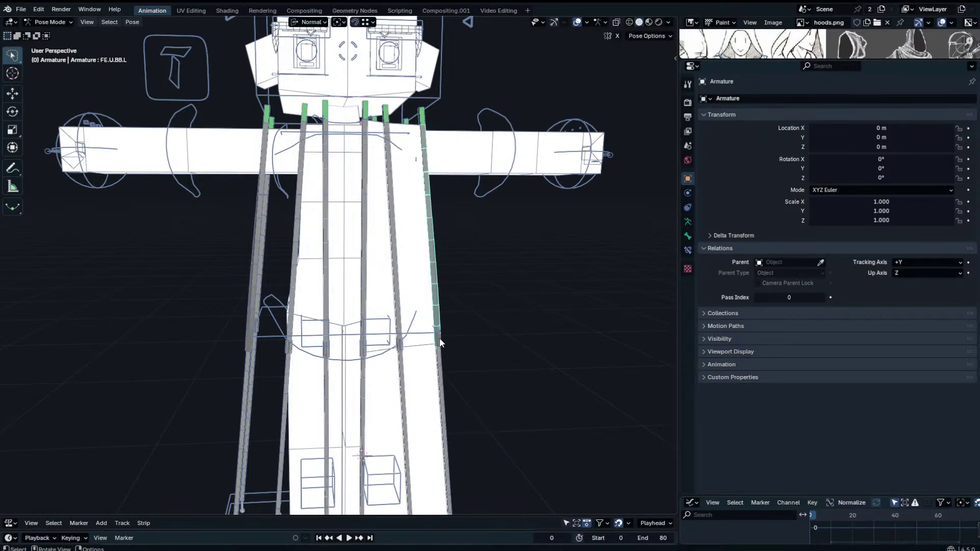
{"action": "left_click", "coordinate": [441, 343], "text": "shift"}
{"action": "key", "text": "Tab"}
{"action": "key", "text": "ctrl+p"}
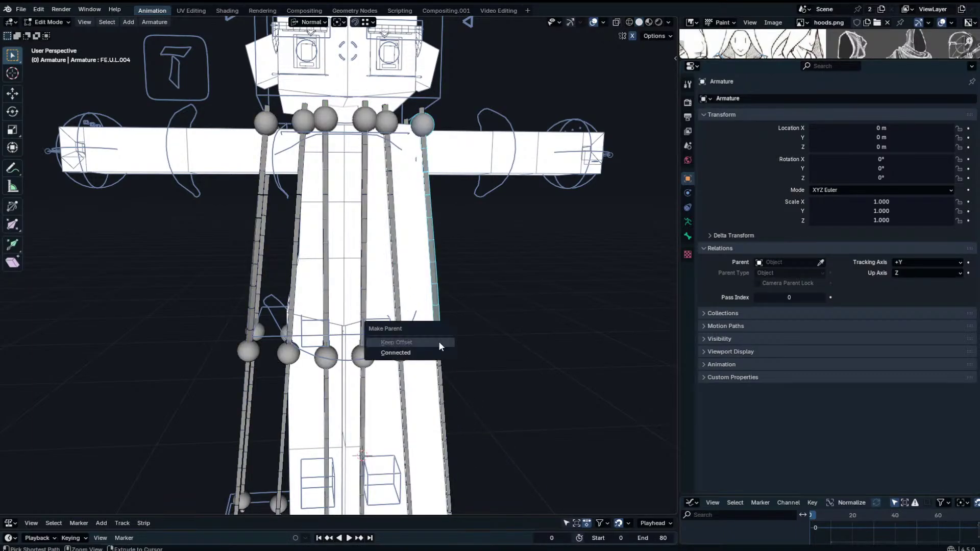
{"action": "left_click", "coordinate": [438, 342]}
{"action": "key", "text": "ctrl+p"}
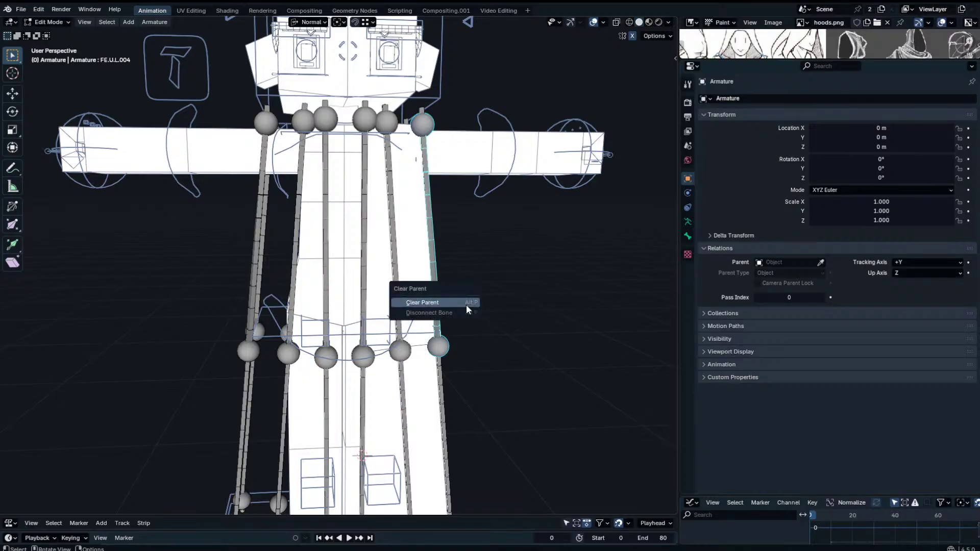
{"action": "left_click", "coordinate": [462, 302]}
Return to Pose Mode and test how rotating handle FE.U.L.004 bends the unparented bendy bone, then cancel.
{"action": "key", "text": "Tab"}
{"action": "key", "text": "g"}
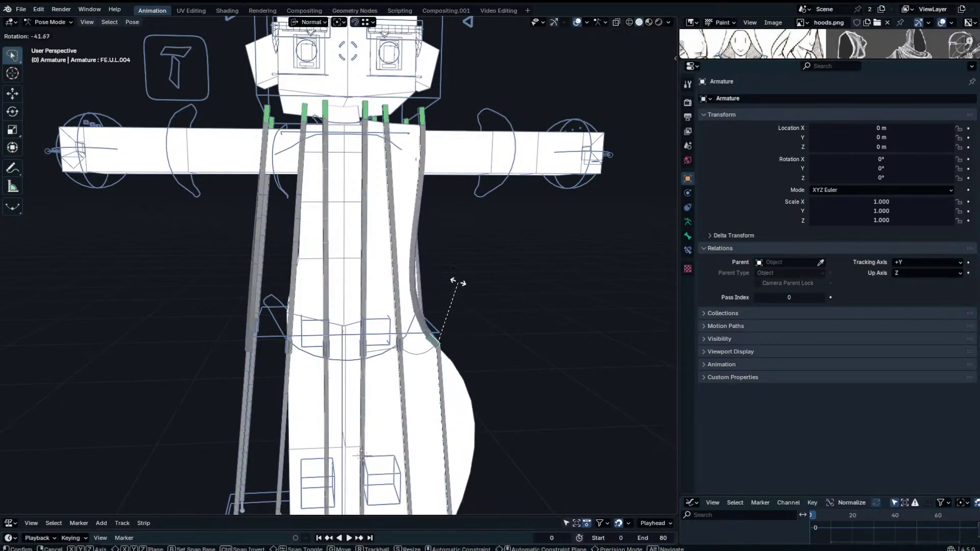
{"action": "key", "text": "r"}
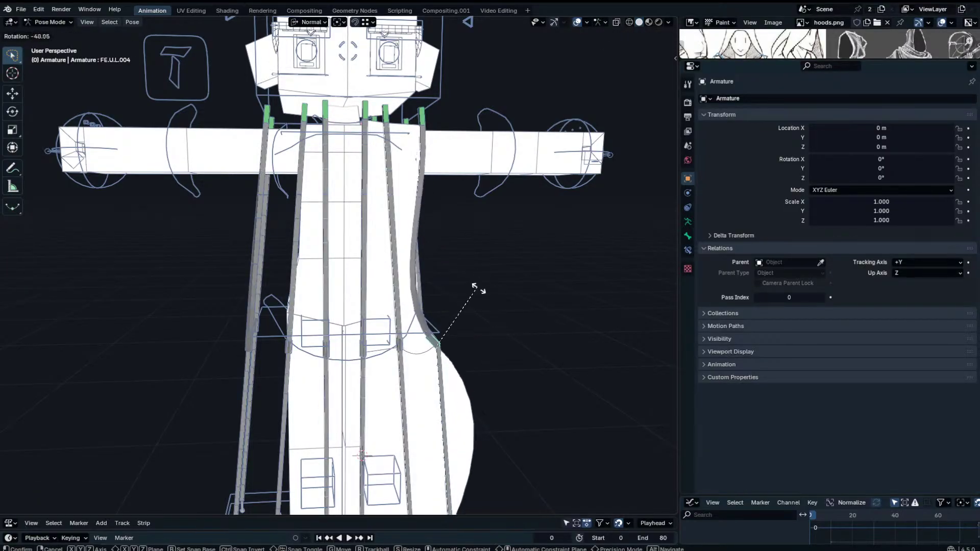
{"action": "key", "text": "Escape"}
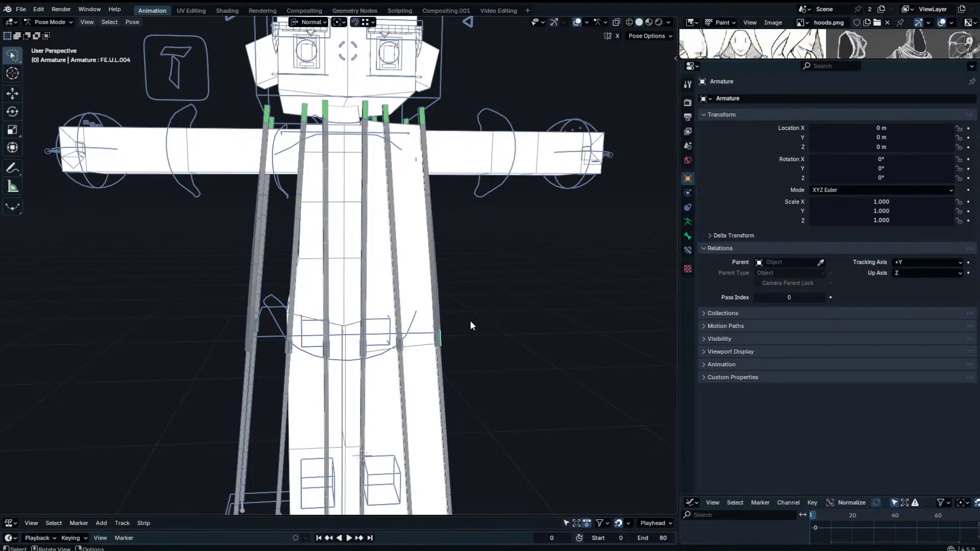
Add a Copy Location constraint to bendy bone FE.U.BB.L targeting handle FE.U.L.004.
{"action": "scroll", "coordinate": [468, 321], "scroll_direction": "up", "scroll_amount": 2}
{"action": "left_click", "coordinate": [453, 368]}
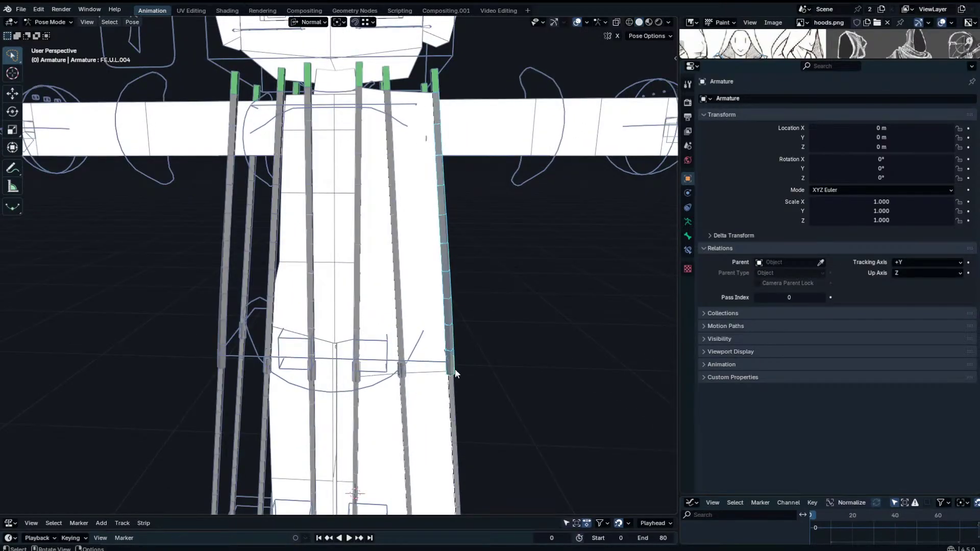
{"action": "left_click", "coordinate": [454, 330]}
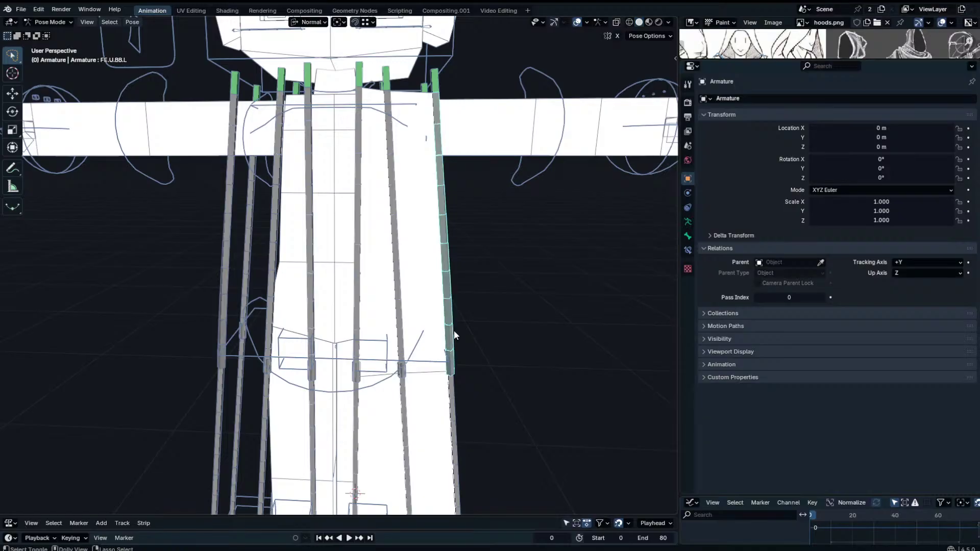
{"action": "key", "text": "shift+ctrl+c"}
{"action": "left_click", "coordinate": [317, 274]}
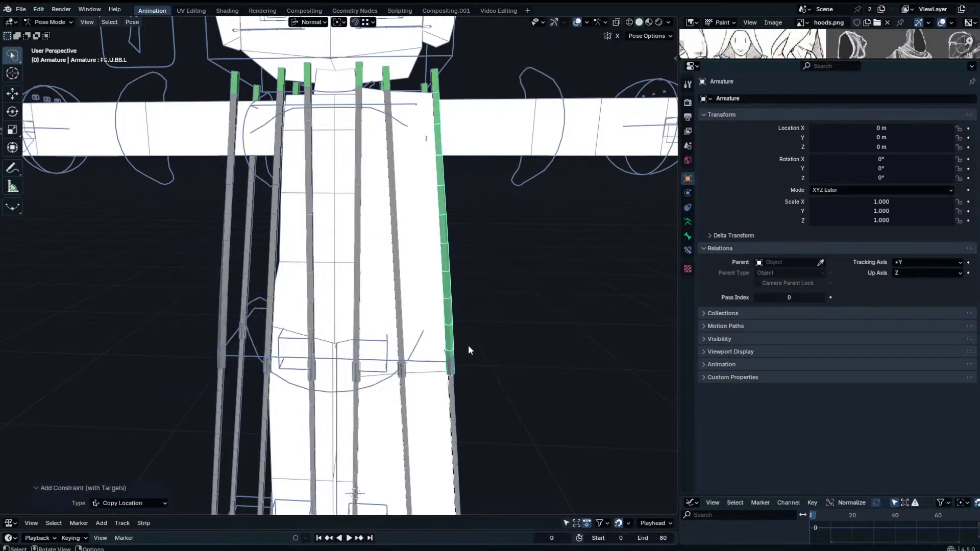
Select handle FE.U.L.004 and test-move it to check the Copy Location constraint, then cancel.
{"action": "left_click", "coordinate": [452, 372]}
{"action": "left_click", "coordinate": [453, 372]}
{"action": "left_click", "coordinate": [454, 372]}
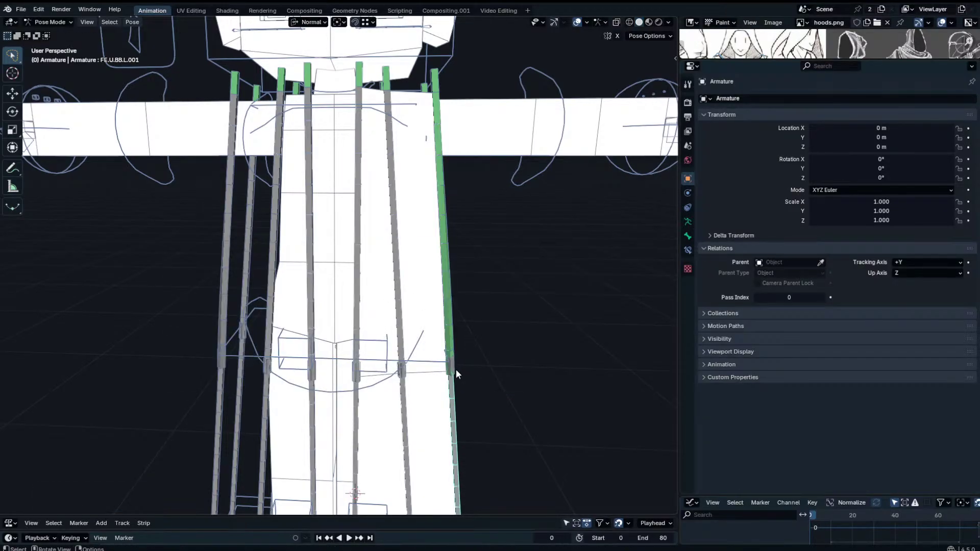
{"action": "left_click", "coordinate": [455, 369]}
{"action": "left_click", "coordinate": [455, 369]}
{"action": "key", "text": "g"}
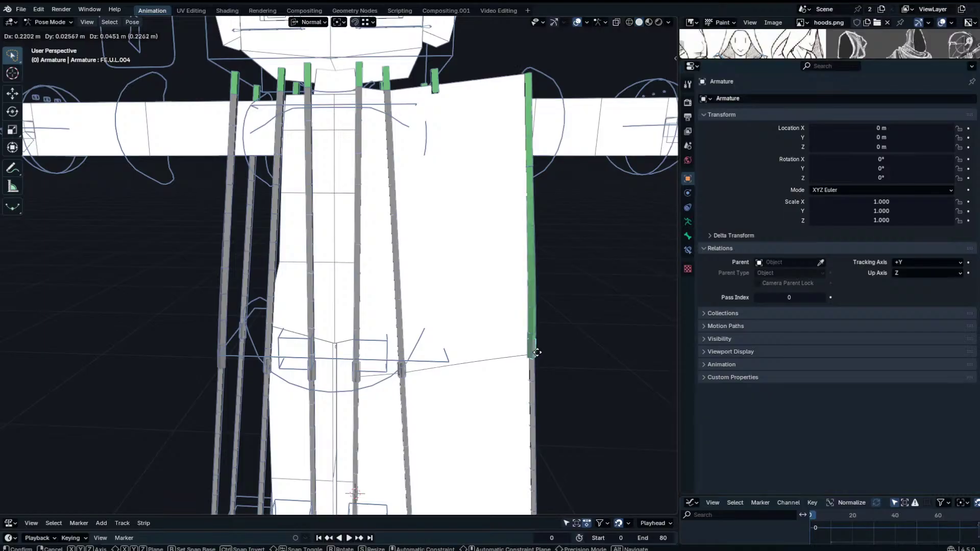
{"action": "key", "text": "Escape"}
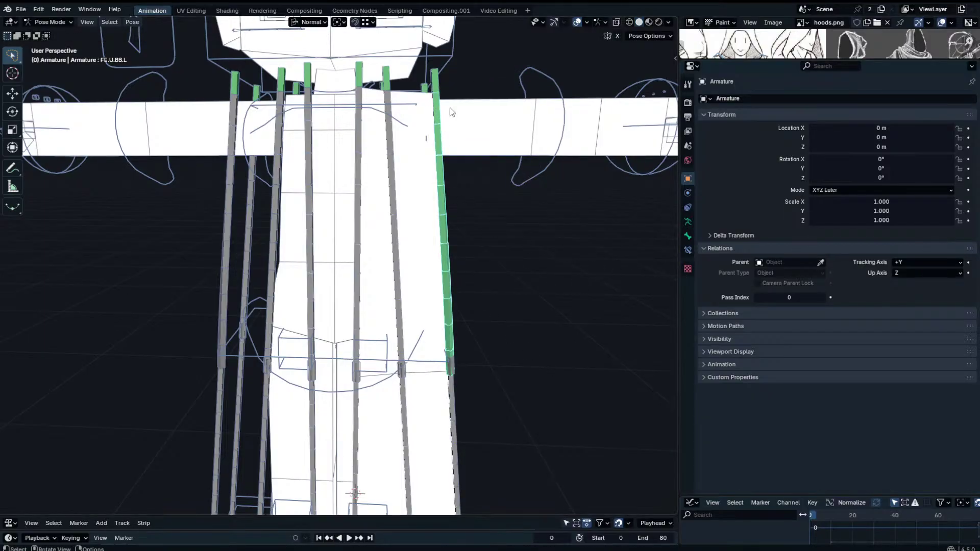
Add a Stretch To constraint to FE.U.BB.L targeting FE.U.L.003, and test it by moving FE.U.L.004.
{"action": "key", "text": "shift+ctrl+c"}
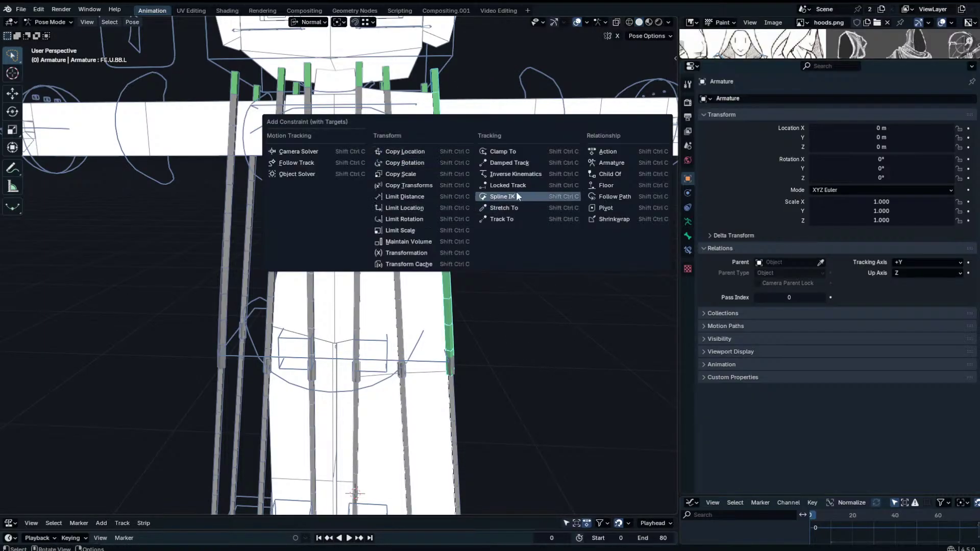
{"action": "left_click", "coordinate": [519, 209]}
{"action": "left_click", "coordinate": [453, 367]}
{"action": "key", "text": "g"}
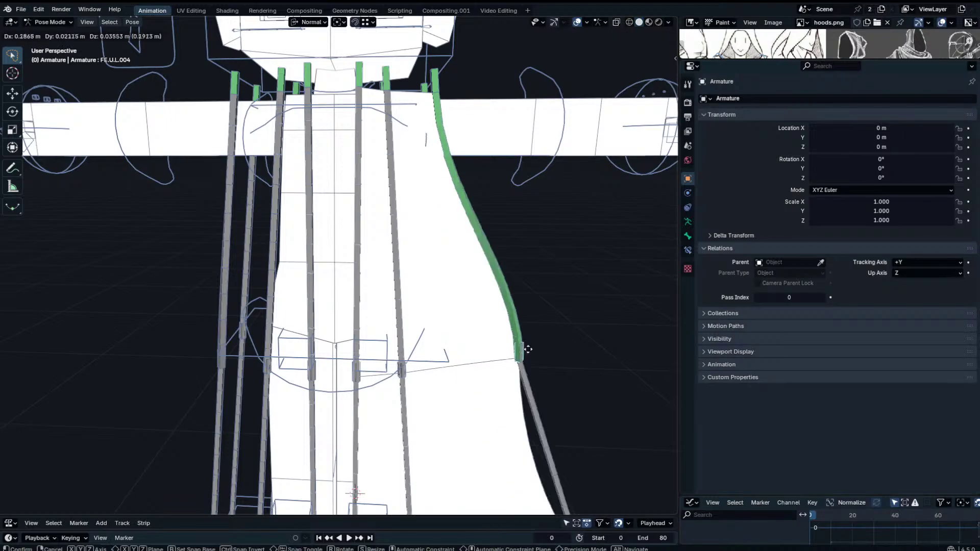
{"action": "key", "text": "Escape"}
Review FE.U.BB.L's bendy bone settings and constraints, and remove its Copy Location constraint.
{"action": "left_click", "coordinate": [453, 360]}
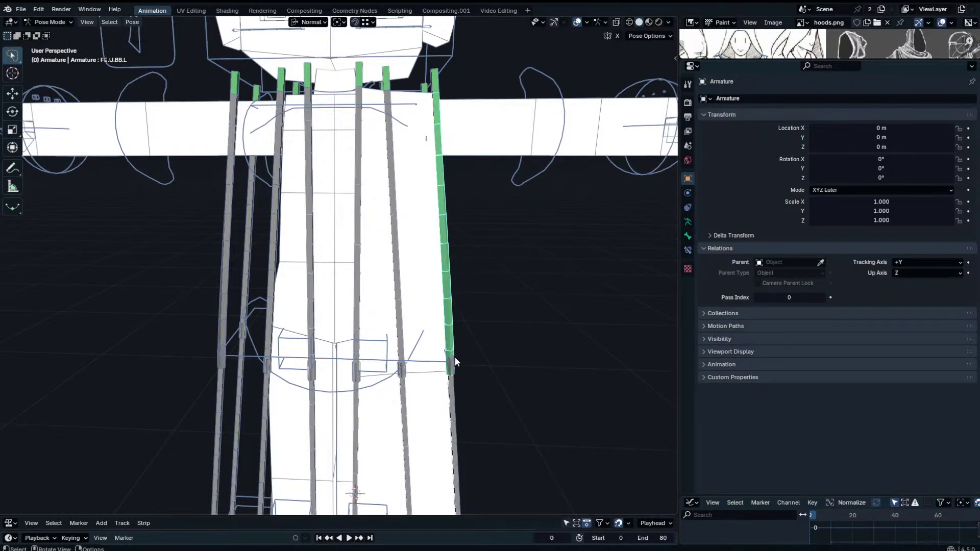
{"action": "left_click", "coordinate": [688, 237]}
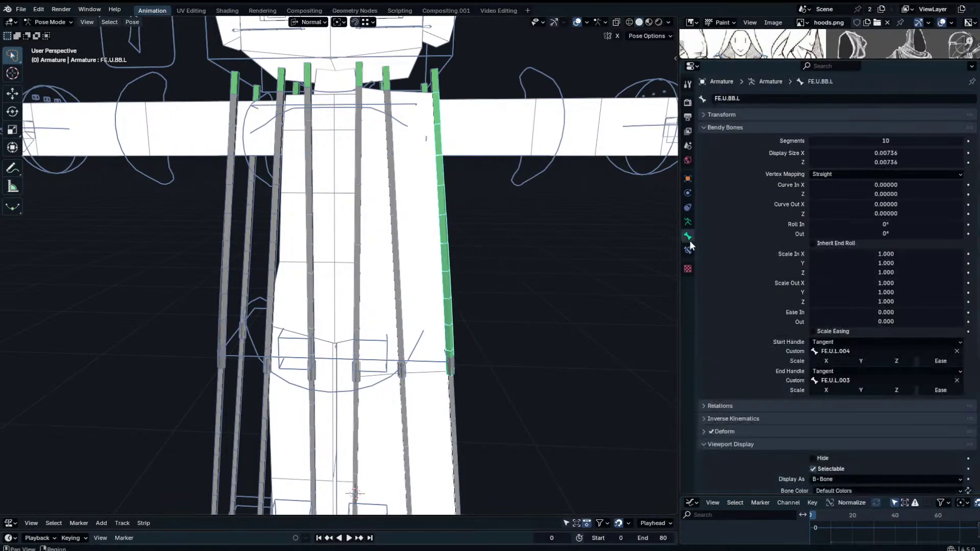
{"action": "left_click", "coordinate": [688, 222]}
{"action": "left_click", "coordinate": [687, 250]}
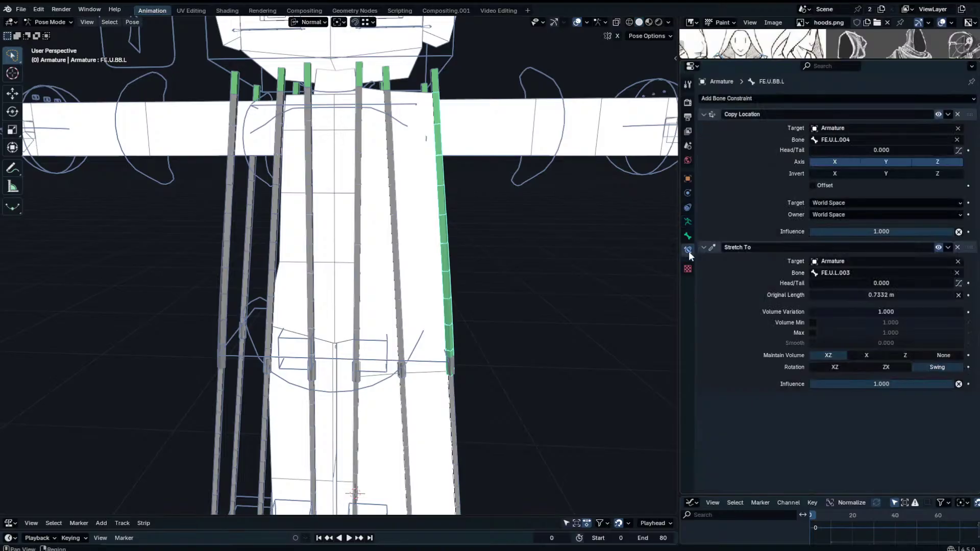
{"action": "left_click", "coordinate": [688, 235]}
{"action": "left_click", "coordinate": [688, 250]}
{"action": "left_click", "coordinate": [958, 115]}
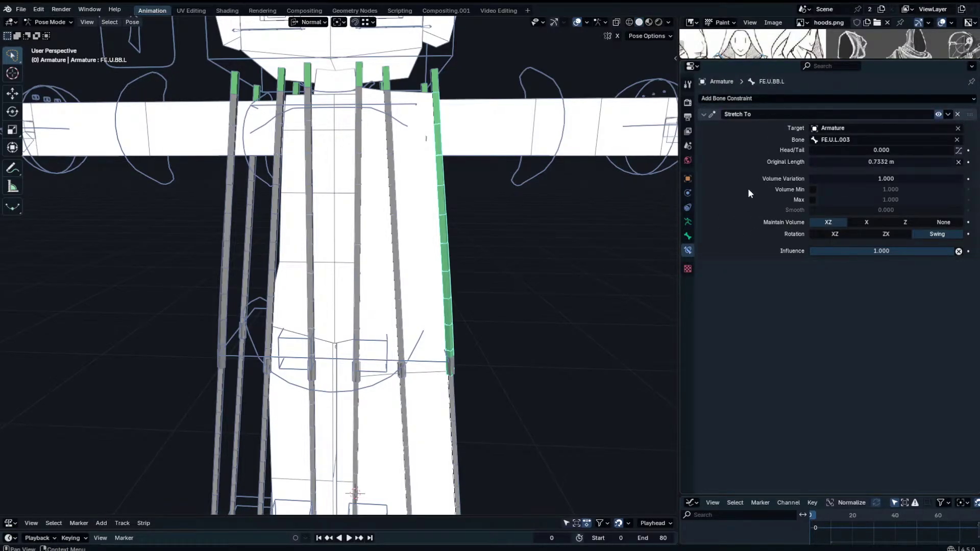
Parent bendy bone FE.U.BB.L to handle FE.U.L.004 with Keep Offset in Edit Mode.
{"action": "left_click", "coordinate": [451, 364], "text": "shift"}
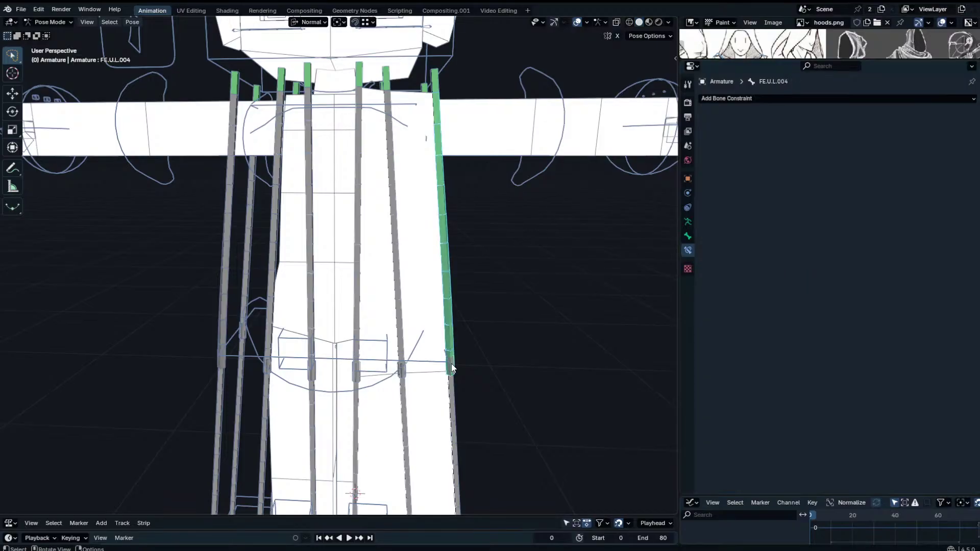
{"action": "key", "text": "Tab"}
{"action": "key", "text": "ctrl+p"}
{"action": "left_click", "coordinate": [454, 363]}
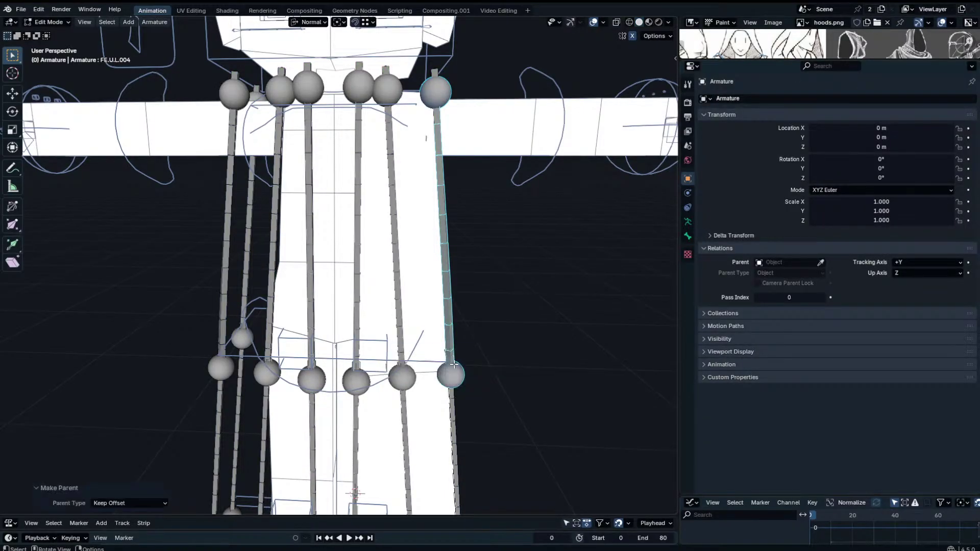
Return to Pose Mode and test the new parenting by rotating and moving handle FE.U.L.004, cancelling each transform.
{"action": "key", "text": "Tab"}
{"action": "key", "text": "r"}
{"action": "key", "text": "Escape"}
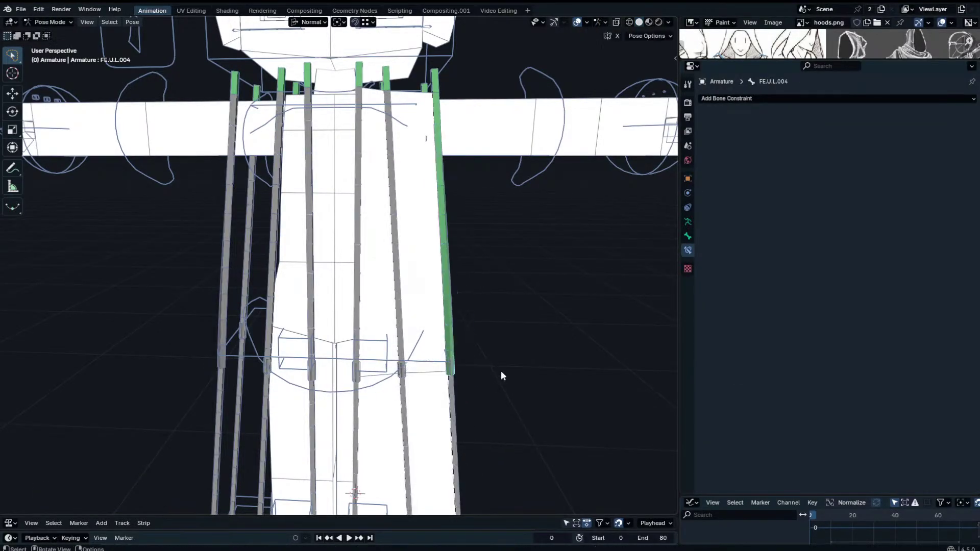
{"action": "key", "text": "g"}
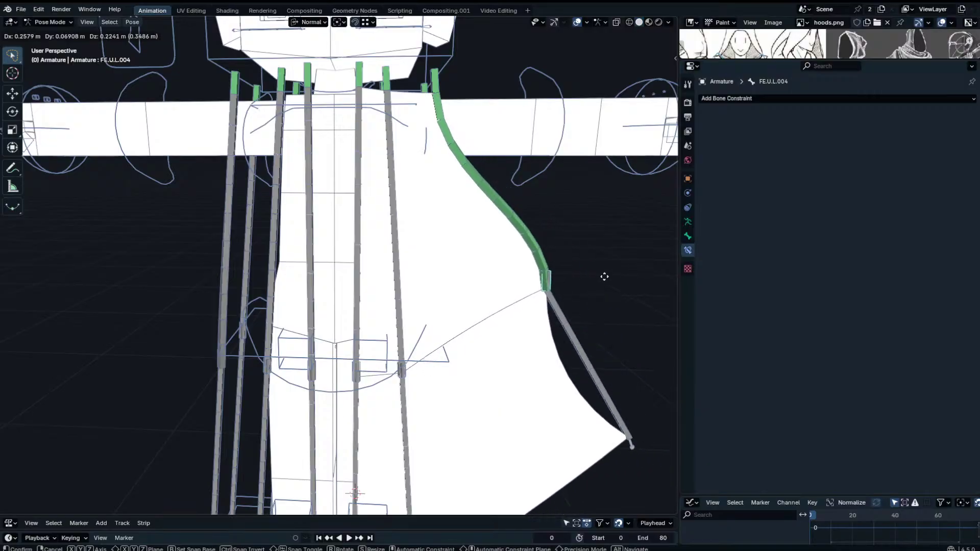
{"action": "key", "text": "Escape"}
Paste the pose mirrored on the X axis, and add a bone constraint to the opposite bendy bone FE.U.BB.R.
{"action": "key", "text": "KP_1"}
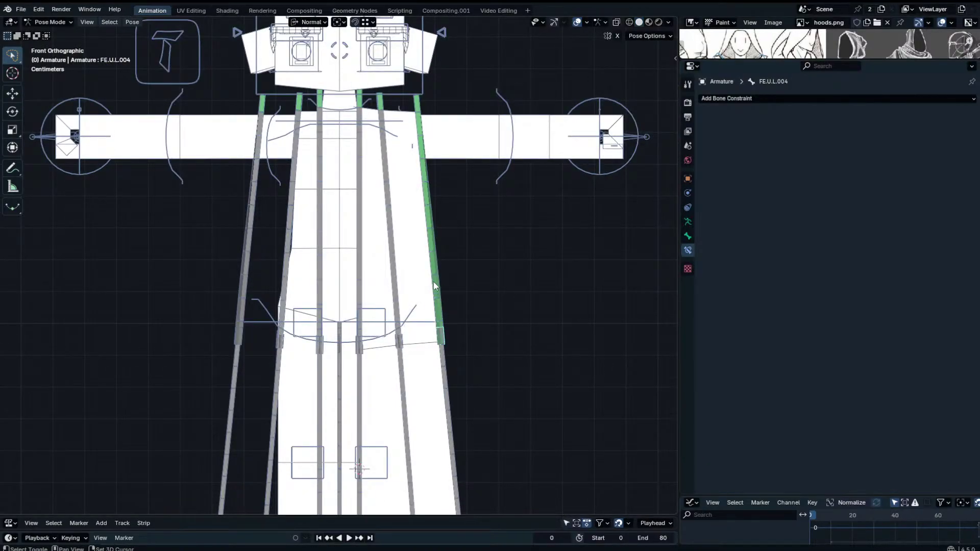
{"action": "middle_click_drag", "start_coordinate": [255, 292], "coordinate": [347, 263], "text": "shift"}
{"action": "left_click", "coordinate": [345, 267]}
{"action": "left_click", "coordinate": [332, 286]}
{"action": "left_click", "coordinate": [328, 300]}
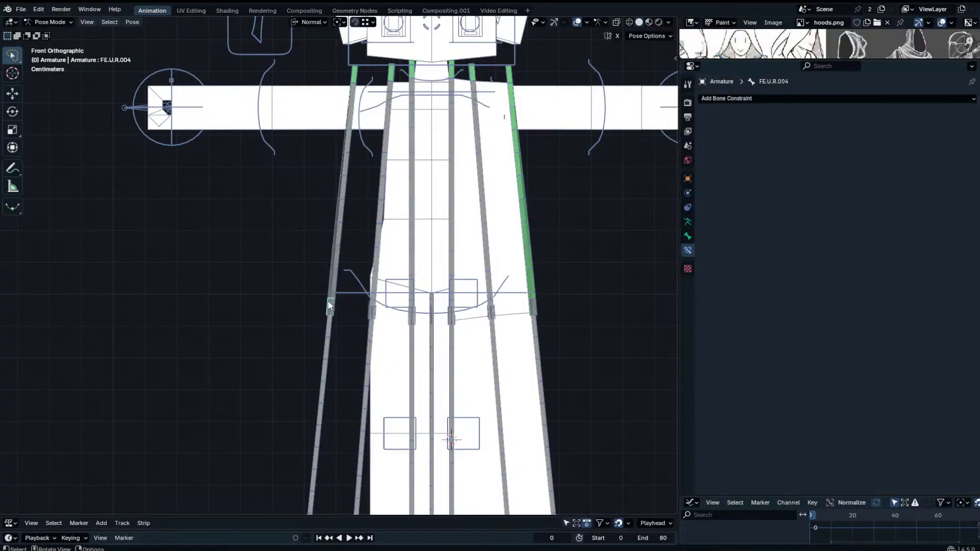
{"action": "left_click", "coordinate": [328, 300]}
{"action": "scroll", "coordinate": [408, 307], "scroll_direction": "down", "scroll_amount": 4}
{"action": "scroll", "coordinate": [440, 307], "scroll_direction": "up", "scroll_amount": 2}
{"action": "scroll", "coordinate": [404, 352], "scroll_direction": "up", "scroll_amount": 2}
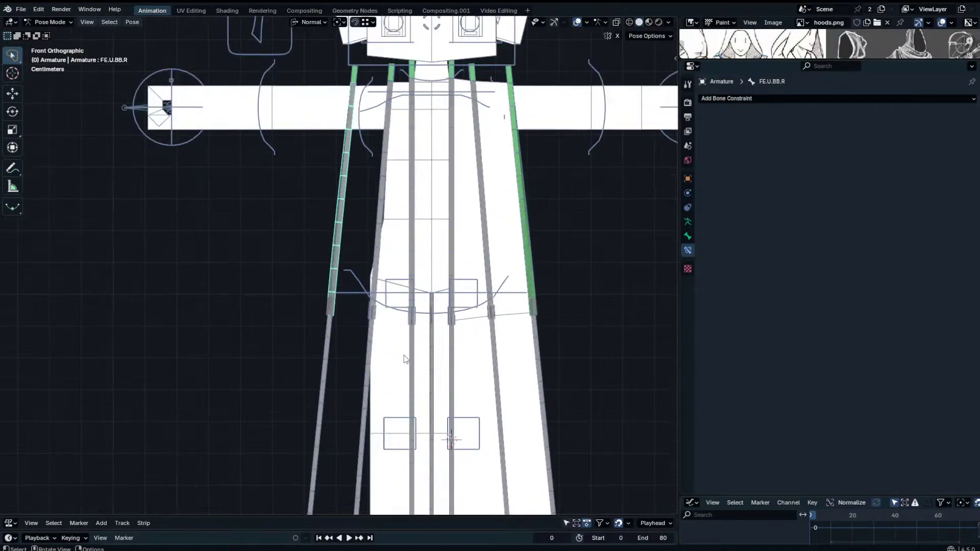
{"action": "middle_click_drag", "start_coordinate": [403, 359], "coordinate": [395, 282], "text": "shift"}
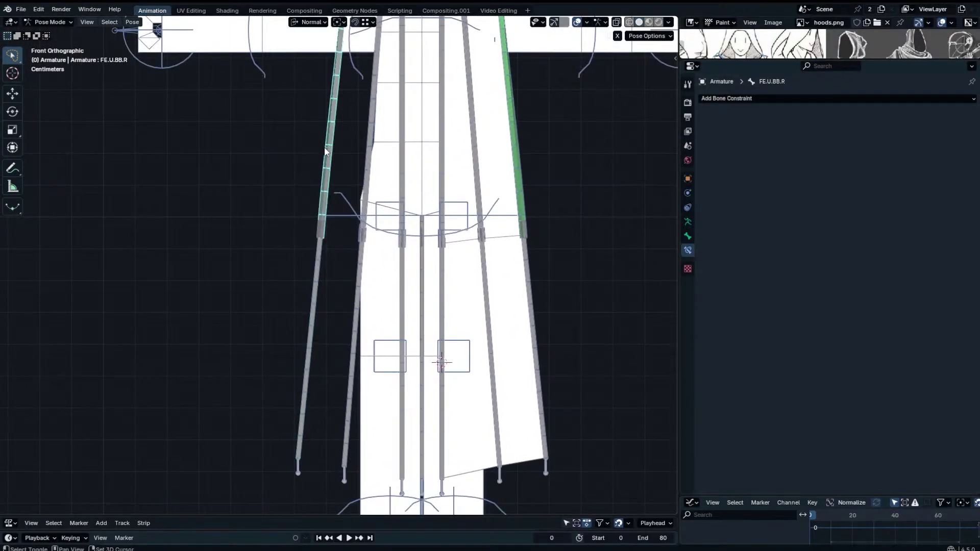
{"action": "middle_click_drag", "start_coordinate": [325, 147], "coordinate": [344, 213], "text": "shift"}
{"action": "left_click", "coordinate": [363, 66]}
{"action": "left_click", "coordinate": [360, 91]}
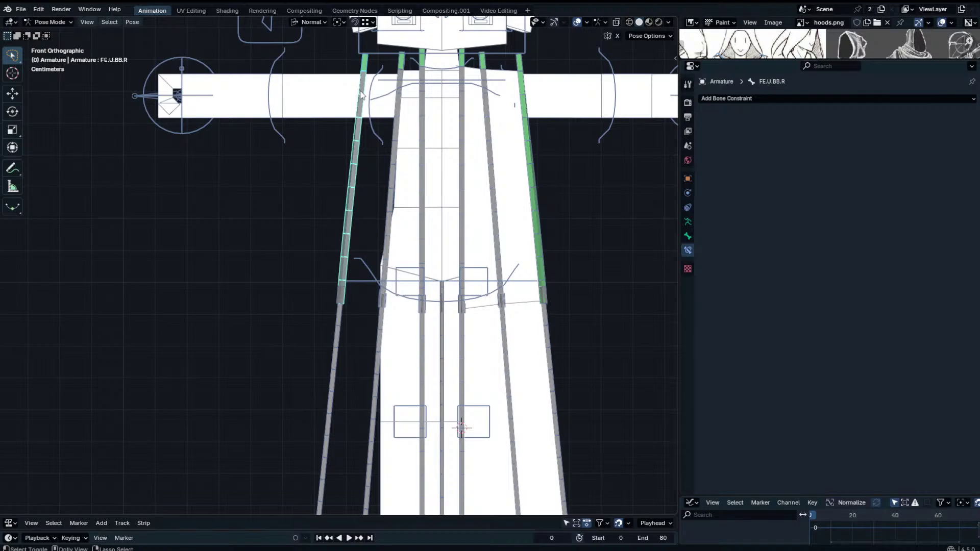
{"action": "key", "text": "ctrl+shift+v"}
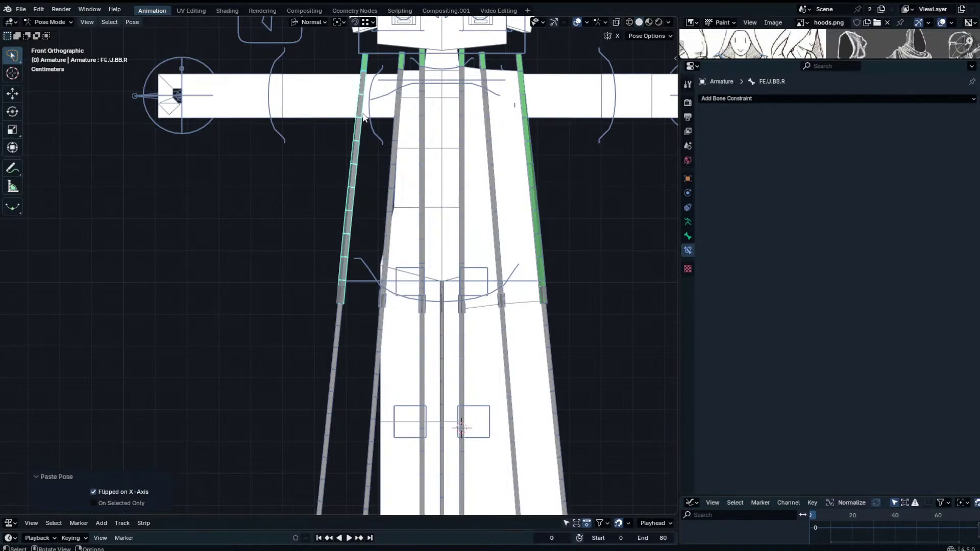
{"action": "key", "text": "ctrl+shift+c"}
{"action": "left_click", "coordinate": [362, 115]}
Test handle FE.U.R.004 by moving and rotating it, then leave it moved outwards from the body without rotation.
{"action": "left_click_drag", "start_coordinate": [351, 281], "coordinate": [334, 297]}
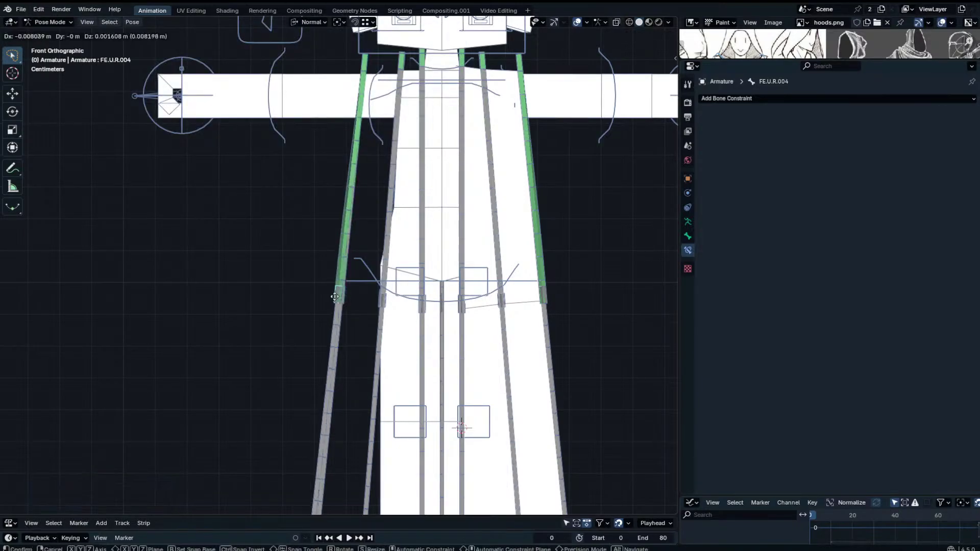
{"action": "left_click", "coordinate": [247, 263]}
{"action": "key", "text": "r"}
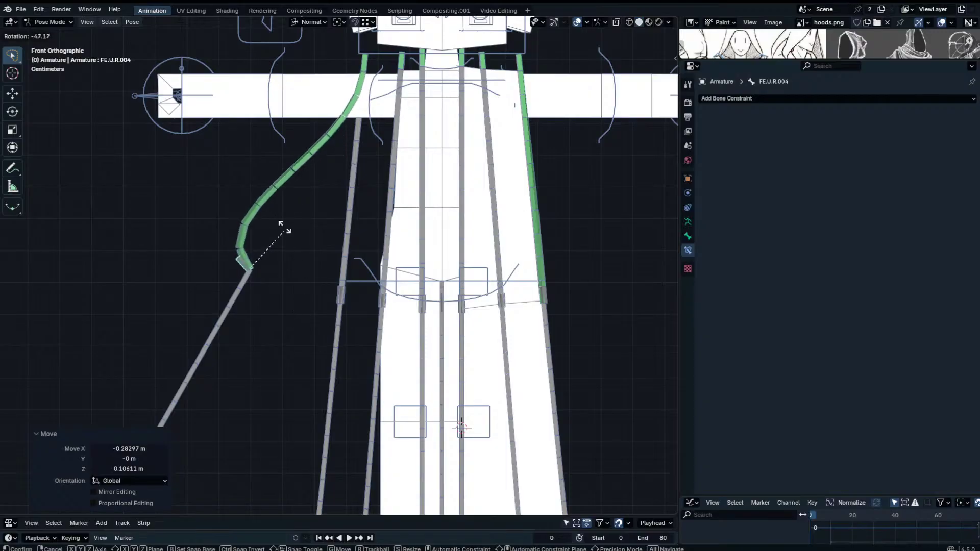
{"action": "right_click", "coordinate": [285, 225]}
{"action": "key", "text": "ctrl+z"}
{"action": "key", "text": "g"}
{"action": "left_click", "coordinate": [265, 306]}
Set the bendy bone Start Handle and End Handle types to Tangent for all bones at once.
{"action": "left_click", "coordinate": [237, 301]}
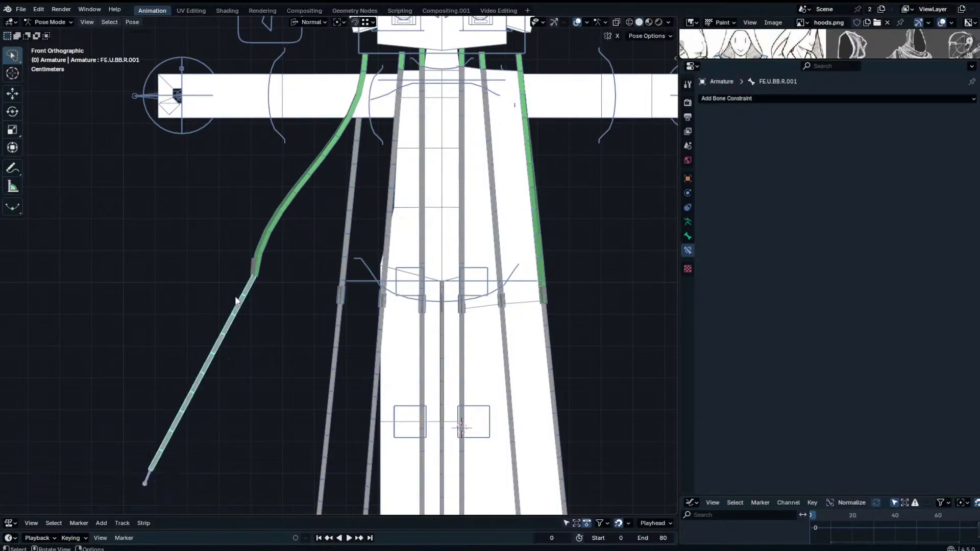
{"action": "middle_click_drag", "start_coordinate": [317, 308], "coordinate": [378, 276], "text": "shift"}
{"action": "left_click", "coordinate": [687, 235]}
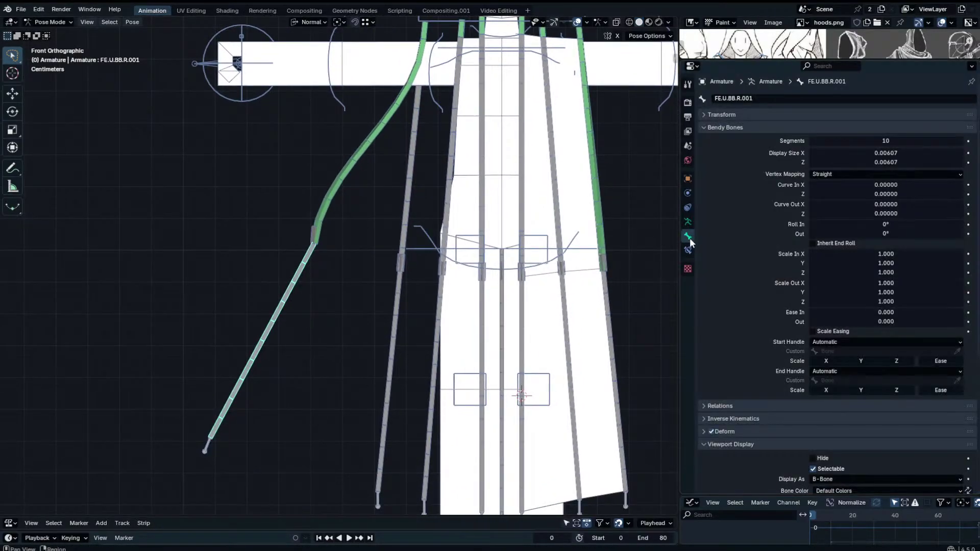
{"action": "left_click", "coordinate": [920, 344]}
{"action": "key", "text": "a"}
{"action": "left_click", "coordinate": [902, 342]}
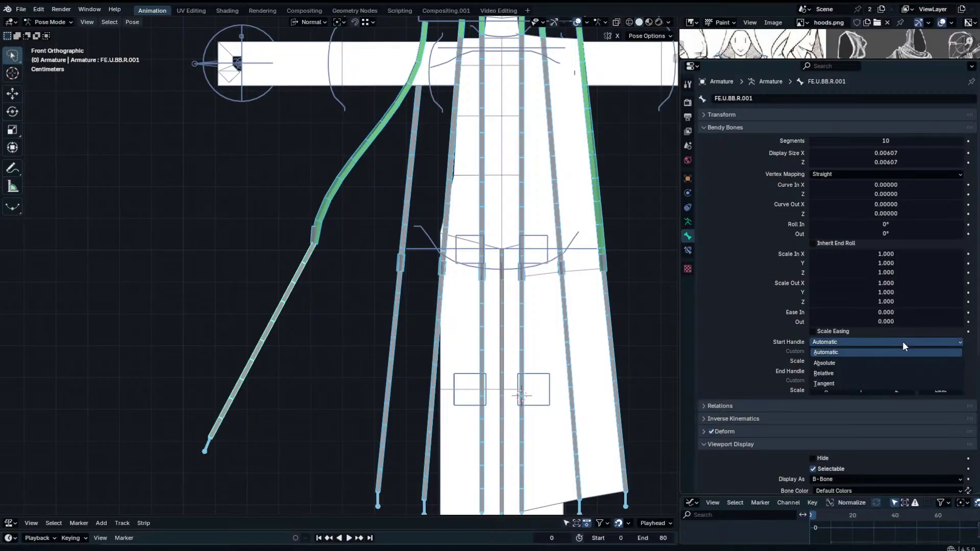
{"action": "left_click", "coordinate": [881, 382]}
{"action": "left_click", "coordinate": [875, 342]}
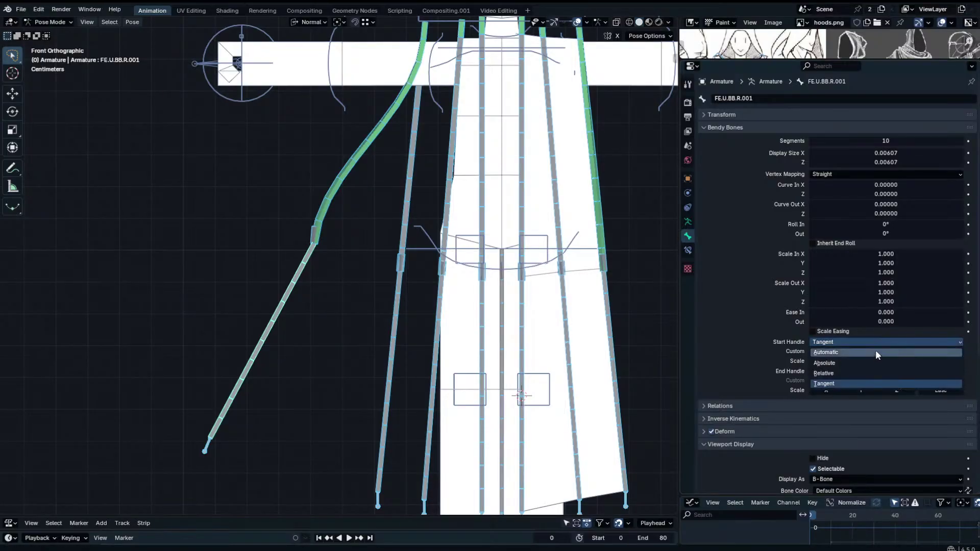
{"action": "left_click", "coordinate": [867, 352]}
{"action": "left_click", "coordinate": [868, 340]}
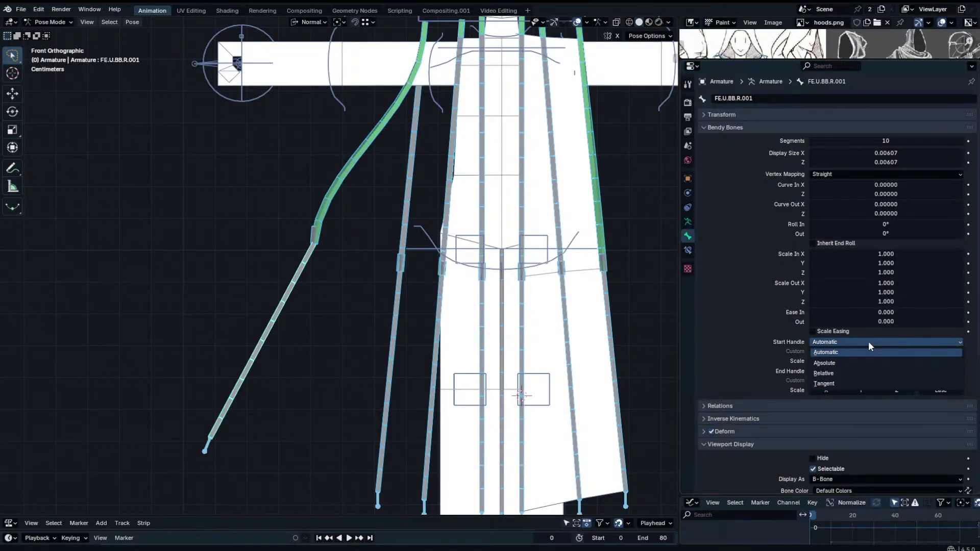
{"action": "left_click", "coordinate": [851, 385]}
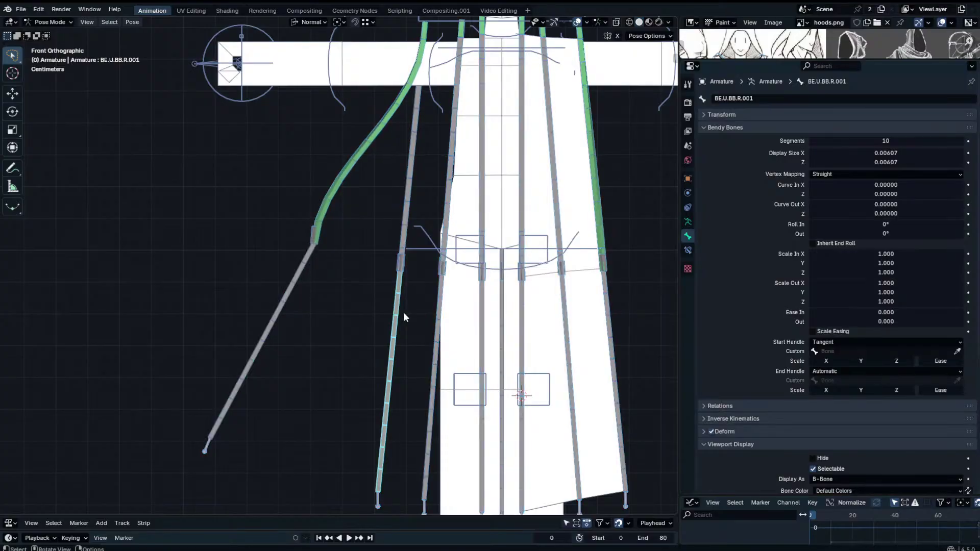
{"action": "left_click", "coordinate": [827, 371]}
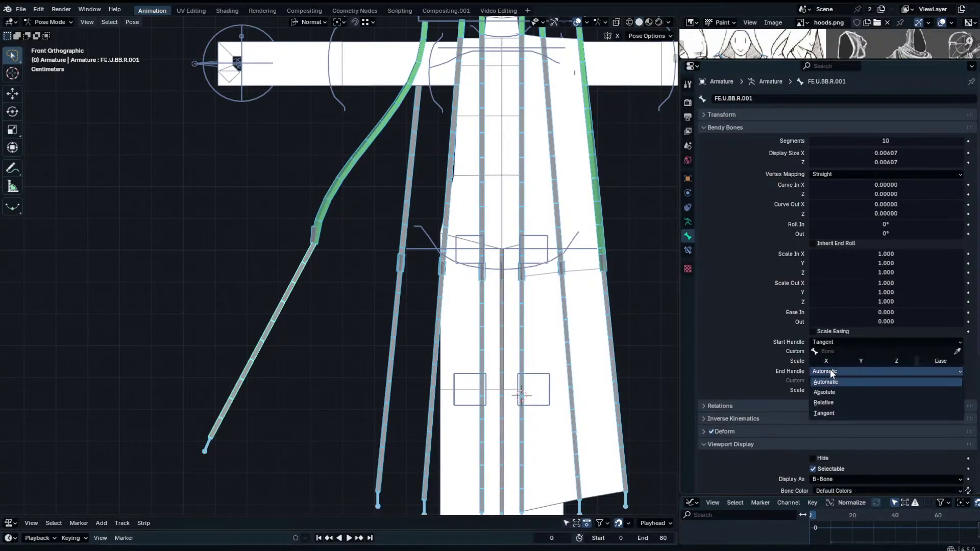
{"action": "left_click", "coordinate": [834, 412]}
Copy the name of the handle bone FE.U.R.004 for use in FE.U.BB.R.001's custom handle settings.
{"action": "left_click", "coordinate": [295, 279]}
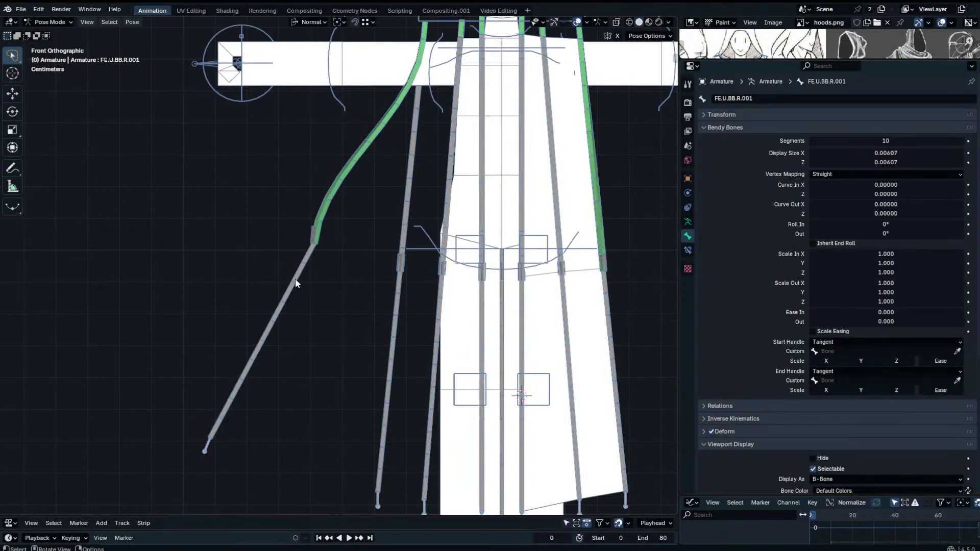
{"action": "left_click", "coordinate": [898, 351]}
{"action": "key", "text": "Escape"}
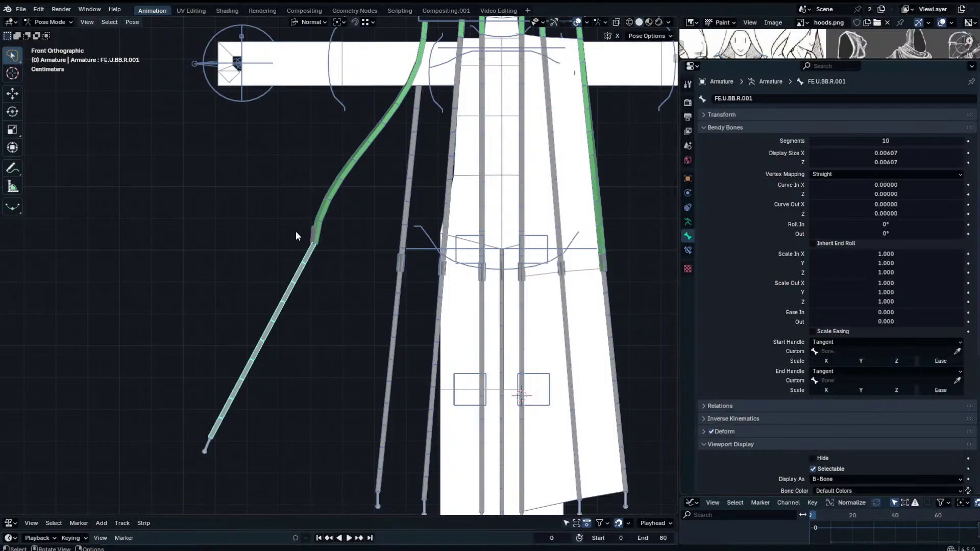
{"action": "left_click", "coordinate": [314, 230]}
{"action": "left_click", "coordinate": [314, 230]}
{"action": "left_click", "coordinate": [314, 234]}
{"action": "key", "text": "F2"}
{"action": "key", "text": "ctrl+c"}
{"action": "key", "text": "Return"}
Assign FE.U.R.004 as the custom End Handle of bendy bone FE.U.BB.R.001, leaving its custom Start Handle empty.
{"action": "left_click", "coordinate": [300, 272]}
{"action": "left_click", "coordinate": [859, 352]}
{"action": "key", "text": "ctrl+v"}
{"action": "left_click", "coordinate": [858, 369]}
{"action": "left_click", "coordinate": [957, 351]}
{"action": "left_click", "coordinate": [919, 380]}
{"action": "key", "text": "ctrl+v"}
{"action": "left_click", "coordinate": [928, 397]}
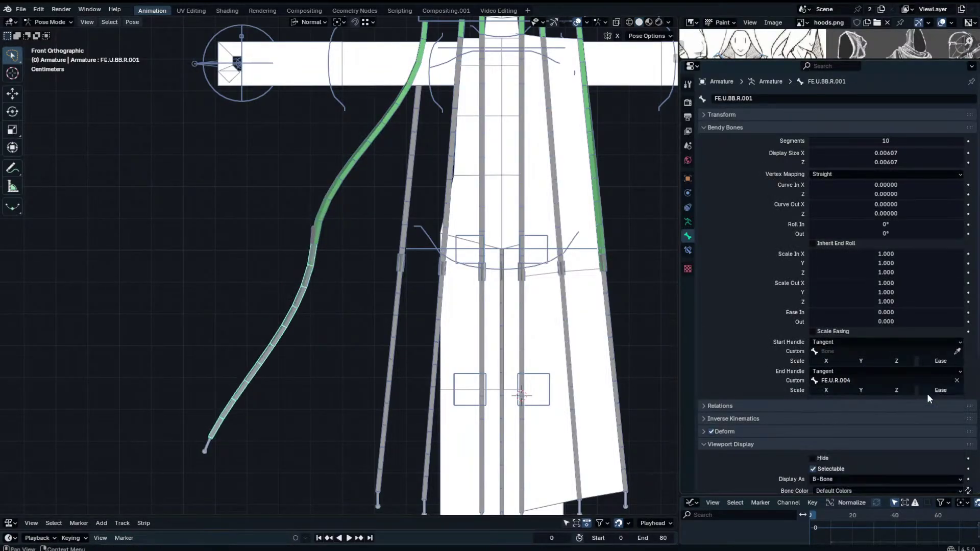
Select the small tip bones along the cloak's lower hem and clear their parents in Edit Mode.
{"action": "left_click", "coordinate": [209, 444]}
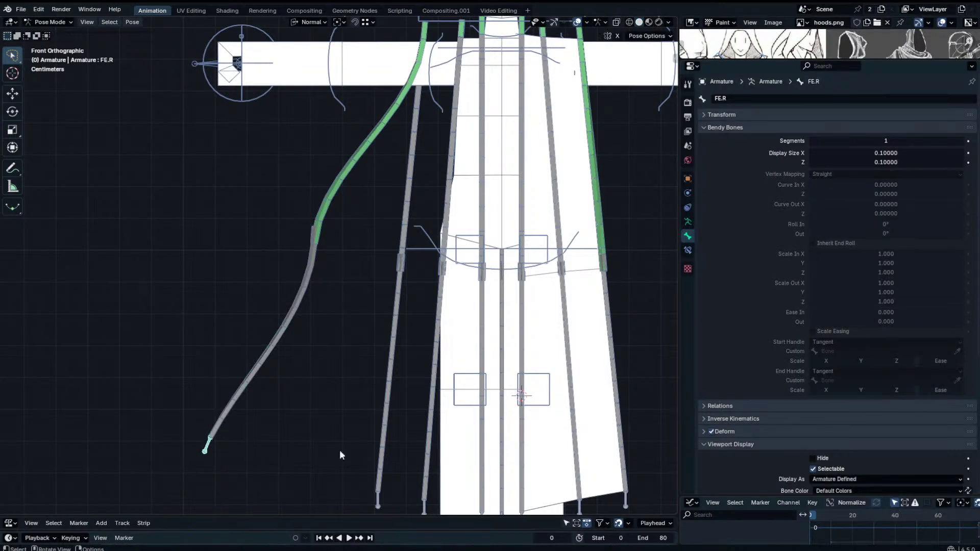
{"action": "middle_click_drag", "start_coordinate": [465, 404], "coordinate": [457, 301], "text": "shift"}
{"action": "scroll", "coordinate": [459, 300], "scroll_direction": "down", "scroll_amount": 1}
{"action": "scroll", "coordinate": [700, 400], "scroll_direction": "down", "scroll_amount": 2}
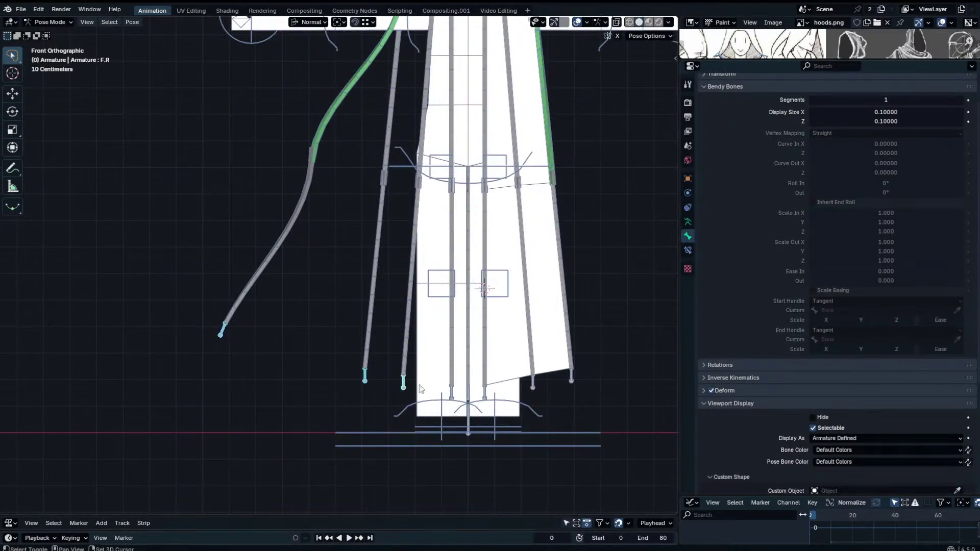
{"action": "left_click", "coordinate": [533, 385], "text": "shift"}
{"action": "key", "text": "Tab"}
{"action": "key", "text": "alt+p"}
{"action": "left_click", "coordinate": [527, 378]}
{"action": "key", "text": "Tab"}
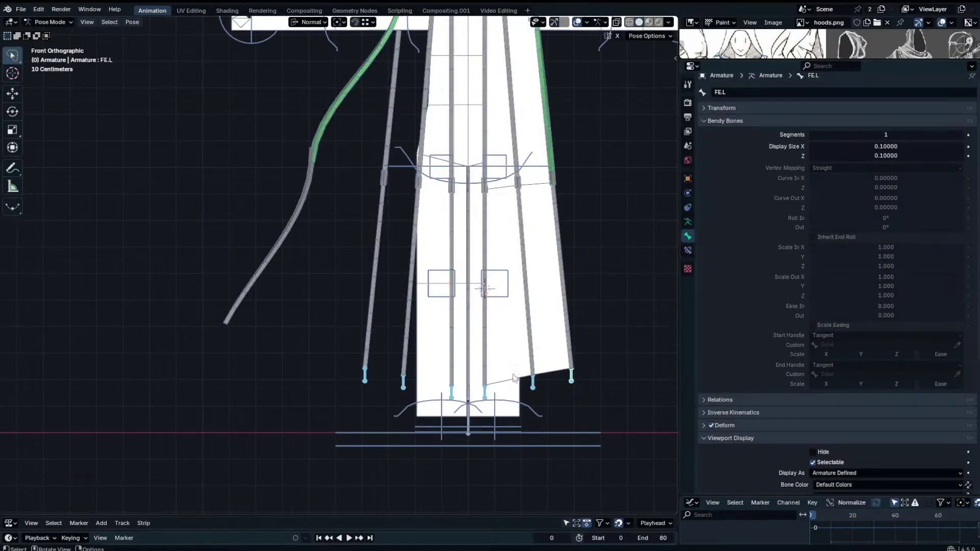
Assign tip bone FE.R as the custom Start Handle of bendy bone FE.U.BB.R.001.
{"action": "left_click", "coordinate": [253, 288]}
{"action": "left_click", "coordinate": [364, 381]}
{"action": "middle_click_drag", "start_coordinate": [375, 381], "coordinate": [341, 391]}
{"action": "left_click", "coordinate": [240, 274]}
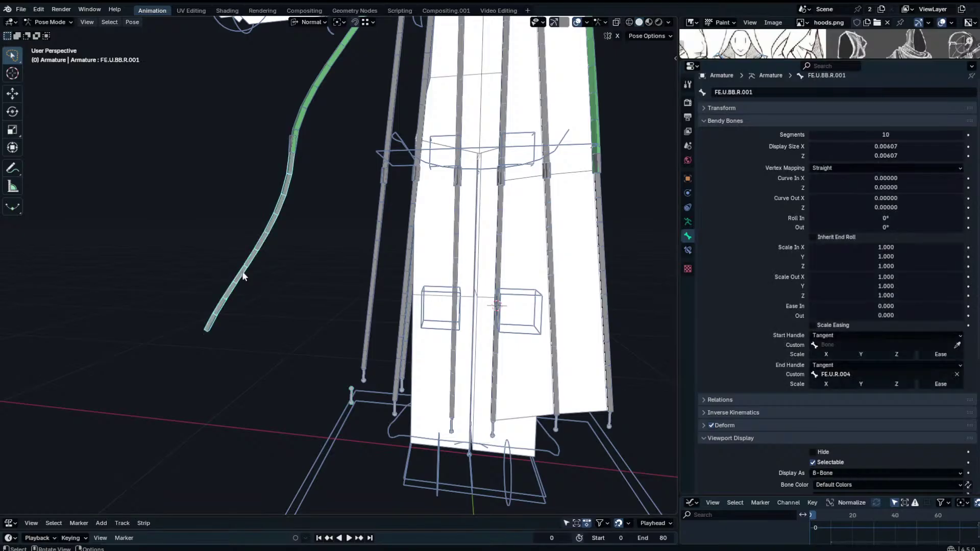
{"action": "left_click", "coordinate": [847, 345]}
{"action": "type", "text": "FE.R"}
{"action": "left_click", "coordinate": [853, 361]}
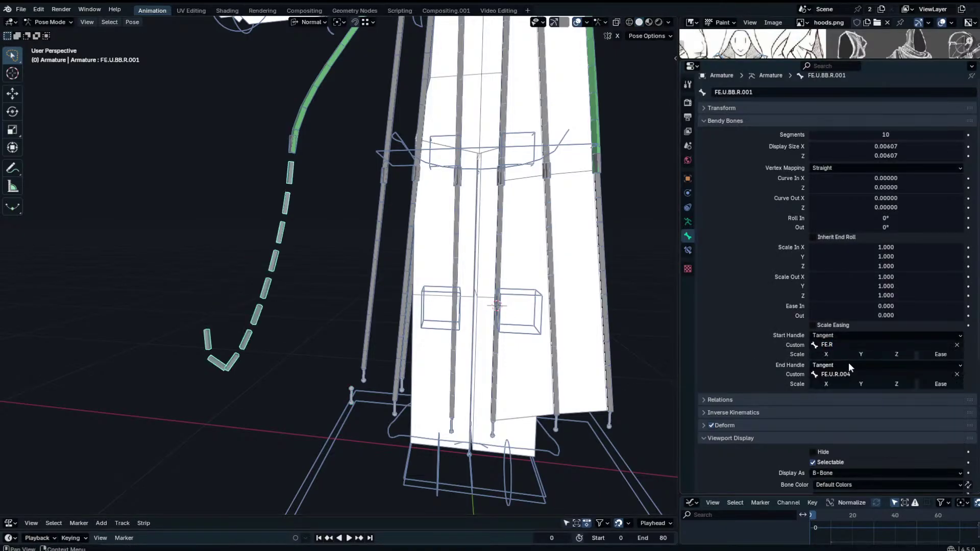
Select tip bone FE.R at the cloak's hem and switch the armature to Edit Mode.
{"action": "left_click", "coordinate": [352, 396]}
{"action": "key", "text": "Tab"}
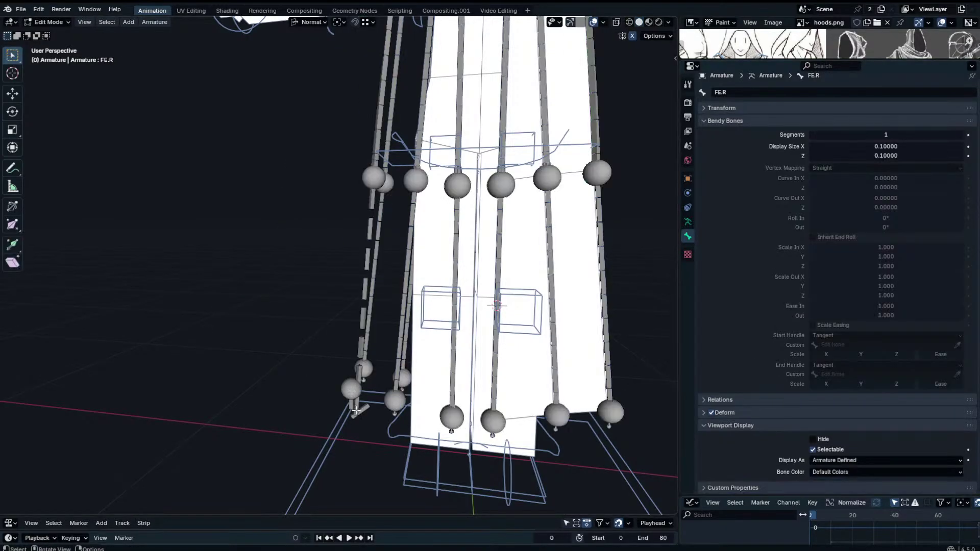
{"action": "middle_click_drag", "start_coordinate": [352, 396], "coordinate": [331, 375]}
{"action": "key", "text": "Tab"}
{"action": "key", "text": "Tab"}
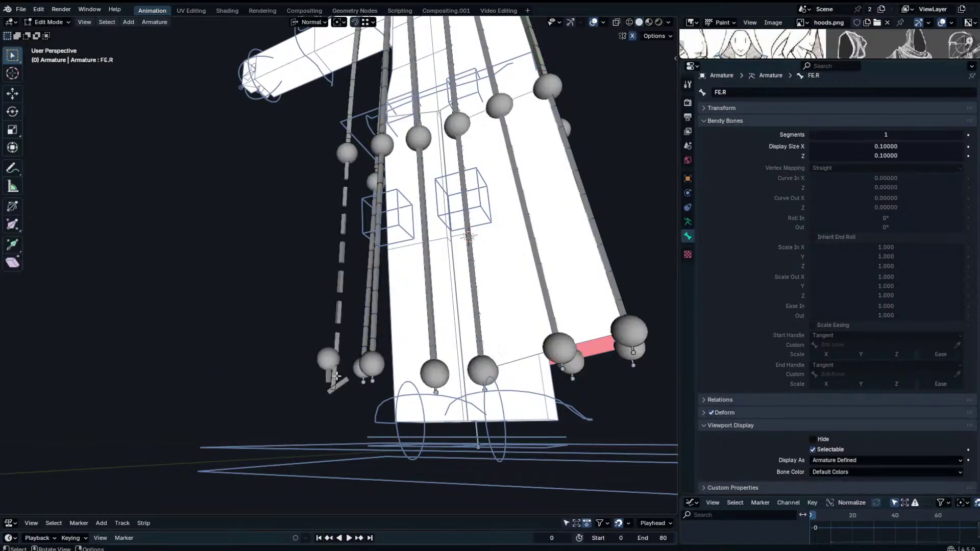
{"action": "key", "text": "r"}
{"action": "key", "text": "x"}
{"action": "right_click", "coordinate": [301, 386]}
{"action": "type", "text": "rx"}
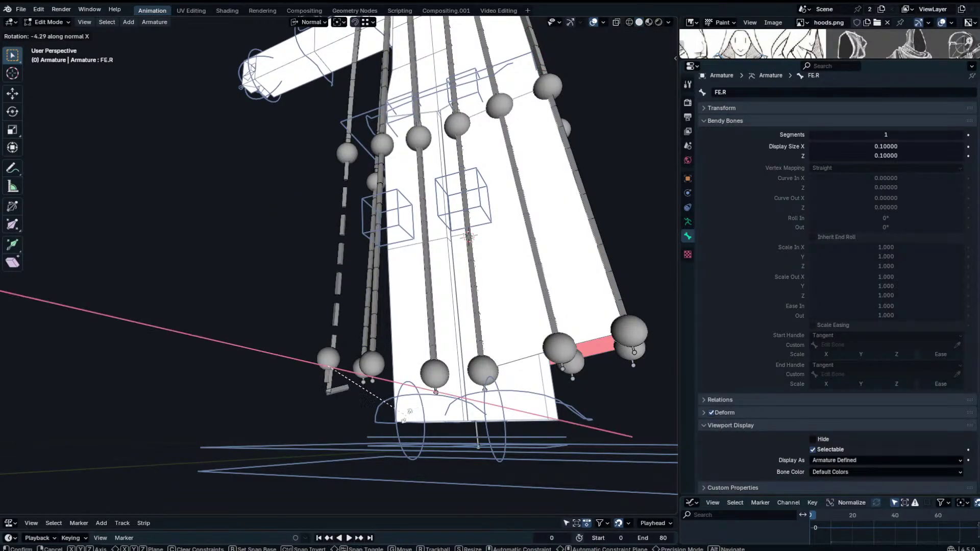
{"action": "type", "text": "180"}
{"action": "right_click", "coordinate": [398, 414]}
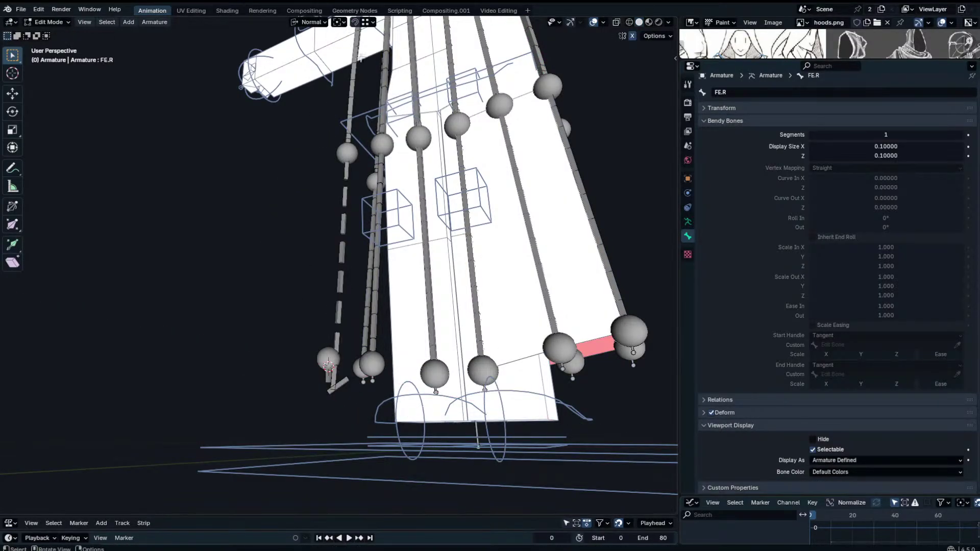
Rotate tip bone FE.R 180 degrees about its X axis around the 3D cursor, and return to Pose Mode.
{"action": "key", "text": "shift+s"}
{"action": "left_click", "coordinate": [447, 201]}
{"action": "type", "text": "rx180"}
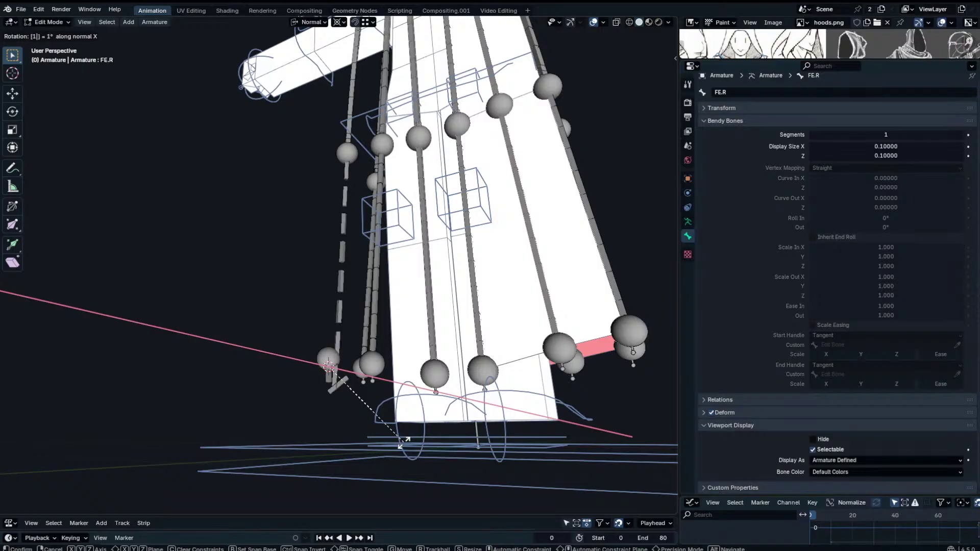
{"action": "key", "text": "Return"}
{"action": "key", "text": "Tab"}
{"action": "middle_click_drag", "start_coordinate": [350, 395], "coordinate": [352, 352]}
Try the Automatic and Absolute End Handle types on FE.U.BB.R.001, and set it back to Tangent.
{"action": "left_click", "coordinate": [233, 329]}
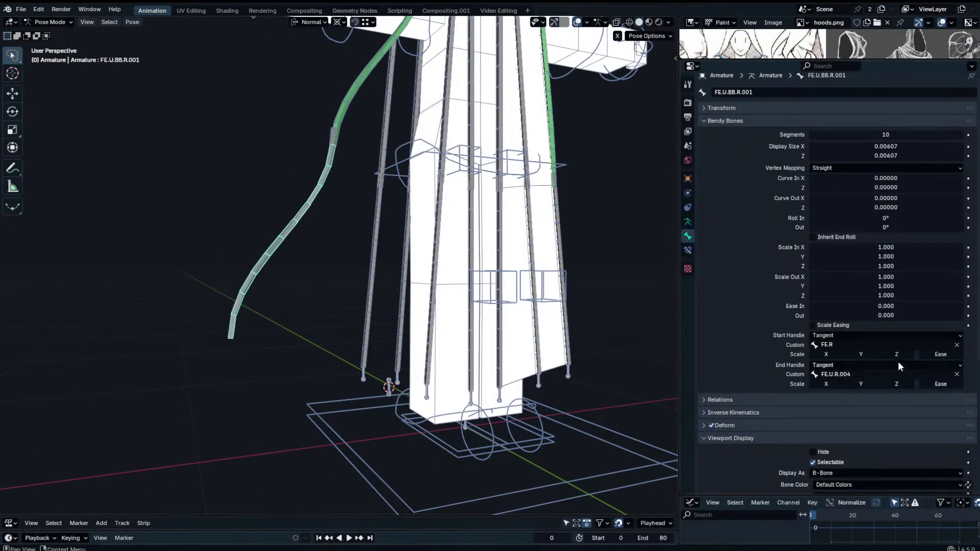
{"action": "left_click", "coordinate": [896, 364]}
{"action": "left_click", "coordinate": [899, 379]}
{"action": "left_click", "coordinate": [889, 366]}
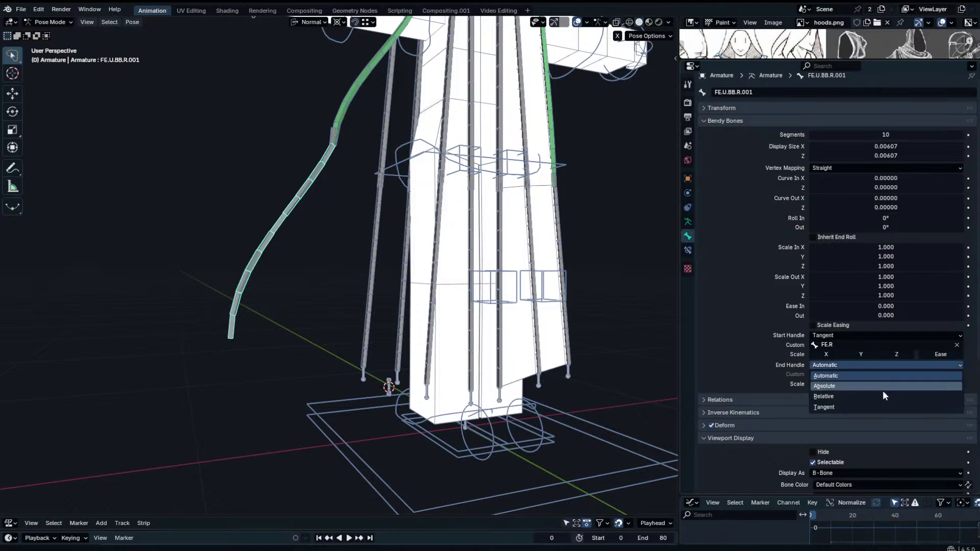
{"action": "left_click", "coordinate": [881, 387]}
{"action": "left_click", "coordinate": [880, 365]}
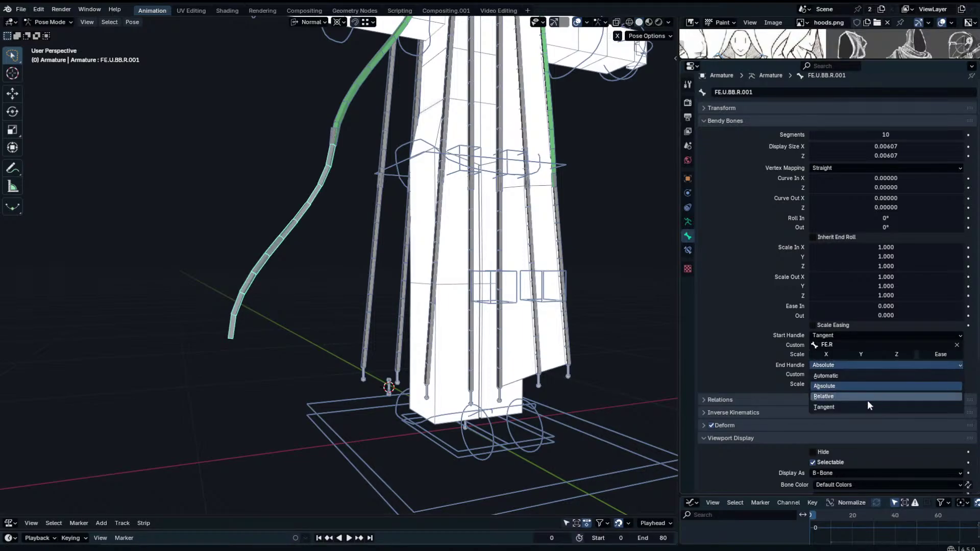
{"action": "left_click", "coordinate": [868, 408]}
{"action": "left_click", "coordinate": [844, 366]}
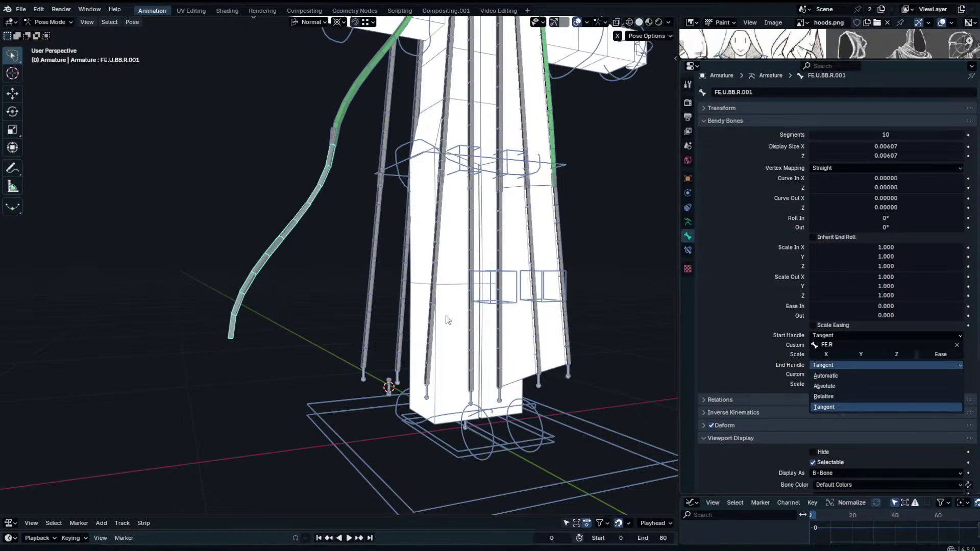
{"action": "left_click", "coordinate": [273, 359]}
Test tip bone FE.R by moving it in the front view, and cancel the move.
{"action": "middle_click_drag", "start_coordinate": [272, 359], "coordinate": [253, 359]}
{"action": "key", "text": "KP_1"}
{"action": "middle_click_drag", "start_coordinate": [416, 355], "coordinate": [385, 342], "text": "shift"}
{"action": "scroll", "coordinate": [385, 342], "scroll_direction": "up", "scroll_amount": 3}
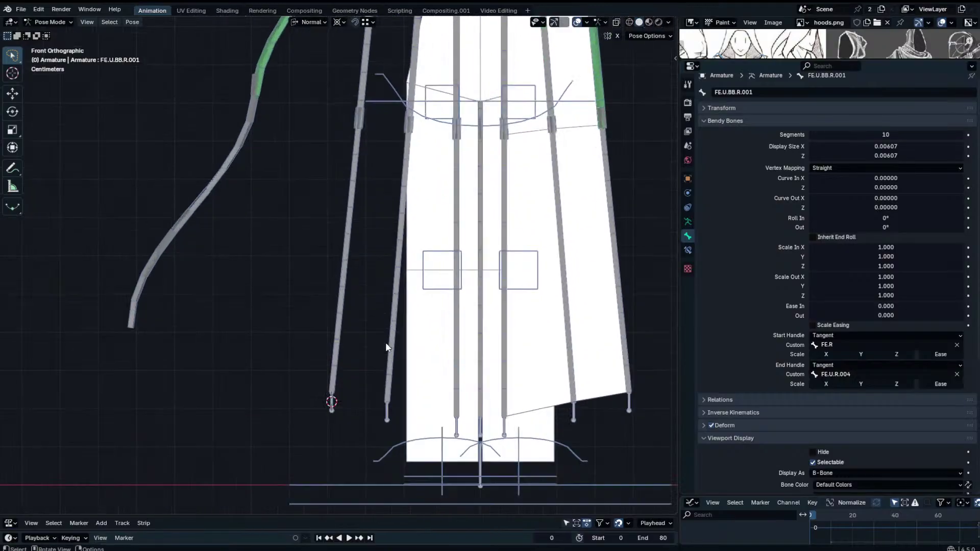
{"action": "left_click", "coordinate": [329, 429]}
{"action": "scroll", "coordinate": [331, 418], "scroll_direction": "down", "scroll_amount": 3}
{"action": "key", "text": "g"}
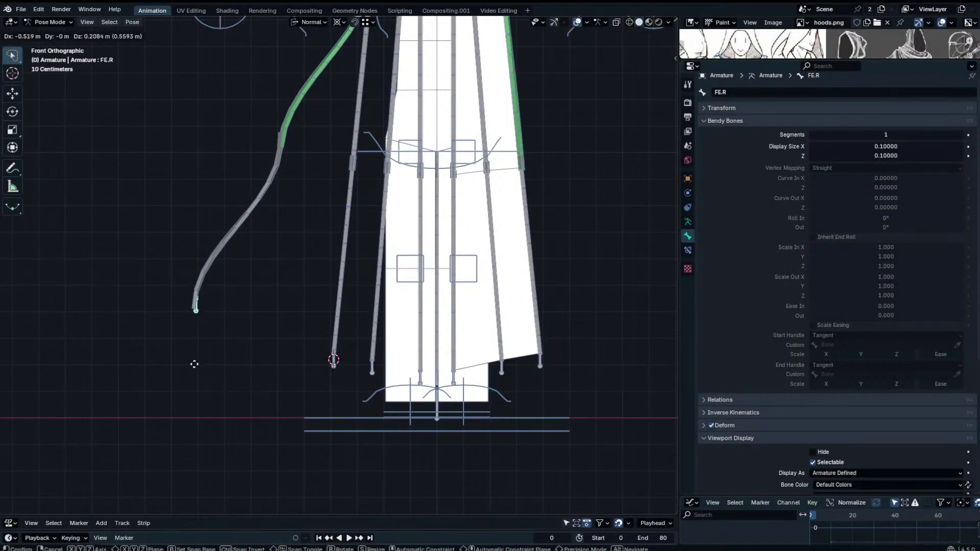
{"action": "key", "text": "Escape"}
Test lower bendy bone FE.U.BB.R.001 by moving and rotating it in the front view, and cancel the transforms.
{"action": "left_click", "coordinate": [236, 236]}
{"action": "key", "text": "g"}
{"action": "key", "text": "r"}
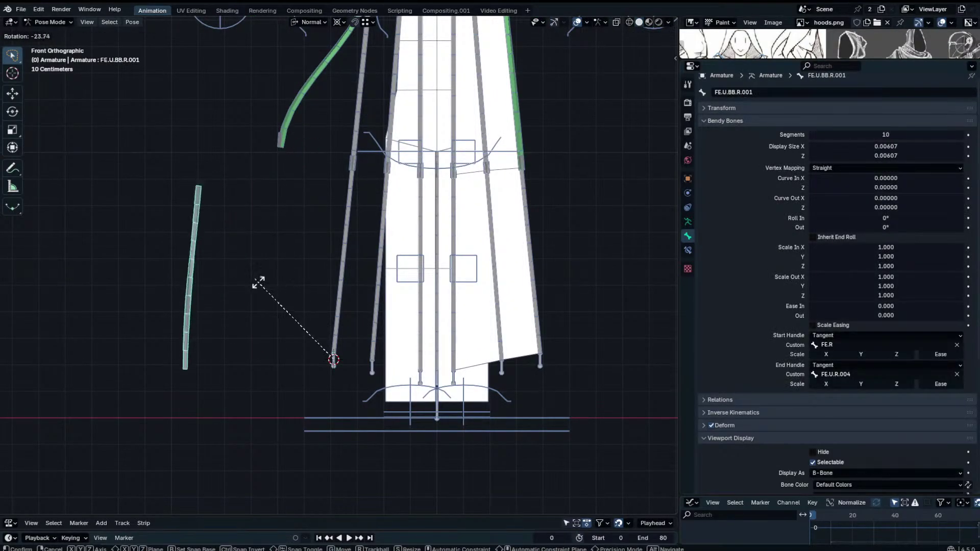
{"action": "right_click", "coordinate": [255, 269]}
{"action": "key", "text": "r"}
{"action": "right_click", "coordinate": [213, 365]}
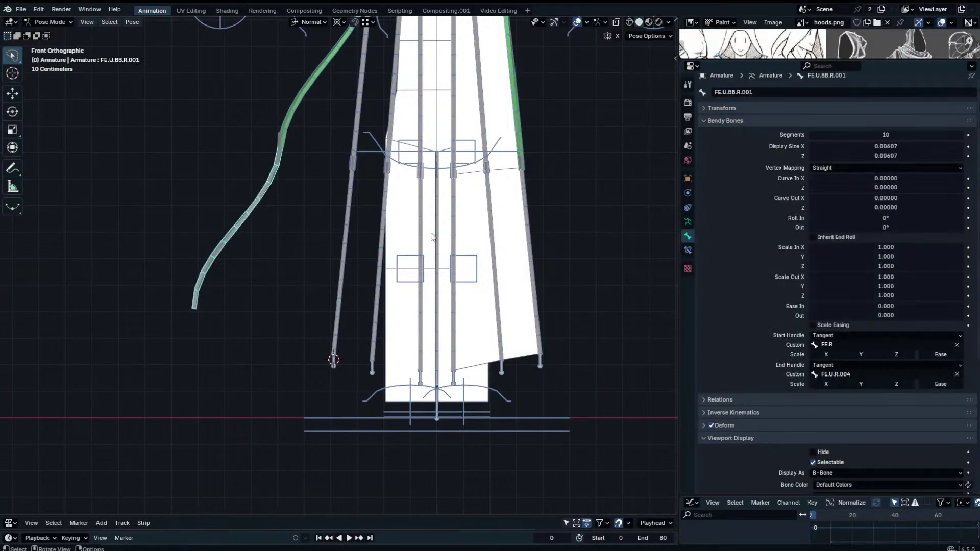
Clear the parent of bendy bone FE.U.BB.R.001 in Edit Mode and return to Pose Mode.
{"action": "left_click", "coordinate": [735, 400]}
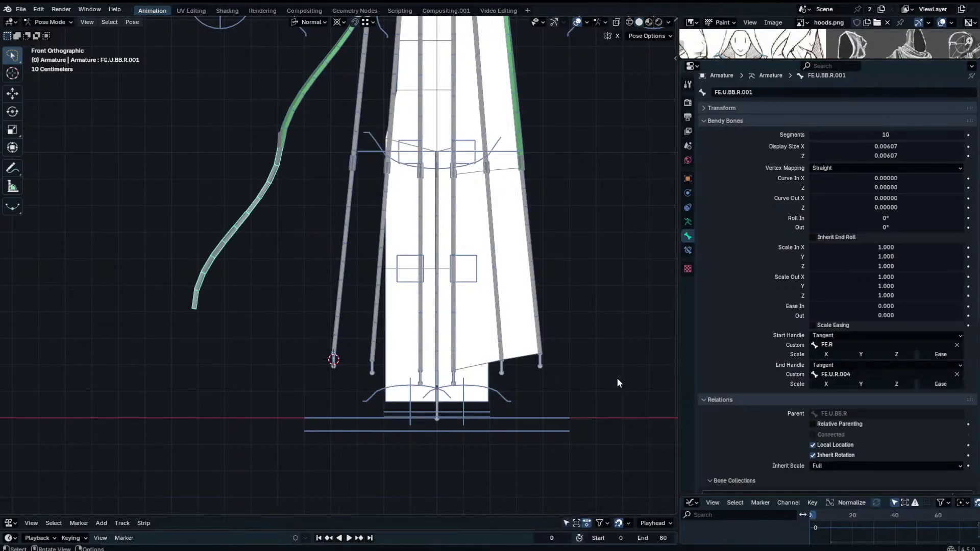
{"action": "key", "text": "Tab"}
{"action": "left_click", "coordinate": [956, 414]}
{"action": "key", "text": "Tab"}
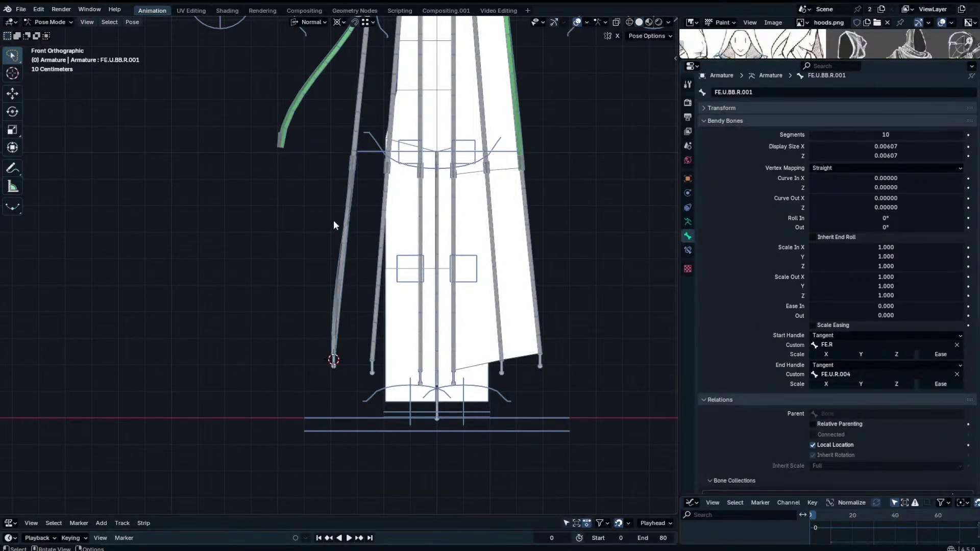
Try moving the unparented bendy bone FE.U.BB.R.001, and cancel the move.
{"action": "left_click", "coordinate": [281, 139]}
{"action": "left_click", "coordinate": [349, 195]}
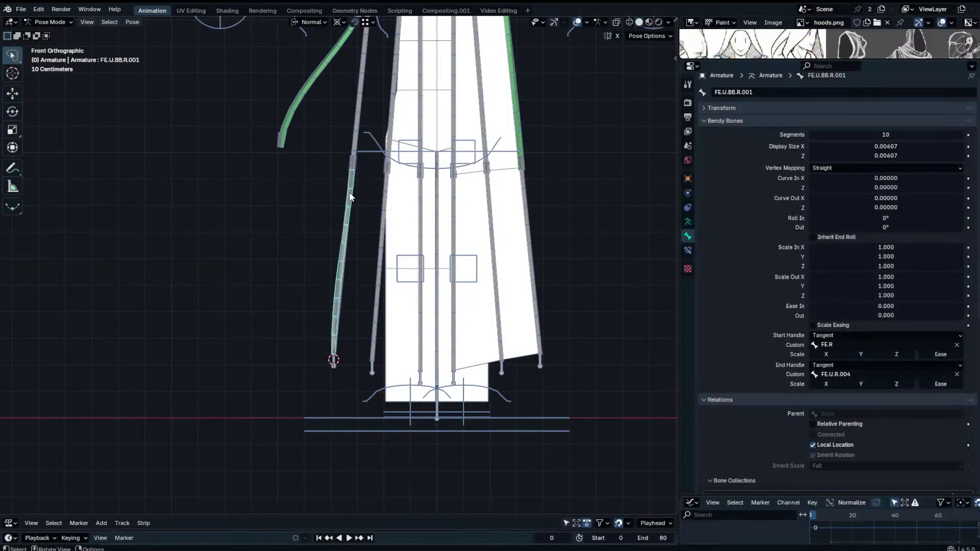
{"action": "key", "text": "g"}
{"action": "right_click", "coordinate": [335, 216]}
Add a Stretch To constraint to bendy bone FE.U.BB.R.001 with handle bone FE.U.R.004 as its target.
{"action": "left_click", "coordinate": [279, 137]}
{"action": "left_click", "coordinate": [339, 196]}
{"action": "middle_click_drag", "start_coordinate": [339, 196], "coordinate": [318, 256]}
{"action": "key", "text": "ctrl+shift+c"}
{"action": "left_click", "coordinate": [317, 253]}
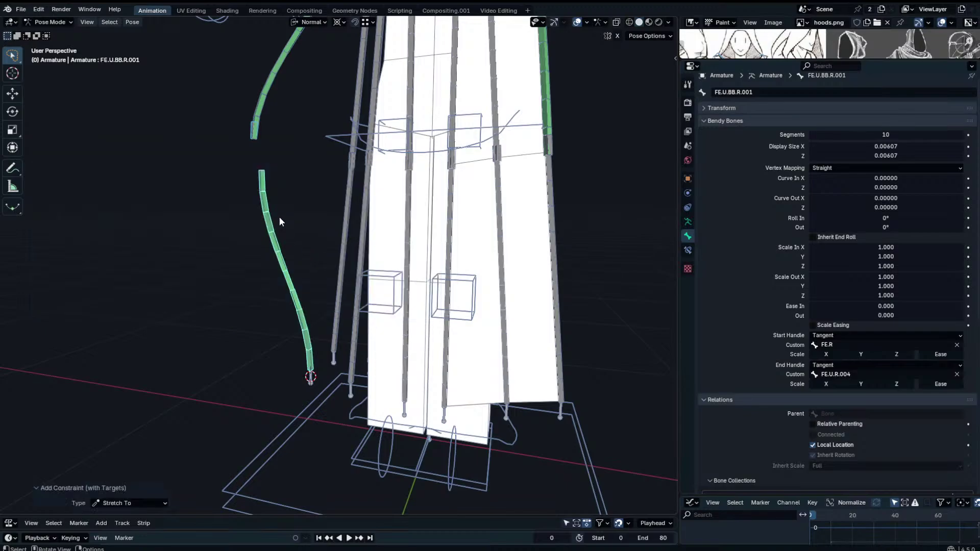
{"action": "middle_click_drag", "start_coordinate": [272, 175], "coordinate": [287, 172]}
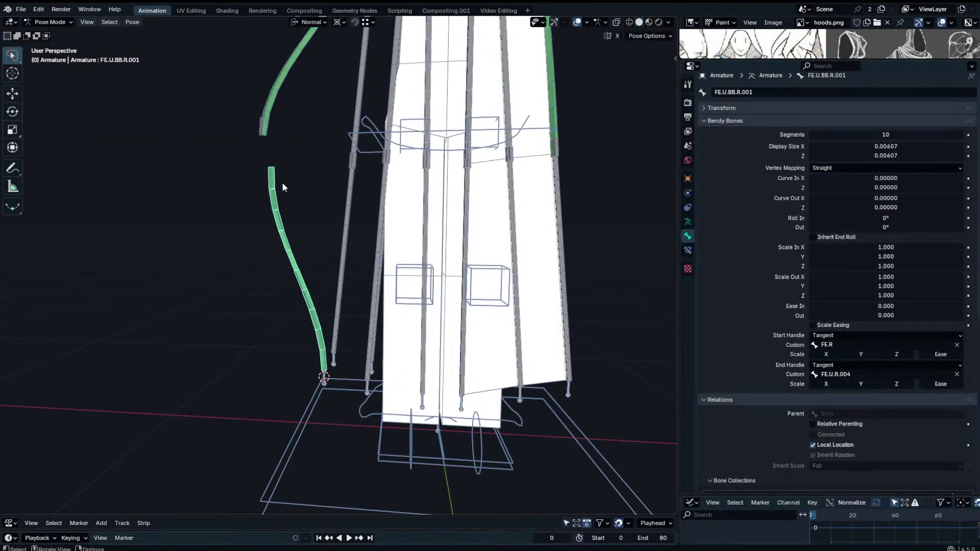
Clear the middle handle's location and reset the Original Length of FE.U.BB.R.001's Stretch To constraint.
{"action": "left_click", "coordinate": [687, 250]}
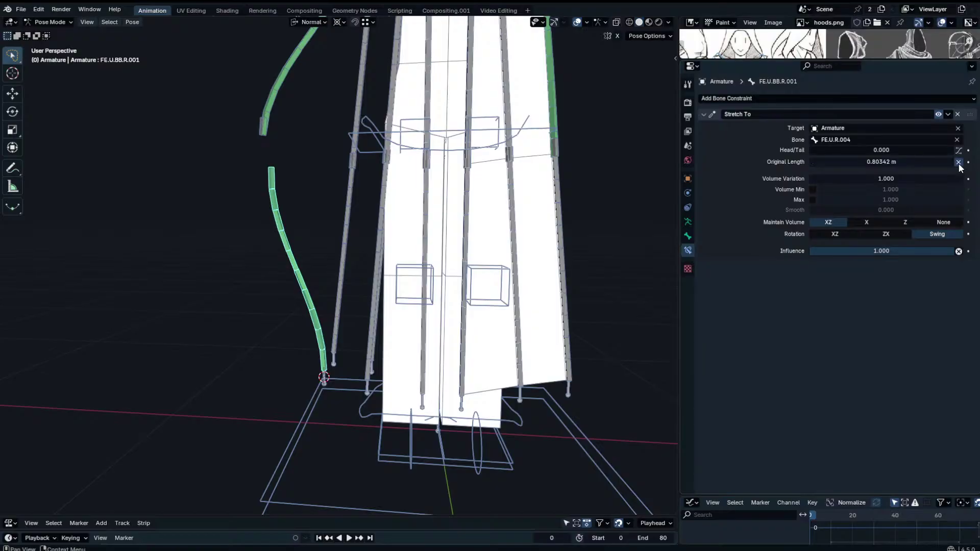
{"action": "left_click", "coordinate": [262, 129]}
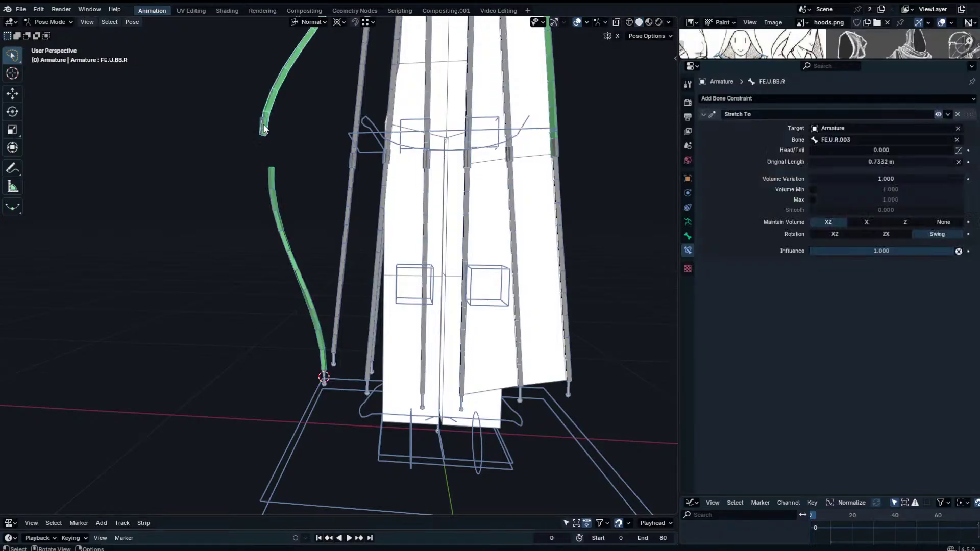
{"action": "key", "text": "alt+g"}
{"action": "left_click", "coordinate": [344, 198]}
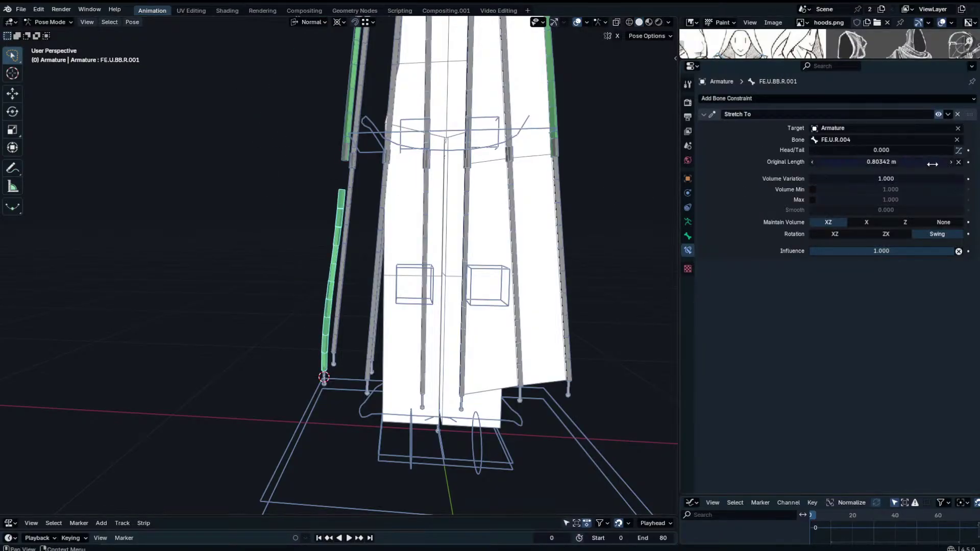
{"action": "left_click", "coordinate": [958, 162]}
Test handle FE.U.R.004 by moving it about -0.43 m in X and 0.10 m in Z, and try rotating it.
{"action": "left_click", "coordinate": [348, 150]}
{"action": "key", "text": "g"}
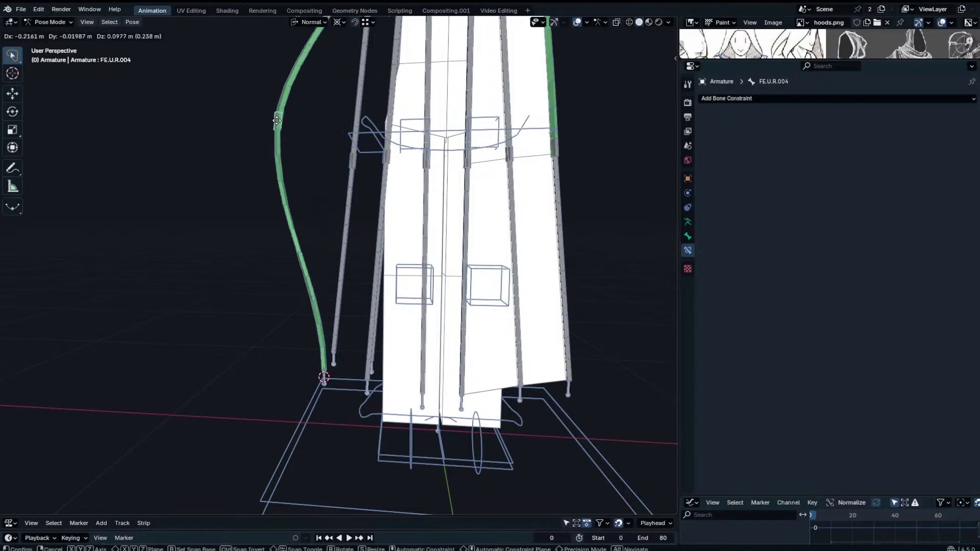
{"action": "left_click", "coordinate": [324, 153]}
{"action": "key", "text": "r"}
{"action": "right_click", "coordinate": [330, 190]}
Snap the 3D cursor to handle FE.U.R.004, try rotating the handle, and cancel the rotation.
{"action": "scroll", "coordinate": [332, 186], "scroll_direction": "down", "scroll_amount": 3}
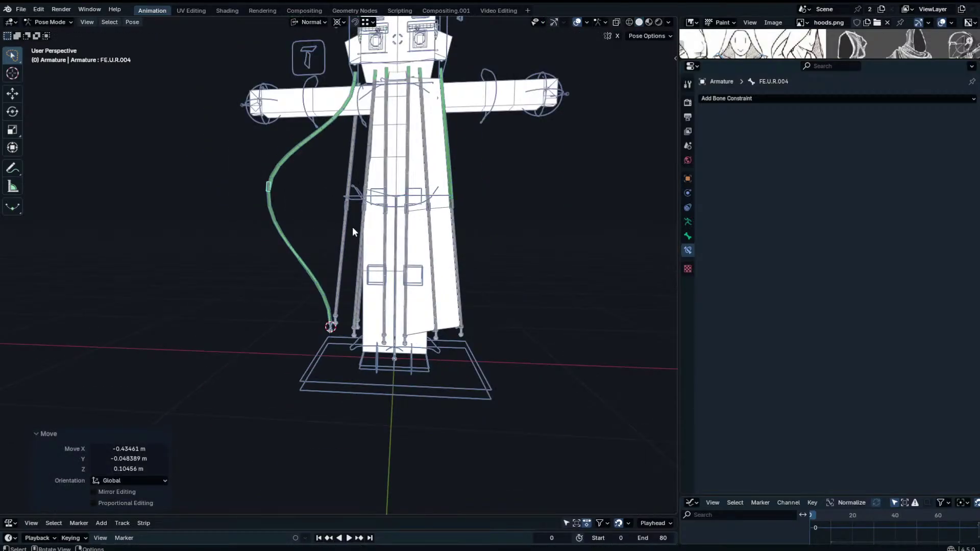
{"action": "key", "text": "shift+s"}
{"action": "key", "text": "r"}
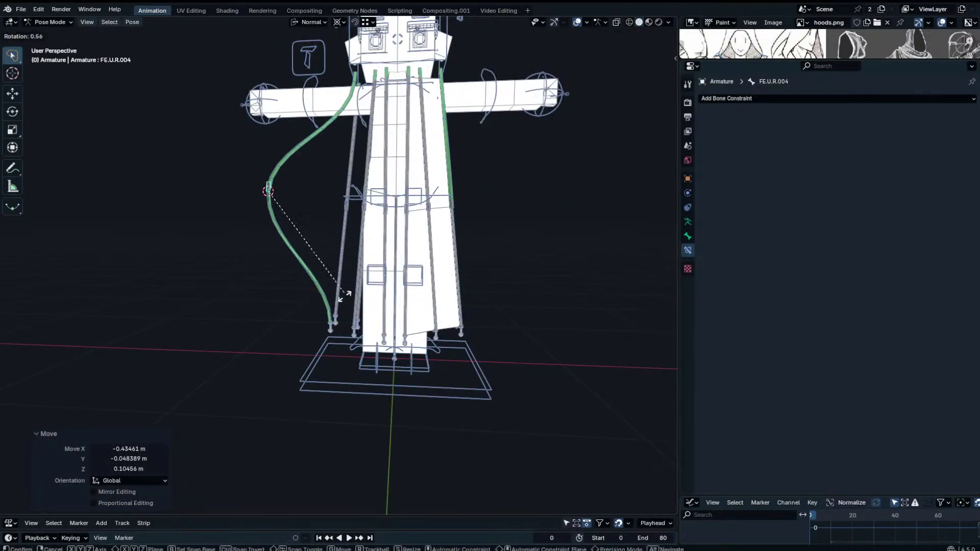
{"action": "right_click", "coordinate": [317, 328]}
Test how the chain follows tip bone FE.R by moving it twice, cancelling each move.
{"action": "left_click", "coordinate": [329, 328]}
{"action": "key", "text": "g"}
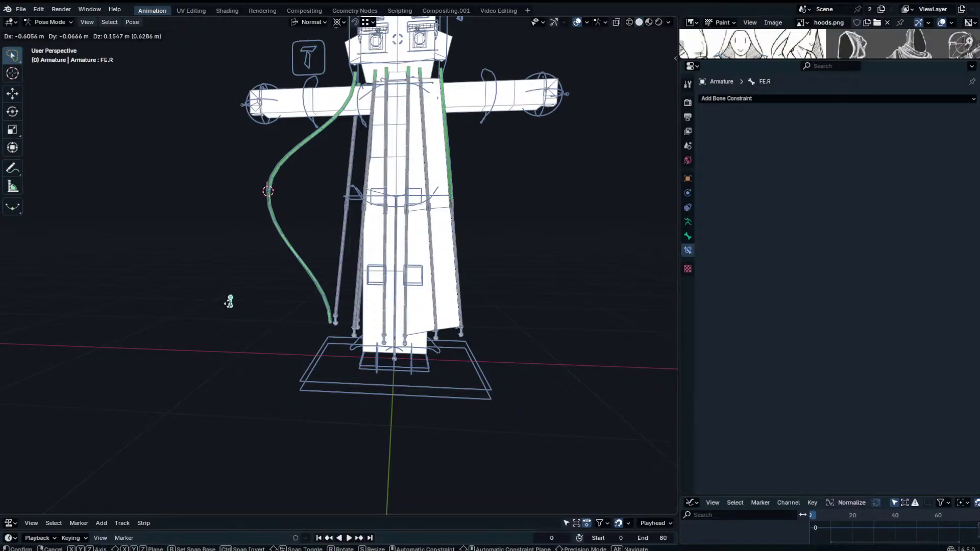
{"action": "right_click", "coordinate": [332, 322]}
{"action": "scroll", "coordinate": [379, 332], "scroll_direction": "up", "scroll_amount": 1}
{"action": "key", "text": "g"}
{"action": "right_click", "coordinate": [385, 314]}
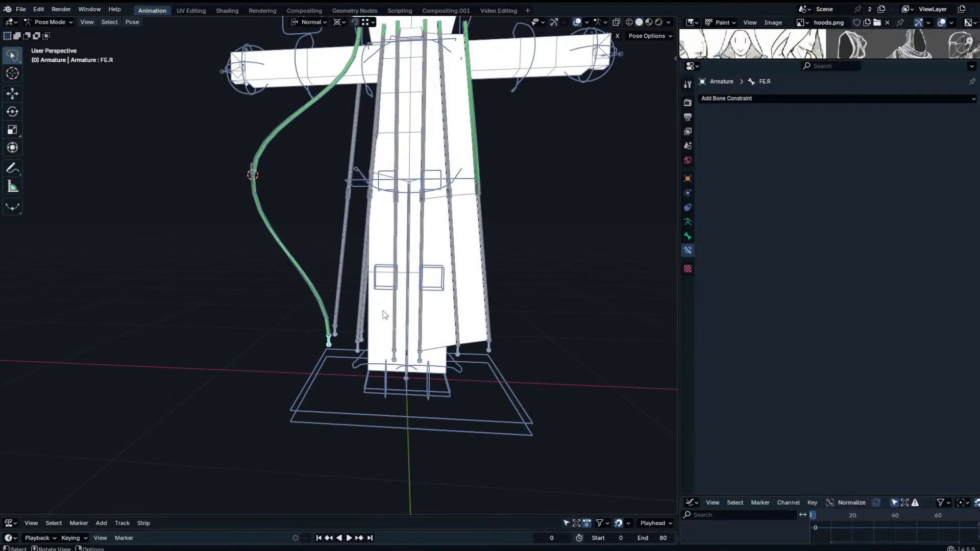
Parent tip bone FE.R to handle FE.U.R.004 with Keep Offset, and test the link by rotating the handle.
{"action": "left_click", "coordinate": [252, 169]}
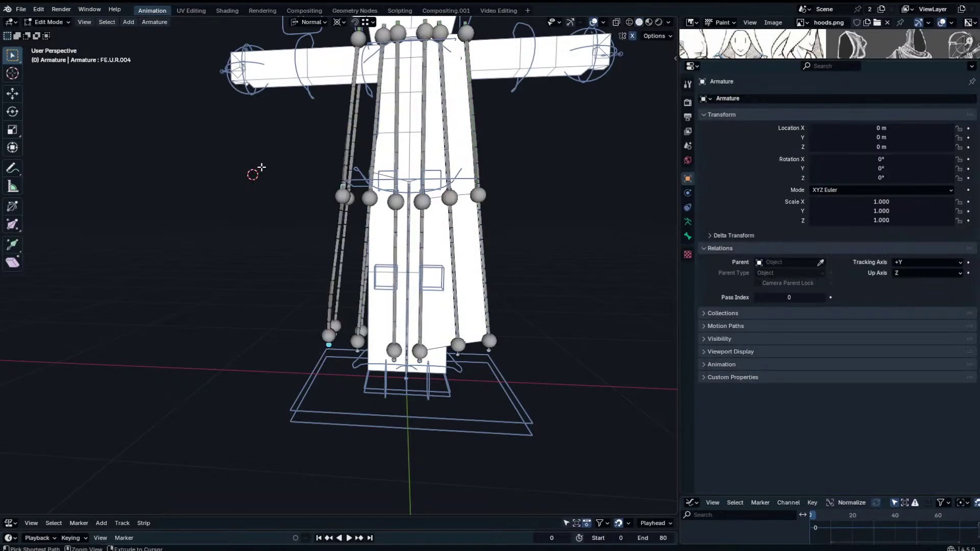
{"action": "key", "text": "alt+p"}
{"action": "left_click", "coordinate": [265, 166]}
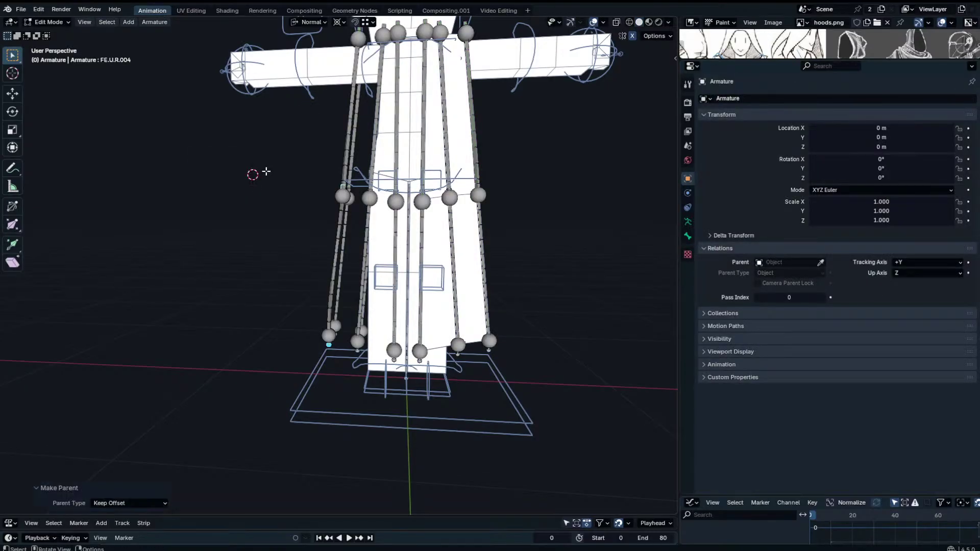
{"action": "key", "text": "r"}
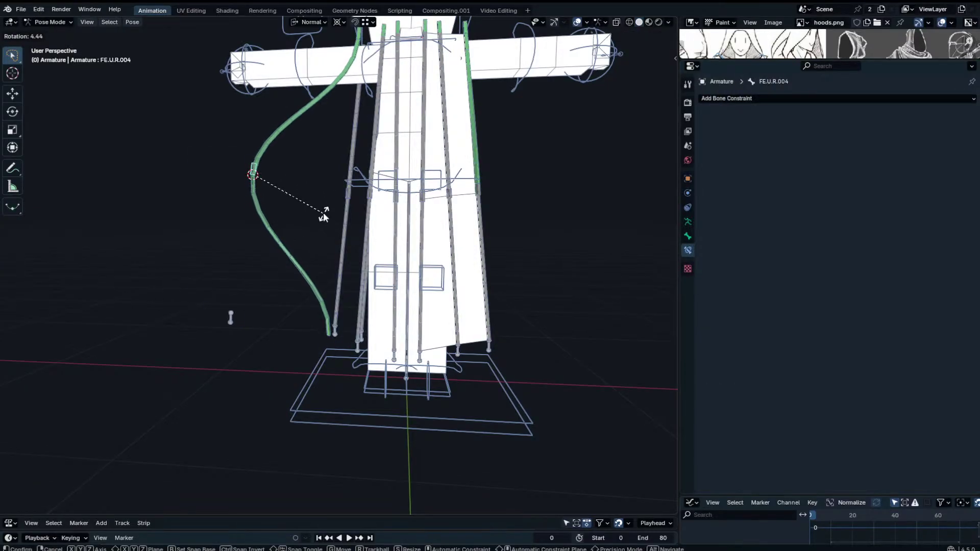
{"action": "right_click", "coordinate": [284, 283]}
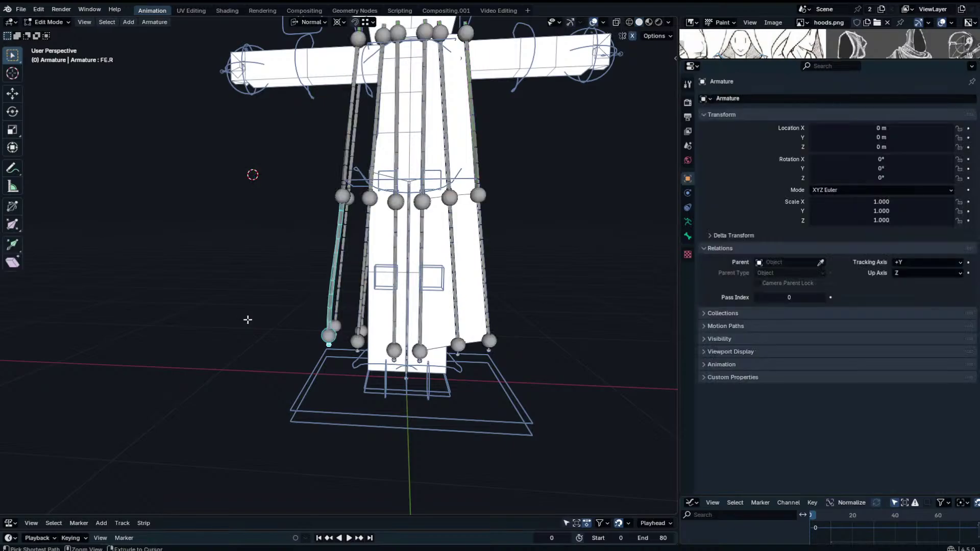
Parent bendy bone FE.U.BB.R.001 to tip bone FE.R, and test-move the tip about -0.30 m in X and 0.18 m in Z.
{"action": "key", "text": "ctrl+p"}
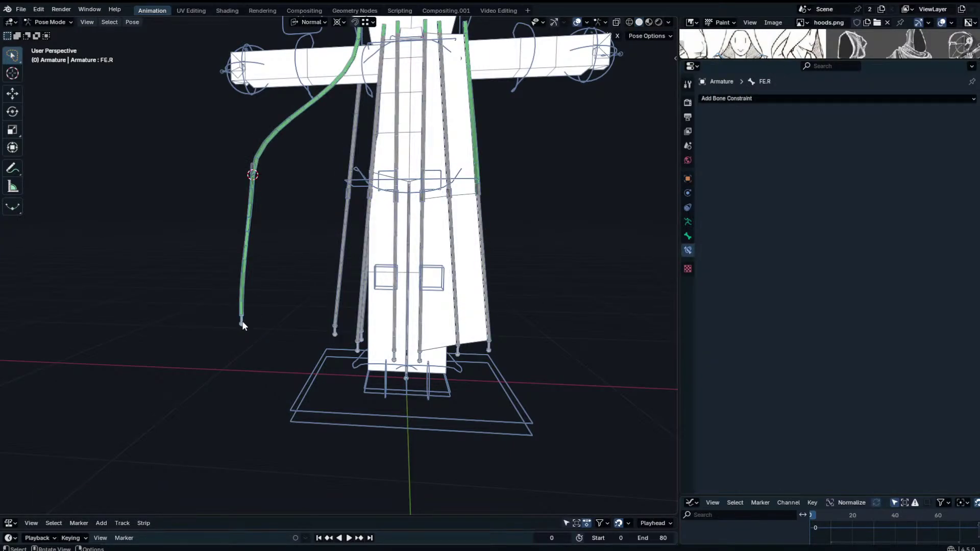
{"action": "key", "text": "g"}
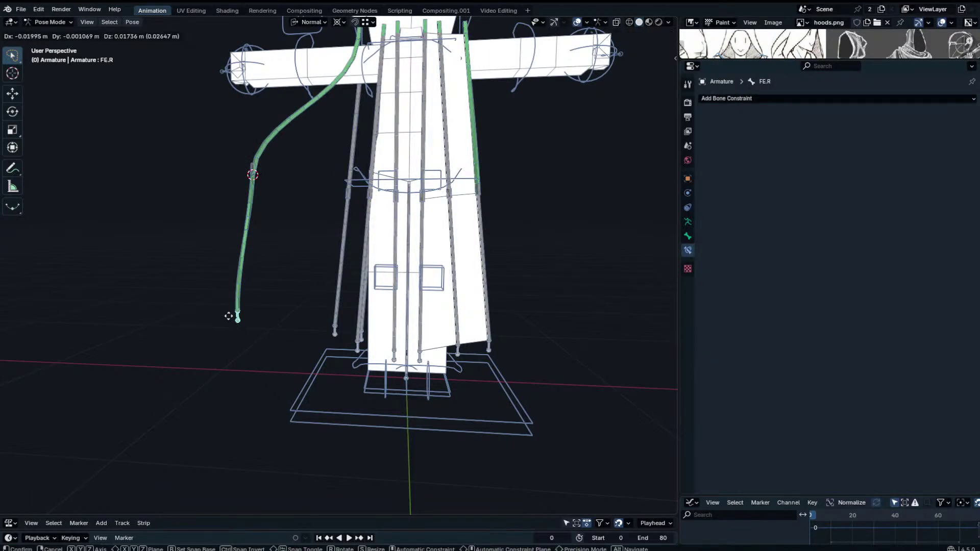
{"action": "left_click", "coordinate": [311, 264]}
{"action": "key", "text": "r"}
{"action": "right_click", "coordinate": [241, 319]}
Set the transform pivot point to Bounding Box Center and rotate tip bone FE.R to try it.
{"action": "left_click", "coordinate": [340, 23]}
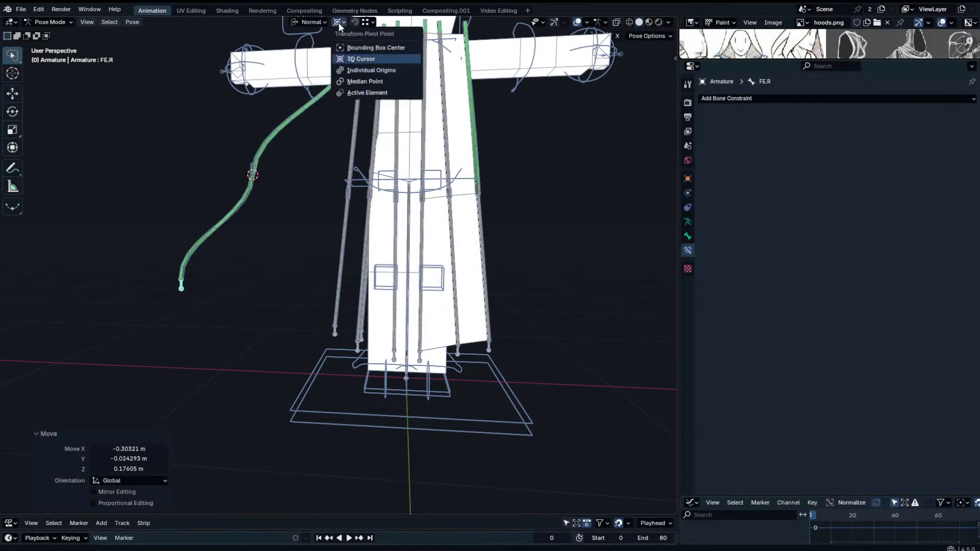
{"action": "left_click", "coordinate": [345, 48]}
{"action": "key", "text": "r"}
{"action": "left_click", "coordinate": [262, 297]}
Rotate middle handle FE.U.R.004 several times in the view, finishing with a turn of about -58.9°.
{"action": "left_click", "coordinate": [245, 179]}
{"action": "key", "text": "r"}
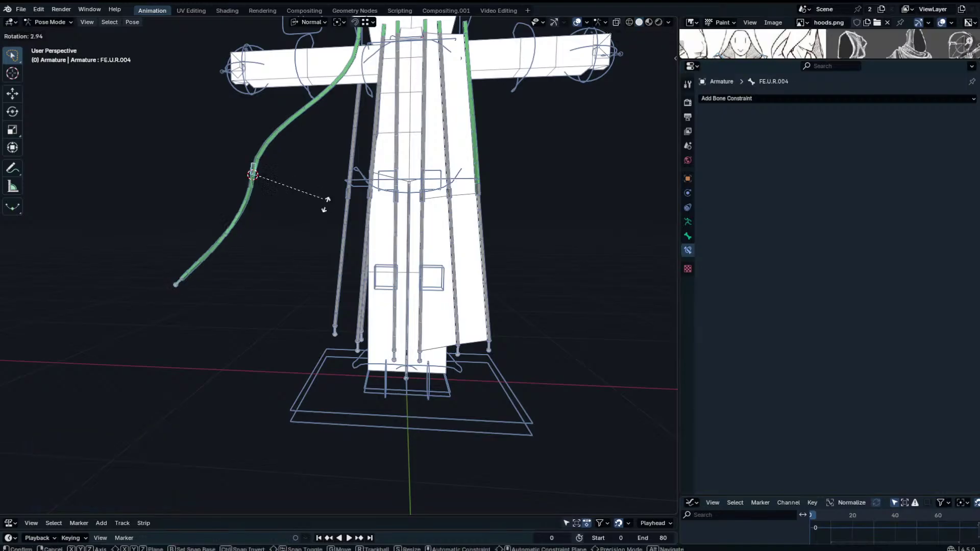
{"action": "left_click", "coordinate": [268, 278]}
{"action": "scroll", "coordinate": [266, 234], "scroll_direction": "down", "scroll_amount": 1}
{"action": "key", "text": "r"}
{"action": "left_click", "coordinate": [350, 258]}
{"action": "key", "text": "r"}
{"action": "left_click", "coordinate": [345, 145]}
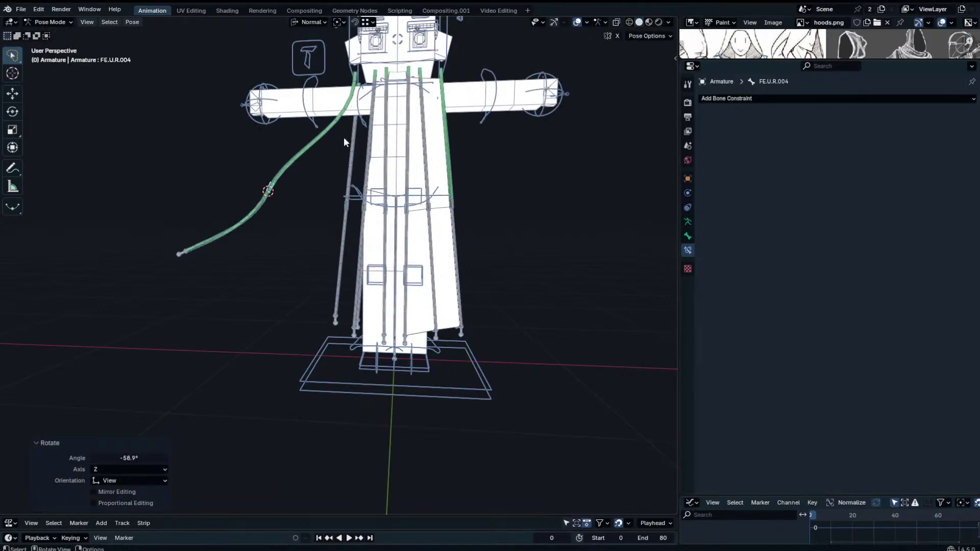
Move and rotate tip bone FE.R to test how the end of the lower chain curls.
{"action": "middle_click_drag", "start_coordinate": [176, 250], "coordinate": [221, 245], "text": "shift"}
{"action": "left_click", "coordinate": [222, 245]}
{"action": "key", "text": "g"}
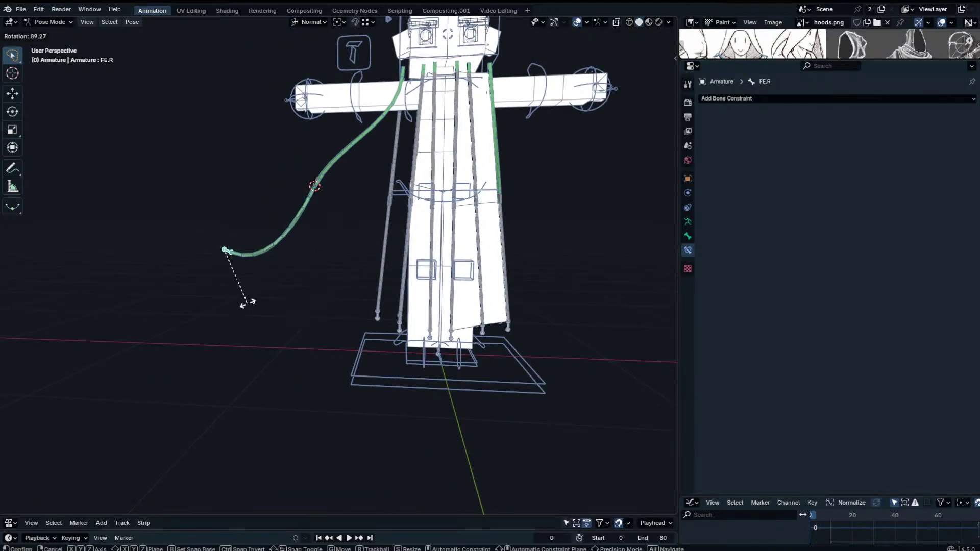
{"action": "left_click", "coordinate": [236, 241]}
Move middle handle FE.U.R.004 in towards the body and rotate it about 52° to test the bend.
{"action": "left_click", "coordinate": [313, 184]}
{"action": "key", "text": "g"}
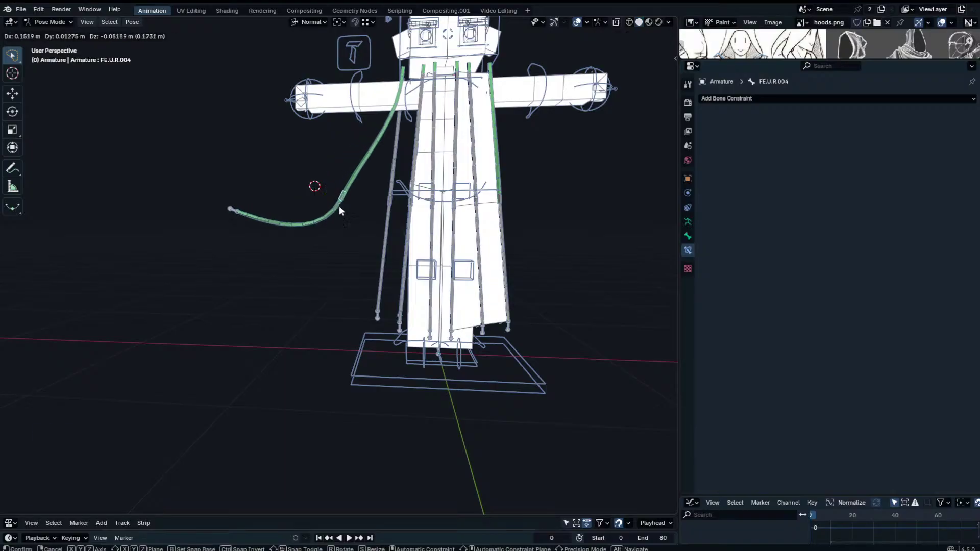
{"action": "left_click", "coordinate": [399, 186]}
{"action": "key", "text": "g"}
{"action": "left_click", "coordinate": [396, 172]}
{"action": "key", "text": "r"}
{"action": "left_click", "coordinate": [365, 218]}
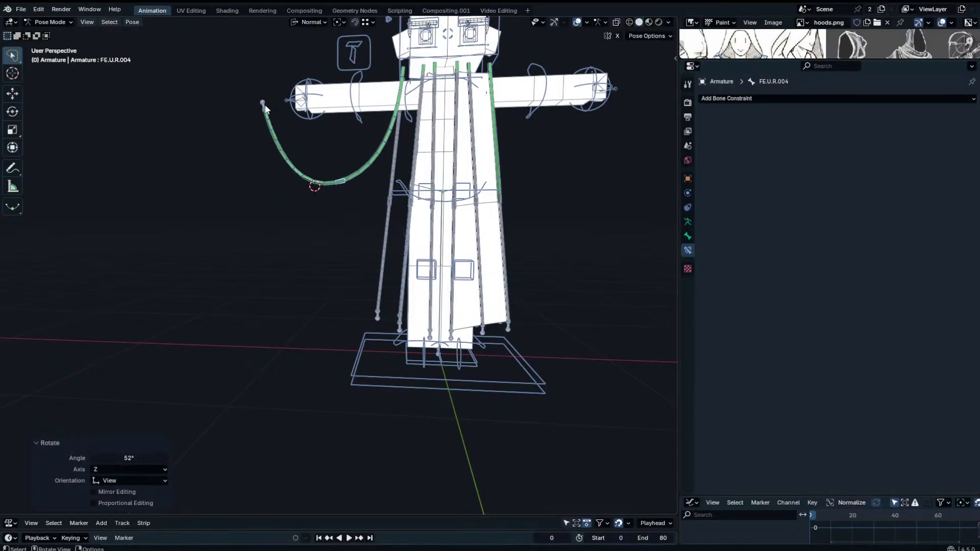
Move tip bone FE.R about -0.29 m in X and -0.75 m in Z, and rotate it in the view.
{"action": "left_click", "coordinate": [266, 109]}
{"action": "key", "text": "g"}
{"action": "left_click", "coordinate": [206, 239]}
{"action": "key", "text": "r"}
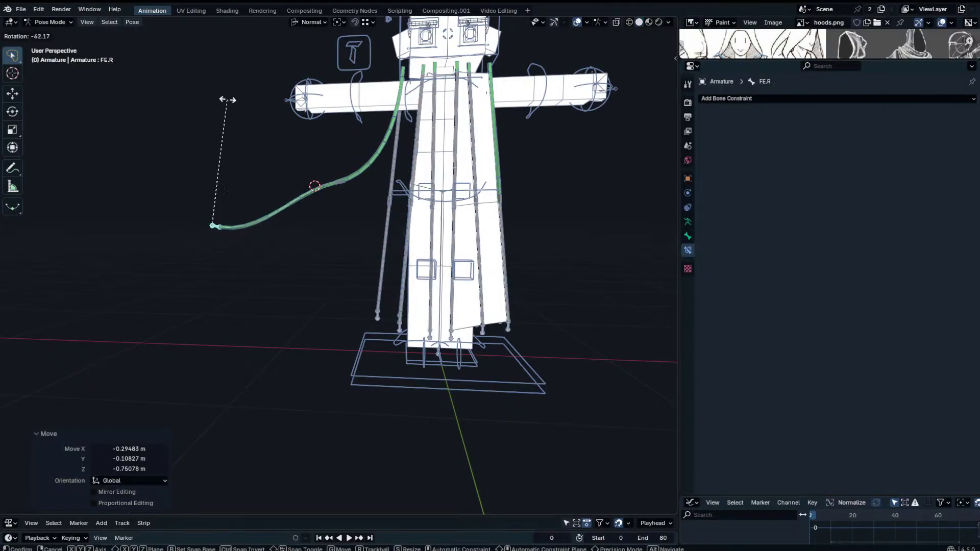
{"action": "left_click", "coordinate": [261, 116]}
Try rotating the bones at the chain's middle joint, including handle FE.U.R.004, and cancel the rotations.
{"action": "left_click", "coordinate": [262, 117]}
{"action": "mouse_move", "coordinate": [266, 120]}
{"action": "middle_mouse_down"}
{"action": "mouse_move", "coordinate": [356, 155]}
{"action": "mouse_move", "coordinate": [276, 116]}
{"action": "middle_mouse_up"}
{"action": "left_click", "coordinate": [346, 183]}
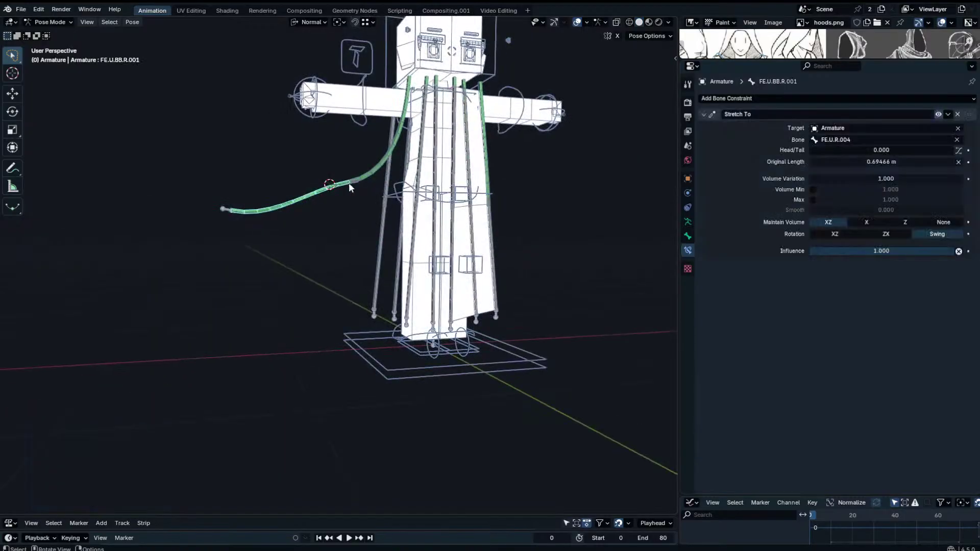
{"action": "left_click", "coordinate": [345, 183]}
{"action": "middle_click_drag", "start_coordinate": [424, 206], "coordinate": [398, 217]}
{"action": "key", "text": "r"}
{"action": "right_click", "coordinate": [375, 200]}
{"action": "left_click", "coordinate": [349, 184]}
{"action": "key", "text": "r"}
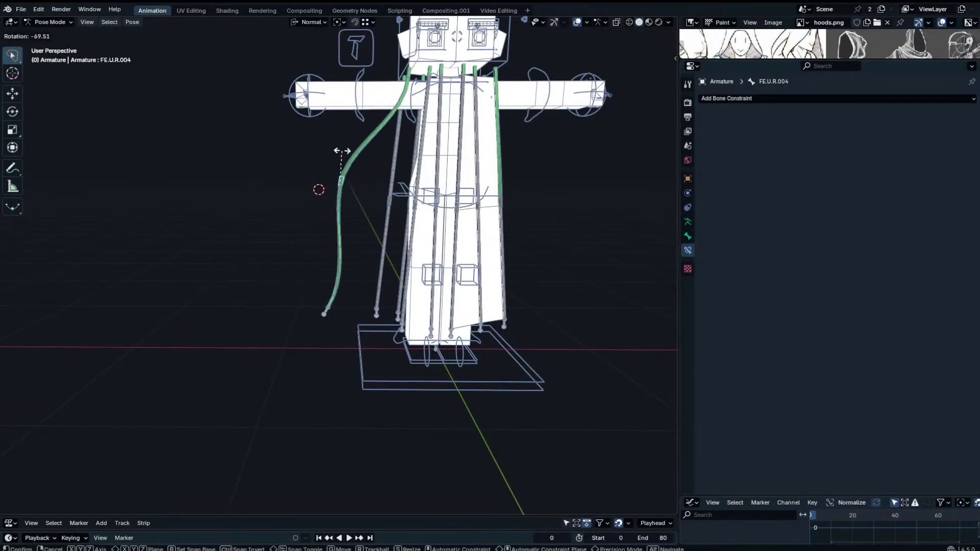
{"action": "right_click", "coordinate": [340, 155]}
Clear handle FE.U.R.004's rotation, move it about -0.38 m in X and 0.21 m in Z, and try rotating it.
{"action": "key", "text": "alt+r"}
{"action": "key", "text": "g"}
{"action": "left_click", "coordinate": [382, 298]}
{"action": "key", "text": "r"}
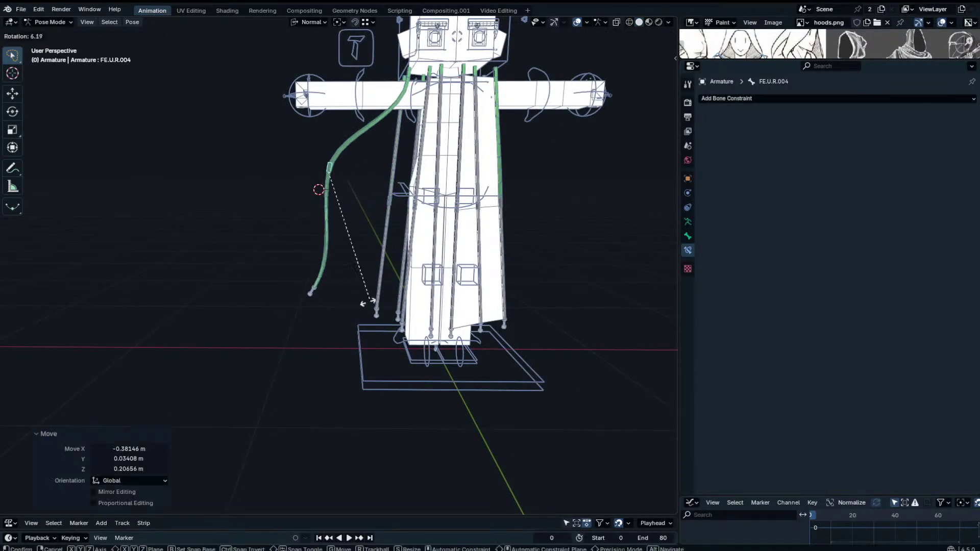
{"action": "right_click", "coordinate": [295, 266]}
Clear the location and rotation of tip bone FE.R and the location of middle handle FE.U.R.004.
{"action": "left_click", "coordinate": [322, 296]}
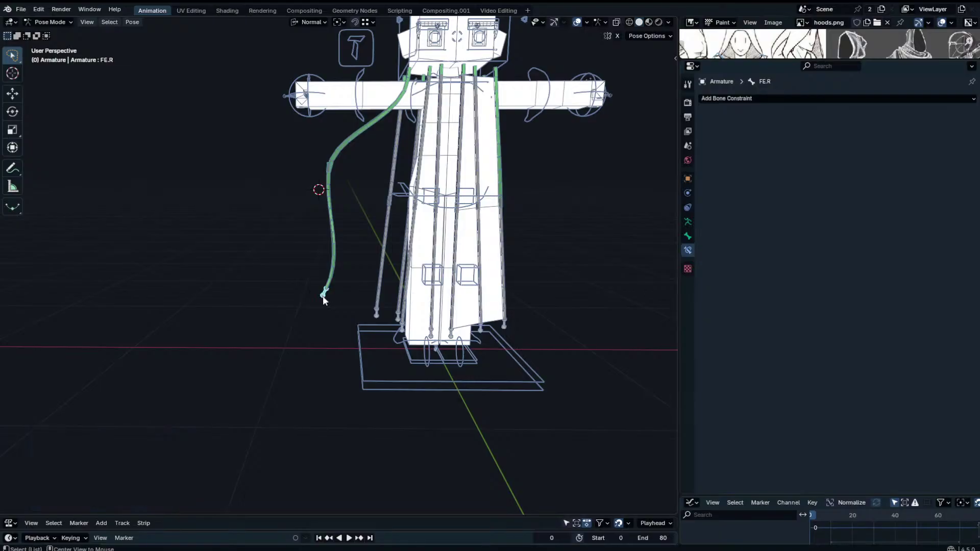
{"action": "key", "text": "alt+g"}
{"action": "key", "text": "alt+r"}
{"action": "left_click", "coordinate": [327, 166]}
{"action": "key", "text": "alt+g"}
Test-rotate handle FE.U.R.004, restore its rest rotation, and select the chain's top handle FE.U.R.003.
{"action": "key", "text": "r"}
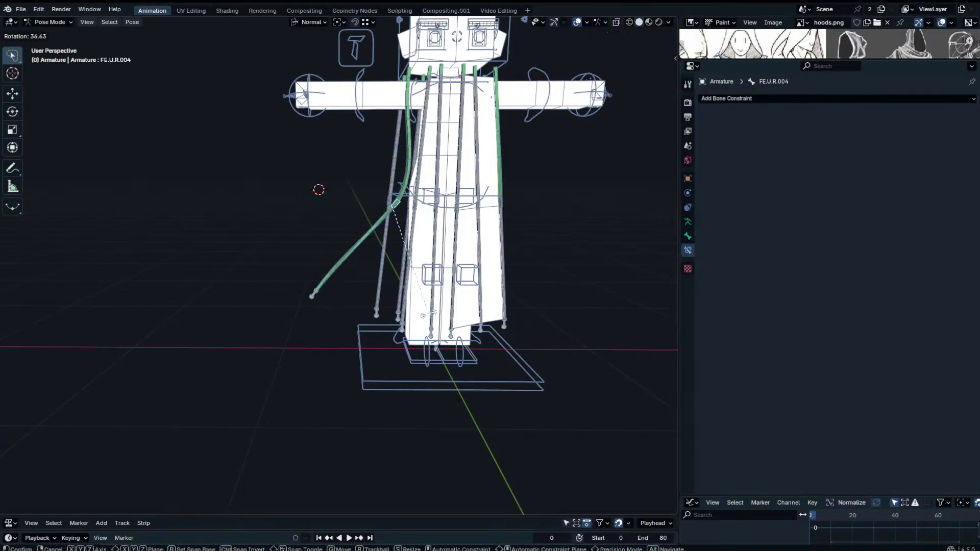
{"action": "left_click", "coordinate": [415, 312]}
{"action": "key", "text": "alt+r"}
{"action": "key", "text": "r"}
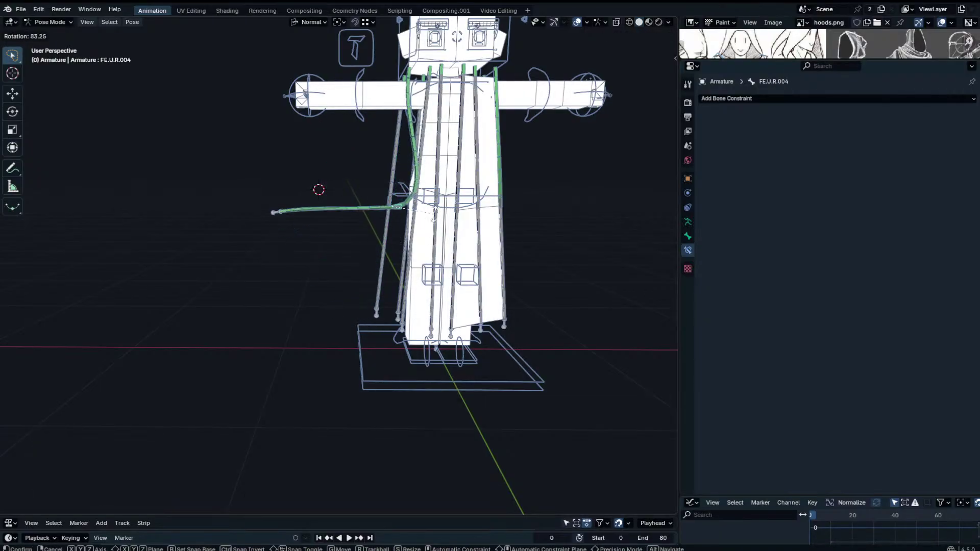
{"action": "right_click", "coordinate": [421, 157]}
{"action": "left_click", "coordinate": [411, 77]}
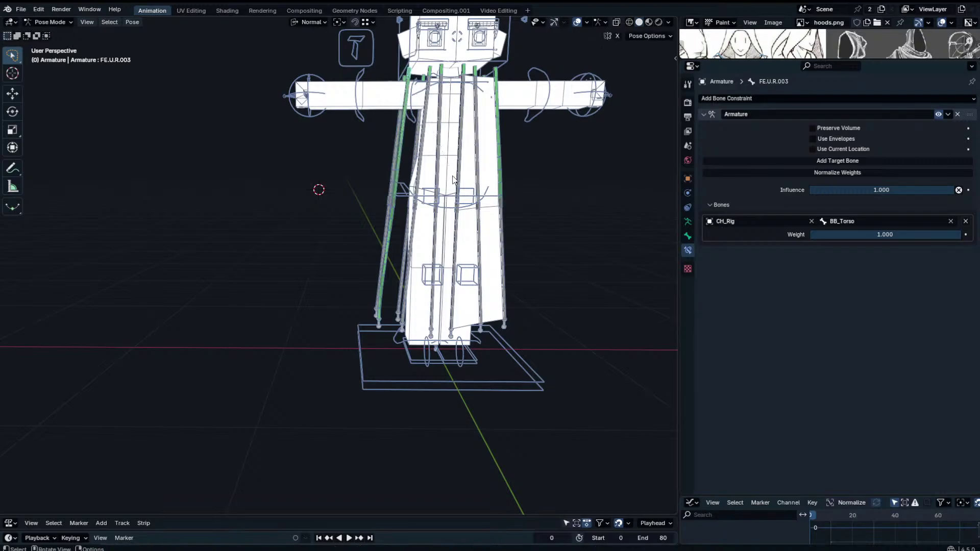
{"action": "middle_click_drag", "start_coordinate": [438, 147], "coordinate": [323, 347]}
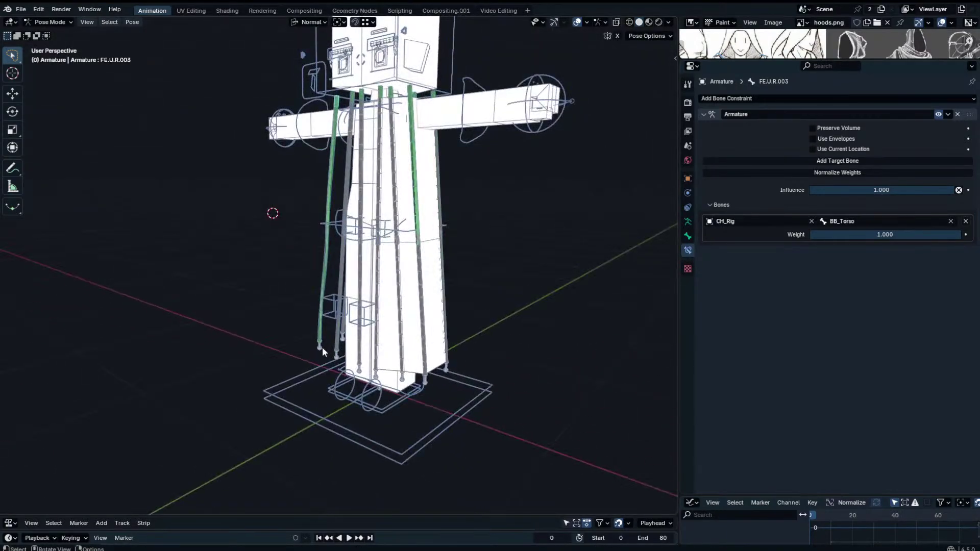
{"action": "left_click", "coordinate": [322, 347]}
{"action": "key", "text": "c"}
{"action": "key", "text": "Escape"}
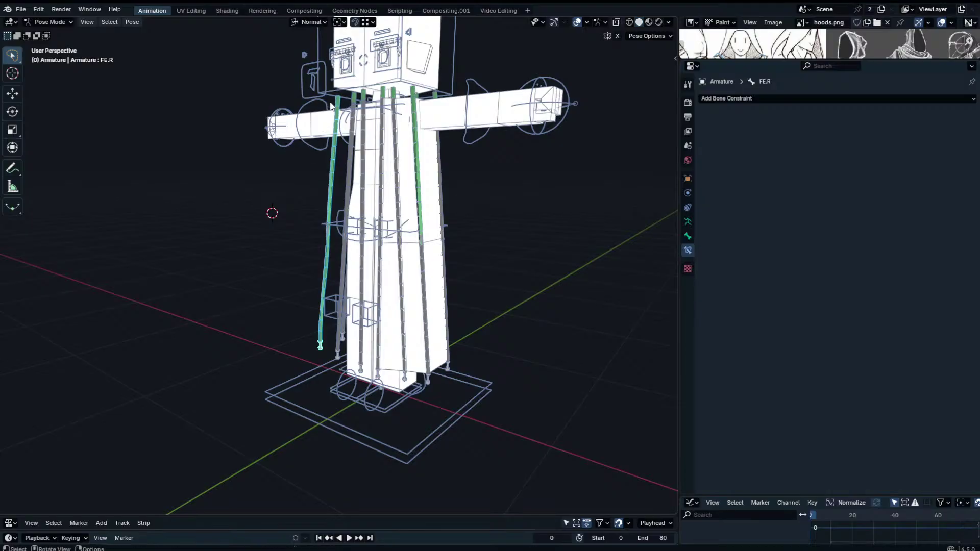
{"action": "key", "text": "Tab"}
{"action": "right_click", "coordinate": [368, 199]}
{"action": "key", "text": "Escape"}
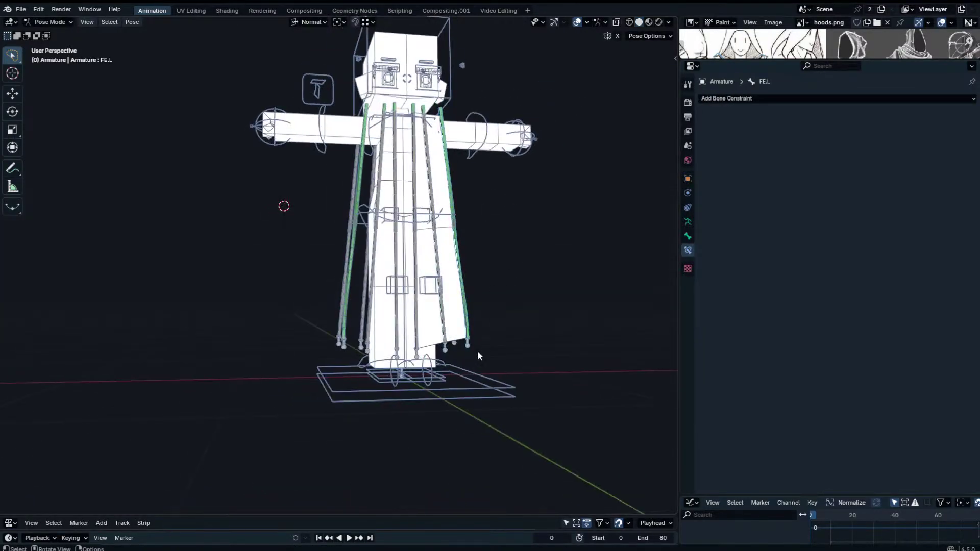
Pull tip bone FE.L outward and upward from the body, and open the cloak plane's modifier stack.
{"action": "left_click_drag", "start_coordinate": [470, 345], "coordinate": [537, 296]}
{"action": "key", "text": "ctrl+Tab"}
{"action": "left_click", "coordinate": [510, 285]}
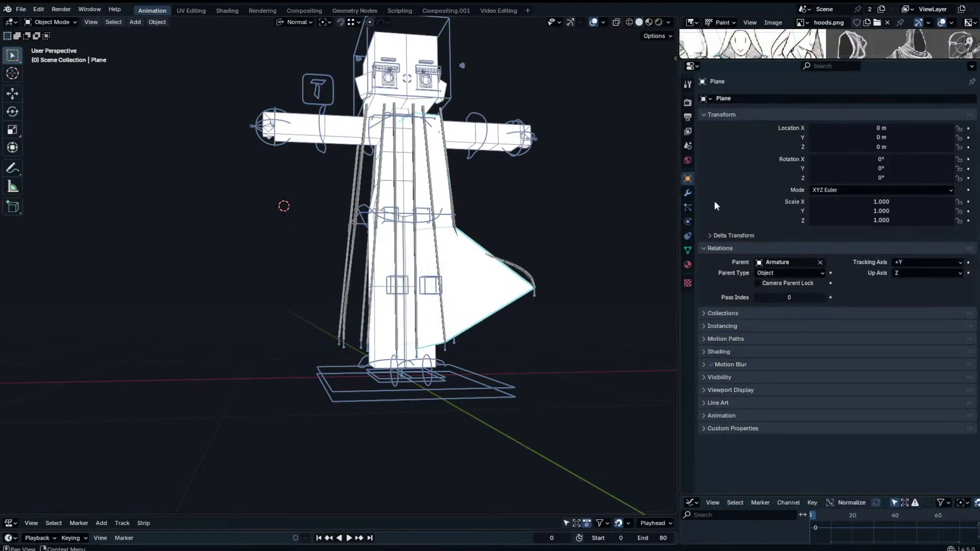
{"action": "left_click", "coordinate": [687, 194]}
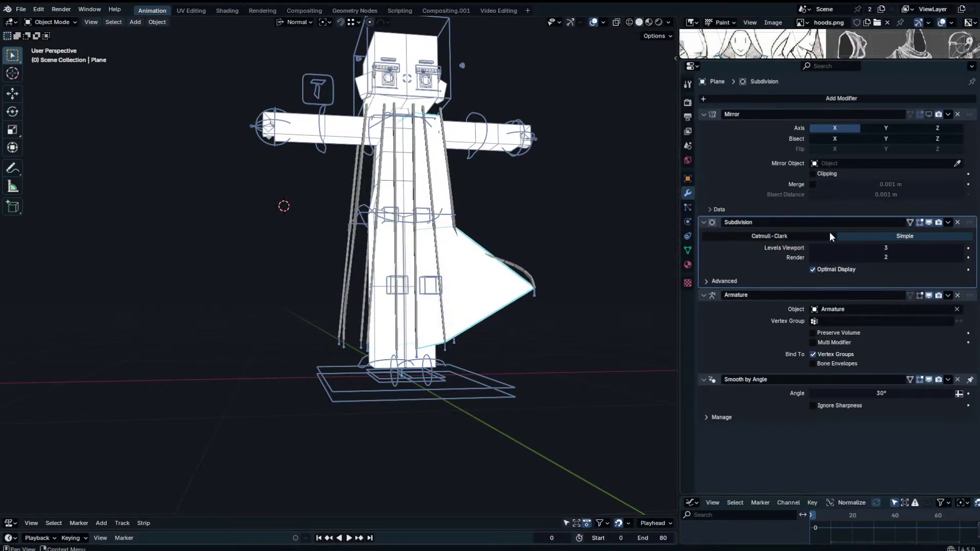
Try moving the lower outer corner vertex of the cloak plane in Edit Mode.
{"action": "key", "text": "Tab"}
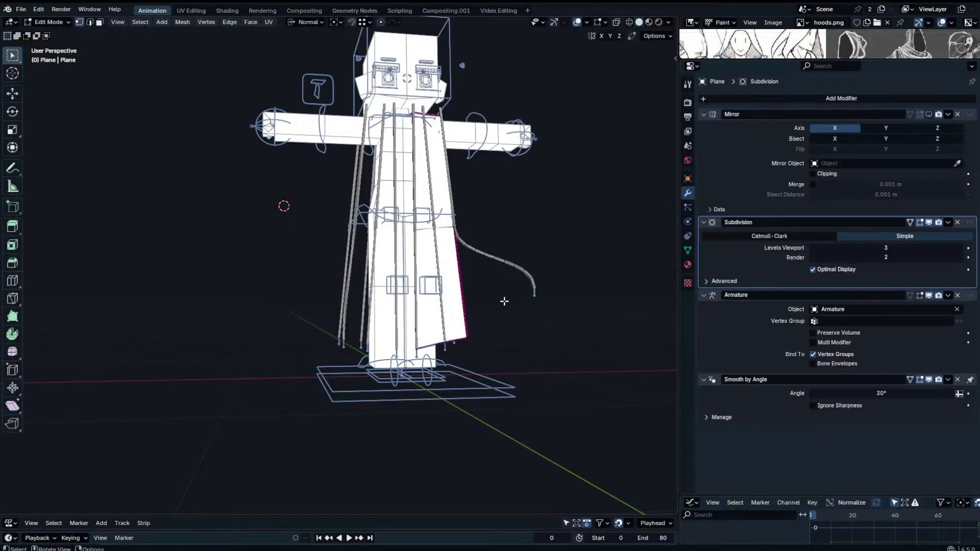
{"action": "left_click", "coordinate": [463, 342]}
{"action": "scroll", "coordinate": [484, 281], "scroll_direction": "up", "scroll_amount": 3}
{"action": "middle_click_drag", "start_coordinate": [485, 281], "coordinate": [434, 282]}
{"action": "key", "text": "g"}
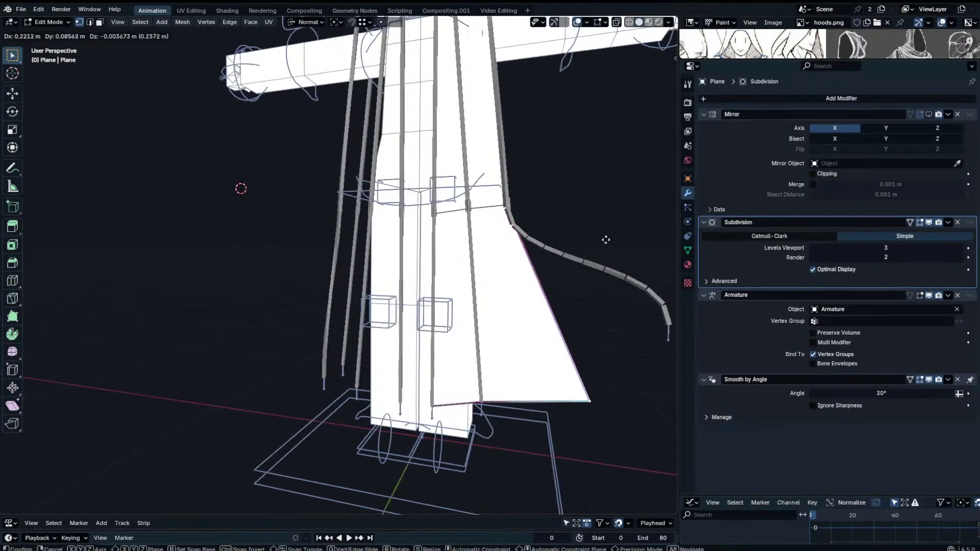
{"action": "right_click", "coordinate": [576, 232]}
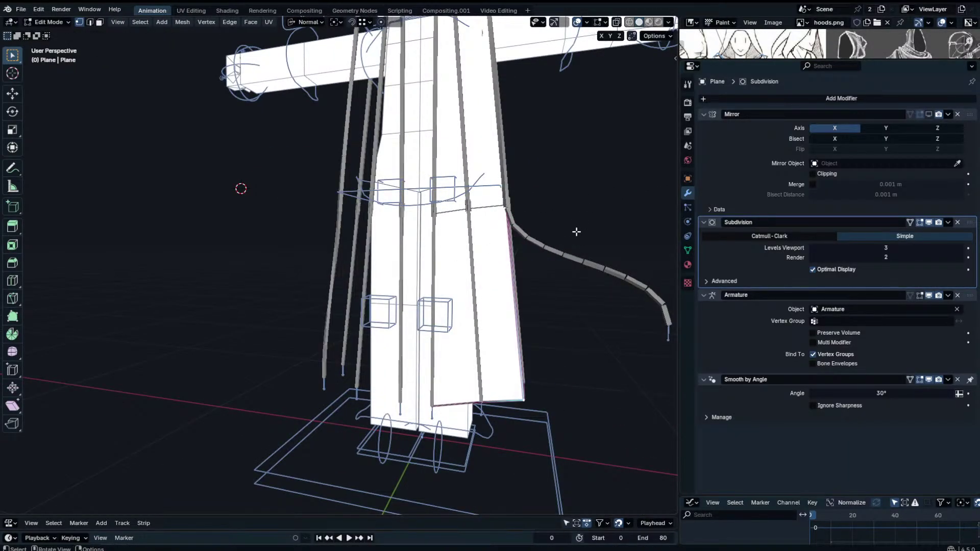
Check the name of the lower bendy bone in the pulled-out chain against the cloak plane's vertex groups.
{"action": "left_click", "coordinate": [686, 250]}
{"action": "key", "text": "Tab"}
{"action": "left_click", "coordinate": [605, 271]}
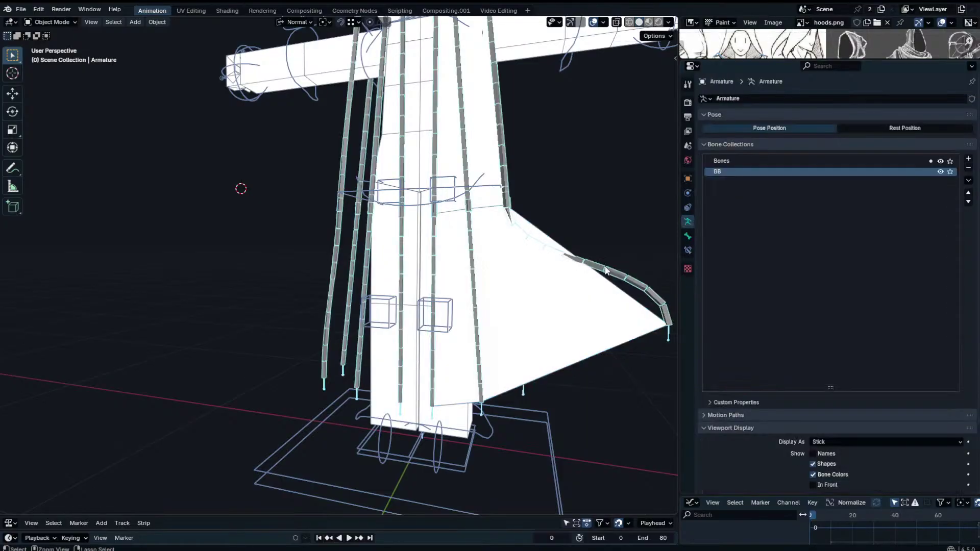
{"action": "key", "text": "ctrl+Tab"}
{"action": "key", "text": "F2"}
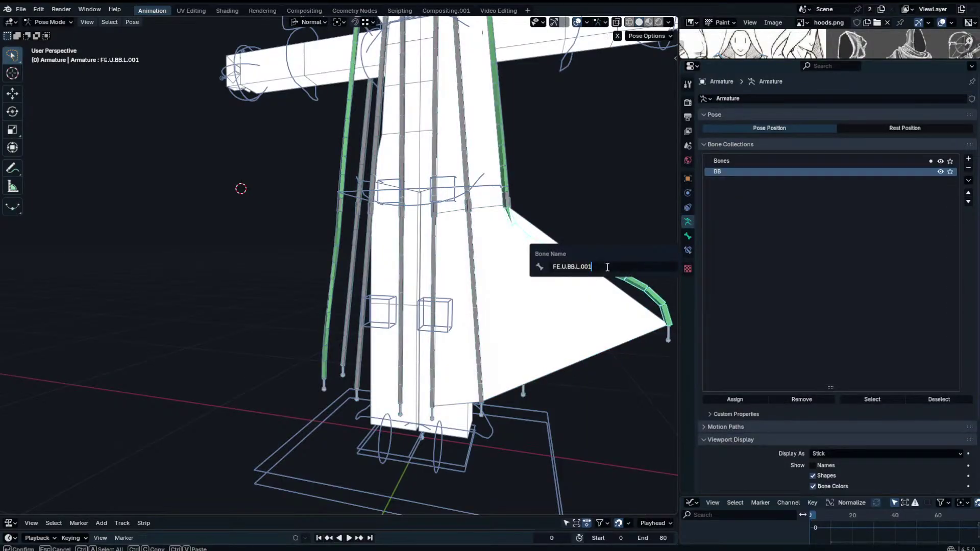
{"action": "key", "text": "Return"}
{"action": "key", "text": "ctrl+Tab"}
{"action": "left_click", "coordinate": [607, 308]}
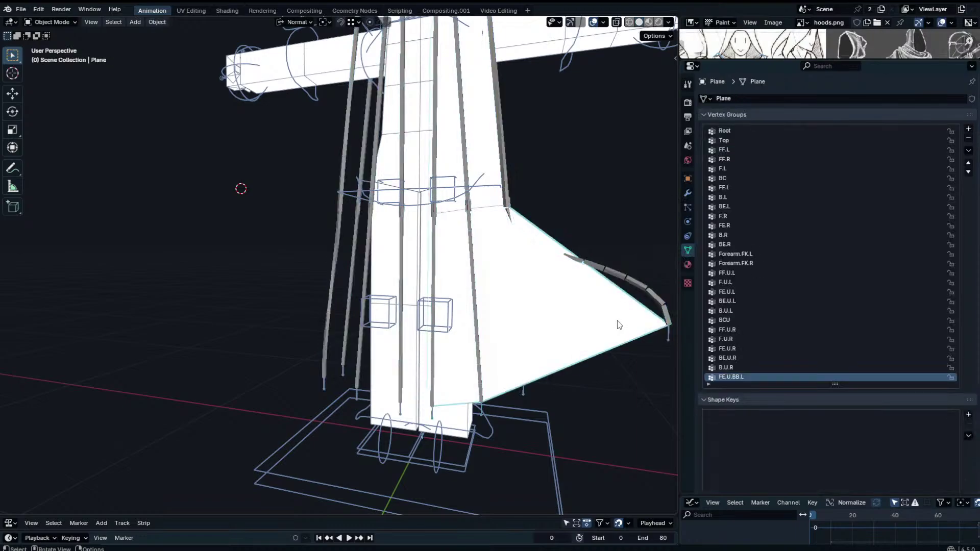
Select the cloak plane's lower outer corner vertex and check the name of the pulled-out chain's tip bone.
{"action": "key", "text": "Tab"}
{"action": "left_click", "coordinate": [524, 400]}
{"action": "key", "text": "Tab"}
{"action": "left_click", "coordinate": [669, 341]}
{"action": "key", "text": "ctrl+Tab"}
{"action": "left_click", "coordinate": [670, 341]}
{"action": "key", "text": "F2"}
{"action": "key", "text": "Return"}
{"action": "key", "text": "ctrl+Tab"}
{"action": "left_click", "coordinate": [608, 323]}
{"action": "key", "text": "Tab"}
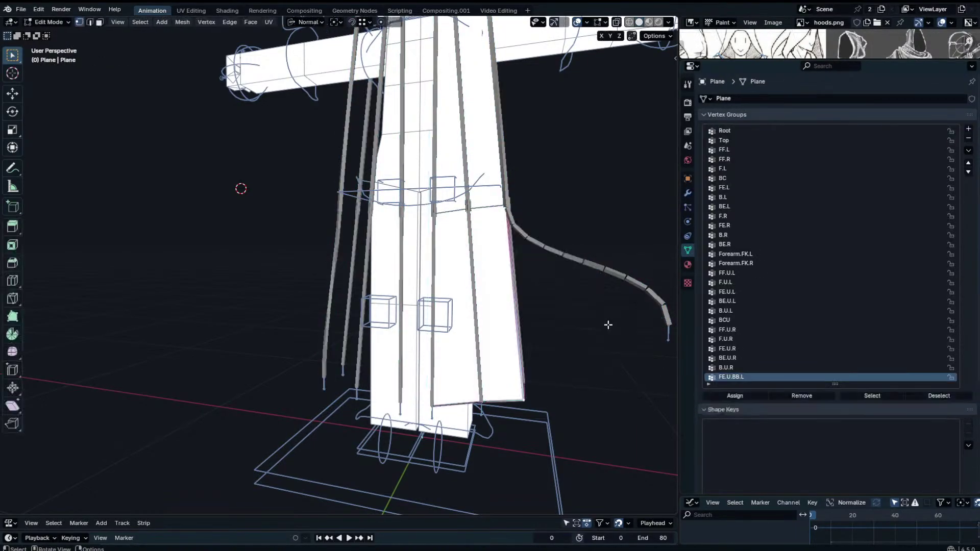
Recheck the lower bendy bone's full name on the armature in Pose Mode.
{"action": "key", "text": "Tab"}
{"action": "left_click", "coordinate": [632, 271]}
{"action": "key", "text": "ctrl+Tab"}
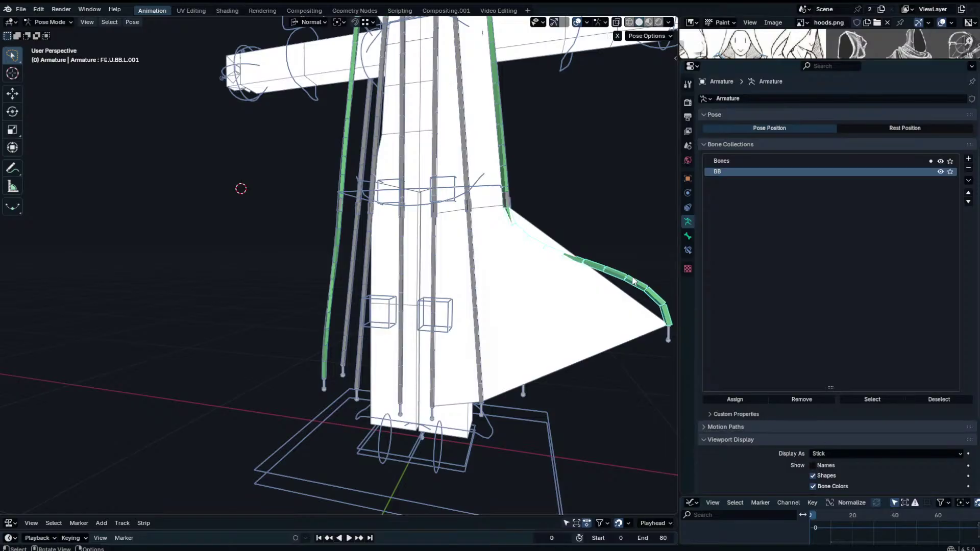
{"action": "key", "text": "F2"}
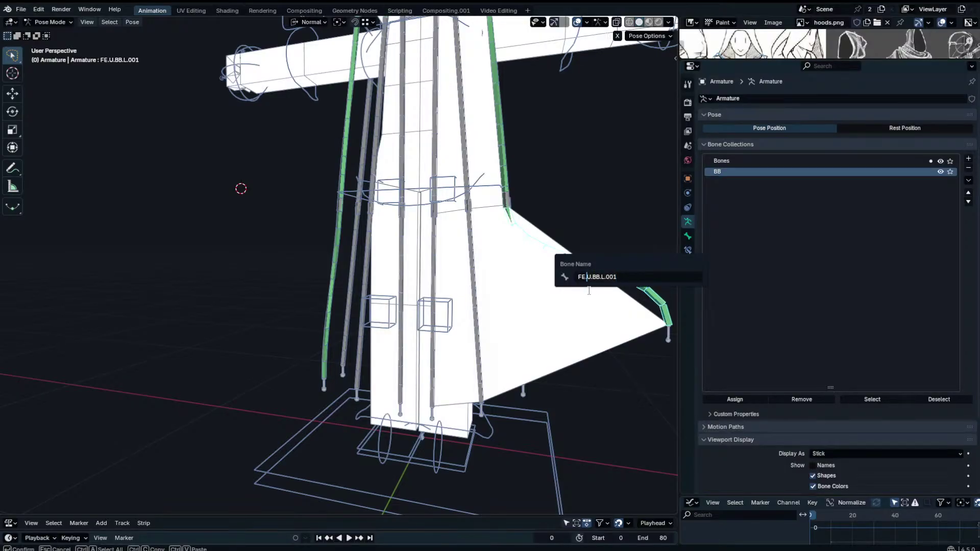
{"action": "key", "text": "Return"}
Select all visible bones of the cloak armature and restore the main area to the 3D Viewport.
{"action": "key", "text": "a"}
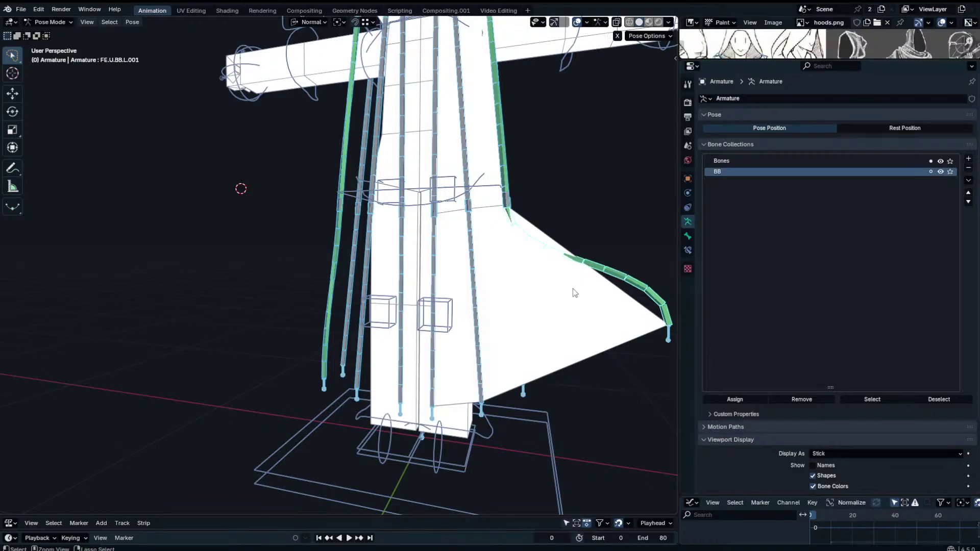
{"action": "key", "text": "shift+F2"}
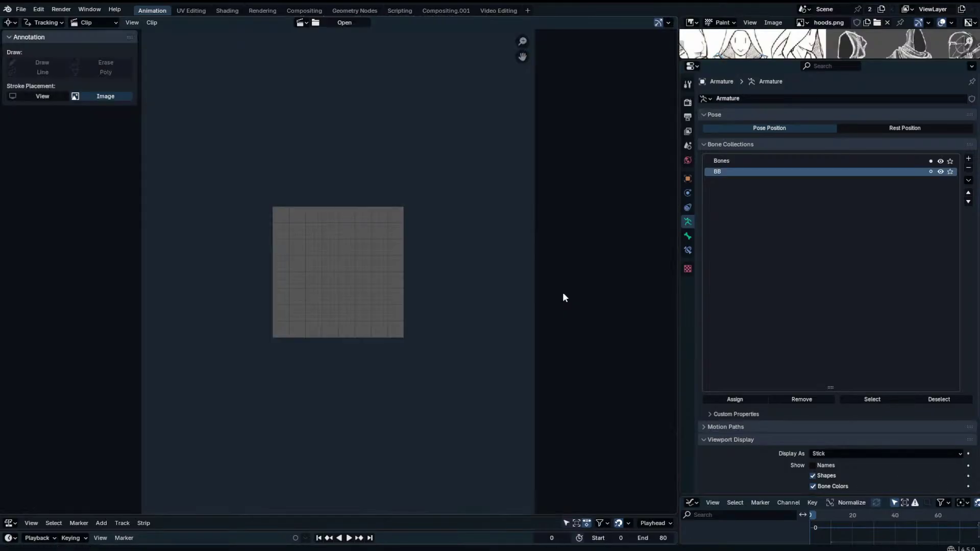
{"action": "left_click", "coordinate": [11, 22]}
{"action": "left_click", "coordinate": [36, 44]}
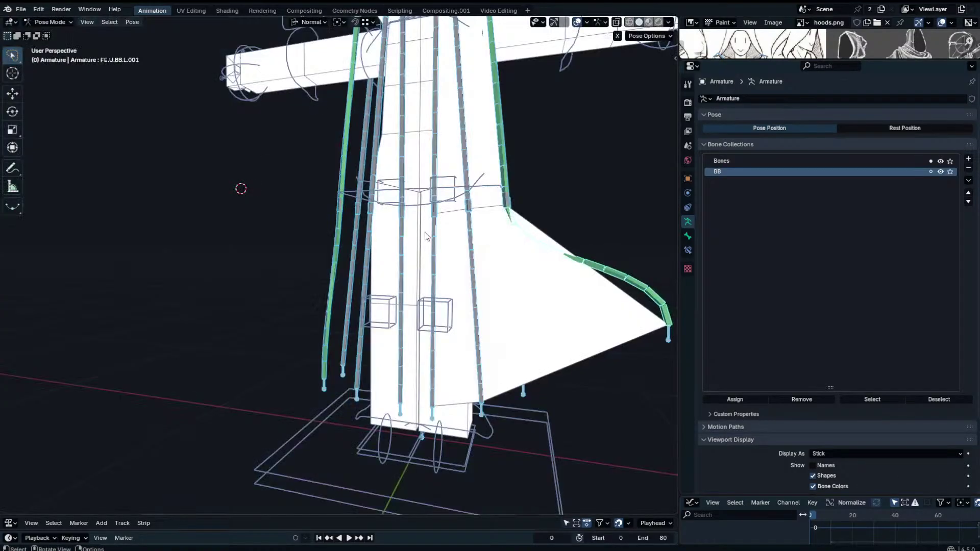
Batch rename the selected bones, replacing U.BB.L.001 with B.BB.L.
{"action": "key", "text": "ctrl+F2"}
{"action": "left_click", "coordinate": [449, 263]}
{"action": "type", "text": "U.BB.L.001"}
{"action": "left_click", "coordinate": [446, 275]}
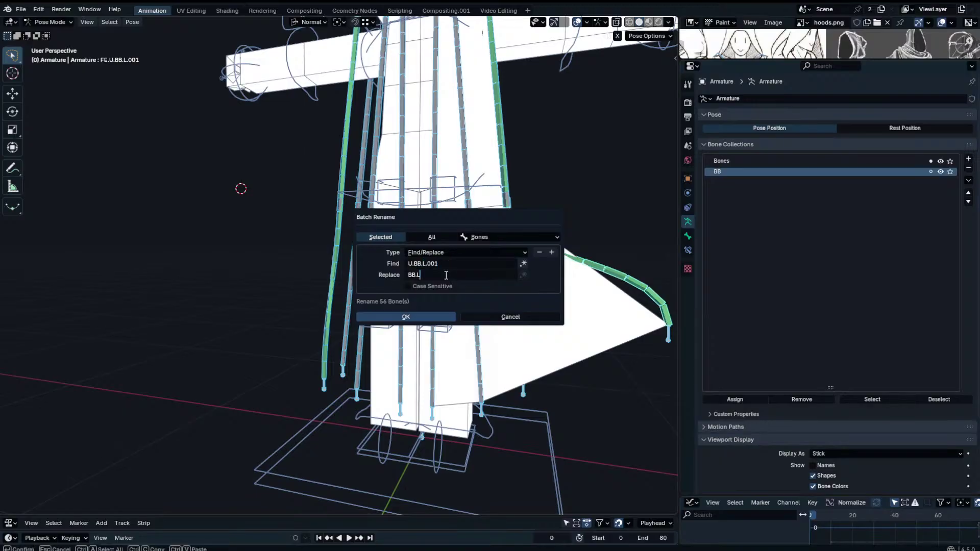
{"action": "key", "text": "Return"}
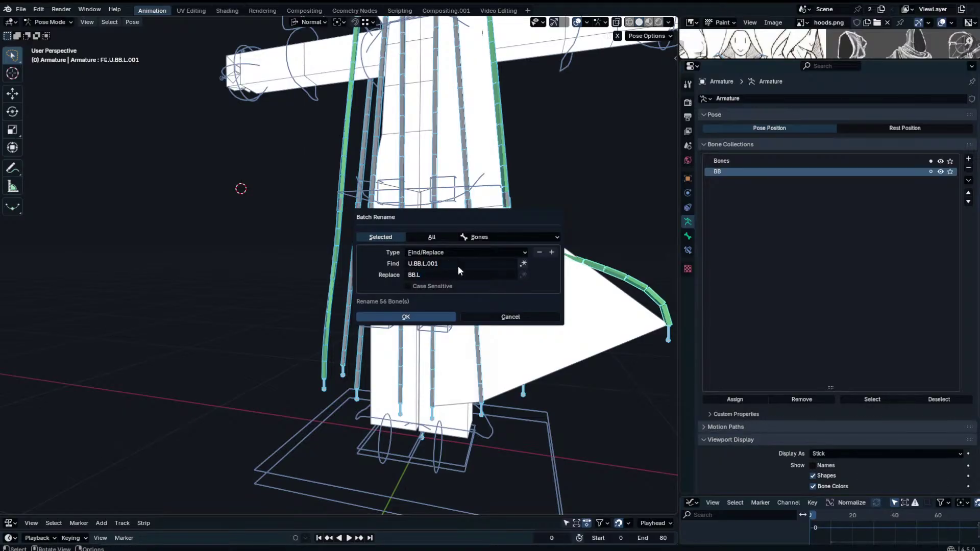
{"action": "left_click", "coordinate": [427, 264]}
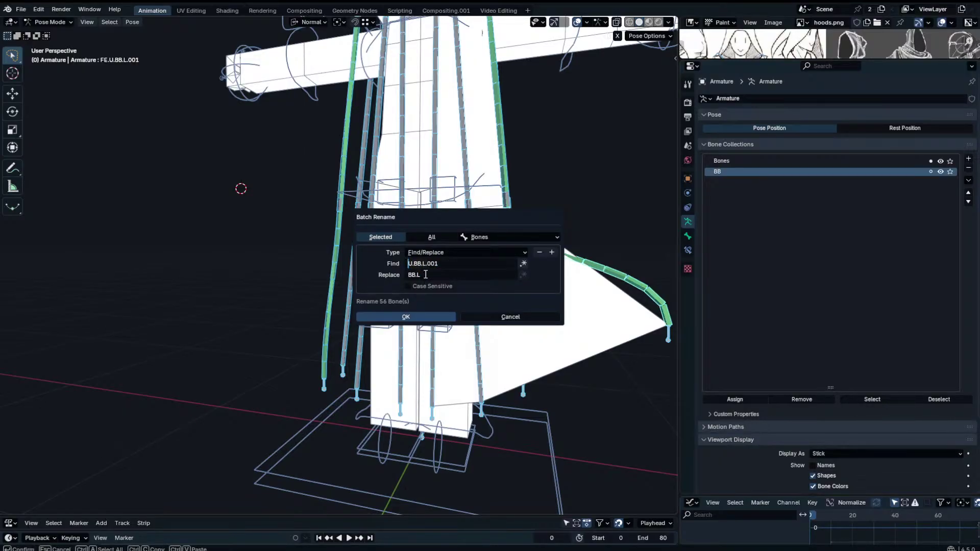
{"action": "left_click", "coordinate": [425, 274]}
{"action": "left_click", "coordinate": [425, 274]}
{"action": "type", "text": "U.BB.L."}
{"action": "left_click", "coordinate": [441, 316]}
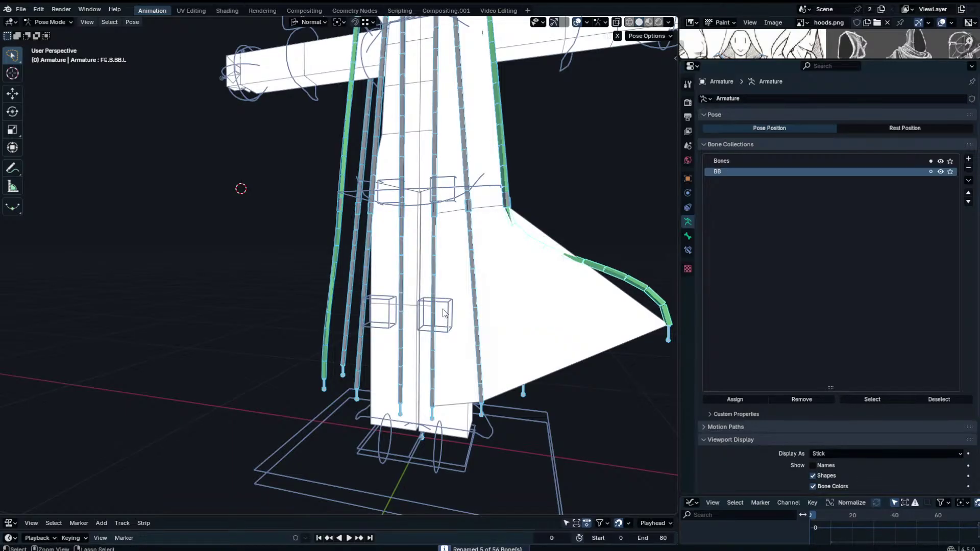
Batch rename the selected bones, replacing U.BB.R.001 with B.BB.R.
{"action": "key", "text": "ctrl+F2"}
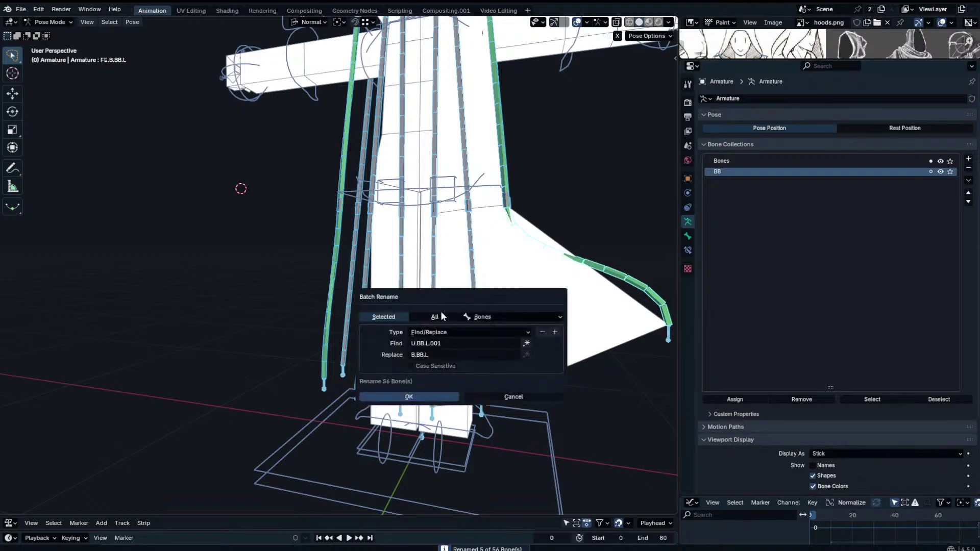
{"action": "left_click", "coordinate": [424, 343]}
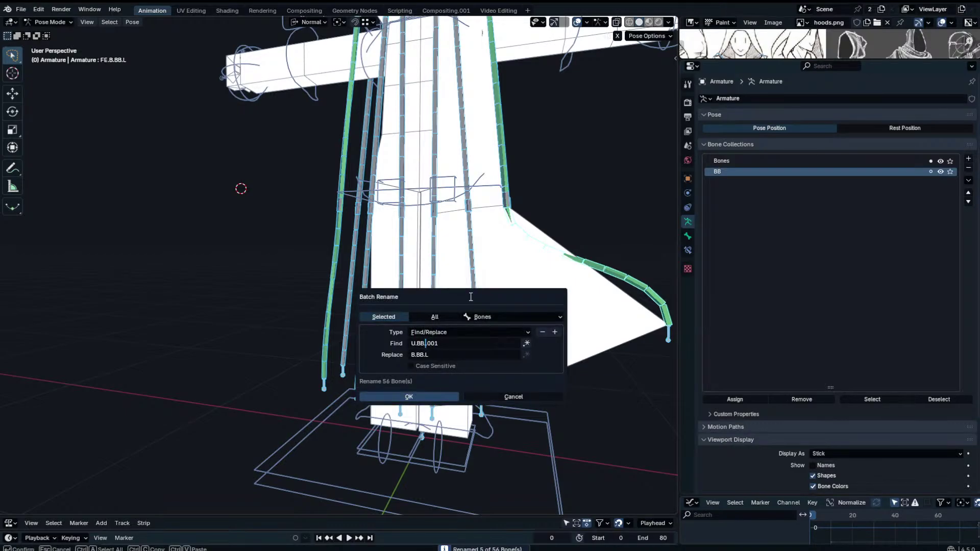
{"action": "type", "text": ".R"}
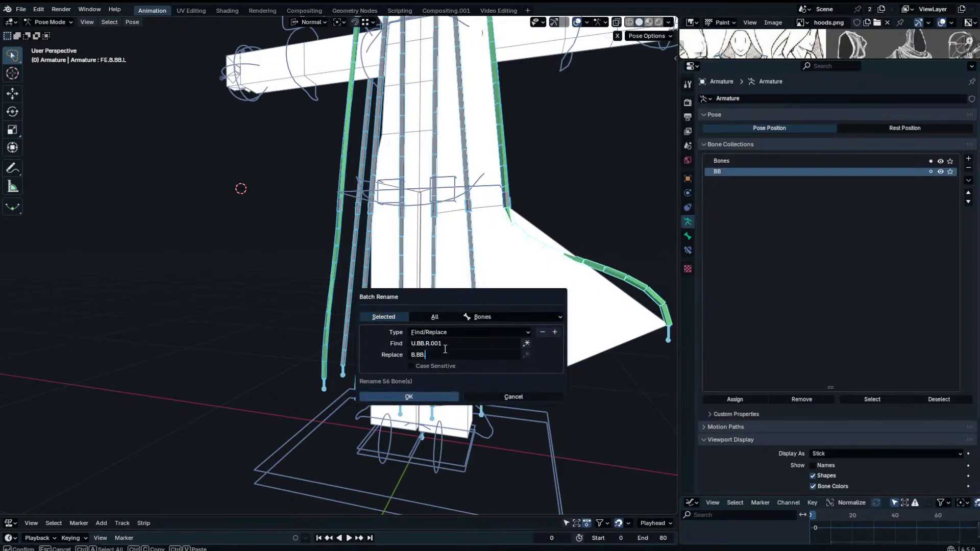
{"action": "type", "text": "R"}
{"action": "key", "text": "Return"}
{"action": "left_click", "coordinate": [439, 396]}
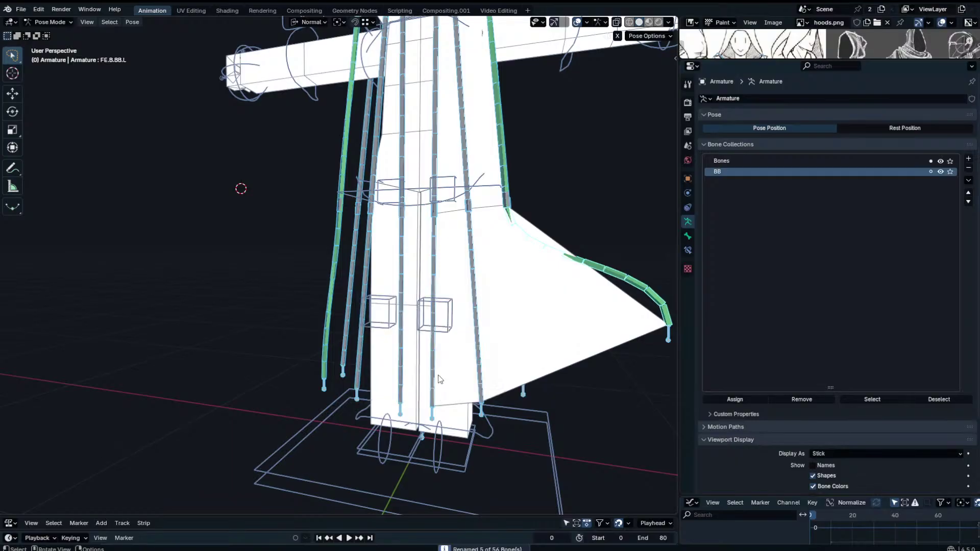
Try rotating tip bone FE.L in the front view.
{"action": "left_click", "coordinate": [663, 301]}
{"action": "scroll", "coordinate": [654, 352], "scroll_direction": "down", "scroll_amount": 1}
{"action": "middle_click_drag", "start_coordinate": [654, 352], "coordinate": [449, 341], "text": "shift"}
{"action": "key", "text": "KP_1"}
{"action": "scroll", "coordinate": [535, 302], "scroll_direction": "up", "scroll_amount": 2}
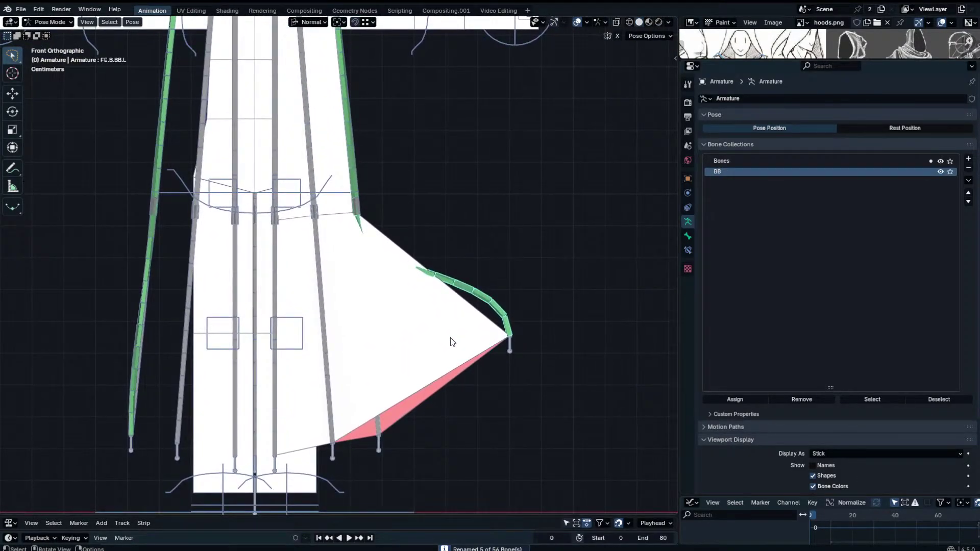
{"action": "left_click", "coordinate": [510, 345]}
{"action": "key", "text": "r"}
{"action": "right_click", "coordinate": [521, 291]}
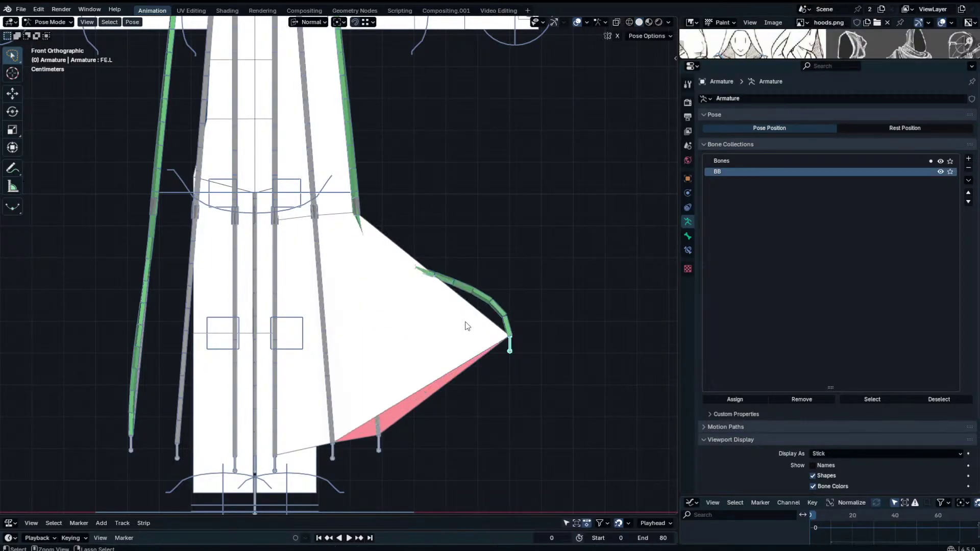
Inspect the cloak plane's corner vertex in Edit Mode and check the renamed lower bendy bone's name.
{"action": "key", "text": "ctrl+Tab"}
{"action": "left_click", "coordinate": [469, 324]}
{"action": "key", "text": "Tab"}
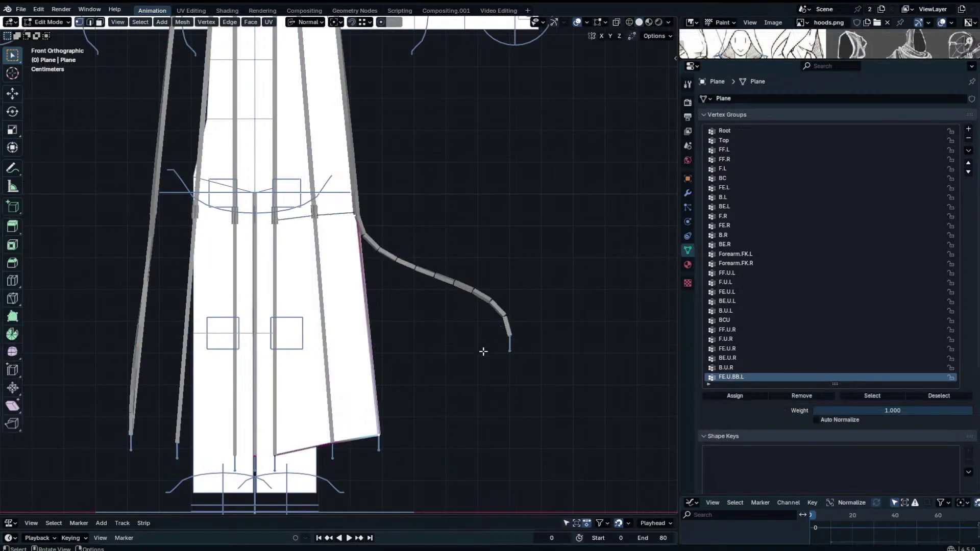
{"action": "middle_click_drag", "start_coordinate": [380, 440], "coordinate": [347, 451]}
{"action": "key", "text": "Tab"}
{"action": "left_click", "coordinate": [490, 310]}
{"action": "key", "text": "ctrl+Tab"}
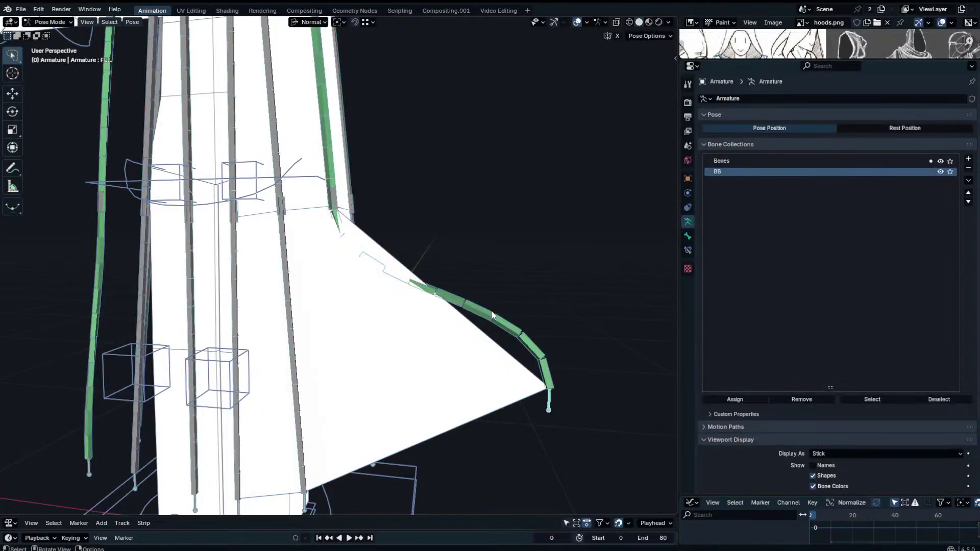
{"action": "left_click", "coordinate": [491, 310]}
{"action": "key", "text": "F2"}
{"action": "key", "text": "Return"}
Rename the cloak plane's vertex group FE.L as FE.B.BB.L and assign the selected corner vertex to it with weight 1.000.
{"action": "key", "text": "ctrl+Tab"}
{"action": "left_click", "coordinate": [472, 395]}
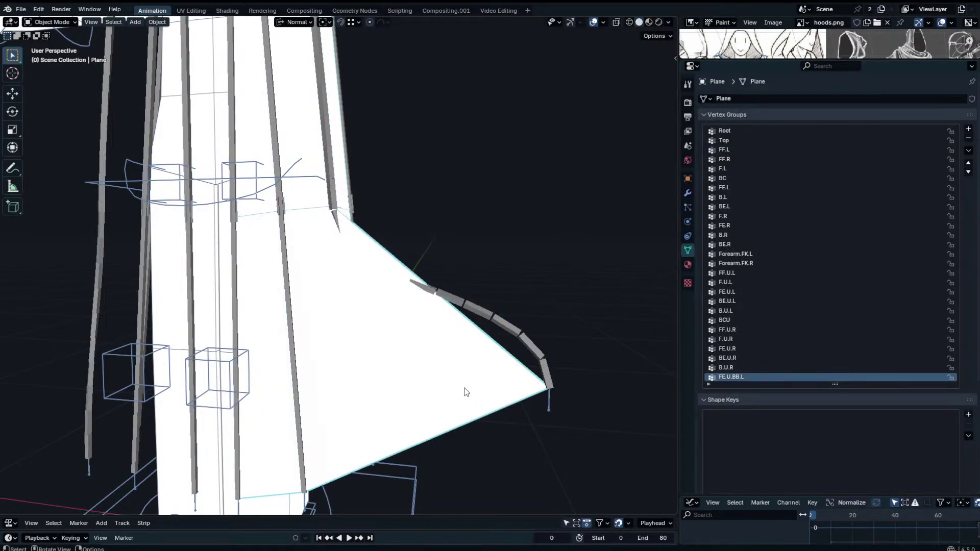
{"action": "key", "text": "Tab"}
{"action": "middle_click_drag", "start_coordinate": [400, 445], "coordinate": [413, 425]}
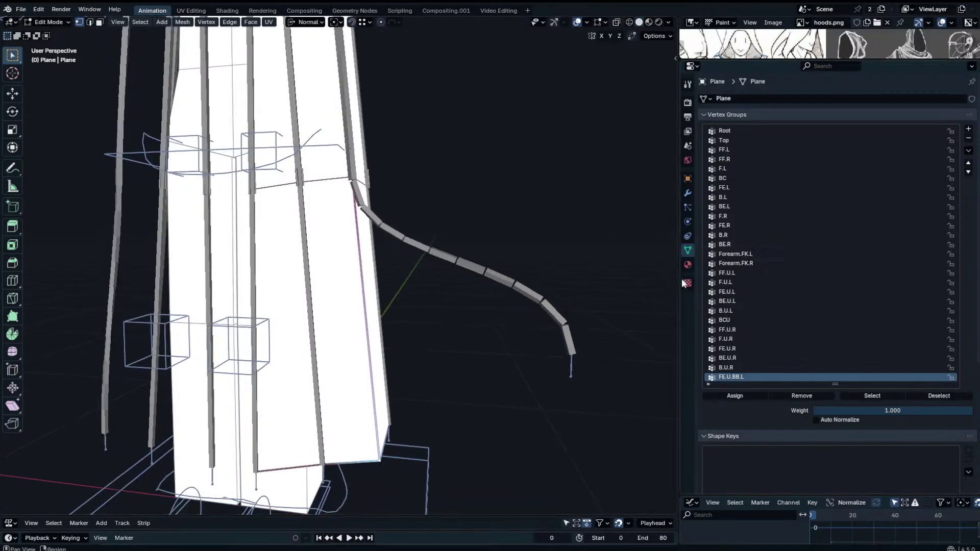
{"action": "key", "text": "Tab"}
{"action": "key", "text": "Tab"}
{"action": "left_click", "coordinate": [737, 188]}
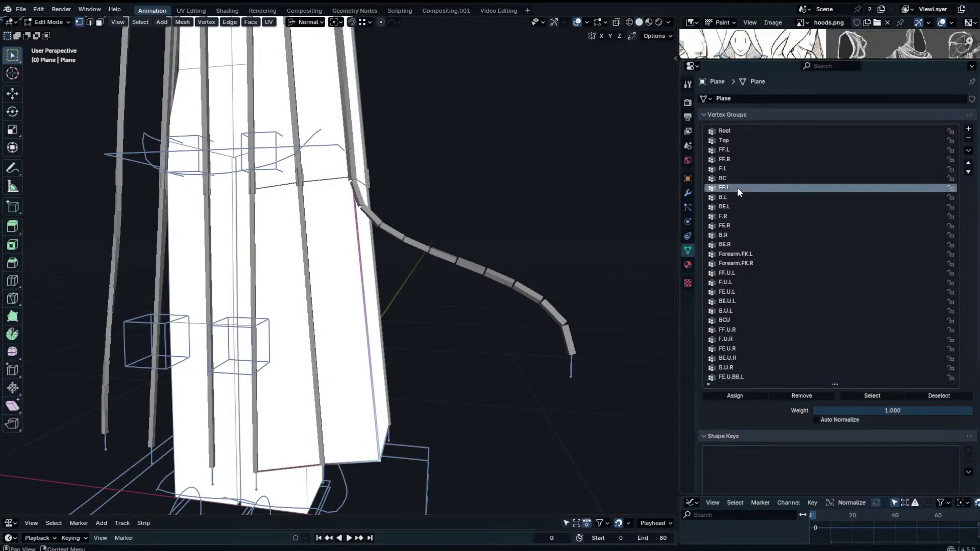
{"action": "type", "text": "FE.B.BB.L"}
{"action": "left_click", "coordinate": [747, 397]}
{"action": "key", "text": "Tab"}
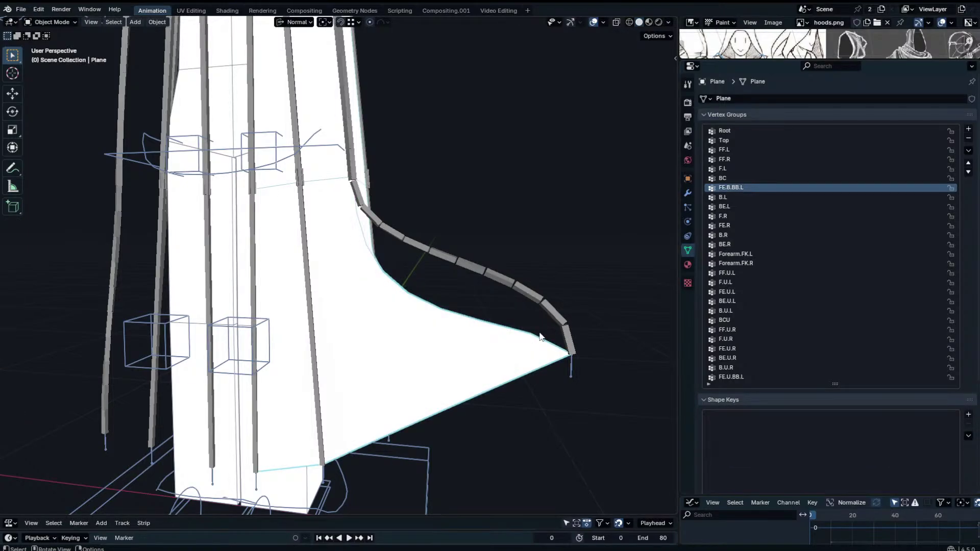
Inspect the corner vertex's group weights in Edit Mode and view the cloak's deformation in Object Mode.
{"action": "key", "text": "Tab"}
{"action": "key", "text": "Tab"}
{"action": "key", "text": "n"}
{"action": "key", "text": "Tab"}
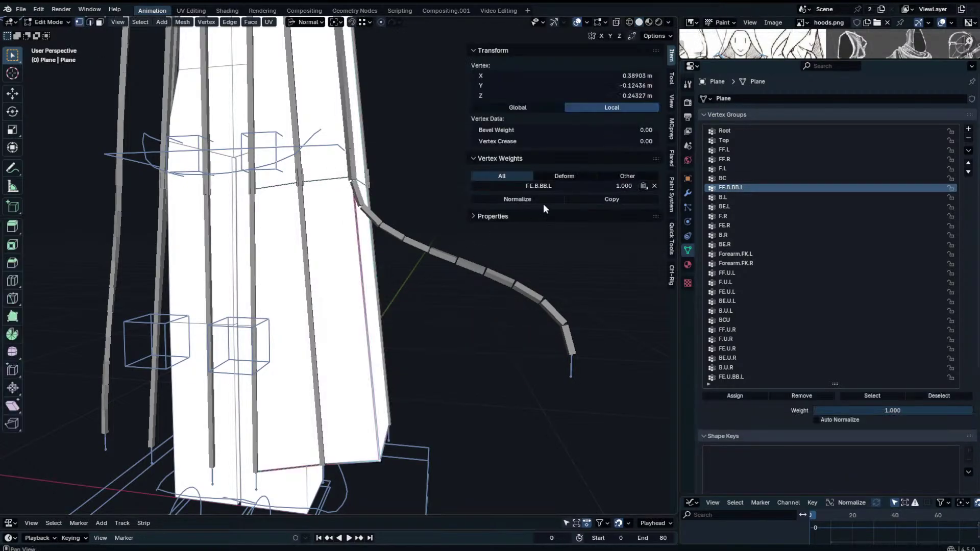
{"action": "key", "text": "n"}
{"action": "key", "text": "Tab"}
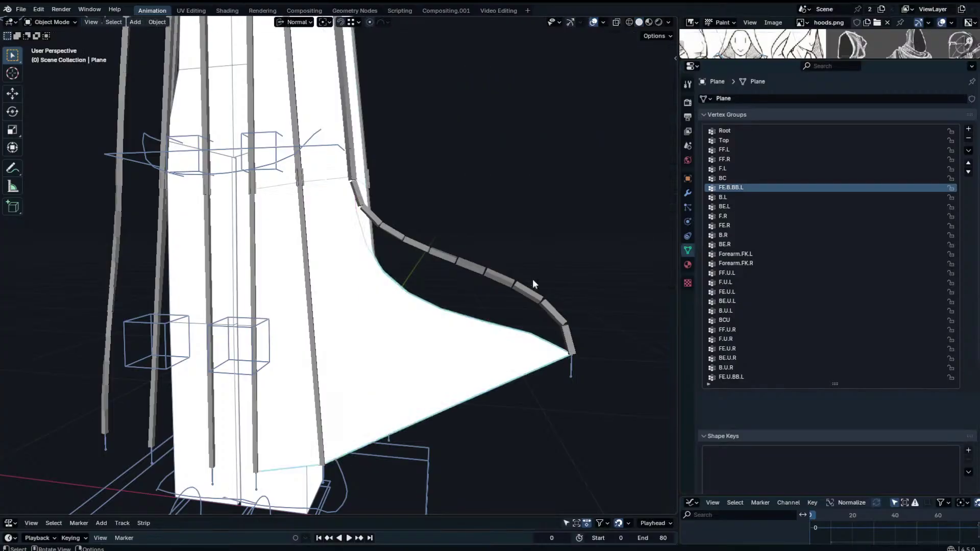
Clear tip bone FE.L's location in Pose Mode, then move it about 0.43 m in X, -0.08 m in Y and 0.34 m in Z.
{"action": "left_click", "coordinate": [525, 295]}
{"action": "key", "text": "ctrl+Tab"}
{"action": "left_click", "coordinate": [574, 372]}
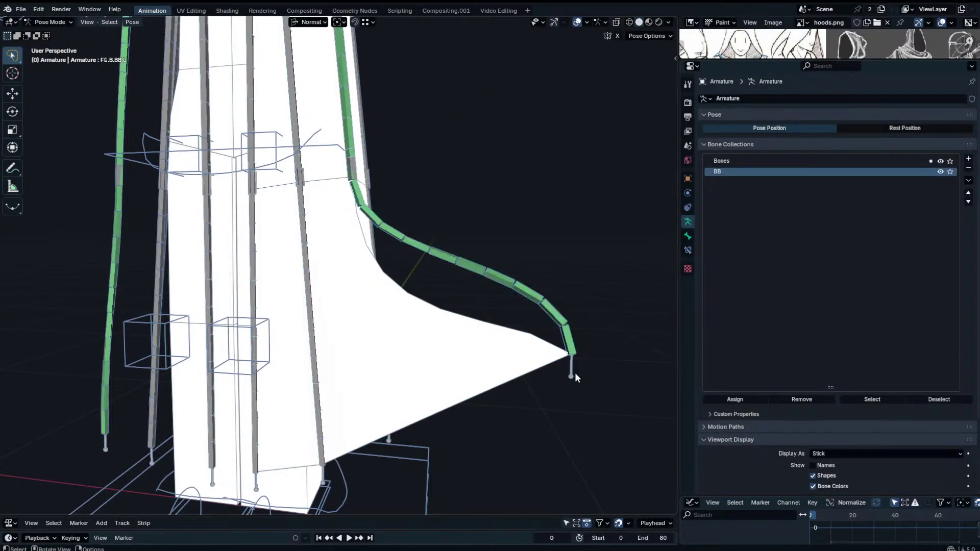
{"action": "key", "text": "alt+g"}
{"action": "middle_click_drag", "start_coordinate": [395, 363], "coordinate": [413, 347]}
{"action": "key", "text": "g"}
{"action": "left_click", "coordinate": [613, 190]}
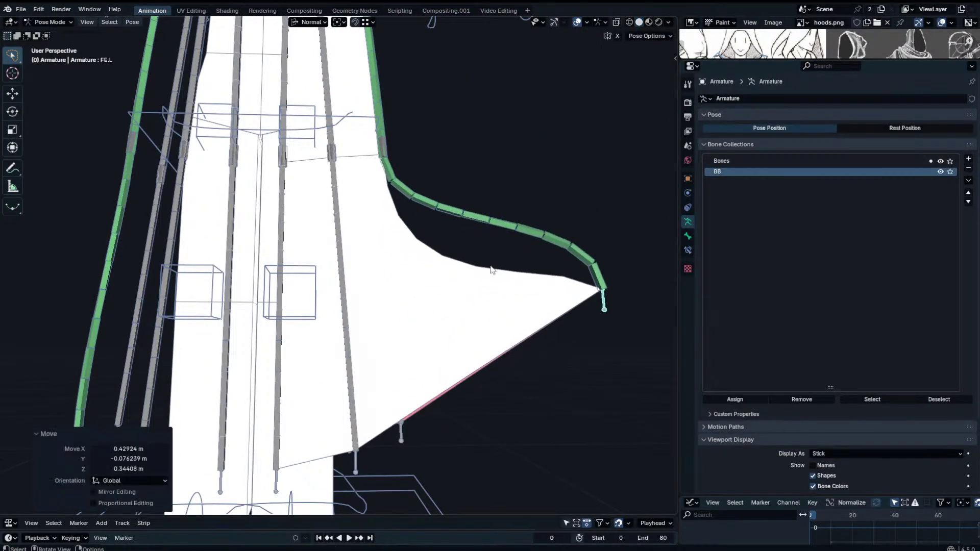
Add one loop cut to the cloak plane's lower section in Edit Mode, slid just below the middle edge loop with factor -0.969.
{"action": "key", "text": "ctrl+Tab"}
{"action": "left_click", "coordinate": [393, 214]}
{"action": "key", "text": "Tab"}
{"action": "key", "text": "KP_1"}
{"action": "key", "text": "ctrl+r"}
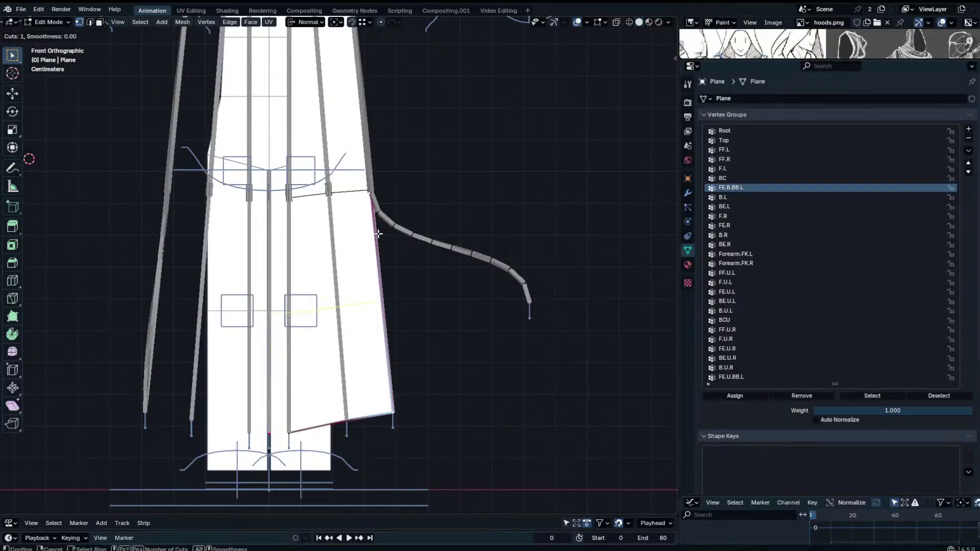
{"action": "left_click", "coordinate": [377, 206]}
{"action": "left_click", "coordinate": [377, 121]}
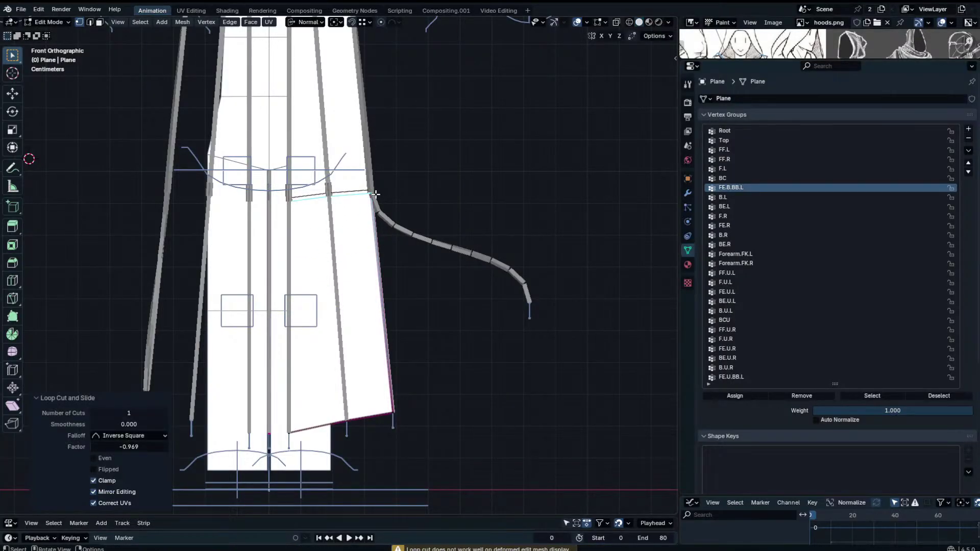
Remove the new edge loop's vertices from all vertex groups and return the cloak plane to Object Mode.
{"action": "scroll", "coordinate": [375, 193], "scroll_direction": "up", "scroll_amount": 6}
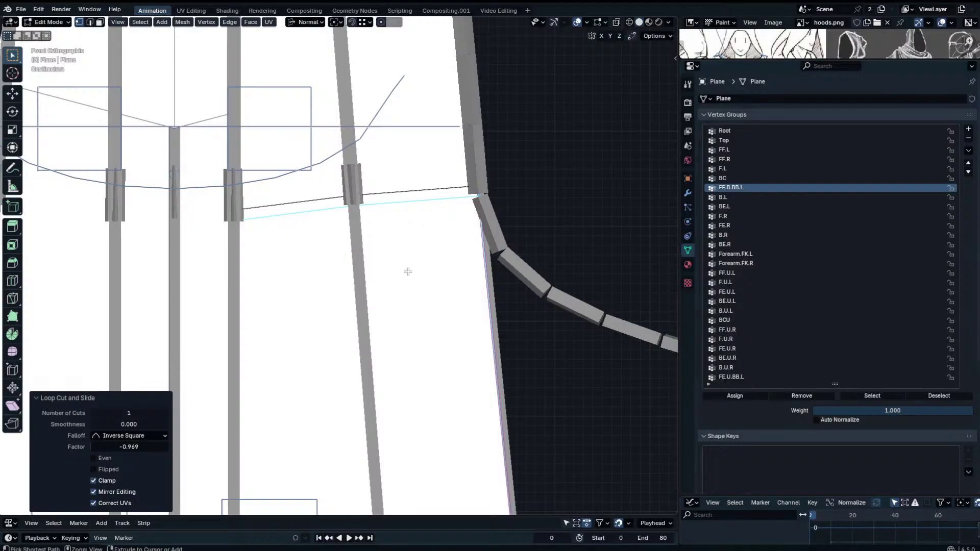
{"action": "key", "text": "n"}
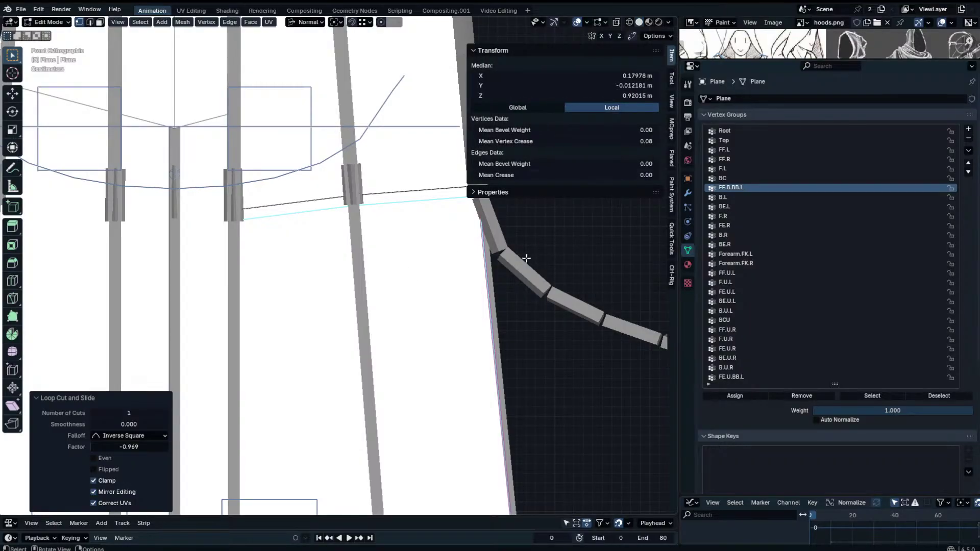
{"action": "key", "text": "n"}
{"action": "left_click", "coordinate": [968, 150]}
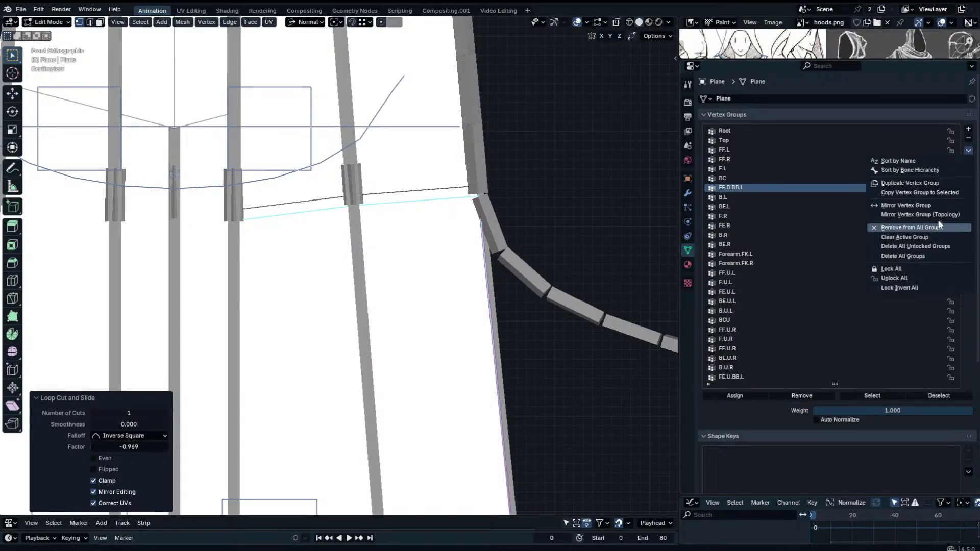
{"action": "left_click", "coordinate": [929, 230]}
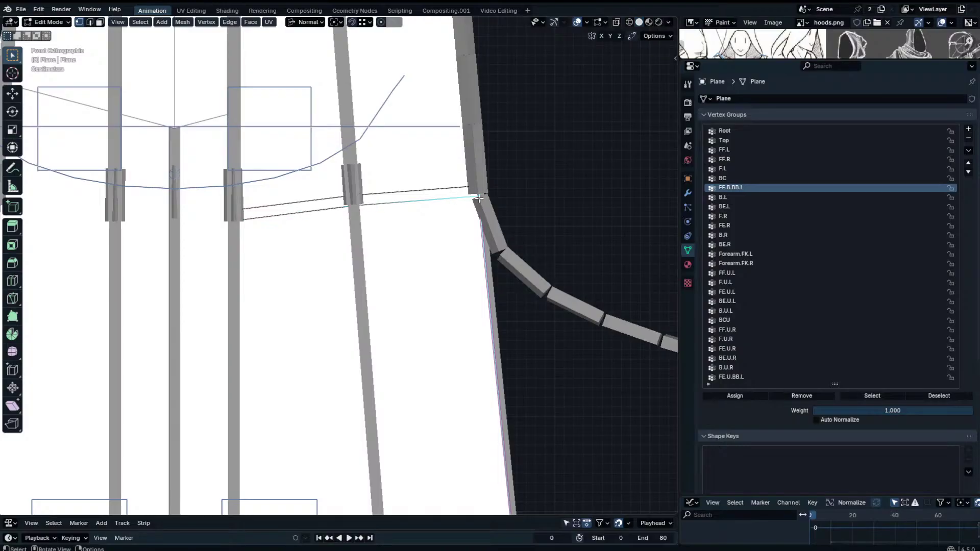
{"action": "key", "text": "Tab"}
{"action": "scroll", "coordinate": [499, 271], "scroll_direction": "down", "scroll_amount": 3}
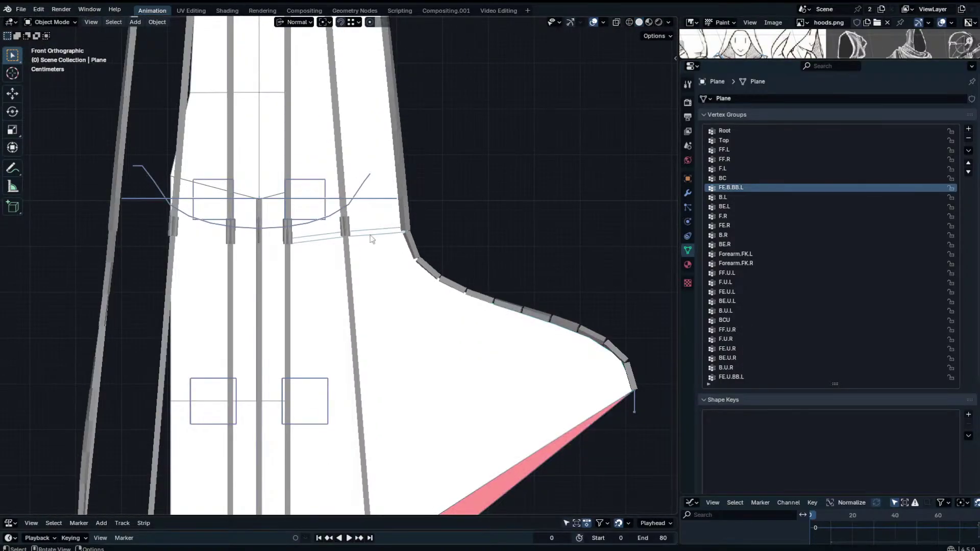
Try rotating the armature's middle control bone FE.U.L.004 in the front view.
{"action": "left_click", "coordinate": [410, 240]}
{"action": "key", "text": "ctrl+Tab"}
{"action": "key", "text": "r"}
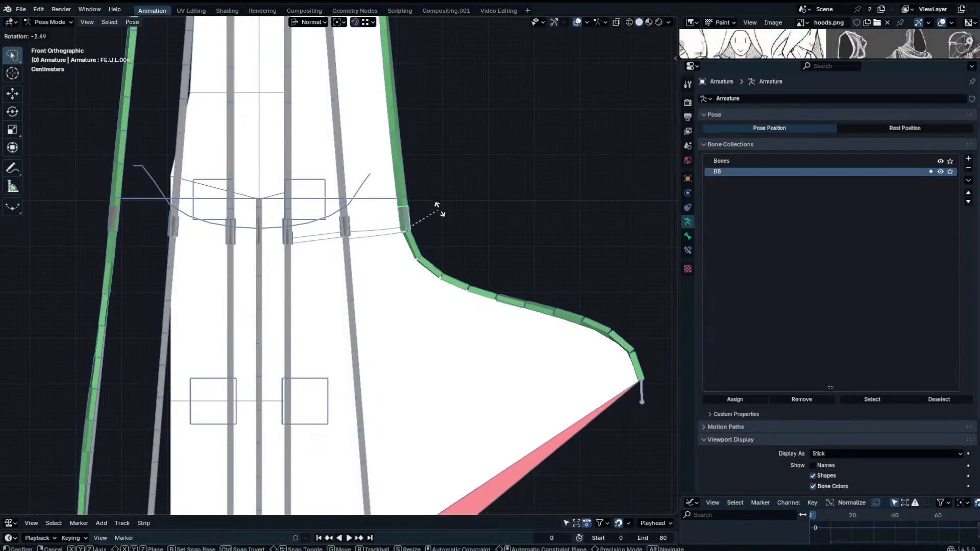
{"action": "right_click", "coordinate": [442, 192]}
Select the cloak plane in Object Mode and place the 3D cursor between its two closely spaced edge loops.
{"action": "scroll", "coordinate": [398, 217], "scroll_direction": "up", "scroll_amount": 9}
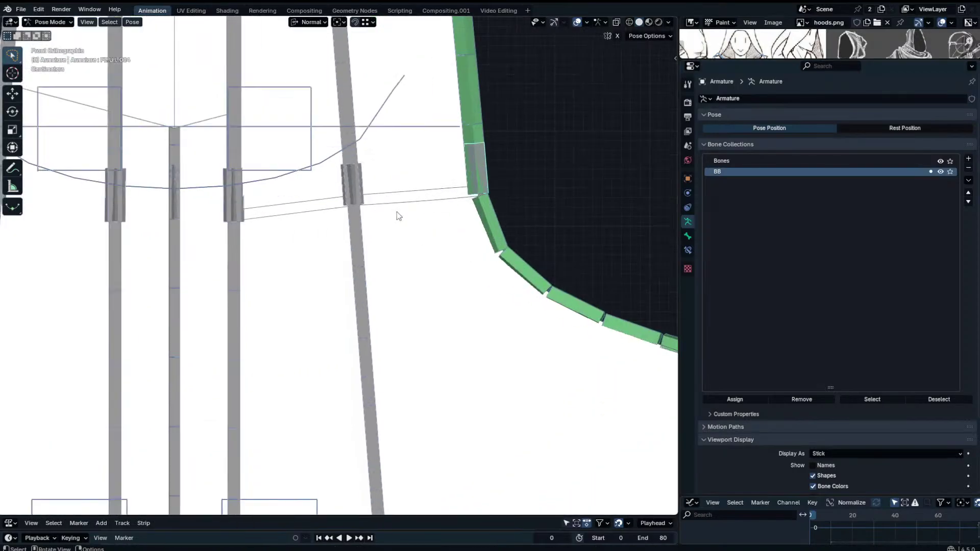
{"action": "middle_click_drag", "start_coordinate": [433, 209], "coordinate": [376, 291], "text": "shift"}
{"action": "key", "text": "ctrl+Tab"}
{"action": "left_click", "coordinate": [443, 236]}
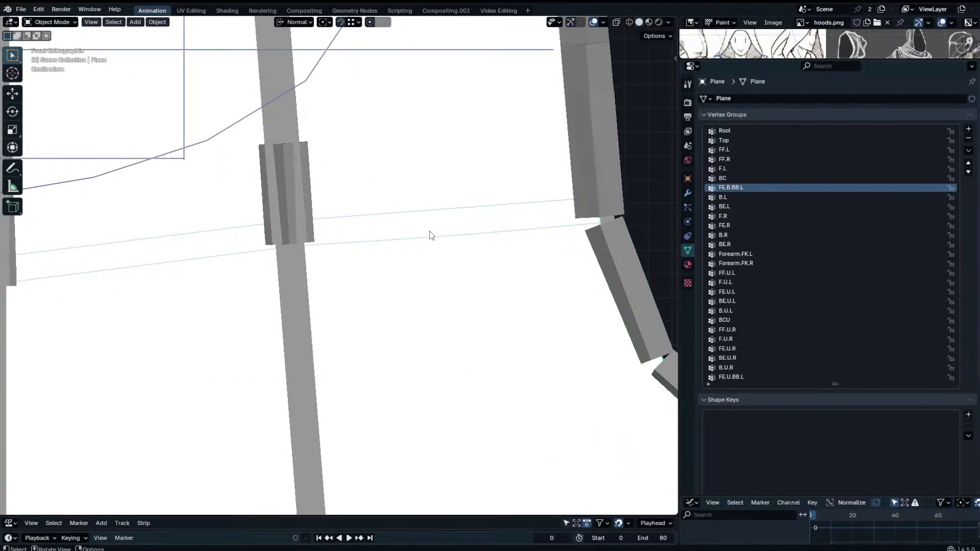
{"action": "key", "text": "g"}
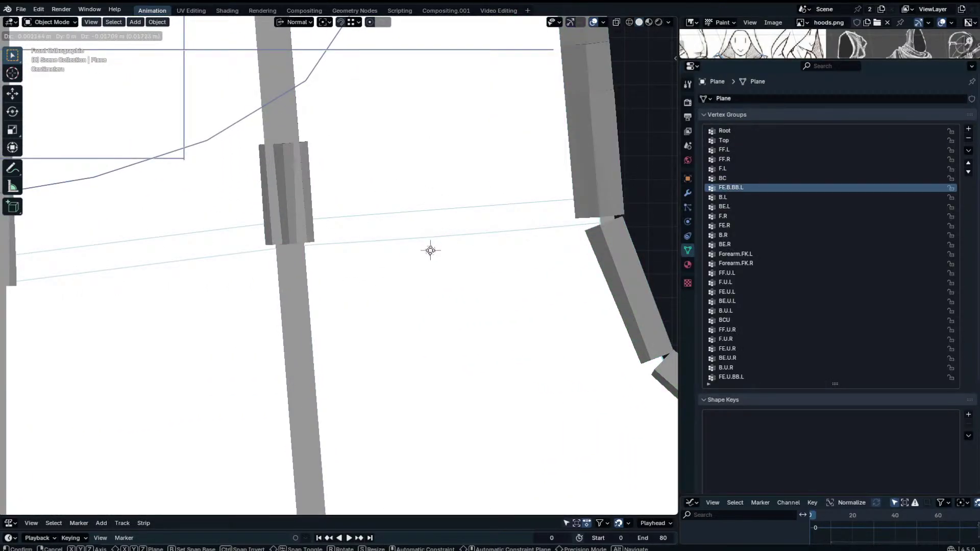
{"action": "left_click", "coordinate": [428, 248]}
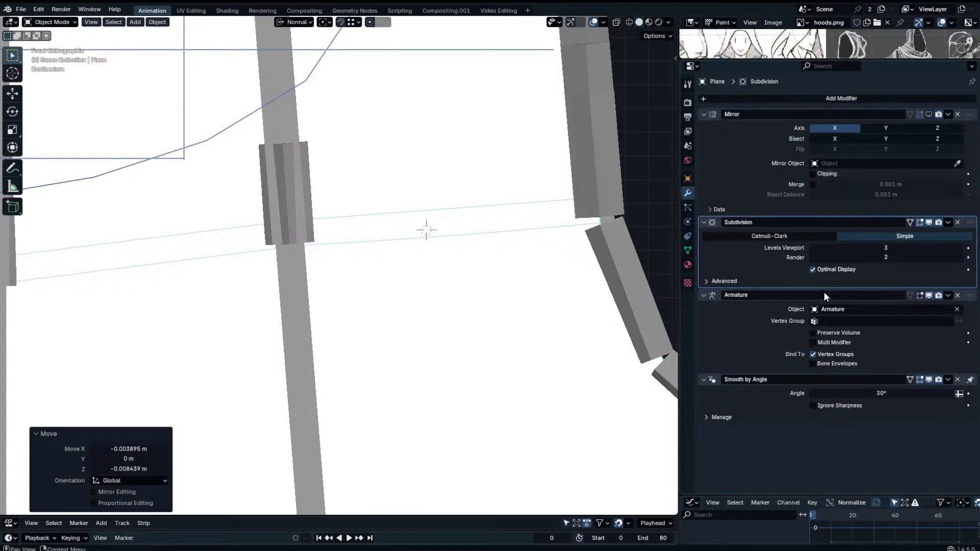
Examine the Subdivision modifier's advanced settings on the cloak plane and compare them with the deformed cloak shape.
{"action": "left_click", "coordinate": [764, 281]}
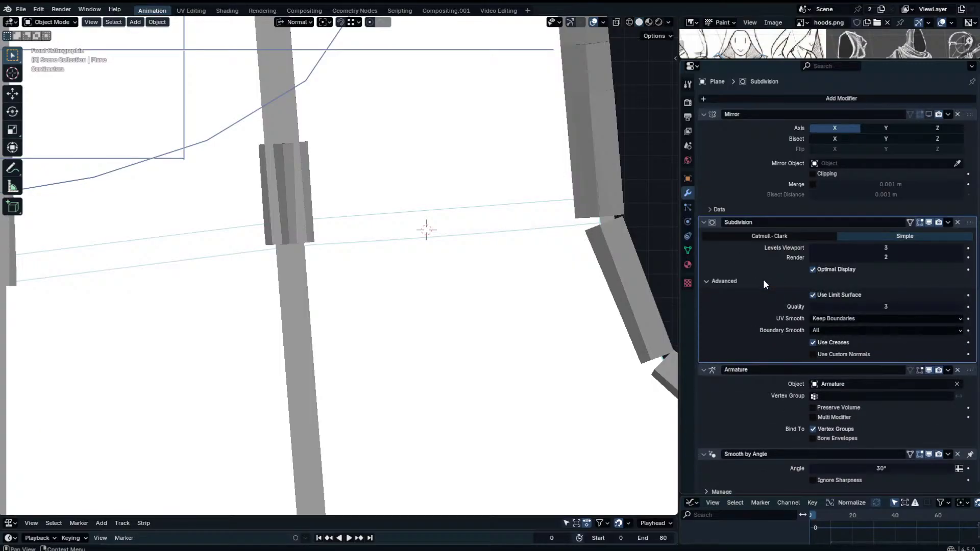
{"action": "left_click", "coordinate": [813, 295]}
{"action": "scroll", "coordinate": [517, 287], "scroll_direction": "down", "scroll_amount": 6}
{"action": "scroll", "coordinate": [525, 280], "scroll_direction": "down", "scroll_amount": 3}
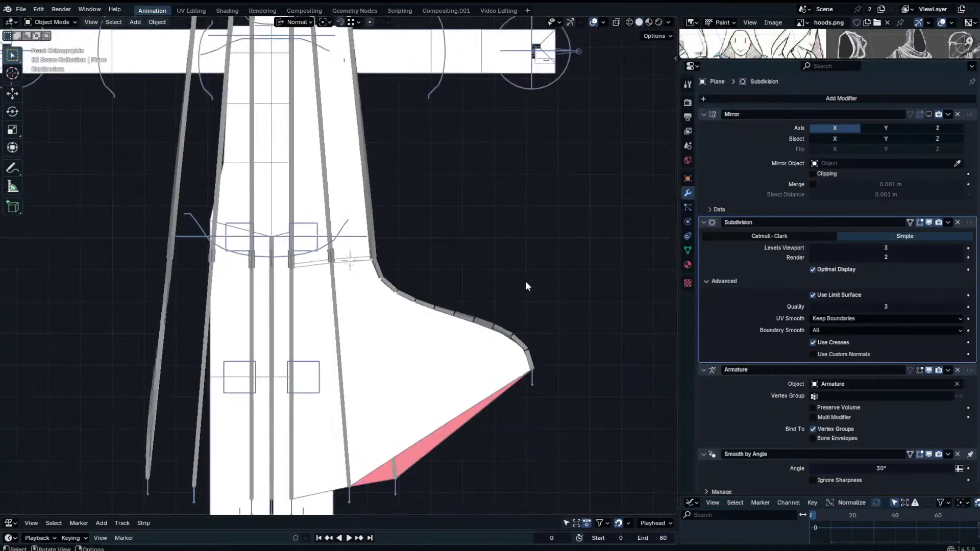
{"action": "scroll", "coordinate": [362, 260], "scroll_direction": "up", "scroll_amount": 1}
{"action": "scroll", "coordinate": [361, 260], "scroll_direction": "up", "scroll_amount": 2}
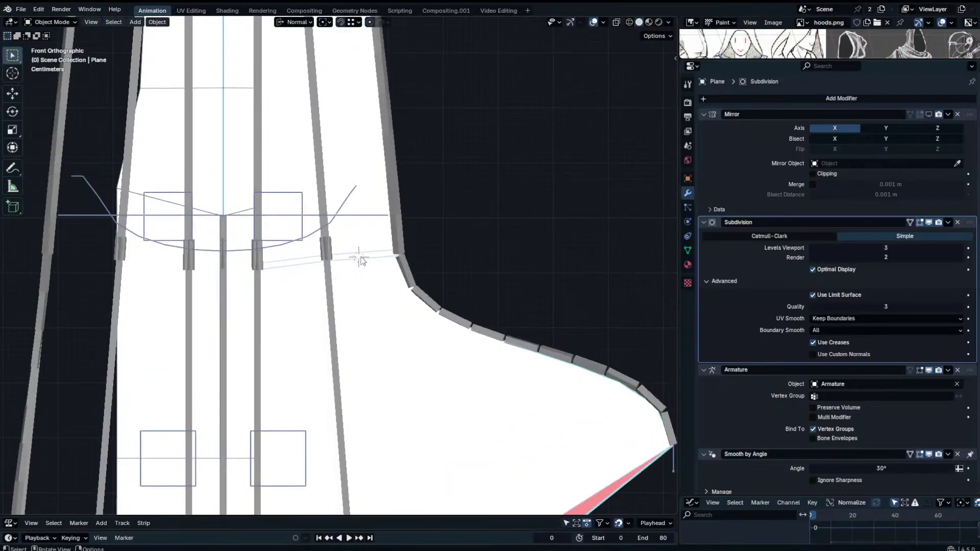
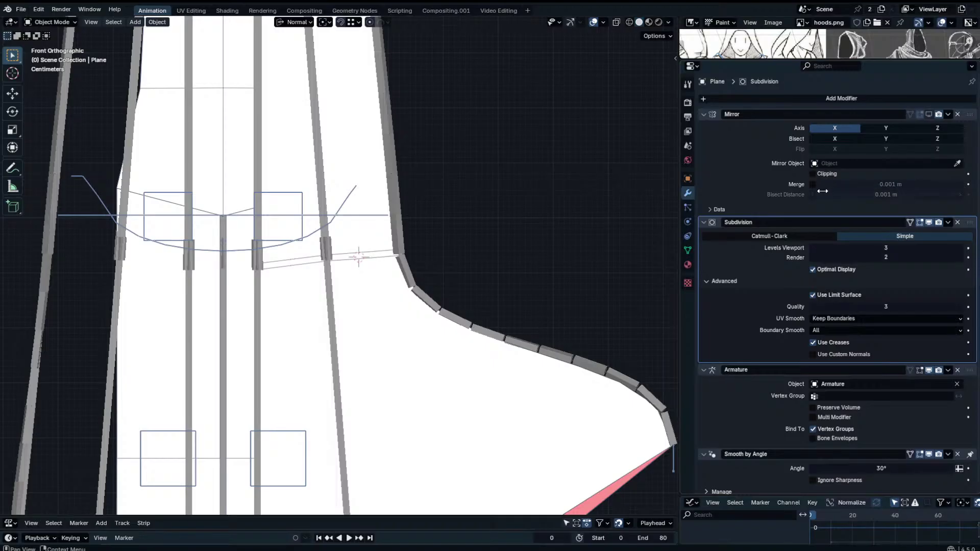
{"action": "scroll", "coordinate": [794, 354], "scroll_direction": "down", "scroll_amount": 1}
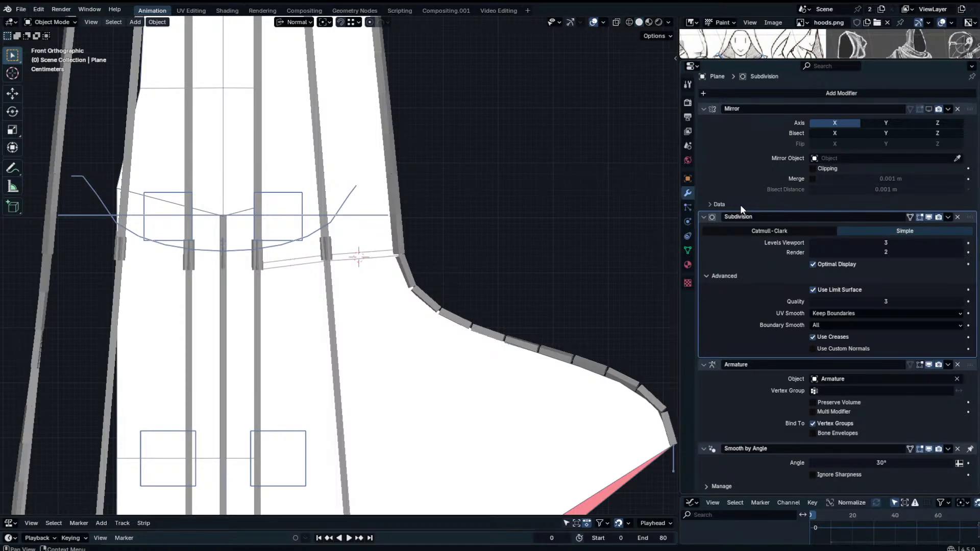
Clear the location of the armature's tip bone FE.L in Pose Mode.
{"action": "left_click", "coordinate": [446, 314]}
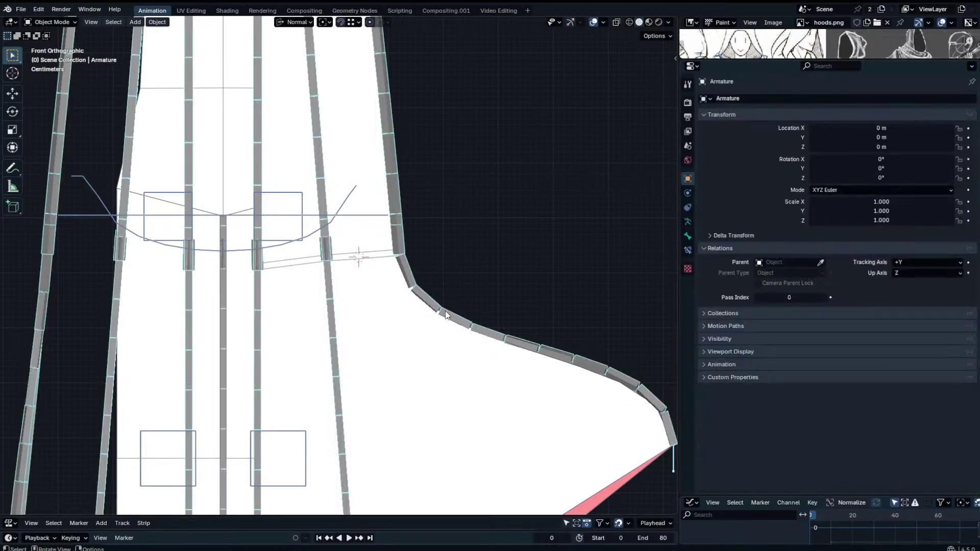
{"action": "key", "text": "ctrl+Tab"}
{"action": "scroll", "coordinate": [445, 312], "scroll_direction": "down", "scroll_amount": 3}
{"action": "left_click", "coordinate": [534, 384]}
{"action": "key", "text": "alt+g"}
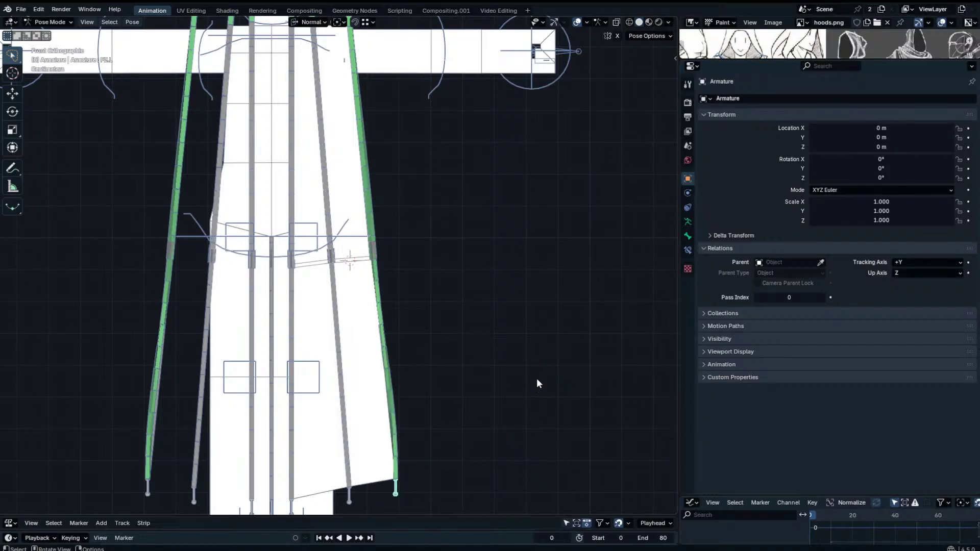
Pose middle control bone FE.U.L.004 by rotating it -54.1°, moving it outward, and rotating it another -24.3°.
{"action": "left_click", "coordinate": [384, 260]}
{"action": "key", "text": "r"}
{"action": "left_click", "coordinate": [361, 200]}
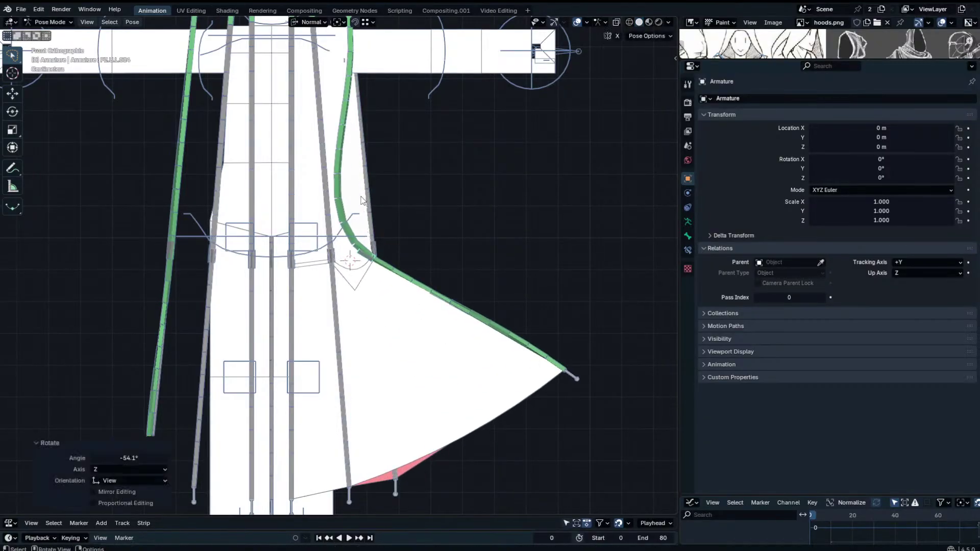
{"action": "key", "text": "g"}
{"action": "left_click", "coordinate": [459, 163]}
{"action": "scroll", "coordinate": [464, 181], "scroll_direction": "down", "scroll_amount": 4}
{"action": "key", "text": "r"}
{"action": "left_click", "coordinate": [467, 198]}
Test the cloak's bend with further freehand rotations and moves of FE.U.L.004, including a move of about 0.11 m in X and 0.08 m in Z.
{"action": "key", "text": "r"}
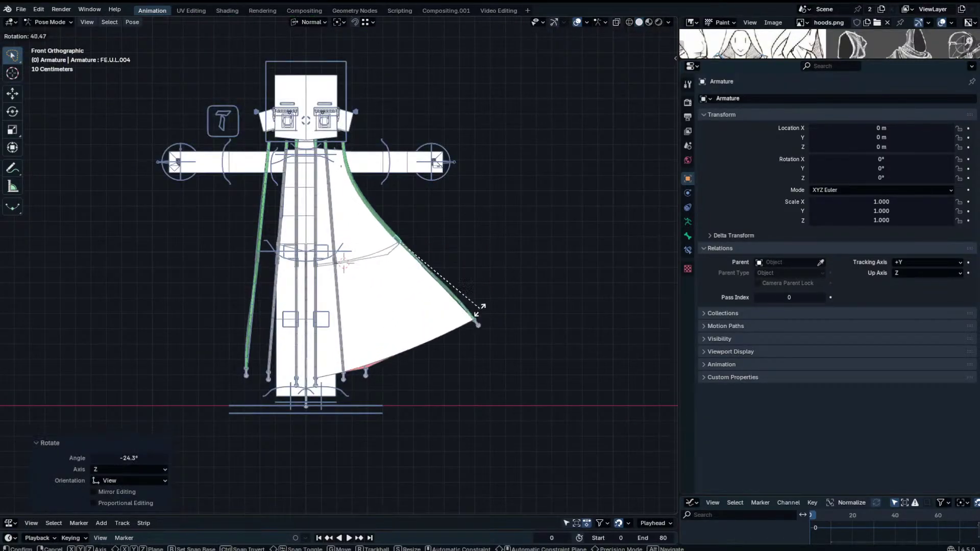
{"action": "left_click", "coordinate": [428, 334]}
{"action": "key", "text": "g"}
{"action": "left_click", "coordinate": [402, 352]}
{"action": "key", "text": "r"}
{"action": "left_click", "coordinate": [453, 305]}
{"action": "key", "text": "g"}
{"action": "left_click", "coordinate": [469, 295]}
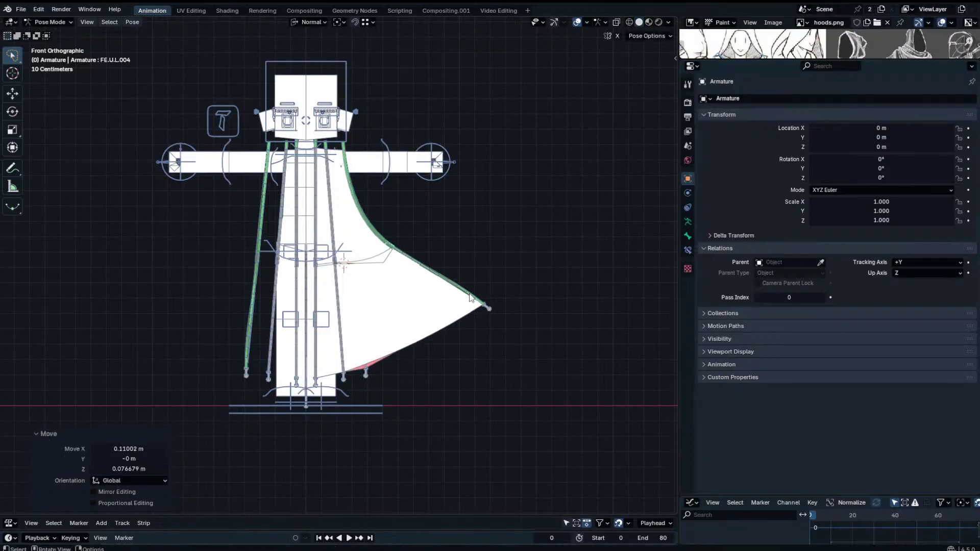
{"action": "key", "text": "r"}
{"action": "left_click", "coordinate": [438, 326]}
Clear FE.U.L.004's location and rotation, test one more rotation, and clear the rotation again.
{"action": "key", "text": "alt+g"}
{"action": "key", "text": "alt+r"}
{"action": "key", "text": "r"}
{"action": "left_click", "coordinate": [461, 227]}
{"action": "key", "text": "alt+r"}
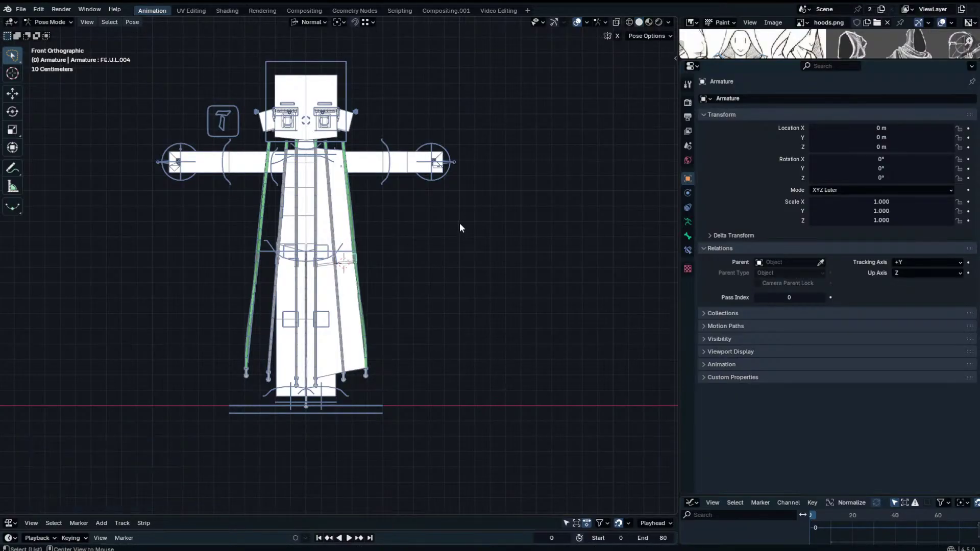
Try rotating the top control bone FE.U.L.003 and the middle control bone FE.U.L.004 in turn.
{"action": "left_click", "coordinate": [349, 149]}
{"action": "key", "text": "r"}
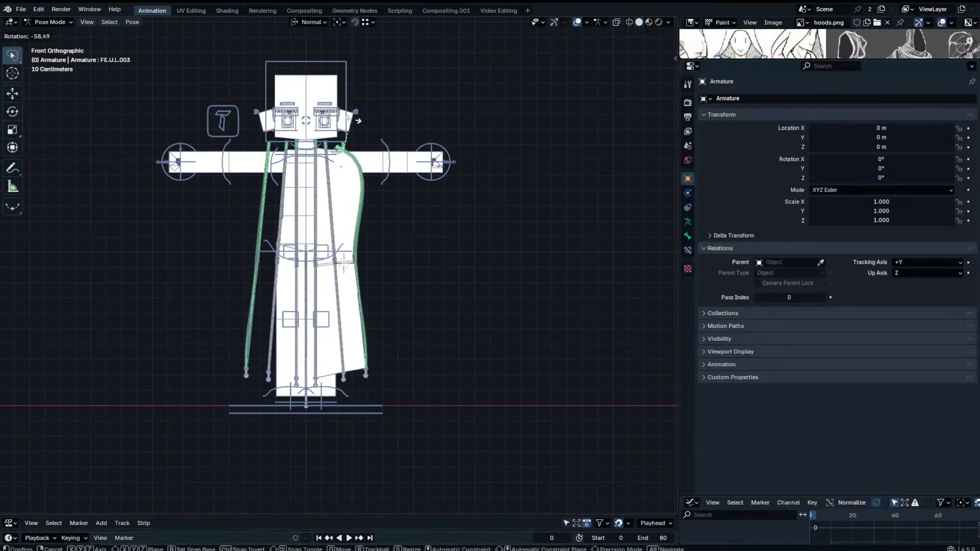
{"action": "left_click", "coordinate": [358, 121]}
{"action": "left_click", "coordinate": [360, 258]}
{"action": "key", "text": "r"}
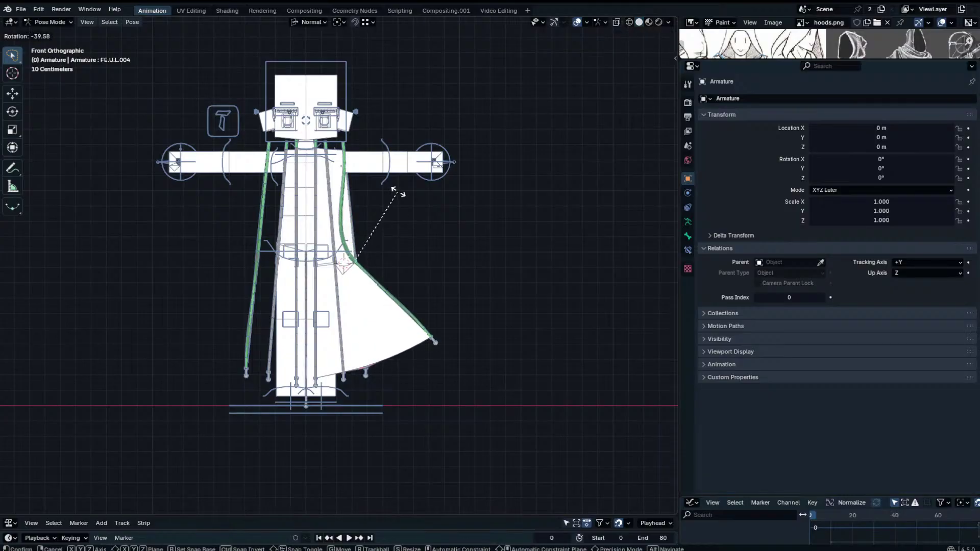
{"action": "right_click", "coordinate": [418, 250]}
{"action": "key", "text": "r"}
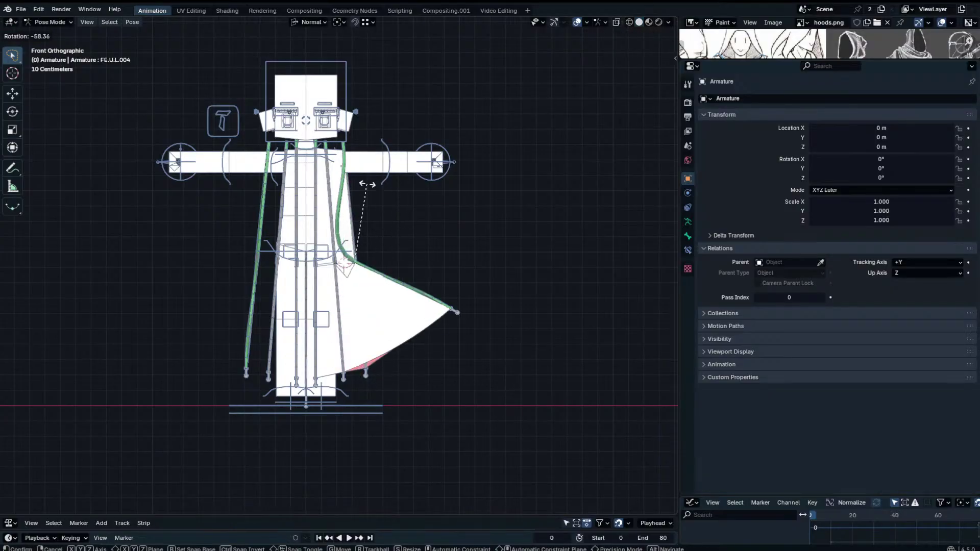
{"action": "right_click", "coordinate": [382, 196]}
{"action": "left_click", "coordinate": [347, 150]}
{"action": "left_click", "coordinate": [348, 149]}
{"action": "key", "text": "r"}
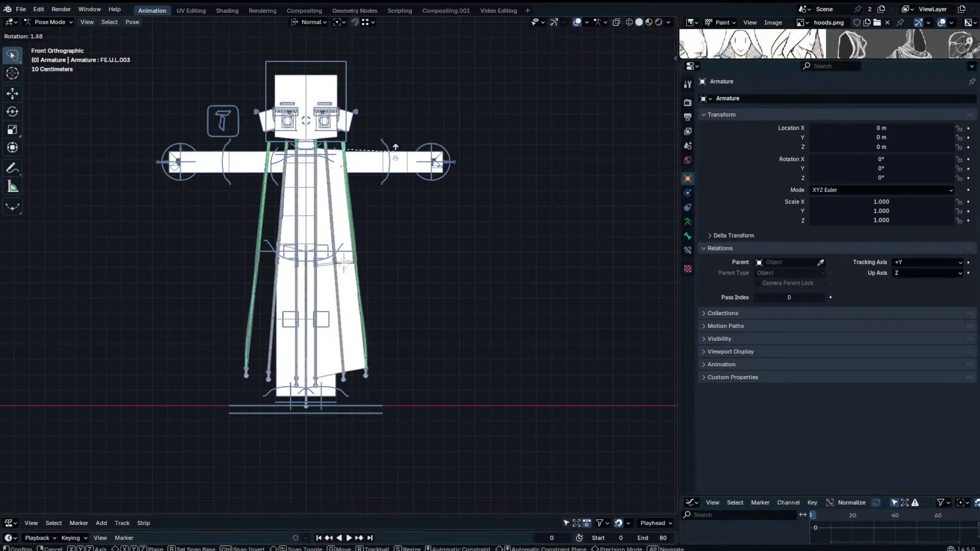
{"action": "right_click", "coordinate": [376, 154]}
Select the short top control bones around the cloak's neckline in Pose Mode, including F.U.L.003, FF.U.L.003 and BE.U.L.003.
{"action": "scroll", "coordinate": [375, 154], "scroll_direction": "down", "scroll_amount": 2}
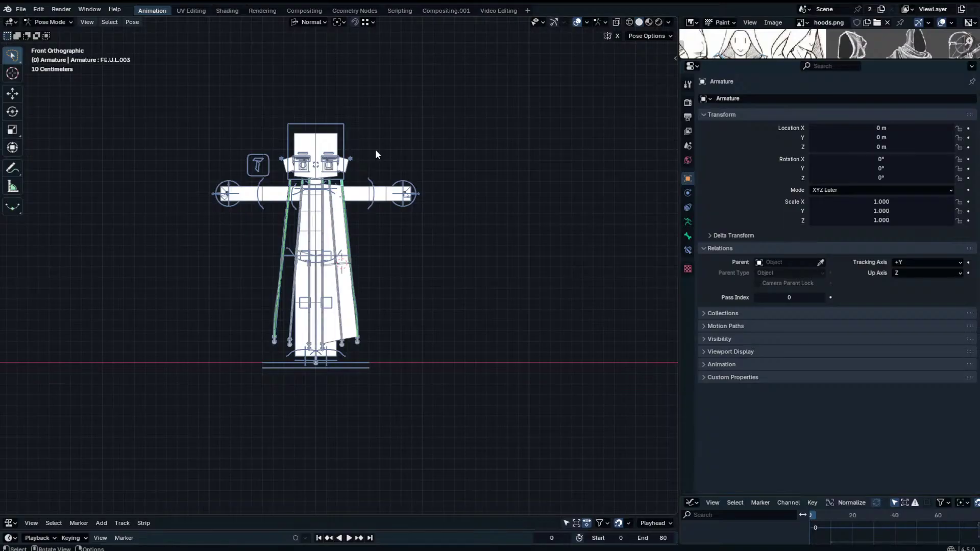
{"action": "scroll", "coordinate": [375, 150], "scroll_direction": "up", "scroll_amount": 5}
{"action": "key", "text": "Tab"}
{"action": "middle_click_drag", "start_coordinate": [376, 133], "coordinate": [407, 205], "text": "shift"}
{"action": "key", "text": "Tab"}
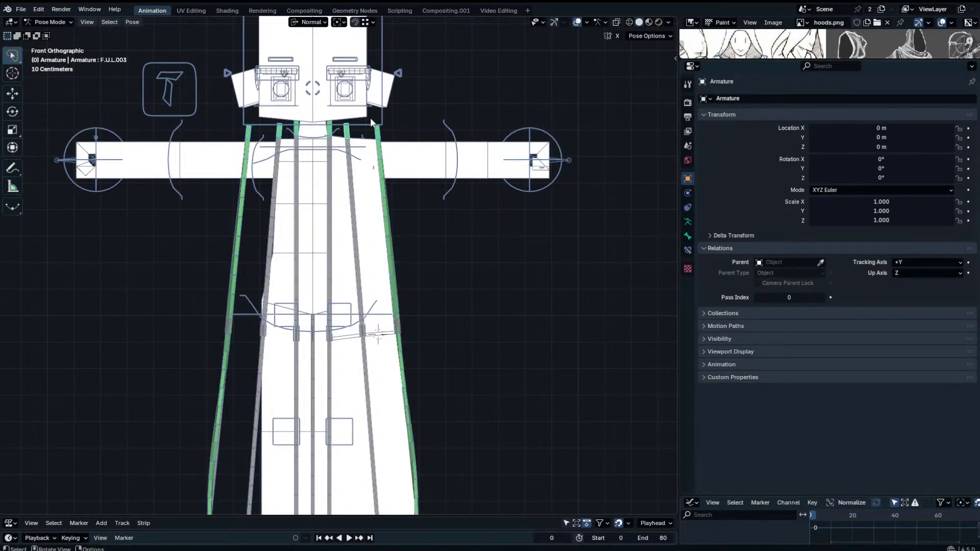
{"action": "middle_click_drag", "start_coordinate": [369, 118], "coordinate": [346, 123]}
{"action": "left_click", "coordinate": [324, 120]}
{"action": "left_click", "coordinate": [279, 126]}
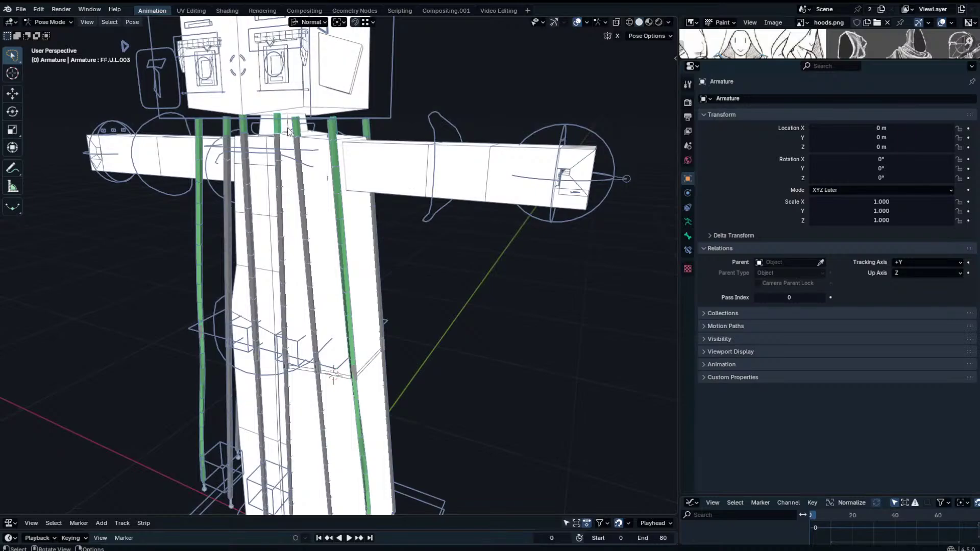
{"action": "middle_click_drag", "start_coordinate": [287, 128], "coordinate": [308, 130]}
{"action": "left_click", "coordinate": [311, 133]}
{"action": "left_click", "coordinate": [352, 137]}
{"action": "left_click", "coordinate": [375, 131]}
{"action": "middle_click_drag", "start_coordinate": [374, 131], "coordinate": [319, 126]}
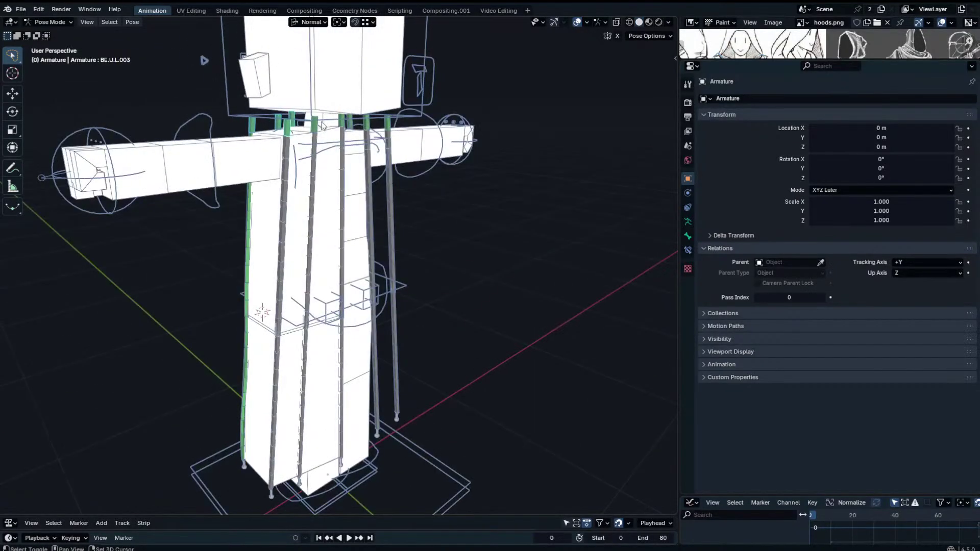
Duplicate the selected short neckline control bones in place in Edit Mode.
{"action": "key", "text": "Tab"}
{"action": "left_click", "coordinate": [359, 121]}
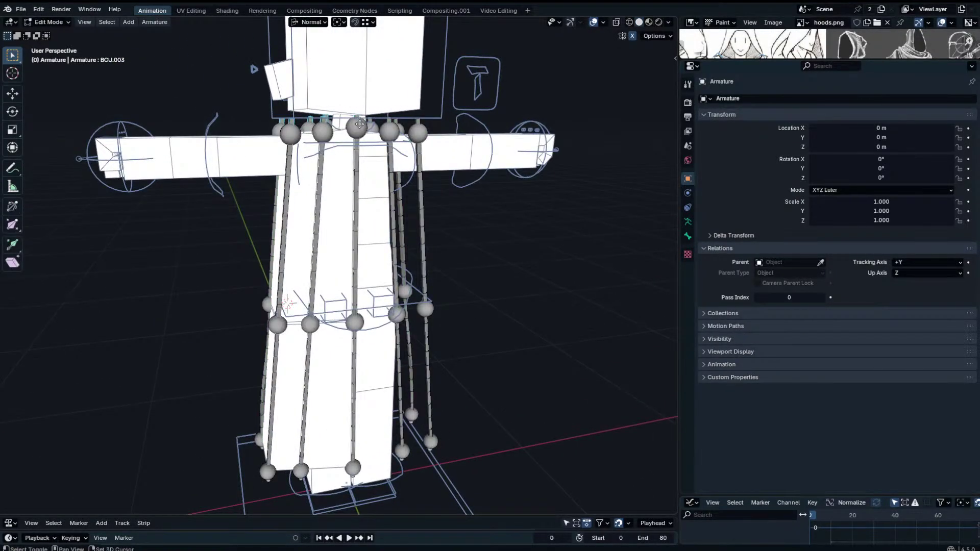
{"action": "key", "text": "shift+d"}
{"action": "right_click", "coordinate": [410, 137]}
{"action": "key", "text": "g"}
{"action": "key", "text": "y"}
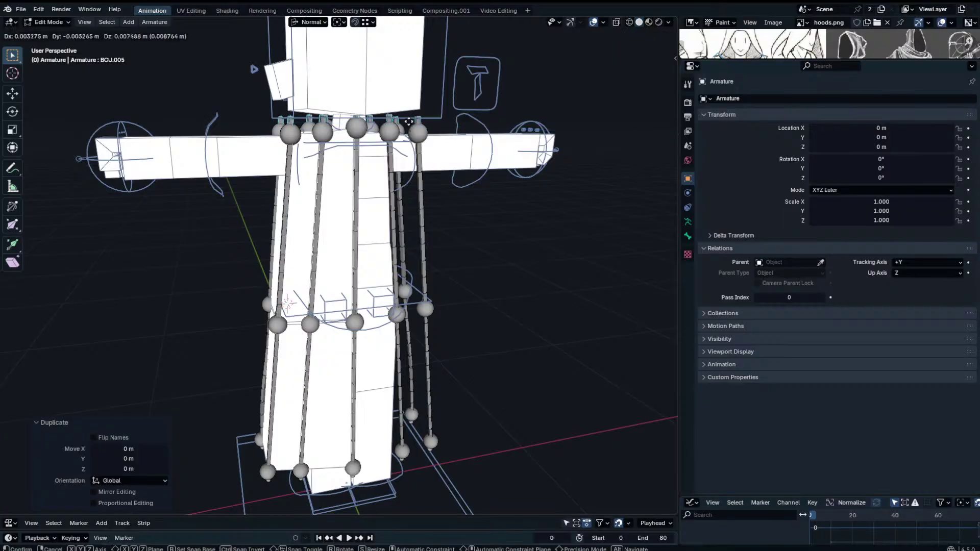
{"action": "right_click", "coordinate": [408, 106]}
{"action": "middle_click_drag", "start_coordinate": [409, 106], "coordinate": [576, 112]}
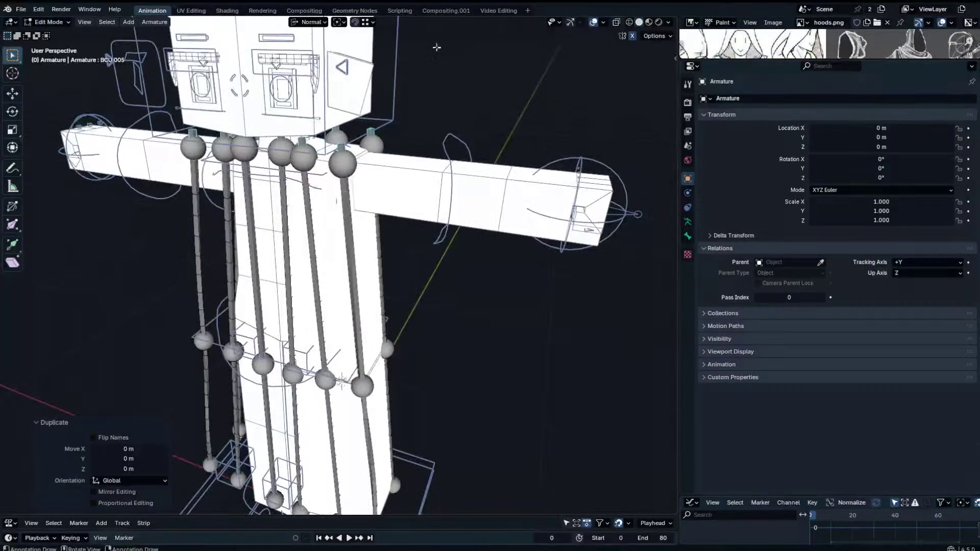
Set the transform pivot to Individual Origins and move the duplicated neckline bones about 0.05 m along their normal Y axis.
{"action": "left_click", "coordinate": [342, 23]}
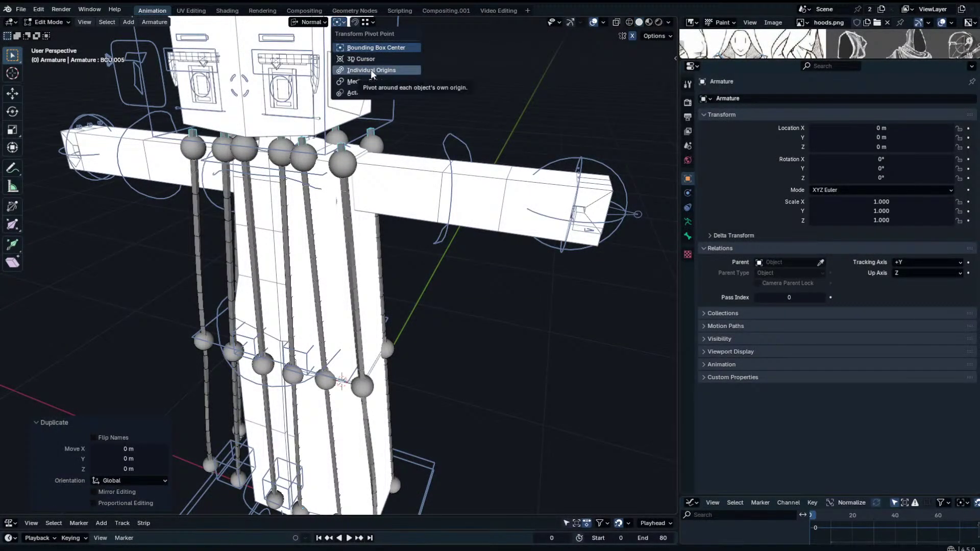
{"action": "left_click", "coordinate": [370, 70]}
{"action": "key", "text": "g"}
{"action": "key", "text": "y"}
{"action": "left_click", "coordinate": [444, 122]}
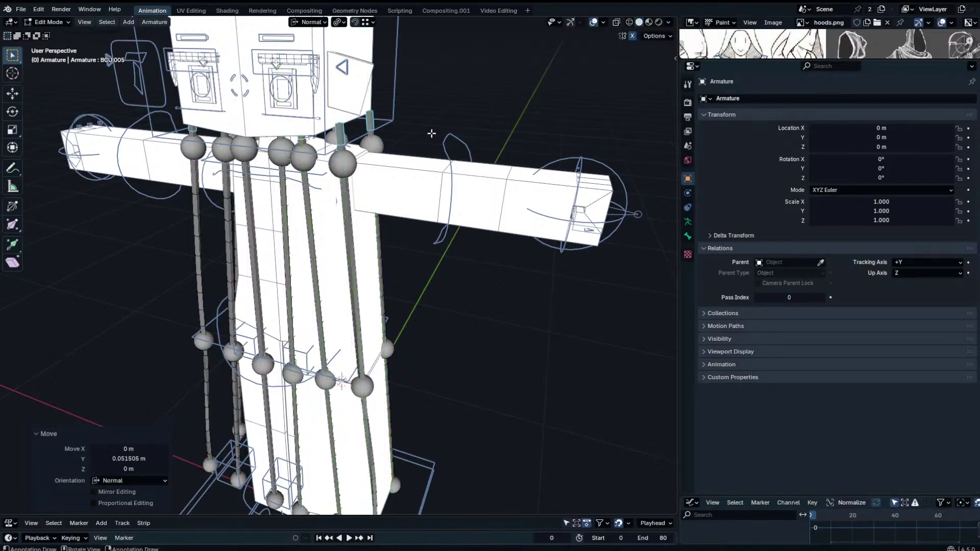
Set the duplicated neckline bones' viewport display to Octahedral in Pose Mode.
{"action": "key", "text": "Tab"}
{"action": "middle_click_drag", "start_coordinate": [430, 133], "coordinate": [464, 131]}
{"action": "left_click", "coordinate": [688, 221]}
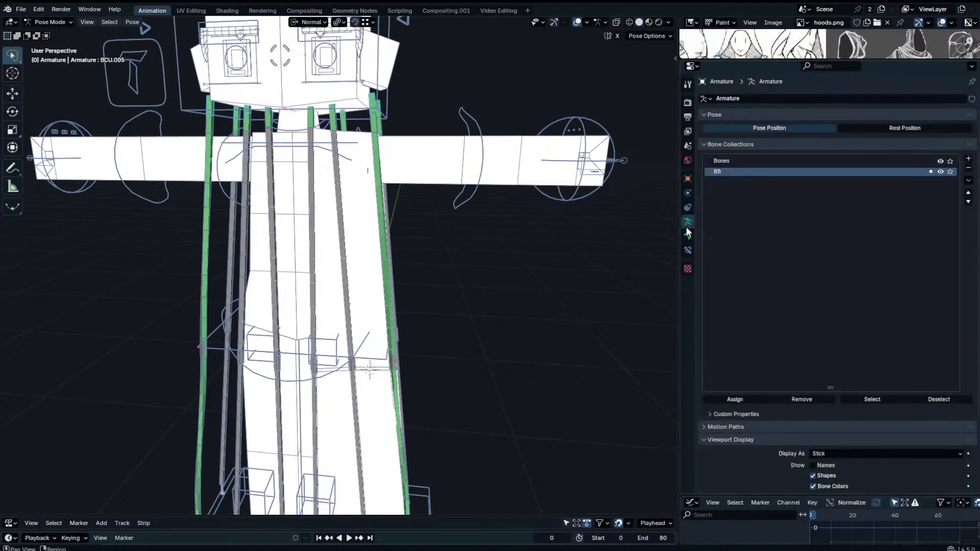
{"action": "left_click", "coordinate": [687, 236]}
{"action": "scroll", "coordinate": [816, 388], "scroll_direction": "down", "scroll_amount": 12}
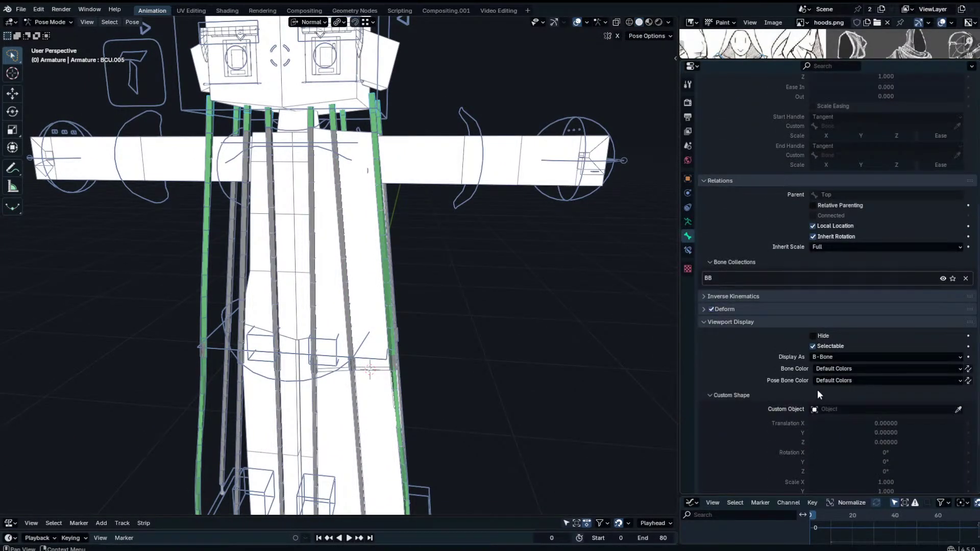
{"action": "scroll", "coordinate": [815, 387], "scroll_direction": "down", "scroll_amount": 4}
{"action": "left_click", "coordinate": [846, 281]}
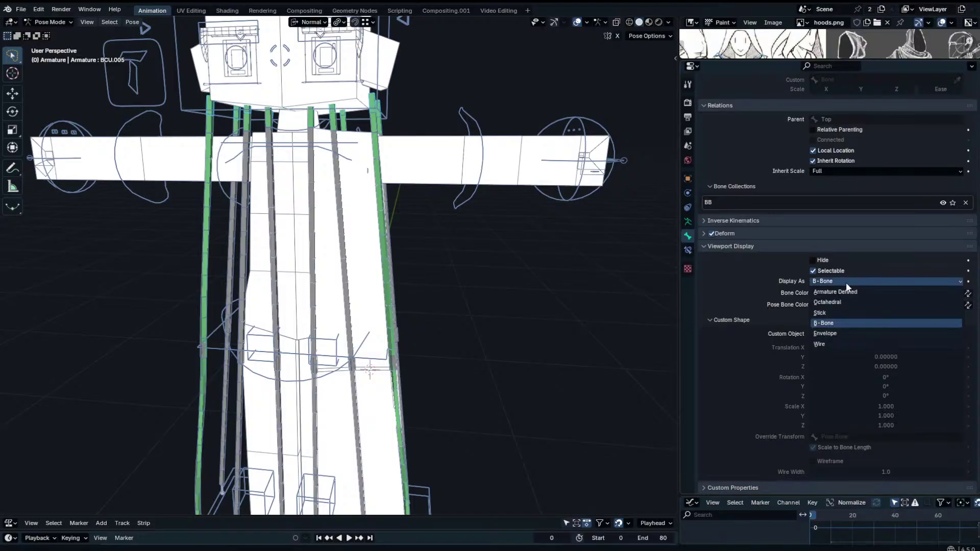
{"action": "left_click", "coordinate": [832, 301]}
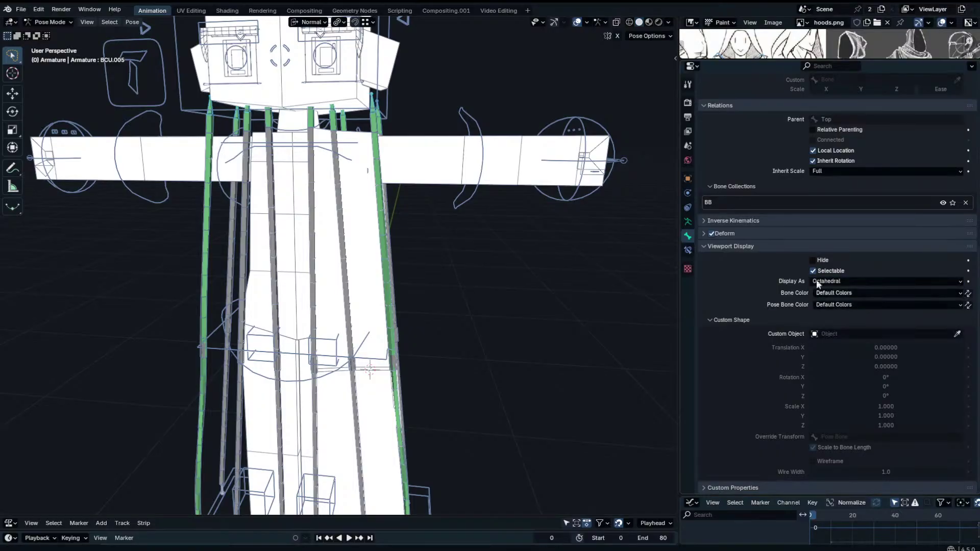
Rotate the duplicated neckline bones 180° about normal X in Edit Mode and move them about -0.07 m along normal Y.
{"action": "middle_click_drag", "start_coordinate": [510, 148], "coordinate": [412, 145]}
{"action": "key", "text": "Tab"}
{"action": "middle_click_drag", "start_coordinate": [411, 145], "coordinate": [386, 163]}
{"action": "type", "text": "rx180"}
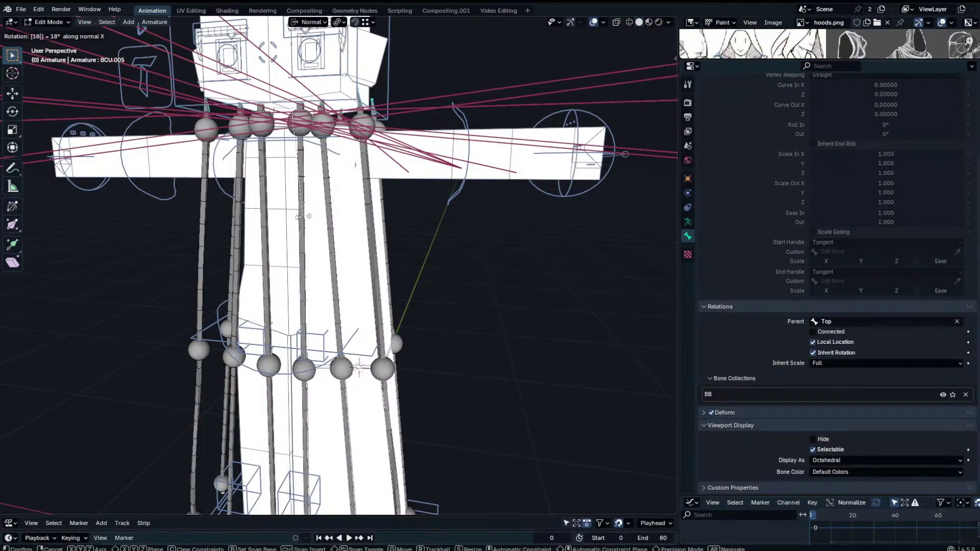
{"action": "key", "text": "Return"}
{"action": "key", "text": "g"}
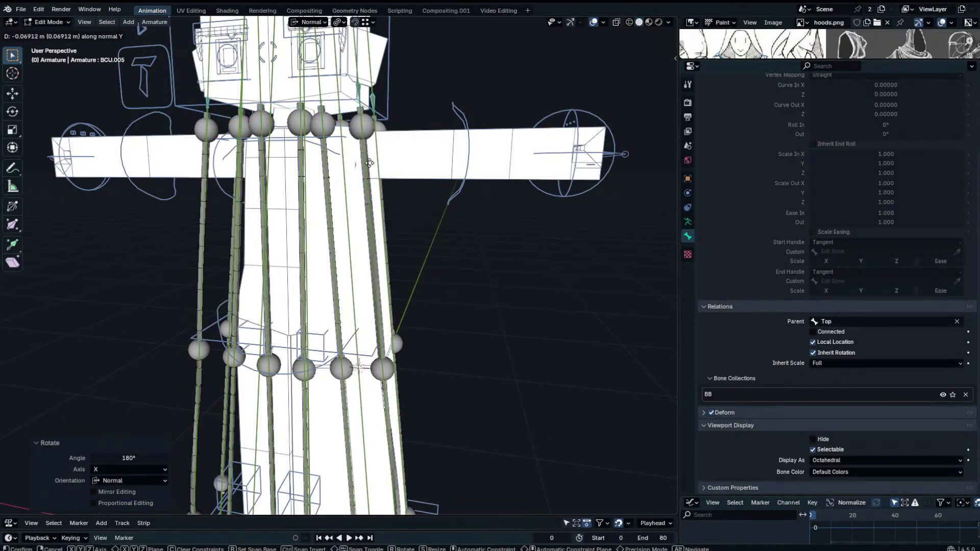
{"action": "left_click", "coordinate": [371, 164]}
Inspect the octahedral neckline bones with the armature isolated, from the front and at an angle.
{"action": "key", "text": "Tab"}
{"action": "key", "text": "KP_Divide"}
{"action": "key", "text": "KP_1"}
{"action": "scroll", "coordinate": [373, 164], "scroll_direction": "up", "scroll_amount": 4}
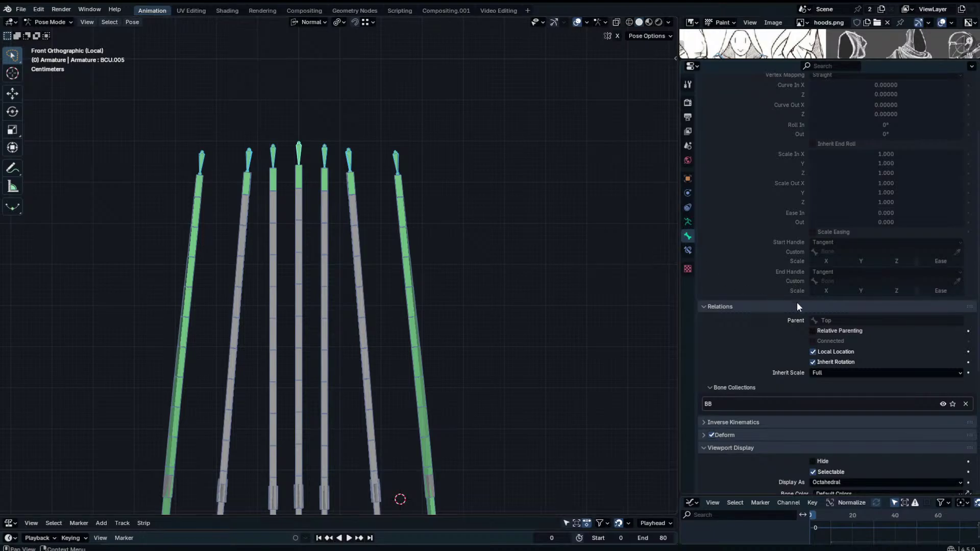
{"action": "middle_click_drag", "start_coordinate": [429, 216], "coordinate": [396, 336]}
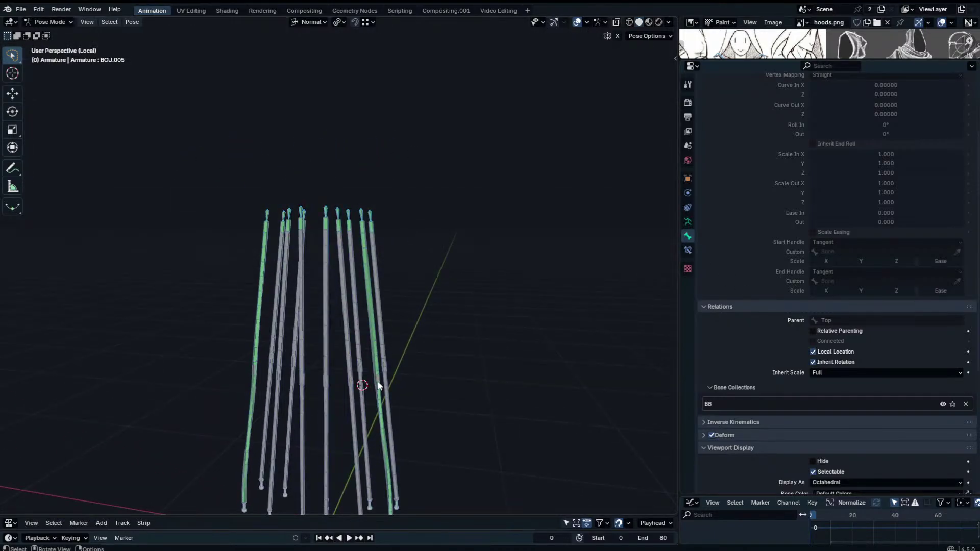
{"action": "left_click", "coordinate": [361, 213]}
{"action": "key", "text": "Tab"}
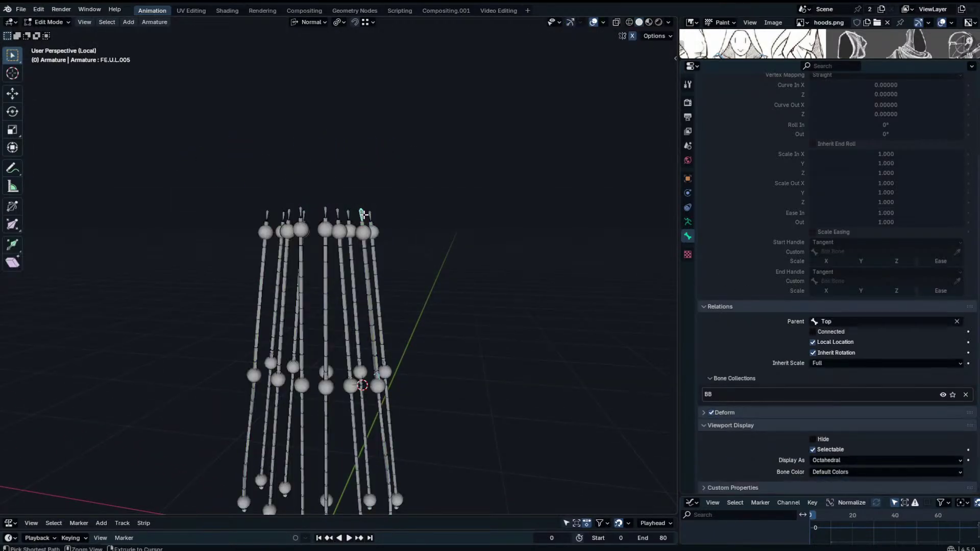
{"action": "key", "text": "ctrl+p"}
{"action": "left_click", "coordinate": [337, 212]}
{"action": "key", "text": "Tab"}
{"action": "key", "text": "KP_Divide"}
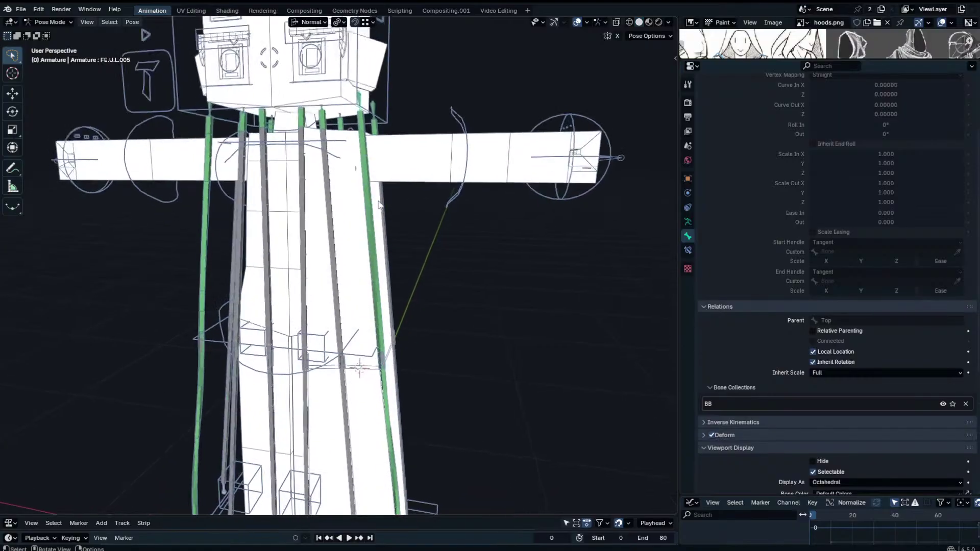
Select CH_Rig's Chest bone in Pose Mode and rotate it about -44.6° around normal X to test the cloak bones.
{"action": "middle_click_drag", "start_coordinate": [387, 180], "coordinate": [371, 167]}
{"action": "left_click", "coordinate": [336, 158]}
{"action": "left_click", "coordinate": [302, 149]}
{"action": "key", "text": "ctrl+Tab"}
{"action": "key", "text": "ctrl+Tab"}
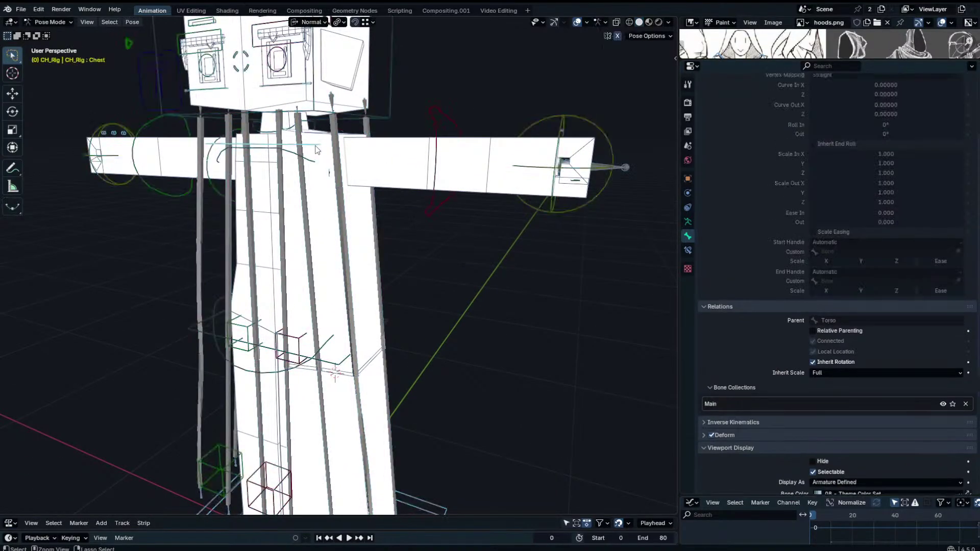
{"action": "key", "text": "r"}
{"action": "key", "text": "x"}
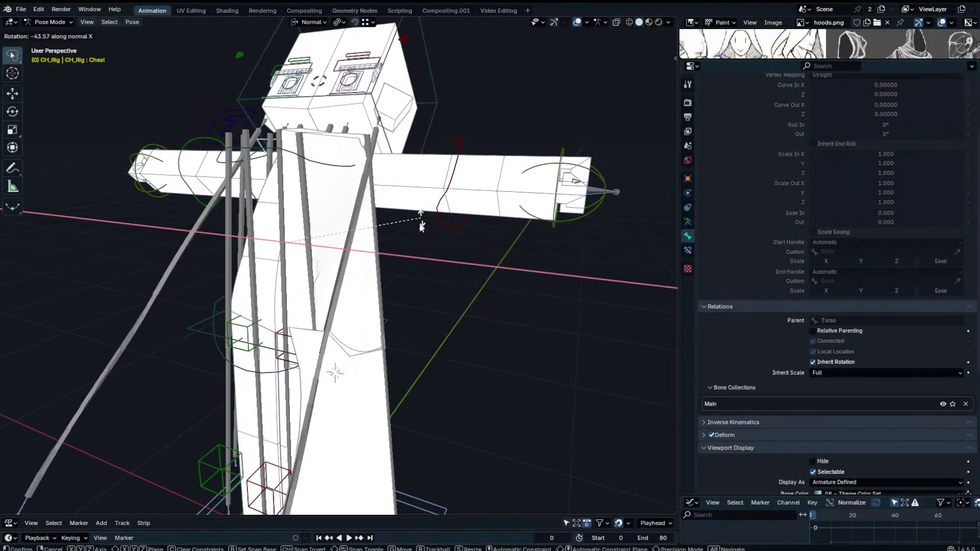
{"action": "left_click", "coordinate": [423, 227]}
Try further rotations of the Chest bone around normal X while viewing the character from the side.
{"action": "middle_click_drag", "start_coordinate": [423, 227], "coordinate": [333, 221]}
{"action": "key", "text": "r"}
{"action": "key", "text": "x"}
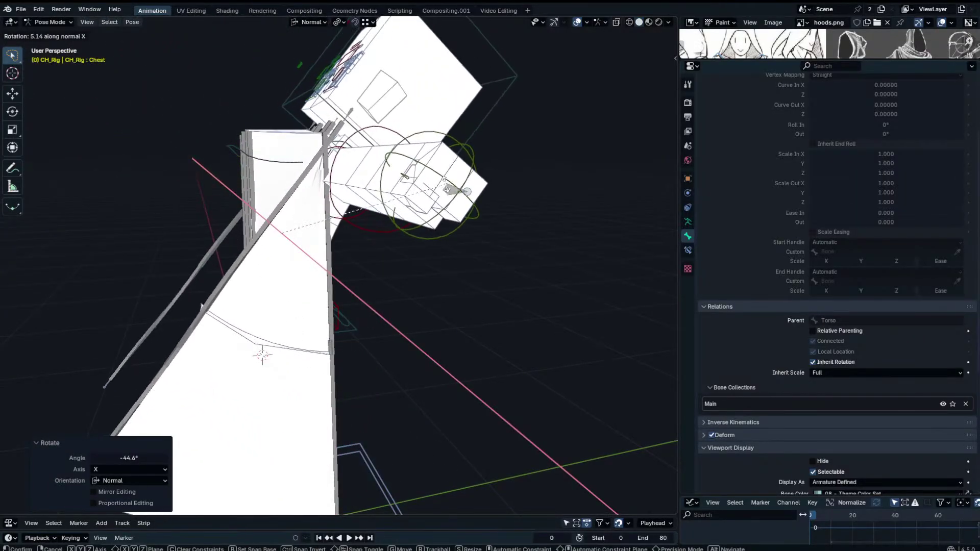
{"action": "right_click", "coordinate": [360, 116]}
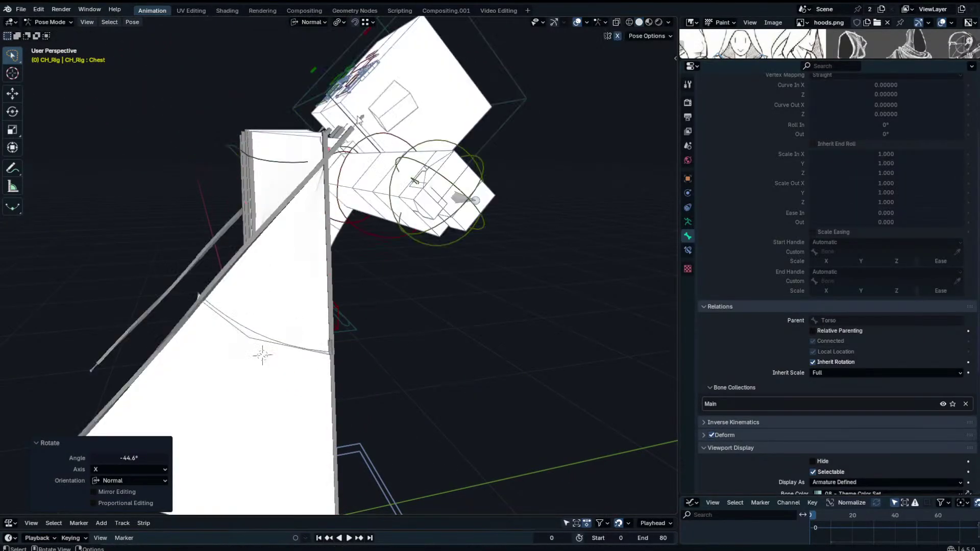
{"action": "mouse_move", "coordinate": [366, 120]}
{"action": "middle_mouse_down"}
{"action": "mouse_move", "coordinate": [412, 137]}
{"action": "mouse_move", "coordinate": [385, 125]}
{"action": "middle_mouse_up"}
{"action": "key", "text": "r"}
{"action": "key", "text": "x"}
{"action": "right_click", "coordinate": [330, 105]}
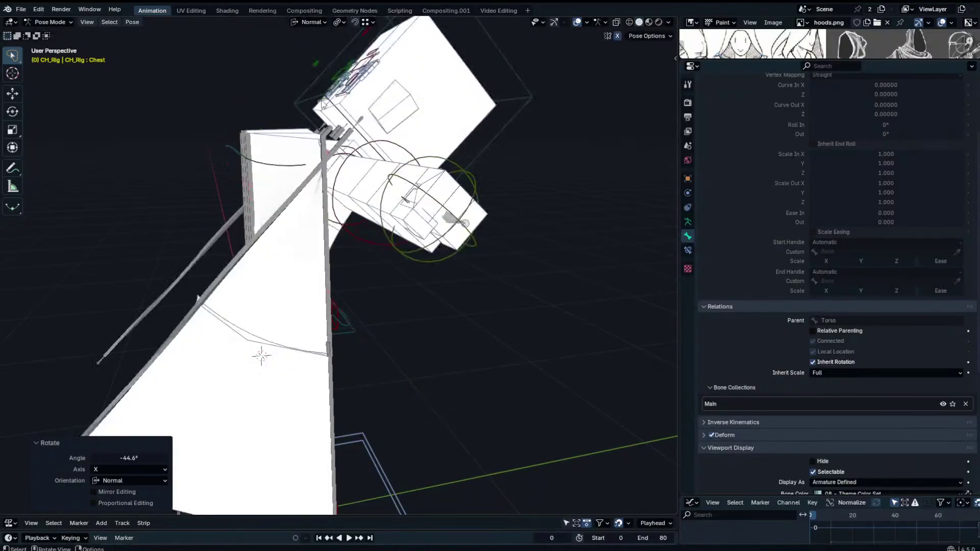
Undo the Chest bone's rotation and test one more freehand rotation around normal X.
{"action": "key", "text": "ctrl+z"}
{"action": "key", "text": "r"}
{"action": "key", "text": "x"}
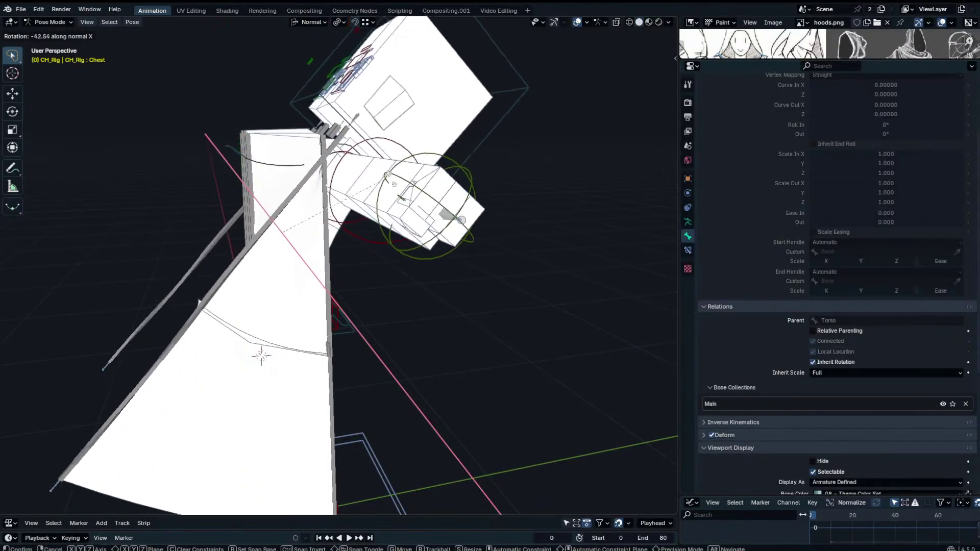
{"action": "right_click", "coordinate": [393, 155]}
Select the neckline bone FE.U.L.005 in the cloak armature's Pose Mode and delete its Armature constraint.
{"action": "middle_click_drag", "start_coordinate": [279, 152], "coordinate": [337, 155]}
{"action": "key", "text": "ctrl+Tab"}
{"action": "left_click", "coordinate": [302, 125]}
{"action": "key", "text": "ctrl+Tab"}
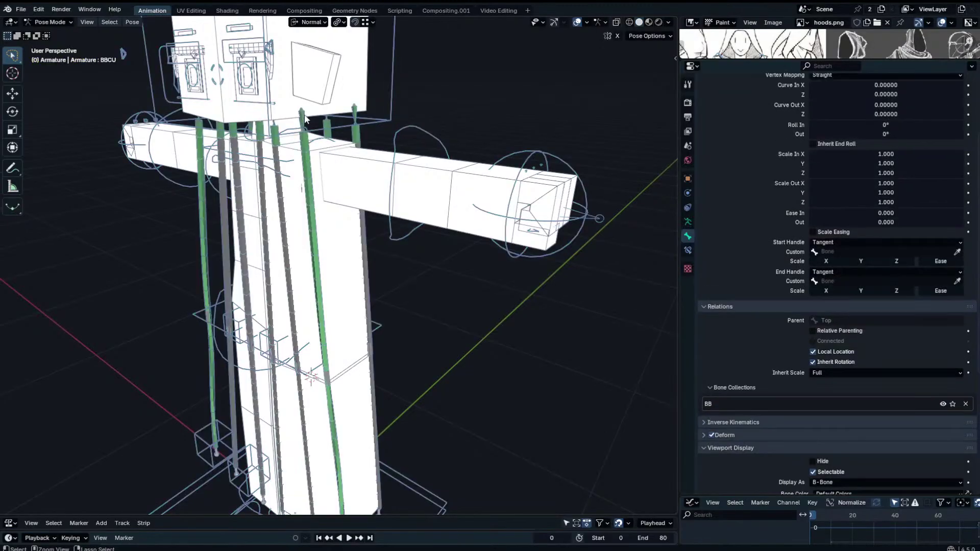
{"action": "left_click", "coordinate": [687, 250]}
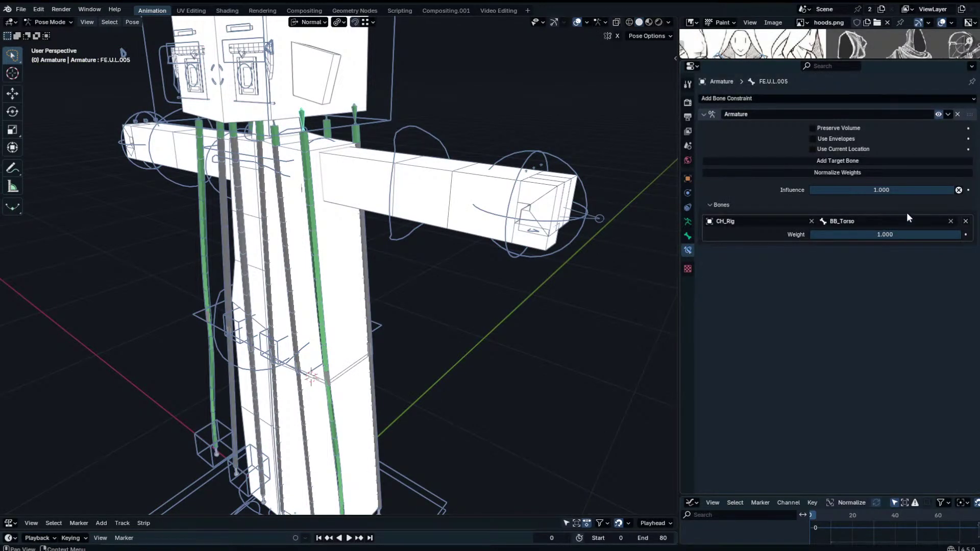
{"action": "left_click", "coordinate": [957, 114]}
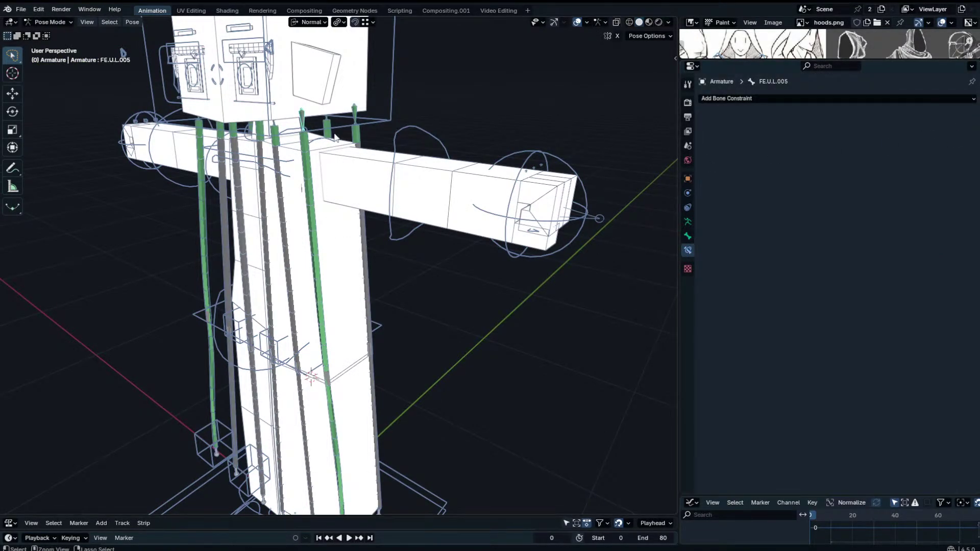
Switch posing to CH_Rig and bend its Chest bone backward around the normal X axis.
{"action": "key", "text": "ctrl+Tab"}
{"action": "left_click", "coordinate": [289, 167]}
{"action": "key", "text": "ctrl+Tab"}
{"action": "key", "text": "r"}
{"action": "key", "text": "x"}
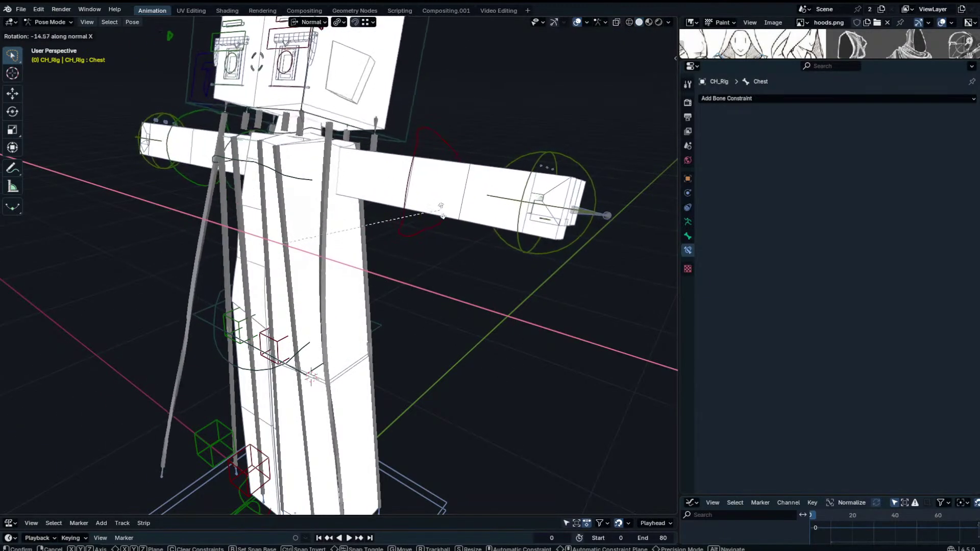
{"action": "right_click", "coordinate": [436, 191]}
{"action": "middle_click_drag", "start_coordinate": [437, 193], "coordinate": [424, 201]}
{"action": "key", "text": "r"}
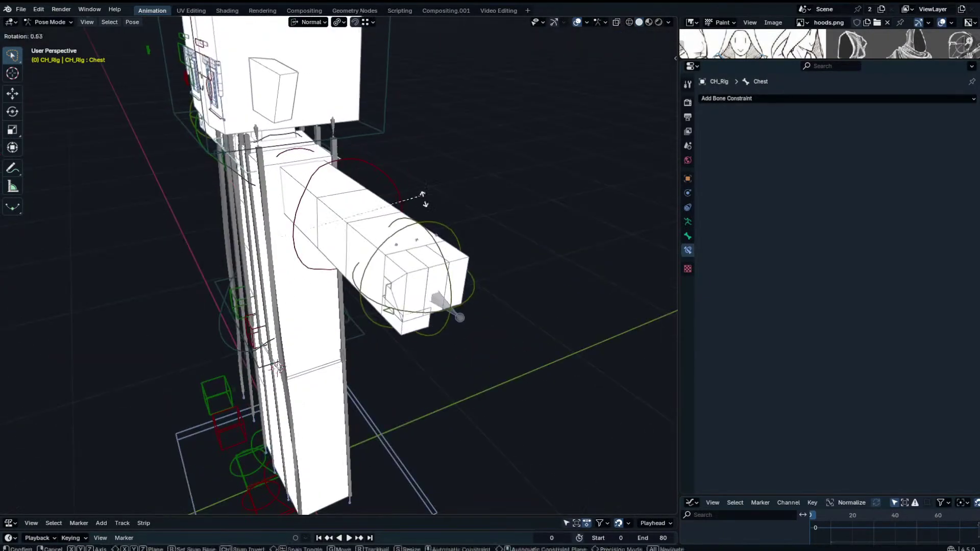
{"action": "key", "text": "x"}
{"action": "left_click", "coordinate": [442, 317]}
Switch posing to Armature and try rotating the FE.U.L.005 bone near the chin while the chest is bent.
{"action": "left_click", "coordinate": [261, 148]}
{"action": "middle_click_drag", "start_coordinate": [260, 148], "coordinate": [264, 112]}
{"action": "left_click", "coordinate": [262, 104]}
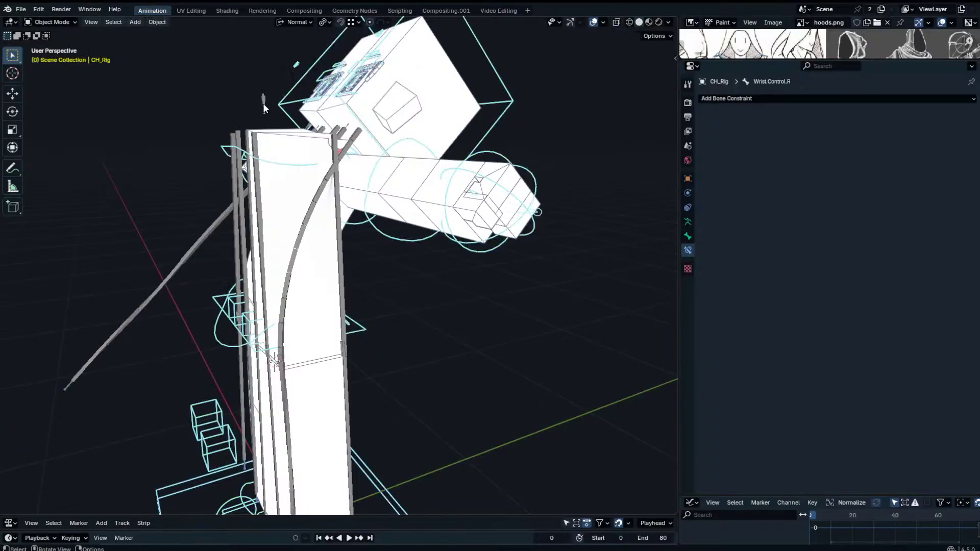
{"action": "left_click", "coordinate": [263, 103]}
{"action": "left_click", "coordinate": [262, 103]}
{"action": "left_click", "coordinate": [263, 103]}
{"action": "key", "text": "r"}
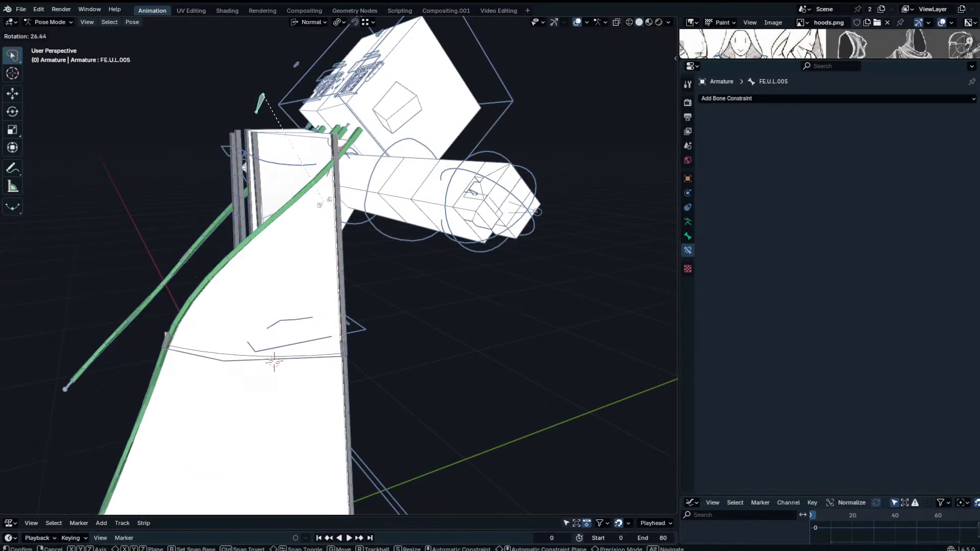
{"action": "right_click", "coordinate": [332, 200]}
{"action": "key", "text": "ctrl+Tab"}
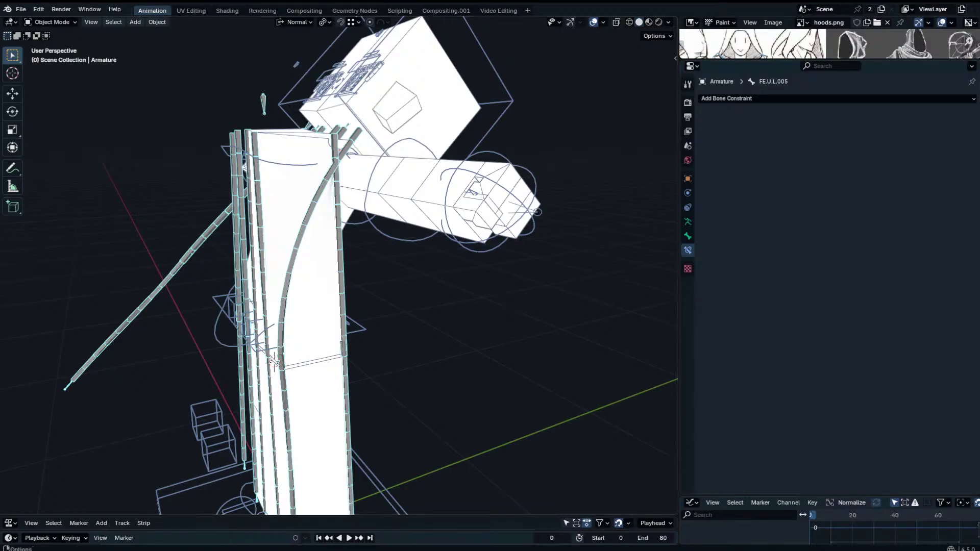
Try rotating FE.U.L.005 again, from an orbited view and from the right orthographic view, to test the strip bones.
{"action": "scroll", "coordinate": [413, 393], "scroll_direction": "down", "scroll_amount": 3}
{"action": "middle_click_drag", "start_coordinate": [307, 244], "coordinate": [331, 240]}
{"action": "key", "text": "ctrl+Tab"}
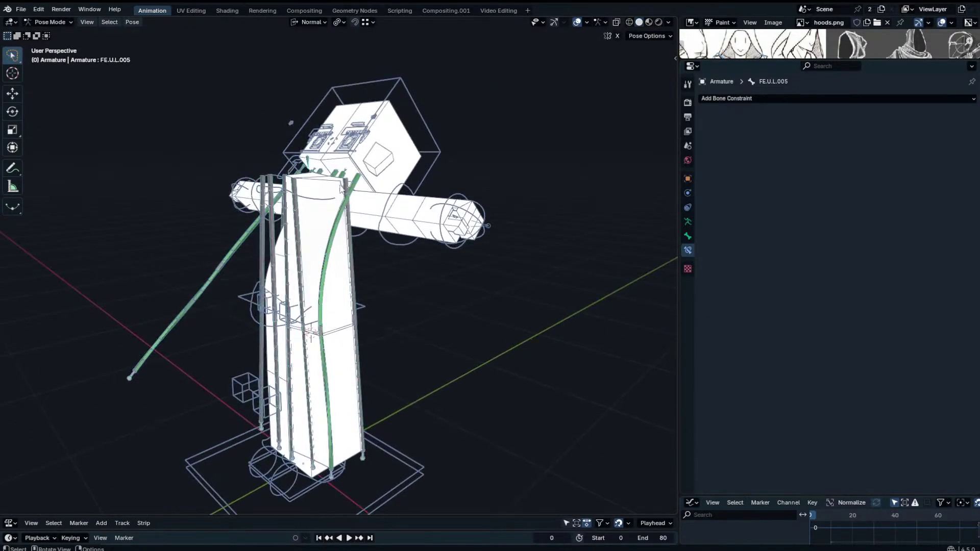
{"action": "middle_click_drag", "start_coordinate": [339, 185], "coordinate": [255, 168]}
{"action": "key", "text": "r"}
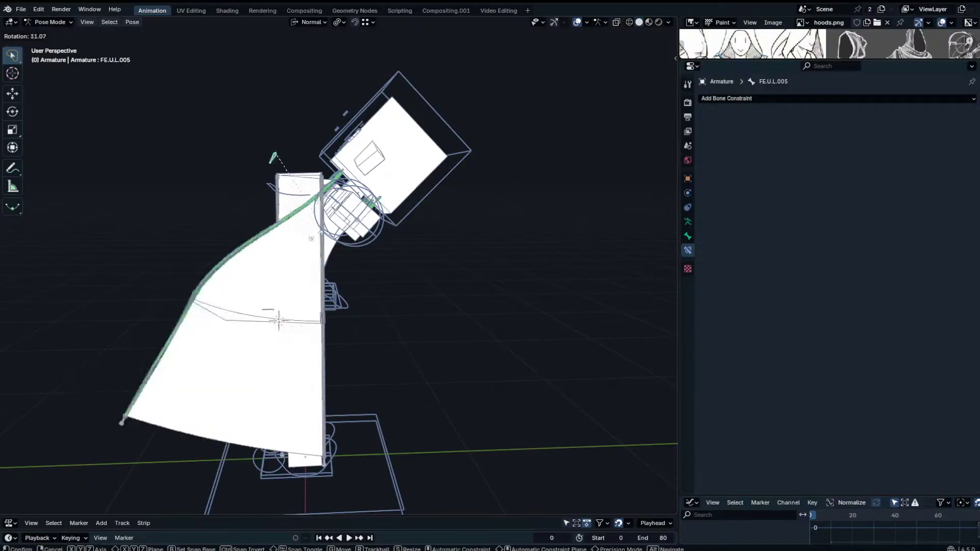
{"action": "left_click", "coordinate": [311, 203]}
{"action": "key", "text": "KP_3"}
{"action": "scroll", "coordinate": [312, 203], "scroll_direction": "up", "scroll_amount": 4}
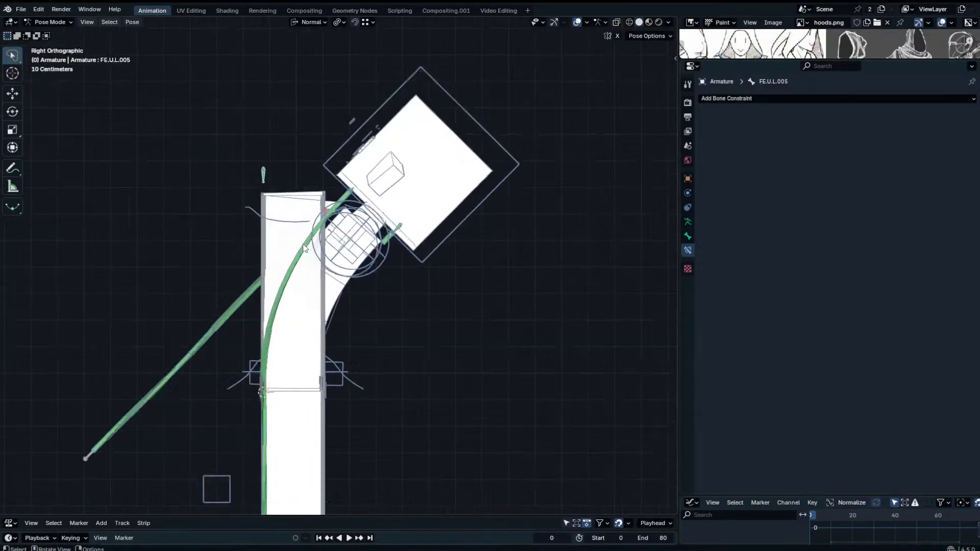
{"action": "key", "text": "r"}
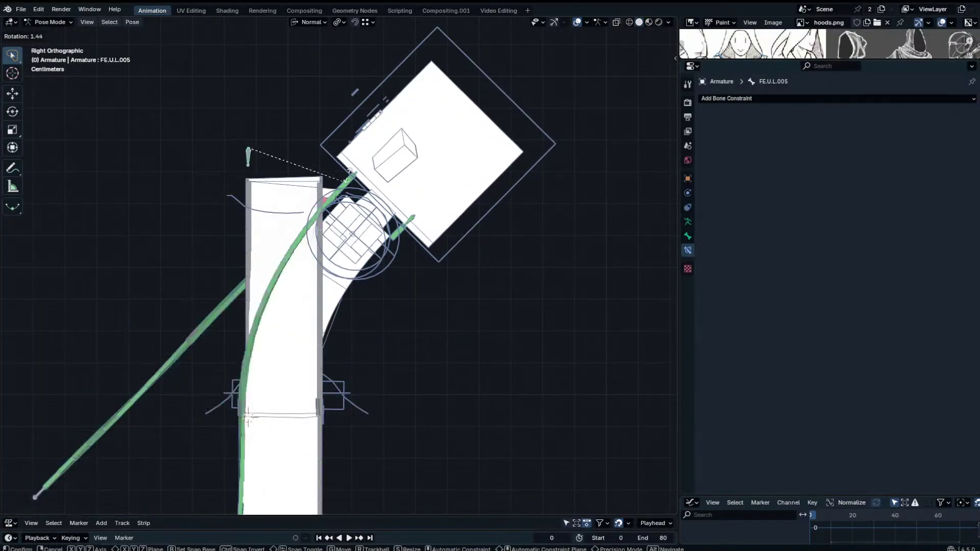
{"action": "left_click", "coordinate": [310, 210]}
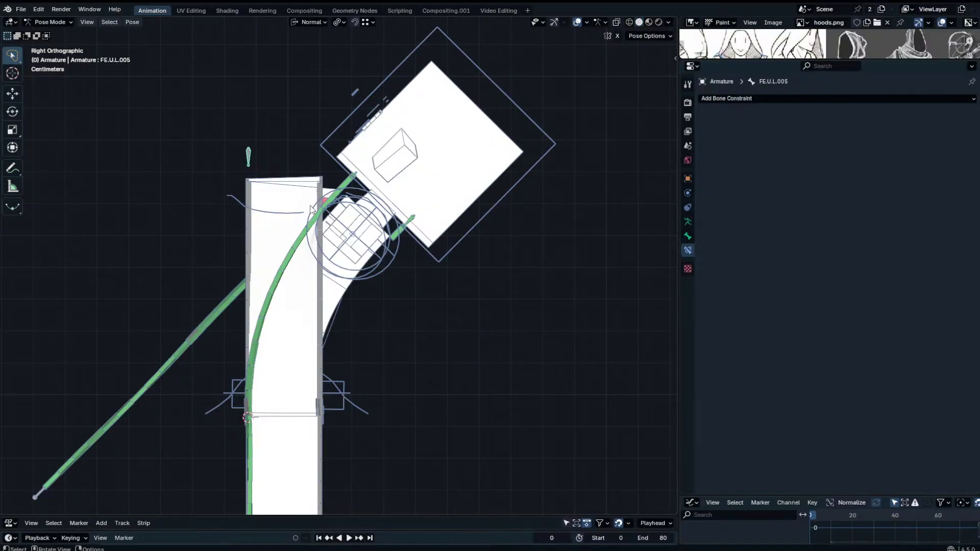
Assign BS-Circle as the custom shape object of the FE.U.L.005 bone.
{"action": "left_click", "coordinate": [687, 236]}
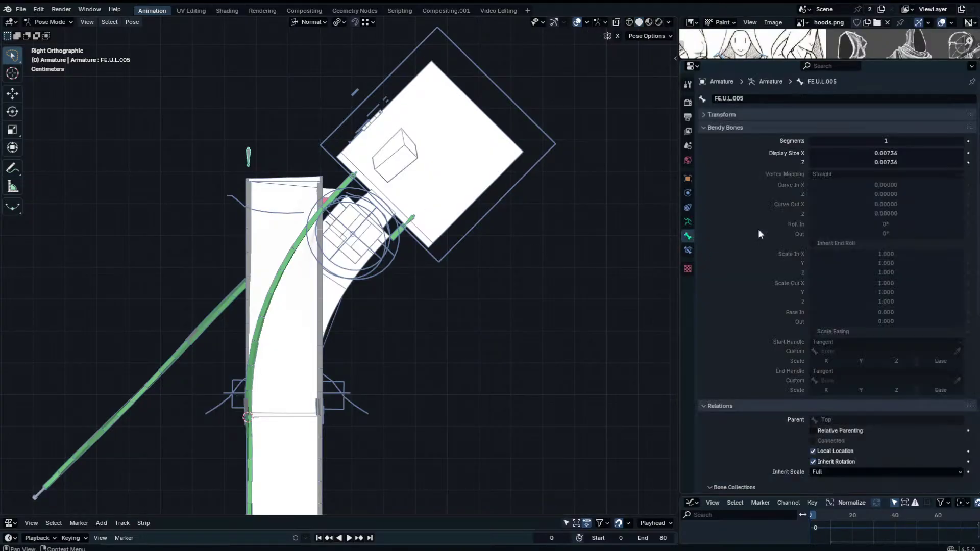
{"action": "scroll", "coordinate": [816, 306], "scroll_direction": "down", "scroll_amount": 10}
{"action": "left_click", "coordinate": [857, 429]}
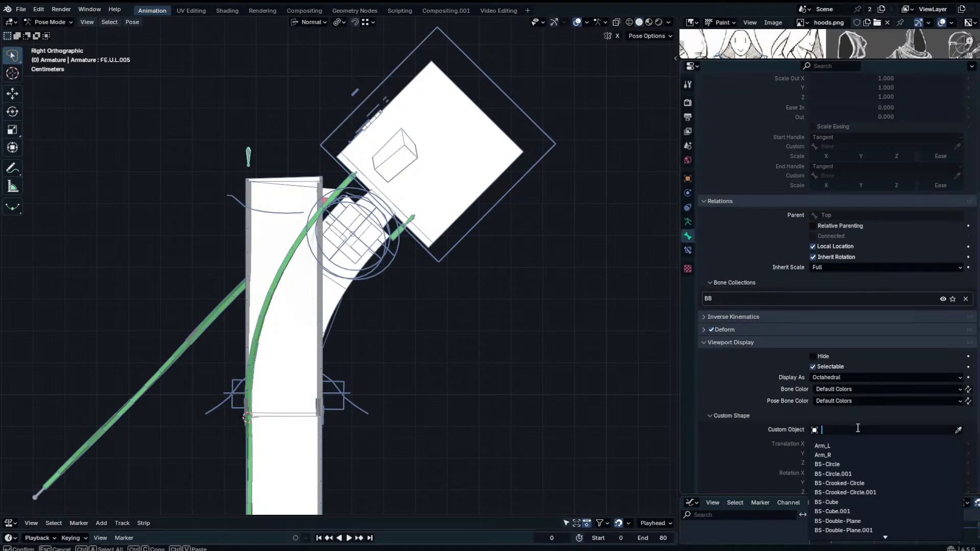
{"action": "left_click", "coordinate": [857, 463]}
Try rotating the circle-shaped FE.U.L.005 control to check how the cloth strips swing.
{"action": "middle_click_drag", "start_coordinate": [586, 275], "coordinate": [629, 241]}
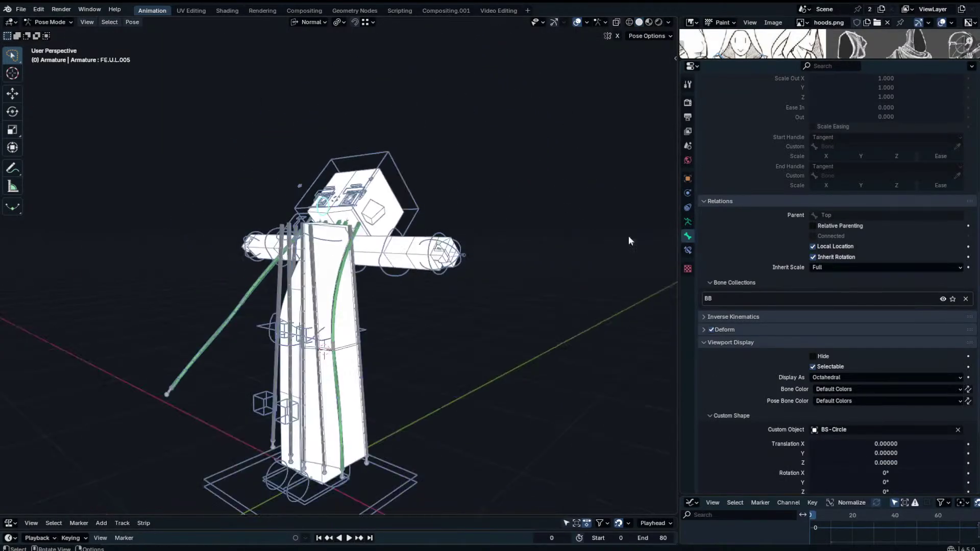
{"action": "scroll", "coordinate": [817, 357], "scroll_direction": "down", "scroll_amount": 1}
{"action": "key", "text": "r"}
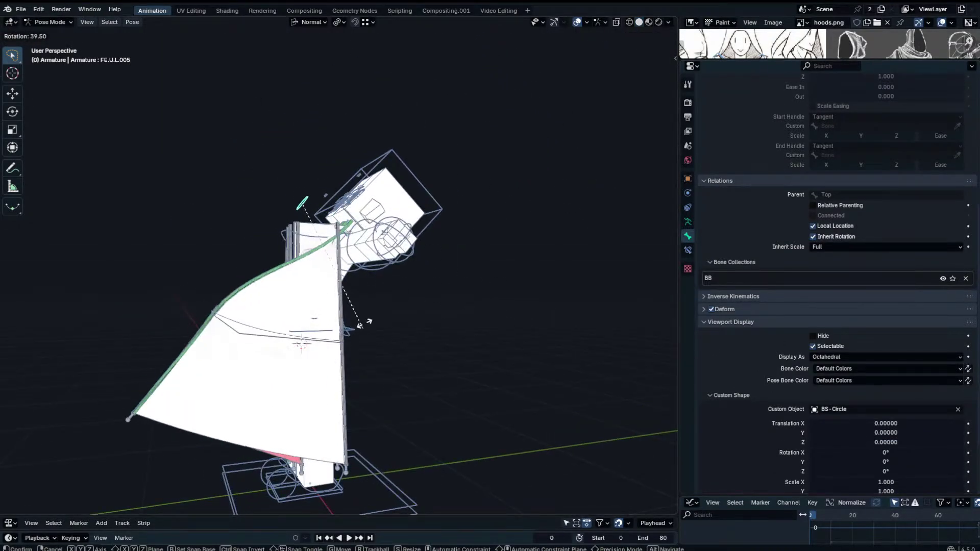
{"action": "right_click", "coordinate": [366, 266]}
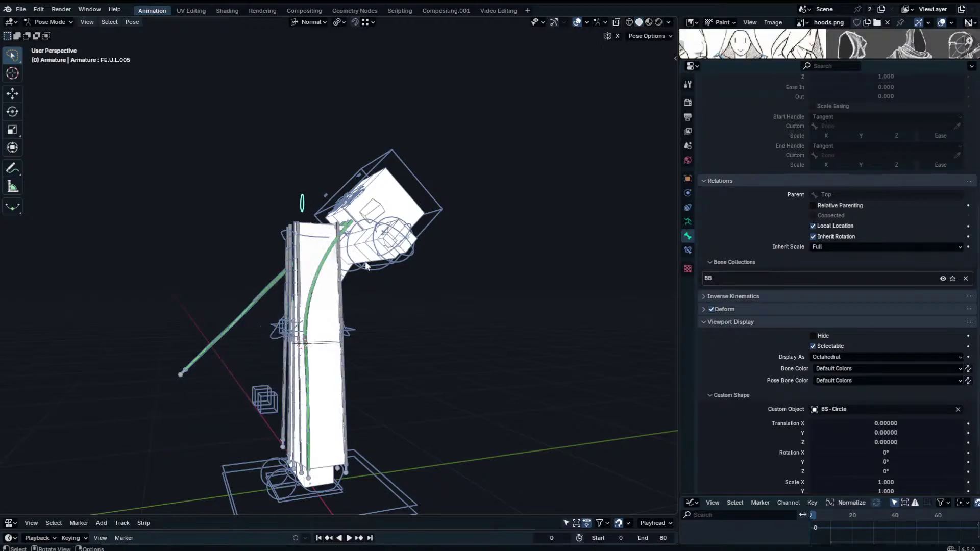
Try offsetting the FE.U.L.005 custom shape by 0.82 in Y translation and test-rotate the bone.
{"action": "scroll", "coordinate": [831, 421], "scroll_direction": "down", "scroll_amount": 3}
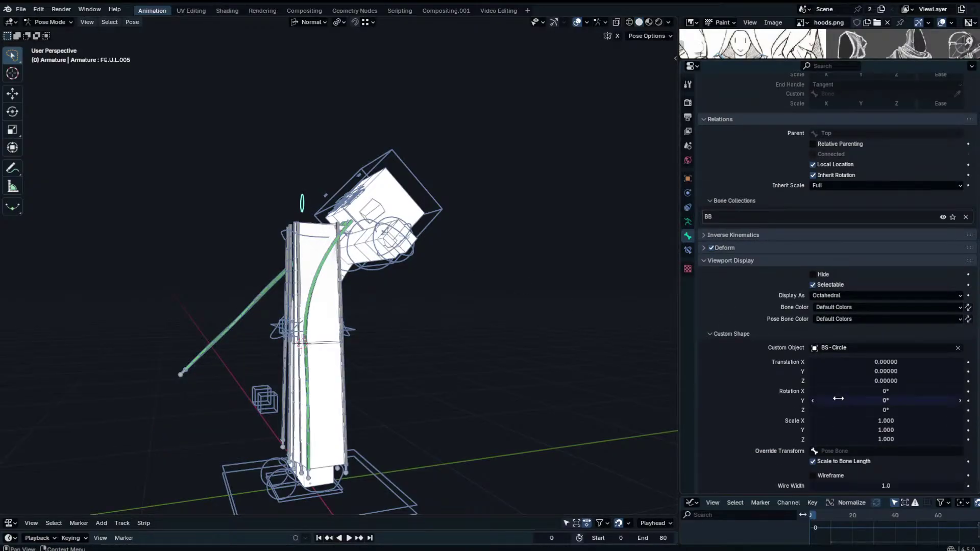
{"action": "left_click_drag", "start_coordinate": [868, 381], "coordinate": [925, 372]}
{"action": "right_click", "coordinate": [880, 381]}
{"action": "key", "text": "r"}
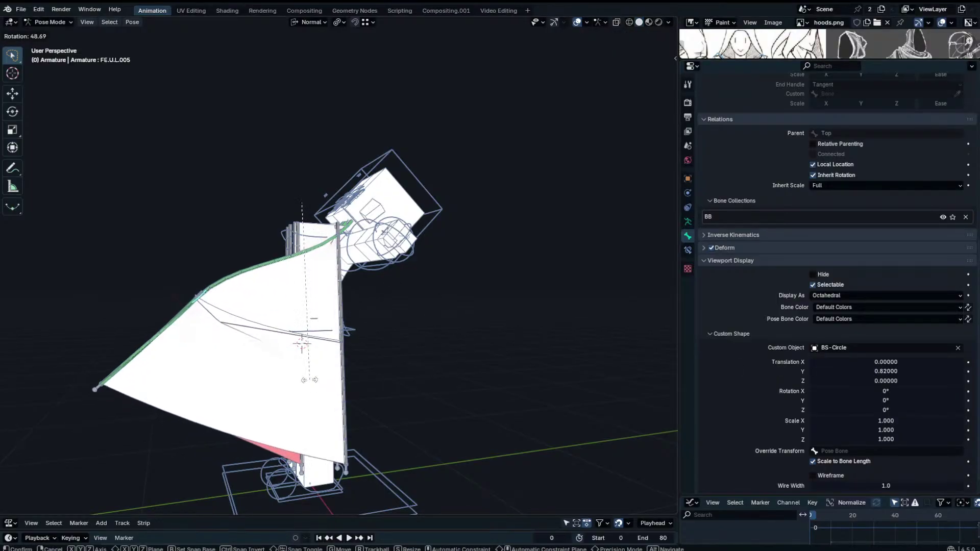
{"action": "right_click", "coordinate": [381, 239]}
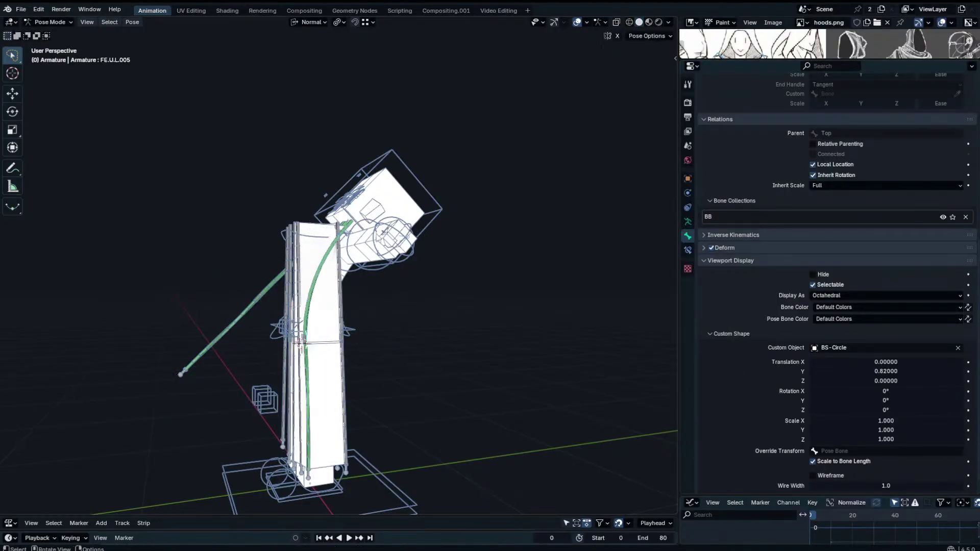
{"action": "middle_click_drag", "start_coordinate": [356, 227], "coordinate": [361, 236]}
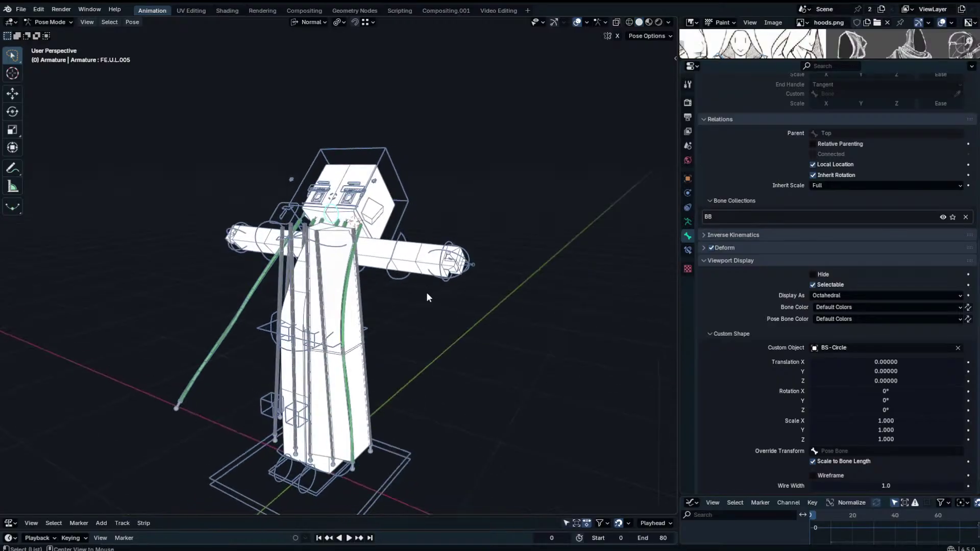
Test-rotate the FE.U.L.005 circle control once more while viewing the bent character from the side.
{"action": "middle_click_drag", "start_coordinate": [427, 294], "coordinate": [514, 299]}
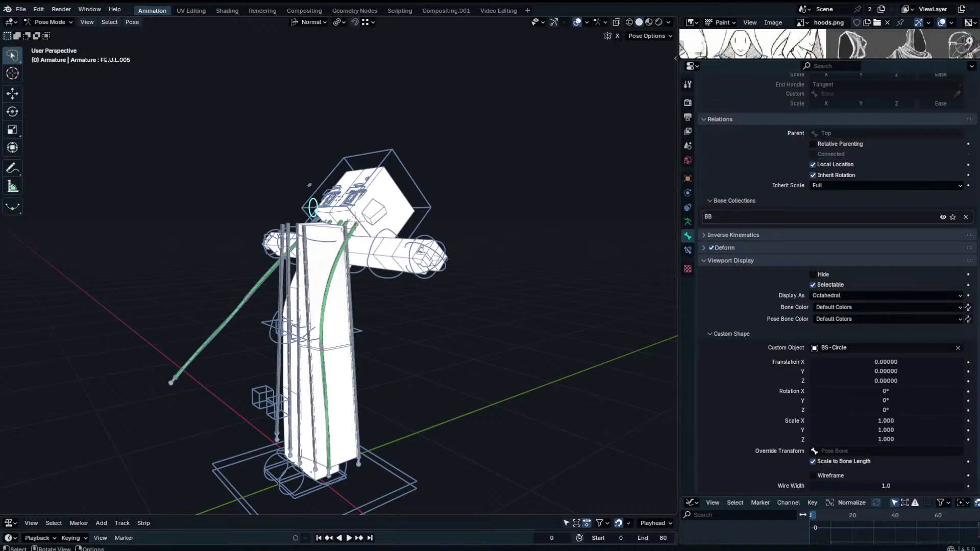
{"action": "scroll", "coordinate": [366, 305], "scroll_direction": "up", "scroll_amount": 3}
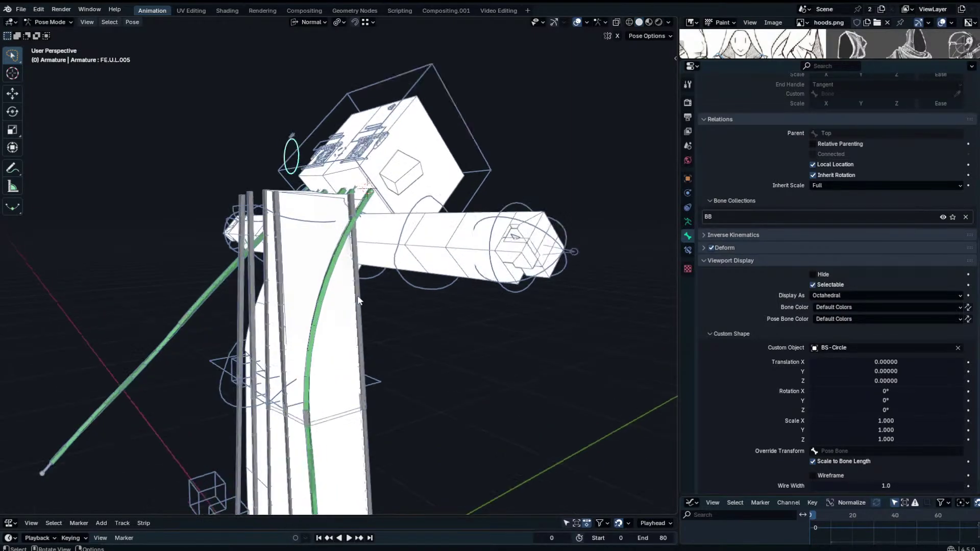
{"action": "key", "text": "r"}
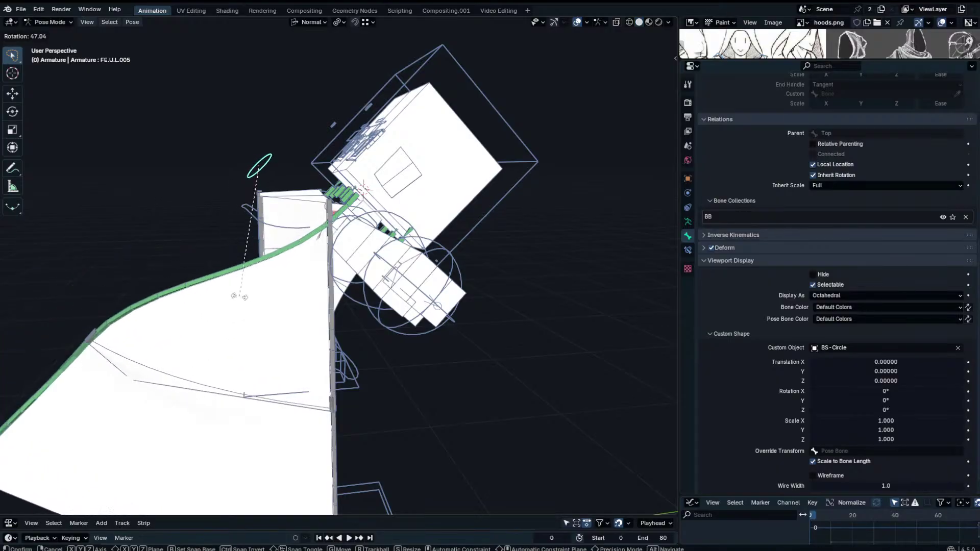
{"action": "right_click", "coordinate": [249, 288]}
Switch posing to CH_Rig, select the Chest bone and clear its rotation.
{"action": "left_click", "coordinate": [346, 218]}
{"action": "key", "text": "ctrl+Tab"}
{"action": "left_click", "coordinate": [346, 220]}
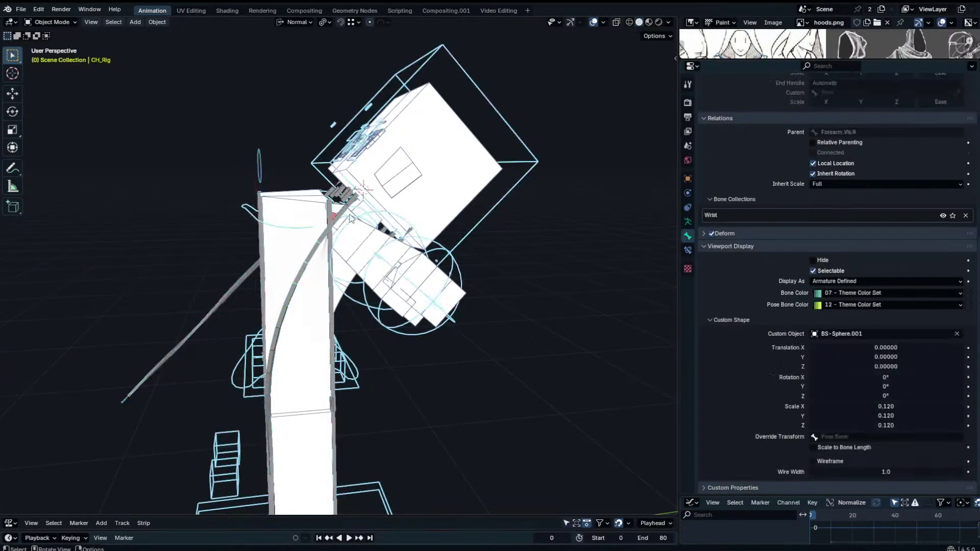
{"action": "key", "text": "ctrl+Tab"}
{"action": "left_click", "coordinate": [346, 219]}
{"action": "left_click", "coordinate": [346, 220]}
{"action": "left_click", "coordinate": [345, 219]}
{"action": "key", "text": "alt+r"}
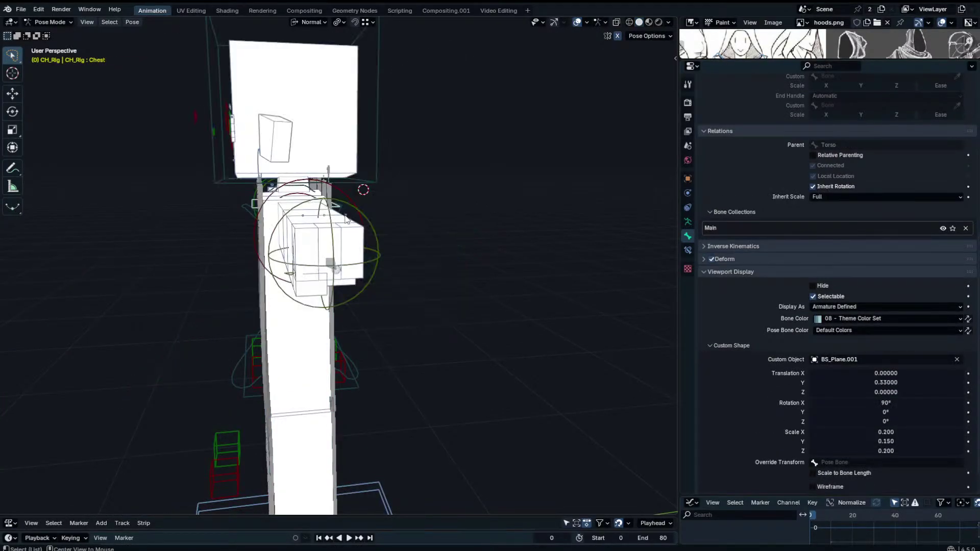
Try rotating the Chest bone from several view angles to test how the strip bones follow the torso.
{"action": "middle_click_drag", "start_coordinate": [346, 219], "coordinate": [411, 218]}
{"action": "key", "text": "r"}
{"action": "right_click", "coordinate": [377, 210]}
{"action": "key", "text": "r"}
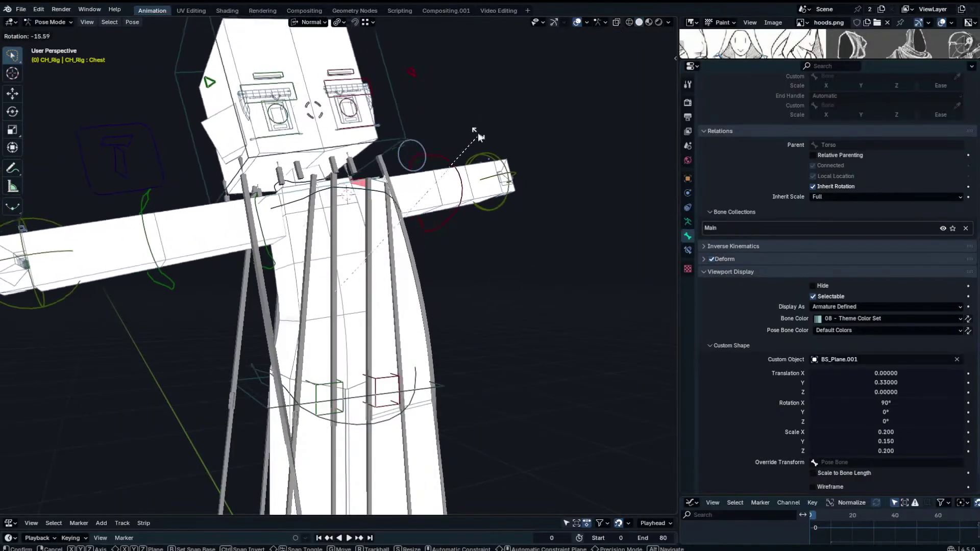
{"action": "right_click", "coordinate": [477, 143]}
{"action": "middle_click_drag", "start_coordinate": [477, 149], "coordinate": [446, 173]}
{"action": "key", "text": "r"}
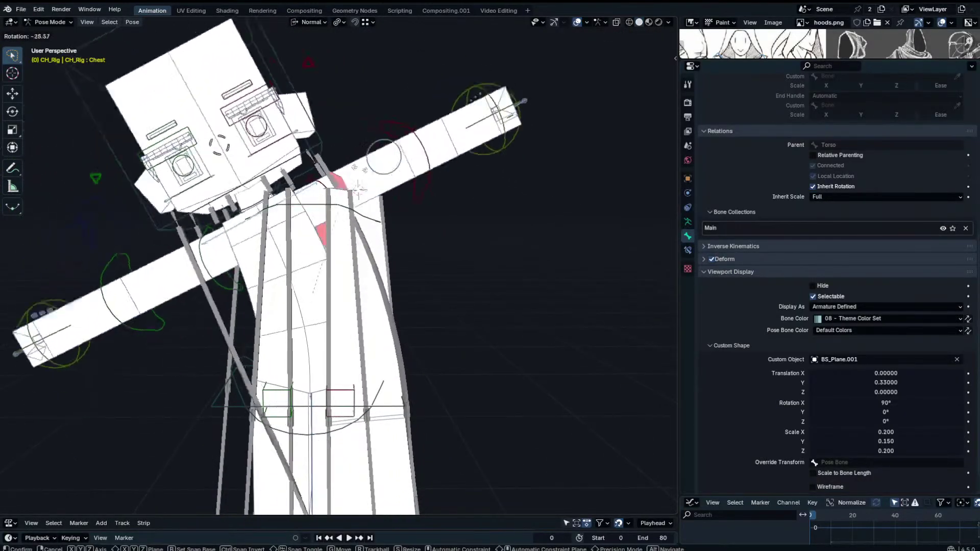
{"action": "right_click", "coordinate": [394, 207]}
Switch posing back to Armature, select the FE.U.L.005 circle control and try moving it.
{"action": "left_click", "coordinate": [380, 173]}
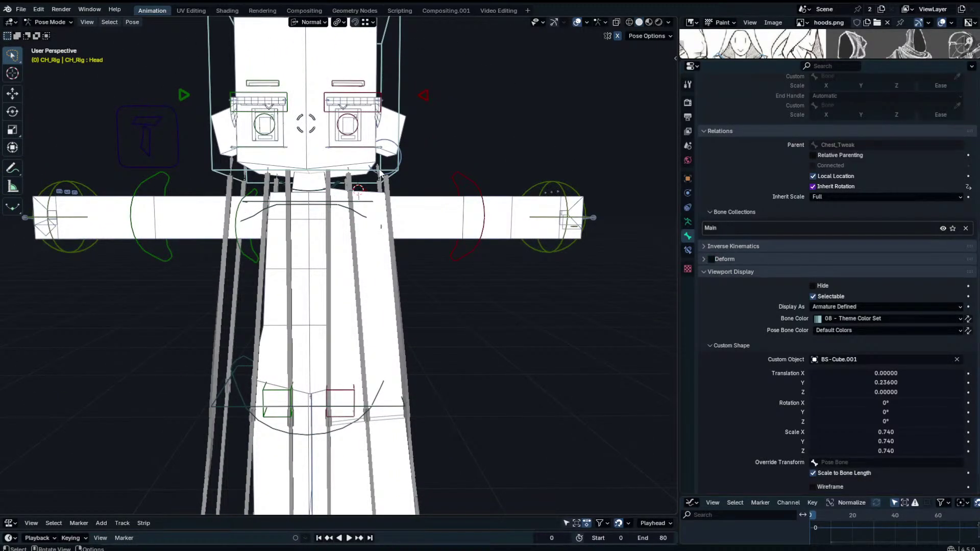
{"action": "left_click", "coordinate": [380, 174]}
{"action": "left_click", "coordinate": [380, 173]}
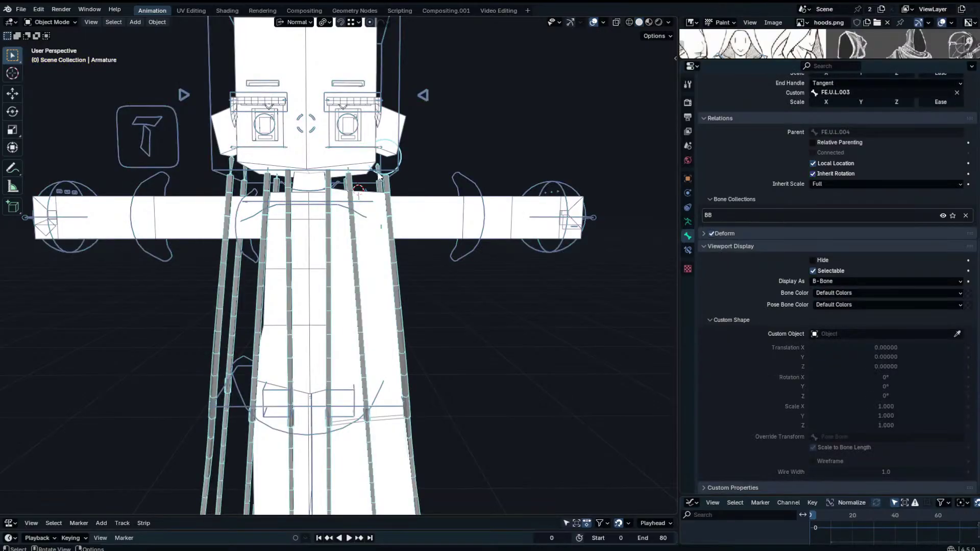
{"action": "left_click", "coordinate": [379, 173]}
{"action": "left_click", "coordinate": [383, 174]}
{"action": "left_click", "coordinate": [388, 176]}
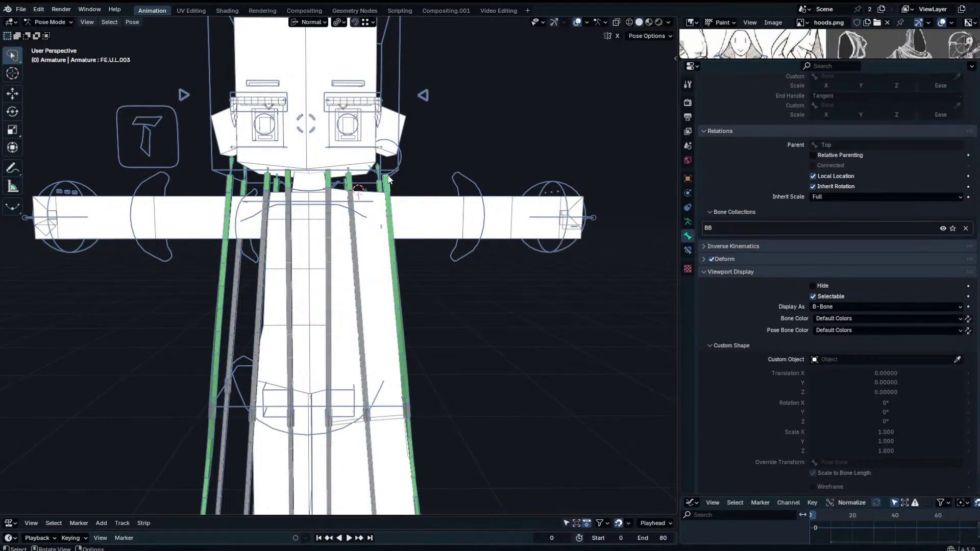
{"action": "left_click", "coordinate": [388, 176]}
{"action": "key", "text": "g"}
{"action": "right_click", "coordinate": [422, 244]}
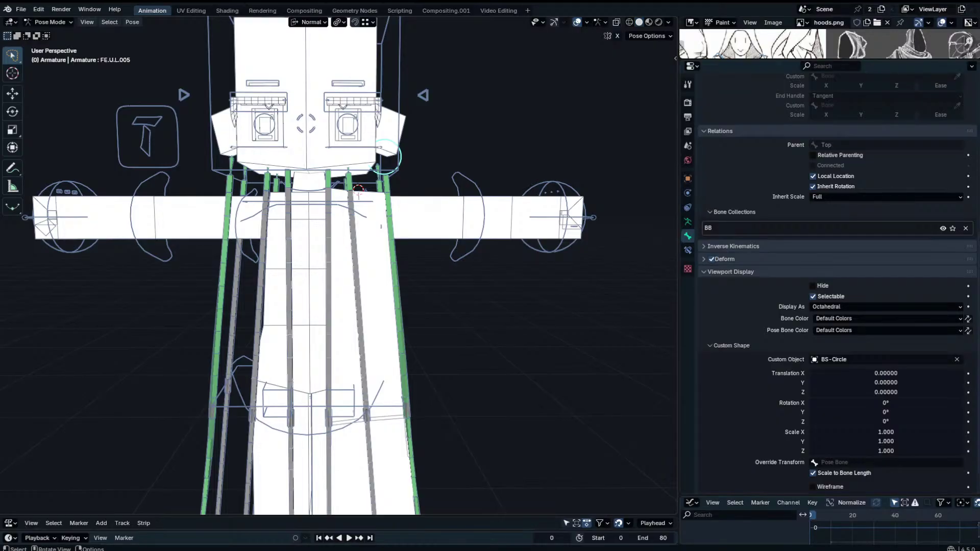
Select the CH_Rig Chest bone and rotate it backward along its normal X axis.
{"action": "middle_click_drag", "start_coordinate": [426, 133], "coordinate": [321, 162]}
{"action": "left_click", "coordinate": [284, 192]}
{"action": "key", "text": "ctrl+Tab"}
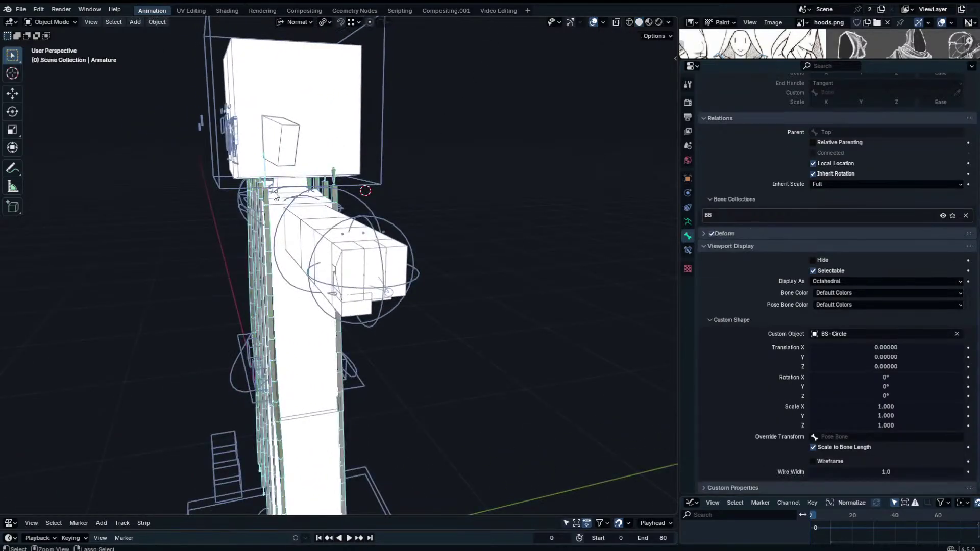
{"action": "left_click", "coordinate": [276, 195]}
{"action": "key", "text": "ctrl+Tab"}
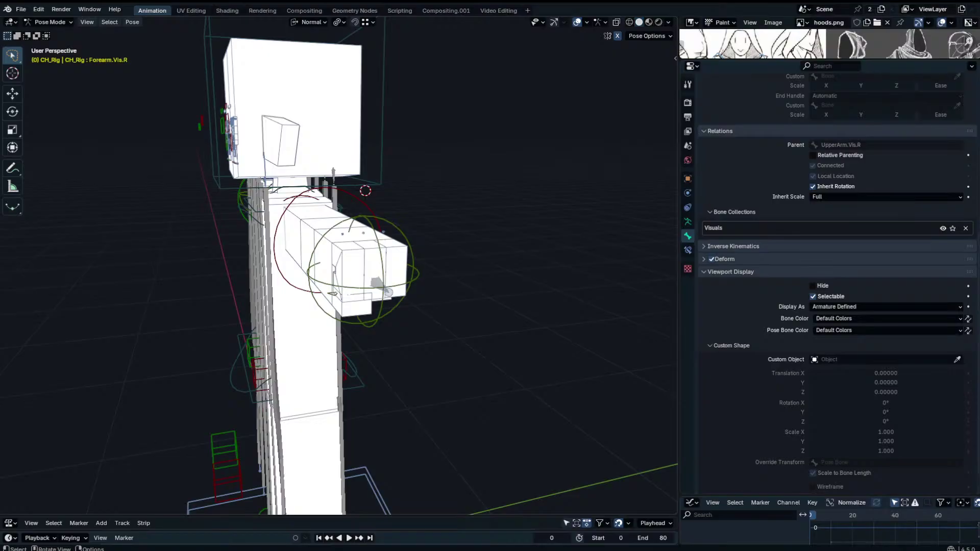
{"action": "left_click", "coordinate": [294, 204]}
{"action": "key", "text": "r"}
{"action": "key", "text": "x"}
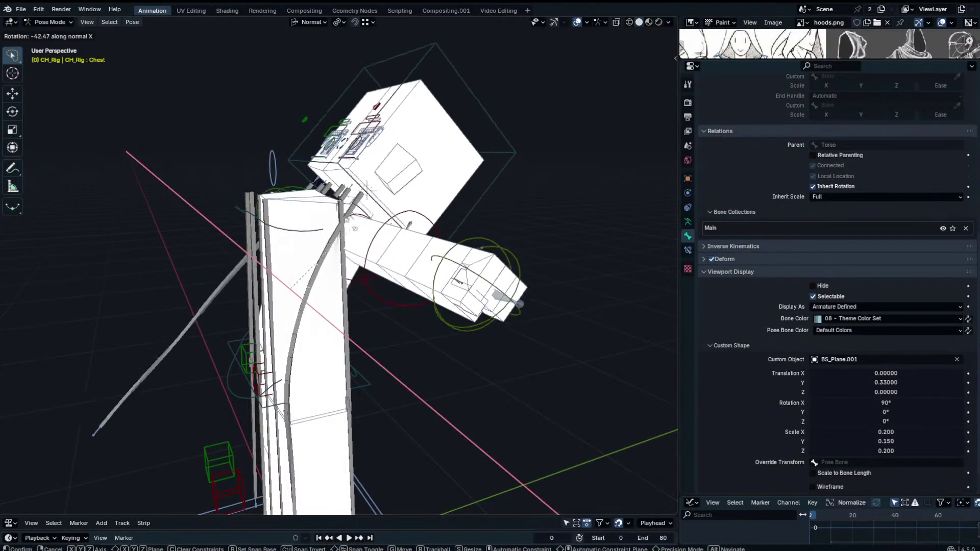
{"action": "left_click", "coordinate": [276, 188]}
Switch posing to Armature, select the FE.U.L.005 control bone and remove its BS-Circle custom shape.
{"action": "key", "text": "ctrl+Tab"}
{"action": "left_click", "coordinate": [275, 185]}
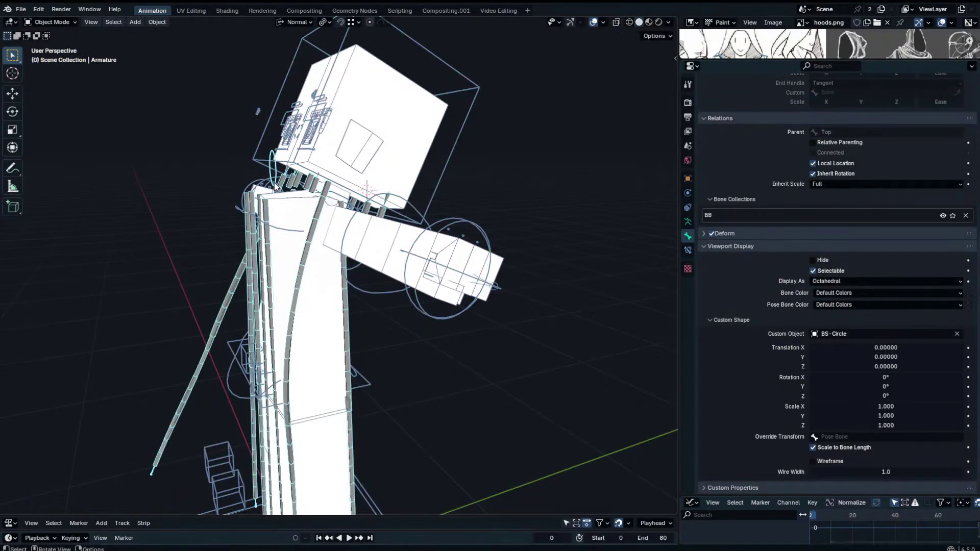
{"action": "key", "text": "ctrl+Tab"}
{"action": "left_click", "coordinate": [276, 185]}
{"action": "scroll", "coordinate": [849, 390], "scroll_direction": "down", "scroll_amount": 2}
{"action": "left_click", "coordinate": [944, 334]}
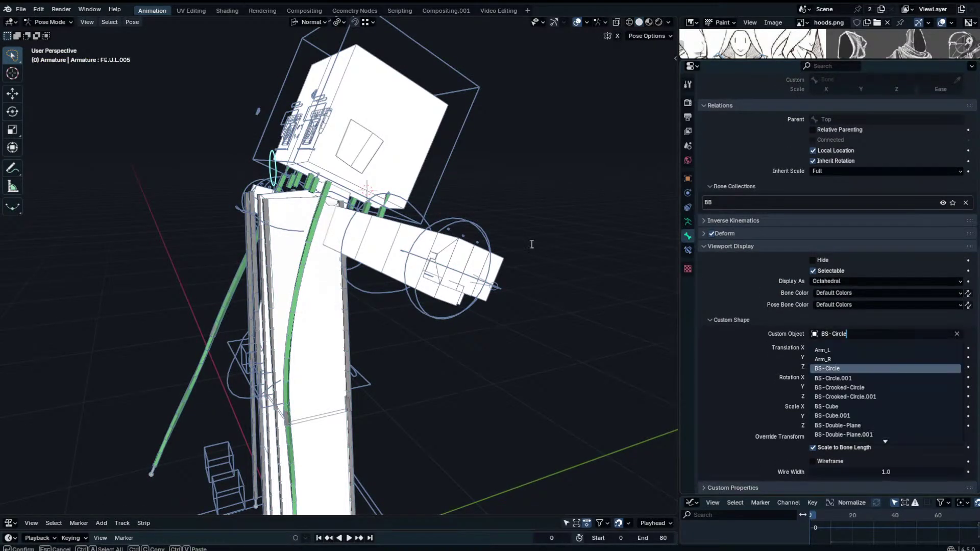
{"action": "left_click", "coordinate": [956, 334]}
Select the left front strip's control bones at the neck, shoulder and waist and hide every other Armature bone.
{"action": "middle_click_drag", "start_coordinate": [397, 219], "coordinate": [348, 221]}
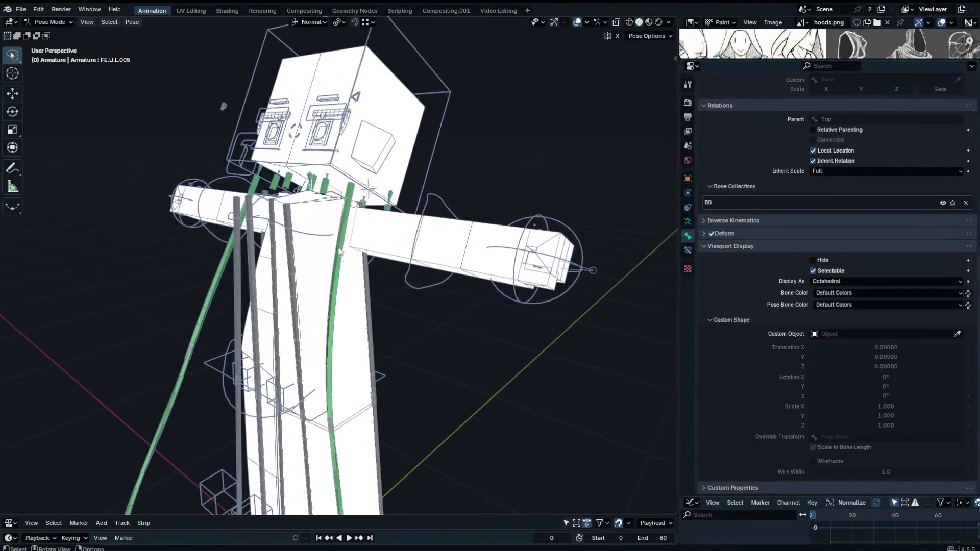
{"action": "left_click", "coordinate": [345, 224]}
{"action": "left_click", "coordinate": [332, 424], "text": "shift"}
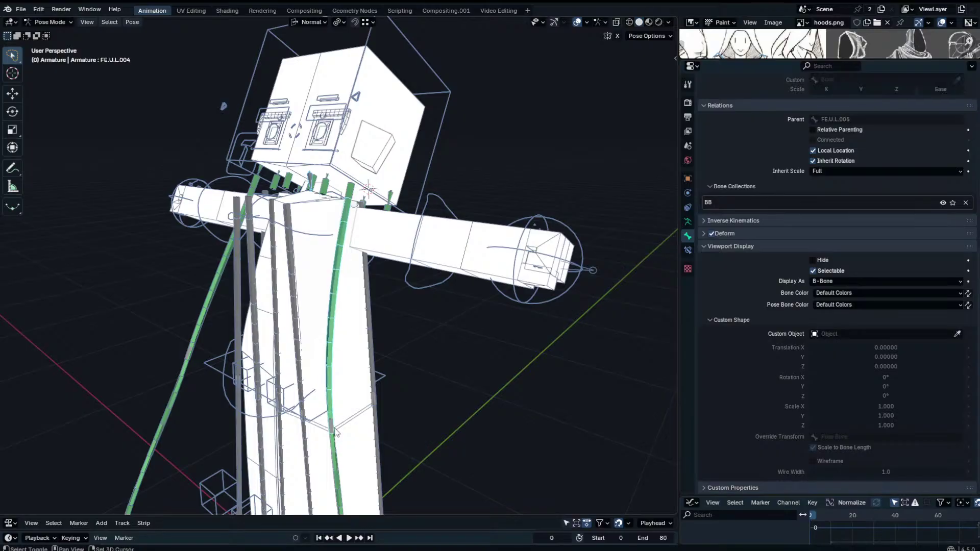
{"action": "left_click", "coordinate": [334, 427]}
{"action": "left_click", "coordinate": [334, 428]}
{"action": "left_click", "coordinate": [333, 427]}
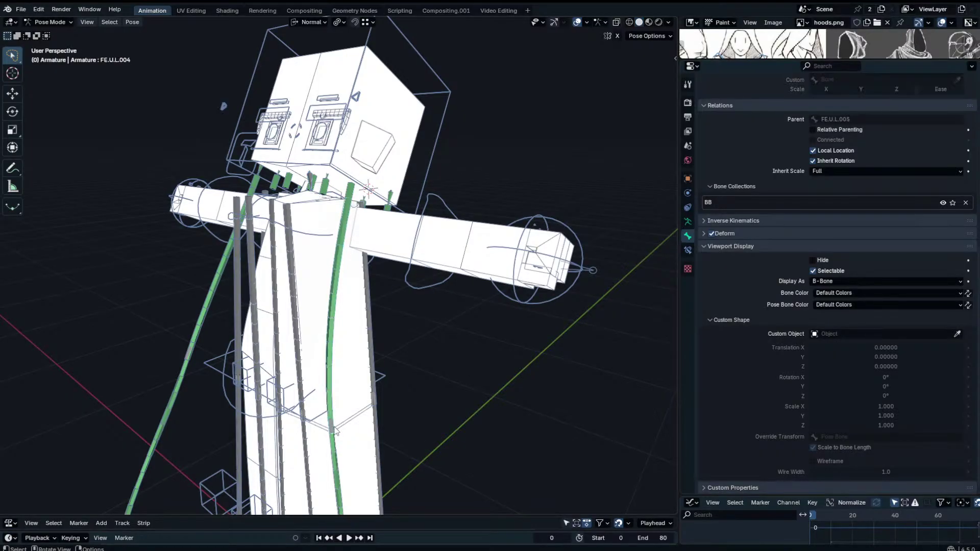
{"action": "left_click", "coordinate": [309, 179], "text": "shift"}
{"action": "left_click", "coordinate": [352, 188], "text": "shift"}
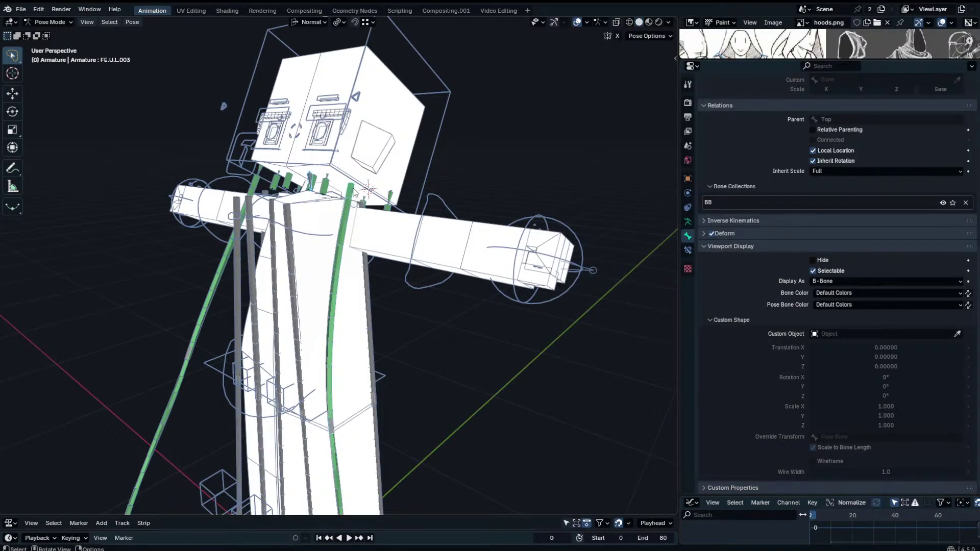
{"action": "key", "text": "ctrl+i"}
{"action": "key", "text": "g"}
{"action": "right_click", "coordinate": [318, 206]}
{"action": "key", "text": "h"}
{"action": "mouse_move", "coordinate": [317, 209]}
{"action": "middle_mouse_down"}
{"action": "mouse_move", "coordinate": [357, 213]}
{"action": "mouse_move", "coordinate": [326, 196]}
{"action": "middle_mouse_up"}
Return posing to CH_Rig, pick the Chest bone and clear its rotation to straighten the torso.
{"action": "left_click", "coordinate": [309, 186]}
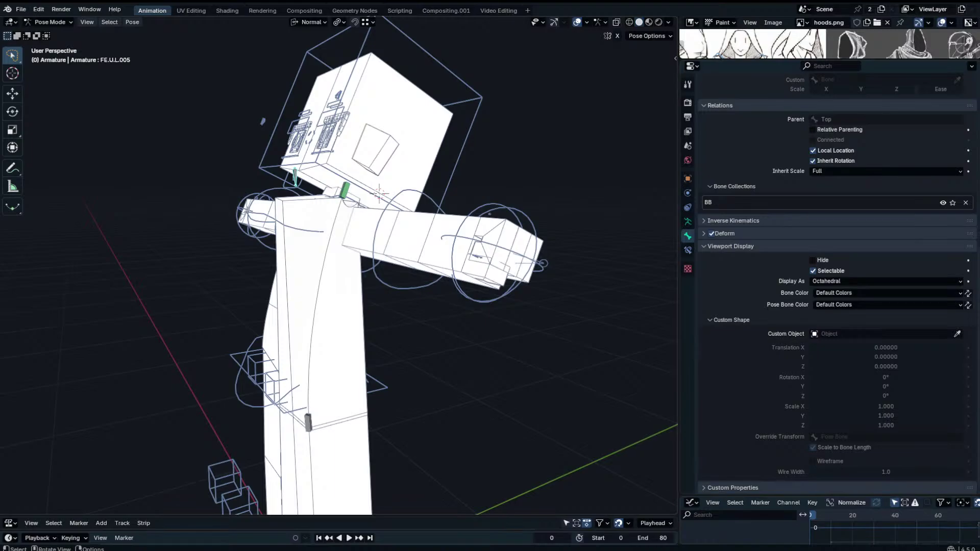
{"action": "left_click", "coordinate": [357, 207]}
{"action": "middle_click_drag", "start_coordinate": [356, 208], "coordinate": [385, 218]}
{"action": "key", "text": "ctrl+Tab"}
{"action": "key", "text": "ctrl+Tab"}
{"action": "left_click", "coordinate": [333, 206]}
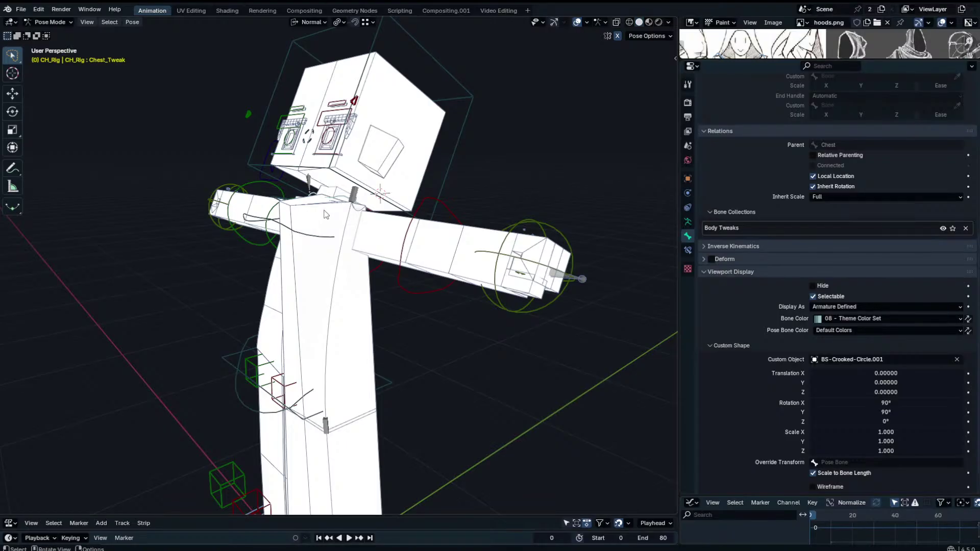
{"action": "left_click", "coordinate": [325, 231]}
{"action": "middle_click_drag", "start_coordinate": [325, 231], "coordinate": [388, 217]}
{"action": "key", "text": "ctrl+Tab"}
{"action": "key", "text": "ctrl+Tab"}
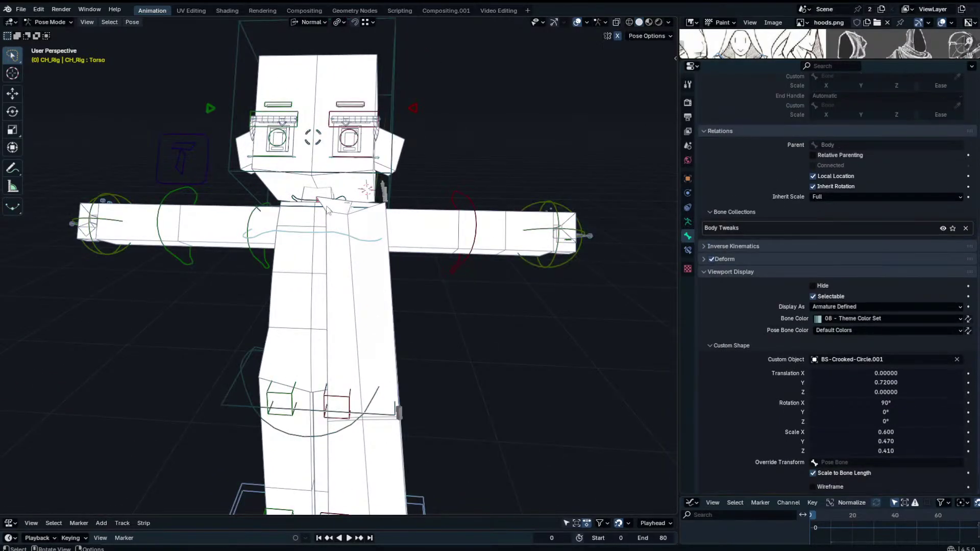
{"action": "left_click", "coordinate": [313, 207]}
{"action": "key", "text": "alt+r"}
Switch posing back to Armature and reveal its hidden bones.
{"action": "key", "text": "ctrl+Tab"}
{"action": "left_click", "coordinate": [385, 206]}
{"action": "key", "text": "ctrl+Tab"}
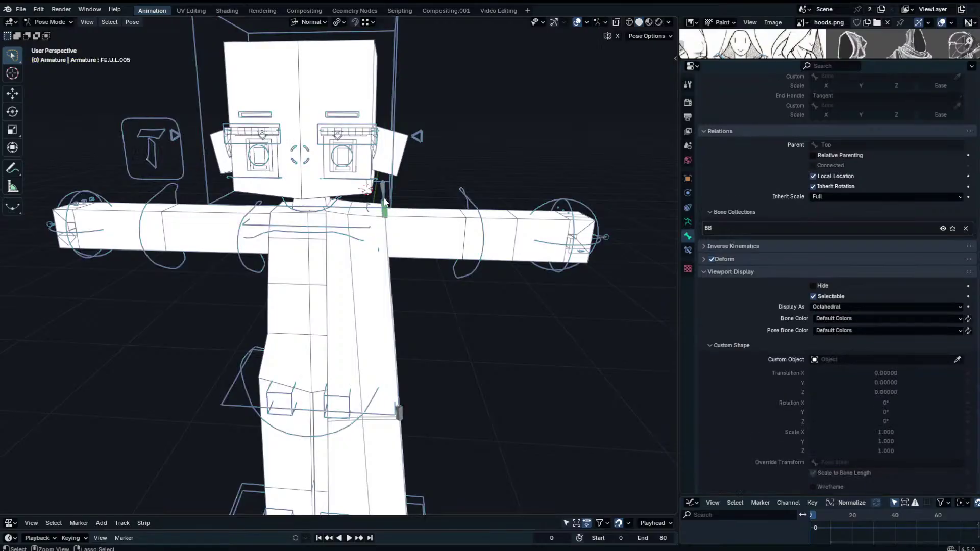
{"action": "key", "text": "alt+h"}
{"action": "middle_click_drag", "start_coordinate": [422, 214], "coordinate": [386, 216]}
Select the FE.U.L.005 control at the strip's upper end and try trackball-rotating it twice.
{"action": "left_click", "coordinate": [350, 191]}
{"action": "left_click", "coordinate": [349, 174]}
{"action": "key", "text": "r"}
{"action": "key", "text": "r"}
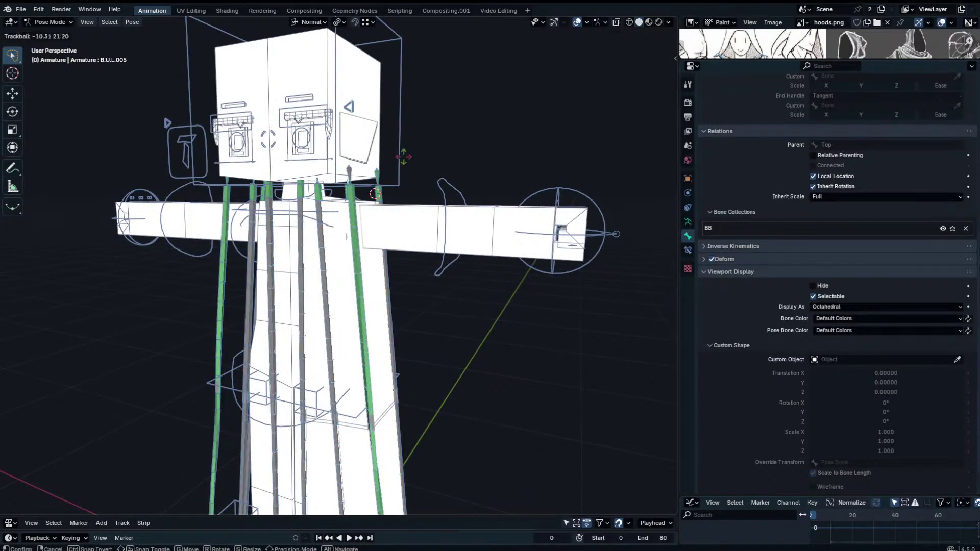
{"action": "right_click", "coordinate": [395, 142]}
{"action": "key", "text": "r"}
{"action": "key", "text": "r"}
{"action": "right_click", "coordinate": [408, 169]}
Try rotating the FE.U.L.005 control from two side view angles.
{"action": "middle_click_drag", "start_coordinate": [513, 232], "coordinate": [470, 216]}
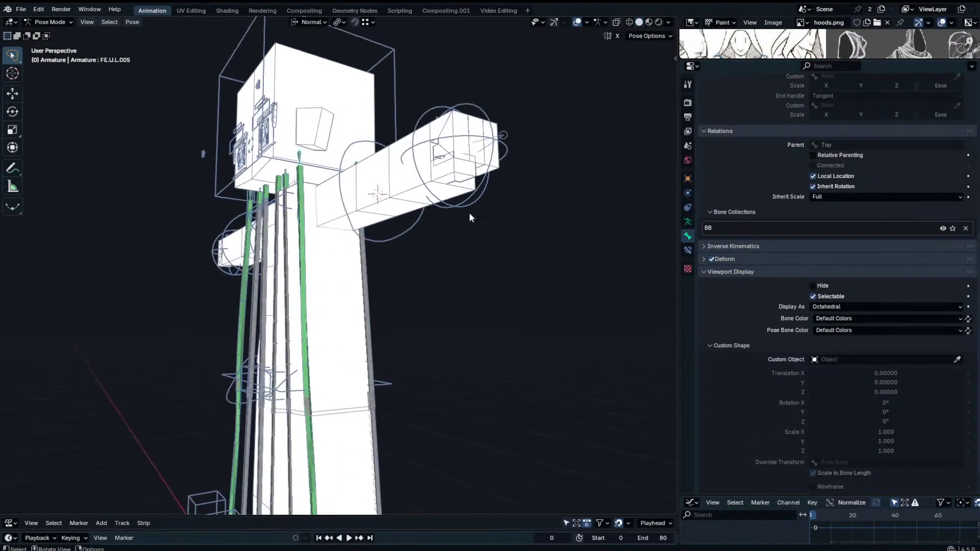
{"action": "key", "text": "r"}
{"action": "right_click", "coordinate": [435, 262]}
{"action": "middle_click_drag", "start_coordinate": [435, 263], "coordinate": [387, 273]}
{"action": "key", "text": "r"}
{"action": "right_click", "coordinate": [305, 331]}
{"action": "middle_click_drag", "start_coordinate": [308, 328], "coordinate": [343, 302]}
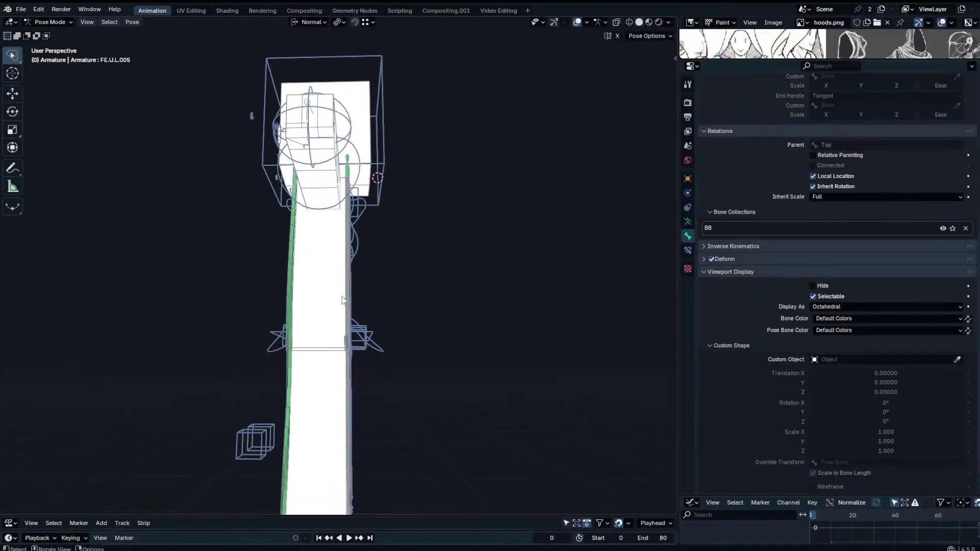
Rotate the FE.U.L.005 control in side view to swing the cloth strip away from the body.
{"action": "scroll", "coordinate": [345, 306], "scroll_direction": "down", "scroll_amount": 3}
{"action": "key", "text": "r"}
{"action": "left_click", "coordinate": [248, 353]}
{"action": "middle_click_drag", "start_coordinate": [248, 354], "coordinate": [265, 288]}
Select the control at the strip's middle joint and rotate it to bend the lower cloth section outward.
{"action": "left_click", "coordinate": [242, 277]}
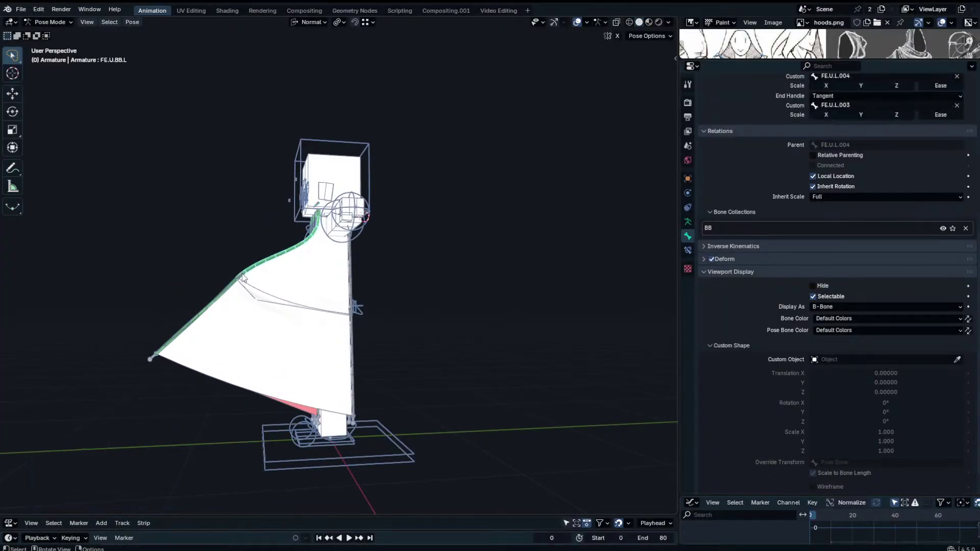
{"action": "left_click", "coordinate": [239, 277]}
{"action": "key", "text": "r"}
{"action": "right_click", "coordinate": [248, 312]}
{"action": "left_click", "coordinate": [244, 275]}
{"action": "left_click", "coordinate": [220, 298]}
{"action": "left_click", "coordinate": [240, 279]}
{"action": "key", "text": "r"}
{"action": "left_click", "coordinate": [229, 311]}
{"action": "middle_click_drag", "start_coordinate": [229, 312], "coordinate": [224, 320]}
Try rotating the FE.L tip bone at the strip's lower end.
{"action": "left_click", "coordinate": [196, 309]}
{"action": "key", "text": "r"}
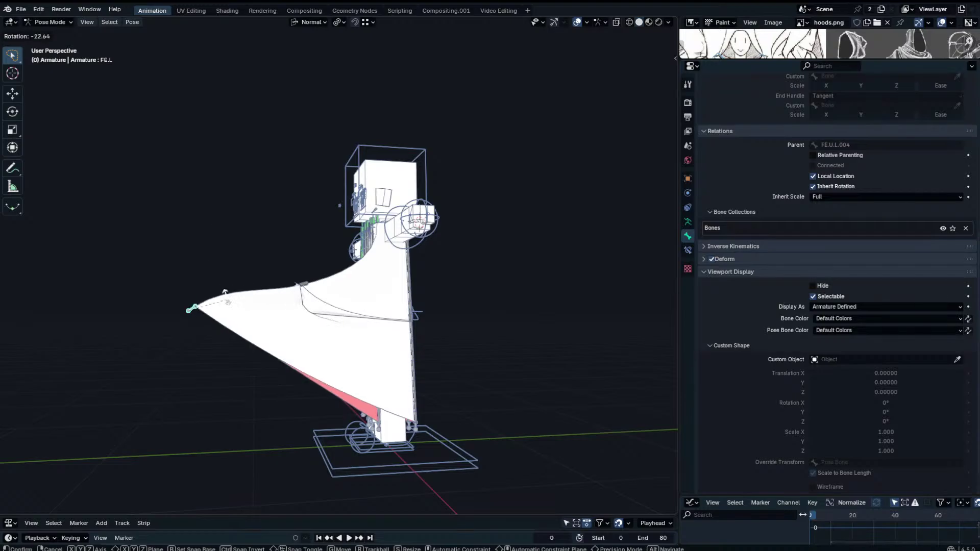
{"action": "right_click", "coordinate": [225, 312]}
In Edit Mode, reposition the FE.L tip bone along its Y axis from the front view.
{"action": "key", "text": "Tab"}
{"action": "middle_click_drag", "start_coordinate": [303, 333], "coordinate": [377, 338]}
{"action": "key", "text": "KP_1"}
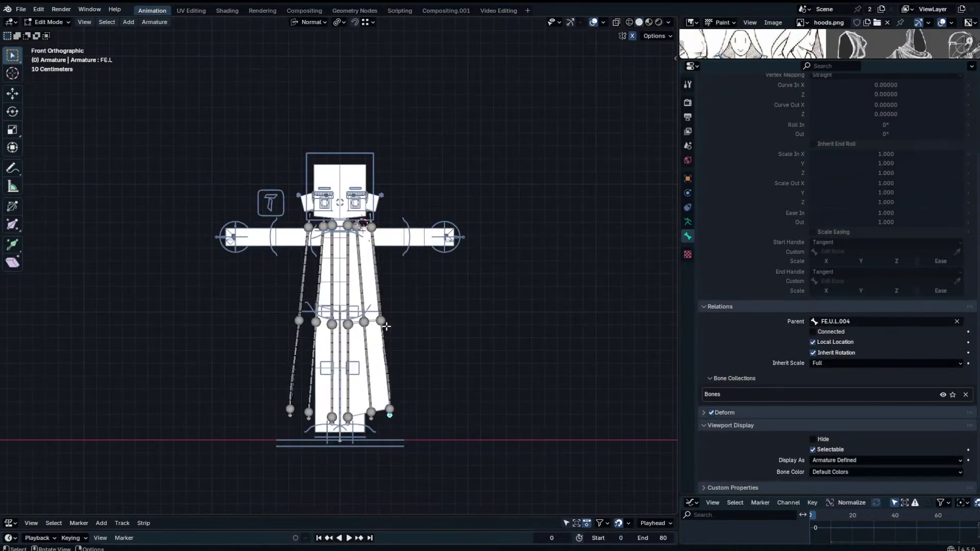
{"action": "middle_click_drag", "start_coordinate": [461, 371], "coordinate": [448, 261], "text": "shift"}
{"action": "scroll", "coordinate": [447, 260], "scroll_direction": "up", "scroll_amount": 3}
{"action": "scroll", "coordinate": [356, 345], "scroll_direction": "up", "scroll_amount": 4}
{"action": "key", "text": "r"}
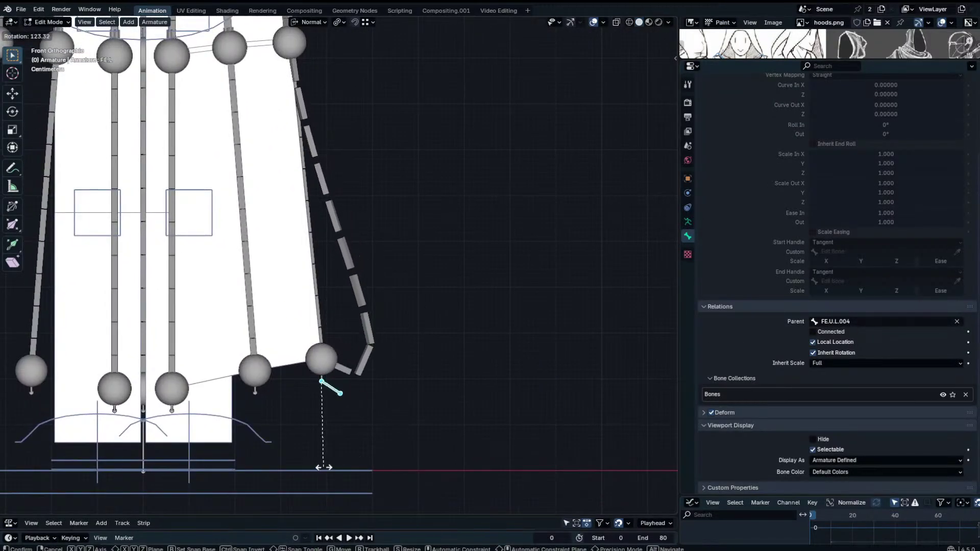
{"action": "right_click", "coordinate": [325, 398]}
{"action": "key", "text": "g"}
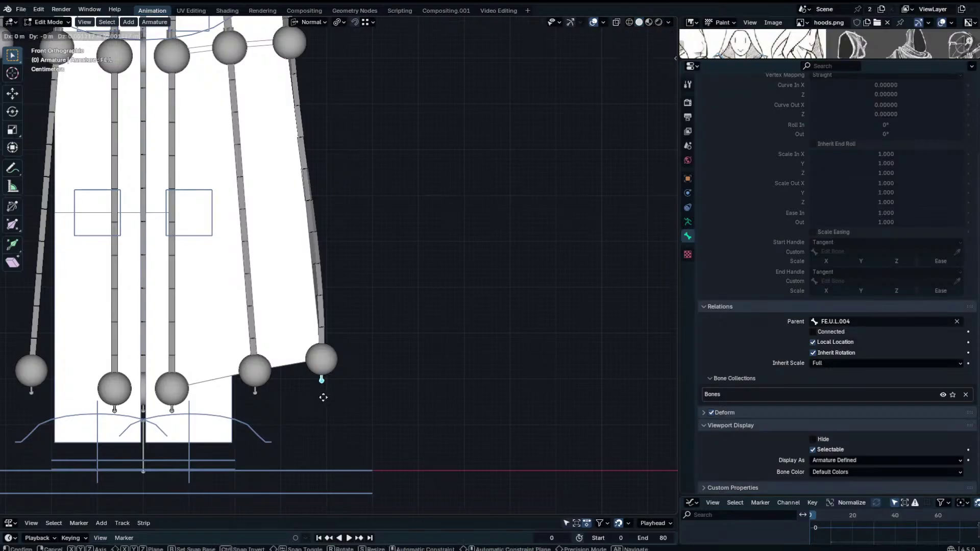
{"action": "key", "text": "y"}
{"action": "left_click", "coordinate": [324, 378]}
Return to Pose Mode, select all Armature bones and clear their pose.
{"action": "middle_click_drag", "start_coordinate": [323, 380], "coordinate": [280, 390]}
{"action": "left_click", "coordinate": [365, 356]}
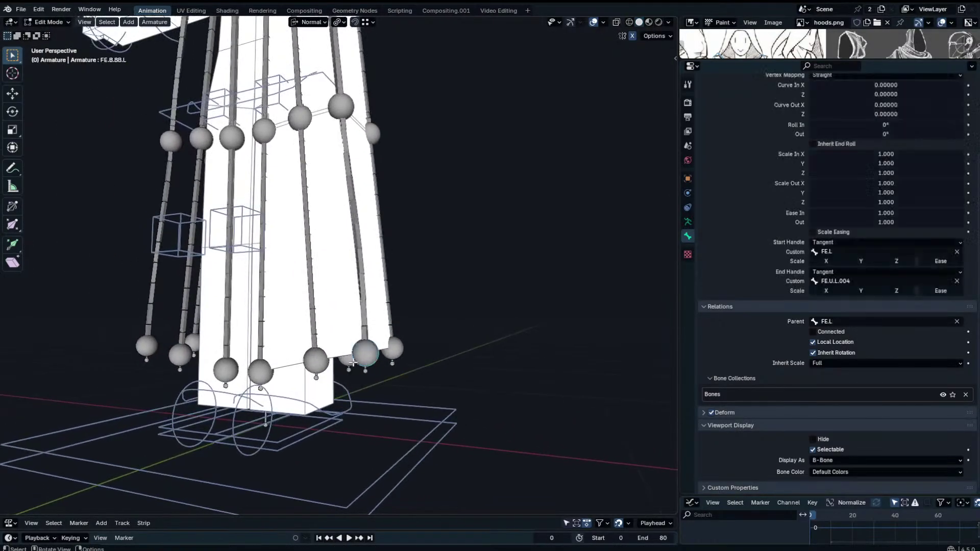
{"action": "left_click", "coordinate": [365, 372]}
{"action": "key", "text": "Tab"}
{"action": "middle_click_drag", "start_coordinate": [323, 363], "coordinate": [305, 358]}
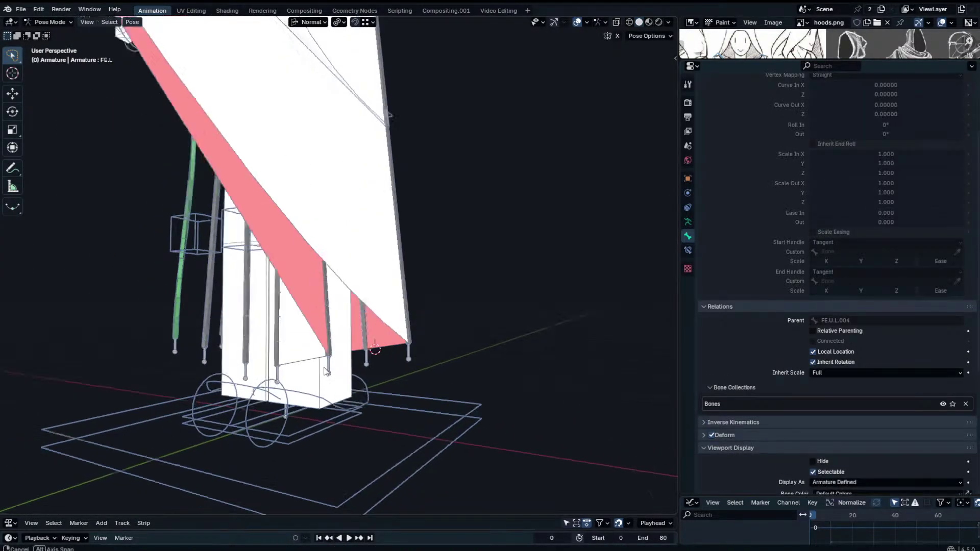
{"action": "scroll", "coordinate": [303, 358], "scroll_direction": "down", "scroll_amount": 3}
{"action": "key", "text": "a"}
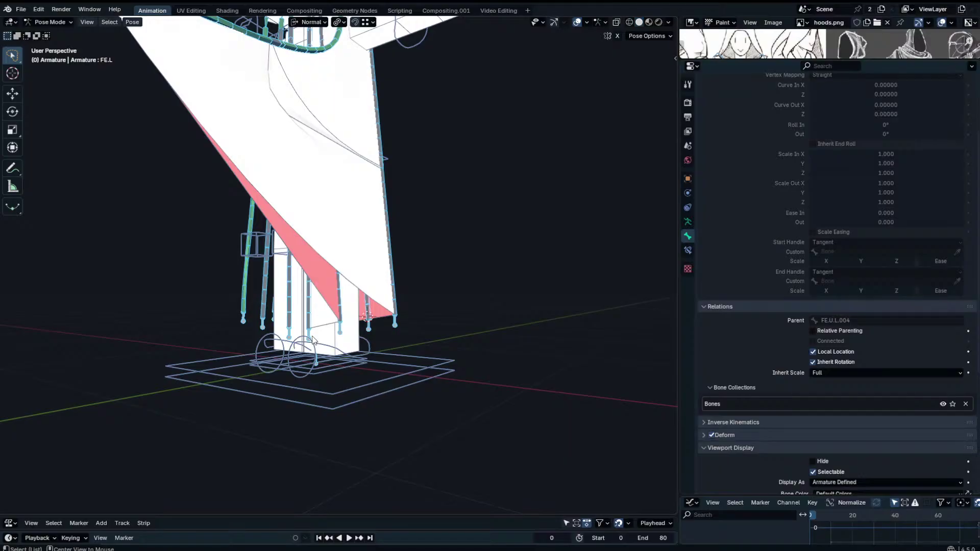
{"action": "key", "text": "alt+g"}
Select the FE.L tip bone, snap the 3D cursor to it in Edit Mode and return to Pose Mode.
{"action": "scroll", "coordinate": [339, 344], "scroll_direction": "up", "scroll_amount": 2}
{"action": "left_click", "coordinate": [388, 351]}
{"action": "left_click", "coordinate": [388, 353]}
{"action": "middle_click_drag", "start_coordinate": [389, 352], "coordinate": [438, 357]}
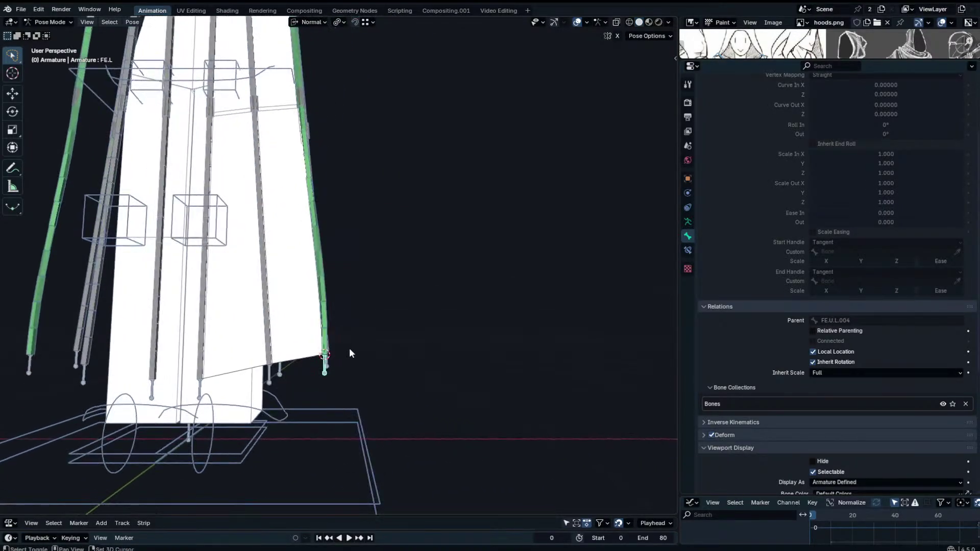
{"action": "middle_click_drag", "start_coordinate": [349, 349], "coordinate": [380, 335], "text": "shift"}
{"action": "key", "text": "Tab"}
{"action": "key", "text": "shift+s"}
{"action": "key", "text": "Tab"}
{"action": "scroll", "coordinate": [374, 326], "scroll_direction": "up", "scroll_amount": 2}
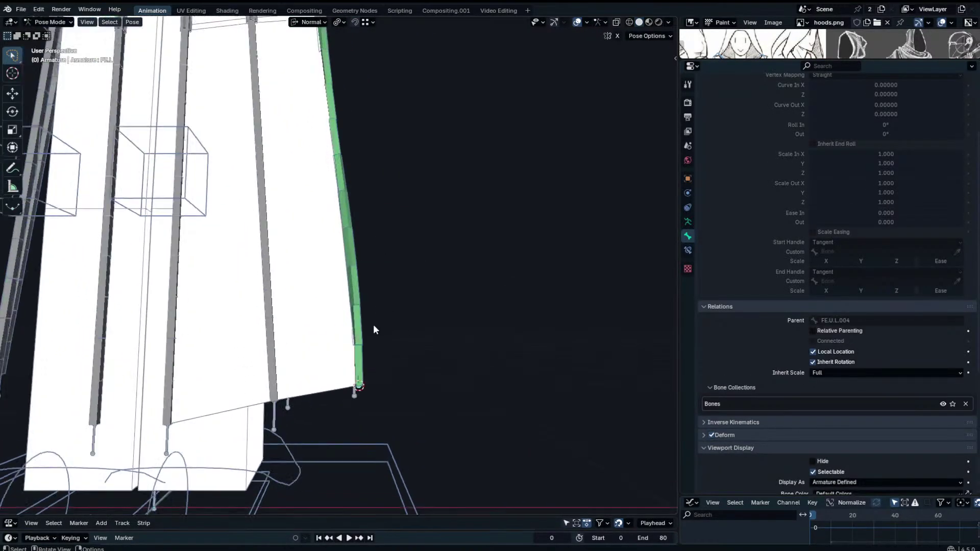
Examine the lower joints of the front and back edge strips in Edit Mode and compare them in Pose Mode.
{"action": "key", "text": "Tab"}
{"action": "middle_click_drag", "start_coordinate": [434, 311], "coordinate": [355, 379]}
{"action": "left_click", "coordinate": [393, 294]}
{"action": "left_click", "coordinate": [358, 421]}
{"action": "middle_click_drag", "start_coordinate": [358, 421], "coordinate": [383, 399]}
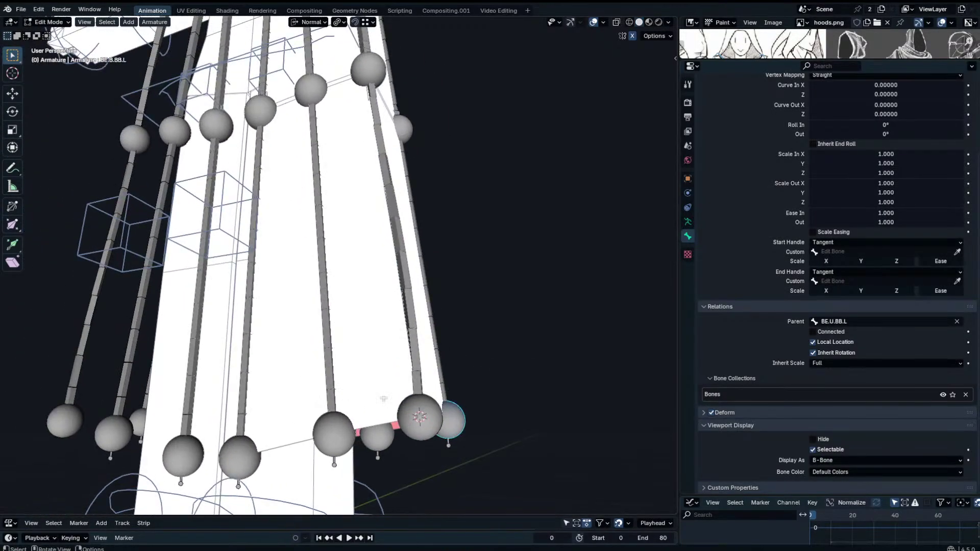
{"action": "left_click", "coordinate": [412, 390]}
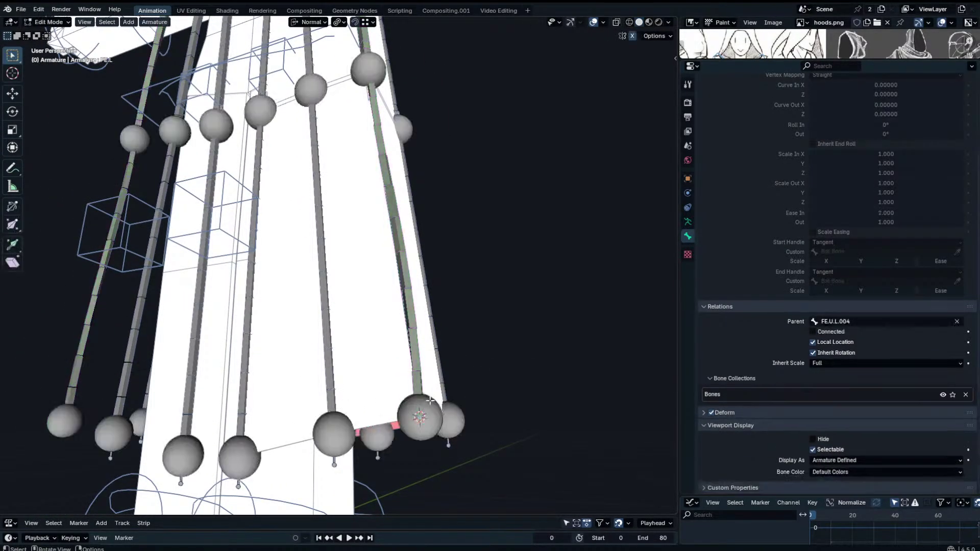
{"action": "key", "text": "Tab"}
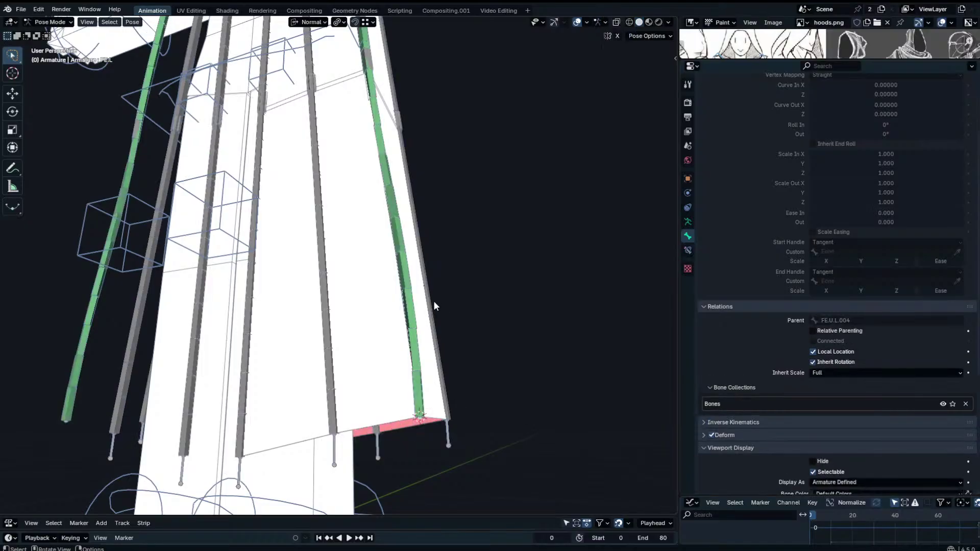
Select the lower strip bone above FE.L and try moving it in front view.
{"action": "left_click", "coordinate": [412, 299]}
{"action": "mouse_move", "coordinate": [417, 298]}
{"action": "middle_mouse_down"}
{"action": "mouse_move", "coordinate": [443, 309]}
{"action": "mouse_move", "coordinate": [449, 301]}
{"action": "mouse_move", "coordinate": [418, 297]}
{"action": "middle_mouse_up"}
{"action": "key", "text": "KP_1"}
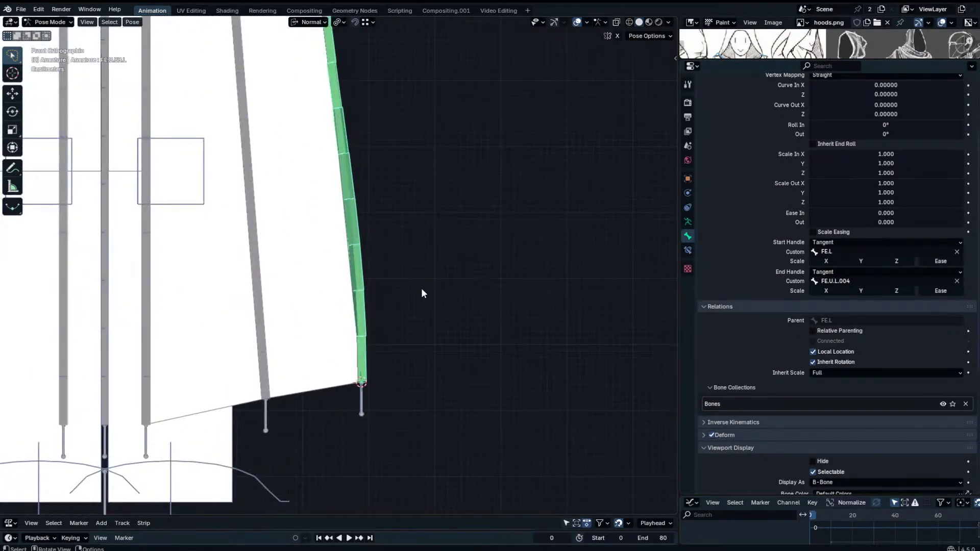
{"action": "key", "text": "g"}
{"action": "right_click", "coordinate": [439, 293]}
Enter Edit Mode, select the lower end of FE.U.BB.L and snap the 3D cursor to that joint.
{"action": "left_click", "coordinate": [360, 371]}
{"action": "key", "text": "Tab"}
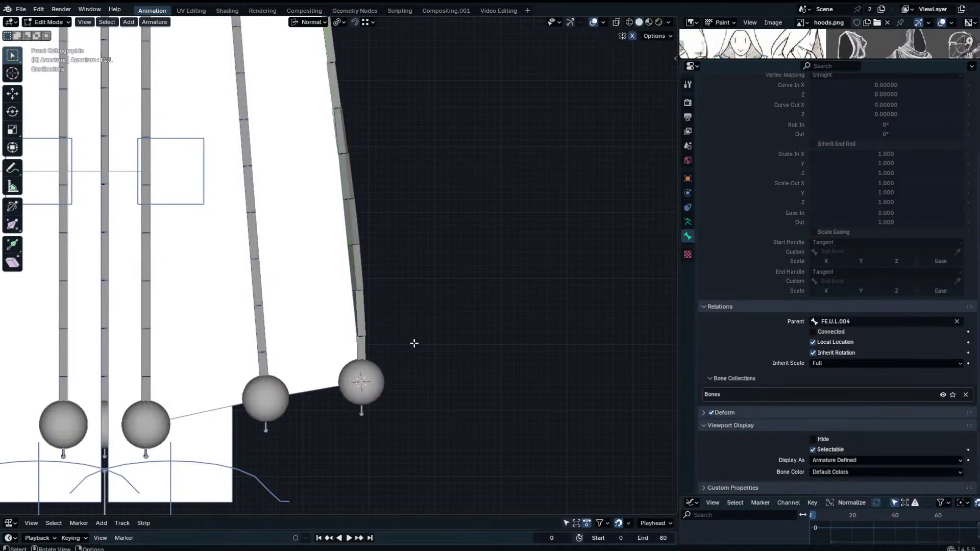
{"action": "scroll", "coordinate": [388, 245], "scroll_direction": "down", "scroll_amount": 3}
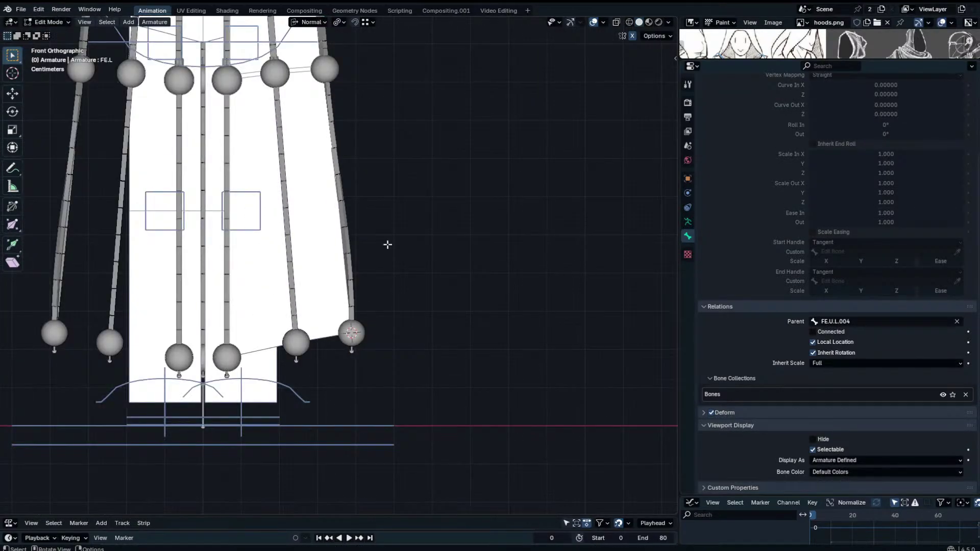
{"action": "left_click", "coordinate": [329, 73]}
{"action": "middle_click_drag", "start_coordinate": [351, 331], "coordinate": [429, 310]}
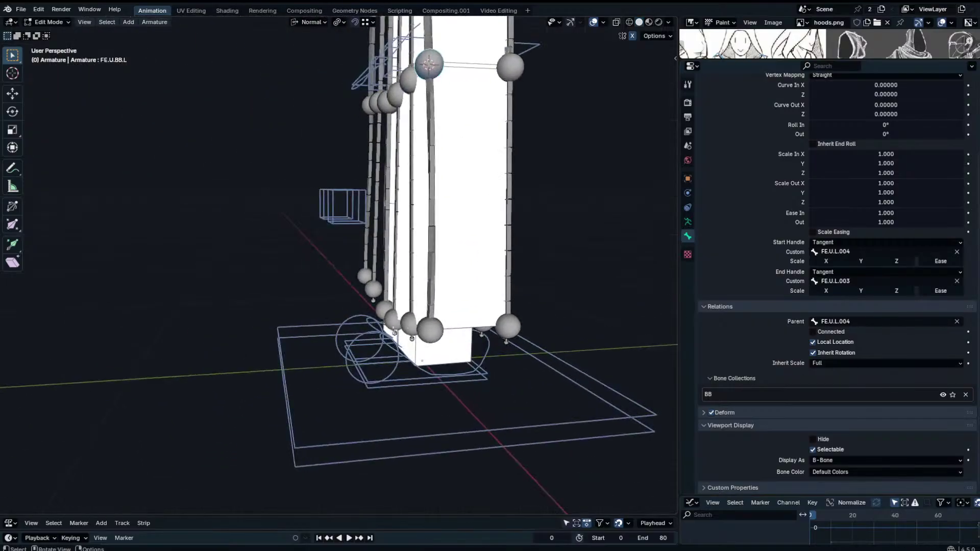
Select the lower strip bone FE.B.BB.L and try moving it freely and along X.
{"action": "left_click", "coordinate": [429, 310]}
{"action": "middle_click_drag", "start_coordinate": [436, 268], "coordinate": [518, 228]}
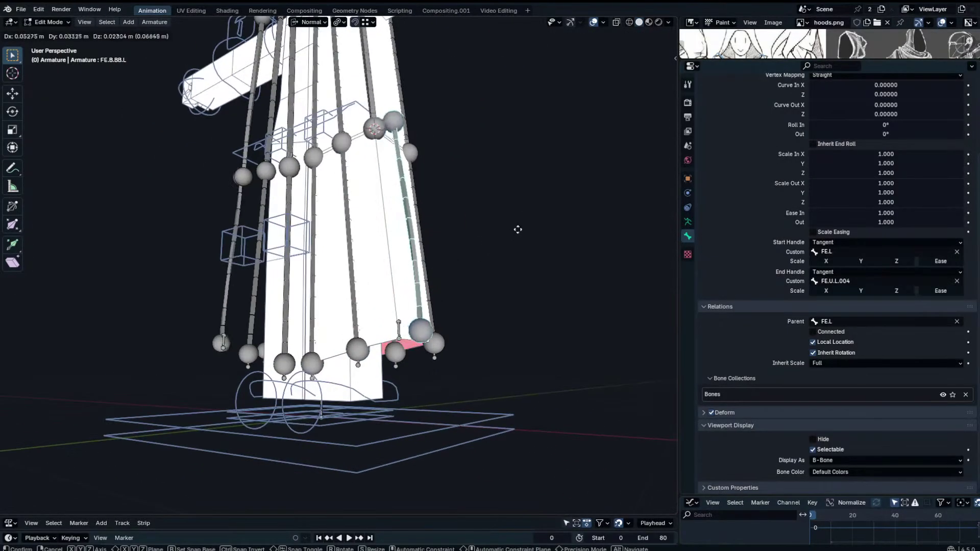
{"action": "key", "text": "g"}
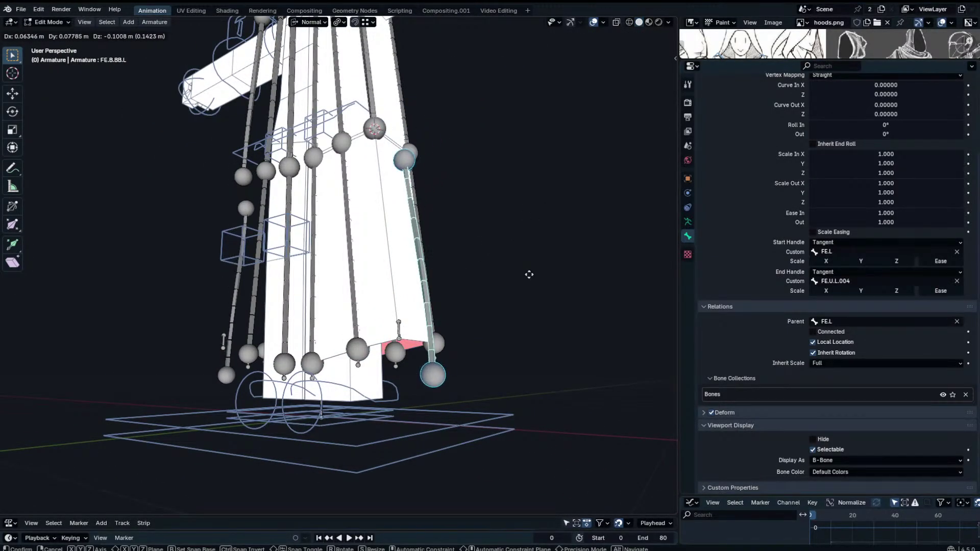
{"action": "key", "text": "x"}
{"action": "right_click", "coordinate": [31, 302]}
Try moving the lower strip bone FE.B.BB.L along its Y axis several times.
{"action": "middle_click_drag", "start_coordinate": [398, 300], "coordinate": [459, 307]}
{"action": "key", "text": "g"}
{"action": "key", "text": "y"}
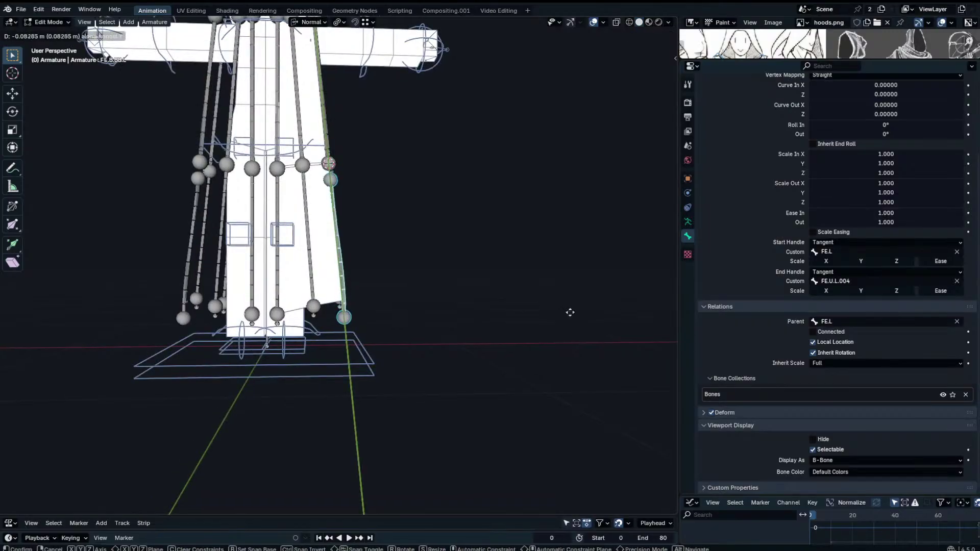
{"action": "right_click", "coordinate": [570, 313]}
{"action": "key", "text": "g"}
{"action": "key", "text": "y"}
{"action": "right_click", "coordinate": [597, 315]}
{"action": "key", "text": "g"}
{"action": "key", "text": "y"}
{"action": "right_click", "coordinate": [1, 324]}
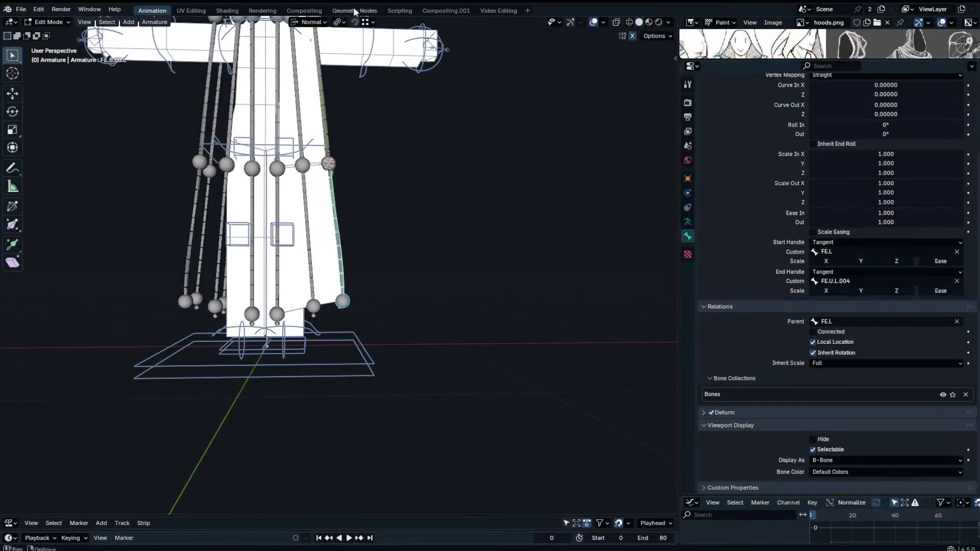
Set snapping to Increment and try moving the lower strip bone FE.B.BB.L along its normal Y and X axes.
{"action": "left_click", "coordinate": [354, 22]}
{"action": "left_click", "coordinate": [368, 24]}
{"action": "left_click", "coordinate": [362, 76]}
{"action": "key", "text": "g"}
{"action": "key", "text": "y"}
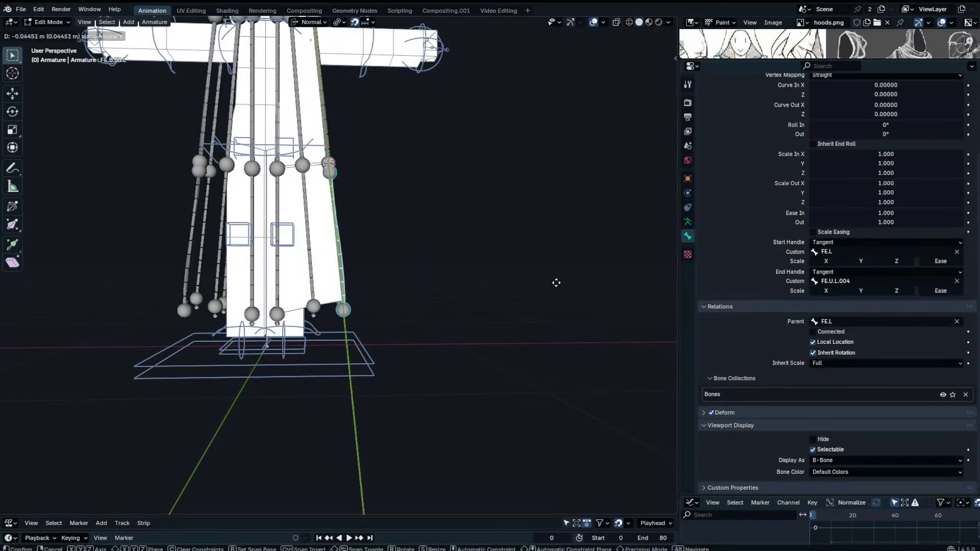
{"action": "key", "text": "x"}
{"action": "right_click", "coordinate": [598, 280]}
Set the transform orientation to Global and move the lower strip bone FE.B.BB.L outward along X in front view.
{"action": "left_click", "coordinate": [311, 22]}
{"action": "left_click", "coordinate": [314, 55]}
{"action": "key", "text": "g"}
{"action": "key", "text": "x"}
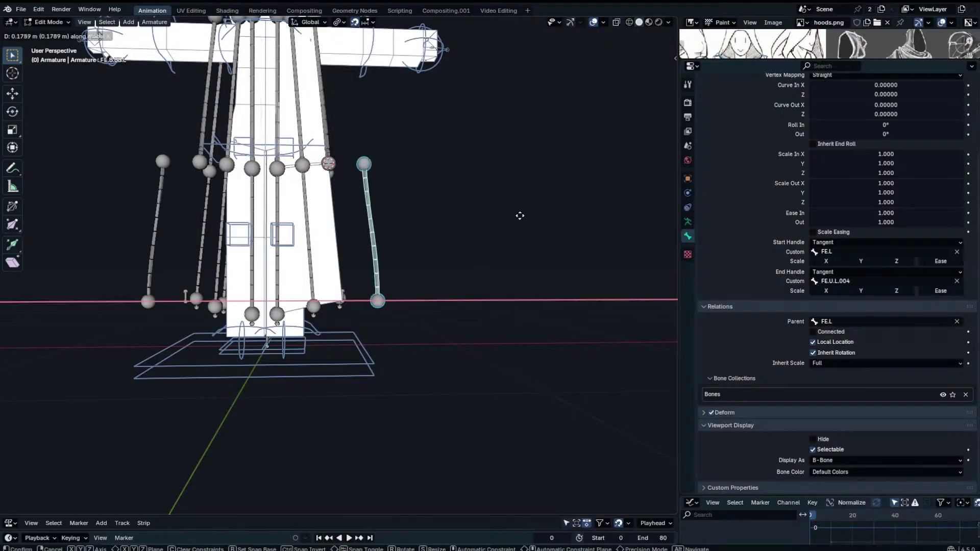
{"action": "right_click", "coordinate": [515, 214]}
{"action": "key", "text": "KP_1"}
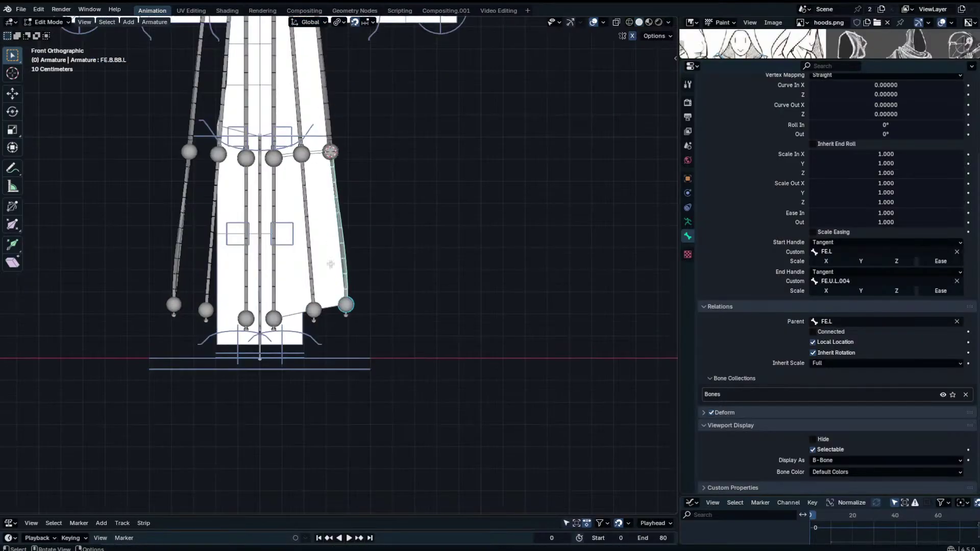
{"action": "key", "text": "g"}
{"action": "key", "text": "x"}
{"action": "left_click", "coordinate": [383, 306]}
Move the free end of the tip bone FE.L up above its joint so it points back along the strip.
{"action": "scroll", "coordinate": [370, 310], "scroll_direction": "up", "scroll_amount": 4}
{"action": "left_click", "coordinate": [356, 322]}
{"action": "key", "text": "g"}
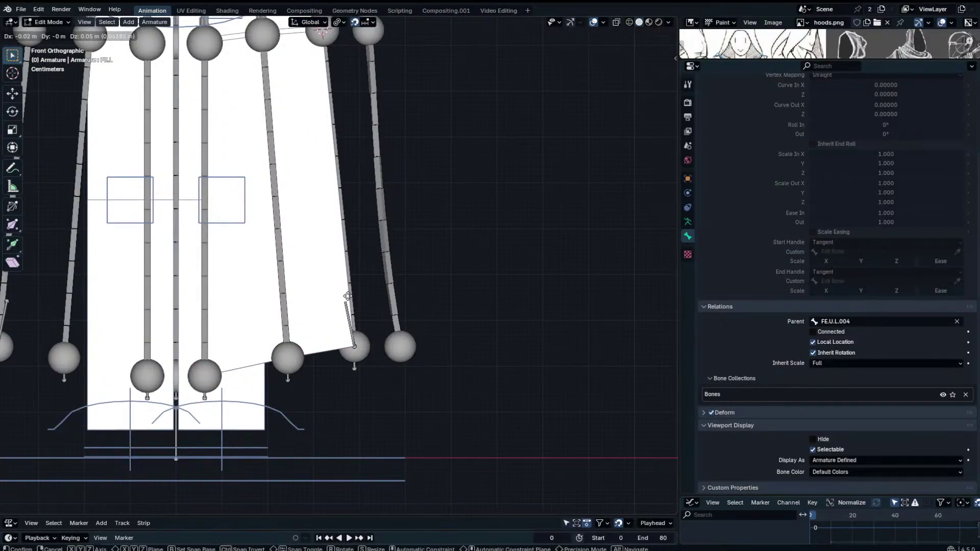
{"action": "left_click", "coordinate": [362, 276]}
Set snapping to Edge Center and snap the free end of the tip bone FE.L onto the cloth's side edge.
{"action": "middle_click_drag", "start_coordinate": [362, 276], "coordinate": [328, 277]}
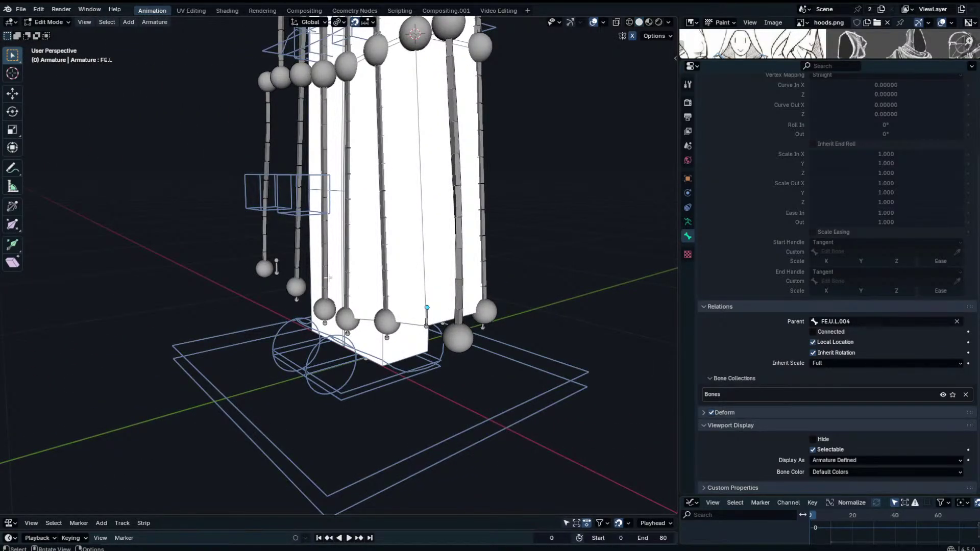
{"action": "scroll", "coordinate": [230, 123], "scroll_direction": "up", "scroll_amount": 2}
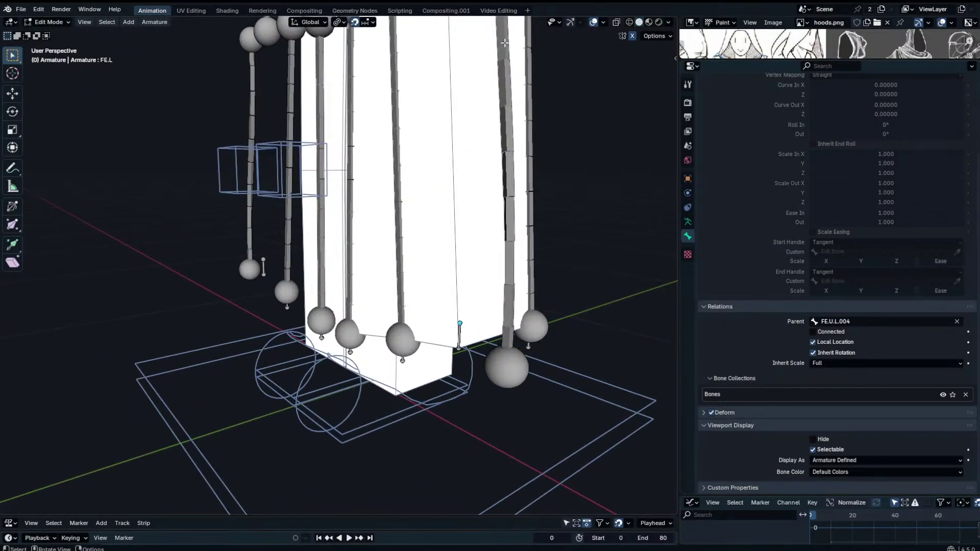
{"action": "left_click", "coordinate": [365, 22]}
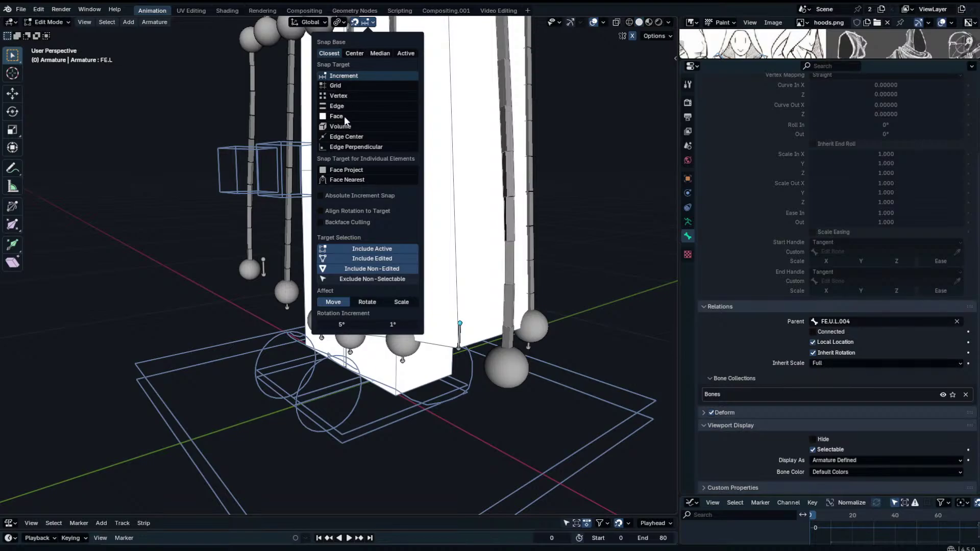
{"action": "left_click", "coordinate": [350, 134]}
{"action": "key", "text": "g"}
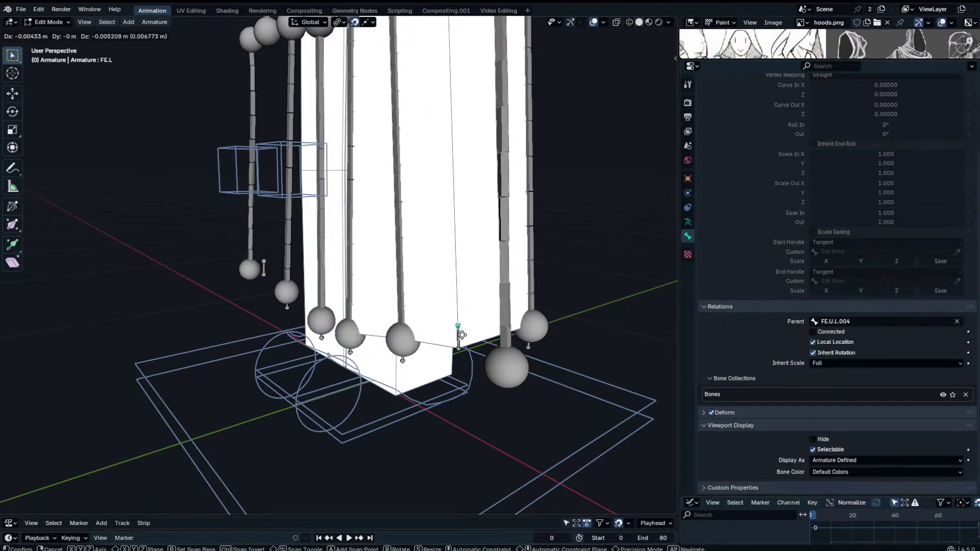
{"action": "left_click", "coordinate": [457, 327]}
Set snapping back to Increment and move the lower strip bone FE.B.BB.L inward along X onto the cloth edge in front view.
{"action": "scroll", "coordinate": [458, 327], "scroll_direction": "up", "scroll_amount": 2}
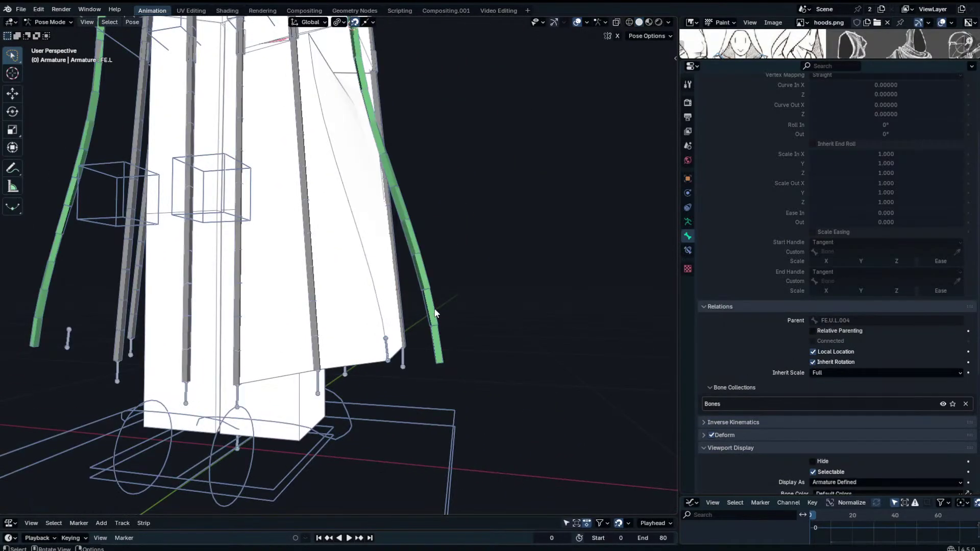
{"action": "scroll", "coordinate": [447, 298], "scroll_direction": "up", "scroll_amount": 2}
{"action": "key", "text": "Tab"}
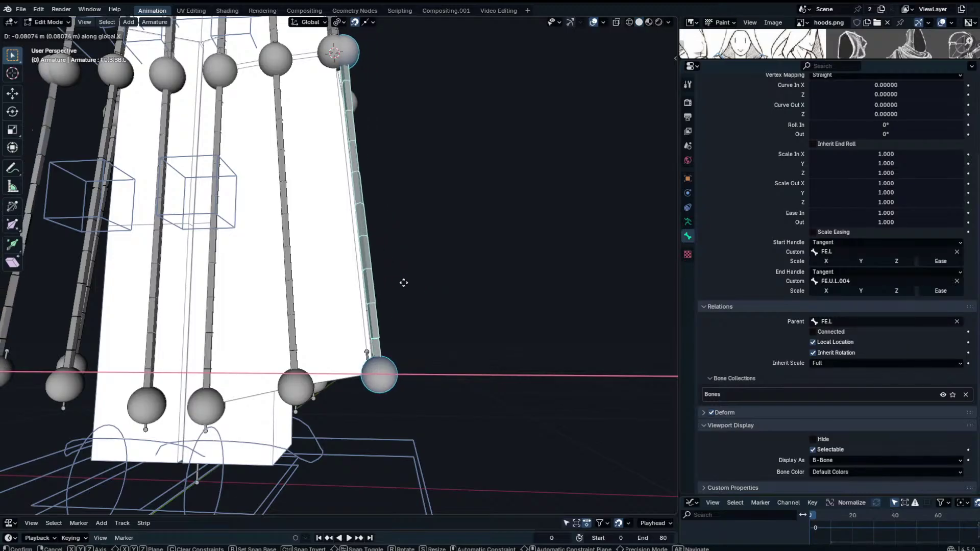
{"action": "left_click", "coordinate": [372, 22]}
{"action": "left_click", "coordinate": [361, 77]}
{"action": "key", "text": "g"}
{"action": "key", "text": "x"}
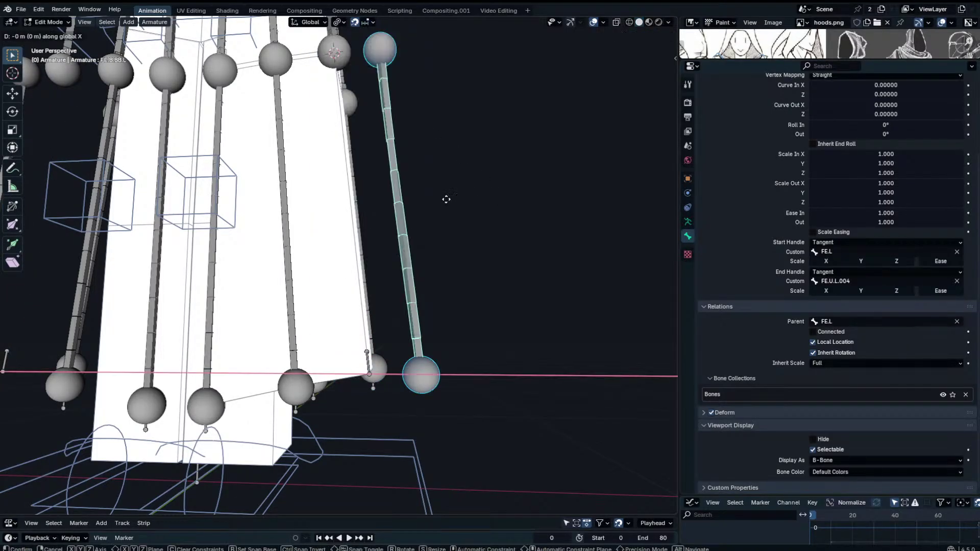
{"action": "right_click", "coordinate": [437, 200]}
{"action": "key", "text": "KP_1"}
{"action": "key", "text": "g"}
{"action": "key", "text": "x"}
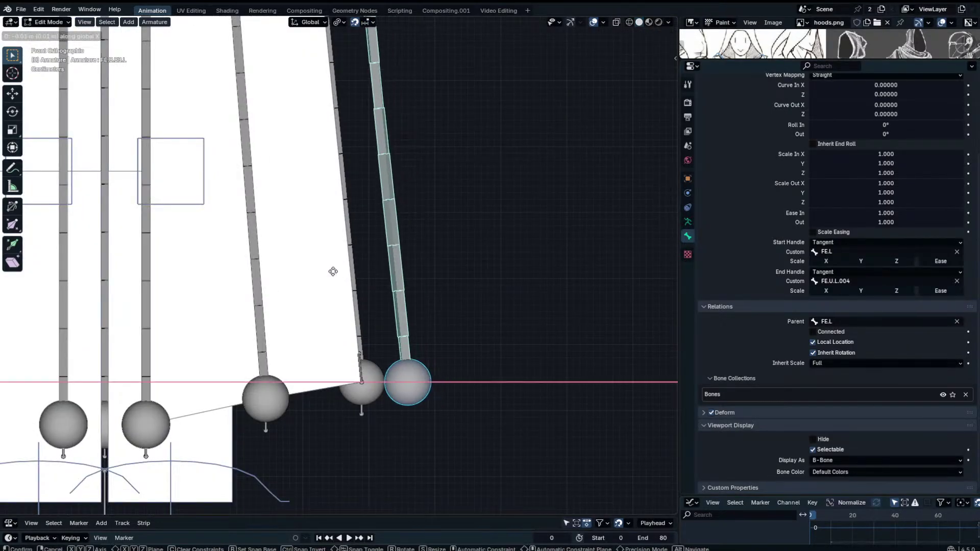
{"action": "left_click", "coordinate": [291, 271]}
Check the strip in Pose Mode, then select only the tip bone FE.L in Edit Mode and try recalculating its roll to Active Bone.
{"action": "middle_click_drag", "start_coordinate": [290, 271], "coordinate": [171, 236]}
{"action": "key", "text": "ctrl+Tab"}
{"action": "scroll", "coordinate": [403, 306], "scroll_direction": "up", "scroll_amount": 3}
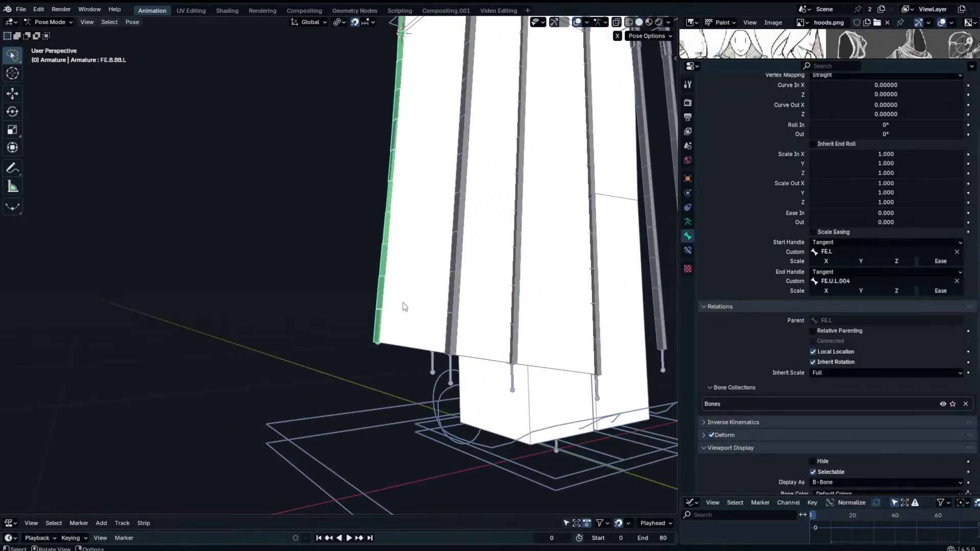
{"action": "key", "text": "ctrl+Tab"}
{"action": "left_click", "coordinate": [396, 331]}
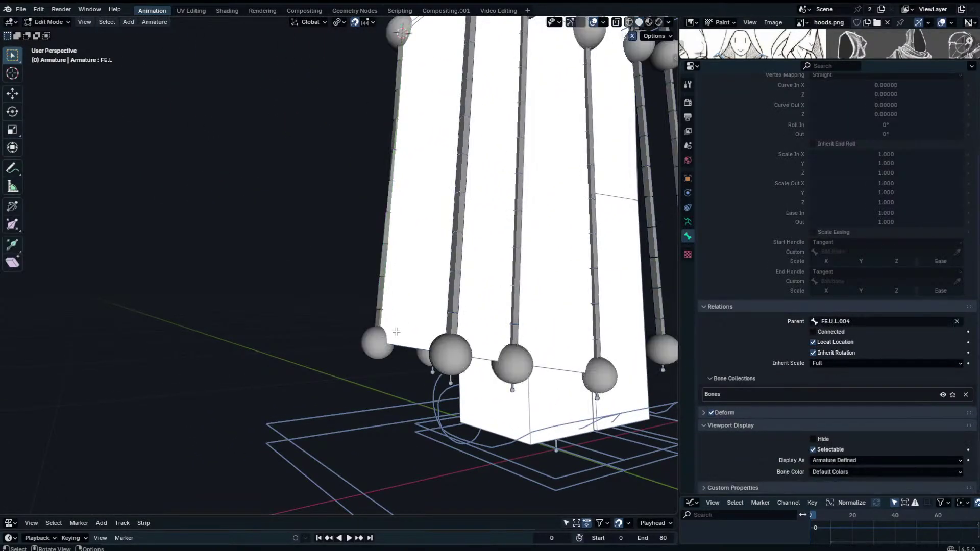
{"action": "key", "text": "shift+n"}
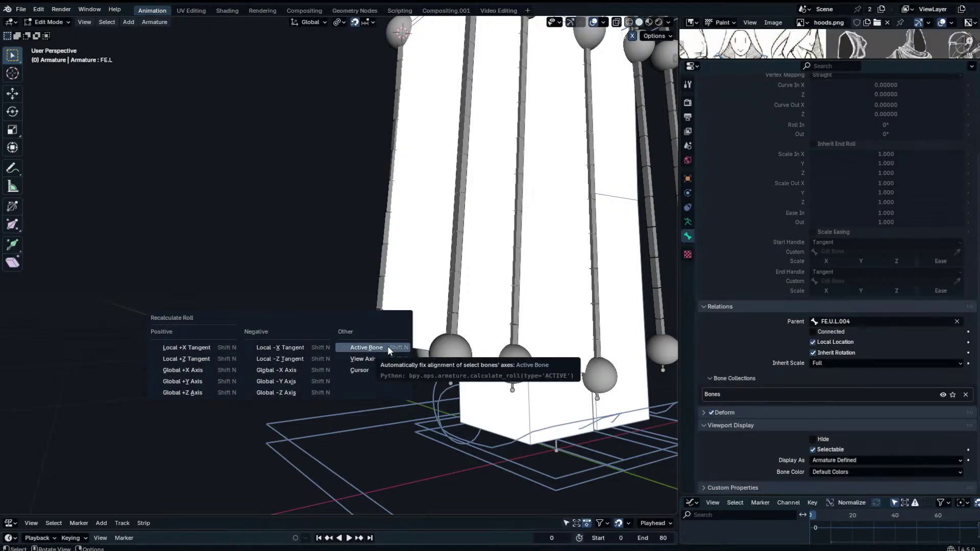
{"action": "left_click", "coordinate": [387, 344]}
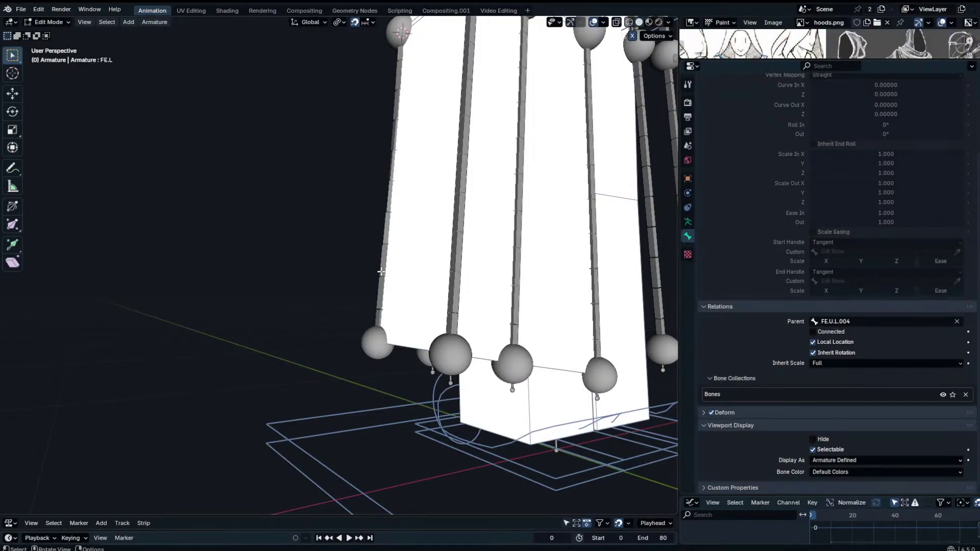
Select the lower strip bone FE.B.BB.L with the tip bone FE.L as active and recalculate their roll to Active Bone.
{"action": "left_click", "coordinate": [378, 271]}
{"action": "middle_click_drag", "start_coordinate": [379, 270], "coordinate": [431, 283]}
{"action": "middle_click_drag", "start_coordinate": [417, 319], "coordinate": [377, 306]}
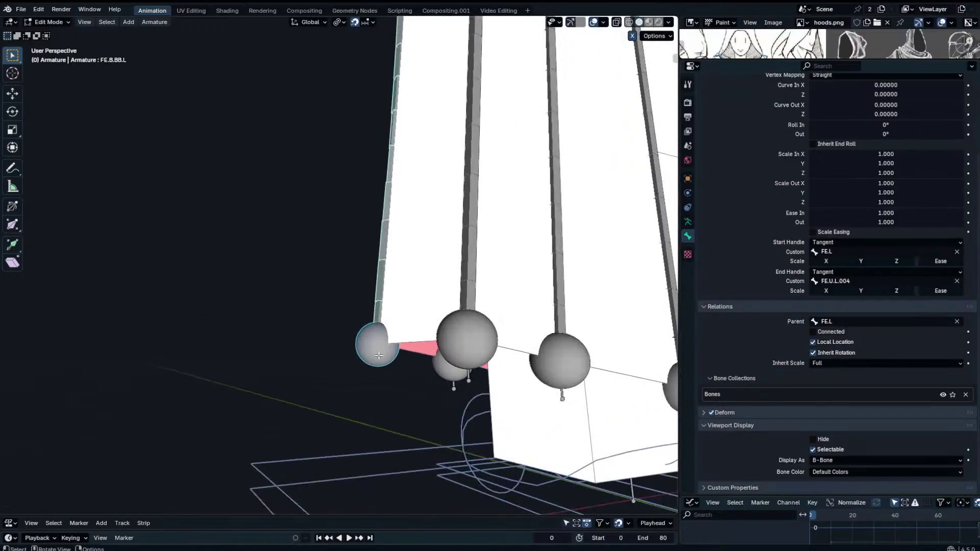
{"action": "key", "text": "ctrl+Tab"}
{"action": "middle_click_drag", "start_coordinate": [448, 237], "coordinate": [456, 236]}
{"action": "left_click", "coordinate": [380, 350]}
{"action": "key", "text": "Tab"}
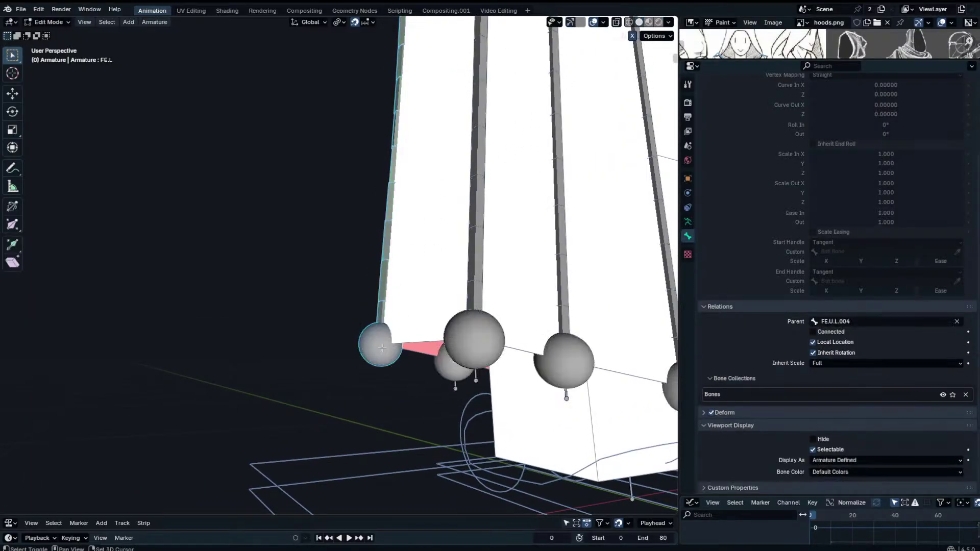
{"action": "key", "text": "shift+n"}
{"action": "left_click", "coordinate": [352, 363]}
Inspect the strip in Pose Mode and check the roll value of the lower strip bone FE.B.BB.L in Edit Mode.
{"action": "middle_click_drag", "start_coordinate": [393, 326], "coordinate": [398, 253]}
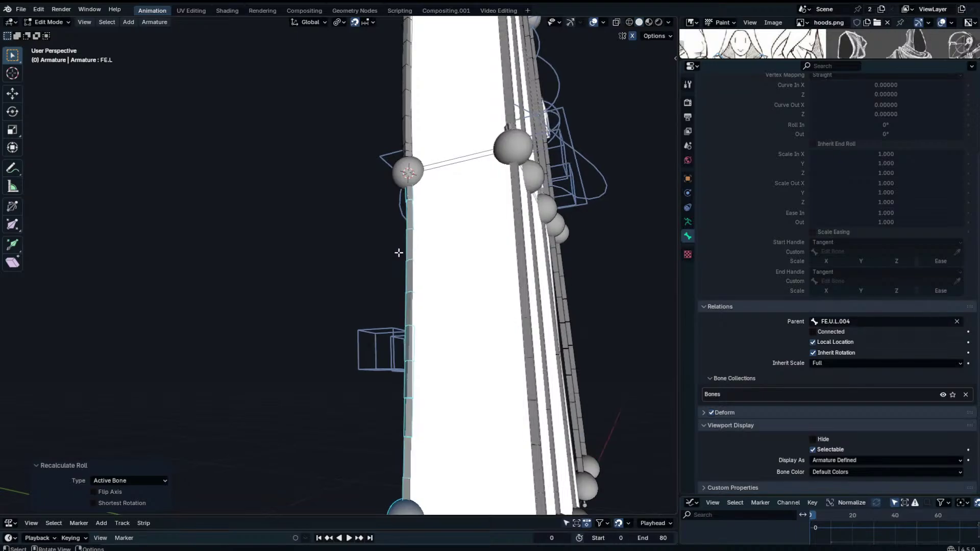
{"action": "key", "text": "Tab"}
{"action": "middle_click_drag", "start_coordinate": [389, 390], "coordinate": [484, 363]}
{"action": "key", "text": "Tab"}
{"action": "left_click", "coordinate": [400, 376]}
{"action": "key", "text": "n"}
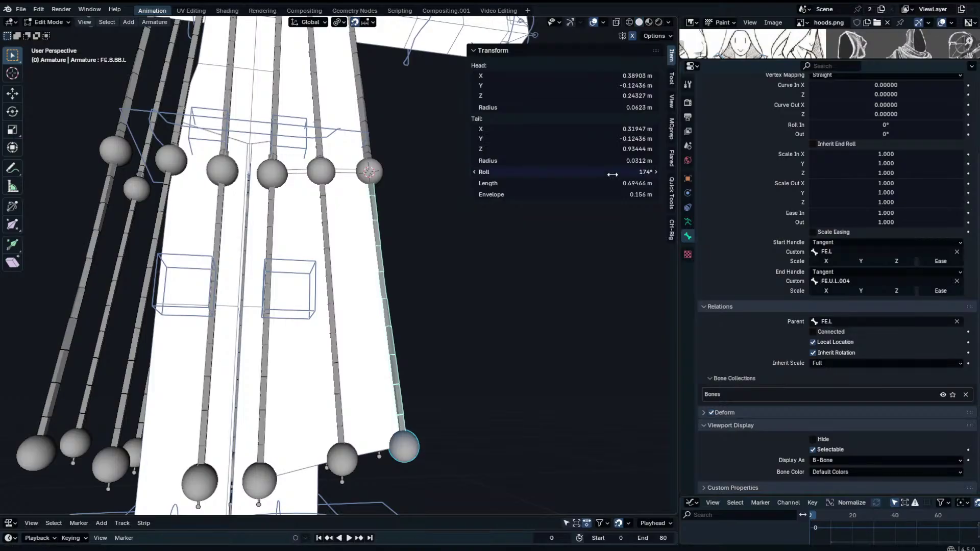
{"action": "key", "text": "n"}
Select the tip bone FE.L and check its roll value in Edit Mode.
{"action": "key", "text": "Tab"}
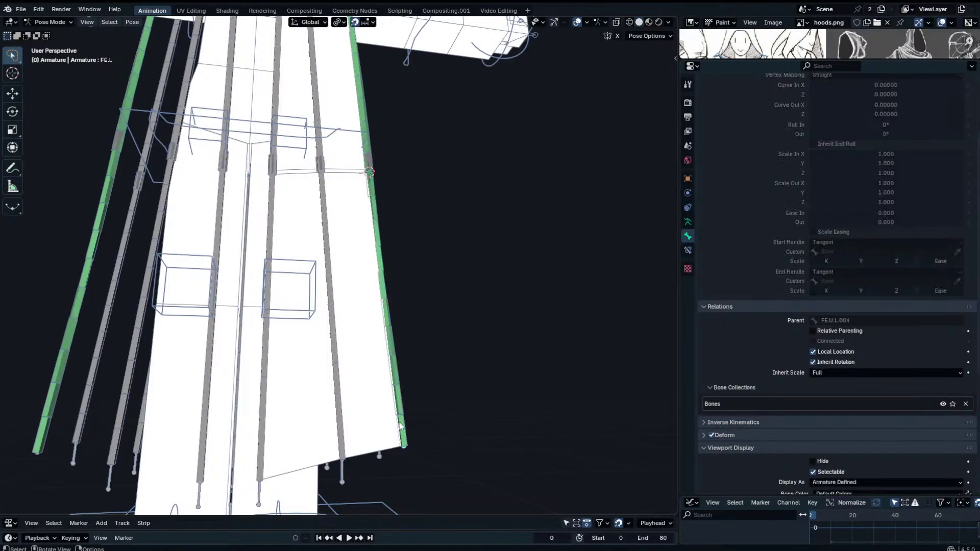
{"action": "key", "text": "Tab"}
{"action": "key", "text": "n"}
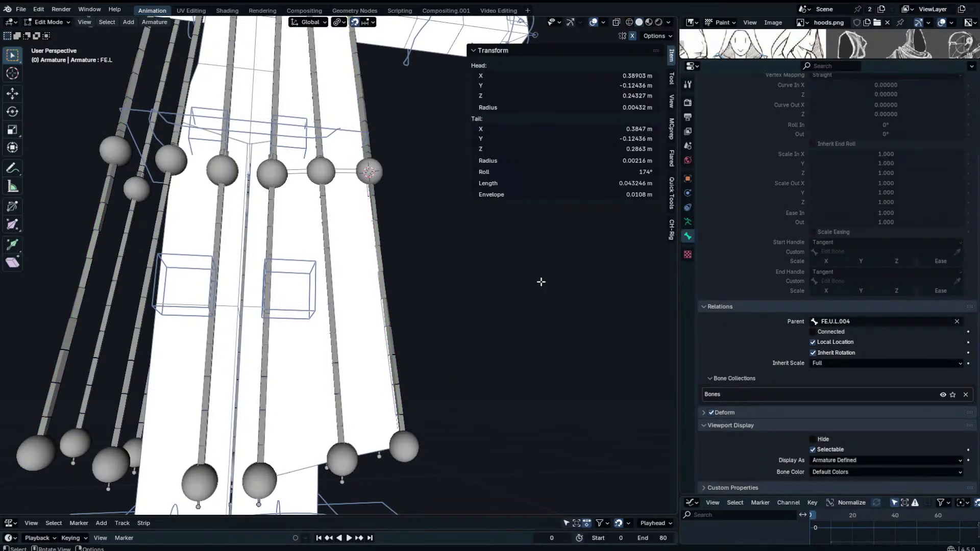
{"action": "left_click", "coordinate": [629, 176]}
{"action": "key", "text": "Escape"}
{"action": "key", "text": "n"}
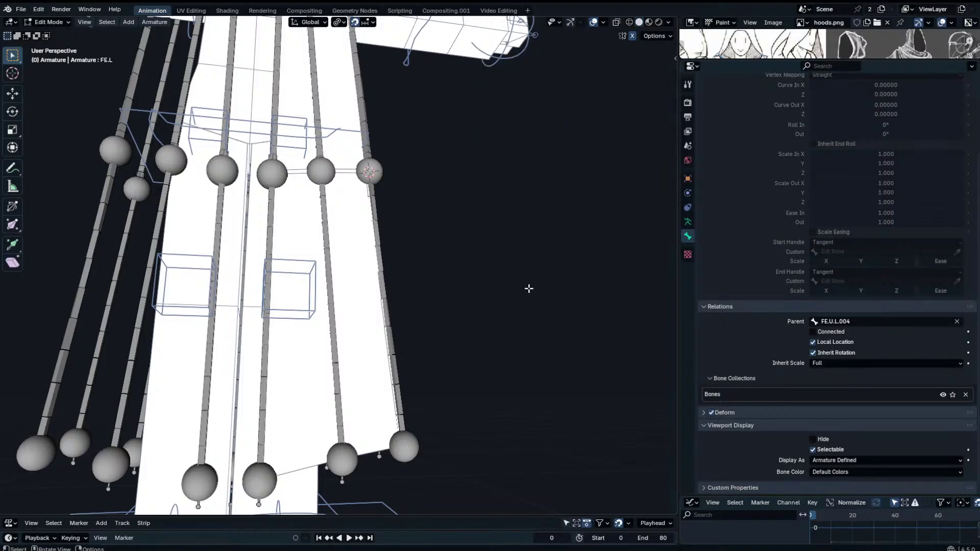
Hide the strip bones covering FE.U.L.004, check that joint bone's roll value, and reveal the hidden bones again.
{"action": "left_click", "coordinate": [372, 174]}
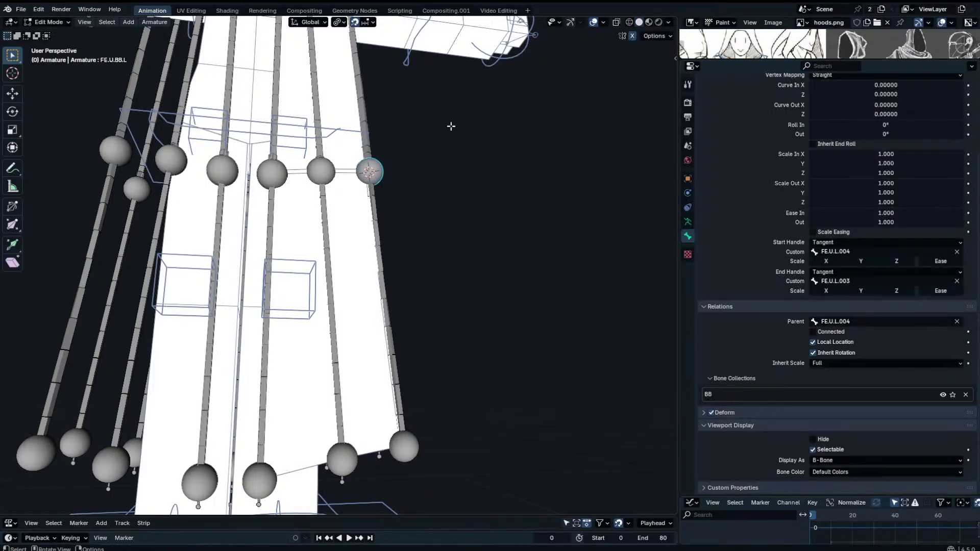
{"action": "left_click", "coordinate": [383, 241]}
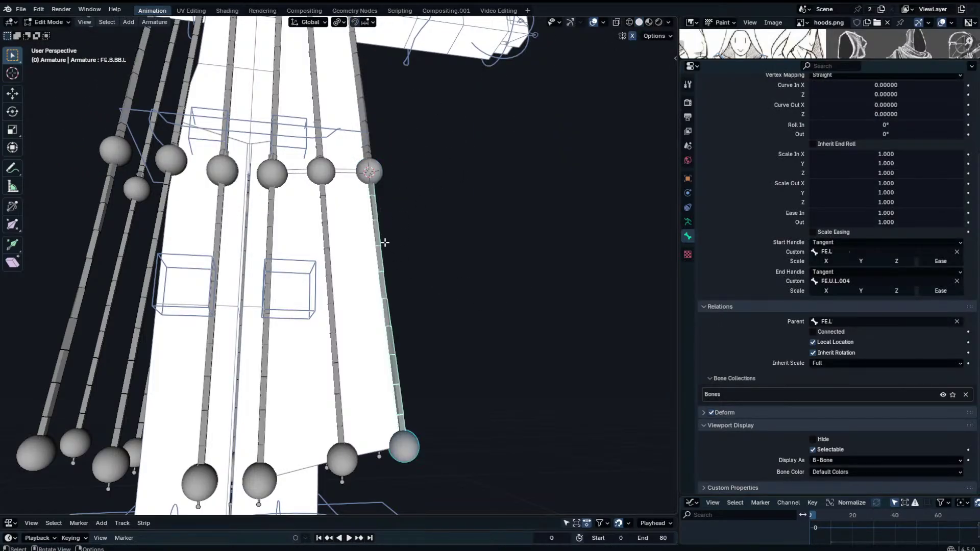
{"action": "key", "text": "h"}
{"action": "left_click", "coordinate": [369, 107]}
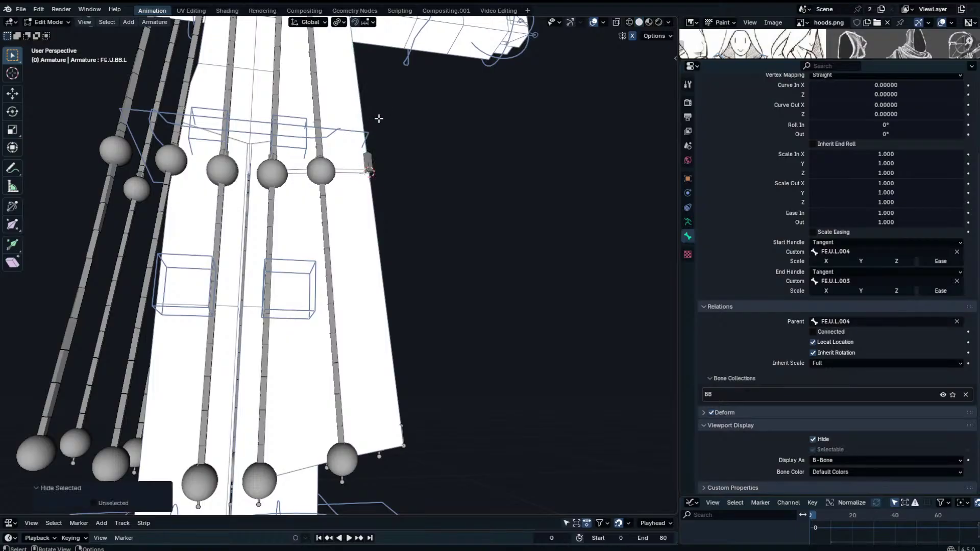
{"action": "right_click", "coordinate": [396, 154]}
{"action": "left_click", "coordinate": [369, 163]}
{"action": "key", "text": "n"}
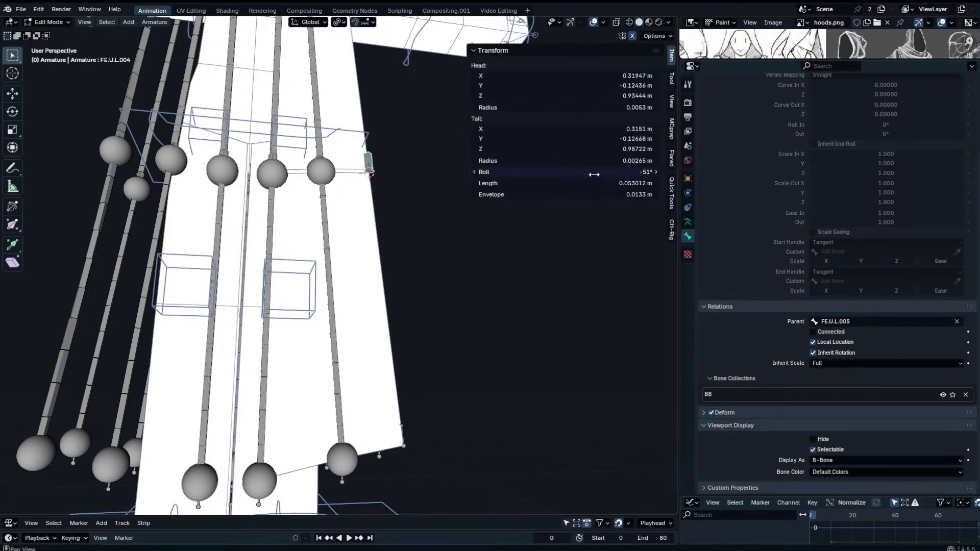
{"action": "double_click", "coordinate": [594, 175]}
{"action": "key", "text": "Return"}
{"action": "key", "text": "alt+h"}
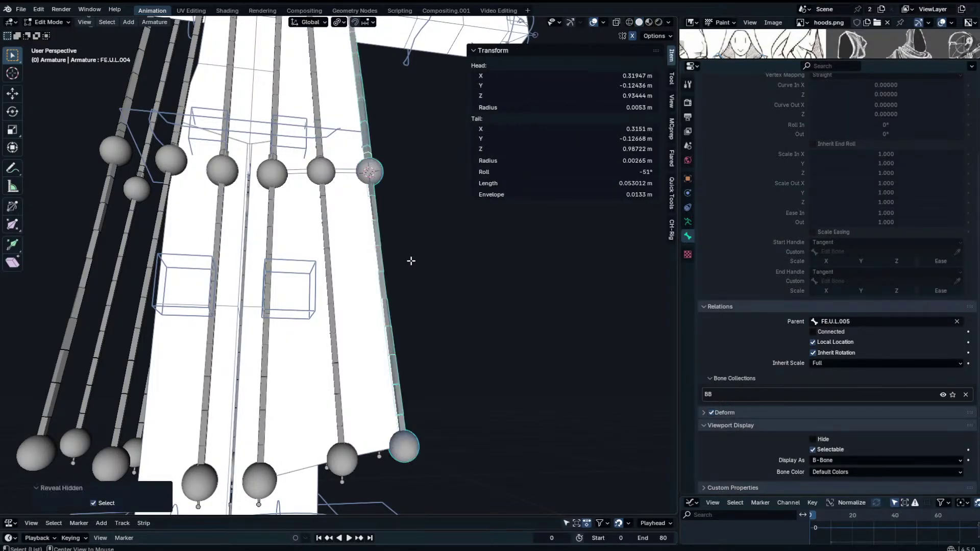
Try moving the lower strip bone FE.B.BB.L freely away from the cloth in Edit Mode.
{"action": "left_click", "coordinate": [394, 333]}
{"action": "key", "text": "g"}
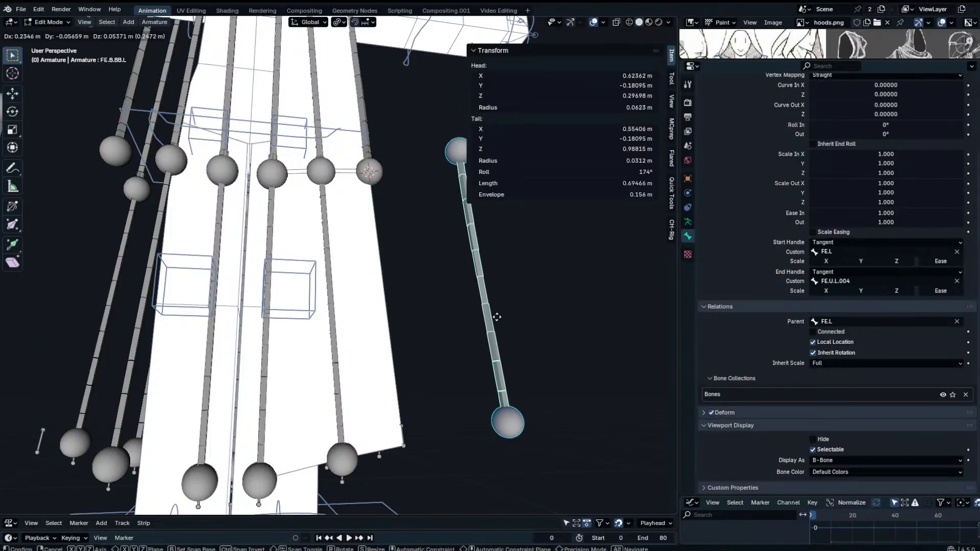
{"action": "right_click", "coordinate": [495, 319]}
{"action": "key", "text": "n"}
In Pose Mode, move the tip bone FE.L about 0.16 m in X, -0.05 m in Y and 0.07 m in Z, and try a trackball rotation.
{"action": "key", "text": "ctrl+Tab"}
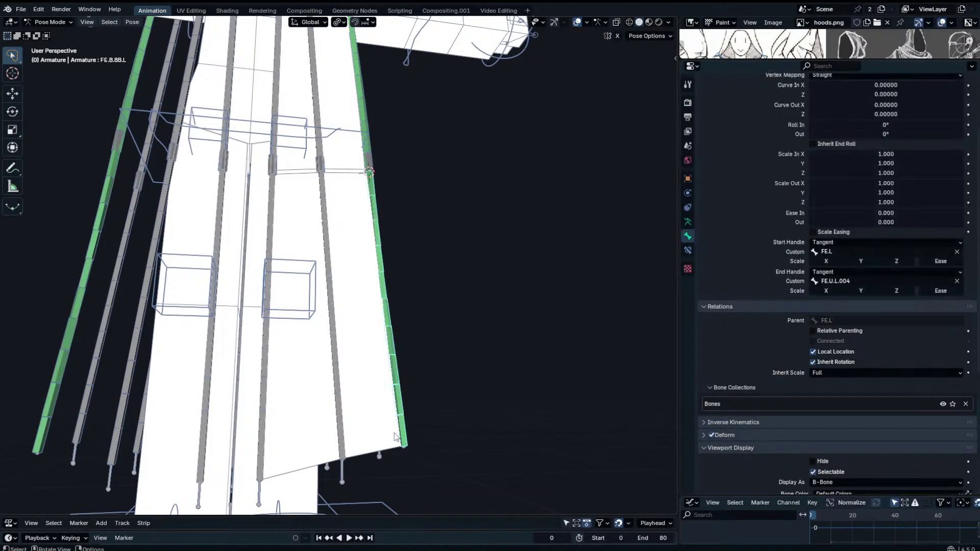
{"action": "key", "text": "g"}
{"action": "left_click", "coordinate": [498, 401]}
{"action": "key", "text": "r"}
{"action": "key", "text": "r"}
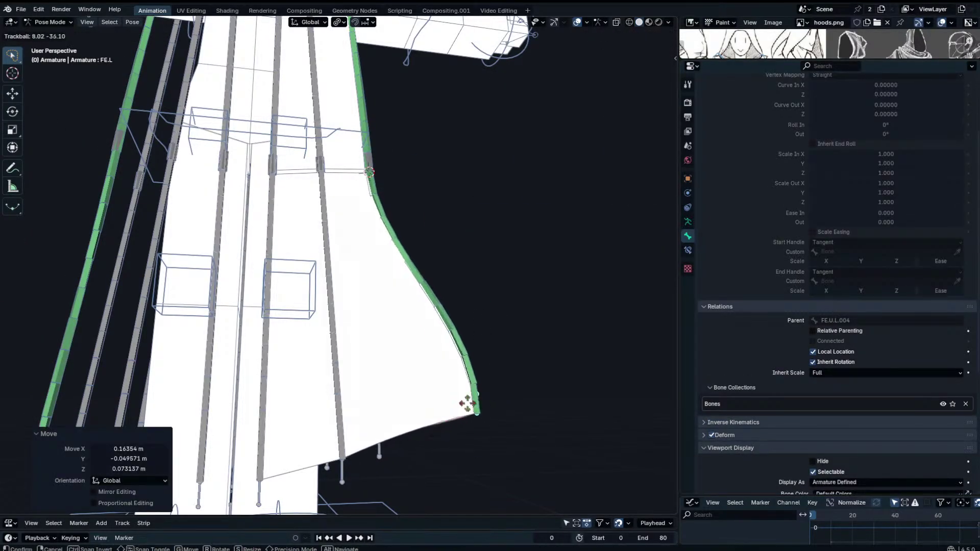
{"action": "right_click", "coordinate": [529, 398]}
Try rotating the posed tip bone FE.L freely and around its Y axis.
{"action": "middle_click_drag", "start_coordinate": [591, 396], "coordinate": [545, 414]}
{"action": "key", "text": "r"}
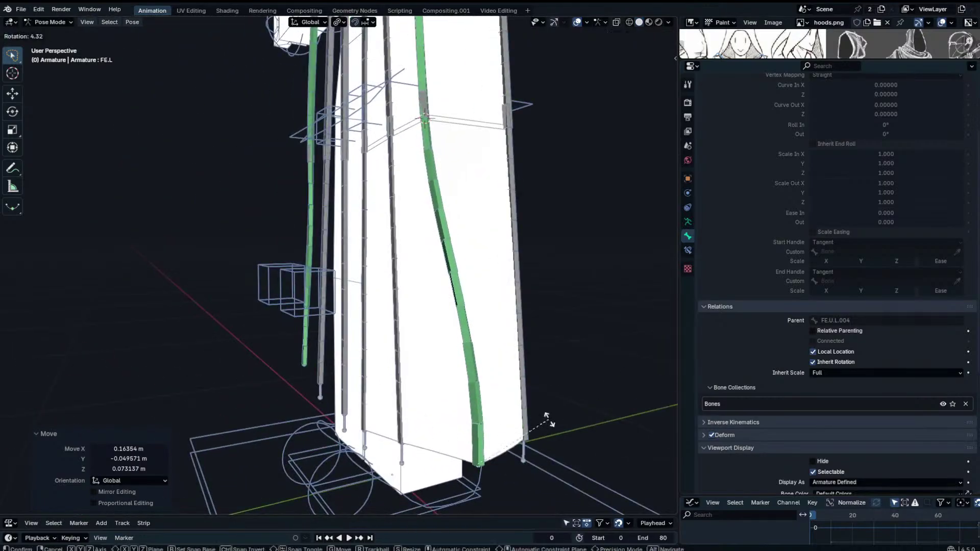
{"action": "key", "text": "y"}
{"action": "key", "text": "y"}
{"action": "right_click", "coordinate": [206, 370]}
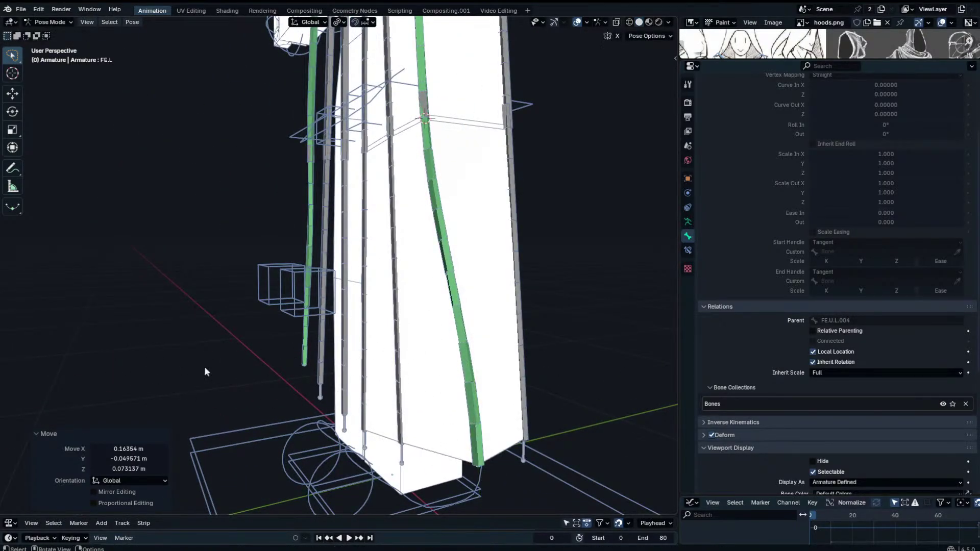
In Edit Mode, compare the roll values of the lower strip bone FE.B.BB.L and the upper strip bone FE.U.BB.L.
{"action": "left_click", "coordinate": [447, 306]}
{"action": "key", "text": "Tab"}
{"action": "key", "text": "n"}
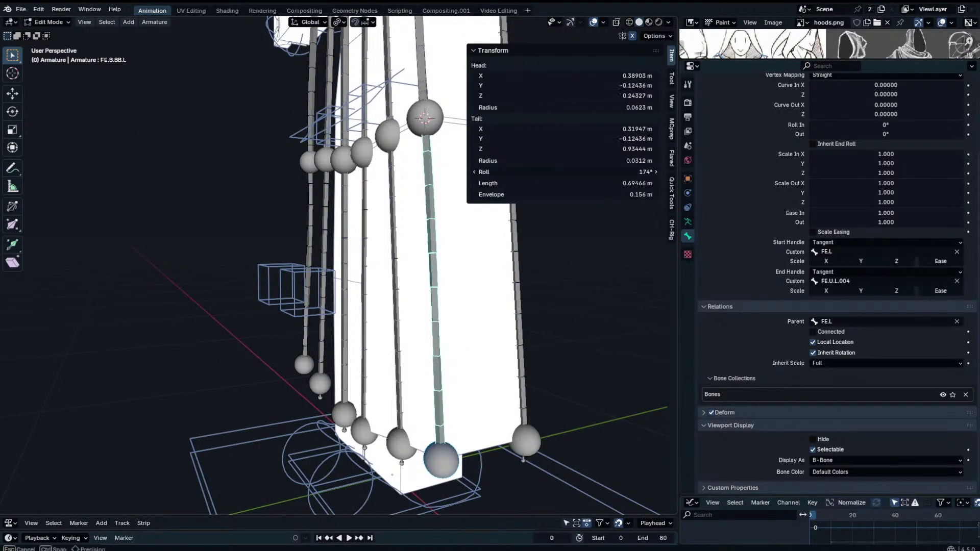
{"action": "left_click", "coordinate": [600, 172]}
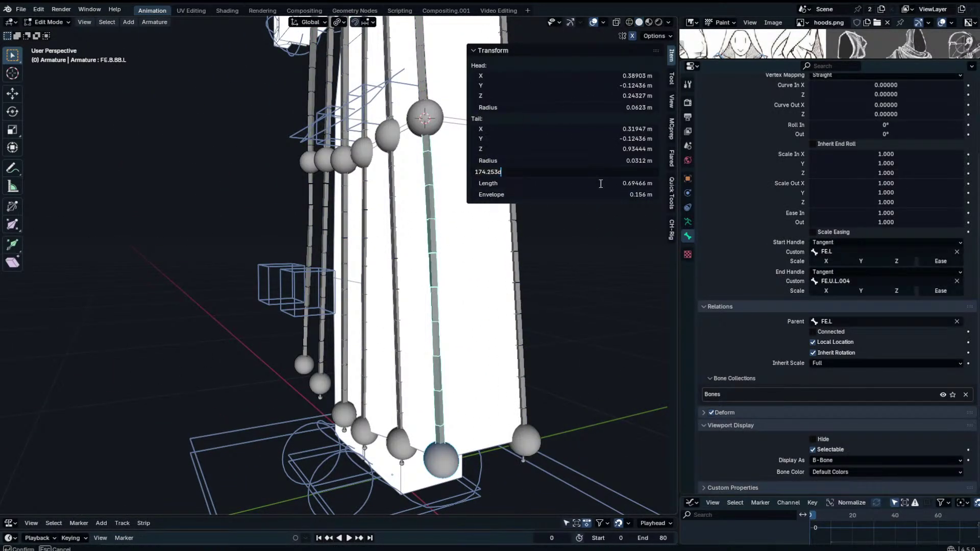
{"action": "left_click", "coordinate": [433, 125]}
{"action": "left_click", "coordinate": [429, 113]}
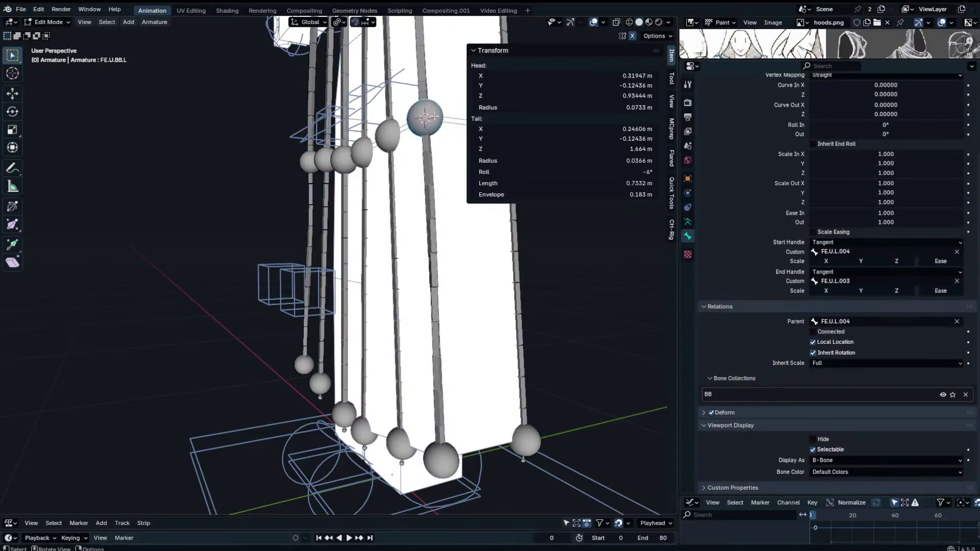
{"action": "left_click_drag", "start_coordinate": [612, 172], "coordinate": [640, 172]}
{"action": "left_click", "coordinate": [459, 460]}
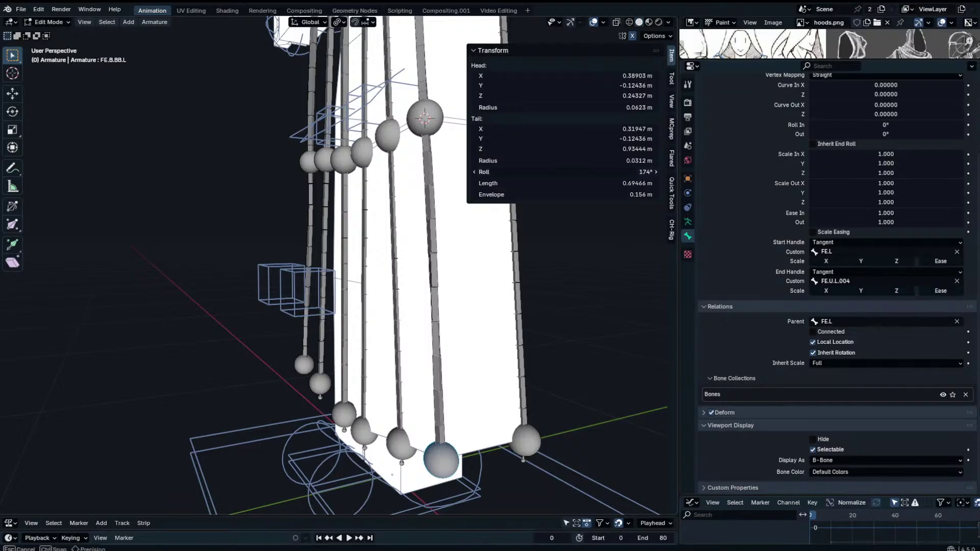
Set the roll of the lower strip bone FE.B.BB.L to 180° and return to Pose Mode.
{"action": "mouse_move", "coordinate": [617, 171]}
{"action": "left_mouse_down"}
{"action": "mouse_move", "coordinate": [607, 171]}
{"action": "mouse_move", "coordinate": [616, 171]}
{"action": "left_mouse_up"}
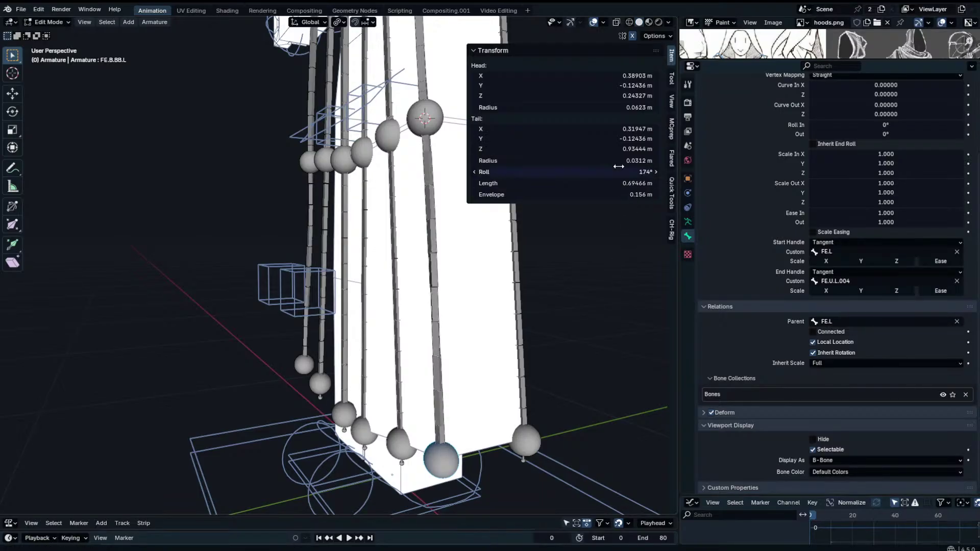
{"action": "left_click", "coordinate": [617, 171]}
{"action": "left_click", "coordinate": [604, 173]}
{"action": "type", "text": "180"}
{"action": "key", "text": "Return"}
{"action": "key", "text": "n"}
{"action": "key", "text": "ctrl+Tab"}
Set the roll of the middle joint bone FE.U.L.004 to 180° in Edit Mode.
{"action": "left_click", "coordinate": [425, 106]}
{"action": "key", "text": "Tab"}
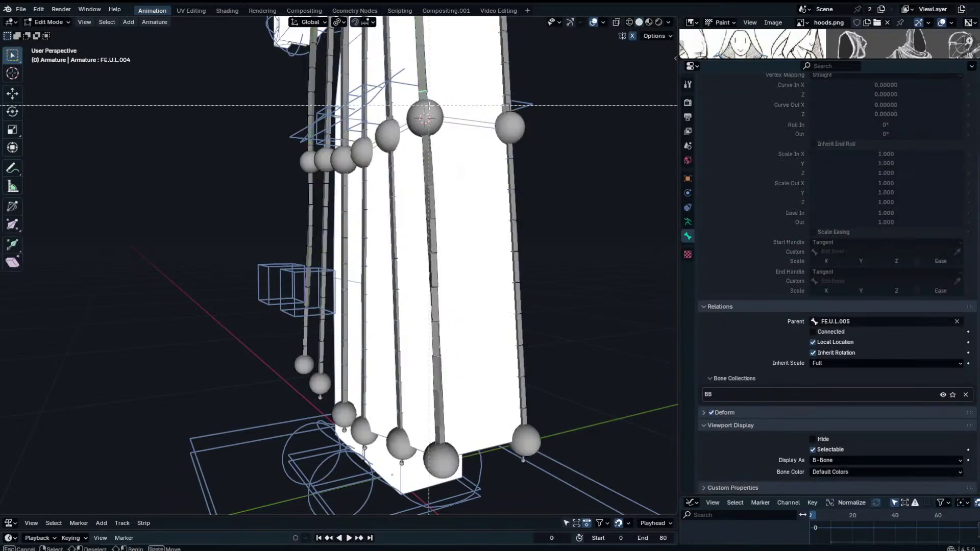
{"action": "key", "text": "n"}
{"action": "left_click", "coordinate": [541, 172]}
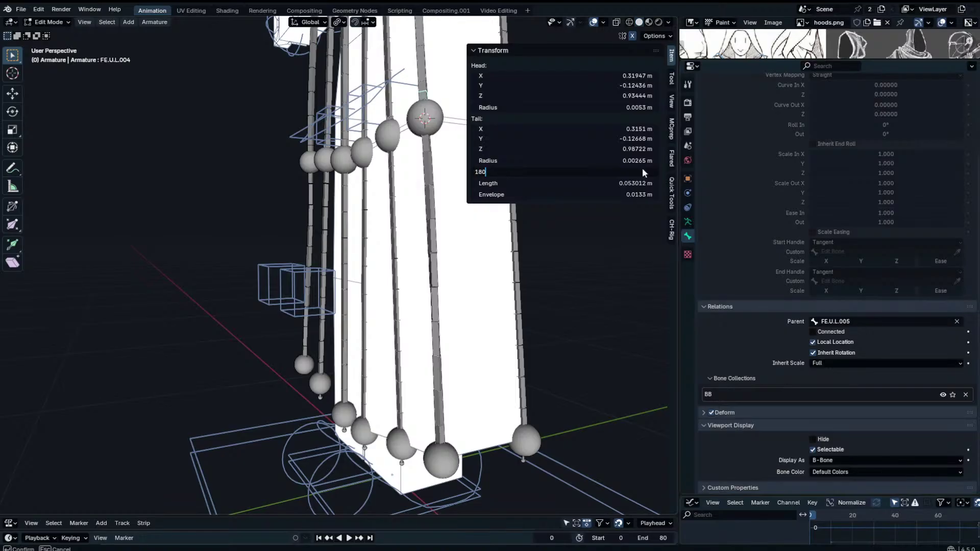
{"action": "key", "text": "Return"}
{"action": "key", "text": "n"}
{"action": "key", "text": "Tab"}
In Edit Mode, enter a new roll value for the neighbouring front strip's middle joint bone FF.U.L.004.
{"action": "middle_click_drag", "start_coordinate": [433, 230], "coordinate": [542, 199]}
{"action": "key", "text": "Tab"}
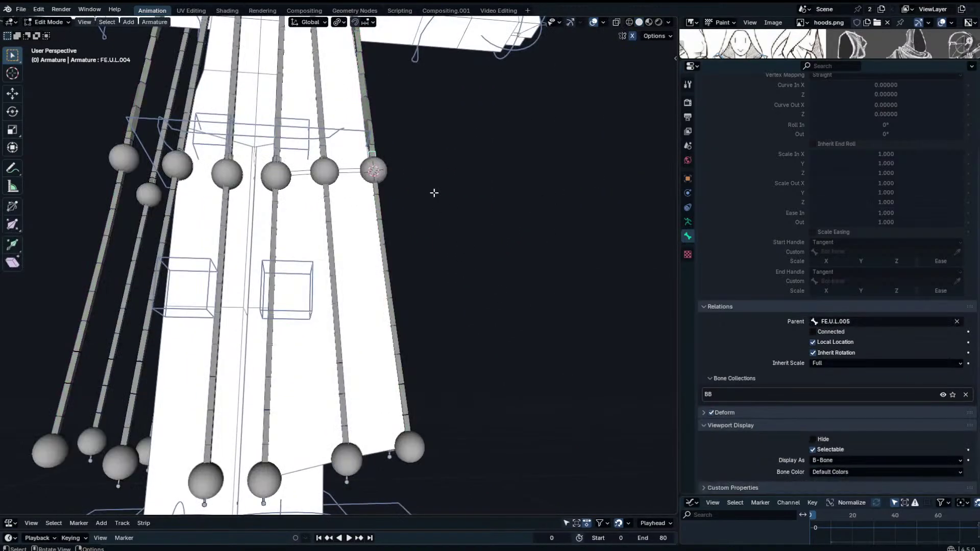
{"action": "middle_click_drag", "start_coordinate": [434, 192], "coordinate": [401, 265]}
{"action": "key", "text": "Tab"}
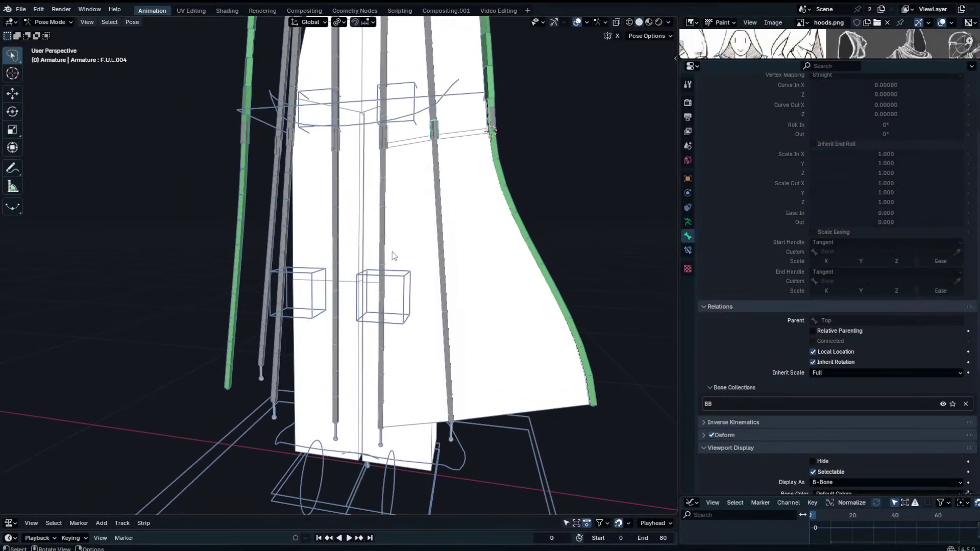
{"action": "left_click", "coordinate": [438, 437], "text": "shift"}
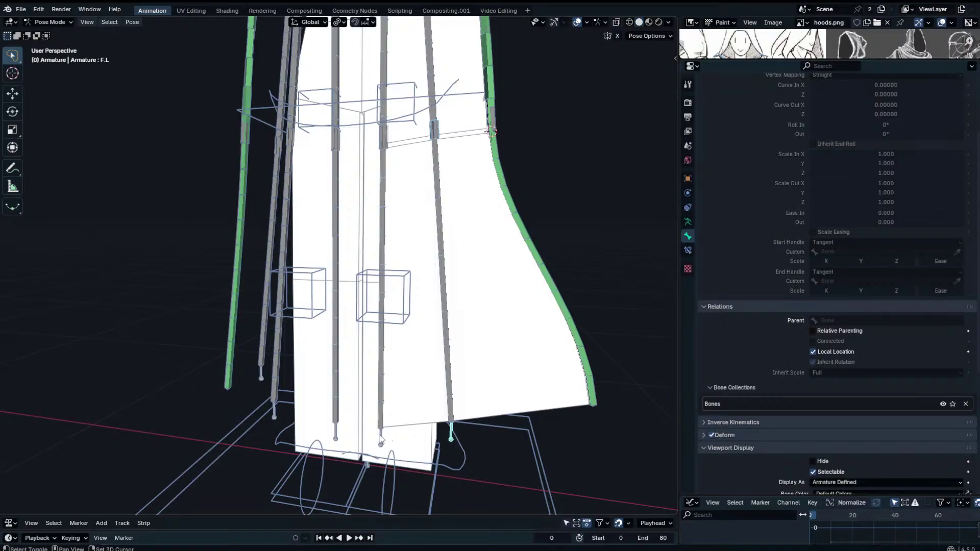
{"action": "key", "text": "Tab"}
{"action": "left_click", "coordinate": [393, 179]}
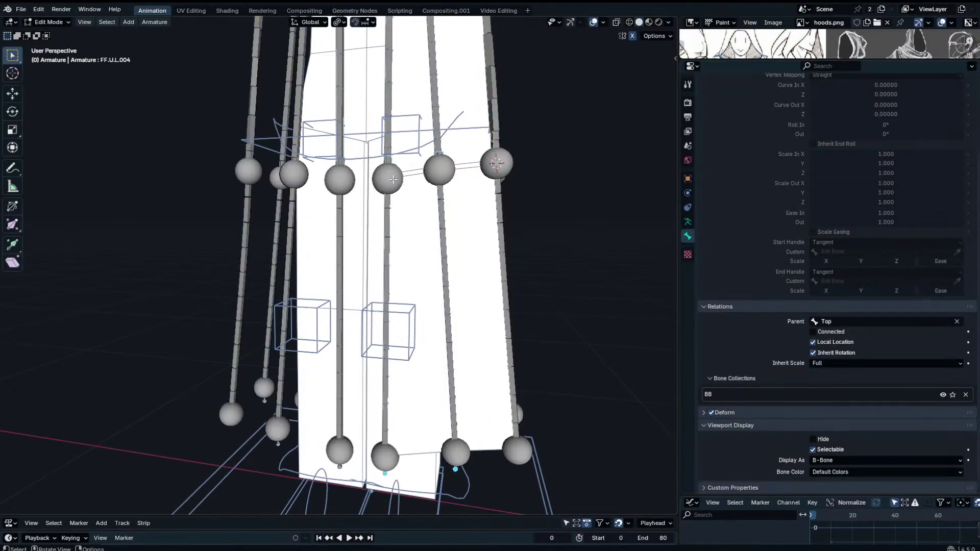
{"action": "key", "text": "n"}
{"action": "left_click", "coordinate": [623, 172]}
{"action": "type", "text": "1"}
{"action": "key", "text": "Return"}
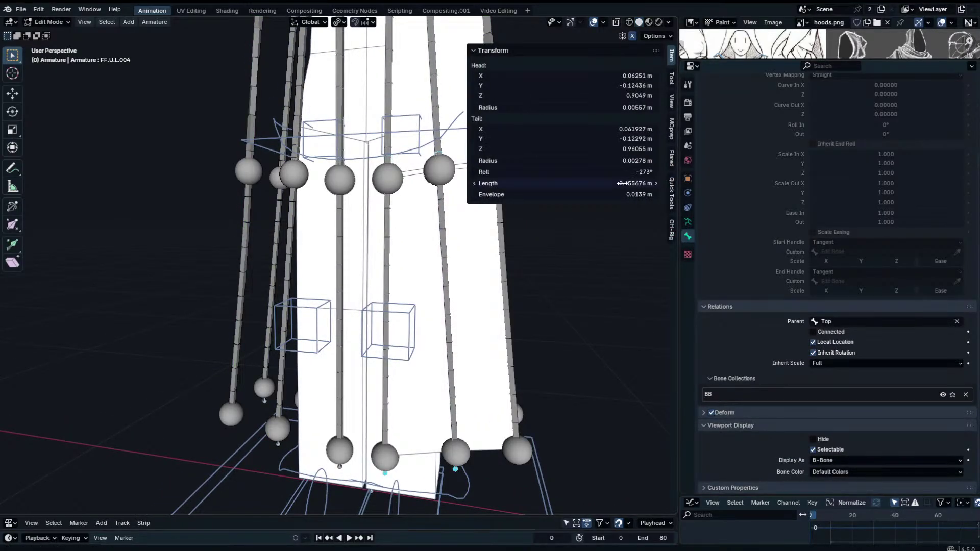
{"action": "key", "text": "n"}
{"action": "key", "text": "Tab"}
Set the roll of the tip bone F.L to 180° in Edit Mode.
{"action": "key", "text": "Tab"}
{"action": "left_click", "coordinate": [459, 463]}
{"action": "key", "text": "n"}
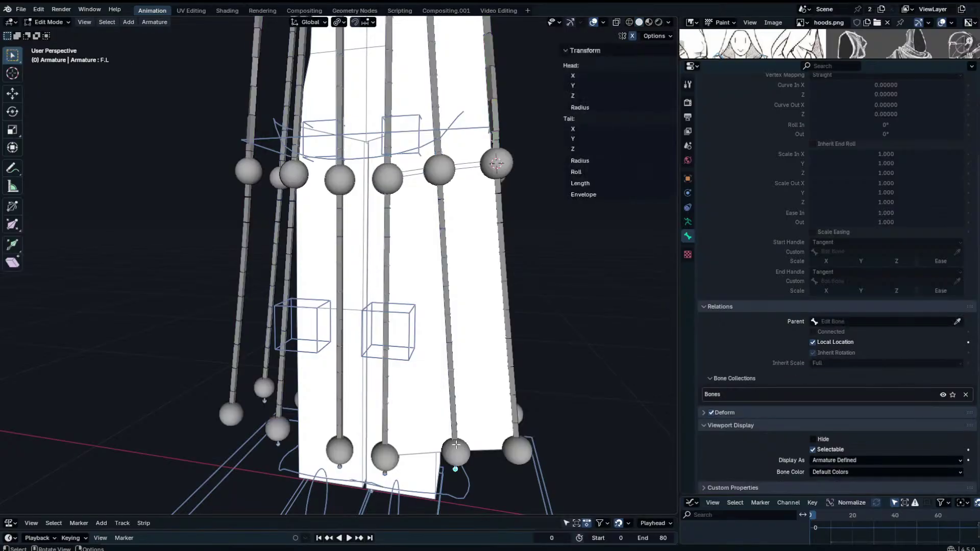
{"action": "left_click", "coordinate": [632, 171]}
{"action": "type", "text": "180"}
{"action": "key", "text": "Return"}
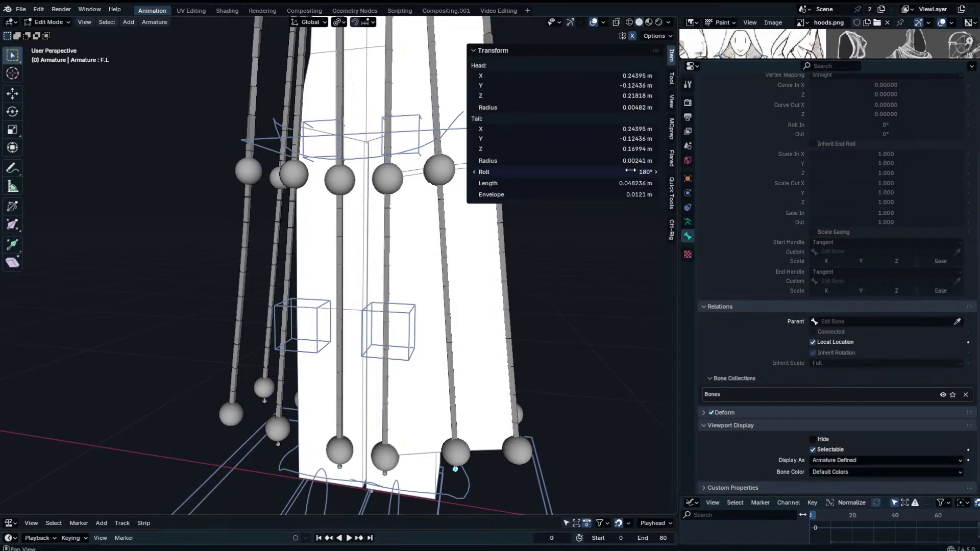
Enter a new roll value for the front tip bone FF.L in Edit Mode and return to Pose Mode.
{"action": "left_click", "coordinate": [385, 474]}
{"action": "key", "text": "n"}
{"action": "key", "text": "Tab"}
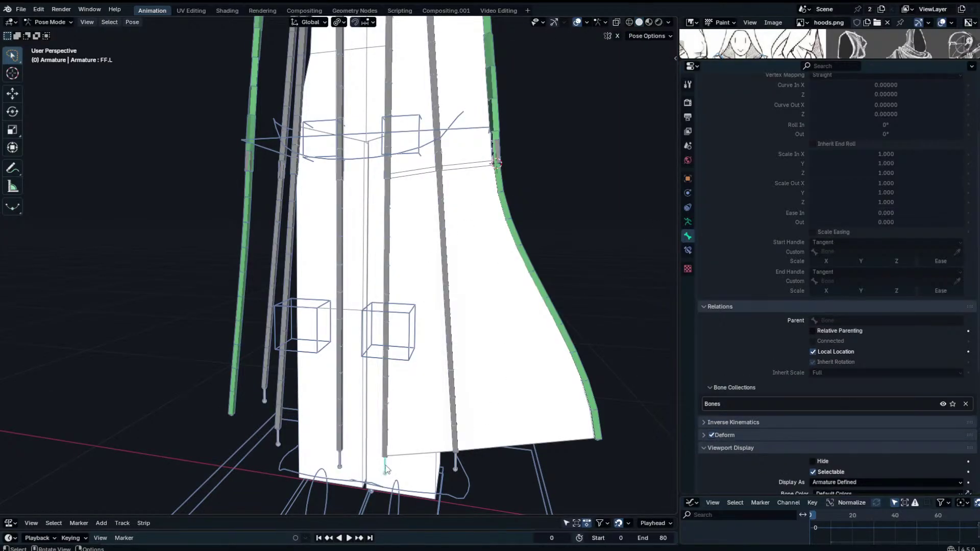
{"action": "key", "text": "Tab"}
{"action": "key", "text": "n"}
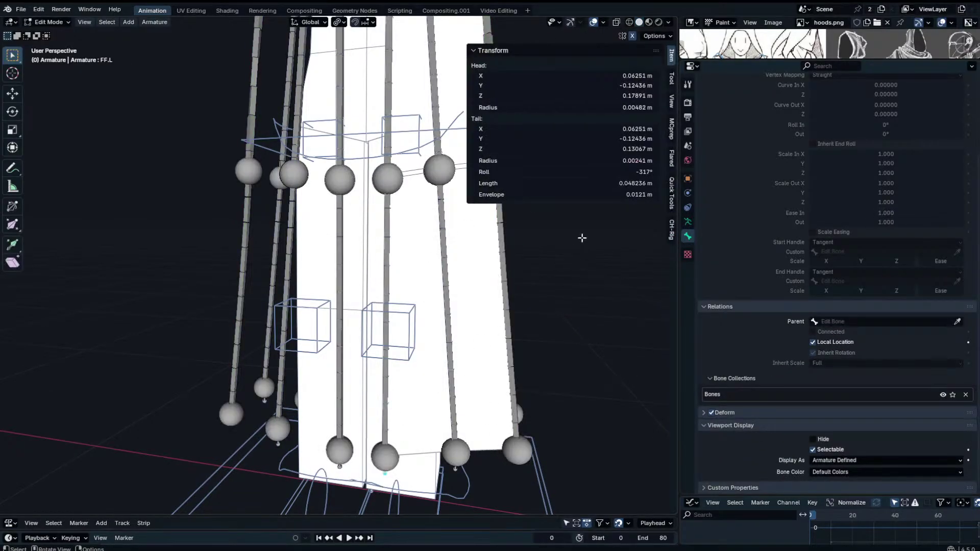
{"action": "left_click", "coordinate": [633, 172]}
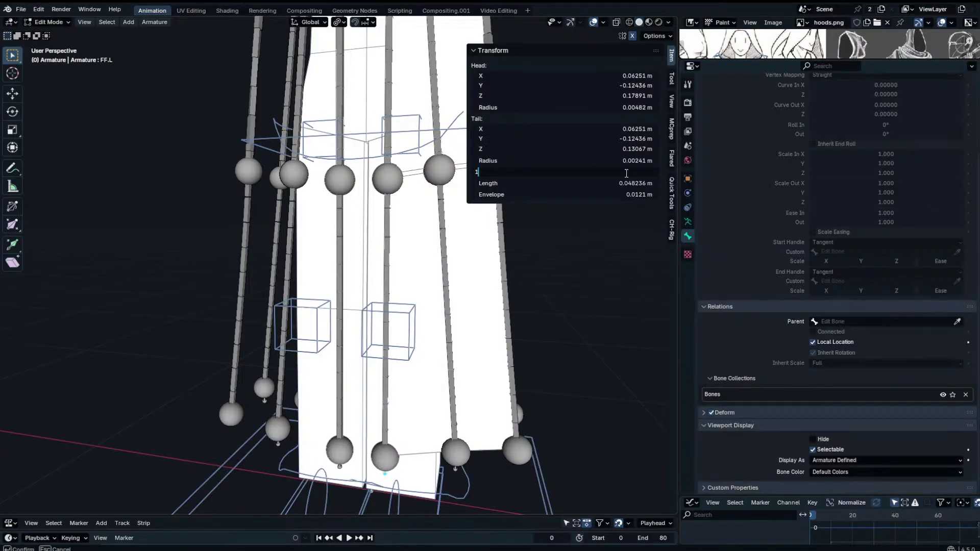
{"action": "key", "text": "Return"}
{"action": "key", "text": "n"}
{"action": "key", "text": "Tab"}
Try moving the tip bones F.L and FE.L freely in Pose Mode.
{"action": "left_click", "coordinate": [459, 462]}
{"action": "key", "text": "g"}
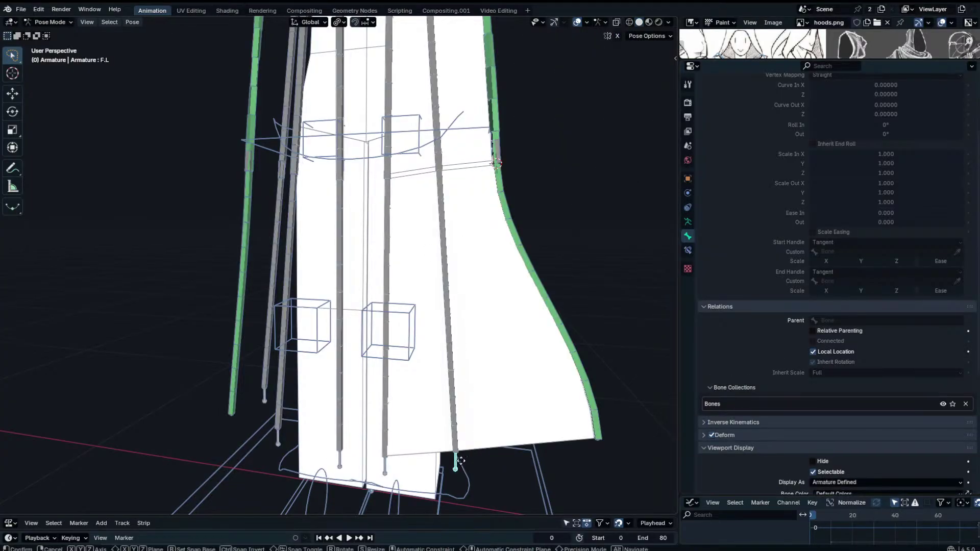
{"action": "right_click", "coordinate": [497, 465]}
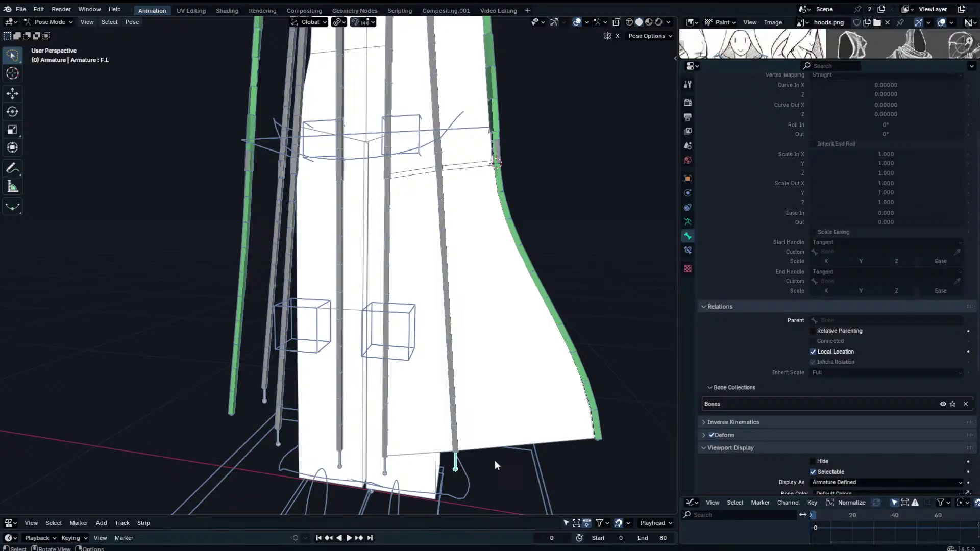
{"action": "left_click", "coordinate": [598, 442]}
{"action": "key", "text": "g"}
{"action": "key", "text": "Escape"}
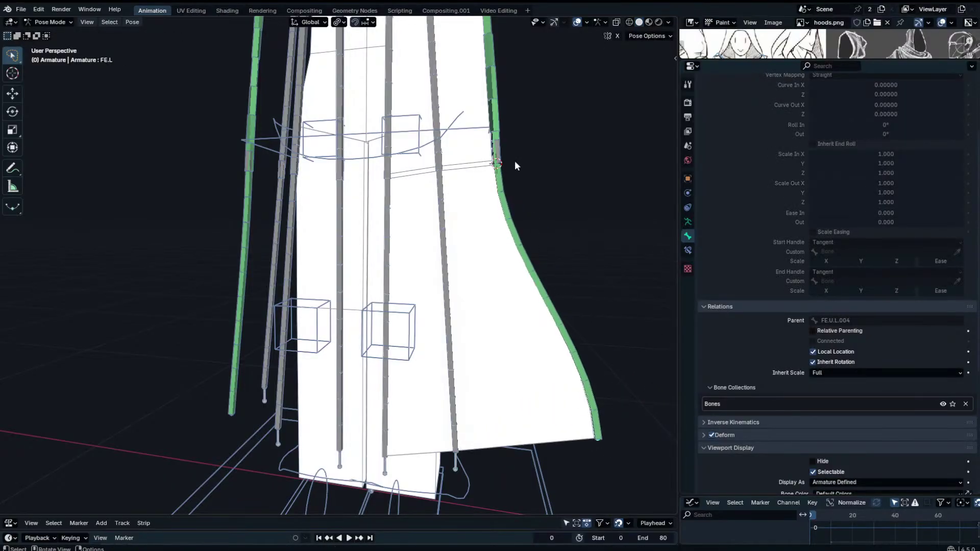
Set the roll of the strip's upper joint bone FE.U.L.003 to 180° in Edit Mode and return to Pose Mode.
{"action": "middle_click_drag", "start_coordinate": [516, 163], "coordinate": [517, 258], "text": "shift"}
{"action": "middle_click_drag", "start_coordinate": [475, 169], "coordinate": [491, 309], "text": "shift"}
{"action": "middle_click_drag", "start_coordinate": [496, 57], "coordinate": [496, 113], "text": "shift"}
{"action": "left_click", "coordinate": [495, 112]}
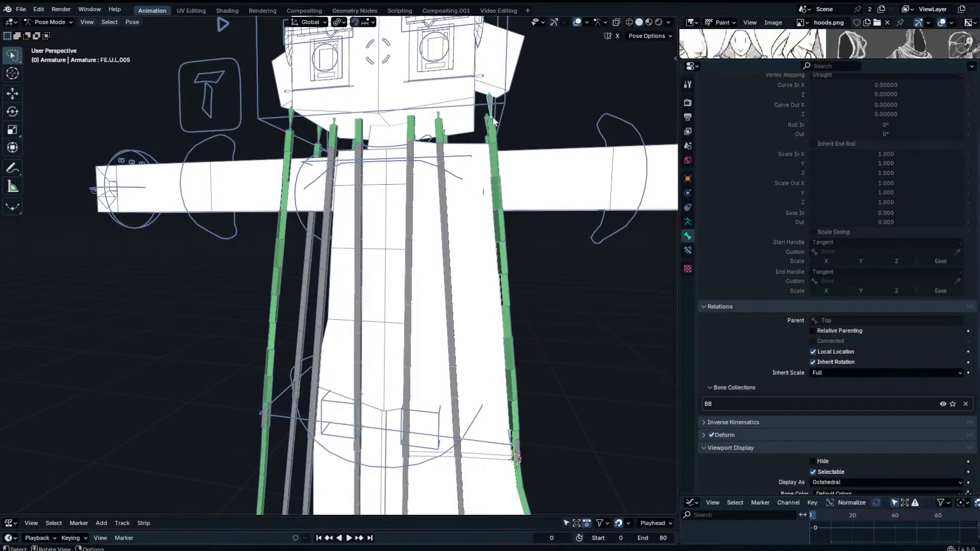
{"action": "key", "text": "Tab"}
{"action": "left_click", "coordinate": [493, 122]}
{"action": "left_click", "coordinate": [494, 127]}
{"action": "key", "text": "Tab"}
{"action": "key", "text": "Tab"}
{"action": "key", "text": "n"}
{"action": "left_click", "coordinate": [603, 172]}
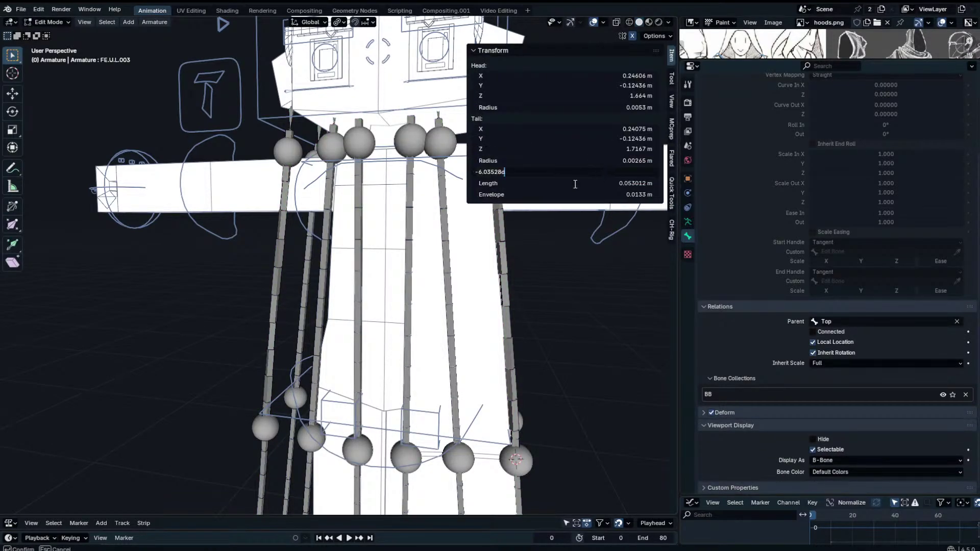
{"action": "key", "text": "Return"}
{"action": "key", "text": "n"}
{"action": "key", "text": "Tab"}
Try rotating the strip's topmost bone FE.U.L.005 freely in Pose Mode.
{"action": "scroll", "coordinate": [495, 262], "scroll_direction": "down", "scroll_amount": 3}
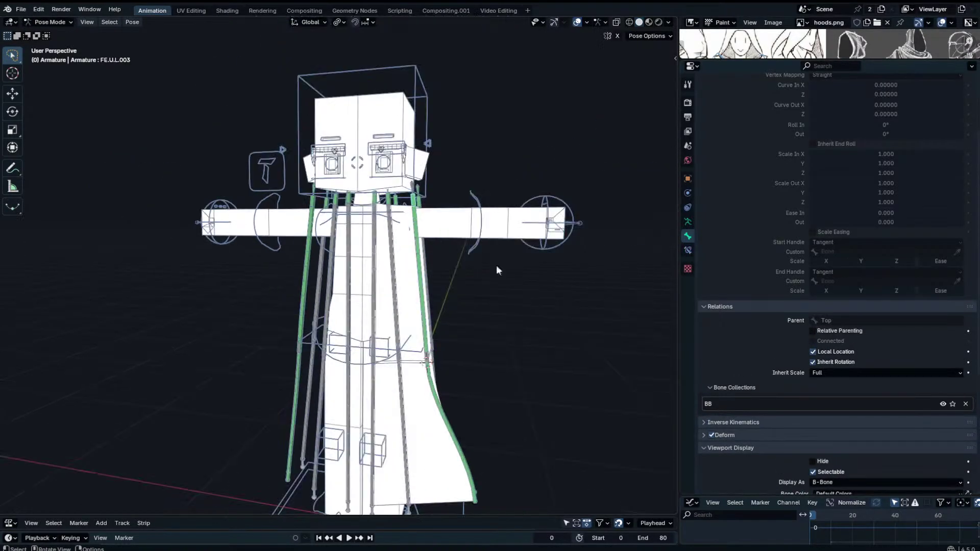
{"action": "middle_click_drag", "start_coordinate": [497, 267], "coordinate": [528, 204], "text": "shift"}
{"action": "scroll", "coordinate": [531, 203], "scroll_direction": "up", "scroll_amount": 1}
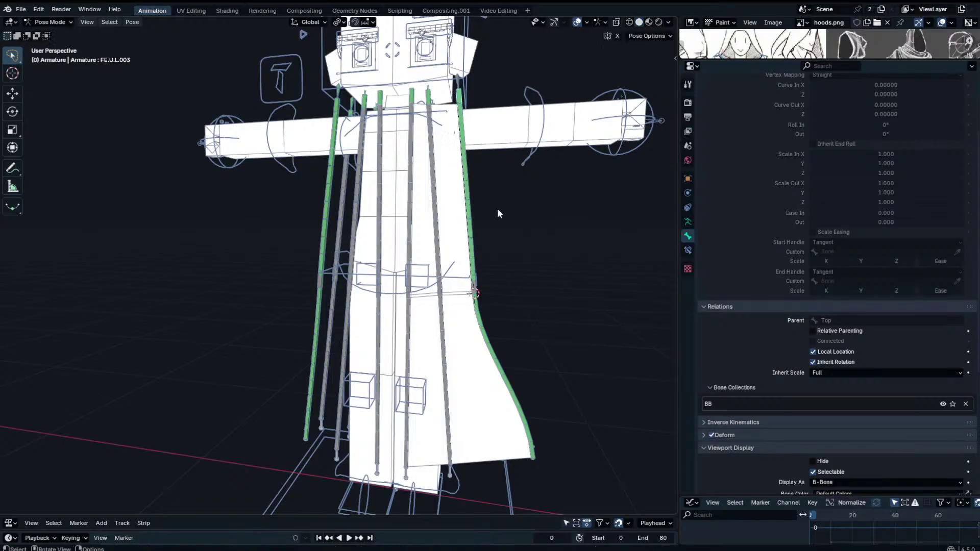
{"action": "left_click", "coordinate": [462, 79]}
{"action": "key", "text": "r"}
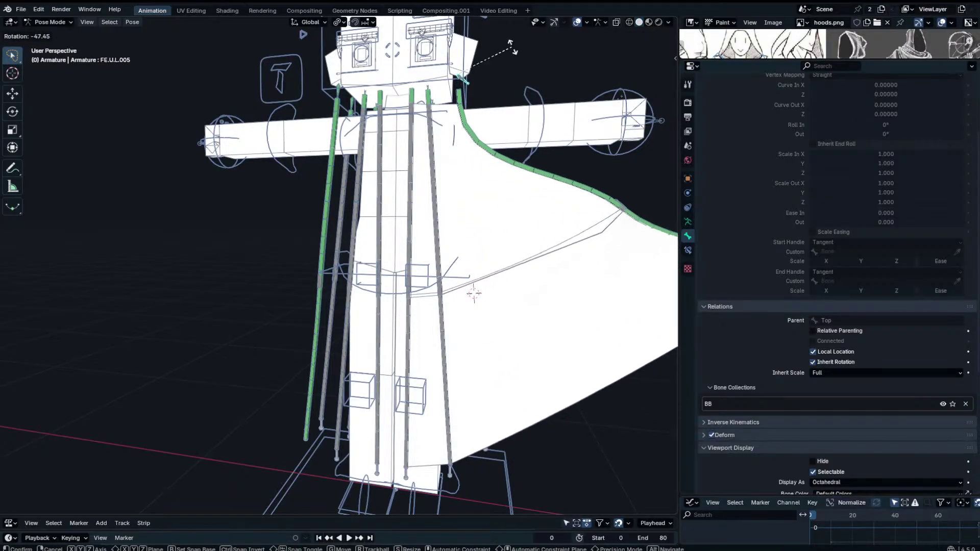
{"action": "right_click", "coordinate": [526, 96]}
In Edit Mode, move the topmost bone FE.U.L.005 in the positive direction along the global Y axis.
{"action": "key", "text": "Tab"}
{"action": "key", "text": "g"}
{"action": "key", "text": "y"}
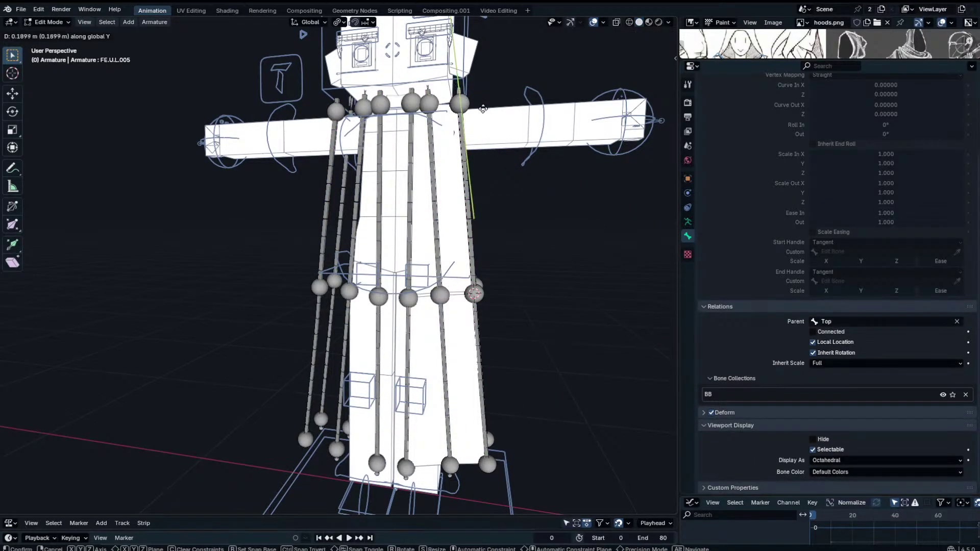
{"action": "left_click", "coordinate": [477, 115]}
{"action": "middle_click_drag", "start_coordinate": [477, 115], "coordinate": [510, 109]}
In Pose Mode, rotate FE.U.L.005 about -48° from the front view and try a further rotation of about 32° from the side.
{"action": "key", "text": "Tab"}
{"action": "key", "text": "r"}
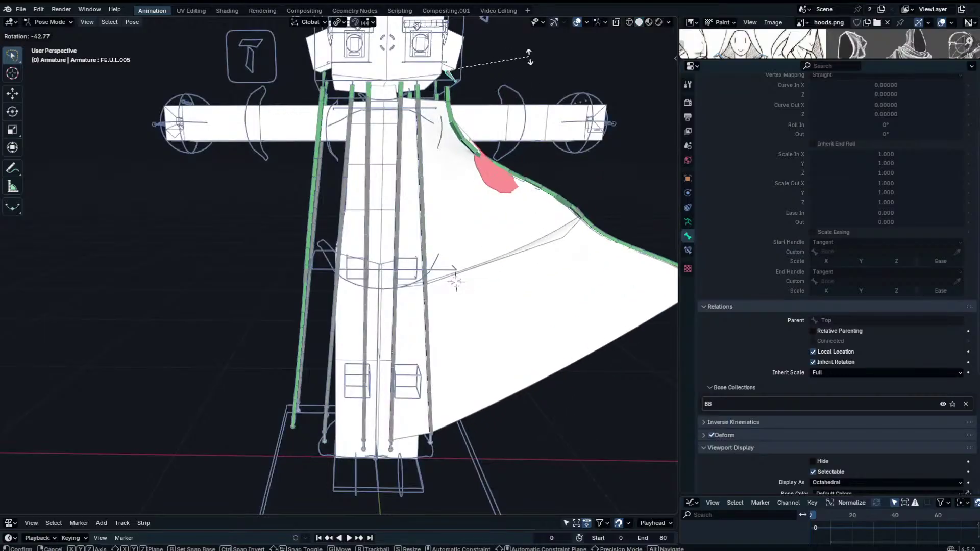
{"action": "left_click", "coordinate": [527, 57]}
{"action": "middle_click_drag", "start_coordinate": [527, 60], "coordinate": [472, 90]}
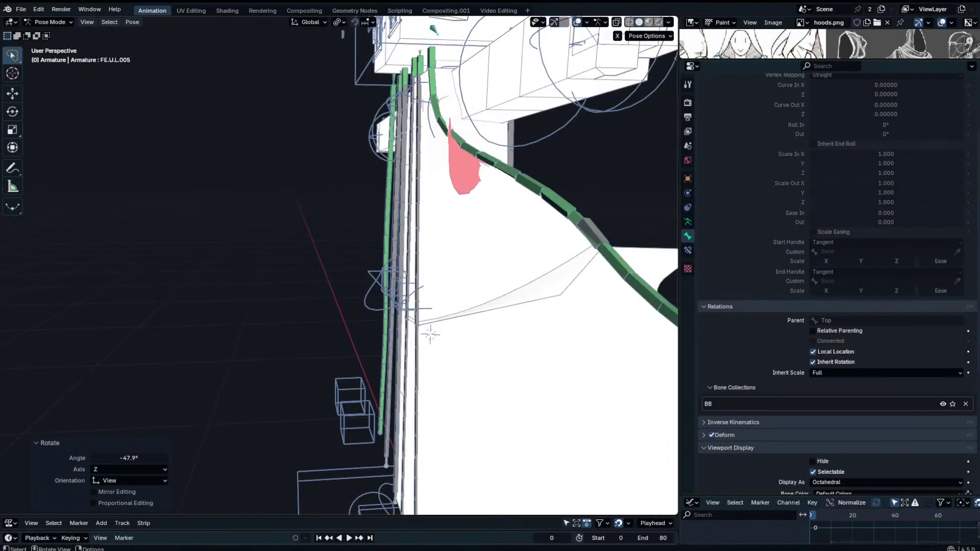
{"action": "key", "text": "r"}
{"action": "left_click", "coordinate": [443, 201]}
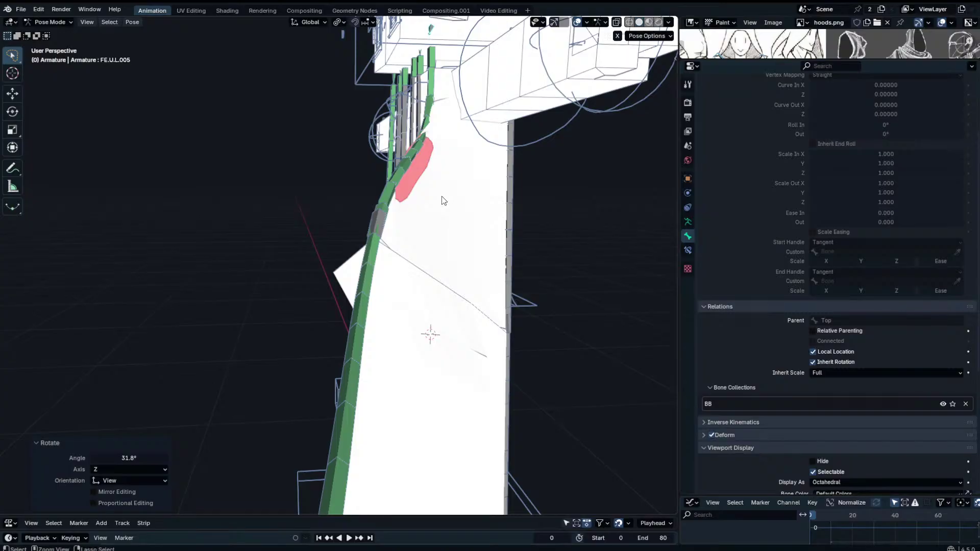
Leave Pose Mode, select the cloth Plane and briefly inspect its mesh in Edit Mode.
{"action": "middle_click_drag", "start_coordinate": [541, 146], "coordinate": [565, 168]}
{"action": "key", "text": "ctrl+Tab"}
{"action": "left_click", "coordinate": [567, 169]}
{"action": "key", "text": "Tab"}
{"action": "key", "text": "Tab"}
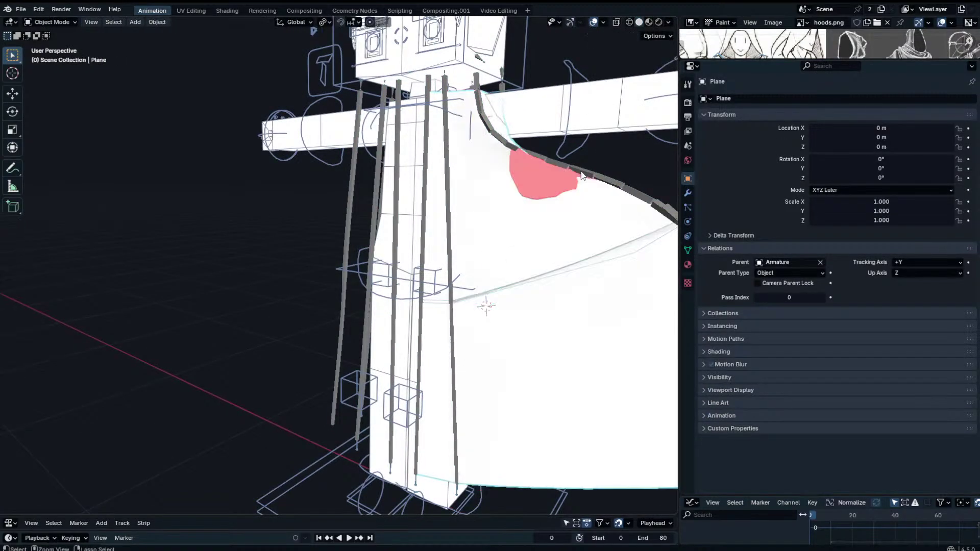
Return to the armature's Pose Mode and show the transform values of the upper strip bone FE.U.BB.L.
{"action": "left_click", "coordinate": [583, 175]}
{"action": "key", "text": "ctrl+Tab"}
{"action": "left_click", "coordinate": [582, 174]}
{"action": "key", "text": "n"}
{"action": "middle_click_drag", "start_coordinate": [426, 186], "coordinate": [435, 153]}
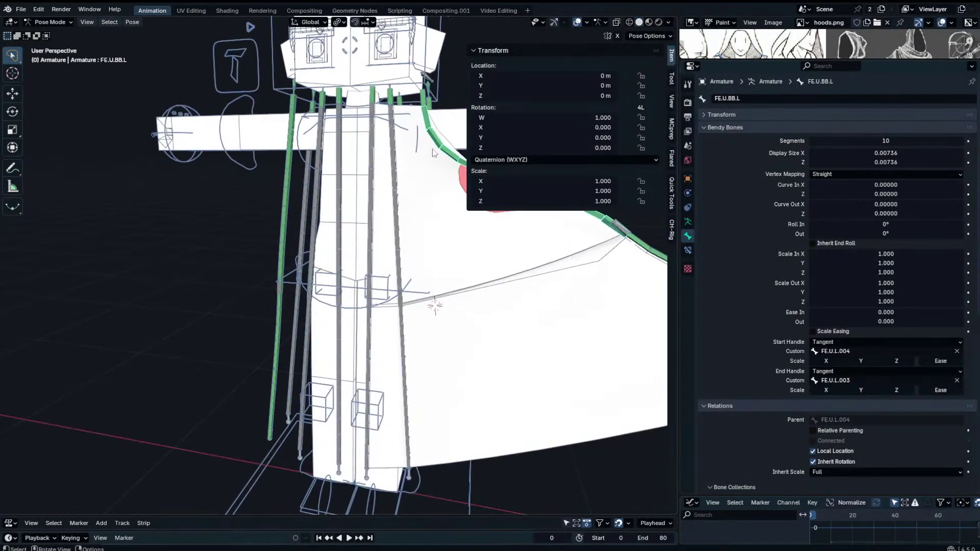
Check the roll values of the joint bones FE.U.L.003 and FE.U.L.004 in Edit Mode and return to the posed strip.
{"action": "left_click", "coordinate": [424, 104]}
{"action": "key", "text": "Tab"}
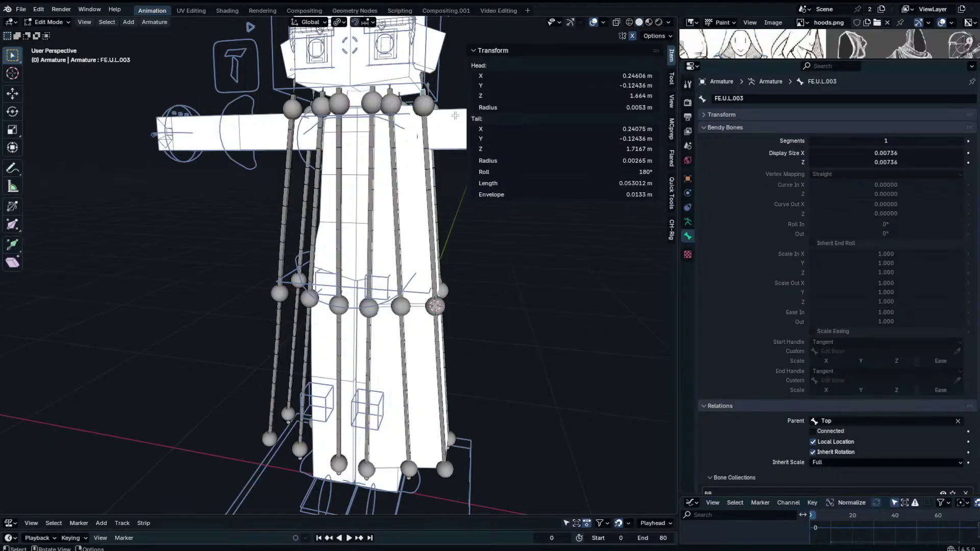
{"action": "key", "text": "n"}
{"action": "key", "text": "ctrl+Tab"}
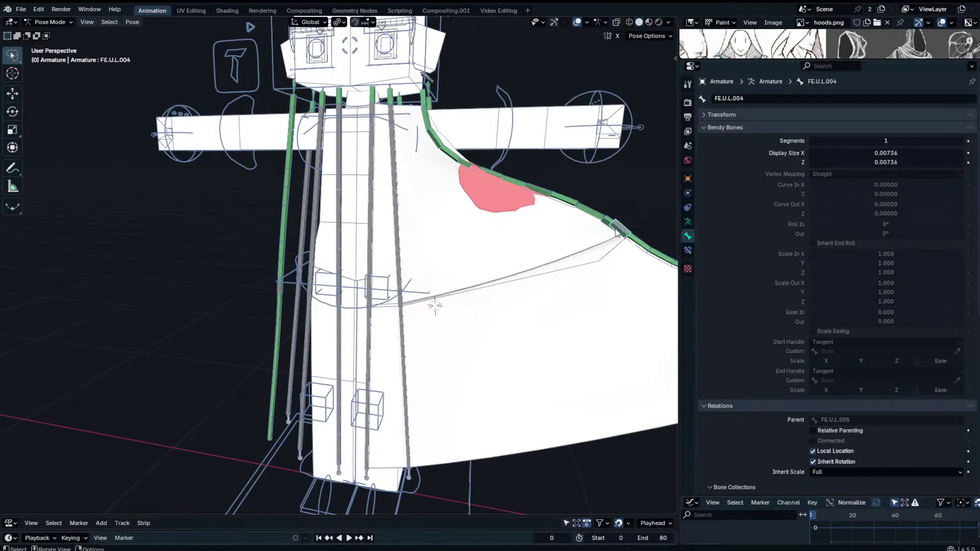
{"action": "key", "text": "Tab"}
{"action": "key", "text": "n"}
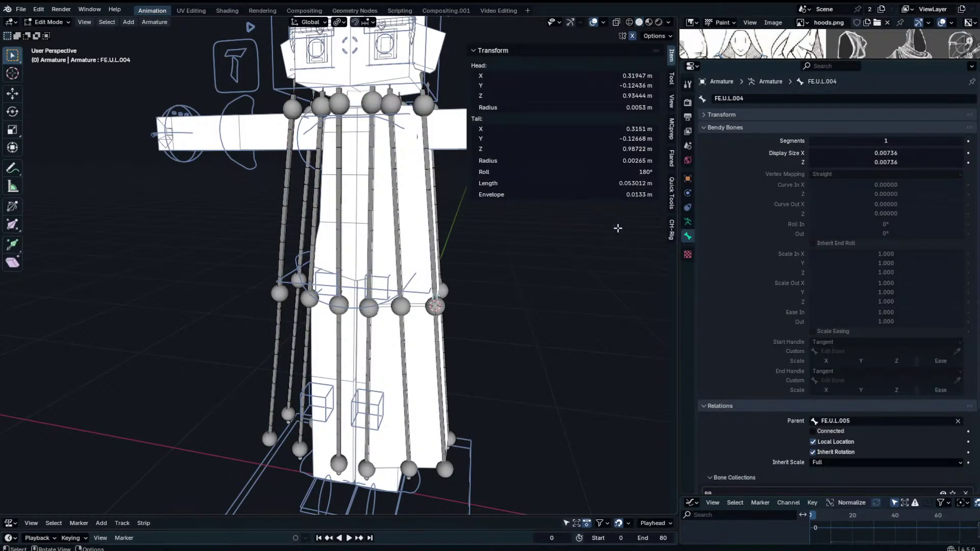
{"action": "key", "text": "n"}
{"action": "key", "text": "ctrl+Tab"}
{"action": "middle_click_drag", "start_coordinate": [569, 207], "coordinate": [390, 163]}
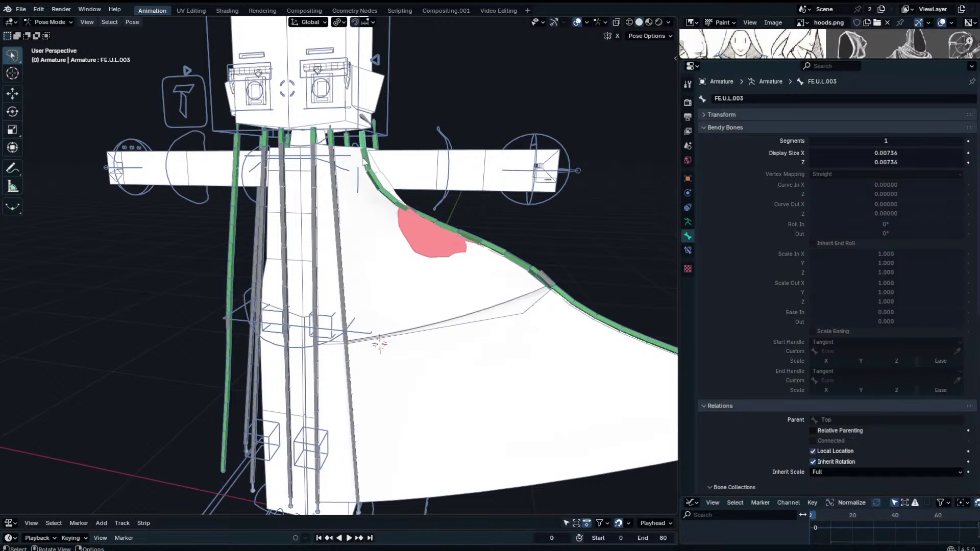
Set the roll of the upper strip bone FE.U.BB.L to 180° in Edit Mode and return to Pose Mode.
{"action": "key", "text": "Tab"}
{"action": "key", "text": "n"}
{"action": "left_click", "coordinate": [632, 173]}
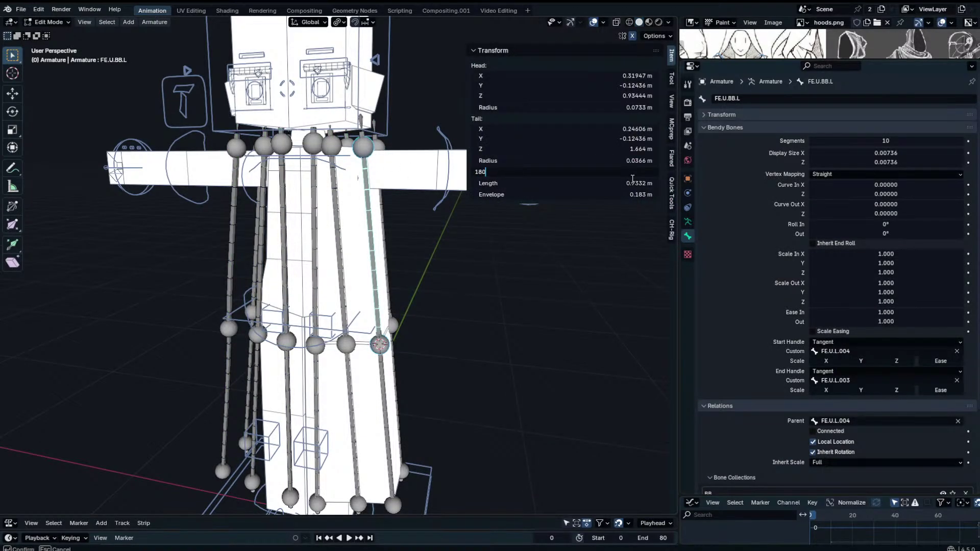
{"action": "key", "text": "Return"}
{"action": "key", "text": "n"}
{"action": "key", "text": "Tab"}
Try rotating the joint bone FE.U.L.004 from two view angles to test how the cloth bends.
{"action": "left_click", "coordinate": [367, 141]}
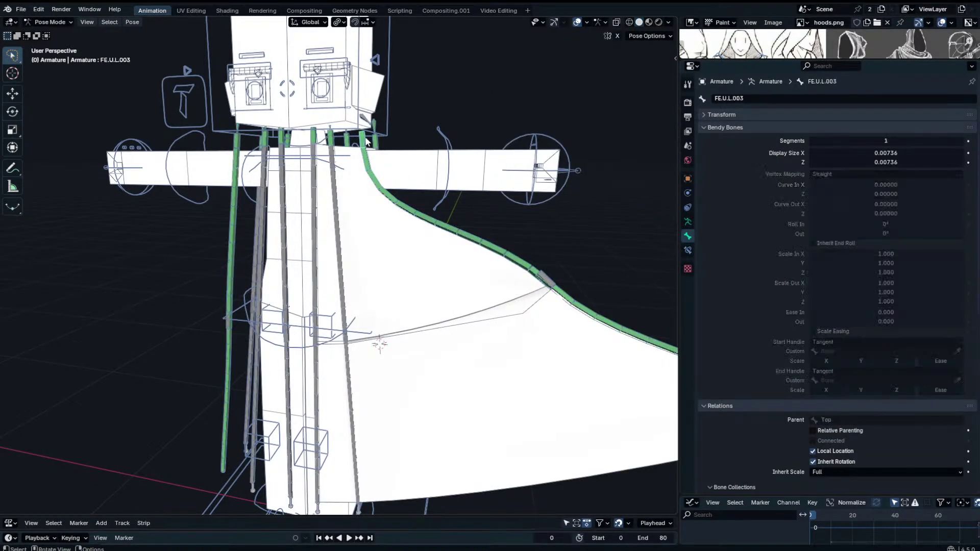
{"action": "key", "text": "r"}
{"action": "key", "text": "Escape"}
{"action": "left_click", "coordinate": [547, 280]}
{"action": "key", "text": "r"}
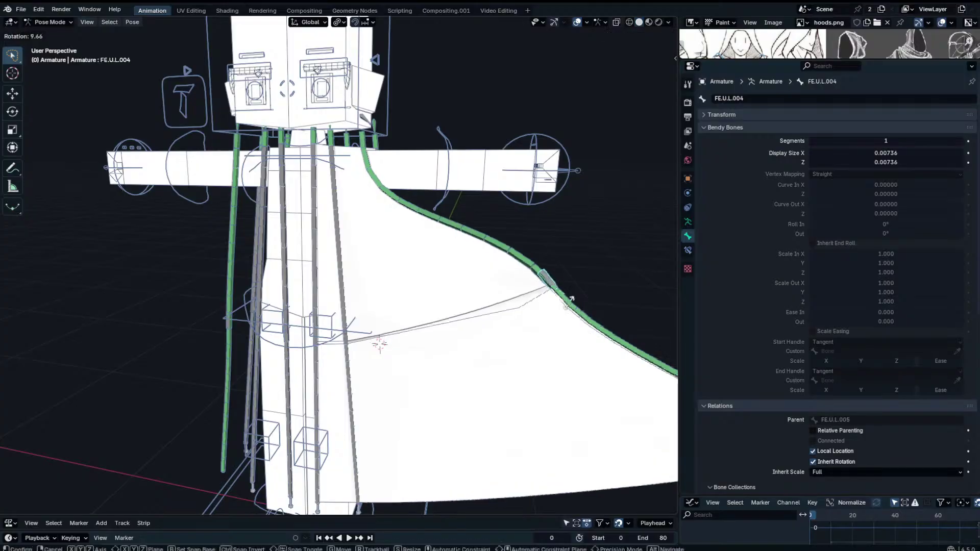
{"action": "right_click", "coordinate": [579, 277]}
{"action": "middle_click_drag", "start_coordinate": [580, 277], "coordinate": [617, 240]}
{"action": "key", "text": "r"}
{"action": "right_click", "coordinate": [586, 249]}
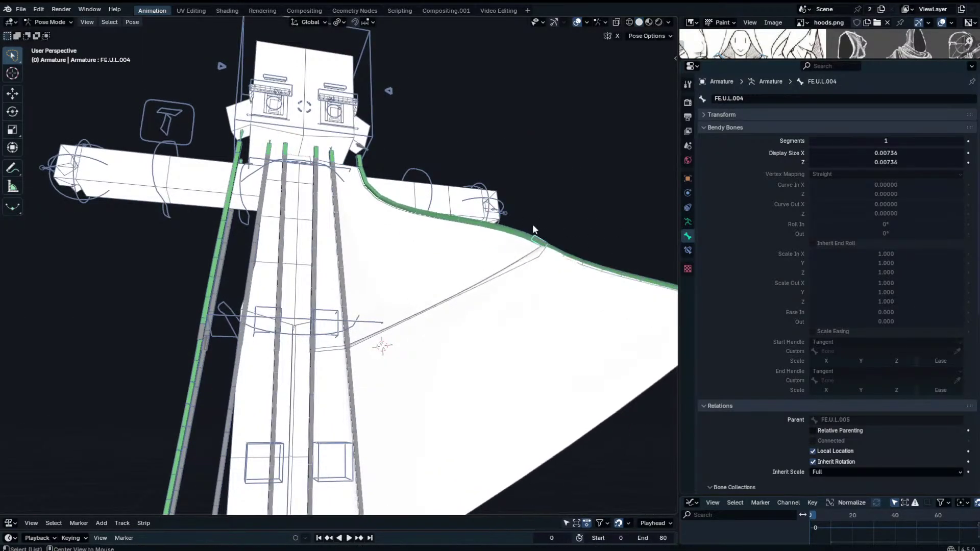
Rotate the strip's top joint bone FE.U.L.005 to change how far the strip swings outward.
{"action": "left_click", "coordinate": [378, 146]}
{"action": "key", "text": "r"}
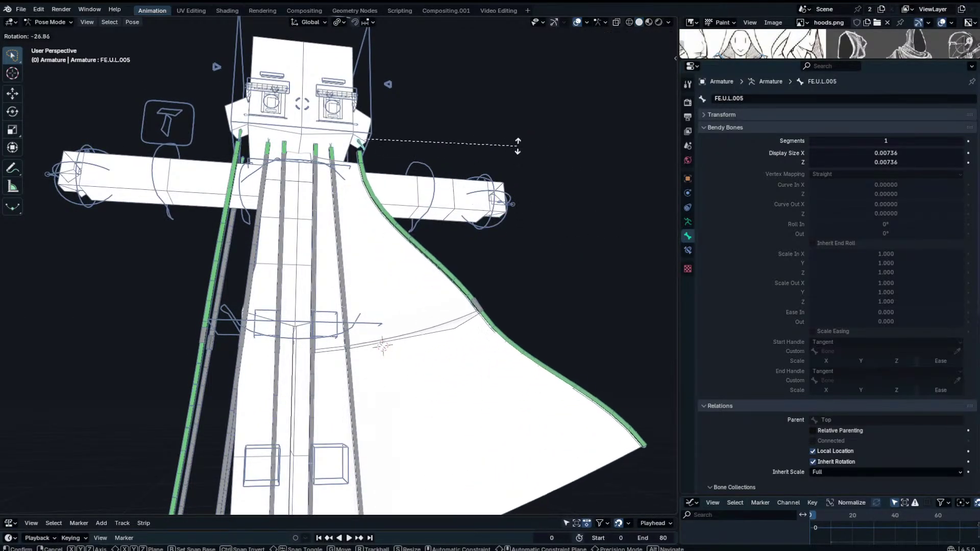
{"action": "left_click", "coordinate": [523, 109]}
Leave Pose Mode, select the cloth Plane and inspect the vertex weights at its middle edge loops in Edit Mode.
{"action": "middle_click_drag", "start_coordinate": [522, 174], "coordinate": [525, 270]}
{"action": "key", "text": "ctrl+Tab"}
{"action": "left_click", "coordinate": [529, 343]}
{"action": "middle_click_drag", "start_coordinate": [529, 343], "coordinate": [522, 292]}
{"action": "key", "text": "Tab"}
{"action": "key", "text": "Tab"}
{"action": "key", "text": "Tab"}
{"action": "key", "text": "n"}
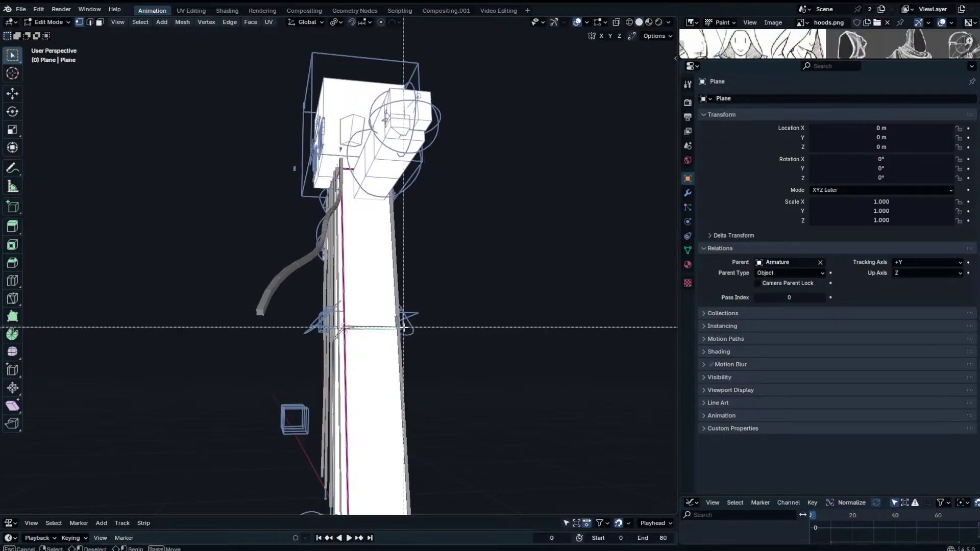
{"action": "left_click", "coordinate": [549, 157]}
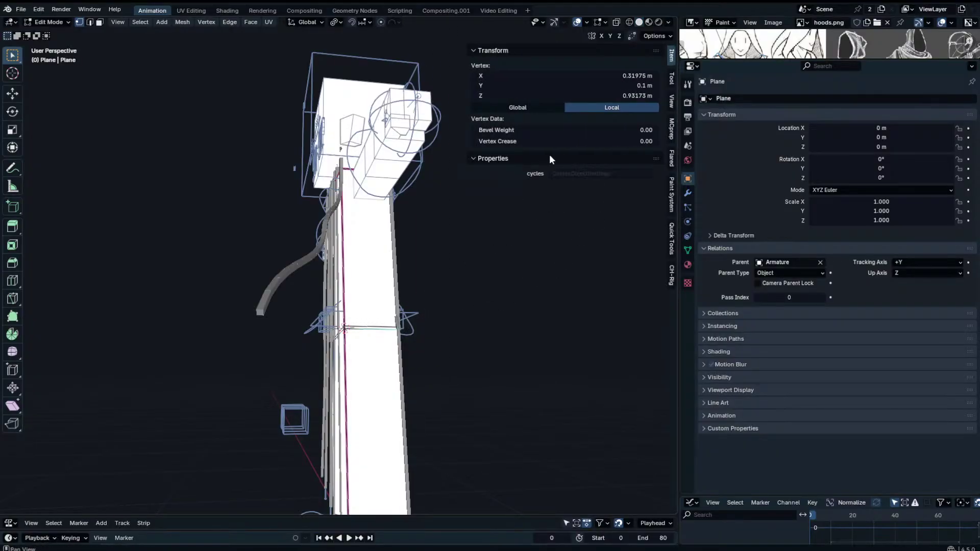
{"action": "left_click", "coordinate": [399, 328]}
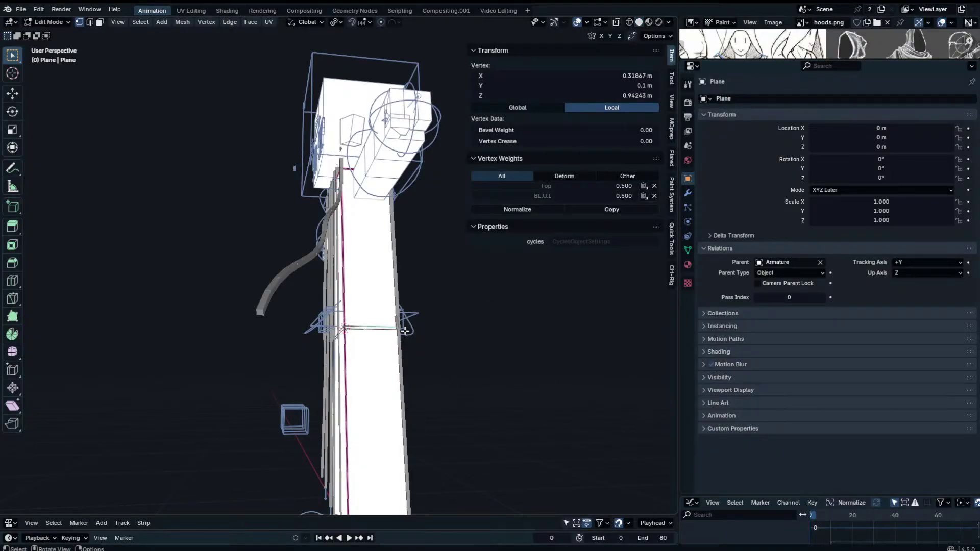
Compare the posed cloth in Object Mode with its mesh in Edit Mode and examine the outer middle vertices.
{"action": "middle_click_drag", "start_coordinate": [349, 206], "coordinate": [385, 281]}
{"action": "key", "text": "Tab"}
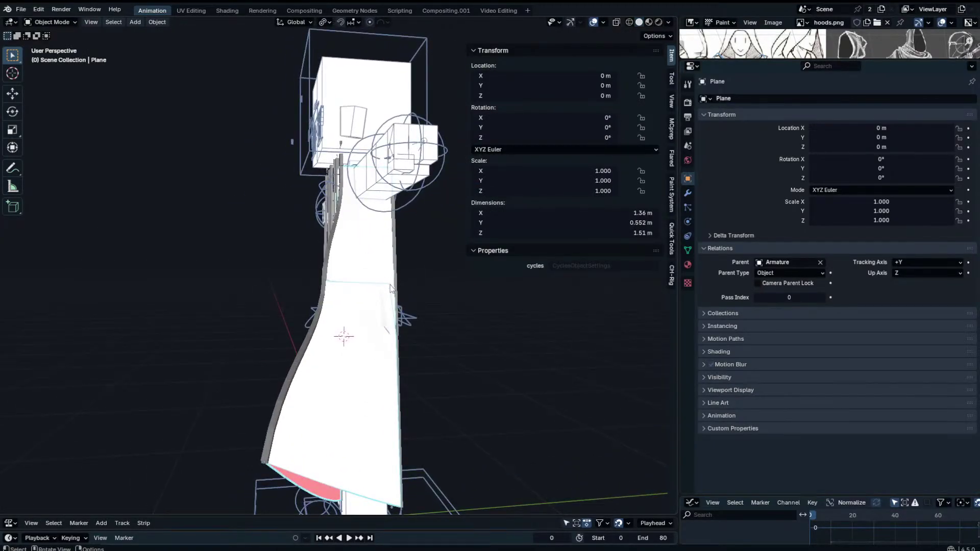
{"action": "key", "text": "Tab"}
{"action": "left_click", "coordinate": [380, 339]}
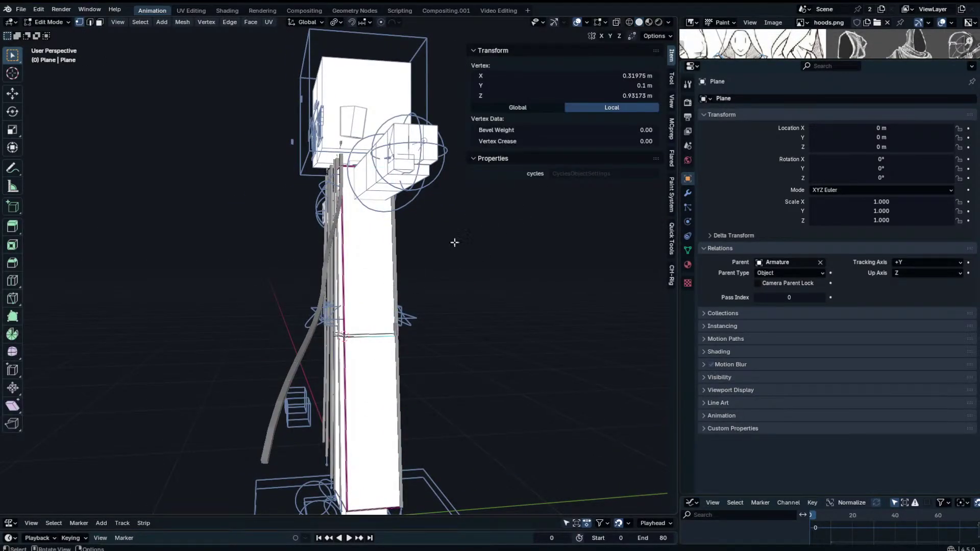
{"action": "key", "text": "Tab"}
{"action": "middle_click_drag", "start_coordinate": [320, 321], "coordinate": [442, 324]}
{"action": "key", "text": "Tab"}
{"action": "key", "text": "Tab"}
{"action": "key", "text": "Tab"}
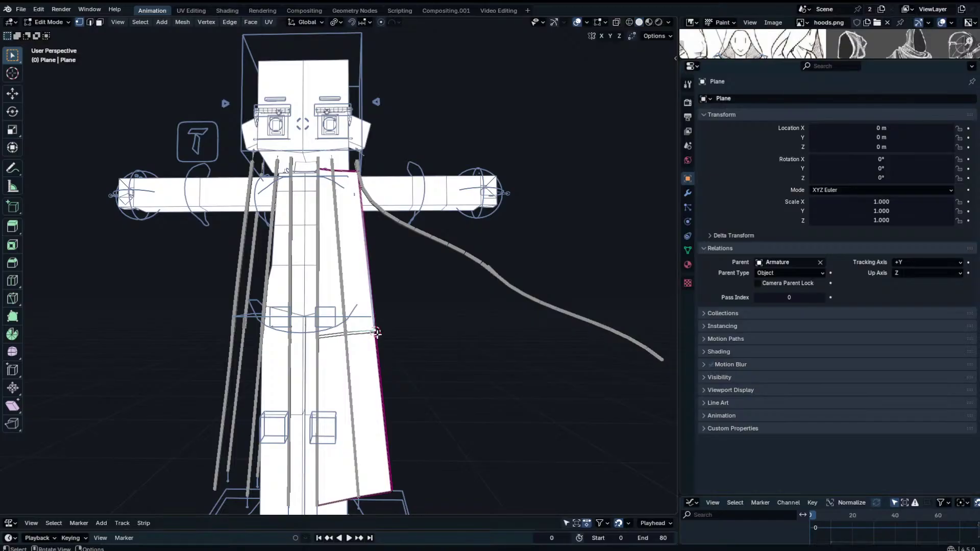
{"action": "left_click", "coordinate": [375, 332]}
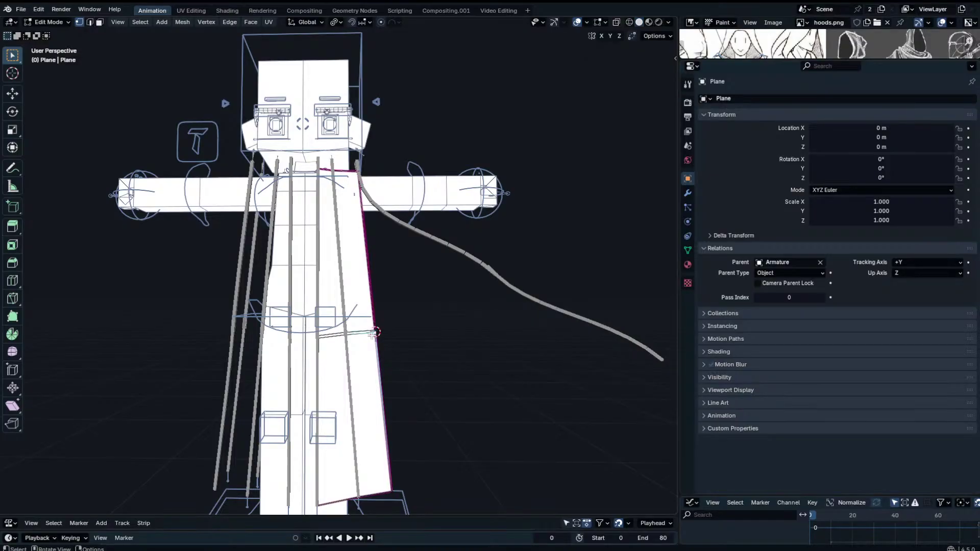
Examine the cloth's middle edges in edge select mode and the posed cloth in Object Mode from behind.
{"action": "left_click", "coordinate": [89, 22]}
{"action": "scroll", "coordinate": [358, 400], "scroll_direction": "up", "scroll_amount": 4}
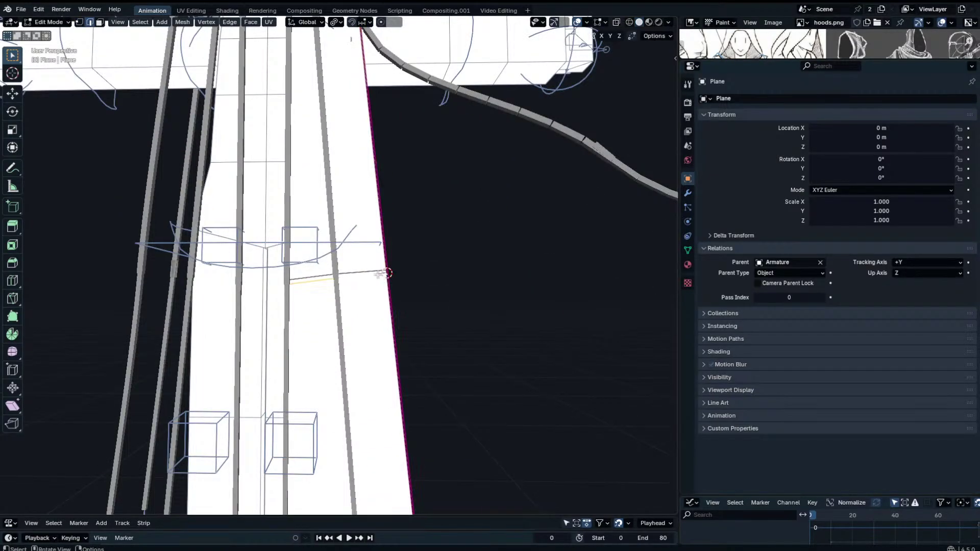
{"action": "key", "text": "Tab"}
{"action": "mouse_move", "coordinate": [380, 274]}
{"action": "middle_mouse_down"}
{"action": "mouse_move", "coordinate": [342, 301]}
{"action": "mouse_move", "coordinate": [299, 286]}
{"action": "mouse_move", "coordinate": [228, 299]}
{"action": "mouse_move", "coordinate": [361, 319]}
{"action": "mouse_move", "coordinate": [336, 286]}
{"action": "mouse_move", "coordinate": [381, 276]}
{"action": "middle_mouse_up"}
{"action": "key", "text": "Tab"}
{"action": "key", "text": "Tab"}
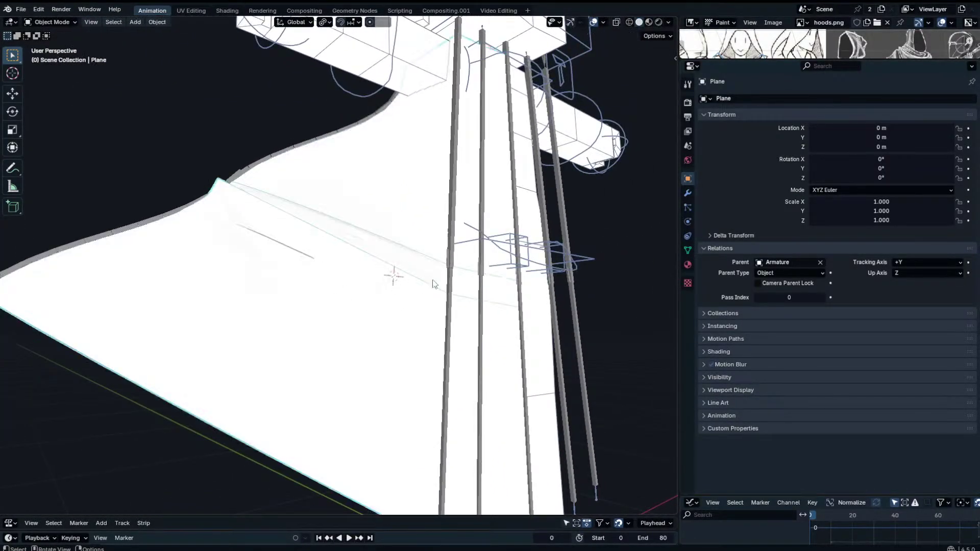
{"action": "left_click", "coordinate": [446, 277]}
{"action": "middle_click_drag", "start_coordinate": [445, 278], "coordinate": [405, 288]}
{"action": "left_click", "coordinate": [406, 290]}
{"action": "key", "text": "Tab"}
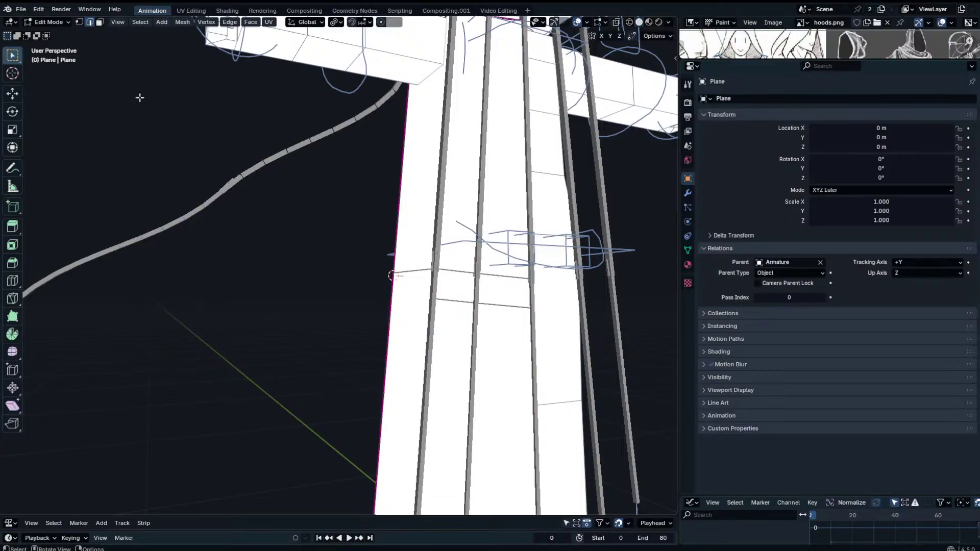
In vertex select mode, remove the Top weight from the cloth's middle vertex shared with BE.U.L and view the posed result.
{"action": "left_click", "coordinate": [79, 22]}
{"action": "key", "text": "n"}
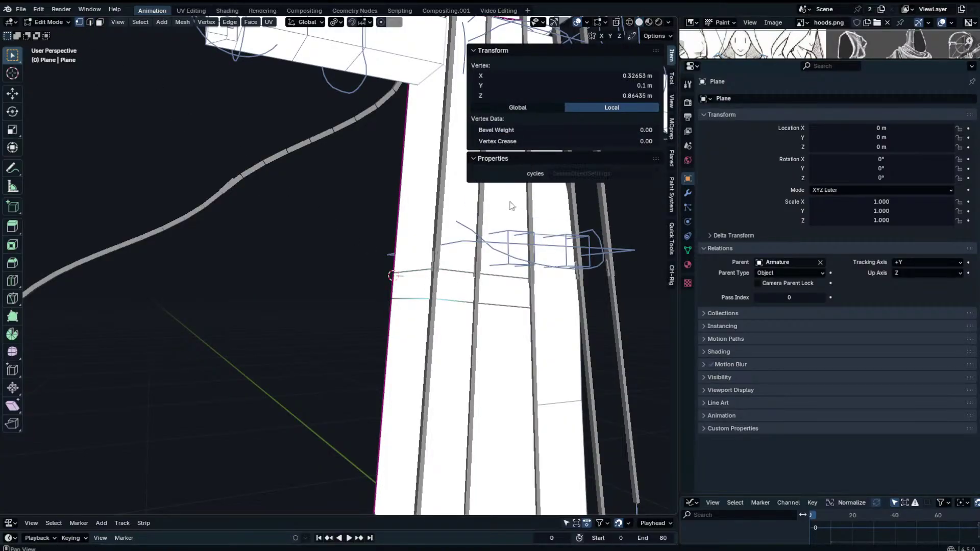
{"action": "left_click", "coordinate": [432, 274]}
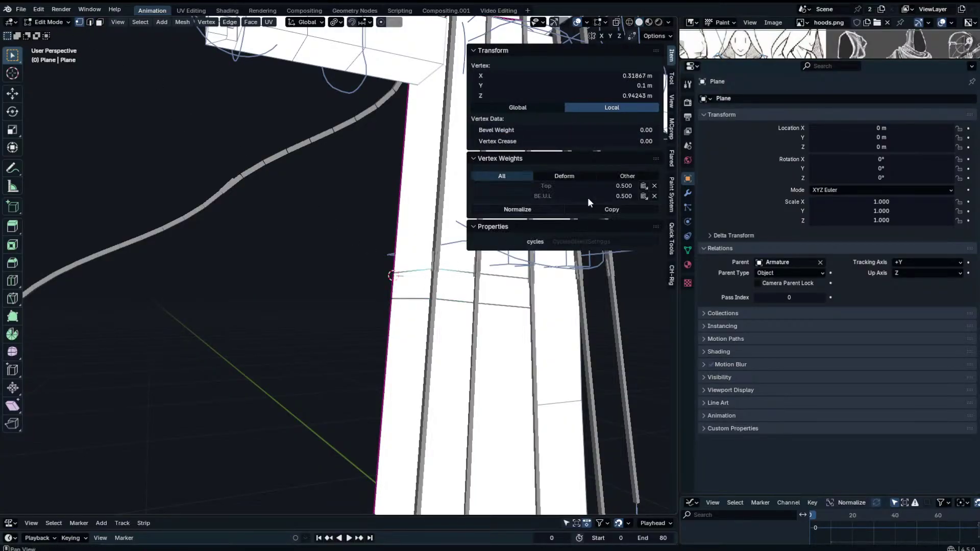
{"action": "left_click", "coordinate": [655, 186]}
{"action": "key", "text": "n"}
{"action": "key", "text": "Tab"}
{"action": "scroll", "coordinate": [401, 272], "scroll_direction": "down", "scroll_amount": 3}
{"action": "middle_click_drag", "start_coordinate": [401, 272], "coordinate": [436, 266]}
Undo the removal of the vertex's Top weight and return to Object Mode.
{"action": "key", "text": "Tab"}
{"action": "key", "text": "ctrl+z"}
{"action": "key", "text": "ctrl+z"}
{"action": "key", "text": "Tab"}
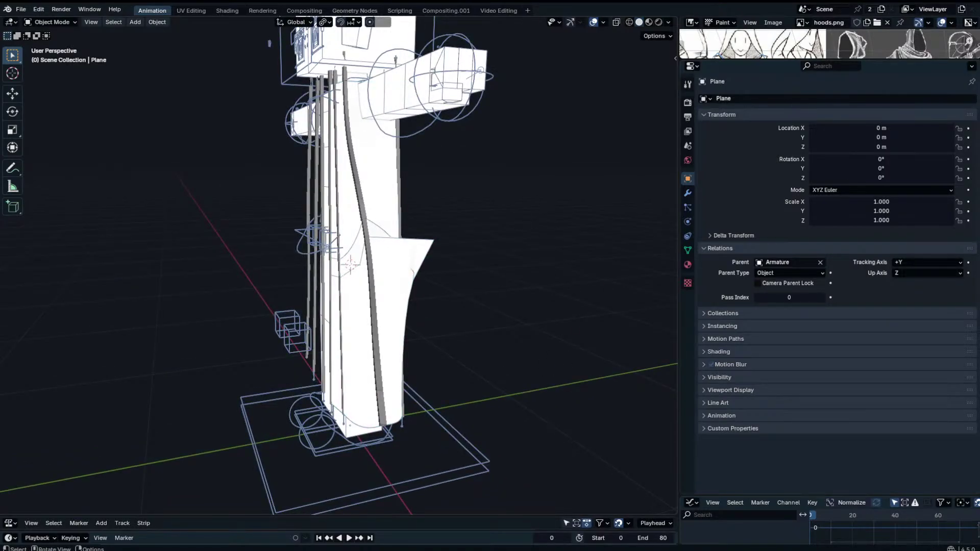
In the armature's Pose Mode, rotate the strip's tip bone FE.L and turn the joint bone FE.U.L.004 by -32°.
{"action": "middle_click_drag", "start_coordinate": [394, 264], "coordinate": [521, 228]}
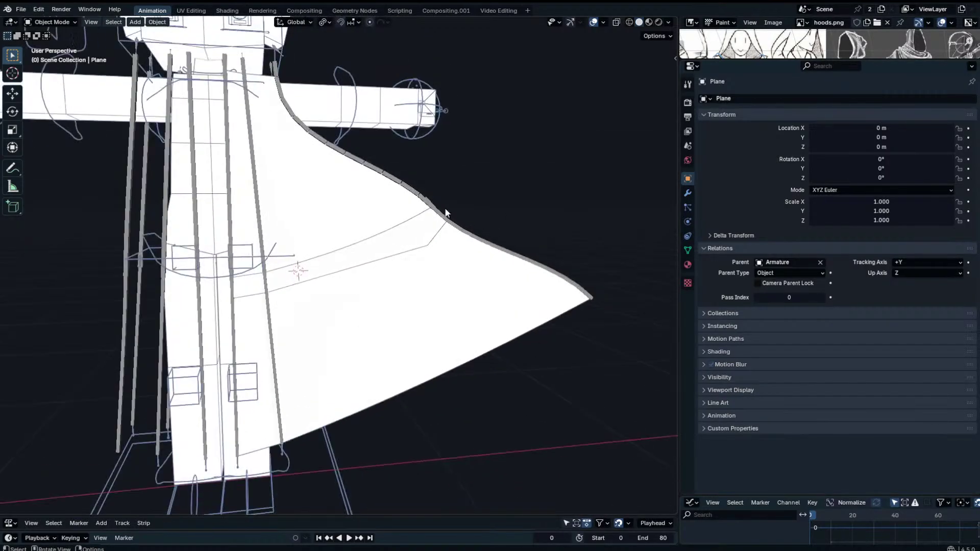
{"action": "left_click", "coordinate": [443, 210]}
{"action": "key", "text": "ctrl+Tab"}
{"action": "left_click", "coordinate": [434, 205]}
{"action": "key", "text": "r"}
{"action": "right_click", "coordinate": [441, 168]}
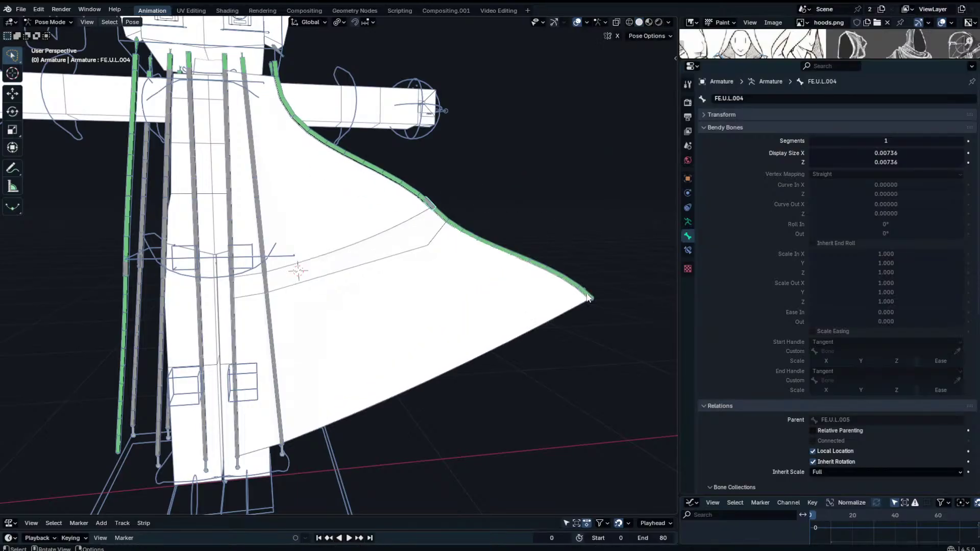
{"action": "left_click", "coordinate": [589, 298]}
{"action": "key", "text": "r"}
{"action": "left_click", "coordinate": [568, 227]}
{"action": "left_click", "coordinate": [430, 205]}
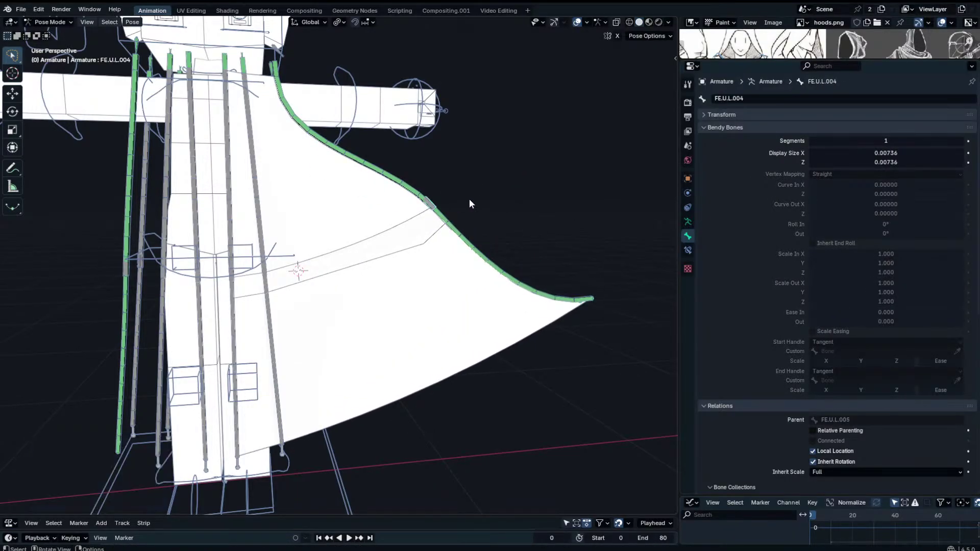
{"action": "key", "text": "r"}
{"action": "left_click", "coordinate": [454, 175]}
Clear the rotations of the strip's bones FE.U.L.004, FE.L and FE.U.L.005.
{"action": "scroll", "coordinate": [389, 272], "scroll_direction": "down", "scroll_amount": 2}
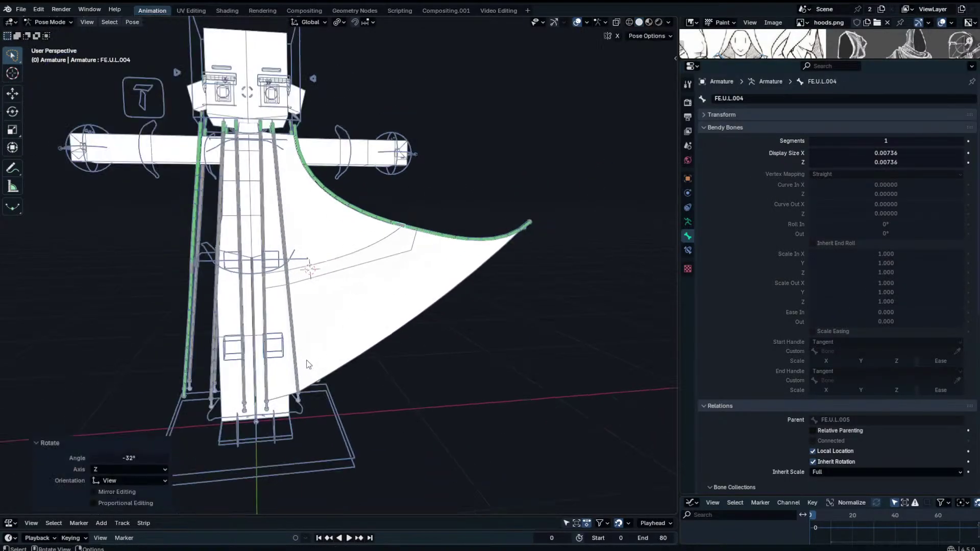
{"action": "key", "text": "alt+r"}
{"action": "left_click", "coordinate": [504, 290]}
{"action": "left_click", "coordinate": [505, 290]}
{"action": "key", "text": "alt+r"}
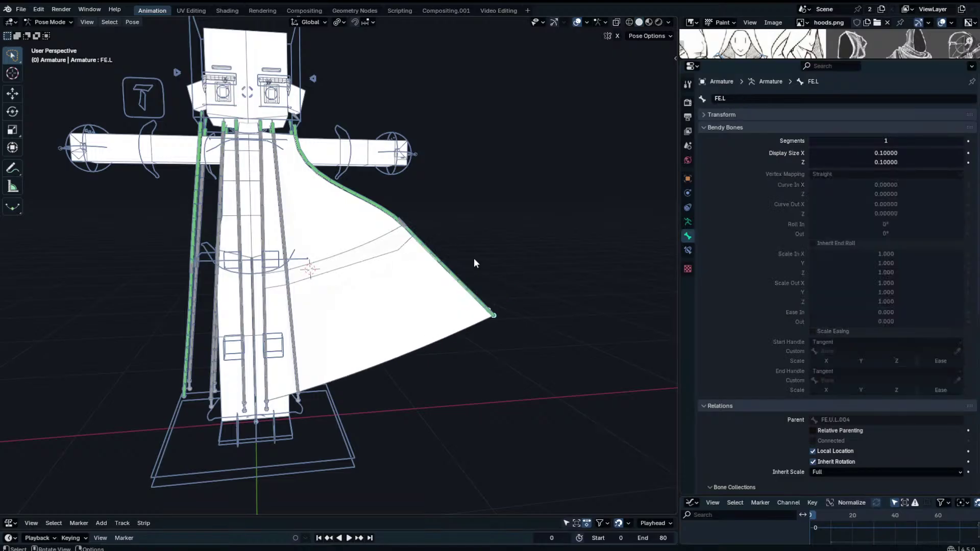
{"action": "left_click", "coordinate": [296, 131]}
{"action": "key", "text": "alt+r"}
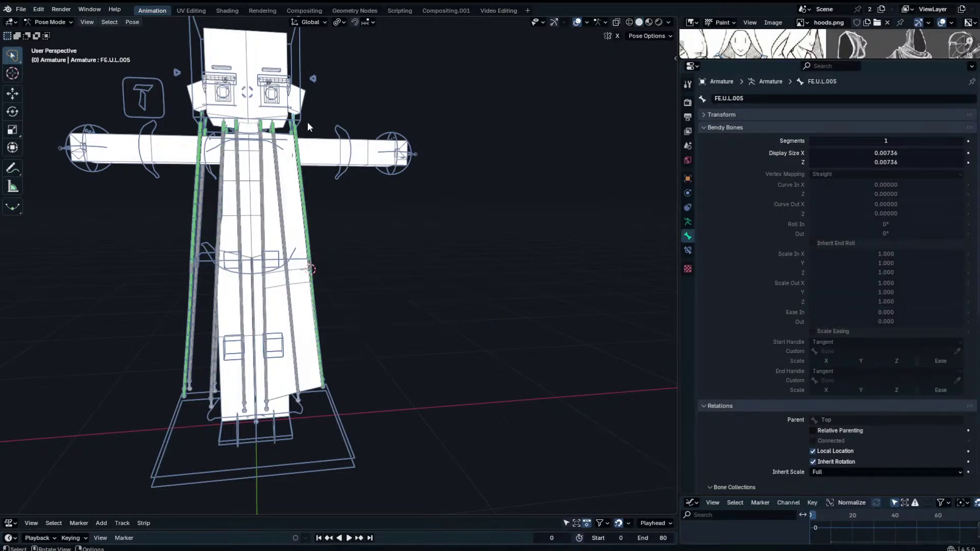
{"action": "scroll", "coordinate": [339, 223], "scroll_direction": "up", "scroll_amount": 2}
{"action": "key", "text": "r"}
{"action": "right_click", "coordinate": [408, 117]}
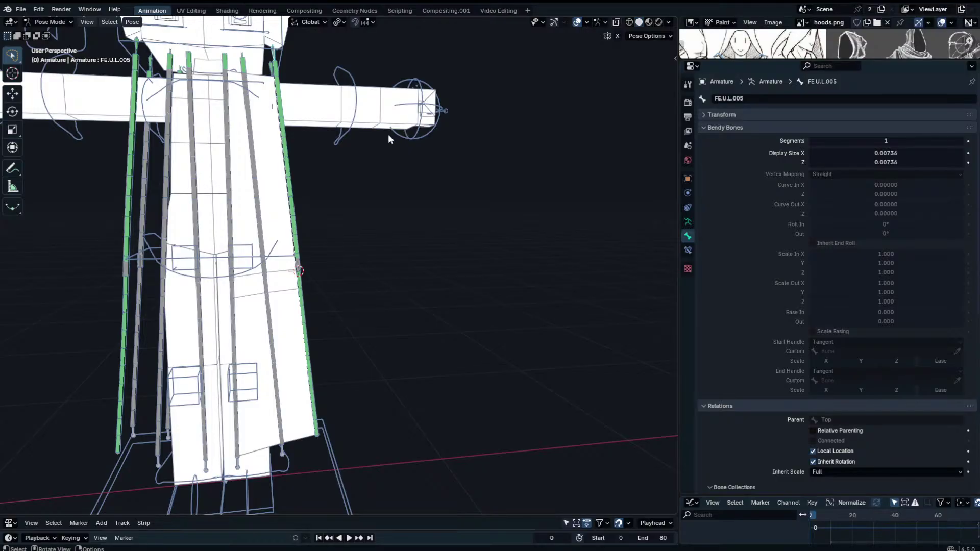
In Edit Mode, duplicate the upper strip bone FE.U.BB.L in place and rename the copy FE.U.BBM.L.
{"action": "middle_click_drag", "start_coordinate": [388, 133], "coordinate": [335, 141]}
{"action": "left_click", "coordinate": [308, 170]}
{"action": "key", "text": "Tab"}
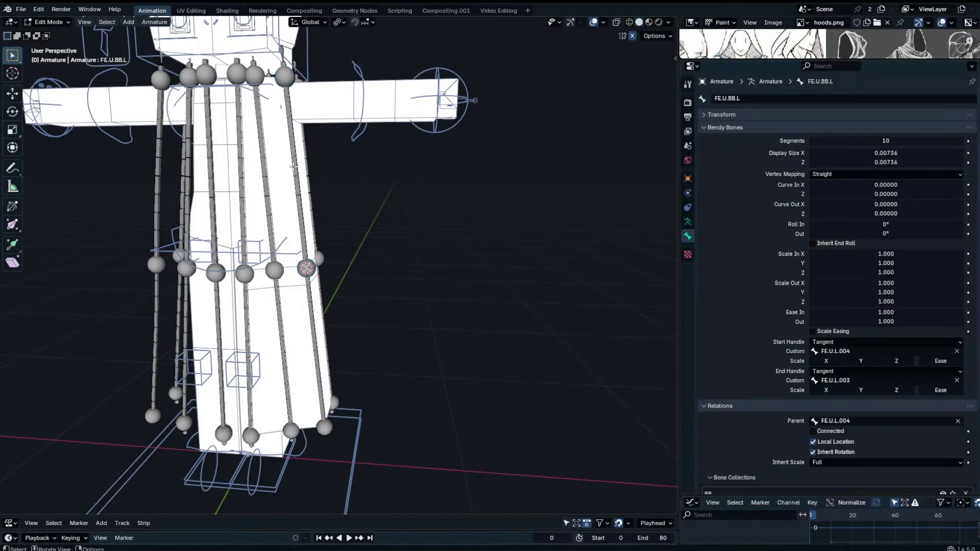
{"action": "key", "text": "shift+d"}
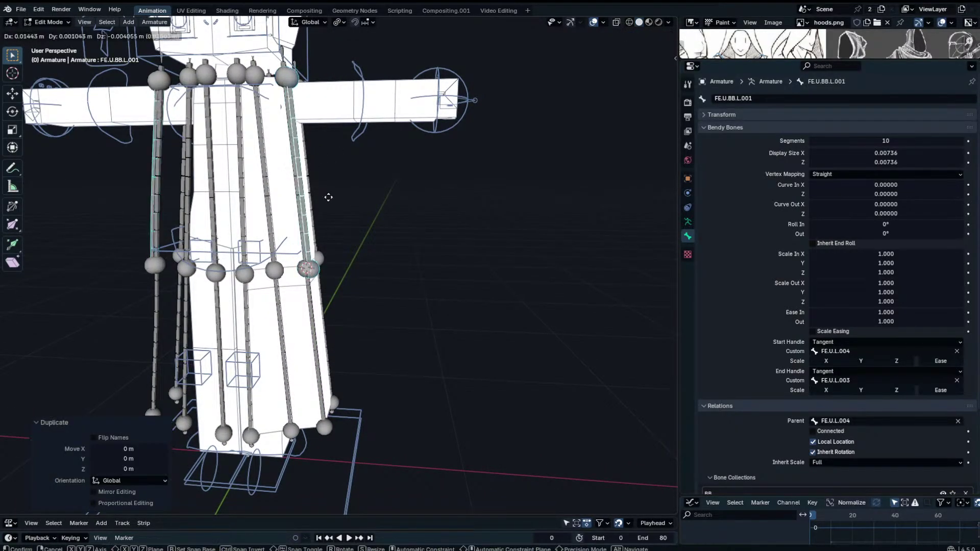
{"action": "key", "text": "Escape"}
{"action": "key", "text": "F2"}
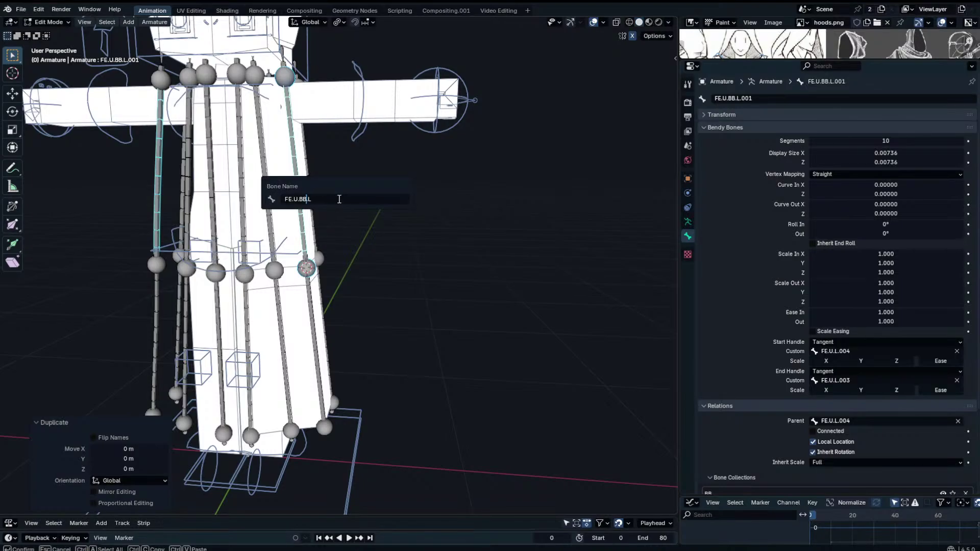
{"action": "type", "text": "M"}
{"action": "key", "text": "Return"}
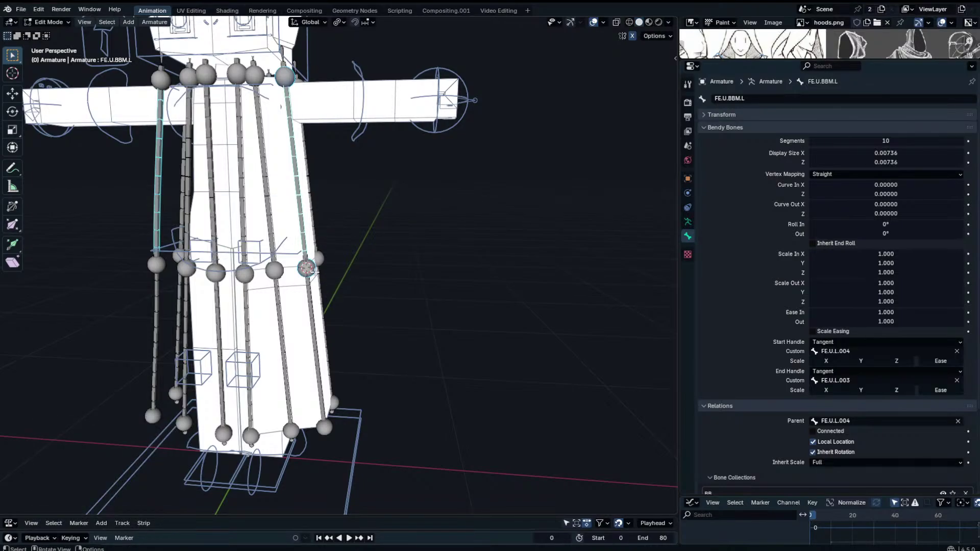
Select the tail joint of FE.U.BBM.L at the strip's middle joint and try moving it freely.
{"action": "key", "text": "g"}
{"action": "key", "text": "x"}
{"action": "right_click", "coordinate": [399, 242]}
{"action": "left_click", "coordinate": [307, 270]}
{"action": "left_click", "coordinate": [307, 271]}
{"action": "left_click", "coordinate": [308, 271]}
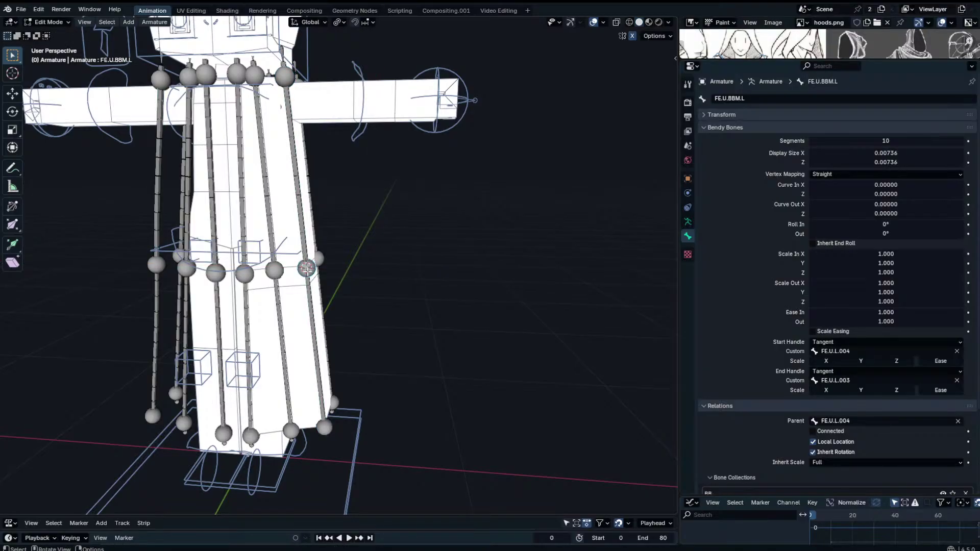
{"action": "key", "text": "g"}
{"action": "right_click", "coordinate": [347, 316]}
{"action": "key", "text": "g"}
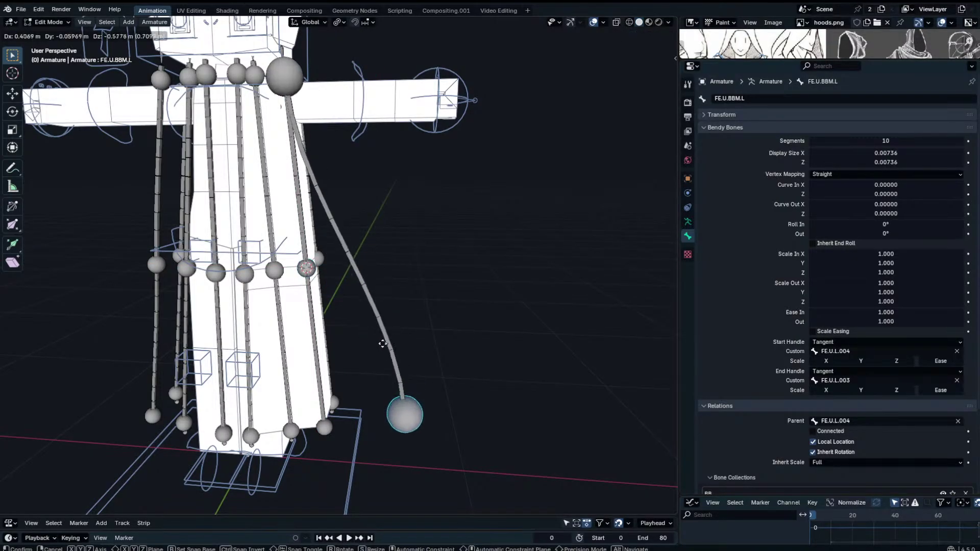
{"action": "right_click", "coordinate": [307, 122]}
Turn on snapping to vertices and snap the tail of FE.U.BBM.L down onto the strip's lowest joint.
{"action": "left_click", "coordinate": [357, 23]}
{"action": "left_click", "coordinate": [368, 23]}
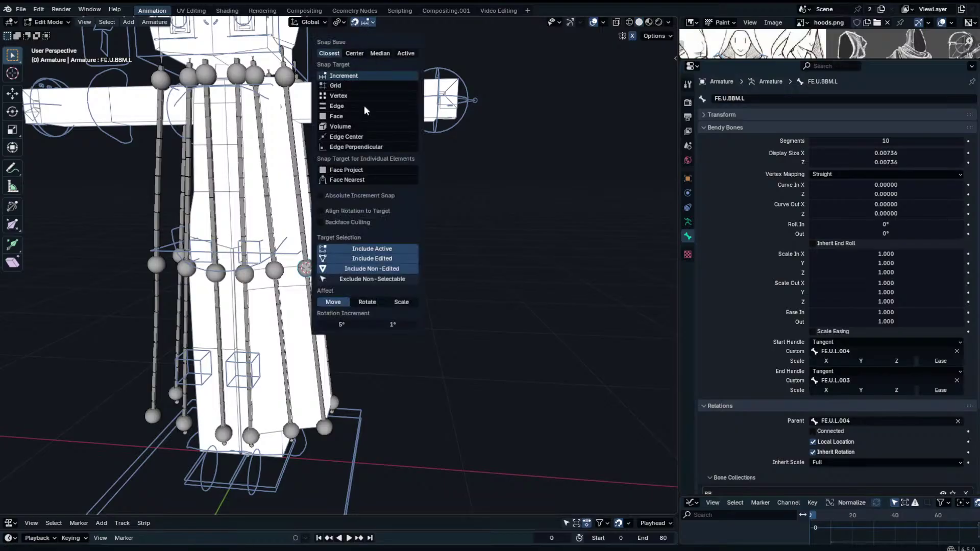
{"action": "left_click", "coordinate": [350, 96]}
{"action": "middle_click_drag", "start_coordinate": [372, 265], "coordinate": [395, 248], "text": "shift"}
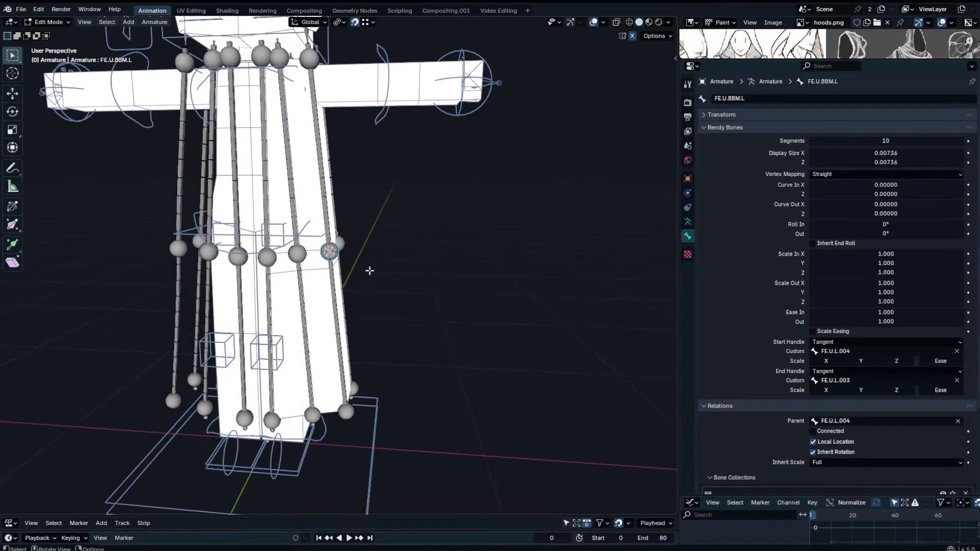
{"action": "key", "text": "g"}
{"action": "left_click", "coordinate": [351, 415]}
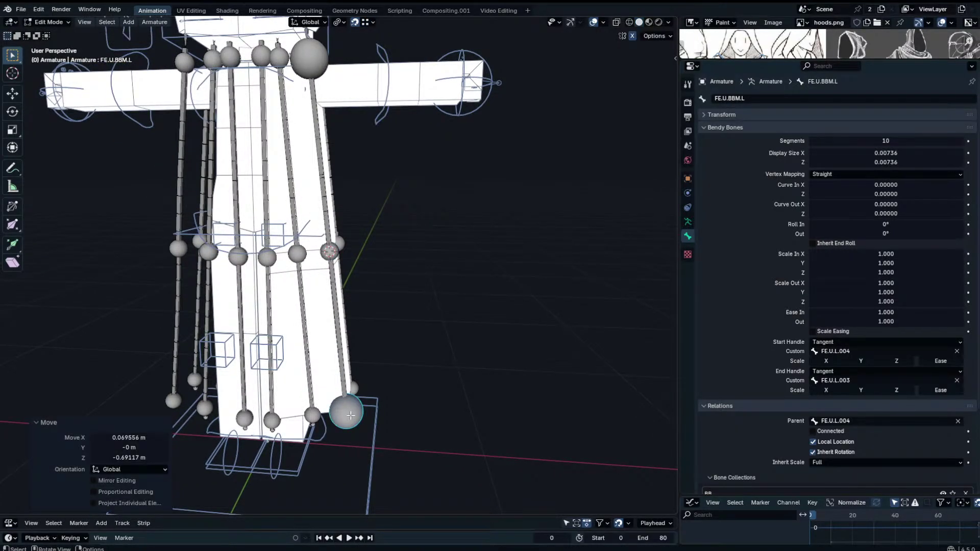
Thicken the B-Bone display of the whole bone FE.U.BBM.L by a factor of about 2.67 and turn on X-ray.
{"action": "key", "text": "shift+d"}
{"action": "right_click", "coordinate": [426, 392]}
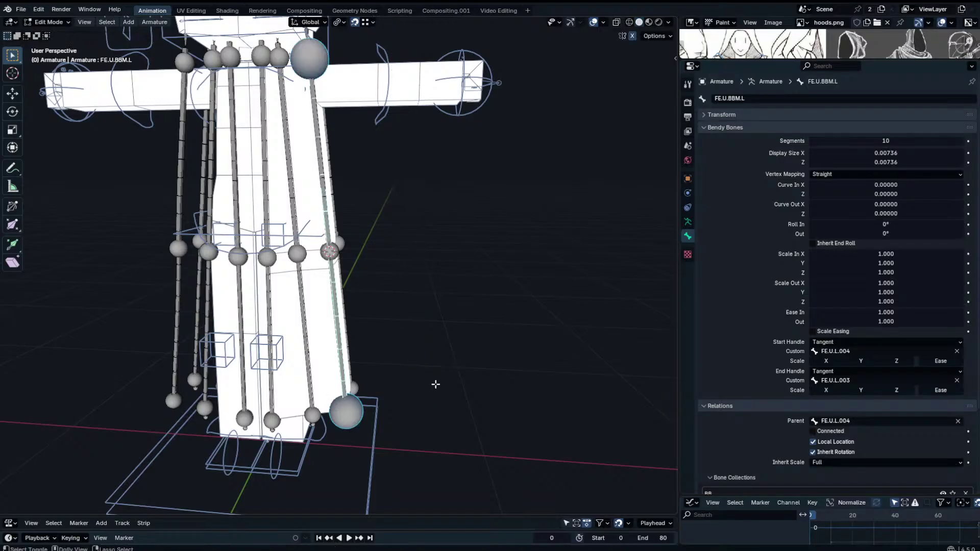
{"action": "key", "text": "ctrl+alt+s"}
{"action": "left_click", "coordinate": [676, 234]}
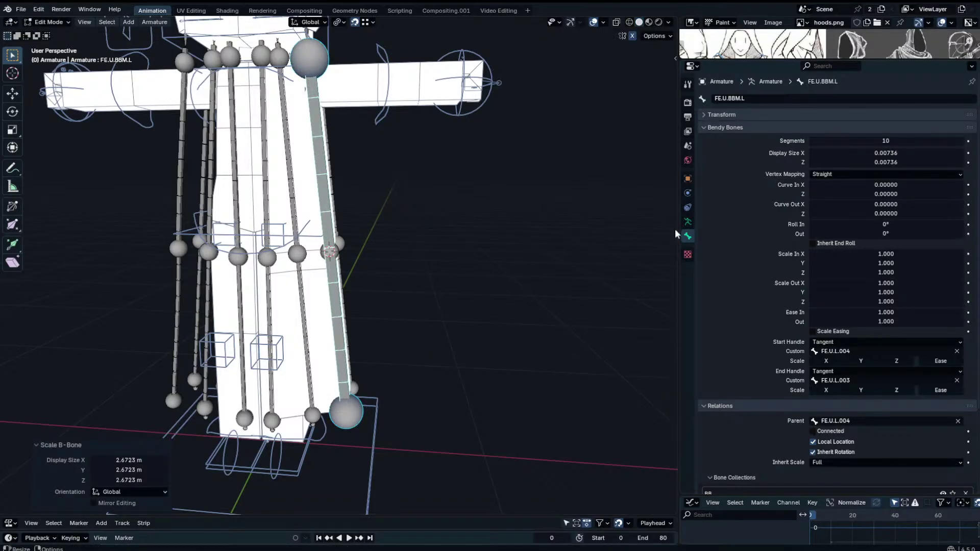
{"action": "left_click", "coordinate": [616, 22]}
Switch to Pose Mode, check which bone sits at the strip's lowest joint, and reselect FE.U.BBM.L.
{"action": "middle_click_drag", "start_coordinate": [584, 78], "coordinate": [419, 245]}
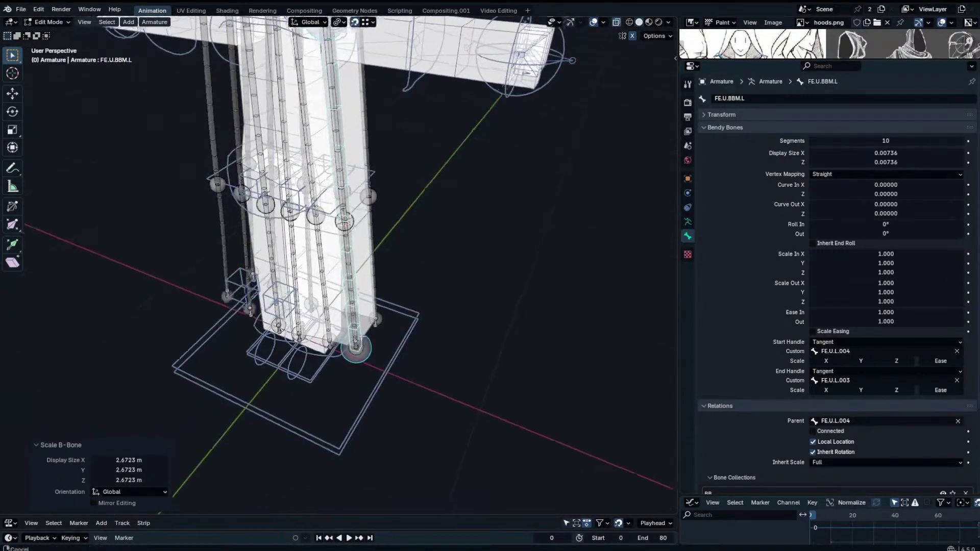
{"action": "middle_click_drag", "start_coordinate": [375, 343], "coordinate": [417, 282], "text": "shift"}
{"action": "scroll", "coordinate": [418, 282], "scroll_direction": "up", "scroll_amount": 2}
{"action": "left_click", "coordinate": [417, 282]}
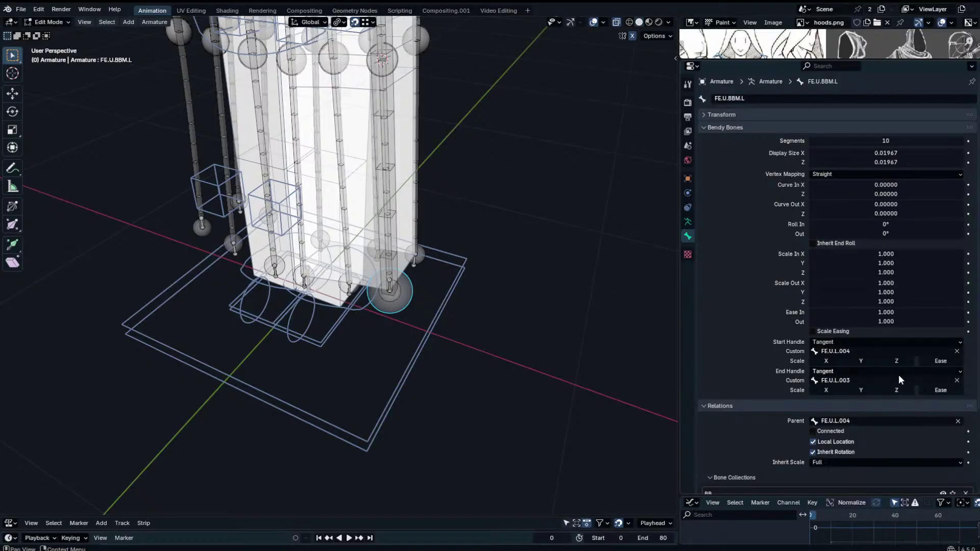
{"action": "key", "text": "Tab"}
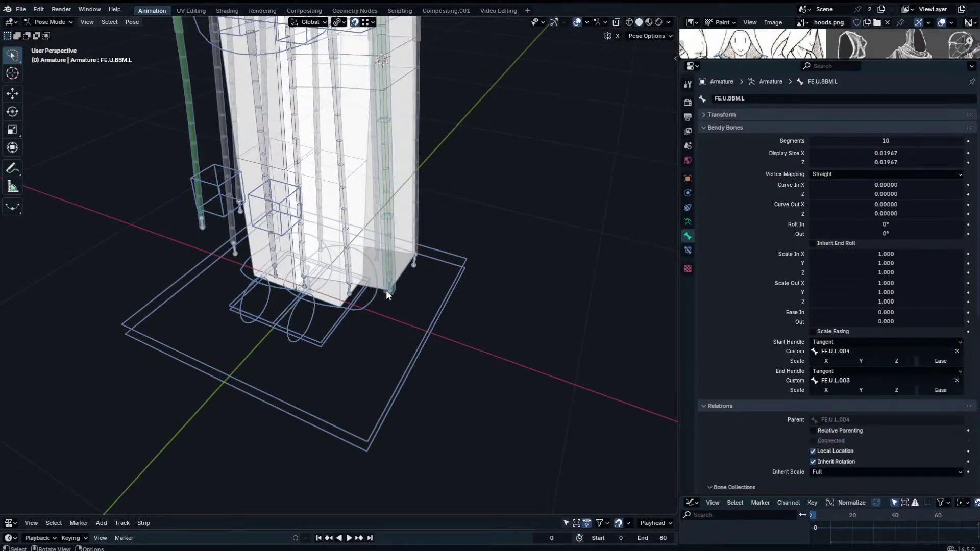
{"action": "left_click", "coordinate": [390, 294]}
{"action": "left_click", "coordinate": [390, 293]}
{"action": "left_click", "coordinate": [391, 291]}
{"action": "left_click", "coordinate": [391, 292]}
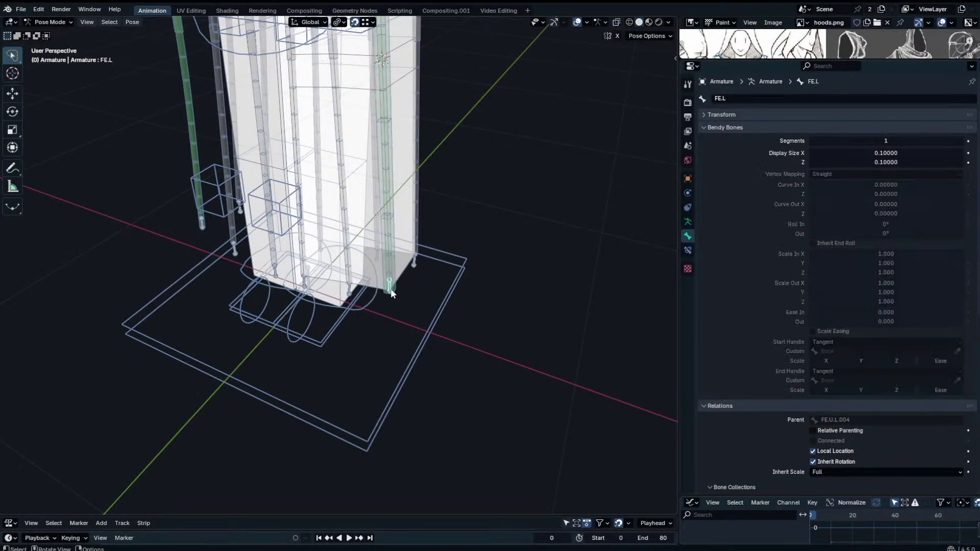
{"action": "left_click", "coordinate": [391, 293], "text": "alt"}
{"action": "left_click", "coordinate": [402, 282]}
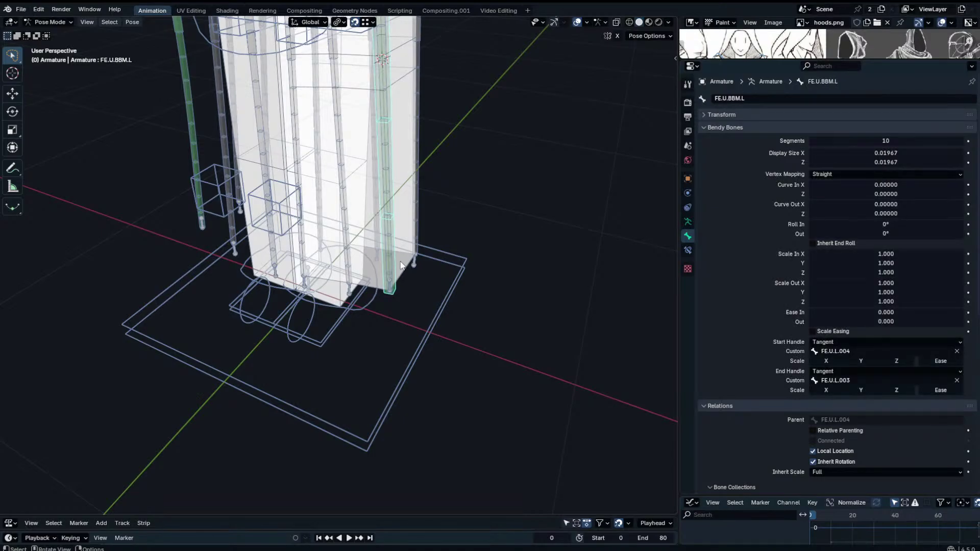
Set FE.L as the custom end handle of FE.U.BBM.L in its Bendy Bones settings.
{"action": "middle_click_drag", "start_coordinate": [521, 293], "coordinate": [532, 328]}
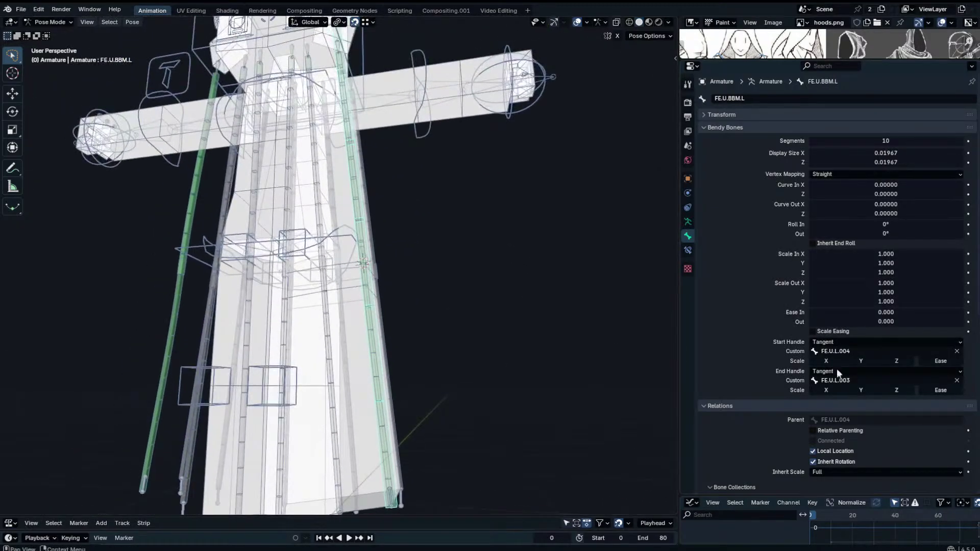
{"action": "left_click", "coordinate": [957, 381]}
{"action": "key", "text": "g"}
{"action": "key", "text": "Escape"}
{"action": "left_click", "coordinate": [861, 381]}
{"action": "type", "text": "FE.L"}
{"action": "left_click", "coordinate": [863, 395]}
{"action": "scroll", "coordinate": [382, 327], "scroll_direction": "down", "scroll_amount": 1}
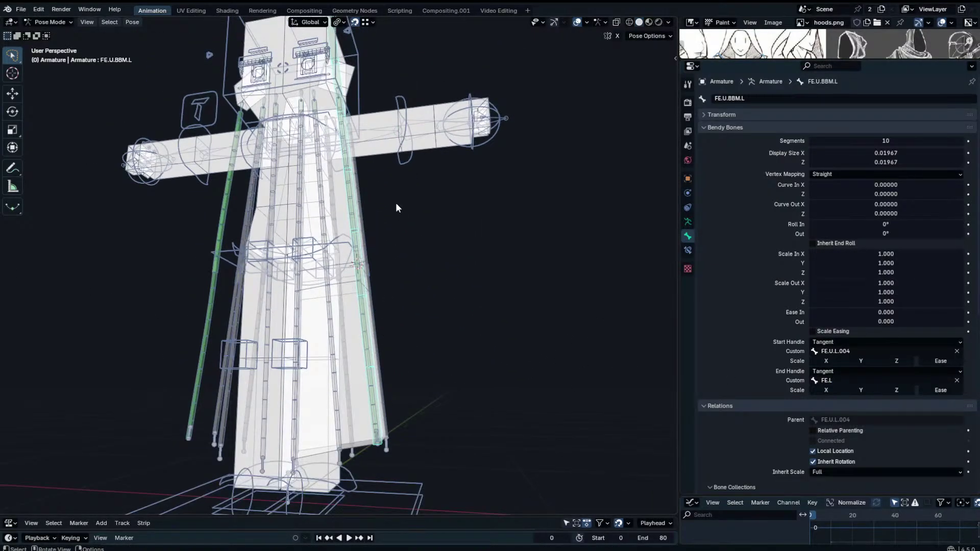
Isolate the armature in front view, reset the original length of FE.U.BBM.L's Stretch To constraint, and leave the isolated view.
{"action": "key", "text": "KP_Divide"}
{"action": "key", "text": "KP_1"}
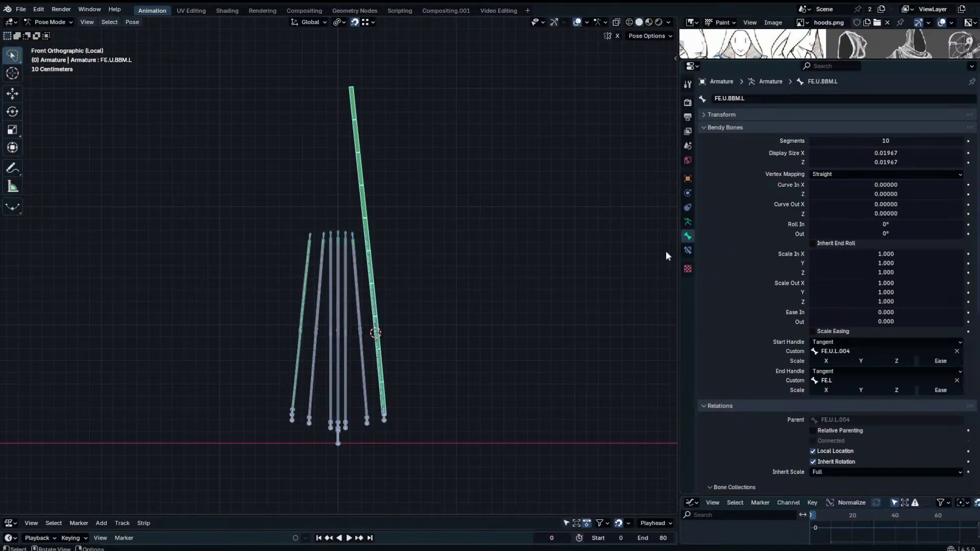
{"action": "key", "text": "r"}
{"action": "key", "text": "Escape"}
{"action": "left_click", "coordinate": [687, 250]}
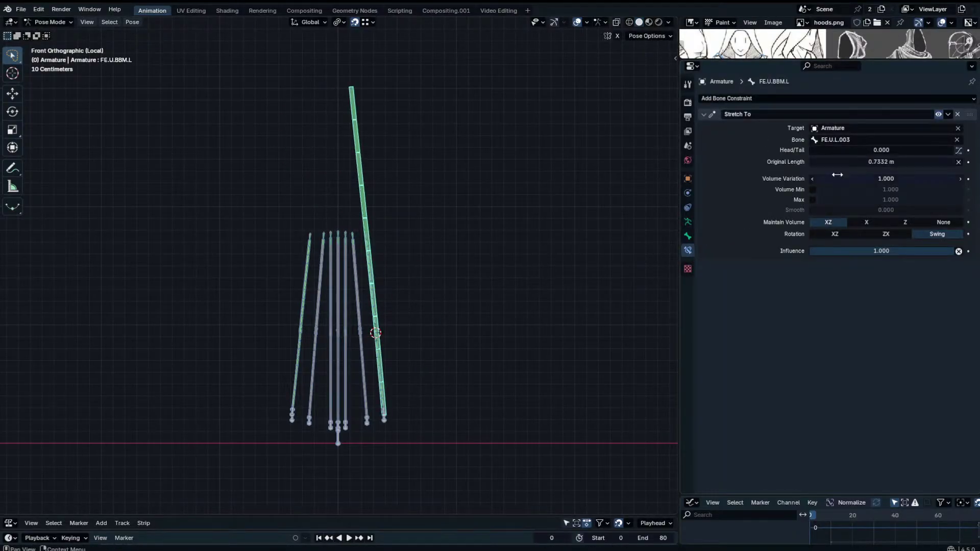
{"action": "left_click", "coordinate": [958, 161]}
{"action": "scroll", "coordinate": [372, 212], "scroll_direction": "up", "scroll_amount": 1}
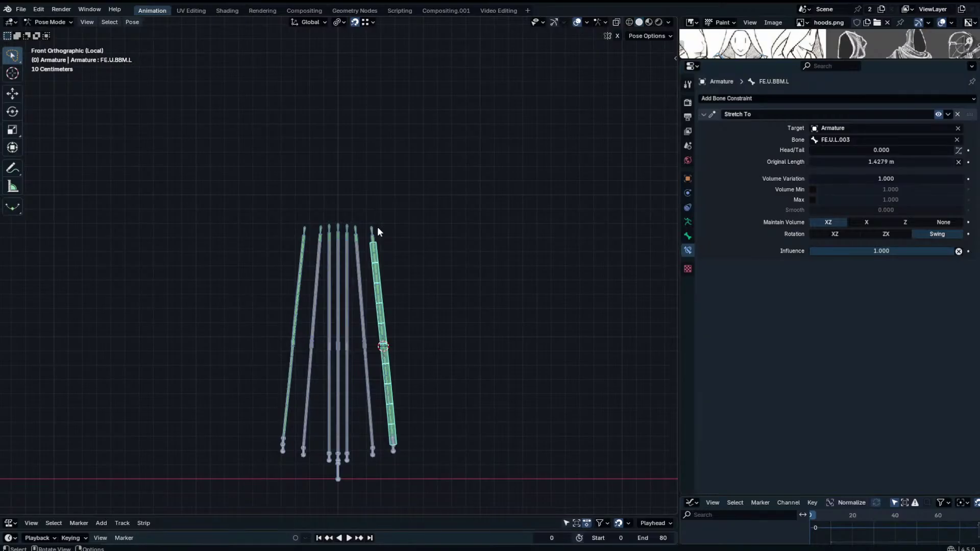
{"action": "key", "text": "KP_Divide"}
Try moving BE.L and FE.U.BBM.L at the strip's lower end in front view.
{"action": "left_click", "coordinate": [360, 457]}
{"action": "scroll", "coordinate": [363, 454], "scroll_direction": "down", "scroll_amount": 2}
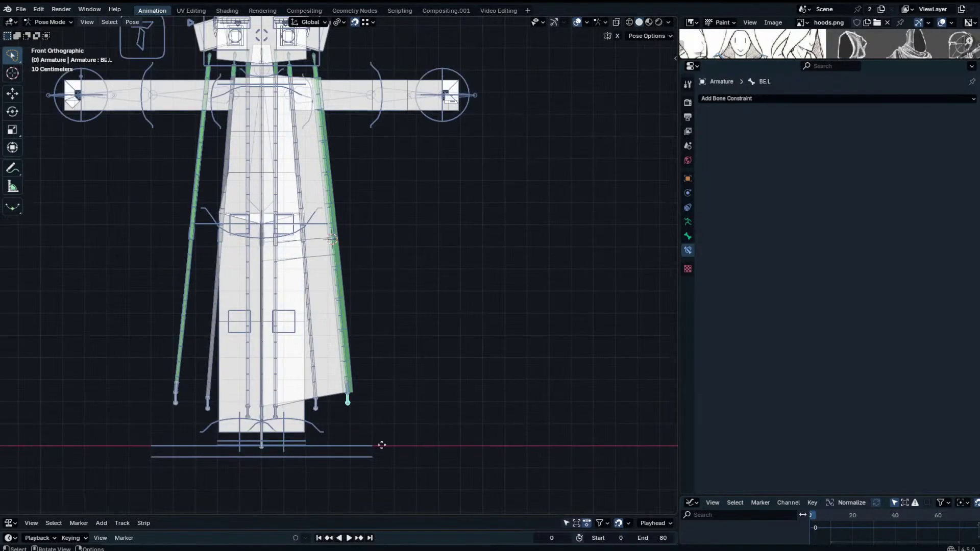
{"action": "key", "text": "g"}
{"action": "right_click", "coordinate": [459, 368]}
{"action": "left_click", "coordinate": [356, 392]}
{"action": "key", "text": "g"}
{"action": "right_click", "coordinate": [355, 396]}
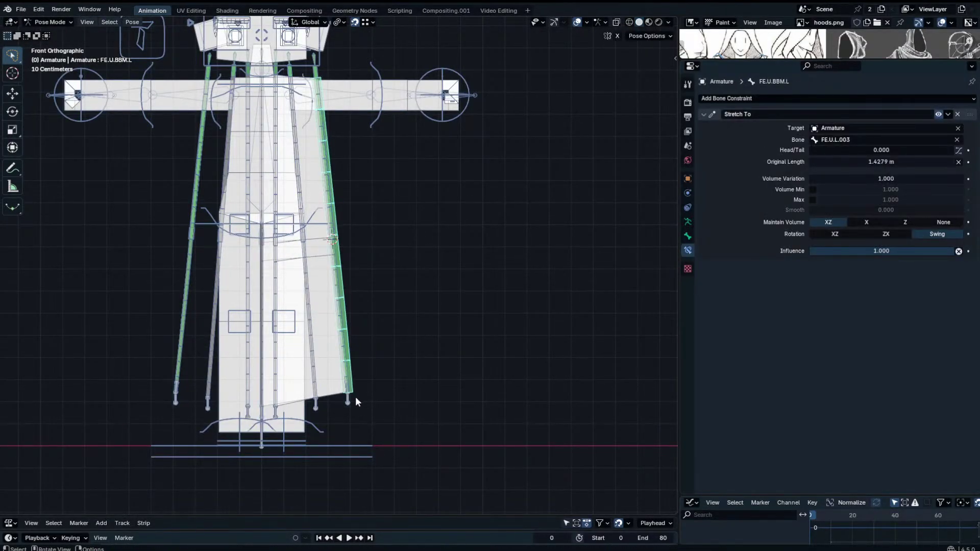
Parent the long bone FE.U.BBM.L to the bottom bone FE.L in Edit Mode and return to Pose Mode.
{"action": "left_click", "coordinate": [349, 400]}
{"action": "key", "text": "Tab"}
{"action": "middle_click_drag", "start_coordinate": [364, 406], "coordinate": [325, 428]}
{"action": "key", "text": "Tab"}
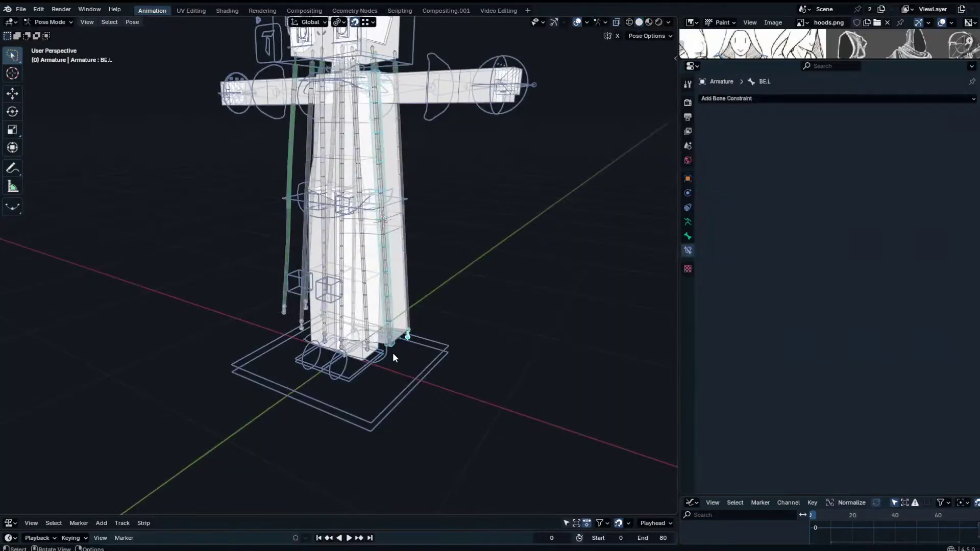
{"action": "left_click", "coordinate": [394, 342]}
{"action": "left_click", "coordinate": [393, 342]}
{"action": "left_click", "coordinate": [389, 344], "text": "shift"}
{"action": "key", "text": "Tab"}
{"action": "key", "text": "ctrl+p"}
{"action": "left_click", "coordinate": [402, 346]}
{"action": "key", "text": "Tab"}
Move FE.L outward and up by about 0.82 m in X, 0.22 m in Y and 0.47 m in Z.
{"action": "left_click", "coordinate": [388, 346]}
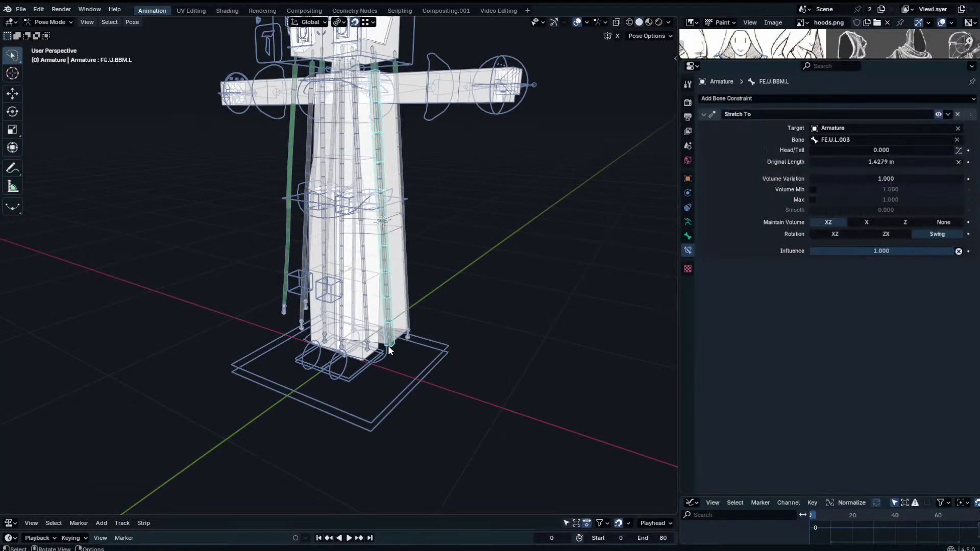
{"action": "left_click", "coordinate": [392, 344]}
{"action": "middle_click_drag", "start_coordinate": [392, 343], "coordinate": [437, 330]}
{"action": "key", "text": "g"}
{"action": "left_click", "coordinate": [560, 272]}
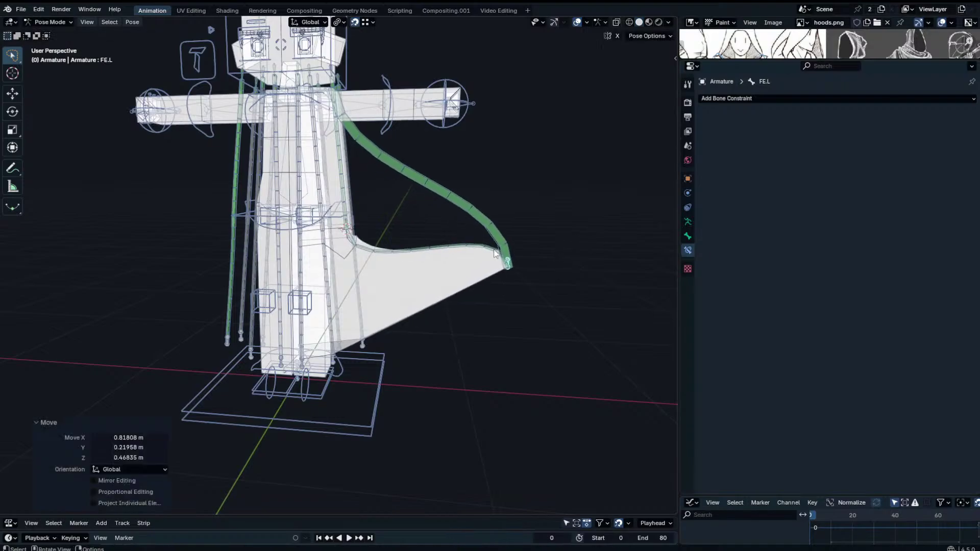
{"action": "middle_click_drag", "start_coordinate": [560, 272], "coordinate": [485, 261]}
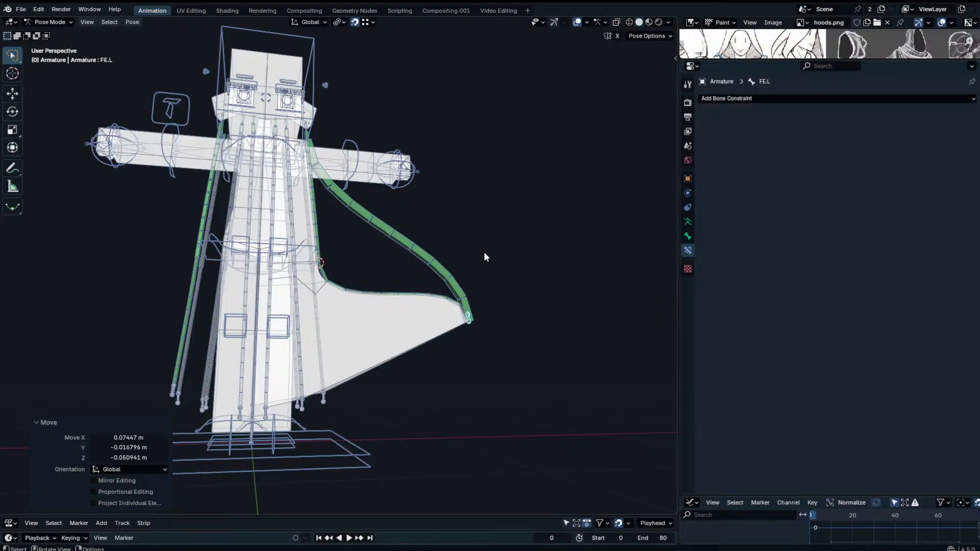
{"action": "middle_click_drag", "start_coordinate": [484, 253], "coordinate": [461, 269]}
{"action": "key", "text": "g"}
{"action": "right_click", "coordinate": [541, 124]}
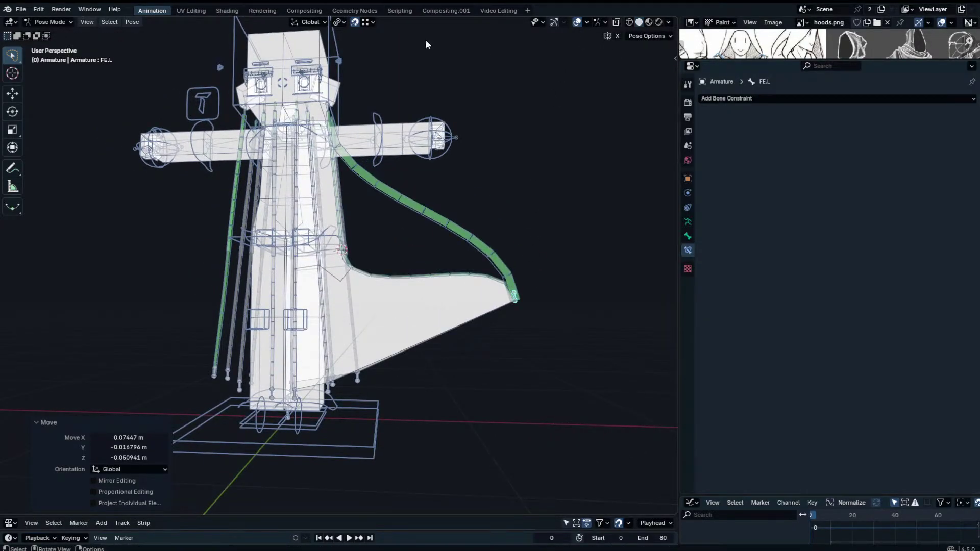
Turn off snapping and try moving BE.U.L.004 at the middle joint.
{"action": "left_click", "coordinate": [356, 23]}
{"action": "left_click", "coordinate": [349, 259]}
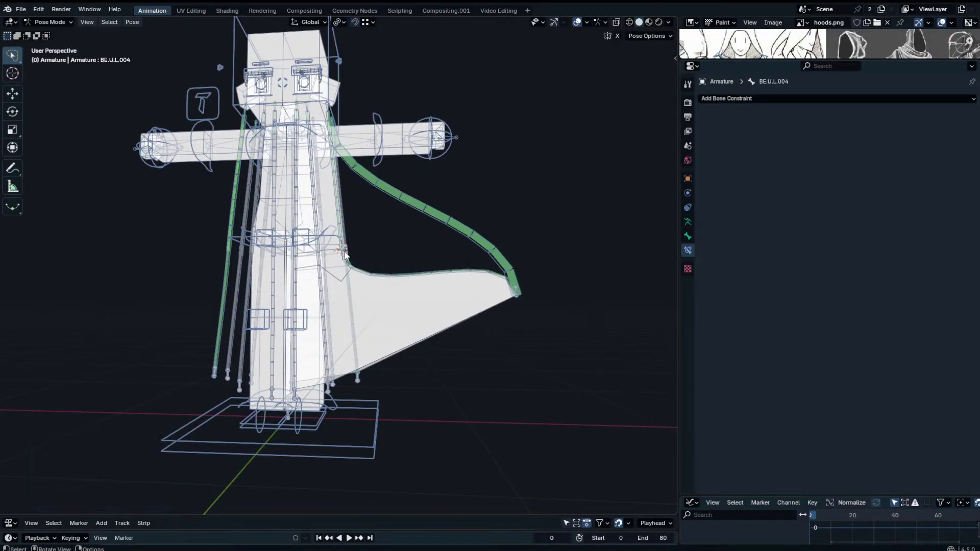
{"action": "key", "text": "g"}
{"action": "right_click", "coordinate": [404, 218]}
{"action": "middle_click_drag", "start_coordinate": [404, 217], "coordinate": [425, 212]}
{"action": "left_click", "coordinate": [385, 255]}
{"action": "key", "text": "g"}
{"action": "right_click", "coordinate": [394, 244]}
Try moving the middle bone FE.U.L.004 freely, followed by the strip's end bone.
{"action": "left_click", "coordinate": [388, 218]}
{"action": "key", "text": "g"}
{"action": "right_click", "coordinate": [515, 201]}
{"action": "key", "text": "g"}
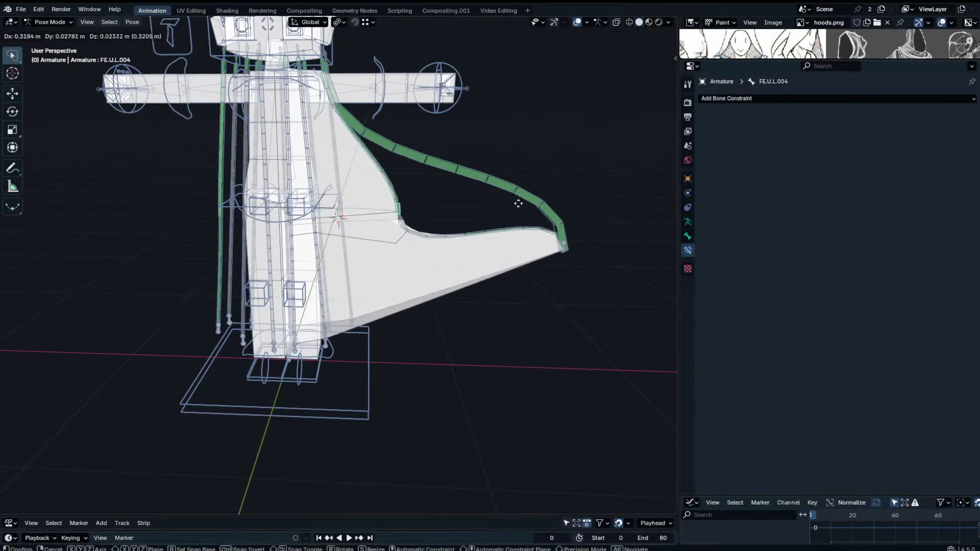
{"action": "right_click", "coordinate": [501, 198]}
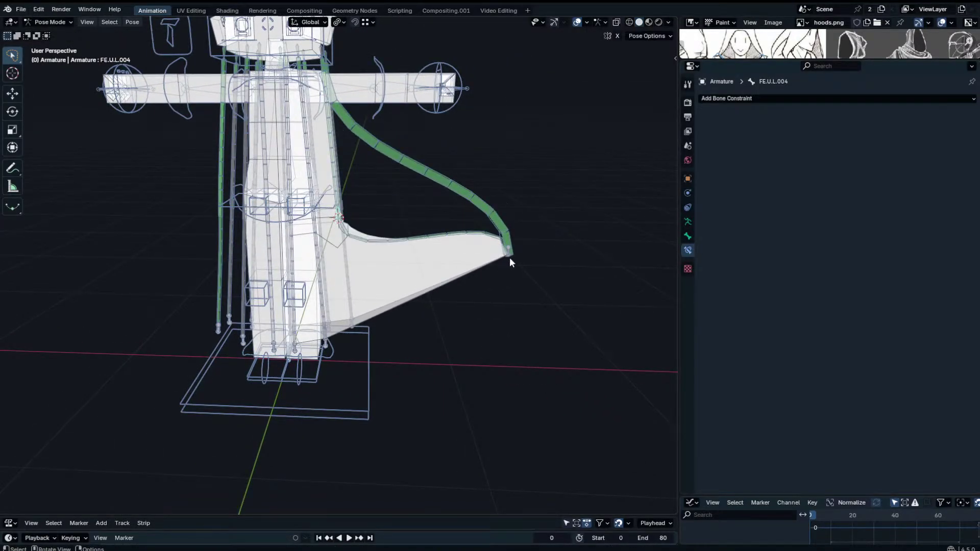
{"action": "key", "text": "g"}
{"action": "right_click", "coordinate": [485, 256]}
Move FE.U.L.004 outward by about 0.46 m in X, 0.07 m in Y and 0.12 m in Z.
{"action": "left_click", "coordinate": [338, 217]}
{"action": "key", "text": "g"}
{"action": "left_click", "coordinate": [498, 183]}
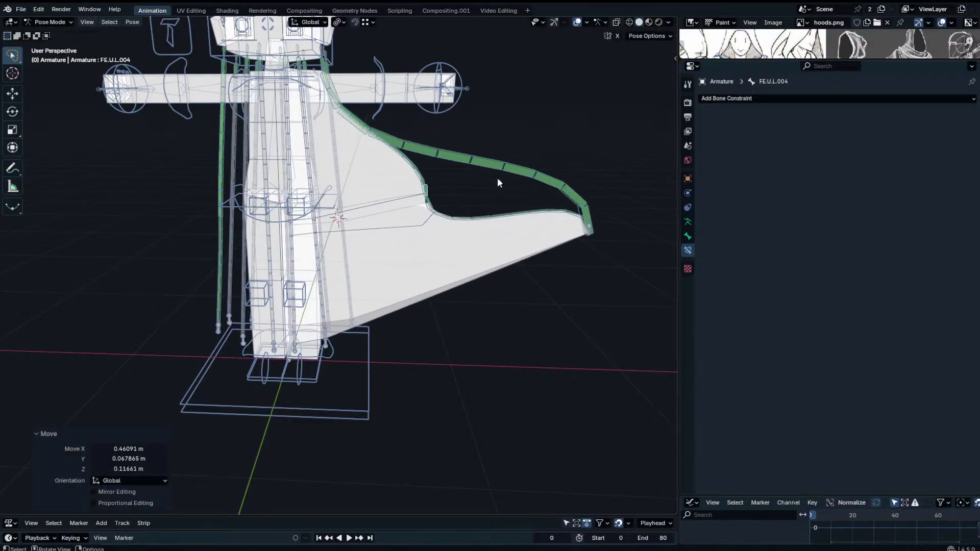
Compare how FE.L and FE.U.L.004 drive the strip by trial-moving each against the long bone FE.U.BBM.L.
{"action": "left_click", "coordinate": [579, 198]}
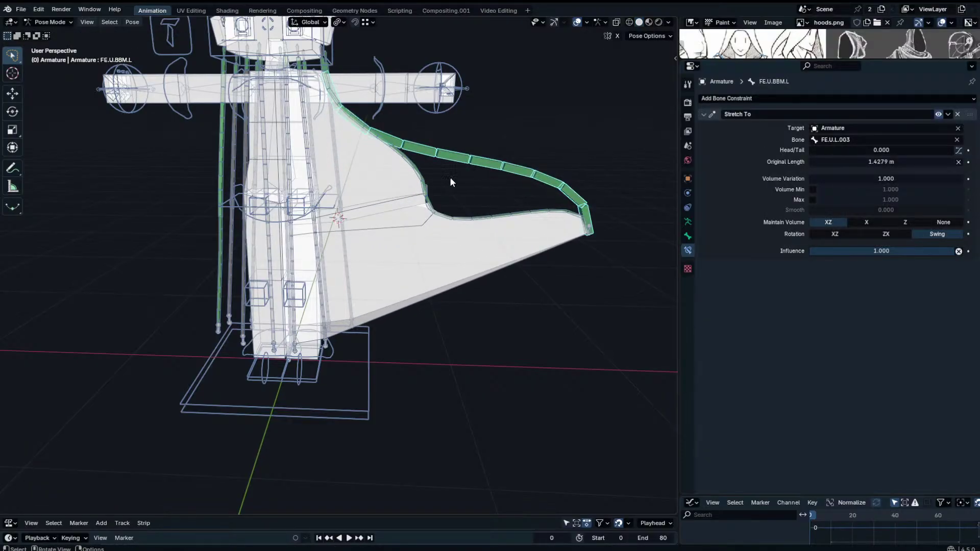
{"action": "left_click", "coordinate": [429, 189]}
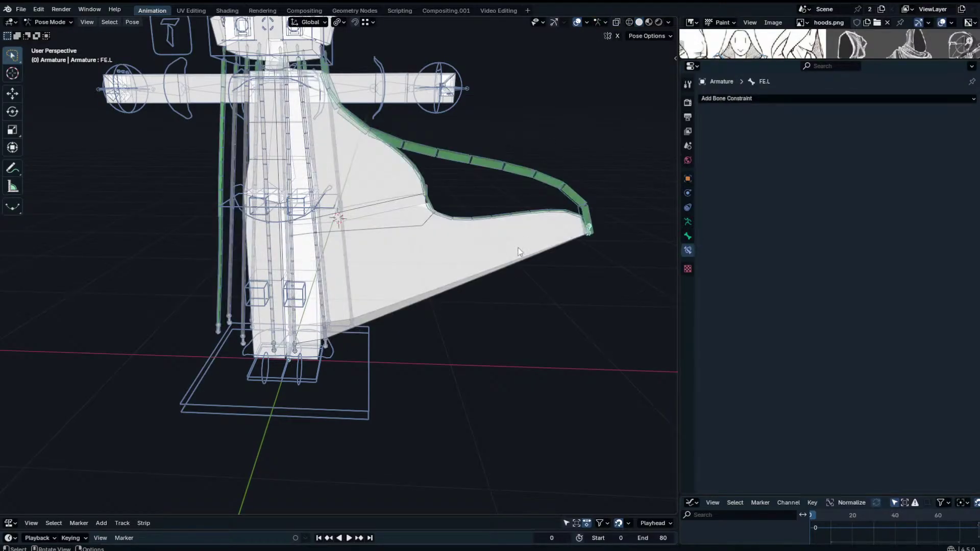
{"action": "key", "text": "g"}
{"action": "right_click", "coordinate": [492, 232]}
{"action": "left_click", "coordinate": [429, 190]}
{"action": "key", "text": "g"}
{"action": "right_click", "coordinate": [442, 185]}
{"action": "left_click", "coordinate": [591, 229]}
{"action": "left_click", "coordinate": [589, 231]}
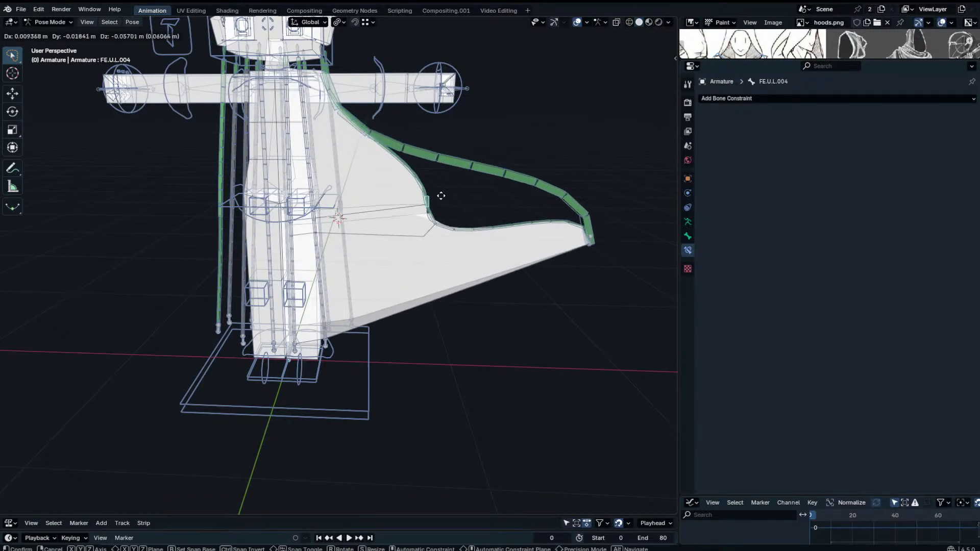
Clear the parent of FE.L in Edit Mode to detach it from FE.U.L.004, and return to Pose Mode.
{"action": "left_click", "coordinate": [592, 227]}
{"action": "left_click", "coordinate": [591, 229]}
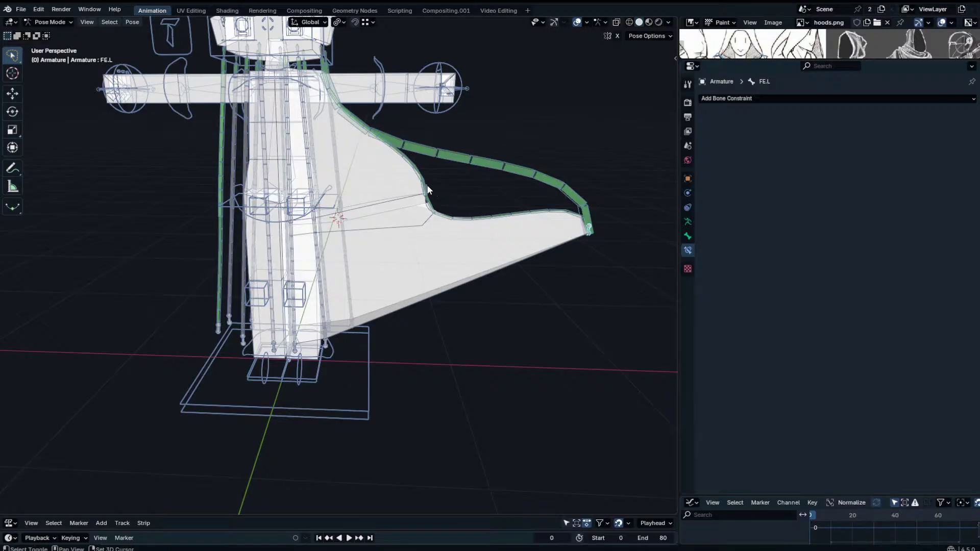
{"action": "left_click", "coordinate": [427, 190]}
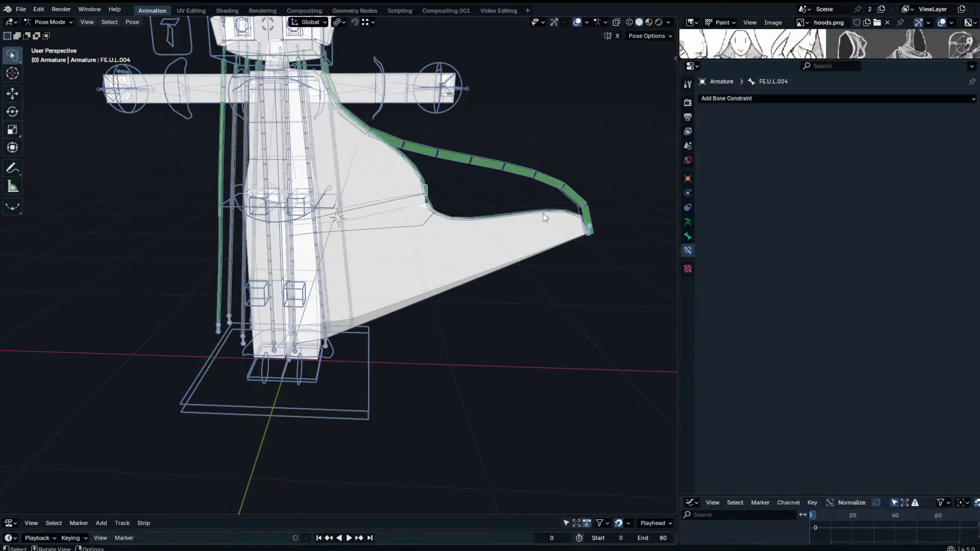
{"action": "key", "text": "Tab"}
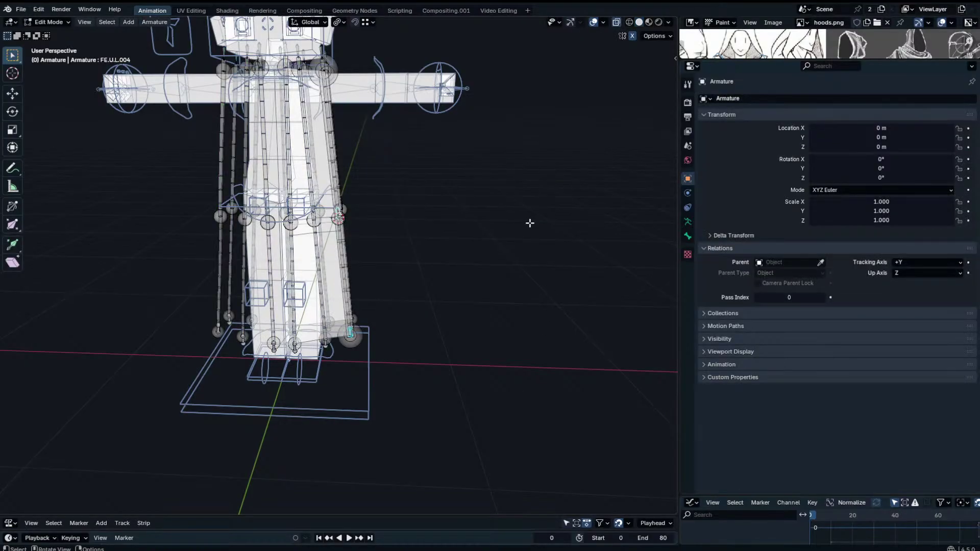
{"action": "key", "text": "alt+p"}
{"action": "left_click", "coordinate": [529, 220]}
{"action": "key", "text": "Tab"}
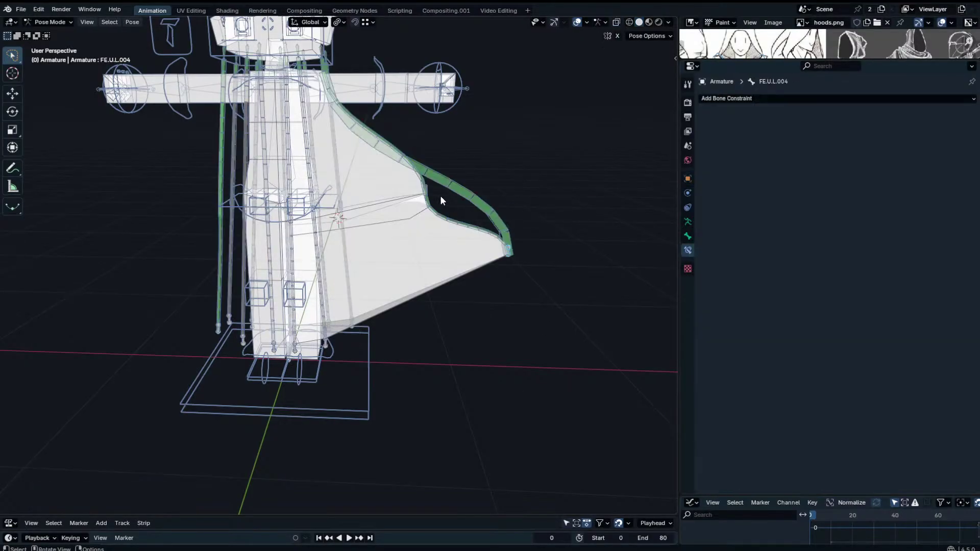
Clear the location of FE.U.L.004 and try moving it independently of FE.L.
{"action": "key", "text": "g"}
{"action": "right_click", "coordinate": [427, 188]}
{"action": "key", "text": "alt+g"}
{"action": "key", "text": "g"}
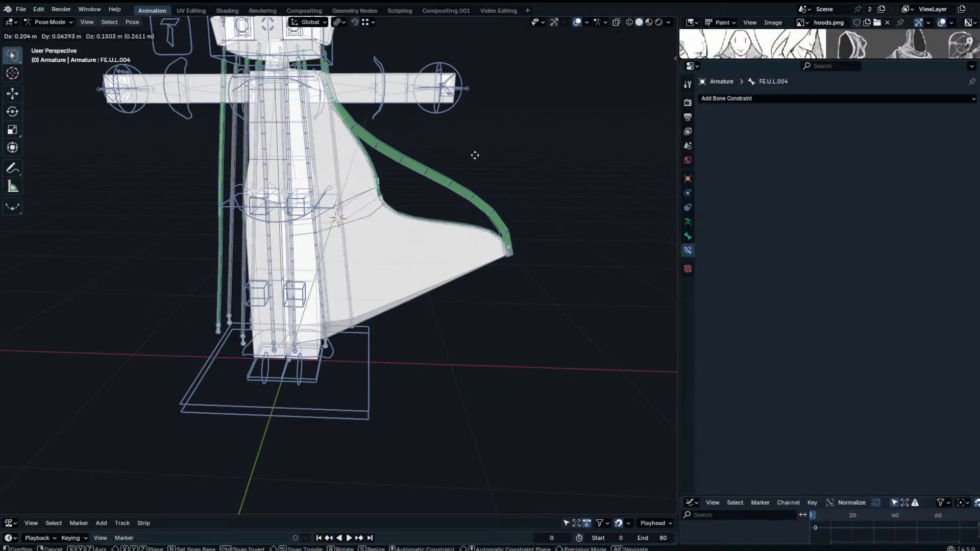
{"action": "right_click", "coordinate": [475, 156]}
Add a Copy Transforms constraint to FE.U.L.004 with the Armature as target and FE.U.BBM.L as its bone.
{"action": "left_click", "coordinate": [743, 99]}
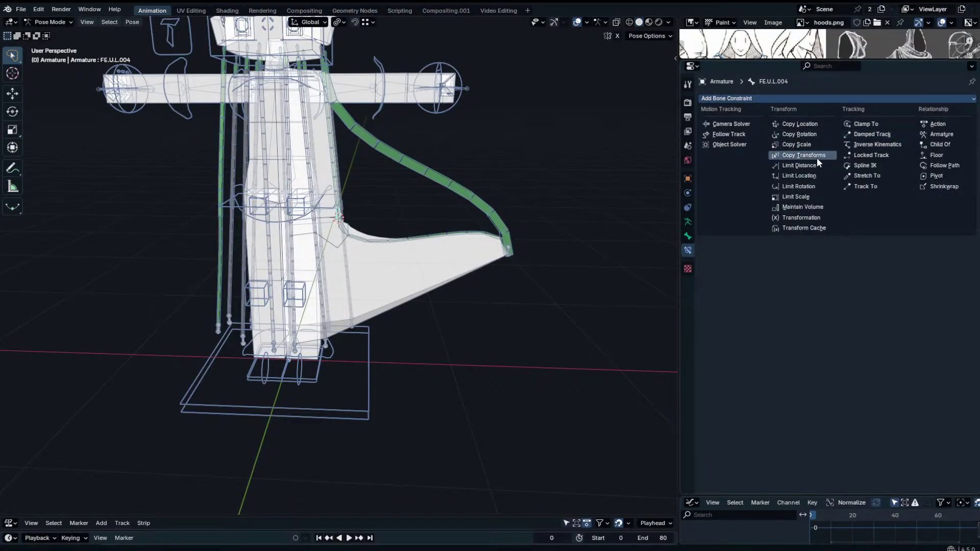
{"action": "left_click", "coordinate": [803, 155]}
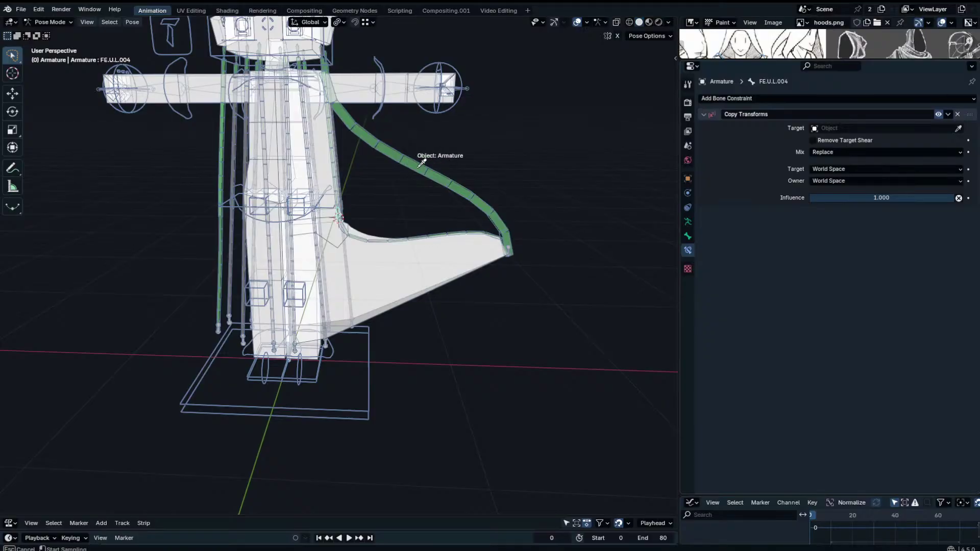
{"action": "left_click", "coordinate": [422, 162]}
{"action": "left_click", "coordinate": [949, 140]}
{"action": "left_click", "coordinate": [957, 141]}
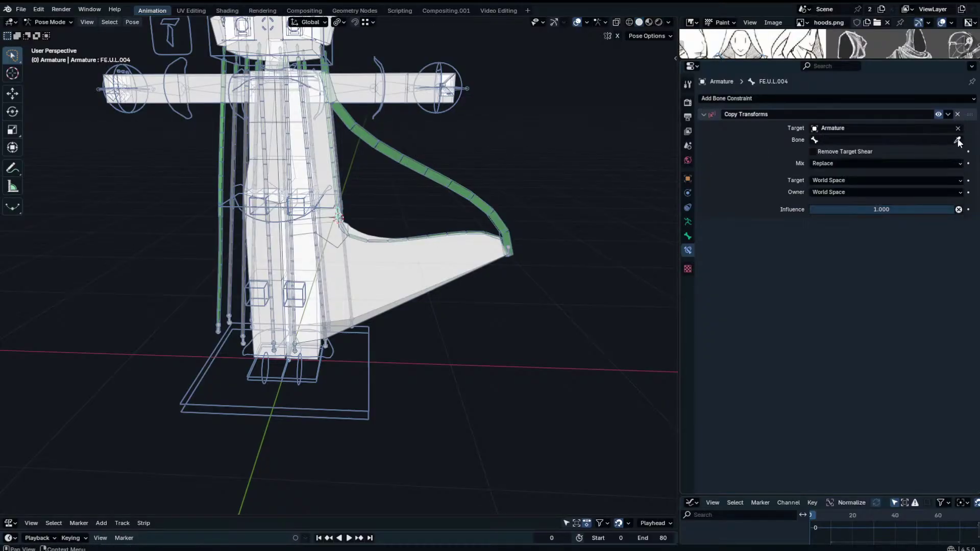
{"action": "left_click", "coordinate": [402, 170]}
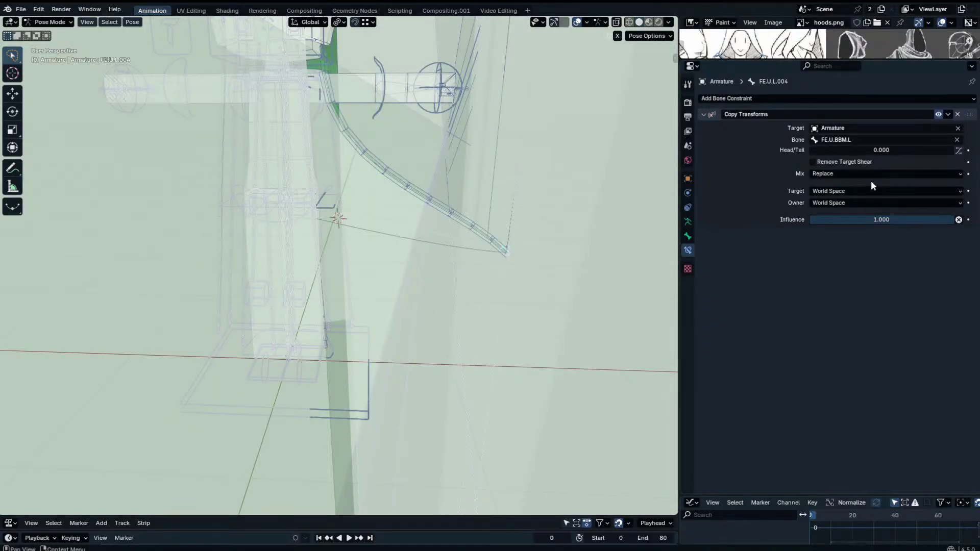
Set the Head/Tail of FE.U.L.004's Copy Transforms constraint to about 0.53, placing it near the middle of FE.U.BBM.L.
{"action": "scroll", "coordinate": [376, 184], "scroll_direction": "down", "scroll_amount": 11}
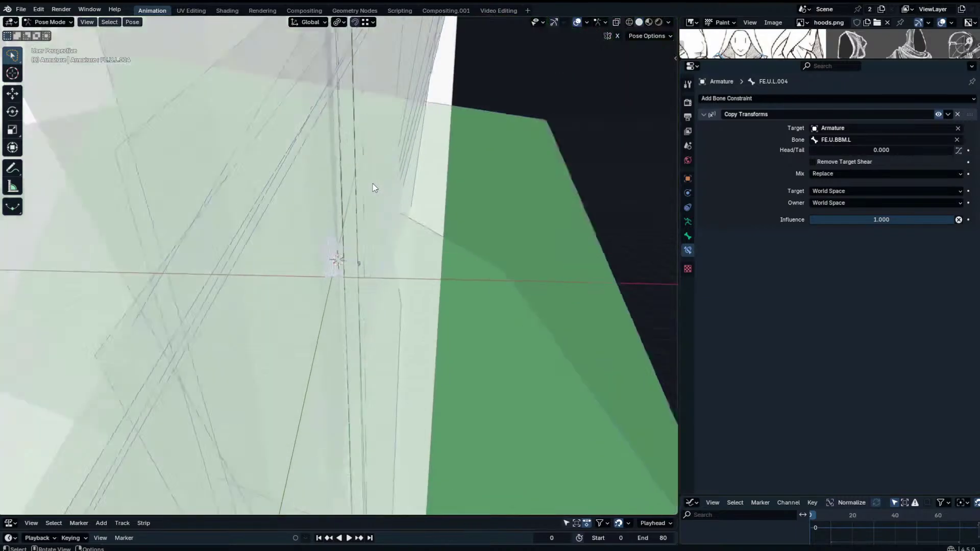
{"action": "scroll", "coordinate": [374, 188], "scroll_direction": "up", "scroll_amount": 6}
{"action": "left_click_drag", "start_coordinate": [837, 150], "coordinate": [973, 150]}
{"action": "right_click", "coordinate": [888, 151]}
{"action": "mouse_move", "coordinate": [898, 150]}
{"action": "left_mouse_down"}
{"action": "mouse_move", "coordinate": [950, 150]}
{"action": "mouse_move", "coordinate": [840, 150]}
{"action": "mouse_move", "coordinate": [885, 150]}
{"action": "left_mouse_up"}
{"action": "scroll", "coordinate": [421, 225], "scroll_direction": "up", "scroll_amount": 5}
{"action": "middle_click_drag", "start_coordinate": [421, 225], "coordinate": [429, 240]}
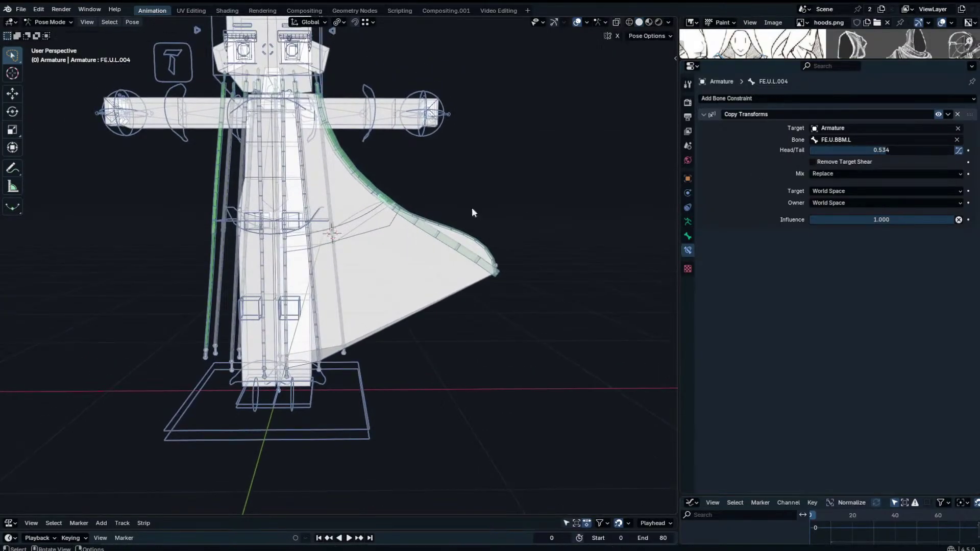
{"action": "mouse_move", "coordinate": [883, 150]}
{"action": "left_mouse_down"}
{"action": "mouse_move", "coordinate": [849, 150]}
{"action": "mouse_move", "coordinate": [892, 150]}
{"action": "left_mouse_up"}
Trial-rotate FE.L to check how the strip follows, and cancel the rotation.
{"action": "middle_click_drag", "start_coordinate": [494, 240], "coordinate": [483, 262], "text": "shift"}
{"action": "left_click", "coordinate": [486, 288]}
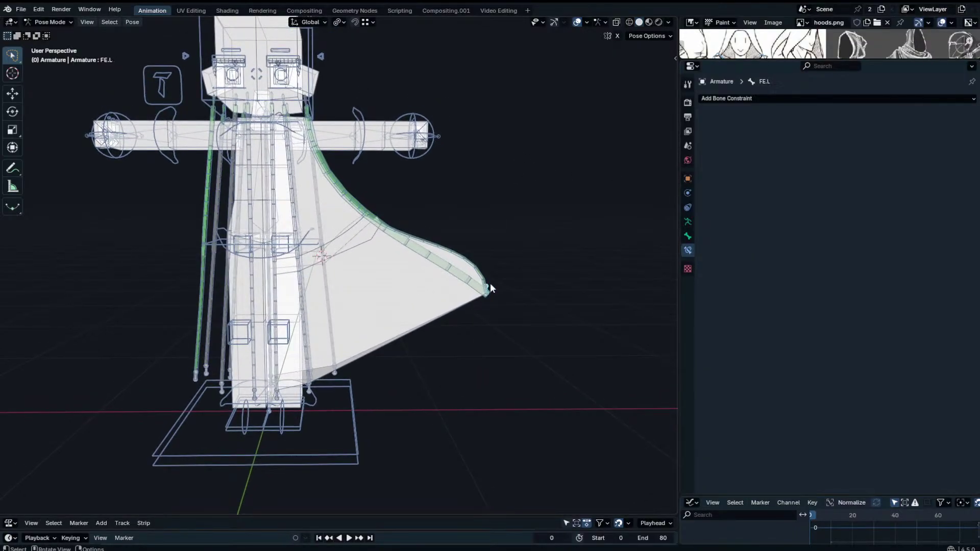
{"action": "key", "text": "r"}
{"action": "right_click", "coordinate": [487, 266]}
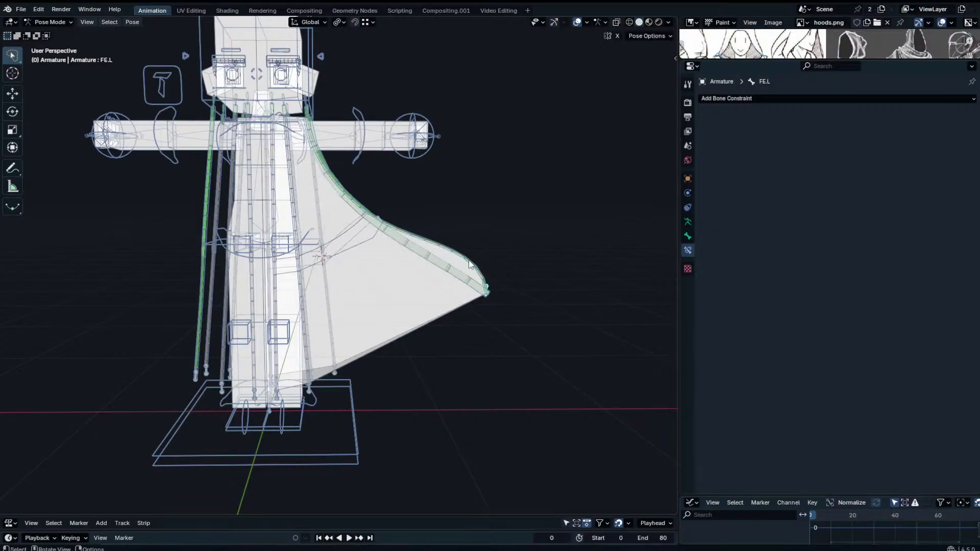
Compare the Absolute end handle with Tangent on FE.U.BBM.L, keep Tangent, and set the bone's segments to 9.
{"action": "left_click", "coordinate": [468, 277]}
{"action": "left_click", "coordinate": [473, 285]}
{"action": "left_click", "coordinate": [688, 235]}
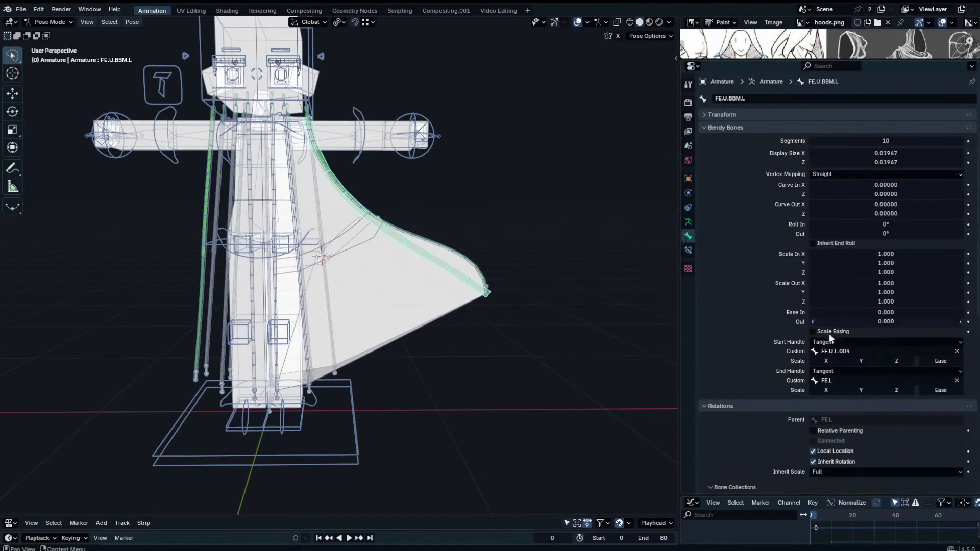
{"action": "left_click", "coordinate": [877, 371]}
{"action": "left_click", "coordinate": [871, 392]}
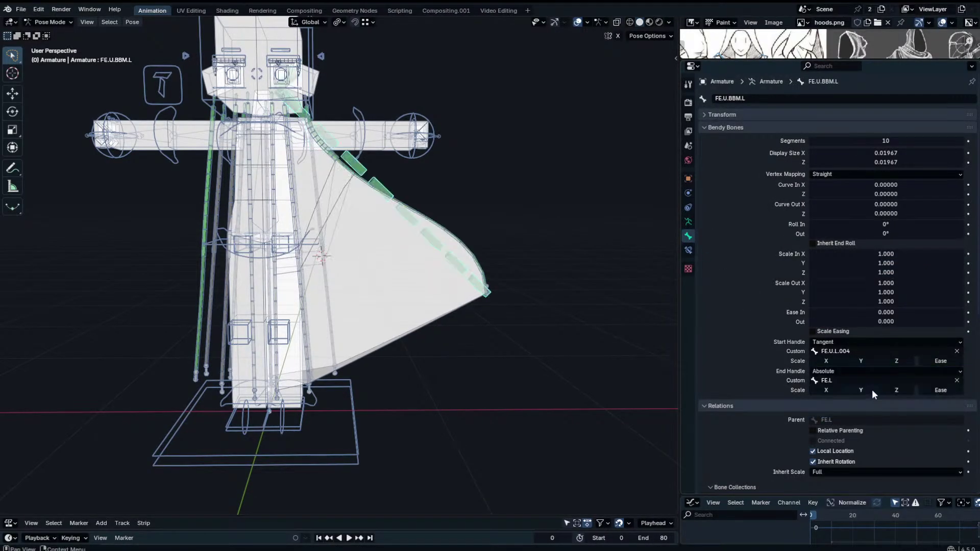
{"action": "left_click", "coordinate": [871, 371]}
{"action": "left_click", "coordinate": [861, 413]}
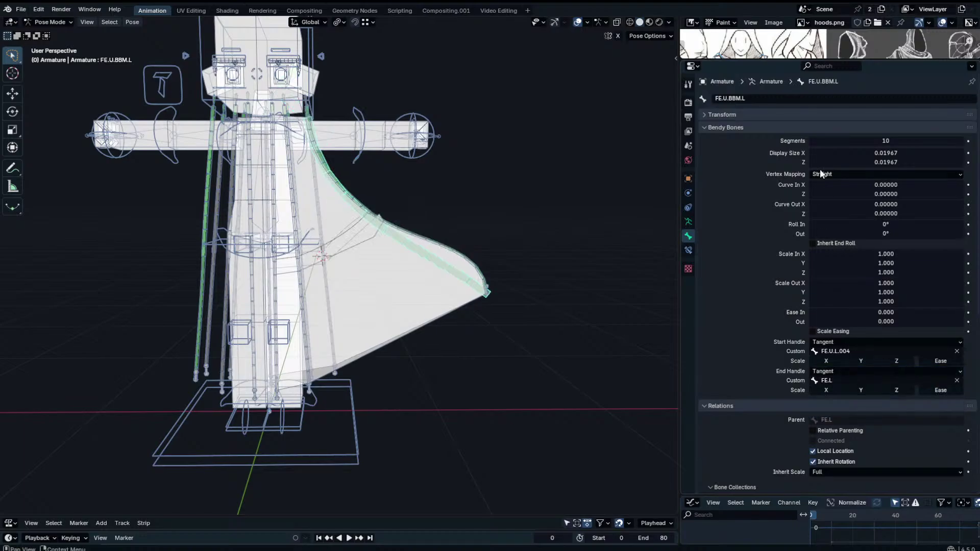
{"action": "mouse_move", "coordinate": [869, 143]}
{"action": "left_mouse_down"}
{"action": "mouse_move", "coordinate": [888, 143]}
{"action": "mouse_move", "coordinate": [875, 141]}
{"action": "left_mouse_up"}
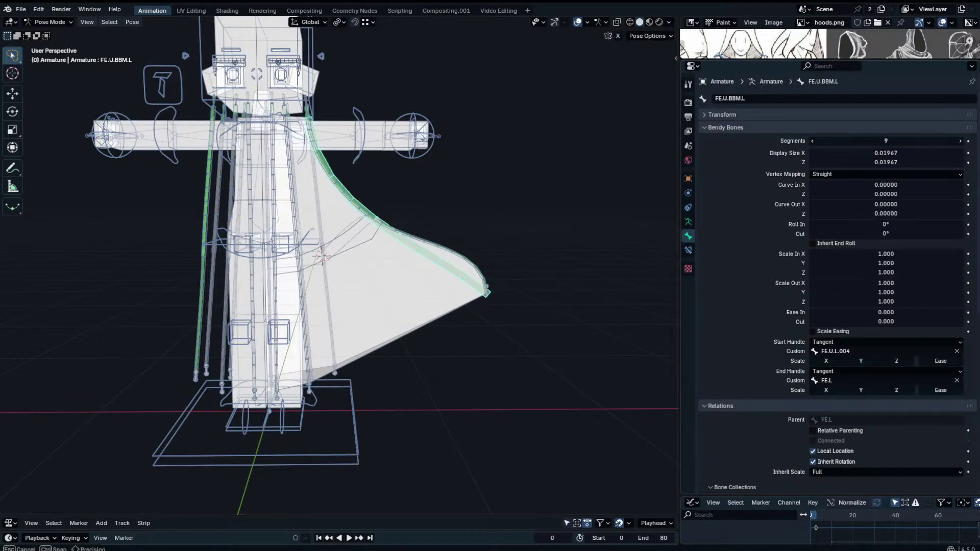
In front view, trial-rotate FE.L and trial-move FE.B.BB.L to compare their effect on the strip's curve.
{"action": "key", "text": "KP_1"}
{"action": "left_click", "coordinate": [540, 310]}
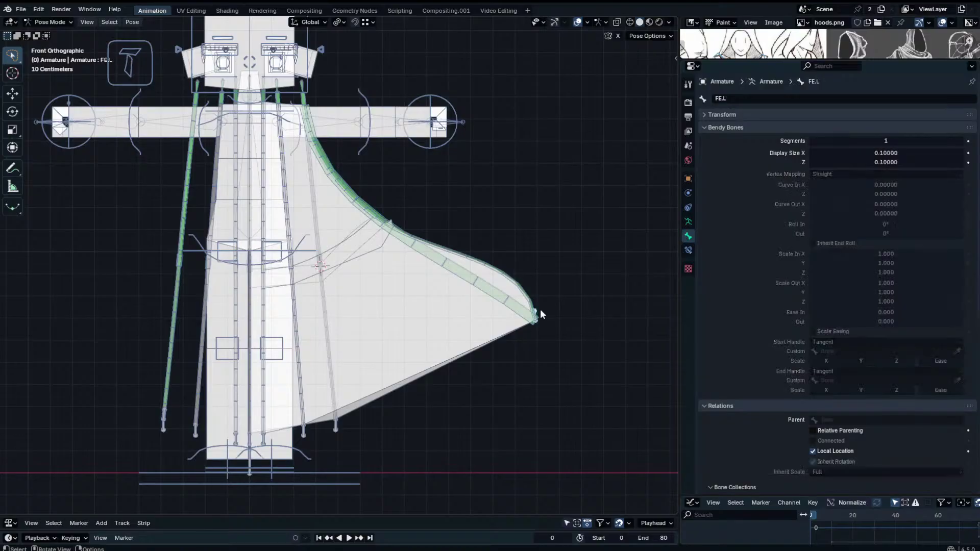
{"action": "key", "text": "r"}
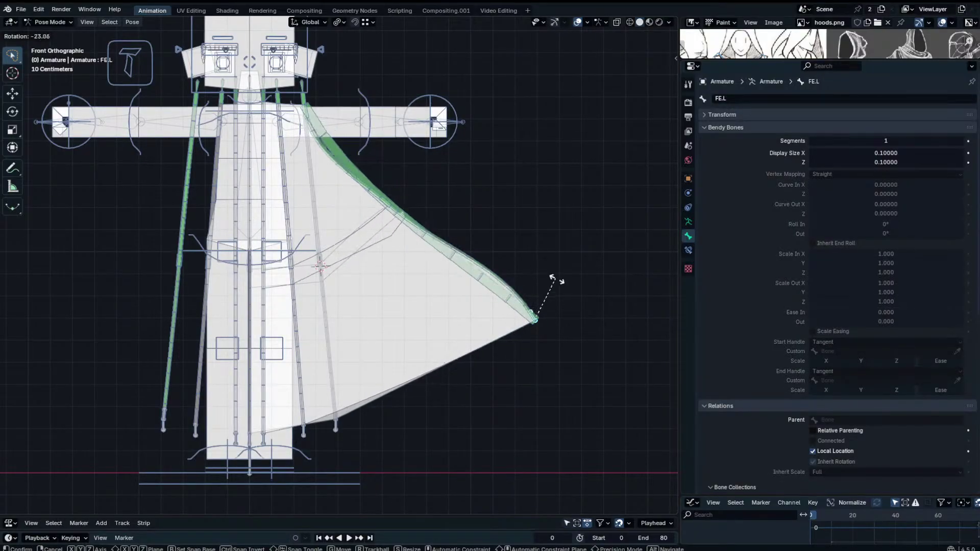
{"action": "left_click", "coordinate": [571, 306]}
{"action": "left_click", "coordinate": [519, 304]}
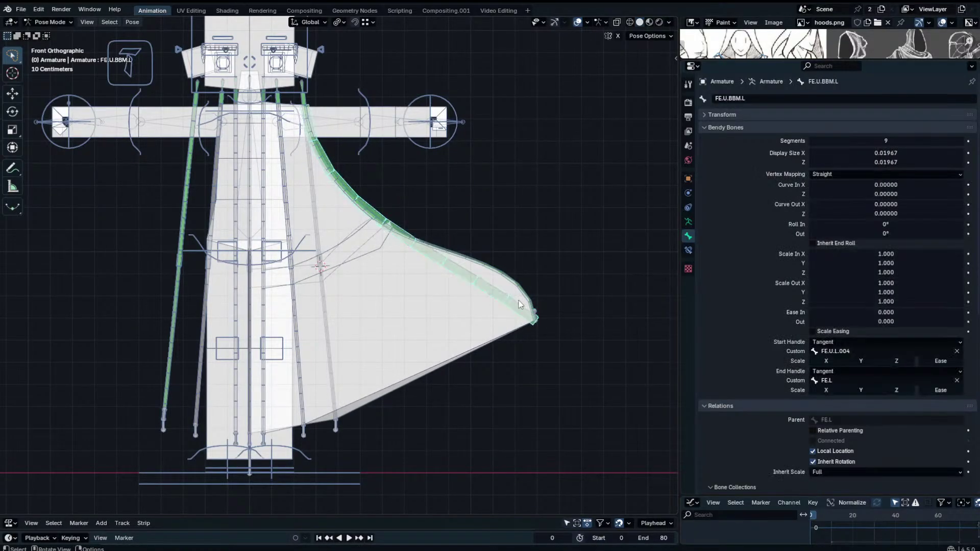
{"action": "left_click", "coordinate": [539, 319]}
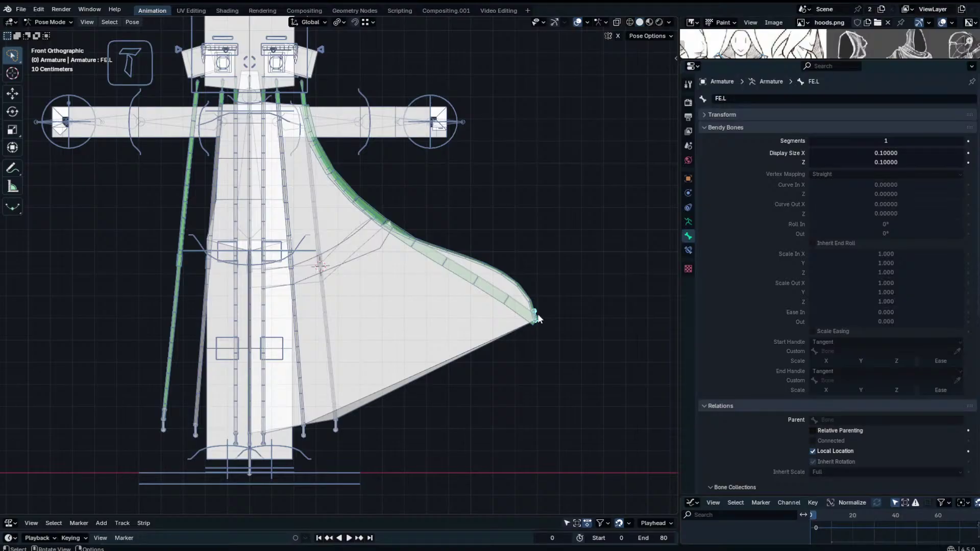
{"action": "left_click", "coordinate": [518, 290]}
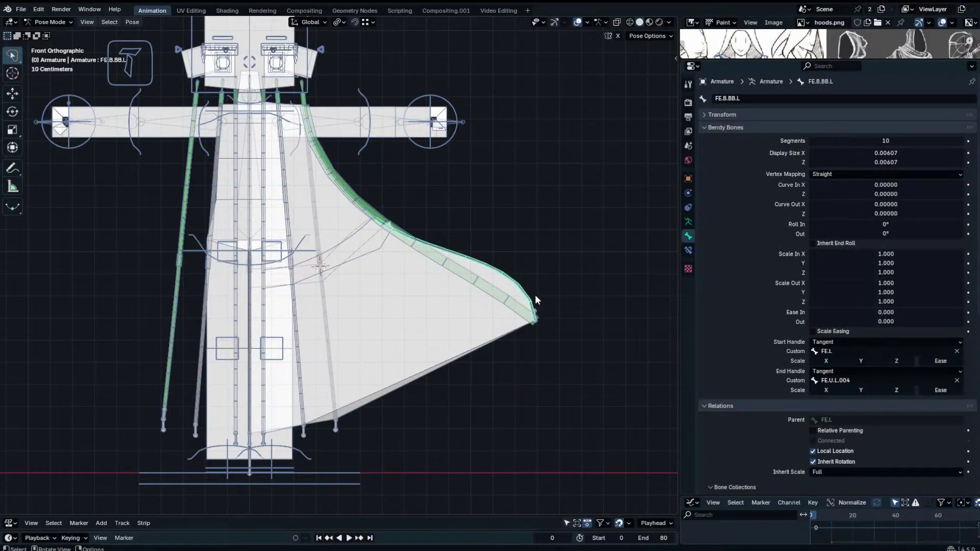
{"action": "left_click", "coordinate": [541, 309]}
{"action": "key", "text": "g"}
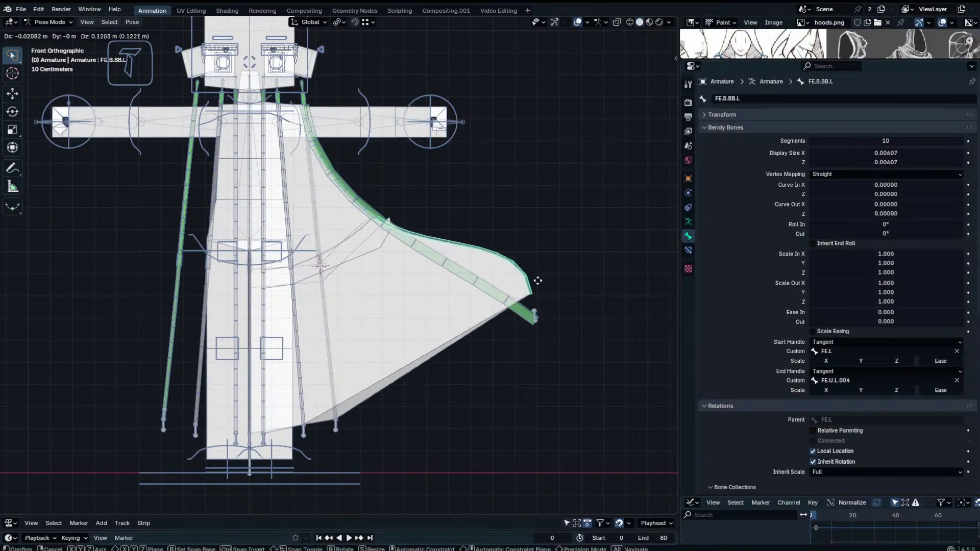
{"action": "key", "text": "Escape"}
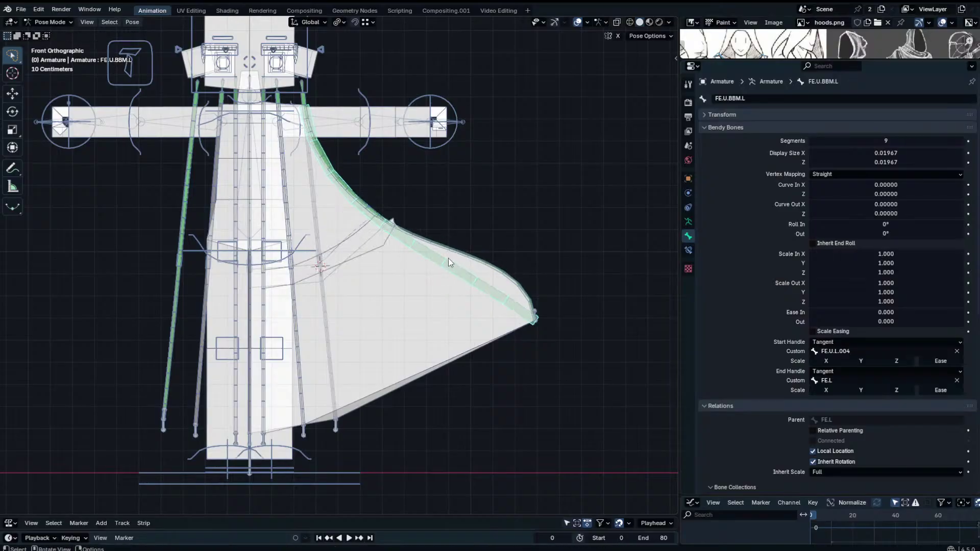
Try retargeting FE.U.BBM.L's Stretch To constraint to FE.L with a reset Original Length, and undo both changes.
{"action": "left_click", "coordinate": [688, 250]}
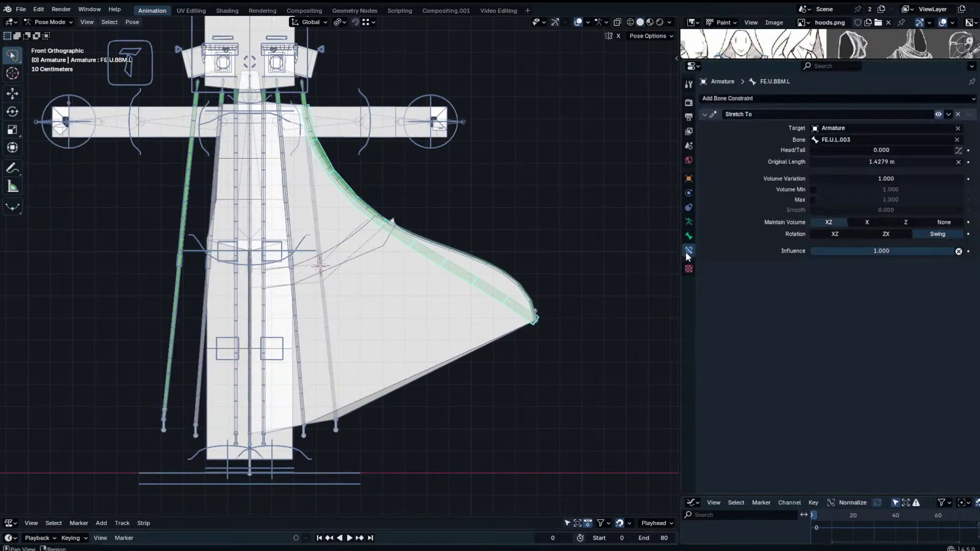
{"action": "left_click", "coordinate": [923, 137]}
{"action": "left_click", "coordinate": [900, 148]}
{"action": "left_click", "coordinate": [900, 143]}
{"action": "type", "text": "fe"}
{"action": "left_click", "coordinate": [873, 156]}
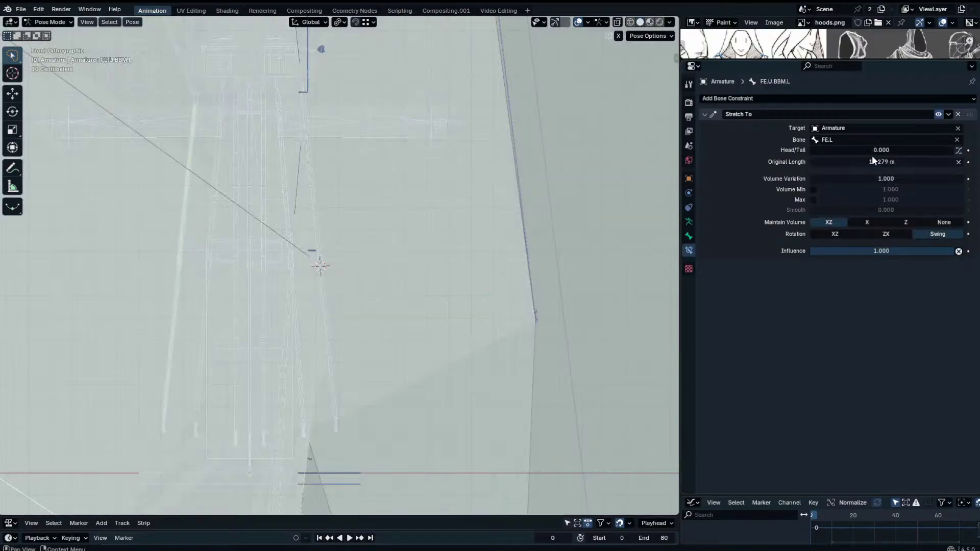
{"action": "left_click", "coordinate": [958, 162]}
{"action": "scroll", "coordinate": [480, 186], "scroll_direction": "down", "scroll_amount": 10}
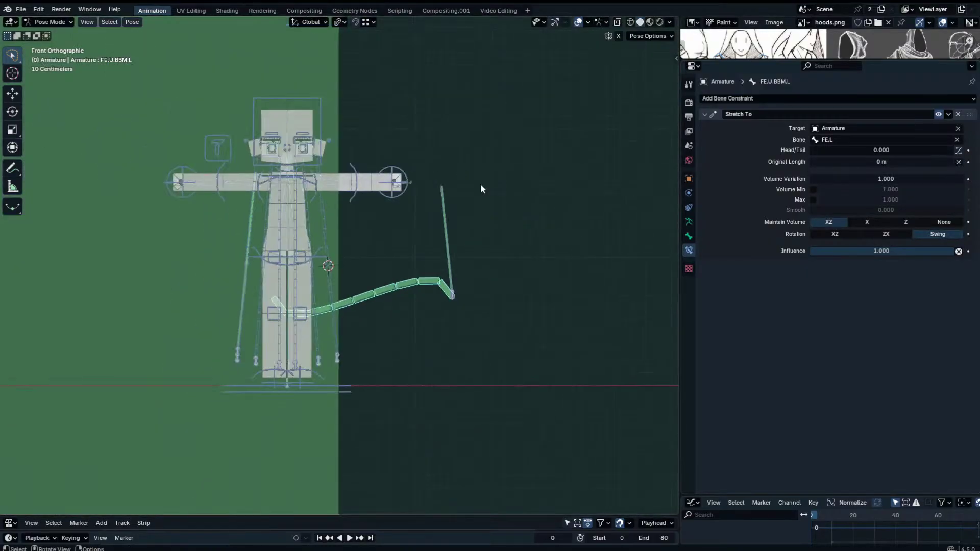
{"action": "middle_click_drag", "start_coordinate": [479, 186], "coordinate": [457, 209]}
{"action": "scroll", "coordinate": [522, 207], "scroll_direction": "up", "scroll_amount": 14}
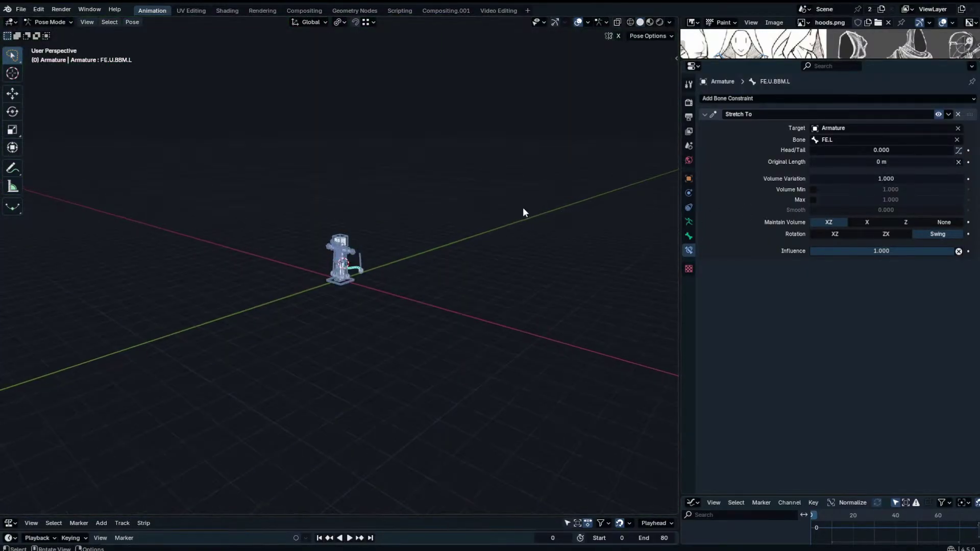
{"action": "middle_click_drag", "start_coordinate": [532, 216], "coordinate": [580, 208]}
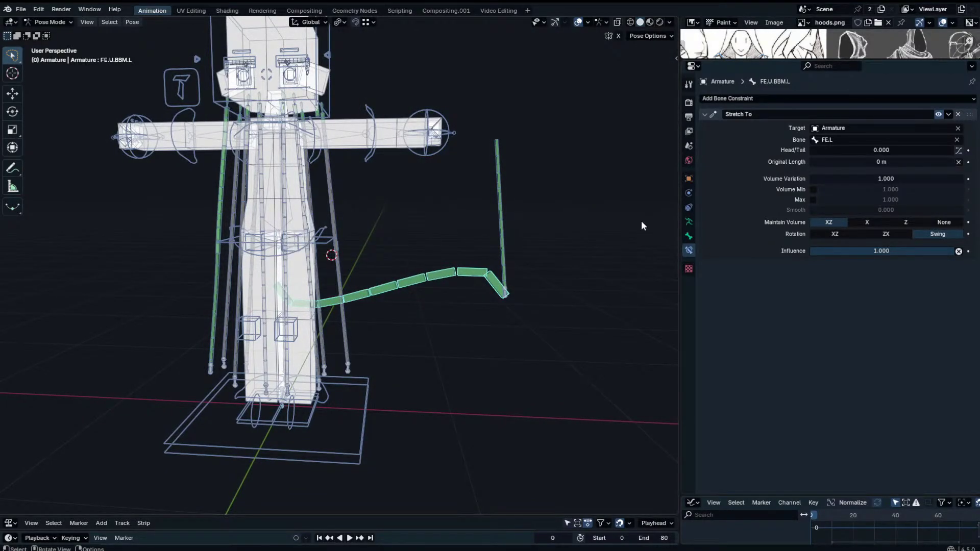
{"action": "key", "text": "ctrl+z"}
{"action": "key", "text": "ctrl+z"}
Trial-move the bendy bones FE.U.BB.L, FE.B.BB.L and FE.U.BBM.L in turn to inspect their behaviour, cancelling each transform.
{"action": "left_click", "coordinate": [372, 205]}
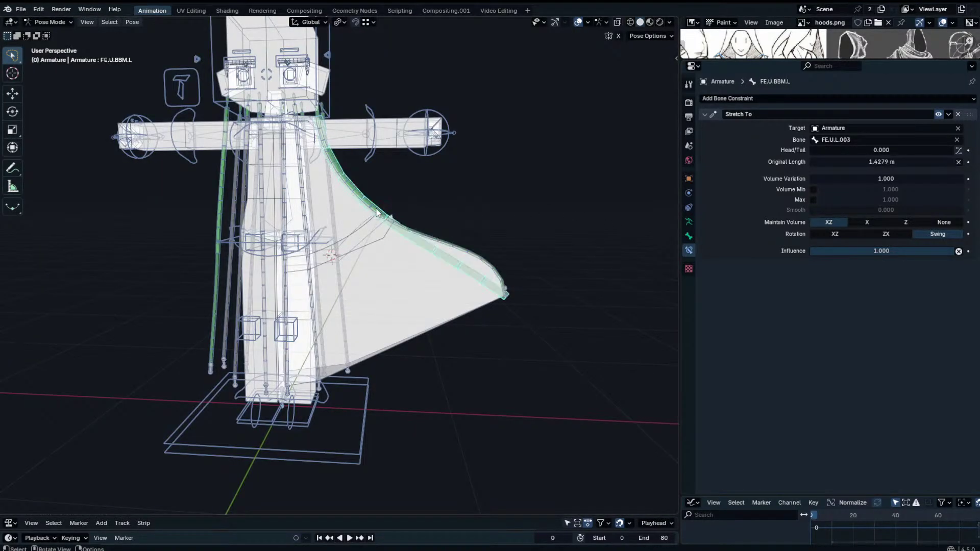
{"action": "left_click", "coordinate": [370, 204]}
{"action": "left_click", "coordinate": [354, 197]}
{"action": "key", "text": "r"}
{"action": "right_click", "coordinate": [407, 175]}
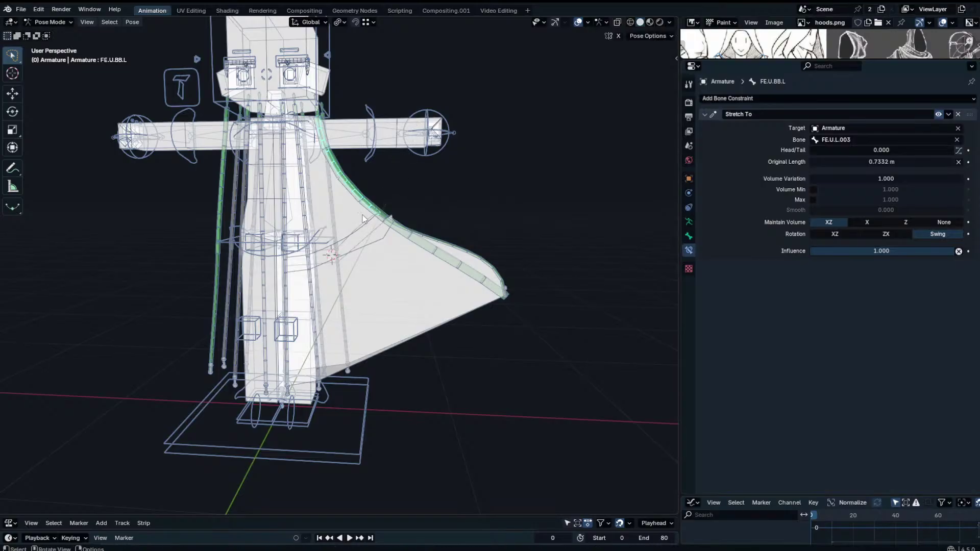
{"action": "key", "text": "g"}
{"action": "right_click", "coordinate": [363, 190]}
{"action": "left_click", "coordinate": [450, 242]}
{"action": "key", "text": "g"}
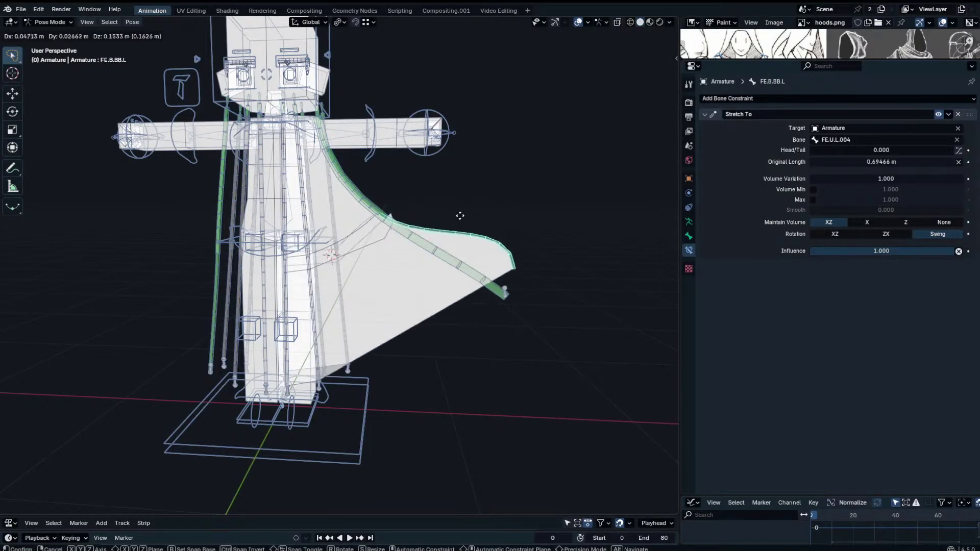
{"action": "right_click", "coordinate": [459, 216]}
{"action": "left_click", "coordinate": [453, 264]}
{"action": "key", "text": "g"}
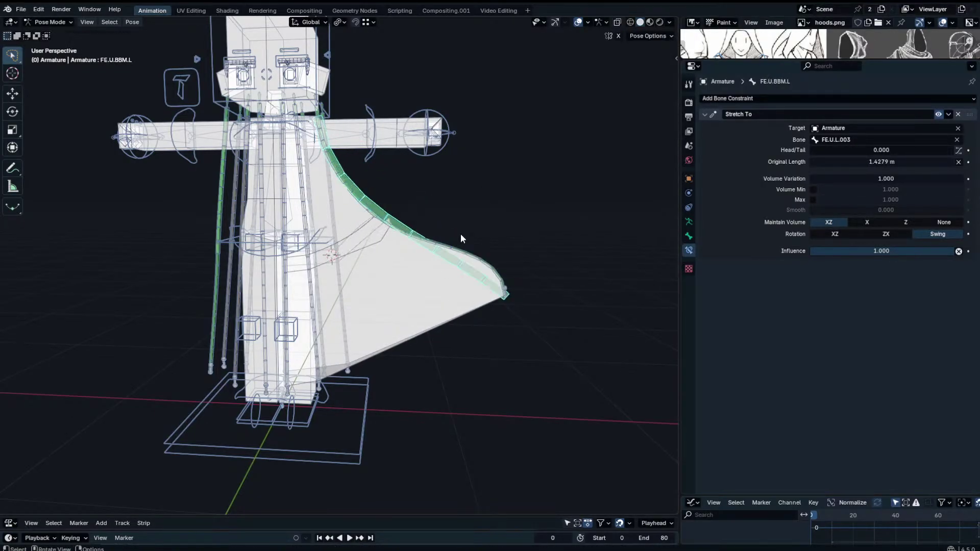
{"action": "right_click", "coordinate": [462, 234]}
Review the handle and relation settings of FE.U.BBM.L, and trial-move FE.L to check its influence.
{"action": "left_click", "coordinate": [505, 292]}
{"action": "left_click", "coordinate": [506, 291]}
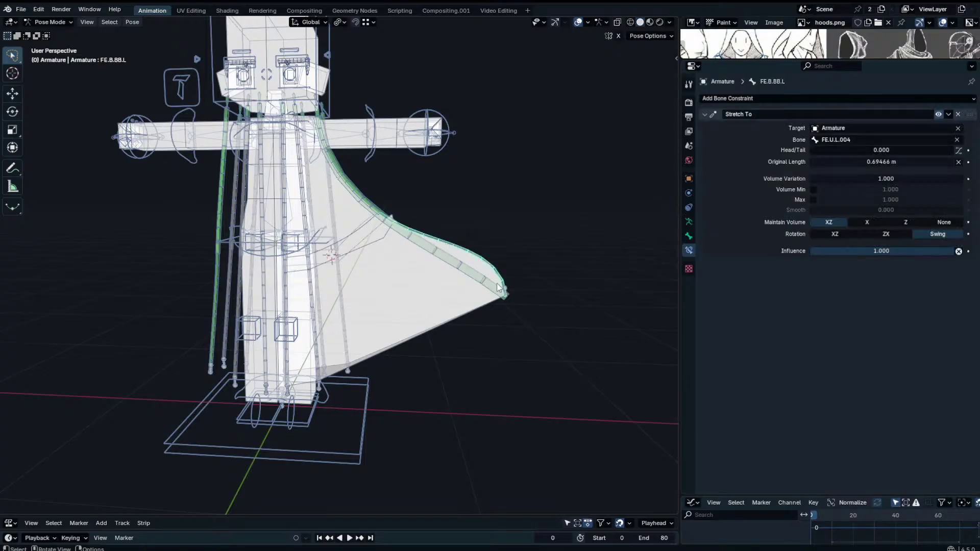
{"action": "left_click", "coordinate": [688, 236]}
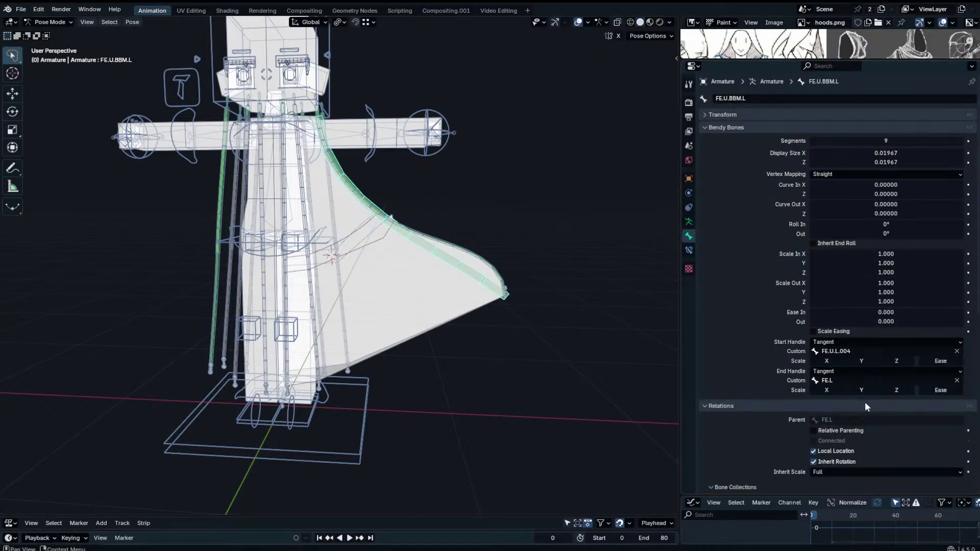
{"action": "scroll", "coordinate": [761, 404], "scroll_direction": "down", "scroll_amount": 4}
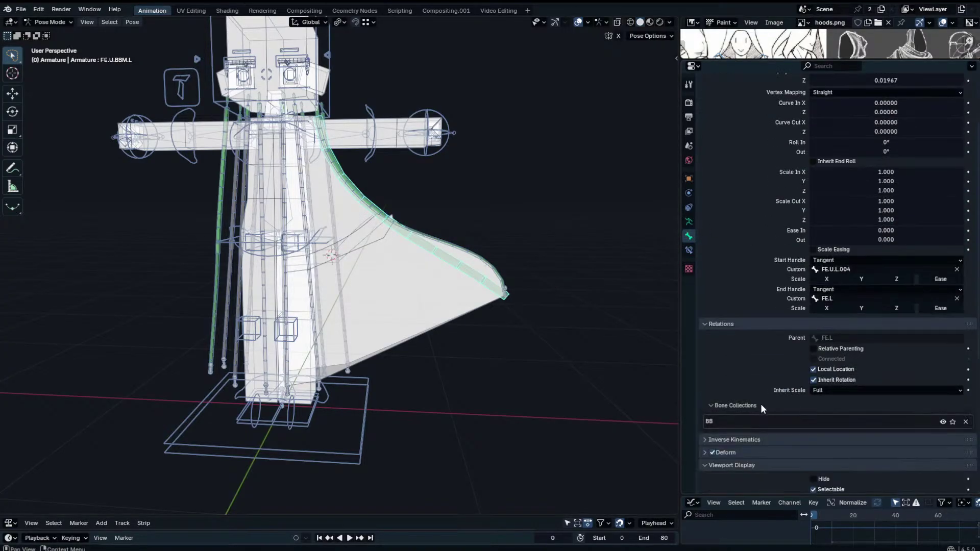
{"action": "left_click", "coordinate": [507, 287]}
{"action": "key", "text": "g"}
{"action": "right_click", "coordinate": [519, 261]}
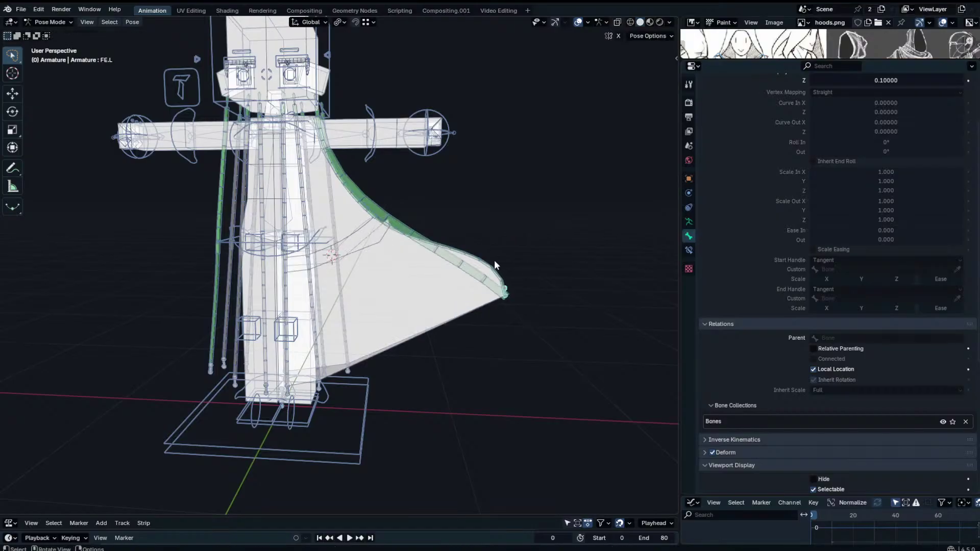
Inspect the overlapping bones at the strip's middle joint, trial-moving FE.B.BB.L and trial-rotating FE.U.L.004.
{"action": "left_click", "coordinate": [379, 215]}
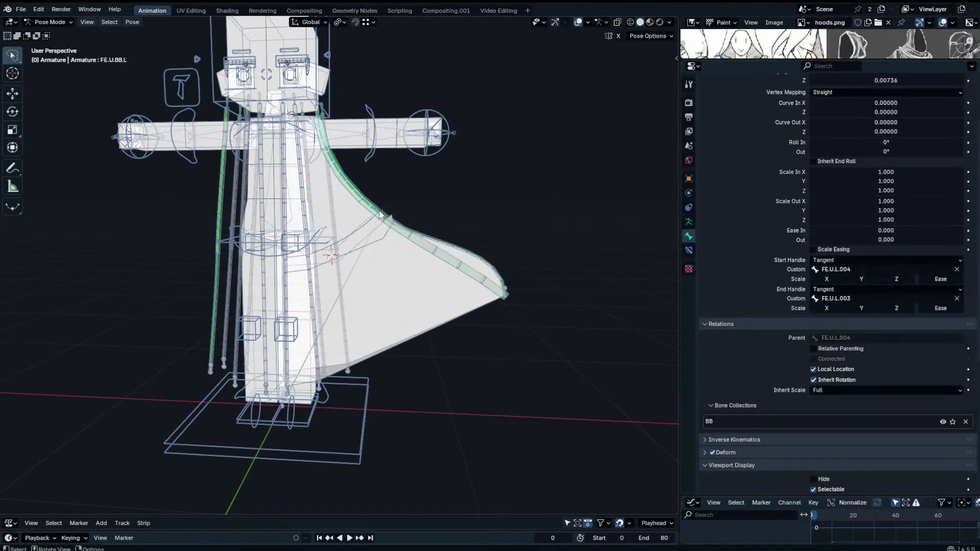
{"action": "left_click", "coordinate": [380, 215]}
{"action": "left_click", "coordinate": [382, 216]}
{"action": "left_click", "coordinate": [384, 216]}
{"action": "left_click", "coordinate": [386, 217]}
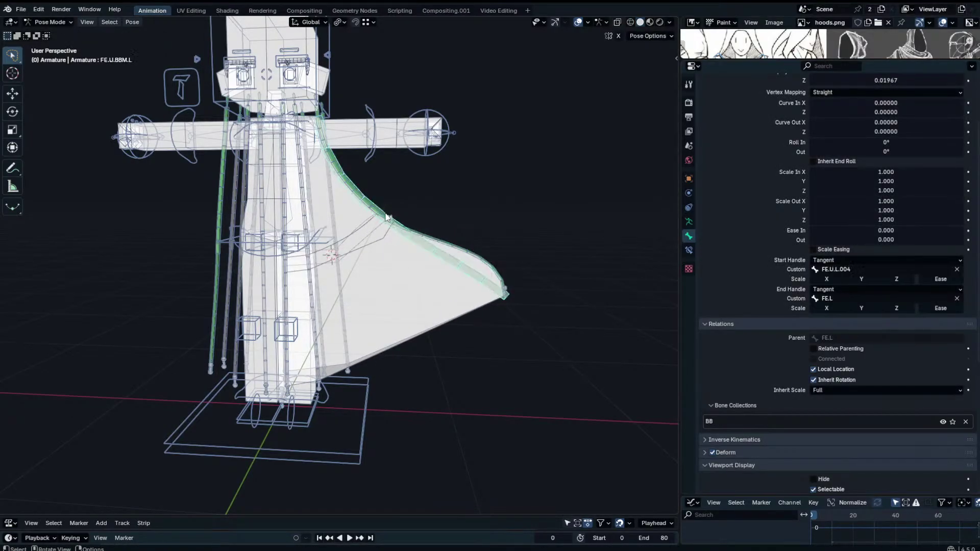
{"action": "scroll", "coordinate": [385, 216], "scroll_direction": "up", "scroll_amount": 6}
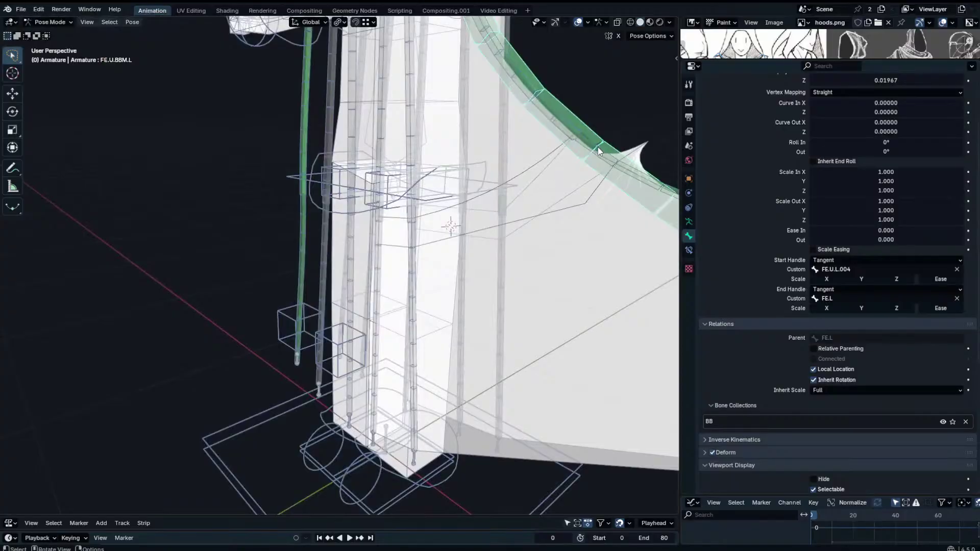
{"action": "left_click", "coordinate": [589, 144]}
{"action": "key", "text": "g"}
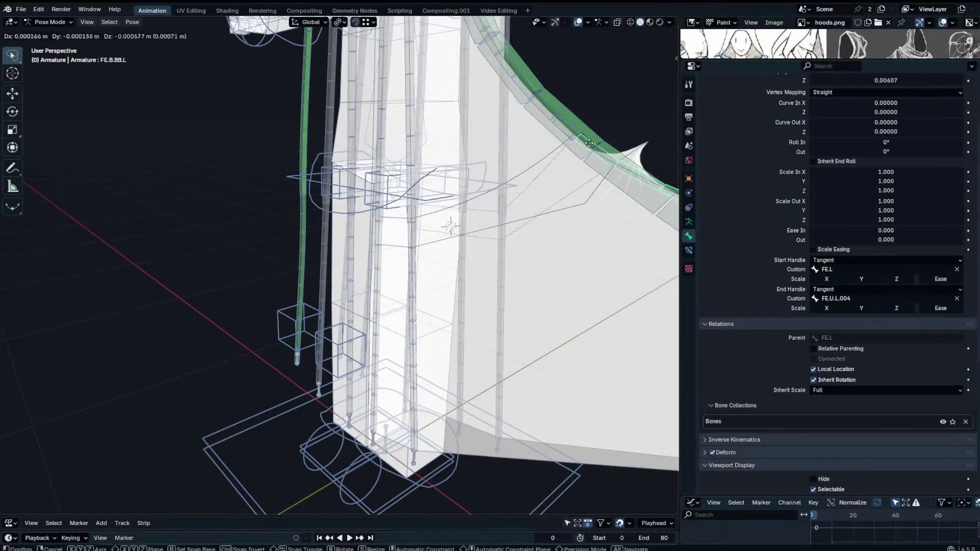
{"action": "right_click", "coordinate": [572, 155]}
{"action": "left_click", "coordinate": [576, 138]}
{"action": "left_click", "coordinate": [576, 139]}
{"action": "key", "text": "r"}
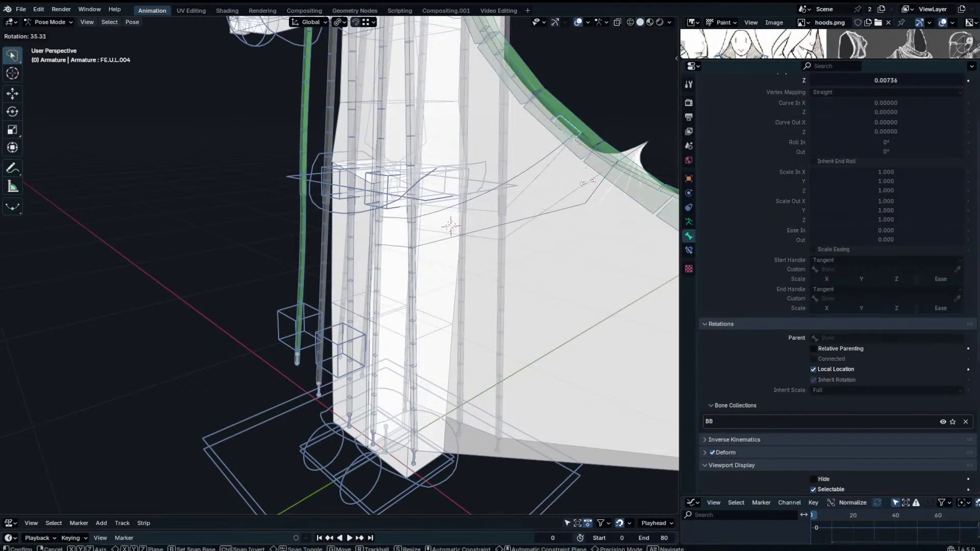
{"action": "right_click", "coordinate": [566, 187]}
Trial-rotate control bone FE.L and upper bendy bone FE.U.BB.L from the front to check how the strip bends.
{"action": "middle_click_drag", "start_coordinate": [553, 191], "coordinate": [595, 158]}
{"action": "scroll", "coordinate": [594, 158], "scroll_direction": "down", "scroll_amount": 2}
{"action": "key", "text": "g"}
{"action": "left_click", "coordinate": [486, 220]}
{"action": "key", "text": "KP_1"}
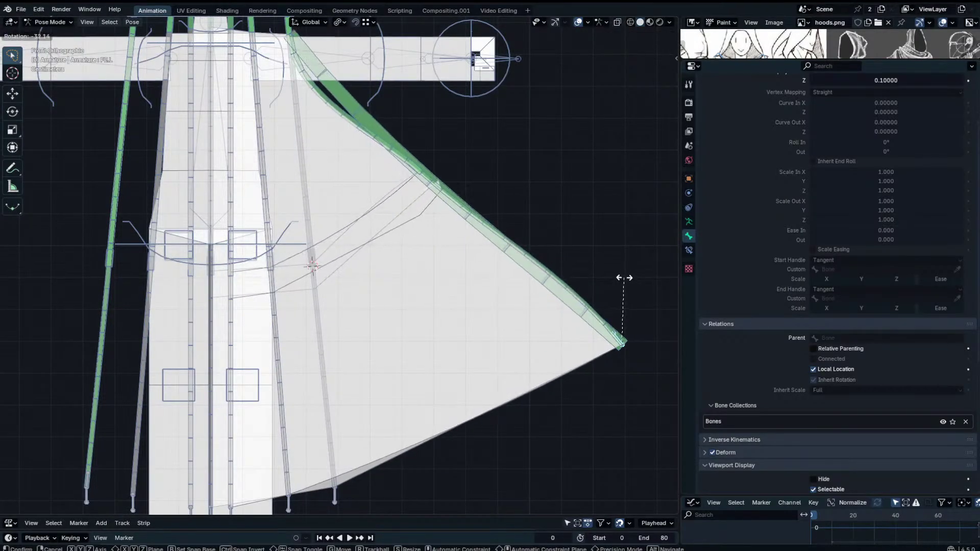
{"action": "left_click", "coordinate": [391, 191]}
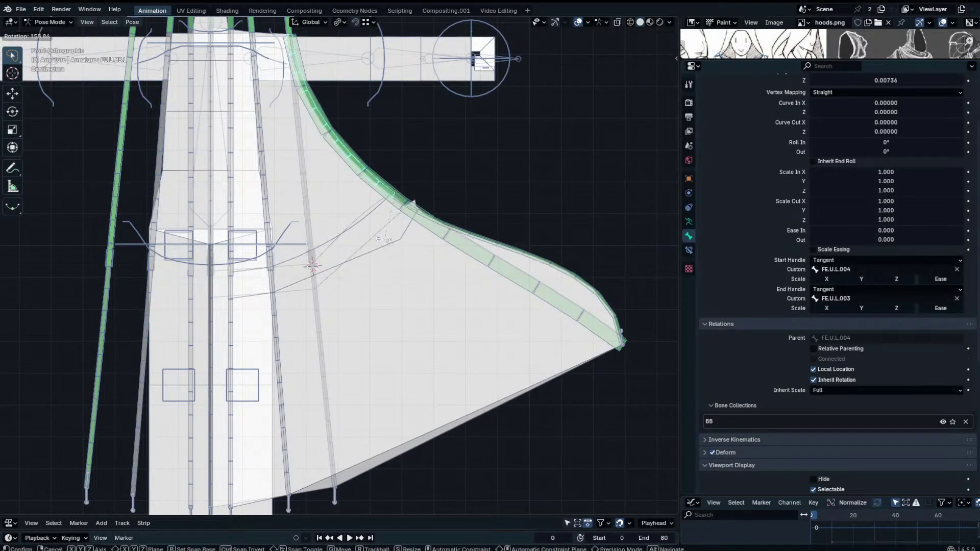
{"action": "scroll", "coordinate": [357, 174], "scroll_direction": "down", "scroll_amount": 4}
{"action": "left_click", "coordinate": [314, 148]}
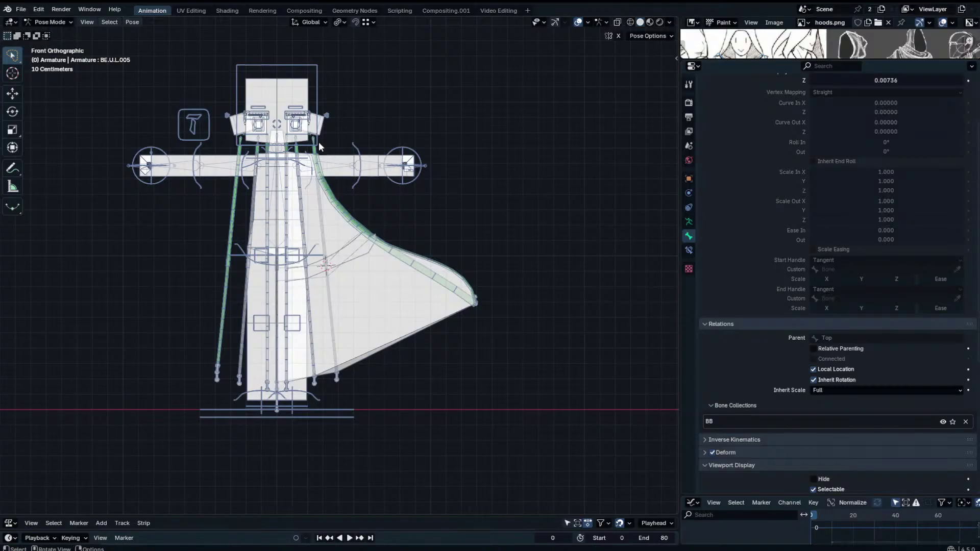
Inspect FE.B.BB.L and trial-move FE.U.BBM.L and FE.U.BB.L in turn, cancelling both moves.
{"action": "scroll", "coordinate": [376, 225], "scroll_direction": "up", "scroll_amount": 3}
{"action": "left_click", "coordinate": [388, 247]}
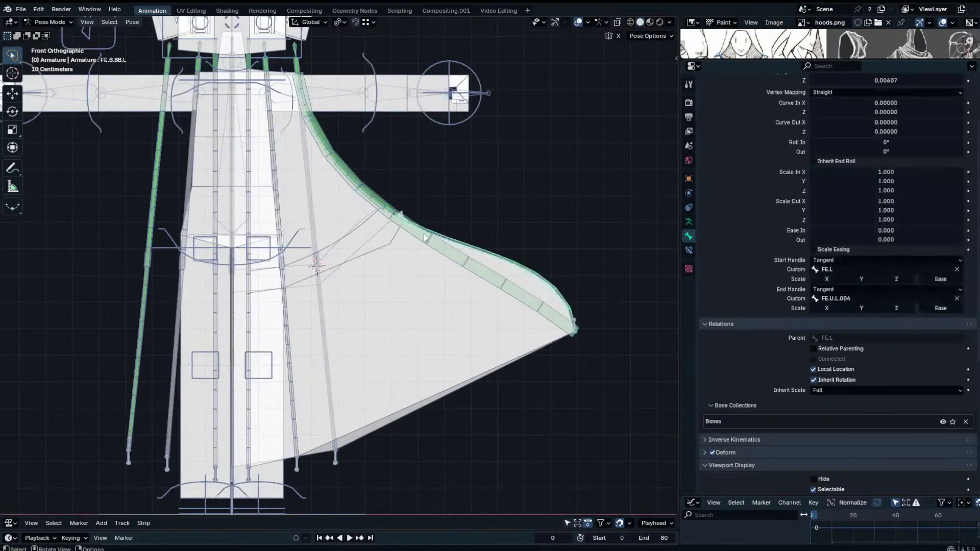
{"action": "left_click", "coordinate": [576, 332]}
{"action": "key", "text": "g"}
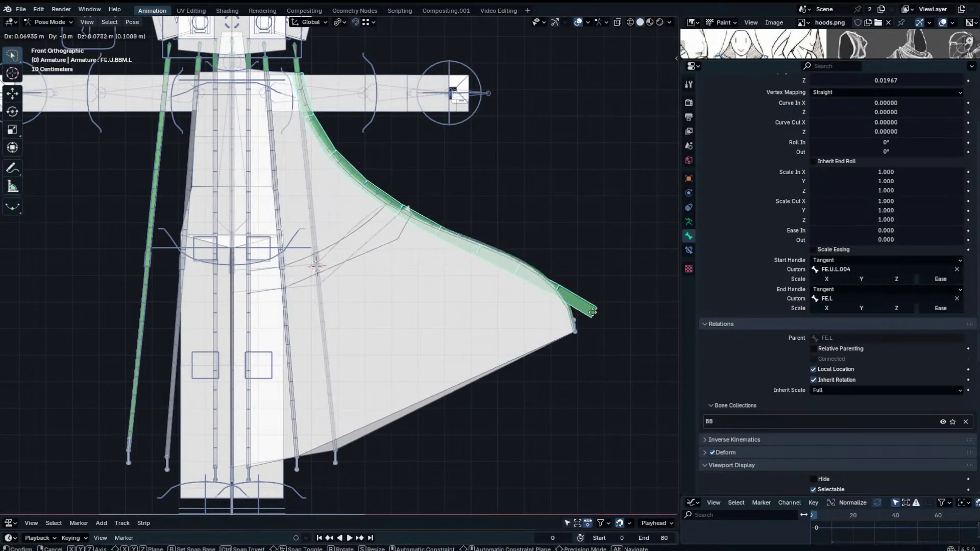
{"action": "right_click", "coordinate": [579, 321]}
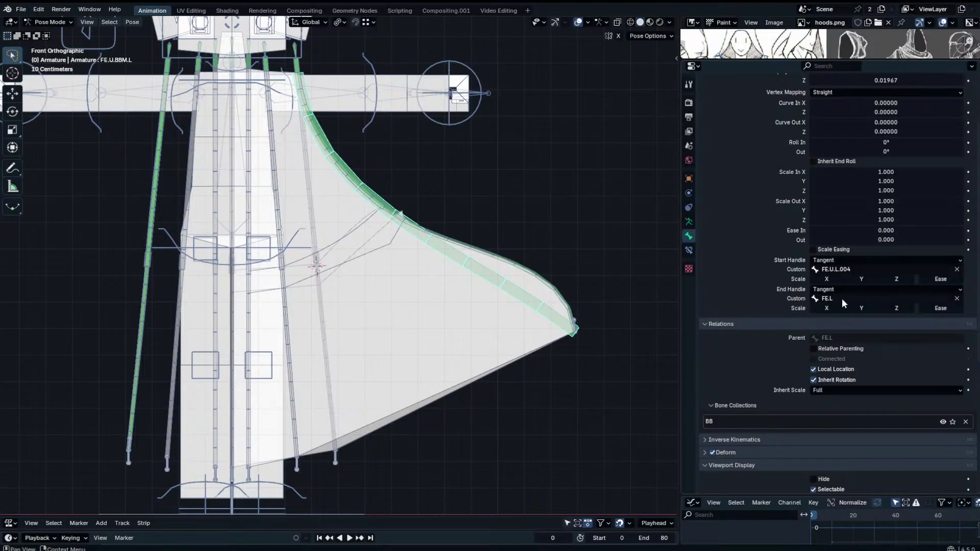
{"action": "left_click", "coordinate": [294, 69]}
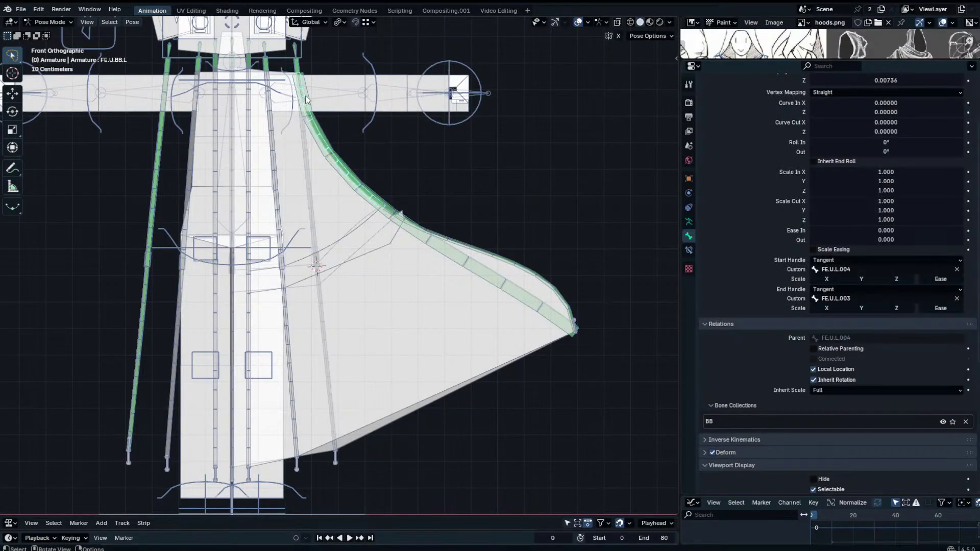
{"action": "key", "text": "g"}
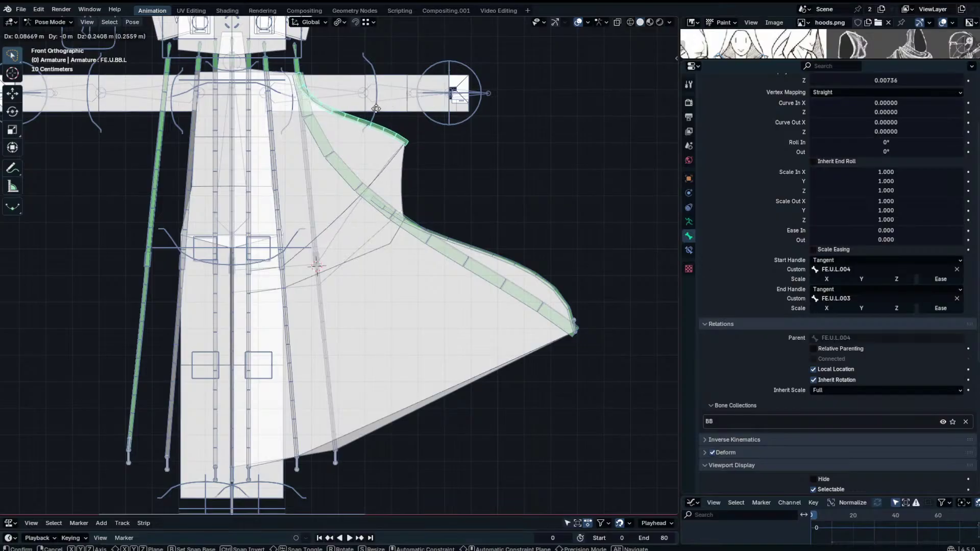
{"action": "right_click", "coordinate": [376, 108]}
Compare the B-Bone handle settings of FE.U.L.003, FE.U.BB.L and FE.U.BBM.L along the strip.
{"action": "scroll", "coordinate": [401, 147], "scroll_direction": "up", "scroll_amount": 3}
{"action": "middle_click_drag", "start_coordinate": [401, 148], "coordinate": [459, 304], "text": "shift"}
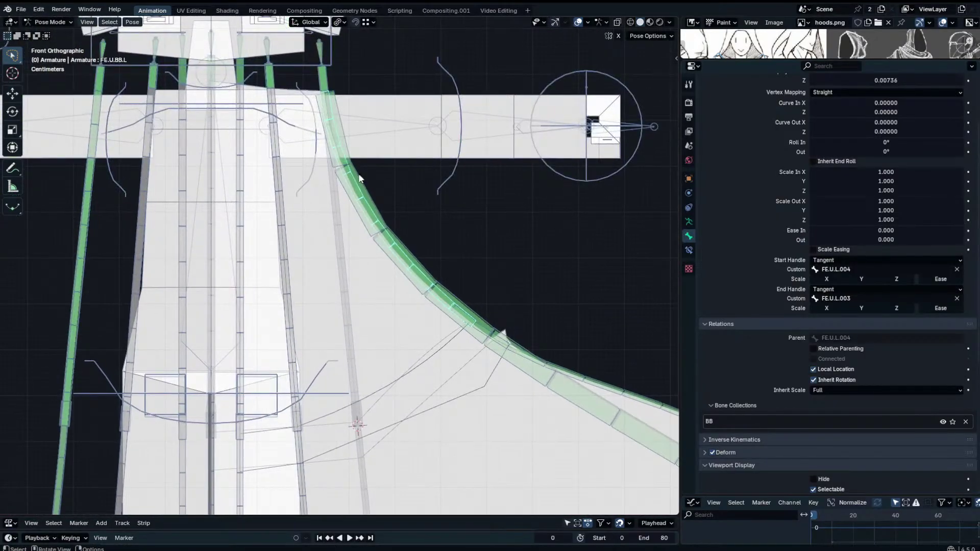
{"action": "left_click", "coordinate": [324, 85]}
{"action": "middle_click_drag", "start_coordinate": [325, 84], "coordinate": [321, 113]}
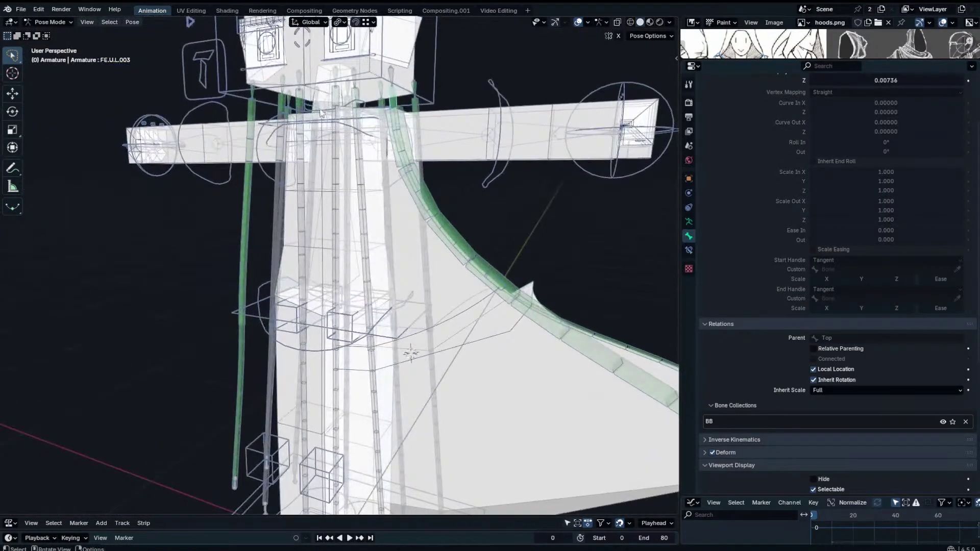
{"action": "left_click", "coordinate": [418, 173]}
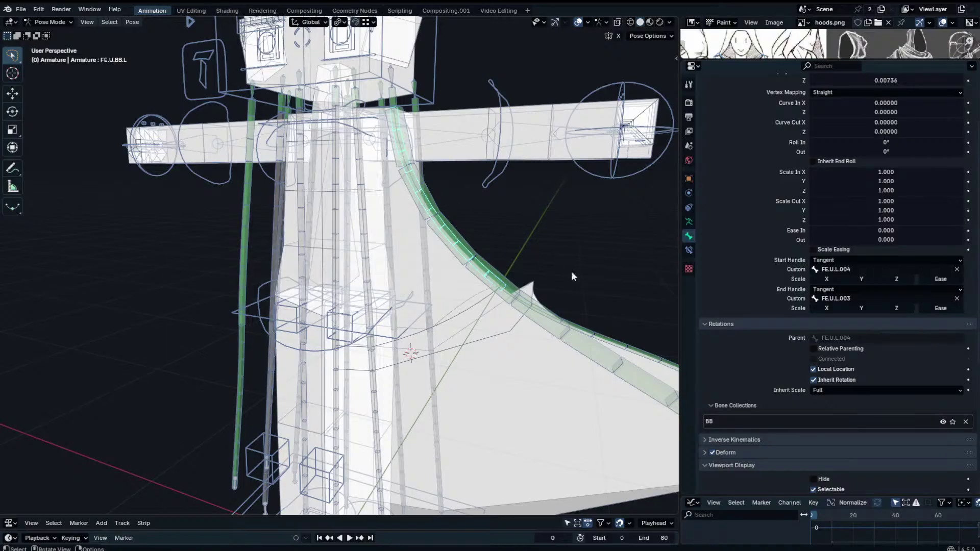
{"action": "left_click", "coordinate": [604, 358]}
{"action": "middle_click_drag", "start_coordinate": [595, 336], "coordinate": [597, 263], "text": "shift"}
{"action": "scroll", "coordinate": [528, 258], "scroll_direction": "down", "scroll_amount": 2}
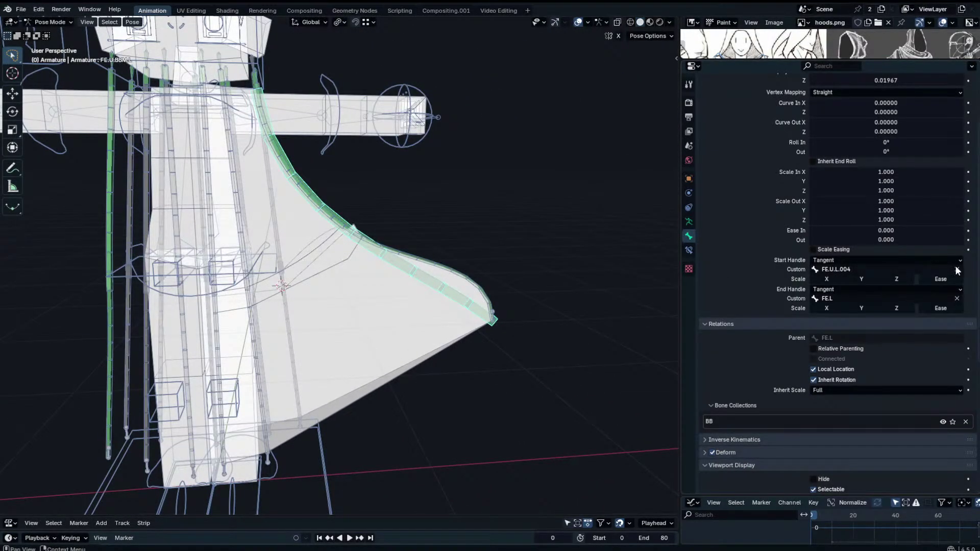
Set the custom start handle of full-length bendy bone FE.U.BBM.L to FE.L.
{"action": "right_click", "coordinate": [935, 298]}
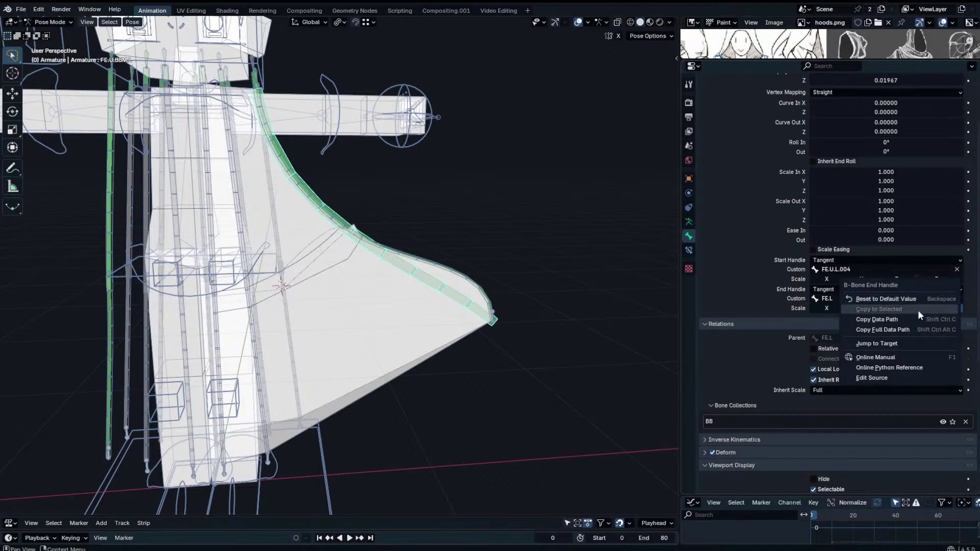
{"action": "key", "text": "Escape"}
{"action": "left_click", "coordinate": [939, 298]}
{"action": "key", "text": "ctrl+c"}
{"action": "left_click", "coordinate": [921, 270]}
{"action": "left_click", "coordinate": [921, 268]}
{"action": "key", "text": "ctrl+v"}
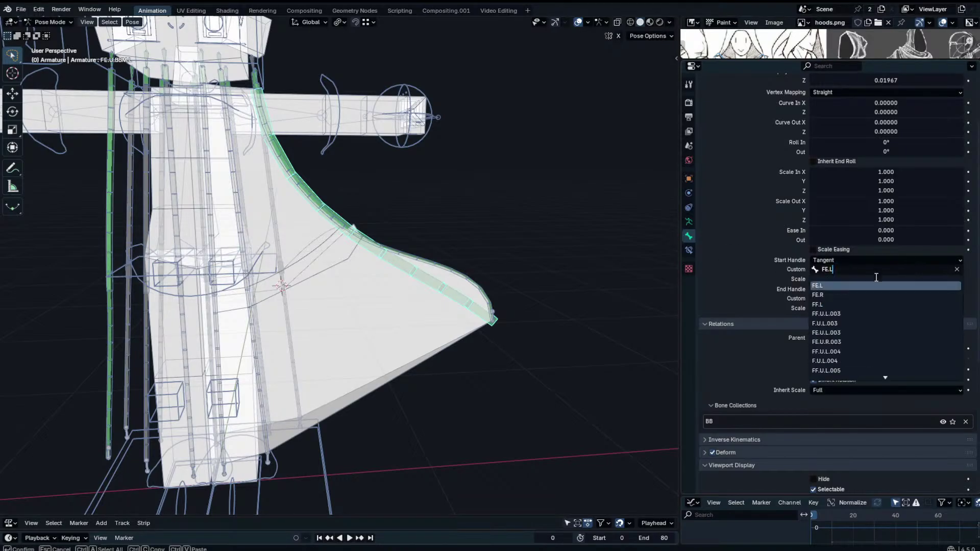
{"action": "left_click", "coordinate": [875, 284]}
{"action": "right_click", "coordinate": [871, 301]}
{"action": "key", "text": "Escape"}
{"action": "left_click", "coordinate": [870, 299]}
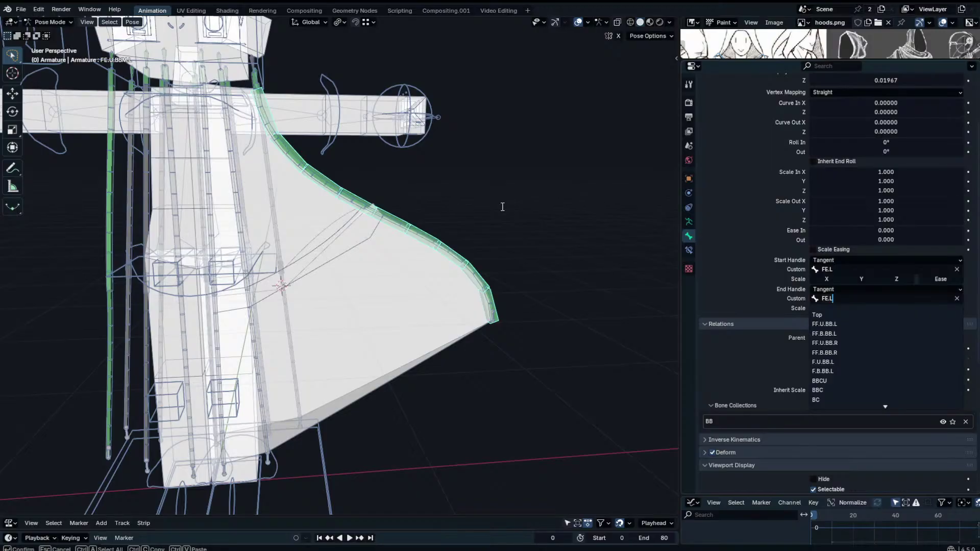
{"action": "key", "text": "BackSpace"}
{"action": "key", "text": "BackSpace"}
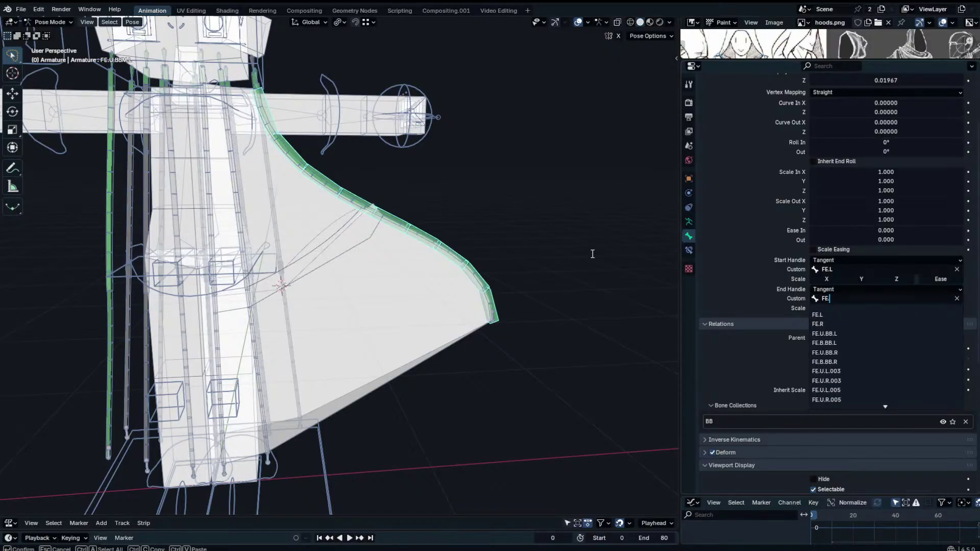
{"action": "type", "text": ".L.003"}
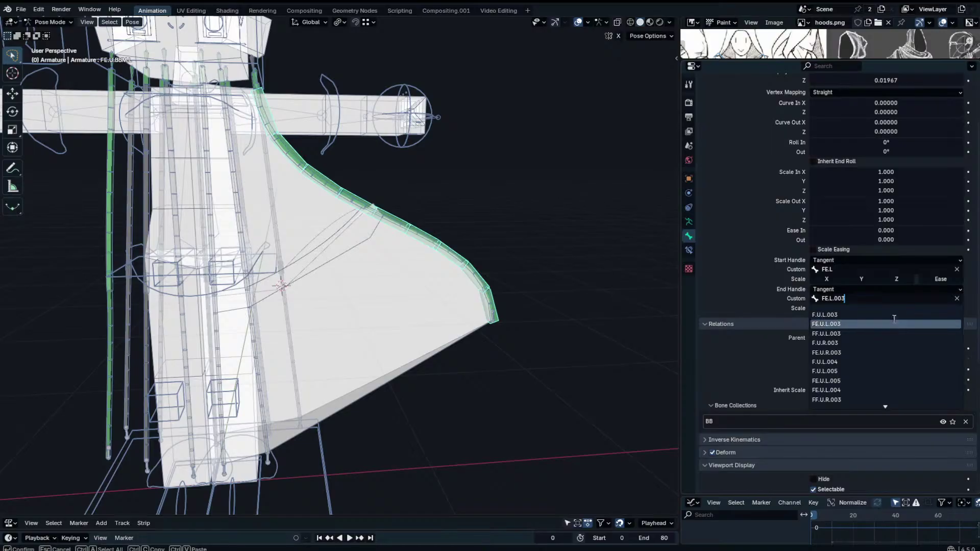
{"action": "key", "text": "Escape"}
Isolate the armature and trial-move FE.U.L.003 at the strip's upper end to check its effect on FE.U.BBM.L.
{"action": "middle_click_drag", "start_coordinate": [228, 106], "coordinate": [251, 156], "text": "shift"}
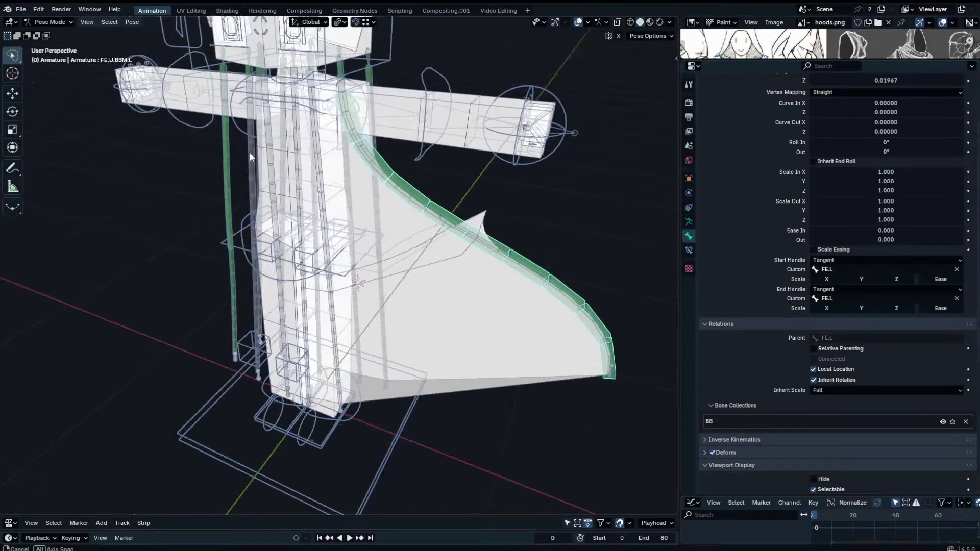
{"action": "key", "text": "KP_Divide"}
{"action": "scroll", "coordinate": [328, 146], "scroll_direction": "down", "scroll_amount": 1}
{"action": "middle_click_drag", "start_coordinate": [328, 146], "coordinate": [398, 272], "text": "shift"}
{"action": "scroll", "coordinate": [397, 271], "scroll_direction": "up", "scroll_amount": 5}
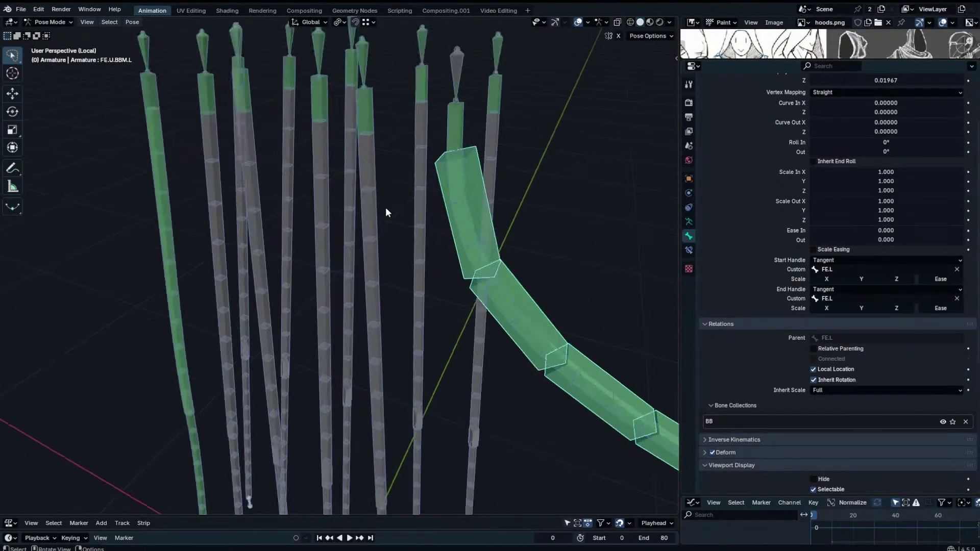
{"action": "left_click", "coordinate": [463, 193]}
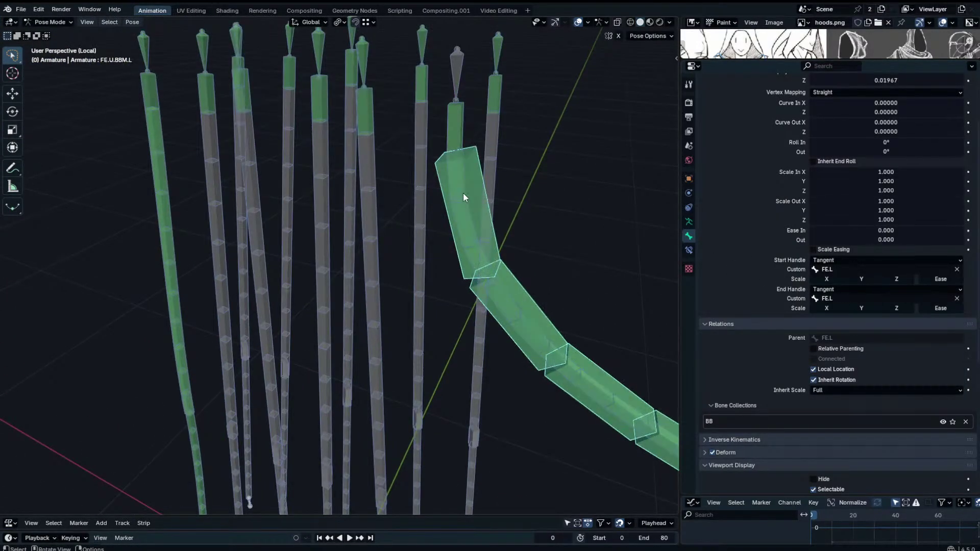
{"action": "left_click", "coordinate": [848, 298]}
{"action": "left_click", "coordinate": [459, 125]}
{"action": "key", "text": "g"}
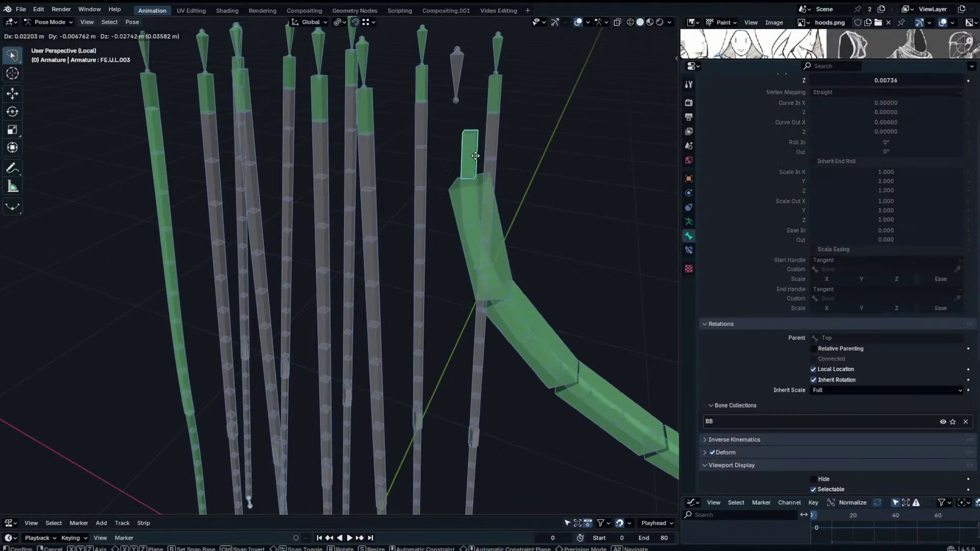
{"action": "left_click", "coordinate": [465, 113]}
{"action": "middle_click_drag", "start_coordinate": [466, 115], "coordinate": [504, 90]}
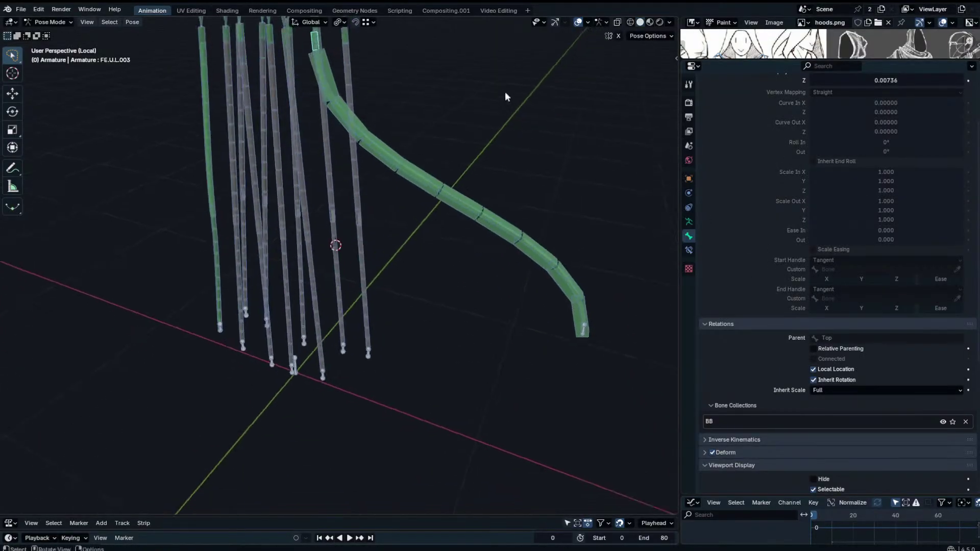
Set the custom end handle of FE.U.BBM.L to FE.U.L.003, and bring the rest of the scene back into view.
{"action": "left_click", "coordinate": [583, 334]}
{"action": "middle_click_drag", "start_coordinate": [574, 326], "coordinate": [657, 277]}
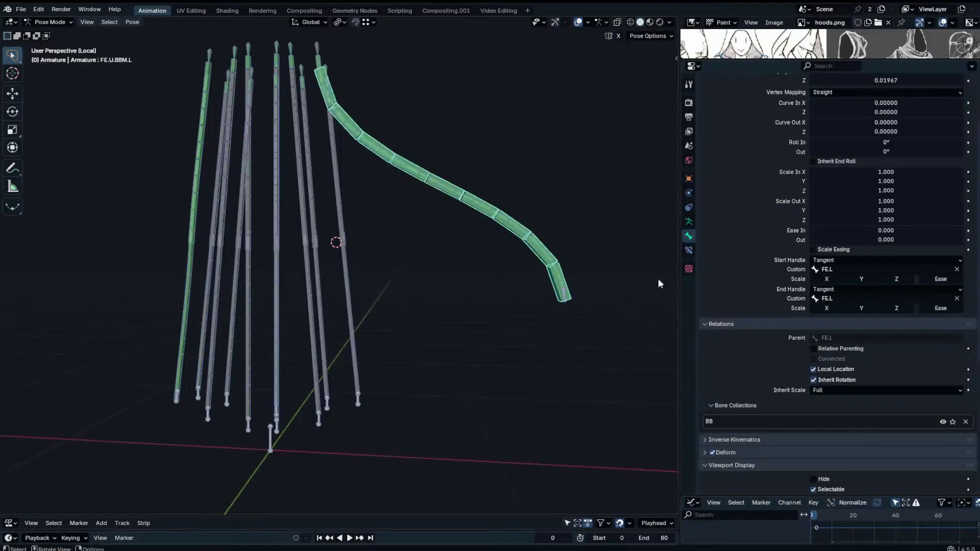
{"action": "left_click", "coordinate": [887, 270]}
{"action": "key", "text": "ctrl+v"}
{"action": "left_click", "coordinate": [740, 255]}
{"action": "left_click", "coordinate": [843, 298]}
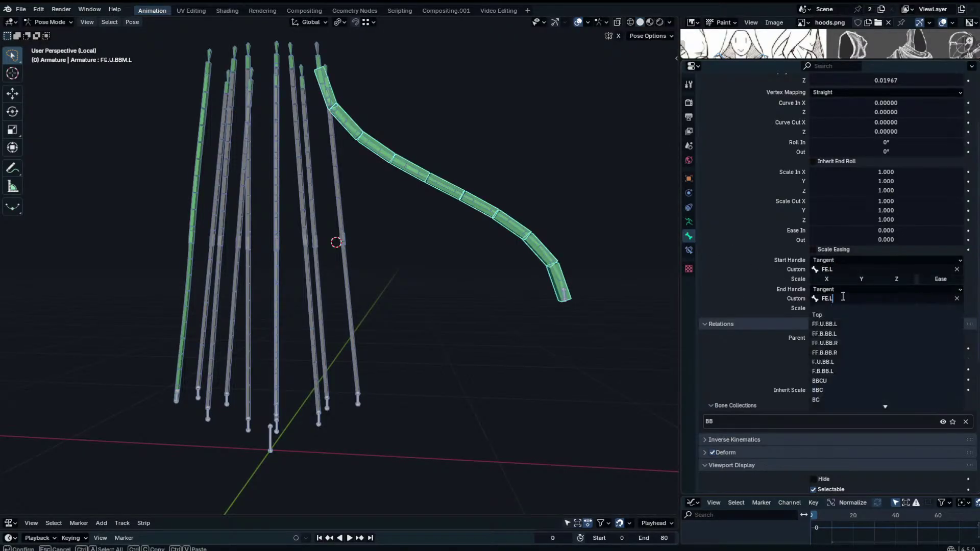
{"action": "key", "text": "ctrl+v"}
{"action": "left_click", "coordinate": [844, 313]}
{"action": "key", "text": "KP_Divide"}
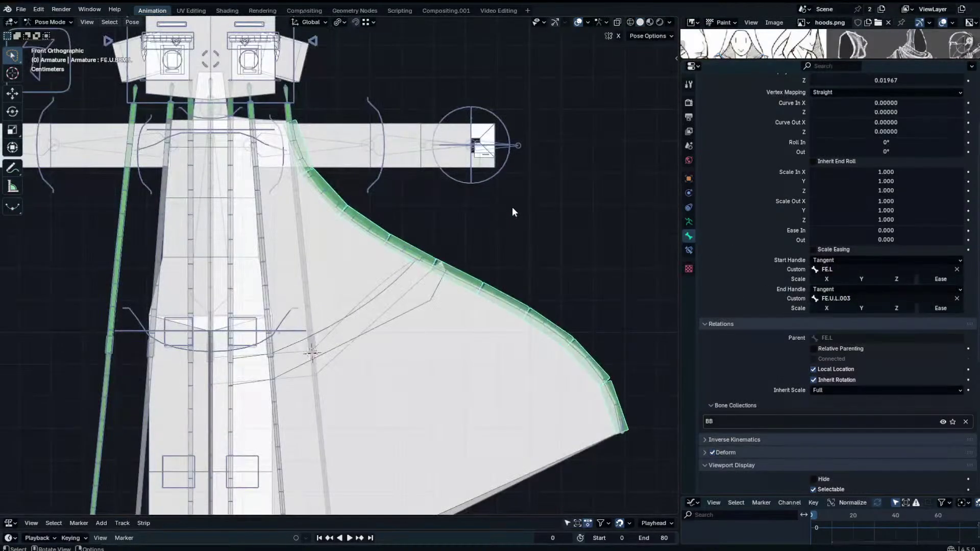
Rotate tip control FE.L by about 6.1° and move it slightly inward to test the strip's bend.
{"action": "left_click", "coordinate": [615, 422]}
{"action": "key", "text": "r"}
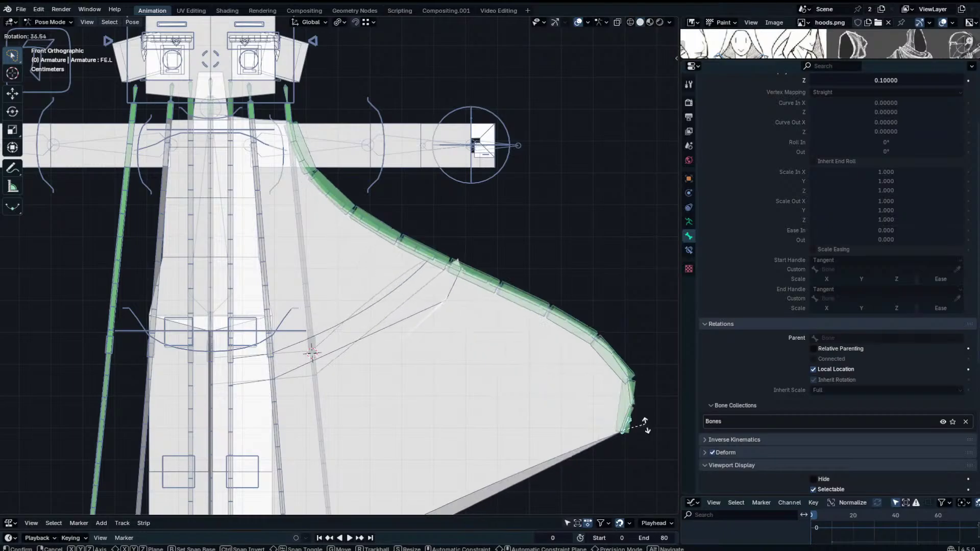
{"action": "left_click", "coordinate": [643, 409]}
{"action": "key", "text": "g"}
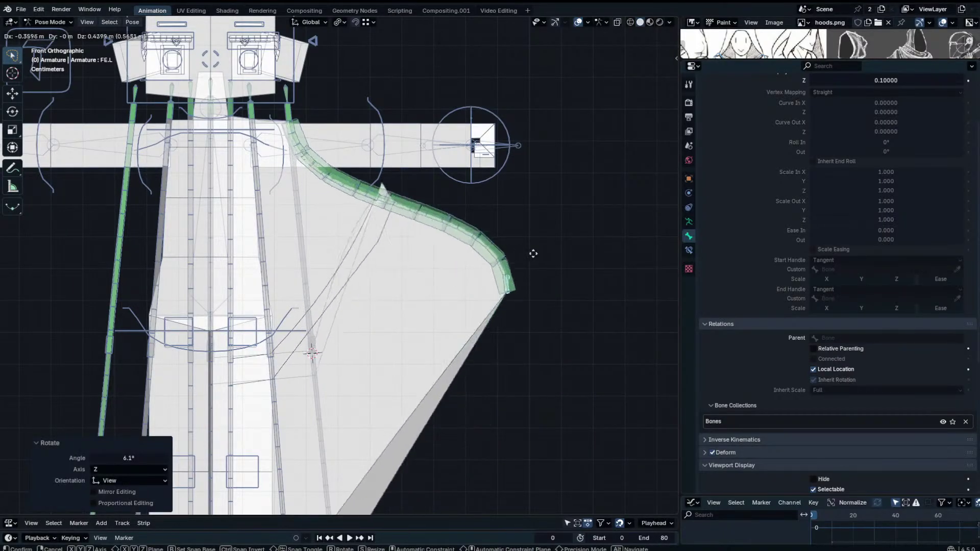
{"action": "left_click", "coordinate": [585, 373]}
Trial-move the joint bone at the strip's middle twice, cancelling each move.
{"action": "left_click", "coordinate": [423, 255]}
{"action": "key", "text": "g"}
{"action": "right_click", "coordinate": [421, 258]}
{"action": "left_click", "coordinate": [422, 253]}
{"action": "key", "text": "g"}
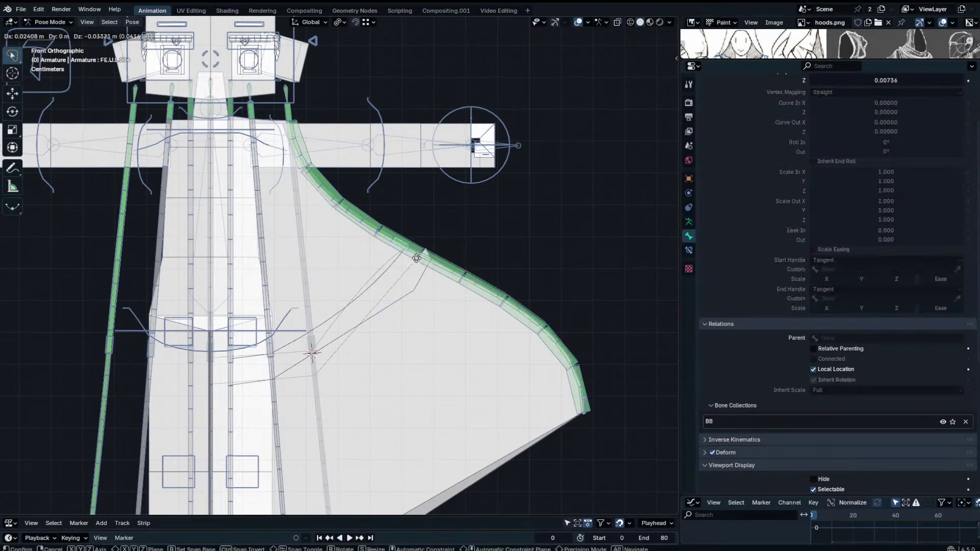
{"action": "right_click", "coordinate": [424, 255]}
Hide the short bendy bones beside the strip's middle joint, and trial-move the joint bone between them.
{"action": "left_click", "coordinate": [440, 261]}
{"action": "key", "text": "h"}
{"action": "left_click", "coordinate": [371, 224]}
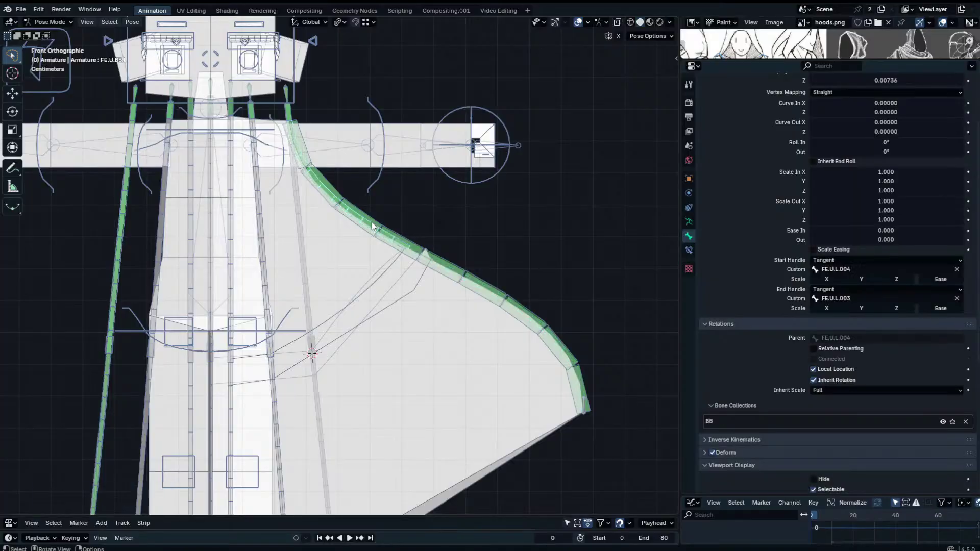
{"action": "key", "text": "h"}
{"action": "left_click", "coordinate": [409, 250]}
{"action": "key", "text": "g"}
{"action": "right_click", "coordinate": [443, 244]}
Duplicate the middle joint bone in place and scale the copy's B-Bone display size by about 4.75.
{"action": "key", "text": "Tab"}
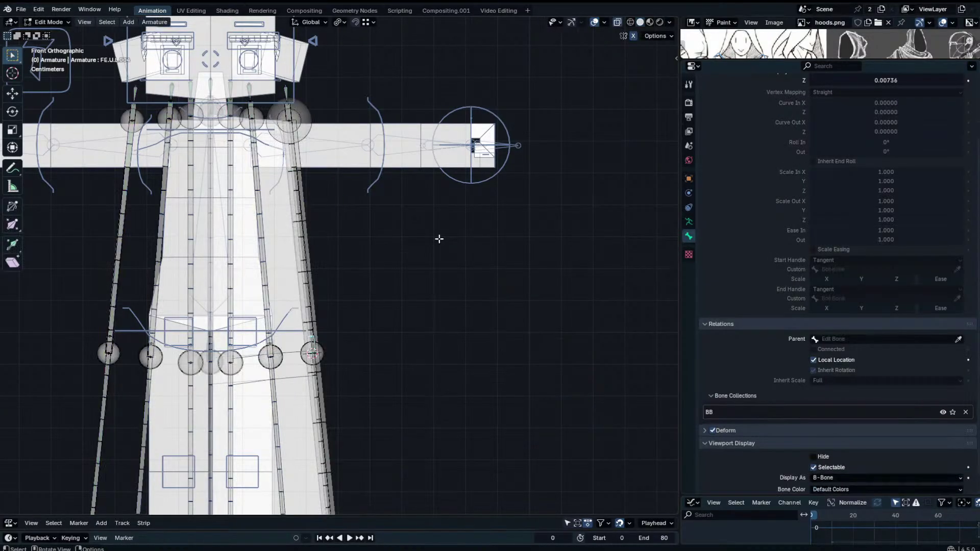
{"action": "key", "text": "shift+d"}
{"action": "right_click", "coordinate": [437, 238]}
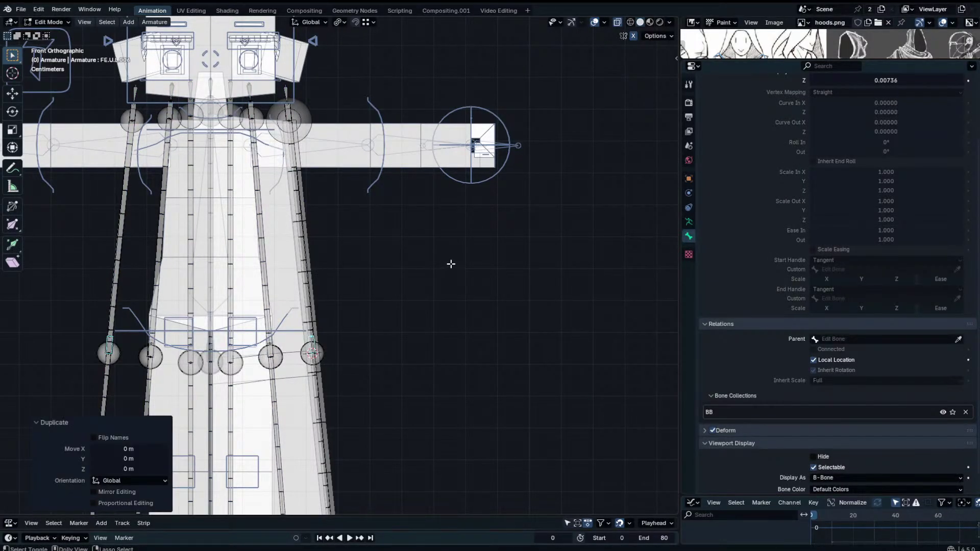
{"action": "key", "text": "ctrl+alt+s"}
{"action": "left_click", "coordinate": [210, 335]}
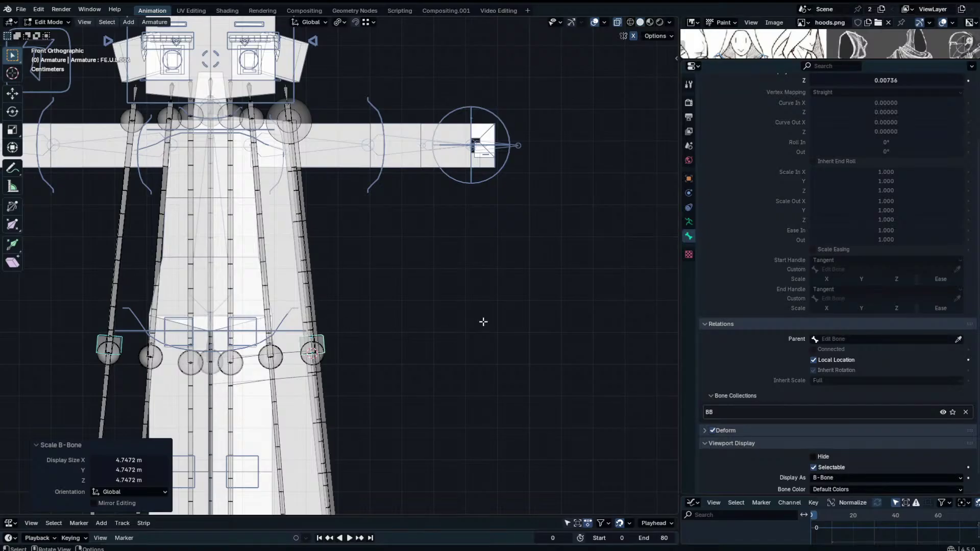
{"action": "key", "text": "s"}
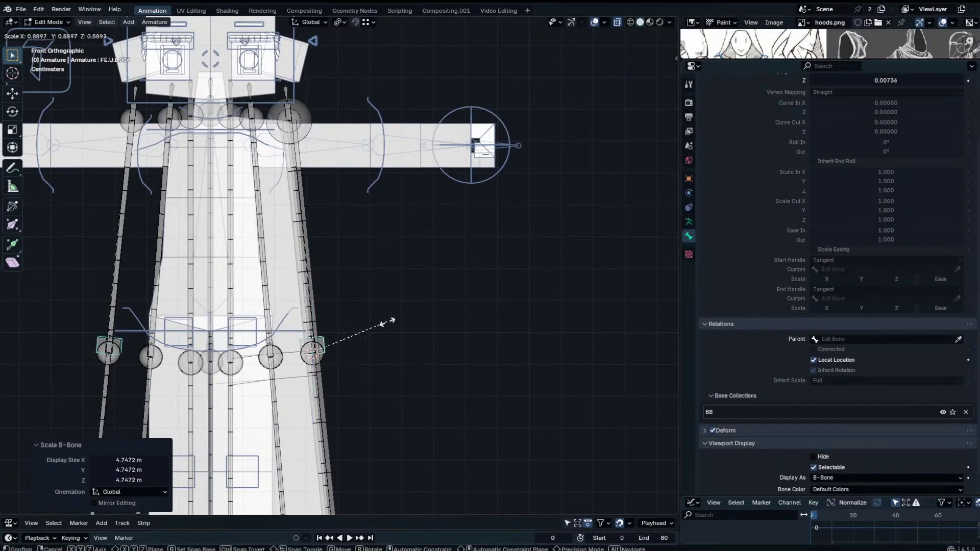
{"action": "key", "text": "Escape"}
Trial-move the enlarged duplicate joint bone in pose, and return to editing the armature's rest bones.
{"action": "key", "text": "Tab"}
{"action": "key", "text": "g"}
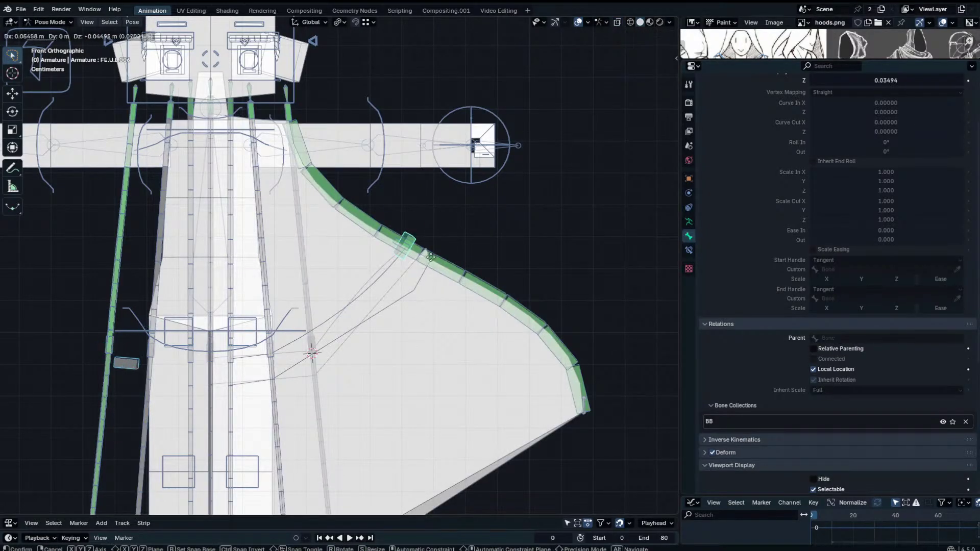
{"action": "left_click", "coordinate": [430, 256]}
{"action": "key", "text": "Tab"}
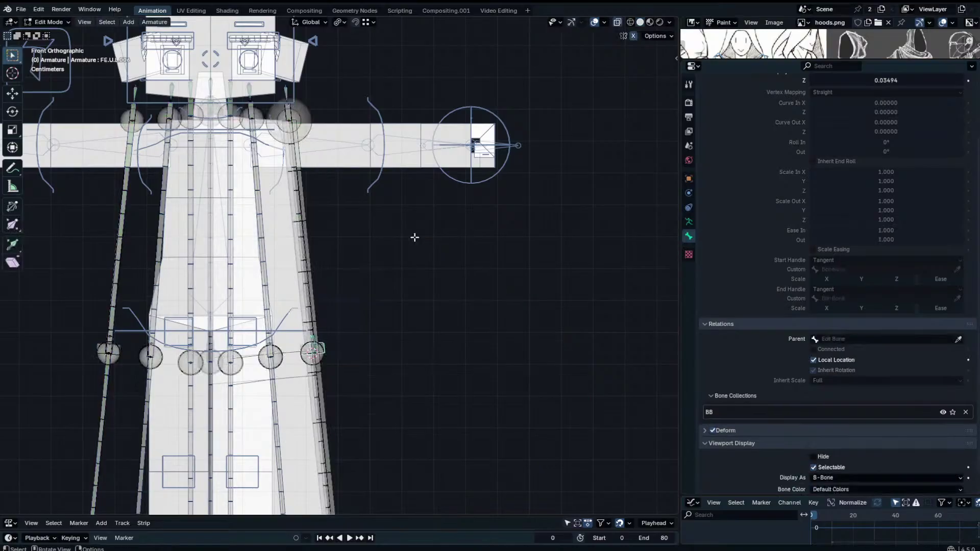
Parent the middle joint bone FE.U.L.004 to its enlarged duplicate with Keep Offset, and remove FE.U.L.004's Copy Transforms constraint.
{"action": "key", "text": "ctrl+p"}
{"action": "left_click", "coordinate": [405, 247]}
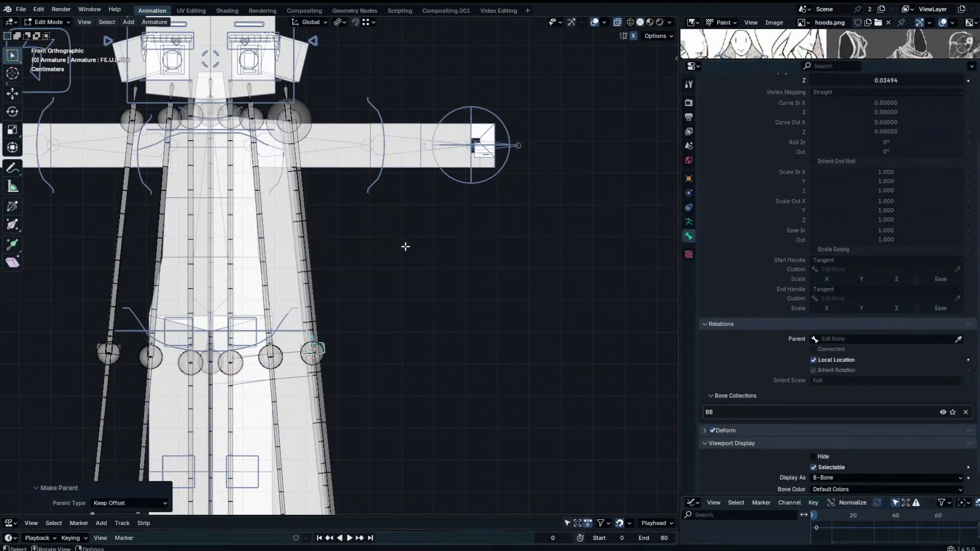
{"action": "key", "text": "Tab"}
{"action": "left_click", "coordinate": [688, 250]}
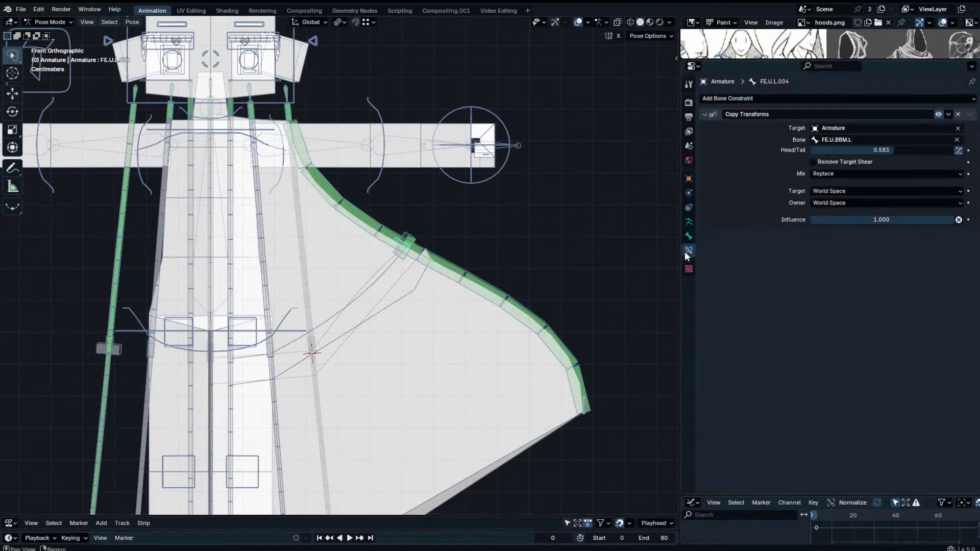
{"action": "left_click", "coordinate": [955, 114]}
Trial-move and trial-rotate the joint bone FE.U.L.004 on the bent strip.
{"action": "key", "text": "g"}
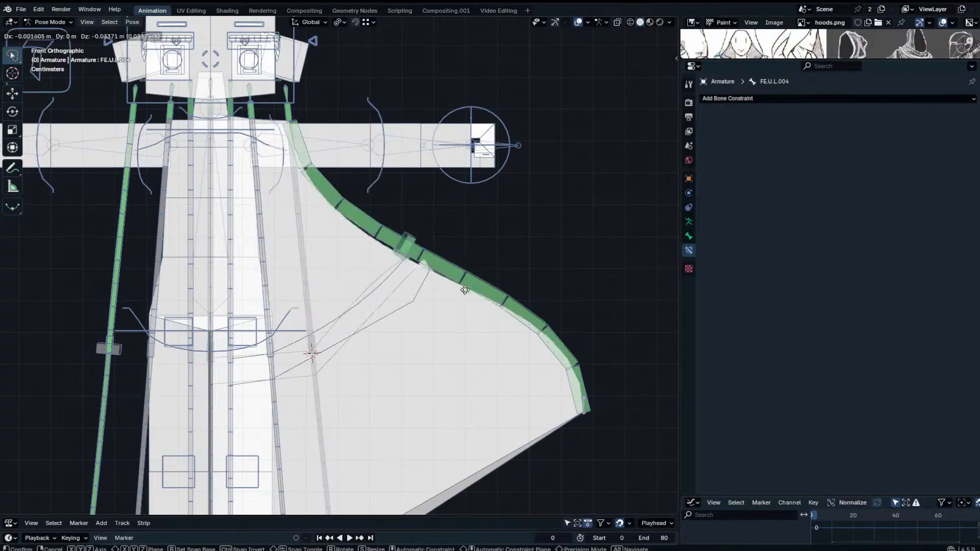
{"action": "left_click", "coordinate": [473, 279]}
{"action": "key", "text": "r"}
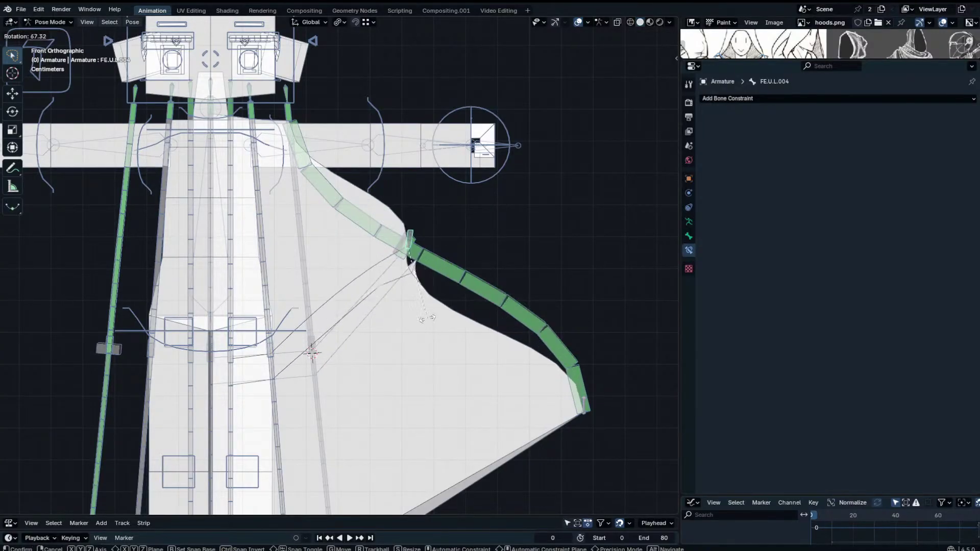
{"action": "key", "text": "g"}
{"action": "right_click", "coordinate": [472, 198]}
Reset the location of the strip's bottom handle FE.L, and trial-rotate it in front view.
{"action": "left_click", "coordinate": [402, 237]}
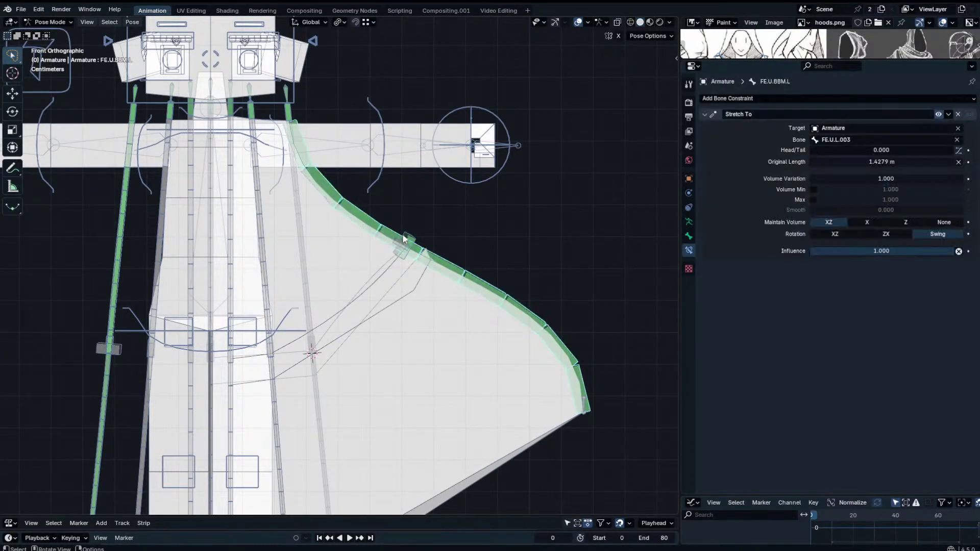
{"action": "left_click", "coordinate": [415, 235]}
{"action": "left_click", "coordinate": [402, 236]}
{"action": "scroll", "coordinate": [403, 235], "scroll_direction": "down", "scroll_amount": 2}
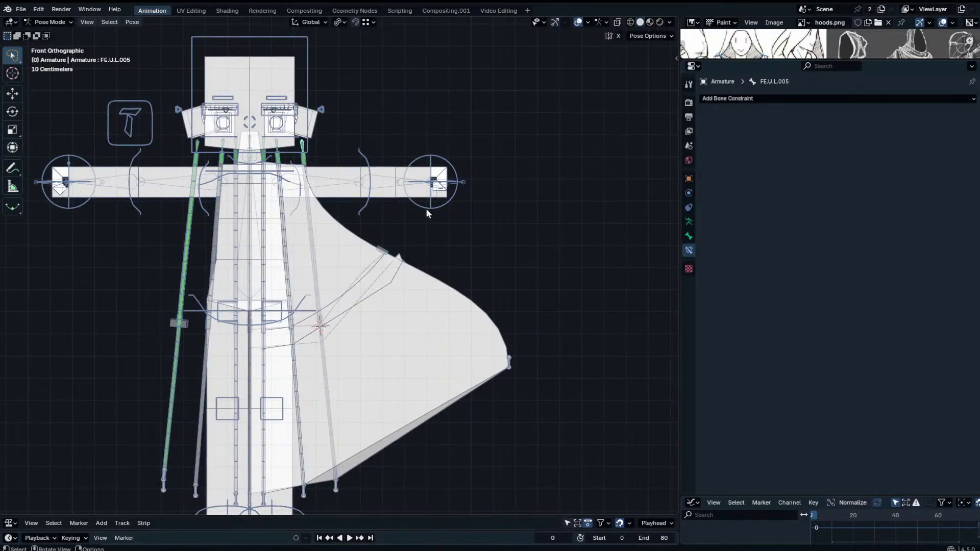
{"action": "left_click", "coordinate": [398, 257]}
{"action": "left_click", "coordinate": [388, 250]}
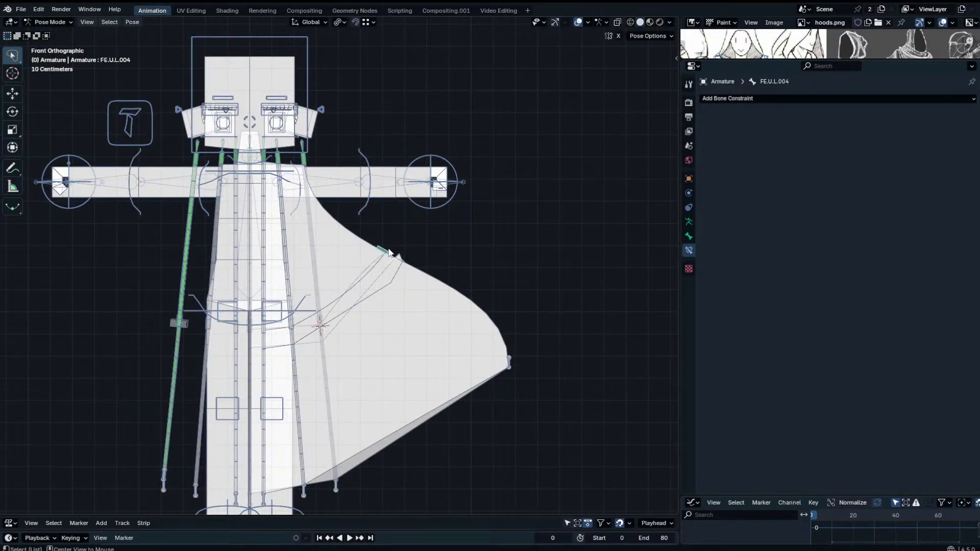
{"action": "left_click", "coordinate": [507, 361]}
{"action": "key", "text": "alt+g"}
{"action": "scroll", "coordinate": [380, 331], "scroll_direction": "down", "scroll_amount": 2}
{"action": "key", "text": "r"}
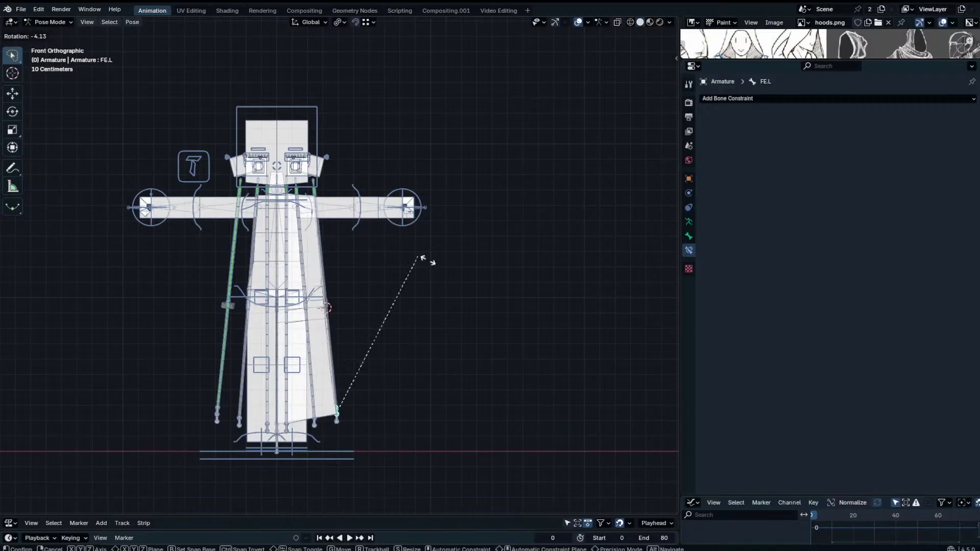
{"action": "key", "text": "Escape"}
Pick through the left strip's middle and upper bones, and trial-rotate the one at the very top.
{"action": "left_click", "coordinate": [313, 178]}
{"action": "middle_click_drag", "start_coordinate": [333, 306], "coordinate": [327, 320]}
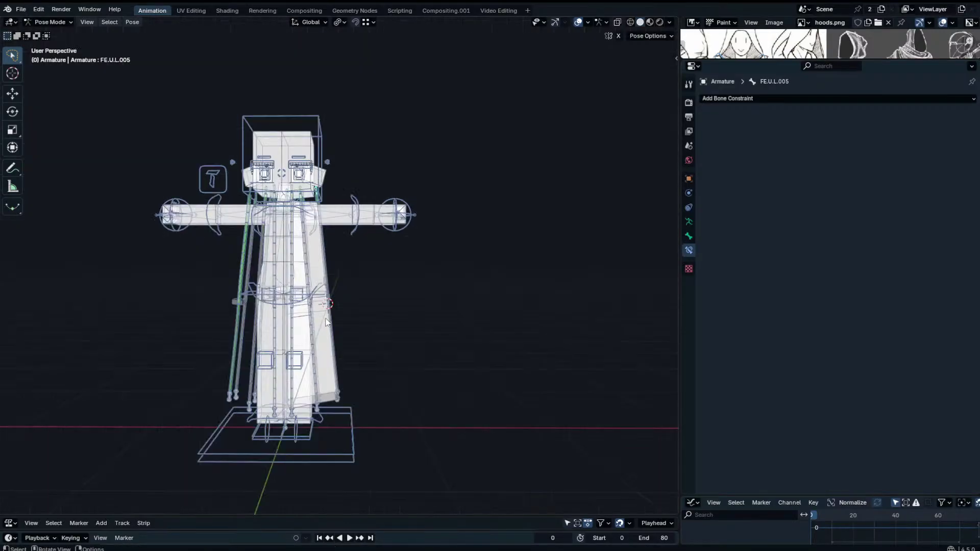
{"action": "left_click", "coordinate": [326, 275]}
{"action": "left_click", "coordinate": [332, 280]}
{"action": "left_click", "coordinate": [326, 233]}
{"action": "left_click", "coordinate": [321, 203]}
{"action": "left_click", "coordinate": [319, 194]}
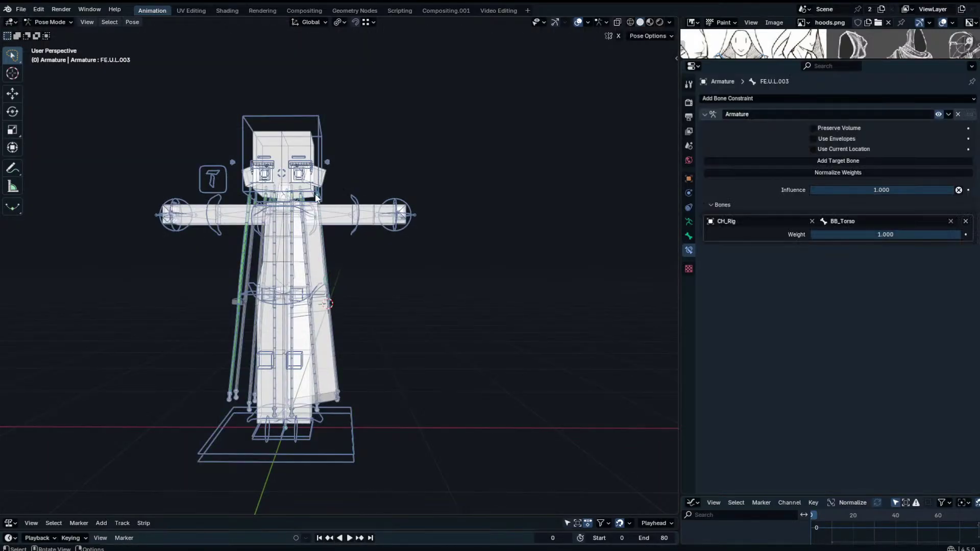
{"action": "left_click", "coordinate": [318, 190]}
{"action": "key", "text": "r"}
{"action": "key", "text": "Escape"}
Clear the parent of the middle joint bone FE.U.L.004.
{"action": "left_click", "coordinate": [327, 280]}
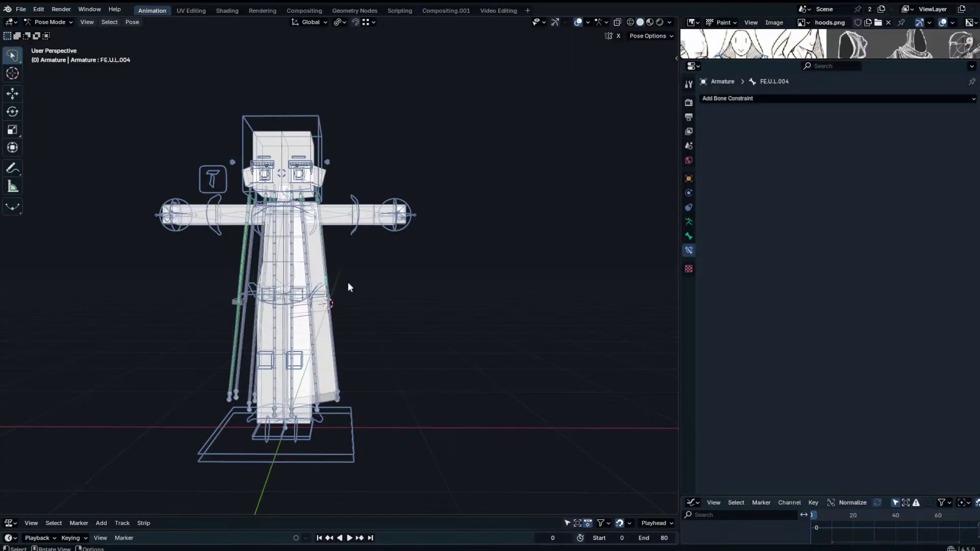
{"action": "left_click", "coordinate": [688, 236]}
{"action": "scroll", "coordinate": [849, 415], "scroll_direction": "down", "scroll_amount": 10}
{"action": "key", "text": "Tab"}
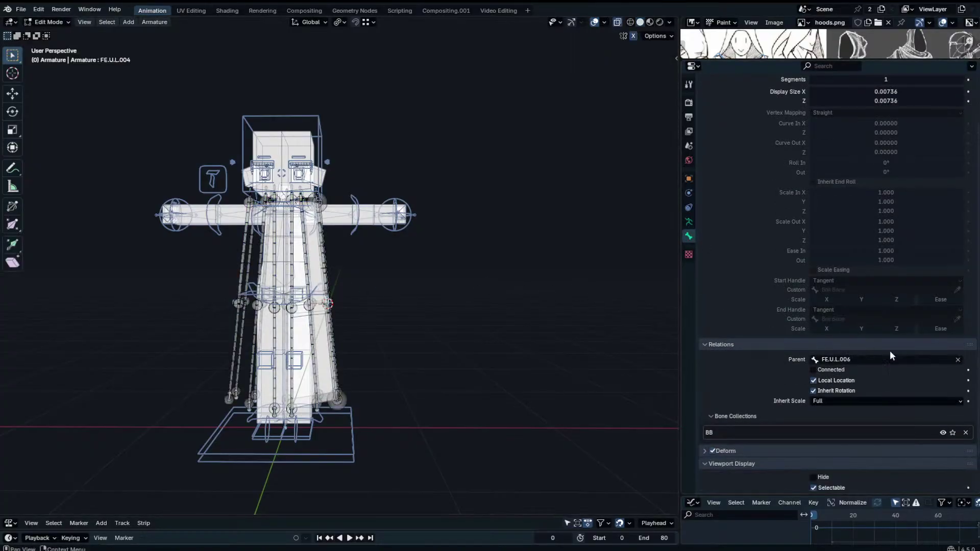
{"action": "left_click", "coordinate": [958, 359]}
{"action": "key", "text": "Tab"}
Parent the bottom handle FE.L to the top bone FE.U.L.005 with Keep Offset, and return to posing.
{"action": "left_click", "coordinate": [338, 401]}
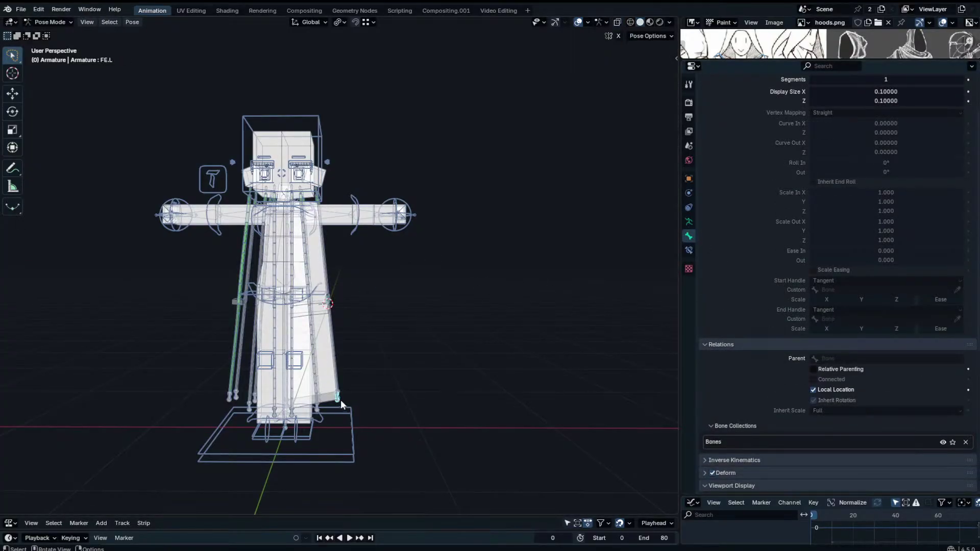
{"action": "middle_click_drag", "start_coordinate": [341, 405], "coordinate": [350, 323]}
{"action": "scroll", "coordinate": [350, 323], "scroll_direction": "up", "scroll_amount": 6}
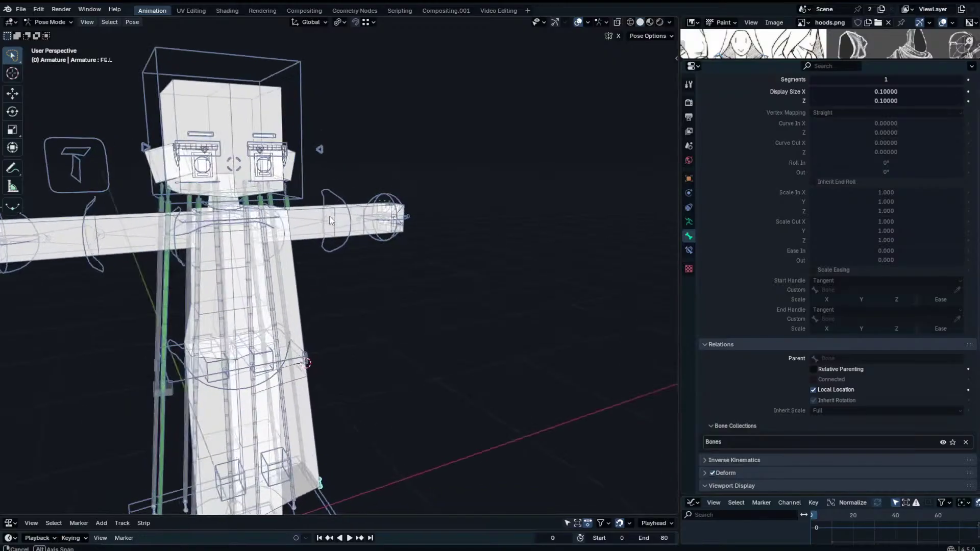
{"action": "left_click", "coordinate": [287, 194], "text": "shift"}
{"action": "key", "text": "Tab"}
{"action": "key", "text": "ctrl+p"}
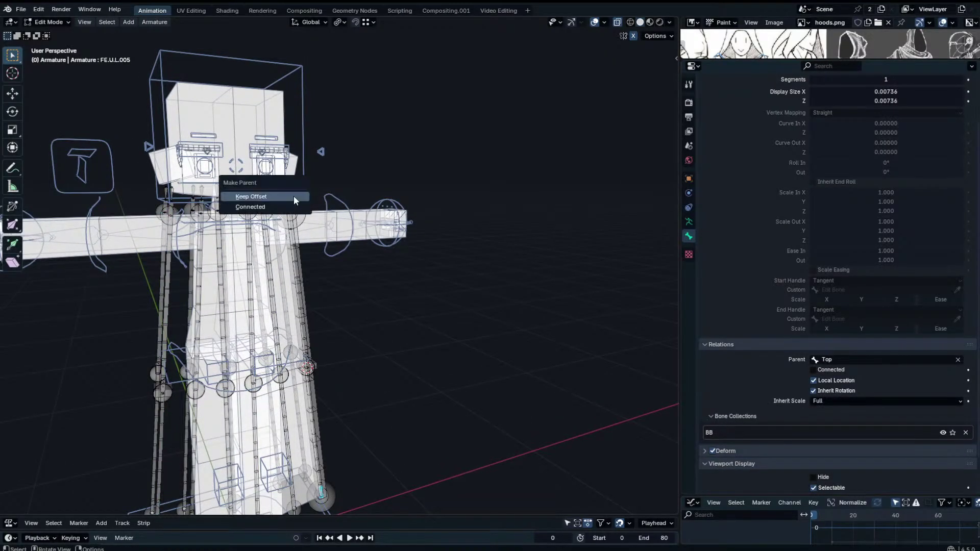
{"action": "left_click", "coordinate": [293, 198]}
{"action": "key", "text": "Tab"}
Rotate FE.U.L.005 in front view to swing the strip outward with its bottom handle.
{"action": "key", "text": "KP_1"}
{"action": "scroll", "coordinate": [447, 300], "scroll_direction": "down", "scroll_amount": 3}
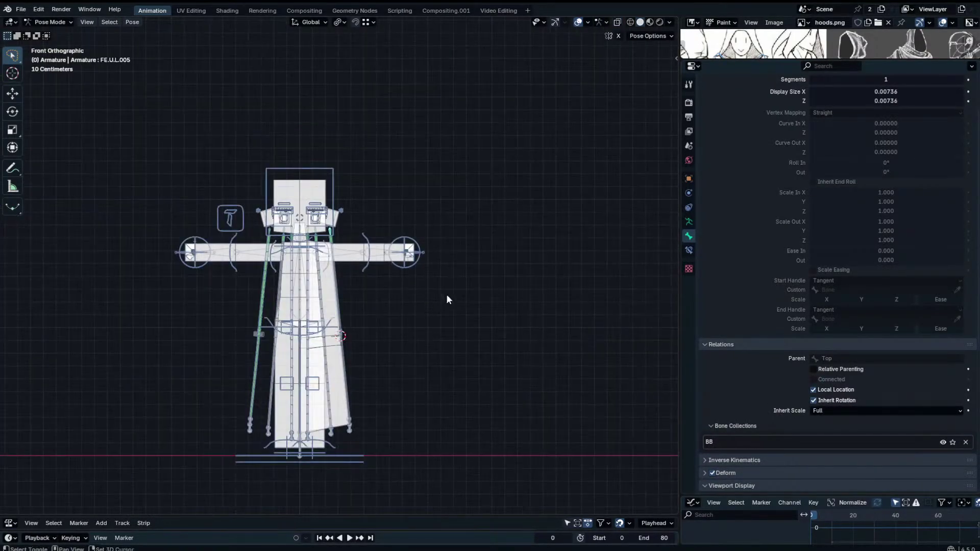
{"action": "key", "text": "r"}
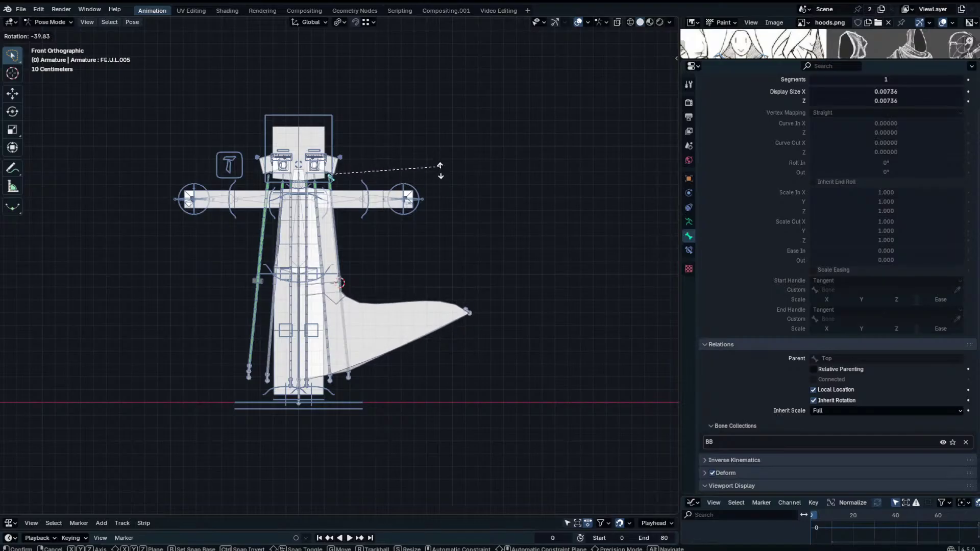
{"action": "left_click", "coordinate": [432, 194]}
Trial-move the joint bone FE.U.L.004 twice, and show its bone constraints.
{"action": "middle_click_drag", "start_coordinate": [431, 195], "coordinate": [327, 304]}
{"action": "left_click", "coordinate": [342, 285]}
{"action": "left_click", "coordinate": [343, 285]}
{"action": "key", "text": "g"}
{"action": "right_click", "coordinate": [354, 275]}
{"action": "left_click", "coordinate": [354, 275]}
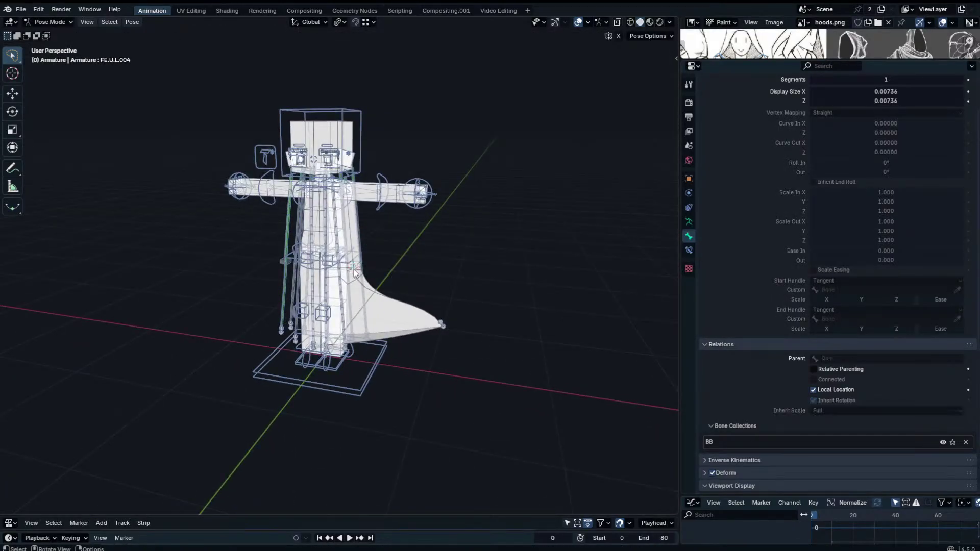
{"action": "key", "text": "g"}
{"action": "right_click", "coordinate": [406, 243]}
{"action": "left_click", "coordinate": [688, 250]}
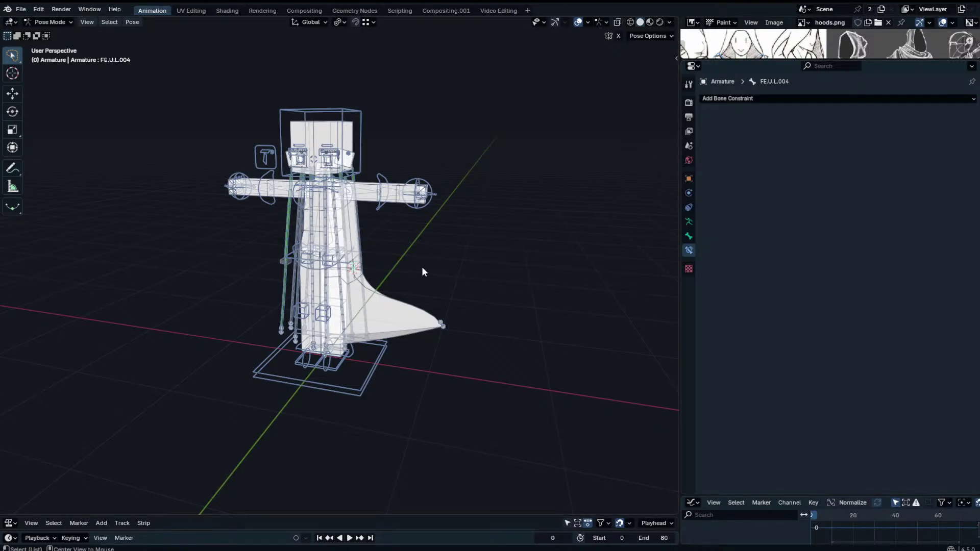
Parent the joint bone FE.U.L.004 to the enlarged bone FE.U.L.006 with Keep Offset, and return to posing.
{"action": "key", "text": "Tab"}
{"action": "scroll", "coordinate": [377, 265], "scroll_direction": "up", "scroll_amount": 8}
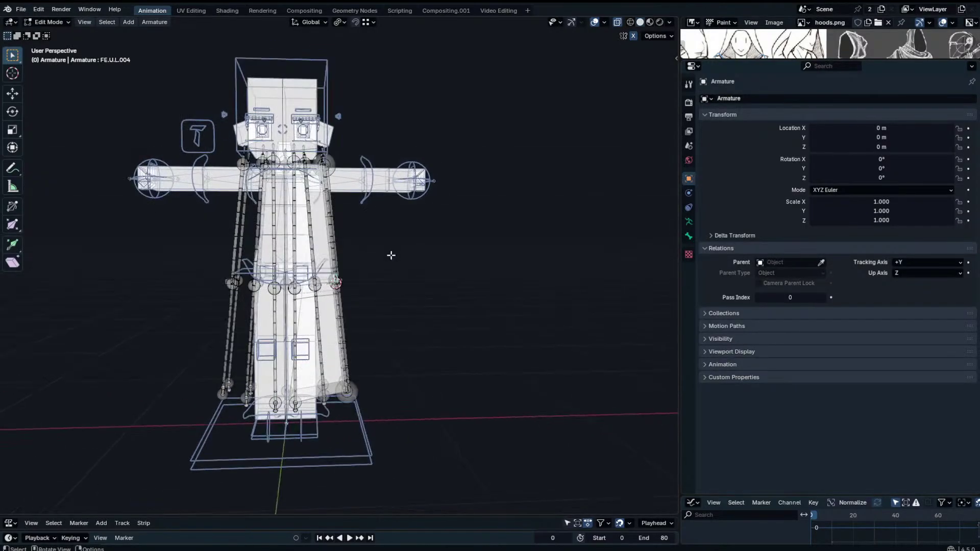
{"action": "scroll", "coordinate": [377, 276], "scroll_direction": "up", "scroll_amount": 2}
{"action": "left_click", "coordinate": [353, 323], "text": "shift"}
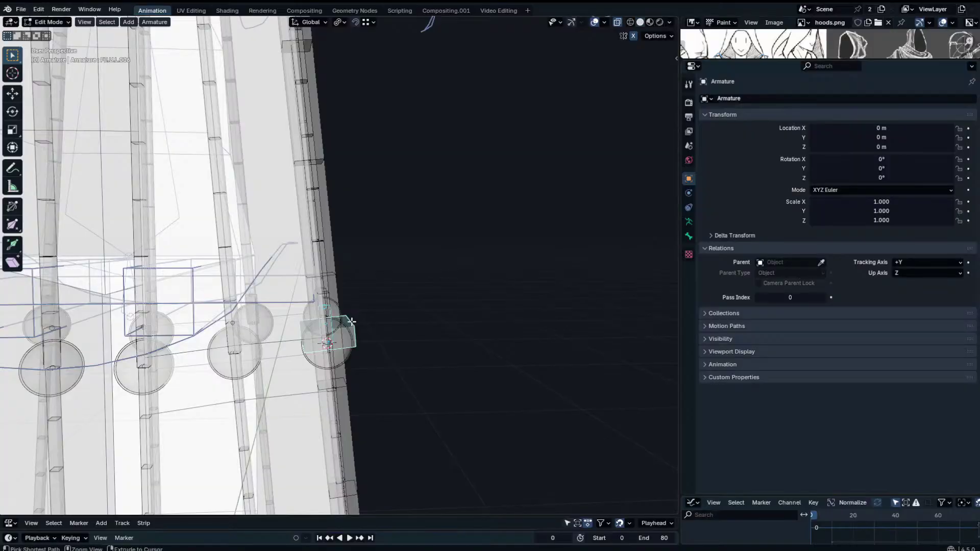
{"action": "key", "text": "ctrl+p"}
{"action": "left_click", "coordinate": [351, 322]}
{"action": "key", "text": "Tab"}
Trial-rotate FE.U.L.005 in front view, with the rest of the scene shown, to test the strip's swing.
{"action": "scroll", "coordinate": [404, 278], "scroll_direction": "down", "scroll_amount": 5}
{"action": "key", "text": "KP_Divide"}
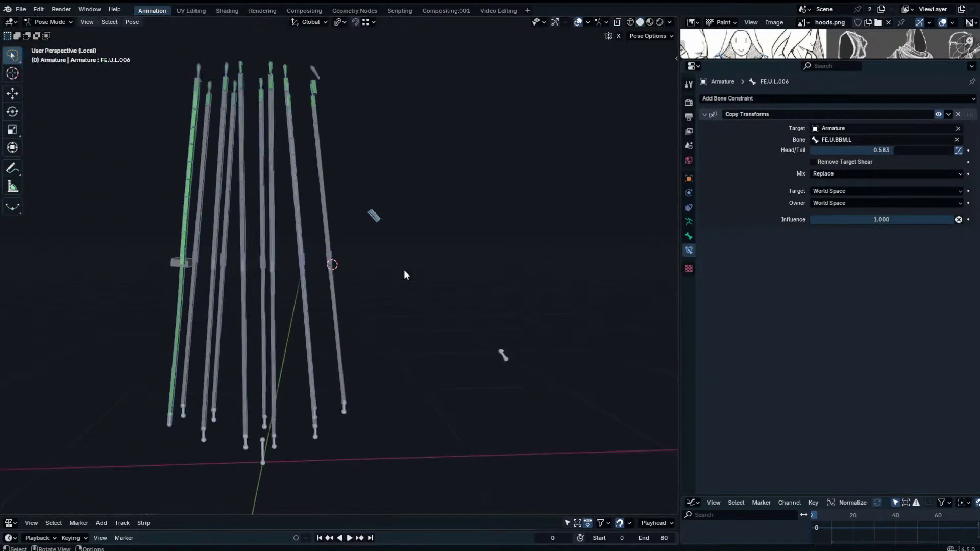
{"action": "key", "text": "KP_1"}
{"action": "key", "text": "KP_Divide"}
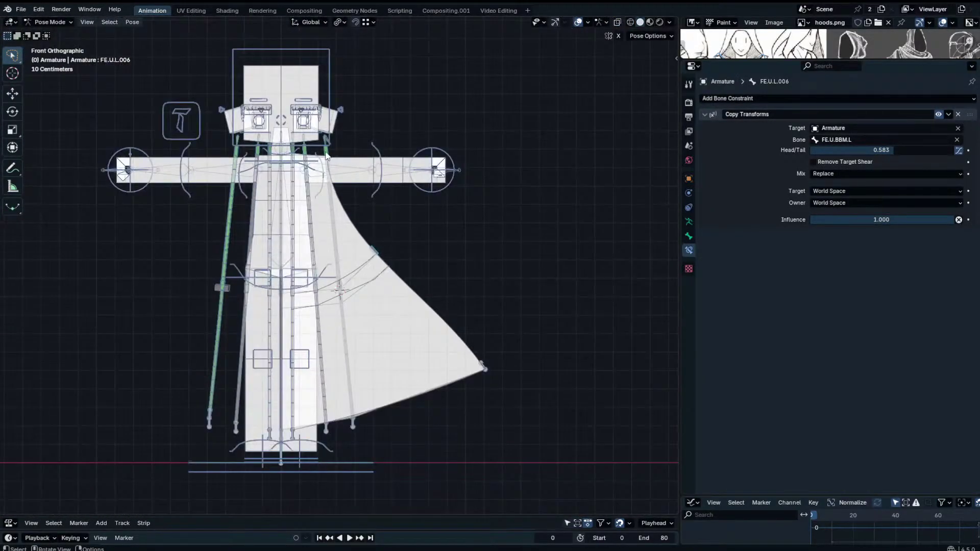
{"action": "left_click", "coordinate": [327, 143]}
{"action": "left_click", "coordinate": [327, 146]}
{"action": "key", "text": "r"}
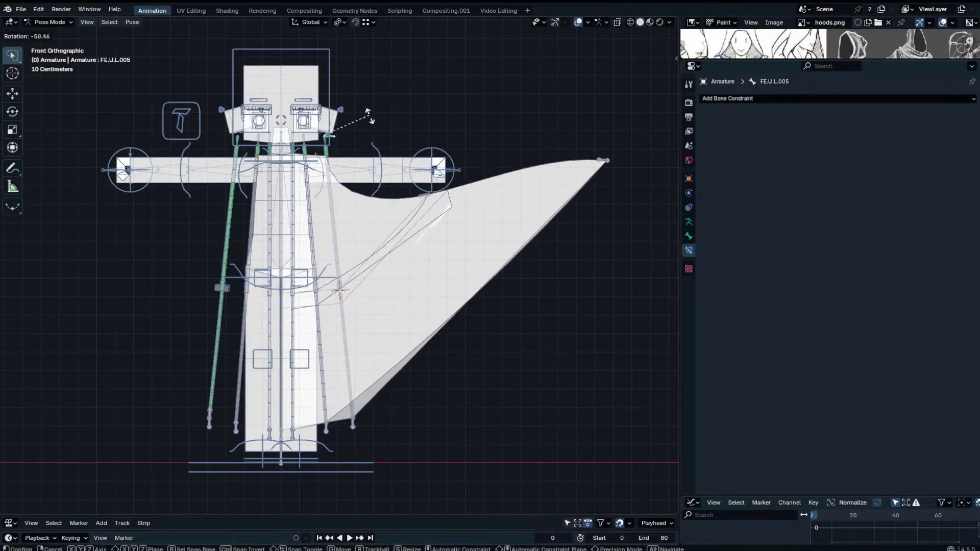
{"action": "right_click", "coordinate": [345, 161]}
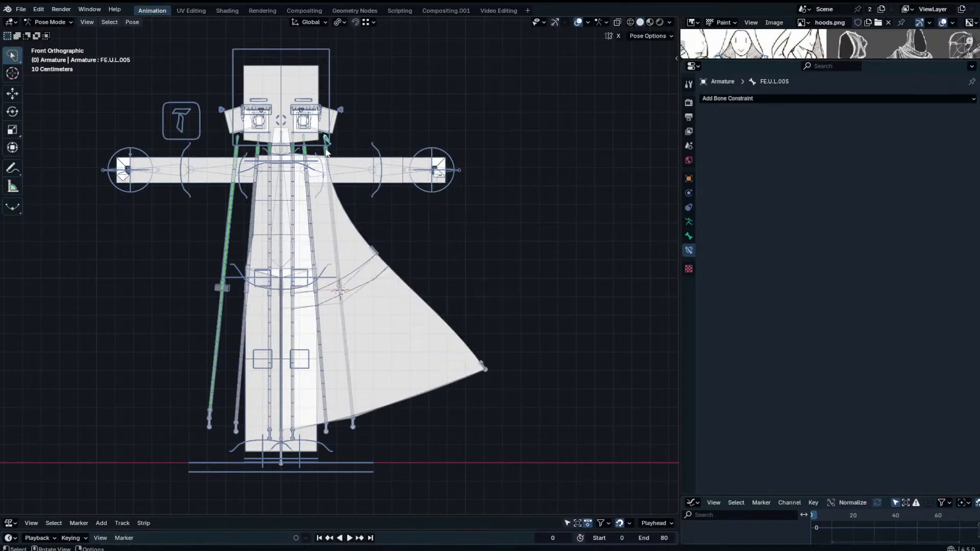
Trial-rotate the upper handle FE.U.L.003 to test the curvature at the top of the strip.
{"action": "left_click", "coordinate": [334, 172]}
{"action": "key", "text": "r"}
{"action": "right_click", "coordinate": [352, 134]}
{"action": "left_click", "coordinate": [330, 145]}
{"action": "key", "text": "r"}
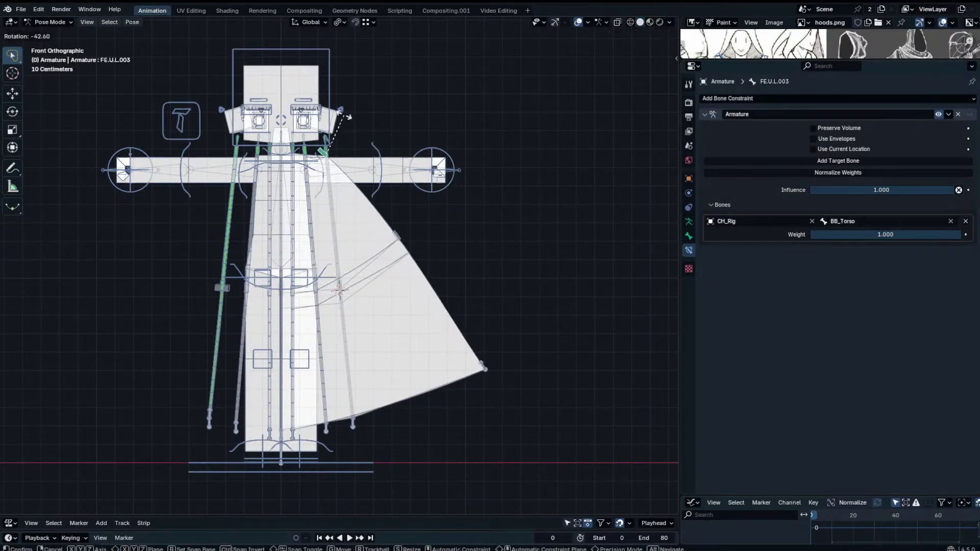
{"action": "right_click", "coordinate": [322, 116]}
Trial-rotate FE.U.L.005 twice more, and restore its rest rotation so the strip hangs straight.
{"action": "left_click", "coordinate": [327, 144]}
{"action": "key", "text": "r"}
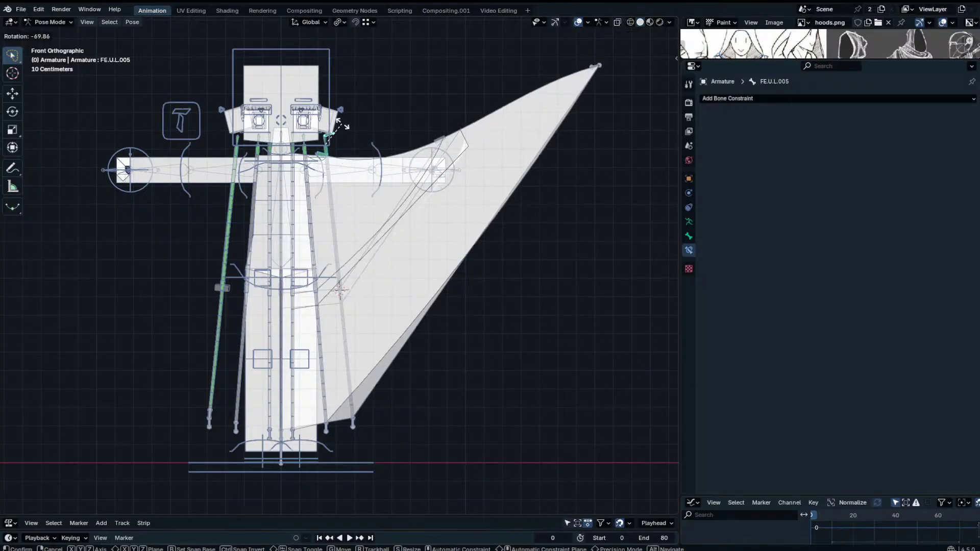
{"action": "right_click", "coordinate": [342, 121]}
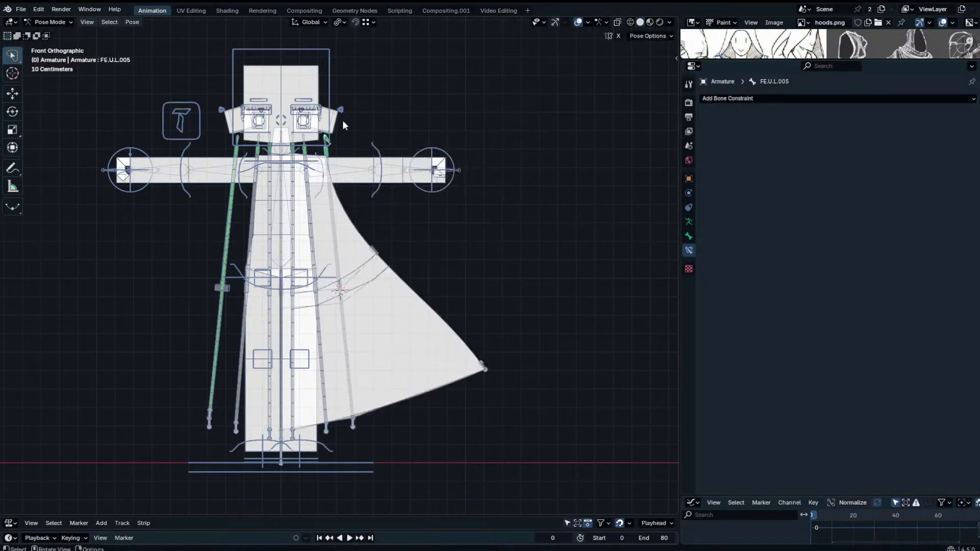
{"action": "scroll", "coordinate": [342, 121], "scroll_direction": "up", "scroll_amount": 3}
{"action": "key", "text": "r"}
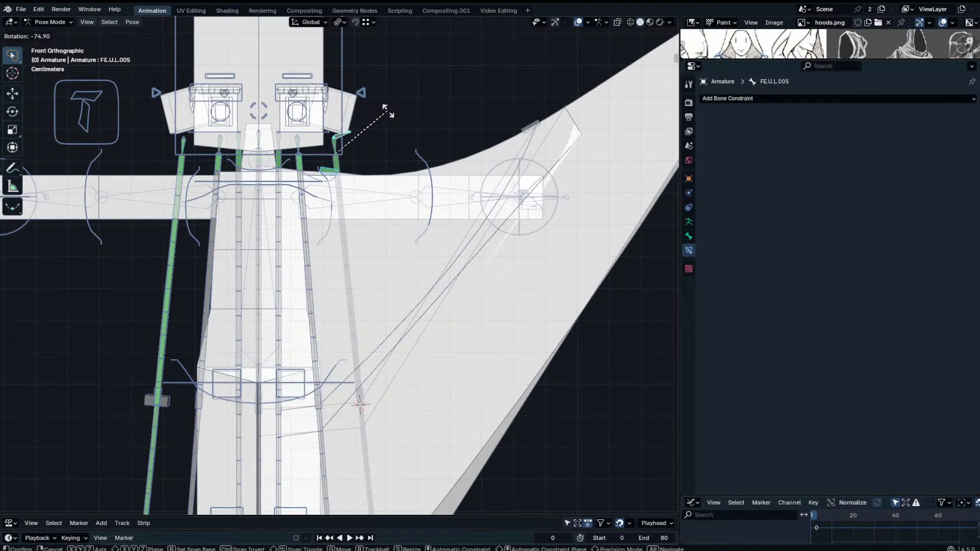
{"action": "key", "text": "Escape"}
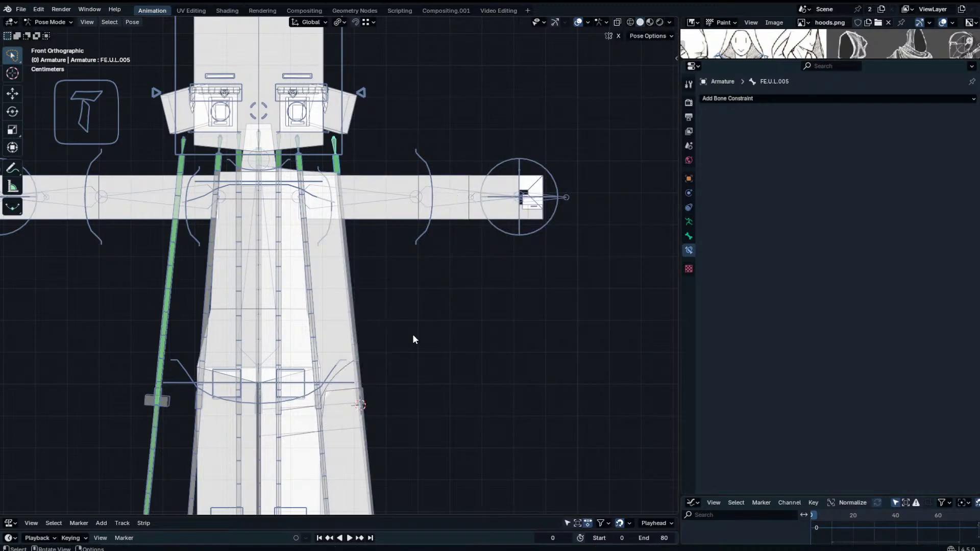
Select all the armature's pose bones, and switch the armature to Object Mode.
{"action": "middle_click_drag", "start_coordinate": [412, 334], "coordinate": [271, 332]}
{"action": "key", "text": "a"}
{"action": "middle_click_drag", "start_coordinate": [350, 314], "coordinate": [488, 302]}
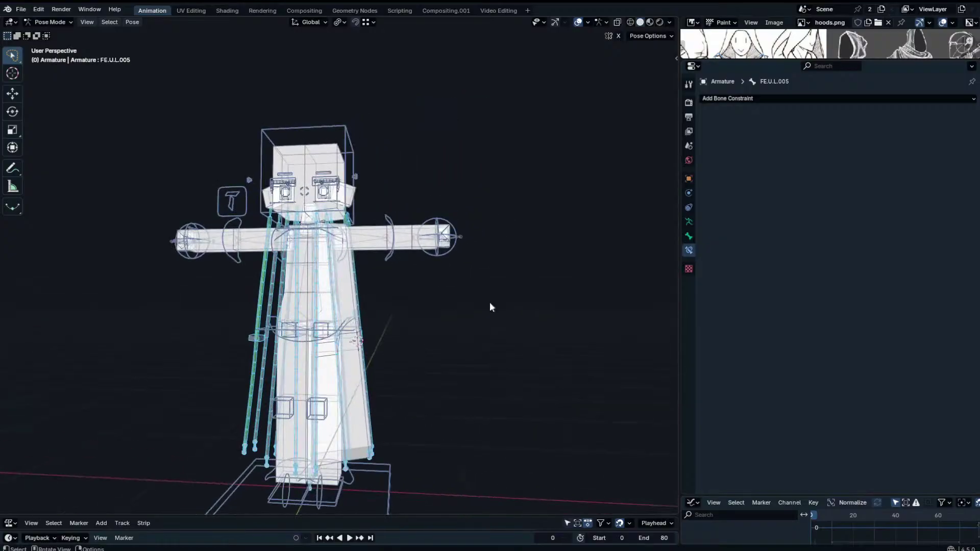
{"action": "scroll", "coordinate": [489, 302], "scroll_direction": "up", "scroll_amount": 1}
{"action": "key", "text": "ctrl+Tab"}
{"action": "left_click", "coordinate": [412, 302]}
{"action": "middle_click_drag", "start_coordinate": [412, 302], "coordinate": [390, 309]}
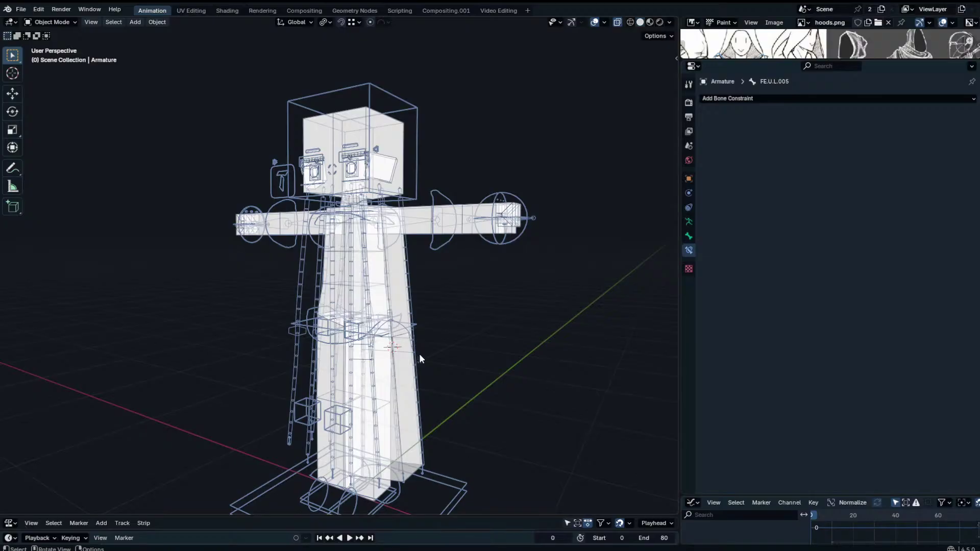
Turn off X-ray display in the front view, and leave the armature deselected in Object Mode.
{"action": "key", "text": "KP_1"}
{"action": "scroll", "coordinate": [438, 314], "scroll_direction": "up", "scroll_amount": 3}
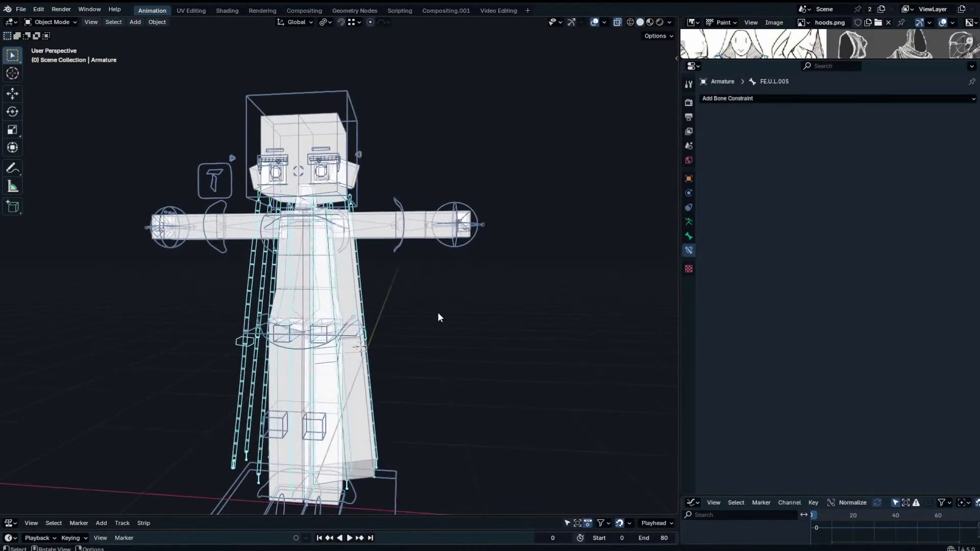
{"action": "key", "text": "ctrl+Tab"}
{"action": "left_click", "coordinate": [377, 271]}
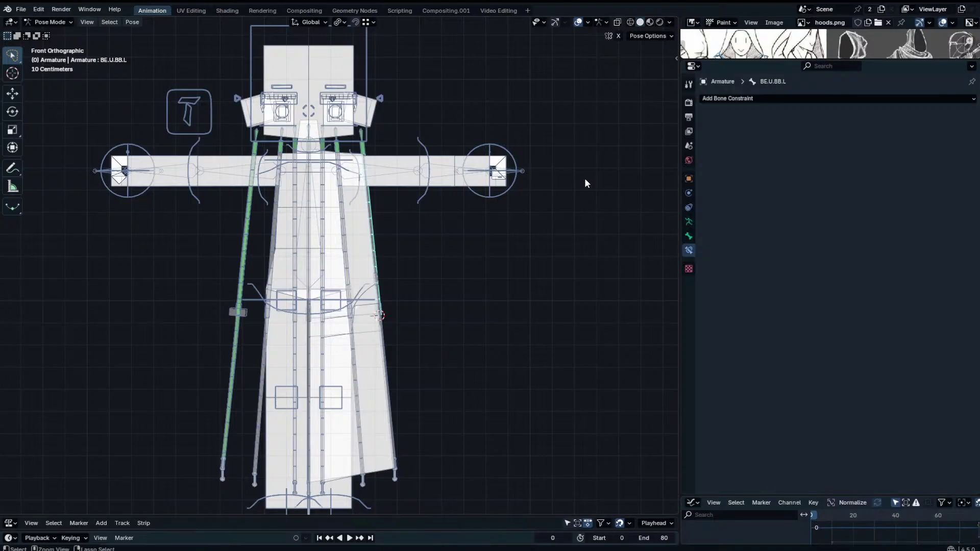
{"action": "key", "text": "ctrl+Tab"}
{"action": "left_click", "coordinate": [619, 25]}
{"action": "scroll", "coordinate": [556, 153], "scroll_direction": "down", "scroll_amount": 1}
{"action": "left_click", "coordinate": [537, 199]}
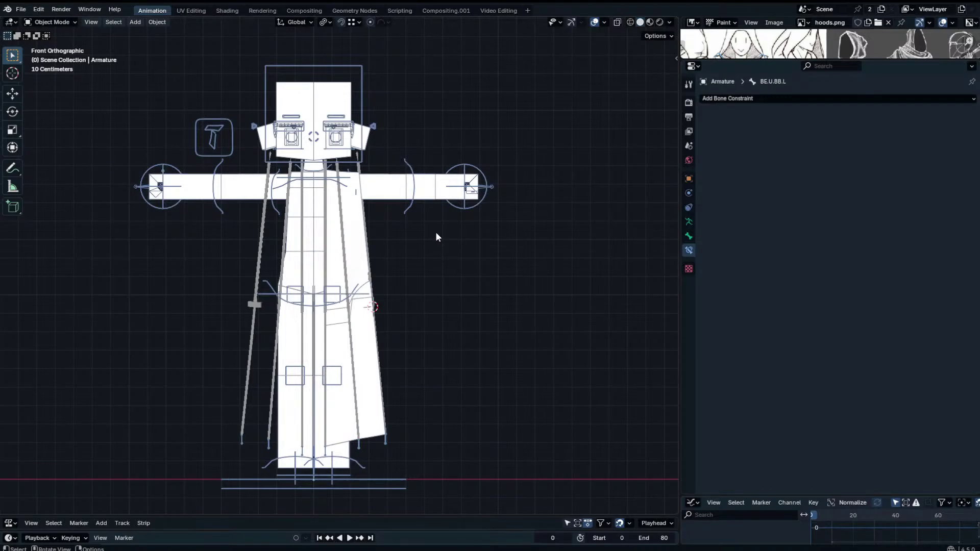
Preview the cloak plane's Mirror modifier in the viewport with the modifier stack collapsed, and turn its display off again.
{"action": "left_click", "coordinate": [365, 231]}
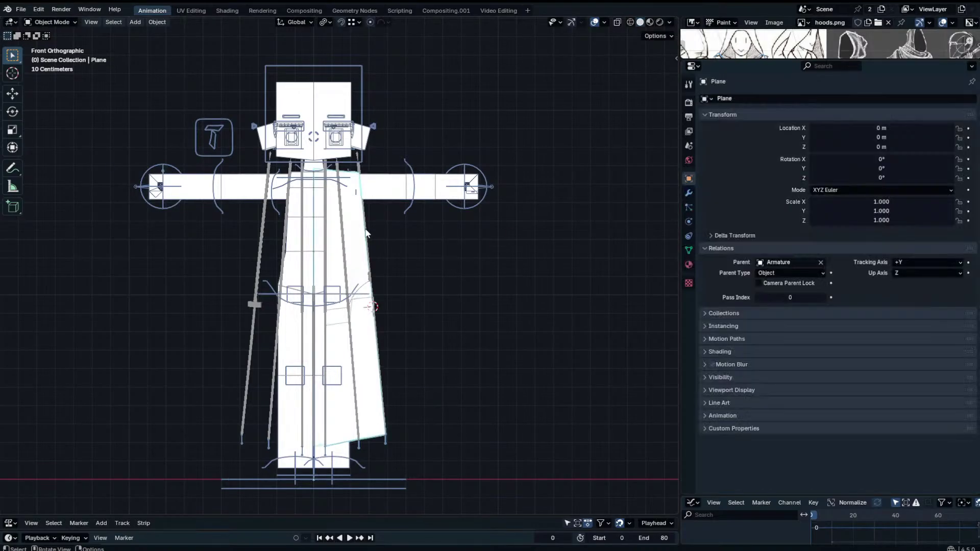
{"action": "left_click", "coordinate": [292, 236]}
{"action": "left_click", "coordinate": [356, 240]}
{"action": "left_click", "coordinate": [688, 193]}
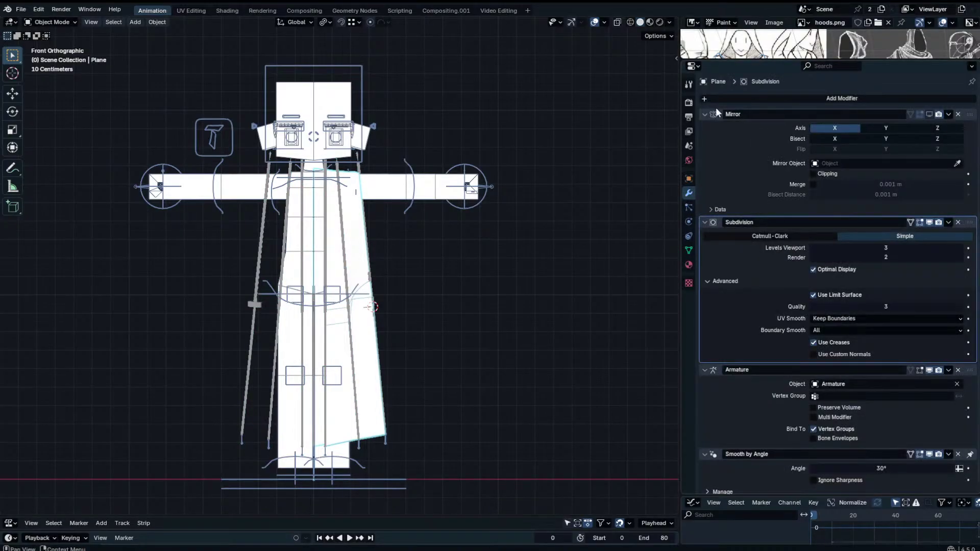
{"action": "left_click_drag", "start_coordinate": [716, 114], "coordinate": [728, 246]}
{"action": "left_click", "coordinate": [927, 113]}
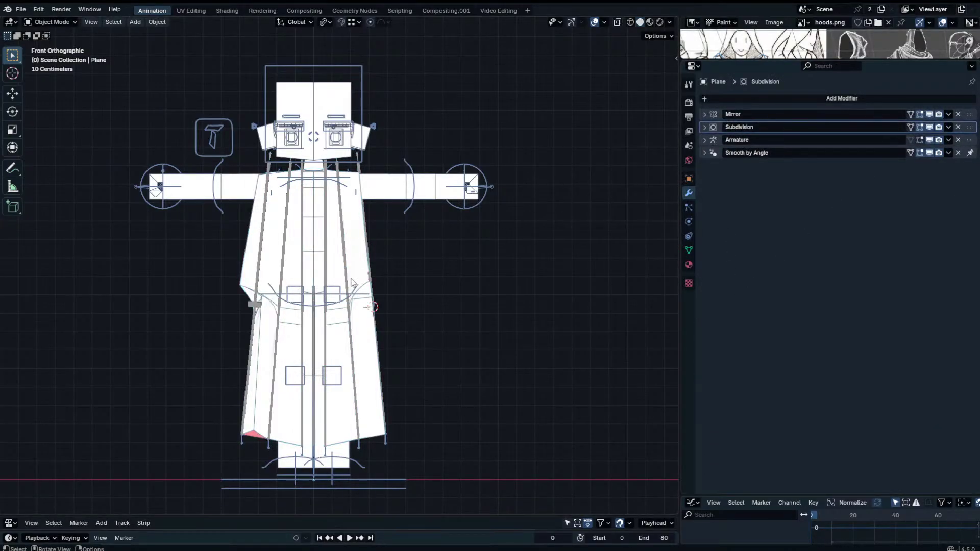
{"action": "middle_click_drag", "start_coordinate": [355, 282], "coordinate": [536, 255]}
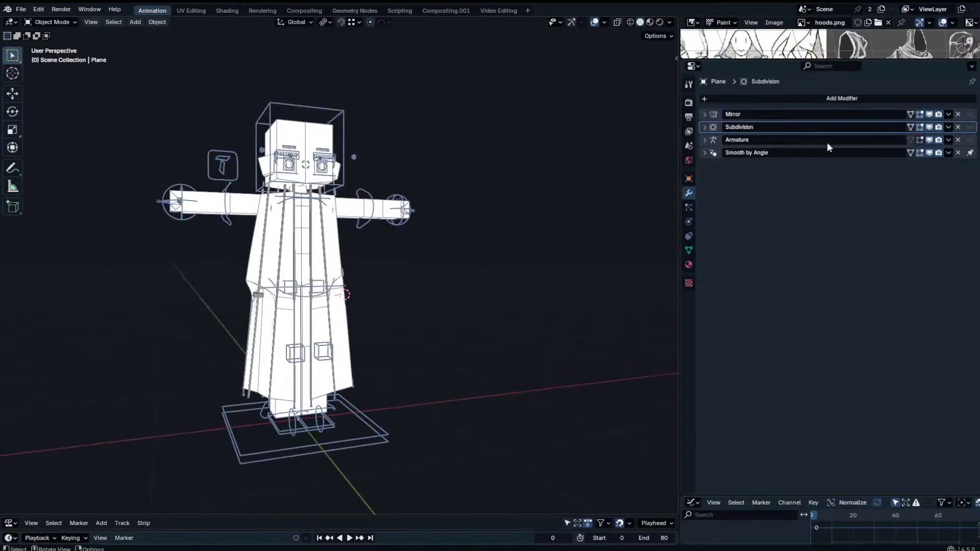
{"action": "left_click", "coordinate": [929, 114]}
Select the cloak armature, and replace the properties view with the Outliner, collapsing the CH_Rig collection.
{"action": "left_click", "coordinate": [260, 249]}
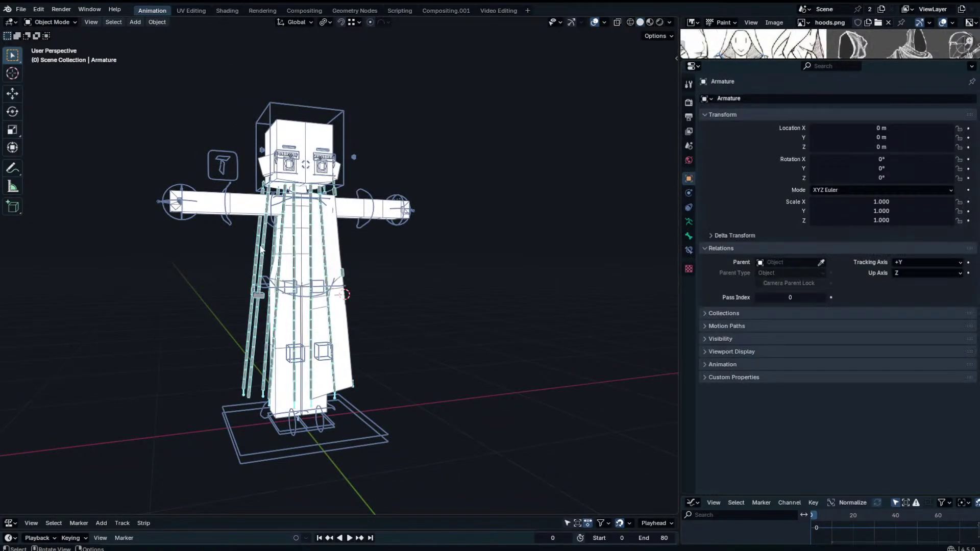
{"action": "left_click", "coordinate": [692, 22]}
{"action": "left_click", "coordinate": [694, 65]}
{"action": "left_click", "coordinate": [679, 108]}
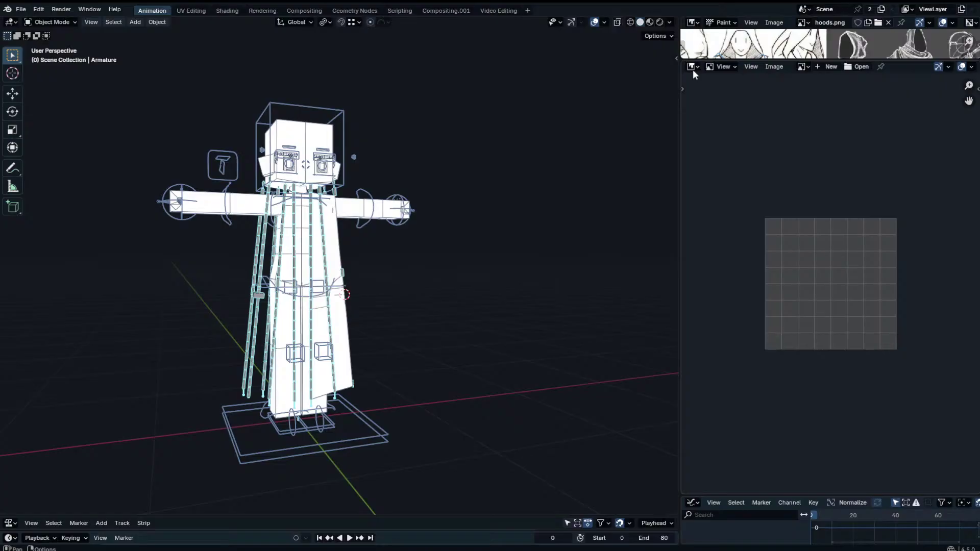
{"action": "key", "text": "shift+F9"}
{"action": "left_click", "coordinate": [696, 90]}
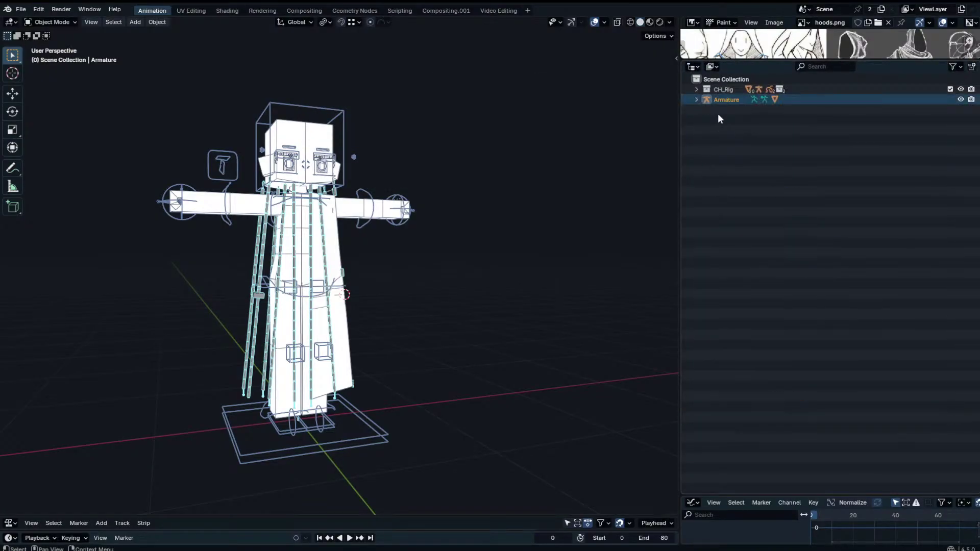
Add the cloak plane to the selection, and move it with the armature into a new collection named Cloak.
{"action": "left_click", "coordinate": [331, 237]}
{"action": "left_click", "coordinate": [322, 237], "text": "shift"}
{"action": "key", "text": "m"}
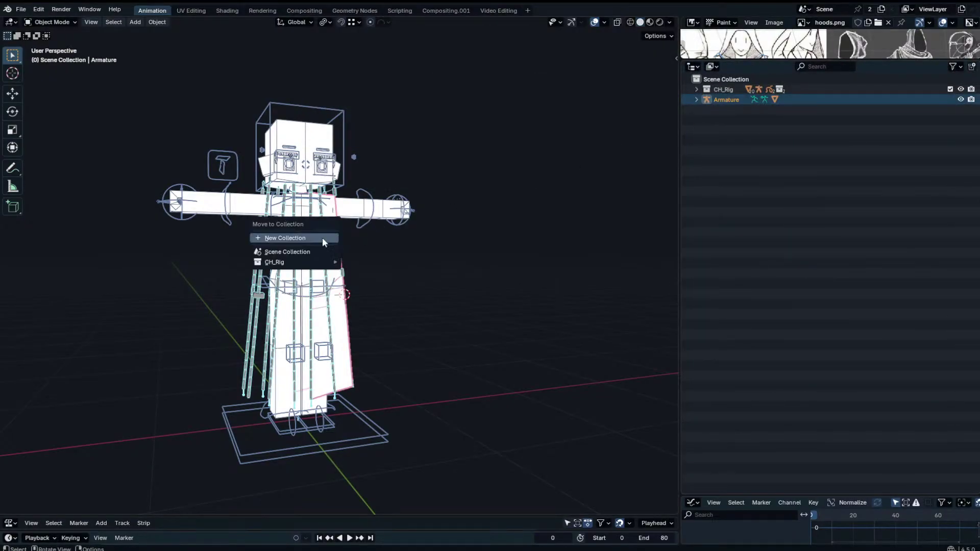
{"action": "left_click", "coordinate": [322, 237]}
{"action": "type", "text": "Cloak"}
{"action": "key", "text": "Return"}
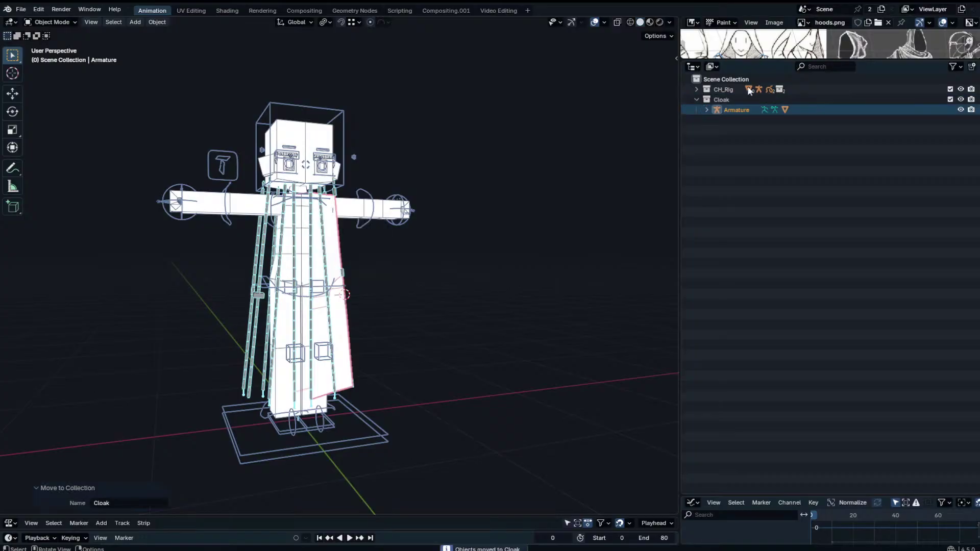
Expand the armature in the Cloak collection, and hide the armature and its plane in the viewport.
{"action": "left_click", "coordinate": [940, 128]}
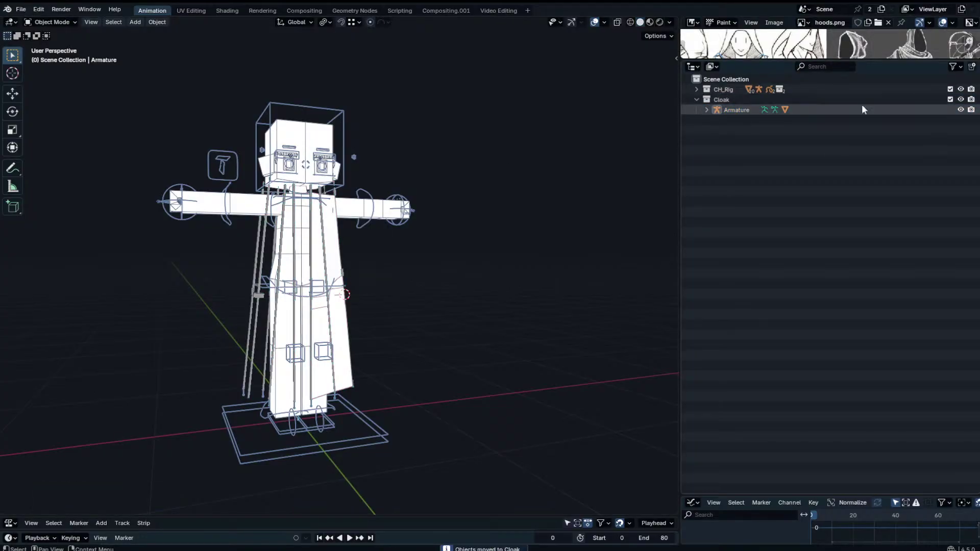
{"action": "left_click", "coordinate": [707, 109]}
{"action": "left_click_drag", "start_coordinate": [960, 140], "coordinate": [960, 108]}
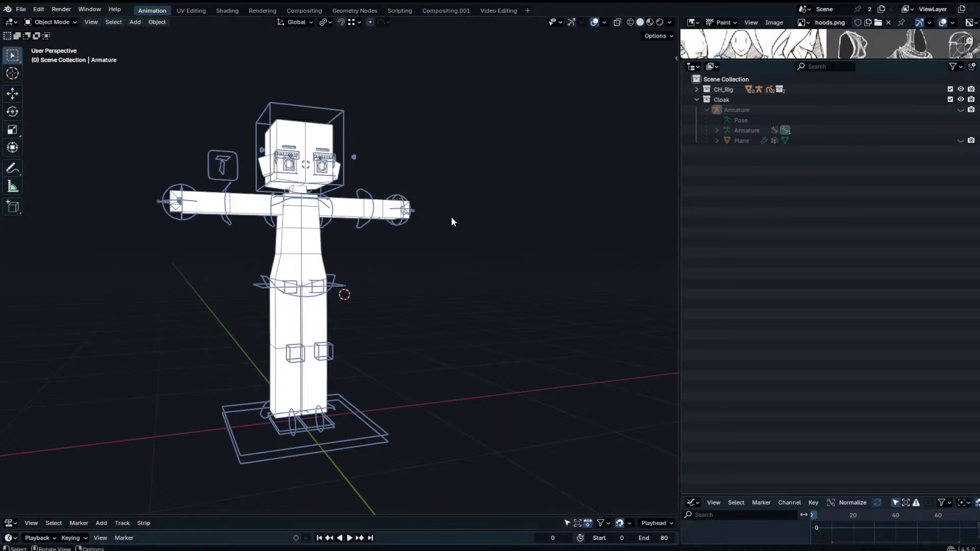
Activate the Annotate tool in the front view, and enlarge the hoods.png reference image beside the character.
{"action": "key", "text": "KP_1"}
{"action": "middle_click_drag", "start_coordinate": [416, 235], "coordinate": [440, 295], "text": "shift"}
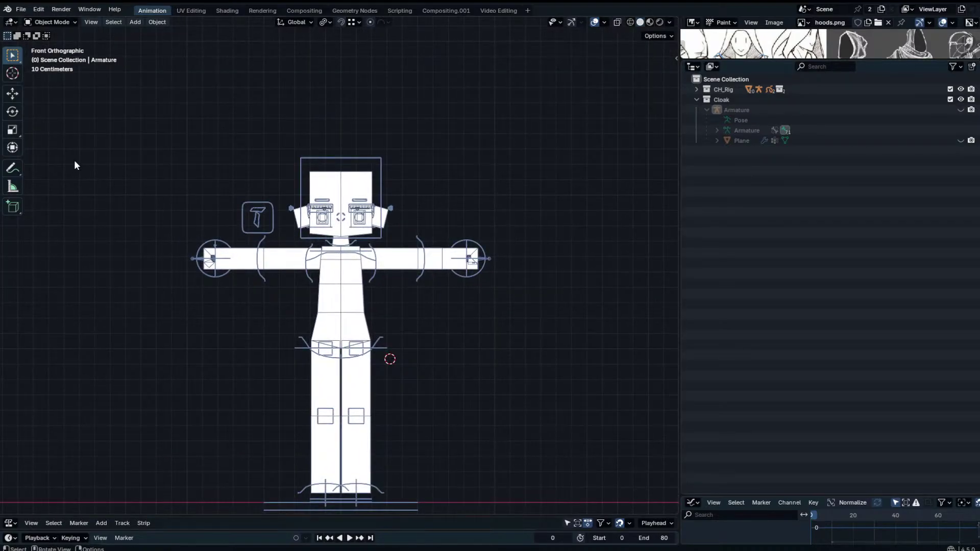
{"action": "left_click", "coordinate": [11, 171]}
{"action": "key", "text": "n"}
{"action": "left_click_drag", "start_coordinate": [804, 59], "coordinate": [798, 422]}
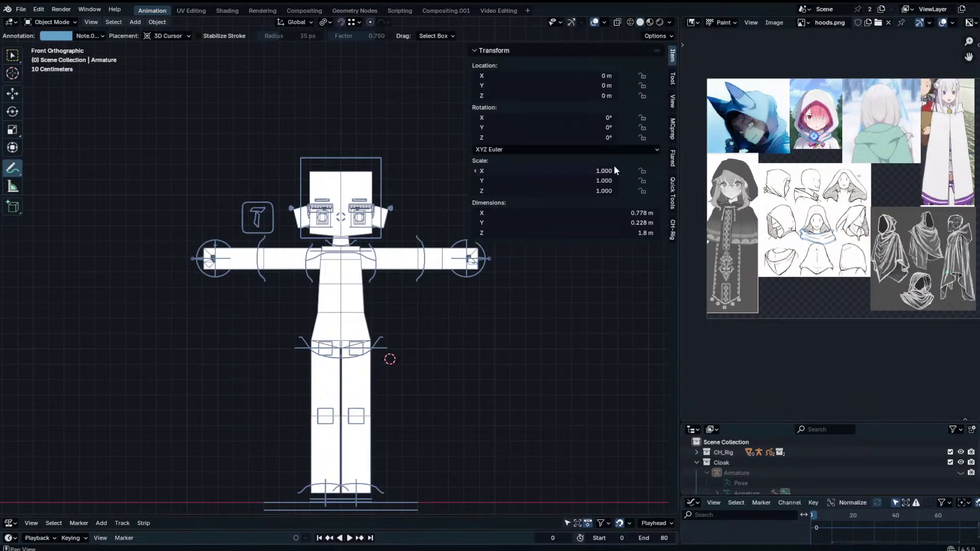
{"action": "left_click_drag", "start_coordinate": [682, 163], "coordinate": [496, 168]}
{"action": "scroll", "coordinate": [629, 203], "scroll_direction": "up", "scroll_amount": 2}
{"action": "middle_click_drag", "start_coordinate": [629, 204], "coordinate": [606, 234]}
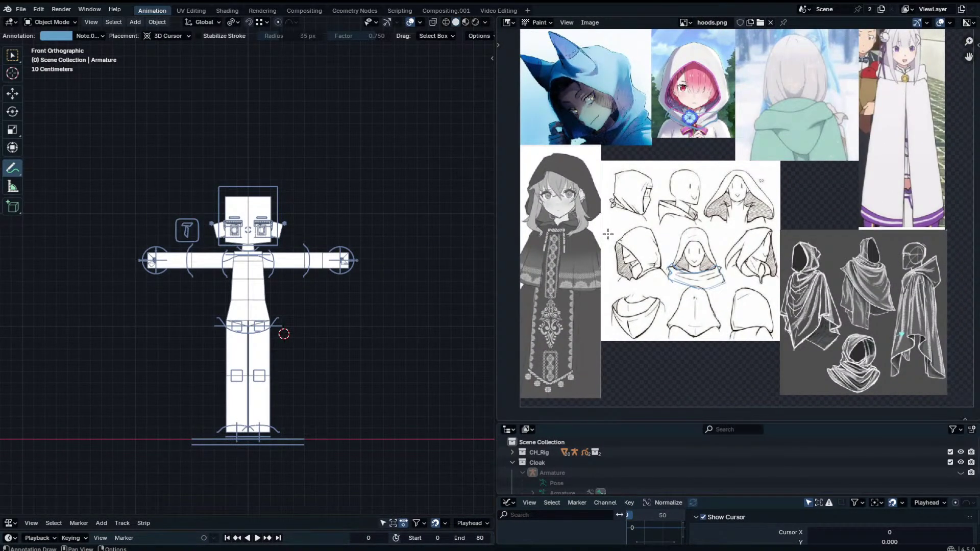
Show the purple hood and cloak annotation over the character, and return to the selection tool.
{"action": "key", "text": "n"}
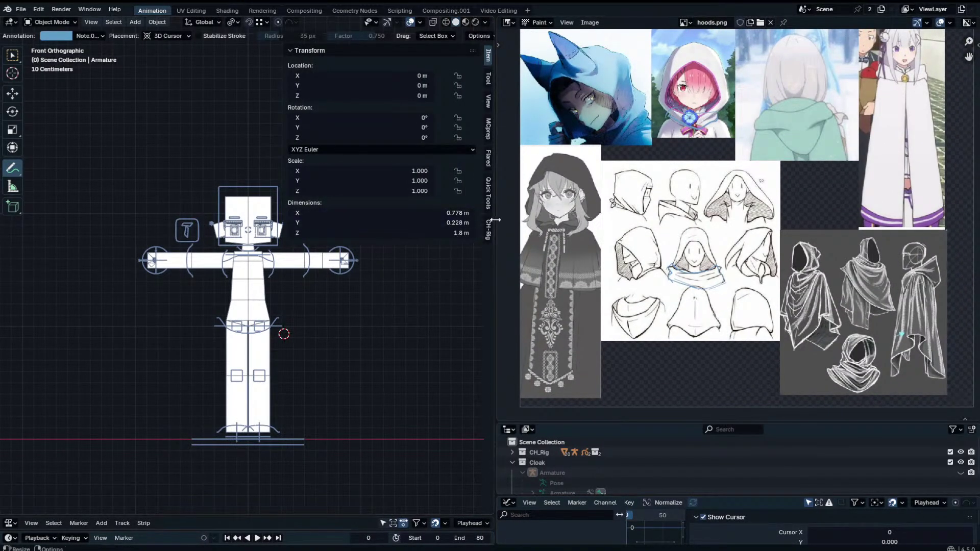
{"action": "left_click", "coordinate": [489, 101]}
{"action": "left_click", "coordinate": [452, 133]}
{"action": "key", "text": "n"}
{"action": "scroll", "coordinate": [459, 247], "scroll_direction": "up", "scroll_amount": 3}
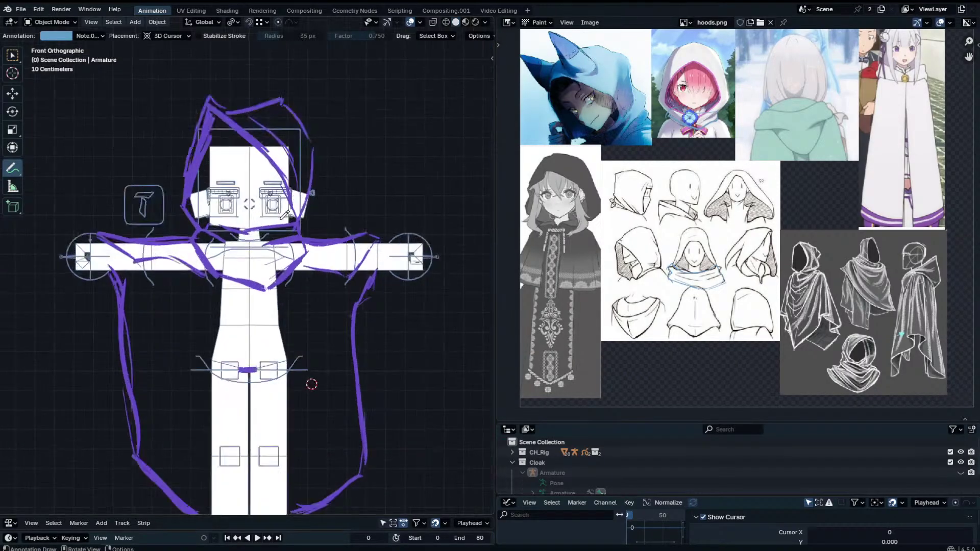
{"action": "mouse_move", "coordinate": [459, 247]}
{"action": "middle_mouse_down", "text": "shift"}
{"action": "mouse_move", "coordinate": [545, 260]}
{"action": "mouse_move", "coordinate": [530, 262]}
{"action": "middle_mouse_up", "text": "shift"}
{"action": "left_click_drag", "start_coordinate": [498, 240], "coordinate": [577, 240]}
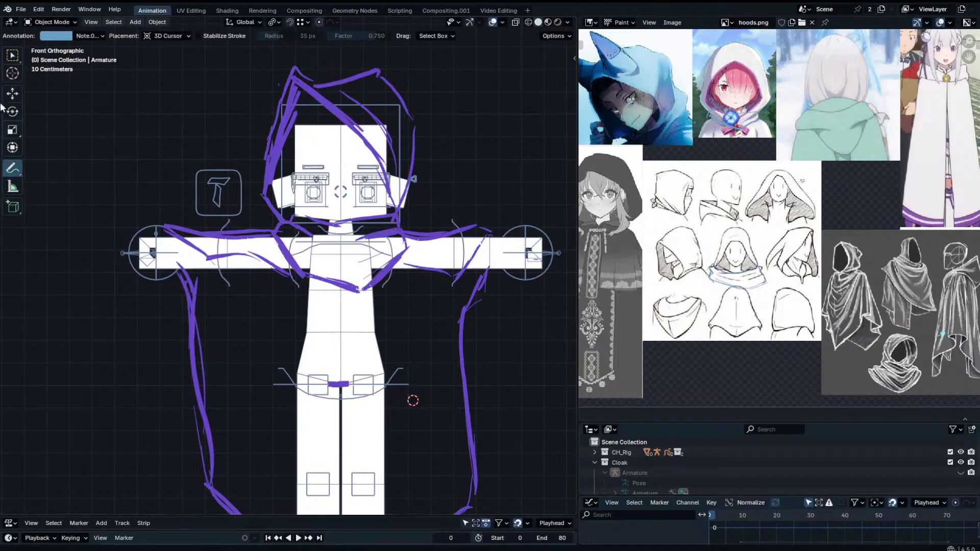
{"action": "left_click", "coordinate": [13, 55]}
Examine the hood opening, the neckline and the cloak shape in the hoods.png reference pictures.
{"action": "scroll", "coordinate": [286, 235], "scroll_direction": "down", "scroll_amount": 2}
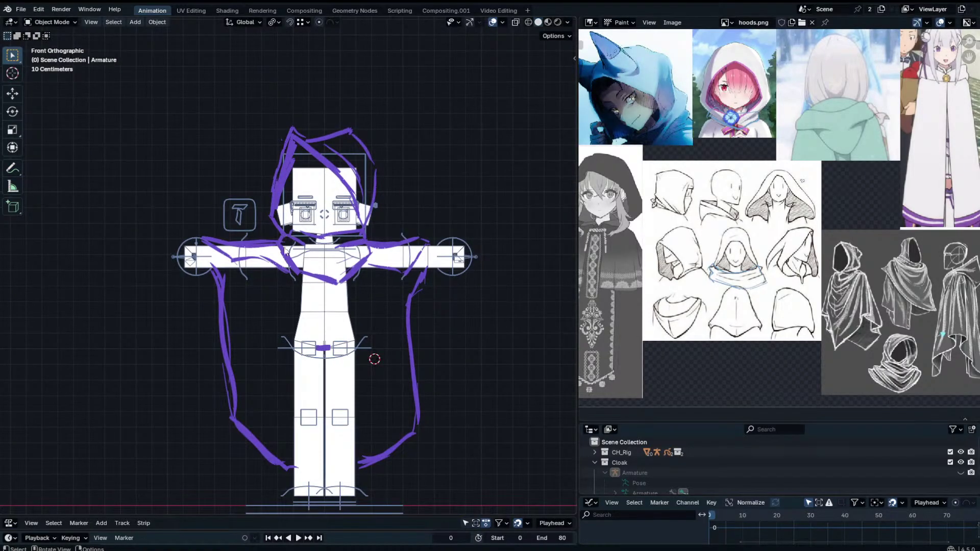
{"action": "middle_click_drag", "start_coordinate": [659, 201], "coordinate": [768, 215]}
{"action": "scroll", "coordinate": [767, 214], "scroll_direction": "up", "scroll_amount": 4}
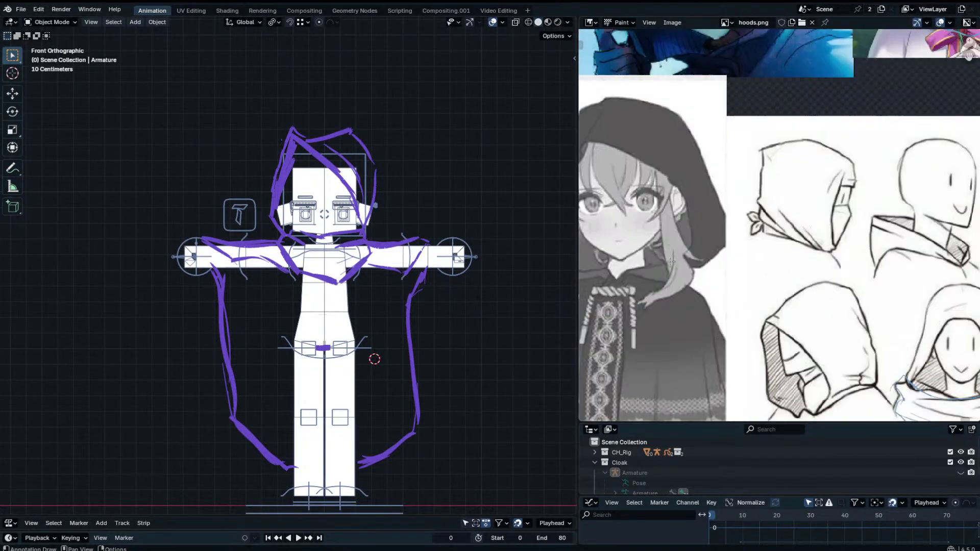
{"action": "middle_click_drag", "start_coordinate": [737, 185], "coordinate": [628, 402]}
{"action": "middle_click_drag", "start_coordinate": [913, 250], "coordinate": [736, 258]}
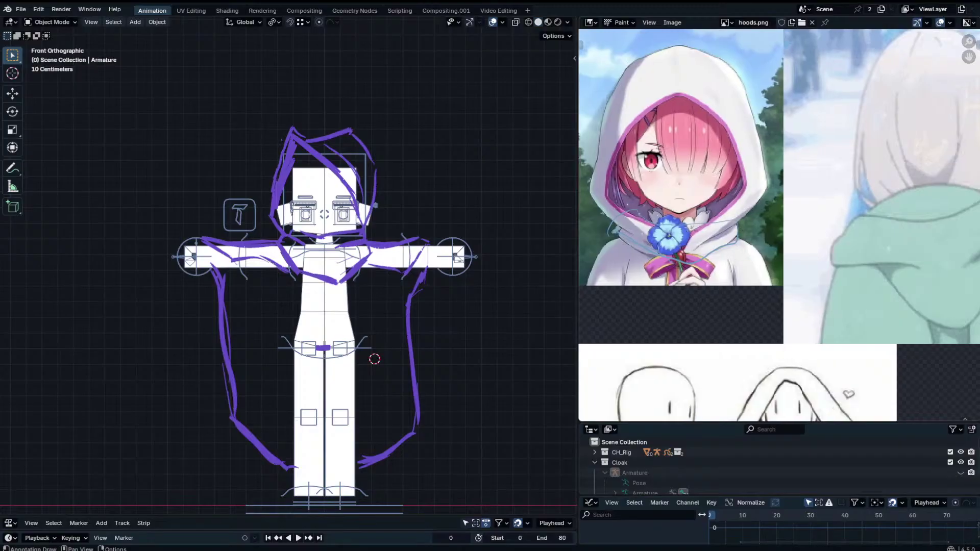
{"action": "middle_click_drag", "start_coordinate": [840, 227], "coordinate": [755, 224]}
{"action": "left_click_drag", "start_coordinate": [759, 223], "coordinate": [897, 301]}
{"action": "left_click_drag", "start_coordinate": [812, 212], "coordinate": [781, 220]}
{"action": "mouse_move", "coordinate": [964, 251]}
{"action": "middle_mouse_down"}
{"action": "mouse_move", "coordinate": [732, 212]}
{"action": "mouse_move", "coordinate": [739, 206]}
{"action": "middle_mouse_up"}
{"action": "scroll", "coordinate": [881, 242], "scroll_direction": "down", "scroll_amount": 2}
{"action": "mouse_move", "coordinate": [733, 125]}
{"action": "left_mouse_down"}
{"action": "mouse_move", "coordinate": [751, 133]}
{"action": "mouse_move", "coordinate": [733, 126]}
{"action": "left_mouse_up"}
Circle the draped shoulder collar on the middle hooded cloak sketch in the reference image.
{"action": "middle_click_drag", "start_coordinate": [723, 302], "coordinate": [753, 192]}
{"action": "scroll", "coordinate": [750, 309], "scroll_direction": "up", "scroll_amount": 5}
{"action": "left_click_drag", "start_coordinate": [687, 259], "coordinate": [713, 288]}
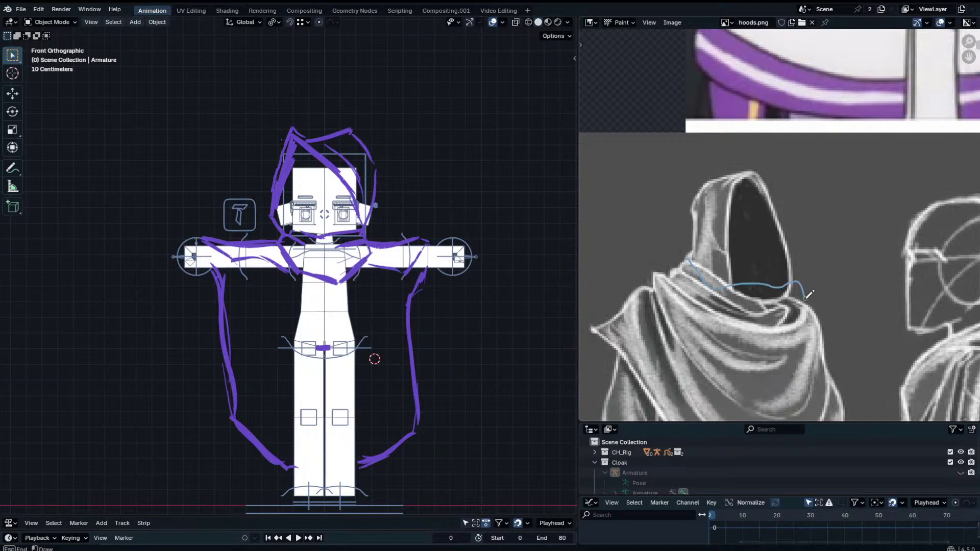
{"action": "left_click_drag", "start_coordinate": [631, 295], "coordinate": [625, 305]}
{"action": "scroll", "coordinate": [780, 221], "scroll_direction": "down", "scroll_amount": 3}
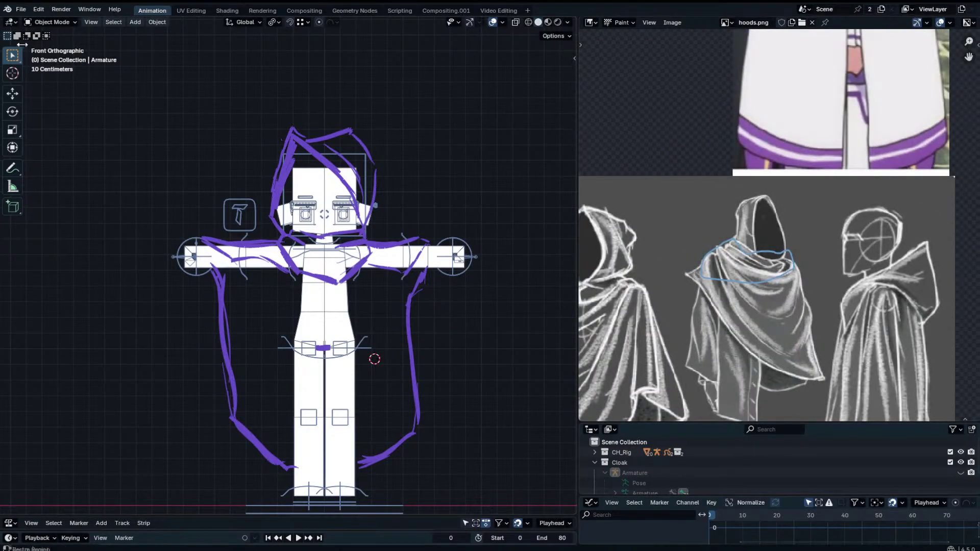
{"action": "scroll", "coordinate": [342, 235], "scroll_direction": "down", "scroll_amount": 4}
{"action": "key", "text": "shift+a"}
{"action": "left_click", "coordinate": [343, 244]}
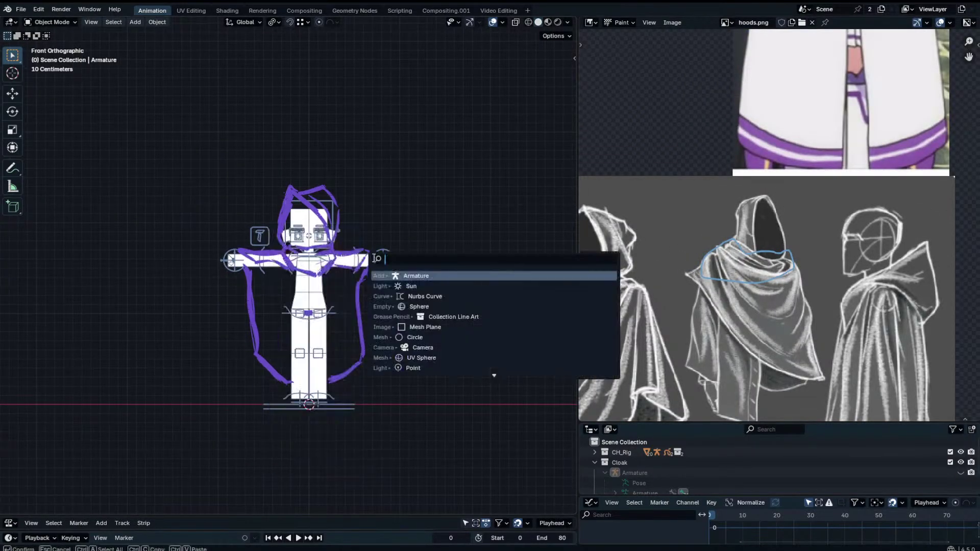
{"action": "key", "text": "Escape"}
Add a plane mesh at the world origin, and rotate its geometry 90° about X in Edit Mode.
{"action": "key", "text": "shift+a"}
{"action": "left_click", "coordinate": [387, 266]}
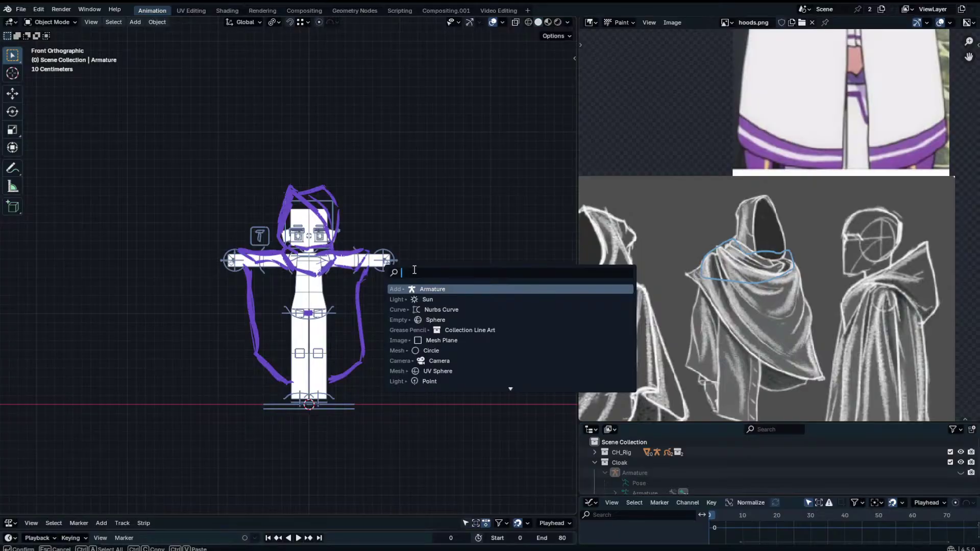
{"action": "type", "text": "plan"}
{"action": "key", "text": "Return"}
{"action": "key", "text": "Tab"}
{"action": "type", "text": "rx"}
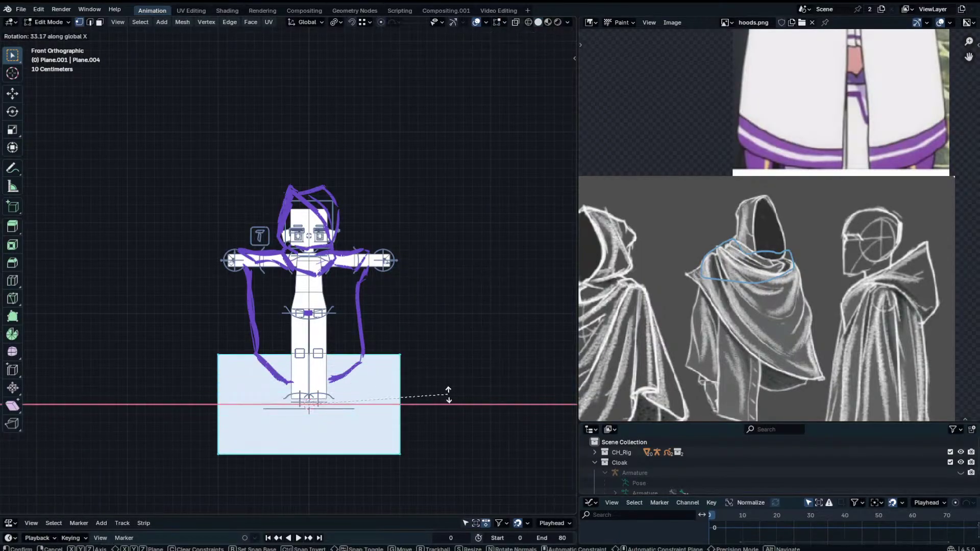
{"action": "type", "text": "90"}
{"action": "key", "text": "Return"}
Enlarge the Outliner area, and switch it to the new plane's modifier properties.
{"action": "left_click_drag", "start_coordinate": [592, 423], "coordinate": [592, 148]}
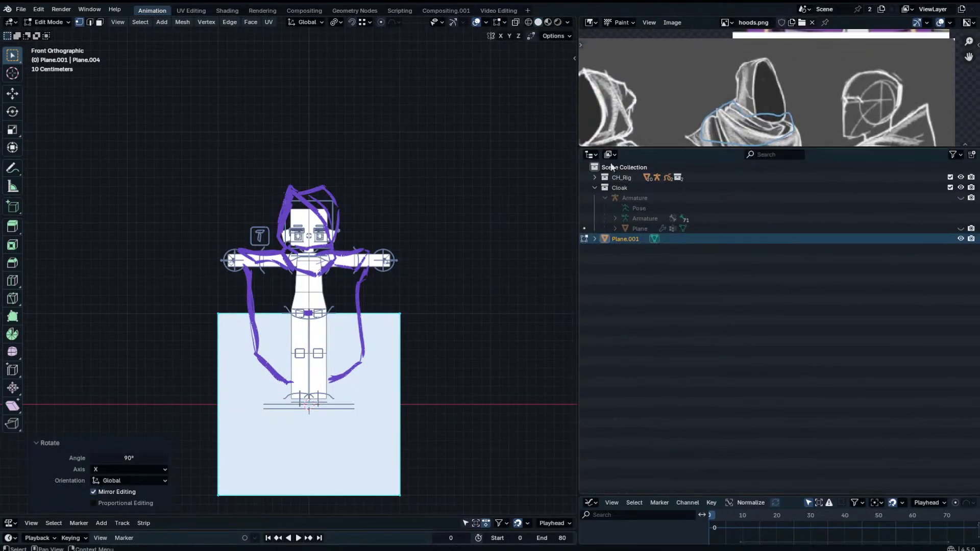
{"action": "left_click", "coordinate": [591, 155]}
{"action": "left_click", "coordinate": [535, 193]}
Try a Mirror modifier on the new plane, and remove it.
{"action": "left_click", "coordinate": [607, 191]}
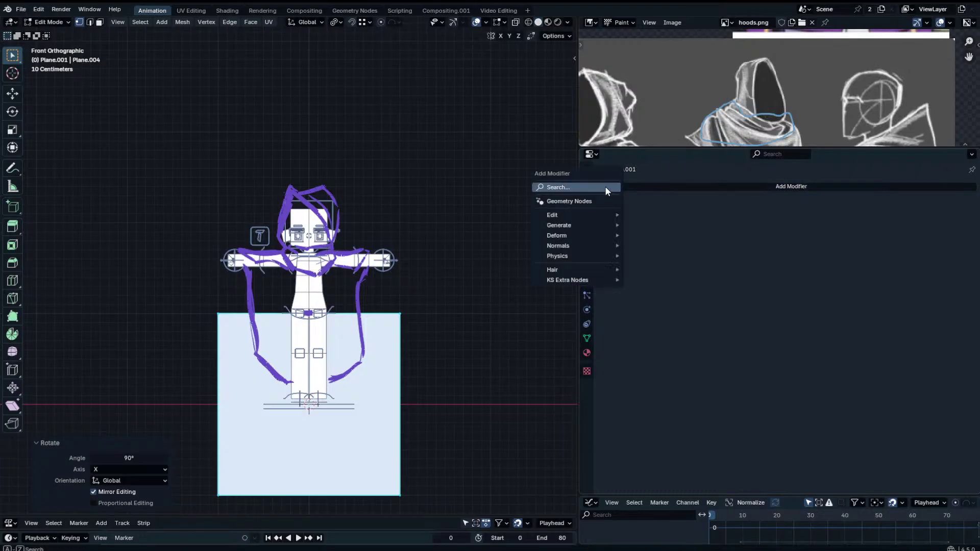
{"action": "left_click", "coordinate": [607, 188]}
{"action": "type", "text": "mir"}
{"action": "key", "text": "Return"}
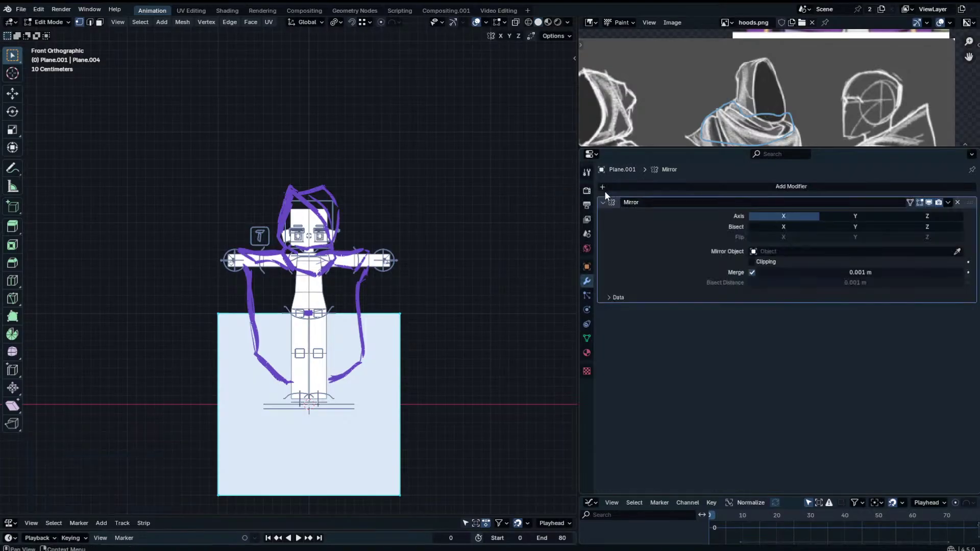
{"action": "left_click", "coordinate": [957, 202]}
Select the whole plane, and raise it about 1.25 m along Z over the character's upper body.
{"action": "left_click_drag", "start_coordinate": [438, 264], "coordinate": [181, 483]}
{"action": "key", "text": "g"}
{"action": "key", "text": "z"}
{"action": "right_click", "coordinate": [308, 257]}
{"action": "key", "text": "g"}
{"action": "key", "text": "z"}
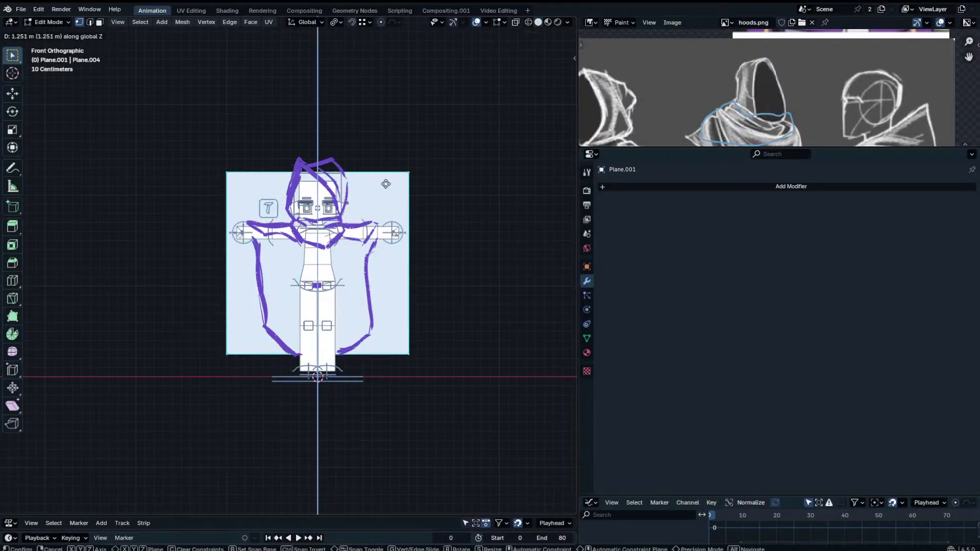
{"action": "left_click", "coordinate": [373, 171]}
Move the plane in the side view so it sits just in front of the character's chest.
{"action": "scroll", "coordinate": [378, 176], "scroll_direction": "up", "scroll_amount": 3}
{"action": "key", "text": "KP_3"}
{"action": "key", "text": "g"}
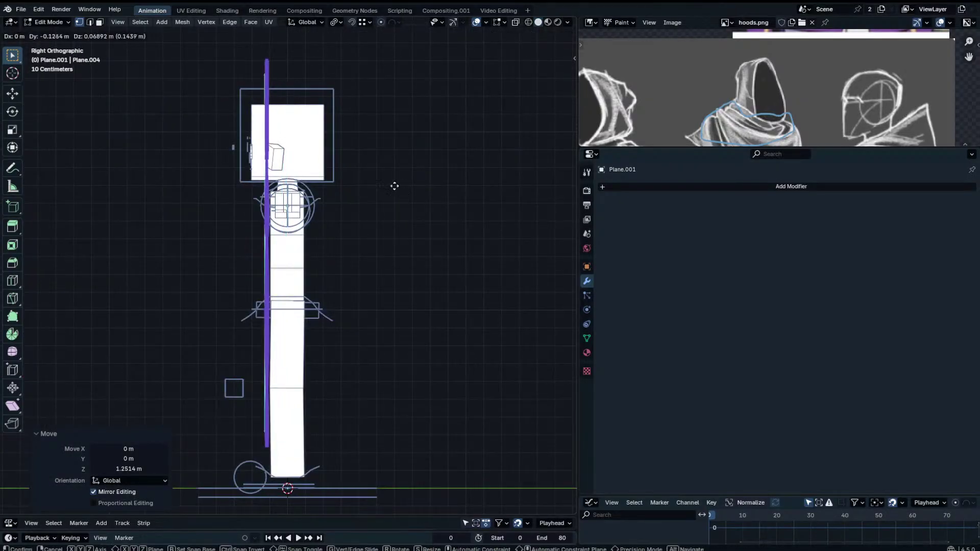
{"action": "left_click", "coordinate": [399, 155]}
Move the plane's two right-hand corner vertices in the front view inward to the collar annotation, with the lower one at its pointed tip.
{"action": "key", "text": "KP_1"}
{"action": "left_click_drag", "start_coordinate": [494, 163], "coordinate": [395, 94]}
{"action": "key", "text": "g"}
{"action": "left_click", "coordinate": [324, 213]}
{"action": "left_click_drag", "start_coordinate": [432, 371], "coordinate": [405, 333]}
{"action": "key", "text": "g"}
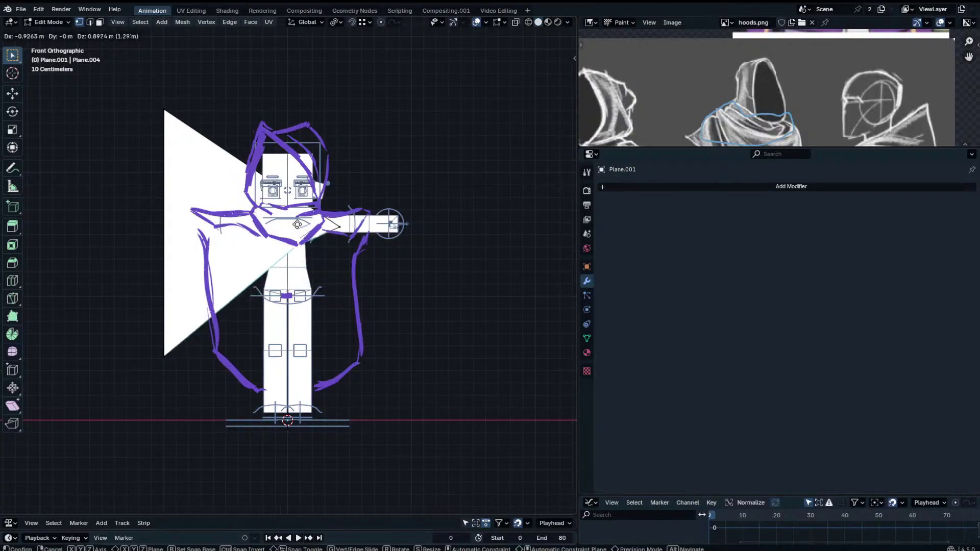
{"action": "left_click", "coordinate": [305, 269]}
{"action": "key", "text": "g"}
{"action": "left_click", "coordinate": [328, 221]}
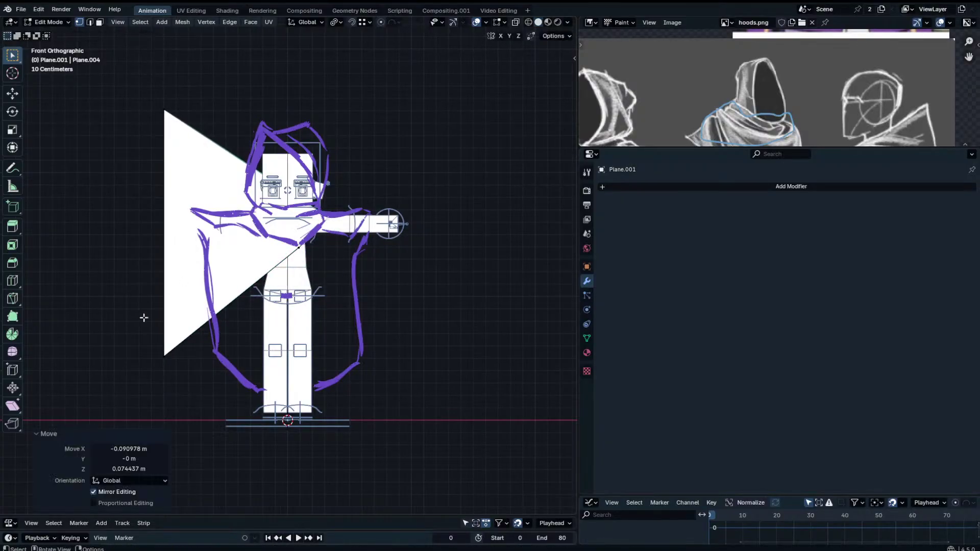
Move the plane's lower-left corner vertex up to the collar annotation at the chest.
{"action": "middle_click_drag", "start_coordinate": [234, 318], "coordinate": [297, 311], "text": "shift"}
{"action": "left_click", "coordinate": [226, 347]}
{"action": "key", "text": "g"}
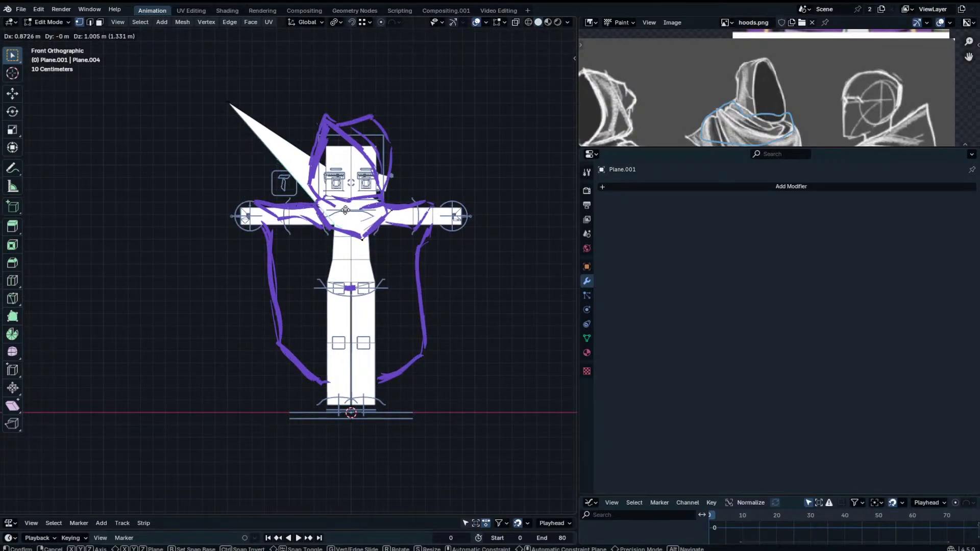
{"action": "left_click", "coordinate": [346, 194]}
Move the plane's upper-right vertex inward over the chest and its upper-left vertex down to the collar annotation's outer side.
{"action": "scroll", "coordinate": [376, 209], "scroll_direction": "up", "scroll_amount": 2}
{"action": "left_click", "coordinate": [427, 188]}
{"action": "key", "text": "g"}
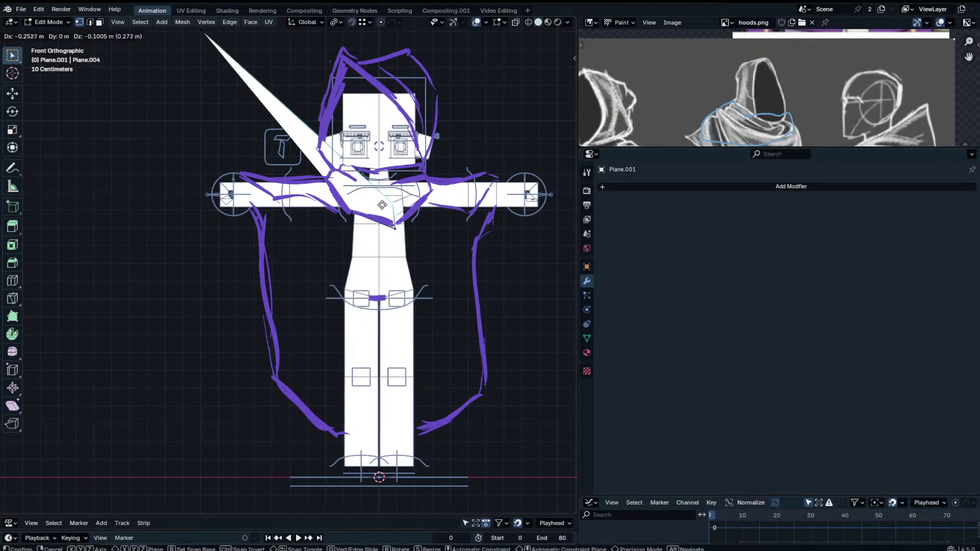
{"action": "left_click", "coordinate": [382, 201]}
{"action": "left_click", "coordinate": [210, 39]}
{"action": "key", "text": "g"}
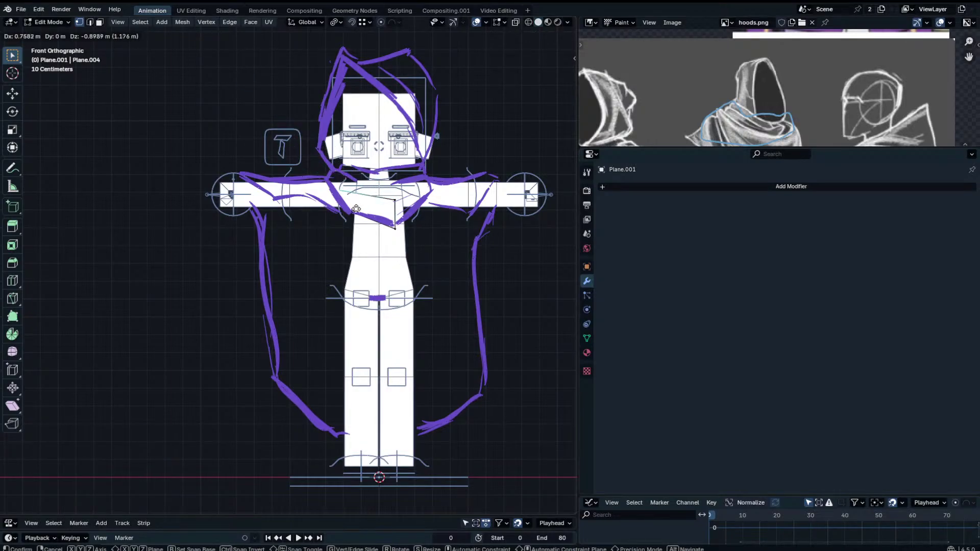
{"action": "left_click", "coordinate": [358, 213]}
Fine-tune the plane's two right-hand vertices, setting the lower one on the pointed tip of the collar annotation.
{"action": "middle_click_drag", "start_coordinate": [371, 212], "coordinate": [285, 274], "text": "shift"}
{"action": "scroll", "coordinate": [377, 252], "scroll_direction": "up", "scroll_amount": 4}
{"action": "left_click", "coordinate": [423, 242]}
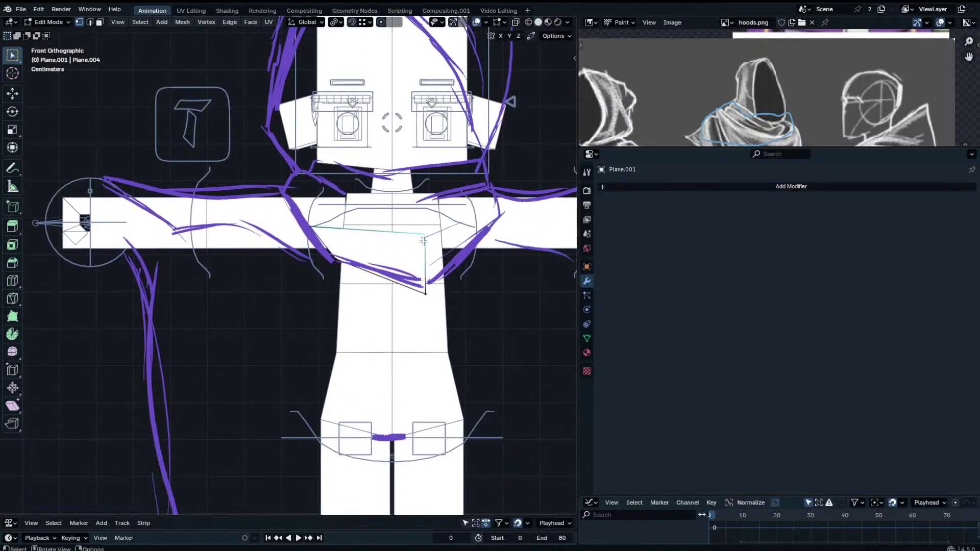
{"action": "key", "text": "g"}
{"action": "left_click", "coordinate": [418, 242]}
{"action": "left_click", "coordinate": [427, 289]}
{"action": "key", "text": "g"}
{"action": "left_click", "coordinate": [426, 279]}
Extrude the plane's upper edge upward to the annotation's shoulder corner.
{"action": "left_click", "coordinate": [421, 235]}
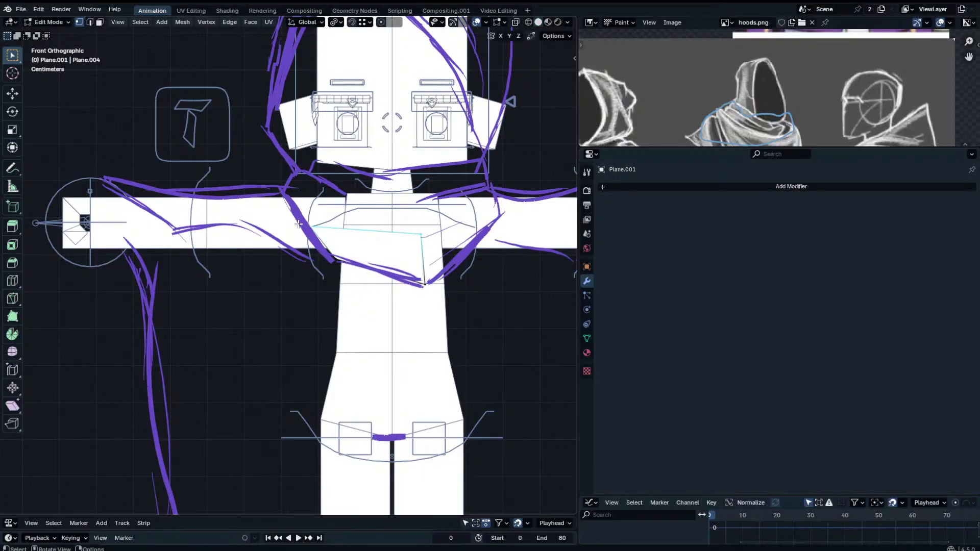
{"action": "key", "text": "e"}
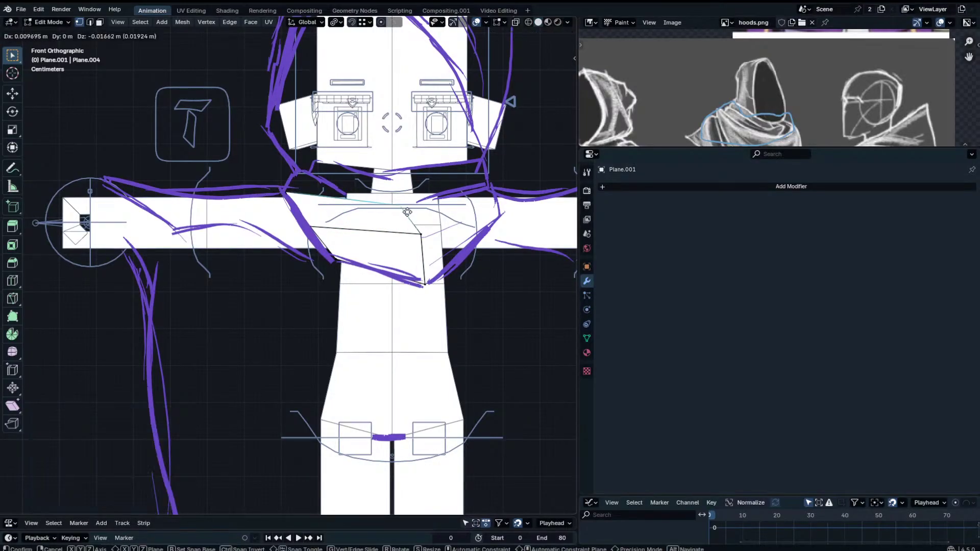
{"action": "left_click", "coordinate": [403, 210]}
Shift the inner end vertices of the two upper edges inward so they lead from the collar tip toward the neck.
{"action": "left_click", "coordinate": [420, 234]}
{"action": "key", "text": "g"}
{"action": "left_click", "coordinate": [404, 237]}
{"action": "key", "text": "g"}
{"action": "left_click", "coordinate": [413, 266]}
{"action": "left_click", "coordinate": [396, 209]}
{"action": "key", "text": "g"}
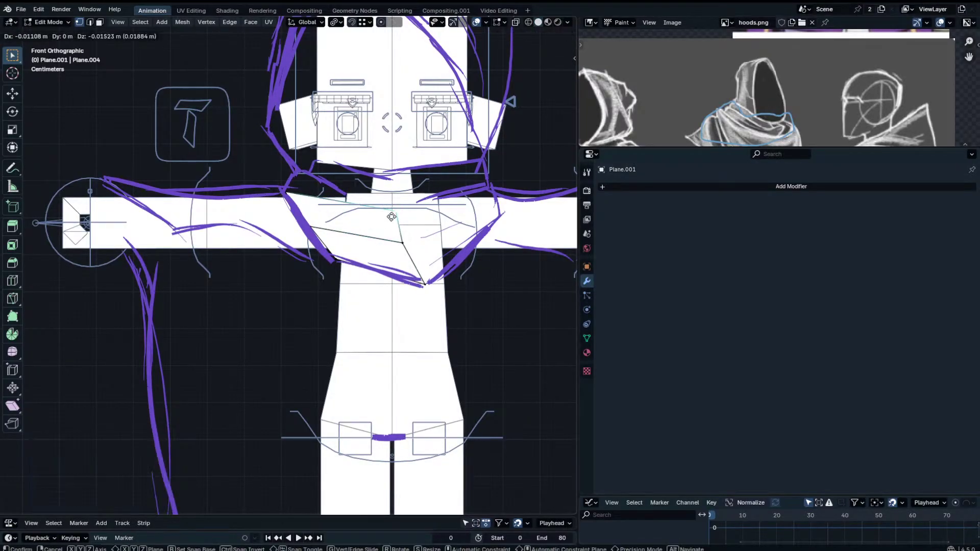
{"action": "left_click", "coordinate": [391, 217]}
Extrude the top edge again up to the collar's neckline and adjust both of its end vertices to the annotation.
{"action": "left_click", "coordinate": [285, 193]}
{"action": "key", "text": "g"}
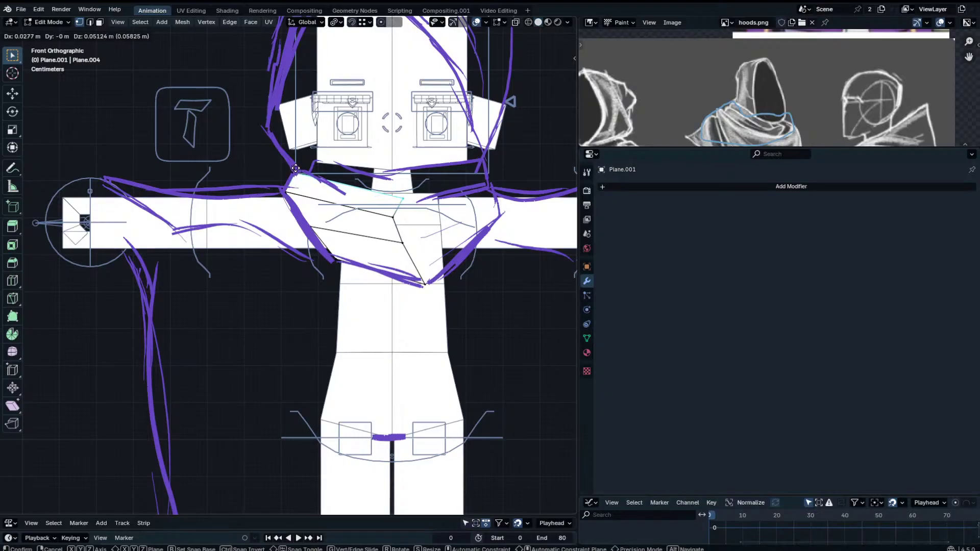
{"action": "left_click", "coordinate": [333, 189]}
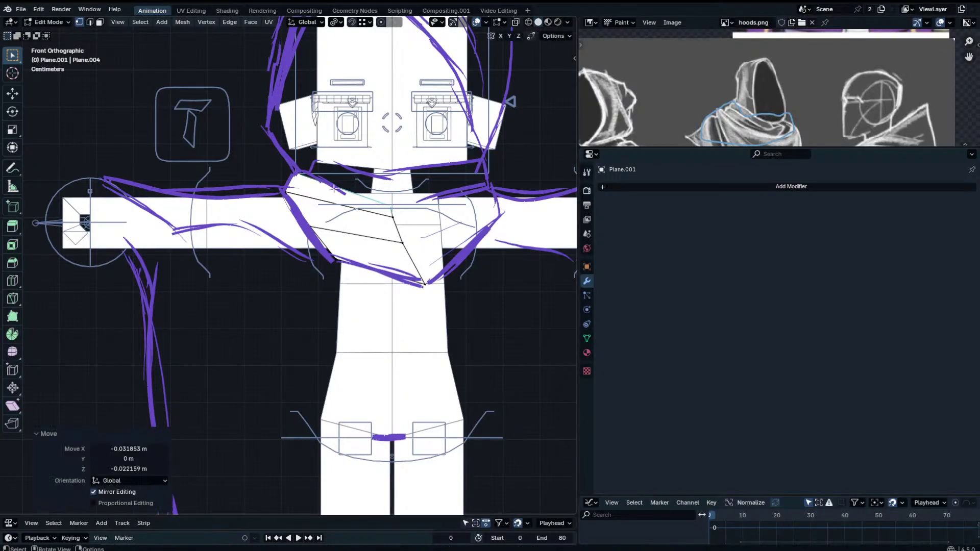
{"action": "left_click", "coordinate": [300, 174]}
{"action": "key", "text": "g"}
{"action": "left_click", "coordinate": [303, 169]}
{"action": "left_click", "coordinate": [391, 206]}
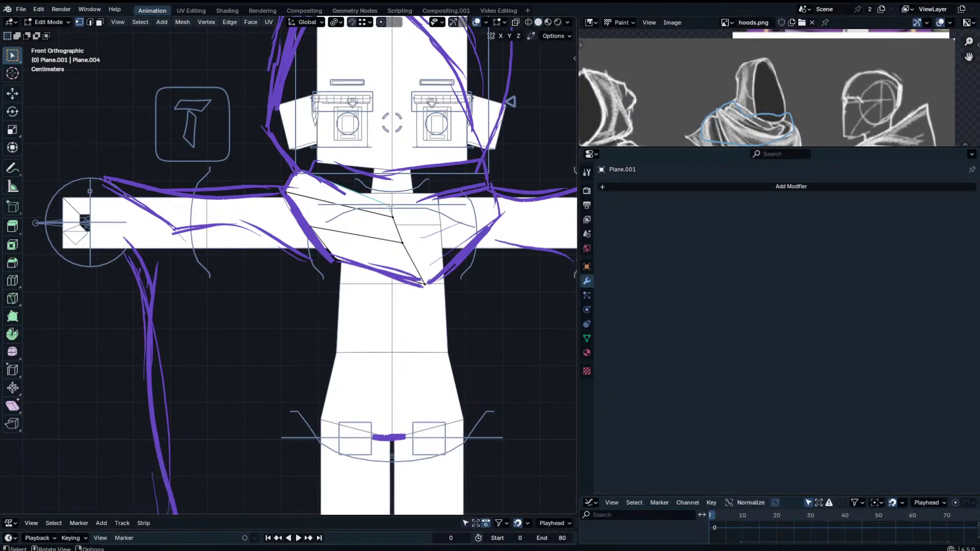
{"action": "key", "text": "g"}
{"action": "left_click", "coordinate": [391, 208]}
{"action": "key", "text": "ctrl+r"}
{"action": "double_click", "coordinate": [357, 200]}
{"action": "left_click", "coordinate": [347, 191]}
{"action": "key", "text": "g"}
{"action": "right_click", "coordinate": [344, 191]}
{"action": "key", "text": "g"}
{"action": "left_click", "coordinate": [358, 199]}
{"action": "left_click", "coordinate": [389, 203]}
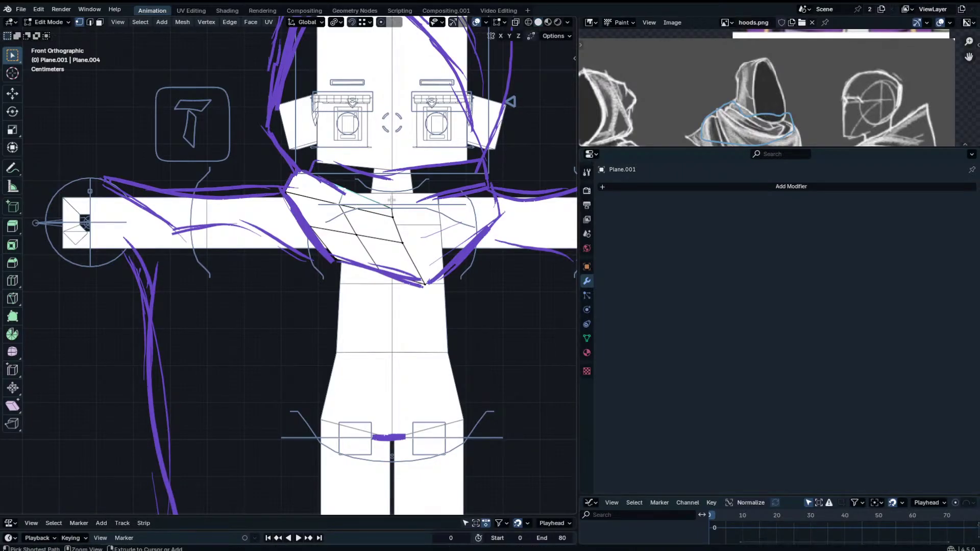
{"action": "key", "text": "ctrl+z"}
{"action": "key", "text": "ctrl+z"}
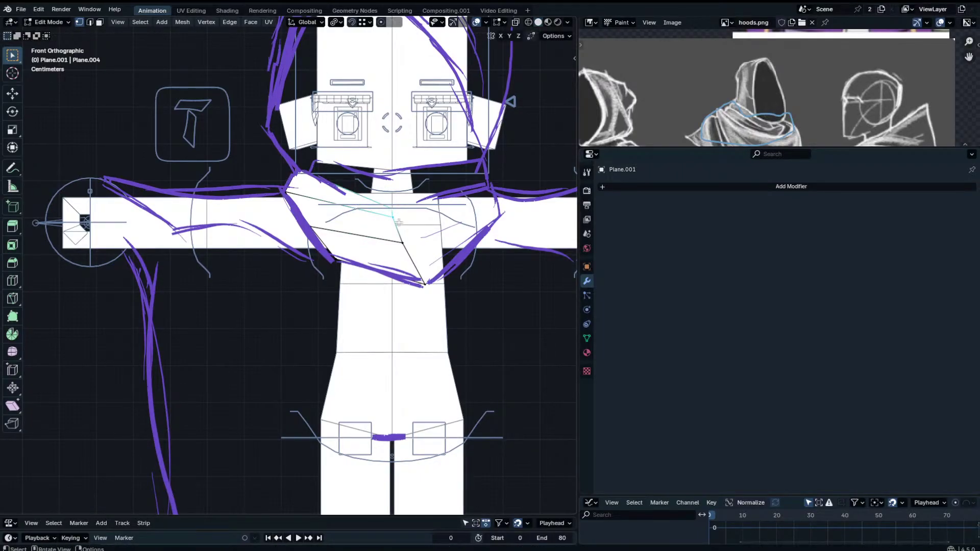
Extrude the collar's inner edge chain, from the pointed tip to the neckline, across to the opposite shoulder.
{"action": "left_click", "coordinate": [402, 242]}
{"action": "left_click", "coordinate": [388, 206], "text": "shift"}
{"action": "left_click", "coordinate": [393, 216], "text": "shift"}
{"action": "key", "text": "e"}
{"action": "left_click", "coordinate": [474, 189]}
Move the two lower vertices of the newly extruded edge chain onto the outer side of the collar annotation.
{"action": "left_click", "coordinate": [498, 243]}
{"action": "key", "text": "g"}
{"action": "left_click", "coordinate": [498, 215]}
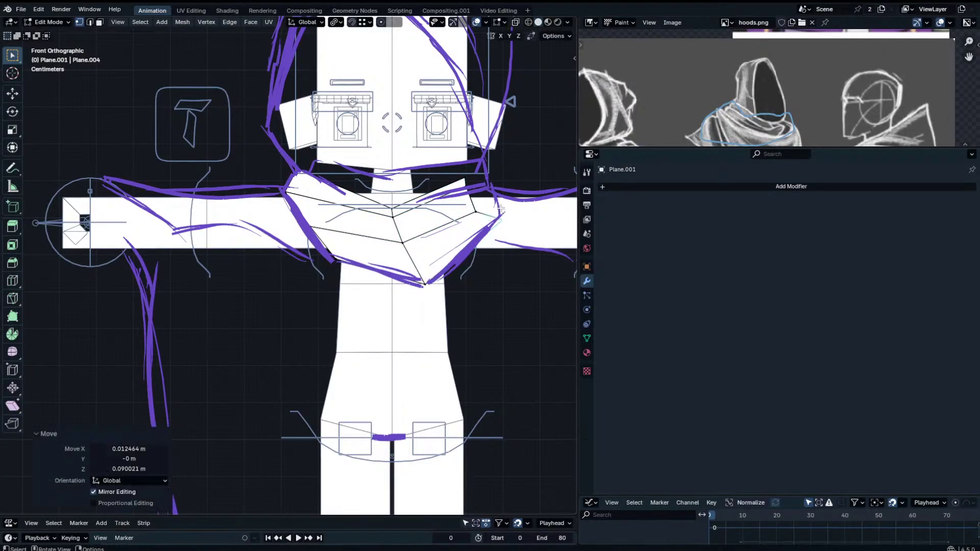
{"action": "left_click", "coordinate": [475, 212]}
{"action": "key", "text": "g"}
{"action": "left_click", "coordinate": [484, 200]}
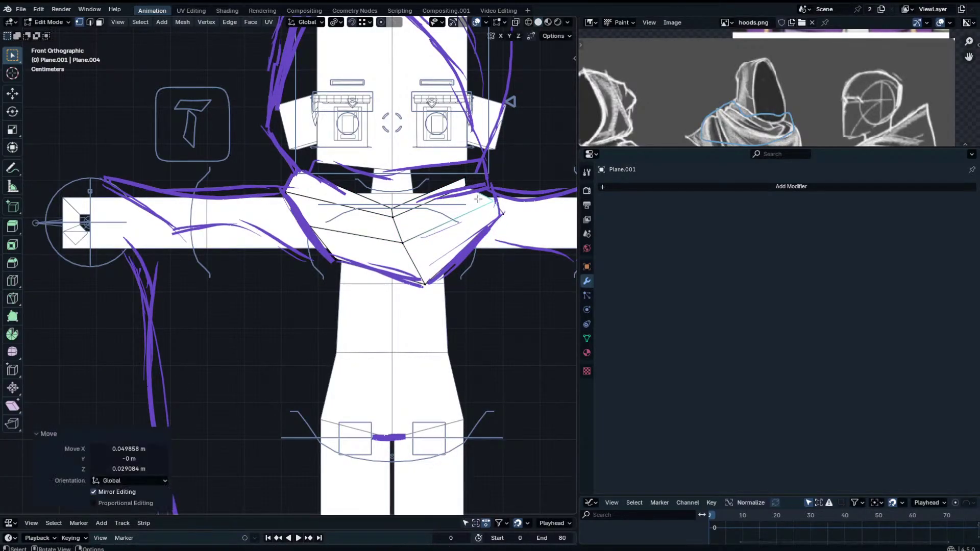
{"action": "key", "text": "g"}
{"action": "left_click", "coordinate": [484, 200]}
{"action": "left_click", "coordinate": [491, 210]}
{"action": "key", "text": "g"}
{"action": "left_click", "coordinate": [484, 210]}
Move the two upper vertices of the newly extruded edge chain out to the annotation's shoulder corner and neckline.
{"action": "left_click", "coordinate": [466, 193]}
{"action": "key", "text": "g"}
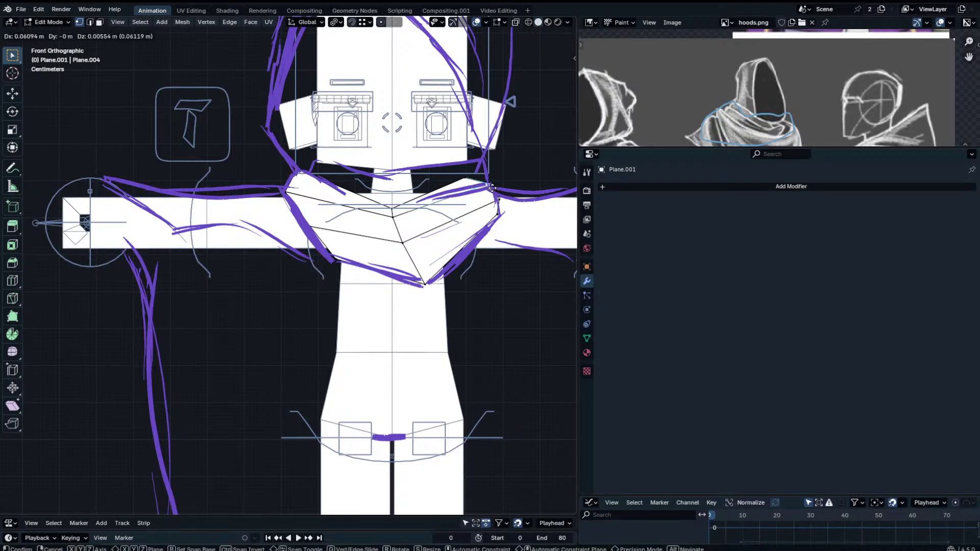
{"action": "left_click", "coordinate": [488, 189]}
{"action": "left_click", "coordinate": [463, 182]}
{"action": "key", "text": "g"}
{"action": "left_click", "coordinate": [486, 180]}
Leave mesh editing and lower the opacity of the purple Note annotation layer to about 0.195.
{"action": "key", "text": "Tab"}
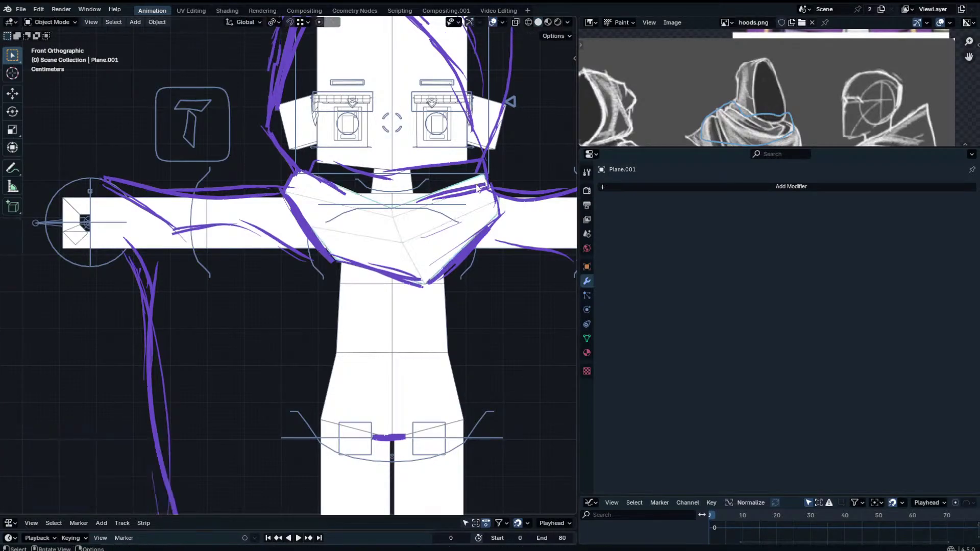
{"action": "scroll", "coordinate": [443, 191], "scroll_direction": "down", "scroll_amount": 2}
{"action": "key", "text": "n"}
{"action": "left_click_drag", "start_coordinate": [538, 183], "coordinate": [407, 184]}
{"action": "left_click", "coordinate": [462, 132]}
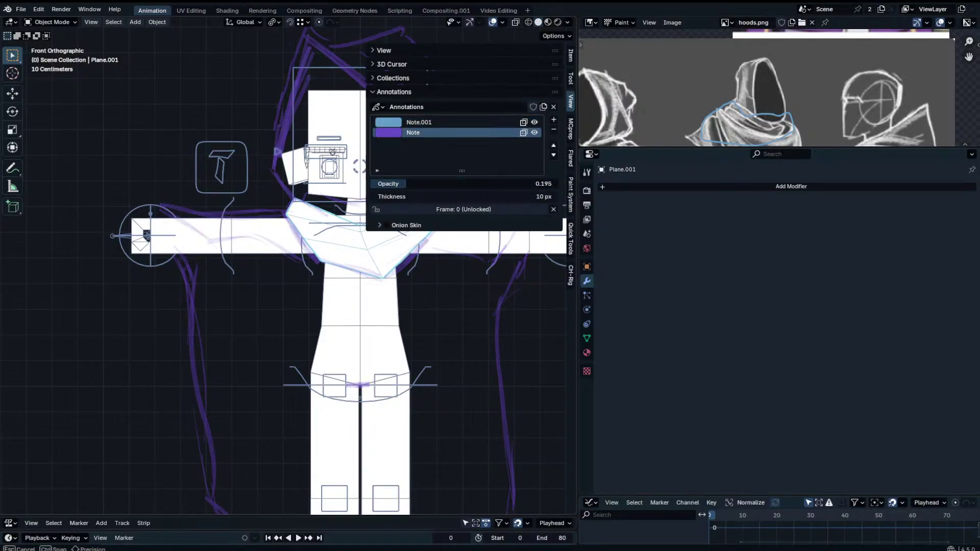
{"action": "key", "text": "n"}
Reopen the collar plane for mesh editing and nudge the outer vertex on its right-hand side in the front view.
{"action": "scroll", "coordinate": [414, 254], "scroll_direction": "up", "scroll_amount": 2}
{"action": "left_click", "coordinate": [503, 247]}
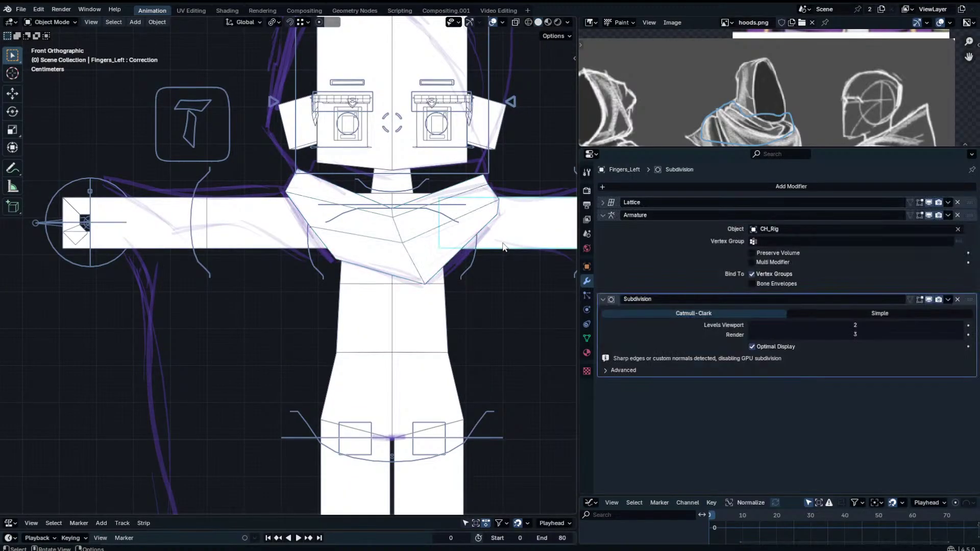
{"action": "scroll", "coordinate": [502, 246], "scroll_direction": "down", "scroll_amount": 2}
{"action": "left_click", "coordinate": [332, 268]}
{"action": "left_click", "coordinate": [307, 219]}
{"action": "scroll", "coordinate": [329, 185], "scroll_direction": "up", "scroll_amount": 2}
{"action": "key", "text": "Tab"}
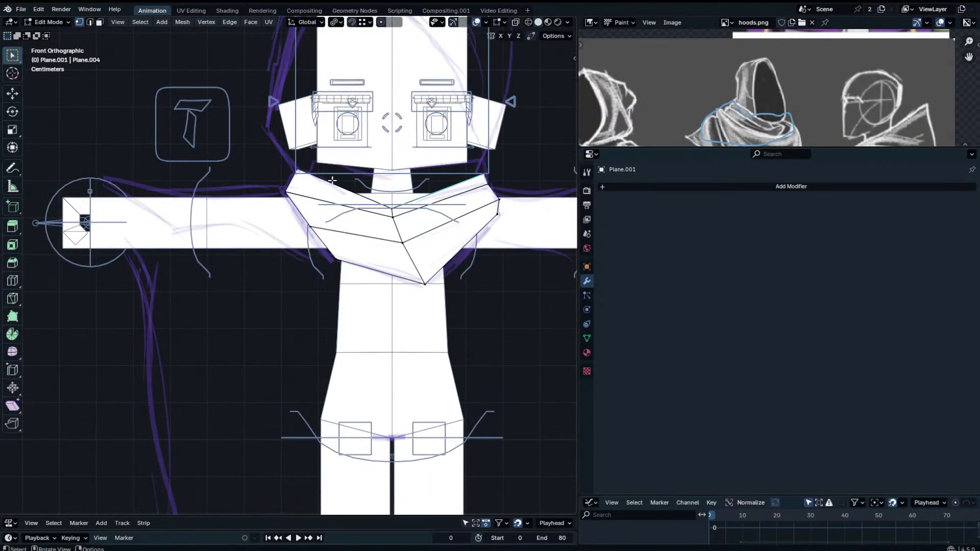
{"action": "left_click", "coordinate": [482, 182]}
{"action": "left_click", "coordinate": [501, 198]}
{"action": "key", "text": "g"}
{"action": "left_click", "coordinate": [502, 196]}
Nudge the two middle outer vertices on the collar's left-hand side in the front view to follow the annotation.
{"action": "scroll", "coordinate": [308, 191], "scroll_direction": "up", "scroll_amount": 2}
{"action": "left_click", "coordinate": [286, 161]}
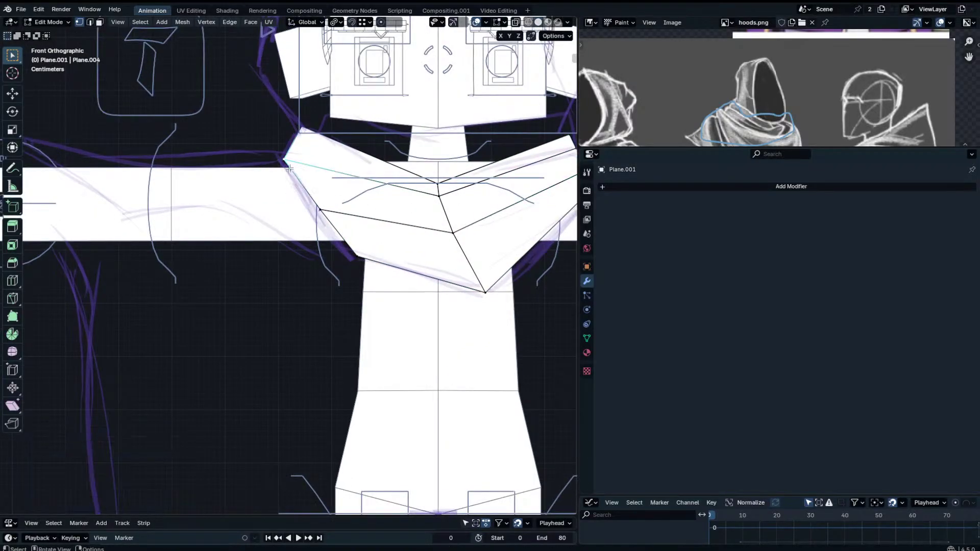
{"action": "key", "text": "g"}
{"action": "left_click", "coordinate": [298, 190]}
{"action": "left_click", "coordinate": [316, 207]}
{"action": "key", "text": "g"}
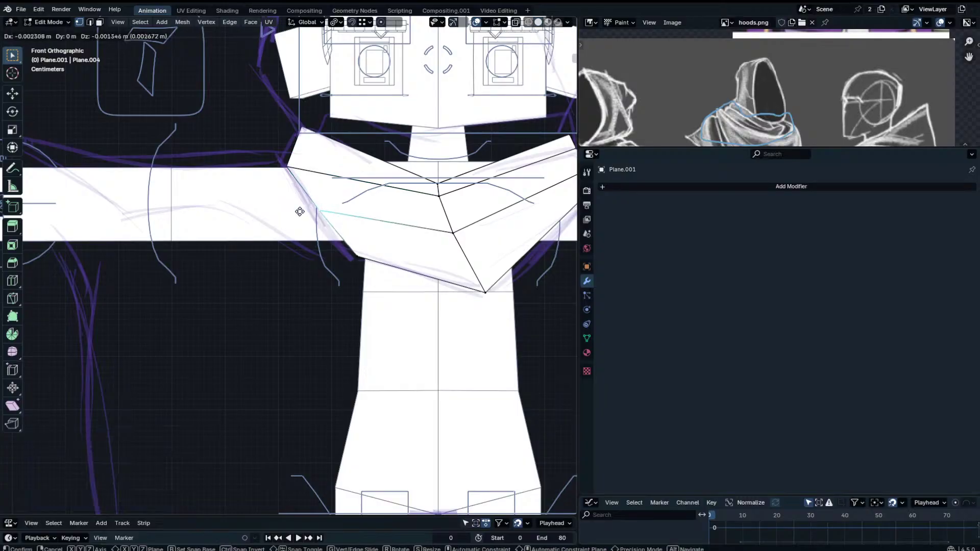
{"action": "left_click", "coordinate": [279, 219]}
Lower the collar's top-left neckline vertex slightly in the front view.
{"action": "middle_click_drag", "start_coordinate": [289, 194], "coordinate": [300, 206], "text": "shift"}
{"action": "key", "text": "g"}
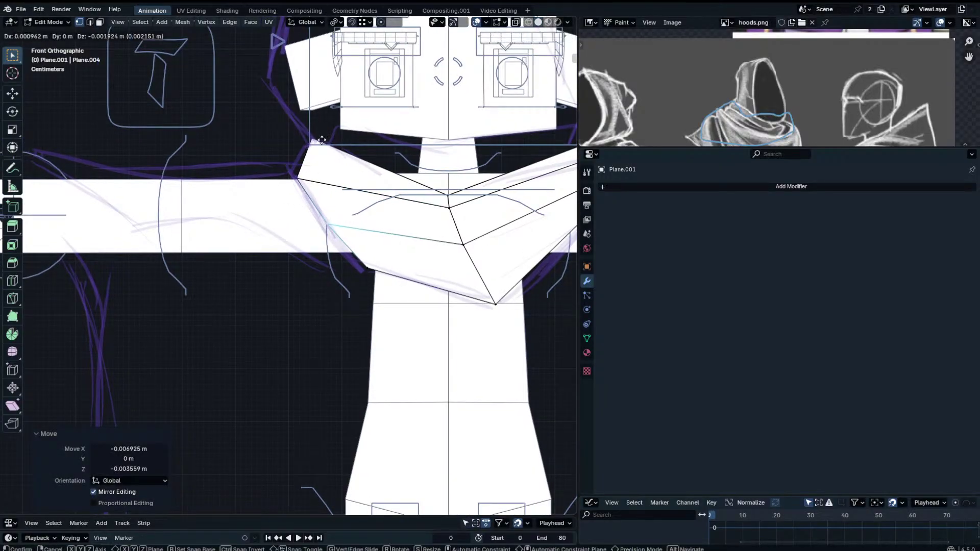
{"action": "right_click", "coordinate": [323, 142]}
{"action": "left_click", "coordinate": [314, 141]}
{"action": "key", "text": "g"}
{"action": "left_click", "coordinate": [319, 147]}
Slide the middle vertex of the upper fold line down along its edge with a factor of about 0.428.
{"action": "left_click", "coordinate": [447, 200]}
{"action": "key", "text": "g"}
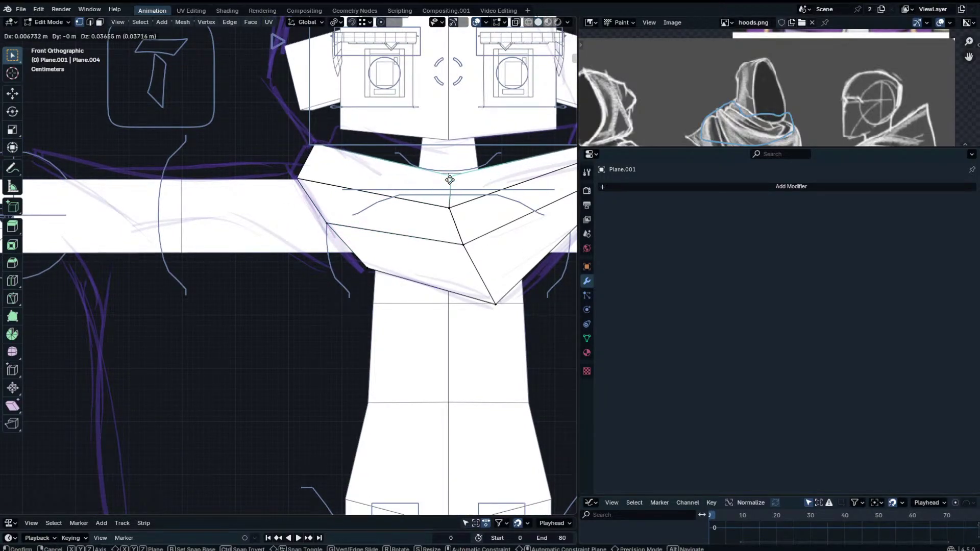
{"action": "left_click", "coordinate": [452, 213]}
{"action": "middle_click_drag", "start_coordinate": [453, 214], "coordinate": [423, 203], "text": "shift"}
{"action": "key", "text": "g"}
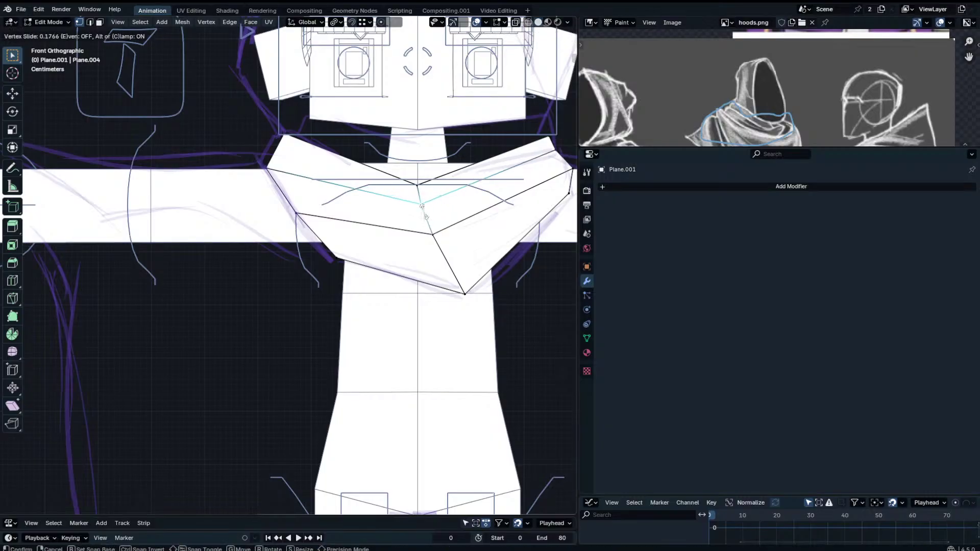
{"action": "left_click", "coordinate": [424, 218]}
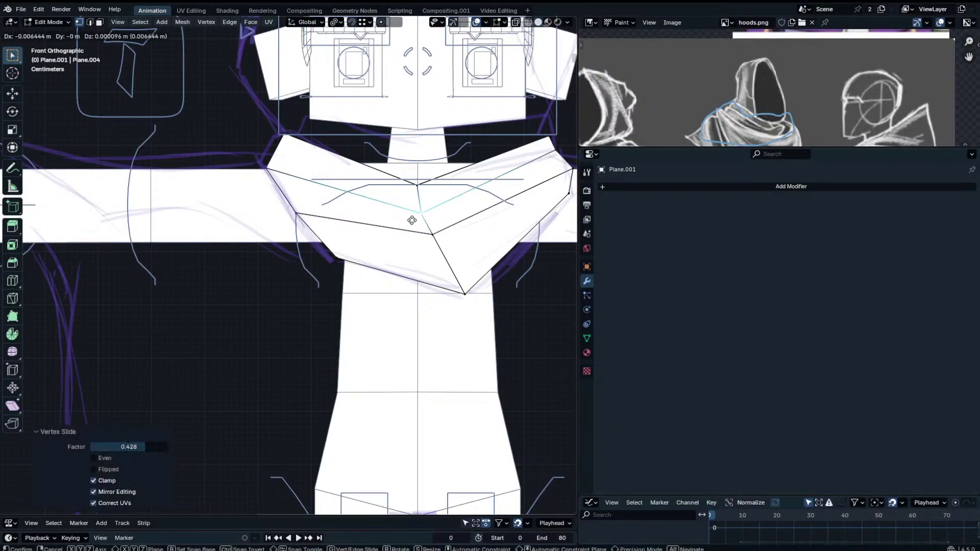
Nudge the collar's lower-left corner vertex and move its pointed tip vertex slightly outward.
{"action": "left_click", "coordinate": [333, 253]}
{"action": "key", "text": "g"}
{"action": "left_click", "coordinate": [330, 251]}
{"action": "left_click", "coordinate": [459, 291]}
{"action": "key", "text": "g"}
{"action": "left_click", "coordinate": [465, 289]}
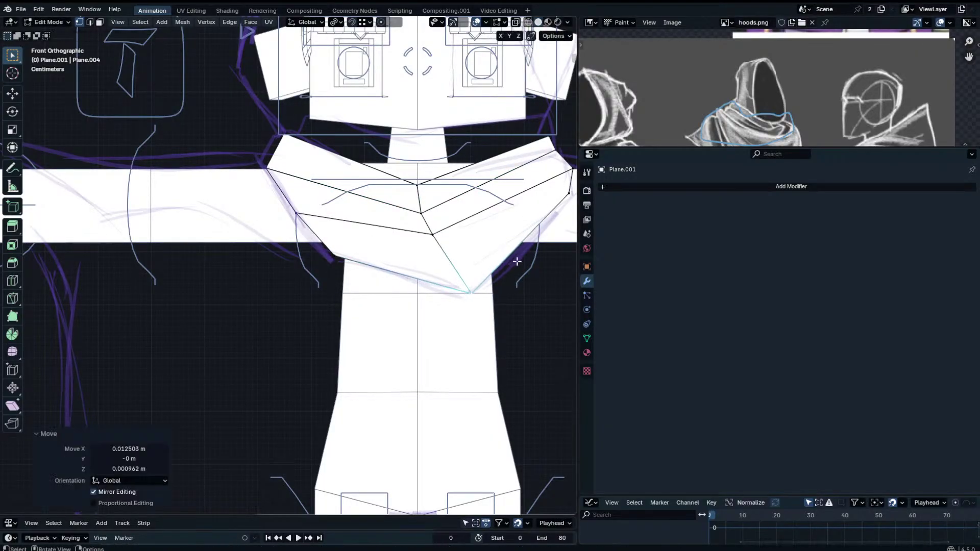
Snap the 3D cursor to the left end vertex of the lower fold line, and select that line's middle vertex.
{"action": "middle_click_drag", "start_coordinate": [517, 261], "coordinate": [468, 262], "text": "shift"}
{"action": "left_click", "coordinate": [509, 199]}
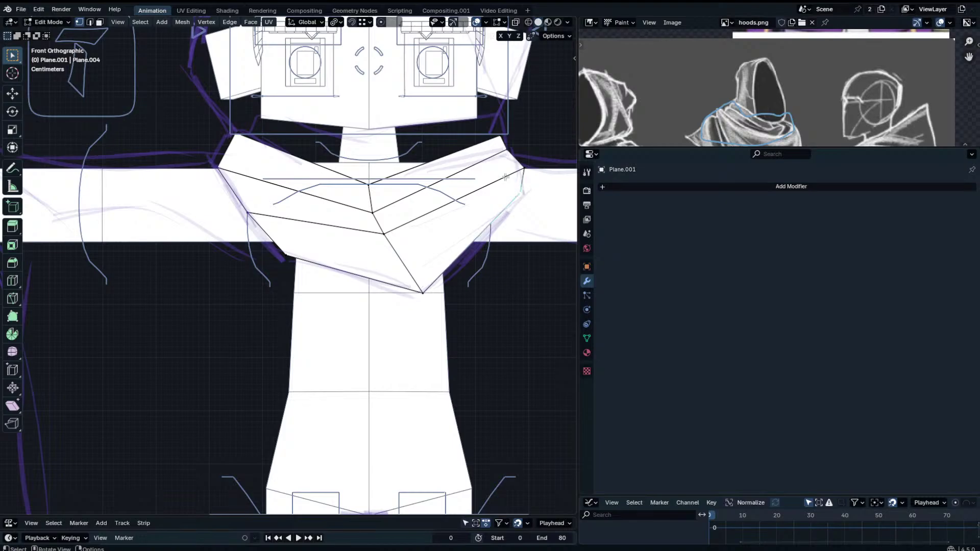
{"action": "left_click", "coordinate": [384, 209]}
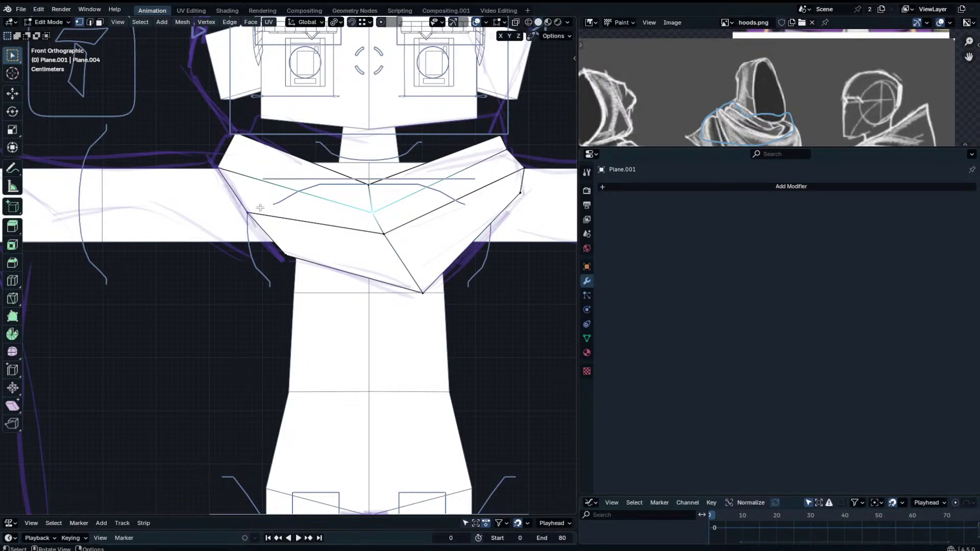
{"action": "left_click", "coordinate": [388, 239]}
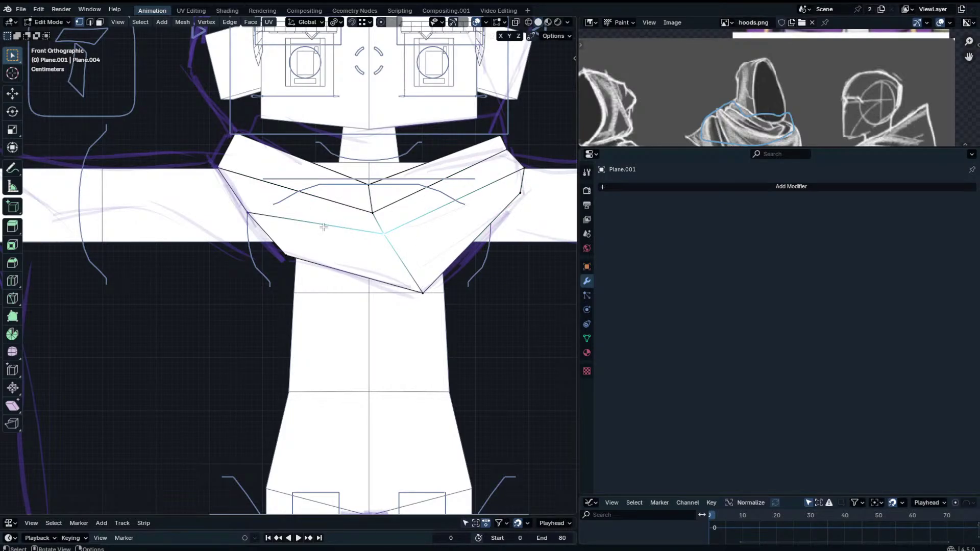
{"action": "left_click", "coordinate": [252, 210]}
{"action": "key", "text": "shift+s"}
{"action": "left_click", "coordinate": [388, 239]}
{"action": "key", "text": "s"}
{"action": "key", "text": "z"}
{"action": "right_click", "coordinate": [411, 232]}
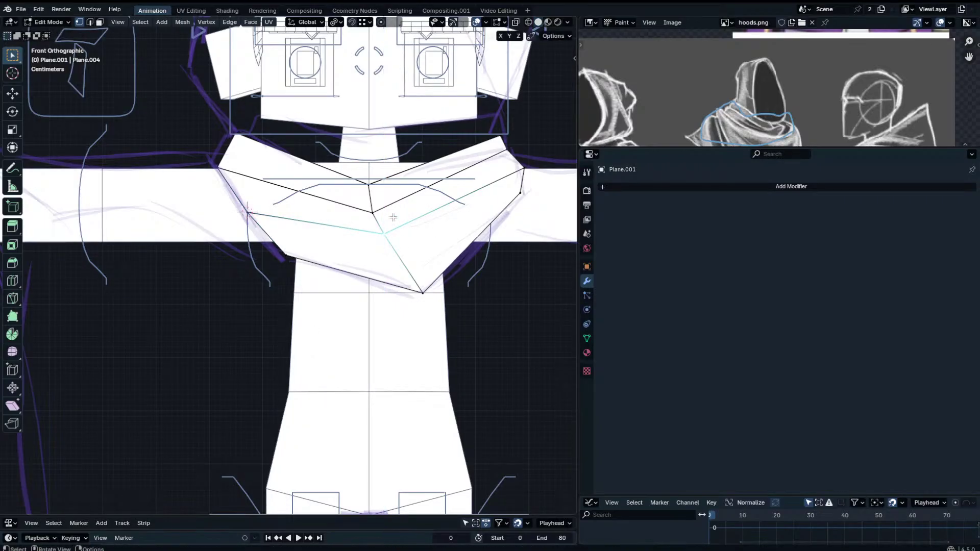
Set the pivot to the 3D cursor and scale the lower fold's middle vertex to 0 along Z without proportional editing.
{"action": "left_click", "coordinate": [342, 24]}
{"action": "left_click", "coordinate": [367, 57]}
{"action": "key", "text": "s"}
{"action": "key", "text": "z"}
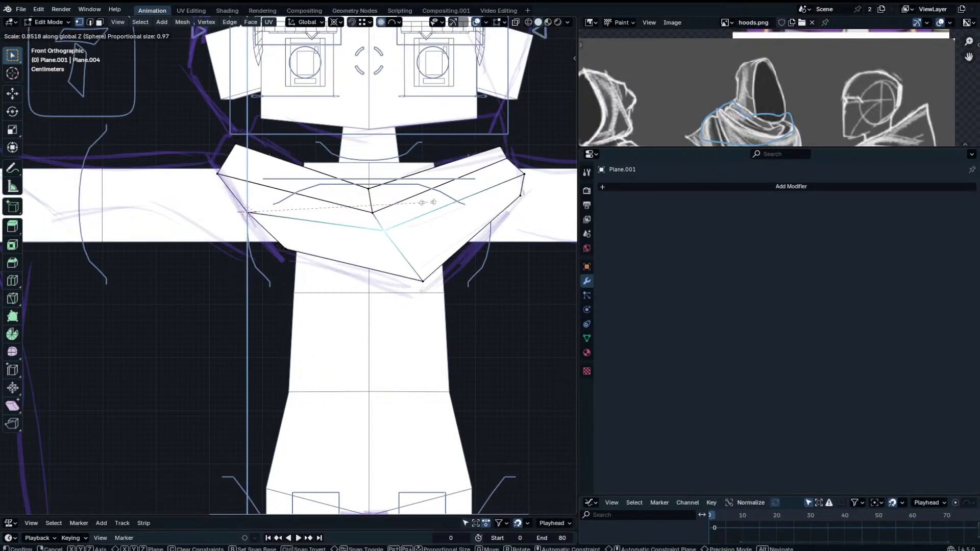
{"action": "right_click", "coordinate": [427, 202]}
{"action": "type", "text": "sz"}
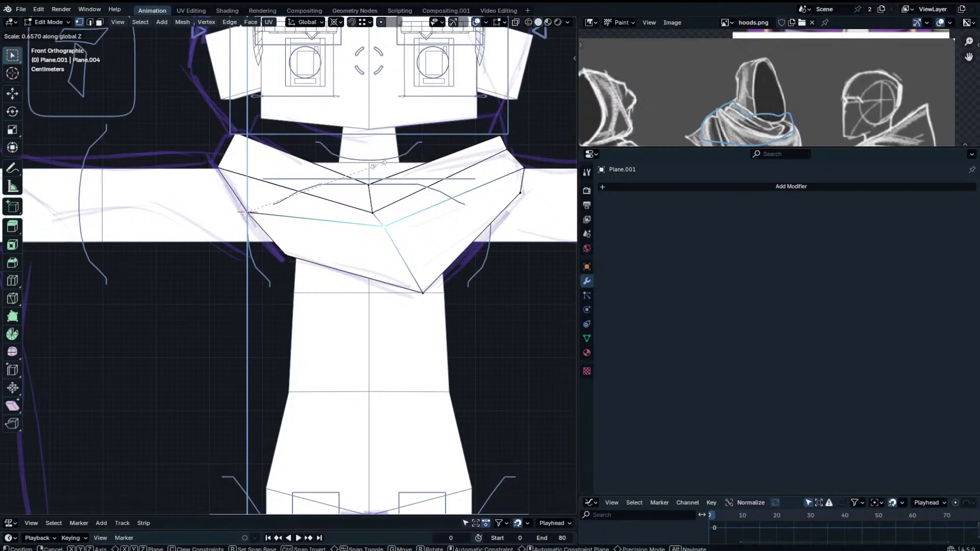
{"action": "type", "text": "0"}
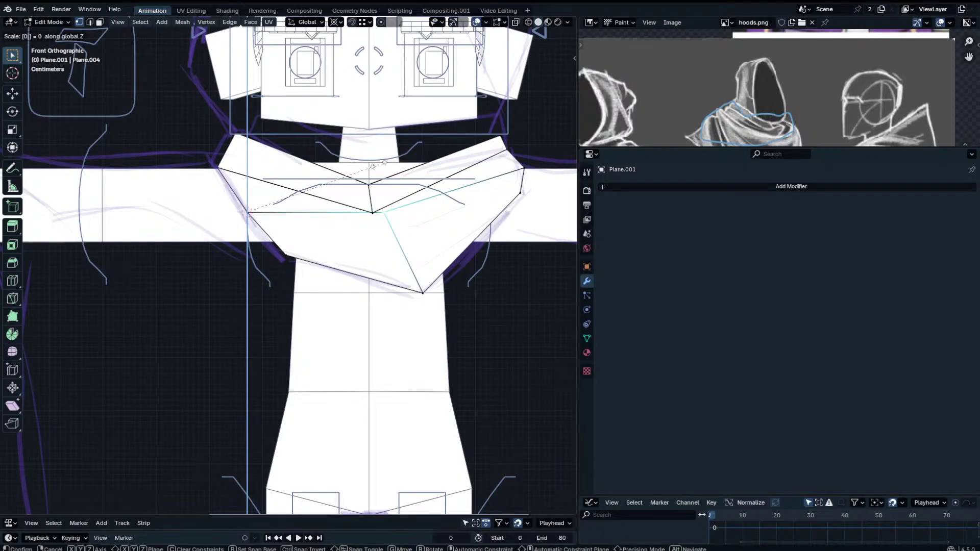
{"action": "key", "text": "Return"}
Snap the 3D cursor to the upper fold line's left end vertex and scale its middle vertex to 0 along Z.
{"action": "left_click", "coordinate": [220, 175]}
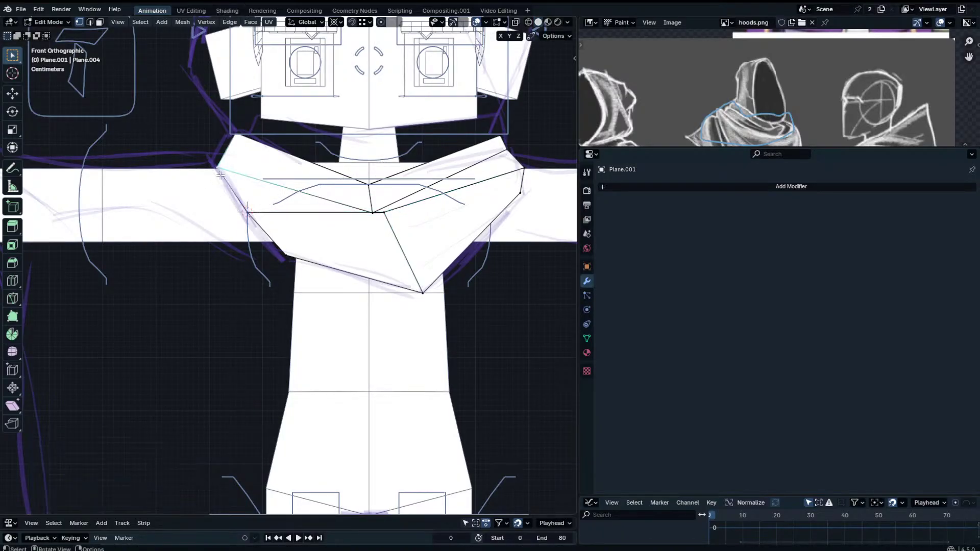
{"action": "key", "text": "shift+s"}
{"action": "left_click", "coordinate": [264, 232]}
{"action": "left_click", "coordinate": [368, 210]}
{"action": "type", "text": "sz"}
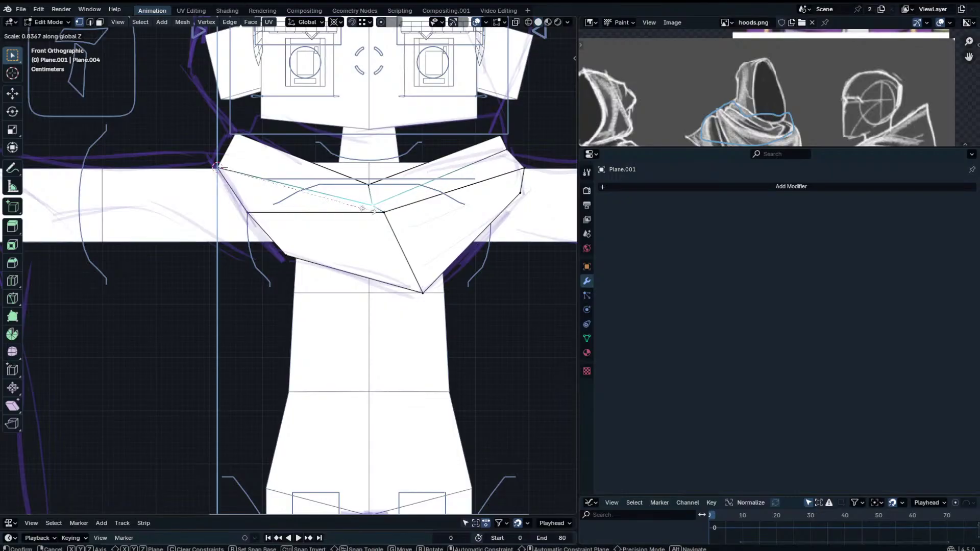
{"action": "type", "text": "0"}
{"action": "key", "text": "Return"}
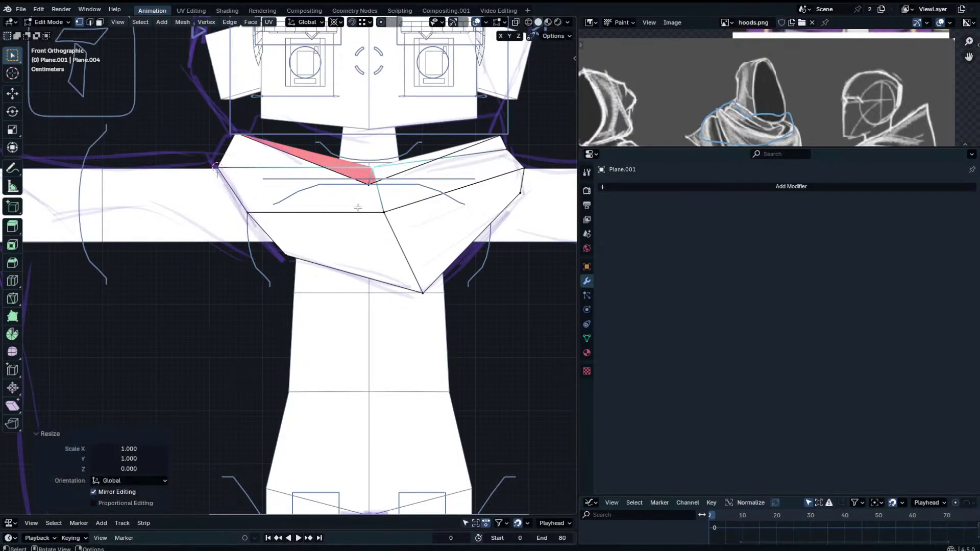
Undo the last flattening of the upper fold's middle vertex and try to move that vertex along Z.
{"action": "left_click", "coordinate": [302, 204]}
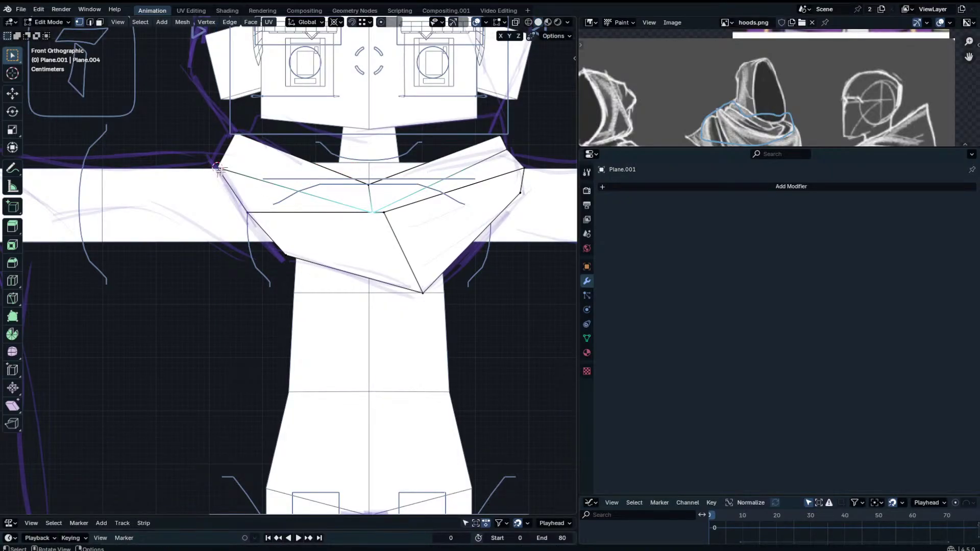
{"action": "key", "text": "ctrl+t"}
{"action": "key", "text": "g"}
{"action": "key", "text": "z"}
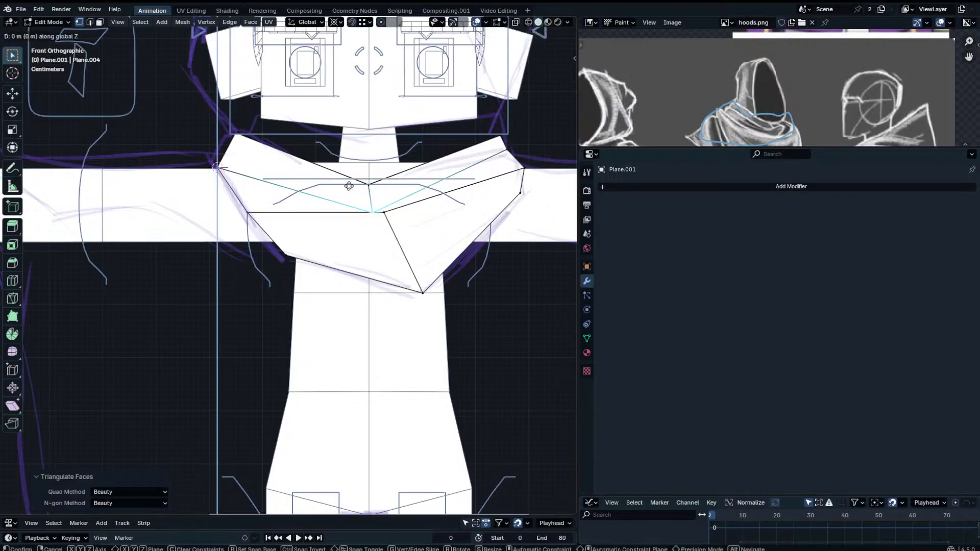
{"action": "left_click", "coordinate": [332, 159]}
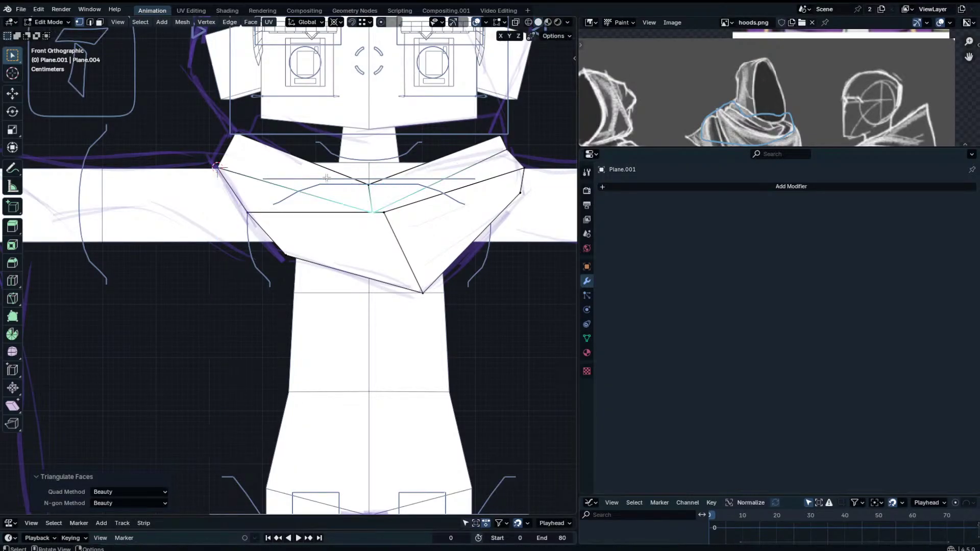
Add a single loop cut across the collar's left half and slide it close to the left edge, factor about 0.84.
{"action": "key", "text": "ctrl+r"}
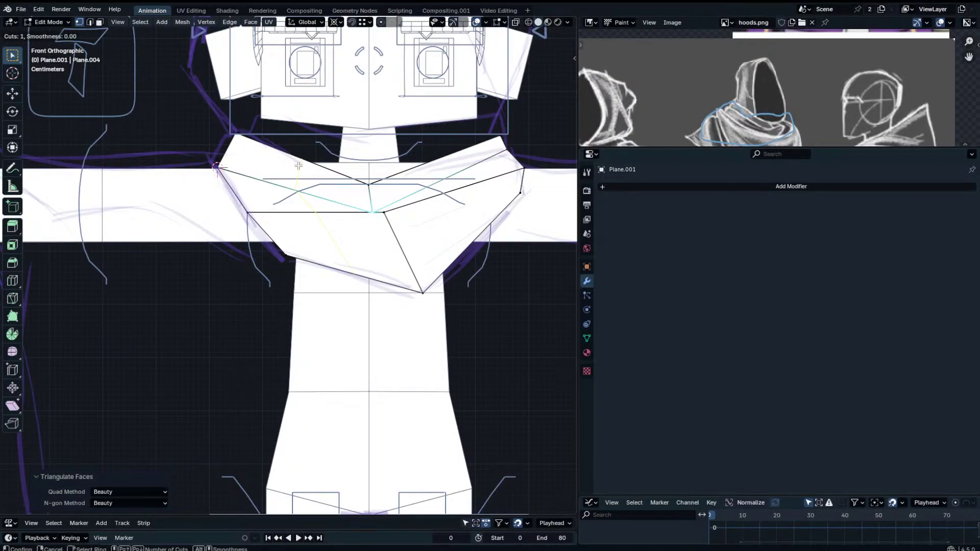
{"action": "left_click", "coordinate": [250, 162]}
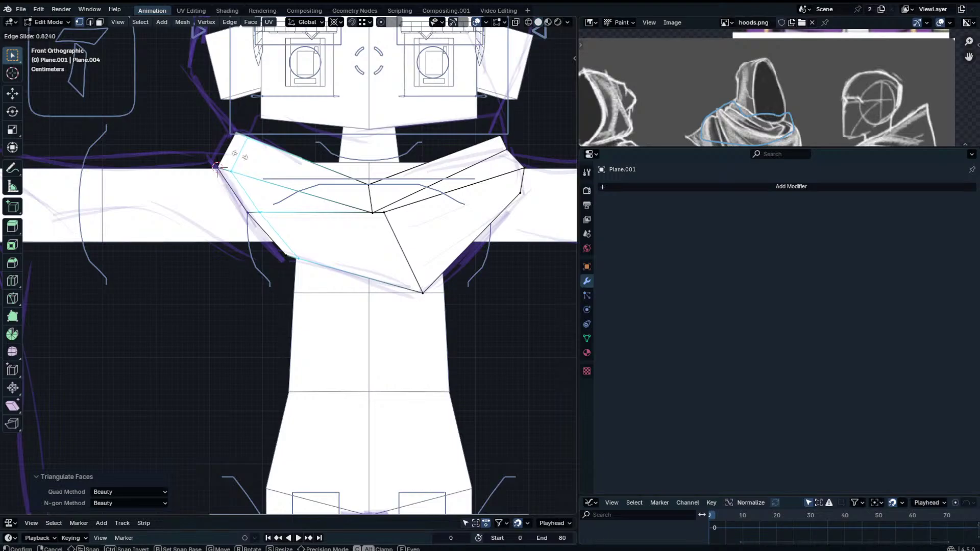
{"action": "left_click", "coordinate": [239, 154]}
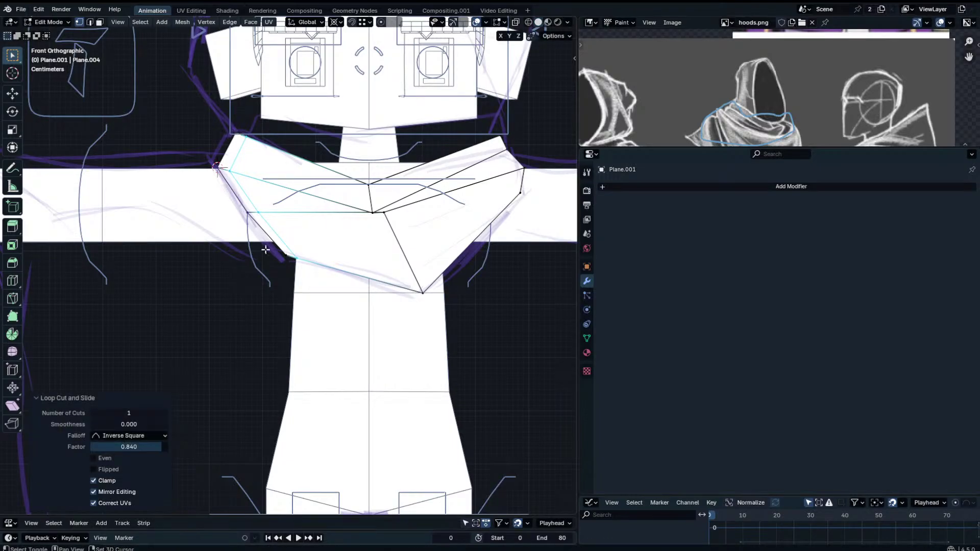
Slide the new loop's vertex on the upper fold line downward along its edge by a factor of about 0.45.
{"action": "left_click", "coordinate": [372, 208]}
{"action": "left_click", "coordinate": [235, 170]}
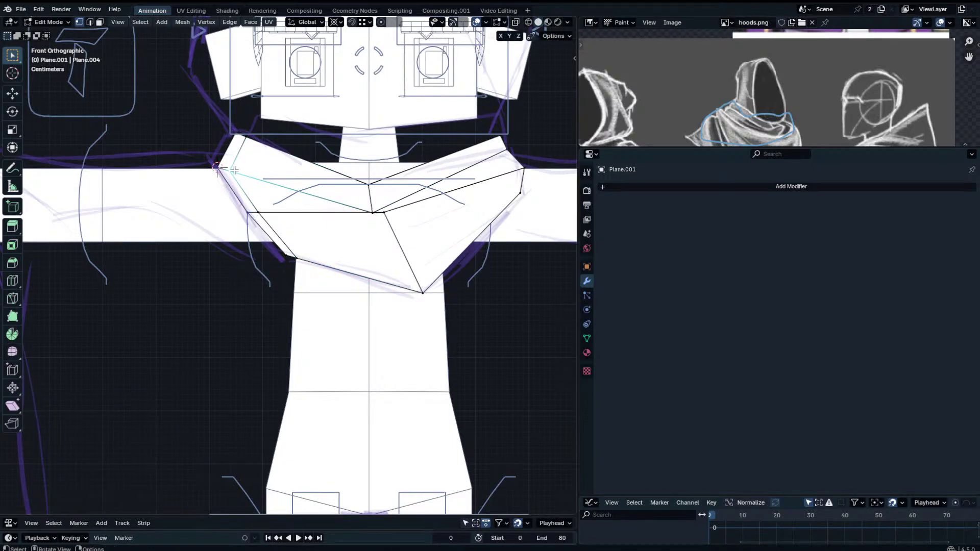
{"action": "left_click", "coordinate": [392, 215], "text": "alt"}
{"action": "left_click", "coordinate": [230, 171]}
{"action": "key", "text": "shift+v"}
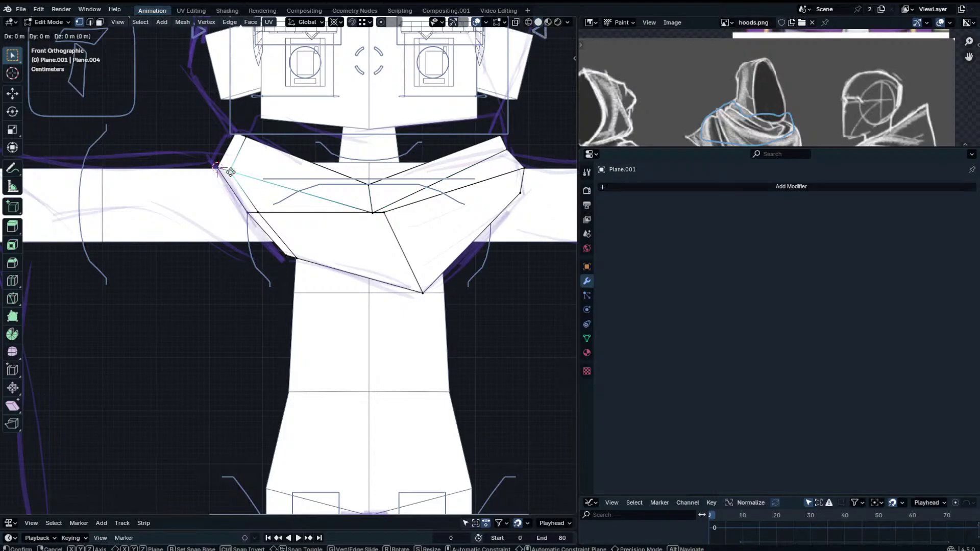
{"action": "left_click", "coordinate": [241, 192]}
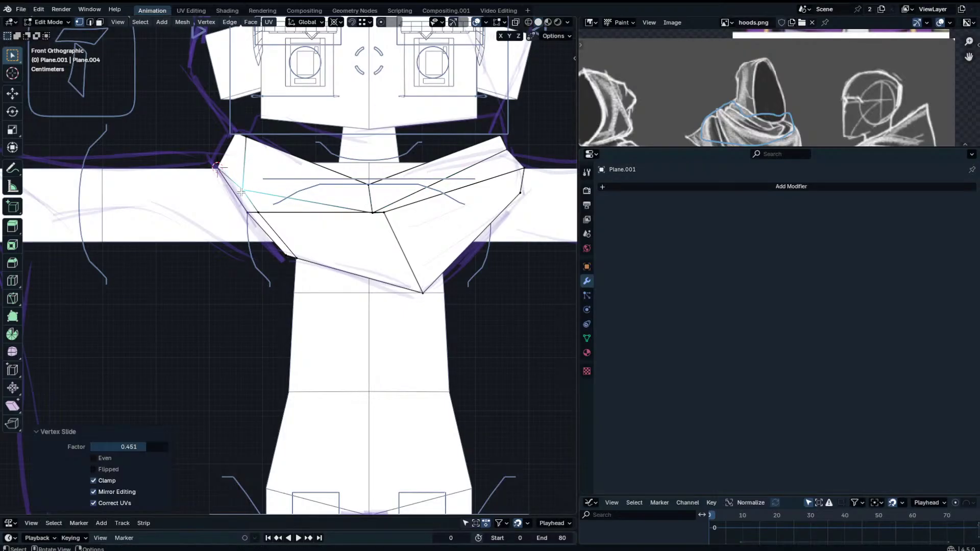
Snap the 3D cursor to the slid vertex and scale the upper fold's middle vertex to 0 along Z.
{"action": "key", "text": "shift+s"}
{"action": "left_click", "coordinate": [337, 219]}
{"action": "left_click", "coordinate": [374, 210]}
{"action": "key", "text": "s"}
{"action": "key", "text": "z"}
{"action": "key", "text": "0"}
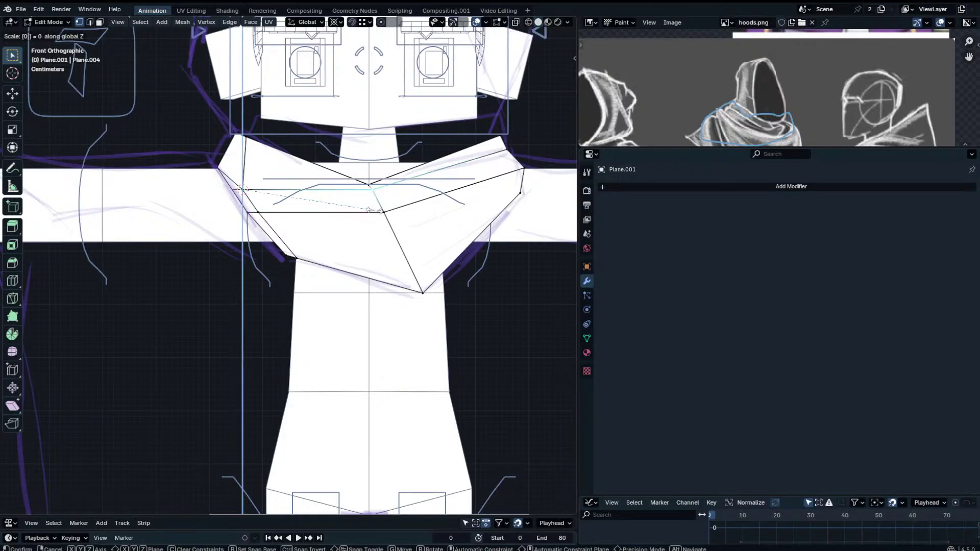
{"action": "key", "text": "Return"}
Add a loop cut across the collar's right half and slide it close to the right edge.
{"action": "key", "text": "g"}
{"action": "key", "text": "g"}
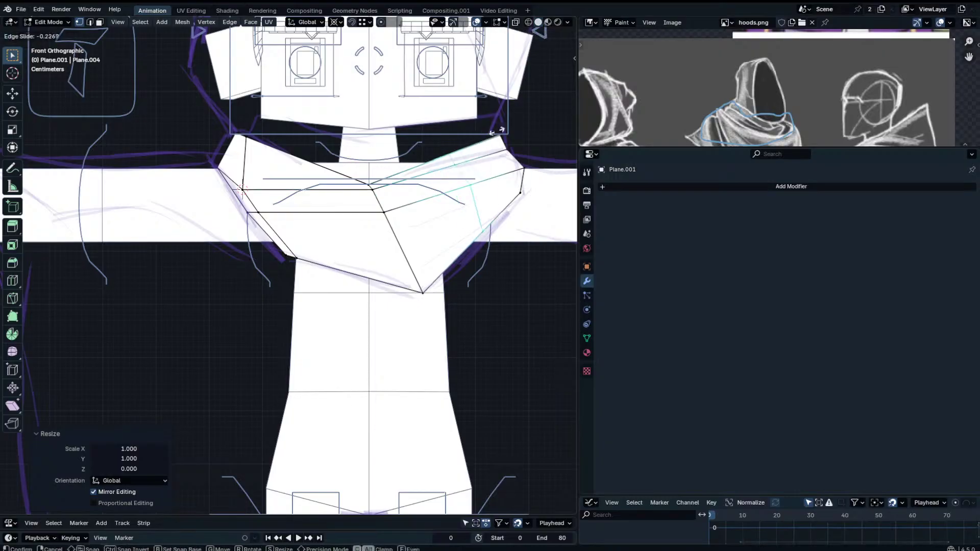
{"action": "left_click", "coordinate": [530, 124]}
Scale the new right loop's upper fold vertex to 0 along Z to level it with the 3D cursor.
{"action": "left_click", "coordinate": [373, 191]}
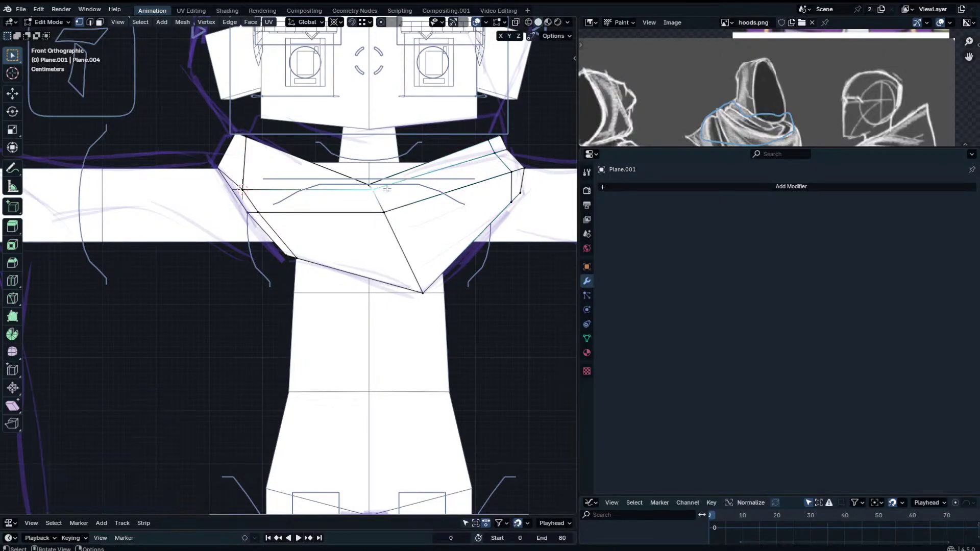
{"action": "left_click", "coordinate": [499, 156]}
{"action": "key", "text": "s"}
{"action": "key", "text": "z"}
{"action": "key", "text": "0"}
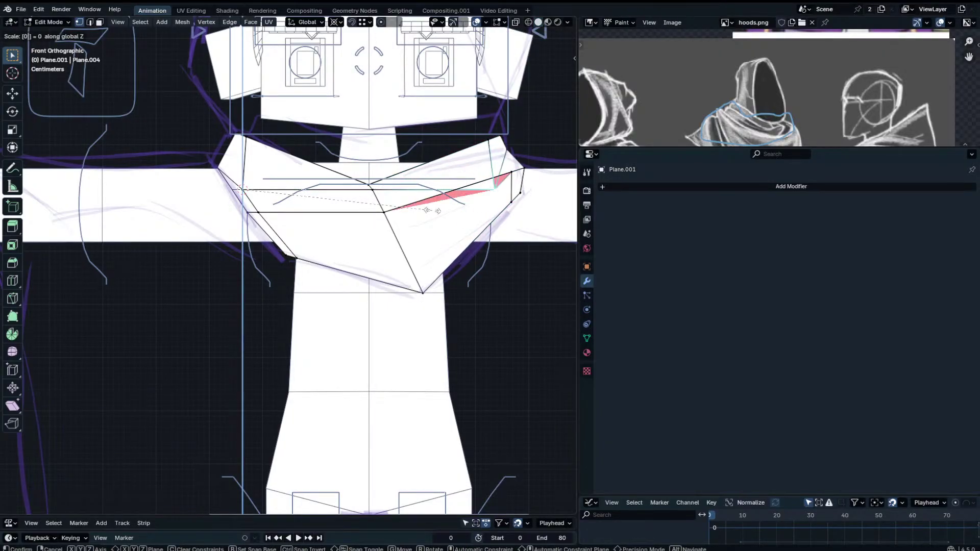
{"action": "key", "text": "Return"}
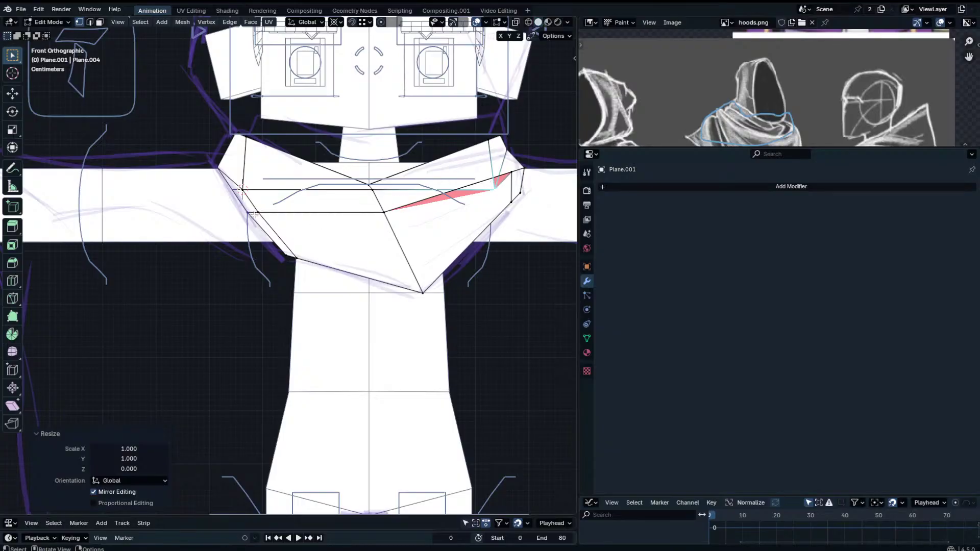
Snap the 3D cursor to the lower fold's left loop vertex and scale its right loop vertex to 0 along Z.
{"action": "left_click", "coordinate": [265, 218], "text": "shift"}
{"action": "left_click", "coordinate": [504, 174], "text": "shift"}
{"action": "key", "text": "s"}
{"action": "key", "text": "z"}
{"action": "key", "text": "0"}
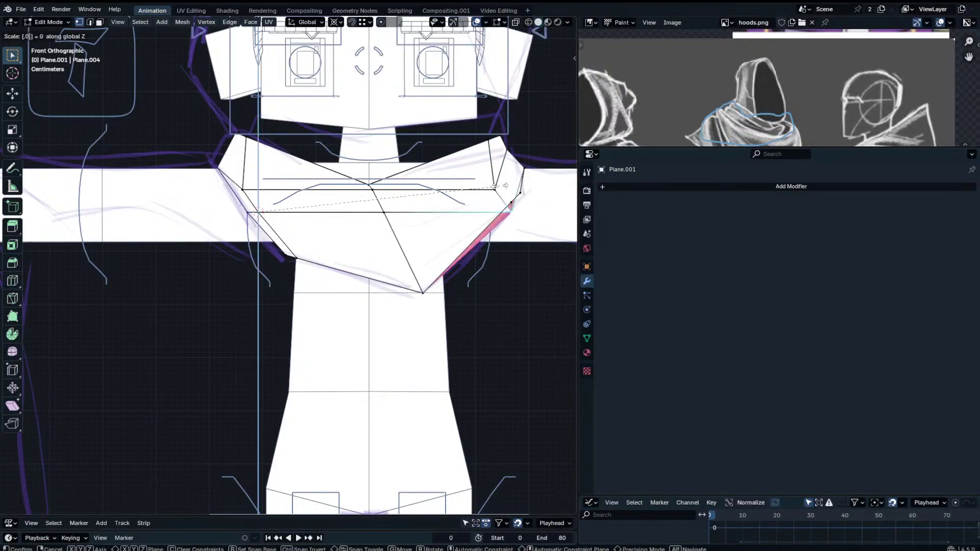
{"action": "key", "text": "Return"}
{"action": "left_click", "coordinate": [510, 208]}
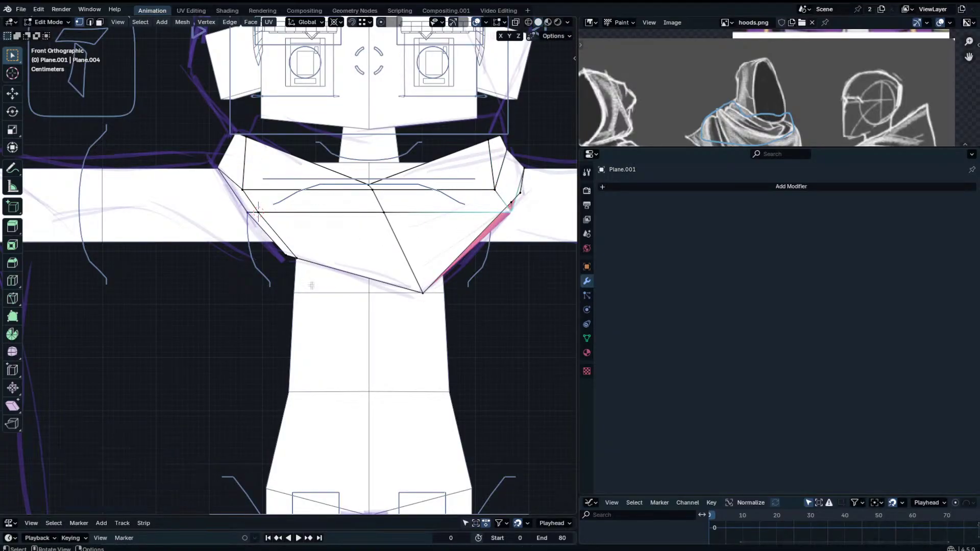
{"action": "key", "text": "g"}
{"action": "key", "text": "z"}
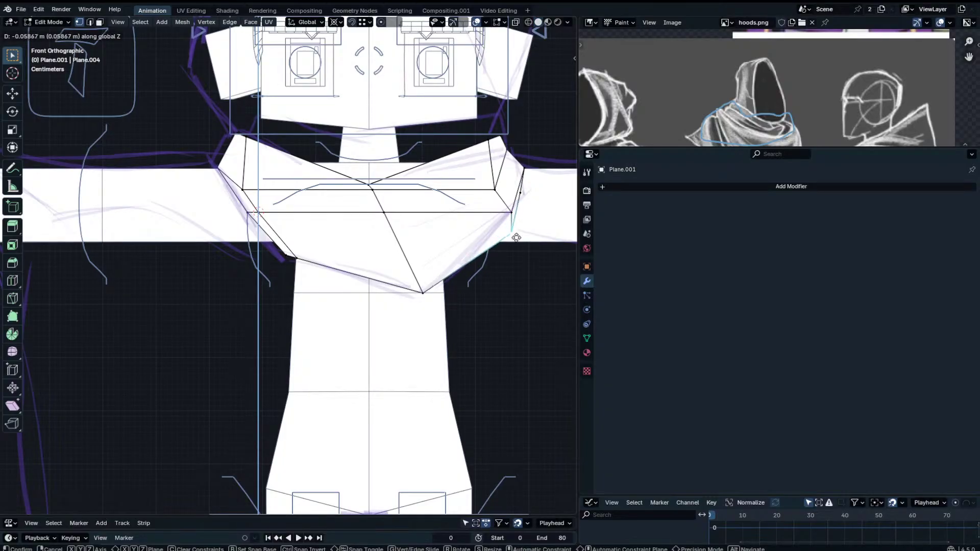
{"action": "left_click", "coordinate": [515, 229]}
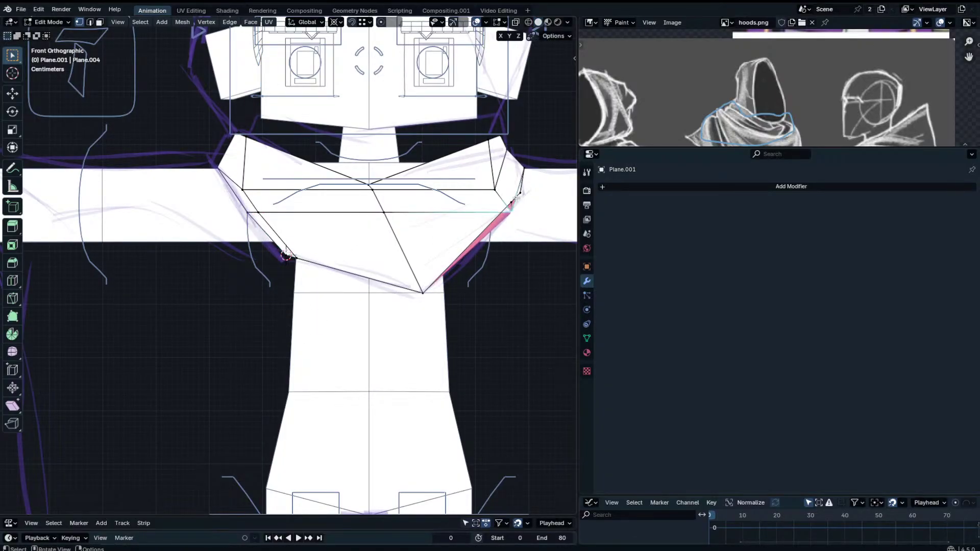
Scale the right loop's bottom vertex to 0 along Z, level with the collar's lower-left corner, and leave Edit Mode.
{"action": "left_click", "coordinate": [515, 200]}
{"action": "key", "text": "s"}
{"action": "key", "text": "z"}
{"action": "key", "text": "0"}
{"action": "key", "text": "Return"}
{"action": "key", "text": "Tab"}
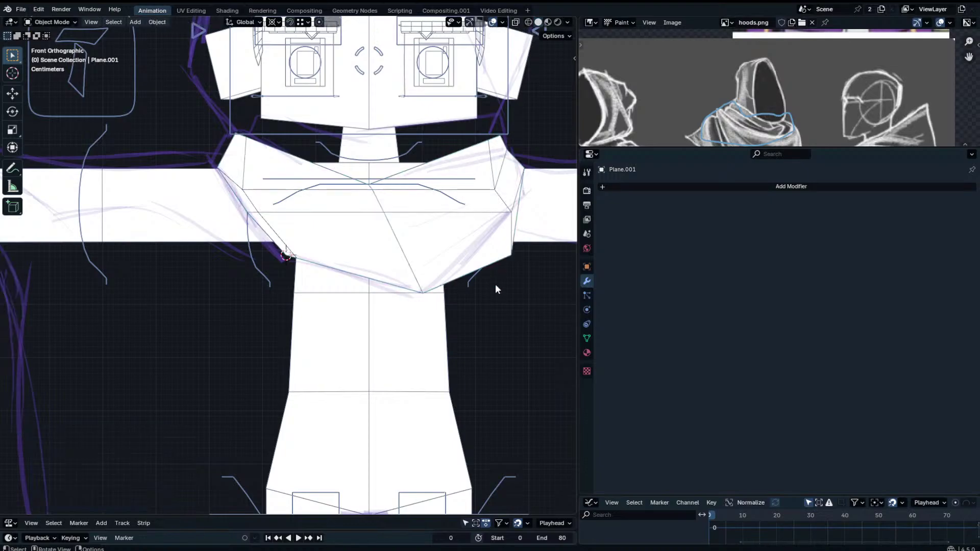
Return to Edit Mode and try new positions for the collar's lower-right corner vertex, along X and freely.
{"action": "scroll", "coordinate": [495, 283], "scroll_direction": "down", "scroll_amount": 1}
{"action": "key", "text": "Tab"}
{"action": "key", "text": "g"}
{"action": "key", "text": "x"}
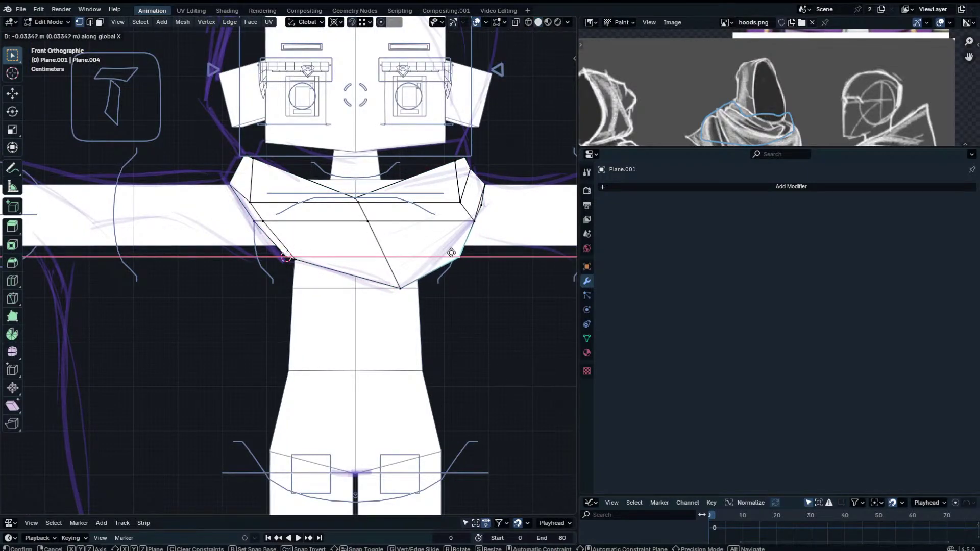
{"action": "right_click", "coordinate": [459, 255]}
{"action": "key", "text": "g"}
{"action": "key", "text": "x"}
{"action": "right_click", "coordinate": [467, 222]}
{"action": "key", "text": "g"}
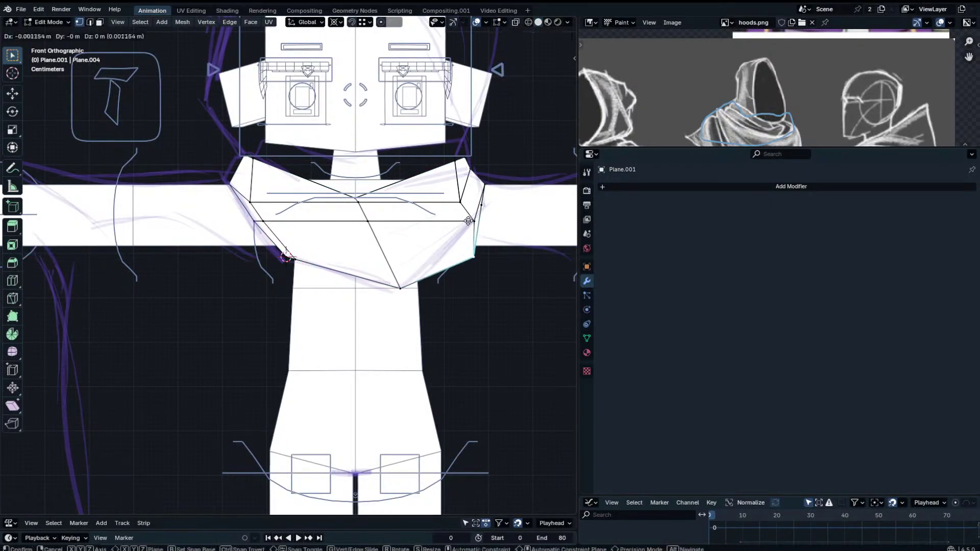
Move the scarf's lower corner vertex on the right inward along the global X axis.
{"action": "key", "text": "x"}
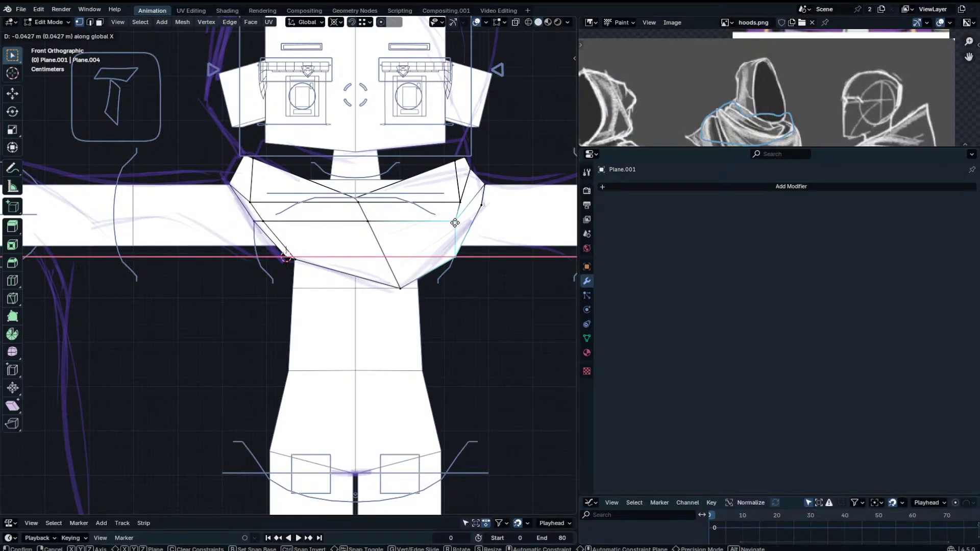
{"action": "left_click", "coordinate": [462, 225]}
{"action": "key", "text": "Tab"}
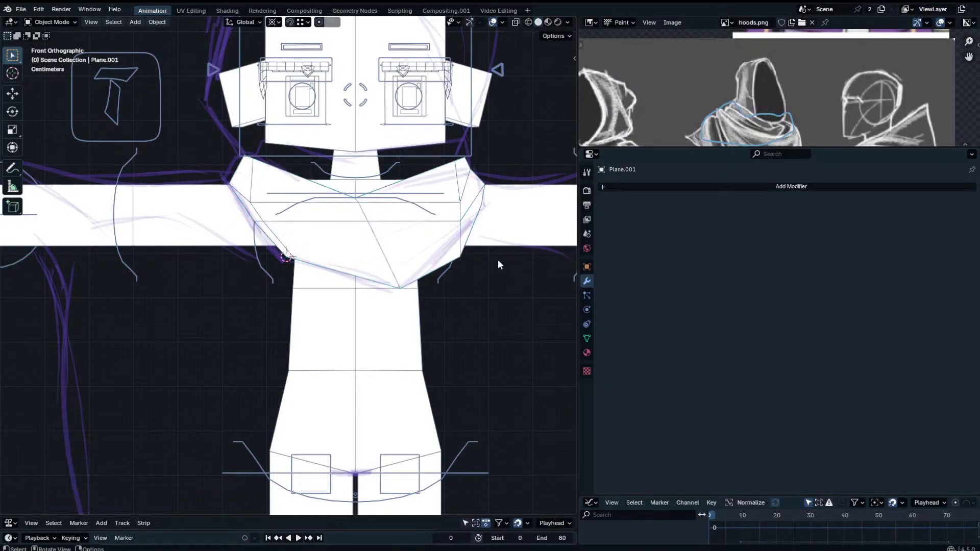
{"action": "scroll", "coordinate": [459, 273], "scroll_direction": "down", "scroll_amount": 2}
{"action": "scroll", "coordinate": [384, 245], "scroll_direction": "up", "scroll_amount": 3}
{"action": "key", "text": "Tab"}
{"action": "left_click", "coordinate": [278, 215]}
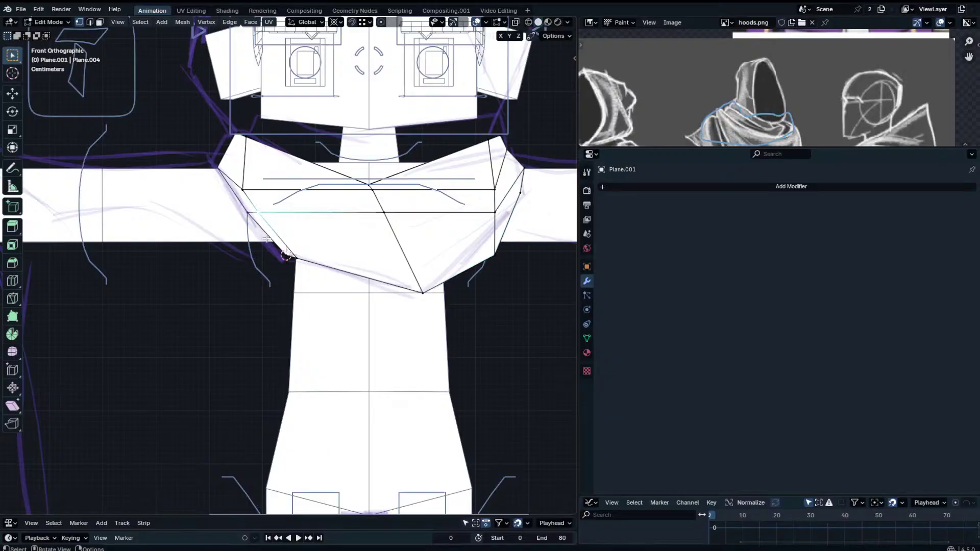
{"action": "key", "text": "Tab"}
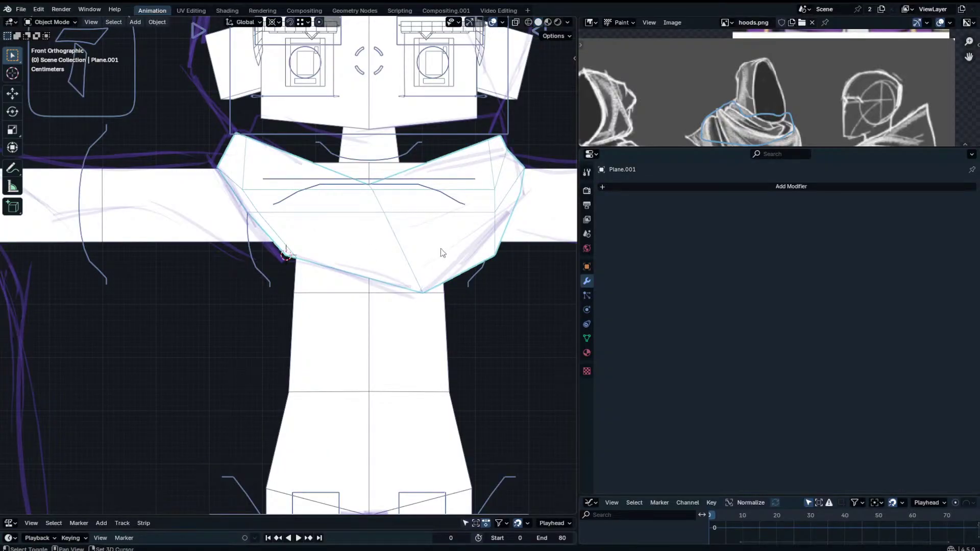
Check the scarf's silhouette against the character's body with the viewport overlays hidden.
{"action": "middle_click_drag", "start_coordinate": [442, 253], "coordinate": [422, 240], "text": "shift"}
{"action": "left_click", "coordinate": [493, 22]}
{"action": "scroll", "coordinate": [397, 235], "scroll_direction": "down", "scroll_amount": 3}
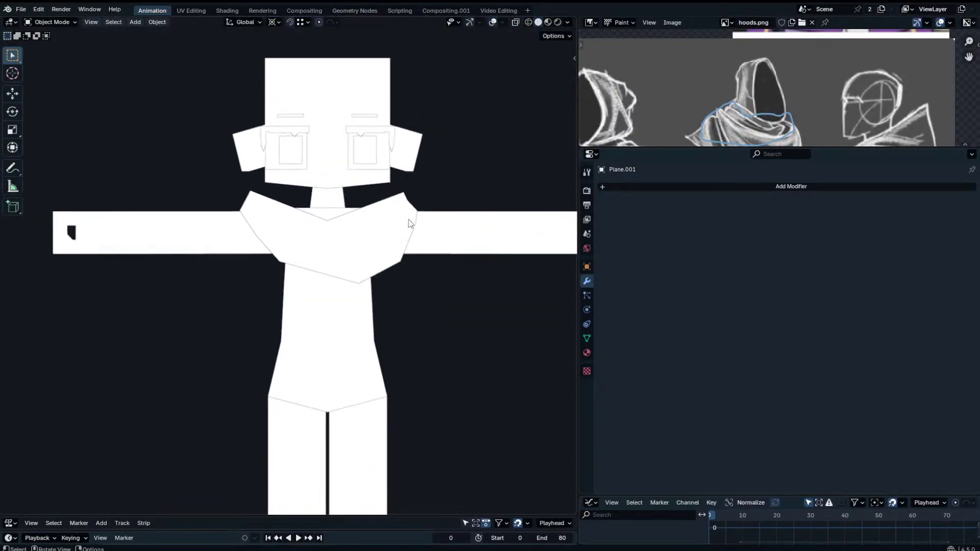
{"action": "left_click", "coordinate": [493, 22]}
{"action": "key", "text": "Tab"}
{"action": "scroll", "coordinate": [320, 237], "scroll_direction": "up", "scroll_amount": 3}
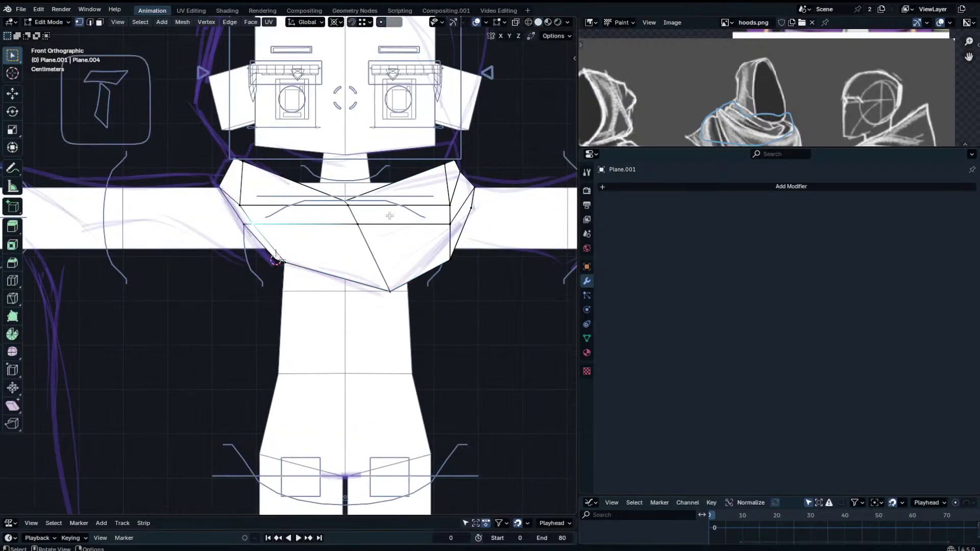
Undo the recent reshaping edits on the right half of the scarf mesh.
{"action": "key", "text": "ctrl+z"}
{"action": "key", "text": "ctrl+z"}
{"action": "key", "text": "ctrl+z"}
{"action": "key", "text": "ctrl+z"}
{"action": "key", "text": "ctrl+z"}
{"action": "key", "text": "ctrl+z"}
{"action": "key", "text": "ctrl+z"}
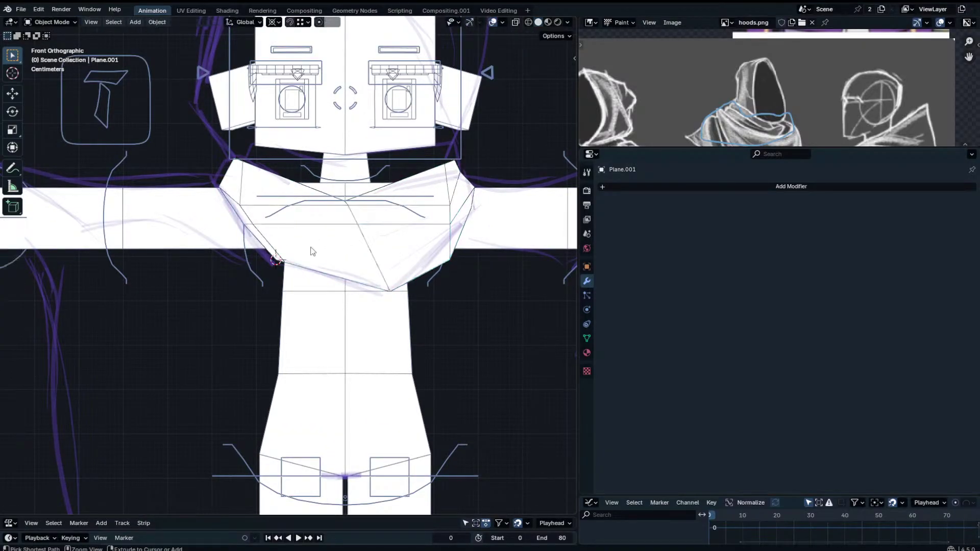
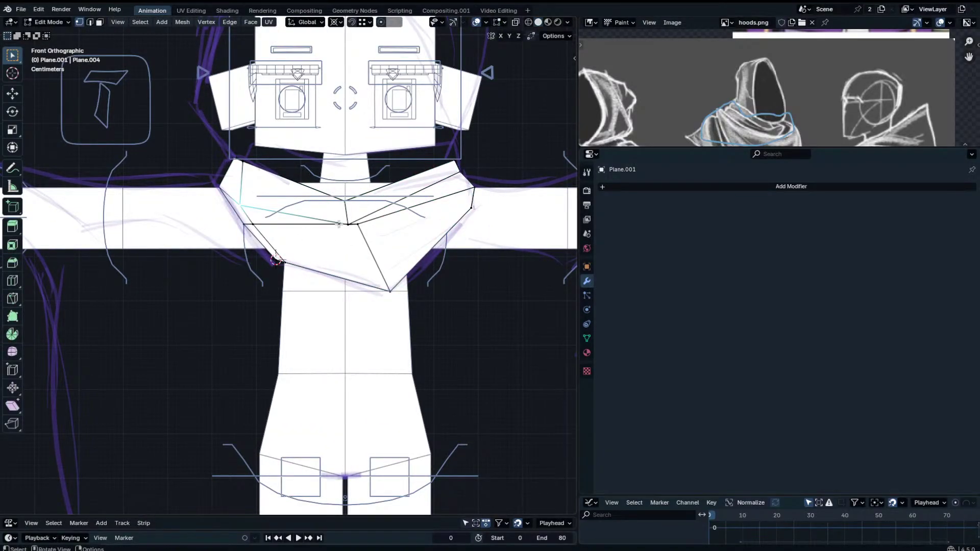
Dissolve the selected edges on the scarf and raise the inner centre vertex about 0.028 m along Z.
{"action": "key", "text": "x"}
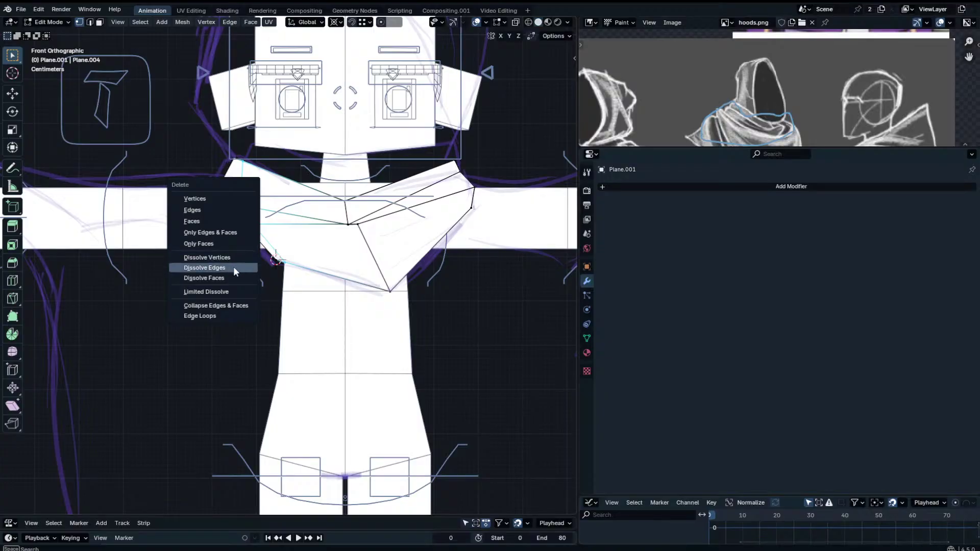
{"action": "left_click", "coordinate": [233, 266]}
{"action": "key", "text": "g"}
{"action": "key", "text": "z"}
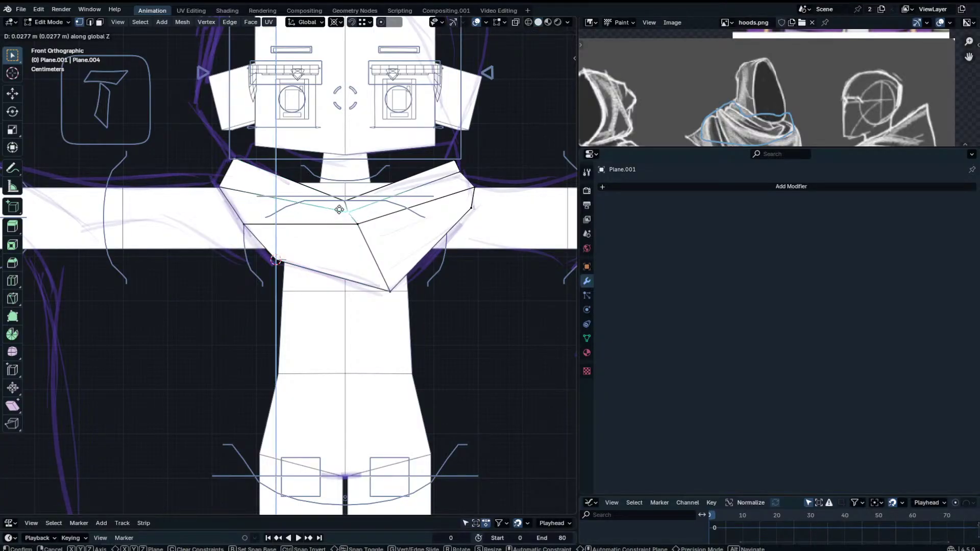
{"action": "left_click", "coordinate": [341, 209]}
Nudge the scarf's middle fold vertex down and to the left, and shift the bottom tip vertex slightly left.
{"action": "left_click", "coordinate": [363, 228]}
{"action": "key", "text": "g"}
{"action": "left_click", "coordinate": [361, 236]}
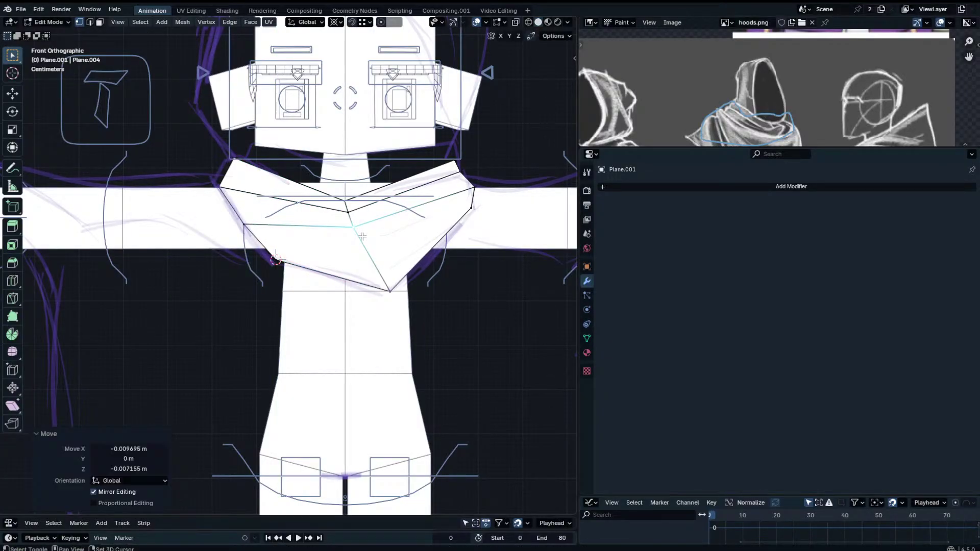
{"action": "left_click", "coordinate": [390, 295]}
{"action": "key", "text": "g"}
{"action": "left_click", "coordinate": [386, 294]}
Lower the scarf's middle fold vertex a little more and fine-tune the upper fold vertex's position.
{"action": "left_click", "coordinate": [359, 241]}
{"action": "key", "text": "g"}
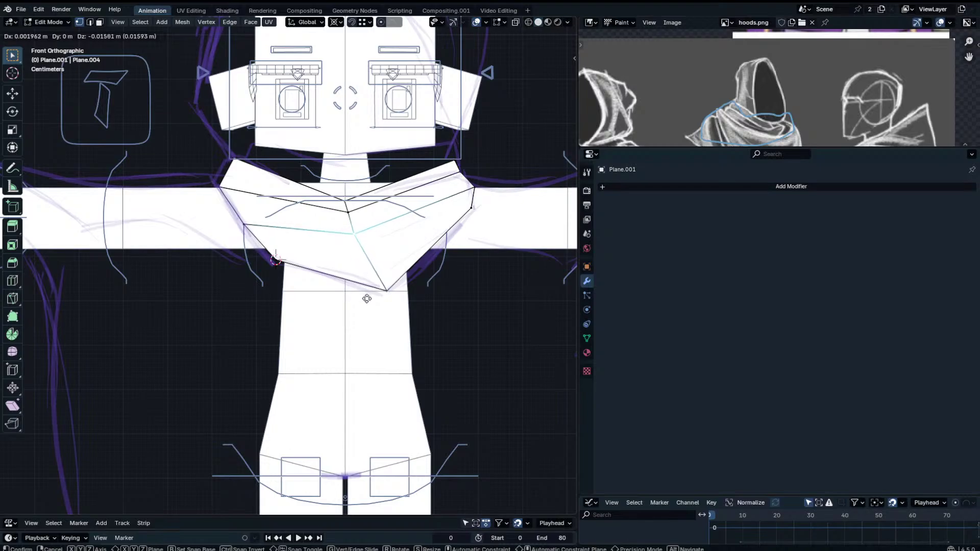
{"action": "left_click", "coordinate": [366, 309]}
{"action": "left_click", "coordinate": [351, 219]}
{"action": "key", "text": "g"}
{"action": "left_click", "coordinate": [351, 224]}
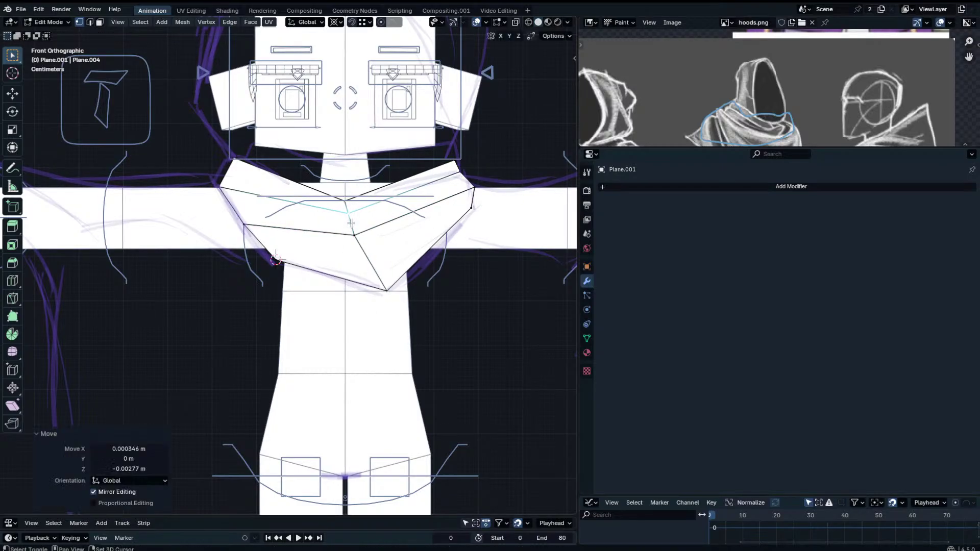
{"action": "key", "text": "Tab"}
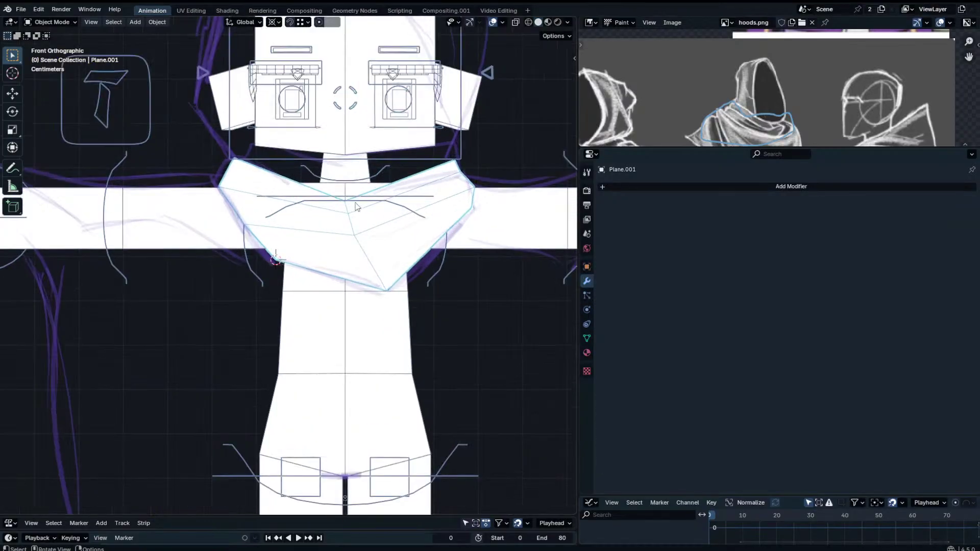
{"action": "key", "text": "Tab"}
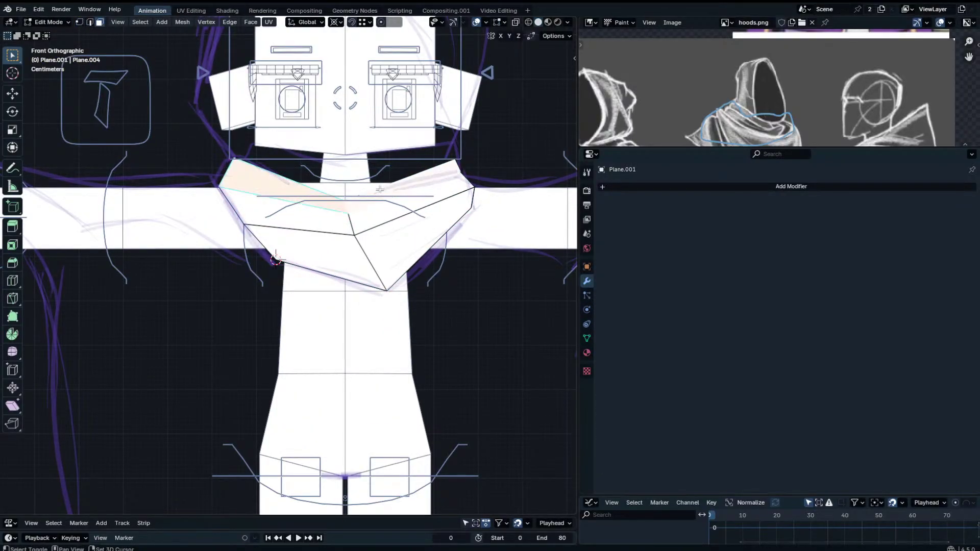
{"action": "left_click", "coordinate": [333, 245]}
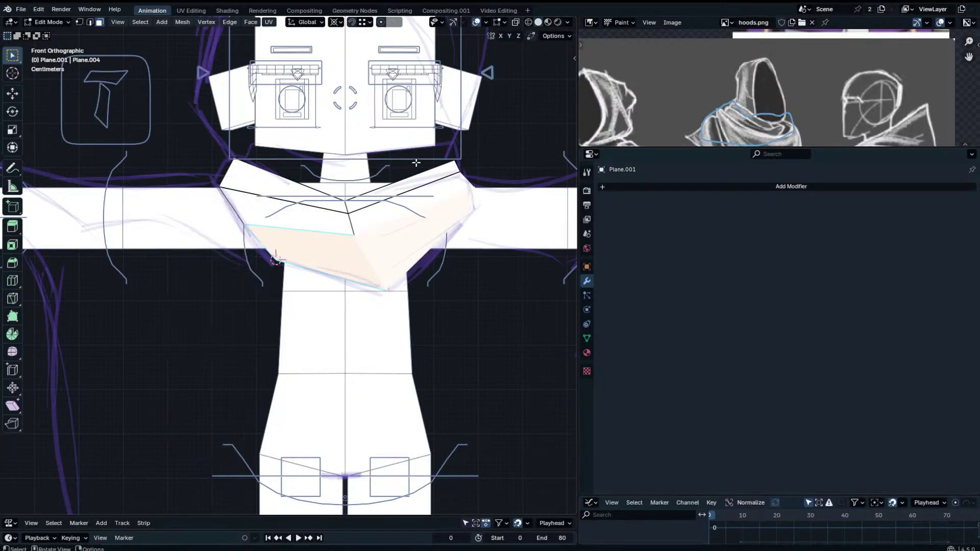
{"action": "left_click", "coordinate": [79, 22]}
{"action": "left_click", "coordinate": [274, 196]}
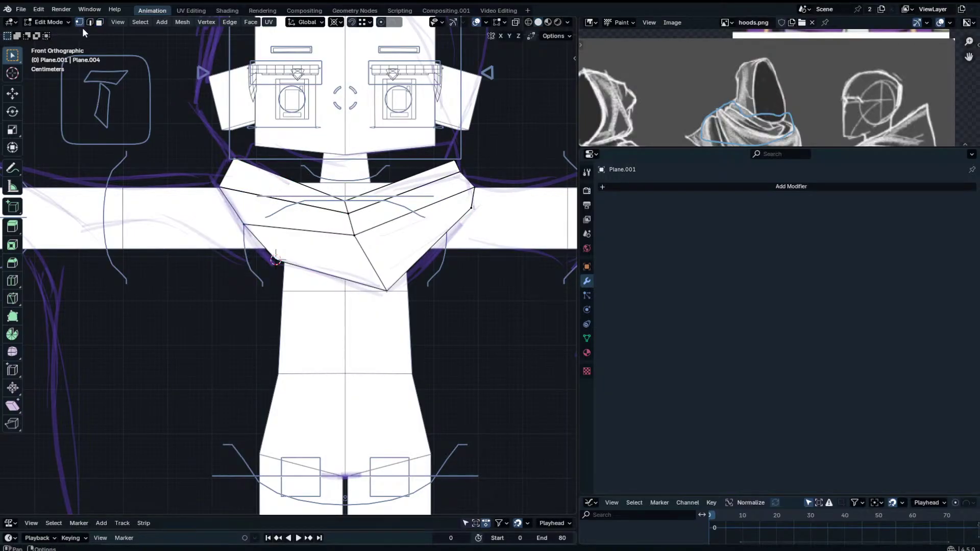
{"action": "key", "text": "Tab"}
Add a Solidify modifier to the scarf with offset 0 and thickness 0.057 m.
{"action": "middle_click_drag", "start_coordinate": [357, 245], "coordinate": [459, 261]}
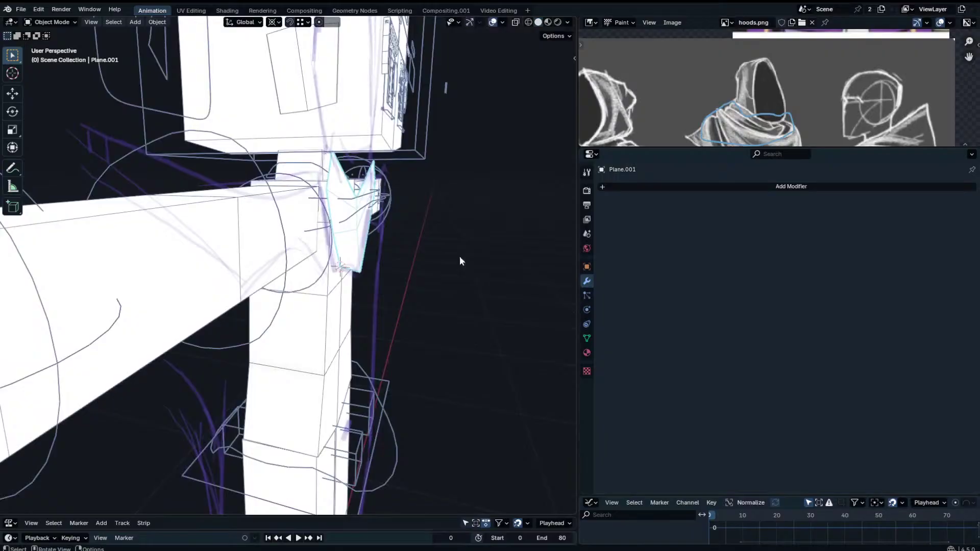
{"action": "left_click", "coordinate": [635, 187]}
{"action": "type", "text": "soli"}
{"action": "key", "text": "Return"}
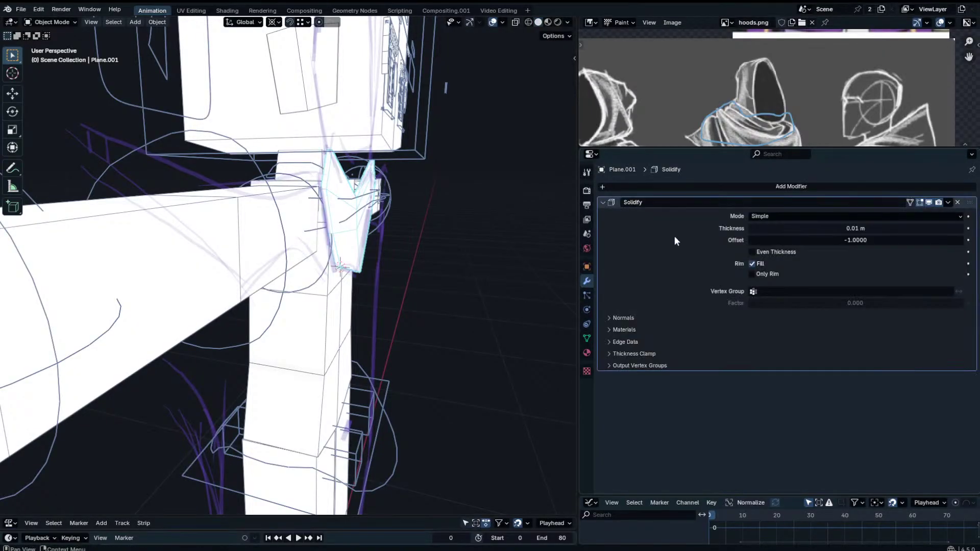
{"action": "type", "text": "0"}
{"action": "key", "text": "Return"}
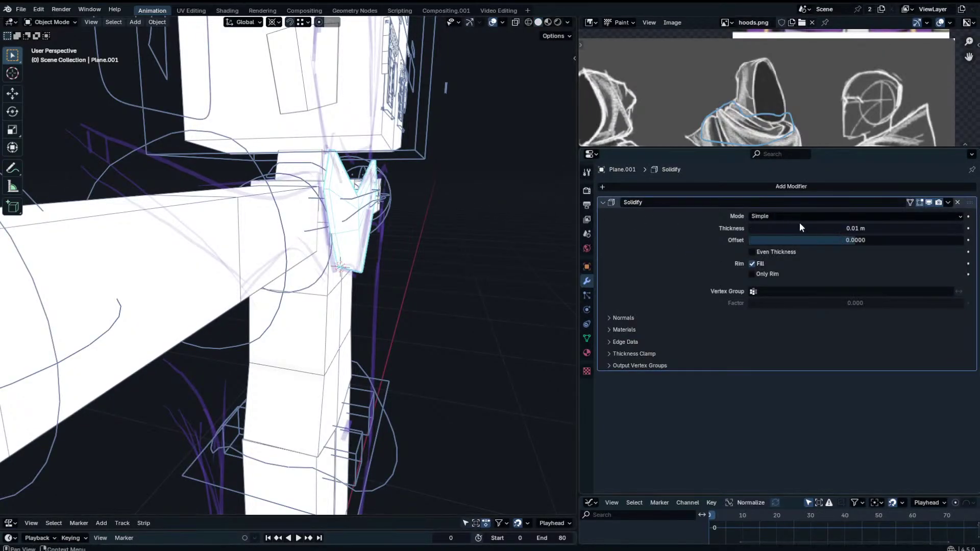
{"action": "left_click_drag", "start_coordinate": [855, 228], "coordinate": [877, 228]}
{"action": "left_click_drag", "start_coordinate": [857, 228], "coordinate": [862, 229]}
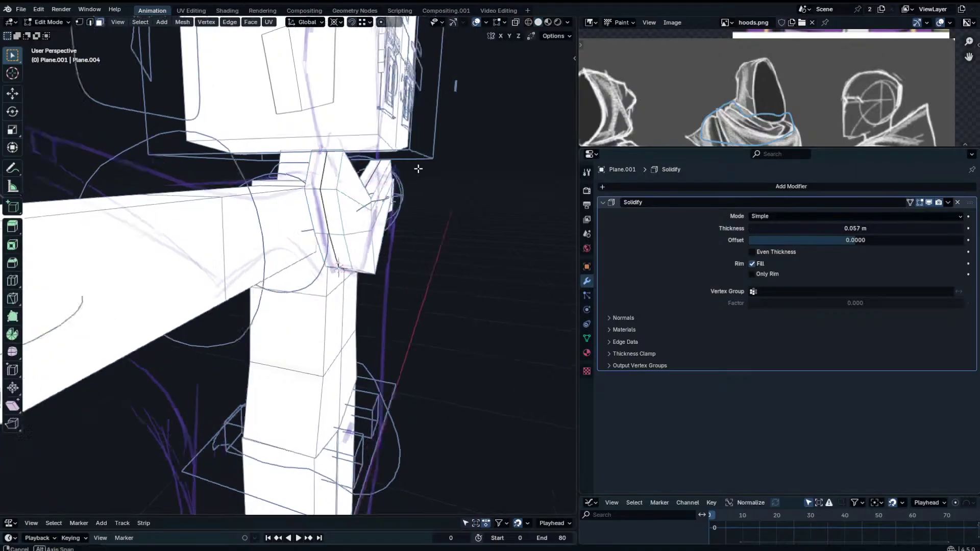
Move the scarf's selected upper collar band about -0.021 m along the Y axis.
{"action": "key", "text": "g"}
{"action": "key", "text": "y"}
{"action": "left_click", "coordinate": [405, 172]}
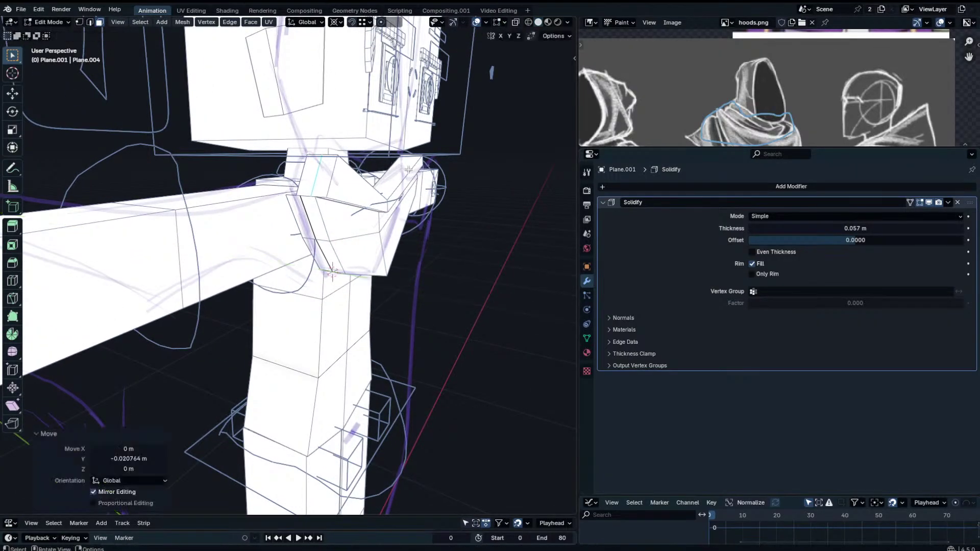
{"action": "key", "text": "Tab"}
Inspect the thickened scarf from the front and side with the viewport overlays hidden.
{"action": "middle_click_drag", "start_coordinate": [405, 171], "coordinate": [345, 145]}
{"action": "scroll", "coordinate": [345, 145], "scroll_direction": "down", "scroll_amount": 3}
{"action": "key", "text": "shift+alt+z"}
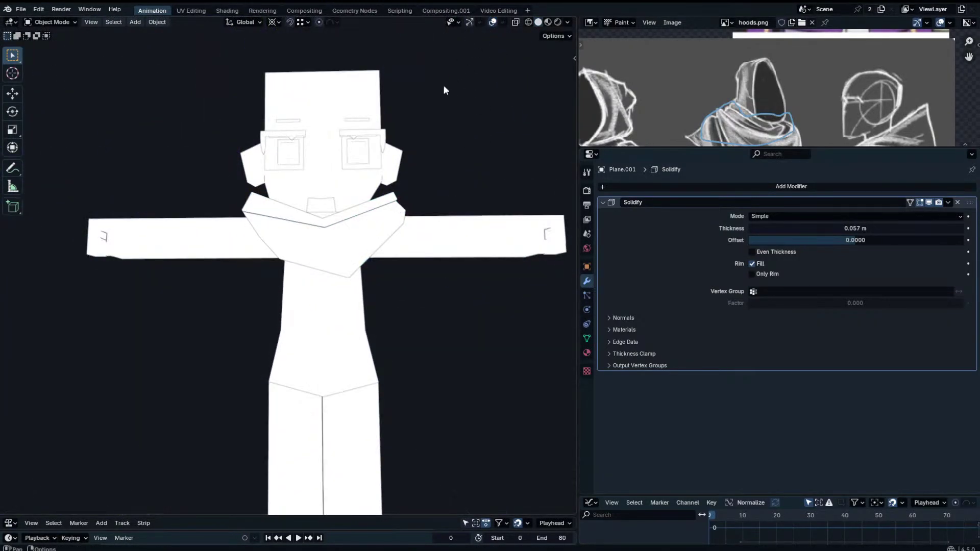
{"action": "mouse_move", "coordinate": [442, 85]}
{"action": "middle_mouse_down"}
{"action": "mouse_move", "coordinate": [333, 129]}
{"action": "mouse_move", "coordinate": [454, 90]}
{"action": "mouse_move", "coordinate": [445, 105]}
{"action": "middle_mouse_up"}
{"action": "scroll", "coordinate": [445, 105], "scroll_direction": "up", "scroll_amount": 5}
{"action": "middle_click_drag", "start_coordinate": [260, 250], "coordinate": [434, 94]}
{"action": "key", "text": "Tab"}
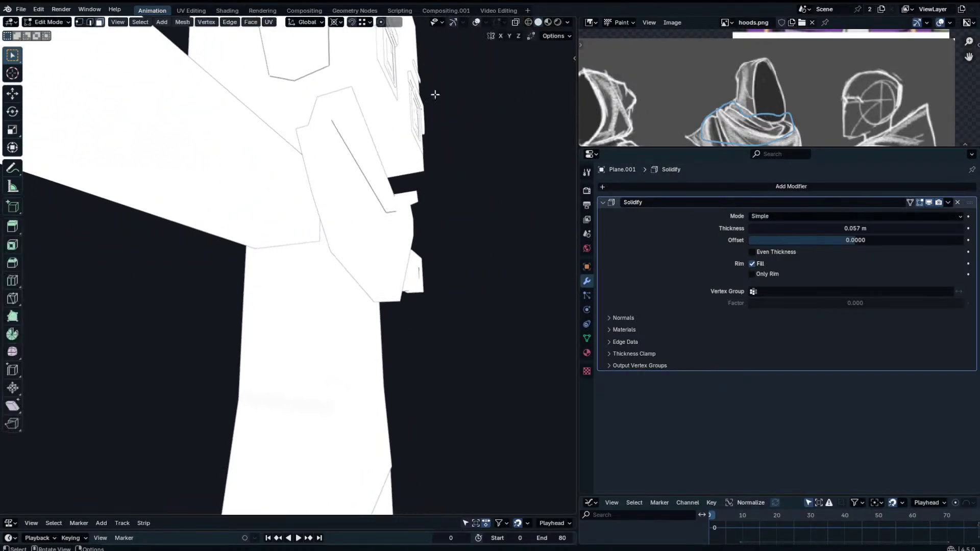
{"action": "left_click", "coordinate": [480, 24]}
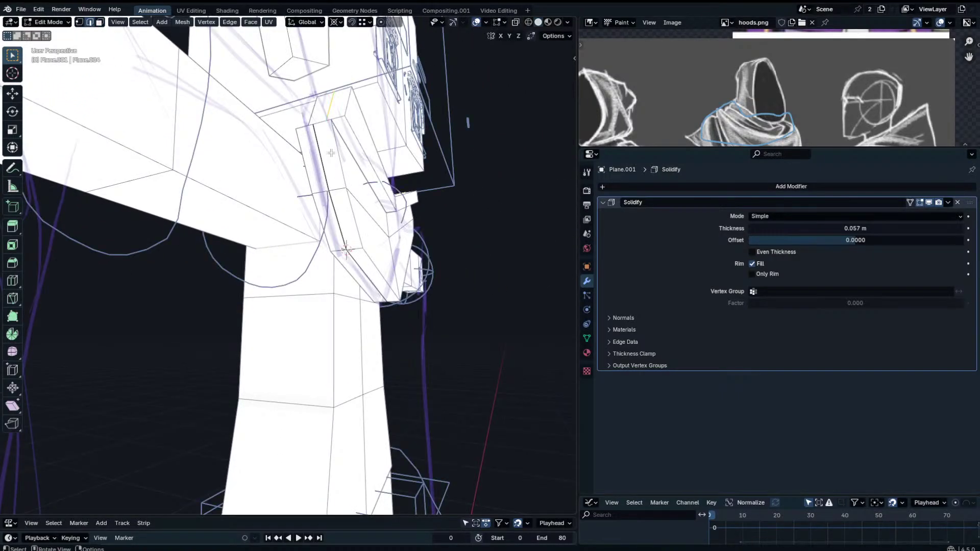
Isolate the scarf in local view and show its Solidify result on the edit cage.
{"action": "key", "text": "KP_Divide"}
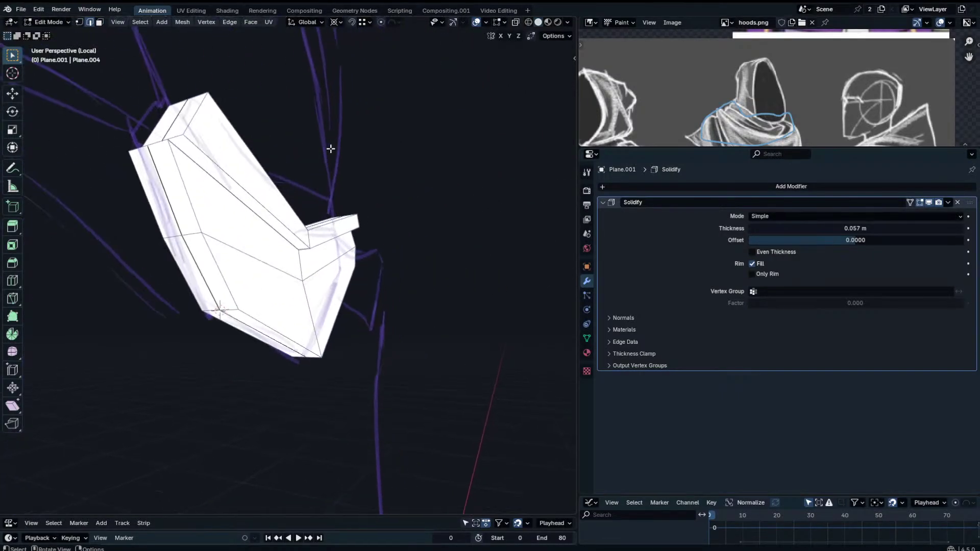
{"action": "left_click", "coordinate": [913, 202]}
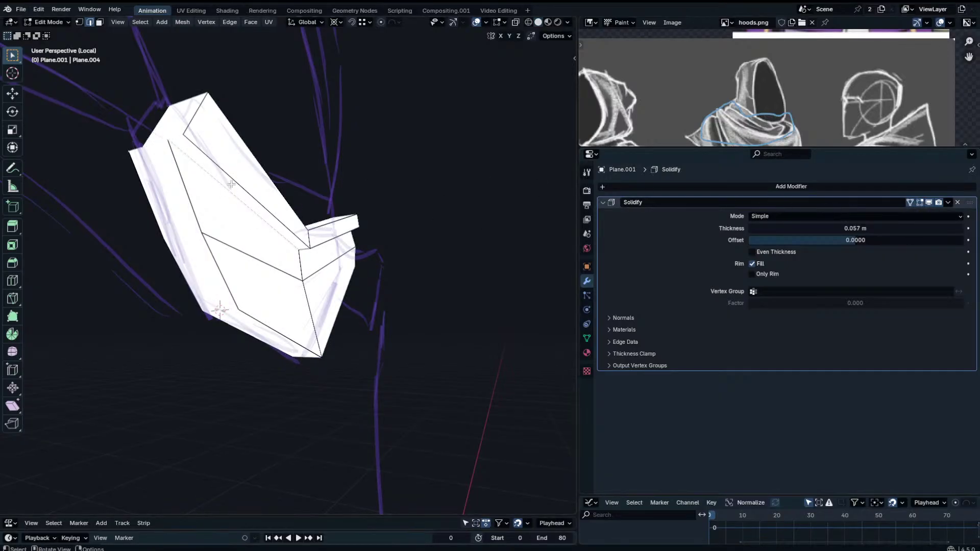
{"action": "mouse_move", "coordinate": [342, 238]}
{"action": "middle_mouse_down"}
{"action": "mouse_move", "coordinate": [297, 247]}
{"action": "mouse_move", "coordinate": [304, 287]}
{"action": "middle_mouse_up"}
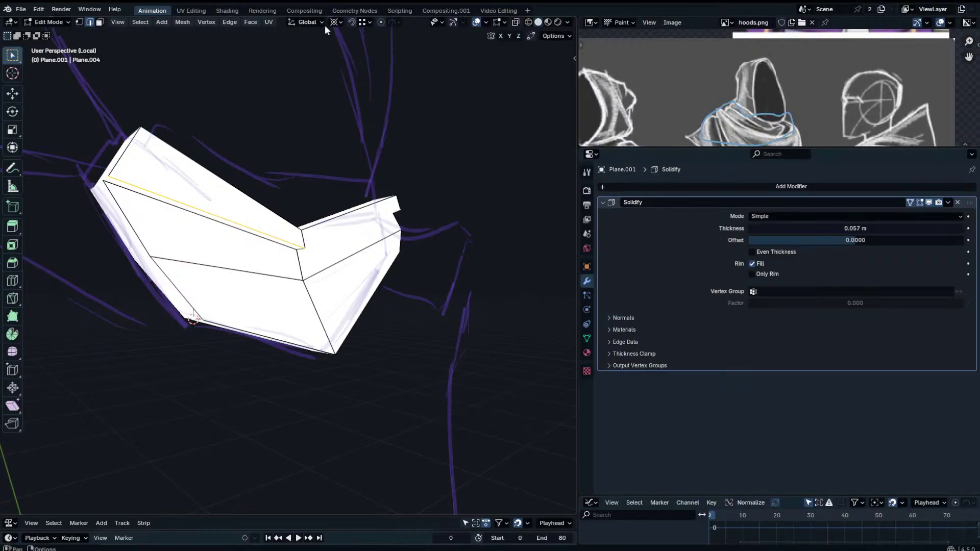
{"action": "key", "text": "KP_1"}
{"action": "key", "text": "g"}
{"action": "key", "text": "z"}
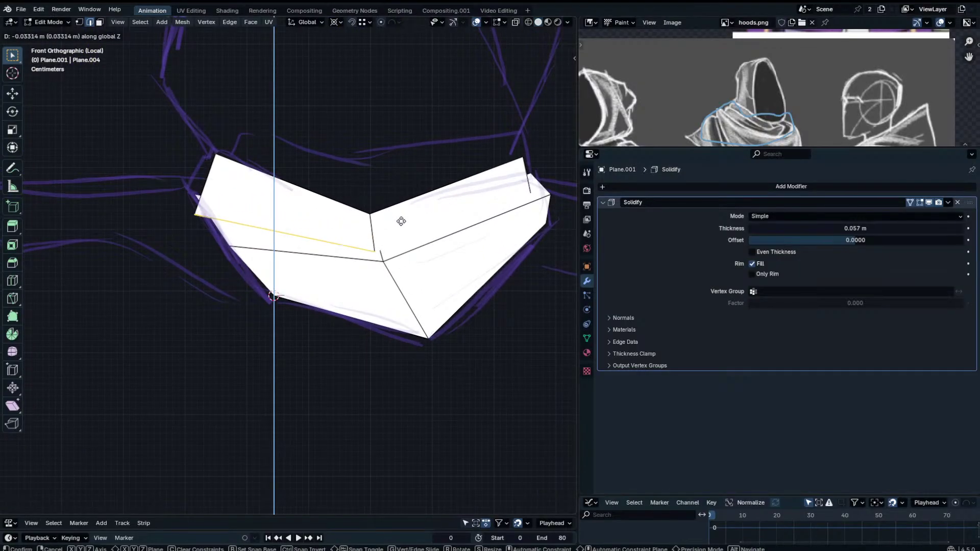
{"action": "key", "text": "Escape"}
Set the transform orientation to Normal and the pivot point to Individual Origins.
{"action": "left_click", "coordinate": [305, 22]}
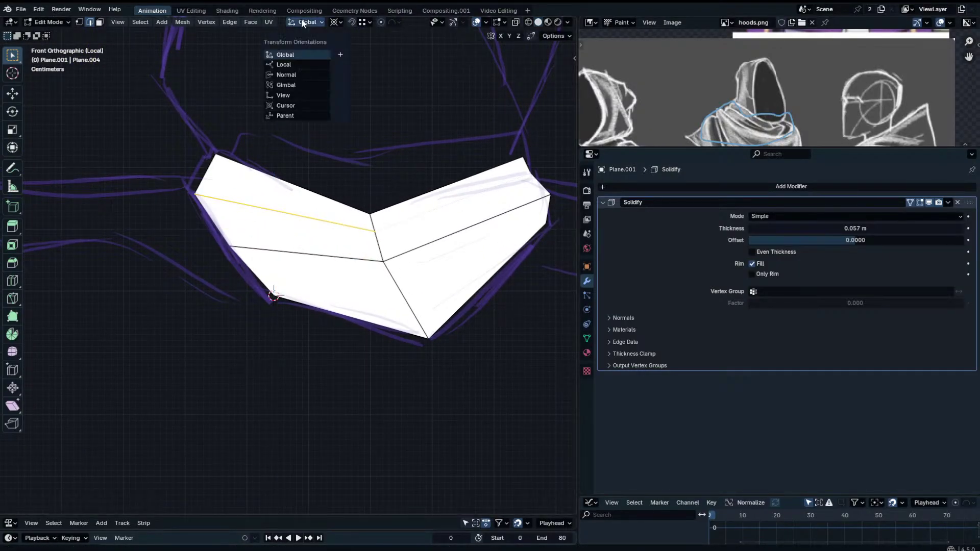
{"action": "left_click", "coordinate": [339, 23]}
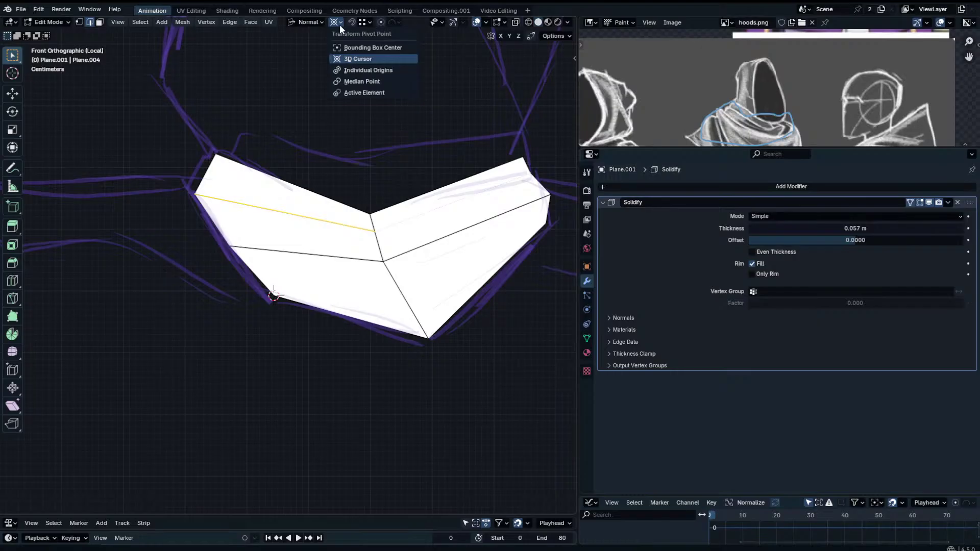
{"action": "left_click", "coordinate": [348, 69]}
{"action": "key", "text": "g"}
{"action": "key", "text": "x"}
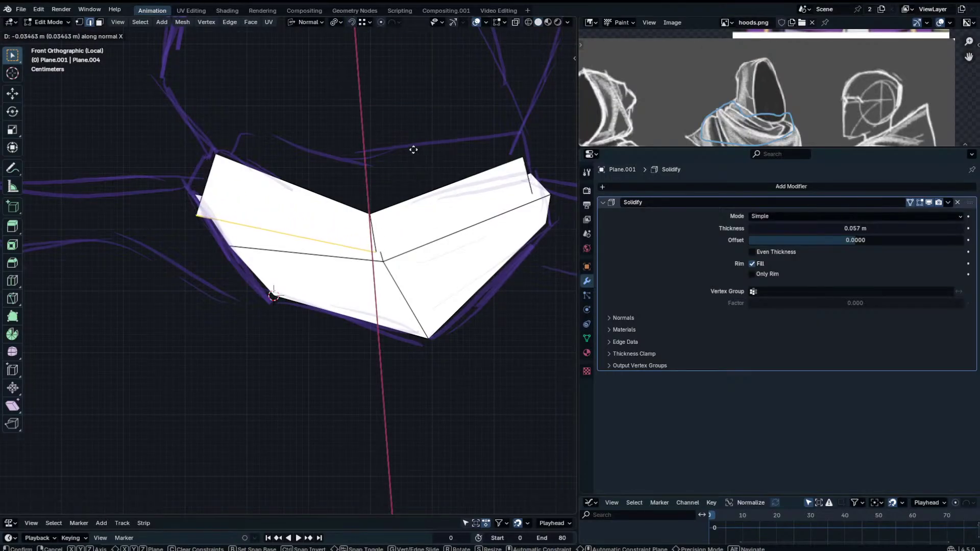
{"action": "key", "text": "Escape"}
{"action": "key", "text": "g"}
{"action": "key", "text": "x"}
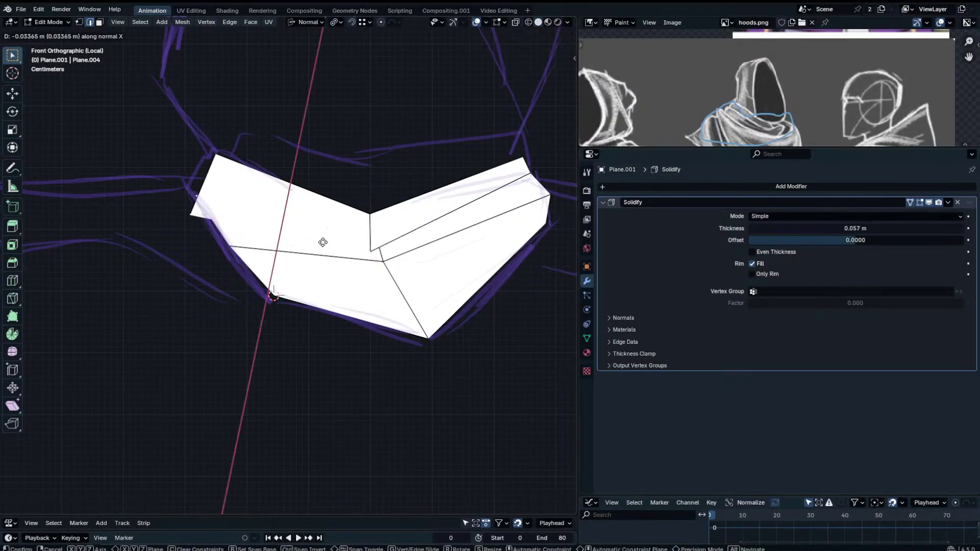
{"action": "key", "text": "Escape"}
{"action": "key", "text": "g"}
{"action": "key", "text": "z"}
{"action": "key", "text": "y"}
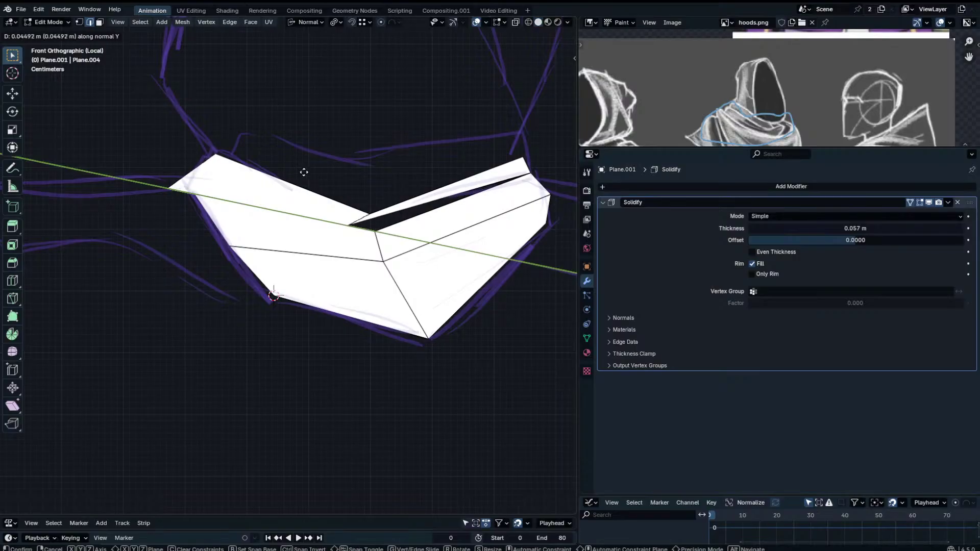
{"action": "key", "text": "Escape"}
{"action": "key", "text": "g"}
{"action": "key", "text": "x"}
{"action": "key", "text": "Escape"}
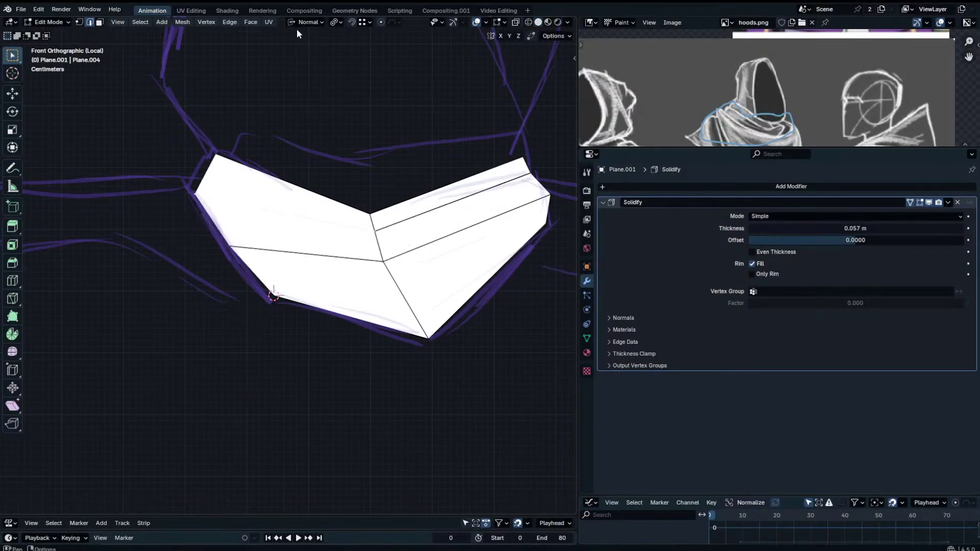
Turn off the Solidify edit-cage display and try moving the collar band's selected lower edge along its normal X axis.
{"action": "mouse_move", "coordinate": [316, 61]}
{"action": "middle_mouse_down"}
{"action": "mouse_move", "coordinate": [361, 97]}
{"action": "mouse_move", "coordinate": [423, 115]}
{"action": "middle_mouse_up"}
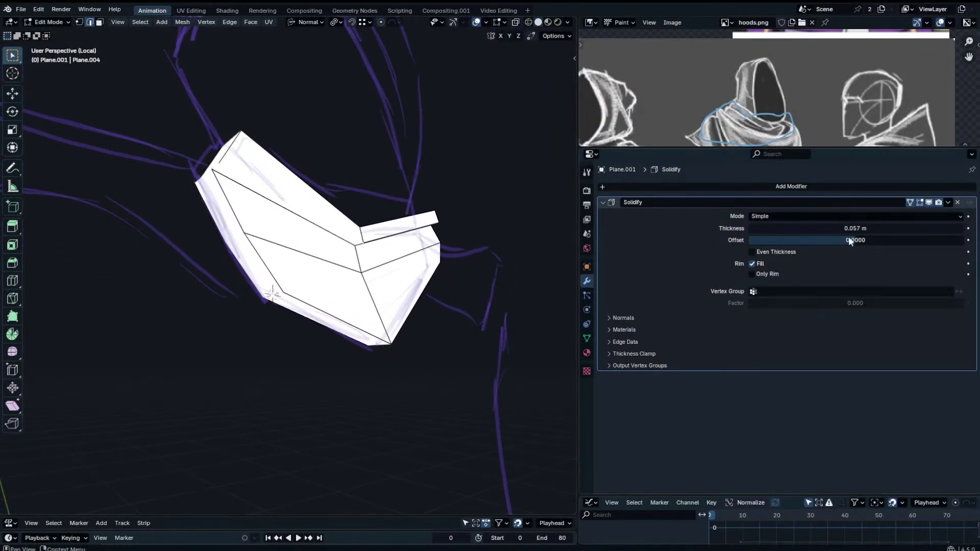
{"action": "left_click", "coordinate": [911, 202]}
{"action": "key", "text": "g"}
{"action": "key", "text": "x"}
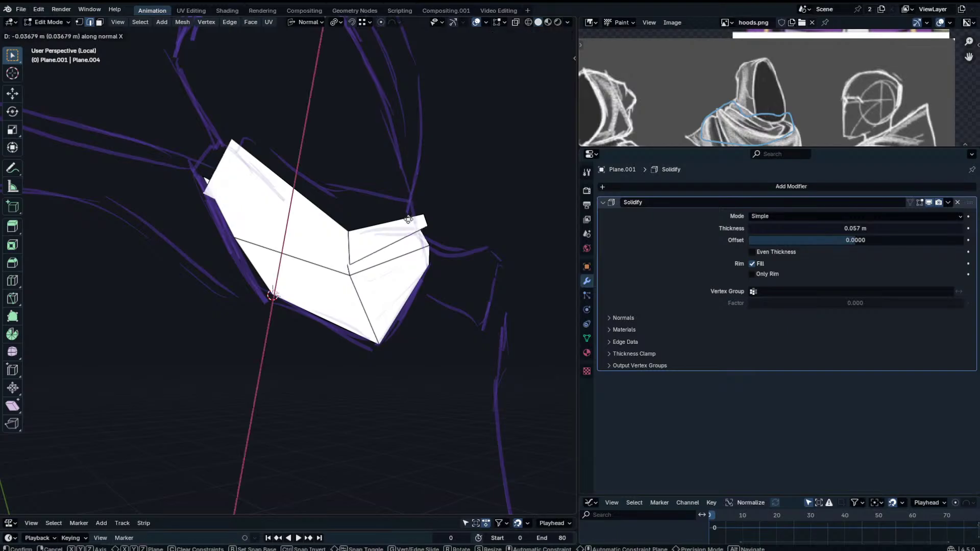
{"action": "right_click", "coordinate": [389, 251]}
{"action": "middle_click_drag", "start_coordinate": [390, 252], "coordinate": [298, 285]}
{"action": "key", "text": "g"}
{"action": "key", "text": "x"}
{"action": "right_click", "coordinate": [236, 237]}
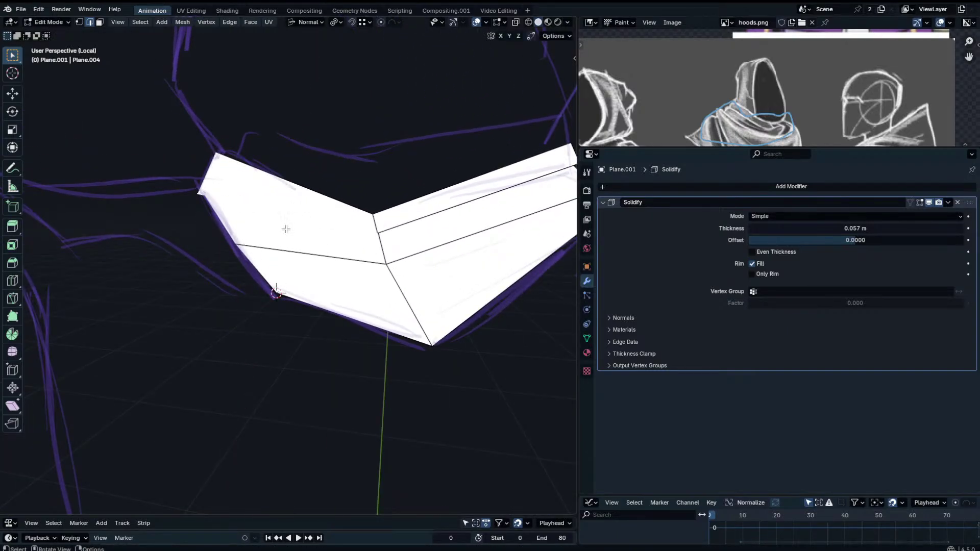
Try moving the collar band's lower edges freely in the front view.
{"action": "key", "text": "KP_1"}
{"action": "key", "text": "g"}
{"action": "left_click", "coordinate": [145, 380]}
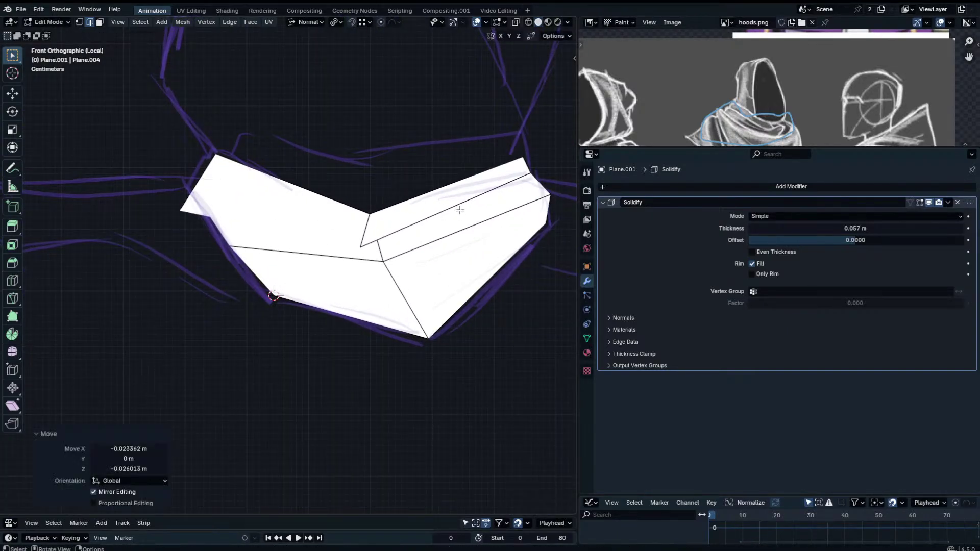
{"action": "key", "text": "g"}
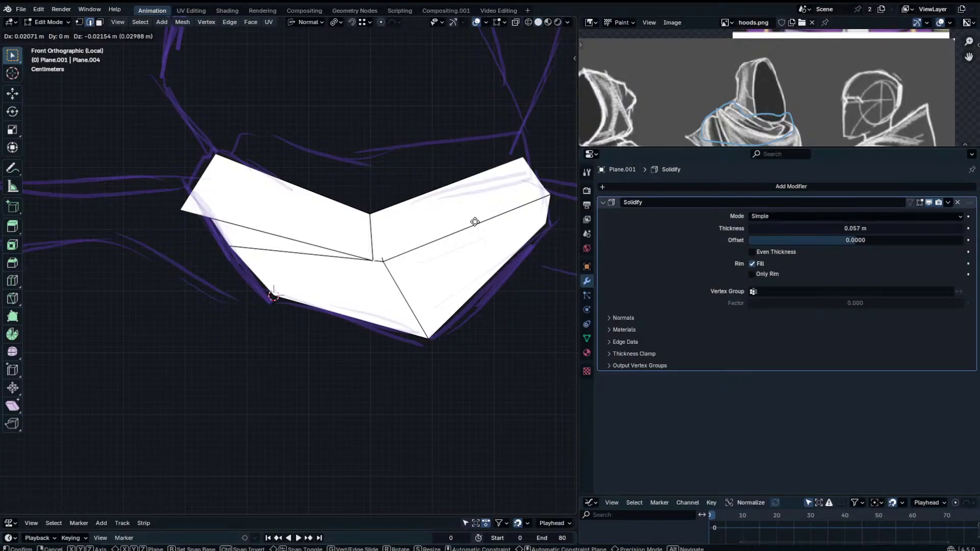
{"action": "right_click", "coordinate": [475, 222]}
{"action": "key", "text": "Tab"}
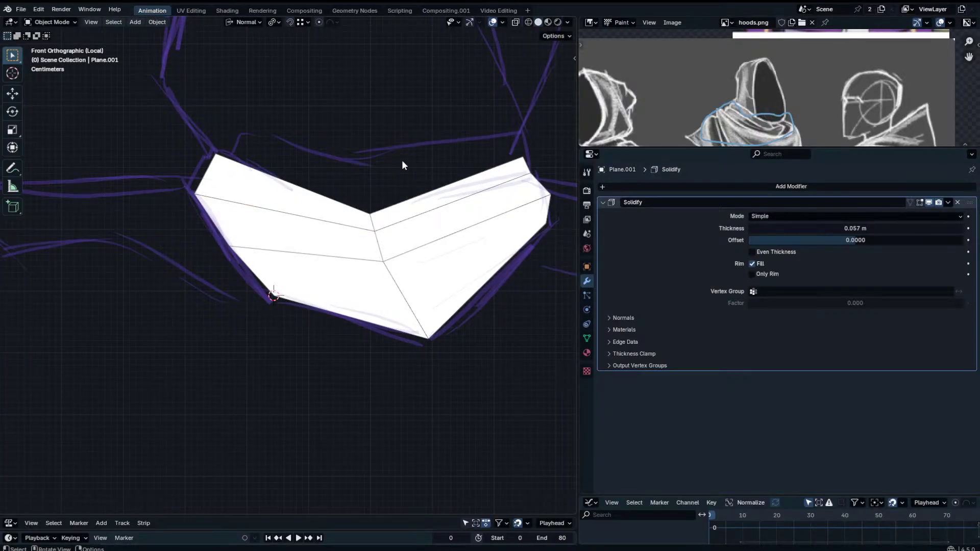
Leave local view and try moving the selected scarf geometry along its normal Z axis.
{"action": "key", "text": "KP_Divide"}
{"action": "middle_click_drag", "start_coordinate": [480, 206], "coordinate": [433, 223]}
{"action": "key", "text": "Tab"}
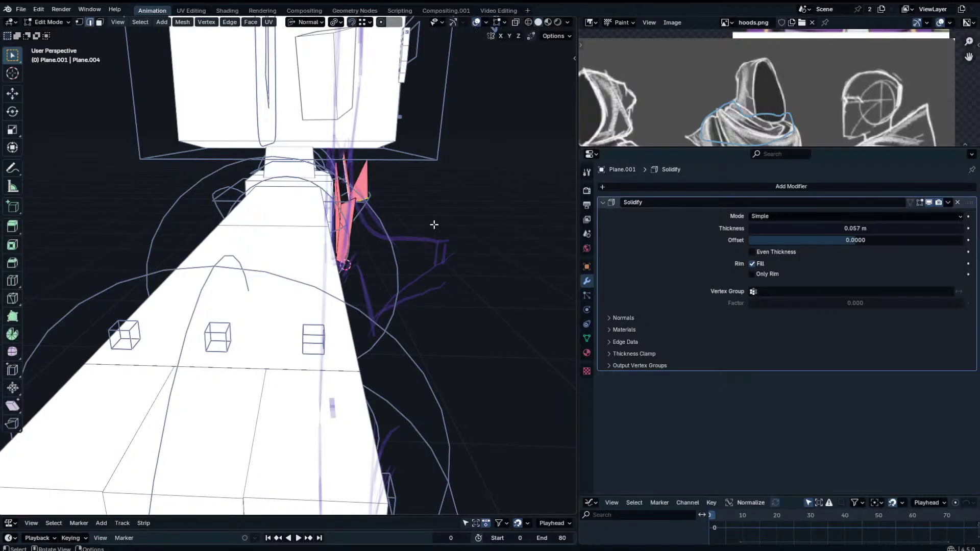
{"action": "key", "text": "g"}
{"action": "key", "text": "z"}
{"action": "right_click", "coordinate": [407, 217]}
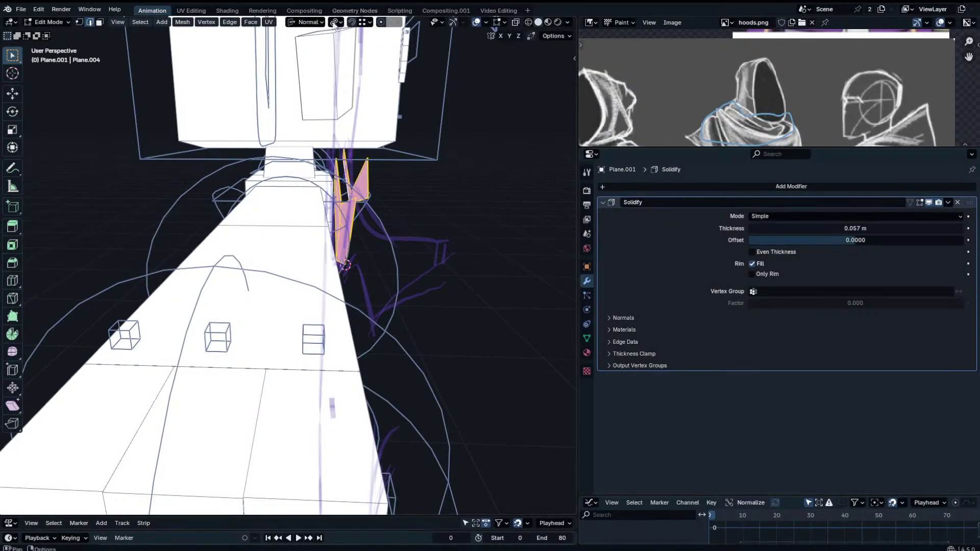
Set the transform orientation to Global and move the selected scarf geometry along the Y axis.
{"action": "left_click", "coordinate": [305, 21]}
{"action": "left_click", "coordinate": [295, 55]}
{"action": "key", "text": "g"}
{"action": "key", "text": "y"}
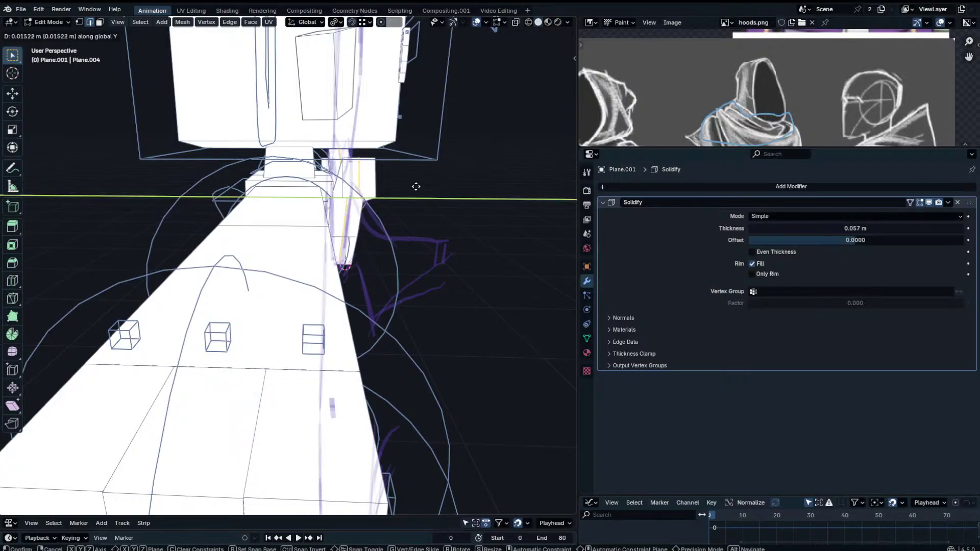
{"action": "left_click", "coordinate": [352, 197]}
Select the lower scarf's front centre fold edge and move it along the Y axis.
{"action": "middle_click_drag", "start_coordinate": [352, 197], "coordinate": [390, 213]}
{"action": "left_click", "coordinate": [378, 223]}
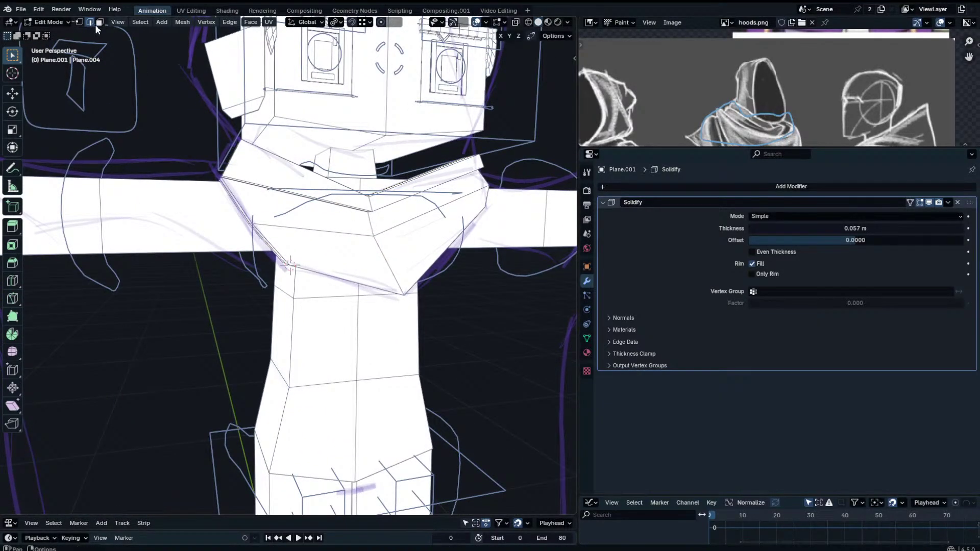
{"action": "key", "text": "g"}
{"action": "key", "text": "x"}
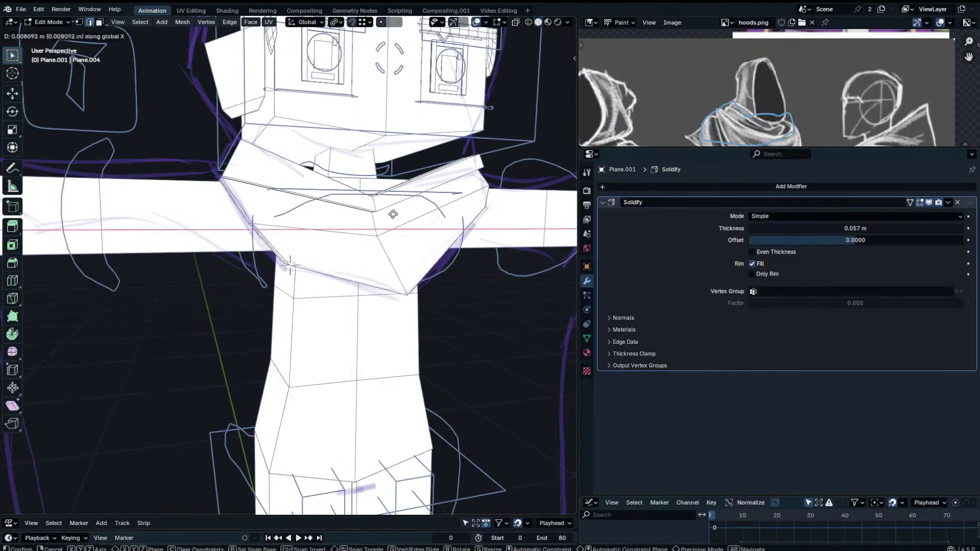
{"action": "middle_click_drag", "start_coordinate": [393, 214], "coordinate": [405, 252]}
{"action": "key", "text": "y"}
{"action": "left_click", "coordinate": [517, 298]}
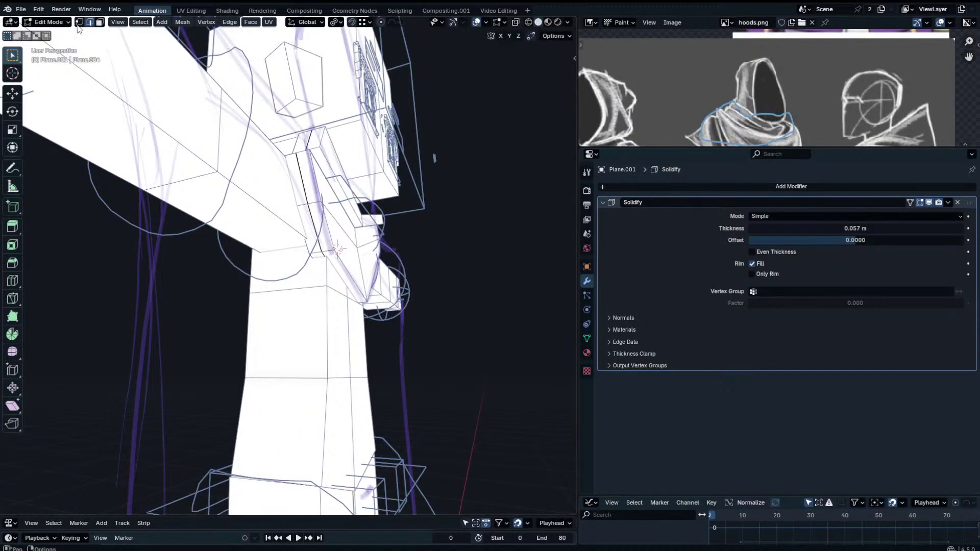
Select the vertices along the scarf's front centre fold and move them forward about -0.058 m along Y.
{"action": "middle_click_drag", "start_coordinate": [548, 219], "coordinate": [520, 81]}
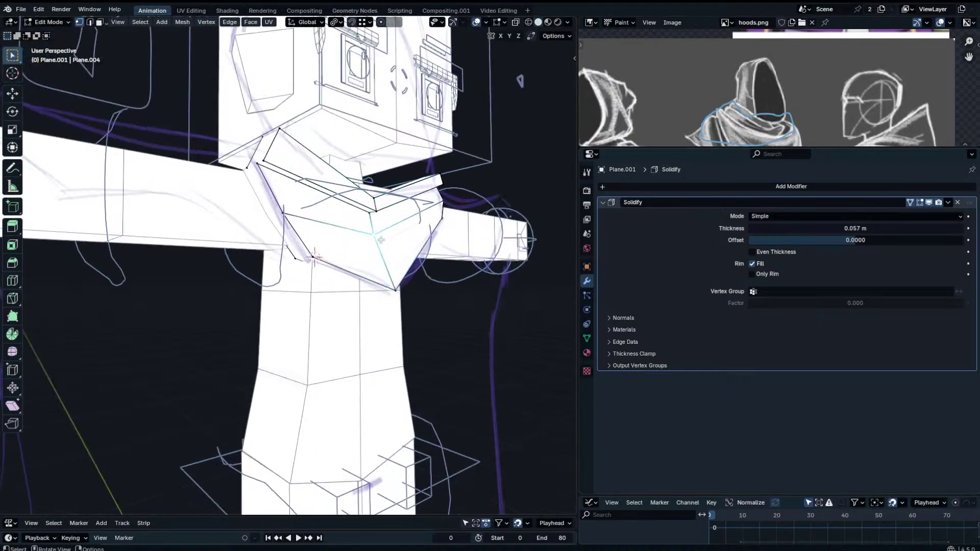
{"action": "left_click", "coordinate": [374, 194], "text": "shift"}
{"action": "key", "text": "g"}
{"action": "key", "text": "x"}
{"action": "left_click", "coordinate": [381, 200]}
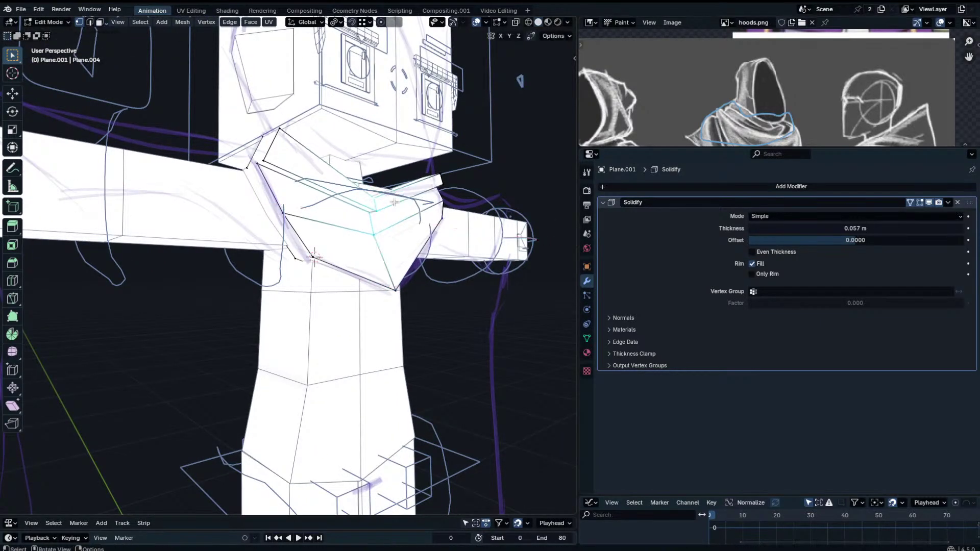
{"action": "key", "text": "g"}
{"action": "middle_click_drag", "start_coordinate": [382, 200], "coordinate": [331, 216]}
{"action": "key", "text": "y"}
{"action": "left_click", "coordinate": [261, 238]}
{"action": "key", "text": "g"}
{"action": "key", "text": "y"}
{"action": "left_click", "coordinate": [295, 215]}
Add a centred single loop cut through the lower scarf on each side of the front fold.
{"action": "key", "text": "ctrl+r"}
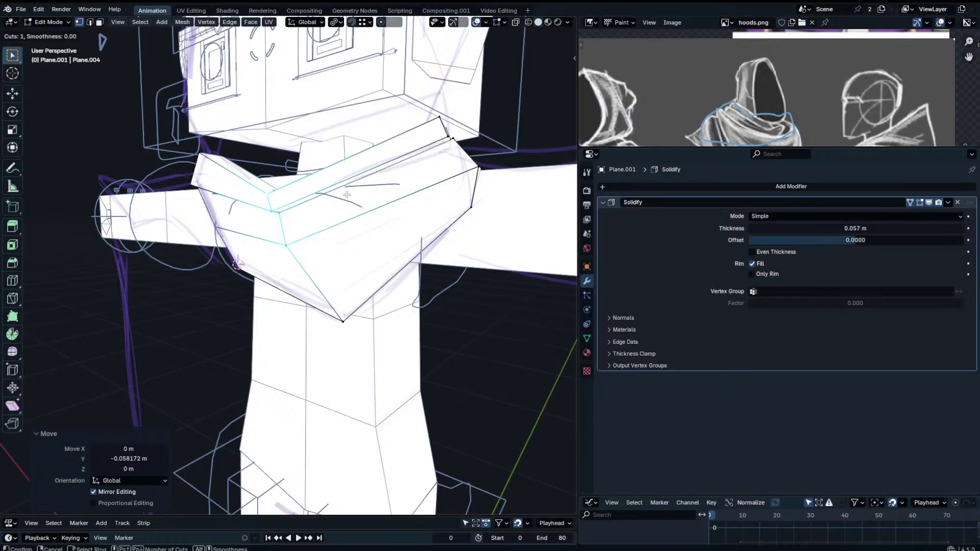
{"action": "middle_click_drag", "start_coordinate": [345, 184], "coordinate": [357, 209]}
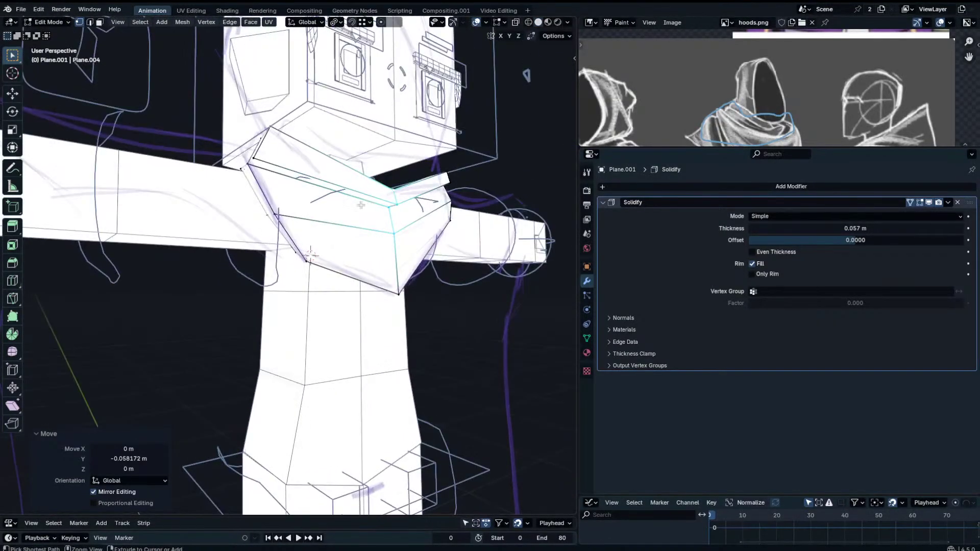
{"action": "left_click", "coordinate": [356, 208]}
{"action": "left_click", "coordinate": [408, 209]}
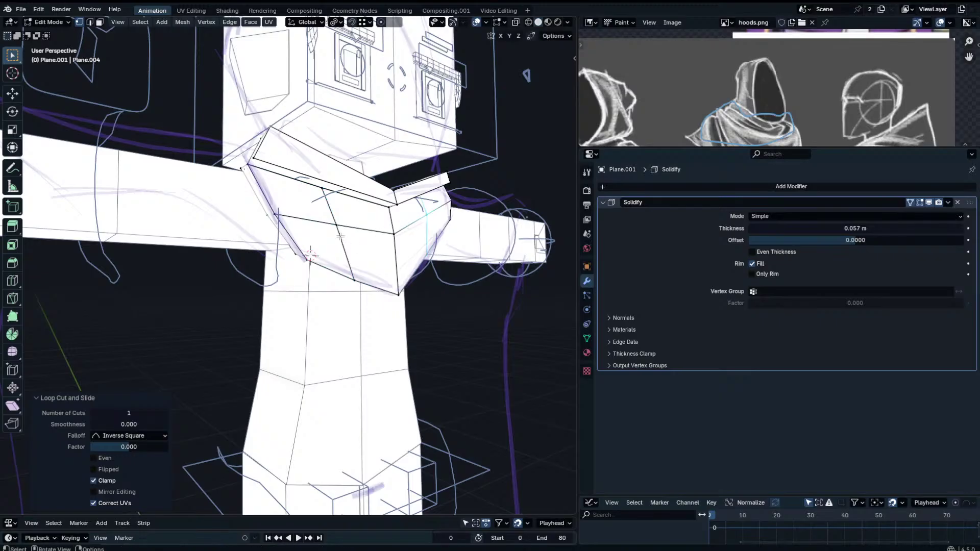
Move the selected new loop-cut vertices on the lower scarf along the Y axis.
{"action": "middle_click_drag", "start_coordinate": [334, 218], "coordinate": [361, 224]}
{"action": "key", "text": "g"}
{"action": "key", "text": "x"}
{"action": "key", "text": "y"}
{"action": "left_click", "coordinate": [443, 223]}
Select the lower scarf's middle row of vertices in the front view and move it slightly downward.
{"action": "key", "text": "Tab"}
{"action": "key", "text": "KP_1"}
{"action": "key", "text": "Tab"}
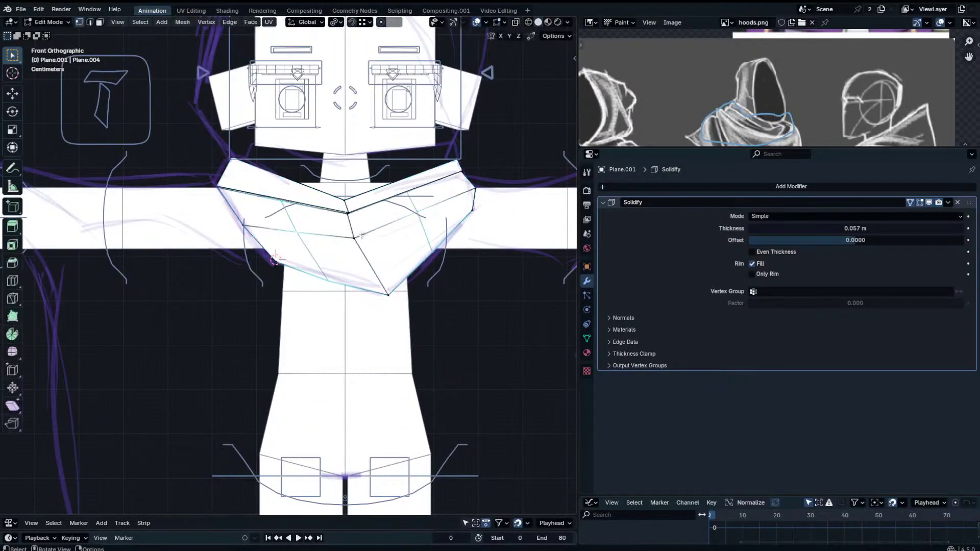
{"action": "left_click", "coordinate": [419, 221], "text": "shift"}
{"action": "key", "text": "g"}
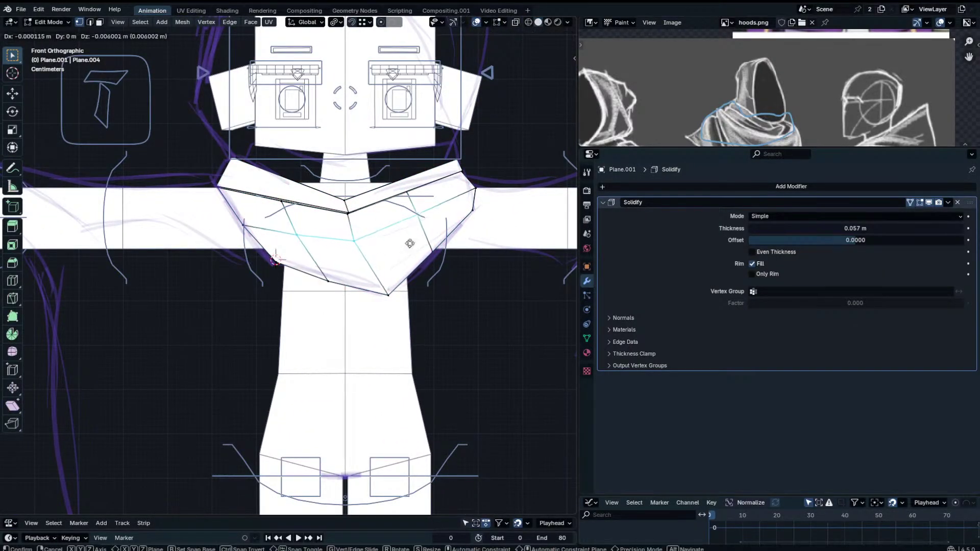
{"action": "left_click", "coordinate": [409, 248]}
Apply Shade Auto Smooth at 30° to the scarf and check its shape with the overlays hidden.
{"action": "key", "text": "Tab"}
{"action": "middle_click_drag", "start_coordinate": [414, 278], "coordinate": [301, 278]}
{"action": "middle_click_drag", "start_coordinate": [459, 92], "coordinate": [525, 113]}
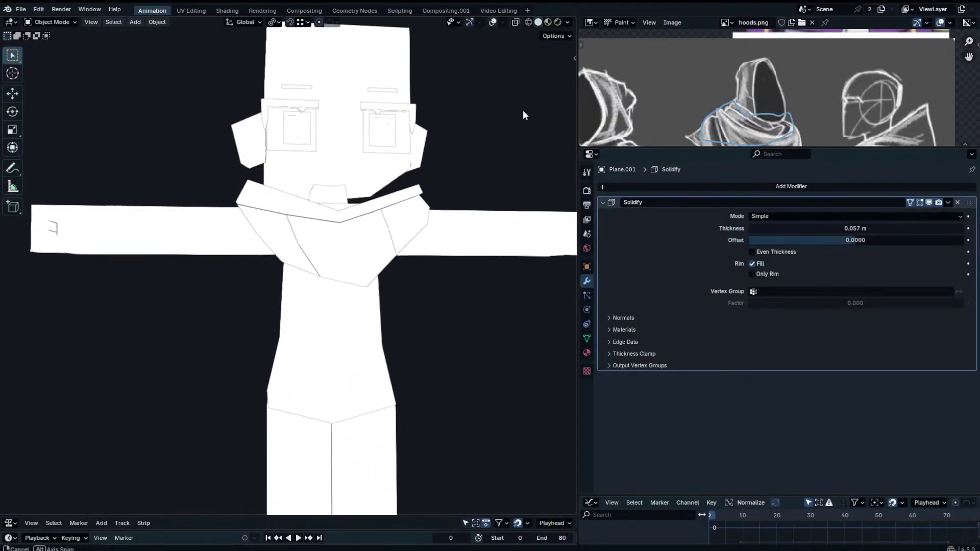
{"action": "key", "text": "Tab"}
{"action": "key", "text": "KP_1"}
{"action": "key", "text": "Tab"}
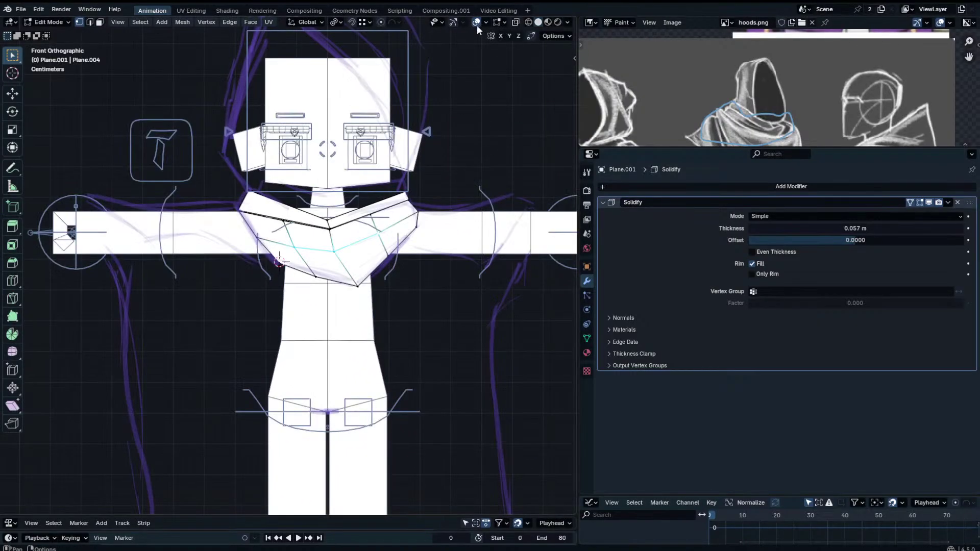
{"action": "middle_click_drag", "start_coordinate": [471, 45], "coordinate": [469, 189]}
{"action": "right_click", "coordinate": [470, 190]}
{"action": "left_click", "coordinate": [418, 39]}
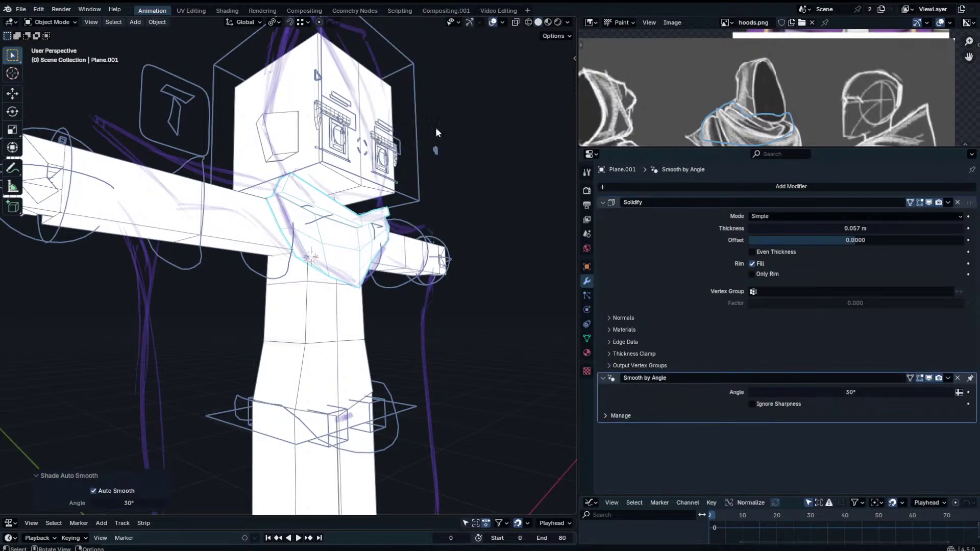
{"action": "mouse_move", "coordinate": [436, 127]}
{"action": "middle_mouse_down"}
{"action": "mouse_move", "coordinate": [458, 192]}
{"action": "mouse_move", "coordinate": [474, 153]}
{"action": "mouse_move", "coordinate": [492, 24]}
{"action": "mouse_move", "coordinate": [479, 106]}
{"action": "mouse_move", "coordinate": [397, 112]}
{"action": "mouse_move", "coordinate": [352, 144]}
{"action": "mouse_move", "coordinate": [408, 155]}
{"action": "mouse_move", "coordinate": [449, 125]}
{"action": "mouse_move", "coordinate": [466, 136]}
{"action": "mouse_move", "coordinate": [549, 137]}
{"action": "mouse_move", "coordinate": [534, 145]}
{"action": "mouse_move", "coordinate": [516, 114]}
{"action": "middle_mouse_up"}
{"action": "left_click", "coordinate": [493, 22]}
{"action": "left_click", "coordinate": [493, 22]}
Select the upper collar's end edge in local view and move it along Y toward the character's back.
{"action": "middle_click_drag", "start_coordinate": [443, 97], "coordinate": [355, 183]}
{"action": "key", "text": "Tab"}
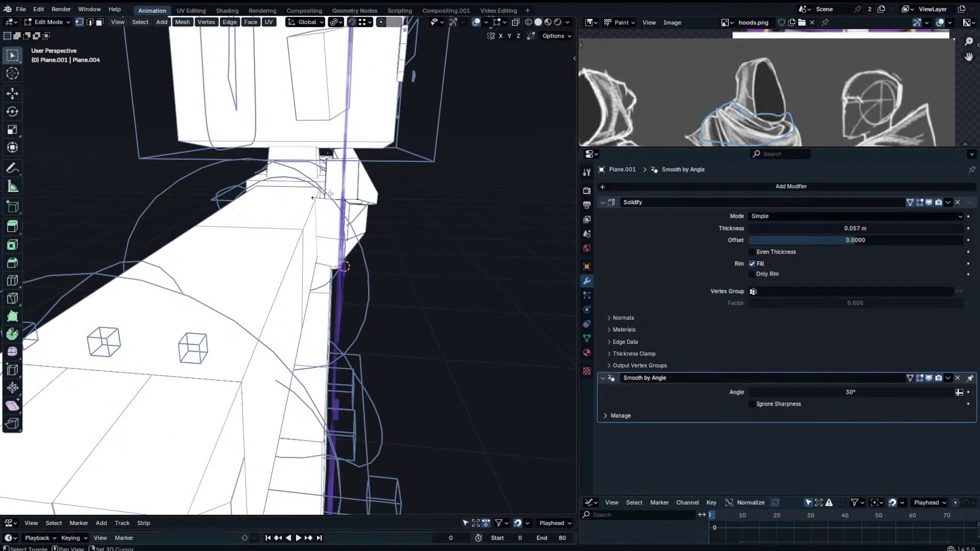
{"action": "key", "text": "KP_Divide"}
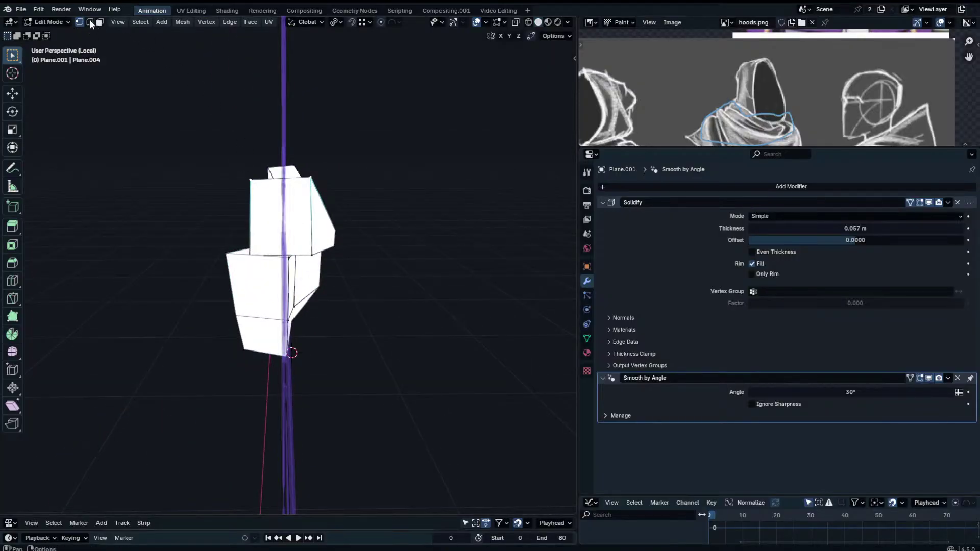
{"action": "middle_click_drag", "start_coordinate": [247, 201], "coordinate": [245, 175]}
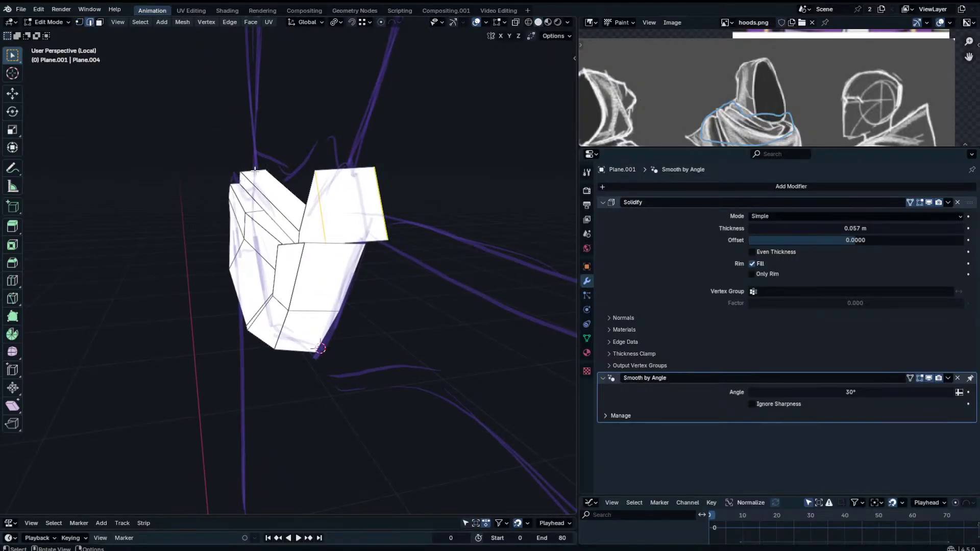
{"action": "key", "text": "KP_Divide"}
{"action": "key", "text": "g"}
{"action": "key", "text": "y"}
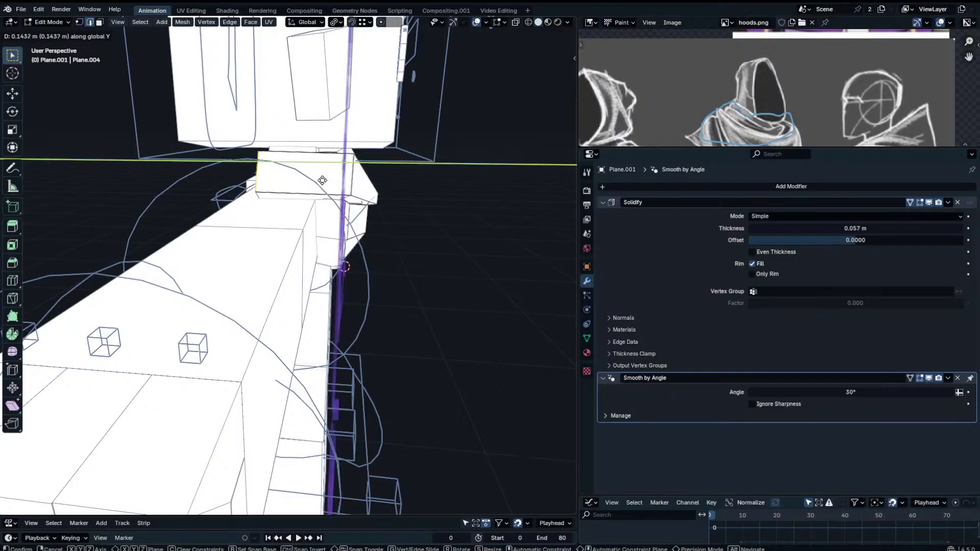
{"action": "left_click", "coordinate": [270, 184]}
Refine the upper collar's rear end edge with a move along Y and a free move.
{"action": "middle_click_drag", "start_coordinate": [270, 184], "coordinate": [326, 176]}
{"action": "key", "text": "g"}
{"action": "key", "text": "y"}
{"action": "left_click", "coordinate": [328, 185]}
{"action": "key", "text": "g"}
{"action": "left_click", "coordinate": [328, 195]}
Try extruding the collar's rear end edge downward by about 0.057 m and repositioning it in the back view.
{"action": "key", "text": "e"}
{"action": "left_click", "coordinate": [302, 212]}
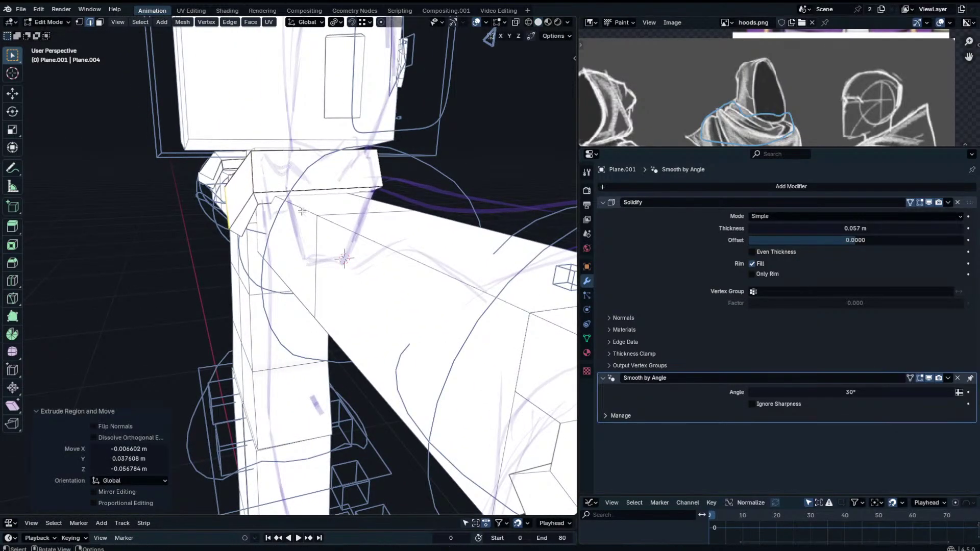
{"action": "middle_click_drag", "start_coordinate": [301, 211], "coordinate": [428, 186]}
{"action": "key", "text": "g"}
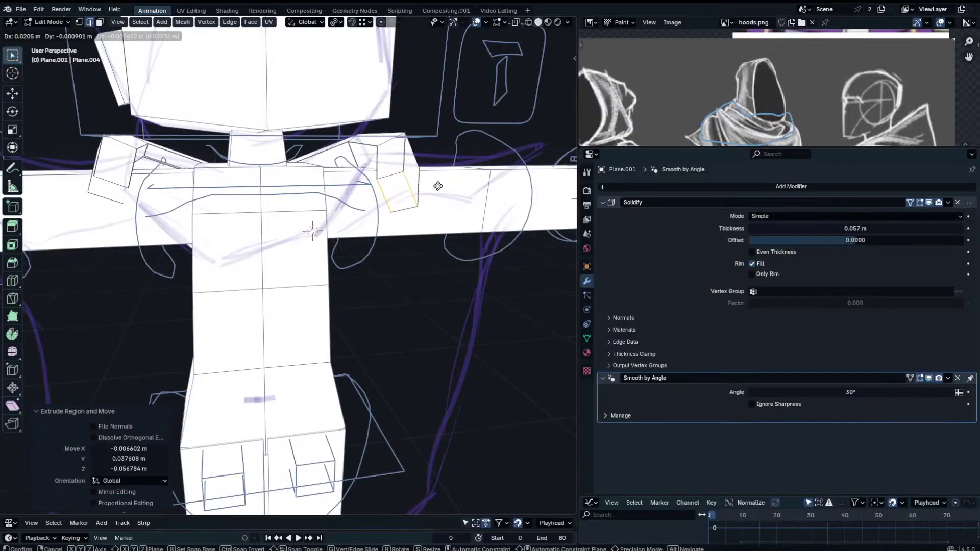
{"action": "right_click", "coordinate": [438, 186]}
{"action": "key", "text": "ctrl+KP_1"}
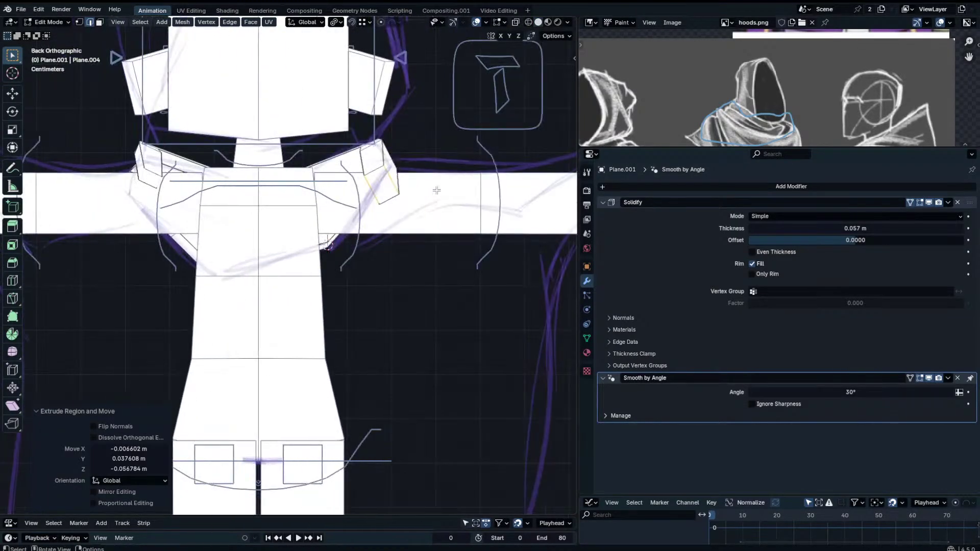
{"action": "middle_click_drag", "start_coordinate": [436, 190], "coordinate": [459, 193], "text": "shift"}
{"action": "key", "text": "g"}
{"action": "right_click", "coordinate": [438, 212]}
Set the transform pivot point to Bounding Box Center.
{"action": "left_click", "coordinate": [336, 22]}
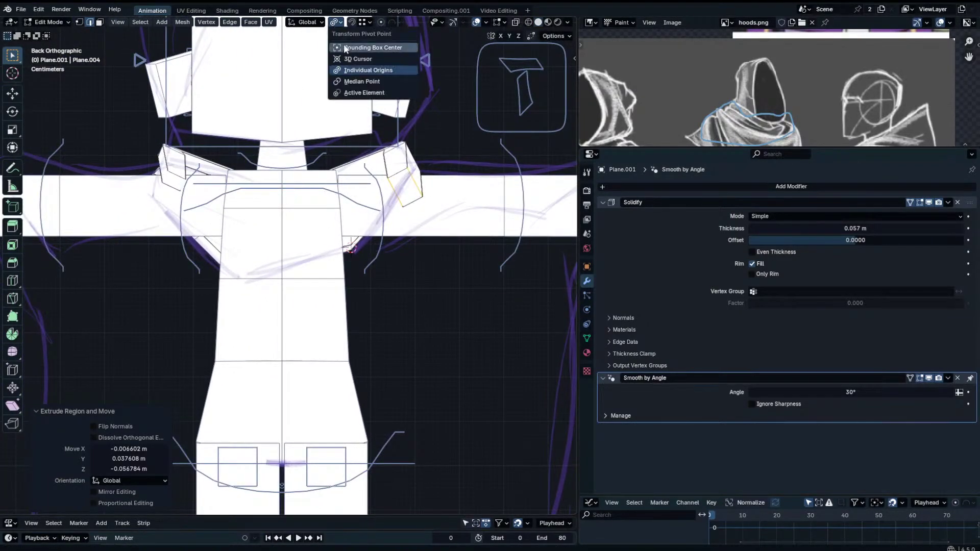
{"action": "left_click", "coordinate": [347, 48]}
Try scaling the extruded collar end edge to 0.85 and along Z, and undo the extrusion.
{"action": "key", "text": "s"}
{"action": "left_click", "coordinate": [454, 130]}
{"action": "key", "text": "s"}
{"action": "key", "text": "z"}
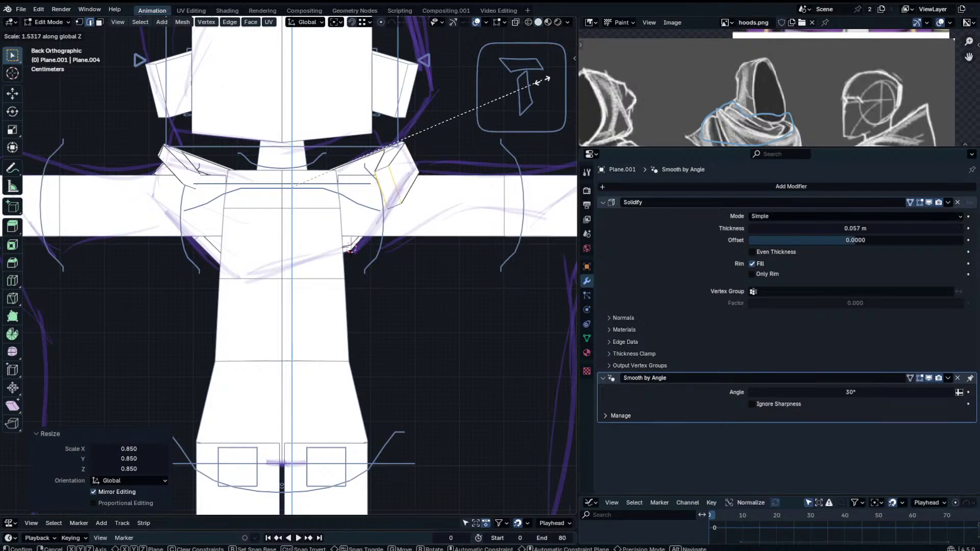
{"action": "right_click", "coordinate": [480, 110]}
{"action": "key", "text": "ctrl+z"}
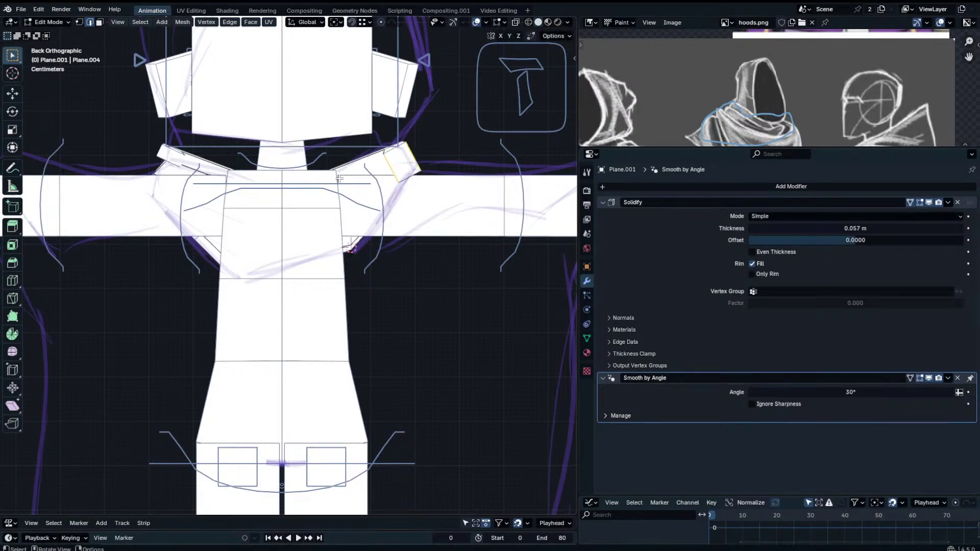
Scale the collar's rear end edge and lower it about -0.035 m along the Z axis.
{"action": "middle_click_drag", "start_coordinate": [347, 181], "coordinate": [363, 187], "text": "shift"}
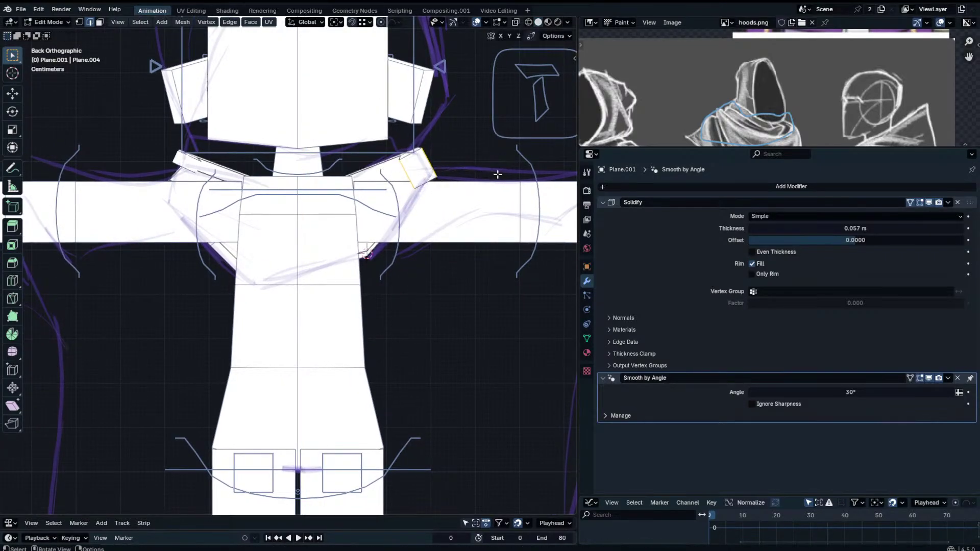
{"action": "key", "text": "s"}
{"action": "left_click", "coordinate": [439, 192]}
{"action": "key", "text": "g"}
{"action": "key", "text": "z"}
{"action": "left_click", "coordinate": [450, 208]}
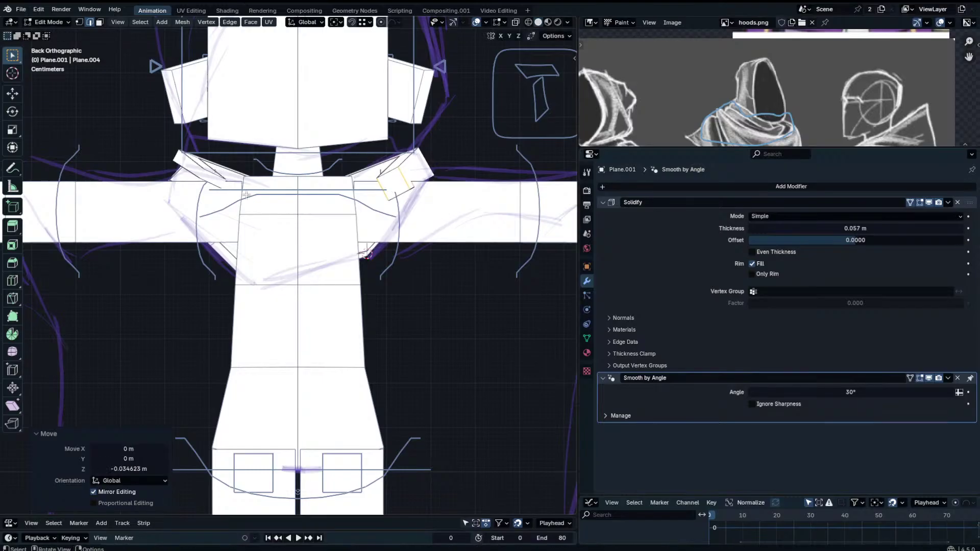
Reposition the collar's rear end edge in the back view, about 0.013 m in X and -0.03 m in Z, and adjust its depth.
{"action": "left_click", "coordinate": [230, 175]}
{"action": "key", "text": "s"}
{"action": "key", "text": "Escape"}
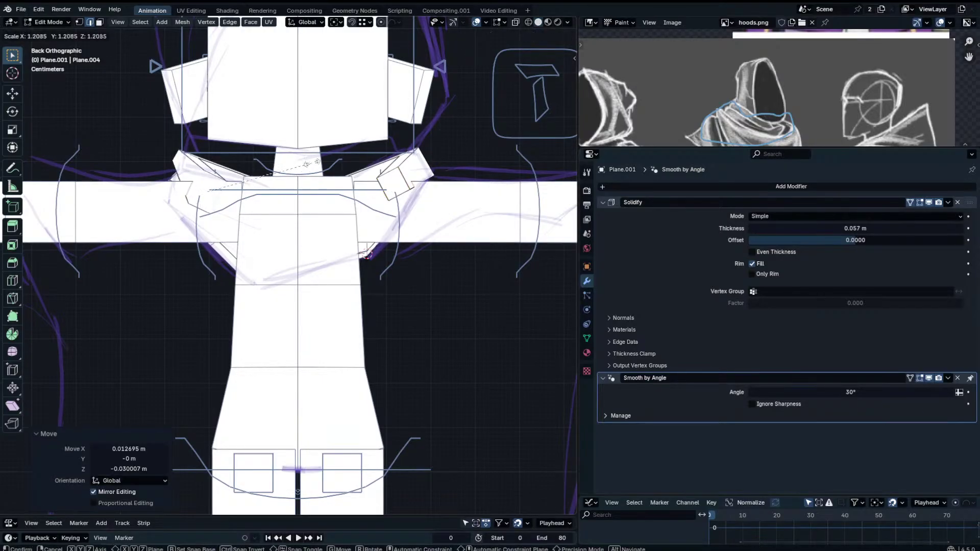
{"action": "middle_click_drag", "start_coordinate": [202, 202], "coordinate": [464, 166]}
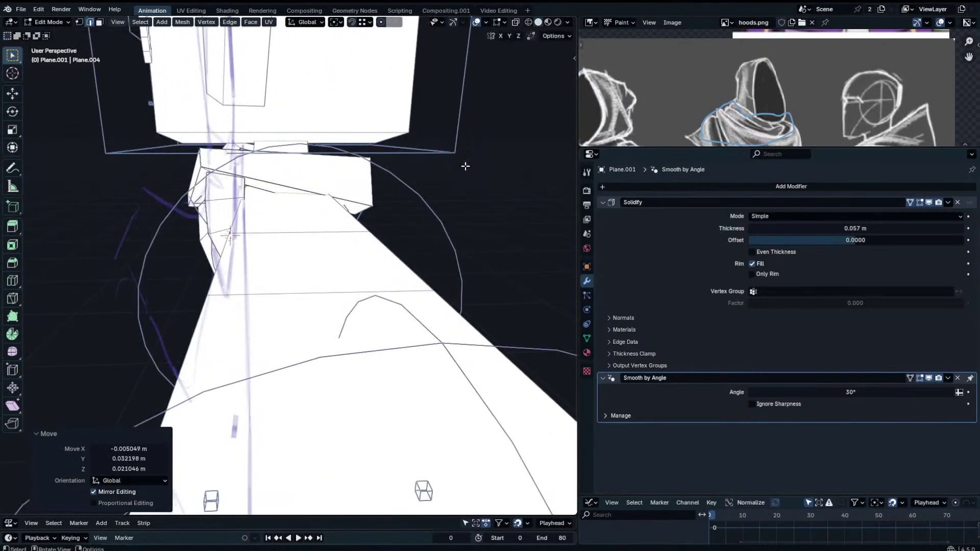
Add one loop cut with a slide factor of 0.640 to the collar's side strip and scale it along Z.
{"action": "left_click", "coordinate": [198, 159]}
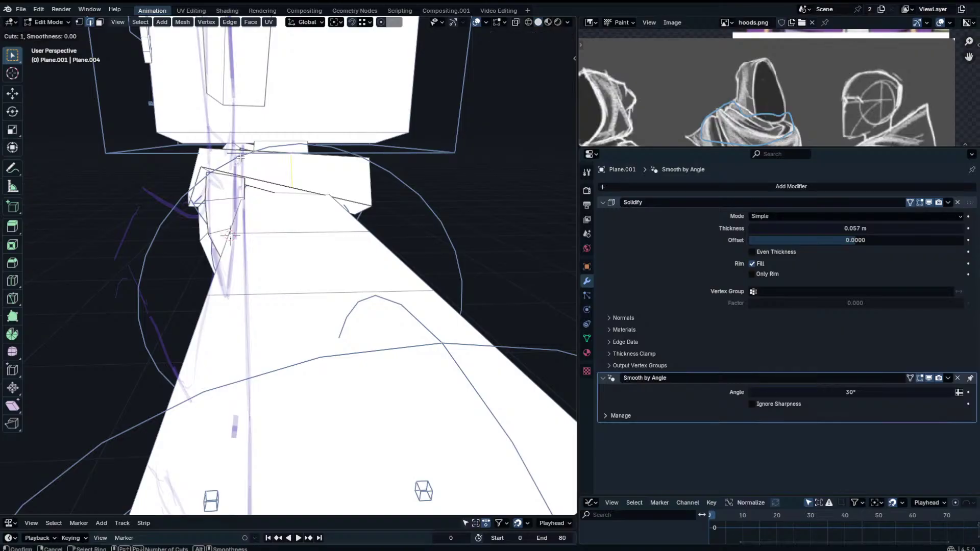
{"action": "left_click", "coordinate": [206, 156]}
{"action": "key", "text": "s"}
{"action": "key", "text": "z"}
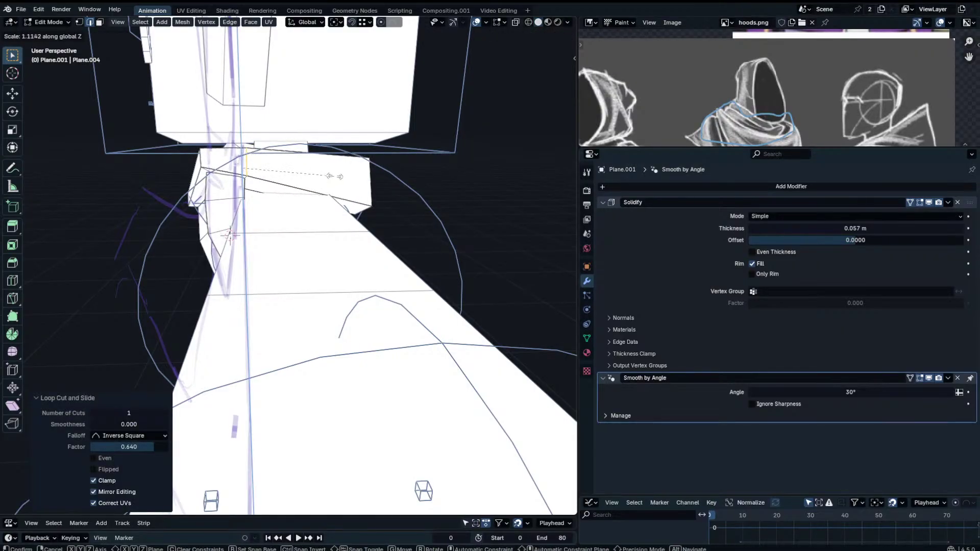
{"action": "left_click", "coordinate": [364, 164]}
Move the new cut along Z and nudge a collar edge about 0.005 m in X and -0.004 m in Z.
{"action": "middle_click_drag", "start_coordinate": [363, 177], "coordinate": [337, 174]}
{"action": "key", "text": "g"}
{"action": "key", "text": "z"}
{"action": "left_click", "coordinate": [233, 199]}
{"action": "key", "text": "g"}
{"action": "left_click", "coordinate": [343, 181]}
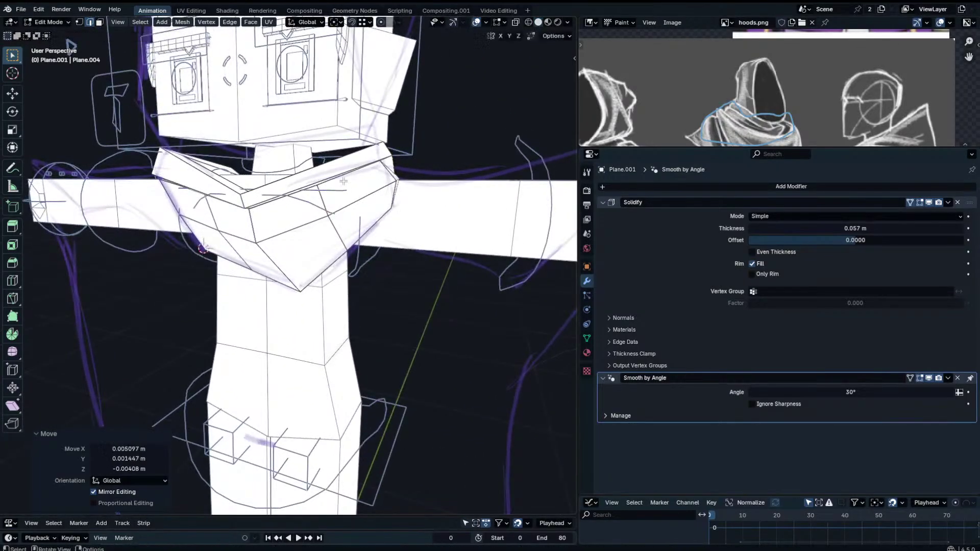
Try repositioning and repeatedly rotating the collar's rear end edge, with a last rotation of about -18.6°.
{"action": "key", "text": "r"}
{"action": "left_click", "coordinate": [474, 164]}
{"action": "middle_click_drag", "start_coordinate": [474, 164], "coordinate": [357, 169]}
{"action": "key", "text": "r"}
{"action": "left_click", "coordinate": [434, 166]}
{"action": "key", "text": "g"}
{"action": "left_click", "coordinate": [435, 162]}
{"action": "key", "text": "r"}
{"action": "left_click", "coordinate": [436, 158]}
{"action": "key", "text": "r"}
{"action": "left_click", "coordinate": [435, 180]}
Delete the rotated end edge's vertices and move the remaining rear end edge along Y.
{"action": "key", "text": "x"}
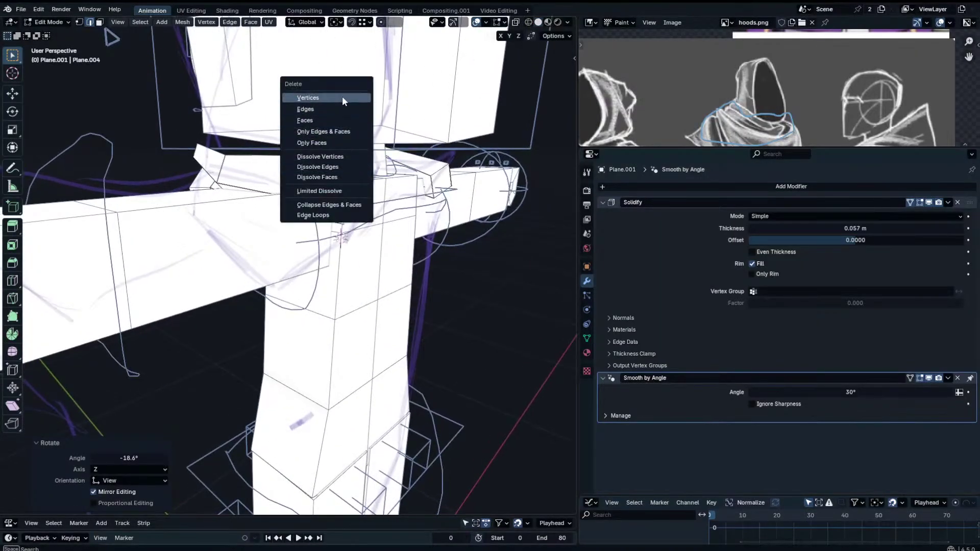
{"action": "left_click", "coordinate": [344, 101]}
{"action": "middle_click_drag", "start_coordinate": [296, 158], "coordinate": [444, 181]}
{"action": "left_click", "coordinate": [311, 173]}
{"action": "key", "text": "g"}
{"action": "key", "text": "x"}
{"action": "key", "text": "y"}
{"action": "left_click", "coordinate": [356, 192]}
Fill a face between the collar's two rear end edges across the back of the neck and check it in X-ray.
{"action": "left_click", "coordinate": [443, 180], "text": "shift"}
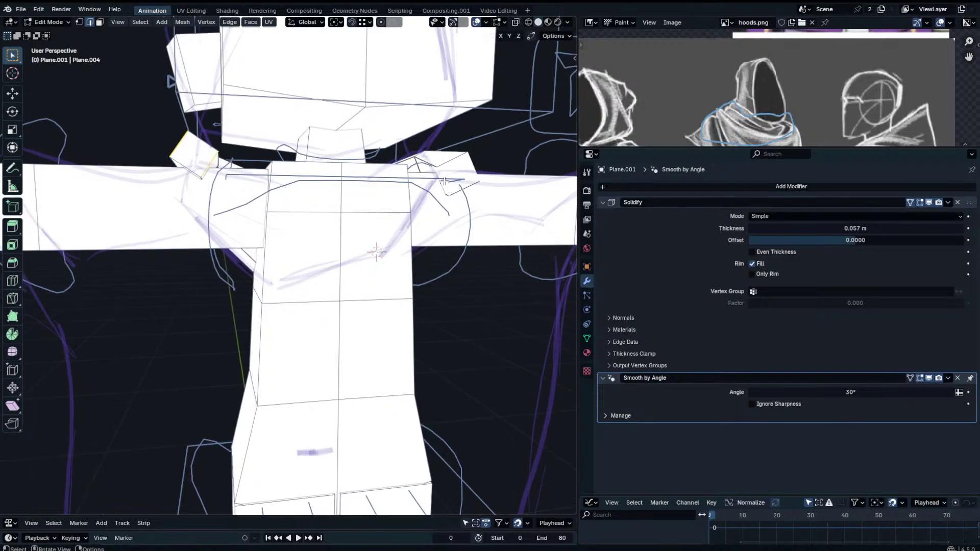
{"action": "key", "text": "f"}
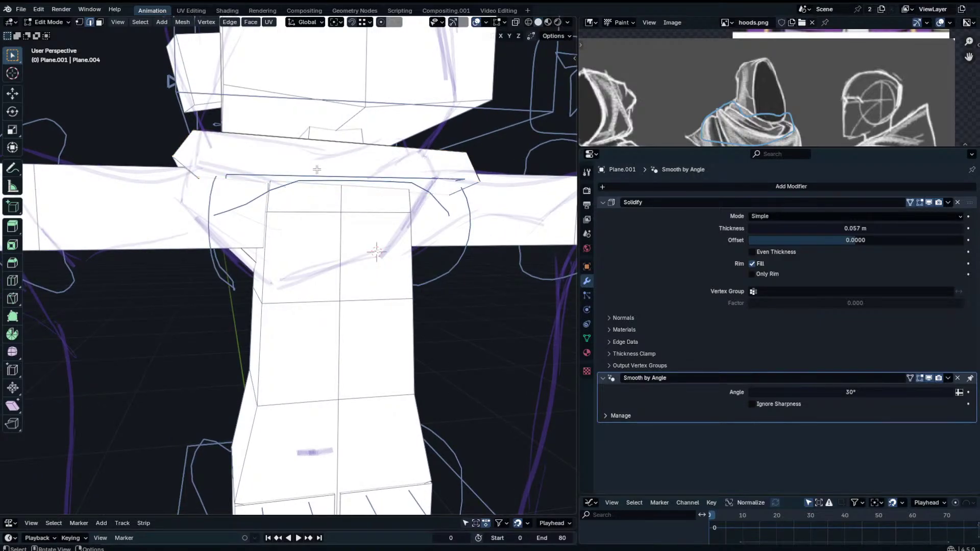
{"action": "key", "text": "alt+z"}
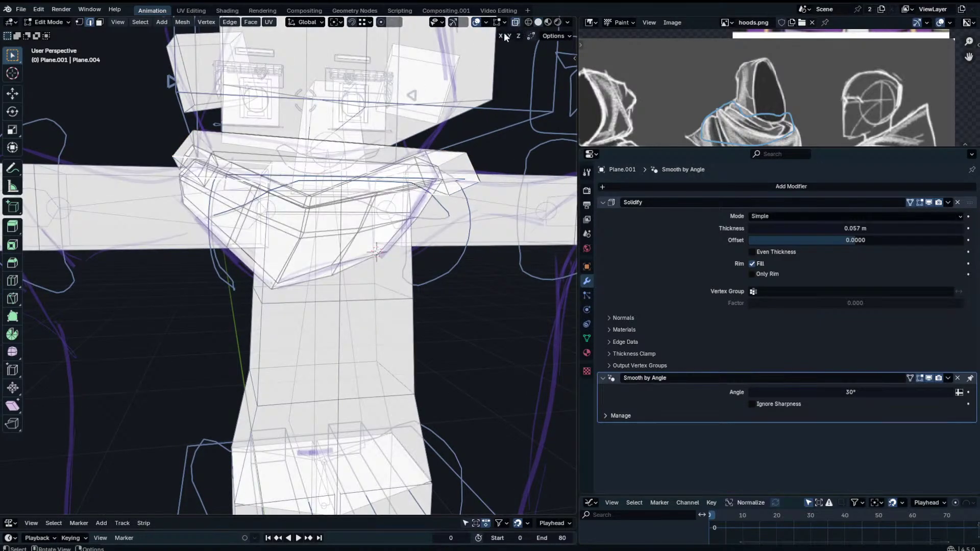
{"action": "key", "text": "alt+z"}
Turn off the Solidify modifier's Edit Mode display and isolate the scarf in local view.
{"action": "left_click", "coordinate": [919, 202]}
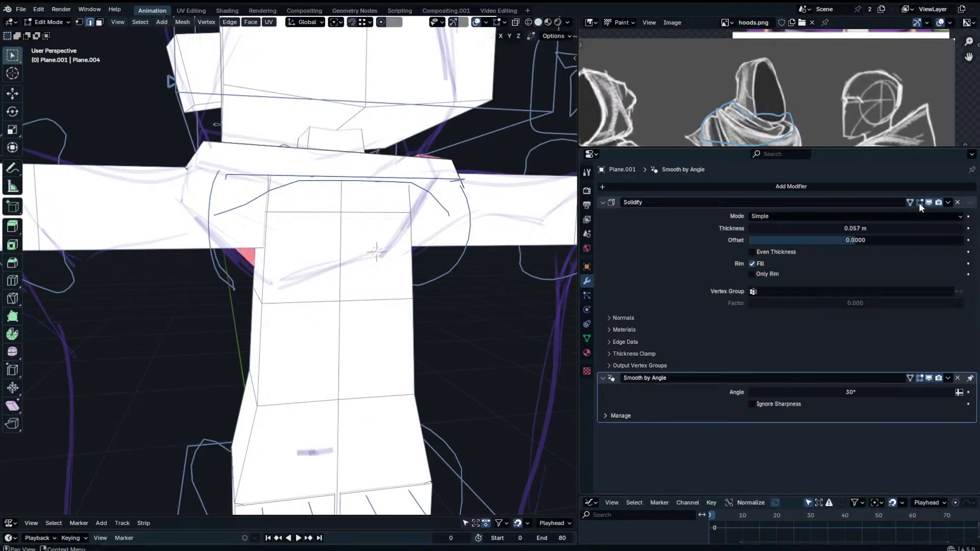
{"action": "key", "text": "KP_5"}
{"action": "key", "text": "KP_Divide"}
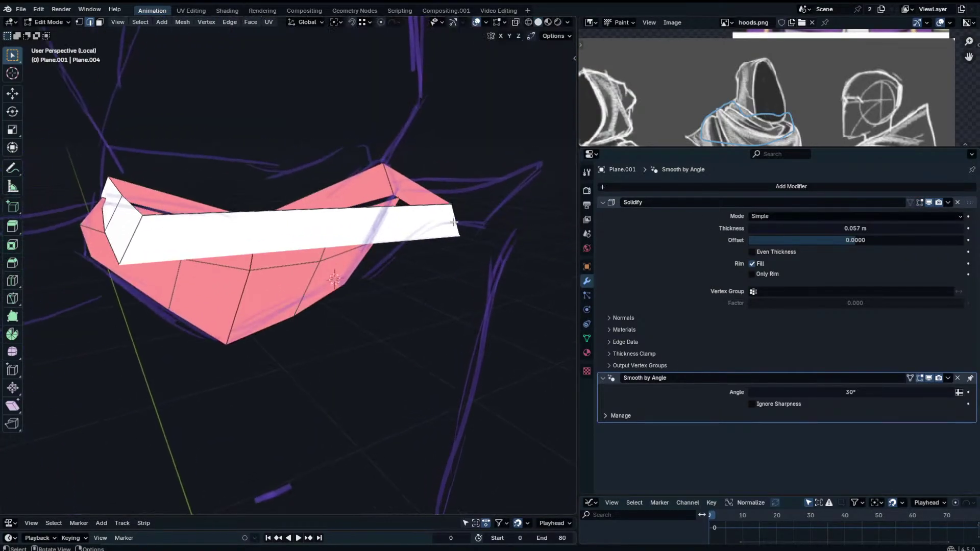
Extrude the lower edge of the collar's back strip downward in the back view to form a back panel.
{"action": "key", "text": "ctrl+KP_1"}
{"action": "scroll", "coordinate": [454, 222], "scroll_direction": "down", "scroll_amount": 3}
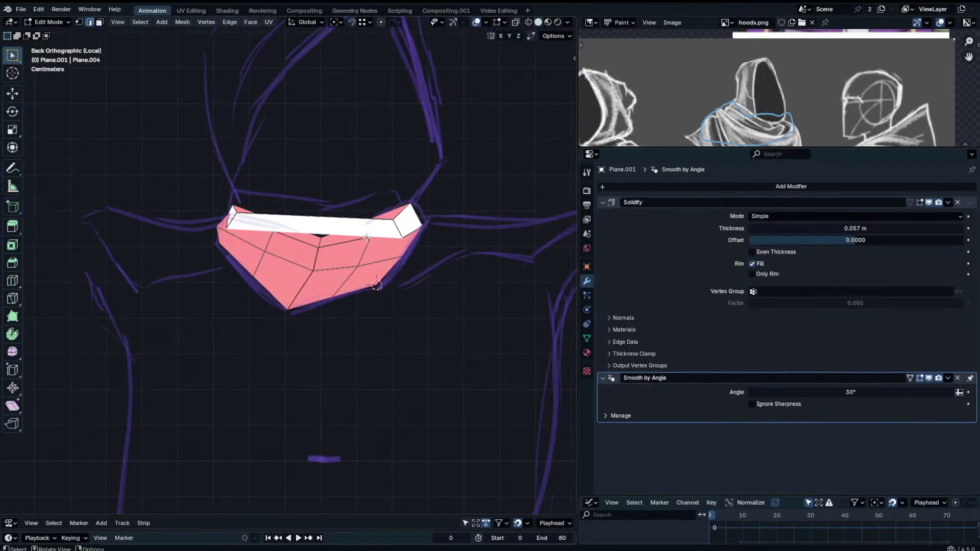
{"action": "key", "text": "g"}
{"action": "left_click", "coordinate": [368, 299]}
{"action": "left_click", "coordinate": [413, 235]}
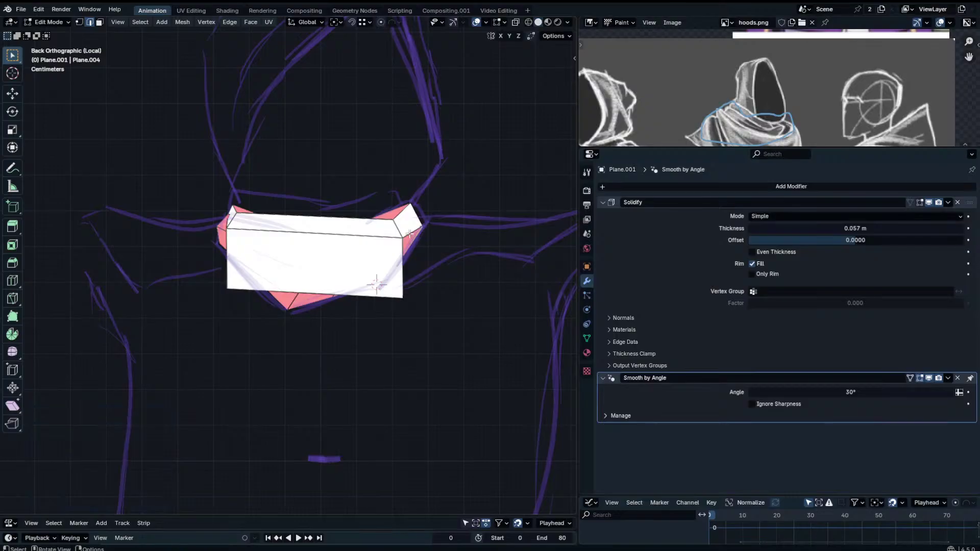
Add two evenly spaced vertical loop cuts across the scarf's back panel.
{"action": "middle_click_drag", "start_coordinate": [405, 237], "coordinate": [253, 273]}
{"action": "mouse_move", "coordinate": [274, 247]}
{"action": "middle_mouse_down"}
{"action": "mouse_move", "coordinate": [301, 271]}
{"action": "mouse_move", "coordinate": [324, 268]}
{"action": "mouse_move", "coordinate": [296, 233]}
{"action": "middle_mouse_up"}
{"action": "key", "text": "ctrl+r"}
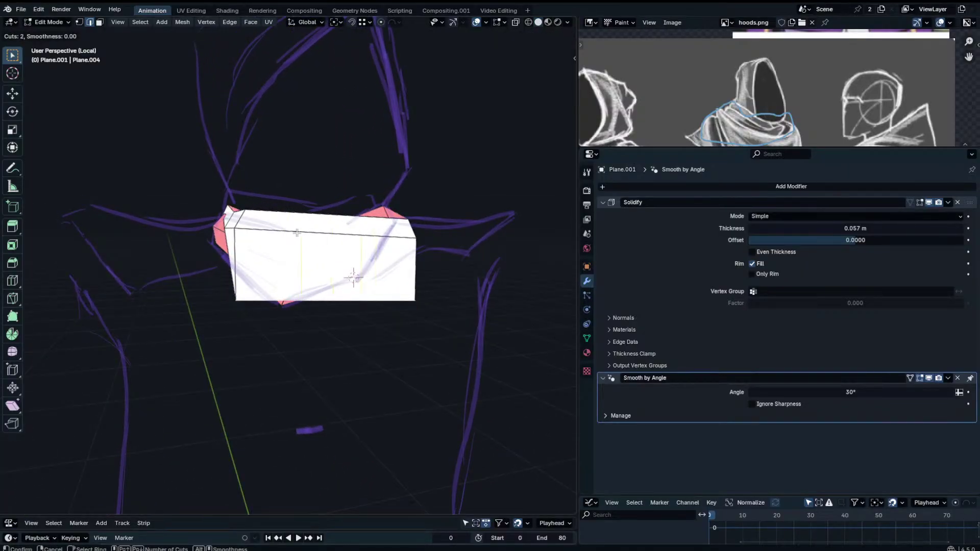
{"action": "left_click", "coordinate": [296, 233]}
{"action": "right_click", "coordinate": [297, 233]}
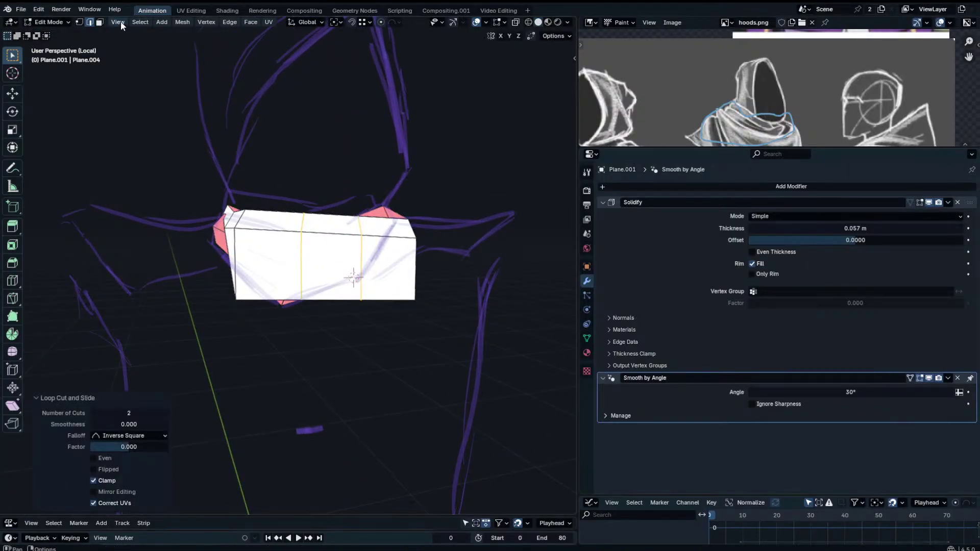
Pull the back panel's two lower middle vertices down into an uneven point, the second by about -0.036 m in Z.
{"action": "left_click", "coordinate": [303, 299]}
{"action": "key", "text": "g"}
{"action": "left_click", "coordinate": [309, 334]}
{"action": "left_click", "coordinate": [358, 297]}
{"action": "key", "text": "g"}
{"action": "left_click", "coordinate": [354, 312]}
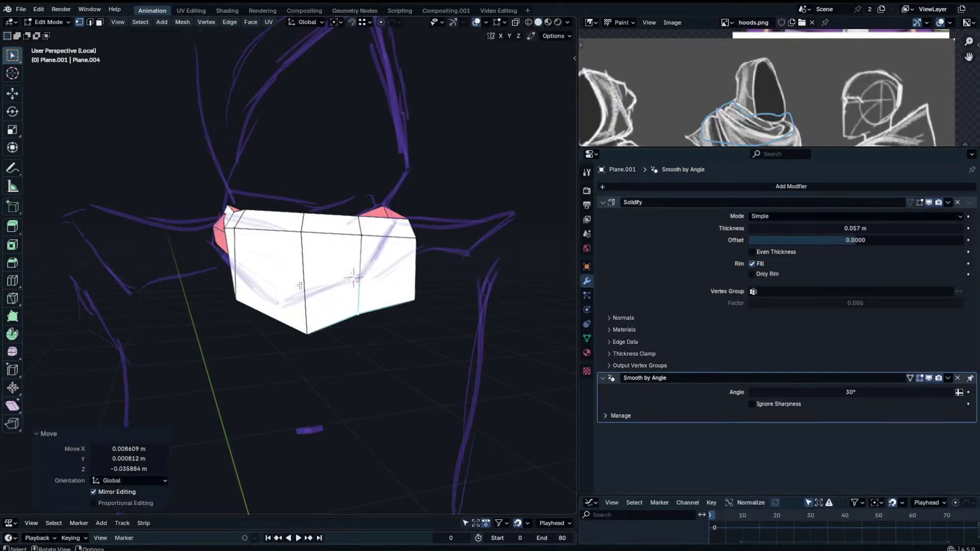
Add a centred horizontal loop cut across the scarf's back panel.
{"action": "key", "text": "ctrl+r"}
{"action": "left_click", "coordinate": [300, 285]}
{"action": "right_click", "coordinate": [299, 283]}
Try offsetting the back panel's upper faces about 0.011 m along Y, and undo the move.
{"action": "middle_click_drag", "start_coordinate": [284, 271], "coordinate": [351, 278]}
{"action": "left_click", "coordinate": [278, 267]}
{"action": "left_click", "coordinate": [321, 280]}
{"action": "left_click", "coordinate": [360, 273], "text": "shift"}
{"action": "mouse_move", "coordinate": [219, 149]}
{"action": "middle_mouse_down"}
{"action": "mouse_move", "coordinate": [233, 148]}
{"action": "mouse_move", "coordinate": [220, 149]}
{"action": "middle_mouse_up"}
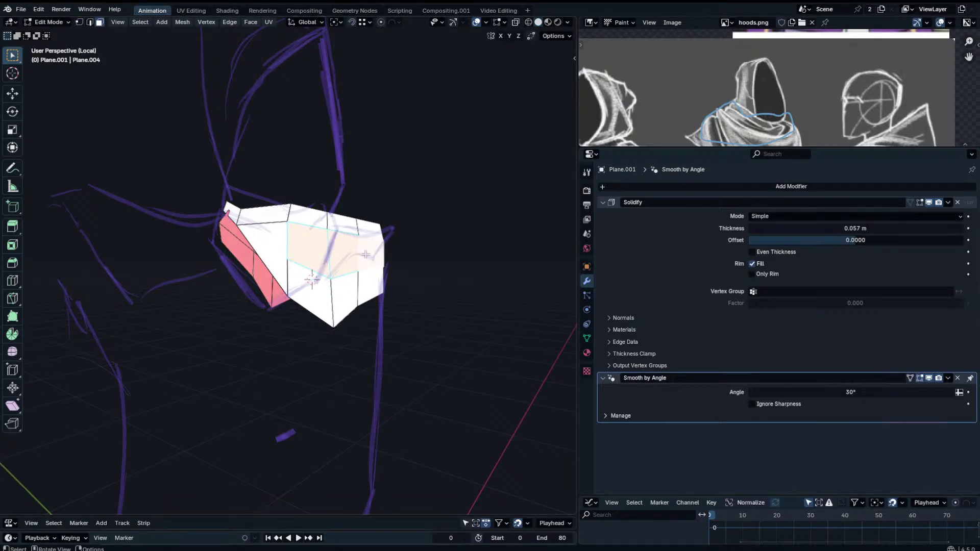
{"action": "right_click", "coordinate": [366, 254]}
{"action": "key", "text": "Escape"}
{"action": "key", "text": "g"}
{"action": "key", "text": "y"}
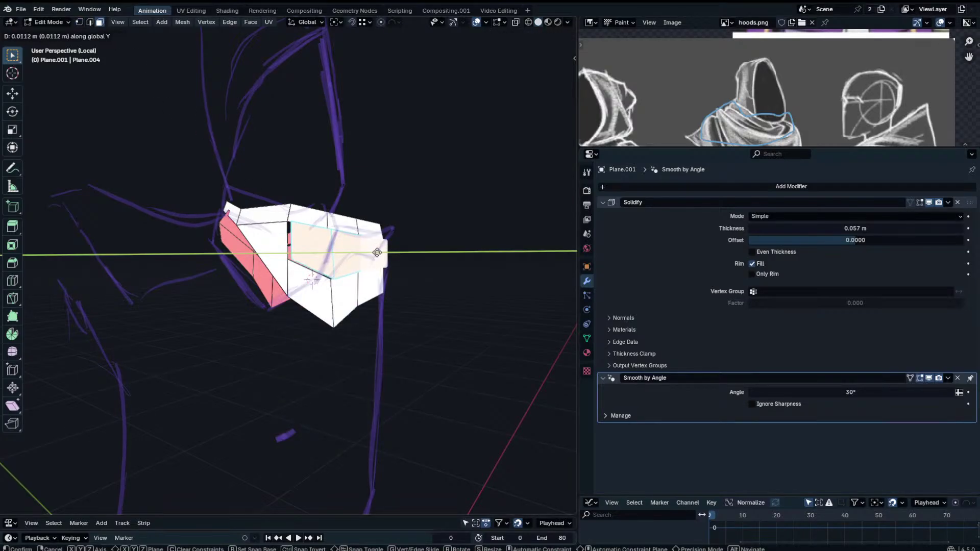
{"action": "left_click", "coordinate": [374, 252]}
{"action": "key", "text": "ctrl+z"}
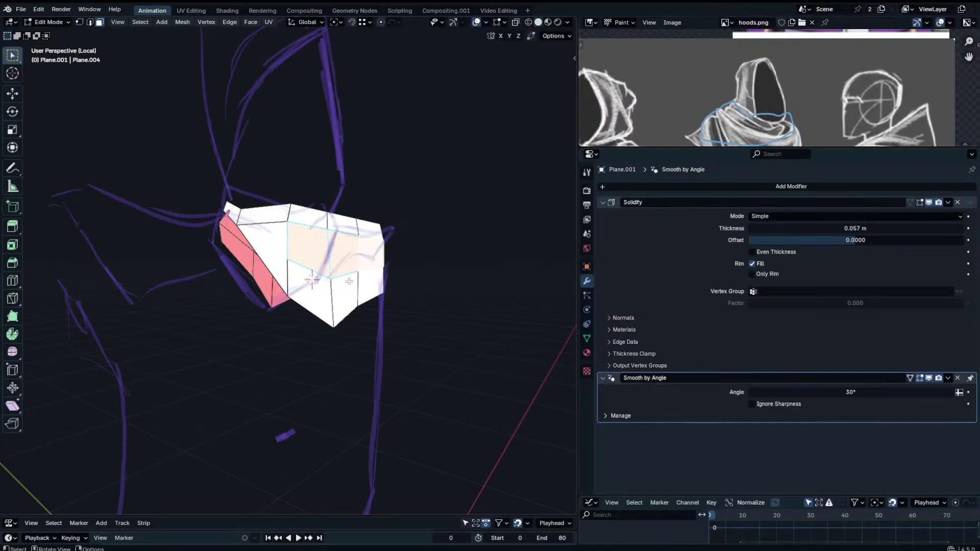
Offset the back panel's lower faces along Y to form a separate fold layer, and check the thickened result in Object Mode.
{"action": "left_click", "coordinate": [316, 290]}
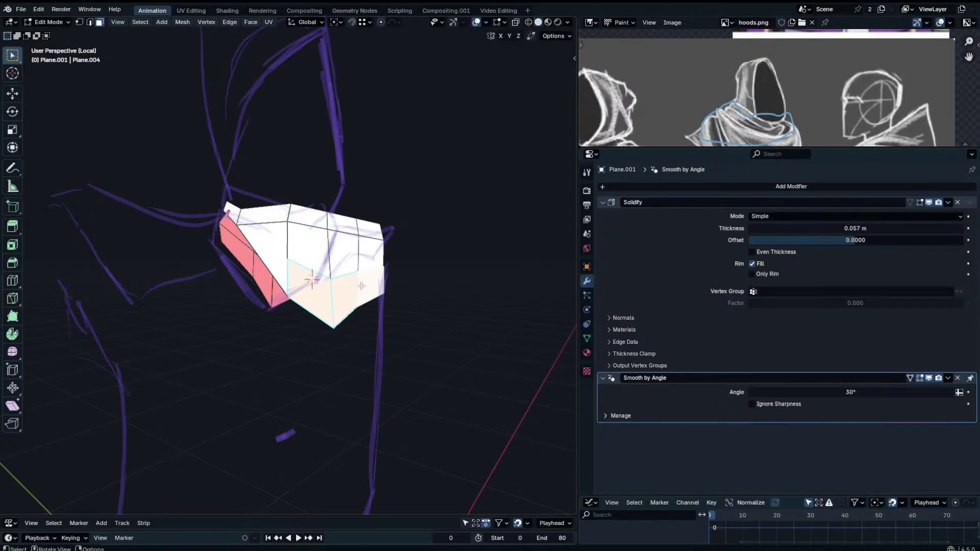
{"action": "key", "text": "g"}
{"action": "key", "text": "y"}
{"action": "left_click", "coordinate": [358, 286]}
{"action": "key", "text": "Tab"}
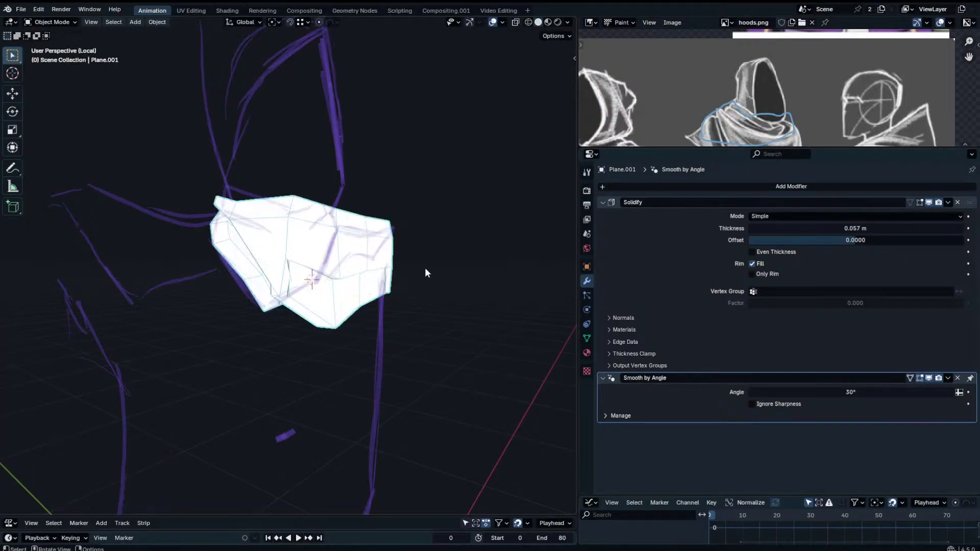
{"action": "middle_click_drag", "start_coordinate": [424, 267], "coordinate": [440, 237]}
Delete the leftover vertices at both sides of the scarf's lower back layer.
{"action": "key", "text": "Tab"}
{"action": "middle_click_drag", "start_coordinate": [312, 251], "coordinate": [193, 172]}
{"action": "left_click", "coordinate": [316, 281]}
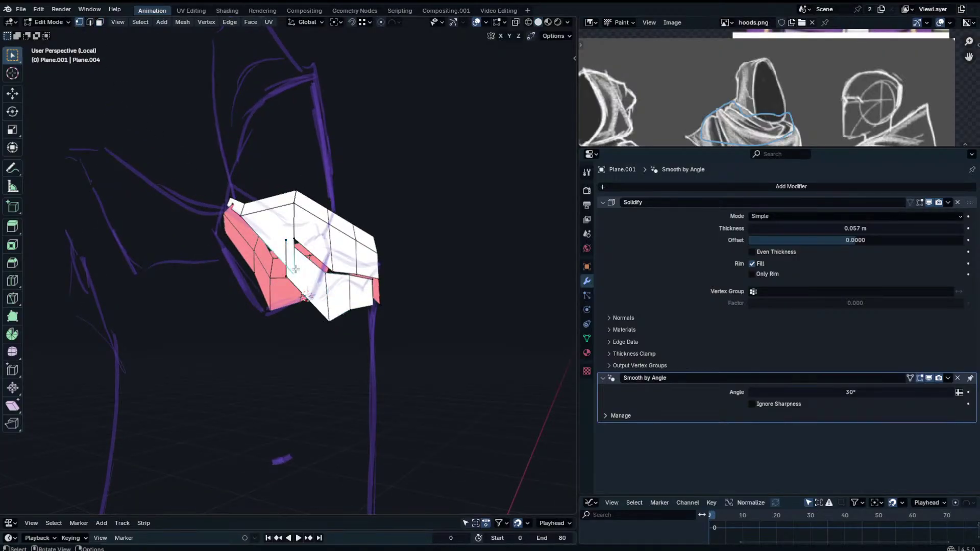
{"action": "key", "text": "x"}
{"action": "left_click", "coordinate": [260, 244]}
{"action": "middle_click_drag", "start_coordinate": [259, 245], "coordinate": [199, 245]}
{"action": "left_click", "coordinate": [415, 296]}
{"action": "key", "text": "x"}
{"action": "left_click", "coordinate": [420, 302]}
{"action": "middle_click_drag", "start_coordinate": [417, 302], "coordinate": [303, 257]}
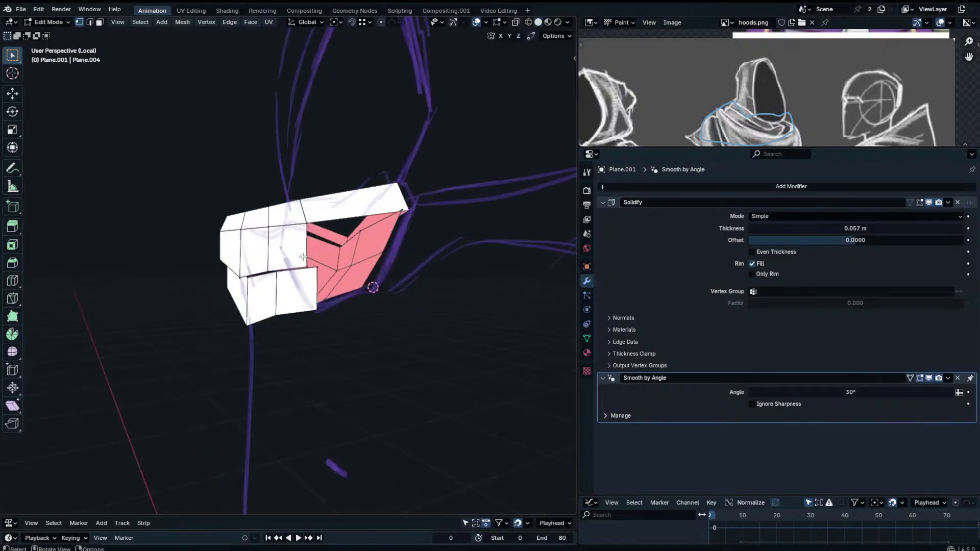
Return to Object Mode and leave local view to show the whole character again.
{"action": "middle_click_drag", "start_coordinate": [402, 215], "coordinate": [278, 313]}
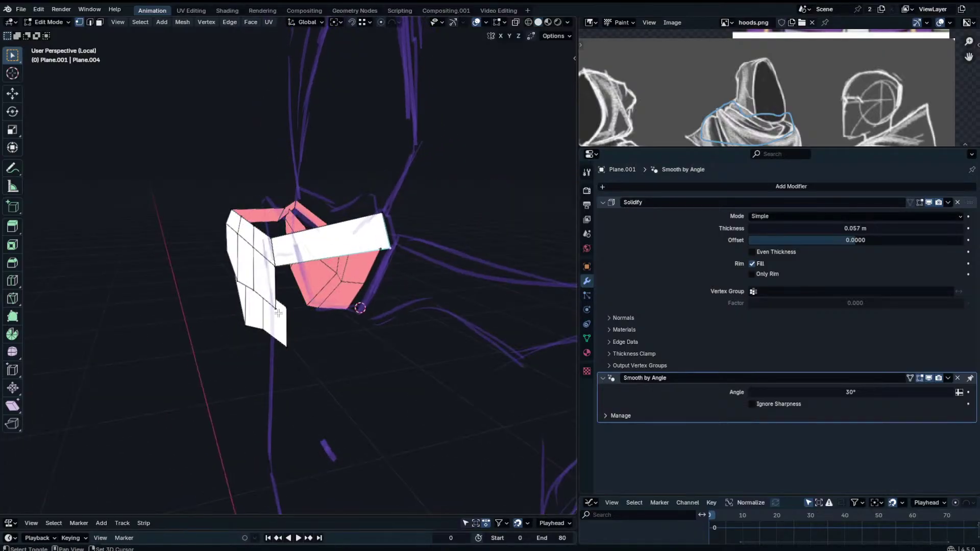
{"action": "mouse_move", "coordinate": [280, 271]}
{"action": "middle_mouse_down"}
{"action": "mouse_move", "coordinate": [386, 259]}
{"action": "mouse_move", "coordinate": [261, 242]}
{"action": "mouse_move", "coordinate": [349, 243]}
{"action": "mouse_move", "coordinate": [409, 169]}
{"action": "mouse_move", "coordinate": [435, 172]}
{"action": "mouse_move", "coordinate": [406, 153]}
{"action": "middle_mouse_up"}
{"action": "key", "text": "Tab"}
{"action": "key", "text": "KP_Divide"}
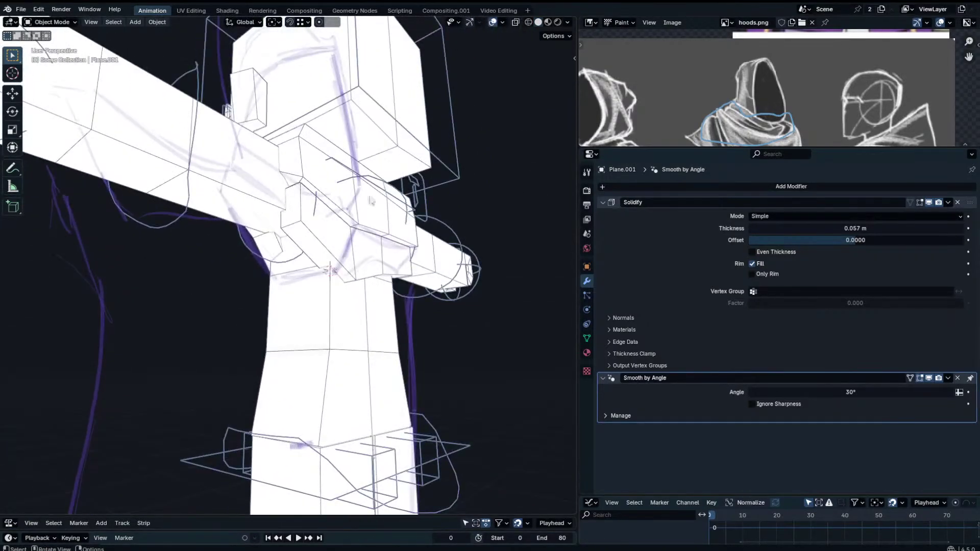
Reposition vertices of the scarf's rear layers in Edit Mode, checking the thickened shape against the body.
{"action": "key", "text": "Tab"}
{"action": "middle_click_drag", "start_coordinate": [312, 240], "coordinate": [385, 241]}
{"action": "key", "text": "g"}
{"action": "left_click", "coordinate": [296, 227]}
{"action": "key", "text": "Tab"}
{"action": "key", "text": "Tab"}
{"action": "key", "text": "g"}
{"action": "left_click", "coordinate": [337, 228]}
{"action": "key", "text": "Tab"}
{"action": "key", "text": "Tab"}
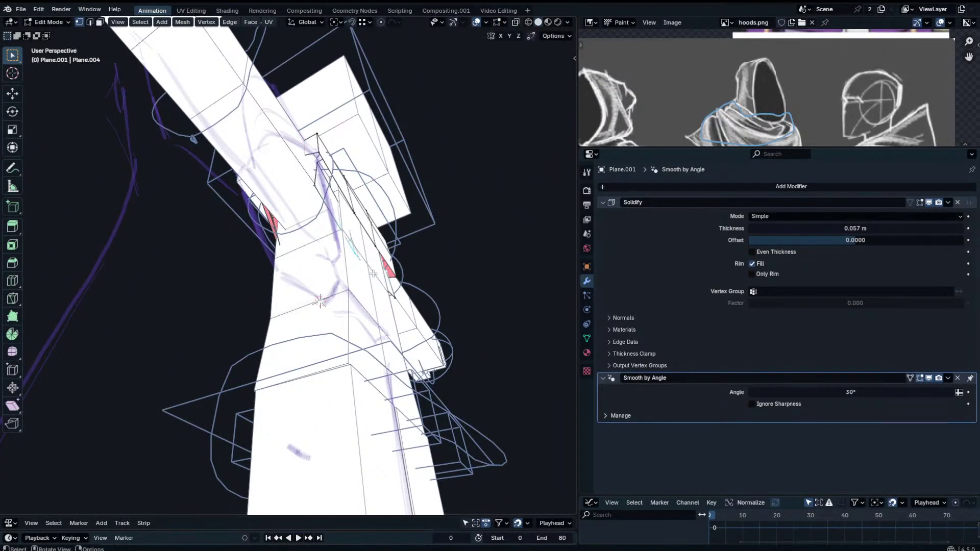
Move the selected lower back layer geometry along Y and return to Object Mode.
{"action": "key", "text": "g"}
{"action": "key", "text": "y"}
{"action": "left_click", "coordinate": [362, 261]}
{"action": "key", "text": "Tab"}
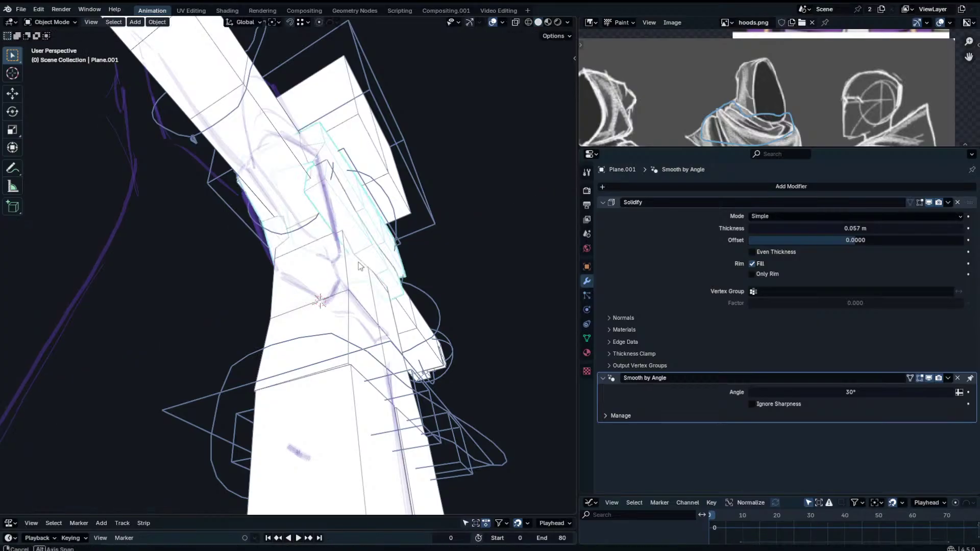
Examine how the scarf fits the whole character from several angles and from the front.
{"action": "middle_click_drag", "start_coordinate": [362, 261], "coordinate": [61, 322]}
{"action": "scroll", "coordinate": [287, 317], "scroll_direction": "down", "scroll_amount": 3}
{"action": "scroll", "coordinate": [363, 324], "scroll_direction": "down", "scroll_amount": 3}
{"action": "scroll", "coordinate": [262, 275], "scroll_direction": "up", "scroll_amount": 5}
{"action": "scroll", "coordinate": [263, 276], "scroll_direction": "down", "scroll_amount": 4}
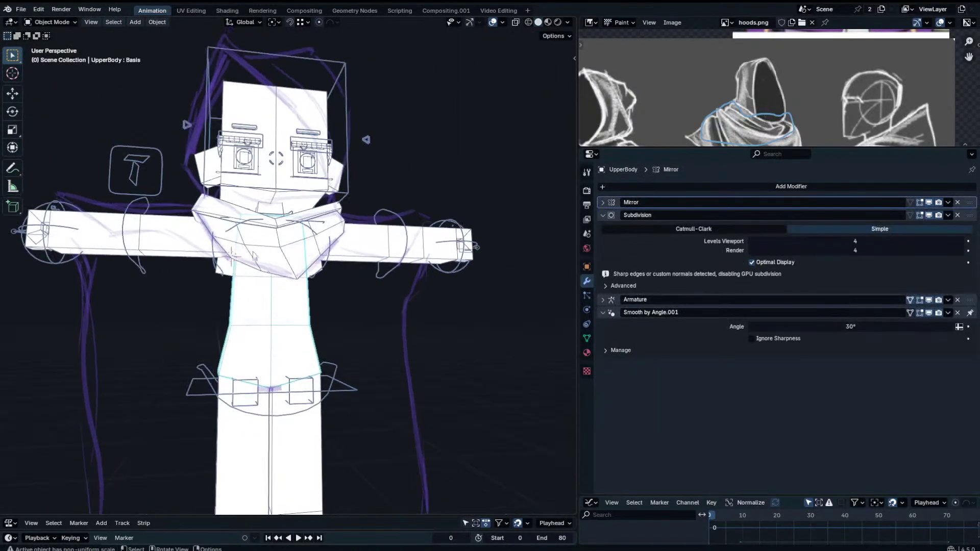
{"action": "middle_click_drag", "start_coordinate": [263, 276], "coordinate": [402, 316]}
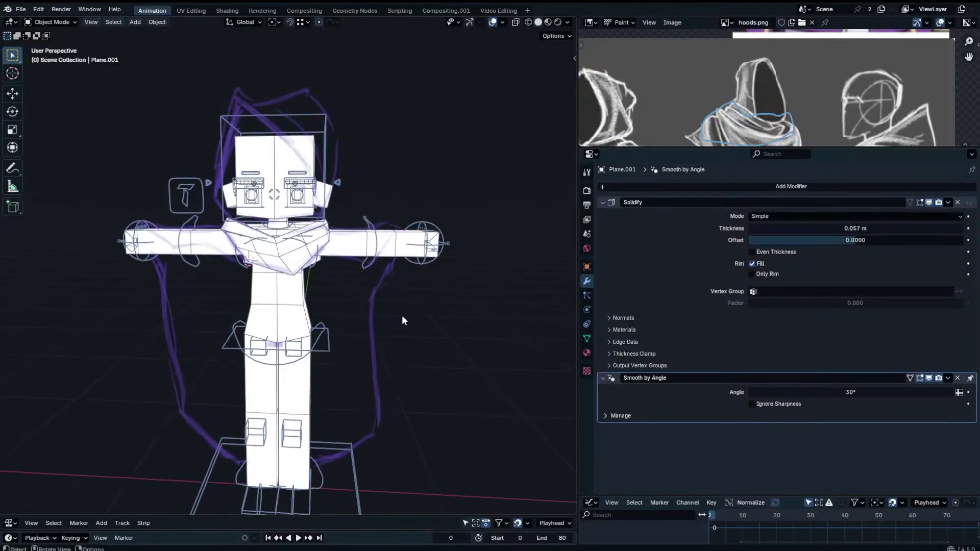
{"action": "key", "text": "KP_1"}
Switch the image editor area to the Outliner and exclude the CH_Rig collection from the view layer.
{"action": "left_click", "coordinate": [592, 22]}
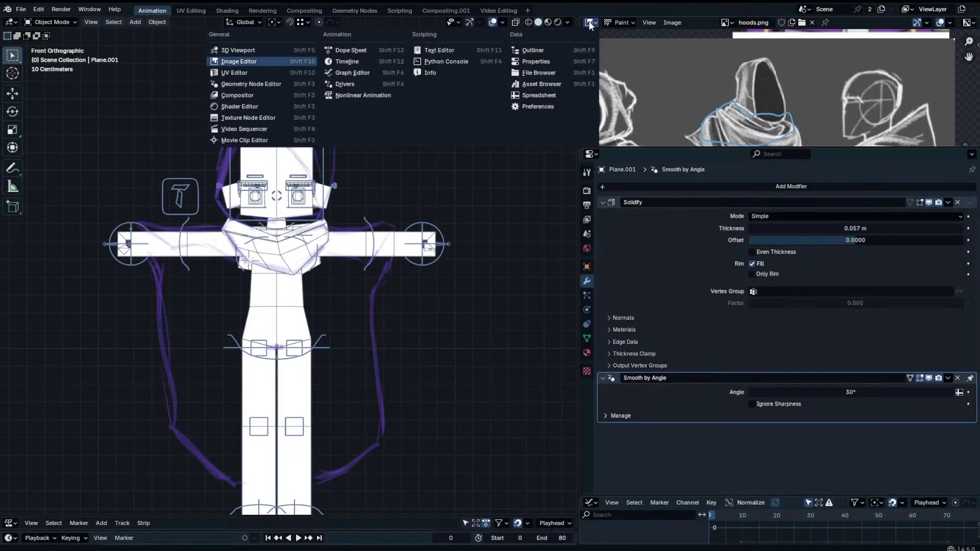
{"action": "left_click", "coordinate": [536, 48]}
{"action": "left_click", "coordinate": [929, 45]}
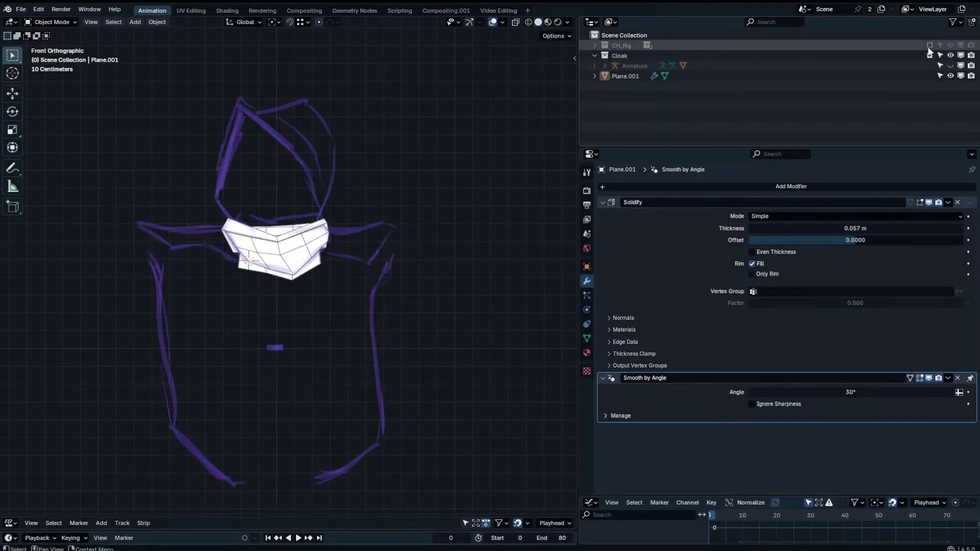
Unhide the Armature and its child Plane in the Cloak collection, and select the cloak mesh.
{"action": "left_click", "coordinate": [493, 22]}
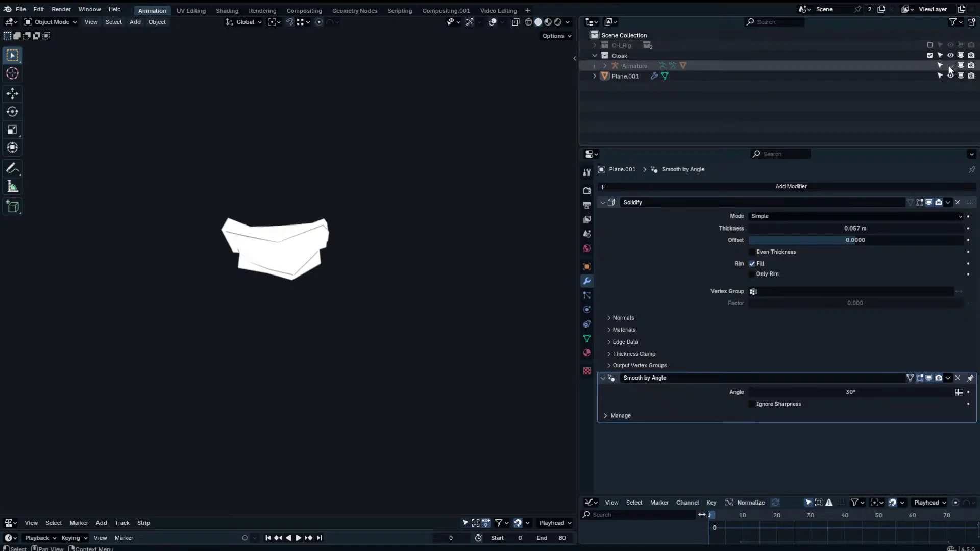
{"action": "left_click", "coordinate": [605, 66]}
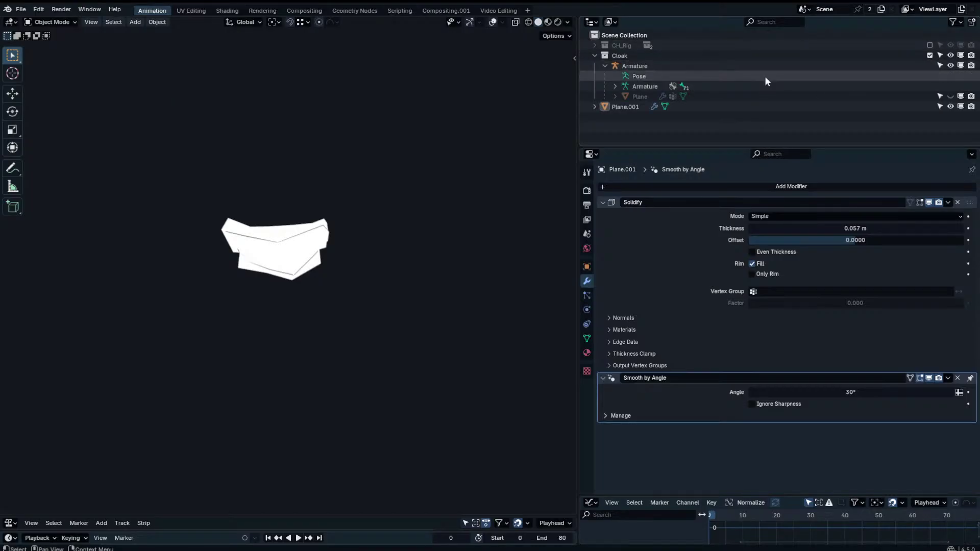
{"action": "left_click", "coordinate": [950, 96]}
{"action": "middle_click_drag", "start_coordinate": [500, 197], "coordinate": [428, 203]}
{"action": "left_click", "coordinate": [340, 317]}
{"action": "middle_click_drag", "start_coordinate": [342, 316], "coordinate": [412, 285]}
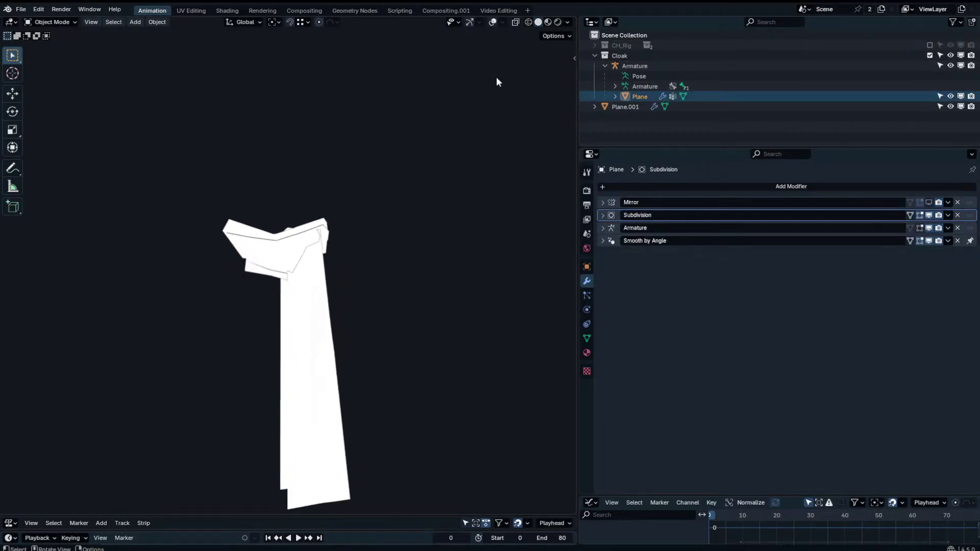
Show the viewport overlays, enable the cloak's Mirror modifier in the viewport, and deselect the mesh.
{"action": "left_click", "coordinate": [494, 23]}
{"action": "left_click", "coordinate": [929, 202]}
{"action": "left_click", "coordinate": [477, 213]}
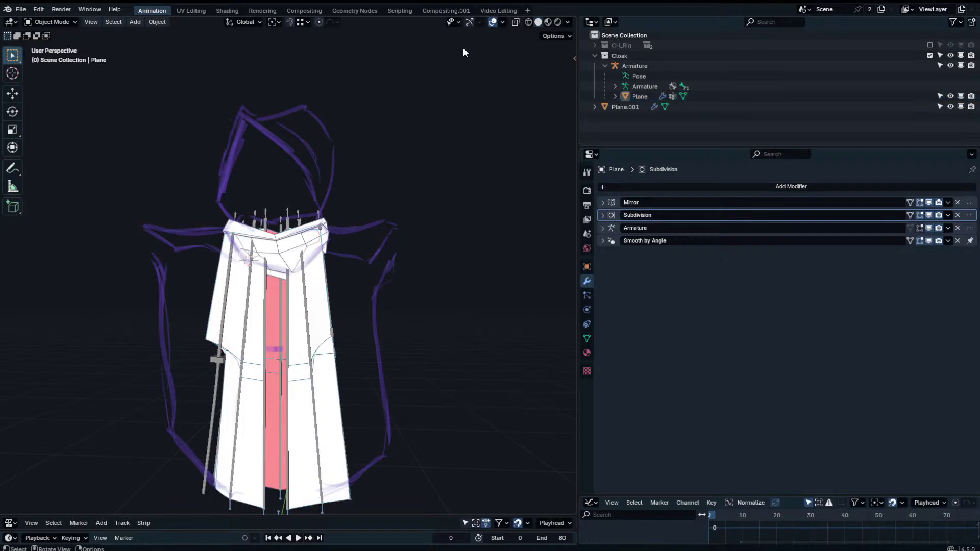
Disable the cloak's Armature modifier in the viewport and select the scarf mesh.
{"action": "left_click", "coordinate": [929, 228]}
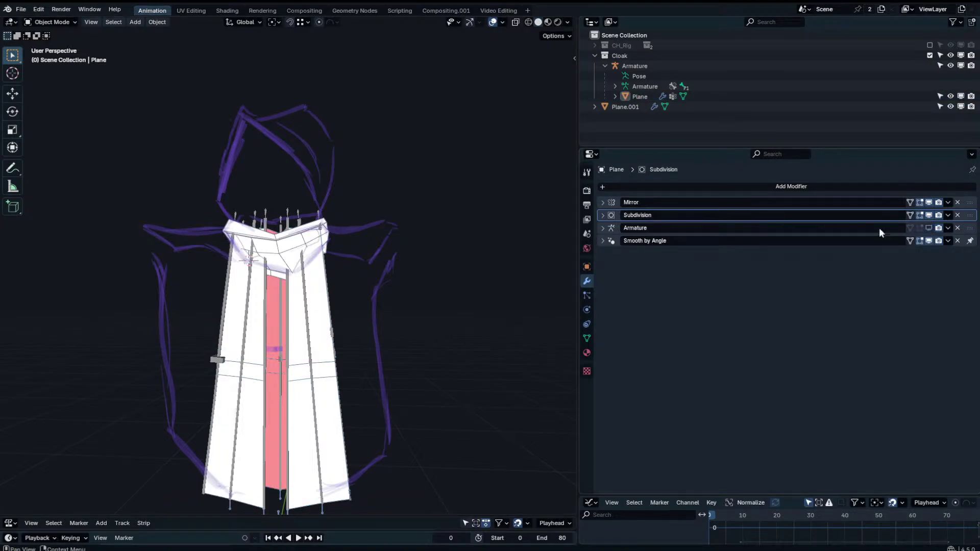
{"action": "middle_click_drag", "start_coordinate": [461, 223], "coordinate": [332, 242]}
{"action": "left_click", "coordinate": [330, 241]}
{"action": "mouse_move", "coordinate": [331, 242]}
{"action": "middle_mouse_down"}
{"action": "mouse_move", "coordinate": [380, 246]}
{"action": "mouse_move", "coordinate": [438, 231]}
{"action": "middle_mouse_up"}
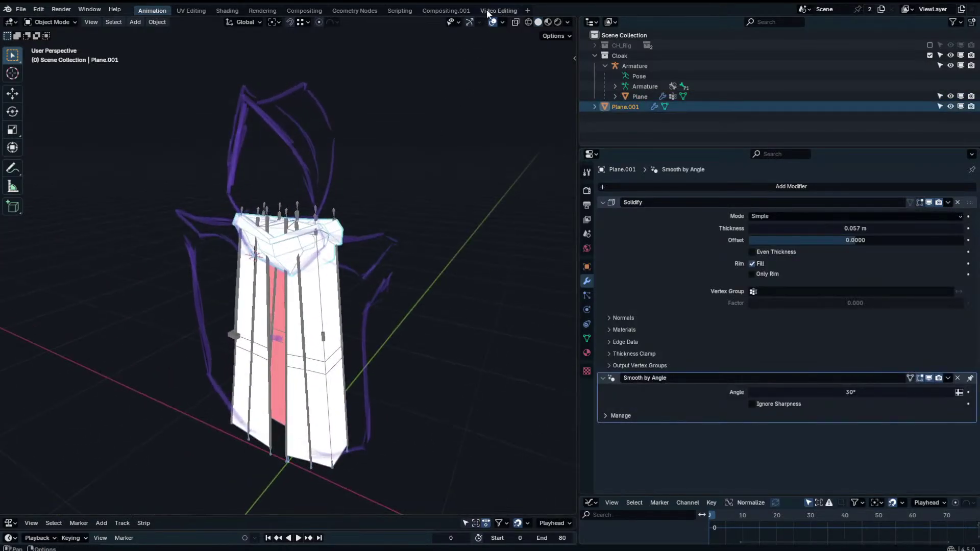
Hide the viewport overlays and set the solid shading lighting to Studio.
{"action": "left_click", "coordinate": [493, 22]}
{"action": "mouse_move", "coordinate": [460, 61]}
{"action": "middle_mouse_down"}
{"action": "mouse_move", "coordinate": [558, 102]}
{"action": "mouse_move", "coordinate": [414, 149]}
{"action": "mouse_move", "coordinate": [503, 148]}
{"action": "mouse_move", "coordinate": [515, 173]}
{"action": "mouse_move", "coordinate": [565, 189]}
{"action": "middle_mouse_up"}
{"action": "scroll", "coordinate": [414, 149], "scroll_direction": "up", "scroll_amount": 3}
{"action": "left_click", "coordinate": [568, 22]}
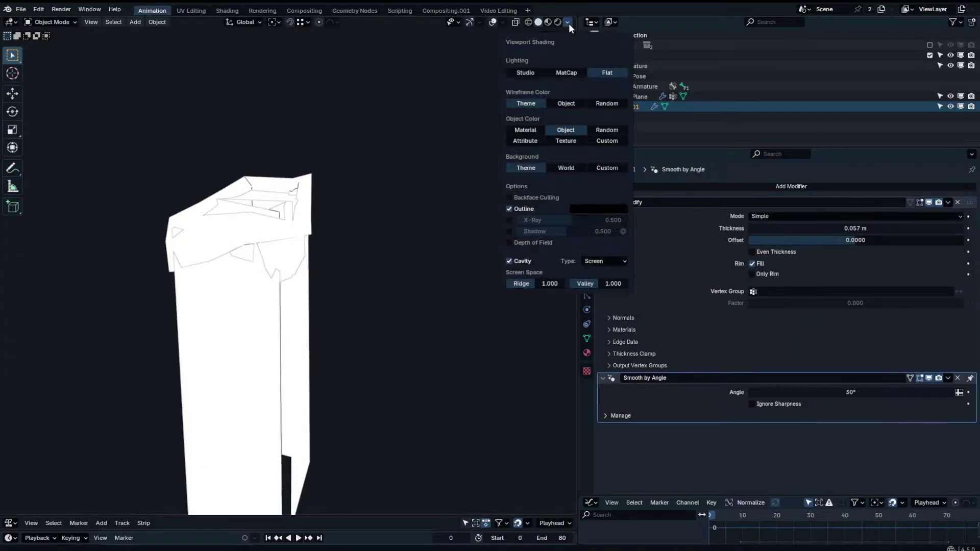
{"action": "left_click", "coordinate": [542, 73]}
Set the offset of the scarf's Solidify modifier to 1.
{"action": "mouse_move", "coordinate": [367, 148]}
{"action": "middle_mouse_down"}
{"action": "mouse_move", "coordinate": [288, 139]}
{"action": "mouse_move", "coordinate": [396, 163]}
{"action": "mouse_move", "coordinate": [326, 182]}
{"action": "mouse_move", "coordinate": [297, 153]}
{"action": "mouse_move", "coordinate": [297, 207]}
{"action": "middle_mouse_up"}
{"action": "left_click_drag", "start_coordinate": [844, 239], "coordinate": [913, 239]}
{"action": "middle_click_drag", "start_coordinate": [45, 198], "coordinate": [357, 267]}
{"action": "scroll", "coordinate": [418, 168], "scroll_direction": "down", "scroll_amount": 1}
Add a Solidify modifier to the cloak, place it first in the modifier stack, and set its thickness to 0.039 m.
{"action": "left_click", "coordinate": [358, 268]}
{"action": "left_click", "coordinate": [690, 185]}
{"action": "left_click", "coordinate": [691, 184]}
{"action": "type", "text": "soli"}
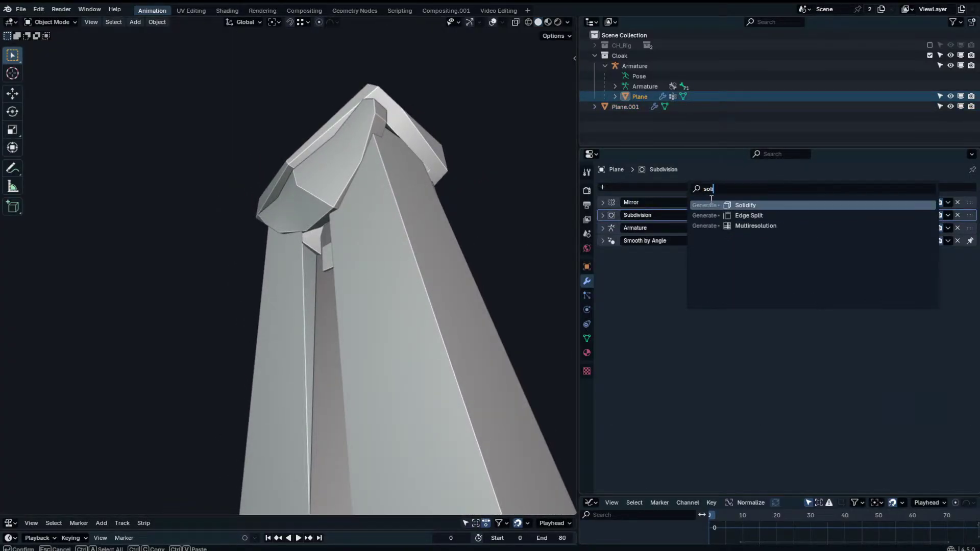
{"action": "left_click", "coordinate": [706, 206]}
{"action": "left_click_drag", "start_coordinate": [970, 241], "coordinate": [969, 202]}
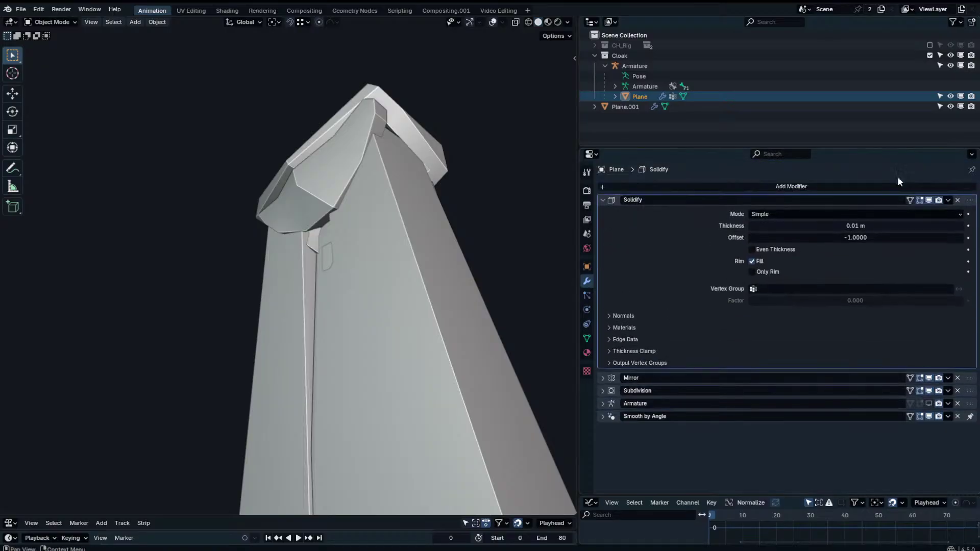
{"action": "mouse_move", "coordinate": [855, 228]}
{"action": "left_mouse_down"}
{"action": "mouse_move", "coordinate": [823, 228]}
{"action": "mouse_move", "coordinate": [860, 228]}
{"action": "left_mouse_up"}
{"action": "middle_click_drag", "start_coordinate": [551, 168], "coordinate": [491, 250]}
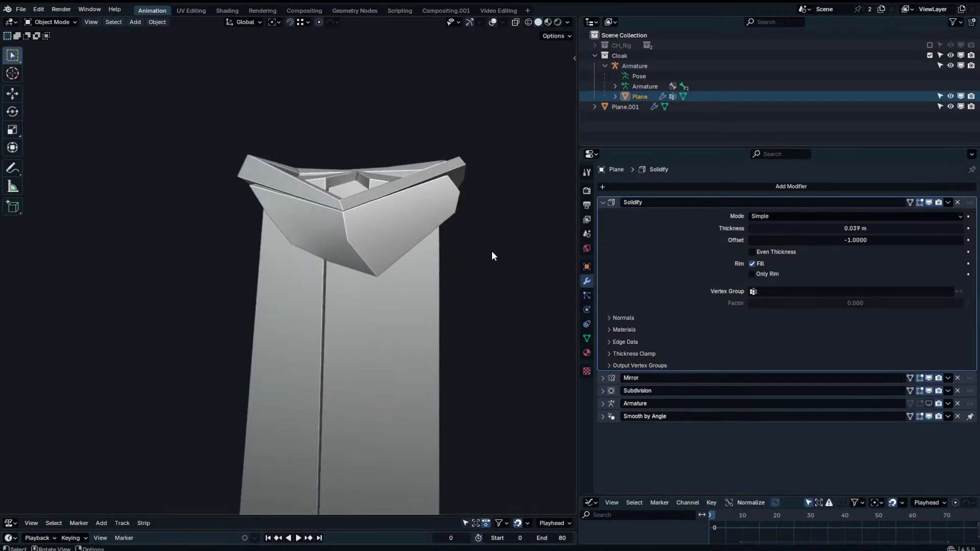
Open the scarf for mesh editing in front view and display its Solidify modifier on the edit cage.
{"action": "key", "text": "KP_1"}
{"action": "middle_click_drag", "start_coordinate": [407, 240], "coordinate": [416, 270], "text": "shift"}
{"action": "scroll", "coordinate": [416, 271], "scroll_direction": "up", "scroll_amount": 2}
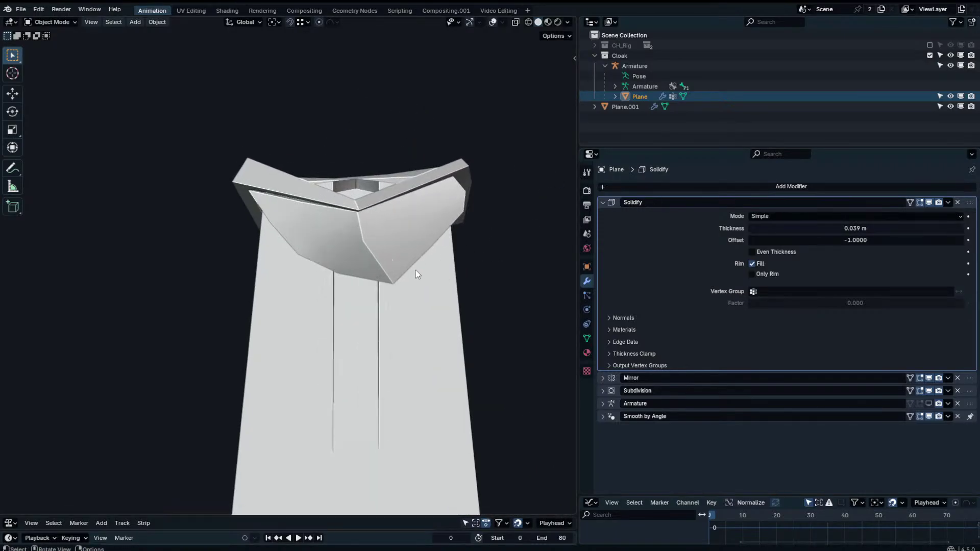
{"action": "left_click", "coordinate": [421, 245]}
{"action": "key", "text": "Tab"}
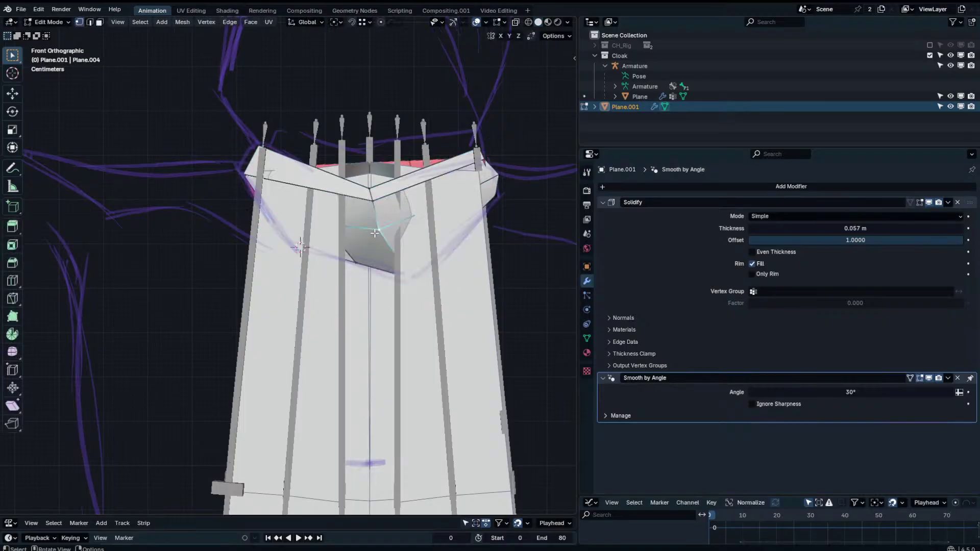
{"action": "left_click", "coordinate": [920, 202]}
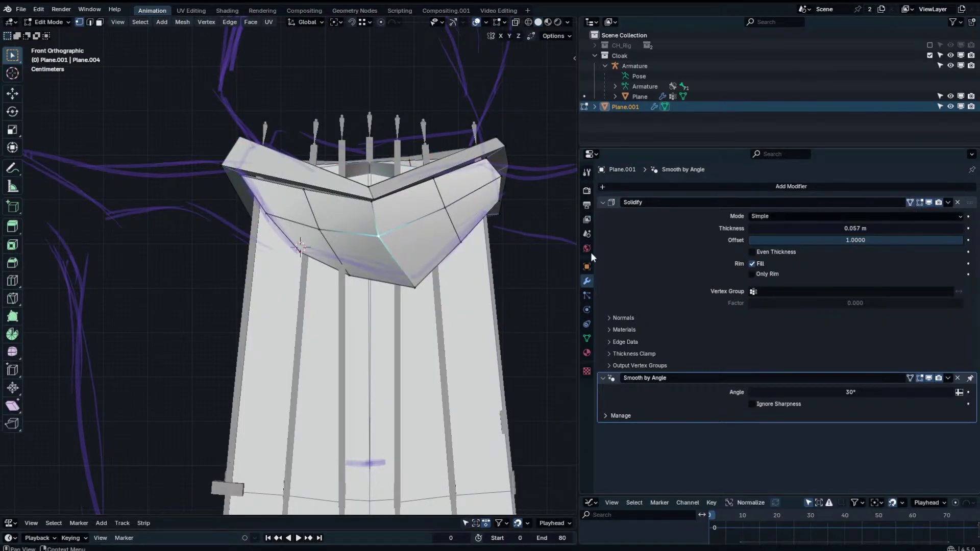
Level the scarf's middle edge loop by placing the 3D cursor at its side, using it as pivot, and scaling Z to 0.
{"action": "right_click", "coordinate": [267, 227], "text": "shift"}
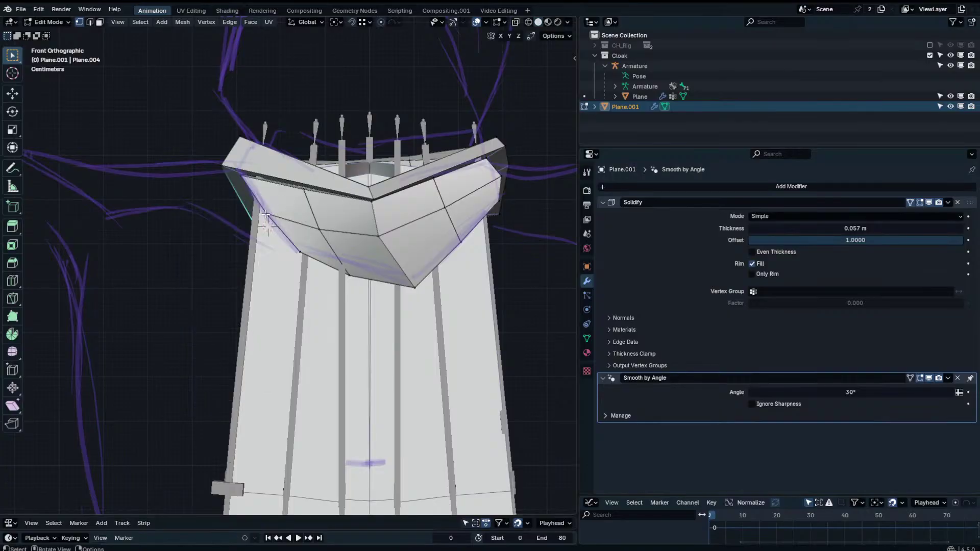
{"action": "key", "text": "s"}
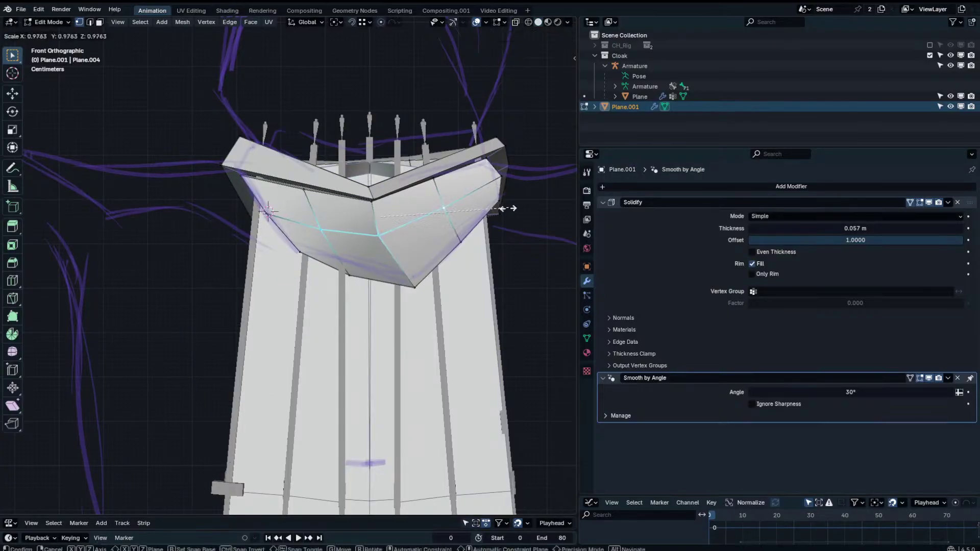
{"action": "key", "text": "z"}
{"action": "key", "text": "Escape"}
{"action": "left_click", "coordinate": [336, 22]}
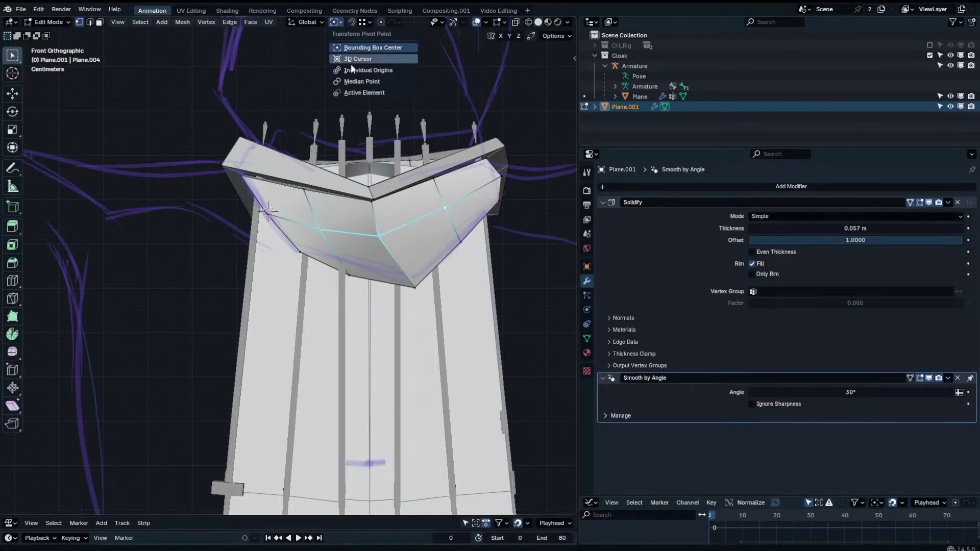
{"action": "left_click", "coordinate": [357, 60]}
{"action": "key", "text": "s"}
{"action": "key", "text": "z"}
{"action": "left_click", "coordinate": [426, 136]}
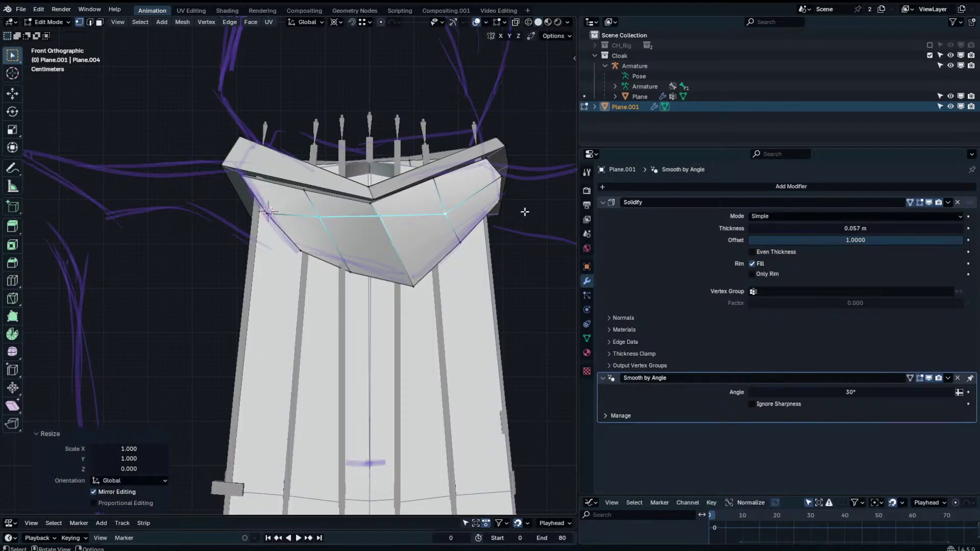
Move the scarf's lower front tip vertex about -0.084 m along X and 0.017 m along Z.
{"action": "key", "text": "Tab"}
{"action": "scroll", "coordinate": [505, 249], "scroll_direction": "down", "scroll_amount": 1}
{"action": "left_click", "coordinate": [505, 250]}
{"action": "middle_click_drag", "start_coordinate": [505, 250], "coordinate": [504, 97]}
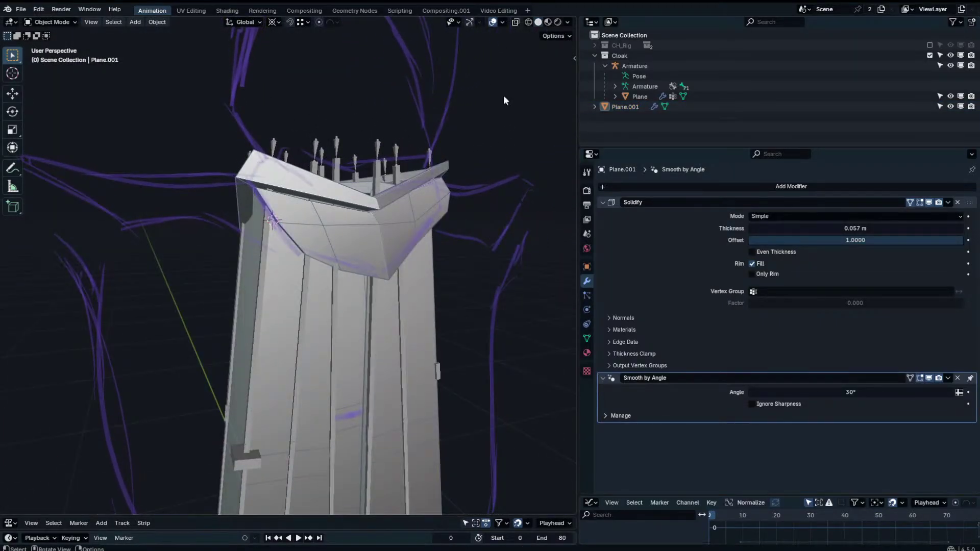
{"action": "left_click", "coordinate": [497, 21]}
{"action": "middle_click_drag", "start_coordinate": [497, 21], "coordinate": [442, 122]}
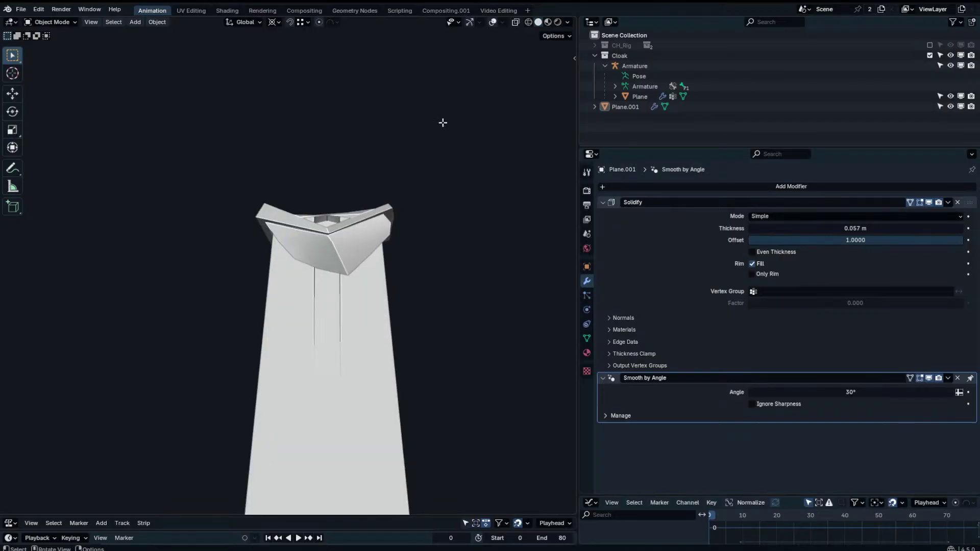
{"action": "key", "text": "Tab"}
{"action": "left_click", "coordinate": [477, 24]}
{"action": "scroll", "coordinate": [403, 204], "scroll_direction": "up", "scroll_amount": 4}
{"action": "key", "text": "g"}
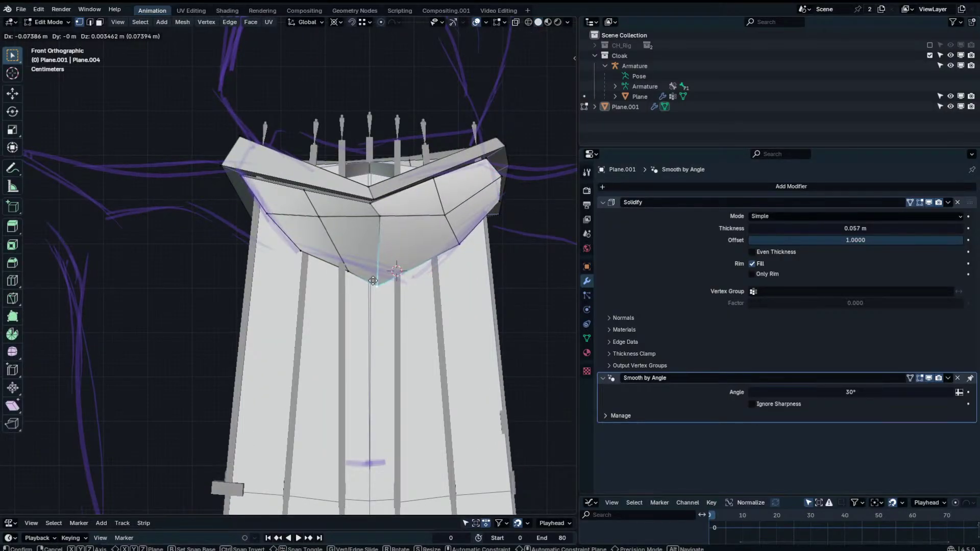
{"action": "left_click", "coordinate": [367, 274]}
Add a centred loop cut between the scarf's middle loop and lower border, and shift its vertex at the front fold sideways.
{"action": "key", "text": "ctrl+r"}
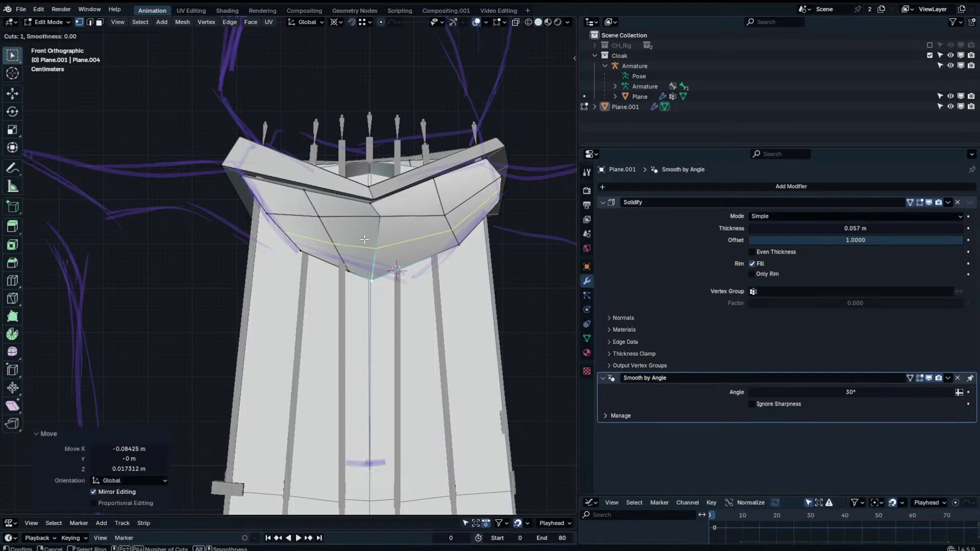
{"action": "left_click", "coordinate": [364, 239]}
{"action": "right_click", "coordinate": [364, 239]}
{"action": "left_click", "coordinate": [374, 251]}
{"action": "key", "text": "g"}
{"action": "right_click", "coordinate": [364, 247]}
{"action": "key", "text": "g"}
{"action": "key", "text": "x"}
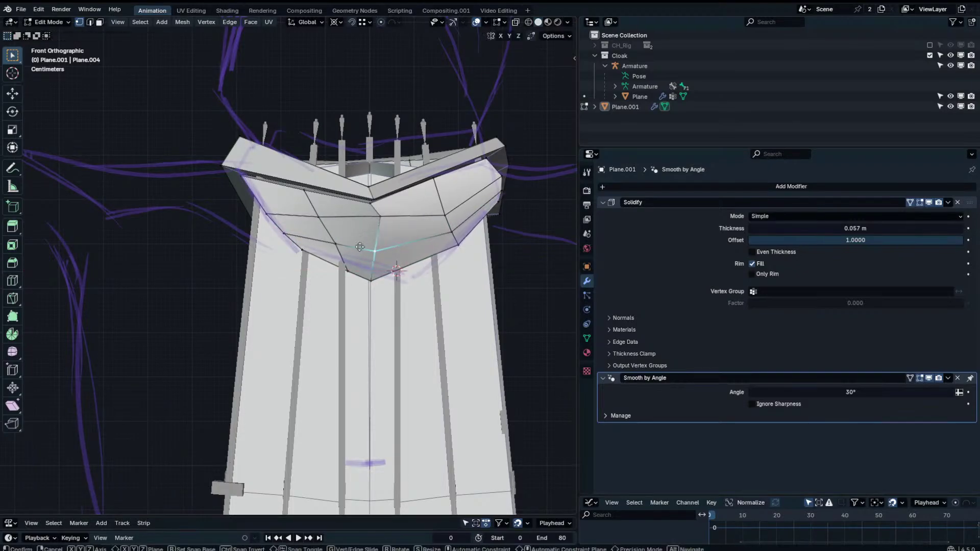
{"action": "key", "text": "g"}
{"action": "left_click", "coordinate": [364, 250]}
Add a vertical loop cut through the scarf's front panel beside the central fold.
{"action": "key", "text": "ctrl+r"}
{"action": "left_click", "coordinate": [409, 211]}
{"action": "left_click", "coordinate": [413, 213]}
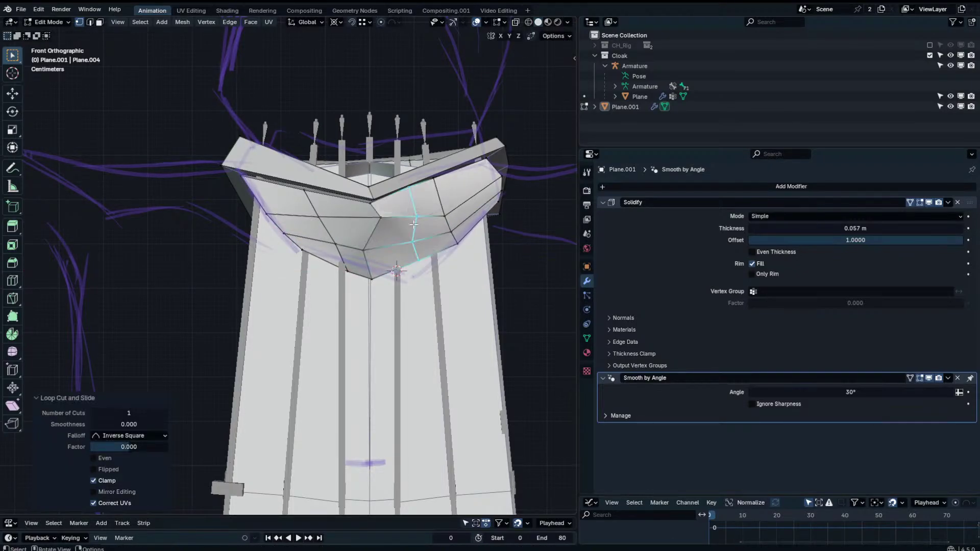
Adjust the middle-loop vertex on the scarf's central fold along the global X axis.
{"action": "left_click", "coordinate": [415, 220]}
{"action": "middle_click_drag", "start_coordinate": [383, 220], "coordinate": [351, 226]}
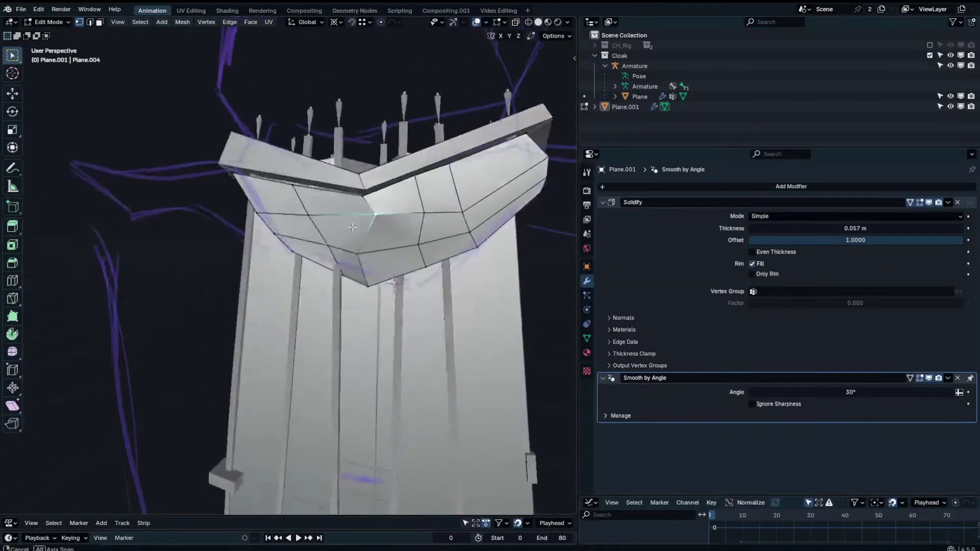
{"action": "key", "text": "g"}
{"action": "key", "text": "x"}
{"action": "left_click", "coordinate": [348, 226]}
{"action": "key", "text": "g"}
{"action": "key", "text": "x"}
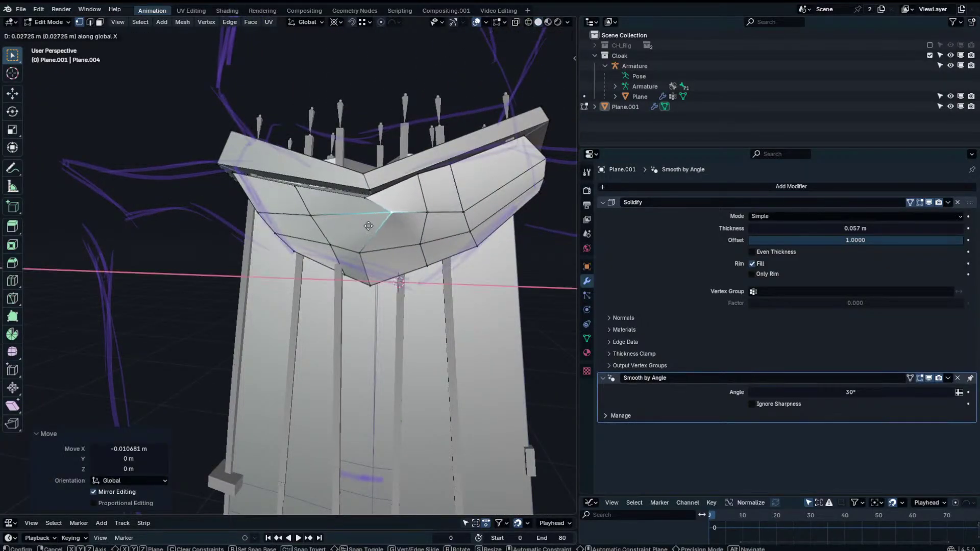
{"action": "left_click", "coordinate": [358, 220]}
{"action": "key", "text": "g"}
{"action": "key", "text": "x"}
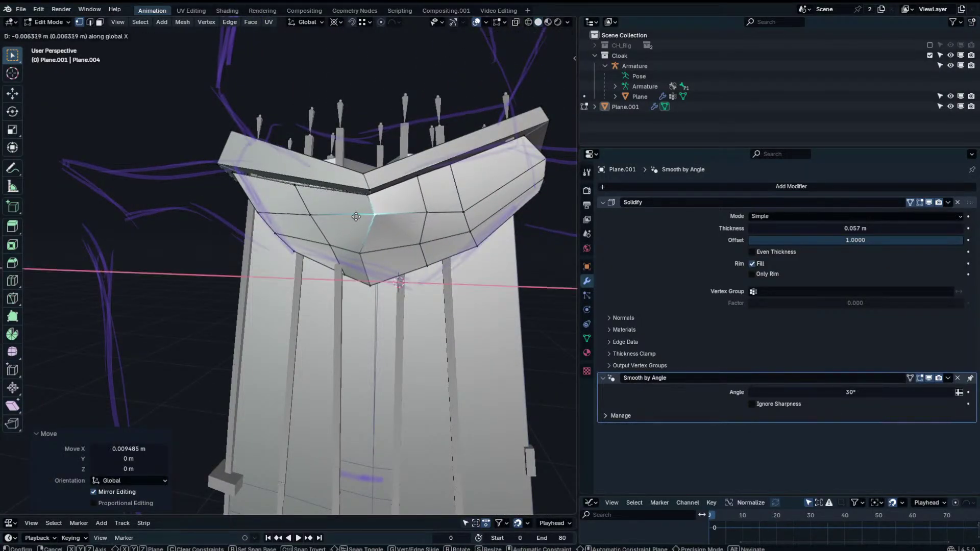
{"action": "left_click", "coordinate": [354, 218]}
Examine the reshaped scarf over the cloak from several angles with the overlays hidden.
{"action": "key", "text": "Tab"}
{"action": "scroll", "coordinate": [362, 221], "scroll_direction": "down", "scroll_amount": 2}
{"action": "middle_click_drag", "start_coordinate": [362, 221], "coordinate": [327, 266]}
{"action": "left_click", "coordinate": [329, 275]}
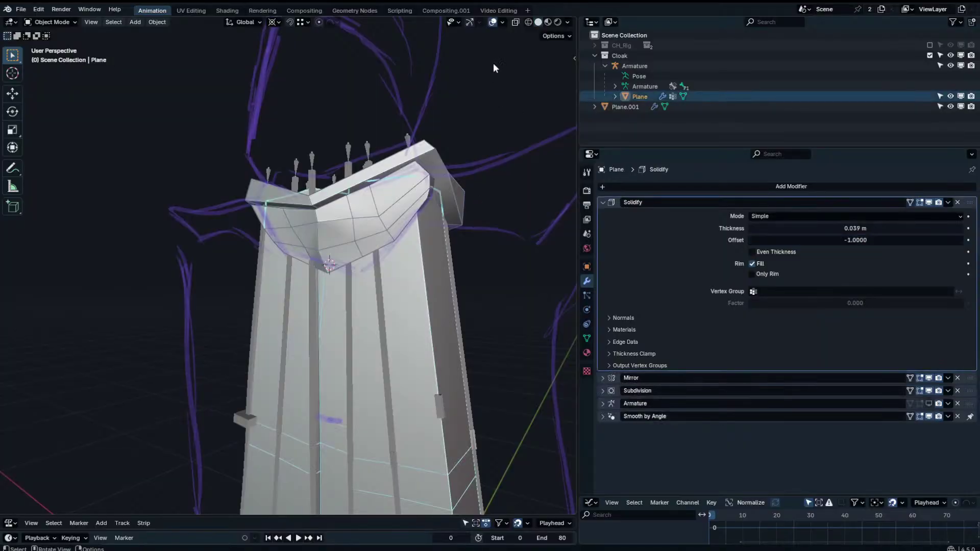
{"action": "left_click", "coordinate": [493, 23]}
{"action": "mouse_move", "coordinate": [478, 58]}
{"action": "middle_mouse_down"}
{"action": "mouse_move", "coordinate": [503, 111]}
{"action": "mouse_move", "coordinate": [490, 123]}
{"action": "middle_mouse_up"}
{"action": "left_click", "coordinate": [492, 23]}
{"action": "scroll", "coordinate": [363, 235], "scroll_direction": "up", "scroll_amount": 2}
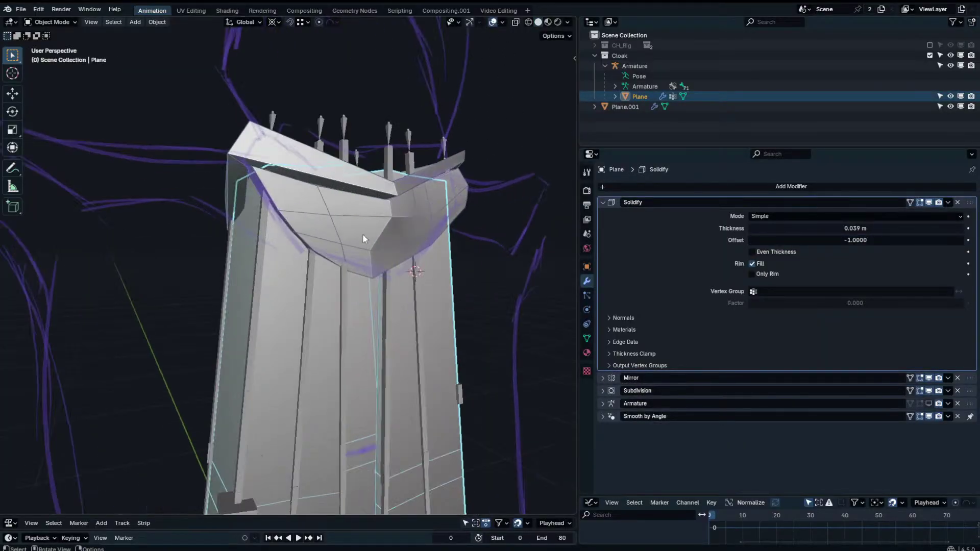
Select the scarf's middle edge loop and inspect its bevel weight and crease values.
{"action": "left_click", "coordinate": [363, 238]}
{"action": "key", "text": "Tab"}
{"action": "middle_click_drag", "start_coordinate": [330, 216], "coordinate": [347, 221]}
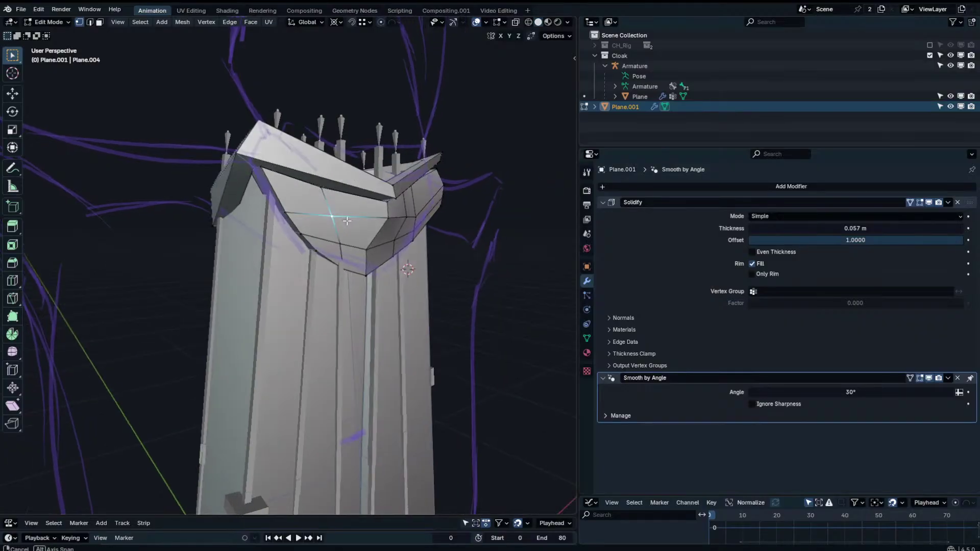
{"action": "key", "text": "n"}
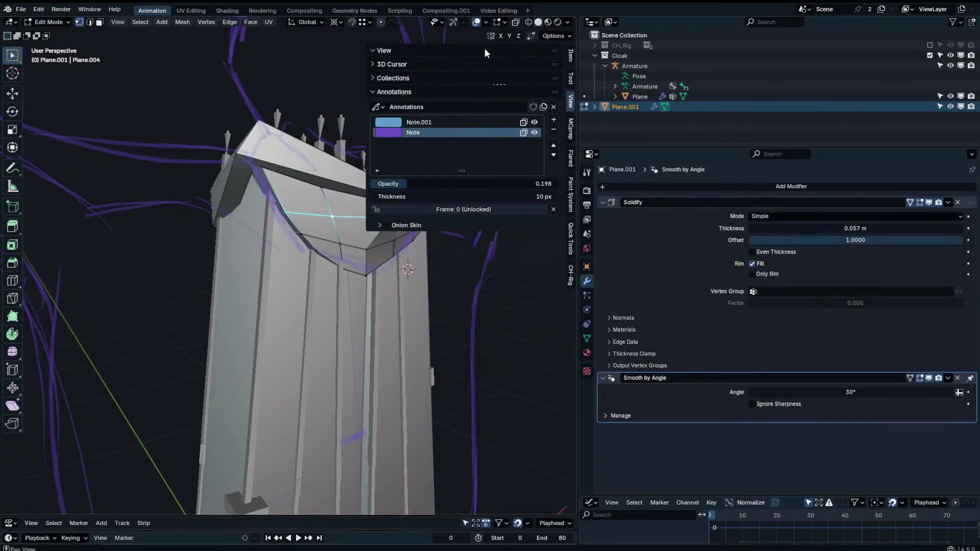
{"action": "left_click", "coordinate": [485, 51]}
{"action": "left_click", "coordinate": [433, 51]}
{"action": "left_click", "coordinate": [412, 64]}
{"action": "left_click", "coordinate": [411, 63]}
{"action": "left_click", "coordinate": [416, 52]}
{"action": "left_click", "coordinate": [570, 55]}
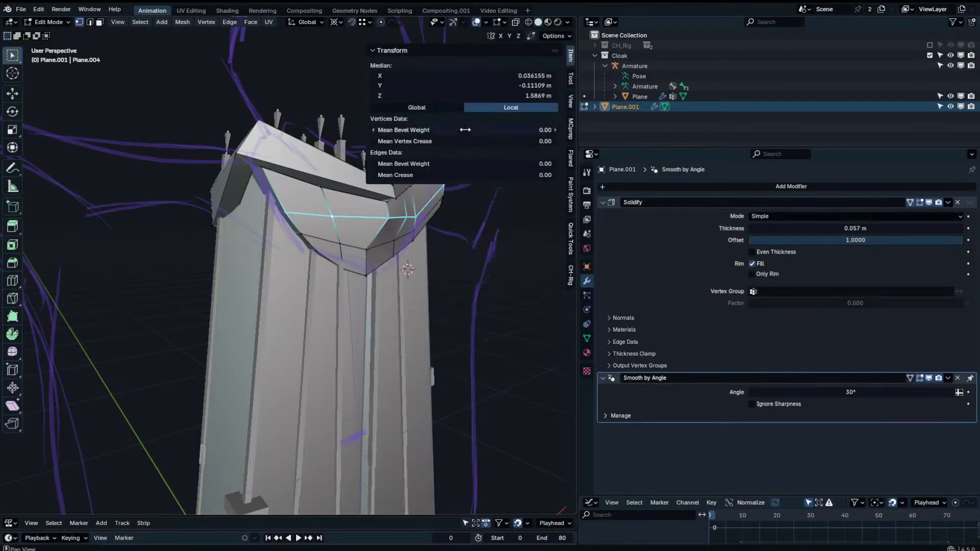
{"action": "key", "text": "Tab"}
{"action": "key", "text": "n"}
{"action": "middle_click_drag", "start_coordinate": [397, 231], "coordinate": [357, 206]}
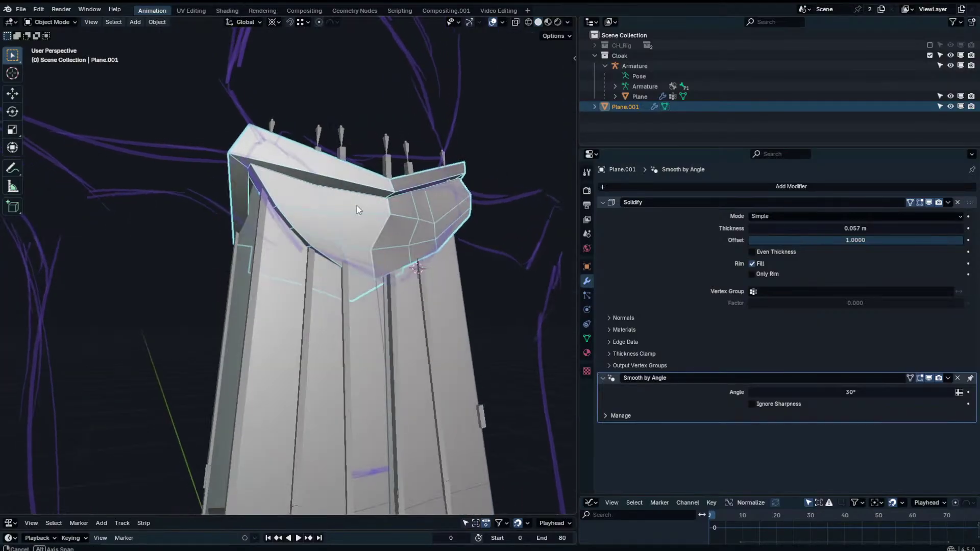
Hide the overlays, remove the scarf's Smooth by Angle modifier, and shade the scarf flat.
{"action": "left_click", "coordinate": [493, 22]}
{"action": "left_click", "coordinate": [675, 184]}
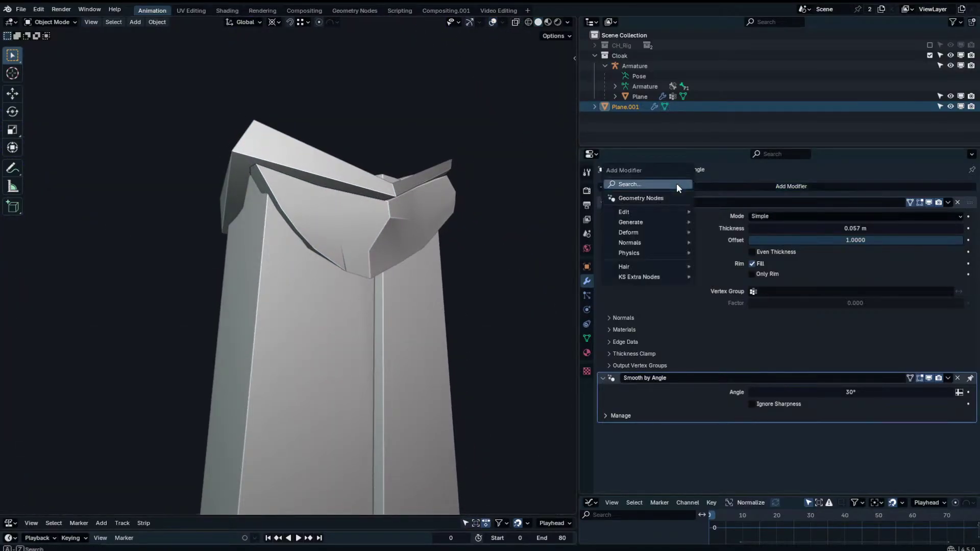
{"action": "left_click", "coordinate": [462, 209]}
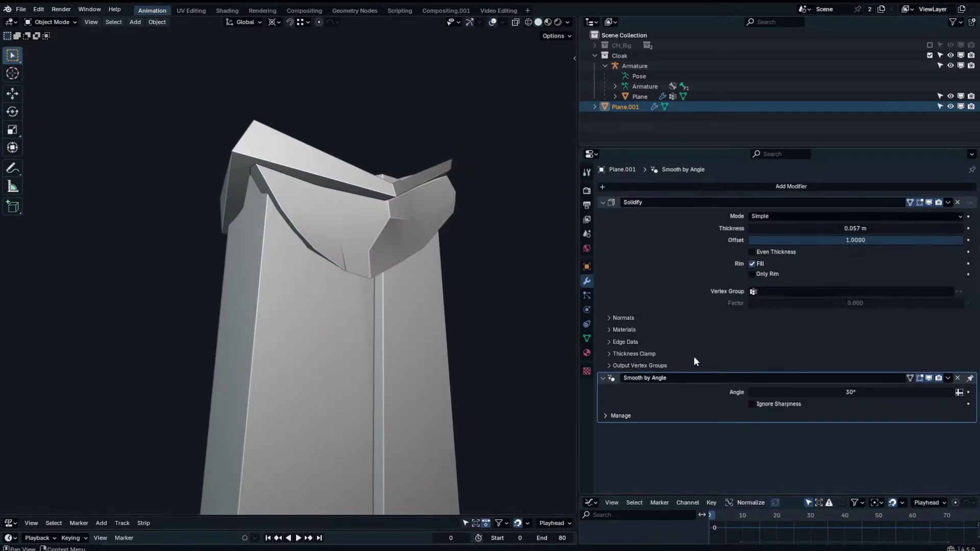
{"action": "left_click", "coordinate": [958, 378]}
{"action": "middle_click_drag", "start_coordinate": [443, 246], "coordinate": [409, 233]}
{"action": "right_click", "coordinate": [462, 253]}
{"action": "left_click", "coordinate": [452, 264]}
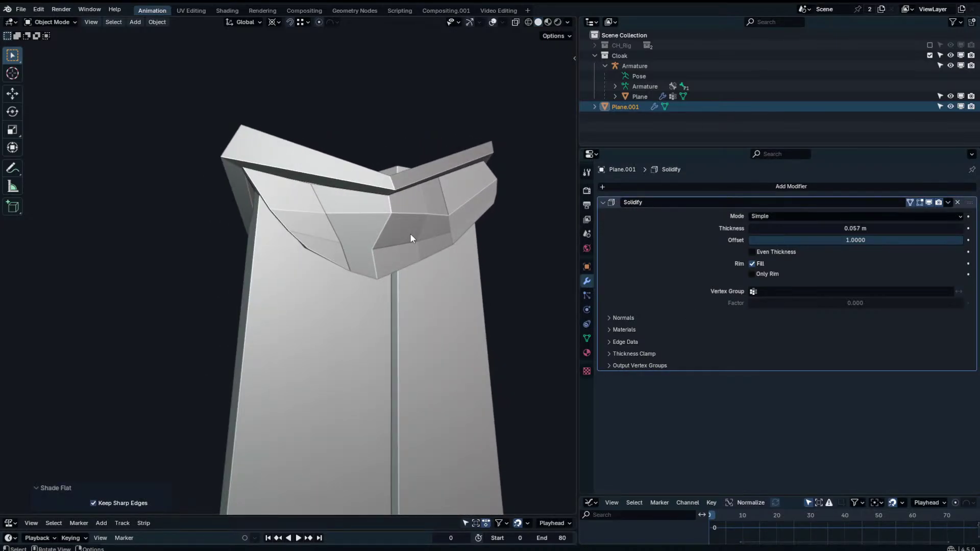
Add a Subdivision Surface modifier to the scarf.
{"action": "left_click", "coordinate": [632, 186]}
{"action": "type", "text": "subv"}
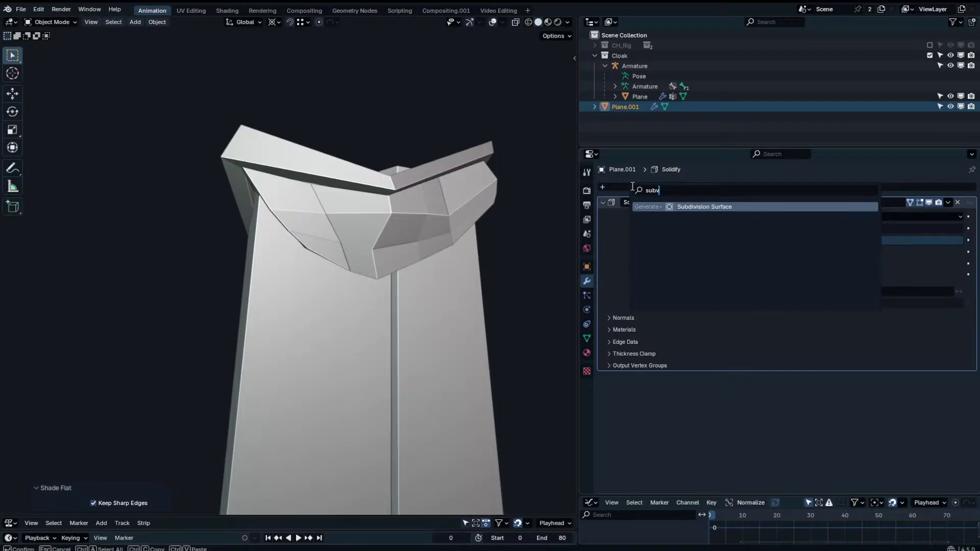
{"action": "key", "text": "Return"}
Show the overlays and set the mean crease of the front fold's lower edge loop to 1.00.
{"action": "key", "text": "Tab"}
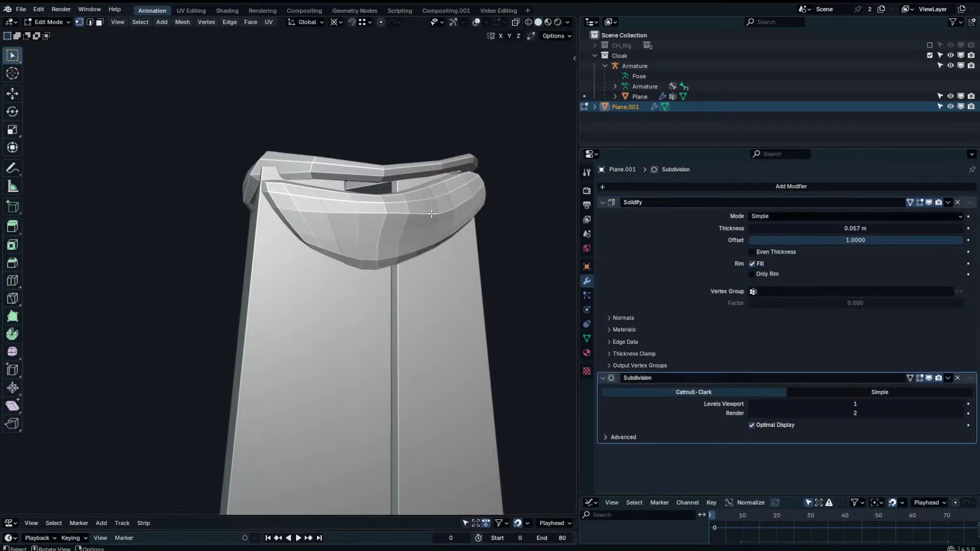
{"action": "left_click", "coordinate": [476, 22]}
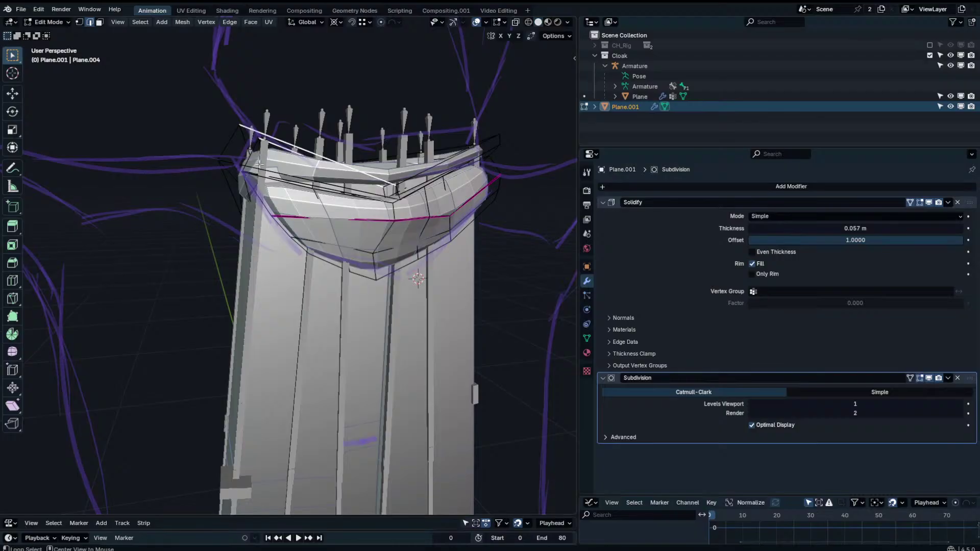
{"action": "key", "text": "n"}
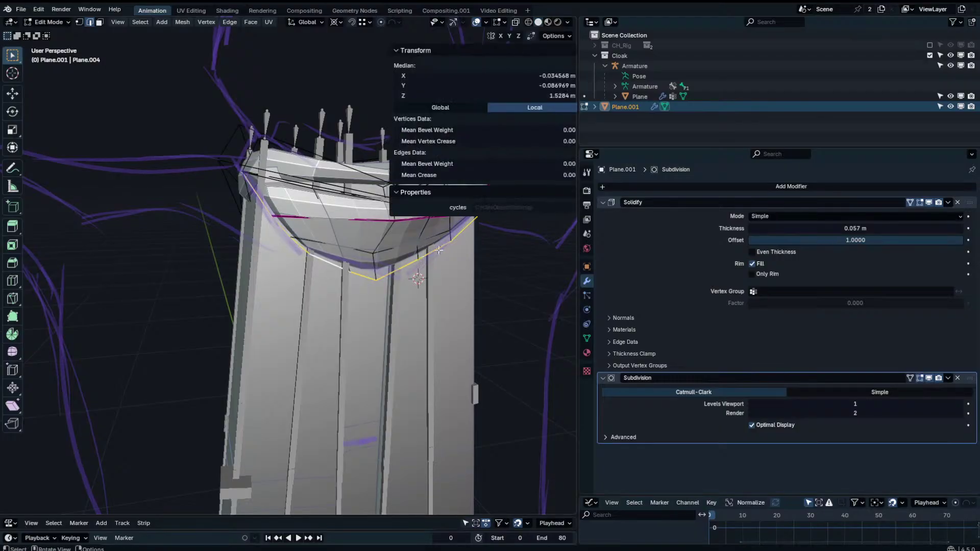
{"action": "left_click_drag", "start_coordinate": [460, 174], "coordinate": [490, 175]}
{"action": "middle_click_drag", "start_coordinate": [391, 260], "coordinate": [325, 271], "text": "shift"}
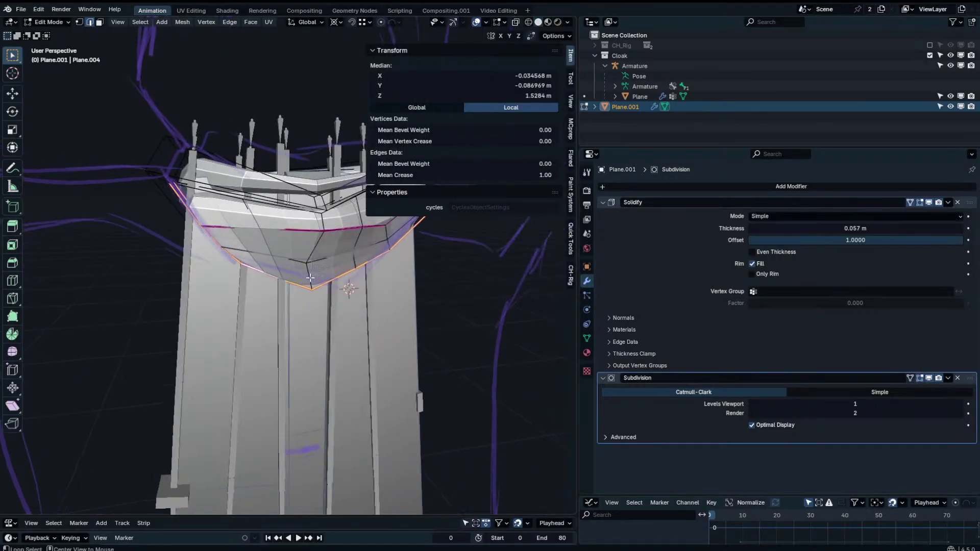
Fully crease the front fold's vertical centre edges and the edges at its side end.
{"action": "left_click", "coordinate": [312, 276], "text": "alt"}
{"action": "left_click_drag", "start_coordinate": [427, 175], "coordinate": [456, 175]}
{"action": "key", "text": "n"}
{"action": "middle_click_drag", "start_coordinate": [343, 267], "coordinate": [441, 199]}
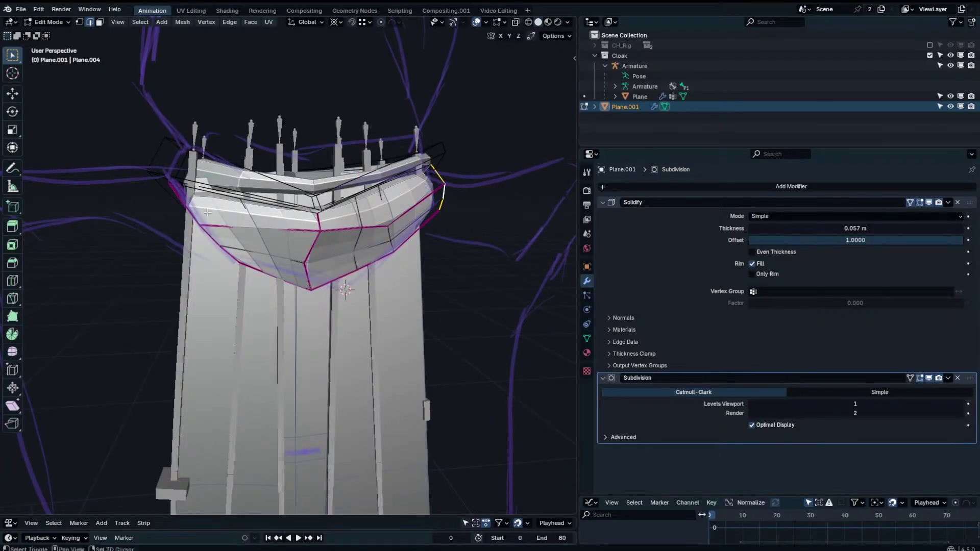
{"action": "middle_click_drag", "start_coordinate": [207, 212], "coordinate": [263, 225], "text": "shift"}
{"action": "key", "text": "n"}
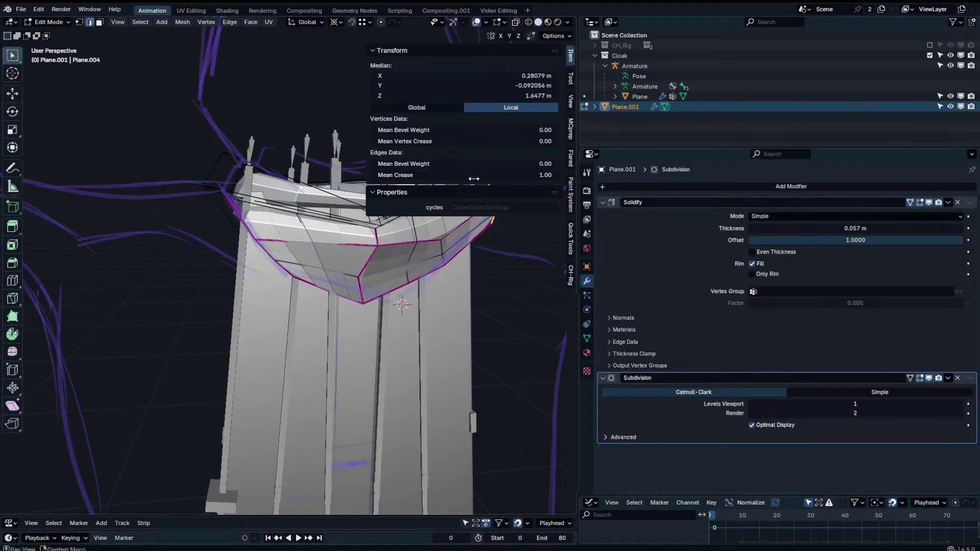
{"action": "key", "text": "n"}
{"action": "middle_click_drag", "start_coordinate": [473, 179], "coordinate": [412, 234]}
Set the mean crease of the edge loops along the scarf's upper collar to 1.00.
{"action": "left_click", "coordinate": [388, 219], "text": "alt"}
{"action": "key", "text": "n"}
{"action": "left_click_drag", "start_coordinate": [422, 175], "coordinate": [485, 174]}
{"action": "left_click", "coordinate": [311, 198], "text": "alt"}
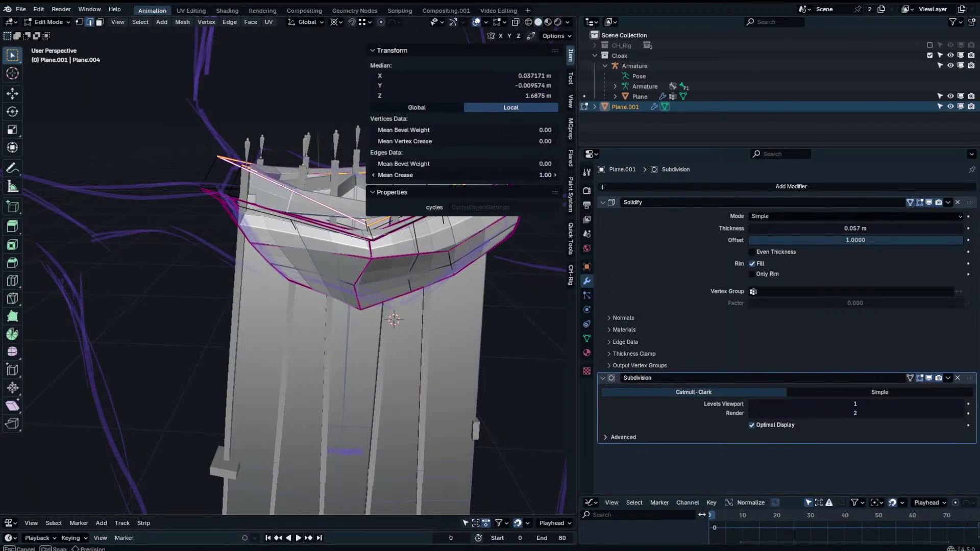
{"action": "key", "text": "n"}
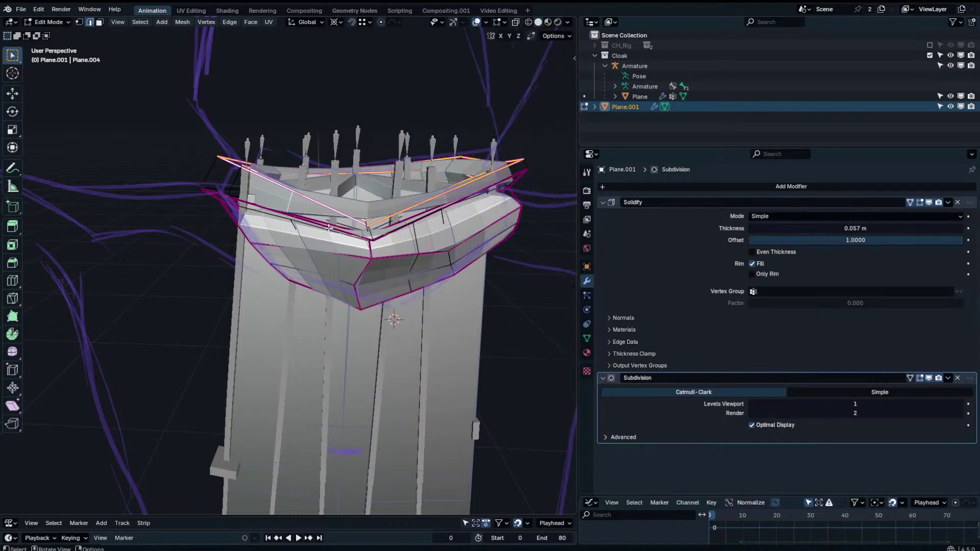
Set the crease of the short vertical edge at the collar's front centre to 1.00.
{"action": "key", "text": "Tab"}
{"action": "middle_click_drag", "start_coordinate": [457, 272], "coordinate": [389, 290]}
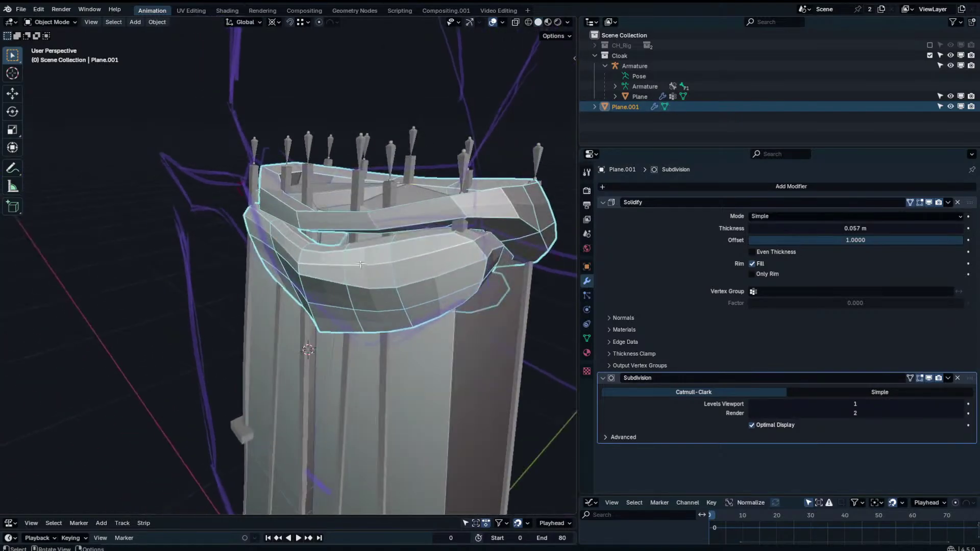
{"action": "key", "text": "Tab"}
{"action": "left_click", "coordinate": [505, 193]}
{"action": "key", "text": "n"}
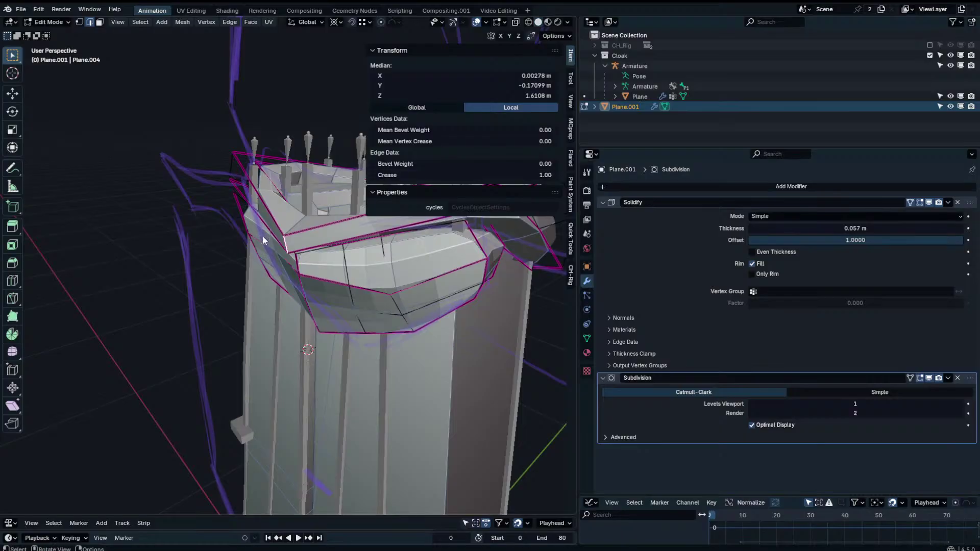
{"action": "key", "text": "Tab"}
{"action": "middle_click_drag", "start_coordinate": [263, 235], "coordinate": [396, 232]}
{"action": "key", "text": "n"}
{"action": "key", "text": "Tab"}
{"action": "key", "text": "n"}
{"action": "key", "text": "n"}
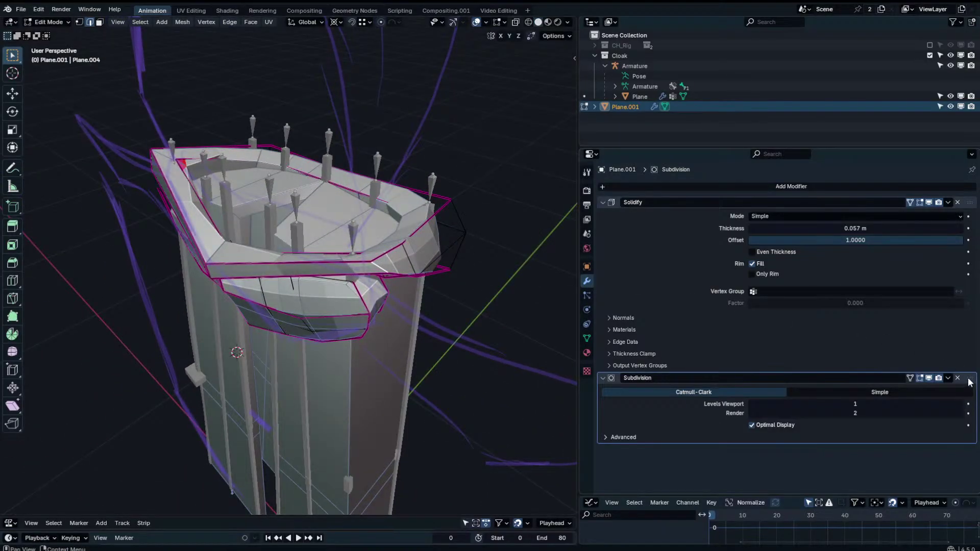
Move the Subdivision modifier above the Solidify modifier in the scarf's stack.
{"action": "left_click_drag", "start_coordinate": [970, 382], "coordinate": [910, 187]}
{"action": "middle_click_drag", "start_coordinate": [343, 230], "coordinate": [393, 236]}
{"action": "key", "text": "n"}
{"action": "key", "text": "n"}
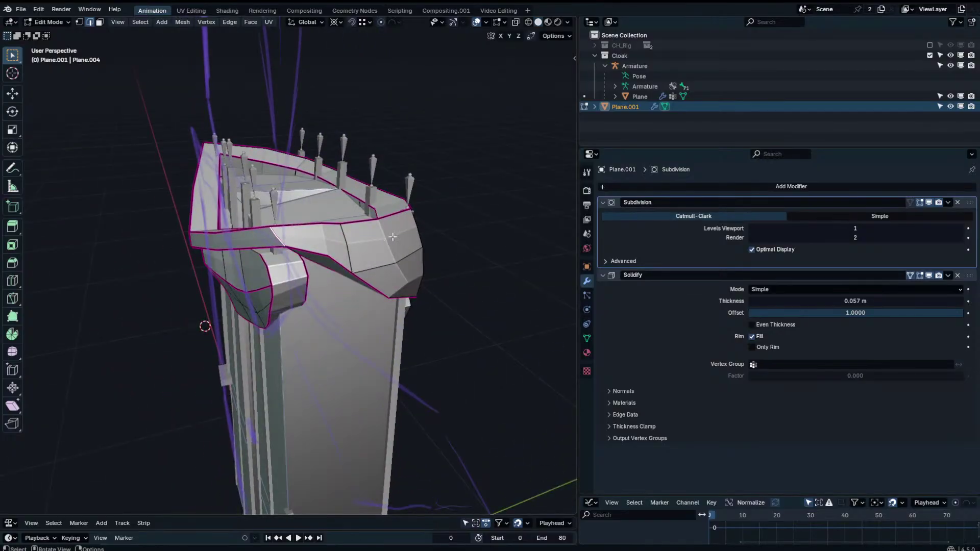
Raise the crease of the vertical edges at the collar's outer side corner to 0.99.
{"action": "key", "text": "n"}
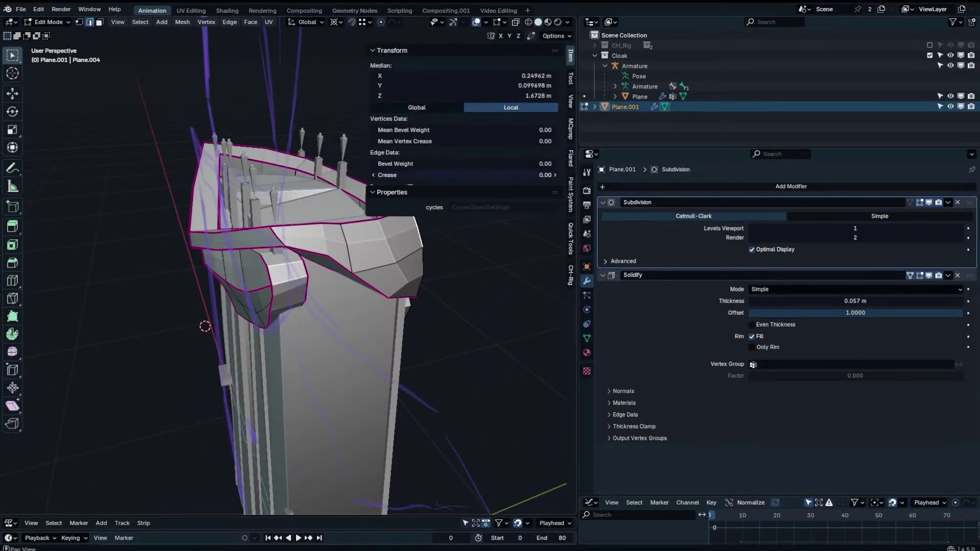
{"action": "left_click_drag", "start_coordinate": [475, 175], "coordinate": [635, 276]}
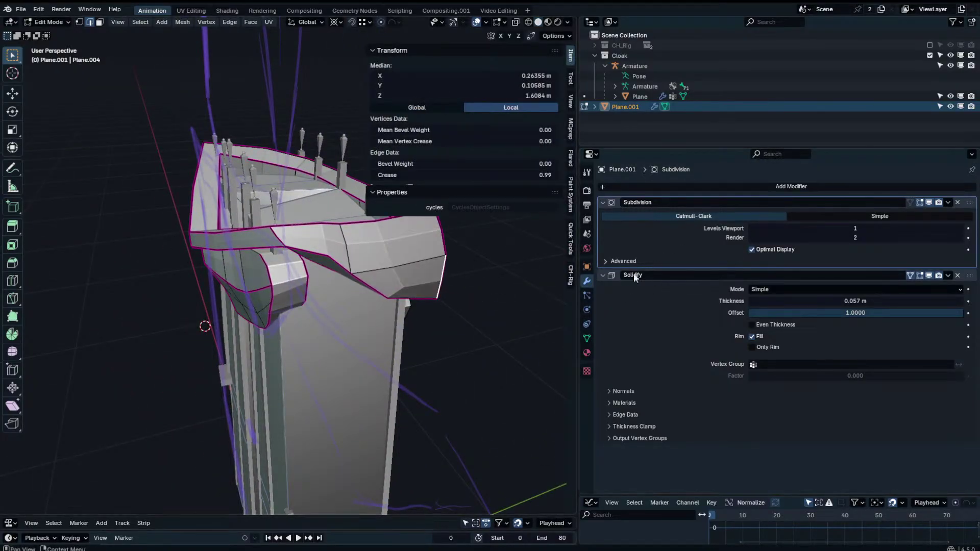
{"action": "key", "text": "Return"}
Crease the bottom edge loop of the scarf's lower back fold.
{"action": "middle_click_drag", "start_coordinate": [459, 281], "coordinate": [276, 252]}
{"action": "key", "text": "n"}
{"action": "left_click", "coordinate": [201, 293]}
{"action": "left_click", "coordinate": [201, 293], "text": "alt"}
{"action": "key", "text": "n"}
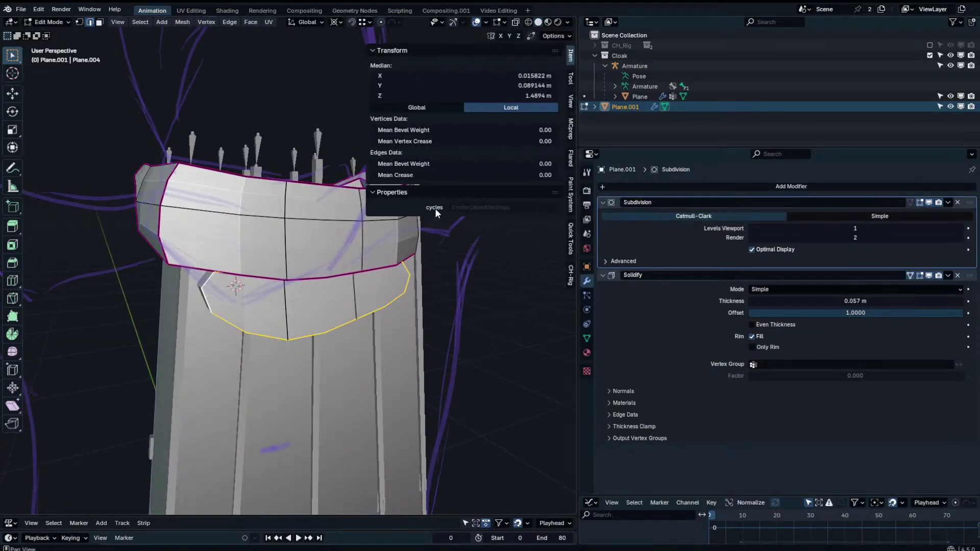
{"action": "key", "text": "Tab"}
{"action": "mouse_move", "coordinate": [354, 322]}
{"action": "middle_mouse_down"}
{"action": "mouse_move", "coordinate": [442, 330]}
{"action": "mouse_move", "coordinate": [367, 333]}
{"action": "middle_mouse_up"}
{"action": "key", "text": "n"}
{"action": "left_click", "coordinate": [442, 327]}
{"action": "left_click", "coordinate": [268, 292]}
{"action": "key", "text": "Tab"}
Crease the vertical edge on the scarf's lower back fold.
{"action": "left_click", "coordinate": [237, 295]}
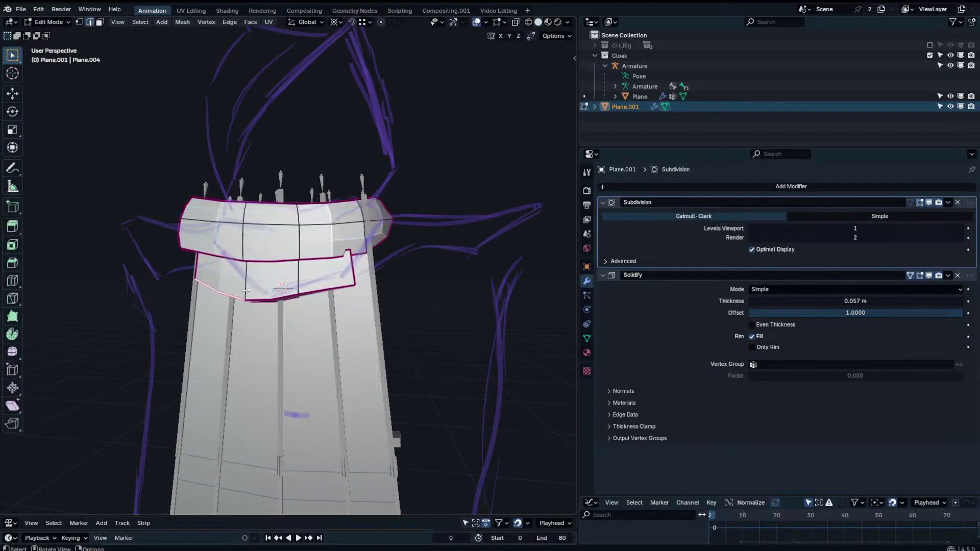
{"action": "left_click", "coordinate": [248, 284]}
{"action": "key", "text": "n"}
{"action": "left_click_drag", "start_coordinate": [419, 175], "coordinate": [510, 175]}
{"action": "key", "text": "n"}
{"action": "key", "text": "Tab"}
{"action": "left_click", "coordinate": [402, 304]}
Crease the collar's vertical edges at the rear side corner.
{"action": "middle_click_drag", "start_coordinate": [402, 303], "coordinate": [348, 285]}
{"action": "left_click", "coordinate": [297, 265]}
{"action": "key", "text": "Tab"}
{"action": "middle_click_drag", "start_coordinate": [285, 265], "coordinate": [261, 266]}
{"action": "key", "text": "g"}
{"action": "left_click", "coordinate": [260, 266]}
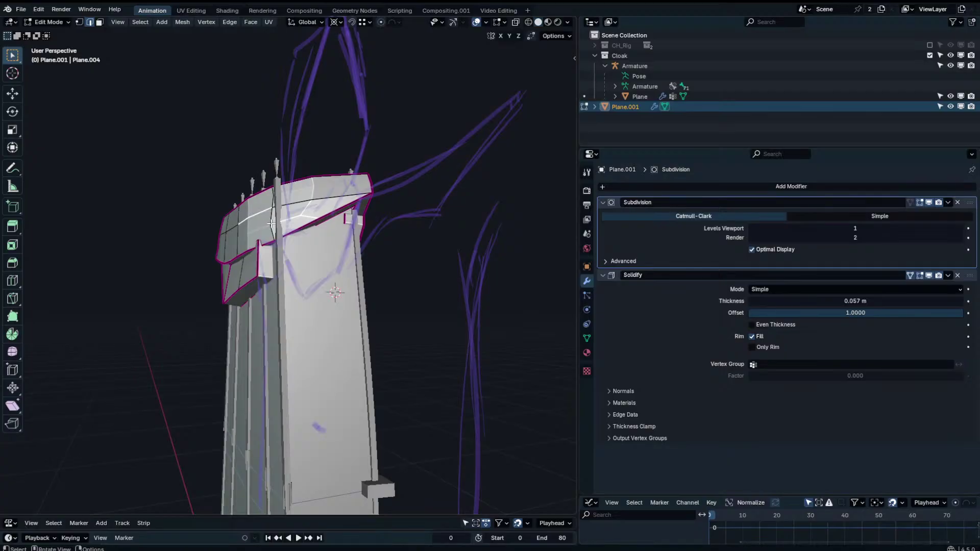
{"action": "key", "text": "n"}
{"action": "left_click_drag", "start_coordinate": [414, 176], "coordinate": [511, 176]}
{"action": "key", "text": "n"}
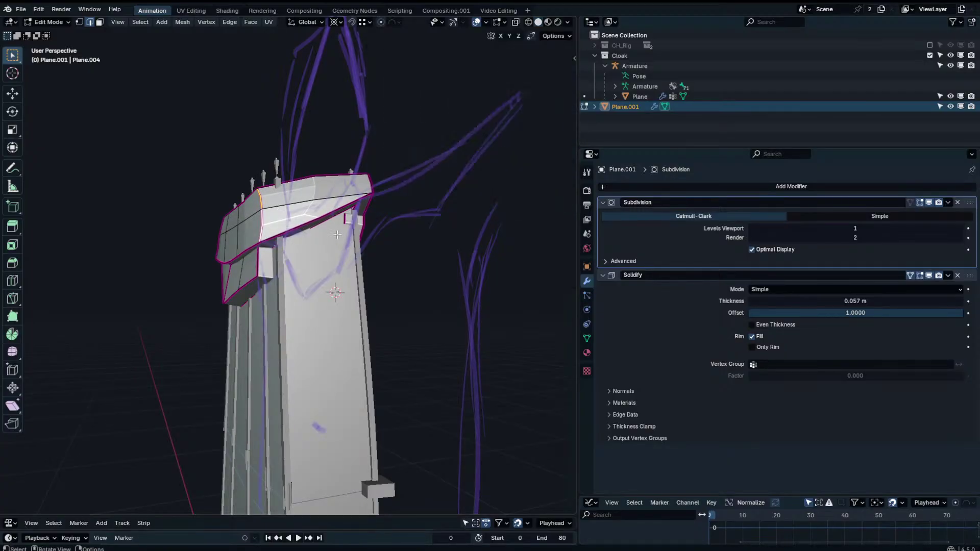
Shade the scarf auto smooth with a 30° angle and hide the overlays.
{"action": "middle_click_drag", "start_coordinate": [291, 235], "coordinate": [369, 312]}
{"action": "key", "text": "Tab"}
{"action": "left_click", "coordinate": [427, 288]}
{"action": "key", "text": "Tab"}
{"action": "middle_click_drag", "start_coordinate": [428, 288], "coordinate": [354, 286]}
{"action": "left_click", "coordinate": [384, 231]}
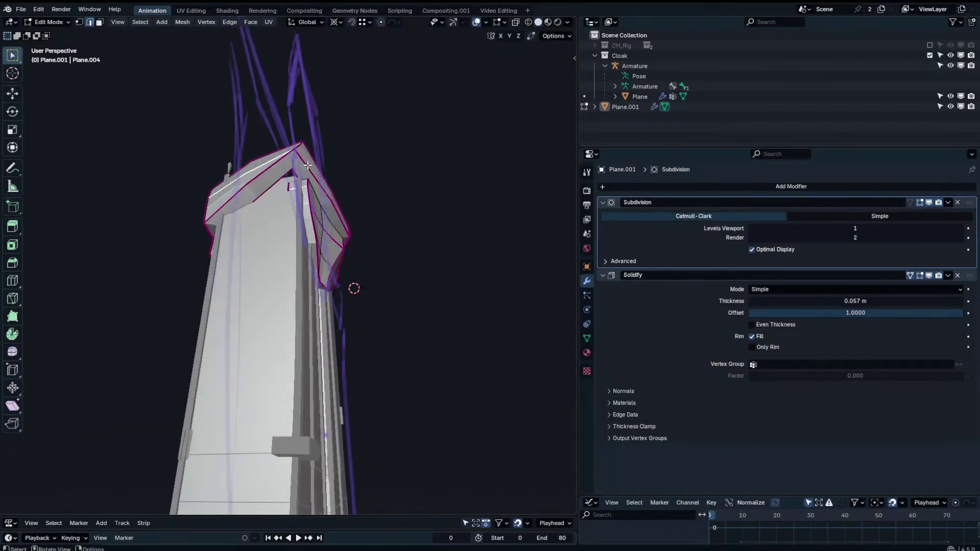
{"action": "key", "text": "Tab"}
{"action": "right_click", "coordinate": [371, 195]}
{"action": "left_click", "coordinate": [371, 196]}
{"action": "right_click", "coordinate": [250, 179]}
{"action": "left_click", "coordinate": [252, 166]}
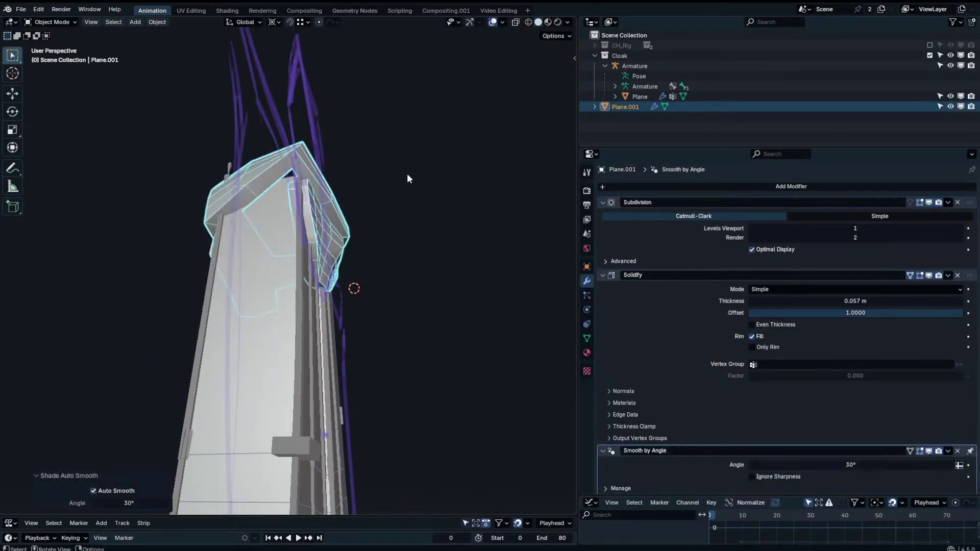
{"action": "mouse_move", "coordinate": [406, 173]}
{"action": "middle_mouse_down"}
{"action": "mouse_move", "coordinate": [408, 221]}
{"action": "mouse_move", "coordinate": [358, 190]}
{"action": "mouse_move", "coordinate": [387, 231]}
{"action": "mouse_move", "coordinate": [438, 133]}
{"action": "mouse_move", "coordinate": [544, 94]}
{"action": "middle_mouse_up"}
{"action": "left_click", "coordinate": [492, 24]}
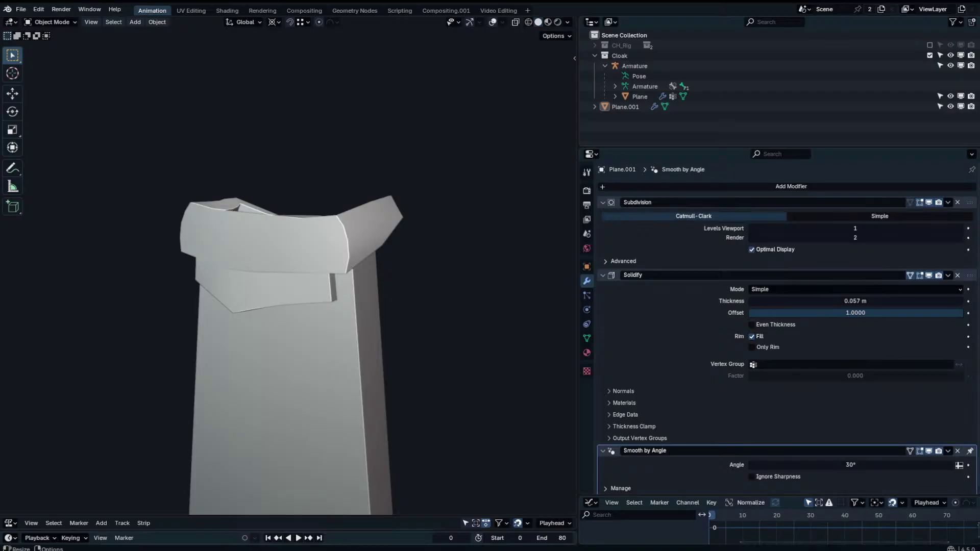
Fully crease the upper edge loop of the lower front fold, with the overlays shown again.
{"action": "middle_click_drag", "start_coordinate": [405, 238], "coordinate": [345, 236]}
{"action": "left_click", "coordinate": [390, 230]}
{"action": "key", "text": "Tab"}
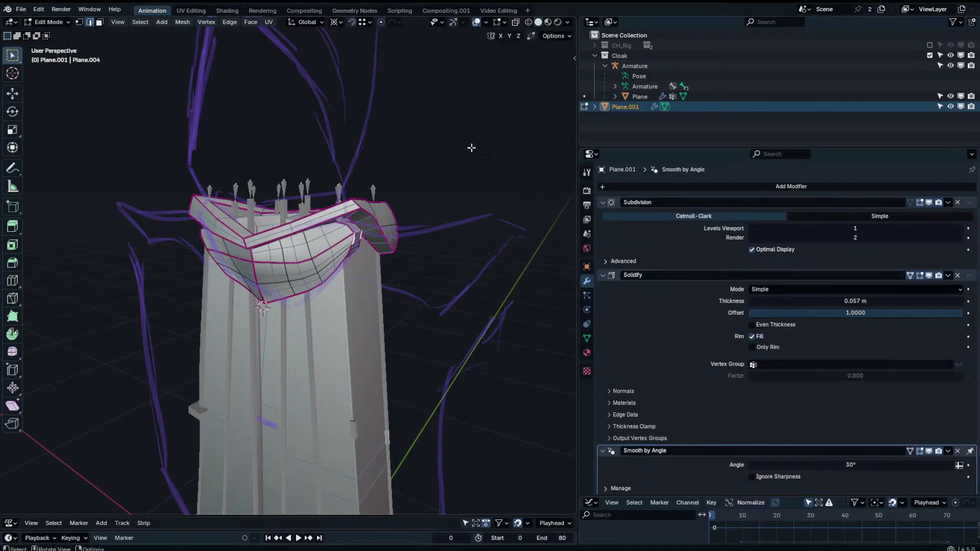
{"action": "middle_click_drag", "start_coordinate": [471, 148], "coordinate": [444, 183]}
{"action": "left_click", "coordinate": [366, 227], "text": "alt"}
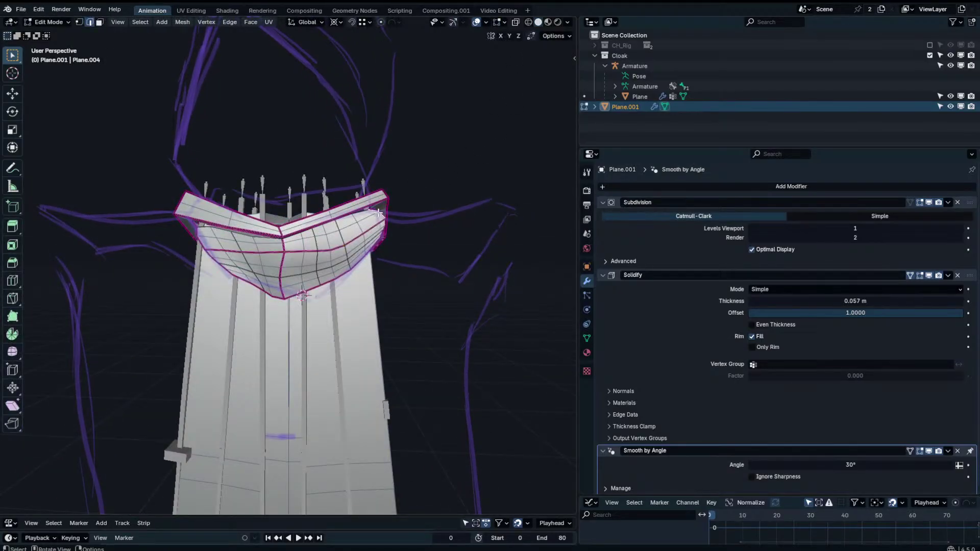
{"action": "key", "text": "n"}
{"action": "key", "text": "n"}
{"action": "left_click", "coordinate": [365, 211], "text": "alt"}
{"action": "key", "text": "n"}
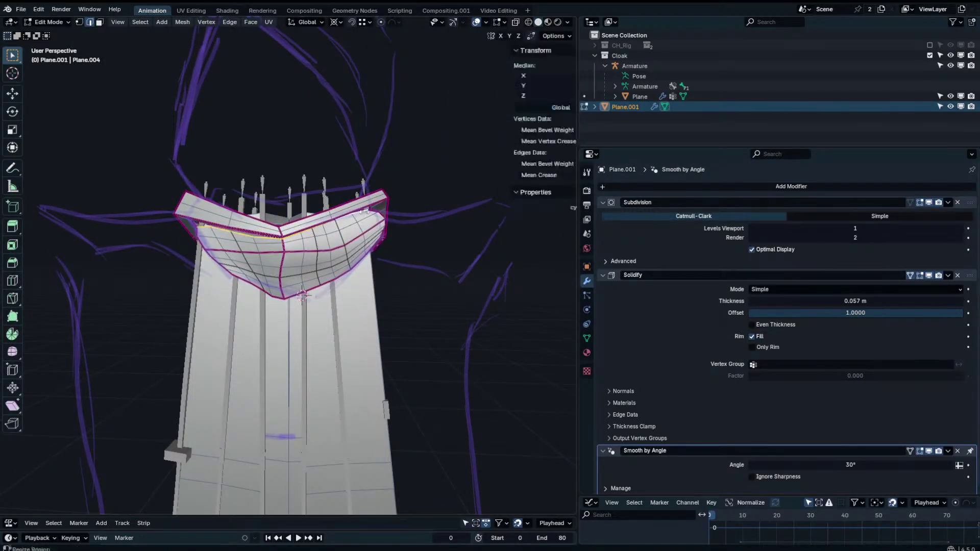
{"action": "left_click_drag", "start_coordinate": [477, 176], "coordinate": [533, 177]}
{"action": "key", "text": "n"}
{"action": "middle_click_drag", "start_coordinate": [495, 304], "coordinate": [405, 191]}
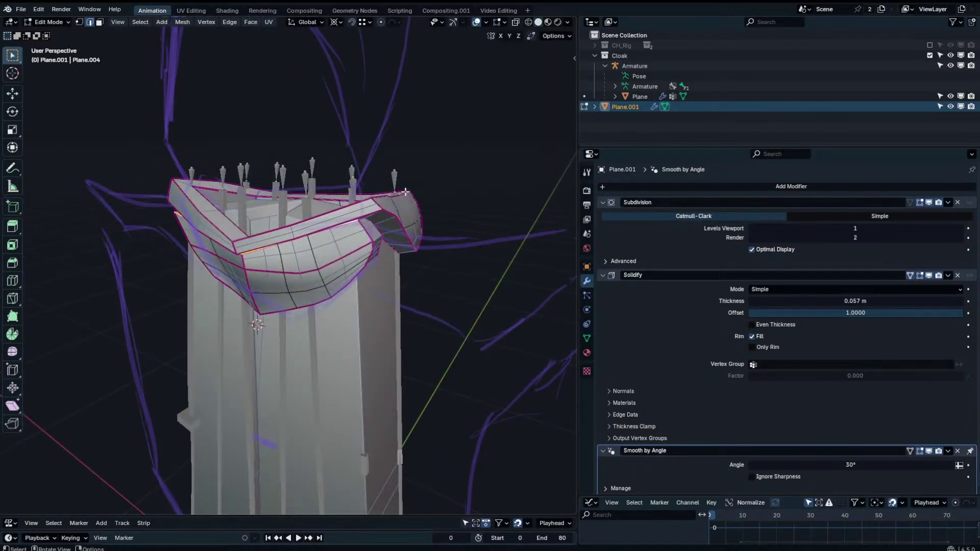
Turn off the Subdivision modifier's edit mode display and switch to vertex selection.
{"action": "left_click", "coordinate": [919, 203]}
{"action": "middle_click_drag", "start_coordinate": [475, 219], "coordinate": [477, 179]}
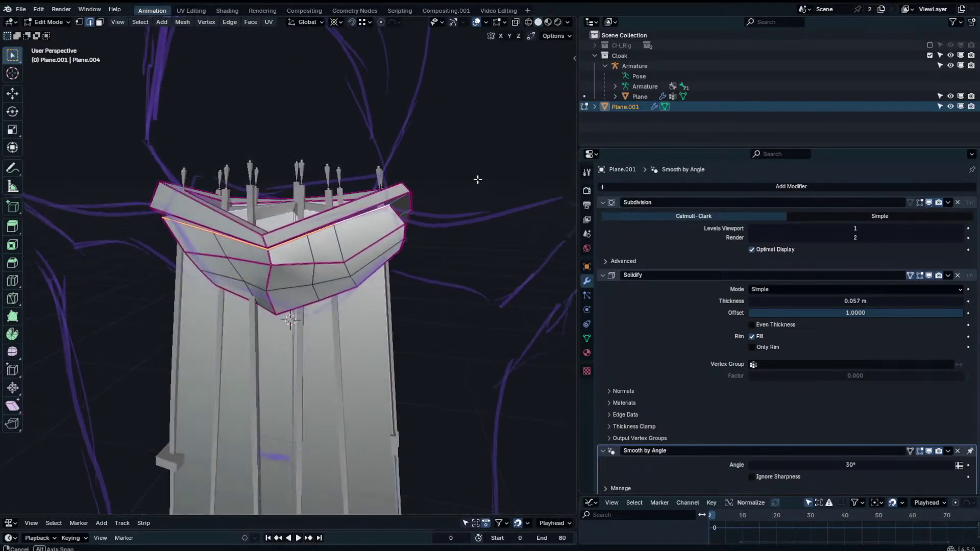
{"action": "left_click", "coordinate": [80, 22]}
Reposition the vertices at the side end of the lower front fold beneath the collar.
{"action": "left_click", "coordinate": [394, 205]}
{"action": "left_click", "coordinate": [394, 205]}
{"action": "middle_click_drag", "start_coordinate": [396, 206], "coordinate": [303, 219]}
{"action": "left_click", "coordinate": [354, 216]}
{"action": "key", "text": "g"}
{"action": "left_click", "coordinate": [356, 212]}
{"action": "key", "text": "g"}
{"action": "left_click", "coordinate": [258, 214]}
{"action": "key", "text": "g"}
{"action": "left_click", "coordinate": [263, 220]}
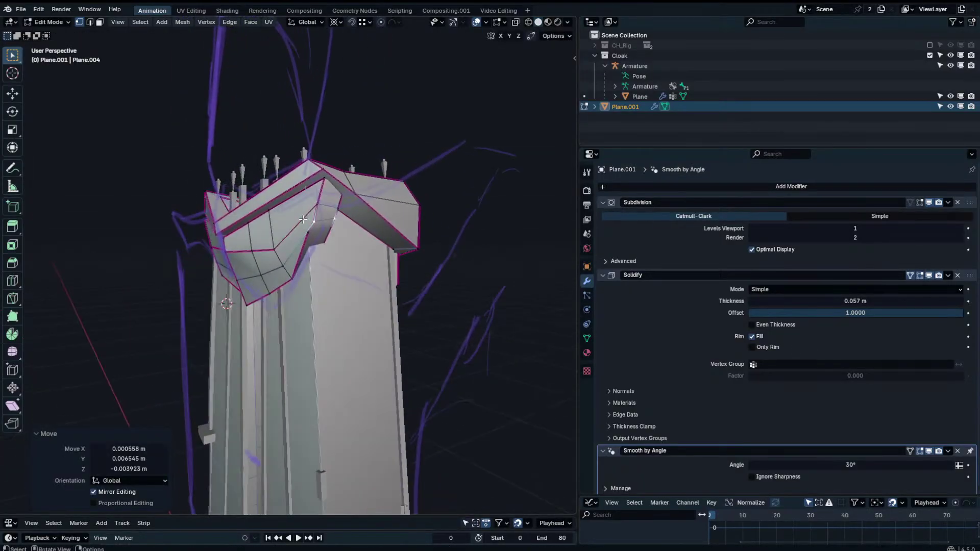
Select the lower vertices at the front fold's side end and move them slightly.
{"action": "left_click_drag", "start_coordinate": [305, 249], "coordinate": [331, 230]}
{"action": "key", "text": "g"}
{"action": "left_click", "coordinate": [338, 241]}
{"action": "key", "text": "g"}
{"action": "left_click", "coordinate": [341, 245]}
{"action": "key", "text": "r"}
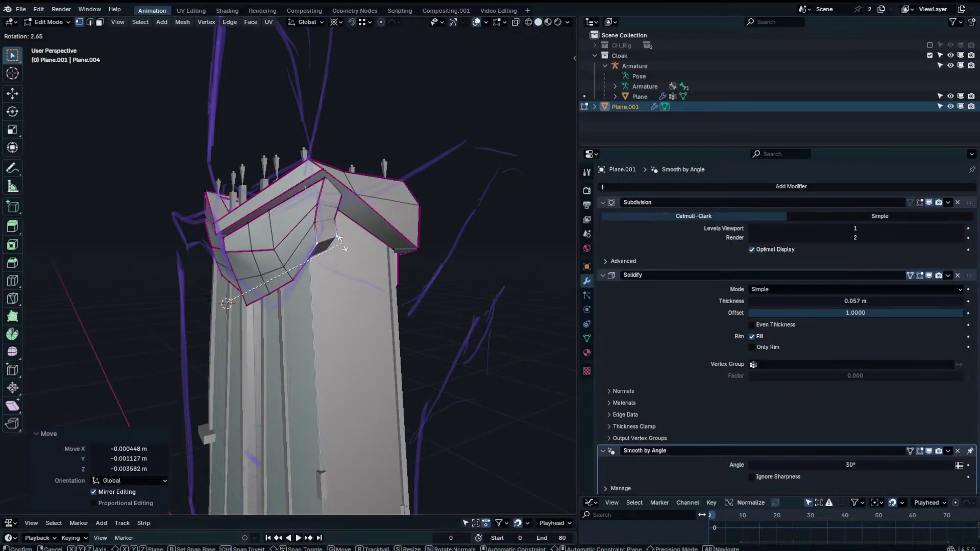
{"action": "right_click", "coordinate": [342, 244]}
{"action": "right_click", "coordinate": [311, 229], "text": "shift"}
{"action": "key", "text": "r"}
{"action": "right_click", "coordinate": [344, 249]}
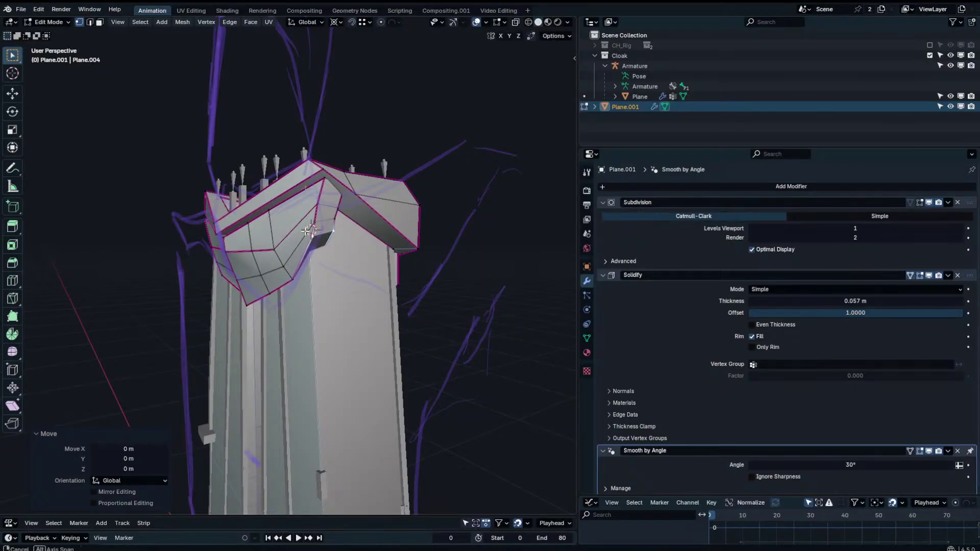
Nudge the front fold's selected end vertices about 0.004 m along Y.
{"action": "middle_click_drag", "start_coordinate": [343, 246], "coordinate": [259, 240]}
{"action": "key", "text": "g"}
{"action": "right_click", "coordinate": [259, 239]}
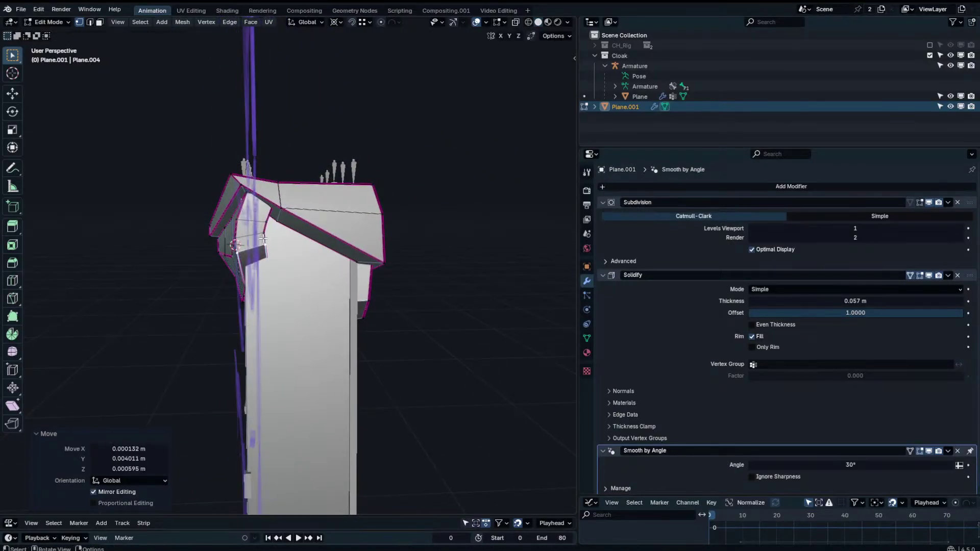
{"action": "scroll", "coordinate": [268, 214], "scroll_direction": "up", "scroll_amount": 3}
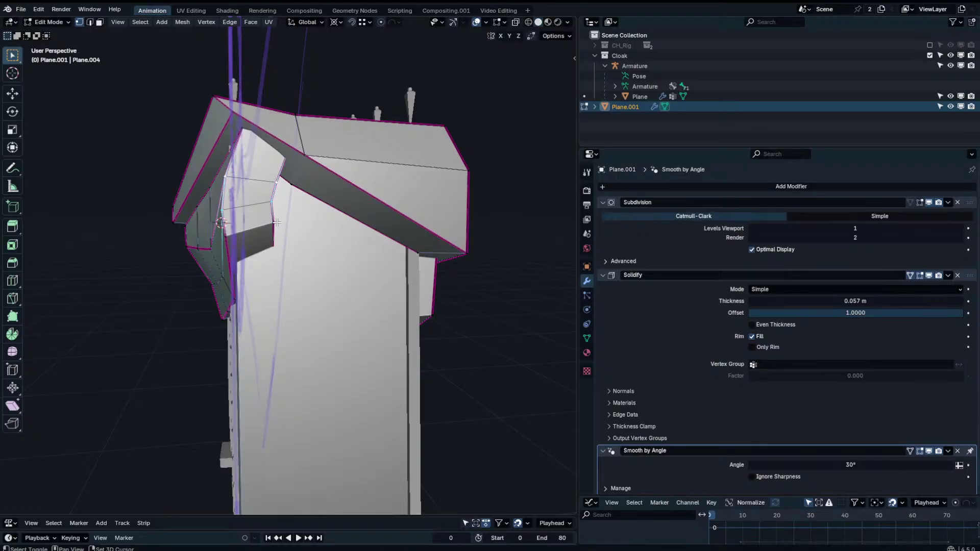
{"action": "left_click", "coordinate": [293, 155], "text": "shift"}
{"action": "left_click", "coordinate": [292, 156]}
{"action": "key", "text": "g"}
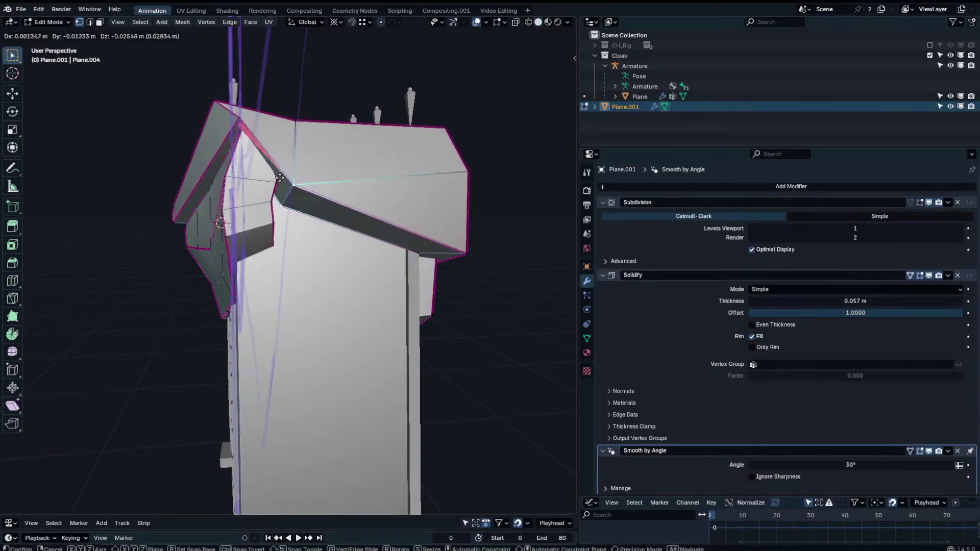
{"action": "right_click", "coordinate": [287, 153]}
Select the front fold's side end vertices in X-ray display and move them about 0.05 m along global Y.
{"action": "middle_click_drag", "start_coordinate": [289, 147], "coordinate": [282, 231]}
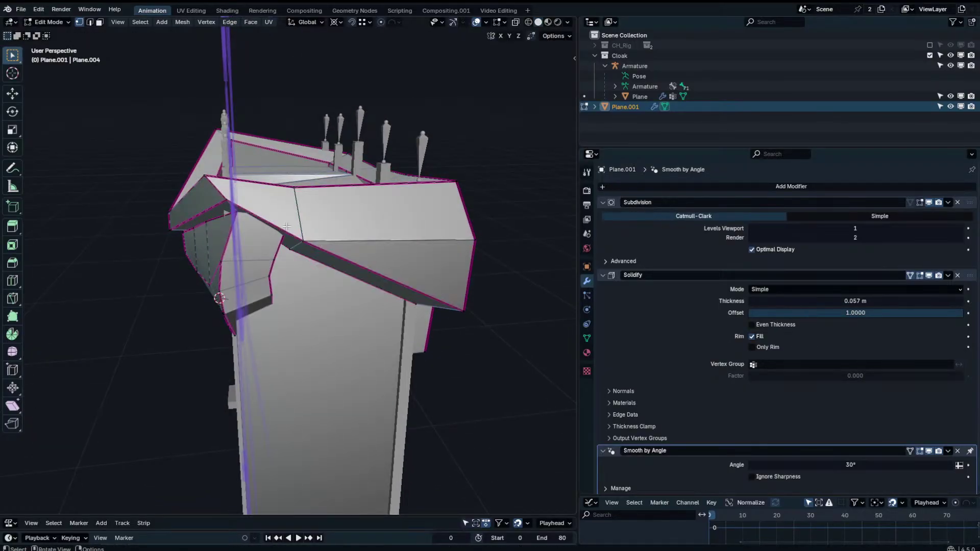
{"action": "right_click", "coordinate": [269, 251]}
{"action": "left_click", "coordinate": [514, 23]}
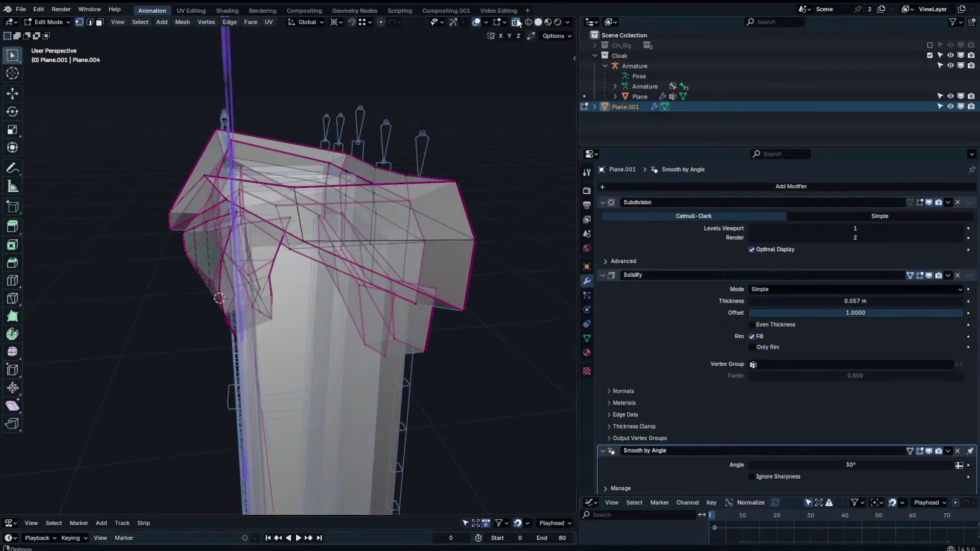
{"action": "middle_click_drag", "start_coordinate": [265, 280], "coordinate": [315, 252]}
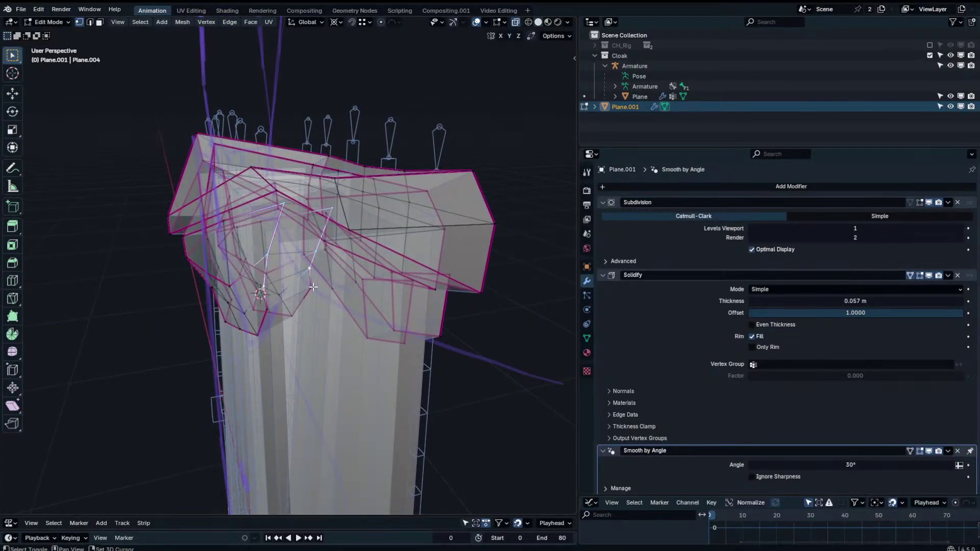
{"action": "key", "text": "g"}
{"action": "key", "text": "y"}
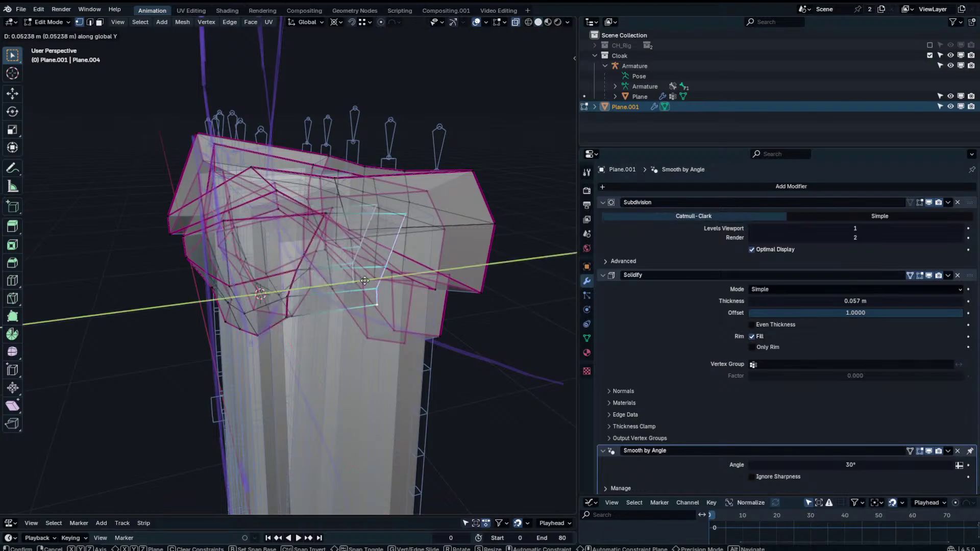
{"action": "left_click", "coordinate": [375, 280]}
{"action": "key", "text": "Tab"}
{"action": "left_click", "coordinate": [515, 23]}
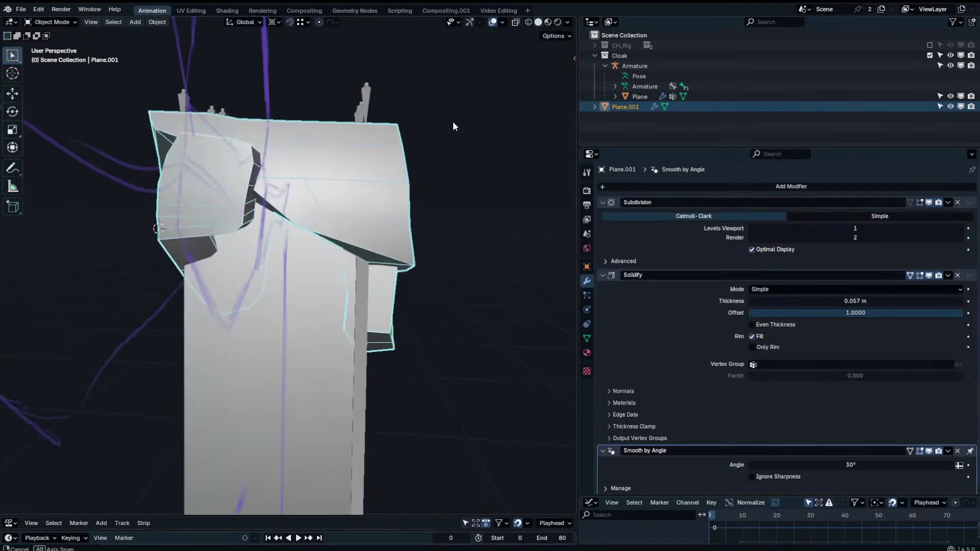
Move the front fold's side end vertices about 0.04 m back along Y and 0.015 m down.
{"action": "key", "text": "Tab"}
{"action": "right_click", "coordinate": [424, 141]}
{"action": "left_click", "coordinate": [423, 141]}
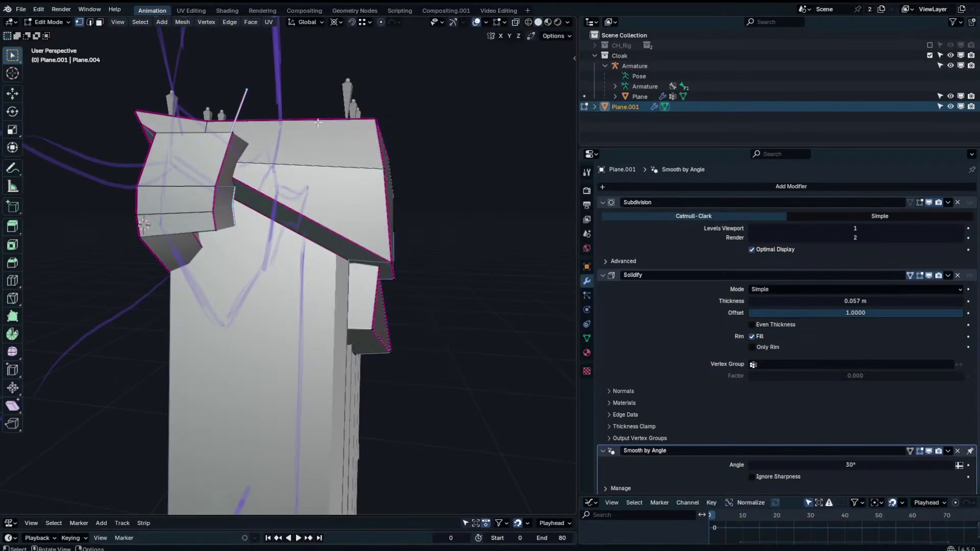
{"action": "key", "text": "g"}
{"action": "left_click", "coordinate": [338, 166]}
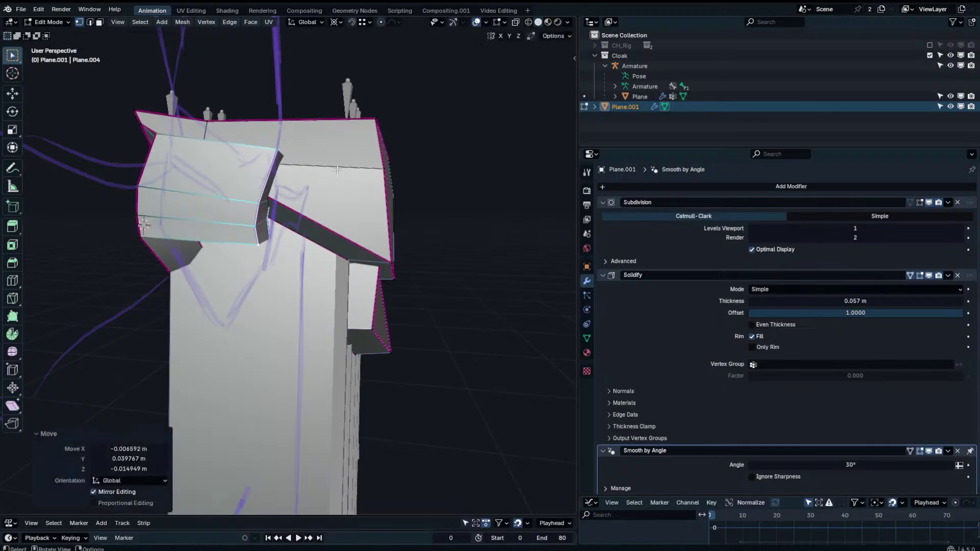
Shift the front fold's side end about 0.036 m inward along X and 0.009 m down, closer to the cloak.
{"action": "middle_click_drag", "start_coordinate": [337, 166], "coordinate": [467, 179]}
{"action": "key", "text": "g"}
{"action": "left_click", "coordinate": [358, 184]}
{"action": "middle_click_drag", "start_coordinate": [370, 164], "coordinate": [427, 169]}
{"action": "key", "text": "g"}
{"action": "left_click", "coordinate": [411, 172]}
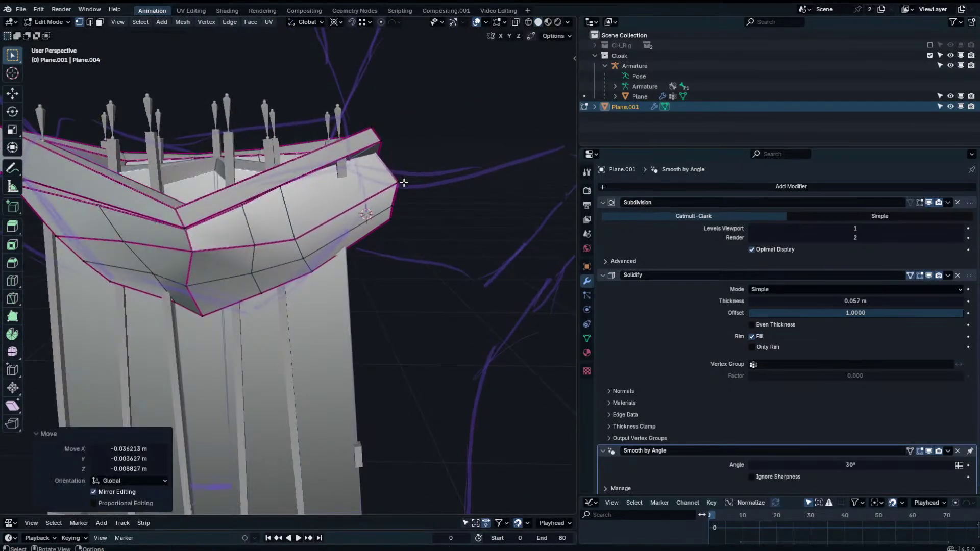
Move the three outline vertices down the front fold's side end slightly inward, one after another.
{"action": "left_click", "coordinate": [399, 183]}
{"action": "key", "text": "g"}
{"action": "left_click", "coordinate": [390, 184]}
{"action": "left_click", "coordinate": [393, 204]}
{"action": "key", "text": "g"}
{"action": "left_click", "coordinate": [389, 203]}
{"action": "left_click", "coordinate": [390, 216]}
{"action": "key", "text": "g"}
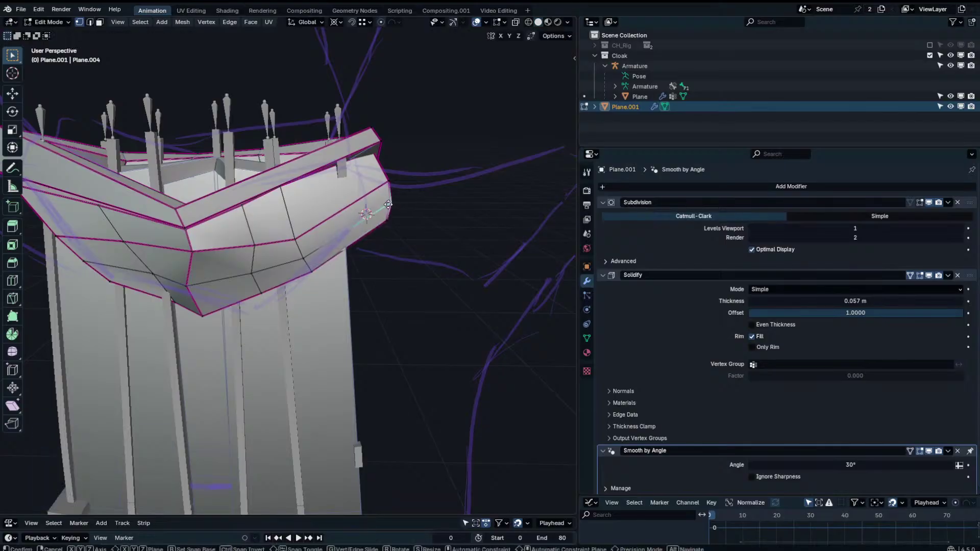
{"action": "left_click", "coordinate": [386, 204]}
Lower the front fold's protruding centre vertex about 0.027 m and nudge the adjacent mid-fold vertex about 0.011 m outward and down.
{"action": "key", "text": "Tab"}
{"action": "middle_click_drag", "start_coordinate": [390, 187], "coordinate": [425, 263]}
{"action": "key", "text": "Tab"}
{"action": "key", "text": "g"}
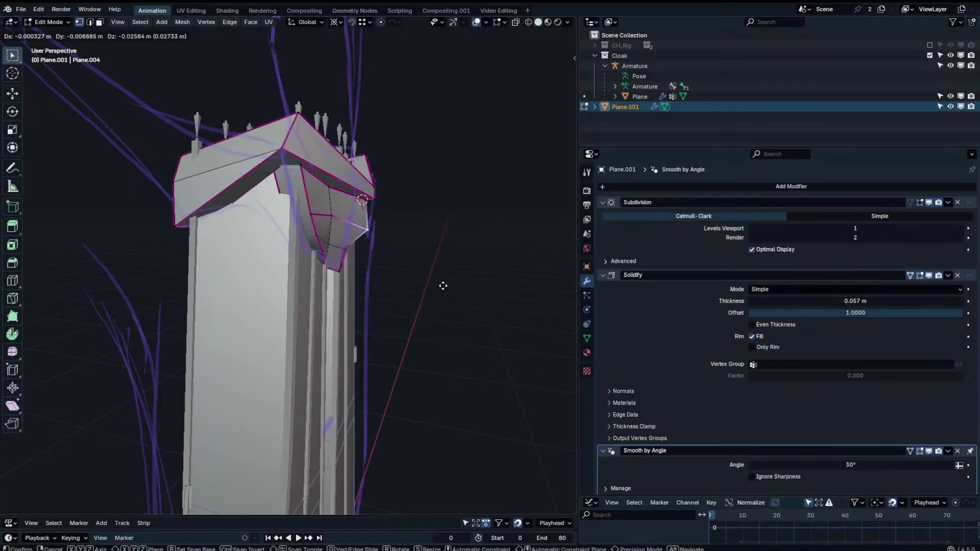
{"action": "left_click", "coordinate": [443, 286]}
{"action": "key", "text": "g"}
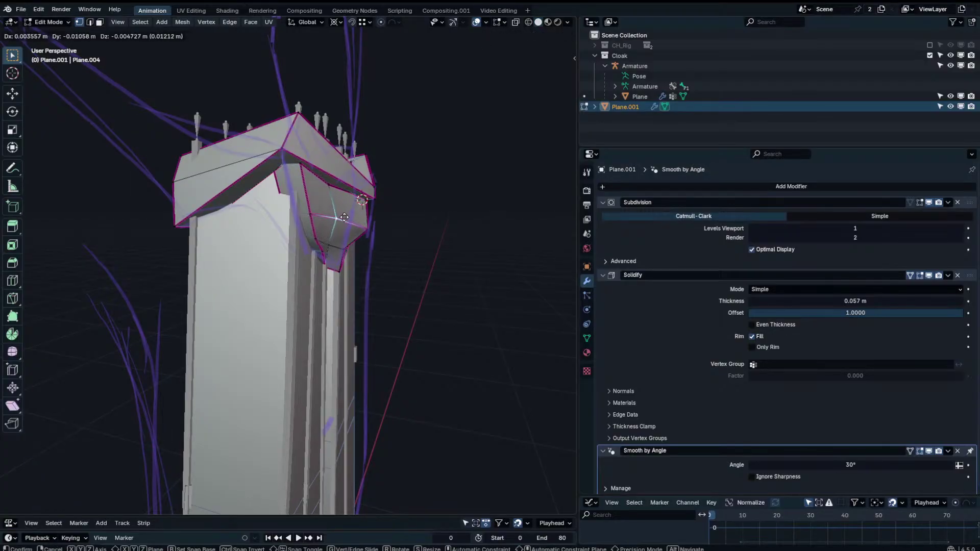
{"action": "left_click", "coordinate": [344, 220]}
{"action": "key", "text": "g"}
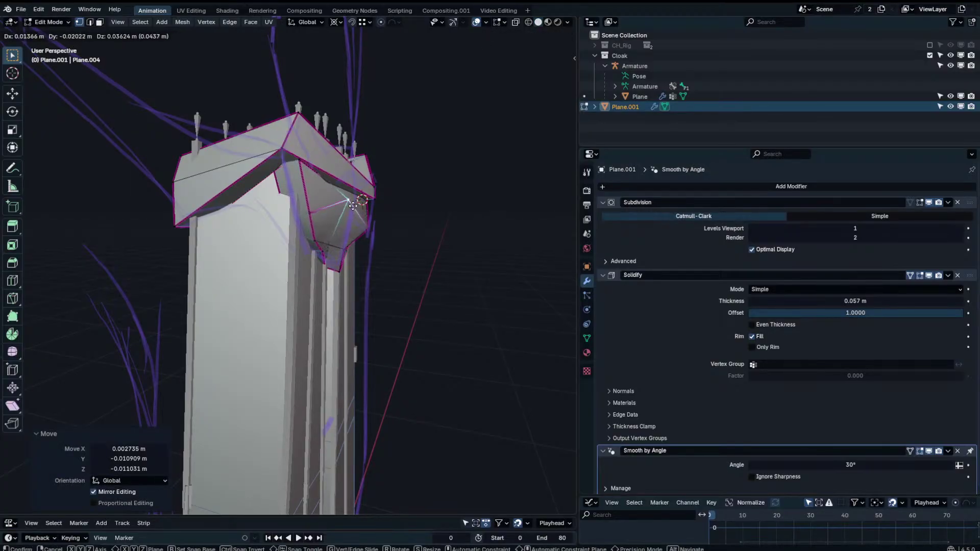
{"action": "right_click", "coordinate": [353, 190]}
Push the mid-fold vertex slightly further outward and down, then reposition a neighbouring vertex on the front fold.
{"action": "middle_click_drag", "start_coordinate": [353, 189], "coordinate": [311, 192]}
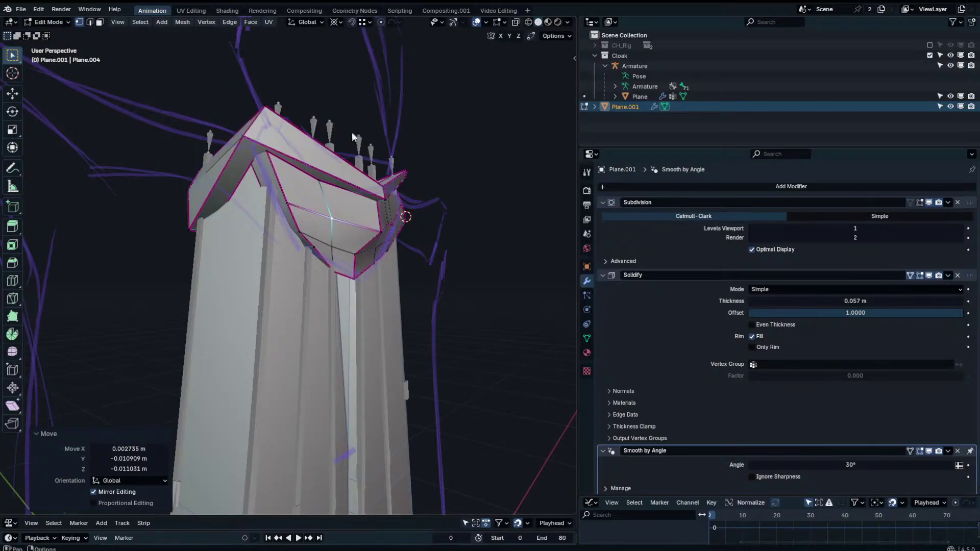
{"action": "key", "text": "g"}
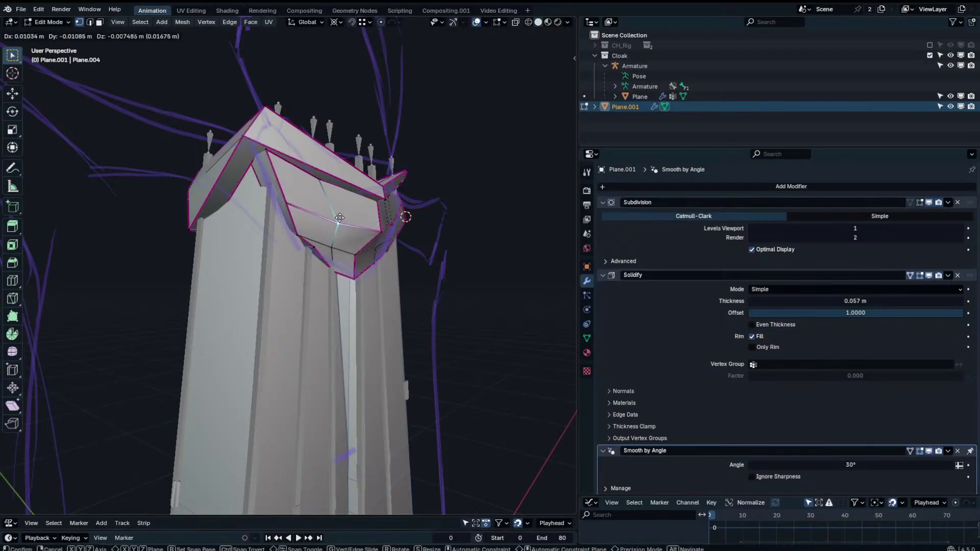
{"action": "left_click", "coordinate": [340, 219]}
{"action": "middle_click_drag", "start_coordinate": [340, 218], "coordinate": [278, 250]}
{"action": "key", "text": "g"}
{"action": "left_click", "coordinate": [426, 245]}
{"action": "left_click", "coordinate": [396, 239]}
{"action": "key", "text": "g"}
{"action": "left_click", "coordinate": [442, 223]}
Compare the smoothed scarf in Object Mode, then move the front fold's selected vertex along global Y.
{"action": "key", "text": "Tab"}
{"action": "scroll", "coordinate": [442, 224], "scroll_direction": "down", "scroll_amount": 4}
{"action": "middle_click_drag", "start_coordinate": [441, 224], "coordinate": [263, 276]}
{"action": "left_click", "coordinate": [454, 194]}
{"action": "key", "text": "Tab"}
{"action": "scroll", "coordinate": [408, 137], "scroll_direction": "up", "scroll_amount": 4}
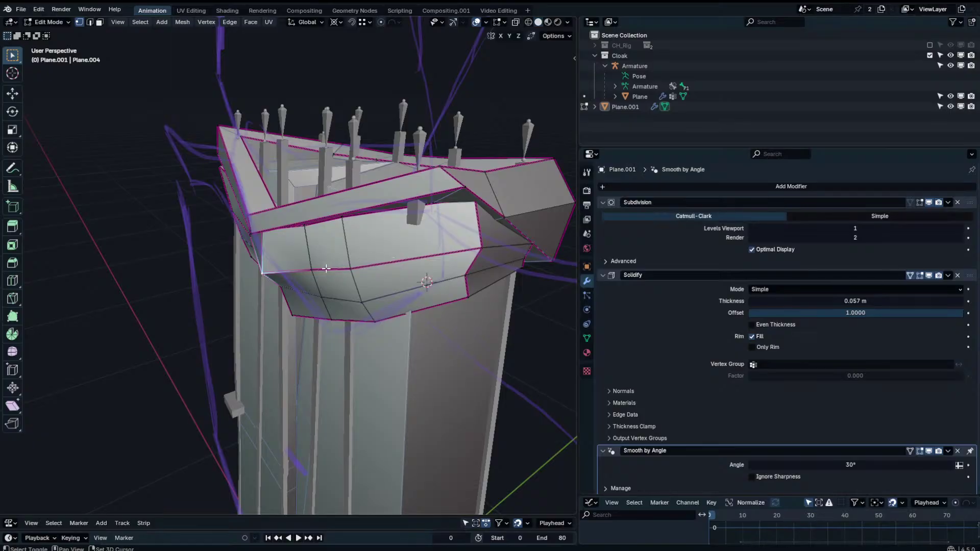
{"action": "middle_click_drag", "start_coordinate": [325, 268], "coordinate": [249, 297]}
{"action": "key", "text": "g"}
{"action": "key", "text": "y"}
{"action": "left_click", "coordinate": [310, 271]}
Fine-tune the vertices near the front fold's centre, shifting the last one about 0.004 m forward along Y.
{"action": "key", "text": "g"}
{"action": "left_click", "coordinate": [295, 285]}
{"action": "left_click", "coordinate": [260, 280]}
{"action": "key", "text": "g"}
{"action": "left_click", "coordinate": [256, 281]}
In top view with X-ray display on, move the selected front fold vertex about 0.01 m along Y.
{"action": "key", "text": "KP_7"}
{"action": "middle_click_drag", "start_coordinate": [459, 191], "coordinate": [459, 96], "text": "shift"}
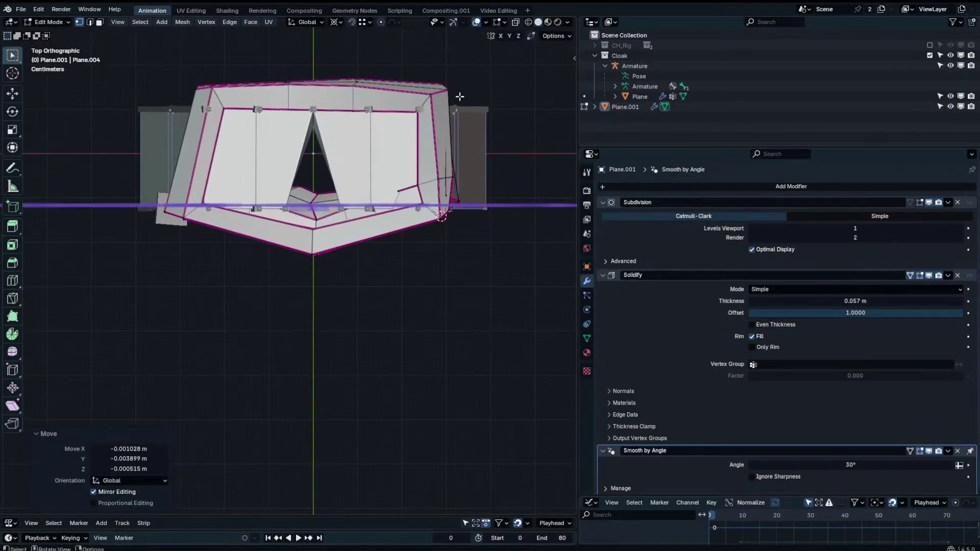
{"action": "left_click", "coordinate": [515, 23]}
{"action": "scroll", "coordinate": [431, 229], "scroll_direction": "up", "scroll_amount": 6}
{"action": "key", "text": "g"}
{"action": "key", "text": "y"}
{"action": "left_click", "coordinate": [463, 197]}
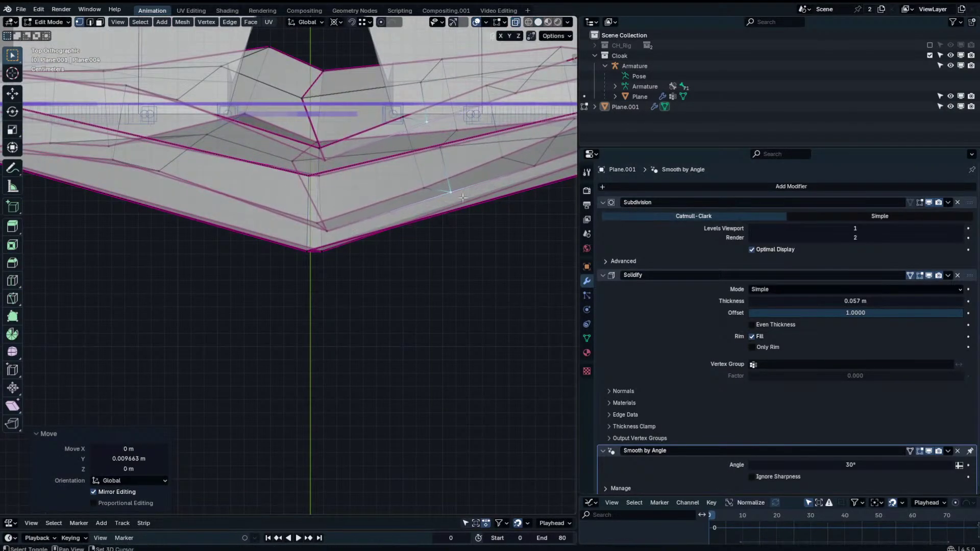
Adjust the next front fold vertex in top view and shift it about 0.001 m along X.
{"action": "middle_click_drag", "start_coordinate": [479, 194], "coordinate": [360, 236], "text": "shift"}
{"action": "left_click", "coordinate": [409, 212]}
{"action": "key", "text": "g"}
{"action": "left_click", "coordinate": [410, 209]}
{"action": "middle_click_drag", "start_coordinate": [438, 209], "coordinate": [365, 228], "text": "shift"}
{"action": "key", "text": "g"}
{"action": "key", "text": "x"}
{"action": "left_click", "coordinate": [394, 226]}
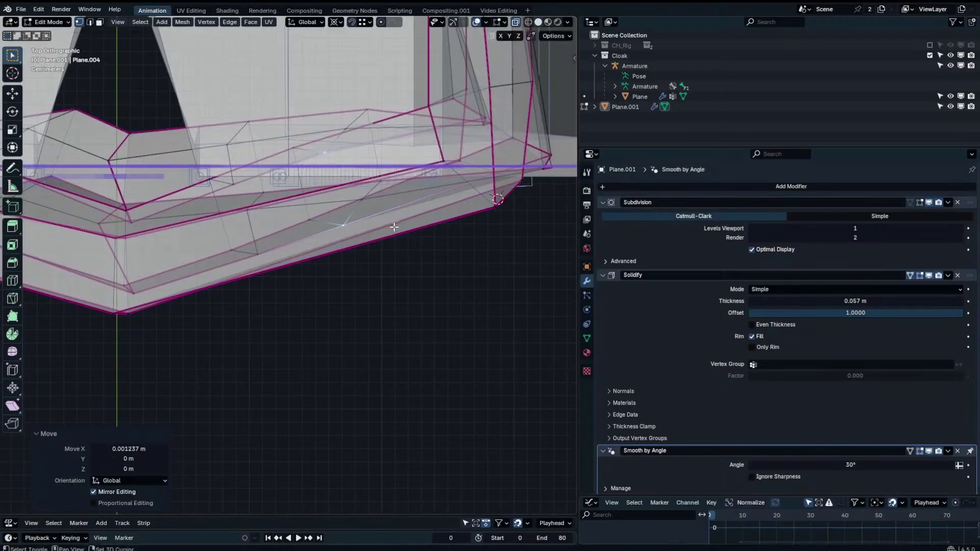
In right side view, lower one mid-fold vertex and raise the other about 0.001 m along Z, then turn X-ray off.
{"action": "middle_click_drag", "start_coordinate": [299, 226], "coordinate": [471, 199]}
{"action": "key", "text": "KP_3"}
{"action": "left_click", "coordinate": [294, 220]}
{"action": "key", "text": "g"}
{"action": "key", "text": "z"}
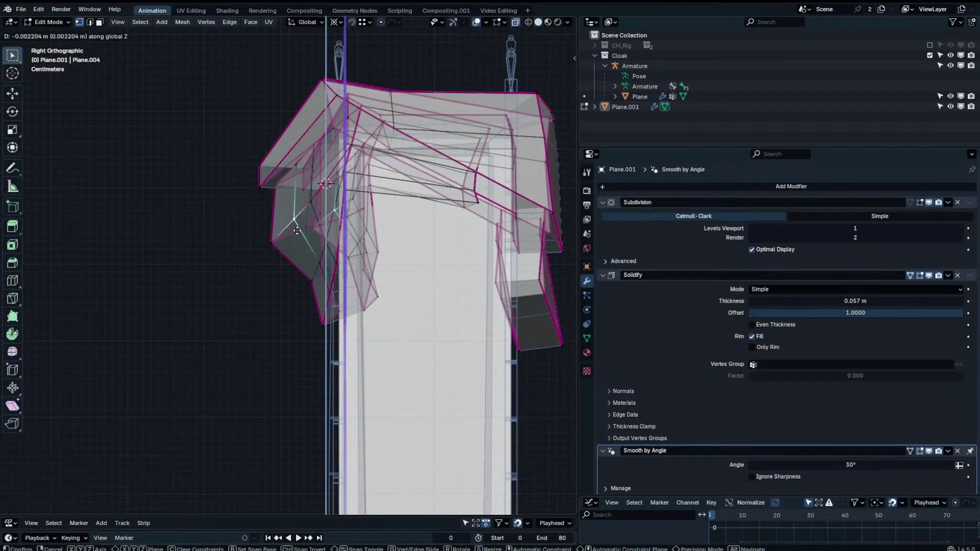
{"action": "left_click", "coordinate": [298, 244]}
{"action": "left_click", "coordinate": [310, 201]}
{"action": "key", "text": "g"}
{"action": "key", "text": "z"}
{"action": "left_click", "coordinate": [312, 200]}
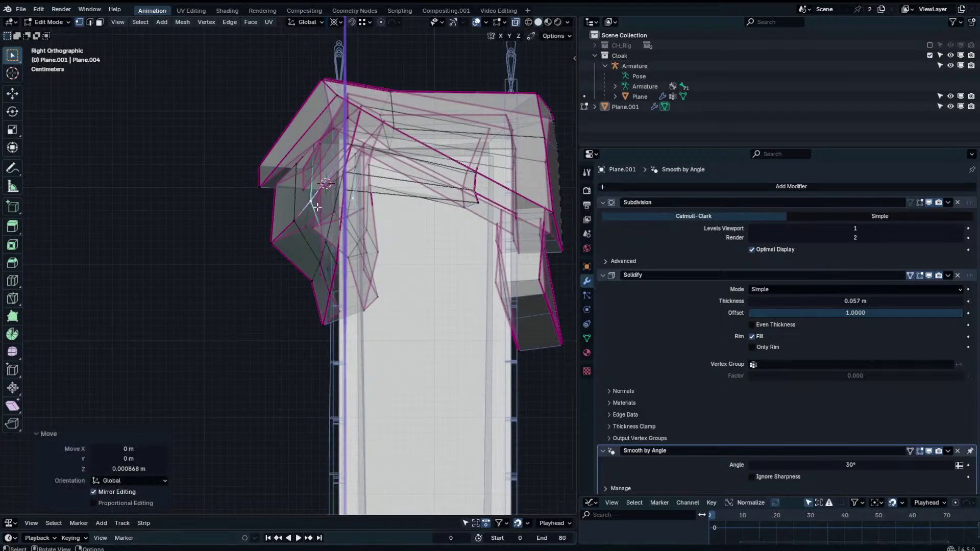
{"action": "middle_click_drag", "start_coordinate": [313, 202], "coordinate": [351, 246]}
{"action": "key", "text": "Tab"}
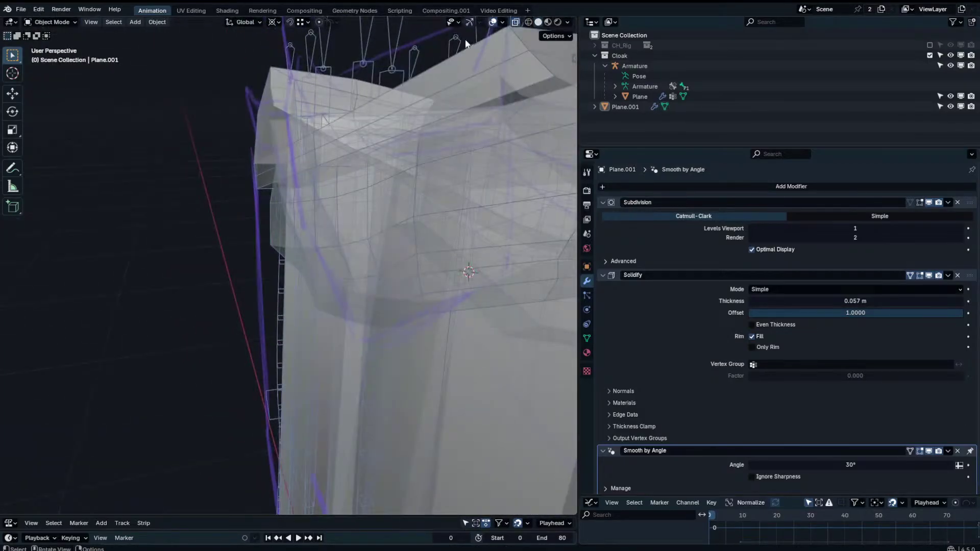
{"action": "left_click", "coordinate": [517, 23]}
Try adding an edge loop across the lower front fold and moving it along Z.
{"action": "scroll", "coordinate": [475, 117], "scroll_direction": "down", "scroll_amount": 5}
{"action": "middle_click_drag", "start_coordinate": [439, 163], "coordinate": [505, 142]}
{"action": "key", "text": "Tab"}
{"action": "scroll", "coordinate": [398, 191], "scroll_direction": "up", "scroll_amount": 2}
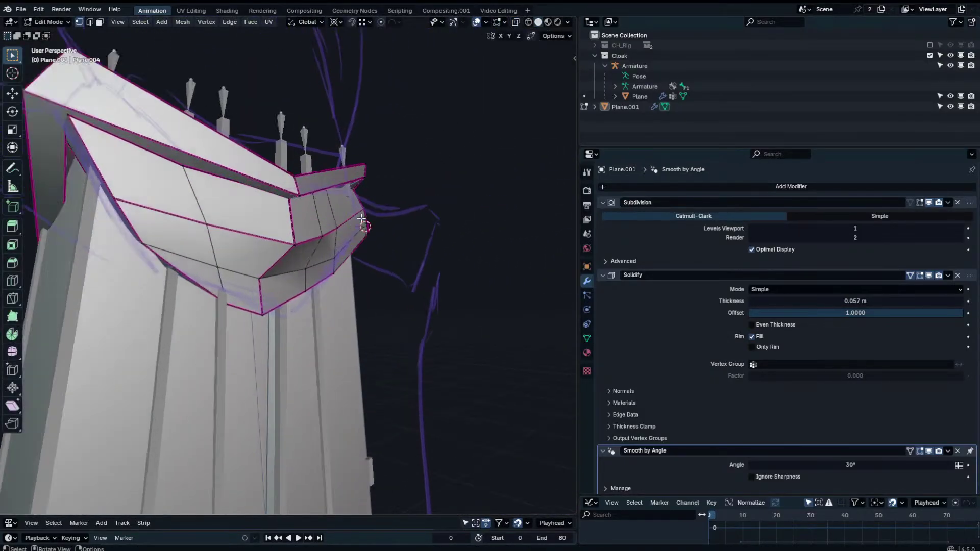
{"action": "middle_click_drag", "start_coordinate": [361, 218], "coordinate": [363, 240]}
{"action": "key", "text": "ctrl+r"}
{"action": "left_click", "coordinate": [278, 259]}
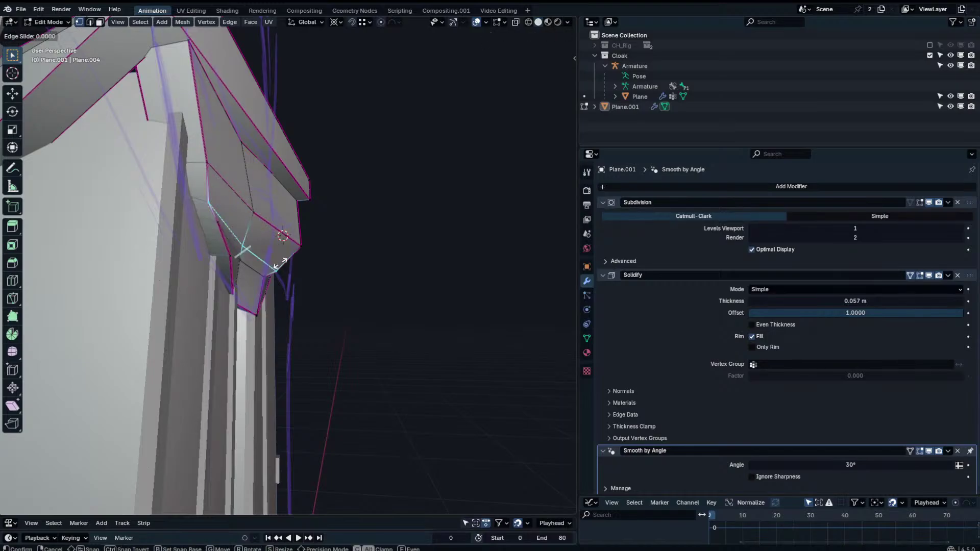
{"action": "left_click", "coordinate": [282, 238]}
{"action": "key", "text": "g"}
{"action": "key", "text": "z"}
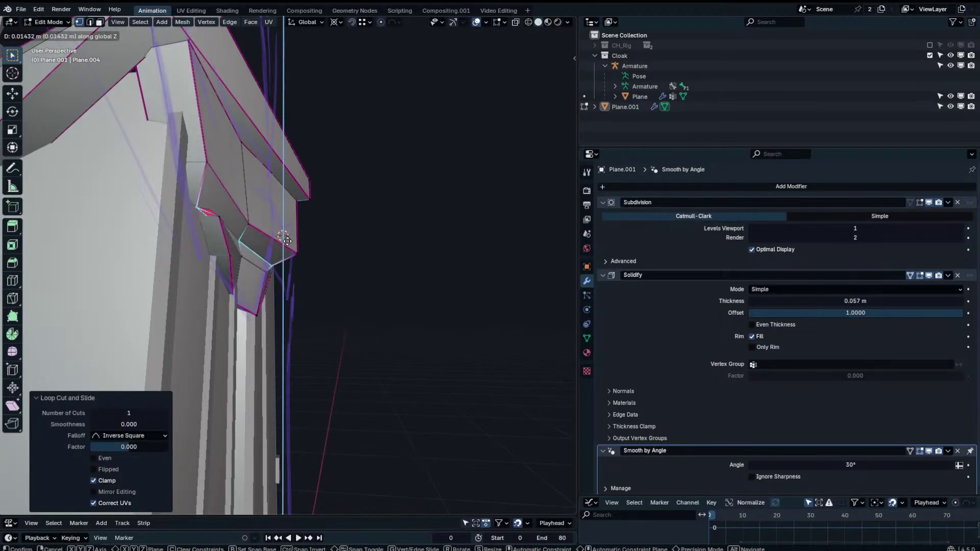
{"action": "left_click", "coordinate": [326, 135]}
{"action": "left_click", "coordinate": [324, 141]}
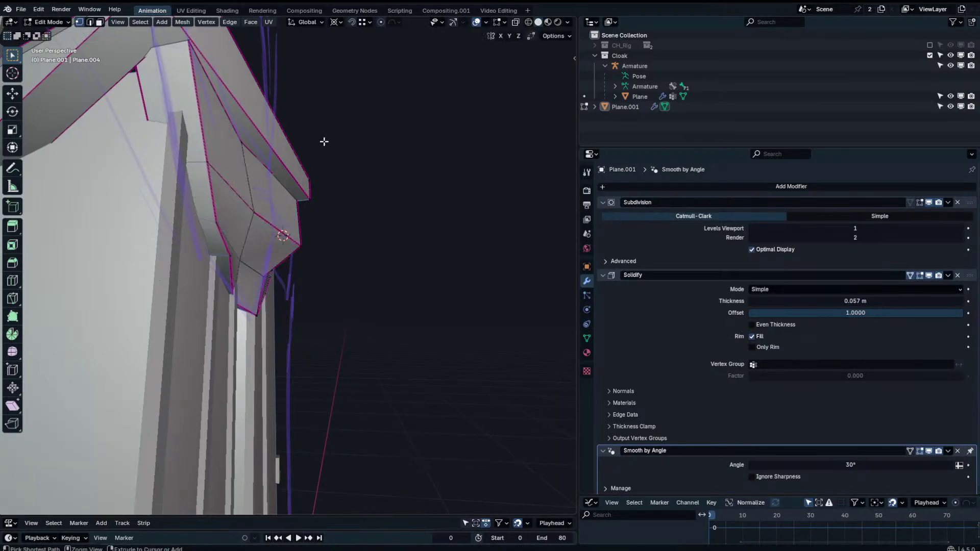
Set the scarf's Solidify offset to -1 and view the mesh from the front.
{"action": "middle_click_drag", "start_coordinate": [323, 142], "coordinate": [319, 231]}
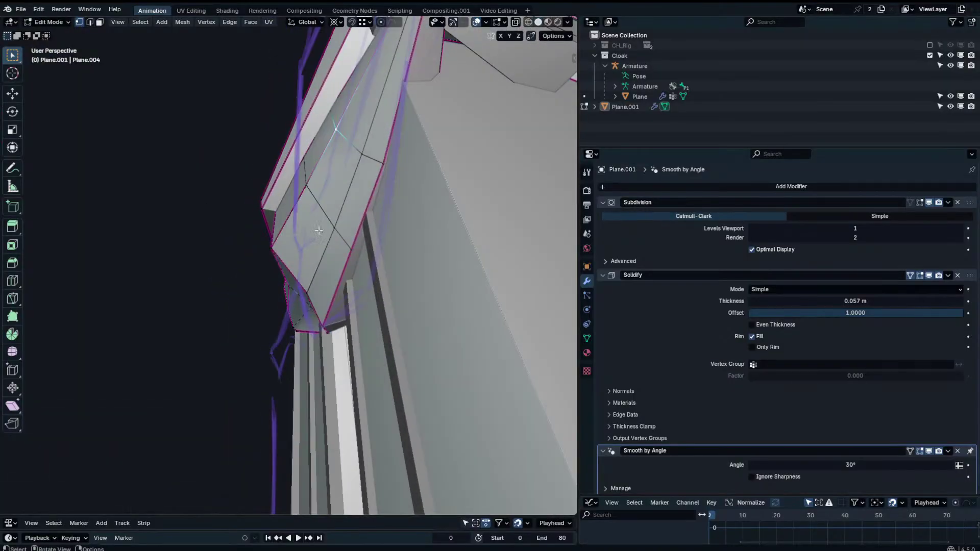
{"action": "left_click_drag", "start_coordinate": [863, 302], "coordinate": [918, 302]}
{"action": "right_click", "coordinate": [863, 302]}
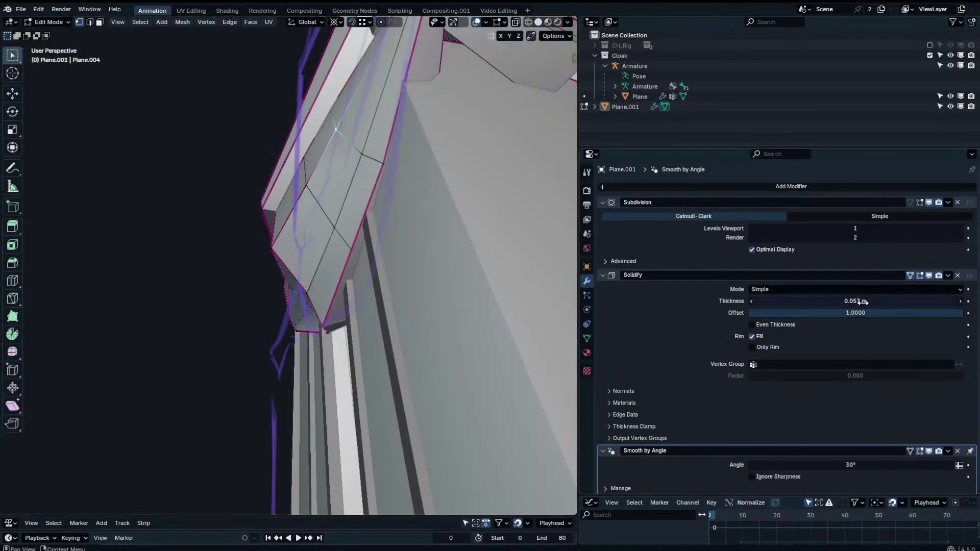
{"action": "left_click", "coordinate": [864, 302]}
{"action": "left_click_drag", "start_coordinate": [863, 313], "coordinate": [750, 312]}
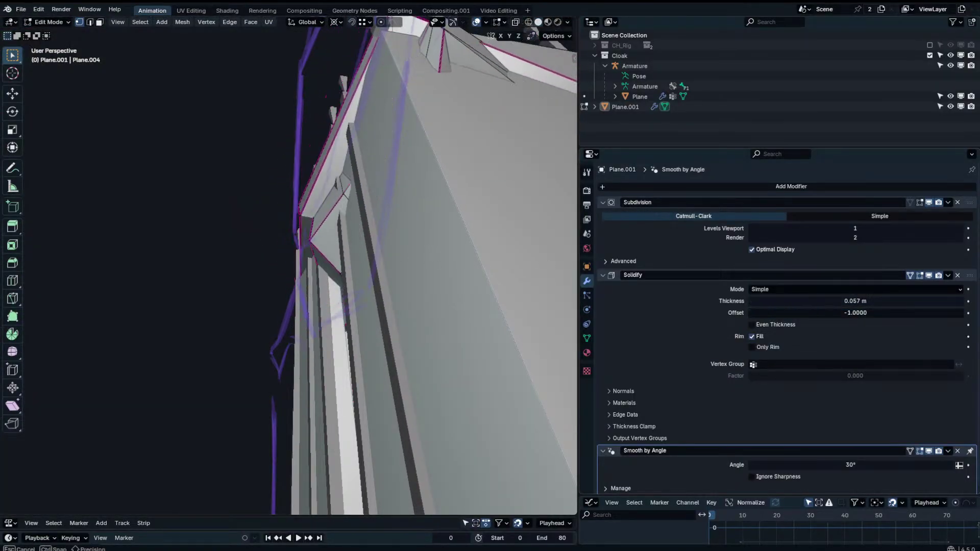
{"action": "key", "text": "KP_1"}
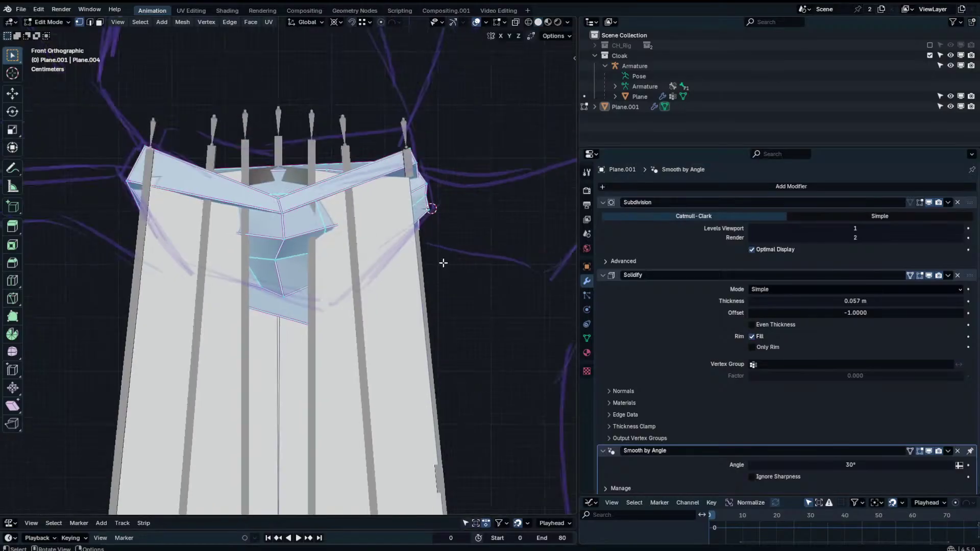
Snap the 3D cursor to the selected scarf mesh and try enlarging the whole scarf to about 1.23 times.
{"action": "key", "text": "s"}
{"action": "right_click", "coordinate": [471, 264]}
{"action": "key", "text": "shift+s"}
{"action": "left_click", "coordinate": [458, 377]}
{"action": "key", "text": "s"}
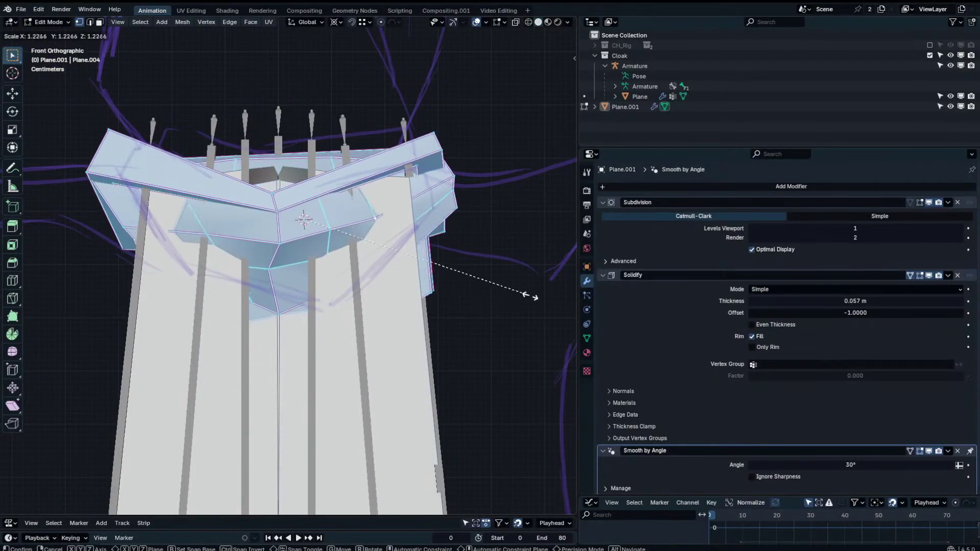
{"action": "right_click", "coordinate": [35, 284]}
{"action": "scroll", "coordinate": [345, 174], "scroll_direction": "down", "scroll_amount": 3}
{"action": "scroll", "coordinate": [345, 174], "scroll_direction": "down", "scroll_amount": 1}
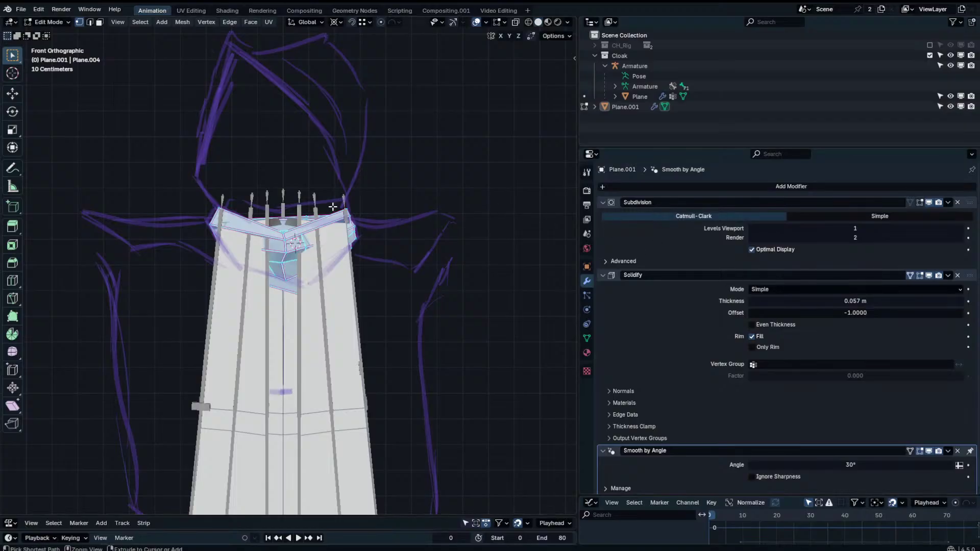
{"action": "key", "text": "ctrl+z"}
{"action": "key", "text": "ctrl+z"}
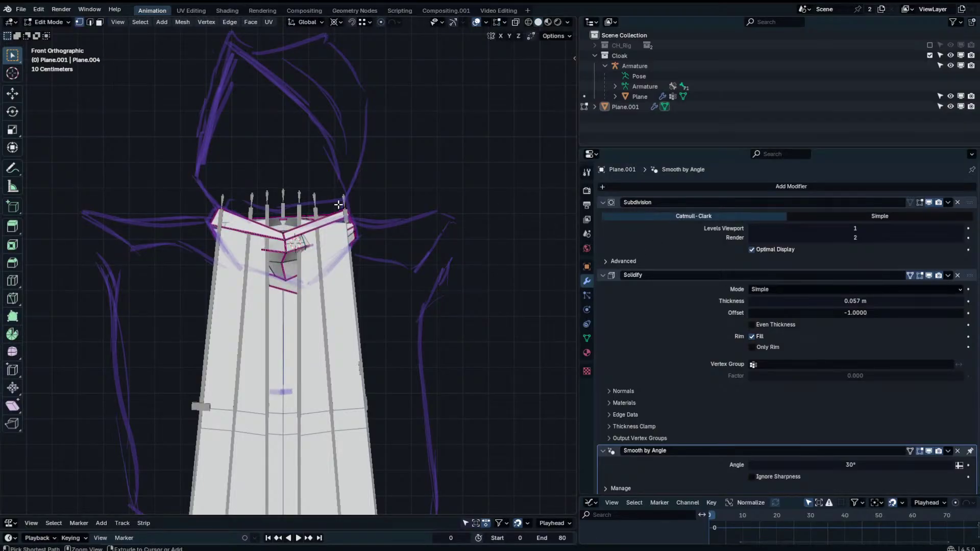
Compare Solidify offsets of 1 and -1, leave it at -1, and enable the CH_Rig collection.
{"action": "left_click_drag", "start_coordinate": [818, 313], "coordinate": [868, 313]}
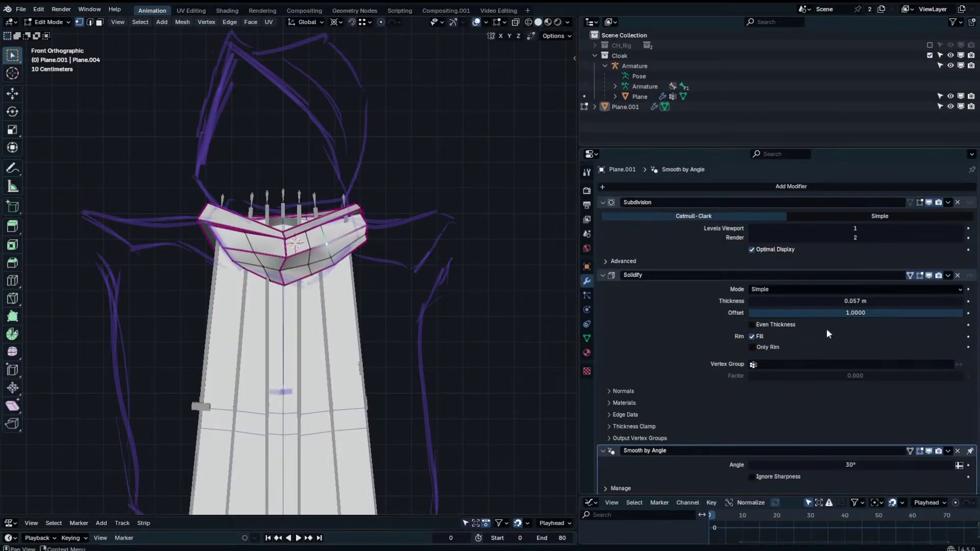
{"action": "left_click_drag", "start_coordinate": [955, 313], "coordinate": [749, 312]}
{"action": "key", "text": "Tab"}
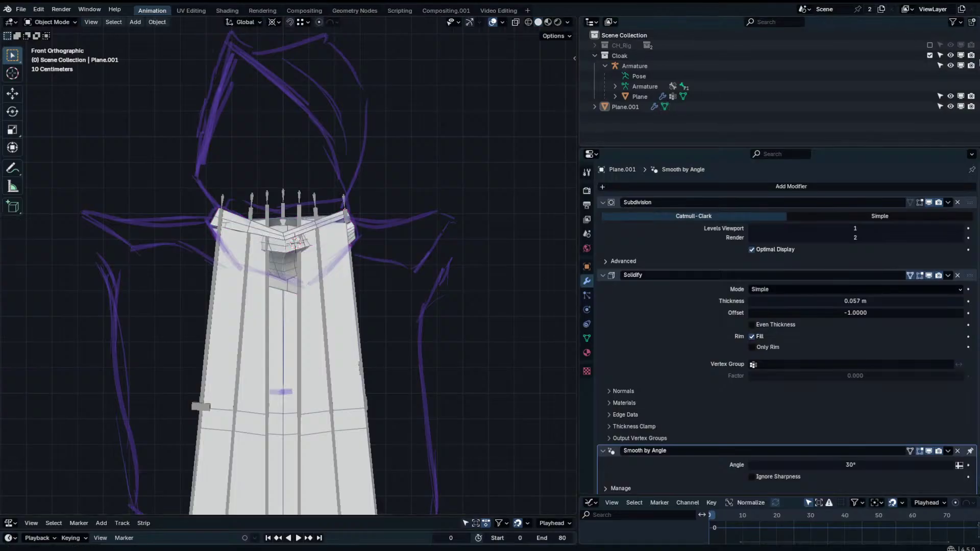
{"action": "left_click", "coordinate": [929, 45]}
{"action": "key", "text": "Tab"}
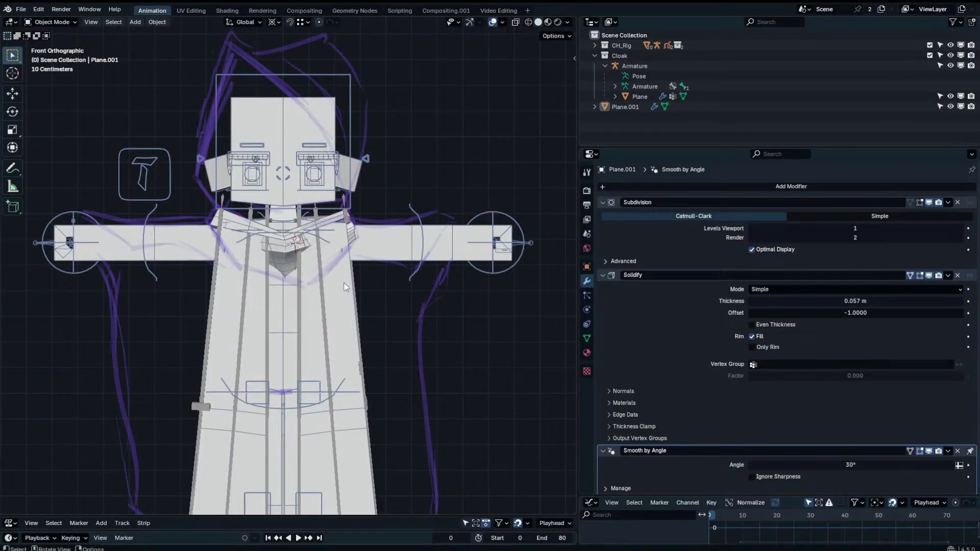
Select the scarf mesh around the character's neck and enter Edit Mode on it.
{"action": "left_click", "coordinate": [344, 285]}
{"action": "middle_click_drag", "start_coordinate": [340, 286], "coordinate": [300, 247]}
{"action": "left_click", "coordinate": [302, 246]}
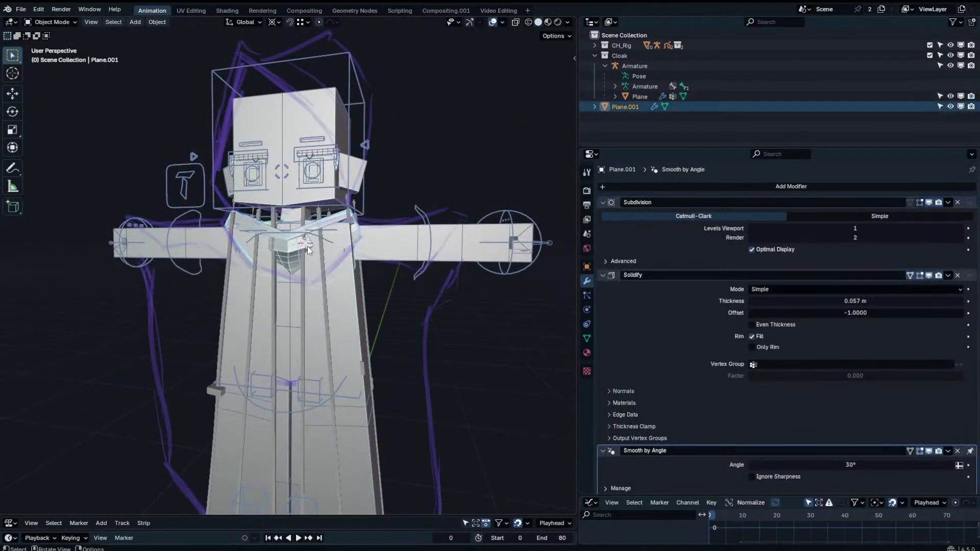
{"action": "key", "text": "Tab"}
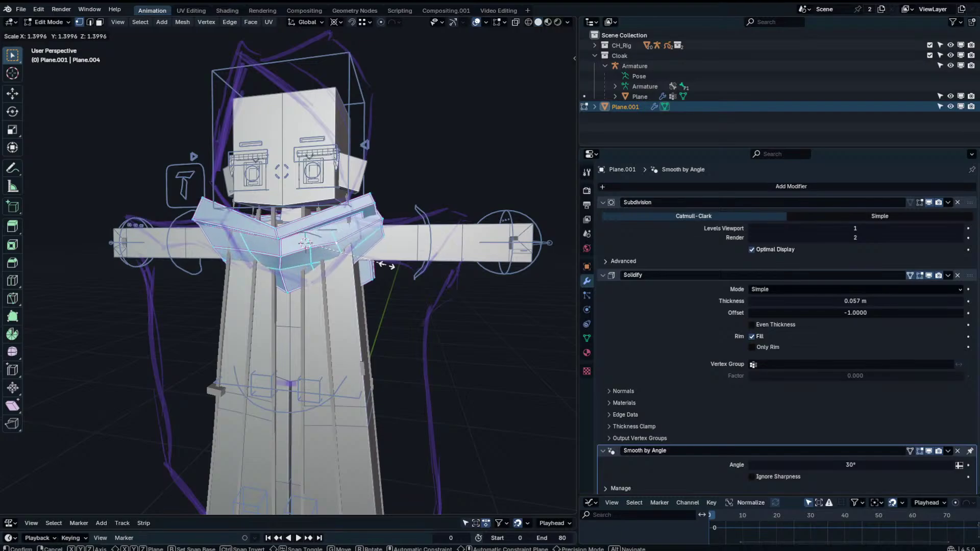
Try stretching the whole scarf along the Y axis to about 1.6 times.
{"action": "right_click", "coordinate": [386, 264]}
{"action": "key", "text": "KP_1"}
{"action": "middle_click_drag", "start_coordinate": [384, 263], "coordinate": [451, 253]}
{"action": "key", "text": "s"}
{"action": "key", "text": "y"}
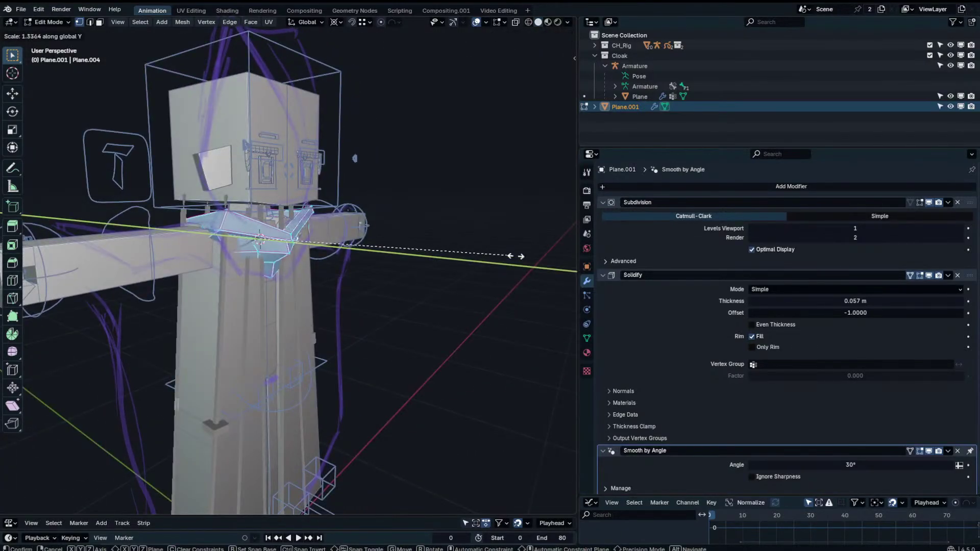
{"action": "left_click", "coordinate": [556, 251]}
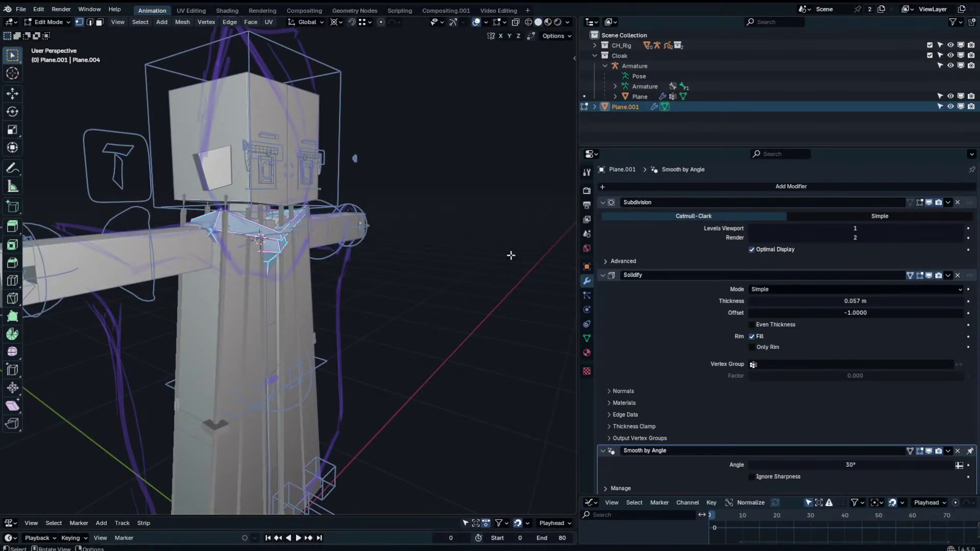
{"action": "middle_click_drag", "start_coordinate": [509, 255], "coordinate": [389, 244]}
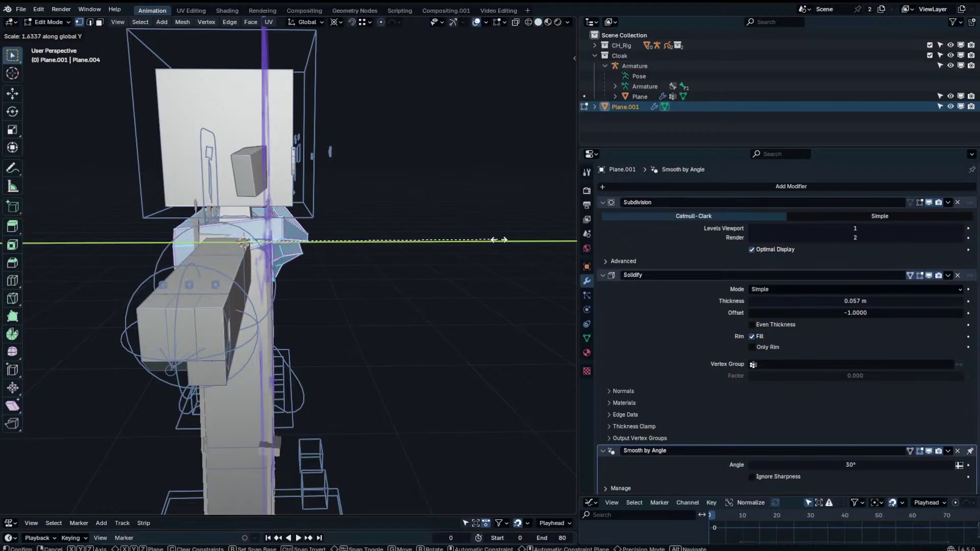
{"action": "right_click", "coordinate": [525, 234]}
Isolate the scarf in top view, enable X-ray, and turn off the Subdivision and Solidify modifiers' viewport display.
{"action": "middle_click_drag", "start_coordinate": [525, 234], "coordinate": [413, 217]}
{"action": "key", "text": "KP_Divide"}
{"action": "key", "text": "KP_7"}
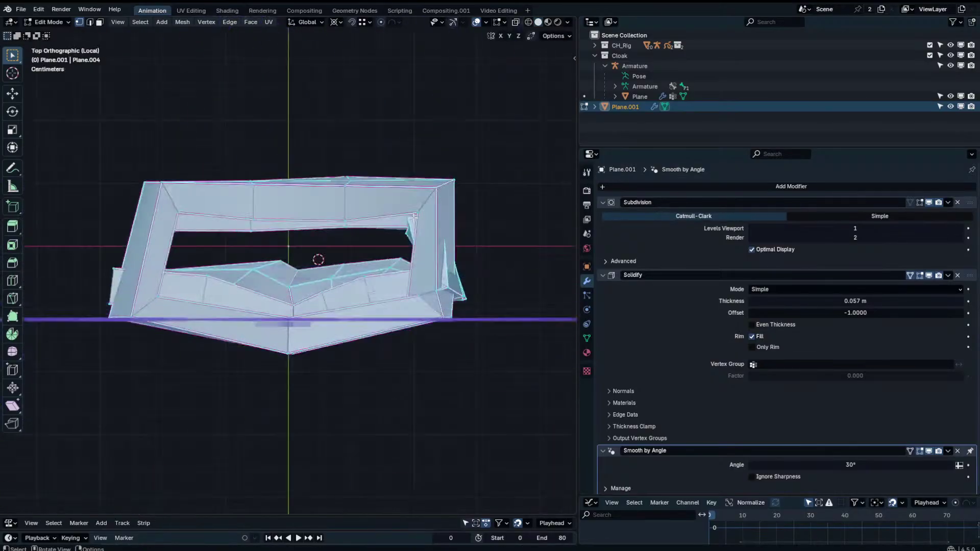
{"action": "scroll", "coordinate": [480, 150], "scroll_direction": "down", "scroll_amount": 2}
{"action": "left_click", "coordinate": [516, 23]}
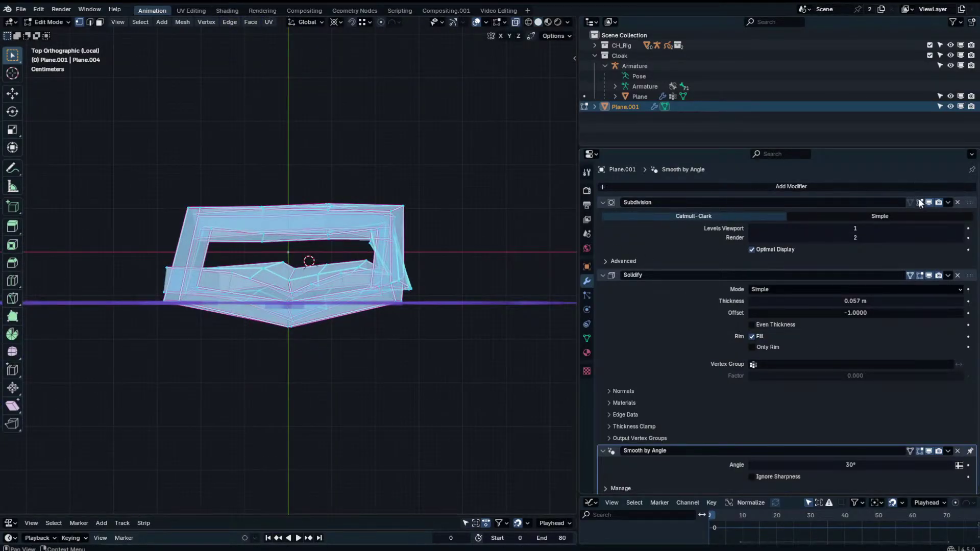
{"action": "left_click", "coordinate": [928, 276]}
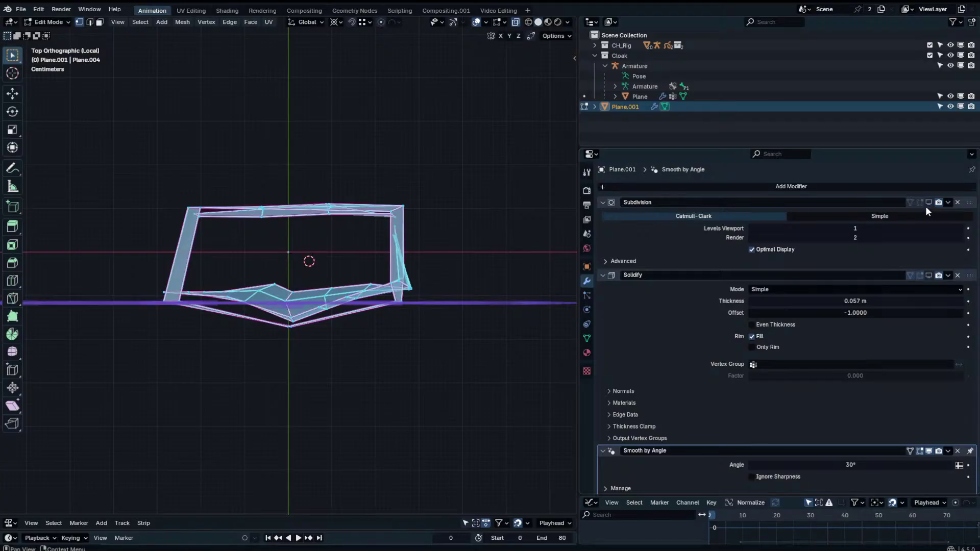
{"action": "scroll", "coordinate": [473, 236], "scroll_direction": "down", "scroll_amount": 2}
Move the scarf's front half forward and its back half rearward along Y, then return to the full scene in Object Mode without X-ray.
{"action": "left_click_drag", "start_coordinate": [468, 265], "coordinate": [209, 312]}
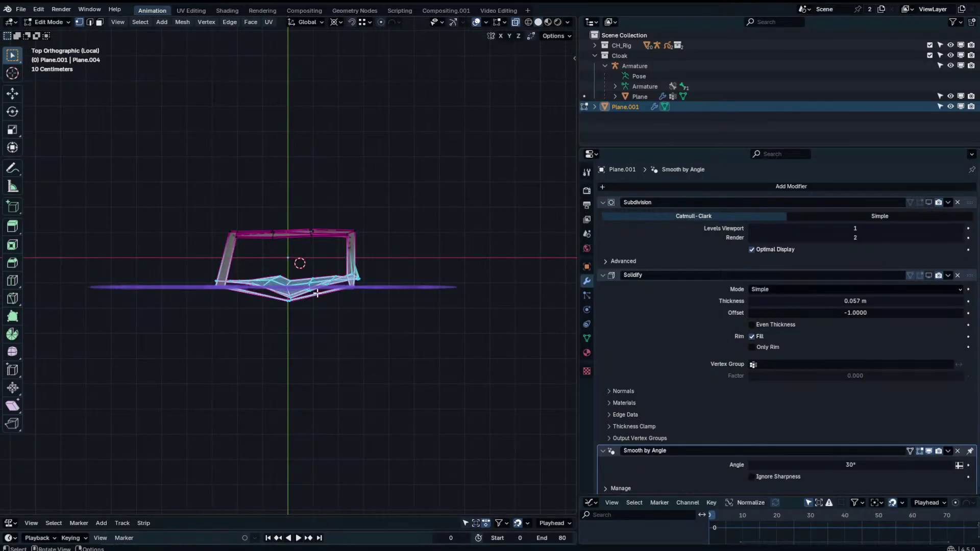
{"action": "left_click", "coordinate": [313, 319]}
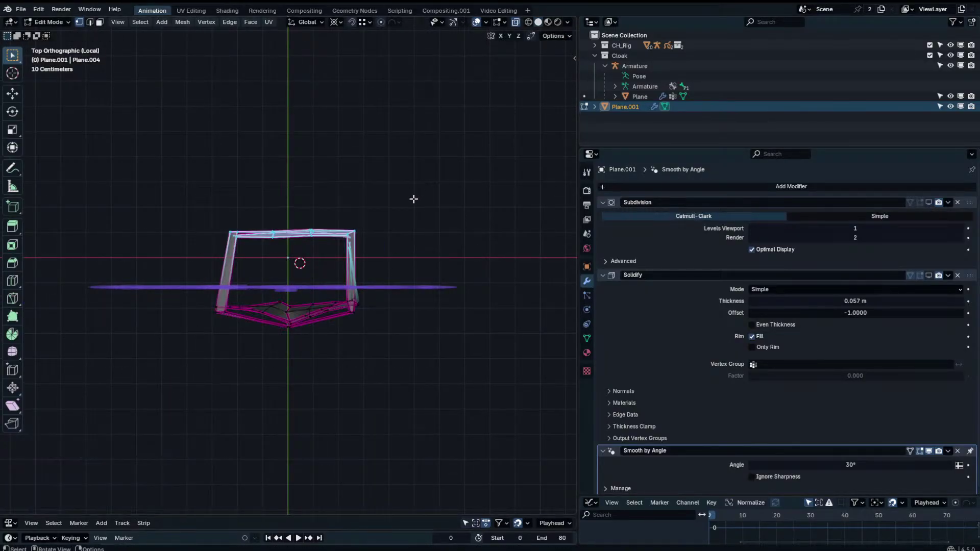
{"action": "left_click", "coordinate": [423, 174]}
{"action": "key", "text": "KP_Divide"}
{"action": "key", "text": "Tab"}
{"action": "middle_click_drag", "start_coordinate": [424, 174], "coordinate": [431, 130]}
{"action": "left_click", "coordinate": [517, 23]}
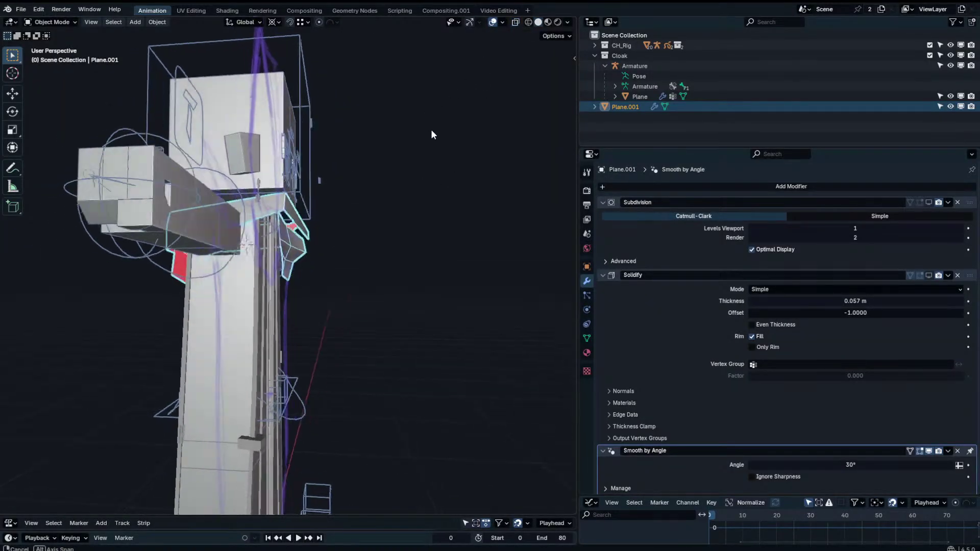
Re-enter Edit Mode, box-select the scarf's back section, and reposition it behind the cloak.
{"action": "key", "text": "Tab"}
{"action": "middle_click_drag", "start_coordinate": [296, 206], "coordinate": [321, 196]}
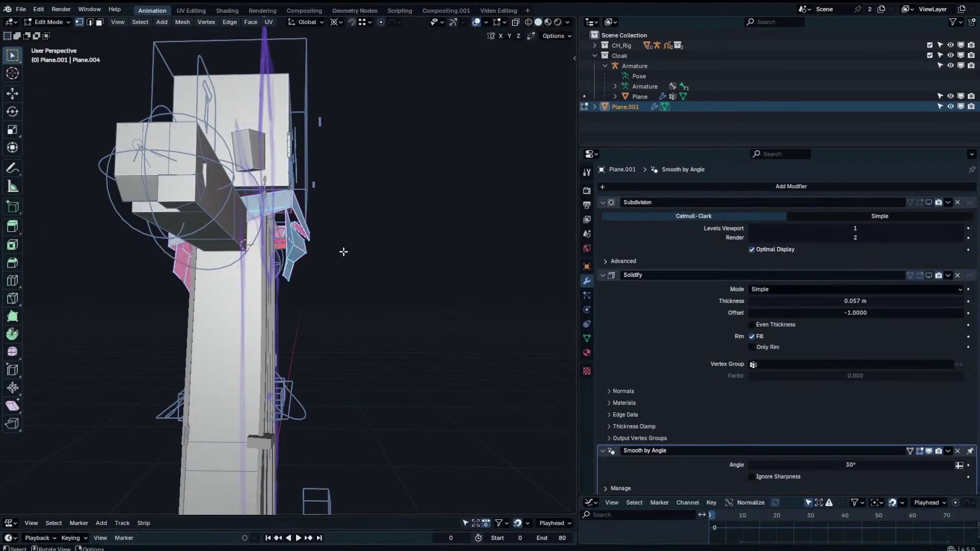
{"action": "left_click_drag", "start_coordinate": [249, 160], "coordinate": [85, 398]}
{"action": "middle_click_drag", "start_coordinate": [85, 398], "coordinate": [65, 417]}
{"action": "key", "text": "b"}
{"action": "middle_click_drag", "start_coordinate": [269, 210], "coordinate": [77, 400]}
{"action": "middle_click_drag", "start_coordinate": [204, 306], "coordinate": [408, 286]}
{"action": "key", "text": "b"}
{"action": "left_click_drag", "start_coordinate": [352, 205], "coordinate": [487, 351]}
{"action": "middle_click_drag", "start_coordinate": [357, 306], "coordinate": [237, 271]}
{"action": "key", "text": "g"}
{"action": "left_click", "coordinate": [300, 314]}
Select the scarf's front section through the model with X-ray and move it slightly along Y toward the body.
{"action": "middle_click_drag", "start_coordinate": [301, 315], "coordinate": [303, 242]}
{"action": "key", "text": "b"}
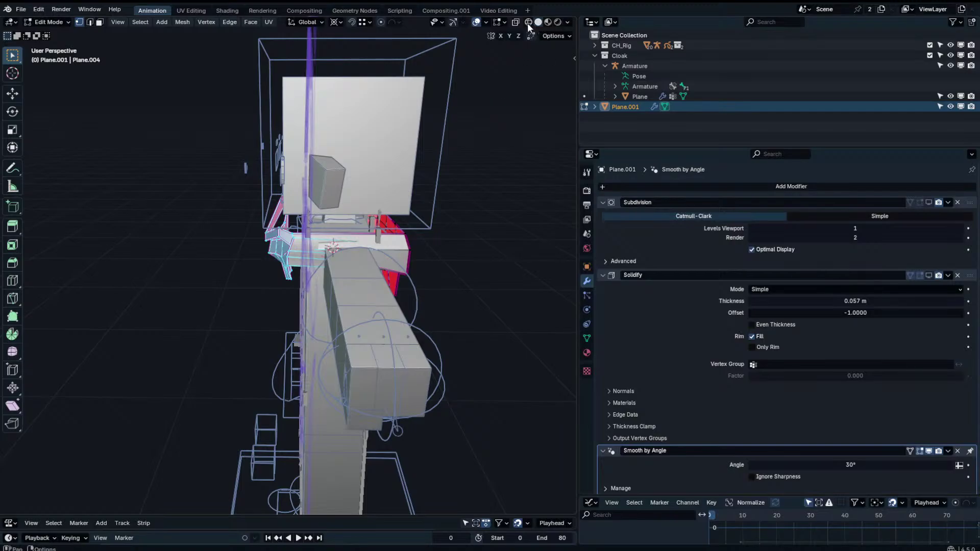
{"action": "left_click", "coordinate": [515, 22]}
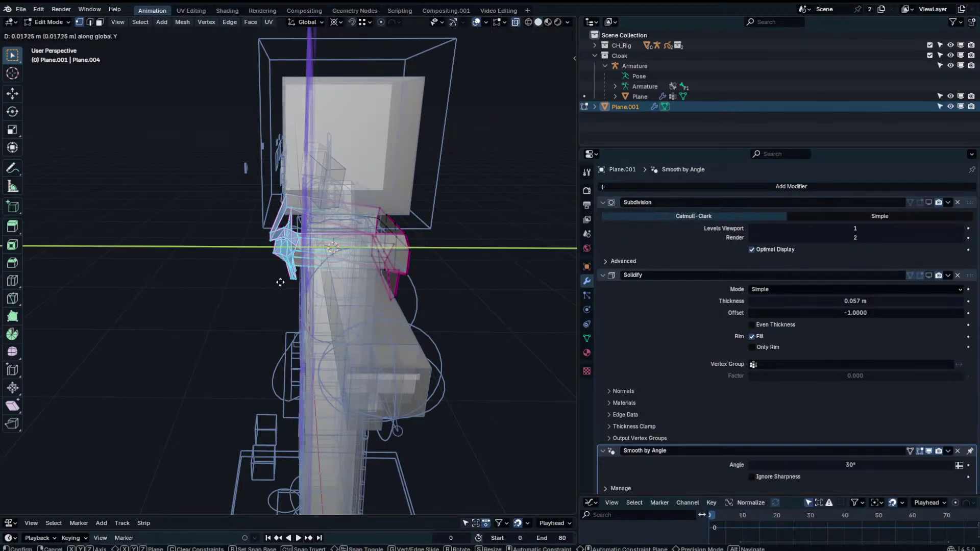
{"action": "left_click", "coordinate": [288, 282]}
Return to Object Mode, turn X-ray off, and re-enable the Solidify and Subdivision viewport display.
{"action": "key", "text": "Tab"}
{"action": "left_click", "coordinate": [517, 23]}
{"action": "middle_click_drag", "start_coordinate": [380, 153], "coordinate": [455, 105]}
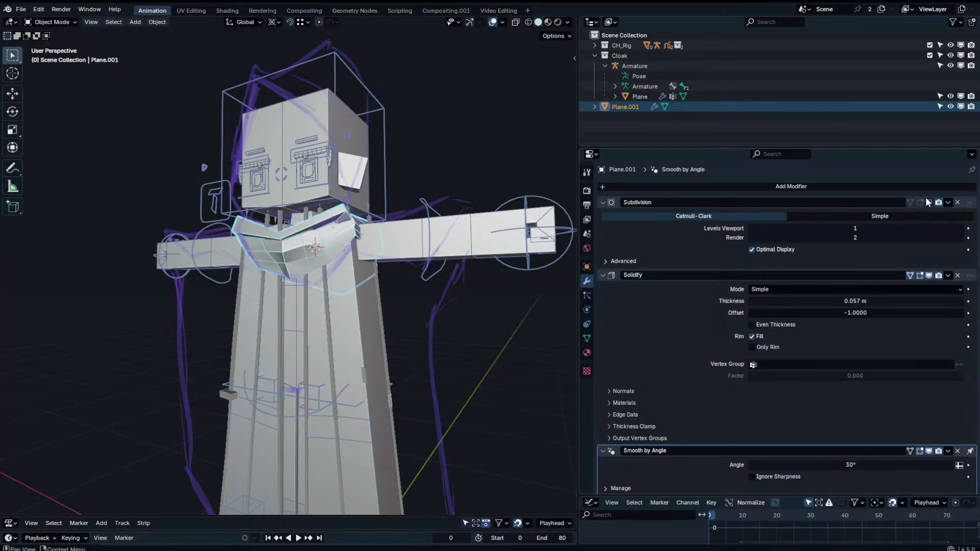
{"action": "left_click", "coordinate": [503, 166]}
{"action": "middle_click_drag", "start_coordinate": [503, 166], "coordinate": [531, 30]}
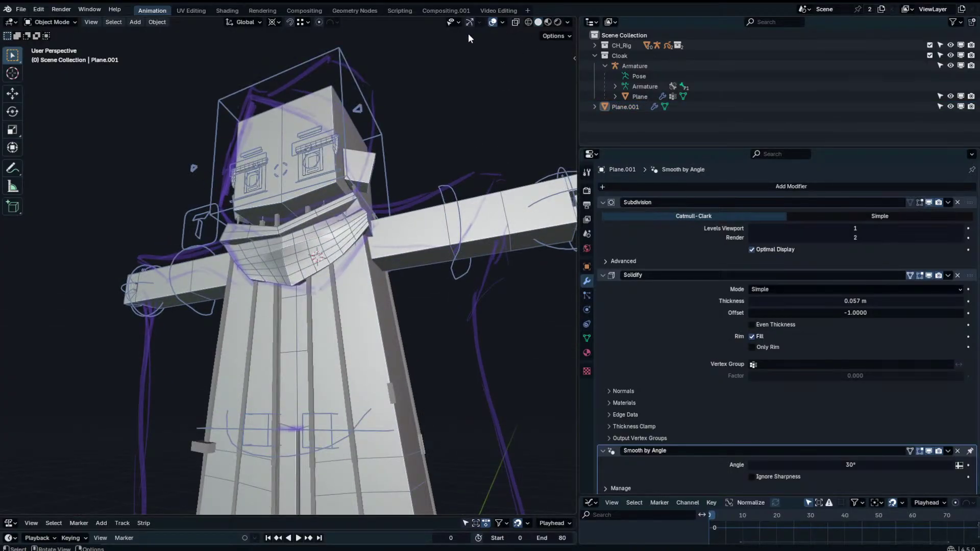
Enter Edit Mode on the scarf and select the vertices at the lower fold's outer corner beside the arm.
{"action": "left_click", "coordinate": [360, 200]}
{"action": "key", "text": "KP_Decimal"}
{"action": "key", "text": "Tab"}
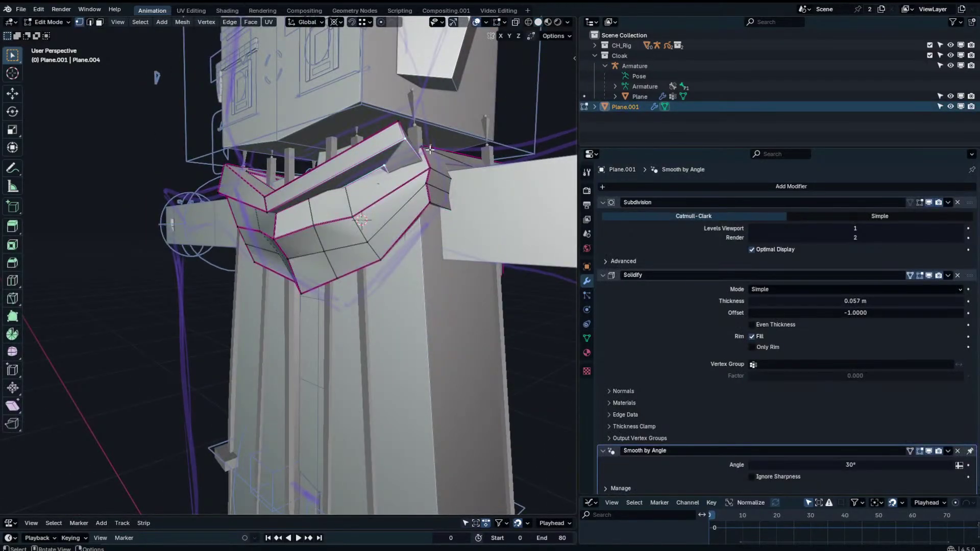
{"action": "middle_click_drag", "start_coordinate": [430, 149], "coordinate": [410, 186]}
{"action": "key", "text": "g"}
{"action": "left_click", "coordinate": [425, 202], "text": "shift"}
Move the selected outer corner vertices of the lower fold along Y, discarding the free move.
{"action": "key", "text": "g"}
{"action": "left_click", "coordinate": [445, 186]}
{"action": "key", "text": "ctrl+z"}
{"action": "key", "text": "g"}
{"action": "key", "text": "y"}
{"action": "left_click", "coordinate": [423, 236]}
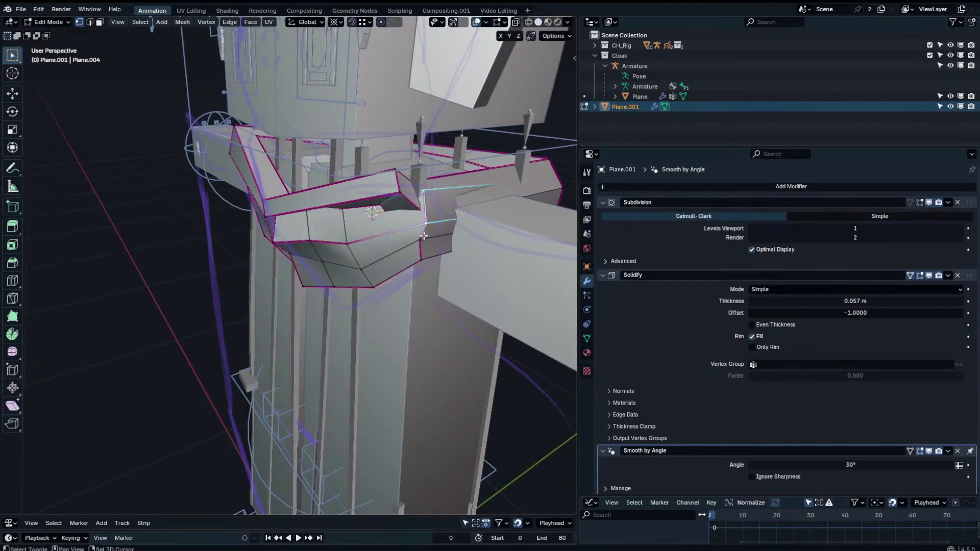
{"action": "key", "text": "g"}
{"action": "key", "text": "y"}
{"action": "left_click", "coordinate": [404, 256]}
Adjust the lower fold's outer corner along X, finishing with a shift of about -0.0024 m.
{"action": "middle_click_drag", "start_coordinate": [404, 256], "coordinate": [478, 207]}
{"action": "key", "text": "g"}
{"action": "key", "text": "x"}
{"action": "left_click", "coordinate": [470, 224]}
{"action": "key", "text": "g"}
{"action": "key", "text": "x"}
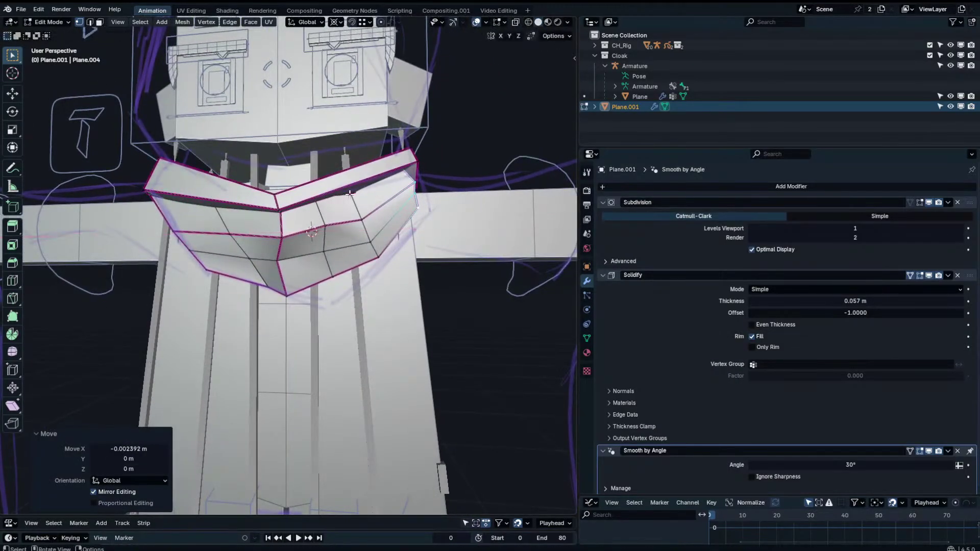
Isolate the scarf in local view and move the selected fold geometry along Y.
{"action": "middle_click_drag", "start_coordinate": [349, 194], "coordinate": [401, 139]}
{"action": "key", "text": "KP_Divide"}
{"action": "key", "text": "g"}
{"action": "key", "text": "y"}
{"action": "left_click", "coordinate": [236, 157]}
{"action": "key", "text": "Tab"}
{"action": "key", "text": "Tab"}
Reposition the middle vertex on the lower front fold's crease and the vertex at its outer corner.
{"action": "left_click", "coordinate": [407, 233]}
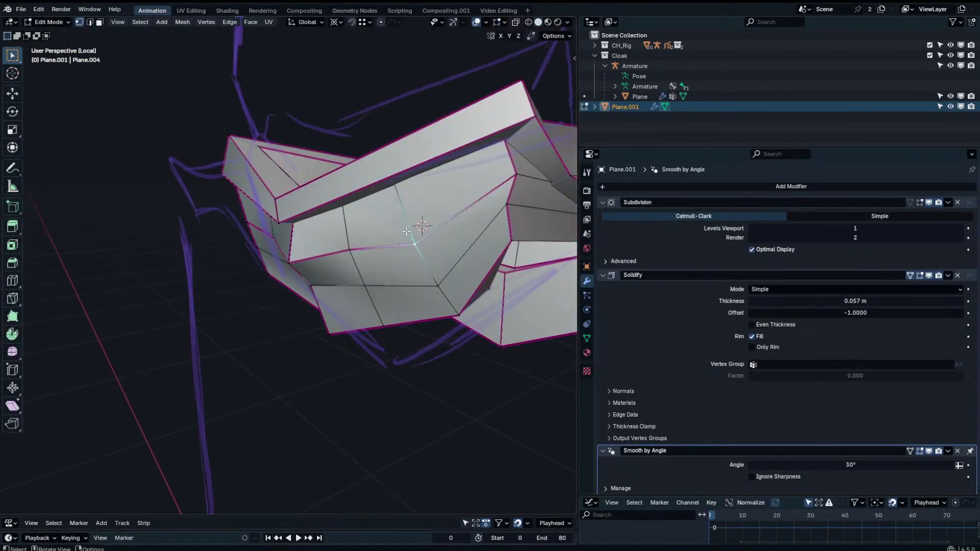
{"action": "key", "text": "g"}
{"action": "left_click", "coordinate": [398, 232]}
{"action": "left_click", "coordinate": [509, 181]}
{"action": "middle_click_drag", "start_coordinate": [508, 180], "coordinate": [381, 244]}
{"action": "key", "text": "g"}
{"action": "left_click", "coordinate": [314, 252]}
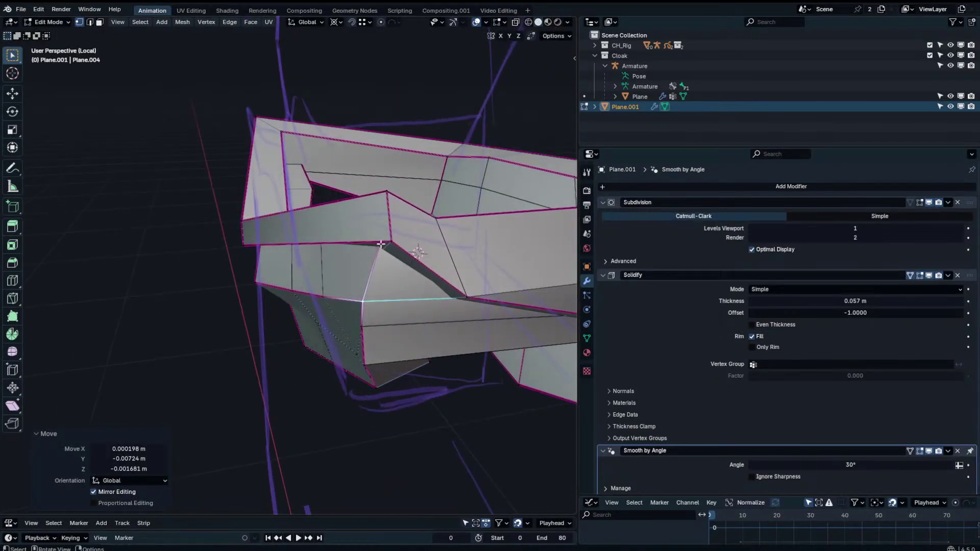
Even out the lower front fold by moving its remaining crease vertices, and check the shape in Object Mode.
{"action": "left_click", "coordinate": [307, 300]}
{"action": "left_click", "coordinate": [322, 297]}
{"action": "key", "text": "g"}
{"action": "left_click", "coordinate": [294, 292]}
{"action": "key", "text": "g"}
{"action": "left_click", "coordinate": [291, 289]}
{"action": "key", "text": "Tab"}
{"action": "middle_click_drag", "start_coordinate": [296, 285], "coordinate": [360, 227]}
Move a vertex on the front fold's crease and slide it along its edge.
{"action": "key", "text": "Tab"}
{"action": "middle_click_drag", "start_coordinate": [295, 241], "coordinate": [195, 224]}
{"action": "left_click", "coordinate": [309, 244]}
{"action": "key", "text": "g"}
{"action": "left_click", "coordinate": [270, 233]}
{"action": "key", "text": "g"}
{"action": "key", "text": "g"}
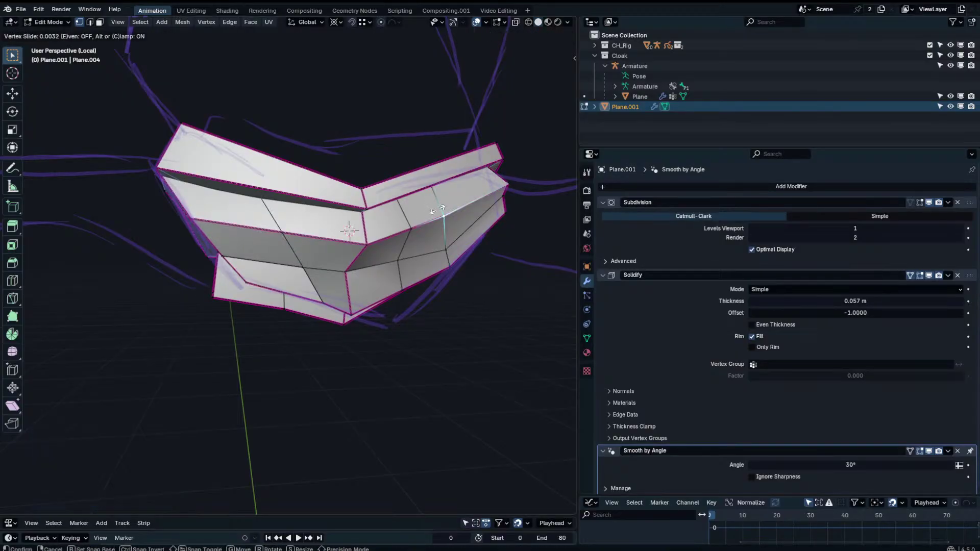
Return to Object Mode, deselect the scarf, and hide the viewport overlays to view its surface.
{"action": "key", "text": "Tab"}
{"action": "scroll", "coordinate": [454, 235], "scroll_direction": "down", "scroll_amount": 3}
{"action": "left_click", "coordinate": [469, 277]}
{"action": "middle_click_drag", "start_coordinate": [470, 276], "coordinate": [443, 273]}
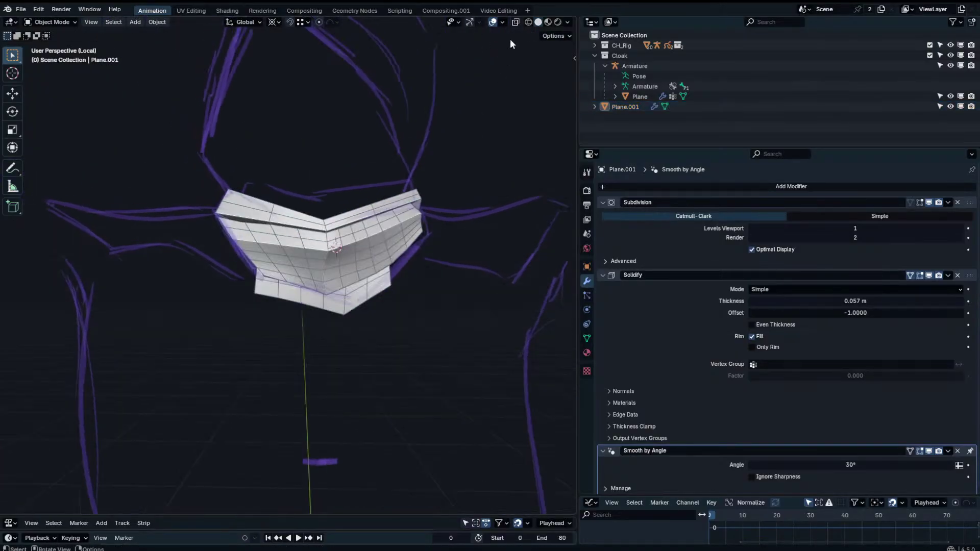
{"action": "left_click", "coordinate": [493, 22]}
{"action": "mouse_move", "coordinate": [485, 36]}
{"action": "middle_mouse_down"}
{"action": "mouse_move", "coordinate": [400, 57]}
{"action": "mouse_move", "coordinate": [388, 92]}
{"action": "middle_mouse_up"}
Apply Shade Auto Smooth at 30° to the scarf and inspect its folds up close.
{"action": "scroll", "coordinate": [402, 176], "scroll_direction": "up", "scroll_amount": 1}
{"action": "left_click", "coordinate": [402, 177]}
{"action": "right_click", "coordinate": [402, 179]}
{"action": "left_click", "coordinate": [402, 180]}
{"action": "scroll", "coordinate": [402, 179], "scroll_direction": "up", "scroll_amount": 2}
{"action": "middle_click_drag", "start_coordinate": [402, 179], "coordinate": [431, 154]}
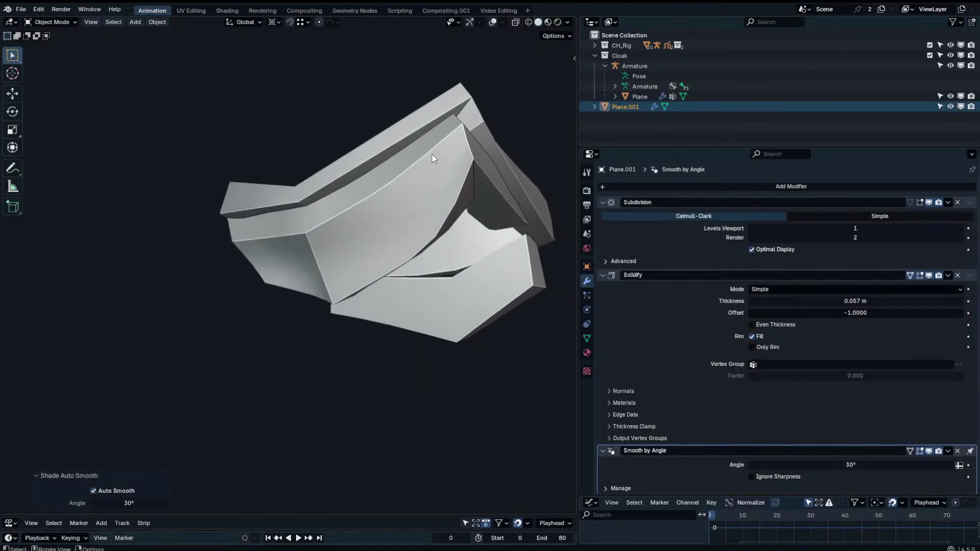
{"action": "scroll", "coordinate": [433, 154], "scroll_direction": "up", "scroll_amount": 1}
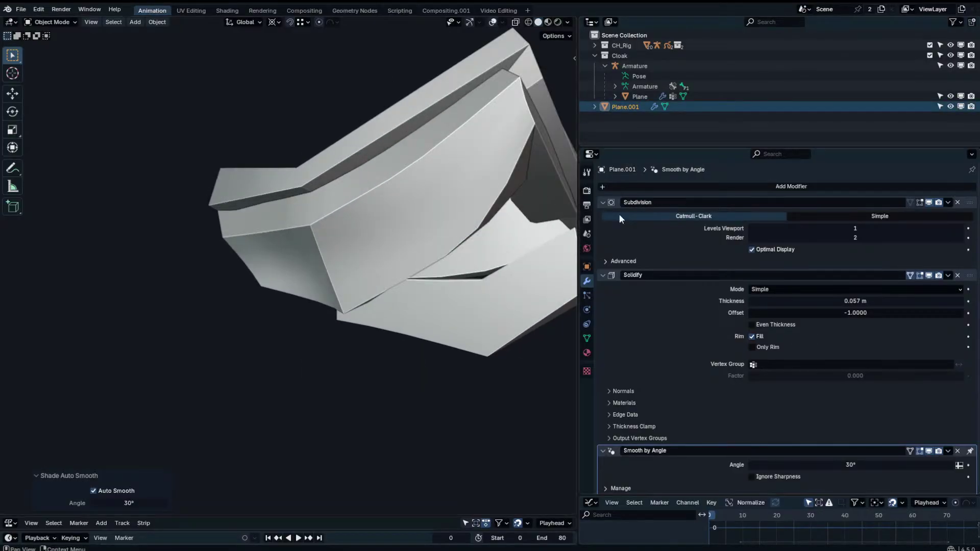
Set the Subdivision modifier's viewport levels to 2 and show the viewport overlays again.
{"action": "left_click", "coordinate": [959, 228]}
{"action": "mouse_move", "coordinate": [541, 194]}
{"action": "middle_mouse_down"}
{"action": "mouse_move", "coordinate": [477, 179]}
{"action": "mouse_move", "coordinate": [532, 173]}
{"action": "mouse_move", "coordinate": [495, 165]}
{"action": "mouse_move", "coordinate": [343, 210]}
{"action": "mouse_move", "coordinate": [376, 197]}
{"action": "middle_mouse_up"}
{"action": "left_click", "coordinate": [492, 22]}
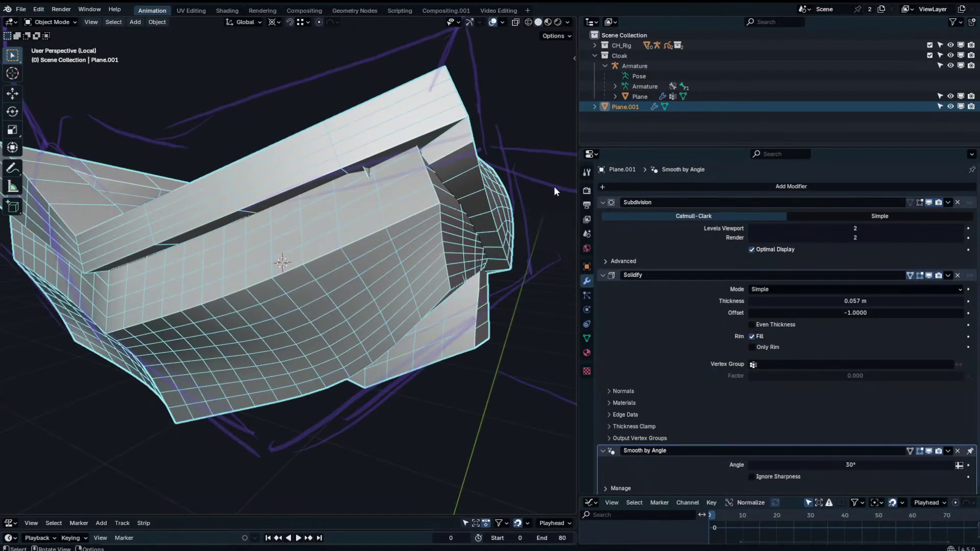
Compare Subdivision viewport levels 1 and 2, keep 2, and enable the modifier's Edit Mode display.
{"action": "key", "text": "Tab"}
{"action": "key", "text": "Tab"}
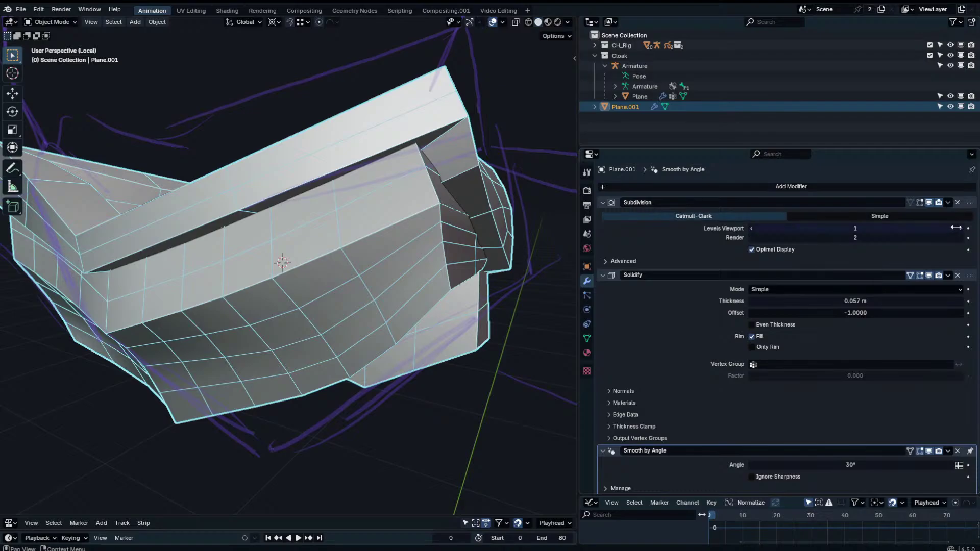
{"action": "key", "text": "Tab"}
{"action": "key", "text": "Tab"}
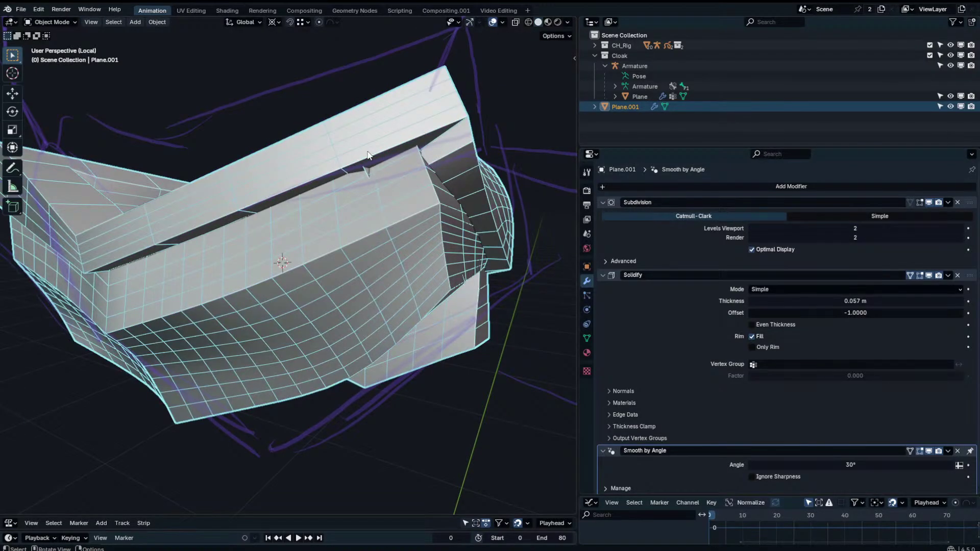
{"action": "key", "text": "Tab"}
{"action": "left_click", "coordinate": [919, 203]}
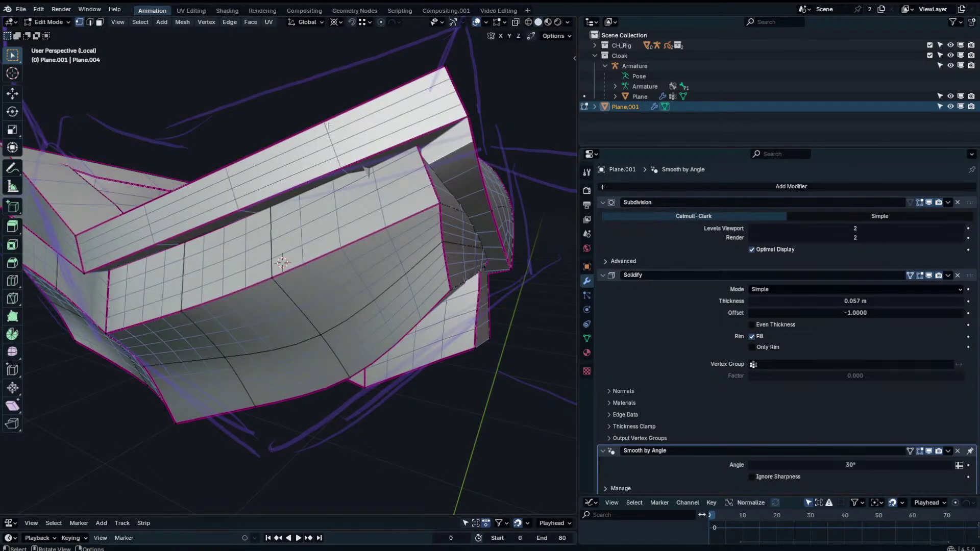
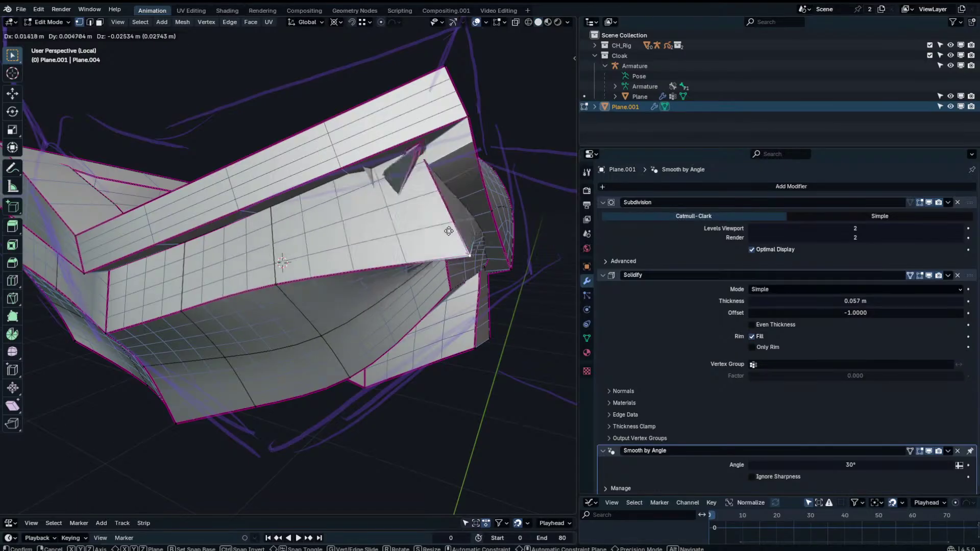
Try moving the vertices along the scarf's upper inner rim near the shoulder corner.
{"action": "middle_click_drag", "start_coordinate": [430, 189], "coordinate": [504, 166]}
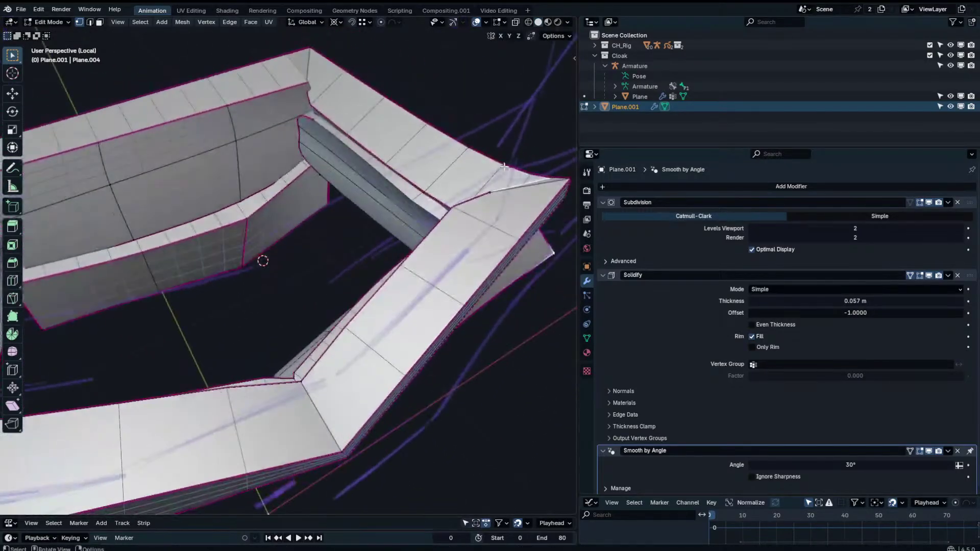
{"action": "left_click", "coordinate": [491, 198], "text": "alt"}
{"action": "key", "text": "g"}
{"action": "right_click", "coordinate": [478, 221]}
{"action": "key", "text": "g"}
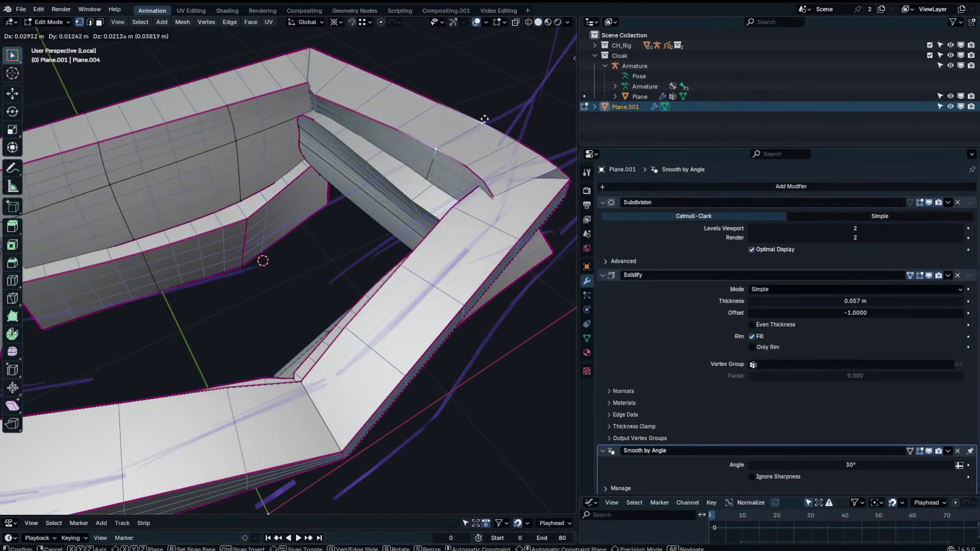
{"action": "right_click", "coordinate": [471, 113]}
Try moving the upper fold's shoulder corner vertices vertically along Z.
{"action": "middle_click_drag", "start_coordinate": [469, 116], "coordinate": [377, 98]}
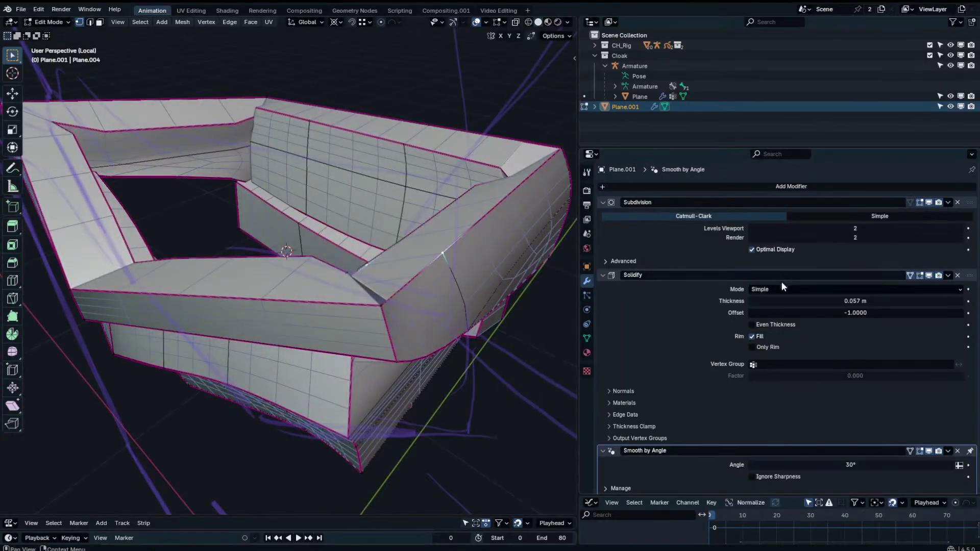
{"action": "middle_click_drag", "start_coordinate": [434, 276], "coordinate": [462, 182]}
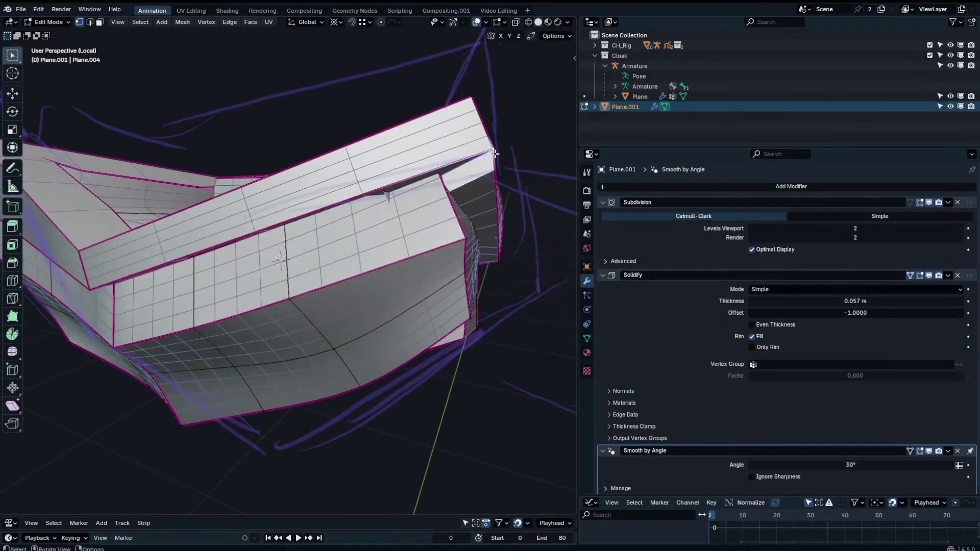
{"action": "key", "text": "g"}
{"action": "key", "text": "z"}
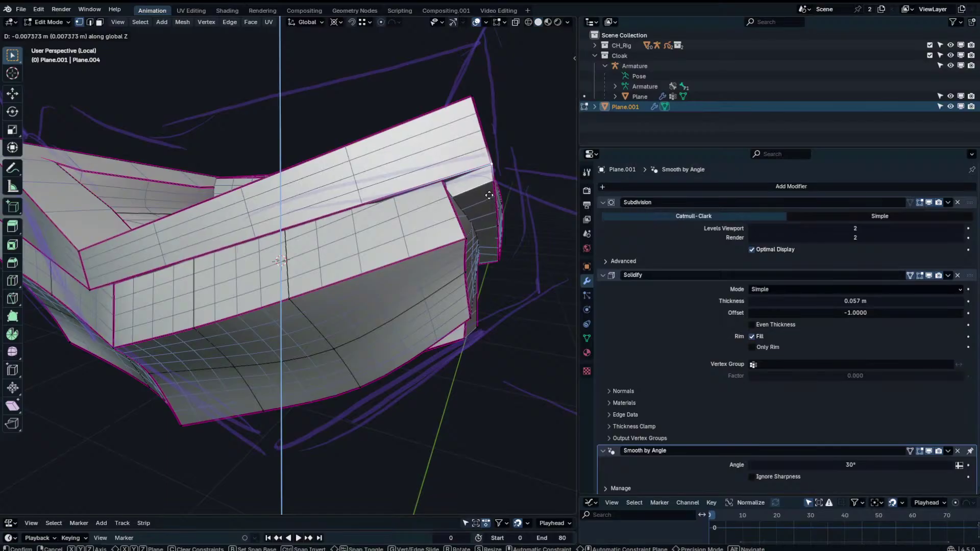
{"action": "right_click", "coordinate": [489, 196]}
{"action": "left_click", "coordinate": [465, 88]}
{"action": "key", "text": "g"}
{"action": "key", "text": "z"}
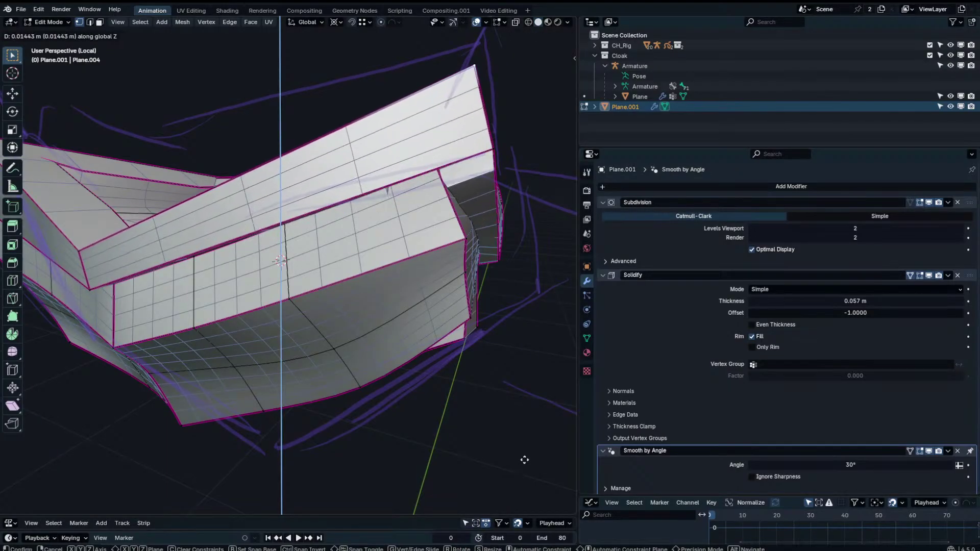
{"action": "right_click", "coordinate": [524, 459]}
Lower the bottom corner vertex of the upper fold at the shoulder along Z and leave Edit Mode.
{"action": "left_click", "coordinate": [491, 155]}
{"action": "key", "text": "g"}
{"action": "key", "text": "z"}
{"action": "left_click", "coordinate": [494, 217]}
{"action": "key", "text": "Tab"}
{"action": "scroll", "coordinate": [415, 223], "scroll_direction": "down", "scroll_amount": 3}
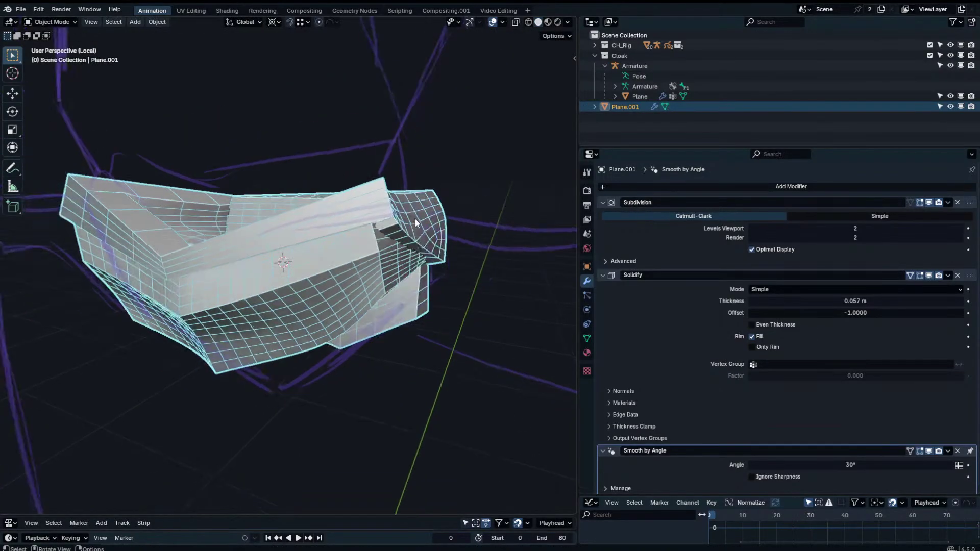
Raise the upper fold's front centre vertex along Z and check the front shape.
{"action": "middle_click_drag", "start_coordinate": [415, 222], "coordinate": [306, 153]}
{"action": "key", "text": "Tab"}
{"action": "key", "text": "g"}
{"action": "key", "text": "z"}
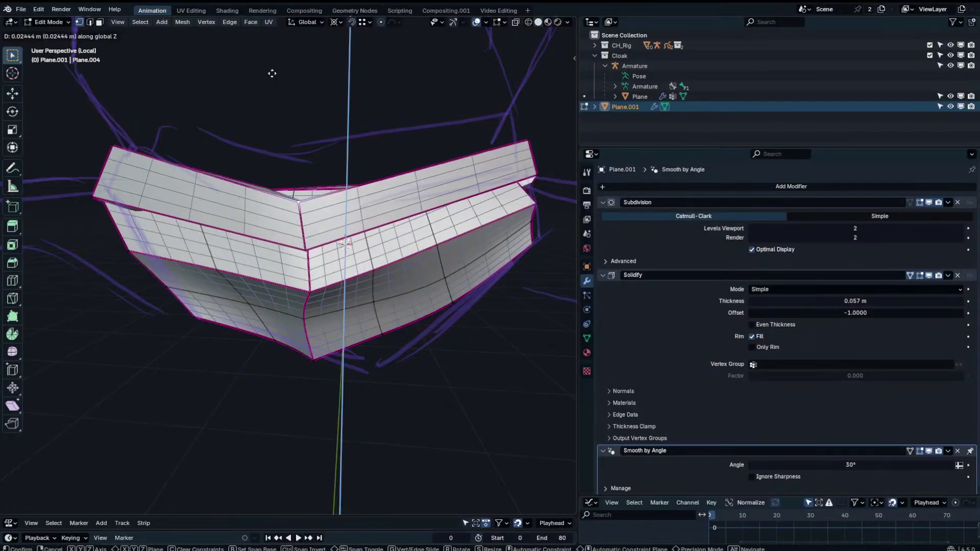
{"action": "left_click", "coordinate": [272, 73]}
{"action": "key", "text": "Tab"}
{"action": "scroll", "coordinate": [285, 82], "scroll_direction": "down", "scroll_amount": 1}
{"action": "middle_click_drag", "start_coordinate": [306, 92], "coordinate": [524, 76]}
Raise the upper fold's front centre vertex further along Z into a tall peak.
{"action": "key", "text": "Tab"}
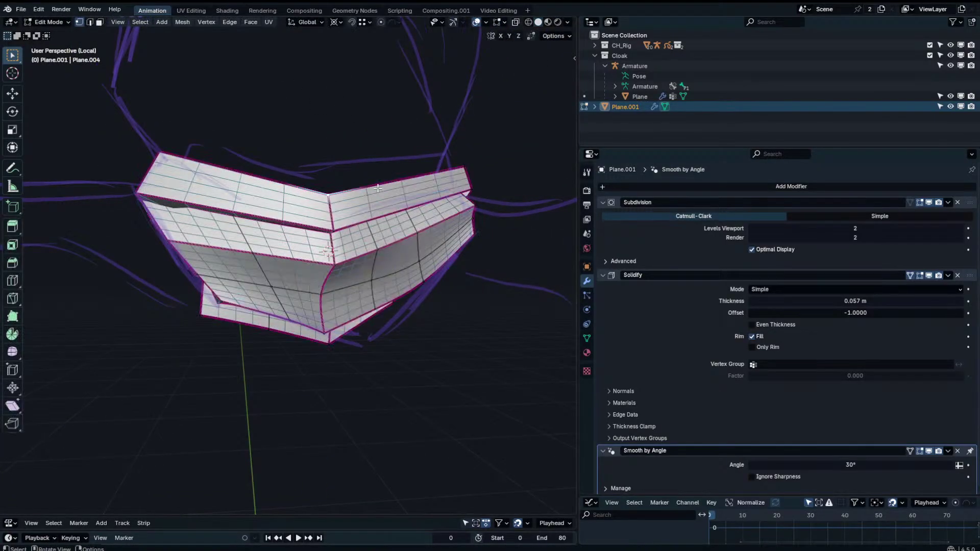
{"action": "left_click", "coordinate": [330, 195]}
{"action": "key", "text": "g"}
{"action": "key", "text": "z"}
{"action": "left_click", "coordinate": [373, 132]}
{"action": "key", "text": "Tab"}
{"action": "scroll", "coordinate": [376, 162], "scroll_direction": "down", "scroll_amount": 3}
{"action": "middle_click_drag", "start_coordinate": [377, 164], "coordinate": [348, 169]}
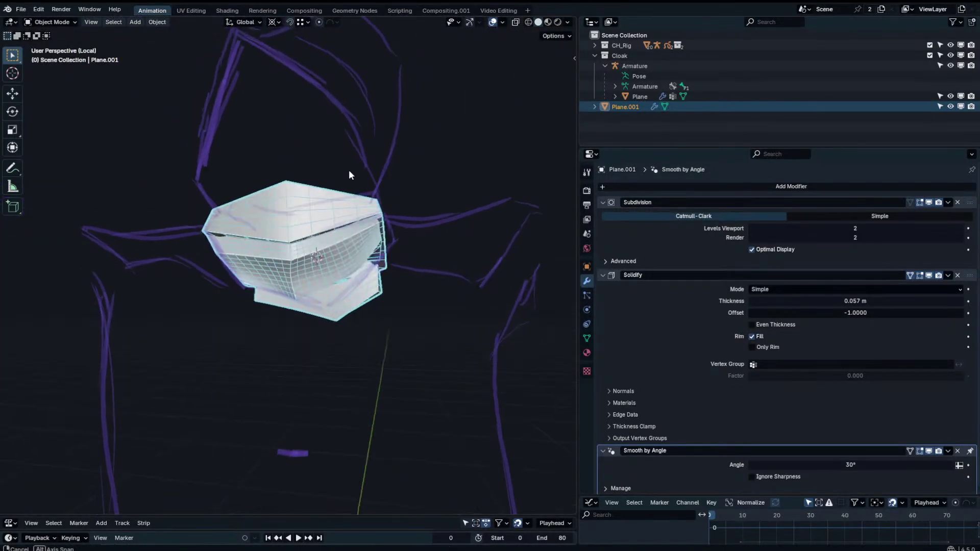
Exit local view and move the upper fold's front centre edge forward along Y by about 0.018 m.
{"action": "key", "text": "KP_Divide"}
{"action": "middle_click_drag", "start_coordinate": [443, 183], "coordinate": [439, 192]}
{"action": "key", "text": "Tab"}
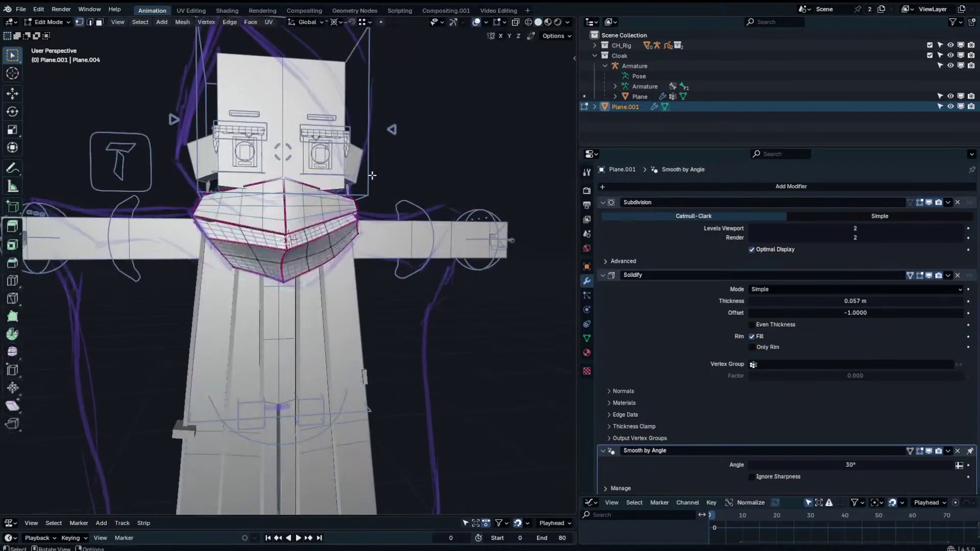
{"action": "left_click", "coordinate": [340, 192]}
{"action": "middle_click_drag", "start_coordinate": [343, 193], "coordinate": [417, 202]}
{"action": "key", "text": "g"}
{"action": "key", "text": "x"}
{"action": "middle_click_drag", "start_coordinate": [308, 223], "coordinate": [272, 249]}
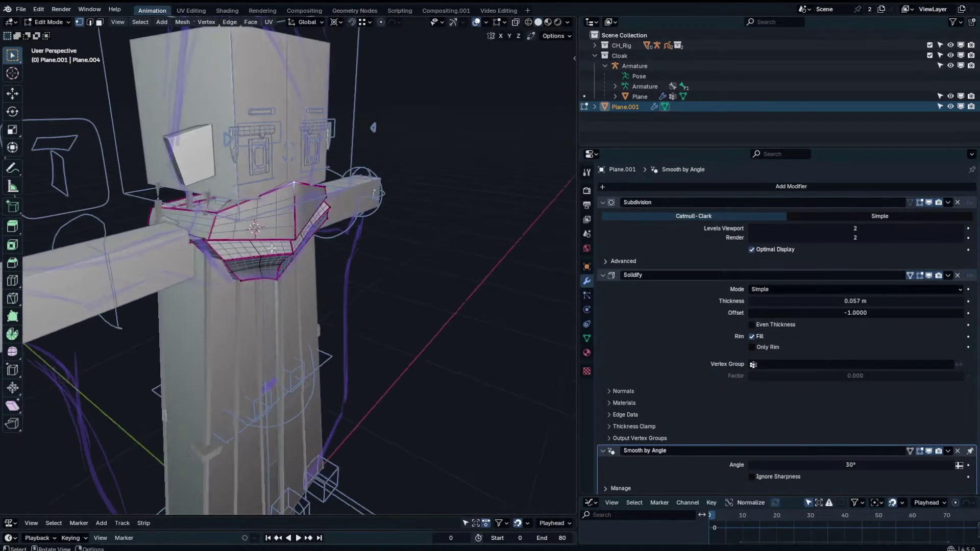
{"action": "key", "text": "y"}
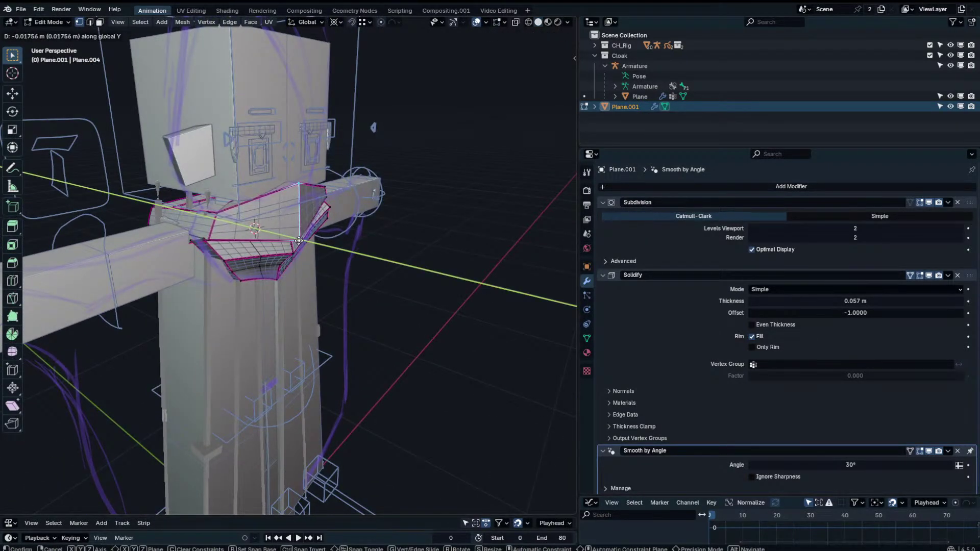
{"action": "left_click", "coordinate": [298, 240]}
Reposition the front centre vertex beneath the upper fold, judging it from the character's side and front.
{"action": "key", "text": "Tab"}
{"action": "middle_click_drag", "start_coordinate": [356, 228], "coordinate": [171, 224]}
{"action": "key", "text": "Tab"}
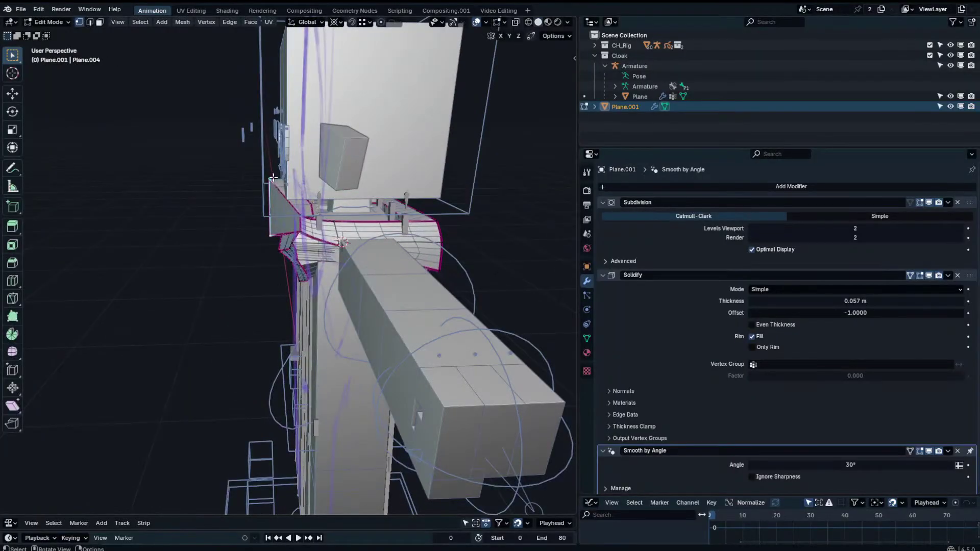
{"action": "left_click", "coordinate": [253, 182]}
{"action": "middle_click_drag", "start_coordinate": [254, 181], "coordinate": [443, 218]}
{"action": "left_click", "coordinate": [292, 237]}
{"action": "scroll", "coordinate": [292, 237], "scroll_direction": "up", "scroll_amount": 3}
{"action": "key", "text": "Tab"}
{"action": "key", "text": "Tab"}
{"action": "key", "text": "g"}
{"action": "left_click", "coordinate": [289, 250]}
Isolate the scarf and adjust the second fold's upper front rim vertices along Z.
{"action": "key", "text": "KP_Divide"}
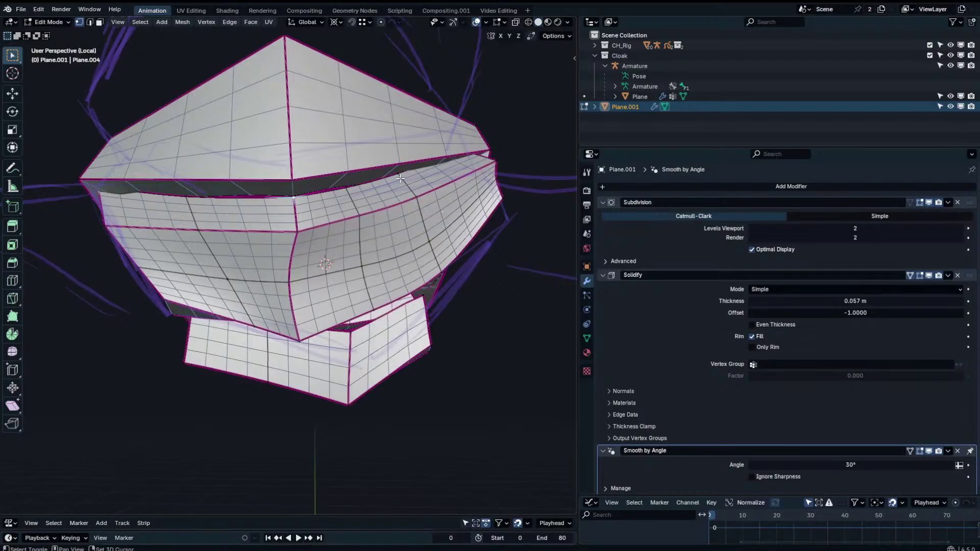
{"action": "middle_click_drag", "start_coordinate": [400, 178], "coordinate": [377, 195]}
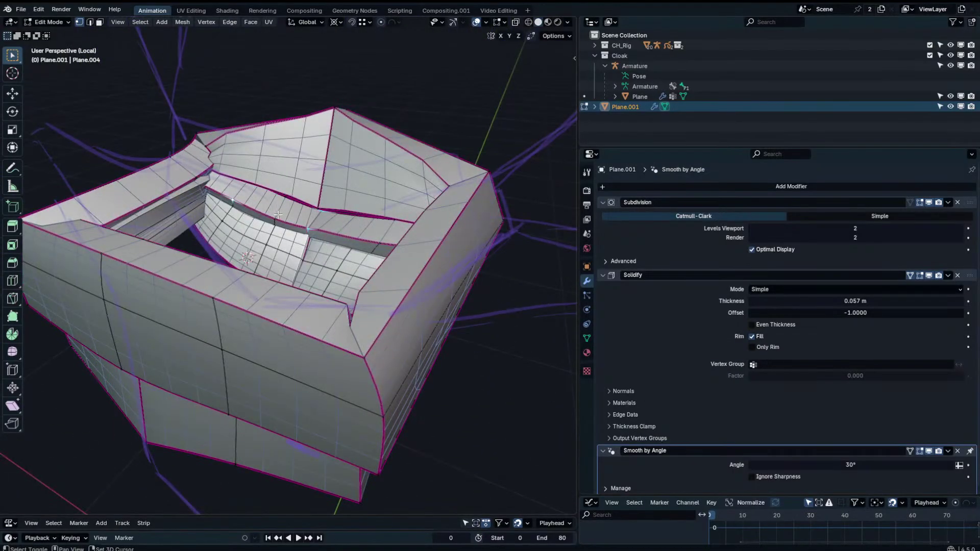
{"action": "middle_click_drag", "start_coordinate": [278, 215], "coordinate": [413, 217]}
{"action": "key", "text": "g"}
{"action": "key", "text": "z"}
{"action": "left_click", "coordinate": [341, 210]}
{"action": "key", "text": "Tab"}
{"action": "scroll", "coordinate": [423, 196], "scroll_direction": "down", "scroll_amount": 4}
Exit local view and examine the scarf's front folds on the character with the overlays hidden.
{"action": "left_click", "coordinate": [450, 195]}
{"action": "left_click", "coordinate": [340, 226]}
{"action": "key", "text": "KP_Divide"}
{"action": "scroll", "coordinate": [341, 225], "scroll_direction": "down", "scroll_amount": 4}
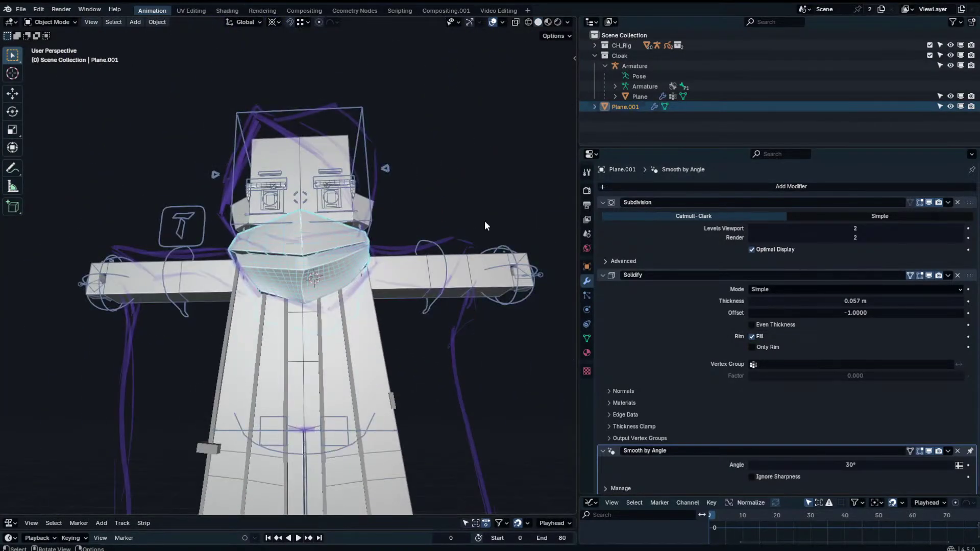
{"action": "left_click", "coordinate": [485, 221]}
{"action": "middle_click_drag", "start_coordinate": [485, 220], "coordinate": [422, 223]}
{"action": "left_click", "coordinate": [493, 23]}
{"action": "scroll", "coordinate": [378, 186], "scroll_direction": "down", "scroll_amount": 2}
{"action": "middle_click_drag", "start_coordinate": [377, 186], "coordinate": [415, 246]}
{"action": "scroll", "coordinate": [414, 246], "scroll_direction": "up", "scroll_amount": 2}
{"action": "scroll", "coordinate": [414, 251], "scroll_direction": "up", "scroll_amount": 3}
{"action": "left_click", "coordinate": [370, 274]}
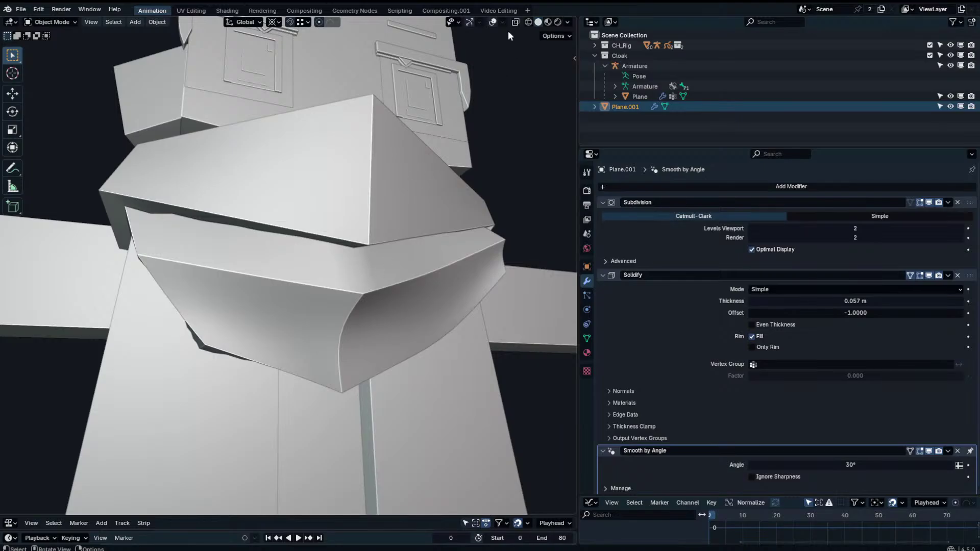
Show the viewport overlays and reposition the second fold's front corner geometry with Move and Rotate.
{"action": "left_click", "coordinate": [493, 23]}
{"action": "key", "text": "Tab"}
{"action": "left_click", "coordinate": [361, 292]}
{"action": "middle_click_drag", "start_coordinate": [361, 292], "coordinate": [287, 265]}
{"action": "key", "text": "g"}
{"action": "key", "text": "z"}
{"action": "right_click", "coordinate": [407, 256]}
{"action": "key", "text": "g"}
{"action": "left_click", "coordinate": [457, 267]}
{"action": "key", "text": "r"}
{"action": "left_click", "coordinate": [378, 280]}
{"action": "key", "text": "Tab"}
{"action": "key", "text": "Tab"}
{"action": "left_click", "coordinate": [220, 276]}
{"action": "key", "text": "Tab"}
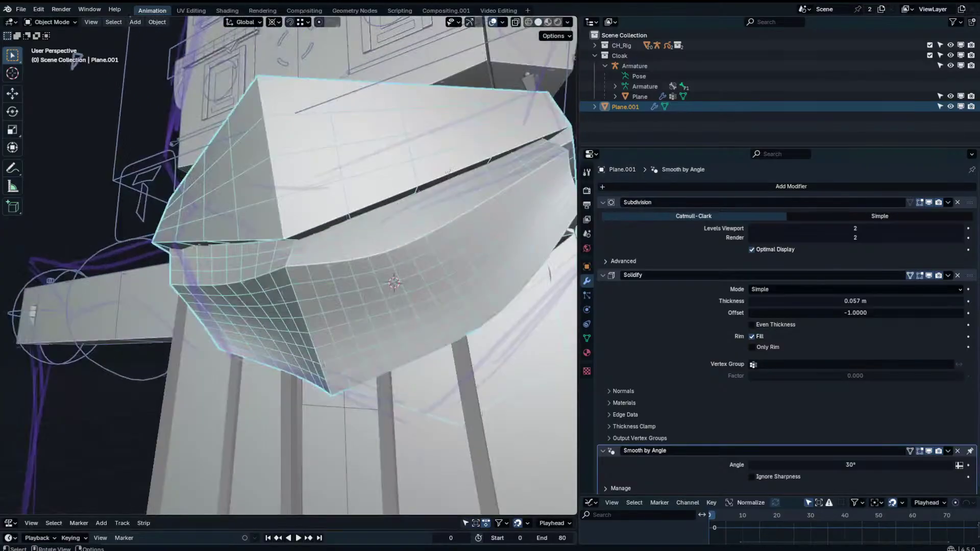
Examine the shading of the second fold's front corner up close with the overlays hidden.
{"action": "left_click", "coordinate": [493, 23]}
{"action": "scroll", "coordinate": [439, 153], "scroll_direction": "down", "scroll_amount": 4}
{"action": "middle_click_drag", "start_coordinate": [398, 173], "coordinate": [463, 166]}
{"action": "scroll", "coordinate": [378, 289], "scroll_direction": "up", "scroll_amount": 6}
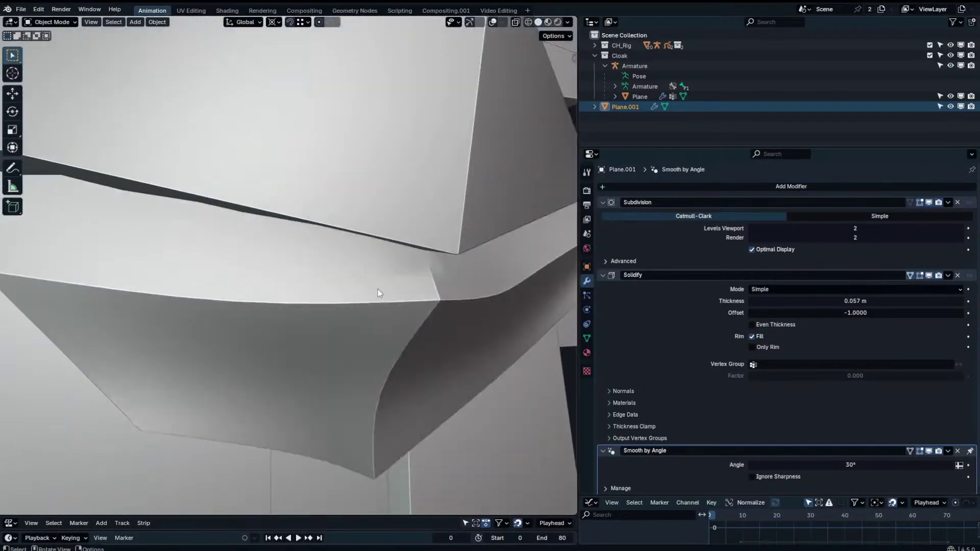
{"action": "middle_click_drag", "start_coordinate": [377, 288], "coordinate": [443, 276]}
{"action": "key", "text": "g"}
{"action": "left_click", "coordinate": [434, 252]}
Show the overlays and set the second fold's front corner vertex to a Vertex Crease of 1.00.
{"action": "left_click", "coordinate": [495, 23]}
{"action": "key", "text": "Tab"}
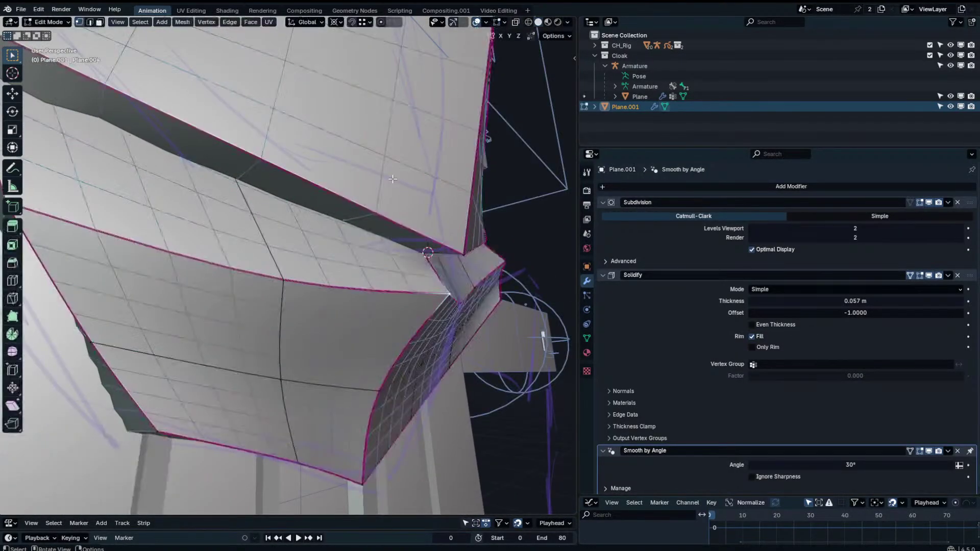
{"action": "key", "text": "n"}
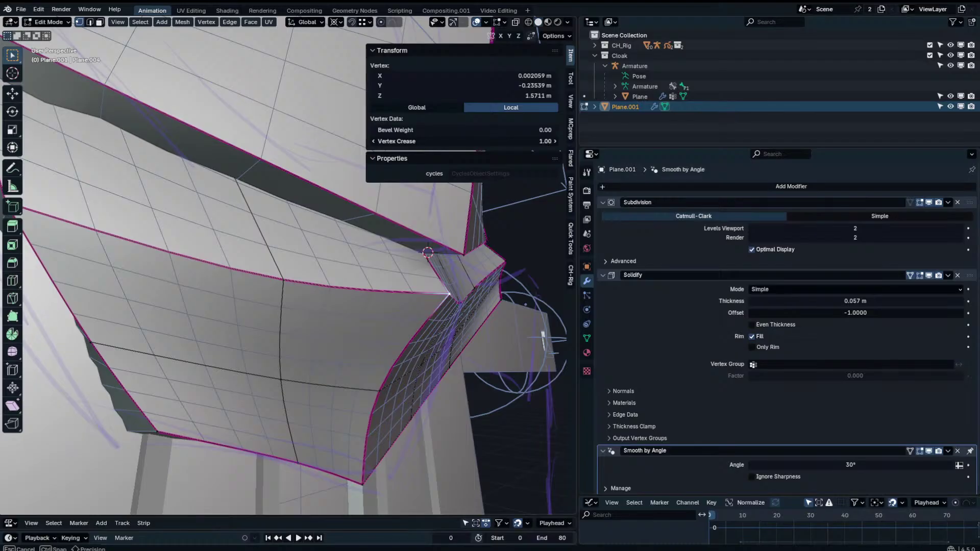
Isolate the scarf, select the second fold's inner front rim vertex using X-ray, and hide the overlays.
{"action": "key", "text": "KP_Divide"}
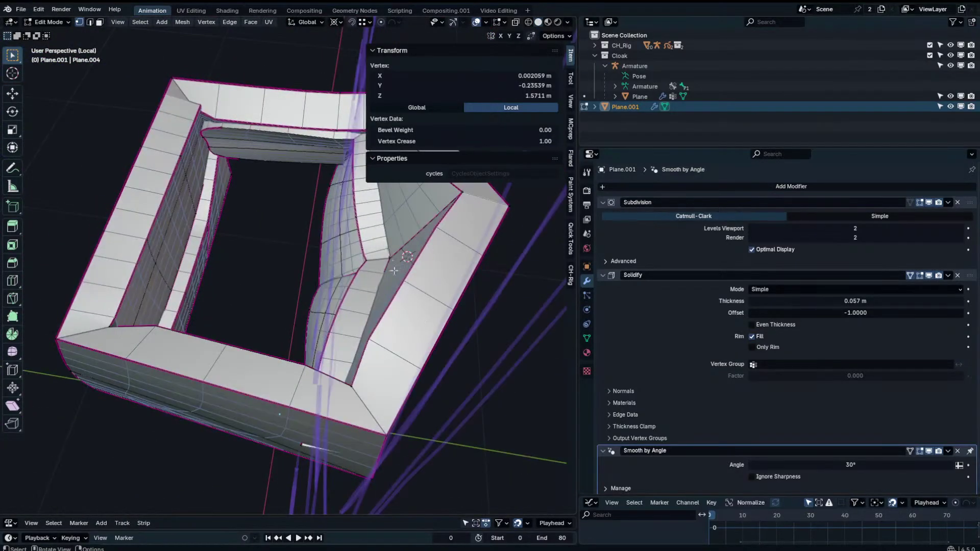
{"action": "key", "text": "g"}
{"action": "right_click", "coordinate": [400, 255]}
{"action": "left_click", "coordinate": [515, 22]}
{"action": "key", "text": "n"}
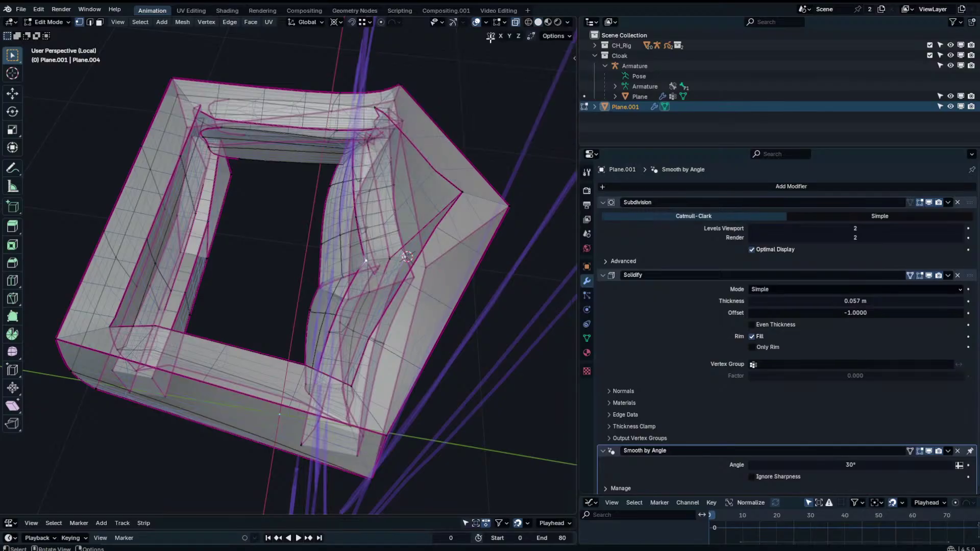
{"action": "left_click", "coordinate": [477, 22]}
{"action": "left_click", "coordinate": [515, 23]}
{"action": "left_click", "coordinate": [516, 23]}
{"action": "left_click", "coordinate": [516, 22]}
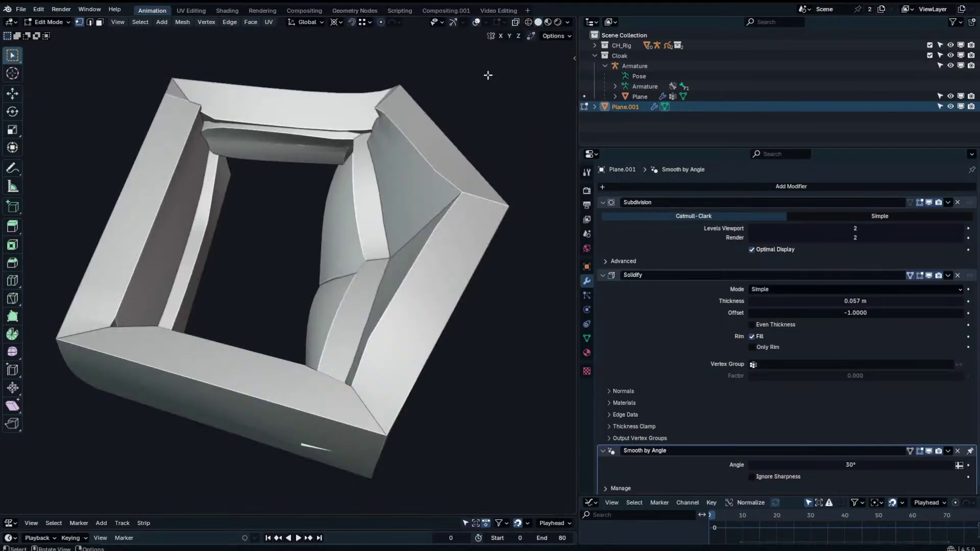
Set the selected front rim vertex's Vertex Crease to 1.00 and raise it 0.018692 m along Z.
{"action": "middle_click_drag", "start_coordinate": [488, 75], "coordinate": [373, 238]}
{"action": "key", "text": "n"}
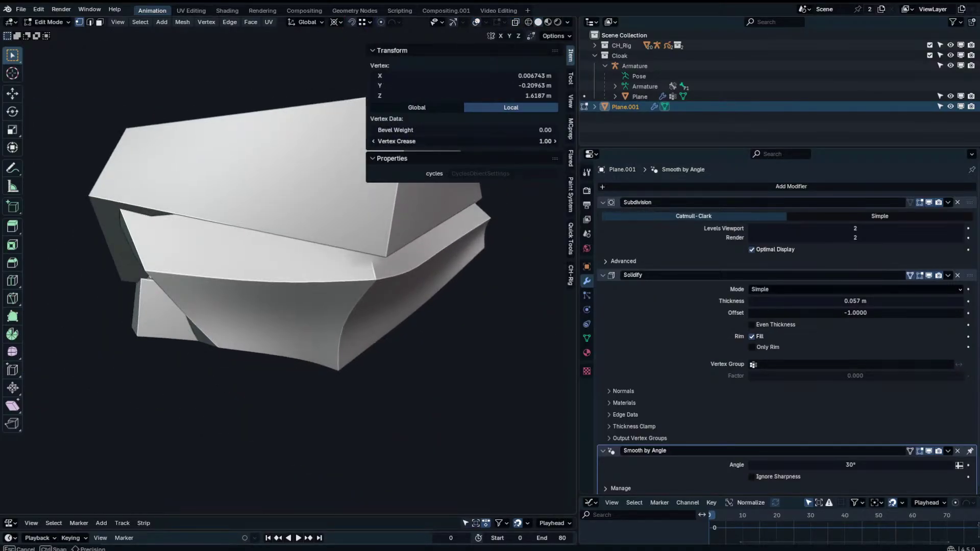
{"action": "left_click", "coordinate": [373, 236]}
{"action": "key", "text": "n"}
{"action": "middle_click_drag", "start_coordinate": [373, 236], "coordinate": [334, 219]}
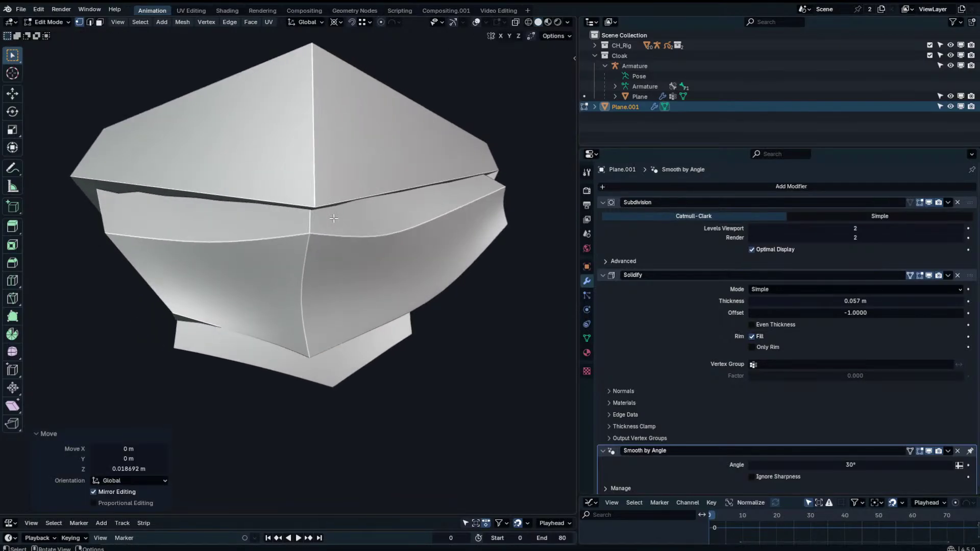
Show the overlays again and exit Edit Mode and local view to see the scarf on the whole character.
{"action": "left_click", "coordinate": [477, 23]}
{"action": "middle_click_drag", "start_coordinate": [411, 87], "coordinate": [315, 210]}
{"action": "key", "text": "Tab"}
{"action": "scroll", "coordinate": [315, 194], "scroll_direction": "down", "scroll_amount": 1}
{"action": "left_click", "coordinate": [316, 130]}
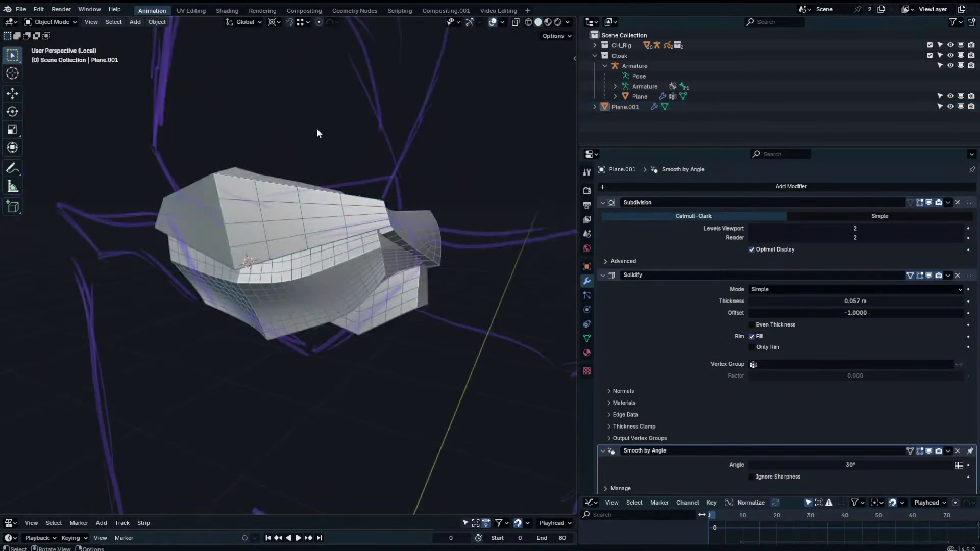
{"action": "key", "text": "KP_Divide"}
{"action": "scroll", "coordinate": [316, 129], "scroll_direction": "down", "scroll_amount": 6}
{"action": "middle_click_drag", "start_coordinate": [378, 141], "coordinate": [431, 187]}
{"action": "scroll", "coordinate": [431, 186], "scroll_direction": "down", "scroll_amount": 4}
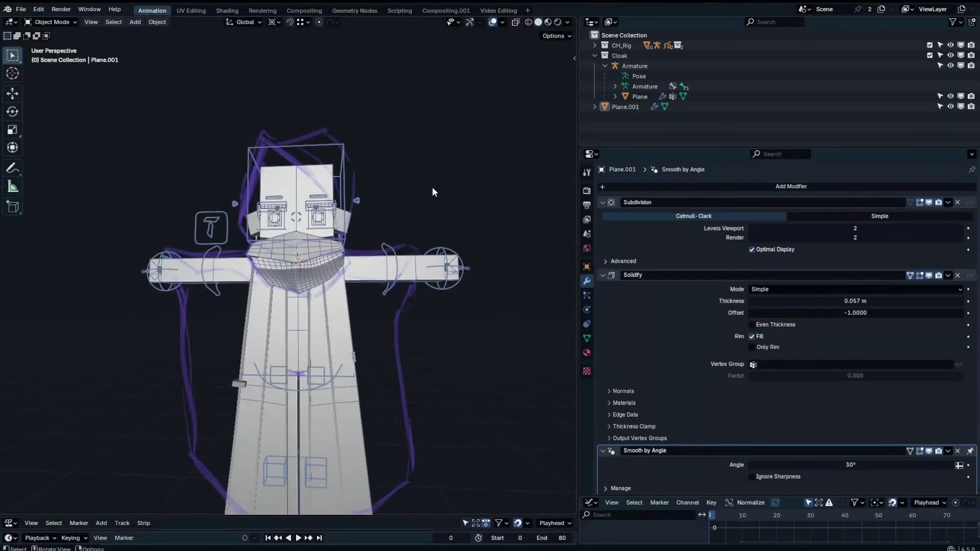
{"action": "left_click", "coordinate": [324, 296]}
{"action": "key", "text": "g"}
{"action": "right_click", "coordinate": [418, 310]}
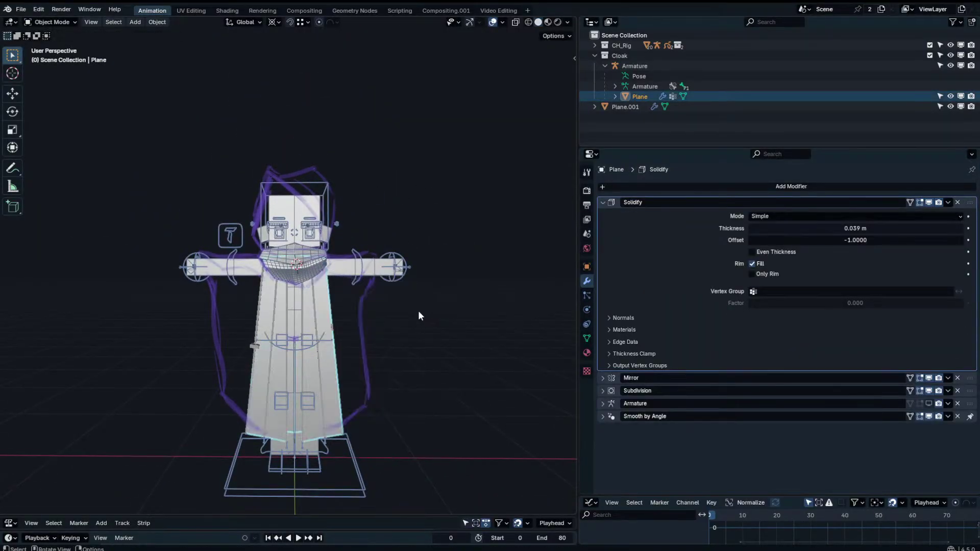
Try narrowing the whole scarf mesh by scaling it along X in front view.
{"action": "key", "text": "KP_1"}
{"action": "scroll", "coordinate": [418, 310], "scroll_direction": "up", "scroll_amount": 3}
{"action": "left_click", "coordinate": [335, 250]}
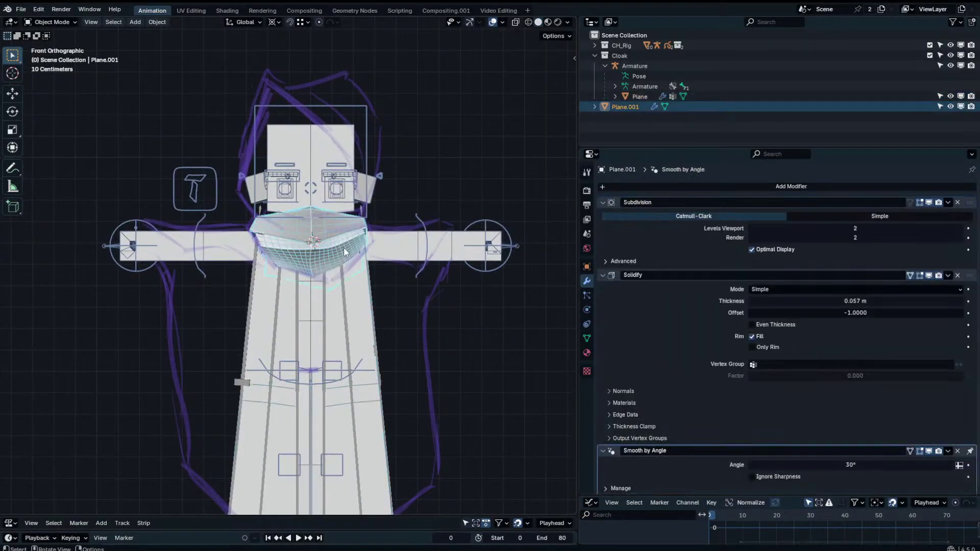
{"action": "key", "text": "Tab"}
{"action": "key", "text": "a"}
{"action": "key", "text": "s"}
{"action": "key", "text": "x"}
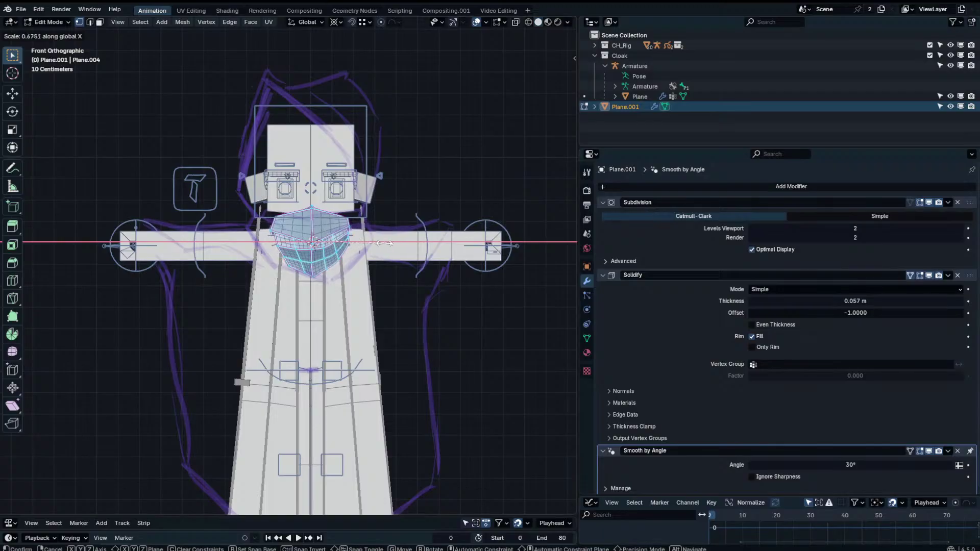
{"action": "right_click", "coordinate": [378, 245]}
{"action": "key", "text": "Tab"}
Hide the cloak and unhide it to compare the scarf with the body underneath.
{"action": "left_click", "coordinate": [360, 311]}
{"action": "key", "text": "h"}
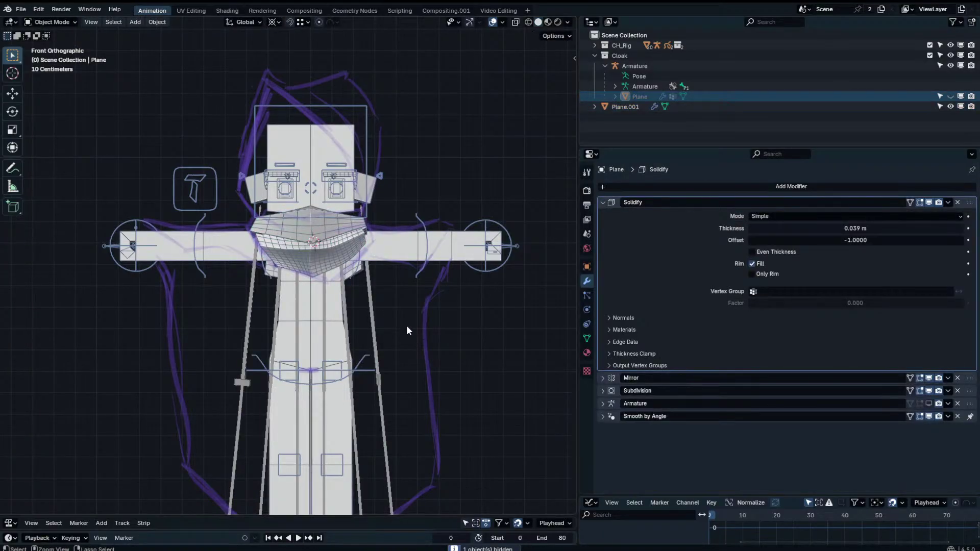
{"action": "key", "text": "alt+h"}
Enter Pose Mode on the character rig and snap the 3D cursor to the left upper-arm control.
{"action": "key", "text": "ctrl+Tab"}
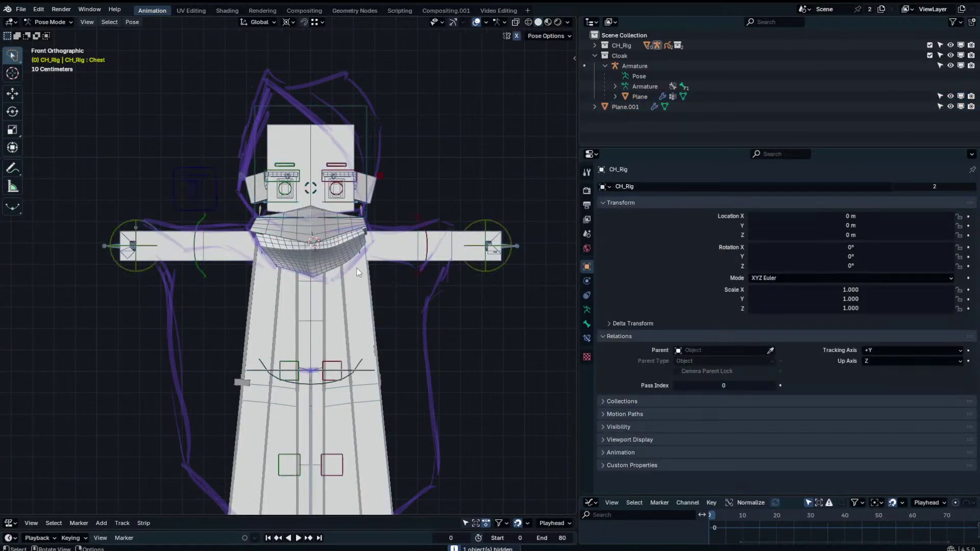
{"action": "key", "text": "r"}
{"action": "key", "text": "Escape"}
{"action": "key", "text": "shift+s"}
{"action": "left_click", "coordinate": [349, 402]}
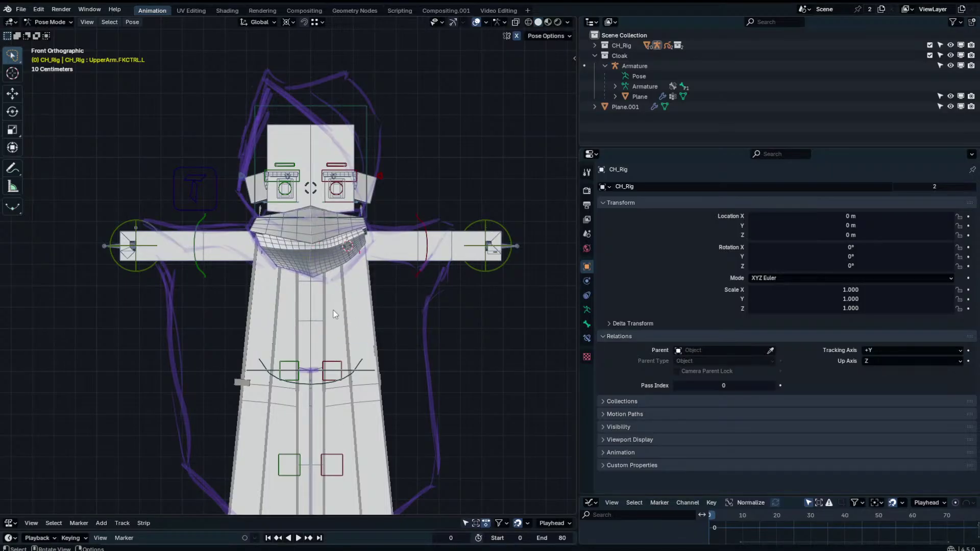
Rotate both upper-arm FK controls down about 85° to the character's sides and return to Object Mode.
{"action": "key", "text": "r"}
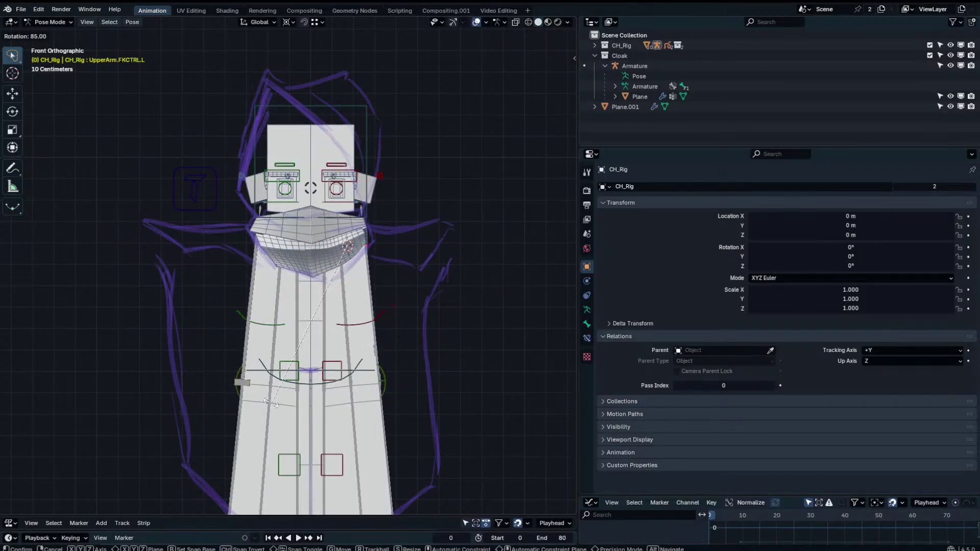
{"action": "left_click", "coordinate": [253, 403]}
{"action": "key", "text": "ctrl+Tab"}
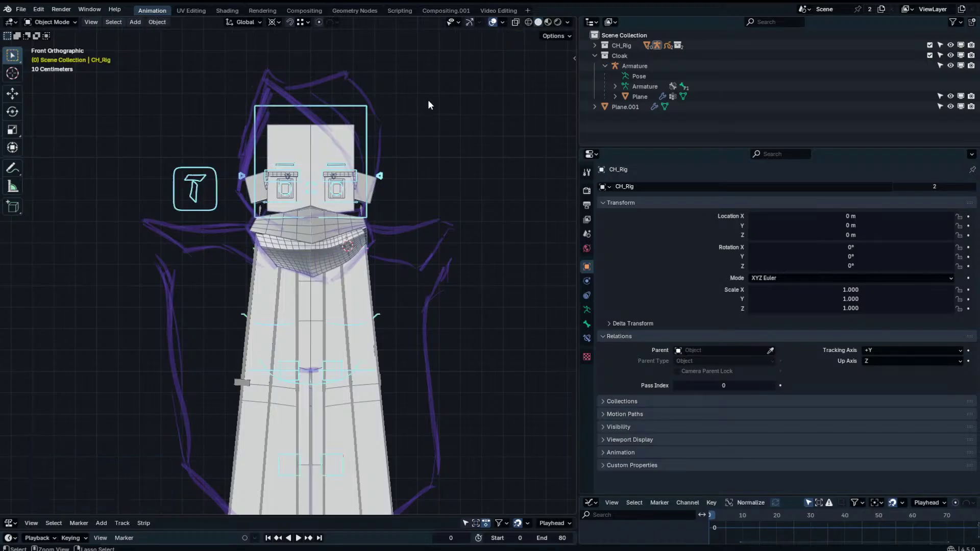
Inspect the scarf and cloak from several angles with the viewport overlays hidden, then show the overlays again.
{"action": "left_click", "coordinate": [427, 103]}
{"action": "scroll", "coordinate": [458, 158], "scroll_direction": "down", "scroll_amount": 3}
{"action": "left_click", "coordinate": [492, 21]}
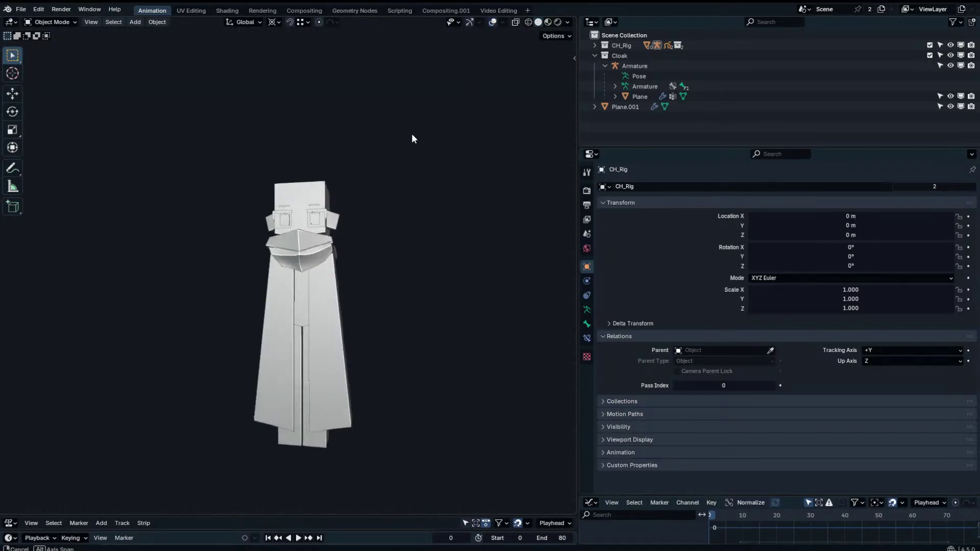
{"action": "middle_click_drag", "start_coordinate": [411, 136], "coordinate": [364, 194]}
{"action": "scroll", "coordinate": [339, 165], "scroll_direction": "up", "scroll_amount": 4}
{"action": "left_click", "coordinate": [492, 22]}
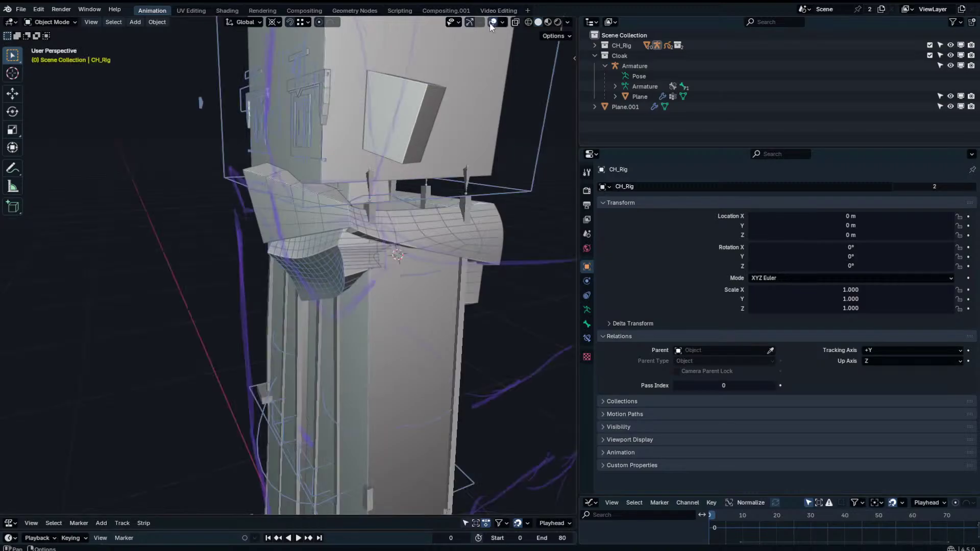
Remove the edge loop running lengthwise through the scarf's lower front fold, and check the result in Object Mode.
{"action": "left_click", "coordinate": [339, 251]}
{"action": "key", "text": "Tab"}
{"action": "middle_click_drag", "start_coordinate": [340, 252], "coordinate": [384, 237]}
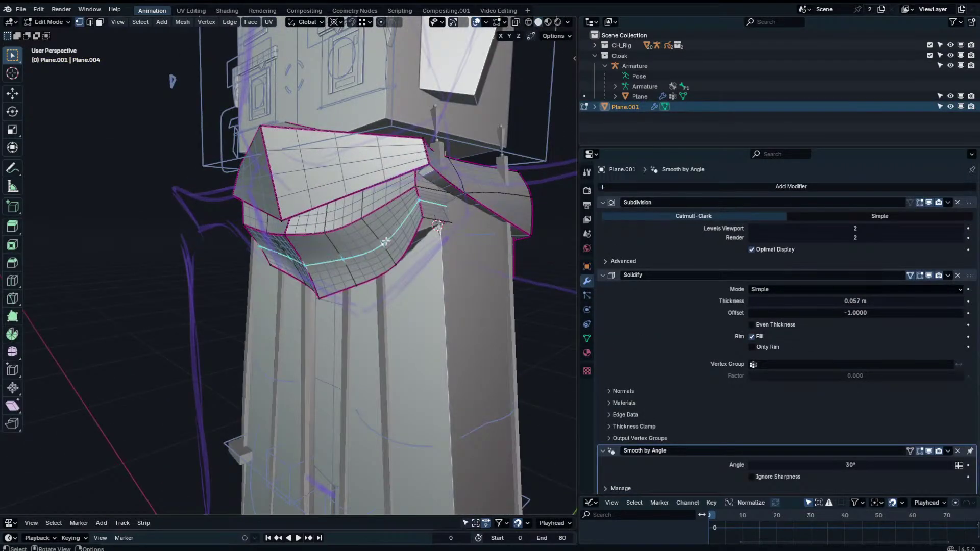
{"action": "key", "text": "x"}
{"action": "left_click", "coordinate": [376, 310]}
{"action": "middle_click_drag", "start_coordinate": [373, 274], "coordinate": [341, 266]}
{"action": "key", "text": "Tab"}
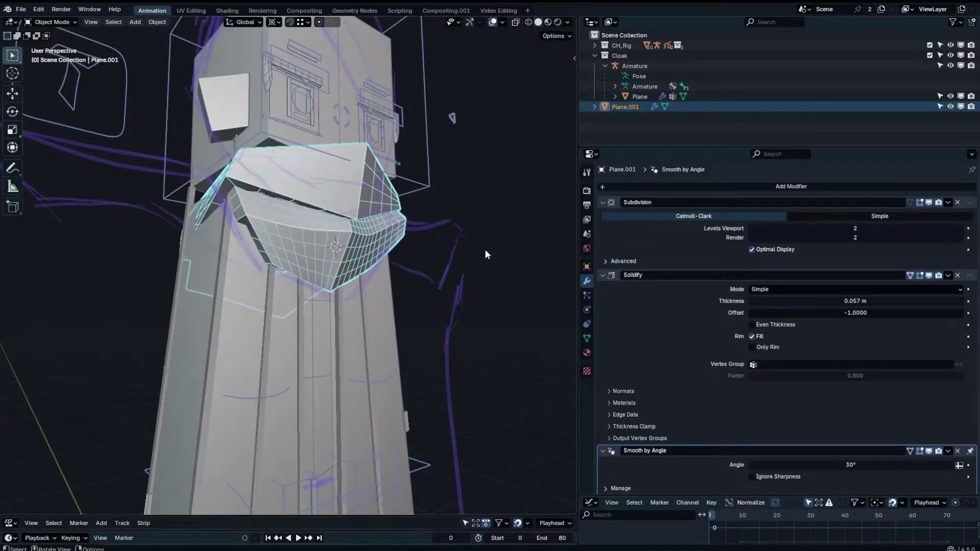
Move the side corner vertex of the lower front fold down and back along the cloak.
{"action": "key", "text": "Tab"}
{"action": "key", "text": "g"}
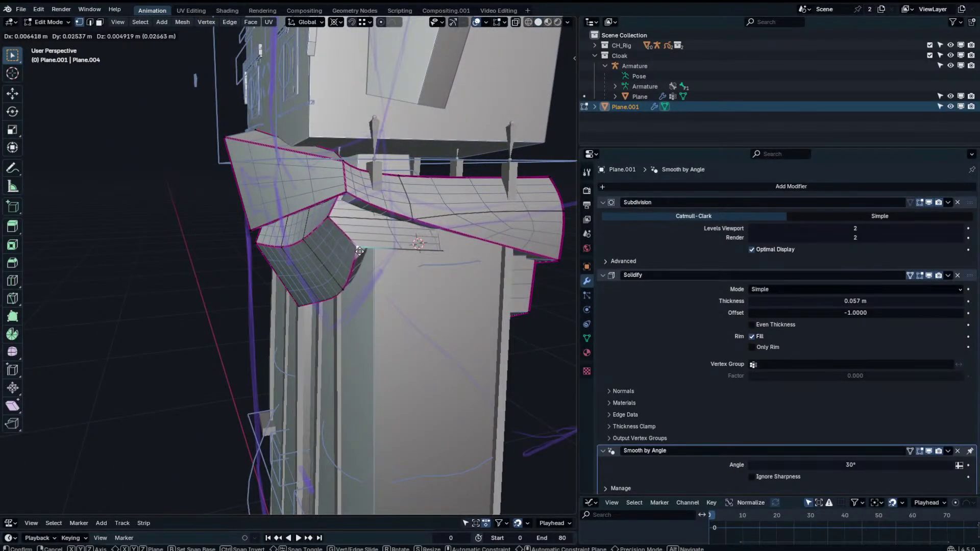
{"action": "left_click", "coordinate": [370, 258]}
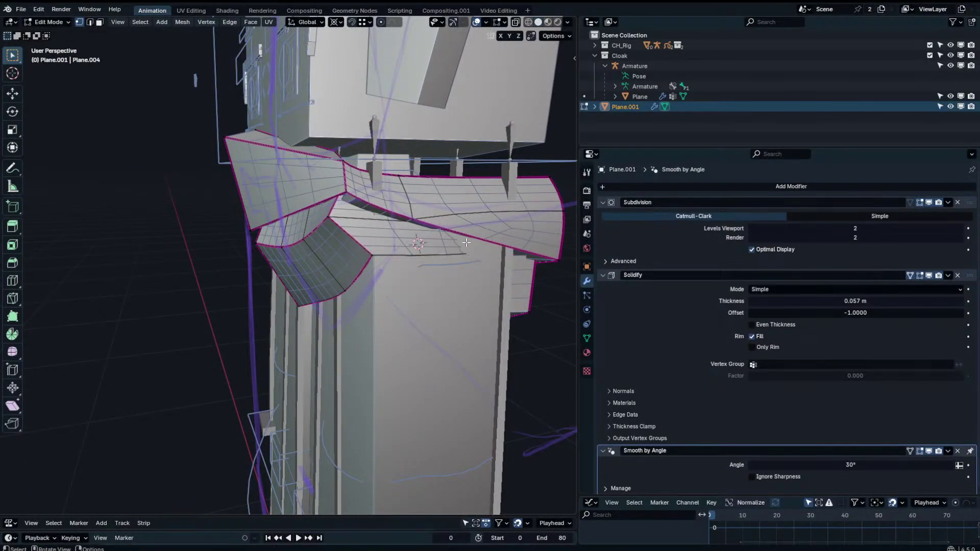
Isolate the scarf in local view, adjust the side fold vertex hidden beneath the upper band, and restore the full scene.
{"action": "key", "text": "KP_Divide"}
{"action": "middle_click_drag", "start_coordinate": [466, 242], "coordinate": [496, 214]}
{"action": "left_click", "coordinate": [484, 215]}
{"action": "key", "text": "g"}
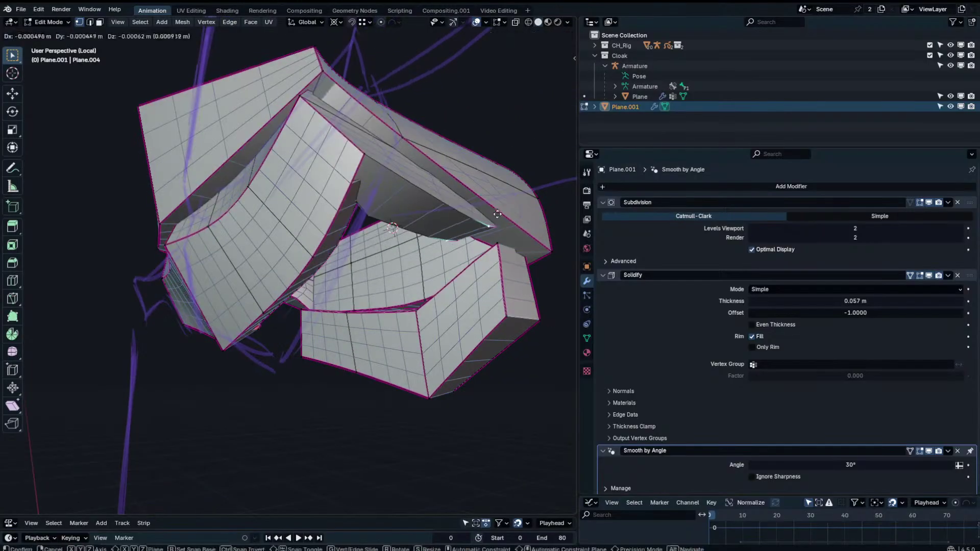
{"action": "left_click", "coordinate": [468, 214]}
{"action": "key", "text": "KP_Divide"}
Reposition the back flap's side vertices, pulling its bottom corner about 0.03 m inward along Y toward the cloak.
{"action": "middle_click_drag", "start_coordinate": [539, 247], "coordinate": [448, 244]}
{"action": "key", "text": "g"}
{"action": "left_click", "coordinate": [549, 244]}
{"action": "key", "text": "g"}
{"action": "left_click", "coordinate": [437, 236]}
{"action": "key", "text": "g"}
{"action": "right_click", "coordinate": [433, 306]}
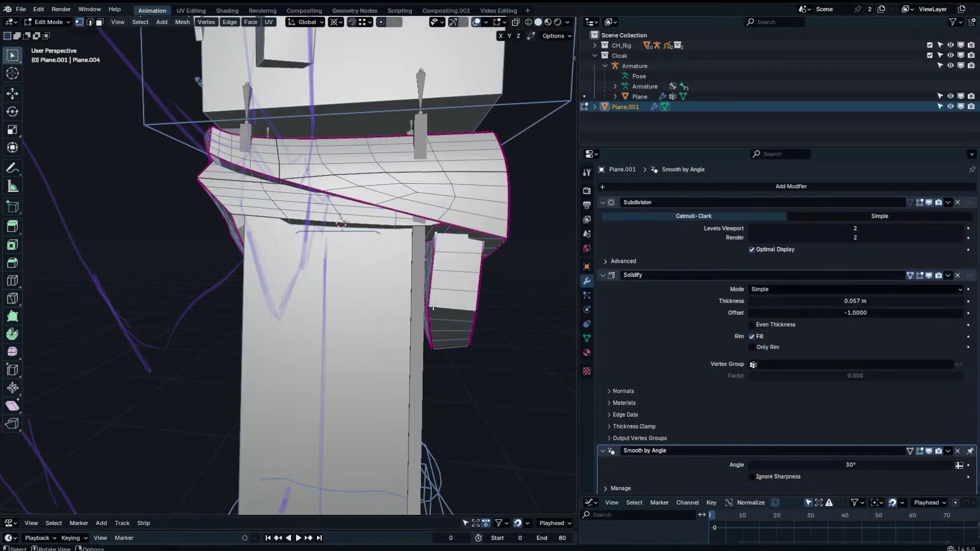
{"action": "left_click", "coordinate": [427, 352]}
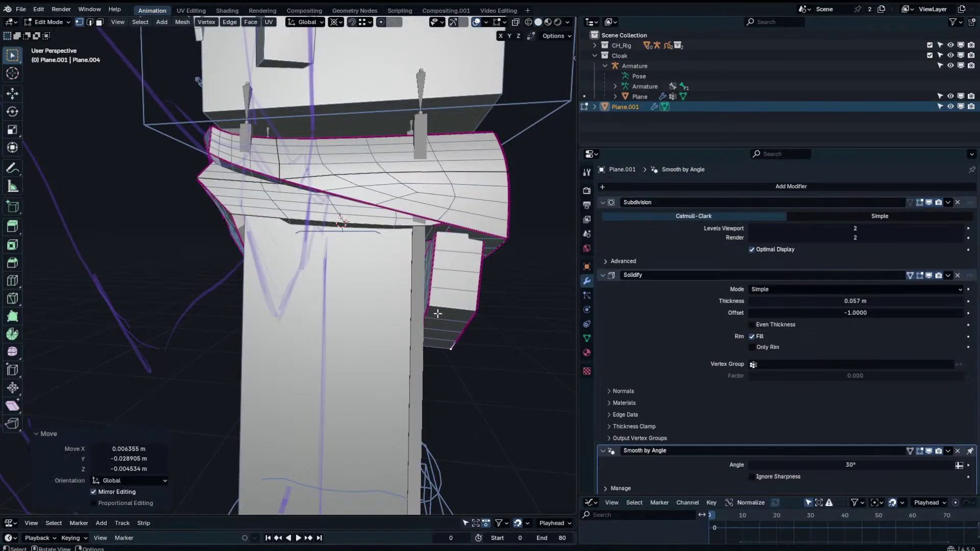
{"action": "middle_click_drag", "start_coordinate": [426, 352], "coordinate": [376, 170]}
{"action": "right_click", "coordinate": [399, 173]}
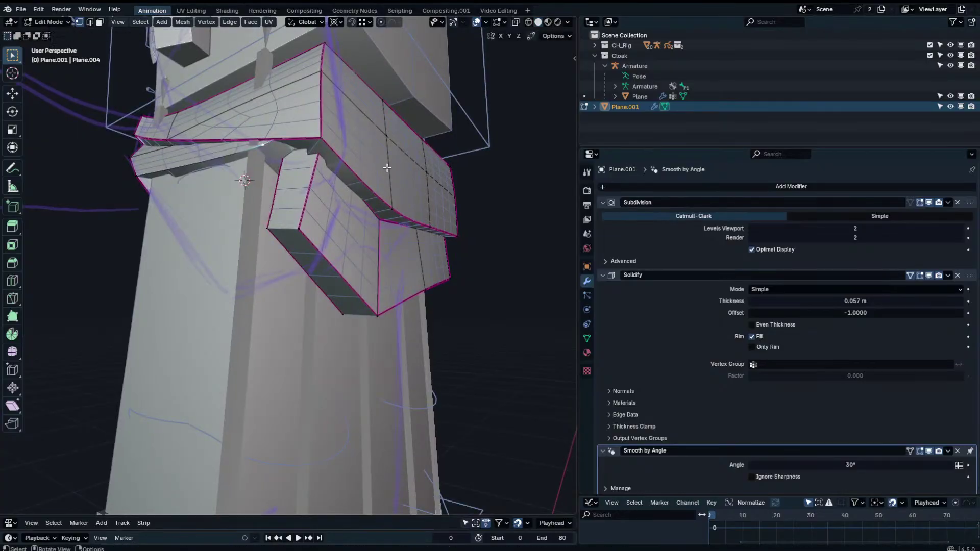
In local view with X-ray on, move the back flap's hidden top vertices about 0.02 m inward along Y, then restore the scene.
{"action": "key", "text": "KP_Divide"}
{"action": "middle_click_drag", "start_coordinate": [292, 154], "coordinate": [440, 214]}
{"action": "left_click", "coordinate": [517, 23]}
{"action": "key", "text": "g"}
{"action": "left_click", "coordinate": [454, 145]}
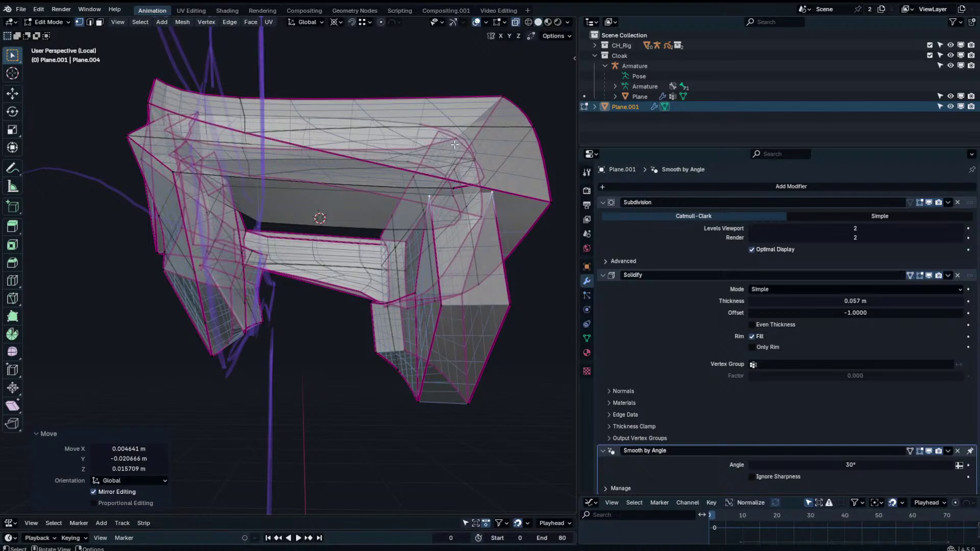
{"action": "left_click", "coordinate": [514, 23]}
{"action": "middle_click_drag", "start_coordinate": [505, 105], "coordinate": [490, 108]}
{"action": "key", "text": "KP_Divide"}
Sharpen the lower side fold's back corner with a vertex crease and nudge it beneath the upper band.
{"action": "middle_click_drag", "start_coordinate": [485, 192], "coordinate": [442, 208]}
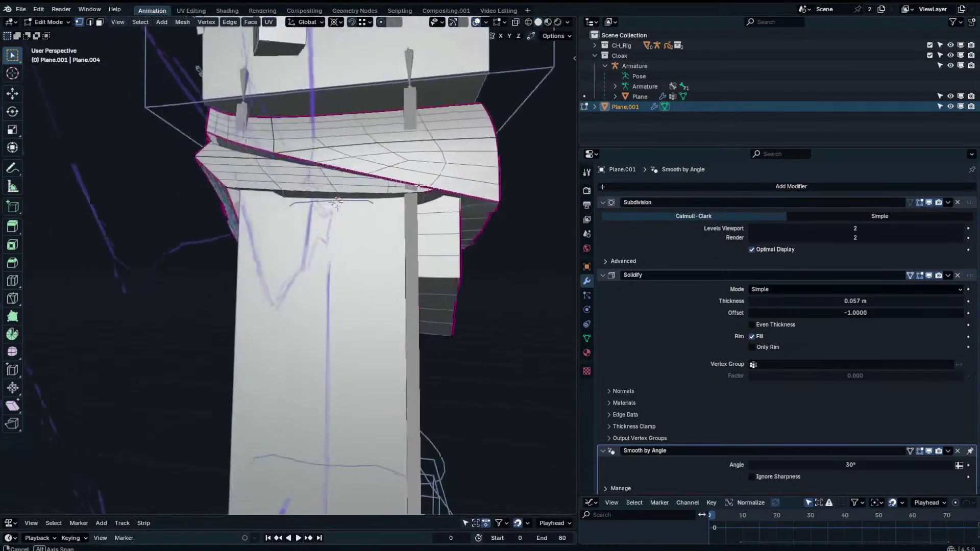
{"action": "key", "text": "g"}
{"action": "left_click", "coordinate": [397, 203]}
{"action": "key", "text": "n"}
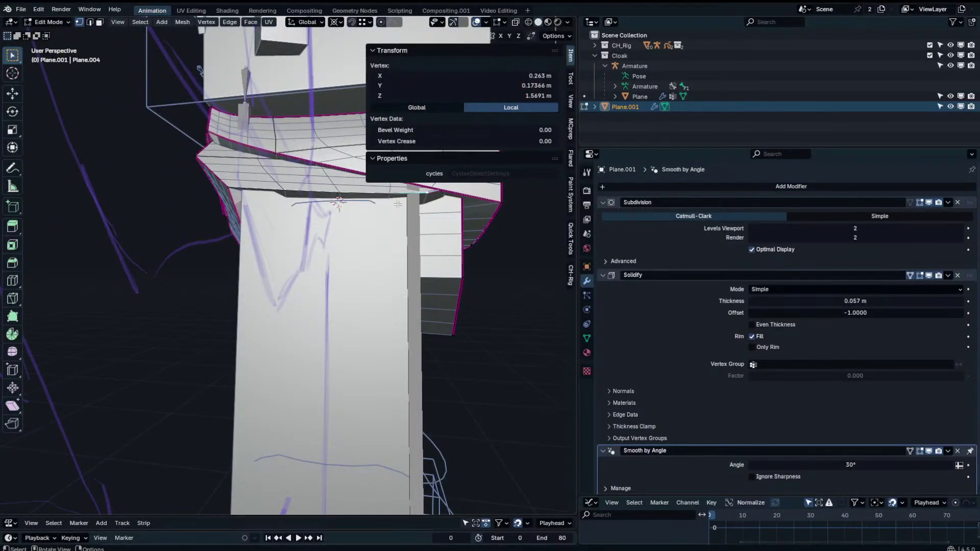
{"action": "left_click", "coordinate": [231, 186], "text": "alt"}
{"action": "key", "text": "n"}
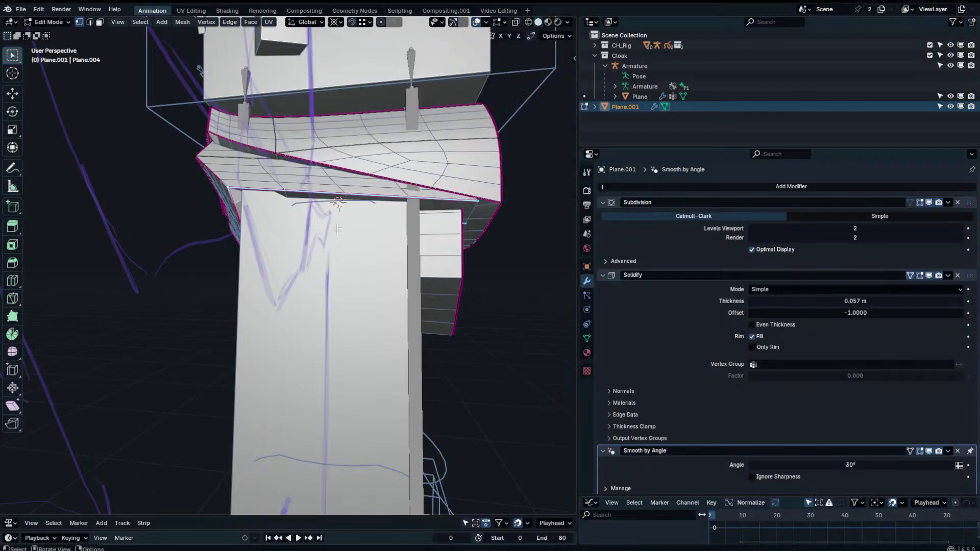
{"action": "key", "text": "g"}
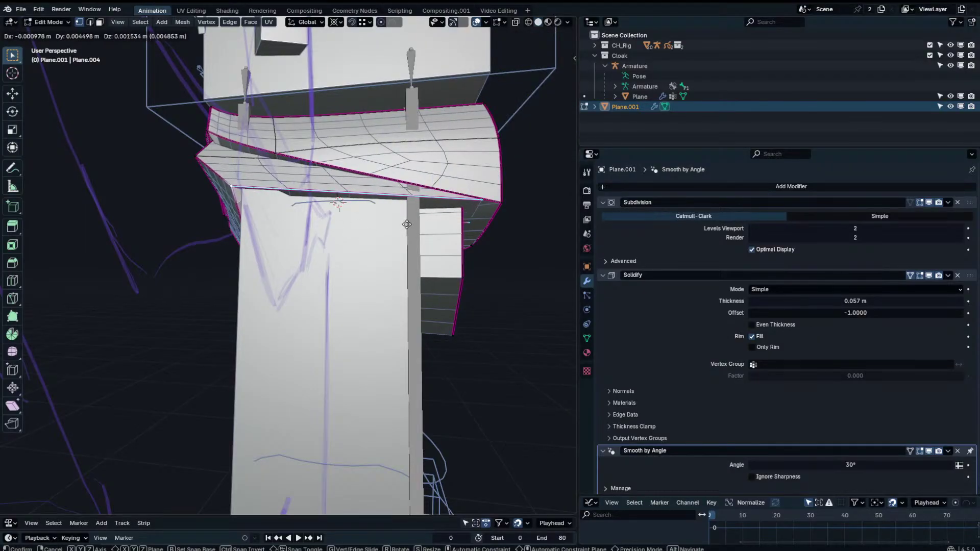
{"action": "left_click", "coordinate": [409, 224]}
Check the whole scarf in Object Mode, then reposition a rear vertex on the opposite side of its mesh.
{"action": "key", "text": "Tab"}
{"action": "scroll", "coordinate": [410, 226], "scroll_direction": "down", "scroll_amount": 6}
{"action": "left_click", "coordinate": [409, 227]}
{"action": "middle_click_drag", "start_coordinate": [410, 228], "coordinate": [209, 228]}
{"action": "left_click", "coordinate": [224, 242]}
{"action": "key", "text": "Tab"}
{"action": "key", "text": "g"}
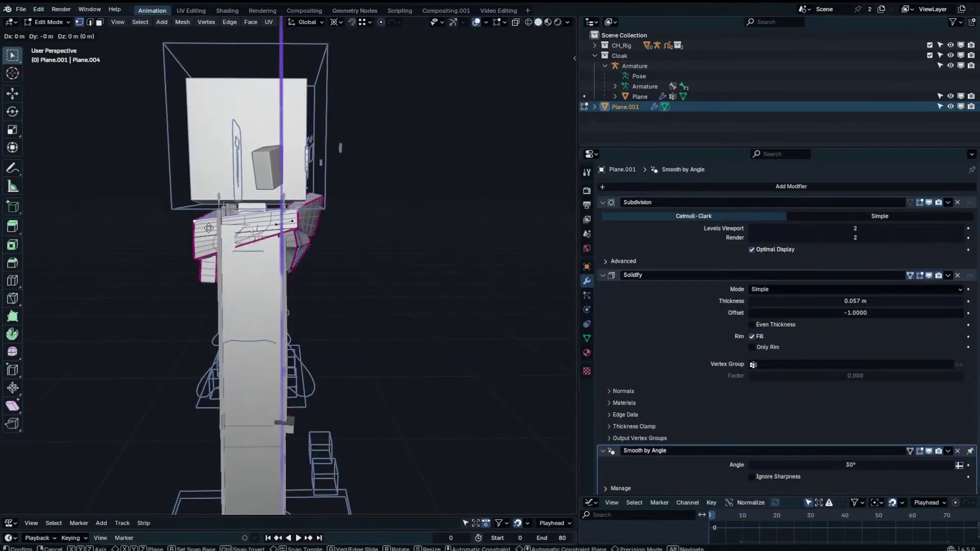
{"action": "middle_click_drag", "start_coordinate": [296, 229], "coordinate": [352, 260]}
{"action": "scroll", "coordinate": [352, 260], "scroll_direction": "up", "scroll_amount": 4}
{"action": "middle_click_drag", "start_coordinate": [353, 260], "coordinate": [431, 292]}
{"action": "key", "text": "g"}
{"action": "left_click", "coordinate": [316, 279]}
Move the vertices around the rear corner of the upper band and back flap one by one to refine their fit.
{"action": "left_click", "coordinate": [304, 293]}
{"action": "key", "text": "g"}
{"action": "left_click", "coordinate": [310, 296]}
{"action": "key", "text": "g"}
{"action": "left_click", "coordinate": [309, 302]}
{"action": "left_click", "coordinate": [290, 308]}
{"action": "key", "text": "g"}
{"action": "left_click", "coordinate": [289, 314]}
{"action": "left_click", "coordinate": [266, 255]}
{"action": "key", "text": "g"}
{"action": "left_click", "coordinate": [270, 253]}
Adjust the upper band's rear corner vertices to round its outline, shifting the edge by about 0.01 m along Y.
{"action": "middle_click_drag", "start_coordinate": [269, 253], "coordinate": [257, 274]}
{"action": "key", "text": "Tab"}
{"action": "key", "text": "Tab"}
{"action": "left_click", "coordinate": [283, 235]}
{"action": "key", "text": "g"}
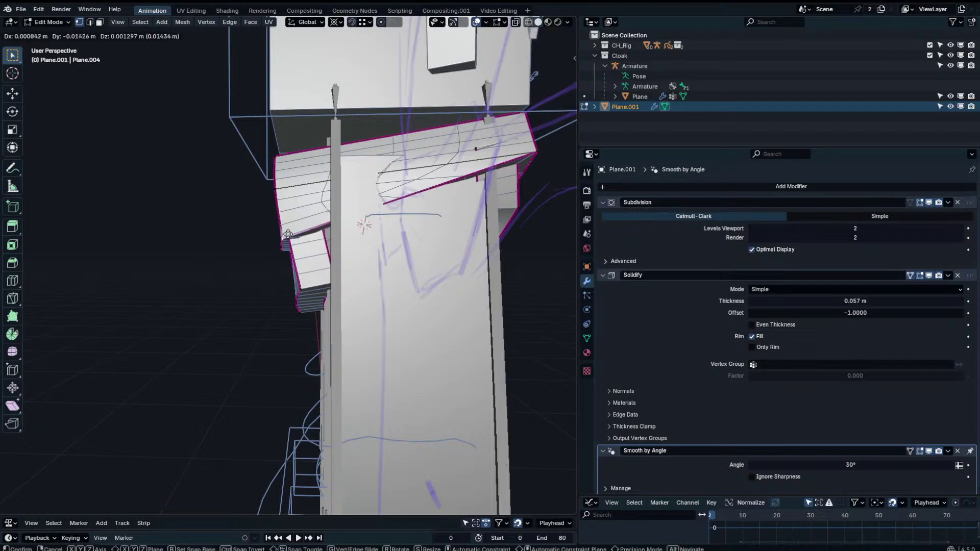
{"action": "left_click", "coordinate": [271, 181]}
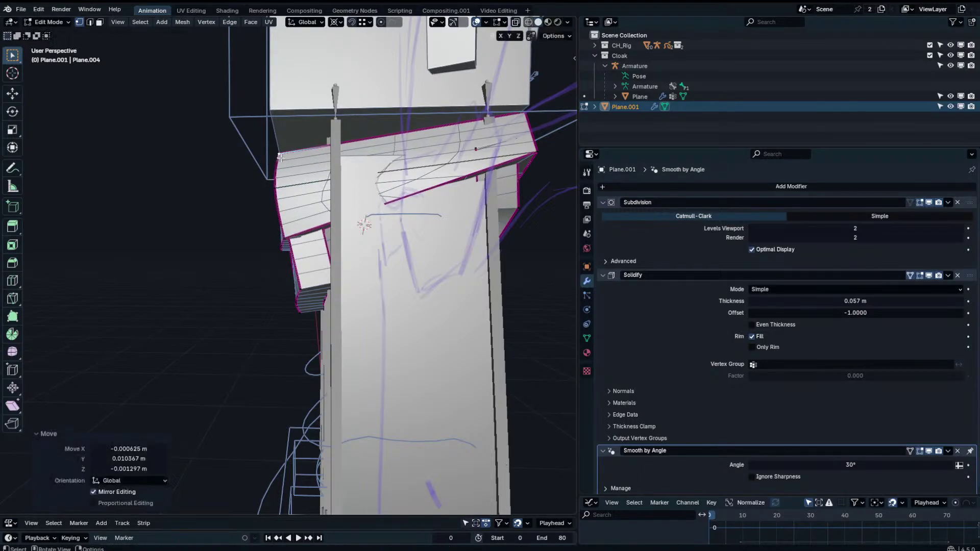
Pull the lower, middle and upper vertices of the upper band's rear corner outward by about 0.02 m each.
{"action": "middle_click_drag", "start_coordinate": [281, 158], "coordinate": [338, 192]}
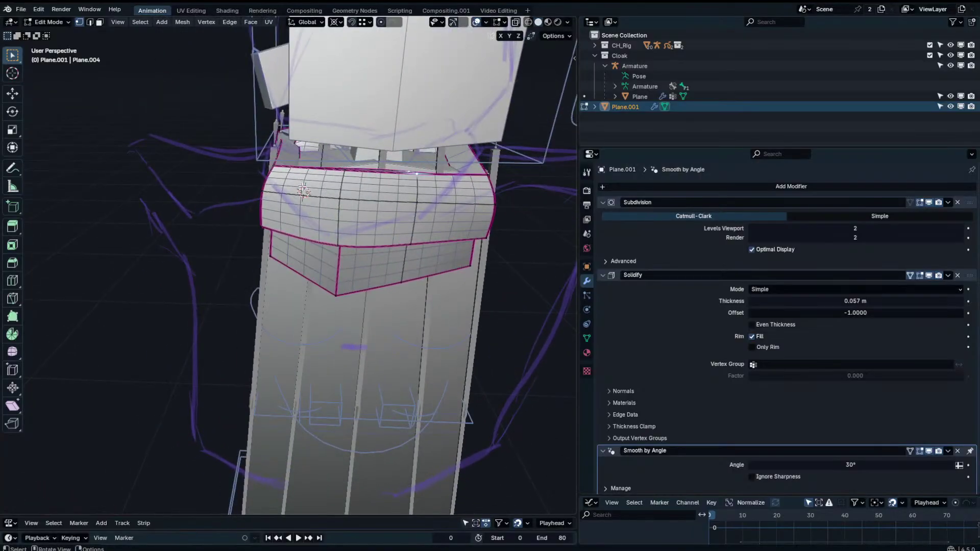
{"action": "middle_click_drag", "start_coordinate": [275, 161], "coordinate": [242, 157]}
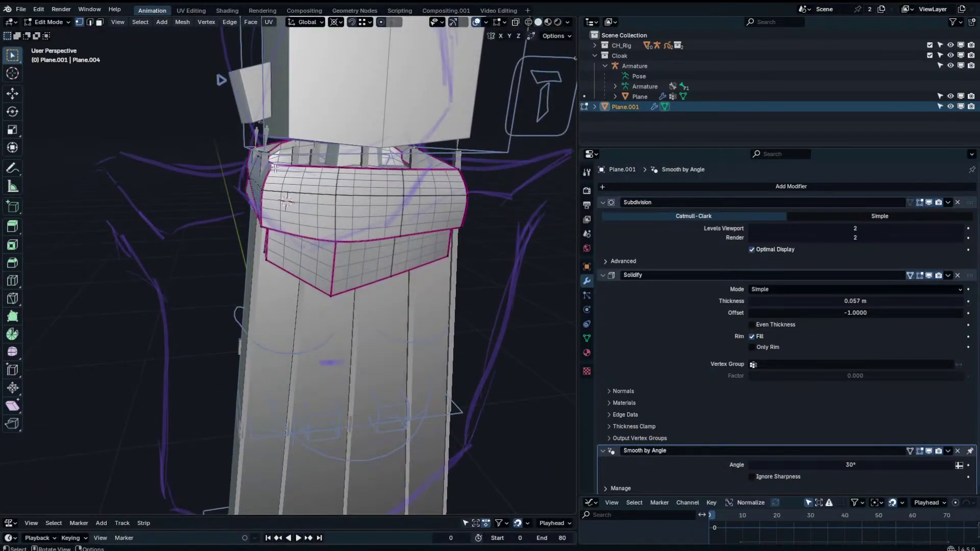
{"action": "middle_click_drag", "start_coordinate": [267, 198], "coordinate": [267, 208]}
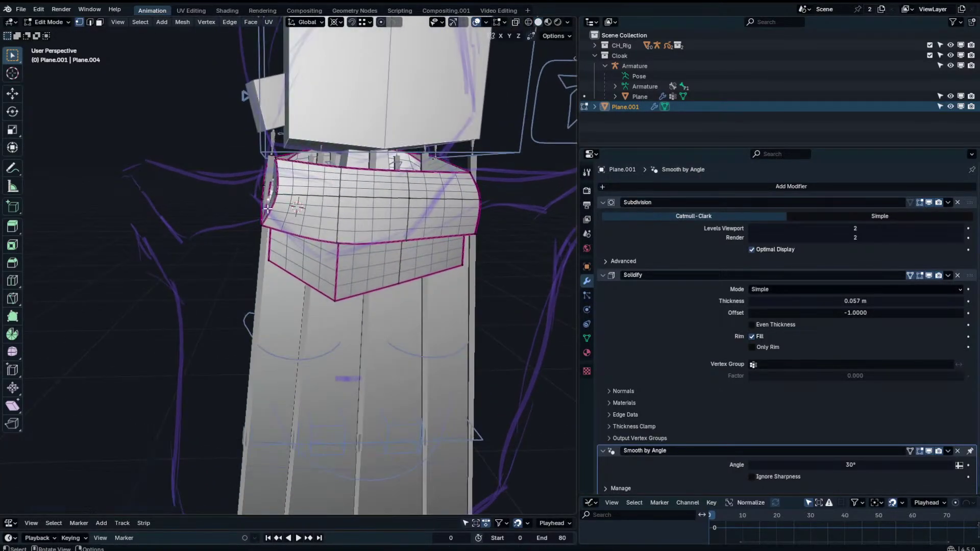
{"action": "key", "text": "g"}
{"action": "left_click", "coordinate": [258, 222]}
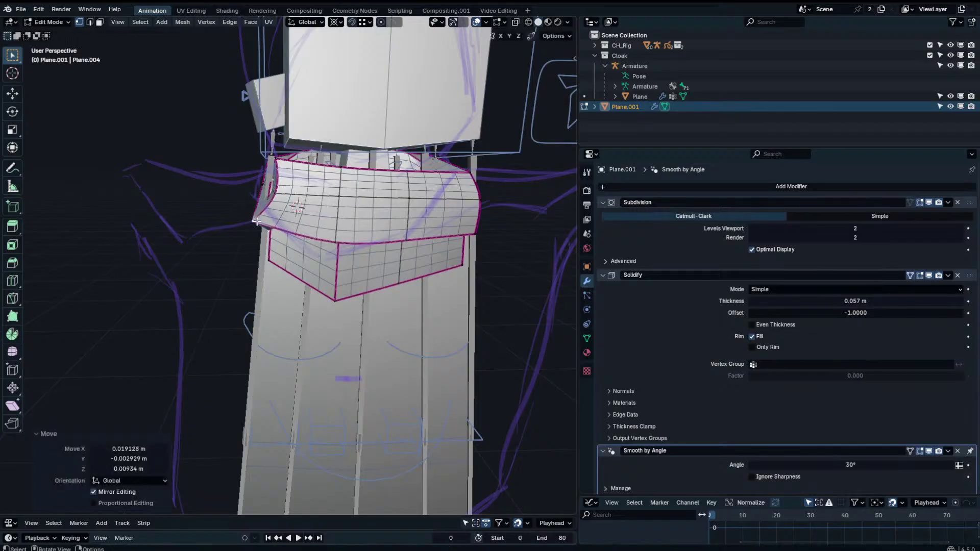
{"action": "left_click", "coordinate": [276, 190]}
{"action": "key", "text": "g"}
{"action": "left_click", "coordinate": [267, 189]}
{"action": "left_click", "coordinate": [278, 160]}
{"action": "key", "text": "g"}
{"action": "left_click", "coordinate": [271, 159]}
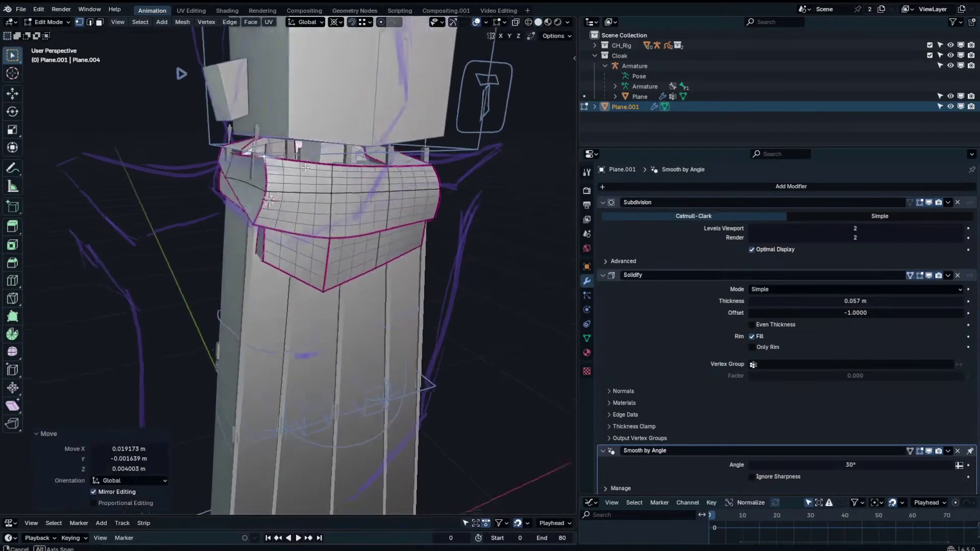
Nudge the vertex on the side of the upper band next to the rear corner and return to Object Mode.
{"action": "middle_click_drag", "start_coordinate": [272, 160], "coordinate": [459, 184]}
{"action": "key", "text": "g"}
{"action": "left_click", "coordinate": [315, 196]}
{"action": "key", "text": "g"}
{"action": "key", "text": "Tab"}
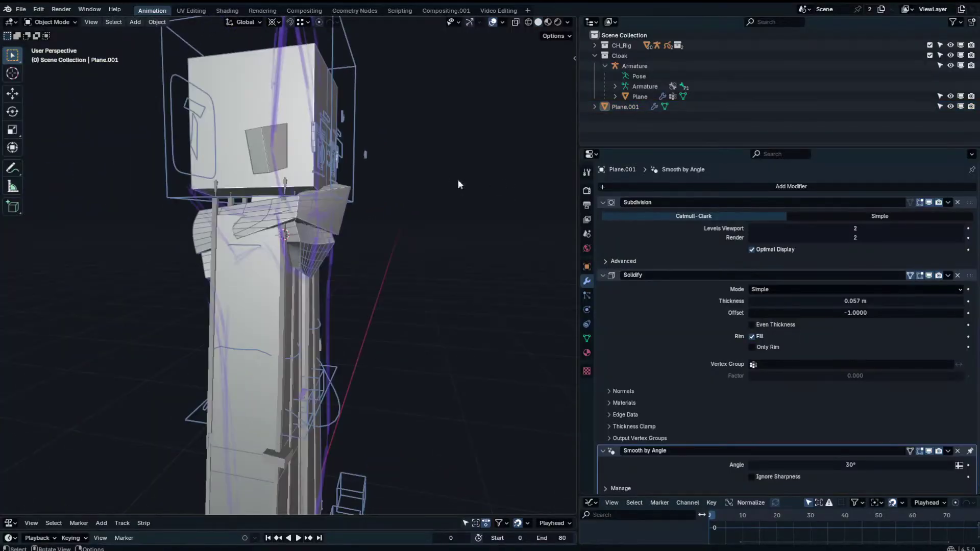
Select the opposite rear corner's vertices together with the back flap's side corner and shift them along Z.
{"action": "key", "text": "Tab"}
{"action": "middle_click_drag", "start_coordinate": [362, 153], "coordinate": [372, 226]}
{"action": "key", "text": "shift+z"}
{"action": "left_click", "coordinate": [319, 244]}
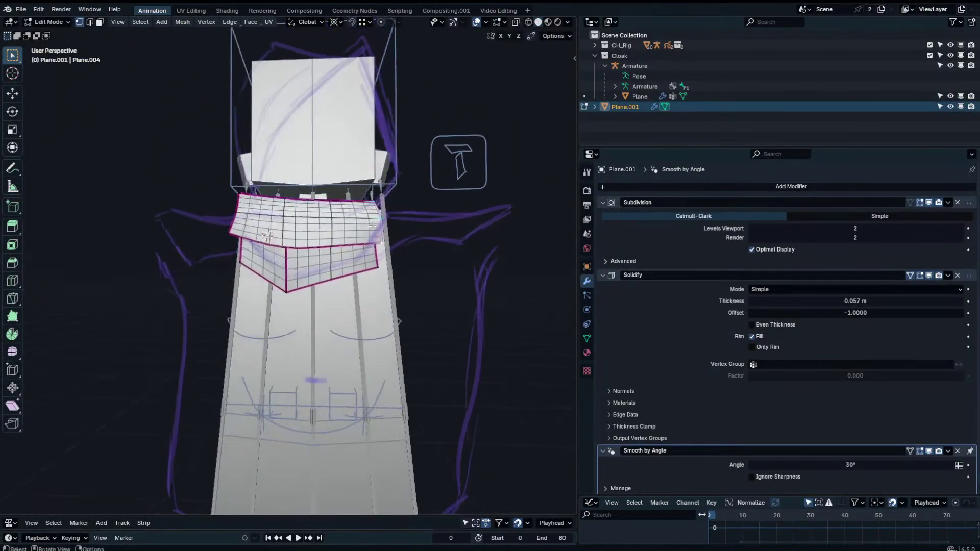
{"action": "left_click", "coordinate": [376, 265], "text": "shift"}
{"action": "middle_click_drag", "start_coordinate": [376, 266], "coordinate": [266, 236]}
{"action": "key", "text": "g"}
{"action": "key", "text": "z"}
{"action": "left_click", "coordinate": [316, 193]}
Add a centred loop cut to the scarf, shift it in the horizontal plane, and reposition a neighbouring vertex.
{"action": "left_click", "coordinate": [315, 185]}
{"action": "left_click", "coordinate": [320, 225]}
{"action": "right_click", "coordinate": [324, 231]}
{"action": "key", "text": "ctrl+r"}
{"action": "key", "text": "g"}
{"action": "key", "text": "shift+z"}
{"action": "left_click", "coordinate": [375, 213]}
{"action": "left_click", "coordinate": [333, 208]}
{"action": "key", "text": "g"}
{"action": "left_click", "coordinate": [402, 202]}
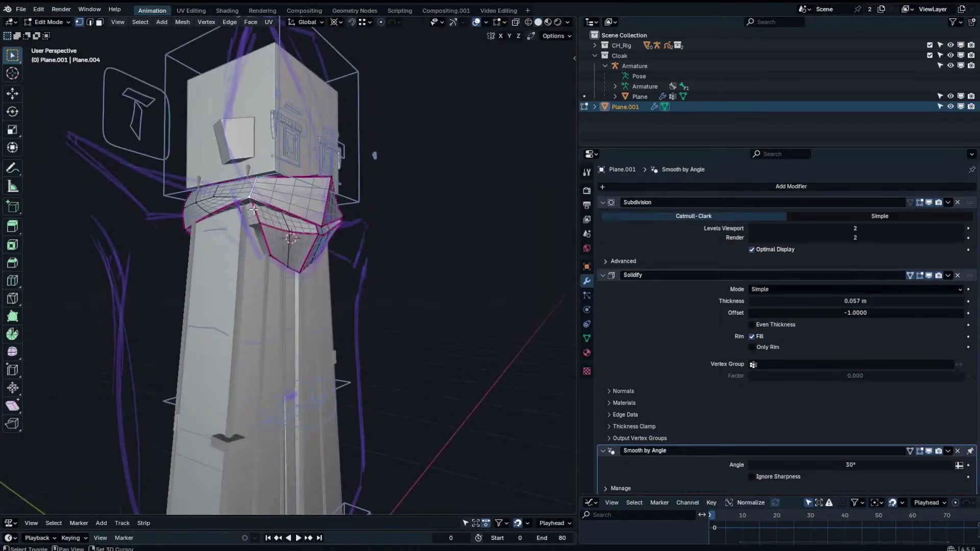
Use X-ray to reach the edge vertices where the front folds meet at the side, and reposition them in solid view.
{"action": "left_click", "coordinate": [515, 23]}
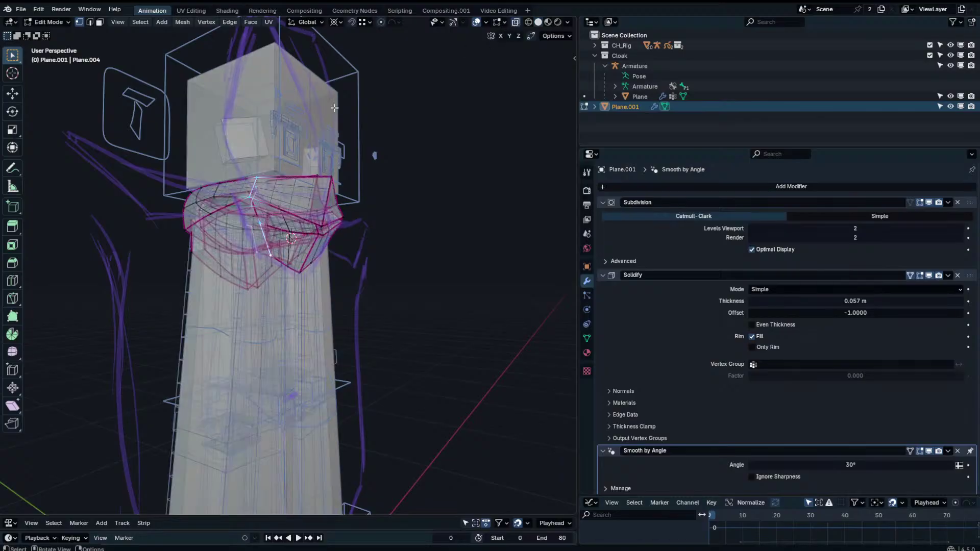
{"action": "scroll", "coordinate": [255, 173], "scroll_direction": "up", "scroll_amount": 2}
{"action": "middle_click_drag", "start_coordinate": [246, 174], "coordinate": [222, 188]}
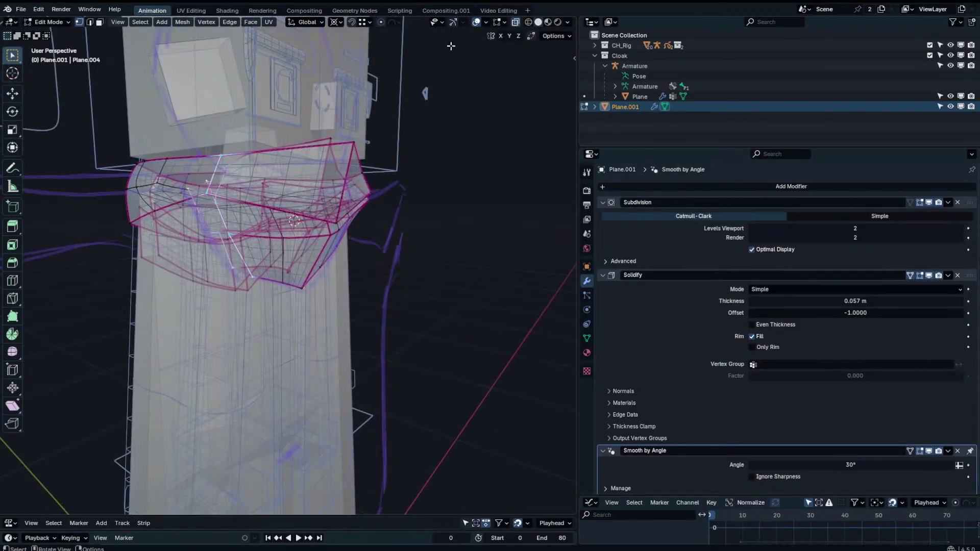
{"action": "left_click", "coordinate": [514, 22]}
{"action": "middle_click_drag", "start_coordinate": [368, 194], "coordinate": [393, 120]}
{"action": "key", "text": "g"}
{"action": "left_click", "coordinate": [373, 184]}
{"action": "key", "text": "g"}
{"action": "left_click", "coordinate": [427, 132]}
Review the scarf from the front in Object Mode, then lower its upper front peak about 0.1 m along Z.
{"action": "key", "text": "Tab"}
{"action": "scroll", "coordinate": [403, 133], "scroll_direction": "down", "scroll_amount": 5}
{"action": "left_click", "coordinate": [431, 163]}
{"action": "middle_click_drag", "start_coordinate": [445, 186], "coordinate": [365, 196]}
{"action": "scroll", "coordinate": [430, 163], "scroll_direction": "up", "scroll_amount": 2}
{"action": "left_click", "coordinate": [351, 220]}
{"action": "key", "text": "Tab"}
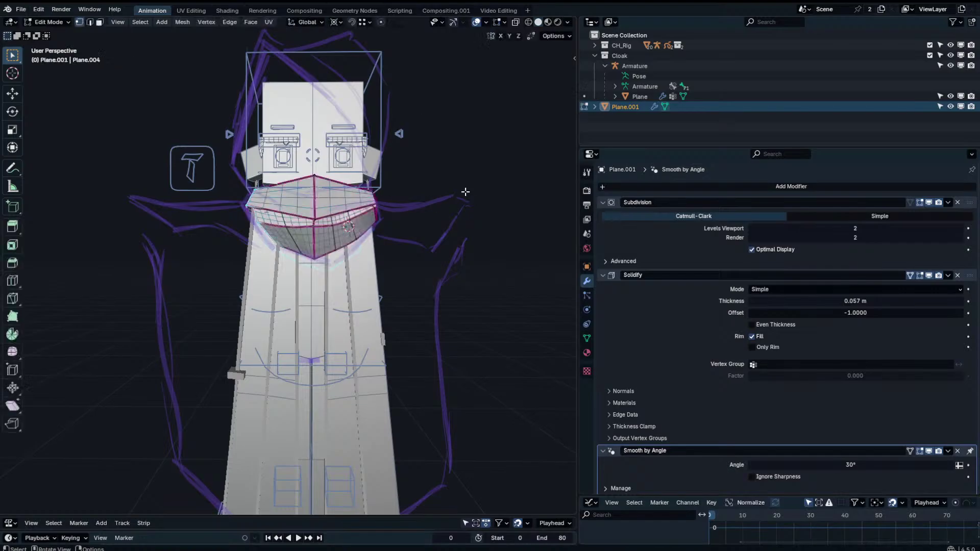
{"action": "key", "text": "g"}
{"action": "key", "text": "z"}
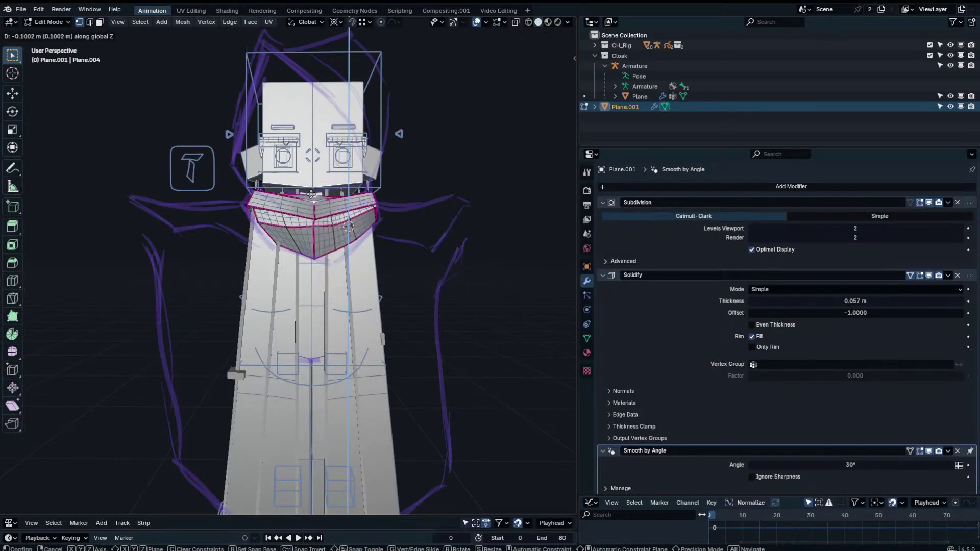
{"action": "left_click", "coordinate": [310, 194]}
Fine-tune the position of the front peak vertex and check the collar in Object Mode.
{"action": "key", "text": "g"}
{"action": "middle_click_drag", "start_coordinate": [311, 194], "coordinate": [384, 197]}
{"action": "left_click", "coordinate": [262, 243]}
{"action": "key", "text": "Tab"}
{"action": "left_click", "coordinate": [381, 197]}
{"action": "scroll", "coordinate": [272, 161], "scroll_direction": "up", "scroll_amount": 4}
{"action": "left_click", "coordinate": [271, 160]}
Add a centred vertical loop cut to each half of the upper front band, adjusting the first cut's bottom vertex.
{"action": "key", "text": "Tab"}
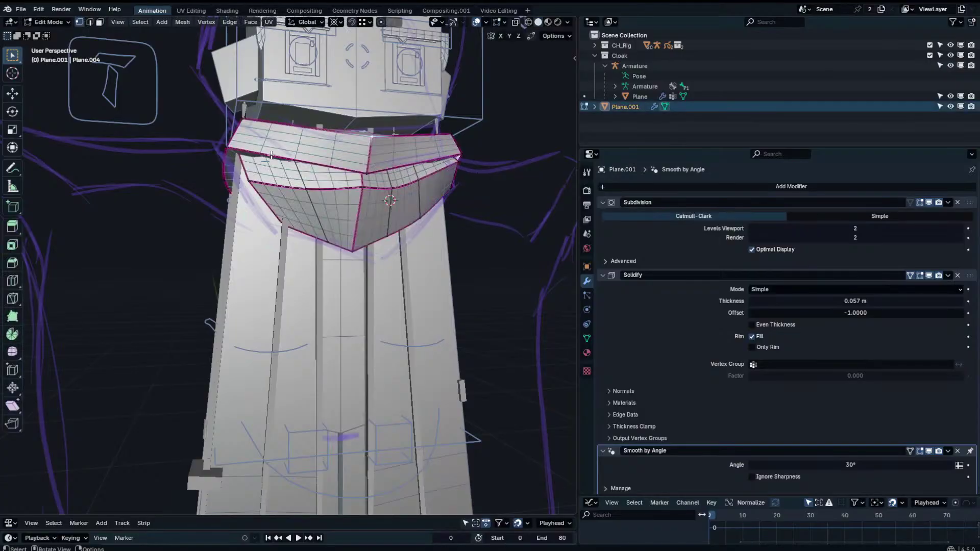
{"action": "key", "text": "g"}
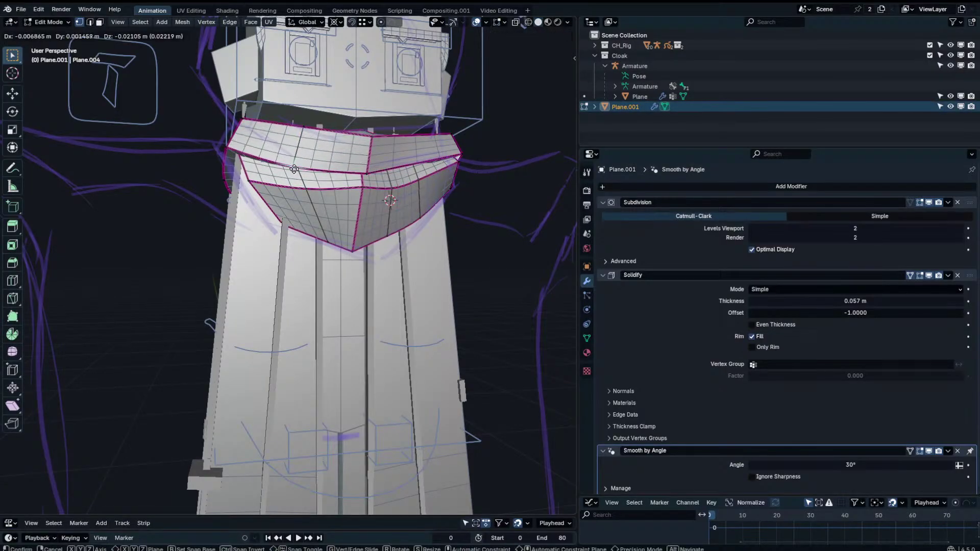
{"action": "left_click", "coordinate": [300, 143]}
{"action": "left_click", "coordinate": [406, 145]}
{"action": "right_click", "coordinate": [406, 145]}
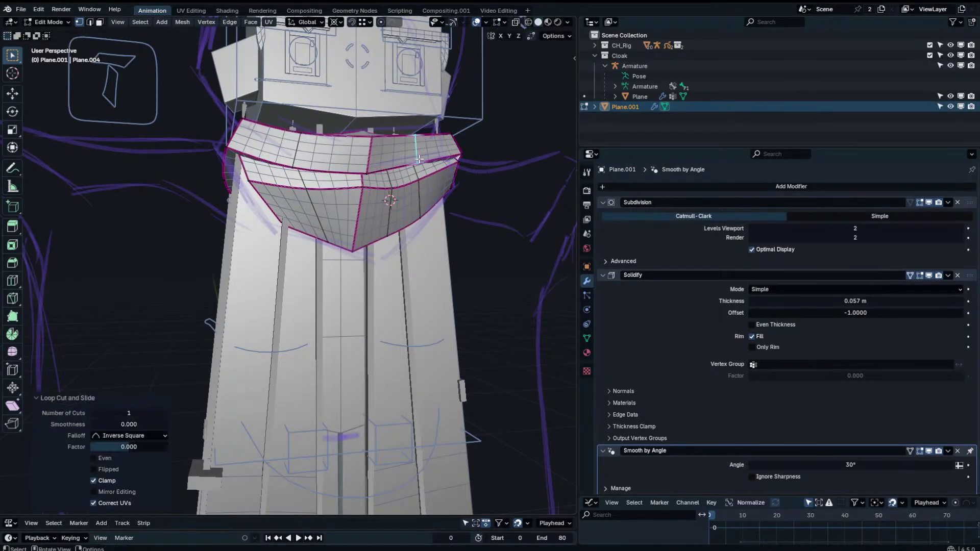
Nudge the end vertices of both new cuts slightly to curve the upper front band's edges.
{"action": "left_click", "coordinate": [419, 160]}
{"action": "key", "text": "g"}
{"action": "left_click", "coordinate": [421, 162]}
{"action": "left_click", "coordinate": [416, 138]}
{"action": "key", "text": "g"}
{"action": "left_click", "coordinate": [417, 140]}
{"action": "left_click", "coordinate": [301, 136]}
{"action": "key", "text": "g"}
{"action": "left_click", "coordinate": [303, 140]}
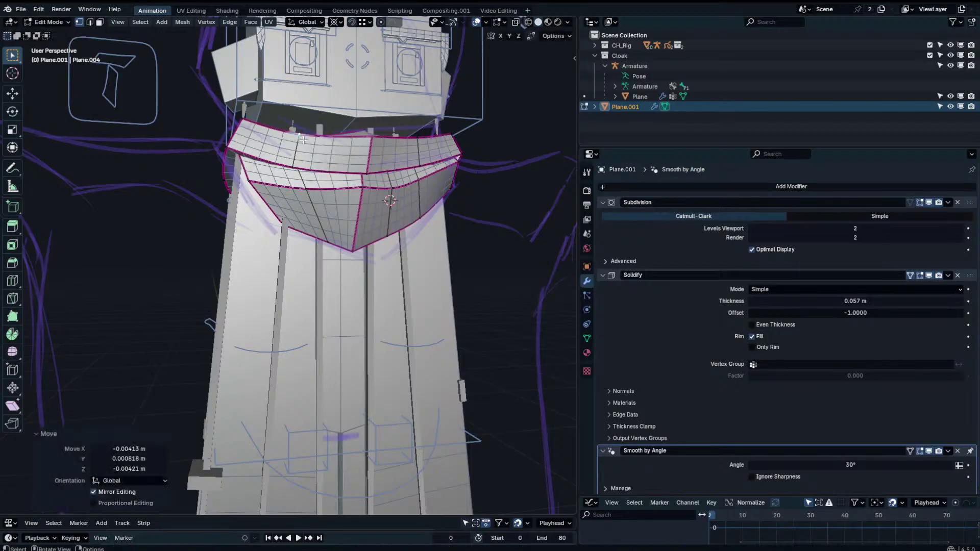
Select the vertices on the scarf's upper front edge and rotate them about -13° around the global X axis.
{"action": "key", "text": "Tab"}
{"action": "scroll", "coordinate": [451, 158], "scroll_direction": "down", "scroll_amount": 2}
{"action": "left_click", "coordinate": [451, 158]}
{"action": "middle_click_drag", "start_coordinate": [451, 158], "coordinate": [306, 193]}
{"action": "key", "text": "Tab"}
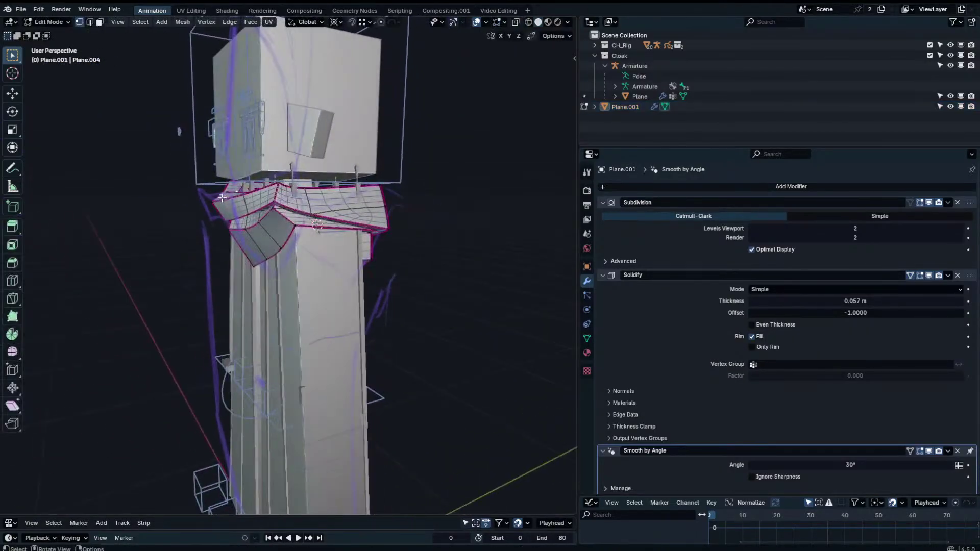
{"action": "left_click", "coordinate": [221, 199]}
{"action": "middle_click_drag", "start_coordinate": [221, 199], "coordinate": [283, 189]}
{"action": "key", "text": "r"}
{"action": "key", "text": "x"}
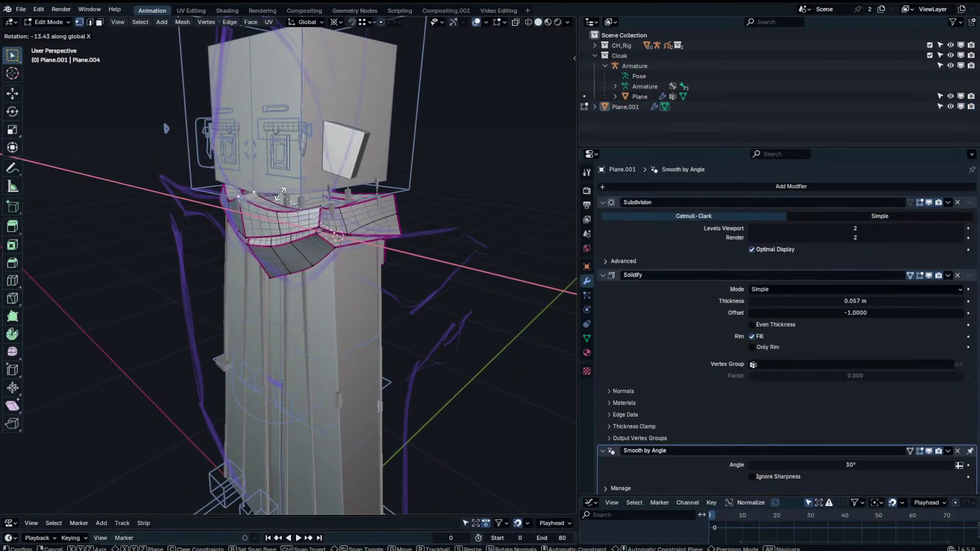
{"action": "left_click", "coordinate": [284, 189]}
{"action": "key", "text": "Tab"}
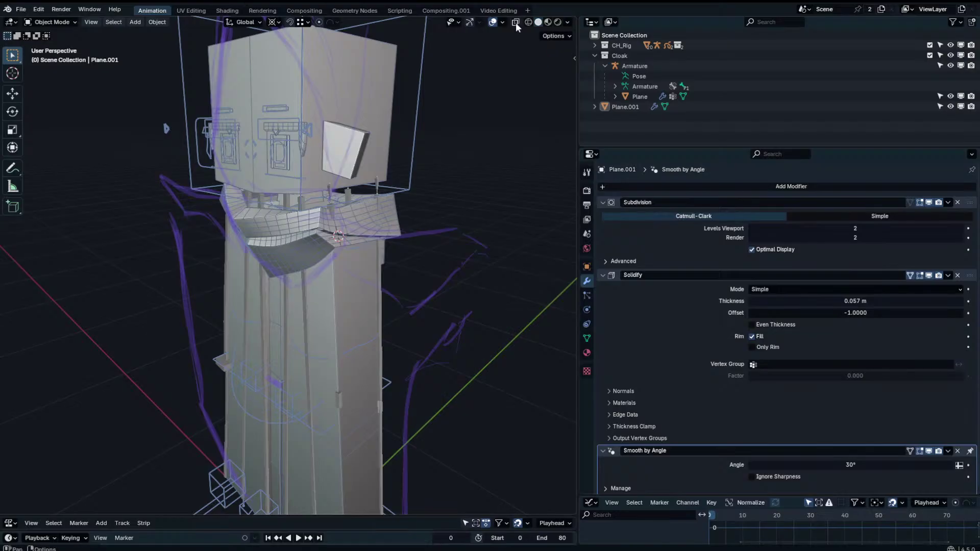
Inspect the scarf's shape from the front and rear with viewport overlays hidden, then show the overlays again.
{"action": "left_click", "coordinate": [493, 22]}
{"action": "scroll", "coordinate": [459, 84], "scroll_direction": "down", "scroll_amount": 5}
{"action": "middle_click_drag", "start_coordinate": [455, 92], "coordinate": [171, 72]}
{"action": "scroll", "coordinate": [293, 102], "scroll_direction": "up", "scroll_amount": 6}
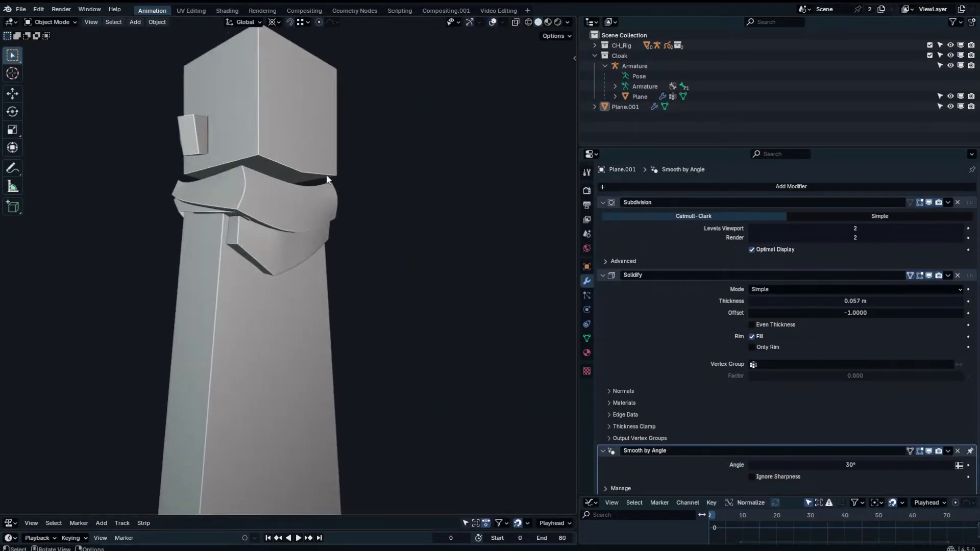
{"action": "middle_click_drag", "start_coordinate": [284, 226], "coordinate": [278, 187]}
{"action": "left_click", "coordinate": [492, 23]}
Move the side vertices of the triangular rear flap inward along X, one on each side.
{"action": "middle_click_drag", "start_coordinate": [347, 127], "coordinate": [273, 217]}
{"action": "key", "text": "Tab"}
{"action": "left_click", "coordinate": [226, 242]}
{"action": "key", "text": "g"}
{"action": "key", "text": "x"}
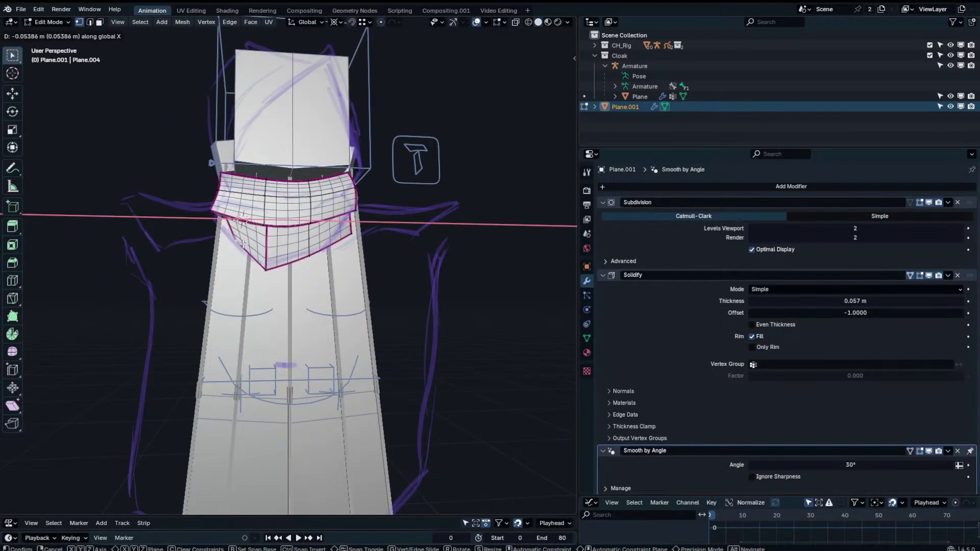
{"action": "left_click", "coordinate": [243, 244]}
{"action": "left_click", "coordinate": [351, 234]}
{"action": "key", "text": "g"}
{"action": "key", "text": "x"}
{"action": "left_click", "coordinate": [338, 235]}
{"action": "left_click", "coordinate": [337, 236]}
Turn on X-ray and lower the selected vertices near the side of the rear band about 0.016 m along Z.
{"action": "middle_click_drag", "start_coordinate": [338, 232], "coordinate": [297, 198]}
{"action": "left_click", "coordinate": [515, 22]}
{"action": "middle_click_drag", "start_coordinate": [347, 148], "coordinate": [356, 154]}
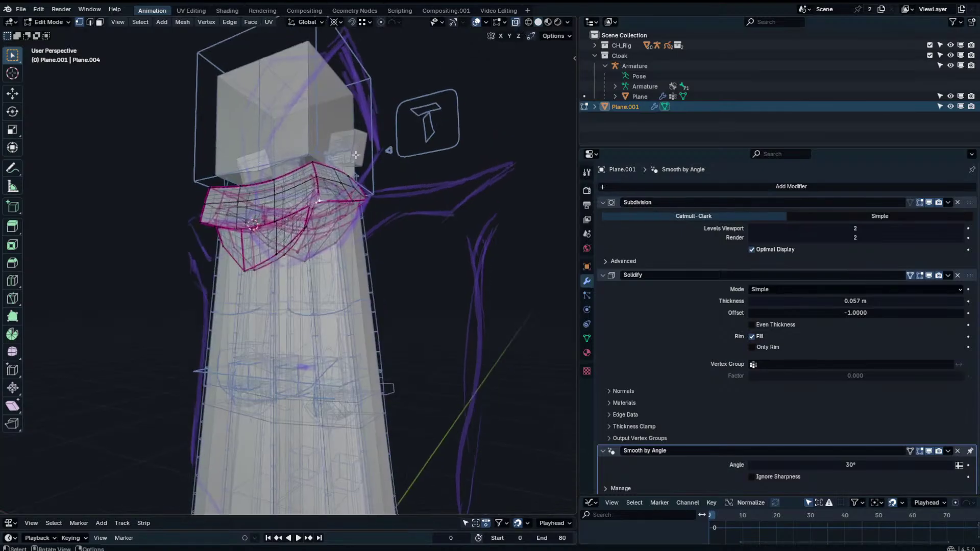
{"action": "middle_click_drag", "start_coordinate": [312, 194], "coordinate": [351, 220]}
{"action": "key", "text": "g"}
{"action": "left_click", "coordinate": [356, 225]}
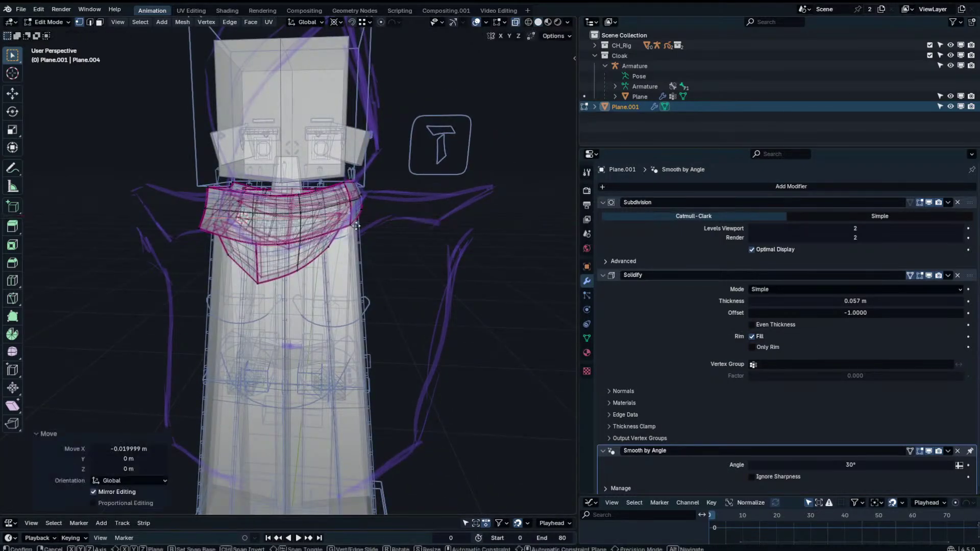
Raise the rear band's opposite lower corner about 0.008 m, then about 0.006 m along Z, and turn X-ray off.
{"action": "scroll", "coordinate": [220, 225], "scroll_direction": "up", "scroll_amount": 5}
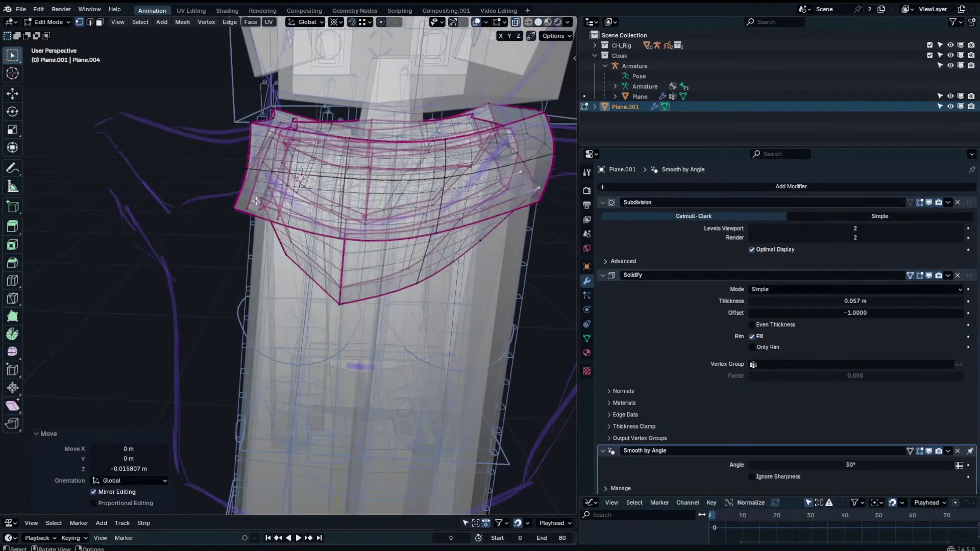
{"action": "key", "text": "g"}
{"action": "key", "text": "z"}
{"action": "left_click", "coordinate": [263, 181]}
{"action": "key", "text": "g"}
{"action": "key", "text": "x"}
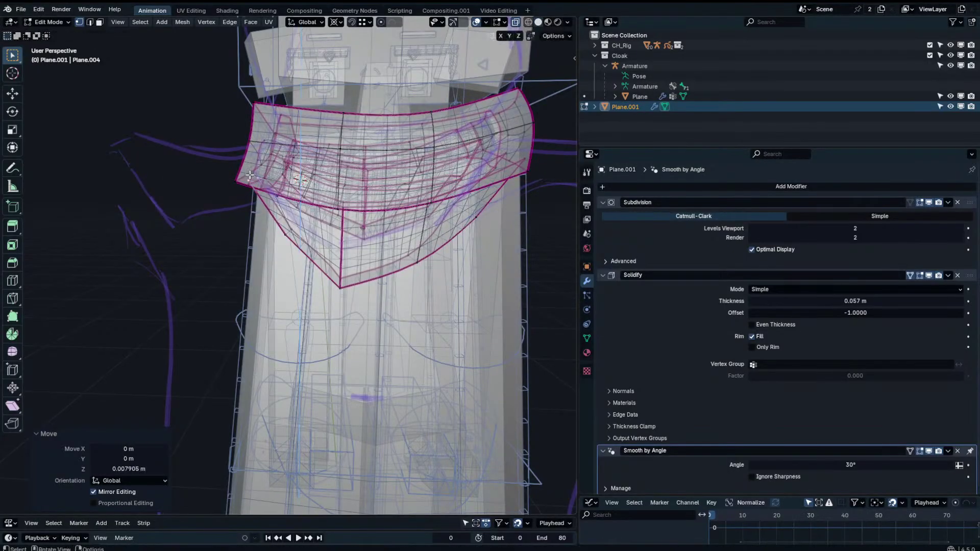
{"action": "left_click", "coordinate": [516, 26]}
{"action": "middle_click_drag", "start_coordinate": [416, 84], "coordinate": [477, 122]}
{"action": "key", "text": "g"}
{"action": "key", "text": "z"}
{"action": "left_click", "coordinate": [394, 89]}
{"action": "right_click", "coordinate": [480, 82]}
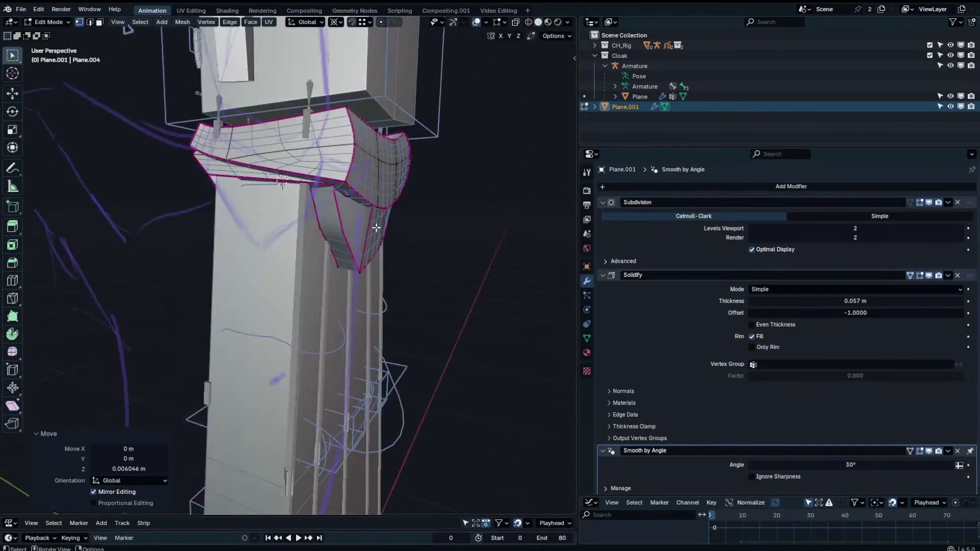
Select the whole linked rear flap and move it about 0.009 m along Y.
{"action": "key", "text": "l"}
{"action": "middle_click_drag", "start_coordinate": [355, 262], "coordinate": [403, 247]}
{"action": "key", "text": "g"}
{"action": "key", "text": "y"}
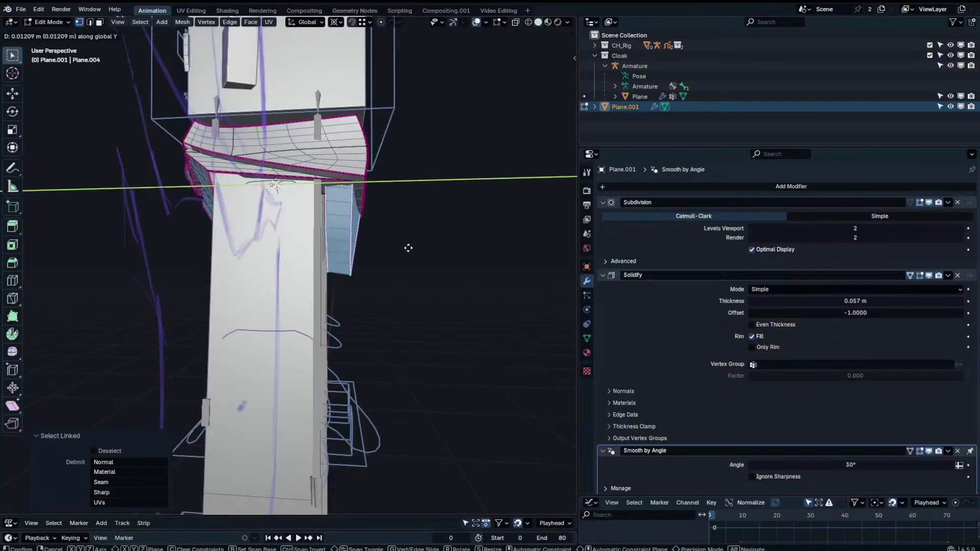
{"action": "left_click", "coordinate": [408, 246]}
{"action": "key", "text": "r"}
{"action": "key", "text": "x"}
{"action": "right_click", "coordinate": [396, 247]}
Snap the 3D cursor to the selected rear flap and rotate the flap about -8° around the global X axis.
{"action": "key", "text": "shift+s"}
{"action": "left_click", "coordinate": [378, 265]}
{"action": "key", "text": "r"}
{"action": "key", "text": "x"}
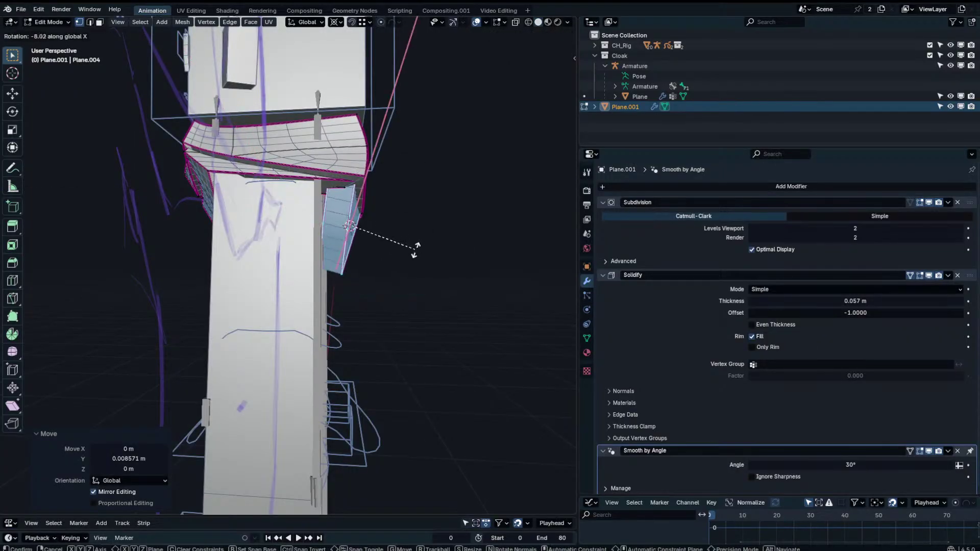
{"action": "left_click", "coordinate": [417, 251]}
Shift the rear flap along Y, then nudge its bottom tip vertex slightly.
{"action": "key", "text": "r"}
{"action": "key", "text": "r"}
{"action": "middle_click_drag", "start_coordinate": [419, 251], "coordinate": [249, 237]}
{"action": "key", "text": "g"}
{"action": "key", "text": "y"}
{"action": "left_click", "coordinate": [215, 242]}
{"action": "key", "text": "g"}
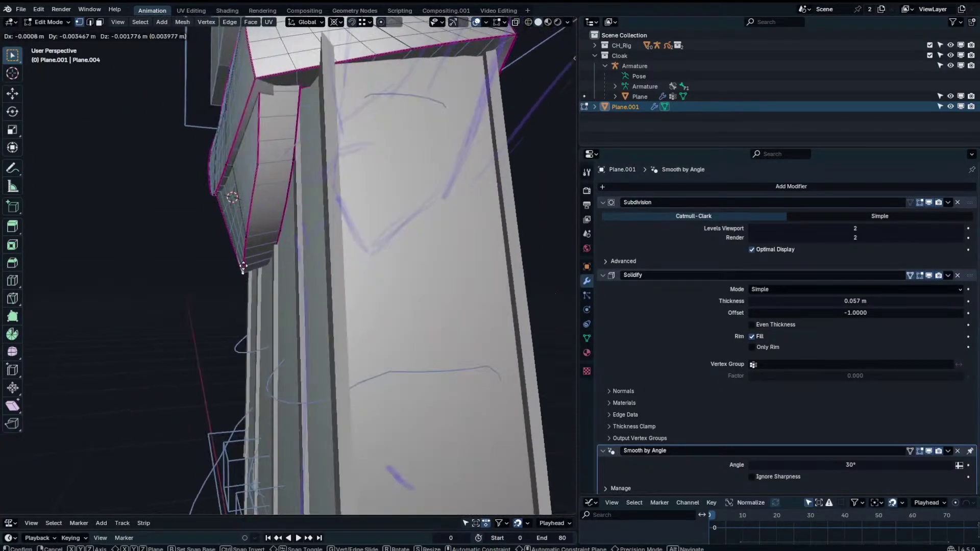
Check the reshaped rear flap from the side and back in Object Mode.
{"action": "middle_click_drag", "start_coordinate": [308, 135], "coordinate": [383, 220]}
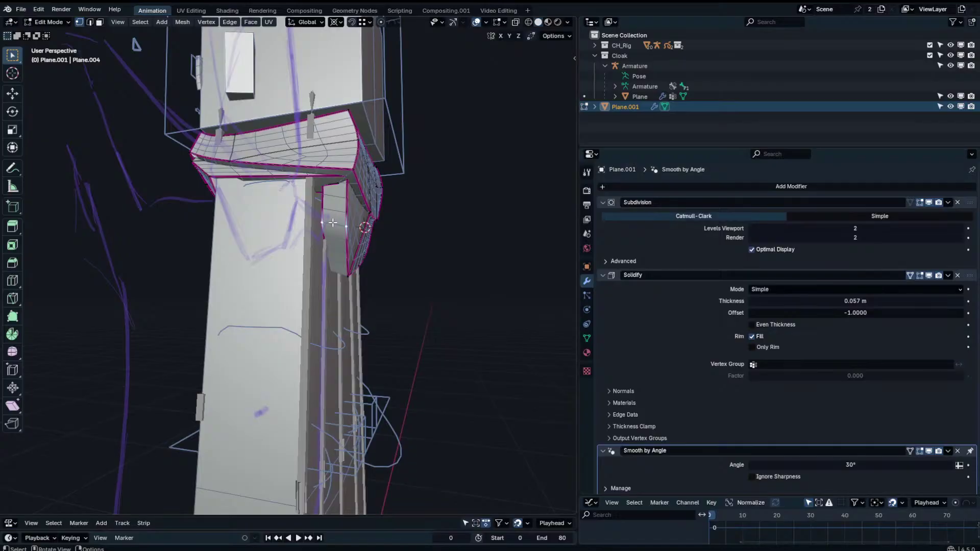
{"action": "left_click", "coordinate": [309, 225]}
{"action": "key", "text": "Tab"}
{"action": "scroll", "coordinate": [398, 223], "scroll_direction": "down", "scroll_amount": 3}
{"action": "left_click", "coordinate": [398, 222]}
{"action": "middle_click_drag", "start_coordinate": [398, 222], "coordinate": [311, 227]}
{"action": "left_click", "coordinate": [327, 219]}
{"action": "key", "text": "Tab"}
Nudge the rear band's lower and upper side corners slightly outward and upward.
{"action": "scroll", "coordinate": [357, 215], "scroll_direction": "up", "scroll_amount": 3}
{"action": "middle_click_drag", "start_coordinate": [444, 202], "coordinate": [408, 214]}
{"action": "left_click", "coordinate": [407, 216]}
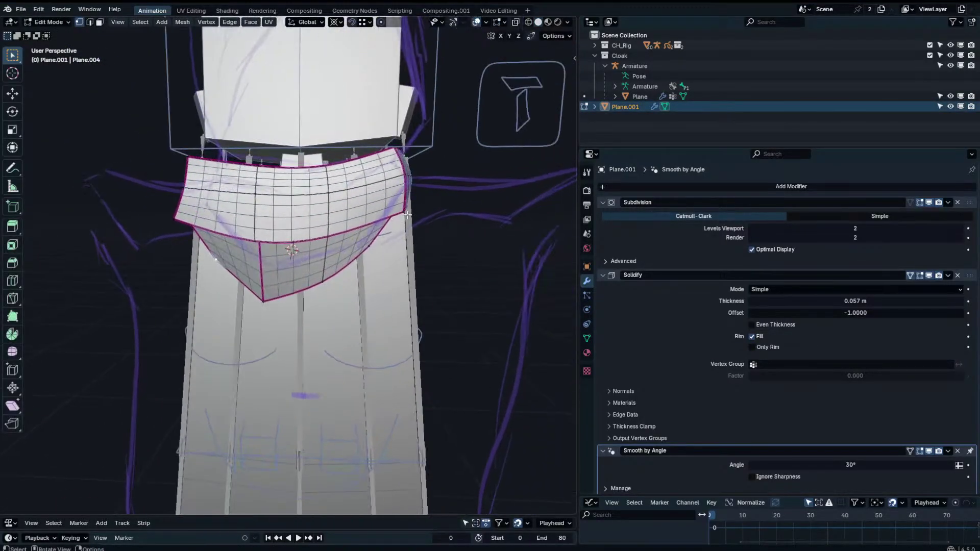
{"action": "key", "text": "g"}
{"action": "left_click", "coordinate": [412, 209]}
{"action": "left_click", "coordinate": [394, 149]}
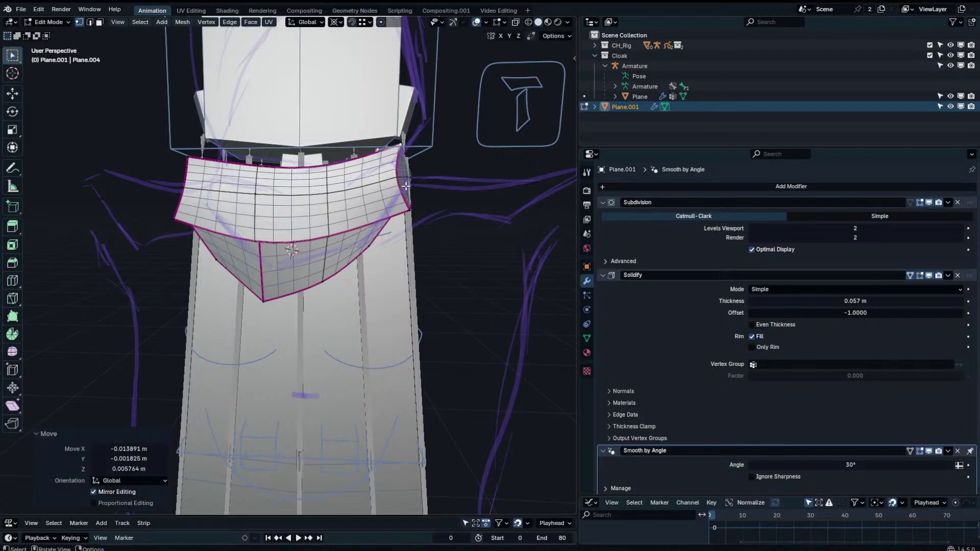
Sketch annotation strokes outlining the curve at the side of the rear band, then return to the selection tool.
{"action": "left_click", "coordinate": [414, 200]}
{"action": "middle_click_drag", "start_coordinate": [414, 200], "coordinate": [386, 190]}
{"action": "left_click", "coordinate": [352, 189]}
{"action": "left_click", "coordinate": [409, 178]}
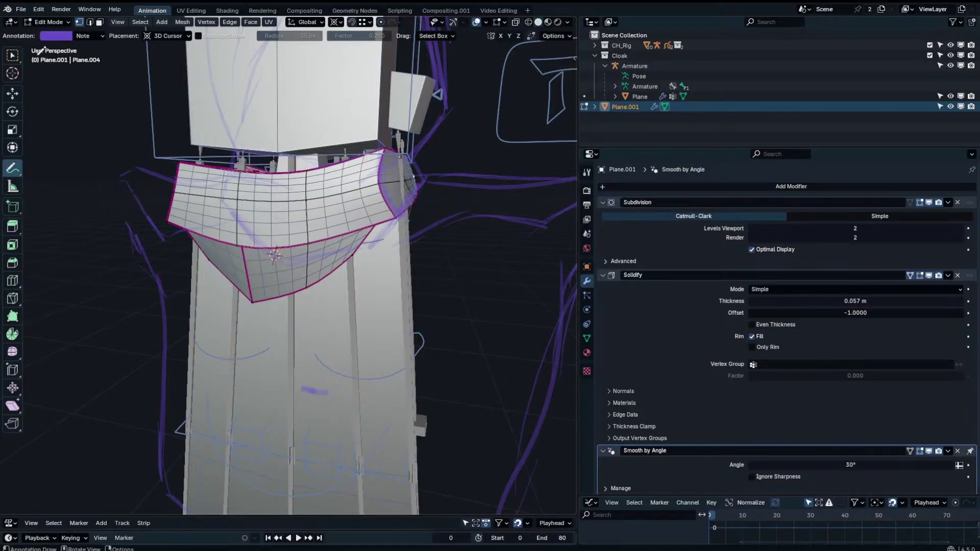
{"action": "left_click", "coordinate": [13, 54]}
Nudge the vertex on the scarf's side edge slightly outward, then undo the recent changes, including the guide strokes.
{"action": "left_click", "coordinate": [407, 183]}
{"action": "key", "text": "g"}
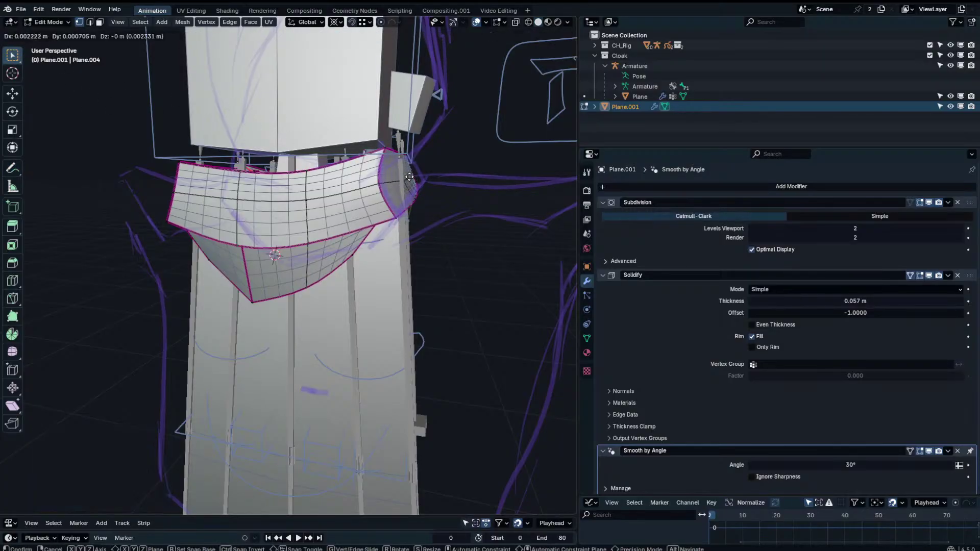
{"action": "left_click", "coordinate": [412, 179]}
{"action": "key", "text": "ctrl+Tab"}
{"action": "key", "text": "Tab"}
{"action": "key", "text": "ctrl+z"}
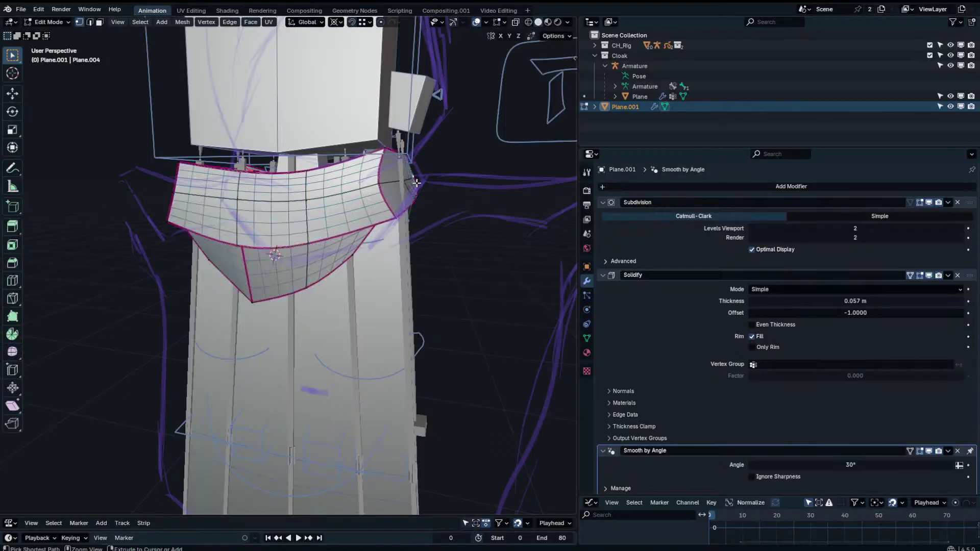
Nudge the vertices around the scarf's side edge in several small moves to round its outline.
{"action": "key", "text": "Tab"}
{"action": "middle_click_drag", "start_coordinate": [416, 186], "coordinate": [360, 119]}
{"action": "key", "text": "Tab"}
{"action": "key", "text": "g"}
{"action": "left_click", "coordinate": [246, 180]}
{"action": "left_click", "coordinate": [259, 191]}
{"action": "key", "text": "g"}
{"action": "left_click", "coordinate": [258, 193]}
{"action": "left_click", "coordinate": [256, 194]}
{"action": "key", "text": "g"}
{"action": "left_click", "coordinate": [232, 193]}
{"action": "left_click", "coordinate": [247, 178]}
{"action": "right_click", "coordinate": [246, 179]}
{"action": "key", "text": "g"}
{"action": "left_click", "coordinate": [252, 172]}
Fine-tune the outer side vertices of the upper band with small free moves beside the shoulder.
{"action": "left_click", "coordinate": [379, 181]}
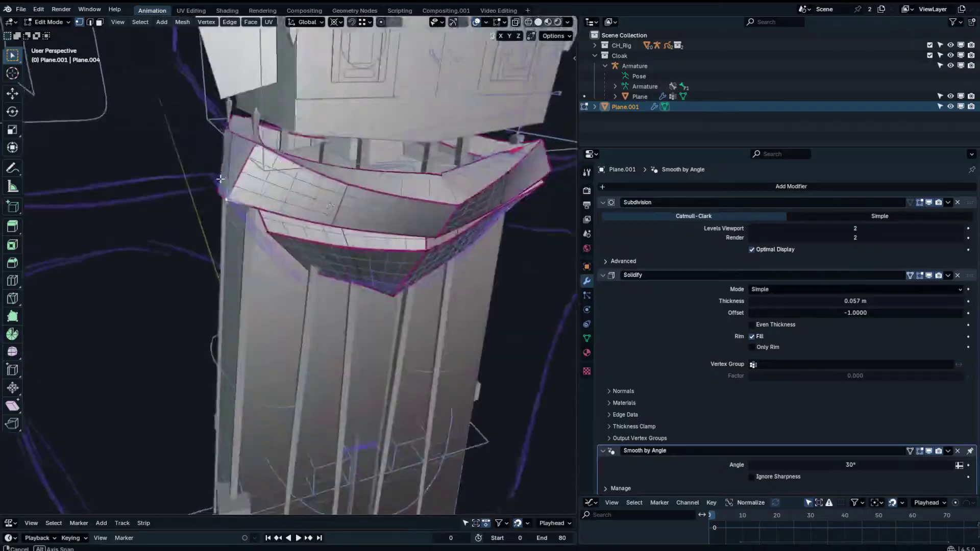
{"action": "key", "text": "g"}
{"action": "left_click", "coordinate": [208, 188]}
{"action": "key", "text": "g"}
{"action": "left_click", "coordinate": [209, 192]}
{"action": "key", "text": "g"}
{"action": "left_click", "coordinate": [209, 192]}
Slide the vertex on the side band's top edge along its edge, then adjust its height along Z.
{"action": "left_click", "coordinate": [304, 121]}
{"action": "key", "text": "g"}
{"action": "key", "text": "g"}
{"action": "left_click", "coordinate": [326, 123]}
{"action": "key", "text": "g"}
{"action": "key", "text": "z"}
{"action": "left_click", "coordinate": [347, 127]}
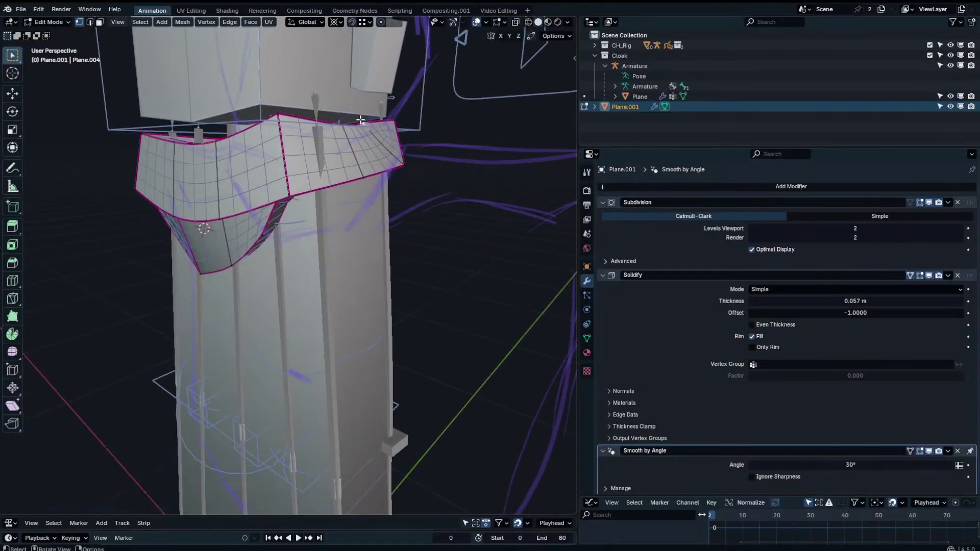
Lower the side loop's top vertex slightly along Z and reposition the vertex at the loop's bottom edge.
{"action": "left_click", "coordinate": [368, 120]}
{"action": "key", "text": "g"}
{"action": "key", "text": "z"}
{"action": "left_click", "coordinate": [362, 126]}
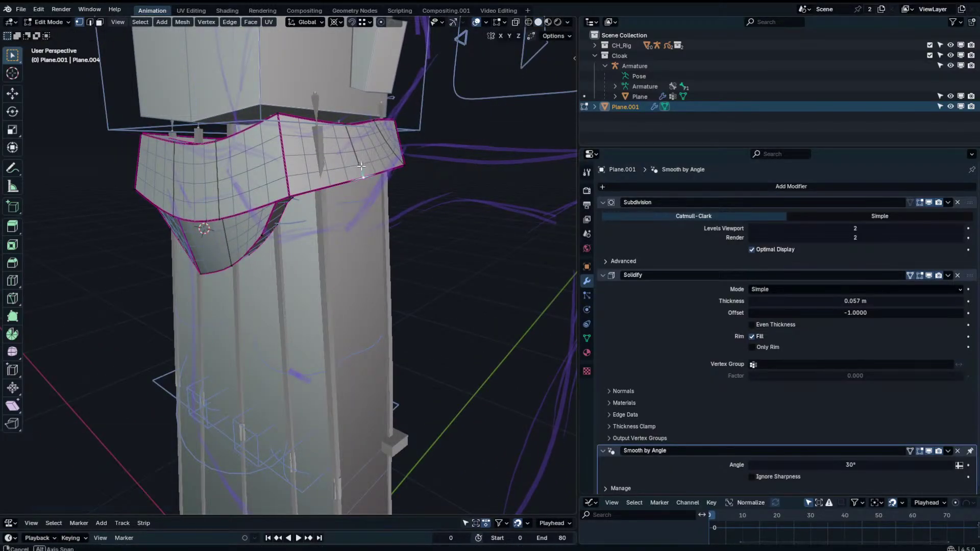
{"action": "middle_click_drag", "start_coordinate": [362, 167], "coordinate": [401, 158]}
{"action": "key", "text": "g"}
{"action": "left_click", "coordinate": [438, 147]}
Nudge the upper and lower vertices behind the rear band's side corner to smooth the silhouette.
{"action": "left_click", "coordinate": [348, 129]}
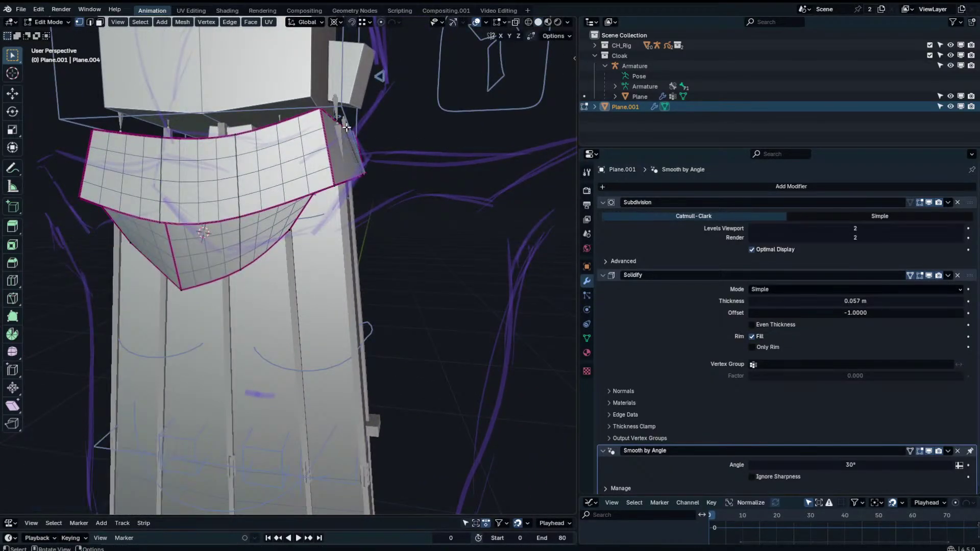
{"action": "key", "text": "g"}
{"action": "left_click", "coordinate": [345, 130]}
{"action": "middle_click_drag", "start_coordinate": [344, 130], "coordinate": [361, 128]}
{"action": "key", "text": "g"}
{"action": "left_click", "coordinate": [352, 125]}
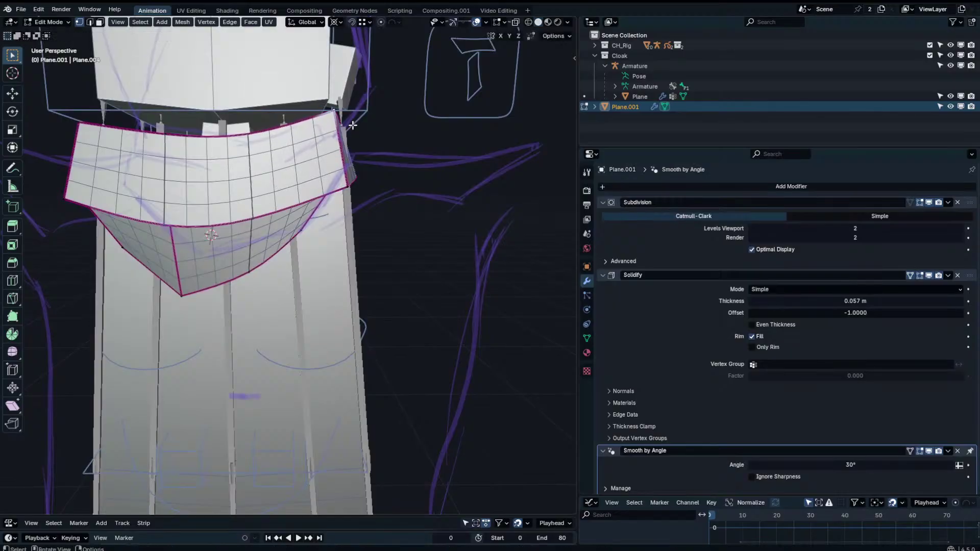
{"action": "left_click", "coordinate": [348, 176]}
{"action": "key", "text": "g"}
{"action": "left_click", "coordinate": [342, 153]}
{"action": "scroll", "coordinate": [324, 126], "scroll_direction": "down", "scroll_amount": 5}
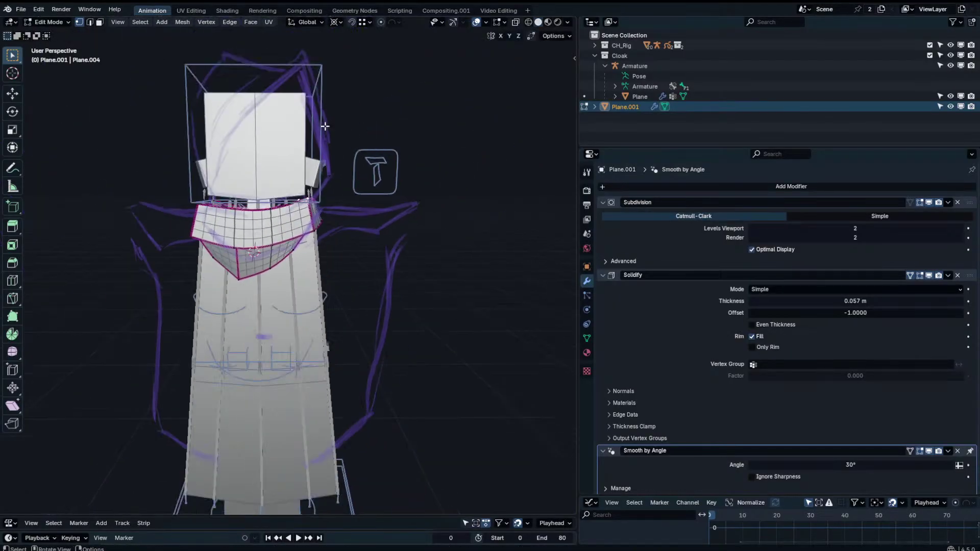
Review the scarf's silhouette from the back and side in Object Mode, then reselect the scarf.
{"action": "key", "text": "Tab"}
{"action": "middle_click_drag", "start_coordinate": [323, 163], "coordinate": [416, 156], "text": "shift"}
{"action": "left_click", "coordinate": [485, 178]}
{"action": "middle_click_drag", "start_coordinate": [486, 179], "coordinate": [571, 179]}
{"action": "left_click", "coordinate": [448, 192]}
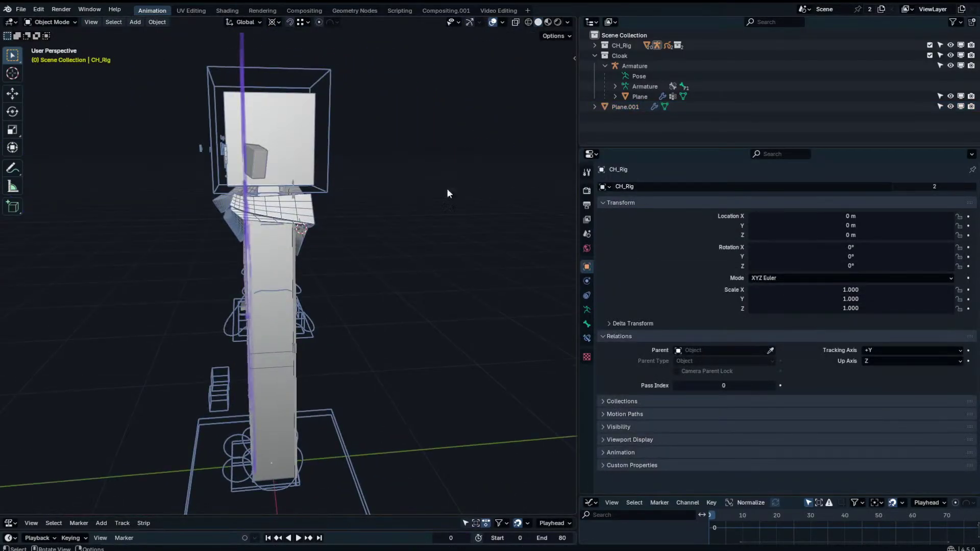
{"action": "left_click", "coordinate": [304, 219]}
{"action": "scroll", "coordinate": [304, 220], "scroll_direction": "up", "scroll_amount": 4}
{"action": "middle_click_drag", "start_coordinate": [304, 219], "coordinate": [212, 217]}
Nudge the side vertices of the front folds slightly in Edit Mode to refine their edges.
{"action": "key", "text": "Tab"}
{"action": "middle_click_drag", "start_coordinate": [258, 166], "coordinate": [322, 149]}
{"action": "left_click", "coordinate": [345, 169]}
{"action": "key", "text": "g"}
{"action": "left_click", "coordinate": [343, 172]}
{"action": "left_click", "coordinate": [329, 175]}
{"action": "key", "text": "g"}
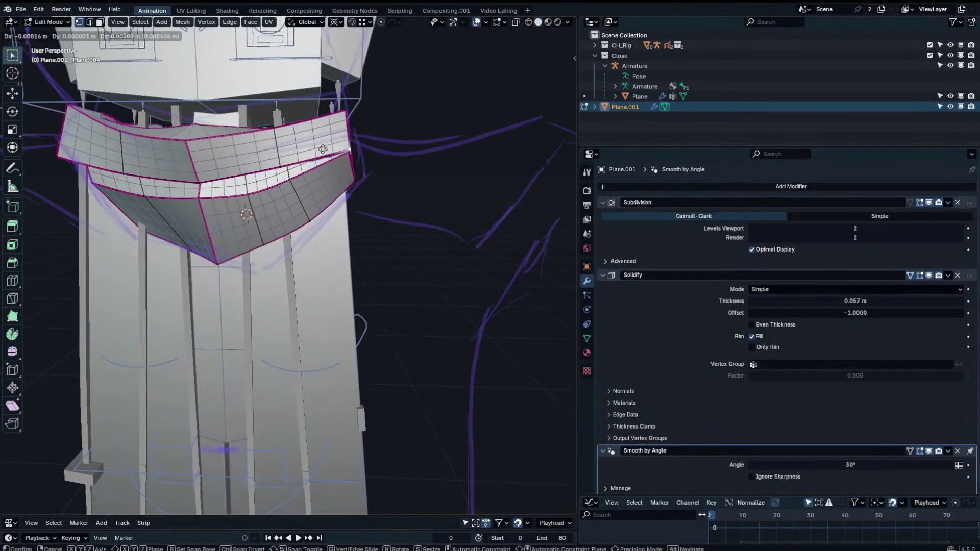
{"action": "left_click", "coordinate": [323, 151]}
Return to Object Mode in front orthographic view and set the Note annotation layer's opacity to 1.000.
{"action": "key", "text": "Tab"}
{"action": "scroll", "coordinate": [380, 146], "scroll_direction": "down", "scroll_amount": 3}
{"action": "key", "text": "n"}
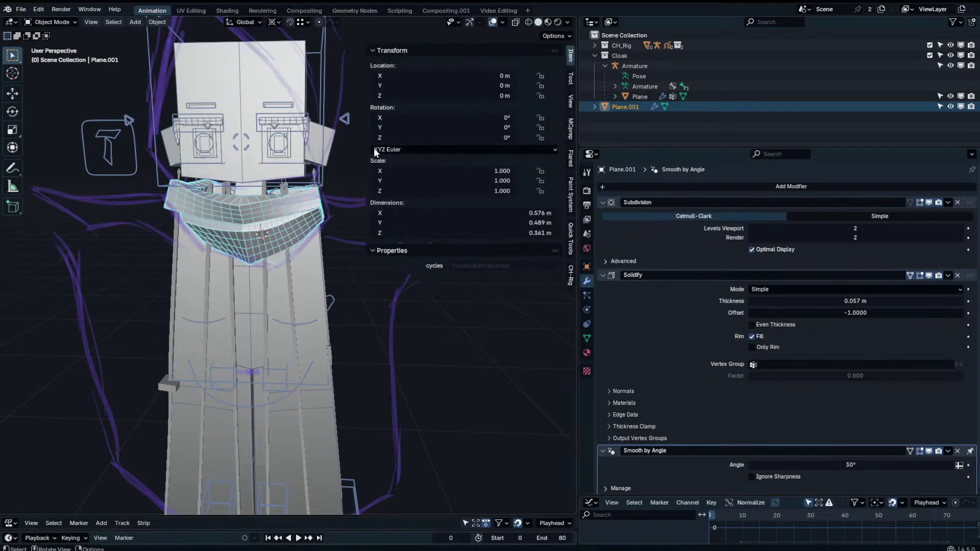
{"action": "key", "text": "KP_1"}
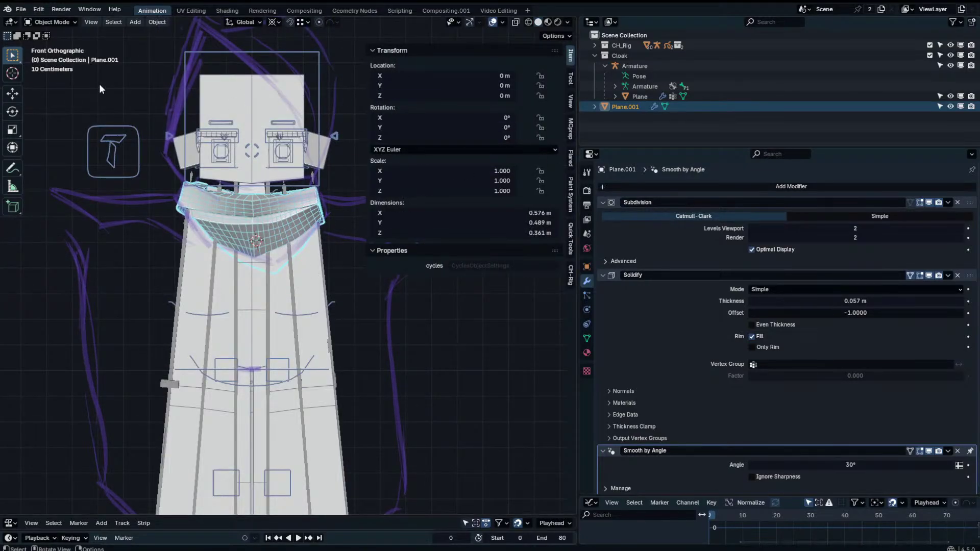
{"action": "left_click", "coordinate": [572, 98]}
{"action": "left_click_drag", "start_coordinate": [497, 338], "coordinate": [647, 338]}
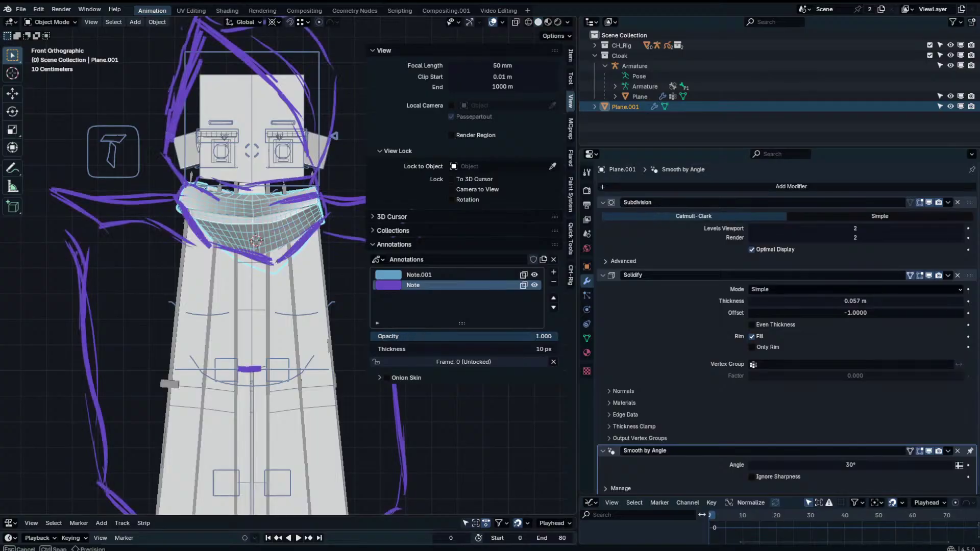
Hide the viewport's sidebar and toolbar, and inspect the scarf from the front with the overlays temporarily off.
{"action": "key", "text": "n"}
{"action": "middle_click_drag", "start_coordinate": [280, 224], "coordinate": [400, 219], "text": "shift"}
{"action": "scroll", "coordinate": [400, 218], "scroll_direction": "up", "scroll_amount": 1}
{"action": "middle_click_drag", "start_coordinate": [328, 185], "coordinate": [307, 195], "text": "shift"}
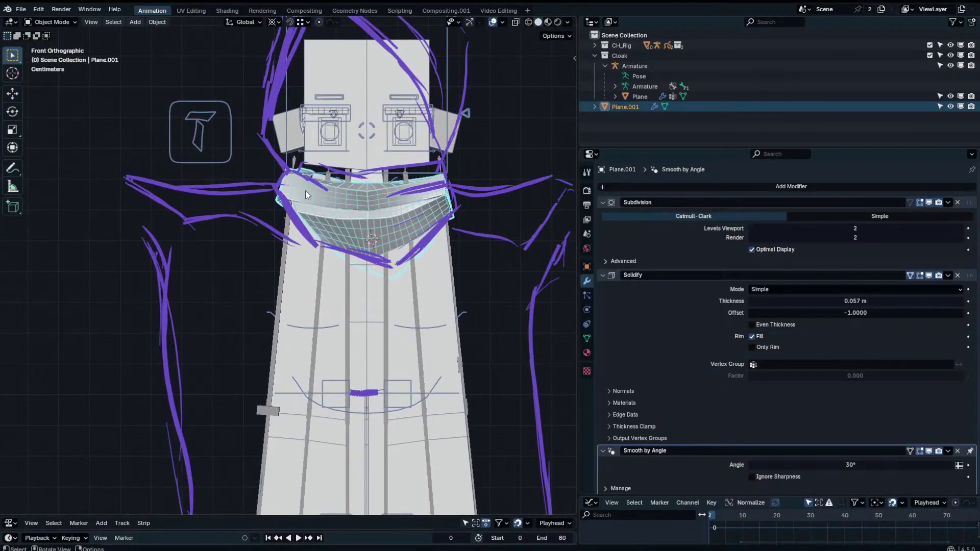
{"action": "left_click", "coordinate": [493, 23]}
{"action": "key", "text": "t"}
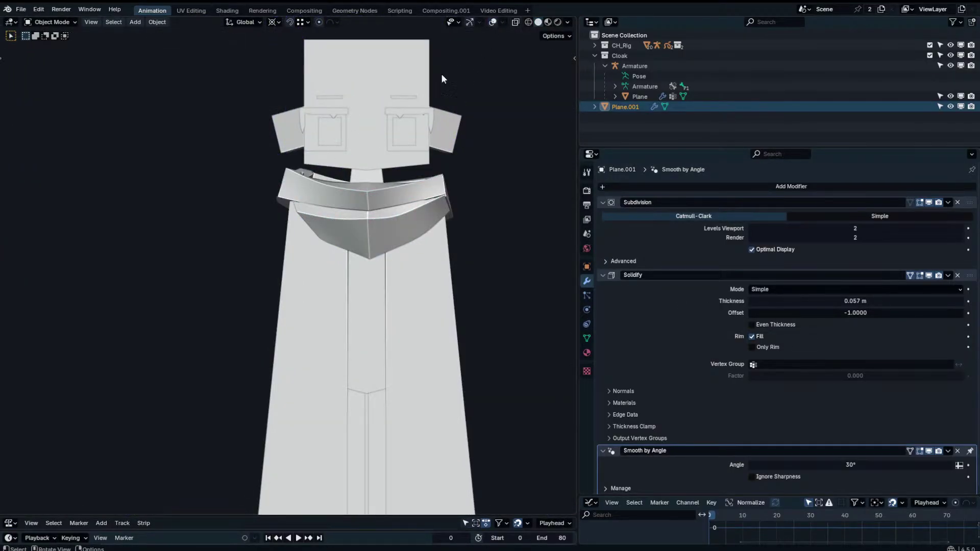
{"action": "left_click", "coordinate": [492, 22]}
{"action": "key", "text": "t"}
{"action": "key", "text": "t"}
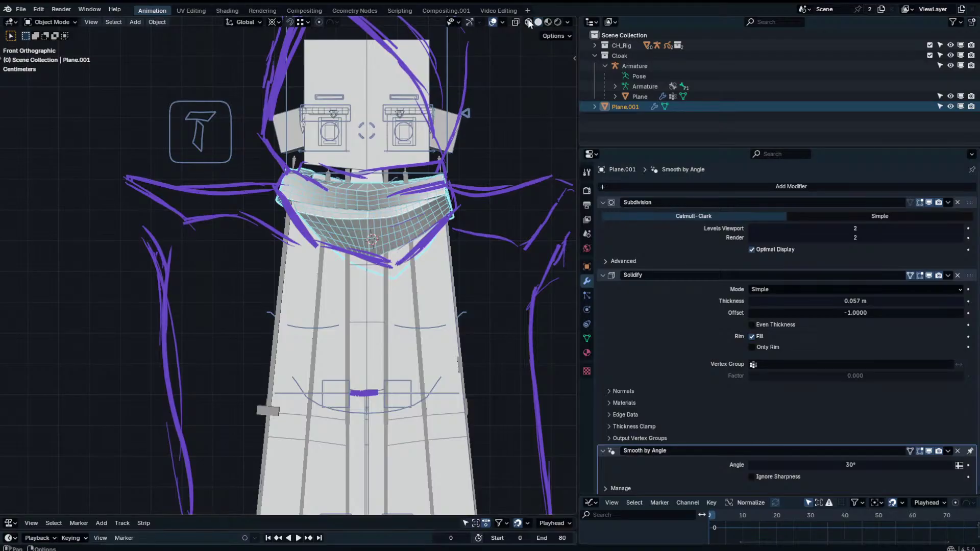
Turn off the wireframe overlay on the scarf and reposition the 3D cursor near the side of its front bands.
{"action": "left_click", "coordinate": [503, 22]}
{"action": "left_click", "coordinate": [439, 196]}
{"action": "scroll", "coordinate": [326, 225], "scroll_direction": "up", "scroll_amount": 2}
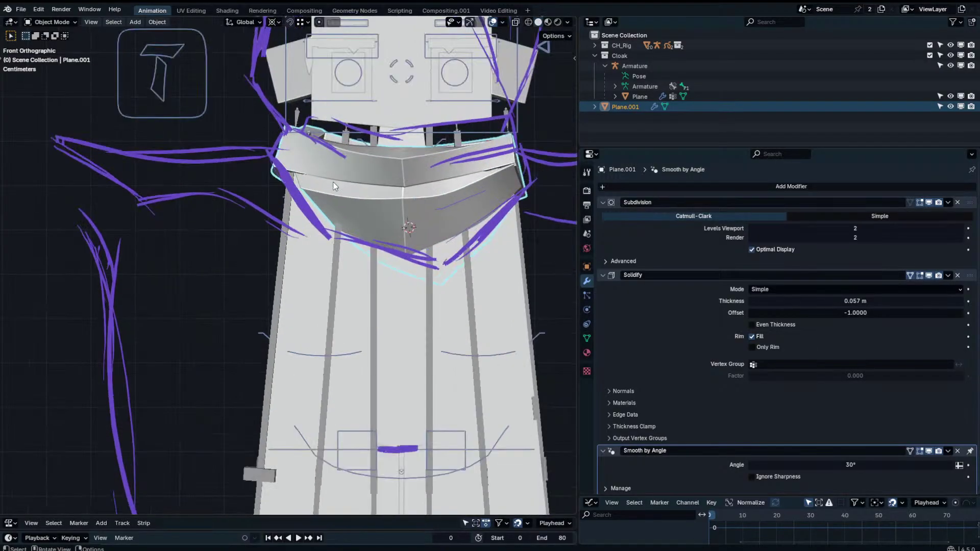
{"action": "middle_click_drag", "start_coordinate": [319, 224], "coordinate": [311, 238], "text": "shift"}
{"action": "key", "text": "g"}
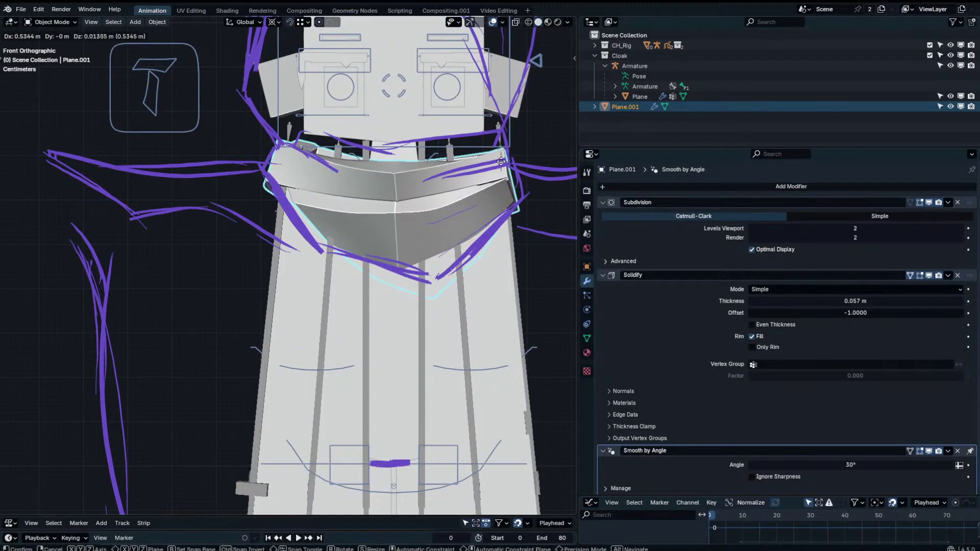
{"action": "left_click", "coordinate": [408, 173]}
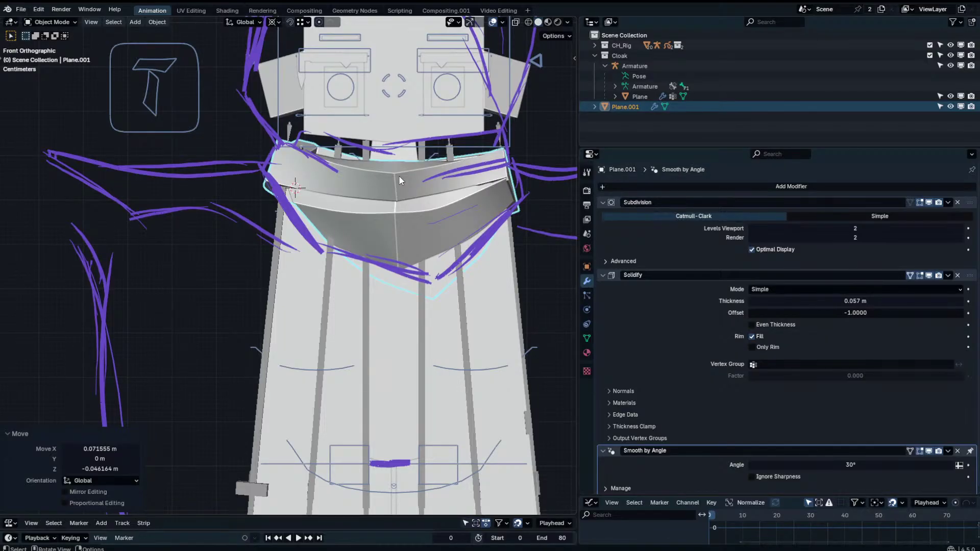
{"action": "scroll", "coordinate": [383, 104], "scroll_direction": "down", "scroll_amount": 3}
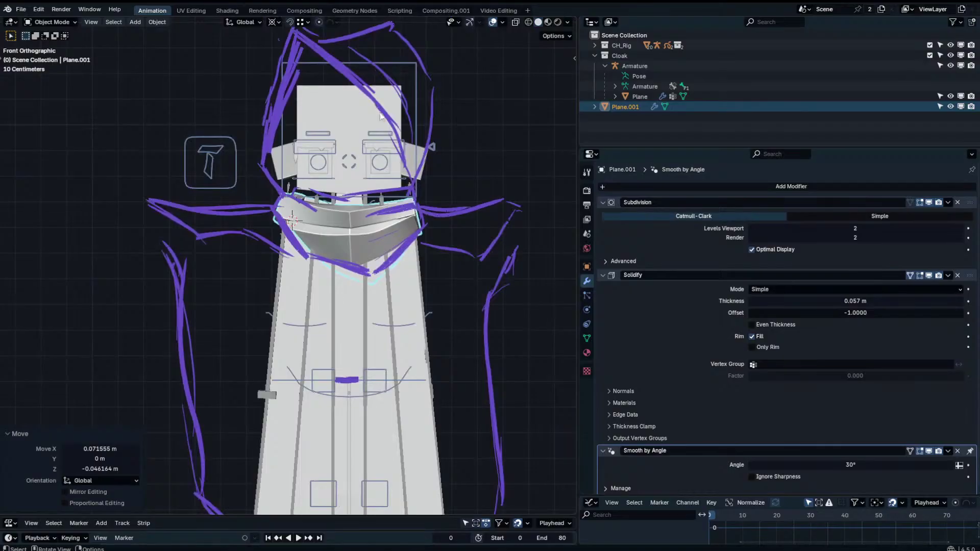
Shift the central vertical edge of the scarf's upper front band along X, then check it in Object Mode.
{"action": "scroll", "coordinate": [325, 221], "scroll_direction": "up", "scroll_amount": 5}
{"action": "key", "text": "Tab"}
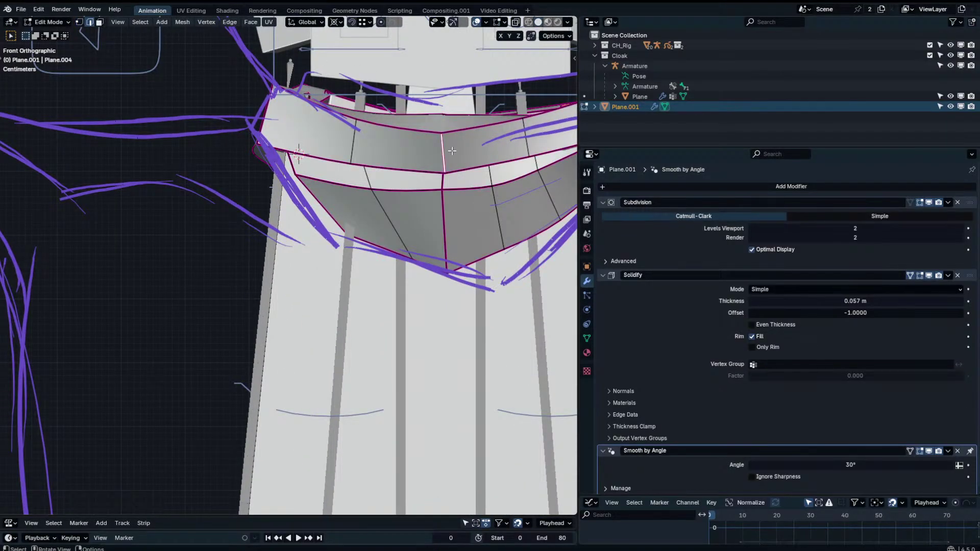
{"action": "key", "text": "g"}
{"action": "key", "text": "x"}
{"action": "left_click", "coordinate": [423, 141]}
{"action": "key", "text": "Tab"}
{"action": "scroll", "coordinate": [429, 150], "scroll_direction": "down", "scroll_amount": 2}
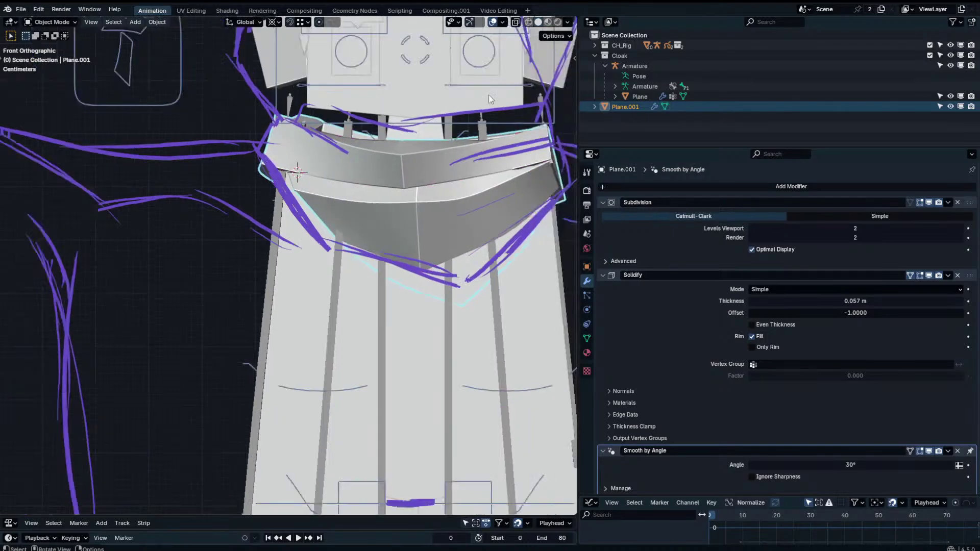
Readjust the upper front band's central edge by about -0.039 m along X in Edit Mode.
{"action": "scroll", "coordinate": [439, 163], "scroll_direction": "up", "scroll_amount": 3}
{"action": "key", "text": "Tab"}
{"action": "key", "text": "g"}
{"action": "key", "text": "x"}
{"action": "left_click", "coordinate": [488, 171]}
{"action": "scroll", "coordinate": [488, 171], "scroll_direction": "down", "scroll_amount": 3}
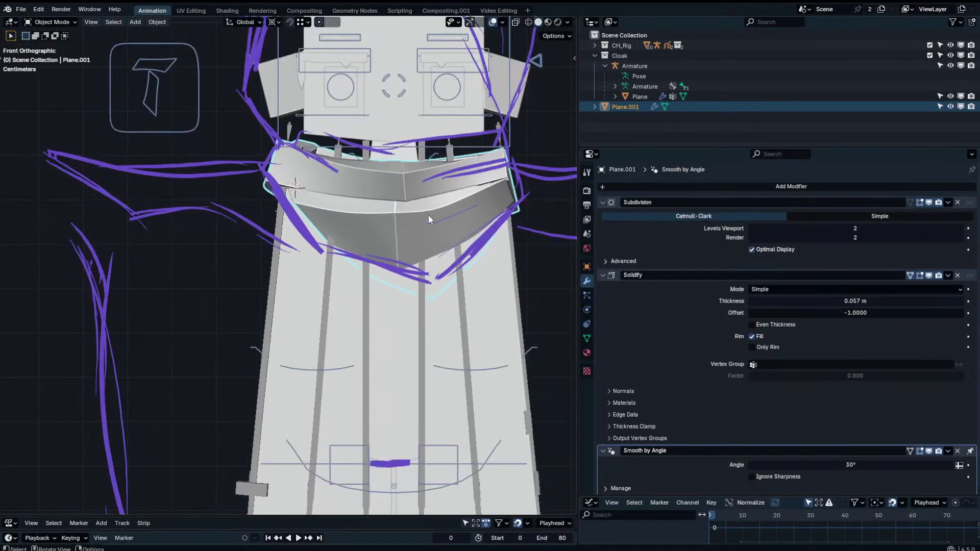
Tilt the upper front band's central edge by about 6.7°, fine-tune its position and rotation, and return to Object Mode.
{"action": "key", "text": "r"}
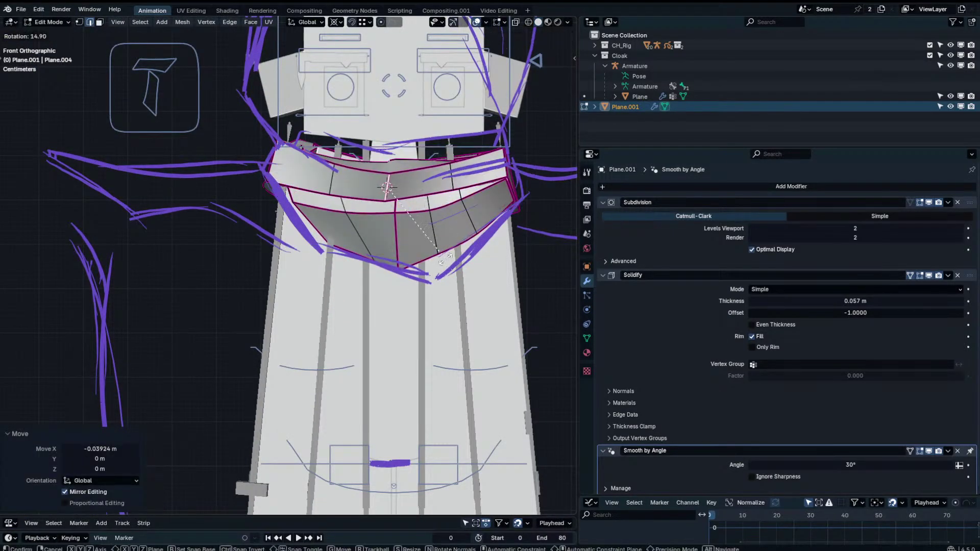
{"action": "key", "text": "Escape"}
{"action": "key", "text": "r"}
{"action": "key", "text": "r"}
{"action": "left_click", "coordinate": [452, 224]}
{"action": "key", "text": "r"}
{"action": "left_click", "coordinate": [448, 235]}
{"action": "key", "text": "g"}
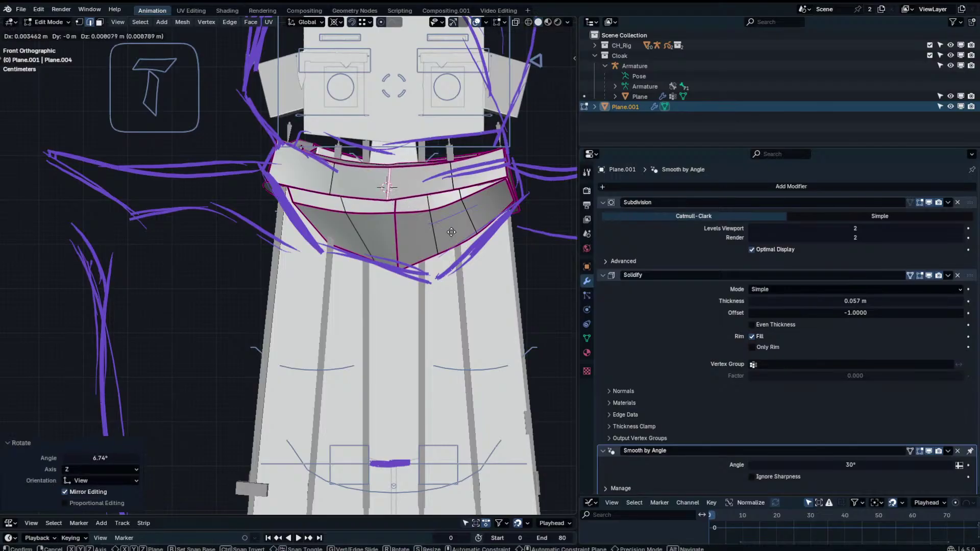
{"action": "left_click", "coordinate": [449, 230]}
{"action": "key", "text": "r"}
{"action": "key", "text": "r"}
{"action": "left_click", "coordinate": [449, 225]}
{"action": "key", "text": "Tab"}
{"action": "middle_click_drag", "start_coordinate": [448, 225], "coordinate": [531, 240]}
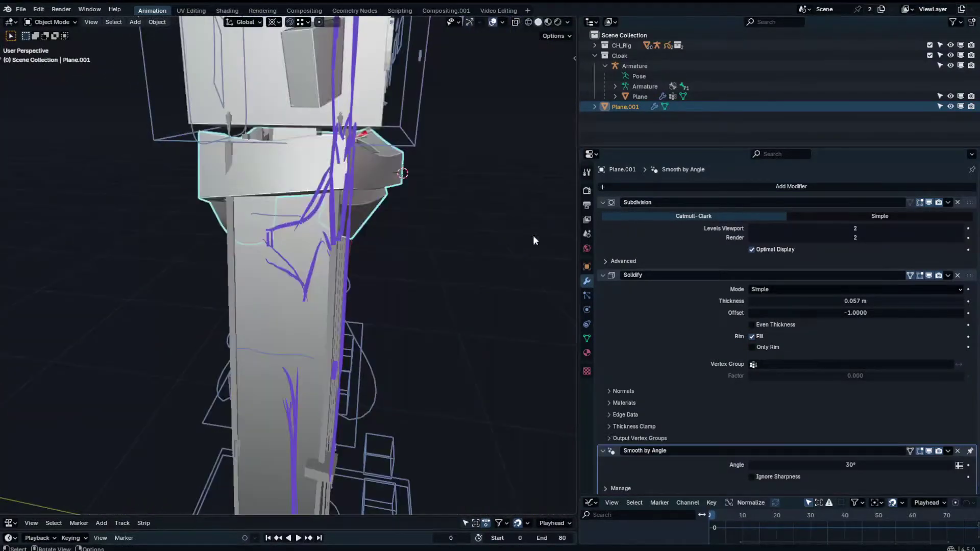
{"action": "key", "text": "Tab"}
{"action": "key", "text": "g"}
{"action": "key", "text": "Escape"}
{"action": "key", "text": "Tab"}
{"action": "middle_click_drag", "start_coordinate": [490, 213], "coordinate": [372, 247]}
Rotate the upper front band's central edge about X and nudge it into place, finishing in Object Mode.
{"action": "key", "text": "Tab"}
{"action": "key", "text": "r"}
{"action": "key", "text": "x"}
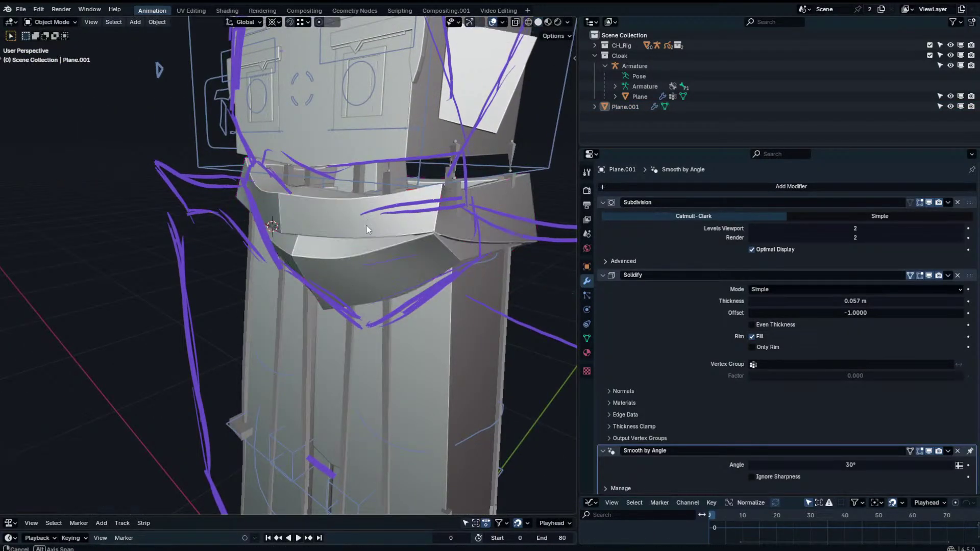
{"action": "middle_click_drag", "start_coordinate": [367, 226], "coordinate": [406, 190], "text": "alt"}
{"action": "left_click", "coordinate": [452, 191]}
{"action": "key", "text": "Tab"}
{"action": "key", "text": "Tab"}
{"action": "key", "text": "g"}
{"action": "left_click", "coordinate": [458, 195]}
{"action": "key", "text": "Tab"}
{"action": "scroll", "coordinate": [406, 190], "scroll_direction": "up", "scroll_amount": 2}
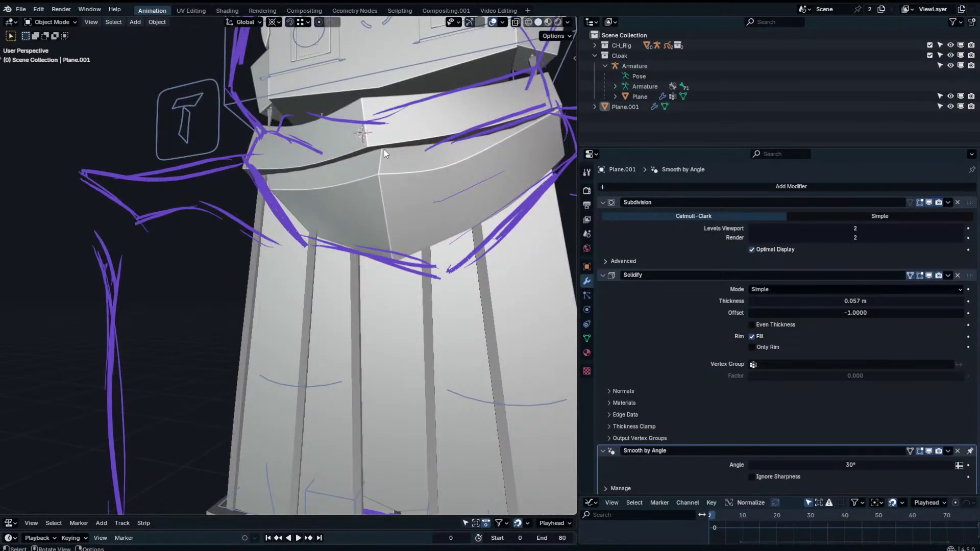
Hide the viewport overlays and review the scarf's overall shape from the front and back.
{"action": "scroll", "coordinate": [387, 152], "scroll_direction": "down", "scroll_amount": 3}
{"action": "scroll", "coordinate": [409, 182], "scroll_direction": "up", "scroll_amount": 2}
{"action": "scroll", "coordinate": [418, 204], "scroll_direction": "down", "scroll_amount": 2}
{"action": "middle_click_drag", "start_coordinate": [433, 122], "coordinate": [498, 149]}
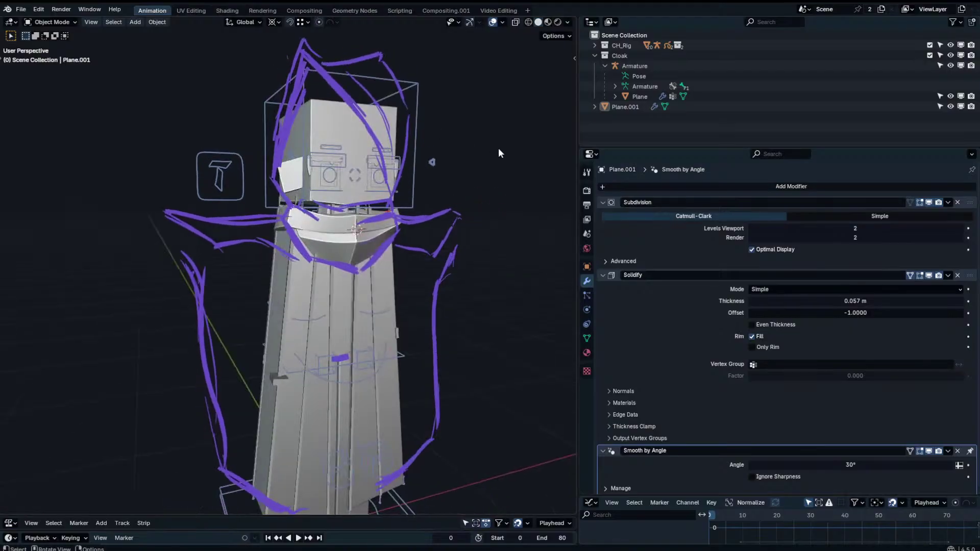
{"action": "left_click", "coordinate": [491, 22]}
{"action": "mouse_move", "coordinate": [483, 102]}
{"action": "middle_mouse_down"}
{"action": "mouse_move", "coordinate": [477, 172]}
{"action": "mouse_move", "coordinate": [555, 179]}
{"action": "mouse_move", "coordinate": [61, 183]}
{"action": "mouse_move", "coordinate": [162, 157]}
{"action": "mouse_move", "coordinate": [281, 155]}
{"action": "mouse_move", "coordinate": [406, 178]}
{"action": "mouse_move", "coordinate": [513, 157]}
{"action": "mouse_move", "coordinate": [452, 201]}
{"action": "mouse_move", "coordinate": [587, 31]}
{"action": "middle_mouse_up"}
Replace the Outliner with an Image Editor showing hoods.png and enlarge that area to view the hood sketches.
{"action": "left_click", "coordinate": [591, 22]}
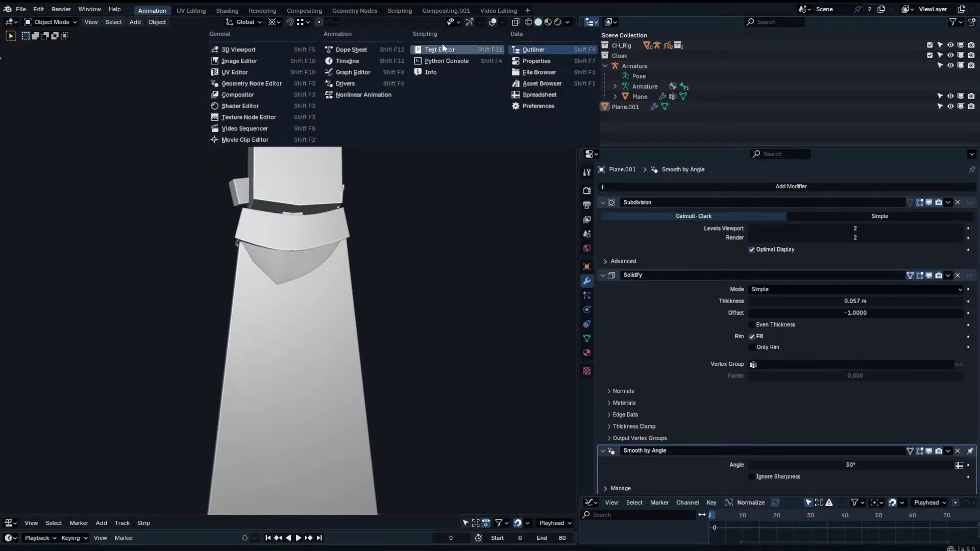
{"action": "left_click", "coordinate": [245, 60]}
{"action": "left_click_drag", "start_coordinate": [773, 148], "coordinate": [773, 334]}
{"action": "scroll", "coordinate": [774, 229], "scroll_direction": "down", "scroll_amount": 4}
{"action": "scroll", "coordinate": [613, 178], "scroll_direction": "up", "scroll_amount": 6}
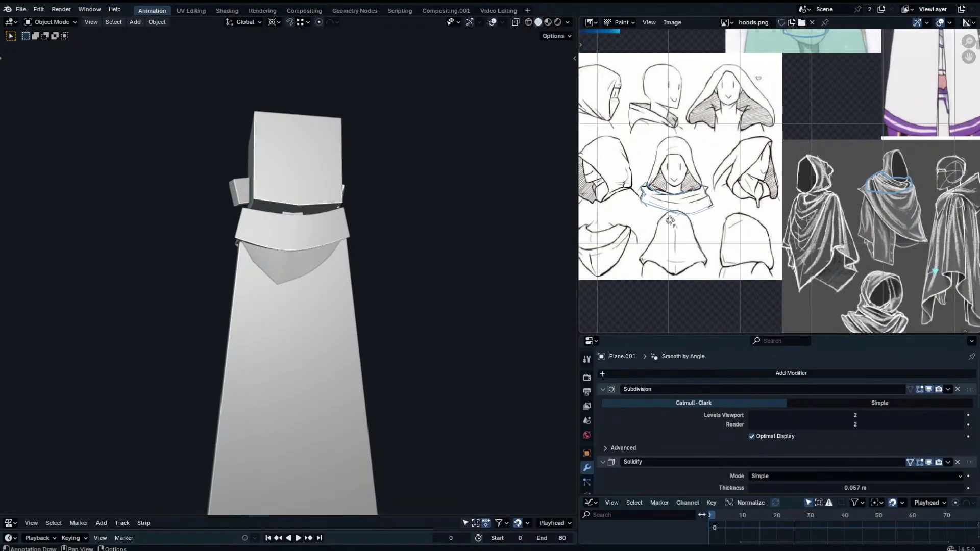
Compare the scarf's back with the hood drawings, the green rear hood and the white cloak in the reference image.
{"action": "middle_click_drag", "start_coordinate": [613, 179], "coordinate": [627, 181]}
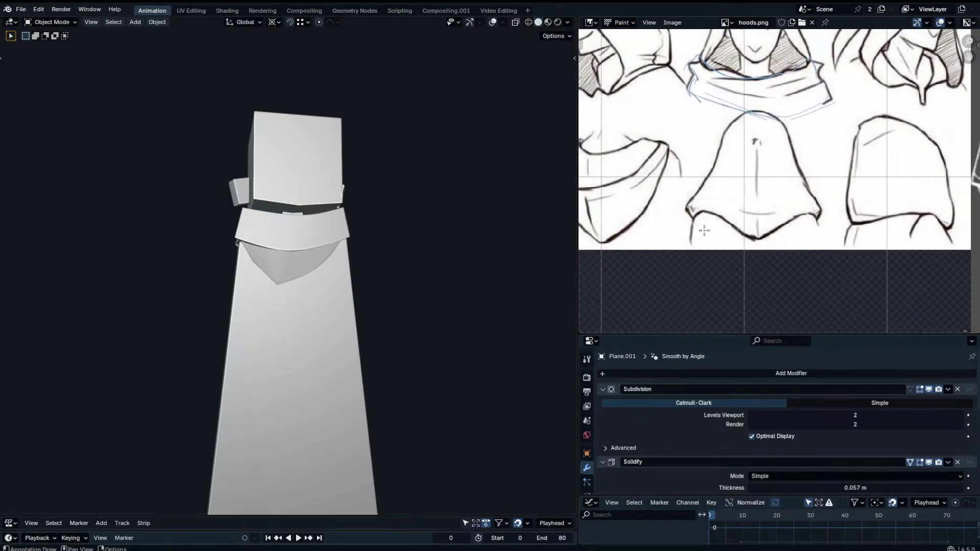
{"action": "middle_click_drag", "start_coordinate": [352, 245], "coordinate": [357, 260]}
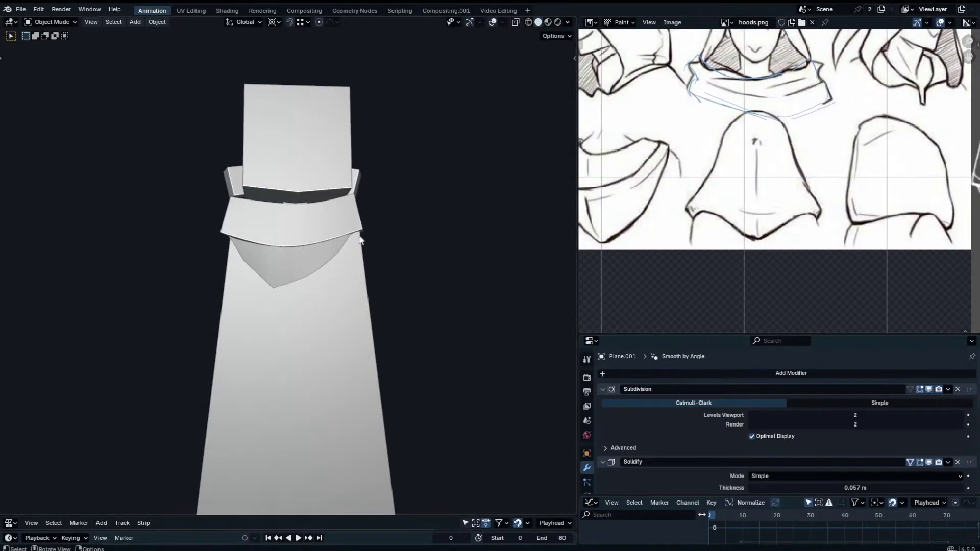
{"action": "scroll", "coordinate": [735, 155], "scroll_direction": "down", "scroll_amount": 5}
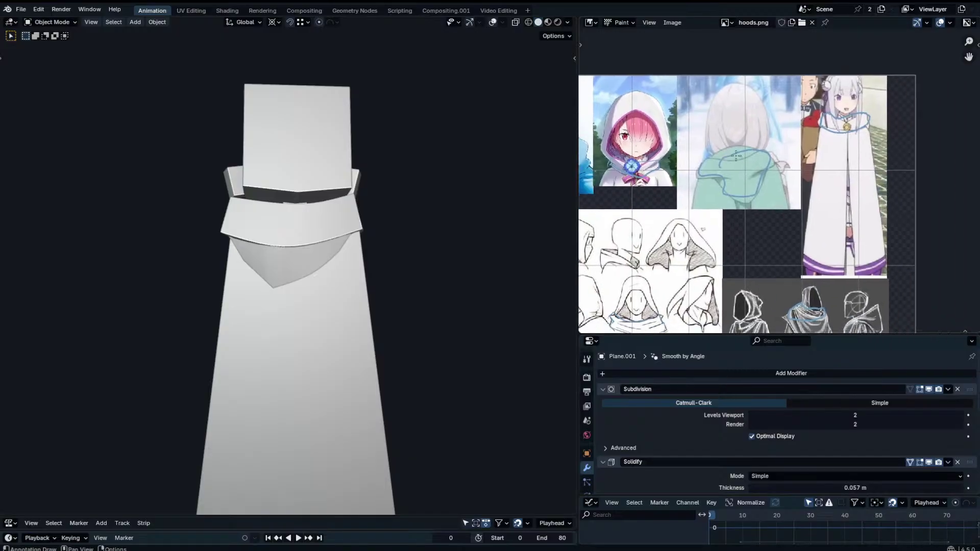
{"action": "scroll", "coordinate": [735, 156], "scroll_direction": "up", "scroll_amount": 2}
{"action": "scroll", "coordinate": [762, 155], "scroll_direction": "up", "scroll_amount": 3}
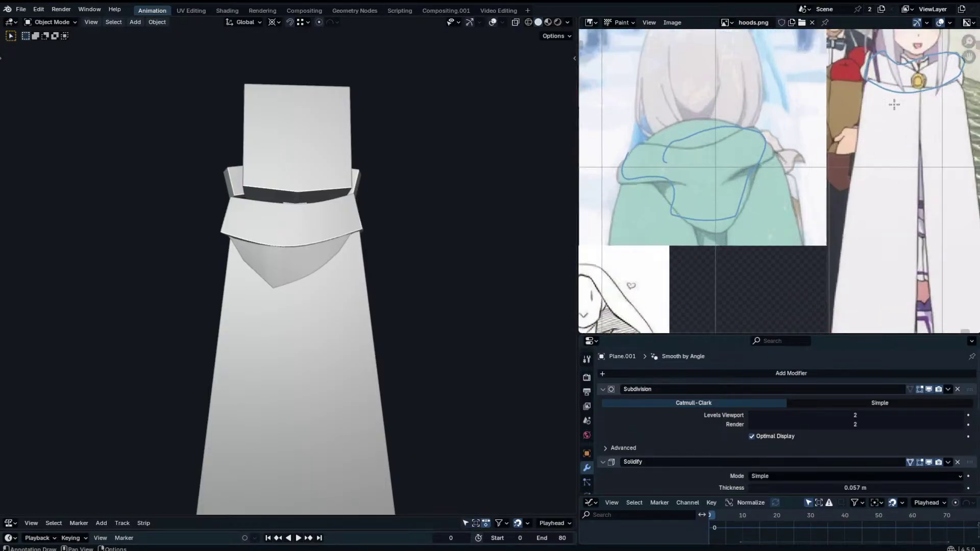
{"action": "middle_click_drag", "start_coordinate": [892, 102], "coordinate": [845, 164]}
{"action": "scroll", "coordinate": [606, 227], "scroll_direction": "down", "scroll_amount": 3}
{"action": "middle_click_drag", "start_coordinate": [633, 208], "coordinate": [805, 81]}
{"action": "scroll", "coordinate": [750, 161], "scroll_direction": "down", "scroll_amount": 4}
{"action": "scroll", "coordinate": [785, 128], "scroll_direction": "up", "scroll_amount": 1}
{"action": "middle_click_drag", "start_coordinate": [785, 127], "coordinate": [806, 154]}
Return the model to front orthographic view and trace the hood outline on the reference of the girl in the dark hood.
{"action": "middle_click_drag", "start_coordinate": [409, 224], "coordinate": [214, 232]}
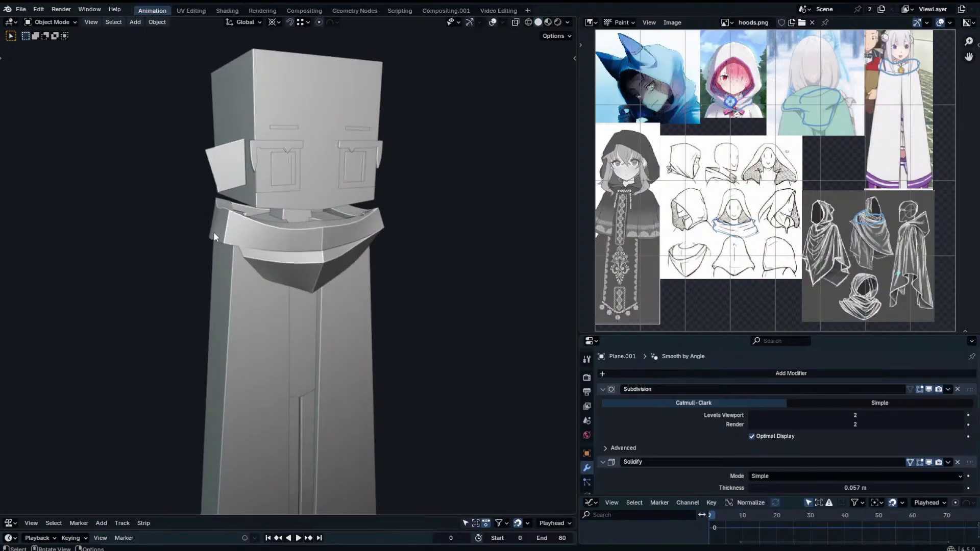
{"action": "scroll", "coordinate": [210, 231], "scroll_direction": "down", "scroll_amount": 2}
{"action": "key", "text": "KP_1"}
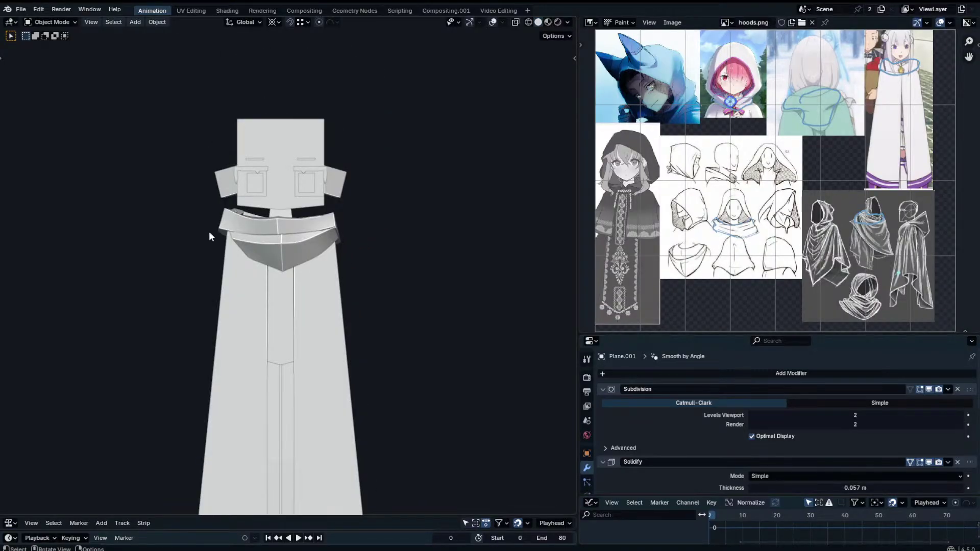
{"action": "scroll", "coordinate": [460, 78], "scroll_direction": "up", "scroll_amount": 1}
{"action": "scroll", "coordinate": [708, 247], "scroll_direction": "up", "scroll_amount": 4}
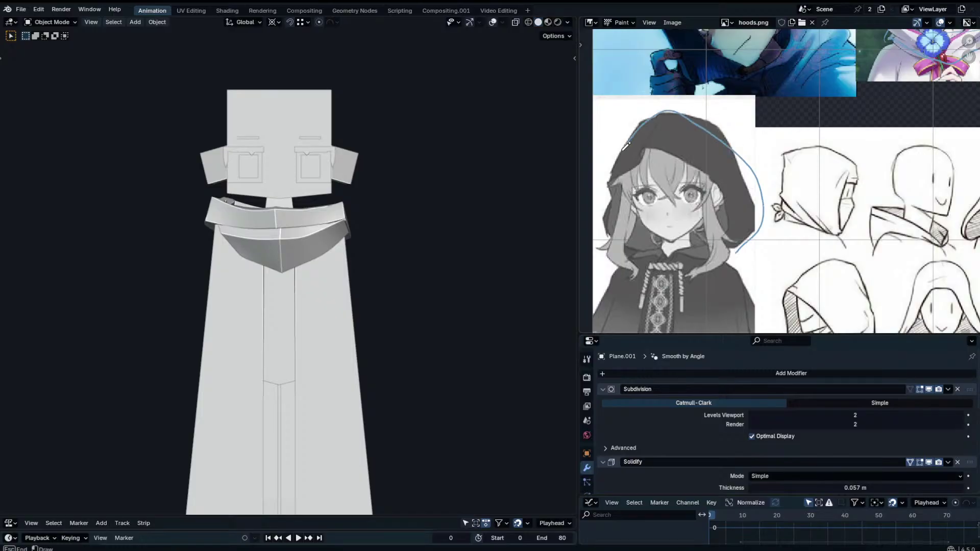
Nudge the scarf's front side corner about 0.017 m outward against the annotation, then check it with overlays hidden.
{"action": "left_click", "coordinate": [492, 22]}
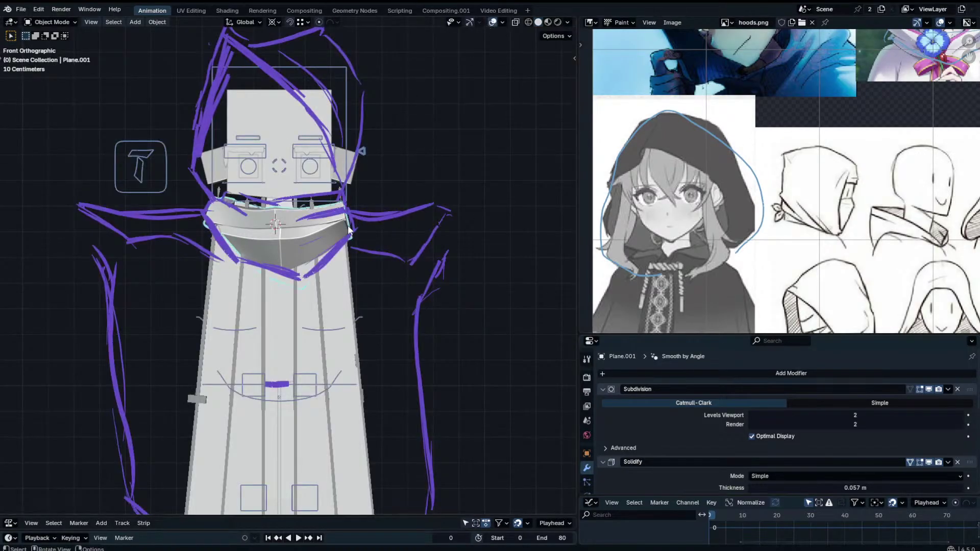
{"action": "key", "text": "Tab"}
{"action": "scroll", "coordinate": [223, 191], "scroll_direction": "up", "scroll_amount": 3}
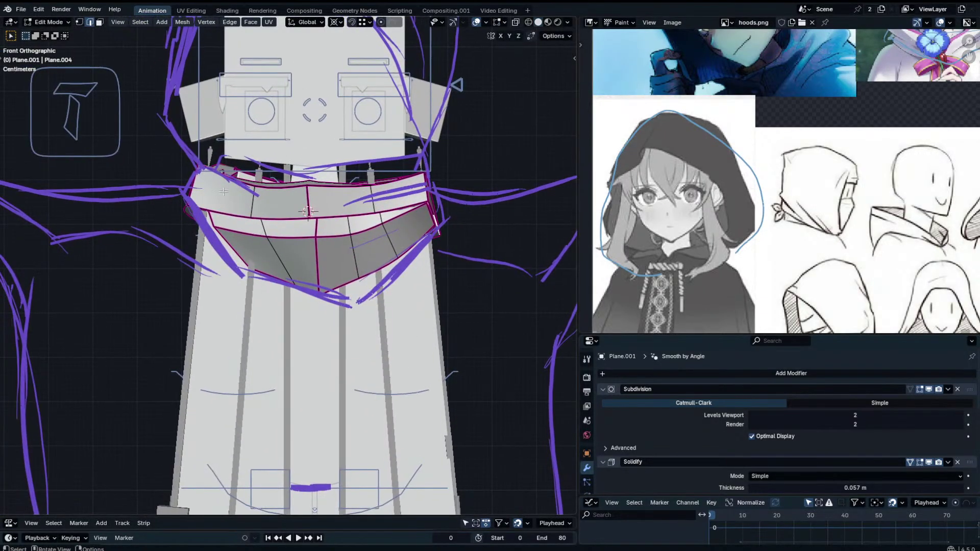
{"action": "key", "text": "g"}
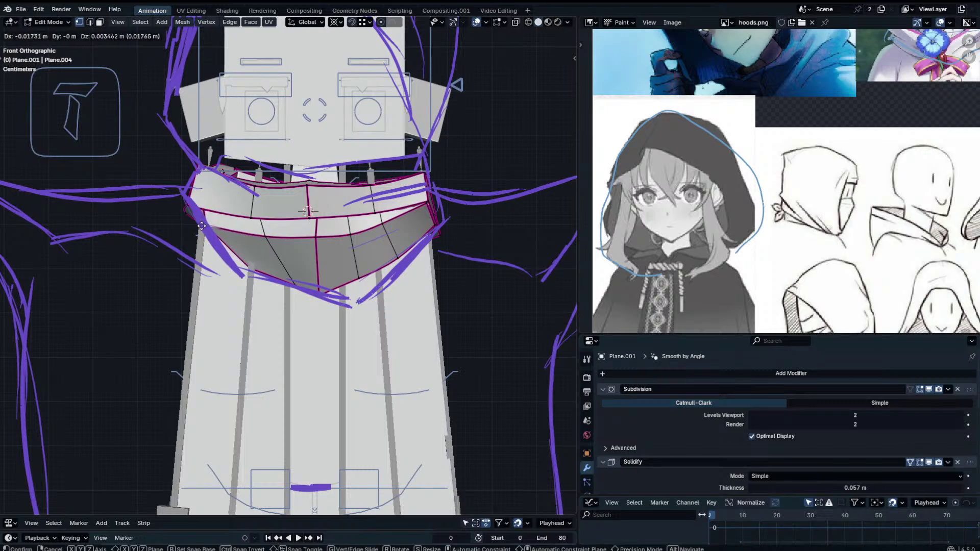
{"action": "left_click", "coordinate": [202, 226]}
{"action": "key", "text": "Tab"}
{"action": "left_click", "coordinate": [492, 22]}
{"action": "scroll", "coordinate": [331, 177], "scroll_direction": "down", "scroll_amount": 2}
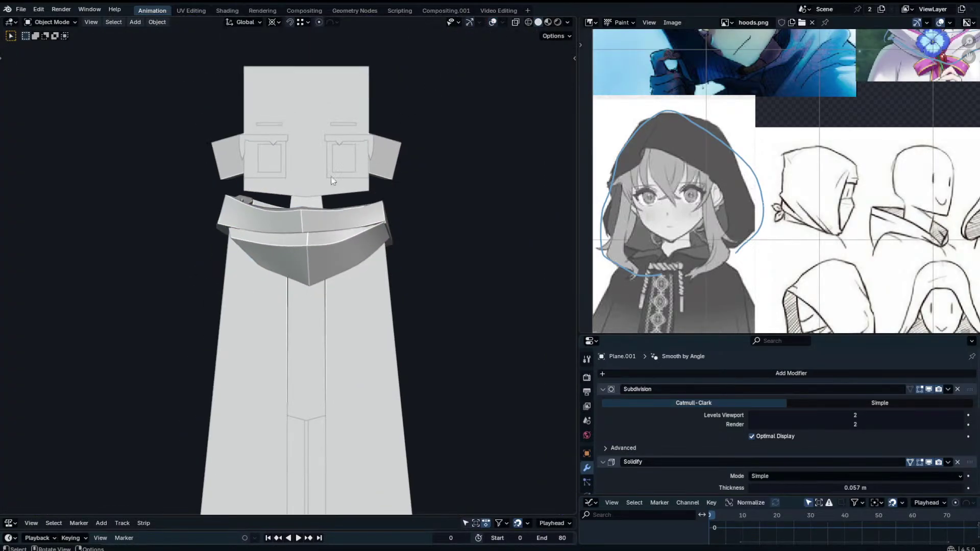
Show the overlays again and shift the scarf's front side vertices slightly in Edit Mode with X-ray temporarily enabled.
{"action": "left_click", "coordinate": [493, 24]}
{"action": "scroll", "coordinate": [316, 204], "scroll_direction": "up", "scroll_amount": 2}
{"action": "key", "text": "Tab"}
{"action": "mouse_move", "coordinate": [224, 220]}
{"action": "middle_mouse_down"}
{"action": "mouse_move", "coordinate": [289, 169]}
{"action": "mouse_move", "coordinate": [289, 190]}
{"action": "mouse_move", "coordinate": [255, 193]}
{"action": "middle_mouse_up"}
{"action": "left_click", "coordinate": [515, 23]}
{"action": "key", "text": "g"}
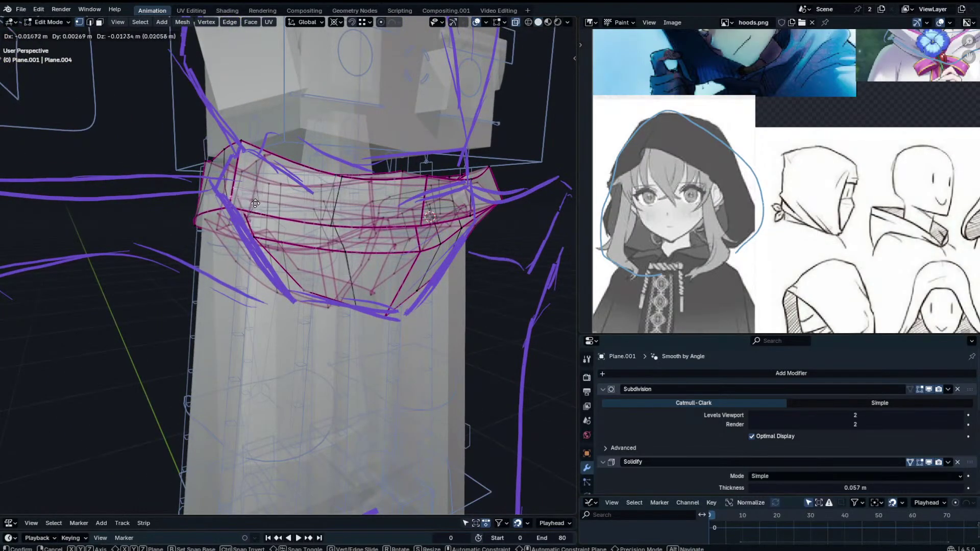
{"action": "left_click", "coordinate": [260, 200]}
{"action": "left_click", "coordinate": [516, 23]}
Nudge the scarf's side geometry once more from another angle, then return to Object Mode and reselect the scarf.
{"action": "middle_click_drag", "start_coordinate": [403, 127], "coordinate": [325, 246]}
{"action": "key", "text": "g"}
{"action": "left_click", "coordinate": [437, 119]}
{"action": "key", "text": "Tab"}
{"action": "scroll", "coordinate": [405, 189], "scroll_direction": "down", "scroll_amount": 3}
{"action": "left_click", "coordinate": [326, 243]}
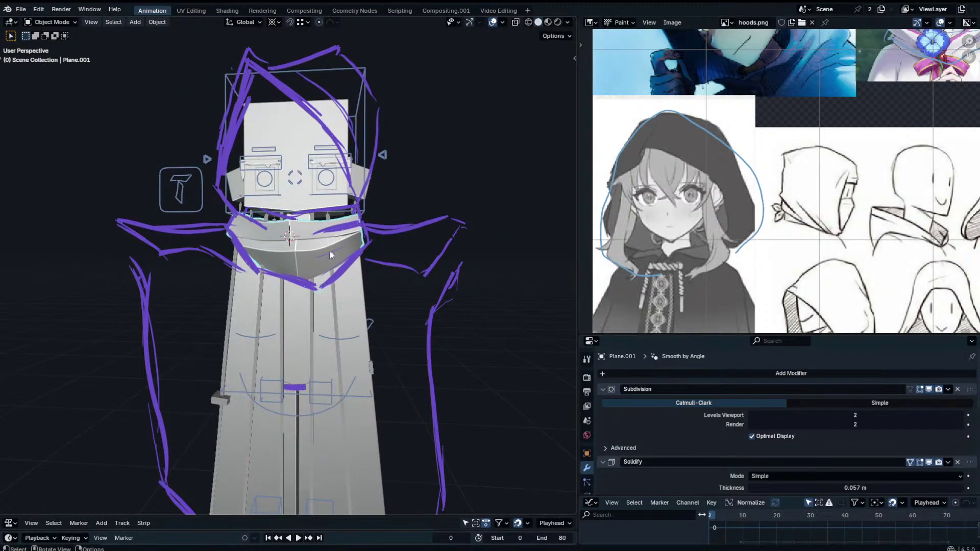
Circle the hair on both sides of the face and the hood shape on the dark-hooded reference image.
{"action": "scroll", "coordinate": [636, 242], "scroll_direction": "down", "scroll_amount": 2}
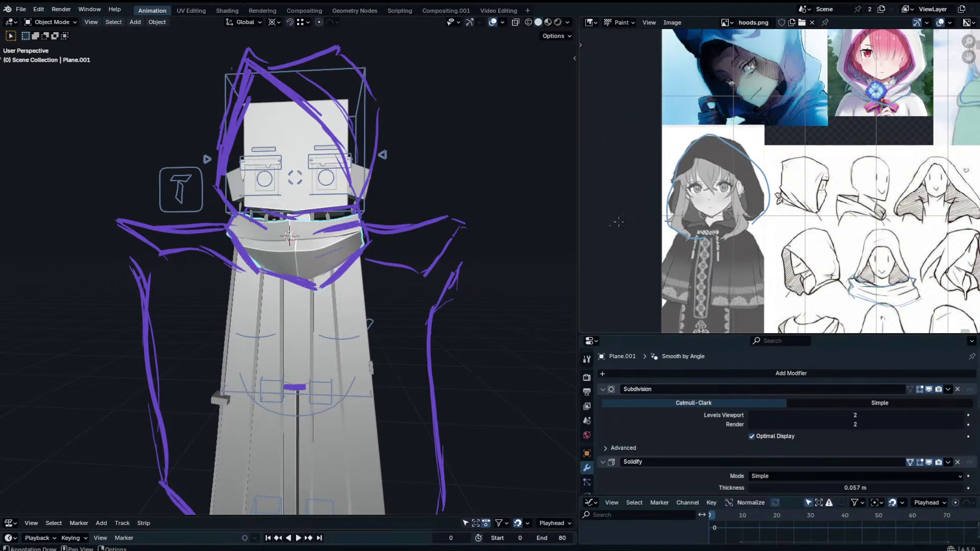
{"action": "scroll", "coordinate": [688, 191], "scroll_direction": "up", "scroll_amount": 4}
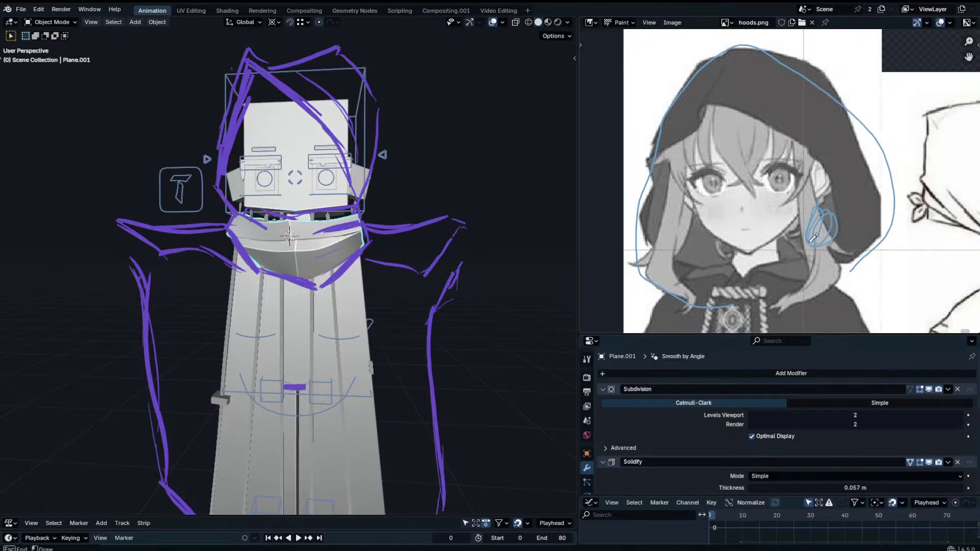
{"action": "scroll", "coordinate": [749, 201], "scroll_direction": "down", "scroll_amount": 3}
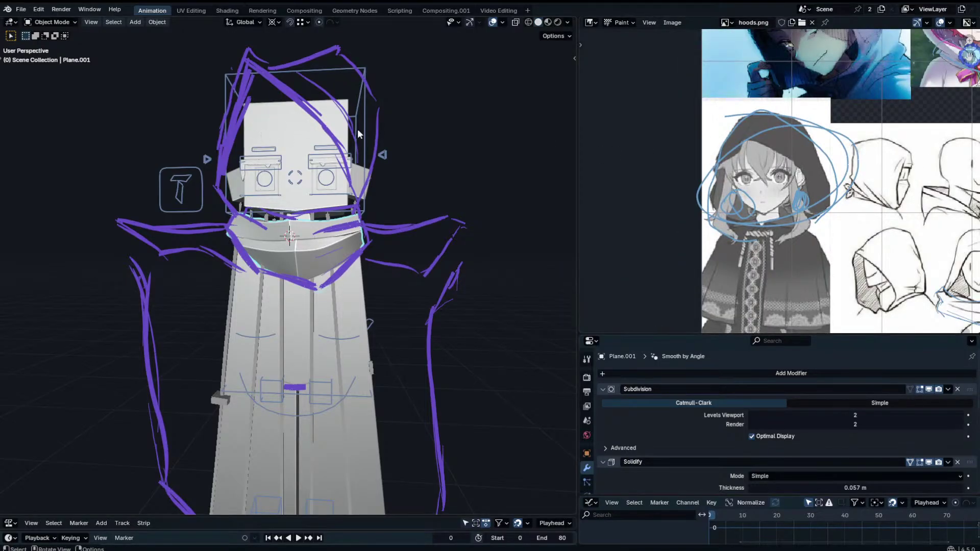
Sketch pointed shapes flaring out from both sides of the character's head with the Annotate tool on the Note layer.
{"action": "key", "text": "t"}
{"action": "left_click", "coordinate": [14, 167]}
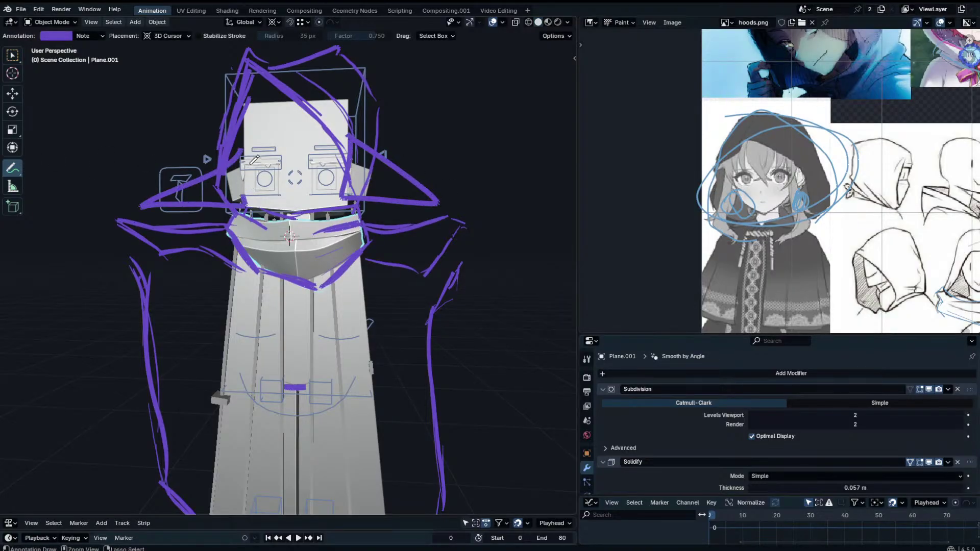
Undo the pointed head strokes and the latest circles on the reference image, restore the Select Box tool, and view the character from the front.
{"action": "key", "text": "ctrl+z"}
{"action": "key", "text": "ctrl+z"}
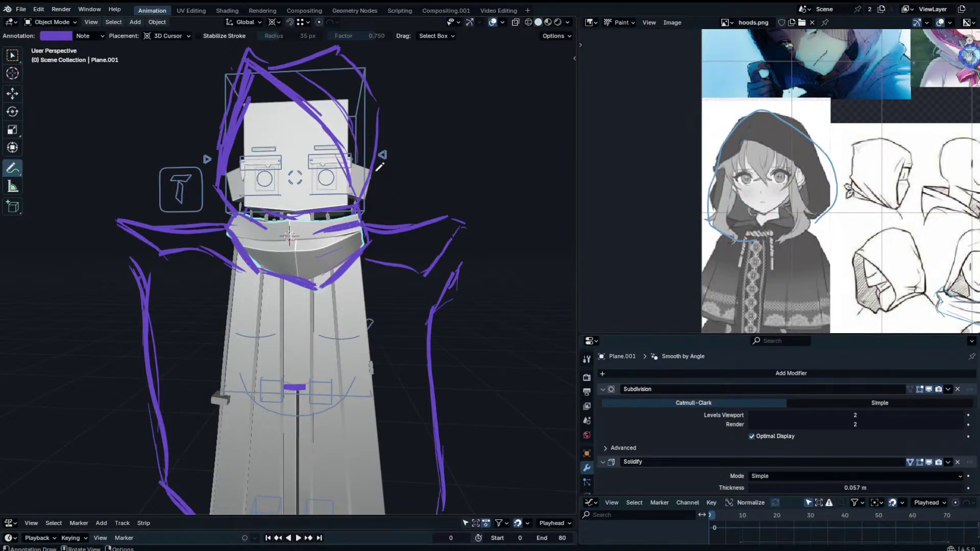
{"action": "left_click", "coordinate": [15, 59]}
{"action": "scroll", "coordinate": [341, 212], "scroll_direction": "down", "scroll_amount": 4}
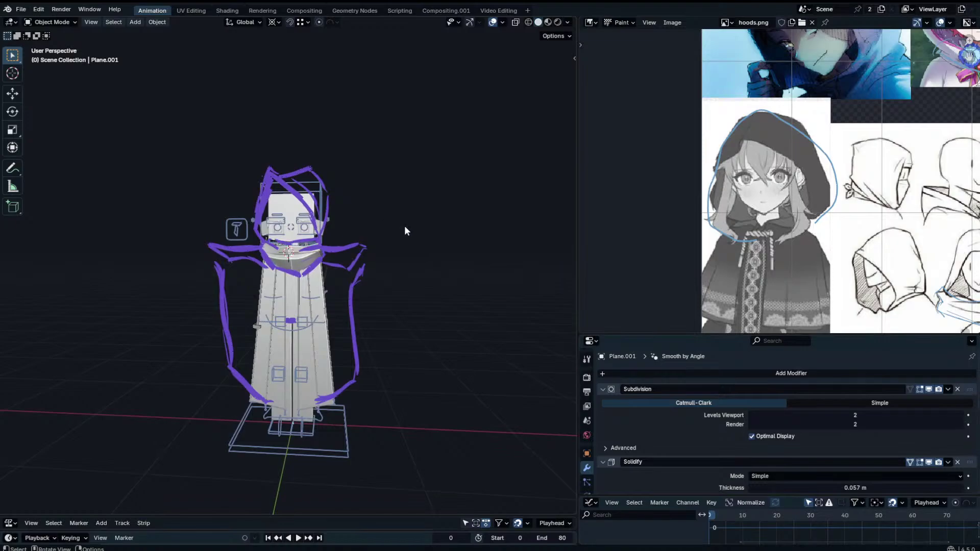
{"action": "scroll", "coordinate": [399, 225], "scroll_direction": "up", "scroll_amount": 6}
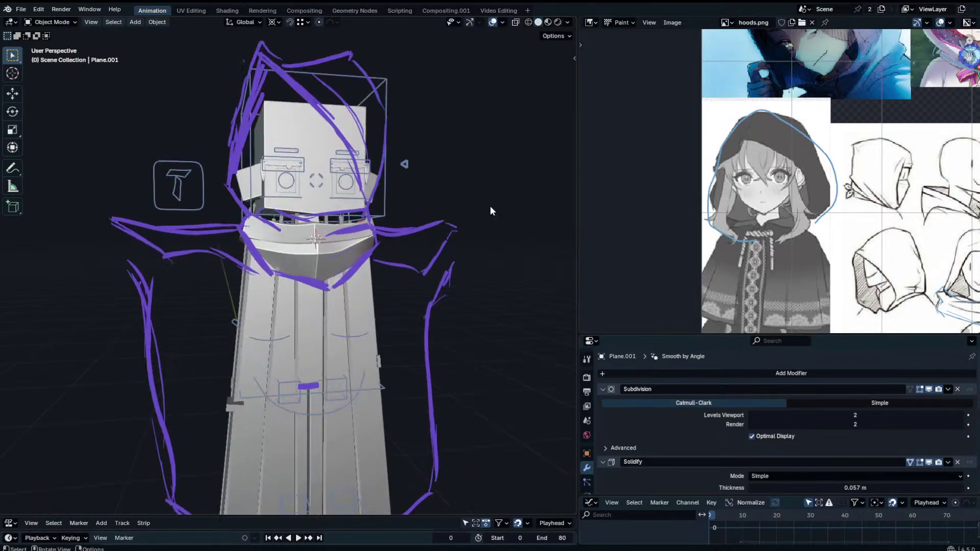
{"action": "key", "text": "KP_1"}
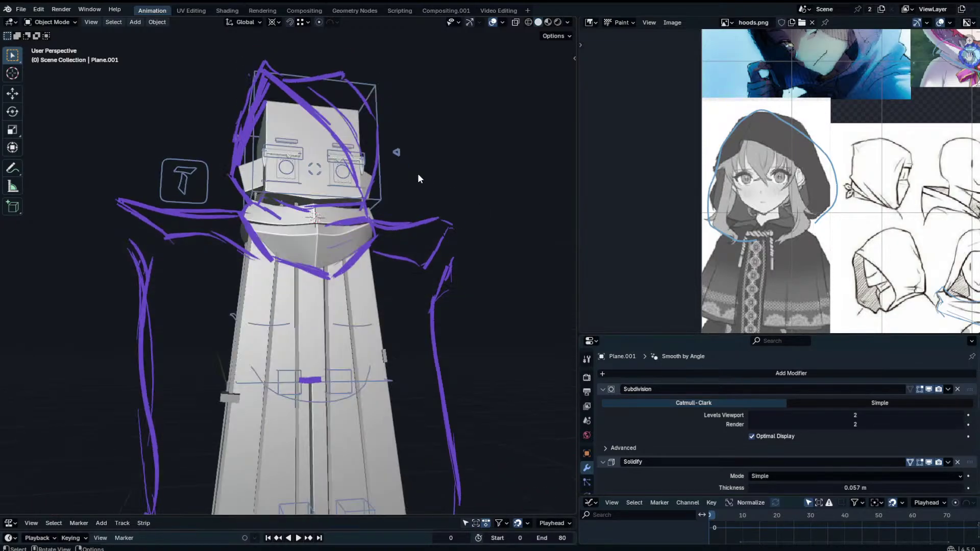
{"action": "scroll", "coordinate": [780, 183], "scroll_direction": "down", "scroll_amount": 3}
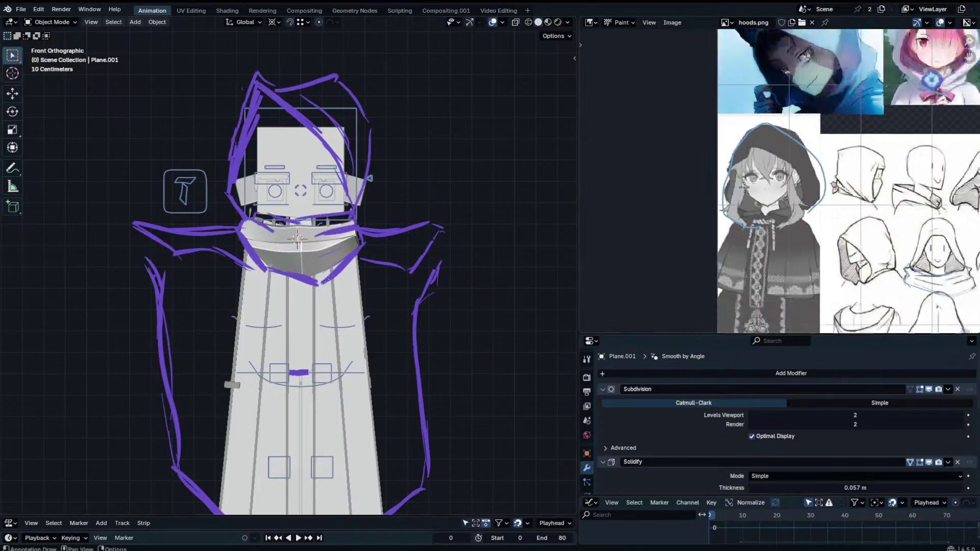
{"action": "middle_click_drag", "start_coordinate": [690, 173], "coordinate": [689, 171]}
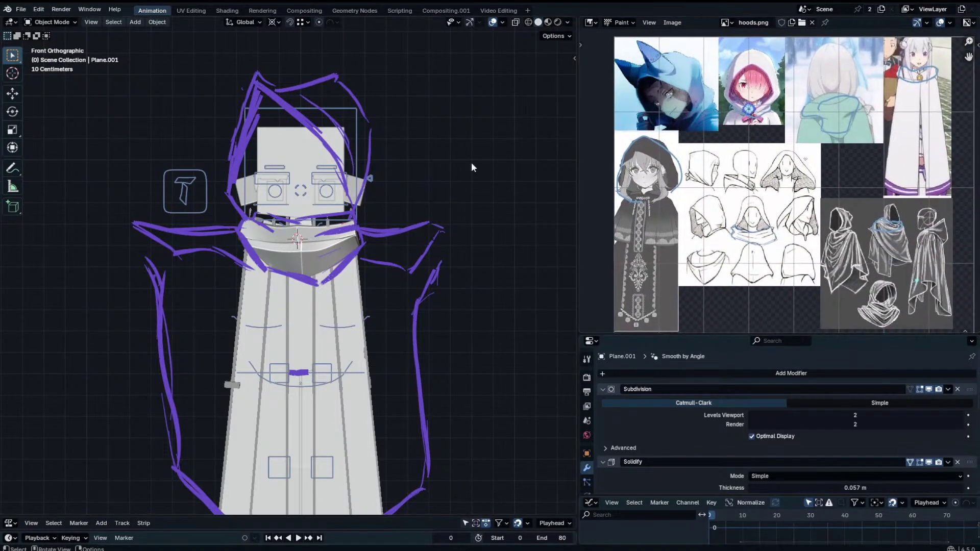
Enter Edit Mode on the scarf and edge-slide the vertical edge on its side panel toward the back.
{"action": "middle_click_drag", "start_coordinate": [318, 241], "coordinate": [204, 261], "text": "shift"}
{"action": "key", "text": "Tab"}
{"action": "scroll", "coordinate": [312, 228], "scroll_direction": "up", "scroll_amount": 5}
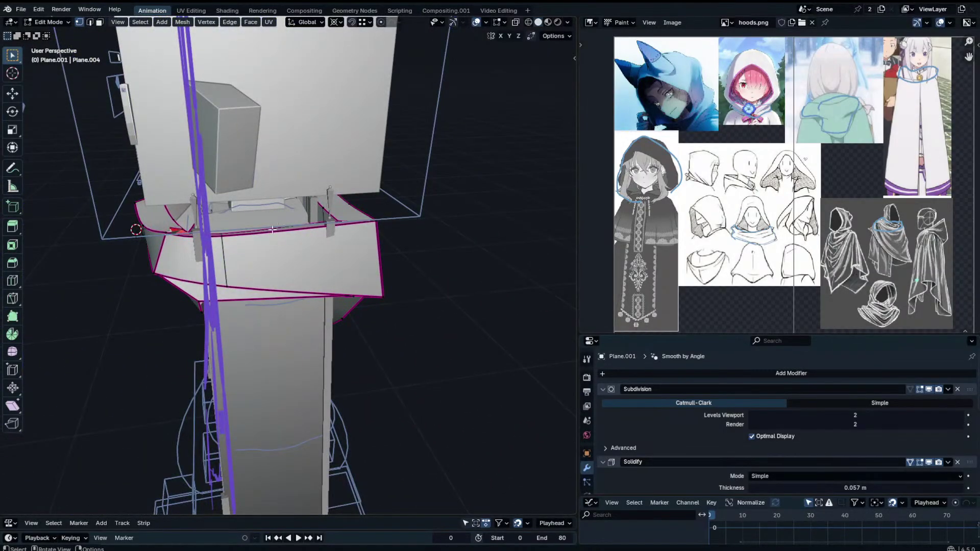
{"action": "left_click", "coordinate": [226, 289]}
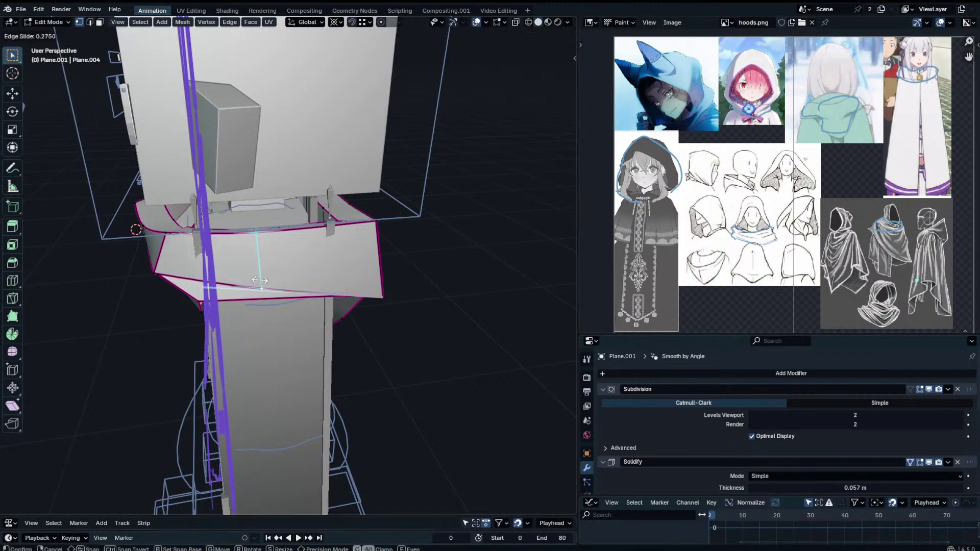
{"action": "left_click", "coordinate": [269, 278]}
Raise and reposition the top vertex of the side panel's vertical edge to arch the scarf's upper rim.
{"action": "left_click", "coordinate": [266, 233]}
{"action": "key", "text": "g"}
{"action": "left_click", "coordinate": [269, 222]}
{"action": "middle_click_drag", "start_coordinate": [269, 223], "coordinate": [308, 176]}
{"action": "key", "text": "g"}
{"action": "left_click", "coordinate": [271, 219]}
{"action": "key", "text": "g"}
{"action": "left_click", "coordinate": [332, 169]}
{"action": "key", "text": "g"}
{"action": "left_click", "coordinate": [337, 174]}
{"action": "key", "text": "g"}
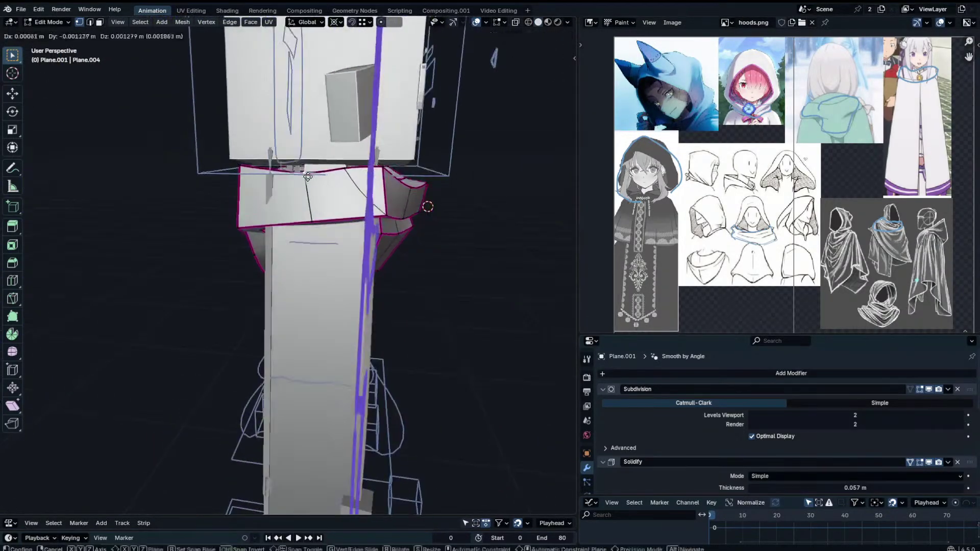
{"action": "left_click", "coordinate": [310, 165]}
Check the scarf in Object Mode, then adjust the side panel's top vertex and the upper band's lower back corner in Edit Mode.
{"action": "key", "text": "Tab"}
{"action": "middle_click_drag", "start_coordinate": [329, 209], "coordinate": [269, 209]}
{"action": "key", "text": "Tab"}
{"action": "left_click", "coordinate": [300, 193]}
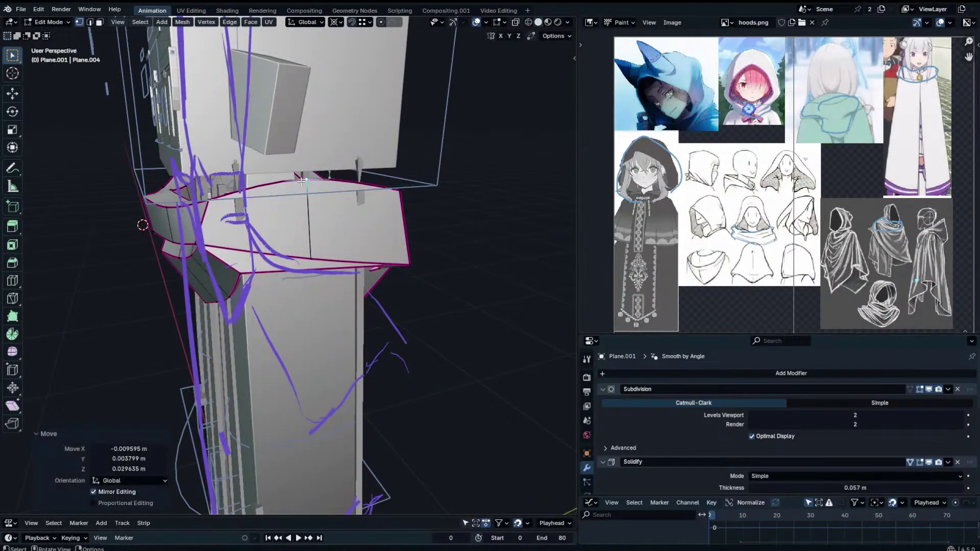
{"action": "middle_click_drag", "start_coordinate": [301, 193], "coordinate": [327, 206]}
{"action": "left_click", "coordinate": [332, 208]}
{"action": "key", "text": "g"}
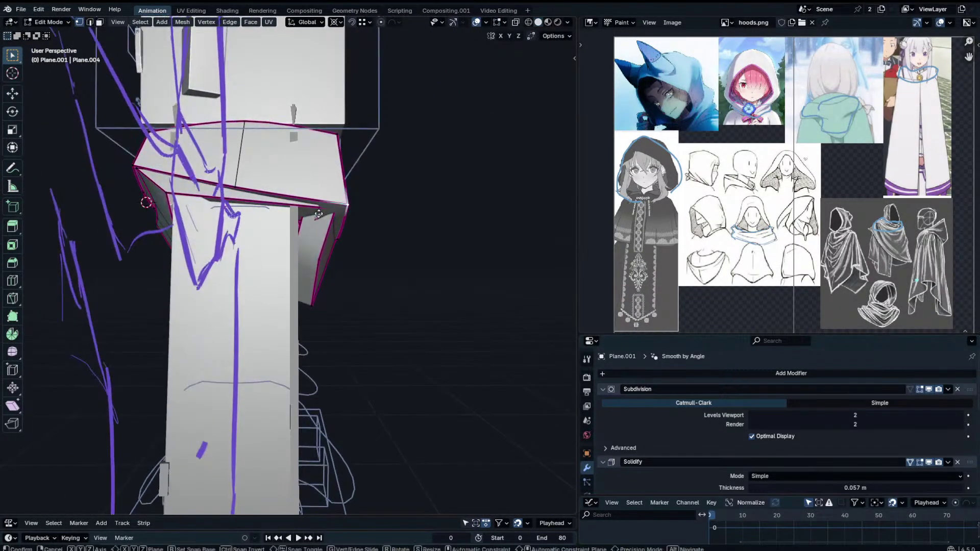
{"action": "left_click", "coordinate": [330, 225]}
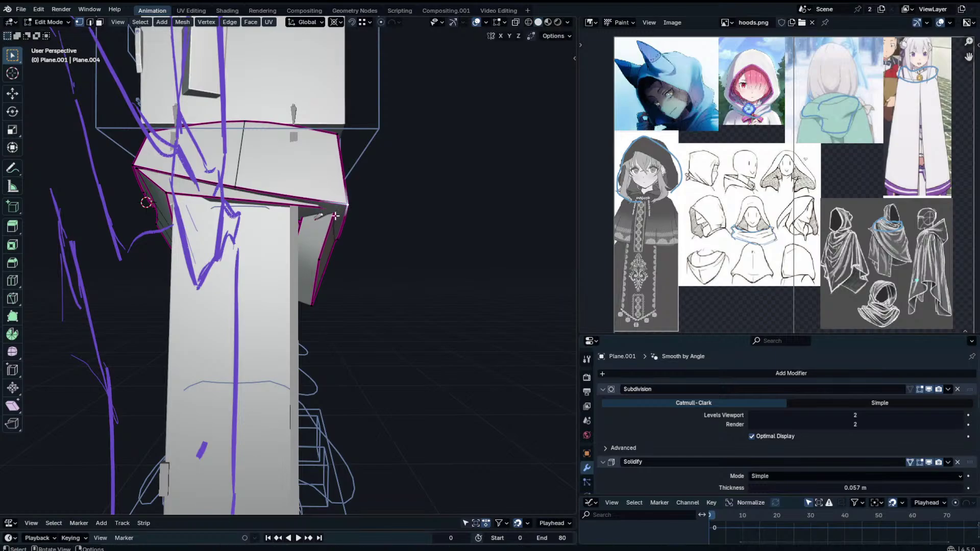
{"action": "scroll", "coordinate": [357, 215], "scroll_direction": "up", "scroll_amount": 3}
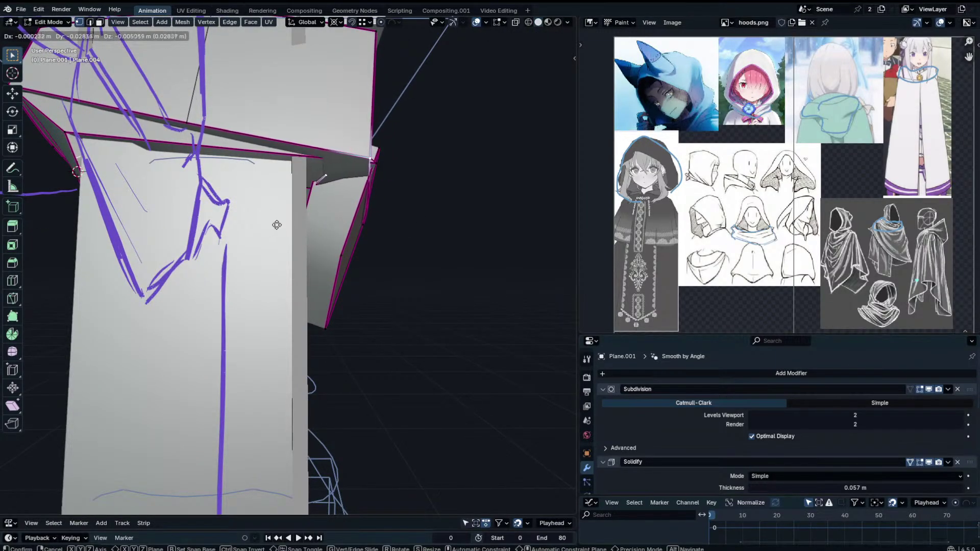
Try adding a horizontal loop cut through the scarf's upper band and pulling its back vertex outward.
{"action": "key", "text": "ctrl+r"}
{"action": "left_click", "coordinate": [396, 94]}
{"action": "right_click", "coordinate": [397, 94]}
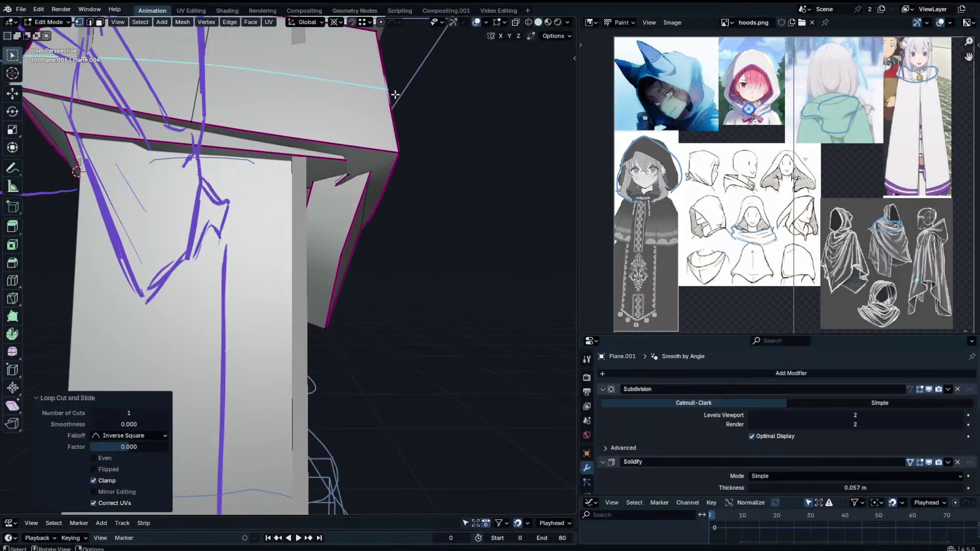
{"action": "key", "text": "g"}
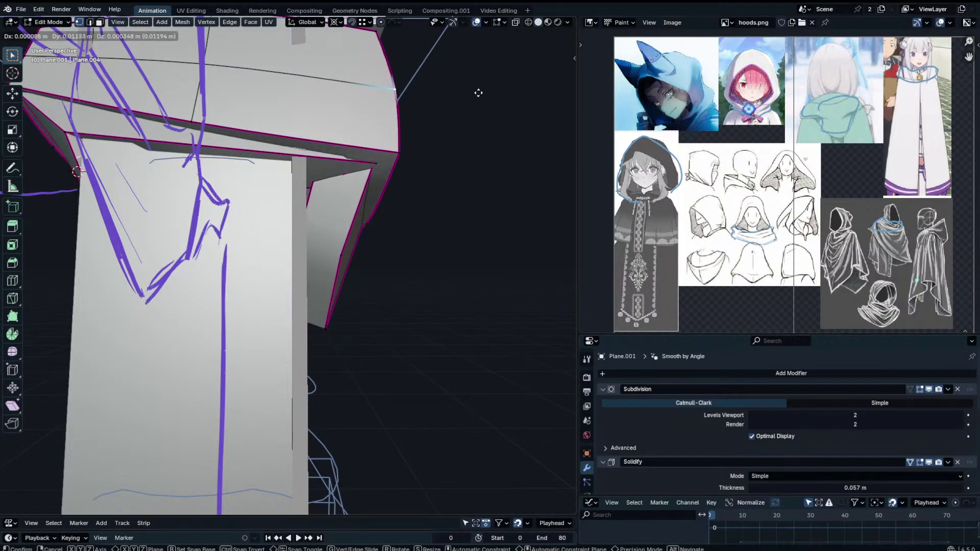
{"action": "left_click", "coordinate": [476, 92]}
{"action": "middle_click_drag", "start_coordinate": [459, 112], "coordinate": [316, 216]}
{"action": "key", "text": "ctrl+z"}
{"action": "key", "text": "ctrl+z"}
Shift the side vertex of the front lower fold, then move the inner rear vertices under the upper band, using X-ray to check them.
{"action": "key", "text": "g"}
{"action": "left_click", "coordinate": [383, 250]}
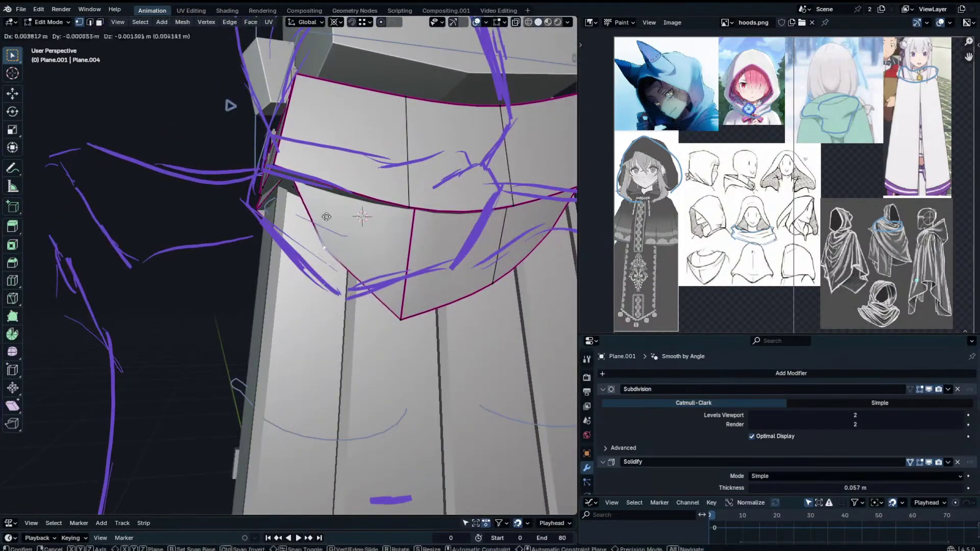
{"action": "scroll", "coordinate": [317, 216], "scroll_direction": "down", "scroll_amount": 4}
{"action": "middle_click_drag", "start_coordinate": [229, 218], "coordinate": [454, 196]}
{"action": "left_click", "coordinate": [432, 198]}
{"action": "key", "text": "alt+z"}
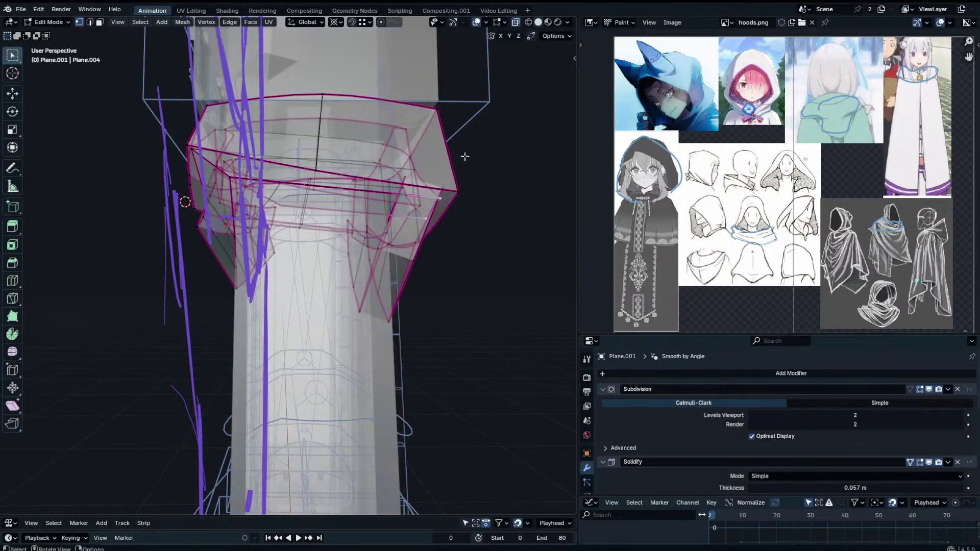
{"action": "left_click", "coordinate": [514, 24]}
{"action": "scroll", "coordinate": [504, 132], "scroll_direction": "up", "scroll_amount": 3}
{"action": "key", "text": "g"}
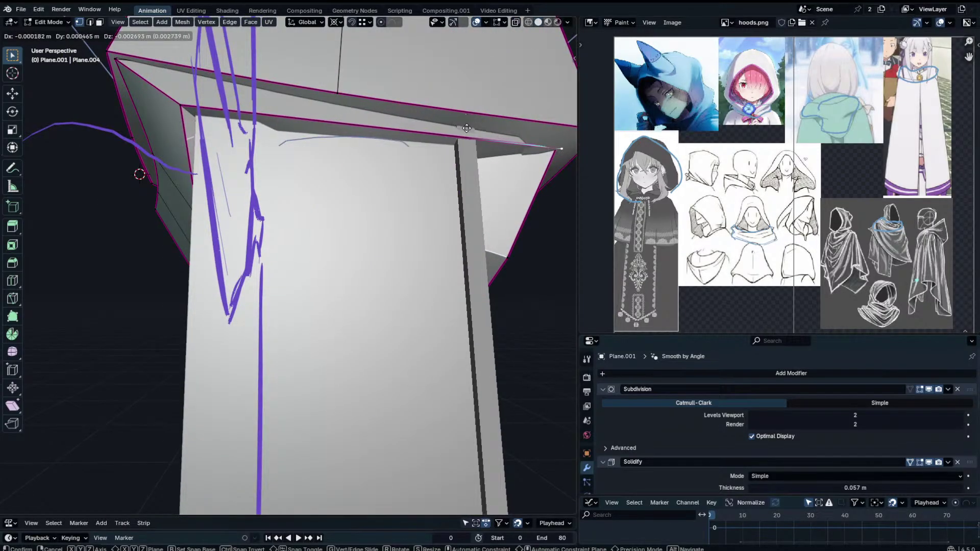
{"action": "left_click", "coordinate": [466, 127]}
Fine-tune the inner rear vertices beneath the upper band: lower by 0.00329 m, nudge freely, shift 0.00207 m along Y, and raise along Z.
{"action": "key", "text": "g"}
{"action": "key", "text": "z"}
{"action": "left_click", "coordinate": [462, 134]}
{"action": "key", "text": "g"}
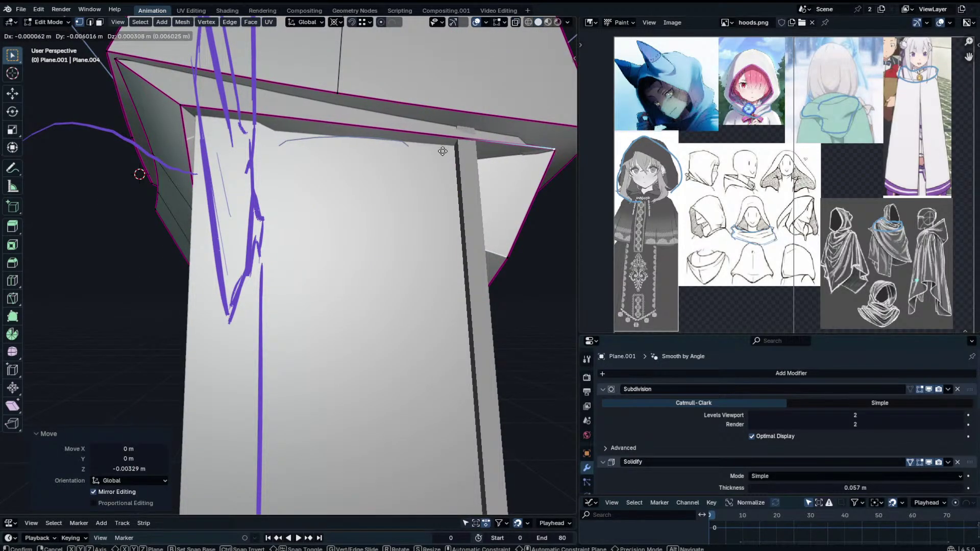
{"action": "left_click", "coordinate": [440, 156]}
{"action": "middle_click_drag", "start_coordinate": [441, 155], "coordinate": [405, 172]}
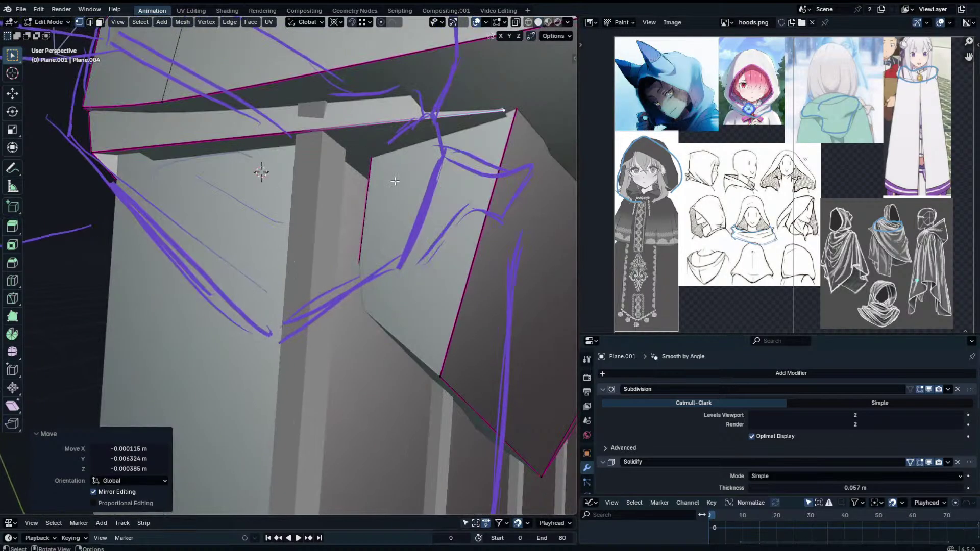
{"action": "key", "text": "g"}
{"action": "key", "text": "y"}
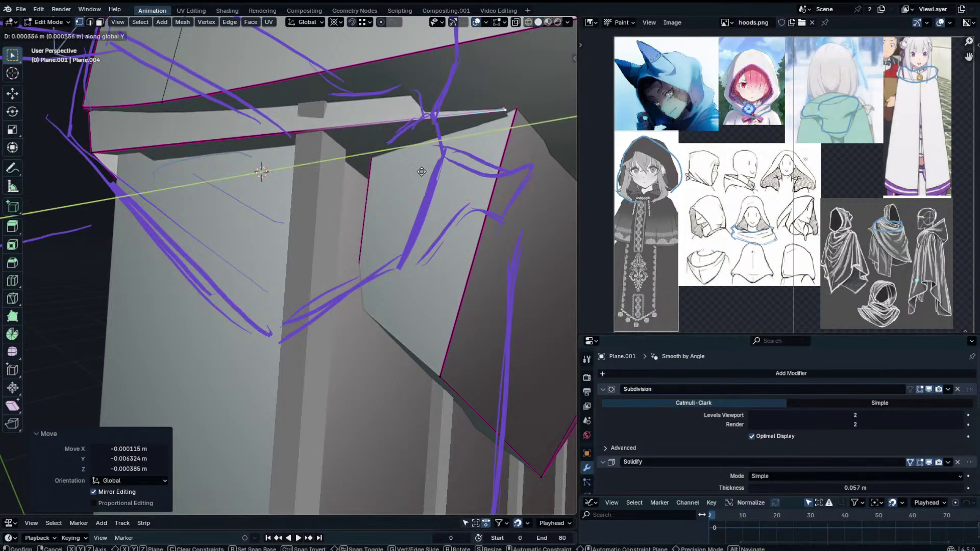
{"action": "left_click", "coordinate": [429, 175]}
{"action": "key", "text": "g"}
{"action": "key", "text": "z"}
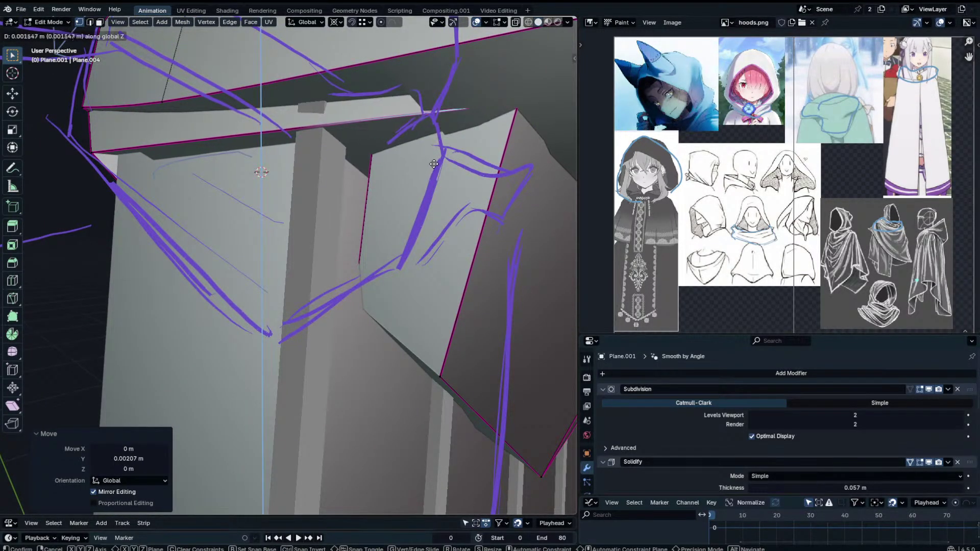
{"action": "left_click", "coordinate": [444, 135]}
Return to Object Mode, hide the overlays, and examine the scarf and whole character from the front.
{"action": "middle_click_drag", "start_coordinate": [444, 135], "coordinate": [184, 203]}
{"action": "key", "text": "Tab"}
{"action": "scroll", "coordinate": [205, 203], "scroll_direction": "down", "scroll_amount": 5}
{"action": "left_click", "coordinate": [493, 22]}
{"action": "mouse_move", "coordinate": [433, 71]}
{"action": "middle_mouse_down"}
{"action": "mouse_move", "coordinate": [398, 100]}
{"action": "mouse_move", "coordinate": [370, 179]}
{"action": "middle_mouse_up"}
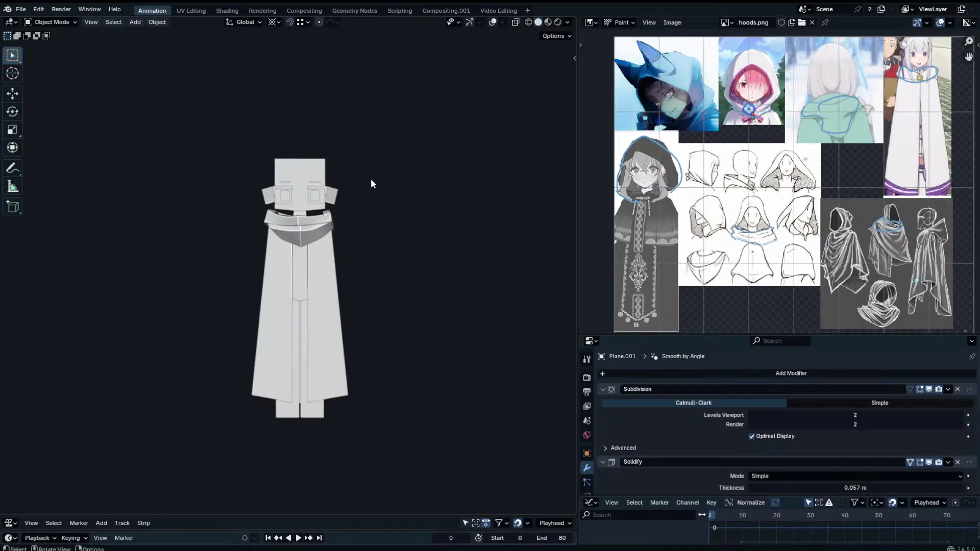
{"action": "scroll", "coordinate": [383, 236], "scroll_direction": "up", "scroll_amount": 1}
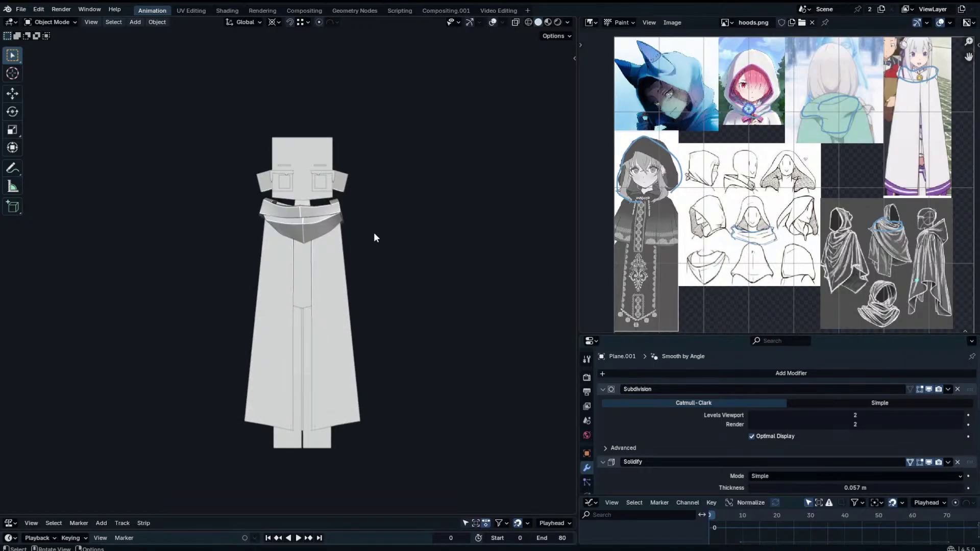
{"action": "scroll", "coordinate": [376, 236], "scroll_direction": "up", "scroll_amount": 5}
{"action": "scroll", "coordinate": [327, 246], "scroll_direction": "up", "scroll_amount": 6}
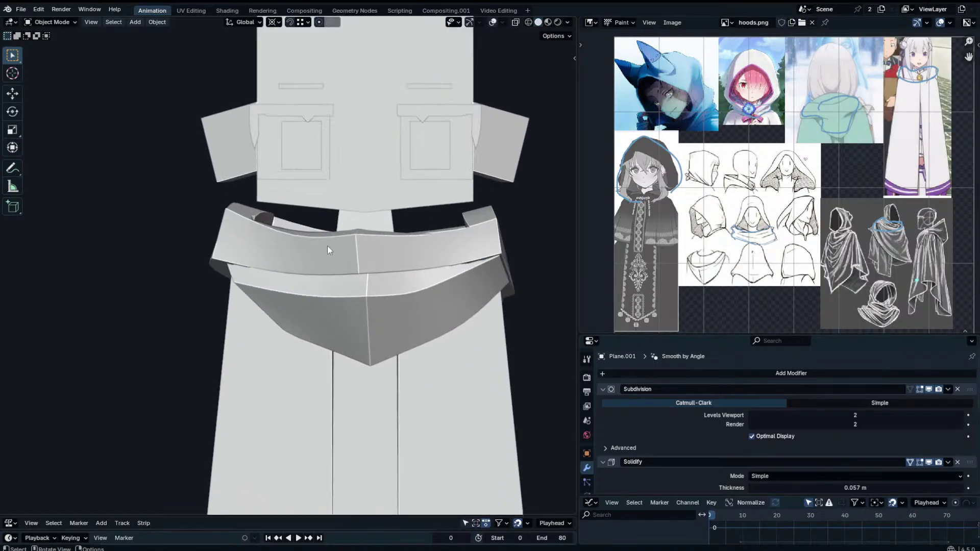
Show the overlays again, re-enter Edit Mode at the scarf's side rim, and try a different Solidify thickness.
{"action": "key", "text": "shift+alt+z"}
{"action": "key", "text": "Tab"}
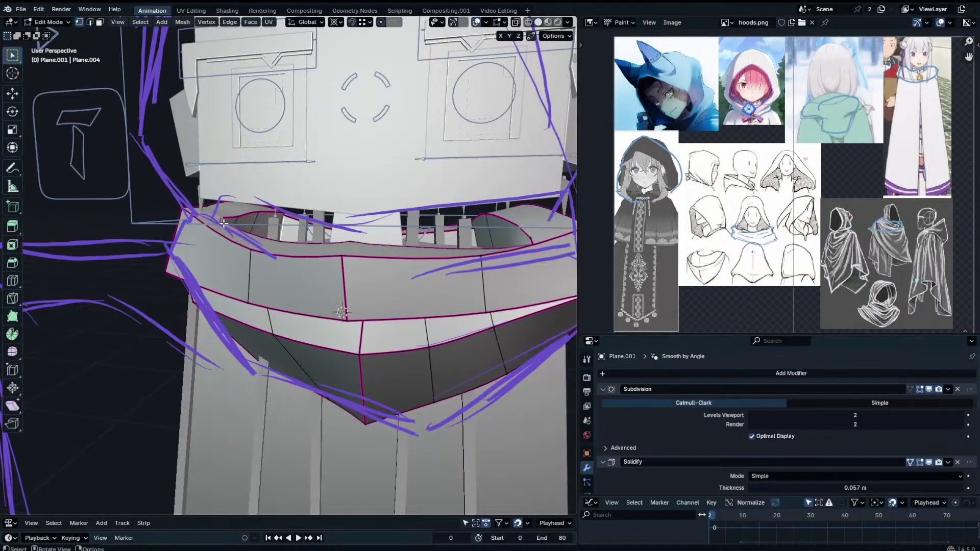
{"action": "scroll", "coordinate": [253, 234], "scroll_direction": "up", "scroll_amount": 5}
{"action": "middle_click_drag", "start_coordinate": [258, 224], "coordinate": [328, 212]}
{"action": "scroll", "coordinate": [846, 435], "scroll_direction": "down", "scroll_amount": 2}
{"action": "left_click_drag", "start_coordinate": [847, 447], "coordinate": [816, 447]}
{"action": "key", "text": "Escape"}
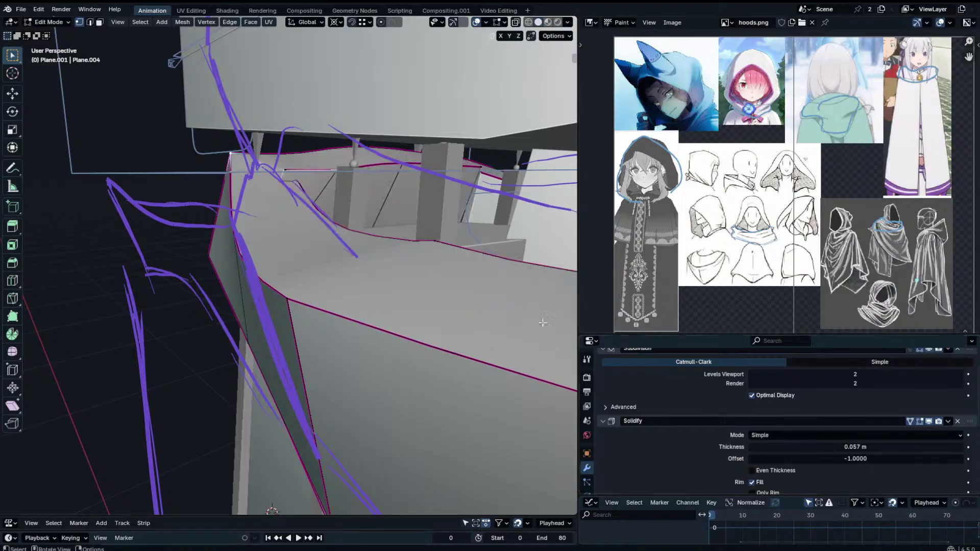
Return to Object Mode and reduce the collar's Solidify thickness to 0.028 m.
{"action": "scroll", "coordinate": [543, 322], "scroll_direction": "down", "scroll_amount": 6}
{"action": "middle_click_drag", "start_coordinate": [542, 321], "coordinate": [92, 319]}
{"action": "key", "text": "Tab"}
{"action": "scroll", "coordinate": [146, 311], "scroll_direction": "up", "scroll_amount": 3}
{"action": "left_click_drag", "start_coordinate": [853, 447], "coordinate": [825, 447]}
{"action": "middle_click_drag", "start_coordinate": [369, 254], "coordinate": [390, 254]}
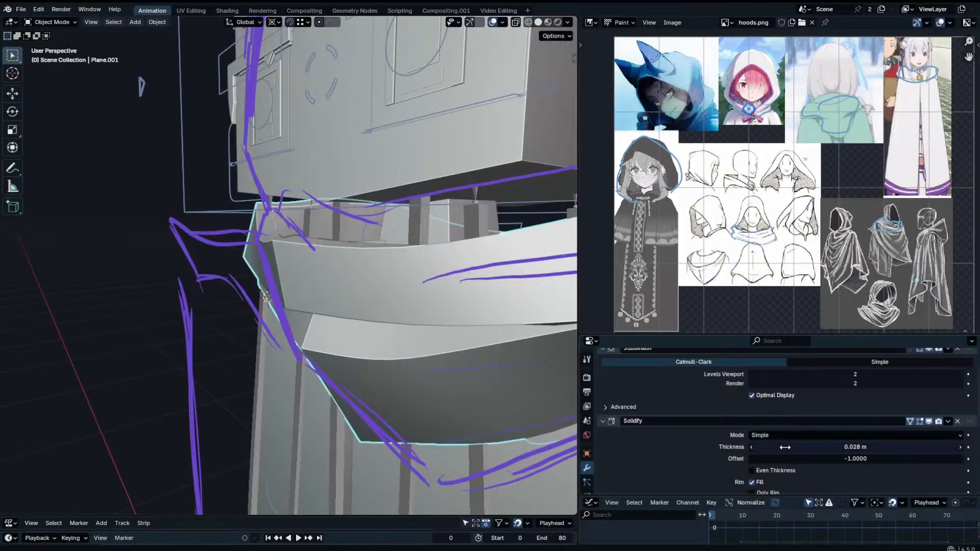
{"action": "left_click_drag", "start_coordinate": [785, 446], "coordinate": [776, 447]}
{"action": "key", "text": "Escape"}
Try a Solidify offset of 1.0 on the collar and check its inner and outer faces.
{"action": "middle_click_drag", "start_coordinate": [408, 292], "coordinate": [344, 274]}
{"action": "left_click_drag", "start_coordinate": [810, 460], "coordinate": [867, 459]}
{"action": "middle_click_drag", "start_coordinate": [9, 350], "coordinate": [337, 302]}
{"action": "middle_click_drag", "start_coordinate": [417, 212], "coordinate": [363, 266]}
{"action": "right_click_drag", "start_coordinate": [368, 248], "coordinate": [480, 216], "text": "shift"}
{"action": "middle_click_drag", "start_coordinate": [480, 216], "coordinate": [454, 250]}
{"action": "mouse_move", "coordinate": [805, 446]}
{"action": "left_mouse_down"}
{"action": "mouse_move", "coordinate": [867, 446]}
{"action": "mouse_move", "coordinate": [806, 446]}
{"action": "left_mouse_up"}
{"action": "key", "text": "Escape"}
{"action": "middle_click_drag", "start_coordinate": [421, 239], "coordinate": [390, 264]}
Set the collar's Solidify offset to 0 and its thickness to 0.05 m.
{"action": "double_click", "coordinate": [842, 458]}
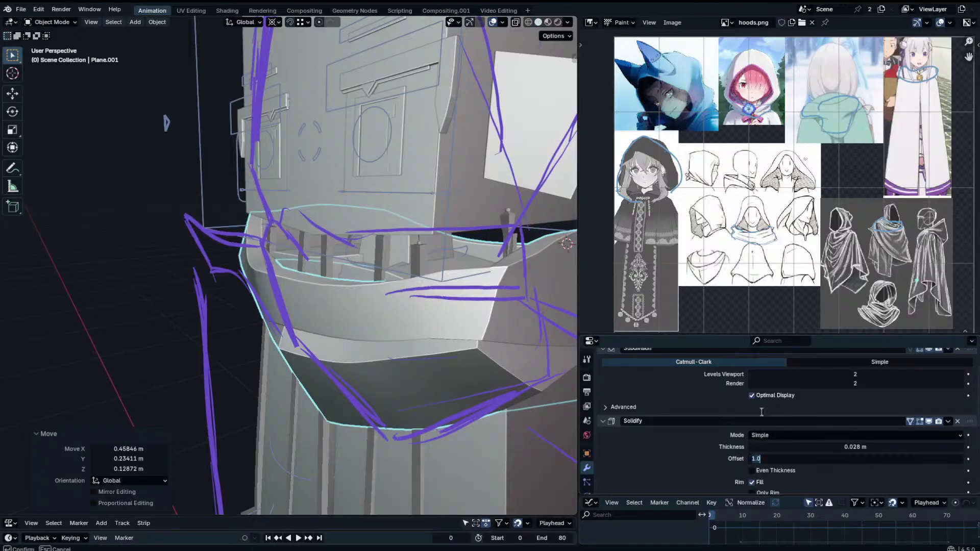
{"action": "type", "text": "0"}
{"action": "key", "text": "Return"}
{"action": "left_click_drag", "start_coordinate": [795, 446], "coordinate": [805, 446]}
Examine the collar on the whole figure from several angles with the viewport overlays hidden.
{"action": "scroll", "coordinate": [405, 256], "scroll_direction": "down", "scroll_amount": 3}
{"action": "mouse_move", "coordinate": [367, 284]}
{"action": "middle_mouse_down"}
{"action": "mouse_move", "coordinate": [405, 256]}
{"action": "mouse_move", "coordinate": [488, 241]}
{"action": "mouse_move", "coordinate": [464, 286]}
{"action": "mouse_move", "coordinate": [364, 282]}
{"action": "middle_mouse_up"}
{"action": "left_click", "coordinate": [488, 241]}
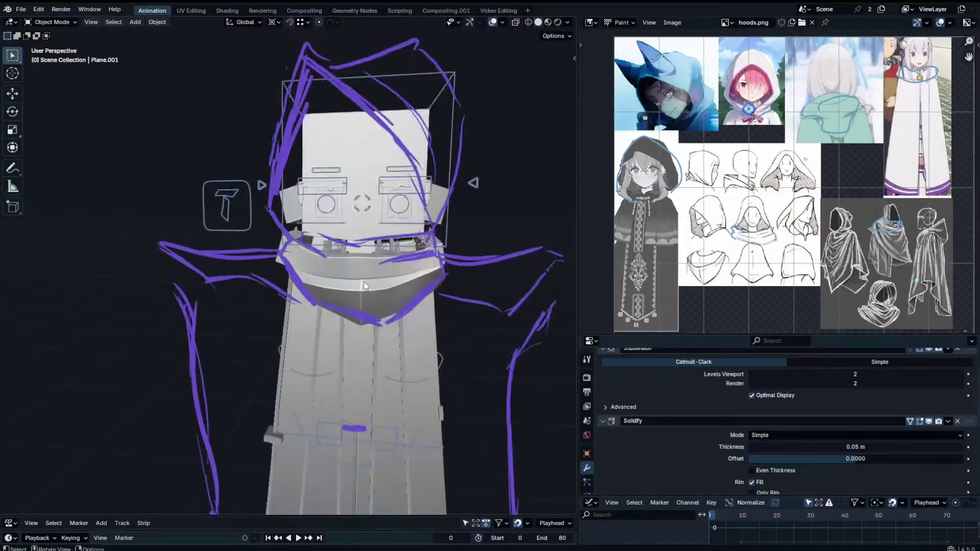
{"action": "left_click", "coordinate": [492, 23]}
{"action": "scroll", "coordinate": [412, 118], "scroll_direction": "down", "scroll_amount": 3}
{"action": "mouse_move", "coordinate": [412, 118]}
{"action": "middle_mouse_down"}
{"action": "mouse_move", "coordinate": [395, 164]}
{"action": "mouse_move", "coordinate": [360, 138]}
{"action": "mouse_move", "coordinate": [379, 120]}
{"action": "mouse_move", "coordinate": [63, 135]}
{"action": "mouse_move", "coordinate": [118, 133]}
{"action": "middle_mouse_up"}
{"action": "middle_click_drag", "start_coordinate": [313, 189], "coordinate": [349, 205], "text": "shift"}
{"action": "scroll", "coordinate": [378, 204], "scroll_direction": "up", "scroll_amount": 4}
{"action": "left_click", "coordinate": [492, 23]}
In the right side view with X-ray on, box-select the collar's back part and move it along Y closer to the body.
{"action": "key", "text": "Tab"}
{"action": "key", "text": "KP_3"}
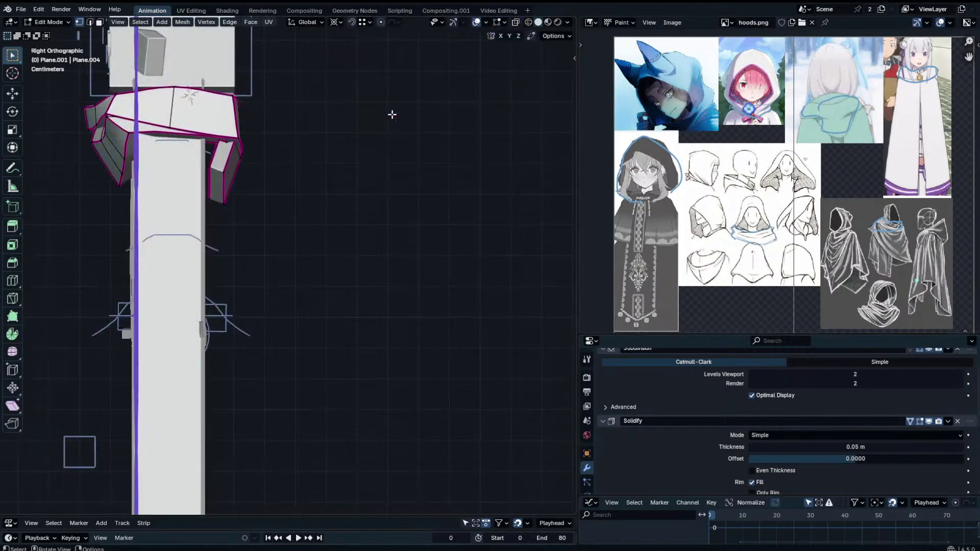
{"action": "middle_click_drag", "start_coordinate": [392, 114], "coordinate": [445, 125], "text": "shift"}
{"action": "left_click", "coordinate": [516, 22]}
{"action": "middle_click_drag", "start_coordinate": [285, 120], "coordinate": [309, 131], "text": "shift"}
{"action": "key", "text": "b"}
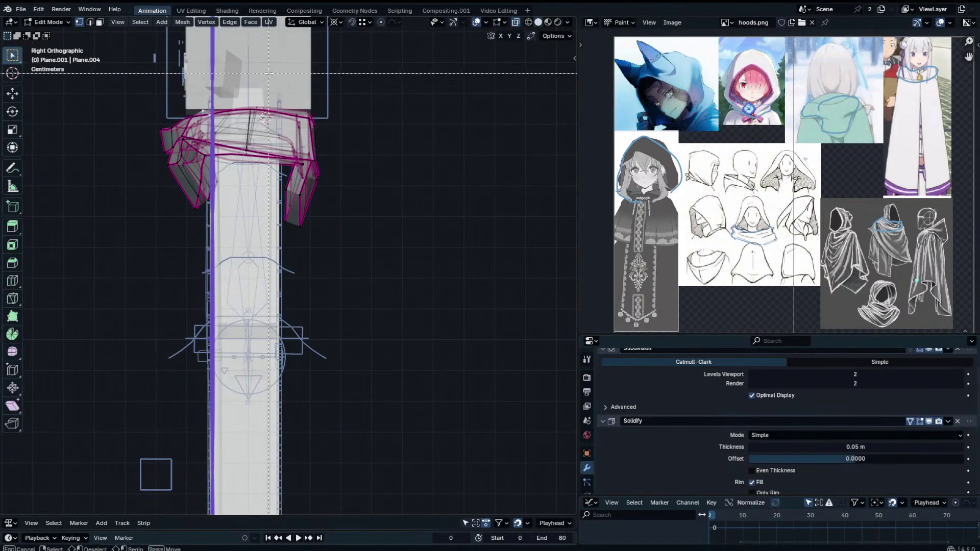
{"action": "left_click_drag", "start_coordinate": [278, 74], "coordinate": [447, 305]}
{"action": "key", "text": "g"}
{"action": "key", "text": "y"}
{"action": "right_click", "coordinate": [277, 117]}
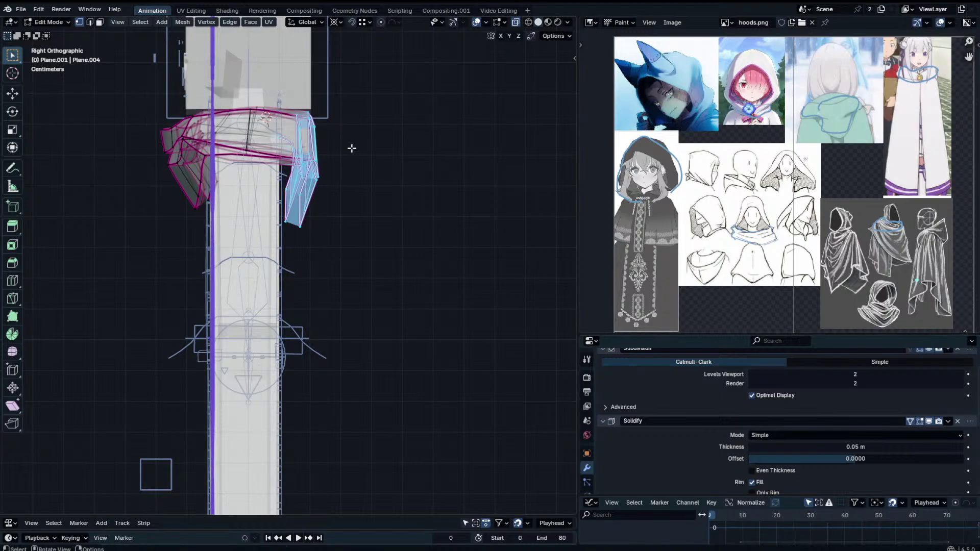
{"action": "key", "text": "g"}
{"action": "key", "text": "y"}
{"action": "left_click", "coordinate": [335, 147]}
{"action": "key", "text": "Tab"}
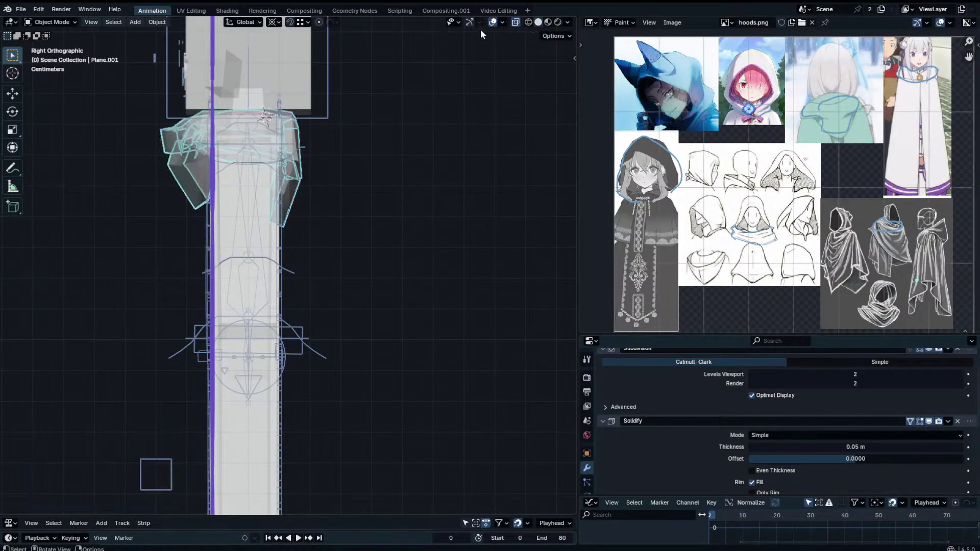
{"action": "left_click", "coordinate": [515, 23]}
Inspect how the collar's back flap sits over the cape strips and their armature.
{"action": "middle_click_drag", "start_coordinate": [449, 76], "coordinate": [344, 199]}
{"action": "middle_click_drag", "start_coordinate": [285, 185], "coordinate": [322, 234]}
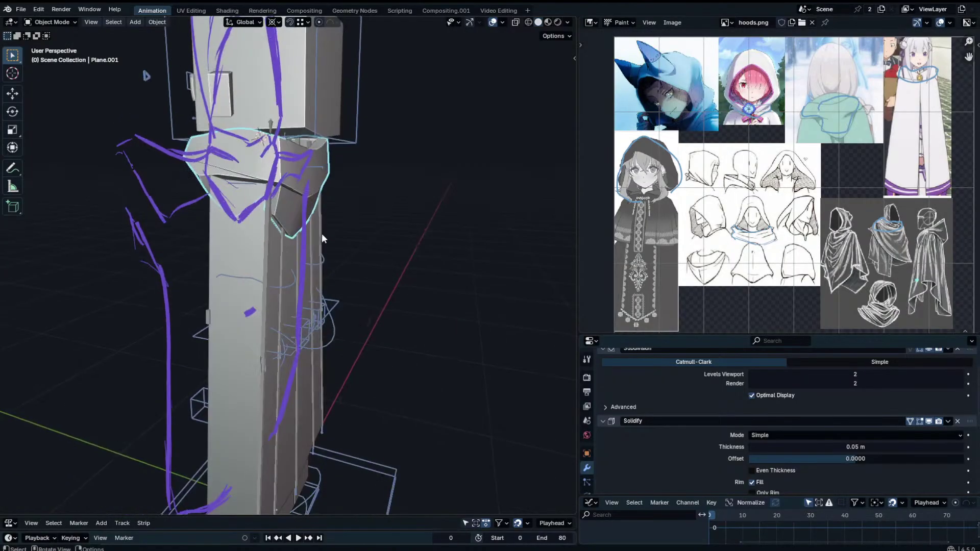
{"action": "left_click", "coordinate": [266, 257]}
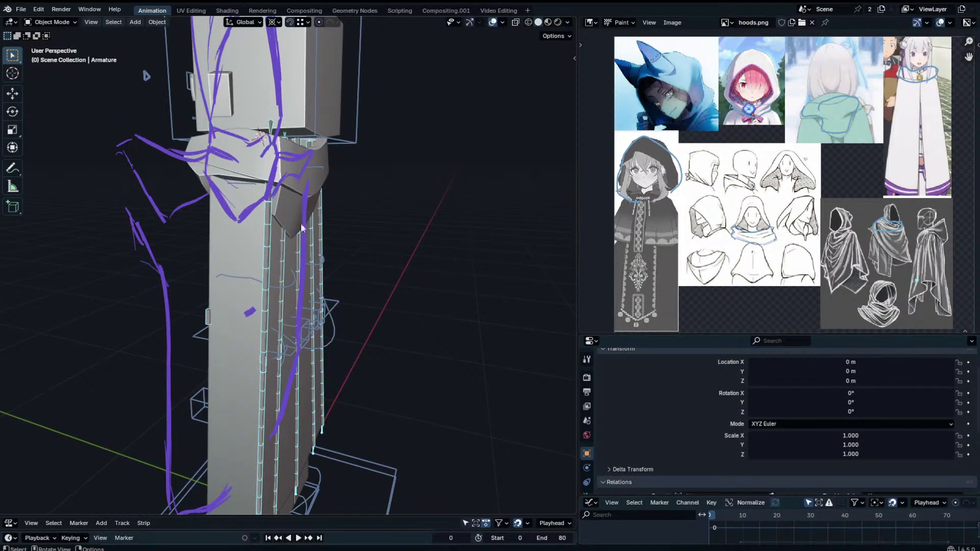
{"action": "left_click", "coordinate": [301, 229]}
{"action": "middle_click_drag", "start_coordinate": [301, 228], "coordinate": [222, 230]}
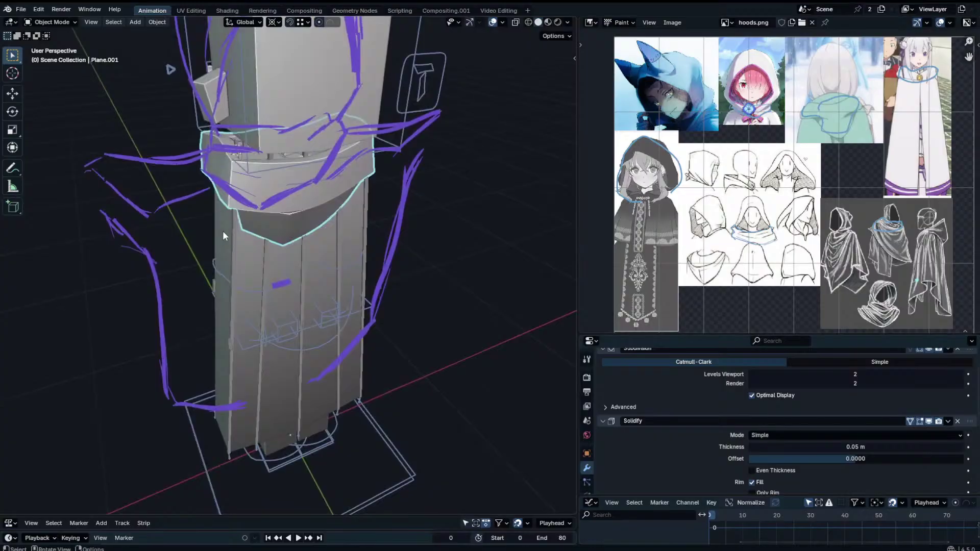
{"action": "left_click", "coordinate": [271, 156]}
{"action": "left_click", "coordinate": [264, 176]}
{"action": "key", "text": "Tab"}
{"action": "middle_click_drag", "start_coordinate": [265, 177], "coordinate": [316, 140]}
{"action": "middle_click_drag", "start_coordinate": [296, 261], "coordinate": [260, 259]}
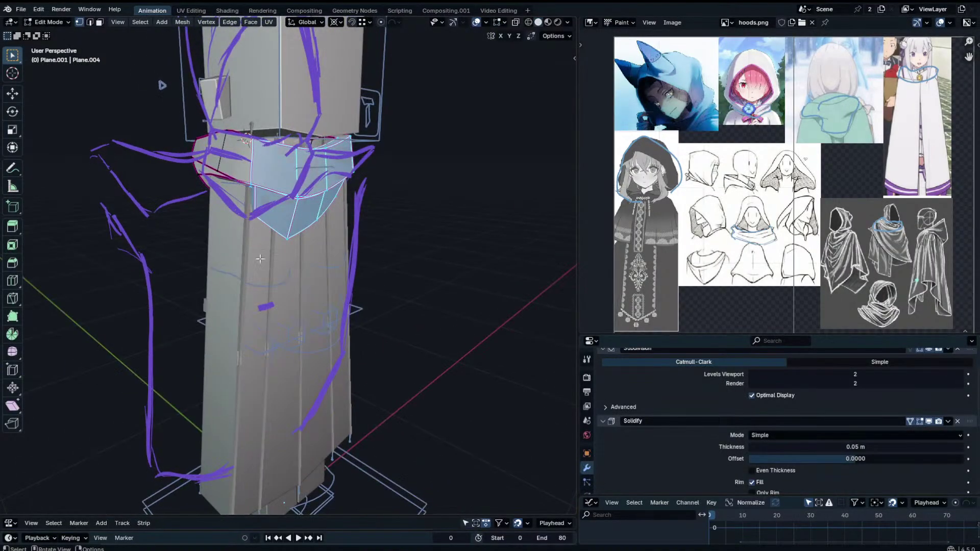
Check a cape bone below the collar's back flap in Pose Mode, then reselect the collar.
{"action": "key", "text": "Tab"}
{"action": "left_click", "coordinate": [269, 264]}
{"action": "left_click", "coordinate": [271, 257]}
{"action": "key", "text": "ctrl+Tab"}
{"action": "left_click", "coordinate": [269, 252]}
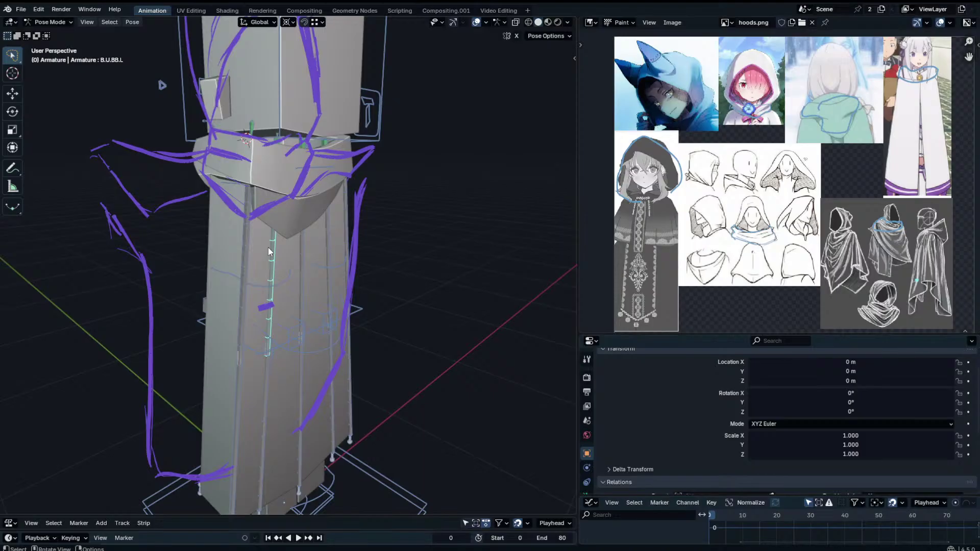
{"action": "middle_click_drag", "start_coordinate": [331, 196], "coordinate": [270, 229]}
{"action": "key", "text": "ctrl+Tab"}
{"action": "left_click", "coordinate": [283, 205]}
{"action": "key", "text": "ctrl+Tab"}
{"action": "key", "text": "Escape"}
Try shifting the back flap's bottom tip vertex and the vertex above it sideways to align with the cape strip's edge.
{"action": "key", "text": "Tab"}
{"action": "left_click", "coordinate": [278, 236]}
{"action": "key", "text": "g"}
{"action": "left_click", "coordinate": [214, 231]}
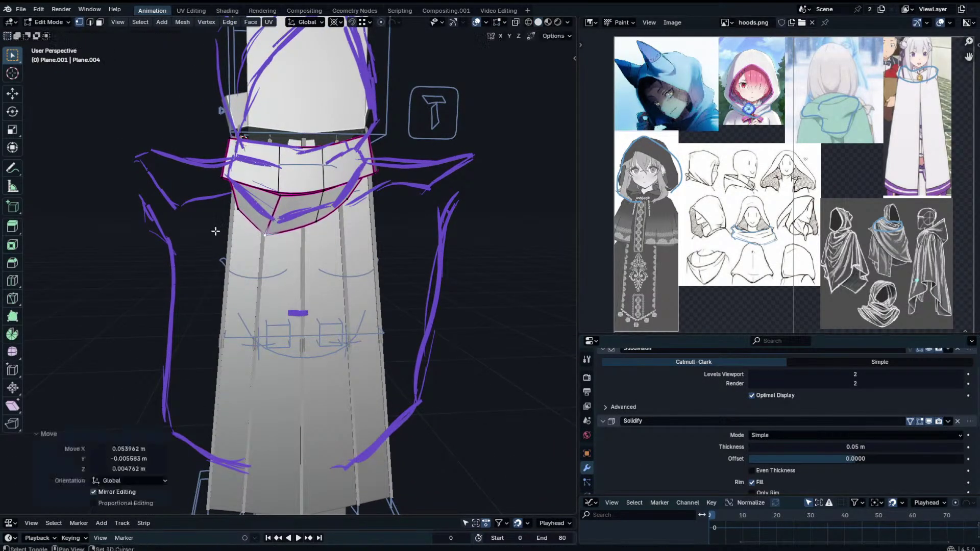
{"action": "key", "text": "g"}
{"action": "left_click", "coordinate": [270, 195]}
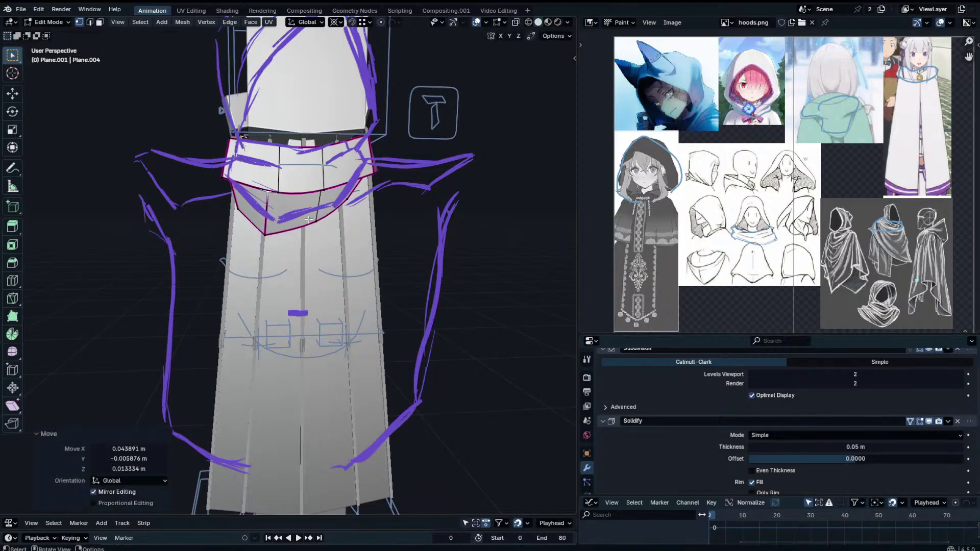
Try shifting the back flap's neighbouring middle edge sideways, moving its bottom and top vertices toward the cape's centre seam.
{"action": "left_click", "coordinate": [314, 222]}
{"action": "key", "text": "g"}
{"action": "left_click", "coordinate": [305, 224]}
{"action": "left_click", "coordinate": [312, 194]}
{"action": "key", "text": "g"}
{"action": "left_click", "coordinate": [294, 199]}
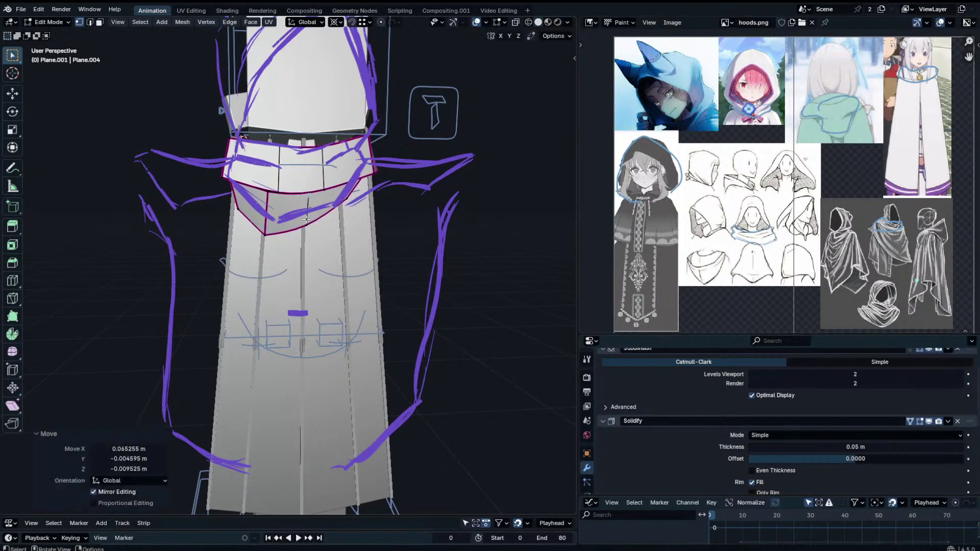
{"action": "left_click", "coordinate": [308, 226]}
{"action": "key", "text": "g"}
{"action": "left_click", "coordinate": [305, 227]}
{"action": "left_click", "coordinate": [322, 191]}
{"action": "key", "text": "g"}
{"action": "right_click", "coordinate": [305, 196]}
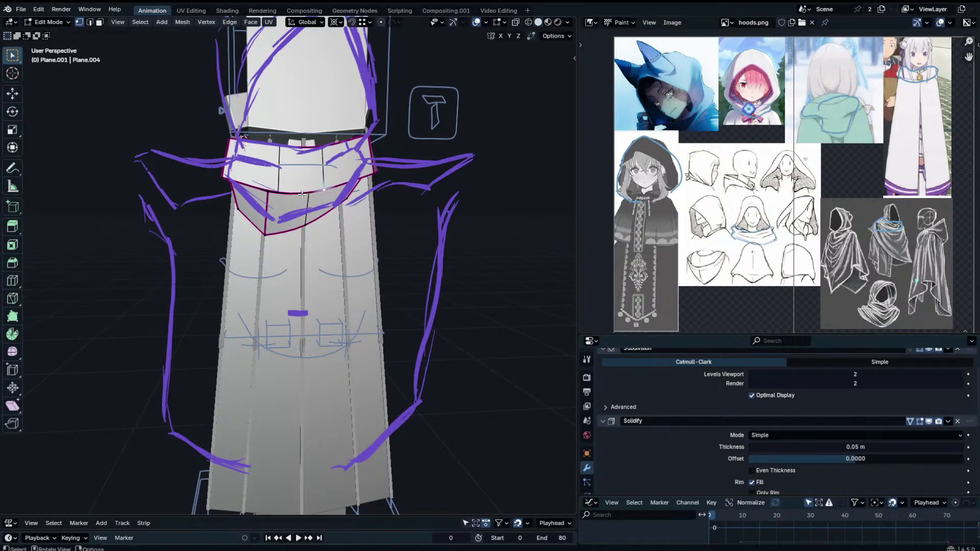
Undo the vertex moves on the collar's back flap.
{"action": "middle_click_drag", "start_coordinate": [302, 194], "coordinate": [303, 180]}
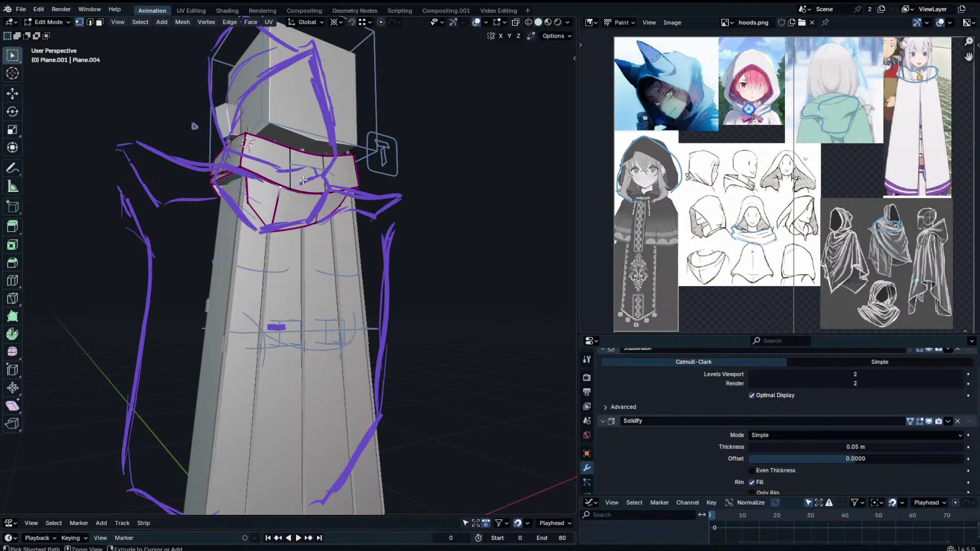
{"action": "key", "text": "ctrl+z"}
{"action": "key", "text": "ctrl+z"}
{"action": "key", "text": "ctrl+z"}
{"action": "middle_click_drag", "start_coordinate": [297, 192], "coordinate": [412, 221]}
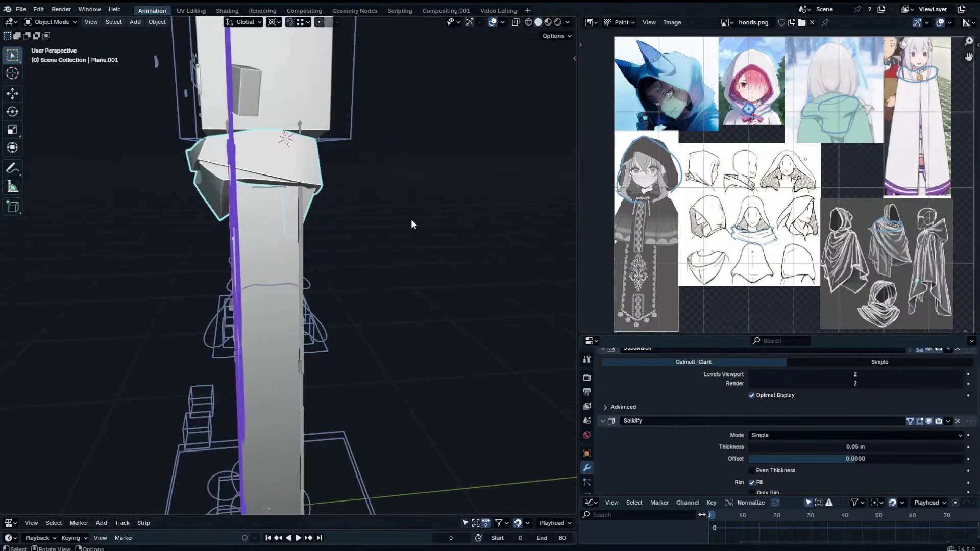
In the front view, adjust the position and scale of the collar mesh at its outer side edge.
{"action": "key", "text": "KP_1"}
{"action": "scroll", "coordinate": [345, 139], "scroll_direction": "up", "scroll_amount": 2}
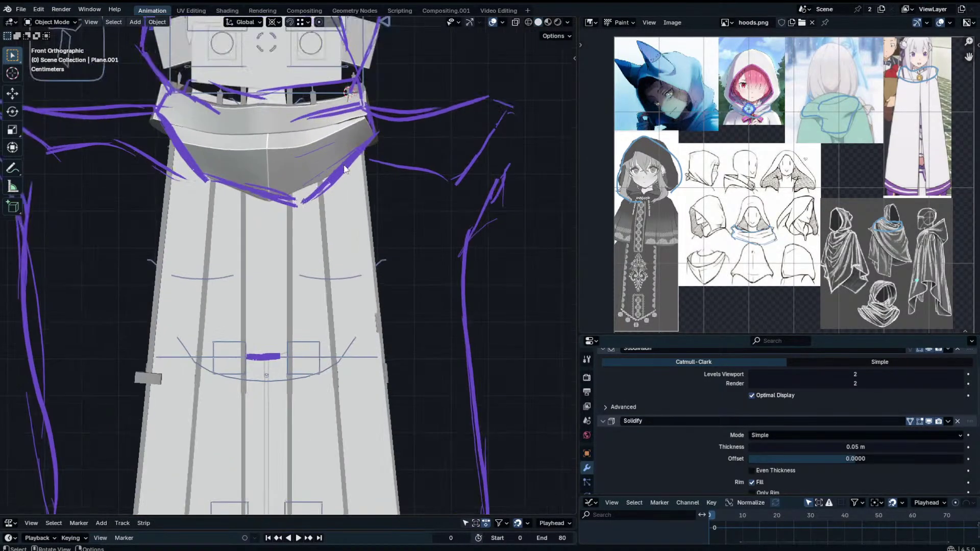
{"action": "scroll", "coordinate": [430, 181], "scroll_direction": "up", "scroll_amount": 3}
{"action": "key", "text": "Tab"}
{"action": "middle_click_drag", "start_coordinate": [345, 138], "coordinate": [475, 191], "text": "shift"}
{"action": "left_click", "coordinate": [483, 157]}
{"action": "key", "text": "g"}
{"action": "left_click", "coordinate": [472, 158]}
{"action": "key", "text": "s"}
{"action": "left_click", "coordinate": [426, 197]}
{"action": "scroll", "coordinate": [427, 197], "scroll_direction": "down", "scroll_amount": 3}
{"action": "key", "text": "Tab"}
{"action": "key", "text": "Tab"}
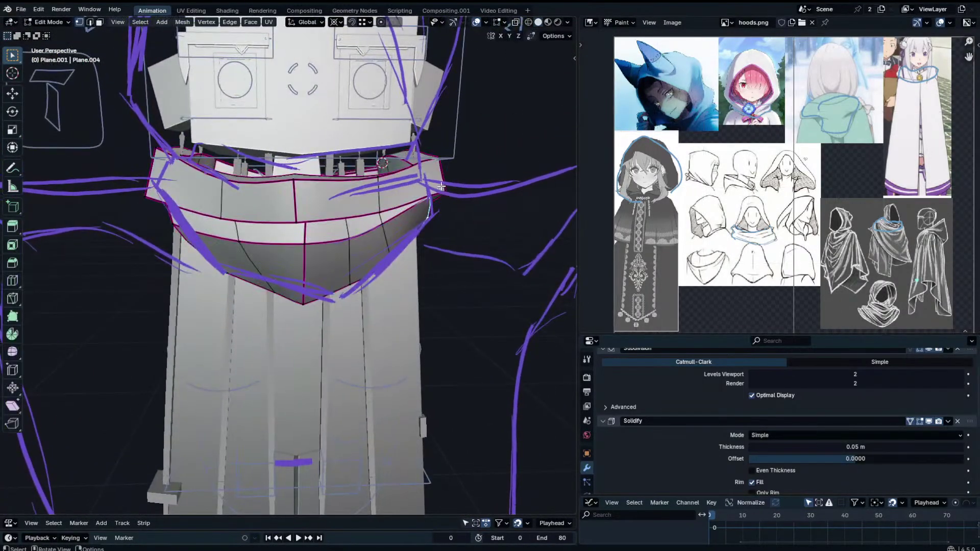
Raise the vertex on the collar's front top rim by about 0.011 m and leave Edit Mode.
{"action": "left_click", "coordinate": [382, 175]}
{"action": "key", "text": "g"}
{"action": "left_click", "coordinate": [384, 171]}
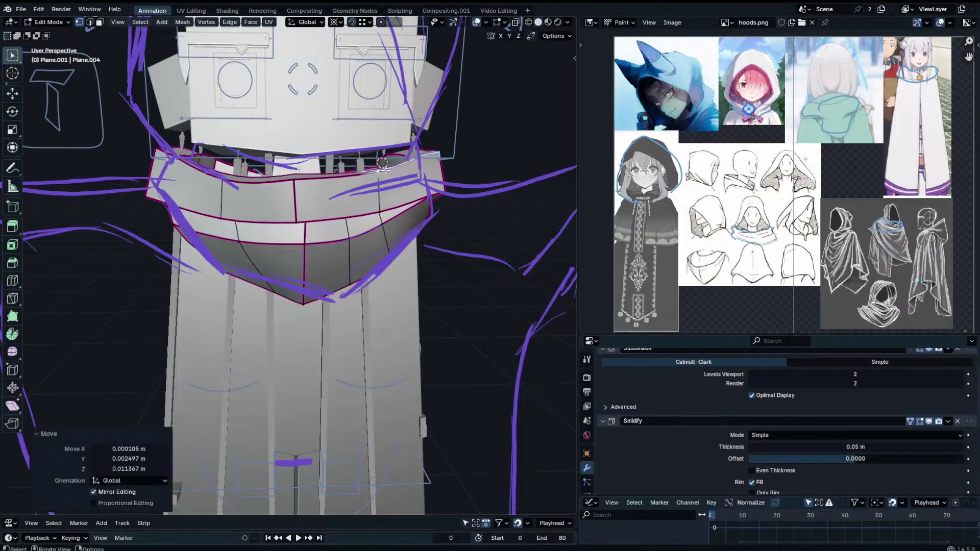
{"action": "scroll", "coordinate": [408, 165], "scroll_direction": "down", "scroll_amount": 4}
{"action": "key", "text": "Tab"}
Examine the whole figure's silhouette in the front view with the overlays hidden.
{"action": "middle_click_drag", "start_coordinate": [434, 160], "coordinate": [432, 134]}
{"action": "left_click", "coordinate": [492, 23]}
{"action": "scroll", "coordinate": [471, 62], "scroll_direction": "down", "scroll_amount": 3}
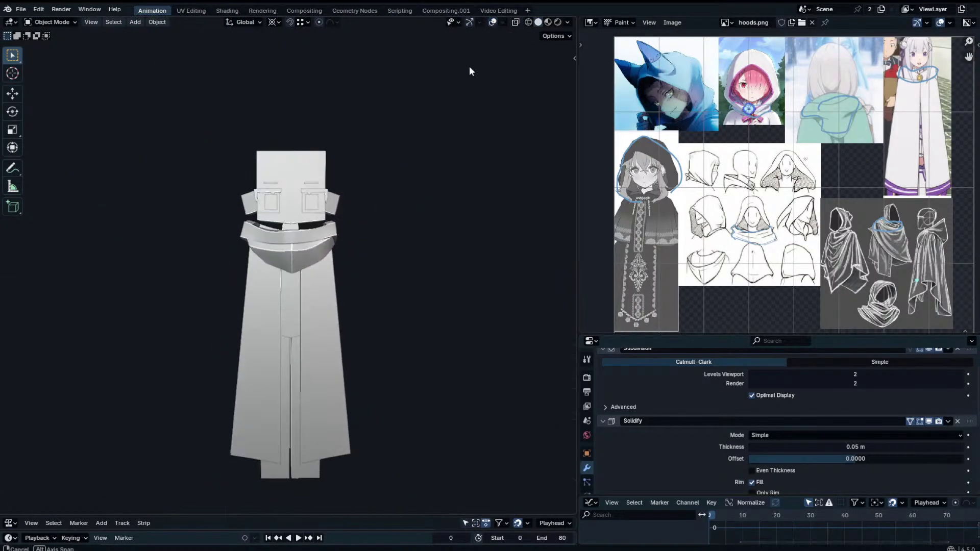
{"action": "key", "text": "KP_1"}
{"action": "key", "text": "KP_5"}
{"action": "key", "text": "KP_5"}
{"action": "scroll", "coordinate": [325, 214], "scroll_direction": "up", "scroll_amount": 1}
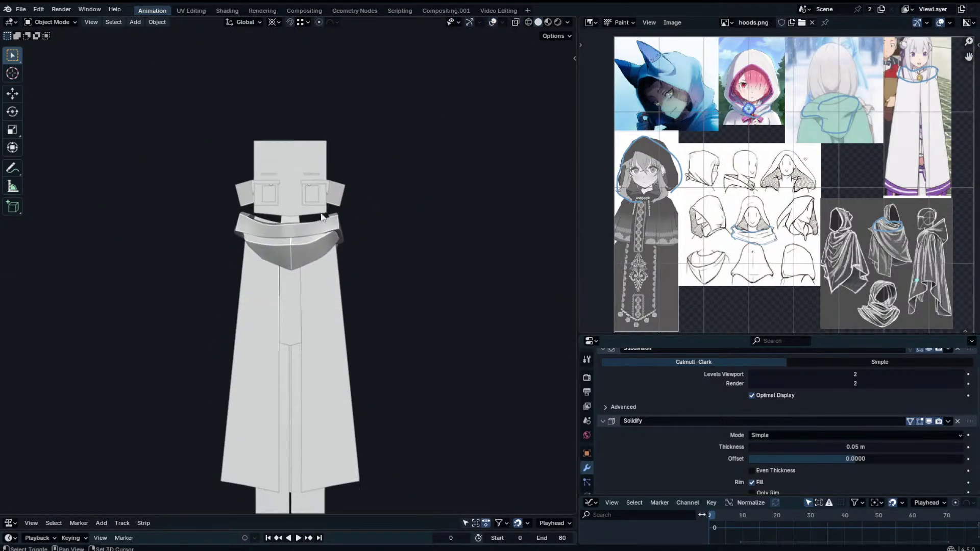
{"action": "scroll", "coordinate": [335, 229], "scroll_direction": "down", "scroll_amount": 1}
{"action": "key", "text": "shift+a"}
{"action": "left_click", "coordinate": [357, 200]}
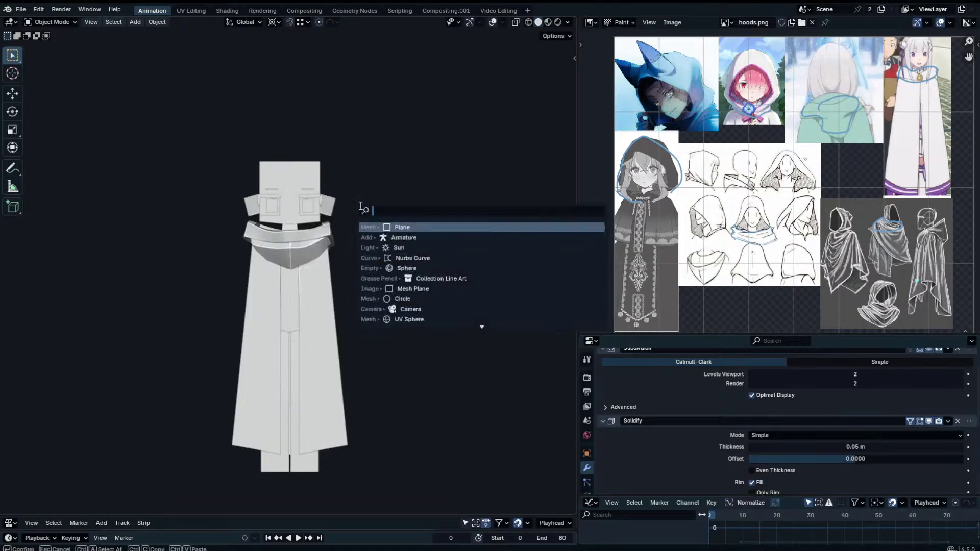
{"action": "key", "text": "Escape"}
Show the overlays again, add a new red annotation layer for the Annotate tool, and hide the existing blue and purple notes.
{"action": "left_click", "coordinate": [493, 23]}
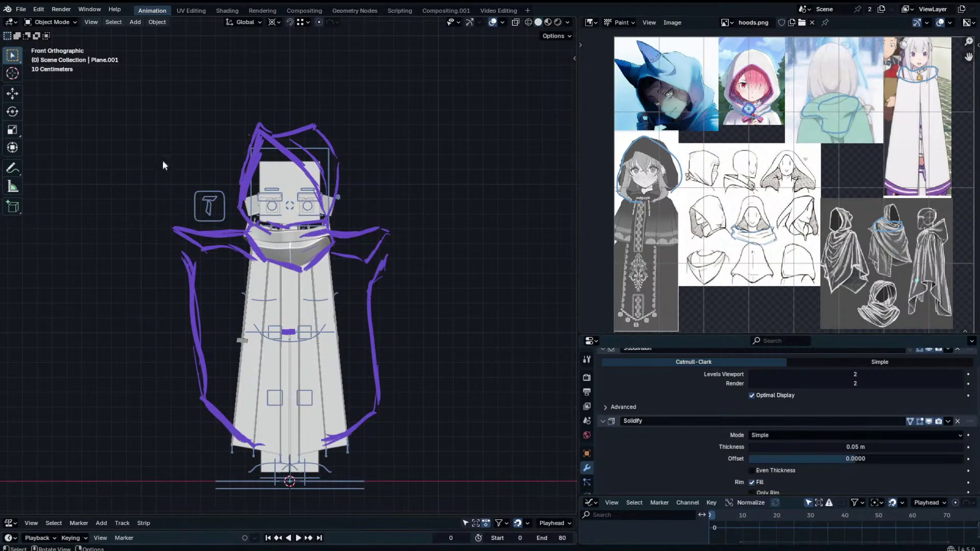
{"action": "left_click", "coordinate": [12, 168]}
{"action": "key", "text": "n"}
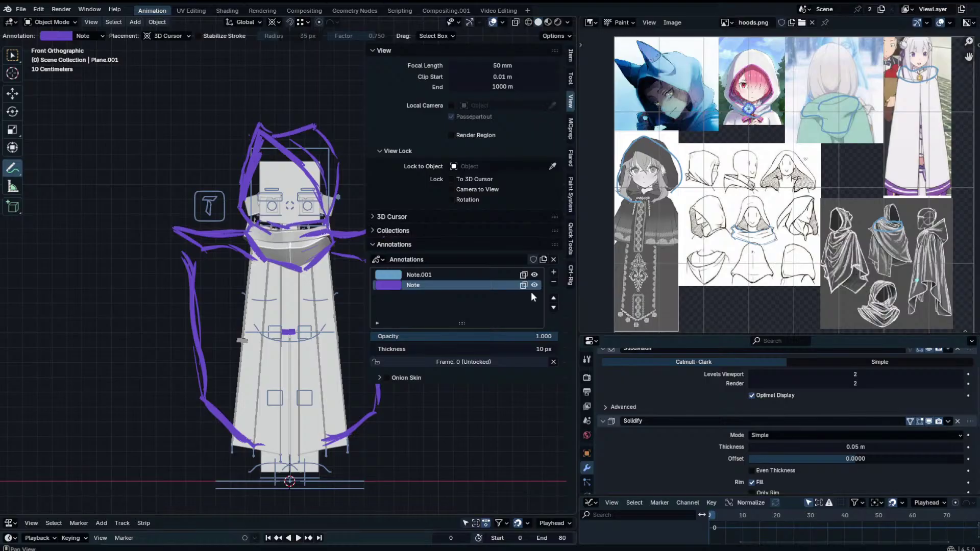
{"action": "left_click", "coordinate": [554, 273]}
{"action": "left_click", "coordinate": [398, 287]}
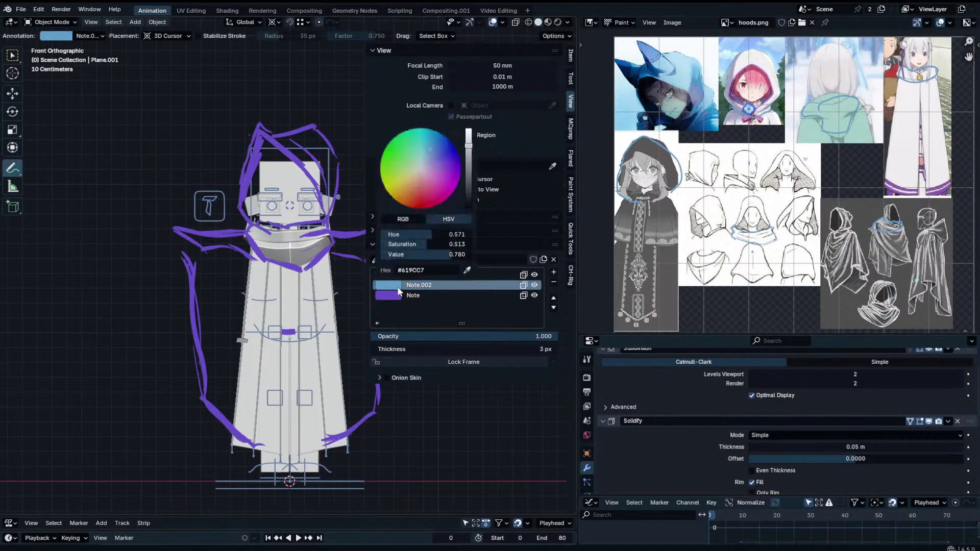
{"action": "left_click", "coordinate": [418, 205]}
{"action": "left_click", "coordinate": [535, 296]}
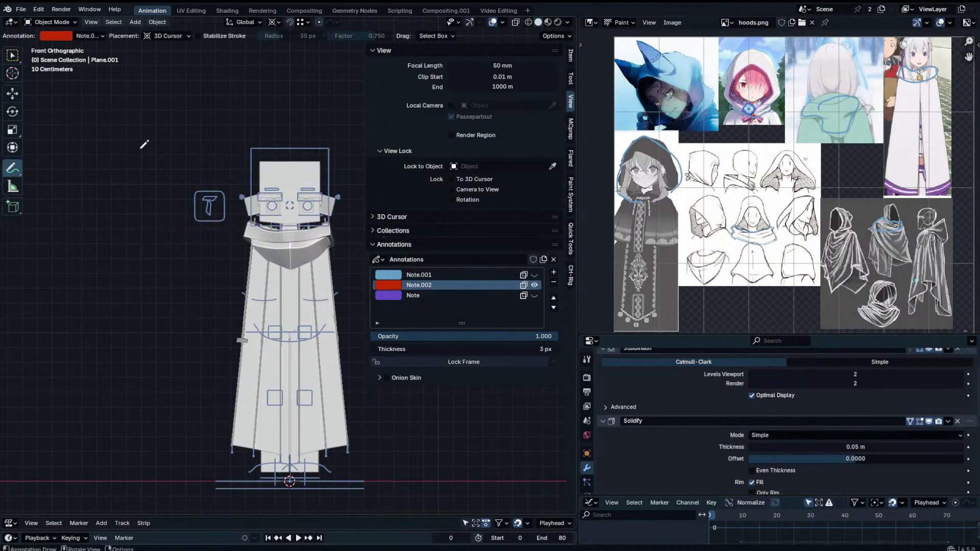
{"action": "key", "text": "n"}
Sketch a short red annotation stroke along the collar's top rim below the head.
{"action": "scroll", "coordinate": [281, 207], "scroll_direction": "up", "scroll_amount": 1}
{"action": "middle_click_drag", "start_coordinate": [285, 203], "coordinate": [328, 225], "text": "shift"}
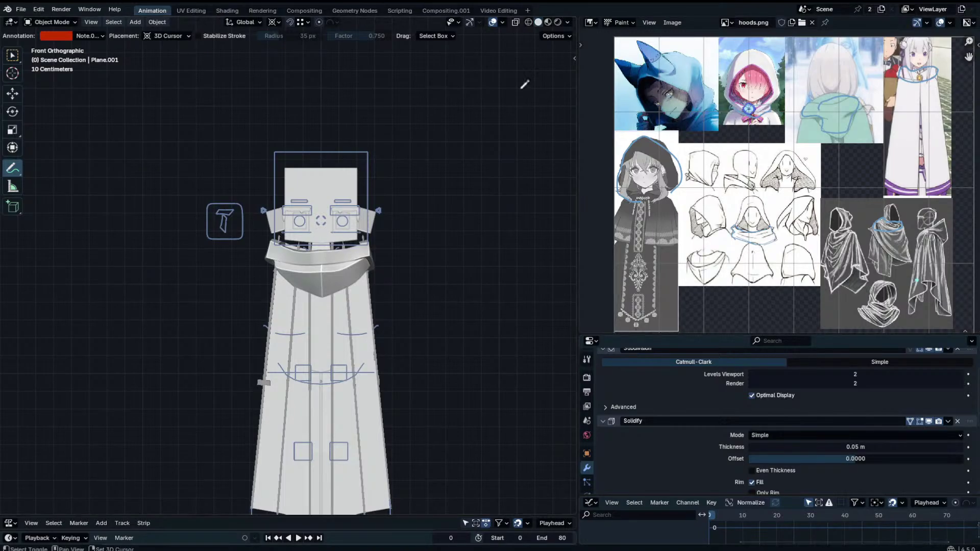
{"action": "scroll", "coordinate": [434, 247], "scroll_direction": "up", "scroll_amount": 2}
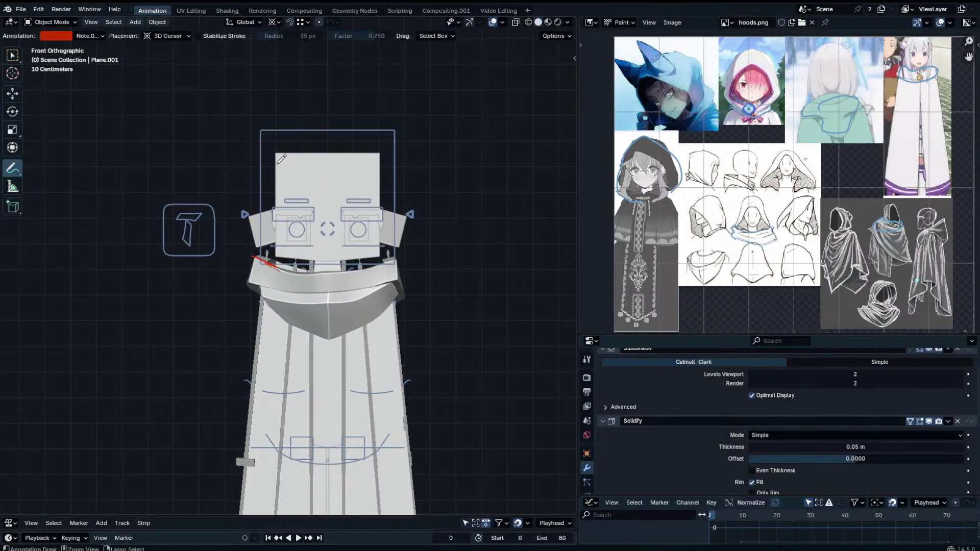
Study the shape of the hood openings in the reference images.
{"action": "scroll", "coordinate": [749, 156], "scroll_direction": "up", "scroll_amount": 3}
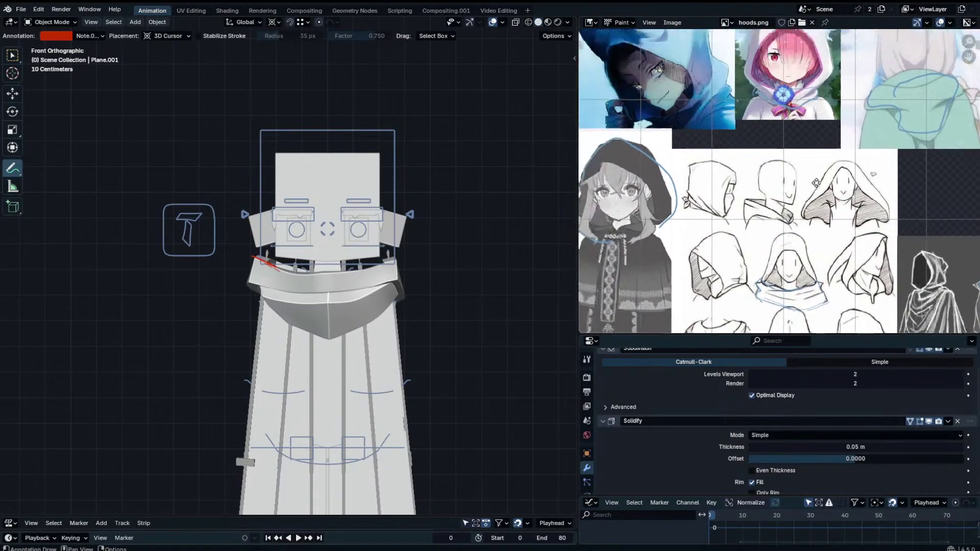
{"action": "scroll", "coordinate": [735, 176], "scroll_direction": "up", "scroll_amount": 1}
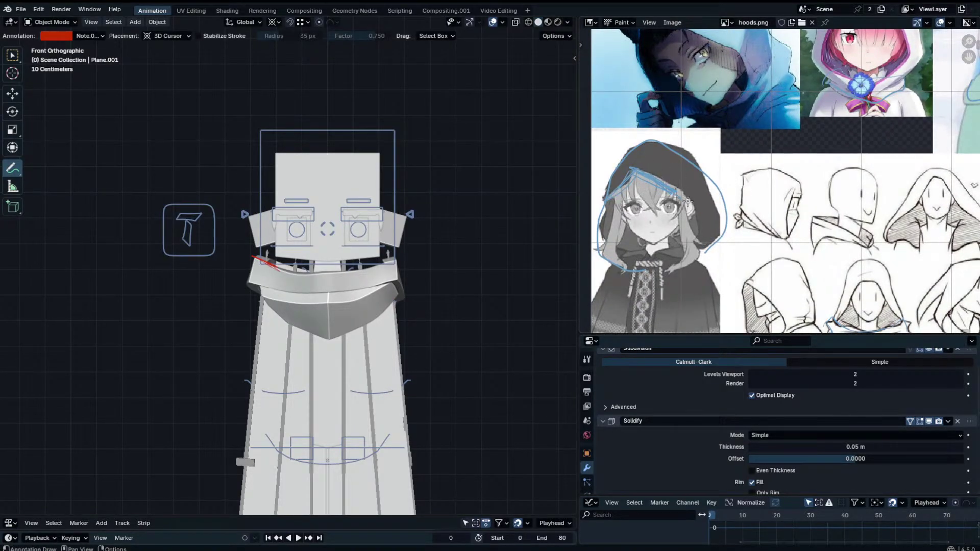
{"action": "middle_click_drag", "start_coordinate": [944, 193], "coordinate": [699, 187]}
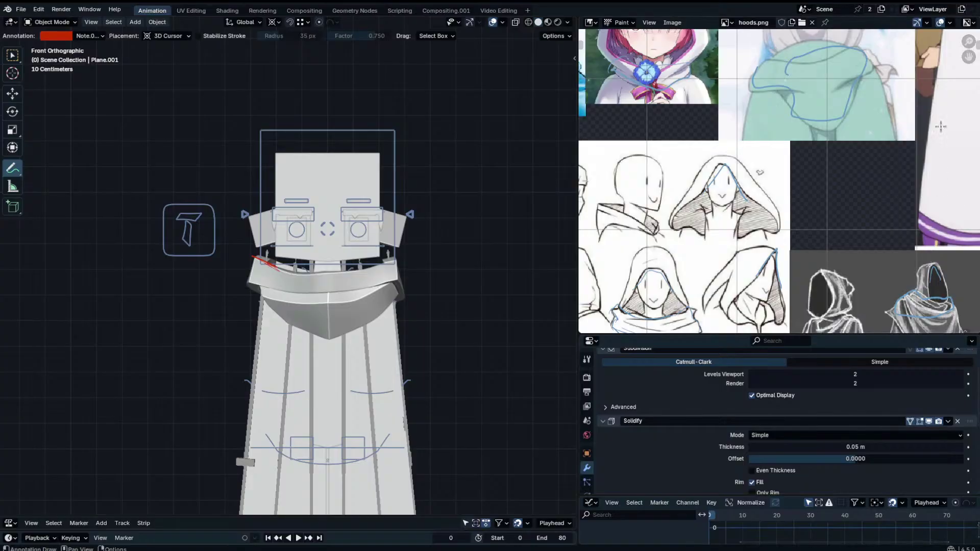
{"action": "middle_click_drag", "start_coordinate": [940, 126], "coordinate": [695, 238]}
{"action": "scroll", "coordinate": [726, 235], "scroll_direction": "up", "scroll_amount": 1}
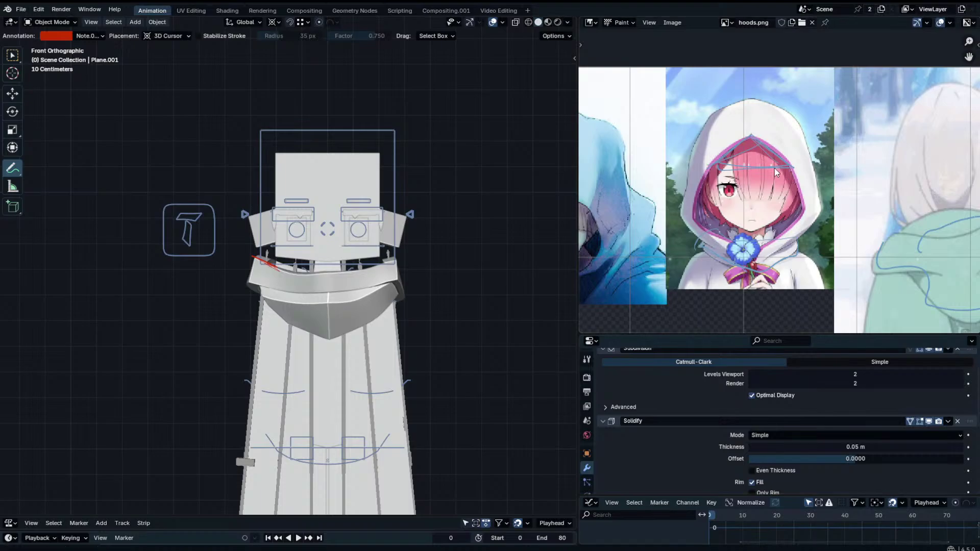
Sketch an angular hood opening in red around the head, peaked above it and running down both sides to the collar.
{"action": "middle_click_drag", "start_coordinate": [278, 306], "coordinate": [300, 308], "text": "shift"}
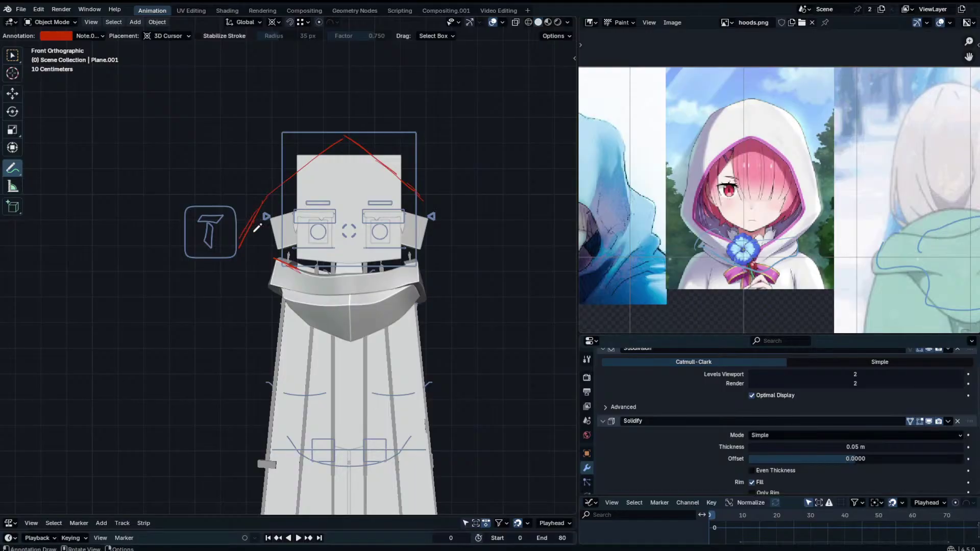
{"action": "mouse_move", "coordinate": [288, 255]}
{"action": "left_mouse_down", "text": "ctrl"}
{"action": "mouse_move", "coordinate": [250, 232]}
{"action": "mouse_move", "coordinate": [268, 201]}
{"action": "left_mouse_up", "text": "ctrl"}
{"action": "left_click_drag", "start_coordinate": [289, 261], "coordinate": [284, 257]}
{"action": "key", "text": "ctrl+z"}
{"action": "mouse_move", "coordinate": [268, 196]}
{"action": "left_mouse_down"}
{"action": "mouse_move", "coordinate": [254, 237]}
{"action": "mouse_move", "coordinate": [290, 264]}
{"action": "left_mouse_up"}
{"action": "mouse_move", "coordinate": [423, 193]}
{"action": "left_mouse_down"}
{"action": "mouse_move", "coordinate": [431, 227]}
{"action": "mouse_move", "coordinate": [409, 261]}
{"action": "left_mouse_up"}
{"action": "mouse_move", "coordinate": [294, 263]}
{"action": "left_mouse_down"}
{"action": "mouse_move", "coordinate": [397, 275]}
{"action": "mouse_move", "coordinate": [431, 228]}
{"action": "left_mouse_up"}
{"action": "left_click_drag", "start_coordinate": [344, 135], "coordinate": [320, 158]}
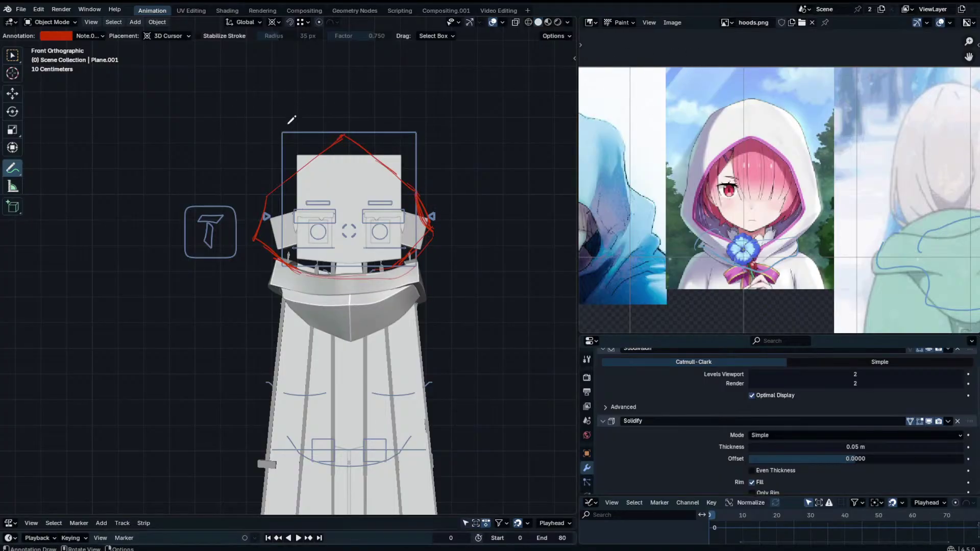
Sketch the hood's rounded outer silhouette in red around the opening, over the head and down both sides.
{"action": "mouse_move", "coordinate": [272, 158]}
{"action": "left_mouse_down"}
{"action": "mouse_move", "coordinate": [324, 95]}
{"action": "mouse_move", "coordinate": [352, 94]}
{"action": "mouse_move", "coordinate": [368, 99]}
{"action": "mouse_move", "coordinate": [419, 177]}
{"action": "left_mouse_up"}
{"action": "key", "text": "ctrl+z"}
{"action": "mouse_move", "coordinate": [262, 194]}
{"action": "left_mouse_down"}
{"action": "mouse_move", "coordinate": [269, 162]}
{"action": "mouse_move", "coordinate": [230, 203]}
{"action": "left_mouse_up"}
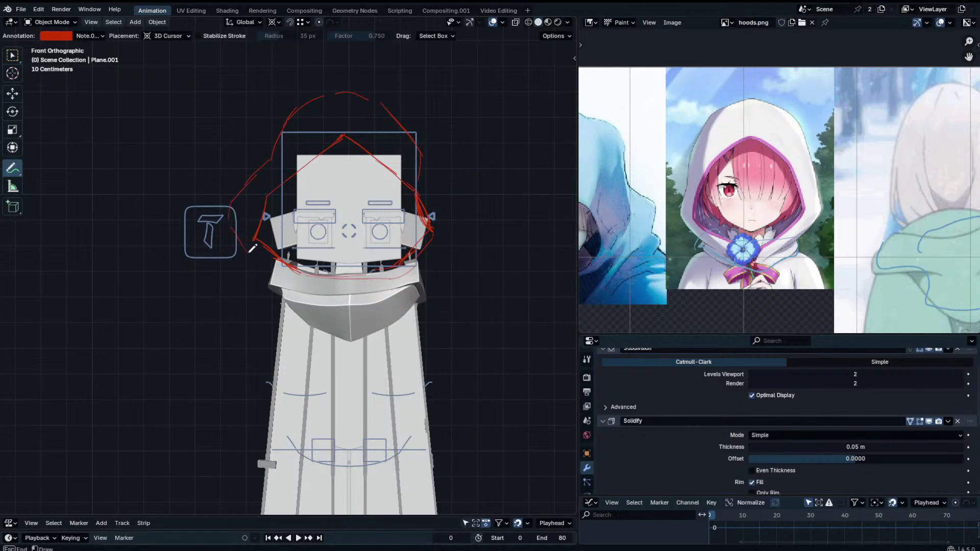
{"action": "key", "text": "ctrl+z"}
{"action": "left_click_drag", "start_coordinate": [270, 159], "coordinate": [254, 206]}
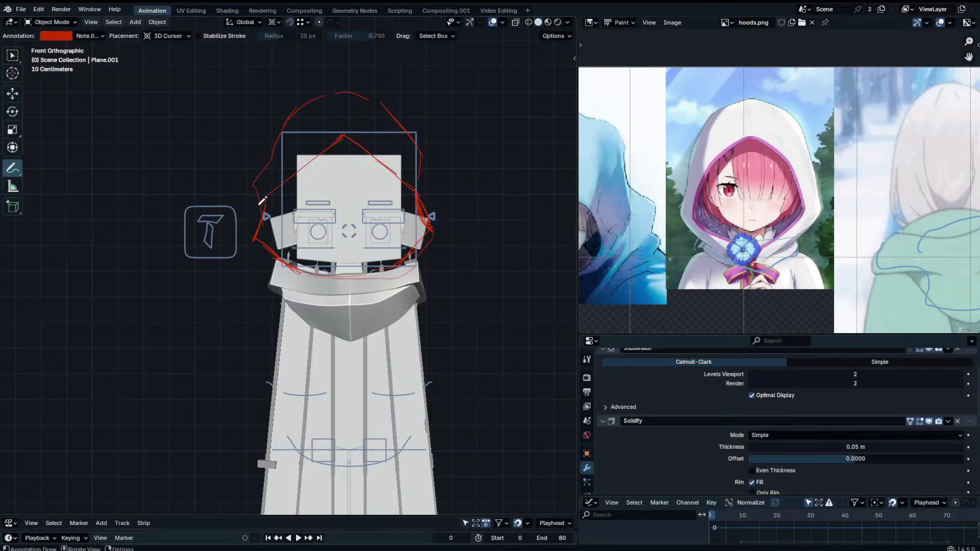
{"action": "key", "text": "ctrl+z"}
{"action": "left_click_drag", "start_coordinate": [269, 158], "coordinate": [251, 227]}
{"action": "left_click_drag", "start_coordinate": [420, 155], "coordinate": [433, 230]}
{"action": "scroll", "coordinate": [412, 163], "scroll_direction": "down", "scroll_amount": 4}
{"action": "scroll", "coordinate": [383, 194], "scroll_direction": "up", "scroll_amount": 2}
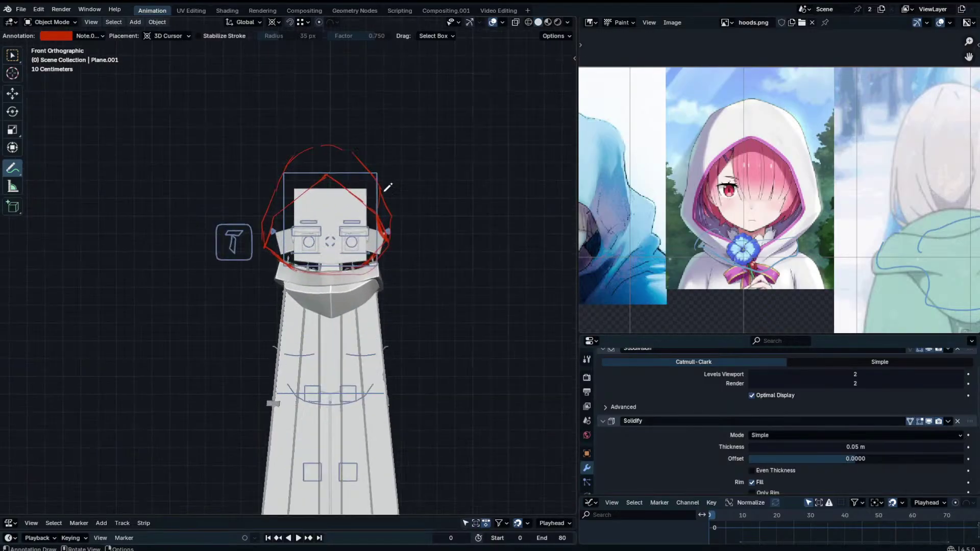
Erase the red hood strokes above the collar and redraw a single wide, peaked hood outline around the head.
{"action": "mouse_move", "coordinate": [278, 171]}
{"action": "left_mouse_down", "text": "ctrl"}
{"action": "mouse_move", "coordinate": [369, 150]}
{"action": "mouse_move", "coordinate": [409, 186]}
{"action": "left_mouse_up", "text": "ctrl"}
{"action": "mouse_move", "coordinate": [334, 182]}
{"action": "left_mouse_down", "text": "ctrl"}
{"action": "mouse_move", "coordinate": [269, 223]}
{"action": "mouse_move", "coordinate": [269, 252]}
{"action": "mouse_move", "coordinate": [383, 203]}
{"action": "mouse_move", "coordinate": [389, 210]}
{"action": "left_mouse_up", "text": "ctrl"}
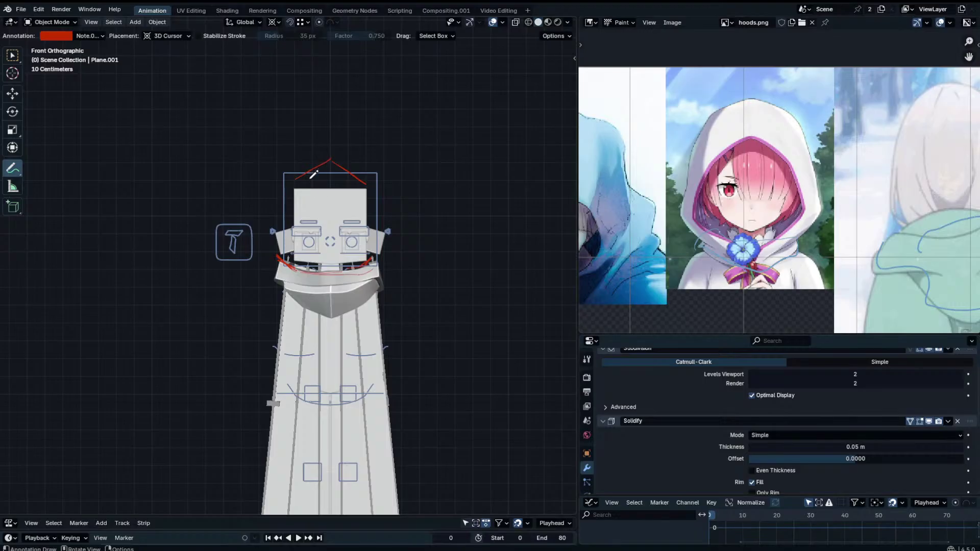
{"action": "key", "text": "ctrl+z"}
{"action": "left_click_drag", "start_coordinate": [309, 173], "coordinate": [272, 202]}
{"action": "left_click_drag", "start_coordinate": [277, 197], "coordinate": [267, 246]}
{"action": "mouse_move", "coordinate": [279, 190]}
{"action": "left_mouse_down"}
{"action": "mouse_move", "coordinate": [263, 234]}
{"action": "mouse_move", "coordinate": [275, 272]}
{"action": "left_mouse_up"}
{"action": "mouse_move", "coordinate": [365, 183]}
{"action": "left_mouse_down"}
{"action": "mouse_move", "coordinate": [387, 203]}
{"action": "mouse_move", "coordinate": [384, 269]}
{"action": "mouse_move", "coordinate": [387, 255]}
{"action": "left_mouse_up"}
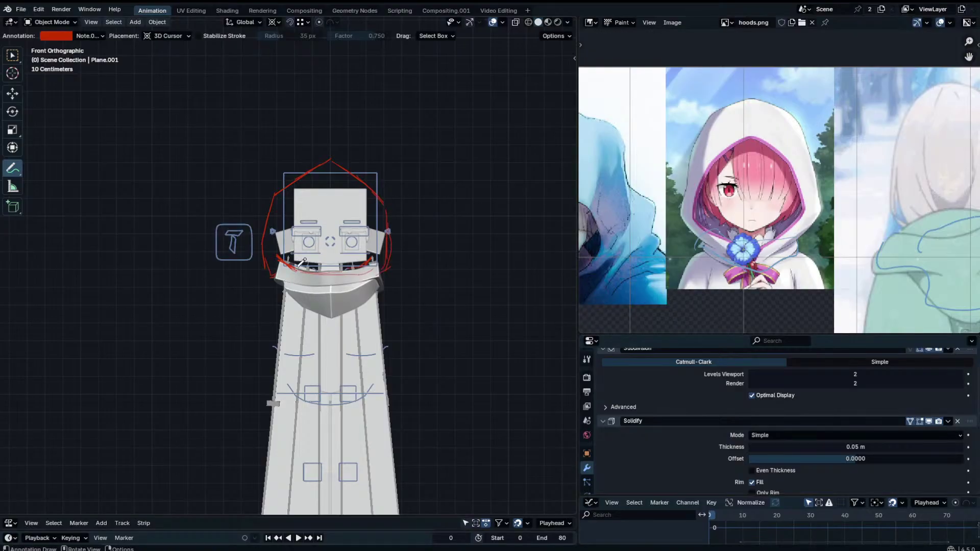
{"action": "left_click_drag", "start_coordinate": [316, 268], "coordinate": [322, 268]}
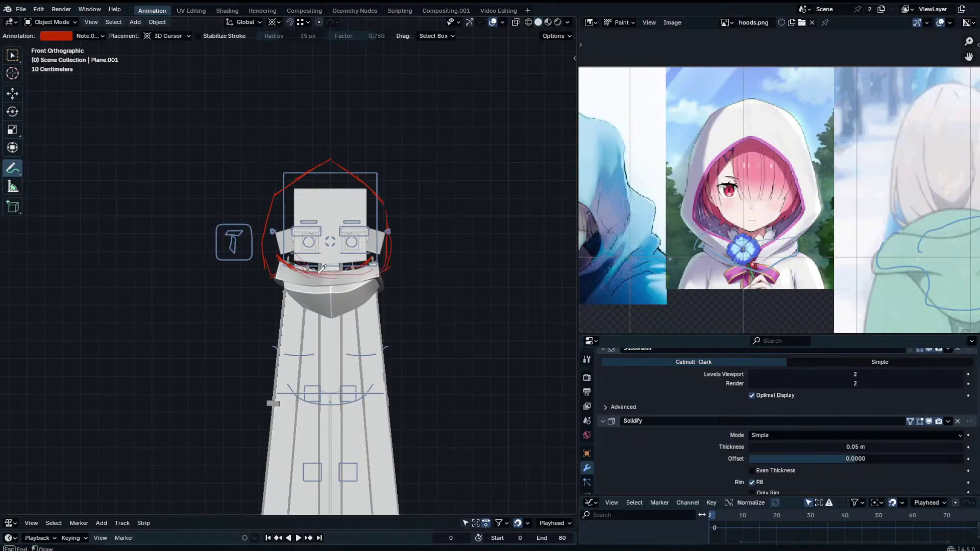
{"action": "key", "text": "ctrl+z"}
Mark a V-shaped neckline on the front-facing hood drawing in the reference sheet and sketch a diamond-shaped face opening over the character's head.
{"action": "scroll", "coordinate": [912, 317], "scroll_direction": "down", "scroll_amount": 4}
{"action": "middle_click_drag", "start_coordinate": [891, 324], "coordinate": [819, 219]}
{"action": "scroll", "coordinate": [790, 206], "scroll_direction": "up", "scroll_amount": 1}
{"action": "scroll", "coordinate": [792, 204], "scroll_direction": "up", "scroll_amount": 2}
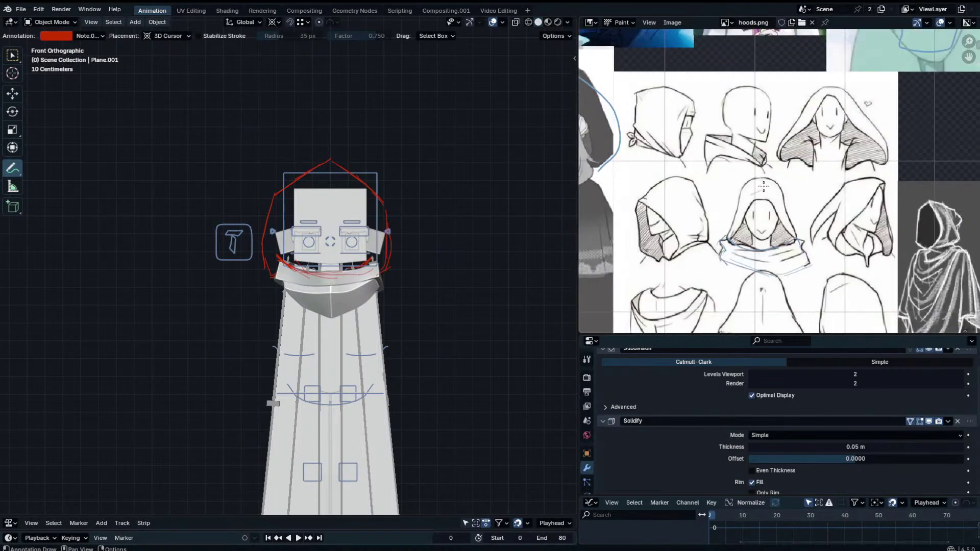
{"action": "mouse_move", "coordinate": [960, 220]}
{"action": "middle_mouse_down"}
{"action": "mouse_move", "coordinate": [794, 159]}
{"action": "mouse_move", "coordinate": [864, 180]}
{"action": "mouse_move", "coordinate": [833, 223]}
{"action": "mouse_move", "coordinate": [885, 168]}
{"action": "middle_mouse_up"}
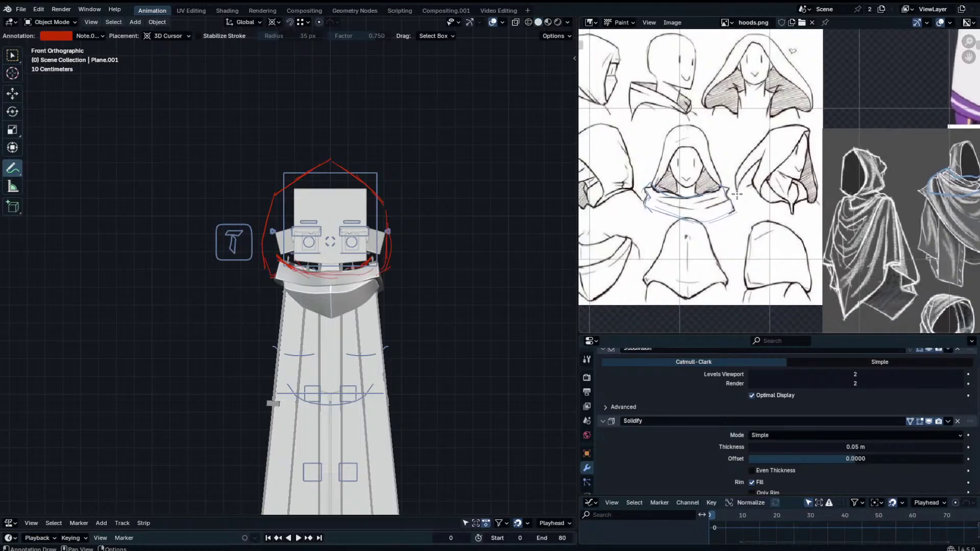
{"action": "scroll", "coordinate": [738, 193], "scroll_direction": "up", "scroll_amount": 2}
{"action": "scroll", "coordinate": [745, 182], "scroll_direction": "down", "scroll_amount": 1}
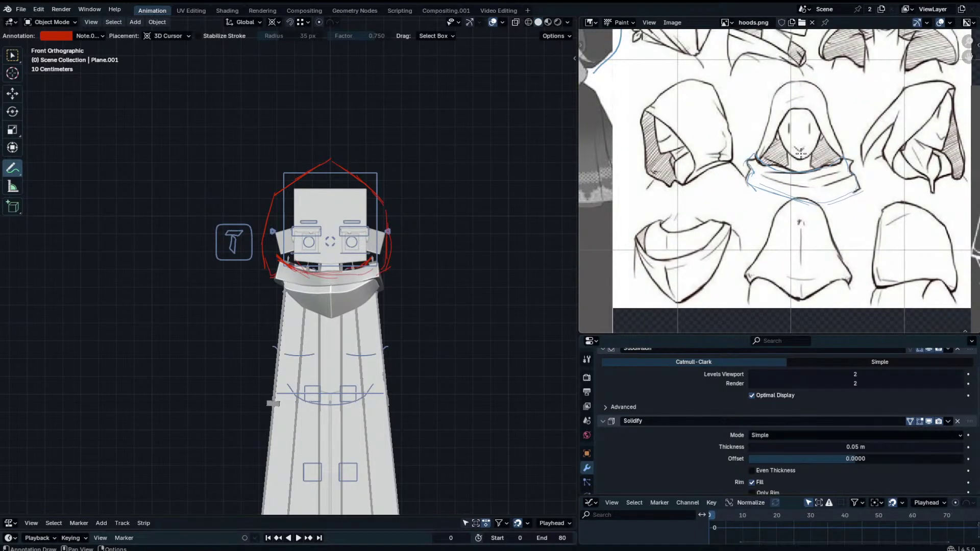
{"action": "mouse_move", "coordinate": [793, 166]}
{"action": "left_mouse_down"}
{"action": "mouse_move", "coordinate": [799, 172]}
{"action": "mouse_move", "coordinate": [788, 160]}
{"action": "mouse_move", "coordinate": [822, 142]}
{"action": "left_mouse_up"}
{"action": "mouse_move", "coordinate": [289, 251]}
{"action": "left_mouse_down"}
{"action": "mouse_move", "coordinate": [317, 275]}
{"action": "mouse_move", "coordinate": [367, 242]}
{"action": "mouse_move", "coordinate": [326, 168]}
{"action": "mouse_move", "coordinate": [323, 188]}
{"action": "left_mouse_up"}
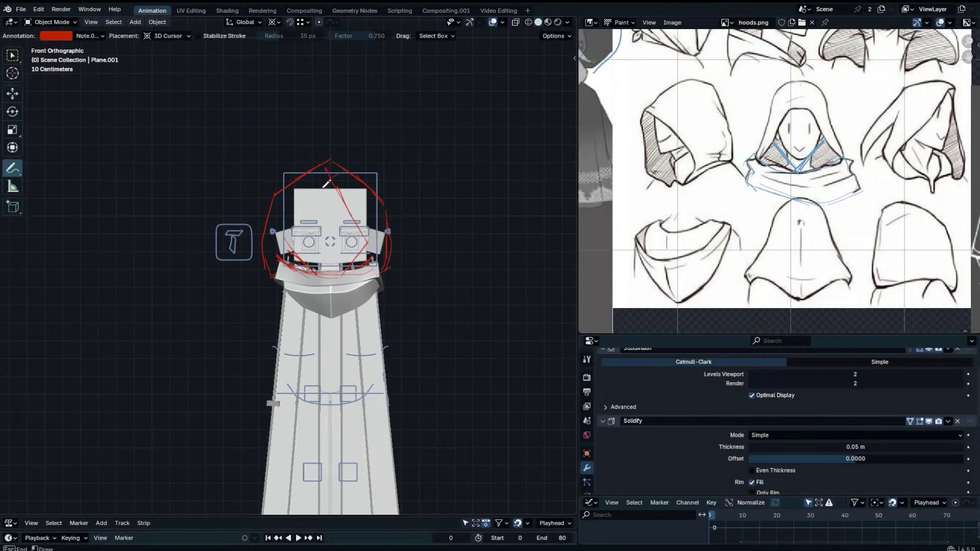
{"action": "left_click_drag", "start_coordinate": [291, 226], "coordinate": [317, 274]}
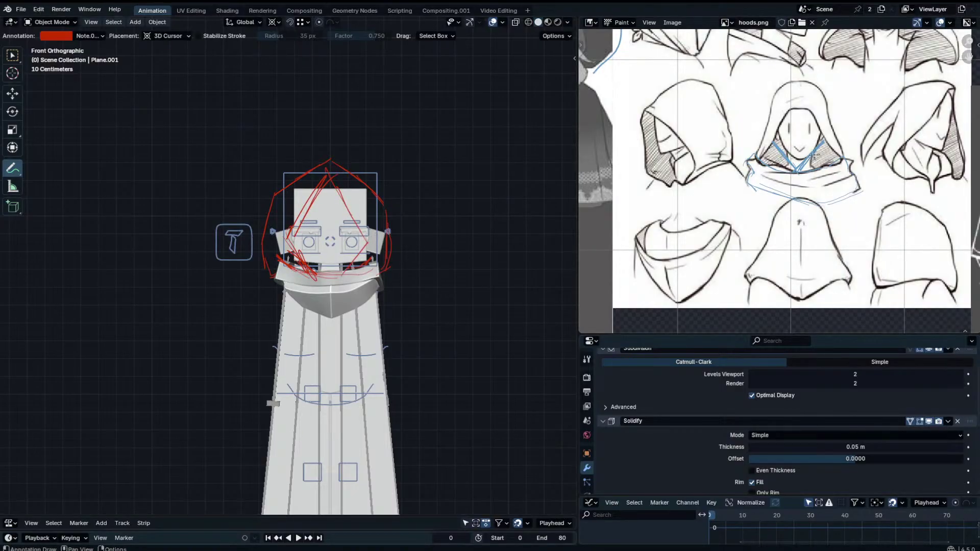
Trace the face opening of the grey hooded girl in the reference image.
{"action": "middle_click_drag", "start_coordinate": [709, 94], "coordinate": [870, 203]}
{"action": "middle_click_drag", "start_coordinate": [709, 152], "coordinate": [730, 162]}
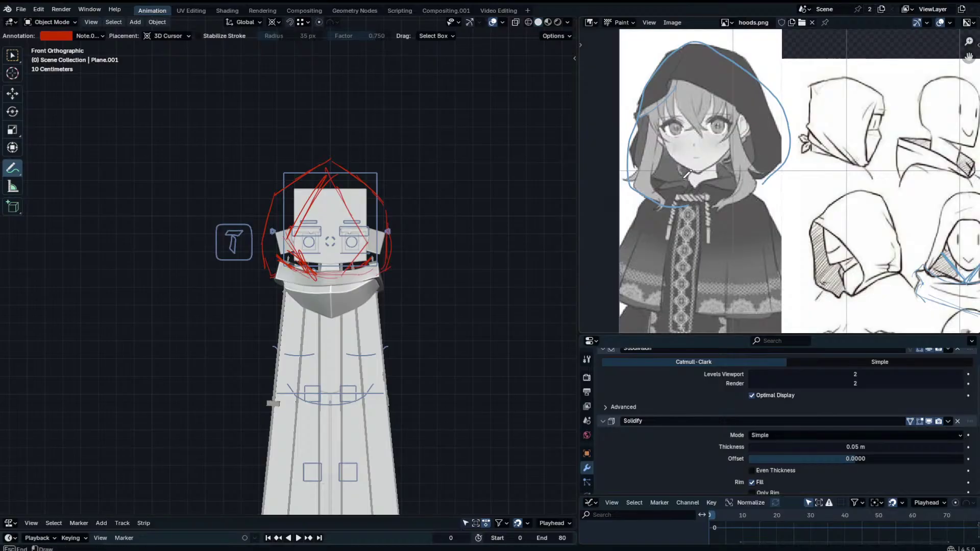
{"action": "mouse_move", "coordinate": [662, 108]}
{"action": "left_mouse_down"}
{"action": "mouse_move", "coordinate": [681, 81]}
{"action": "mouse_move", "coordinate": [734, 113]}
{"action": "mouse_move", "coordinate": [752, 161]}
{"action": "left_mouse_up"}
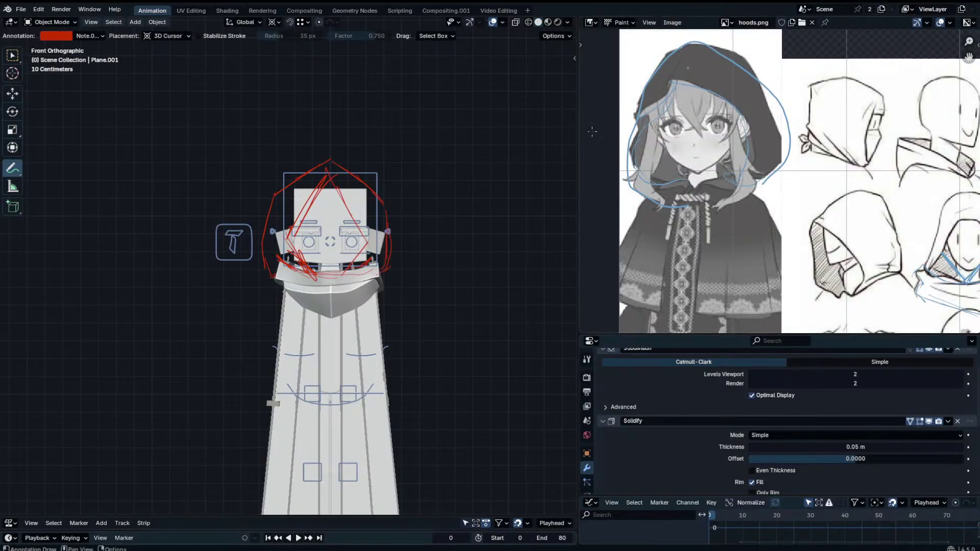
Erase the inner diamond and try an arched face opening inside the red hood outline.
{"action": "scroll", "coordinate": [420, 222], "scroll_direction": "up", "scroll_amount": 2}
{"action": "mouse_move", "coordinate": [308, 258]}
{"action": "left_mouse_down", "text": "ctrl"}
{"action": "mouse_move", "coordinate": [307, 219]}
{"action": "mouse_move", "coordinate": [327, 179]}
{"action": "mouse_move", "coordinate": [353, 174]}
{"action": "left_mouse_up", "text": "ctrl"}
{"action": "mouse_move", "coordinate": [396, 199]}
{"action": "left_mouse_down", "text": "ctrl"}
{"action": "mouse_move", "coordinate": [383, 242]}
{"action": "mouse_move", "coordinate": [426, 296]}
{"action": "mouse_move", "coordinate": [423, 285]}
{"action": "left_mouse_up", "text": "ctrl"}
{"action": "mouse_move", "coordinate": [310, 184]}
{"action": "left_mouse_down"}
{"action": "mouse_move", "coordinate": [396, 148]}
{"action": "mouse_move", "coordinate": [422, 186]}
{"action": "mouse_move", "coordinate": [435, 239]}
{"action": "mouse_move", "coordinate": [443, 234]}
{"action": "left_mouse_up"}
{"action": "key", "text": "ctrl+z"}
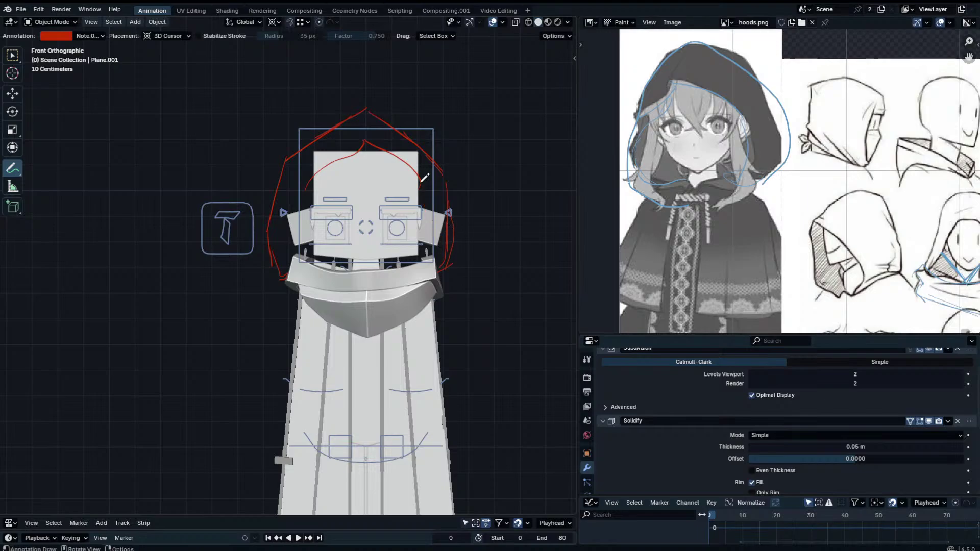
{"action": "mouse_move", "coordinate": [421, 178]}
{"action": "left_mouse_down"}
{"action": "mouse_move", "coordinate": [400, 276]}
{"action": "mouse_move", "coordinate": [402, 265]}
{"action": "mouse_move", "coordinate": [368, 294]}
{"action": "left_mouse_up"}
{"action": "key", "text": "ctrl+z"}
{"action": "key", "text": "ctrl+z"}
Erase the rest of the red hood sketch around the head.
{"action": "mouse_move", "coordinate": [397, 179]}
{"action": "left_mouse_down", "text": "ctrl"}
{"action": "mouse_move", "coordinate": [255, 309]}
{"action": "mouse_move", "coordinate": [367, 94]}
{"action": "mouse_move", "coordinate": [434, 168]}
{"action": "mouse_move", "coordinate": [452, 306]}
{"action": "left_mouse_up", "text": "ctrl"}
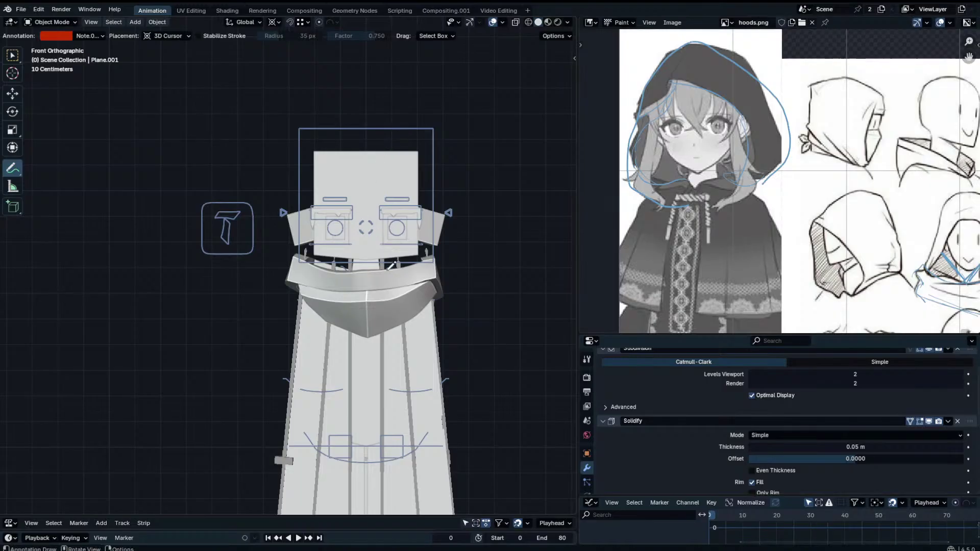
{"action": "mouse_move", "coordinate": [420, 237]}
{"action": "left_mouse_down"}
{"action": "mouse_move", "coordinate": [372, 282]}
{"action": "mouse_move", "coordinate": [384, 276]}
{"action": "left_mouse_up"}
{"action": "key", "text": "ctrl+z"}
{"action": "key", "text": "ctrl+z"}
{"action": "key", "text": "ctrl+z"}
Try curved side lines for the hood opening, rising from the collar on both sides of the head.
{"action": "mouse_move", "coordinate": [437, 259]}
{"action": "left_mouse_down"}
{"action": "mouse_move", "coordinate": [449, 200]}
{"action": "mouse_move", "coordinate": [440, 153]}
{"action": "mouse_move", "coordinate": [434, 171]}
{"action": "left_mouse_up"}
{"action": "key", "text": "ctrl+z"}
{"action": "left_click_drag", "start_coordinate": [302, 259], "coordinate": [311, 162]}
{"action": "key", "text": "ctrl+z"}
{"action": "mouse_move", "coordinate": [298, 257]}
{"action": "left_mouse_down"}
{"action": "mouse_move", "coordinate": [298, 164]}
{"action": "mouse_move", "coordinate": [363, 132]}
{"action": "left_mouse_up"}
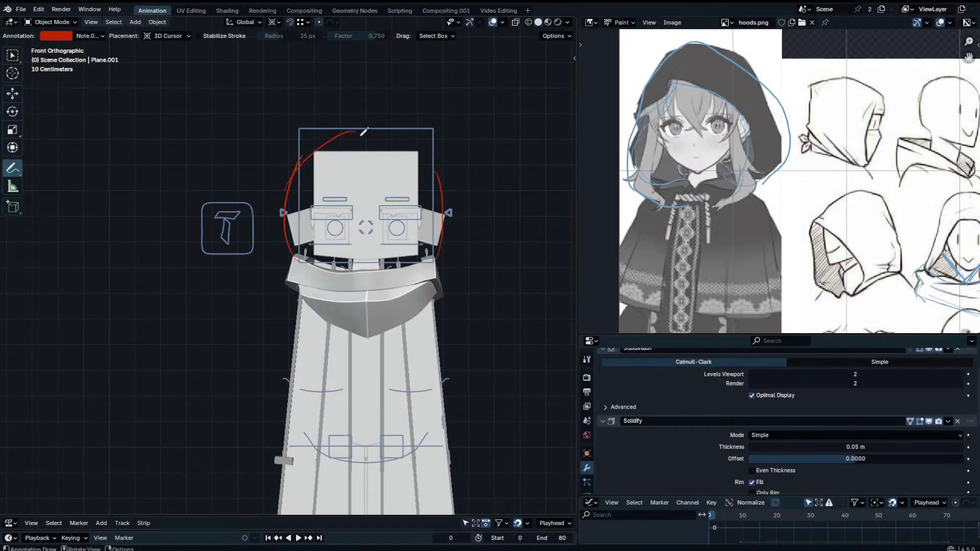
{"action": "key", "text": "ctrl+z"}
{"action": "left_click_drag", "start_coordinate": [295, 258], "coordinate": [301, 183]}
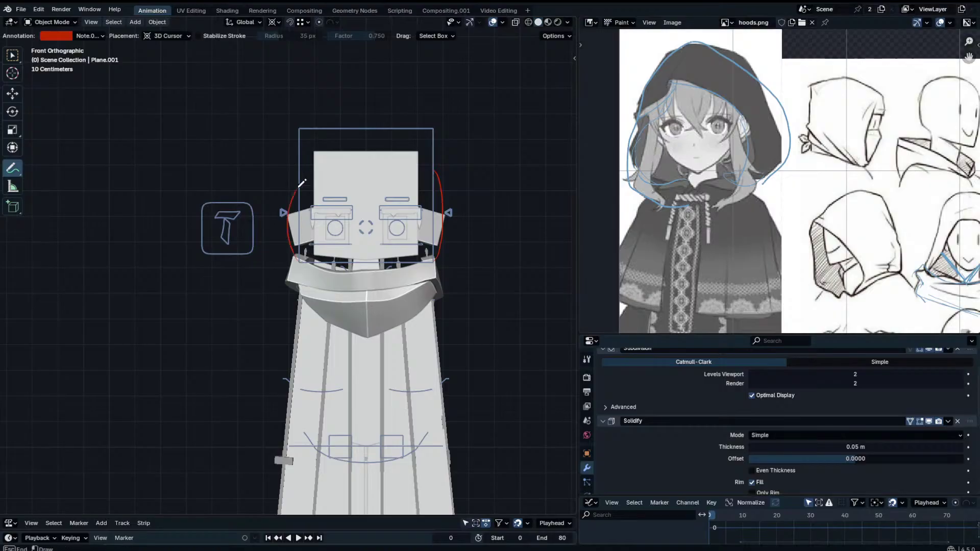
{"action": "key", "text": "ctrl+z"}
Sketch a red hood opening with a peak above the head and rounded sides curving down to the collar.
{"action": "mouse_move", "coordinate": [277, 256]}
{"action": "left_mouse_down"}
{"action": "mouse_move", "coordinate": [302, 284]}
{"action": "mouse_move", "coordinate": [286, 265]}
{"action": "mouse_move", "coordinate": [283, 209]}
{"action": "mouse_move", "coordinate": [372, 123]}
{"action": "left_mouse_up"}
{"action": "left_click_drag", "start_coordinate": [401, 159], "coordinate": [412, 174]}
{"action": "key", "text": "ctrl+z"}
{"action": "mouse_move", "coordinate": [371, 126]}
{"action": "left_mouse_down"}
{"action": "mouse_move", "coordinate": [440, 172]}
{"action": "mouse_move", "coordinate": [441, 266]}
{"action": "left_mouse_up"}
{"action": "key", "text": "ctrl+z"}
{"action": "key", "text": "ctrl+z"}
{"action": "key", "text": "ctrl+z"}
{"action": "left_click_drag", "start_coordinate": [430, 171], "coordinate": [435, 257]}
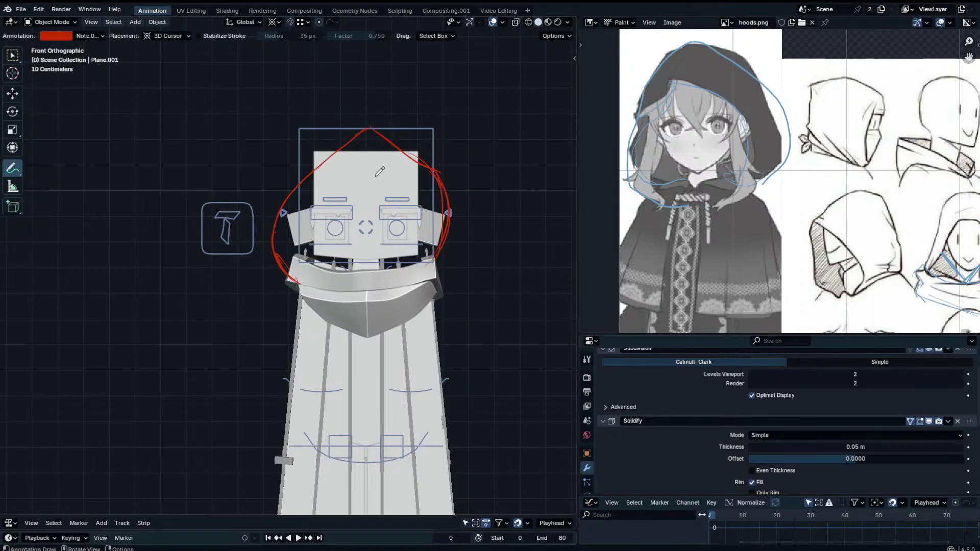
{"action": "key", "text": "ctrl+z"}
{"action": "left_click_drag", "start_coordinate": [415, 159], "coordinate": [442, 188]}
{"action": "mouse_move", "coordinate": [437, 175]}
{"action": "left_mouse_down"}
{"action": "mouse_move", "coordinate": [442, 222]}
{"action": "mouse_move", "coordinate": [419, 267]}
{"action": "left_mouse_up"}
Retrace the opening's edge on the grey hooded girl and redraw the red outline's left half with a sharp corner beside the head.
{"action": "left_click_drag", "start_coordinate": [668, 177], "coordinate": [638, 143]}
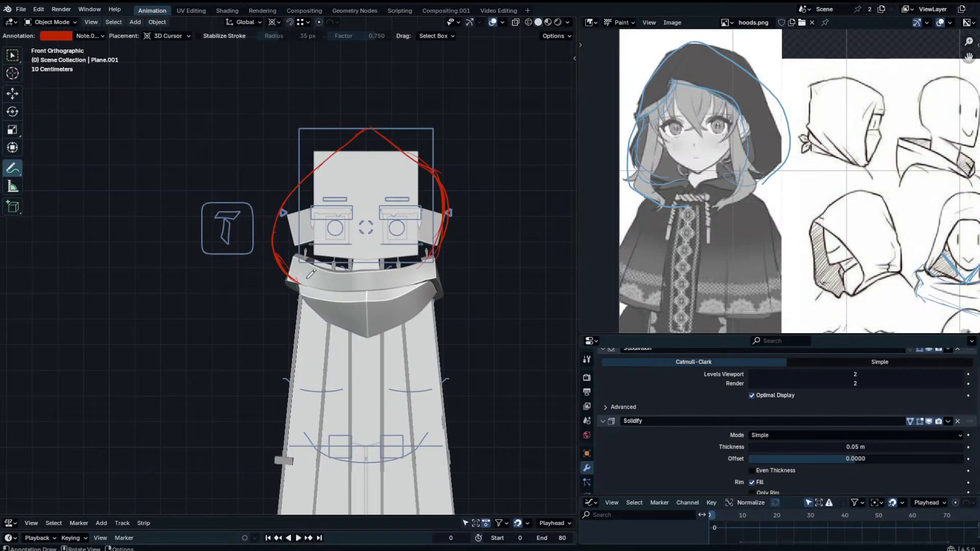
{"action": "mouse_move", "coordinate": [289, 277]}
{"action": "left_mouse_down"}
{"action": "mouse_move", "coordinate": [282, 204]}
{"action": "mouse_move", "coordinate": [280, 213]}
{"action": "mouse_move", "coordinate": [317, 162]}
{"action": "mouse_move", "coordinate": [336, 168]}
{"action": "mouse_move", "coordinate": [359, 130]}
{"action": "left_mouse_up"}
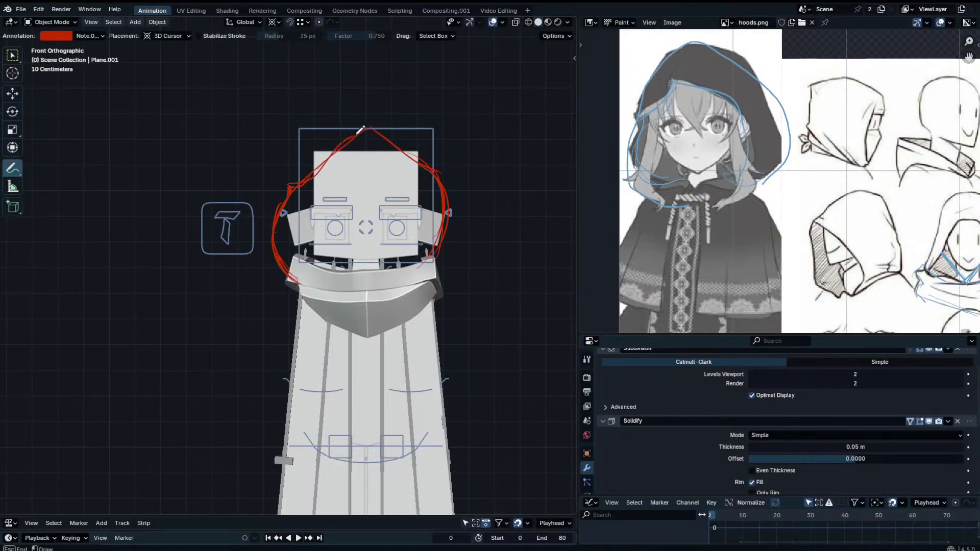
{"action": "mouse_move", "coordinate": [306, 186]}
{"action": "left_mouse_down", "text": "ctrl"}
{"action": "mouse_move", "coordinate": [340, 144]}
{"action": "mouse_move", "coordinate": [302, 202]}
{"action": "mouse_move", "coordinate": [287, 188]}
{"action": "mouse_move", "coordinate": [384, 113]}
{"action": "mouse_move", "coordinate": [372, 125]}
{"action": "mouse_move", "coordinate": [393, 139]}
{"action": "left_mouse_up", "text": "ctrl"}
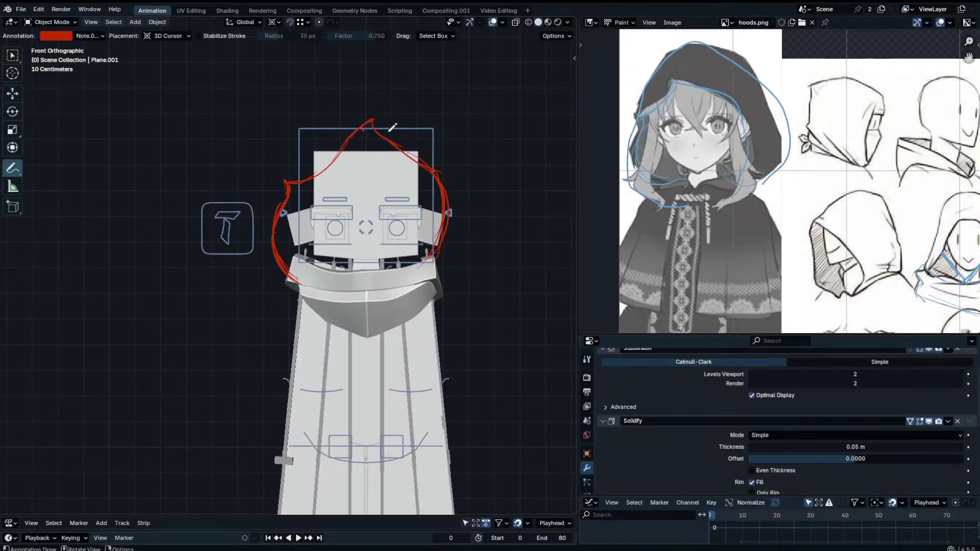
Erase the right half of the red hood outline and try a first replacement stroke descending from the peak.
{"action": "mouse_move", "coordinate": [393, 128]}
{"action": "left_mouse_down", "text": "ctrl"}
{"action": "mouse_move", "coordinate": [437, 153]}
{"action": "mouse_move", "coordinate": [428, 267]}
{"action": "mouse_move", "coordinate": [429, 210]}
{"action": "left_mouse_up", "text": "ctrl"}
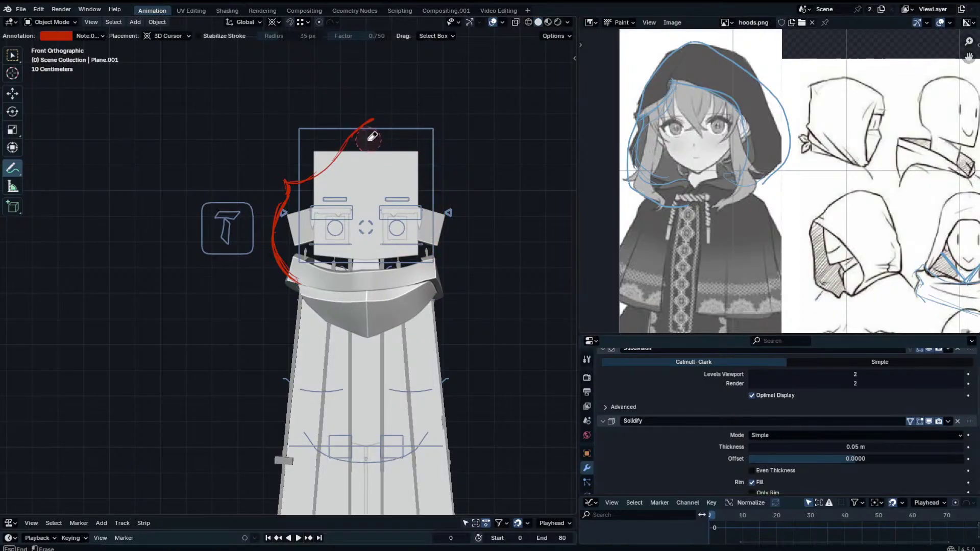
{"action": "left_click_drag", "start_coordinate": [375, 117], "coordinate": [438, 183]}
{"action": "key", "text": "ctrl+z"}
{"action": "key", "text": "ctrl+z"}
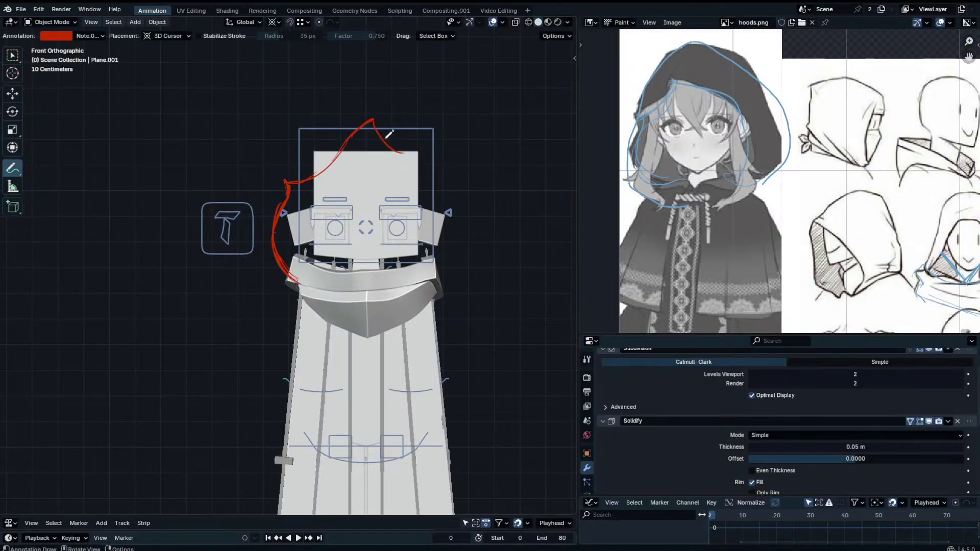
Try extending the outline's right half from the head's upper edge down towards the collar.
{"action": "mouse_move", "coordinate": [392, 147]}
{"action": "left_mouse_down"}
{"action": "mouse_move", "coordinate": [438, 177]}
{"action": "mouse_move", "coordinate": [432, 243]}
{"action": "left_mouse_up"}
{"action": "key", "text": "ctrl+z"}
{"action": "key", "text": "ctrl+z"}
{"action": "mouse_move", "coordinate": [420, 163]}
{"action": "left_mouse_down"}
{"action": "mouse_move", "coordinate": [429, 253]}
{"action": "mouse_move", "coordinate": [433, 208]}
{"action": "mouse_move", "coordinate": [422, 243]}
{"action": "mouse_move", "coordinate": [432, 229]}
{"action": "mouse_move", "coordinate": [409, 262]}
{"action": "left_mouse_up"}
{"action": "key", "text": "ctrl+z"}
{"action": "key", "text": "ctrl+z"}
{"action": "key", "text": "ctrl+z"}
{"action": "key", "text": "ctrl+z"}
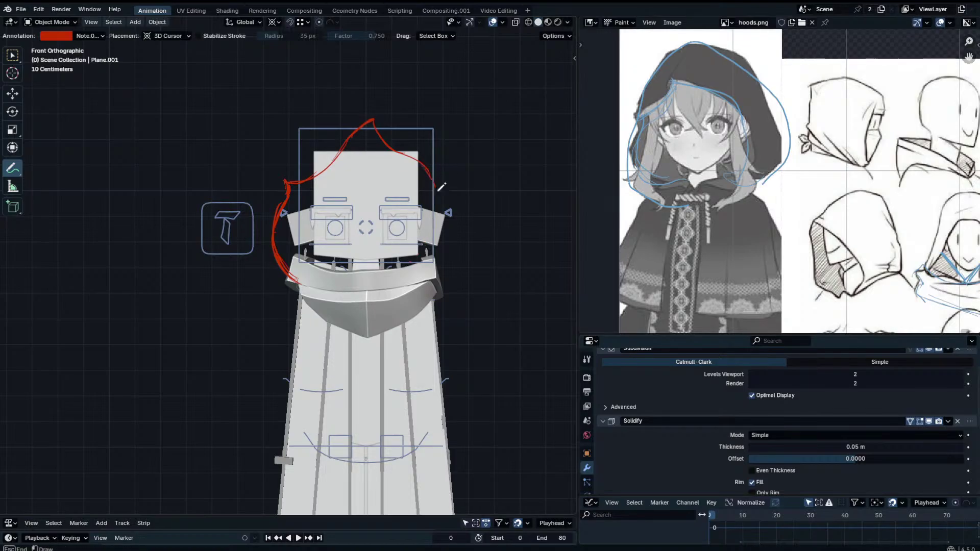
{"action": "key", "text": "ctrl+z"}
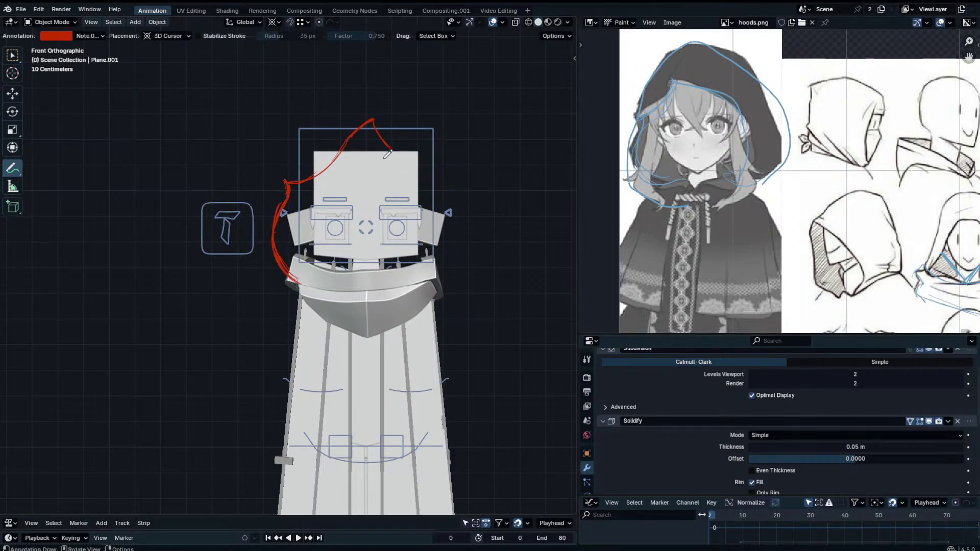
Sketch the outline's right half from the peak, bulging around the ear and ending at the collar.
{"action": "mouse_move", "coordinate": [374, 124]}
{"action": "left_mouse_down"}
{"action": "mouse_move", "coordinate": [445, 175]}
{"action": "mouse_move", "coordinate": [429, 156]}
{"action": "mouse_move", "coordinate": [452, 212]}
{"action": "left_mouse_up"}
{"action": "key", "text": "ctrl+z"}
{"action": "key", "text": "ctrl+z"}
{"action": "key", "text": "ctrl+z"}
{"action": "key", "text": "ctrl+z"}
{"action": "left_click_drag", "start_coordinate": [421, 163], "coordinate": [442, 269]}
{"action": "key", "text": "ctrl+z"}
{"action": "key", "text": "ctrl+z"}
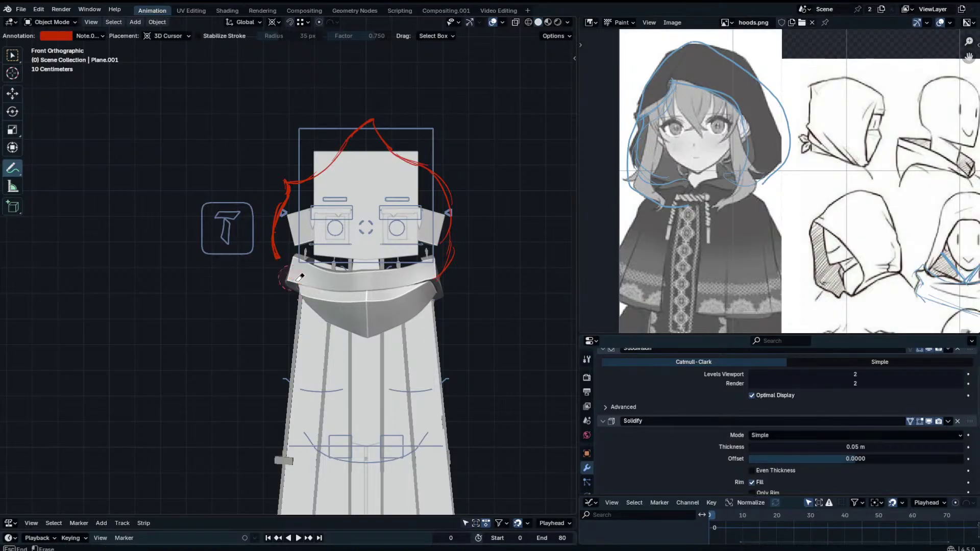
Redraw the lower ends of the hood outline on both sides so they curve inward to the collar's top rim.
{"action": "left_click_drag", "start_coordinate": [274, 247], "coordinate": [297, 283]}
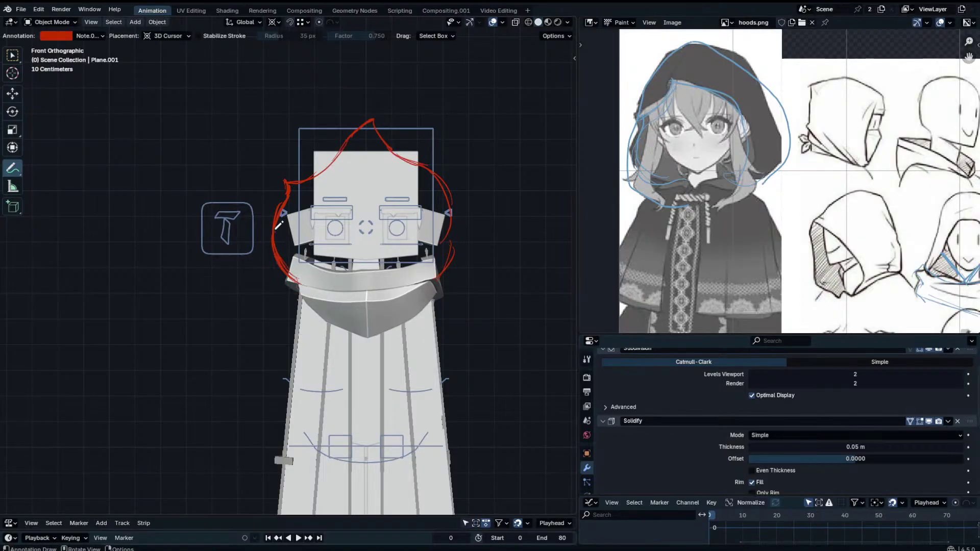
{"action": "mouse_move", "coordinate": [274, 227]}
{"action": "left_mouse_down"}
{"action": "mouse_move", "coordinate": [296, 281]}
{"action": "mouse_move", "coordinate": [279, 229]}
{"action": "left_mouse_up"}
{"action": "left_click_drag", "start_coordinate": [312, 266], "coordinate": [281, 221]}
{"action": "mouse_move", "coordinate": [280, 222]}
{"action": "left_mouse_down"}
{"action": "mouse_move", "coordinate": [289, 185]}
{"action": "mouse_move", "coordinate": [261, 223]}
{"action": "left_mouse_up"}
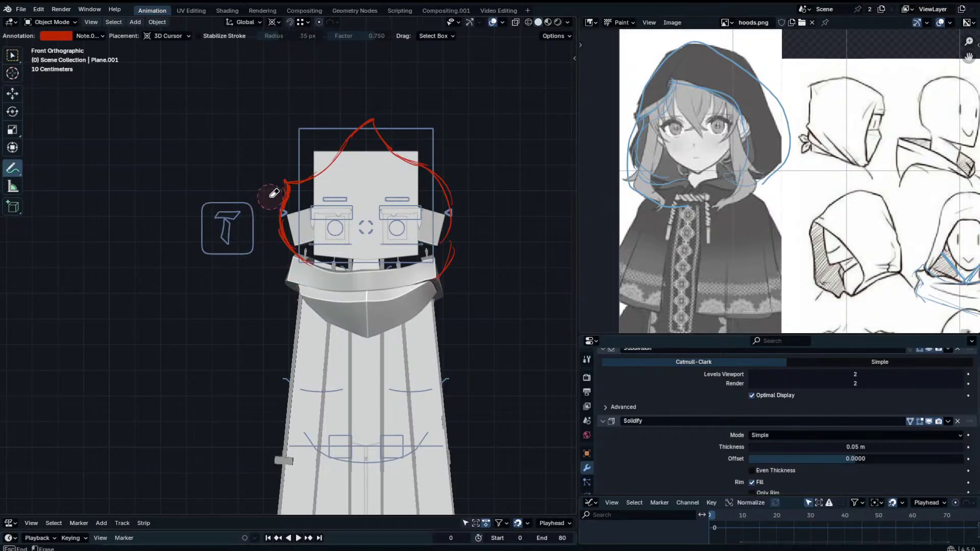
{"action": "mouse_move", "coordinate": [454, 257]}
{"action": "left_mouse_down", "text": "ctrl"}
{"action": "mouse_move", "coordinate": [448, 270]}
{"action": "mouse_move", "coordinate": [459, 254]}
{"action": "left_mouse_up", "text": "ctrl"}
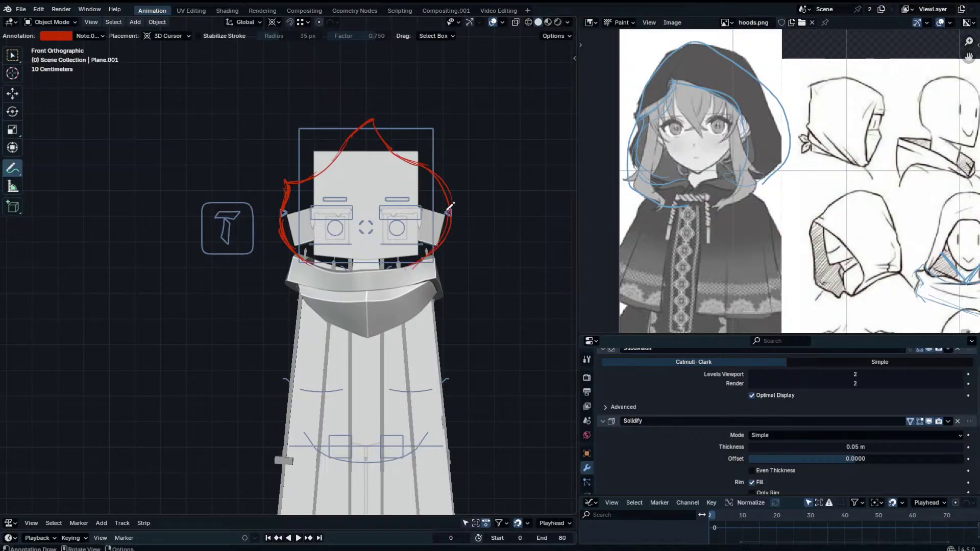
{"action": "mouse_move", "coordinate": [417, 266]}
{"action": "left_mouse_down"}
{"action": "mouse_move", "coordinate": [444, 187]}
{"action": "mouse_move", "coordinate": [453, 198]}
{"action": "left_mouse_up"}
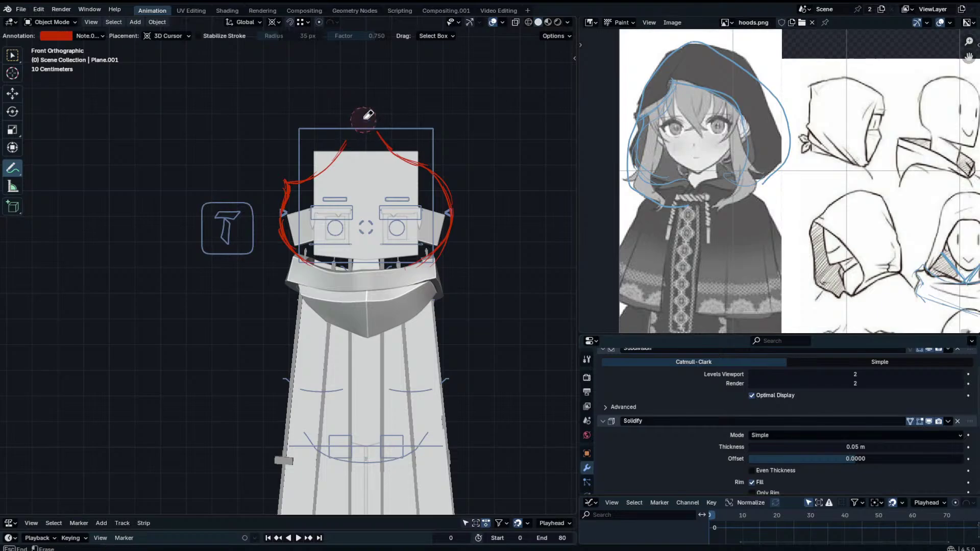
Redraw the outline's peak slightly left of the head's centre and sketch outer fold lines sloping down from it on both sides.
{"action": "mouse_move", "coordinate": [368, 113]}
{"action": "left_mouse_down", "text": "ctrl"}
{"action": "mouse_move", "coordinate": [396, 156]}
{"action": "mouse_move", "coordinate": [375, 122]}
{"action": "mouse_move", "coordinate": [352, 124]}
{"action": "mouse_move", "coordinate": [348, 136]}
{"action": "mouse_move", "coordinate": [352, 119]}
{"action": "mouse_move", "coordinate": [343, 120]}
{"action": "left_mouse_up", "text": "ctrl"}
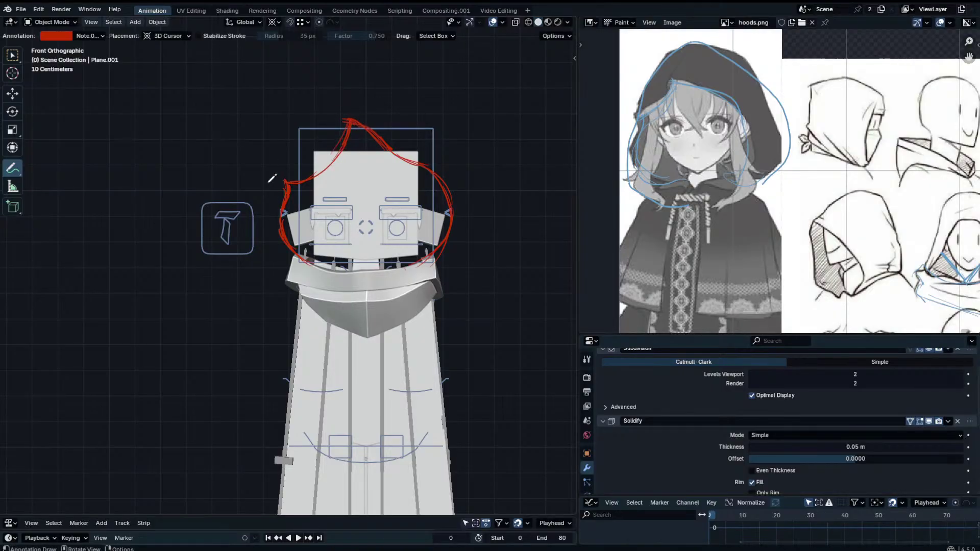
{"action": "left_click_drag", "start_coordinate": [300, 155], "coordinate": [314, 145]}
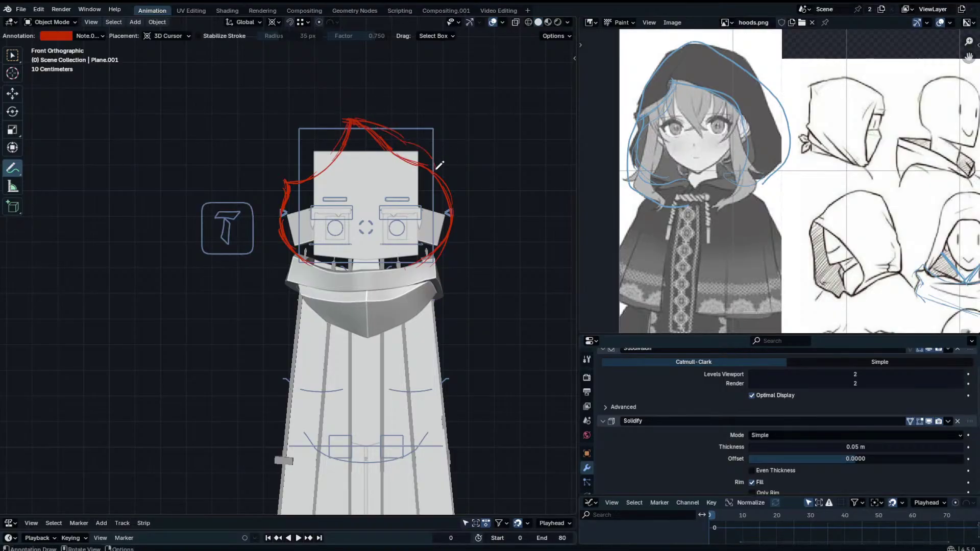
{"action": "key", "text": "ctrl+z"}
{"action": "left_click_drag", "start_coordinate": [354, 119], "coordinate": [428, 161]}
{"action": "key", "text": "ctrl+z"}
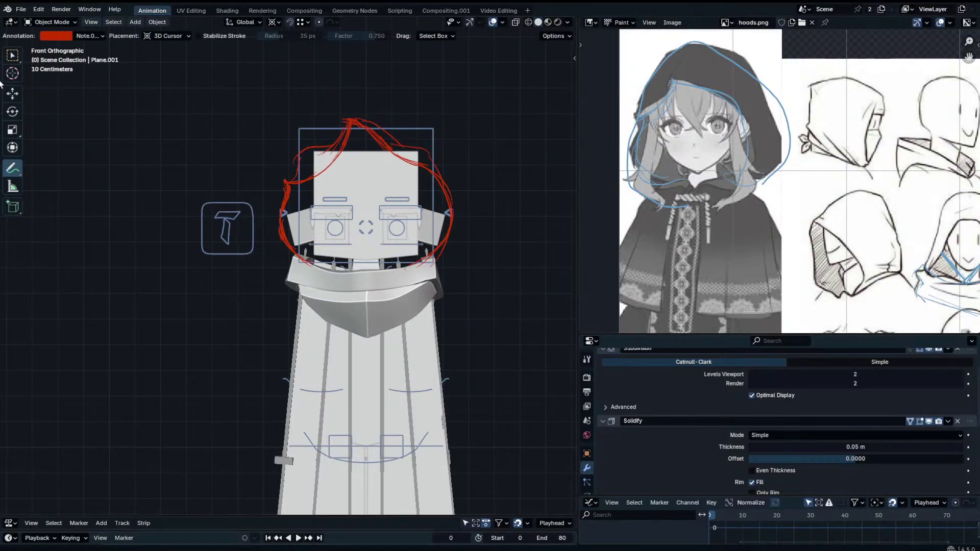
Return to the selection tool, add a new plane mesh and start editing it.
{"action": "left_click", "coordinate": [12, 55]}
{"action": "scroll", "coordinate": [357, 199], "scroll_direction": "up", "scroll_amount": 4}
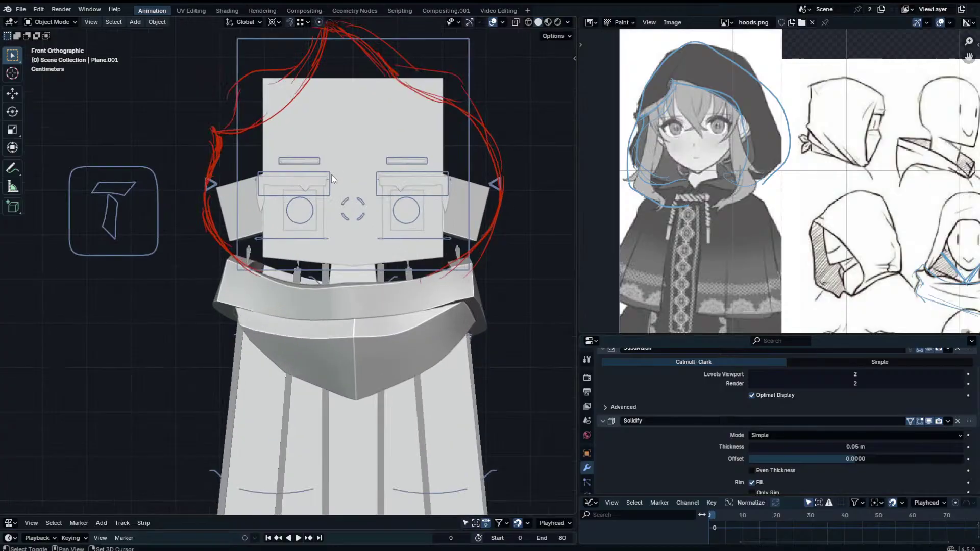
{"action": "middle_click_drag", "start_coordinate": [333, 178], "coordinate": [337, 196], "text": "shift"}
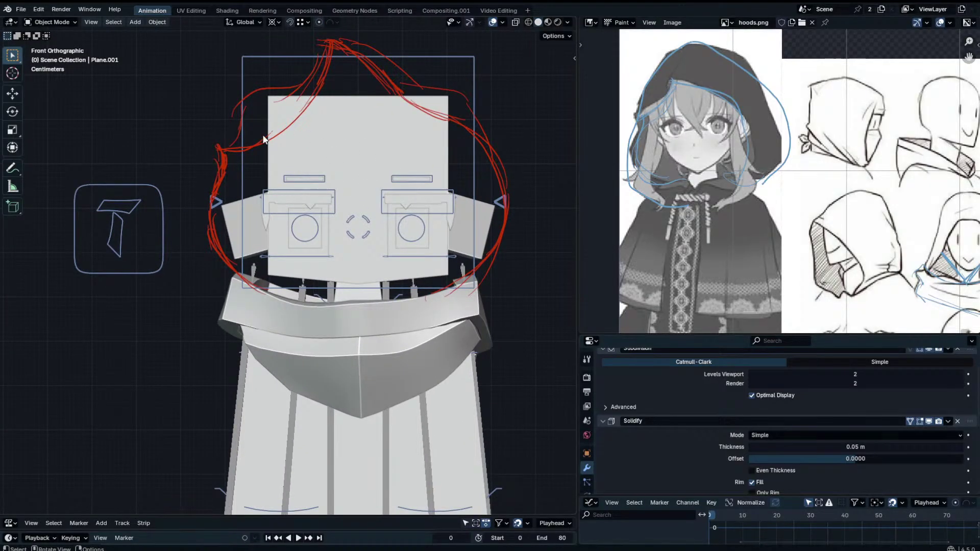
{"action": "scroll", "coordinate": [281, 139], "scroll_direction": "down", "scroll_amount": 4}
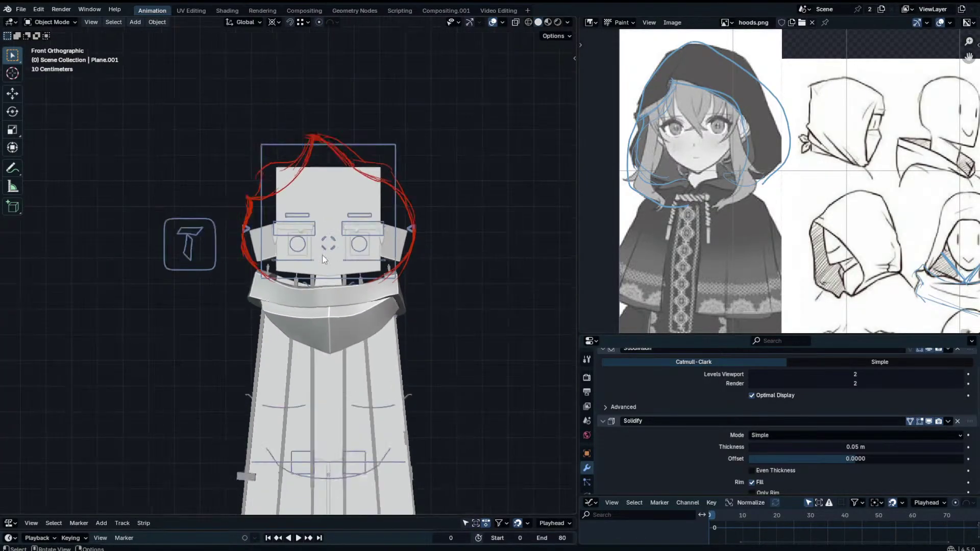
{"action": "key", "text": "shift+a"}
{"action": "mouse_move", "coordinate": [306, 269]}
{"action": "left_click", "coordinate": [363, 269]}
{"action": "scroll", "coordinate": [379, 253], "scroll_direction": "down", "scroll_amount": 3}
{"action": "key", "text": "Tab"}
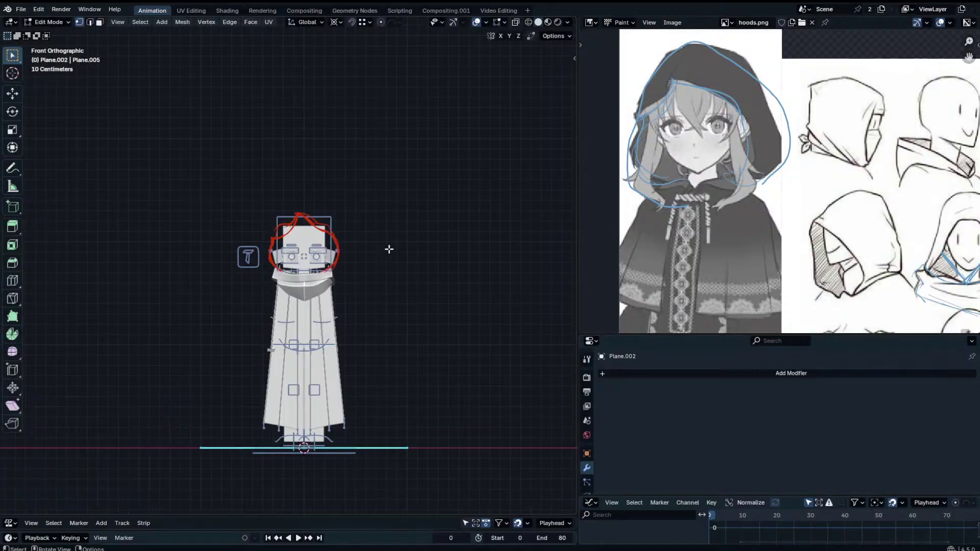
Rotate the plane 90° about the X axis and raise it about 2.08 m along Z around the head.
{"action": "type", "text": "rx"}
{"action": "type", "text": "90"}
{"action": "key", "text": "Return"}
{"action": "key", "text": "g"}
{"action": "key", "text": "z"}
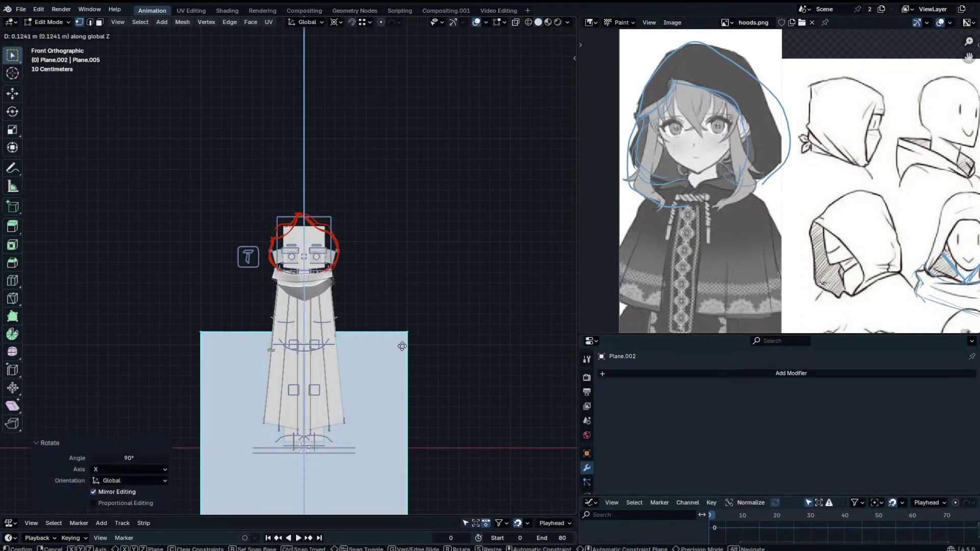
{"action": "left_click", "coordinate": [416, 158]}
Delete only the plane's face so that its square outline of edges remains.
{"action": "key", "text": "x"}
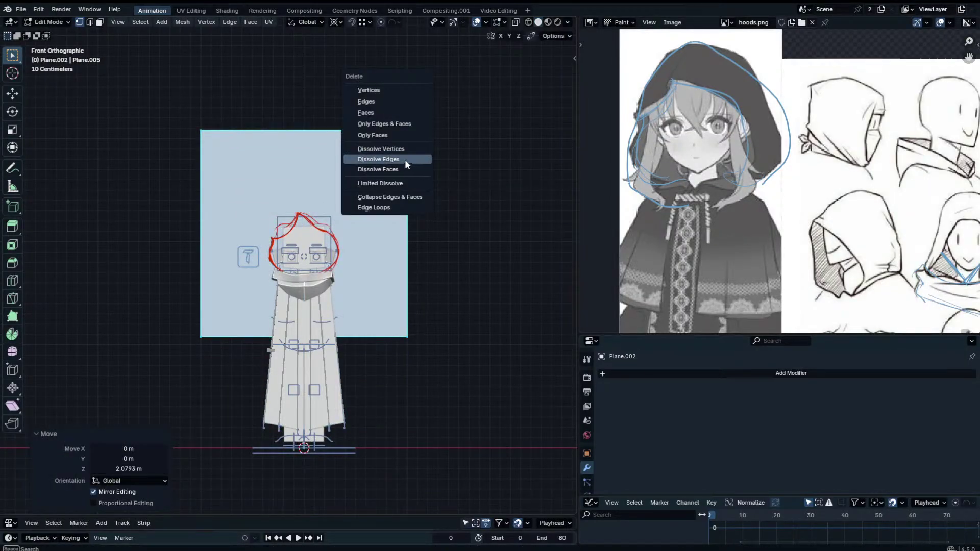
{"action": "left_click", "coordinate": [399, 165]}
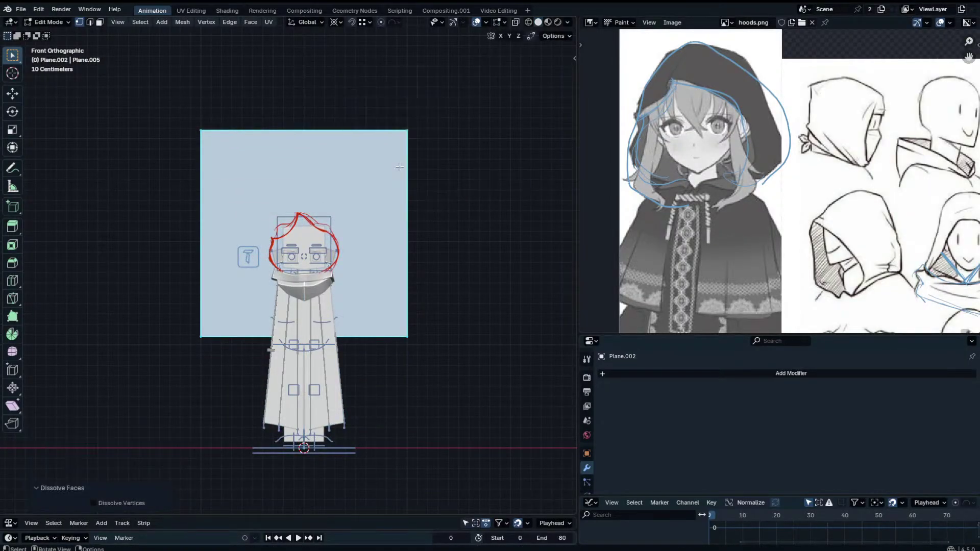
{"action": "key", "text": "x"}
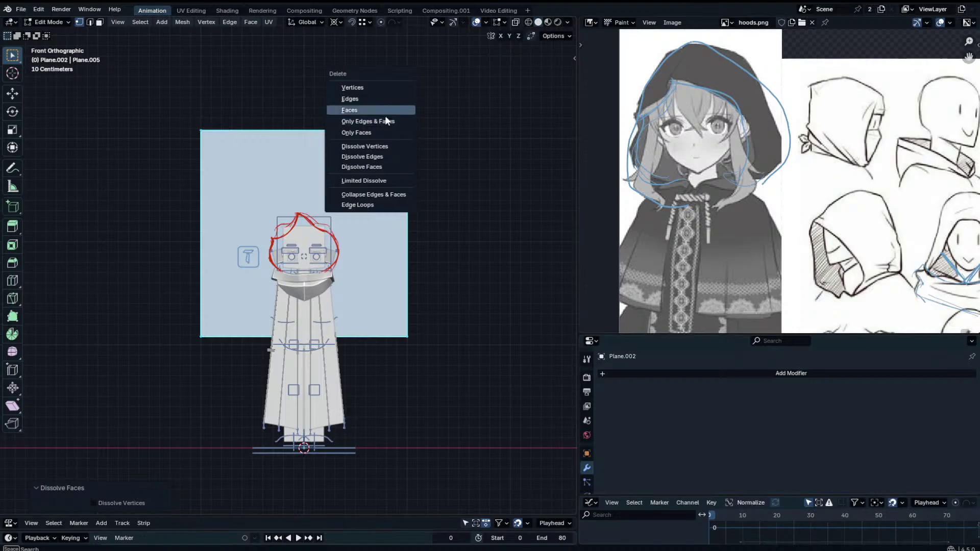
{"action": "left_click", "coordinate": [387, 127]}
Scale the whole square outline uniformly to about 0.26 so it roughly frames the head.
{"action": "key", "text": "a"}
{"action": "key", "text": "g"}
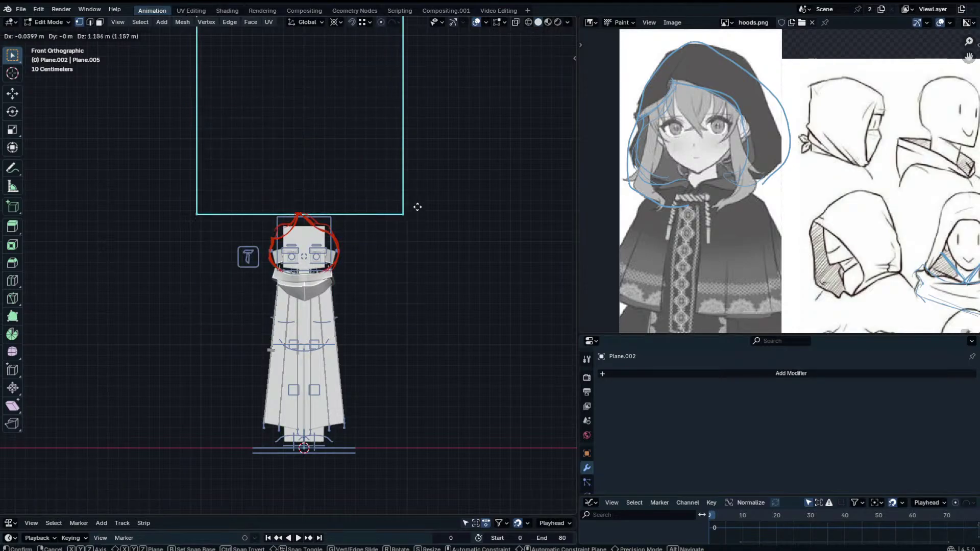
{"action": "key", "text": "Escape"}
{"action": "key", "text": "s"}
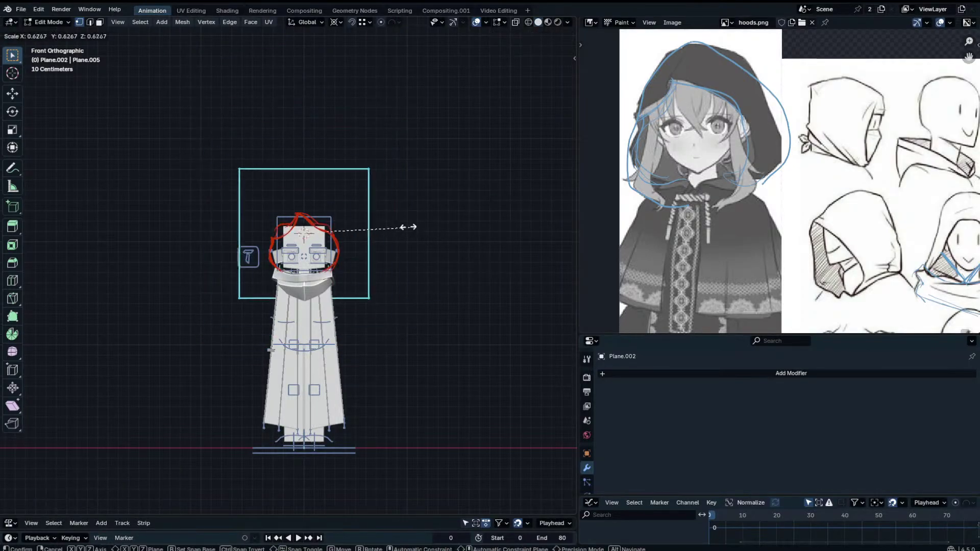
{"action": "left_click", "coordinate": [349, 232]}
Move the square about 0.31 m forward along Y to the front of the face and lower it about 0.1 m.
{"action": "scroll", "coordinate": [352, 236], "scroll_direction": "up", "scroll_amount": 3}
{"action": "key", "text": "KP_3"}
{"action": "key", "text": "g"}
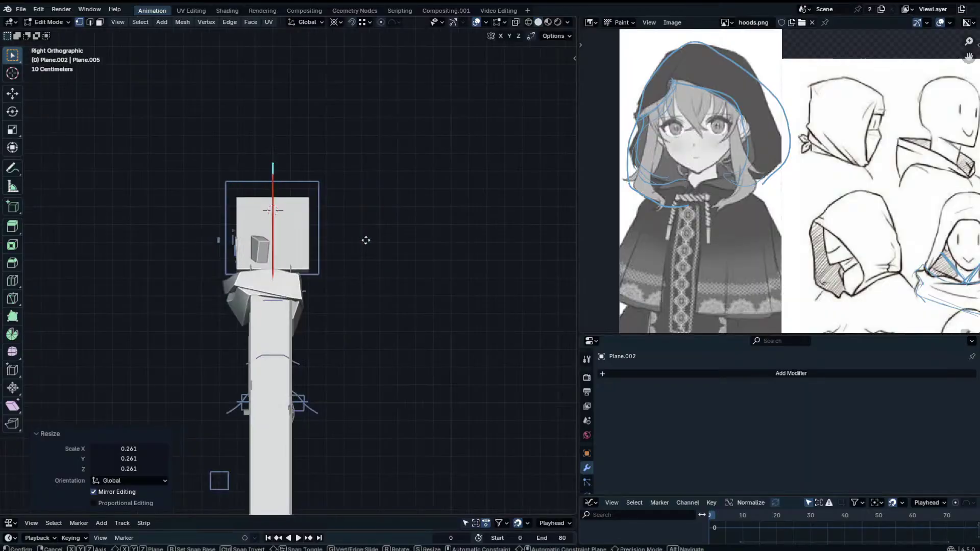
{"action": "key", "text": "y"}
{"action": "left_click", "coordinate": [310, 264]}
{"action": "key", "text": "g"}
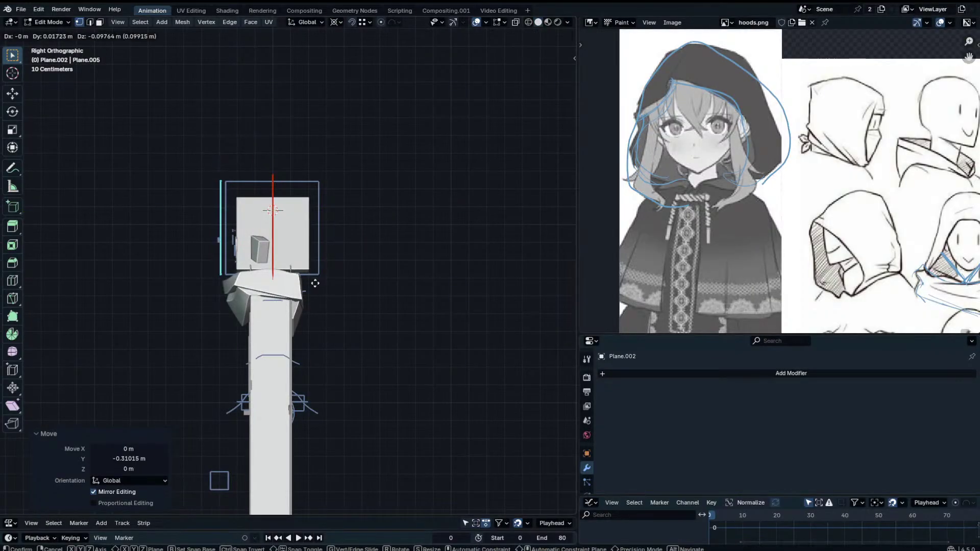
{"action": "left_click", "coordinate": [312, 280]}
Subdivide the square's edges twice with one cut each from the front view.
{"action": "key", "text": "KP_1"}
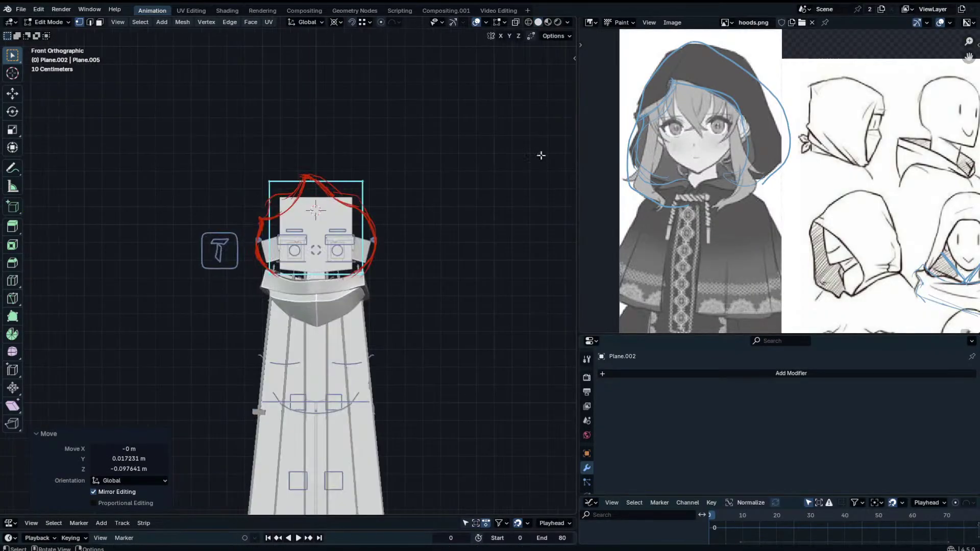
{"action": "scroll", "coordinate": [286, 234], "scroll_direction": "up", "scroll_amount": 5}
{"action": "key", "text": "ctrl+v"}
{"action": "left_click", "coordinate": [457, 199]}
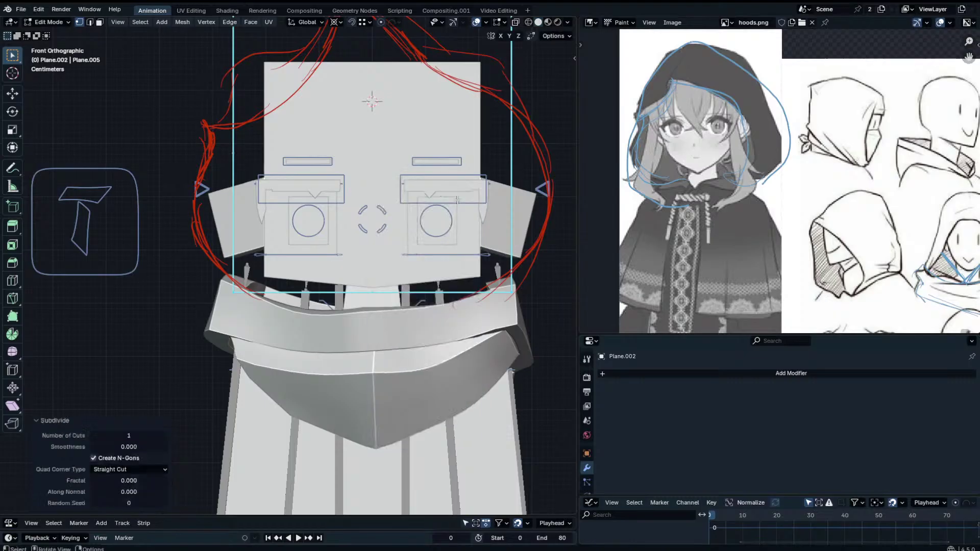
{"action": "key", "text": "ctrl+v"}
{"action": "left_click", "coordinate": [457, 199]}
Shape the square's lower edge along the collar by lowering its middle and left vertices and fitting the lower-left corner to the sketch.
{"action": "left_click", "coordinate": [304, 291]}
{"action": "left_click", "coordinate": [366, 296]}
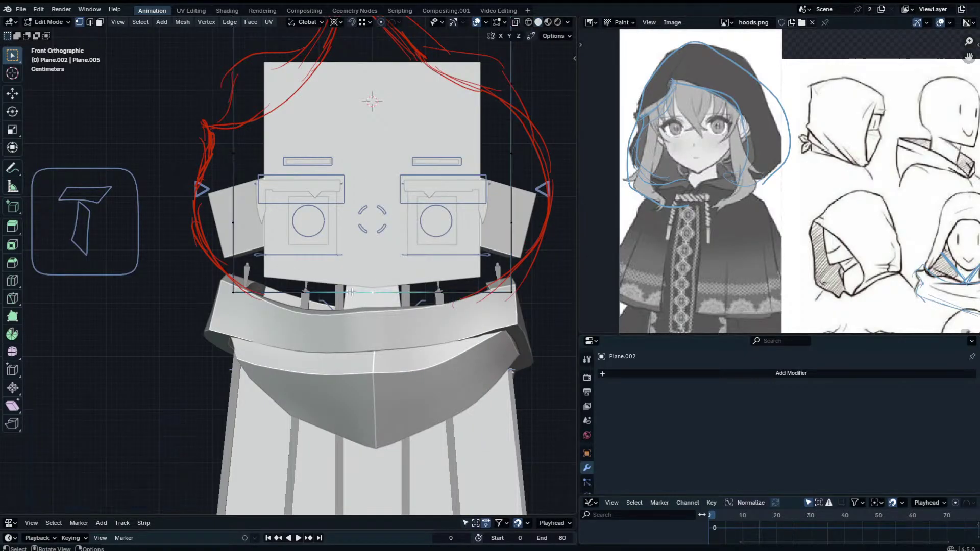
{"action": "key", "text": "g"}
{"action": "left_click", "coordinate": [365, 325]}
{"action": "left_click", "coordinate": [306, 295]}
{"action": "key", "text": "g"}
{"action": "left_click", "coordinate": [301, 307]}
{"action": "left_click", "coordinate": [223, 289]}
{"action": "key", "text": "g"}
{"action": "left_click", "coordinate": [225, 281]}
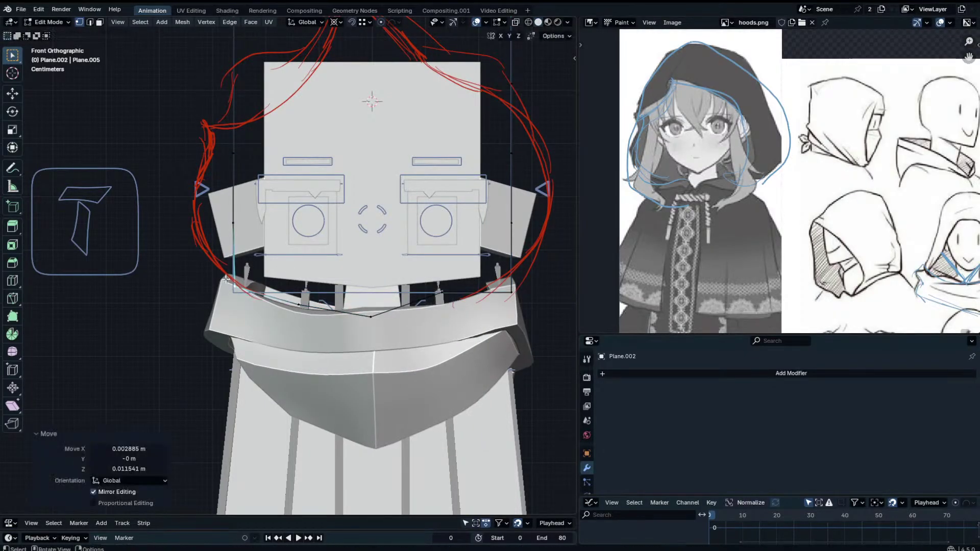
Move the vertices of the square's left side onto the sketched bulge around the ear and the fold above it.
{"action": "left_click", "coordinate": [228, 222]}
{"action": "key", "text": "g"}
{"action": "left_click", "coordinate": [189, 215]}
{"action": "left_click", "coordinate": [225, 152]}
{"action": "key", "text": "g"}
{"action": "middle_click_drag", "start_coordinate": [200, 143], "coordinate": [225, 209], "text": "shift"}
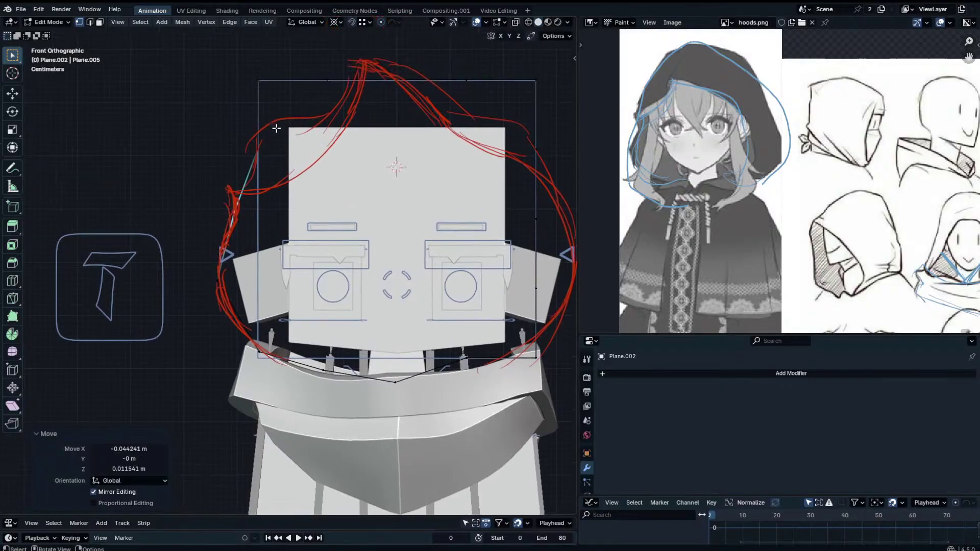
{"action": "double_click", "coordinate": [261, 144]}
{"action": "left_click", "coordinate": [261, 145]}
{"action": "key", "text": "g"}
{"action": "left_click", "coordinate": [272, 181]}
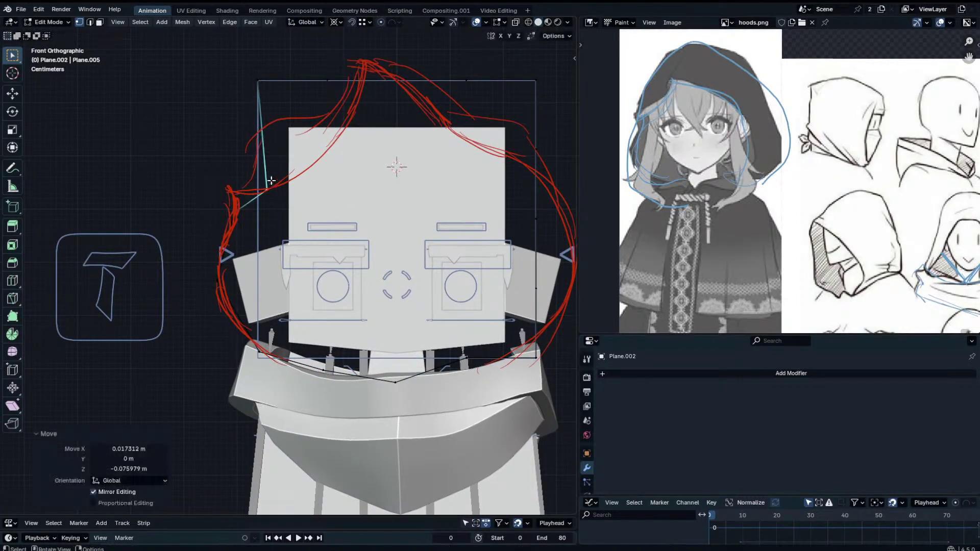
Move the upper-left corner onto the inner fold over the forehead and the adjacent top vertex to the sketched peak.
{"action": "left_click", "coordinate": [259, 80]}
{"action": "key", "text": "g"}
{"action": "left_click", "coordinate": [344, 148]}
{"action": "left_click", "coordinate": [327, 75]}
{"action": "key", "text": "g"}
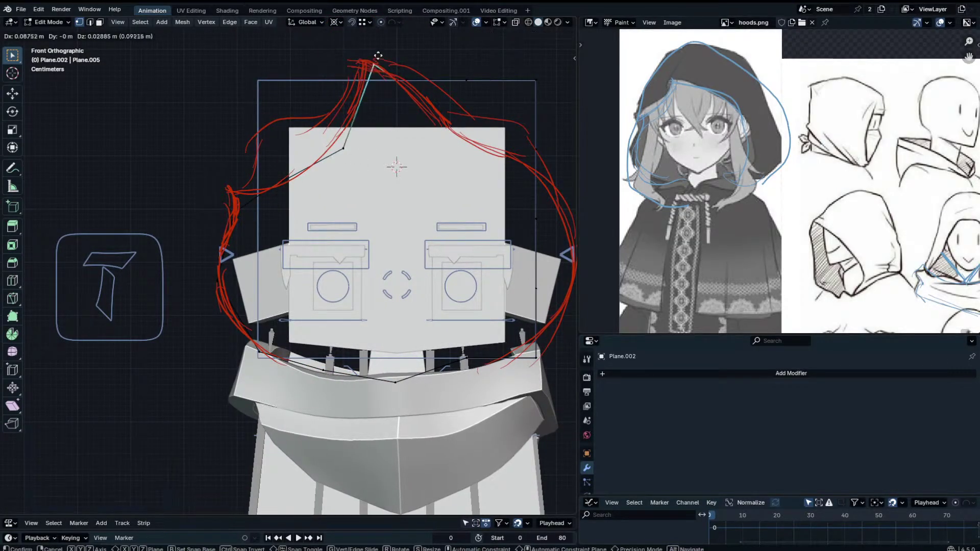
{"action": "left_click", "coordinate": [362, 58]}
Pull the upper-right vertices down onto the sketched slope running from the peak over the head's right corner.
{"action": "left_click", "coordinate": [462, 96]}
{"action": "key", "text": "g"}
{"action": "left_click", "coordinate": [434, 126]}
{"action": "left_click", "coordinate": [497, 159]}
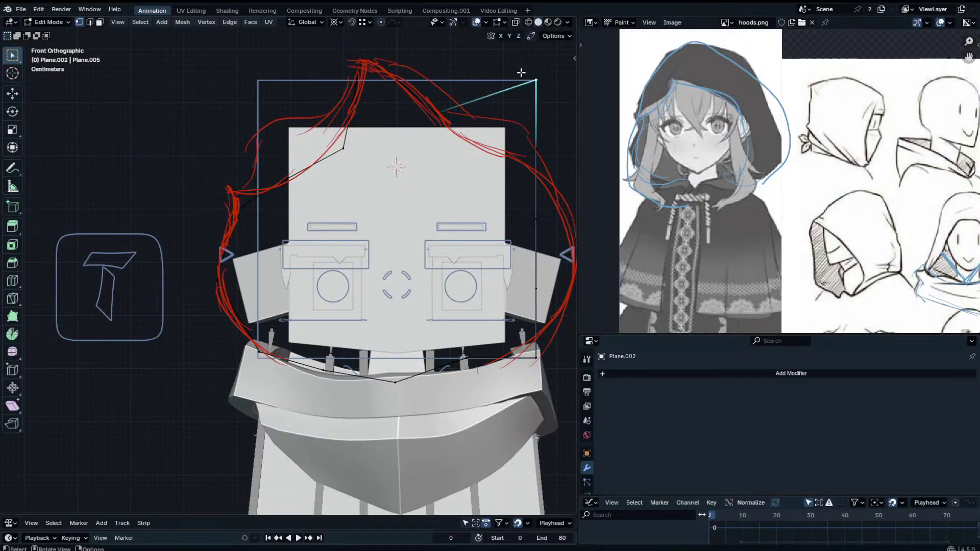
{"action": "key", "text": "g"}
{"action": "left_click", "coordinate": [504, 165]}
{"action": "left_click", "coordinate": [531, 148]}
{"action": "key", "text": "g"}
{"action": "left_click", "coordinate": [531, 185]}
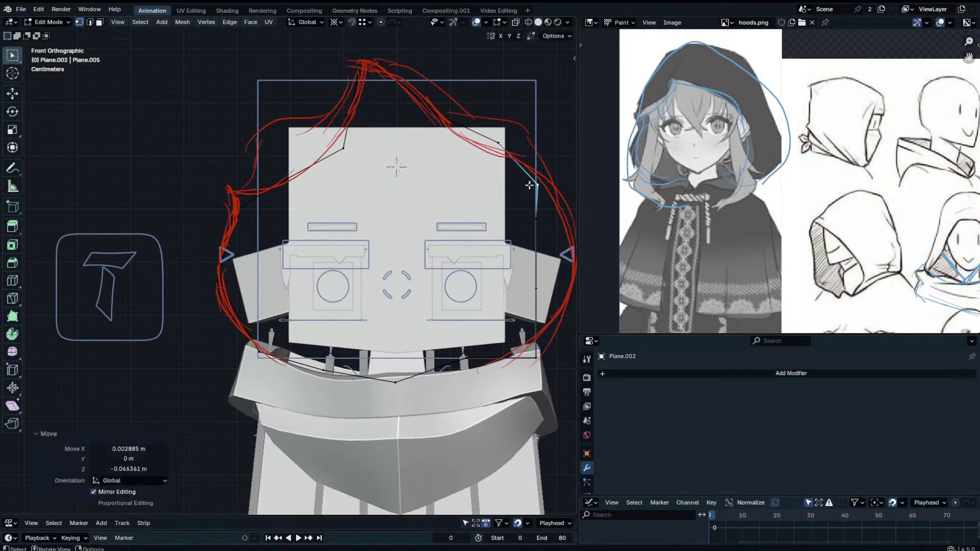
Leave mesh editing, hide the character rig CH_Rig and reselect the hood outline in front view.
{"action": "key", "text": "Tab"}
{"action": "scroll", "coordinate": [456, 173], "scroll_direction": "down", "scroll_amount": 3}
{"action": "middle_click_drag", "start_coordinate": [455, 175], "coordinate": [355, 194]}
{"action": "left_click", "coordinate": [356, 195]}
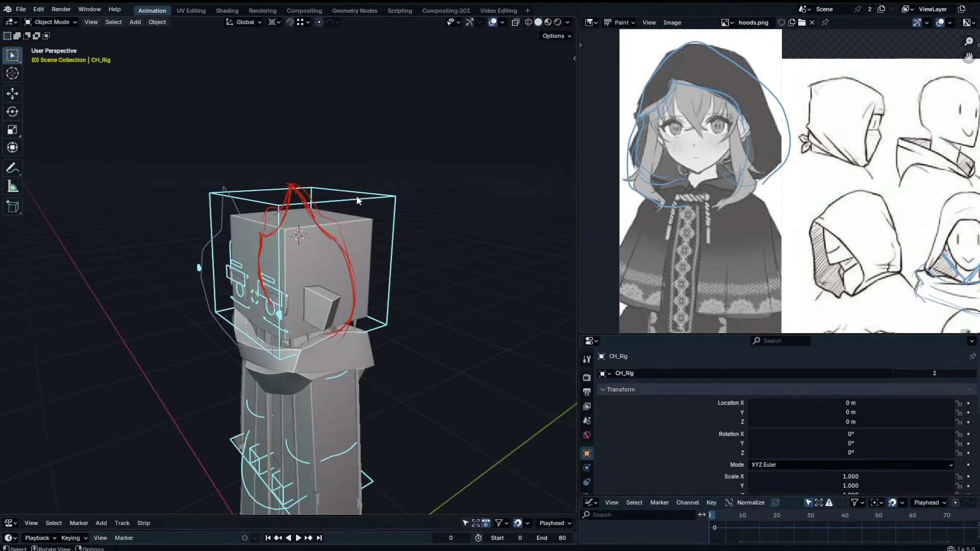
{"action": "key", "text": "h"}
{"action": "left_click", "coordinate": [237, 206]}
{"action": "key", "text": "KP_1"}
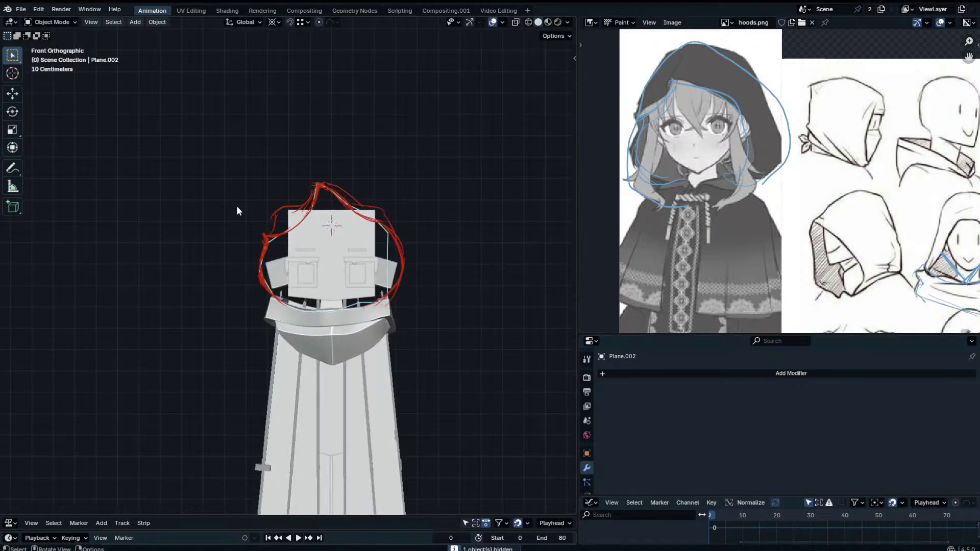
Lower the opacity of the red annotation layer Note.002.
{"action": "key", "text": "Tab"}
{"action": "scroll", "coordinate": [412, 221], "scroll_direction": "up", "scroll_amount": 4}
{"action": "key", "text": "Tab"}
{"action": "key", "text": "n"}
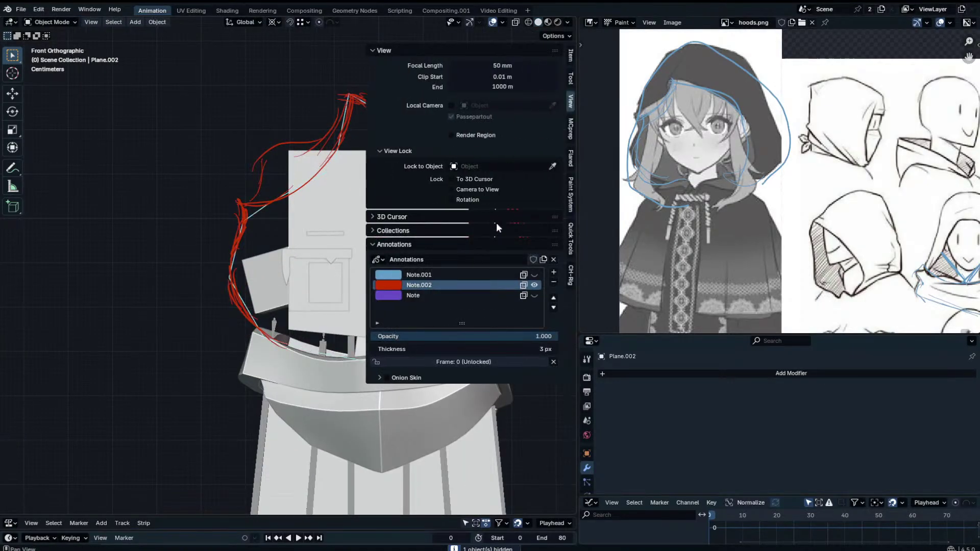
{"action": "left_click_drag", "start_coordinate": [543, 336], "coordinate": [385, 335]}
{"action": "key", "text": "n"}
Fit the two upper vertices of the outline's right side to the sketched curve above the ear.
{"action": "key", "text": "Tab"}
{"action": "left_click", "coordinate": [495, 199]}
{"action": "key", "text": "g"}
{"action": "left_click", "coordinate": [508, 209]}
{"action": "key", "text": "g"}
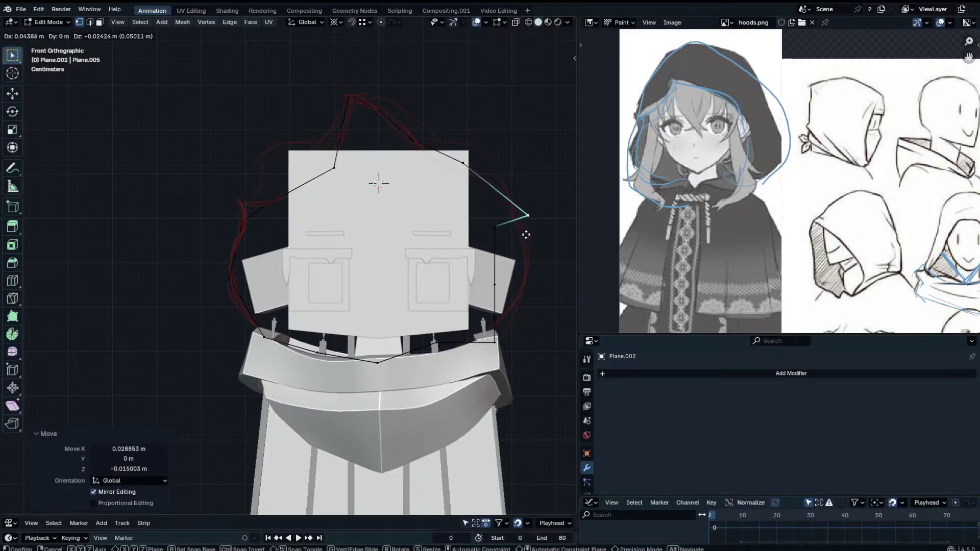
{"action": "right_click", "coordinate": [525, 235]}
{"action": "key", "text": "g"}
{"action": "right_click", "coordinate": [523, 236]}
{"action": "left_click", "coordinate": [492, 225]}
{"action": "key", "text": "g"}
{"action": "left_click", "coordinate": [524, 245]}
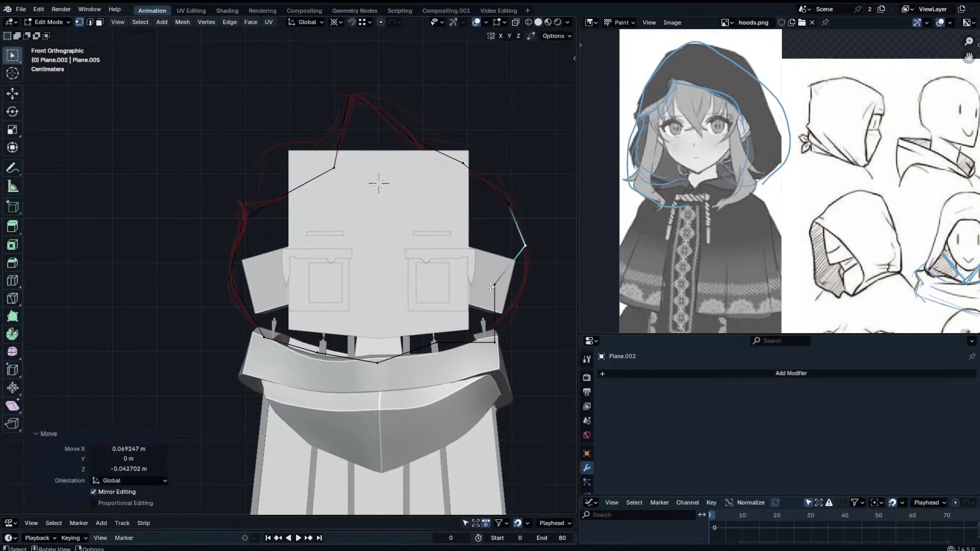
Move the lower right-side vertex outward past the ear and fit the lower-right corner to the collar's rim.
{"action": "left_click", "coordinate": [491, 286]}
{"action": "key", "text": "g"}
{"action": "left_click", "coordinate": [516, 299]}
{"action": "left_click", "coordinate": [496, 344]}
{"action": "key", "text": "g"}
{"action": "left_click", "coordinate": [498, 333]}
Lower the three bottom vertices of the outline so they curve over the front of the collar's rim.
{"action": "left_click", "coordinate": [437, 342]}
{"action": "key", "text": "g"}
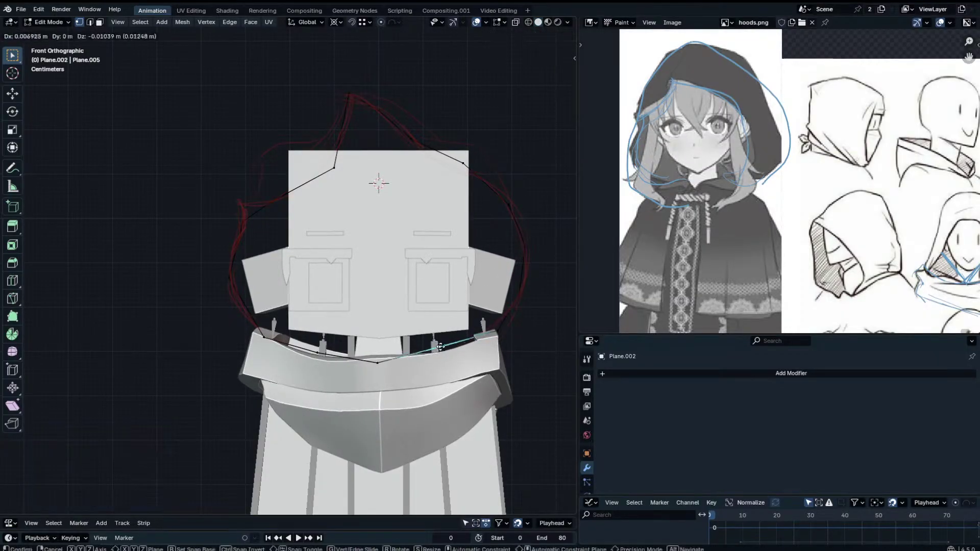
{"action": "left_click", "coordinate": [444, 360]}
{"action": "left_click", "coordinate": [377, 364]}
{"action": "key", "text": "g"}
{"action": "left_click", "coordinate": [374, 368]}
{"action": "left_click", "coordinate": [318, 357]}
{"action": "key", "text": "g"}
{"action": "left_click", "coordinate": [310, 364]}
Nudge the lower-left corner and the left ear-level vertex slightly outward.
{"action": "left_click", "coordinate": [258, 339]}
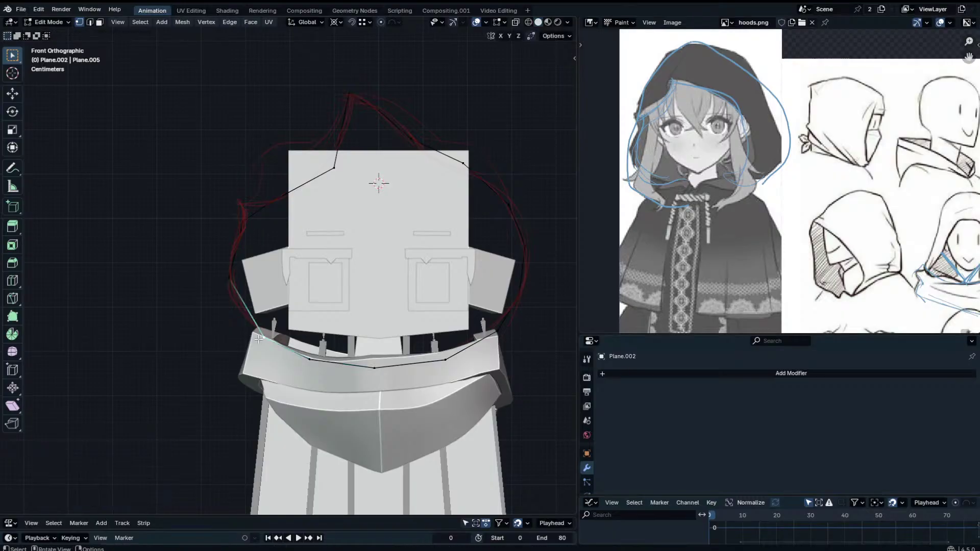
{"action": "key", "text": "g"}
{"action": "left_click", "coordinate": [254, 334]}
{"action": "left_click", "coordinate": [230, 286]}
{"action": "key", "text": "g"}
{"action": "left_click", "coordinate": [225, 284]}
Move the vertex above the left ear outward to the pointed tip of the sketched left fold.
{"action": "left_click", "coordinate": [243, 219]}
{"action": "key", "text": "g"}
{"action": "right_click", "coordinate": [243, 218]}
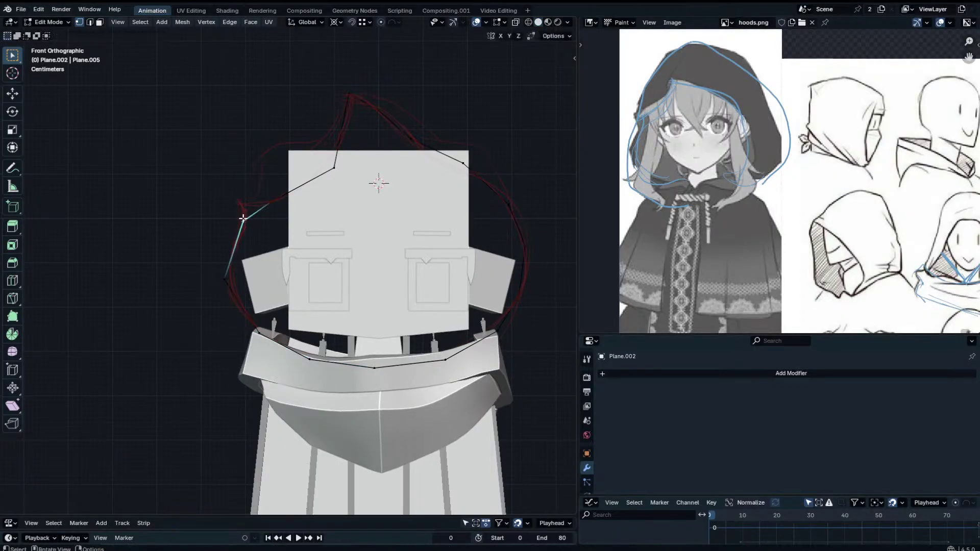
{"action": "right_click", "coordinate": [336, 174]}
{"action": "left_click", "coordinate": [334, 175]}
{"action": "left_click", "coordinate": [266, 204]}
{"action": "key", "text": "g"}
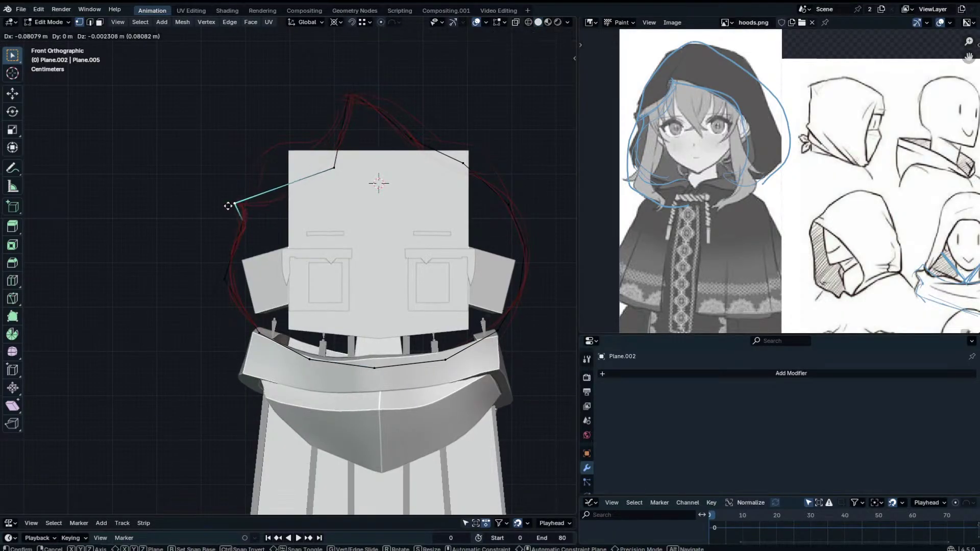
{"action": "left_click", "coordinate": [229, 206]}
Add one vertex midway between the left tip and the forehead fold, and move it onto the sketched line.
{"action": "key", "text": "ctrl+r"}
{"action": "left_click", "coordinate": [276, 182]}
{"action": "right_click", "coordinate": [270, 181]}
{"action": "right_click", "coordinate": [269, 182]}
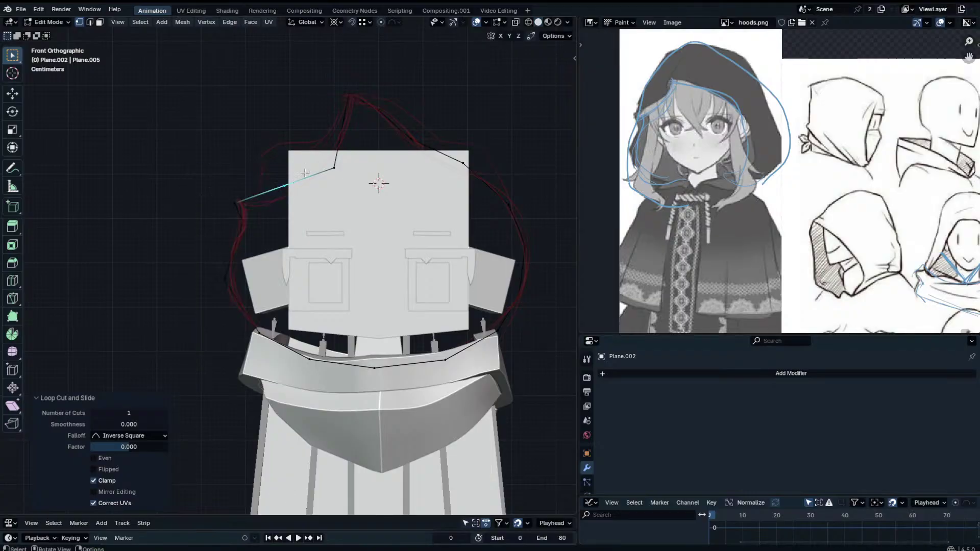
{"action": "key", "text": "g"}
{"action": "left_click", "coordinate": [279, 197]}
Refine the forehead fold vertex up and to the left, and raise the peak vertex slightly.
{"action": "left_click", "coordinate": [335, 171]}
{"action": "key", "text": "g"}
{"action": "left_click", "coordinate": [330, 168]}
{"action": "key", "text": "g"}
{"action": "left_click", "coordinate": [328, 166]}
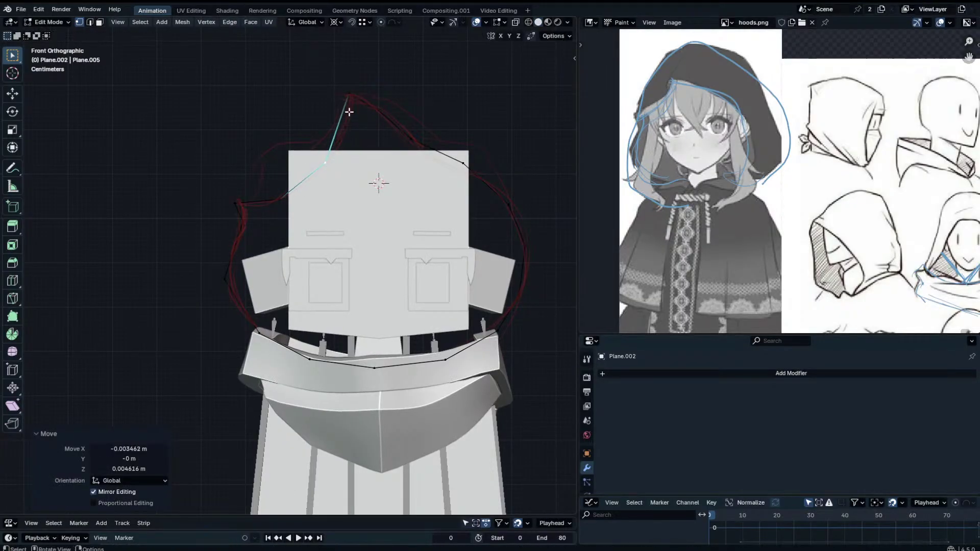
{"action": "left_click", "coordinate": [350, 102]}
{"action": "key", "text": "g"}
{"action": "left_click", "coordinate": [357, 98]}
Reposition the two vertices on the slope right of the peak to follow the sketch.
{"action": "left_click", "coordinate": [375, 113]}
{"action": "key", "text": "g"}
{"action": "left_click", "coordinate": [393, 123]}
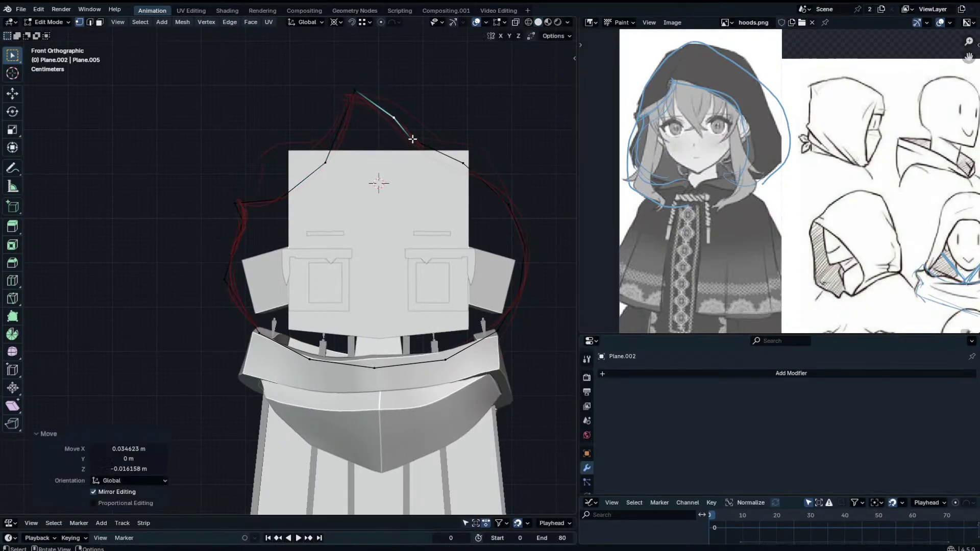
{"action": "left_click", "coordinate": [412, 140]}
{"action": "key", "text": "g"}
{"action": "left_click", "coordinate": [418, 144]}
Dissolve the surplus vertex on the slope right of the peak, and move the next vertex down and inward to follow the sketch.
{"action": "left_click", "coordinate": [345, 95]}
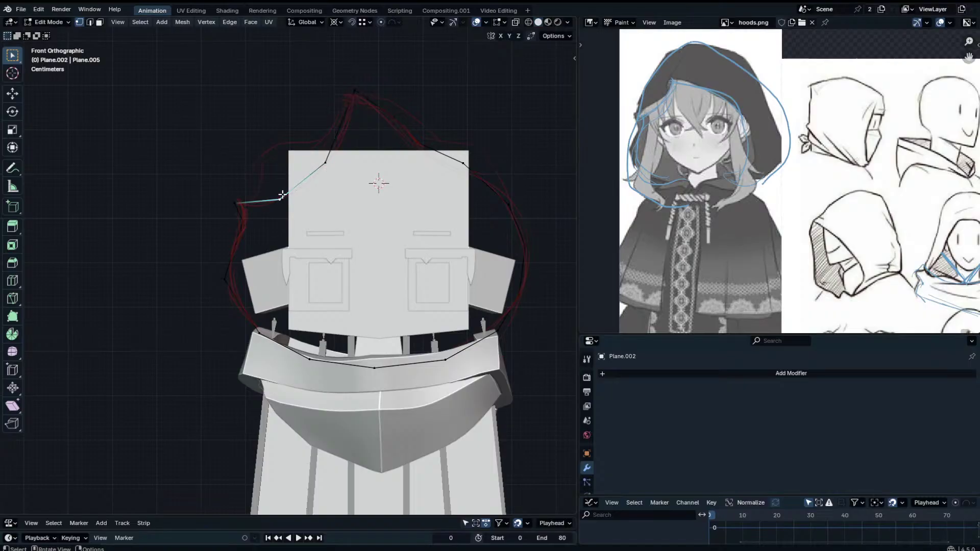
{"action": "left_click", "coordinate": [401, 125]}
{"action": "key", "text": "x"}
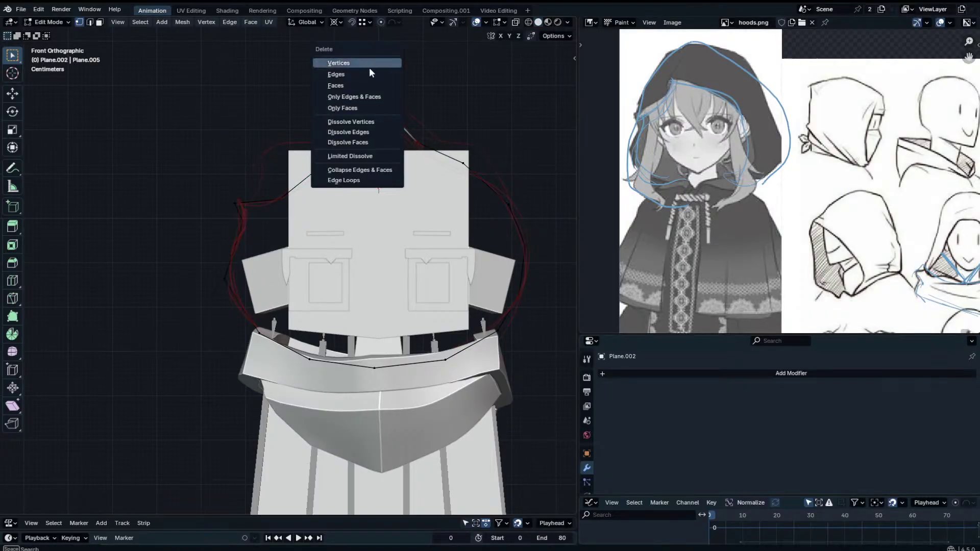
{"action": "left_click", "coordinate": [366, 121]}
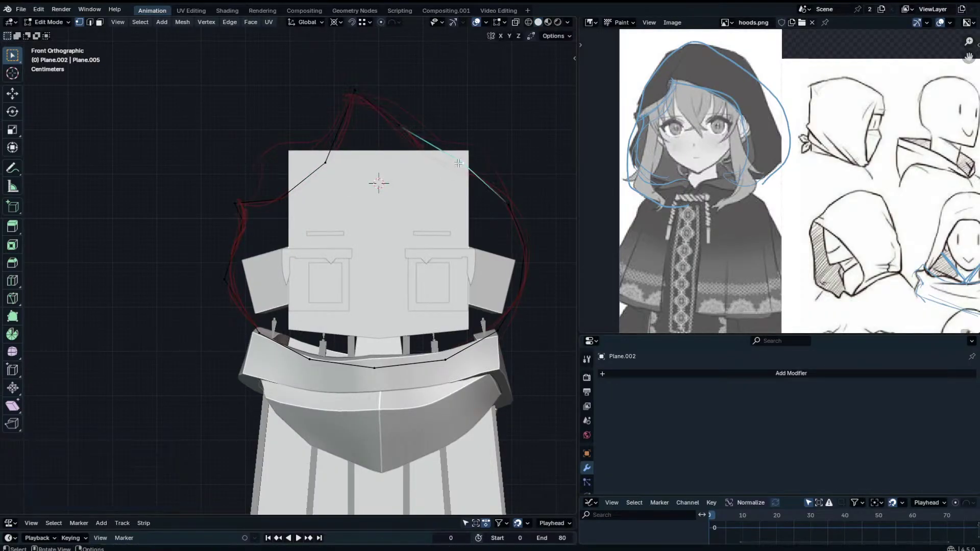
{"action": "key", "text": "g"}
{"action": "left_click", "coordinate": [445, 169]}
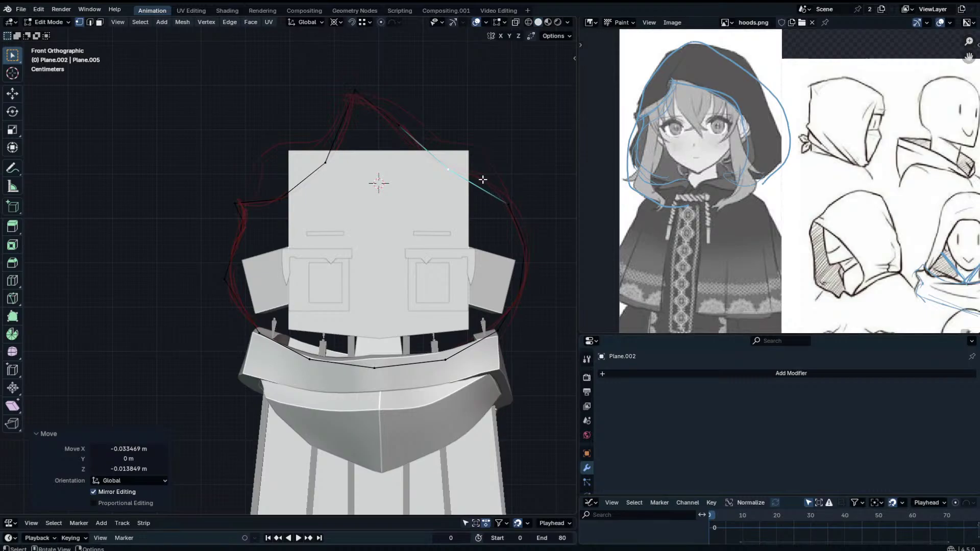
Add a vertex midway along the outline's upper right segment, move it onto the sketched curve, and raise the neighbouring vertex slightly.
{"action": "key", "text": "ctrl+r"}
{"action": "double_click", "coordinate": [481, 183]}
{"action": "key", "text": "g"}
{"action": "left_click", "coordinate": [485, 174]}
{"action": "left_click", "coordinate": [442, 170]}
{"action": "key", "text": "g"}
{"action": "left_click", "coordinate": [443, 166]}
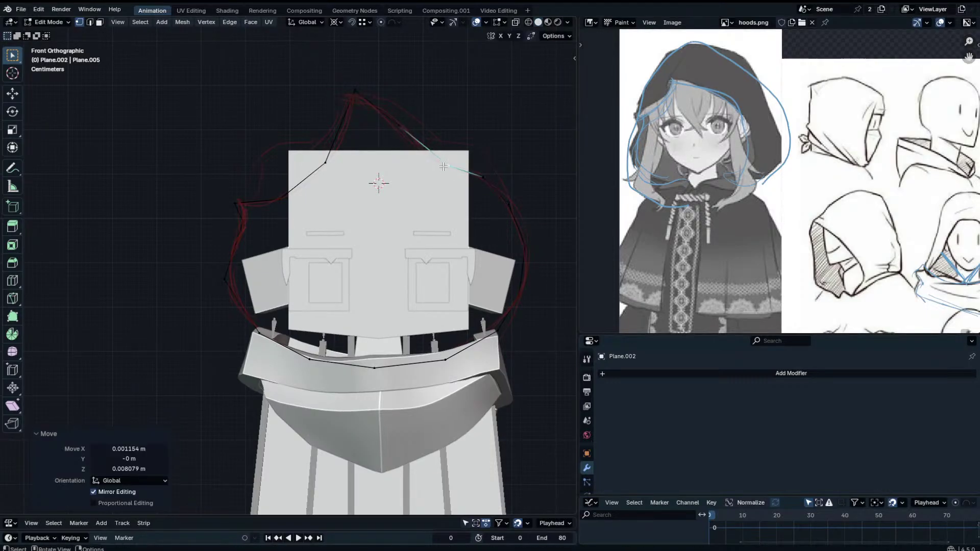
Add a Subdivision Surface modifier to the hood outline and resume editing its mesh.
{"action": "key", "text": "Tab"}
{"action": "scroll", "coordinate": [453, 166], "scroll_direction": "down", "scroll_amount": 1}
{"action": "left_click", "coordinate": [701, 375]}
{"action": "left_click", "coordinate": [702, 373]}
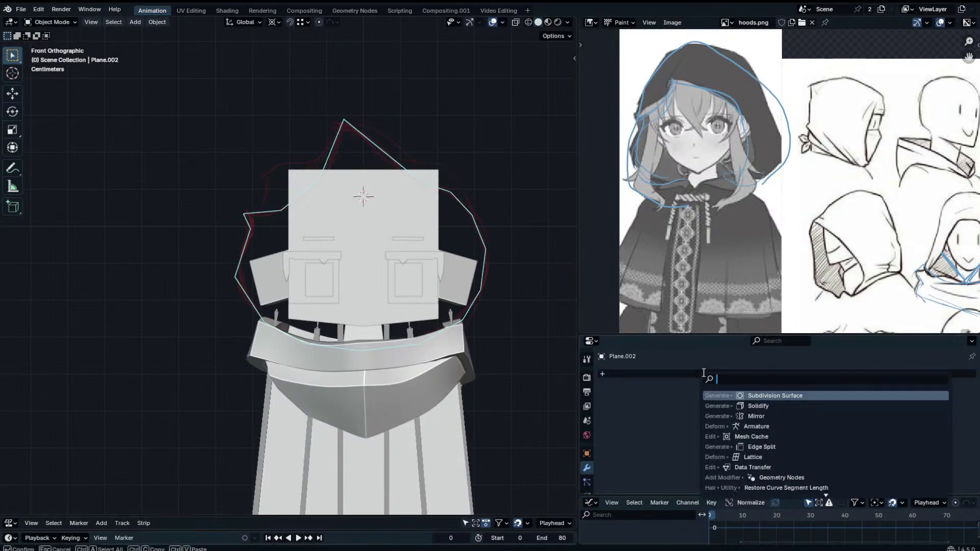
{"action": "type", "text": "sub"}
{"action": "left_click", "coordinate": [736, 391]}
{"action": "key", "text": "Tab"}
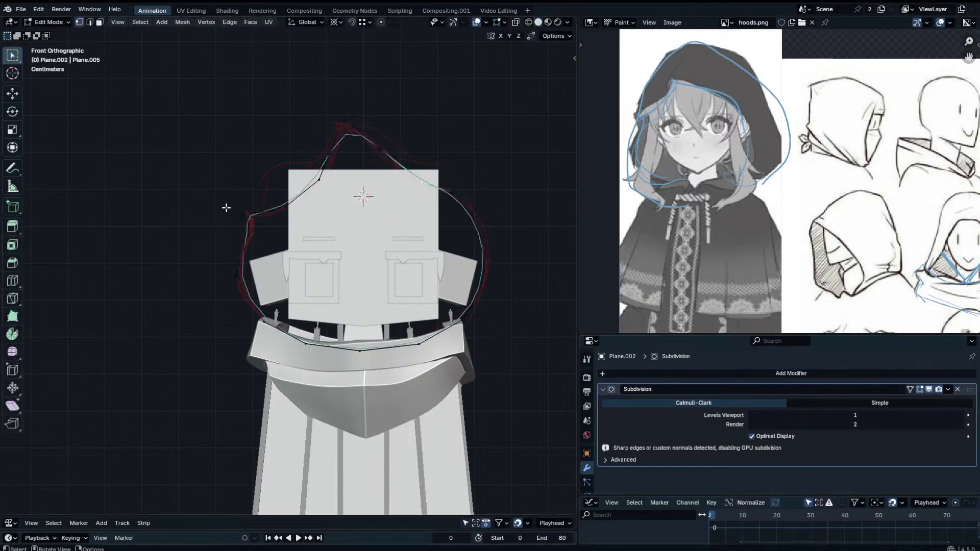
Set the mean vertex crease of the hood's peak and left tip vertices to 0.99.
{"action": "key", "text": "n"}
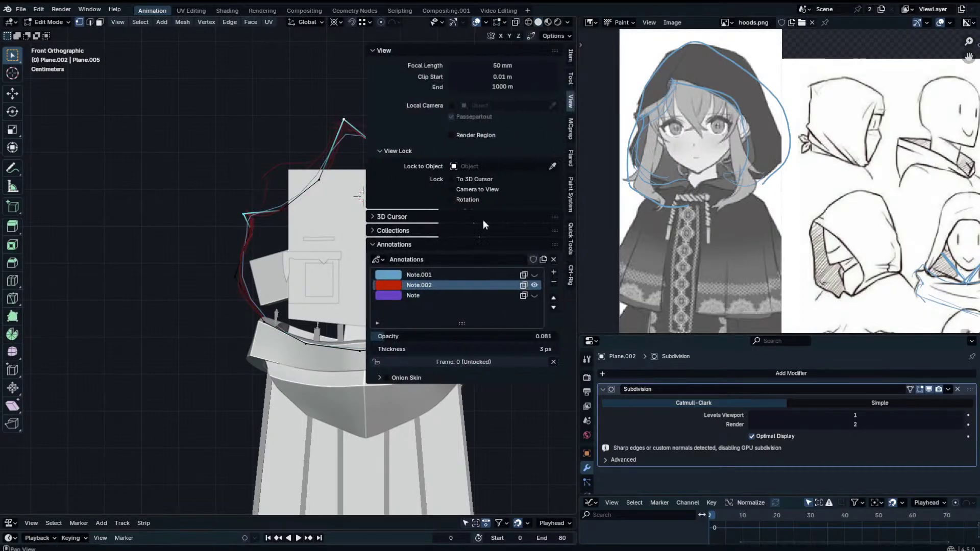
{"action": "left_click", "coordinate": [570, 56]}
{"action": "left_click_drag", "start_coordinate": [490, 141], "coordinate": [490, 141]}
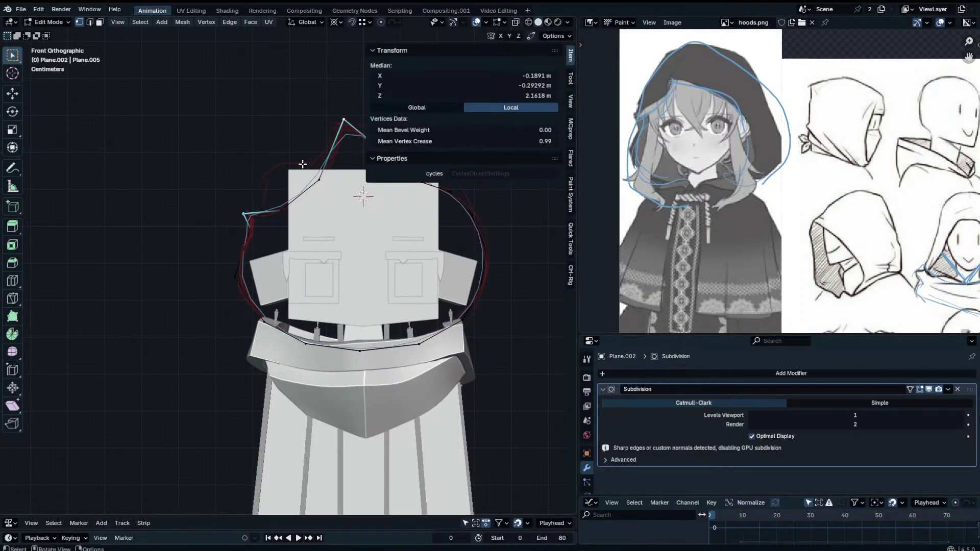
{"action": "key", "text": "n"}
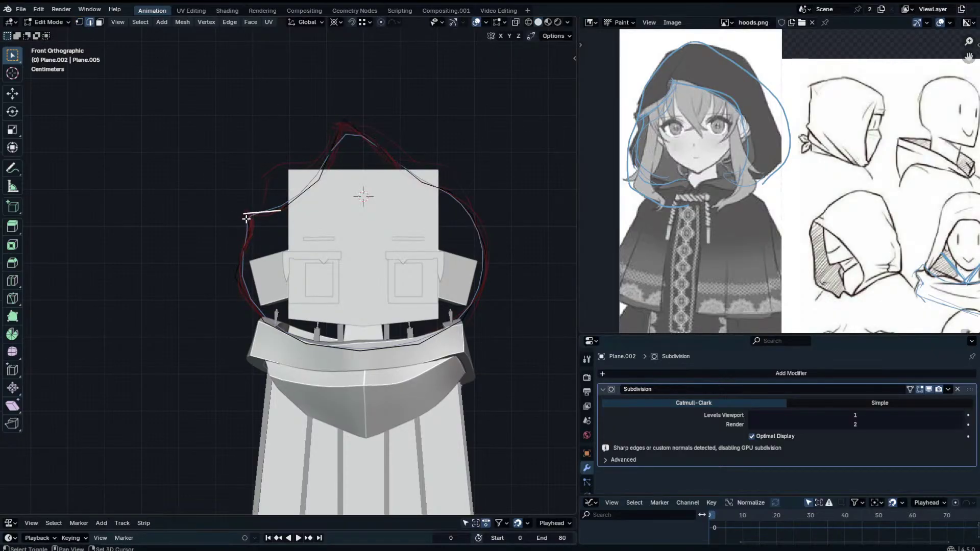
Crease the outline edges that meet at the peak and at the left tip.
{"action": "left_click", "coordinate": [359, 135], "text": "shift"}
{"action": "key", "text": "n"}
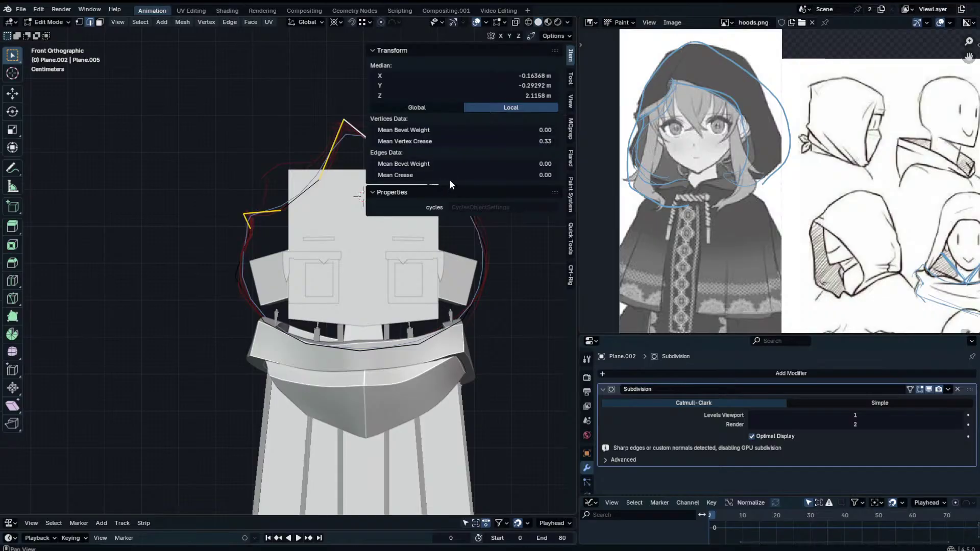
{"action": "key", "text": "n"}
{"action": "key", "text": "Tab"}
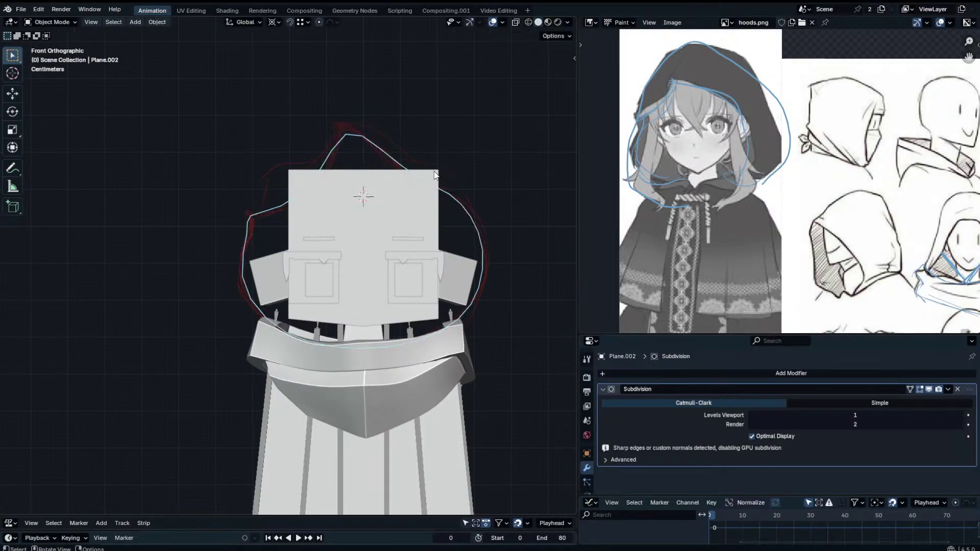
{"action": "key", "text": "Tab"}
{"action": "middle_click_drag", "start_coordinate": [494, 220], "coordinate": [374, 226]}
{"action": "key", "text": "e"}
{"action": "key", "text": "y"}
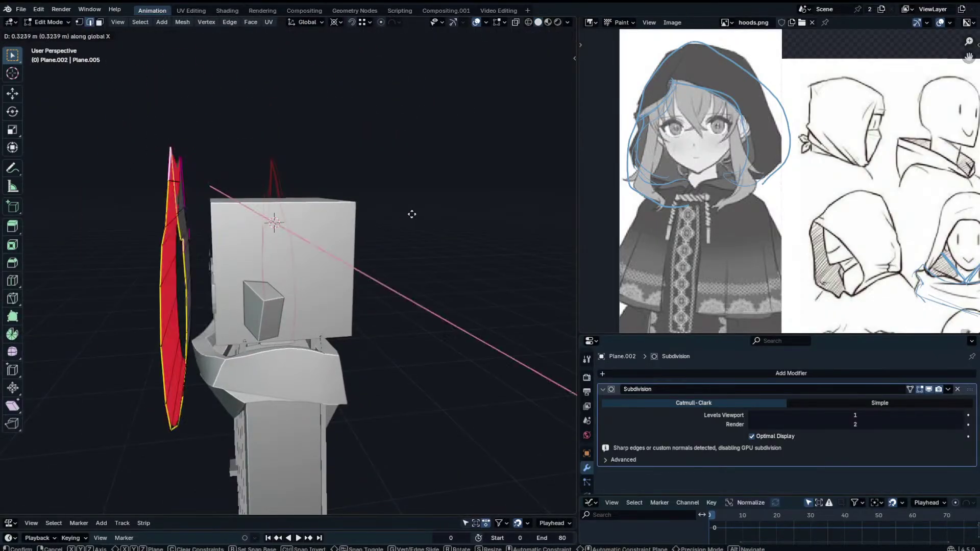
{"action": "right_click", "coordinate": [420, 217]}
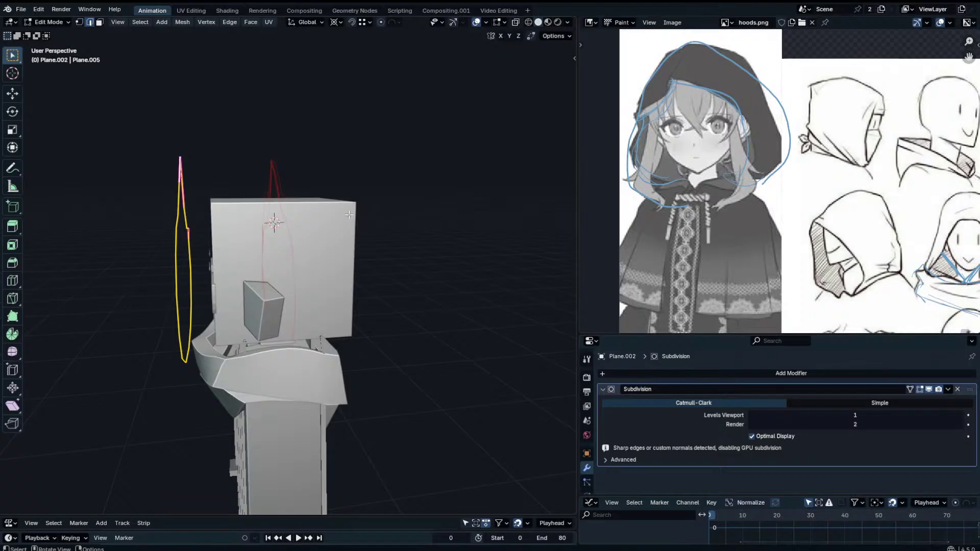
Extrude the hood outline along the Y axis into a band that wraps back over the head.
{"action": "key", "text": "e"}
{"action": "key", "text": "y"}
{"action": "left_click", "coordinate": [424, 203]}
{"action": "key", "text": "Tab"}
{"action": "middle_click_drag", "start_coordinate": [424, 203], "coordinate": [365, 188]}
Add a Solidify modifier to the hood band and apply Shade Auto Smooth.
{"action": "left_click", "coordinate": [418, 93]}
{"action": "scroll", "coordinate": [419, 93], "scroll_direction": "up", "scroll_amount": 2}
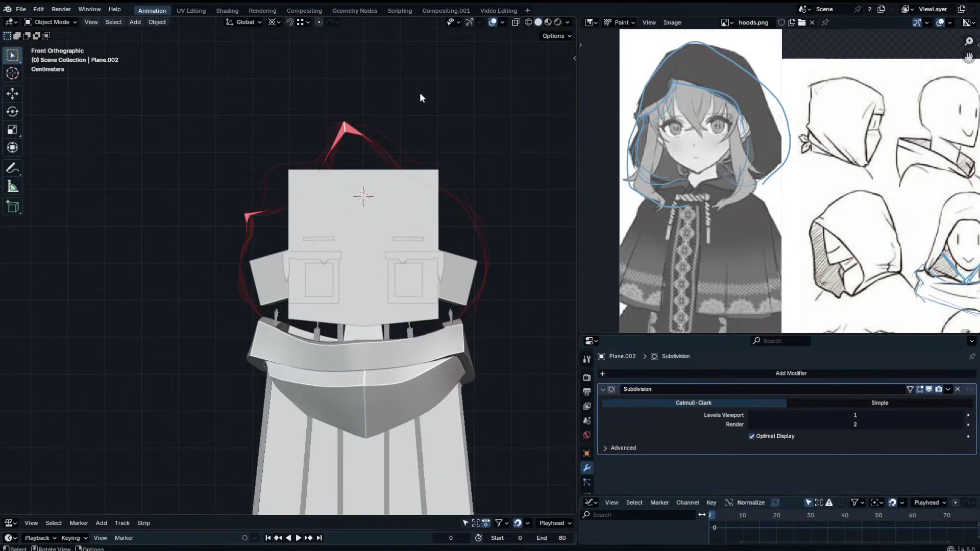
{"action": "left_click", "coordinate": [372, 147]}
{"action": "left_click", "coordinate": [761, 374]}
{"action": "type", "text": "so"}
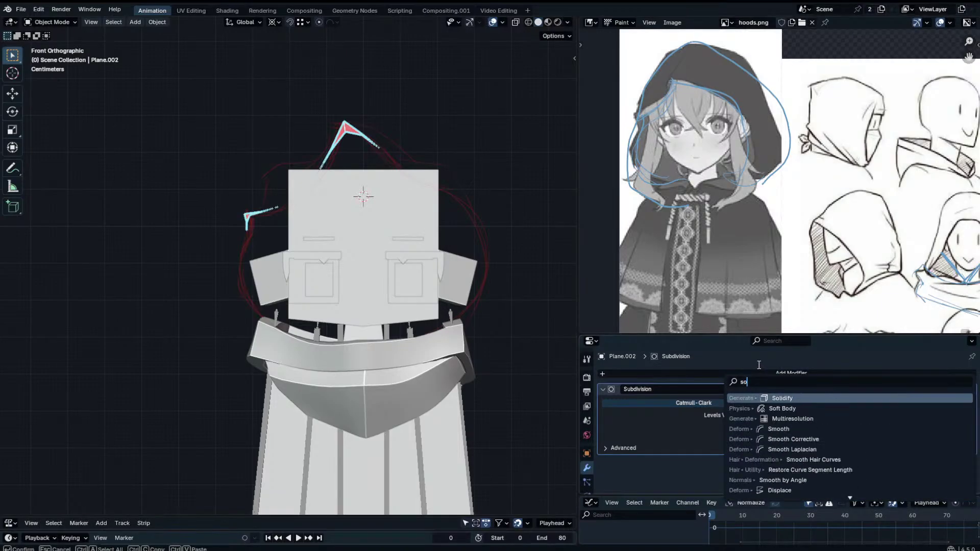
{"action": "key", "text": "Return"}
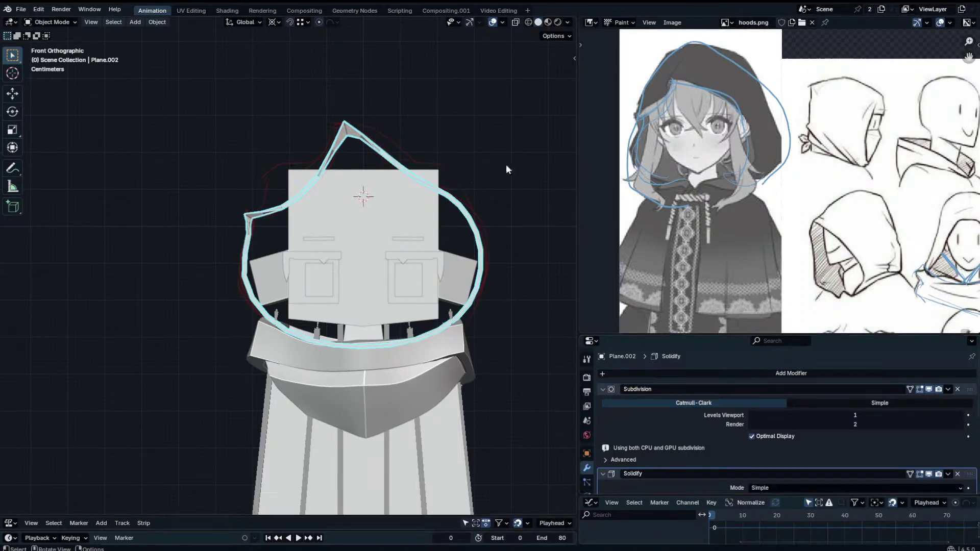
{"action": "right_click", "coordinate": [296, 196]}
{"action": "left_click", "coordinate": [296, 195]}
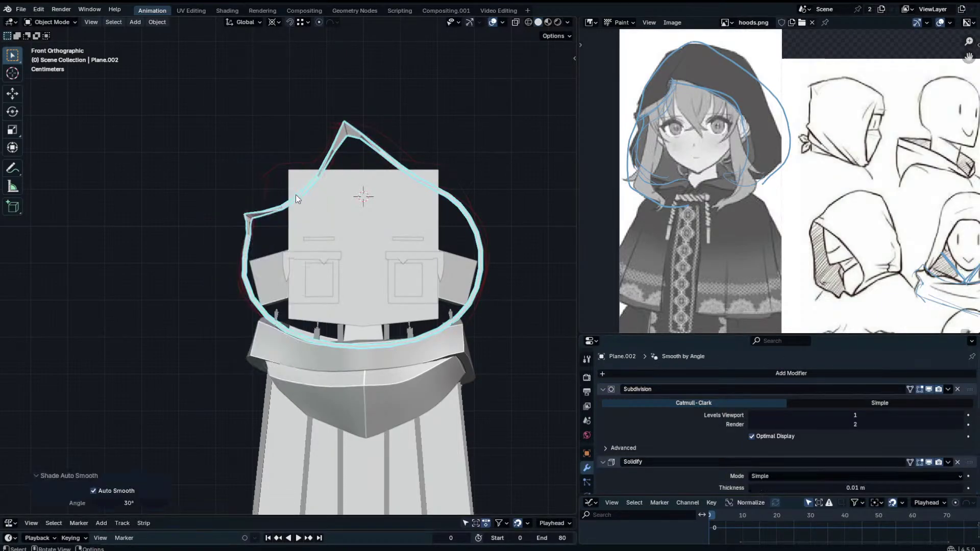
Select the whole hood mesh and clear its creases, setting the mean vertex crease to 0.
{"action": "scroll", "coordinate": [295, 194], "scroll_direction": "up", "scroll_amount": 2}
{"action": "key", "text": "Tab"}
{"action": "middle_click_drag", "start_coordinate": [251, 193], "coordinate": [386, 208]}
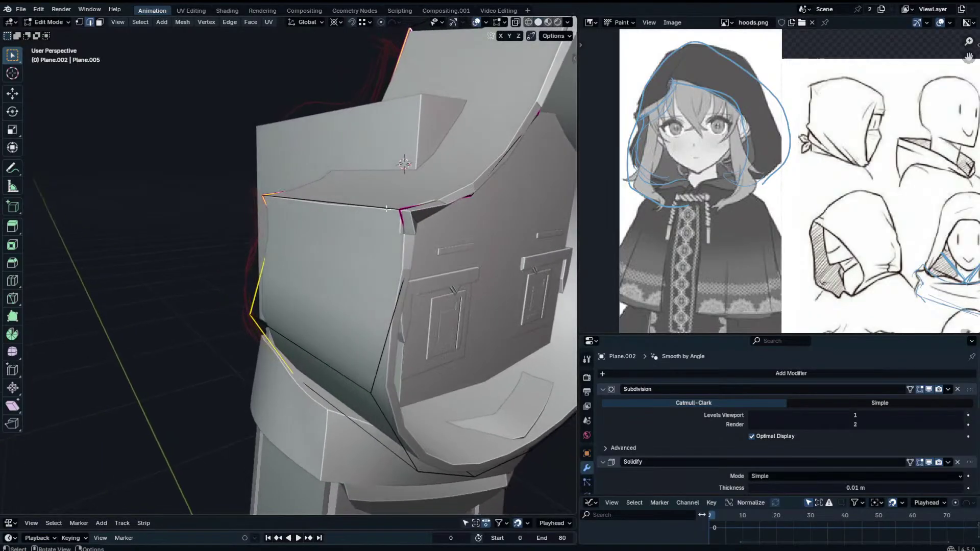
{"action": "scroll", "coordinate": [403, 220], "scroll_direction": "down", "scroll_amount": 2}
{"action": "key", "text": "a"}
{"action": "key", "text": "n"}
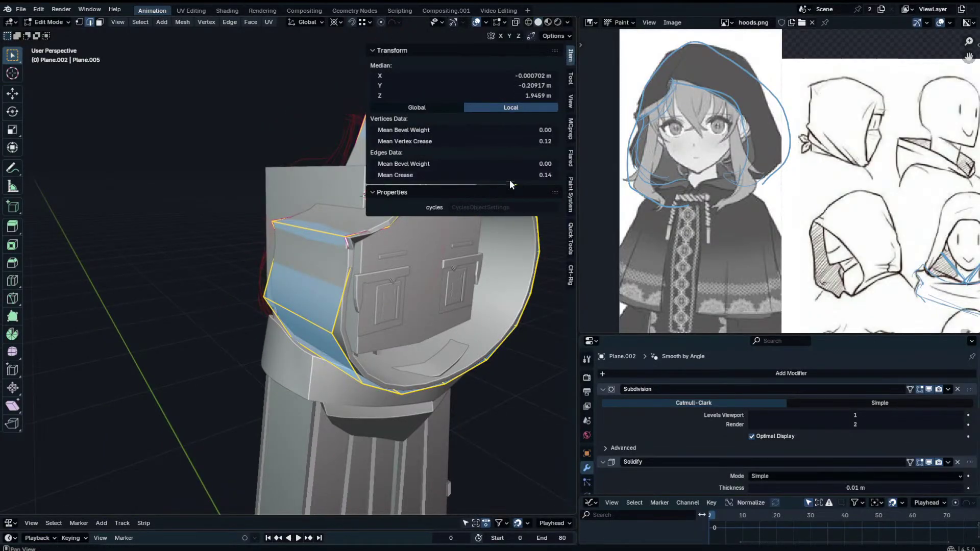
{"action": "left_click_drag", "start_coordinate": [533, 141], "coordinate": [505, 141]}
Set the mean crease to 1.00 on the two front-to-back edges at the hood's peak and left tip.
{"action": "left_click", "coordinate": [304, 208]}
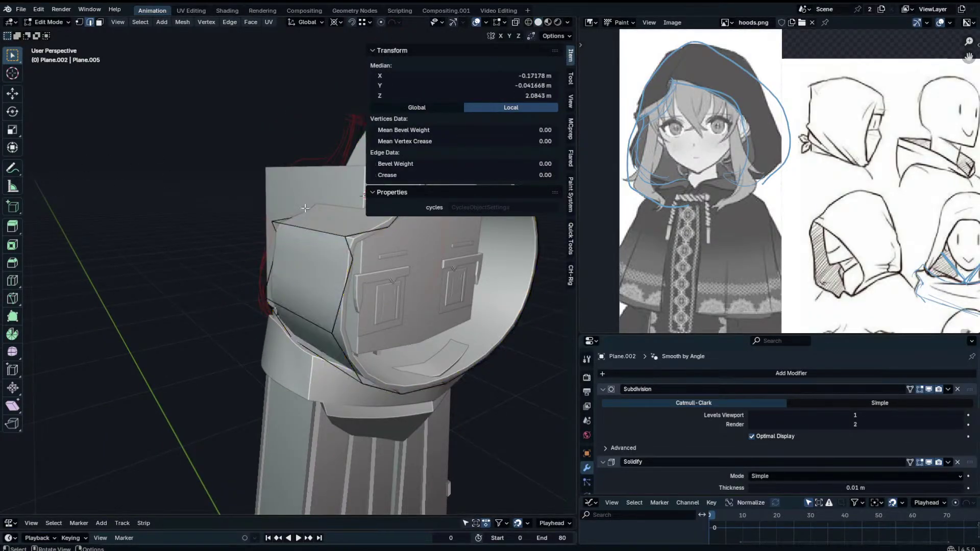
{"action": "key", "text": "n"}
{"action": "middle_click_drag", "start_coordinate": [334, 220], "coordinate": [263, 270], "text": "shift"}
{"action": "left_click", "coordinate": [345, 150], "text": "shift"}
{"action": "key", "text": "n"}
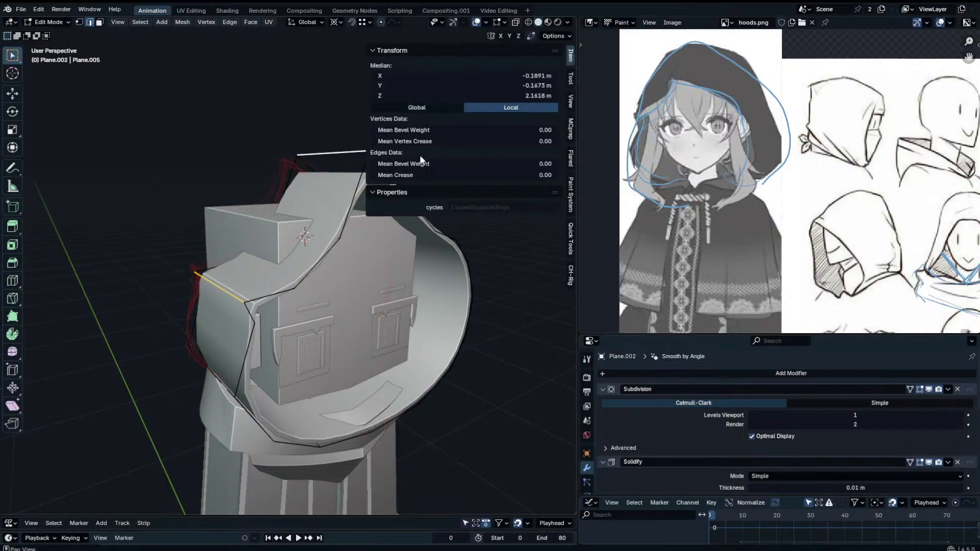
{"action": "left_click_drag", "start_coordinate": [405, 175], "coordinate": [474, 175]}
Set the mean crease of the hood band's entire front rim edge loop to 1.00.
{"action": "scroll", "coordinate": [339, 205], "scroll_direction": "down", "scroll_amount": 2}
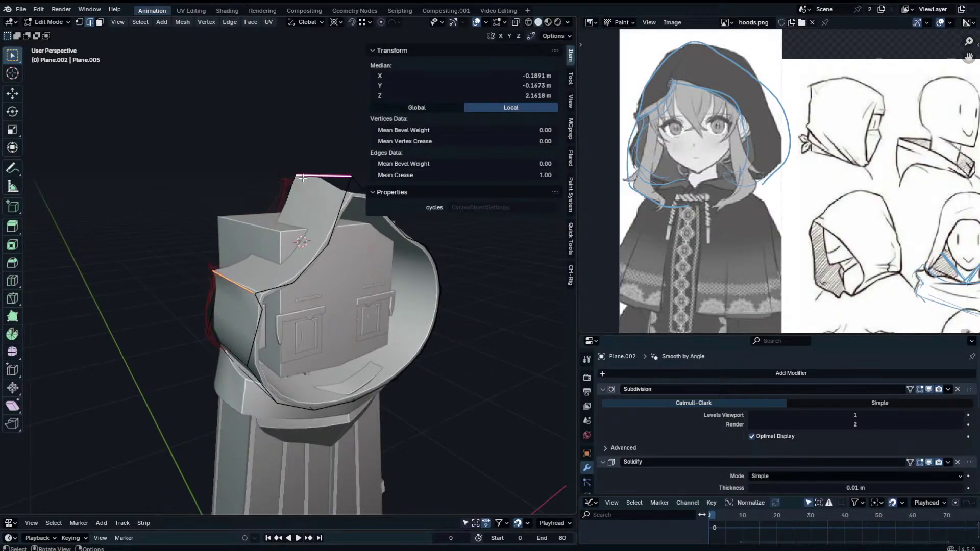
{"action": "left_click", "coordinate": [331, 205]}
{"action": "left_click", "coordinate": [331, 211], "text": "alt"}
{"action": "left_click_drag", "start_coordinate": [418, 179], "coordinate": [469, 178]}
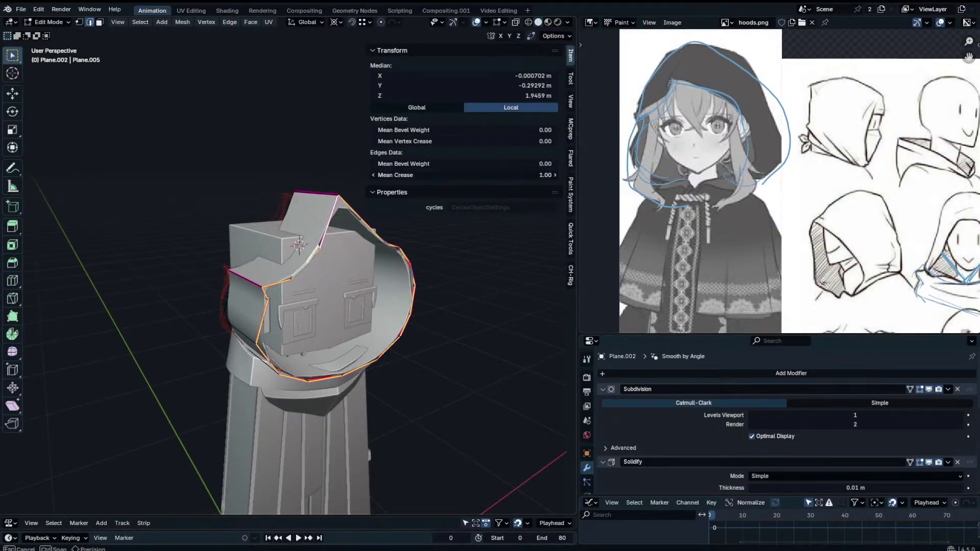
{"action": "key", "text": "Tab"}
{"action": "key", "text": "n"}
Try the Even Thickness option in the hood's Solidify modifier.
{"action": "middle_click_drag", "start_coordinate": [346, 247], "coordinate": [389, 295]}
{"action": "key", "text": "Tab"}
{"action": "key", "text": "Tab"}
{"action": "scroll", "coordinate": [810, 436], "scroll_direction": "down", "scroll_amount": 3}
{"action": "left_click", "coordinate": [782, 471]}
{"action": "left_click", "coordinate": [783, 471]}
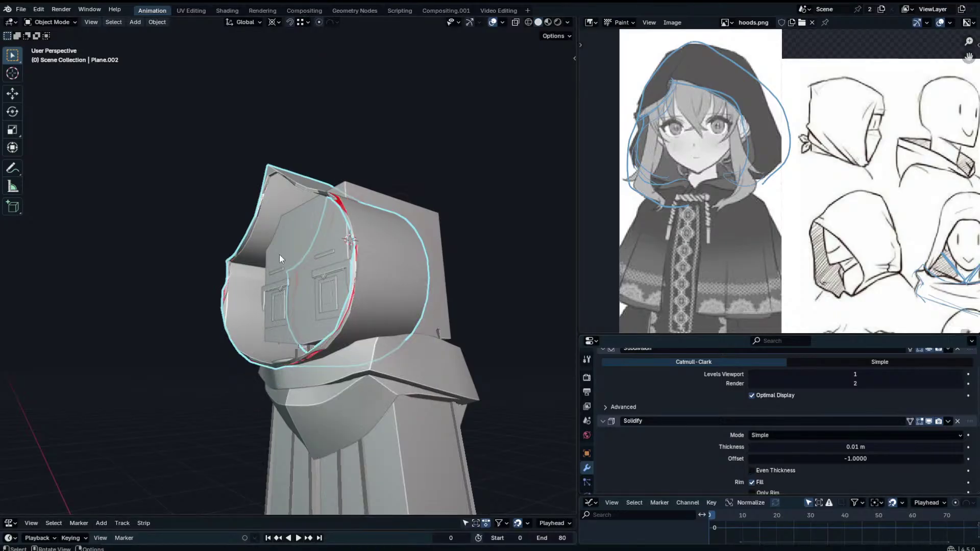
Try to lower the bottom edges of the hood's front rim along the Z axis.
{"action": "key", "text": "Tab"}
{"action": "middle_click_drag", "start_coordinate": [279, 254], "coordinate": [403, 287]}
{"action": "key", "text": "g"}
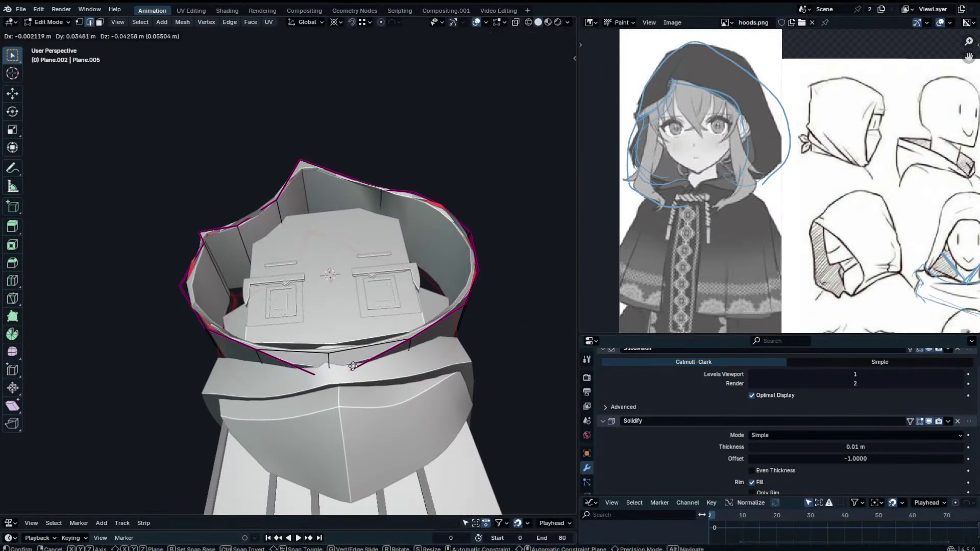
{"action": "key", "text": "z"}
{"action": "right_click", "coordinate": [354, 352]}
Check the hood for duplicate geometry by trying to move its linked mesh and lower the peak edge along Z.
{"action": "key", "text": "a"}
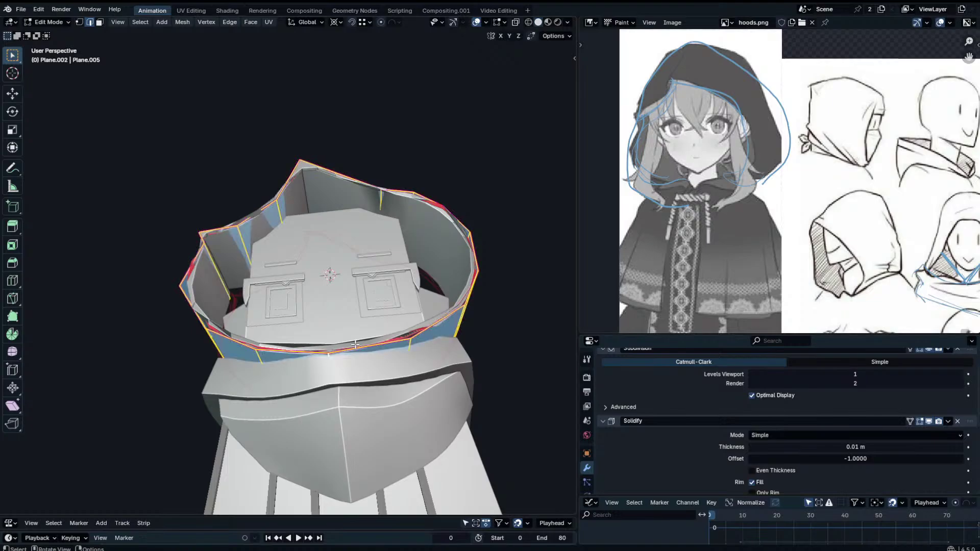
{"action": "key", "text": "x"}
{"action": "left_click", "coordinate": [337, 330]}
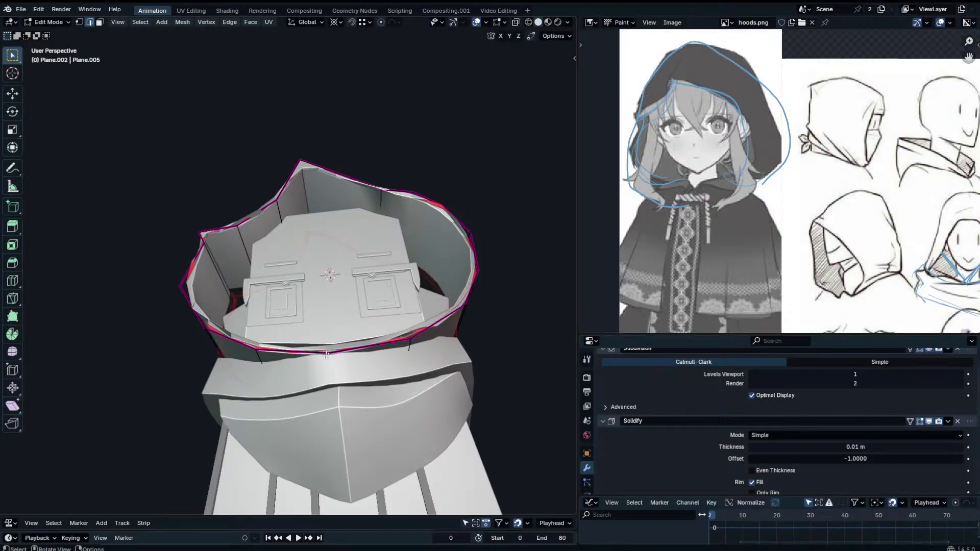
{"action": "key", "text": "l"}
{"action": "key", "text": "g"}
{"action": "right_click", "coordinate": [477, 328]}
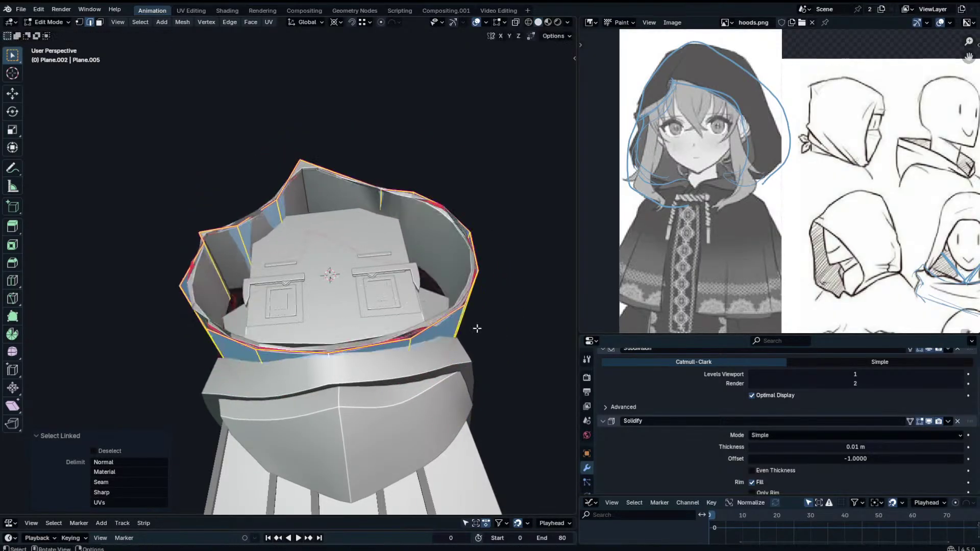
{"action": "key", "text": "alt+a"}
{"action": "left_click", "coordinate": [309, 190]}
{"action": "key", "text": "g"}
{"action": "key", "text": "z"}
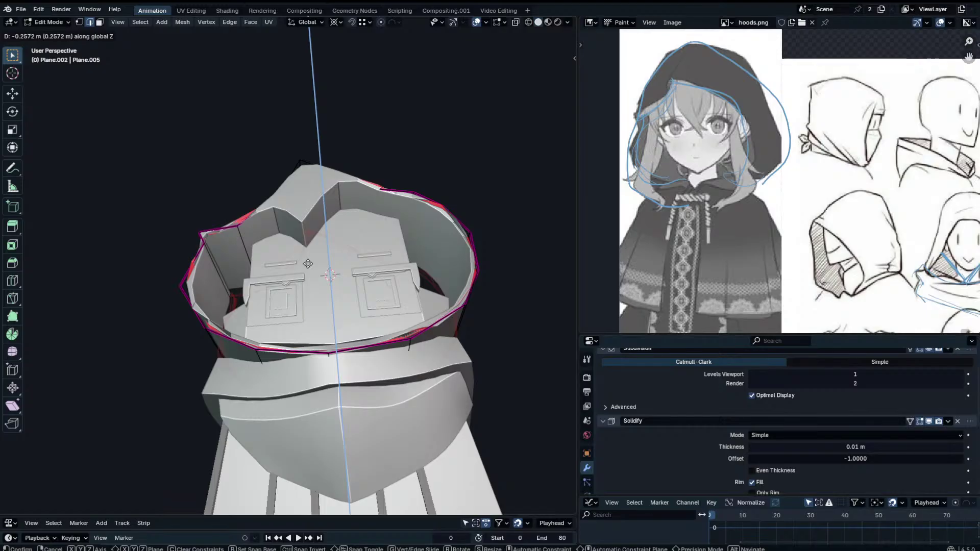
{"action": "right_click", "coordinate": [307, 264]}
Undo the recent crease changes on the hood band and test its top edge with a trial move.
{"action": "key", "text": "ctrl+z"}
{"action": "key", "text": "ctrl+z"}
{"action": "key", "text": "ctrl+z"}
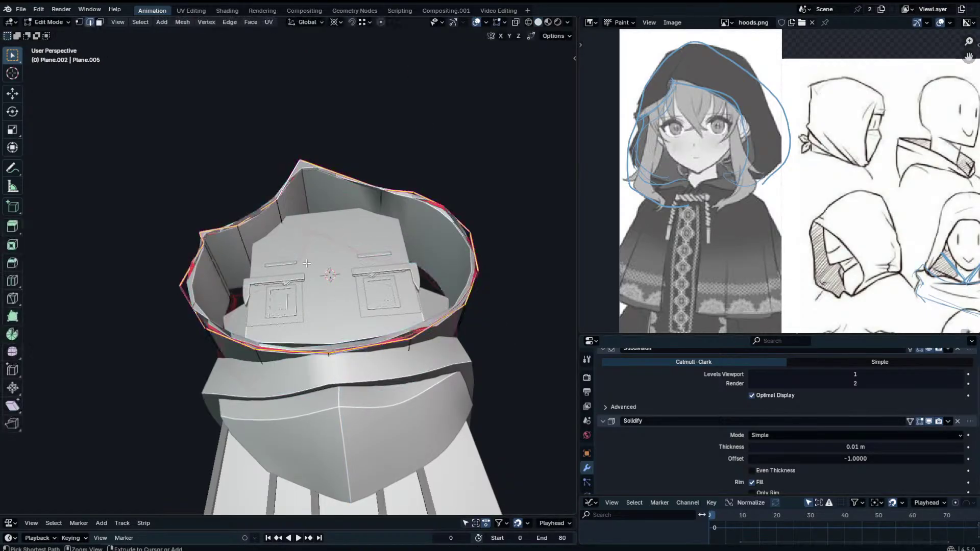
{"action": "key", "text": "ctrl+z"}
{"action": "key", "text": "ctrl+z"}
{"action": "middle_click_drag", "start_coordinate": [309, 263], "coordinate": [281, 315]}
{"action": "key", "text": "ctrl+z"}
{"action": "key", "text": "ctrl+z"}
{"action": "key", "text": "ctrl+z"}
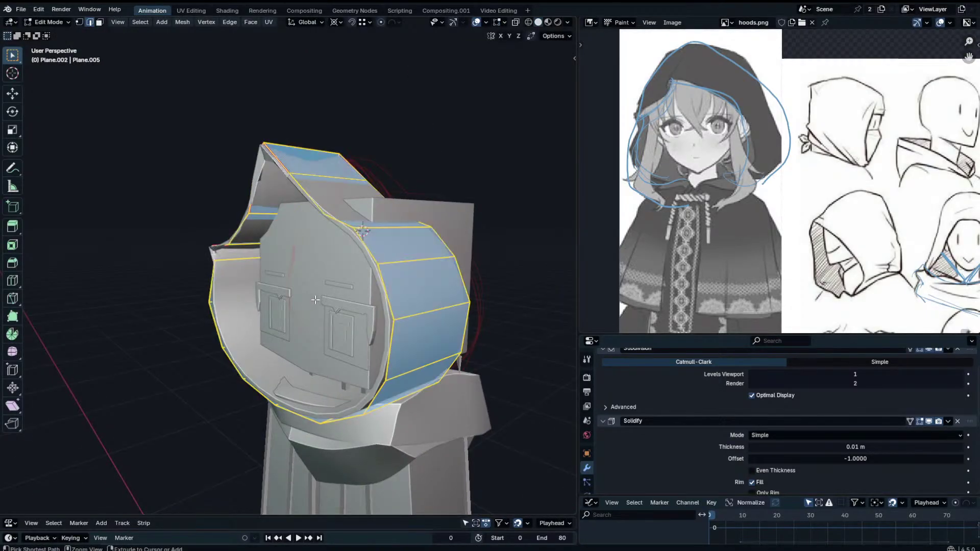
{"action": "key", "text": "ctrl+z"}
{"action": "key", "text": "g"}
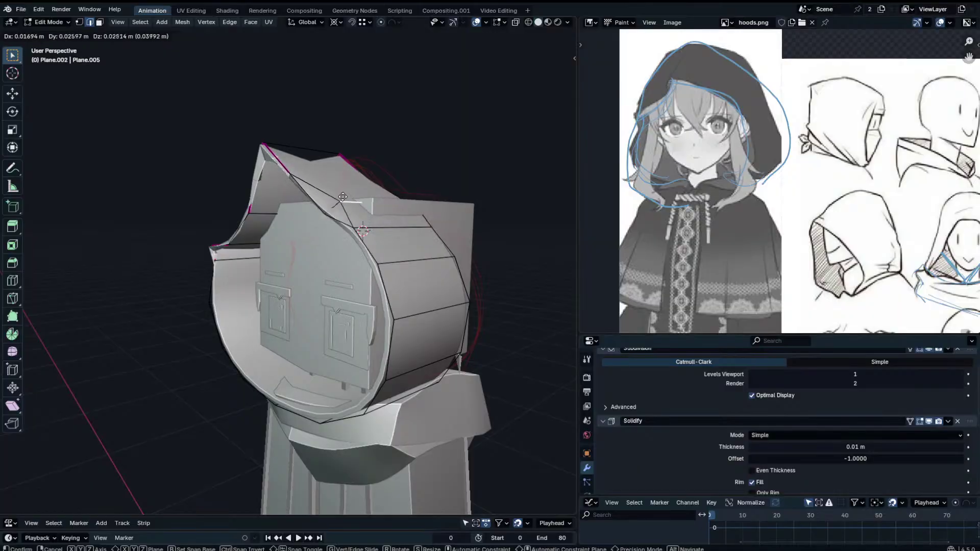
{"action": "right_click", "coordinate": [360, 193]}
Delete the hood band's front rim vertices with X-ray enabled, keeping only the rear outline loop.
{"action": "middle_click_drag", "start_coordinate": [360, 192], "coordinate": [302, 223]}
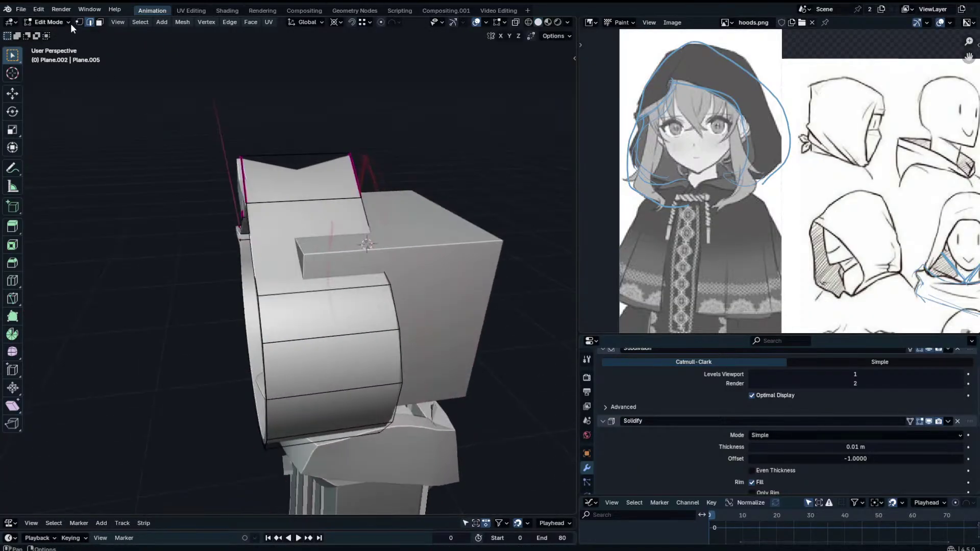
{"action": "left_click", "coordinate": [515, 23]}
{"action": "scroll", "coordinate": [298, 124], "scroll_direction": "down", "scroll_amount": 2}
{"action": "middle_click_drag", "start_coordinate": [290, 159], "coordinate": [263, 151]}
{"action": "left_click_drag", "start_coordinate": [220, 166], "coordinate": [300, 404]}
{"action": "key", "text": "x"}
{"action": "left_click", "coordinate": [351, 120]}
Extrude the remaining hood outline loop along the Y axis into a band and turn off X-ray display.
{"action": "key", "text": "g"}
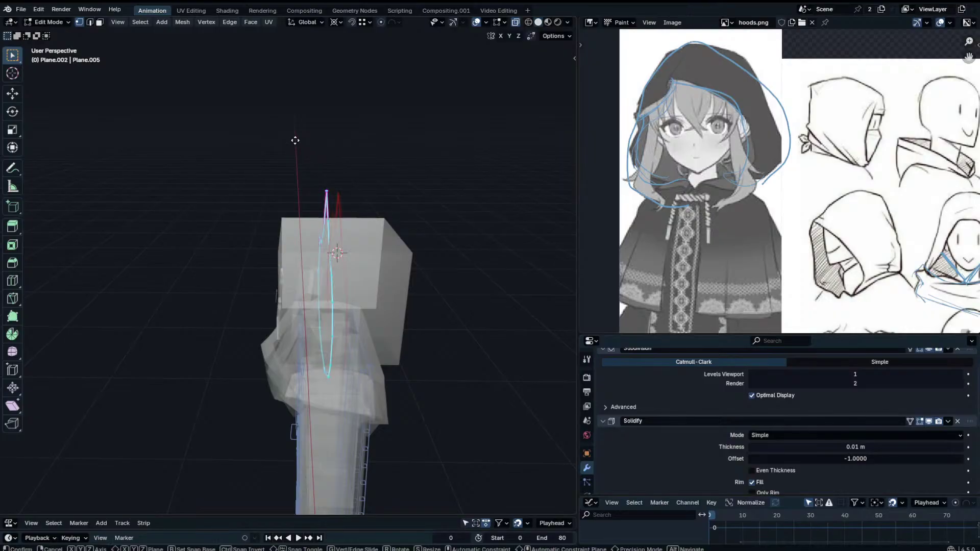
{"action": "key", "text": "y"}
{"action": "left_click", "coordinate": [254, 137]}
{"action": "key", "text": "Tab"}
{"action": "middle_click_drag", "start_coordinate": [283, 148], "coordinate": [439, 91]}
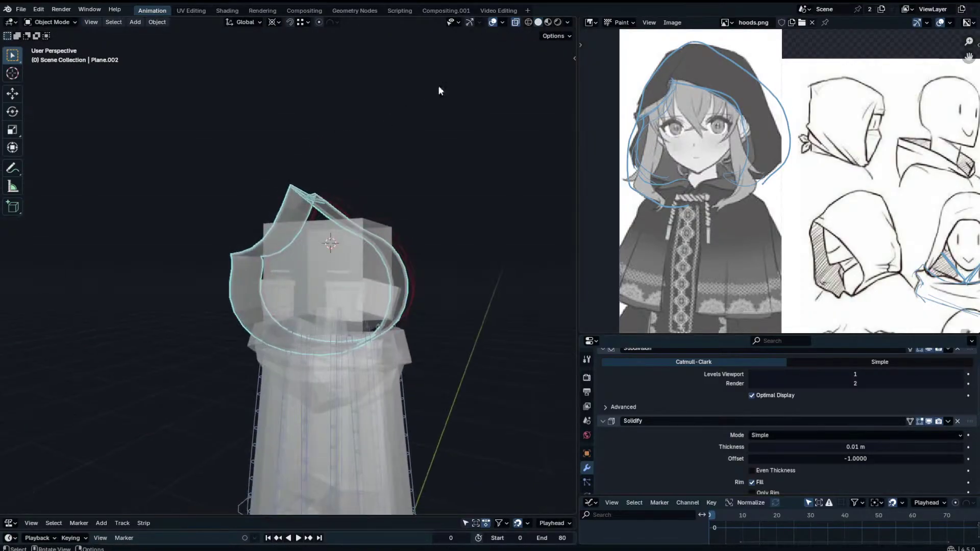
{"action": "left_click", "coordinate": [517, 23]}
{"action": "middle_click_drag", "start_coordinate": [375, 145], "coordinate": [439, 166]}
{"action": "key", "text": "Tab"}
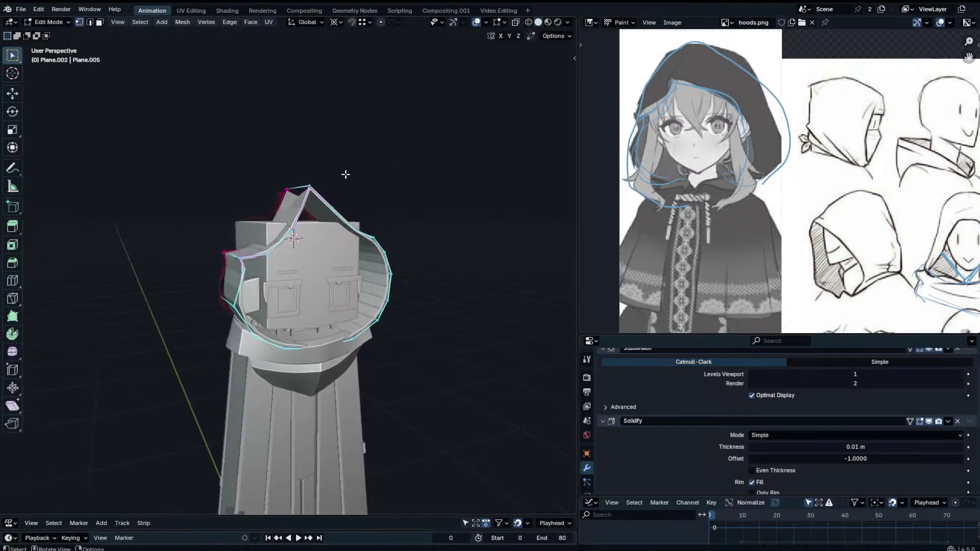
Select the whole hood band and set its mean edge crease to 0.
{"action": "middle_click_drag", "start_coordinate": [343, 175], "coordinate": [430, 161]}
{"action": "key", "text": "a"}
{"action": "key", "text": "n"}
{"action": "left_click_drag", "start_coordinate": [473, 174], "coordinate": [434, 174]}
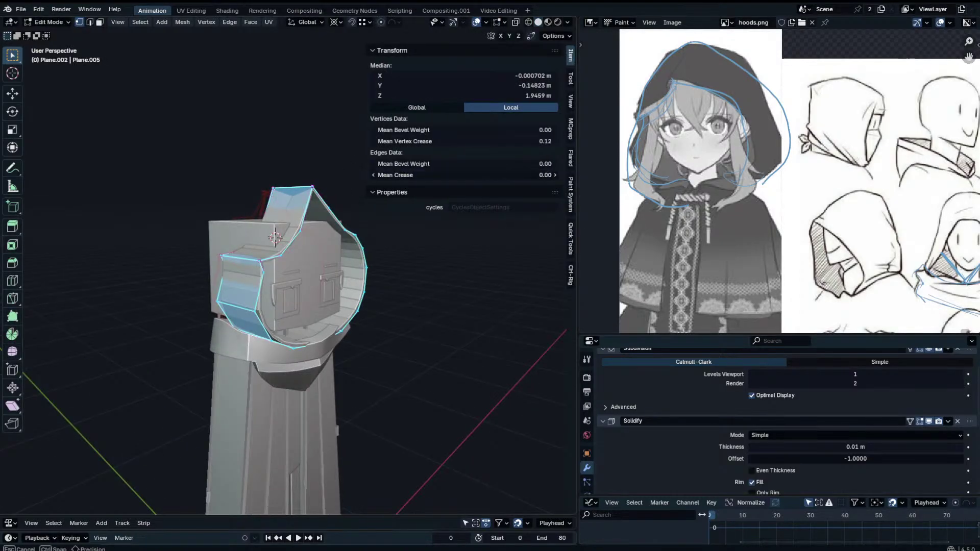
{"action": "left_click", "coordinate": [299, 175]}
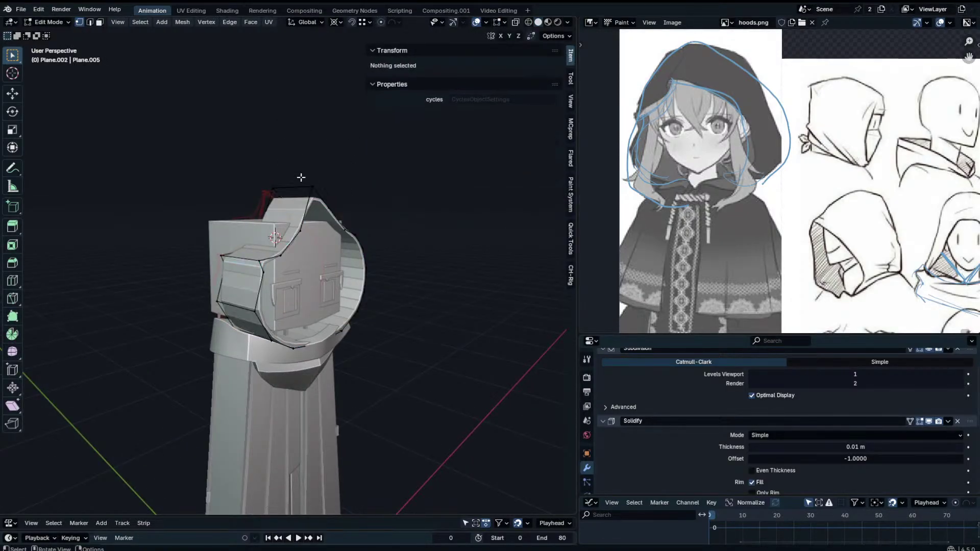
Select the band's front edge loop and raise its mean crease to sharpen the hood opening.
{"action": "left_click", "coordinate": [311, 189], "text": "alt"}
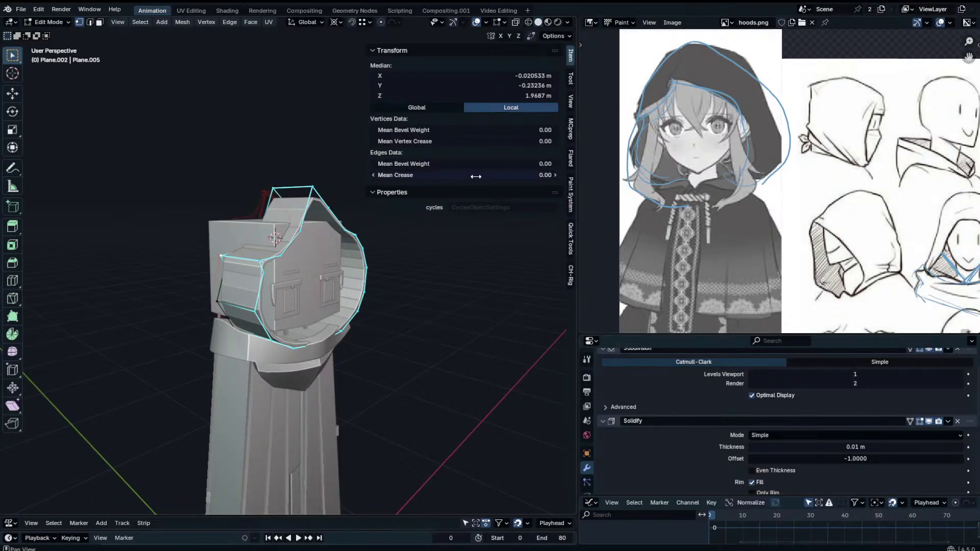
{"action": "left_click_drag", "start_coordinate": [475, 176], "coordinate": [510, 176]}
{"action": "key", "text": "n"}
{"action": "key", "text": "Tab"}
Apply Shade Auto Smooth to the hood band.
{"action": "right_click", "coordinate": [365, 252]}
{"action": "left_click", "coordinate": [365, 253]}
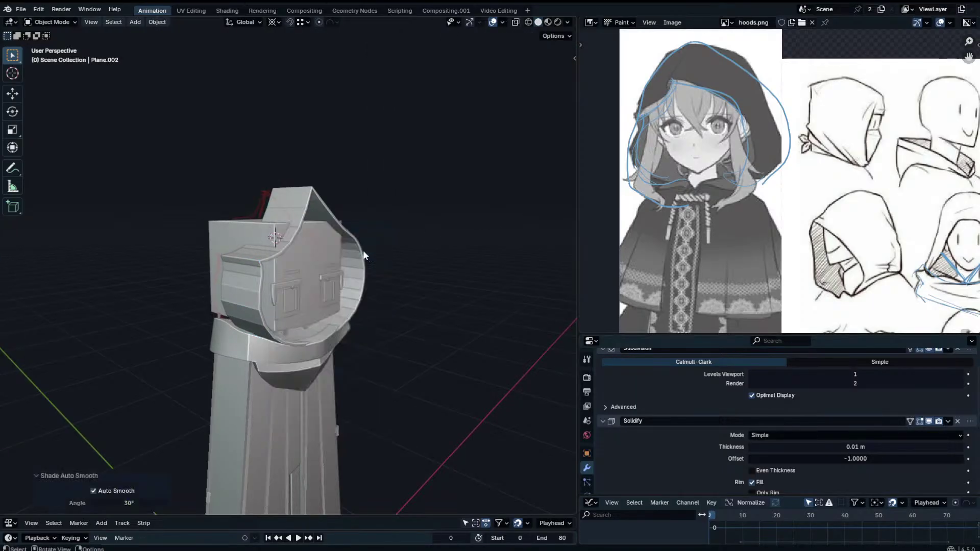
{"action": "left_click", "coordinate": [292, 194]}
{"action": "right_click", "coordinate": [292, 194]}
{"action": "left_click", "coordinate": [291, 195]}
{"action": "middle_click_drag", "start_coordinate": [293, 195], "coordinate": [347, 222]}
{"action": "key", "text": "KP_1"}
{"action": "scroll", "coordinate": [327, 179], "scroll_direction": "up", "scroll_amount": 2}
{"action": "left_click", "coordinate": [279, 214]}
{"action": "left_click", "coordinate": [278, 214]}
Select the band's rear vertices in side view with X-ray enabled and move them about 0.043 m backward along Y.
{"action": "key", "text": "Tab"}
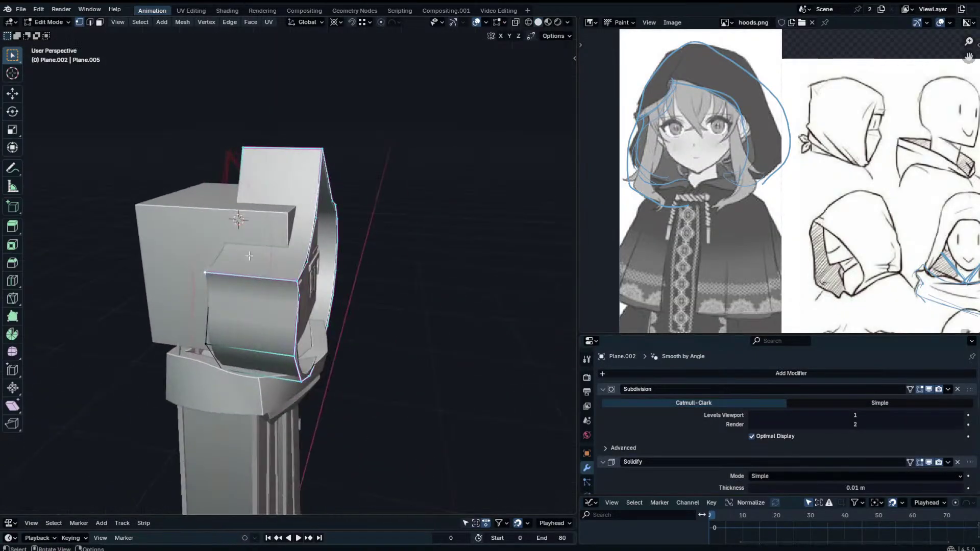
{"action": "left_click", "coordinate": [221, 261]}
{"action": "middle_click_drag", "start_coordinate": [222, 260], "coordinate": [250, 241]}
{"action": "key", "text": "KP_1"}
{"action": "key", "text": "KP_3"}
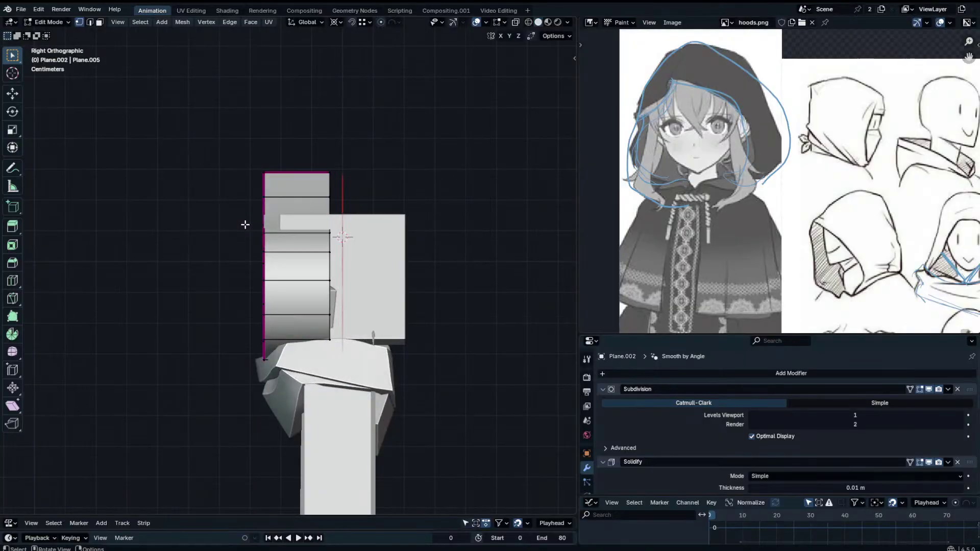
{"action": "left_click", "coordinate": [516, 22]}
{"action": "left_click_drag", "start_coordinate": [307, 109], "coordinate": [409, 466]}
{"action": "key", "text": "g"}
{"action": "key", "text": "y"}
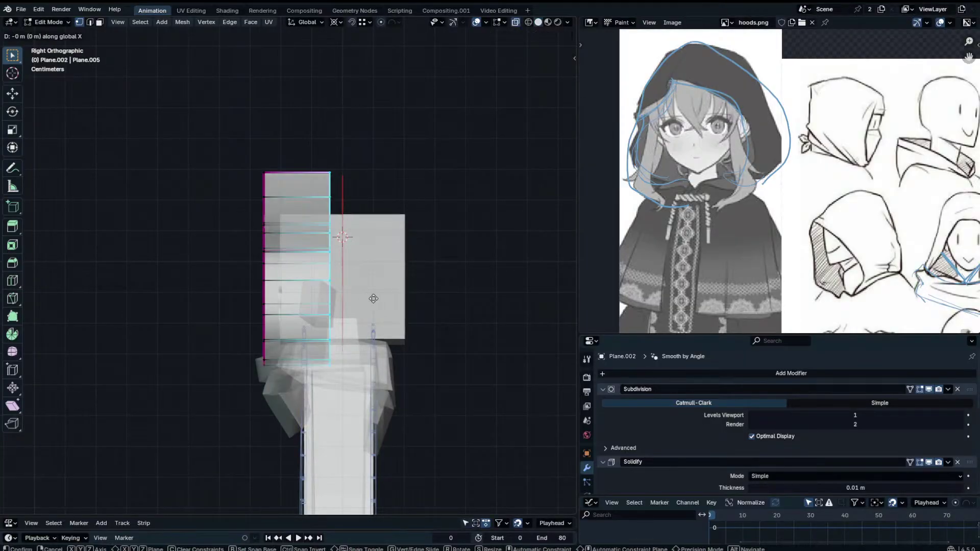
{"action": "left_click", "coordinate": [391, 300]}
Select the band's front rim vertices from the top view and hide them.
{"action": "key", "text": "ctrl+KP_1"}
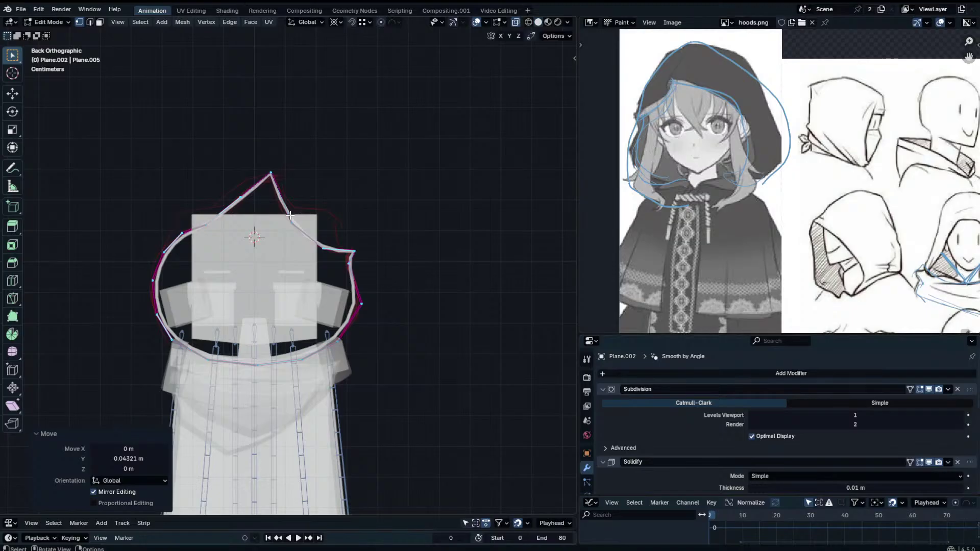
{"action": "left_click", "coordinate": [452, 273]}
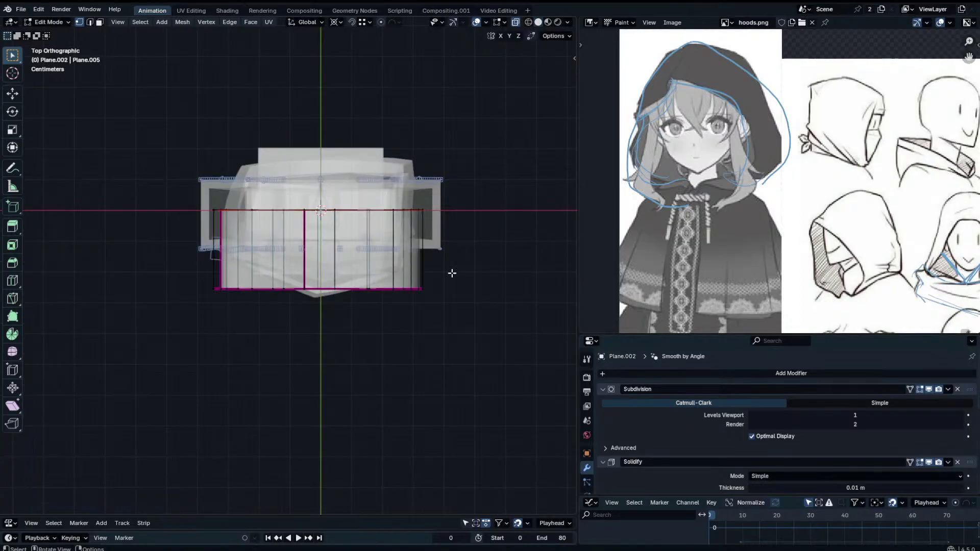
{"action": "left_click_drag", "start_coordinate": [476, 278], "coordinate": [196, 311]}
{"action": "key", "text": "h"}
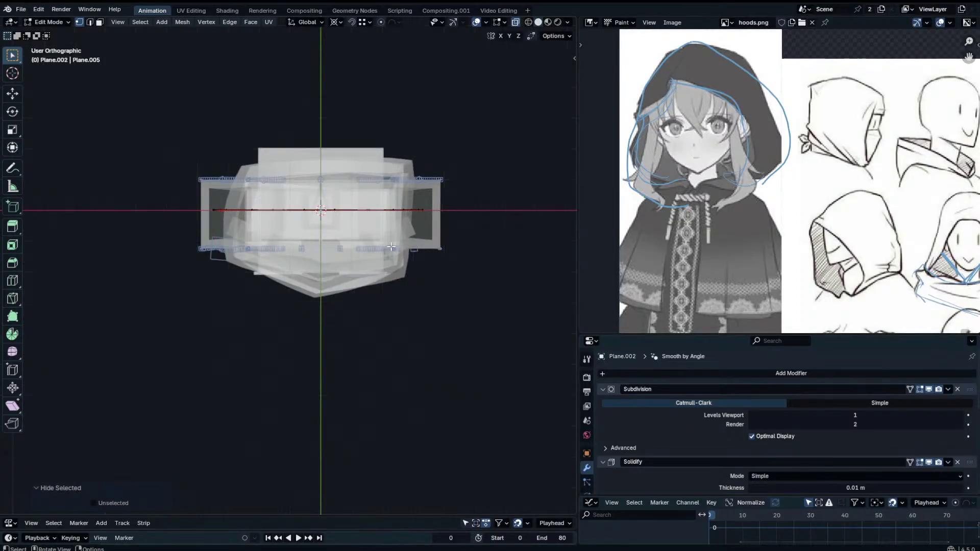
Move three vertices on the rear outline's left side outward in front view, rounding it beside the head's upper corner.
{"action": "key", "text": "KP_1"}
{"action": "scroll", "coordinate": [283, 230], "scroll_direction": "up", "scroll_amount": 2}
{"action": "key", "text": "g"}
{"action": "left_click", "coordinate": [241, 203]}
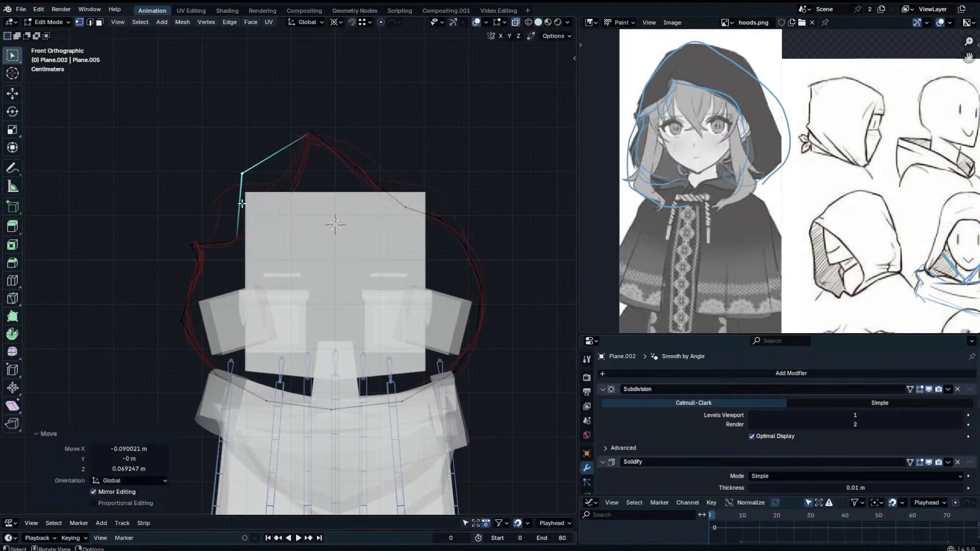
{"action": "left_click", "coordinate": [243, 232]}
{"action": "key", "text": "g"}
{"action": "left_click", "coordinate": [218, 202]}
{"action": "left_click", "coordinate": [202, 269]}
{"action": "key", "text": "g"}
{"action": "left_click", "coordinate": [187, 284]}
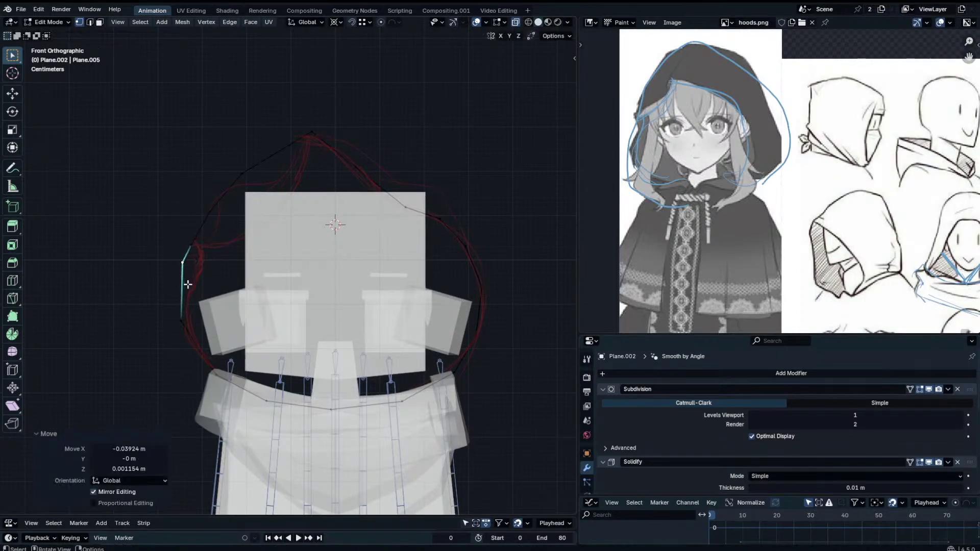
Adjust the lower-left vertex and the two upper-left vertices of the rear outline to smooth its left curve.
{"action": "left_click", "coordinate": [193, 322]}
{"action": "middle_click_drag", "start_coordinate": [270, 247], "coordinate": [281, 235], "text": "shift"}
{"action": "key", "text": "g"}
{"action": "left_click", "coordinate": [278, 240]}
{"action": "left_click", "coordinate": [230, 197]}
{"action": "key", "text": "g"}
{"action": "left_click", "coordinate": [229, 198]}
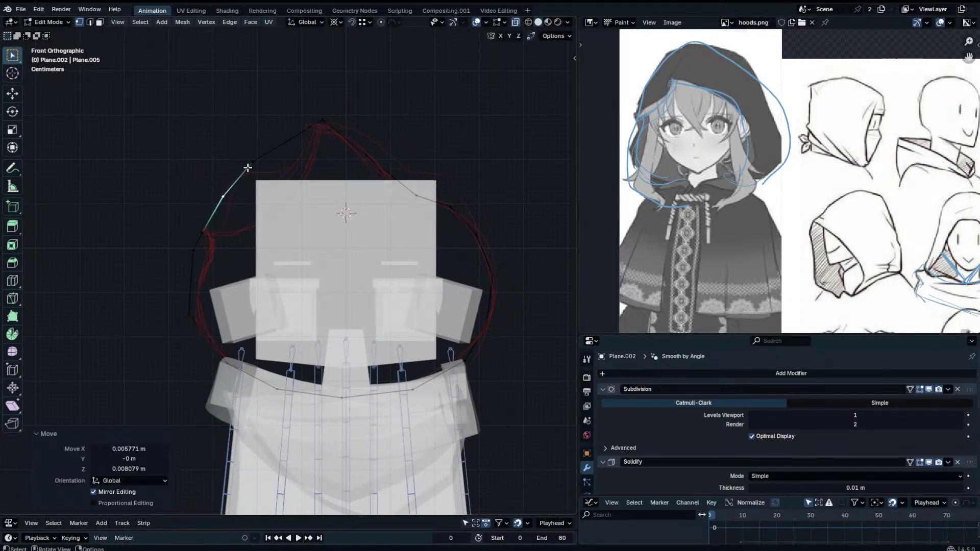
{"action": "left_click", "coordinate": [251, 164]}
{"action": "key", "text": "g"}
{"action": "left_click", "coordinate": [258, 156]}
Move the rear outline's peak and upper-right vertices outward so the right side curves around the head.
{"action": "left_click", "coordinate": [329, 130]}
{"action": "key", "text": "g"}
{"action": "left_click", "coordinate": [386, 144]}
{"action": "left_click", "coordinate": [408, 183]}
{"action": "key", "text": "g"}
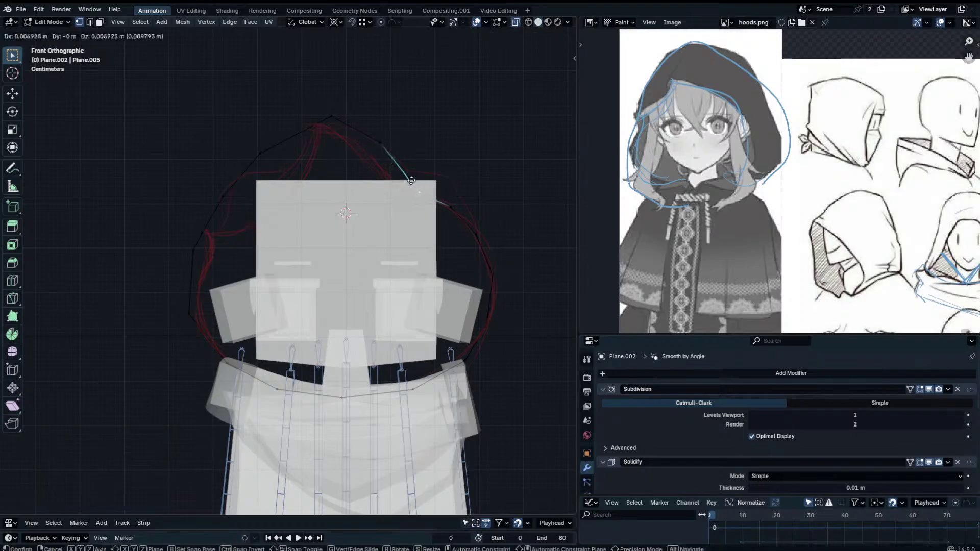
{"action": "left_click", "coordinate": [432, 162]}
{"action": "left_click", "coordinate": [447, 203]}
{"action": "key", "text": "g"}
{"action": "left_click", "coordinate": [462, 196]}
{"action": "left_click", "coordinate": [473, 231]}
{"action": "left_click", "coordinate": [479, 231]}
Push the rear outline's widest and lower-right vertices slightly outward and lower the vertex along its bottom right.
{"action": "left_click", "coordinate": [488, 271]}
{"action": "key", "text": "g"}
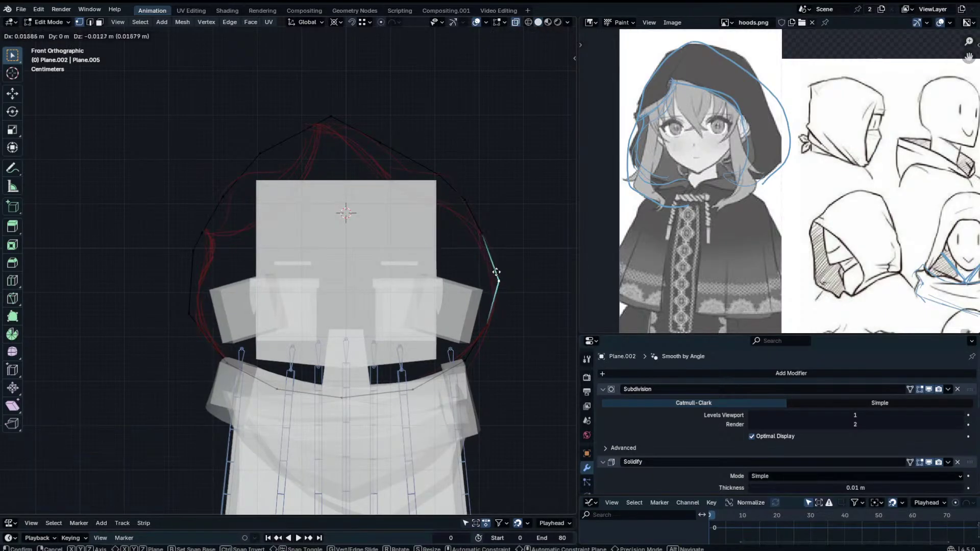
{"action": "left_click", "coordinate": [497, 277]}
{"action": "left_click", "coordinate": [487, 321]}
{"action": "key", "text": "g"}
{"action": "left_click", "coordinate": [492, 328]}
{"action": "left_click", "coordinate": [469, 364]}
{"action": "left_click", "coordinate": [416, 387]}
{"action": "key", "text": "g"}
{"action": "left_click", "coordinate": [416, 390]}
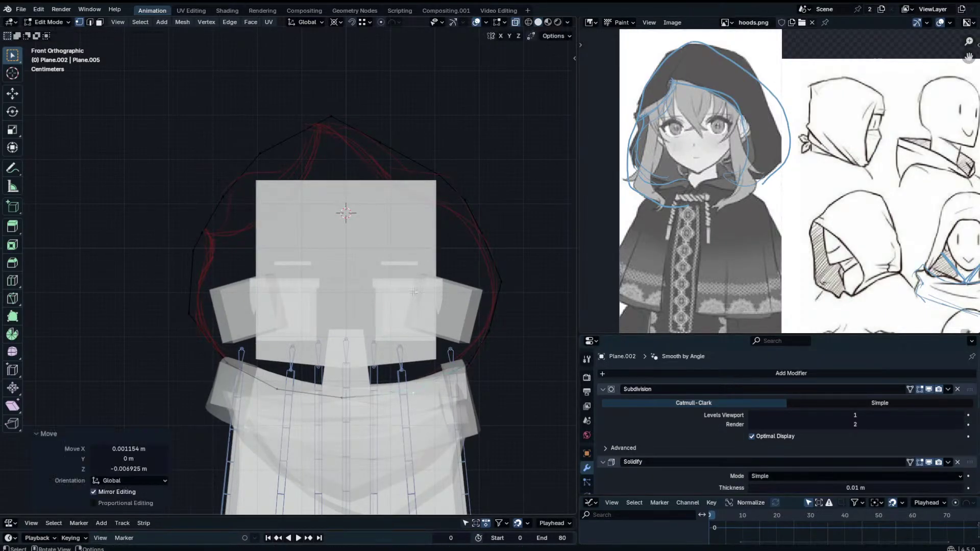
Raise the two vertices between the peak and the right shoulder of the rear outline to round that slope.
{"action": "left_click", "coordinate": [398, 149]}
{"action": "key", "text": "g"}
{"action": "left_click", "coordinate": [400, 144]}
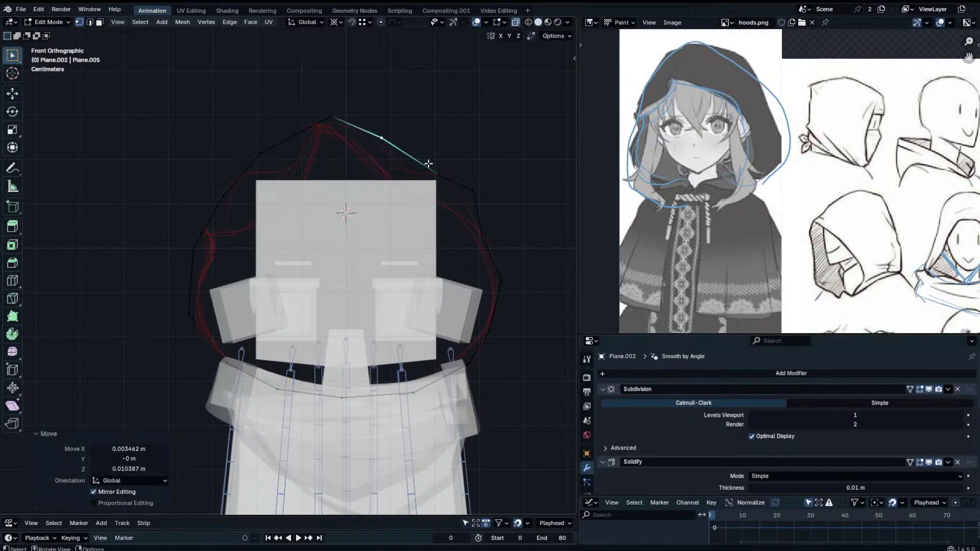
{"action": "left_click", "coordinate": [439, 172]}
{"action": "key", "text": "g"}
{"action": "left_click", "coordinate": [446, 160]}
{"action": "left_click", "coordinate": [400, 142]}
{"action": "key", "text": "g"}
Reveal the hood's hidden front rim and turn off X-ray display to inspect the reshaped band.
{"action": "key", "text": "Tab"}
{"action": "middle_click_drag", "start_coordinate": [403, 141], "coordinate": [340, 181]}
{"action": "key", "text": "Tab"}
{"action": "key", "text": "alt+h"}
{"action": "key", "text": "Tab"}
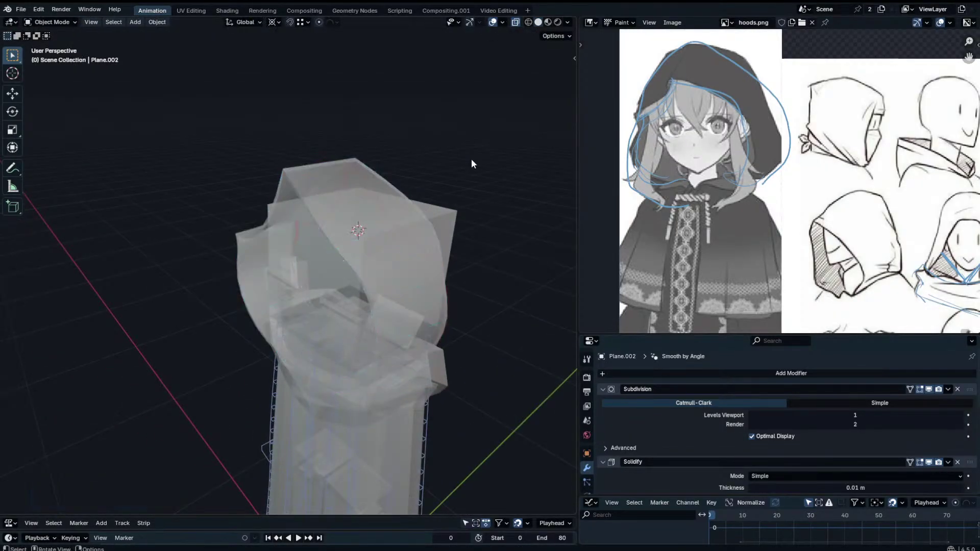
{"action": "left_click", "coordinate": [517, 25]}
{"action": "middle_click_drag", "start_coordinate": [375, 87], "coordinate": [492, 129]}
{"action": "middle_click_drag", "start_coordinate": [393, 158], "coordinate": [417, 118]}
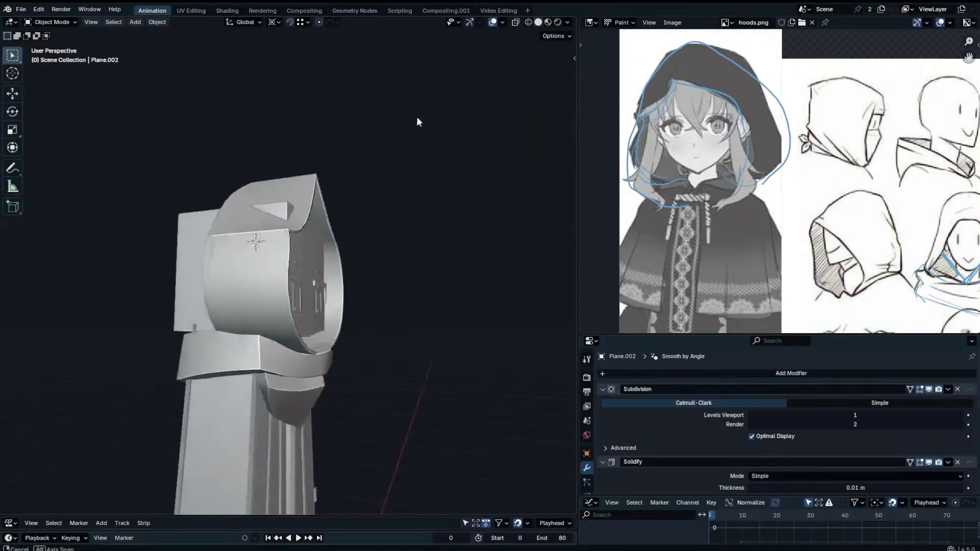
Move the hood's rear loop about 0.196 m forward along Y to narrow the front band.
{"action": "key", "text": "Tab"}
{"action": "middle_click_drag", "start_coordinate": [357, 170], "coordinate": [388, 172]}
{"action": "key", "text": "g"}
{"action": "key", "text": "y"}
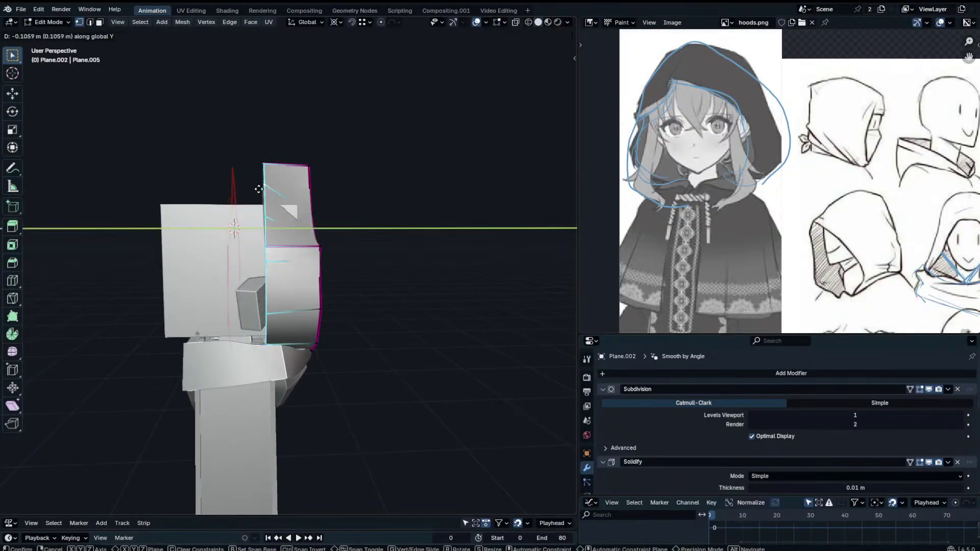
{"action": "left_click", "coordinate": [272, 197]}
{"action": "middle_click_drag", "start_coordinate": [271, 197], "coordinate": [155, 201]}
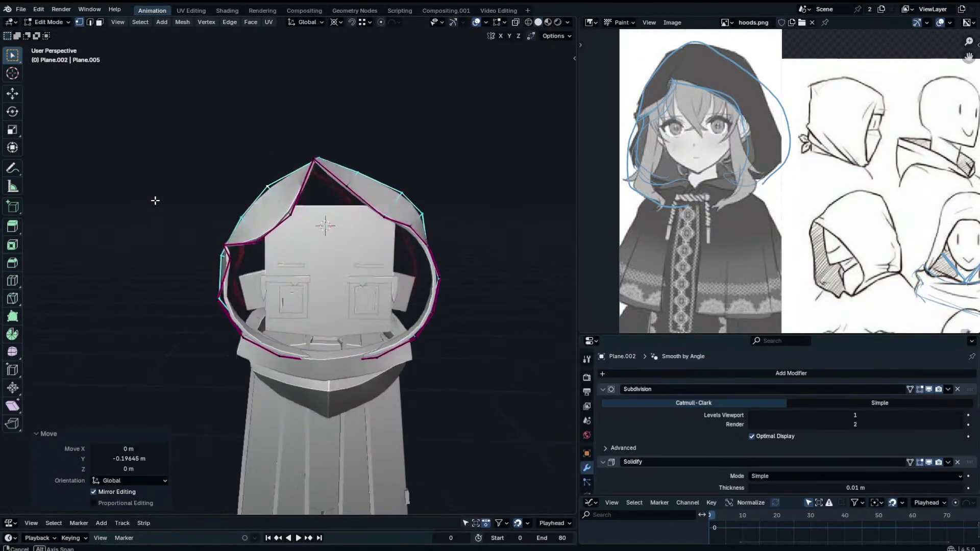
{"action": "middle_click_drag", "start_coordinate": [301, 232], "coordinate": [234, 236]}
{"action": "middle_click_drag", "start_coordinate": [349, 220], "coordinate": [276, 220]}
Extrude the rear loop about 0.22 m backward, enlarging the new loop and raising it about 0.095 m.
{"action": "key", "text": "KP_3"}
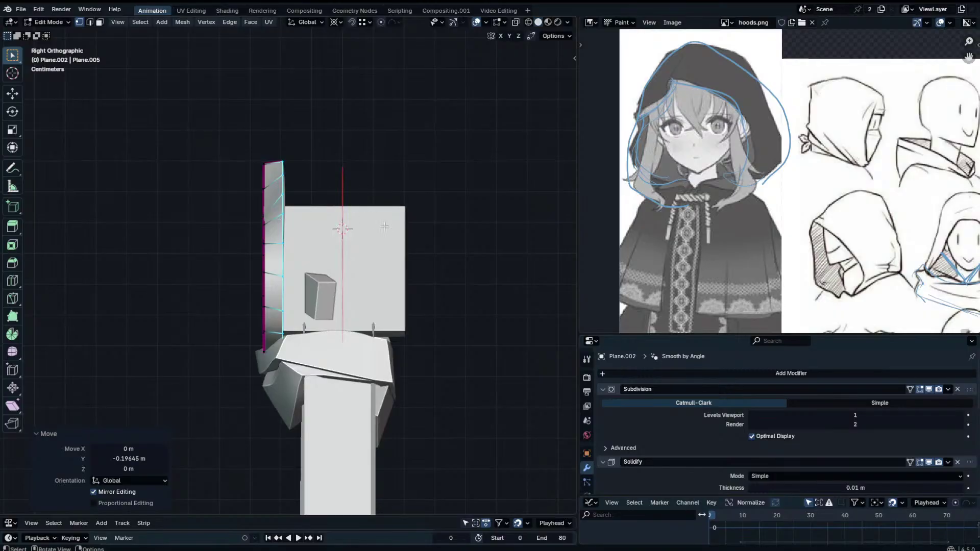
{"action": "key", "text": "e"}
{"action": "left_click", "coordinate": [475, 230]}
{"action": "key", "text": "s"}
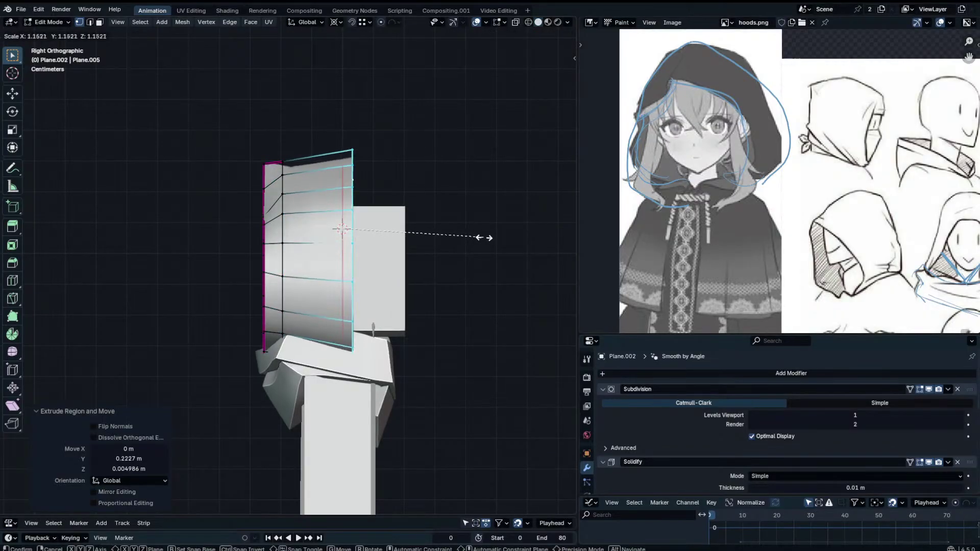
{"action": "left_click", "coordinate": [502, 251]}
{"action": "key", "text": "g"}
{"action": "key", "text": "z"}
{"action": "left_click", "coordinate": [493, 221]}
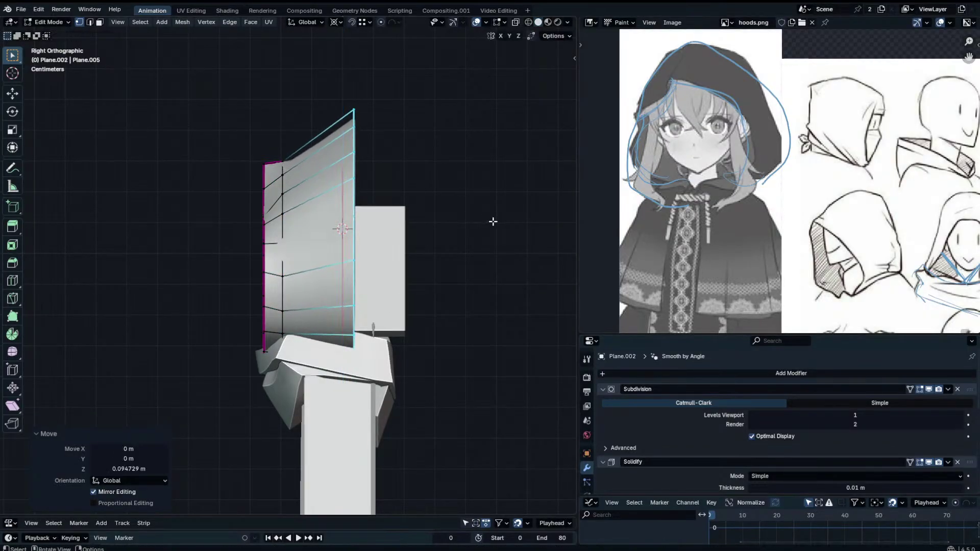
Scale down the newly extruded loop and shift it forward and down over the head.
{"action": "key", "text": "s"}
{"action": "right_click", "coordinate": [453, 227]}
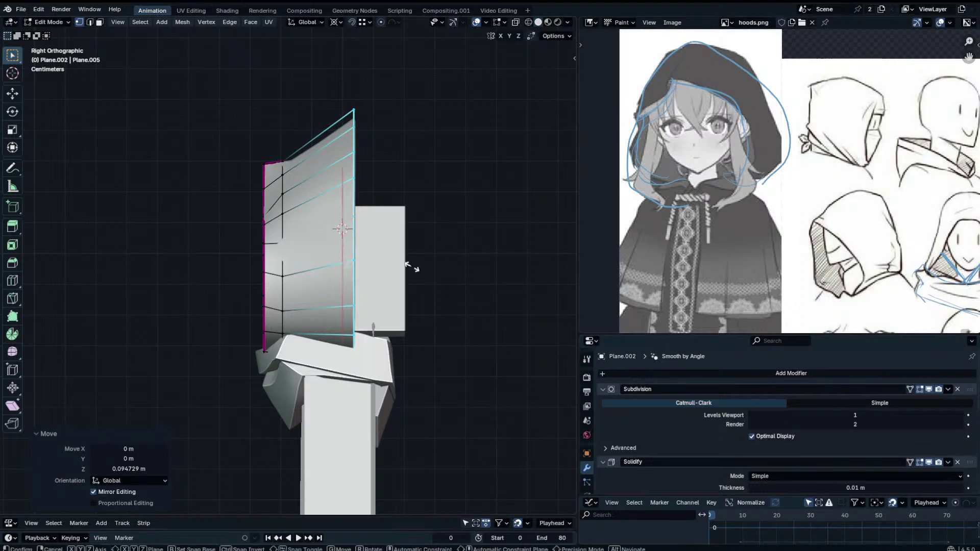
{"action": "left_click", "coordinate": [395, 264]}
{"action": "key", "text": "g"}
{"action": "left_click", "coordinate": [384, 272]}
{"action": "key", "text": "g"}
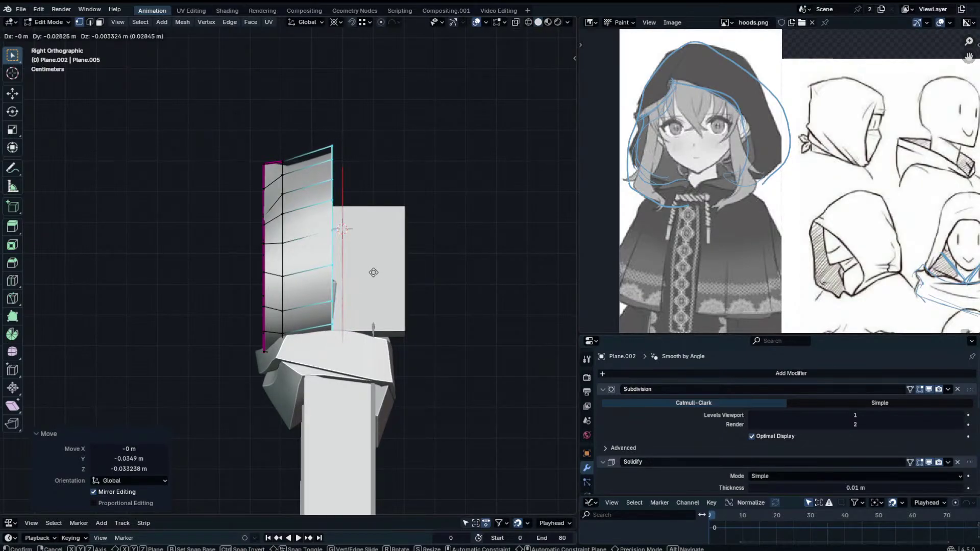
{"action": "left_click", "coordinate": [374, 273]}
Extrude the next hood section about 0.18 m backward, shrinking its rear loop and lowering it about 0.047 m.
{"action": "key", "text": "e"}
{"action": "left_click", "coordinate": [431, 263]}
{"action": "key", "text": "s"}
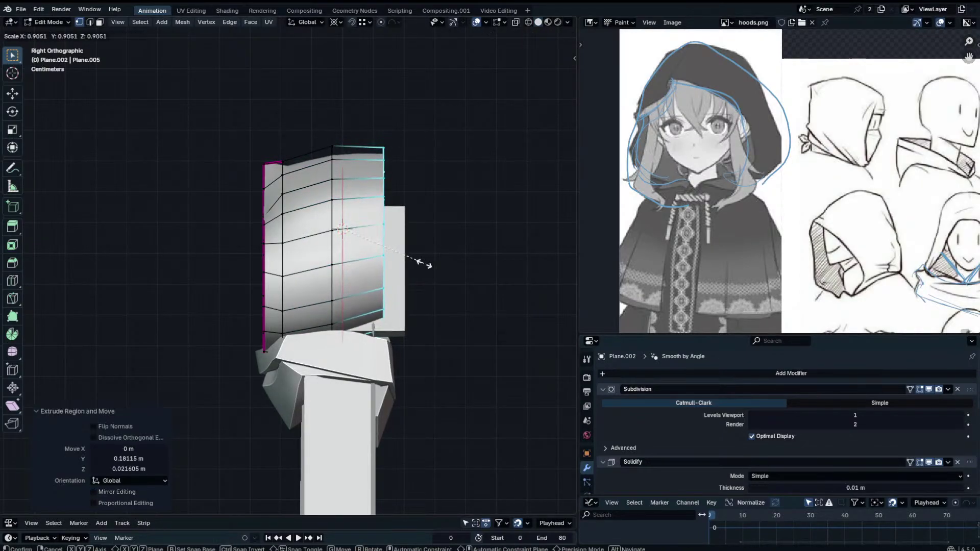
{"action": "left_click", "coordinate": [420, 264]}
{"action": "key", "text": "g"}
{"action": "left_click", "coordinate": [425, 279]}
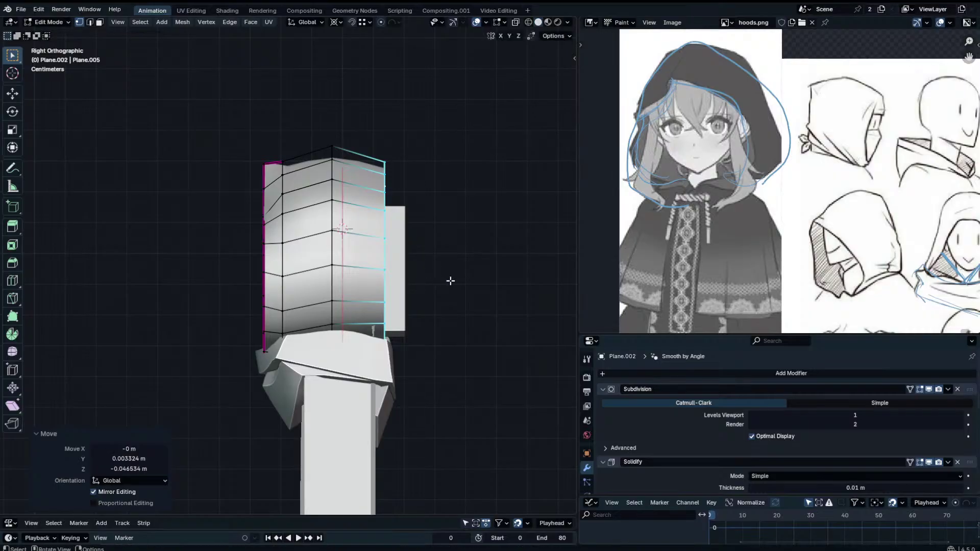
Extrude another section past the back of the head, scaling its loop to 0.86 and moving it down.
{"action": "key", "text": "e"}
{"action": "left_click", "coordinate": [494, 281]}
{"action": "key", "text": "s"}
{"action": "left_click", "coordinate": [464, 276]}
{"action": "key", "text": "g"}
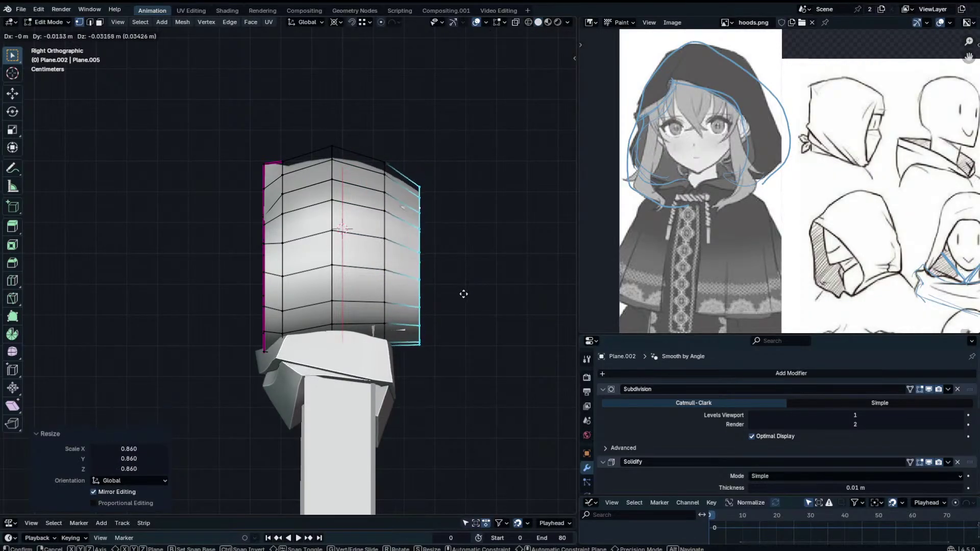
{"action": "left_click", "coordinate": [459, 290]}
Widen the hood's rearmost loop along X by a factor of 1.053.
{"action": "middle_click_drag", "start_coordinate": [459, 291], "coordinate": [396, 291]}
{"action": "key", "text": "s"}
{"action": "key", "text": "x"}
{"action": "left_click", "coordinate": [403, 292]}
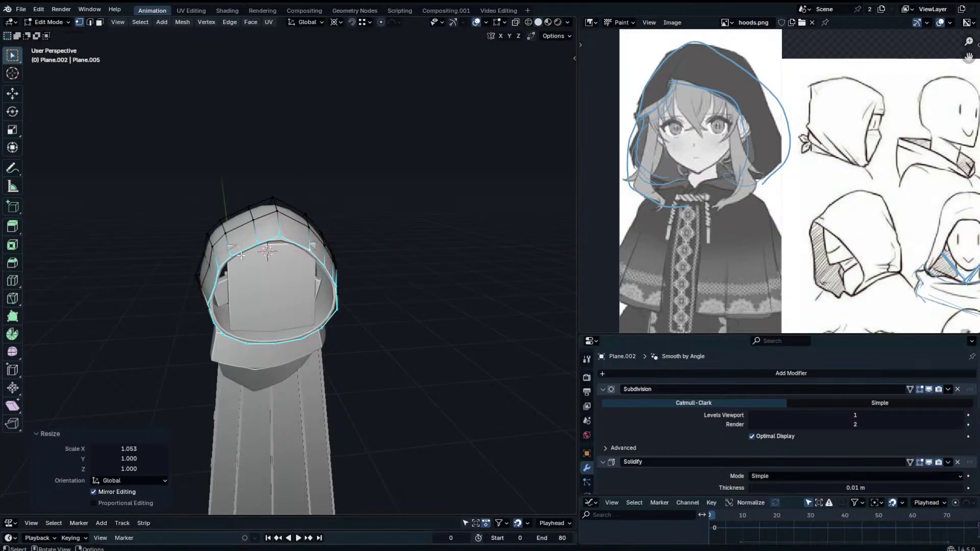
Raise the upper side vertices of the hood's rear opening about 0.047 m along Z.
{"action": "left_click", "coordinate": [220, 267]}
{"action": "key", "text": "g"}
{"action": "key", "text": "z"}
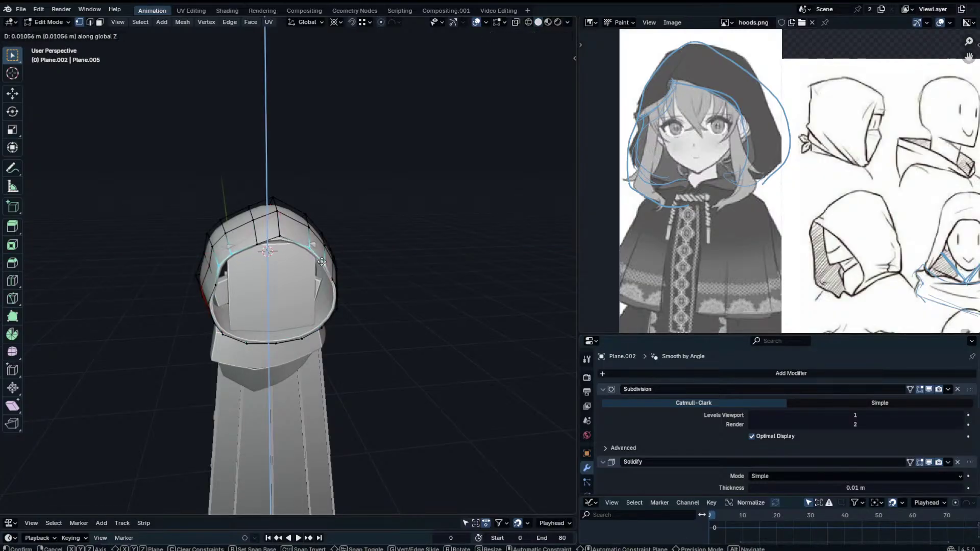
{"action": "left_click", "coordinate": [323, 255]}
{"action": "middle_click_drag", "start_coordinate": [323, 255], "coordinate": [393, 235]}
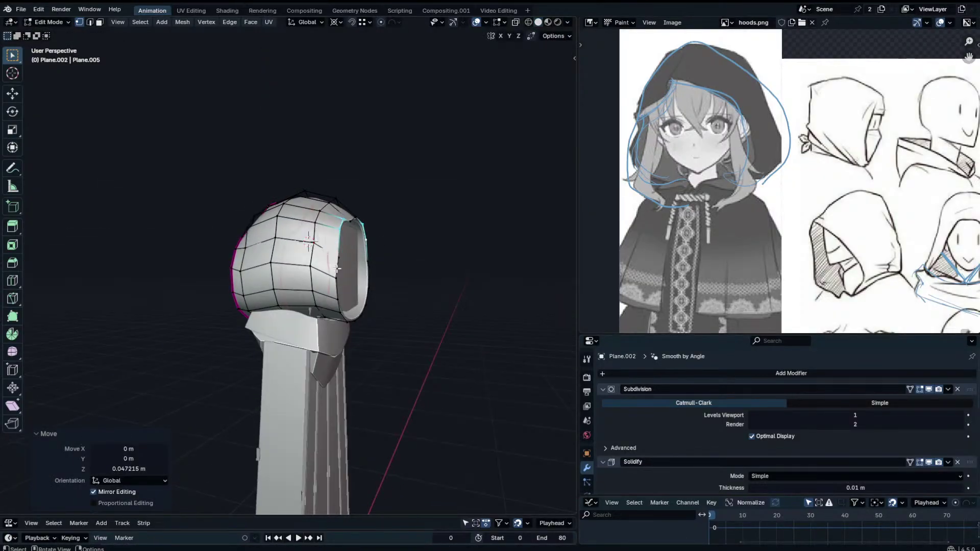
Extrude the hood's rear opening about 0.12 m backward and move the selected loop down about 0.09 m along Z.
{"action": "middle_click_drag", "start_coordinate": [337, 269], "coordinate": [410, 258]}
{"action": "key", "text": "e"}
{"action": "left_click", "coordinate": [432, 261]}
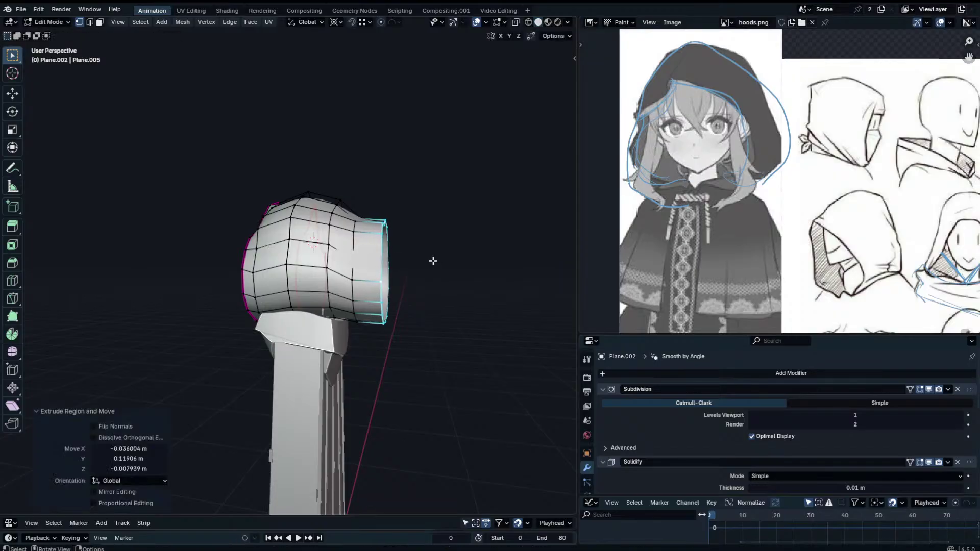
{"action": "key", "text": "g"}
{"action": "key", "text": "z"}
{"action": "left_click", "coordinate": [402, 276]}
Shrink the hood's rear loop slightly and readjust its height along Z.
{"action": "key", "text": "s"}
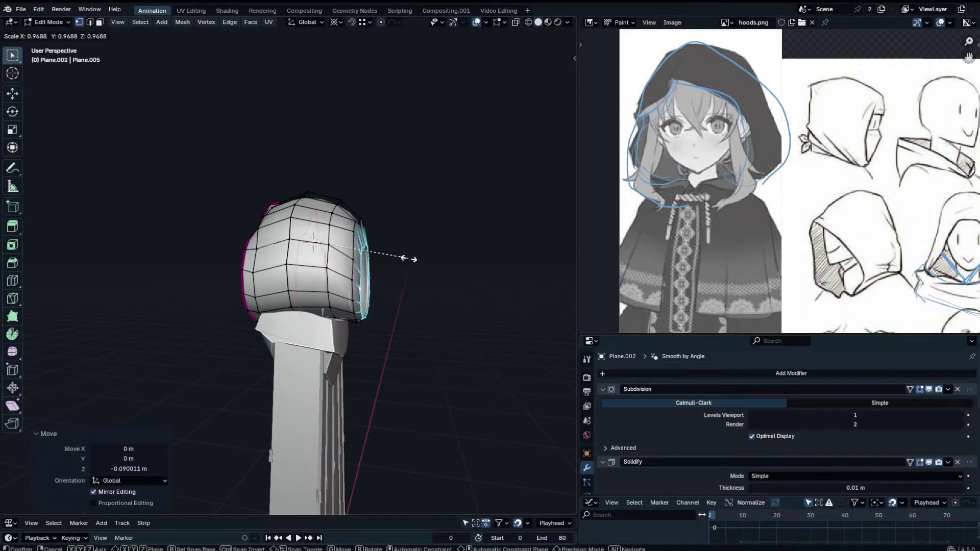
{"action": "left_click", "coordinate": [409, 258]}
{"action": "key", "text": "g"}
{"action": "key", "text": "z"}
{"action": "left_click", "coordinate": [408, 249]}
{"action": "key", "text": "s"}
{"action": "left_click", "coordinate": [406, 250]}
Shift the hood's rear loop along Y and fine-tune its position freehand.
{"action": "middle_click_drag", "start_coordinate": [407, 249], "coordinate": [365, 298]}
{"action": "key", "text": "g"}
{"action": "key", "text": "y"}
{"action": "left_click", "coordinate": [401, 284]}
{"action": "key", "text": "g"}
{"action": "left_click", "coordinate": [445, 284]}
Increase the edge crease of the horizontal edge row running along the hood's side.
{"action": "key", "text": "Tab"}
{"action": "scroll", "coordinate": [259, 225], "scroll_direction": "up", "scroll_amount": 5}
{"action": "left_click", "coordinate": [259, 226]}
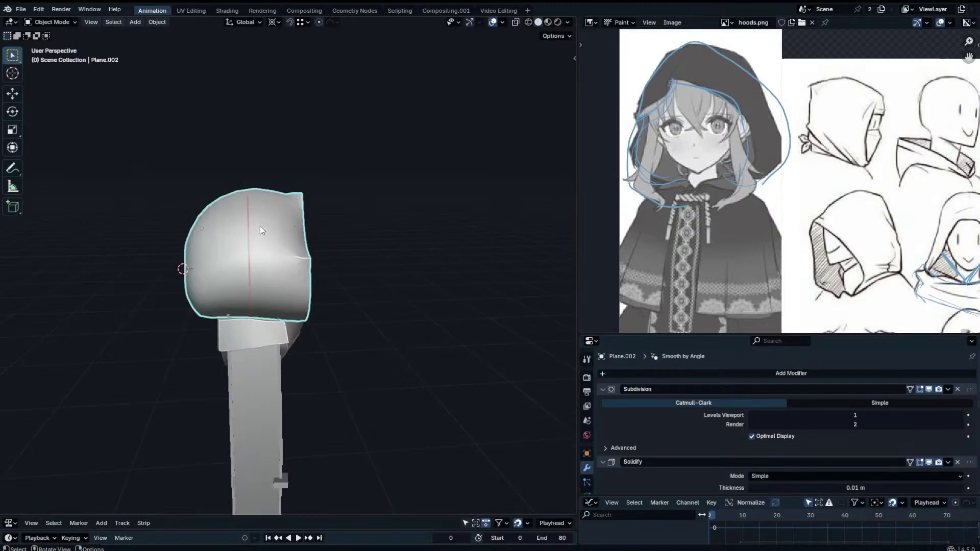
{"action": "key", "text": "Tab"}
{"action": "key", "text": "n"}
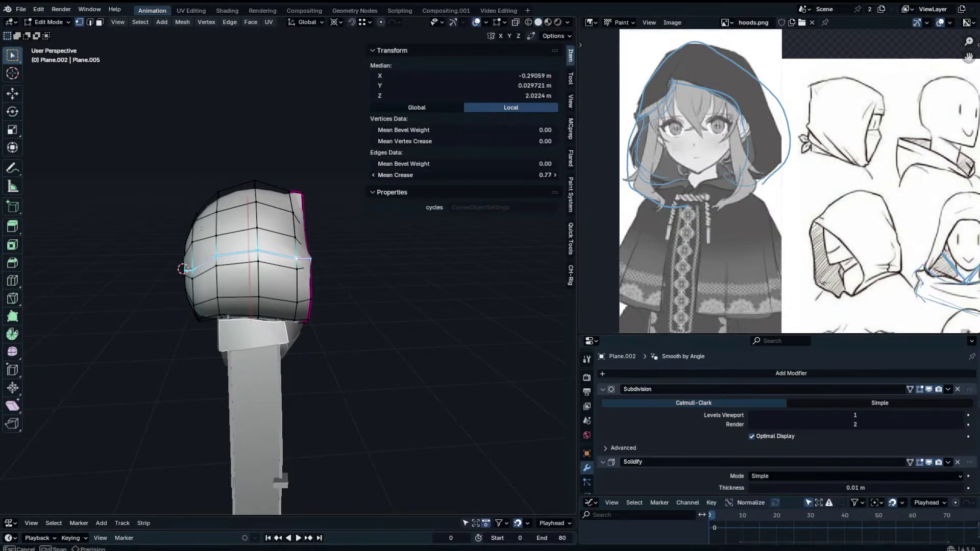
{"action": "key", "text": "n"}
{"action": "key", "text": "Tab"}
Nudge the vertex row just below the creased side edges, finishing with a shift of about 0.007 m along X.
{"action": "middle_click_drag", "start_coordinate": [224, 250], "coordinate": [339, 251]}
{"action": "key", "text": "Tab"}
{"action": "scroll", "coordinate": [298, 211], "scroll_direction": "up", "scroll_amount": 2}
{"action": "key", "text": "b"}
{"action": "key", "text": "n"}
{"action": "key", "text": "n"}
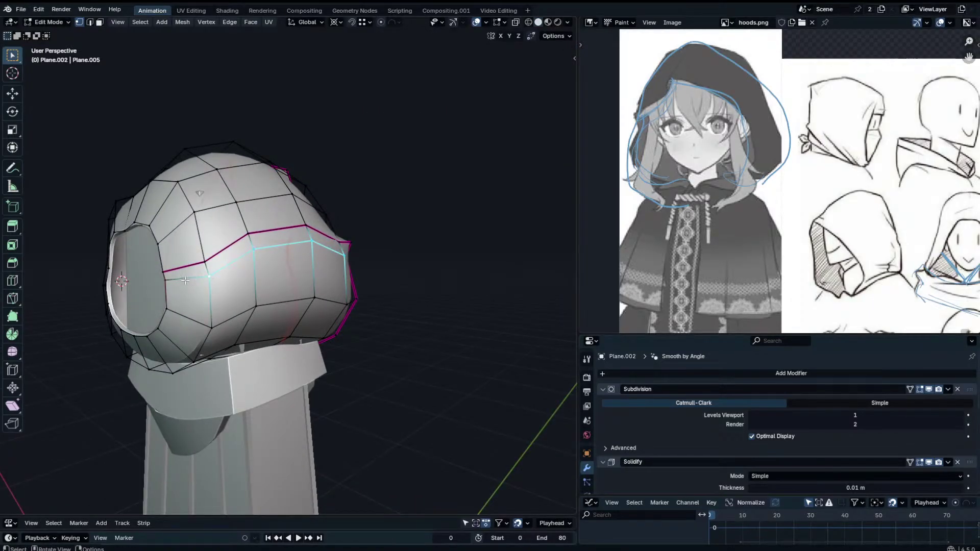
{"action": "middle_click_drag", "start_coordinate": [185, 280], "coordinate": [357, 256]}
{"action": "key", "text": "Tab"}
{"action": "key", "text": "Tab"}
{"action": "key", "text": "g"}
{"action": "left_click", "coordinate": [256, 272]}
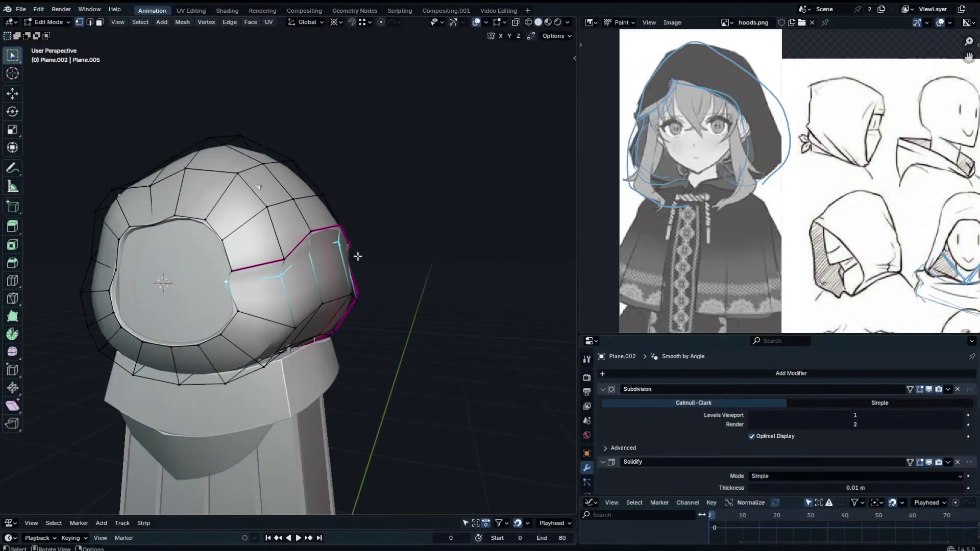
{"action": "middle_click_drag", "start_coordinate": [277, 277], "coordinate": [317, 275]}
{"action": "key", "text": "g"}
{"action": "left_click", "coordinate": [327, 278]}
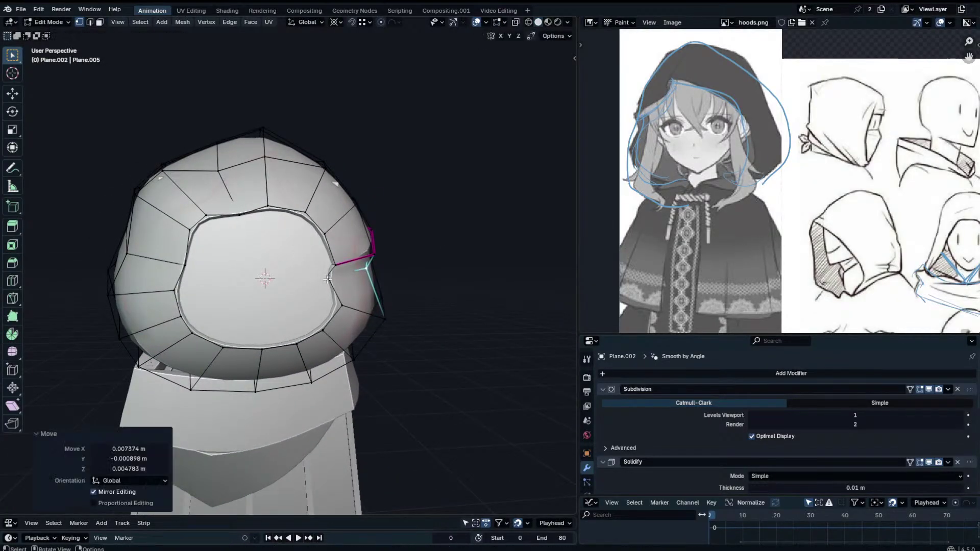
Try to close the hood's rear opening with Grid Fill using its vertex loop.
{"action": "left_click", "coordinate": [344, 279]}
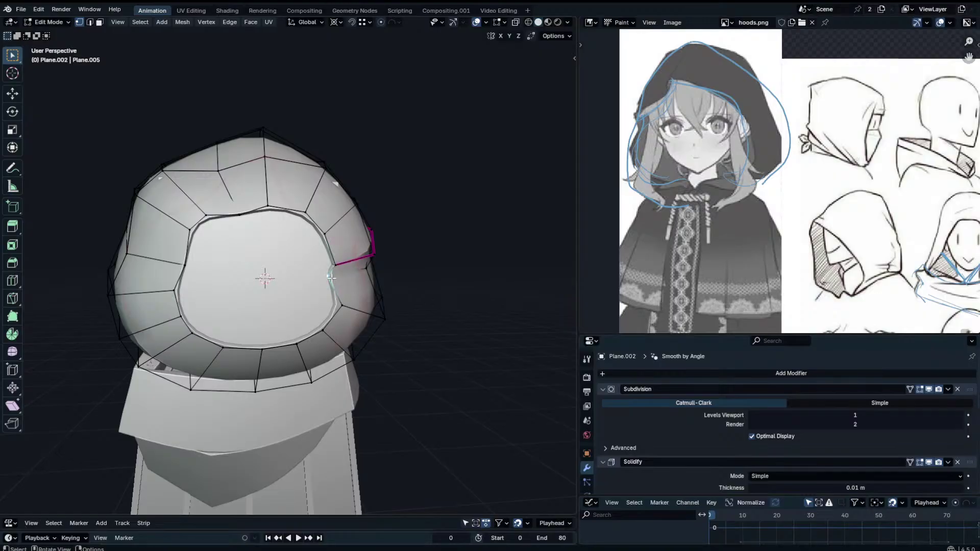
{"action": "left_click", "coordinate": [333, 265], "text": "ctrl+alt"}
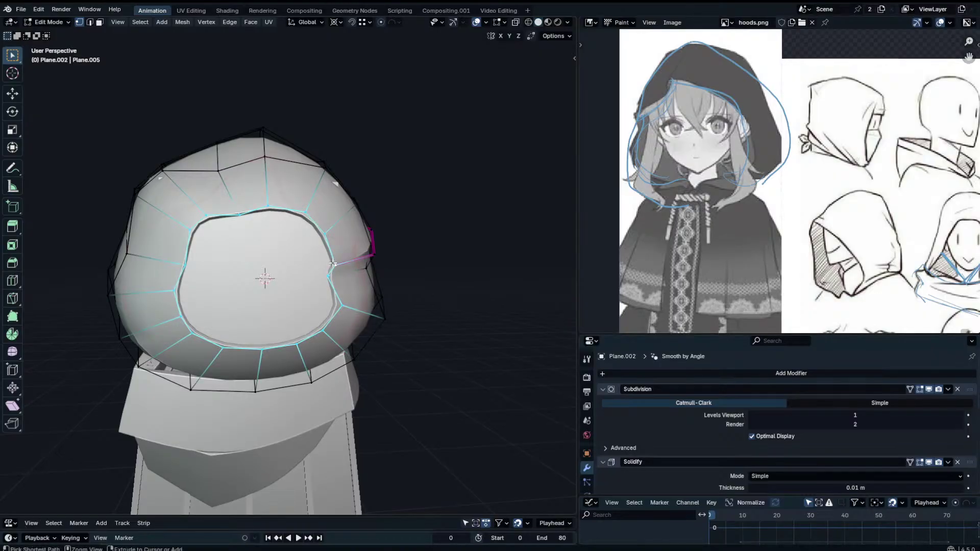
{"action": "key", "text": "ctrl+f"}
{"action": "left_click", "coordinate": [282, 372]}
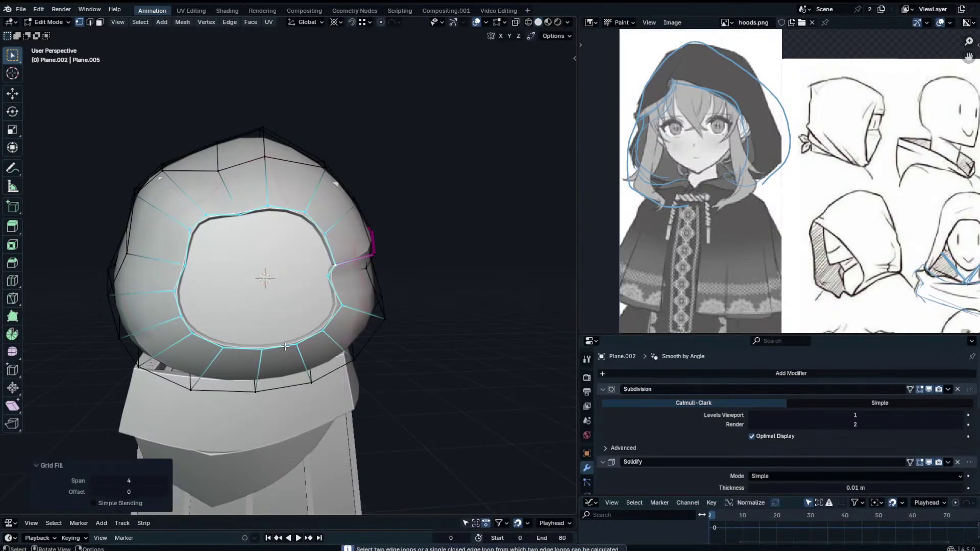
Try Grid Fill with the whole hood mesh selected.
{"action": "middle_click_drag", "start_coordinate": [286, 342], "coordinate": [314, 302]}
{"action": "key", "text": "a"}
{"action": "key", "text": "ctrl+f"}
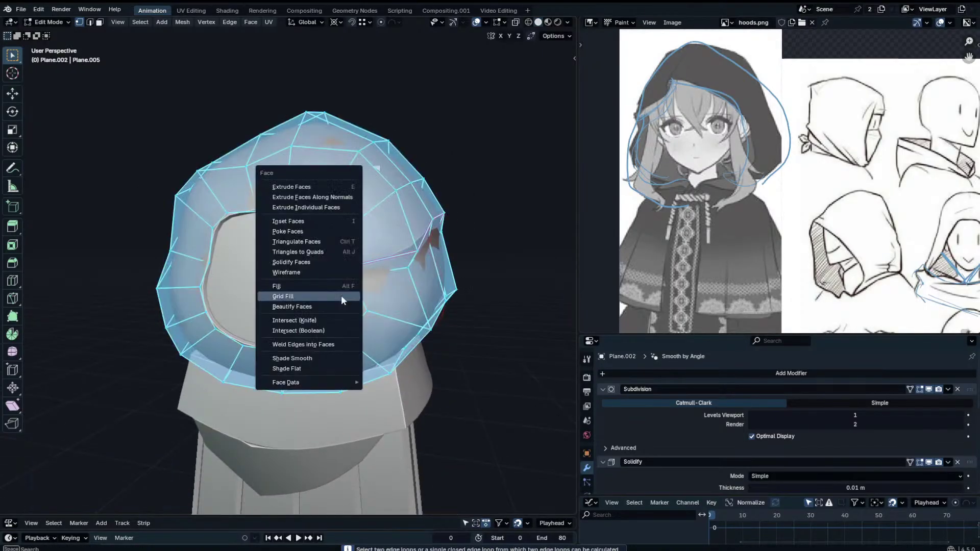
{"action": "left_click", "coordinate": [341, 296]}
{"action": "scroll", "coordinate": [344, 293], "scroll_direction": "down", "scroll_amount": 1}
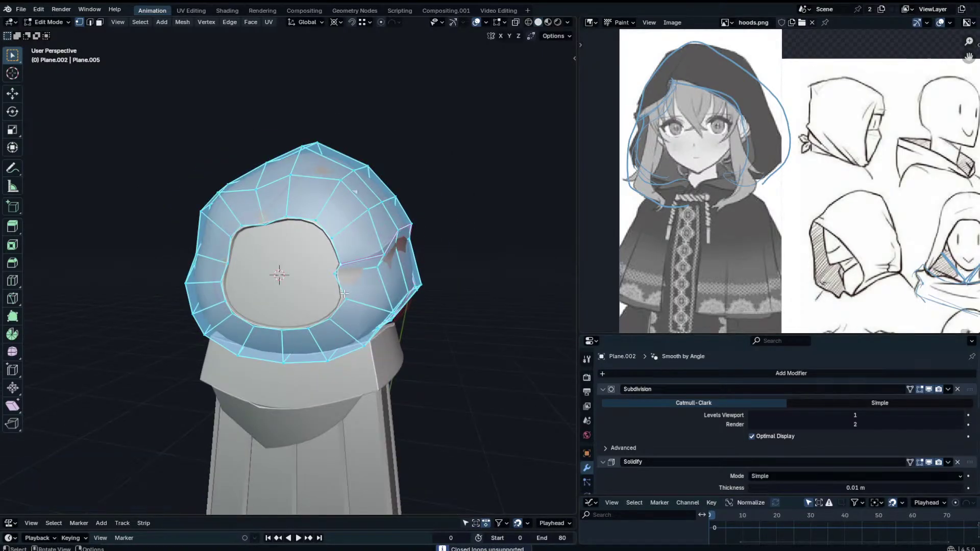
Try Grid Fill on the edge loop around the hood's rear opening.
{"action": "left_click", "coordinate": [344, 294]}
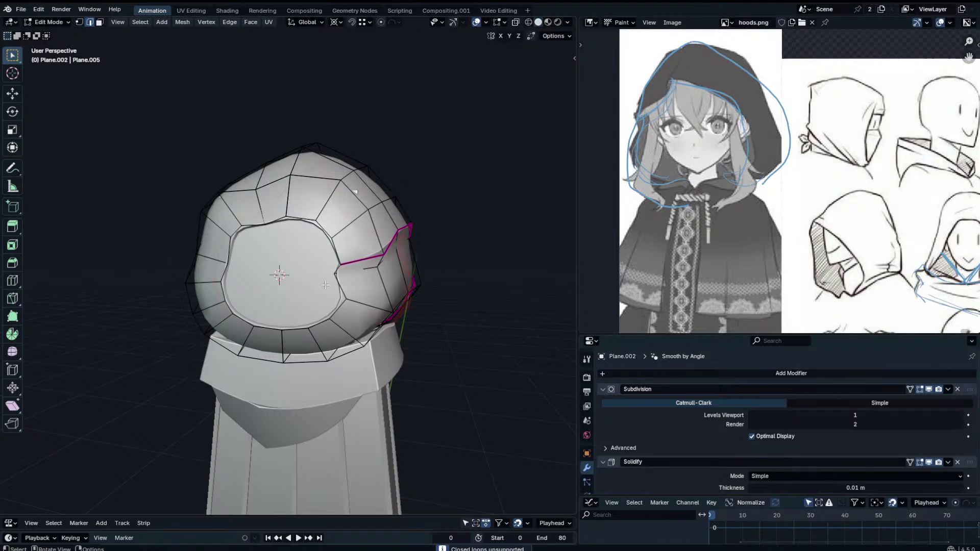
{"action": "key", "text": "ctrl+f"}
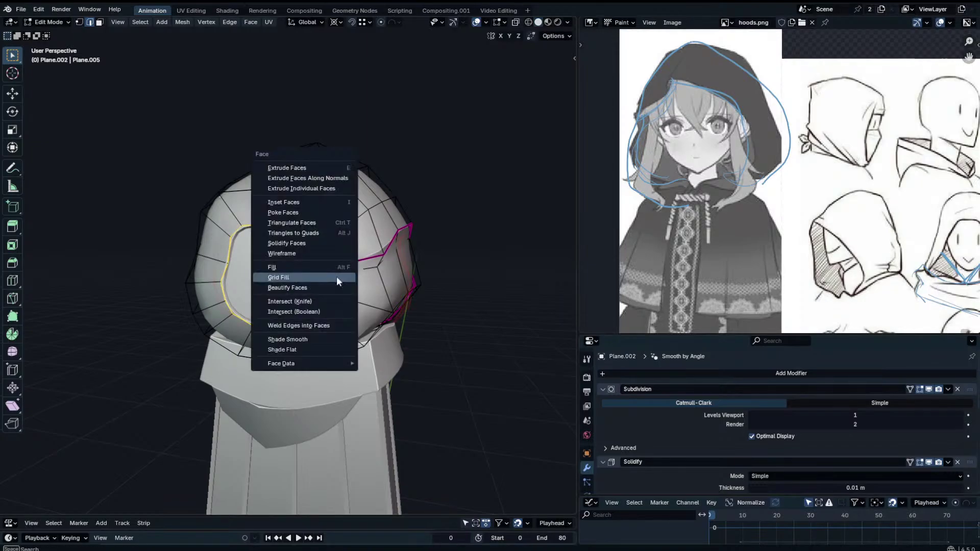
{"action": "left_click", "coordinate": [335, 277]}
Try to close the hood's rear opening with a triangulated Fill and inspect the shading.
{"action": "key", "text": "ctrl+f"}
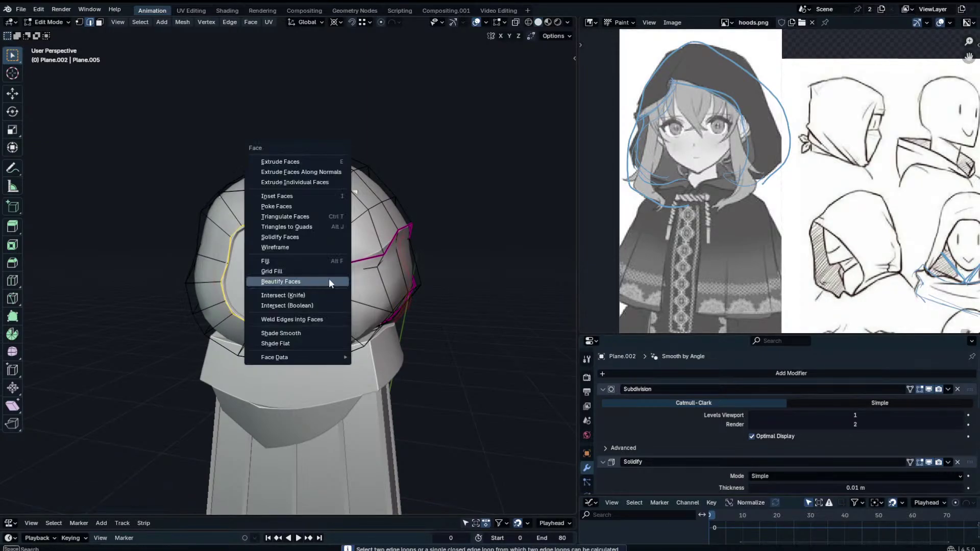
{"action": "left_click", "coordinate": [324, 255]}
{"action": "key", "text": "ctrl+z"}
{"action": "key", "text": "ctrl+f"}
{"action": "left_click", "coordinate": [323, 255]}
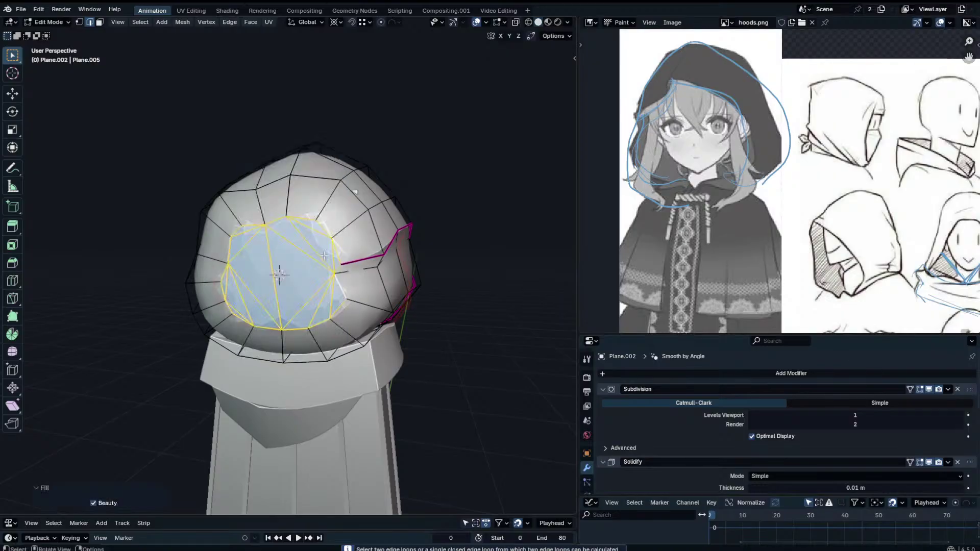
{"action": "middle_click_drag", "start_coordinate": [324, 256], "coordinate": [371, 255]}
{"action": "key", "text": "Tab"}
{"action": "scroll", "coordinate": [411, 233], "scroll_direction": "up", "scroll_amount": 3}
{"action": "key", "text": "Tab"}
{"action": "left_click", "coordinate": [413, 234]}
{"action": "left_click", "coordinate": [371, 254]}
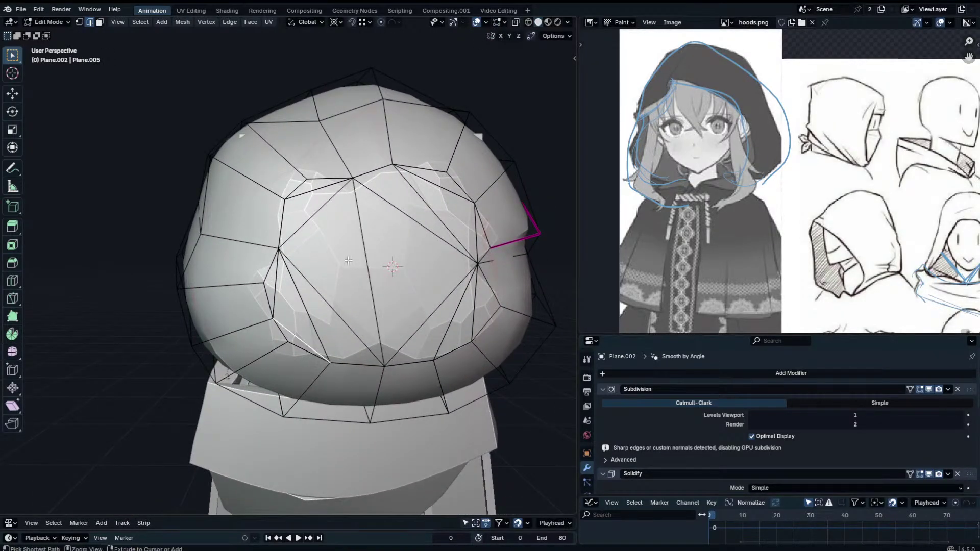
Undo the triangulated fill of the hood's rear opening.
{"action": "key", "text": "ctrl+z"}
{"action": "key", "text": "ctrl+z"}
{"action": "key", "text": "ctrl+z"}
{"action": "key", "text": "ctrl+z"}
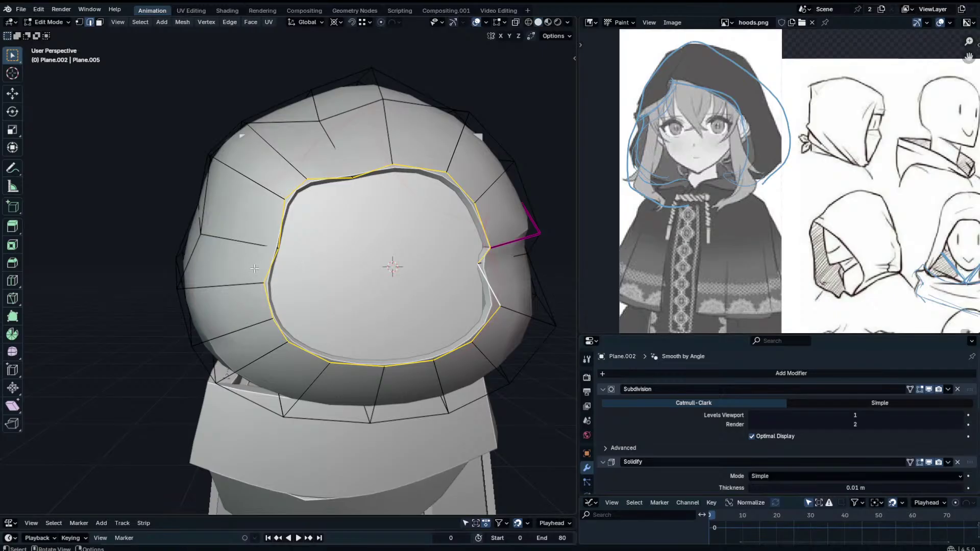
Try a Grid Fill with a span of 1 across the hood's notched rear opening.
{"action": "right_click", "coordinate": [499, 287]}
{"action": "left_click", "coordinate": [496, 292]}
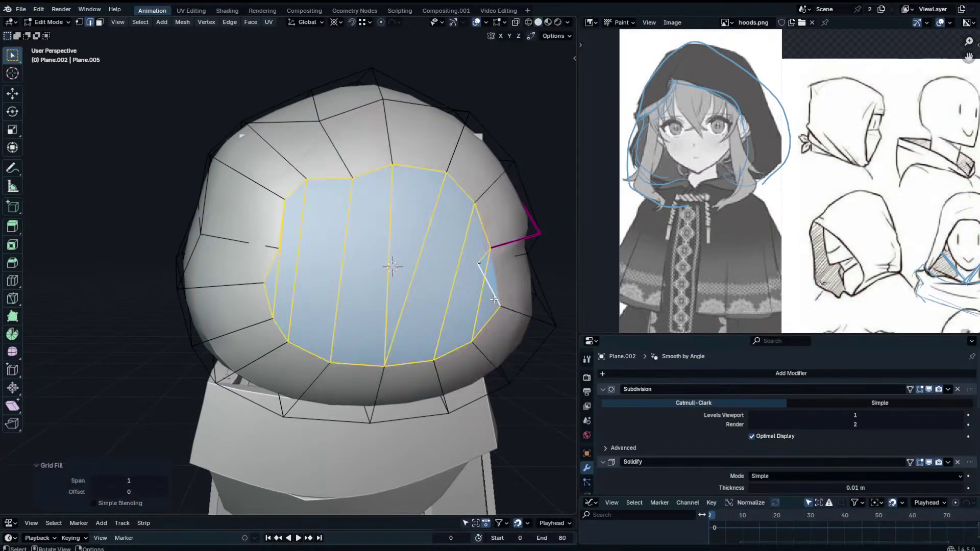
{"action": "key", "text": "ctrl+z"}
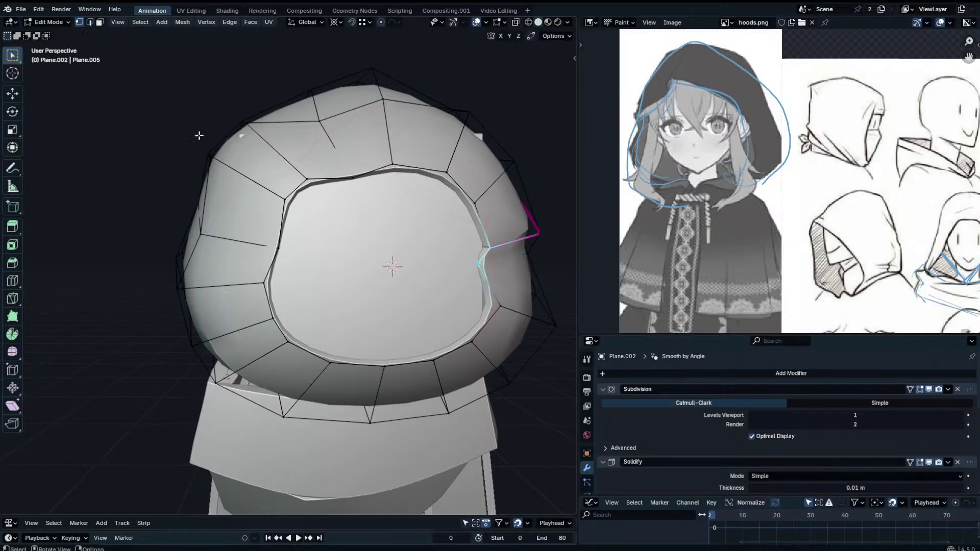
Move the notched side vertex of the rear opening about 0.026 m outward and even out the opposite side's vertices.
{"action": "key", "text": "g"}
{"action": "left_click", "coordinate": [483, 269]}
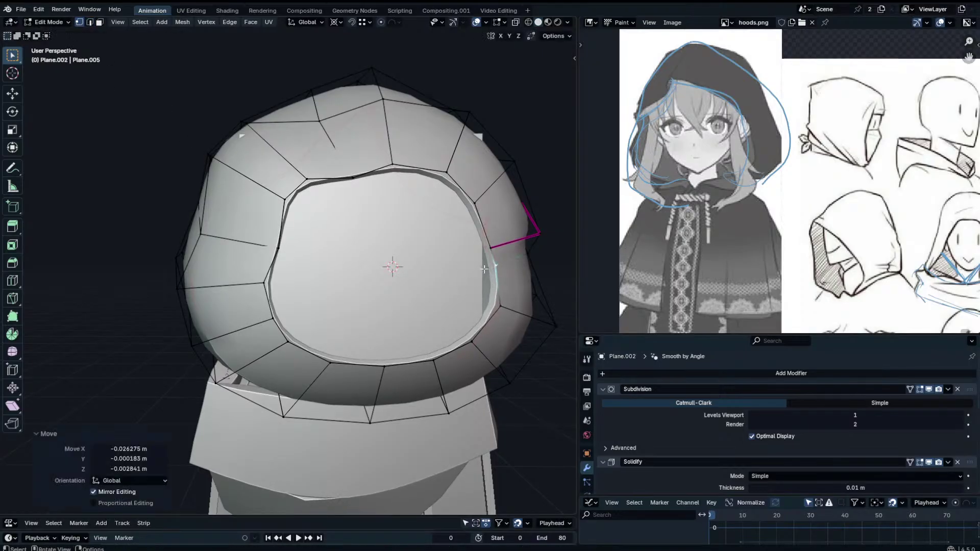
{"action": "left_click", "coordinate": [265, 276]}
{"action": "key", "text": "g"}
{"action": "left_click", "coordinate": [267, 281]}
{"action": "left_click", "coordinate": [272, 247]}
{"action": "key", "text": "g"}
{"action": "left_click", "coordinate": [259, 242]}
Move the upper vertices of the hood's rear opening outward to form a smooth rounded outline.
{"action": "left_click", "coordinate": [289, 190]}
{"action": "key", "text": "g"}
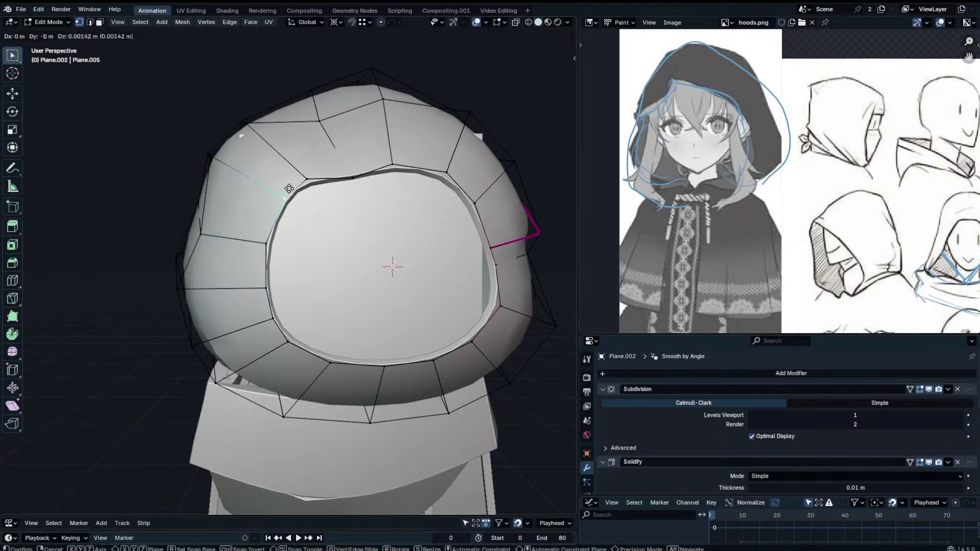
{"action": "left_click", "coordinate": [313, 171]}
{"action": "left_click", "coordinate": [353, 177]}
{"action": "key", "text": "g"}
{"action": "left_click", "coordinate": [350, 166]}
{"action": "left_click", "coordinate": [393, 164]}
{"action": "key", "text": "g"}
{"action": "left_click", "coordinate": [393, 159]}
{"action": "left_click", "coordinate": [446, 172]}
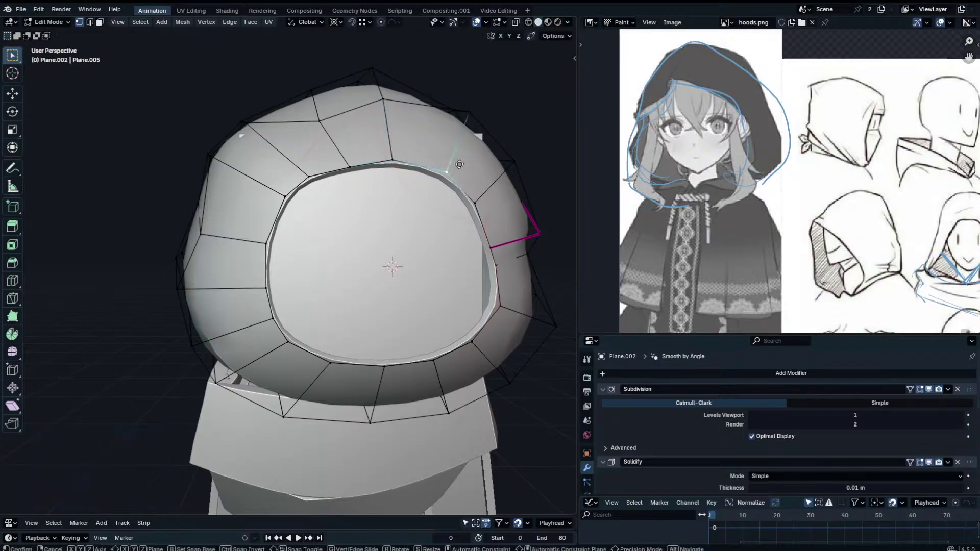
Close the hood's rear opening with Grid Fill on its edge loop, using a span of 1.
{"action": "left_click", "coordinate": [100, 22]}
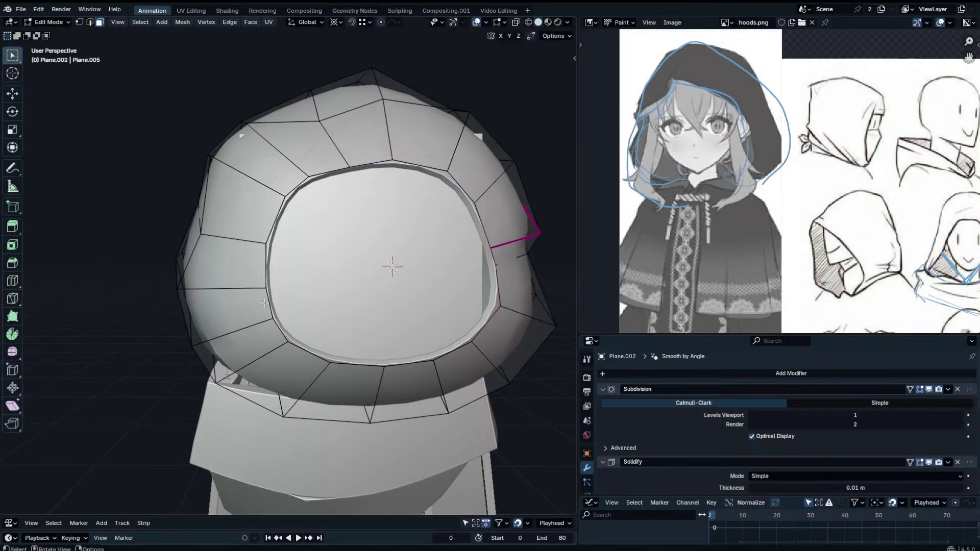
{"action": "left_click", "coordinate": [265, 255]}
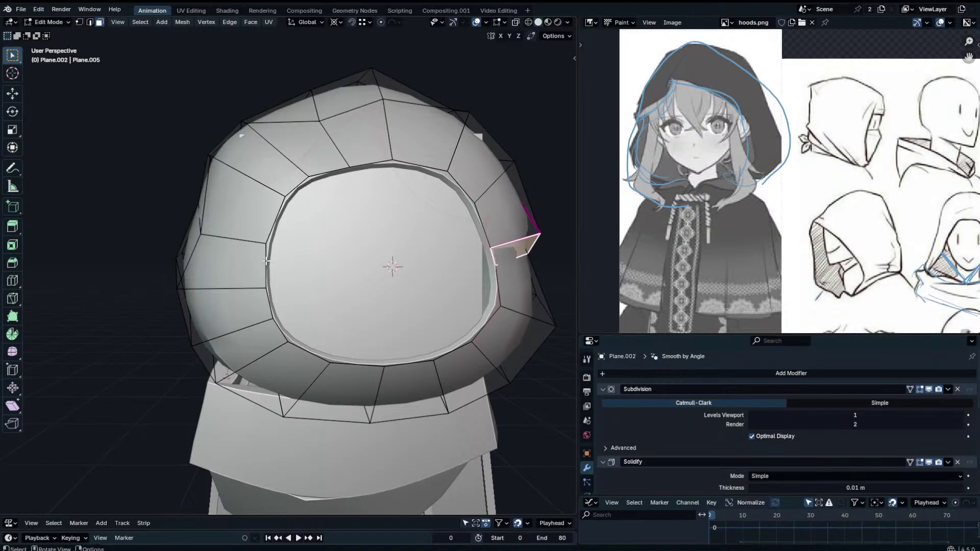
{"action": "left_click", "coordinate": [90, 23]}
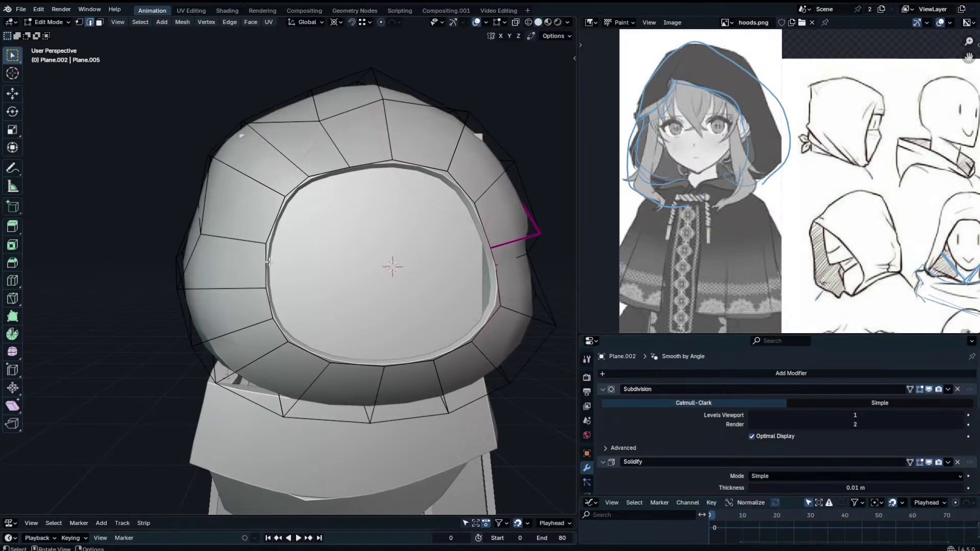
{"action": "key", "text": "ctrl+f"}
{"action": "left_click", "coordinate": [484, 258]}
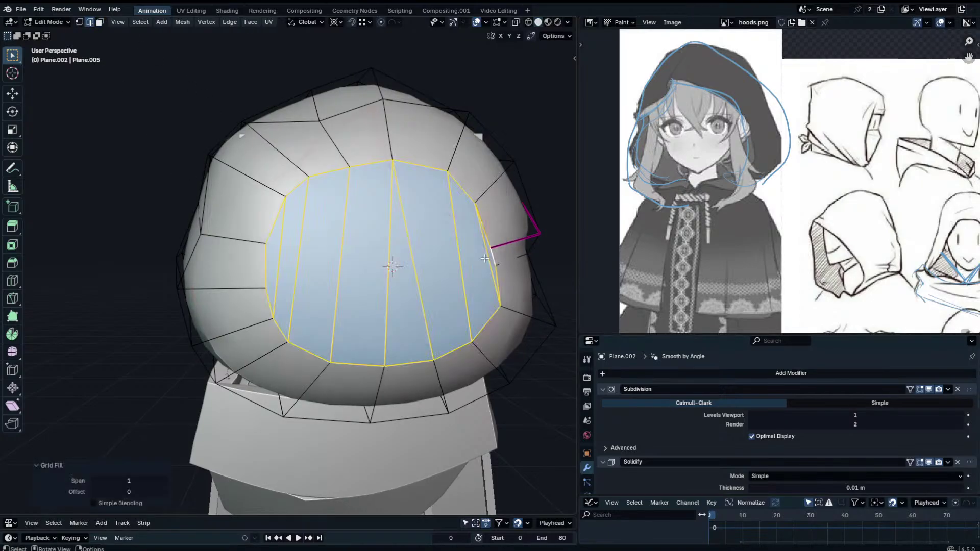
{"action": "key", "text": "Tab"}
{"action": "scroll", "coordinate": [423, 250], "scroll_direction": "down", "scroll_amount": 4}
{"action": "mouse_move", "coordinate": [424, 250]}
{"action": "middle_mouse_down"}
{"action": "mouse_move", "coordinate": [360, 245]}
{"action": "mouse_move", "coordinate": [378, 248]}
{"action": "mouse_move", "coordinate": [268, 264]}
{"action": "mouse_move", "coordinate": [366, 261]}
{"action": "mouse_move", "coordinate": [341, 274]}
{"action": "mouse_move", "coordinate": [395, 255]}
{"action": "mouse_move", "coordinate": [413, 264]}
{"action": "middle_mouse_up"}
Set the mean crease to 1.00 on the side edge rows above and below the existing crease.
{"action": "key", "text": "Tab"}
{"action": "key", "text": "Tab"}
{"action": "scroll", "coordinate": [389, 258], "scroll_direction": "up", "scroll_amount": 2}
{"action": "key", "text": "Tab"}
{"action": "left_click", "coordinate": [323, 311], "text": "alt"}
{"action": "key", "text": "n"}
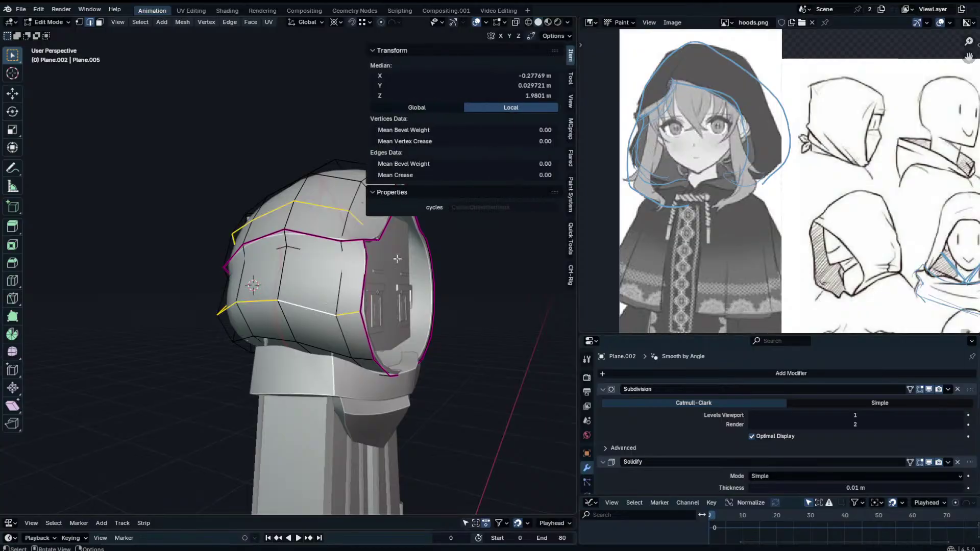
{"action": "left_click_drag", "start_coordinate": [457, 176], "coordinate": [505, 176]}
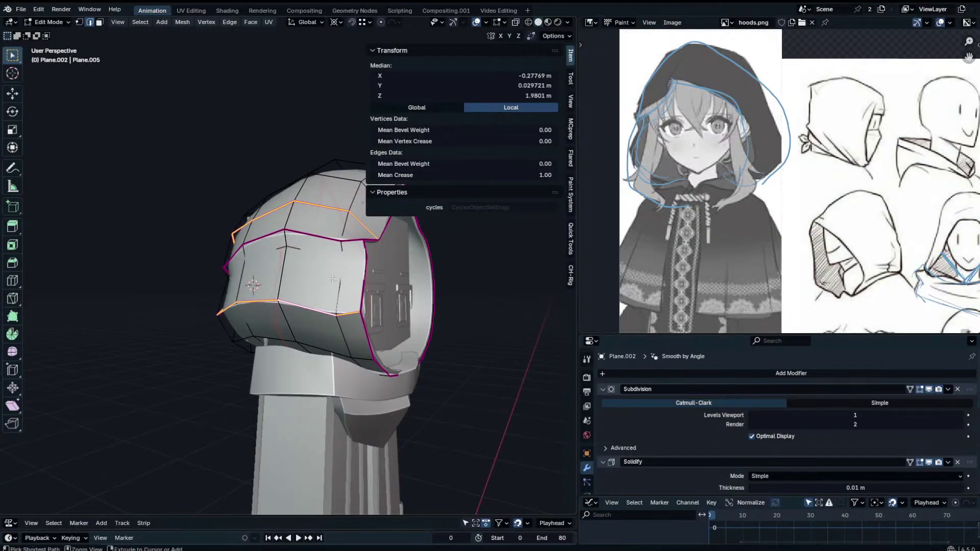
{"action": "key", "text": "ctrl+z"}
{"action": "key", "text": "Tab"}
{"action": "middle_click_drag", "start_coordinate": [442, 182], "coordinate": [400, 333]}
{"action": "key", "text": "n"}
{"action": "key", "text": "Tab"}
Try to move the hood's lower rear side vertex inward.
{"action": "left_click", "coordinate": [78, 23]}
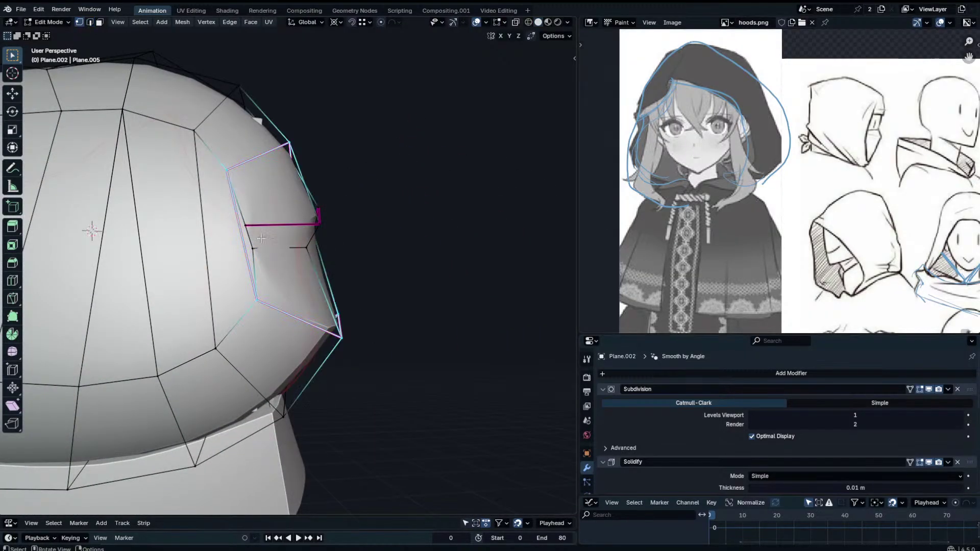
{"action": "left_click", "coordinate": [340, 334]}
{"action": "key", "text": "g"}
{"action": "left_click", "coordinate": [322, 333]}
{"action": "middle_click_drag", "start_coordinate": [322, 332], "coordinate": [363, 335]}
{"action": "key", "text": "ctrl+z"}
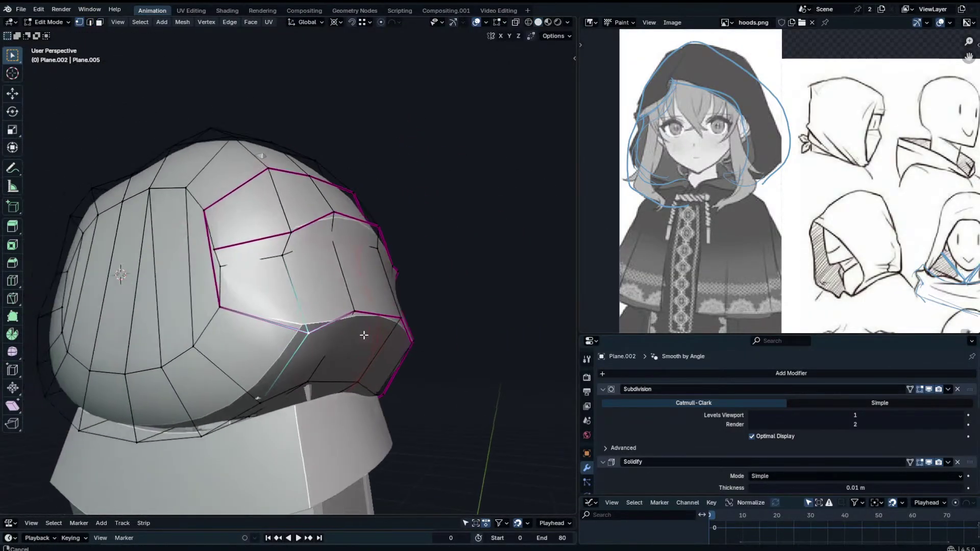
{"action": "key", "text": "g"}
{"action": "right_click", "coordinate": [259, 324]}
Lower the vertices along the hood's bottom rear edge about 0.015 m along Z.
{"action": "middle_click_drag", "start_coordinate": [258, 324], "coordinate": [283, 382]}
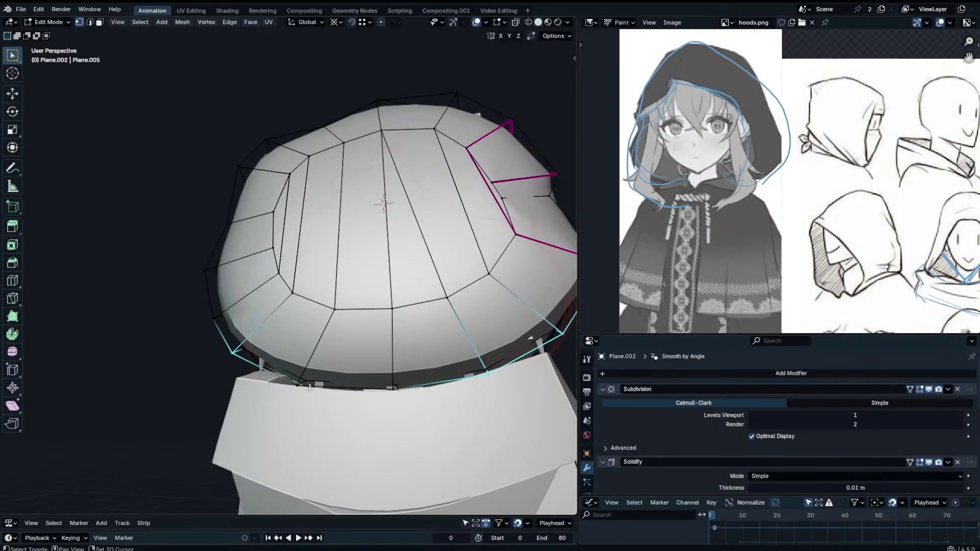
{"action": "key", "text": "g"}
{"action": "key", "text": "z"}
{"action": "left_click", "coordinate": [397, 402]}
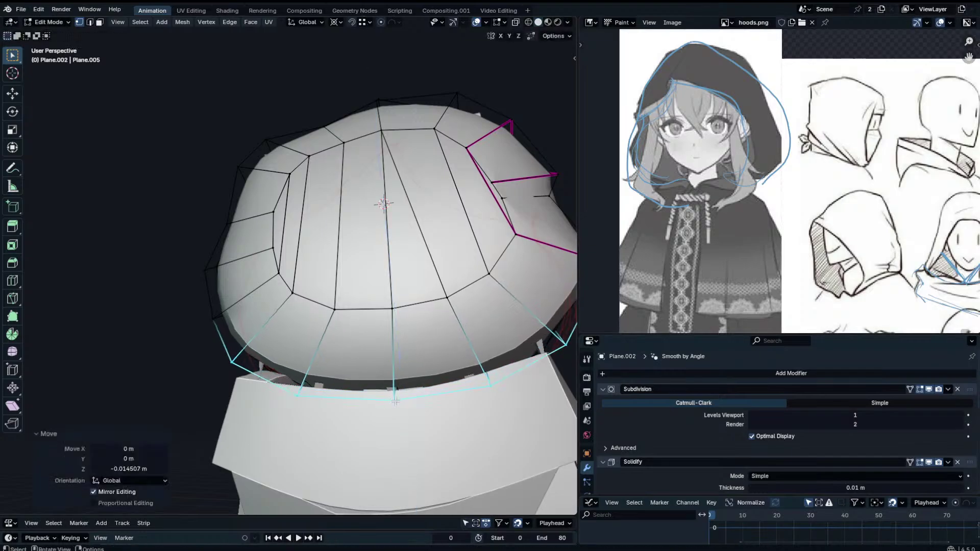
Extrude the row of underside faces along the hood's lower rear edge downward about 0.113 m along their normals.
{"action": "middle_click_drag", "start_coordinate": [251, 345], "coordinate": [283, 280]}
{"action": "left_click", "coordinate": [100, 24]}
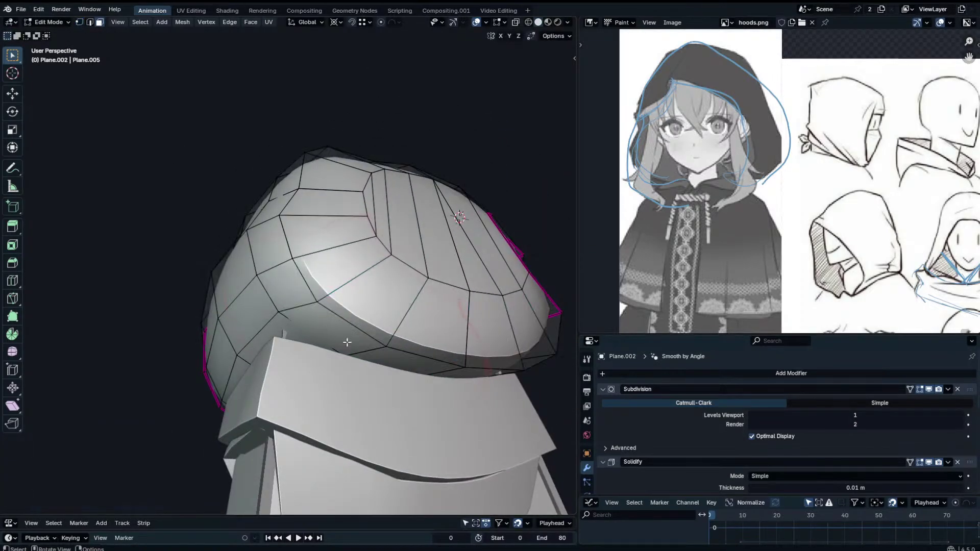
{"action": "left_click", "coordinate": [346, 341]}
{"action": "left_click", "coordinate": [424, 364], "text": "shift"}
{"action": "left_click", "coordinate": [480, 366], "text": "shift"}
{"action": "key", "text": "ctrl+z"}
{"action": "left_click", "coordinate": [496, 374], "text": "shift"}
{"action": "middle_click_drag", "start_coordinate": [496, 374], "coordinate": [462, 367]}
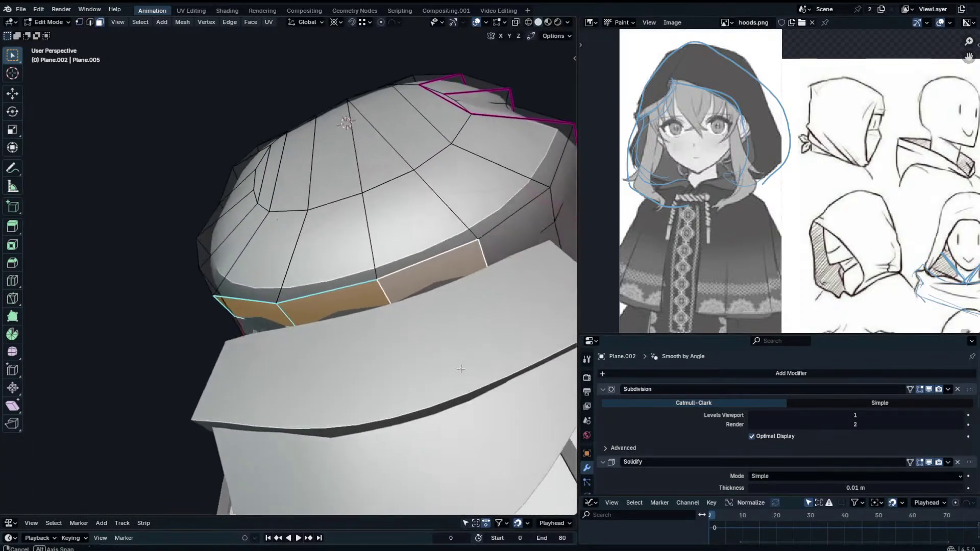
{"action": "left_click", "coordinate": [518, 227], "text": "shift"}
{"action": "middle_click_drag", "start_coordinate": [518, 227], "coordinate": [520, 268]}
{"action": "key", "text": "e"}
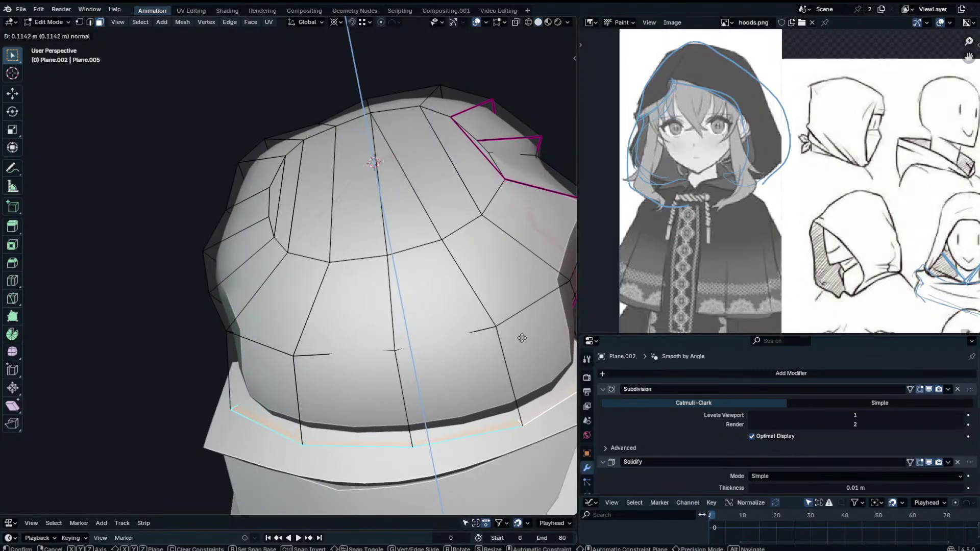
{"action": "left_click", "coordinate": [521, 336]}
{"action": "middle_click_drag", "start_coordinate": [521, 337], "coordinate": [461, 224]}
Set the mean crease to 1.00 on the extruded underside faces and select the short cross edges between them.
{"action": "key", "text": "n"}
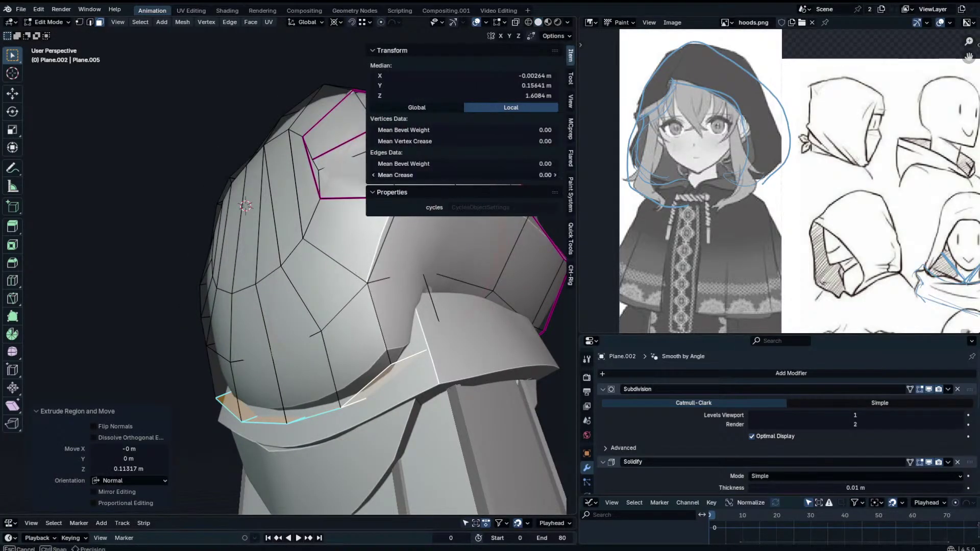
{"action": "left_click_drag", "start_coordinate": [456, 175], "coordinate": [515, 175]}
{"action": "middle_click_drag", "start_coordinate": [411, 352], "coordinate": [374, 300]}
{"action": "left_click", "coordinate": [369, 298]}
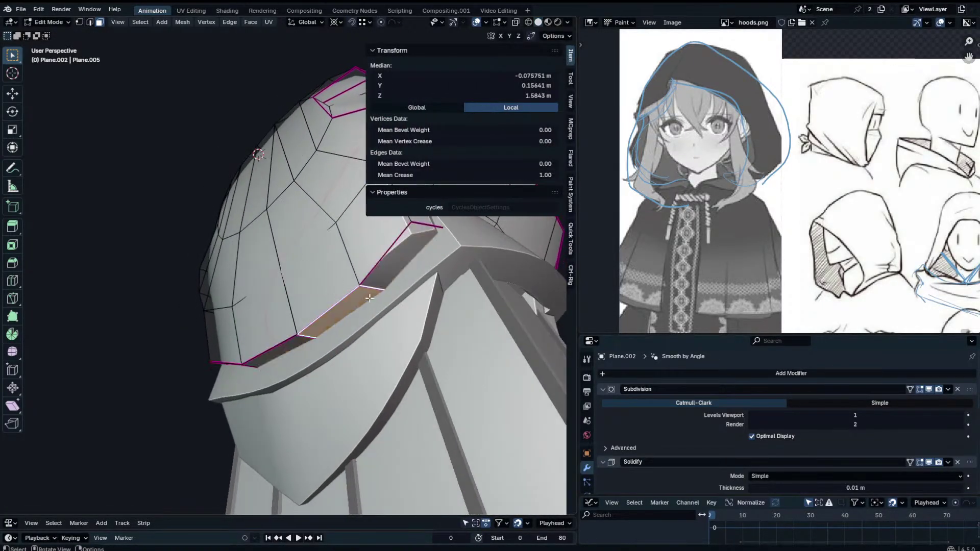
{"action": "left_click", "coordinate": [296, 339]}
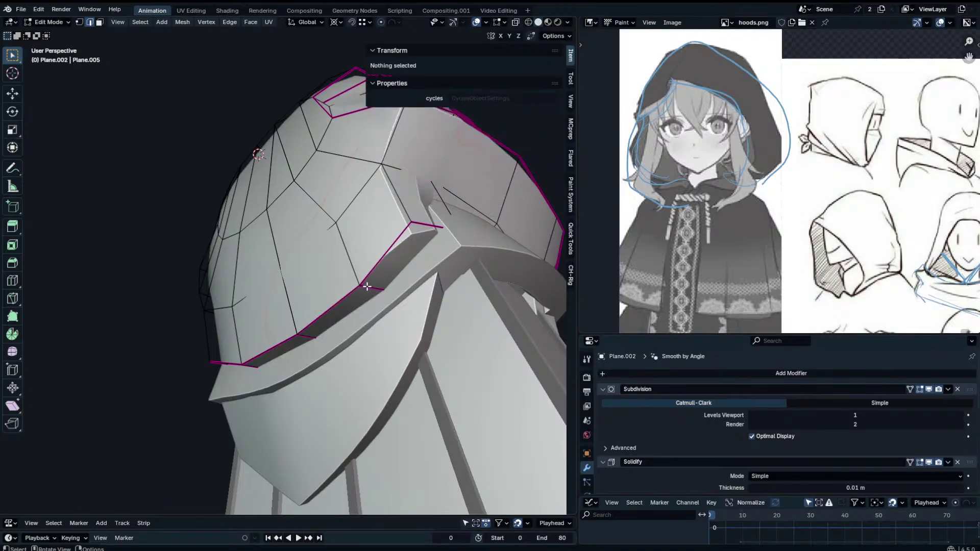
{"action": "left_click", "coordinate": [258, 365], "text": "shift"}
{"action": "middle_click_drag", "start_coordinate": [258, 364], "coordinate": [464, 198]}
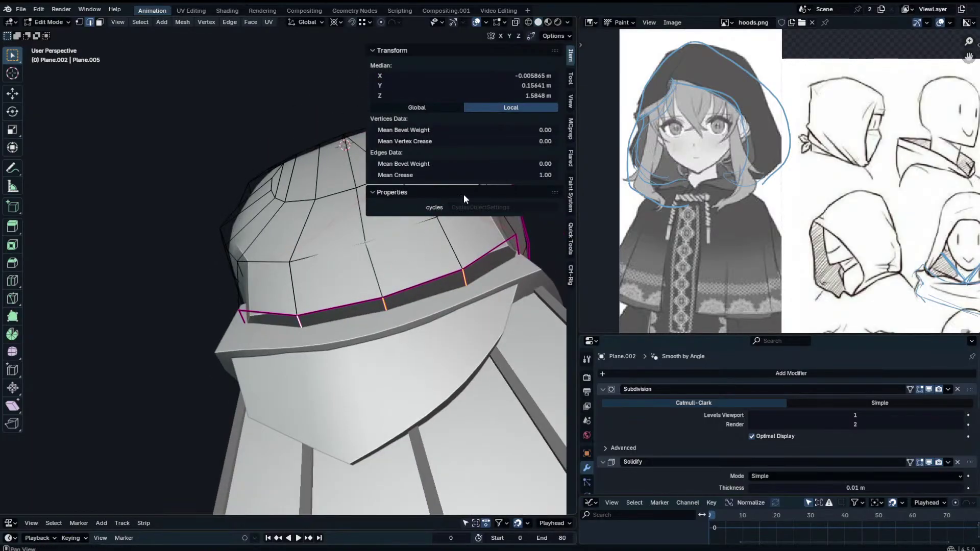
{"action": "middle_click_drag", "start_coordinate": [331, 245], "coordinate": [342, 283]}
Select the band of side faces around the hood's lower rear extrusion.
{"action": "left_click", "coordinate": [100, 22]}
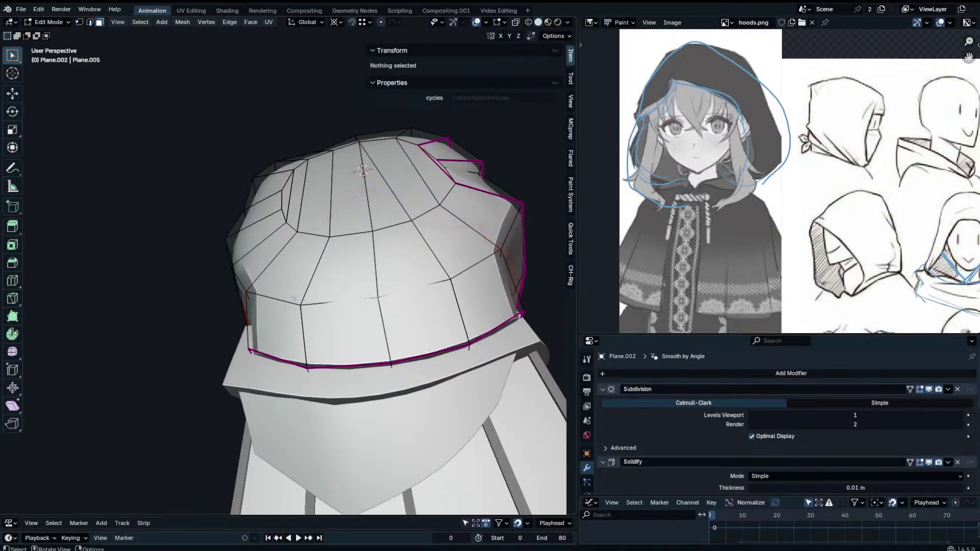
{"action": "left_click", "coordinate": [280, 331]}
{"action": "left_click", "coordinate": [477, 310], "text": "shift"}
{"action": "middle_click_drag", "start_coordinate": [477, 310], "coordinate": [286, 371]}
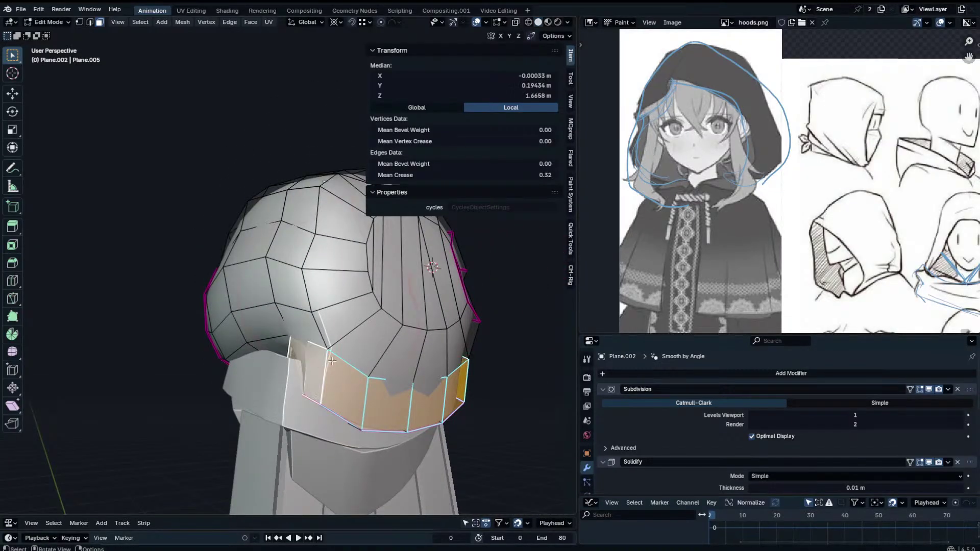
{"action": "key", "text": "e"}
{"action": "right_click", "coordinate": [398, 369]}
{"action": "key", "text": "ctrl+z"}
Extrude the lower rear band of faces outward along their normals to form a raised collar.
{"action": "key", "text": "alt+e"}
{"action": "left_click", "coordinate": [399, 374]}
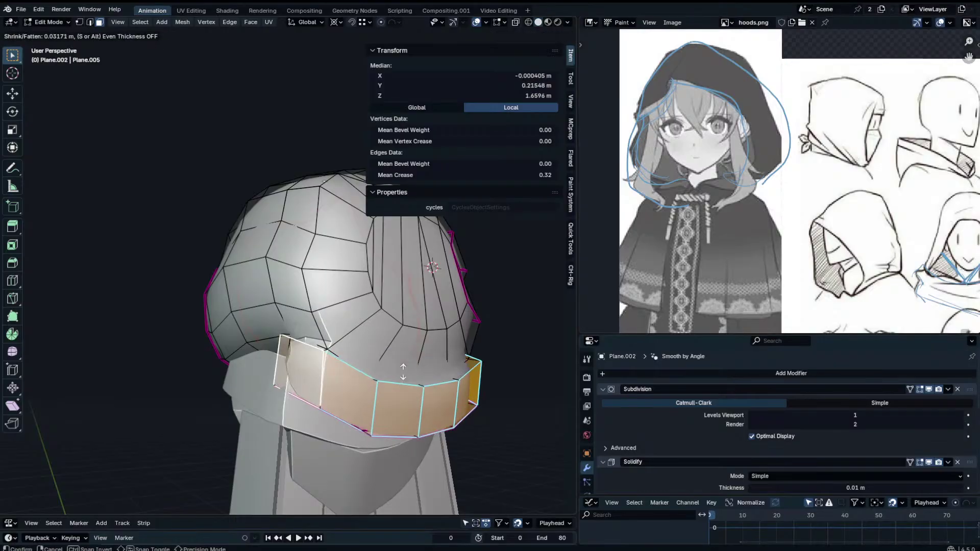
{"action": "left_click", "coordinate": [401, 367]}
Set the mean crease to 1.00 on the collar's upper edge loop and crease its vertical end edge.
{"action": "key", "text": "2"}
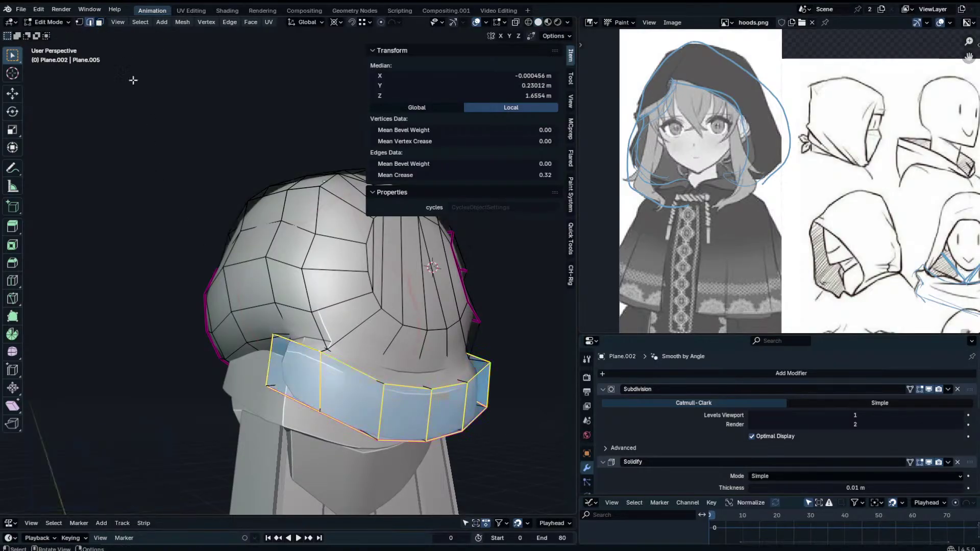
{"action": "left_click", "coordinate": [365, 368], "text": "alt"}
{"action": "left_click_drag", "start_coordinate": [495, 177], "coordinate": [526, 177]}
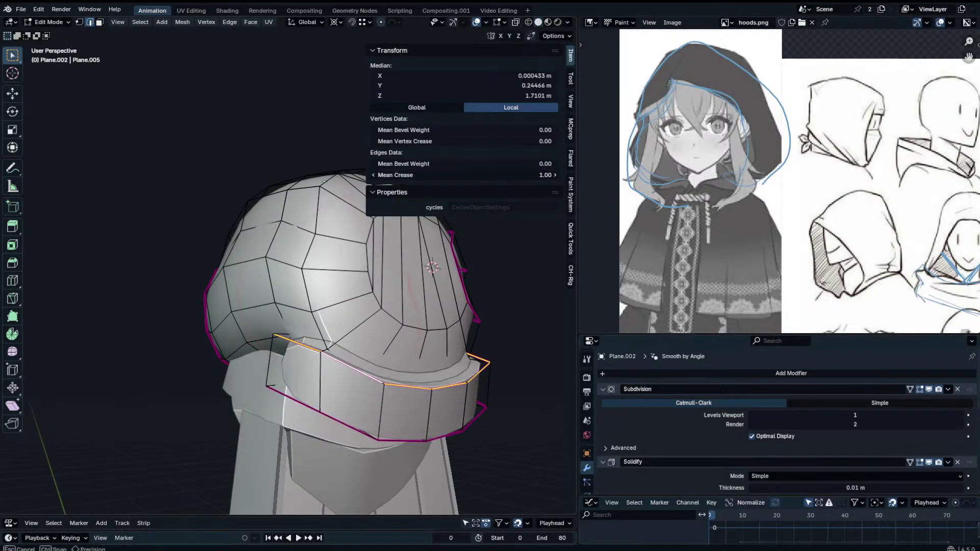
{"action": "middle_click_drag", "start_coordinate": [306, 375], "coordinate": [274, 368]}
{"action": "left_click", "coordinate": [282, 376]}
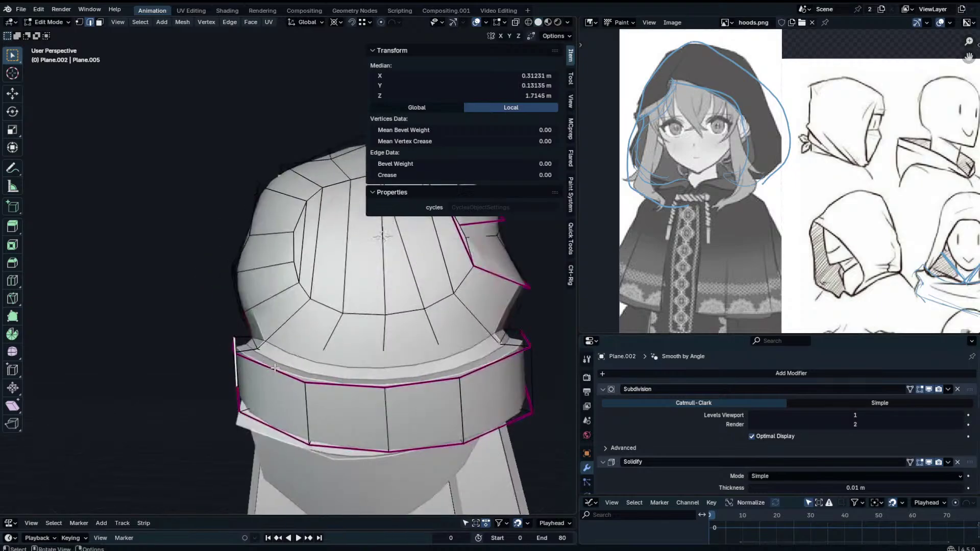
{"action": "left_click_drag", "start_coordinate": [475, 178], "coordinate": [508, 177]}
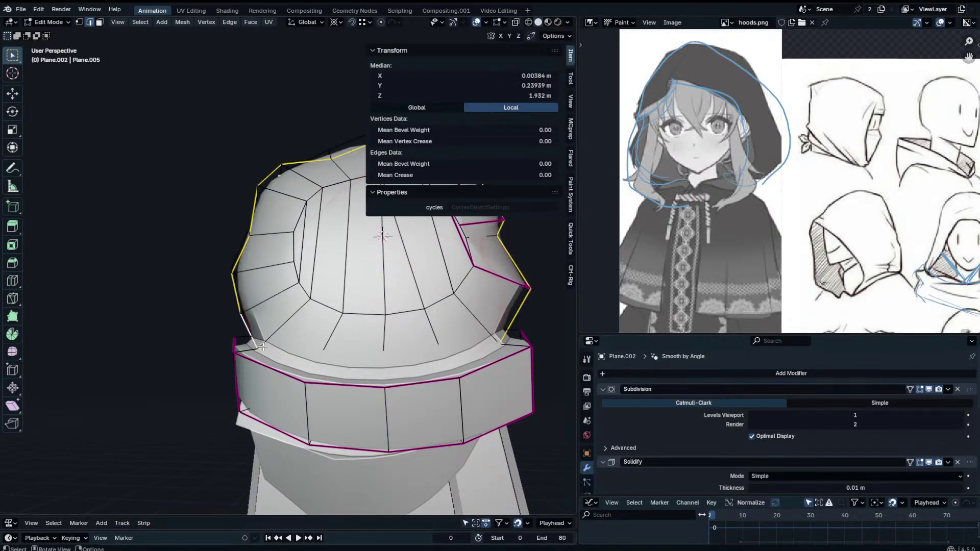
Crease the edge loop outlining the back of the hood and return to Object Mode.
{"action": "middle_click_drag", "start_coordinate": [262, 347], "coordinate": [292, 356]}
{"action": "mouse_move", "coordinate": [458, 175]}
{"action": "left_mouse_down"}
{"action": "mouse_move", "coordinate": [492, 175]}
{"action": "mouse_move", "coordinate": [463, 171]}
{"action": "left_mouse_up"}
{"action": "key", "text": "Tab"}
{"action": "key", "text": "n"}
{"action": "middle_click_drag", "start_coordinate": [346, 225], "coordinate": [350, 298]}
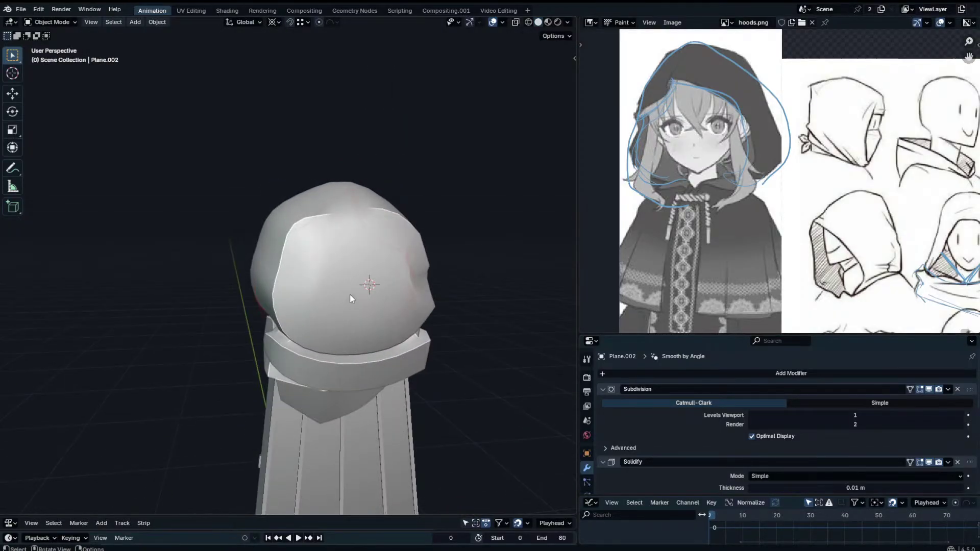
Raise the dipped vertex on the hood's back outline about 0.03 m along Z and move the neighbouring top vertex up.
{"action": "key", "text": "Tab"}
{"action": "scroll", "coordinate": [185, 111], "scroll_direction": "up", "scroll_amount": 3}
{"action": "left_click", "coordinate": [80, 23]}
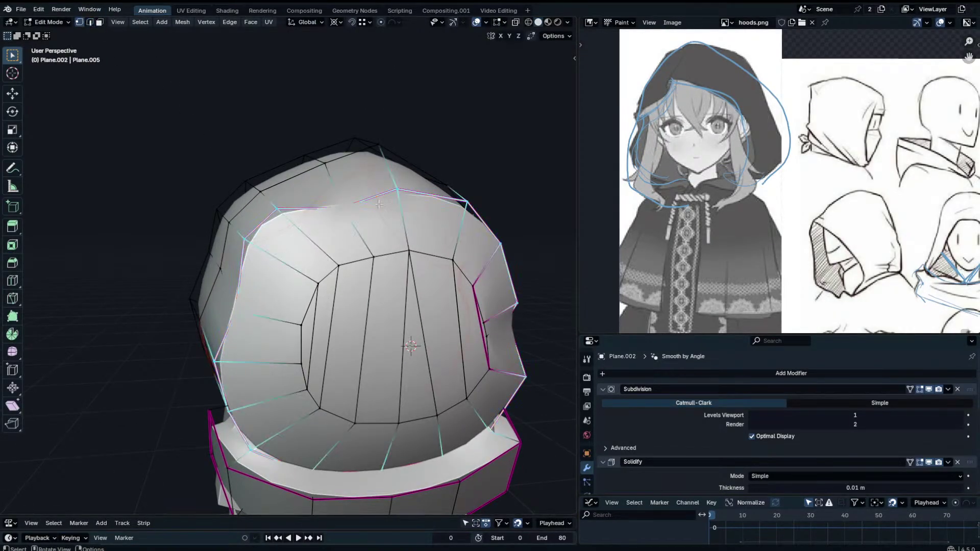
{"action": "left_click", "coordinate": [350, 205]}
{"action": "left_click_drag", "start_coordinate": [457, 206], "coordinate": [411, 196]}
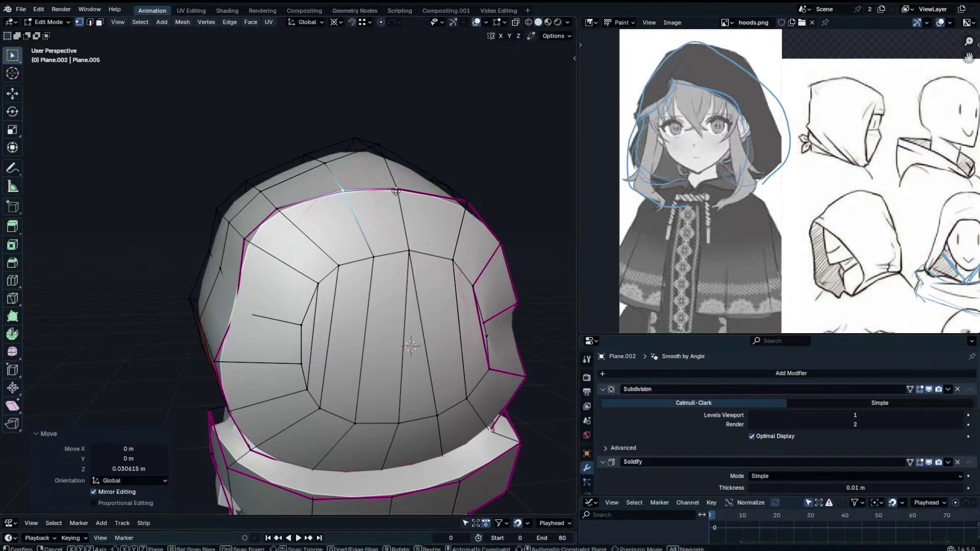
{"action": "left_click", "coordinate": [397, 185]}
{"action": "left_click", "coordinate": [398, 188]}
{"action": "key", "text": "g"}
{"action": "left_click", "coordinate": [400, 179]}
{"action": "key", "text": "Tab"}
{"action": "scroll", "coordinate": [468, 163], "scroll_direction": "down", "scroll_amount": 4}
{"action": "middle_click_drag", "start_coordinate": [468, 163], "coordinate": [418, 137]}
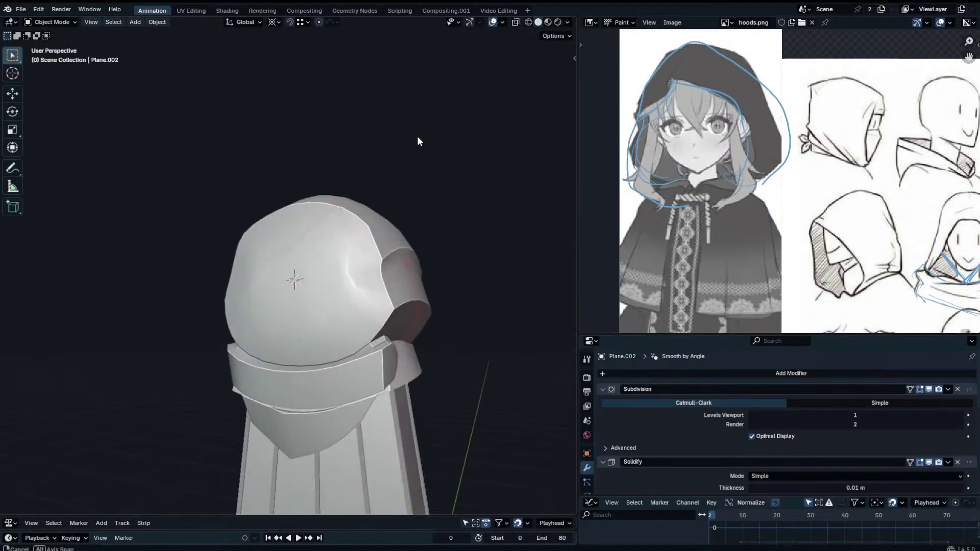
Move the side vertex below the creased folds on the hood's back outline outward about 0.027 m along X.
{"action": "key", "text": "Tab"}
{"action": "middle_click_drag", "start_coordinate": [403, 255], "coordinate": [359, 285]}
{"action": "key", "text": "g"}
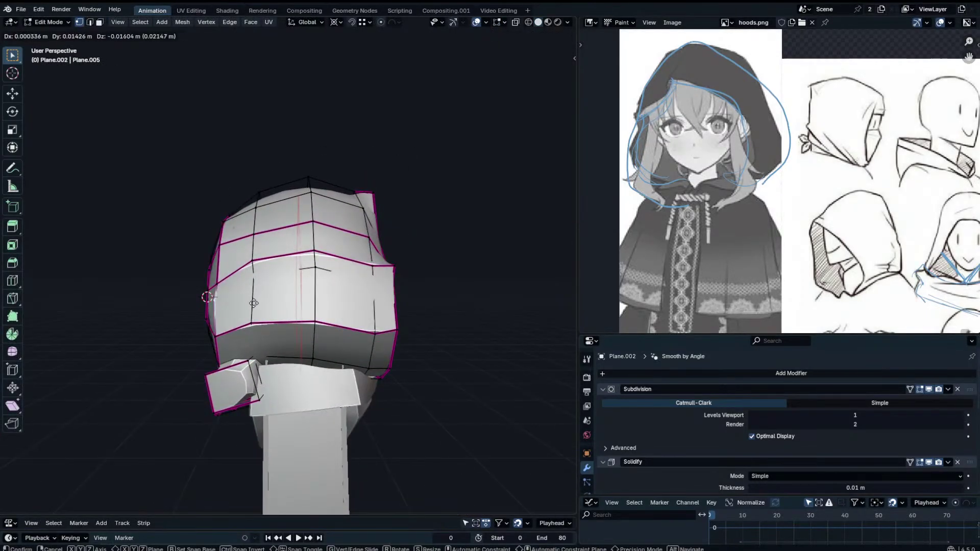
{"action": "left_click", "coordinate": [253, 306]}
{"action": "middle_click_drag", "start_coordinate": [252, 307], "coordinate": [376, 309]}
{"action": "key", "text": "g"}
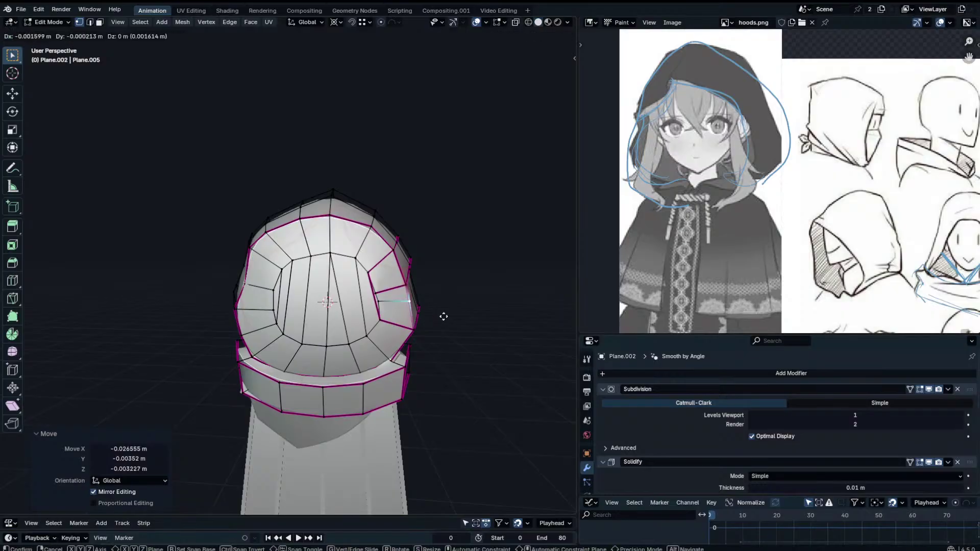
{"action": "left_click", "coordinate": [444, 316]}
Remove the crease from the inner edges joining the side folds on the hood's back.
{"action": "middle_click_drag", "start_coordinate": [444, 317], "coordinate": [401, 303]}
{"action": "left_click", "coordinate": [401, 333], "text": "shift"}
{"action": "key", "text": "n"}
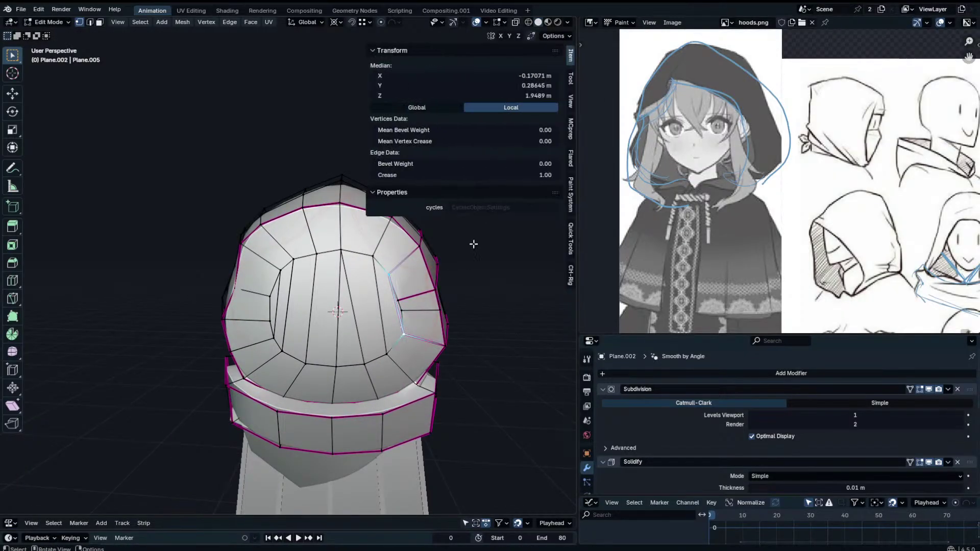
{"action": "key", "text": "n"}
{"action": "key", "text": "n"}
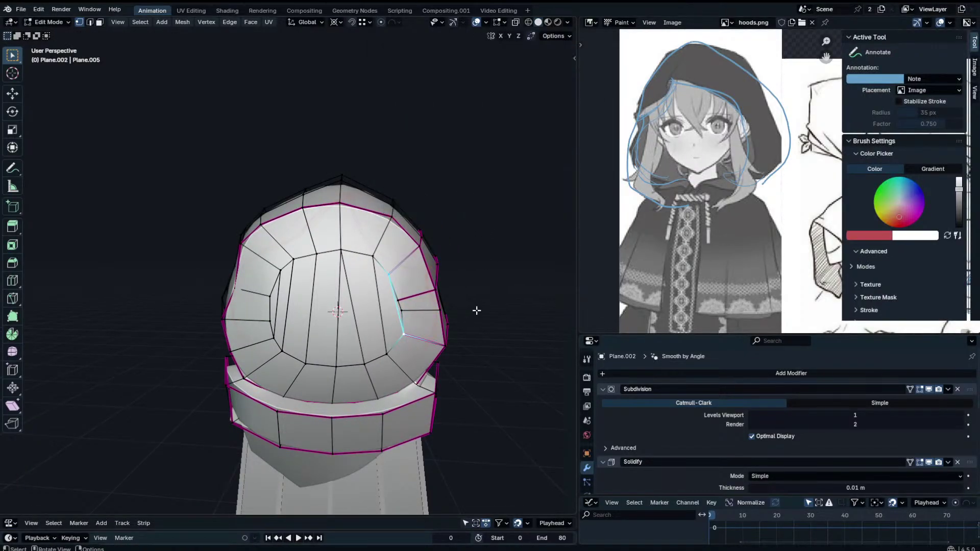
{"action": "key", "text": "Tab"}
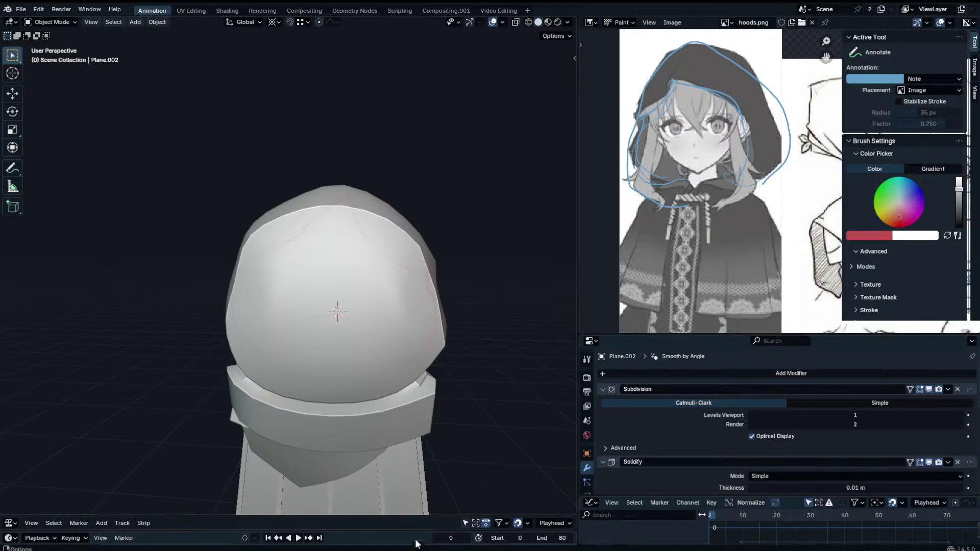
Lower the vertex near the top of the hood's side, above the creased rows.
{"action": "middle_click_drag", "start_coordinate": [417, 459], "coordinate": [241, 317]}
{"action": "key", "text": "KP_1"}
{"action": "scroll", "coordinate": [439, 275], "scroll_direction": "up", "scroll_amount": 3}
{"action": "key", "text": "Tab"}
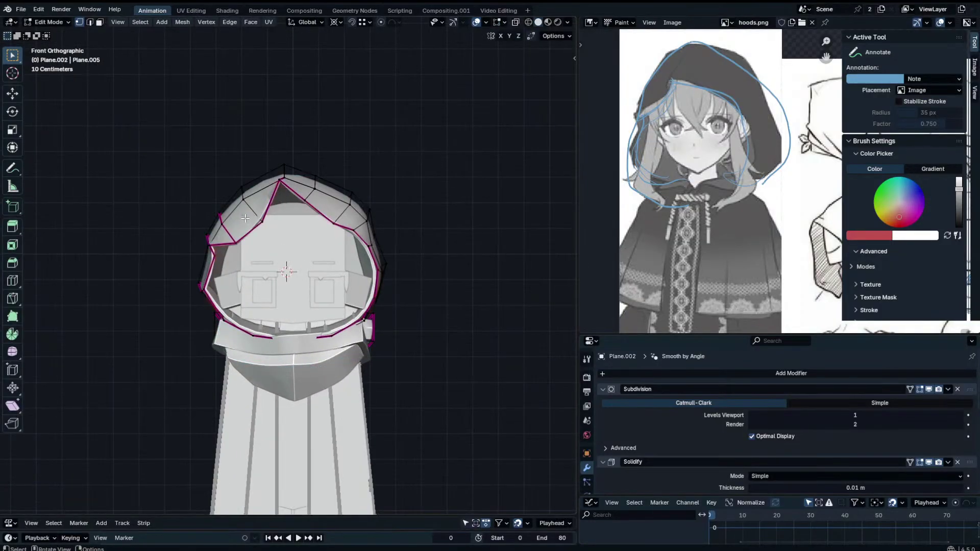
{"action": "middle_click_drag", "start_coordinate": [245, 218], "coordinate": [319, 168]}
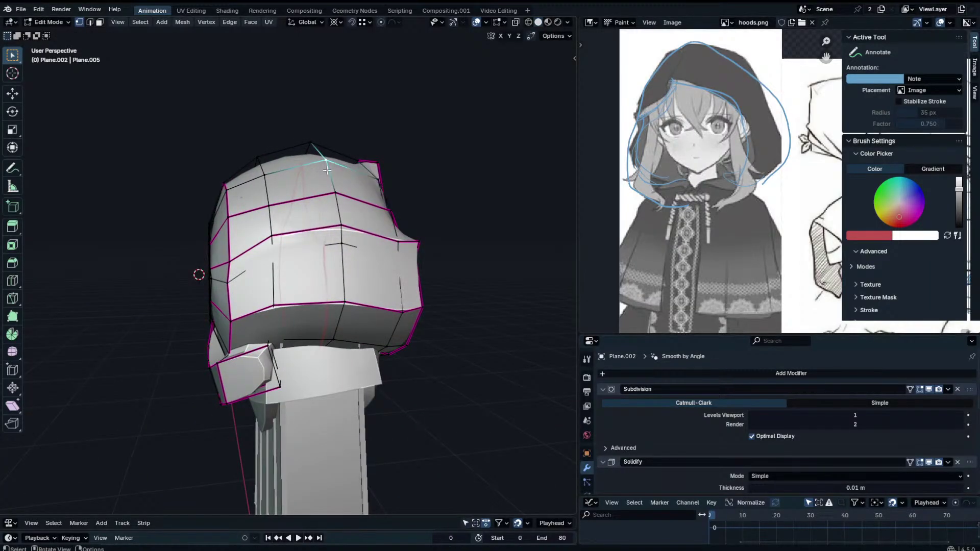
{"action": "key", "text": "g"}
{"action": "left_click", "coordinate": [327, 181]}
Move the adjacent upper side vertex nearer the hood's back down and check the shape in front view.
{"action": "left_click", "coordinate": [253, 174]}
{"action": "key", "text": "g"}
{"action": "left_click", "coordinate": [244, 187]}
{"action": "middle_click_drag", "start_coordinate": [244, 187], "coordinate": [338, 212]}
{"action": "key", "text": "Tab"}
{"action": "left_click", "coordinate": [362, 144]}
{"action": "middle_click_drag", "start_coordinate": [362, 144], "coordinate": [386, 146]}
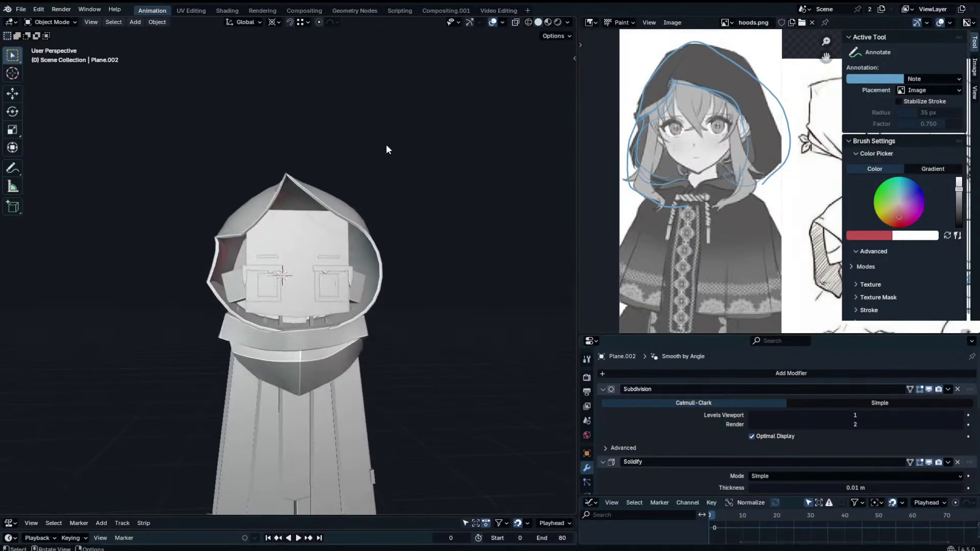
{"action": "key", "text": "KP_1"}
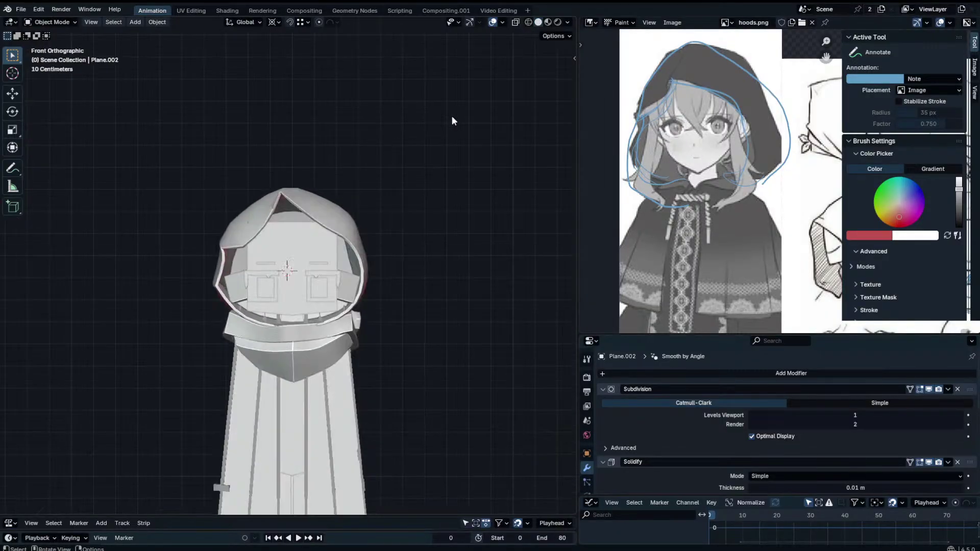
Isolate the hood in local view in Edit Mode and turn off its Subdivision modifier's edit-mode display.
{"action": "left_click", "coordinate": [345, 218]}
{"action": "key", "text": "Tab"}
{"action": "scroll", "coordinate": [345, 219], "scroll_direction": "up", "scroll_amount": 4}
{"action": "middle_click_drag", "start_coordinate": [345, 219], "coordinate": [303, 360]}
{"action": "key", "text": "Tab"}
{"action": "key", "text": "Tab"}
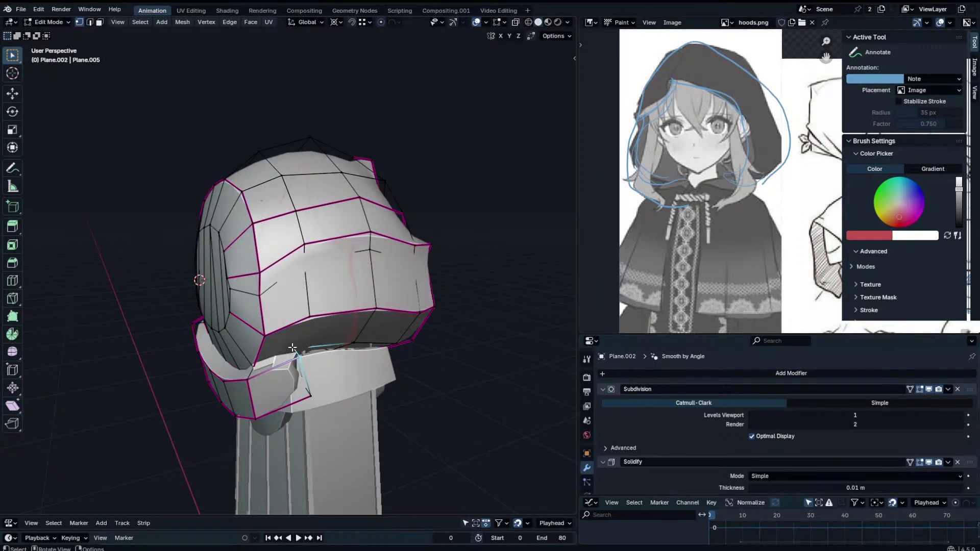
{"action": "key", "text": "KP_Divide"}
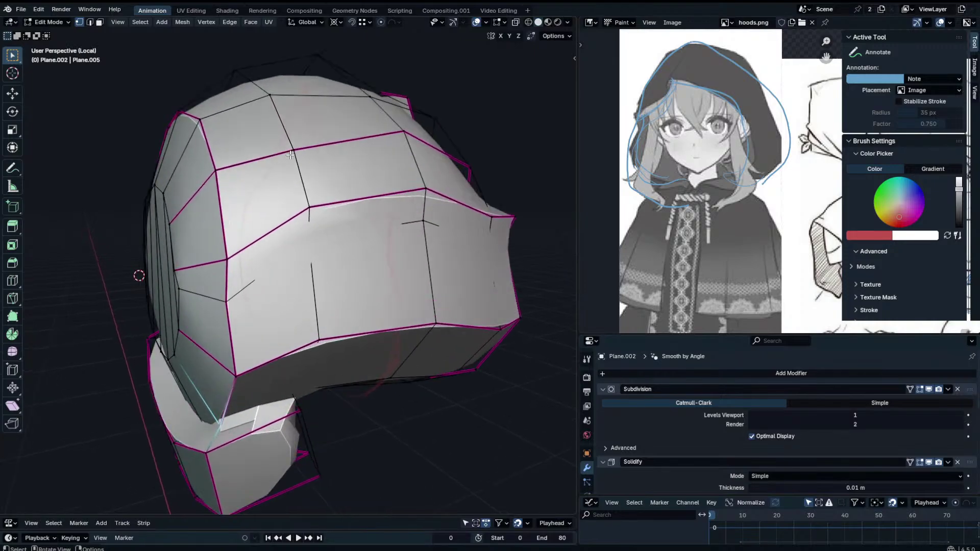
{"action": "middle_click_drag", "start_coordinate": [421, 362], "coordinate": [461, 352]}
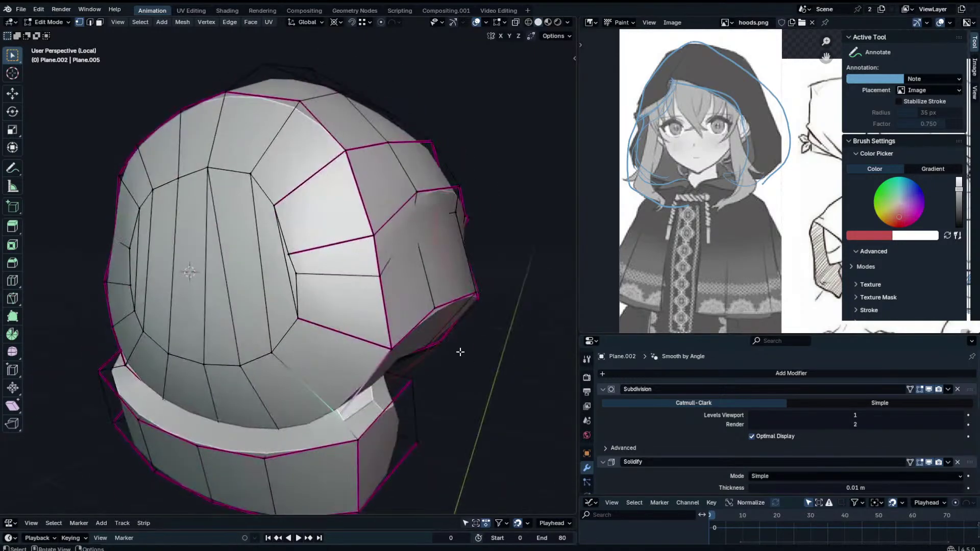
{"action": "left_click", "coordinate": [920, 389]}
{"action": "middle_click_drag", "start_coordinate": [367, 398], "coordinate": [343, 366]}
{"action": "key", "text": "g"}
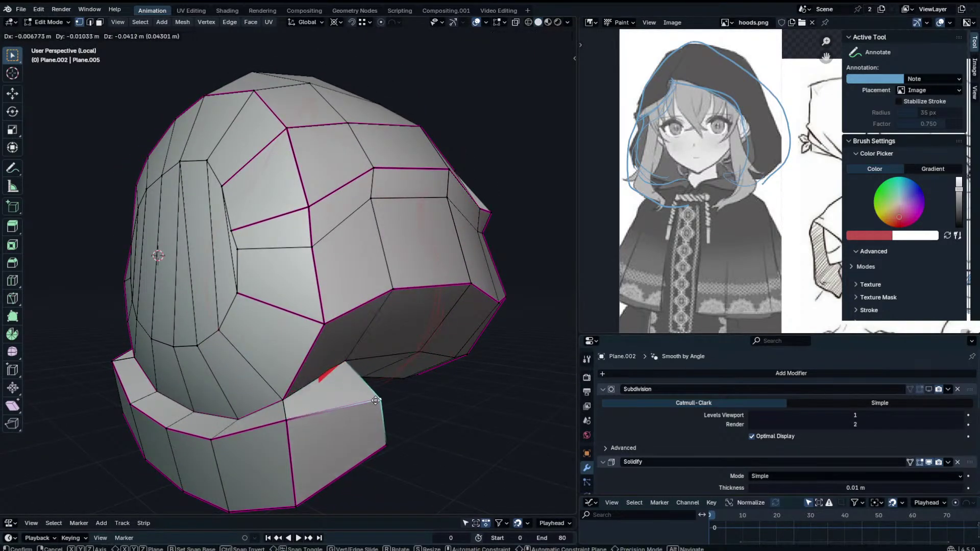
{"action": "right_click", "coordinate": [360, 373]}
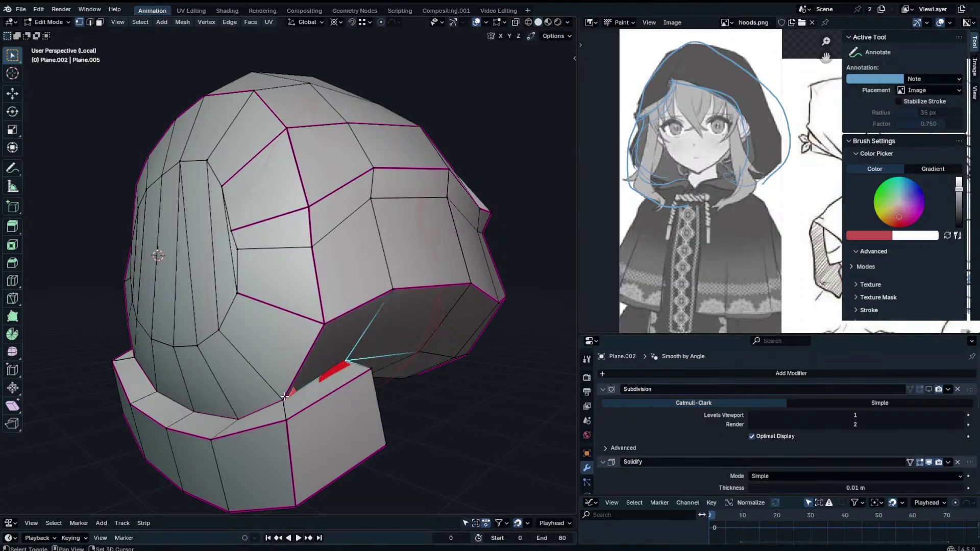
{"action": "left_click", "coordinate": [284, 398], "text": "shift"}
{"action": "key", "text": "m"}
{"action": "key", "text": "m"}
{"action": "key", "text": "n"}
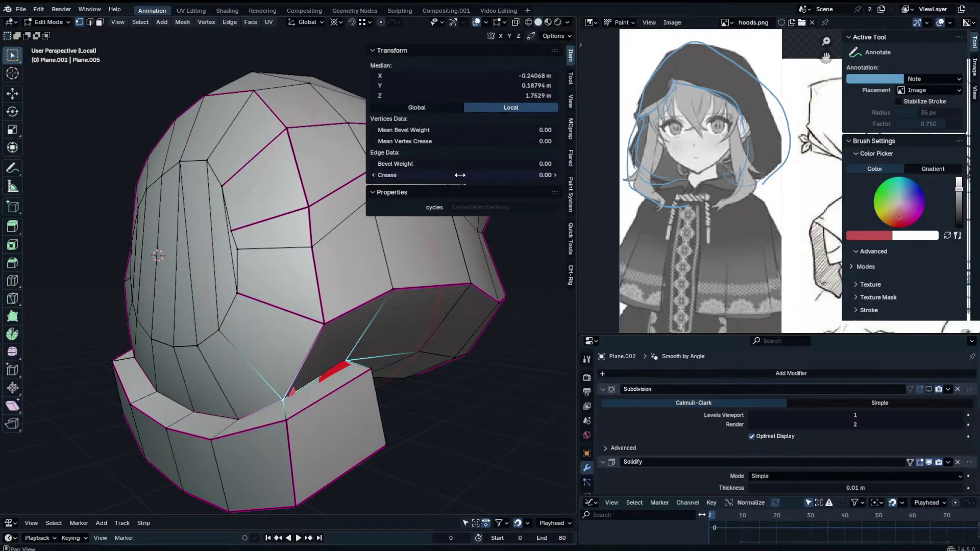
{"action": "key", "text": "n"}
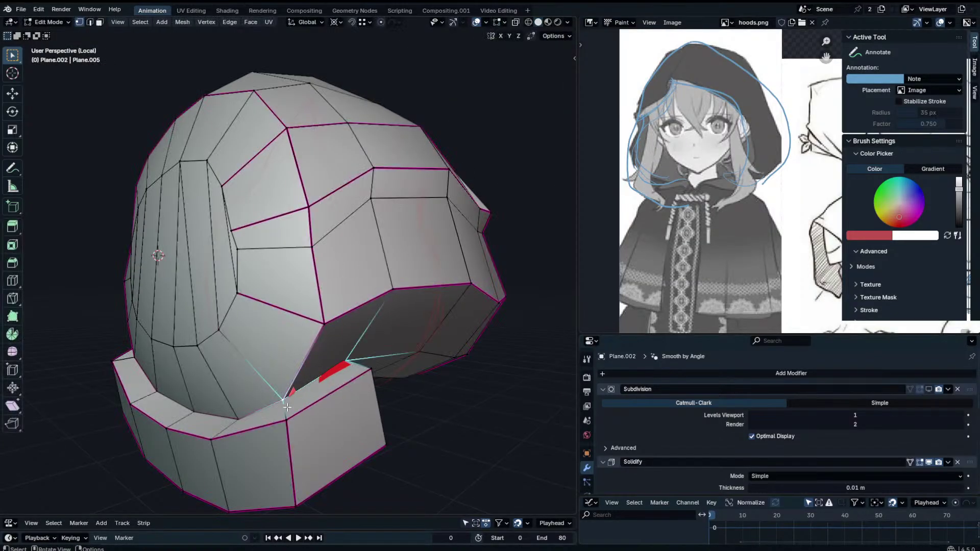
Set the thickness of the hood's Solidify modifier to 0 m in Object Mode.
{"action": "key", "text": "Tab"}
{"action": "middle_click_drag", "start_coordinate": [422, 395], "coordinate": [317, 357]}
{"action": "scroll", "coordinate": [749, 454], "scroll_direction": "down", "scroll_amount": 4}
{"action": "mouse_move", "coordinate": [808, 417]}
{"action": "left_mouse_down"}
{"action": "mouse_move", "coordinate": [962, 418]}
{"action": "mouse_move", "coordinate": [808, 418]}
{"action": "left_mouse_up"}
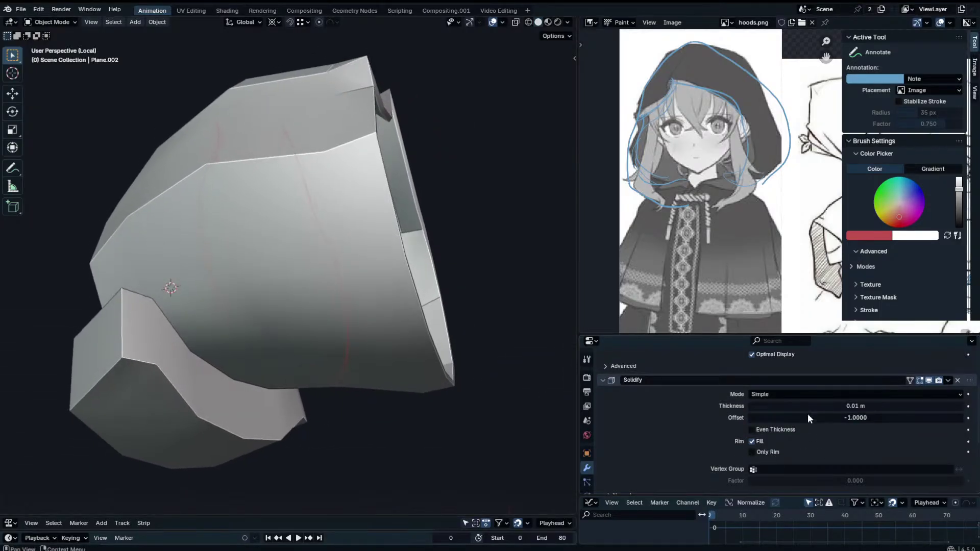
{"action": "middle_click_drag", "start_coordinate": [240, 352], "coordinate": [384, 355]}
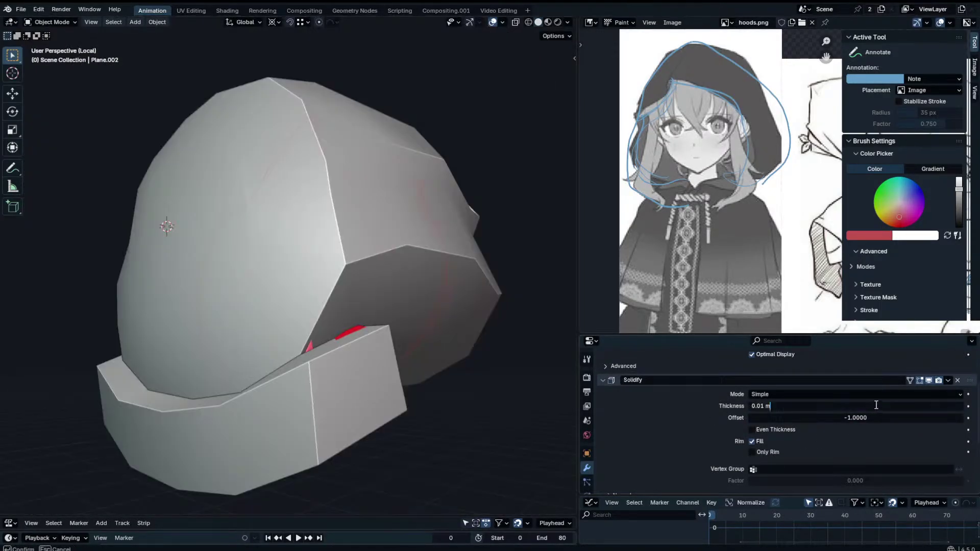
{"action": "key", "text": "ctrl+a"}
{"action": "type", "text": "0"}
{"action": "key", "text": "Return"}
Compare the hood's base mesh with its Object Mode shape and exit local view.
{"action": "middle_click_drag", "start_coordinate": [376, 321], "coordinate": [257, 384]}
{"action": "key", "text": "Tab"}
{"action": "scroll", "coordinate": [300, 334], "scroll_direction": "down", "scroll_amount": 2}
{"action": "key", "text": "Tab"}
{"action": "key", "text": "Tab"}
{"action": "key", "text": "Tab"}
{"action": "key", "text": "Tab"}
{"action": "key", "text": "a"}
{"action": "key", "text": "Tab"}
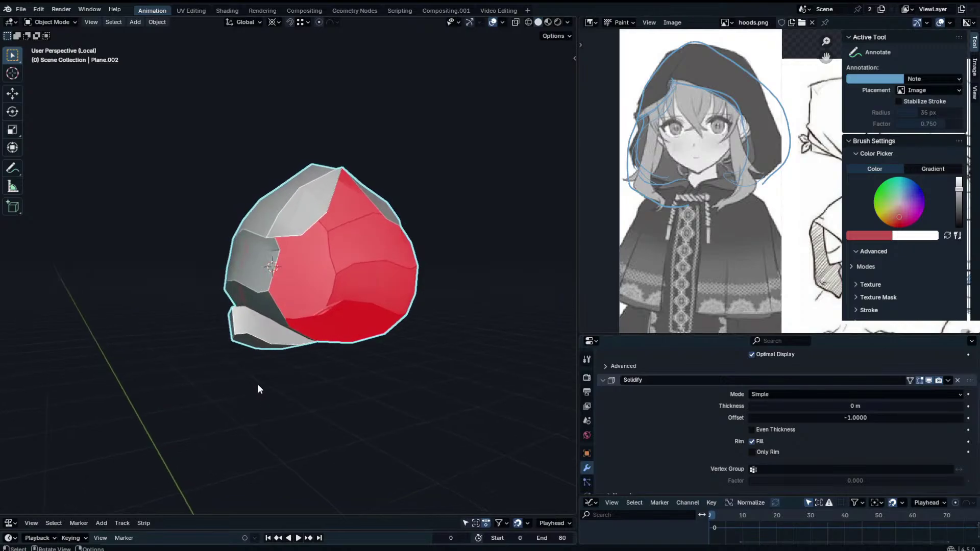
{"action": "key", "text": "KP_Divide"}
Turn the viewport display of the hood's Subdivision modifier back on.
{"action": "left_click", "coordinate": [241, 222]}
{"action": "mouse_move", "coordinate": [358, 273]}
{"action": "middle_mouse_down"}
{"action": "mouse_move", "coordinate": [271, 235]}
{"action": "mouse_move", "coordinate": [280, 226]}
{"action": "mouse_move", "coordinate": [265, 243]}
{"action": "mouse_move", "coordinate": [358, 258]}
{"action": "middle_mouse_up"}
{"action": "left_click", "coordinate": [247, 221]}
{"action": "key", "text": "Tab"}
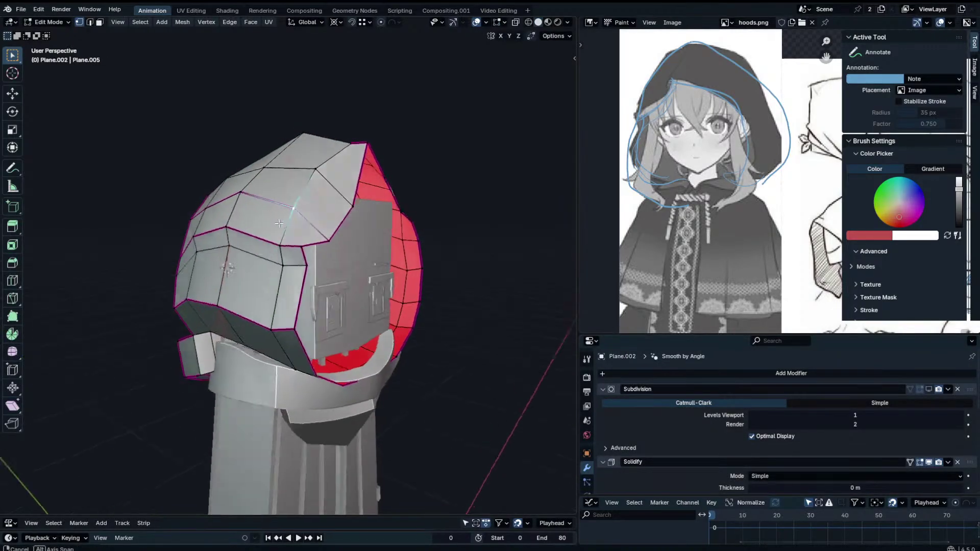
{"action": "key", "text": "Tab"}
{"action": "left_click", "coordinate": [928, 390]}
{"action": "left_click", "coordinate": [457, 160]}
{"action": "middle_click_drag", "start_coordinate": [457, 159], "coordinate": [510, 162]}
Reposition the vertex on the hood opening's upper edge between the front tip and the side fold.
{"action": "key", "text": "Tab"}
{"action": "left_click", "coordinate": [391, 157]}
{"action": "middle_click_drag", "start_coordinate": [390, 157], "coordinate": [396, 174]}
{"action": "right_click", "coordinate": [398, 168]}
{"action": "middle_click_drag", "start_coordinate": [467, 94], "coordinate": [387, 83]}
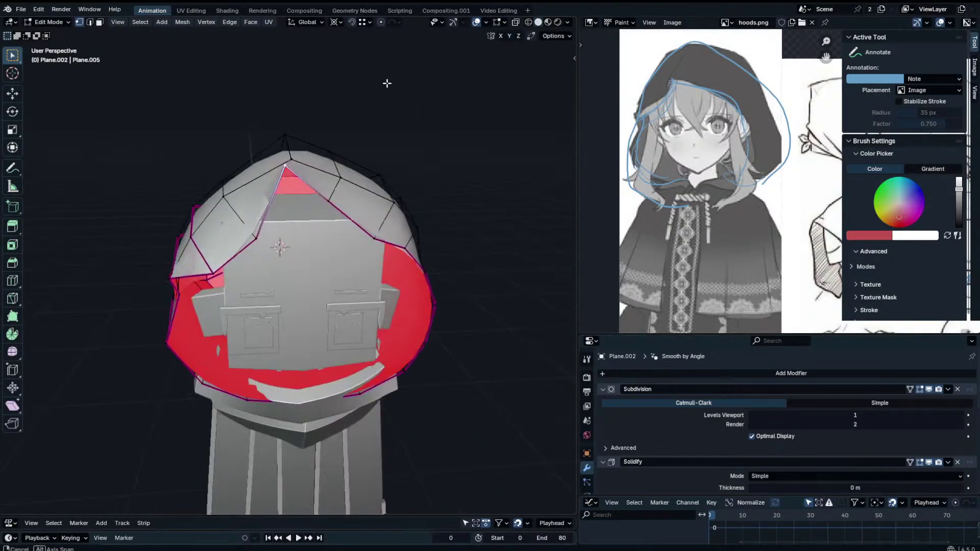
{"action": "left_click", "coordinate": [256, 233]}
{"action": "middle_click_drag", "start_coordinate": [257, 233], "coordinate": [227, 210]}
{"action": "key", "text": "g"}
{"action": "left_click", "coordinate": [224, 210]}
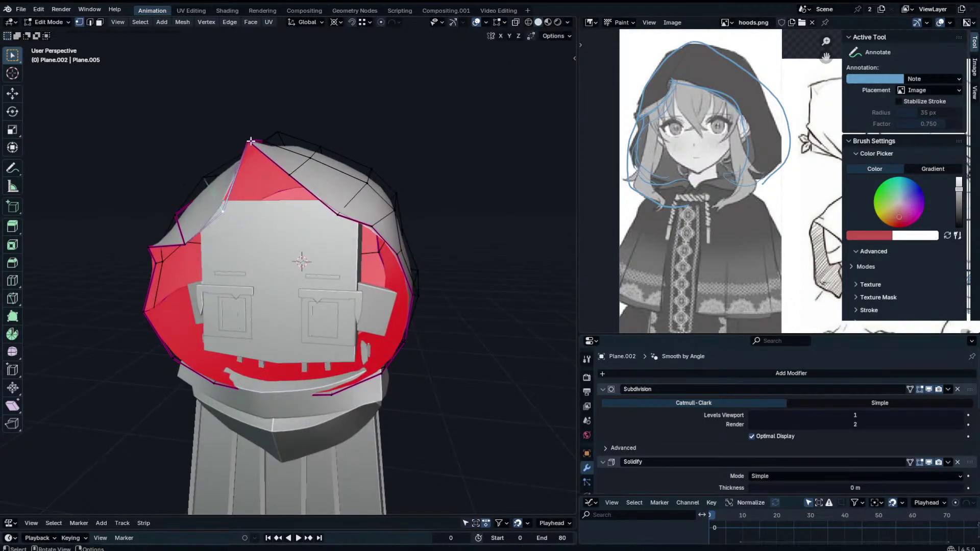
Shift the vertex at the hood opening's front tip and the ridge vertex behind it.
{"action": "left_click", "coordinate": [257, 143]}
{"action": "key", "text": "g"}
{"action": "left_click", "coordinate": [267, 145]}
{"action": "middle_click_drag", "start_coordinate": [267, 145], "coordinate": [237, 152]}
{"action": "left_click", "coordinate": [270, 158]}
{"action": "key", "text": "g"}
{"action": "left_click", "coordinate": [281, 141]}
Select the edge loop along the hood's top ridge and raise its mean crease.
{"action": "left_click", "coordinate": [244, 171], "text": "alt"}
{"action": "key", "text": "n"}
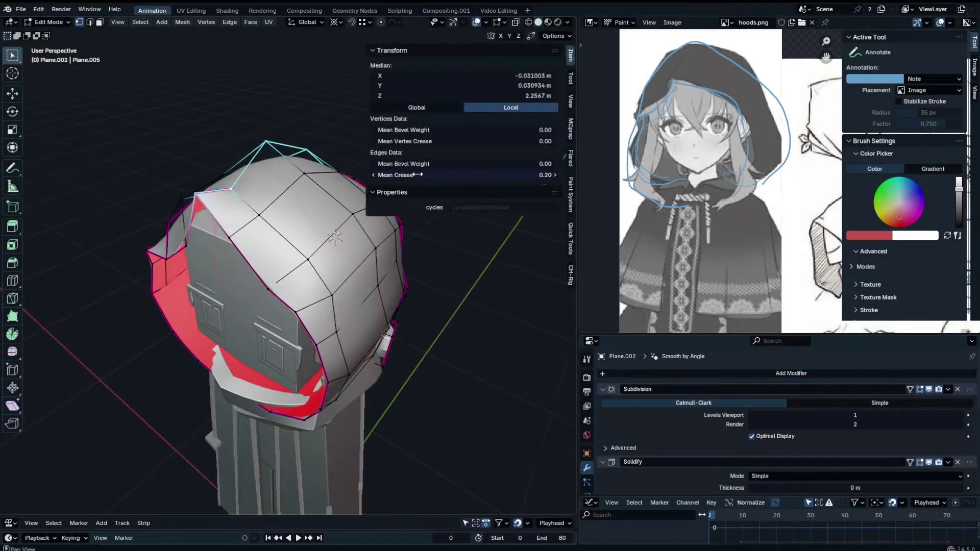
{"action": "key", "text": "n"}
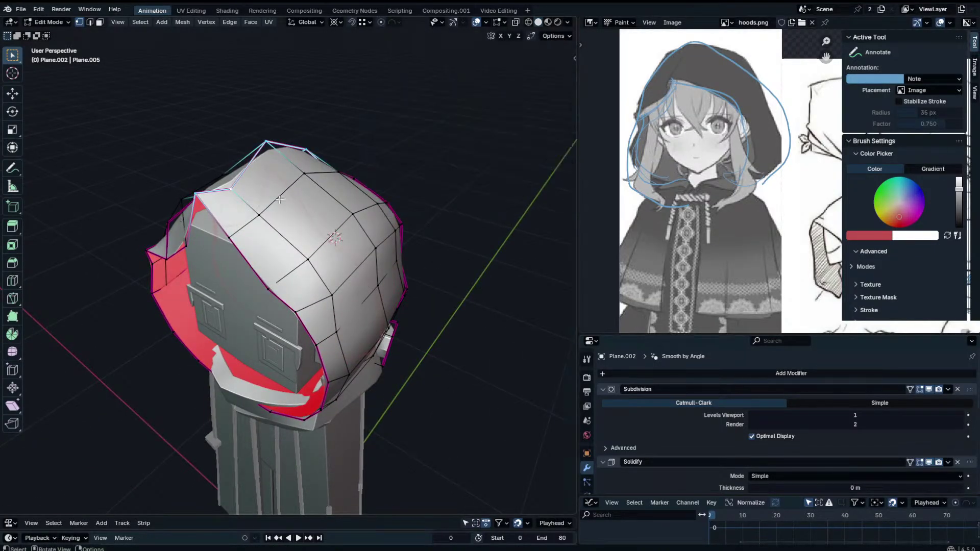
Move the ridge vertex at the hood's peak while viewing the hood from the side.
{"action": "key", "text": "Tab"}
{"action": "middle_click_drag", "start_coordinate": [380, 207], "coordinate": [240, 182]}
{"action": "key", "text": "Tab"}
{"action": "left_click", "coordinate": [341, 187]}
{"action": "middle_click_drag", "start_coordinate": [340, 191], "coordinate": [382, 191]}
{"action": "middle_click_drag", "start_coordinate": [370, 226], "coordinate": [204, 214]}
{"action": "key", "text": "g"}
{"action": "left_click", "coordinate": [416, 239]}
Set the Subdivision modifier's viewport level to 2.
{"action": "key", "text": "Tab"}
{"action": "key", "text": "Tab"}
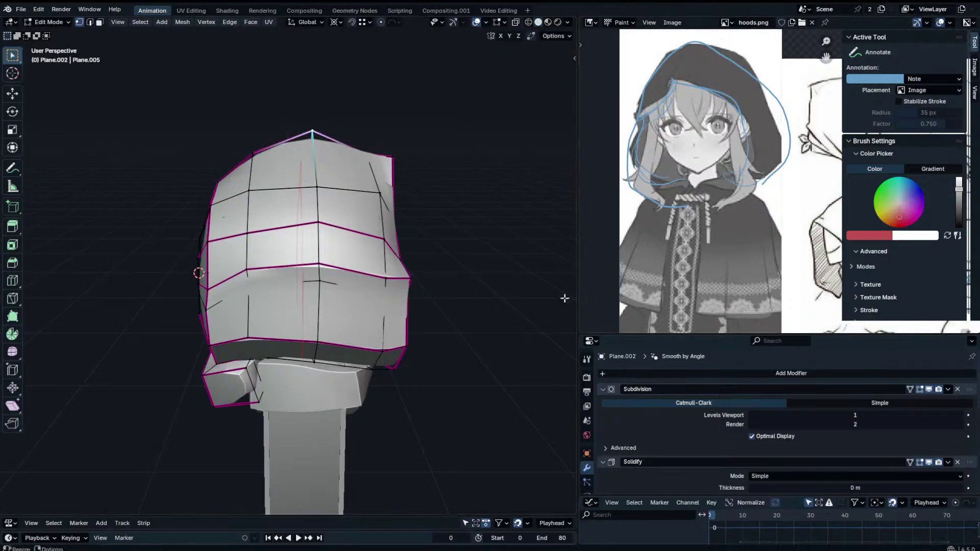
{"action": "key", "text": "Tab"}
{"action": "key", "text": "Tab"}
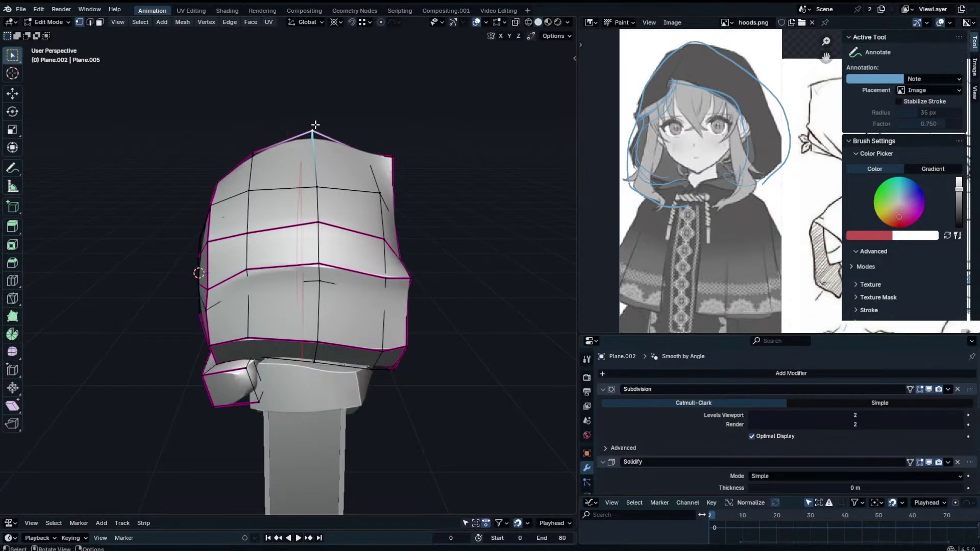
Try a vertex crease of 1.00 on the hood's peak vertex and undo it.
{"action": "key", "text": "n"}
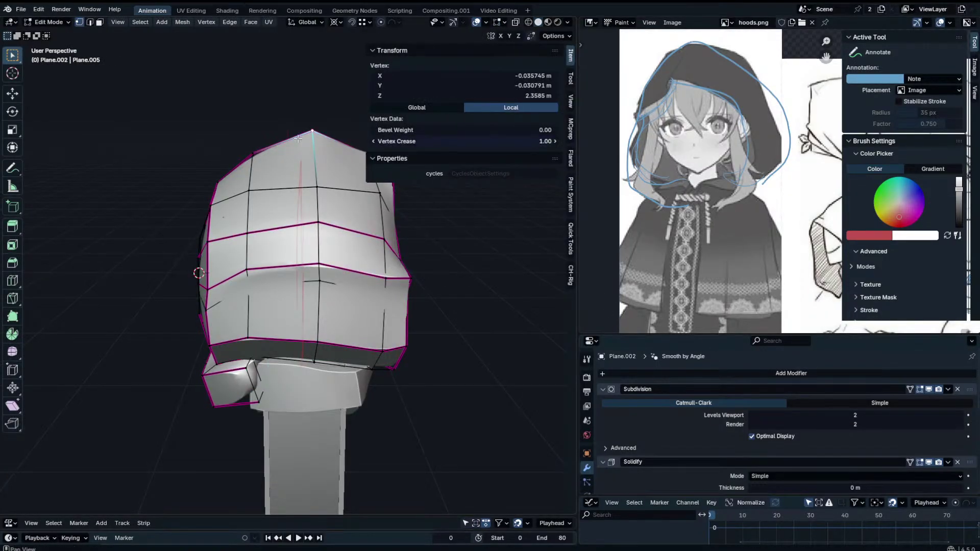
{"action": "key", "text": "Tab"}
{"action": "scroll", "coordinate": [306, 105], "scroll_direction": "down", "scroll_amount": 2}
{"action": "key", "text": "ctrl+z"}
{"action": "key", "text": "ctrl+z"}
{"action": "key", "text": "Tab"}
{"action": "key", "text": "n"}
{"action": "left_click", "coordinate": [367, 192]}
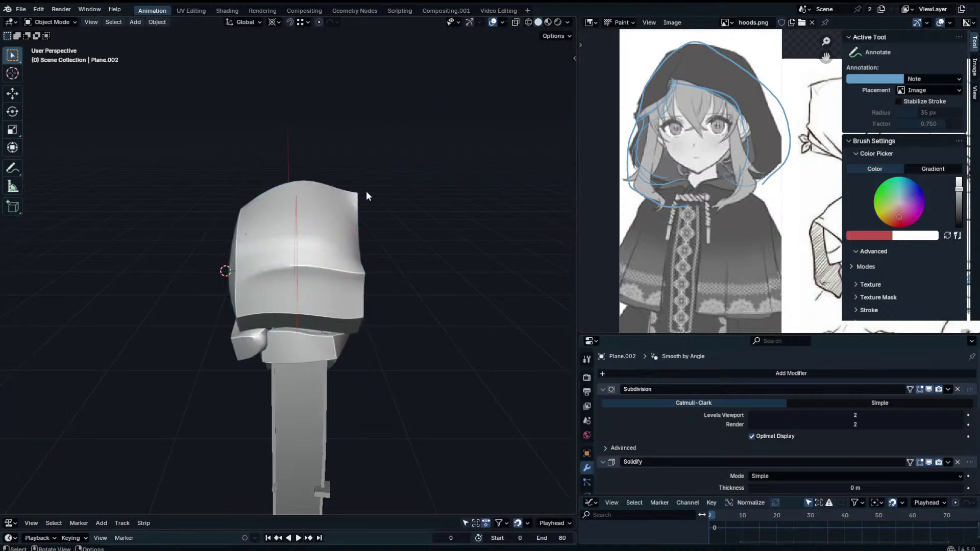
Set the mean crease of the upper creased edge row on the hood's side to 0.00.
{"action": "middle_click_drag", "start_coordinate": [366, 191], "coordinate": [372, 252]}
{"action": "left_click", "coordinate": [293, 196]}
{"action": "scroll", "coordinate": [293, 194], "scroll_direction": "up", "scroll_amount": 2}
{"action": "key", "text": "Tab"}
{"action": "middle_click_drag", "start_coordinate": [261, 215], "coordinate": [318, 225]}
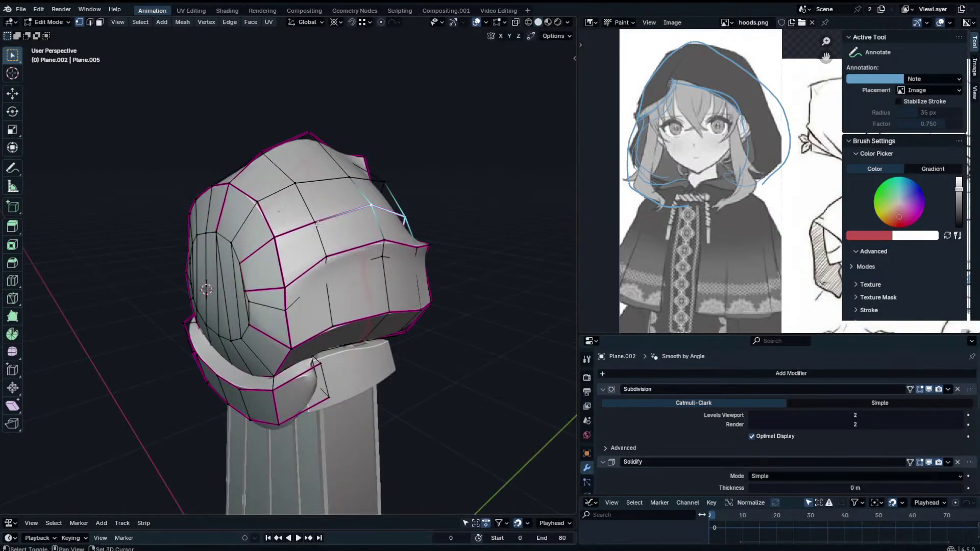
{"action": "key", "text": "n"}
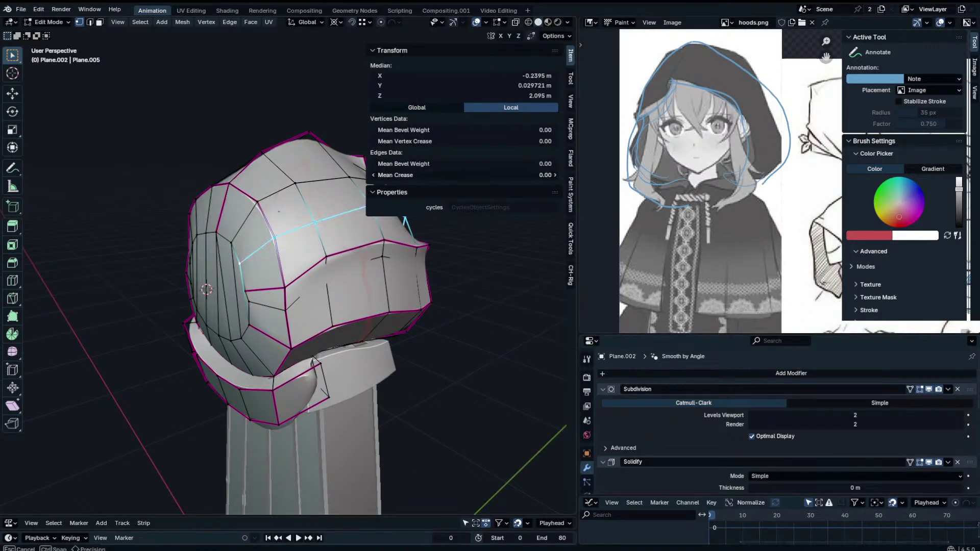
{"action": "key", "text": "n"}
{"action": "key", "text": "Tab"}
Examine the smoothed hood's outline and face opening from the front and from angled views.
{"action": "middle_click_drag", "start_coordinate": [436, 280], "coordinate": [280, 253]}
{"action": "scroll", "coordinate": [431, 212], "scroll_direction": "up", "scroll_amount": 2}
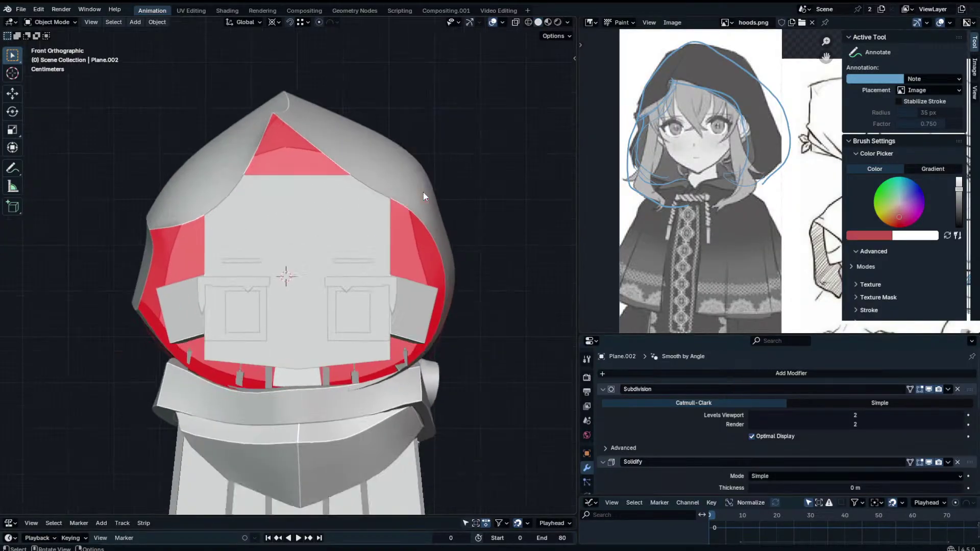
{"action": "scroll", "coordinate": [423, 193], "scroll_direction": "down", "scroll_amount": 1}
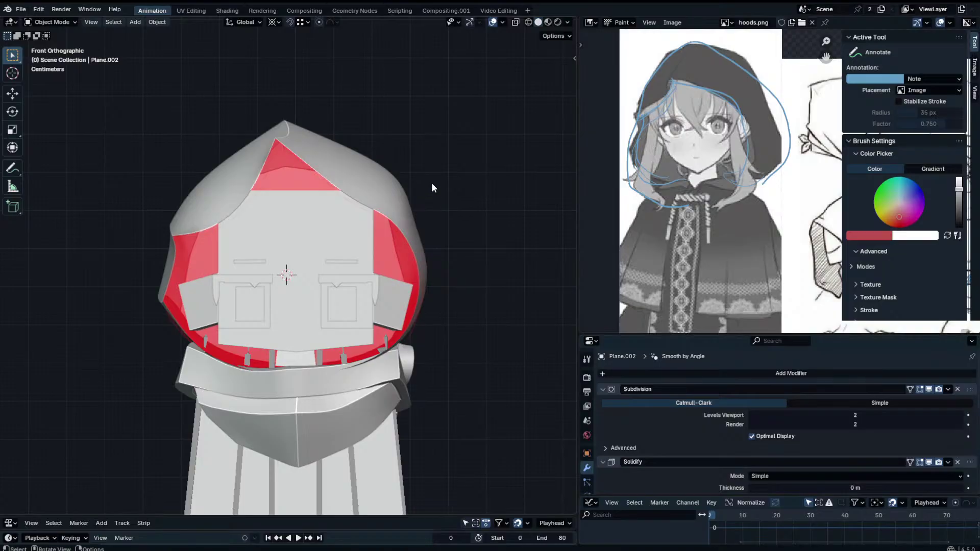
{"action": "scroll", "coordinate": [431, 192], "scroll_direction": "down", "scroll_amount": 2}
{"action": "middle_click_drag", "start_coordinate": [439, 229], "coordinate": [451, 221], "text": "shift"}
{"action": "left_click", "coordinate": [367, 212]}
{"action": "key", "text": "Tab"}
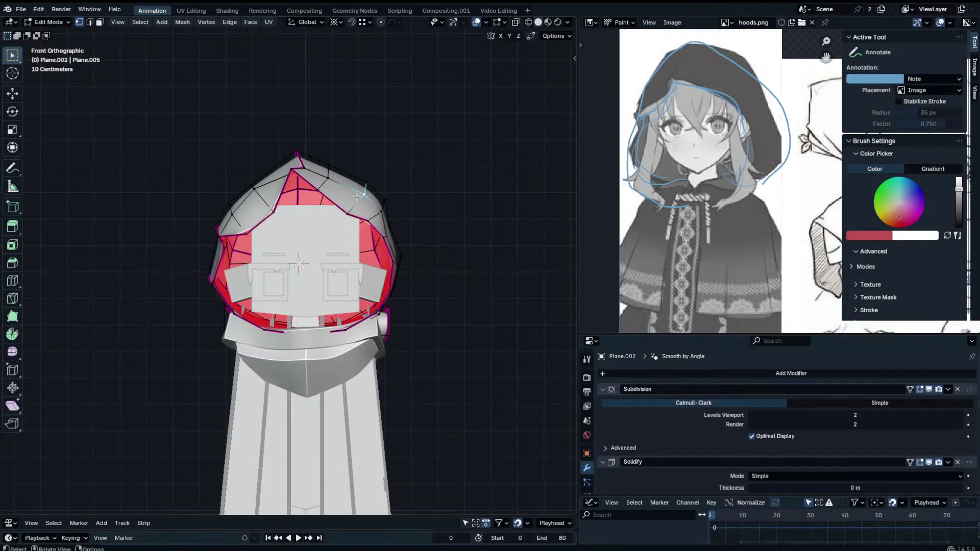
{"action": "middle_click_drag", "start_coordinate": [353, 184], "coordinate": [348, 180]}
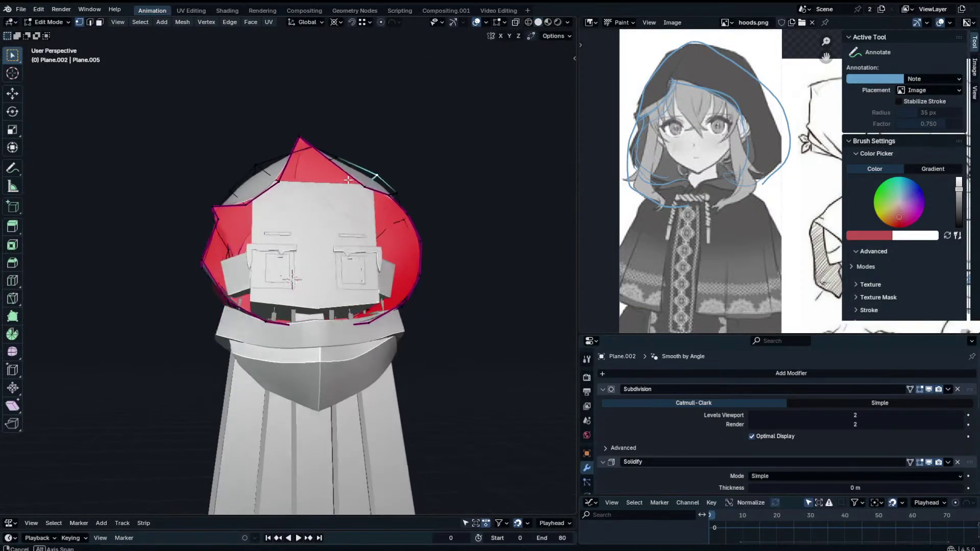
{"action": "key", "text": "Tab"}
{"action": "left_click", "coordinate": [488, 281]}
{"action": "middle_click_drag", "start_coordinate": [489, 280], "coordinate": [464, 320]}
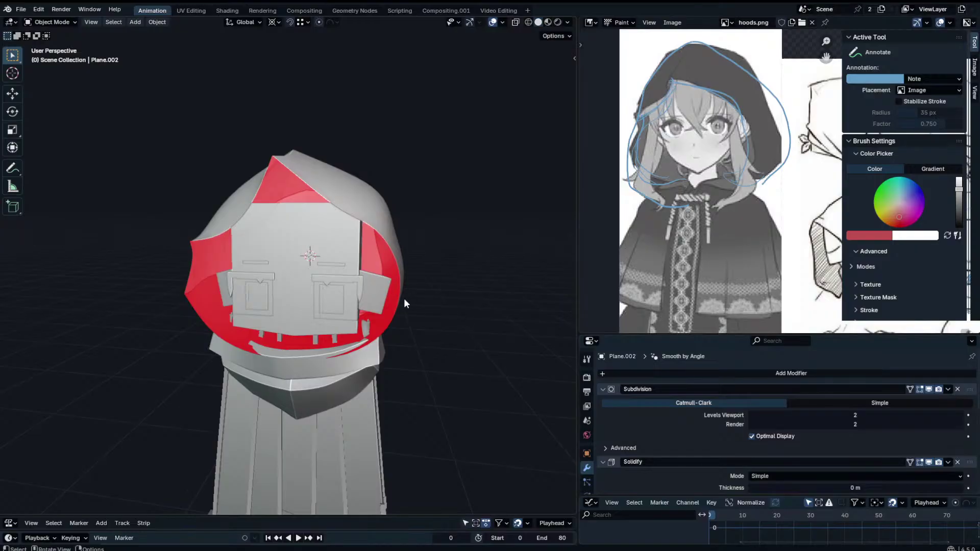
{"action": "middle_click_drag", "start_coordinate": [404, 303], "coordinate": [366, 275]}
Slide the vertex on the side of the hood's face opening upward along its edge in front view.
{"action": "left_click", "coordinate": [339, 289]}
{"action": "key", "text": "Tab"}
{"action": "left_click", "coordinate": [363, 250]}
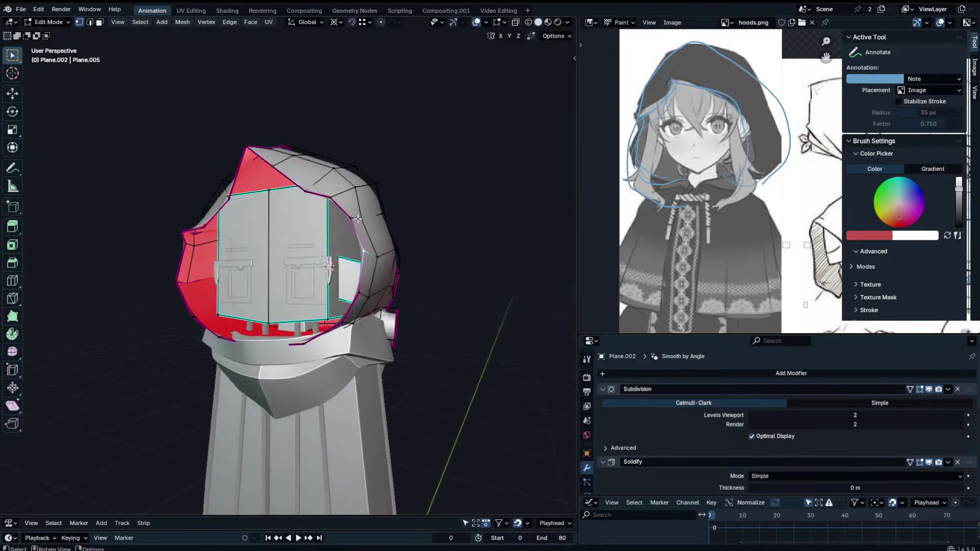
{"action": "middle_click_drag", "start_coordinate": [357, 219], "coordinate": [371, 222]}
{"action": "key", "text": "KP_1"}
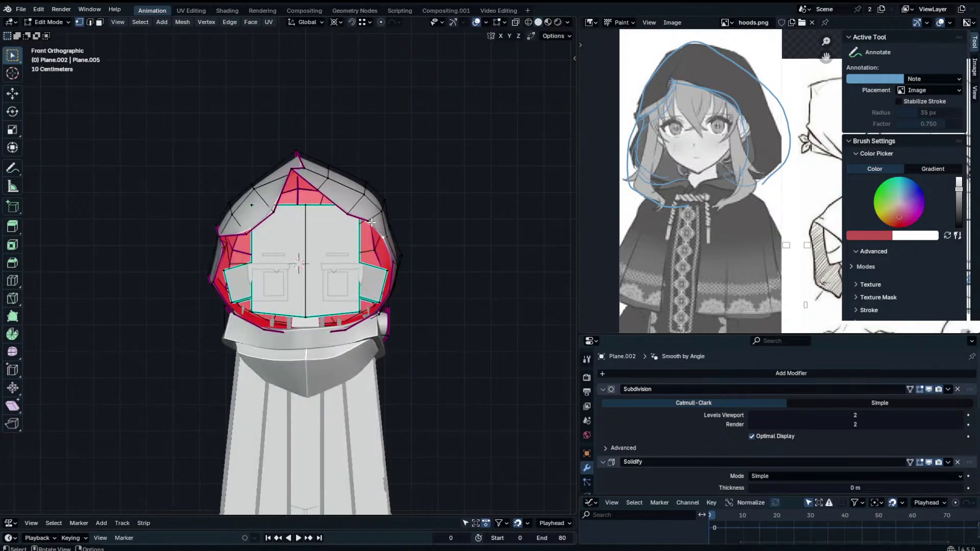
{"action": "key", "text": "g"}
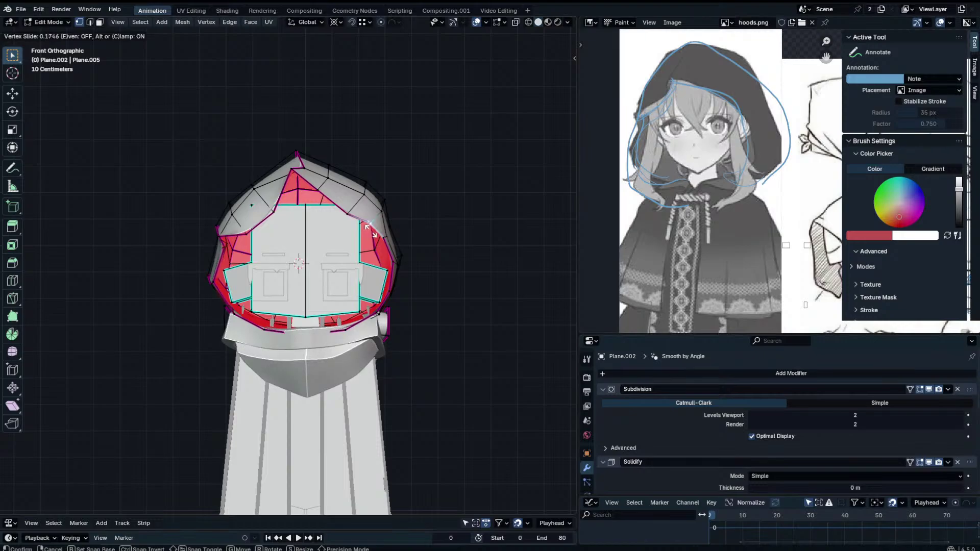
{"action": "left_click", "coordinate": [377, 225]}
Slide the vertices across the hood's upper side along their edges to even out the rounded outline in front view.
{"action": "left_click", "coordinate": [378, 213]}
{"action": "key", "text": "g"}
{"action": "key", "text": "g"}
{"action": "left_click", "coordinate": [380, 193]}
{"action": "key", "text": "g"}
{"action": "key", "text": "g"}
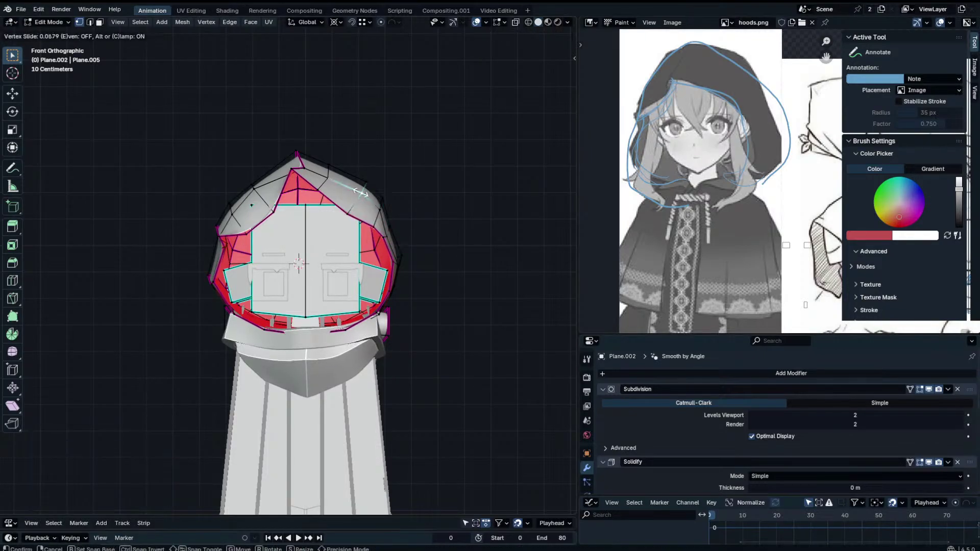
{"action": "left_click", "coordinate": [358, 193]}
{"action": "left_click", "coordinate": [367, 179]}
{"action": "key", "text": "g"}
{"action": "key", "text": "g"}
{"action": "left_click", "coordinate": [359, 178]}
{"action": "left_click", "coordinate": [328, 178]}
{"action": "key", "text": "g"}
{"action": "key", "text": "g"}
Move the hood's peak vertex about 0.033 m along X toward the head's centre line.
{"action": "left_click", "coordinate": [297, 153]}
{"action": "key", "text": "g"}
{"action": "left_click", "coordinate": [310, 153]}
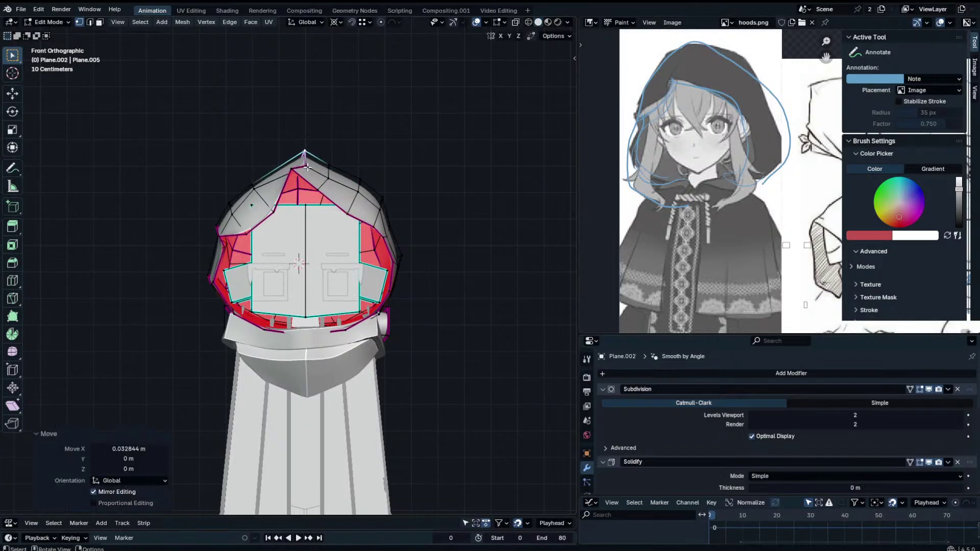
Shift the top ridge vertex and the next ridge vertex on the hood's back sideways.
{"action": "middle_click_drag", "start_coordinate": [310, 154], "coordinate": [551, 217]}
{"action": "middle_click_drag", "start_coordinate": [290, 191], "coordinate": [352, 235], "text": "shift"}
{"action": "scroll", "coordinate": [352, 235], "scroll_direction": "up", "scroll_amount": 1}
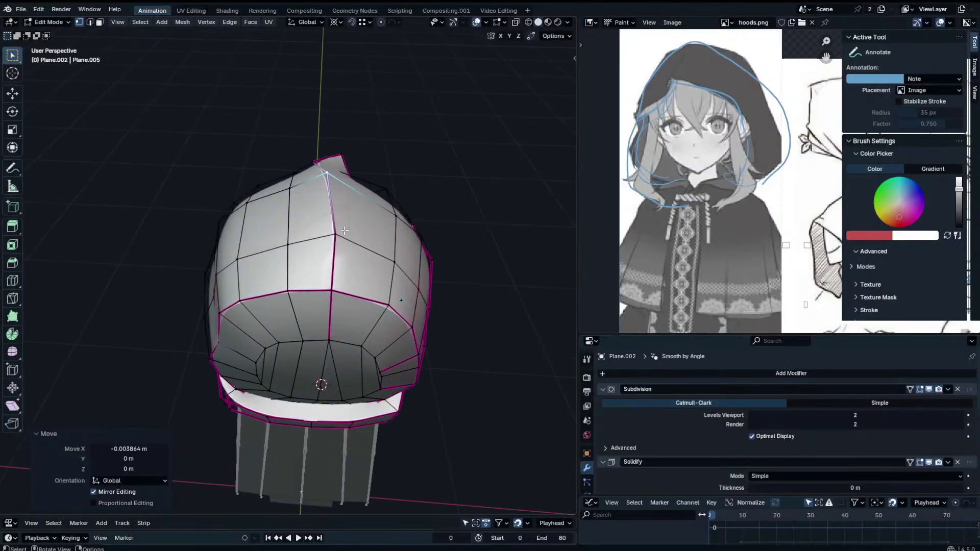
{"action": "key", "text": "g"}
{"action": "left_click", "coordinate": [335, 235]}
{"action": "left_click", "coordinate": [335, 235]}
{"action": "key", "text": "g"}
{"action": "left_click", "coordinate": [343, 235]}
Try shifting the ridge vertex on the hood's horizontal back crease sideways and undo it.
{"action": "left_click", "coordinate": [332, 292]}
{"action": "key", "text": "g"}
{"action": "left_click", "coordinate": [349, 292]}
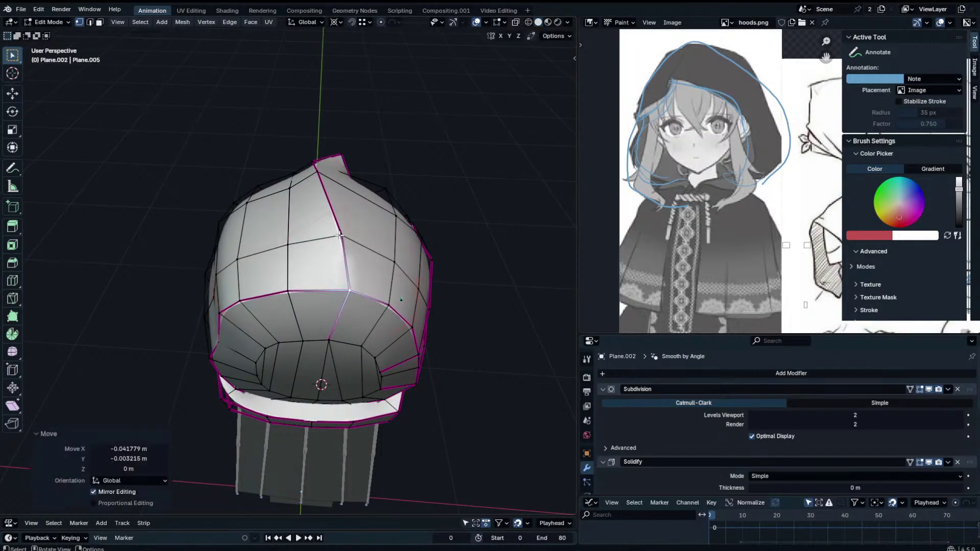
{"action": "left_click", "coordinate": [342, 235]}
{"action": "key", "text": "g"}
{"action": "key", "text": "ctrl+z"}
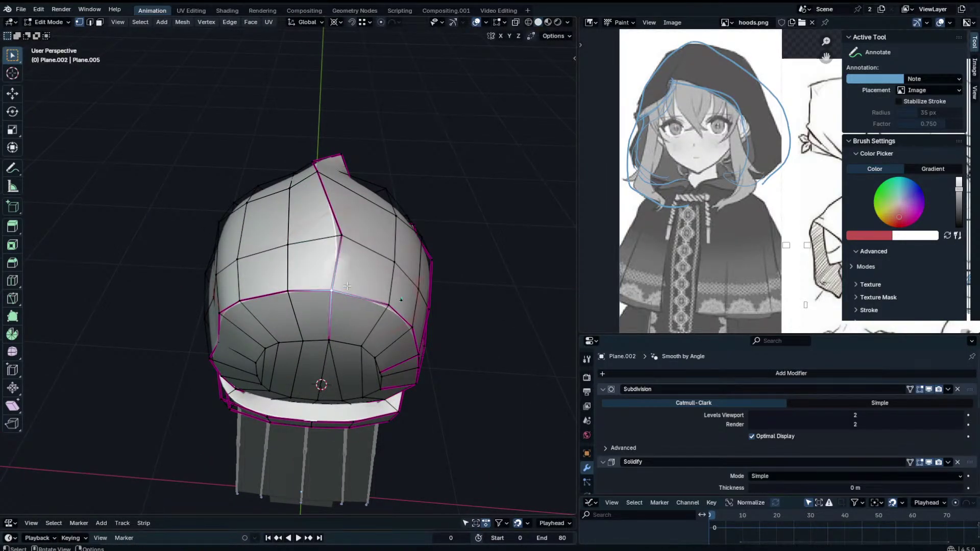
Move the middle ridge vertex on the hood's back sideways, keeping its height locked.
{"action": "left_click", "coordinate": [345, 239]}
{"action": "key", "text": "g"}
{"action": "key", "text": "shift+z"}
{"action": "left_click", "coordinate": [359, 239]}
Raise the vertex near the hood's front peak along the Z axis in two moves and check the shape.
{"action": "middle_click_drag", "start_coordinate": [360, 238], "coordinate": [16, 266]}
{"action": "left_click", "coordinate": [252, 213]}
{"action": "key", "text": "g"}
{"action": "key", "text": "z"}
{"action": "left_click", "coordinate": [253, 208]}
{"action": "key", "text": "g"}
{"action": "key", "text": "z"}
{"action": "left_click", "coordinate": [258, 200]}
{"action": "key", "text": "Tab"}
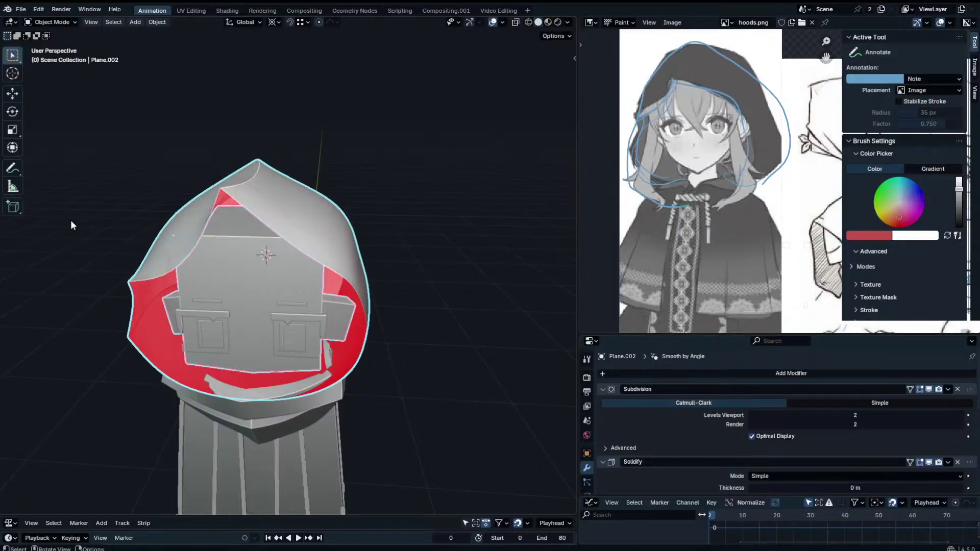
{"action": "middle_click_drag", "start_coordinate": [71, 225], "coordinate": [467, 247]}
Move the outer vertex on the hood's side, above the side creases, while viewing from the back.
{"action": "key", "text": "Tab"}
{"action": "middle_click_drag", "start_coordinate": [327, 208], "coordinate": [413, 274]}
{"action": "scroll", "coordinate": [405, 288], "scroll_direction": "up", "scroll_amount": 5}
{"action": "key", "text": "g"}
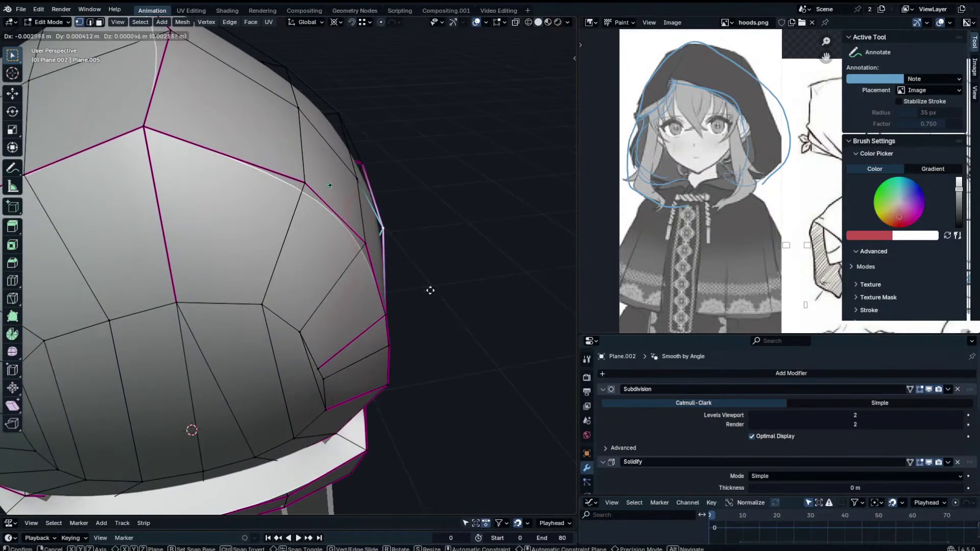
{"action": "left_click", "coordinate": [540, 293]}
Reposition two further vertices along the hood's side and back outline to smooth its curve.
{"action": "middle_click_drag", "start_coordinate": [540, 292], "coordinate": [383, 238]}
{"action": "left_click", "coordinate": [263, 272]}
{"action": "middle_click_drag", "start_coordinate": [263, 272], "coordinate": [247, 256]}
{"action": "key", "text": "g"}
{"action": "left_click", "coordinate": [277, 282]}
{"action": "left_click", "coordinate": [324, 213]}
{"action": "middle_click_drag", "start_coordinate": [324, 213], "coordinate": [351, 212]}
{"action": "key", "text": "g"}
{"action": "left_click", "coordinate": [340, 215]}
Open the angle value of the hood's Smooth by Angle modifier.
{"action": "key", "text": "Tab"}
{"action": "scroll", "coordinate": [788, 444], "scroll_direction": "down", "scroll_amount": 10}
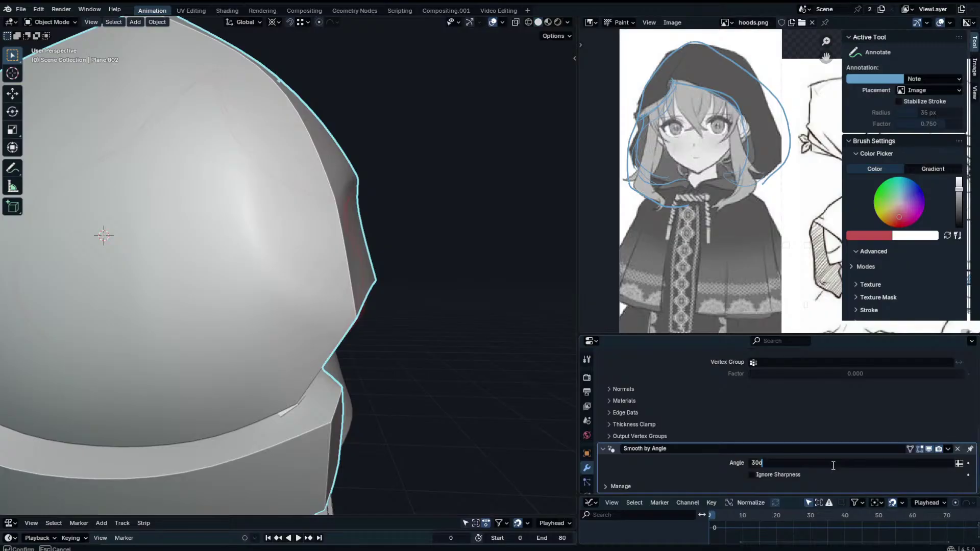
{"action": "middle_click_drag", "start_coordinate": [411, 134], "coordinate": [341, 197]}
Move the vertex where the side fold meets the hood's creased back edge outward along X.
{"action": "key", "text": "Tab"}
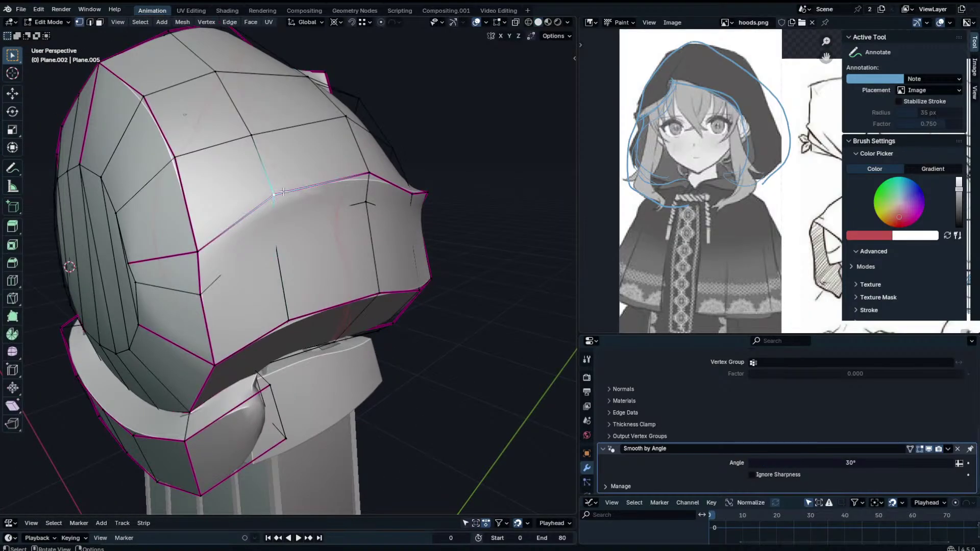
{"action": "key", "text": "KP_Decimal"}
{"action": "key", "text": "g"}
{"action": "key", "text": "x"}
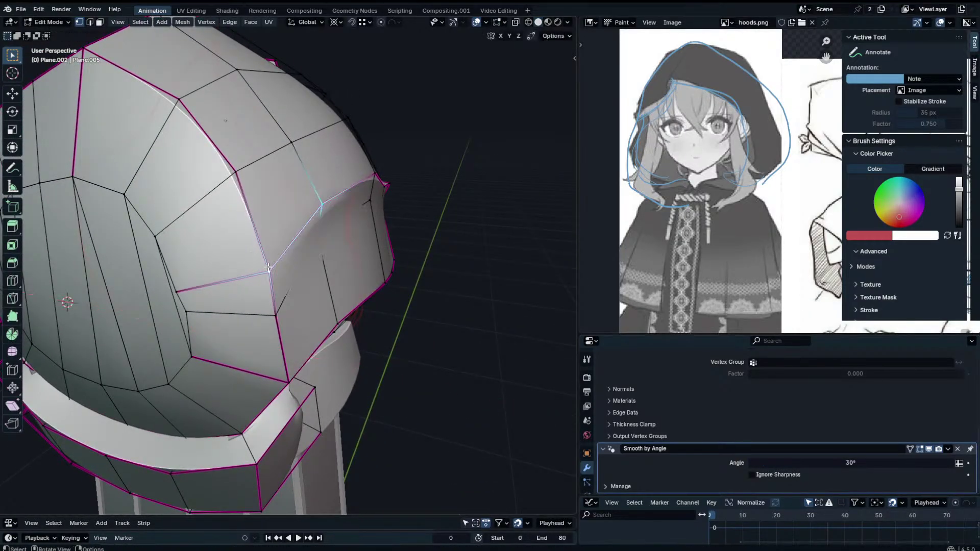
{"action": "left_click", "coordinate": [282, 267]}
{"action": "key", "text": "Tab"}
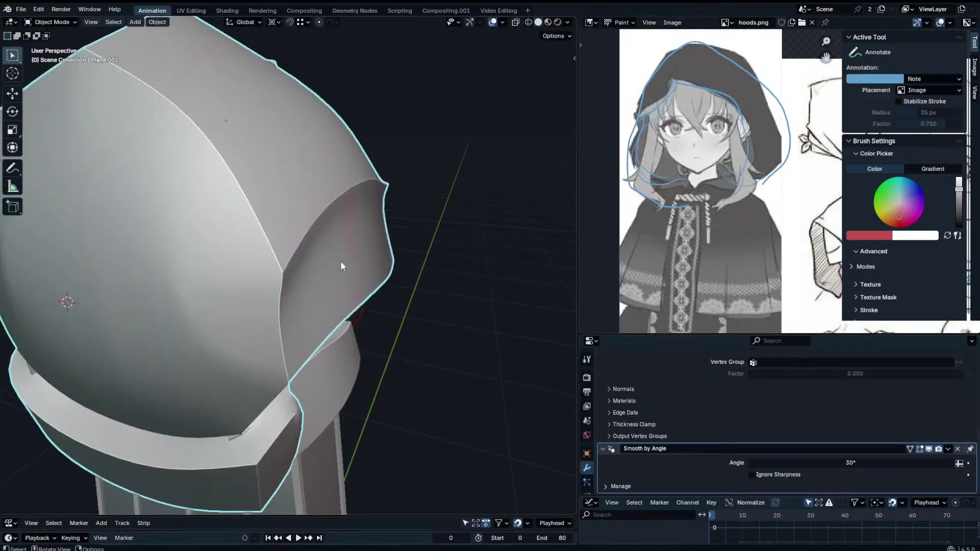
Try to scale the edge loop around the hood's back panel to about 0.824 and shift it along Y.
{"action": "middle_click_drag", "start_coordinate": [341, 261], "coordinate": [297, 254]}
{"action": "key", "text": "Tab"}
{"action": "scroll", "coordinate": [416, 246], "scroll_direction": "up", "scroll_amount": 4}
{"action": "left_click", "coordinate": [337, 266]}
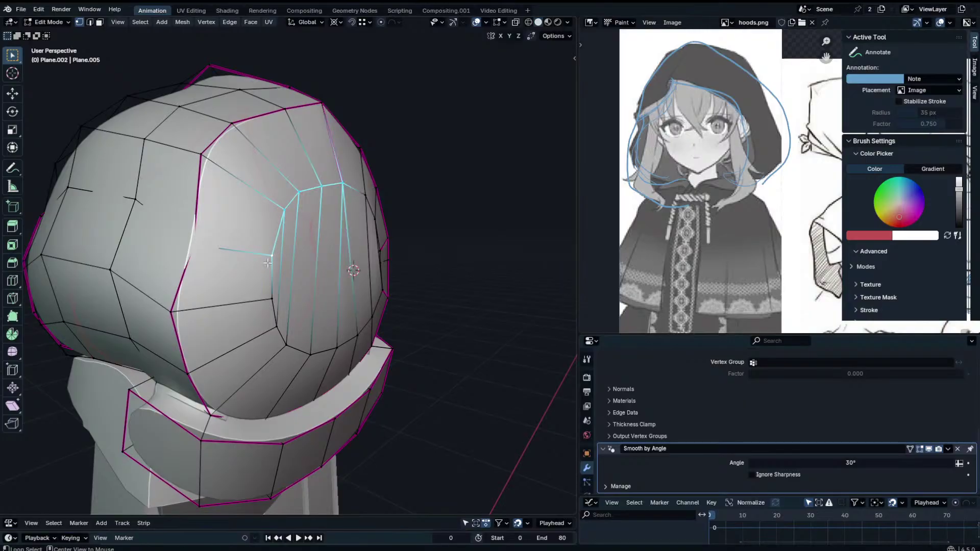
{"action": "left_click", "coordinate": [278, 318], "text": "alt+shift"}
{"action": "left_click", "coordinate": [287, 342]}
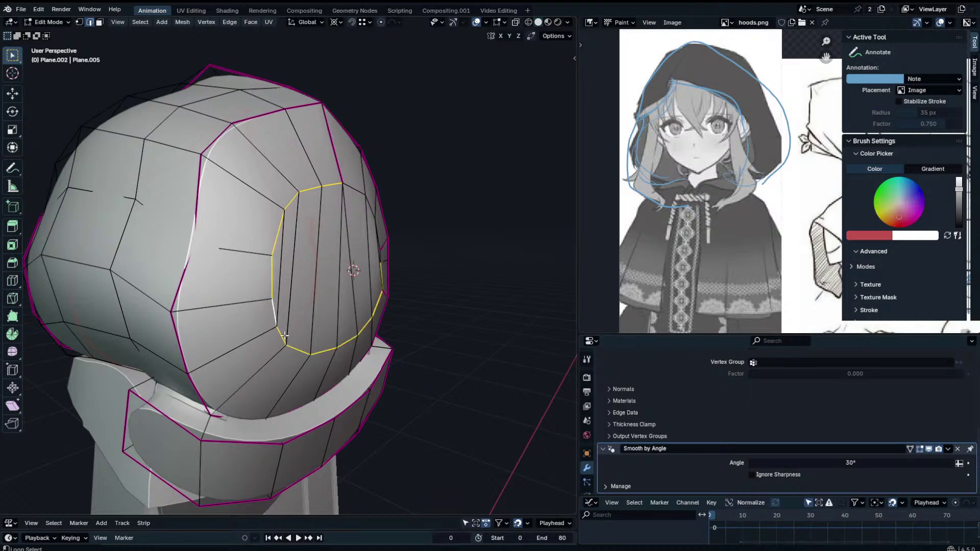
{"action": "middle_click_drag", "start_coordinate": [366, 221], "coordinate": [308, 266]}
{"action": "key", "text": "y"}
{"action": "left_click", "coordinate": [368, 291]}
{"action": "key", "text": "g"}
{"action": "key", "text": "y"}
{"action": "left_click", "coordinate": [295, 266]}
{"action": "key", "text": "g"}
{"action": "key", "text": "y"}
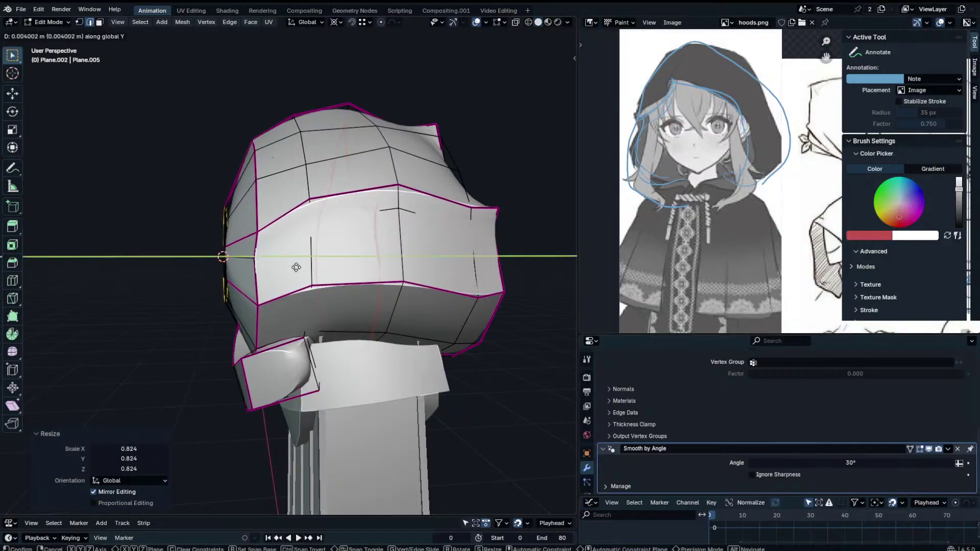
{"action": "right_click", "coordinate": [296, 267]}
{"action": "key", "text": "ctrl+z"}
Try to extrude the back panel's edge loop outward from the hood and scale the new rim.
{"action": "key", "text": "e"}
{"action": "left_click", "coordinate": [287, 270]}
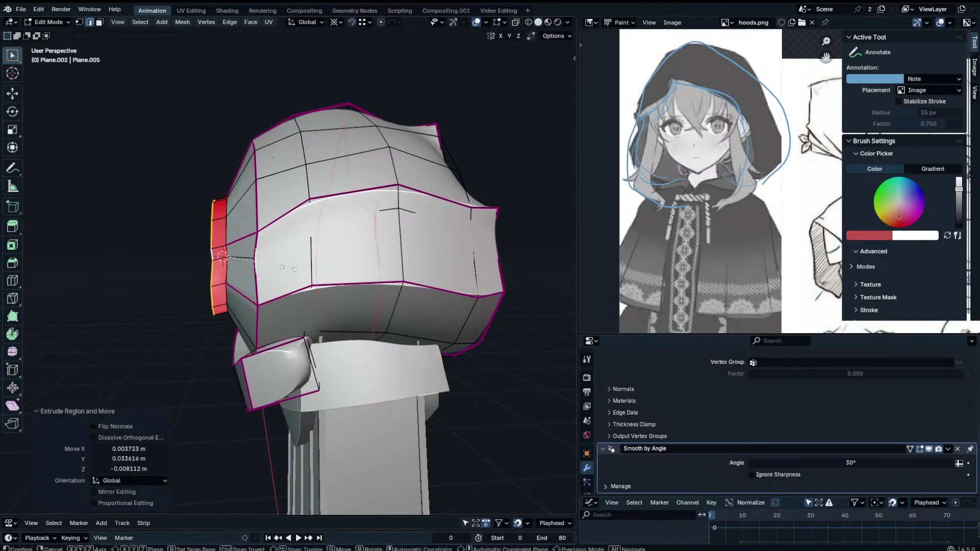
{"action": "key", "text": "s"}
{"action": "left_click", "coordinate": [262, 271]}
{"action": "middle_click_drag", "start_coordinate": [262, 271], "coordinate": [347, 257]}
{"action": "key", "text": "s"}
{"action": "left_click", "coordinate": [336, 262]}
{"action": "key", "text": "ctrl+z"}
{"action": "key", "text": "ctrl+z"}
{"action": "key", "text": "ctrl+z"}
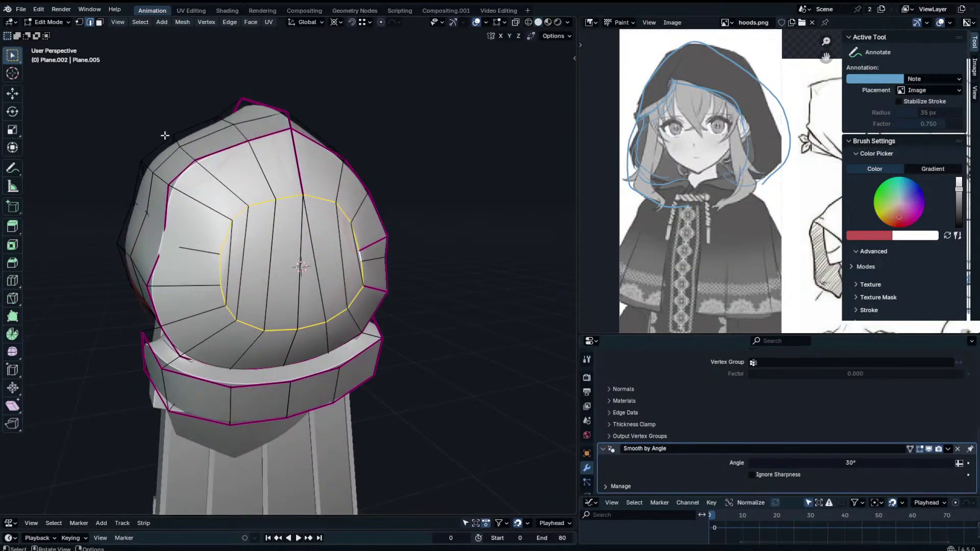
Delete all the vertical strip faces inside the rounded edge loop on the back of the hood.
{"action": "left_click", "coordinate": [100, 23]}
{"action": "left_click", "coordinate": [235, 261]}
{"action": "left_click", "coordinate": [228, 264]}
{"action": "left_click", "coordinate": [238, 260], "text": "shift"}
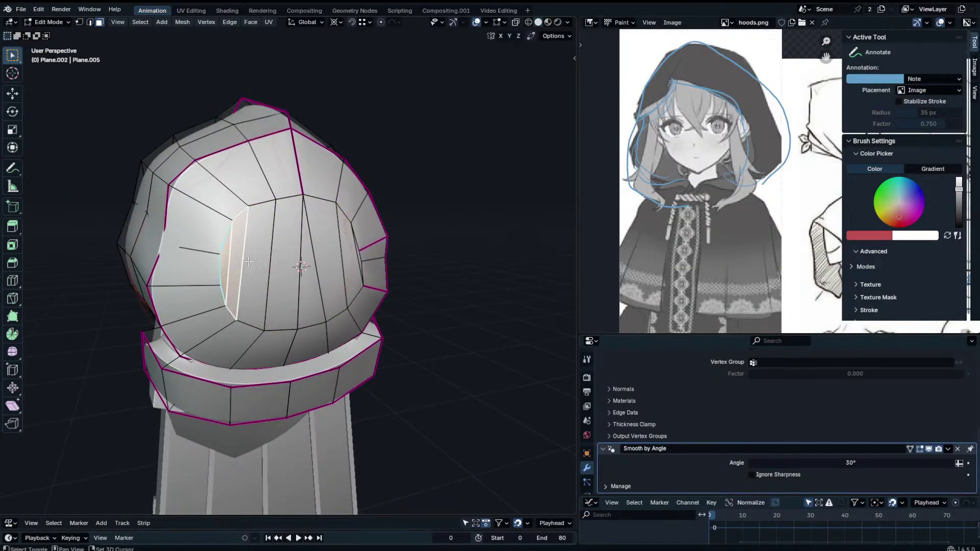
{"action": "left_click", "coordinate": [258, 261], "text": "shift"}
{"action": "left_click", "coordinate": [286, 263], "text": "shift"}
{"action": "left_click", "coordinate": [310, 268], "text": "shift"}
{"action": "left_click", "coordinate": [329, 267], "text": "shift"}
{"action": "left_click", "coordinate": [352, 264], "text": "shift"}
{"action": "scroll", "coordinate": [319, 261], "scroll_direction": "up", "scroll_amount": 3}
{"action": "mouse_move", "coordinate": [353, 263]}
{"action": "middle_mouse_down"}
{"action": "mouse_move", "coordinate": [319, 262]}
{"action": "mouse_move", "coordinate": [357, 264]}
{"action": "middle_mouse_up"}
{"action": "key", "text": "x"}
{"action": "left_click", "coordinate": [328, 283]}
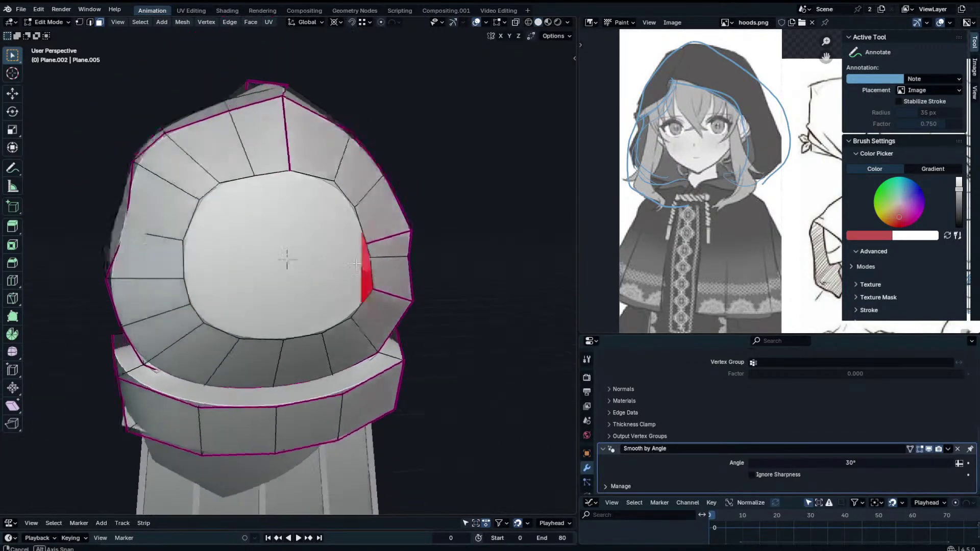
Try to close the hood's back opening by applying Grid Fill to its border edge loop.
{"action": "key", "text": "Tab"}
{"action": "middle_click_drag", "start_coordinate": [424, 253], "coordinate": [332, 177]}
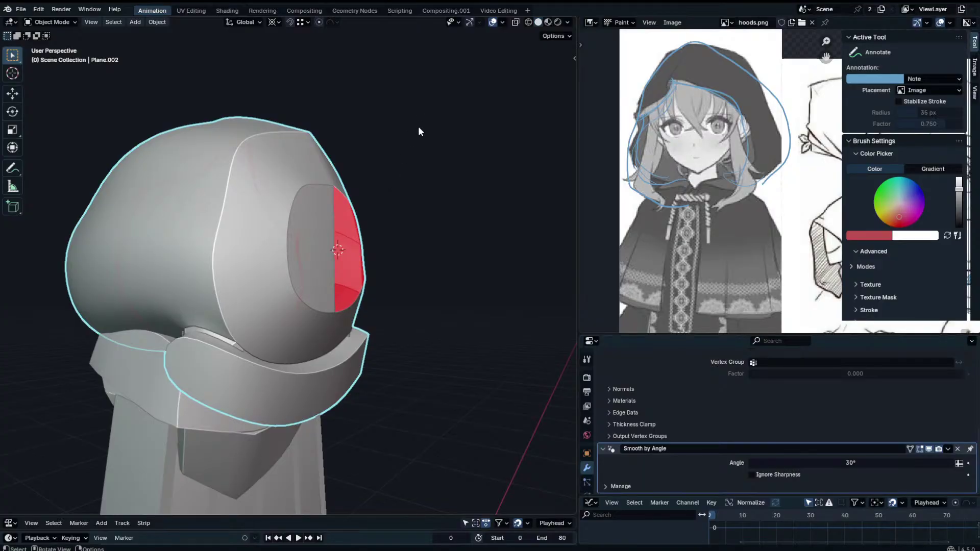
{"action": "middle_click_drag", "start_coordinate": [418, 127], "coordinate": [402, 147]}
{"action": "key", "text": "Tab"}
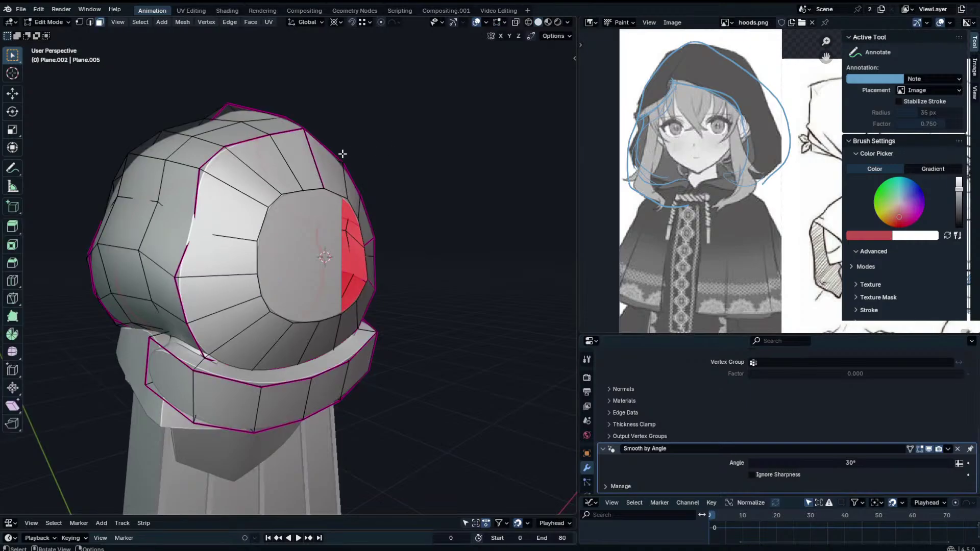
{"action": "left_click", "coordinate": [88, 23]}
{"action": "left_click", "coordinate": [262, 217], "text": "alt"}
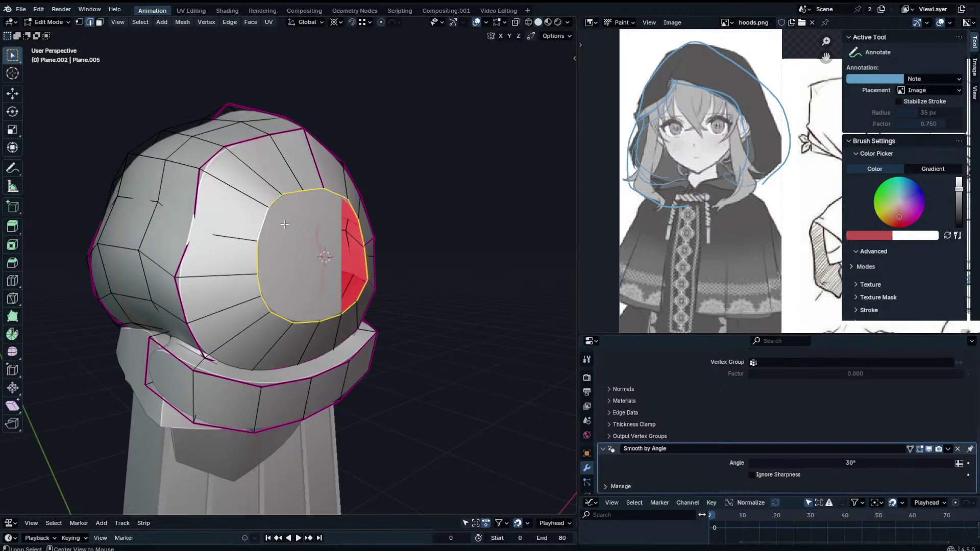
{"action": "middle_click_drag", "start_coordinate": [284, 221], "coordinate": [238, 220]}
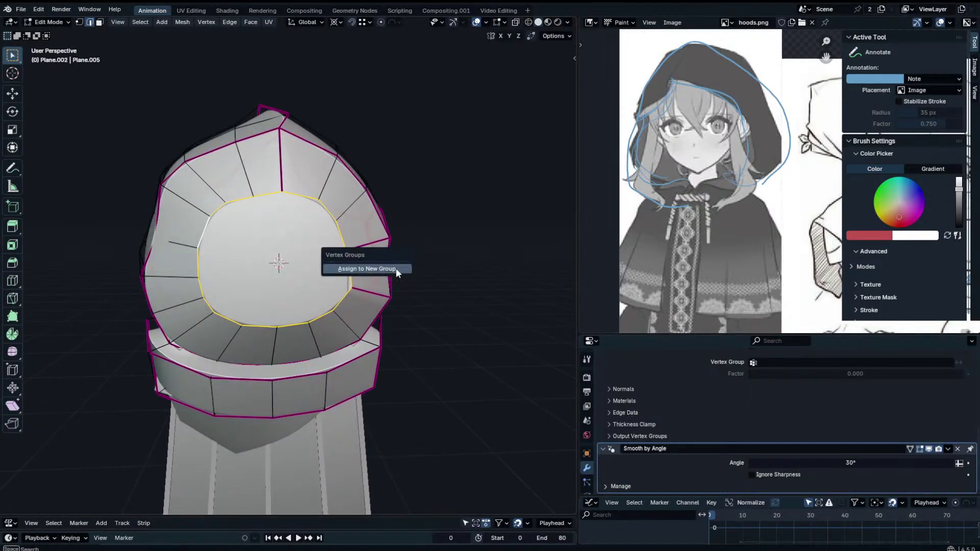
{"action": "key", "text": "ctrl+e"}
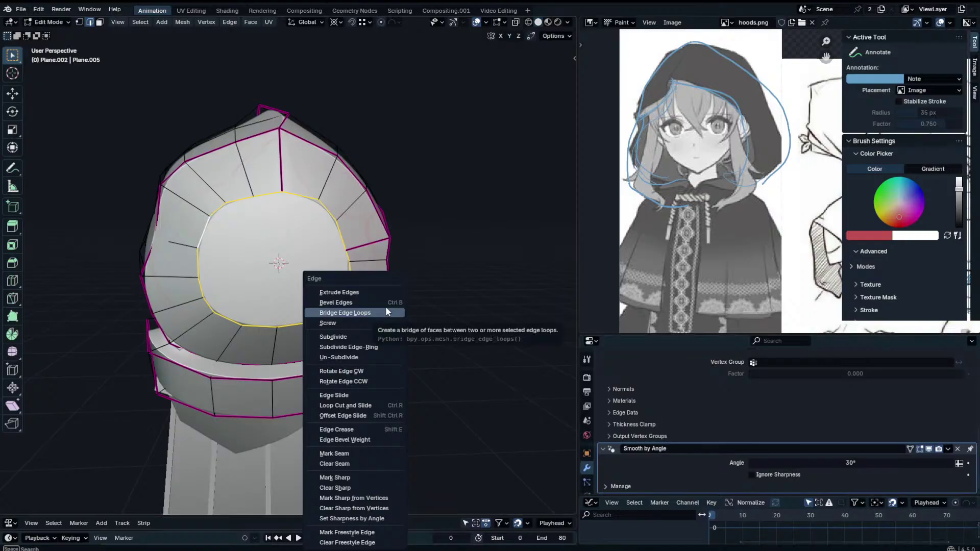
{"action": "key", "text": "Escape"}
{"action": "key", "text": "ctrl+f"}
{"action": "left_click", "coordinate": [368, 309]}
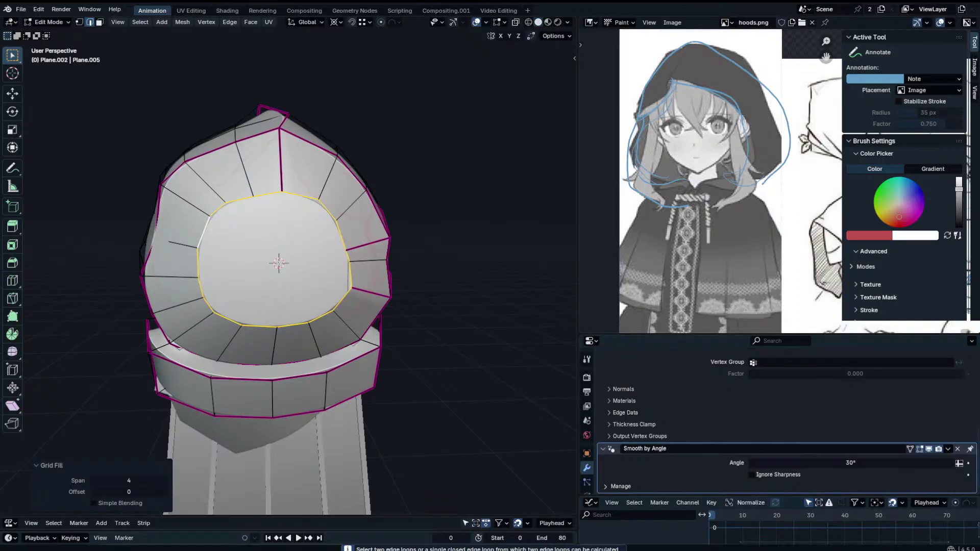
{"action": "key", "text": "ctrl+f"}
{"action": "left_click", "coordinate": [402, 417]}
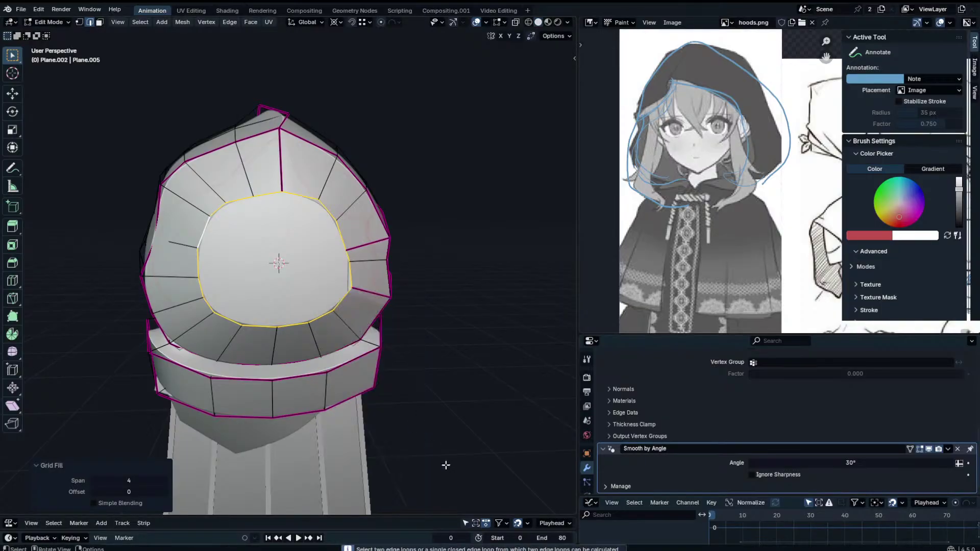
Try a Grid Fill with span 1 and a plain face fill on the hood's back opening, undoing each.
{"action": "left_click", "coordinate": [433, 316]}
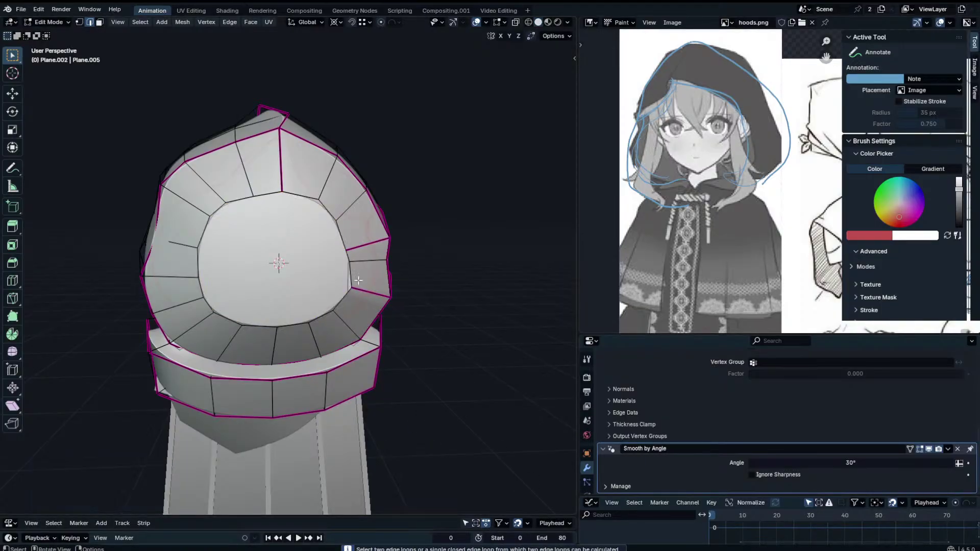
{"action": "key", "text": "ctrl+f"}
{"action": "left_click", "coordinate": [204, 232]}
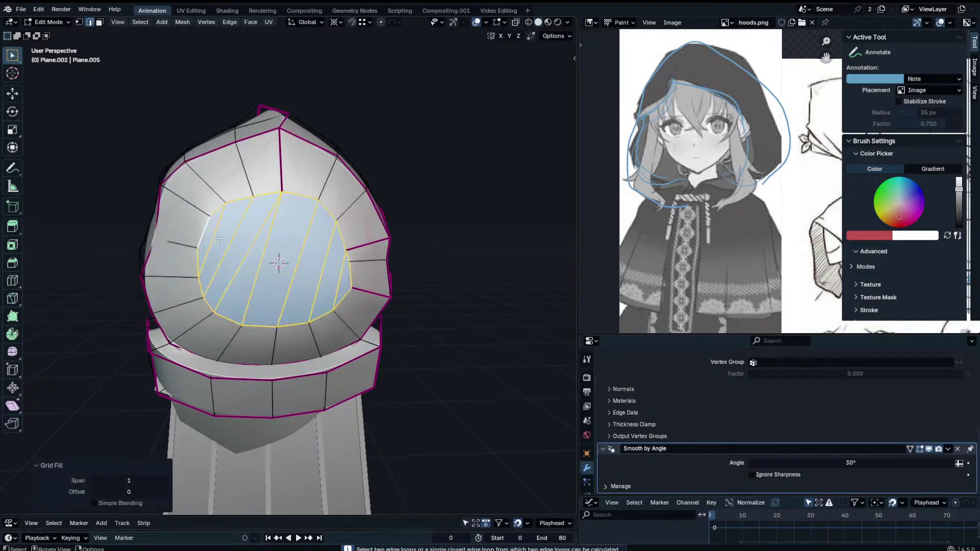
{"action": "key", "text": "ctrl+z"}
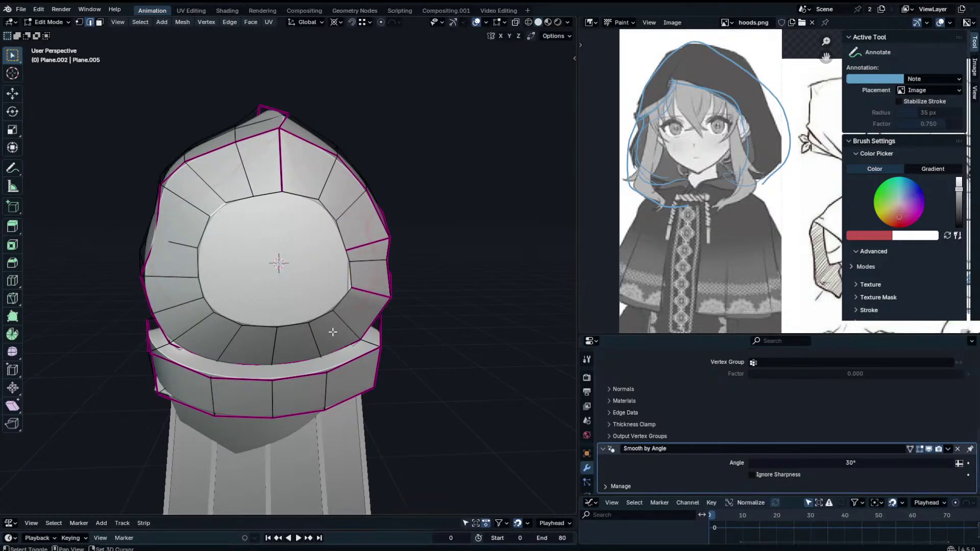
{"action": "key", "text": "f"}
{"action": "key", "text": "ctrl+z"}
Fill the opening from its centre toward the side folds with faces between opposite top and bottom border edges.
{"action": "left_click", "coordinate": [285, 326]}
{"action": "left_click", "coordinate": [299, 197], "text": "shift"}
{"action": "key", "text": "f"}
{"action": "left_click", "coordinate": [333, 210]}
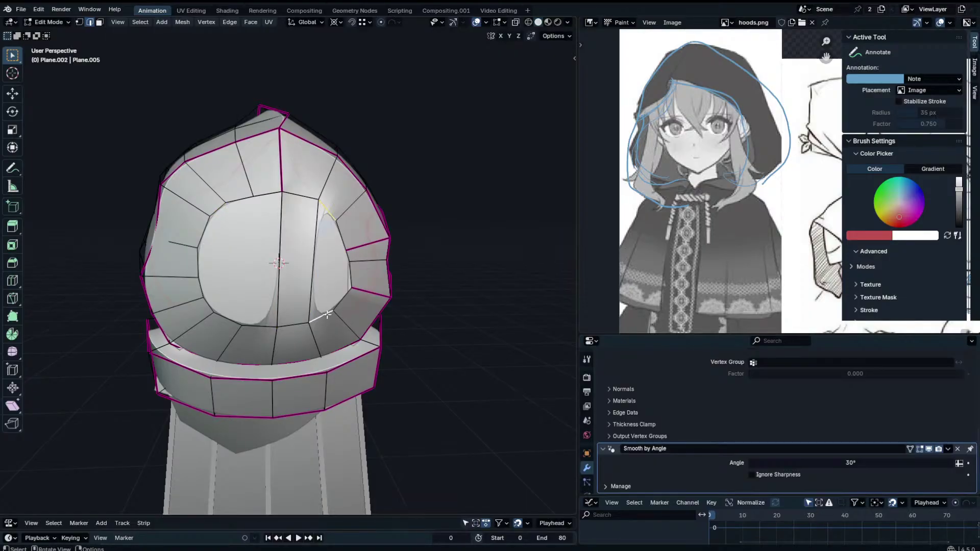
{"action": "key", "text": "f"}
{"action": "left_click", "coordinate": [341, 302]}
{"action": "left_click", "coordinate": [341, 235], "text": "shift"}
{"action": "key", "text": "f"}
{"action": "key", "text": "ctrl+z"}
{"action": "left_click", "coordinate": [351, 266]}
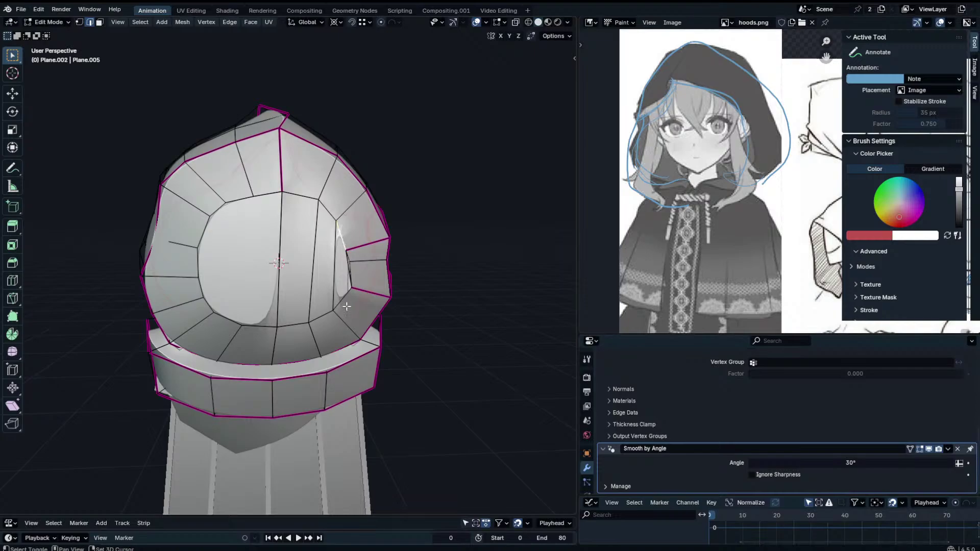
{"action": "key", "text": "f"}
Fill the remaining half of the back opening with faces between opposite border edges, out to the far side.
{"action": "left_click", "coordinate": [259, 327]}
{"action": "key", "text": "f"}
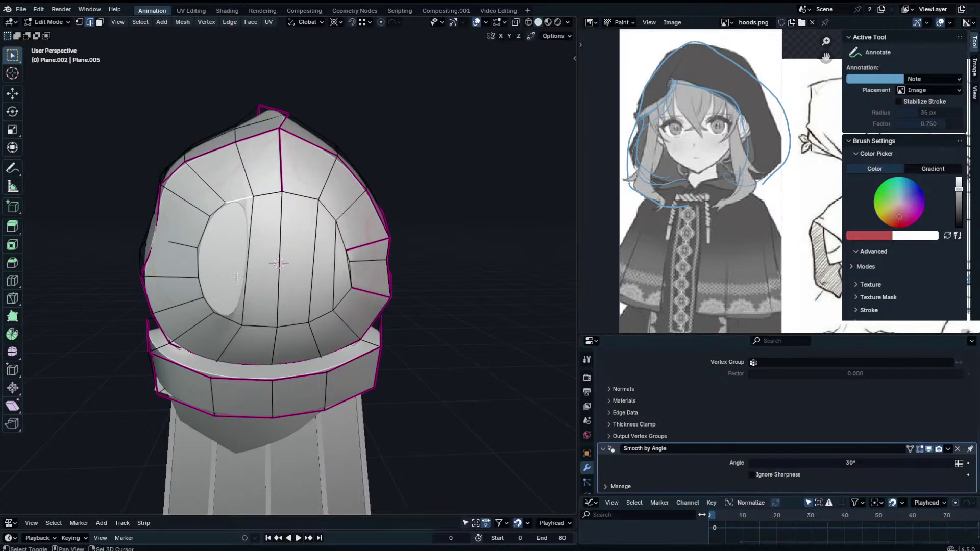
{"action": "key", "text": "f"}
{"action": "left_click", "coordinate": [206, 302]}
{"action": "left_click", "coordinate": [220, 211], "text": "shift"}
{"action": "key", "text": "f"}
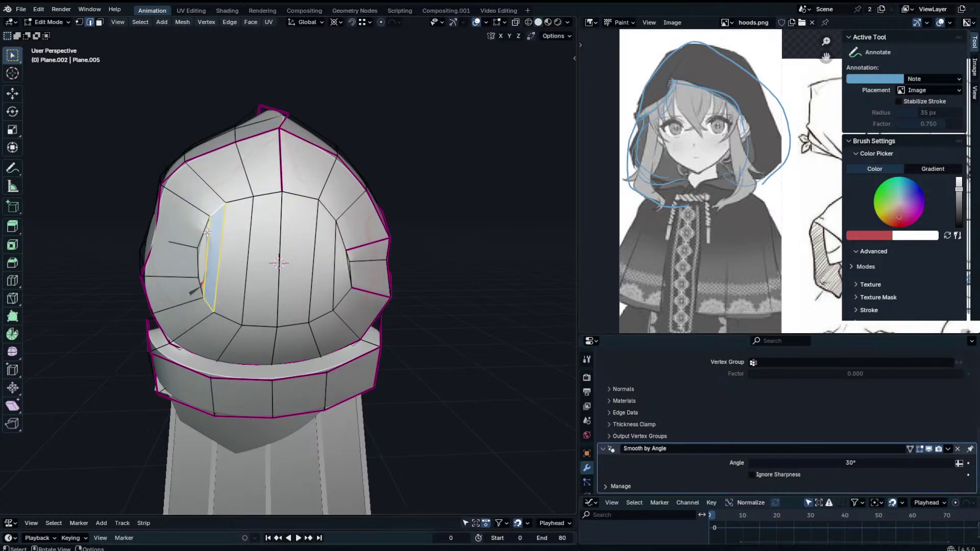
{"action": "left_click", "coordinate": [205, 232]}
{"action": "key", "text": "f"}
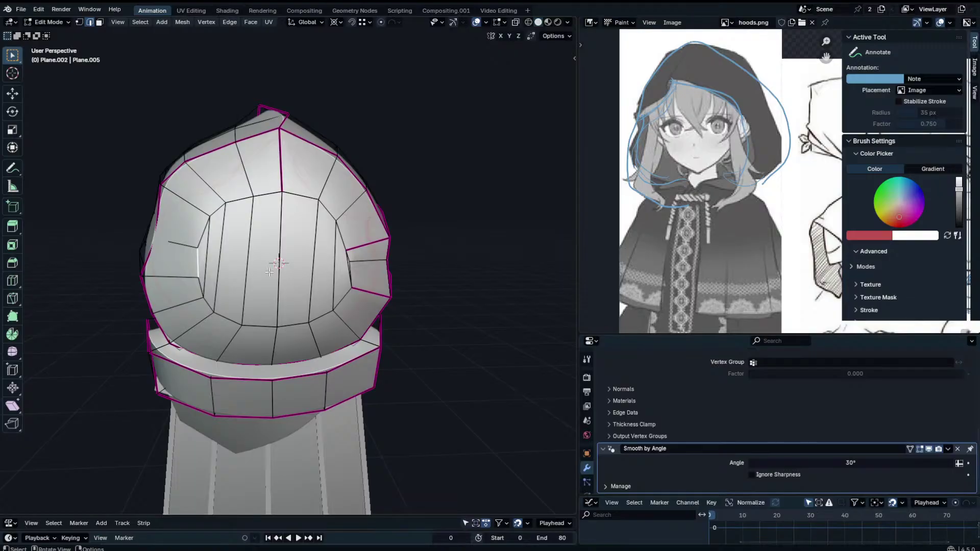
Undo all the strip faces filled into the hood's back opening, leaving it open again.
{"action": "key", "text": "g"}
{"action": "right_click", "coordinate": [249, 268]}
{"action": "key", "text": "ctrl+z"}
{"action": "key", "text": "ctrl+z"}
{"action": "key", "text": "ctrl+z"}
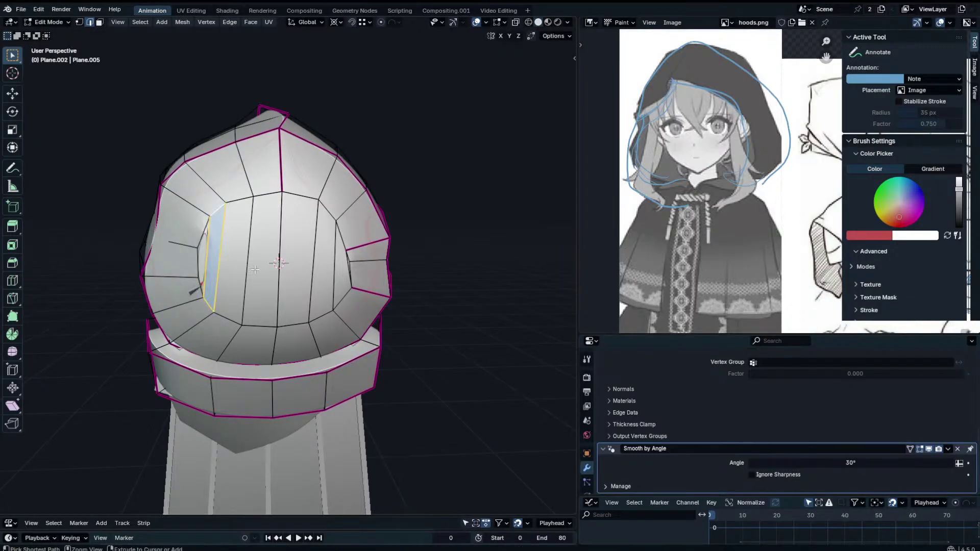
{"action": "key", "text": "ctrl+z"}
{"action": "key", "text": "ctrl+z"}
{"action": "key", "text": "ctrl+z"}
{"action": "key", "text": "ctrl+z"}
{"action": "key", "text": "ctrl+z"}
{"action": "key", "text": "ctrl+z"}
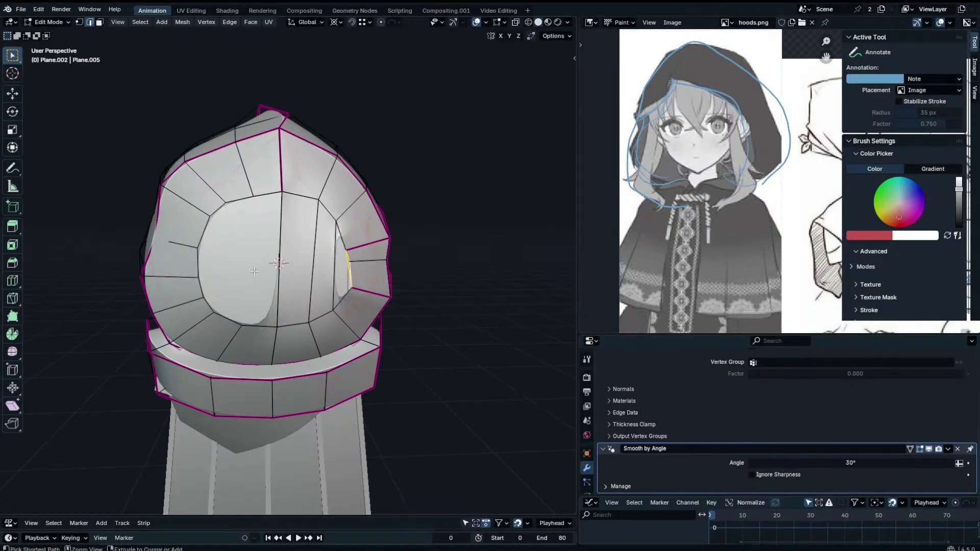
{"action": "key", "text": "ctrl+z"}
{"action": "key", "text": "ctrl+z"}
{"action": "key", "text": "ctrl+z"}
{"action": "key", "text": "ctrl+z"}
{"action": "key", "text": "ctrl+z"}
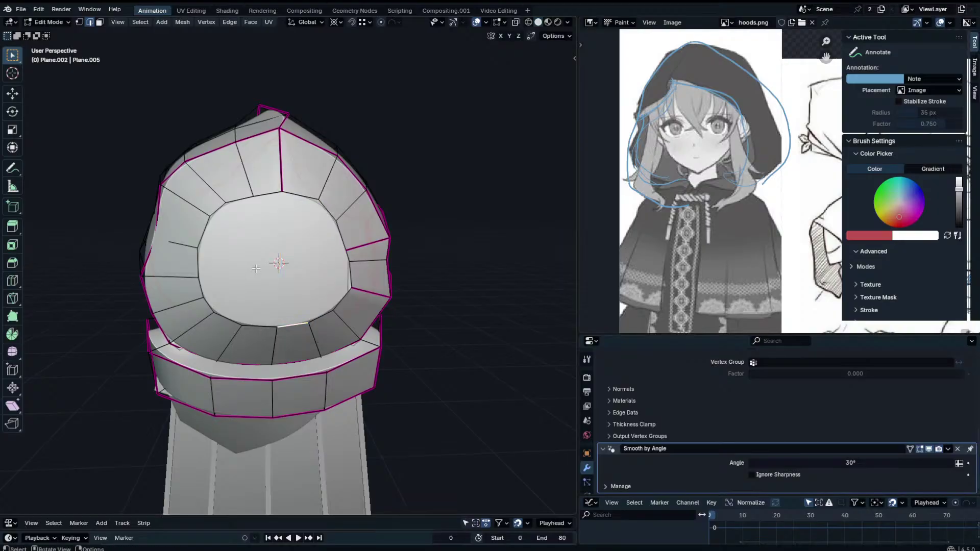
Set the Mean Crease to 1.00 on the edges at the end of the band behind the neck.
{"action": "key", "text": "Tab"}
{"action": "scroll", "coordinate": [418, 293], "scroll_direction": "down", "scroll_amount": 3}
{"action": "middle_click_drag", "start_coordinate": [418, 292], "coordinate": [306, 279]}
{"action": "key", "text": "Tab"}
{"action": "scroll", "coordinate": [392, 234], "scroll_direction": "up", "scroll_amount": 4}
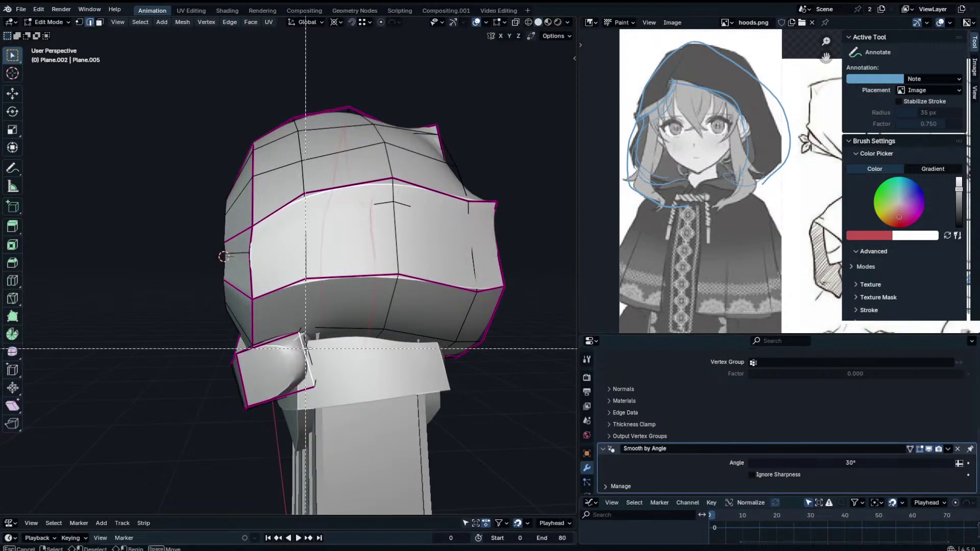
{"action": "key", "text": "n"}
{"action": "left_click_drag", "start_coordinate": [462, 175], "coordinate": [510, 175]}
{"action": "key", "text": "n"}
{"action": "key", "text": "g"}
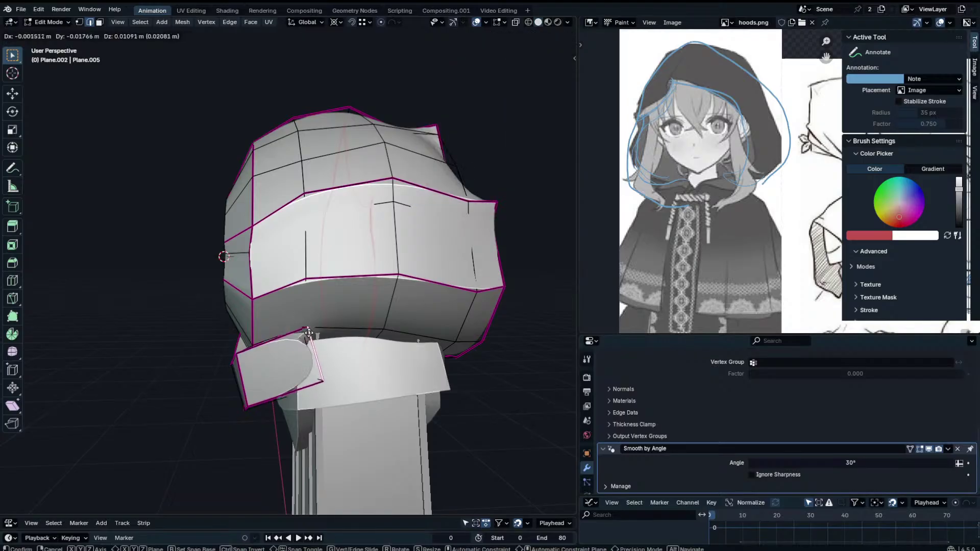
{"action": "right_click", "coordinate": [315, 332]}
{"action": "middle_click_drag", "start_coordinate": [316, 332], "coordinate": [284, 336]}
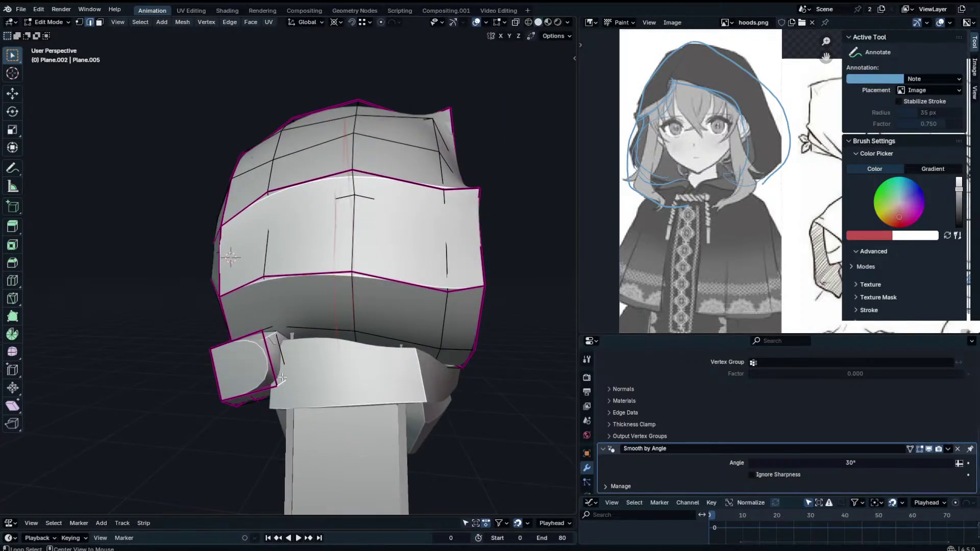
{"action": "key", "text": "n"}
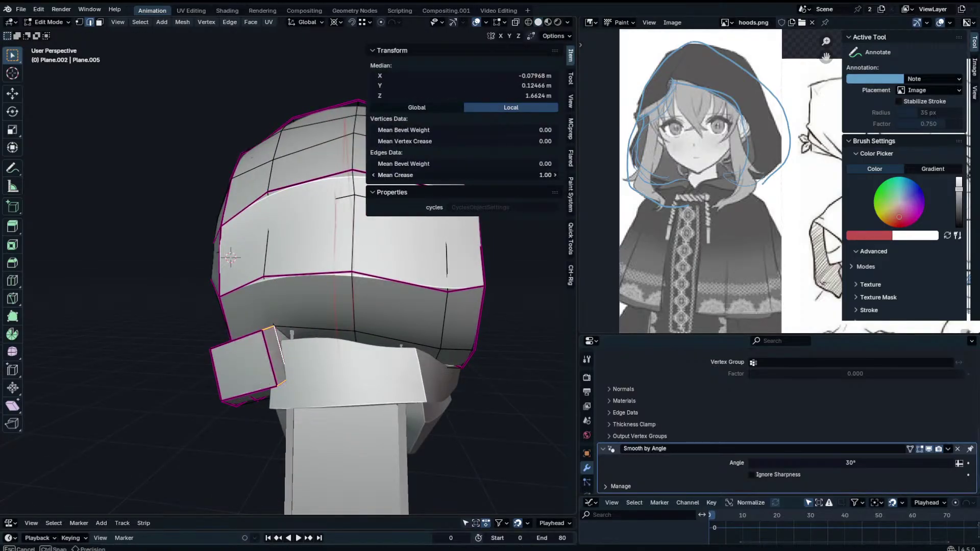
{"action": "key", "text": "n"}
Reposition the top edge at the neck band's end, just below the hood's lower side edge.
{"action": "middle_click_drag", "start_coordinate": [273, 341], "coordinate": [263, 320]}
{"action": "key", "text": "Tab"}
{"action": "key", "text": "Tab"}
{"action": "key", "text": "g"}
{"action": "left_click", "coordinate": [287, 315]}
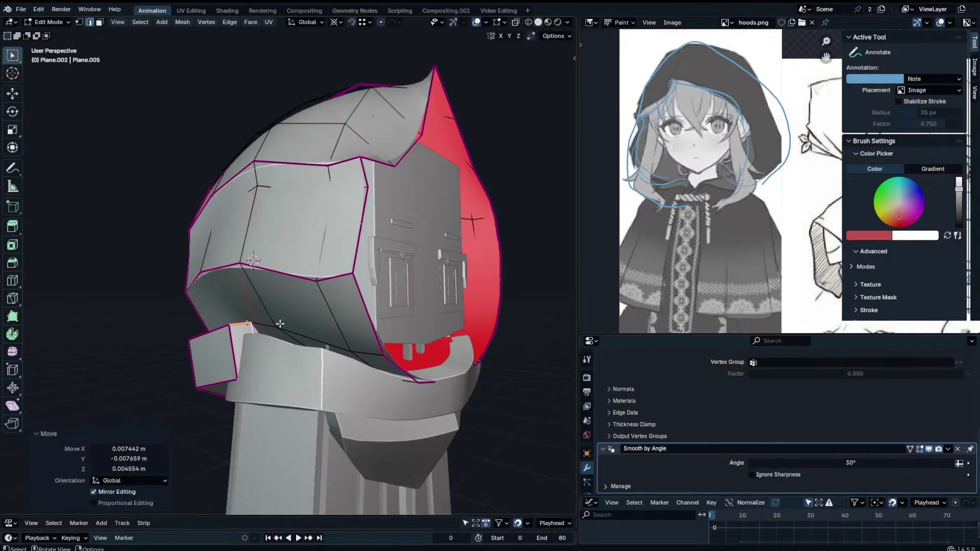
{"action": "key", "text": "r"}
{"action": "right_click", "coordinate": [268, 339]}
{"action": "key", "text": "g"}
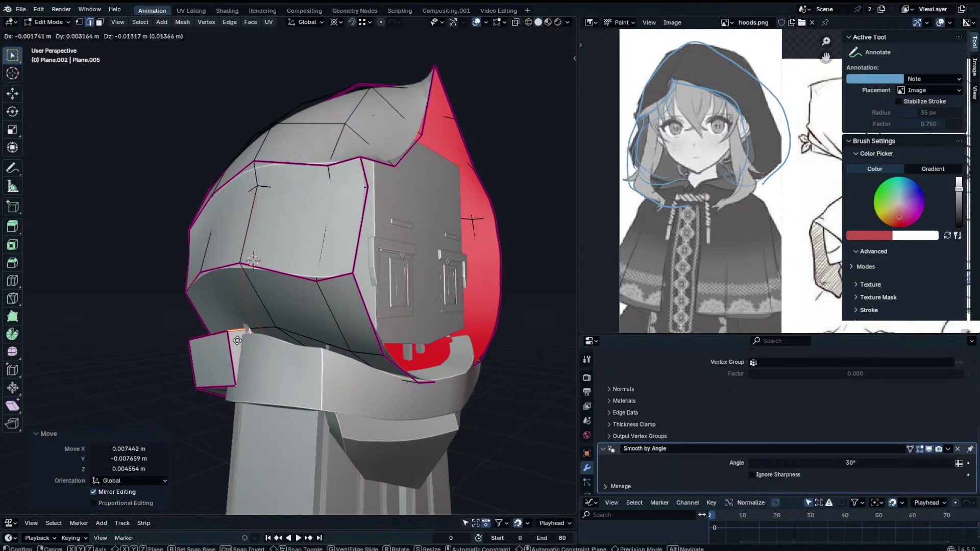
{"action": "left_click", "coordinate": [263, 326]}
Hide the pleated cape below the collar and reopen the hood mesh for editing.
{"action": "key", "text": "Tab"}
{"action": "scroll", "coordinate": [288, 357], "scroll_direction": "down", "scroll_amount": 5}
{"action": "left_click", "coordinate": [293, 433]}
{"action": "key", "text": "h"}
{"action": "middle_click_drag", "start_coordinate": [294, 433], "coordinate": [382, 346]}
{"action": "left_click", "coordinate": [345, 278]}
{"action": "mouse_move", "coordinate": [345, 278]}
{"action": "middle_mouse_down"}
{"action": "mouse_move", "coordinate": [252, 336]}
{"action": "mouse_move", "coordinate": [229, 338]}
{"action": "mouse_move", "coordinate": [283, 338]}
{"action": "middle_mouse_up"}
{"action": "key", "text": "Tab"}
{"action": "scroll", "coordinate": [285, 336], "scroll_direction": "up", "scroll_amount": 2}
{"action": "scroll", "coordinate": [283, 337], "scroll_direction": "up", "scroll_amount": 2}
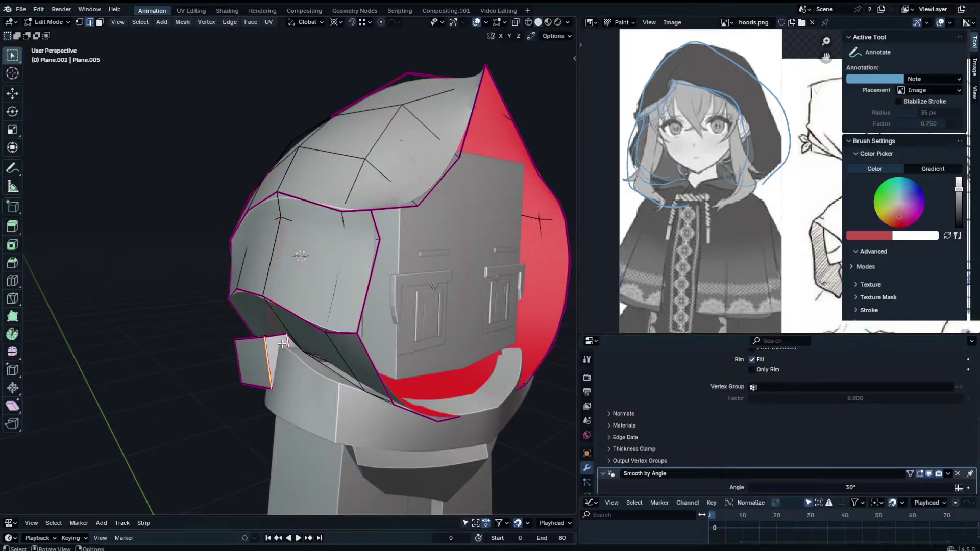
Move the edge at the neck band's end by about 0.028 m in X, -0.018 m in Y and 0.009 m in Z.
{"action": "left_click_drag", "start_coordinate": [282, 344], "coordinate": [298, 339]}
{"action": "middle_click_drag", "start_coordinate": [298, 338], "coordinate": [342, 345]}
{"action": "key", "text": "g"}
{"action": "right_click", "coordinate": [340, 353]}
{"action": "key", "text": "g"}
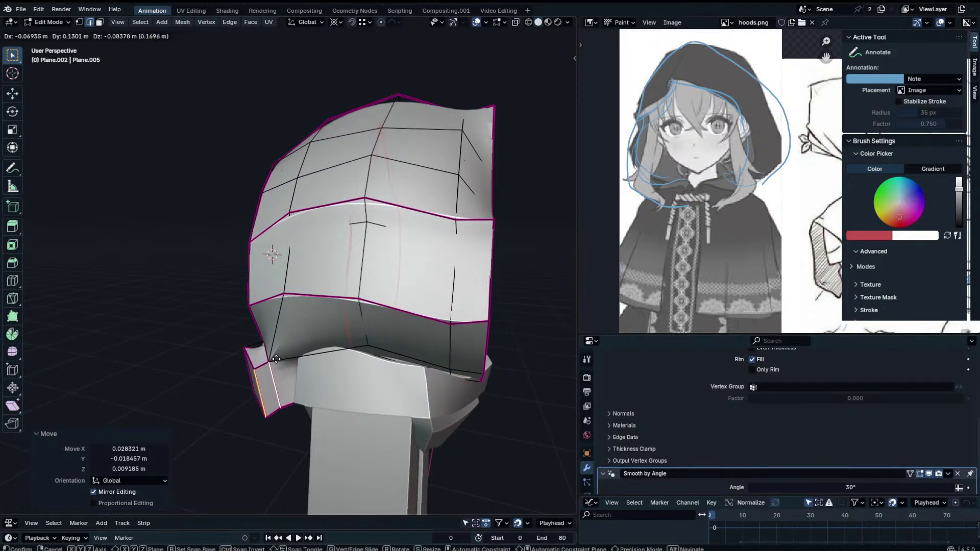
{"action": "right_click", "coordinate": [276, 359]}
{"action": "middle_click_drag", "start_coordinate": [275, 358], "coordinate": [294, 352]}
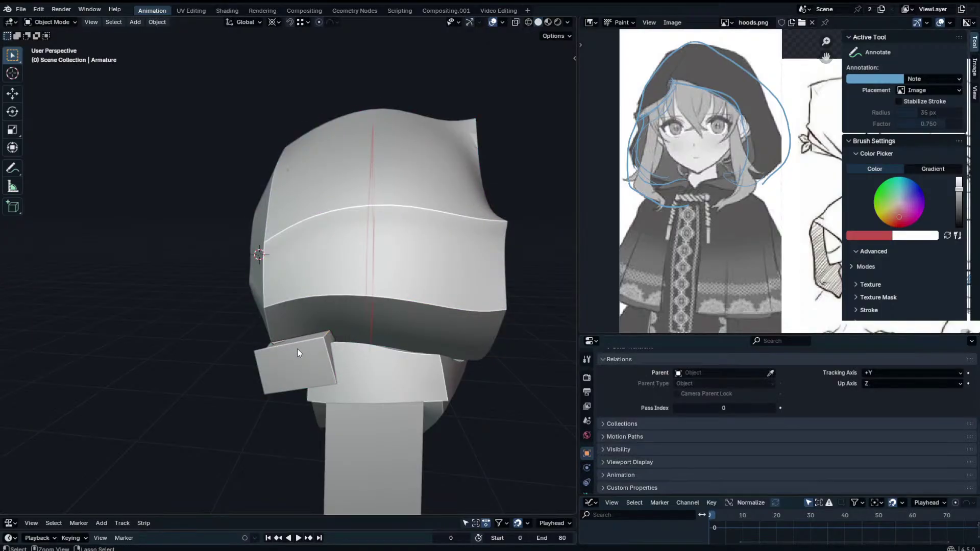
{"action": "middle_click_drag", "start_coordinate": [297, 348], "coordinate": [299, 347]}
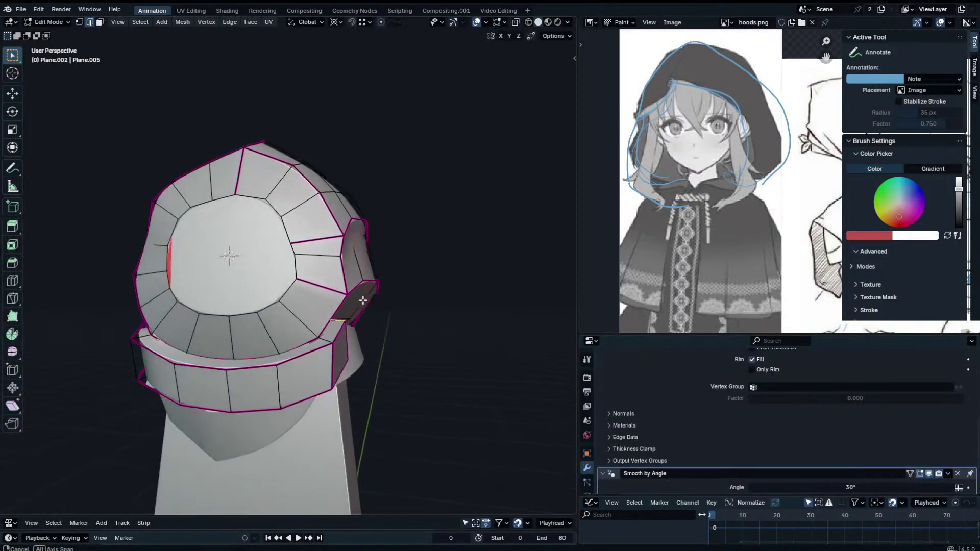
Isolate the hood mesh in local view and select the faces at the neck band's end.
{"action": "left_click", "coordinate": [100, 24]}
{"action": "middle_click_drag", "start_coordinate": [408, 327], "coordinate": [359, 337]}
{"action": "left_click", "coordinate": [329, 337]}
{"action": "left_click", "coordinate": [330, 333]}
{"action": "key", "text": "KP_Divide"}
{"action": "left_click", "coordinate": [358, 332], "text": "shift"}
{"action": "left_click", "coordinate": [330, 298], "text": "shift"}
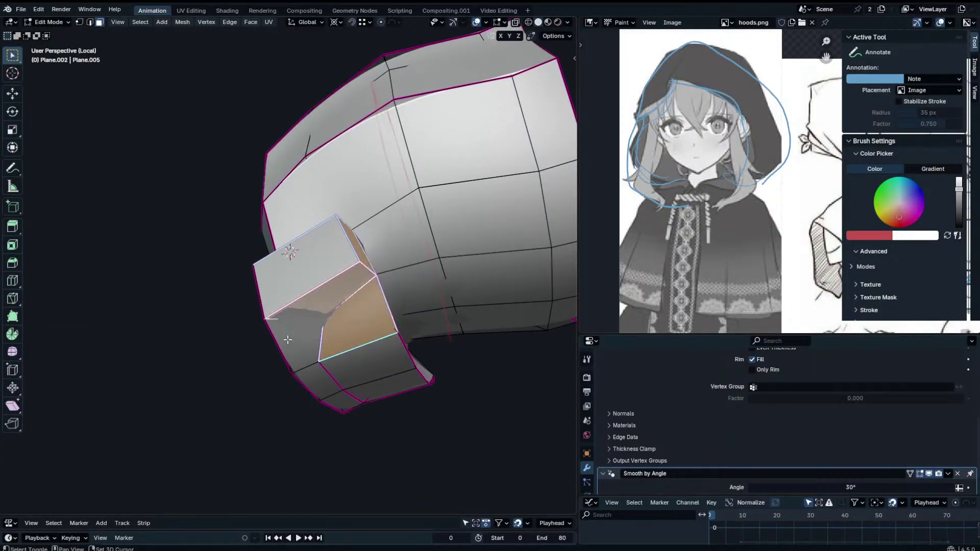
{"action": "left_click", "coordinate": [289, 340], "text": "shift"}
Hide the Solidify effect in Edit Mode and recalculate the normals of the whole hood mesh.
{"action": "scroll", "coordinate": [786, 438], "scroll_direction": "up", "scroll_amount": 4}
{"action": "scroll", "coordinate": [785, 434], "scroll_direction": "up", "scroll_amount": 2}
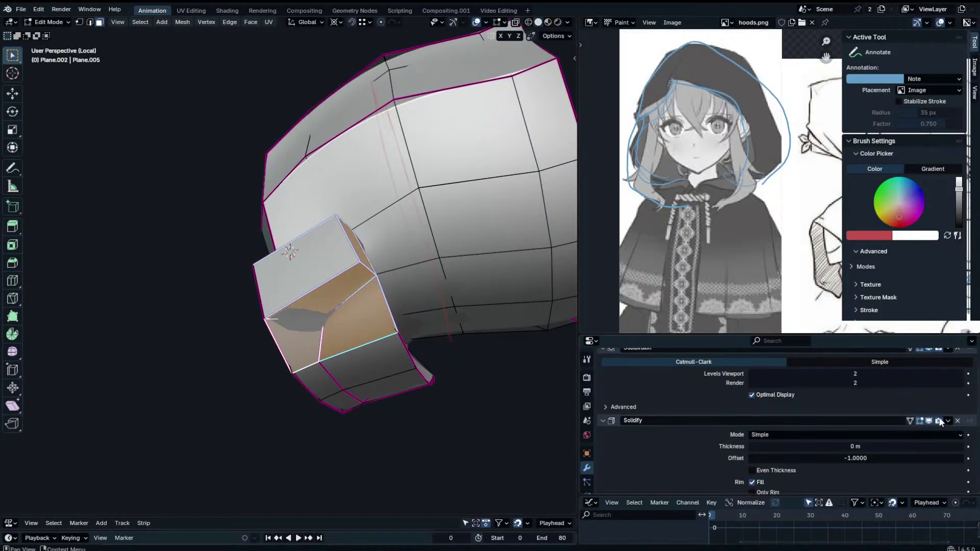
{"action": "left_click", "coordinate": [919, 421]}
{"action": "middle_click_drag", "start_coordinate": [449, 350], "coordinate": [439, 291]}
{"action": "key", "text": "a"}
{"action": "key", "text": "shift+n"}
{"action": "scroll", "coordinate": [376, 327], "scroll_direction": "down", "scroll_amount": 3}
{"action": "key", "text": "Tab"}
{"action": "key", "text": "Tab"}
{"action": "key", "text": "Tab"}
{"action": "key", "text": "Tab"}
{"action": "key", "text": "Tab"}
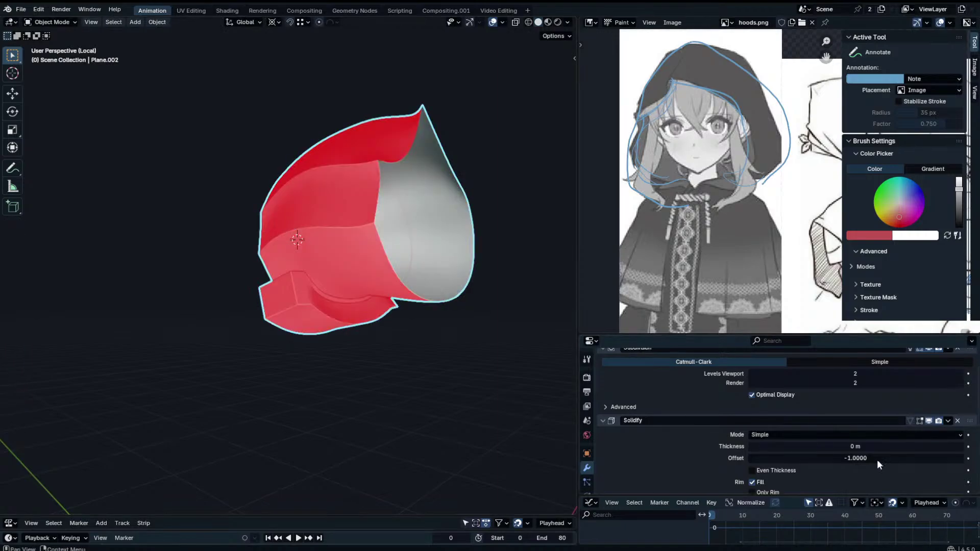
Turn off the viewport display of the Solidify and Subdivision modifiers and reopen the hood mesh at the neck band.
{"action": "left_click", "coordinate": [930, 422]}
{"action": "mouse_move", "coordinate": [409, 298]}
{"action": "middle_mouse_down"}
{"action": "mouse_move", "coordinate": [422, 305]}
{"action": "mouse_move", "coordinate": [359, 292]}
{"action": "mouse_move", "coordinate": [376, 280]}
{"action": "middle_mouse_up"}
{"action": "key", "text": "Tab"}
{"action": "left_click", "coordinate": [284, 323]}
{"action": "scroll", "coordinate": [284, 316], "scroll_direction": "up", "scroll_amount": 2}
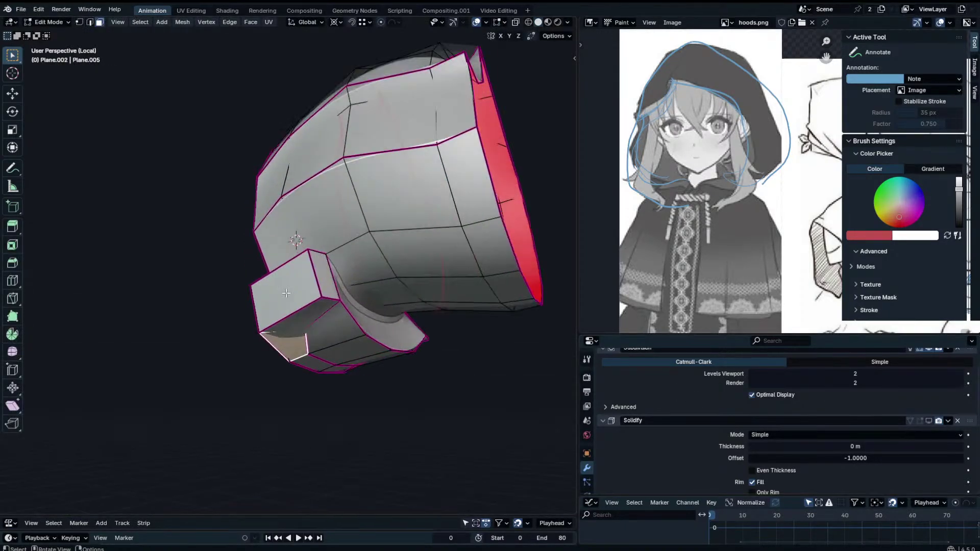
{"action": "middle_click_drag", "start_coordinate": [286, 316], "coordinate": [248, 298]}
{"action": "scroll", "coordinate": [932, 408], "scroll_direction": "up", "scroll_amount": 2}
{"action": "left_click", "coordinate": [929, 389]}
Circle-select the neck band's inner and underside faces along with the faces at its end.
{"action": "key", "text": "c"}
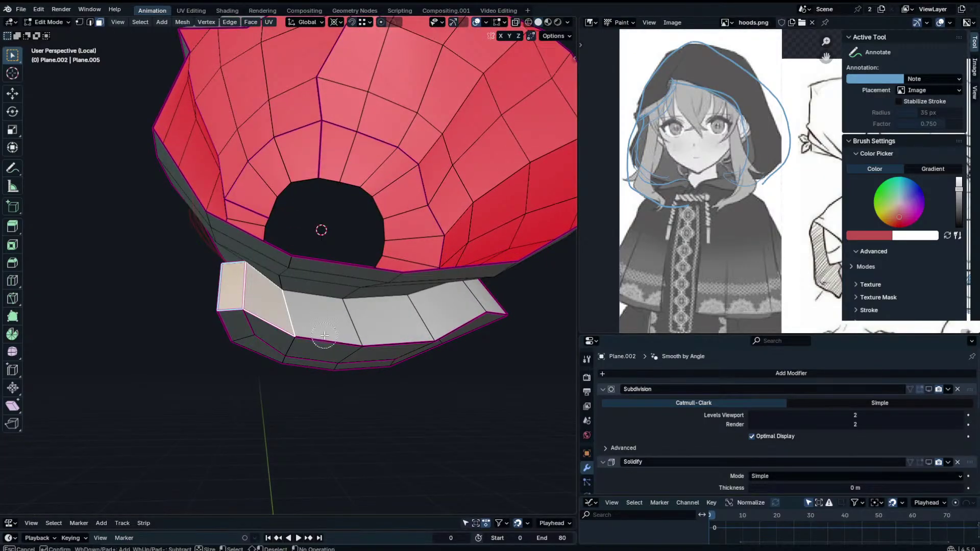
{"action": "mouse_move", "coordinate": [326, 332]}
{"action": "left_mouse_down"}
{"action": "mouse_move", "coordinate": [475, 312]}
{"action": "mouse_move", "coordinate": [263, 353]}
{"action": "left_mouse_up"}
{"action": "right_click", "coordinate": [491, 372]}
{"action": "middle_click_drag", "start_coordinate": [491, 372], "coordinate": [363, 378]}
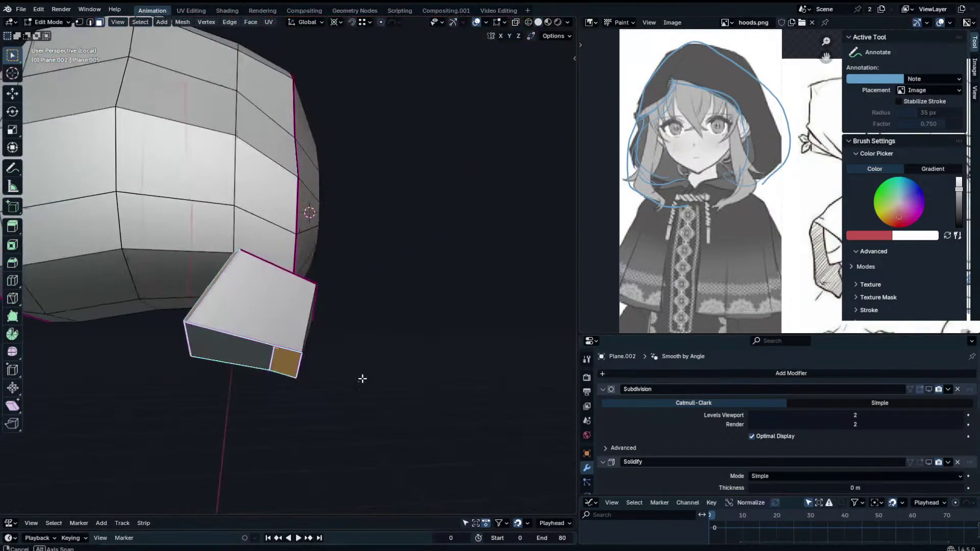
{"action": "key", "text": "c"}
{"action": "left_click_drag", "start_coordinate": [301, 352], "coordinate": [243, 366]}
{"action": "right_click", "coordinate": [243, 365]}
{"action": "middle_click_drag", "start_coordinate": [243, 365], "coordinate": [339, 338]}
{"action": "right_click", "coordinate": [339, 338]}
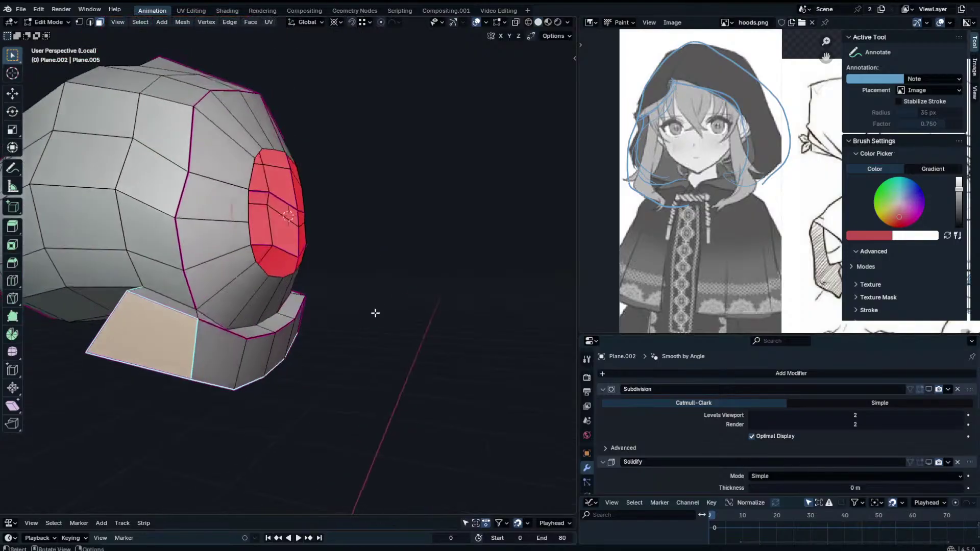
Extend the selection over the neck band's outer and top faces so that it covers the whole band.
{"action": "middle_click_drag", "start_coordinate": [374, 313], "coordinate": [525, 363]}
{"action": "scroll", "coordinate": [525, 363], "scroll_direction": "up", "scroll_amount": 2}
{"action": "key", "text": "c"}
{"action": "left_click_drag", "start_coordinate": [434, 358], "coordinate": [517, 408]}
{"action": "right_click", "coordinate": [518, 408]}
{"action": "middle_click_drag", "start_coordinate": [518, 407], "coordinate": [454, 406]}
{"action": "middle_click_drag", "start_coordinate": [454, 405], "coordinate": [286, 400], "text": "shift"}
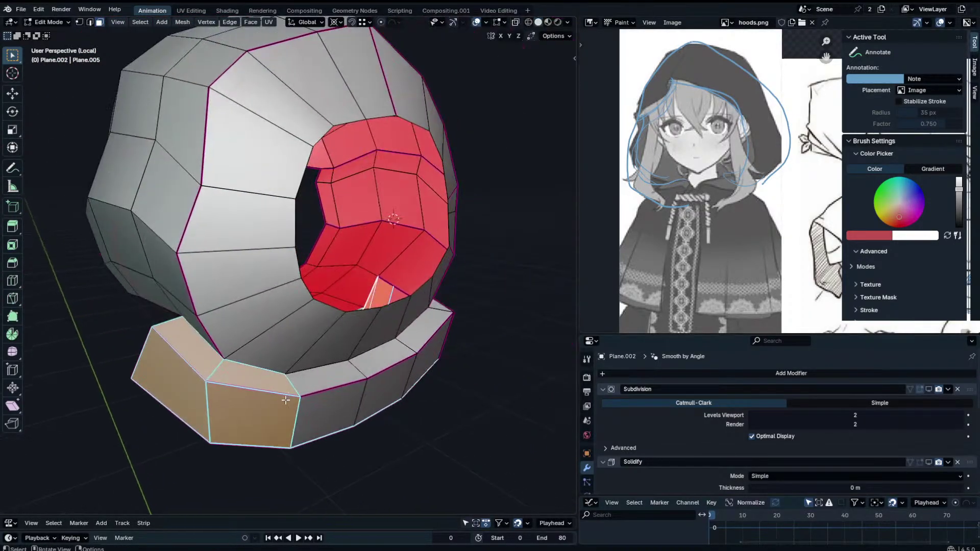
{"action": "key", "text": "c"}
{"action": "mouse_move", "coordinate": [288, 400]}
{"action": "left_mouse_down"}
{"action": "mouse_move", "coordinate": [401, 368]}
{"action": "mouse_move", "coordinate": [442, 339]}
{"action": "left_mouse_up"}
{"action": "right_click", "coordinate": [441, 339]}
{"action": "middle_click_drag", "start_coordinate": [442, 339], "coordinate": [407, 376]}
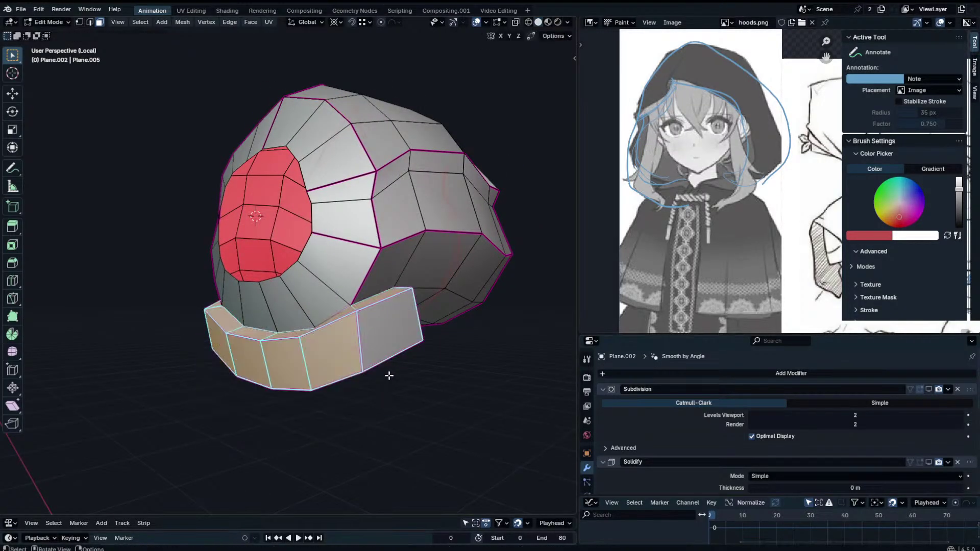
{"action": "left_click", "coordinate": [391, 348], "text": "shift"}
{"action": "key", "text": "g"}
{"action": "right_click", "coordinate": [411, 391]}
{"action": "key", "text": "g"}
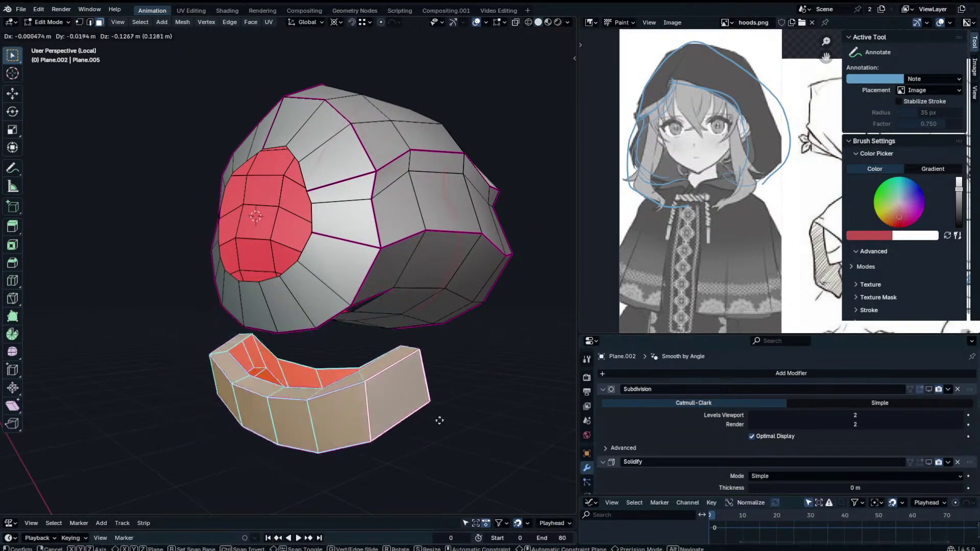
{"action": "right_click", "coordinate": [439, 419]}
Separate the selected neck band from the hood into its own object.
{"action": "key", "text": "p"}
{"action": "left_click", "coordinate": [424, 311]}
{"action": "key", "text": "Tab"}
{"action": "left_click", "coordinate": [384, 330]}
Turn the viewport display of the Subdivision and Solidify modifiers back on for the hood.
{"action": "left_click", "coordinate": [409, 278]}
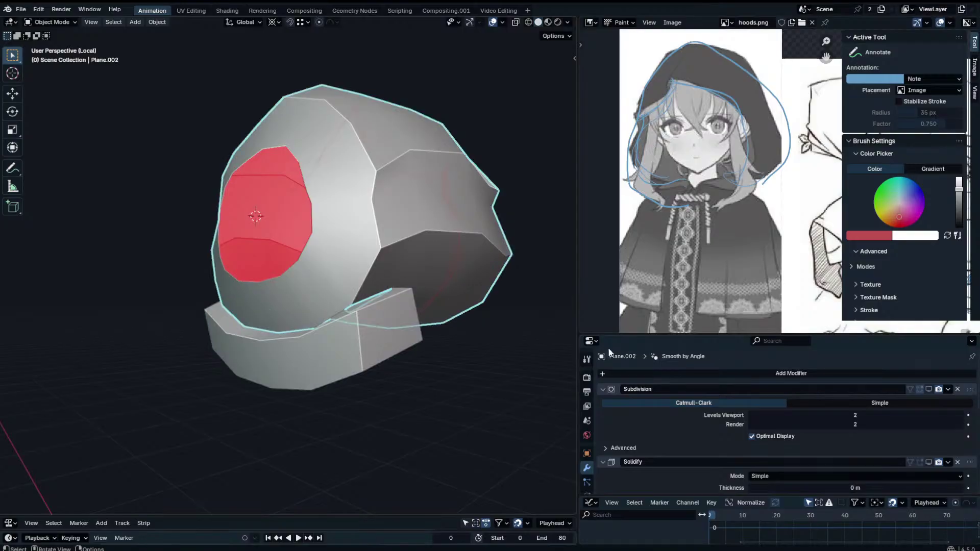
{"action": "left_click", "coordinate": [929, 389]}
{"action": "scroll", "coordinate": [837, 380], "scroll_direction": "down", "scroll_amount": 2}
{"action": "middle_click_drag", "start_coordinate": [454, 278], "coordinate": [313, 287]}
{"action": "left_click", "coordinate": [939, 422]}
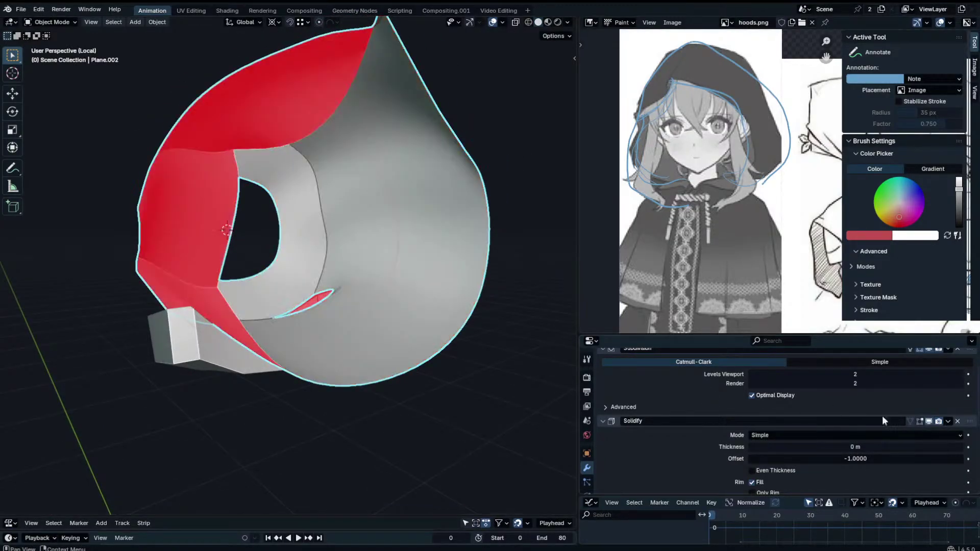
Recalculate the face normals of the separated hood mesh.
{"action": "key", "text": "Tab"}
{"action": "key", "text": "Tab"}
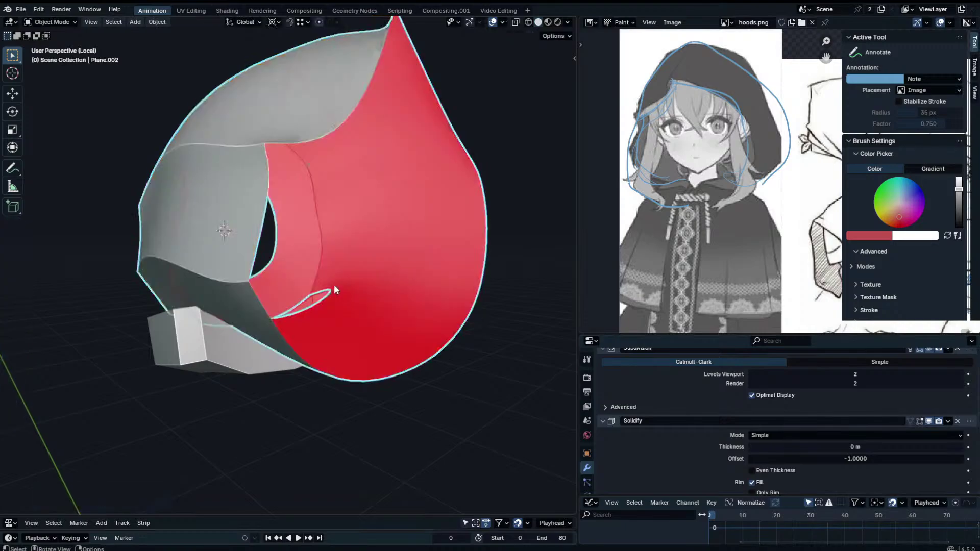
{"action": "key", "text": "Tab"}
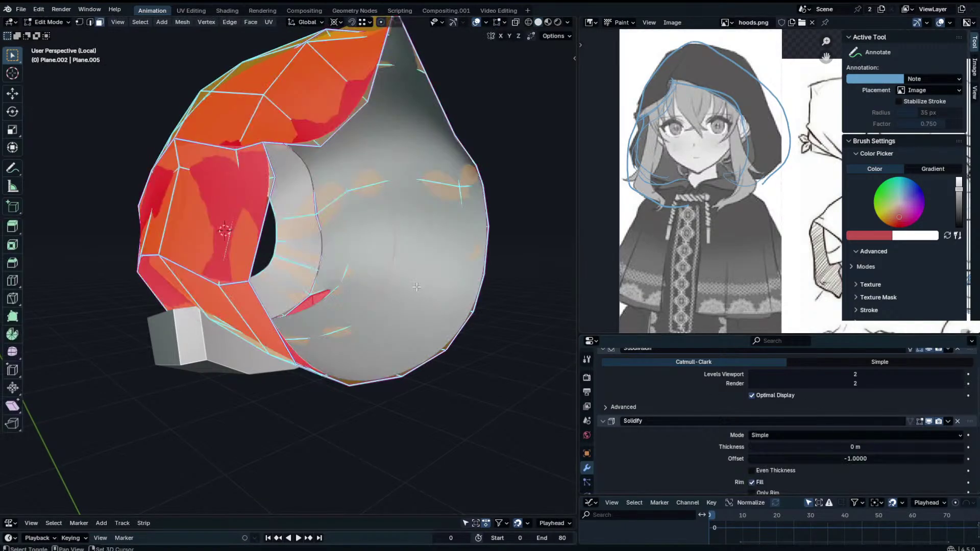
{"action": "key", "text": "shift+n"}
{"action": "key", "text": "Tab"}
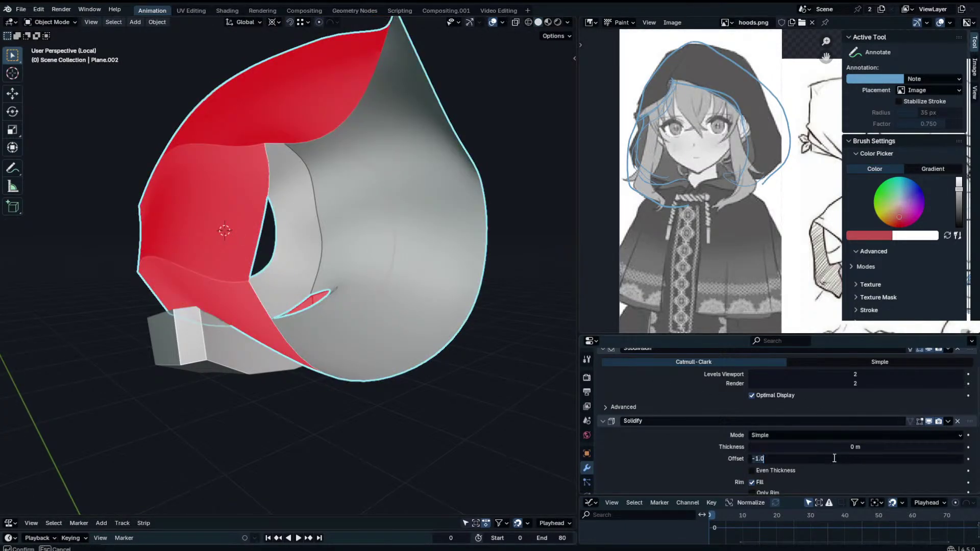
Try Solidify offsets of 0, 1 and -1 on the hood with thicknesses of 0.015 m and 0.057 m.
{"action": "double_click", "coordinate": [833, 458]}
{"action": "type", "text": "0"}
{"action": "key", "text": "Return"}
{"action": "mouse_move", "coordinate": [855, 448]}
{"action": "left_mouse_down"}
{"action": "mouse_move", "coordinate": [882, 448]}
{"action": "mouse_move", "coordinate": [864, 448]}
{"action": "left_mouse_up"}
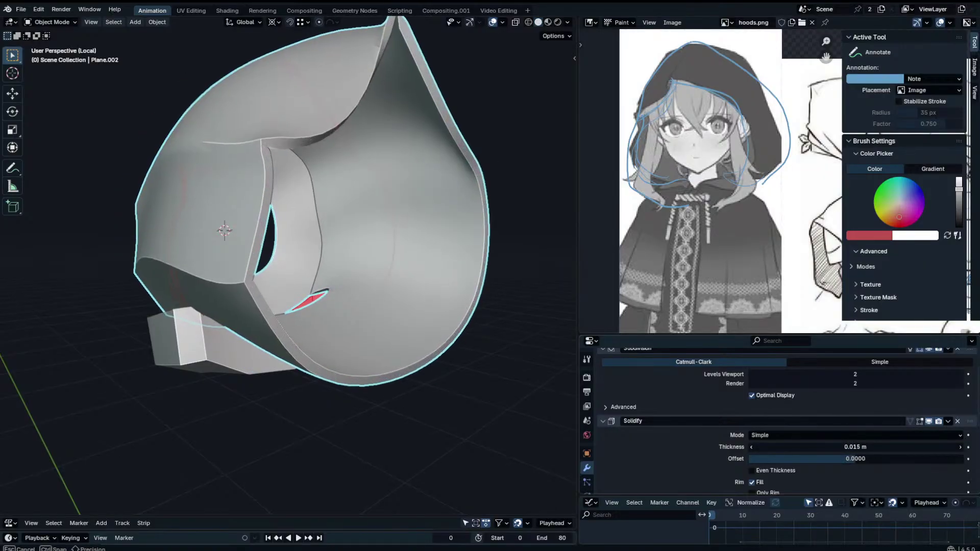
{"action": "middle_click_drag", "start_coordinate": [453, 240], "coordinate": [363, 217]}
{"action": "left_click_drag", "start_coordinate": [887, 462], "coordinate": [928, 462]}
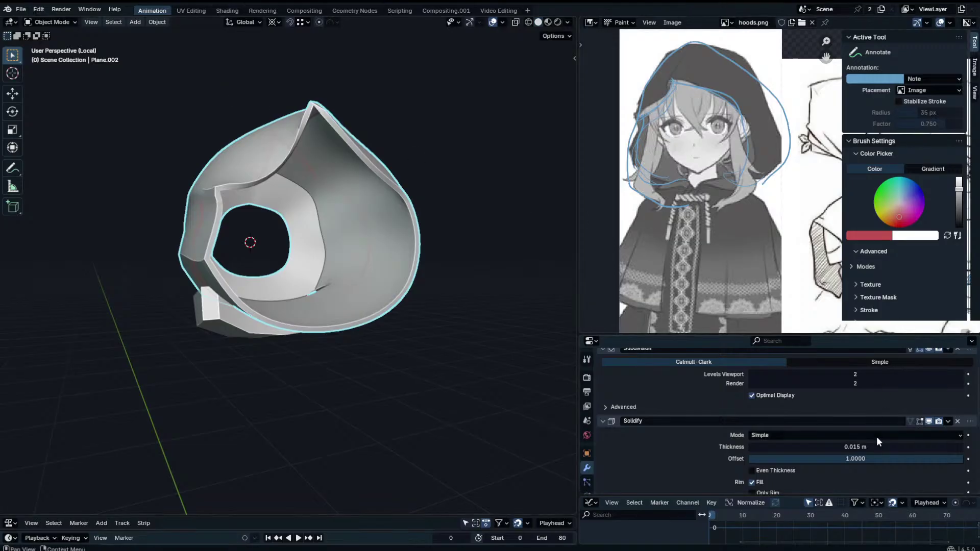
{"action": "left_click_drag", "start_coordinate": [867, 461], "coordinate": [740, 461]}
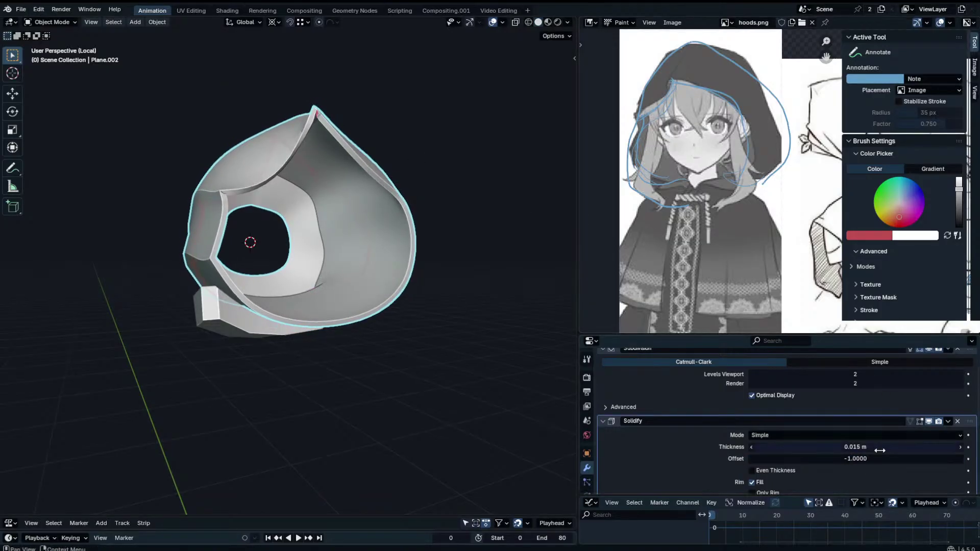
{"action": "mouse_move", "coordinate": [879, 450]}
{"action": "left_mouse_down"}
{"action": "mouse_move", "coordinate": [931, 450]}
{"action": "mouse_move", "coordinate": [832, 450]}
{"action": "mouse_move", "coordinate": [896, 450]}
{"action": "left_mouse_up"}
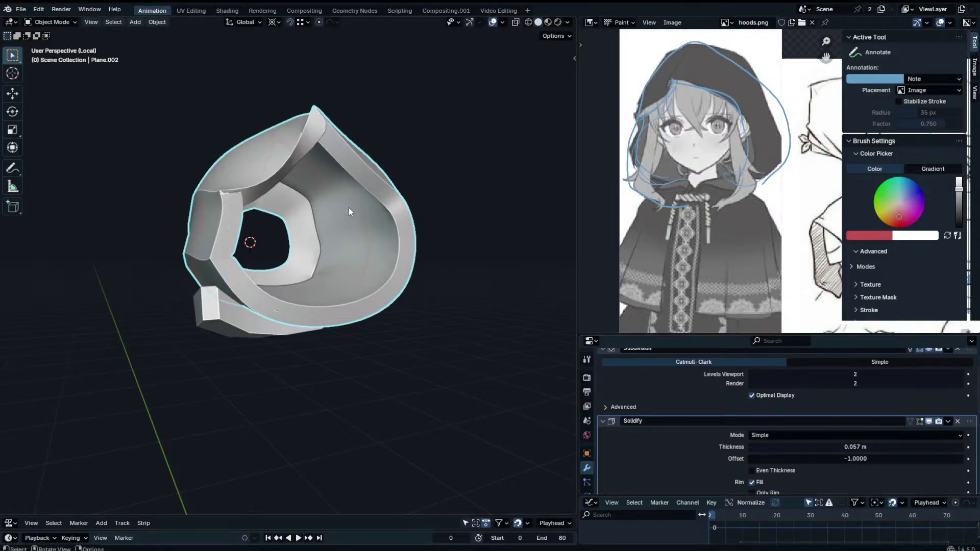
Set the hood's Solidify offset to 0 and its thickness to 0.025 m.
{"action": "left_click", "coordinate": [824, 458]}
{"action": "type", "text": "0"}
{"action": "key", "text": "Return"}
{"action": "left_click", "coordinate": [846, 446]}
{"action": "type", "text": "0"}
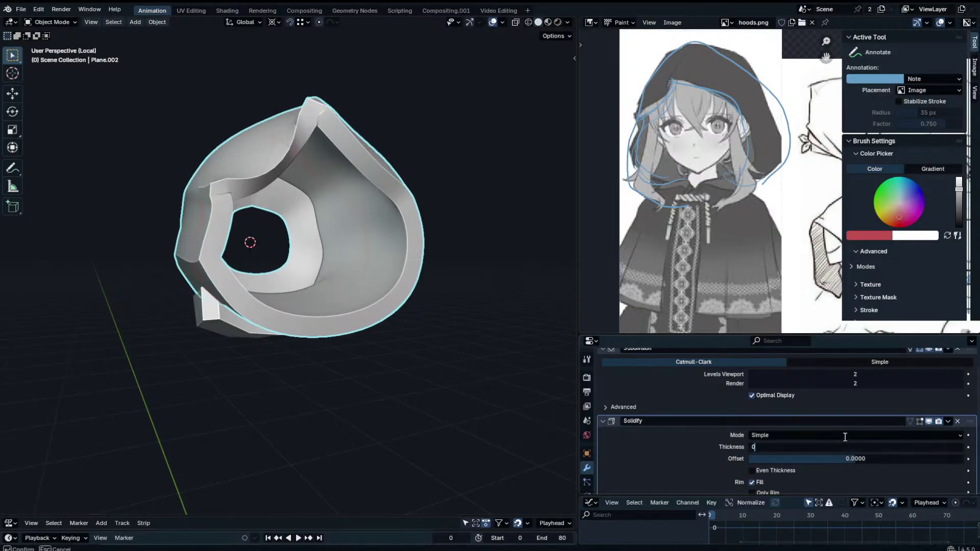
{"action": "type", "text": ".01"}
{"action": "key", "text": "Return"}
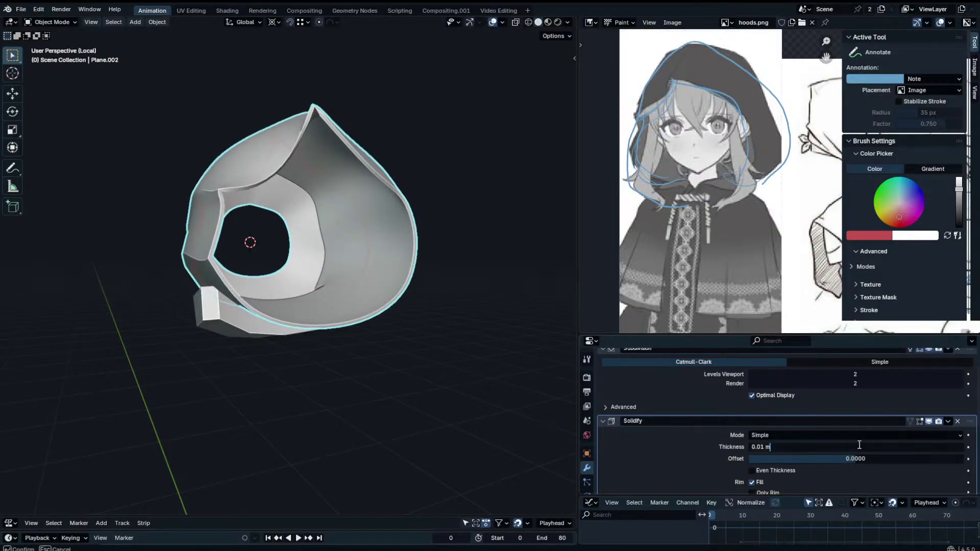
{"action": "key", "text": "Return"}
Select the edge loop around the hood's front face opening.
{"action": "middle_click_drag", "start_coordinate": [410, 232], "coordinate": [452, 216]}
{"action": "key", "text": "Tab"}
{"action": "key", "text": "2"}
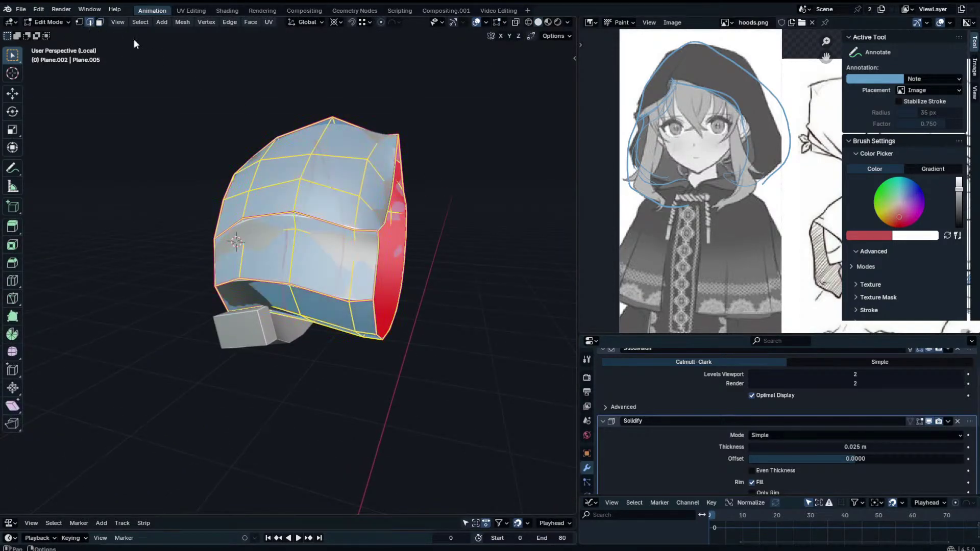
{"action": "key", "text": "alt+a"}
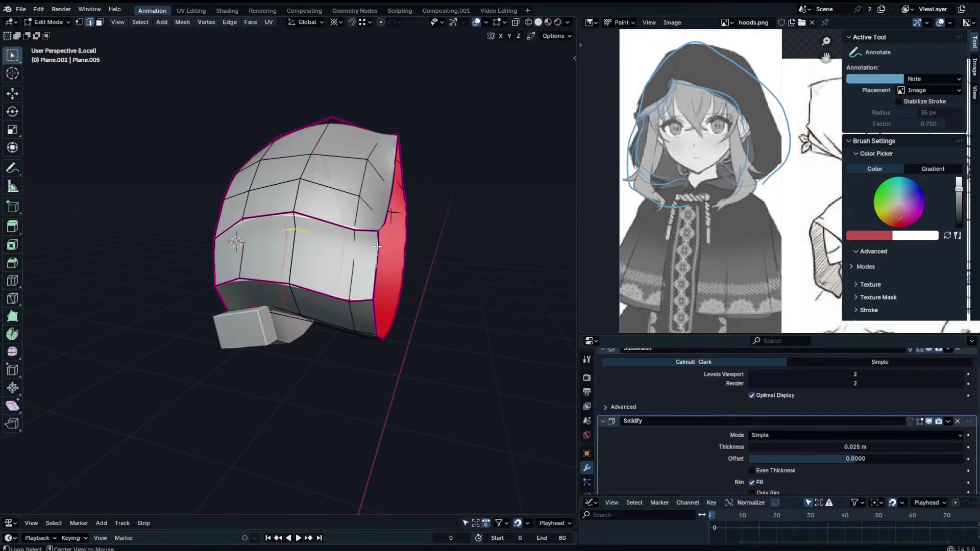
{"action": "left_click", "coordinate": [381, 237], "text": "alt"}
Add a vertex group to the hood mesh and name it Gradient.
{"action": "scroll", "coordinate": [586, 472], "scroll_direction": "down", "scroll_amount": 3}
{"action": "left_click", "coordinate": [587, 472]}
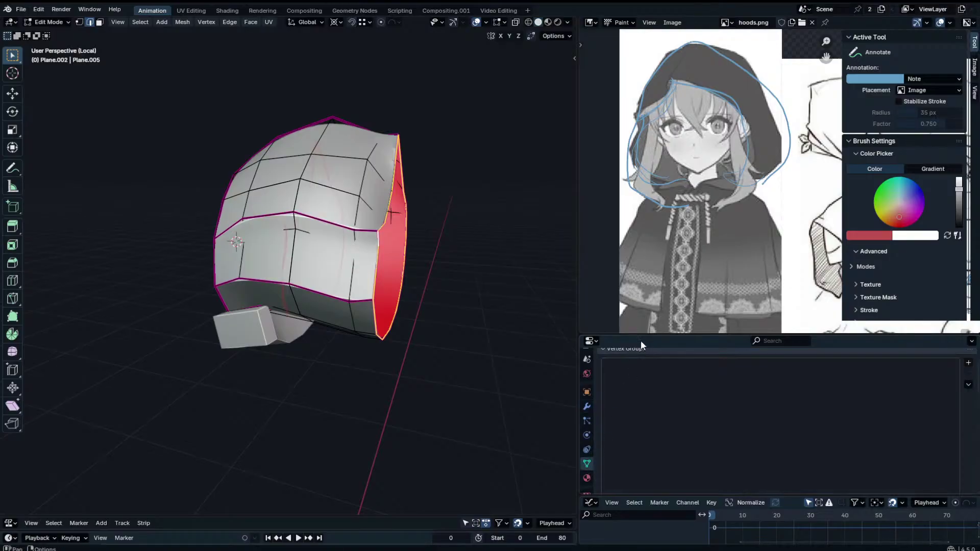
{"action": "left_click_drag", "start_coordinate": [641, 336], "coordinate": [590, 132]}
{"action": "left_click", "coordinate": [968, 166]}
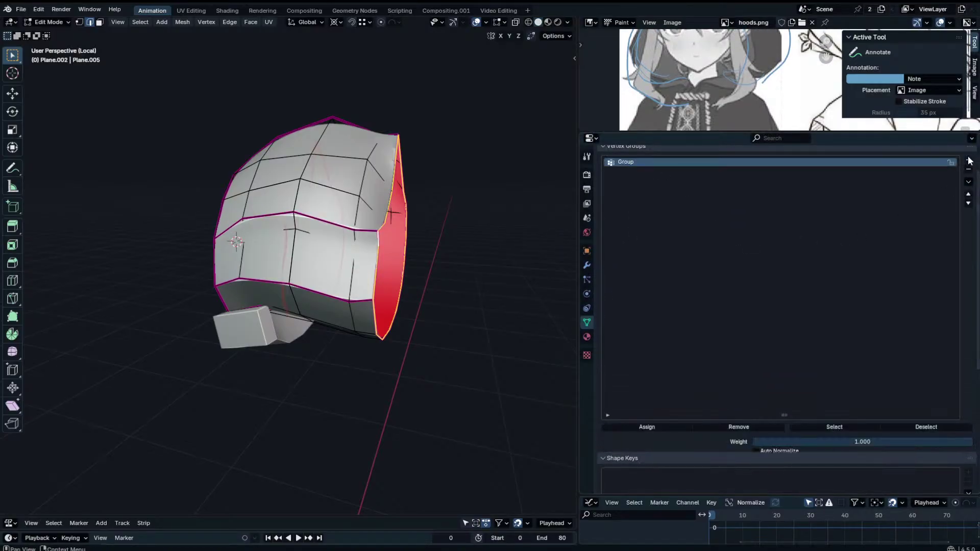
{"action": "double_click", "coordinate": [629, 164]}
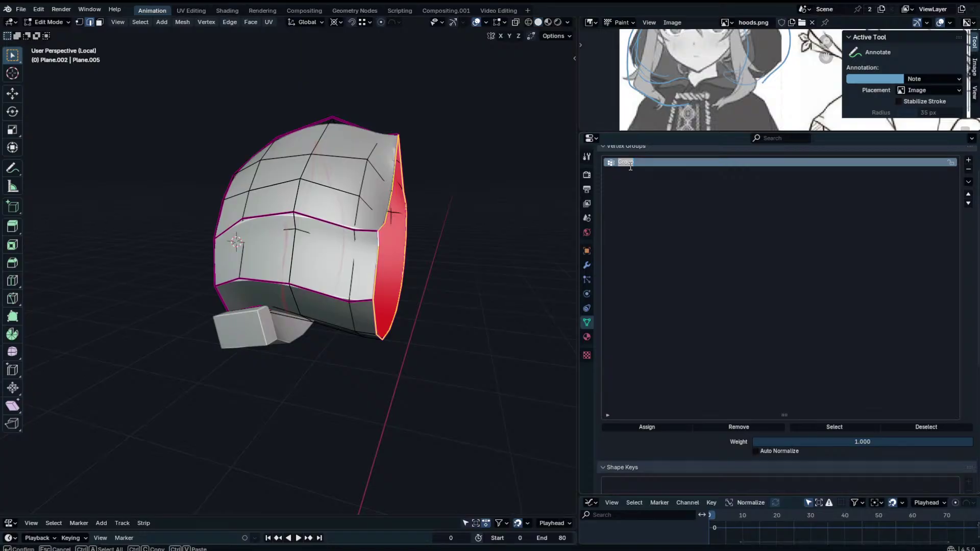
{"action": "type", "text": "Low"}
{"action": "key", "text": "Return"}
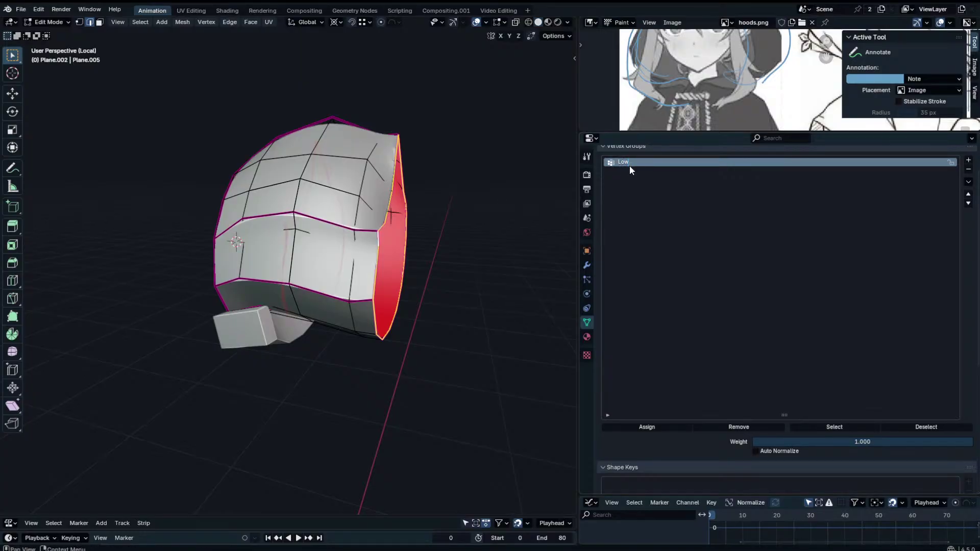
{"action": "double_click", "coordinate": [631, 161]}
{"action": "type", "text": "Grad"}
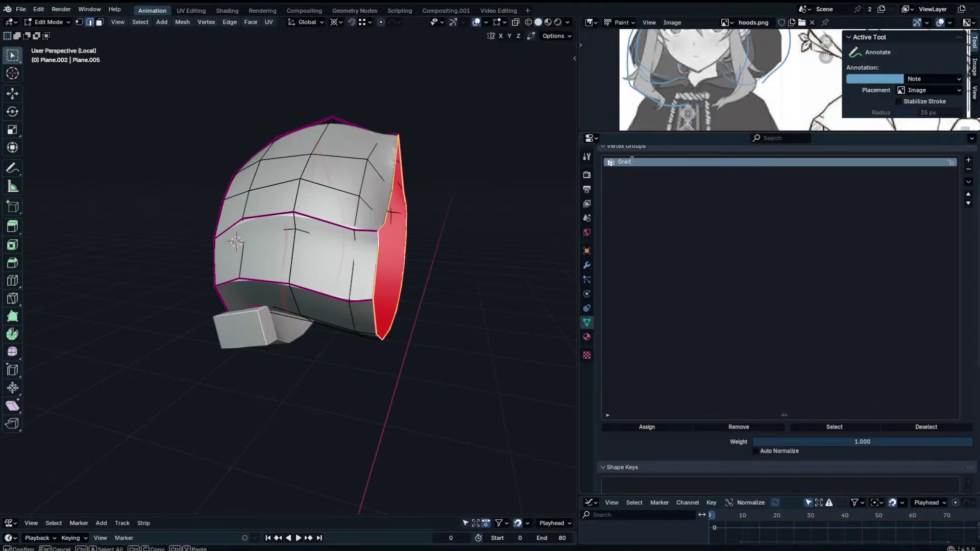
{"action": "type", "text": "ient"}
{"action": "key", "text": "Return"}
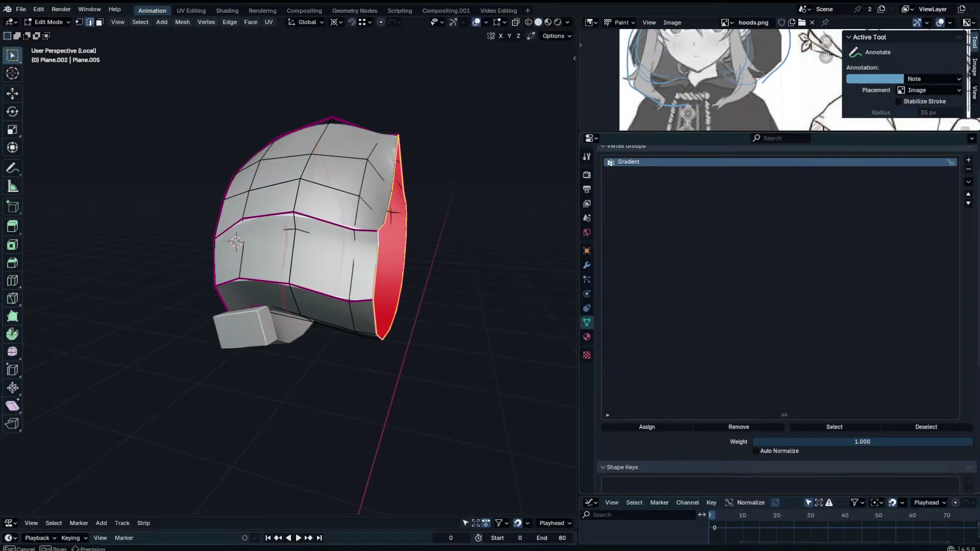
Assign the front opening's edge loop to the Gradient group at weight 0.25 and the rest of the hood at weight 1.
{"action": "left_click", "coordinate": [822, 441]}
{"action": "type", "text": "0.25"}
{"action": "key", "text": "Return"}
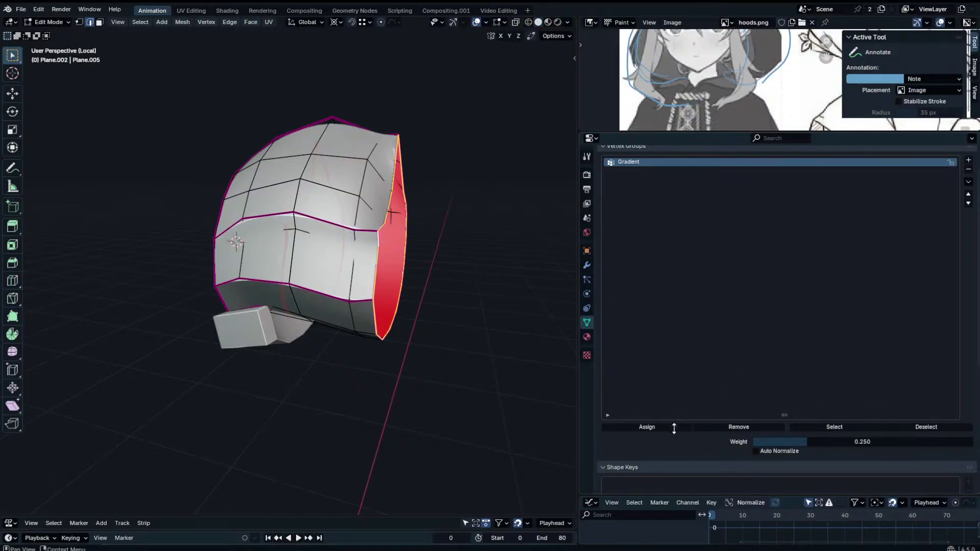
{"action": "key", "text": "a"}
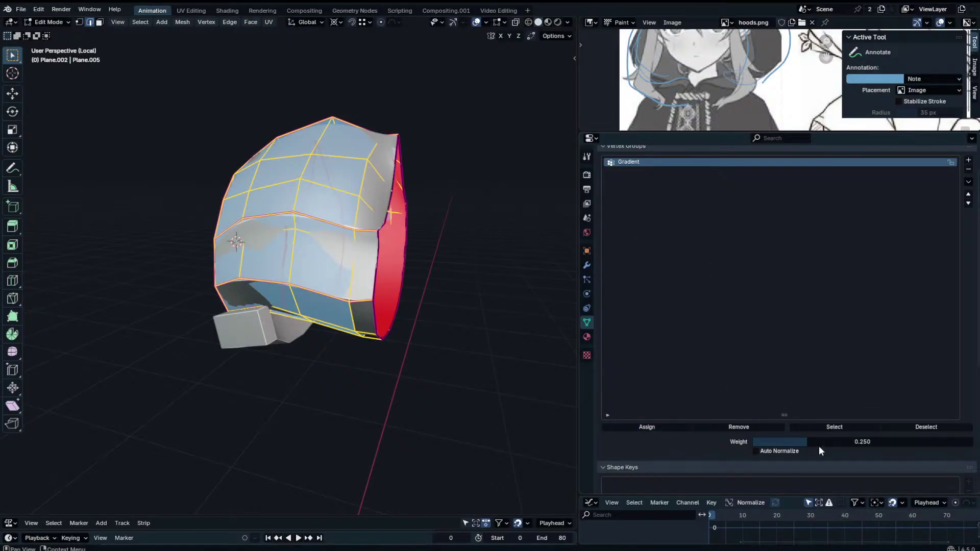
{"action": "left_click", "coordinate": [680, 427]}
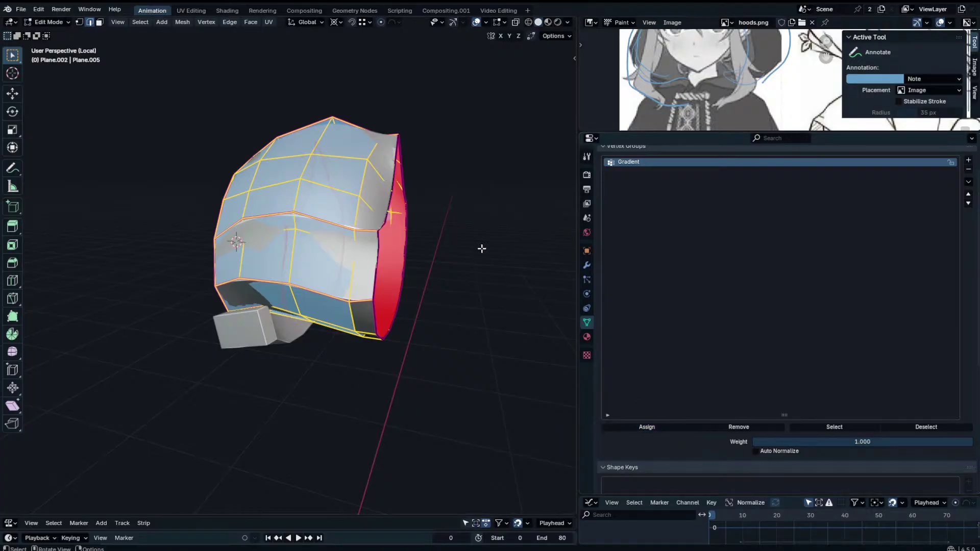
Assign the Gradient vertex group to the hood's Solidify modifier and raise the thickness to 0.785 m.
{"action": "key", "text": "Tab"}
{"action": "left_click", "coordinate": [763, 348]}
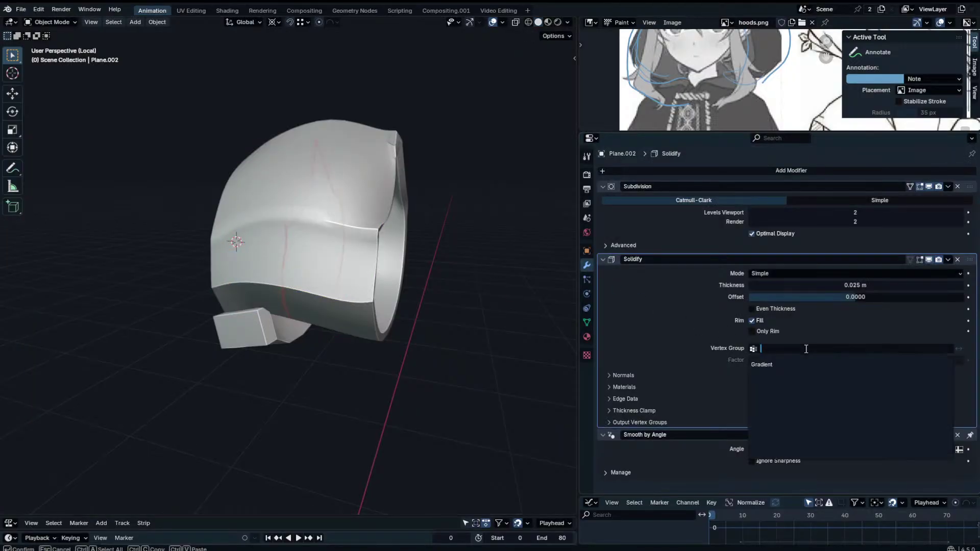
{"action": "left_click", "coordinate": [766, 359]}
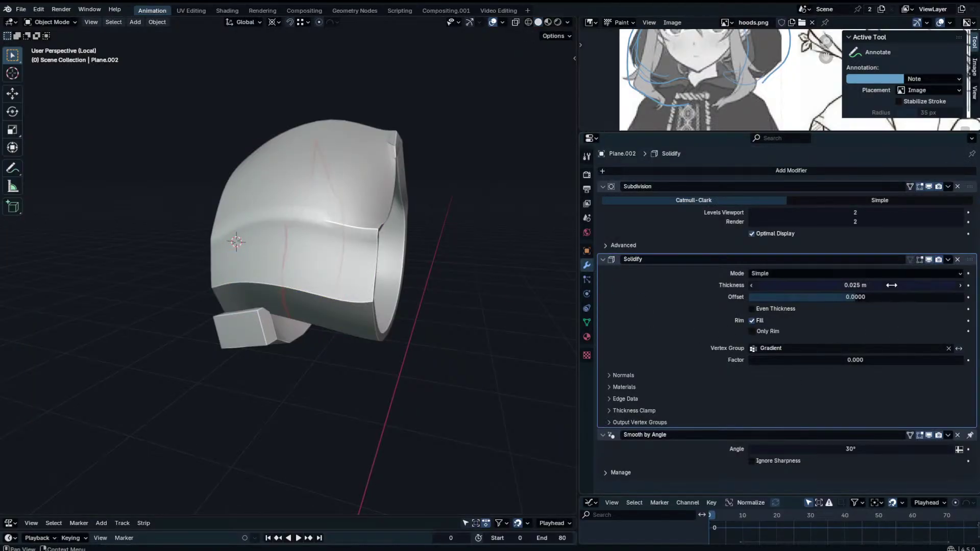
{"action": "left_click_drag", "start_coordinate": [891, 286], "coordinate": [962, 285]}
{"action": "middle_click_drag", "start_coordinate": [464, 171], "coordinate": [434, 166]}
{"action": "scroll", "coordinate": [433, 166], "scroll_direction": "down", "scroll_amount": 2}
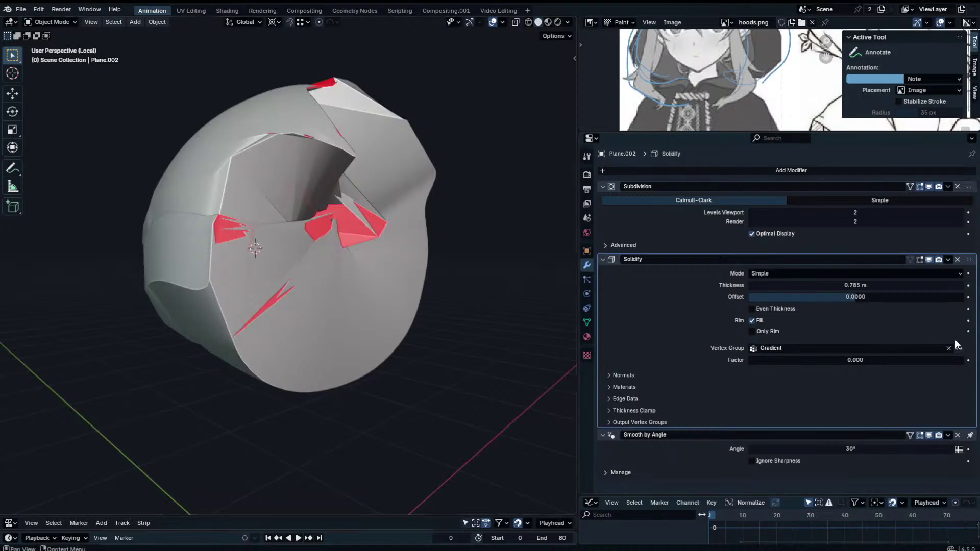
Try inverting the Gradient vertex group's influence in the hood's Solidify modifier.
{"action": "left_click", "coordinate": [959, 347]}
{"action": "middle_click_drag", "start_coordinate": [395, 234], "coordinate": [434, 234]}
{"action": "left_click", "coordinate": [959, 349]}
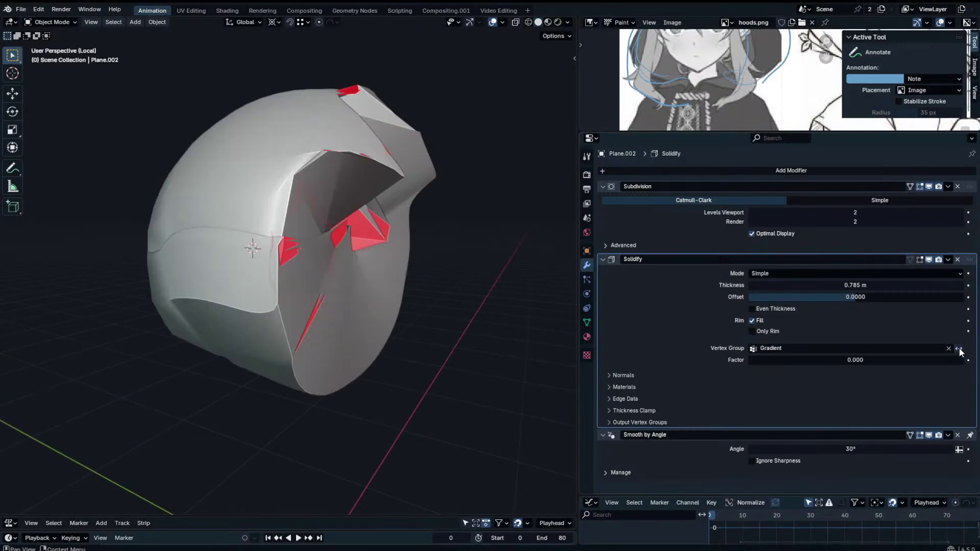
Invert the hood's selection to the front opening's edge loop and reassign that loop to the Gradient vertex group.
{"action": "left_click", "coordinate": [374, 204]}
{"action": "left_click", "coordinate": [586, 322]}
{"action": "key", "text": "Tab"}
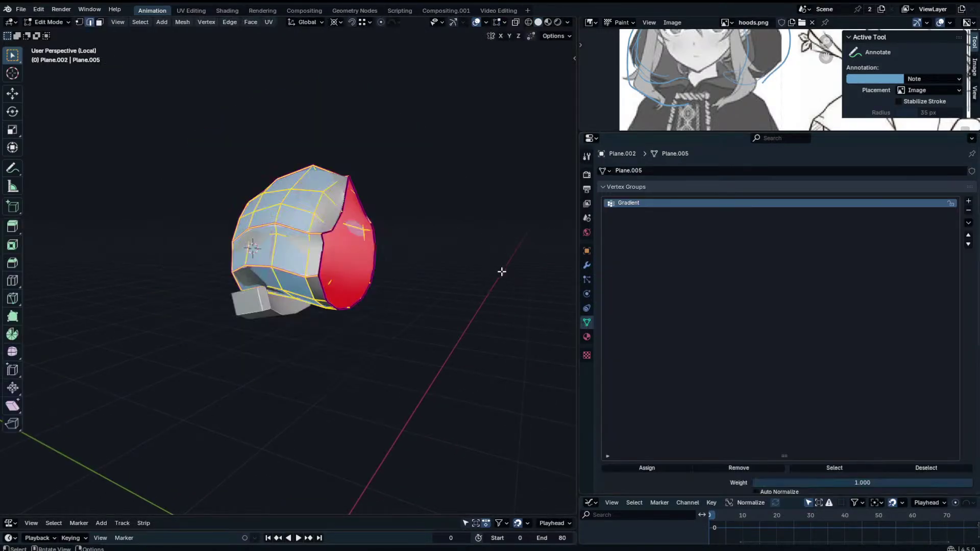
{"action": "scroll", "coordinate": [696, 363], "scroll_direction": "down", "scroll_amount": 2}
{"action": "key", "text": "ctrl+i"}
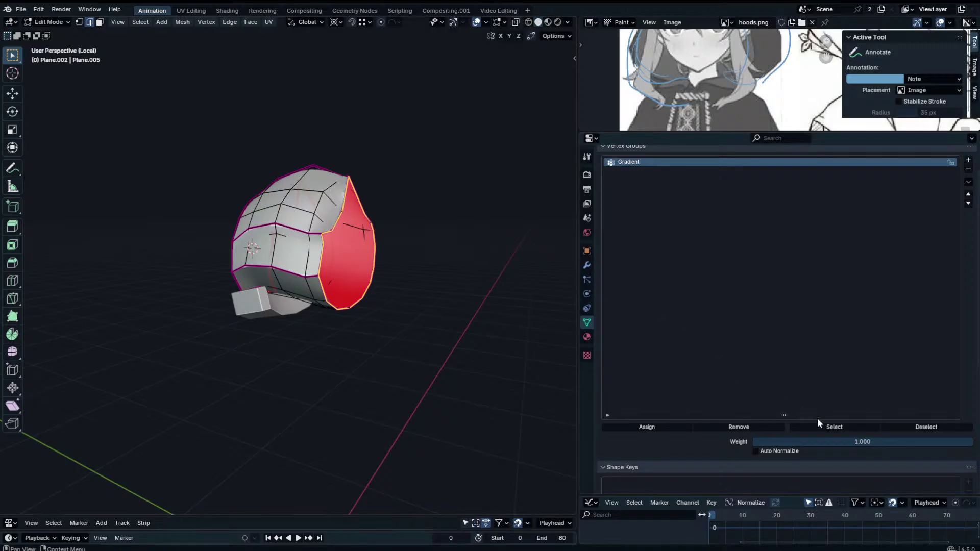
{"action": "left_click", "coordinate": [676, 429]}
{"action": "key", "text": "Tab"}
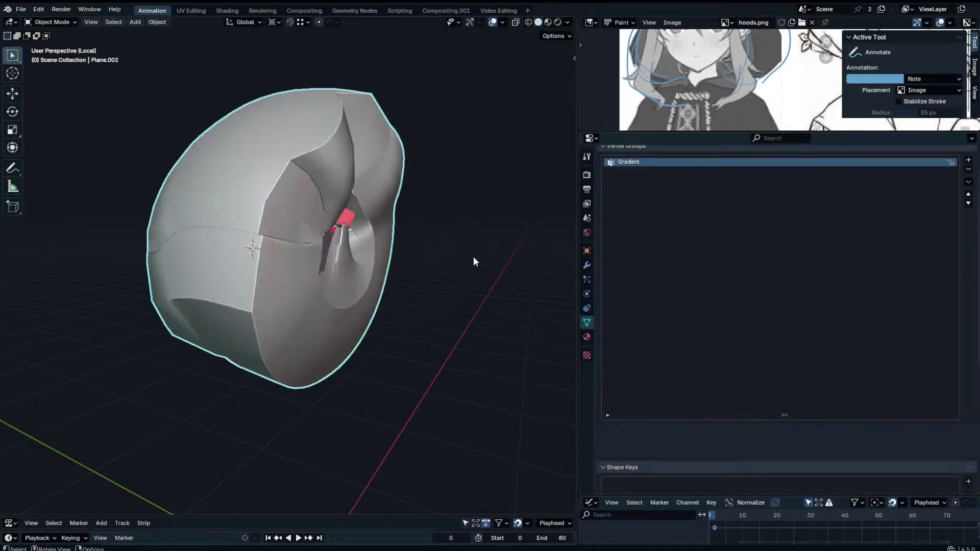
Select the edge loop just behind the hood's front opening and assign it to the Gradient group at weight 0.
{"action": "left_click", "coordinate": [586, 264]}
{"action": "key", "text": "Tab"}
{"action": "middle_click_drag", "start_coordinate": [378, 238], "coordinate": [385, 242]}
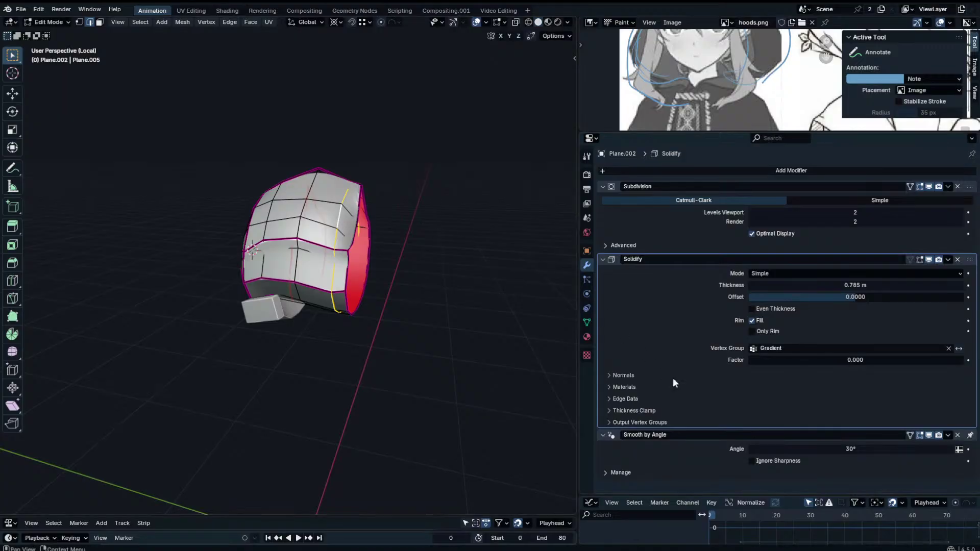
{"action": "left_click", "coordinate": [586, 322]}
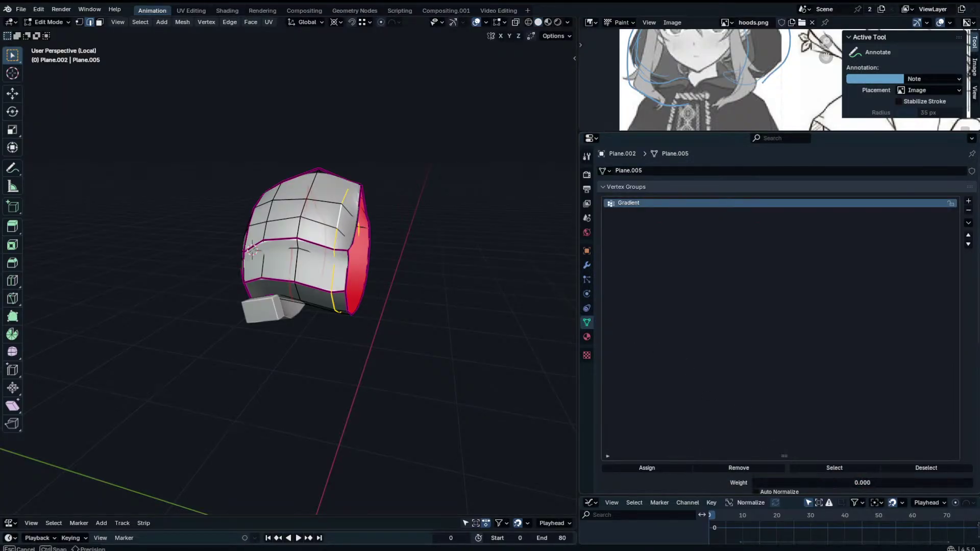
{"action": "left_click", "coordinate": [638, 466]}
{"action": "key", "text": "n"}
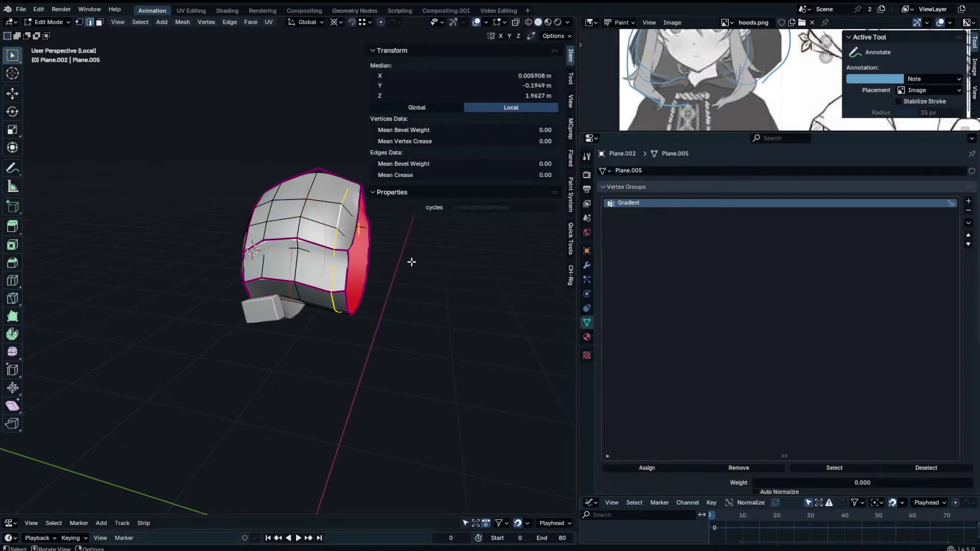
Raise the Gradient weight of the edge loop behind the front opening, trying 0.058, and check the hood's shape.
{"action": "key", "text": "Tab"}
{"action": "key", "text": "n"}
{"action": "middle_click_drag", "start_coordinate": [374, 258], "coordinate": [309, 218]}
{"action": "key", "text": "Tab"}
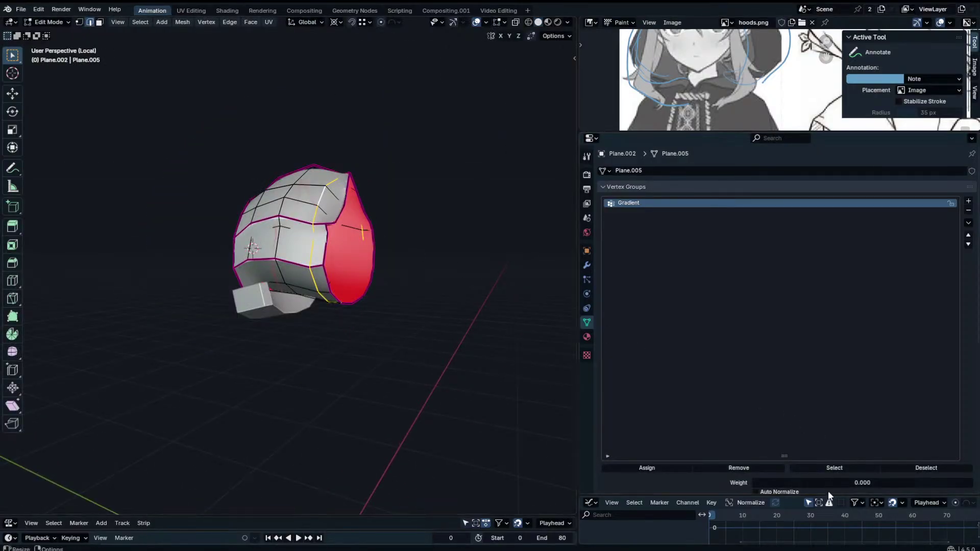
{"action": "left_click", "coordinate": [642, 468]}
{"action": "key", "text": "Tab"}
{"action": "middle_click_drag", "start_coordinate": [436, 313], "coordinate": [423, 275]}
{"action": "key", "text": "Tab"}
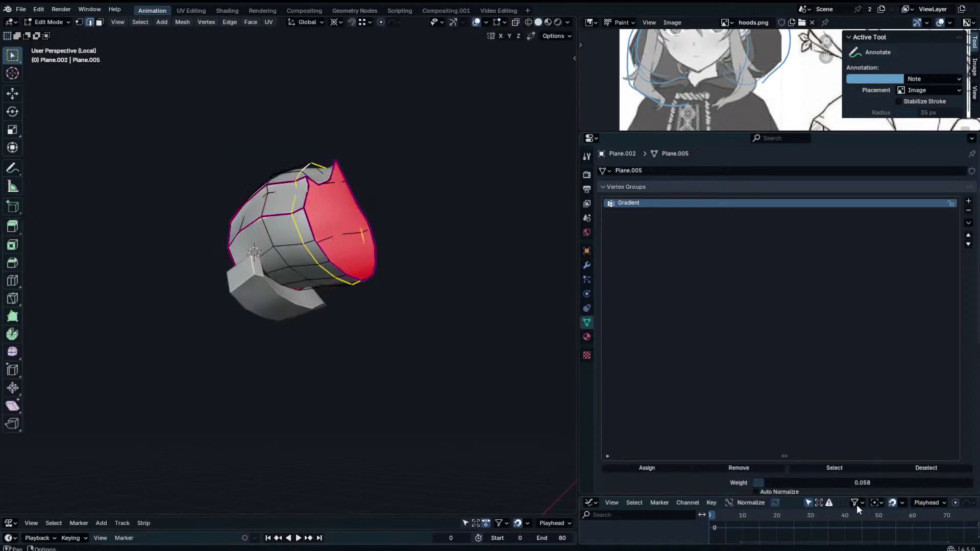
{"action": "left_click", "coordinate": [637, 464]}
{"action": "key", "text": "Tab"}
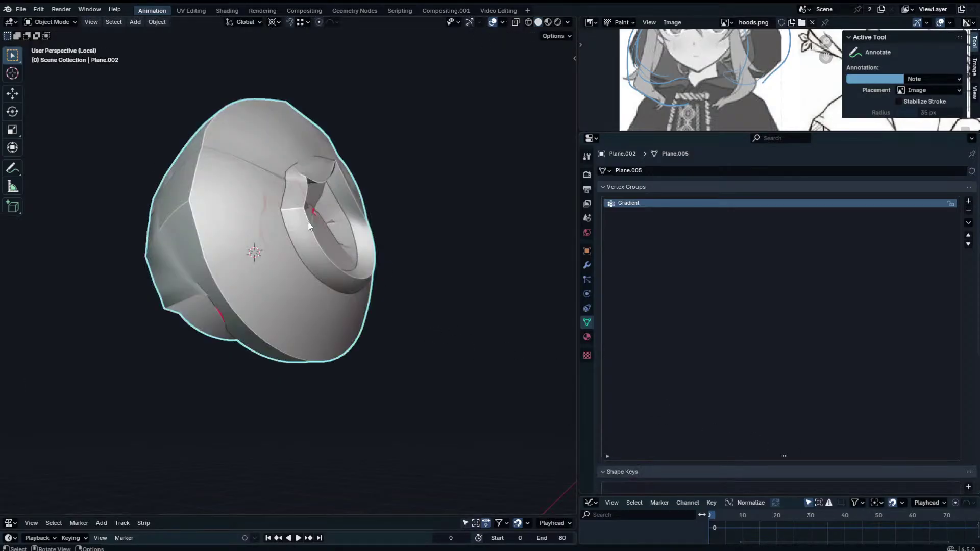
{"action": "middle_click_drag", "start_coordinate": [307, 221], "coordinate": [360, 233]}
{"action": "key", "text": "Tab"}
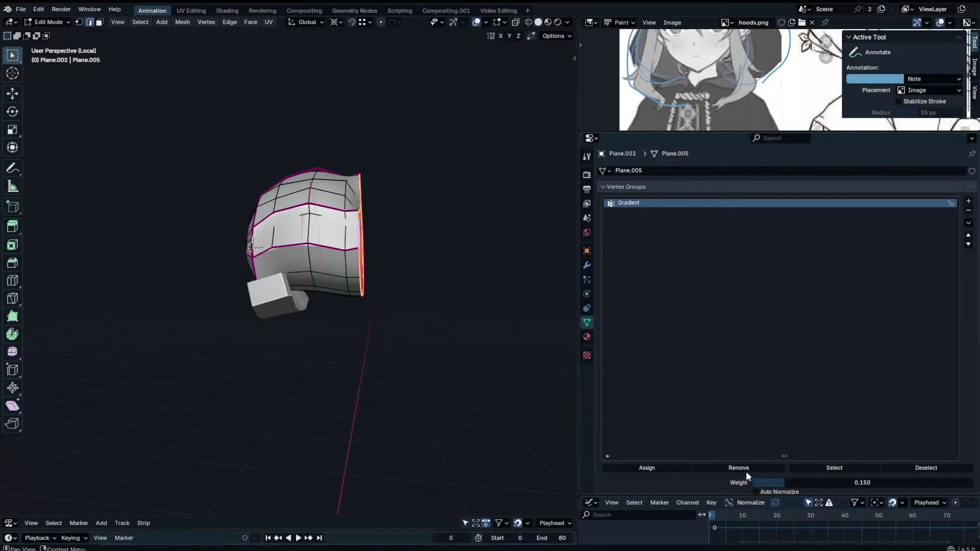
Set the thickness of the hood's Solidify modifier to 0.078 m.
{"action": "key", "text": "Tab"}
{"action": "middle_click_drag", "start_coordinate": [441, 265], "coordinate": [418, 294]}
{"action": "scroll", "coordinate": [391, 274], "scroll_direction": "up", "scroll_amount": 3}
{"action": "left_click", "coordinate": [586, 265]}
{"action": "mouse_move", "coordinate": [862, 286]}
{"action": "left_mouse_down"}
{"action": "mouse_move", "coordinate": [829, 284]}
{"action": "mouse_move", "coordinate": [854, 284]}
{"action": "left_mouse_up"}
{"action": "type", "text": "0.078"}
{"action": "key", "text": "Return"}
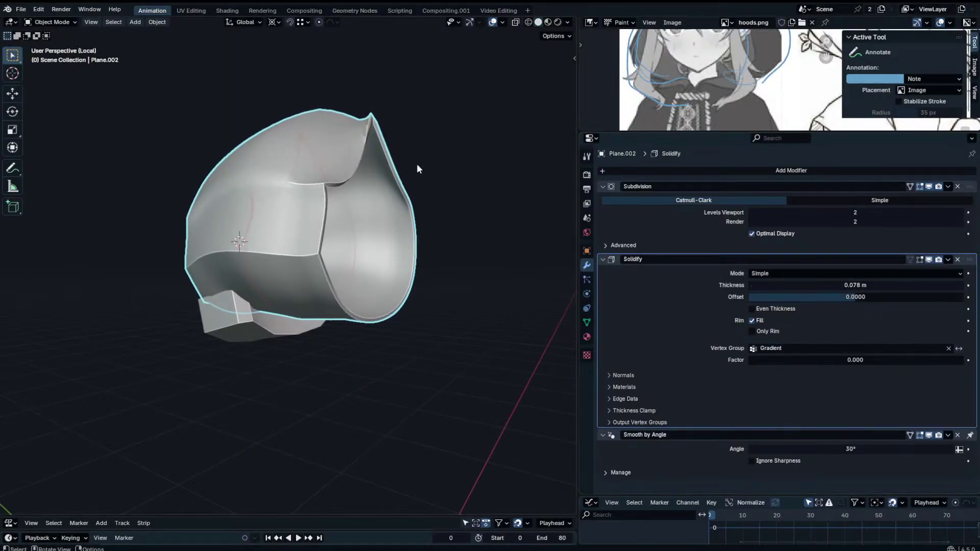
Reposition a vertex on the hood's front rim just below the peak.
{"action": "middle_click_drag", "start_coordinate": [417, 168], "coordinate": [378, 286]}
{"action": "scroll", "coordinate": [384, 230], "scroll_direction": "up", "scroll_amount": 3}
{"action": "key", "text": "Tab"}
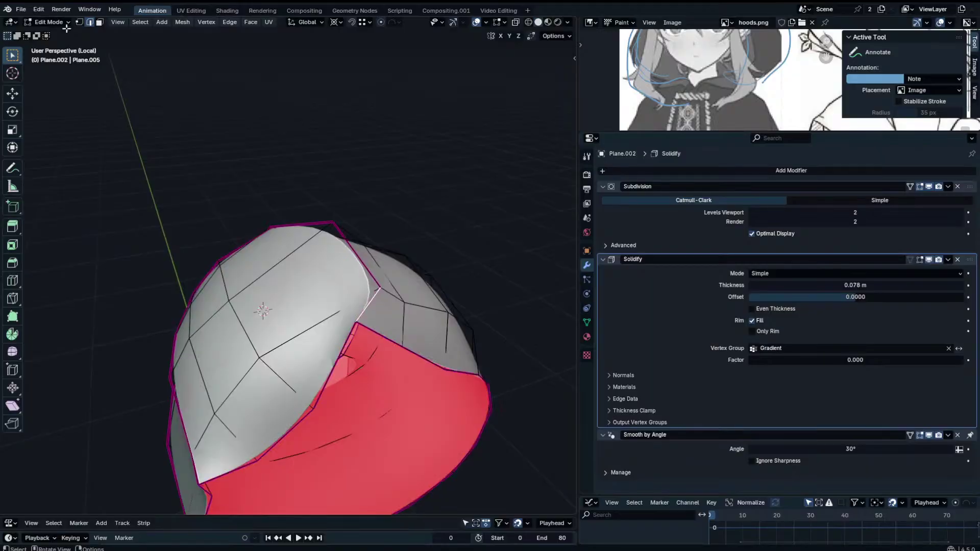
{"action": "middle_click_drag", "start_coordinate": [352, 325], "coordinate": [176, 244]}
{"action": "key", "text": "g"}
{"action": "key", "text": "y"}
{"action": "left_click", "coordinate": [434, 310]}
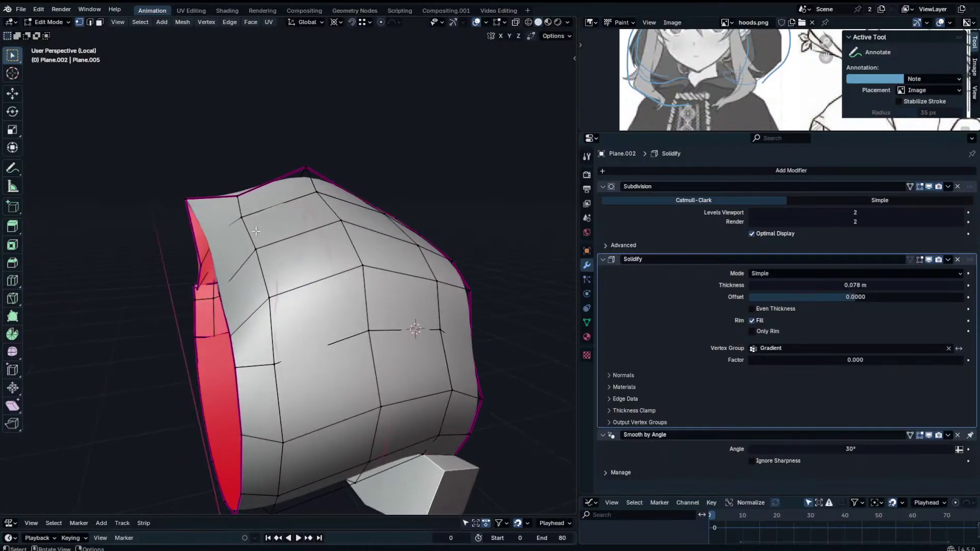
{"action": "key", "text": "g"}
{"action": "left_click", "coordinate": [203, 213]}
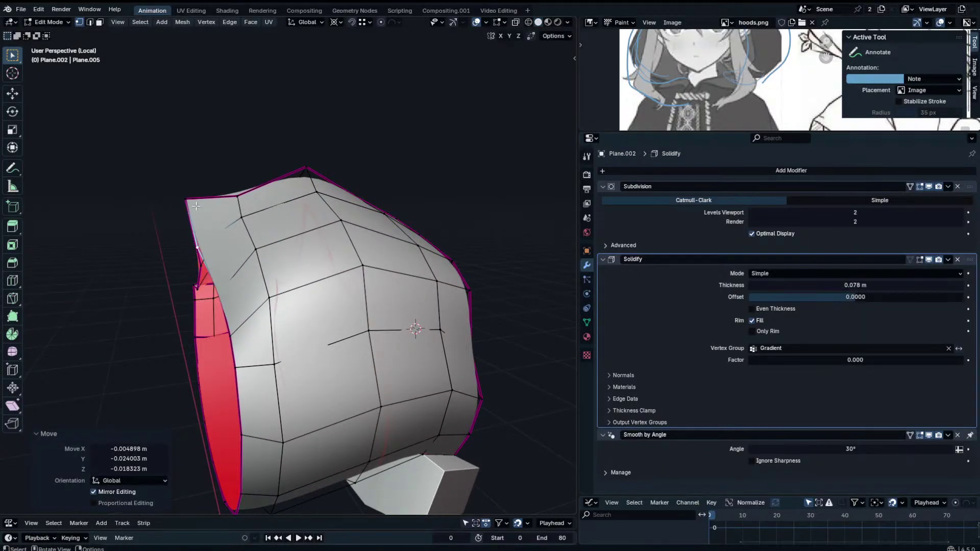
Nudge the individual vertices down the side of the hood's front rim to smooth the opening's edge.
{"action": "middle_click_drag", "start_coordinate": [222, 195], "coordinate": [227, 225]}
{"action": "key", "text": "g"}
{"action": "left_click", "coordinate": [229, 235]}
{"action": "left_click", "coordinate": [246, 279]}
{"action": "key", "text": "g"}
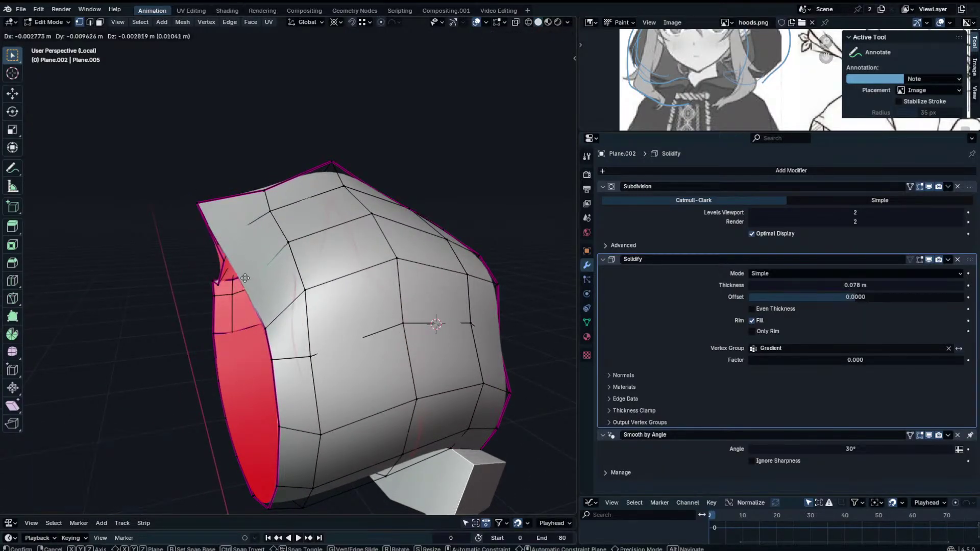
{"action": "left_click", "coordinate": [241, 279]}
{"action": "left_click", "coordinate": [276, 334]}
{"action": "key", "text": "g"}
{"action": "left_click", "coordinate": [271, 333]}
{"action": "left_click", "coordinate": [274, 360]}
{"action": "left_click", "coordinate": [272, 360]}
Select the vertices at the hood's front peak, rotate them slightly and adjust their position.
{"action": "middle_click_drag", "start_coordinate": [272, 360], "coordinate": [409, 315]}
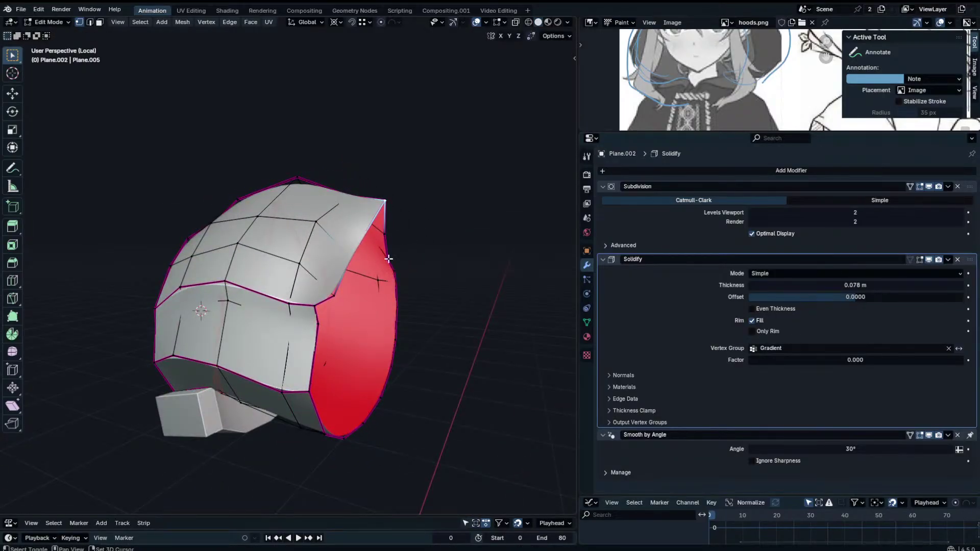
{"action": "middle_click_drag", "start_coordinate": [386, 232], "coordinate": [435, 214]}
{"action": "key", "text": "r"}
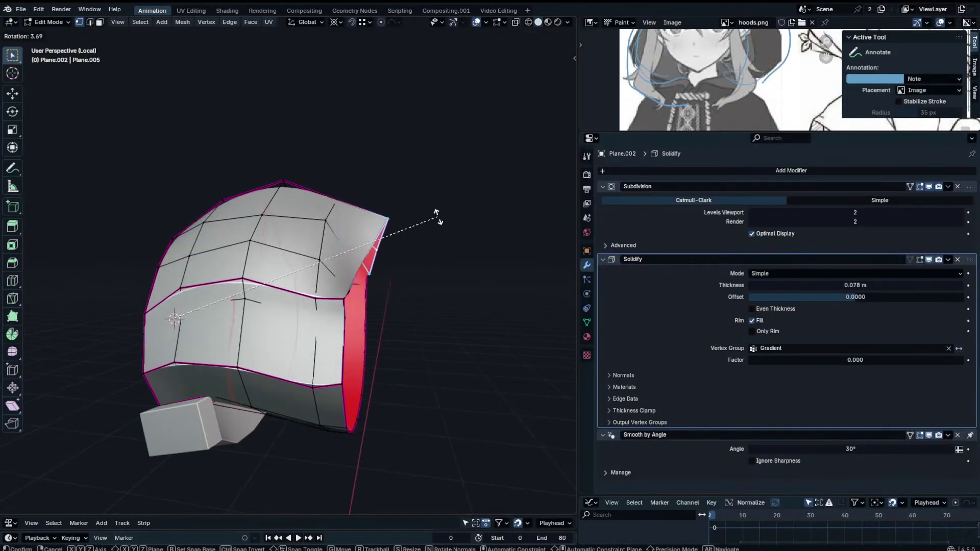
{"action": "left_click", "coordinate": [438, 215]}
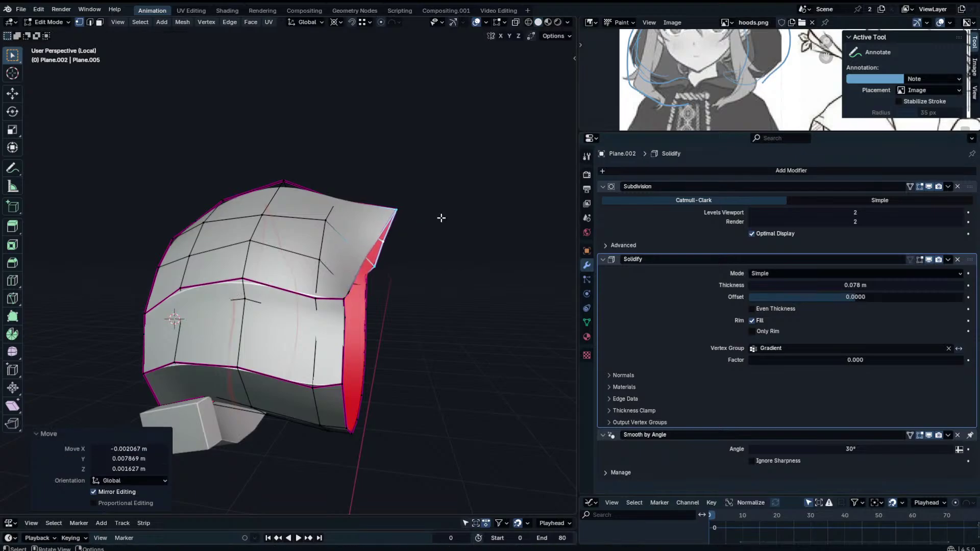
Move the rim vertex on the other side of the peak to even out the opening's curve.
{"action": "key", "text": "Tab"}
{"action": "middle_click_drag", "start_coordinate": [383, 219], "coordinate": [242, 228]}
{"action": "key", "text": "Tab"}
{"action": "key", "text": "g"}
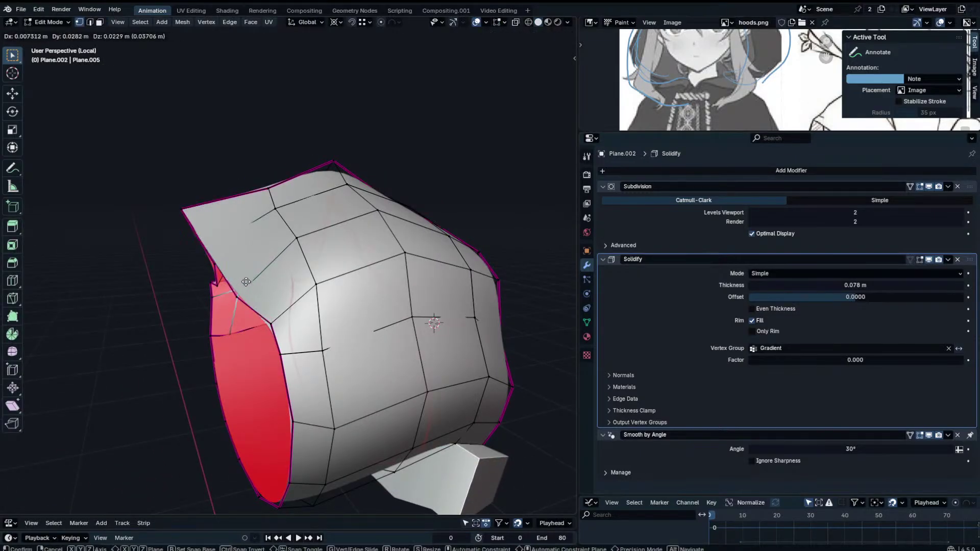
{"action": "left_click", "coordinate": [218, 248]}
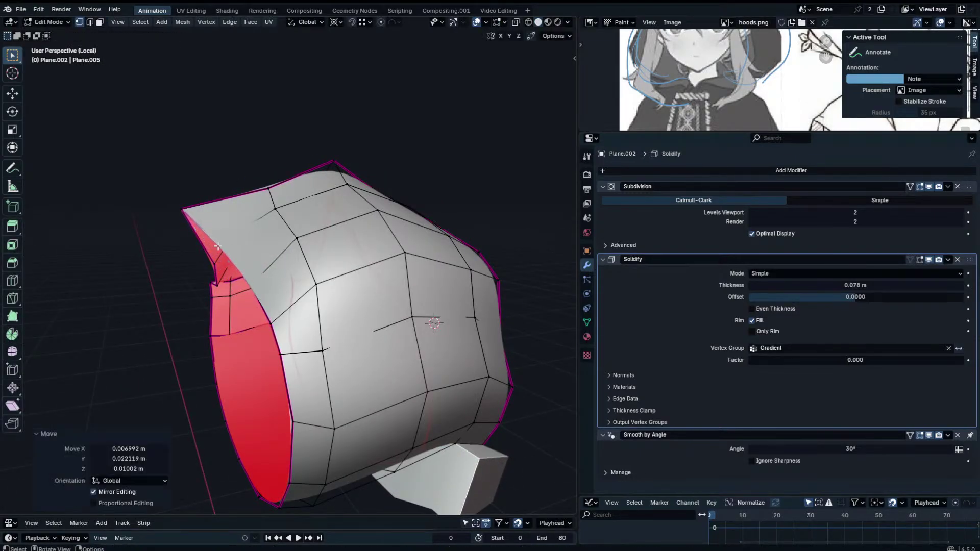
Leave local view and show the hood in Edit Mode on the character from the front.
{"action": "key", "text": "Tab"}
{"action": "middle_click_drag", "start_coordinate": [209, 249], "coordinate": [179, 212]}
{"action": "key", "text": "KP_Divide"}
{"action": "key", "text": "Tab"}
{"action": "key", "text": "b"}
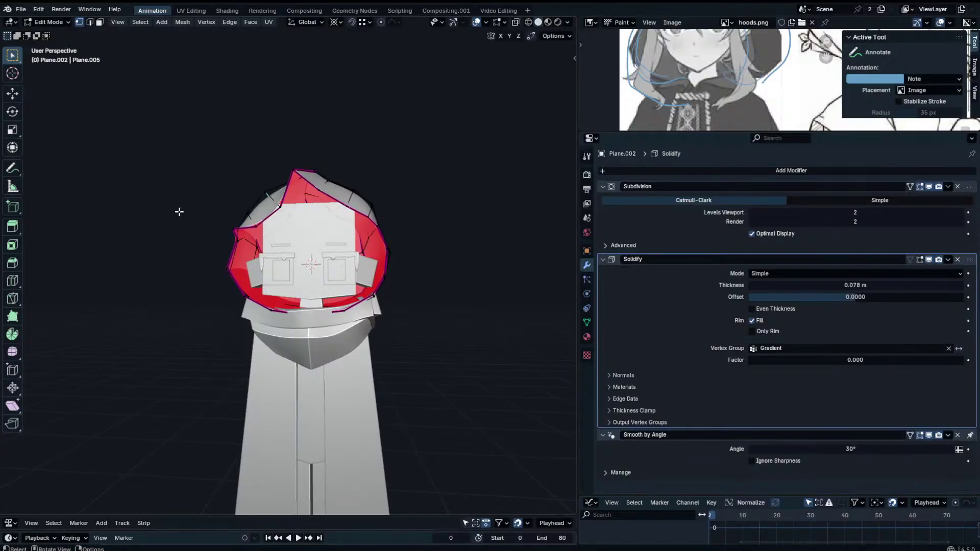
{"action": "key", "text": "KP_1"}
{"action": "scroll", "coordinate": [239, 191], "scroll_direction": "up", "scroll_amount": 4}
{"action": "left_click", "coordinate": [315, 240]}
{"action": "scroll", "coordinate": [315, 242], "scroll_direction": "up", "scroll_amount": 1}
{"action": "left_click", "coordinate": [334, 251]}
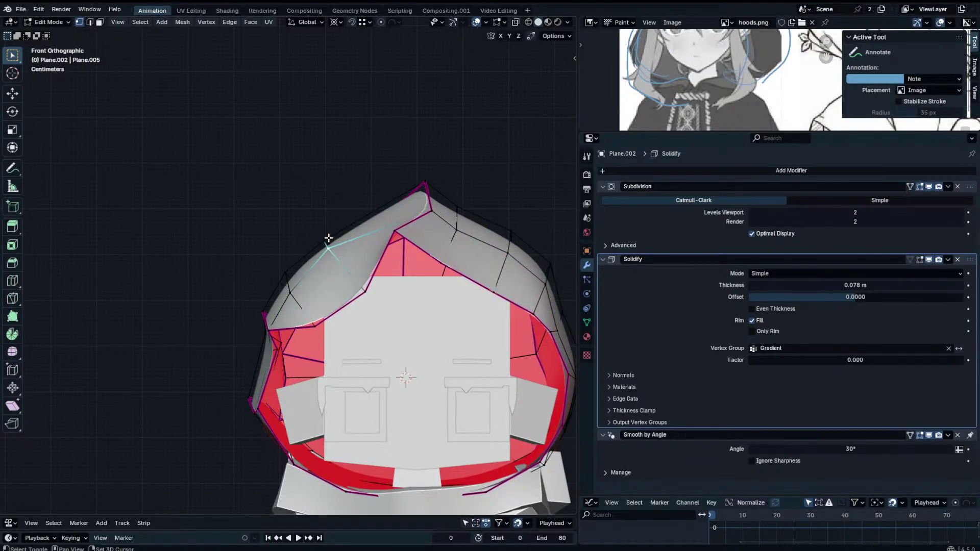
{"action": "left_click", "coordinate": [328, 238], "text": "shift"}
{"action": "key", "text": "g"}
{"action": "right_click", "coordinate": [336, 245]}
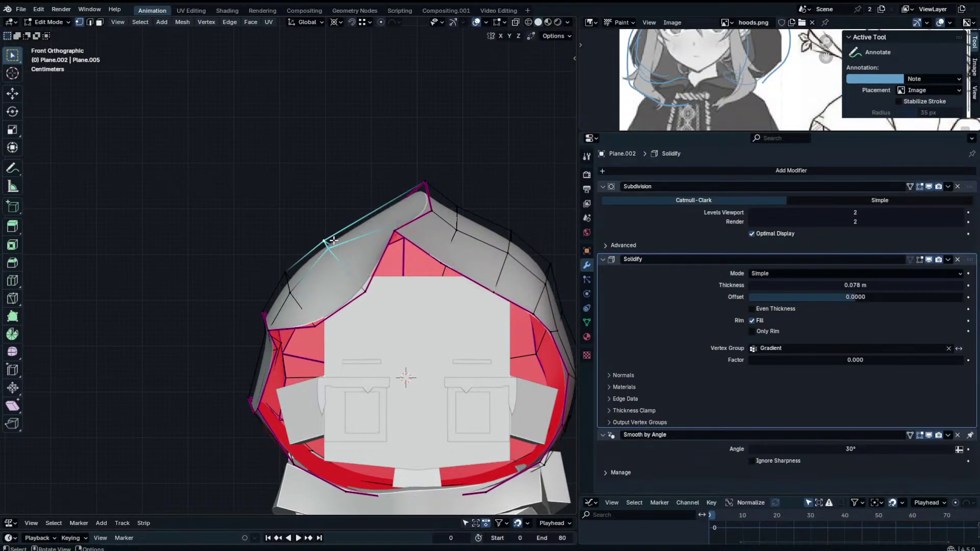
With X-ray on, move the vertices on the hood's upper slope inward and down, and return to solid Object Mode.
{"action": "left_click", "coordinate": [516, 22]}
{"action": "left_click_drag", "start_coordinate": [323, 249], "coordinate": [323, 249]}
{"action": "key", "text": "g"}
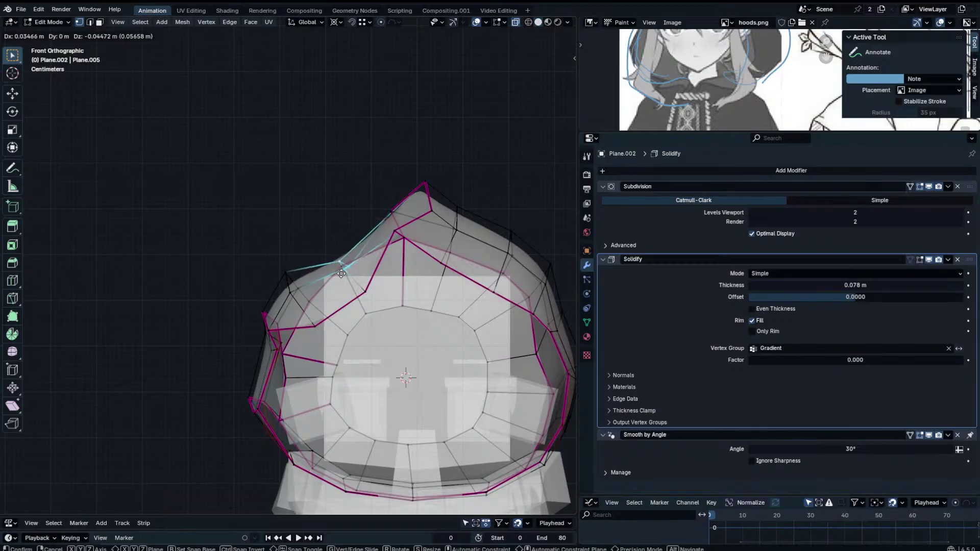
{"action": "left_click", "coordinate": [340, 273]}
{"action": "left_click", "coordinate": [344, 272]}
{"action": "key", "text": "g"}
{"action": "left_click", "coordinate": [349, 277]}
{"action": "key", "text": "Tab"}
{"action": "left_click", "coordinate": [516, 22]}
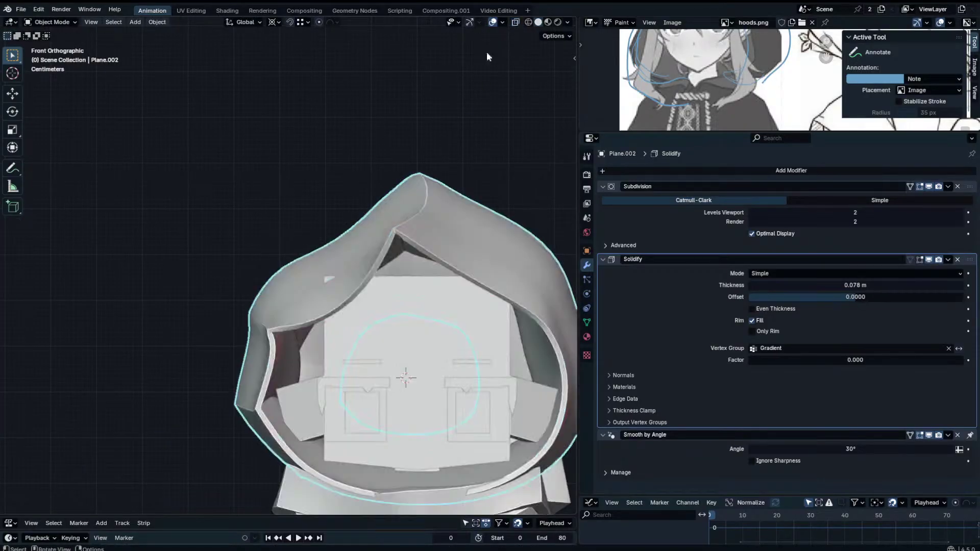
Compare the hood in Edit Mode and Object Mode from several angles to examine how the Solidify thickness affects it.
{"action": "key", "text": "Tab"}
{"action": "key", "text": "Tab"}
{"action": "key", "text": "Tab"}
{"action": "key", "text": "Tab"}
{"action": "left_click_drag", "start_coordinate": [894, 284], "coordinate": [901, 284]}
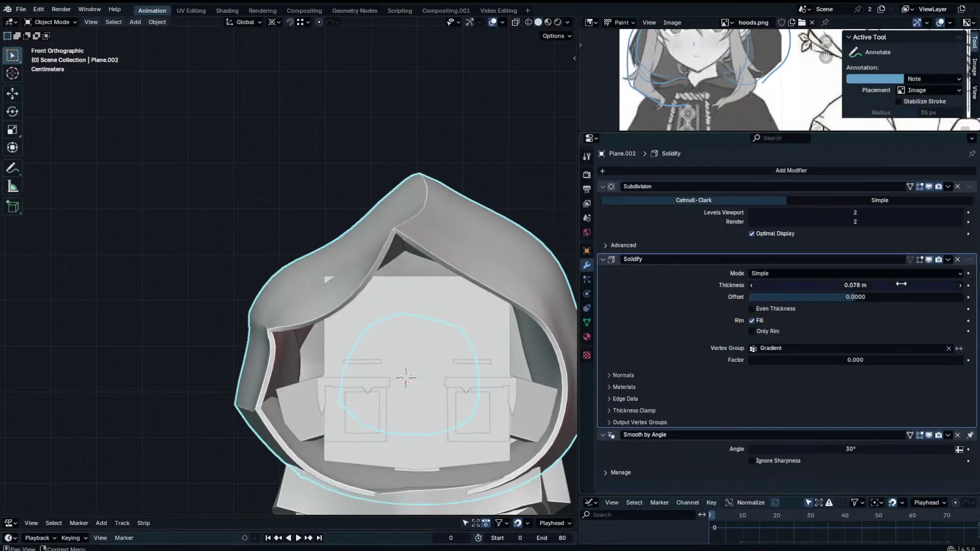
{"action": "key", "text": "Tab"}
{"action": "key", "text": "Tab"}
{"action": "key", "text": "Tab"}
{"action": "key", "text": "Tab"}
{"action": "key", "text": "Tab"}
{"action": "middle_click_drag", "start_coordinate": [267, 239], "coordinate": [321, 285]}
{"action": "key", "text": "Tab"}
{"action": "key", "text": "Tab"}
{"action": "key", "text": "Tab"}
{"action": "key", "text": "Tab"}
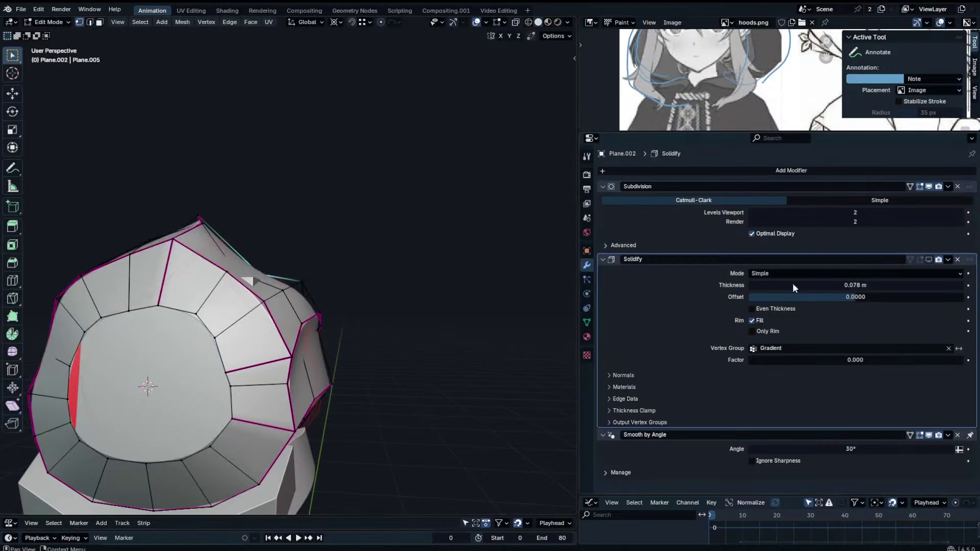
{"action": "key", "text": "Tab"}
{"action": "key", "text": "Tab"}
{"action": "key", "text": "Tab"}
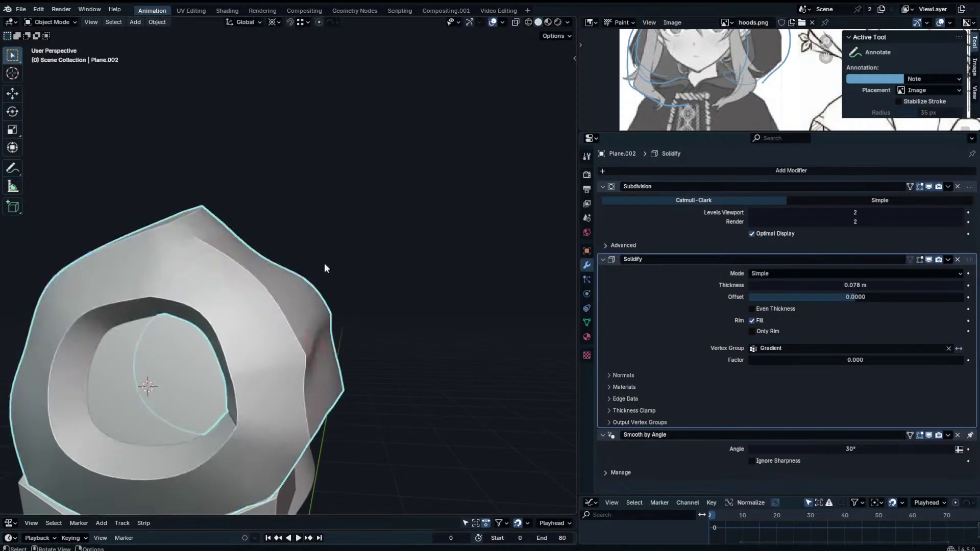
Set the hood's Solidify thickness to 0.01 m and check it from the front.
{"action": "type", "text": "0.0"}
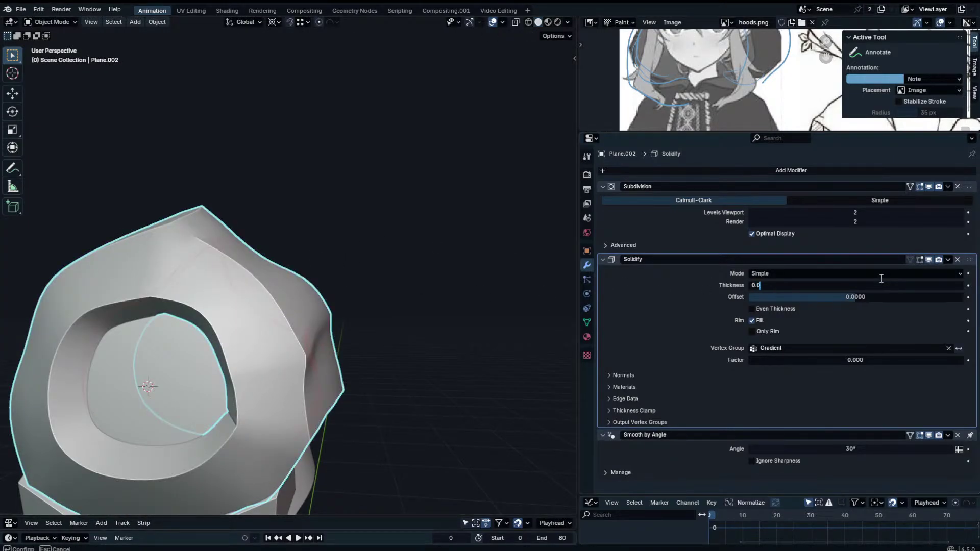
{"action": "type", "text": "1"}
{"action": "key", "text": "Return"}
{"action": "middle_click_drag", "start_coordinate": [431, 248], "coordinate": [245, 238]}
{"action": "key", "text": "KP_1"}
In Edit Mode with X-ray on, select the vertices around the hood's bulging side corner beside the brow.
{"action": "key", "text": "Tab"}
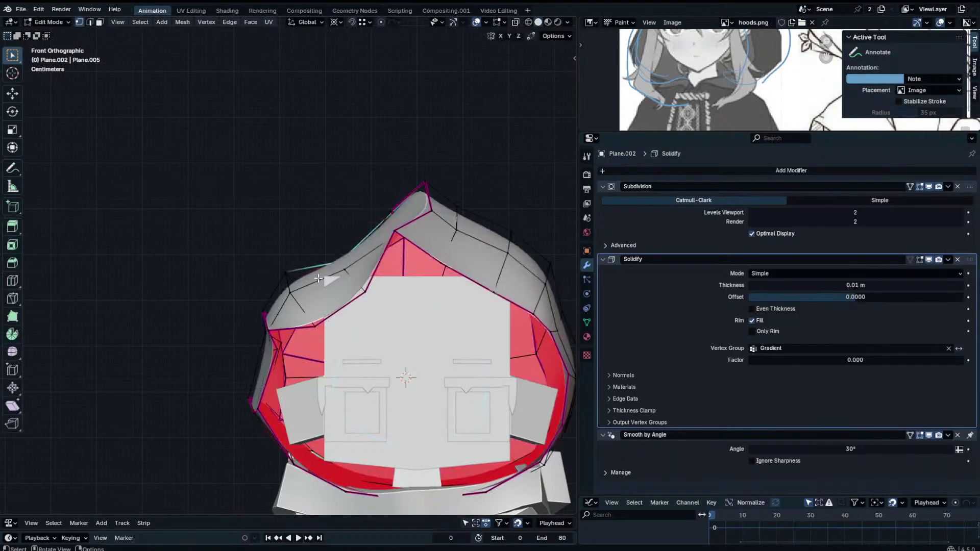
{"action": "left_click", "coordinate": [515, 23]}
{"action": "key", "text": "c"}
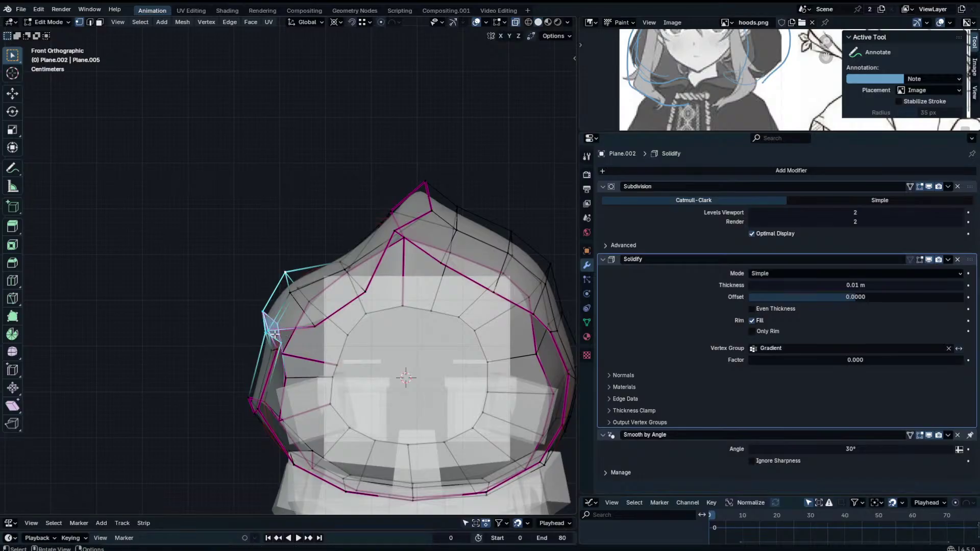
{"action": "key", "text": "Escape"}
{"action": "left_click", "coordinate": [266, 312], "text": "alt+shift"}
{"action": "key", "text": "g"}
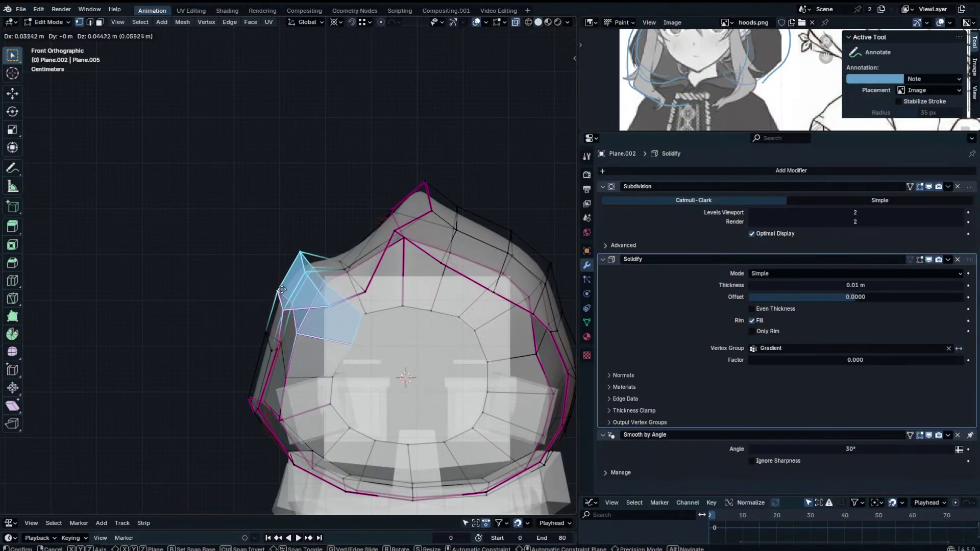
{"action": "right_click", "coordinate": [280, 312]}
{"action": "left_click", "coordinate": [279, 330], "text": "alt"}
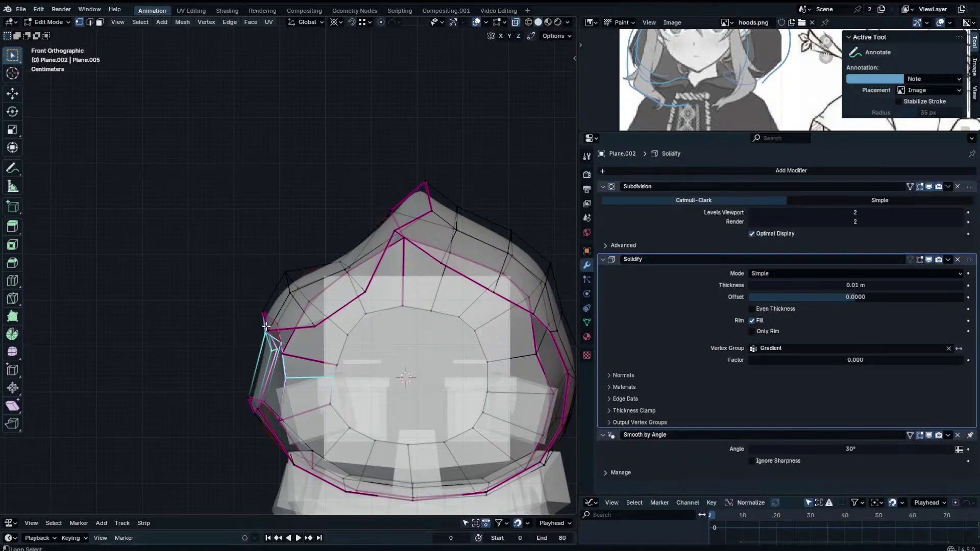
{"action": "left_click", "coordinate": [266, 327], "text": "alt+shift"}
{"action": "key", "text": "ctrl+z"}
Move the selected side-corner vertices inward and up about 0.059 m in X and 0.064 m in Z, then rotate them slightly.
{"action": "key", "text": "g"}
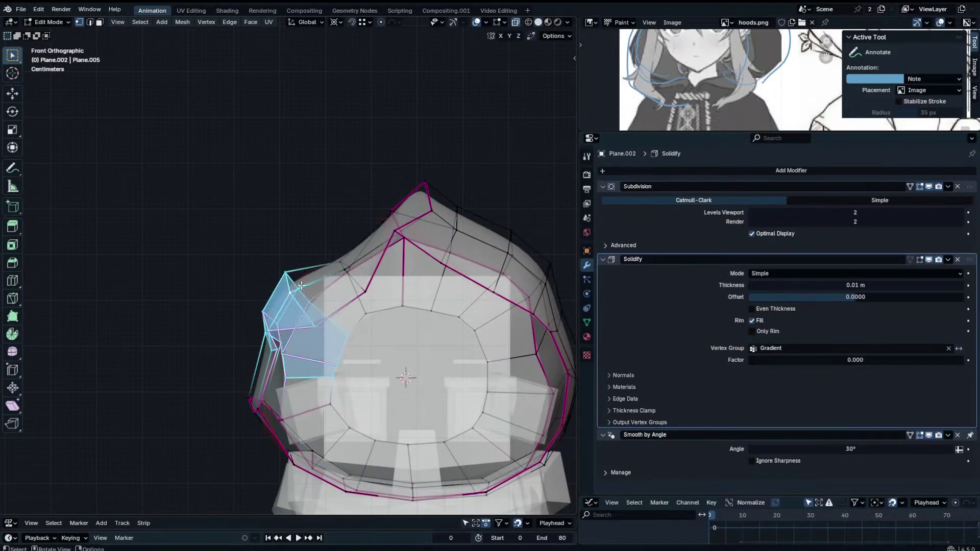
{"action": "left_click", "coordinate": [314, 265]}
{"action": "key", "text": "r"}
{"action": "left_click", "coordinate": [419, 278]}
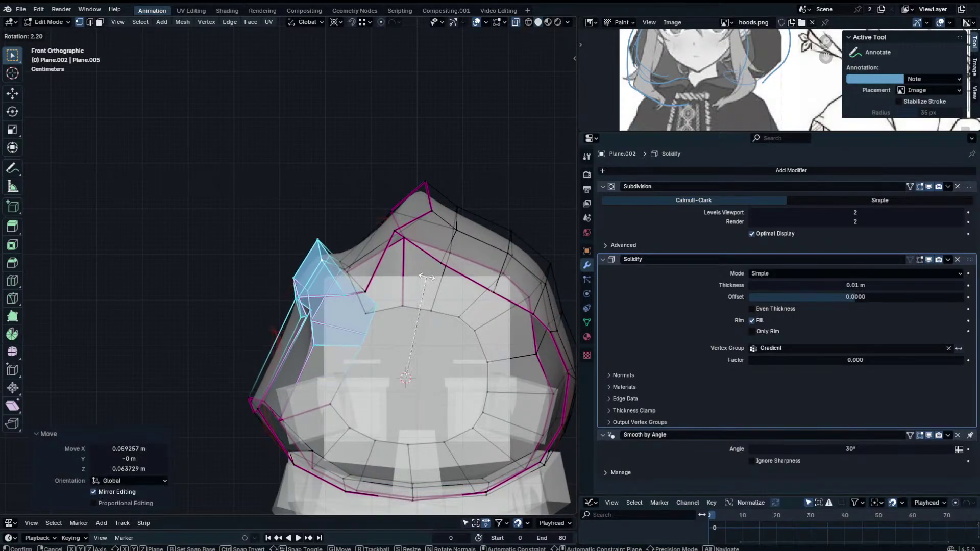
{"action": "key", "text": "Tab"}
{"action": "scroll", "coordinate": [403, 213], "scroll_direction": "down", "scroll_amount": 1}
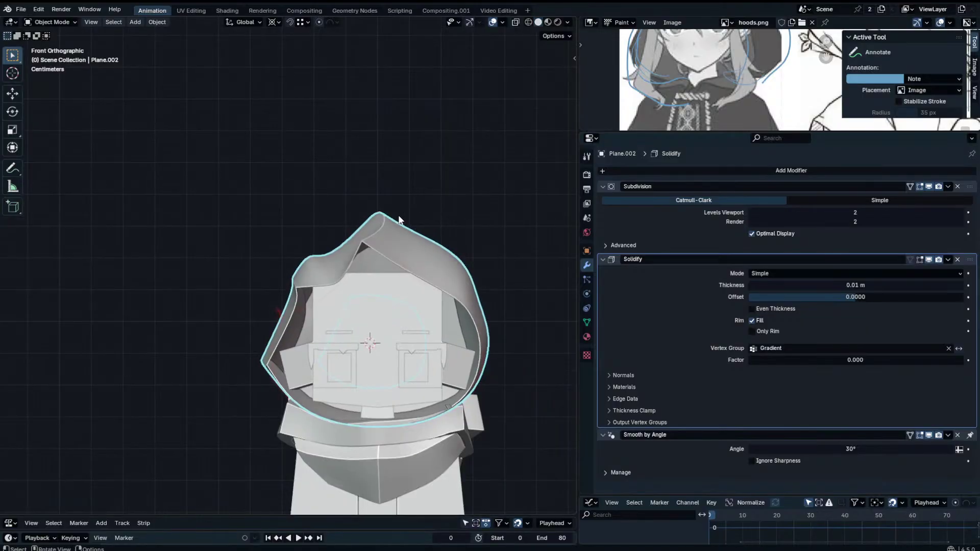
Move the inner rim vertices just below the hood's side corner down about 0.068 m.
{"action": "key", "text": "Tab"}
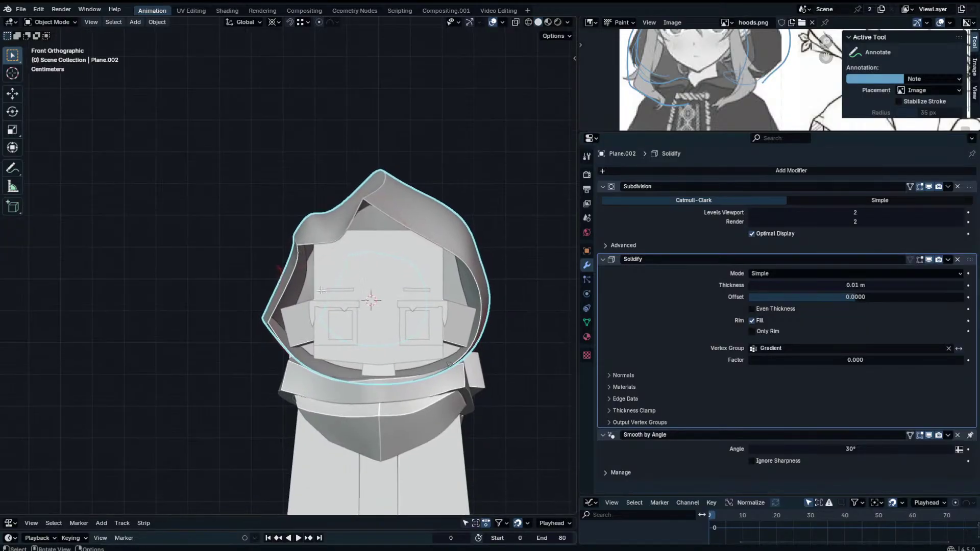
{"action": "left_click", "coordinate": [305, 254], "text": "alt"}
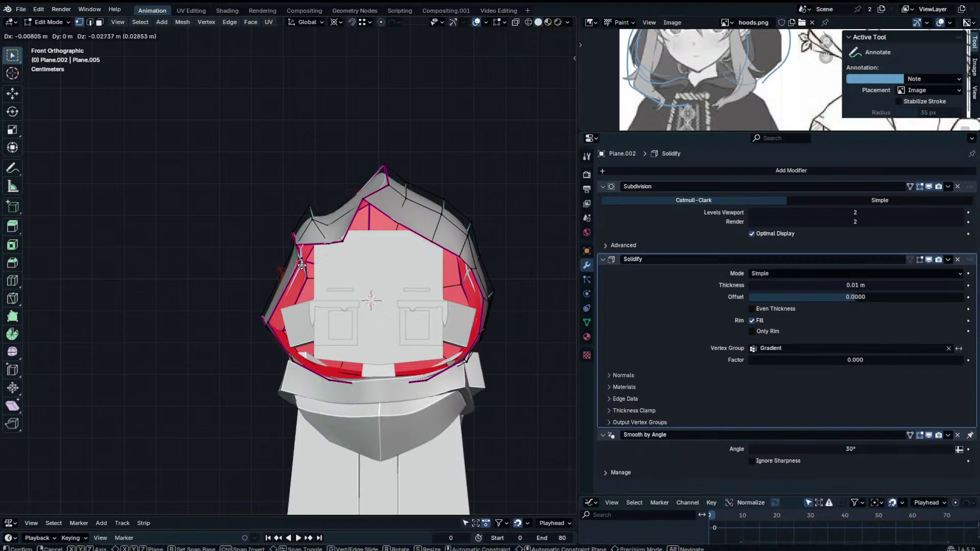
{"action": "mouse_move", "coordinate": [304, 255]}
{"action": "middle_mouse_down"}
{"action": "mouse_move", "coordinate": [381, 254]}
{"action": "mouse_move", "coordinate": [288, 250]}
{"action": "middle_mouse_up"}
{"action": "key", "text": "g"}
{"action": "left_click", "coordinate": [288, 255]}
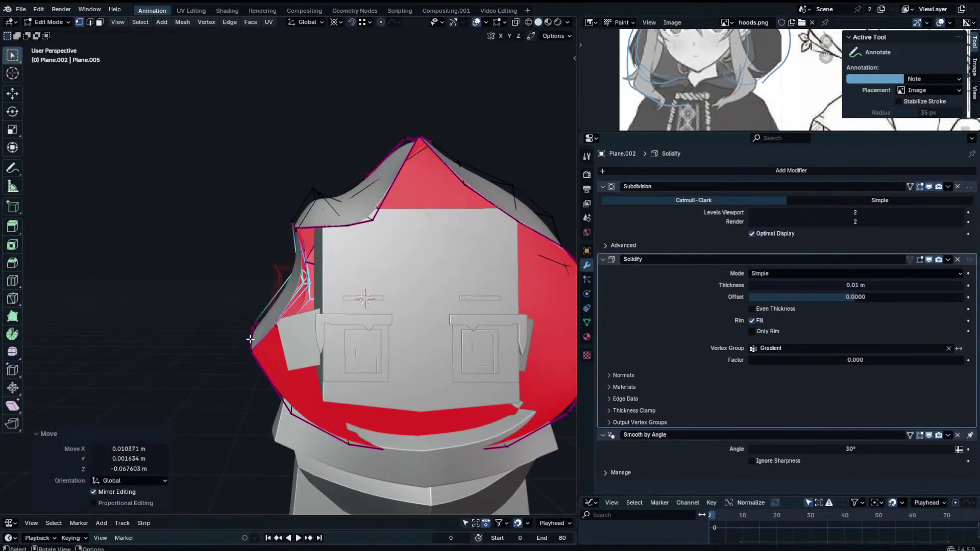
In front view, move the vertices at the hood's protruding lower side corner inward toward the head.
{"action": "left_click", "coordinate": [250, 338], "text": "alt"}
{"action": "key", "text": "g"}
{"action": "right_click", "coordinate": [266, 325]}
{"action": "key", "text": "KP_1"}
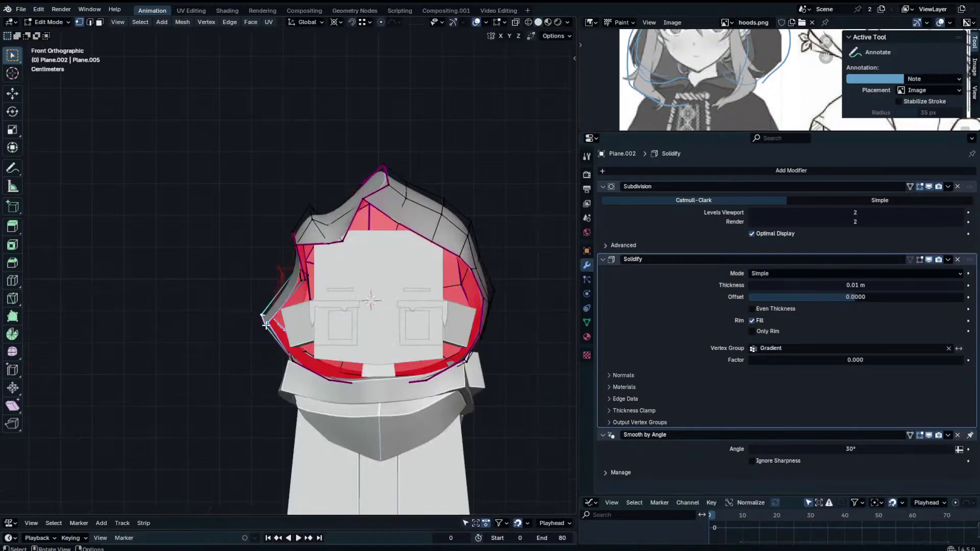
{"action": "key", "text": "g"}
{"action": "left_click", "coordinate": [335, 318]}
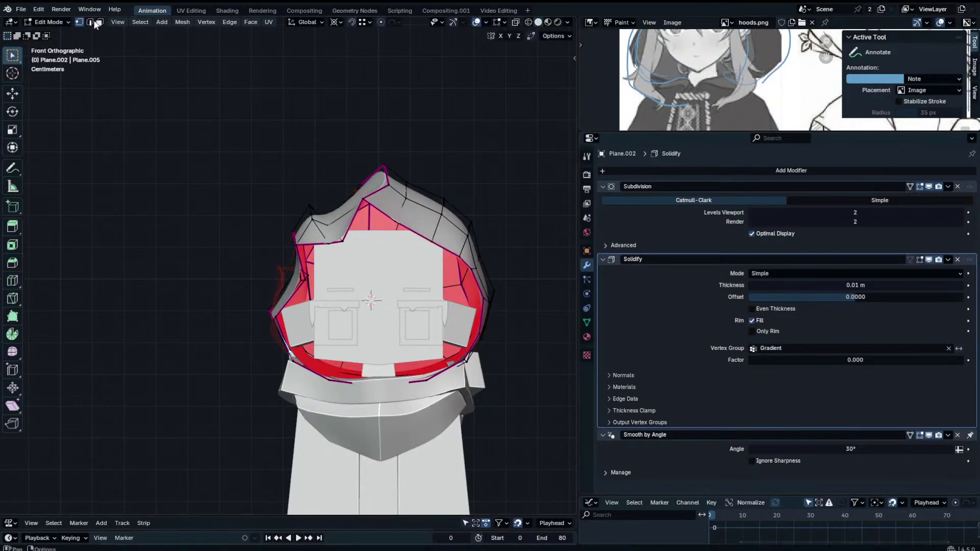
Reposition the edges along the hood's lower side rim near the collar and check the shape from the side.
{"action": "left_click", "coordinate": [292, 358], "text": "alt"}
{"action": "middle_click_drag", "start_coordinate": [292, 358], "coordinate": [365, 347]}
{"action": "key", "text": "g"}
{"action": "left_click", "coordinate": [322, 347]}
{"action": "key", "text": "g"}
{"action": "left_click", "coordinate": [324, 352]}
{"action": "key", "text": "Tab"}
{"action": "middle_click_drag", "start_coordinate": [365, 348], "coordinate": [529, 341]}
{"action": "key", "text": "Tab"}
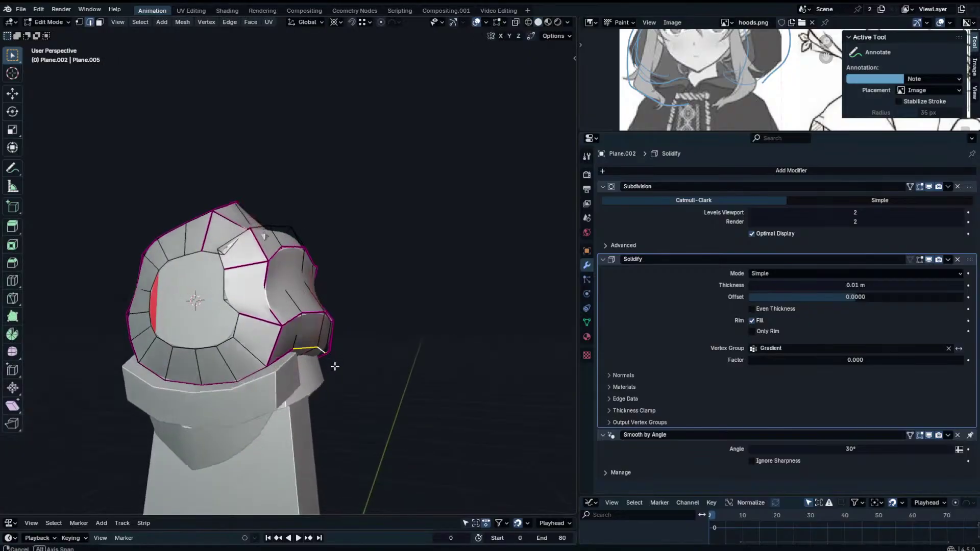
Adjust a vertex at the hood's back and set its Smooth by Angle limit to 22.4°.
{"action": "middle_click_drag", "start_coordinate": [296, 316], "coordinate": [217, 321]}
{"action": "key", "text": "g"}
{"action": "left_click", "coordinate": [279, 290]}
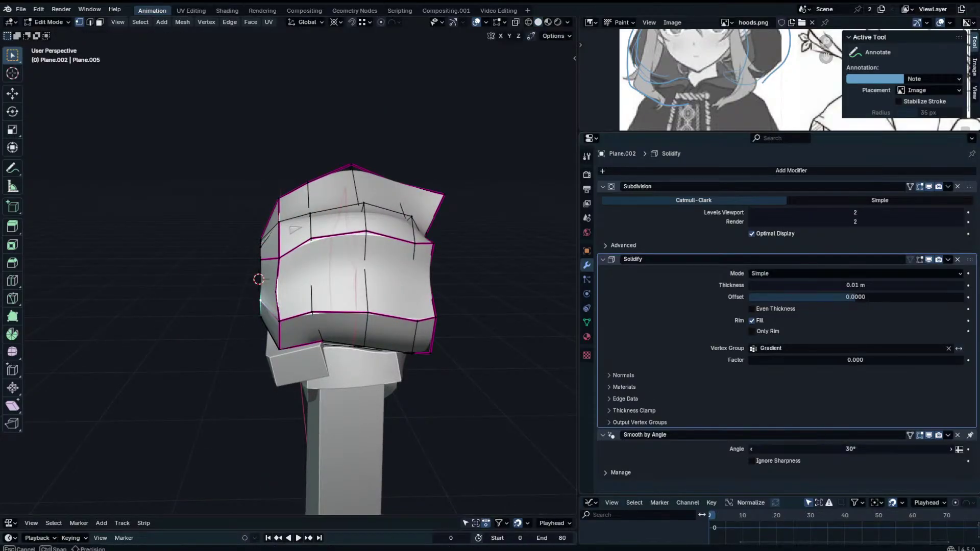
{"action": "key", "text": "Tab"}
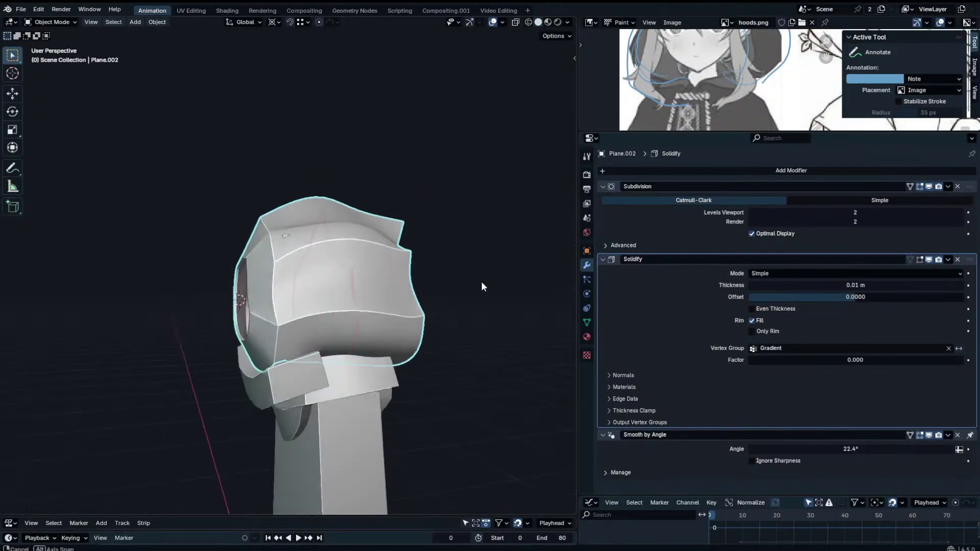
Move the vertices at the hood's upper back corner outward to fill out its rear silhouette.
{"action": "middle_click_drag", "start_coordinate": [483, 284], "coordinate": [313, 234]}
{"action": "key", "text": "Tab"}
{"action": "middle_click_drag", "start_coordinate": [268, 211], "coordinate": [250, 207]}
{"action": "key", "text": "g"}
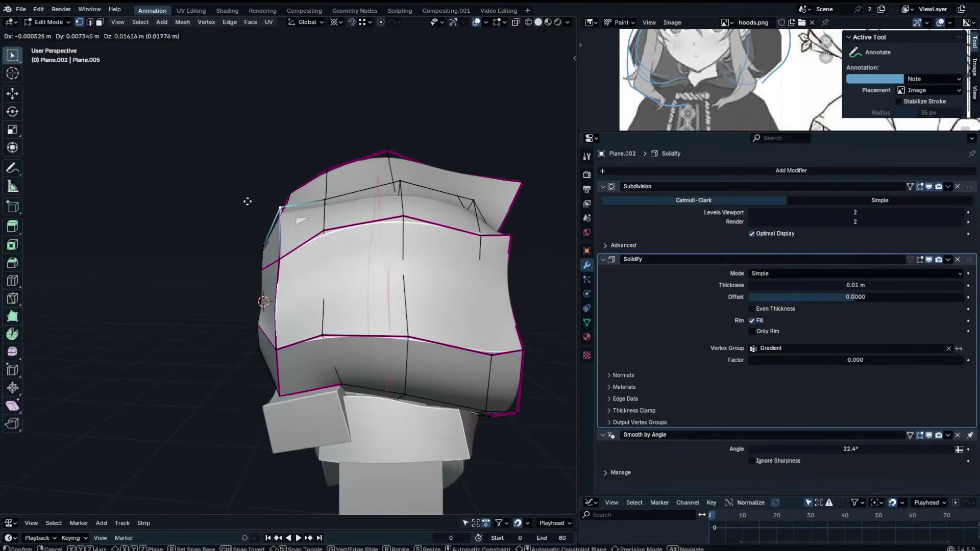
{"action": "left_click", "coordinate": [247, 202]}
{"action": "left_click", "coordinate": [330, 199]}
{"action": "middle_click_drag", "start_coordinate": [329, 199], "coordinate": [275, 209]}
{"action": "key", "text": "g"}
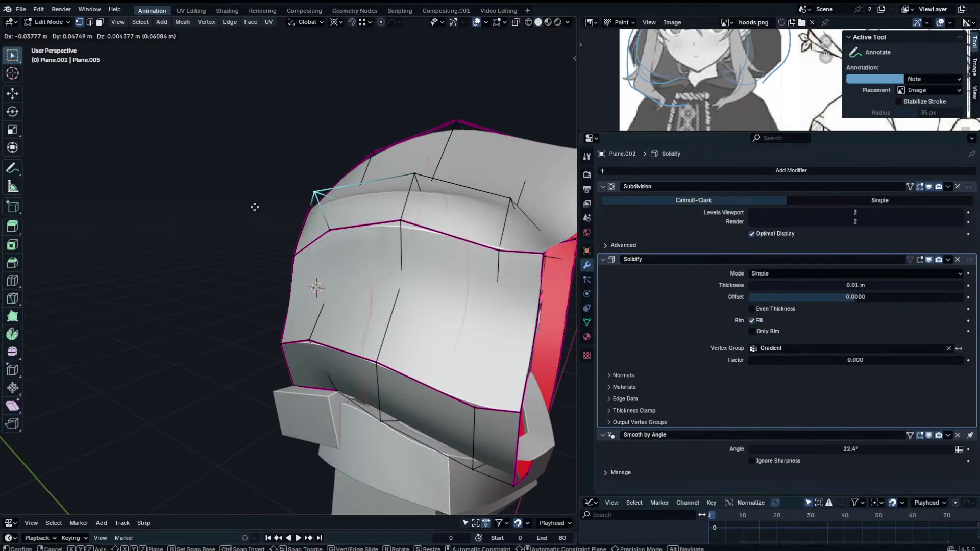
{"action": "left_click", "coordinate": [260, 205]}
{"action": "middle_click_drag", "start_coordinate": [299, 201], "coordinate": [396, 194]}
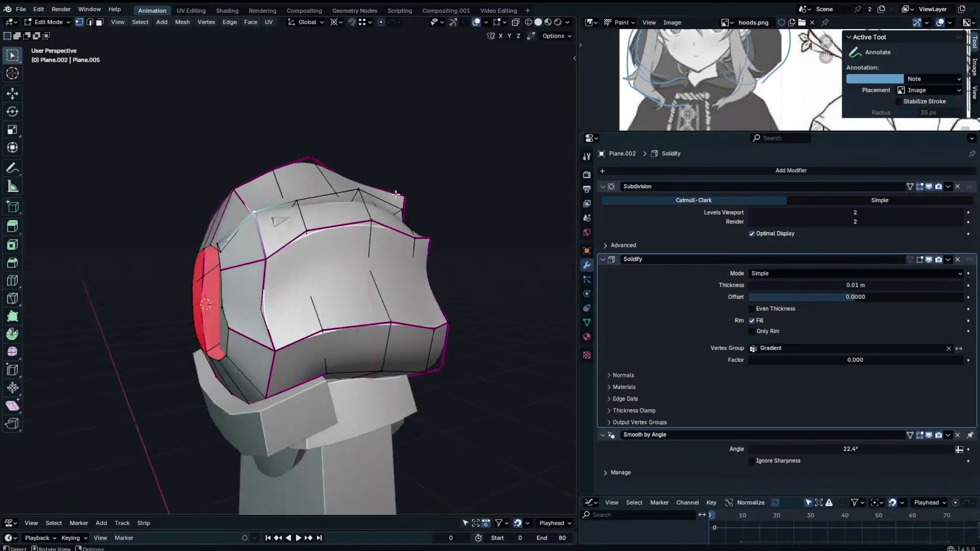
Select the Head object and isolate it in local view in Edit Mode.
{"action": "key", "text": "Tab"}
{"action": "mouse_move", "coordinate": [224, 217]}
{"action": "middle_mouse_down"}
{"action": "mouse_move", "coordinate": [276, 219]}
{"action": "mouse_move", "coordinate": [211, 230]}
{"action": "middle_mouse_up"}
{"action": "left_click", "coordinate": [276, 220]}
{"action": "middle_click_drag", "start_coordinate": [398, 230], "coordinate": [314, 230]}
{"action": "key", "text": "Tab"}
{"action": "key", "text": "slash"}
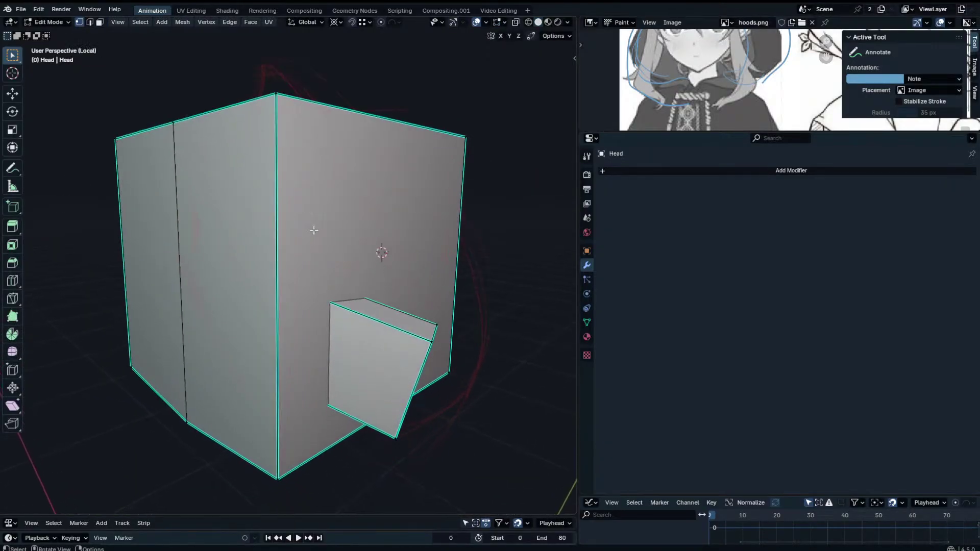
Add a centred loop cut running over the head's top and down both of its sides.
{"action": "scroll", "coordinate": [411, 191], "scroll_direction": "down", "scroll_amount": 4}
{"action": "middle_click_drag", "start_coordinate": [406, 186], "coordinate": [380, 201]}
{"action": "scroll", "coordinate": [402, 203], "scroll_direction": "up", "scroll_amount": 1}
{"action": "key", "text": "ctrl+r"}
{"action": "left_click", "coordinate": [258, 187]}
{"action": "right_click", "coordinate": [258, 187]}
Lower the head's two top back corner vertices along Z and shift them forward along Y.
{"action": "left_click", "coordinate": [237, 207]}
{"action": "left_click", "coordinate": [204, 190], "text": "shift"}
{"action": "key", "text": "g"}
{"action": "key", "text": "z"}
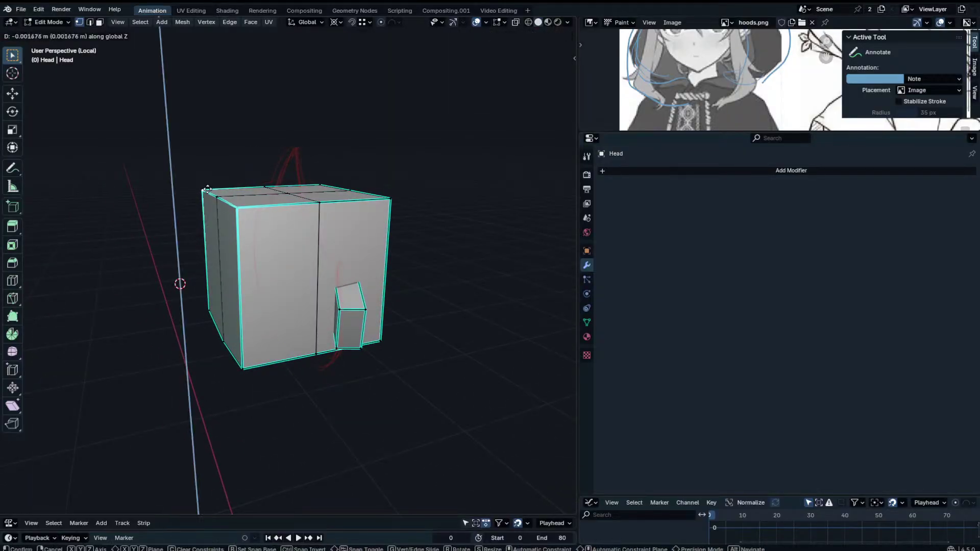
{"action": "left_click", "coordinate": [208, 210]}
{"action": "key", "text": "g"}
{"action": "key", "text": "y"}
{"action": "left_click", "coordinate": [231, 209]}
Lower the middle vertex of the head's top back edge about 0.037 m and shift it forward along Y.
{"action": "left_click", "coordinate": [220, 197]}
{"action": "key", "text": "g"}
{"action": "key", "text": "z"}
{"action": "left_click", "coordinate": [224, 210]}
{"action": "key", "text": "g"}
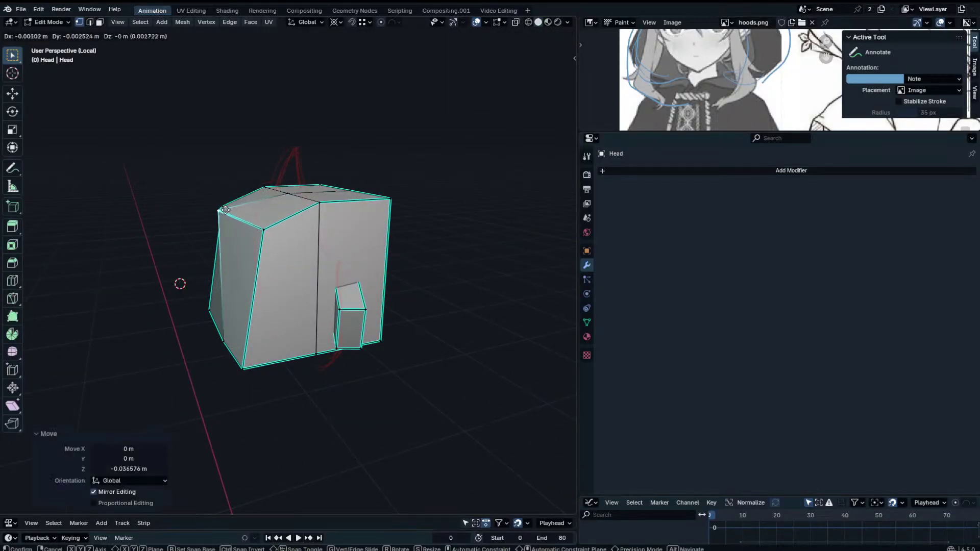
{"action": "key", "text": "y"}
{"action": "left_click", "coordinate": [236, 208]}
Leave the head's Edit Mode and local view, and show the whole character from the front.
{"action": "key", "text": "Tab"}
{"action": "scroll", "coordinate": [250, 209], "scroll_direction": "down", "scroll_amount": 4}
{"action": "middle_click_drag", "start_coordinate": [254, 213], "coordinate": [209, 235]}
{"action": "key", "text": "slash"}
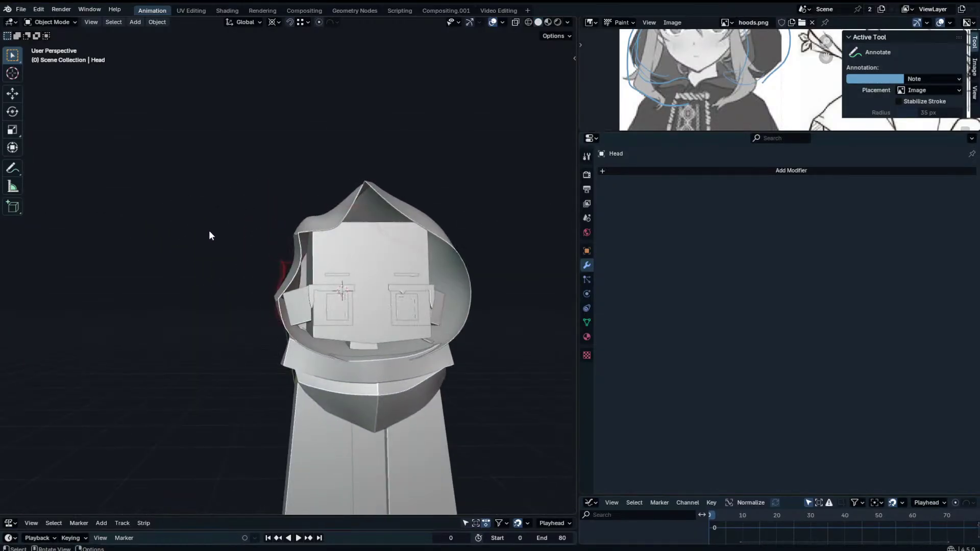
{"action": "key", "text": "KP_1"}
{"action": "scroll", "coordinate": [378, 247], "scroll_direction": "up", "scroll_amount": 5}
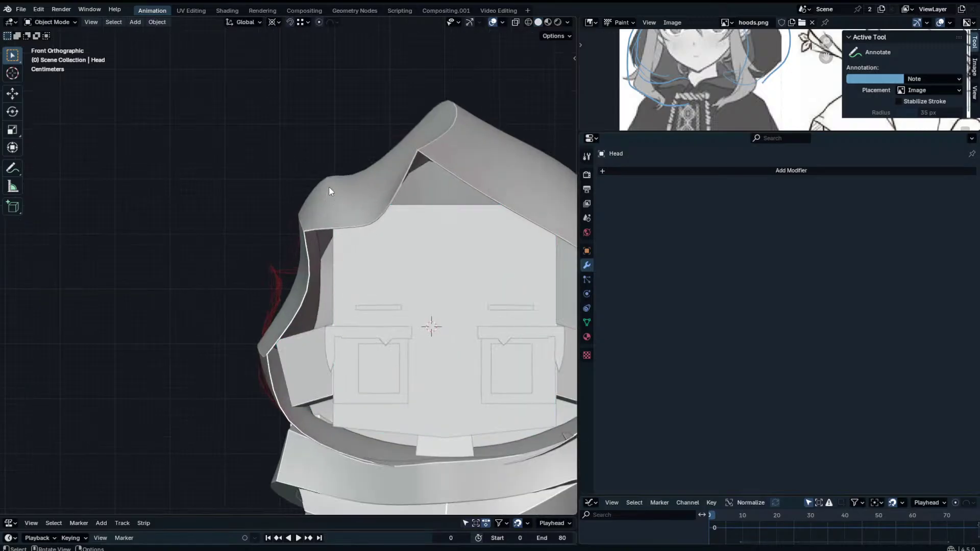
Edit the hood and rotate the two front vertices on its upper side ridge by about -4.4°.
{"action": "left_click", "coordinate": [329, 190]}
{"action": "key", "text": "Tab"}
{"action": "middle_click_drag", "start_coordinate": [328, 175], "coordinate": [472, 190]}
{"action": "left_click", "coordinate": [512, 190], "text": "shift"}
{"action": "key", "text": "r"}
{"action": "left_click", "coordinate": [534, 163]}
{"action": "key", "text": "g"}
{"action": "right_click", "coordinate": [517, 178]}
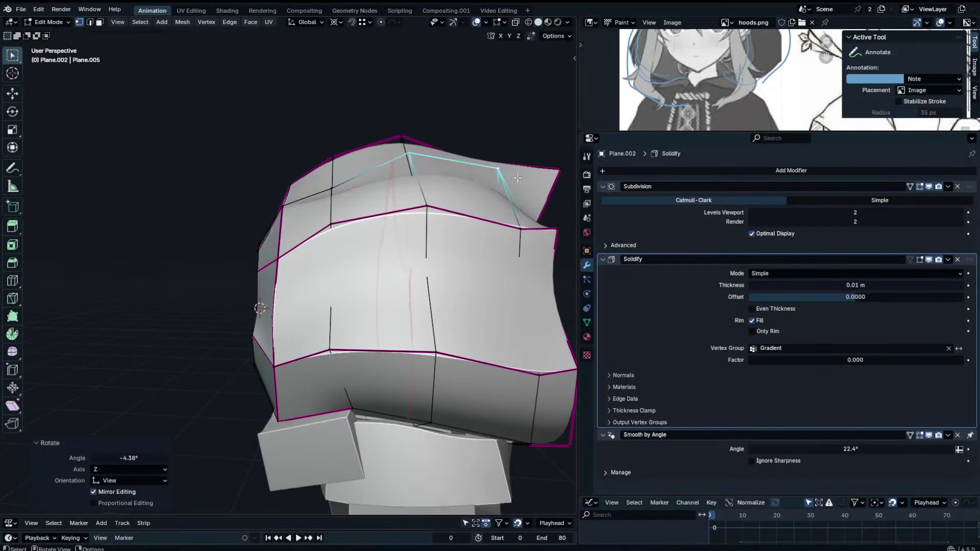
Move the two upper ridge vertices down, scale them to about 0.852, and fine-tune their position before returning to Object Mode.
{"action": "key", "text": "g"}
{"action": "left_click", "coordinate": [520, 221]}
{"action": "key", "text": "s"}
{"action": "left_click", "coordinate": [512, 214]}
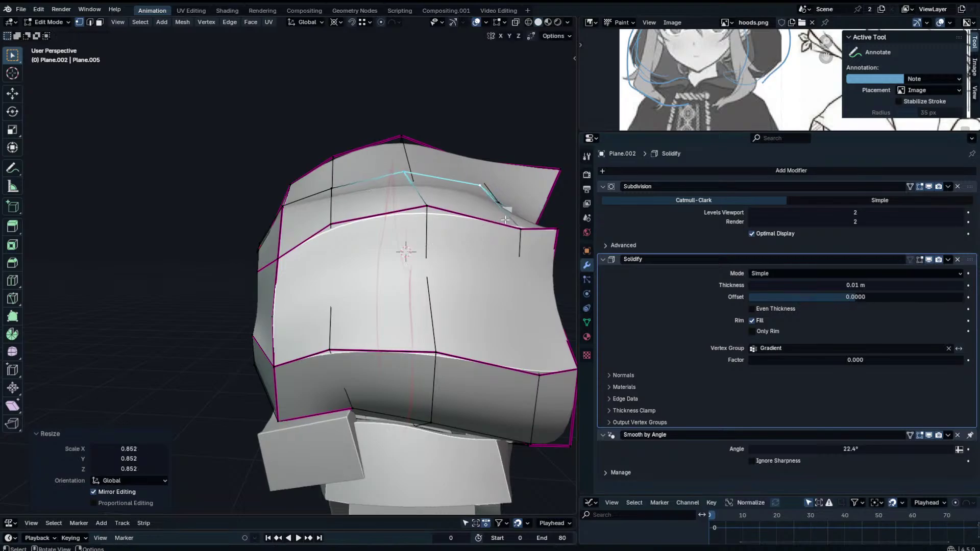
{"action": "key", "text": "g"}
{"action": "left_click", "coordinate": [511, 222]}
{"action": "key", "text": "Tab"}
{"action": "middle_click_drag", "start_coordinate": [510, 222], "coordinate": [388, 226]}
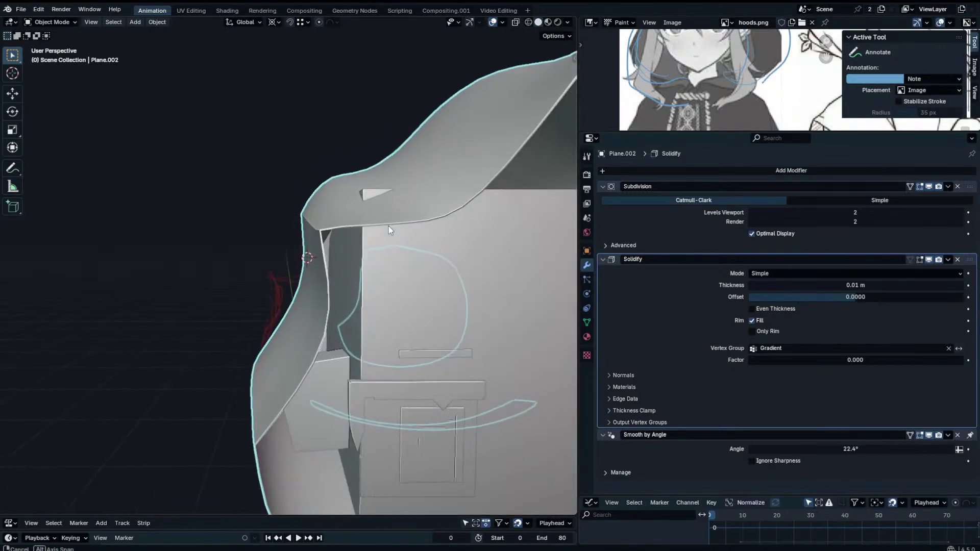
Open the hood mesh for editing and lower the mean crease on the selected edge loop of its side fold.
{"action": "left_click", "coordinate": [423, 251]}
{"action": "scroll", "coordinate": [422, 251], "scroll_direction": "down", "scroll_amount": 5}
{"action": "key", "text": "KP_1"}
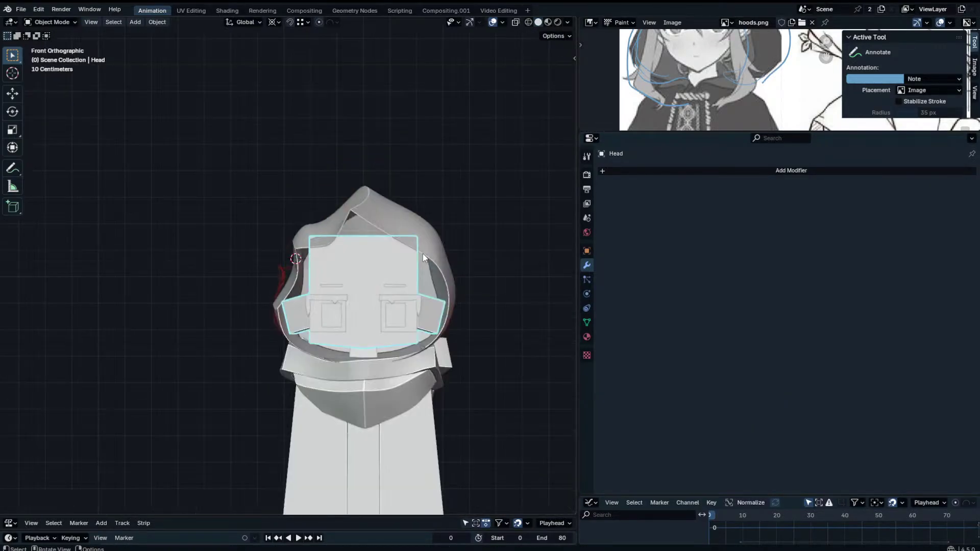
{"action": "scroll", "coordinate": [374, 213], "scroll_direction": "up", "scroll_amount": 2}
{"action": "left_click", "coordinate": [375, 217]}
{"action": "key", "text": "Tab"}
{"action": "middle_click_drag", "start_coordinate": [317, 204], "coordinate": [386, 222]}
{"action": "key", "text": "KP_1"}
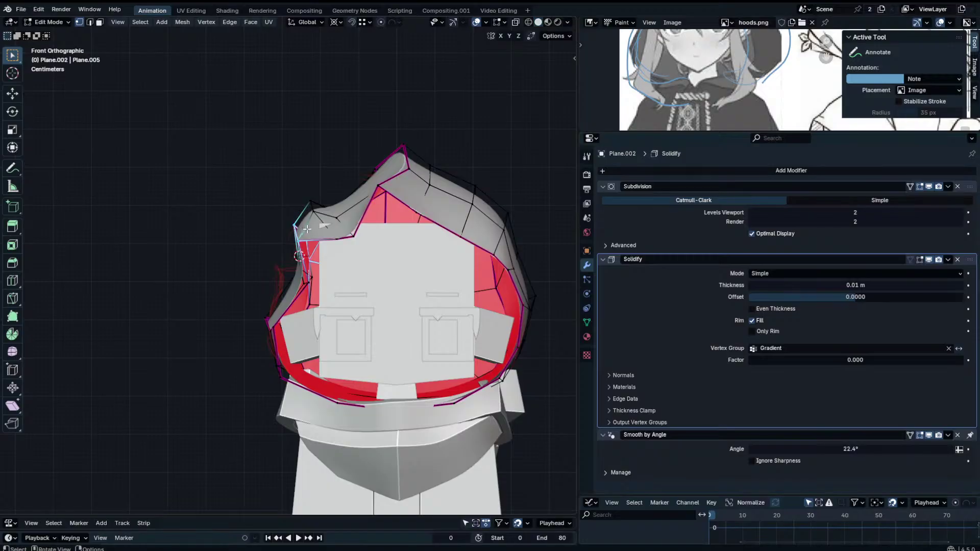
{"action": "middle_click_drag", "start_coordinate": [306, 229], "coordinate": [433, 214]}
{"action": "key", "text": "n"}
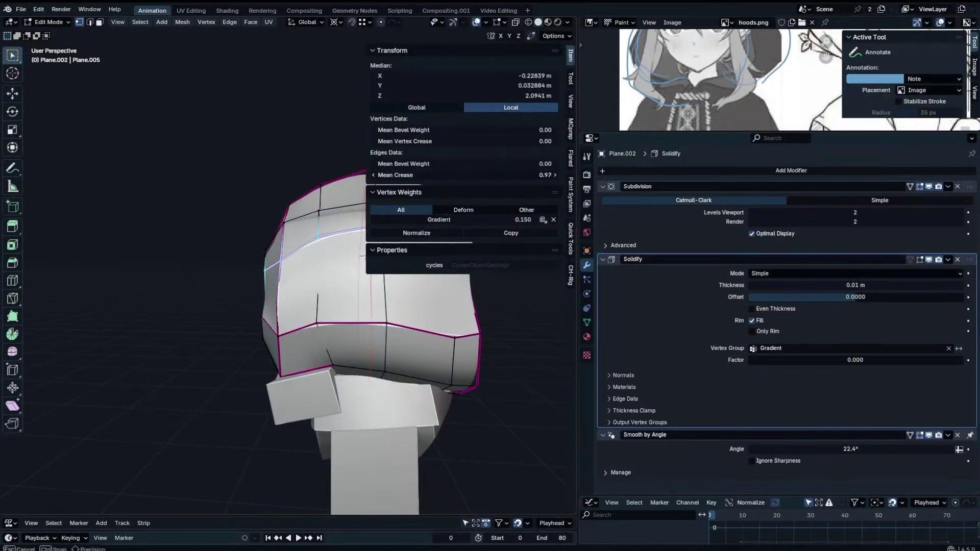
{"action": "left_click_drag", "start_coordinate": [439, 175], "coordinate": [380, 175]}
{"action": "middle_click_drag", "start_coordinate": [329, 199], "coordinate": [213, 199]}
{"action": "key", "text": "n"}
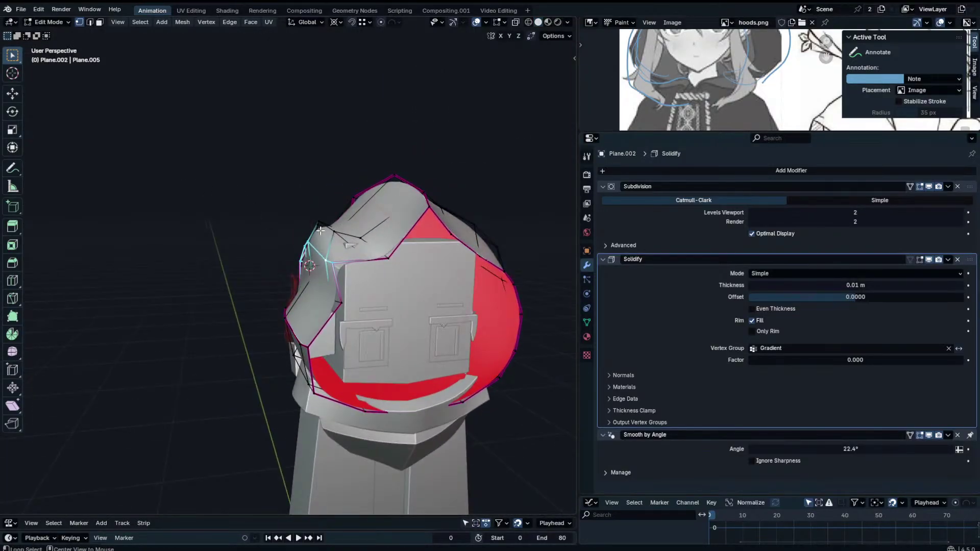
Lower the mean crease on the neighbouring edge loop at the top of the hood's side fold.
{"action": "left_click", "coordinate": [320, 231], "text": "alt"}
{"action": "middle_click_drag", "start_coordinate": [320, 231], "coordinate": [328, 252]}
{"action": "key", "text": "n"}
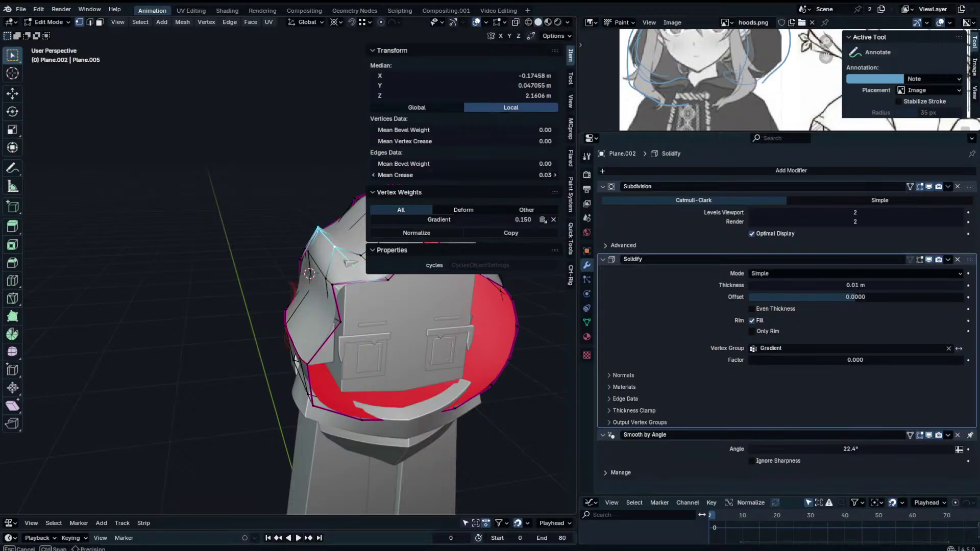
{"action": "key", "text": "n"}
Reposition the side fold's upper edge loop and nearby rim corner in front view to shape the fold.
{"action": "key", "text": "KP_1"}
{"action": "scroll", "coordinate": [231, 221], "scroll_direction": "up", "scroll_amount": 3}
{"action": "key", "text": "g"}
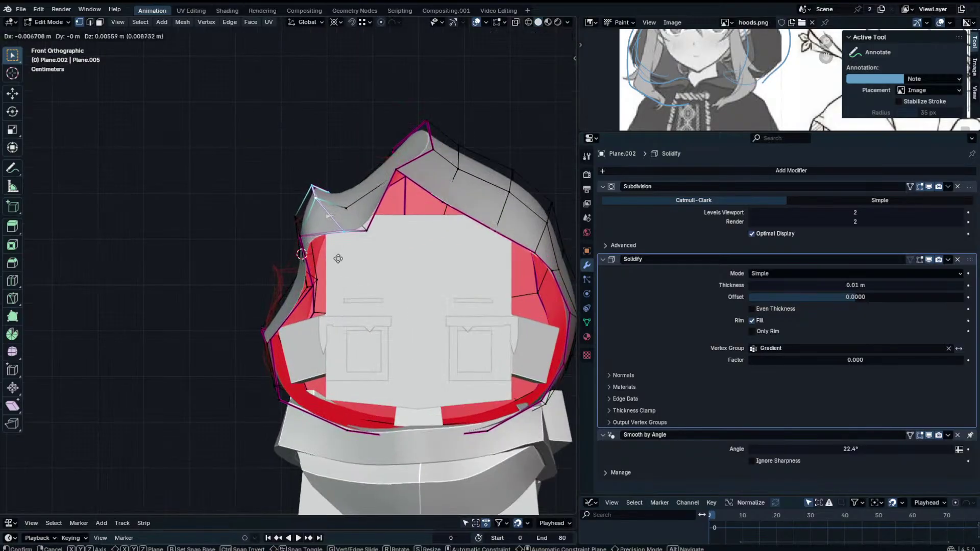
{"action": "left_click", "coordinate": [322, 211]}
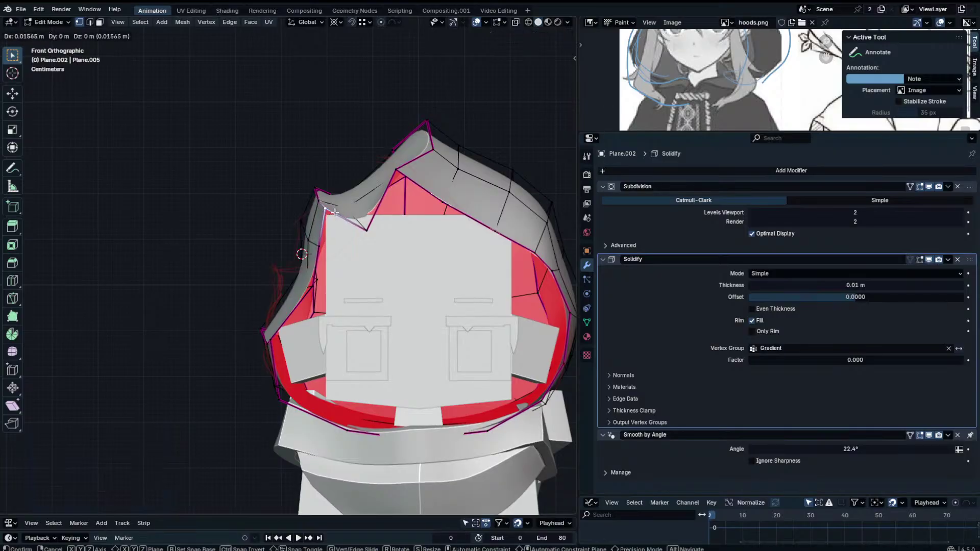
{"action": "key", "text": "Tab"}
{"action": "scroll", "coordinate": [357, 181], "scroll_direction": "down", "scroll_amount": 3}
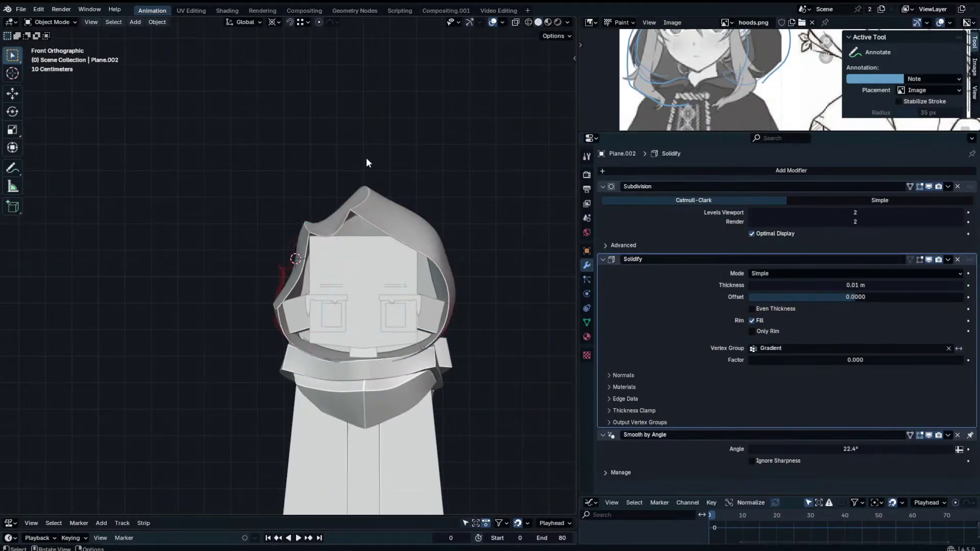
Reposition the inner and outer vertices beside the side fold, working from behind the hood.
{"action": "middle_click_drag", "start_coordinate": [366, 162], "coordinate": [477, 207]}
{"action": "key", "text": "Tab"}
{"action": "scroll", "coordinate": [350, 225], "scroll_direction": "up", "scroll_amount": 5}
{"action": "key", "text": "g"}
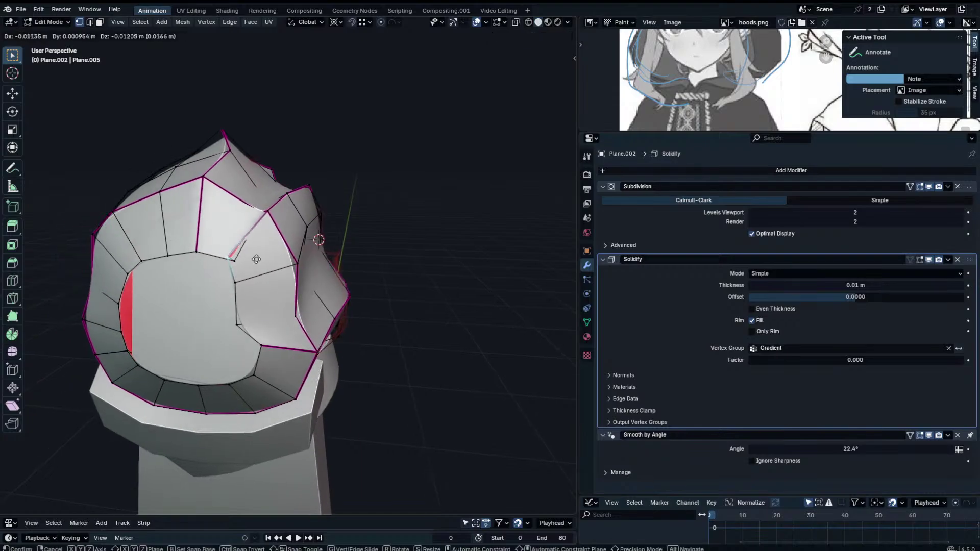
{"action": "left_click", "coordinate": [262, 261]}
{"action": "left_click", "coordinate": [234, 260]}
{"action": "key", "text": "g"}
{"action": "left_click", "coordinate": [228, 257]}
{"action": "left_click", "coordinate": [261, 214]}
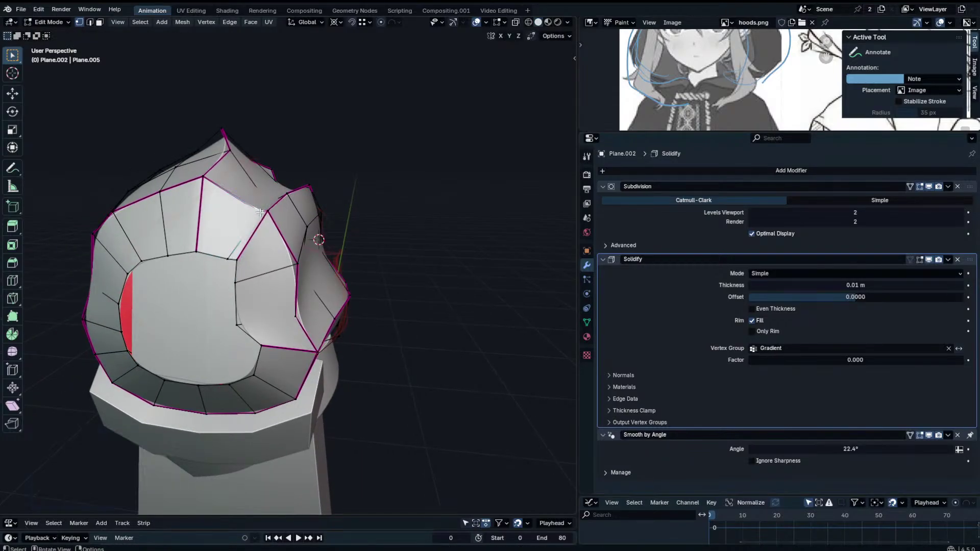
{"action": "key", "text": "g"}
{"action": "left_click", "coordinate": [256, 207]}
{"action": "left_click", "coordinate": [270, 218]}
{"action": "key", "text": "g"}
{"action": "left_click", "coordinate": [279, 222]}
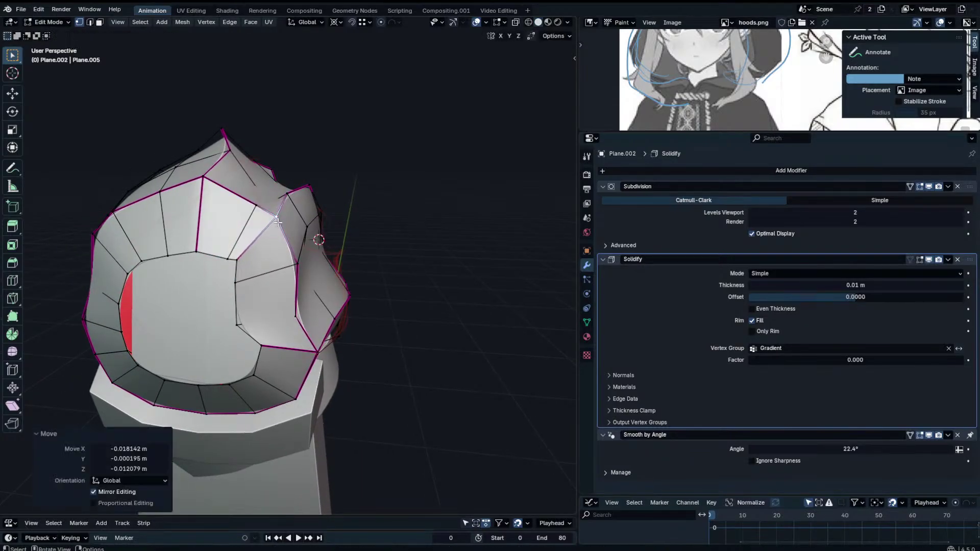
{"action": "key", "text": "ctrl+z"}
Slide the selected part of the hood's side fold along its adjoining edges.
{"action": "middle_click_drag", "start_coordinate": [279, 222], "coordinate": [32, 179]}
{"action": "key", "text": "g"}
{"action": "key", "text": "g"}
{"action": "left_click", "coordinate": [249, 211]}
Enlarge the hood reference image and move the fold's front rim vertex about 0.04 m in X and -0.032 m in Z.
{"action": "scroll", "coordinate": [320, 155], "scroll_direction": "down", "scroll_amount": 2}
{"action": "middle_click_drag", "start_coordinate": [319, 155], "coordinate": [285, 166]}
{"action": "left_click", "coordinate": [347, 173]}
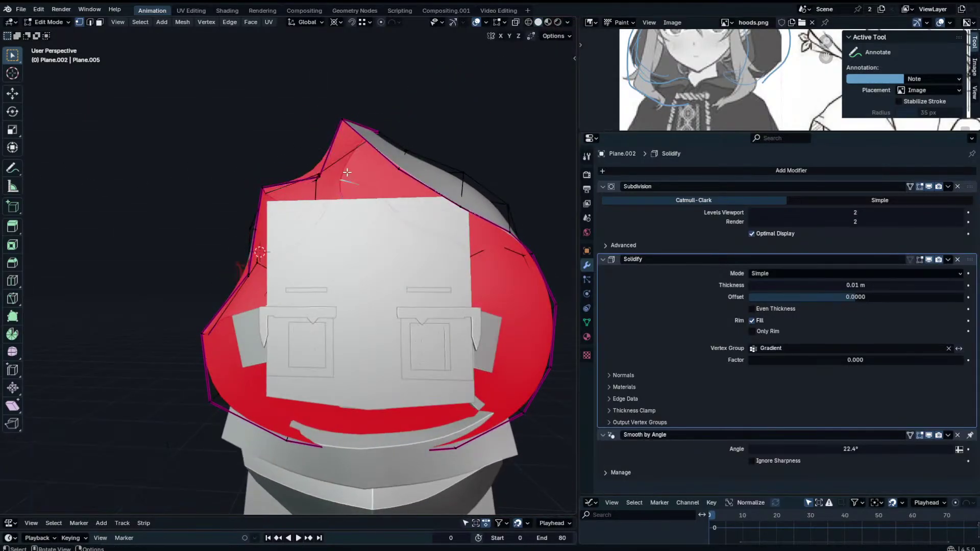
{"action": "key", "text": "KP_1"}
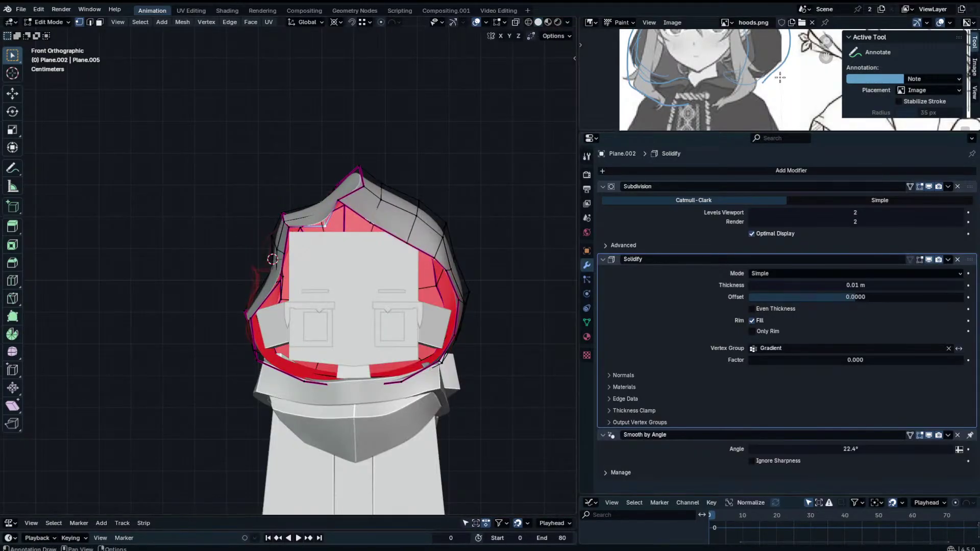
{"action": "left_click_drag", "start_coordinate": [757, 131], "coordinate": [757, 280]}
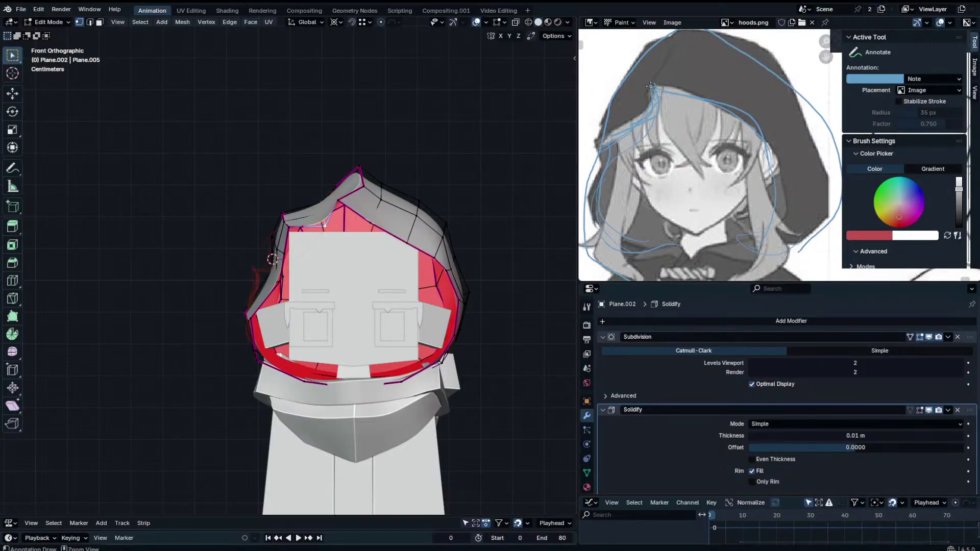
{"action": "key", "text": "g"}
{"action": "left_click", "coordinate": [343, 237]}
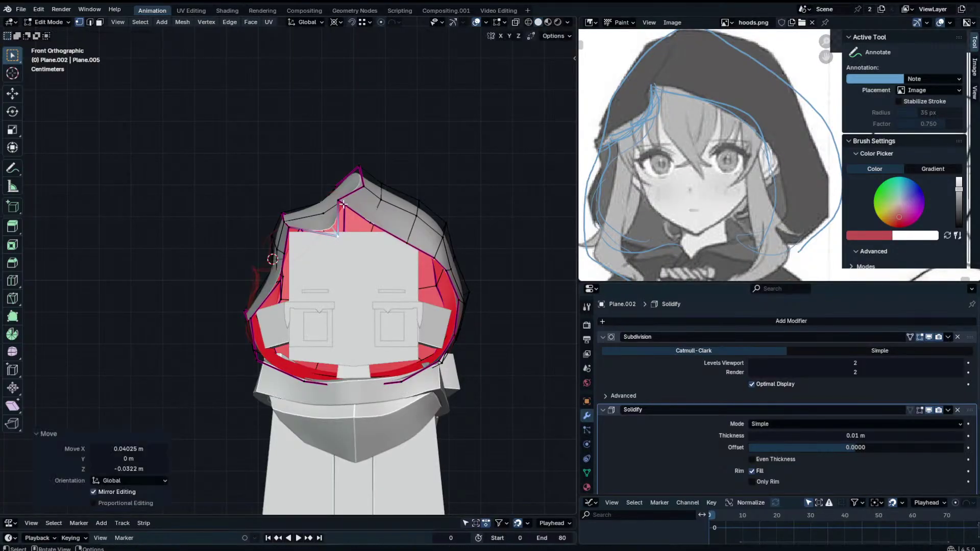
Move the front rim vertex beneath the hood's peak sideways, away from the side fold.
{"action": "left_click", "coordinate": [343, 204]}
{"action": "key", "text": "g"}
{"action": "right_click", "coordinate": [363, 203]}
{"action": "key", "text": "g"}
{"action": "left_click", "coordinate": [365, 204]}
Move the edge loop running over the hood's peak about 0.031 m in X and -0.011 m in Z.
{"action": "left_click", "coordinate": [362, 188], "text": "alt"}
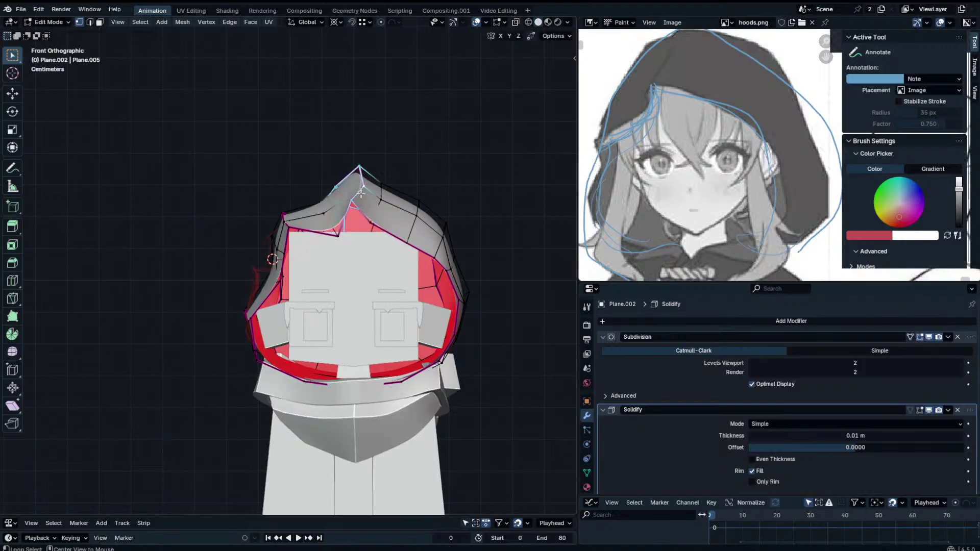
{"action": "key", "text": "g"}
{"action": "right_click", "coordinate": [379, 213]}
{"action": "key", "text": "g"}
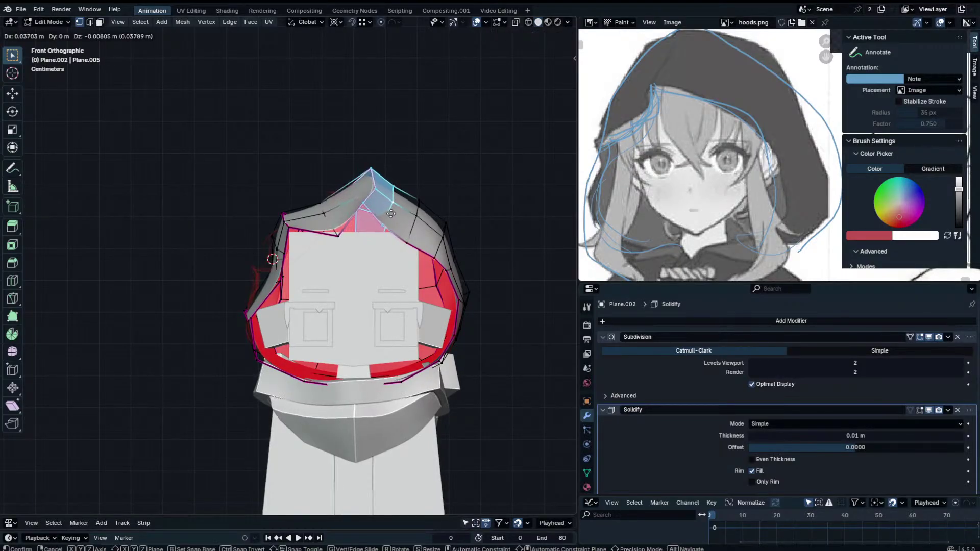
{"action": "left_click", "coordinate": [388, 215]}
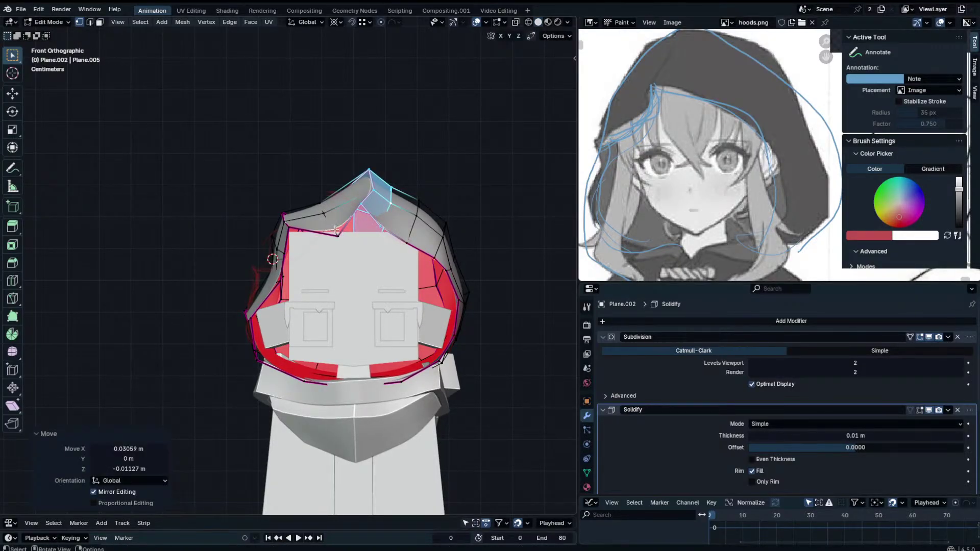
Pull the edge loop between the peak and the side fold downward to deepen the drape over the forehead.
{"action": "left_click", "coordinate": [336, 231], "text": "alt"}
{"action": "key", "text": "g"}
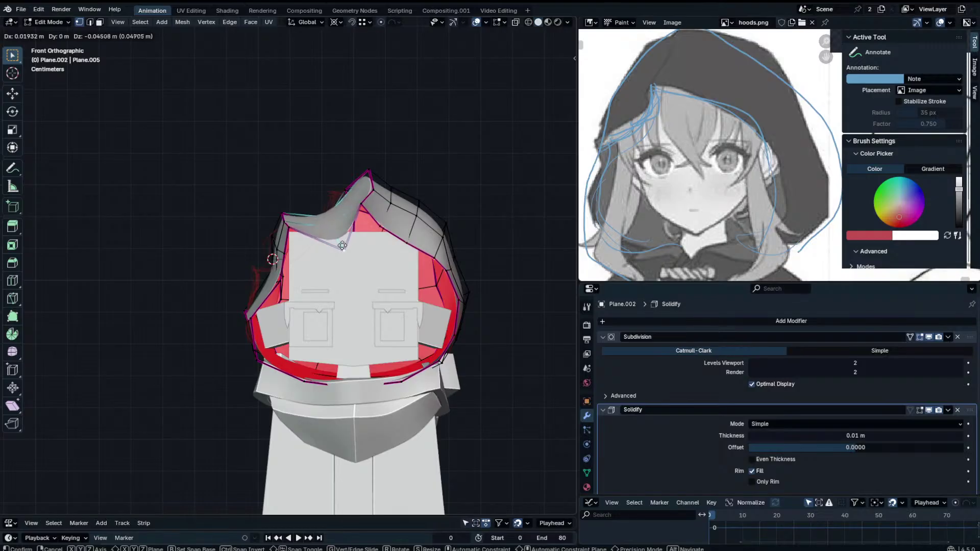
{"action": "left_click", "coordinate": [342, 242]}
Shift the peak's edge loop back toward the side fold and rotate it slightly about a 3D cursor placed on the forehead.
{"action": "left_click", "coordinate": [365, 203]}
{"action": "key", "text": "g"}
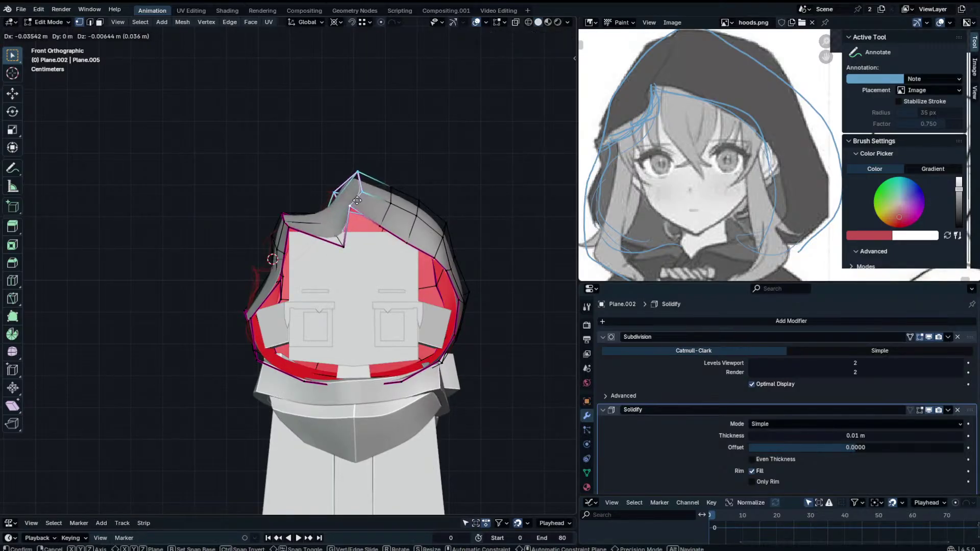
{"action": "left_click", "coordinate": [358, 201]}
{"action": "key", "text": "r"}
{"action": "right_click", "coordinate": [433, 175]}
{"action": "right_click", "coordinate": [360, 261], "text": "shift"}
{"action": "key", "text": "r"}
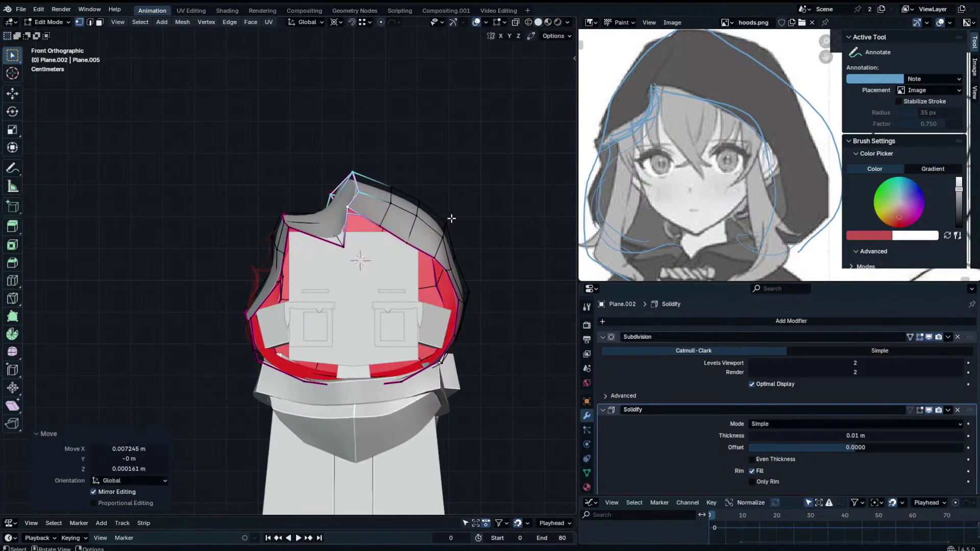
{"action": "left_click", "coordinate": [454, 218]}
Edge-slide the loops beside the hood's peak from behind, finishing with a factor of -0.072, and exit mesh editing.
{"action": "middle_click_drag", "start_coordinate": [454, 218], "coordinate": [303, 202]}
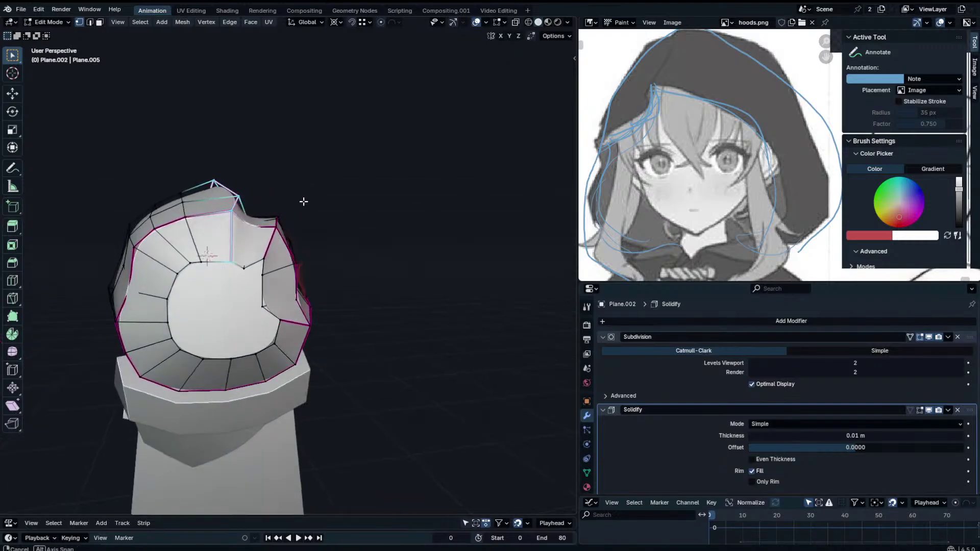
{"action": "key", "text": "g"}
{"action": "key", "text": "g"}
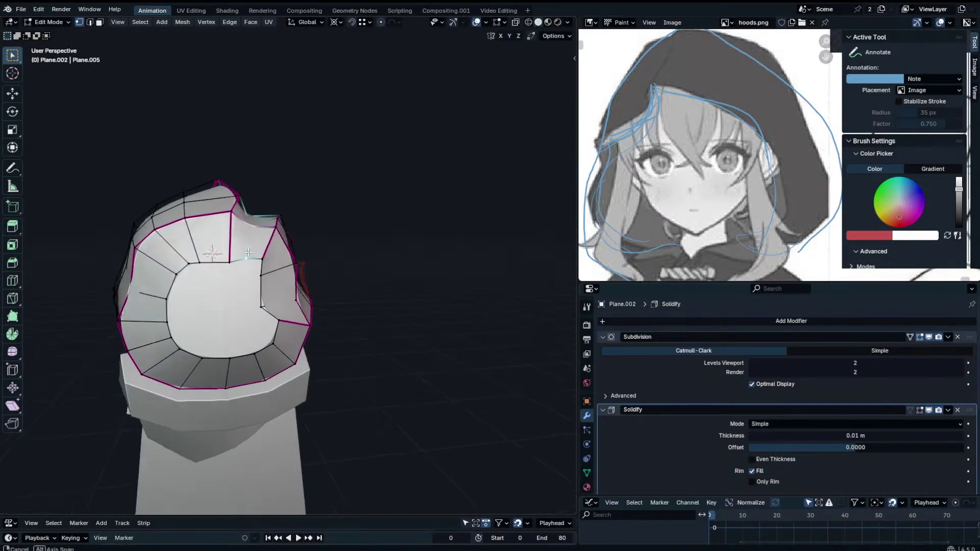
{"action": "left_click", "coordinate": [225, 190]}
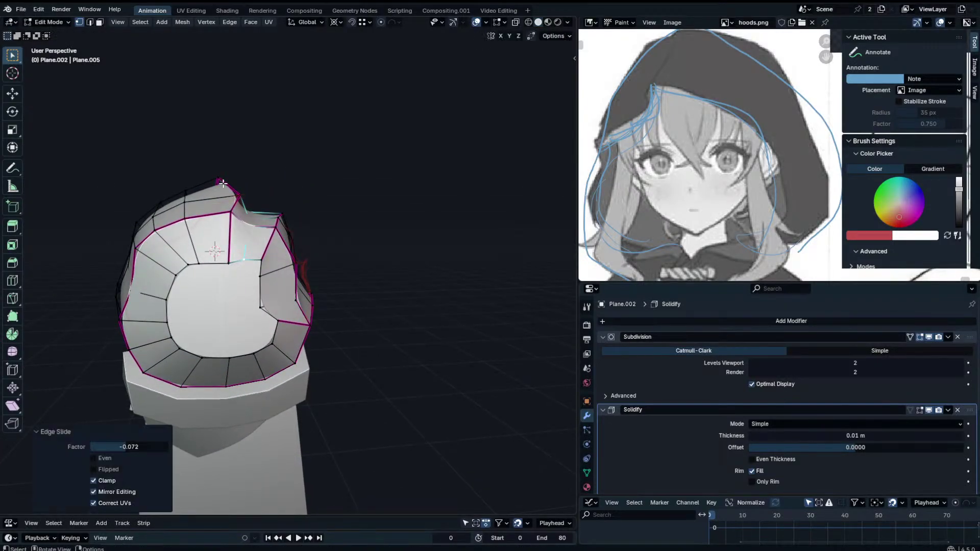
{"action": "middle_click_drag", "start_coordinate": [230, 178], "coordinate": [229, 223]}
{"action": "key", "text": "Tab"}
{"action": "key", "text": "KP_1"}
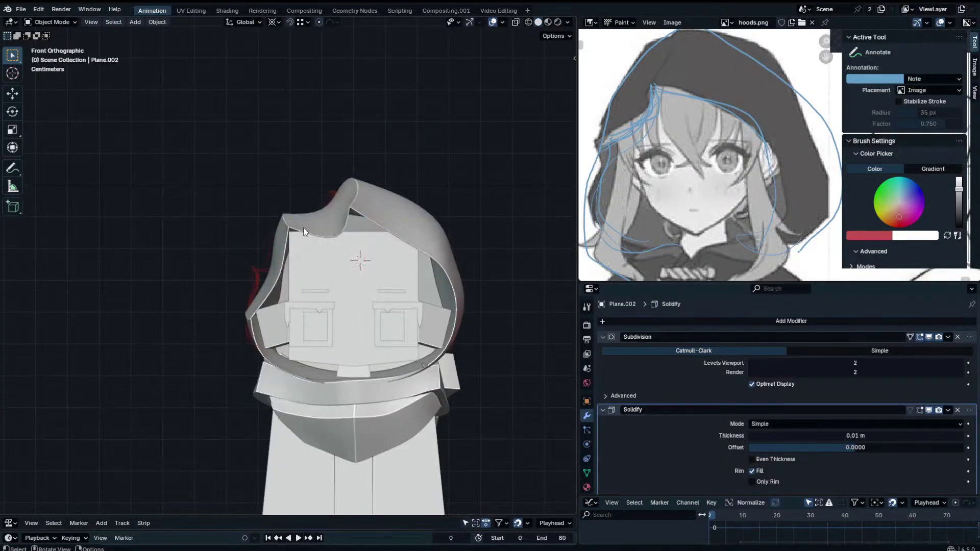
Reopen the hood mesh for editing in a closer front view.
{"action": "left_click", "coordinate": [426, 224]}
{"action": "scroll", "coordinate": [427, 245], "scroll_direction": "up", "scroll_amount": 2}
{"action": "middle_click_drag", "start_coordinate": [426, 247], "coordinate": [448, 189], "text": "shift"}
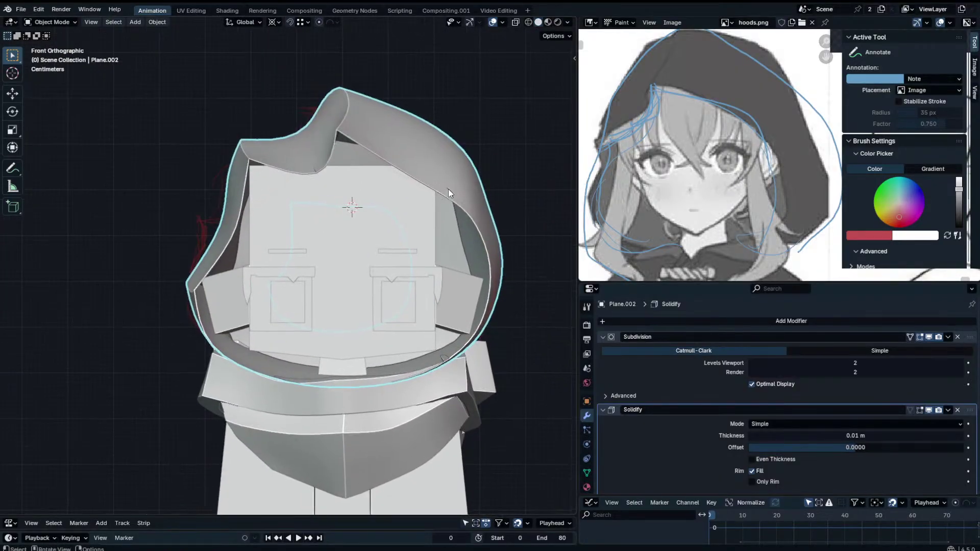
{"action": "key", "text": "Tab"}
{"action": "left_click", "coordinate": [422, 117]}
{"action": "key", "text": "g"}
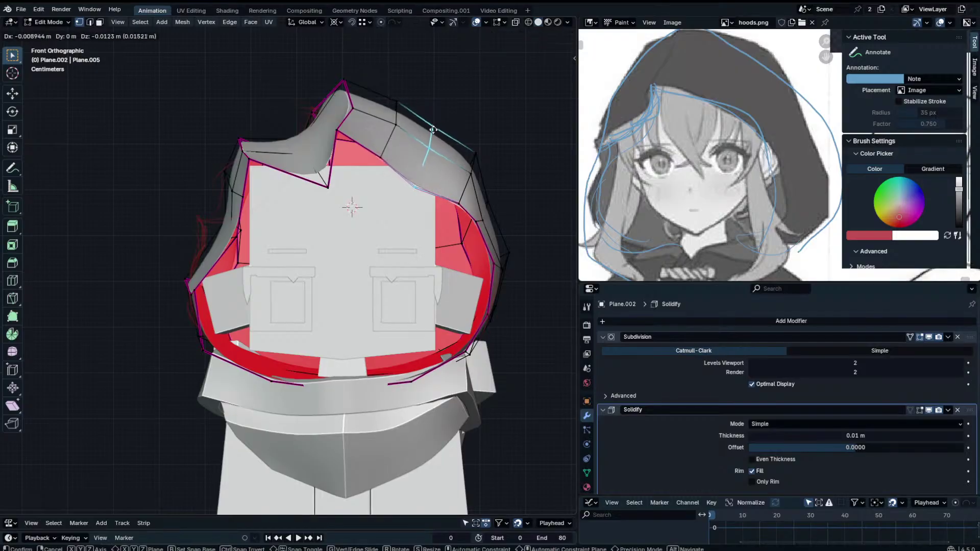
{"action": "right_click", "coordinate": [420, 128]}
{"action": "left_click_drag", "start_coordinate": [423, 191], "coordinate": [424, 194], "text": "ctrl"}
{"action": "key", "text": "g"}
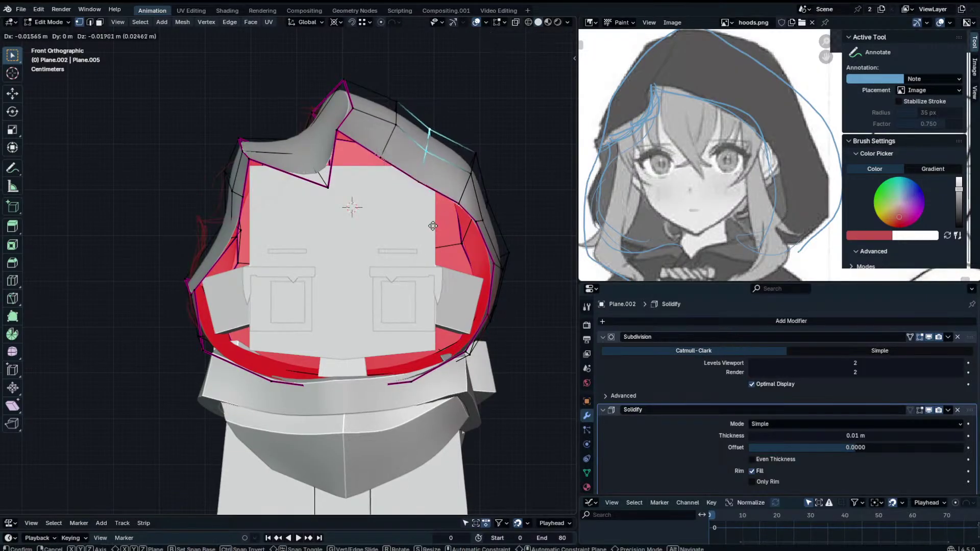
{"action": "right_click", "coordinate": [433, 196]}
{"action": "left_click_drag", "start_coordinate": [441, 154], "coordinate": [442, 155], "text": "ctrl"}
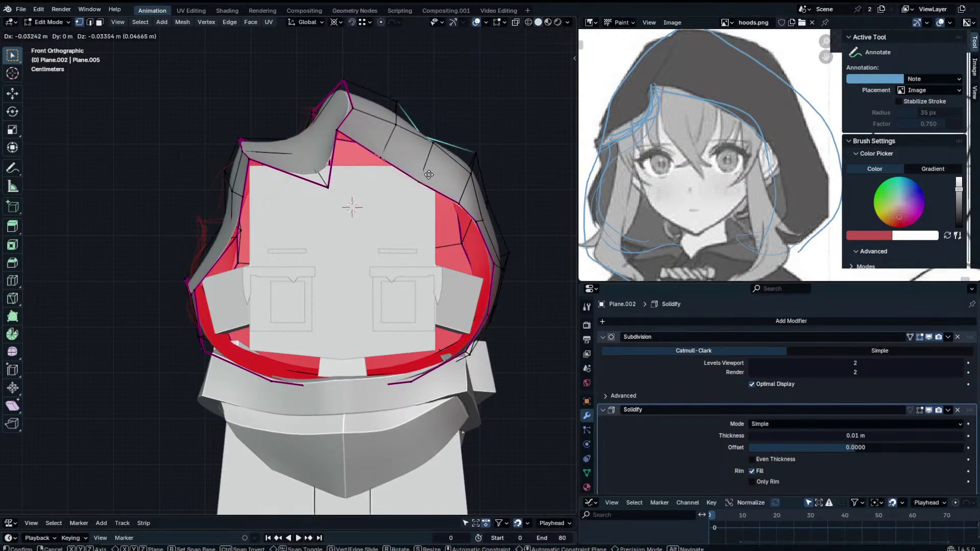
{"action": "key", "text": "g"}
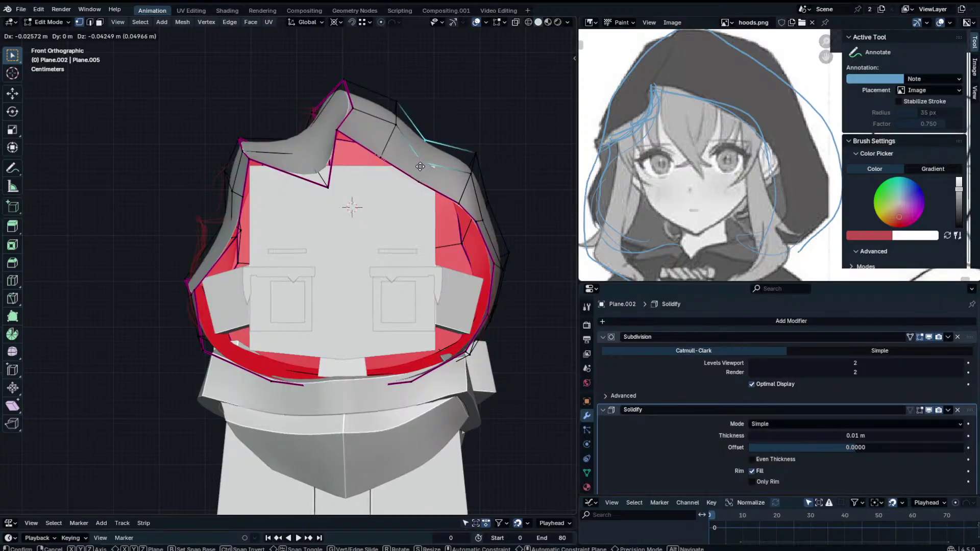
{"action": "right_click", "coordinate": [433, 166]}
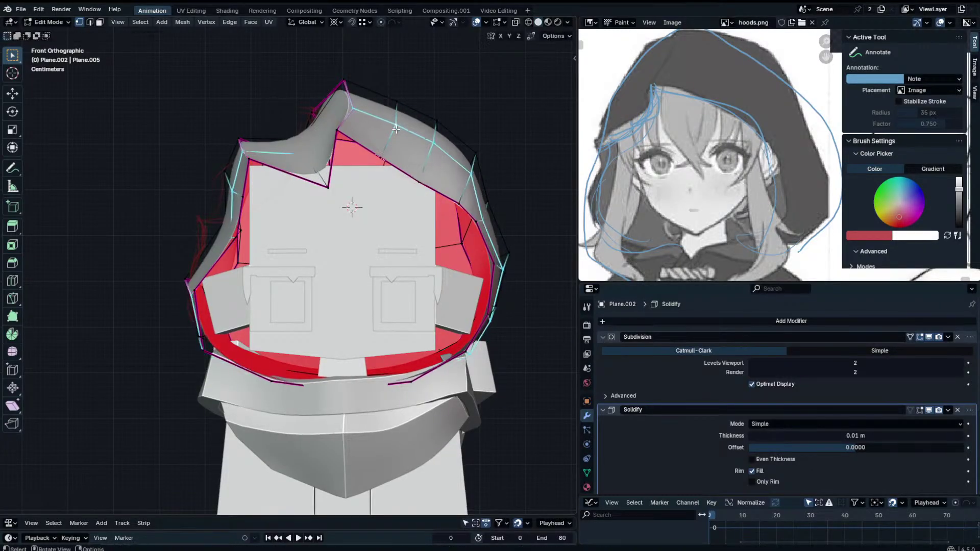
Pull the edge loop beside the hood's peak down and raise the following loop slightly outward to form a dip.
{"action": "key", "text": "g"}
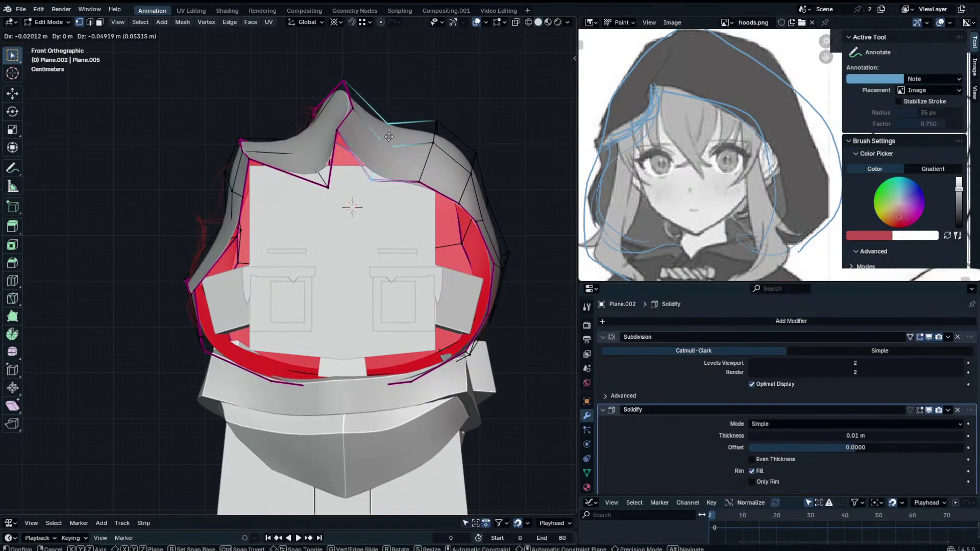
{"action": "left_click", "coordinate": [398, 131]}
{"action": "left_click", "coordinate": [437, 135], "text": "alt"}
{"action": "key", "text": "g"}
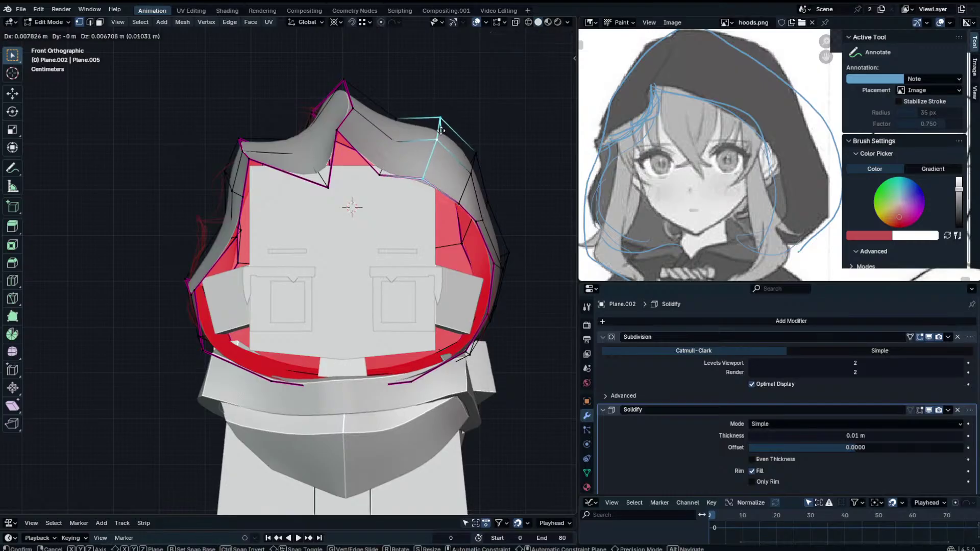
{"action": "left_click", "coordinate": [445, 127]}
Push the hood's upper edge loop on the character's left outward and pull the loop below it slightly inward.
{"action": "left_click", "coordinate": [475, 169], "text": "alt"}
{"action": "key", "text": "g"}
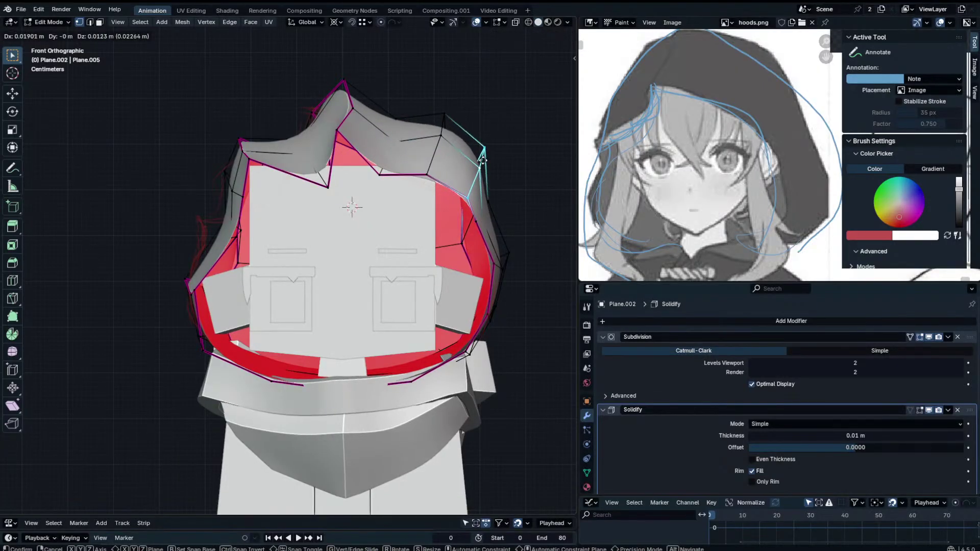
{"action": "left_click", "coordinate": [484, 164]}
{"action": "left_click", "coordinate": [487, 219]}
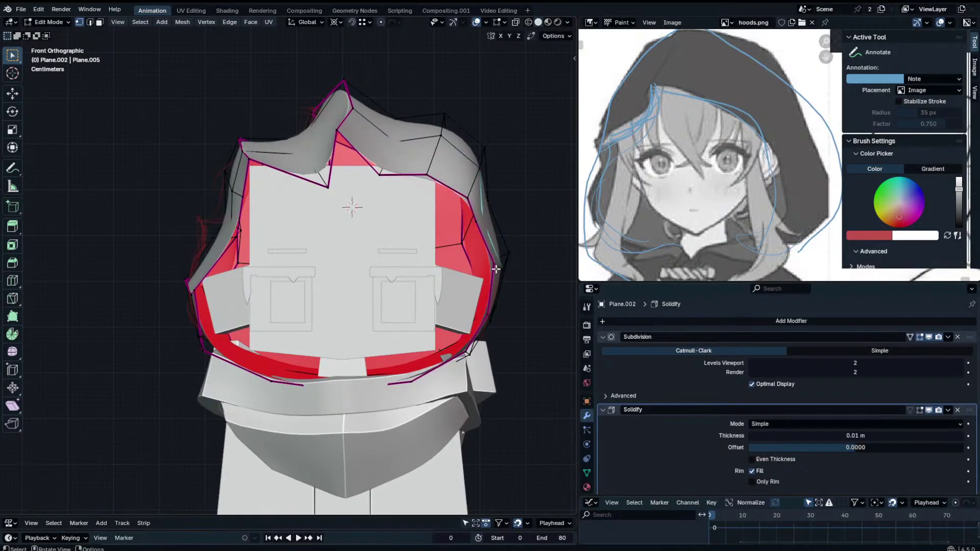
{"action": "key", "text": "g"}
{"action": "left_click", "coordinate": [484, 324]}
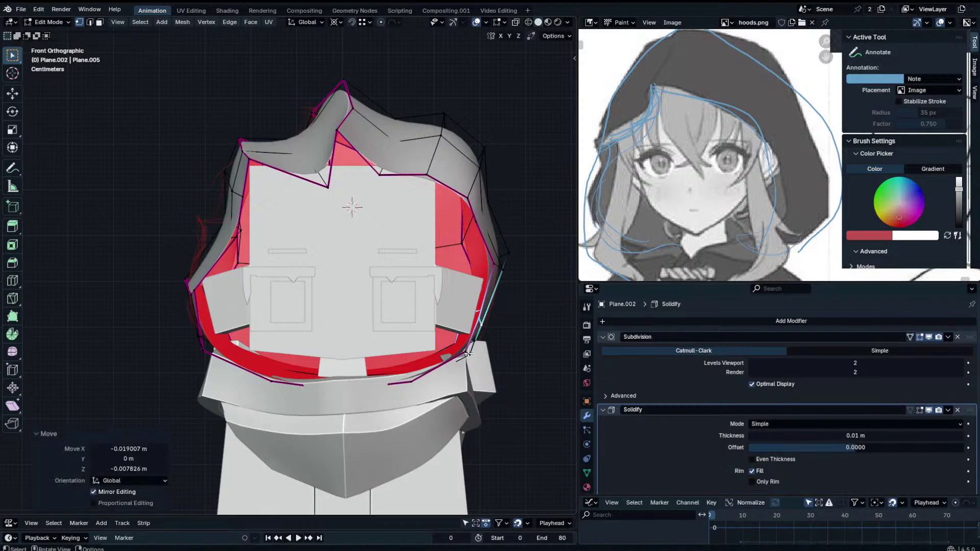
Move the hood's lower-left edge loop near the collar outward and up, and nudge the loop at cheek height.
{"action": "left_click", "coordinate": [469, 352], "text": "alt"}
{"action": "key", "text": "g"}
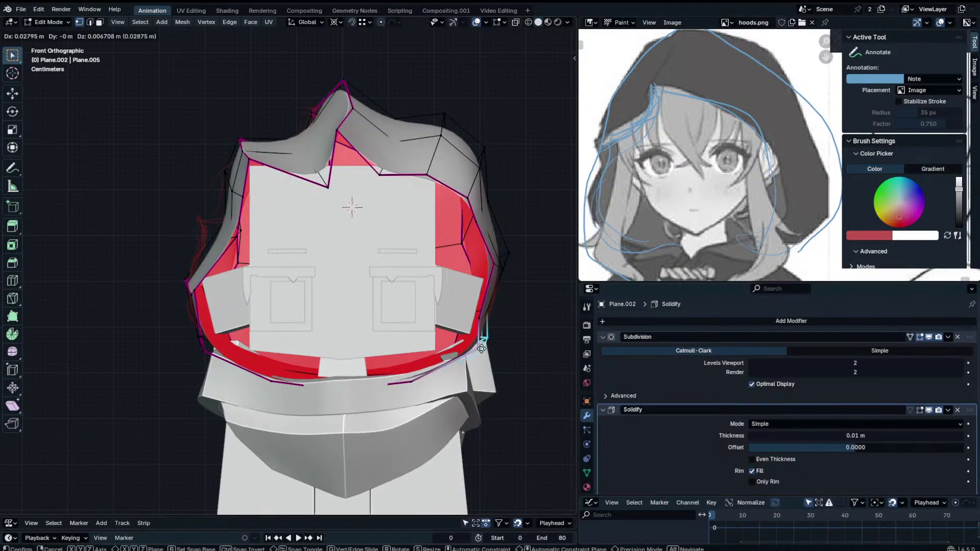
{"action": "left_click", "coordinate": [482, 341]}
{"action": "left_click", "coordinate": [497, 266], "text": "alt"}
{"action": "key", "text": "g"}
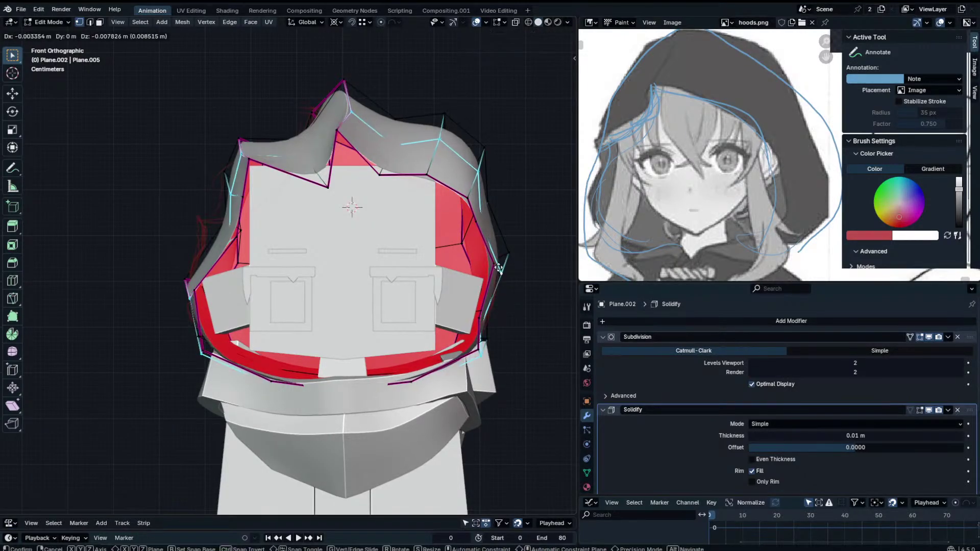
{"action": "left_click", "coordinate": [518, 259]}
{"action": "left_click", "coordinate": [499, 266], "text": "alt"}
{"action": "key", "text": "g"}
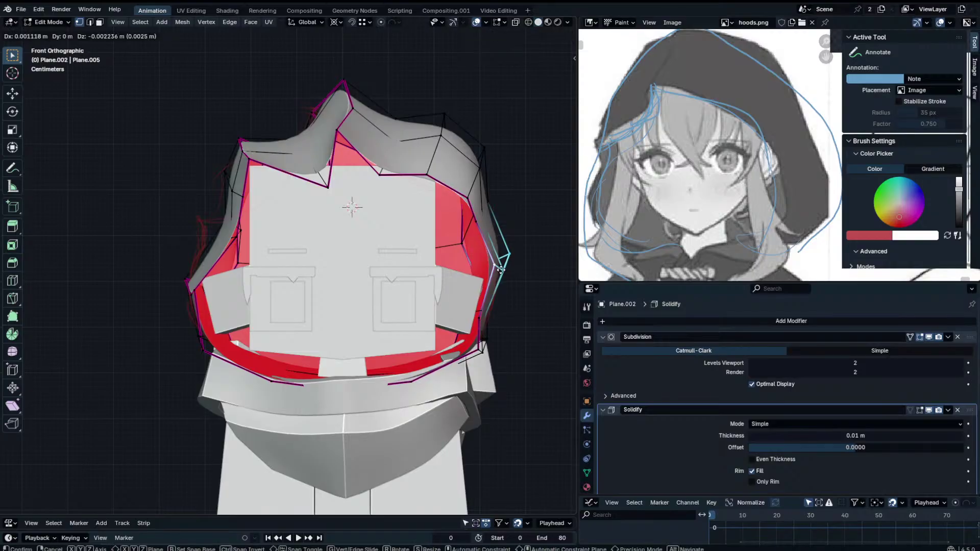
{"action": "left_click", "coordinate": [500, 266]}
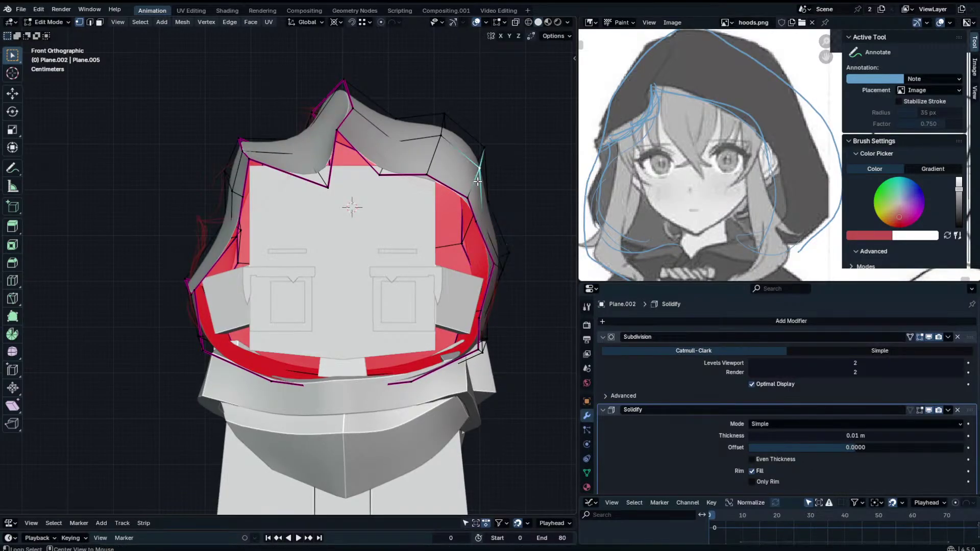
Pull the hood's left-side edges between temple and cheek inward and down to straighten the outer silhouette.
{"action": "key", "text": "g"}
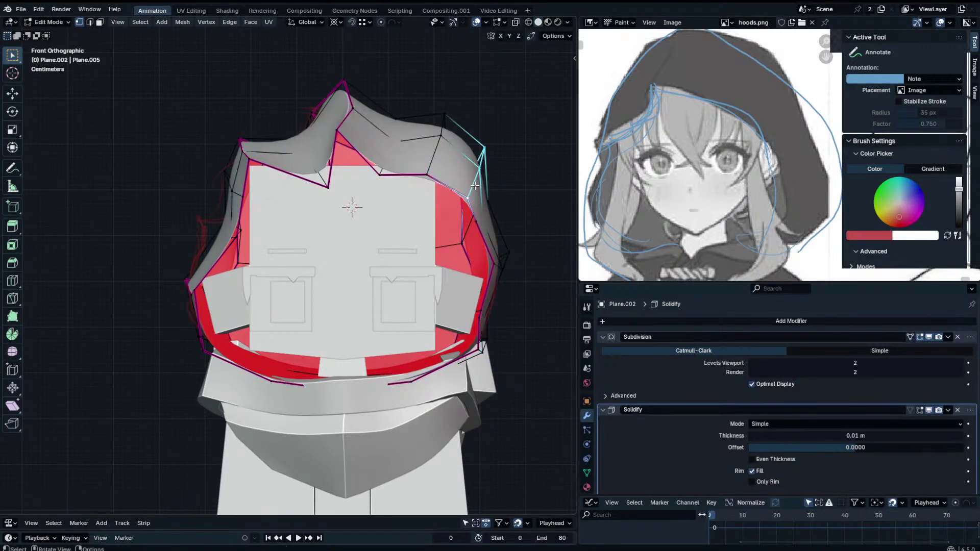
{"action": "left_click", "coordinate": [482, 224]}
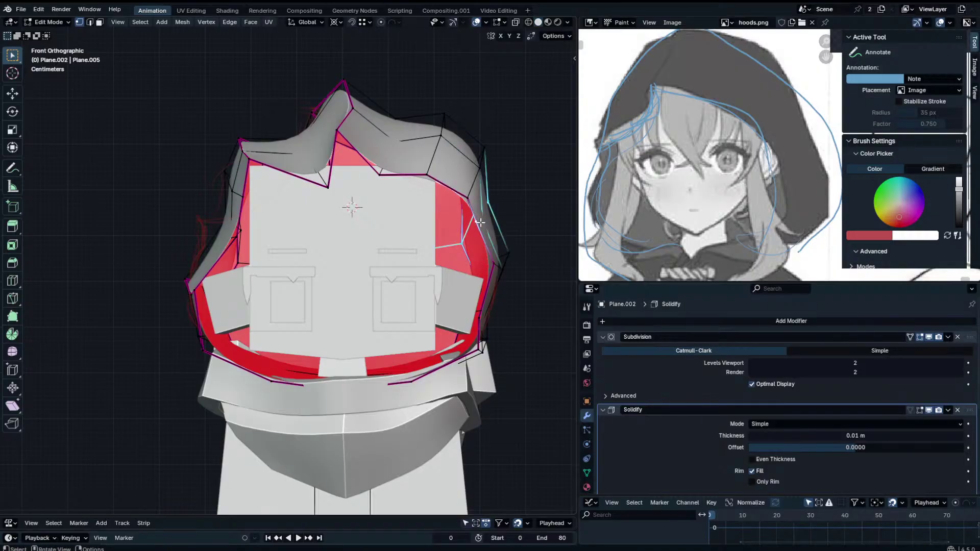
{"action": "key", "text": "g"}
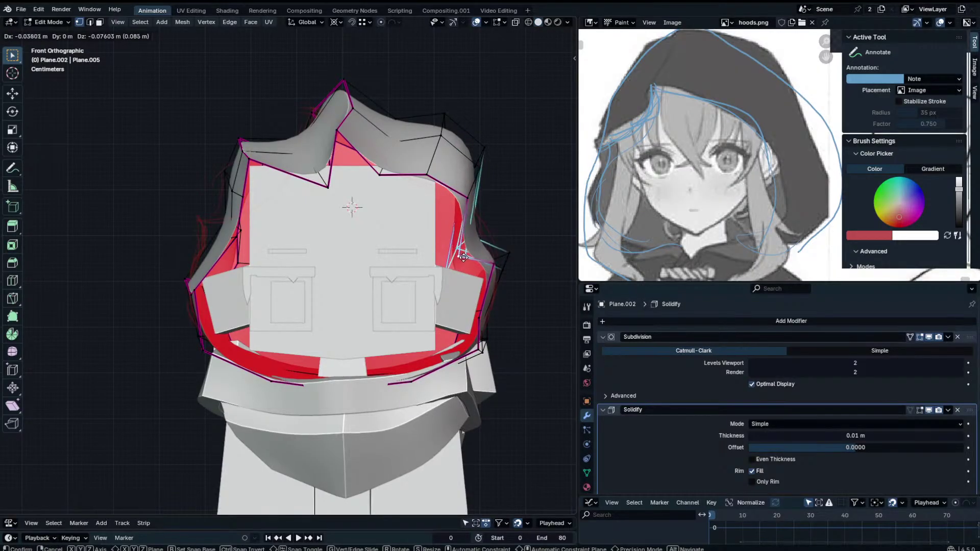
{"action": "left_click", "coordinate": [498, 265]}
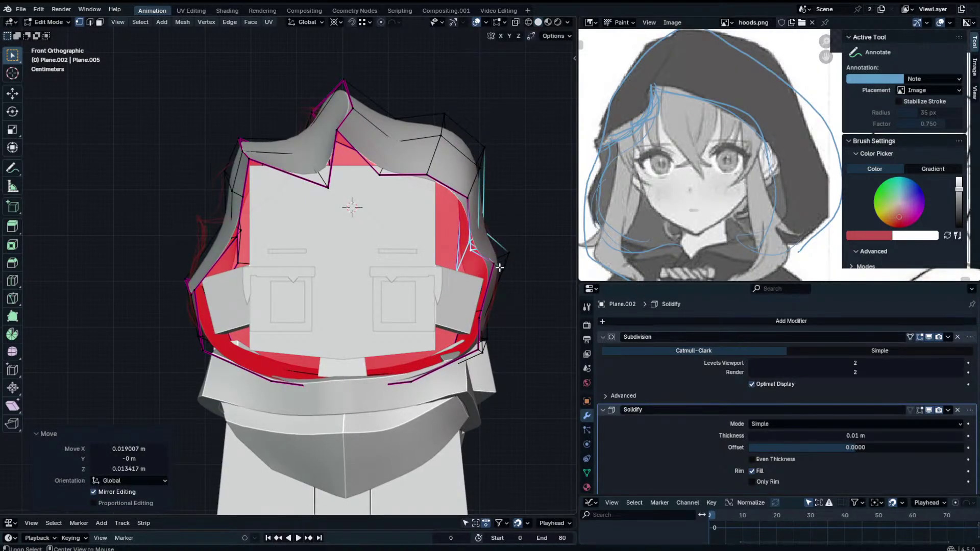
{"action": "key", "text": "g"}
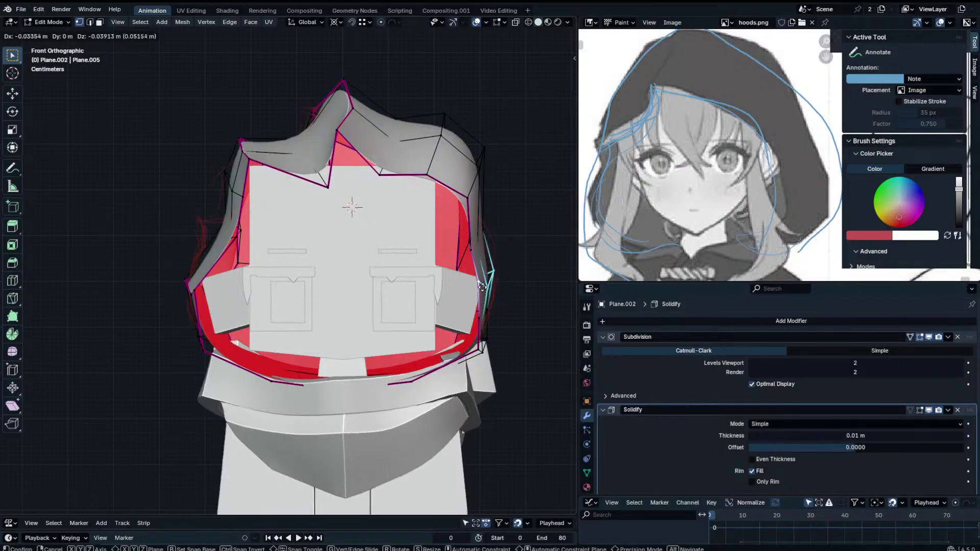
{"action": "left_click", "coordinate": [478, 291]}
Lower three front rim vertices on the character's left so the rim runs diagonally from the peak down to the cheek.
{"action": "left_click", "coordinate": [437, 184]}
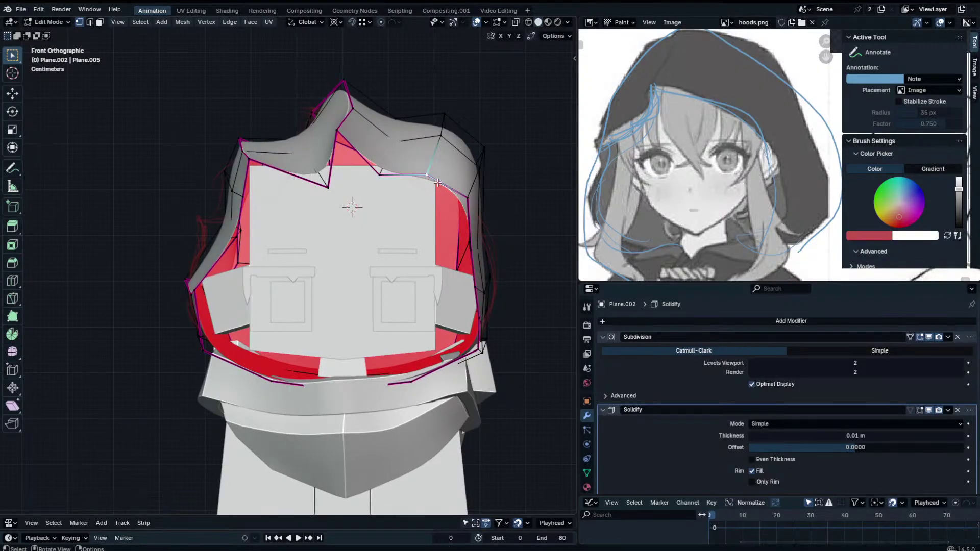
{"action": "key", "text": "g"}
{"action": "left_click", "coordinate": [425, 228]}
{"action": "left_click", "coordinate": [467, 199]}
{"action": "key", "text": "g"}
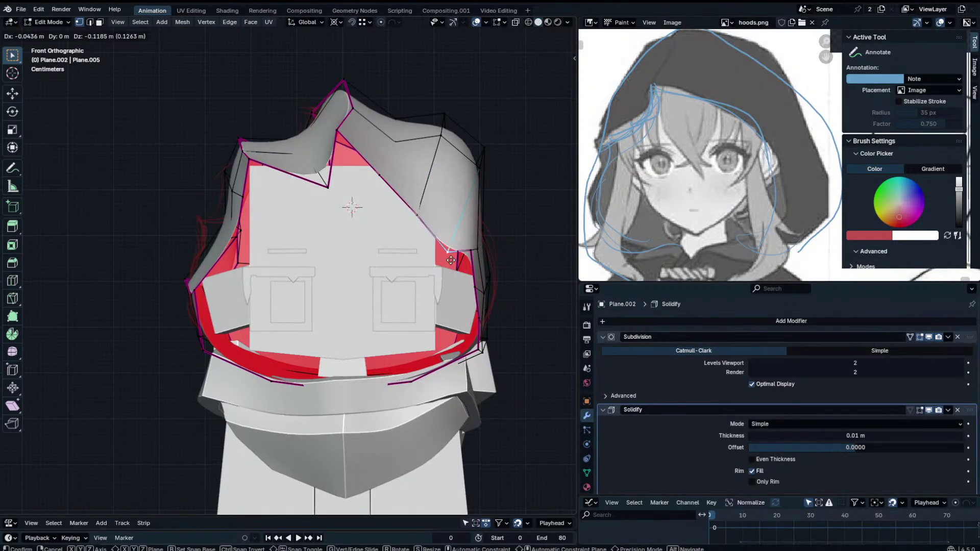
{"action": "left_click", "coordinate": [450, 249]}
{"action": "left_click", "coordinate": [470, 251]}
{"action": "key", "text": "g"}
{"action": "left_click", "coordinate": [469, 274]}
Vertex-slide the two vertices just behind the lowered rim down toward it to follow the diagonal.
{"action": "left_click", "coordinate": [477, 169]}
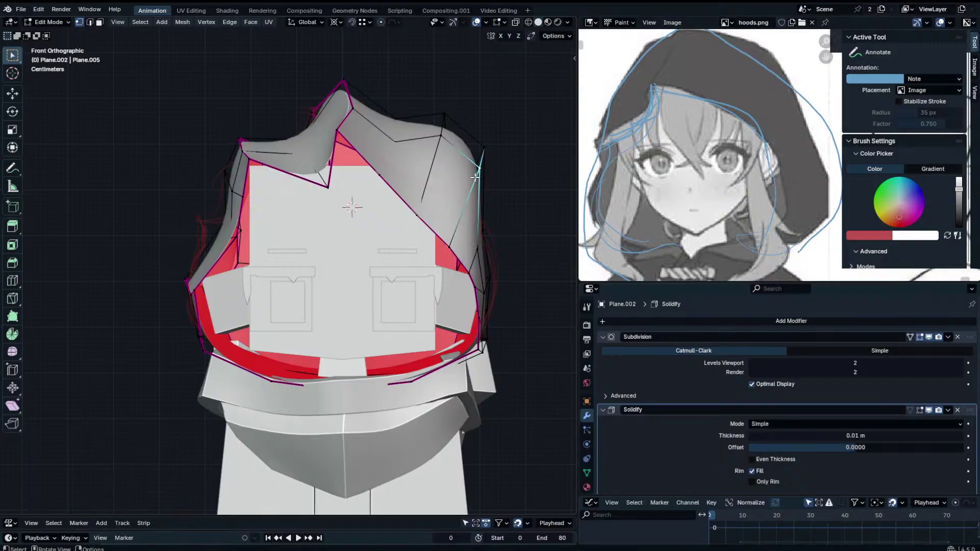
{"action": "key", "text": "g"}
{"action": "key", "text": "g"}
{"action": "left_click", "coordinate": [465, 204]}
{"action": "left_click", "coordinate": [439, 138]}
{"action": "key", "text": "g"}
{"action": "key", "text": "g"}
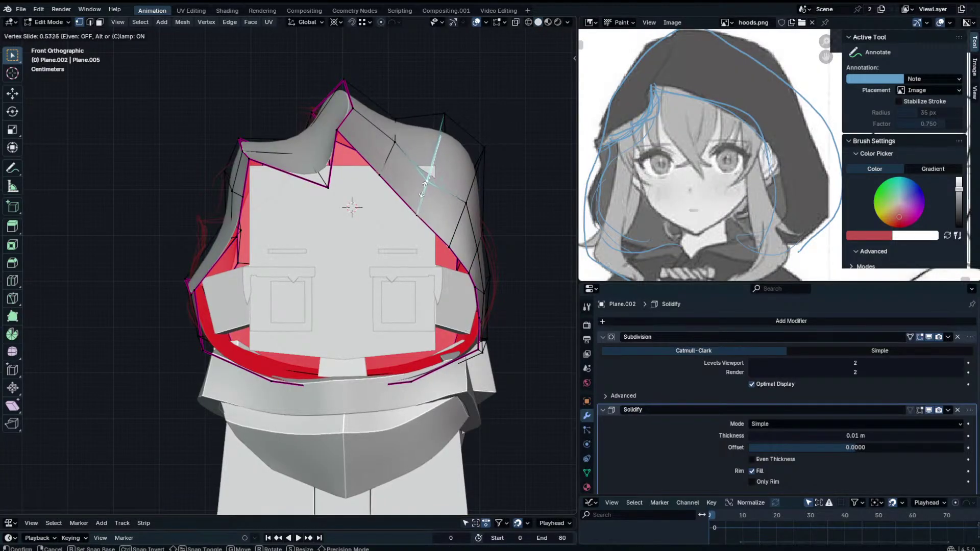
{"action": "left_click", "coordinate": [422, 192]}
Vertex-slide the upper-left silhouette vertices down to smooth the hood's slope beside the peak.
{"action": "left_click", "coordinate": [441, 111]}
{"action": "key", "text": "g"}
{"action": "key", "text": "g"}
{"action": "left_click", "coordinate": [435, 151]}
{"action": "left_click", "coordinate": [448, 133]}
{"action": "key", "text": "g"}
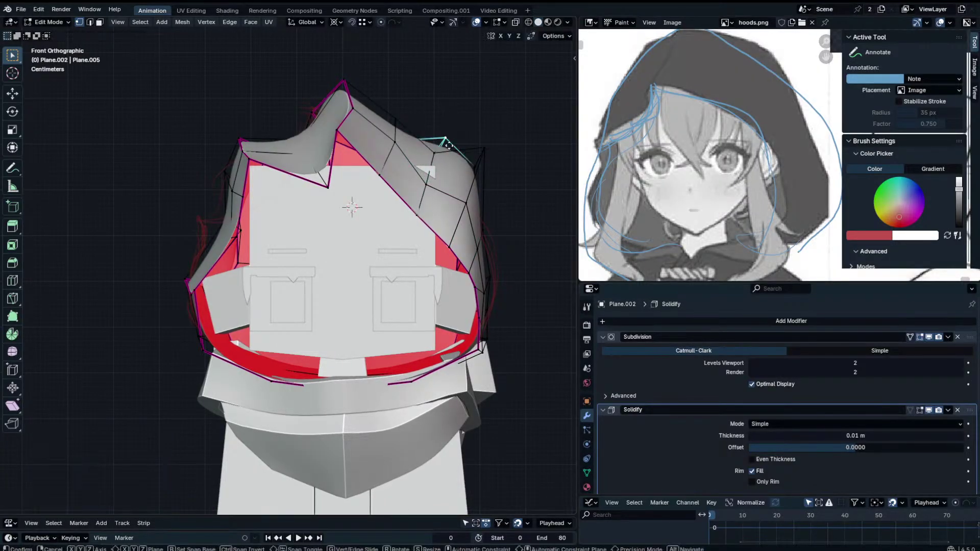
{"action": "key", "text": "g"}
{"action": "left_click", "coordinate": [439, 154]}
Vertex-slide the crown vertices behind the front rim on the character's left to even out their spacing.
{"action": "left_click", "coordinate": [487, 149]}
{"action": "middle_click_drag", "start_coordinate": [491, 149], "coordinate": [415, 198]}
{"action": "scroll", "coordinate": [240, 255], "scroll_direction": "down", "scroll_amount": 1}
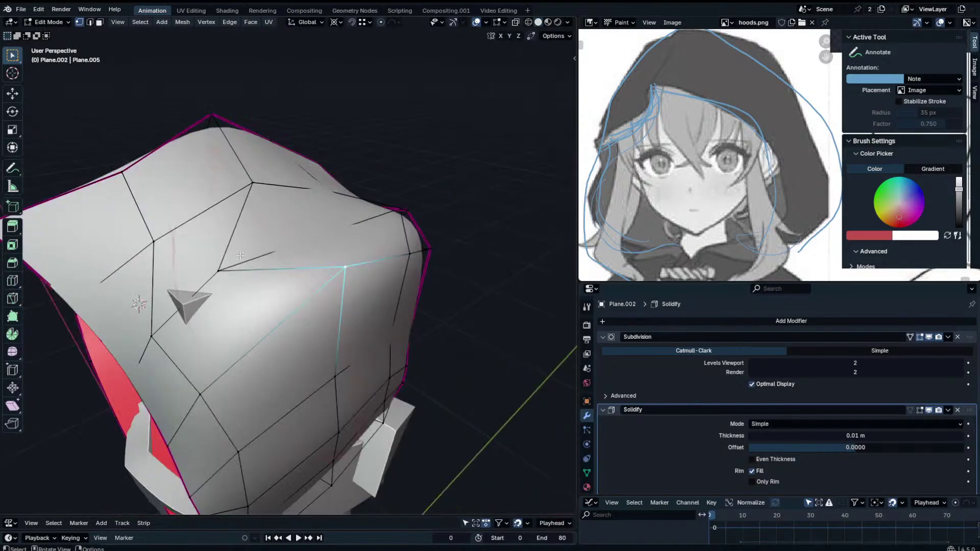
{"action": "left_click", "coordinate": [228, 268]}
{"action": "middle_click_drag", "start_coordinate": [229, 268], "coordinate": [271, 236]}
{"action": "key", "text": "g"}
{"action": "key", "text": "g"}
{"action": "left_click", "coordinate": [199, 291]}
{"action": "key", "text": "g"}
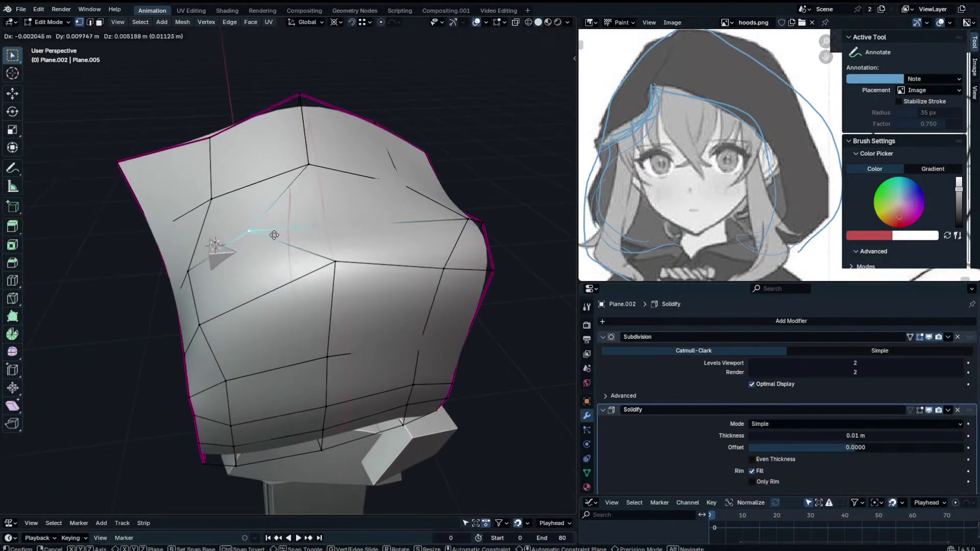
{"action": "key", "text": "g"}
{"action": "left_click", "coordinate": [354, 233]}
Vertex-slide the vertices on the hood's left side upward and along their edges to even out the grid.
{"action": "left_click", "coordinate": [338, 262]}
{"action": "middle_click_drag", "start_coordinate": [337, 262], "coordinate": [317, 223]}
{"action": "key", "text": "g"}
{"action": "key", "text": "g"}
{"action": "left_click", "coordinate": [408, 206]}
{"action": "key", "text": "g"}
{"action": "key", "text": "g"}
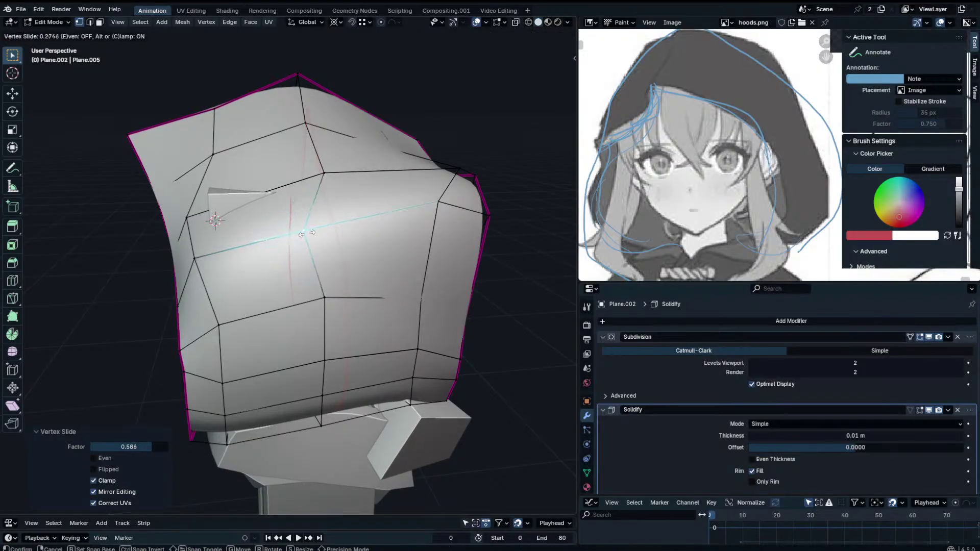
{"action": "key", "text": "g"}
{"action": "middle_click_drag", "start_coordinate": [328, 229], "coordinate": [367, 249]}
{"action": "left_click", "coordinate": [424, 193]}
Vertex-slide the vertices near the hood's sharp back edge, finishing with a factor of 0.351.
{"action": "left_click", "coordinate": [421, 207]}
{"action": "key", "text": "g"}
{"action": "key", "text": "g"}
{"action": "key", "text": "g"}
{"action": "left_click", "coordinate": [357, 224]}
{"action": "key", "text": "g"}
{"action": "key", "text": "g"}
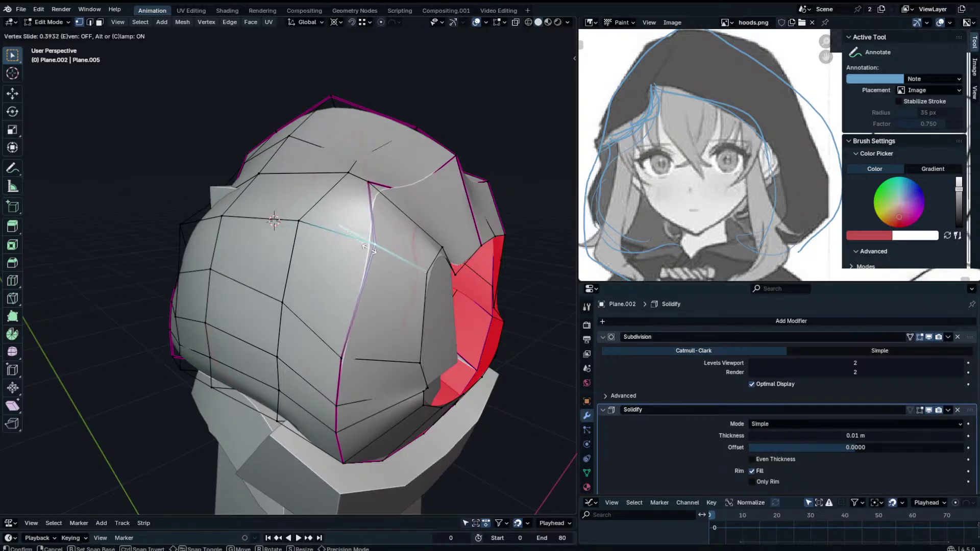
{"action": "left_click", "coordinate": [395, 208]}
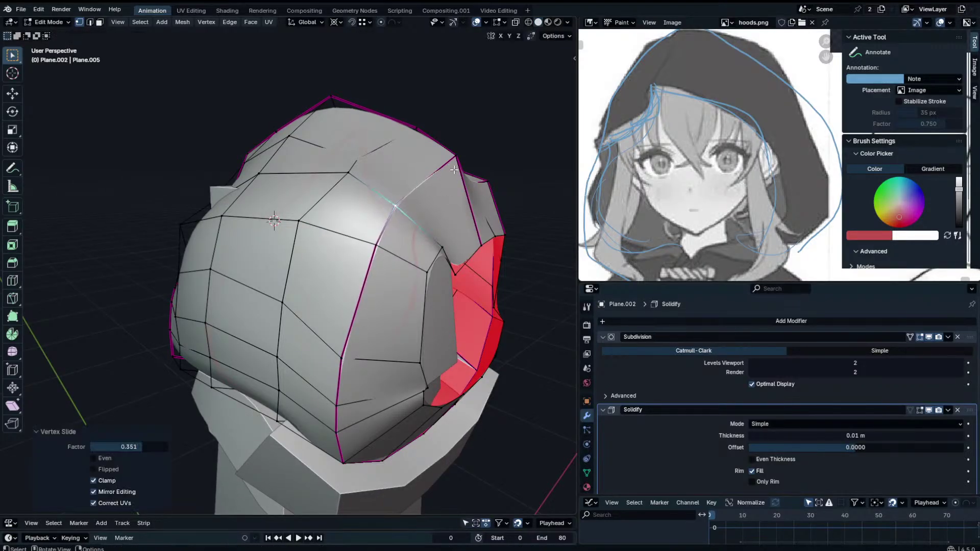
Reposition the vertices along the upper sharp edge of the hood's back opening below the peak.
{"action": "left_click", "coordinate": [454, 167]}
{"action": "key", "text": "g"}
{"action": "key", "text": "g"}
{"action": "left_click", "coordinate": [456, 172]}
{"action": "key", "text": "g"}
{"action": "left_click", "coordinate": [444, 179]}
{"action": "middle_click_drag", "start_coordinate": [444, 179], "coordinate": [347, 232]}
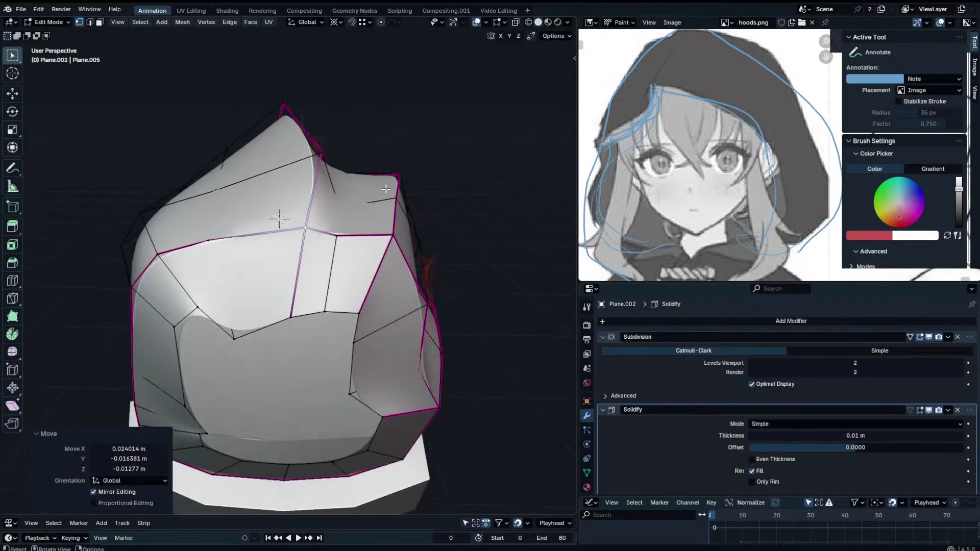
{"action": "key", "text": "g"}
{"action": "left_click", "coordinate": [342, 234]}
{"action": "left_click", "coordinate": [347, 203]}
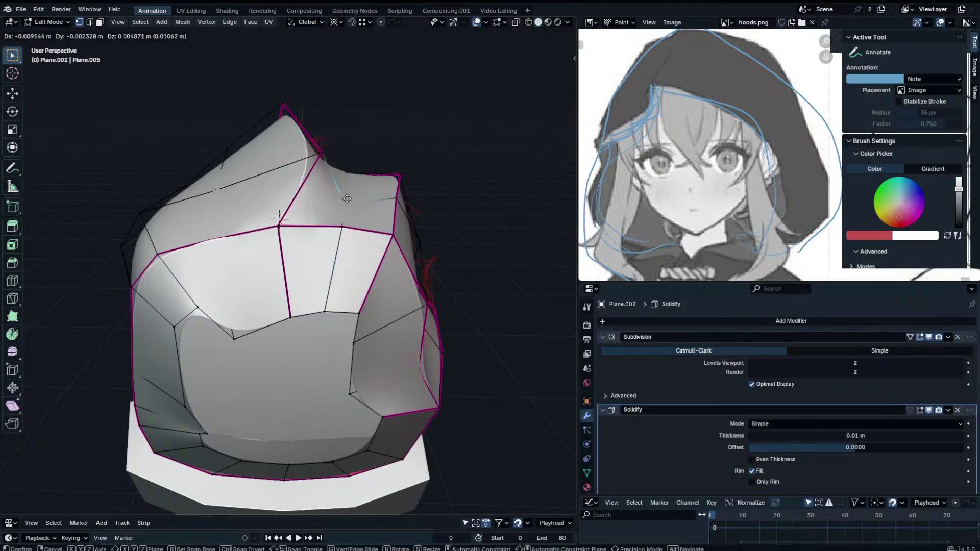
Raise the upper inner-rim vertices of the hood's back opening into a smoother curve.
{"action": "middle_click_drag", "start_coordinate": [284, 312], "coordinate": [352, 268]}
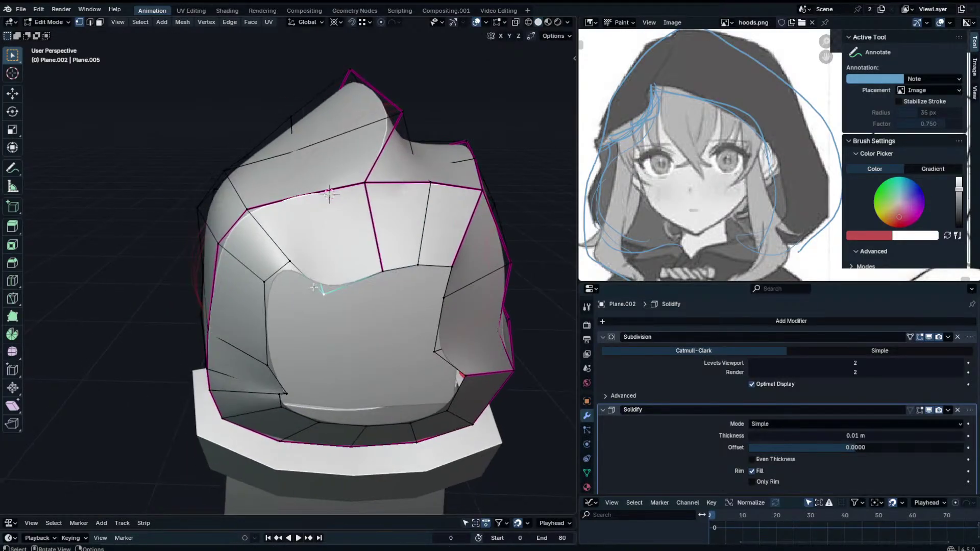
{"action": "key", "text": "g"}
{"action": "left_click", "coordinate": [351, 242]}
{"action": "left_click", "coordinate": [416, 263]}
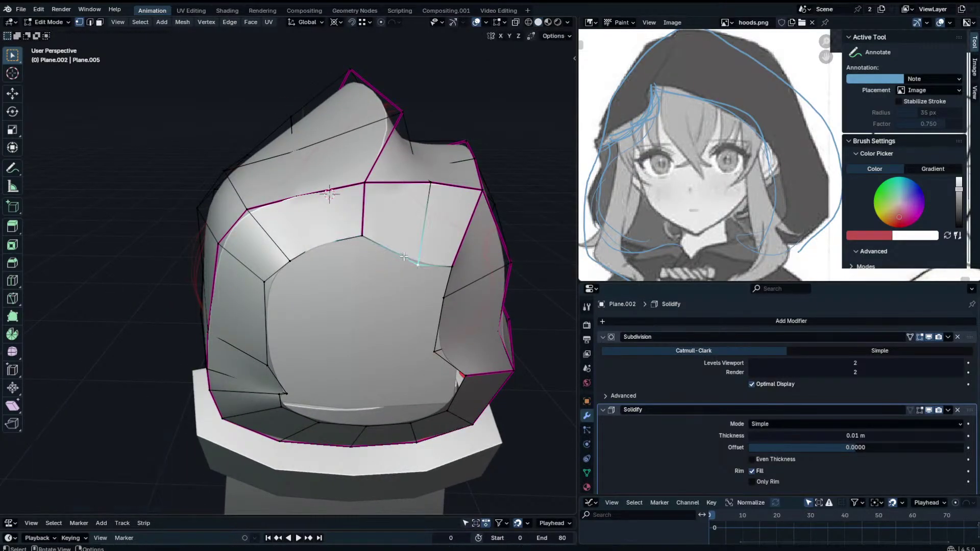
{"action": "key", "text": "g"}
{"action": "left_click", "coordinate": [417, 238]}
{"action": "left_click", "coordinate": [454, 267]}
{"action": "key", "text": "g"}
{"action": "right_click", "coordinate": [447, 290]}
Move the inner-rim vertices on the character's right side of the back opening outward to widen the curve.
{"action": "left_click", "coordinate": [441, 306]}
{"action": "key", "text": "g"}
{"action": "left_click", "coordinate": [456, 291]}
{"action": "left_click", "coordinate": [436, 351]}
{"action": "key", "text": "g"}
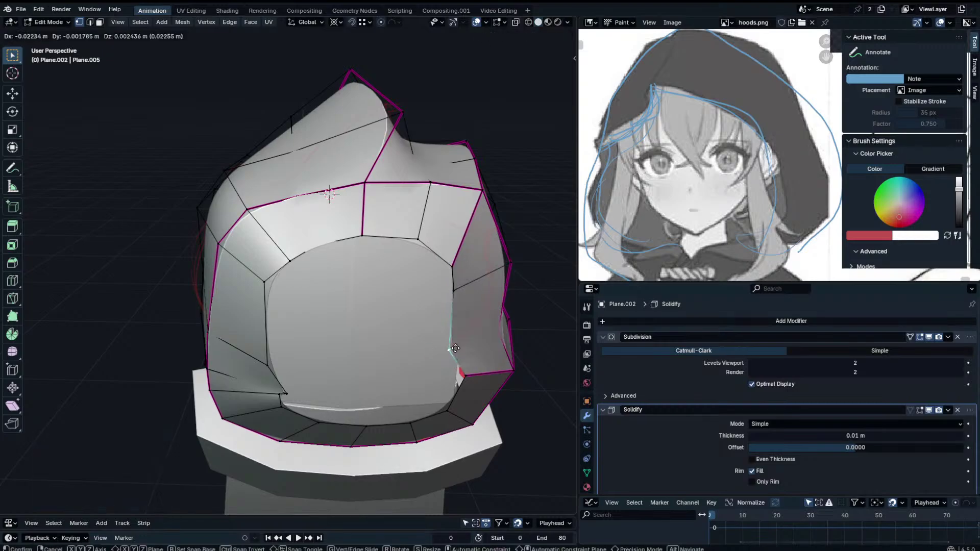
{"action": "left_click", "coordinate": [464, 342]}
{"action": "key", "text": "g"}
{"action": "left_click", "coordinate": [470, 343]}
Move the lower inner-rim vertices on both sides of the back opening to round off its bottom corners.
{"action": "middle_click_drag", "start_coordinate": [487, 313], "coordinate": [493, 281]}
{"action": "left_click", "coordinate": [473, 358]}
{"action": "key", "text": "g"}
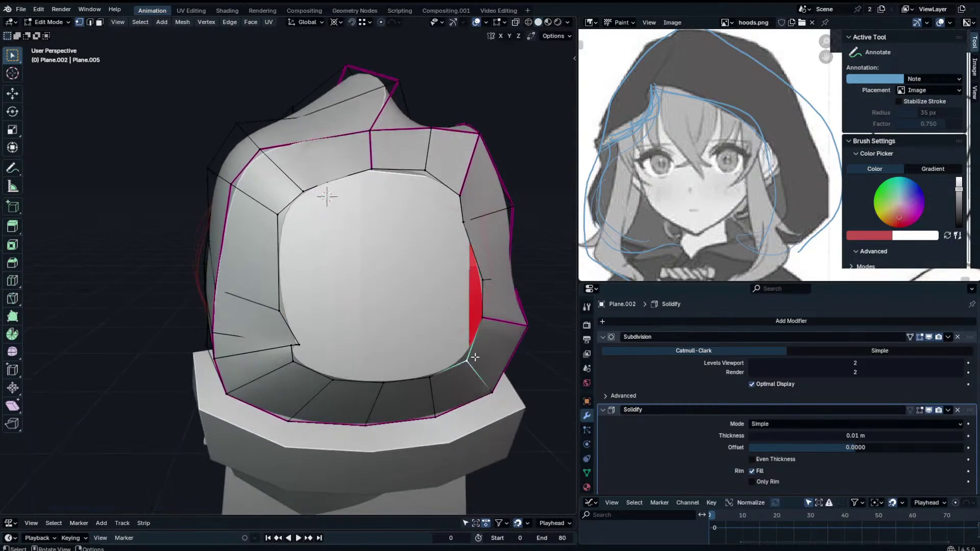
{"action": "left_click", "coordinate": [468, 349]}
{"action": "left_click", "coordinate": [482, 324]}
{"action": "key", "text": "g"}
{"action": "left_click", "coordinate": [472, 324]}
{"action": "left_click", "coordinate": [294, 342]}
{"action": "key", "text": "g"}
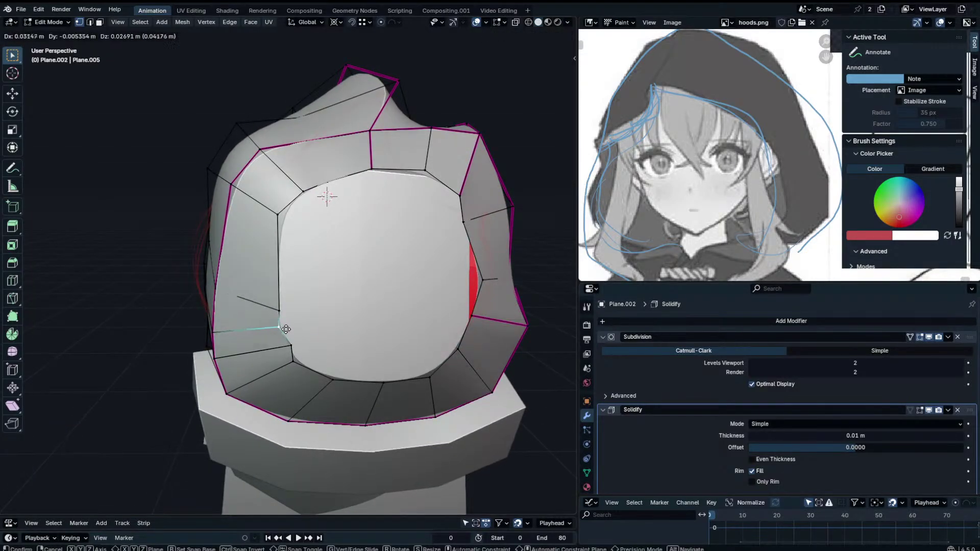
{"action": "left_click", "coordinate": [286, 329]}
Finish editing the hood and open the Head mesh for editing.
{"action": "middle_click_drag", "start_coordinate": [287, 329], "coordinate": [483, 322]}
{"action": "key", "text": "Tab"}
{"action": "middle_click_drag", "start_coordinate": [293, 220], "coordinate": [313, 171]}
{"action": "left_click", "coordinate": [310, 166]}
{"action": "key", "text": "Tab"}
Add a vertical loop cut near the head's left side at factor -0.463 and a horizontal one near its top.
{"action": "key", "text": "ctrl+r"}
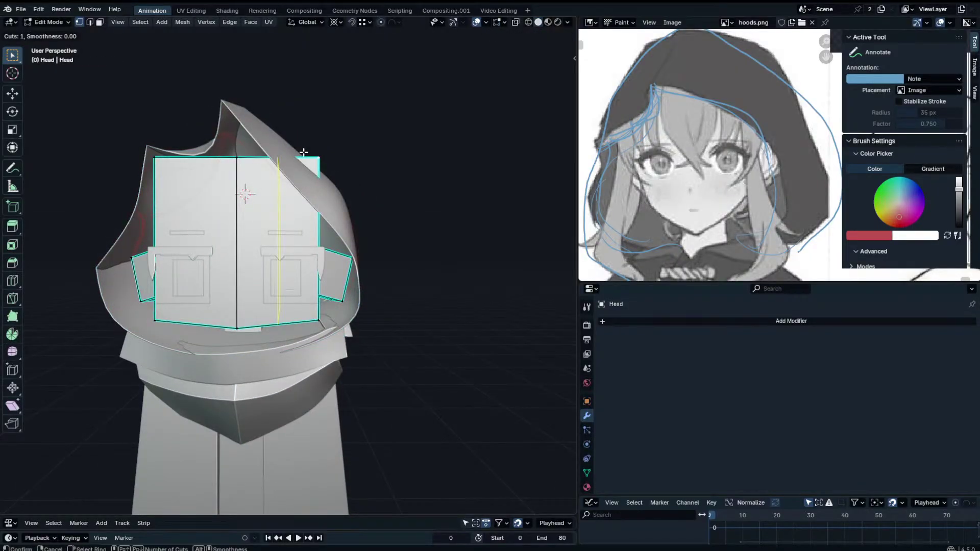
{"action": "left_click", "coordinate": [279, 166]}
{"action": "left_click", "coordinate": [294, 168]}
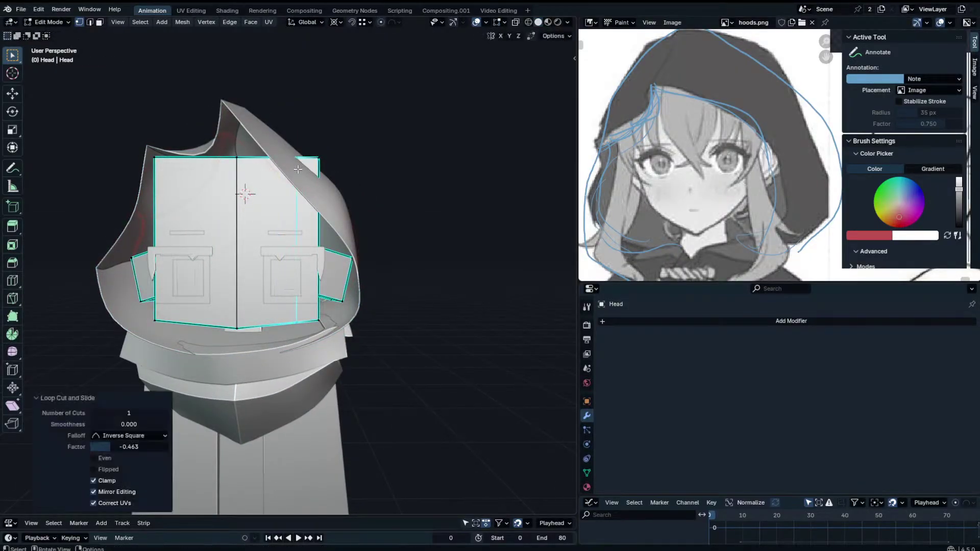
{"action": "left_click", "coordinate": [293, 197]}
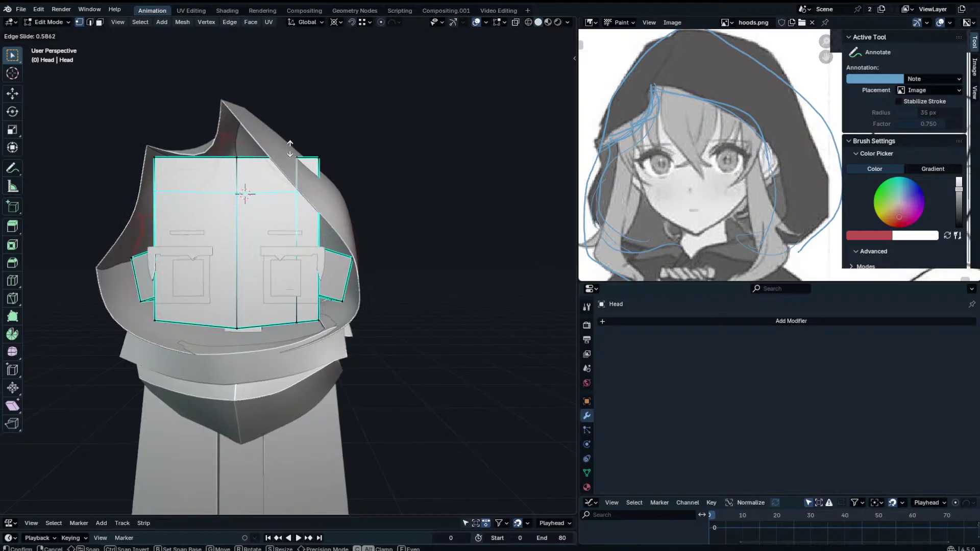
{"action": "left_click", "coordinate": [288, 143]}
Pull the head's upper-left corner vertices inward beneath the hood, return to front view and exit mesh editing.
{"action": "left_click", "coordinate": [316, 150]}
{"action": "key", "text": "g"}
{"action": "left_click", "coordinate": [305, 163]}
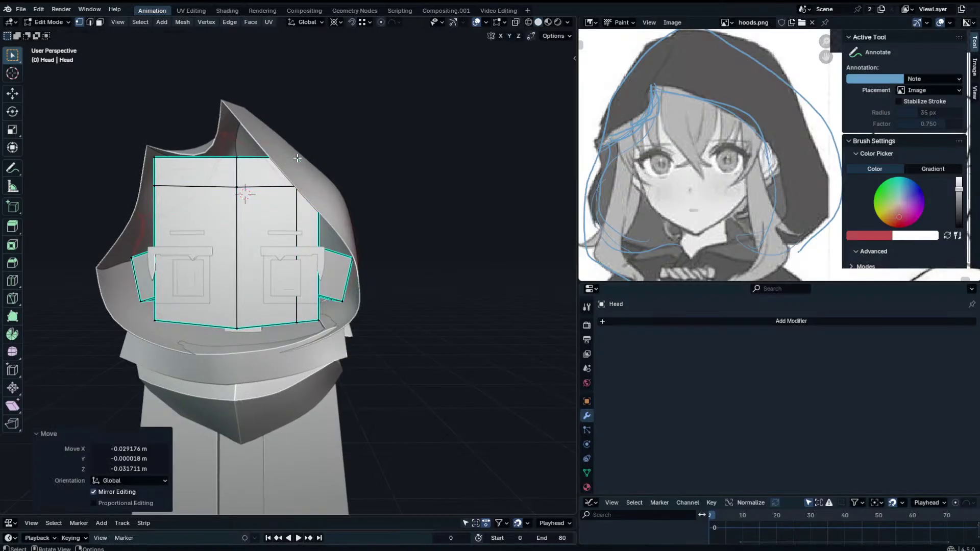
{"action": "left_click", "coordinate": [296, 156]}
{"action": "key", "text": "g"}
{"action": "left_click", "coordinate": [292, 158]}
{"action": "key", "text": "KP_1"}
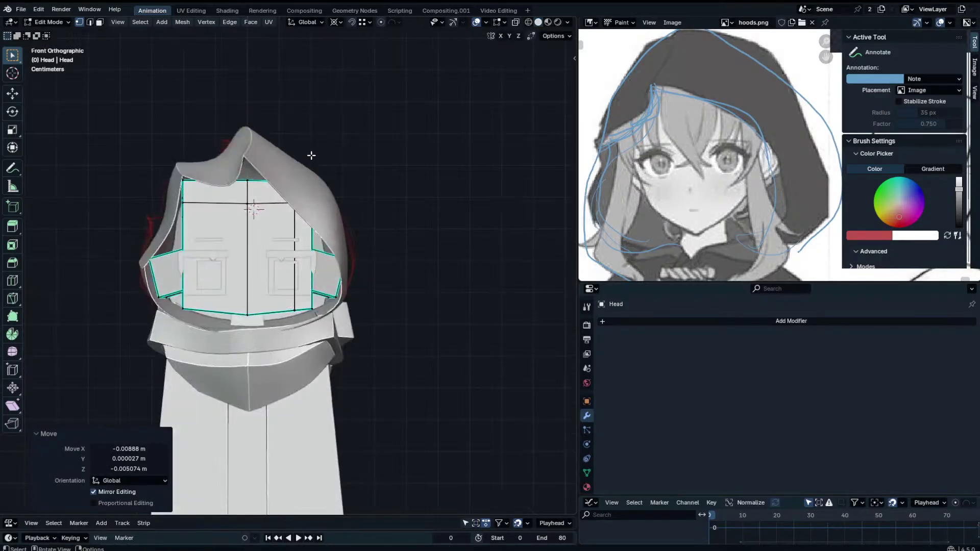
{"action": "middle_click_drag", "start_coordinate": [202, 182], "coordinate": [302, 174], "text": "shift"}
{"action": "key", "text": "Tab"}
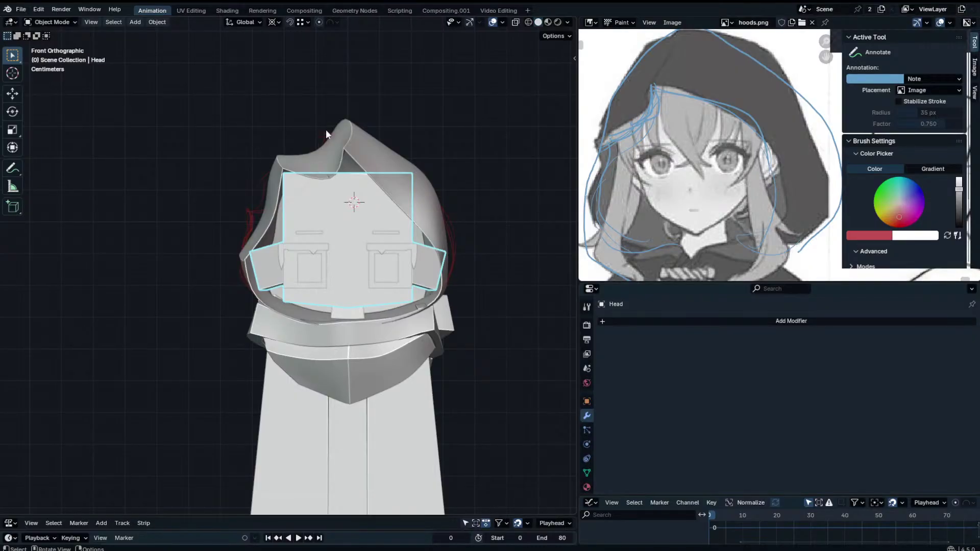
Open the hood mesh for editing and place the 3D cursor at the centre of its lower front edge as the scaling pivot.
{"action": "left_click", "coordinate": [341, 134]}
{"action": "key", "text": "Tab"}
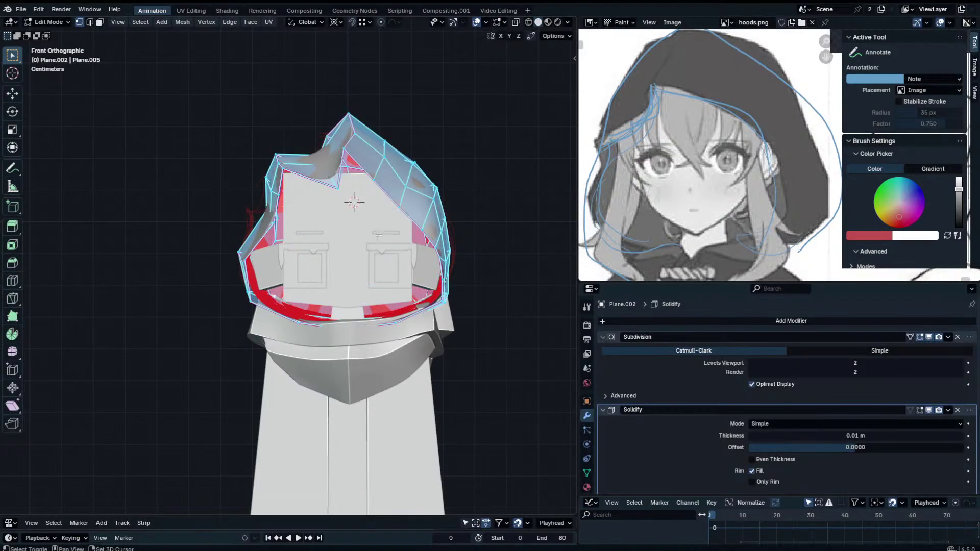
{"action": "key", "text": "Tab"}
{"action": "scroll", "coordinate": [400, 252], "scroll_direction": "down", "scroll_amount": 2}
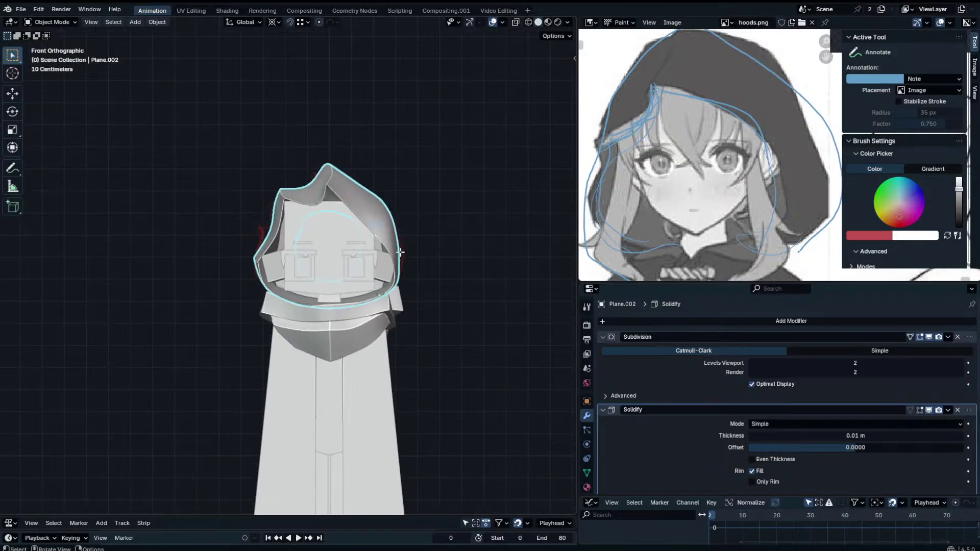
{"action": "key", "text": "Tab"}
{"action": "key", "text": "s"}
{"action": "right_click", "coordinate": [426, 257]}
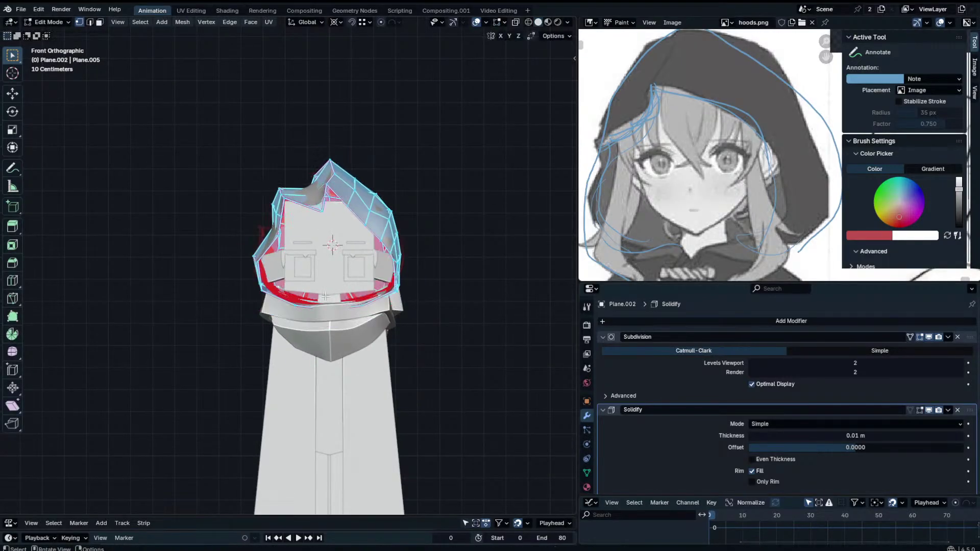
{"action": "middle_click_drag", "start_coordinate": [325, 296], "coordinate": [323, 304]}
{"action": "key", "text": "KP_Divide"}
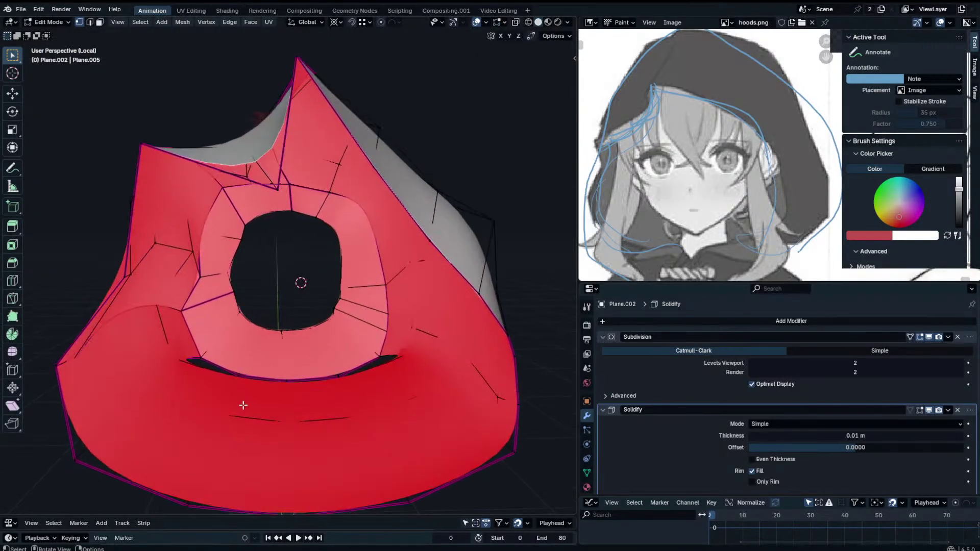
{"action": "middle_click_drag", "start_coordinate": [242, 405], "coordinate": [300, 432]}
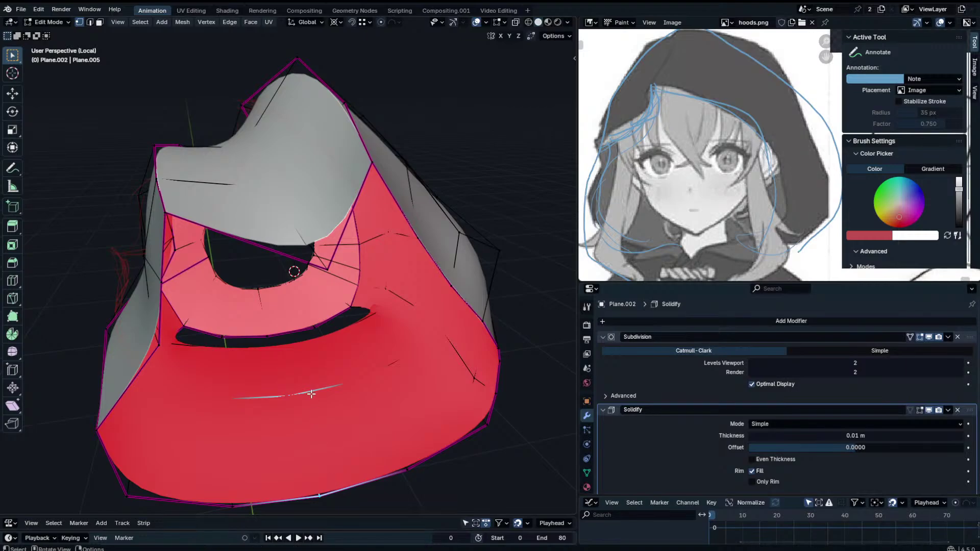
{"action": "key", "text": "KP_1"}
{"action": "scroll", "coordinate": [332, 376], "scroll_direction": "down", "scroll_amount": 3}
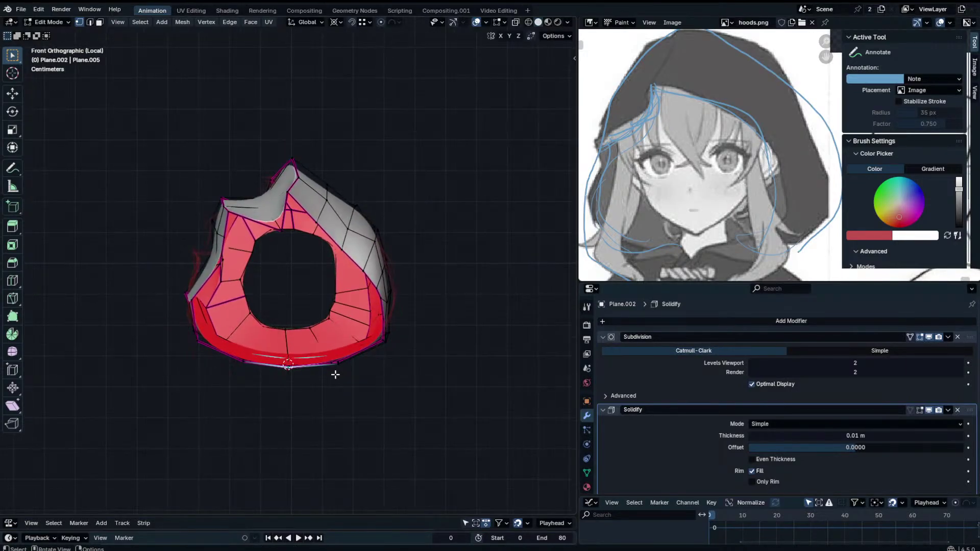
Bring back the full scene, scale the entire hood mesh up to about 1.24 around the 3D cursor, and finish editing it.
{"action": "key", "text": "KP_Divide"}
{"action": "key", "text": "KP_1"}
{"action": "key", "text": "s"}
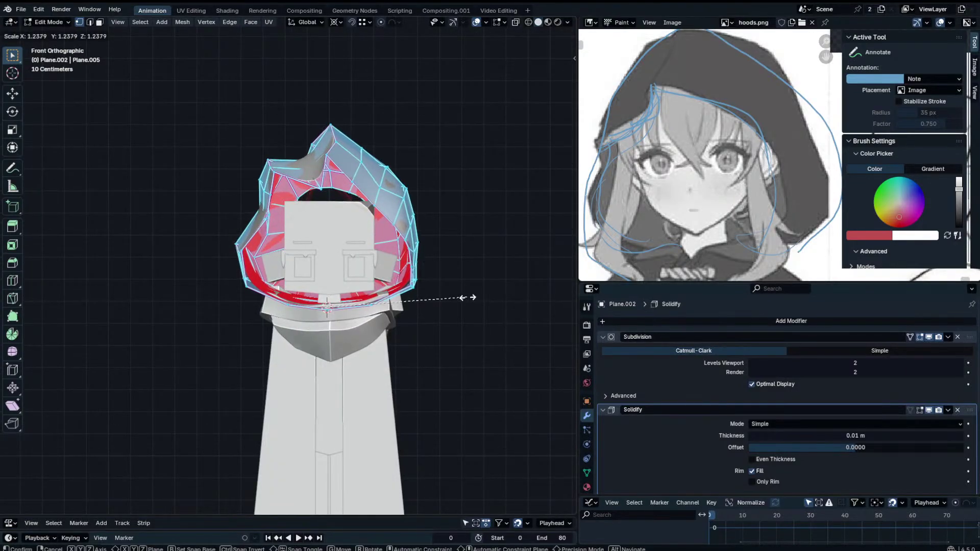
{"action": "left_click", "coordinate": [464, 297]}
{"action": "key", "text": "Tab"}
{"action": "scroll", "coordinate": [439, 275], "scroll_direction": "up", "scroll_amount": 2}
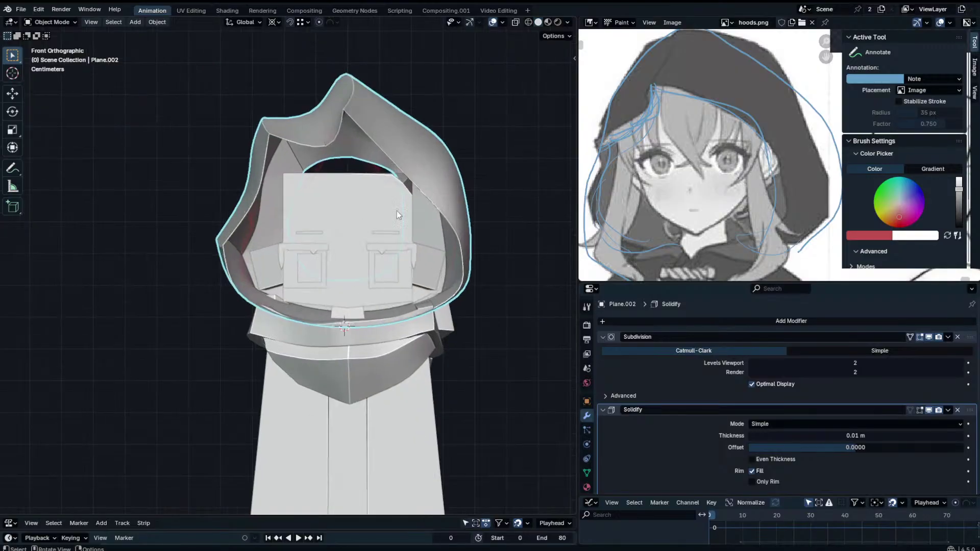
Open the Head mesh for editing and scale its pulled-in upper-left corner vertices to 0 along Z and X around the 3D cursor.
{"action": "left_click", "coordinate": [397, 211]}
{"action": "key", "text": "Tab"}
{"action": "middle_click_drag", "start_coordinate": [406, 184], "coordinate": [461, 186]}
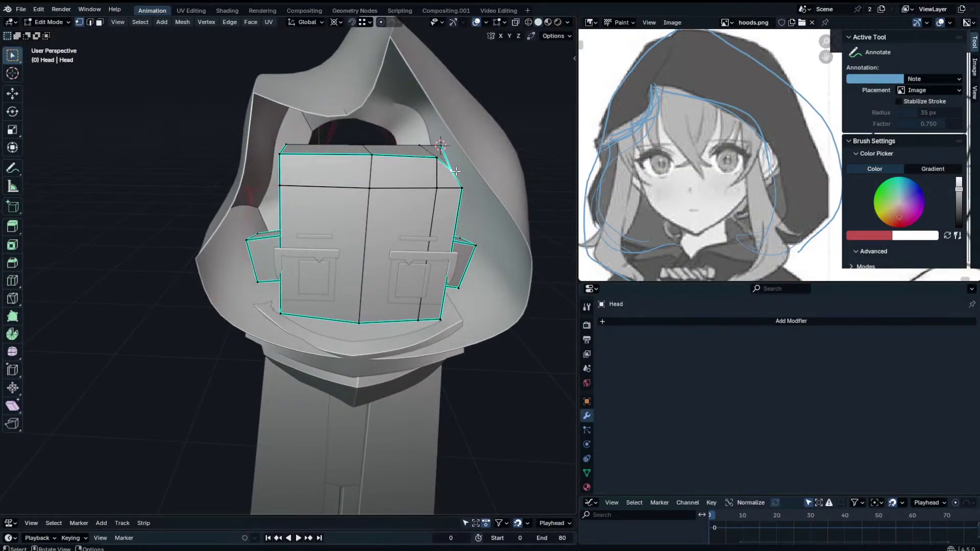
{"action": "left_click_drag", "start_coordinate": [456, 171], "coordinate": [458, 184]}
{"action": "key", "text": "s"}
{"action": "key", "text": "z"}
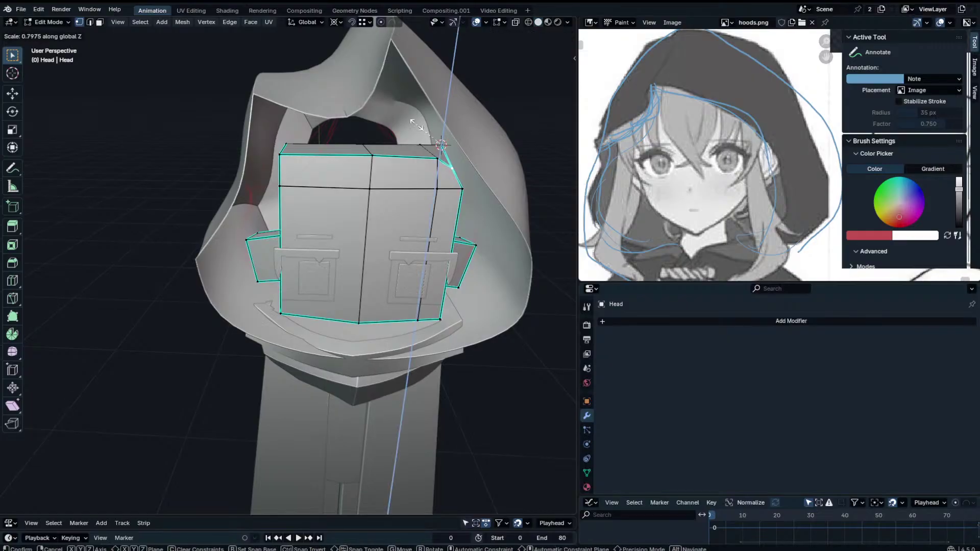
{"action": "key", "text": "Return"}
{"action": "key", "text": "s"}
{"action": "key", "text": "x"}
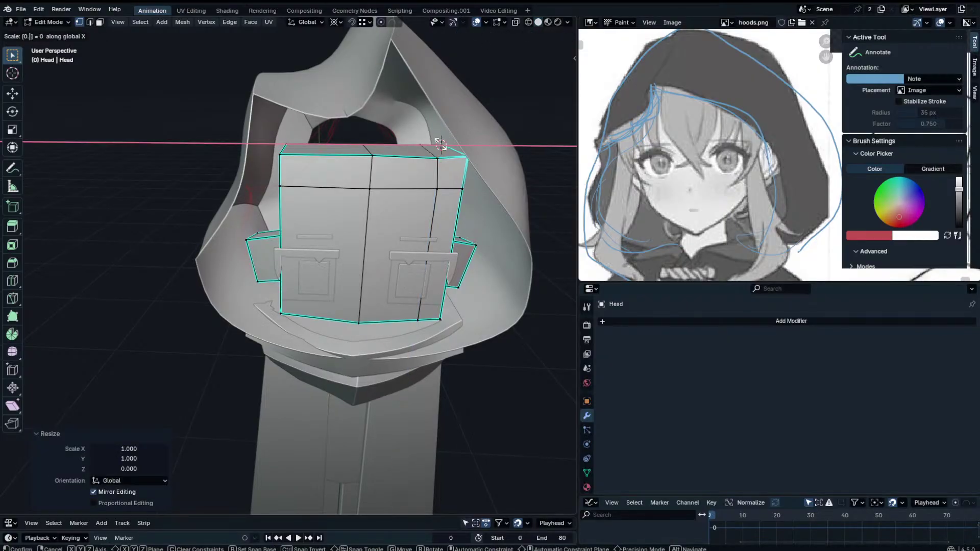
{"action": "key", "text": "Return"}
Flatten the head's upper-left corner vertices along Z to 0, using the top front centre vertex as the final pivot.
{"action": "middle_click_drag", "start_coordinate": [440, 146], "coordinate": [459, 153]}
{"action": "key", "text": "s"}
{"action": "key", "text": "z"}
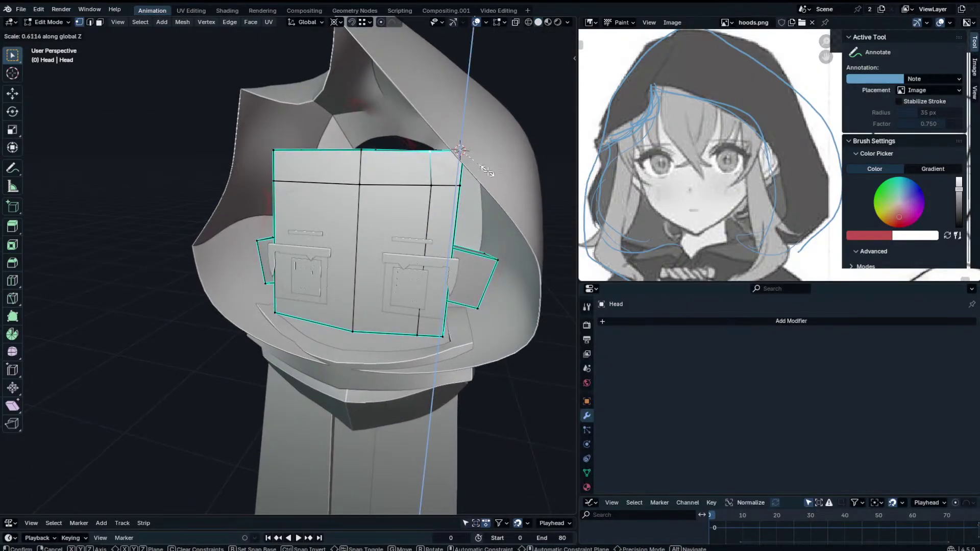
{"action": "key", "text": "0"}
{"action": "key", "text": "Return"}
{"action": "left_click", "coordinate": [363, 152]}
{"action": "middle_click_drag", "start_coordinate": [363, 153], "coordinate": [370, 156]}
{"action": "middle_click_drag", "start_coordinate": [468, 156], "coordinate": [434, 146]}
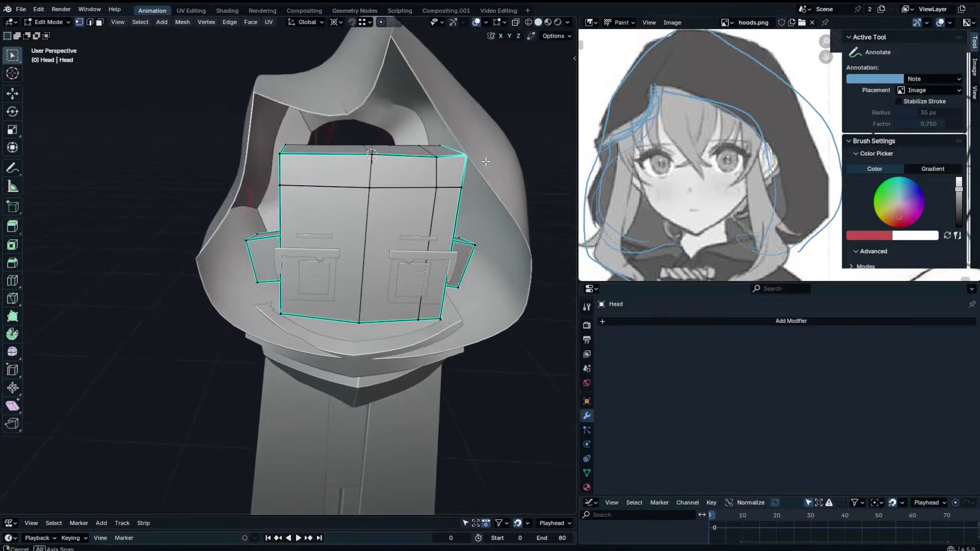
{"action": "key", "text": "b"}
{"action": "key", "text": "s"}
{"action": "key", "text": "z"}
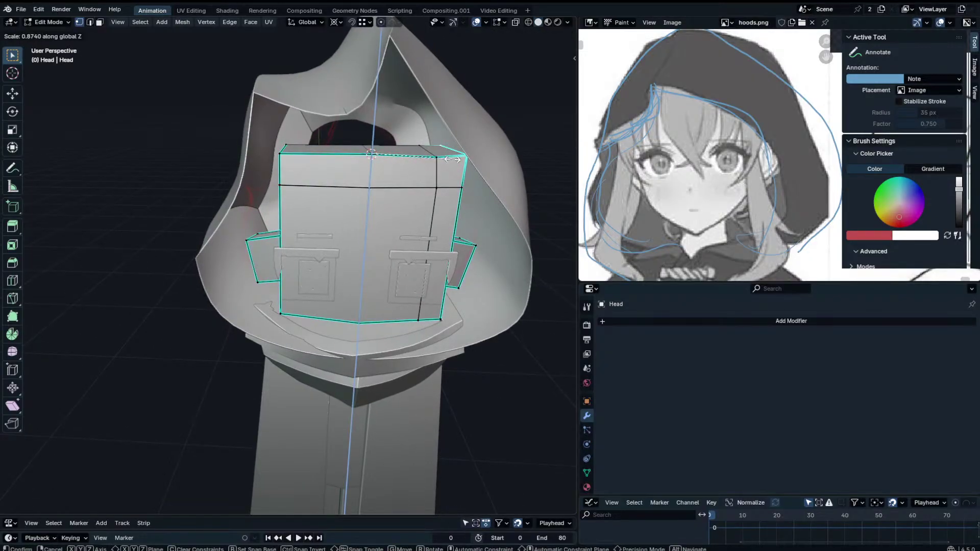
{"action": "key", "text": "Return"}
Level the top vertex of the head's added vertical loop with the 3D cursor by scaling it to 0 along Z.
{"action": "left_click", "coordinate": [432, 159]}
{"action": "key", "text": "s"}
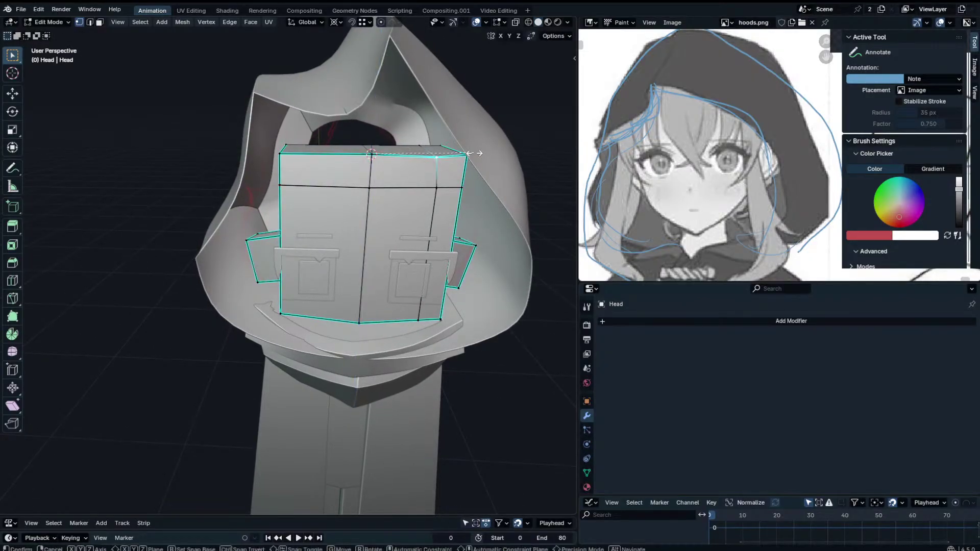
{"action": "key", "text": "z"}
{"action": "key", "text": "0"}
{"action": "key", "text": "Return"}
Dissolve the edges of the extra vertical loop near the head's left side.
{"action": "left_click", "coordinate": [438, 188], "text": "alt+shift"}
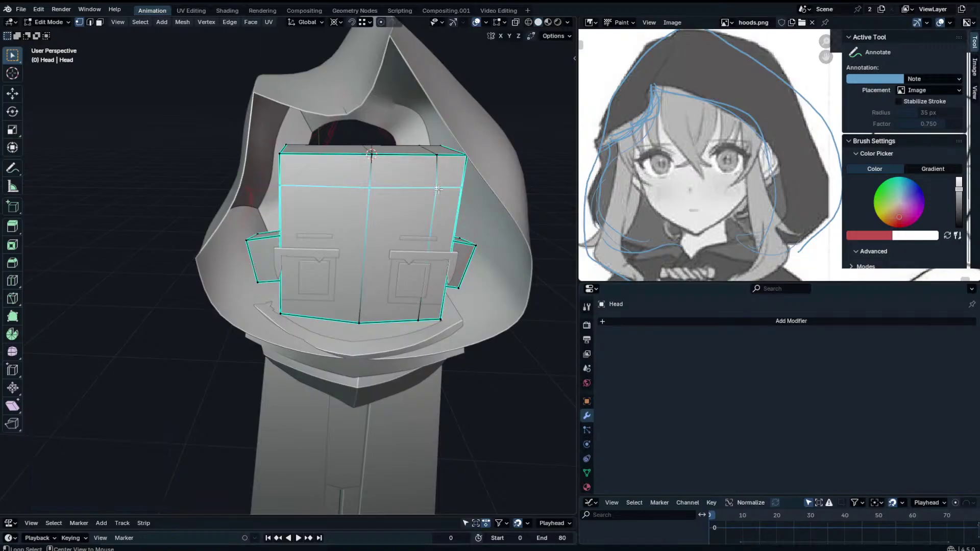
{"action": "key", "text": "x"}
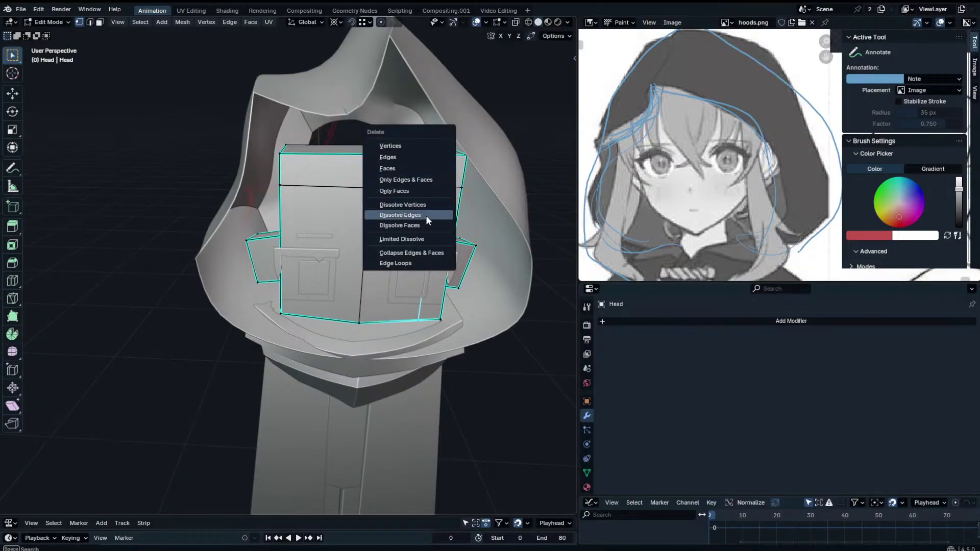
{"action": "left_click", "coordinate": [425, 216]}
{"action": "middle_click_drag", "start_coordinate": [423, 218], "coordinate": [400, 201]}
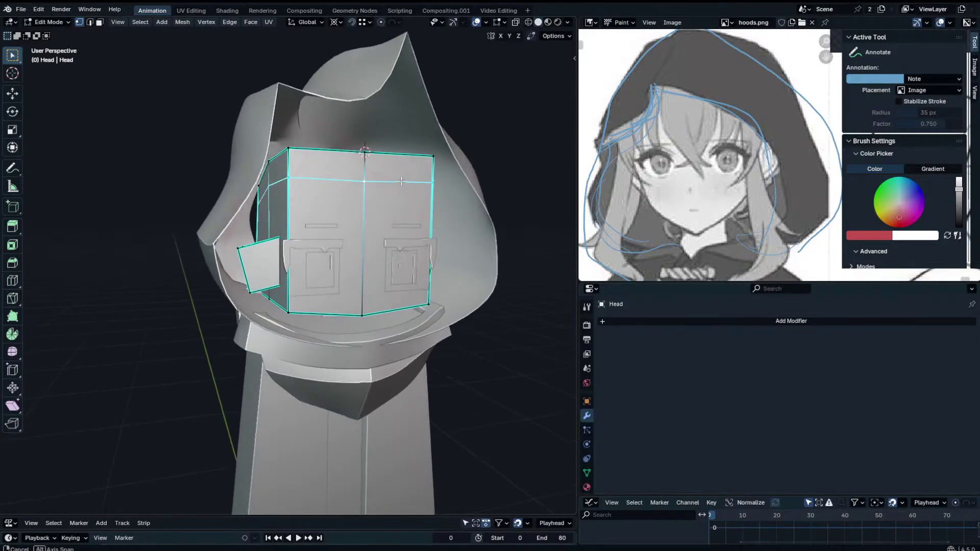
Isolate the head and level its rear top vertices by scaling them to 0 along Z around an unmoved top vertex.
{"action": "key", "text": "KP_Divide"}
{"action": "scroll", "coordinate": [374, 188], "scroll_direction": "down", "scroll_amount": 5}
{"action": "left_click", "coordinate": [345, 206]}
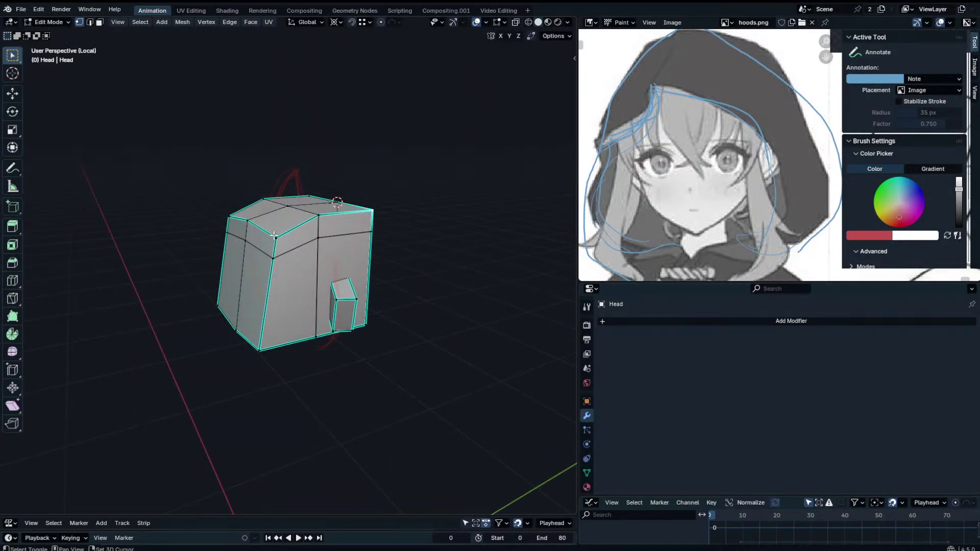
{"action": "key", "text": "s"}
{"action": "key", "text": "z"}
{"action": "key", "text": "0"}
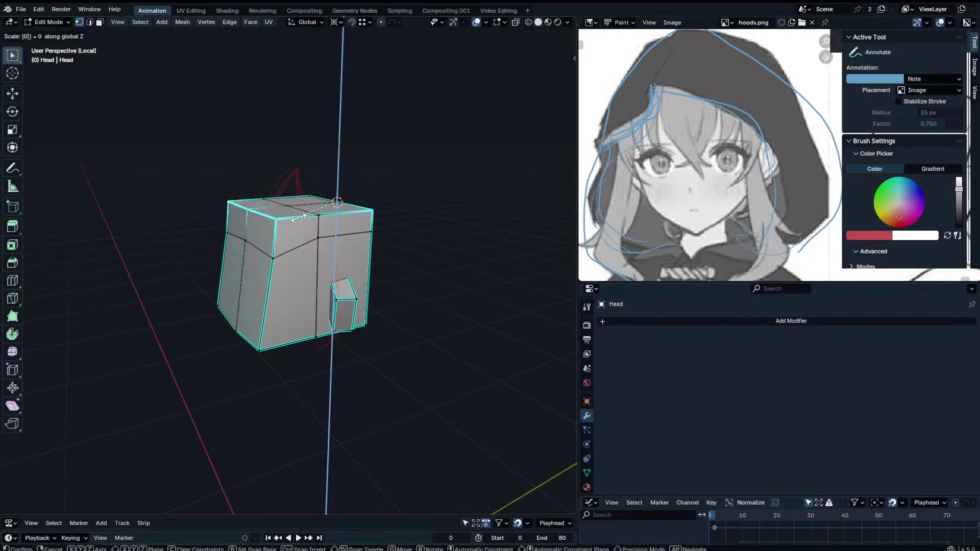
{"action": "left_click", "coordinate": [302, 221]}
Align the head's top rear corners with the bottom rear corner at Y scale 0, and dissolve the extra horizontal loop.
{"action": "left_click", "coordinate": [264, 361]}
{"action": "key", "text": "shift+s"}
{"action": "left_click", "coordinate": [264, 415]}
{"action": "left_click", "coordinate": [277, 220]}
{"action": "left_click", "coordinate": [232, 203], "text": "shift"}
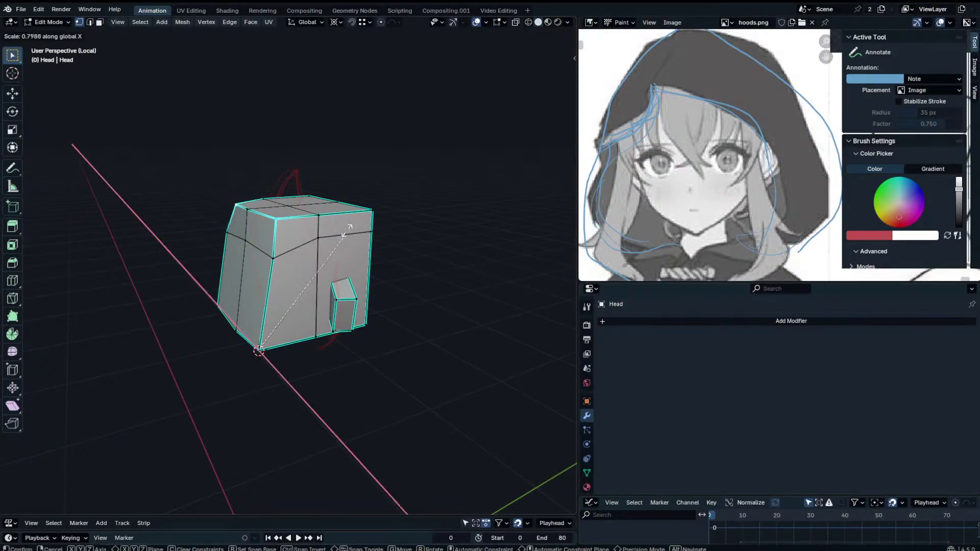
{"action": "key", "text": "s"}
{"action": "key", "text": "y"}
{"action": "key", "text": "0"}
{"action": "key", "text": "Return"}
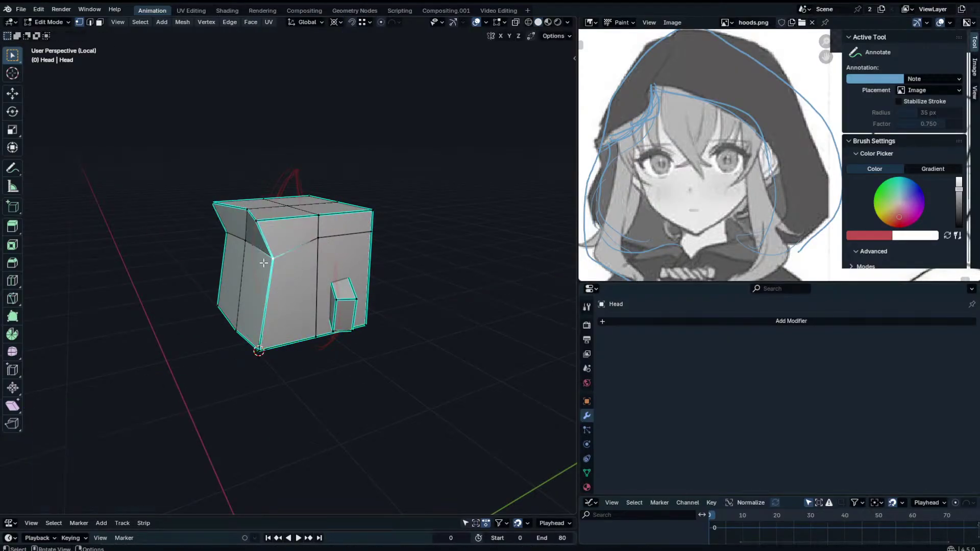
{"action": "key", "text": "x"}
{"action": "left_click", "coordinate": [281, 256]}
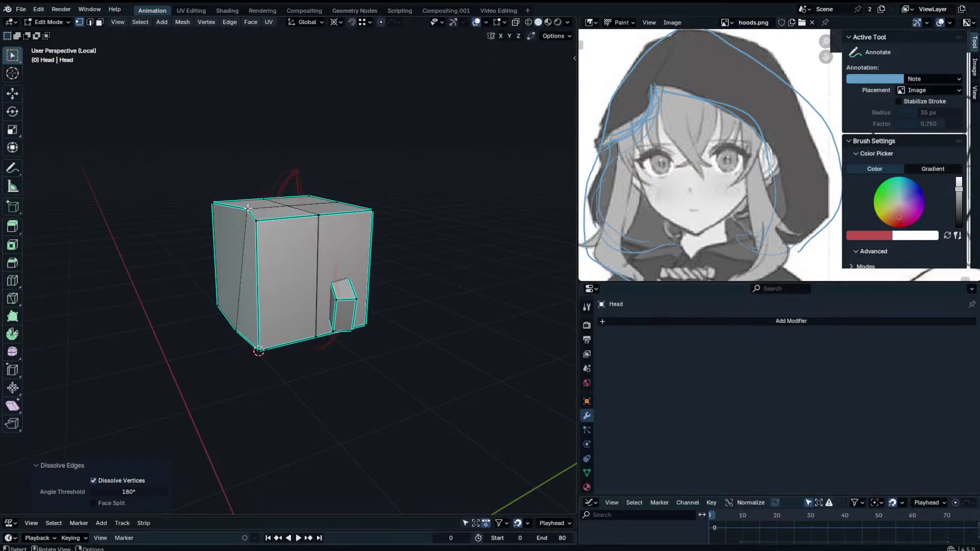
Set the 3D cursor on the head's top rear corner and align the rear middle top vertex to it at Y scale 0.
{"action": "middle_click_drag", "start_coordinate": [247, 208], "coordinate": [281, 227]}
{"action": "left_click", "coordinate": [257, 220]}
{"action": "left_click", "coordinate": [285, 246]}
{"action": "key", "text": "shift+s"}
{"action": "left_click", "coordinate": [286, 300]}
{"action": "left_click", "coordinate": [256, 224]}
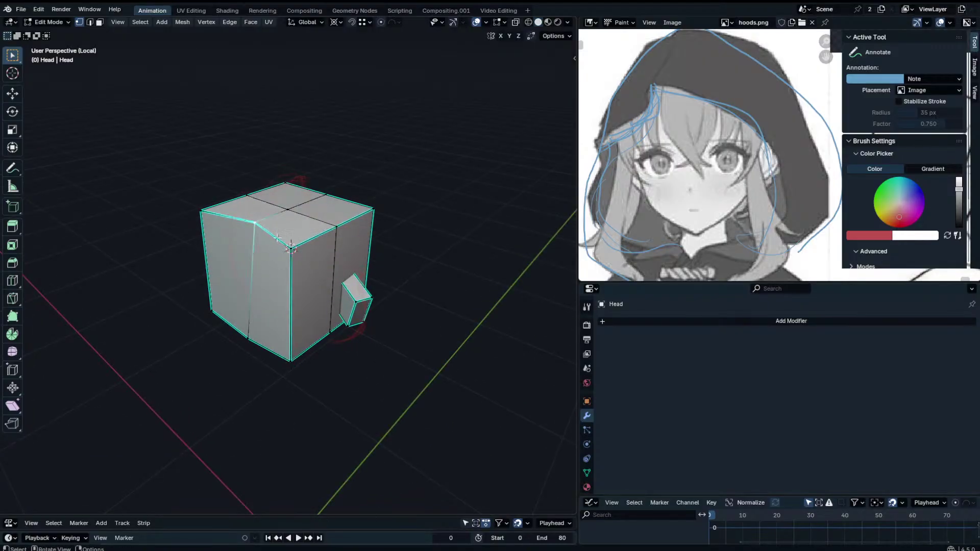
{"action": "key", "text": "s"}
{"action": "key", "text": "y"}
{"action": "key", "text": "0"}
{"action": "key", "text": "Return"}
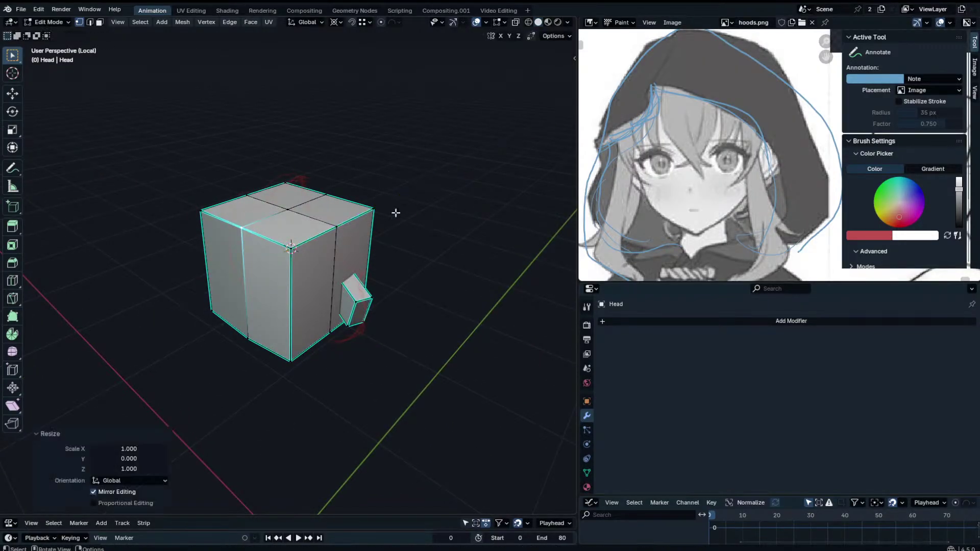
Finish editing the head, show the full scene again, deselect everything and save the file.
{"action": "middle_click_drag", "start_coordinate": [395, 213], "coordinate": [378, 225]}
{"action": "key", "text": "Tab"}
{"action": "key", "text": "KP_Divide"}
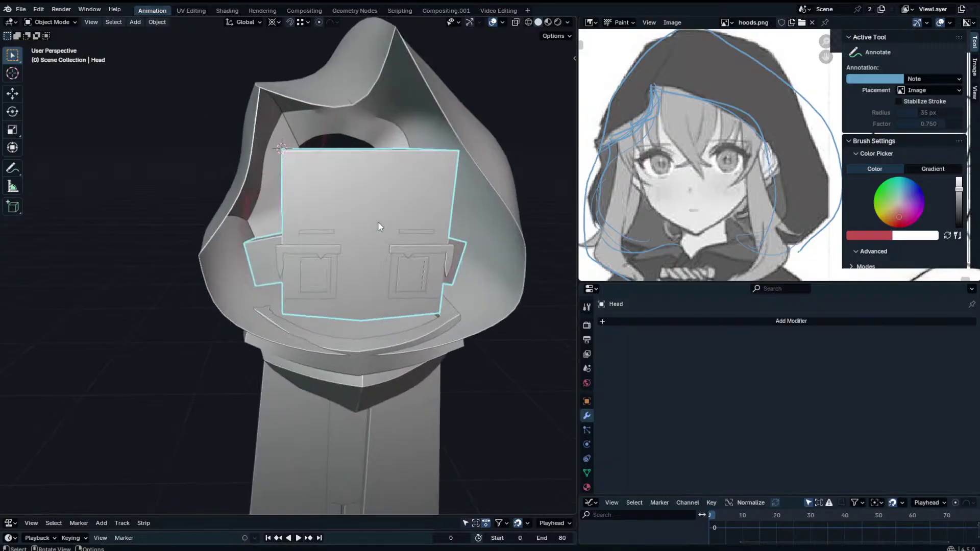
{"action": "scroll", "coordinate": [378, 222], "scroll_direction": "down", "scroll_amount": 3}
{"action": "middle_click_drag", "start_coordinate": [475, 200], "coordinate": [470, 182]}
{"action": "left_click", "coordinate": [470, 183]}
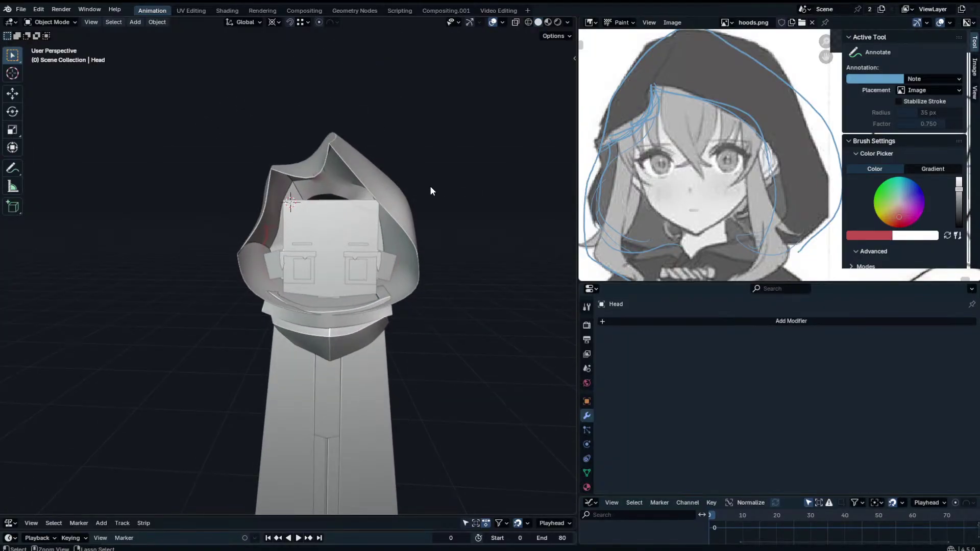
{"action": "key", "text": "ctrl+s"}
Open the project file of the green-hooded BEBEH character and switch its window to fullscreen.
{"action": "left_click", "coordinate": [20, 10]}
{"action": "mouse_move", "coordinate": [49, 41]}
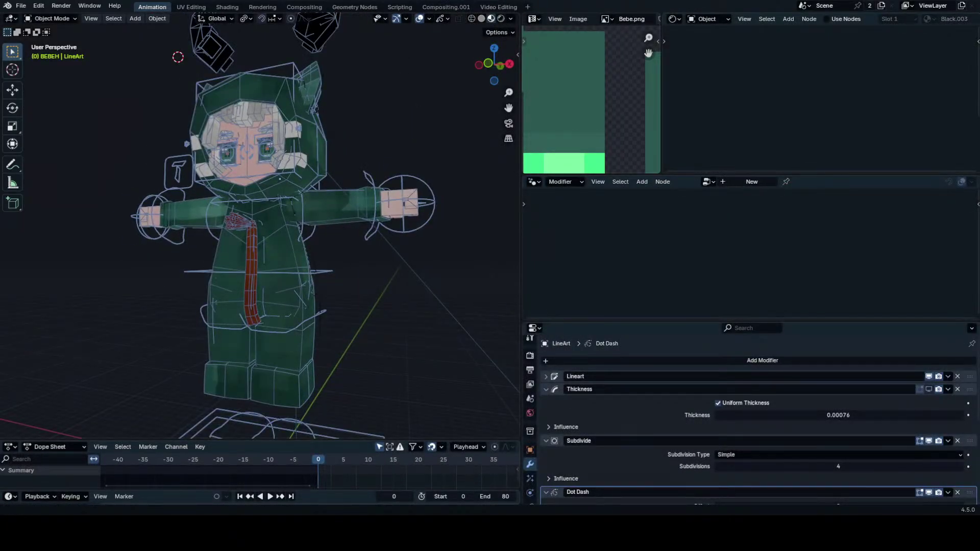
{"action": "left_click", "coordinate": [90, 6]}
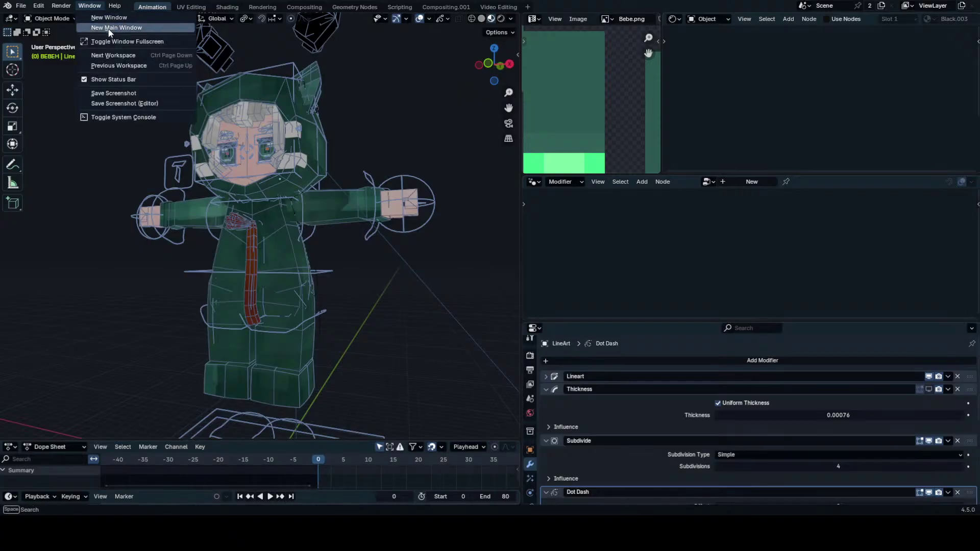
{"action": "left_click", "coordinate": [117, 61]}
{"action": "scroll", "coordinate": [381, 151], "scroll_direction": "up", "scroll_amount": 3}
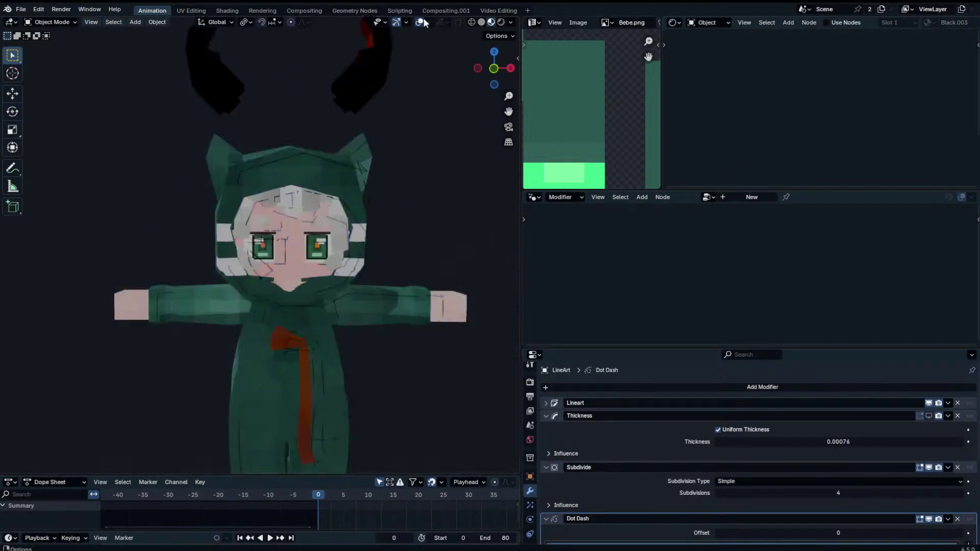
Select the horns floating above the character's head and turn on the viewport overlays.
{"action": "left_click", "coordinate": [380, 148]}
{"action": "scroll", "coordinate": [357, 117], "scroll_direction": "down", "scroll_amount": 2}
{"action": "left_click", "coordinate": [351, 120]}
{"action": "scroll", "coordinate": [343, 124], "scroll_direction": "down", "scroll_amount": 1}
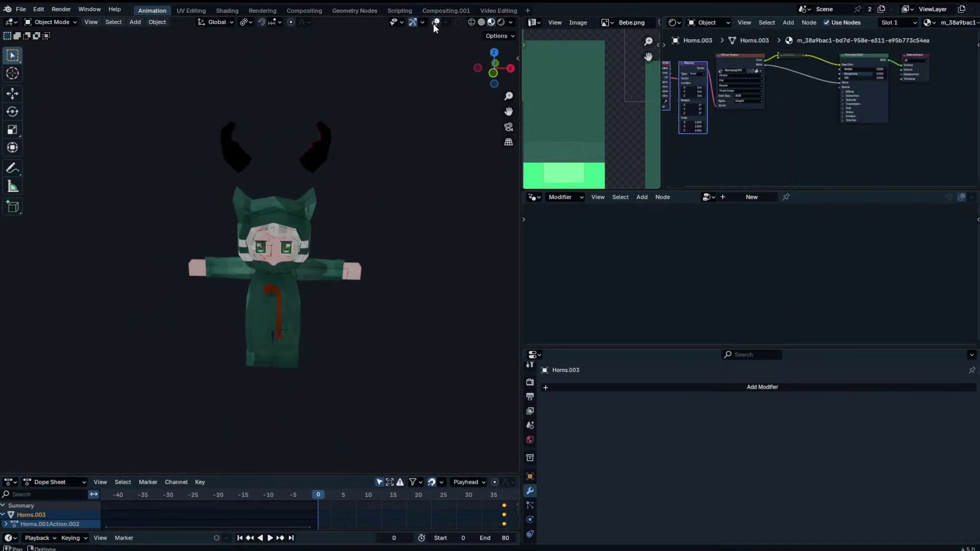
{"action": "left_click", "coordinate": [433, 23]}
{"action": "scroll", "coordinate": [341, 128], "scroll_direction": "up", "scroll_amount": 1}
{"action": "key", "text": "g"}
{"action": "key", "text": "z"}
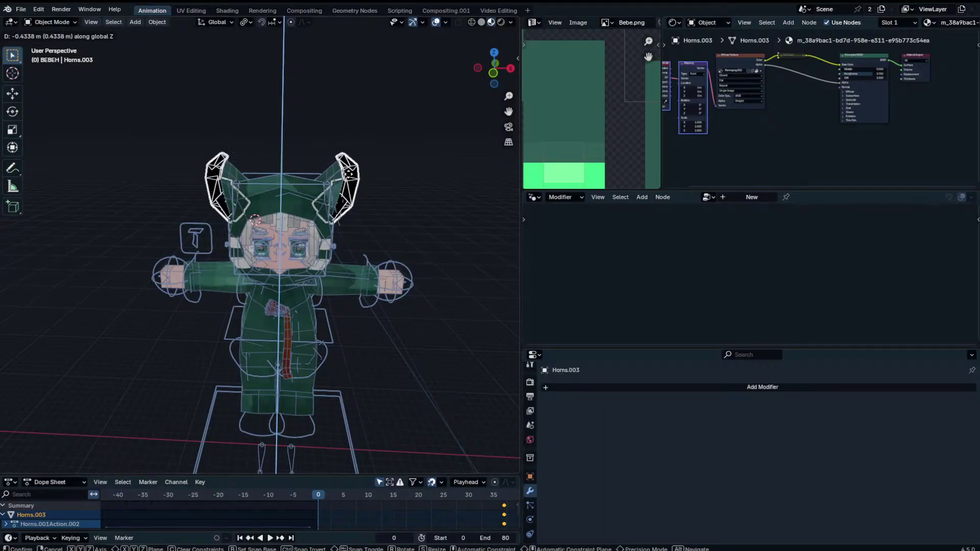
{"action": "right_click", "coordinate": [348, 174]}
Show the scene's render settings, hide the viewport overlays and look through the camera.
{"action": "left_click", "coordinate": [530, 382]}
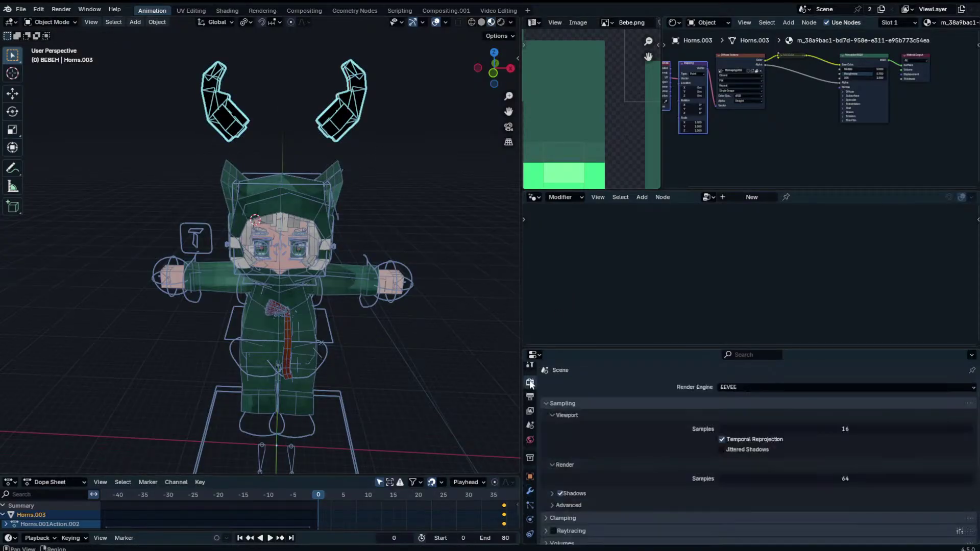
{"action": "left_click", "coordinate": [435, 22]}
{"action": "middle_click_drag", "start_coordinate": [408, 112], "coordinate": [389, 242]}
{"action": "key", "text": "KP_0"}
Examine the hooded character and its horns up close and at full length from the front and side.
{"action": "key", "text": "shift+grave"}
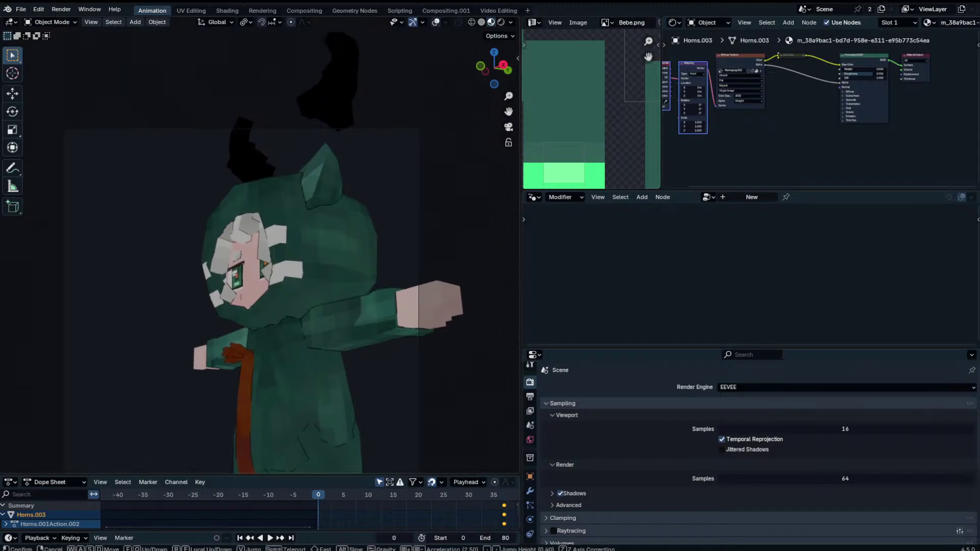
{"action": "key", "text": "w"}
{"action": "key", "text": "a"}
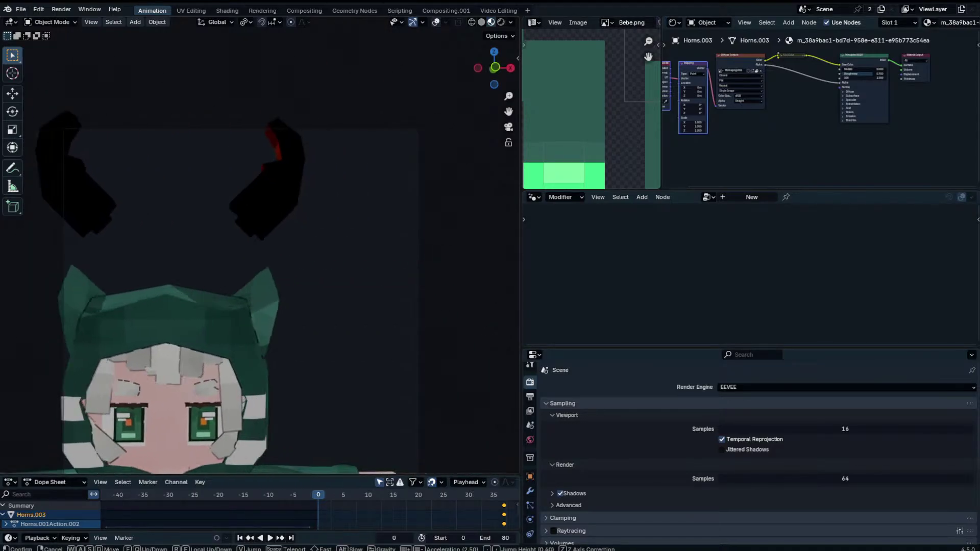
{"action": "key", "text": "s"}
{"action": "key", "text": "a"}
{"action": "left_click", "coordinate": [382, 289]}
{"action": "middle_click_drag", "start_coordinate": [307, 336], "coordinate": [353, 196], "text": "shift"}
{"action": "scroll", "coordinate": [352, 177], "scroll_direction": "down", "scroll_amount": 1}
{"action": "key", "text": "shift+grave"}
{"action": "key", "text": "s"}
{"action": "left_click", "coordinate": [360, 245]}
{"action": "middle_click_drag", "start_coordinate": [361, 245], "coordinate": [369, 273], "text": "shift"}
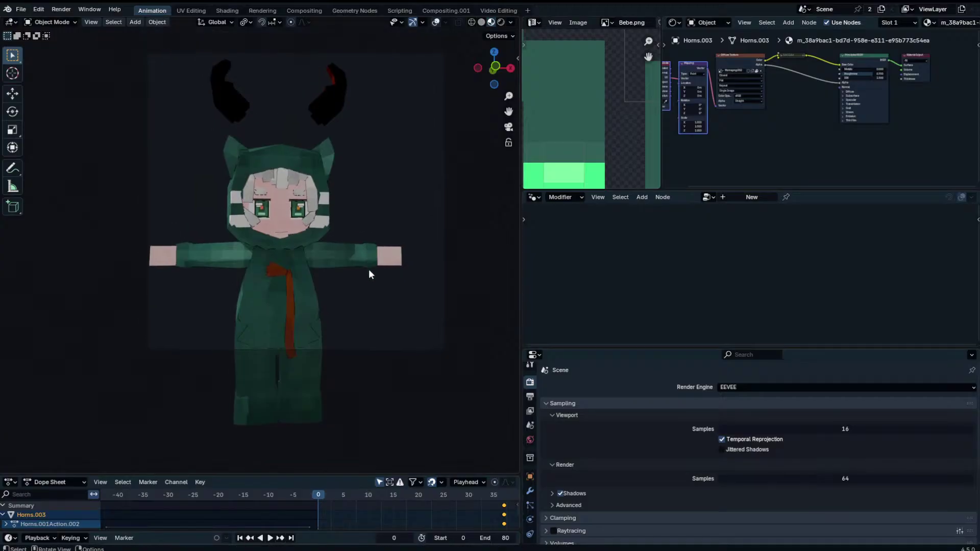
{"action": "key", "text": "shift+grave"}
{"action": "key", "text": "w"}
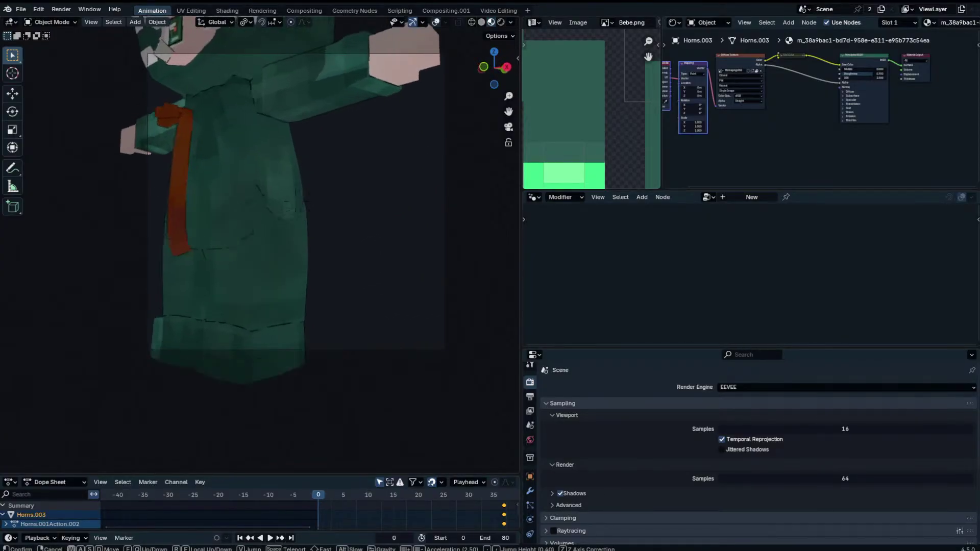
{"action": "key", "text": "s"}
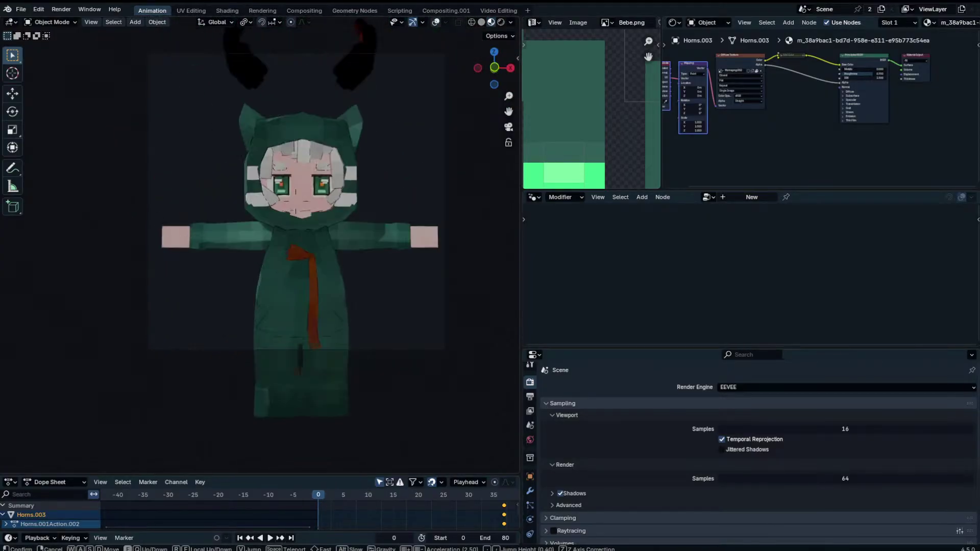
{"action": "key", "text": "Return"}
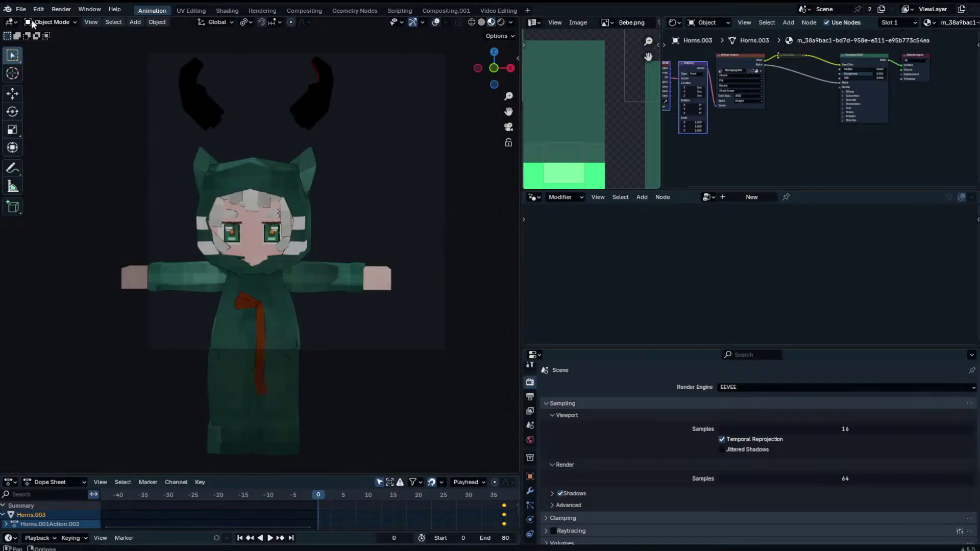
Reopen the recent hood project file without saving the changes to BebeTauno.blend.
{"action": "left_click", "coordinate": [21, 9]}
{"action": "mouse_move", "coordinate": [39, 43]}
{"action": "left_click", "coordinate": [152, 53]}
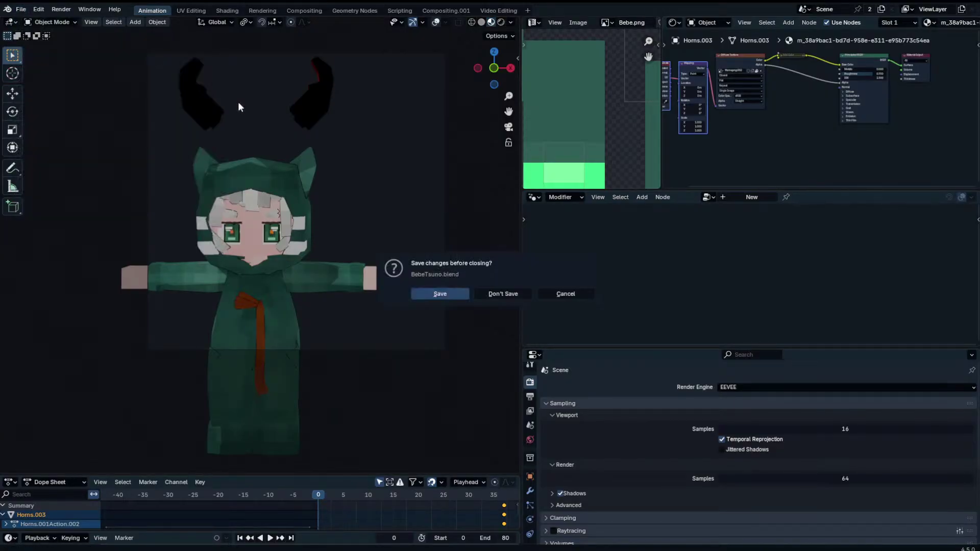
{"action": "left_click", "coordinate": [497, 298]}
Select the hood and scale its whole mesh down slightly in the front view.
{"action": "scroll", "coordinate": [430, 214], "scroll_direction": "down", "scroll_amount": 1}
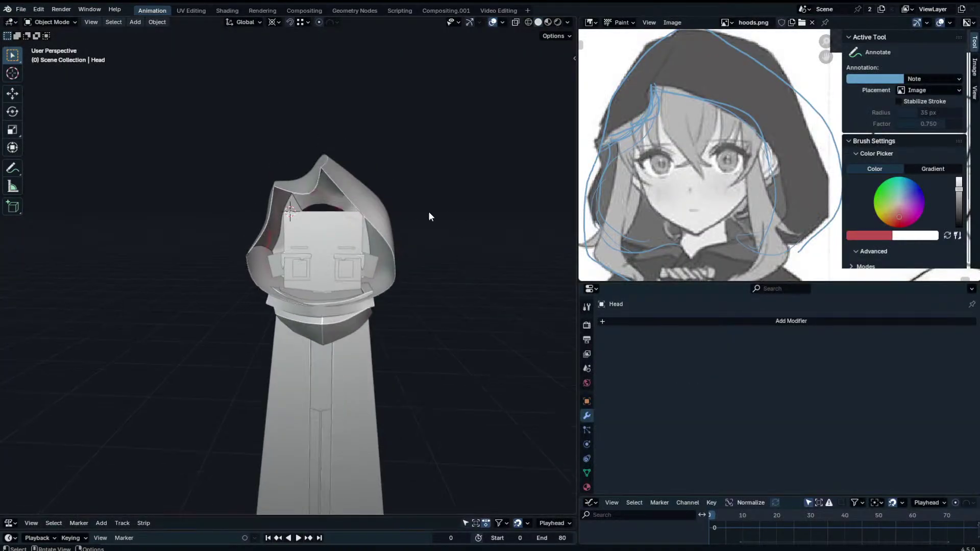
{"action": "left_click", "coordinate": [389, 219]}
{"action": "key", "text": "KP_1"}
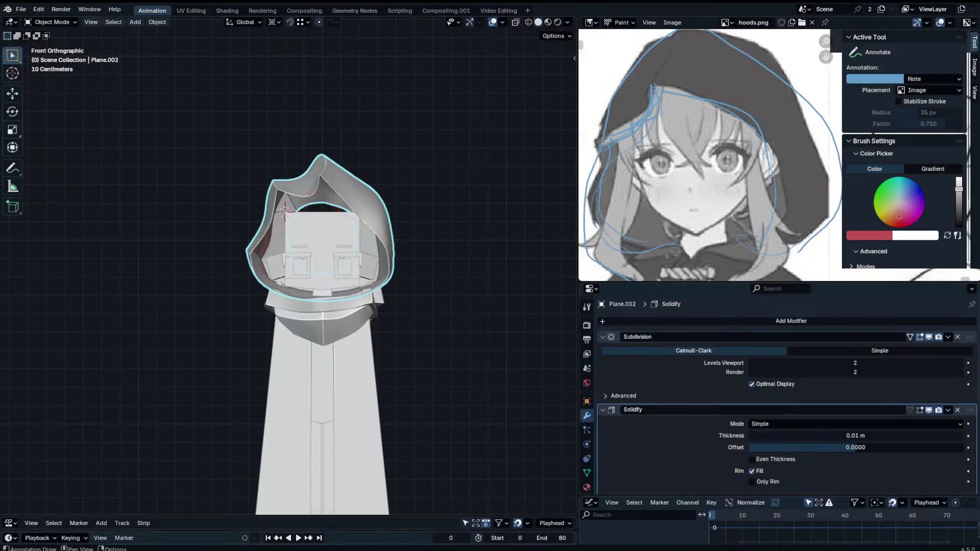
{"action": "scroll", "coordinate": [715, 164], "scroll_direction": "down", "scroll_amount": 2}
{"action": "scroll", "coordinate": [386, 226], "scroll_direction": "down", "scroll_amount": 4}
{"action": "scroll", "coordinate": [389, 222], "scroll_direction": "up", "scroll_amount": 1}
{"action": "scroll", "coordinate": [404, 214], "scroll_direction": "down", "scroll_amount": 5, "text": "shift"}
{"action": "left_click", "coordinate": [426, 203]}
{"action": "left_click", "coordinate": [336, 174]}
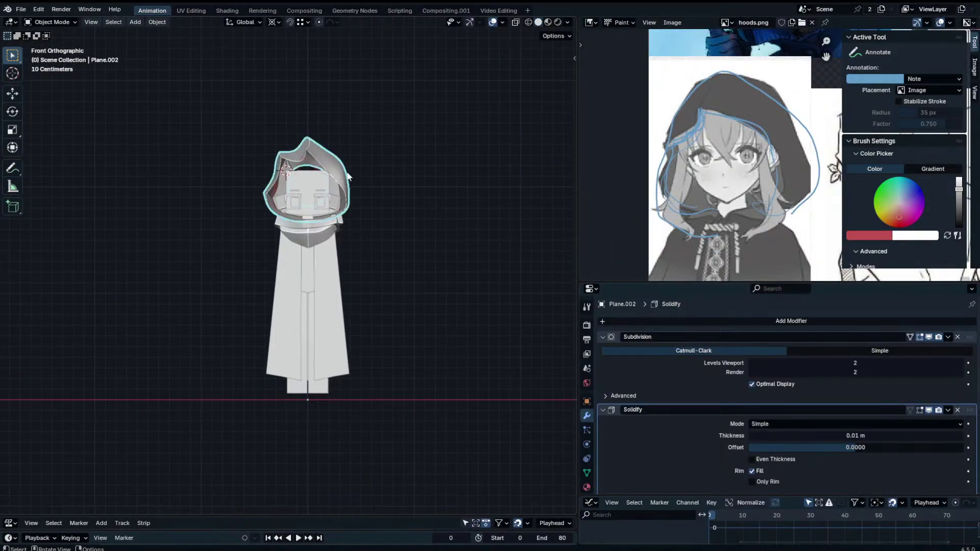
{"action": "key", "text": "Tab"}
{"action": "scroll", "coordinate": [429, 180], "scroll_direction": "up", "scroll_amount": 2}
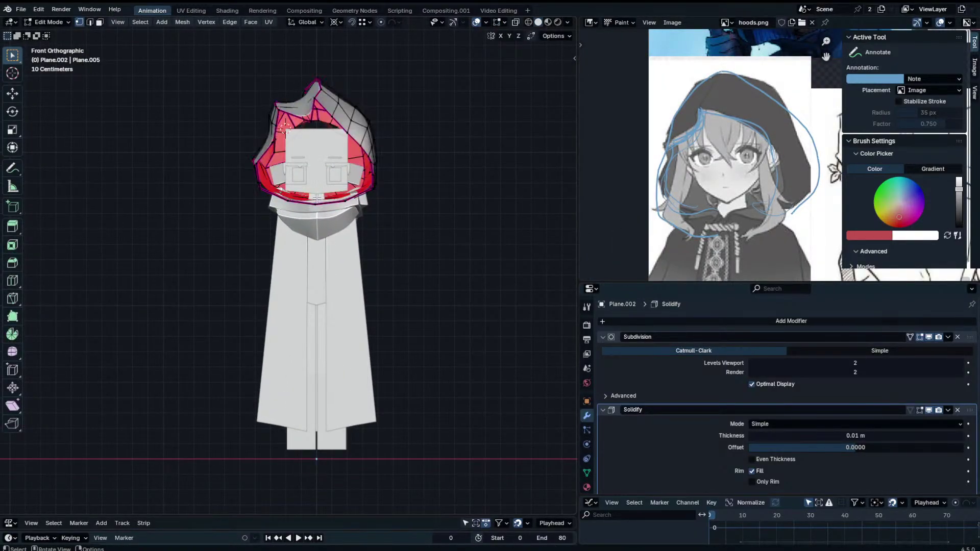
{"action": "key", "text": "s"}
{"action": "left_click", "coordinate": [449, 180]}
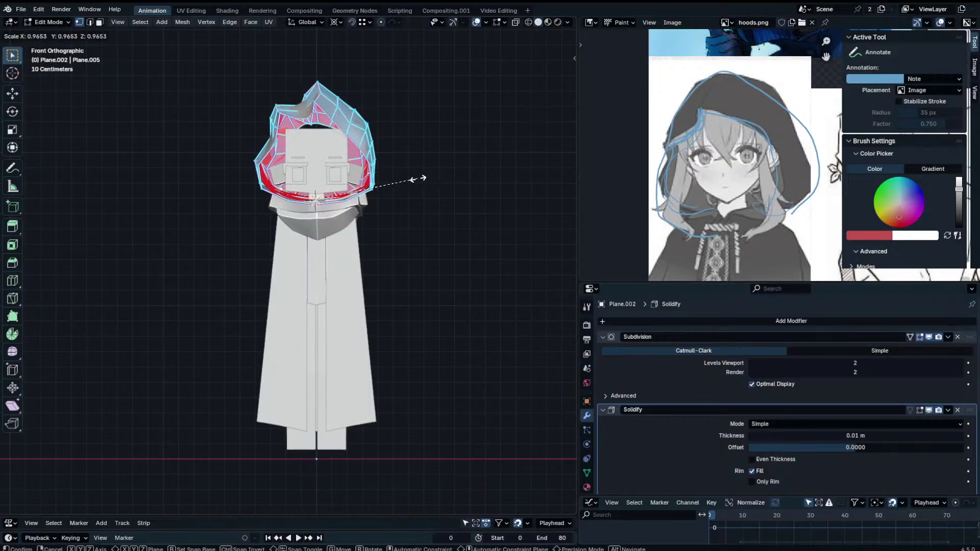
{"action": "key", "text": "Tab"}
Add a Remesh modifier to the hood and collapse the Subdivision and Solidify settings.
{"action": "left_click", "coordinate": [644, 321]}
{"action": "left_click", "coordinate": [644, 323]}
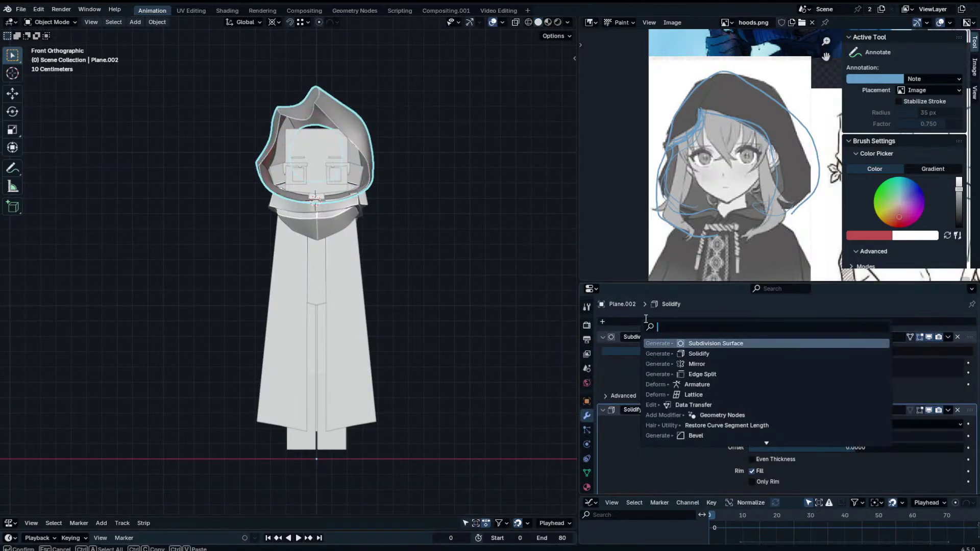
{"action": "type", "text": "voxel"}
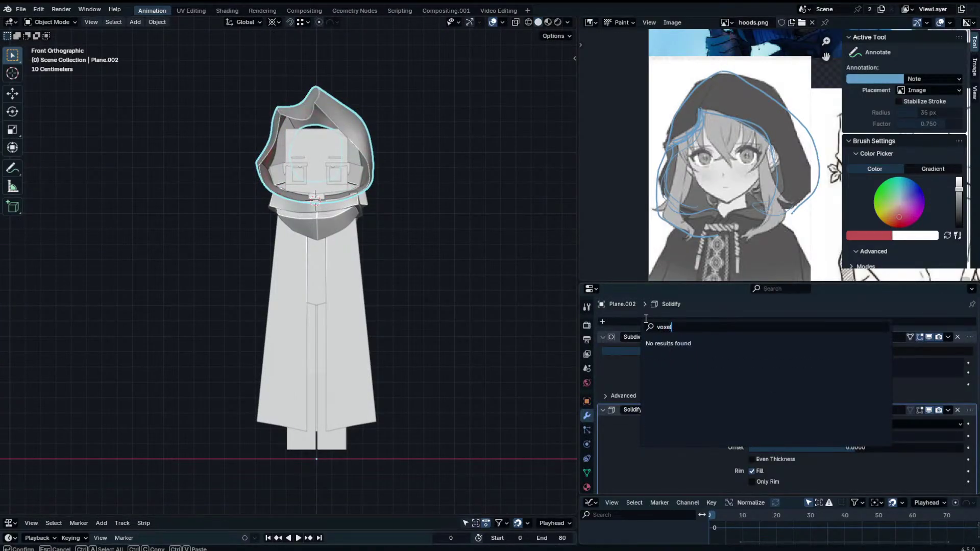
{"action": "key", "text": "BackSpace"}
{"action": "key", "text": "BackSpace"}
{"action": "key", "text": "BackSpace"}
{"action": "key", "text": "BackSpace"}
{"action": "key", "text": "BackSpace"}
{"action": "type", "text": "remesh"}
{"action": "key", "text": "Return"}
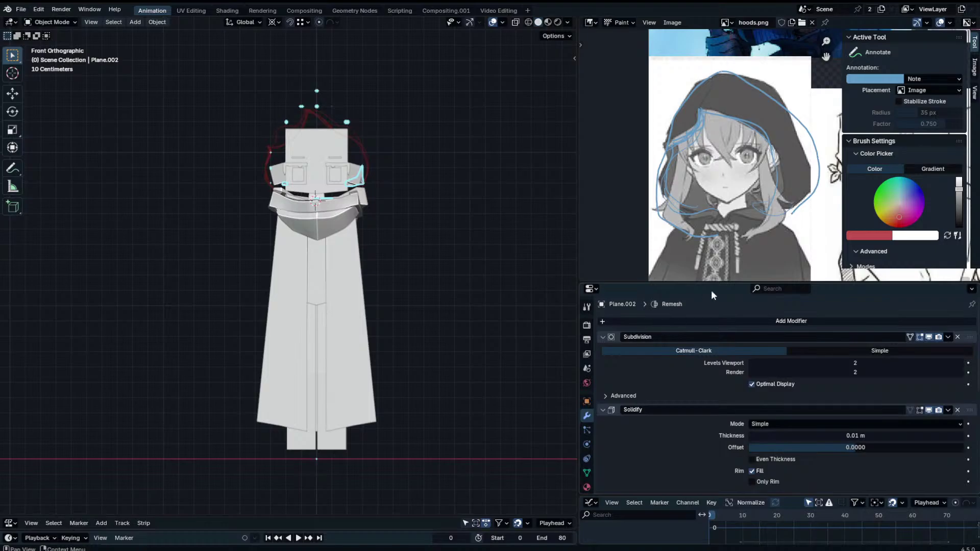
{"action": "left_click_drag", "start_coordinate": [608, 341], "coordinate": [599, 372]}
{"action": "left_click", "coordinate": [603, 363]}
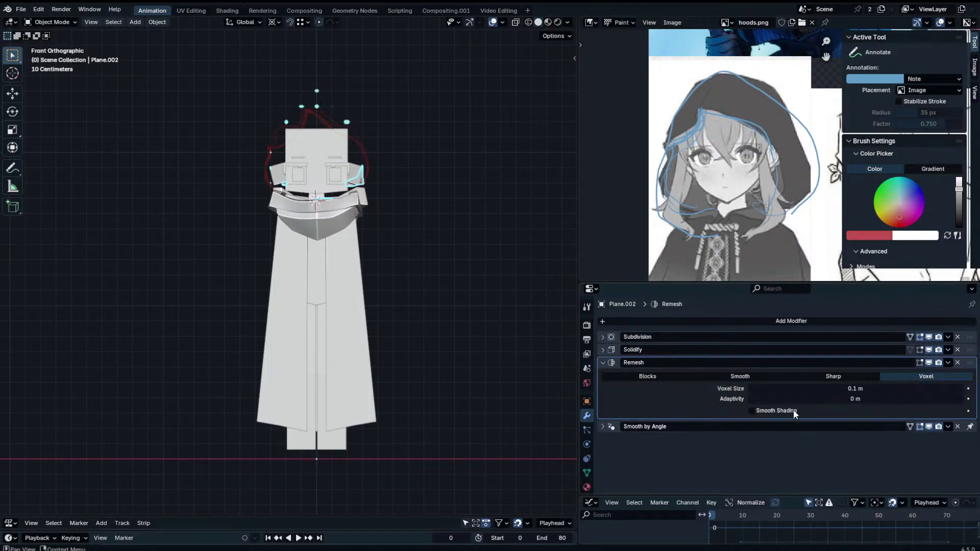
Try the hood's Remesh modifier in Sharp mode with an octree depth of 5.
{"action": "left_click", "coordinate": [805, 378]}
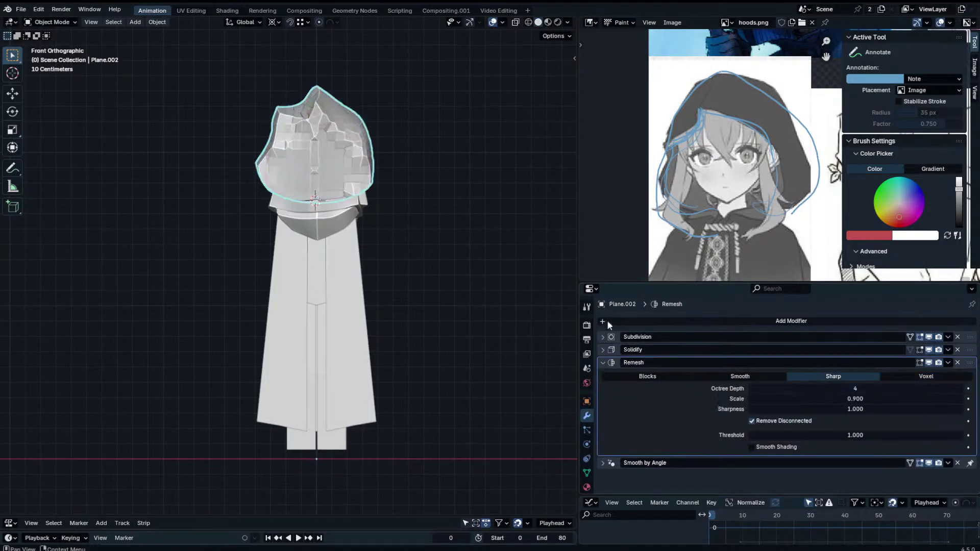
{"action": "middle_click_drag", "start_coordinate": [459, 245], "coordinate": [194, 230]}
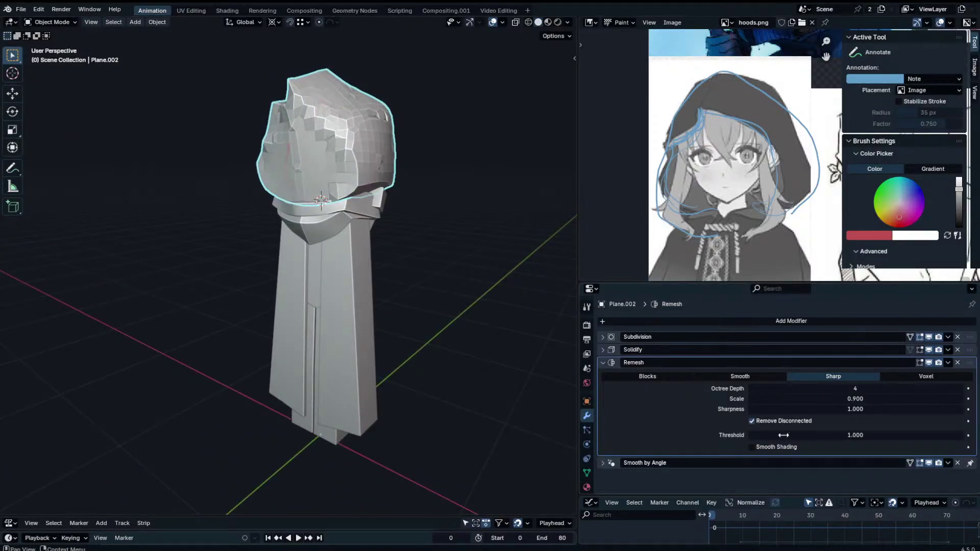
{"action": "left_click_drag", "start_coordinate": [791, 392], "coordinate": [814, 392]}
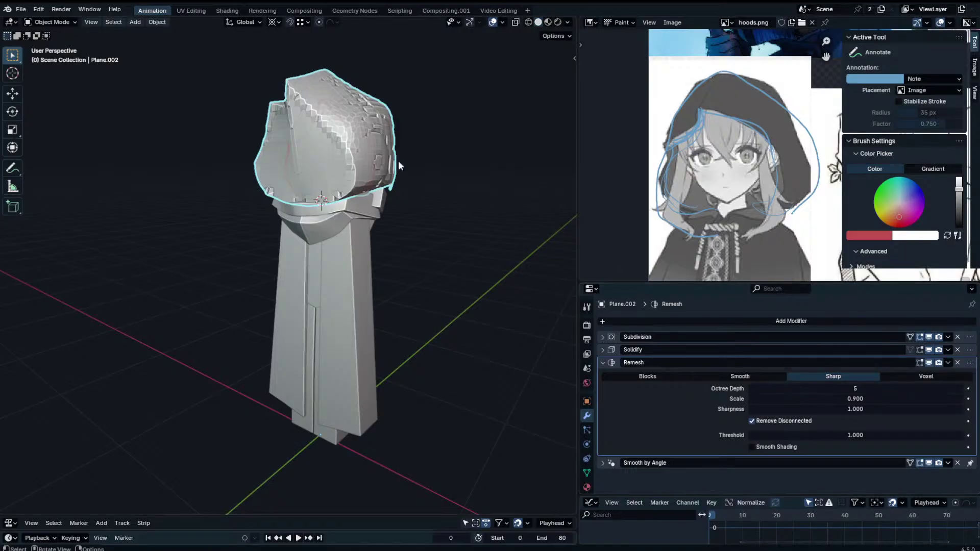
{"action": "middle_click_drag", "start_coordinate": [388, 153], "coordinate": [531, 229]}
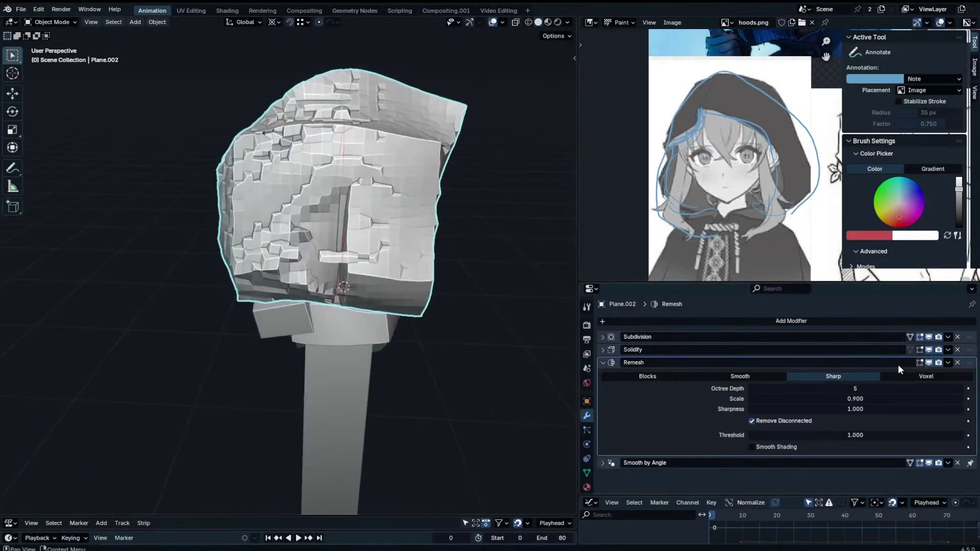
Try the hood's Remesh modifier in Voxel mode with a smaller voxel size.
{"action": "left_click", "coordinate": [915, 376]}
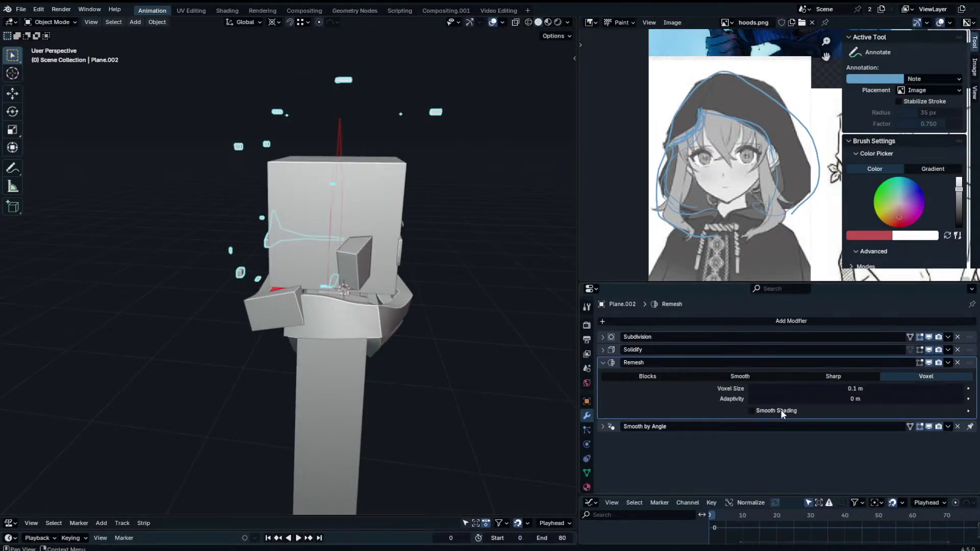
{"action": "left_click_drag", "start_coordinate": [783, 388], "coordinate": [735, 388]}
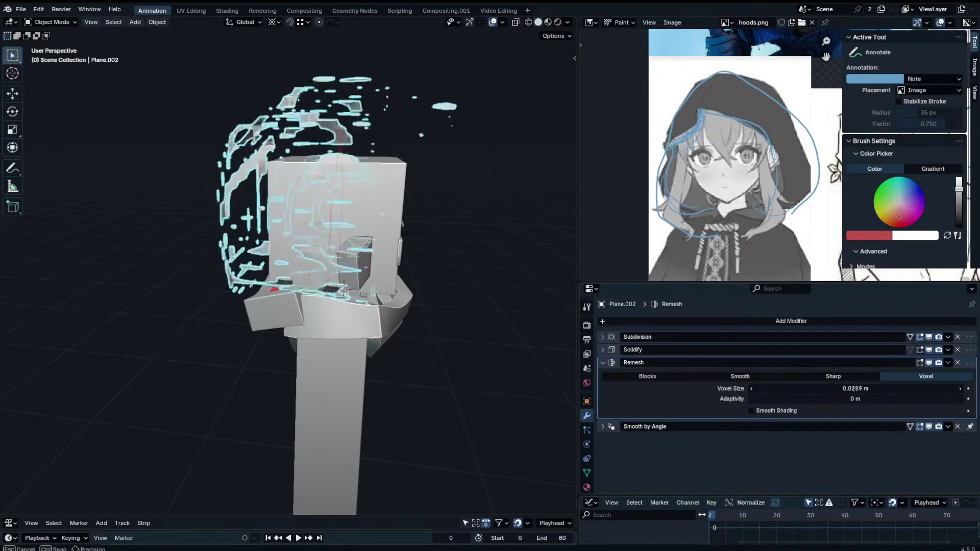
{"action": "key", "text": "Escape"}
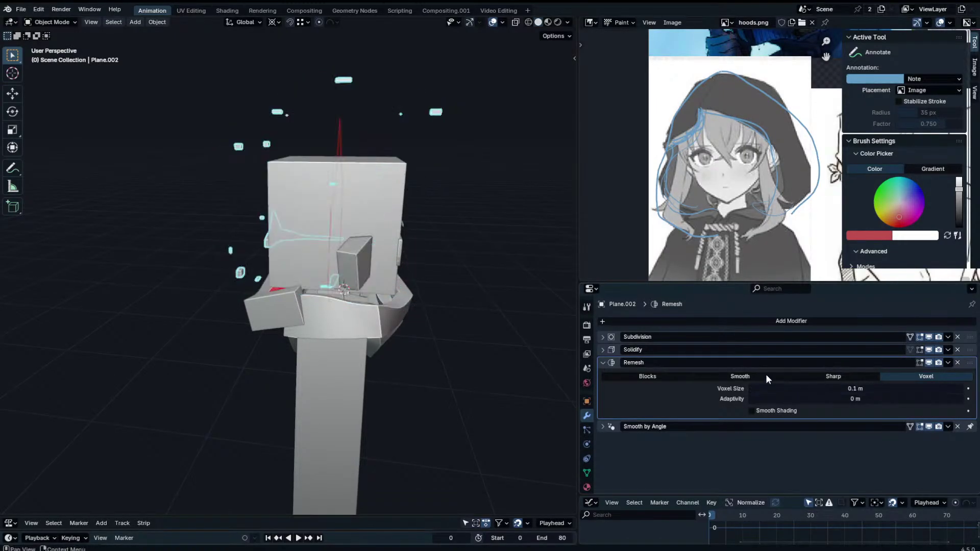
Set the hood's Remesh modifier to Smooth mode with an octree depth of 3.
{"action": "left_click", "coordinate": [766, 377]}
{"action": "middle_click_drag", "start_coordinate": [403, 271], "coordinate": [329, 271]}
{"action": "left_click_drag", "start_coordinate": [774, 386], "coordinate": [757, 386]}
{"action": "middle_click_drag", "start_coordinate": [342, 207], "coordinate": [199, 203]}
{"action": "key", "text": "Tab"}
{"action": "key", "text": "Tab"}
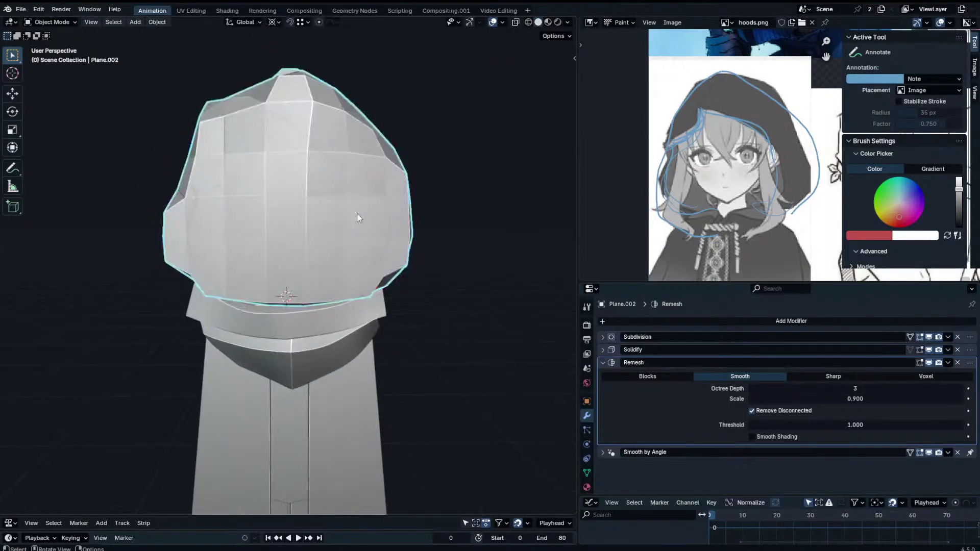
Duplicate the hood, adjust the snapping options and move the copy along X to stand beside the character.
{"action": "key", "text": "shift+d"}
{"action": "right_click", "coordinate": [359, 218]}
{"action": "scroll", "coordinate": [361, 224], "scroll_direction": "down", "scroll_amount": 4}
{"action": "key", "text": "g"}
{"action": "key", "text": "x"}
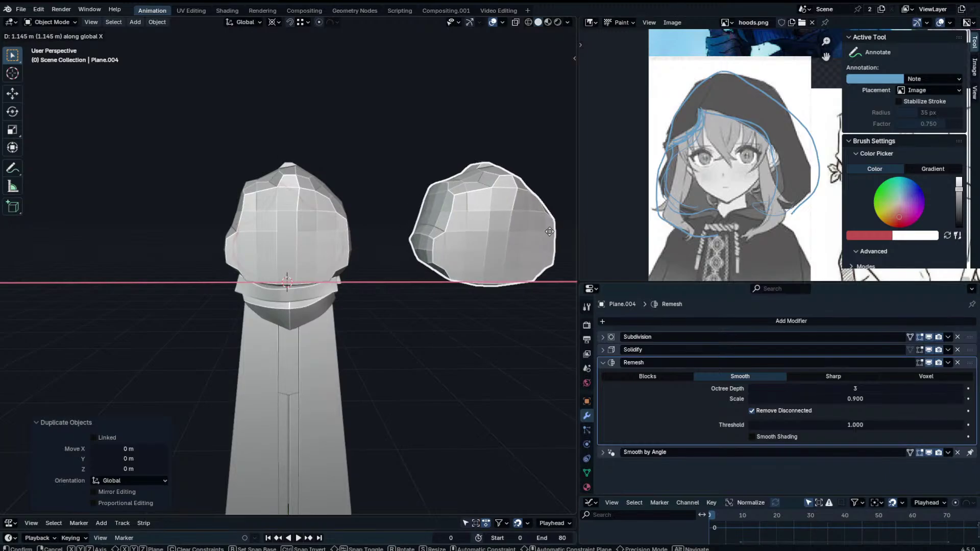
{"action": "right_click", "coordinate": [541, 226]}
{"action": "left_click", "coordinate": [307, 22]}
{"action": "left_click", "coordinate": [302, 74]}
{"action": "key", "text": "g"}
{"action": "key", "text": "x"}
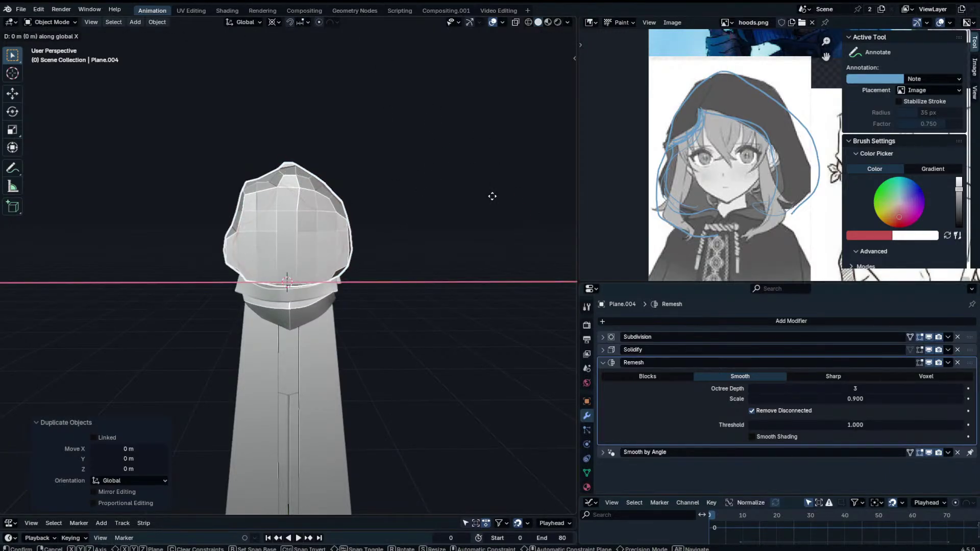
{"action": "left_click", "coordinate": [543, 216], "text": "ctrl"}
Disable the Subdivision modifier's viewport display on the copied hood.
{"action": "key", "text": "Tab"}
{"action": "middle_click_drag", "start_coordinate": [540, 216], "coordinate": [427, 223], "text": "shift"}
{"action": "key", "text": "Tab"}
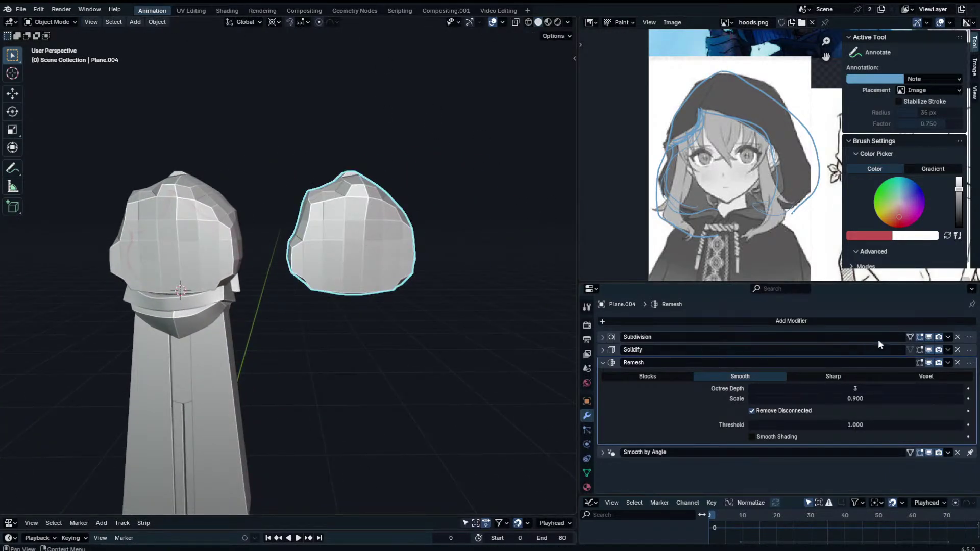
{"action": "left_click", "coordinate": [930, 337]}
{"action": "middle_click_drag", "start_coordinate": [261, 226], "coordinate": [275, 229]}
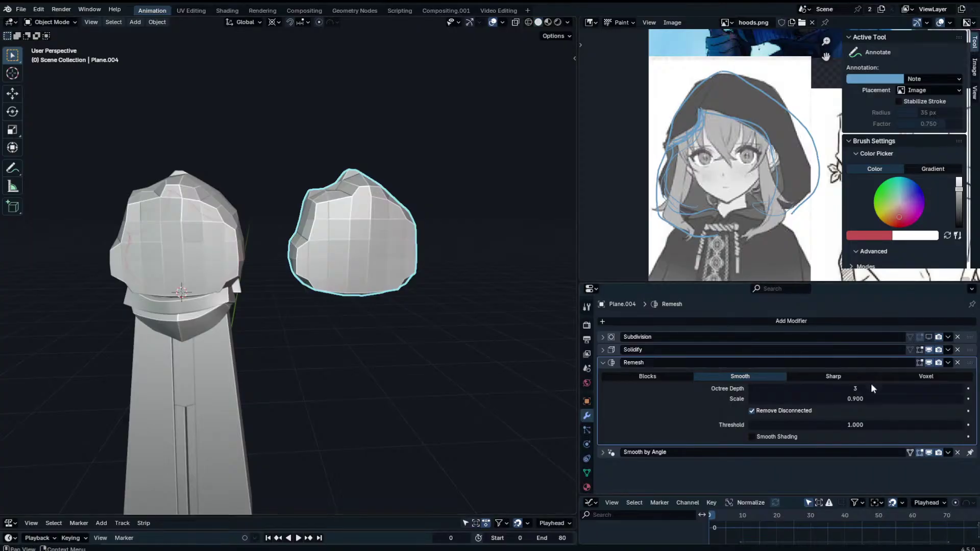
Try Blocks mode on the copied hood's Remesh modifier, then set it to Sharp with Remove Disconnected turned off.
{"action": "mouse_move", "coordinate": [871, 388]}
{"action": "left_mouse_down"}
{"action": "mouse_move", "coordinate": [863, 387]}
{"action": "mouse_move", "coordinate": [888, 388]}
{"action": "mouse_move", "coordinate": [869, 390]}
{"action": "left_mouse_up"}
{"action": "left_click_drag", "start_coordinate": [798, 425], "coordinate": [799, 424]}
{"action": "mouse_move", "coordinate": [806, 389]}
{"action": "left_mouse_down"}
{"action": "mouse_move", "coordinate": [829, 389]}
{"action": "mouse_move", "coordinate": [806, 388]}
{"action": "left_mouse_up"}
{"action": "left_click", "coordinate": [647, 376]}
{"action": "middle_click_drag", "start_coordinate": [564, 334], "coordinate": [511, 262]}
{"action": "left_click", "coordinate": [822, 376]}
{"action": "middle_click_drag", "start_coordinate": [561, 306], "coordinate": [530, 216]}
{"action": "left_click", "coordinate": [370, 232]}
{"action": "key", "text": "Tab"}
{"action": "middle_click_drag", "start_coordinate": [429, 240], "coordinate": [370, 222]}
{"action": "key", "text": "alt+a"}
{"action": "key", "text": "Tab"}
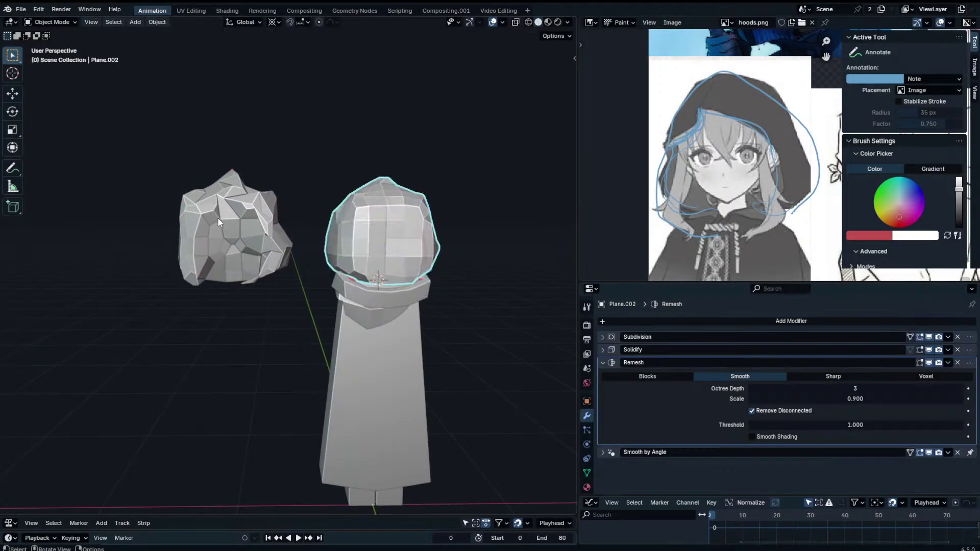
Select the open edge loop of the copied hood and fill it with a face.
{"action": "left_click", "coordinate": [219, 220]}
{"action": "key", "text": "Tab"}
{"action": "middle_click_drag", "start_coordinate": [218, 225], "coordinate": [482, 318], "text": "shift"}
{"action": "key", "text": "alt+a"}
{"action": "left_click", "coordinate": [223, 254], "text": "alt"}
{"action": "key", "text": "f"}
{"action": "key", "text": "Tab"}
Try octree depths of 6 and 5 for the copied hood's Sharp remesh.
{"action": "left_click", "coordinate": [903, 378]}
{"action": "left_click", "coordinate": [875, 379]}
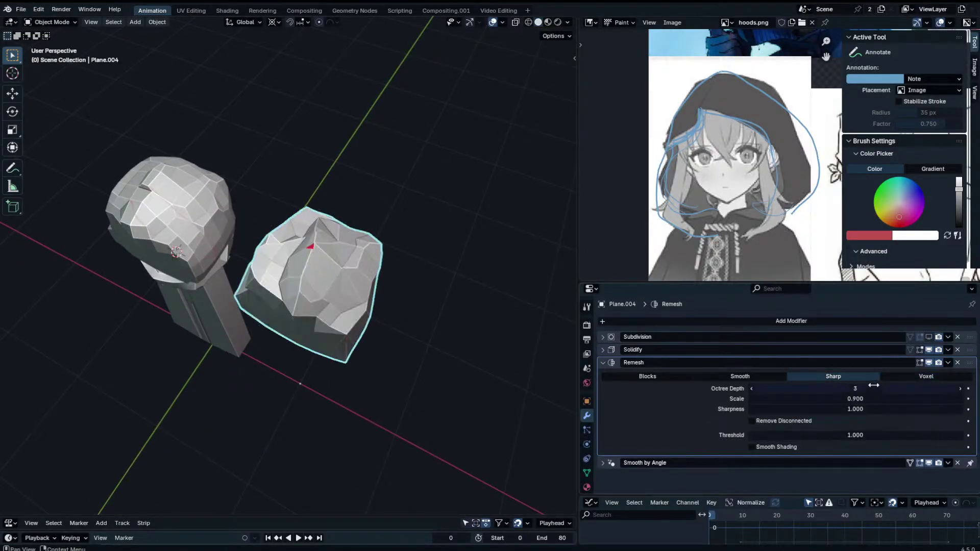
{"action": "left_click_drag", "start_coordinate": [872, 387], "coordinate": [913, 387]}
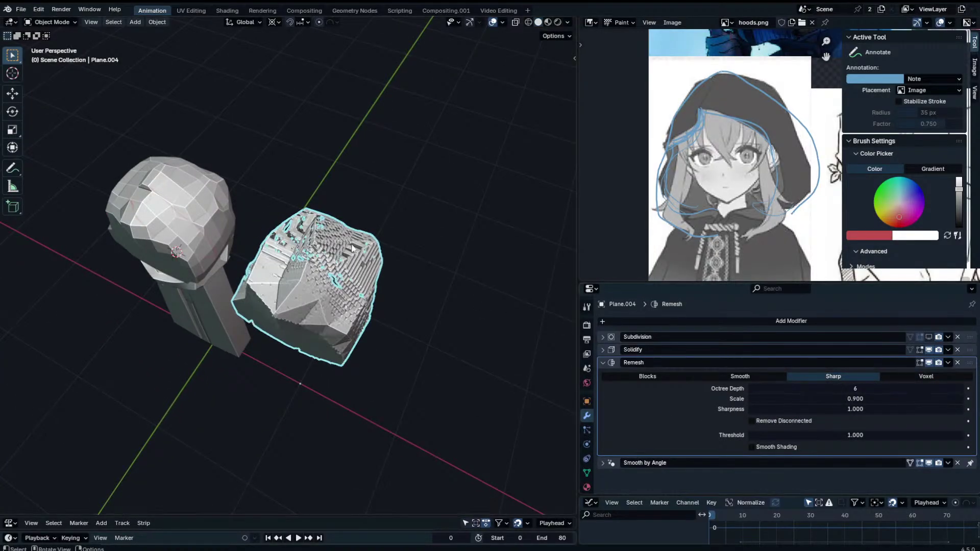
{"action": "scroll", "coordinate": [387, 307], "scroll_direction": "up", "scroll_amount": 3}
{"action": "middle_click_drag", "start_coordinate": [388, 306], "coordinate": [352, 255]}
{"action": "left_click", "coordinate": [752, 389]}
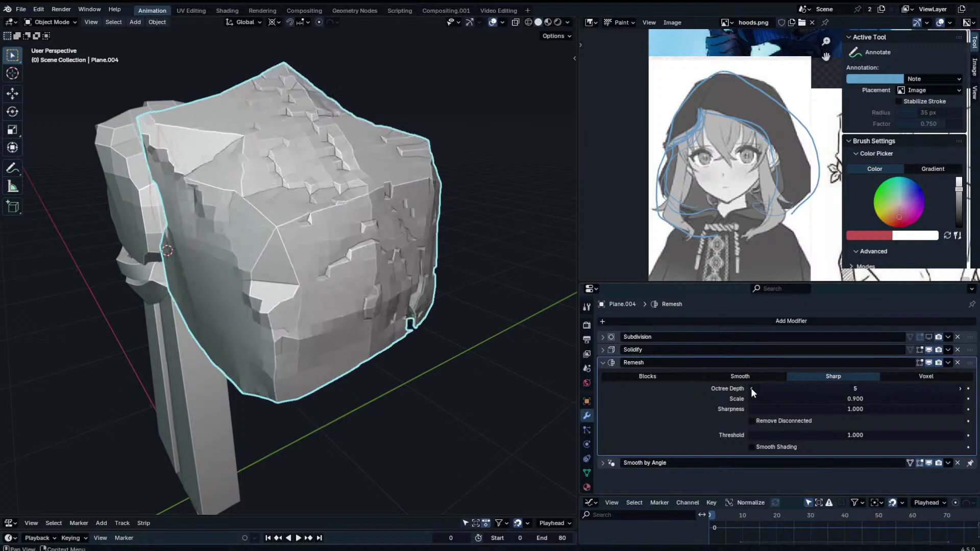
Disable the Solidify modifier's viewport display on the copied hood and set its Sharp remesh to octree depth 3.
{"action": "left_click", "coordinate": [928, 351]}
{"action": "middle_click_drag", "start_coordinate": [357, 182], "coordinate": [445, 186]}
{"action": "left_click", "coordinate": [743, 376]}
{"action": "left_click", "coordinate": [825, 378]}
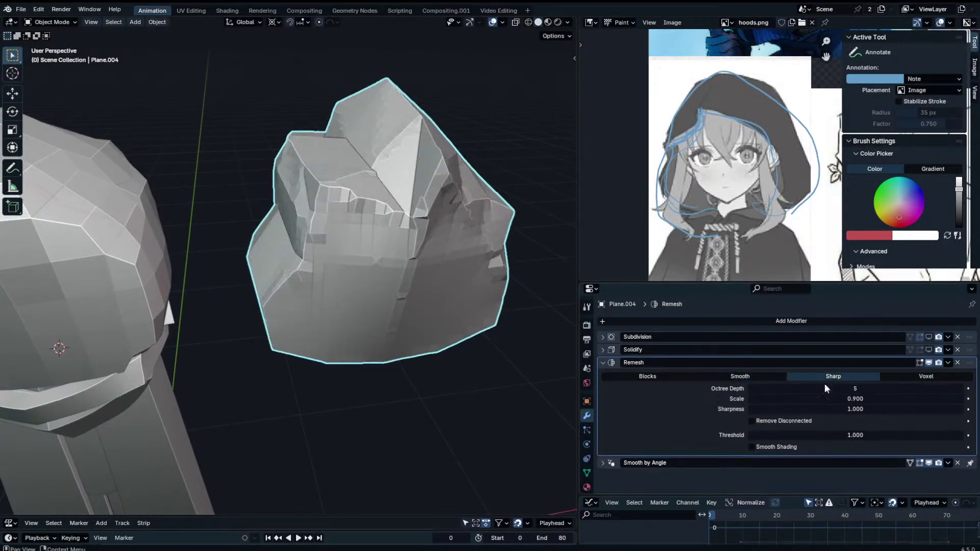
{"action": "left_click", "coordinate": [751, 389]}
{"action": "left_click", "coordinate": [752, 388]}
{"action": "middle_click_drag", "start_coordinate": [457, 221], "coordinate": [429, 201]}
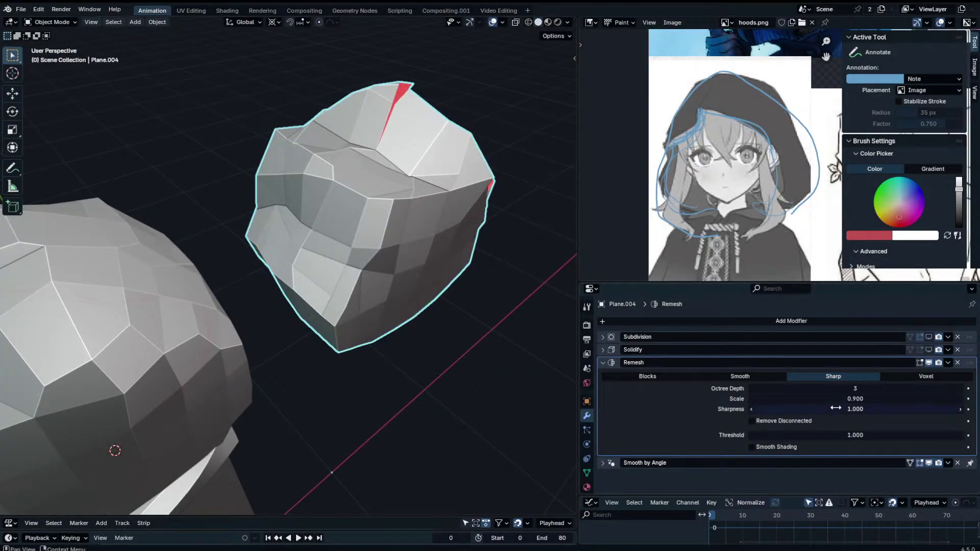
Set the copied hood's Remesh sharpness to 1.696, and convert the copy to a plain mesh without modifiers.
{"action": "left_click_drag", "start_coordinate": [835, 408], "coordinate": [833, 406]}
{"action": "right_click", "coordinate": [447, 222]}
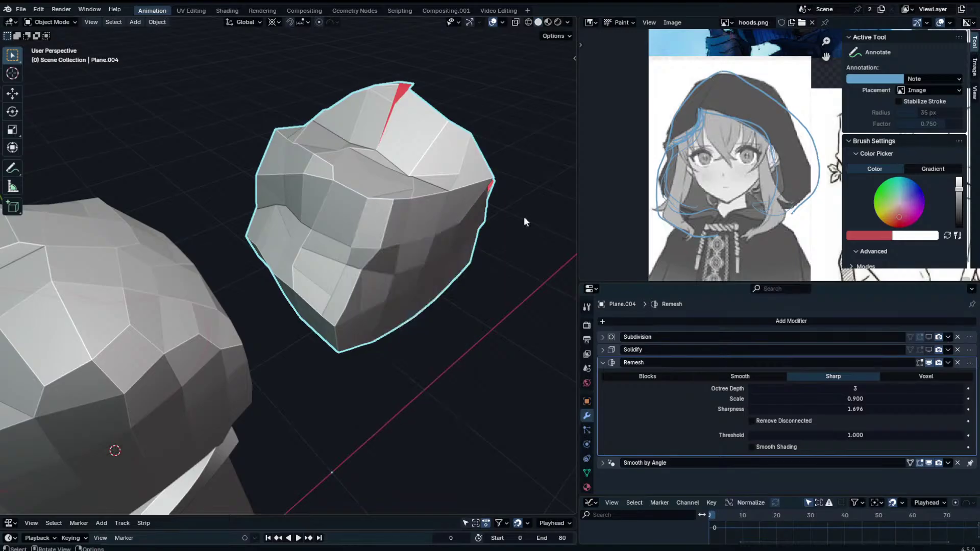
{"action": "key", "text": "q"}
{"action": "left_click", "coordinate": [433, 224]}
Delete two vertices in the irregular area of the converted hood copy's mesh.
{"action": "key", "text": "Tab"}
{"action": "left_click", "coordinate": [409, 88]}
{"action": "middle_click_drag", "start_coordinate": [409, 88], "coordinate": [353, 126]}
{"action": "right_click", "coordinate": [410, 233]}
{"action": "key", "text": "Escape"}
{"action": "key", "text": "x"}
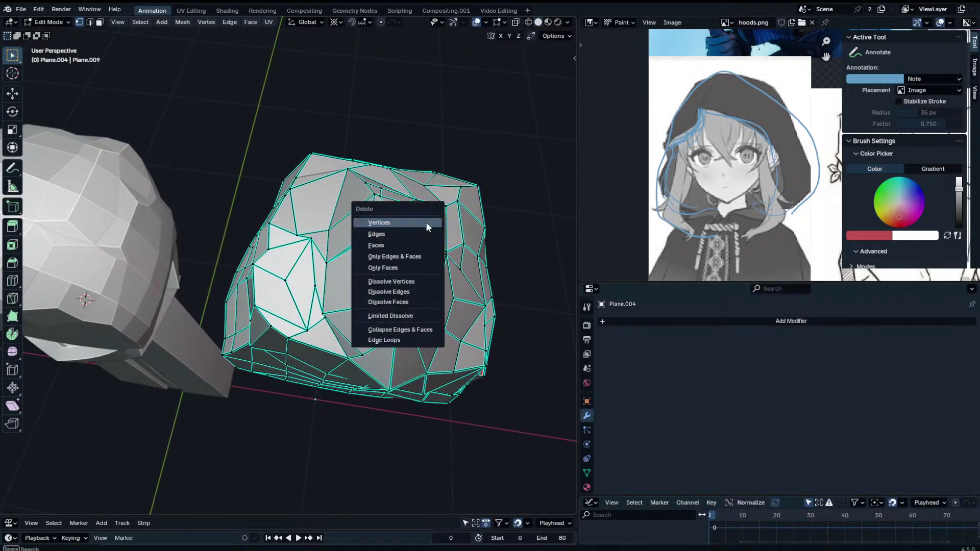
{"action": "left_click", "coordinate": [418, 224]}
{"action": "left_click", "coordinate": [360, 246]}
{"action": "key", "text": "x"}
{"action": "left_click", "coordinate": [362, 244]}
Fill parts of the hole in the copied hood with new faces between its border vertices.
{"action": "middle_click_drag", "start_coordinate": [385, 219], "coordinate": [411, 217]}
{"action": "left_click", "coordinate": [417, 206], "text": "shift"}
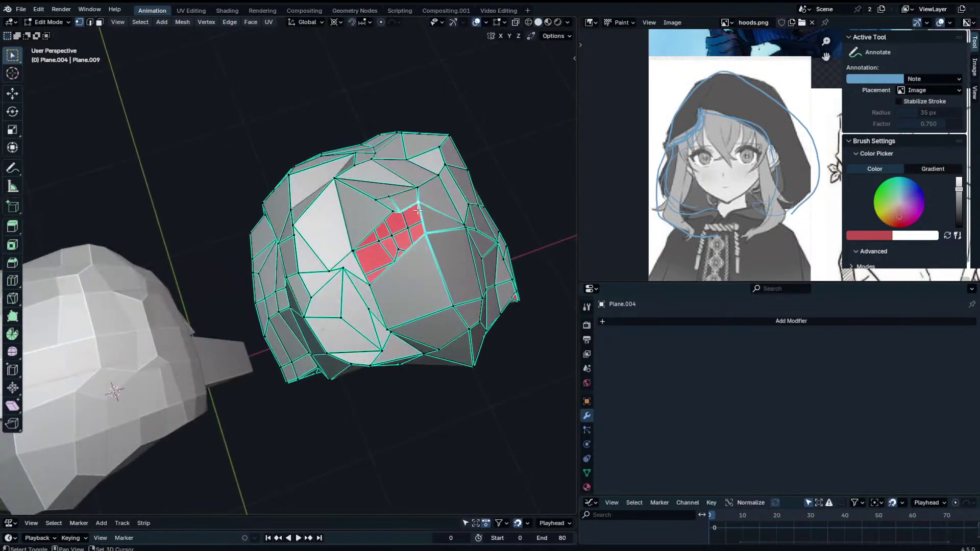
{"action": "key", "text": "f"}
{"action": "left_click", "coordinate": [392, 215]}
{"action": "left_click", "coordinate": [400, 215], "text": "shift"}
{"action": "left_click", "coordinate": [427, 237], "text": "shift"}
{"action": "key", "text": "f"}
{"action": "left_click", "coordinate": [392, 214]}
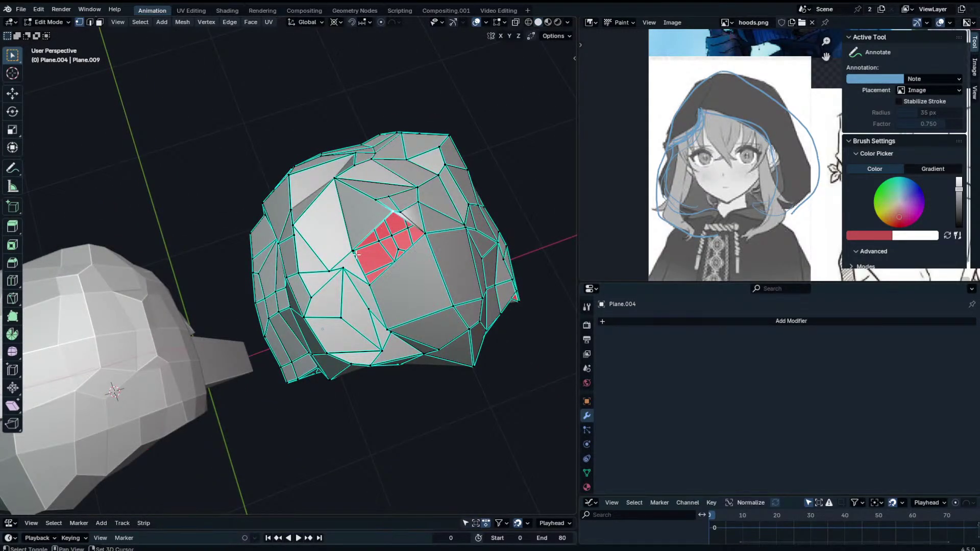
{"action": "left_click", "coordinate": [355, 253], "text": "shift"}
{"action": "left_click", "coordinate": [365, 274], "text": "shift"}
{"action": "key", "text": "Tab"}
Remove the Remesh modifier from the original hood and delete the hood copy beside it.
{"action": "middle_click_drag", "start_coordinate": [429, 231], "coordinate": [415, 205]}
{"action": "mouse_move", "coordinate": [426, 193]}
{"action": "middle_mouse_down"}
{"action": "mouse_move", "coordinate": [453, 201]}
{"action": "mouse_move", "coordinate": [426, 196]}
{"action": "middle_mouse_up"}
{"action": "left_click", "coordinate": [266, 243]}
{"action": "left_click", "coordinate": [958, 363]}
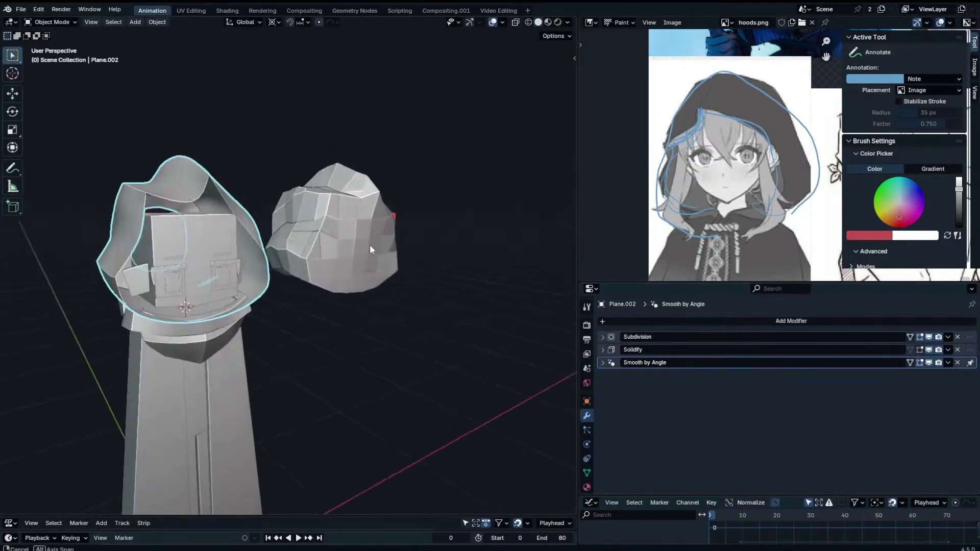
{"action": "left_click", "coordinate": [405, 250]}
{"action": "key", "text": "Delete"}
Expand the original hood's Subdivision modifier settings and open its mesh for editing.
{"action": "key", "text": "KP_1"}
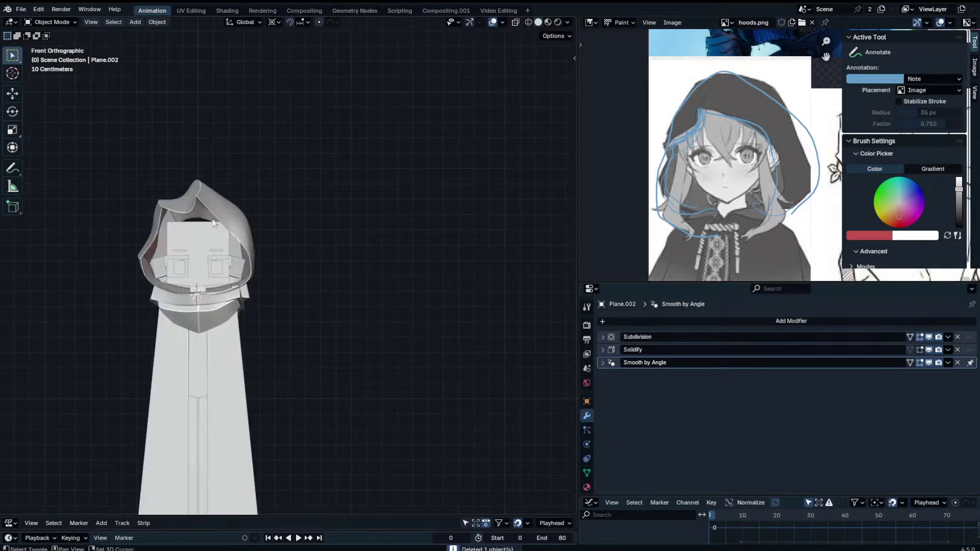
{"action": "scroll", "coordinate": [385, 235], "scroll_direction": "up", "scroll_amount": 3}
{"action": "middle_click_drag", "start_coordinate": [214, 223], "coordinate": [344, 257], "text": "shift"}
{"action": "left_click", "coordinate": [385, 235]}
{"action": "key", "text": "Tab"}
{"action": "key", "text": "Tab"}
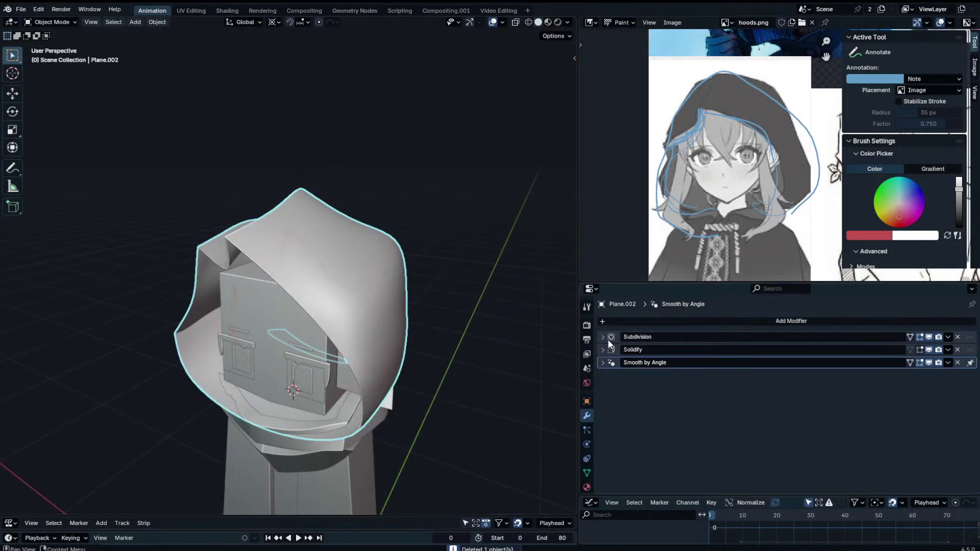
{"action": "left_click", "coordinate": [608, 341]}
{"action": "key", "text": "Tab"}
{"action": "middle_click_drag", "start_coordinate": [421, 265], "coordinate": [447, 213]}
{"action": "scroll", "coordinate": [421, 230], "scroll_direction": "up", "scroll_amount": 1}
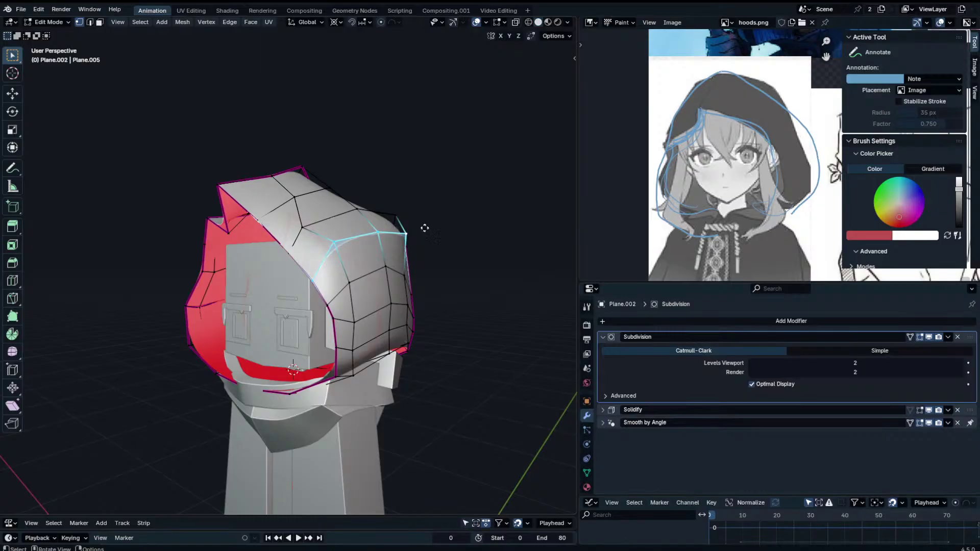
Try moving the selected vertices at the hood's upper rear side.
{"action": "key", "text": "g"}
{"action": "right_click", "coordinate": [446, 210]}
{"action": "scroll", "coordinate": [446, 212], "scroll_direction": "up", "scroll_amount": 1}
{"action": "middle_click_drag", "start_coordinate": [446, 211], "coordinate": [470, 212]}
{"action": "key", "text": "g"}
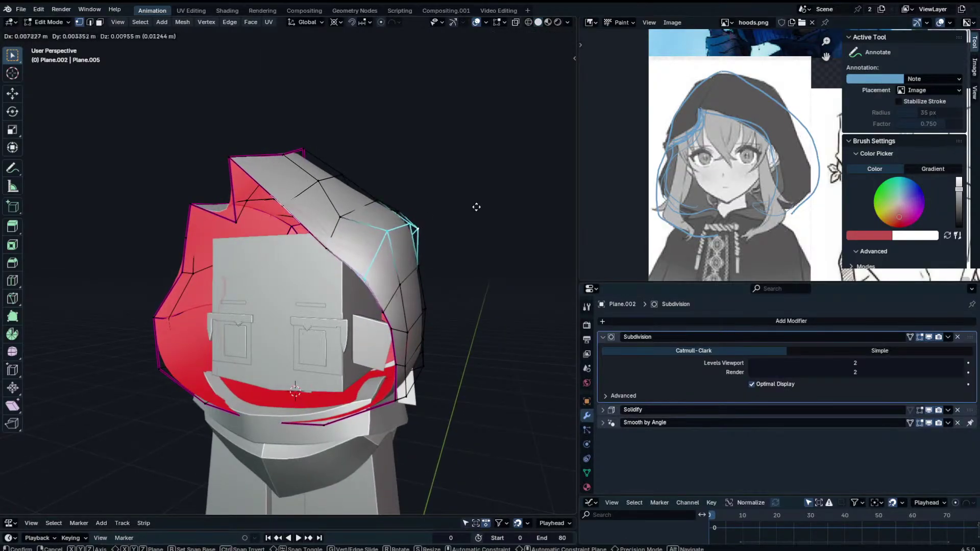
{"action": "right_click", "coordinate": [477, 207]}
{"action": "scroll", "coordinate": [468, 215], "scroll_direction": "down", "scroll_amount": 2}
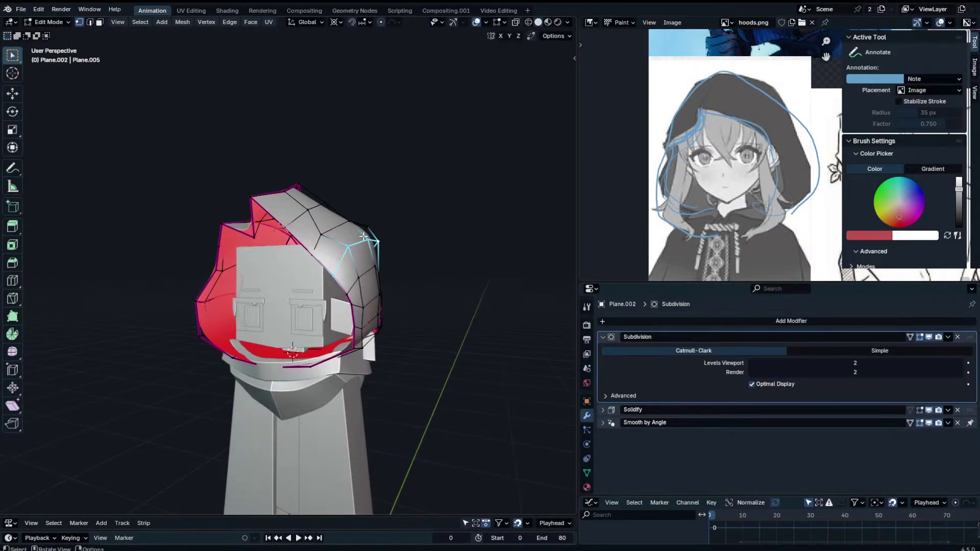
Duplicate the selected hood vertices into the space above the hood, then delete the duplicated vertices.
{"action": "key", "text": "shift+d"}
{"action": "left_click", "coordinate": [400, 134]}
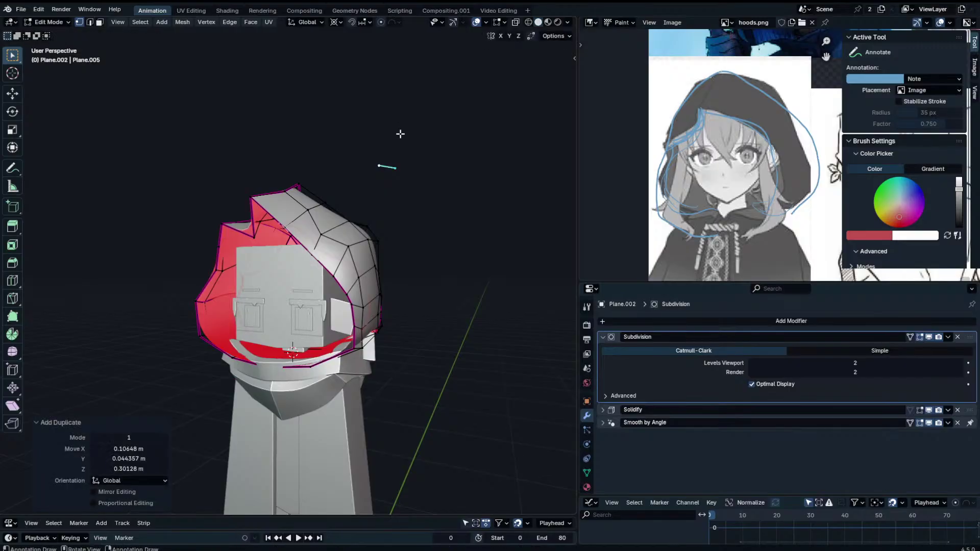
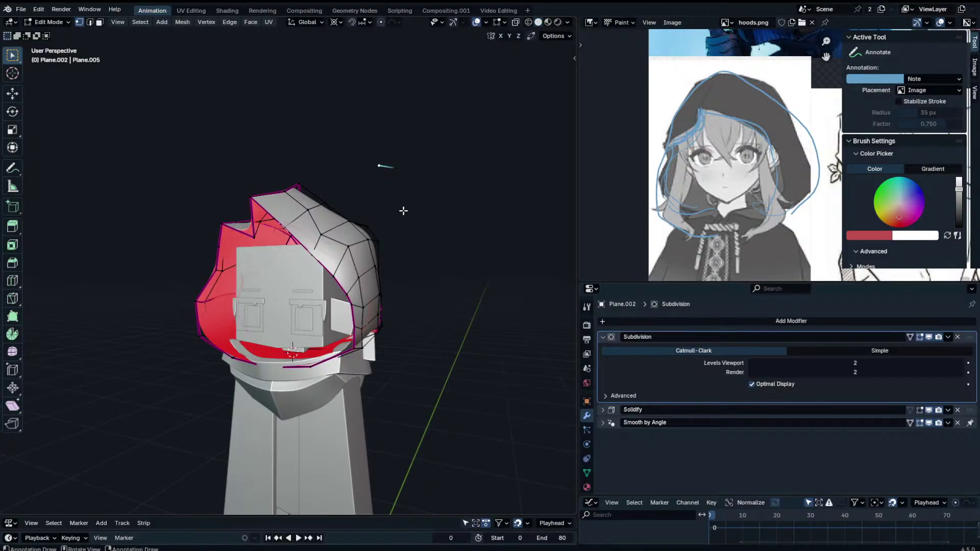
{"action": "left_click_drag", "start_coordinate": [417, 178], "coordinate": [416, 178]}
{"action": "key", "text": "x"}
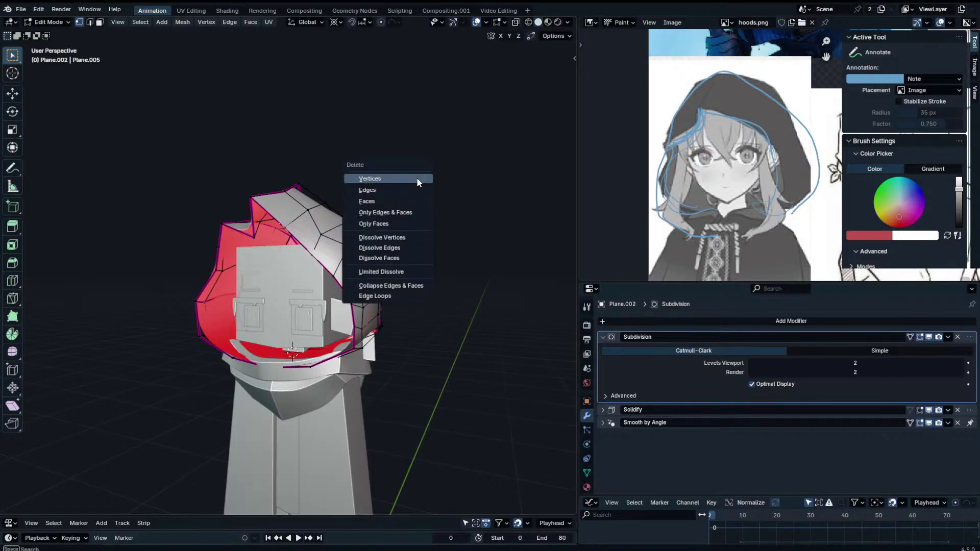
{"action": "left_click", "coordinate": [417, 177]}
Try moving a single vertex on the upper side of the hood to adjust its curvature.
{"action": "left_click", "coordinate": [349, 247]}
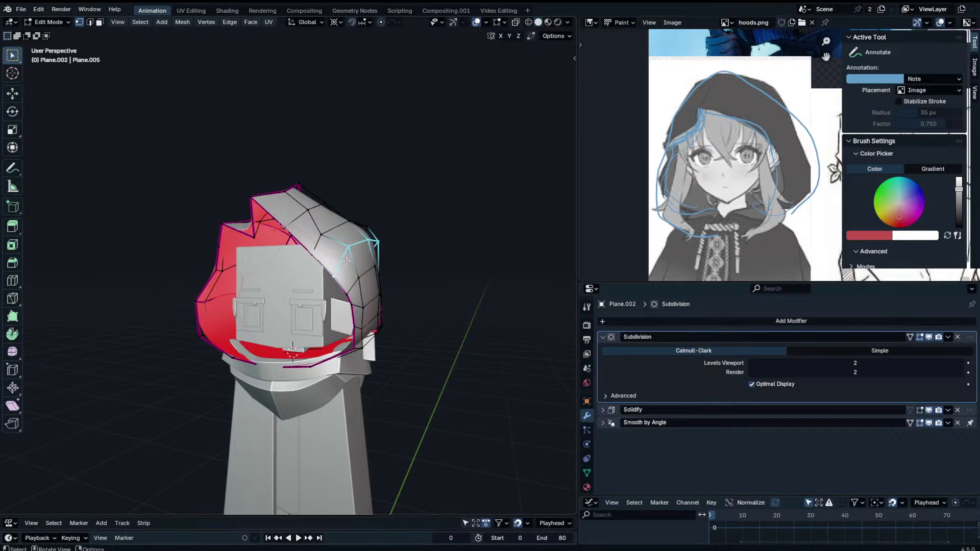
{"action": "key", "text": "Tab"}
{"action": "middle_click_drag", "start_coordinate": [377, 253], "coordinate": [408, 231]}
{"action": "key", "text": "Tab"}
{"action": "left_click", "coordinate": [380, 210]}
{"action": "key", "text": "g"}
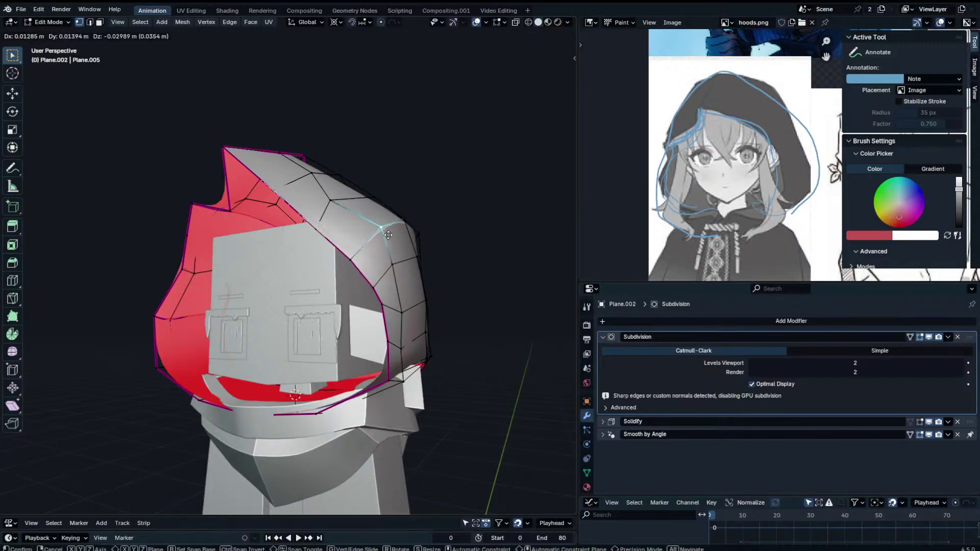
{"action": "left_click", "coordinate": [380, 220]}
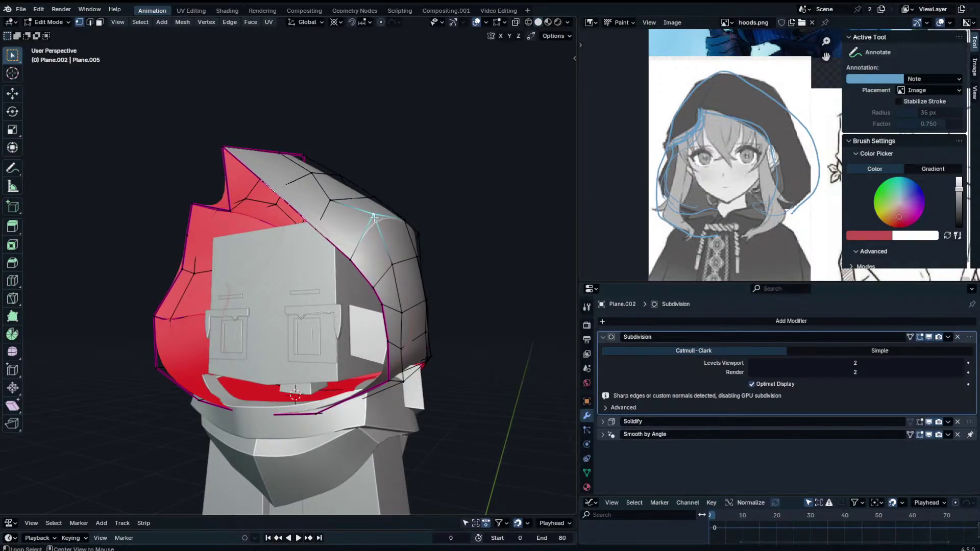
Try filling the edge loop behind the hood's face opening with a face, then undo the fill.
{"action": "key", "text": "g"}
{"action": "right_click", "coordinate": [414, 224]}
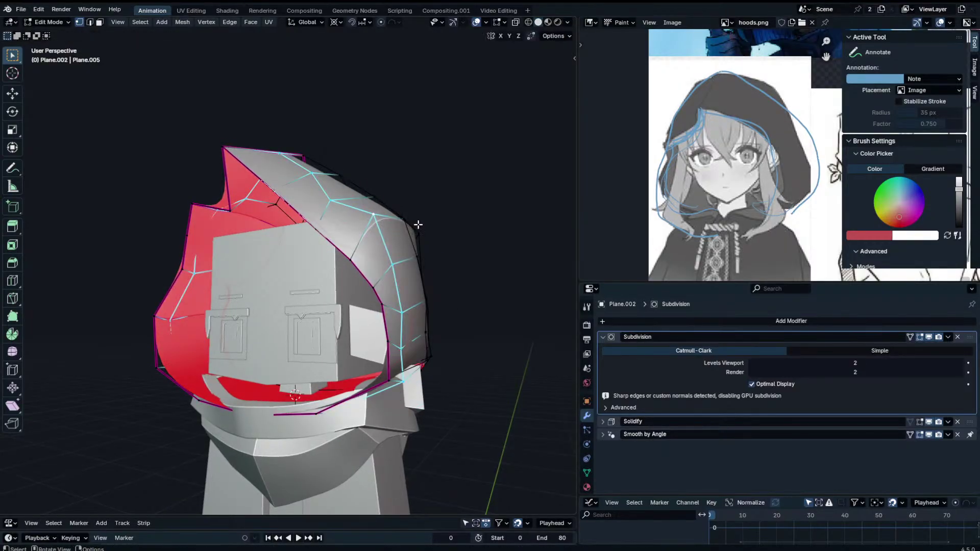
{"action": "key", "text": "ctrl+z"}
{"action": "key", "text": "Tab"}
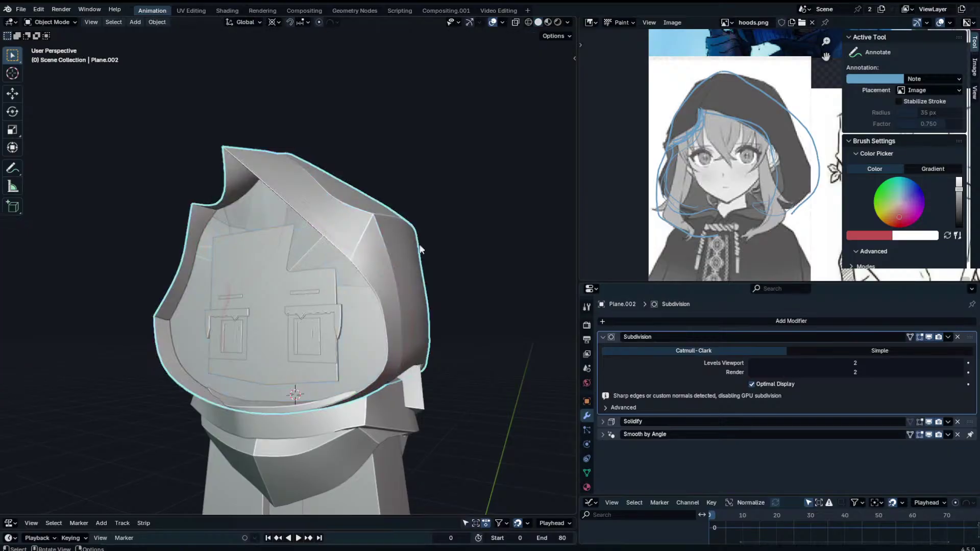
{"action": "middle_click_drag", "start_coordinate": [417, 249], "coordinate": [148, 271]}
{"action": "key", "text": "Tab"}
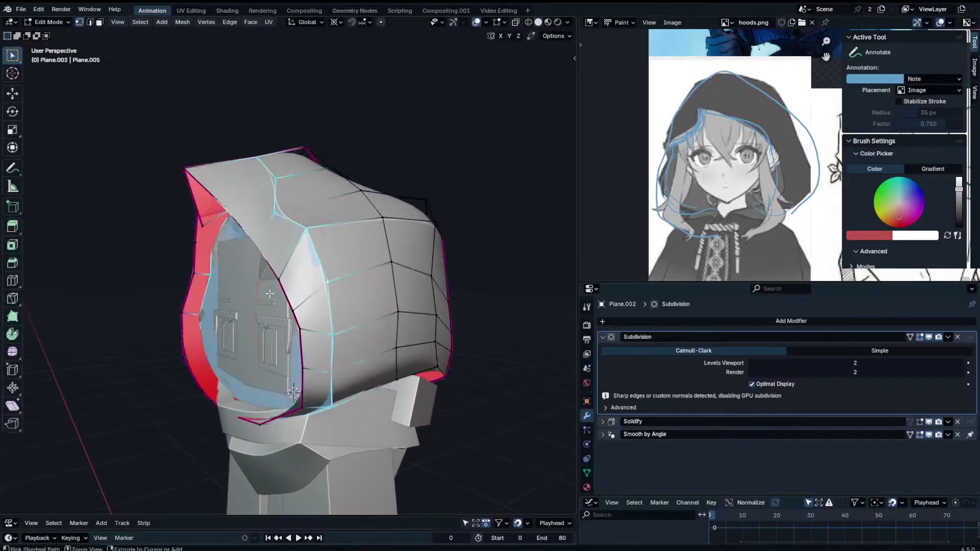
{"action": "key", "text": "ctrl+z"}
{"action": "key", "text": "ctrl+z"}
{"action": "key", "text": "ctrl+z"}
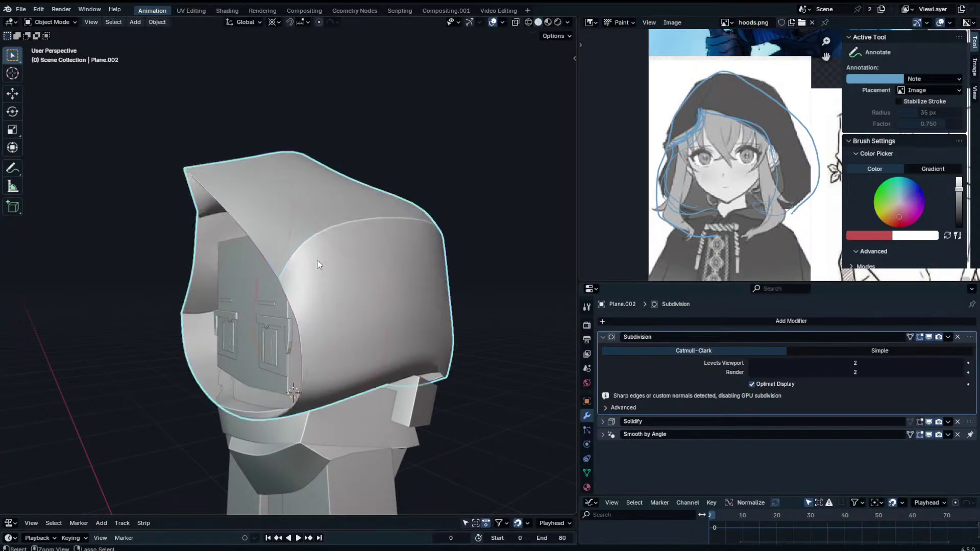
Set the mean crease to 0 on the hood's centre ridge loop and the upper edge loop of its -X side.
{"action": "middle_click_drag", "start_coordinate": [318, 260], "coordinate": [433, 289]}
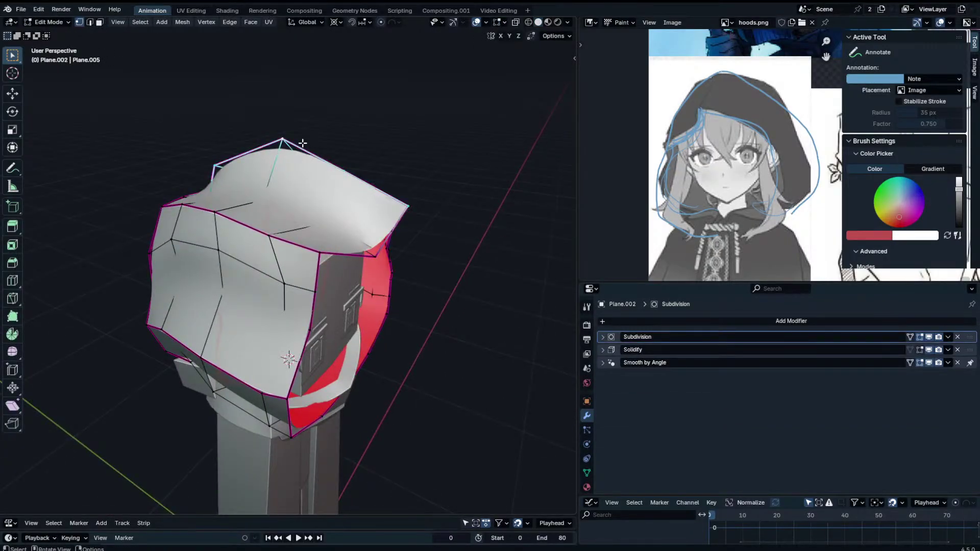
{"action": "key", "text": "n"}
{"action": "left_click_drag", "start_coordinate": [485, 175], "coordinate": [419, 175]}
{"action": "left_click", "coordinate": [308, 245], "text": "alt"}
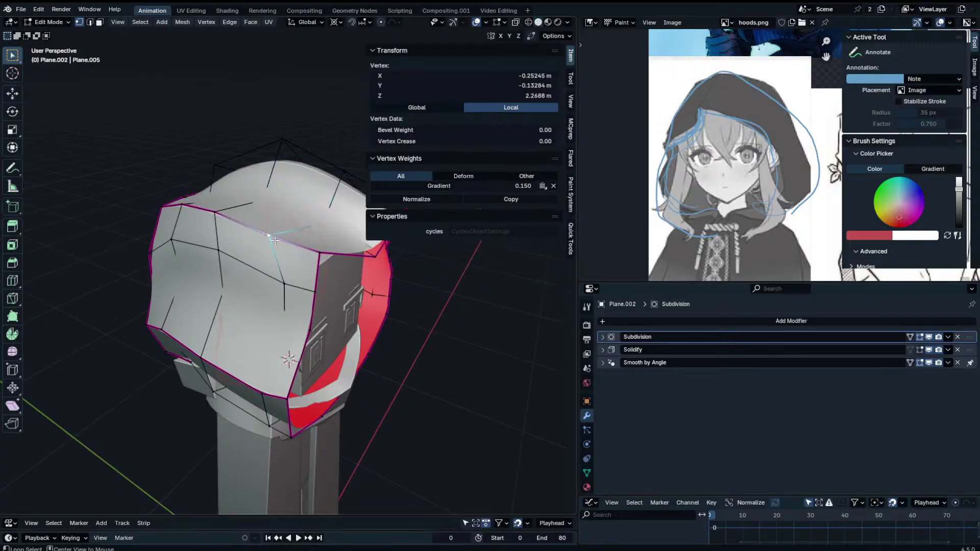
{"action": "middle_click_drag", "start_coordinate": [270, 292], "coordinate": [300, 276]}
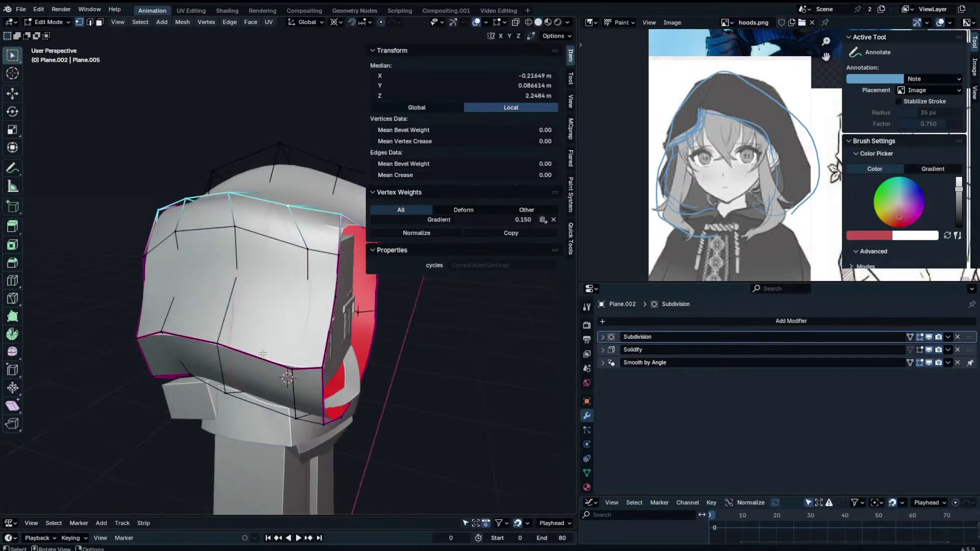
Set the mean crease to 0 on the lower edge loop of the hood's -X side.
{"action": "left_click", "coordinate": [262, 357]}
{"action": "left_click", "coordinate": [264, 359], "text": "alt"}
{"action": "left_click_drag", "start_coordinate": [464, 175], "coordinate": [408, 175]}
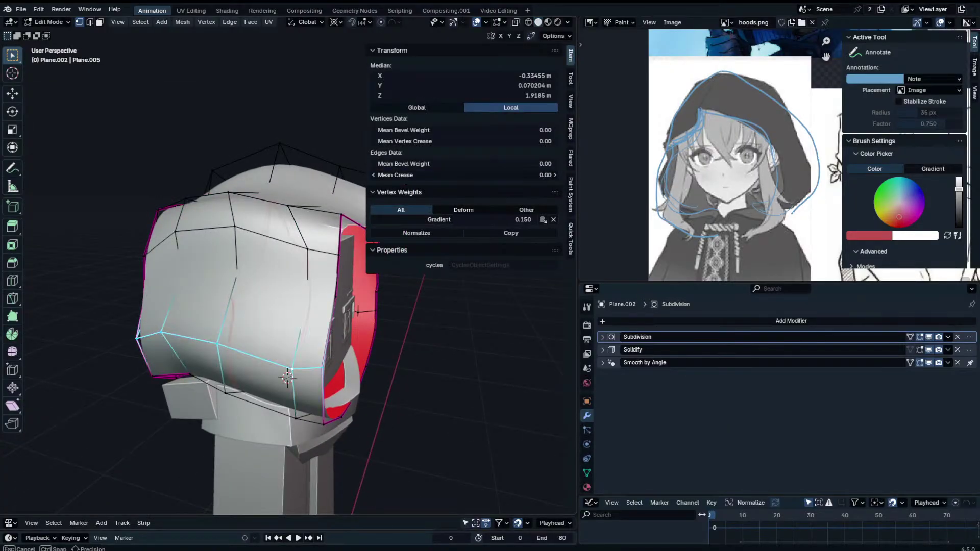
{"action": "key", "text": "n"}
Inspect the smoothed hood from the back, side and front, and check its side and ridge edge loops.
{"action": "middle_click_drag", "start_coordinate": [515, 267], "coordinate": [466, 283]}
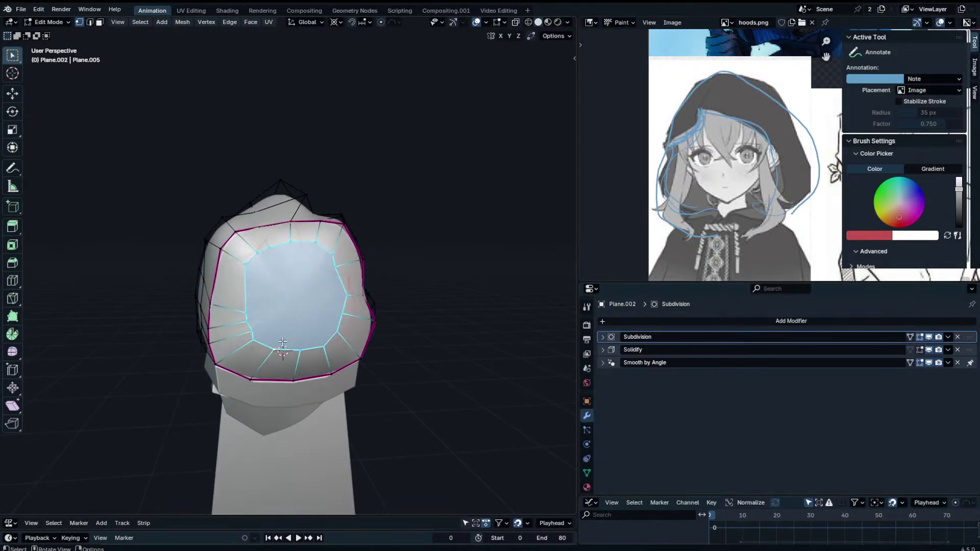
{"action": "key", "text": "Tab"}
{"action": "middle_click_drag", "start_coordinate": [275, 347], "coordinate": [409, 305]}
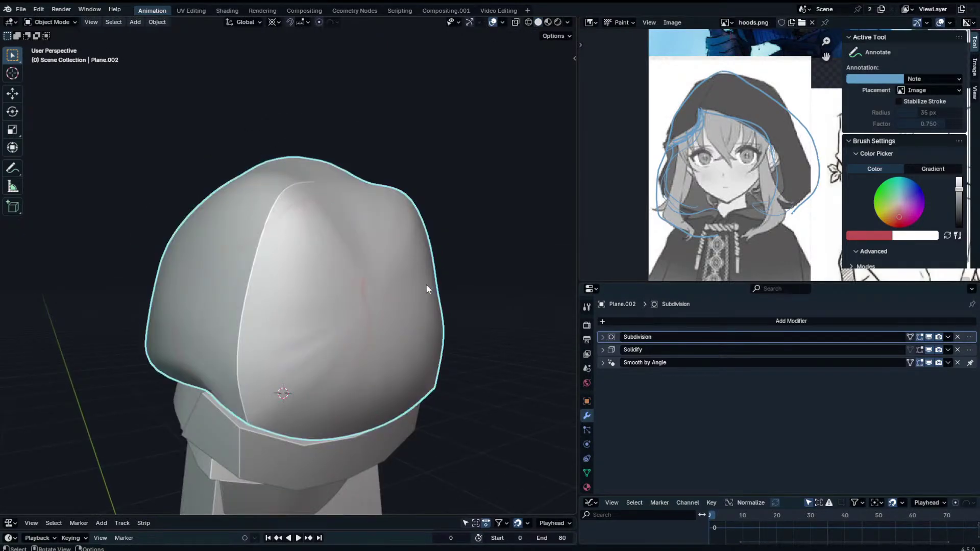
{"action": "middle_click_drag", "start_coordinate": [426, 284], "coordinate": [491, 296]}
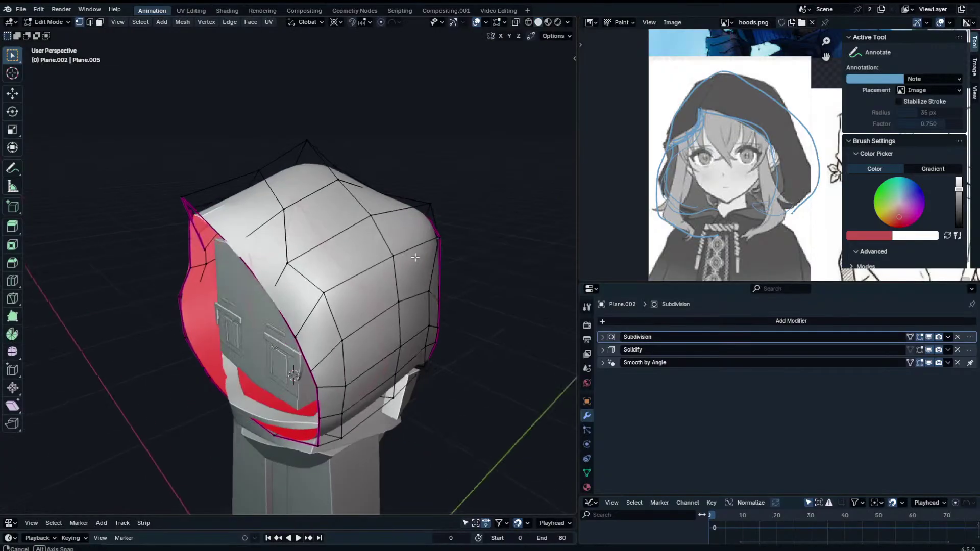
{"action": "left_click", "coordinate": [383, 240], "text": "alt"}
{"action": "middle_click_drag", "start_coordinate": [383, 240], "coordinate": [351, 252]}
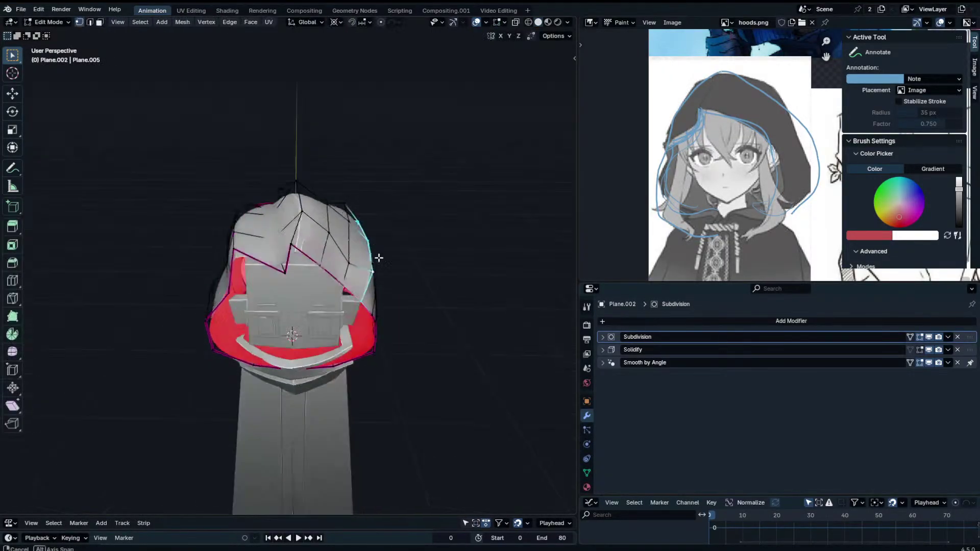
{"action": "left_click", "coordinate": [304, 263], "text": "alt"}
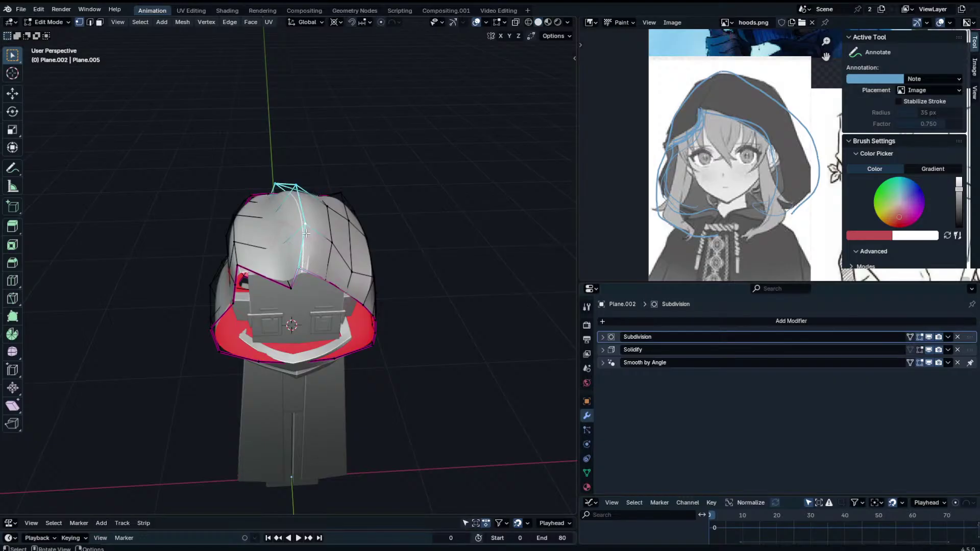
{"action": "middle_click_drag", "start_coordinate": [305, 232], "coordinate": [396, 184]}
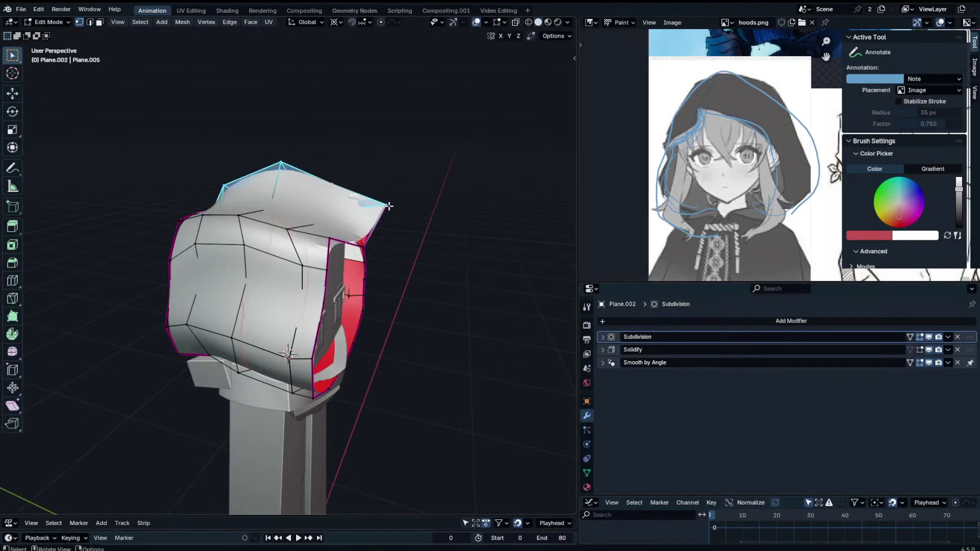
Move the vertex at the hood's front tip slightly forward and up.
{"action": "left_click", "coordinate": [389, 206]}
{"action": "key", "text": "g"}
{"action": "left_click", "coordinate": [399, 187]}
{"action": "middle_click_drag", "start_coordinate": [399, 187], "coordinate": [304, 186]}
{"action": "key", "text": "n"}
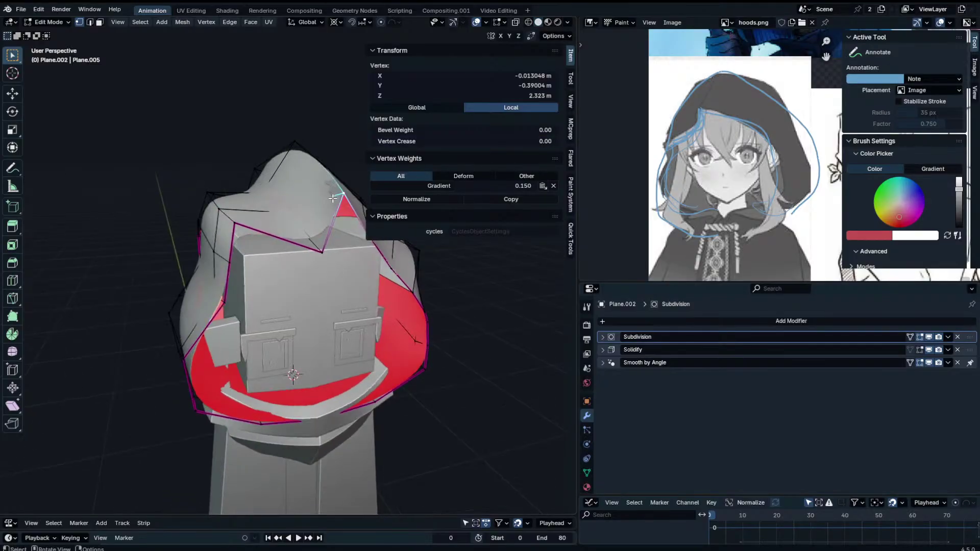
Try adjusting the hood's Solidify offset, leave it at 0, and disable the modifier's viewport display.
{"action": "key", "text": "Tab"}
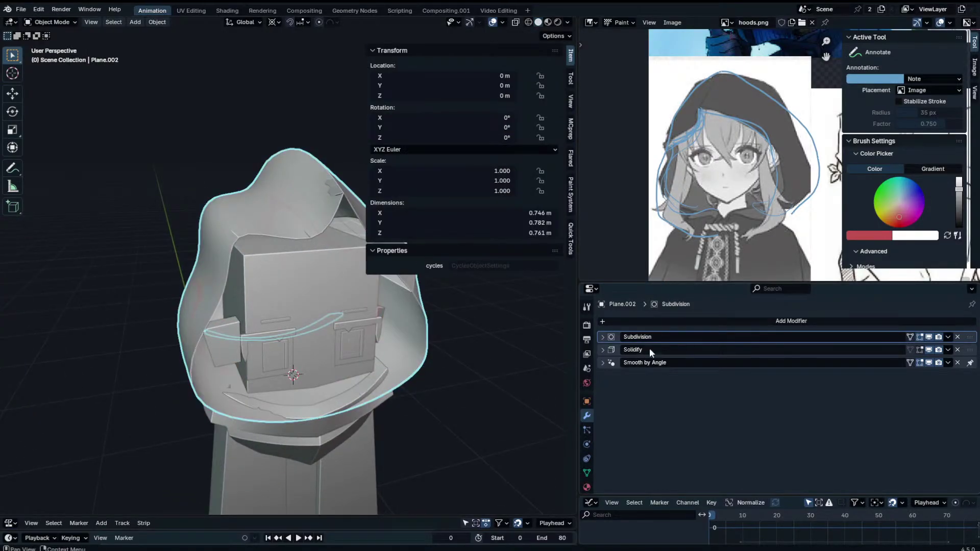
{"action": "left_click", "coordinate": [614, 351]}
{"action": "mouse_move", "coordinate": [841, 388]}
{"action": "left_mouse_down"}
{"action": "mouse_move", "coordinate": [831, 387]}
{"action": "mouse_move", "coordinate": [867, 387]}
{"action": "mouse_move", "coordinate": [847, 387]}
{"action": "mouse_move", "coordinate": [855, 387]}
{"action": "left_mouse_up"}
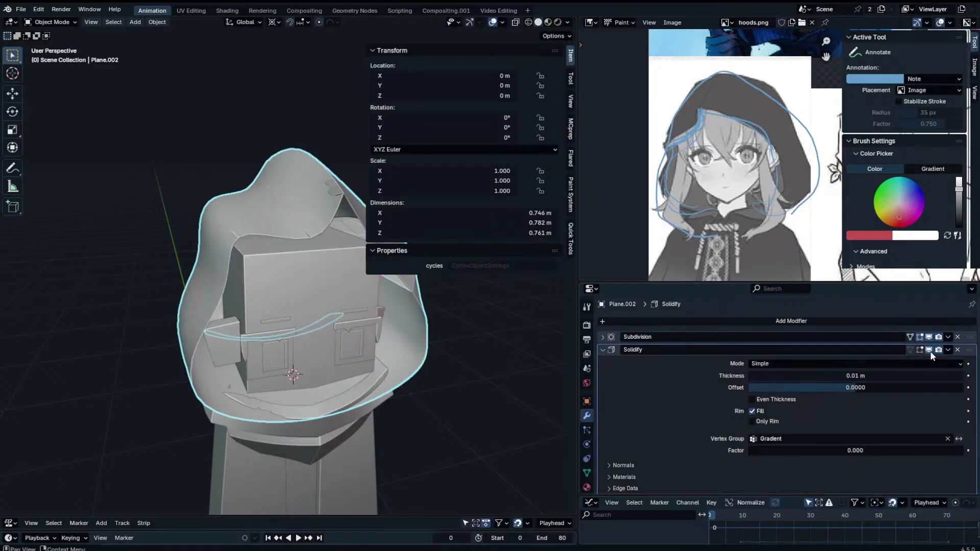
{"action": "left_click", "coordinate": [929, 349]}
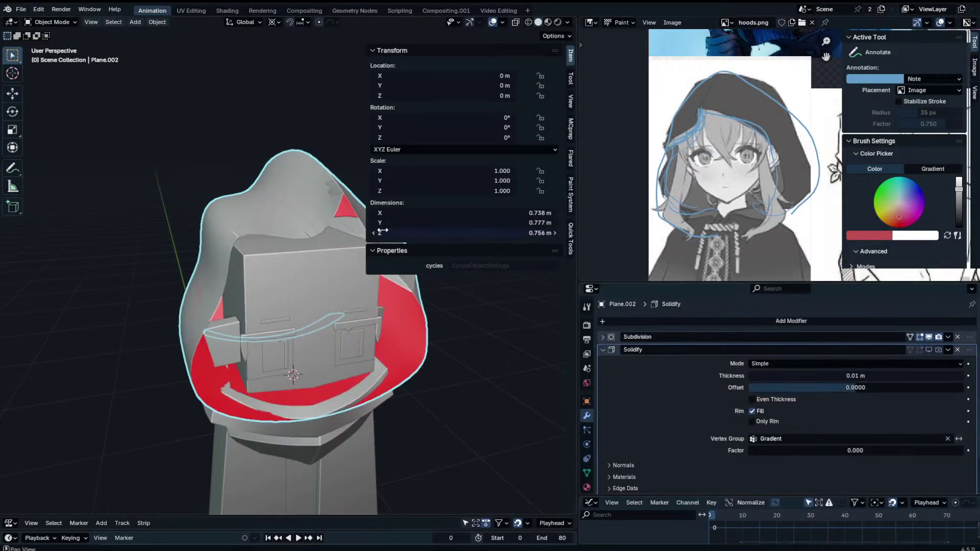
{"action": "key", "text": "Escape"}
{"action": "key", "text": "n"}
Try raising the vertex at the dip of the hood's front opening along Z, and undo the move.
{"action": "middle_click_drag", "start_coordinate": [345, 225], "coordinate": [371, 206]}
{"action": "key", "text": "Tab"}
{"action": "scroll", "coordinate": [344, 204], "scroll_direction": "up", "scroll_amount": 3}
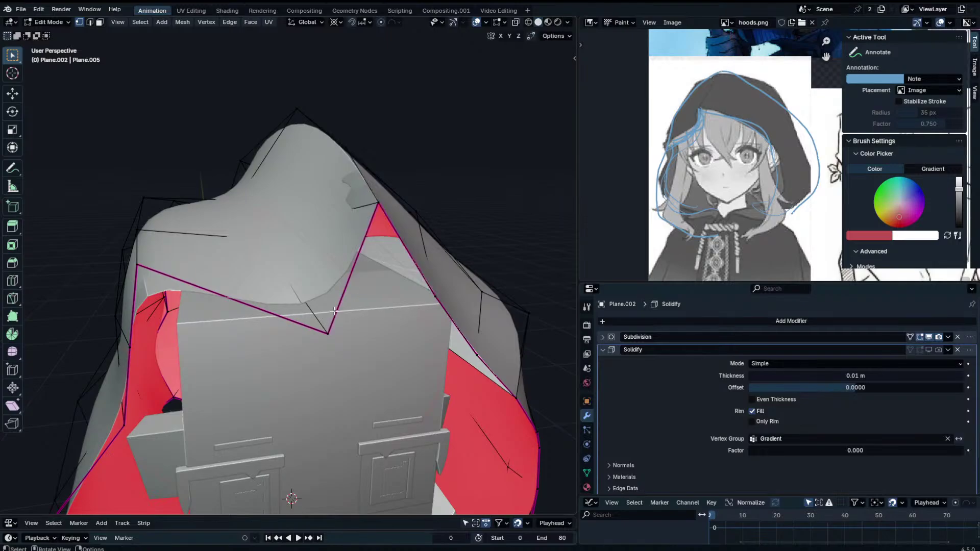
{"action": "key", "text": "g"}
{"action": "key", "text": "z"}
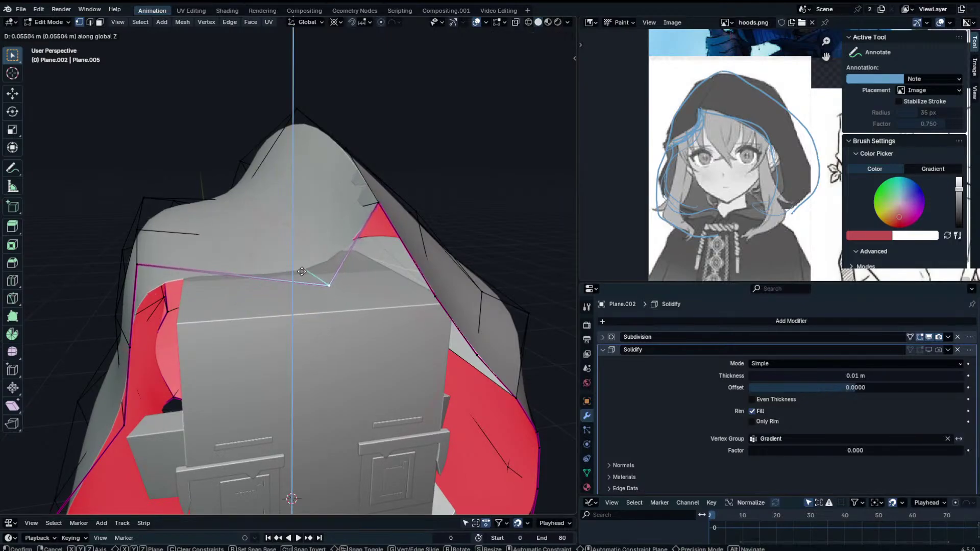
{"action": "left_click", "coordinate": [303, 242]}
{"action": "key", "text": "ctrl+z"}
Add one loop cut through the hood's front crown and move its rim vertex to reshape the opening.
{"action": "left_click", "coordinate": [347, 234]}
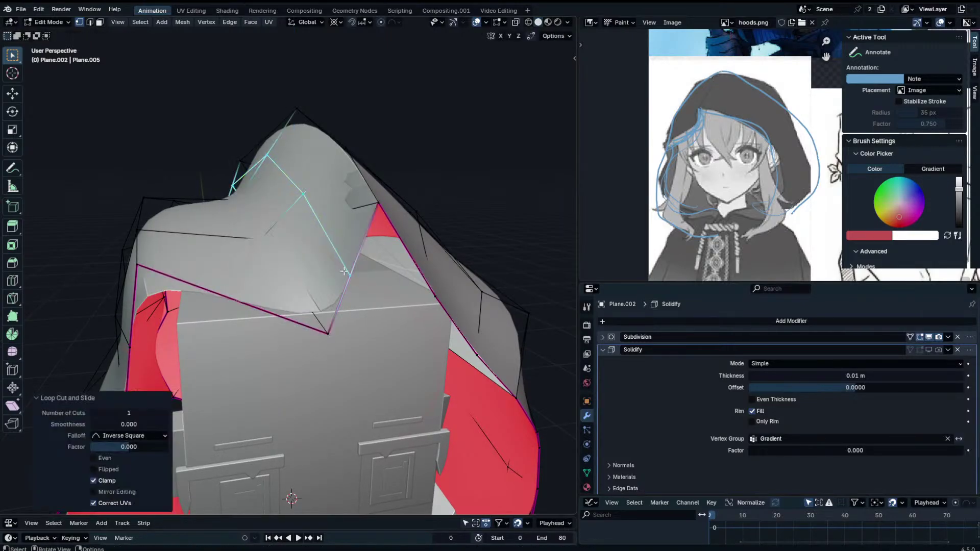
{"action": "key", "text": "g"}
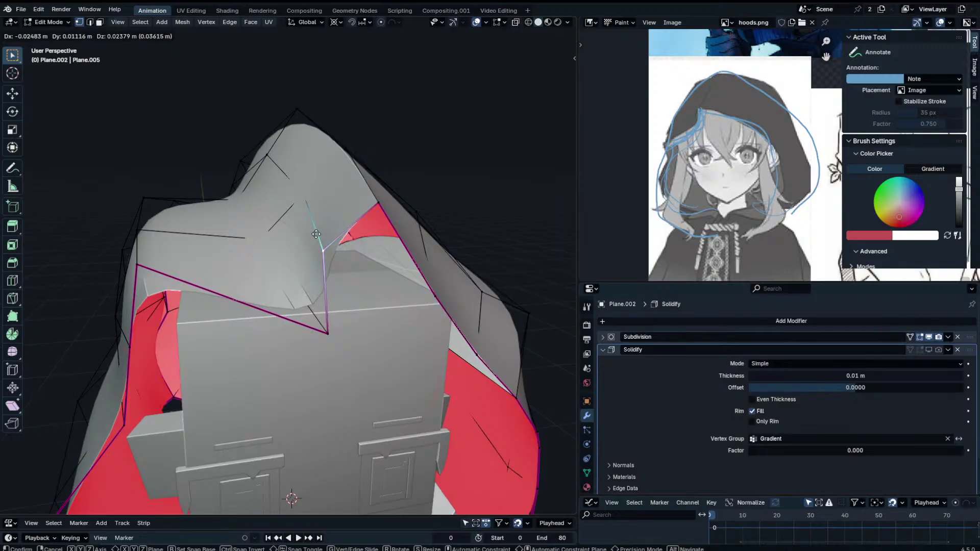
{"action": "left_click", "coordinate": [317, 234]}
Try deleting the stray edge inside the hood beside the head in edge select mode, and undo the last deletion.
{"action": "middle_click_drag", "start_coordinate": [317, 233], "coordinate": [427, 212]}
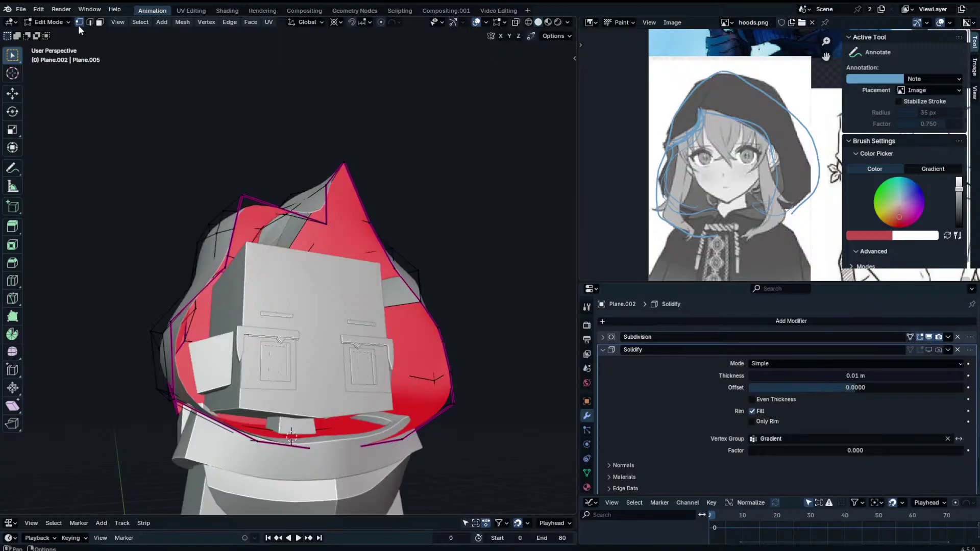
{"action": "left_click", "coordinate": [395, 304]}
{"action": "middle_click_drag", "start_coordinate": [395, 304], "coordinate": [379, 316]}
{"action": "key", "text": "x"}
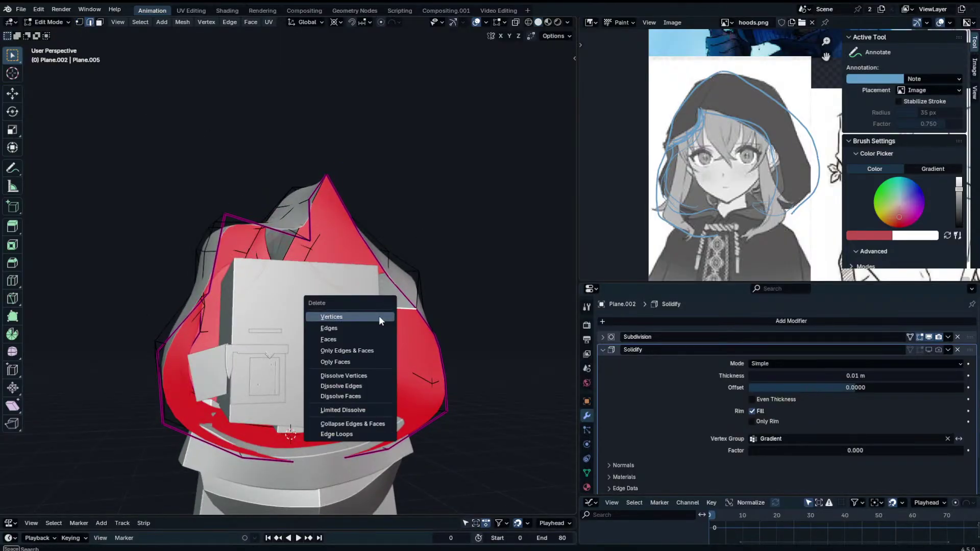
{"action": "left_click", "coordinate": [379, 315]}
{"action": "middle_click_drag", "start_coordinate": [403, 261], "coordinate": [306, 306]}
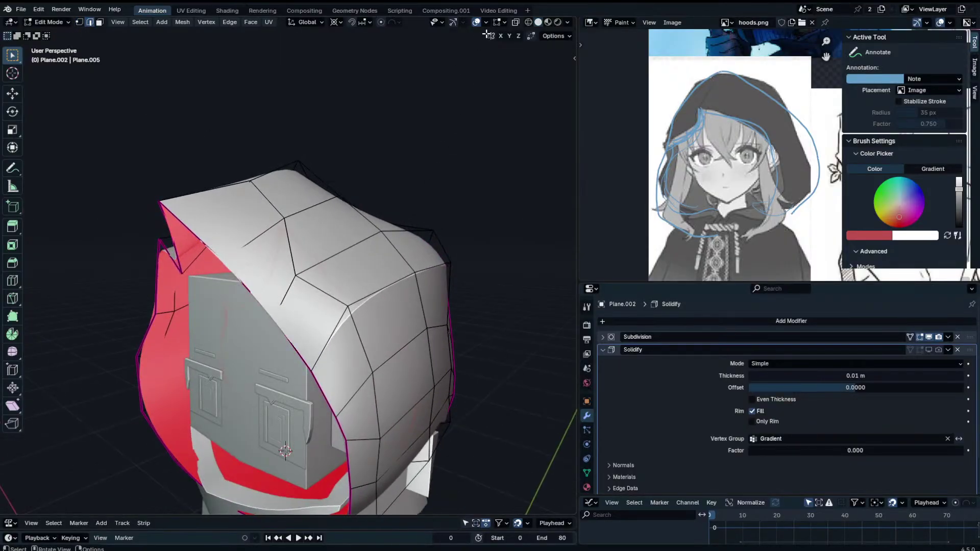
{"action": "left_click", "coordinate": [477, 24]}
{"action": "key", "text": "x"}
{"action": "left_click", "coordinate": [403, 200]}
{"action": "middle_click_drag", "start_coordinate": [403, 200], "coordinate": [472, 76]}
{"action": "left_click", "coordinate": [476, 23]}
{"action": "key", "text": "ctrl+z"}
{"action": "middle_click_drag", "start_coordinate": [437, 164], "coordinate": [444, 156]}
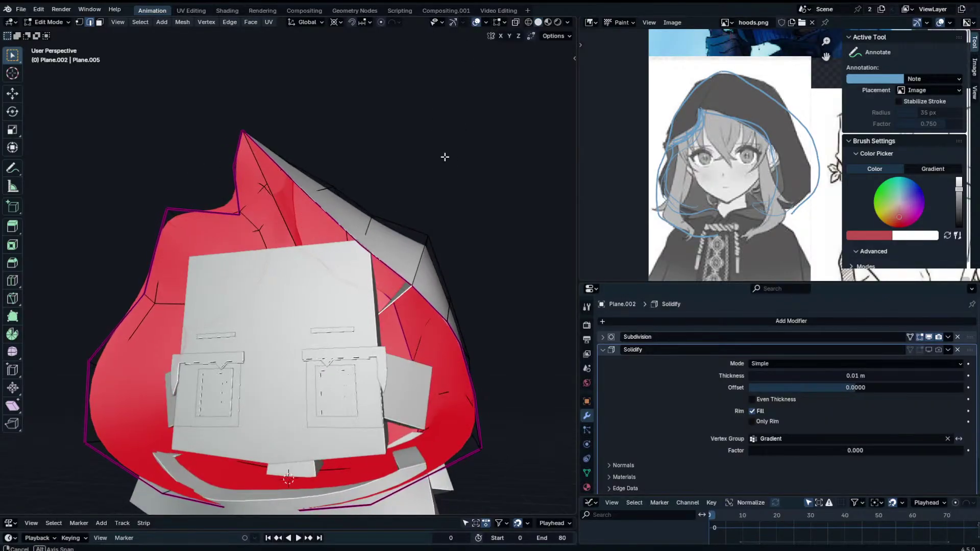
Try deleting the remaining stray geometry inside the hood around the side and crown.
{"action": "key", "text": "x"}
{"action": "left_click", "coordinate": [433, 179]}
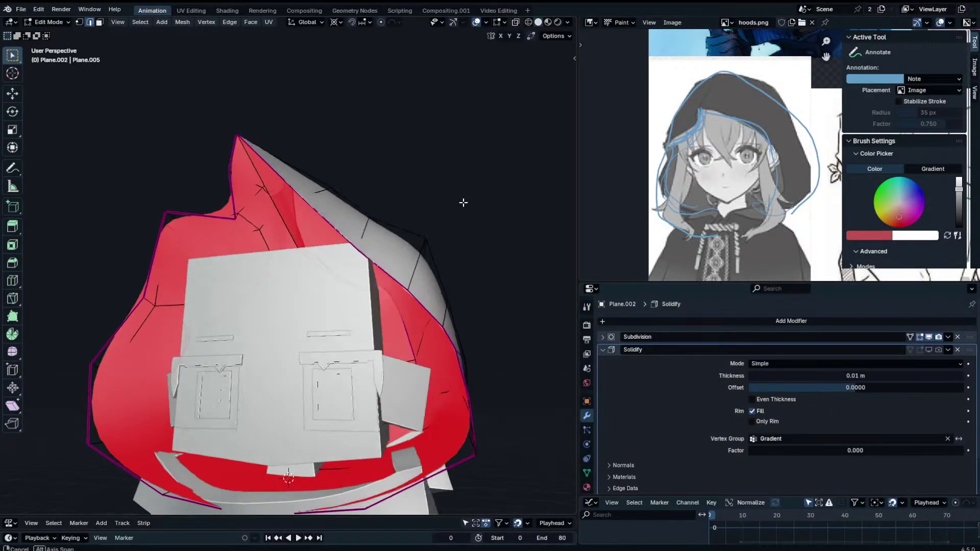
{"action": "middle_click_drag", "start_coordinate": [461, 201], "coordinate": [314, 261]}
{"action": "key", "text": "x"}
{"action": "left_click", "coordinate": [422, 234]}
{"action": "key", "text": "x"}
{"action": "left_click", "coordinate": [292, 243]}
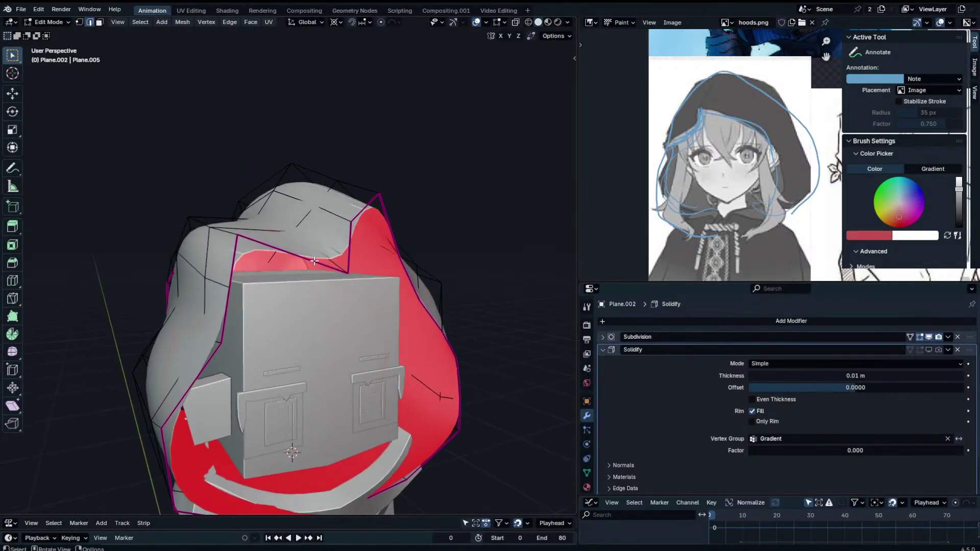
Undo the interior deletions, the front loop cut and the Solidify display changes.
{"action": "key", "text": "ctrl+z"}
{"action": "key", "text": "ctrl+z"}
{"action": "key", "text": "ctrl+z"}
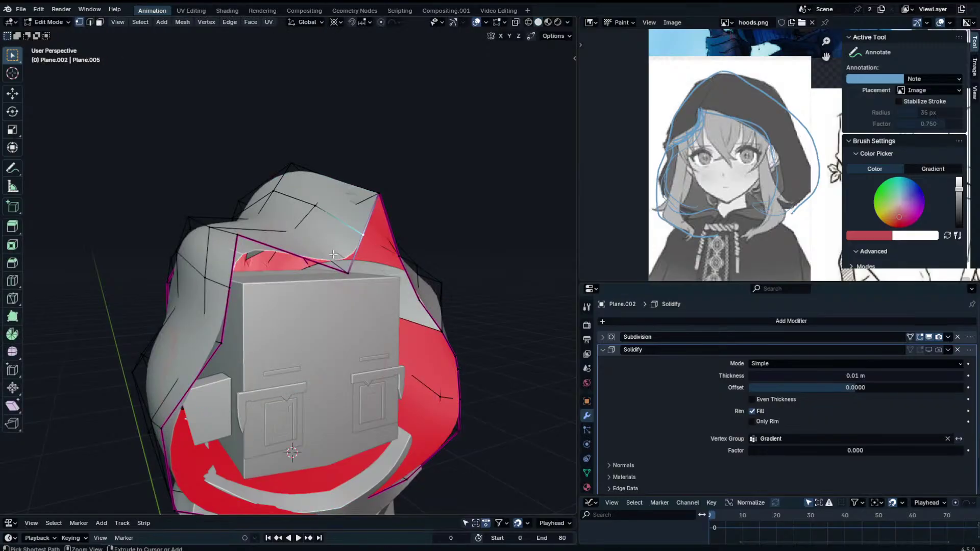
{"action": "key", "text": "ctrl+z"}
{"action": "key", "text": "ctrl+z"}
{"action": "key", "text": "ctrl+z"}
{"action": "key", "text": "ctrl+z"}
{"action": "key", "text": "ctrl+z"}
{"action": "key", "text": "ctrl+z"}
{"action": "key", "text": "ctrl+z"}
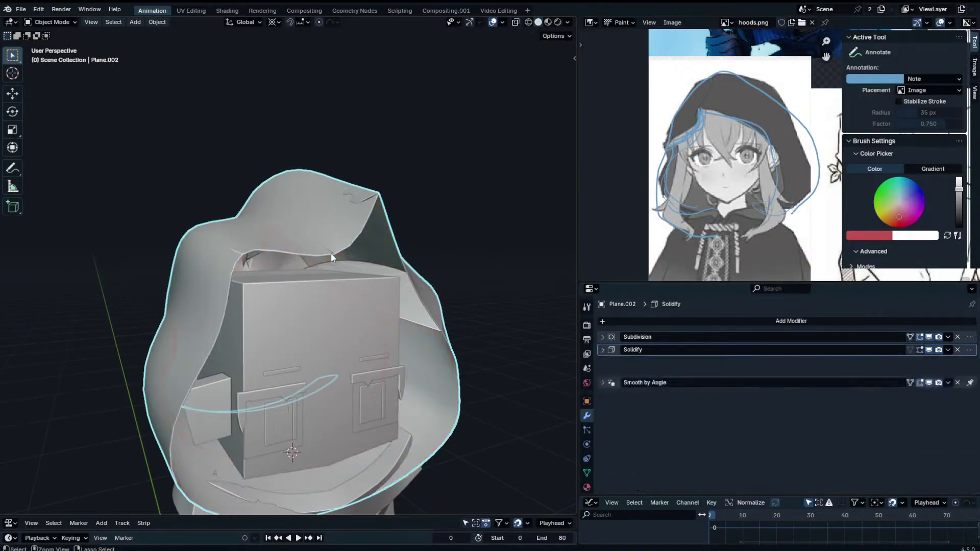
Undo the hood's front tip vertex move and the edits and selections made before it.
{"action": "key", "text": "ctrl+z"}
{"action": "key", "text": "ctrl+z"}
{"action": "key", "text": "ctrl+z"}
{"action": "key", "text": "ctrl+z"}
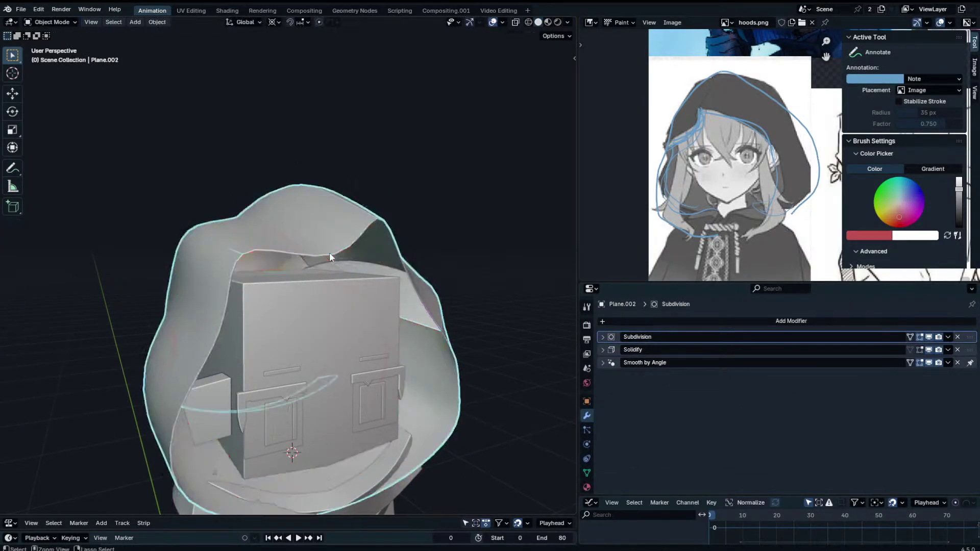
{"action": "key", "text": "ctrl+z"}
{"action": "key", "text": "ctrl+z"}
{"action": "key", "text": "ctrl+z"}
{"action": "key", "text": "ctrl+z"}
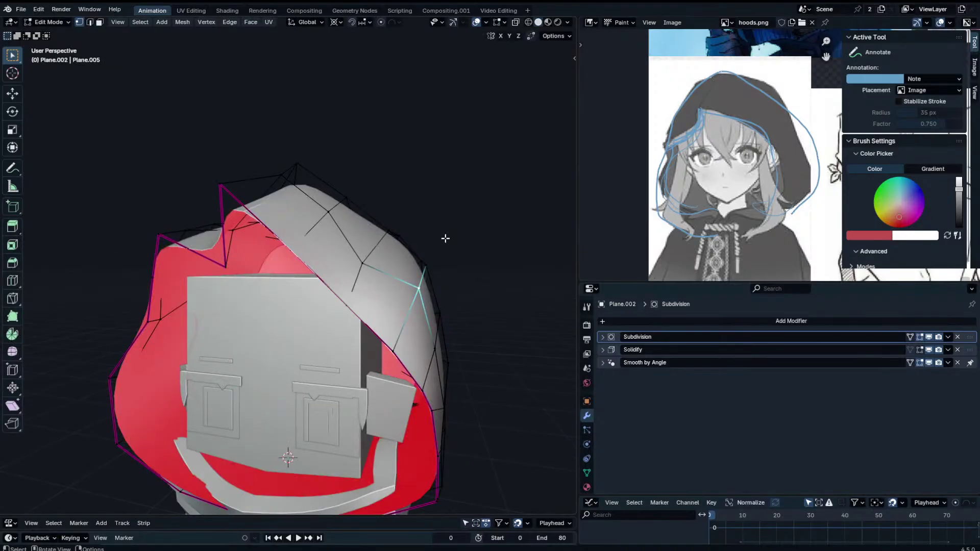
{"action": "key", "text": "ctrl+z"}
{"action": "key", "text": "ctrl+z"}
{"action": "key", "text": "ctrl+z"}
{"action": "key", "text": "ctrl+z"}
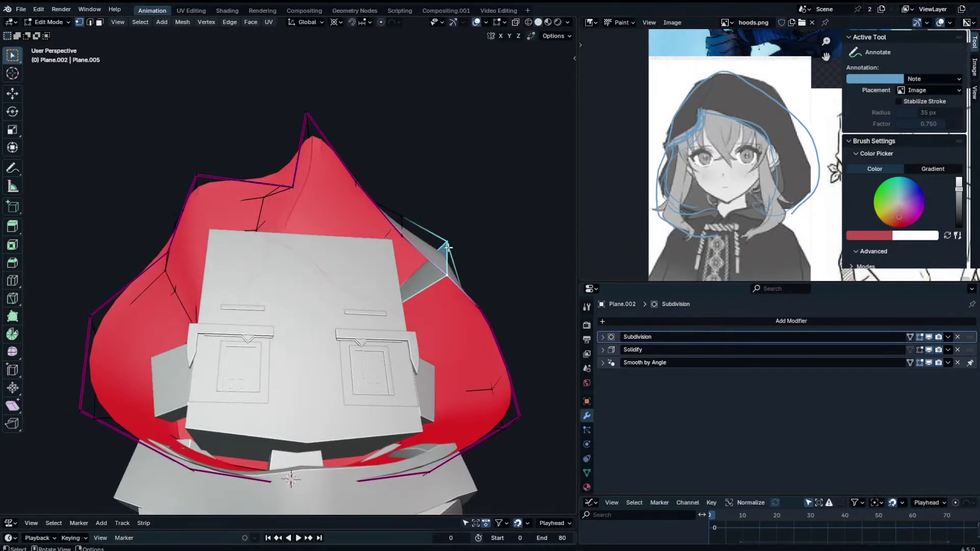
{"action": "key", "text": "ctrl+z"}
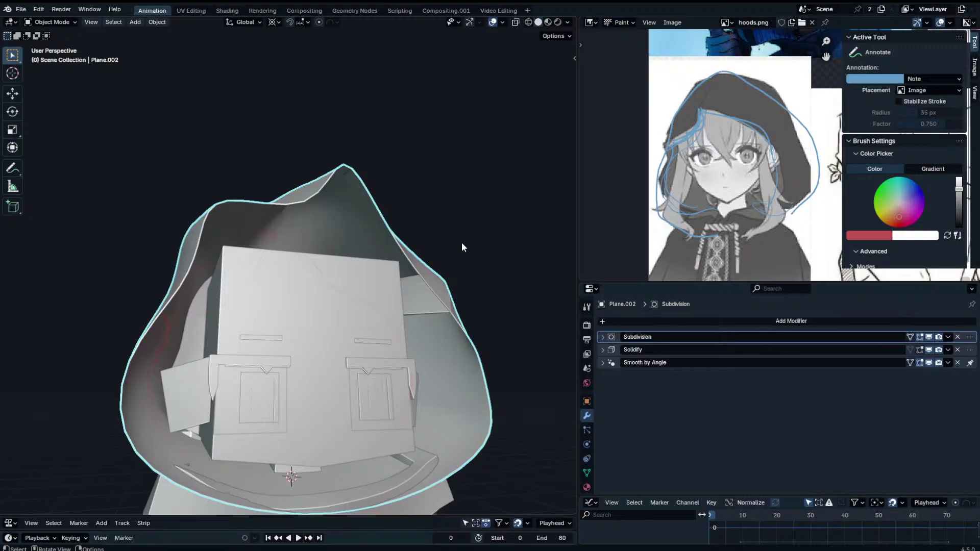
{"action": "key", "text": "ctrl+z"}
{"action": "key", "text": "ctrl+z"}
{"action": "key", "text": "ctrl+z"}
{"action": "key", "text": "ctrl+z"}
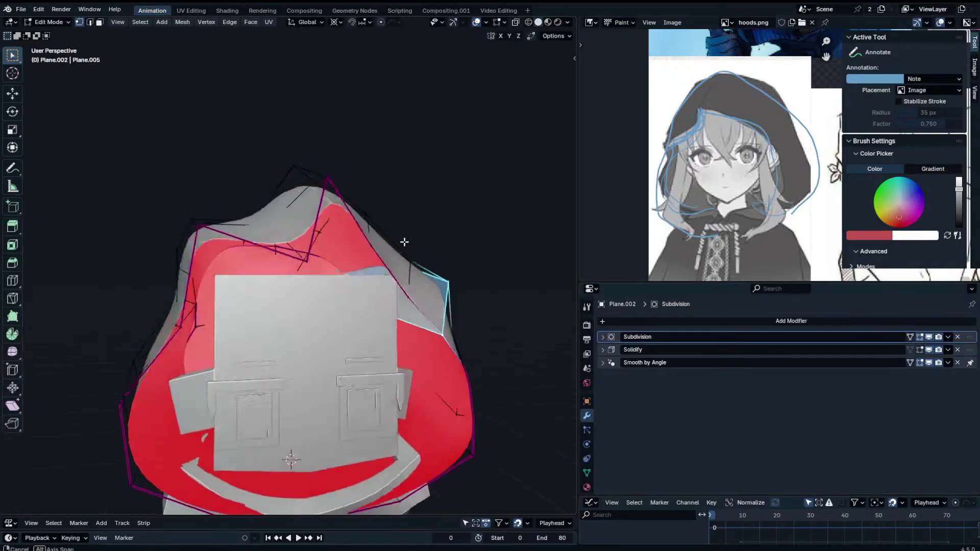
Select the edge loop running over the hood's crown and sides and fill it with a face.
{"action": "middle_click_drag", "start_coordinate": [404, 242], "coordinate": [373, 258]}
{"action": "key", "text": "Tab"}
{"action": "key", "text": "Tab"}
{"action": "left_click", "coordinate": [418, 308]}
{"action": "left_click", "coordinate": [366, 275], "text": "alt"}
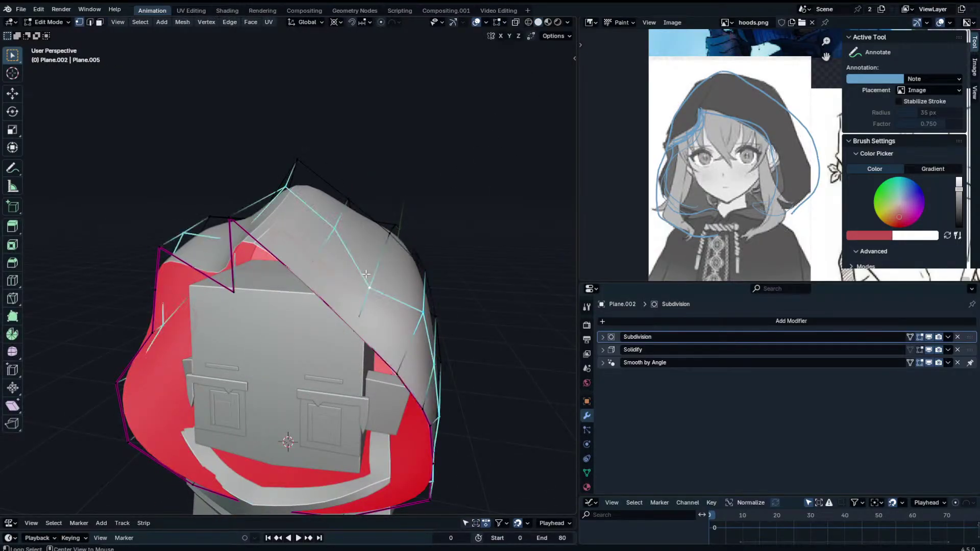
{"action": "key", "text": "f"}
{"action": "middle_click_drag", "start_coordinate": [365, 275], "coordinate": [332, 300]}
{"action": "key", "text": "Tab"}
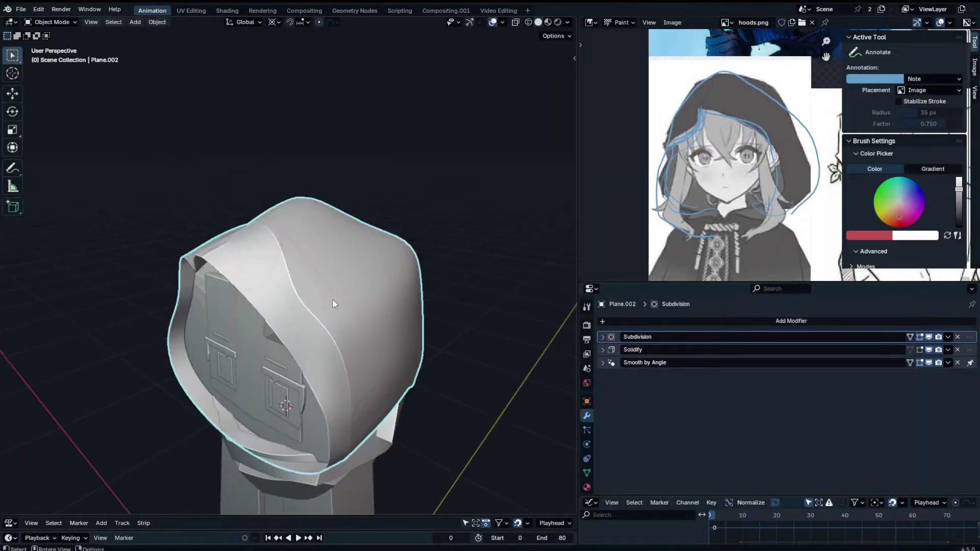
{"action": "middle_click_drag", "start_coordinate": [350, 376], "coordinate": [397, 333]}
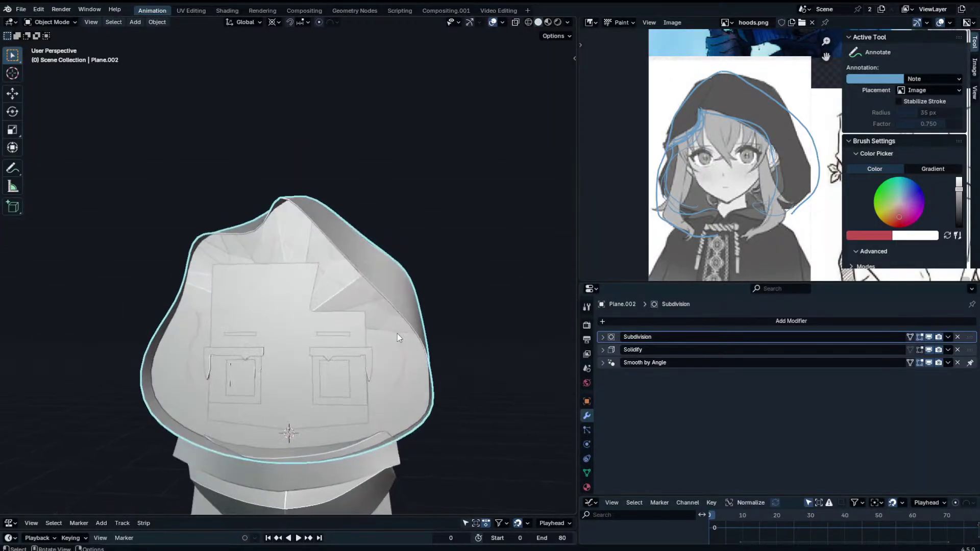
Switch to face selection and delete the face spanning the inside of the hood with Only Faces.
{"action": "key", "text": "Tab"}
{"action": "left_click", "coordinate": [100, 22]}
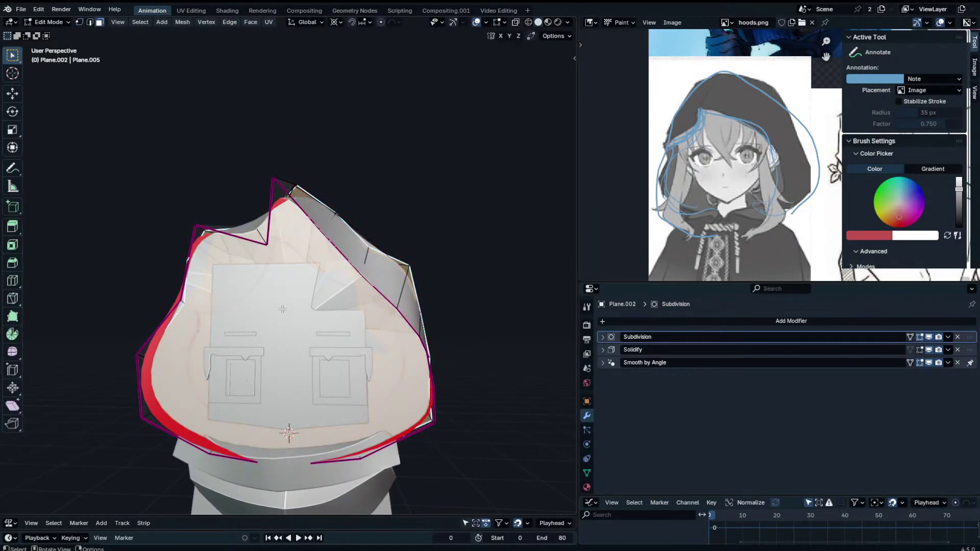
{"action": "key", "text": "x"}
{"action": "left_click", "coordinate": [271, 351]}
{"action": "middle_click_drag", "start_coordinate": [271, 356], "coordinate": [258, 352]}
{"action": "key", "text": "x"}
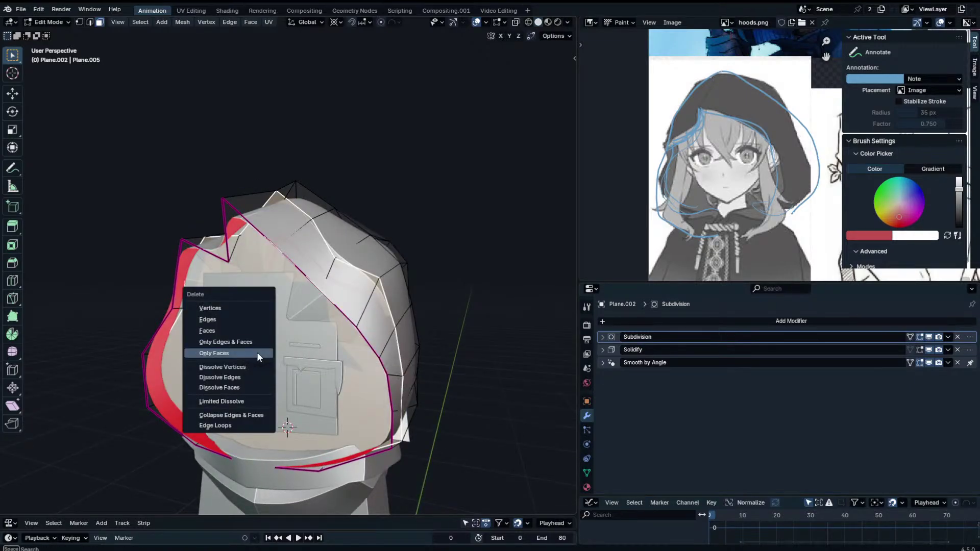
{"action": "left_click", "coordinate": [256, 352]}
{"action": "key", "text": "Tab"}
{"action": "key", "text": "Tab"}
Try moving the remaining inner face back along Y, cancel, and clear the face closing off the hood's interior.
{"action": "middle_click_drag", "start_coordinate": [381, 322], "coordinate": [354, 317]}
{"action": "key", "text": "g"}
{"action": "key", "text": "y"}
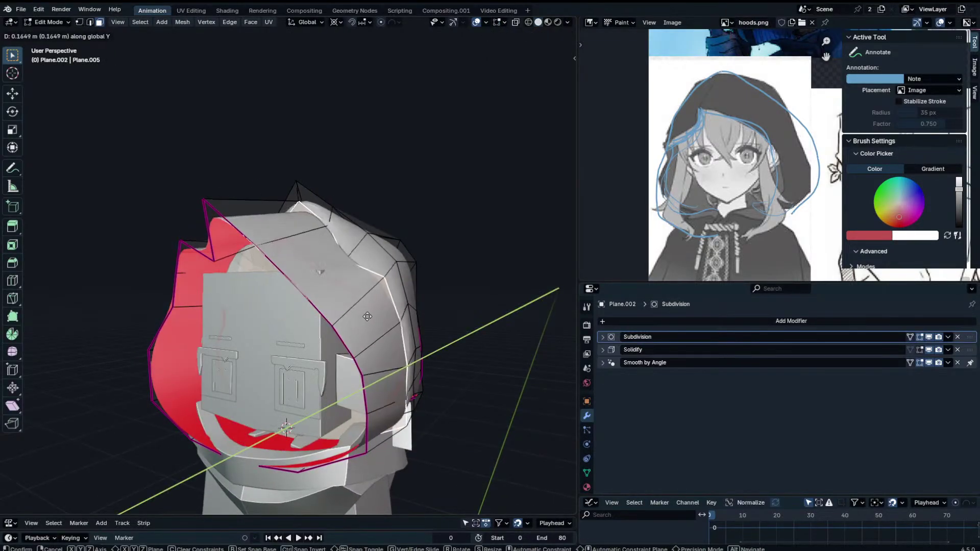
{"action": "right_click", "coordinate": [380, 315]}
{"action": "key", "text": "Tab"}
{"action": "key", "text": "Tab"}
{"action": "key", "text": "Tab"}
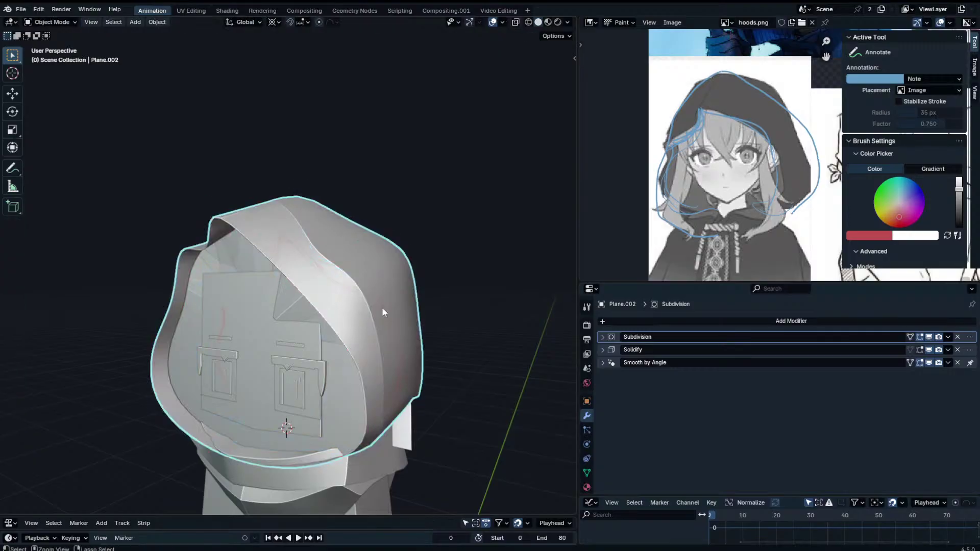
{"action": "key", "text": "Tab"}
{"action": "key", "text": "Tab"}
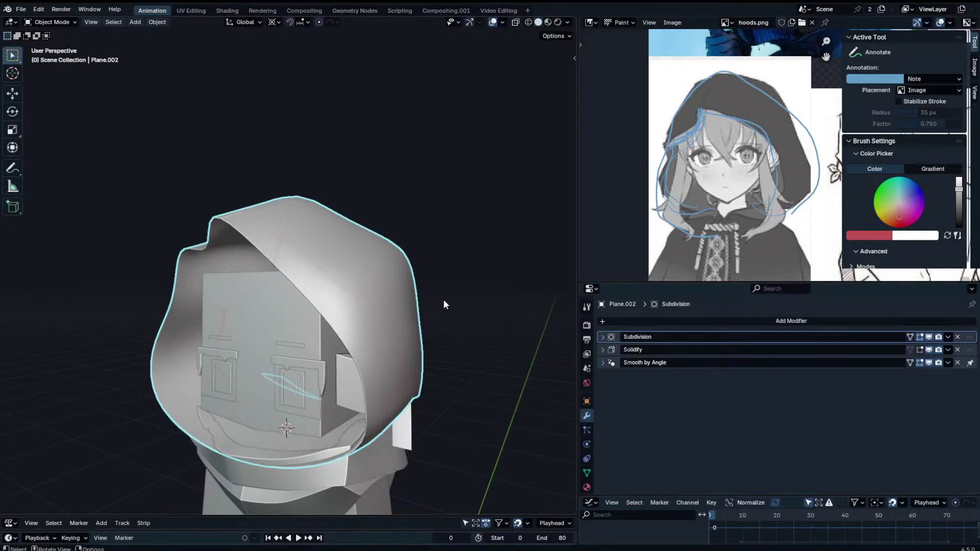
Change the hood object's shading to flat without the Smooth by Angle modifier.
{"action": "middle_click_drag", "start_coordinate": [407, 301], "coordinate": [16, 301]}
{"action": "right_click", "coordinate": [396, 293]}
{"action": "left_click", "coordinate": [396, 288]}
{"action": "right_click", "coordinate": [396, 293]}
{"action": "left_click", "coordinate": [398, 302]}
{"action": "scroll", "coordinate": [365, 302], "scroll_direction": "down", "scroll_amount": 3}
{"action": "key", "text": "Tab"}
{"action": "key", "text": "Tab"}
Snap the 3D cursor to the small block behind the collar and scale the block by 1.212.
{"action": "middle_click_drag", "start_coordinate": [265, 339], "coordinate": [240, 363]}
{"action": "left_click", "coordinate": [238, 368]}
{"action": "key", "text": "Tab"}
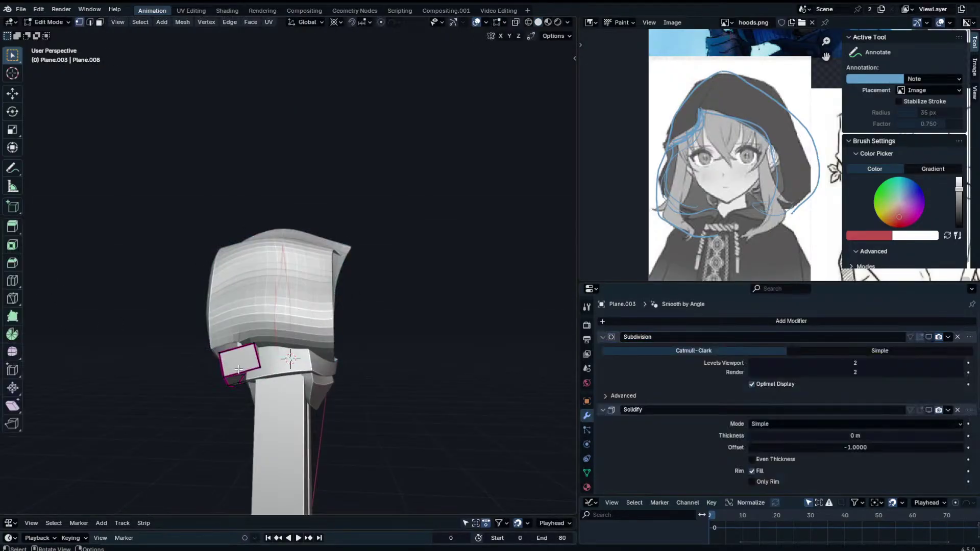
{"action": "key", "text": "s"}
{"action": "right_click", "coordinate": [347, 372]}
{"action": "key", "text": "shift+s"}
{"action": "left_click", "coordinate": [381, 400]}
{"action": "left_click", "coordinate": [419, 404]}
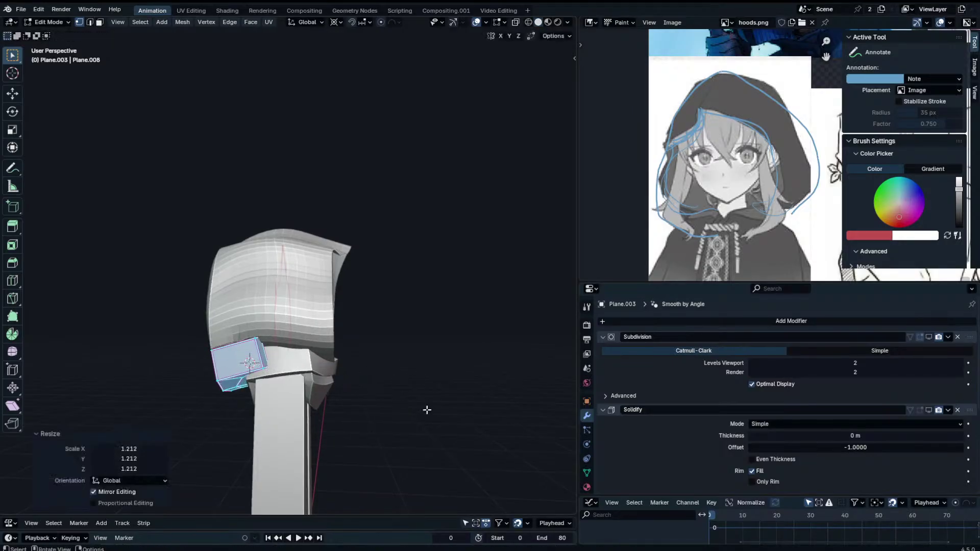
Move and rotate the block slightly to adjust its fit at the back of the collar.
{"action": "key", "text": "g"}
{"action": "left_click", "coordinate": [419, 407]}
{"action": "key", "text": "r"}
{"action": "left_click", "coordinate": [422, 406]}
{"action": "middle_click_drag", "start_coordinate": [424, 406], "coordinate": [342, 324]}
{"action": "key", "text": "Tab"}
Try rotating the whole hood mesh around the 3D cursor.
{"action": "left_click", "coordinate": [343, 320]}
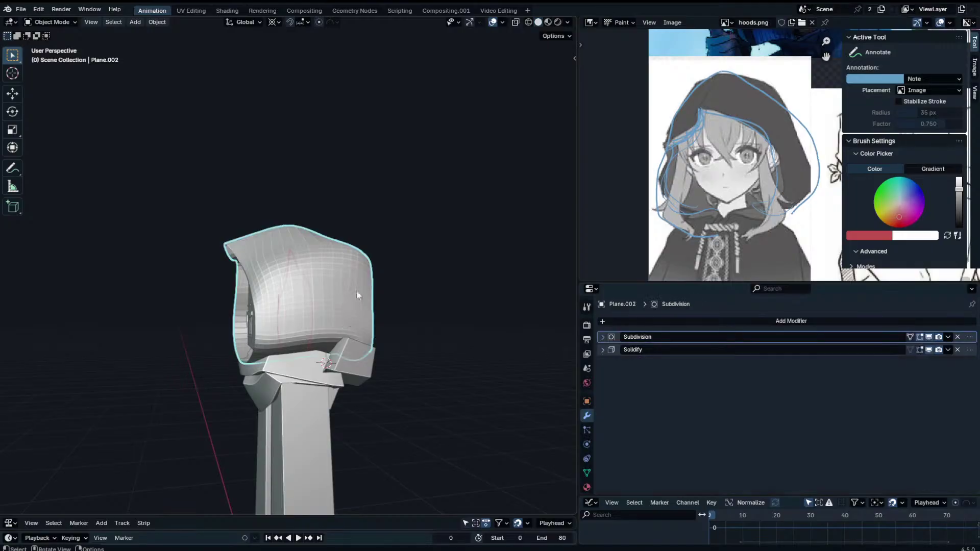
{"action": "middle_click_drag", "start_coordinate": [356, 290], "coordinate": [265, 212]}
{"action": "key", "text": "Tab"}
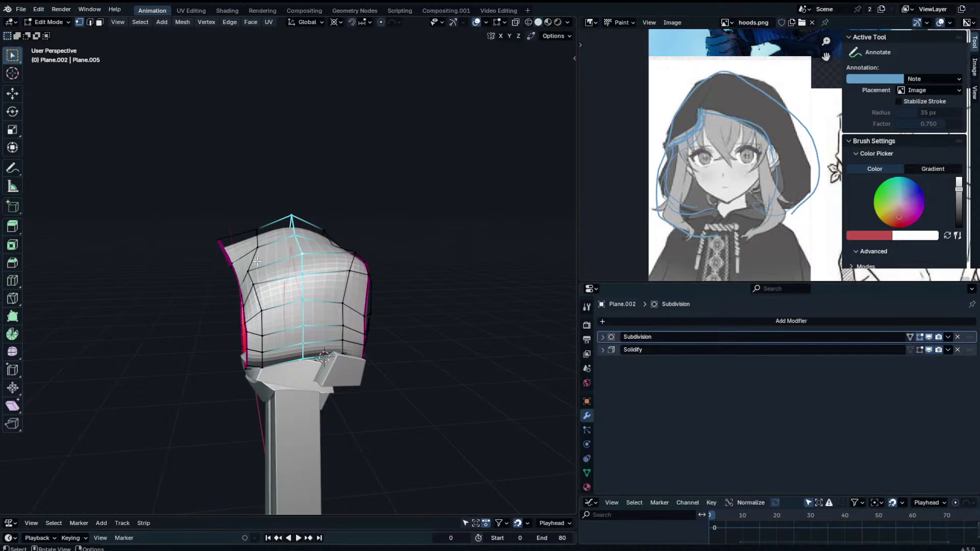
{"action": "key", "text": "a"}
{"action": "key", "text": "r"}
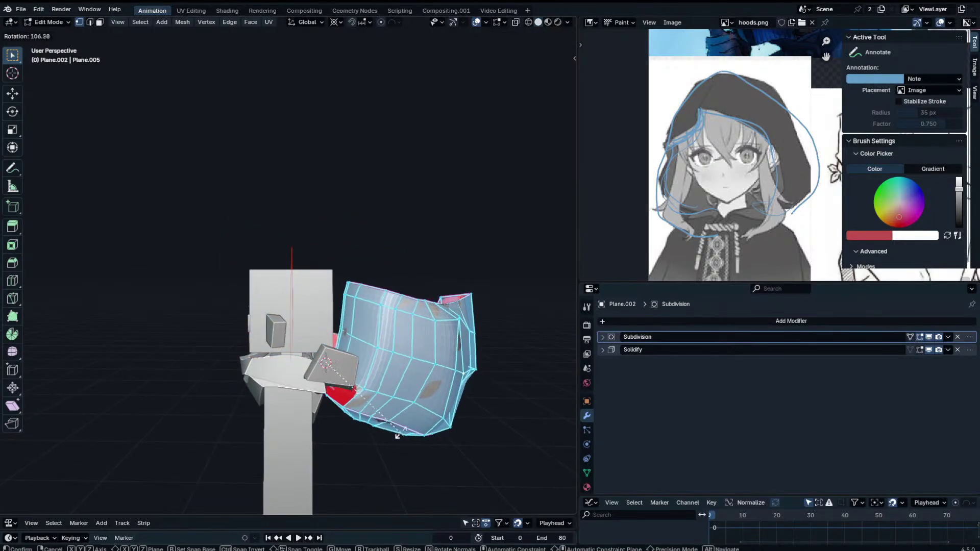
{"action": "right_click", "coordinate": [401, 432]}
Inspect the hood from the back, side and front, and check the edge loop over its crown.
{"action": "middle_click_drag", "start_coordinate": [400, 428], "coordinate": [392, 264]}
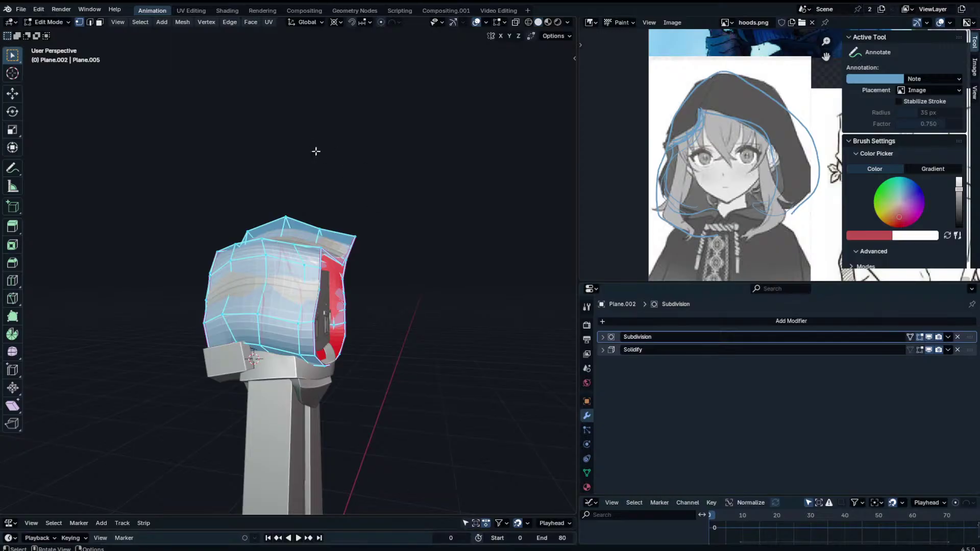
{"action": "middle_click_drag", "start_coordinate": [325, 69], "coordinate": [357, 91]}
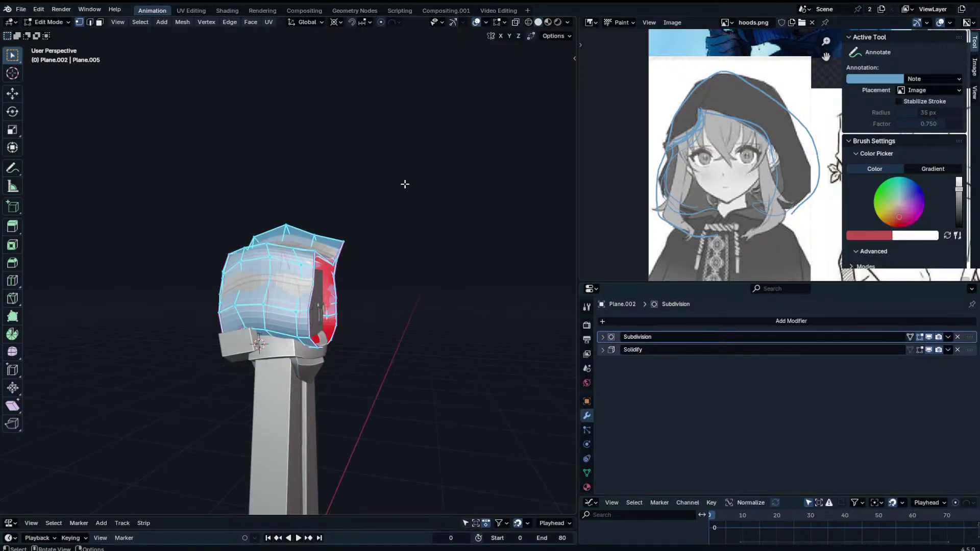
{"action": "middle_click_drag", "start_coordinate": [405, 185], "coordinate": [337, 215]}
{"action": "left_click", "coordinate": [322, 218], "text": "alt"}
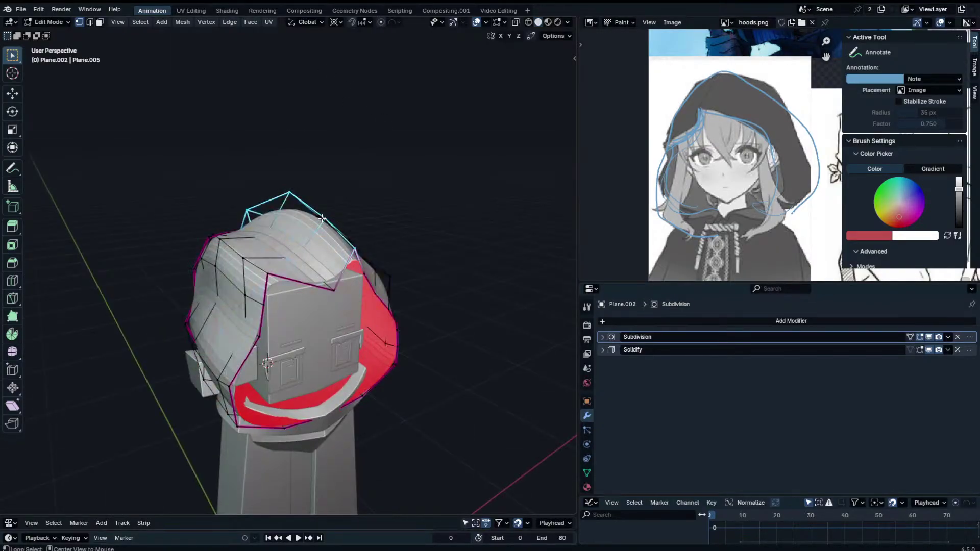
{"action": "key", "text": "n"}
{"action": "key", "text": "n"}
Set the hood's Subdivision viewport level to 1 and shade it smooth by angle at 30°.
{"action": "key", "text": "Tab"}
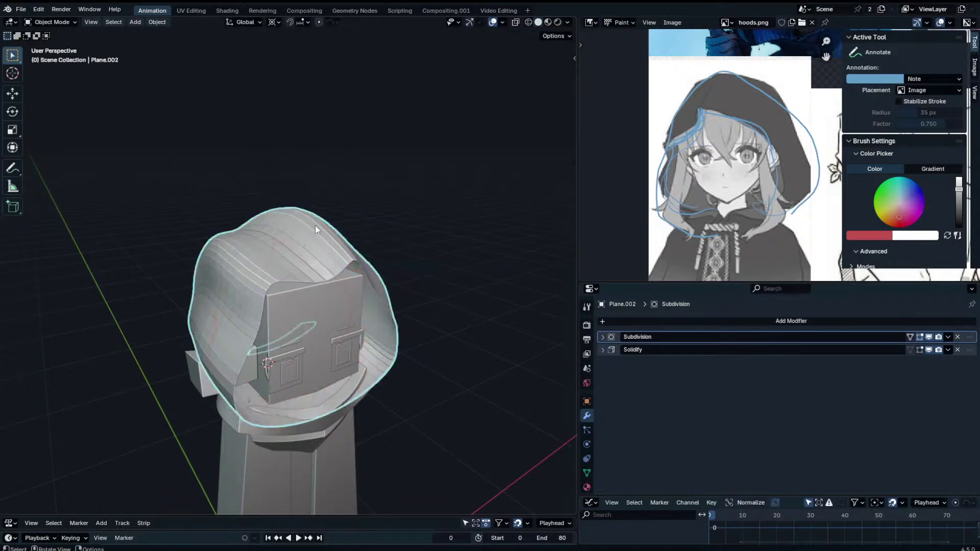
{"action": "right_click", "coordinate": [314, 225]}
{"action": "left_click", "coordinate": [603, 337]}
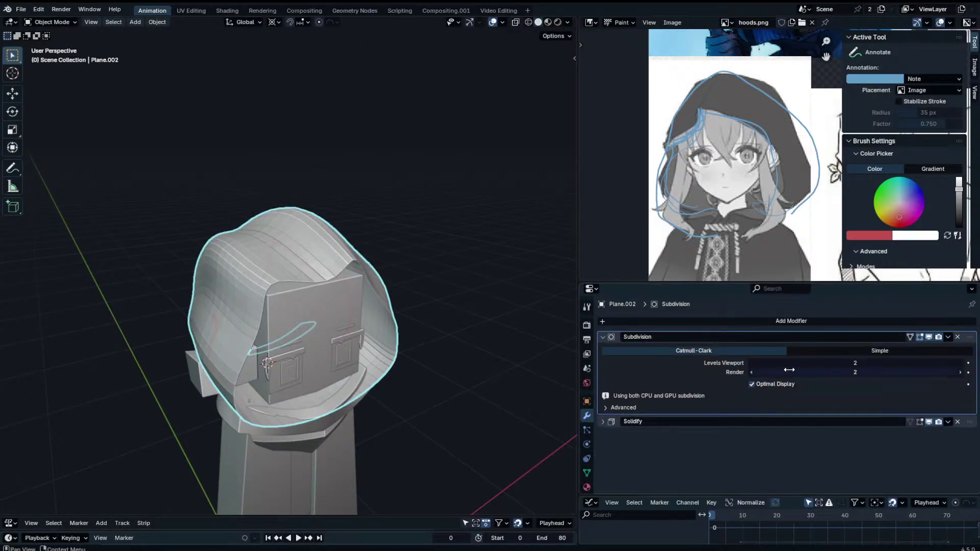
{"action": "left_click", "coordinate": [752, 363]}
{"action": "left_click", "coordinate": [359, 174]}
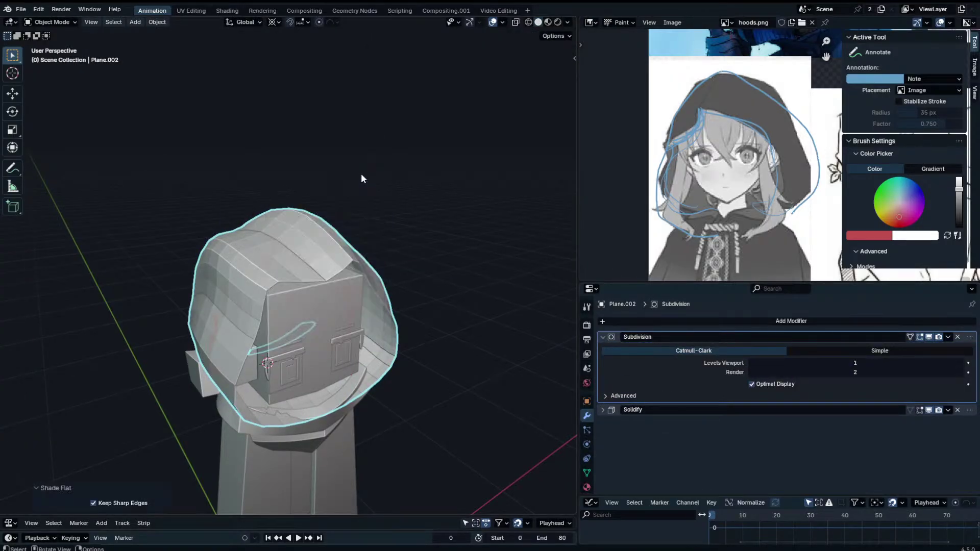
{"action": "right_click", "coordinate": [361, 173]}
{"action": "left_click", "coordinate": [366, 160]}
{"action": "middle_click_drag", "start_coordinate": [324, 231], "coordinate": [372, 216]}
Increase the edge crease along the loop over the hood's crown and select the neighbouring loop along the side.
{"action": "key", "text": "Tab"}
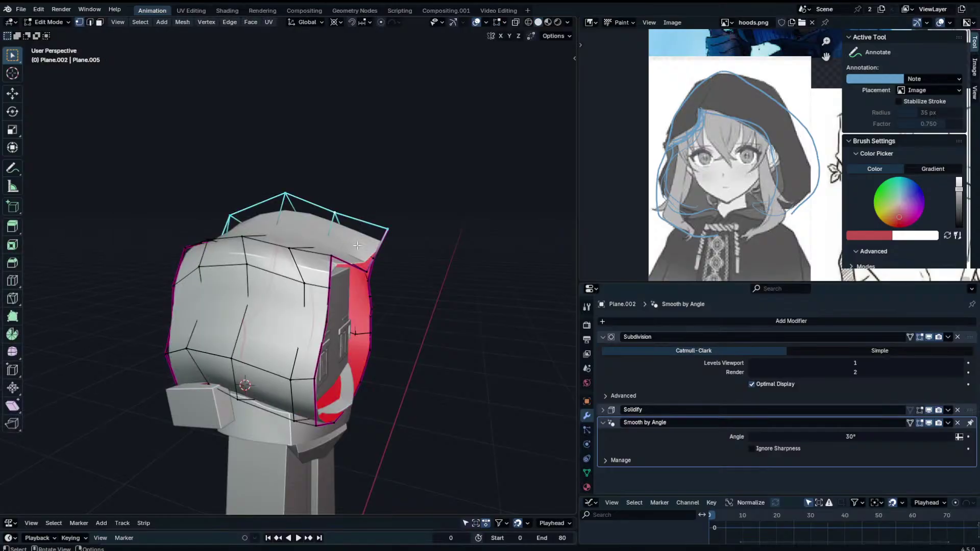
{"action": "key", "text": "n"}
{"action": "left_click_drag", "start_coordinate": [459, 175], "coordinate": [510, 175]}
{"action": "left_click", "coordinate": [289, 250]}
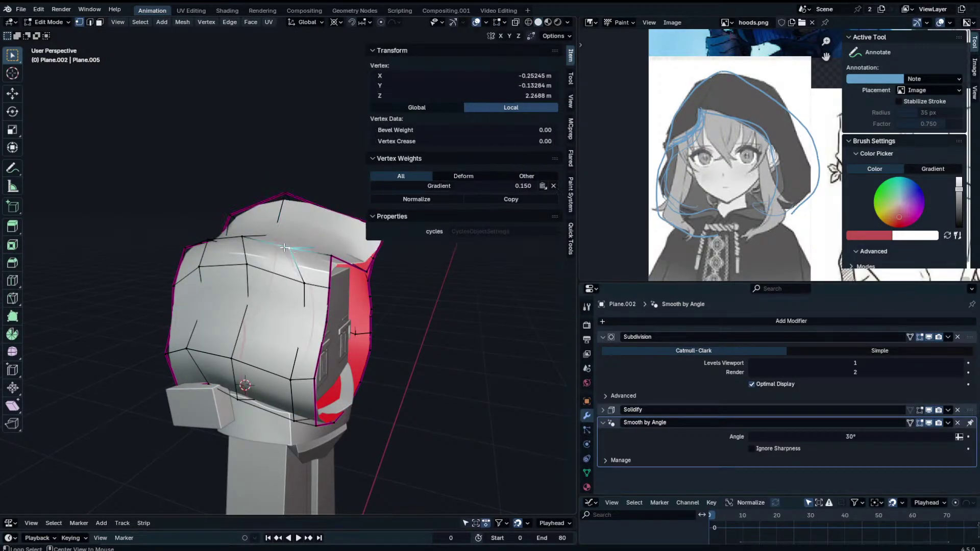
{"action": "left_click", "coordinate": [293, 250], "text": "alt"}
{"action": "key", "text": "n"}
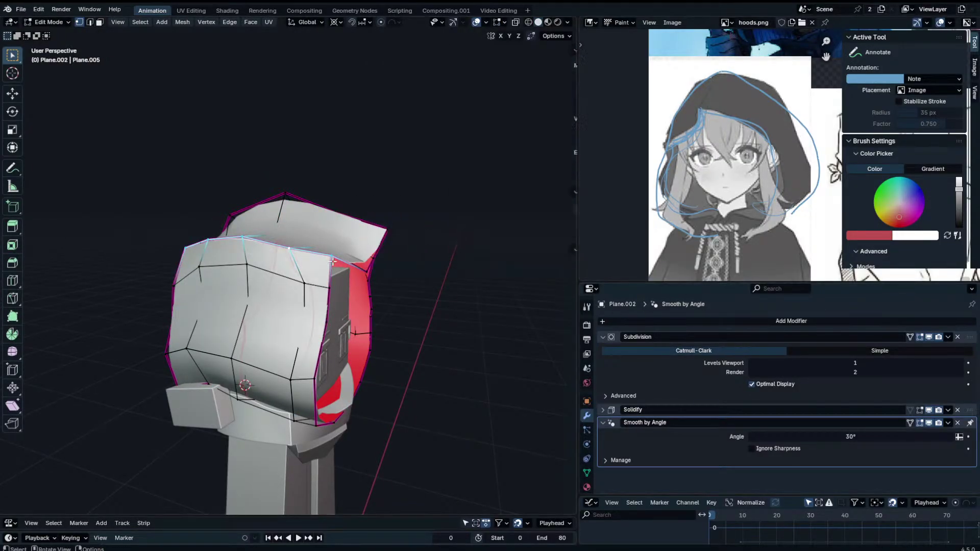
{"action": "key", "text": "Tab"}
Move the selected hood edge loop slightly along the Y axis.
{"action": "middle_click_drag", "start_coordinate": [347, 251], "coordinate": [54, 264]}
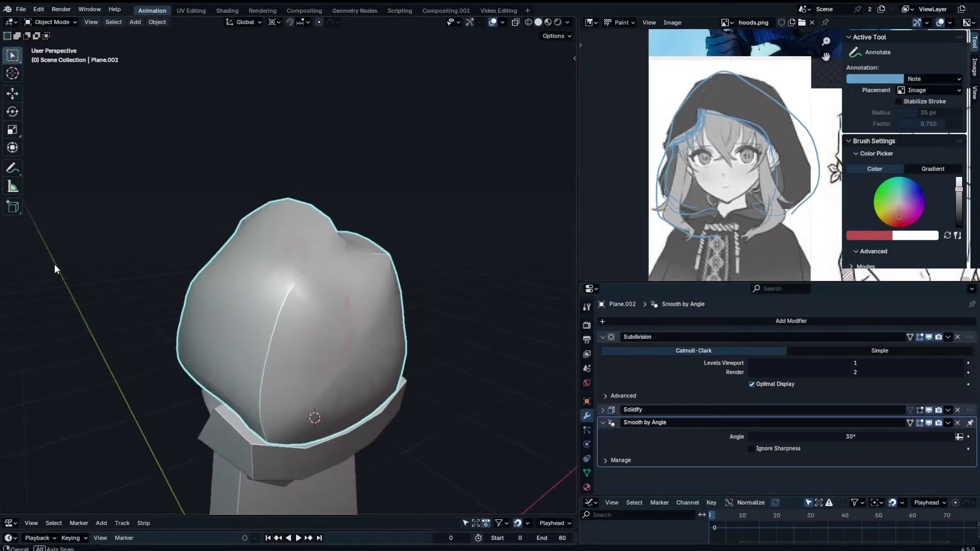
{"action": "key", "text": "Tab"}
{"action": "scroll", "coordinate": [371, 279], "scroll_direction": "up", "scroll_amount": 1}
{"action": "middle_click_drag", "start_coordinate": [357, 260], "coordinate": [309, 243]}
{"action": "key", "text": "g"}
{"action": "key", "text": "y"}
{"action": "left_click", "coordinate": [439, 255]}
{"action": "key", "text": "Tab"}
Delete the large face closing the back of the hood.
{"action": "key", "text": "Tab"}
{"action": "left_click", "coordinate": [229, 277]}
{"action": "middle_click_drag", "start_coordinate": [229, 277], "coordinate": [318, 244]}
{"action": "left_click", "coordinate": [102, 22]}
{"action": "left_click", "coordinate": [235, 272]}
{"action": "key", "text": "x"}
{"action": "left_click", "coordinate": [227, 263]}
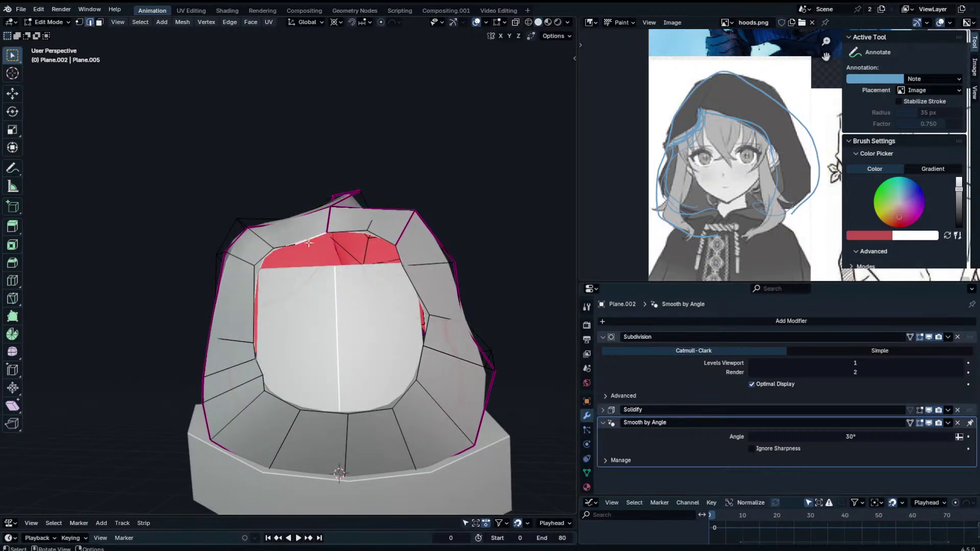
Bridge the back opening with two adjacent vertical faces, joining matching edges on its upper and lower rims.
{"action": "left_click", "coordinate": [335, 418], "text": "shift"}
{"action": "key", "text": "e"}
{"action": "right_click", "coordinate": [324, 367]}
{"action": "key", "text": "ctrl+z"}
{"action": "key", "text": "f"}
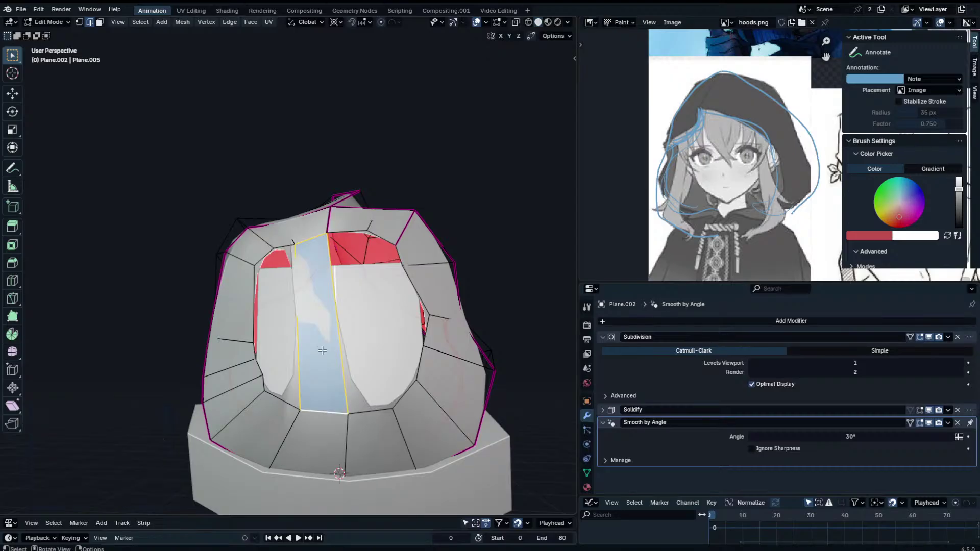
{"action": "middle_click_drag", "start_coordinate": [330, 272], "coordinate": [363, 298]}
{"action": "left_click", "coordinate": [363, 299], "text": "alt"}
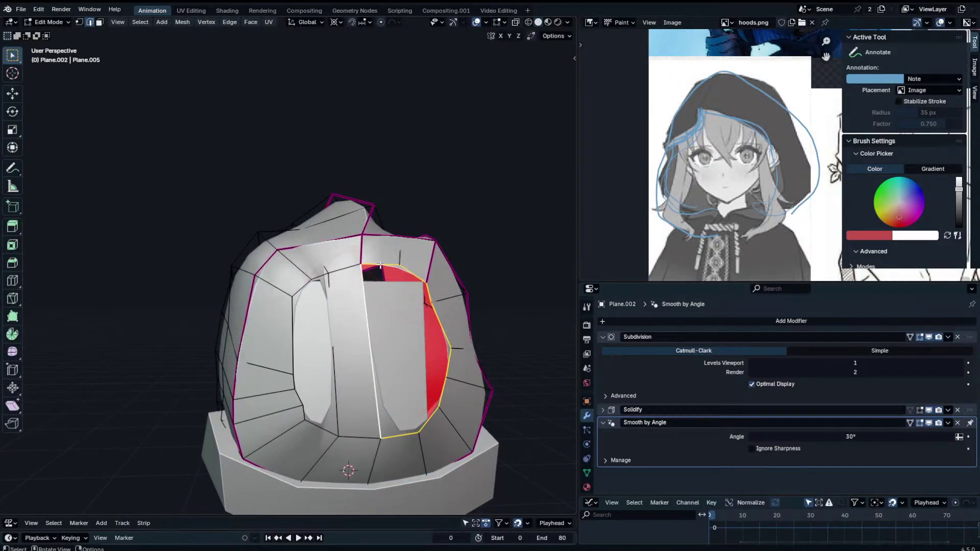
{"action": "key", "text": "f"}
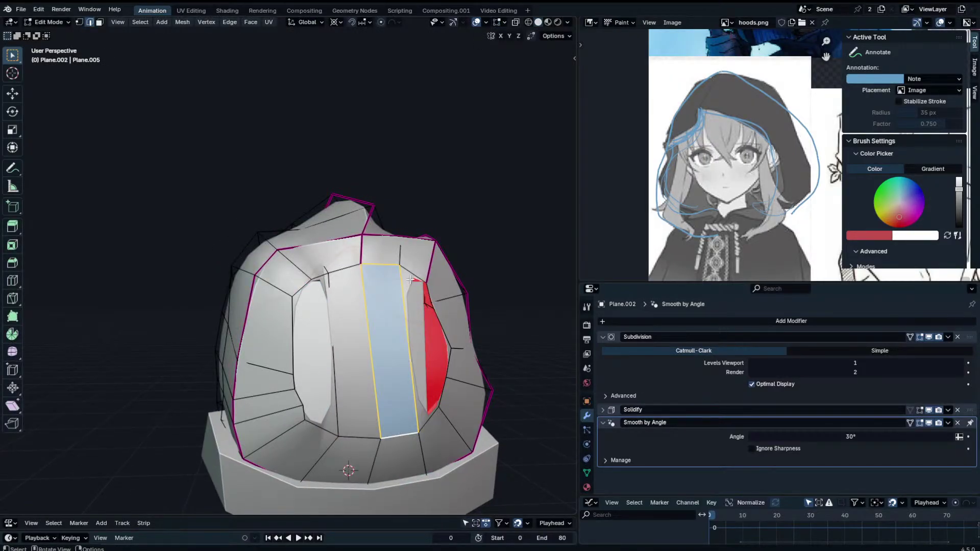
Grid fill the remaining opening between the new centre faces and the red-backed side of the hood.
{"action": "key", "text": "alt+a"}
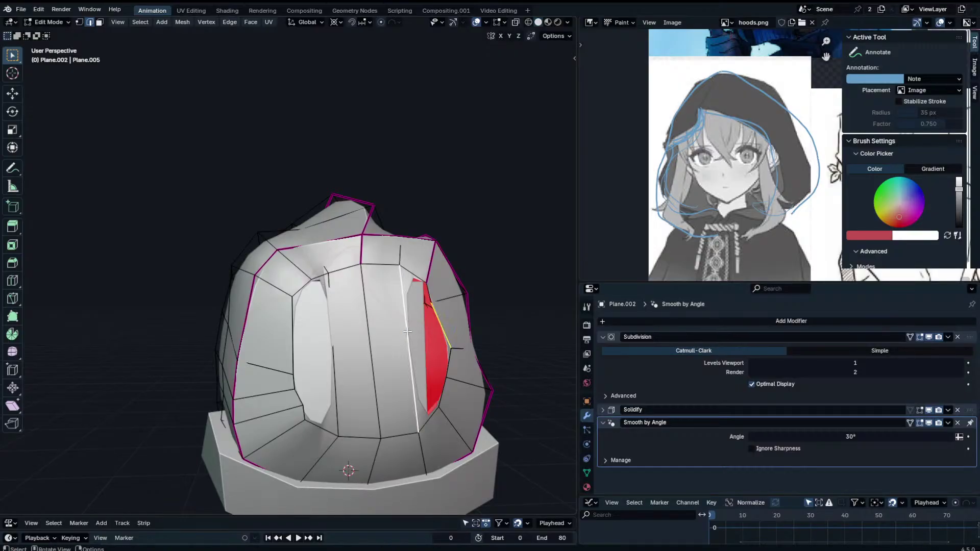
{"action": "key", "text": "ctrl+f"}
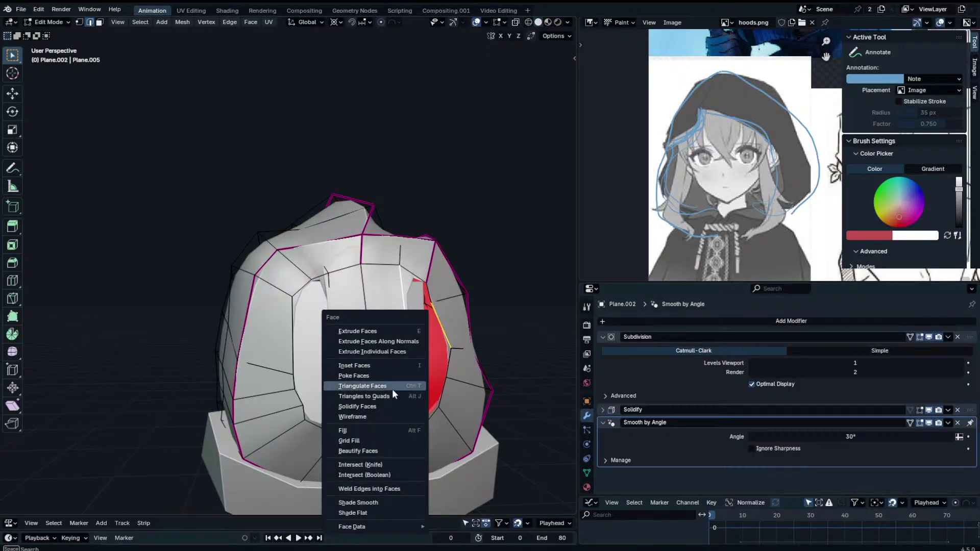
{"action": "left_click", "coordinate": [373, 438]}
Try to grid fill the last narrow opening at the hood's back.
{"action": "left_click", "coordinate": [332, 345], "text": "alt"}
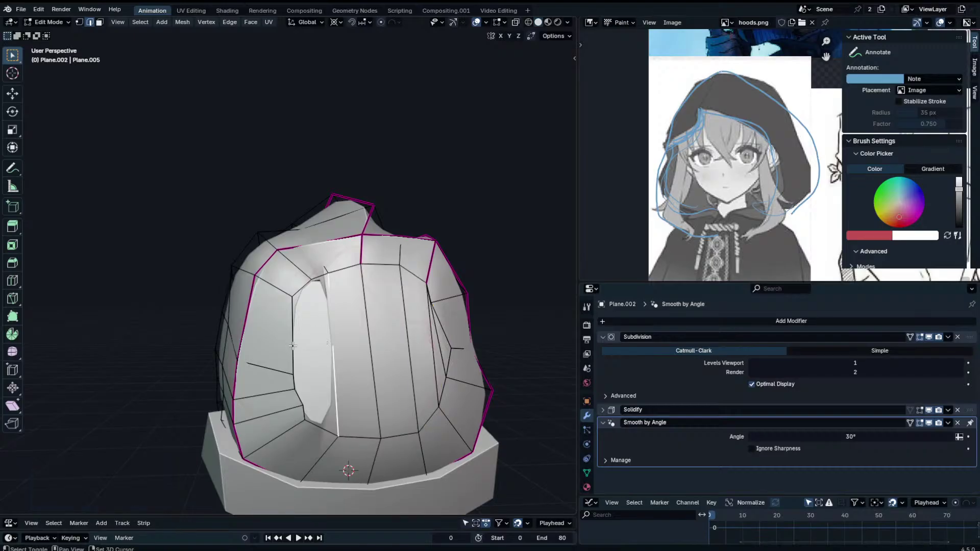
{"action": "key", "text": "ctrl+f"}
{"action": "left_click", "coordinate": [292, 344]}
{"action": "key", "text": "ctrl+z"}
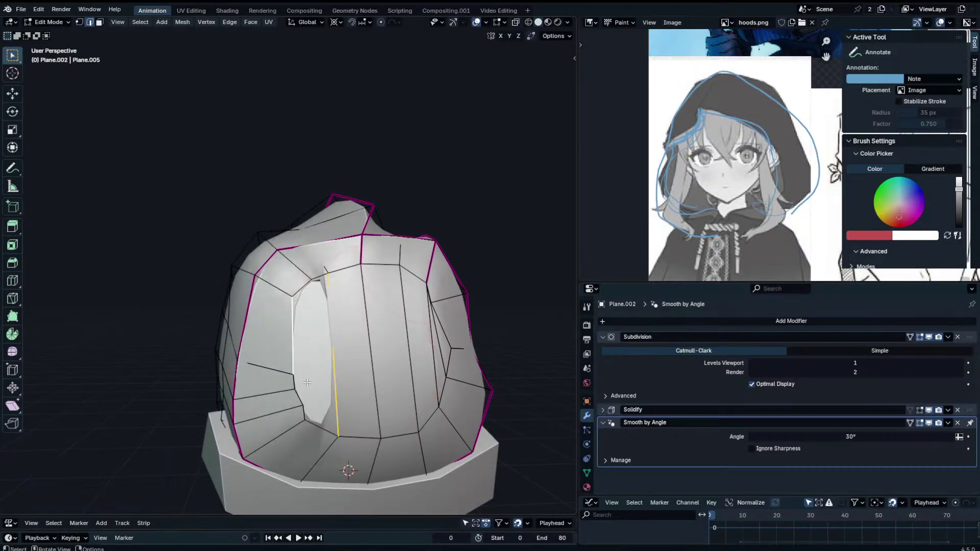
{"action": "key", "text": "ctrl+f"}
{"action": "left_click", "coordinate": [335, 375]}
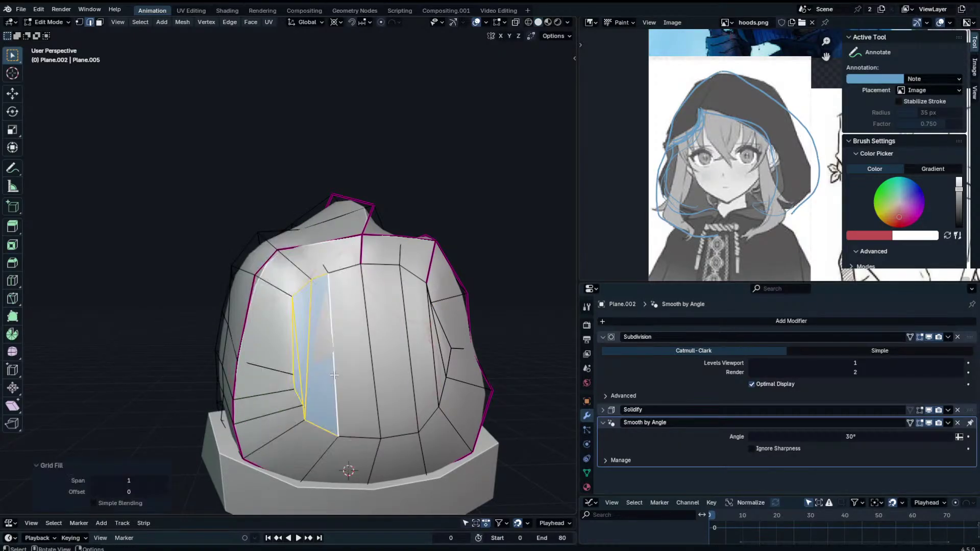
{"action": "key", "text": "ctrl+z"}
{"action": "key", "text": "ctrl+z"}
Grid fill the last narrow opening at the hood's back with a span of 1 and adjust the neighbouring edge.
{"action": "key", "text": "ctrl+f"}
{"action": "left_click", "coordinate": [334, 375]}
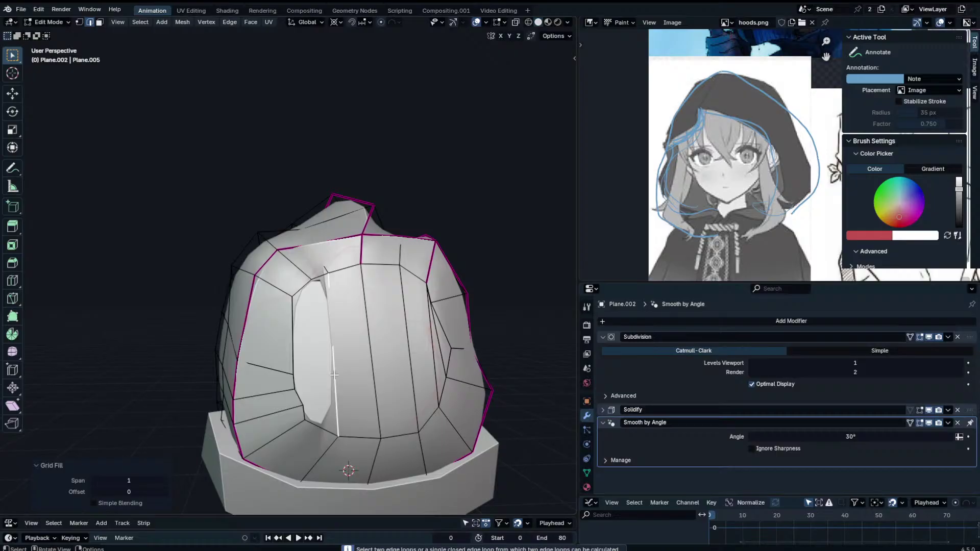
{"action": "key", "text": "ctrl+f"}
{"action": "left_click", "coordinate": [295, 383]}
{"action": "middle_click_drag", "start_coordinate": [298, 382], "coordinate": [304, 355]}
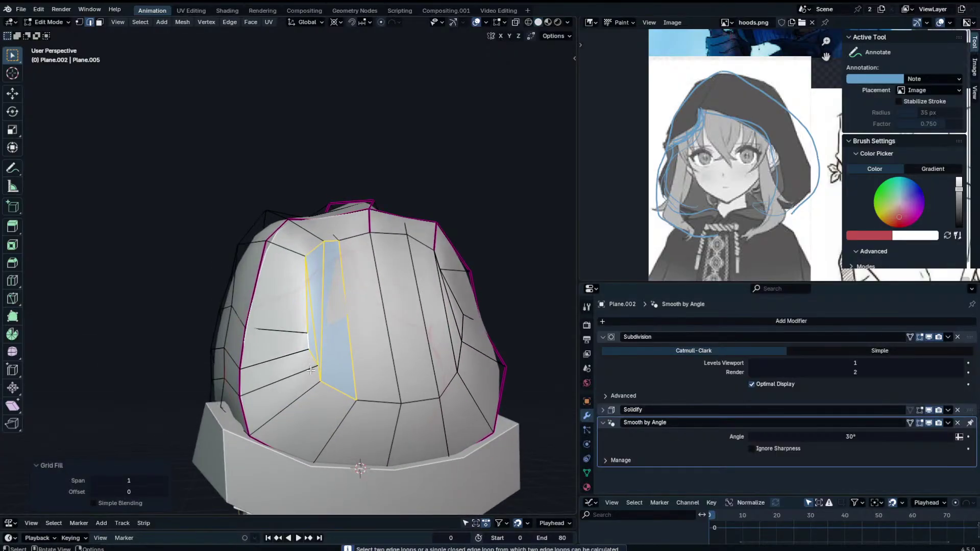
{"action": "left_click", "coordinate": [303, 356]}
{"action": "key", "text": "g"}
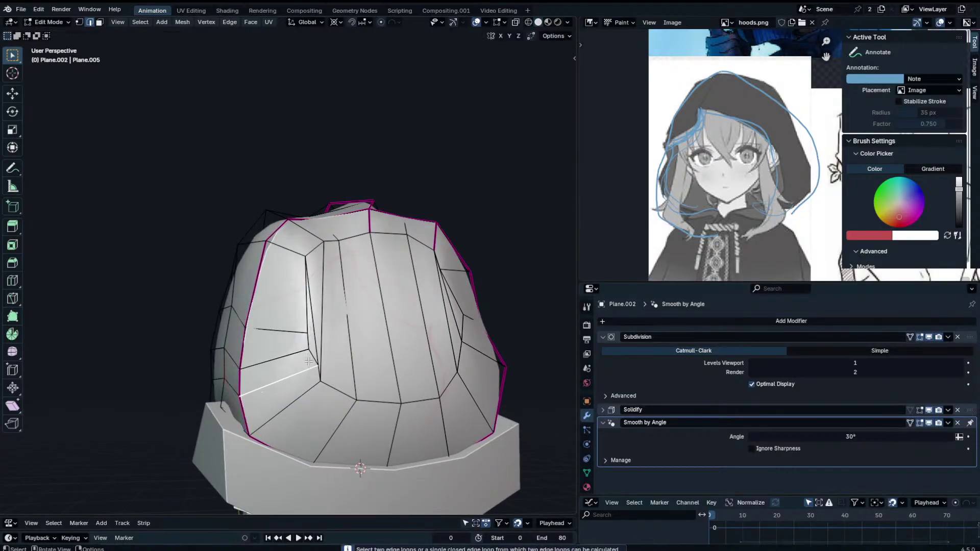
{"action": "left_click", "coordinate": [298, 355]}
Increase the mean edge crease on the vertical centre seam at the back of the hood.
{"action": "middle_click_drag", "start_coordinate": [311, 286], "coordinate": [126, 126]}
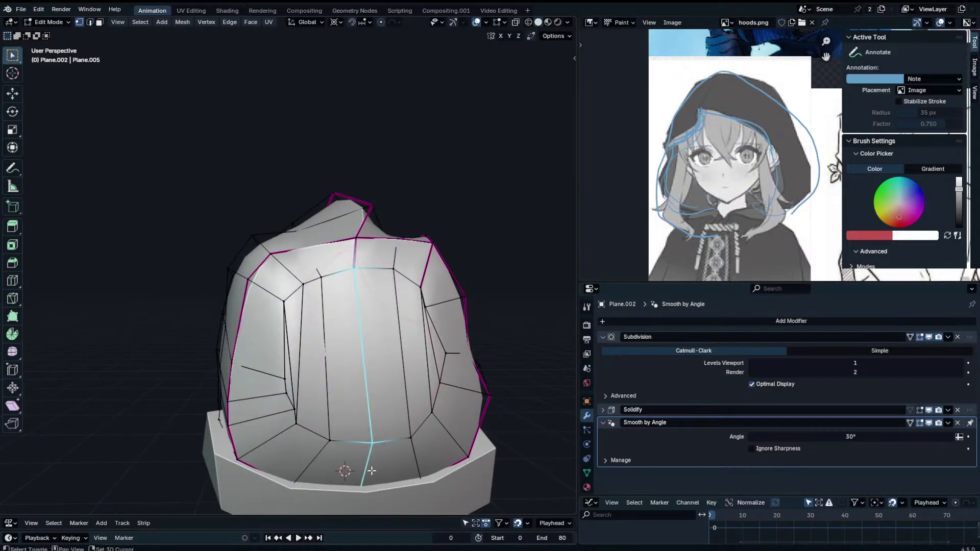
{"action": "key", "text": "n"}
{"action": "left_click_drag", "start_coordinate": [406, 176], "coordinate": [454, 176]}
{"action": "key", "text": "n"}
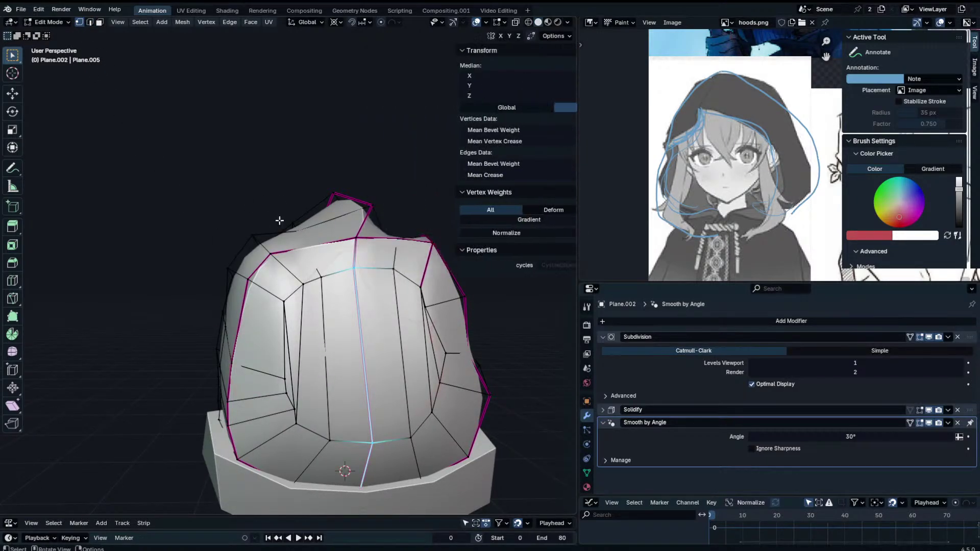
{"action": "key", "text": "Tab"}
Move the back centre seam about 0.011 m along Y, leaving out its lowest vertex.
{"action": "middle_click_drag", "start_coordinate": [352, 245], "coordinate": [424, 291]}
{"action": "key", "text": "Tab"}
{"action": "key", "text": "g"}
{"action": "key", "text": "y"}
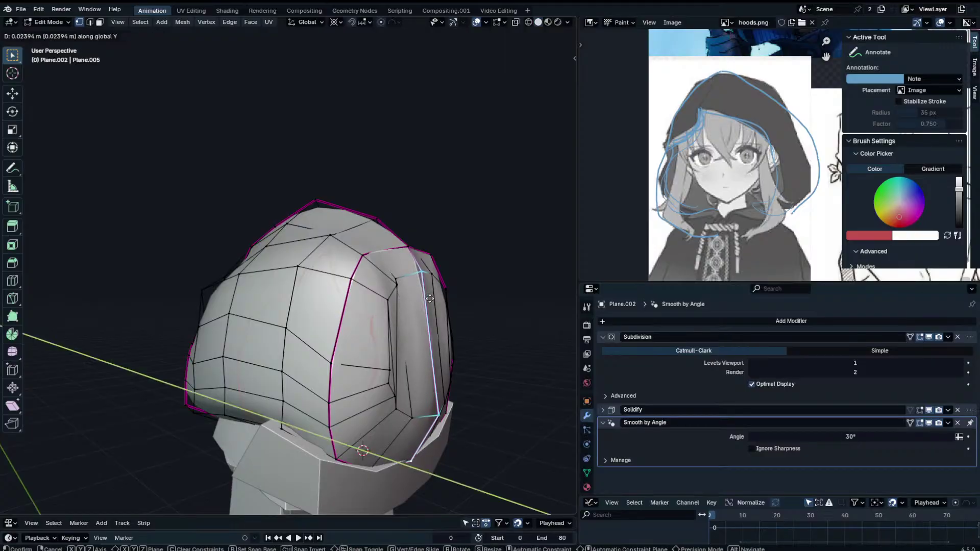
{"action": "right_click", "coordinate": [430, 298]}
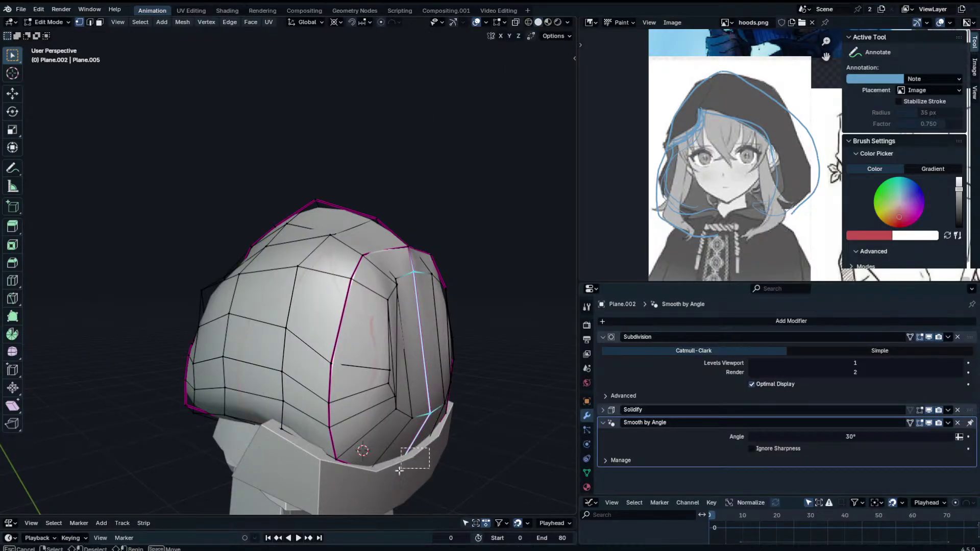
{"action": "key", "text": "g"}
{"action": "key", "text": "y"}
{"action": "left_click", "coordinate": [418, 312]}
{"action": "key", "text": "y"}
{"action": "left_click", "coordinate": [420, 273]}
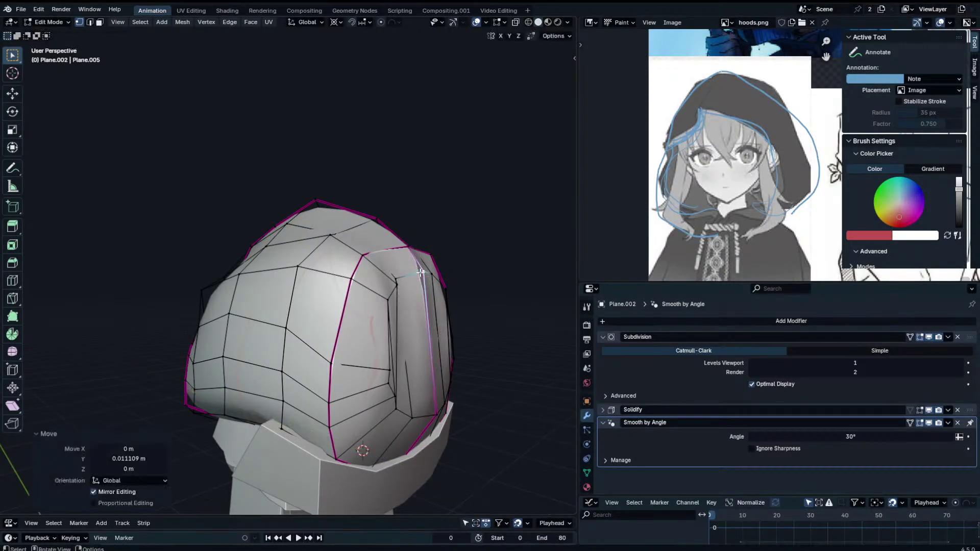
{"action": "middle_click_drag", "start_coordinate": [416, 355], "coordinate": [481, 352]}
{"action": "key", "text": "ctrl+r"}
{"action": "right_click", "coordinate": [375, 343]}
{"action": "key", "text": "Tab"}
{"action": "middle_click_drag", "start_coordinate": [369, 348], "coordinate": [393, 370]}
{"action": "key", "text": "Tab"}
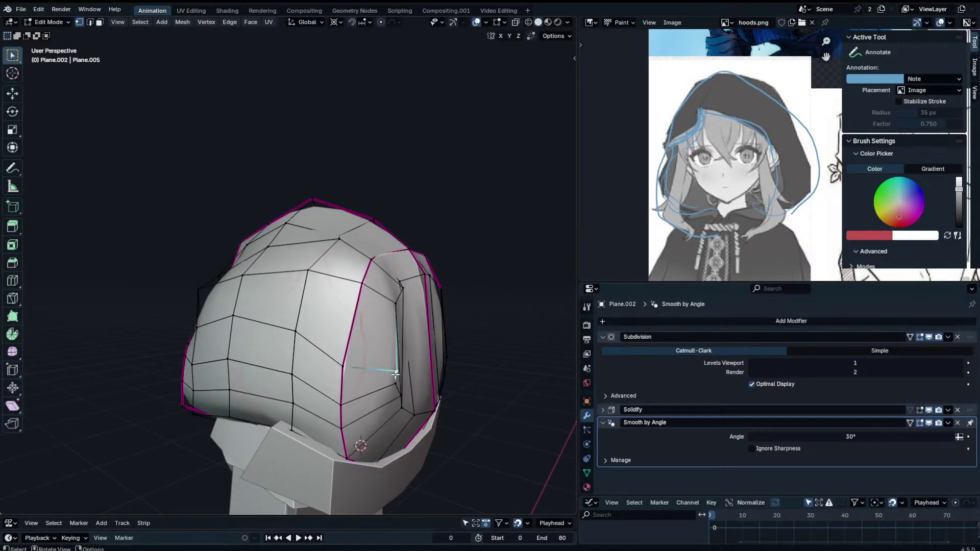
Slide three vertices on the lower side of the hood's back panel outward along their edges.
{"action": "key", "text": "g"}
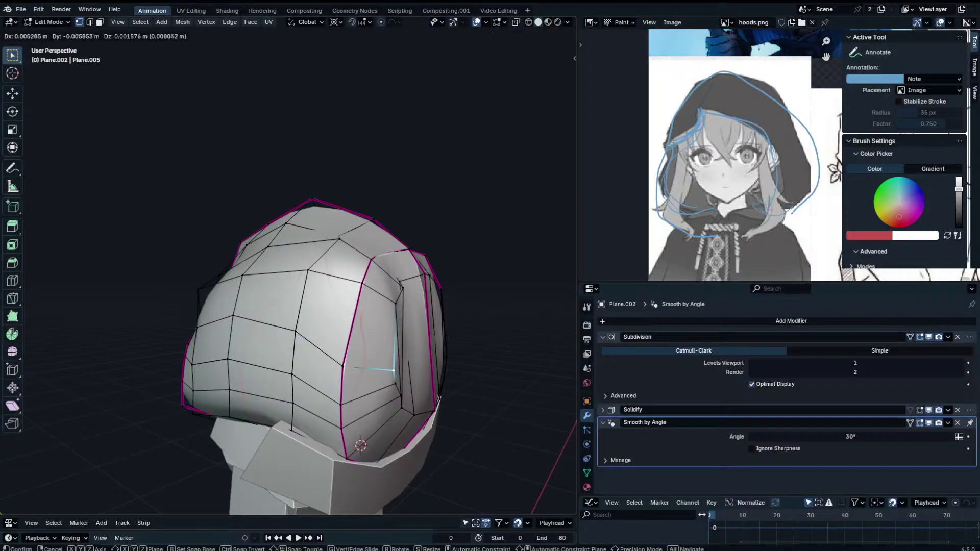
{"action": "key", "text": "g"}
{"action": "left_click", "coordinate": [386, 373]}
{"action": "left_click", "coordinate": [394, 384]}
{"action": "key", "text": "g"}
{"action": "key", "text": "g"}
{"action": "left_click", "coordinate": [386, 389]}
{"action": "left_click", "coordinate": [400, 397]}
{"action": "key", "text": "g"}
{"action": "key", "text": "g"}
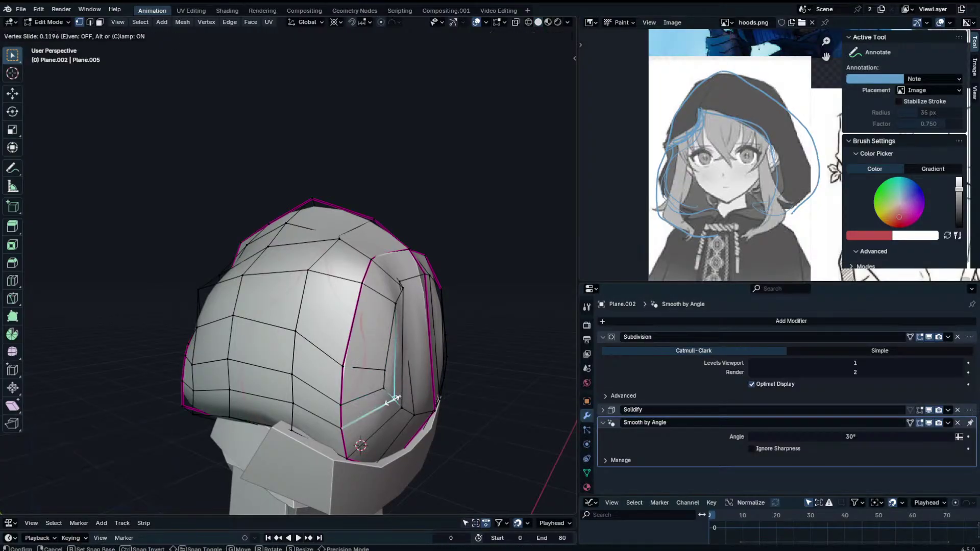
{"action": "left_click", "coordinate": [391, 401]}
Slide the vertices at the upper corner of the hood's back panel to even out the inner loop.
{"action": "left_click", "coordinate": [392, 301]}
{"action": "key", "text": "g"}
{"action": "key", "text": "g"}
{"action": "left_click", "coordinate": [388, 301]}
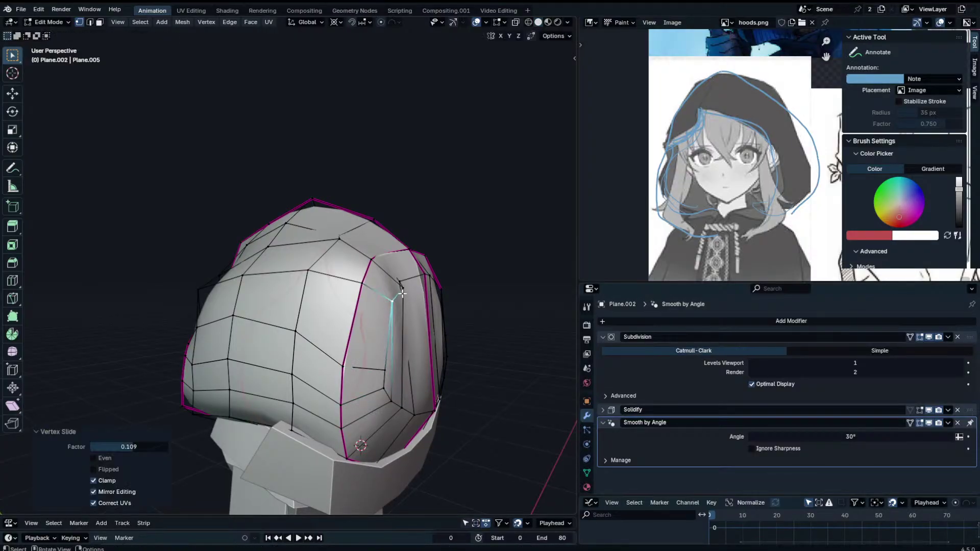
{"action": "left_click", "coordinate": [403, 293]}
{"action": "key", "text": "g"}
{"action": "key", "text": "g"}
{"action": "middle_click_drag", "start_coordinate": [409, 298], "coordinate": [352, 254]}
{"action": "key", "text": "g"}
{"action": "right_click", "coordinate": [342, 225]}
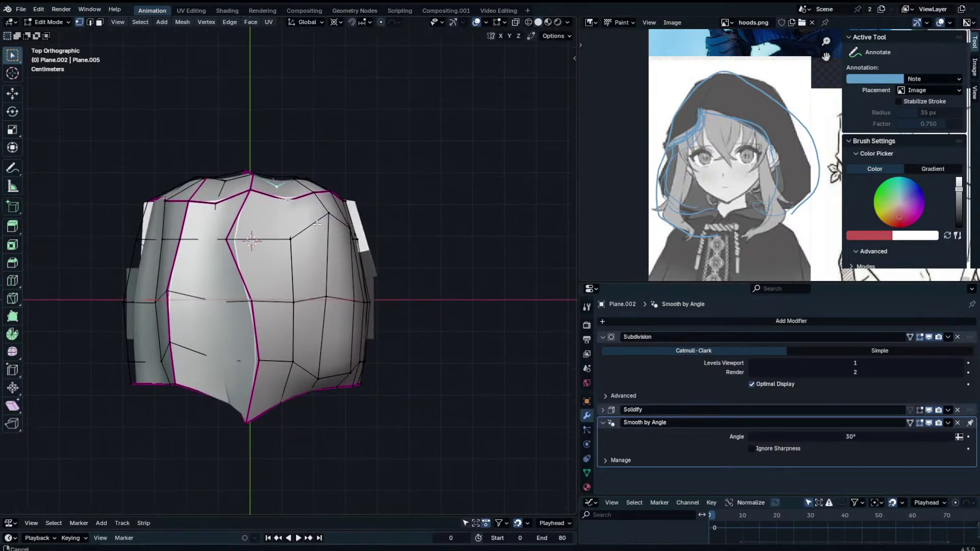
Straighten the hood's back edge loop in top view by moving its vertices on both sides of the centre seam.
{"action": "left_click", "coordinate": [288, 202]}
{"action": "key", "text": "g"}
{"action": "left_click", "coordinate": [286, 191]}
{"action": "left_click", "coordinate": [215, 206]}
{"action": "middle_click_drag", "start_coordinate": [222, 210], "coordinate": [286, 243], "text": "shift"}
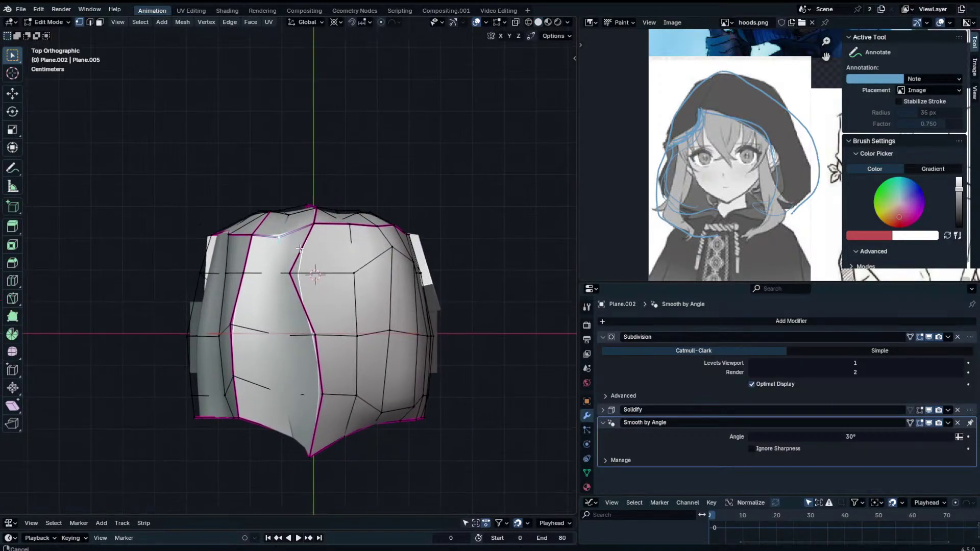
{"action": "key", "text": "g"}
{"action": "left_click", "coordinate": [288, 233]}
{"action": "left_click", "coordinate": [254, 236]}
{"action": "key", "text": "g"}
{"action": "left_click", "coordinate": [255, 226]}
Round the back edge loop in top view by moving its centre, intermediate and outer vertices.
{"action": "left_click", "coordinate": [229, 229]}
{"action": "key", "text": "g"}
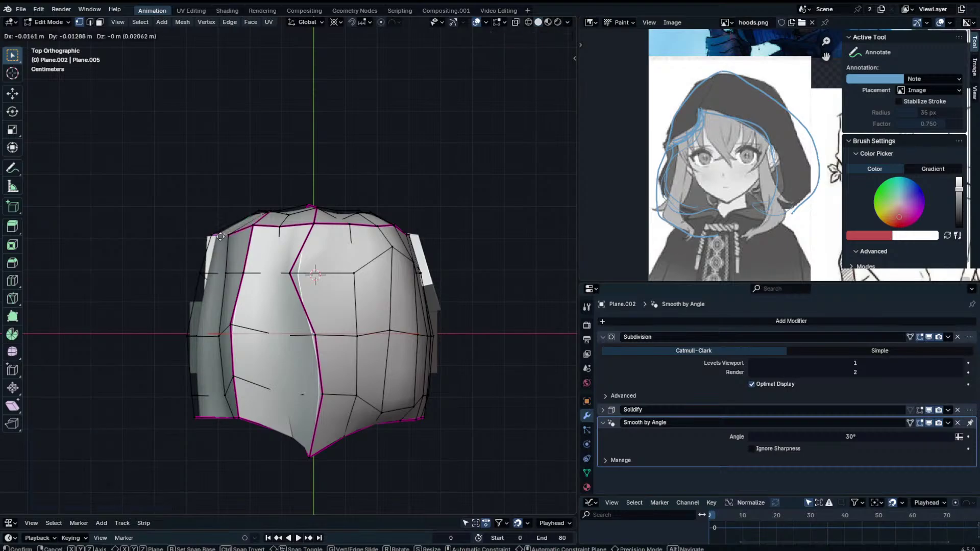
{"action": "left_click", "coordinate": [281, 220]}
{"action": "left_click", "coordinate": [314, 224]}
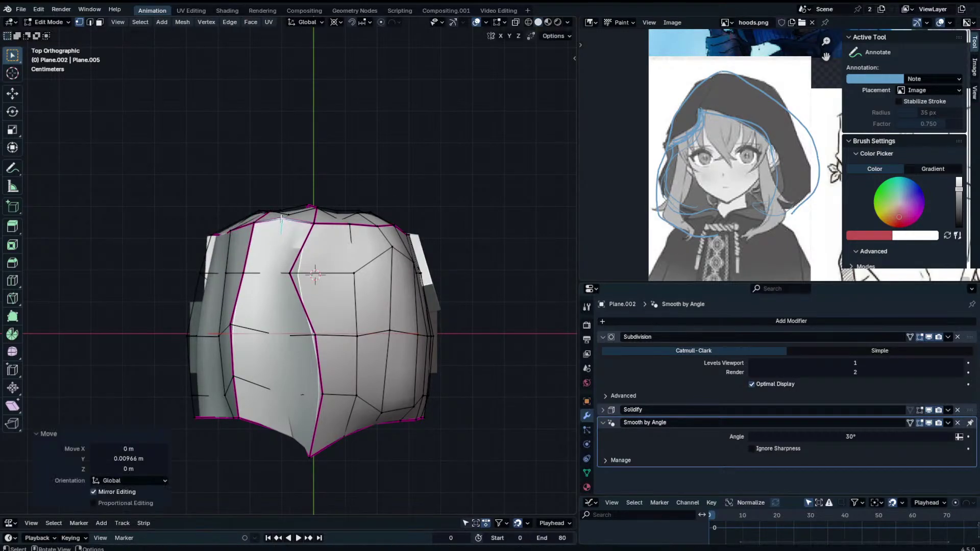
{"action": "key", "text": "g"}
{"action": "left_click", "coordinate": [313, 217]}
{"action": "key", "text": "g"}
{"action": "left_click", "coordinate": [313, 215]}
{"action": "left_click", "coordinate": [350, 224]}
{"action": "key", "text": "g"}
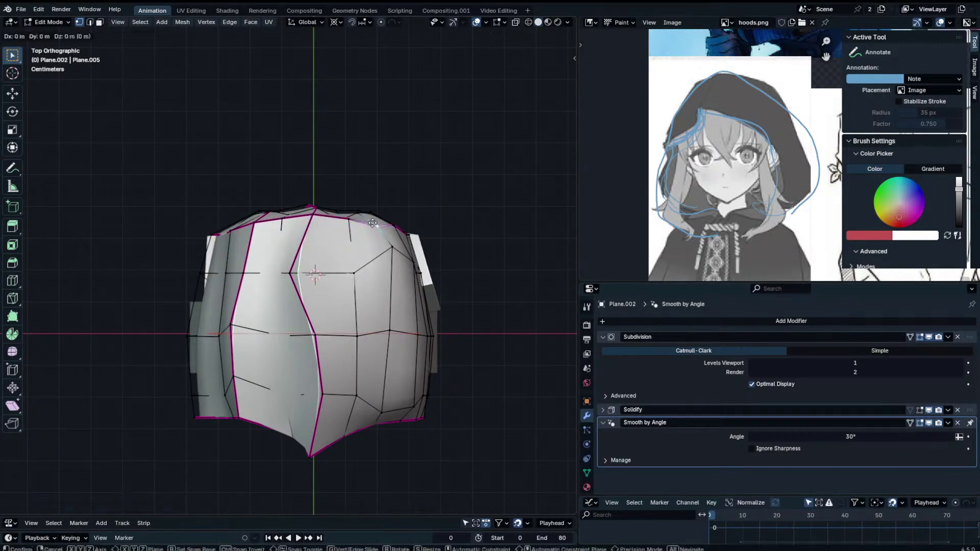
{"action": "left_click", "coordinate": [422, 236]}
{"action": "middle_click_drag", "start_coordinate": [423, 237], "coordinate": [417, 299]}
Turn on proportional editing and adjust the hood's lower back corner with a falloff size of about 0.23.
{"action": "middle_click_drag", "start_coordinate": [349, 418], "coordinate": [349, 102]}
{"action": "left_click", "coordinate": [380, 22]}
{"action": "key", "text": "g"}
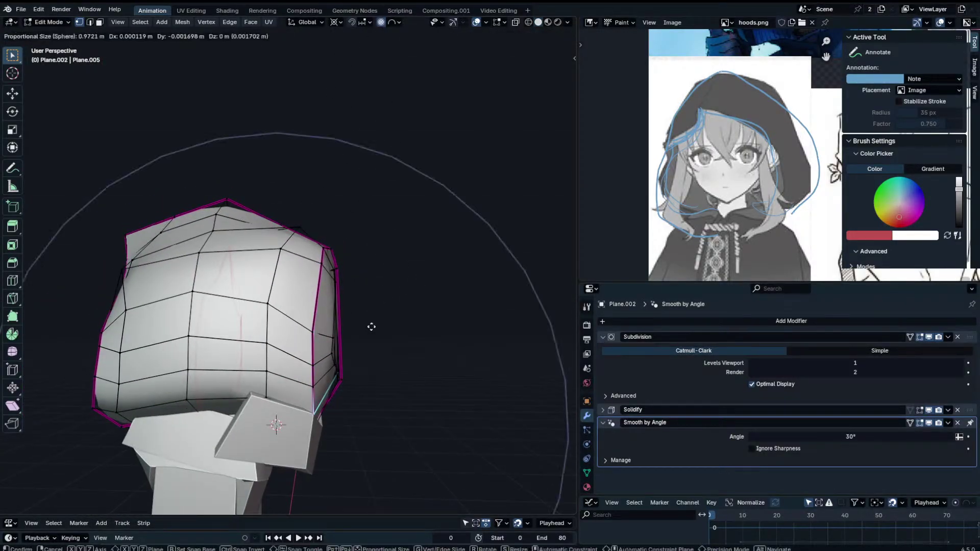
{"action": "scroll", "coordinate": [368, 320], "scroll_direction": "up", "scroll_amount": 5}
{"action": "left_click", "coordinate": [414, 342]}
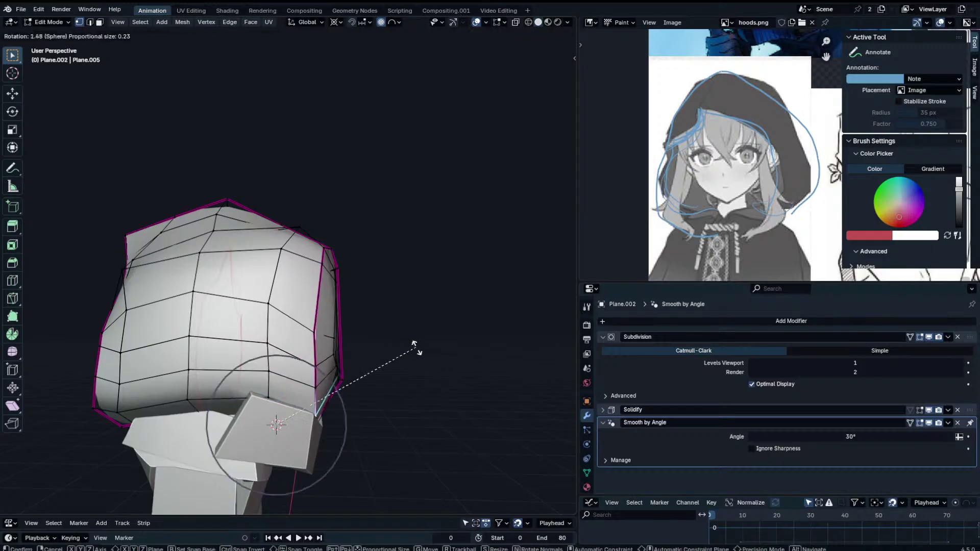
Rotate the hood's lower back corner with proportional editing and check the shape in Object Mode.
{"action": "key", "text": "r"}
{"action": "left_click", "coordinate": [390, 367]}
{"action": "key", "text": "Tab"}
{"action": "middle_click_drag", "start_coordinate": [390, 367], "coordinate": [347, 224]}
{"action": "key", "text": "Tab"}
Turn off proportional editing and slide the outer side vertex of the back panel's inner loop by a factor of about 0.36.
{"action": "left_click", "coordinate": [236, 336]}
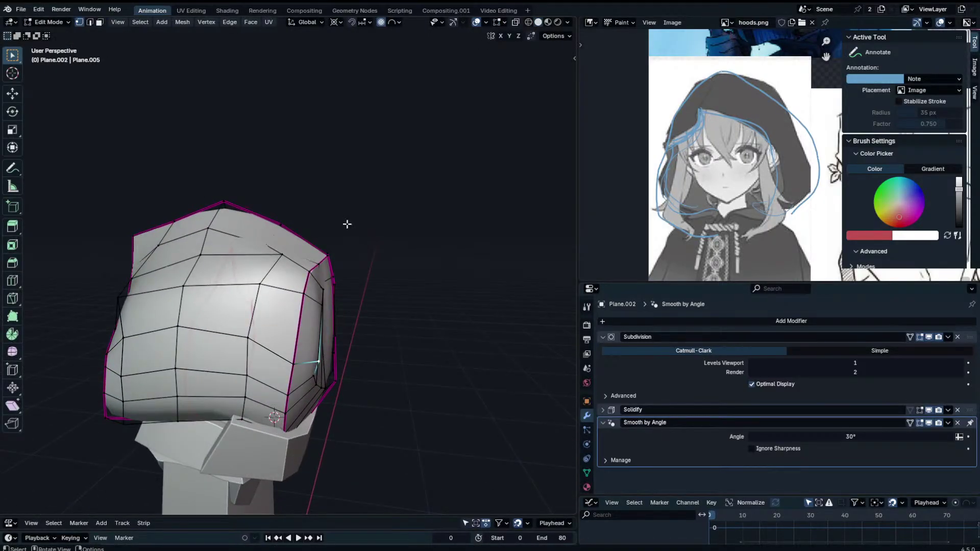
{"action": "left_click", "coordinate": [381, 22]}
{"action": "key", "text": "g"}
{"action": "key", "text": "g"}
{"action": "left_click", "coordinate": [315, 359]}
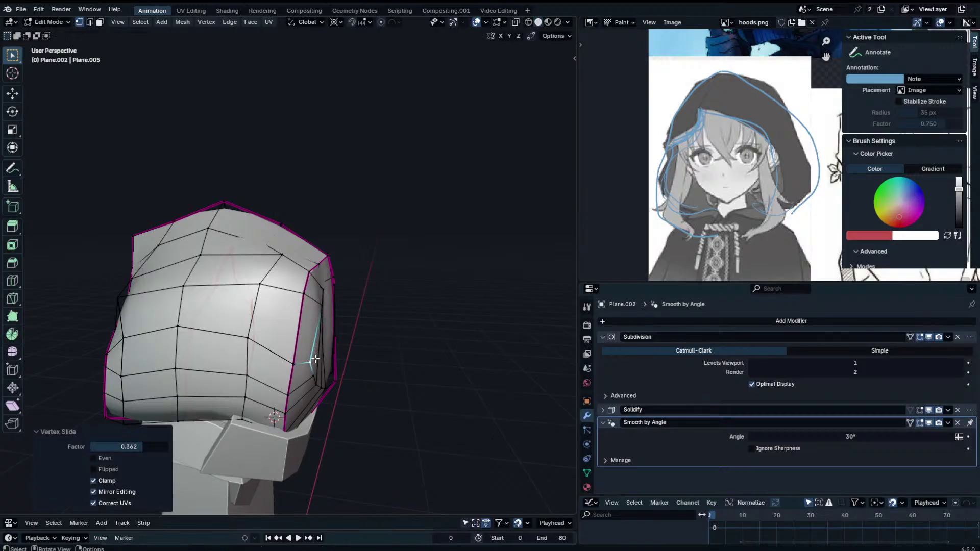
{"action": "middle_click_drag", "start_coordinate": [315, 359], "coordinate": [233, 395]}
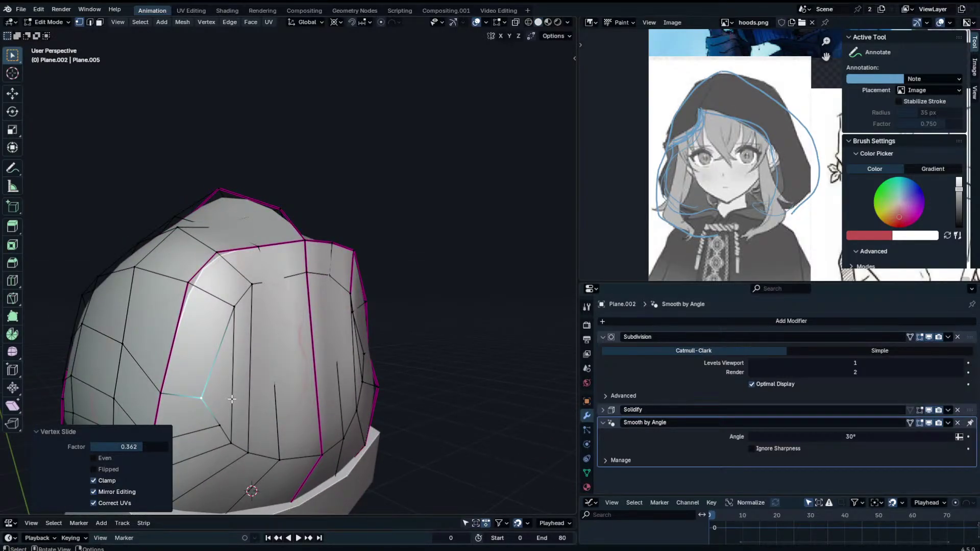
{"action": "left_click", "coordinate": [234, 401]}
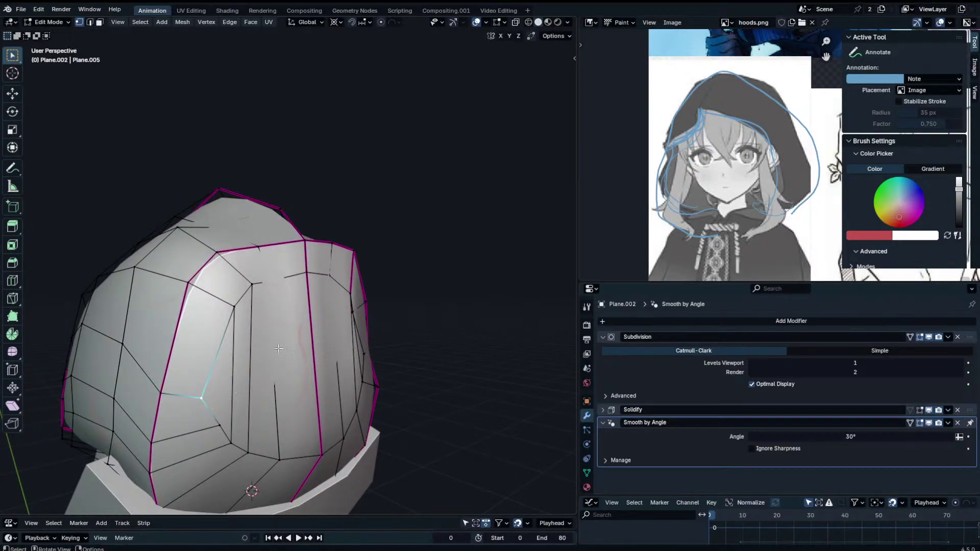
Move the lower vertices of the back panel's inner loop along the Y axis to round the hood's back.
{"action": "middle_click_drag", "start_coordinate": [278, 349], "coordinate": [290, 428]}
{"action": "key", "text": "g"}
{"action": "key", "text": "y"}
{"action": "left_click", "coordinate": [368, 282]}
{"action": "left_click", "coordinate": [341, 429]}
{"action": "key", "text": "g"}
{"action": "key", "text": "y"}
{"action": "left_click", "coordinate": [341, 426]}
{"action": "left_click", "coordinate": [339, 426]}
{"action": "key", "text": "g"}
{"action": "key", "text": "y"}
{"action": "left_click", "coordinate": [337, 407]}
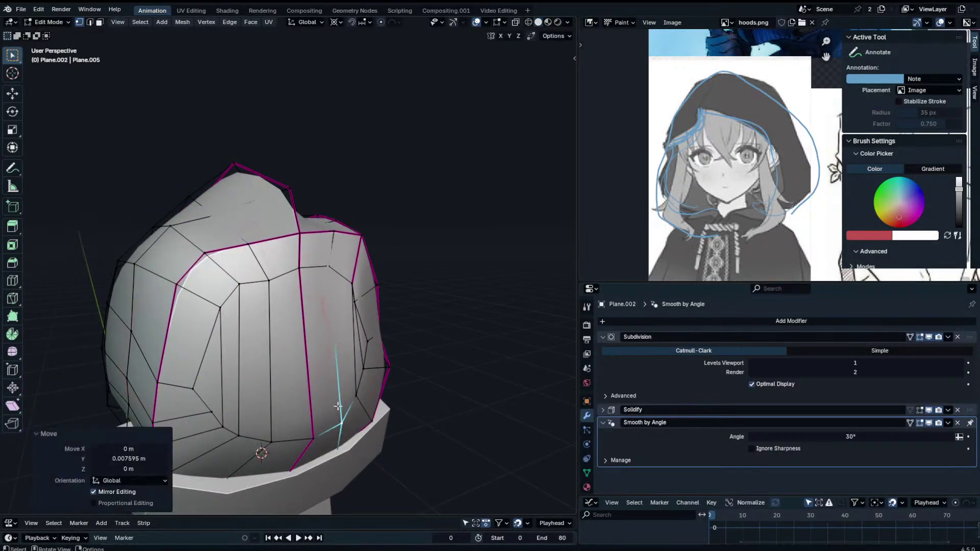
Move the back panel's upper inner vertex along the Y axis and reposition the vertex at its upper corner.
{"action": "left_click", "coordinate": [332, 261]}
{"action": "key", "text": "g"}
{"action": "key", "text": "y"}
{"action": "left_click", "coordinate": [332, 268]}
{"action": "middle_click_drag", "start_coordinate": [331, 268], "coordinate": [313, 271]}
{"action": "left_click", "coordinate": [354, 236]}
{"action": "key", "text": "g"}
{"action": "left_click", "coordinate": [354, 244]}
{"action": "middle_click_drag", "start_coordinate": [354, 245], "coordinate": [204, 289]}
{"action": "key", "text": "Tab"}
{"action": "key", "text": "Tab"}
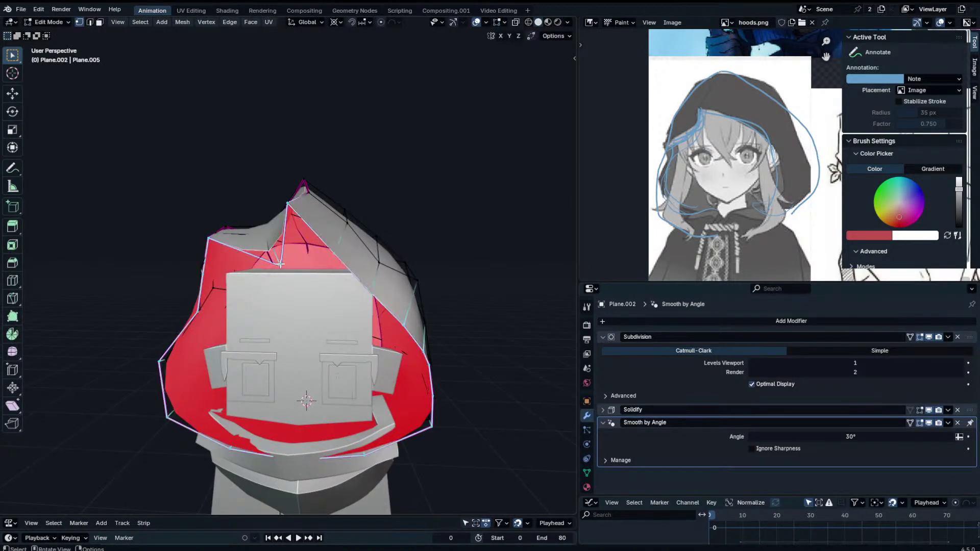
Select the edge loop running back from the front brim's low point over the hood and adjust its mean crease.
{"action": "middle_click_drag", "start_coordinate": [280, 263], "coordinate": [284, 271]}
{"action": "left_click", "coordinate": [302, 305], "text": "alt"}
{"action": "key", "text": "n"}
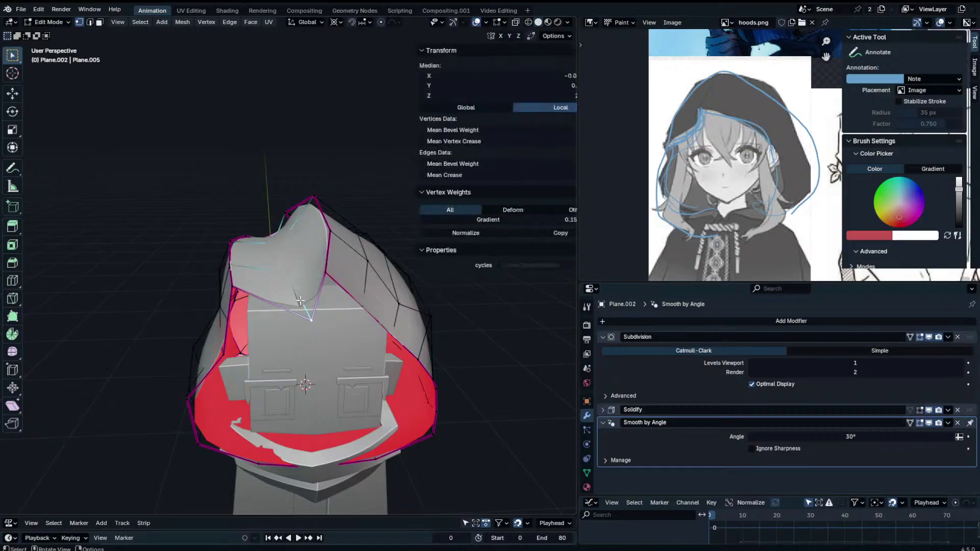
{"action": "middle_click_drag", "start_coordinate": [401, 288], "coordinate": [375, 244]}
{"action": "key", "text": "n"}
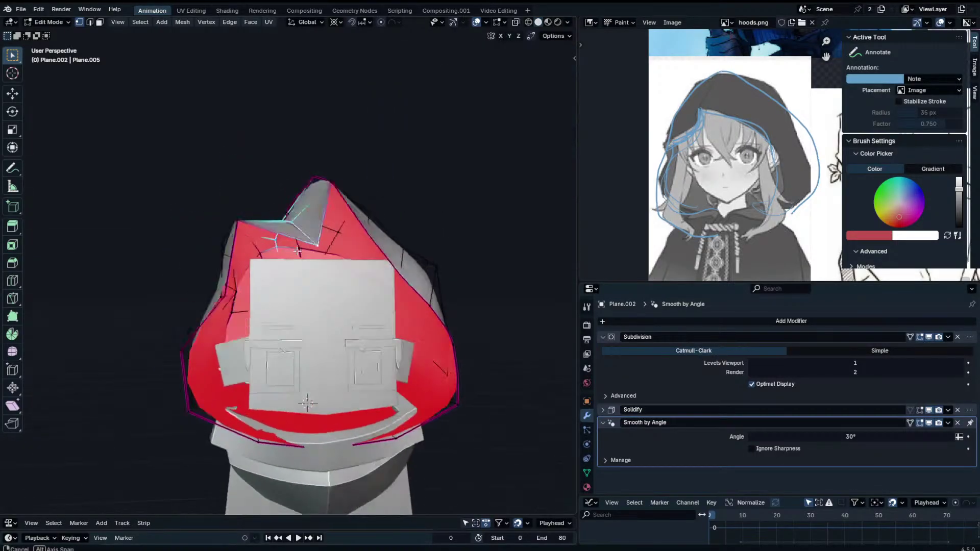
{"action": "key", "text": "Tab"}
{"action": "left_click", "coordinate": [261, 189]}
{"action": "middle_click_drag", "start_coordinate": [261, 189], "coordinate": [325, 254]}
{"action": "key", "text": "Tab"}
{"action": "key", "text": "n"}
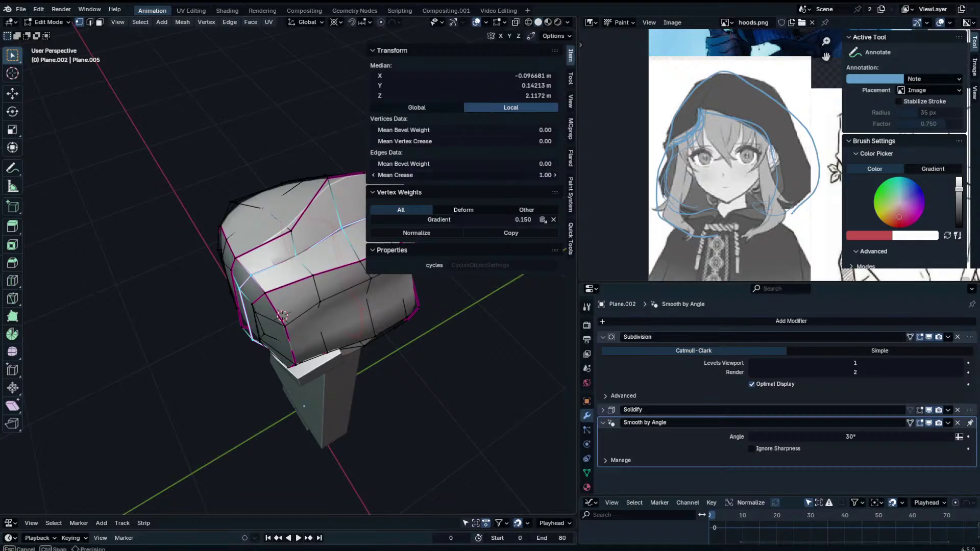
{"action": "left_click_drag", "start_coordinate": [470, 175], "coordinate": [408, 175]}
{"action": "key", "text": "n"}
{"action": "middle_click_drag", "start_coordinate": [449, 193], "coordinate": [403, 166]}
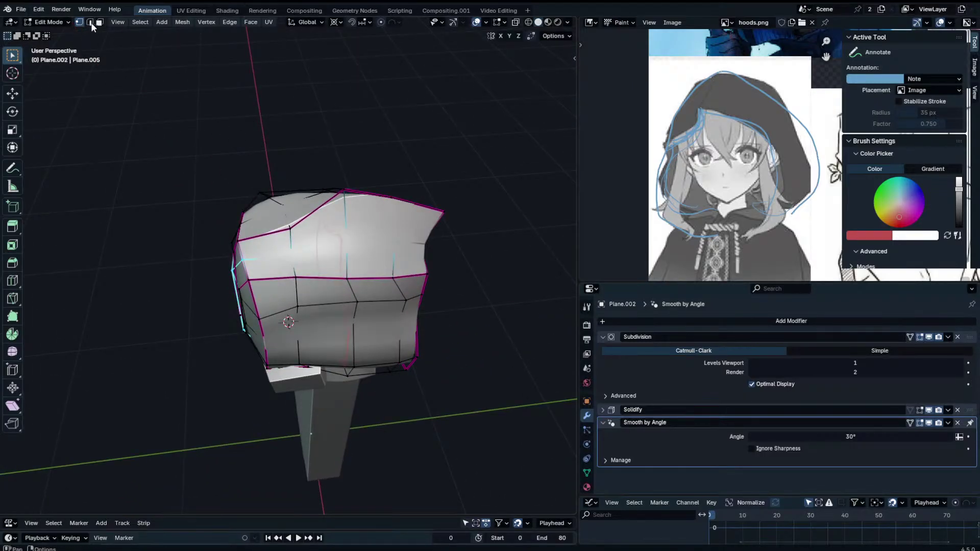
Adjust the vertex crease of the low vertex on the front brim and check the hood in Object Mode.
{"action": "middle_click_drag", "start_coordinate": [326, 168], "coordinate": [434, 239]}
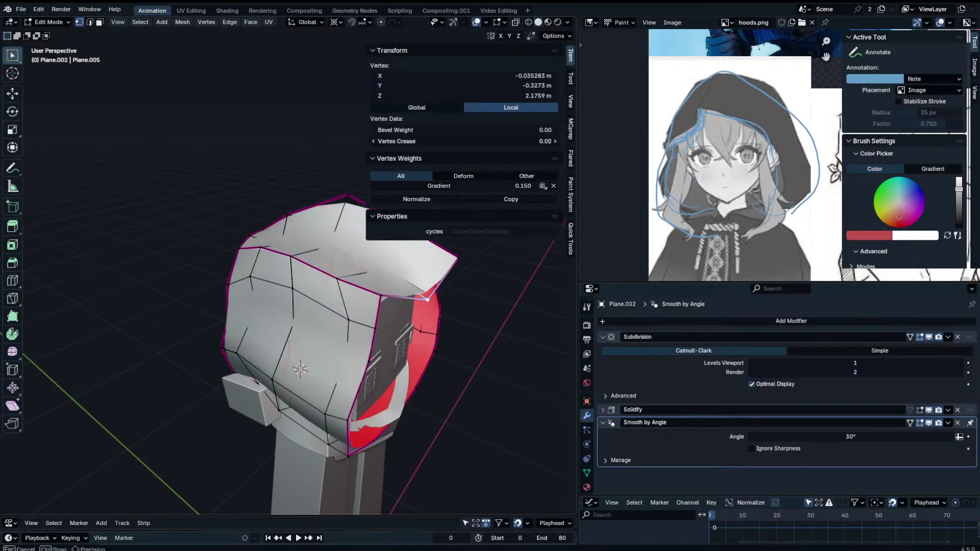
{"action": "left_click_drag", "start_coordinate": [461, 141], "coordinate": [503, 141]}
{"action": "middle_click_drag", "start_coordinate": [444, 301], "coordinate": [358, 266]}
{"action": "key", "text": "Tab"}
{"action": "key", "text": "n"}
{"action": "key", "text": "Tab"}
{"action": "key", "text": "n"}
{"action": "key", "text": "shift+space"}
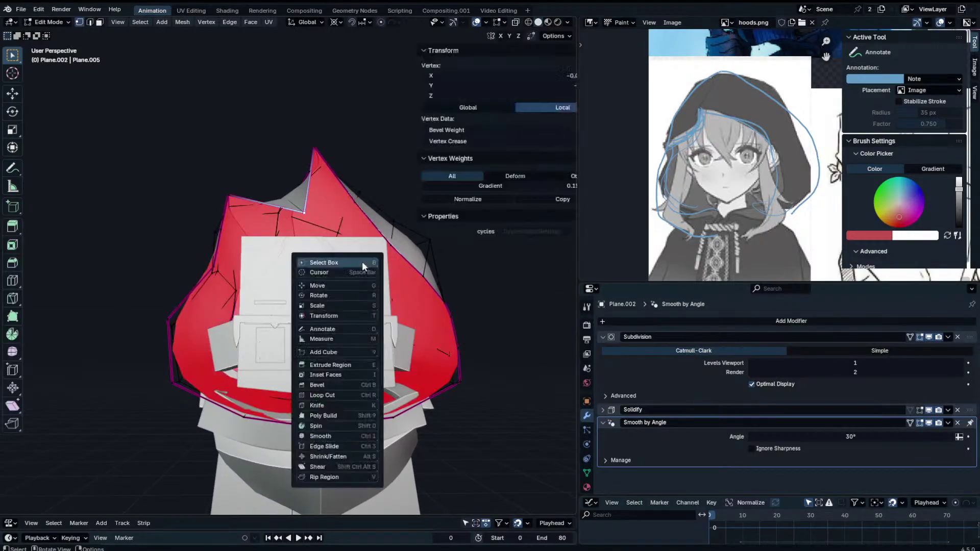
{"action": "key", "text": "n"}
{"action": "key", "text": "Tab"}
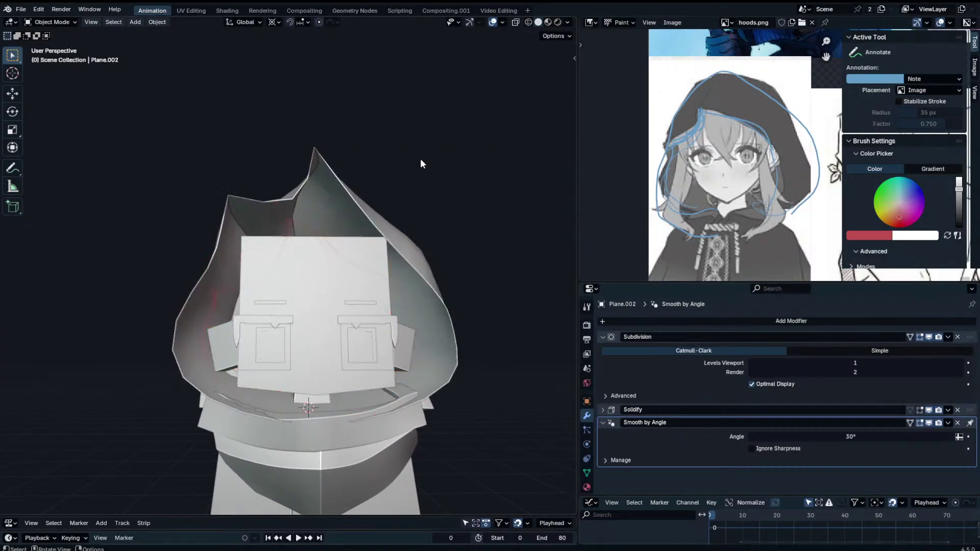
Dissolve the edge loop that runs through the upper side of the hood.
{"action": "scroll", "coordinate": [416, 173], "scroll_direction": "down", "scroll_amount": 5}
{"action": "key", "text": "KP_1"}
{"action": "scroll", "coordinate": [453, 224], "scroll_direction": "up", "scroll_amount": 6}
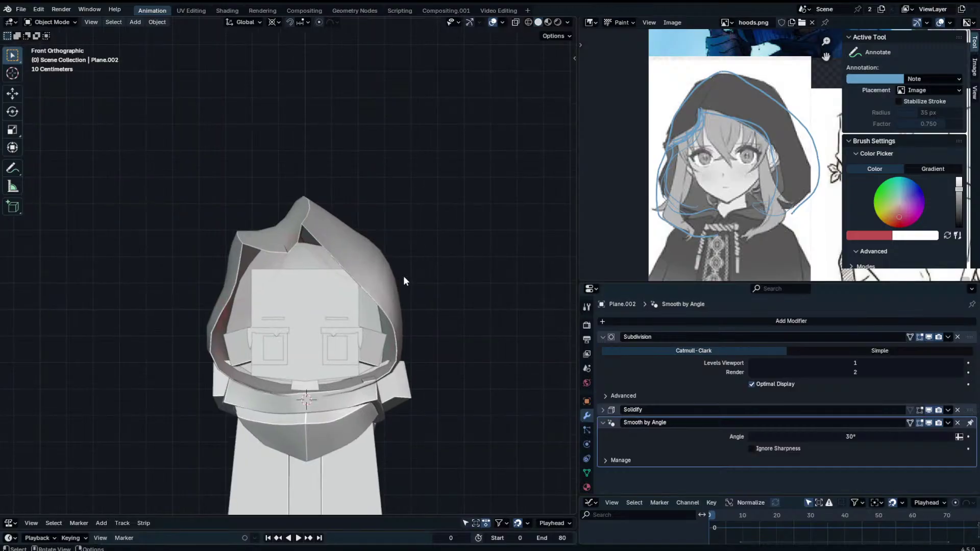
{"action": "key", "text": "Tab"}
{"action": "left_click", "coordinate": [432, 213]}
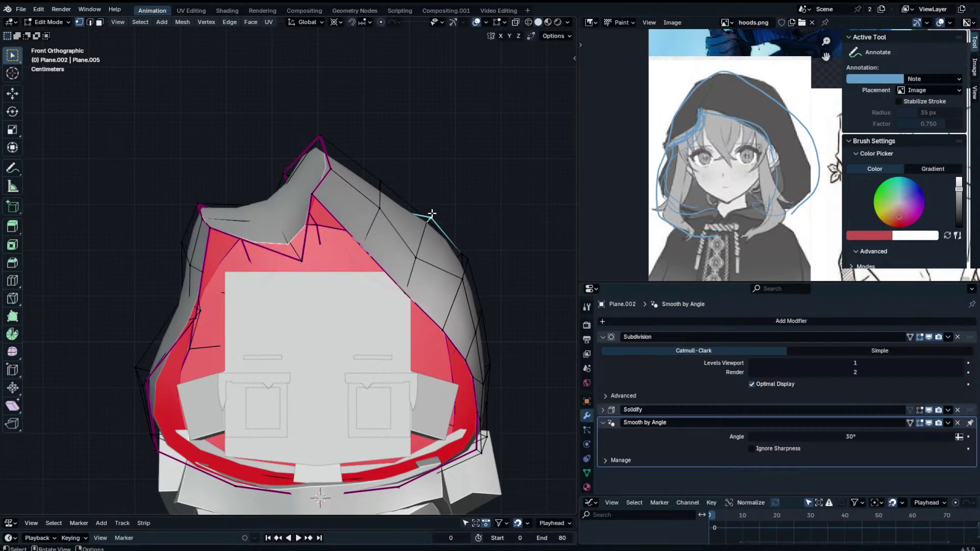
{"action": "middle_click_drag", "start_coordinate": [379, 198], "coordinate": [348, 225]}
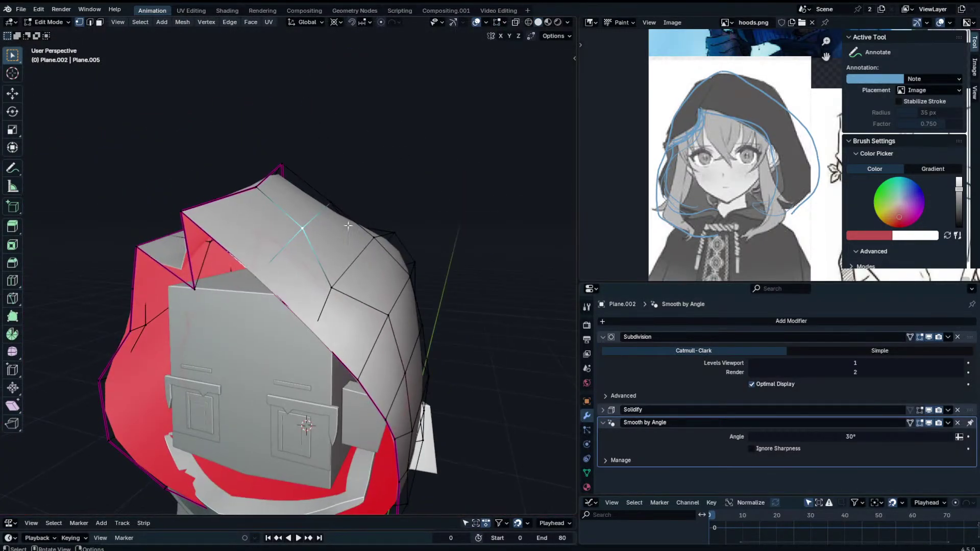
{"action": "left_click", "coordinate": [308, 230], "text": "alt"}
{"action": "left_click", "coordinate": [313, 231], "text": "alt"}
{"action": "key", "text": "x"}
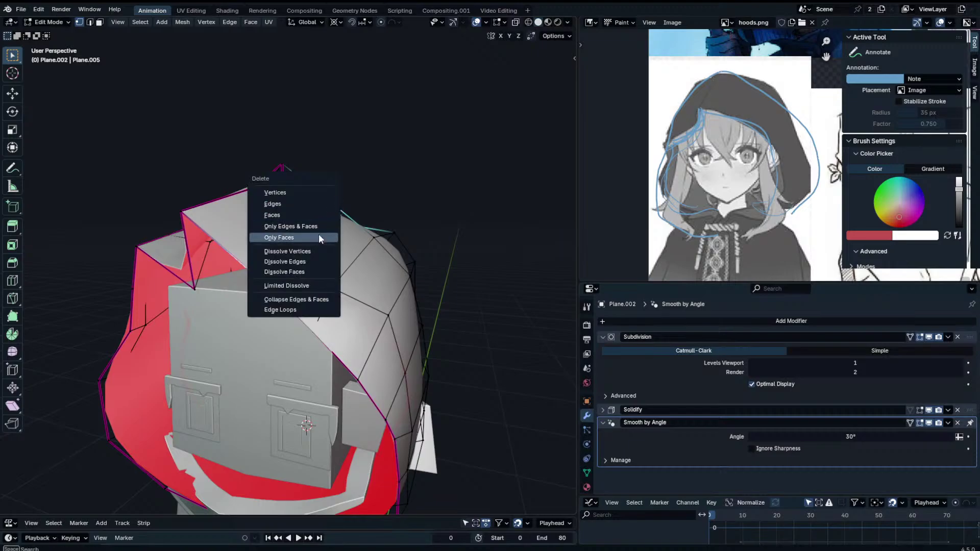
{"action": "left_click", "coordinate": [306, 262]}
{"action": "middle_click_drag", "start_coordinate": [306, 262], "coordinate": [270, 289]}
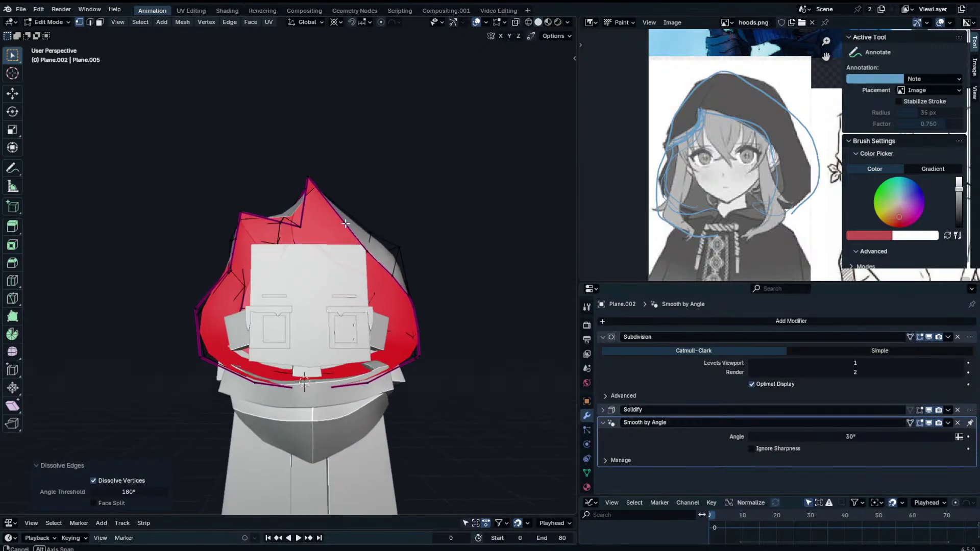
Dissolve further surplus edge loops along the hood's sides to simplify the mesh.
{"action": "key", "text": "x"}
{"action": "left_click", "coordinate": [396, 258]}
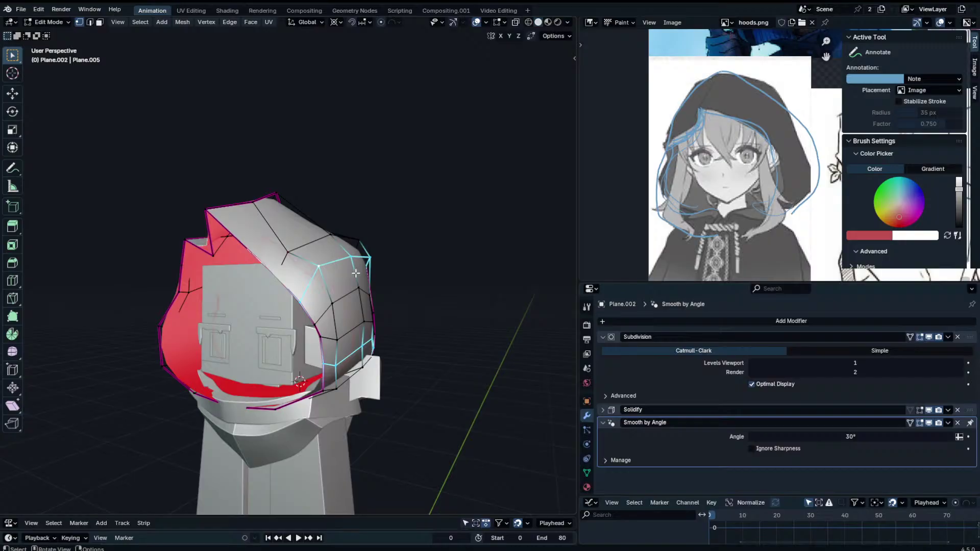
{"action": "key", "text": "x"}
{"action": "left_click", "coordinate": [280, 285]}
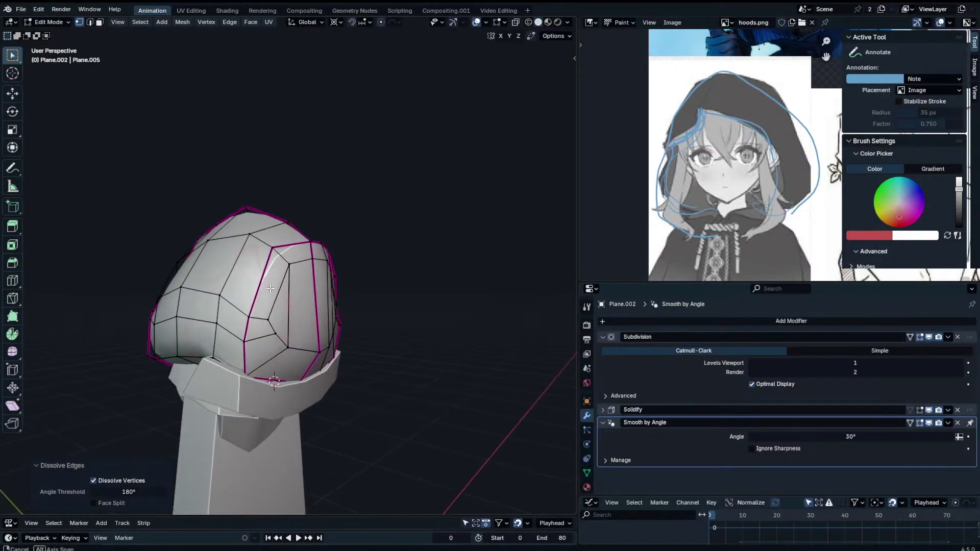
{"action": "middle_click_drag", "start_coordinate": [269, 322], "coordinate": [417, 295]}
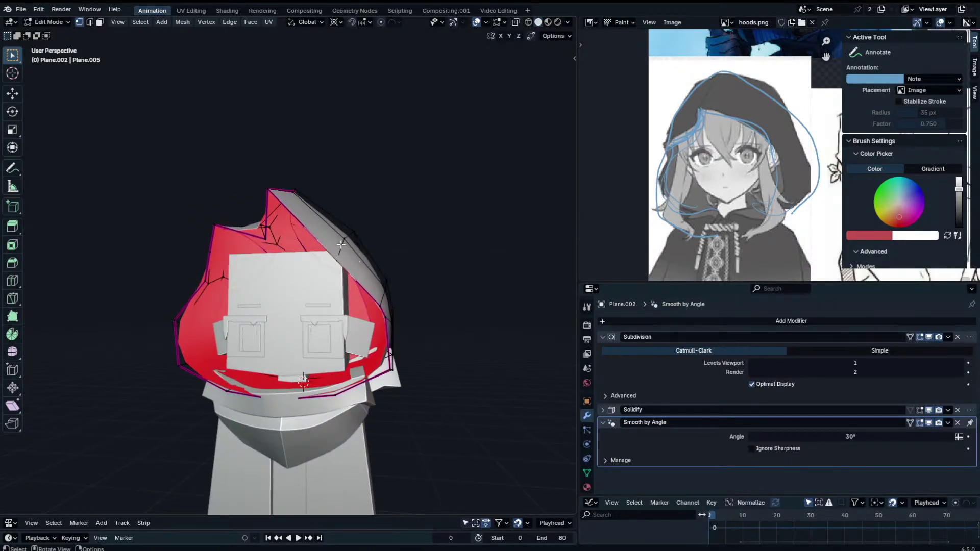
{"action": "middle_click_drag", "start_coordinate": [341, 244], "coordinate": [355, 303]}
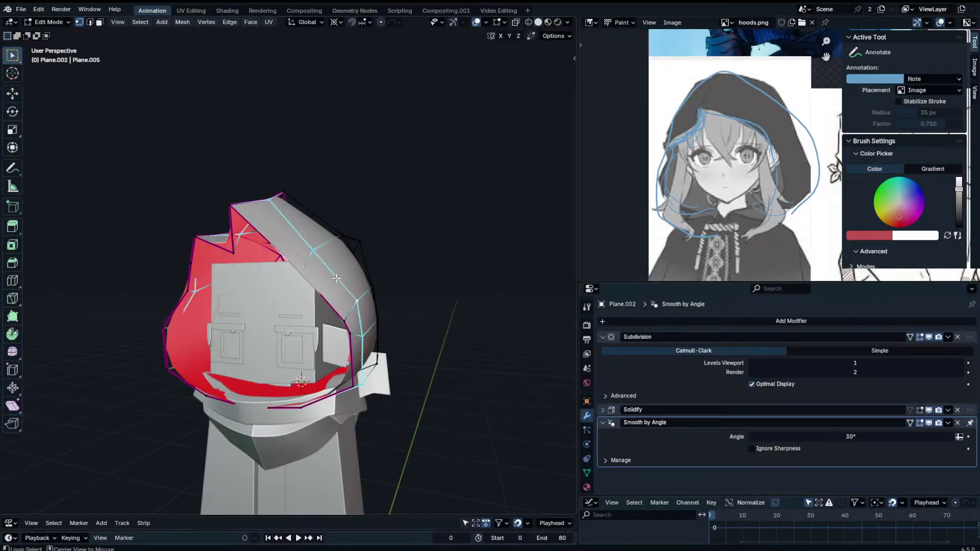
Try flipping the normals of the whole hood mesh and compare the shading in Object Mode.
{"action": "key", "text": "Tab"}
{"action": "key", "text": "Tab"}
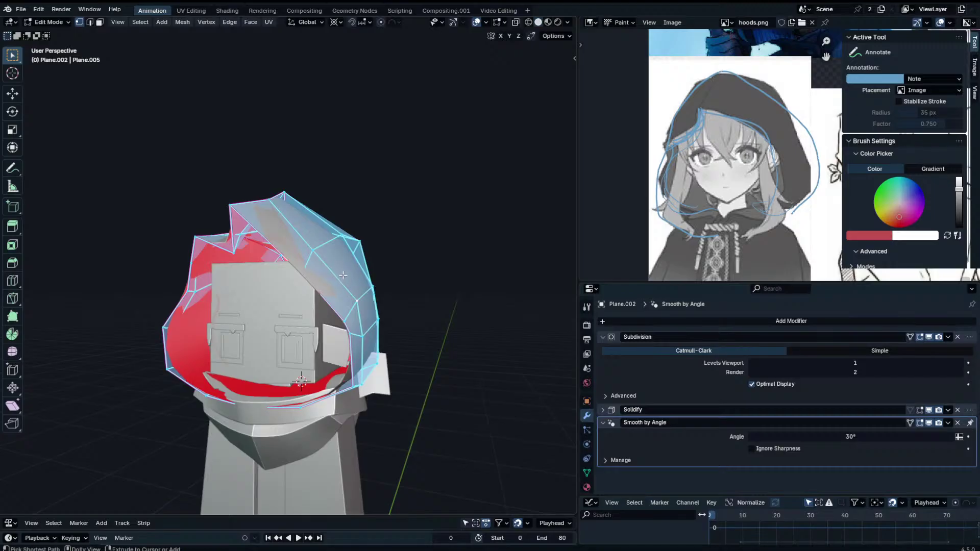
{"action": "key", "text": "Tab"}
{"action": "middle_click_drag", "start_coordinate": [351, 278], "coordinate": [332, 263]}
{"action": "key", "text": "Tab"}
{"action": "left_click", "coordinate": [375, 295]}
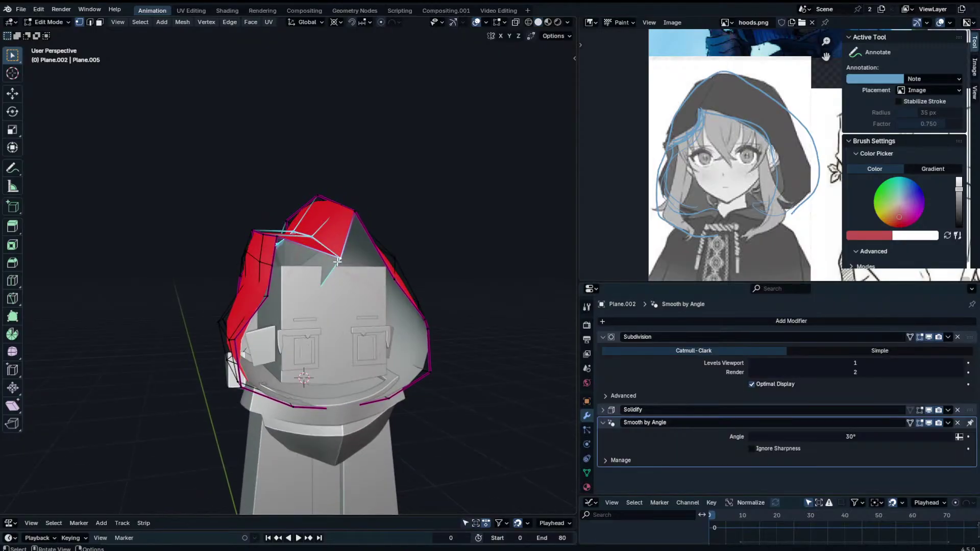
{"action": "key", "text": "Tab"}
{"action": "key", "text": "Tab"}
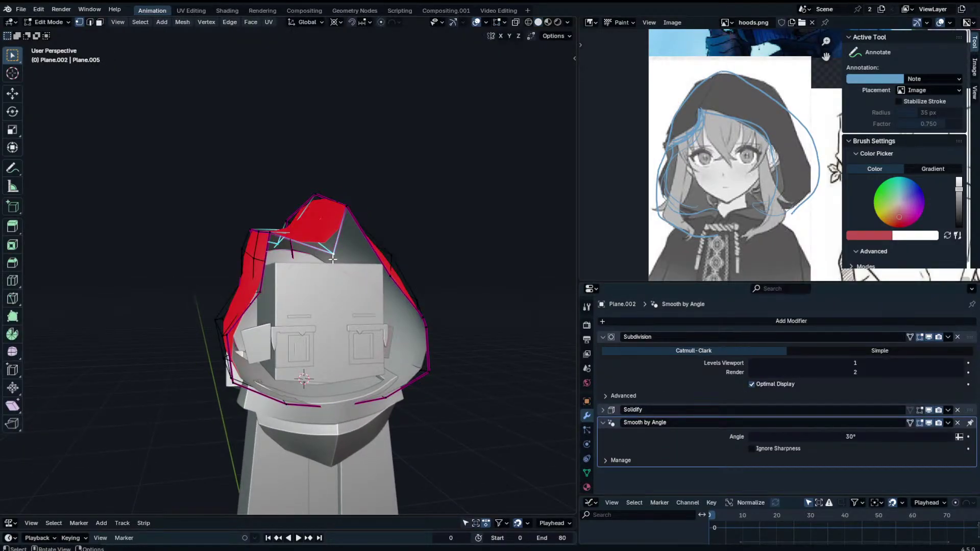
{"action": "key", "text": "Tab"}
{"action": "key", "text": "Tab"}
{"action": "key", "text": "Tab"}
{"action": "key", "text": "Tab"}
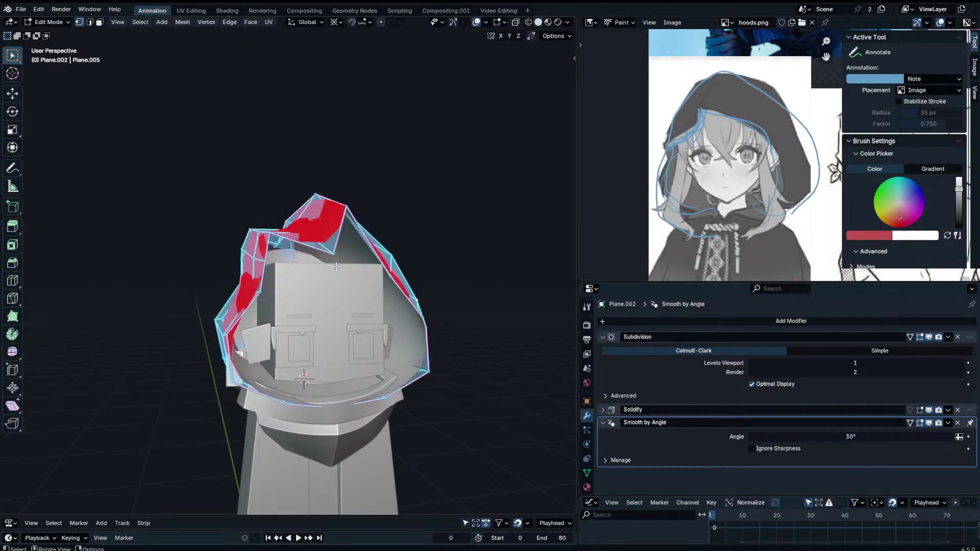
{"action": "middle_click_drag", "start_coordinate": [336, 266], "coordinate": [286, 326]}
{"action": "key", "text": "Tab"}
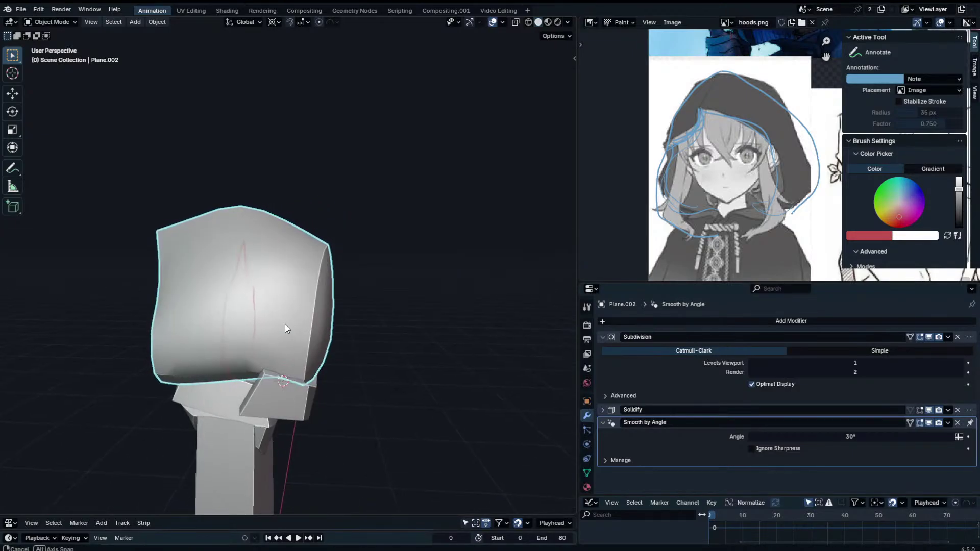
Move the vertex at the lower end of the hood's side seam up and forward by about 0.04 m and 0.03 m.
{"action": "scroll", "coordinate": [285, 326], "scroll_direction": "up", "scroll_amount": 2}
{"action": "key", "text": "Tab"}
{"action": "left_click", "coordinate": [325, 441]}
{"action": "key", "text": "g"}
{"action": "left_click", "coordinate": [309, 433]}
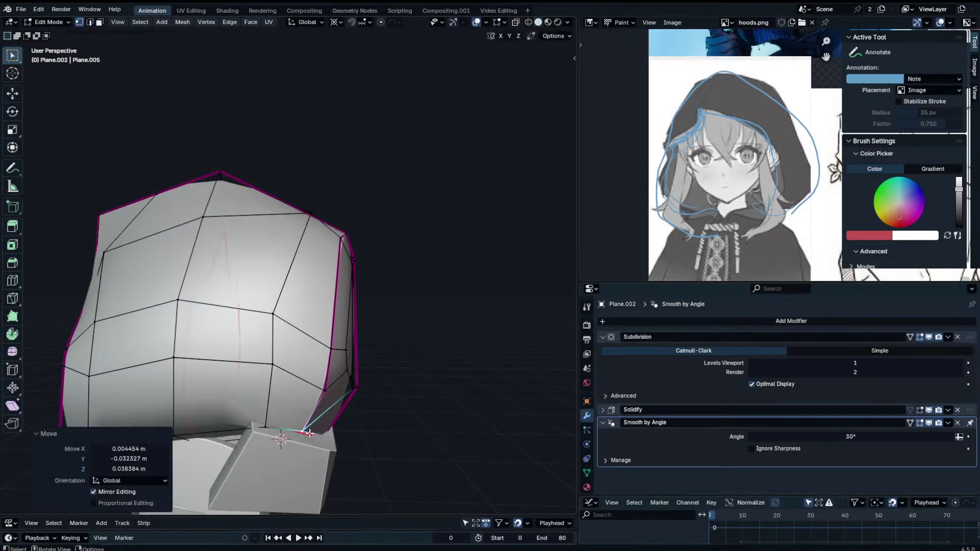
Slide the lower vertices of the back panel around the centre seam to even out the inner loop.
{"action": "middle_click_drag", "start_coordinate": [310, 434], "coordinate": [220, 435]}
{"action": "left_click", "coordinate": [266, 454]}
{"action": "left_click", "coordinate": [254, 450]}
{"action": "left_click", "coordinate": [290, 392]}
{"action": "key", "text": "g"}
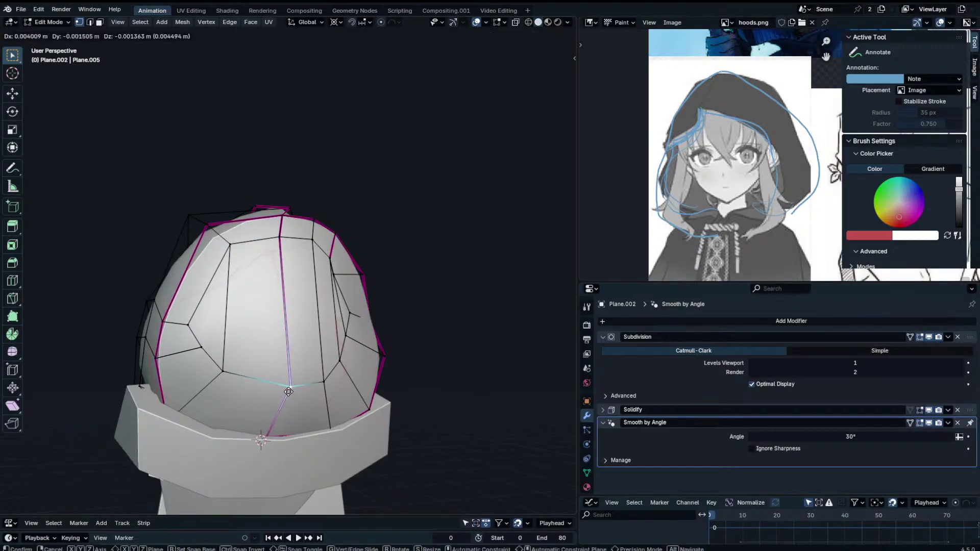
{"action": "key", "text": "g"}
{"action": "left_click", "coordinate": [267, 393]}
{"action": "key", "text": "g"}
{"action": "key", "text": "g"}
{"action": "middle_click_drag", "start_coordinate": [323, 380], "coordinate": [291, 372]}
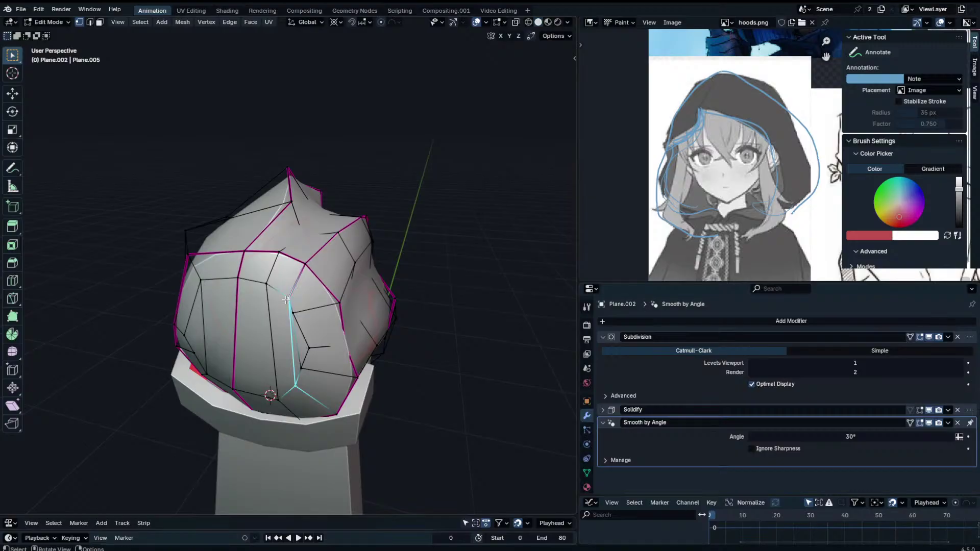
Dissolve the side edges of the back panel's inner loop and connect its upper and lower side vertices with a new edge.
{"action": "key", "text": "x"}
{"action": "left_click", "coordinate": [406, 285]}
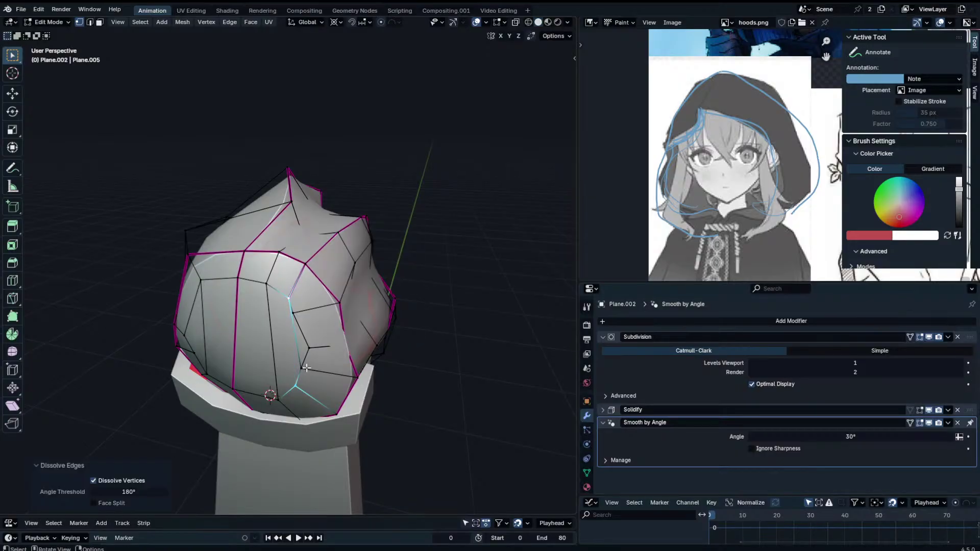
{"action": "key", "text": "x"}
{"action": "left_click", "coordinate": [292, 303]}
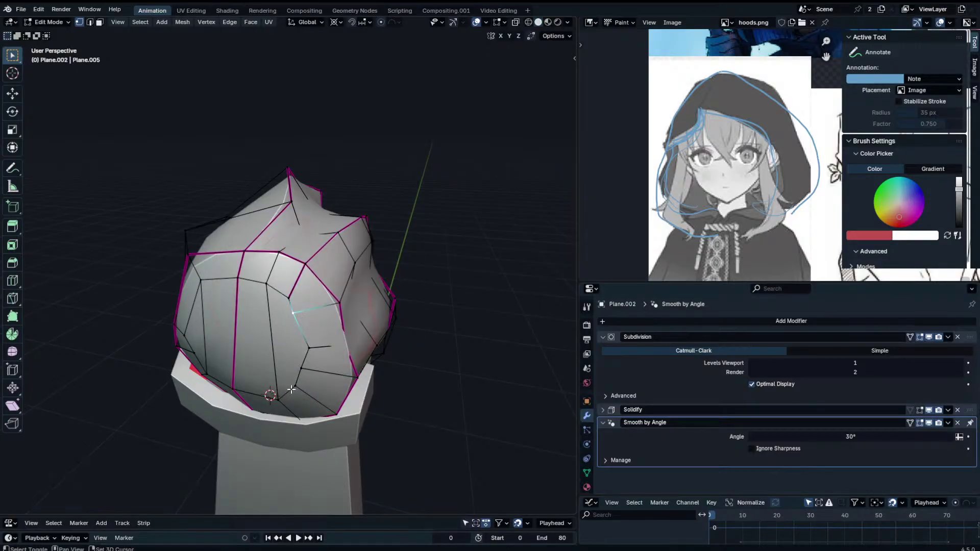
{"action": "left_click", "coordinate": [310, 360]}
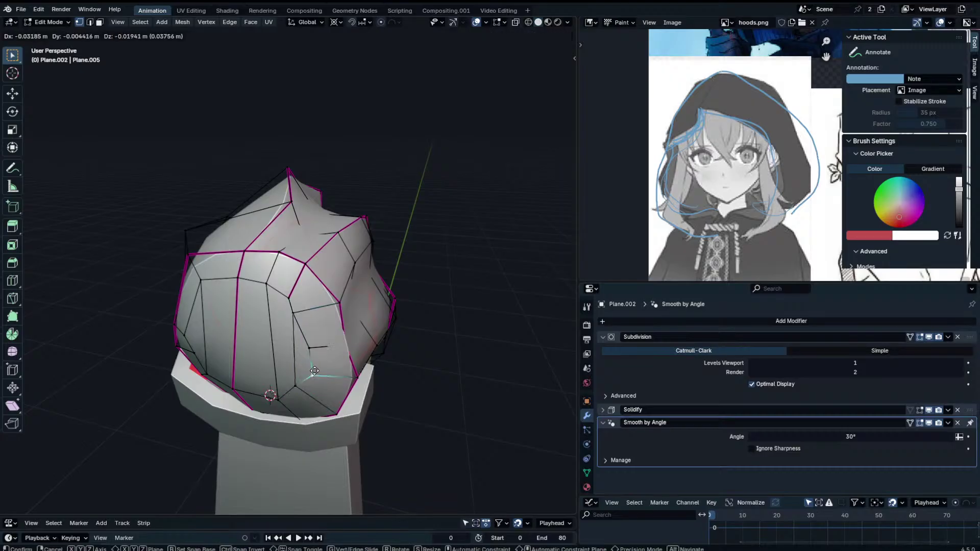
{"action": "left_click", "coordinate": [311, 365]}
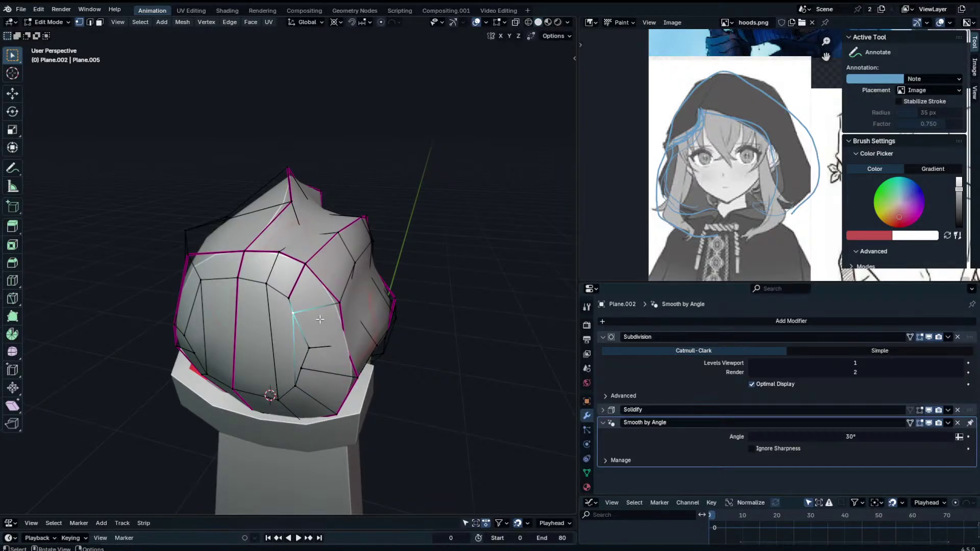
{"action": "middle_click_drag", "start_coordinate": [319, 319], "coordinate": [303, 214]}
{"action": "key", "text": "Tab"}
{"action": "scroll", "coordinate": [345, 222], "scroll_direction": "down", "scroll_amount": 1}
{"action": "scroll", "coordinate": [303, 214], "scroll_direction": "down", "scroll_amount": 3}
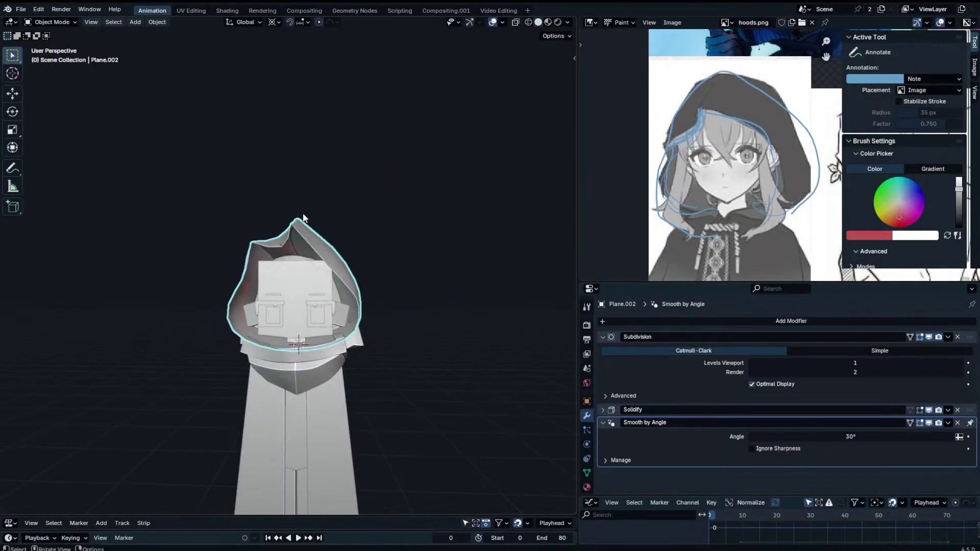
Dissolve the surplus edges on the side of the hood mesh.
{"action": "middle_click_drag", "start_coordinate": [363, 280], "coordinate": [408, 245]}
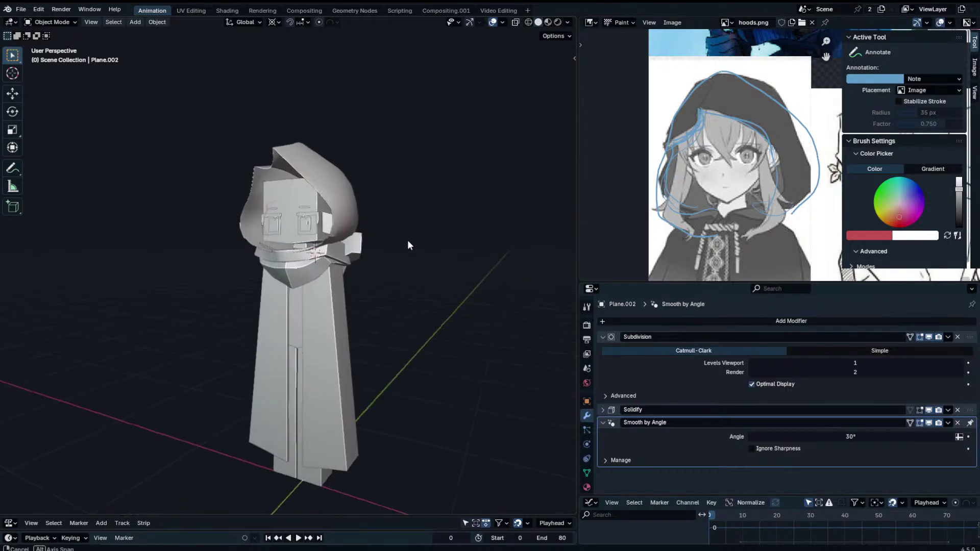
{"action": "scroll", "coordinate": [407, 246], "scroll_direction": "up", "scroll_amount": 2}
{"action": "left_click", "coordinate": [371, 192]}
{"action": "scroll", "coordinate": [375, 196], "scroll_direction": "up", "scroll_amount": 1}
{"action": "key", "text": "Tab"}
{"action": "key", "text": "Tab"}
{"action": "left_click", "coordinate": [392, 199]}
{"action": "key", "text": "Tab"}
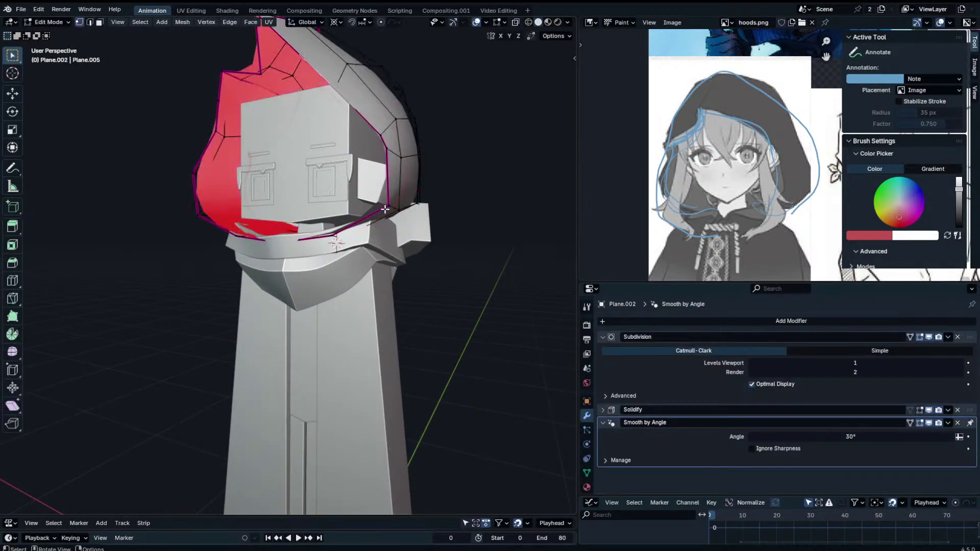
{"action": "middle_click_drag", "start_coordinate": [384, 209], "coordinate": [347, 214]}
{"action": "key", "text": "x"}
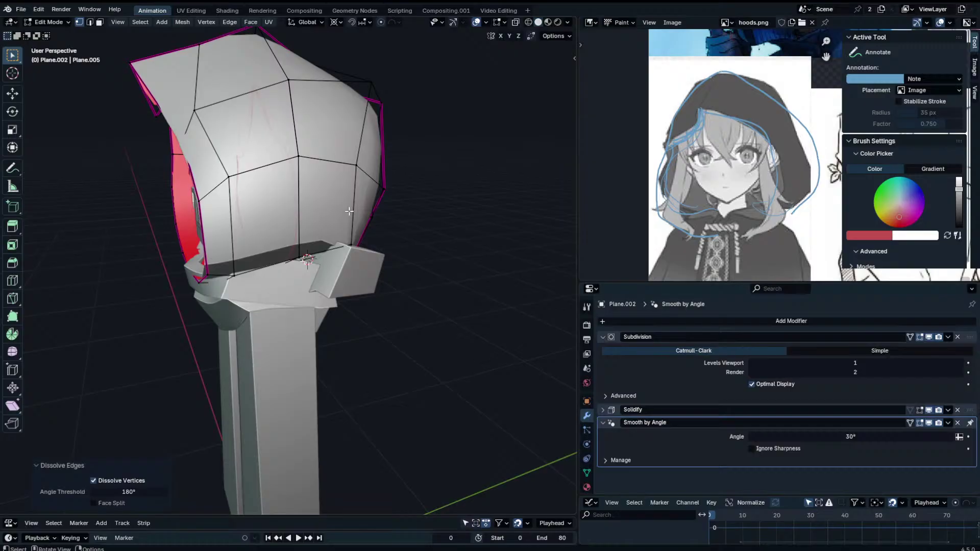
Move the hood's lower side edges inward by about 0.05 m and down by about 0.007 m in front view.
{"action": "middle_click_drag", "start_coordinate": [349, 211], "coordinate": [441, 189]}
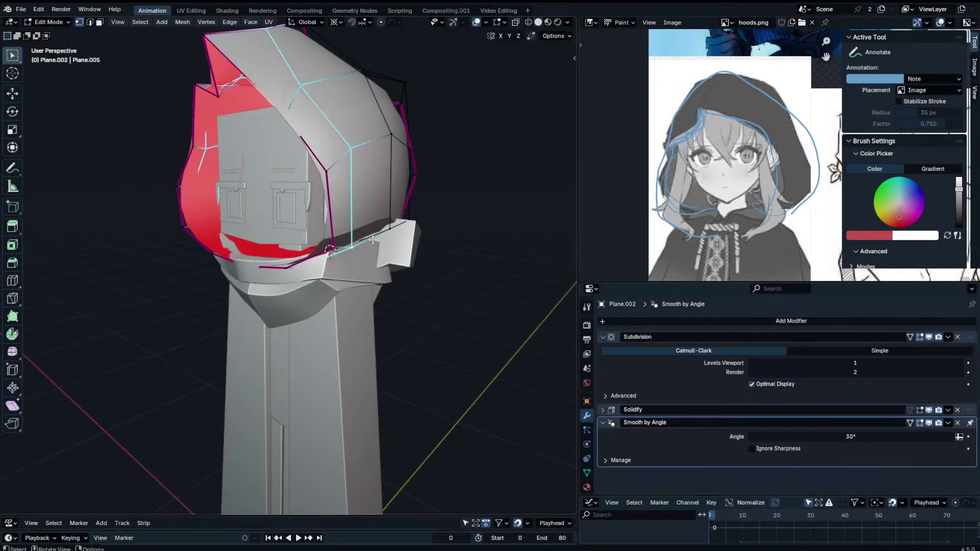
{"action": "key", "text": "n"}
{"action": "key", "text": "n"}
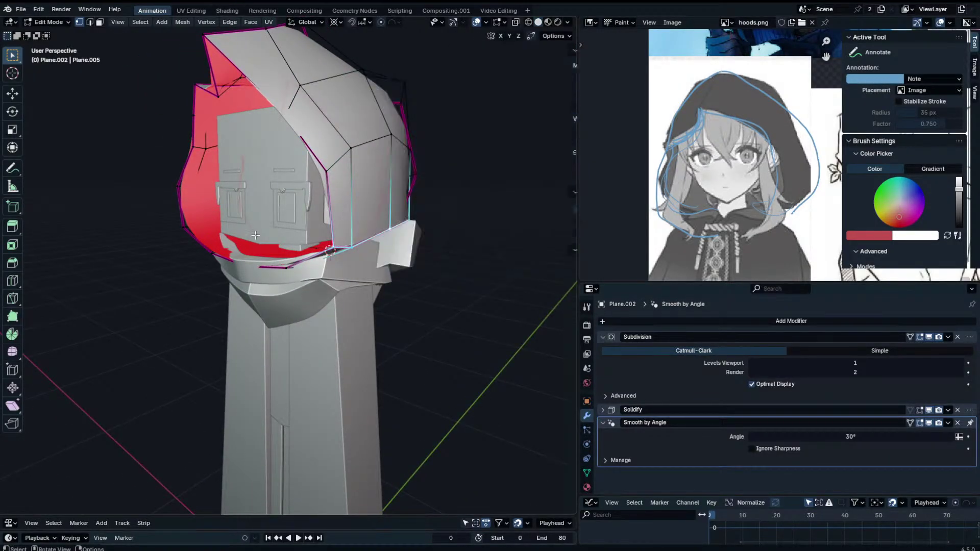
{"action": "key", "text": "Tab"}
{"action": "middle_click_drag", "start_coordinate": [358, 204], "coordinate": [313, 218]}
{"action": "key", "text": "KP_1"}
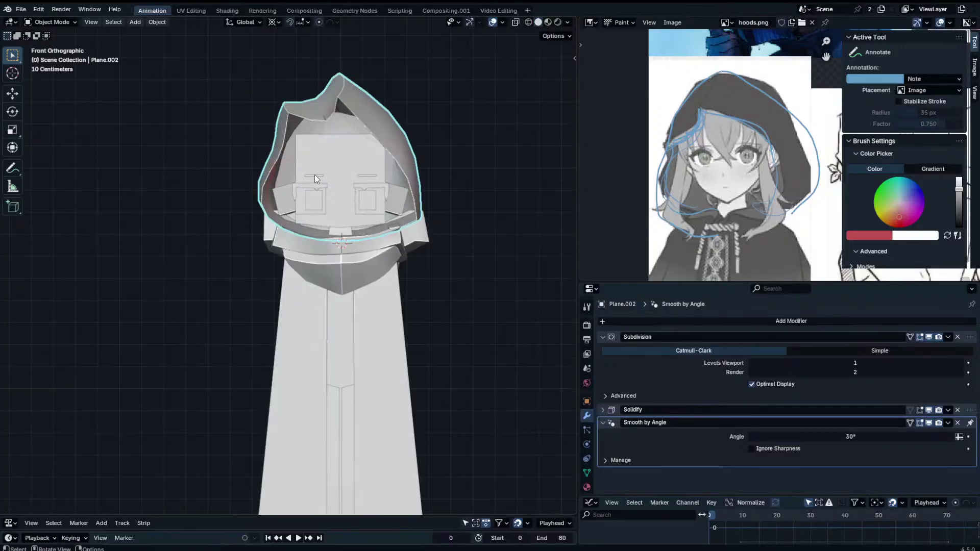
{"action": "key", "text": "Tab"}
{"action": "key", "text": "g"}
{"action": "left_click", "coordinate": [430, 243]}
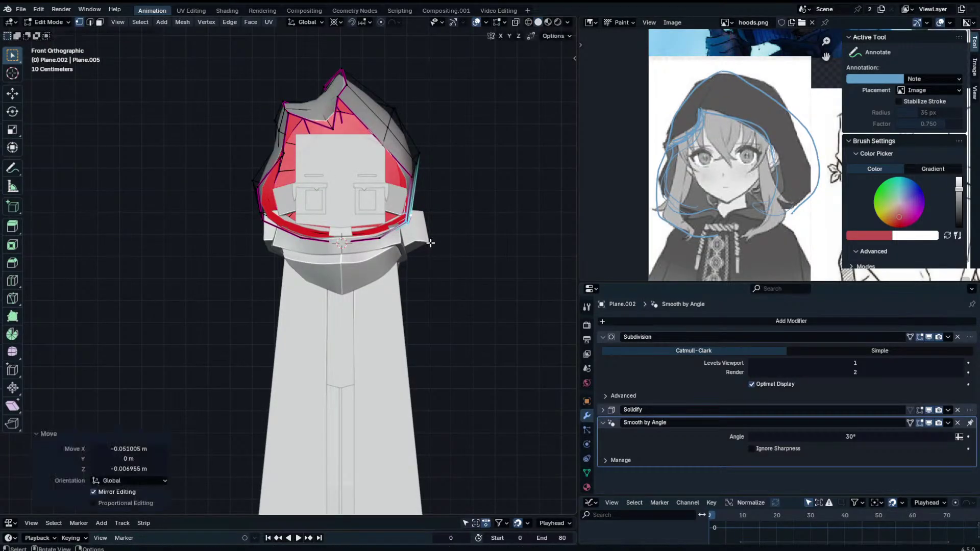
Move the hood's side edge beside the face outward by about 0.033 m and down by about 0.011 m.
{"action": "left_click", "coordinate": [421, 150], "text": "alt"}
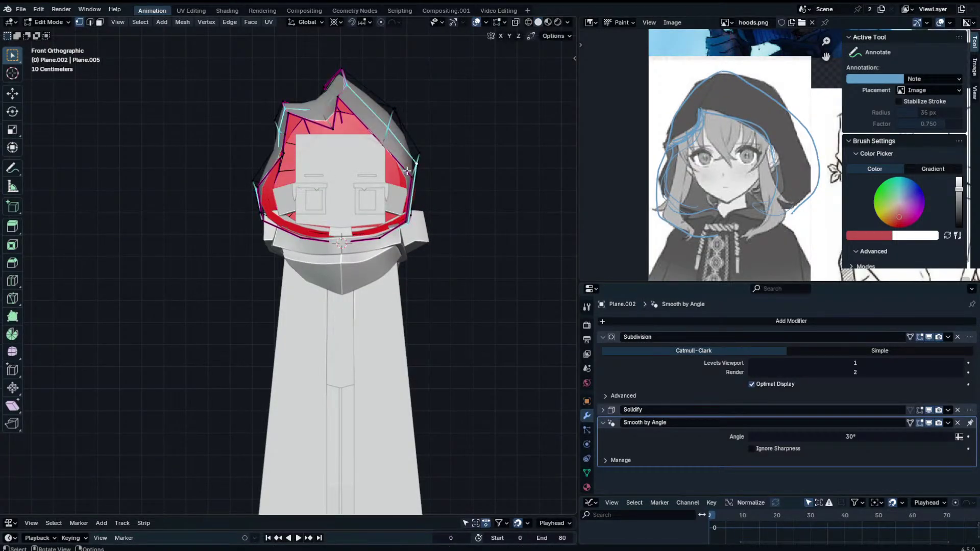
{"action": "middle_click_drag", "start_coordinate": [407, 170], "coordinate": [439, 179]}
{"action": "key", "text": "n"}
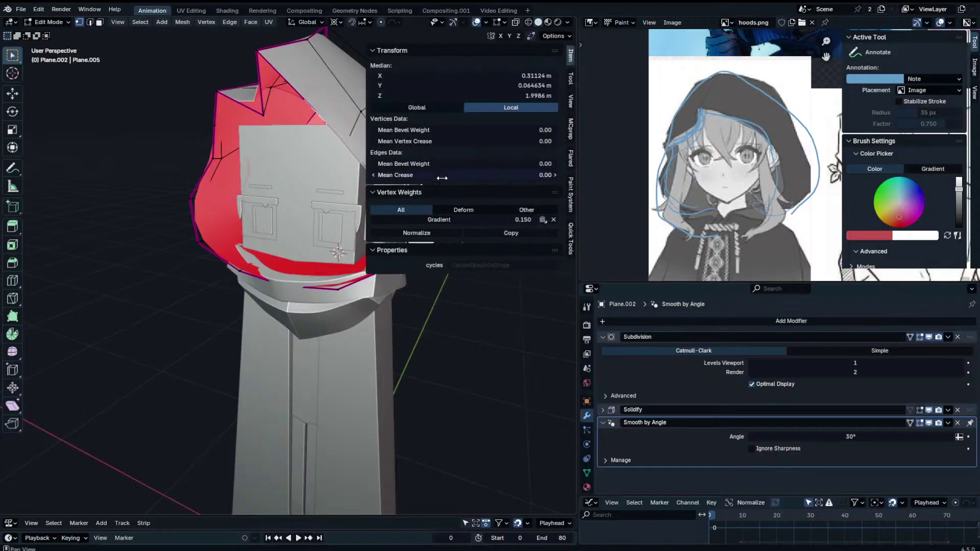
{"action": "key", "text": "n"}
{"action": "key", "text": "Tab"}
{"action": "middle_click_drag", "start_coordinate": [267, 210], "coordinate": [439, 169]}
{"action": "key", "text": "Tab"}
{"action": "key", "text": "g"}
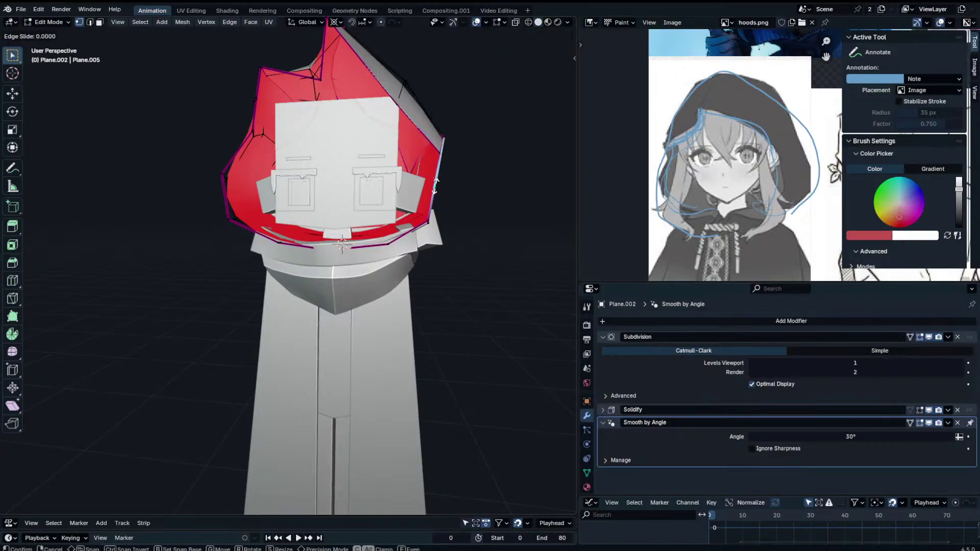
{"action": "left_click", "coordinate": [452, 197]}
{"action": "key", "text": "n"}
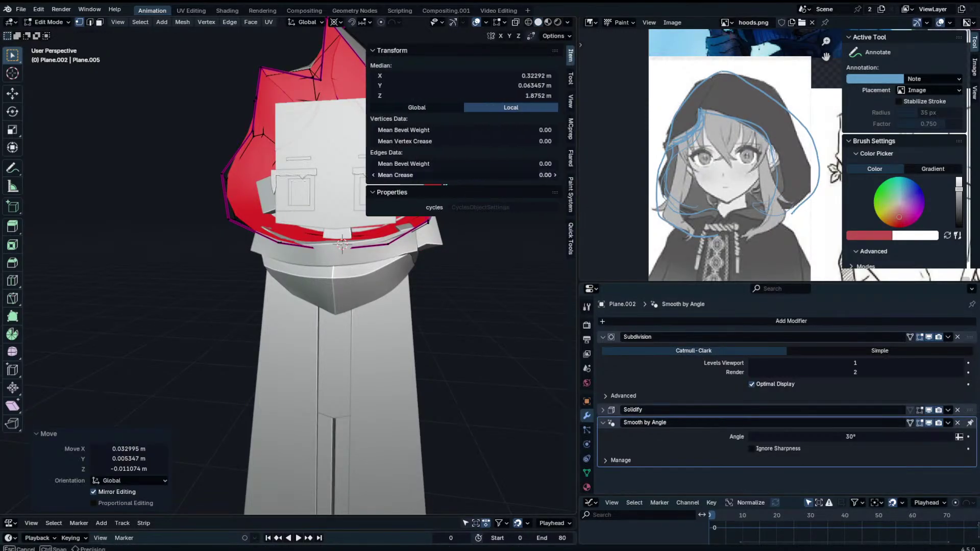
{"action": "key", "text": "n"}
Try moving the hood's upper side vertex outward and upward in front view to round the silhouette.
{"action": "middle_click_drag", "start_coordinate": [203, 194], "coordinate": [327, 221]}
{"action": "key", "text": "KP_1"}
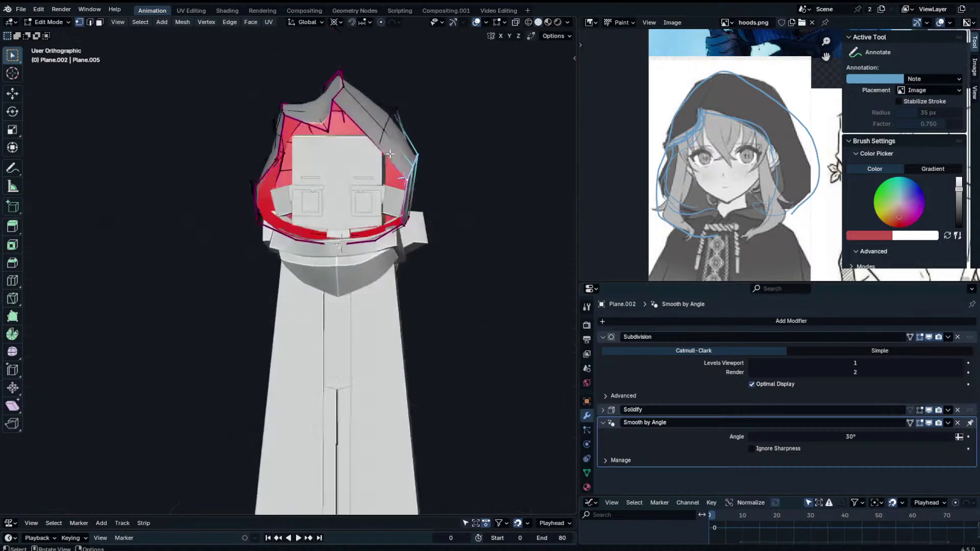
{"action": "key", "text": "g"}
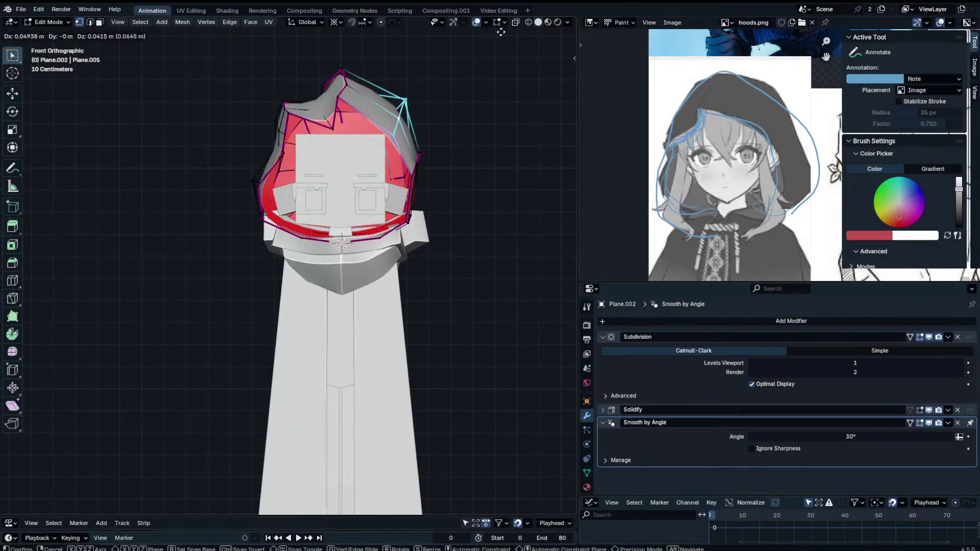
{"action": "left_click", "coordinate": [492, 46]}
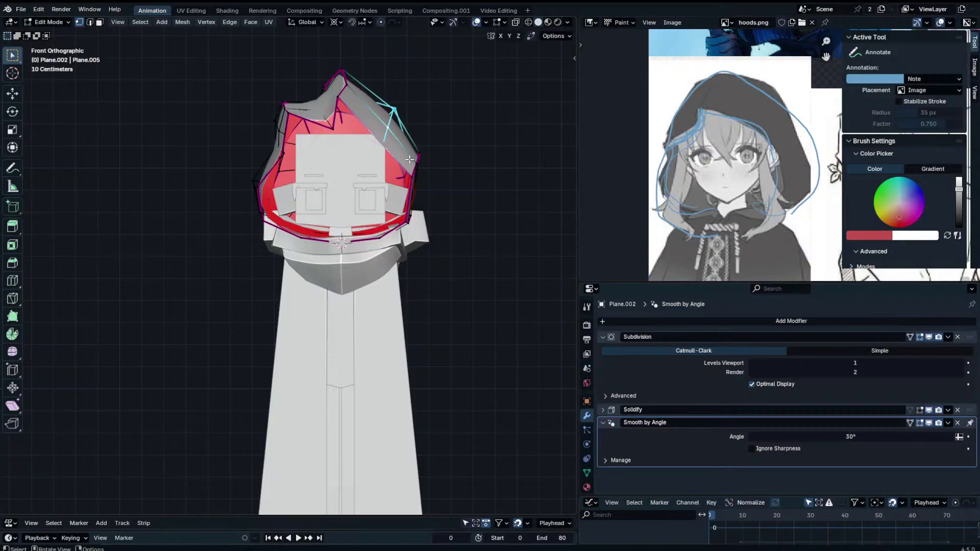
{"action": "key", "text": "Tab"}
{"action": "key", "text": "Tab"}
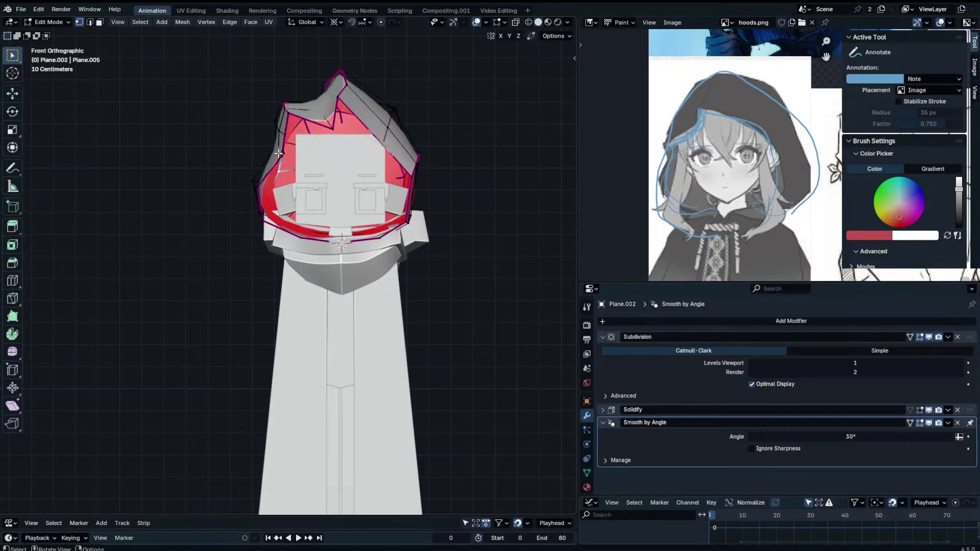
Return to Object Mode, deselect the hood and save Base_Cloak.blend.
{"action": "key", "text": "Tab"}
{"action": "middle_click_drag", "start_coordinate": [278, 153], "coordinate": [366, 179]}
{"action": "scroll", "coordinate": [366, 179], "scroll_direction": "down", "scroll_amount": 2}
{"action": "left_click", "coordinate": [461, 166]}
{"action": "key", "text": "ctrl+s"}
{"action": "middle_click_drag", "start_coordinate": [461, 166], "coordinate": [459, 179]}
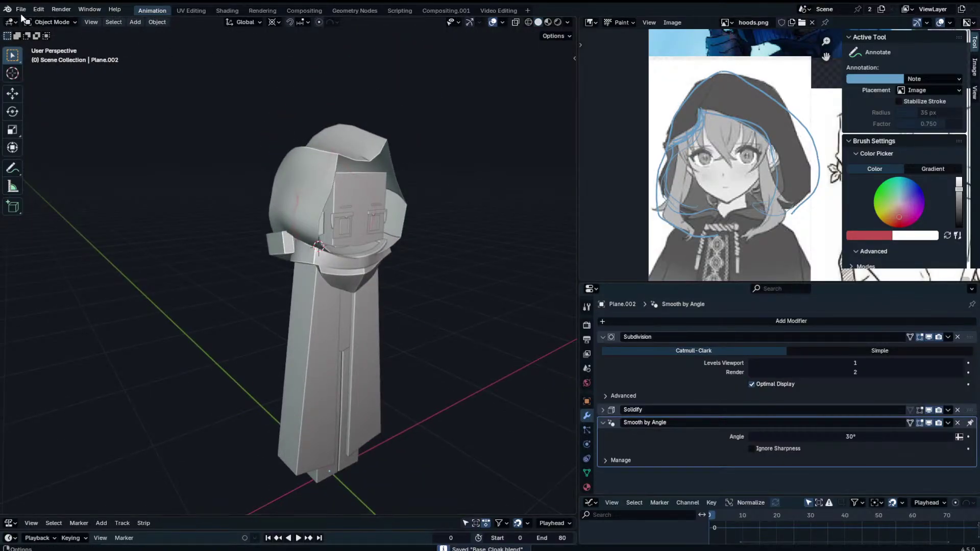
Save the cloak file and open the character file with the red annotated sketch to inspect its hair model.
{"action": "left_click", "coordinate": [21, 10]}
{"action": "left_click", "coordinate": [54, 35]}
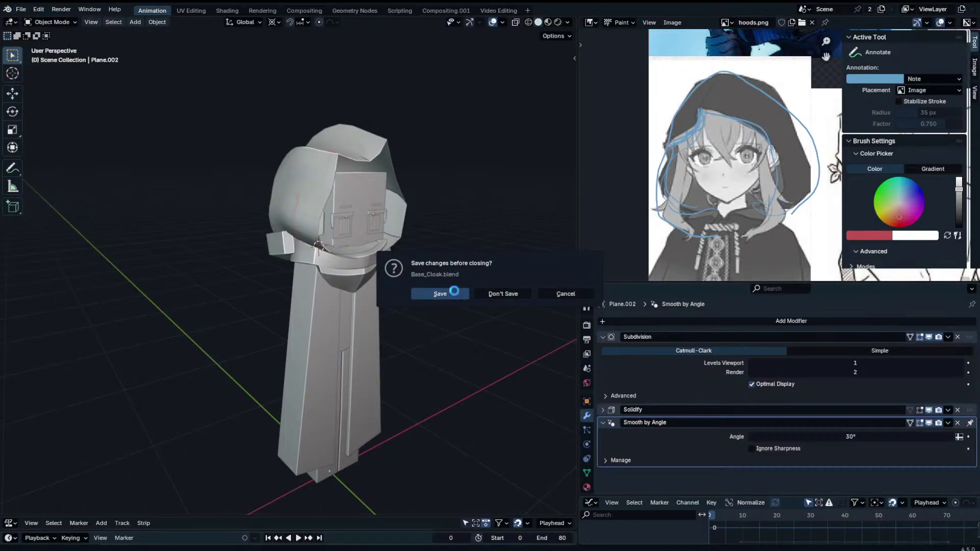
{"action": "left_click", "coordinate": [452, 293]}
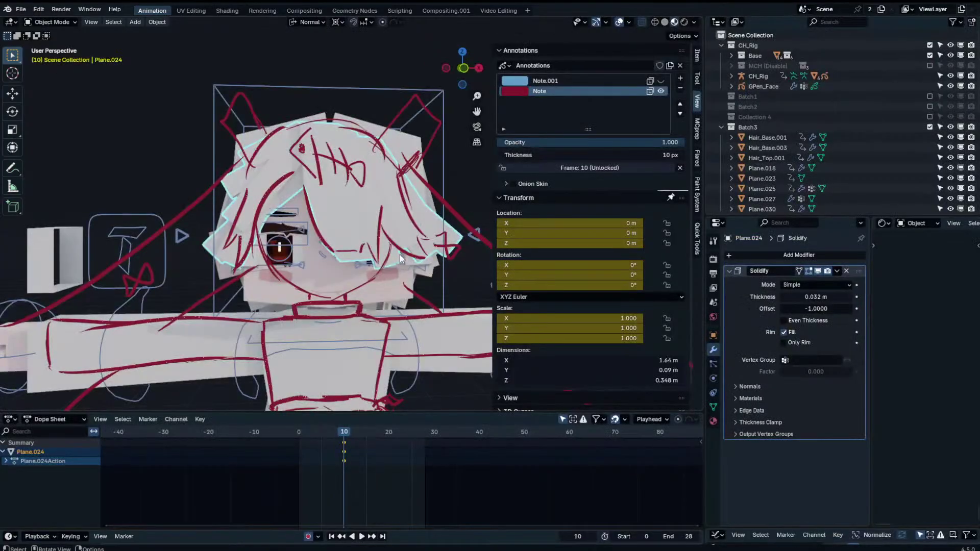
{"action": "scroll", "coordinate": [397, 246], "scroll_direction": "down", "scroll_amount": 3}
{"action": "key", "text": "n"}
{"action": "middle_click_drag", "start_coordinate": [397, 247], "coordinate": [329, 114]}
{"action": "left_click", "coordinate": [287, 88]}
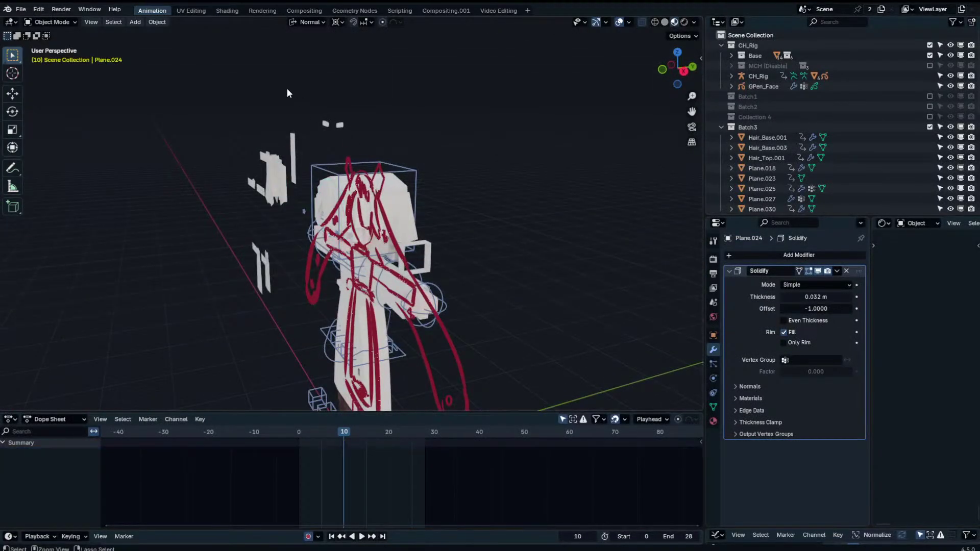
Open Snakegirl.blend without saving the current file and replace its Image Editor with the Outliner.
{"action": "key", "text": "ctrl+q"}
{"action": "left_click", "coordinate": [510, 295]}
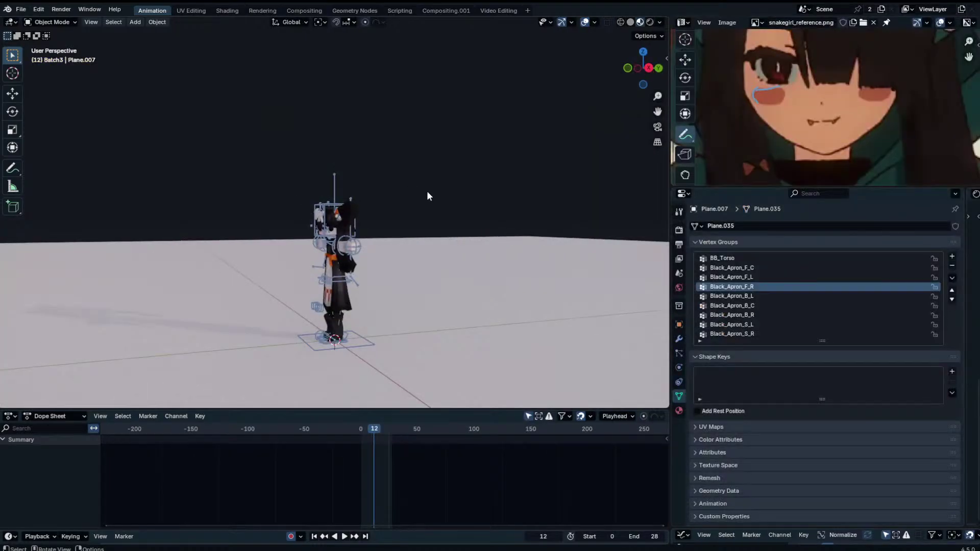
{"action": "scroll", "coordinate": [427, 197], "scroll_direction": "up", "scroll_amount": 6}
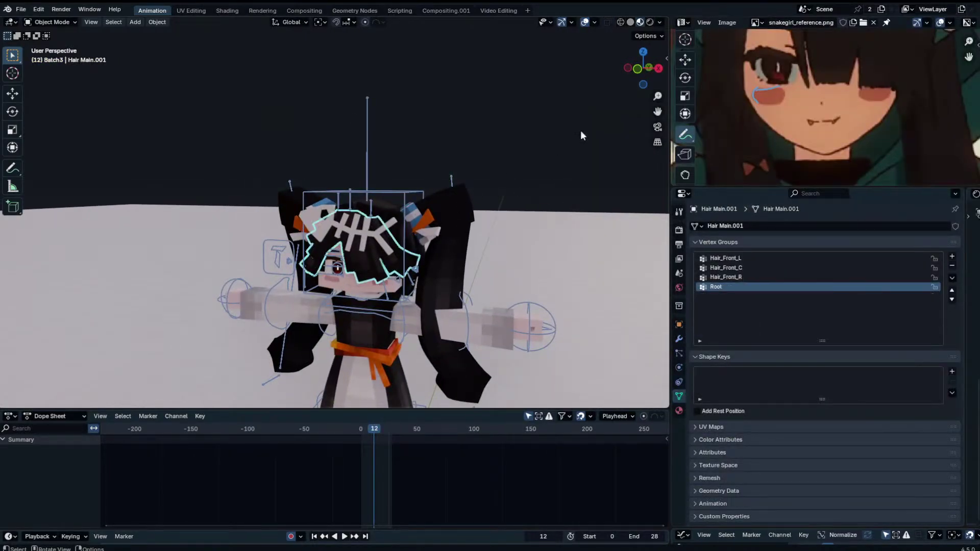
{"action": "left_click", "coordinate": [682, 23]}
{"action": "left_click", "coordinate": [633, 50]}
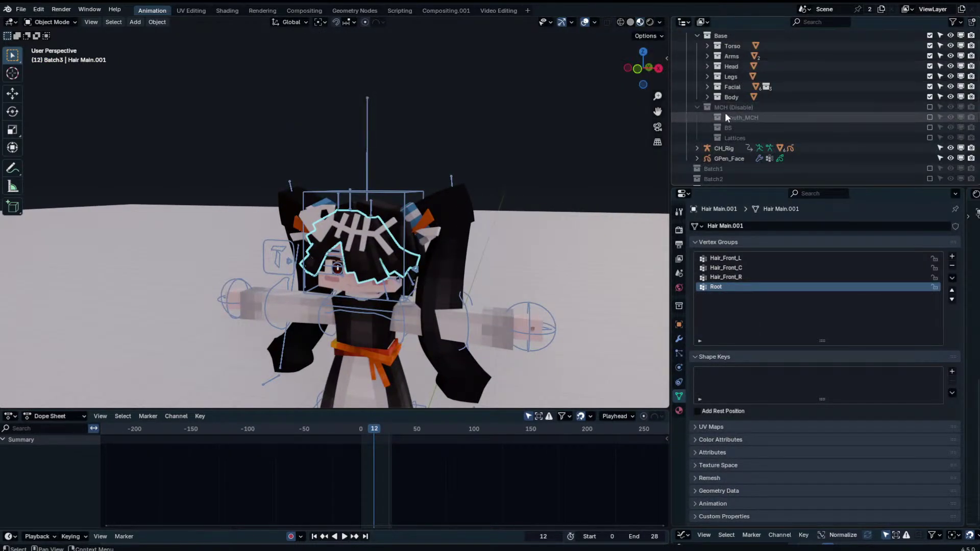
Duplicate the character's front and back main hair meshes in place.
{"action": "middle_click_drag", "start_coordinate": [469, 148], "coordinate": [306, 163]}
{"action": "left_click", "coordinate": [347, 230], "text": "shift"}
{"action": "key", "text": "g"}
{"action": "right_click", "coordinate": [406, 122]}
{"action": "key", "text": "m"}
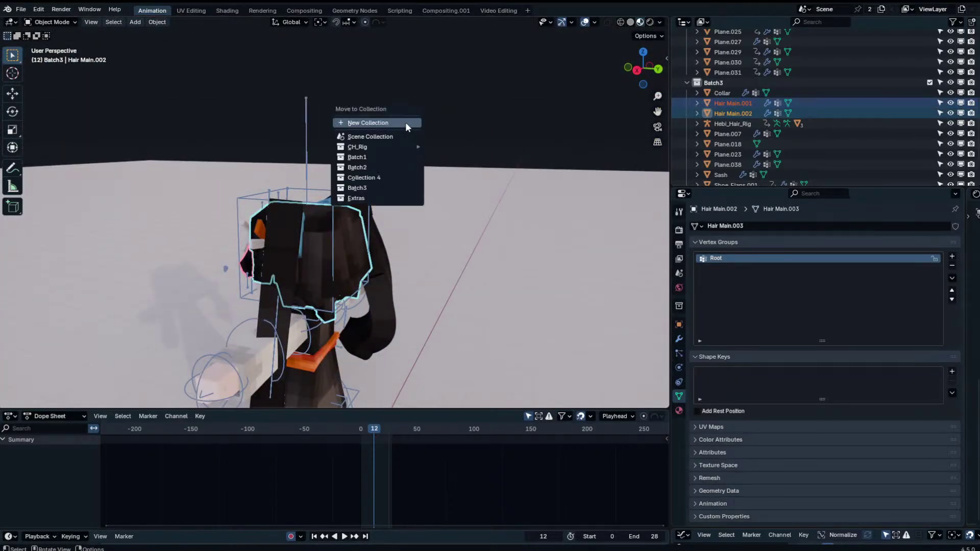
{"action": "key", "text": "shift+d"}
{"action": "right_click", "coordinate": [445, 167]}
{"action": "key", "text": "shift+s"}
{"action": "key", "text": "Escape"}
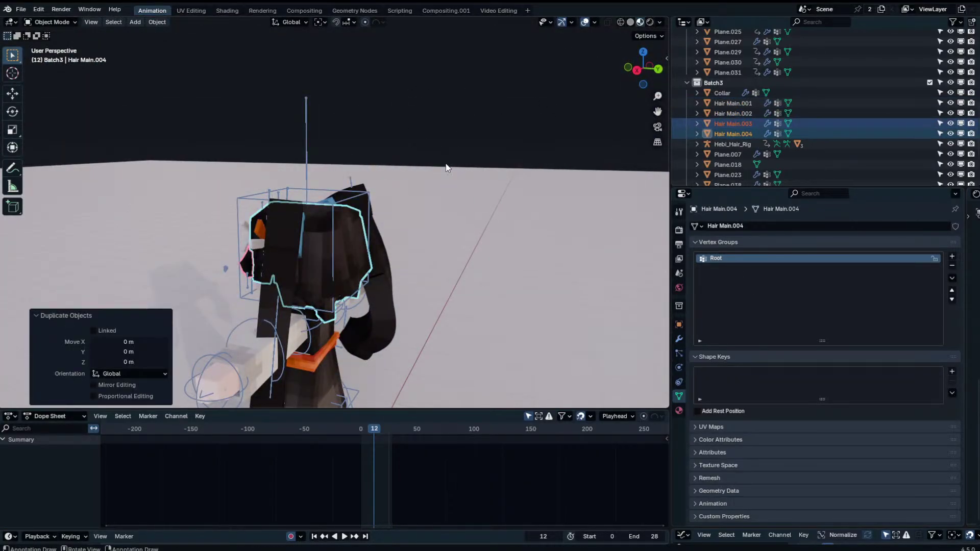
Move the duplicated hair meshes into a new collection named Hair.
{"action": "key", "text": "m"}
{"action": "left_click", "coordinate": [446, 163]}
{"action": "type", "text": "Hair"}
{"action": "key", "text": "Return"}
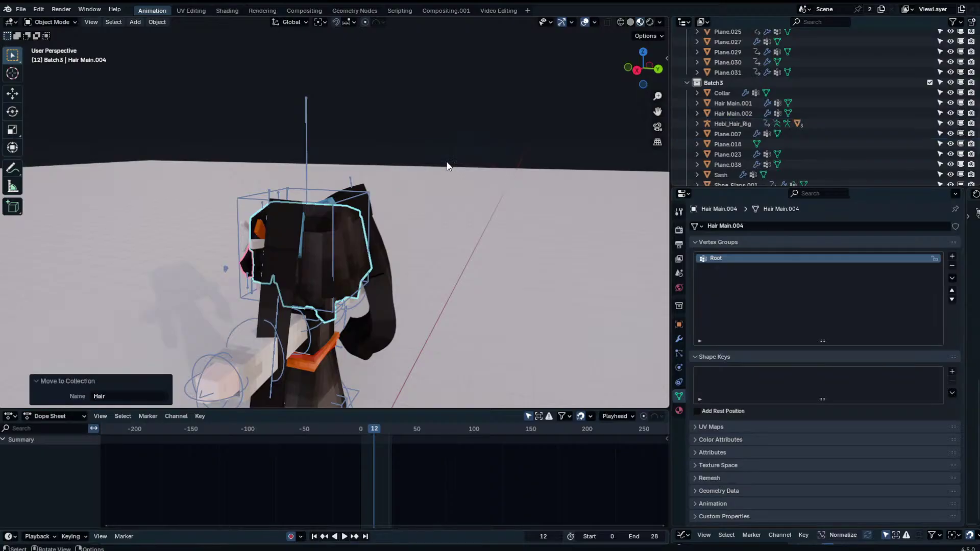
Expand the Hair collection and remove the Armature modifier from the duplicated front hair, Hair Main.003.
{"action": "scroll", "coordinate": [720, 71], "scroll_direction": "up", "scroll_amount": 10}
{"action": "middle_click_drag", "start_coordinate": [756, 92], "coordinate": [755, 84]}
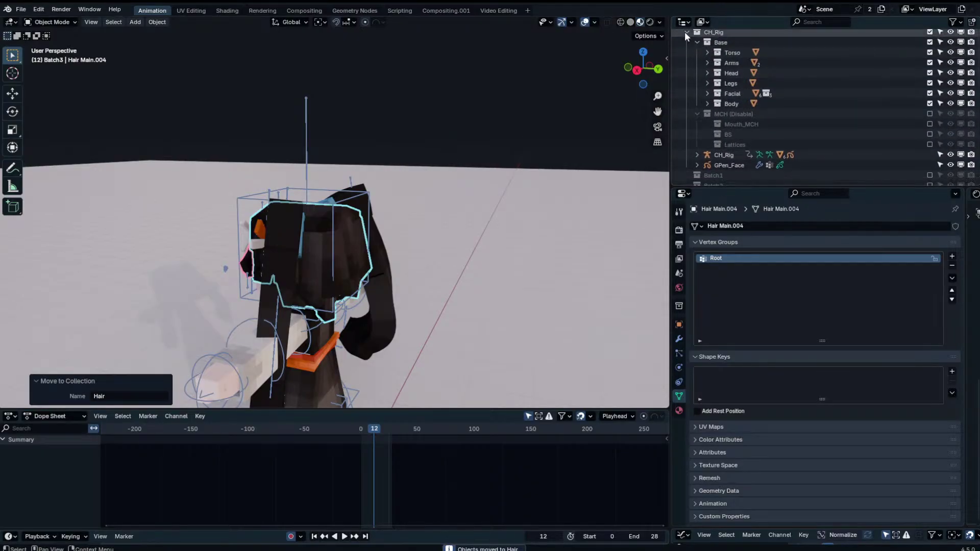
{"action": "left_click", "coordinate": [686, 33]}
{"action": "left_click", "coordinate": [687, 107]}
{"action": "left_click", "coordinate": [712, 117], "text": "ctrl"}
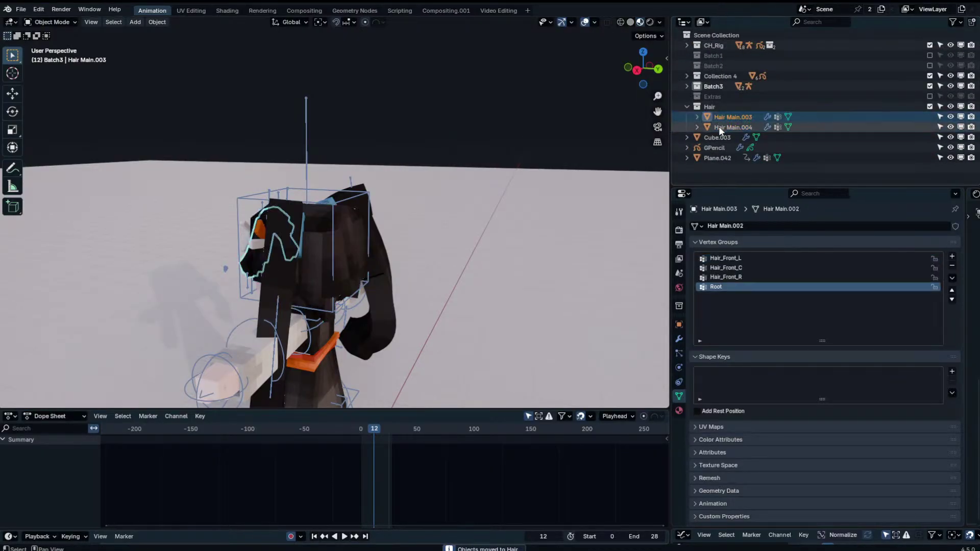
{"action": "left_click", "coordinate": [679, 339]}
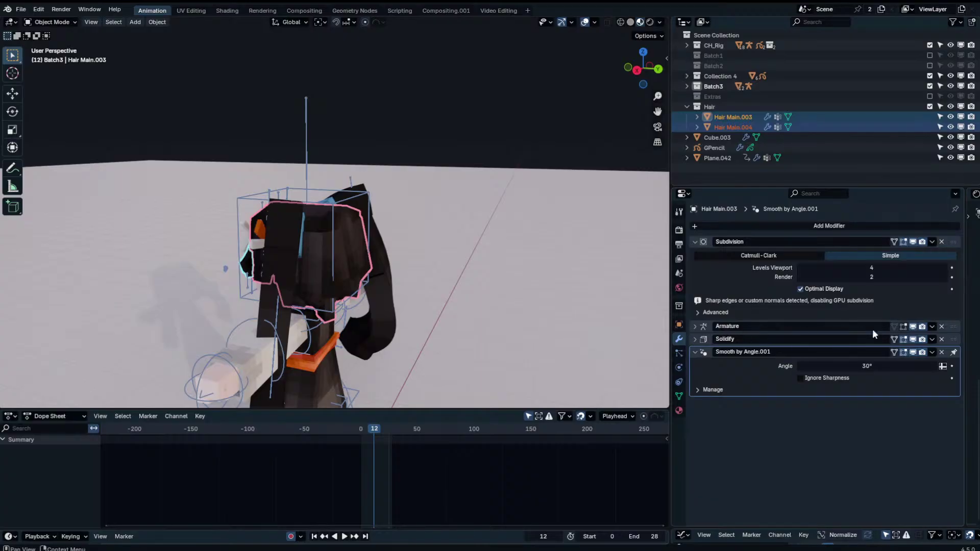
{"action": "left_click", "coordinate": [695, 326]}
{"action": "left_click", "coordinate": [941, 326]}
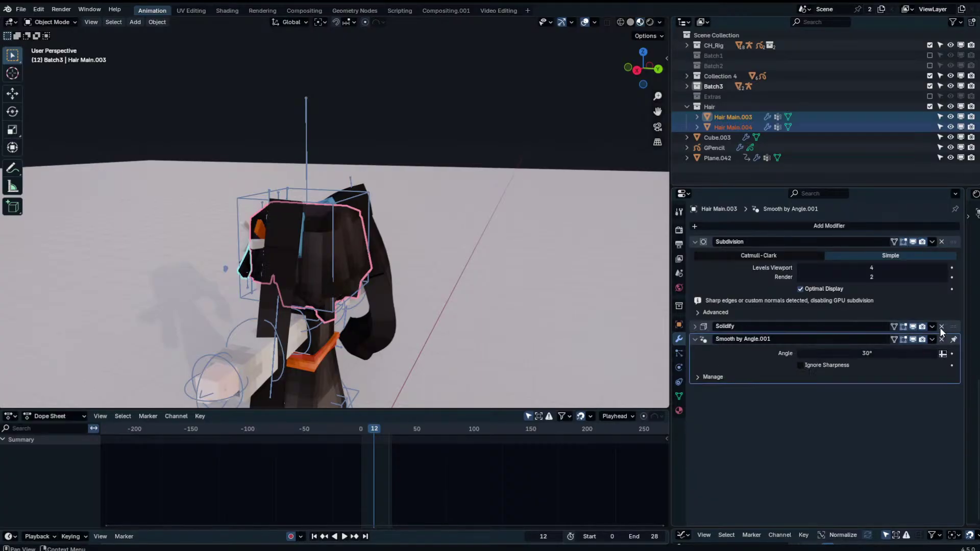
Check the modifiers and parent relations of the two duplicated hair meshes.
{"action": "left_click", "coordinate": [740, 126]}
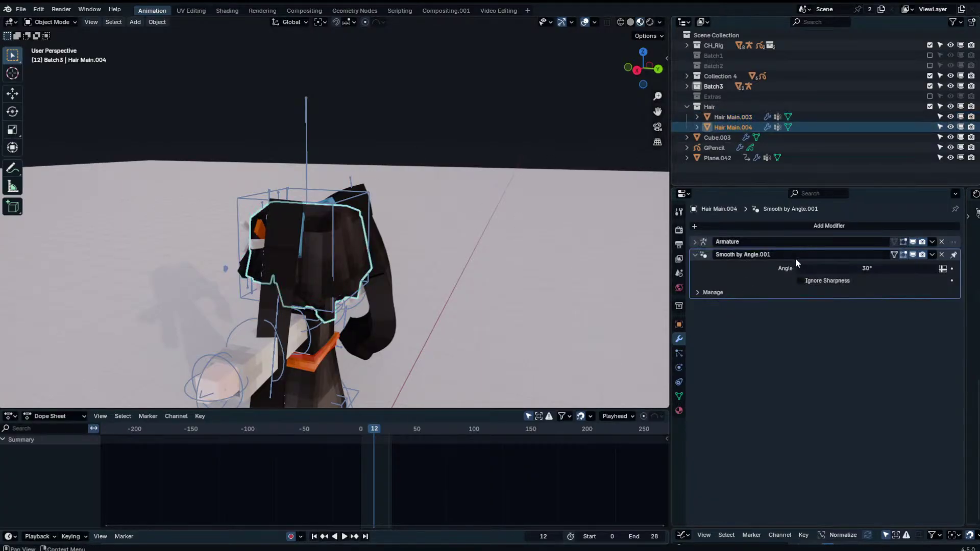
{"action": "left_click", "coordinate": [745, 117]}
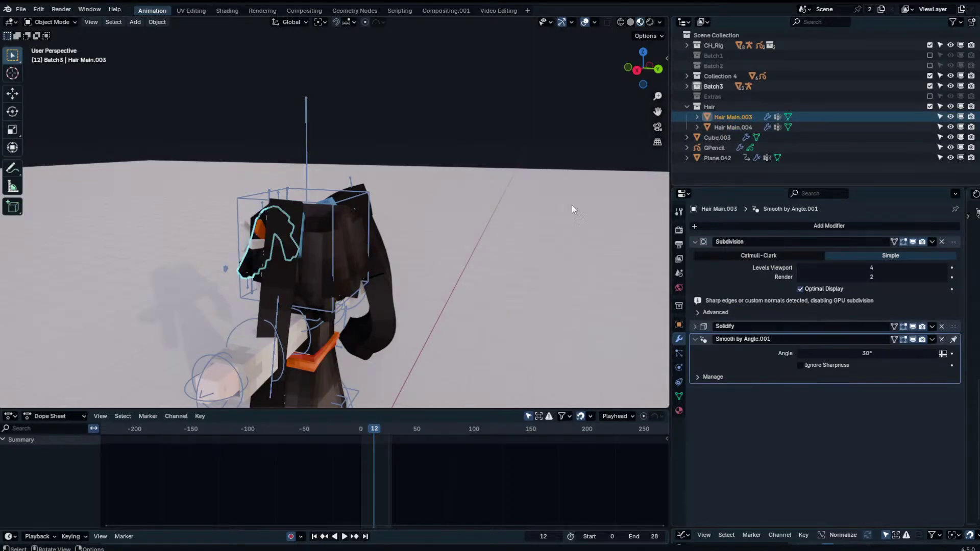
{"action": "left_click", "coordinate": [678, 325]}
{"action": "scroll", "coordinate": [781, 360], "scroll_direction": "down", "scroll_amount": 5}
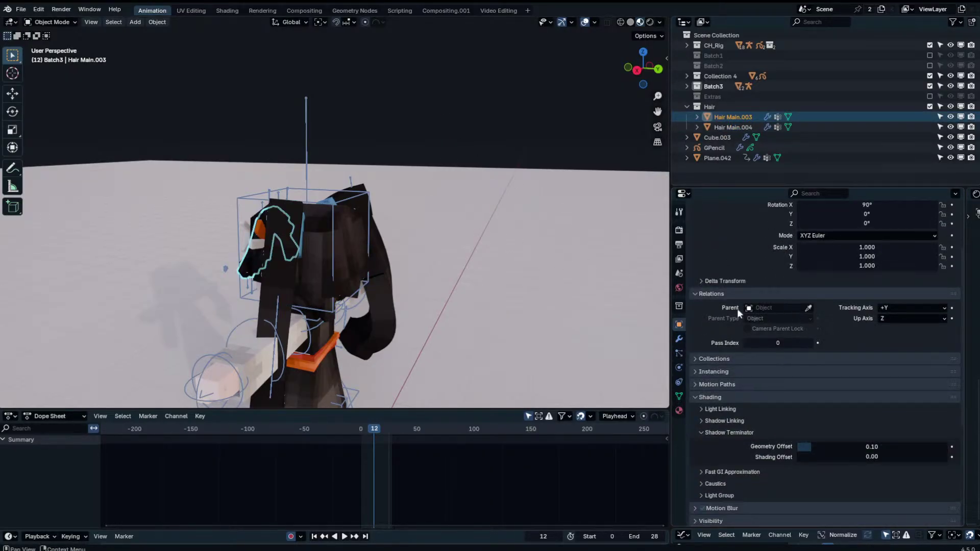
{"action": "left_click", "coordinate": [722, 126]}
{"action": "middle_click_drag", "start_coordinate": [369, 103], "coordinate": [426, 117]}
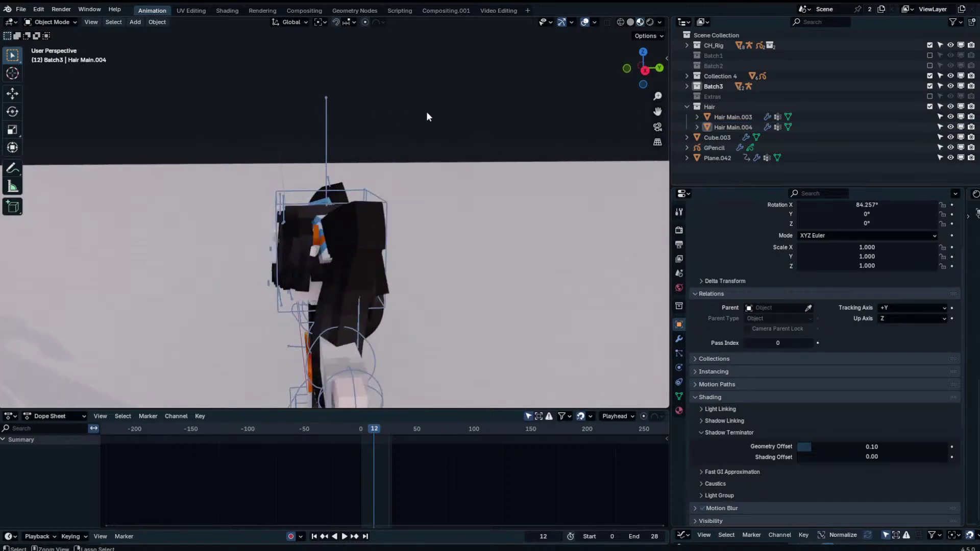
Save Snakegirl.blend and reopen the recent Base_Cloak.blend file.
{"action": "key", "text": "ctrl+s"}
{"action": "left_click", "coordinate": [714, 107]}
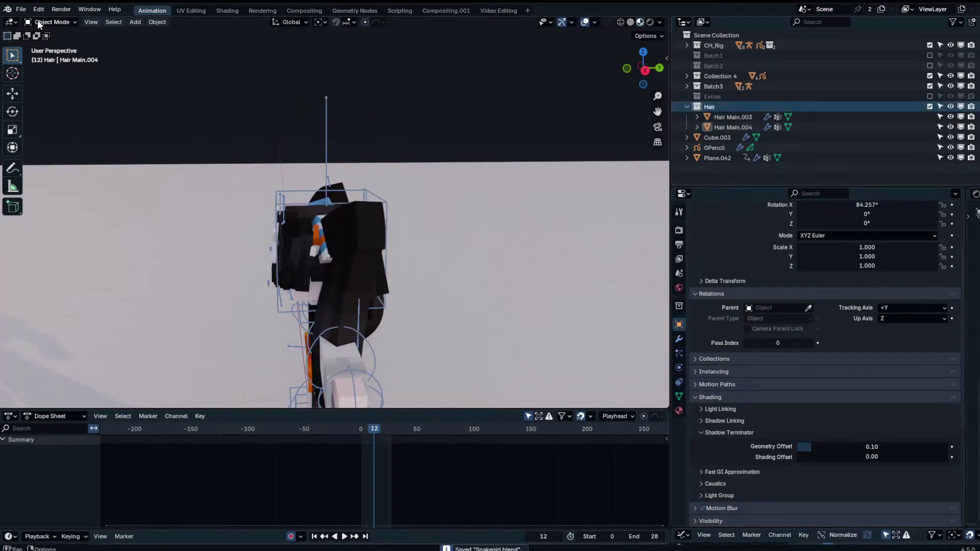
{"action": "left_click", "coordinate": [21, 9]}
{"action": "mouse_move", "coordinate": [45, 42]}
{"action": "left_click", "coordinate": [163, 71]}
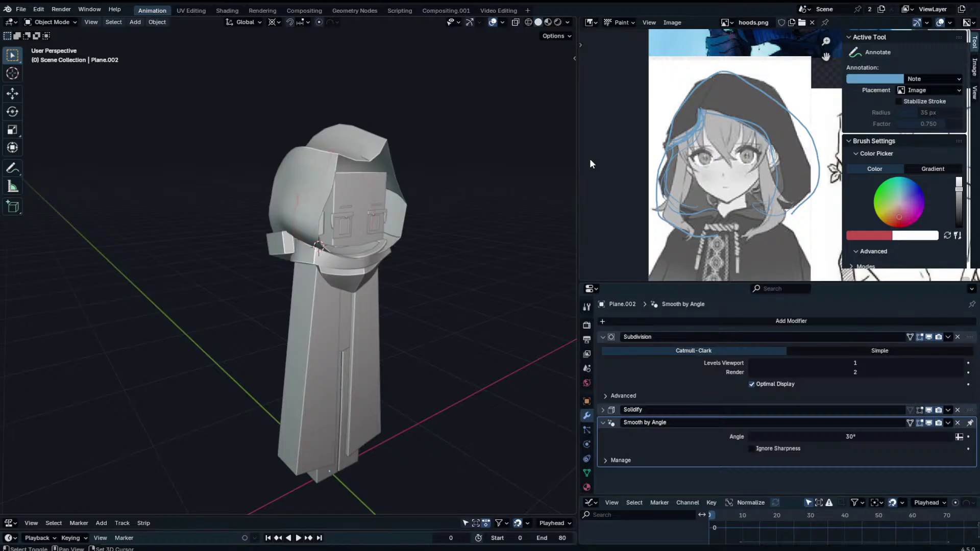
Replace the reference image with the Outliner, view the character from the front, and select Hair Main.003 and Hair Main.004.
{"action": "left_click", "coordinate": [336, 208], "text": "shift"}
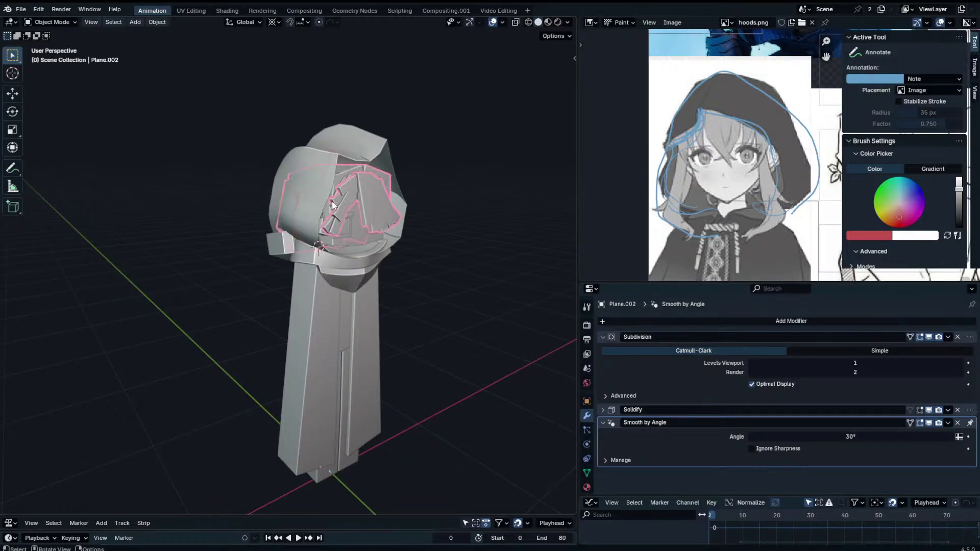
{"action": "middle_click_drag", "start_coordinate": [443, 118], "coordinate": [414, 143]}
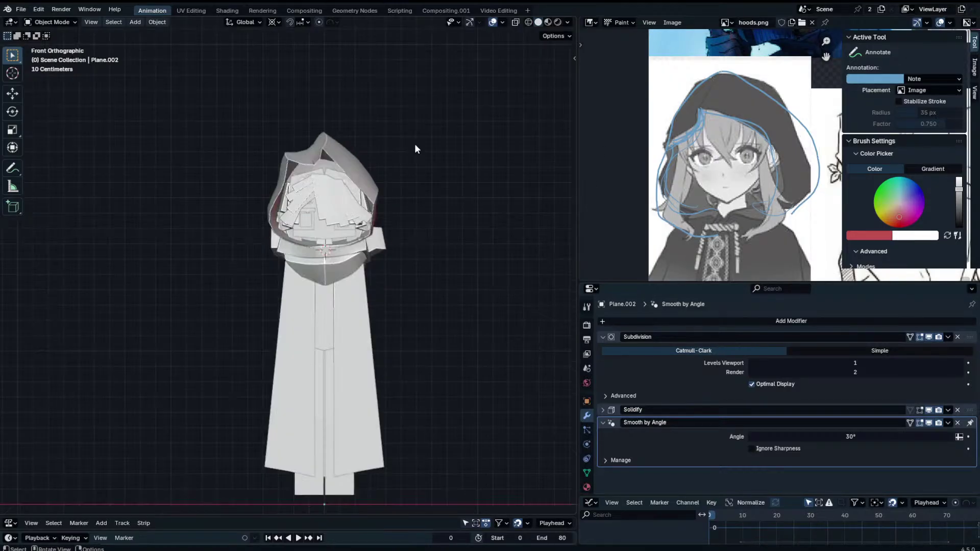
{"action": "key", "text": "KP_1"}
{"action": "key", "text": "shift+F9"}
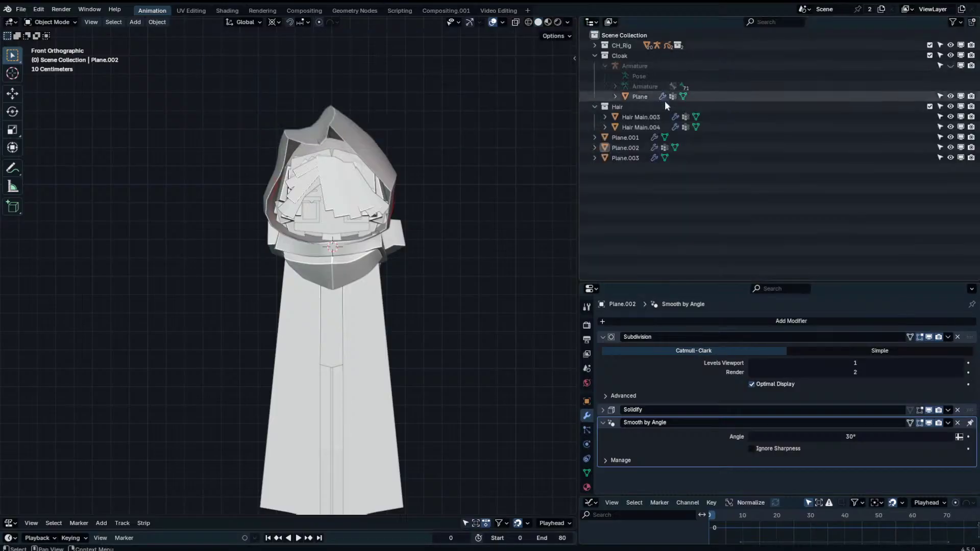
{"action": "left_click", "coordinate": [639, 117]}
{"action": "left_click", "coordinate": [630, 127], "text": "ctrl"}
{"action": "key", "text": "g"}
{"action": "right_click", "coordinate": [403, 238]}
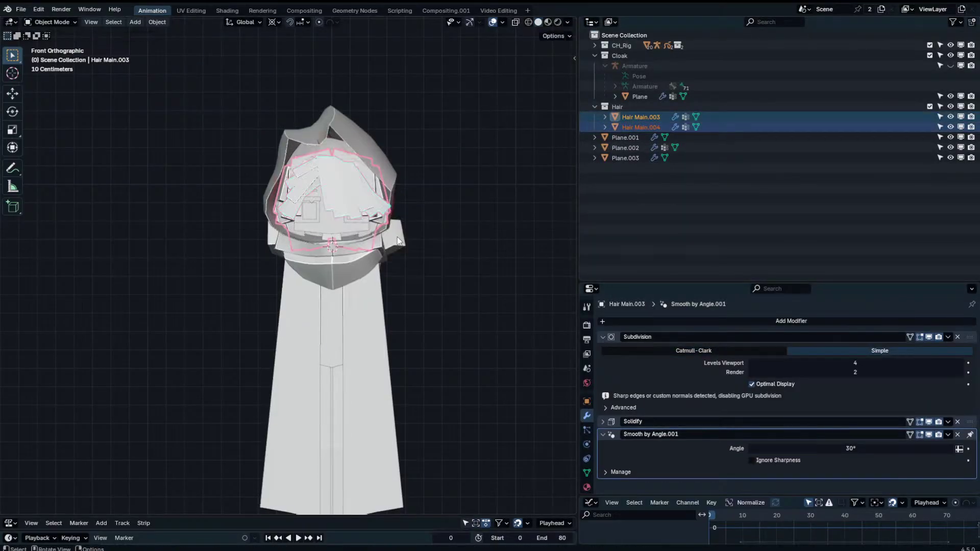
{"action": "key", "text": "g"}
{"action": "right_click", "coordinate": [402, 237]}
{"action": "scroll", "coordinate": [369, 179], "scroll_direction": "up", "scroll_amount": 1}
{"action": "middle_click_drag", "start_coordinate": [369, 179], "coordinate": [372, 265], "text": "shift"}
{"action": "scroll", "coordinate": [376, 269], "scroll_direction": "up", "scroll_amount": 3}
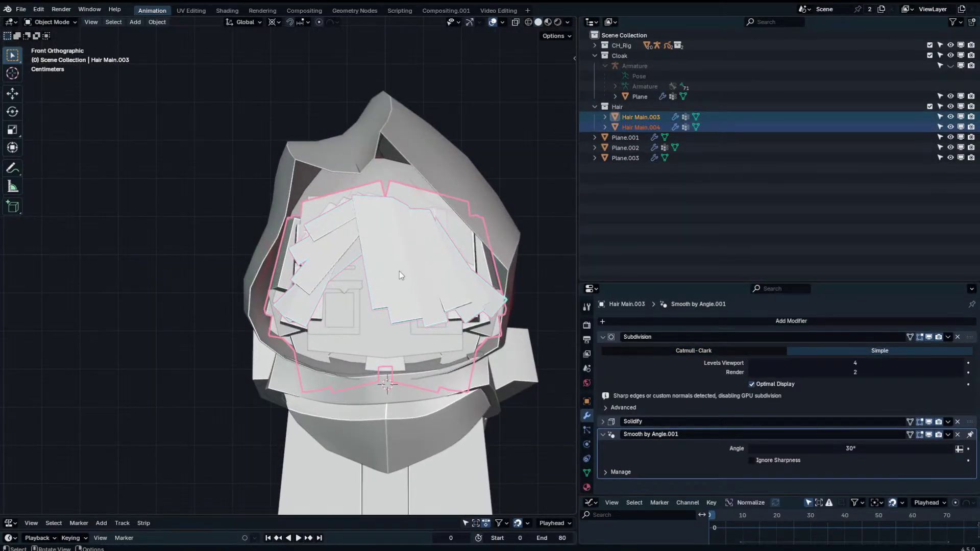
Try raising the two hair meshes about 0.036 m along the global Z axis, and undo the move.
{"action": "left_click", "coordinate": [388, 349]}
{"action": "left_click", "coordinate": [350, 249]}
{"action": "left_click", "coordinate": [359, 227]}
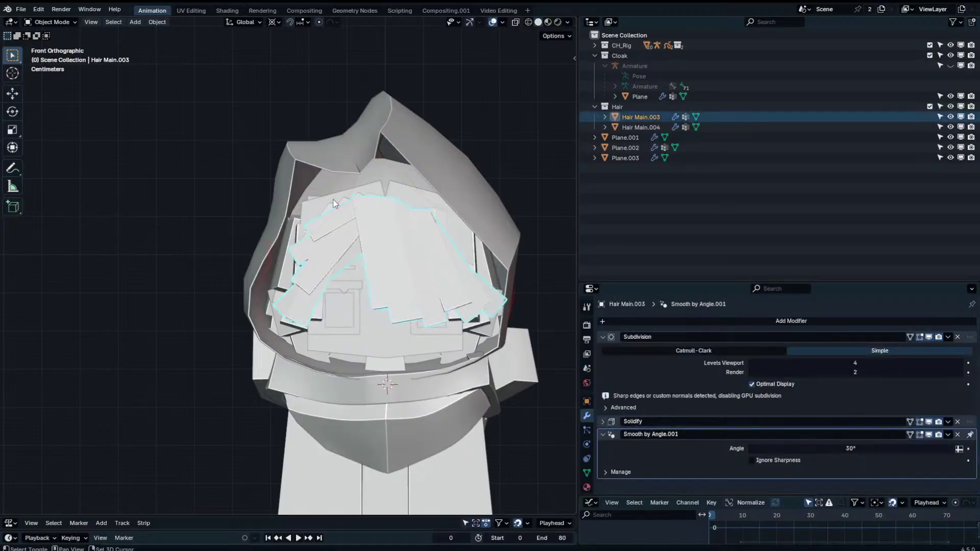
{"action": "left_click", "coordinate": [371, 204], "text": "shift"}
{"action": "key", "text": "g"}
{"action": "key", "text": "z"}
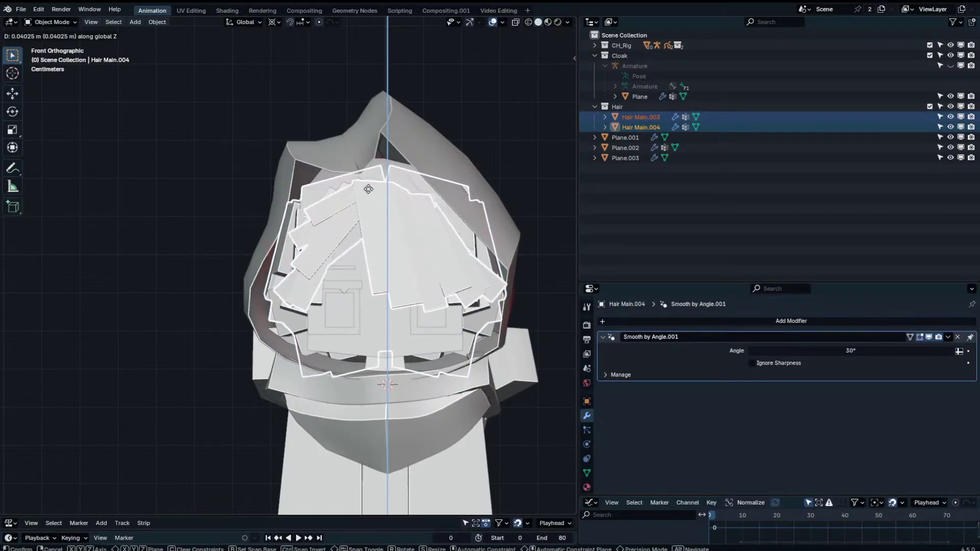
{"action": "right_click", "coordinate": [368, 186]}
{"action": "key", "text": "g"}
{"action": "key", "text": "z"}
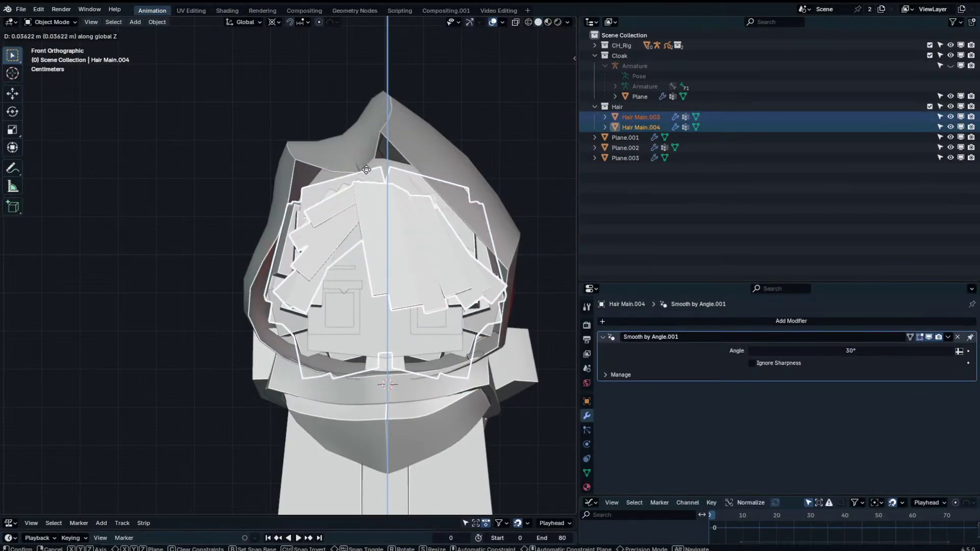
{"action": "left_click", "coordinate": [366, 171]}
{"action": "key", "text": "ctrl+z"}
Turn on X-ray and move both hair meshes slightly upward along the Z axis inside the hood.
{"action": "scroll", "coordinate": [446, 224], "scroll_direction": "up", "scroll_amount": 1}
{"action": "middle_click_drag", "start_coordinate": [428, 221], "coordinate": [399, 261], "text": "shift"}
{"action": "key", "text": "g"}
{"action": "key", "text": "z"}
{"action": "right_click", "coordinate": [396, 246]}
{"action": "key", "text": "Tab"}
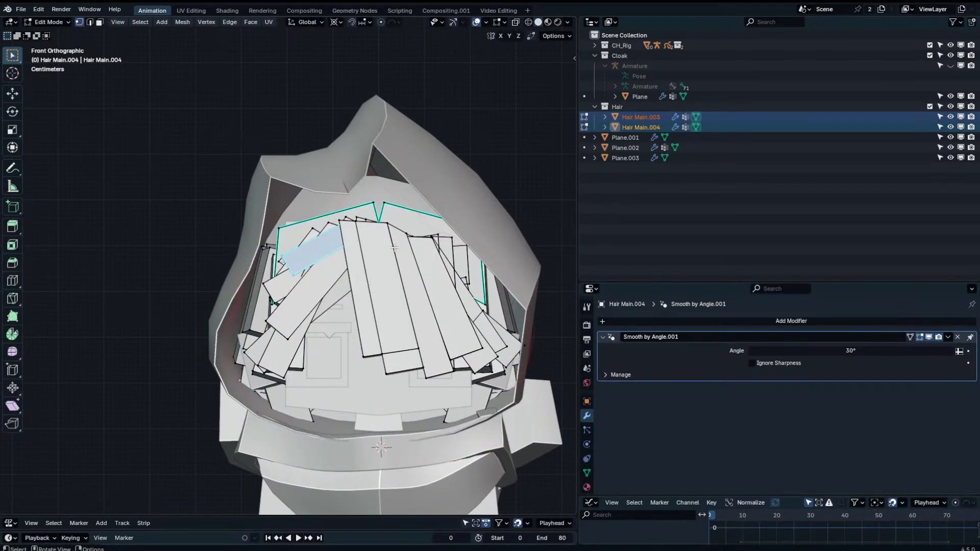
{"action": "left_click", "coordinate": [516, 22]}
{"action": "scroll", "coordinate": [373, 188], "scroll_direction": "up", "scroll_amount": 2}
{"action": "key", "text": "Tab"}
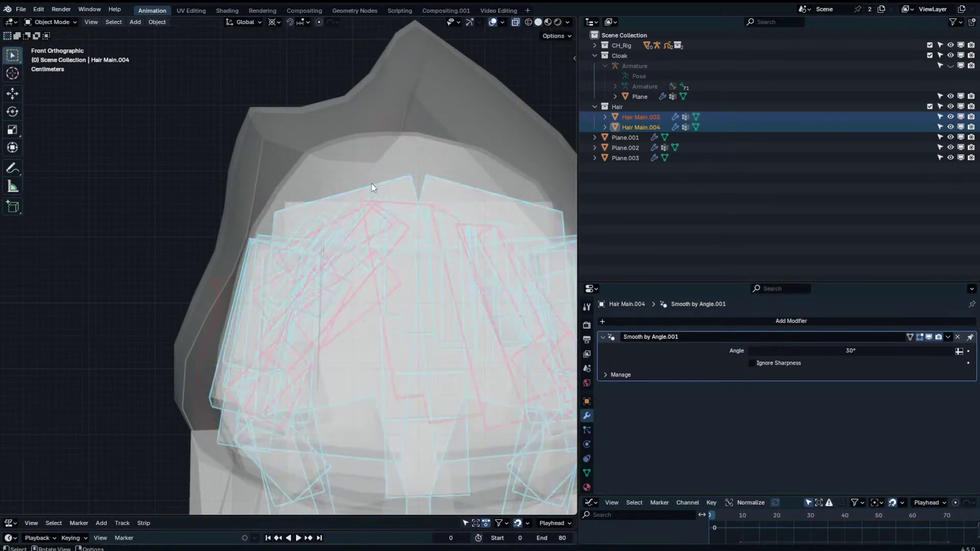
{"action": "middle_click_drag", "start_coordinate": [371, 185], "coordinate": [383, 219]}
{"action": "key", "text": "g"}
{"action": "key", "text": "z"}
{"action": "left_click", "coordinate": [382, 204]}
Deselect the hair meshes, turn off X-ray, and return the viewport to solid shading.
{"action": "key", "text": "Tab"}
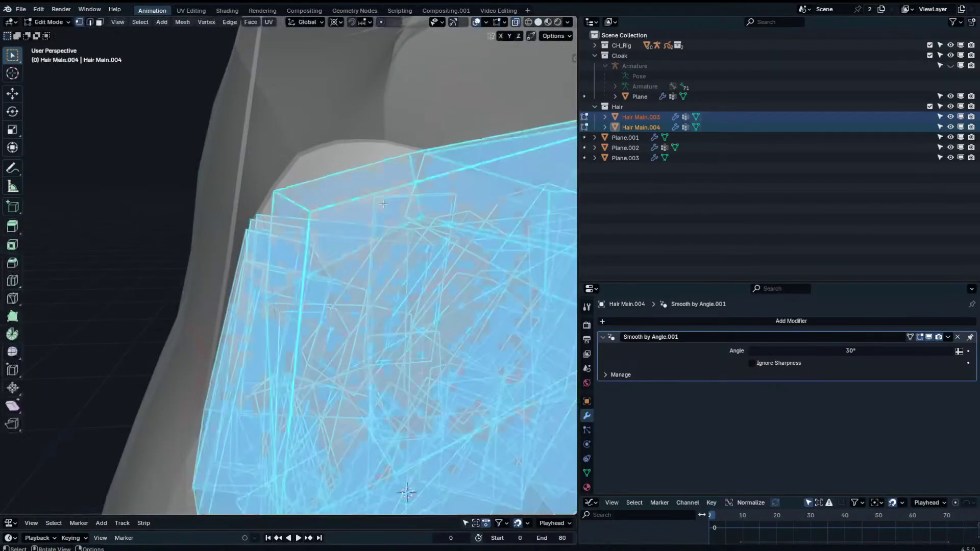
{"action": "scroll", "coordinate": [383, 204], "scroll_direction": "down", "scroll_amount": 5}
{"action": "key", "text": "Tab"}
{"action": "scroll", "coordinate": [400, 205], "scroll_direction": "down", "scroll_amount": 3}
{"action": "left_click", "coordinate": [477, 99]}
{"action": "left_click", "coordinate": [516, 22]}
{"action": "mouse_move", "coordinate": [474, 139]}
{"action": "middle_mouse_down"}
{"action": "mouse_move", "coordinate": [466, 123]}
{"action": "mouse_move", "coordinate": [487, 116]}
{"action": "middle_mouse_up"}
{"action": "left_click", "coordinate": [548, 22]}
{"action": "left_click", "coordinate": [538, 22]}
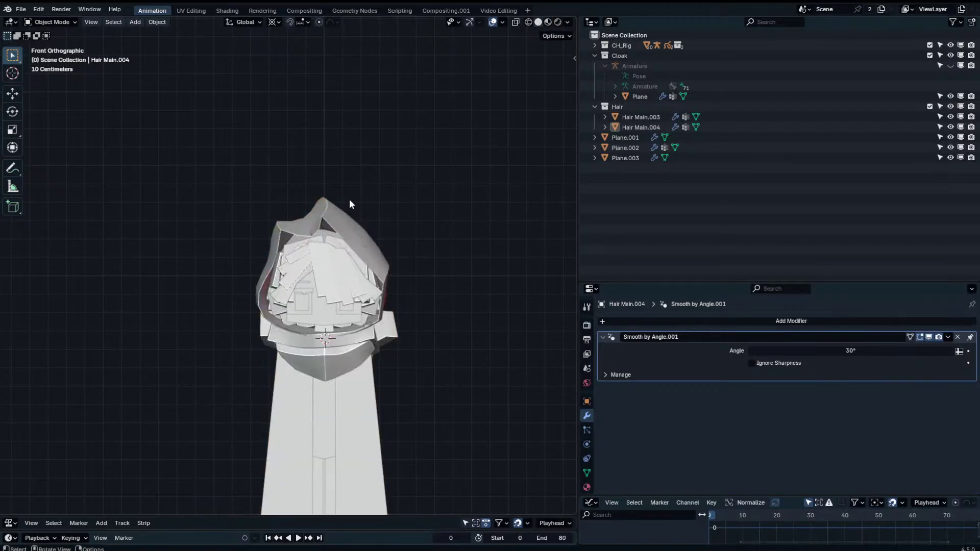
Scale the hood mesh Plane.002 along the Z axis to about 0.85 in Edit Mode.
{"action": "left_click", "coordinate": [346, 212]}
{"action": "key", "text": "Tab"}
{"action": "key", "text": "s"}
{"action": "key", "text": "z"}
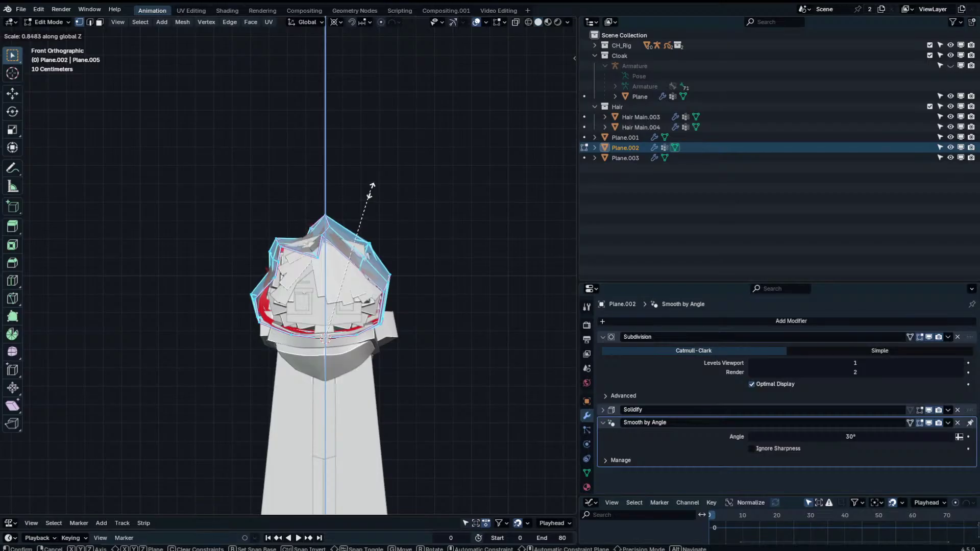
{"action": "left_click", "coordinate": [374, 186]}
{"action": "key", "text": "Tab"}
{"action": "middle_click_drag", "start_coordinate": [390, 212], "coordinate": [377, 246]}
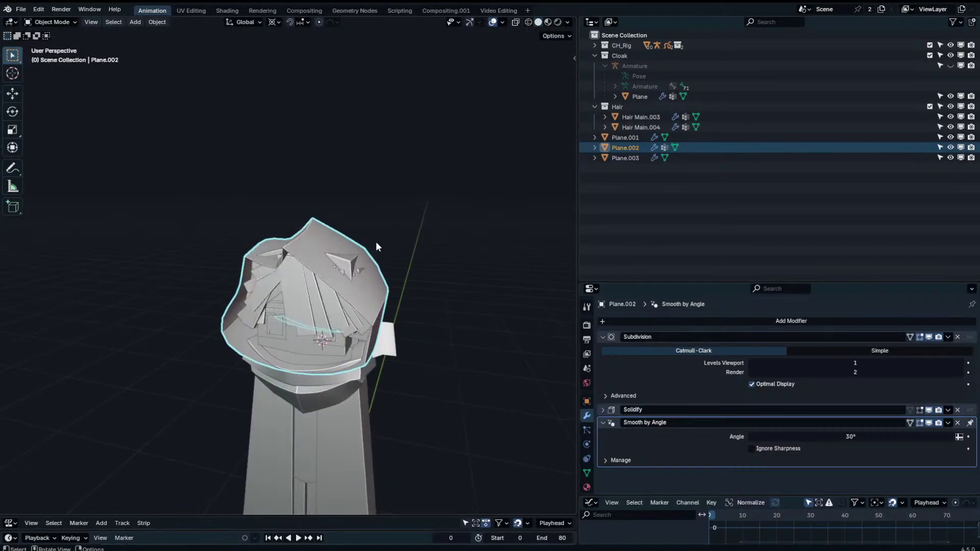
Duplicate the hood's geometry in place and separate the copy into its own object.
{"action": "key", "text": "Tab"}
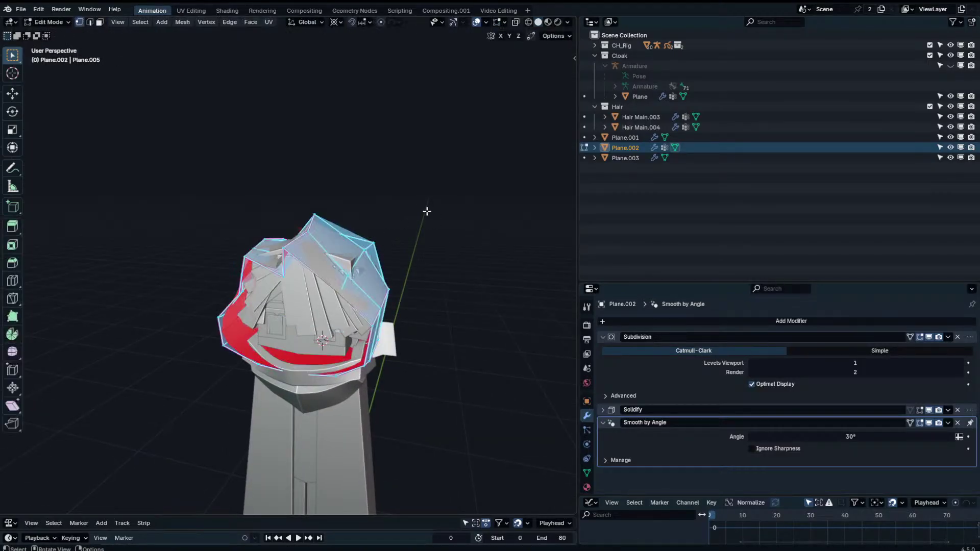
{"action": "key", "text": "shift+d"}
{"action": "right_click", "coordinate": [429, 251]}
{"action": "key", "text": "p"}
{"action": "left_click", "coordinate": [429, 252]}
{"action": "key", "text": "Tab"}
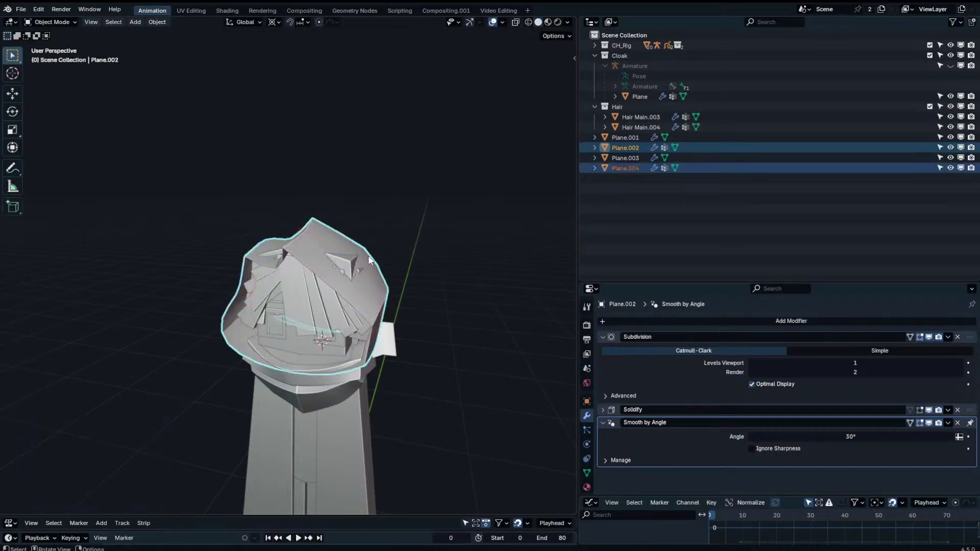
Select only the original hood, Plane.002, and move it 1 m along X away from the character.
{"action": "left_click", "coordinate": [378, 290]}
{"action": "key", "text": "Tab"}
{"action": "key", "text": "g"}
{"action": "key", "text": "x"}
{"action": "left_click", "coordinate": [466, 349]}
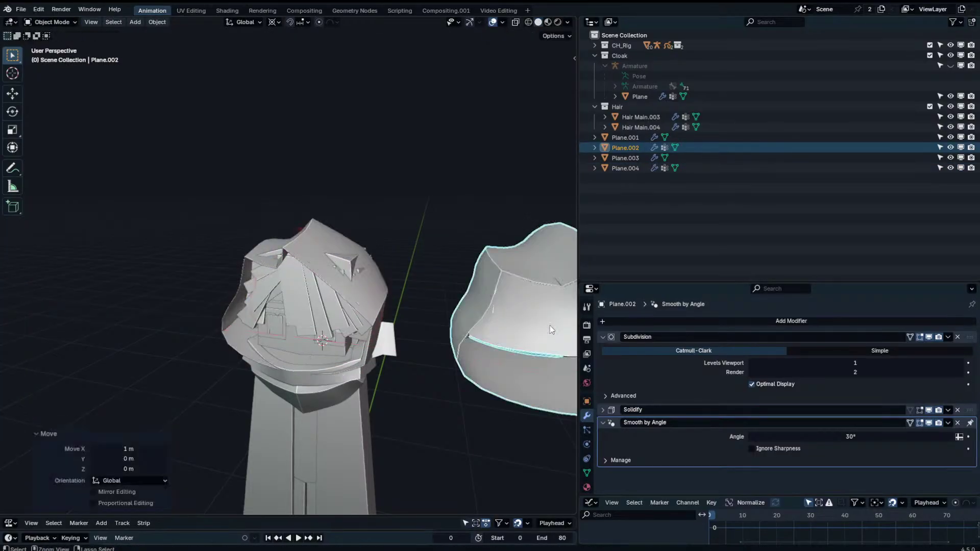
Fill the front opening of the offset hood with a face and move the hood back -1 m along X.
{"action": "scroll", "coordinate": [458, 381], "scroll_direction": "down", "scroll_amount": 4}
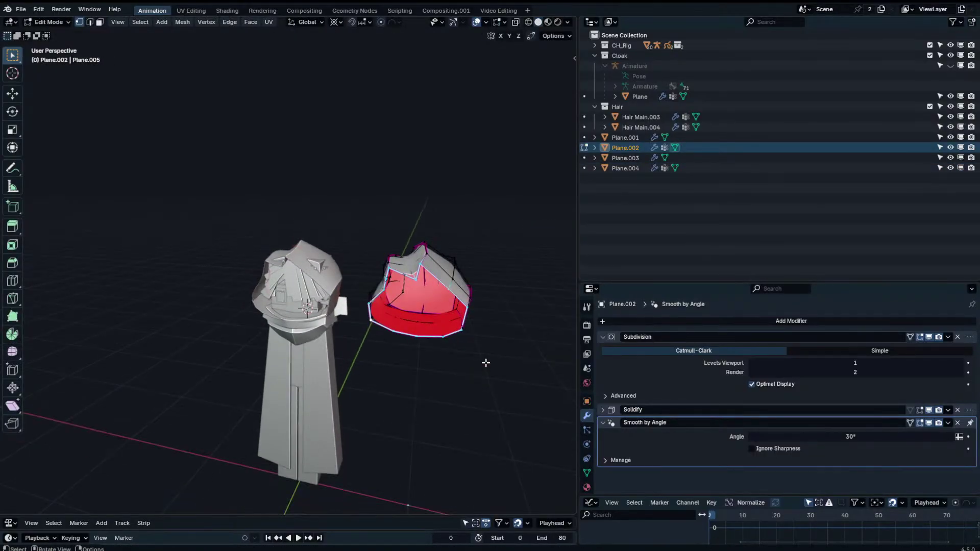
{"action": "key", "text": "f"}
{"action": "key", "text": "Tab"}
{"action": "middle_click_drag", "start_coordinate": [480, 345], "coordinate": [471, 325]}
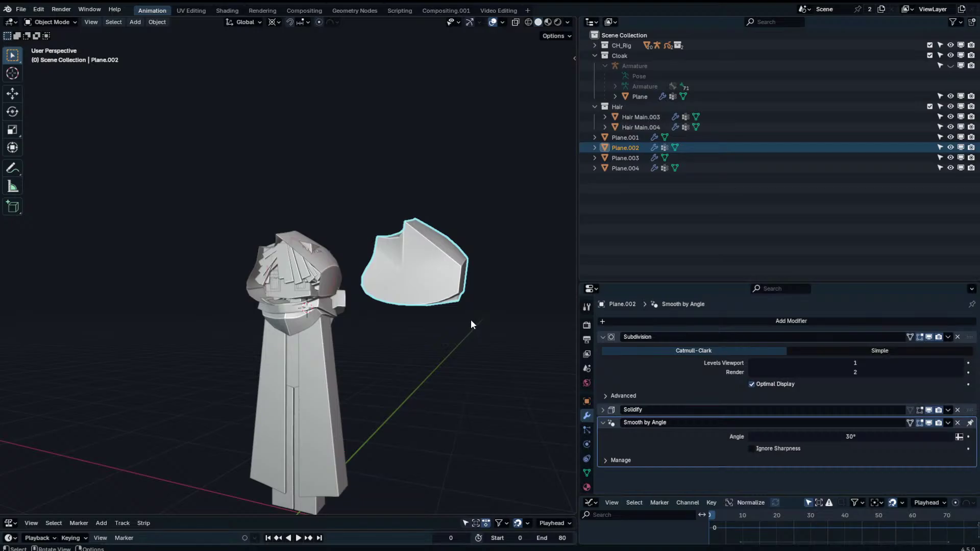
{"action": "type", "text": "gx-1"}
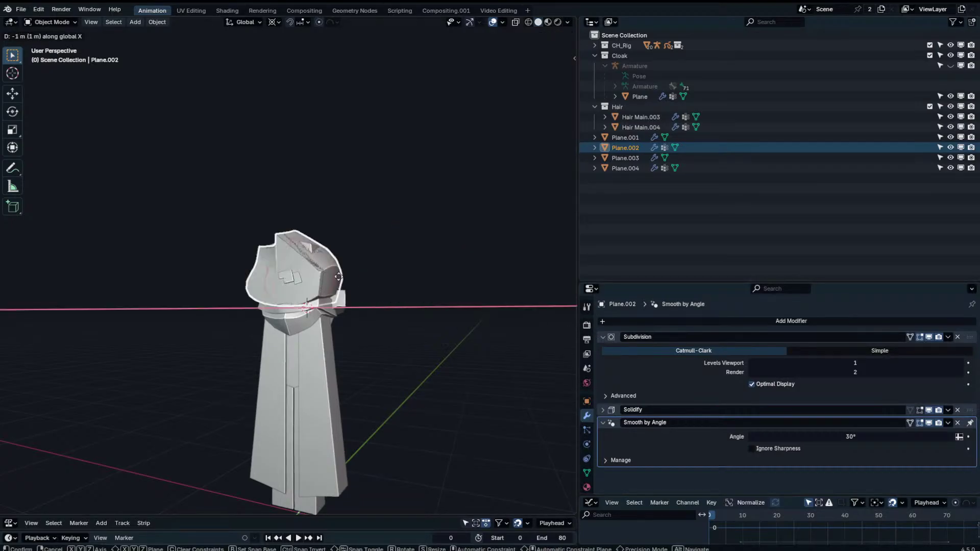
{"action": "key", "text": "Return"}
{"action": "middle_click_drag", "start_coordinate": [515, 300], "coordinate": [384, 304]}
Add a Boolean modifier with the Manifold solver to the hair mesh Hair Main.004.
{"action": "left_click", "coordinate": [320, 261]}
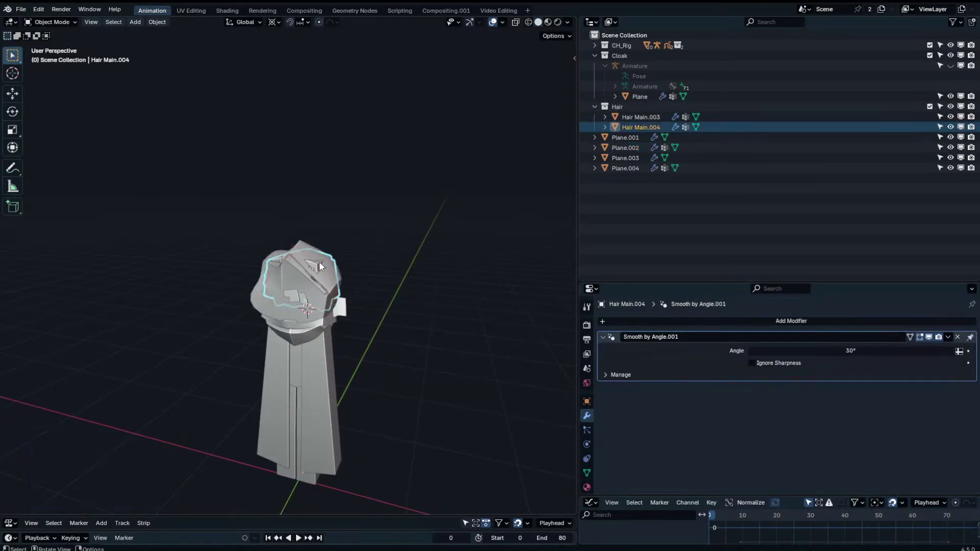
{"action": "scroll", "coordinate": [319, 261], "scroll_direction": "up", "scroll_amount": 3}
{"action": "left_click", "coordinate": [620, 321]}
{"action": "type", "text": "bool"}
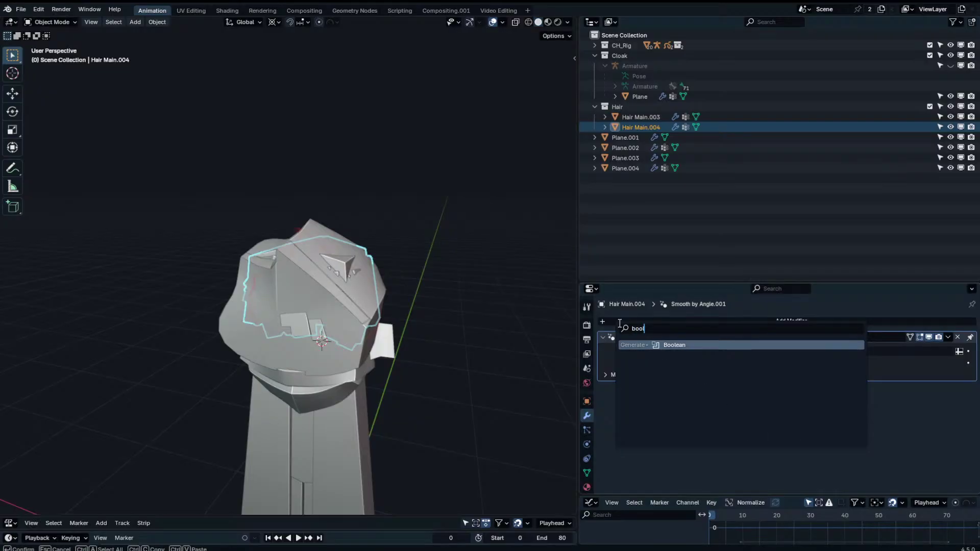
{"action": "key", "text": "Return"}
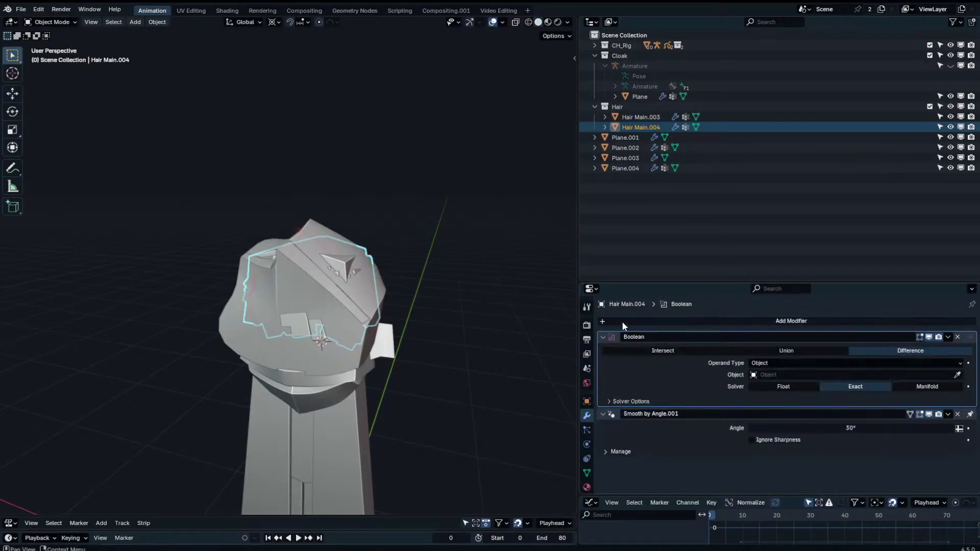
{"action": "left_click", "coordinate": [925, 386]}
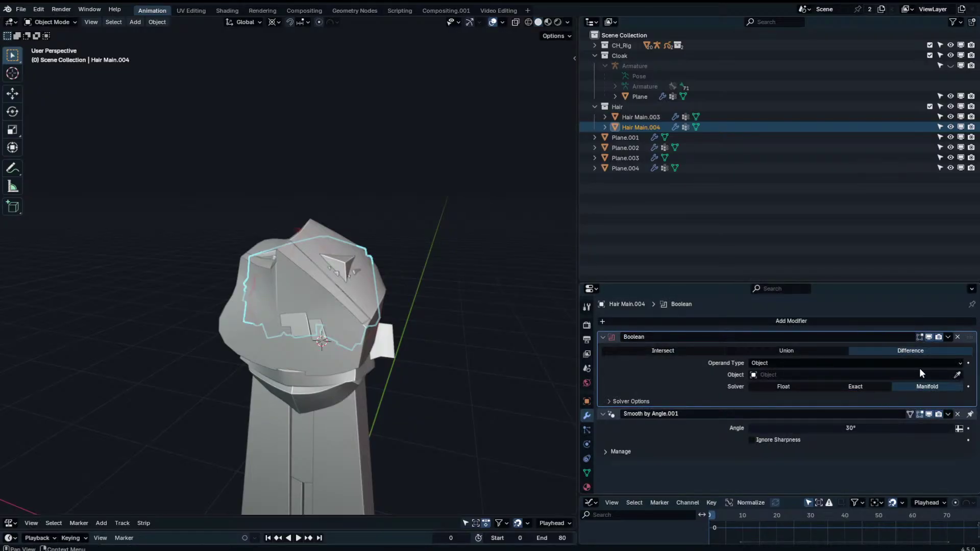
Rename the filled hood object Plane.002 as Boolean.
{"action": "left_click", "coordinate": [281, 352]}
{"action": "key", "text": "F2"}
{"action": "type", "text": "Boolean"}
{"action": "key", "text": "Return"}
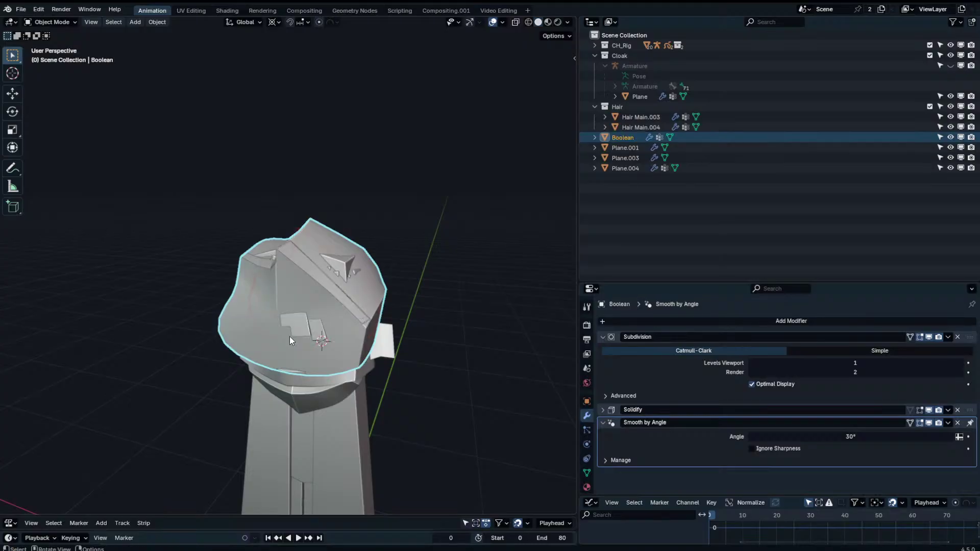
Set the Boolean object as the target of Hair Main.004's Boolean modifier.
{"action": "left_click", "coordinate": [353, 263]}
{"action": "left_click", "coordinate": [904, 374]}
{"action": "type", "text": "b"}
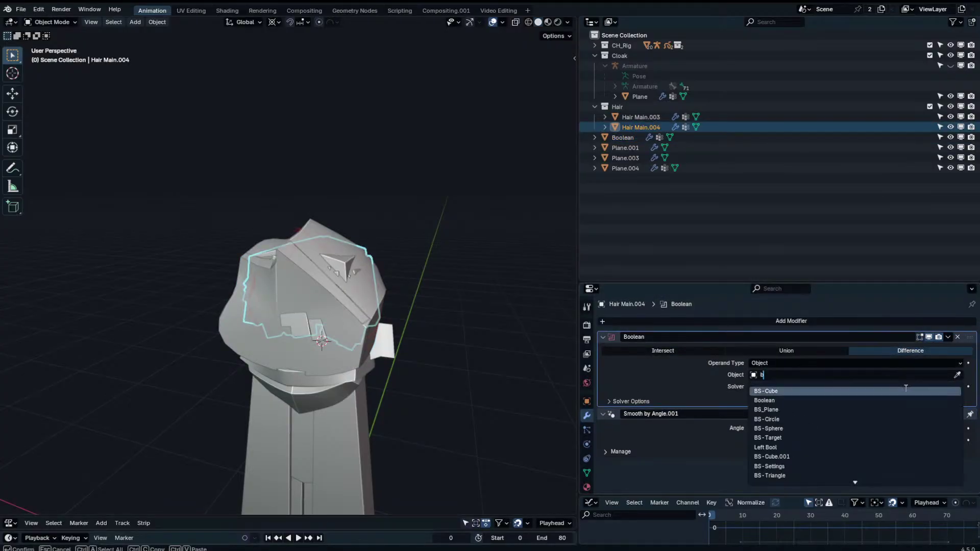
{"action": "type", "text": "ool"}
{"action": "left_click", "coordinate": [908, 390]}
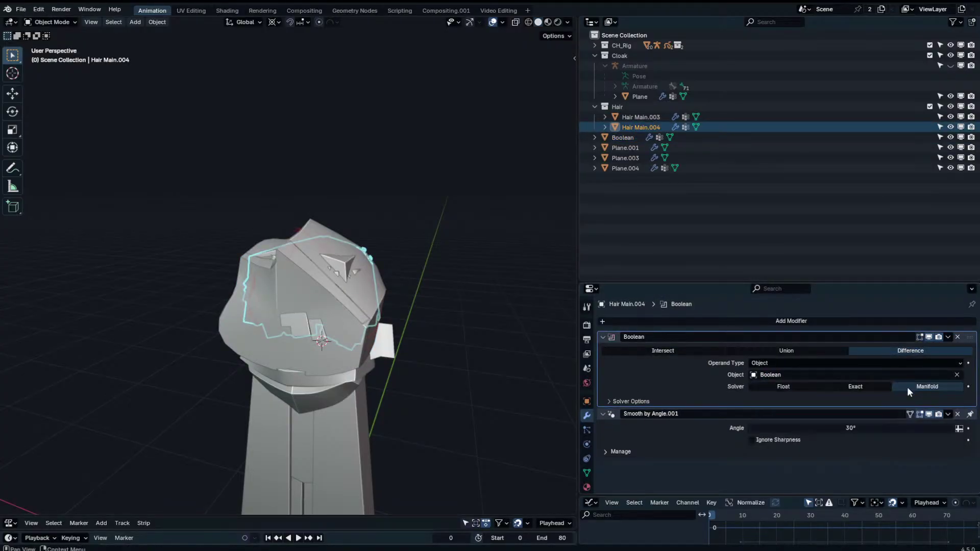
Compare the Union and Intersect operations on the hair's Boolean modifier and return to Difference.
{"action": "left_click", "coordinate": [837, 351]}
{"action": "left_click", "coordinate": [712, 351]}
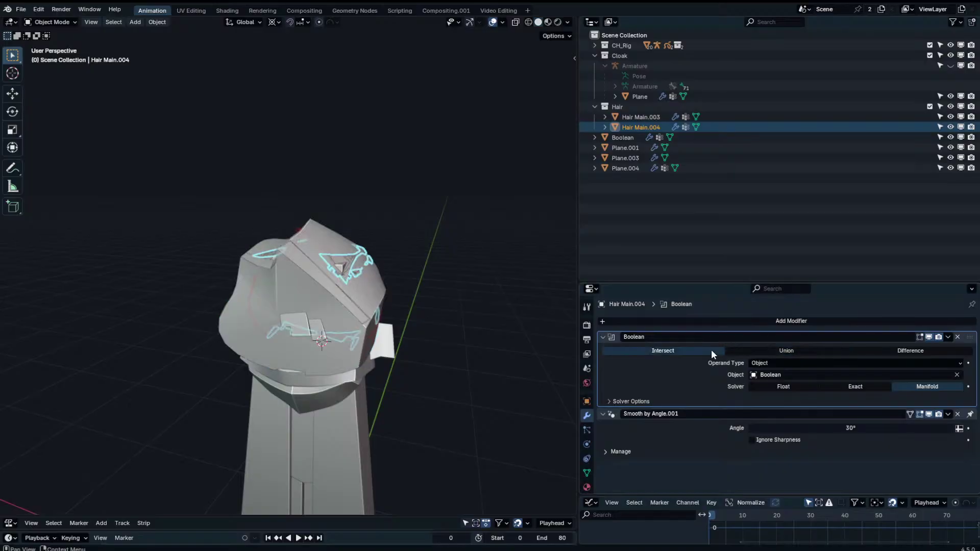
{"action": "left_click", "coordinate": [908, 351]}
{"action": "middle_click_drag", "start_coordinate": [321, 295], "coordinate": [365, 254]}
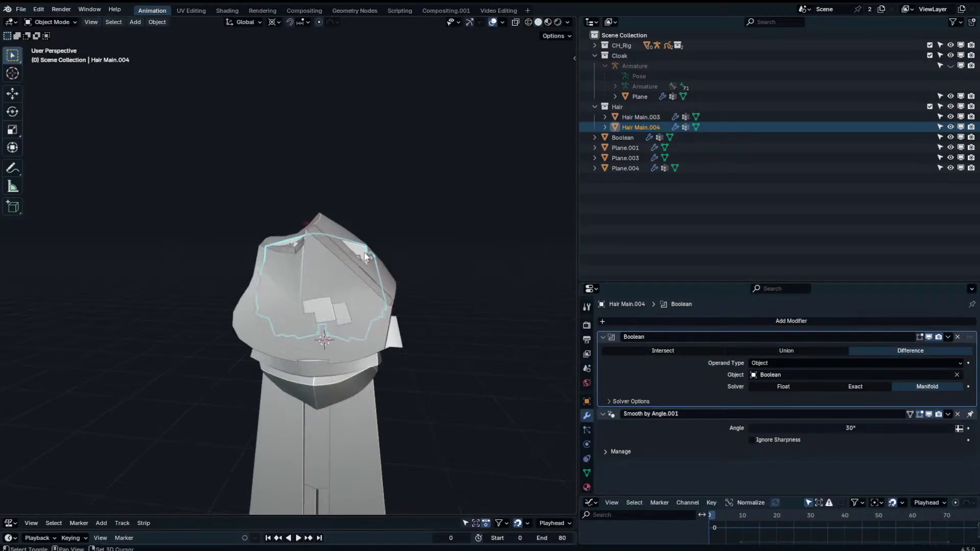
Select only the Boolean hood object and move it along X, clear of the character's head.
{"action": "left_click", "coordinate": [364, 256]}
{"action": "left_click", "coordinate": [370, 276]}
{"action": "left_click", "coordinate": [378, 271], "text": "shift"}
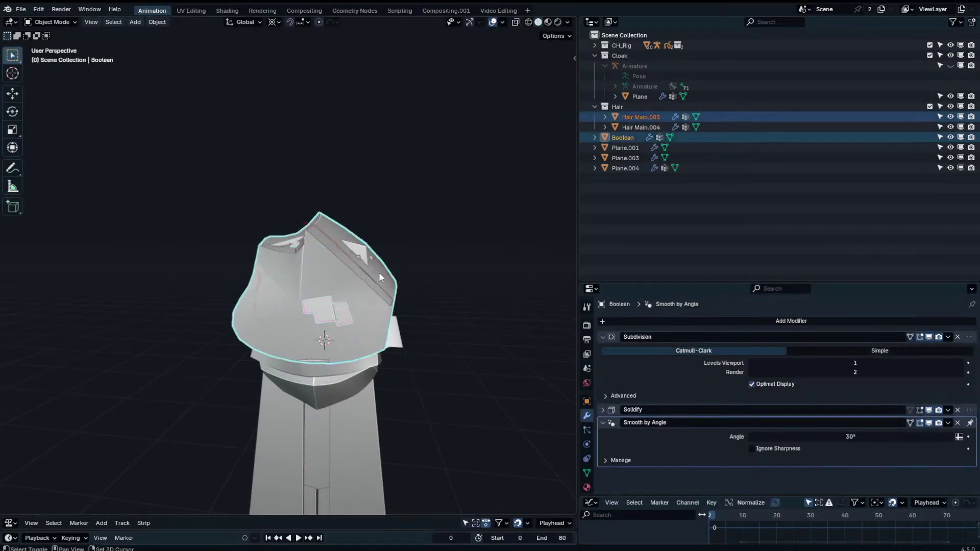
{"action": "left_click", "coordinate": [309, 347]}
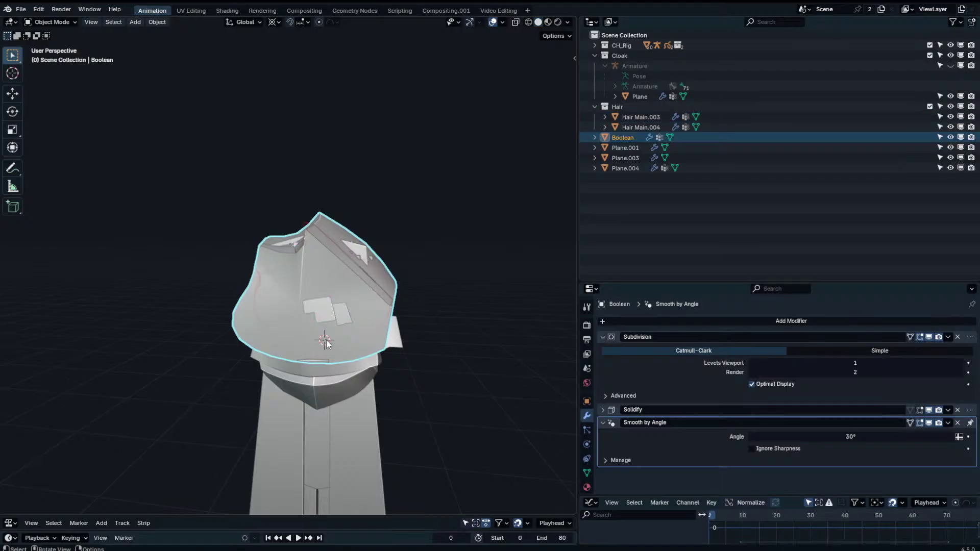
{"action": "key", "text": "g"}
{"action": "key", "text": "x"}
{"action": "left_click", "coordinate": [475, 349]}
Isolate the two hair meshes in Local View to inspect the cut, and return to the full scene.
{"action": "left_click", "coordinate": [333, 298]}
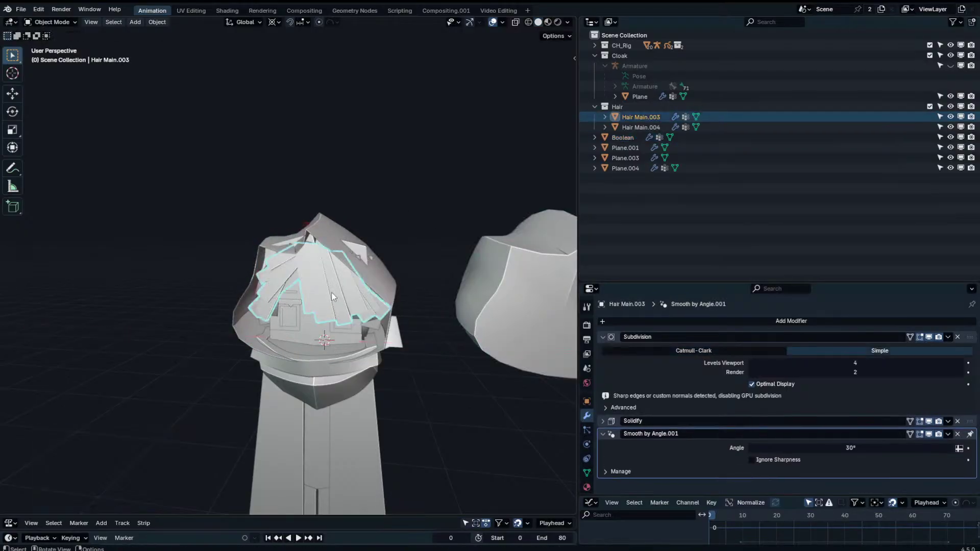
{"action": "left_click", "coordinate": [365, 258], "text": "shift"}
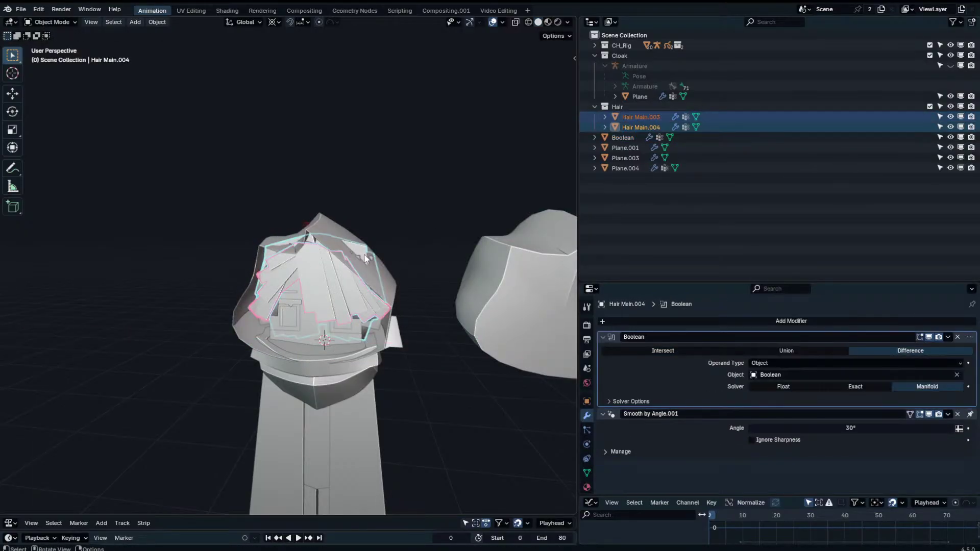
{"action": "key", "text": "slash"}
{"action": "scroll", "coordinate": [416, 239], "scroll_direction": "down", "scroll_amount": 5}
{"action": "scroll", "coordinate": [407, 295], "scroll_direction": "down", "scroll_amount": 3}
{"action": "mouse_move", "coordinate": [427, 231]}
{"action": "middle_mouse_down"}
{"action": "mouse_move", "coordinate": [407, 295]}
{"action": "mouse_move", "coordinate": [441, 291]}
{"action": "mouse_move", "coordinate": [411, 243]}
{"action": "middle_mouse_up"}
{"action": "left_click", "coordinate": [407, 295]}
{"action": "scroll", "coordinate": [408, 295], "scroll_direction": "down", "scroll_amount": 5}
{"action": "key", "text": "slash"}
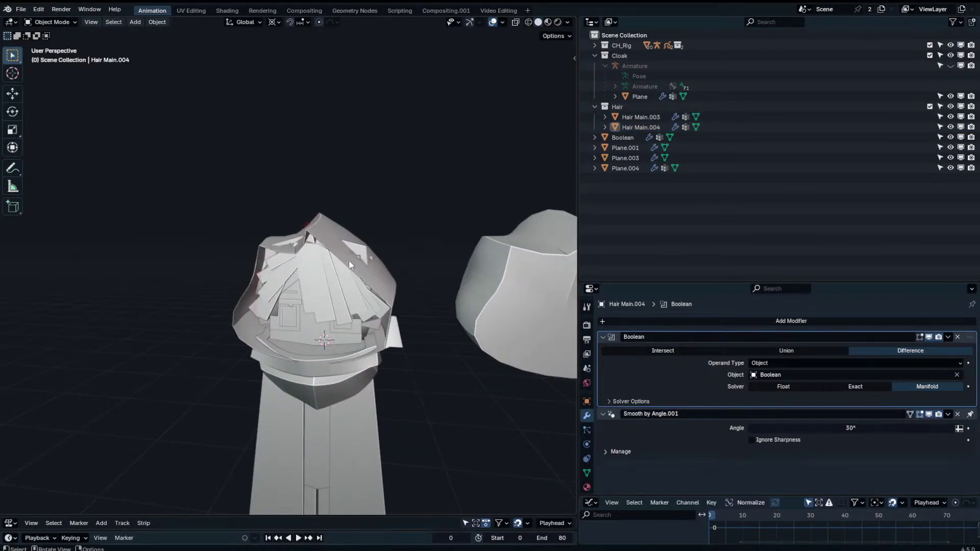
Isolate the two hair meshes together with the Boolean hood object in Local View, and select only the Boolean object.
{"action": "left_click", "coordinate": [320, 280]}
{"action": "left_click", "coordinate": [318, 281], "text": "shift"}
{"action": "left_click", "coordinate": [516, 271]}
{"action": "key", "text": "ctrl+z"}
{"action": "left_click", "coordinate": [500, 282], "text": "shift"}
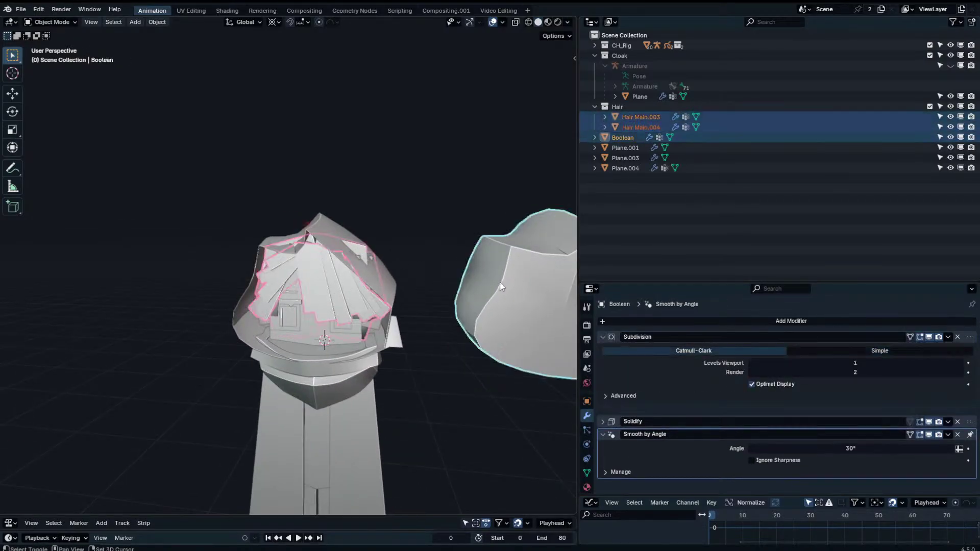
{"action": "key", "text": "slash"}
{"action": "left_click", "coordinate": [357, 292]}
{"action": "key", "text": "g"}
{"action": "key", "text": "x"}
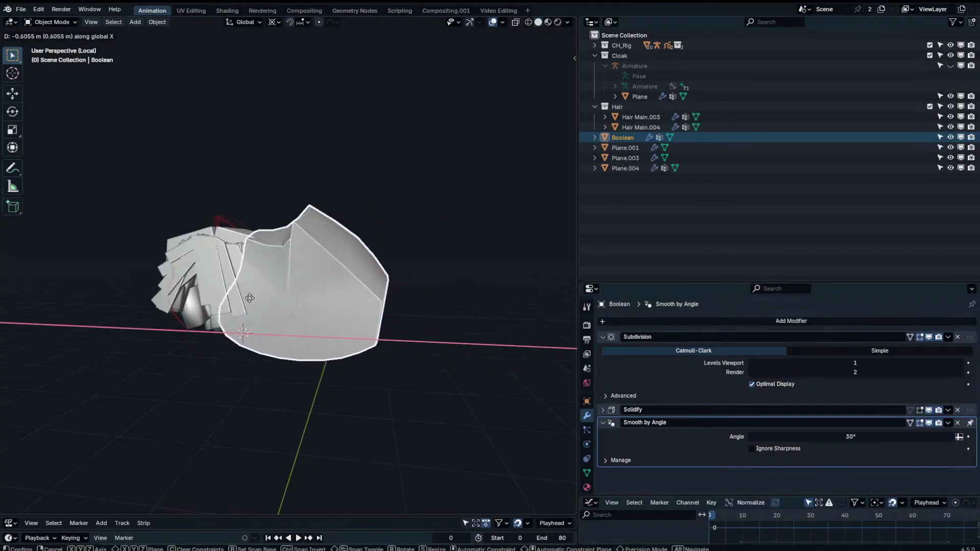
{"action": "right_click", "coordinate": [179, 307]}
Clear the Boolean object's location so the hood sits over the hair again.
{"action": "middle_click_drag", "start_coordinate": [190, 301], "coordinate": [243, 280]}
{"action": "key", "text": "KP_1"}
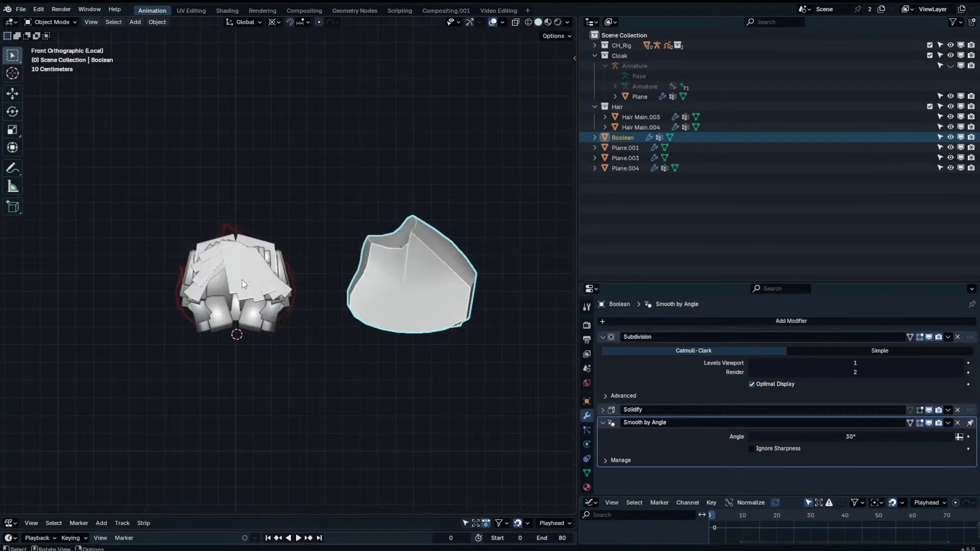
{"action": "scroll", "coordinate": [434, 272], "scroll_direction": "down", "scroll_amount": 6}
{"action": "scroll", "coordinate": [433, 308], "scroll_direction": "up", "scroll_amount": 2}
{"action": "key", "text": "alt+g"}
{"action": "scroll", "coordinate": [266, 293], "scroll_direction": "up", "scroll_amount": 7}
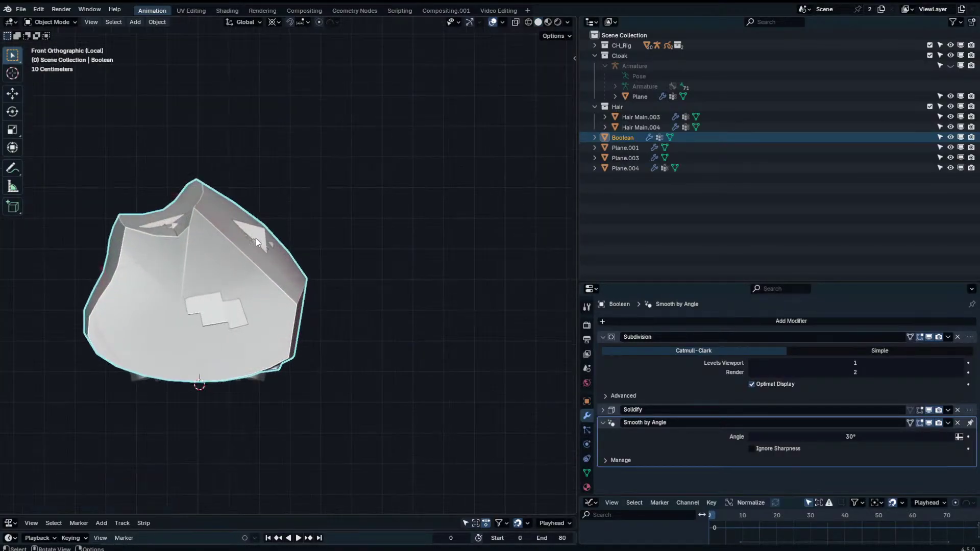
Select Hair Main.004 and fly through and around the hood to examine where hair pokes through the cutter.
{"action": "left_click", "coordinate": [257, 243]}
{"action": "mouse_move", "coordinate": [257, 242]}
{"action": "middle_mouse_down"}
{"action": "mouse_move", "coordinate": [275, 262]}
{"action": "mouse_move", "coordinate": [316, 265]}
{"action": "mouse_move", "coordinate": [252, 250]}
{"action": "middle_mouse_up"}
{"action": "key", "text": "shift+grave"}
{"action": "key", "text": "w"}
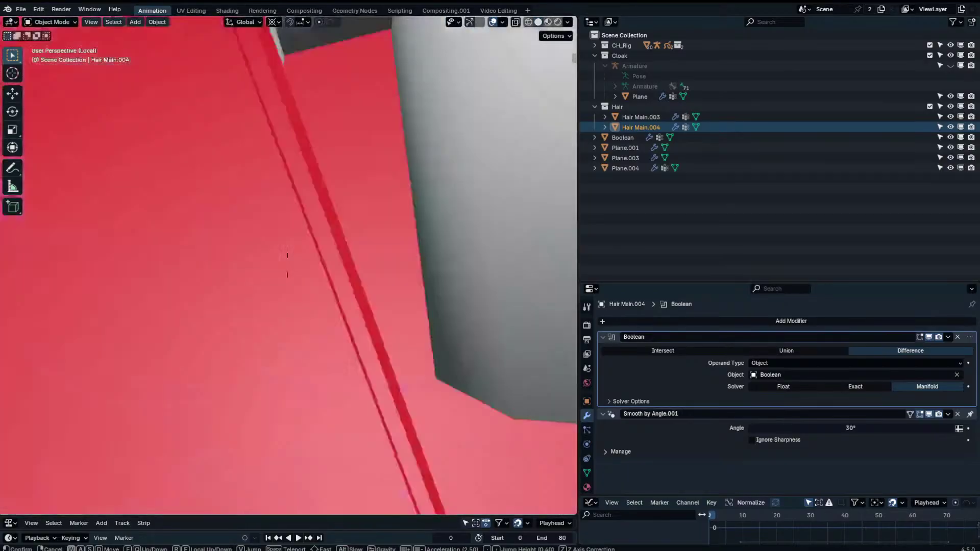
{"action": "key", "text": "s"}
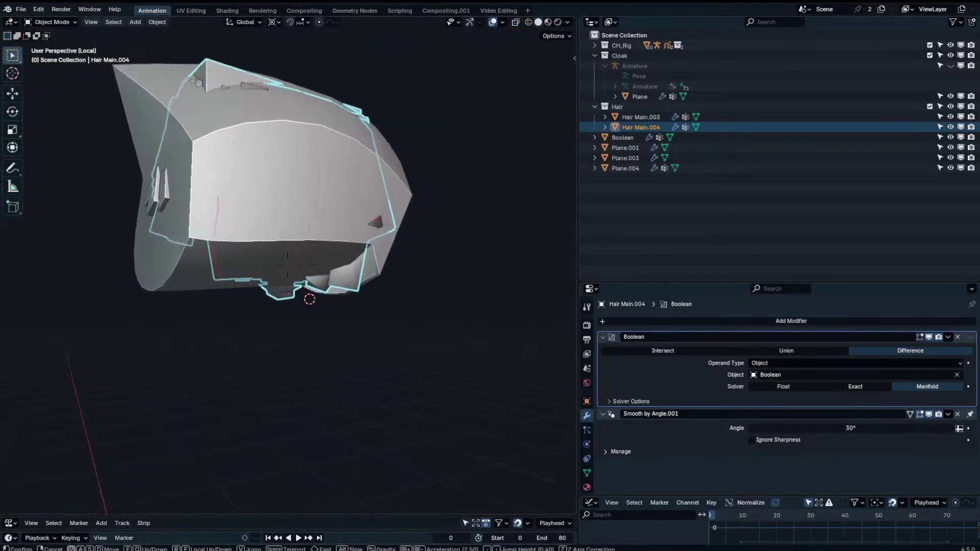
{"action": "key", "text": "w"}
{"action": "left_click", "coordinate": [287, 265]}
Inspect the Boolean mesh's underside in Edit Mode by selecting an edge loop there, and return to Object Mode.
{"action": "left_click", "coordinate": [357, 245]}
{"action": "key", "text": "Tab"}
{"action": "middle_click_drag", "start_coordinate": [357, 245], "coordinate": [337, 209]}
{"action": "left_click", "coordinate": [341, 201]}
{"action": "left_click", "coordinate": [326, 167], "text": "alt"}
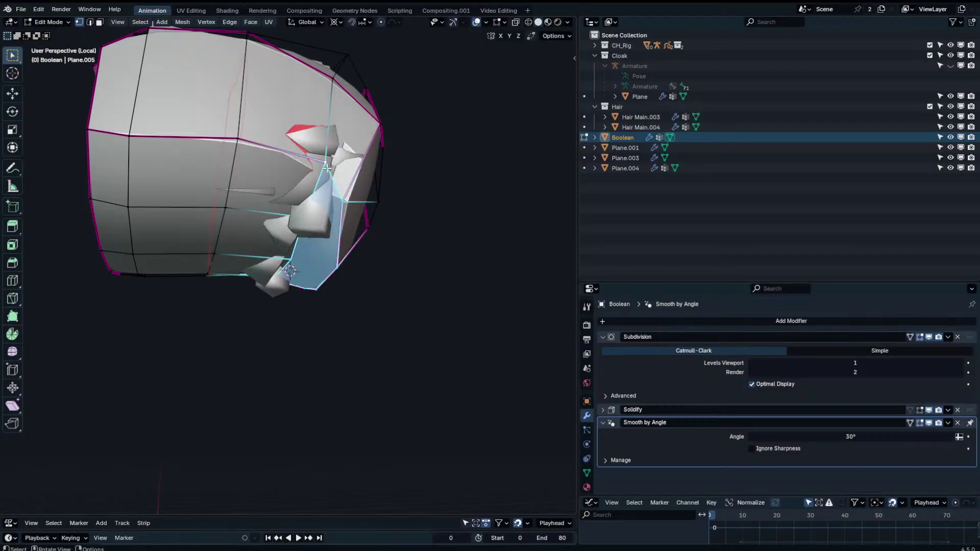
{"action": "key", "text": "Tab"}
Try adding a Remesh modifier to the Boolean object, and undo it.
{"action": "left_click", "coordinate": [724, 321]}
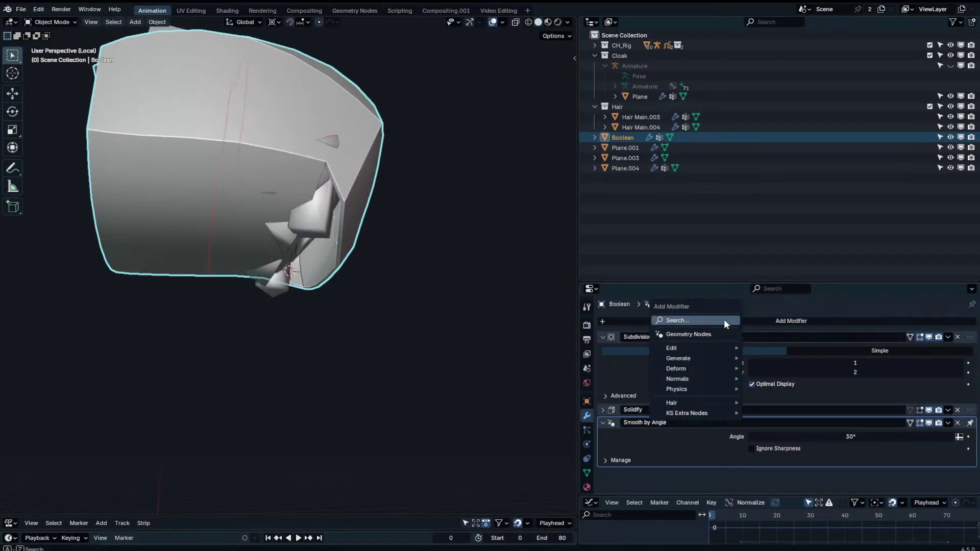
{"action": "type", "text": "re"}
{"action": "left_click", "coordinate": [787, 345]}
{"action": "scroll", "coordinate": [382, 221], "scroll_direction": "down", "scroll_amount": 3}
{"action": "middle_click_drag", "start_coordinate": [383, 221], "coordinate": [417, 251]}
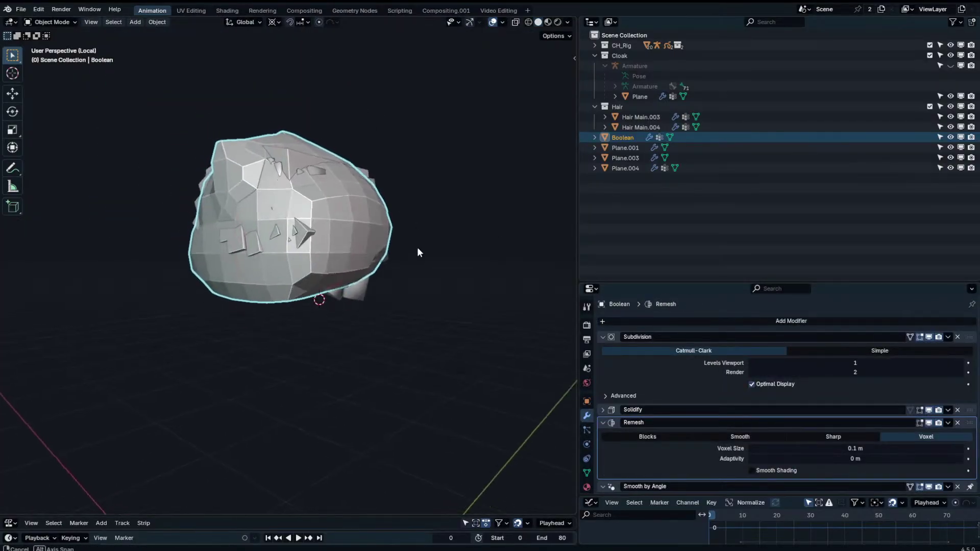
{"action": "left_click", "coordinate": [603, 337]}
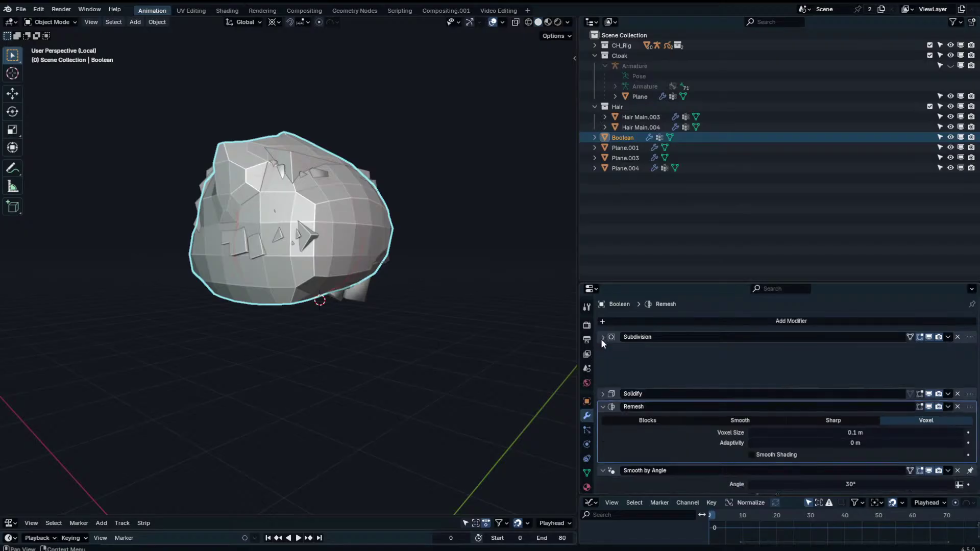
{"action": "left_click", "coordinate": [603, 363]}
{"action": "middle_click_drag", "start_coordinate": [370, 288], "coordinate": [379, 293]}
{"action": "key", "text": "ctrl+z"}
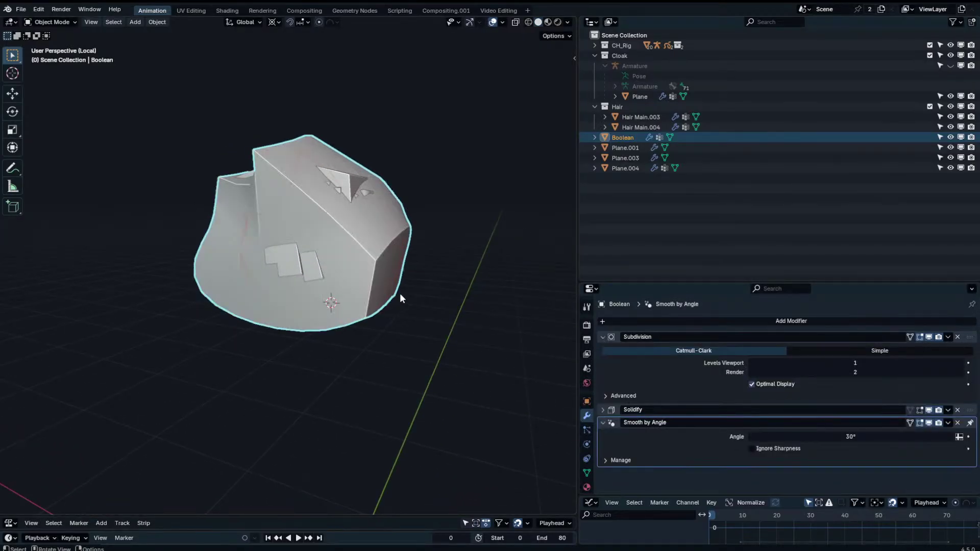
Check the Boolean hood's mesh structure in Edit Mode, and return to Object Mode.
{"action": "middle_click_drag", "start_coordinate": [384, 262], "coordinate": [459, 306]}
{"action": "key", "text": "Tab"}
{"action": "scroll", "coordinate": [344, 188], "scroll_direction": "up", "scroll_amount": 3}
{"action": "left_click", "coordinate": [373, 231]}
{"action": "key", "text": "Tab"}
Try applying the hair's Boolean modifier and moving the hood cutter aside along X, and undo both.
{"action": "left_click", "coordinate": [354, 248]}
{"action": "key", "text": "ctrl+a"}
{"action": "left_click", "coordinate": [350, 212]}
{"action": "key", "text": "g"}
{"action": "key", "text": "x"}
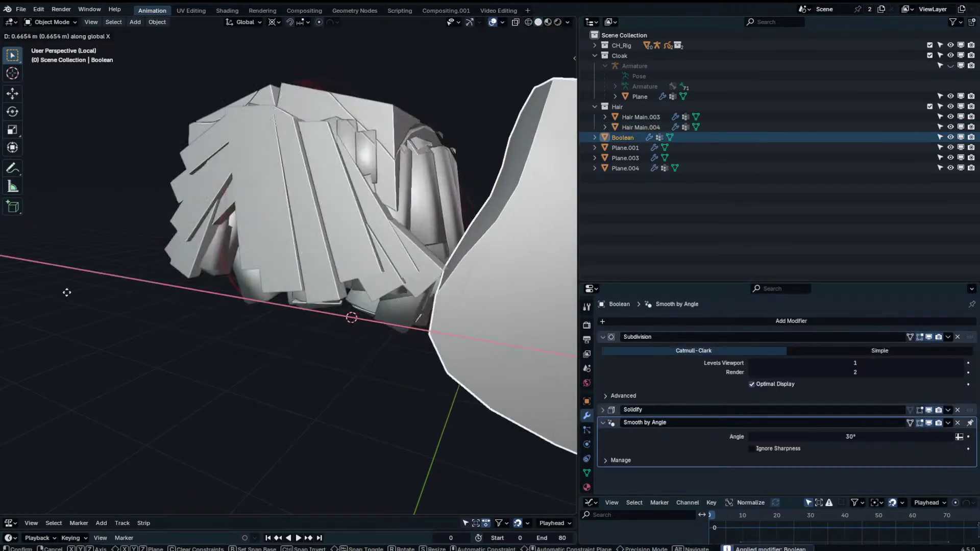
{"action": "left_click", "coordinate": [148, 312]}
{"action": "middle_click_drag", "start_coordinate": [148, 312], "coordinate": [321, 236]}
{"action": "key", "text": "ctrl+z"}
{"action": "key", "text": "ctrl+z"}
{"action": "key", "text": "ctrl+z"}
Select the Boolean hood object and open its mesh in Edit Mode.
{"action": "left_click", "coordinate": [281, 198]}
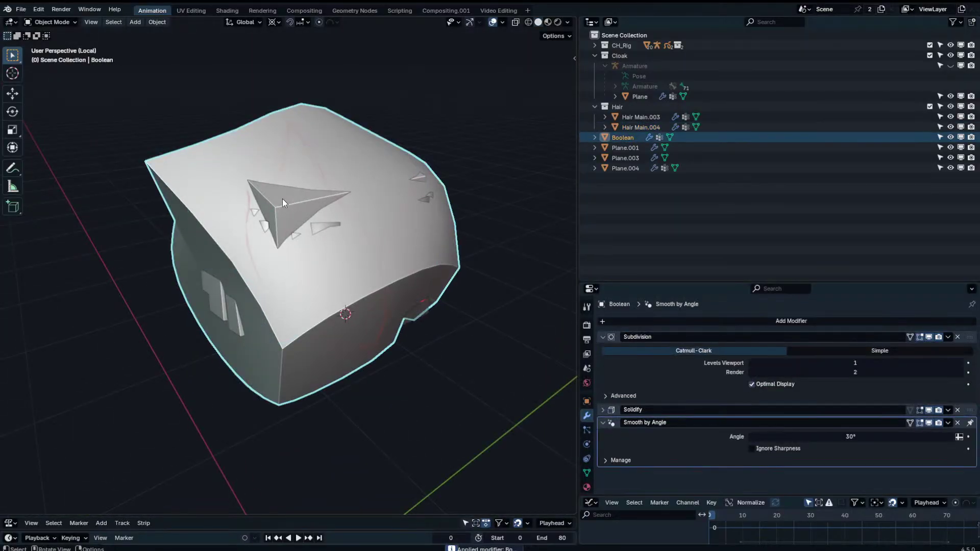
{"action": "middle_click_drag", "start_coordinate": [283, 198], "coordinate": [366, 251]}
{"action": "key", "text": "Tab"}
{"action": "left_click", "coordinate": [364, 280]}
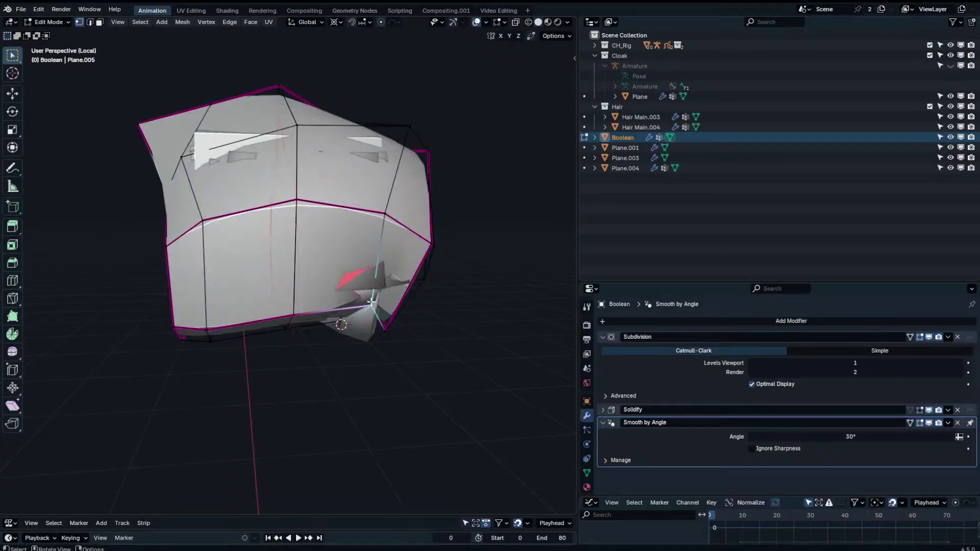
{"action": "key", "text": "g"}
{"action": "right_click", "coordinate": [378, 366]}
{"action": "middle_click_drag", "start_coordinate": [391, 329], "coordinate": [386, 281]}
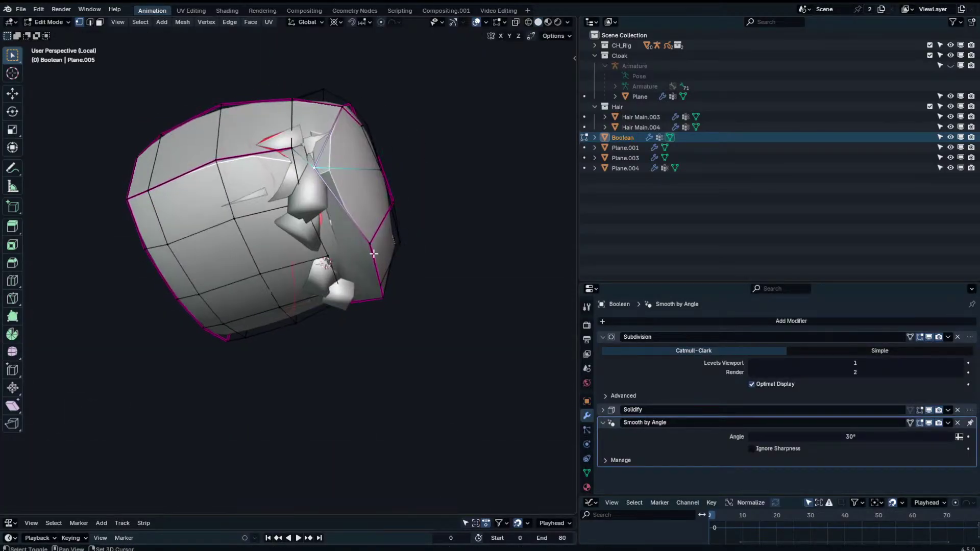
{"action": "left_click", "coordinate": [364, 224], "text": "alt"}
{"action": "key", "text": "g"}
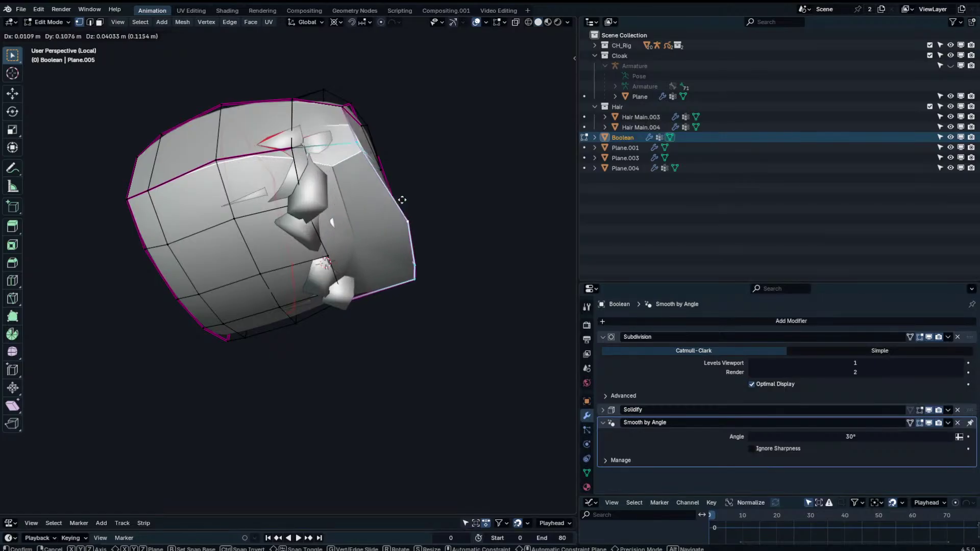
{"action": "right_click", "coordinate": [403, 201]}
{"action": "middle_click_drag", "start_coordinate": [402, 201], "coordinate": [391, 250]}
Try moving a corner vertex on the hood cutter's underside, and undo it.
{"action": "left_click", "coordinate": [382, 296]}
{"action": "middle_click_drag", "start_coordinate": [378, 294], "coordinate": [296, 280]}
{"action": "key", "text": "g"}
{"action": "left_click", "coordinate": [256, 335]}
{"action": "middle_click_drag", "start_coordinate": [257, 336], "coordinate": [248, 210]}
{"action": "key", "text": "ctrl+z"}
{"action": "key", "text": "ctrl+z"}
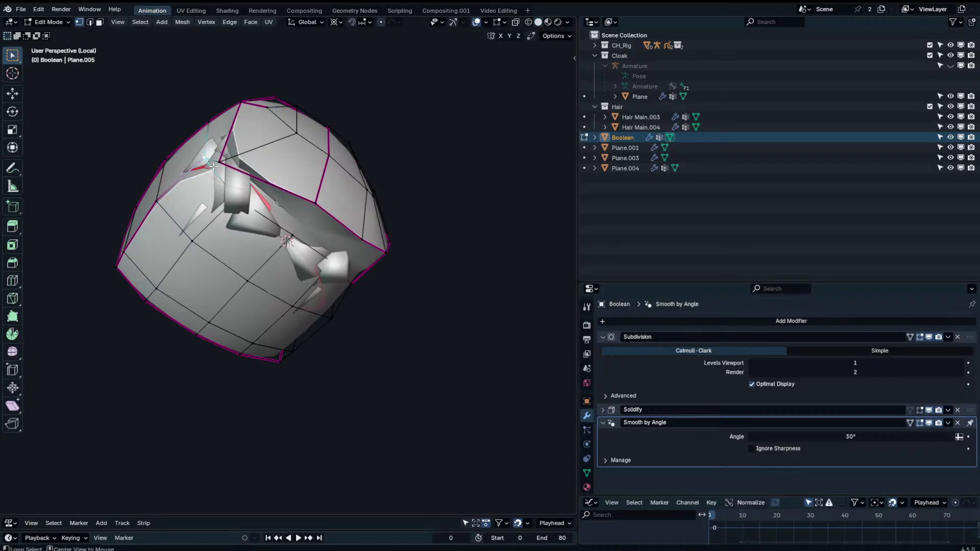
Turn off the viewport display of the Boolean object's Subdivision modifier.
{"action": "left_click", "coordinate": [928, 337]}
{"action": "middle_click_drag", "start_coordinate": [378, 245], "coordinate": [354, 233]}
{"action": "key", "text": "Tab"}
{"action": "key", "text": "Tab"}
Delete the faces closing the underside of the Boolean hood mesh, beside its front rim.
{"action": "left_click", "coordinate": [337, 273]}
{"action": "left_click", "coordinate": [378, 263], "text": "shift"}
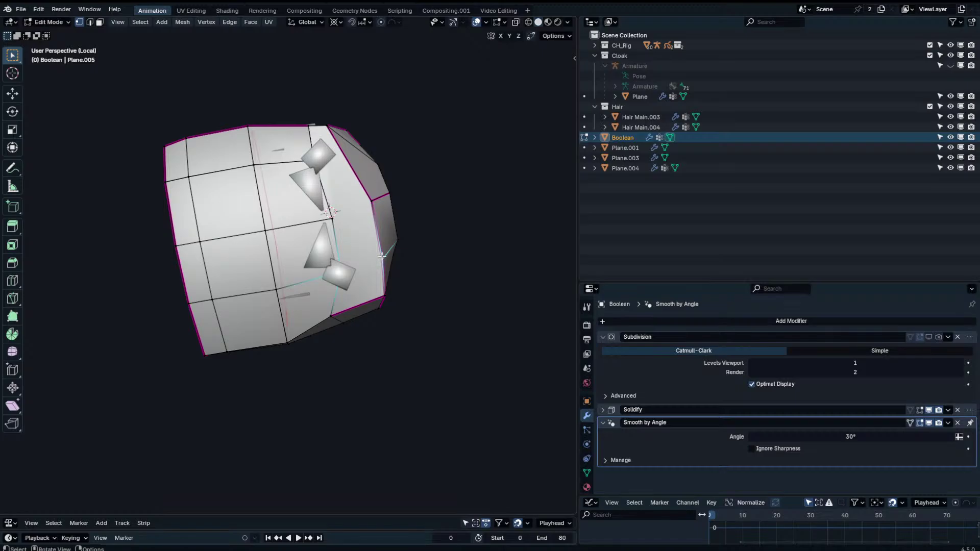
{"action": "left_click", "coordinate": [100, 22]}
{"action": "left_click", "coordinate": [357, 296], "text": "alt"}
{"action": "key", "text": "g"}
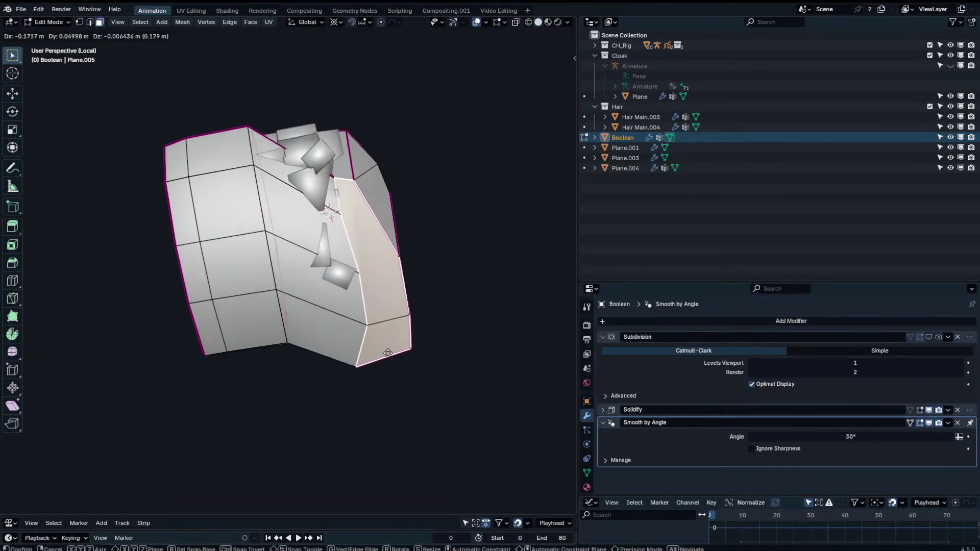
{"action": "right_click", "coordinate": [382, 300]}
{"action": "key", "text": "x"}
{"action": "left_click", "coordinate": [374, 254]}
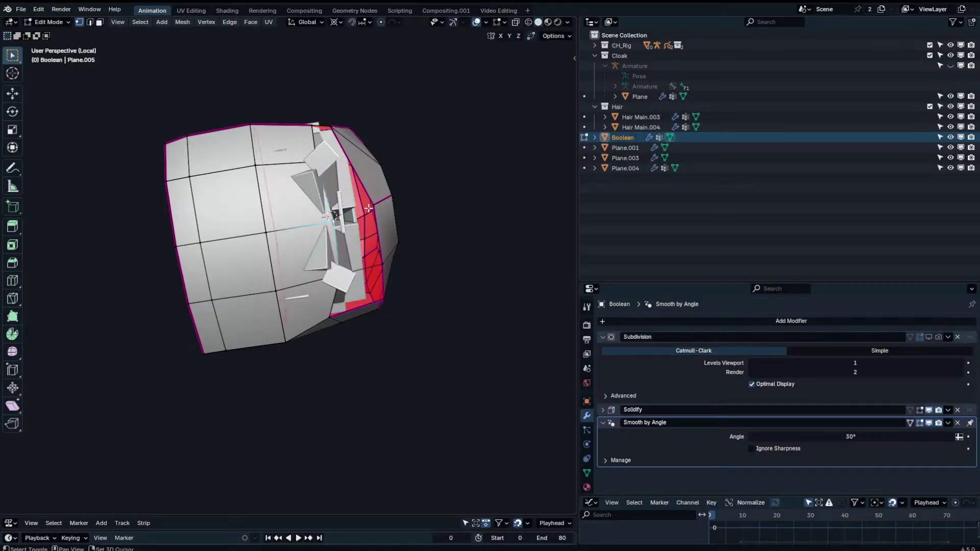
Select vertices on both sides of the underside opening, and isolate the Boolean hood alone in Local View.
{"action": "middle_click_drag", "start_coordinate": [327, 231], "coordinate": [319, 243]}
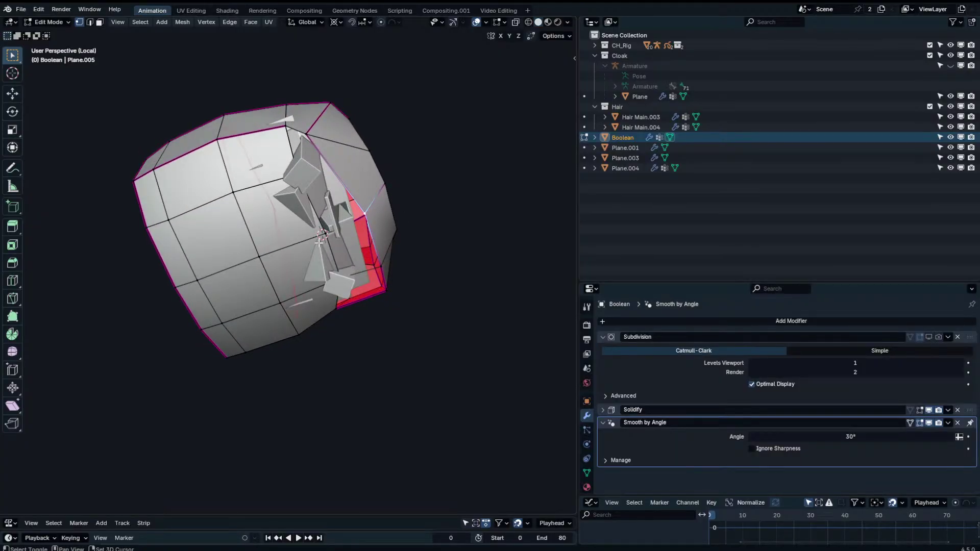
{"action": "left_click", "coordinate": [333, 277], "text": "shift"}
{"action": "left_click", "coordinate": [333, 278]}
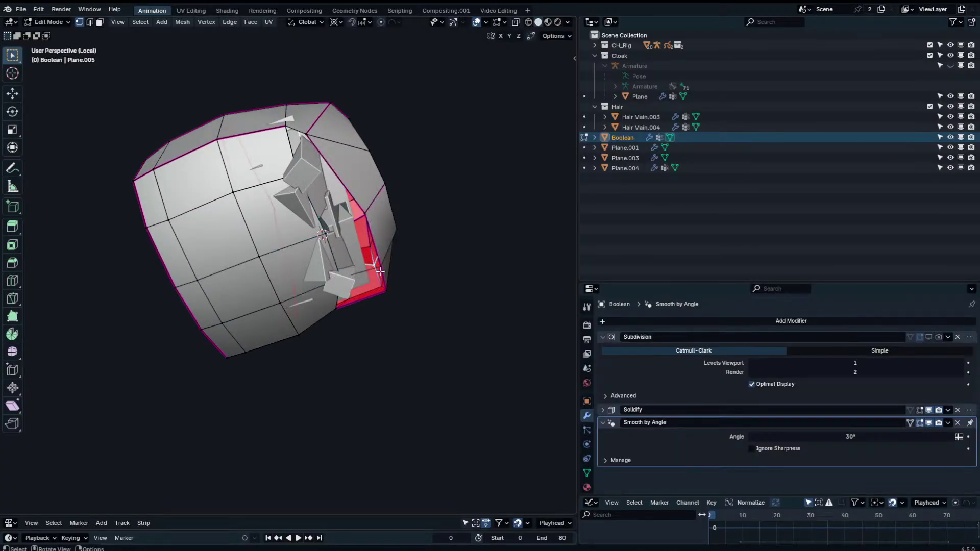
{"action": "left_click", "coordinate": [381, 269], "text": "shift"}
{"action": "key", "text": "x"}
{"action": "left_click", "coordinate": [330, 279]}
{"action": "key", "text": "KP_Divide"}
{"action": "key", "text": "KP_Divide"}
Try to Grid Fill the whole edge loop around the hood's underside opening.
{"action": "middle_click_drag", "start_coordinate": [375, 242], "coordinate": [412, 291]}
{"action": "left_click", "coordinate": [395, 249], "text": "alt"}
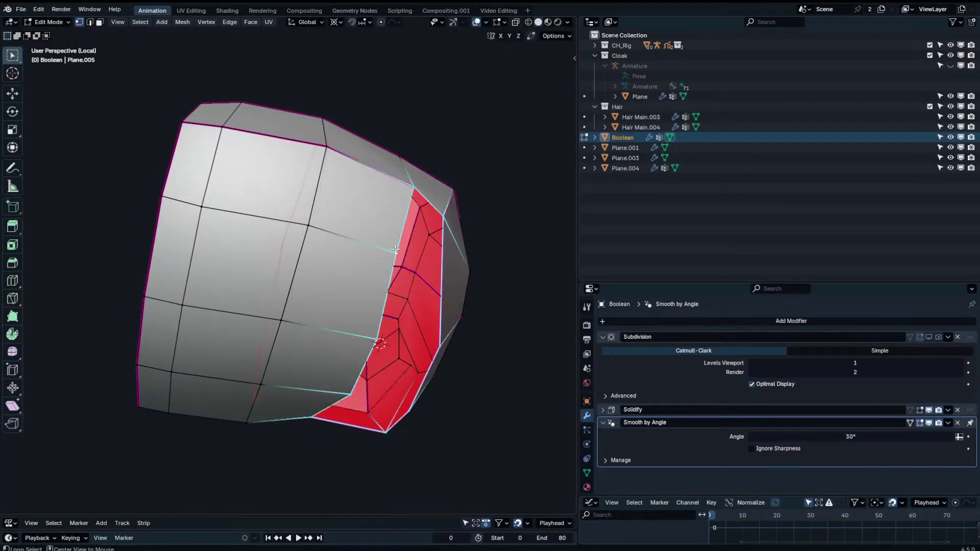
{"action": "key", "text": "ctrl+f"}
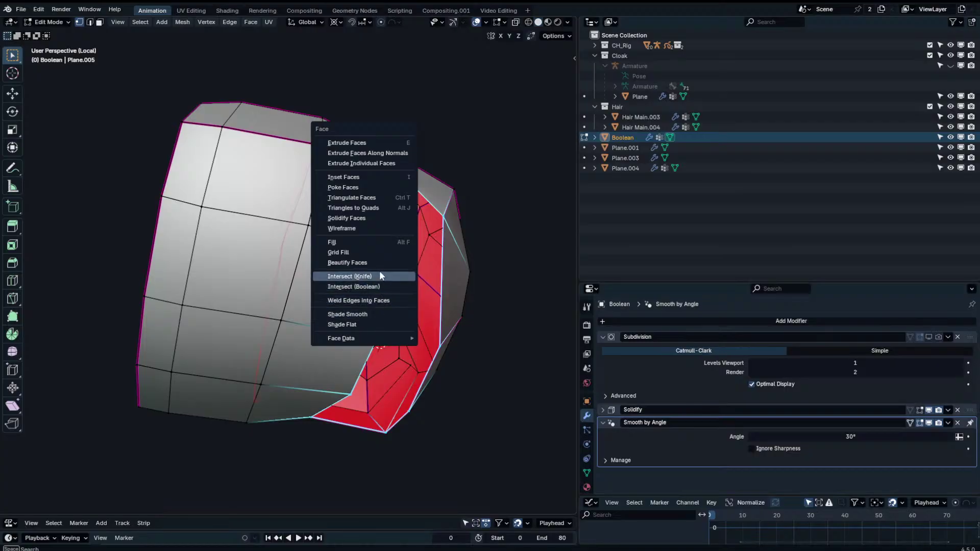
{"action": "left_click", "coordinate": [376, 255]}
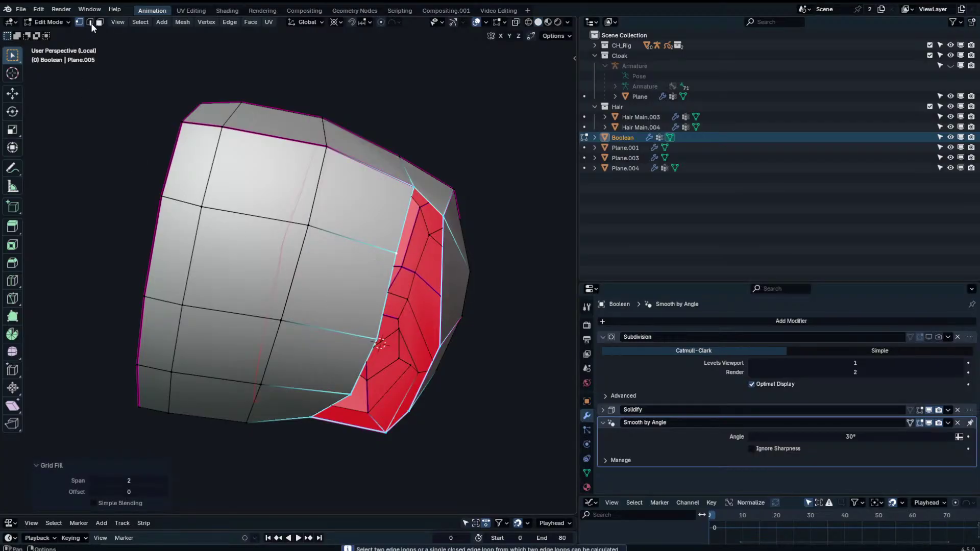
Select two opposite edges of the underside opening and close it with Grid Fill.
{"action": "key", "text": "2"}
{"action": "left_click", "coordinate": [388, 320]}
{"action": "left_click", "coordinate": [442, 306], "text": "shift"}
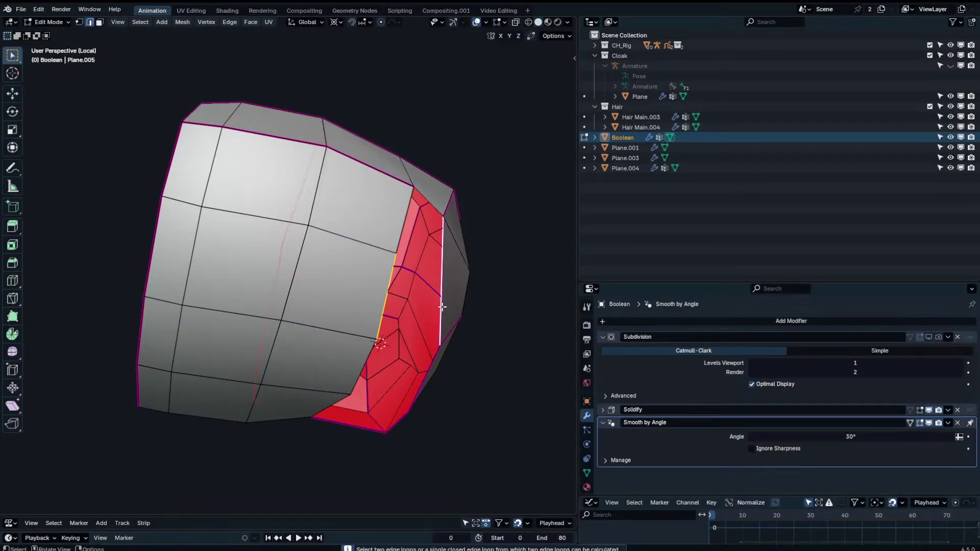
{"action": "key", "text": "ctrl+r"}
{"action": "key", "text": "Escape"}
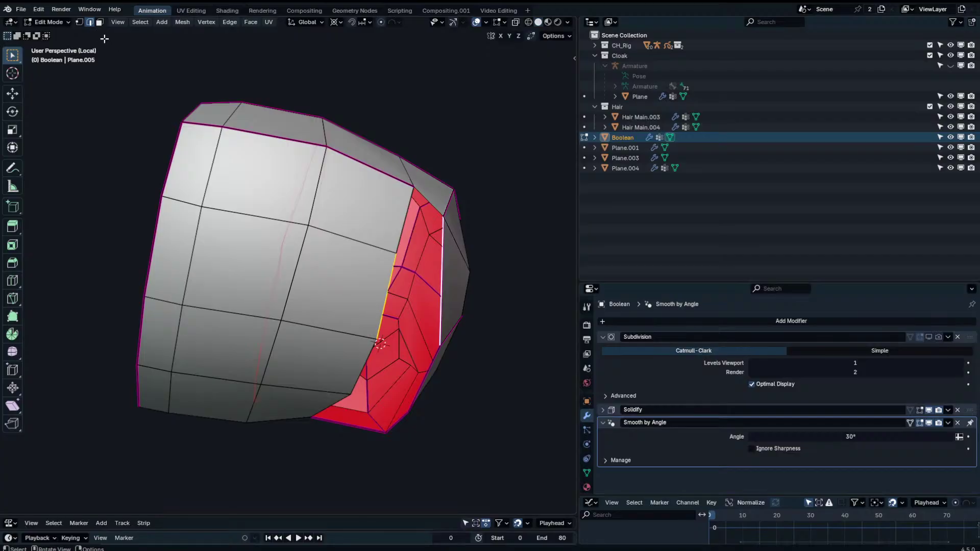
{"action": "key", "text": "ctrl+e"}
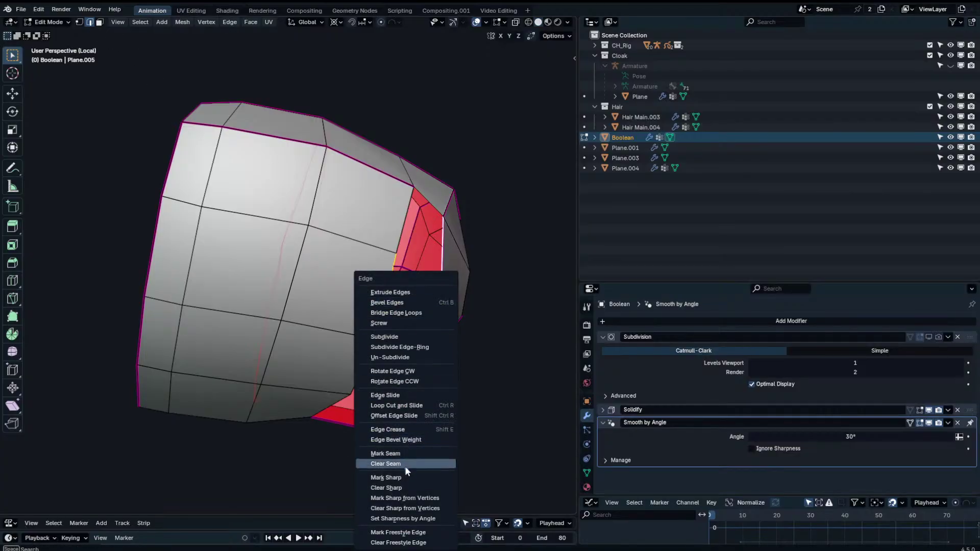
{"action": "key", "text": "Escape"}
{"action": "key", "text": "ctrl+f"}
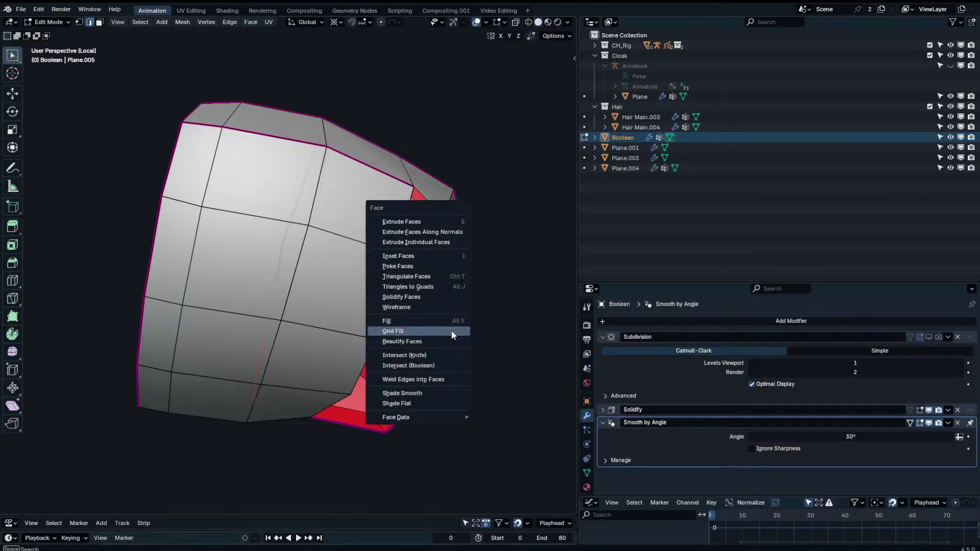
{"action": "left_click", "coordinate": [393, 330]}
{"action": "middle_click_drag", "start_coordinate": [387, 265], "coordinate": [408, 266]}
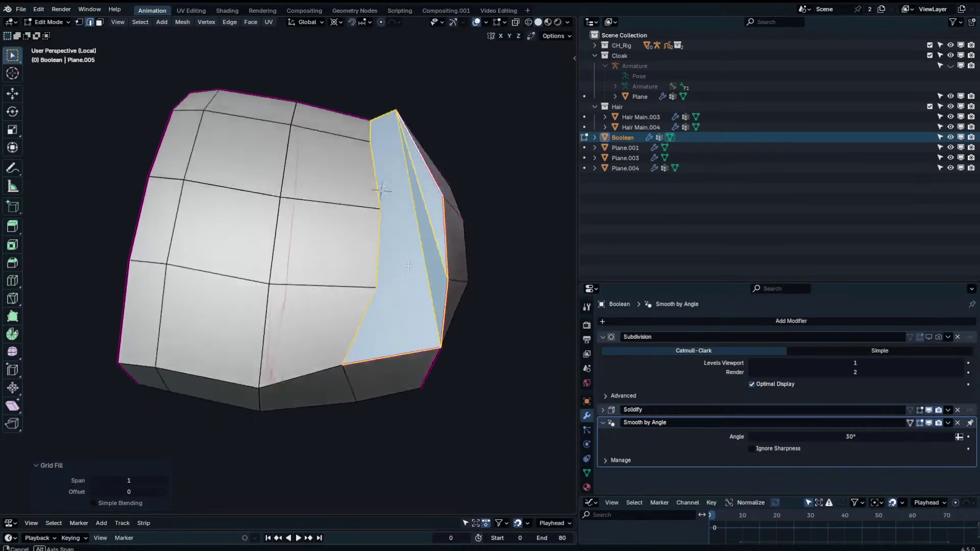
Delete the single large face covering the front opening of the Boolean hood.
{"action": "key", "text": "Tab"}
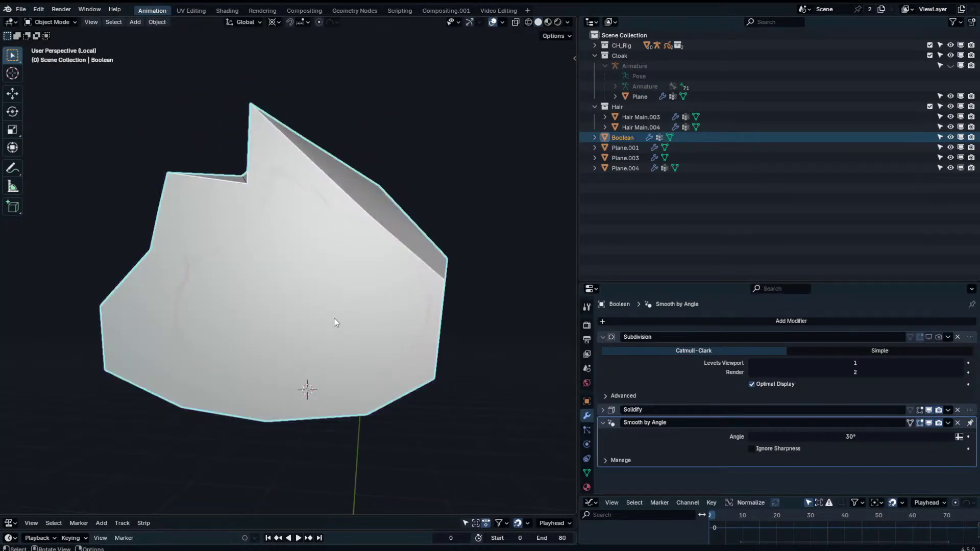
{"action": "key", "text": "Tab"}
{"action": "left_click", "coordinate": [102, 24]}
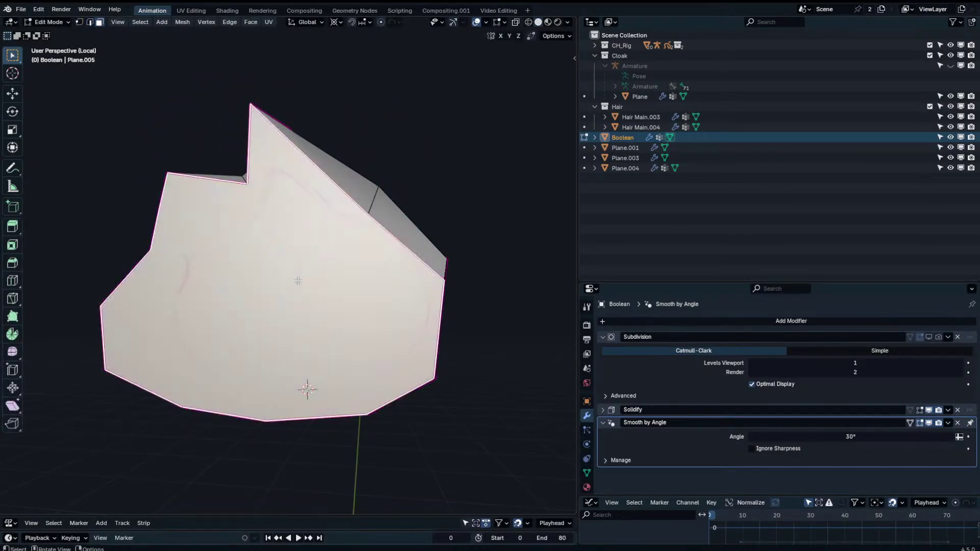
{"action": "key", "text": "x"}
{"action": "left_click", "coordinate": [291, 297]}
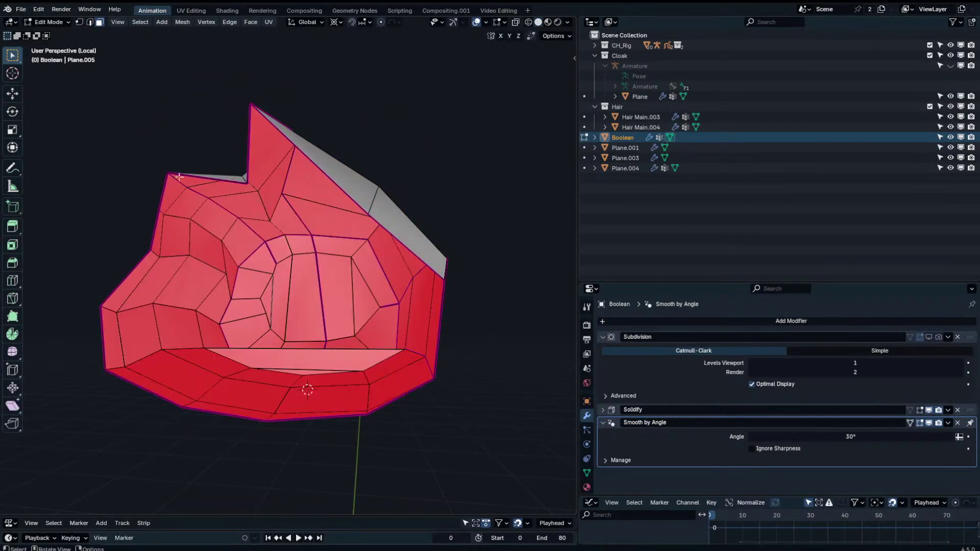
Try to Grid Fill the boundary loop around the hood's front opening.
{"action": "left_click", "coordinate": [81, 24]}
{"action": "left_click", "coordinate": [250, 187], "text": "alt"}
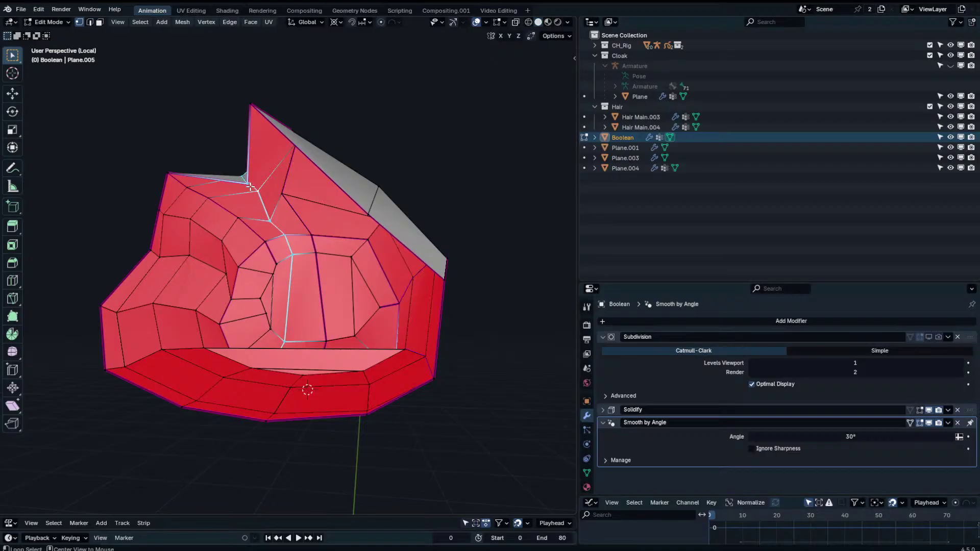
{"action": "left_click", "coordinate": [262, 115], "text": "alt"}
{"action": "key", "text": "ctrl+f"}
{"action": "left_click", "coordinate": [288, 173]}
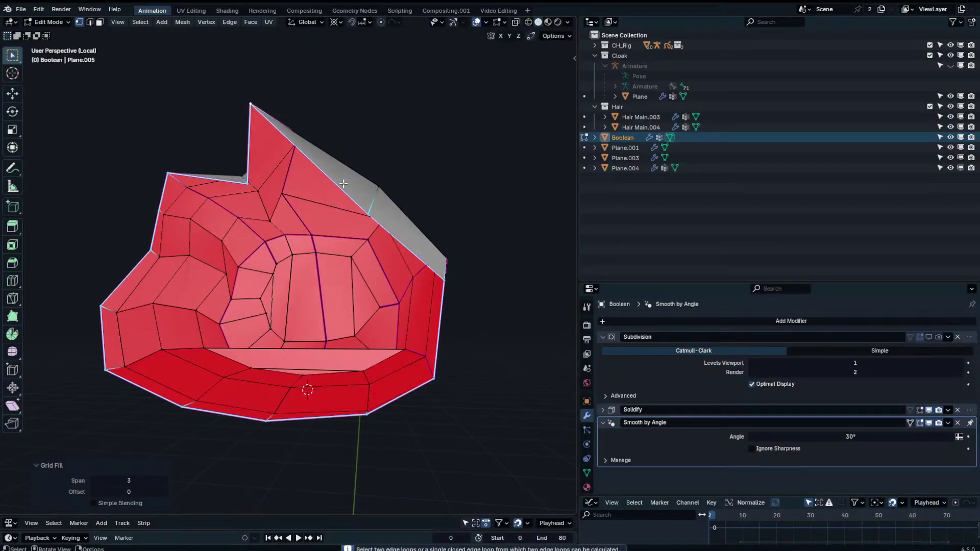
Select two opposite edges of the hood's front opening, fill the opening, and return to the full scene in Object Mode.
{"action": "key", "text": "2"}
{"action": "left_click", "coordinate": [320, 196]}
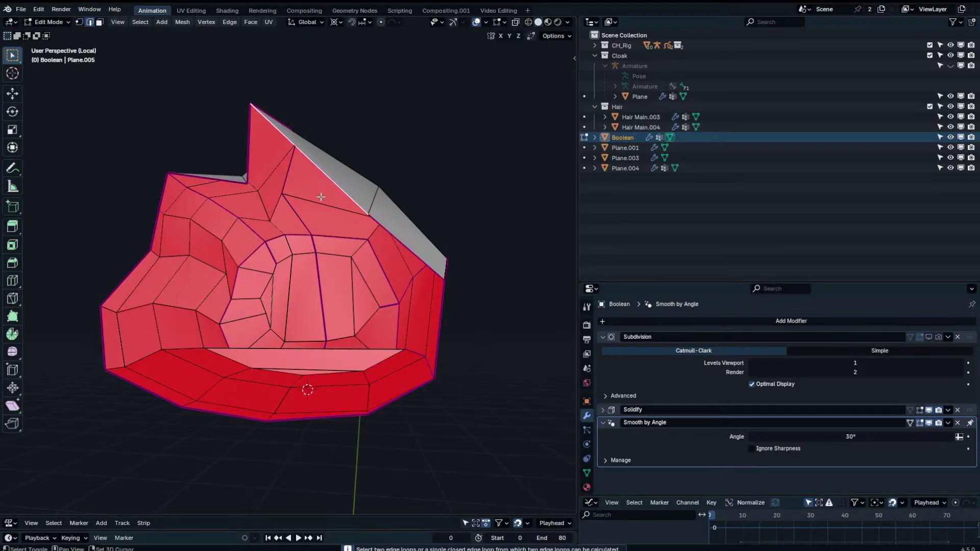
{"action": "left_click", "coordinate": [219, 412], "text": "shift"}
{"action": "key", "text": "ctrl+f"}
{"action": "left_click", "coordinate": [220, 411]}
{"action": "key", "text": "Tab"}
{"action": "scroll", "coordinate": [324, 300], "scroll_direction": "down", "scroll_amount": 4}
{"action": "middle_click_drag", "start_coordinate": [324, 300], "coordinate": [215, 275]}
{"action": "key", "text": "Tab"}
{"action": "scroll", "coordinate": [355, 308], "scroll_direction": "up", "scroll_amount": 2}
{"action": "left_click", "coordinate": [339, 246]}
{"action": "key", "text": "Tab"}
{"action": "scroll", "coordinate": [214, 274], "scroll_direction": "down", "scroll_amount": 3}
{"action": "key", "text": "slash"}
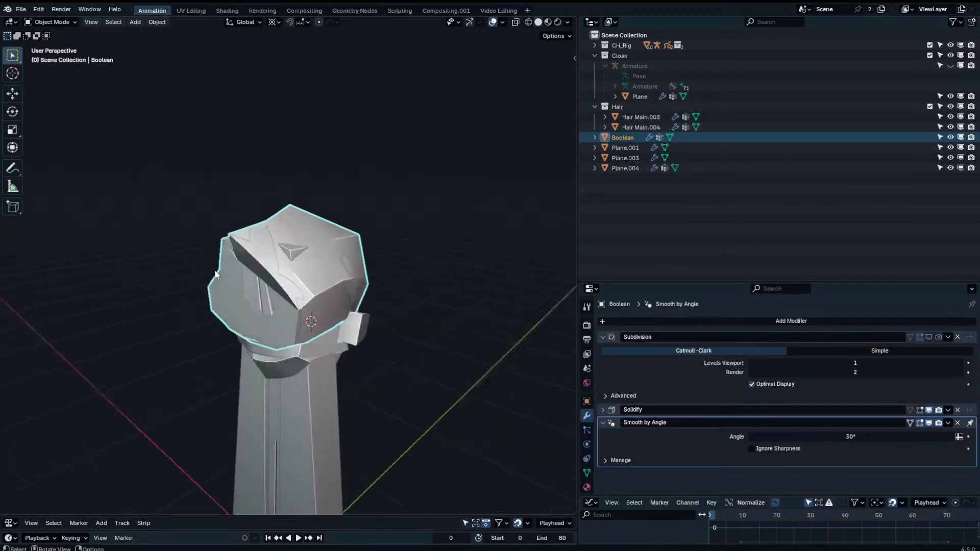
Add a Boolean modifier to Hair Main.003 and collapse the settings of its other modifiers.
{"action": "left_click", "coordinate": [309, 295]}
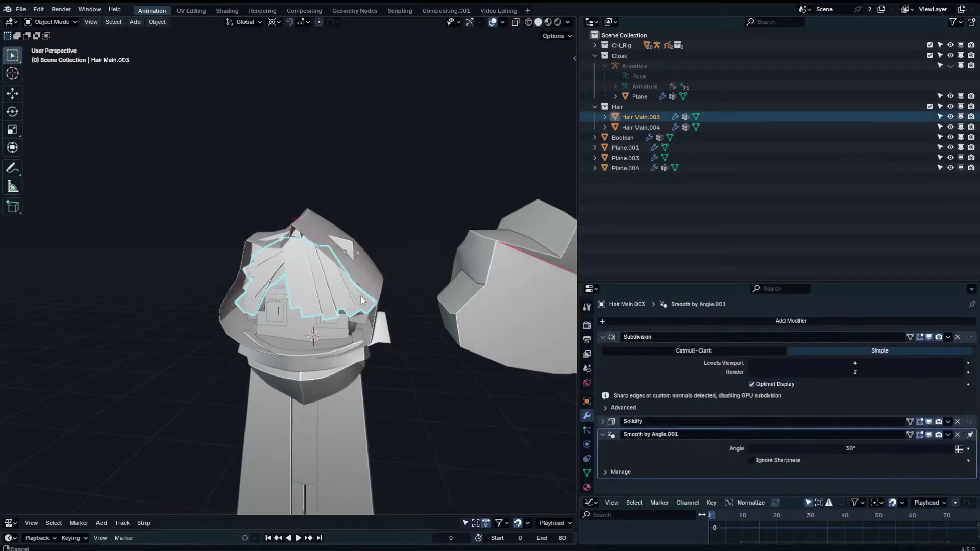
{"action": "middle_click_drag", "start_coordinate": [361, 300], "coordinate": [380, 304]}
{"action": "left_click", "coordinate": [696, 321]}
{"action": "type", "text": "b"}
{"action": "left_click", "coordinate": [715, 337]}
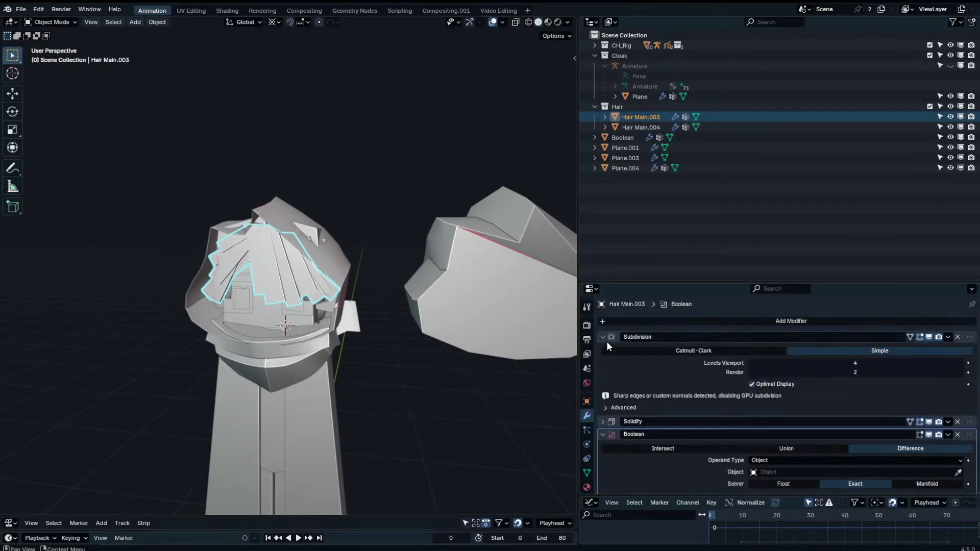
{"action": "left_click_drag", "start_coordinate": [605, 339], "coordinate": [615, 374]}
{"action": "left_click", "coordinate": [604, 365]}
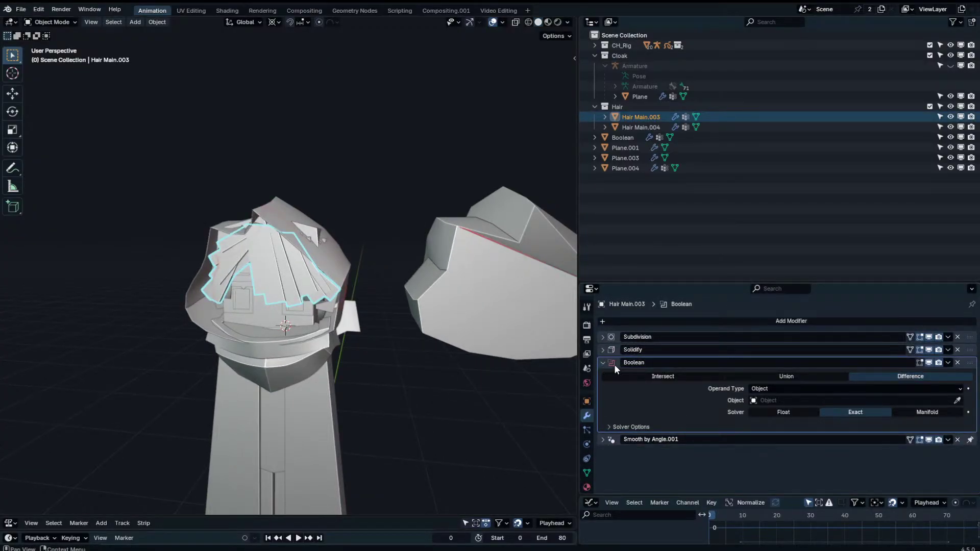
Set the Boolean hood as the hair's Difference cutter object and move Hair Main.003 1 m along global X into it.
{"action": "left_click", "coordinate": [957, 401]}
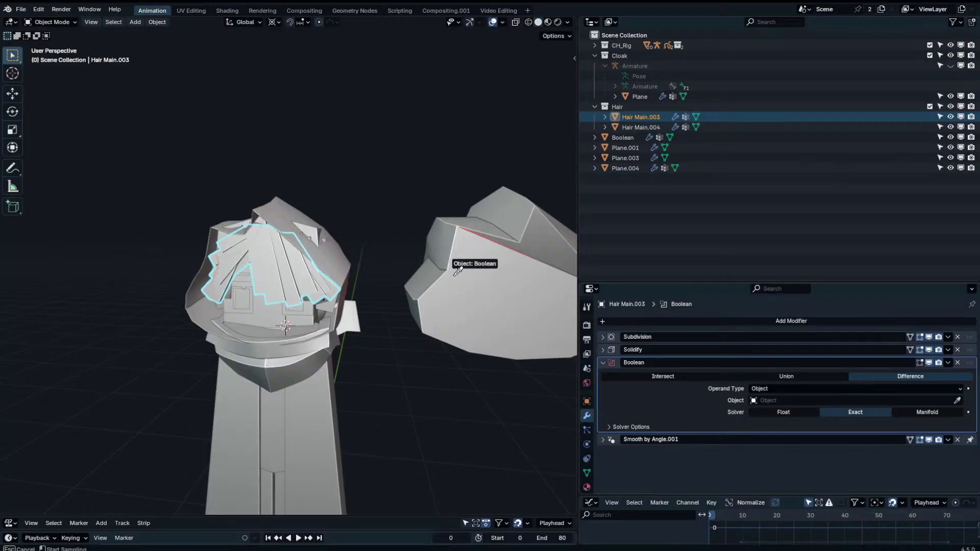
{"action": "left_click", "coordinate": [456, 273]}
{"action": "key", "text": "g"}
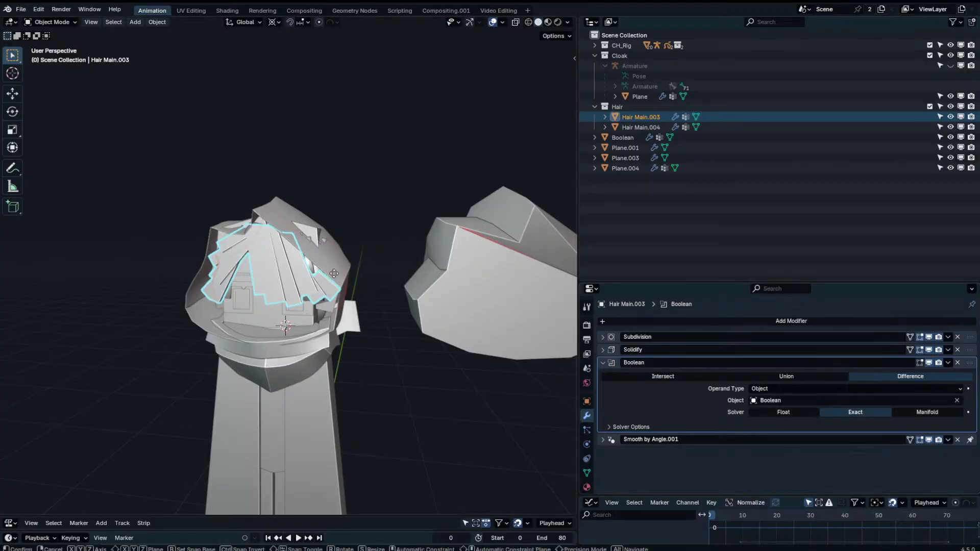
{"action": "key", "text": "x"}
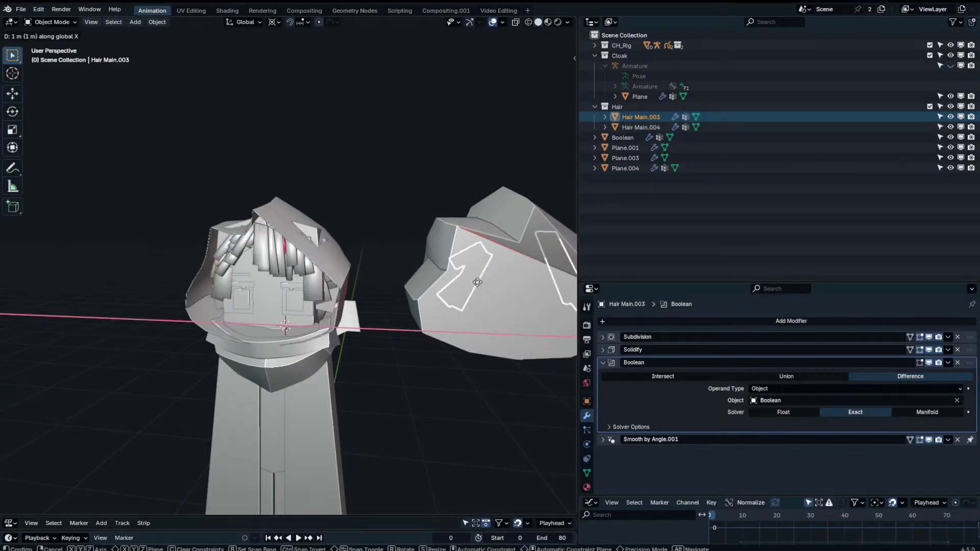
{"action": "key", "text": "Return"}
{"action": "middle_click_drag", "start_coordinate": [372, 266], "coordinate": [510, 268]}
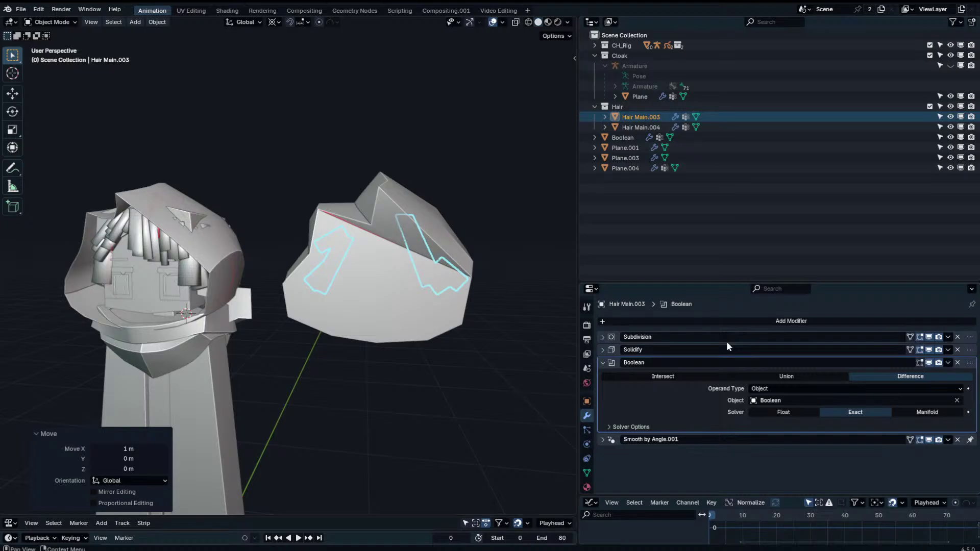
Try the Manifold solver on the hair's Boolean modifier and set the solver to Float.
{"action": "left_click", "coordinate": [920, 413]}
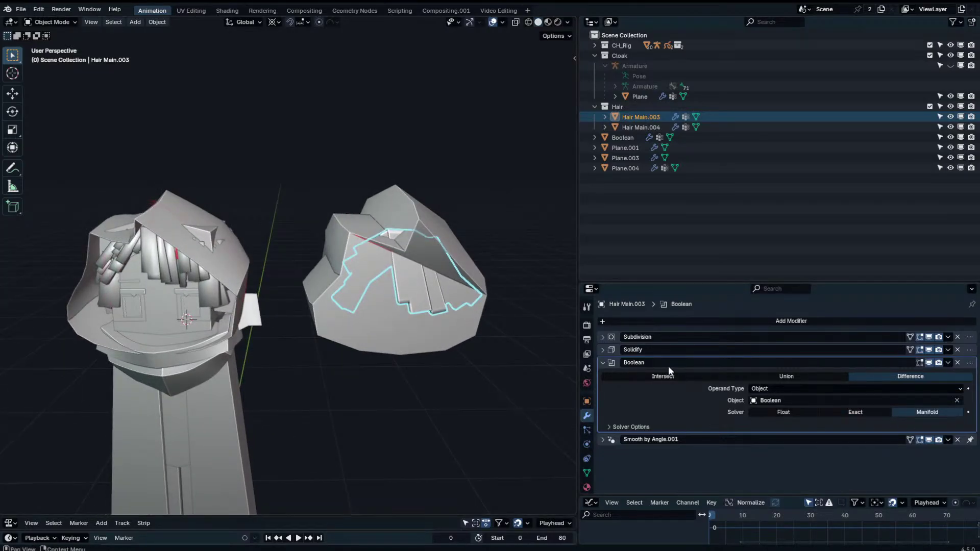
{"action": "scroll", "coordinate": [327, 256], "scroll_direction": "up", "scroll_amount": 2}
{"action": "left_click", "coordinate": [809, 413]}
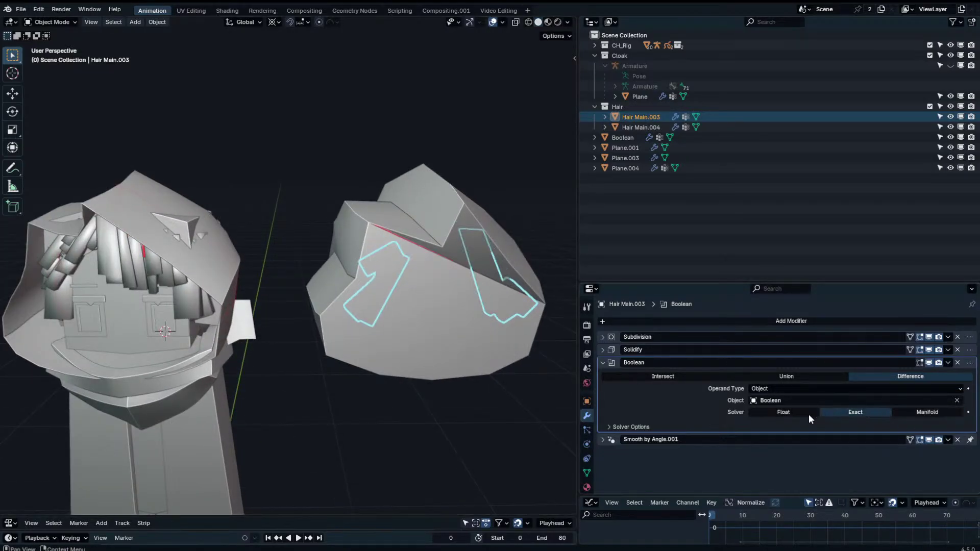
{"action": "middle_click_drag", "start_coordinate": [408, 280], "coordinate": [485, 285]}
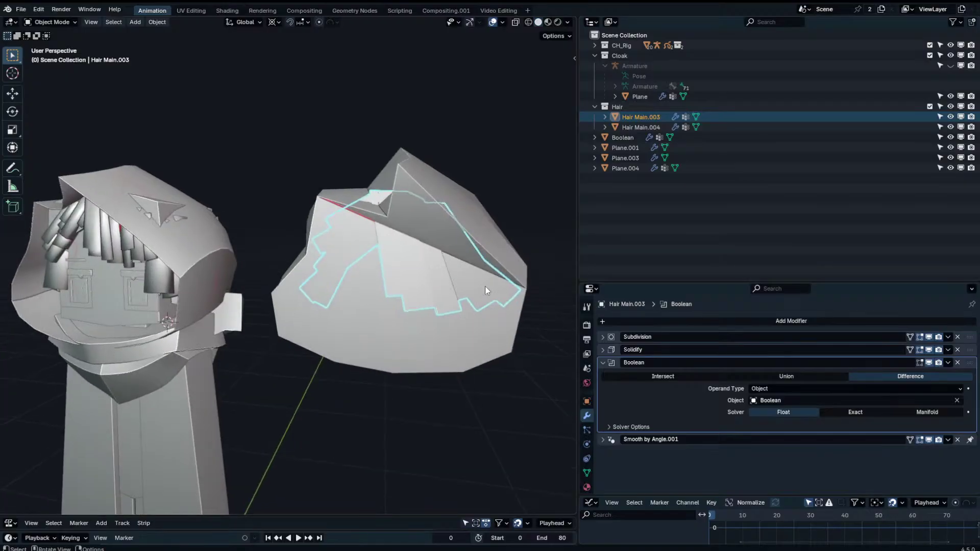
{"action": "key", "text": "g"}
{"action": "key", "text": "x"}
{"action": "right_click", "coordinate": [240, 257]}
{"action": "middle_click_drag", "start_coordinate": [268, 261], "coordinate": [381, 265], "text": "shift"}
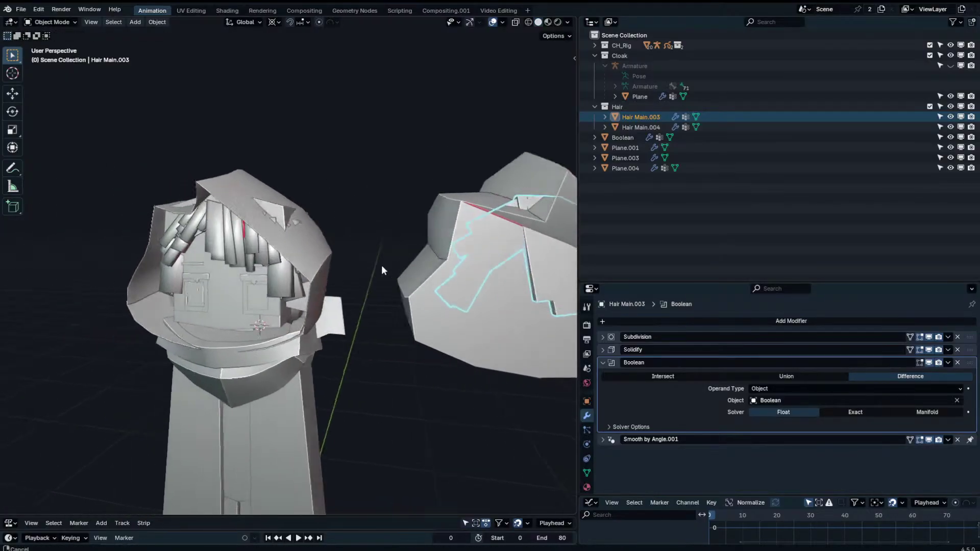
Delete the Boolean hood cutter object.
{"action": "scroll", "coordinate": [402, 265], "scroll_direction": "down", "scroll_amount": 2}
{"action": "left_click", "coordinate": [485, 225]}
{"action": "key", "text": "Delete"}
Move Hair Main.003 -1 m along global X back onto the character's head.
{"action": "left_click", "coordinate": [465, 271]}
{"action": "key", "text": "g"}
{"action": "key", "text": "x"}
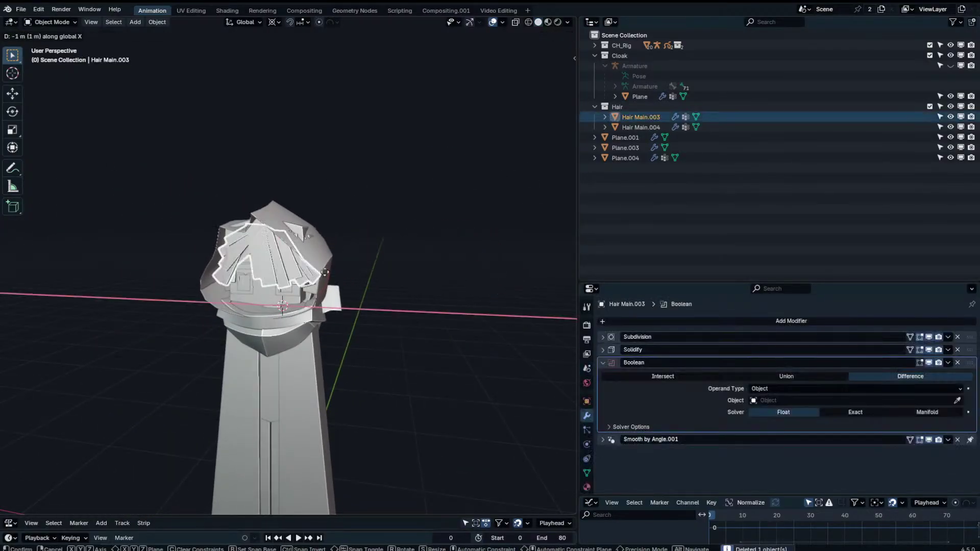
{"action": "left_click", "coordinate": [308, 243]}
Scale the whole mesh of the hood Plane.004 up slightly around the hair, working from the front view, and deselect it.
{"action": "scroll", "coordinate": [309, 243], "scroll_direction": "up", "scroll_amount": 2}
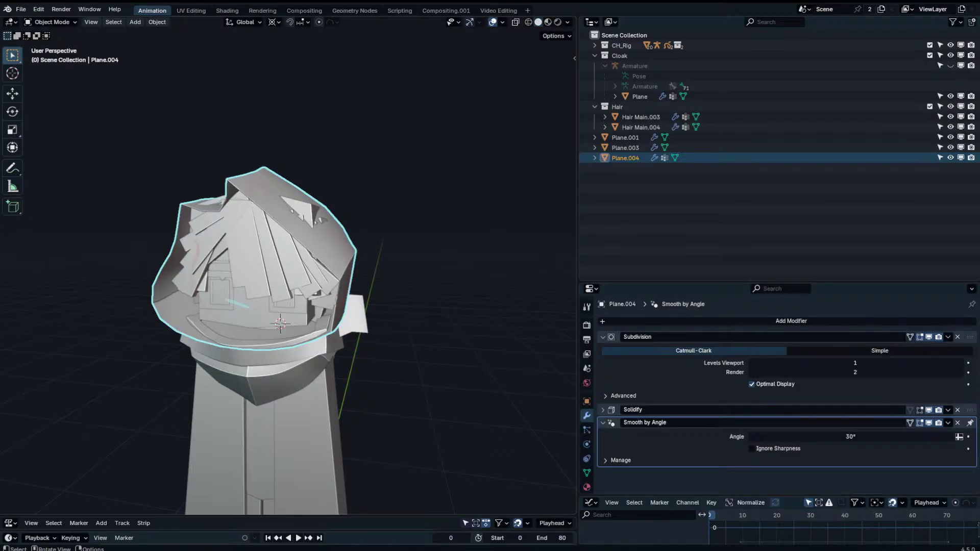
{"action": "scroll", "coordinate": [454, 318], "scroll_direction": "down", "scroll_amount": 6}
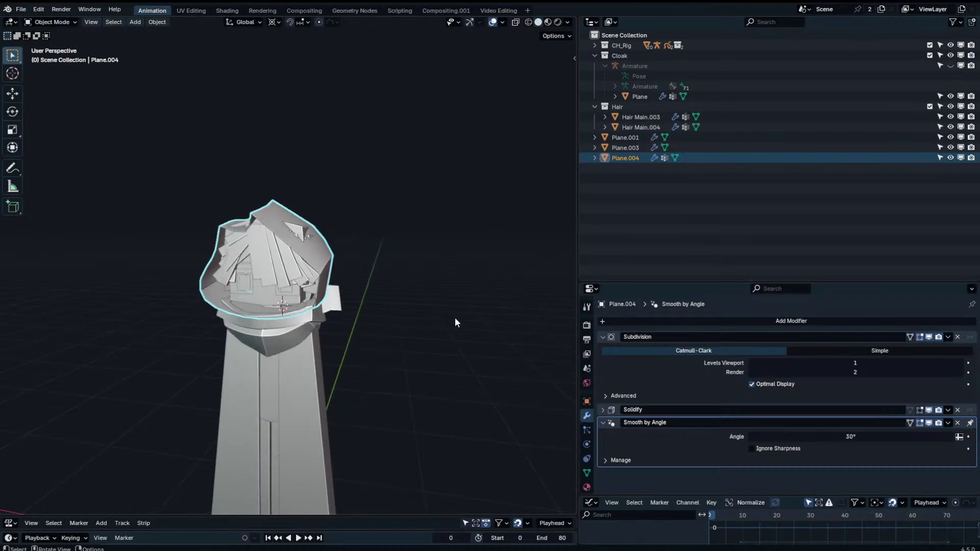
{"action": "middle_click_drag", "start_coordinate": [454, 318], "coordinate": [541, 274]}
{"action": "key", "text": "KP_1"}
{"action": "scroll", "coordinate": [415, 273], "scroll_direction": "up", "scroll_amount": 2}
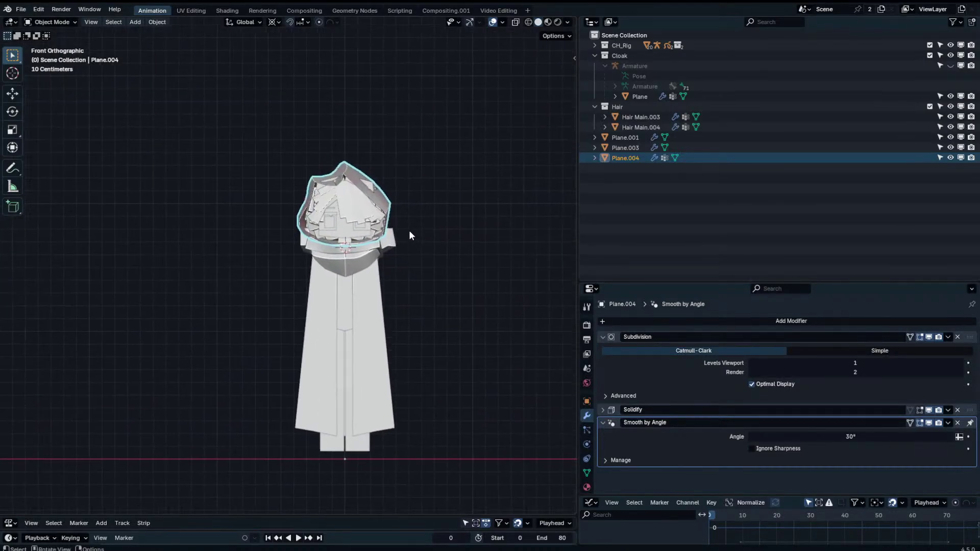
{"action": "left_click", "coordinate": [346, 203]}
{"action": "left_click", "coordinate": [365, 187]}
{"action": "key", "text": "Tab"}
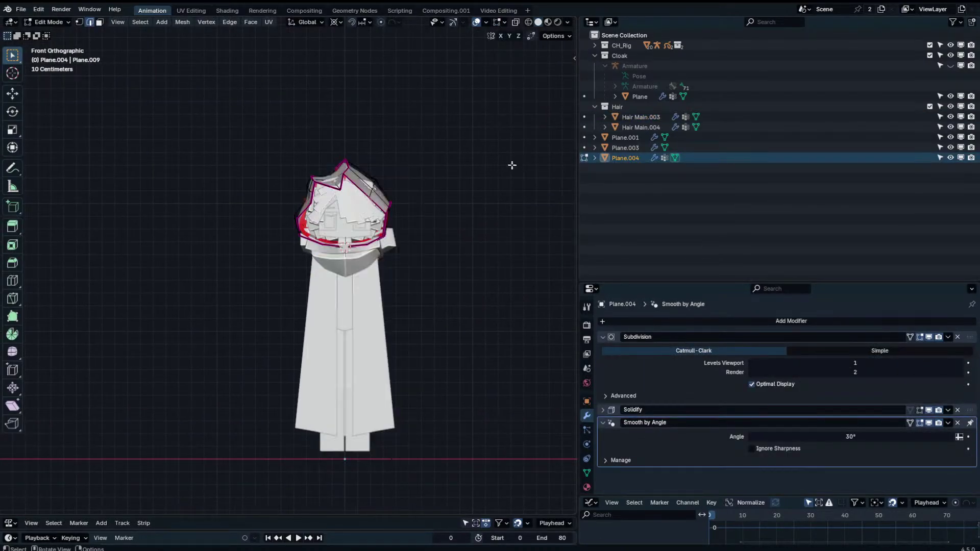
{"action": "key", "text": "a"}
{"action": "key", "text": "s"}
{"action": "left_click", "coordinate": [489, 177]}
{"action": "key", "text": "Tab"}
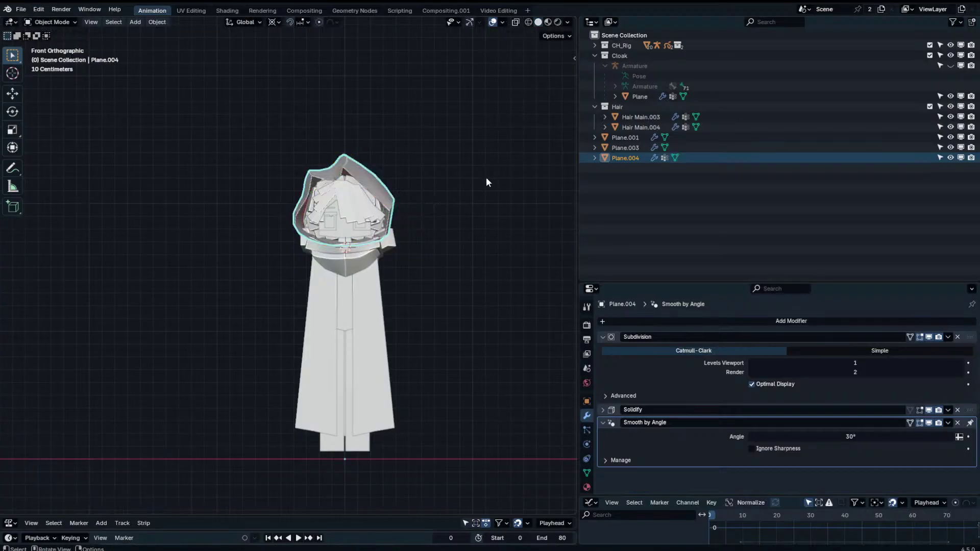
{"action": "left_click", "coordinate": [485, 177]}
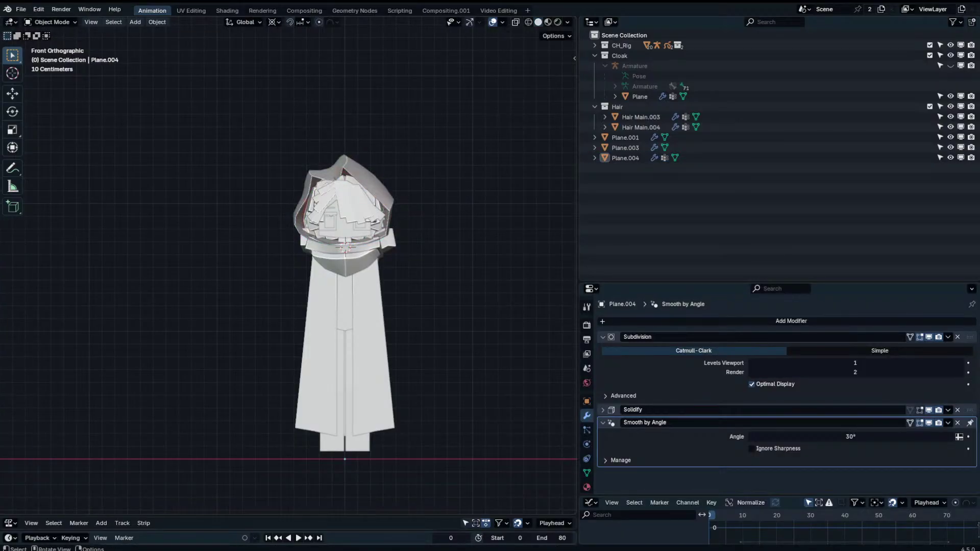